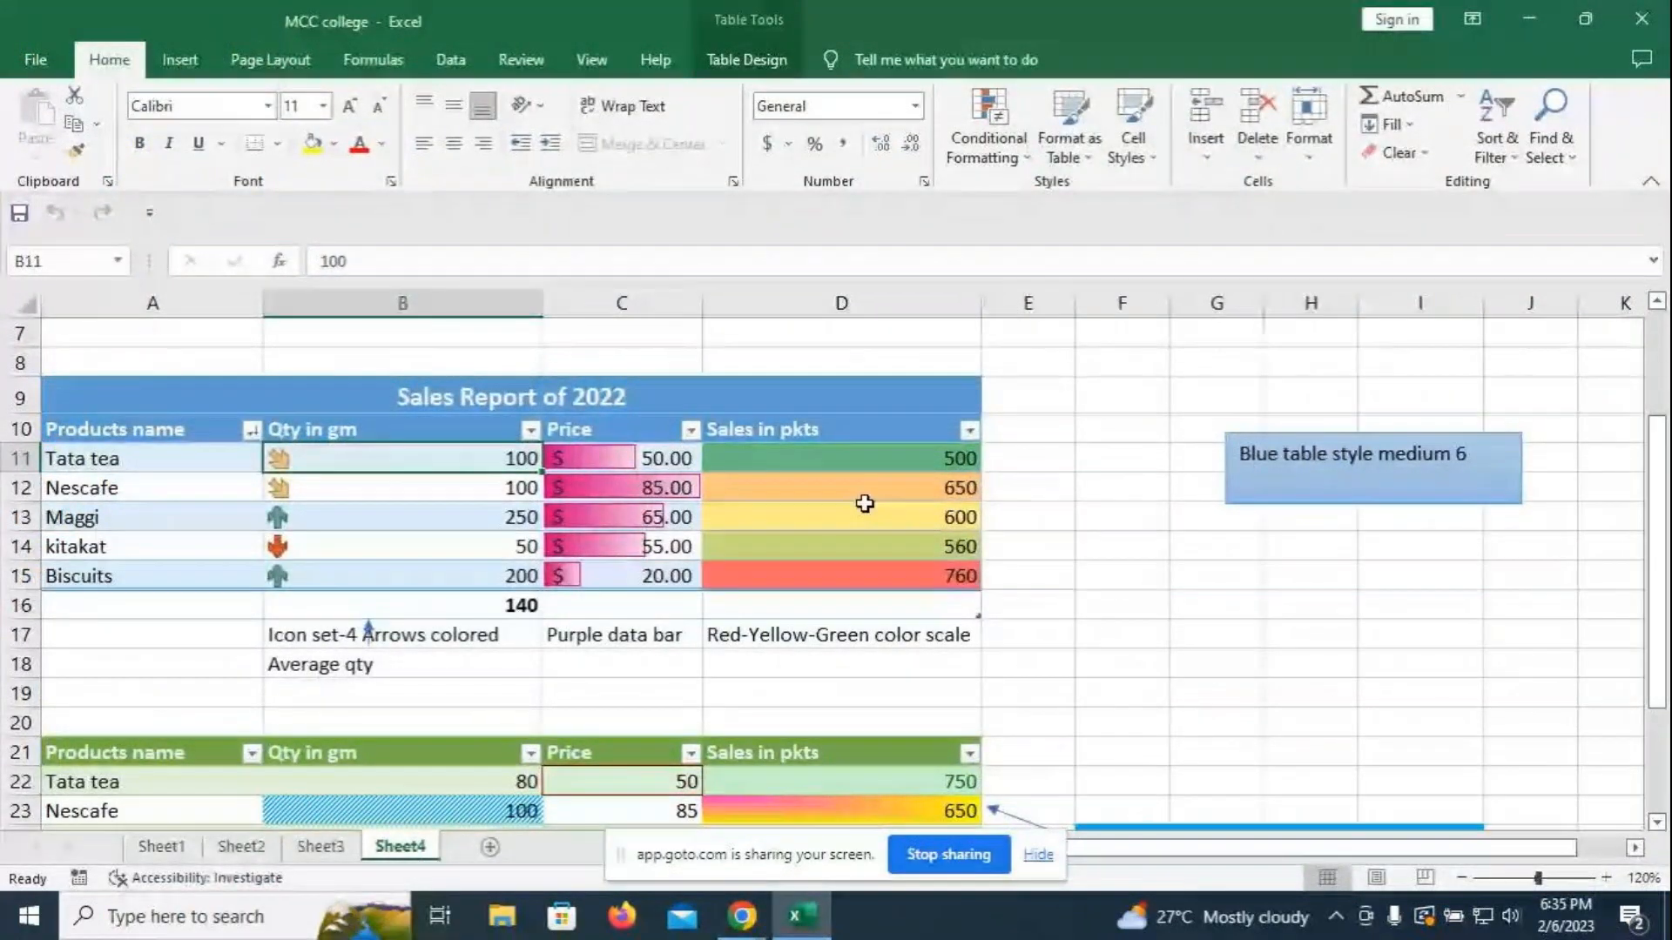
- Browse the Conditional Formatting options and close them without applying any rule
{"action": "scroll", "coordinate": [1145, 576], "scroll_direction": "up", "scroll_amount": 1}
{"action": "scroll", "coordinate": [1146, 574], "scroll_direction": "up", "scroll_amount": 1}
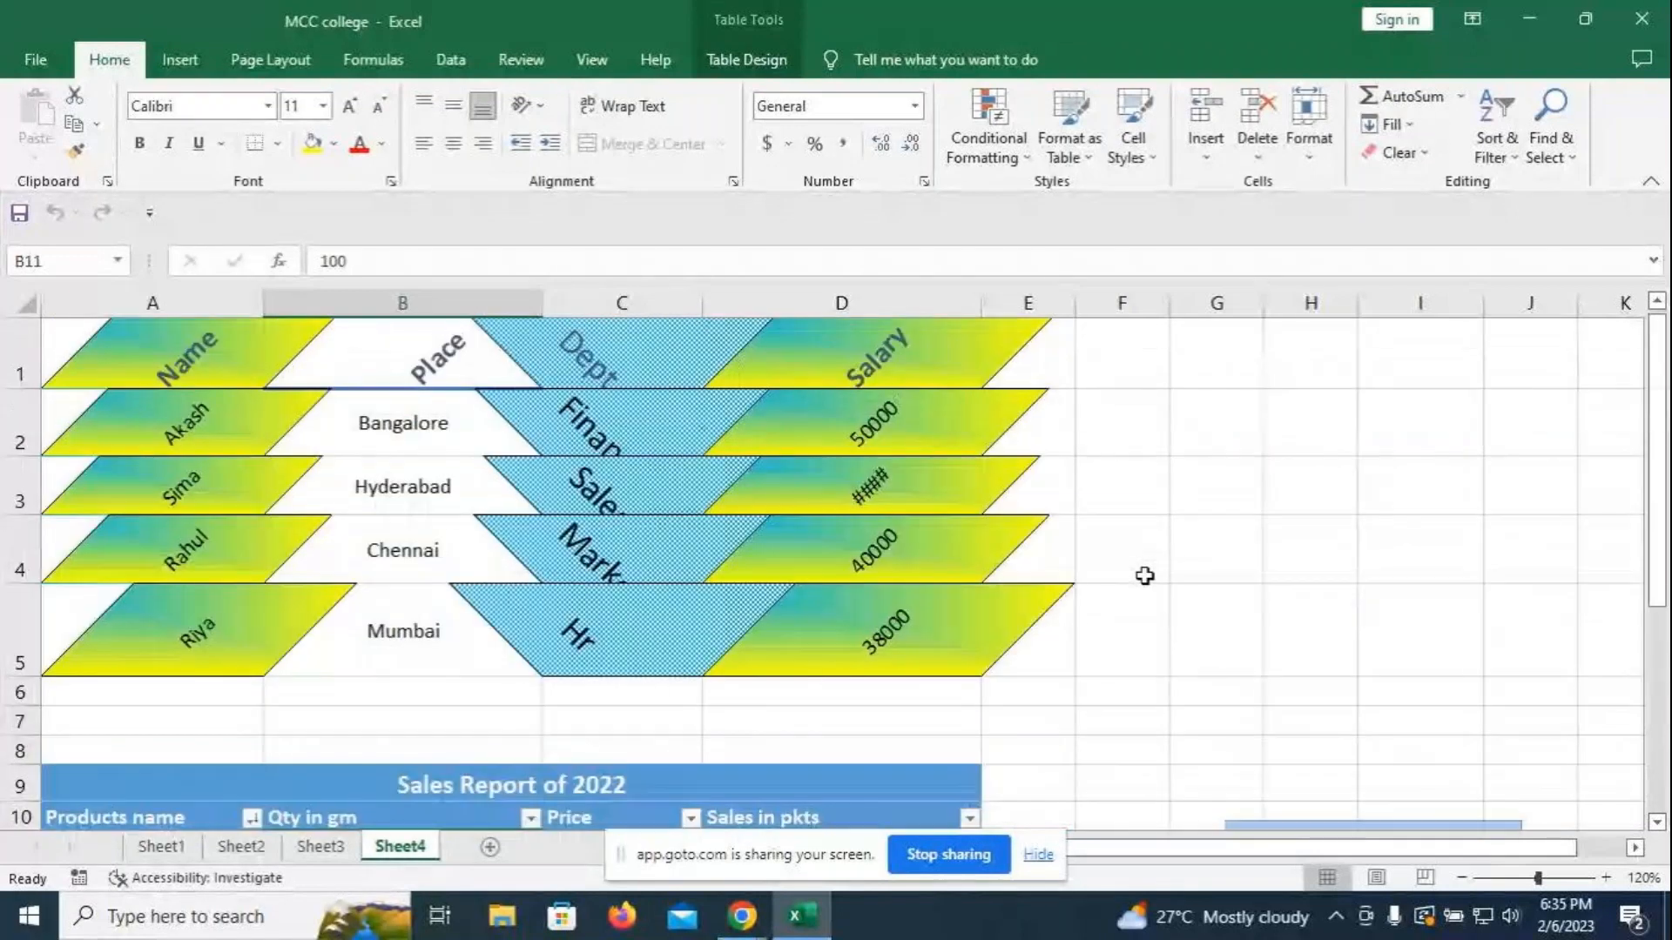
{"action": "scroll", "coordinate": [1239, 545], "scroll_direction": "down", "scroll_amount": 5}
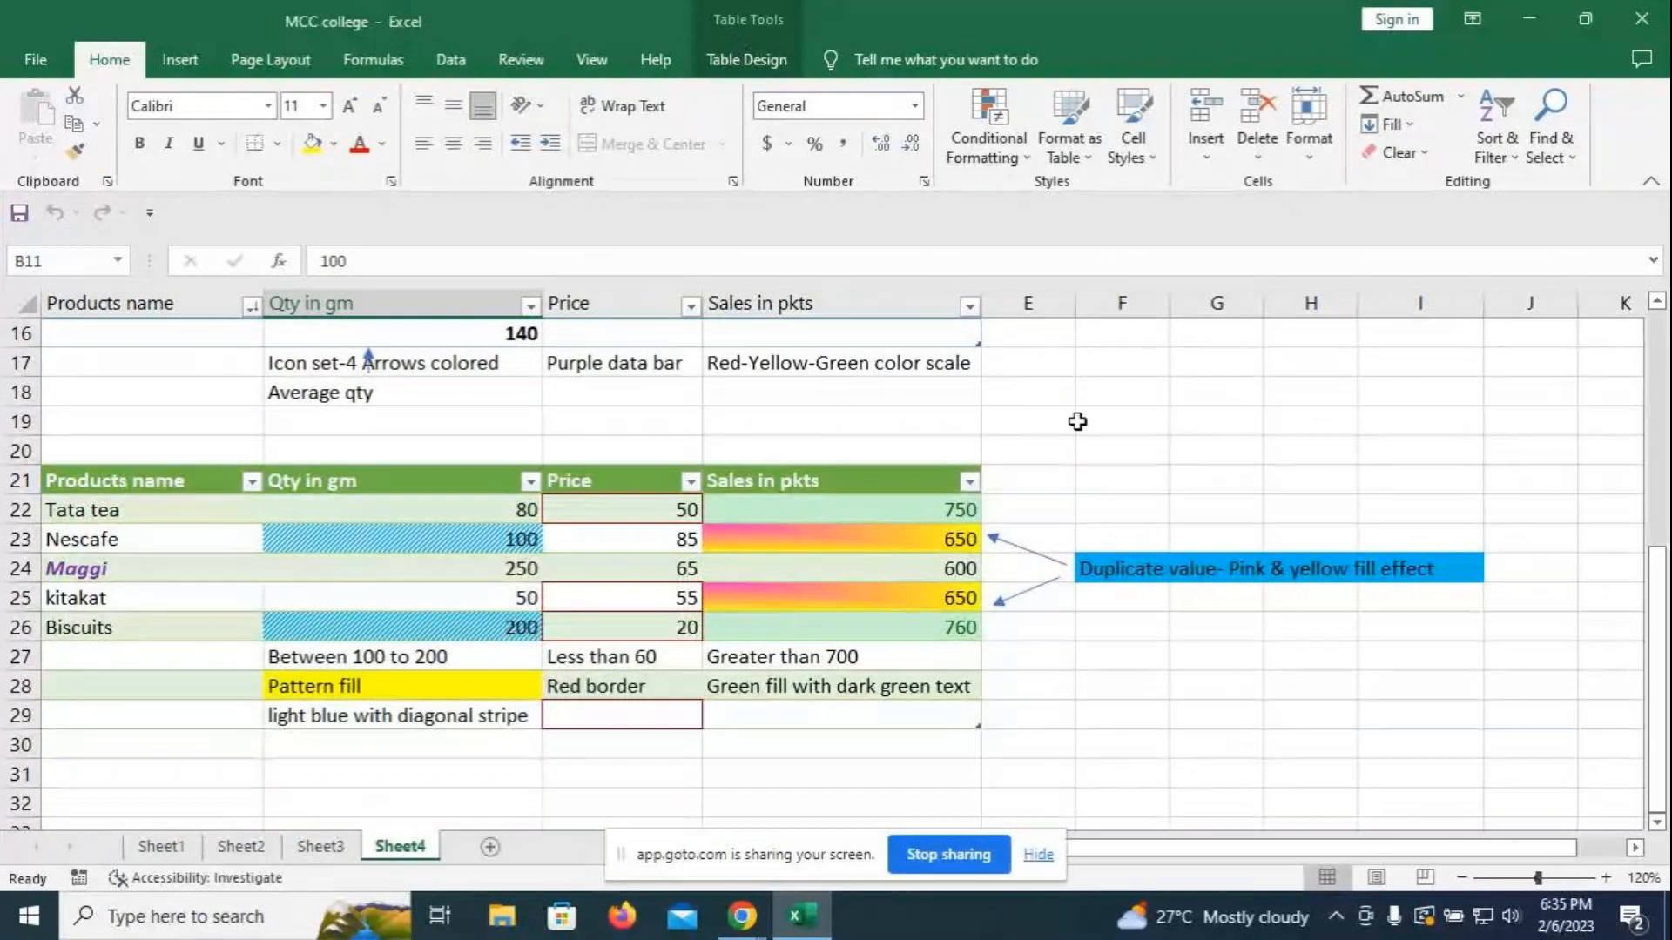
{"action": "left_click", "coordinate": [1010, 150]}
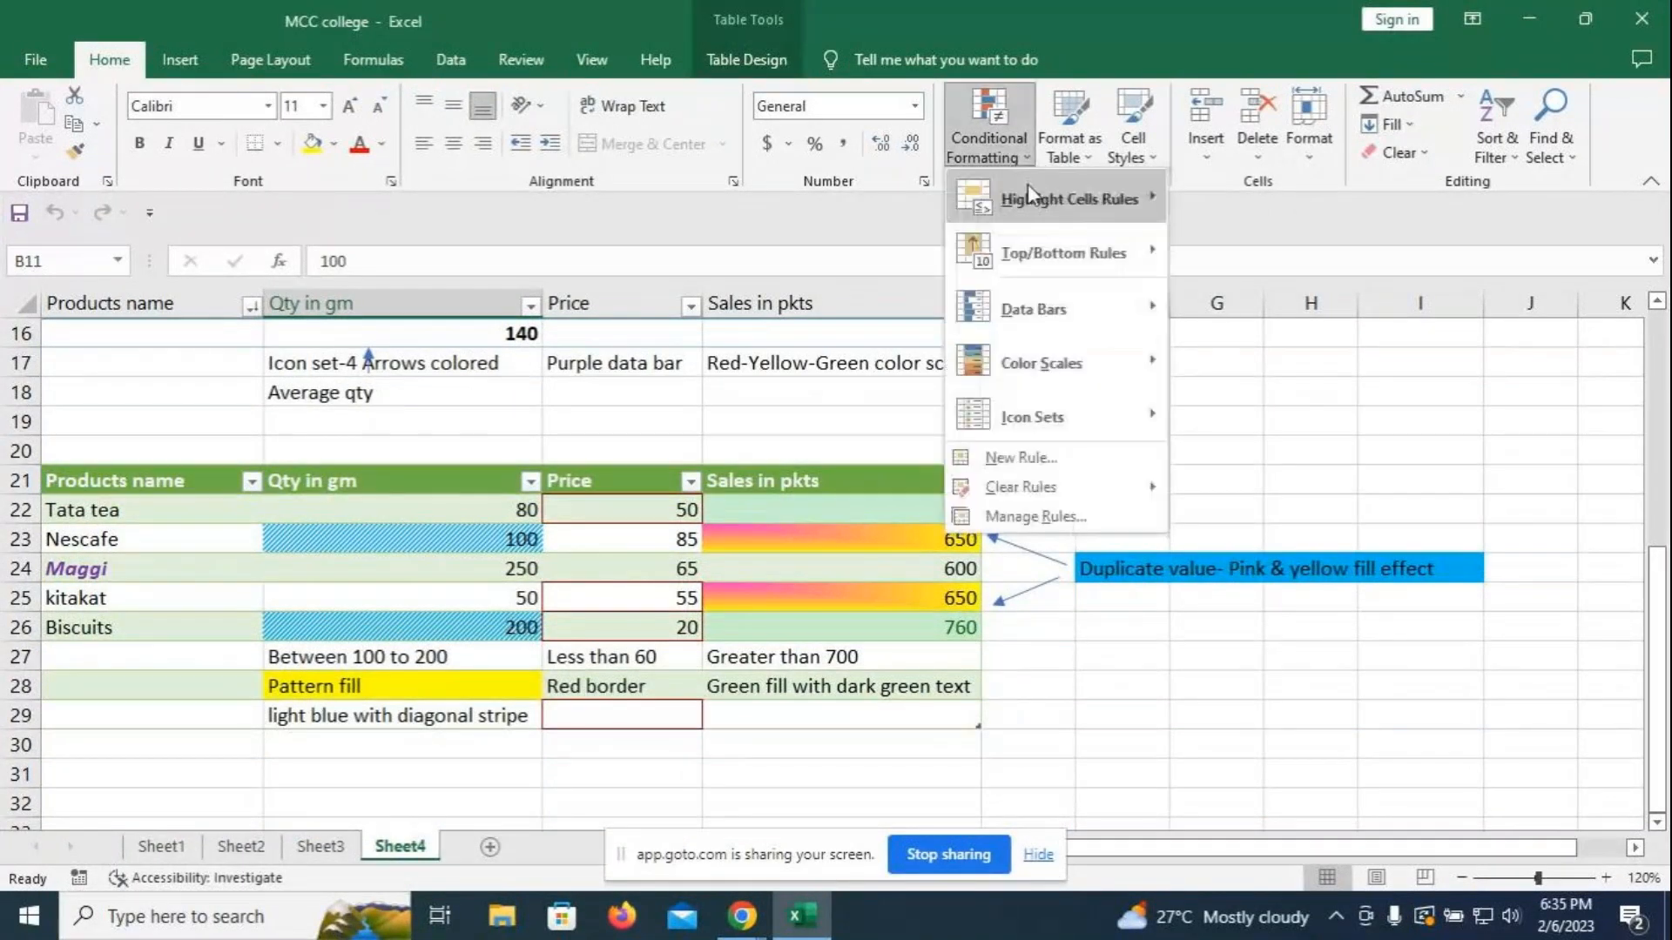
{"action": "mouse_move", "coordinate": [1028, 187]}
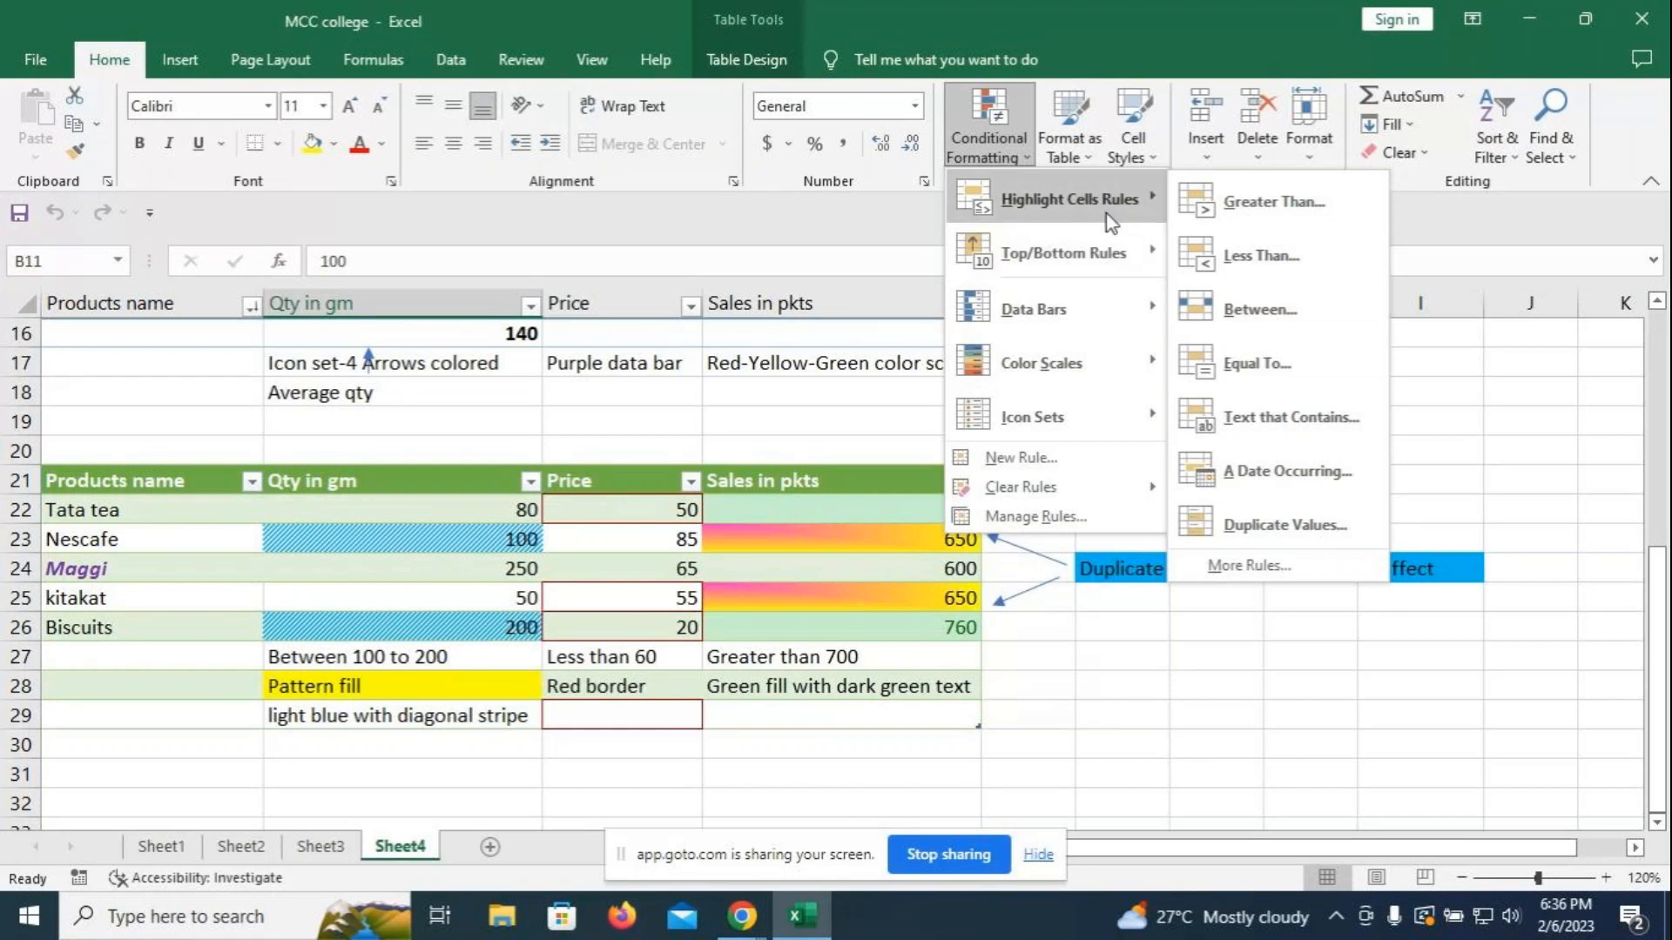
{"action": "left_click", "coordinate": [1215, 649]}
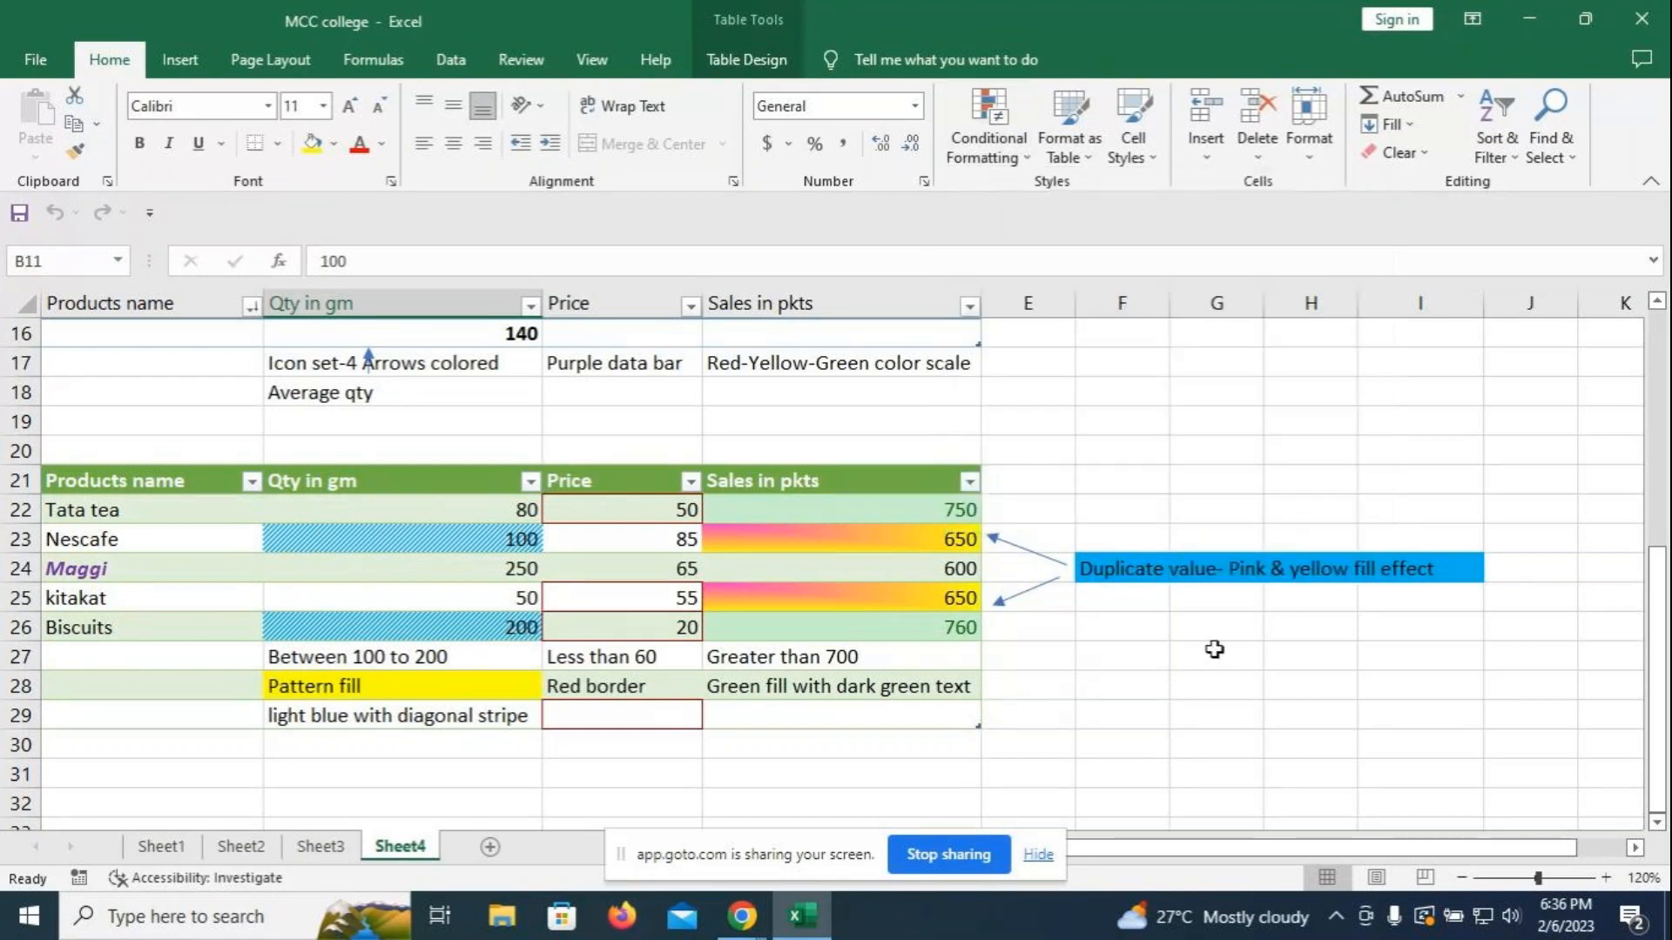
{"action": "left_click", "coordinate": [989, 126]}
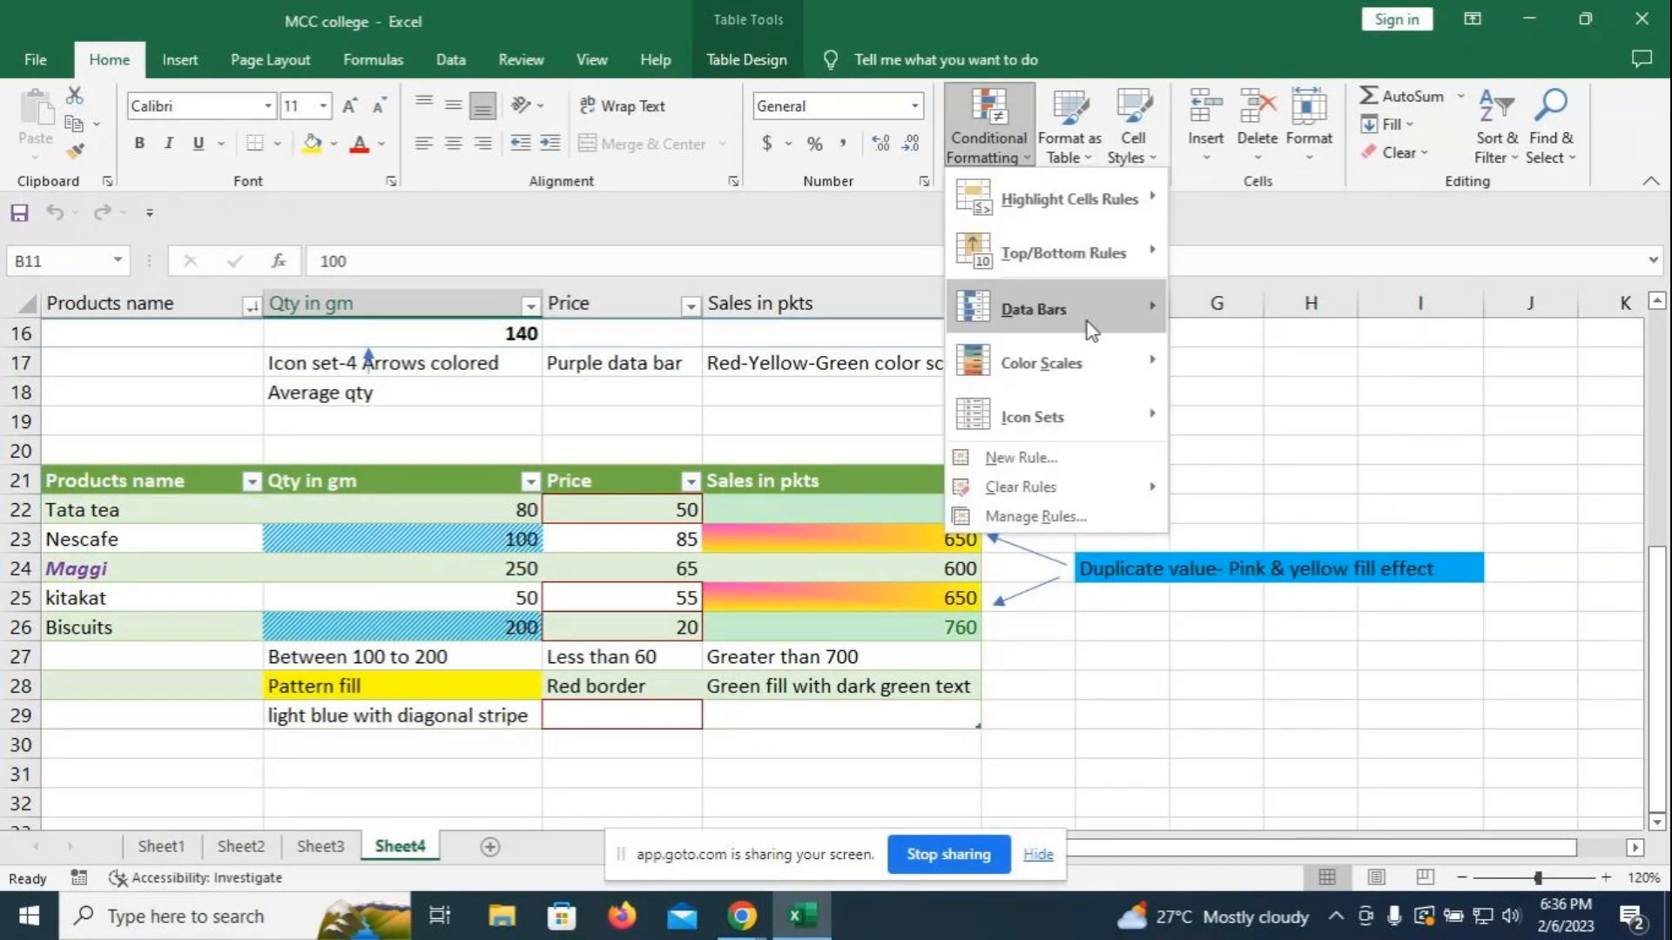
{"action": "mouse_move", "coordinate": [1090, 361]}
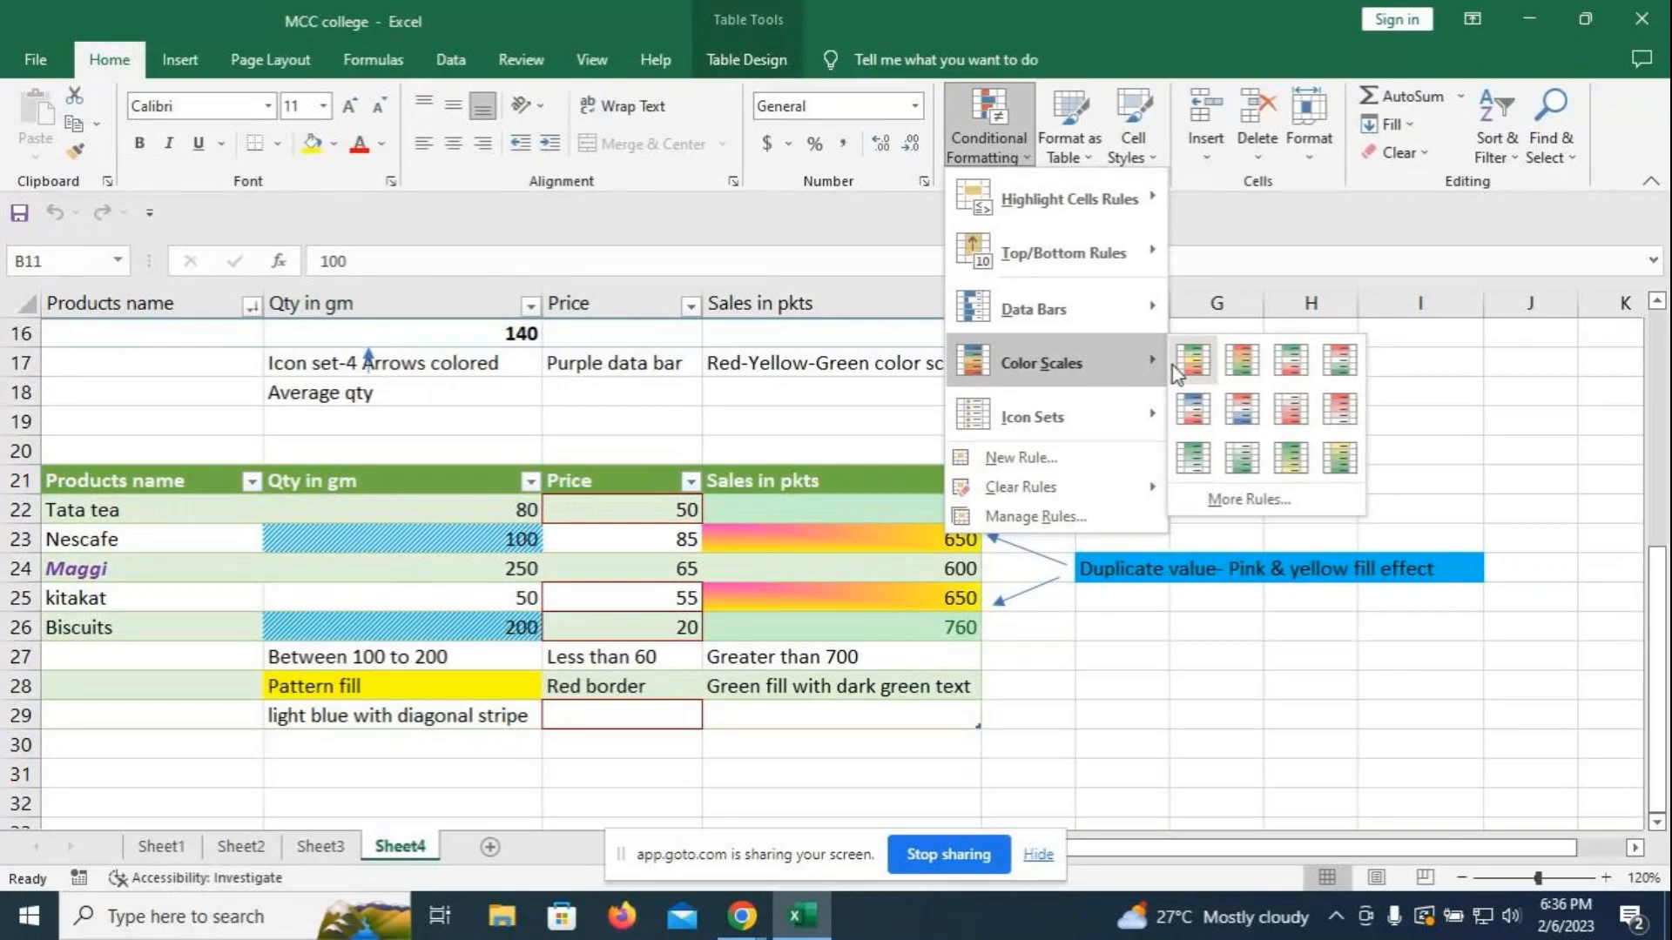
{"action": "left_click", "coordinate": [702, 514]}
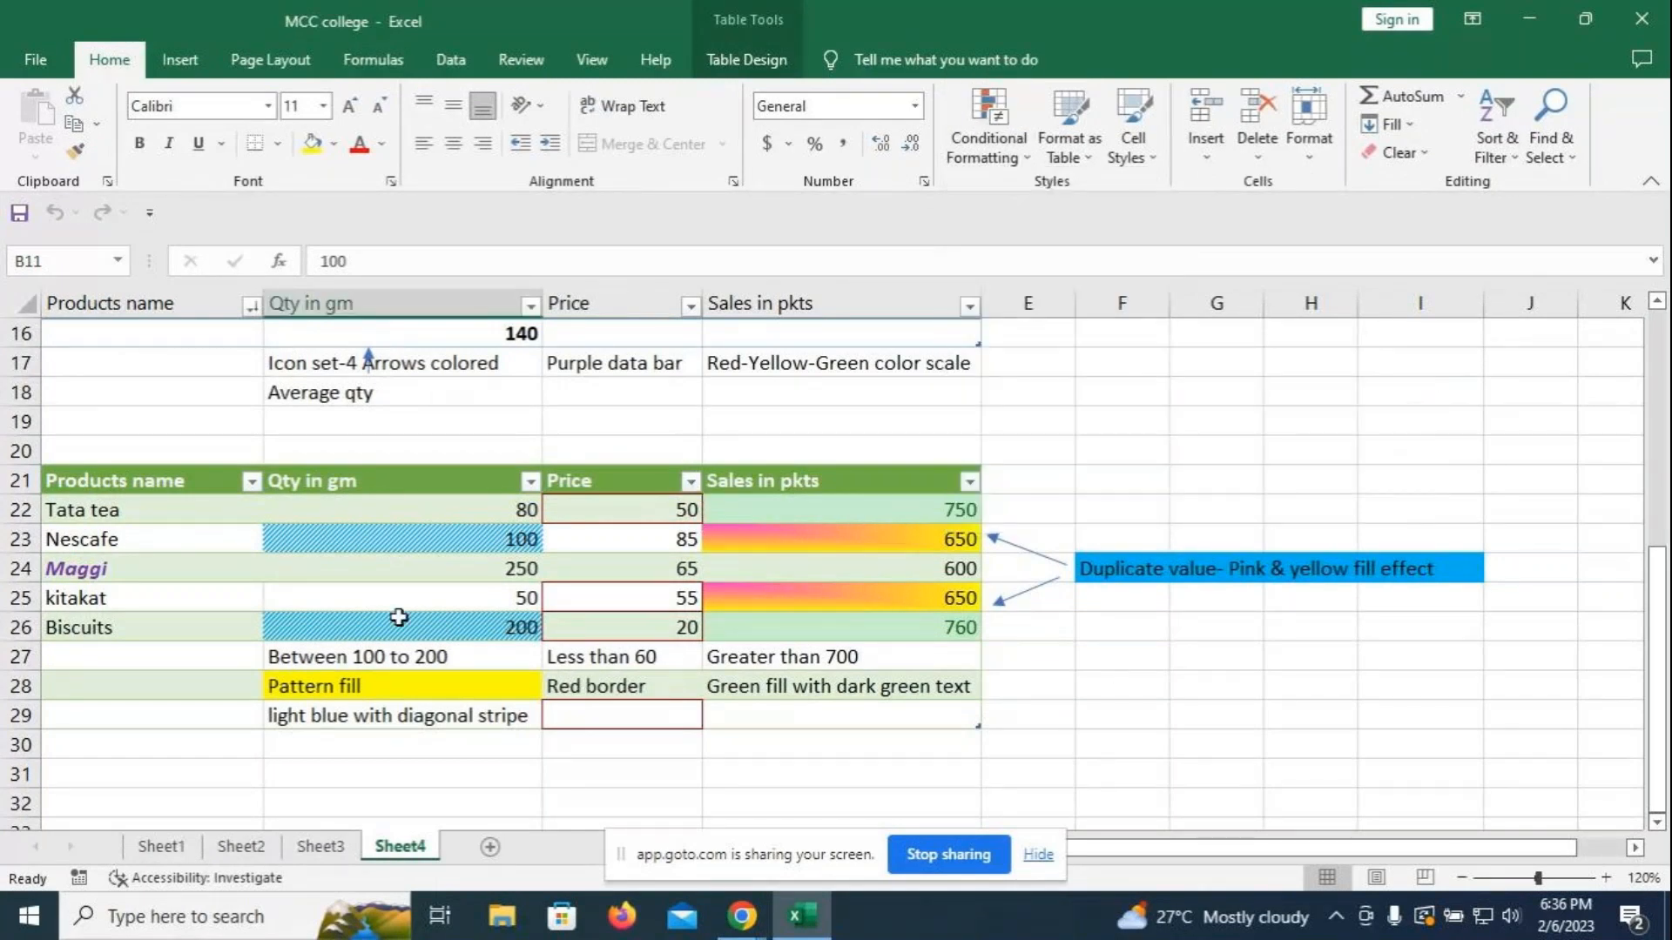
- Merge and centre cells A32 through E32 into one heading cell
{"action": "scroll", "coordinate": [1115, 666], "scroll_direction": "up", "scroll_amount": 3}
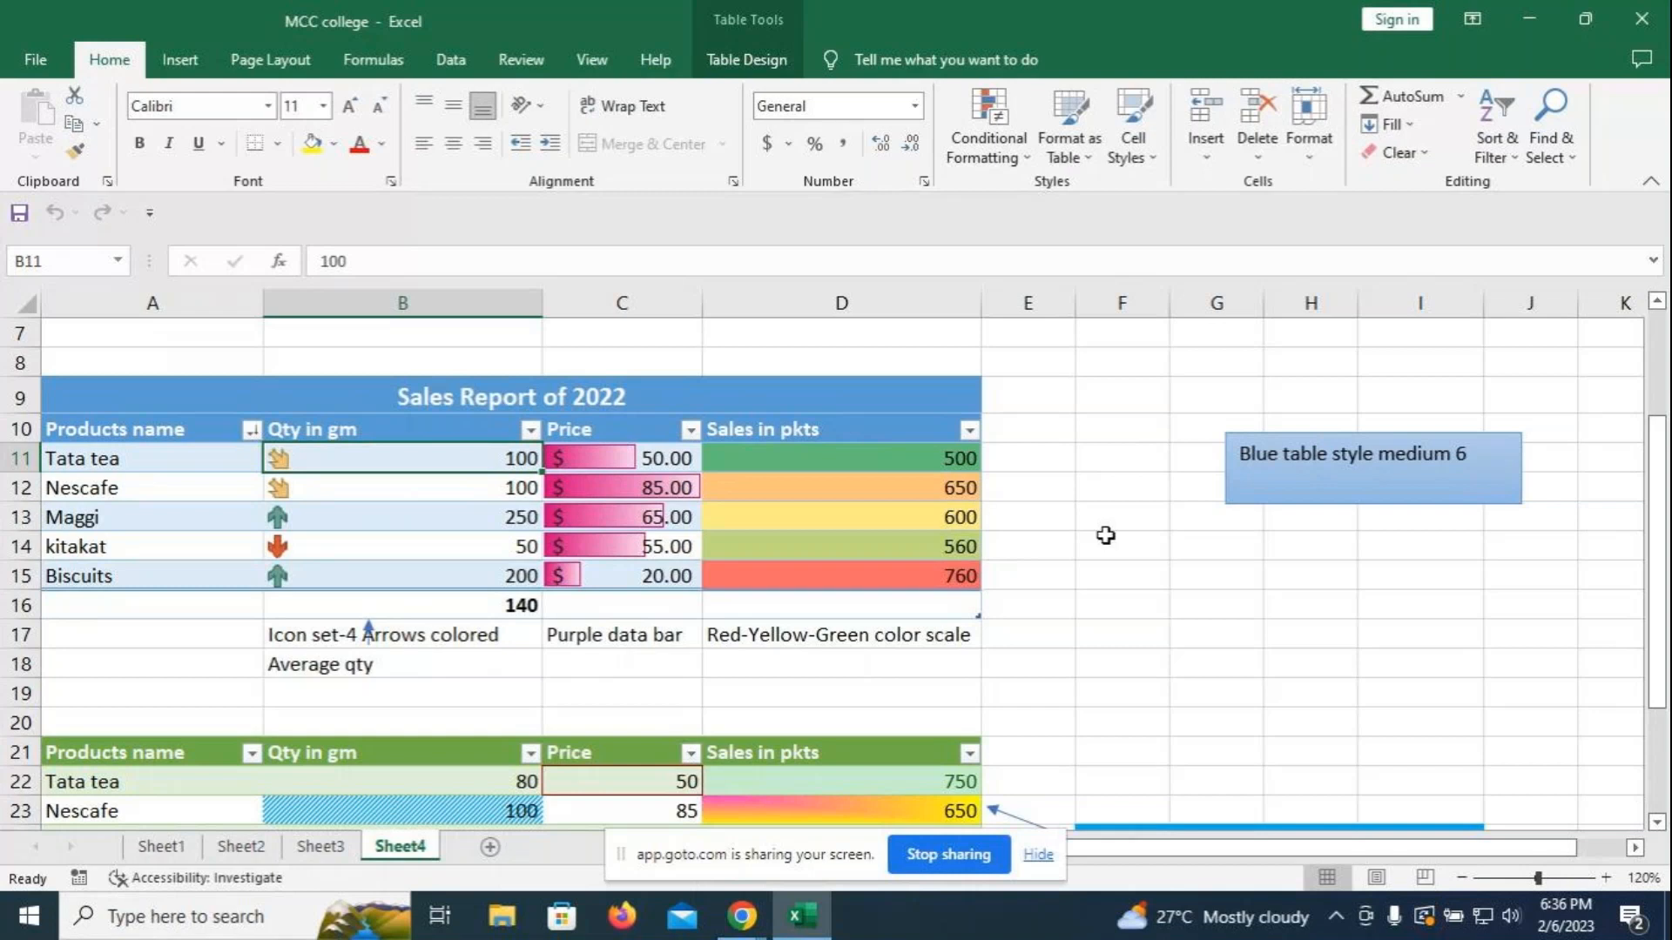
{"action": "scroll", "coordinate": [1105, 533], "scroll_direction": "down", "scroll_amount": 5}
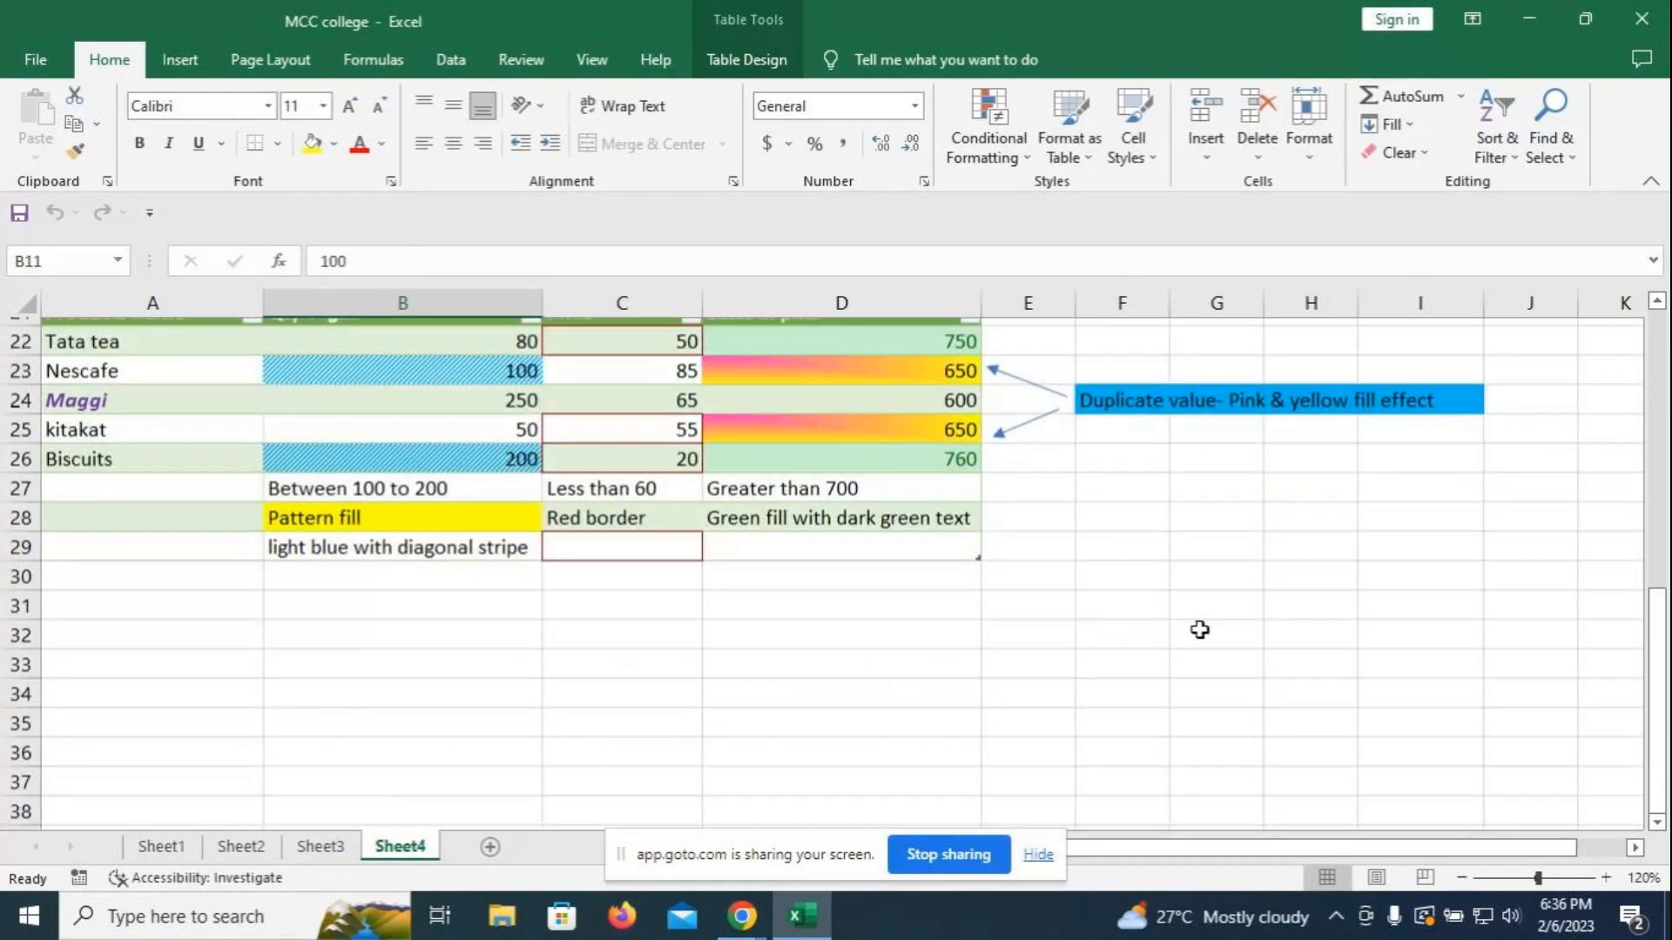
{"action": "scroll", "coordinate": [1200, 629], "scroll_direction": "up", "scroll_amount": 3}
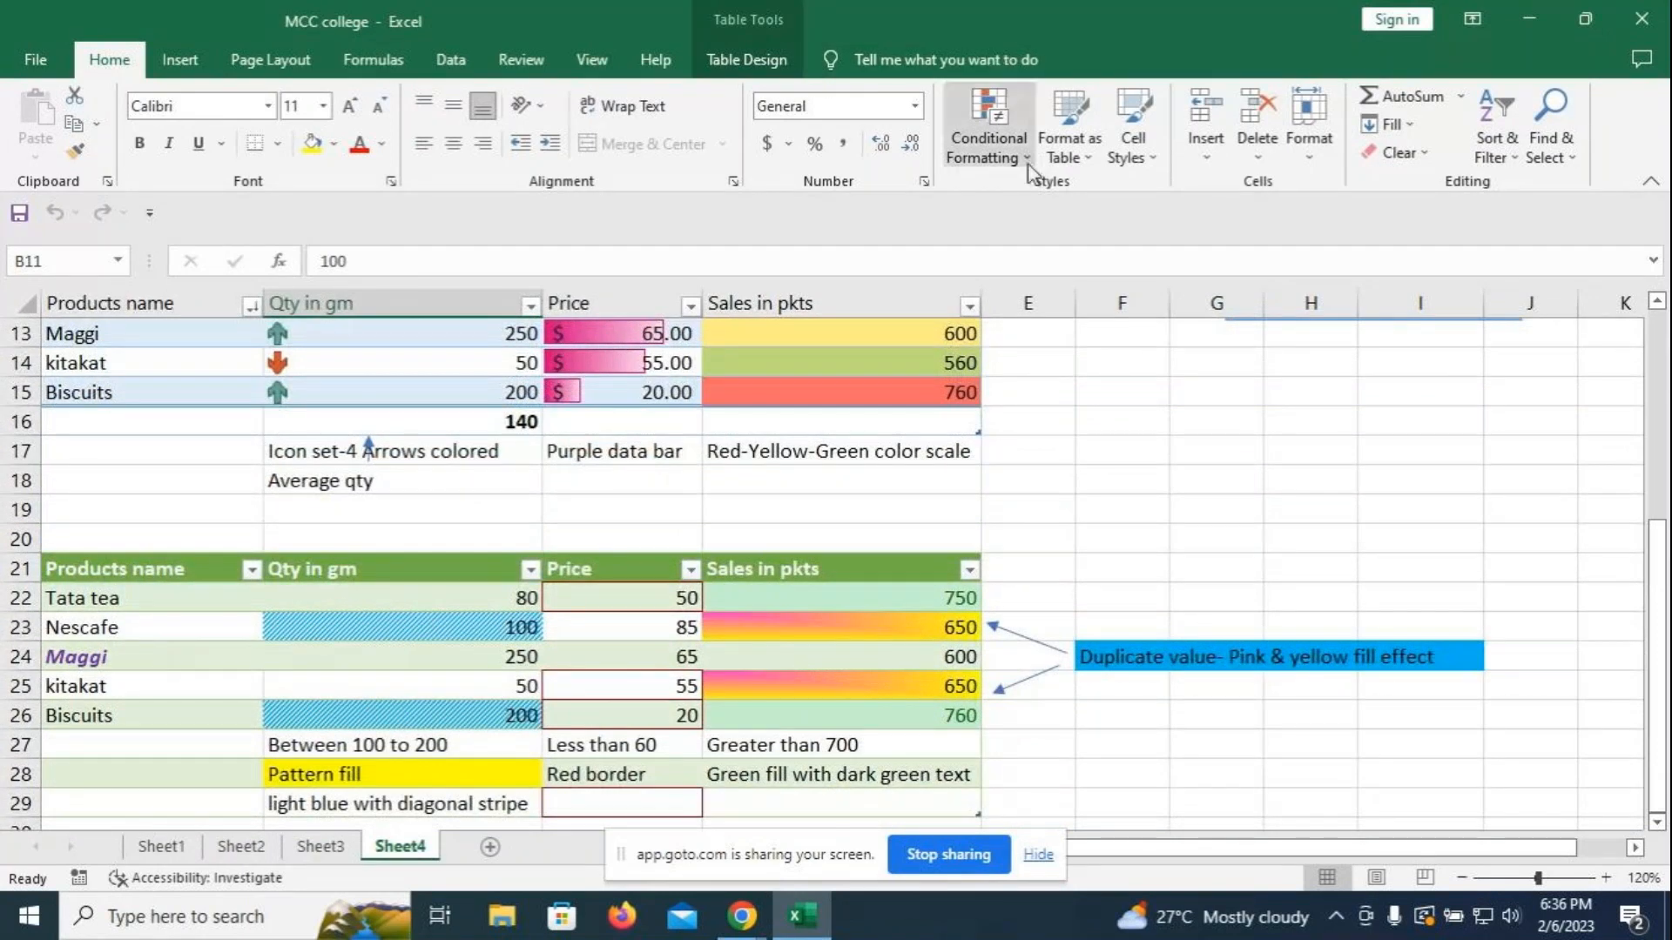
{"action": "scroll", "coordinate": [1177, 448], "scroll_direction": "down", "scroll_amount": 1}
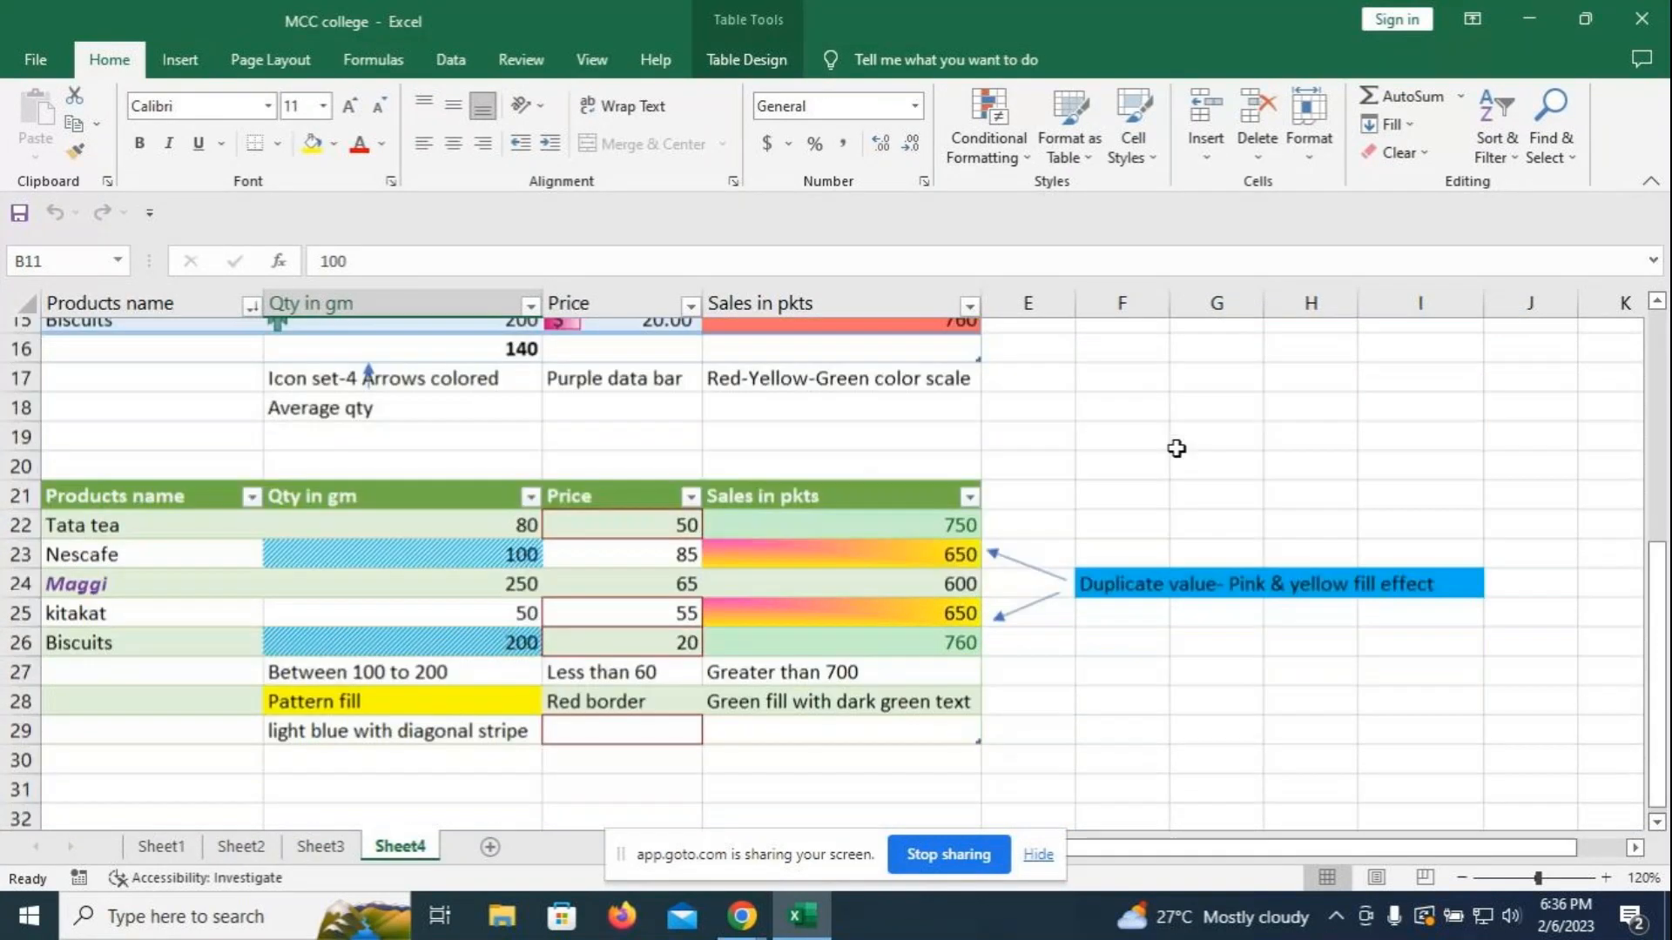
{"action": "scroll", "coordinate": [1177, 449], "scroll_direction": "down", "scroll_amount": 2}
{"action": "left_click", "coordinate": [145, 627]}
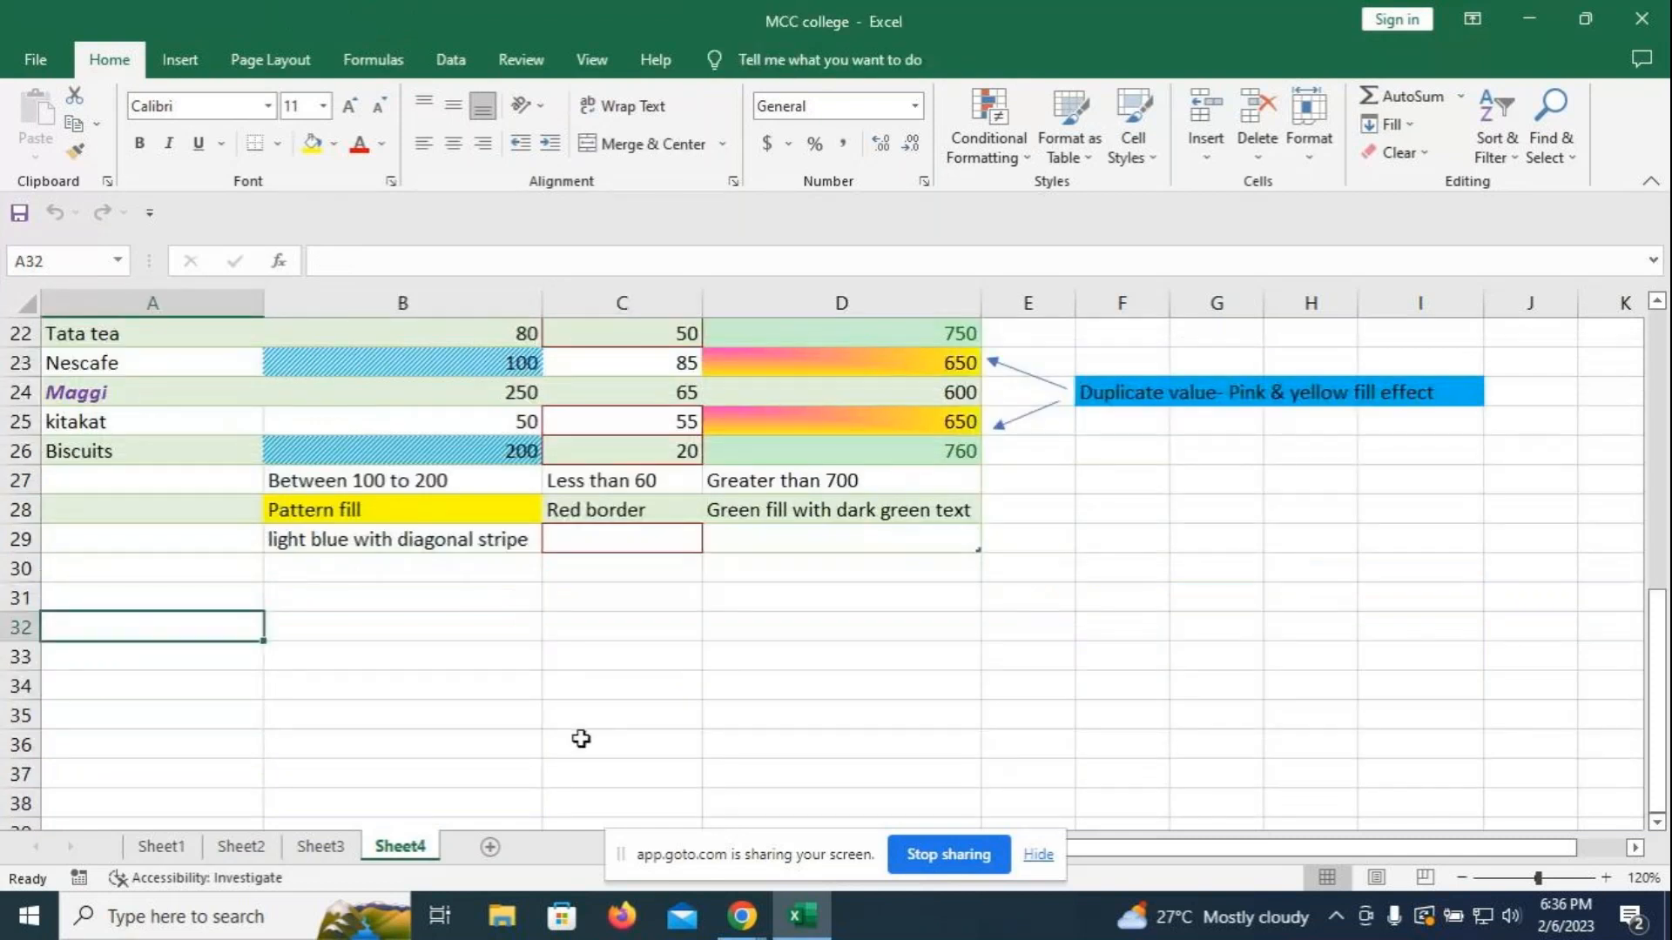
{"action": "left_click", "coordinate": [566, 685]}
{"action": "left_click_drag", "start_coordinate": [253, 638], "coordinate": [1044, 625]}
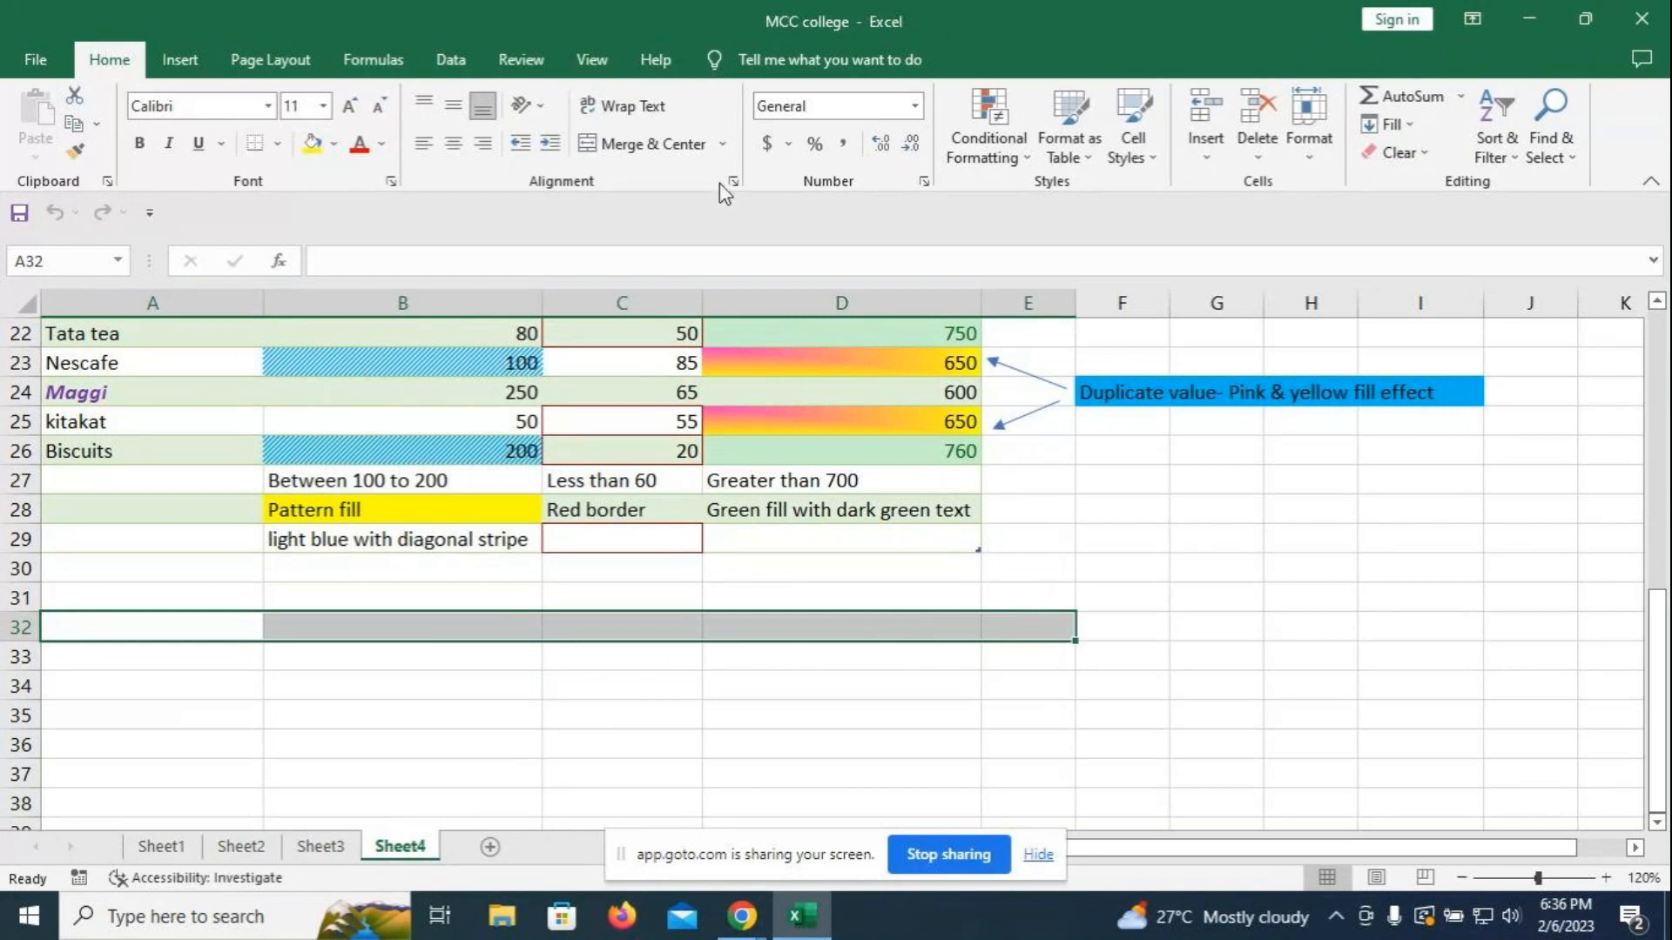
{"action": "left_click", "coordinate": [137, 626]}
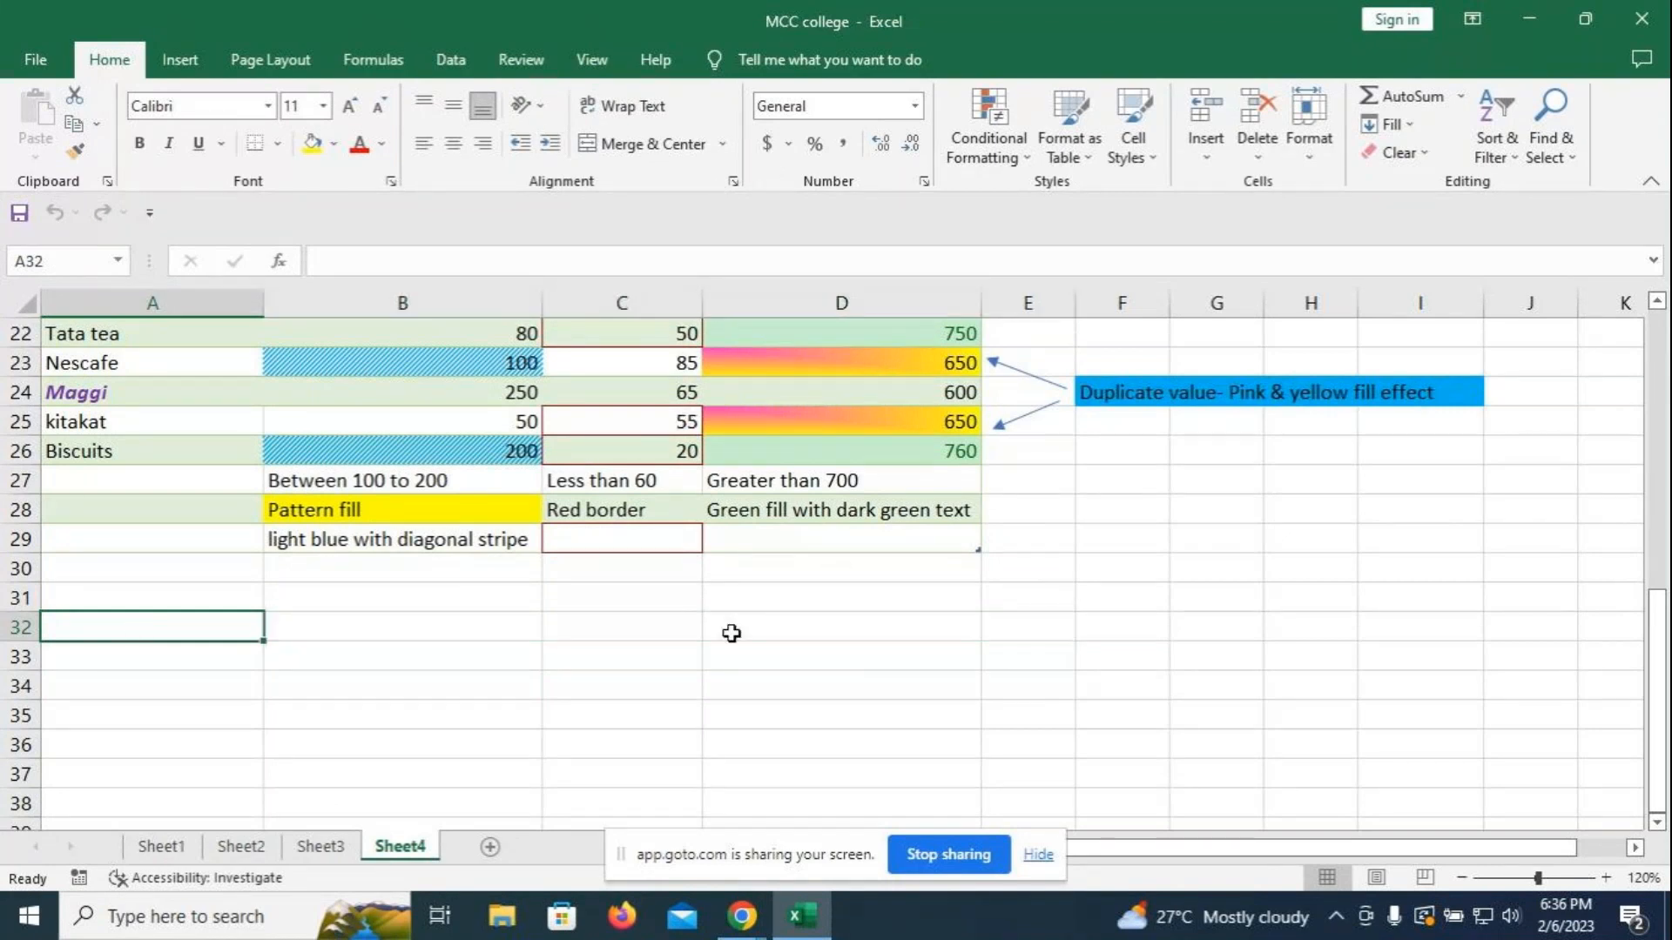
{"action": "scroll", "coordinate": [932, 620], "scroll_direction": "up", "scroll_amount": 6}
{"action": "scroll", "coordinate": [933, 620], "scroll_direction": "down", "scroll_amount": 6}
{"action": "left_click_drag", "start_coordinate": [138, 627], "coordinate": [1007, 618]}
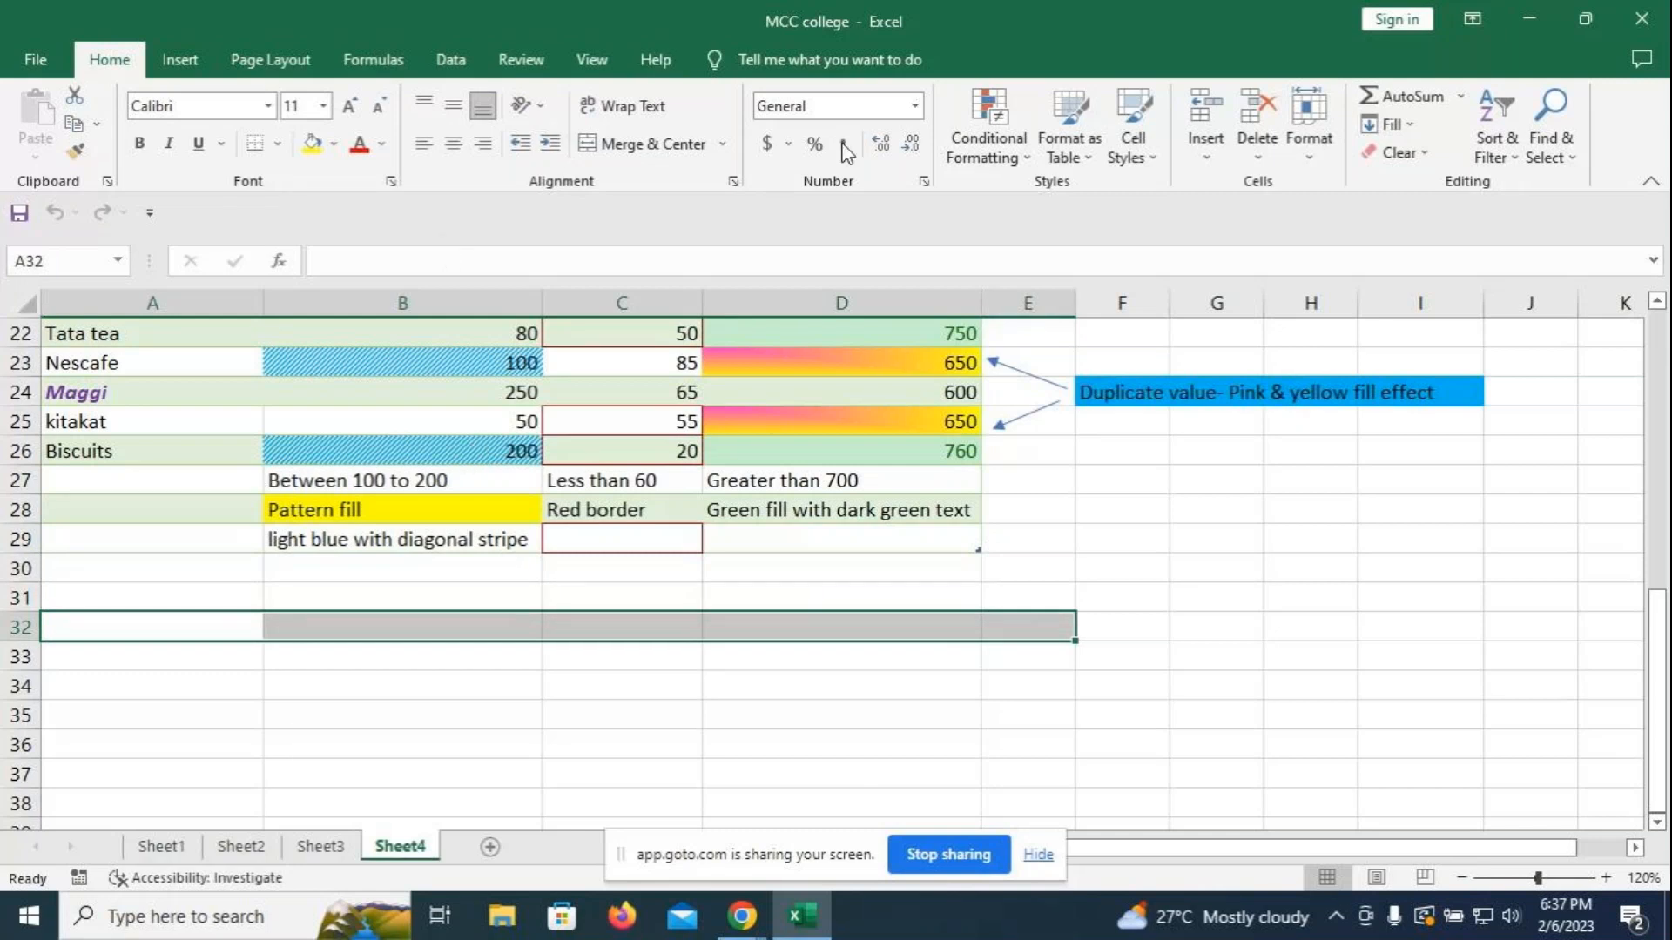
{"action": "left_click", "coordinate": [703, 139]}
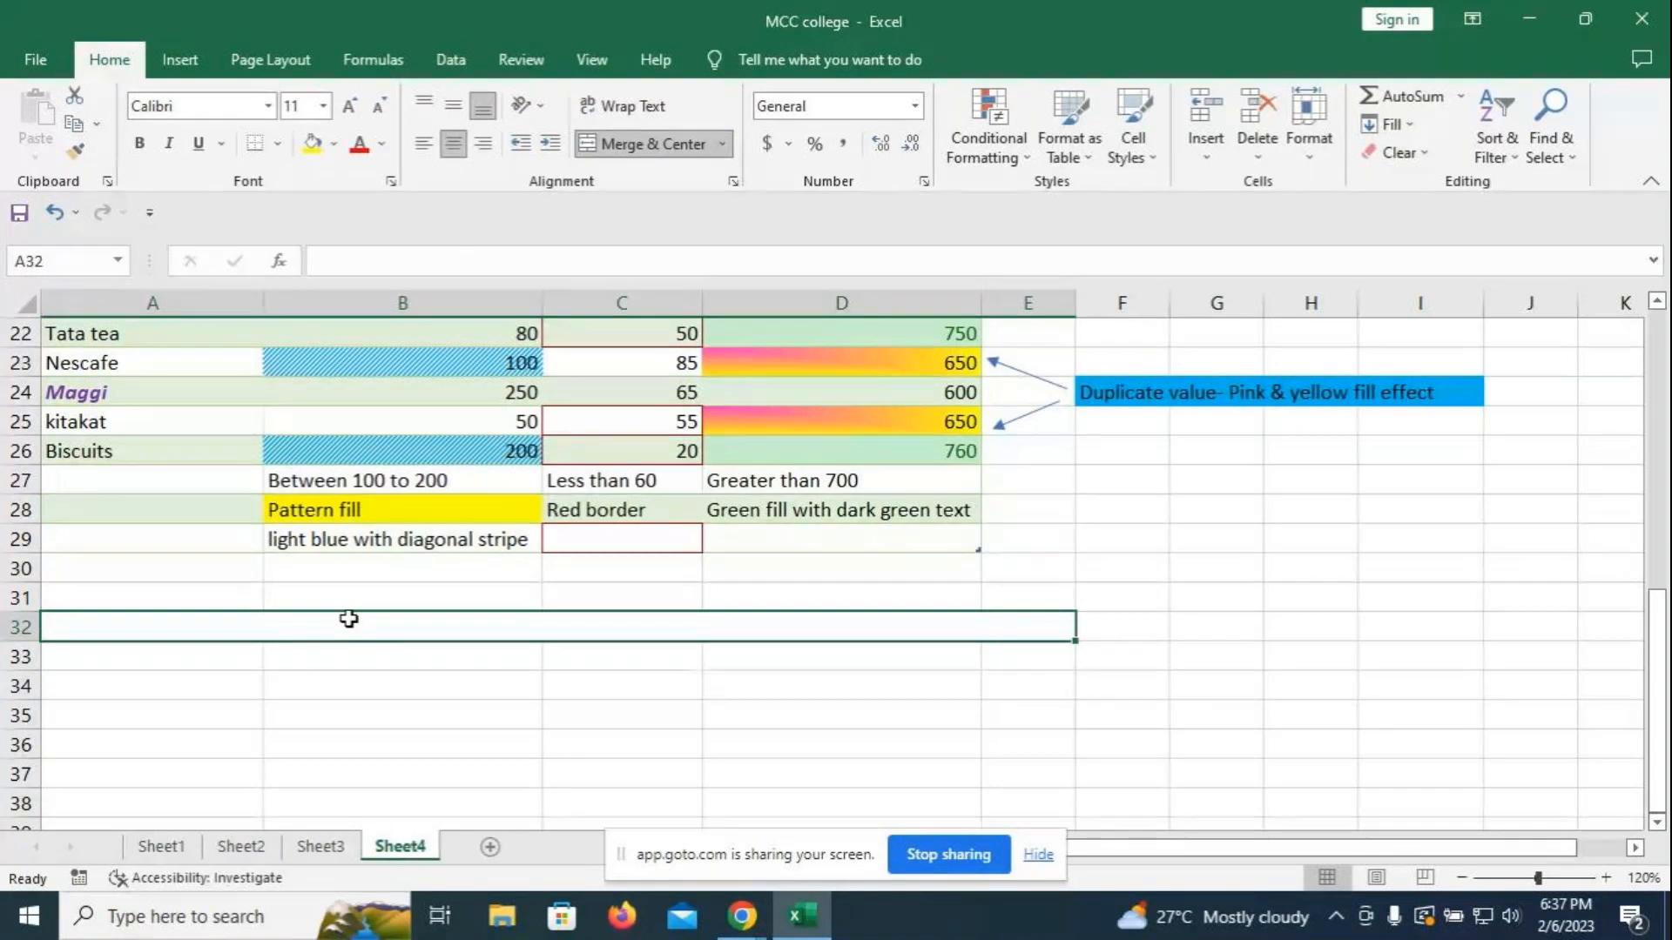
- Enter the title 'Marks sheet of the students' in merged cell A32
{"action": "type", "text": "Marks"}
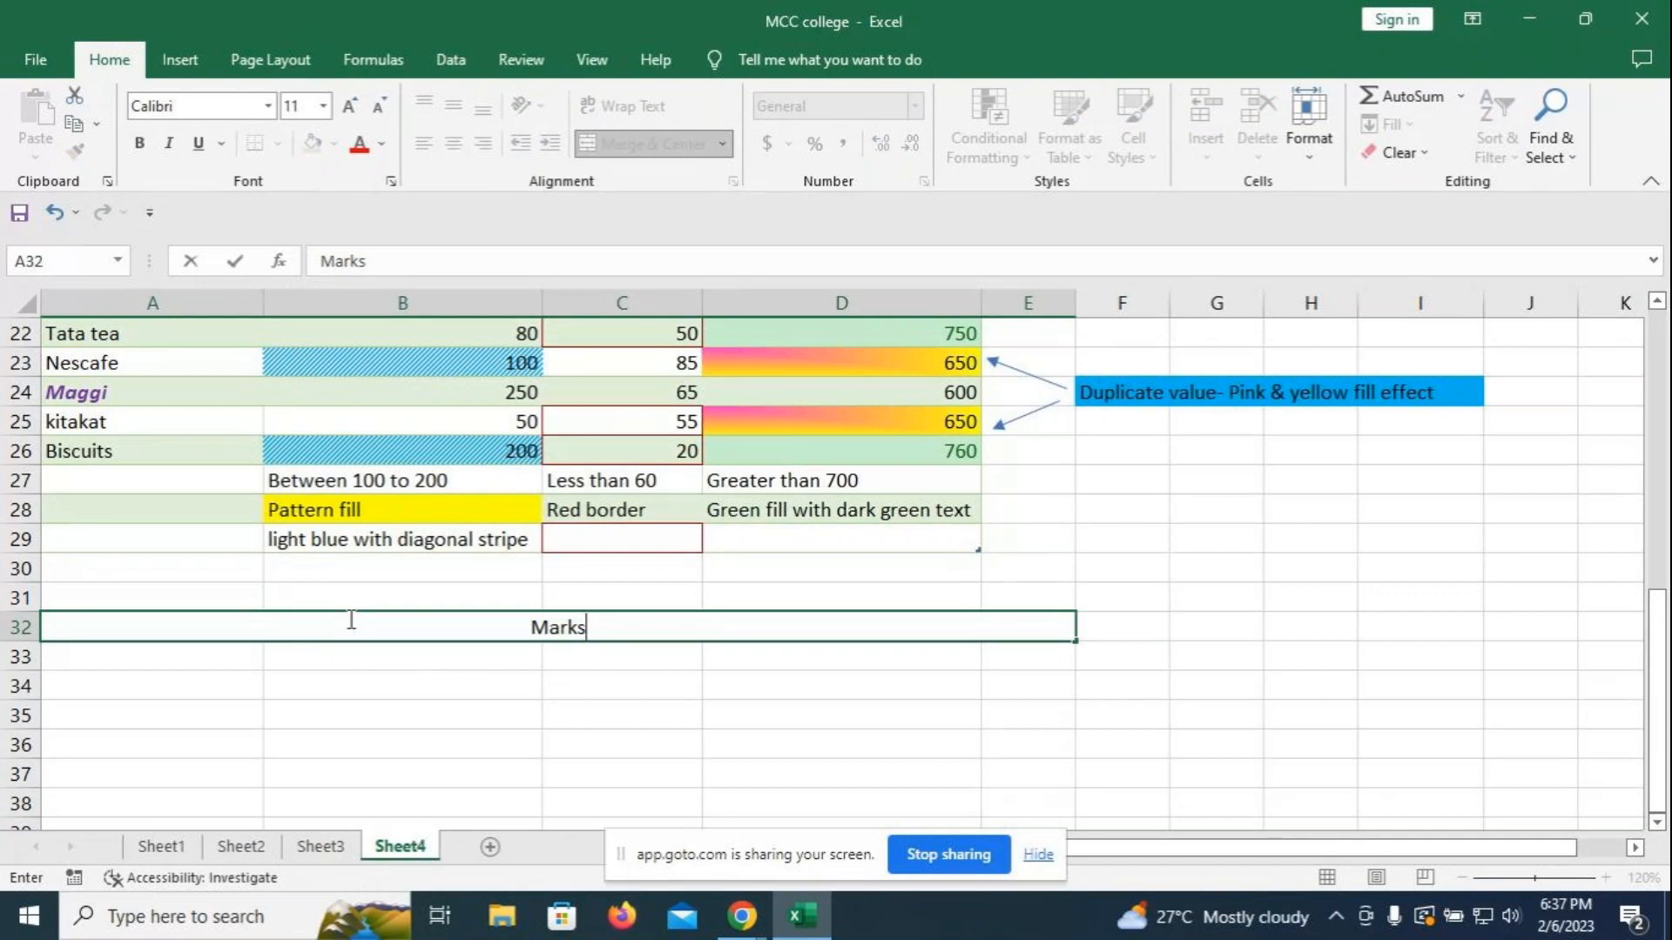
{"action": "type", "text": " sheet o "}
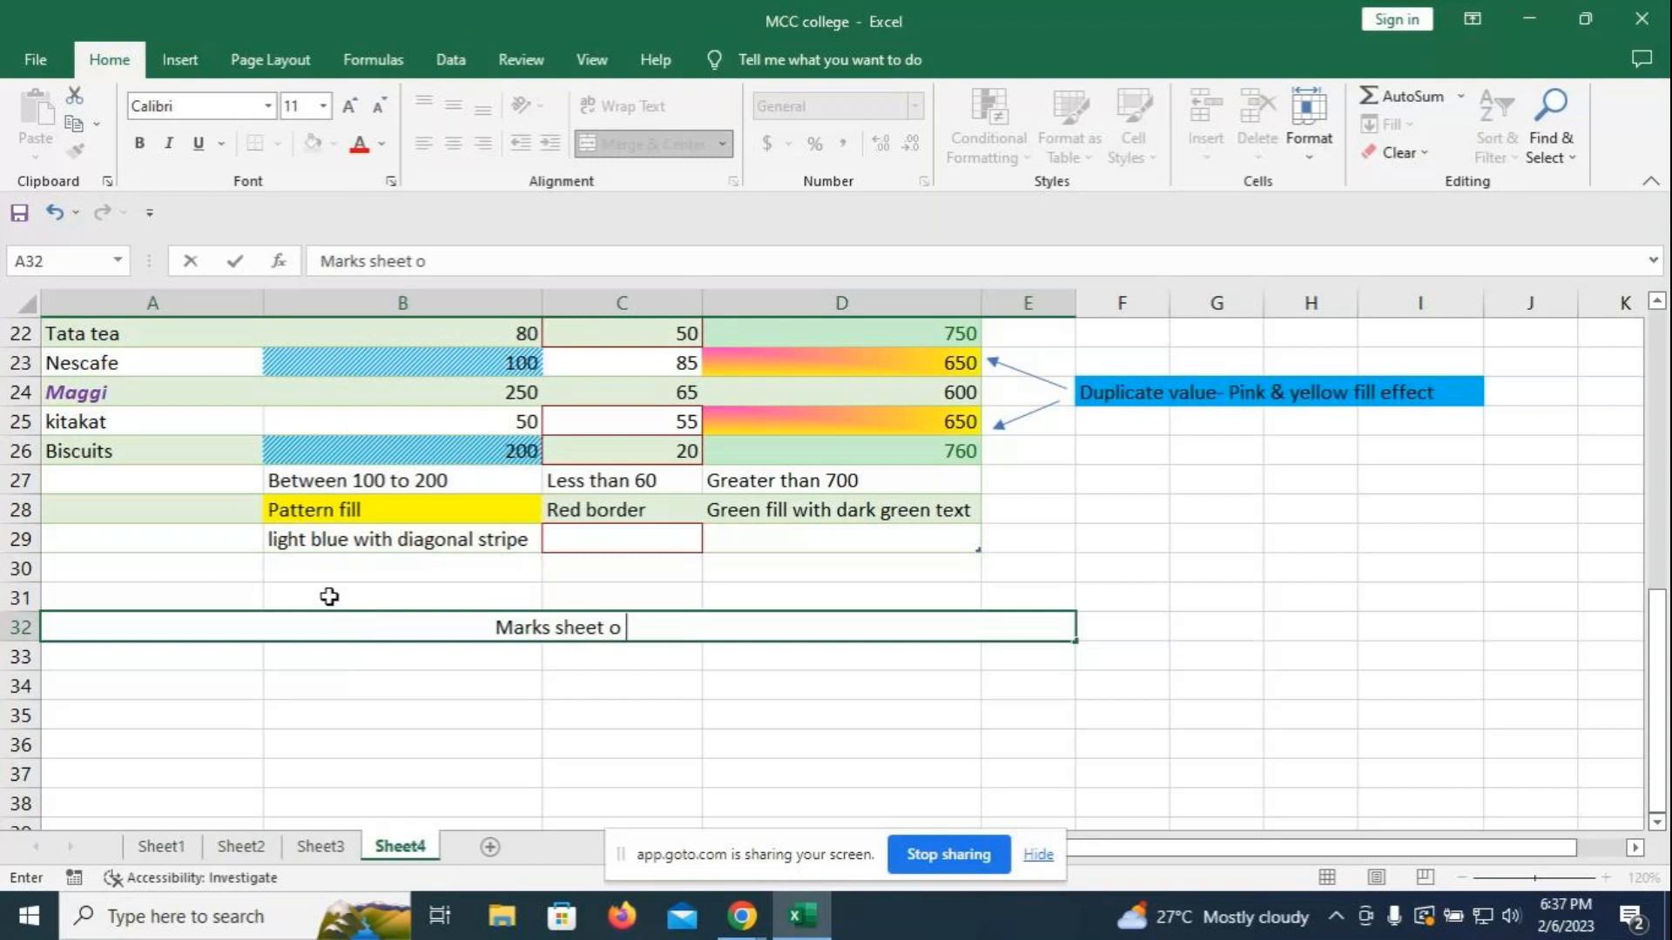
{"action": "type", "text": "f"}
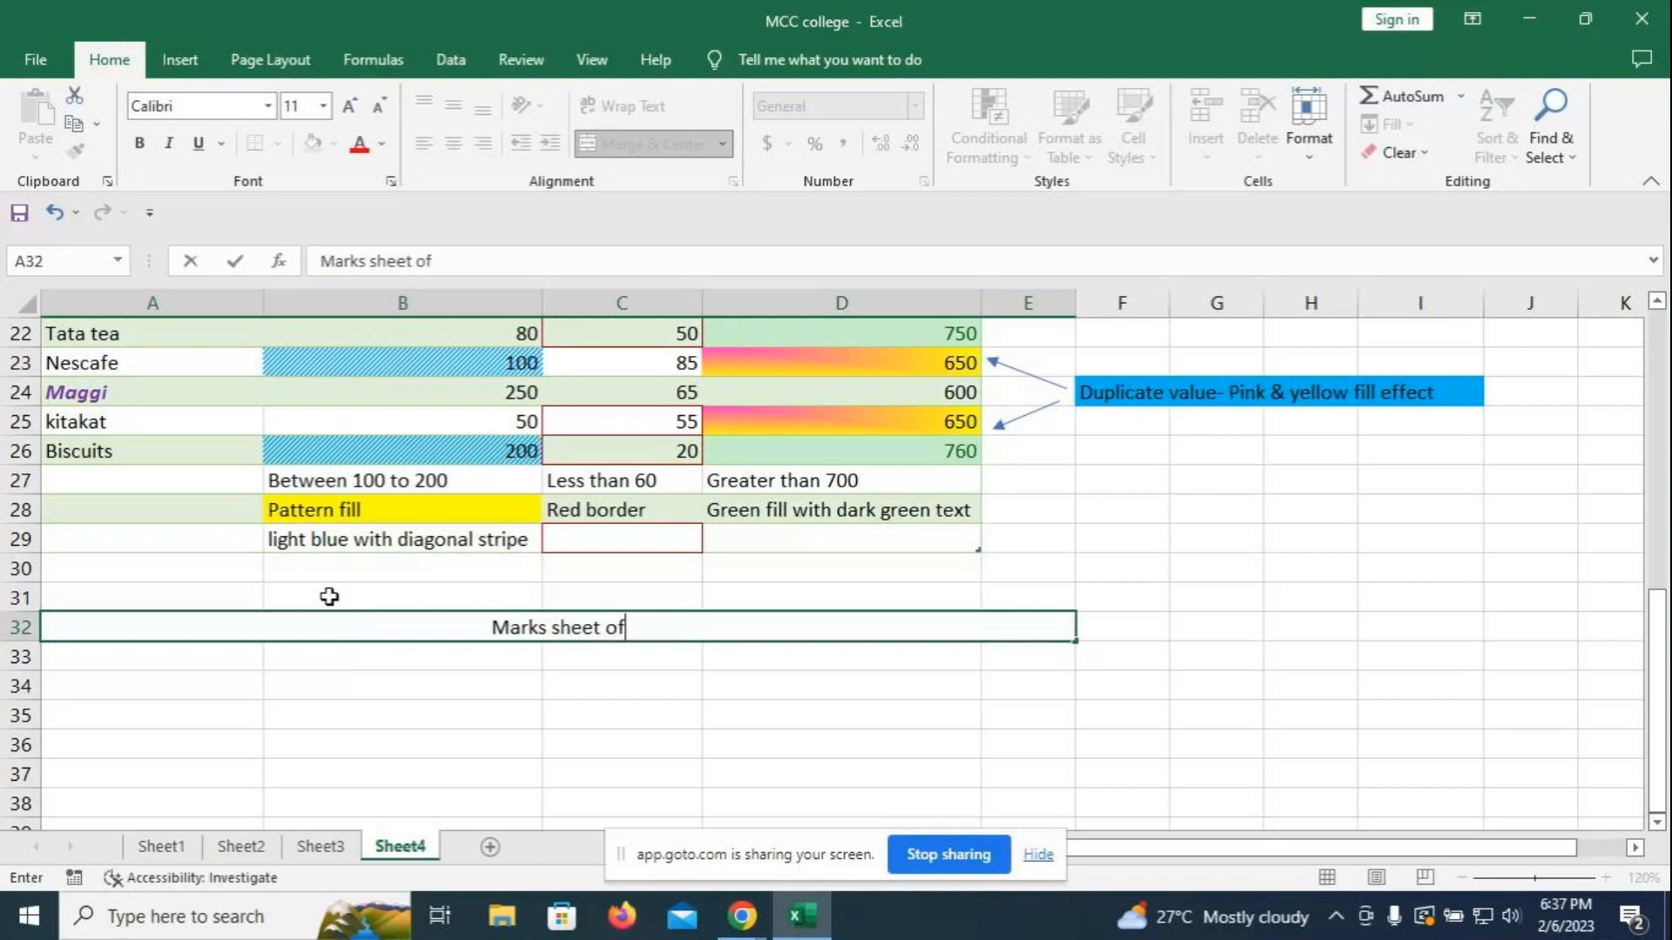
{"action": "type", "text": " the stuse"}
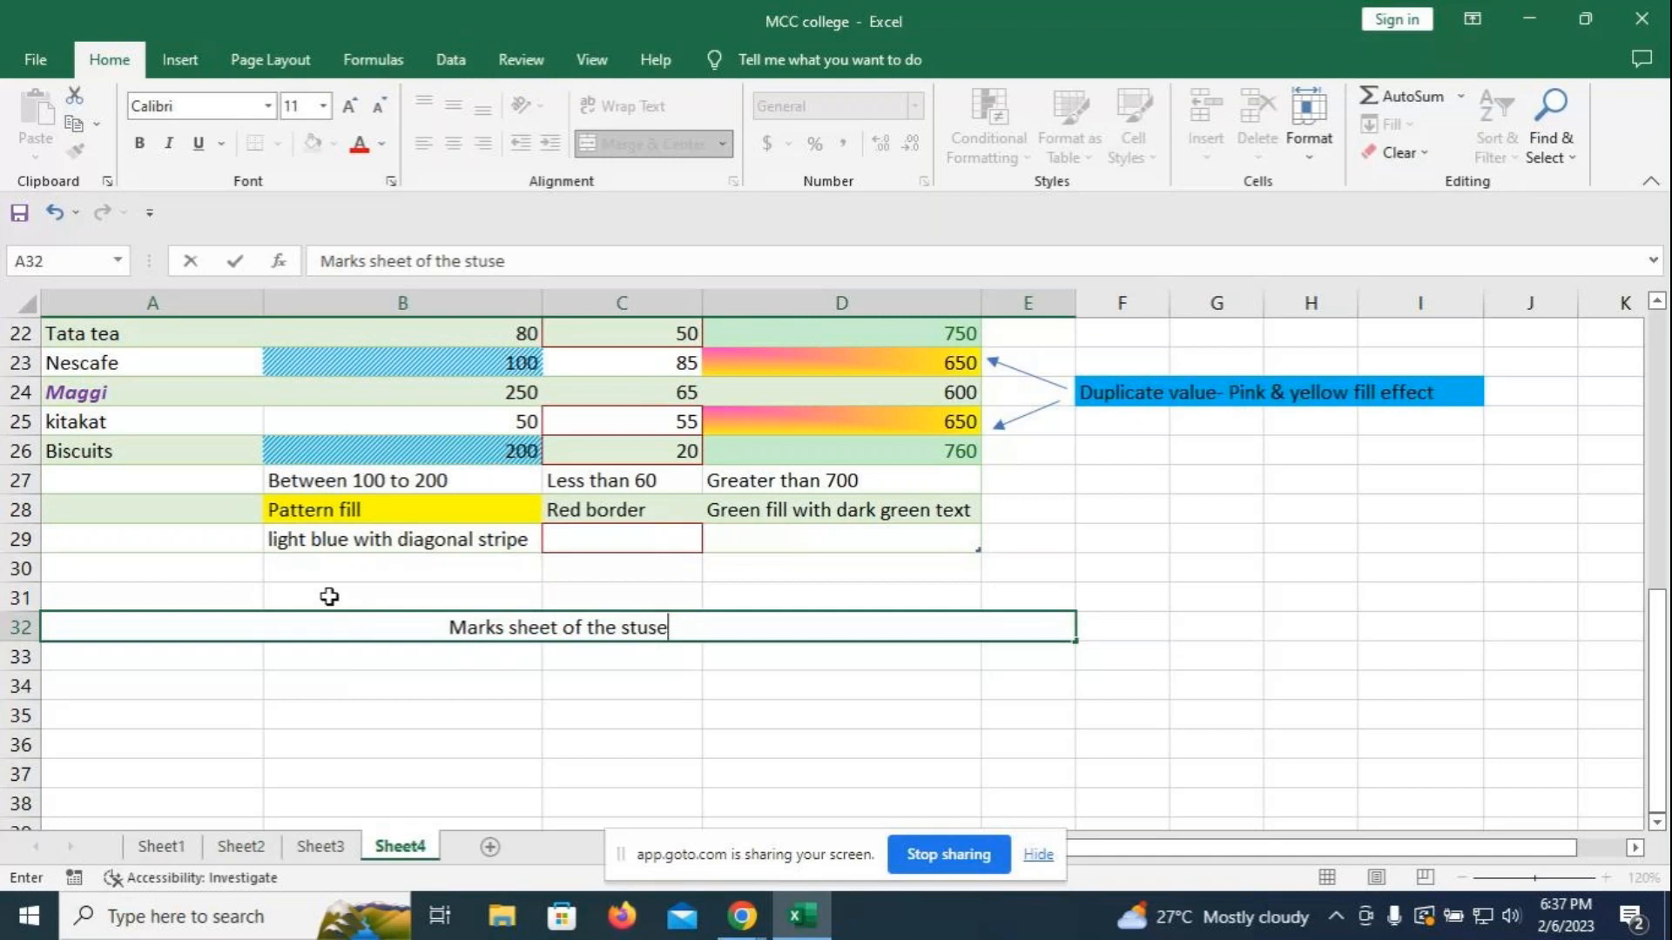
{"action": "key", "text": "BackSpace"}
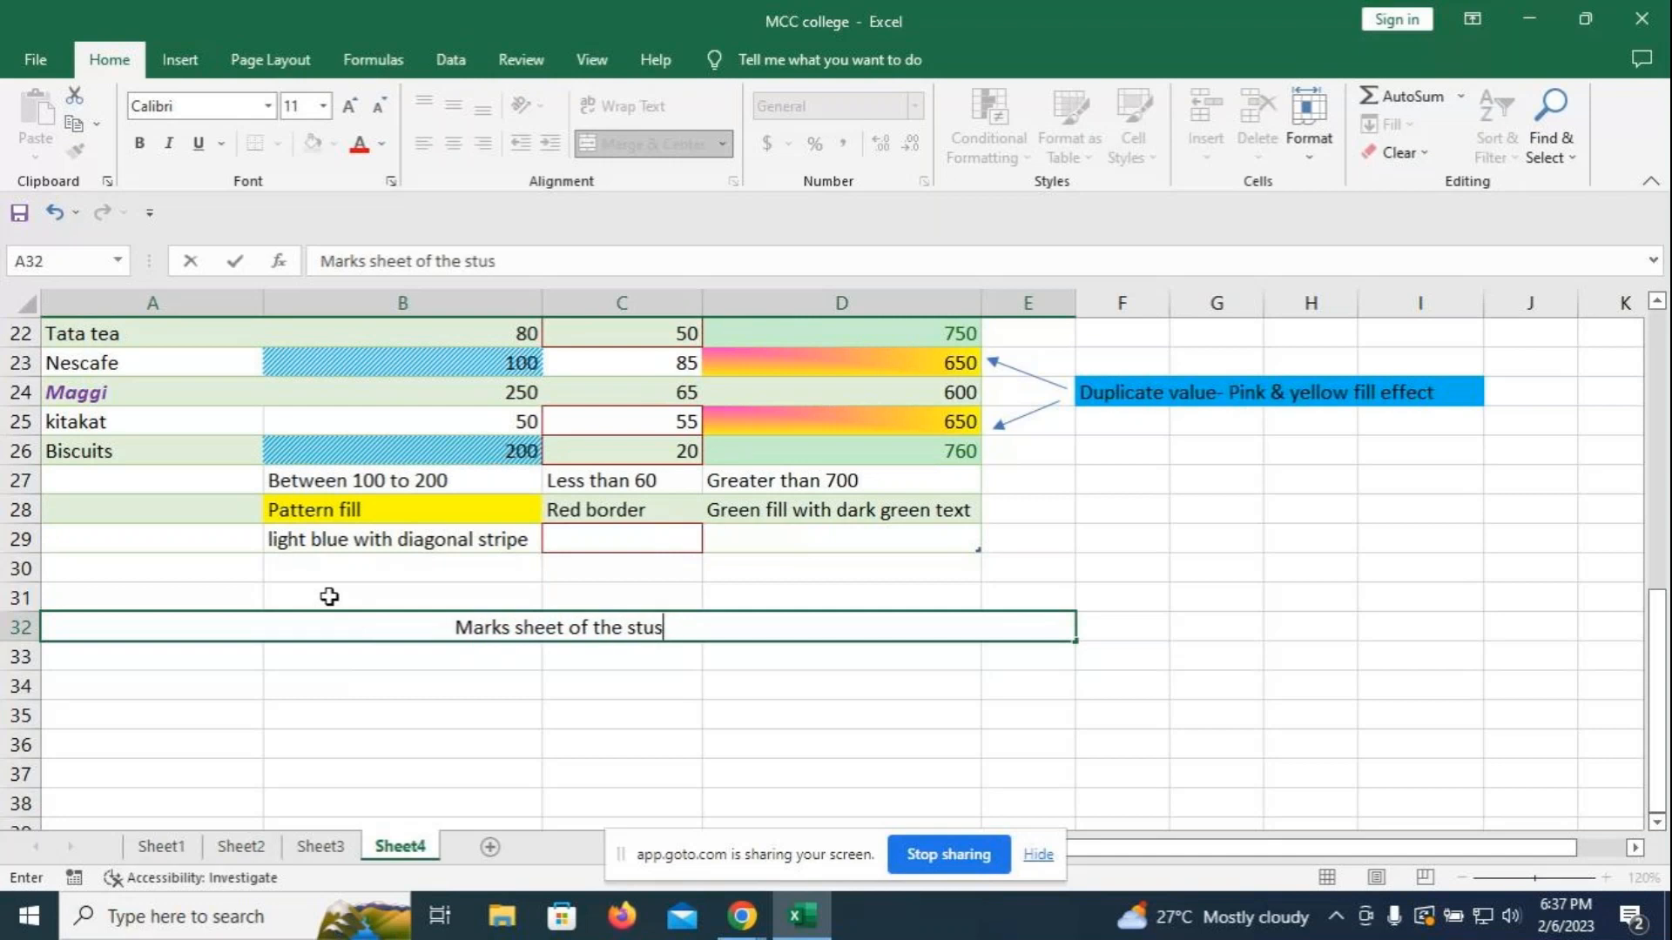
{"action": "key", "text": "BackSpace"}
{"action": "type", "text": "dents"}
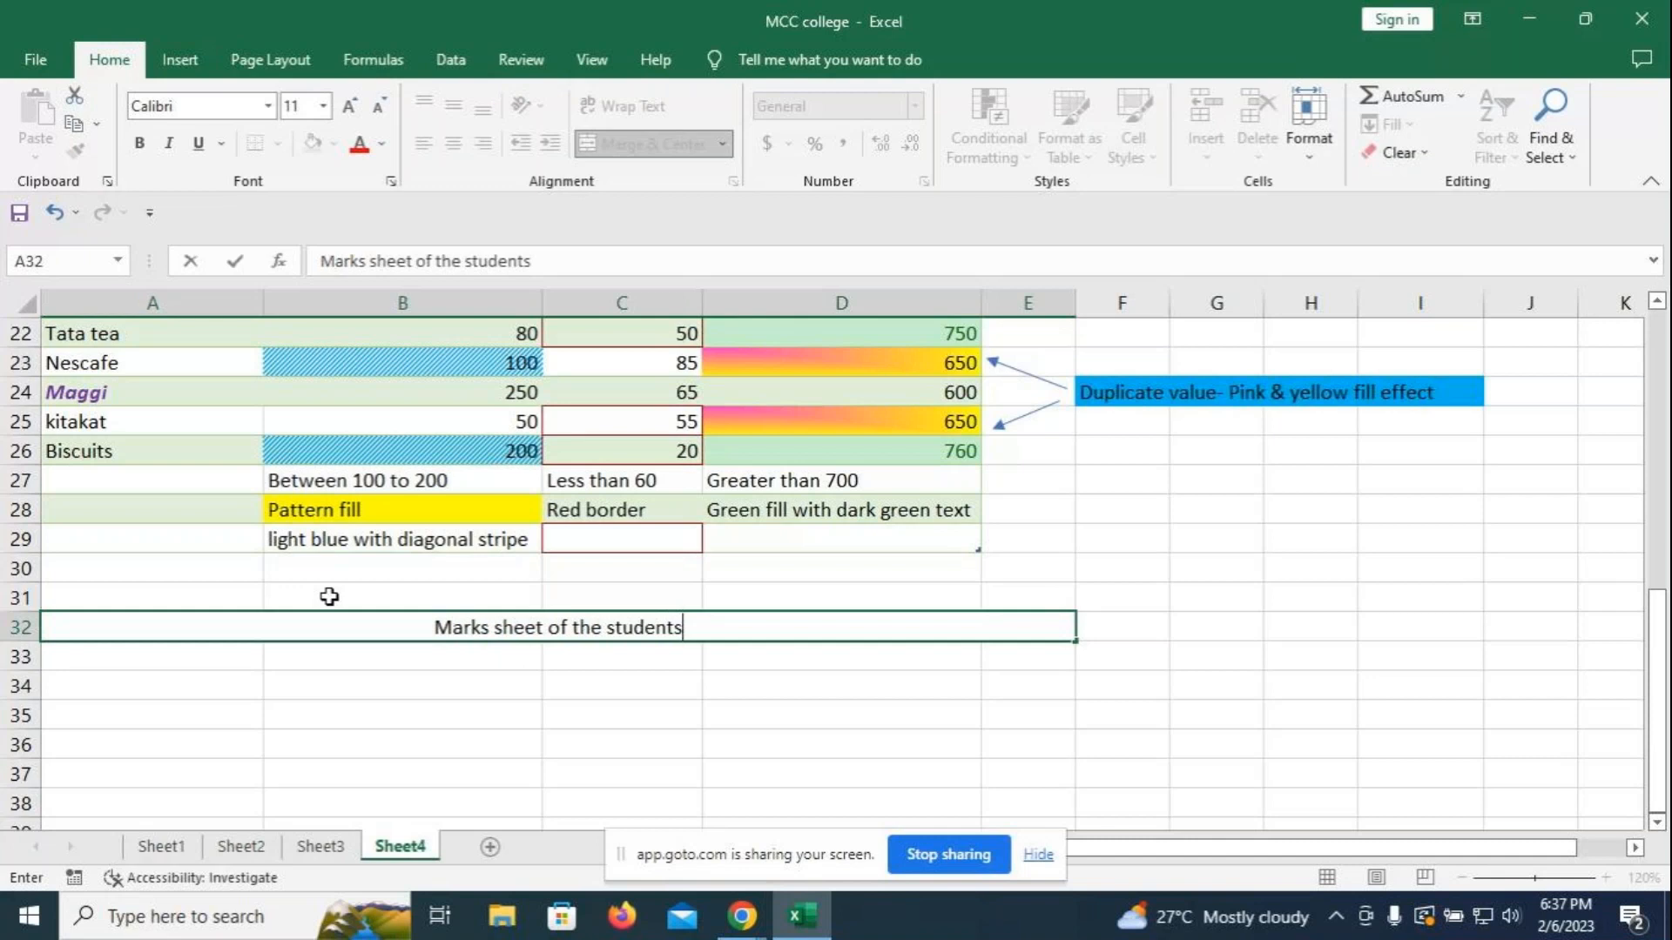
{"action": "key", "text": "Return"}
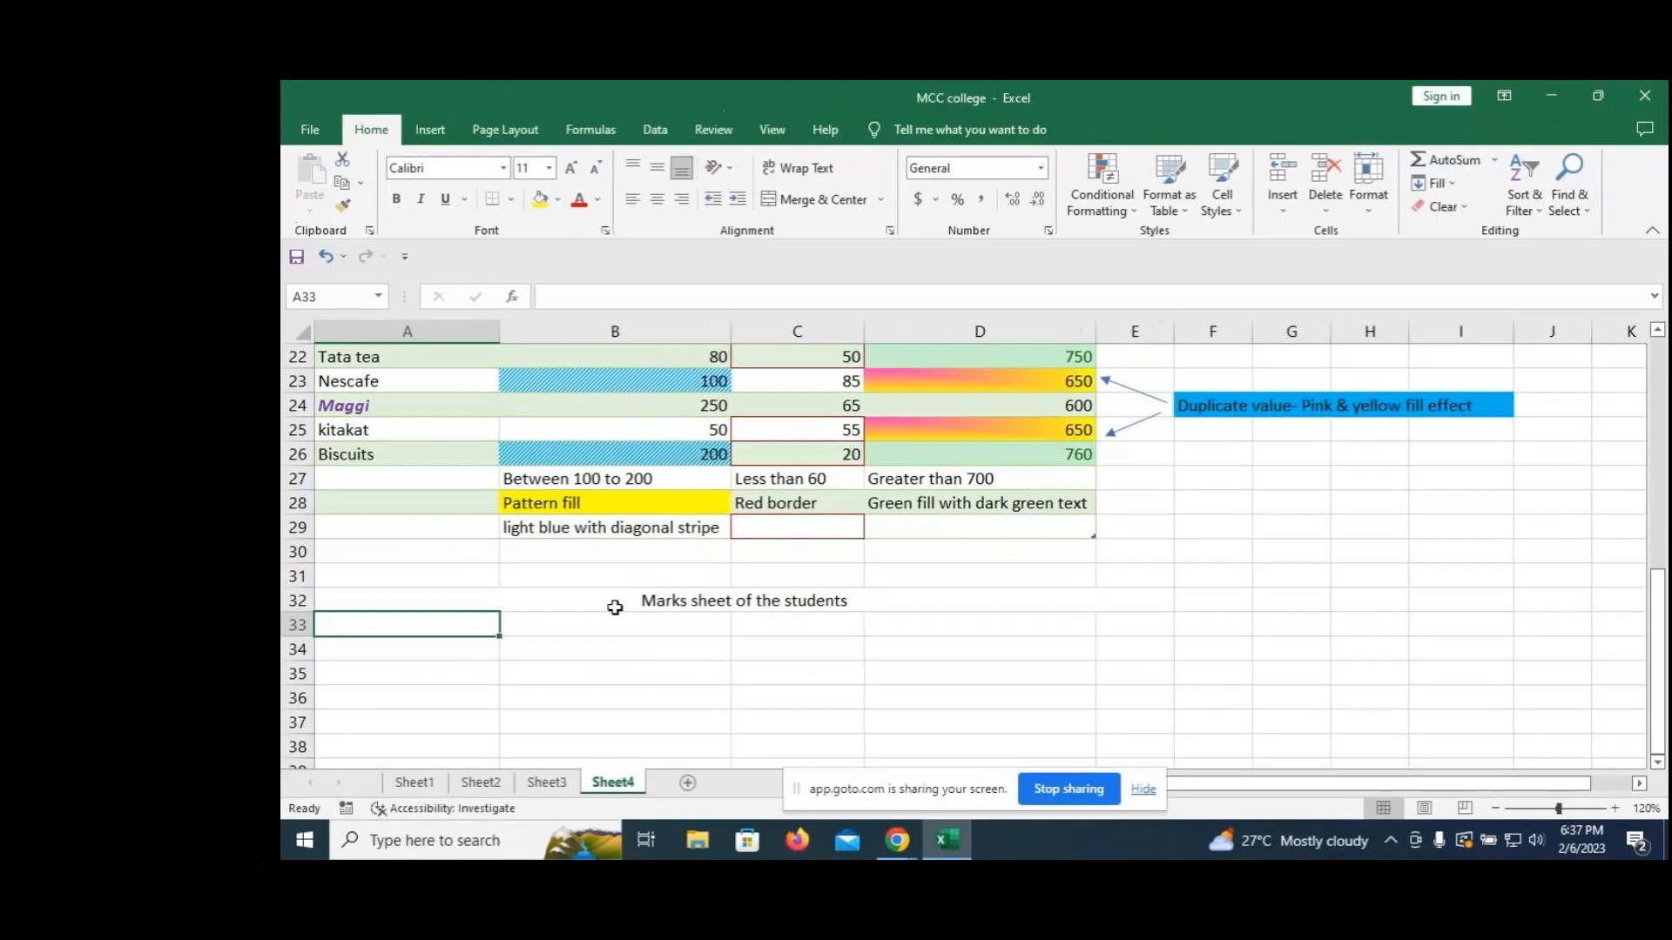
- List five student names down cells A33 to A37
{"action": "type", "text": "Akash"}
{"action": "key", "text": "Return"}
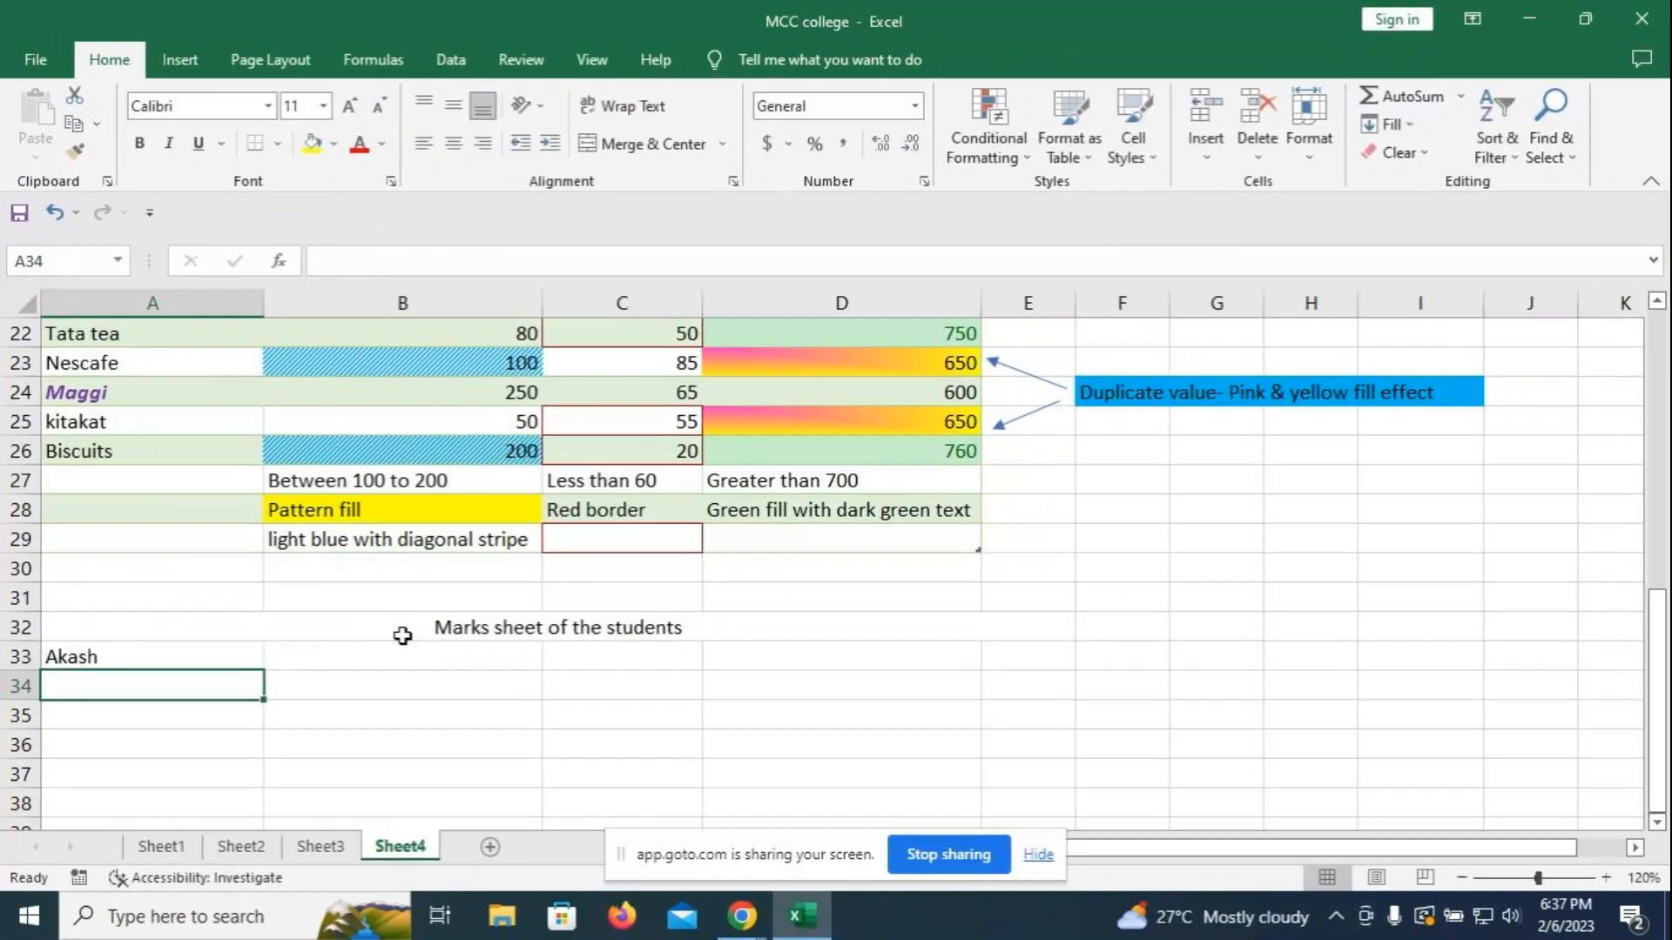
{"action": "type", "text": "Sima"}
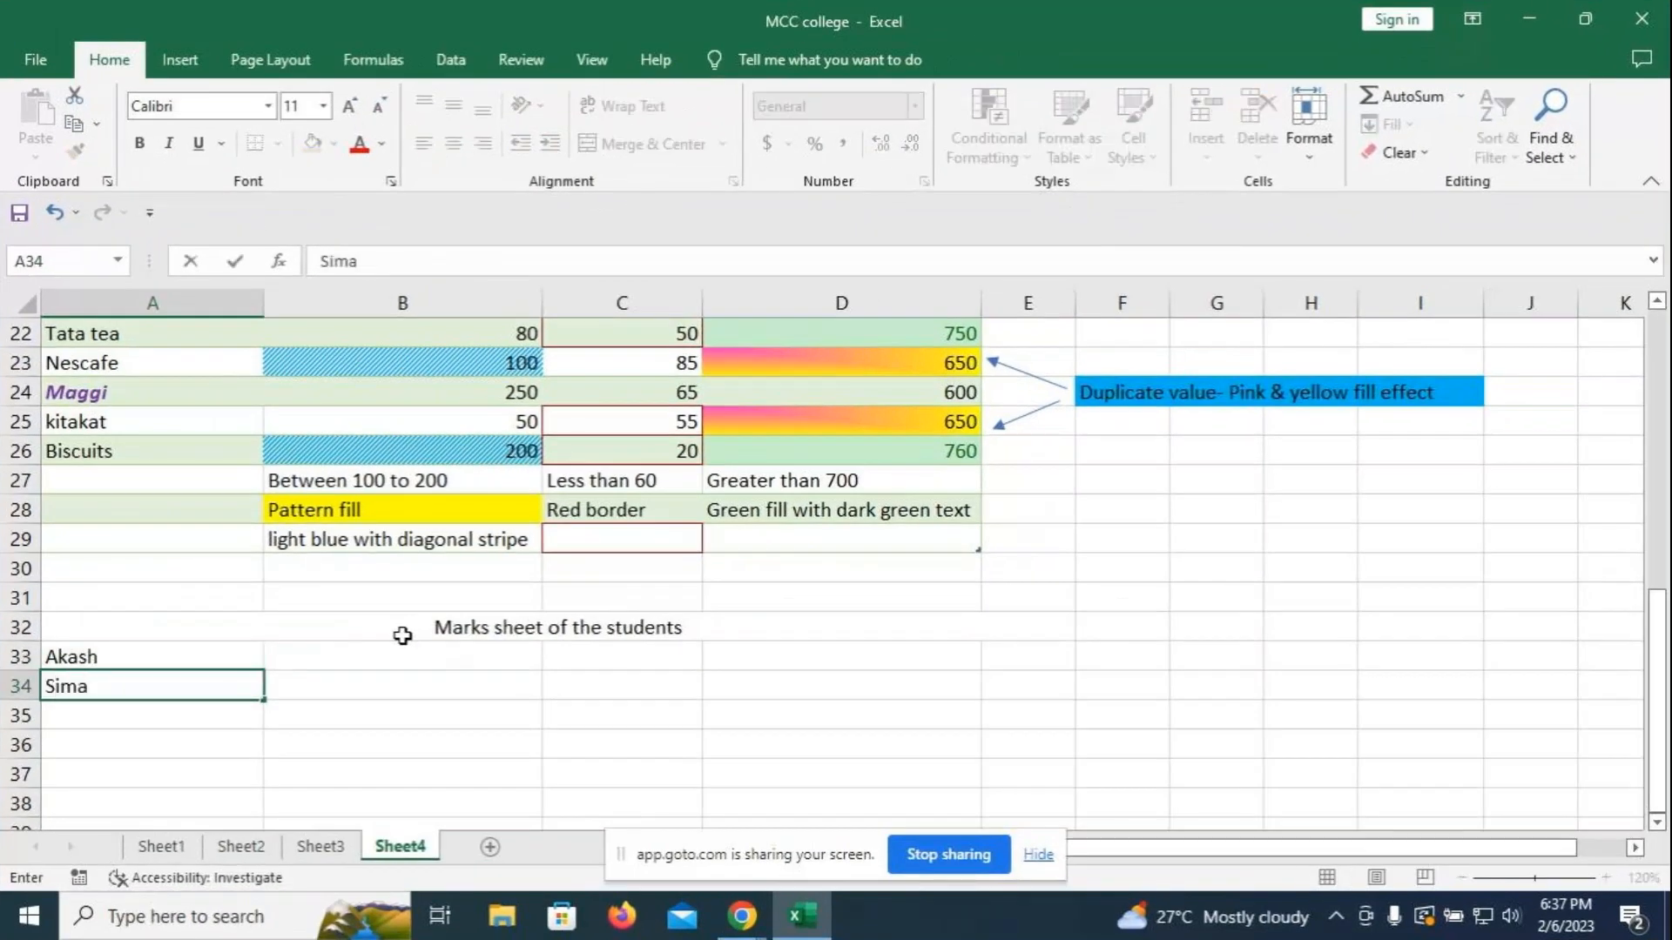
{"action": "key", "text": "Return"}
{"action": "type", "text": "R"}
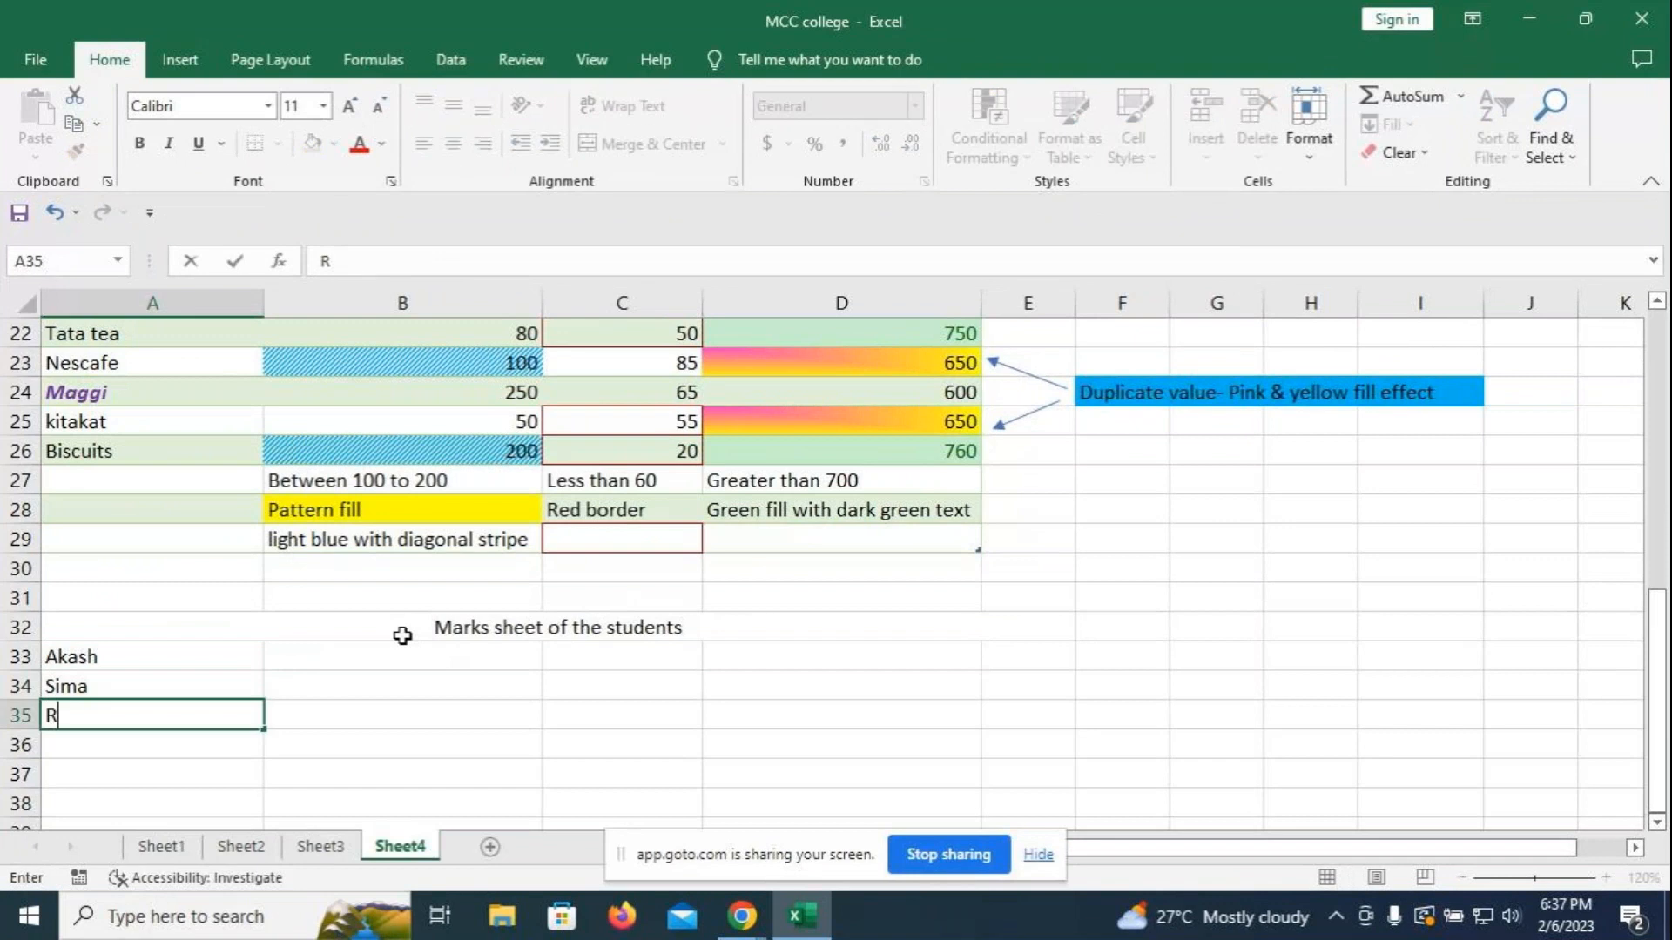
{"action": "type", "text": "ahul"}
{"action": "key", "text": "Return"}
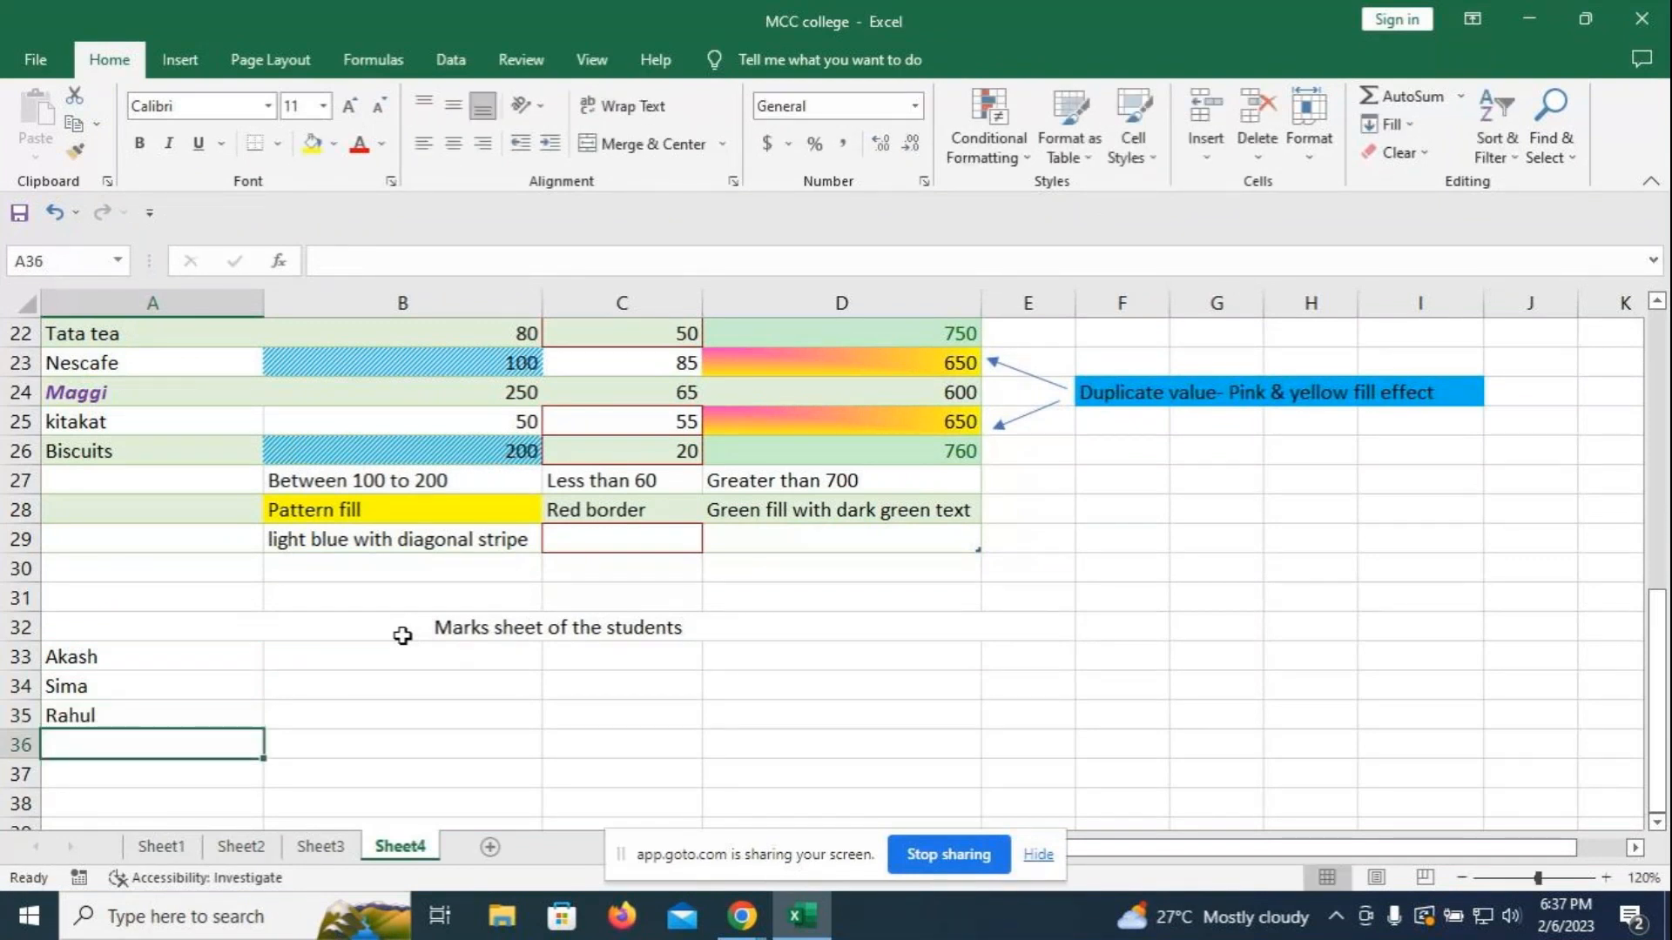
{"action": "type", "text": "Rohan"}
{"action": "key", "text": "Return"}
{"action": "type", "text": "A"}
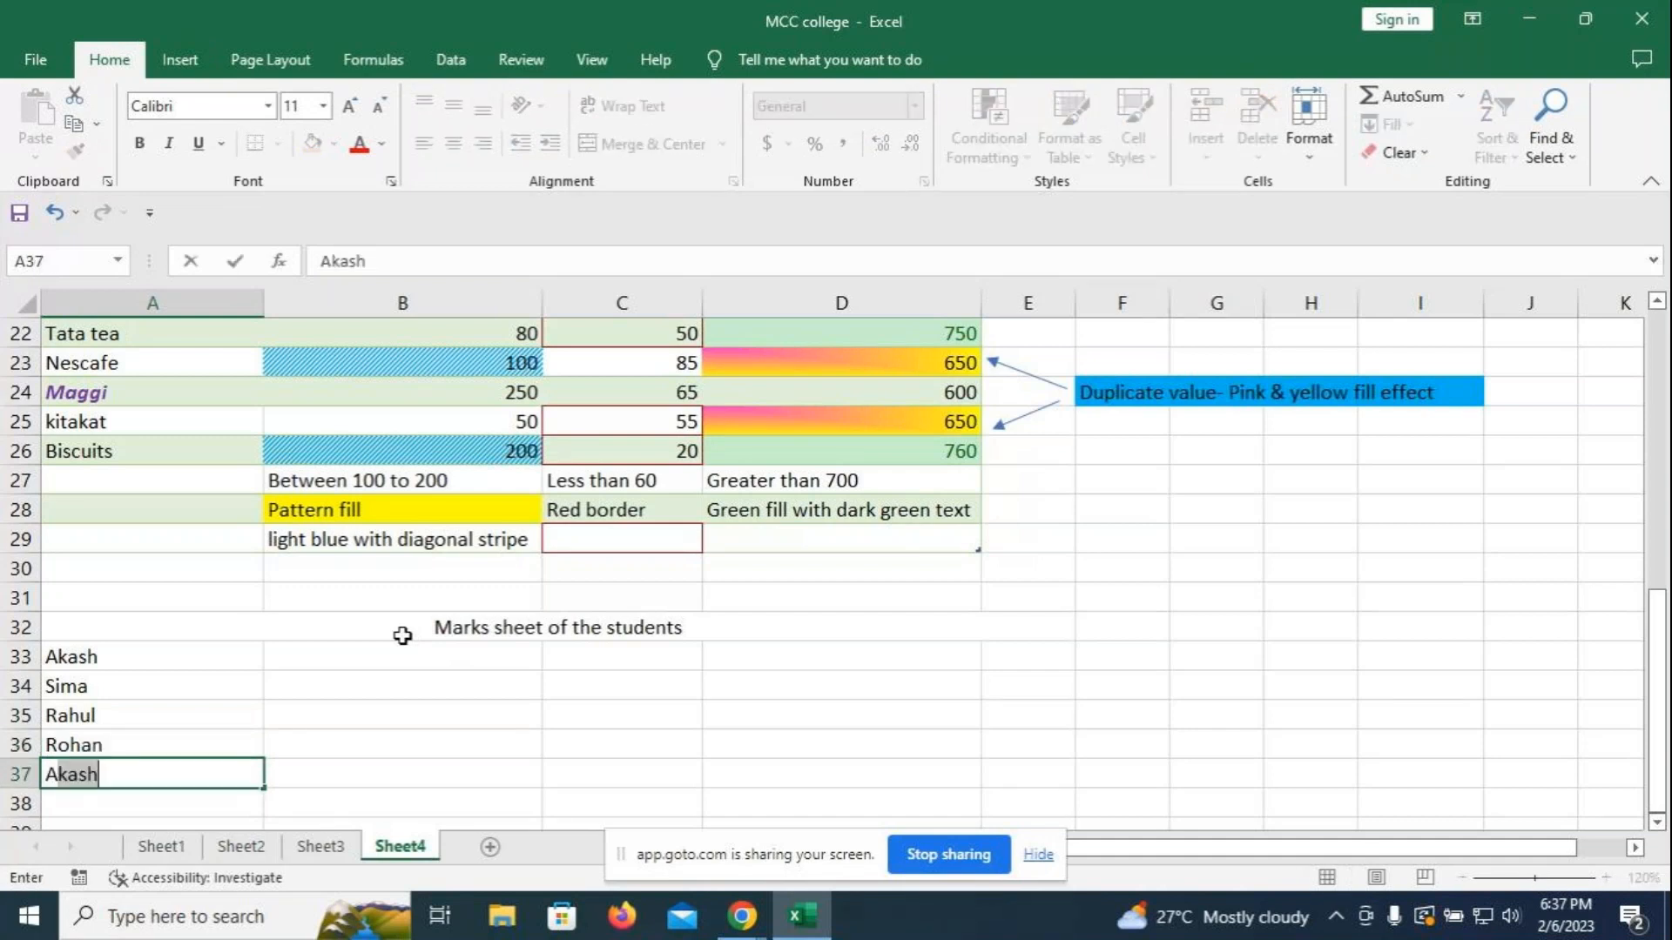
{"action": "type", "text": "nkit"}
{"action": "key", "text": "Return"}
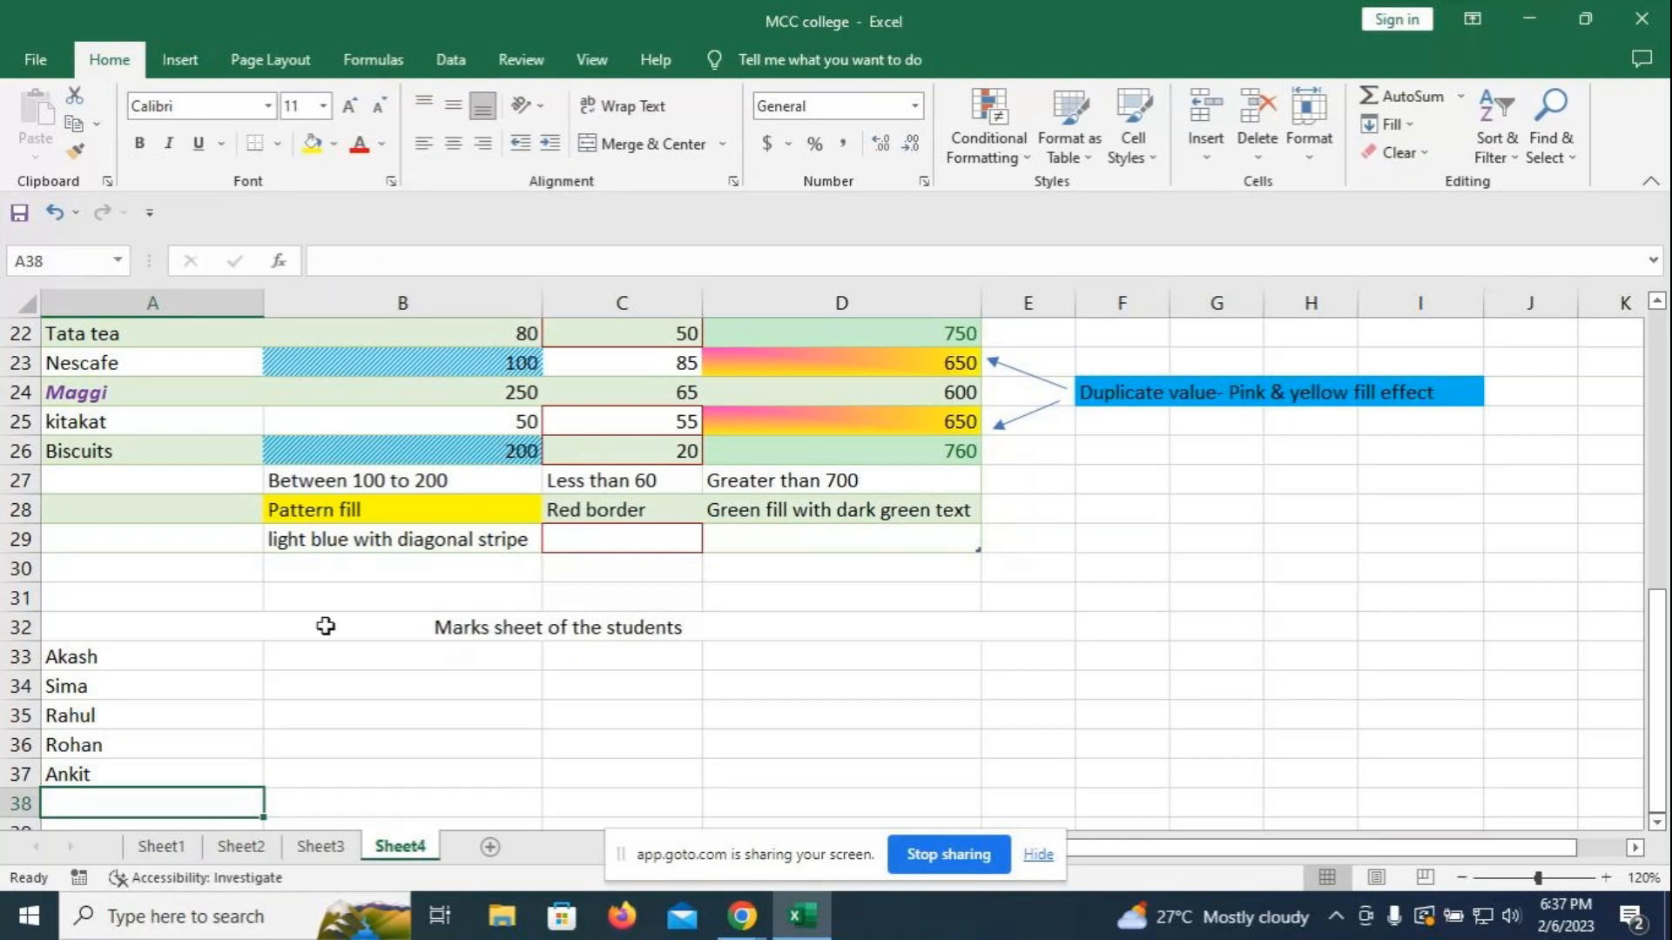
- Merge and centre the title across columns A to G in row 32
{"action": "left_click", "coordinate": [810, 624]}
{"action": "left_click_drag", "start_coordinate": [810, 623], "coordinate": [1187, 625]}
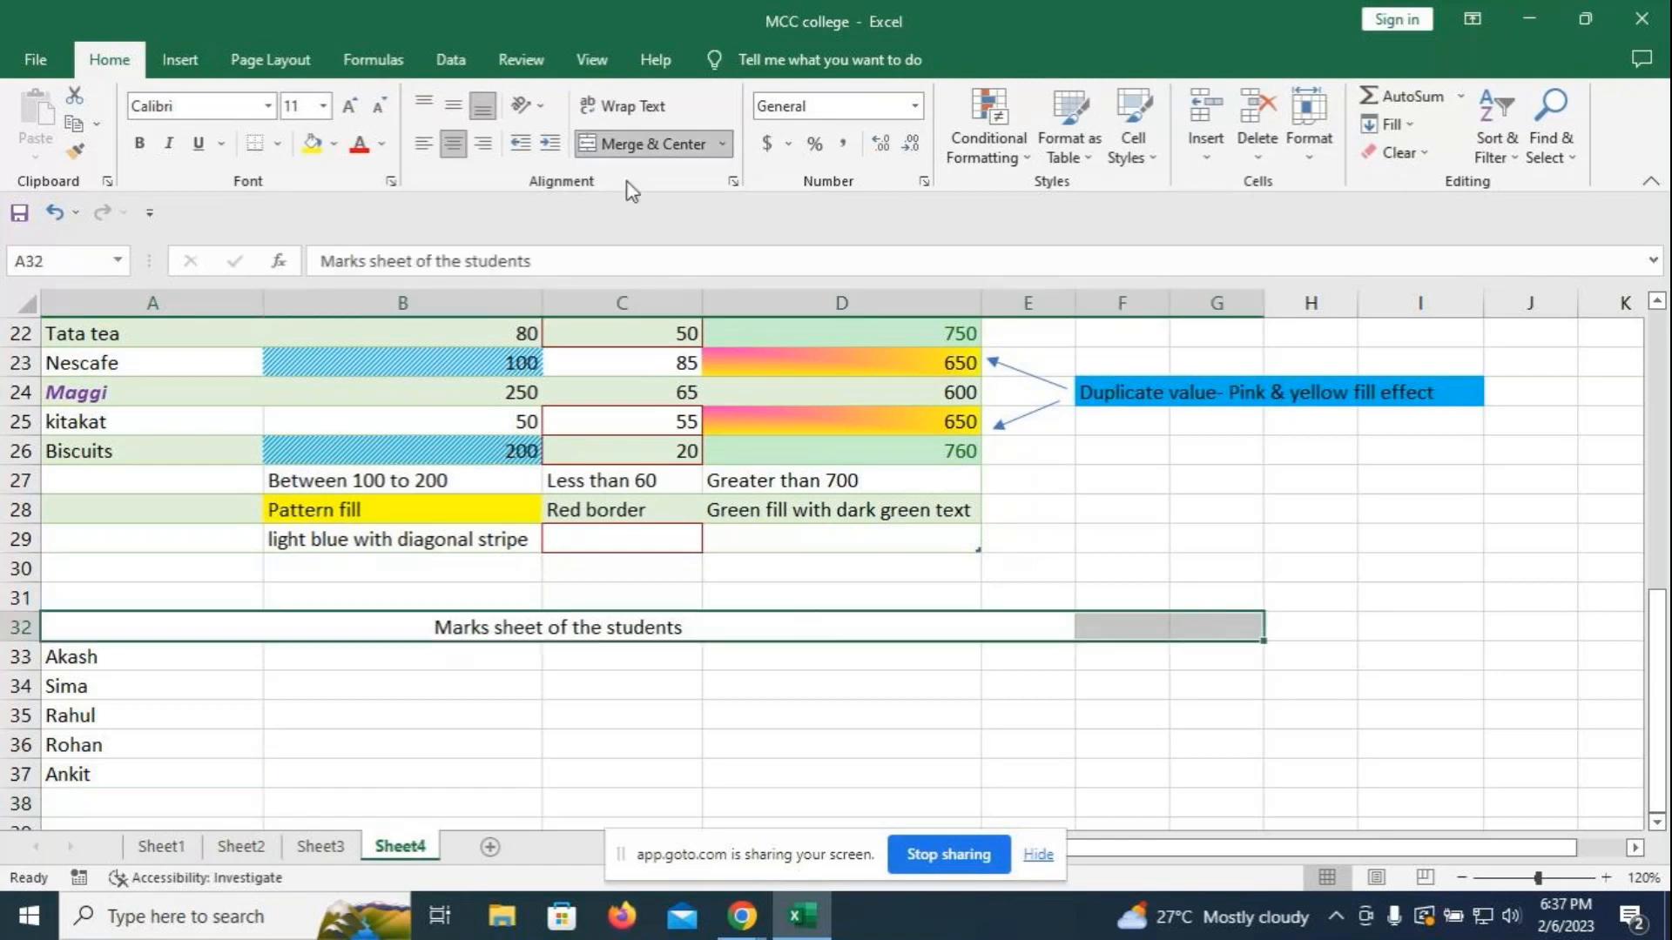
{"action": "left_click", "coordinate": [635, 155]}
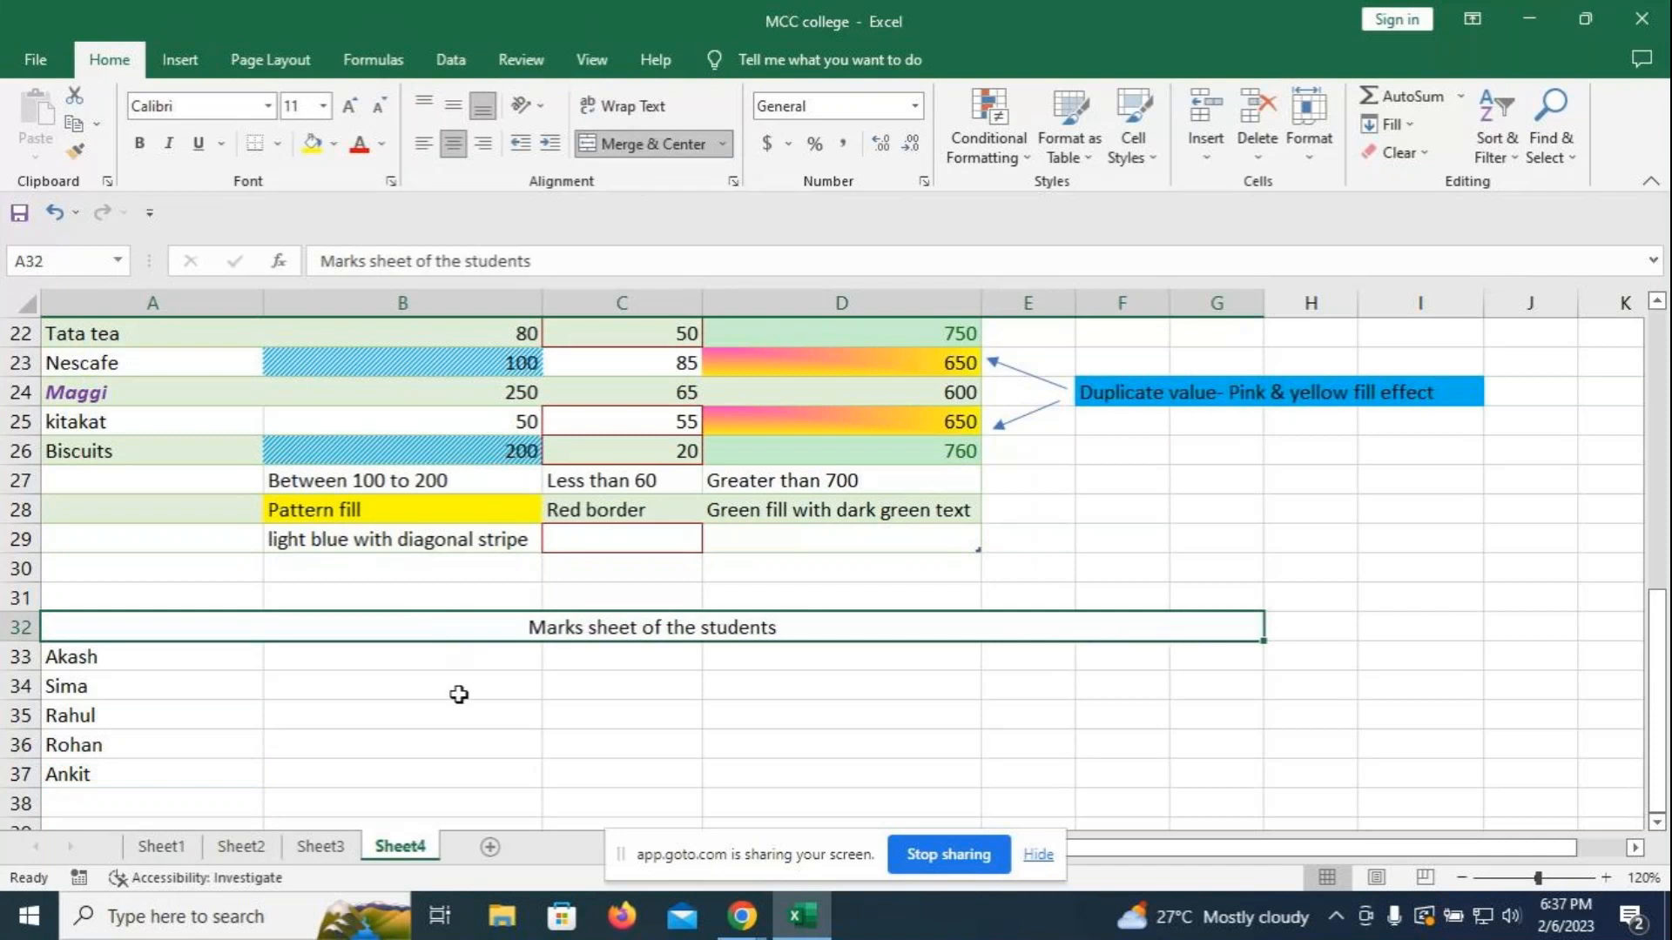
- Enter headers Std. Names, Tally and MS Office in A33:C33
{"action": "left_click", "coordinate": [311, 659]}
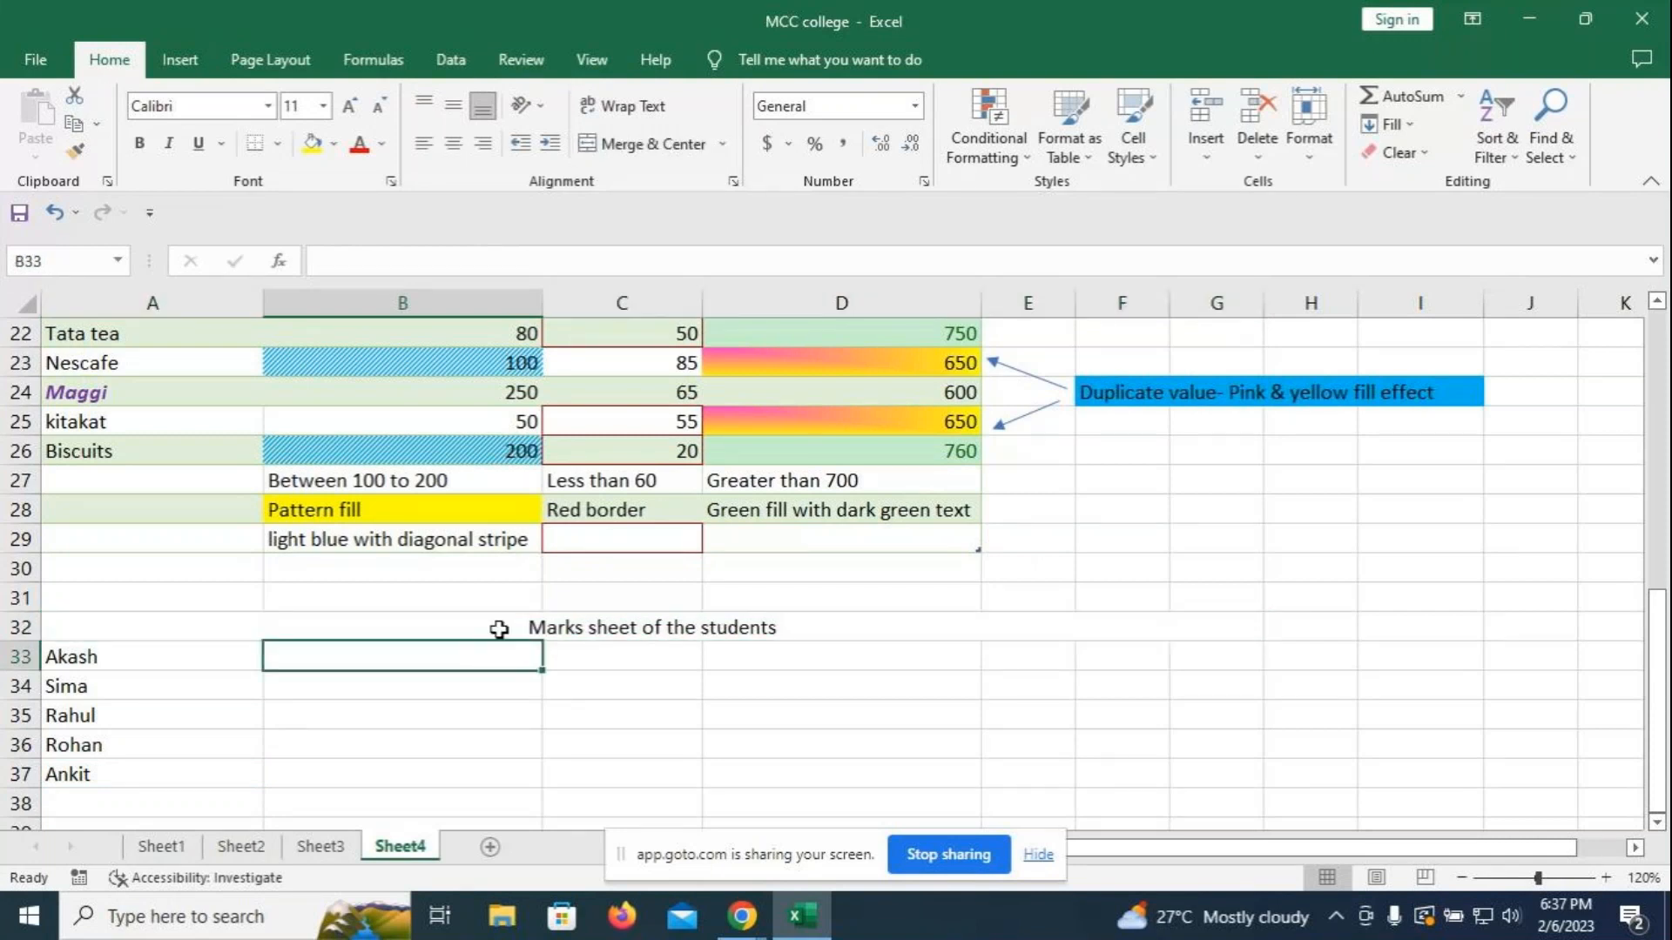
{"action": "type", "text": "Ta"}
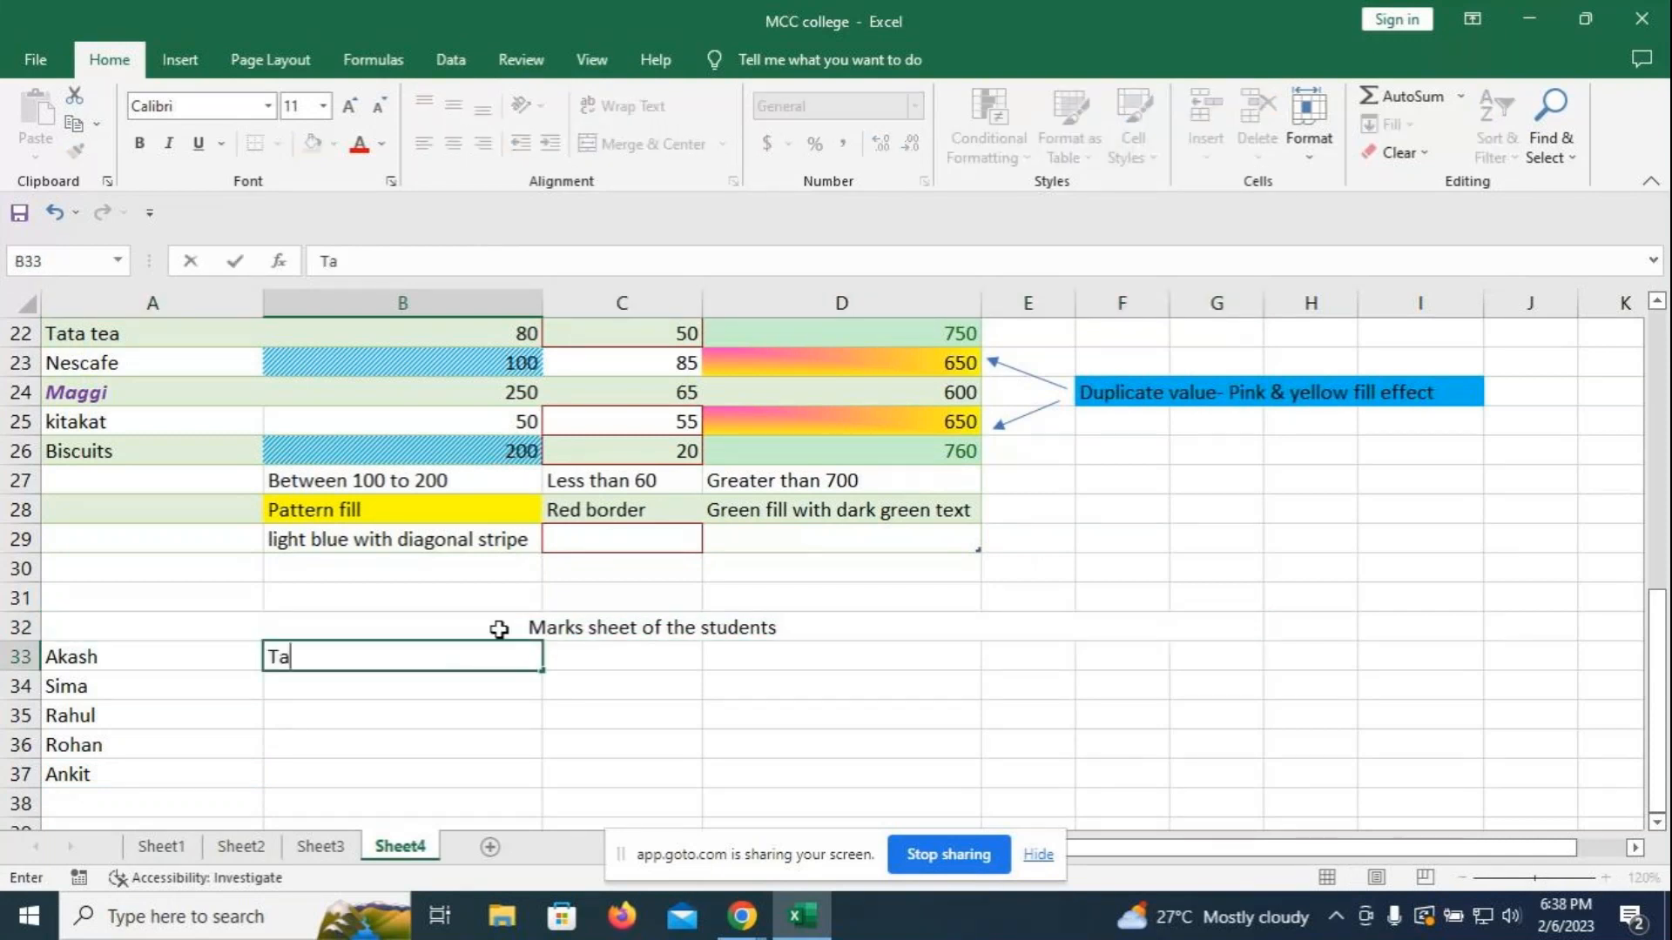
{"action": "key", "text": "BackSpace"}
{"action": "key", "text": "BackSpace"}
{"action": "left_click", "coordinate": [180, 651]}
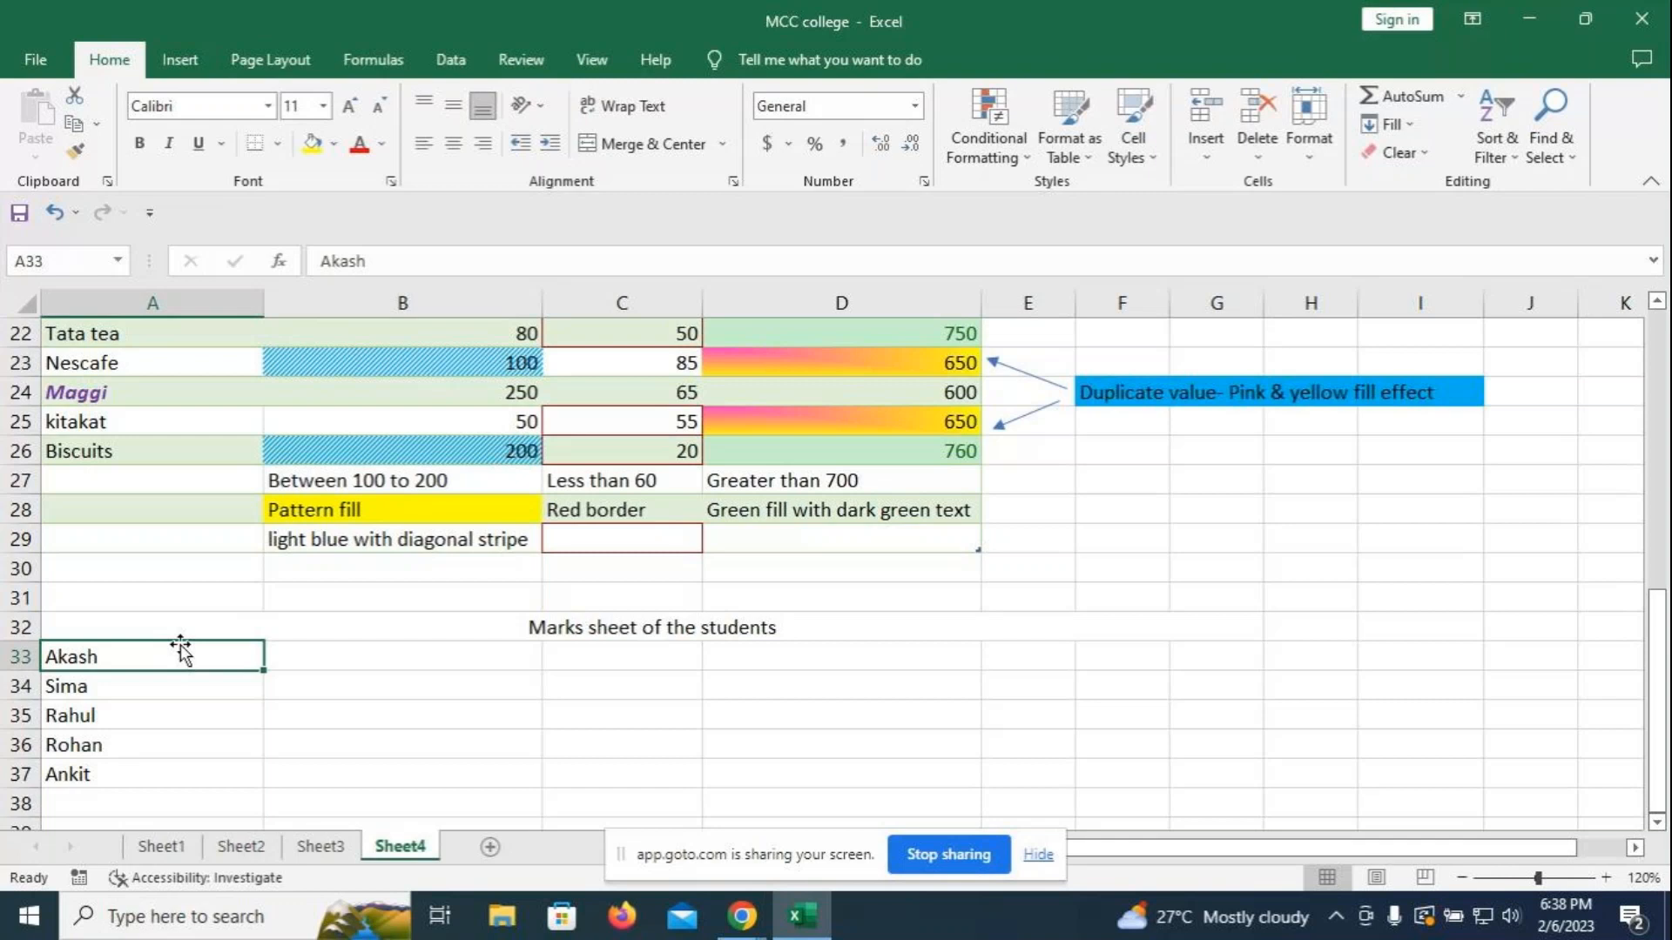
{"action": "type", "text": "Std"}
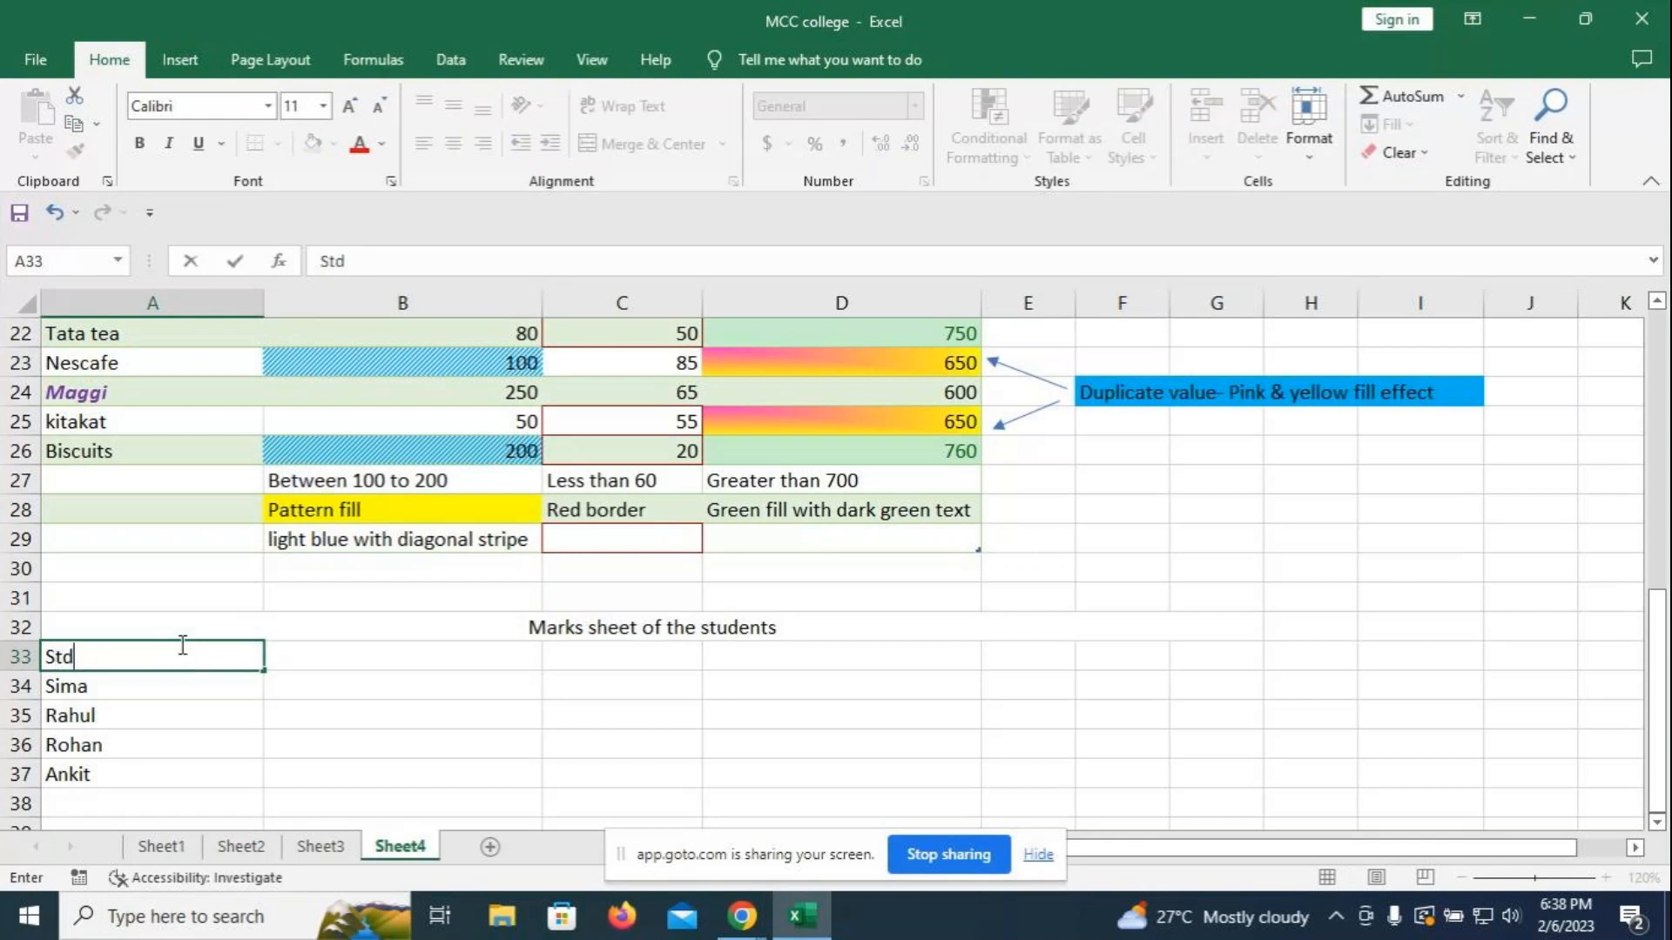
{"action": "type", "text": ". Names"}
{"action": "left_click", "coordinate": [323, 654]}
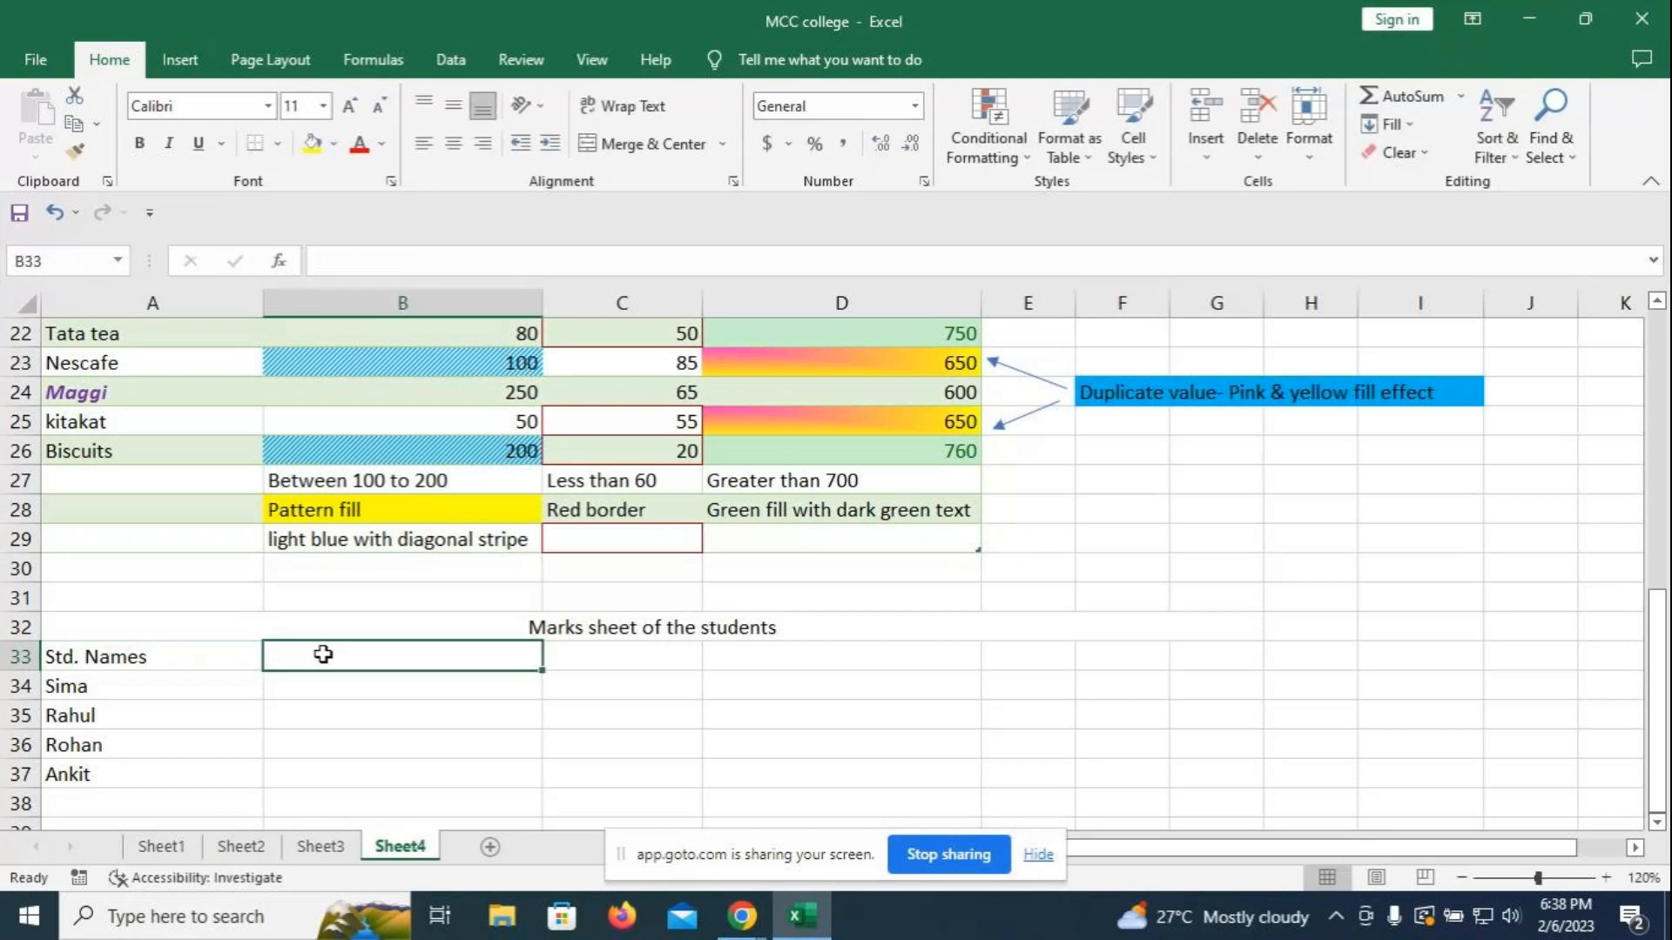
{"action": "type", "text": "Tally"}
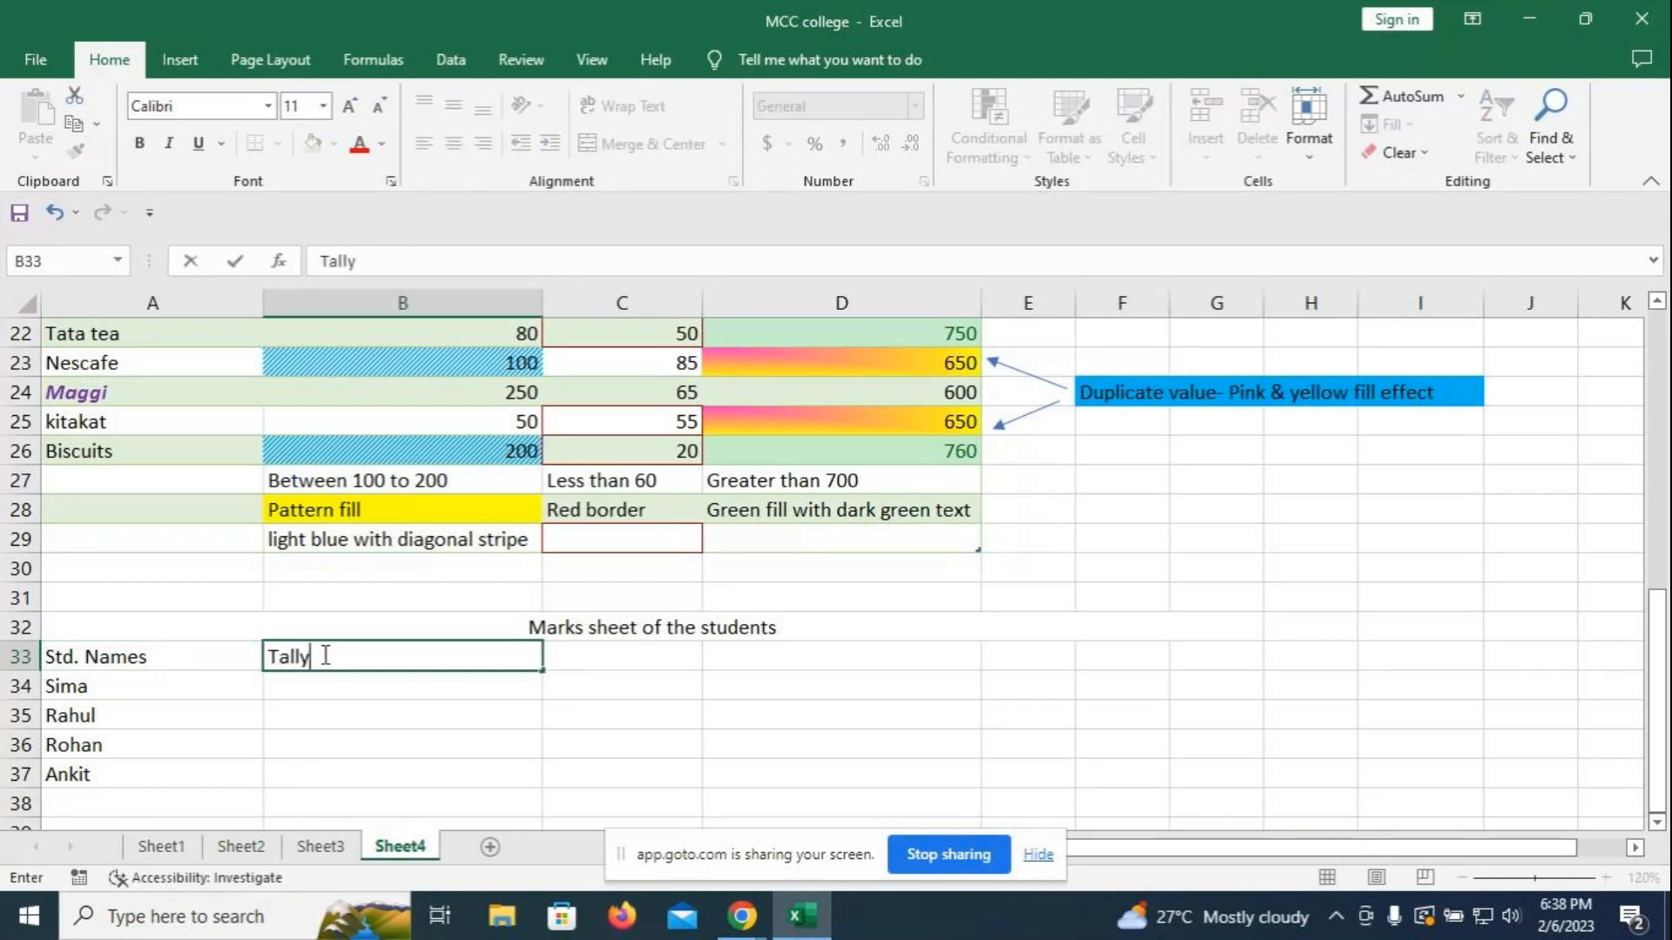
{"action": "key", "text": "Tab"}
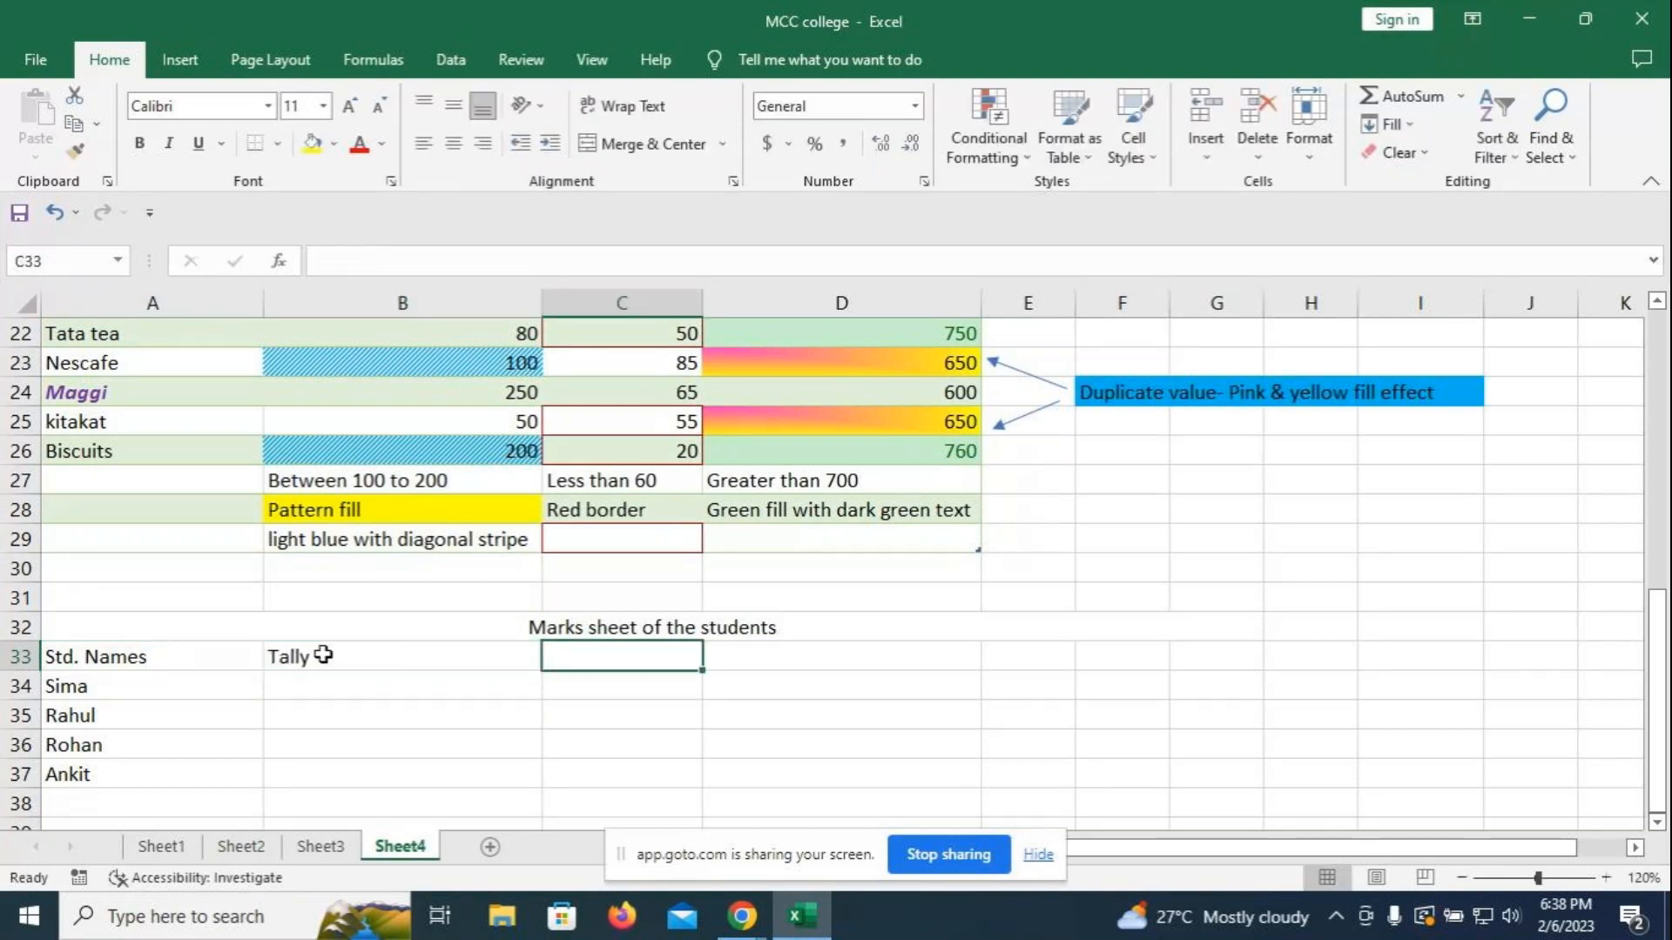
{"action": "type", "text": "Ms"}
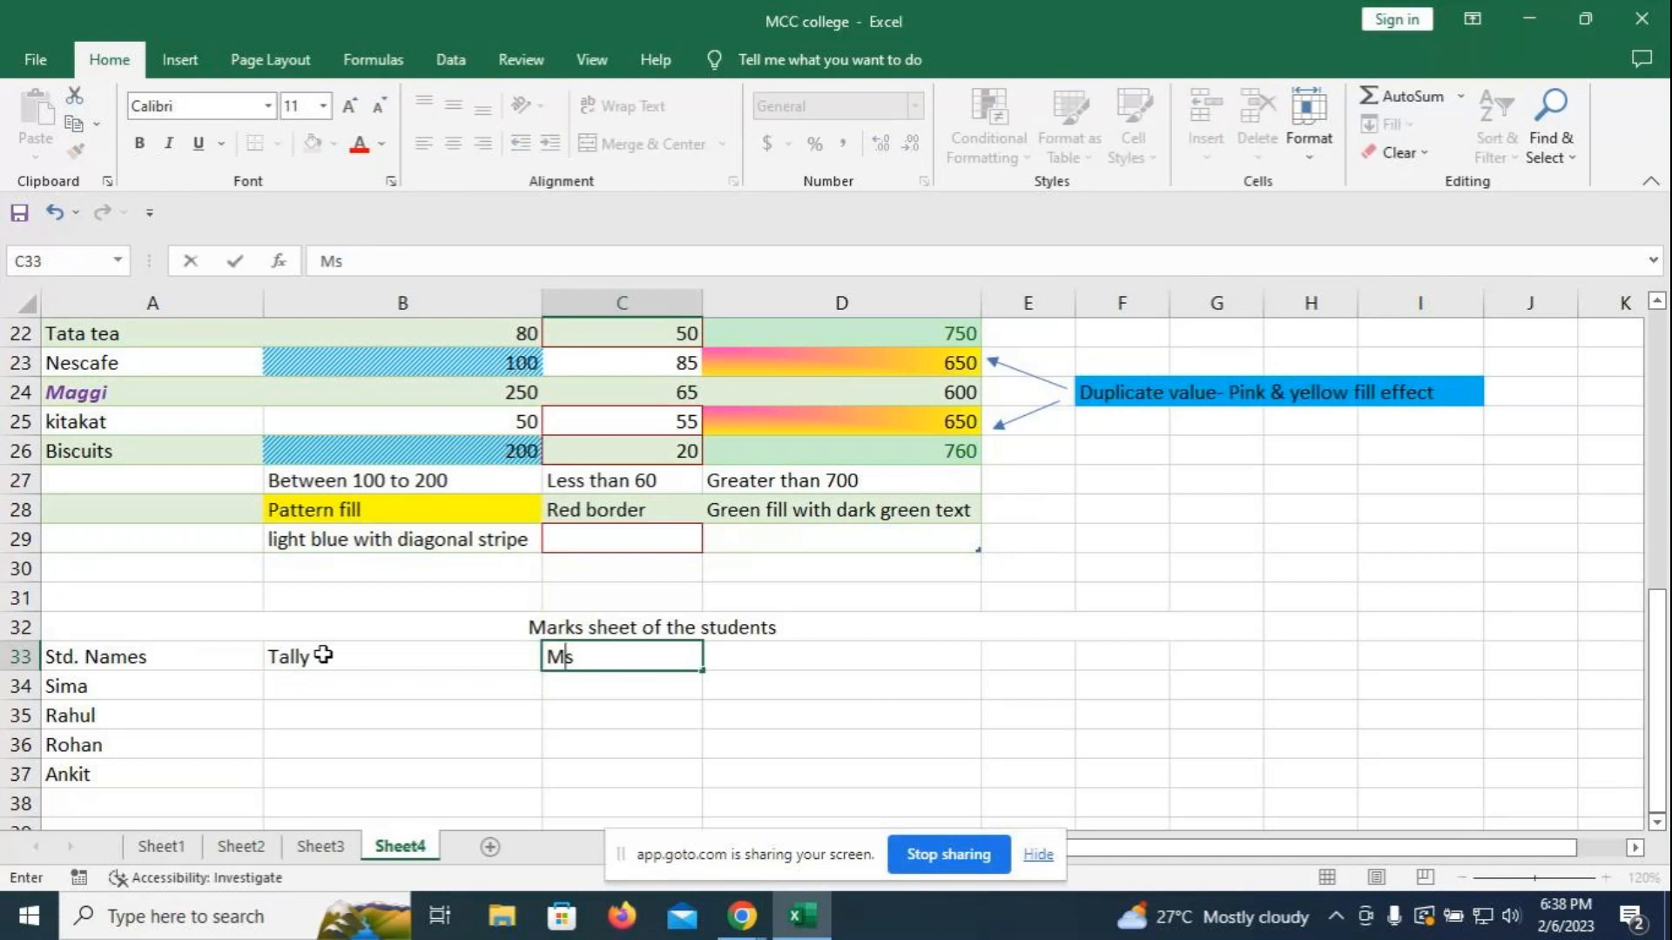
{"action": "key", "text": "BackSpace"}
{"action": "type", "text": "S Word"}
{"action": "key", "text": "BackSpace"}
{"action": "key", "text": "BackSpace"}
{"action": "key", "text": "BackSpace"}
{"action": "key", "text": "BackSpace"}
{"action": "type", "text": "Office"}
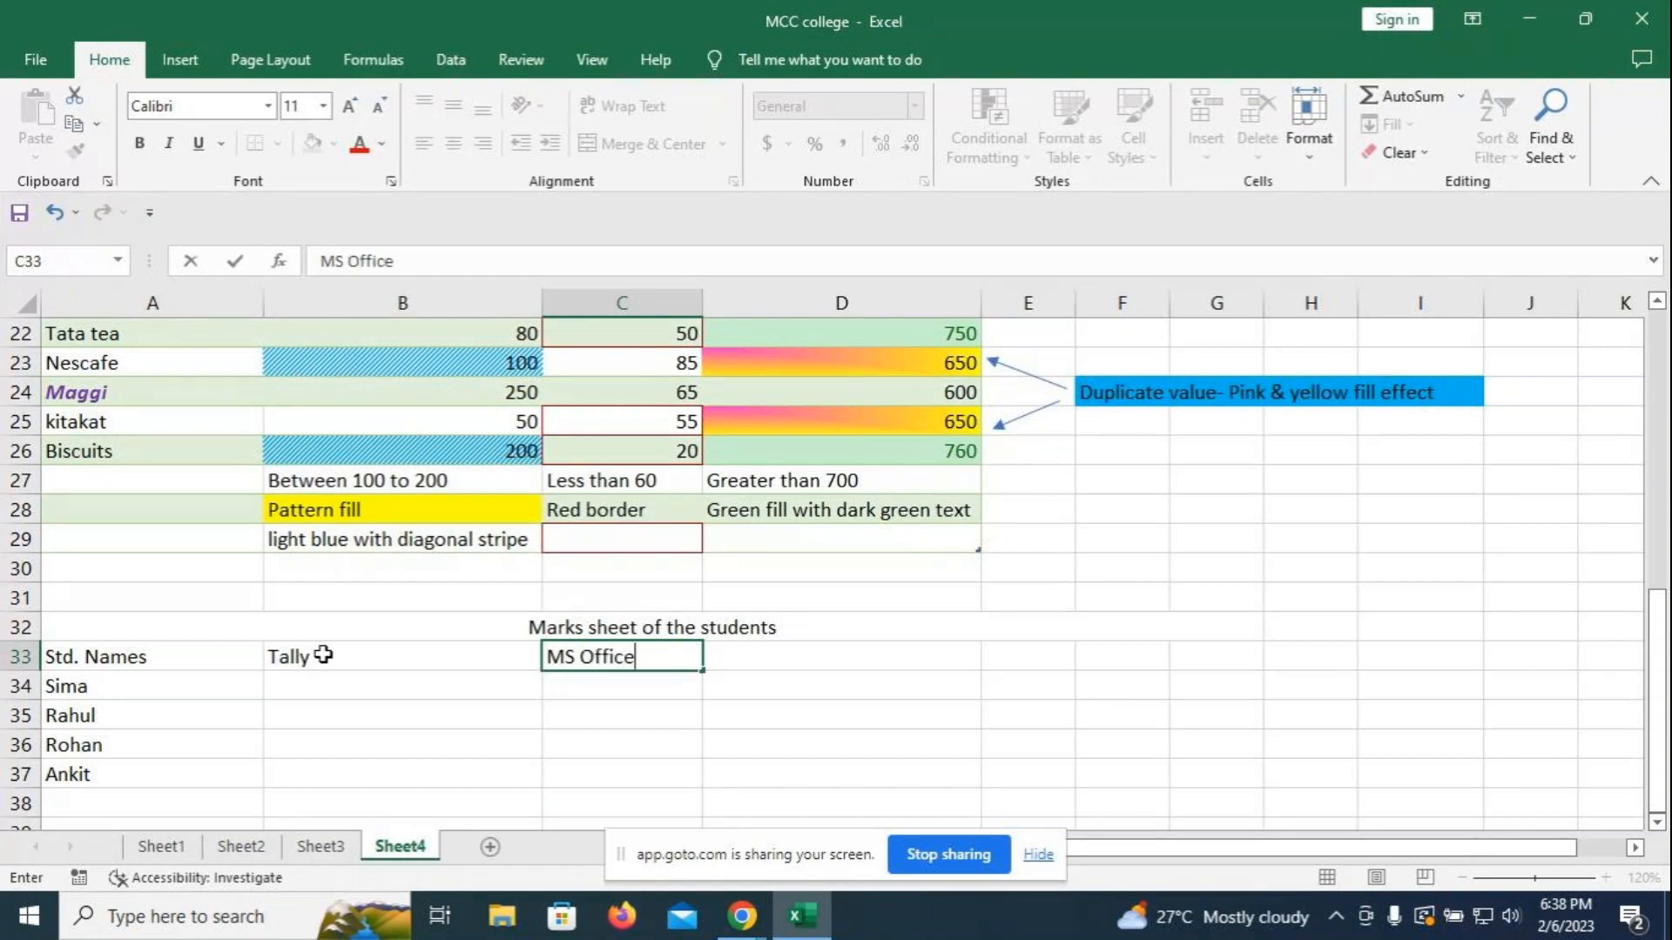
{"action": "key", "text": "Tab"}
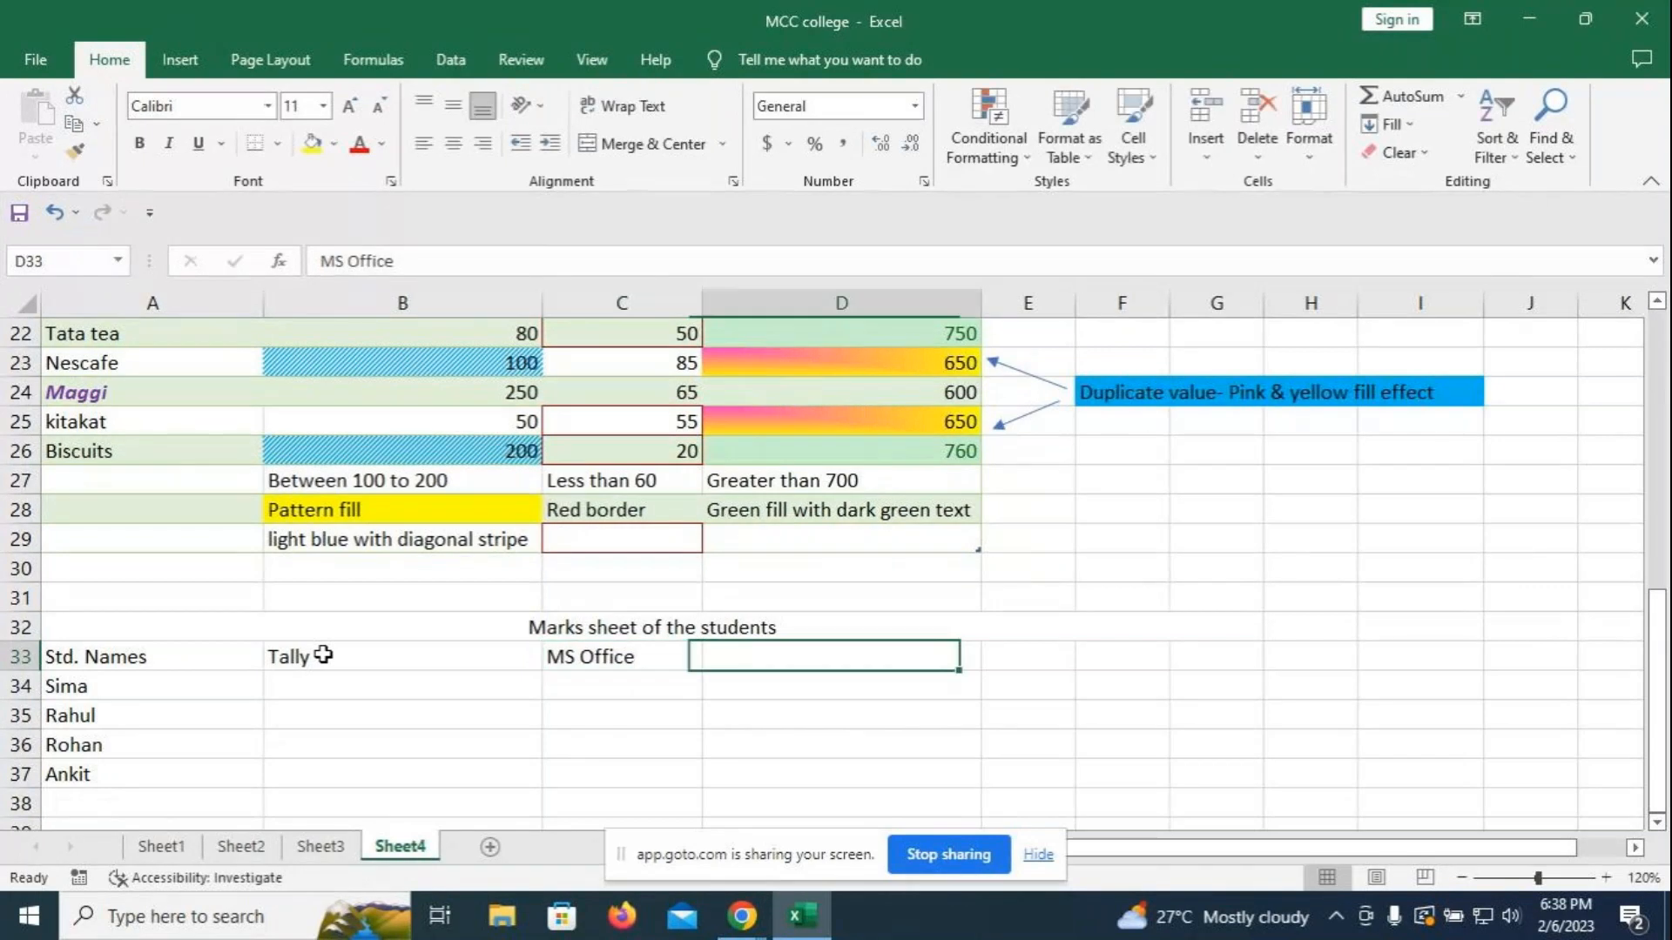
- Add the Html, Java and SAP headers in D33:F33
{"action": "type", "text": "H"}
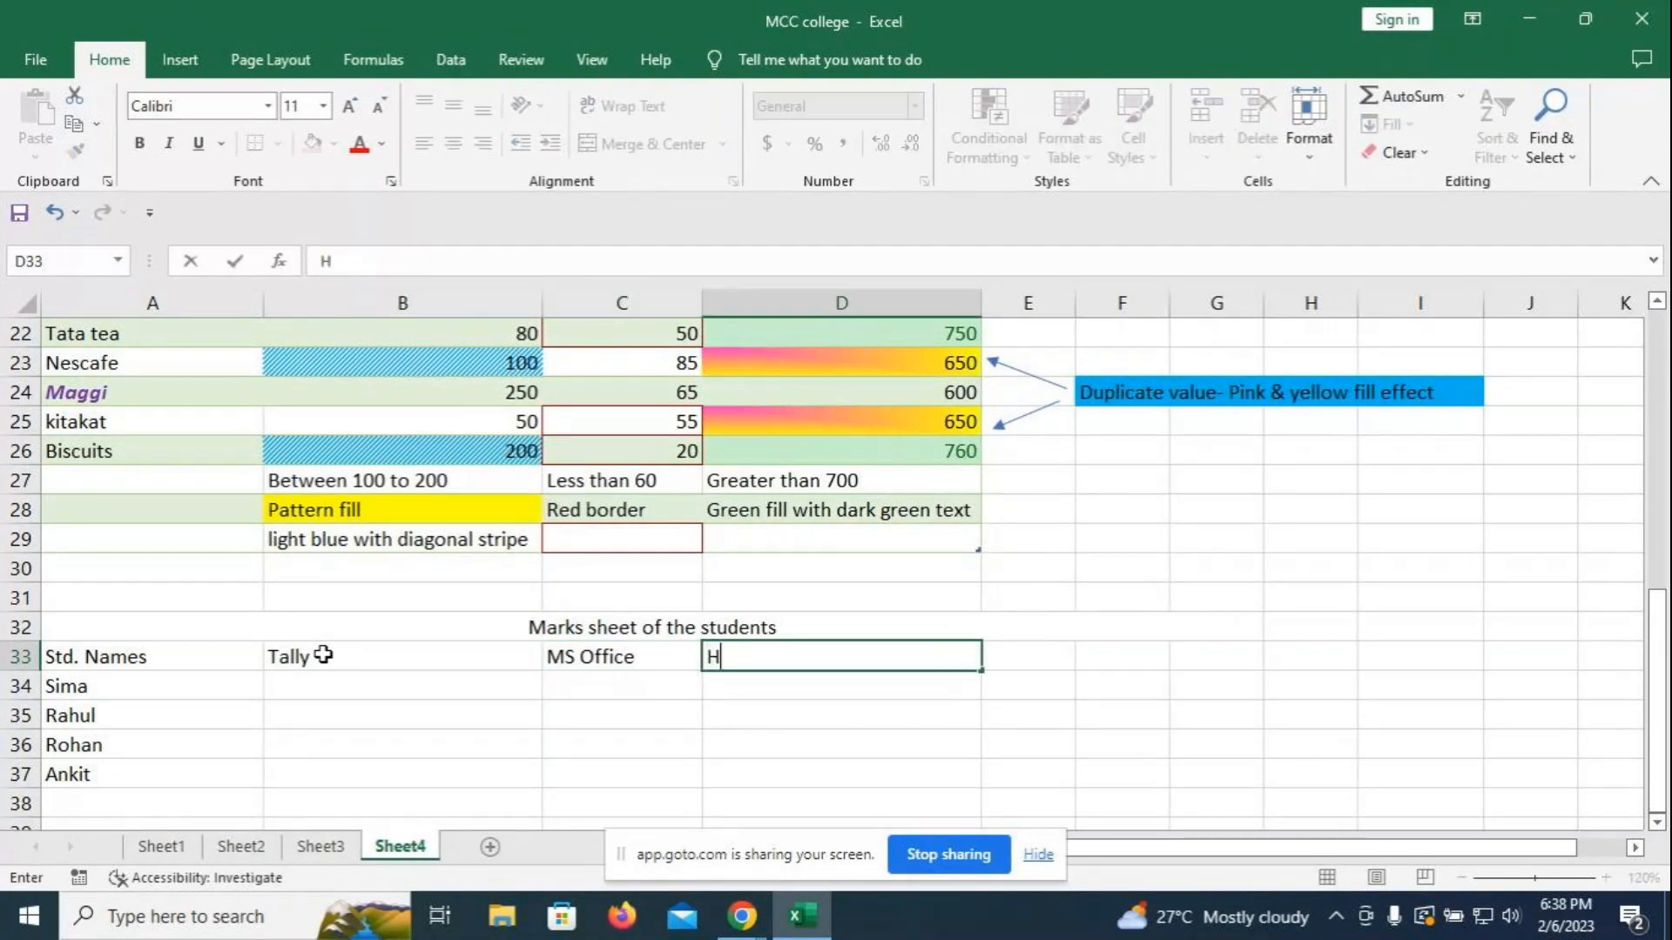
{"action": "type", "text": "tml"}
{"action": "key", "text": "Tab"}
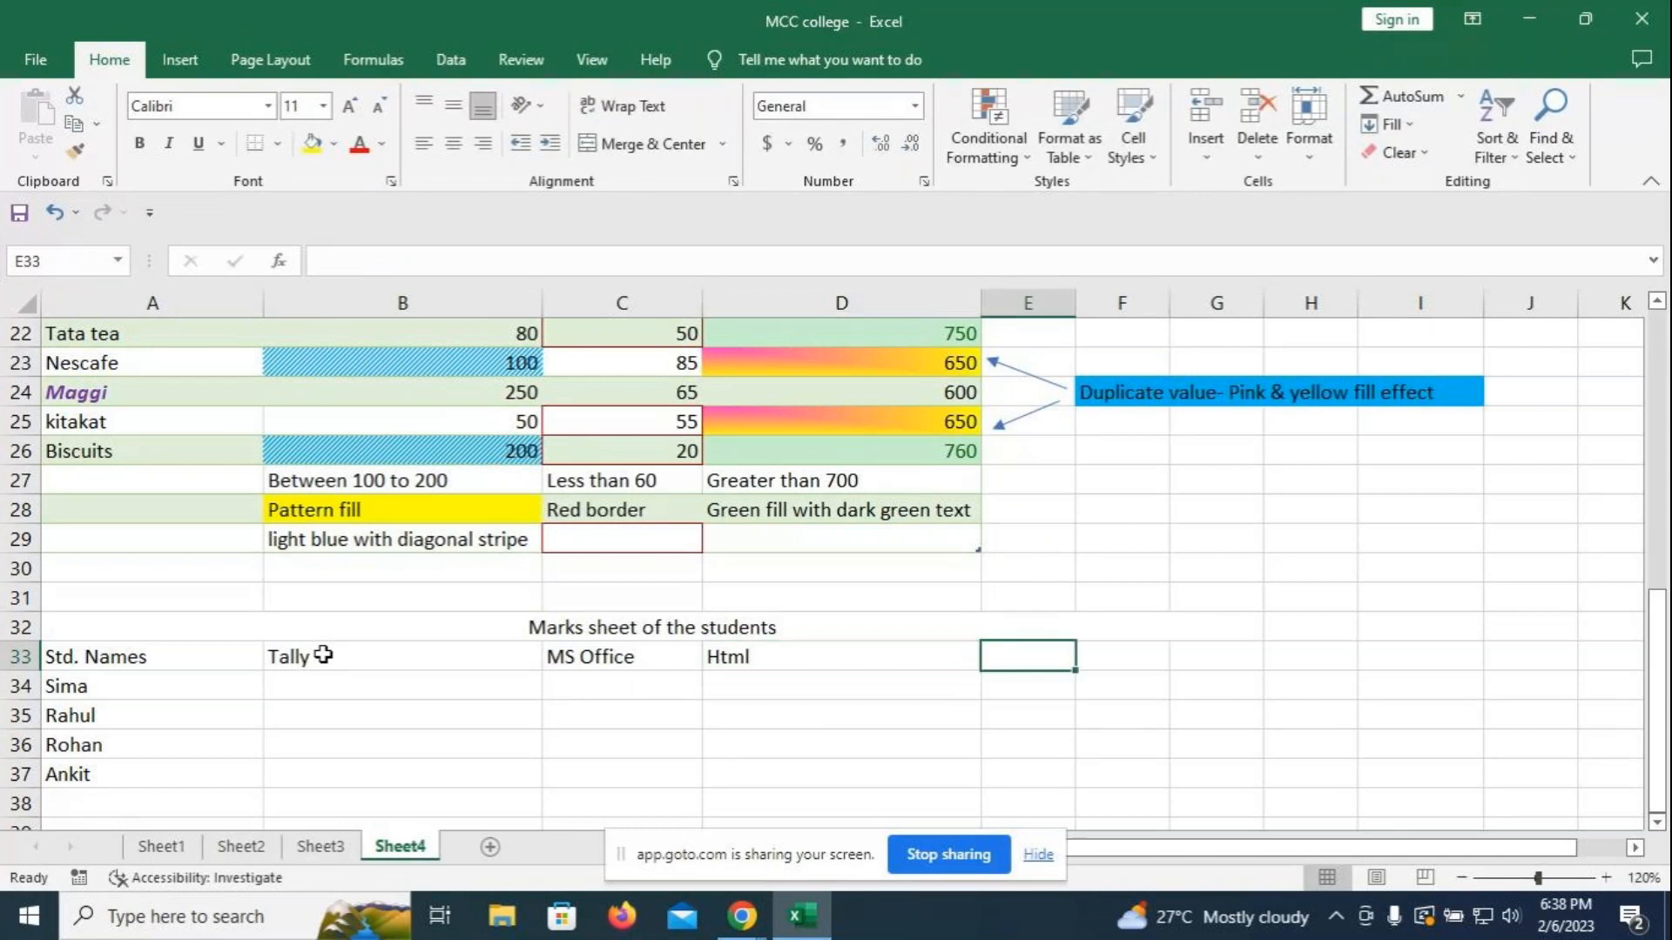
{"action": "type", "text": "Java"}
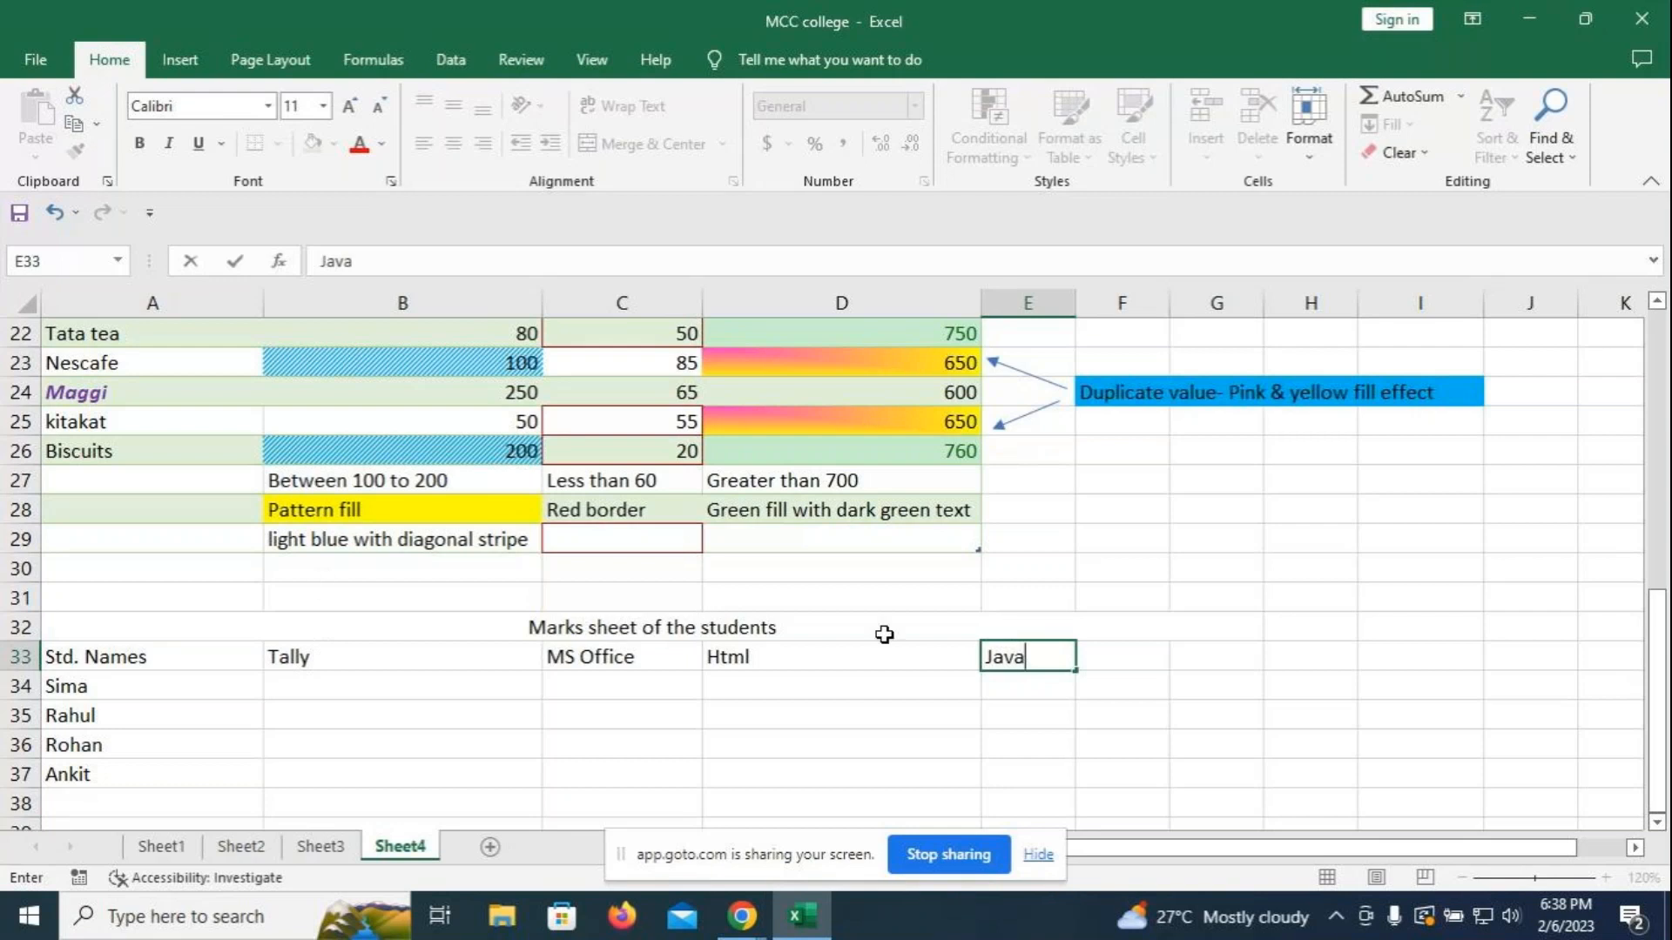
{"action": "left_click", "coordinate": [1128, 649]}
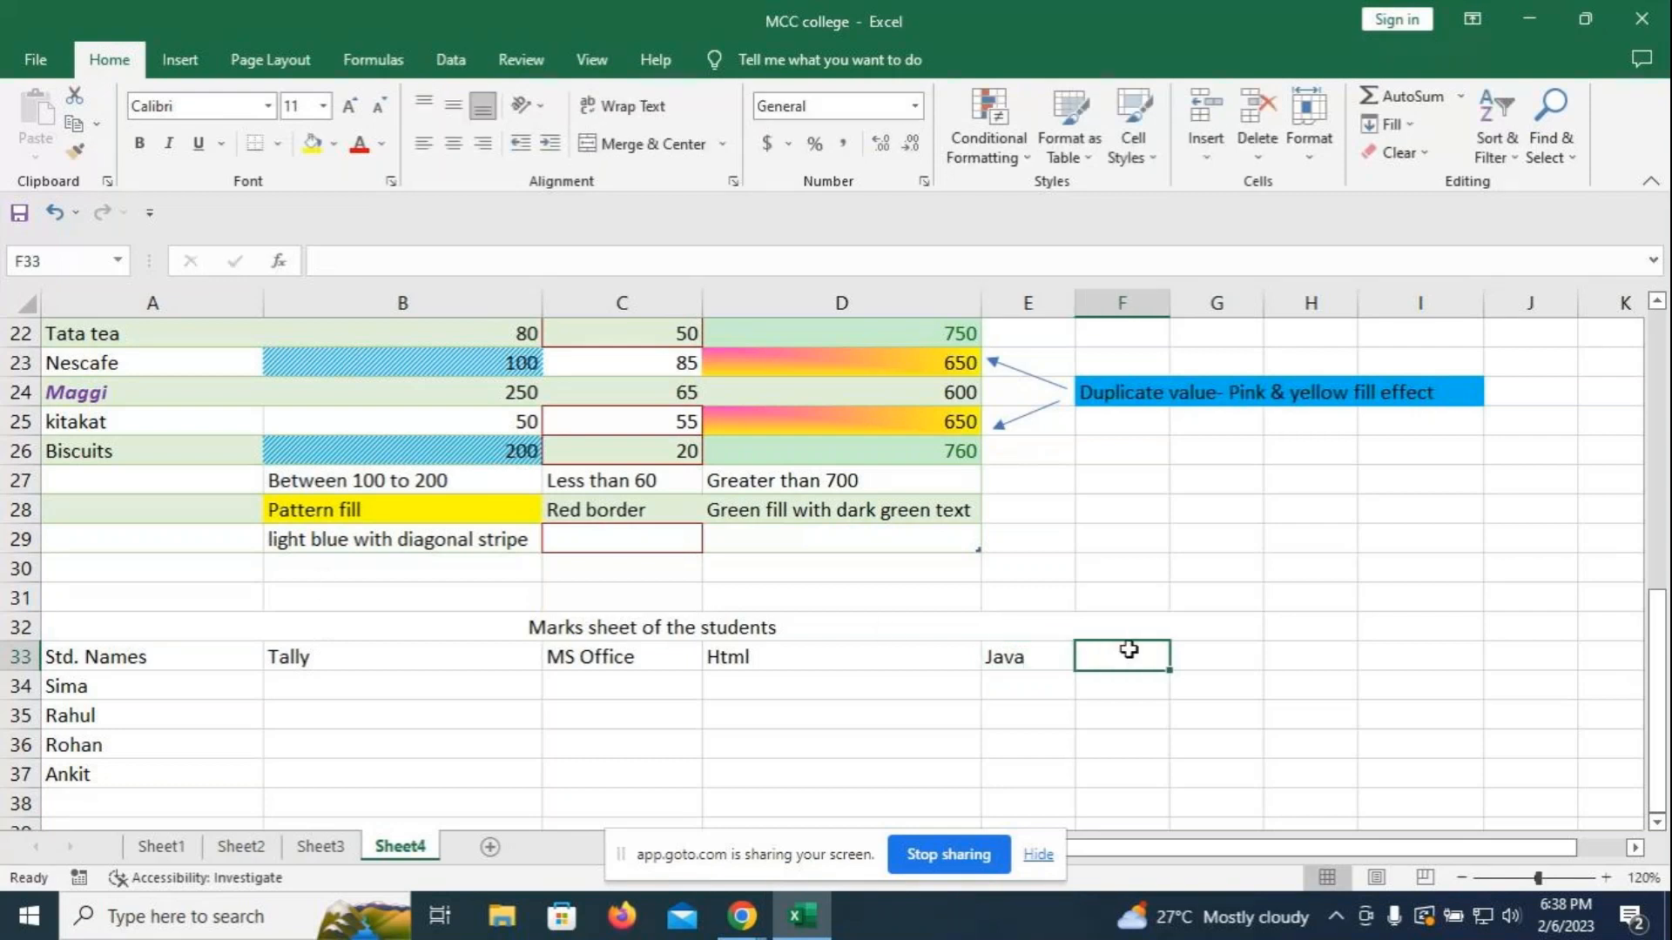
{"action": "left_click", "coordinate": [319, 696]}
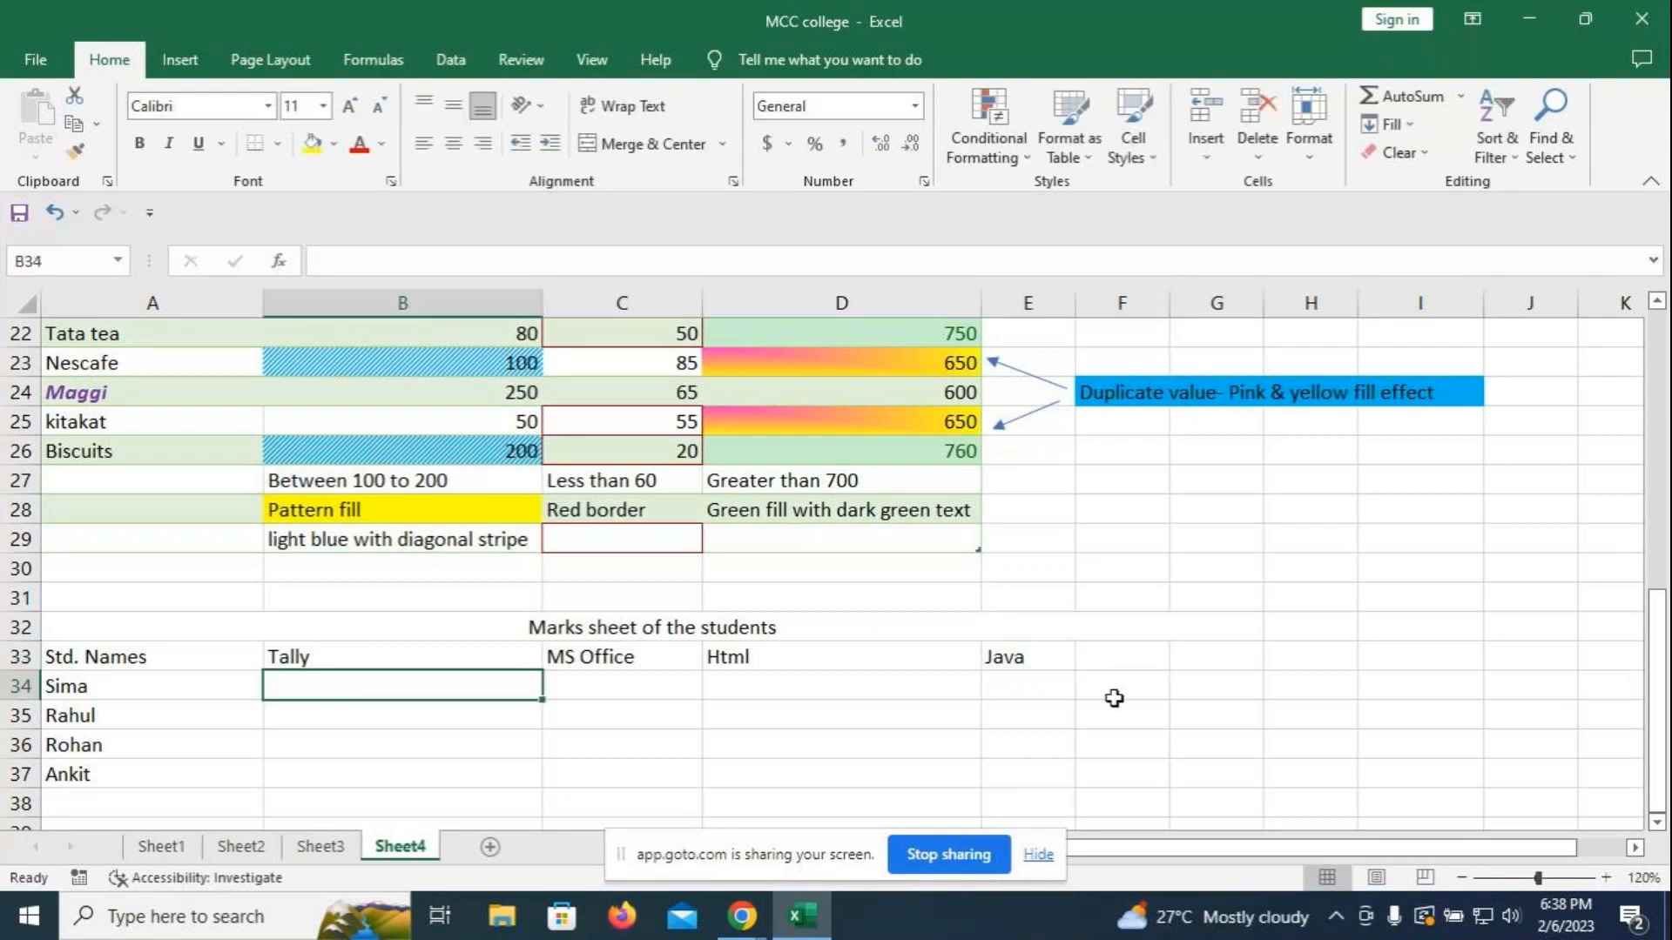
{"action": "left_click", "coordinate": [1117, 665]}
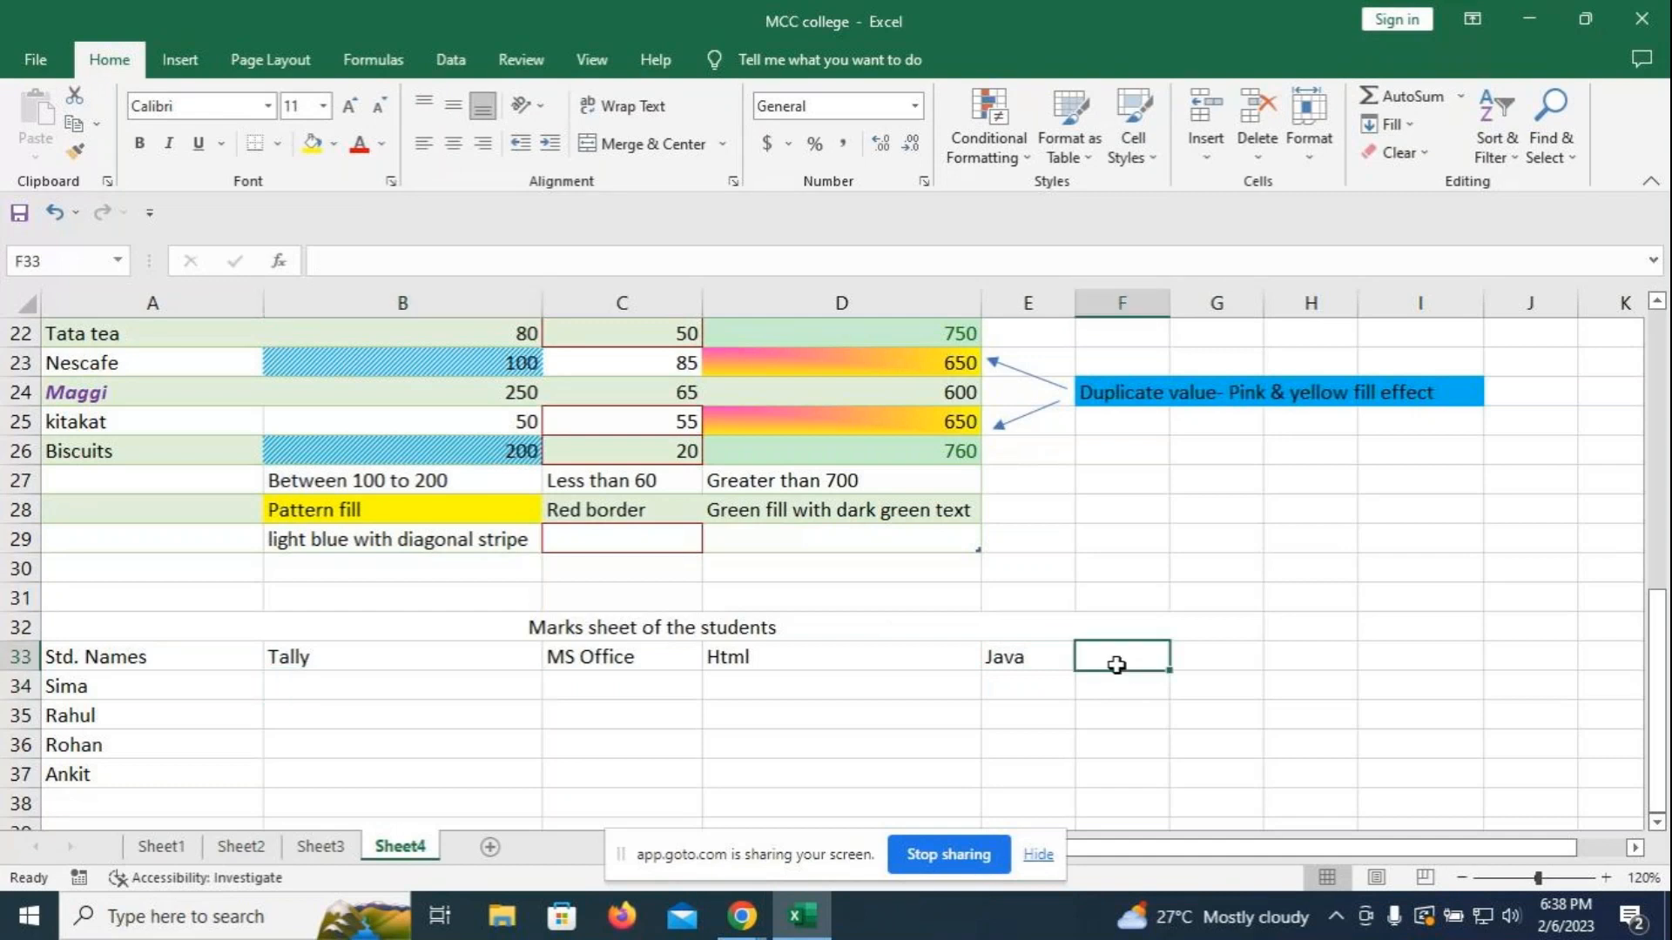
{"action": "type", "text": "SAP"}
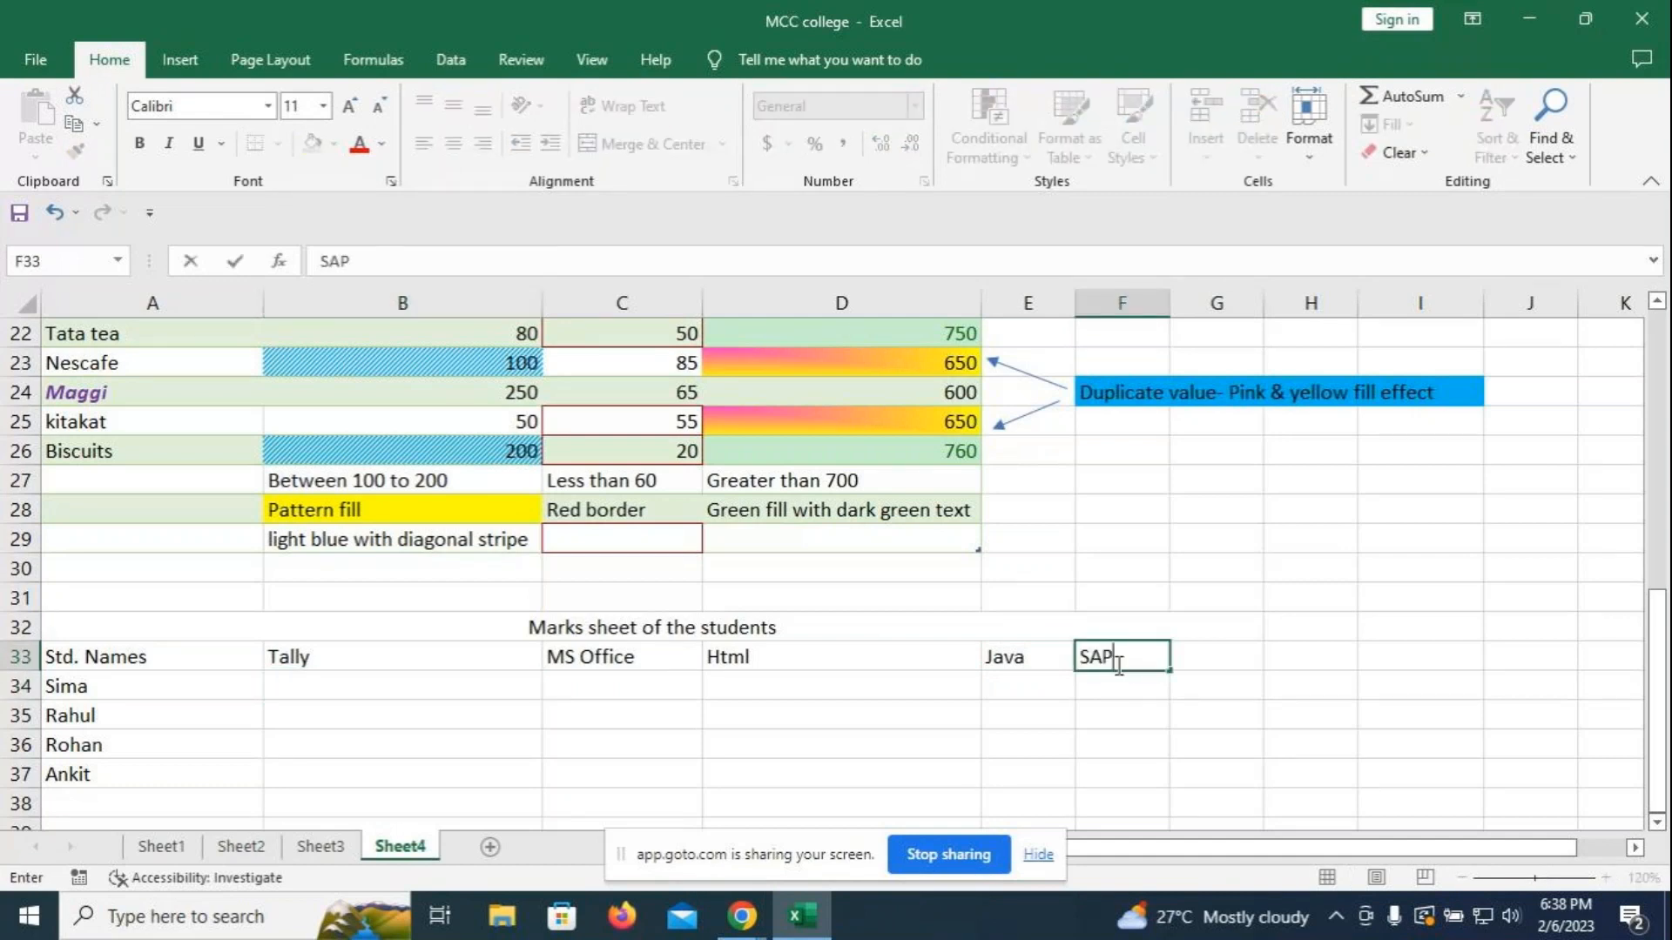
{"action": "left_click", "coordinate": [387, 684]}
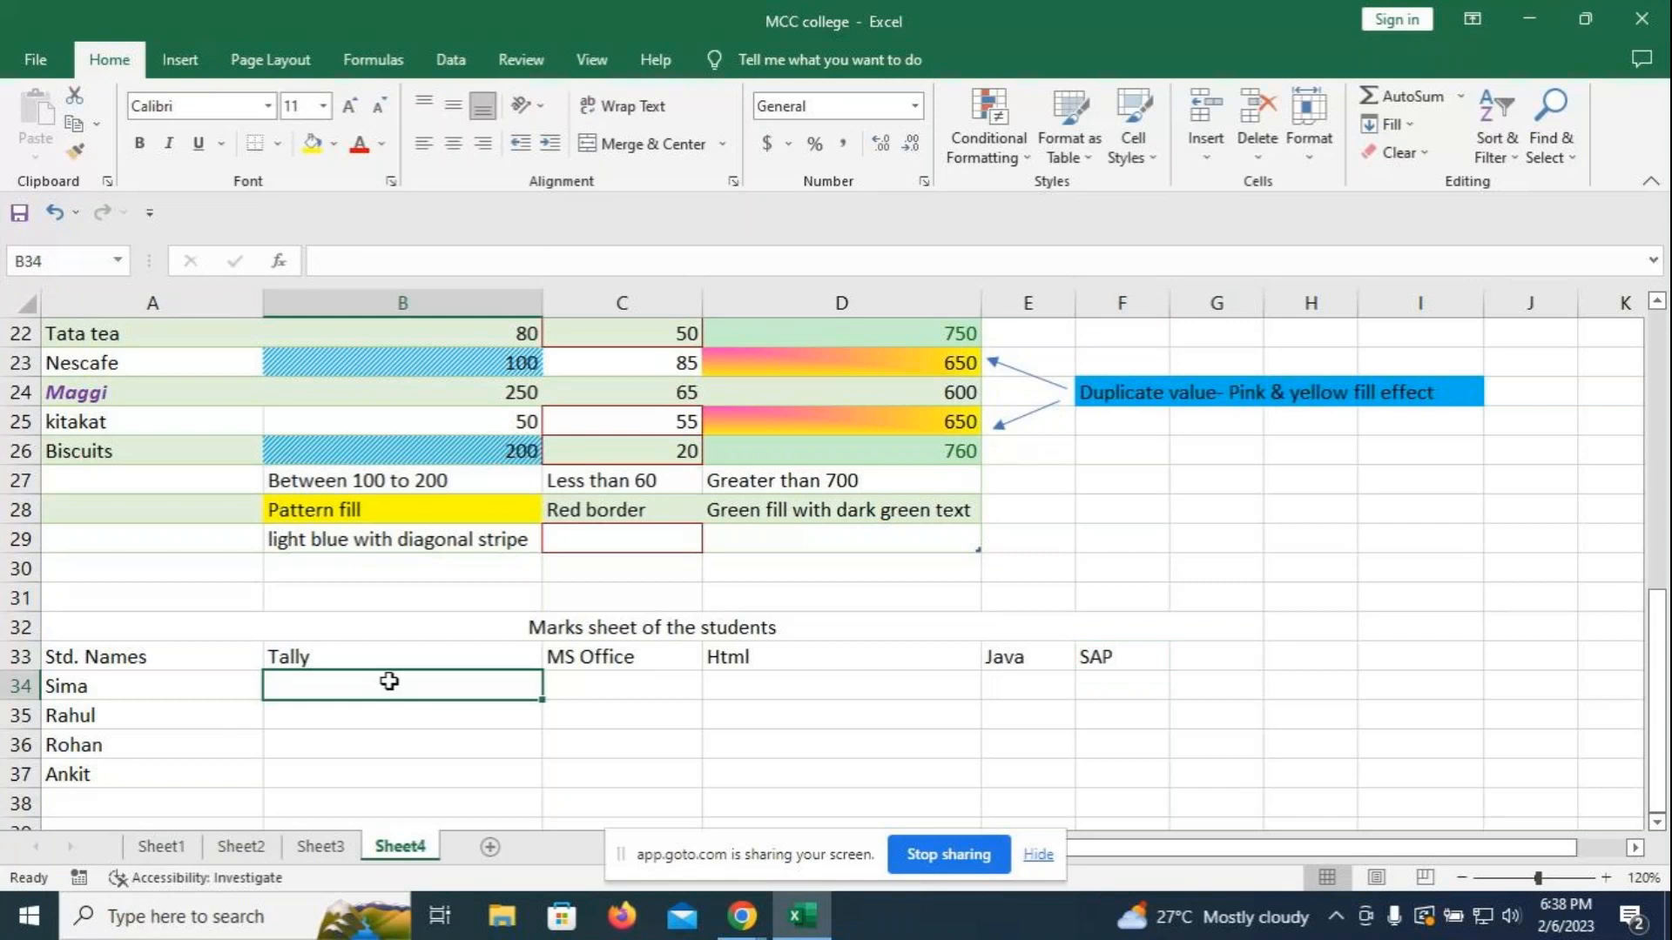
- Add four more student names in cells A38 to A41
{"action": "scroll", "coordinate": [168, 776], "scroll_direction": "down", "scroll_amount": 1}
{"action": "left_click", "coordinate": [117, 719]}
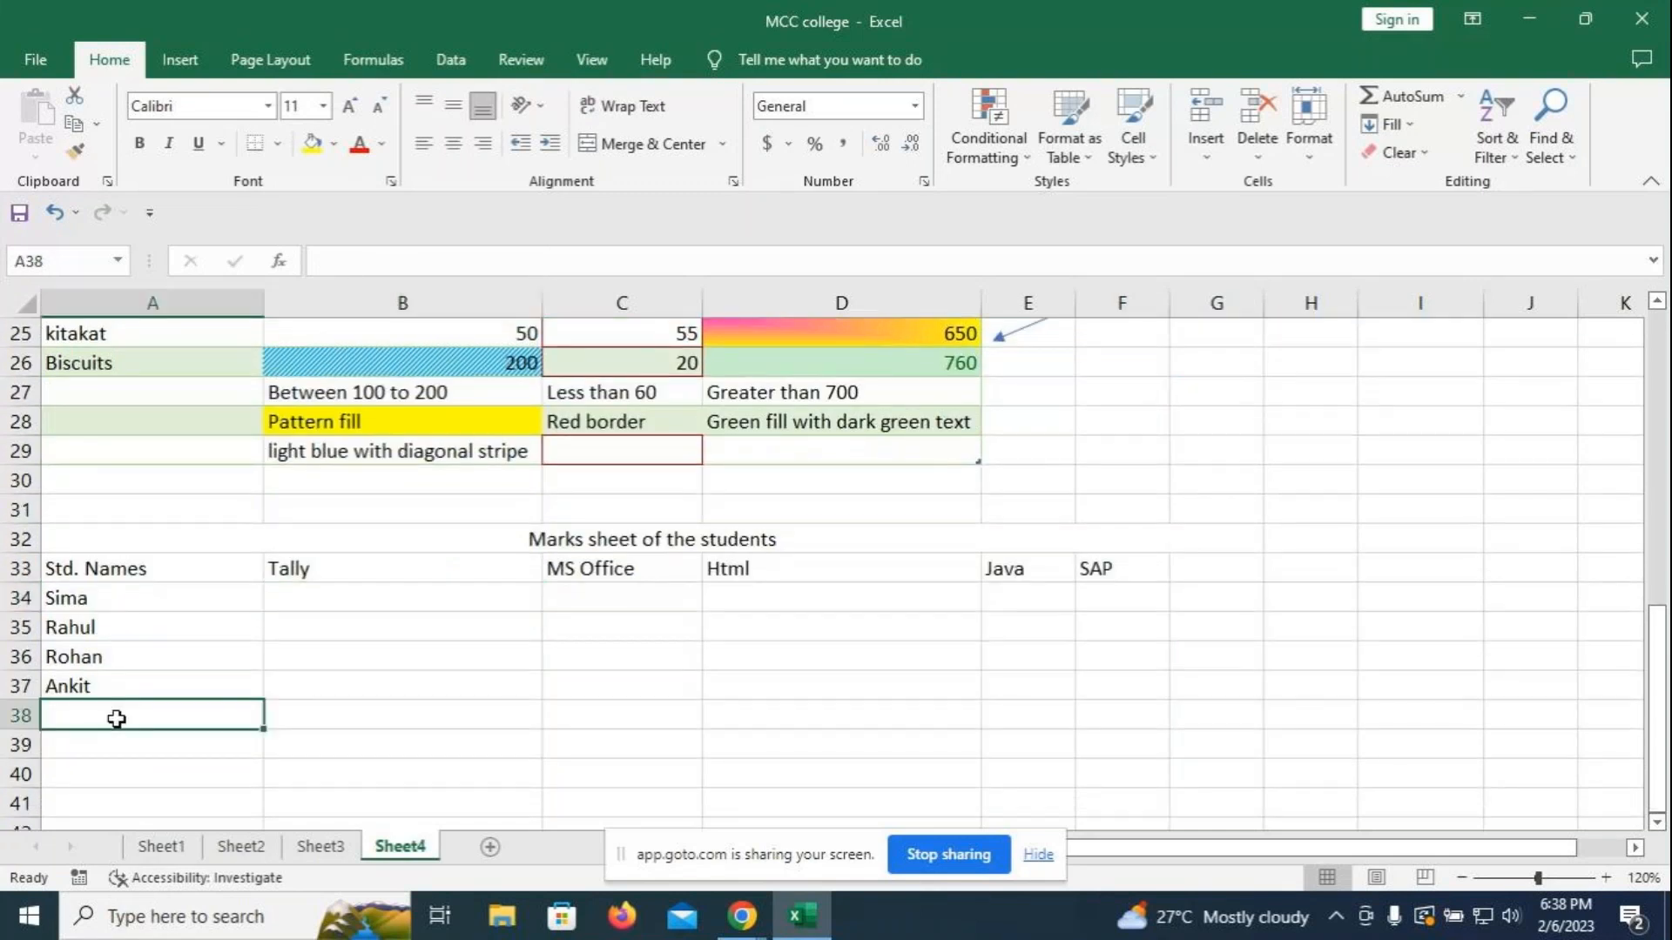
{"action": "type", "text": "Pink"}
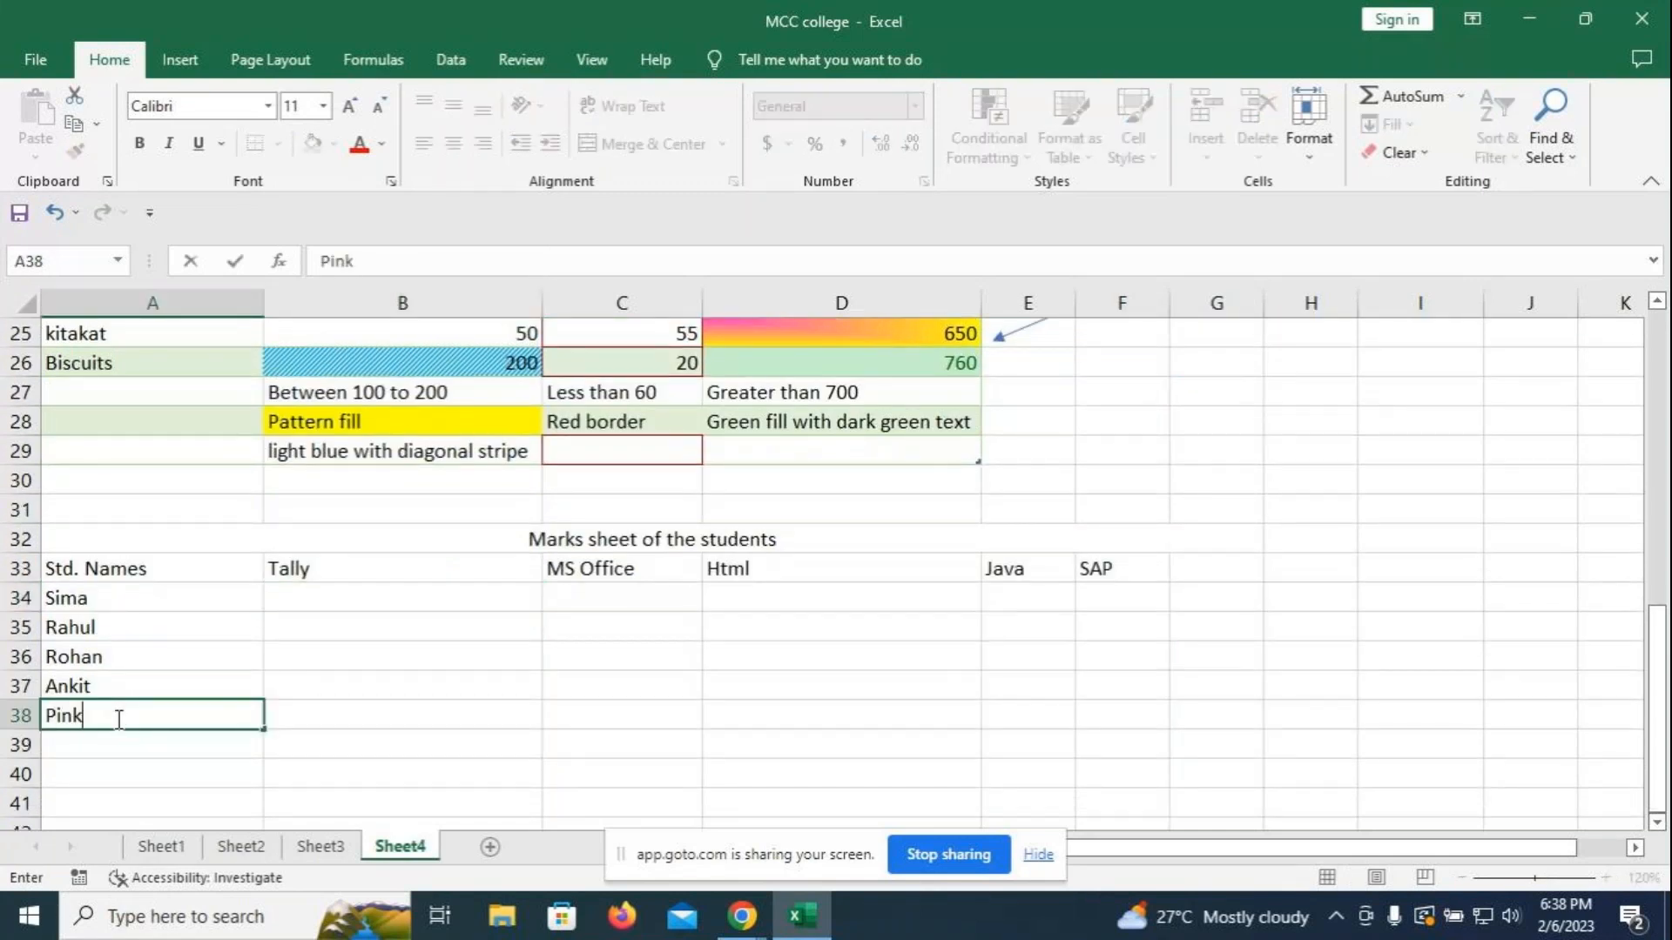
{"action": "type", "text": "i"}
{"action": "key", "text": "Return"}
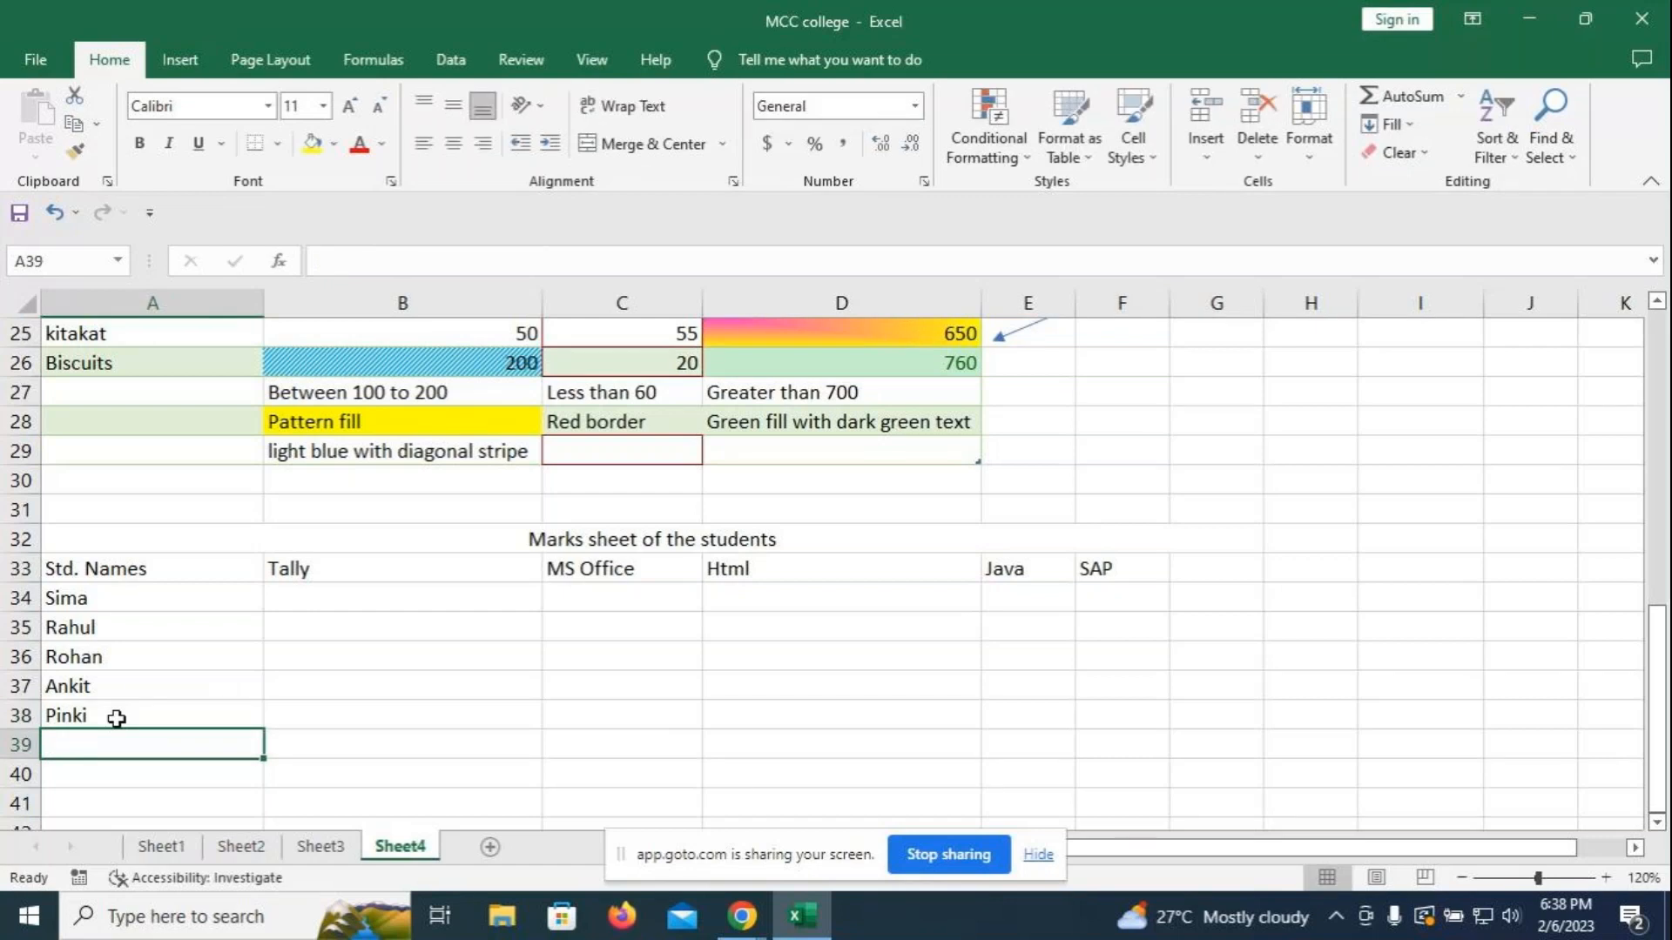
{"action": "type", "text": "Ajay"}
{"action": "key", "text": "Return"}
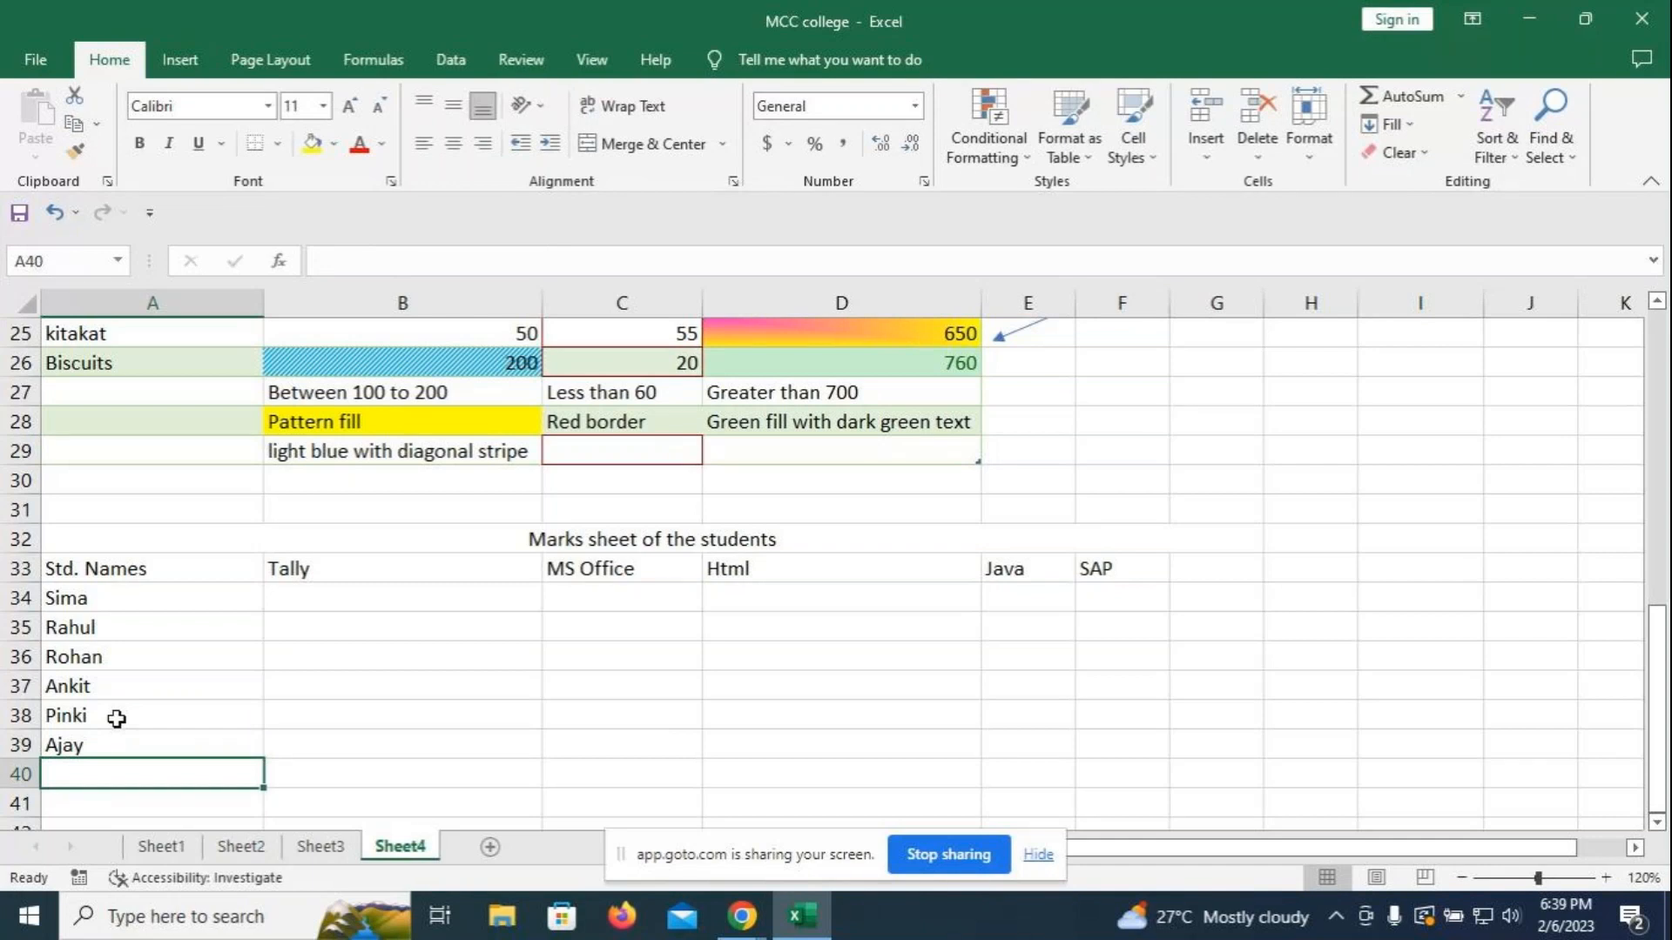
{"action": "type", "text": "Ak"}
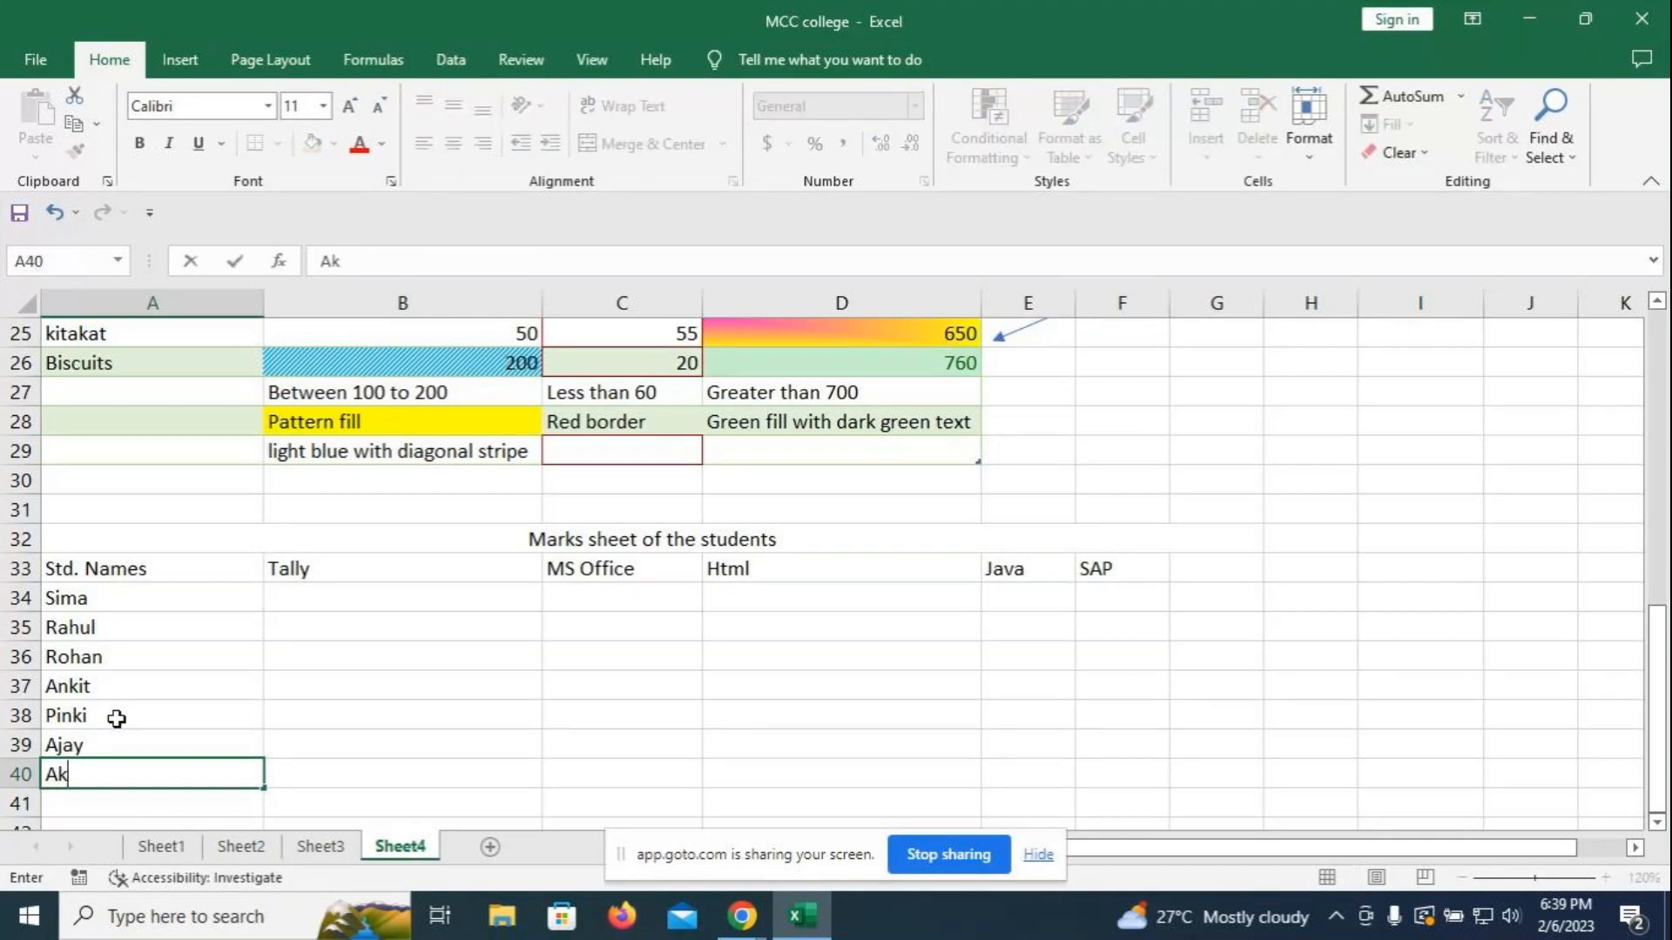
{"action": "type", "text": "ash"}
{"action": "key", "text": "Return"}
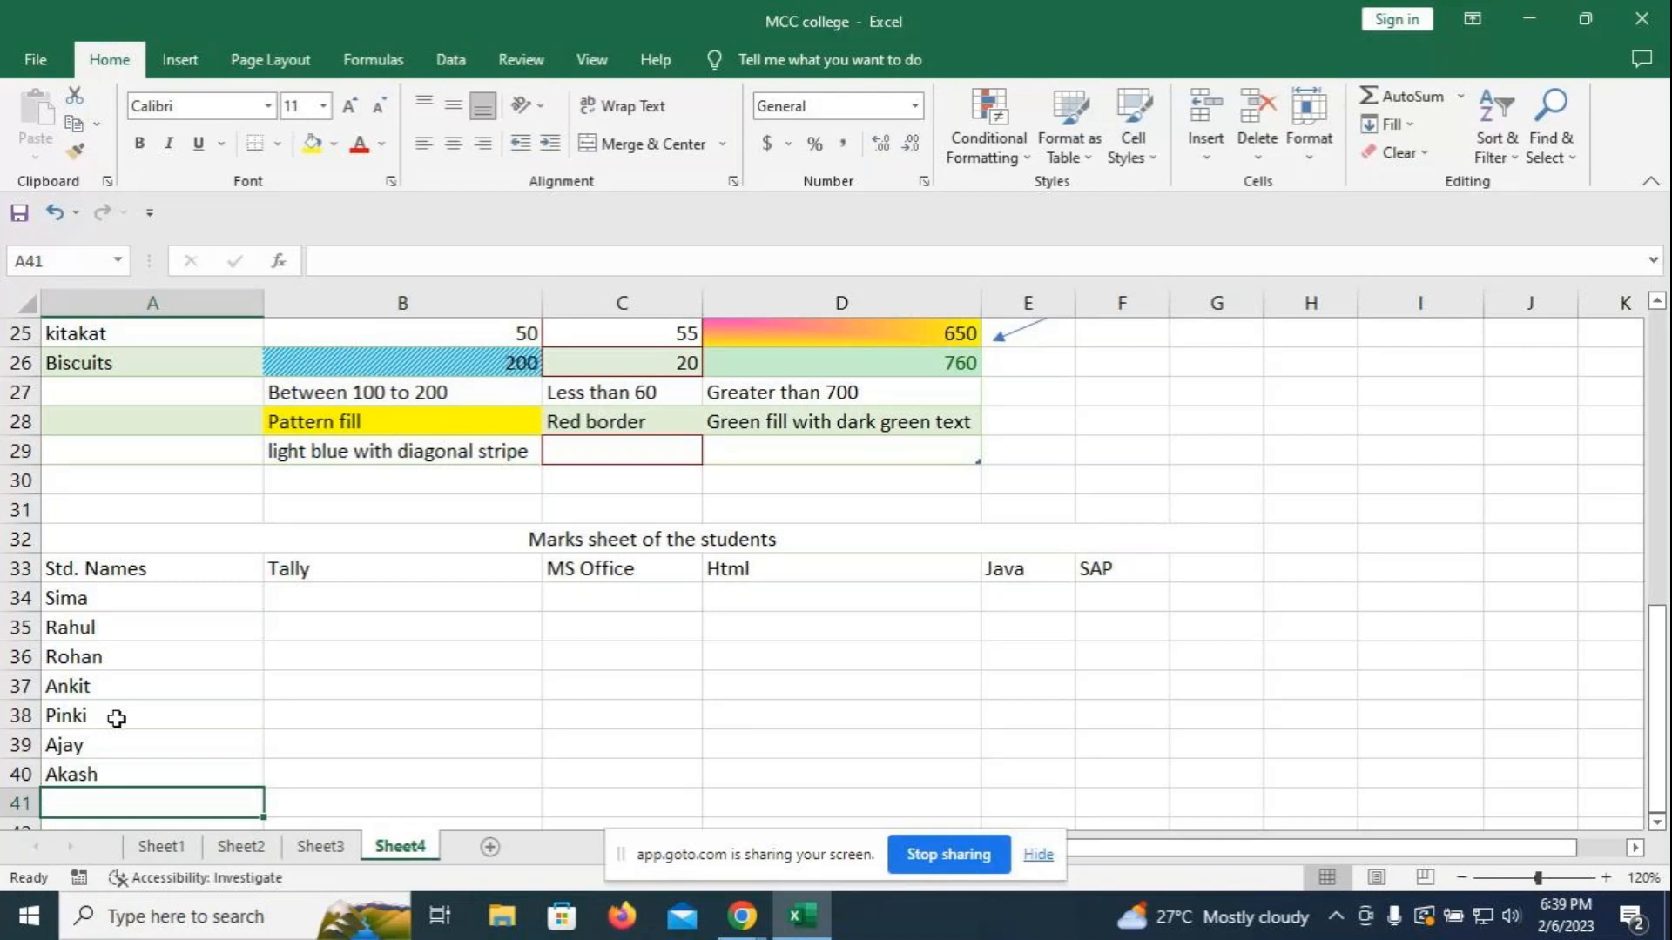
{"action": "type", "text": "Riya"}
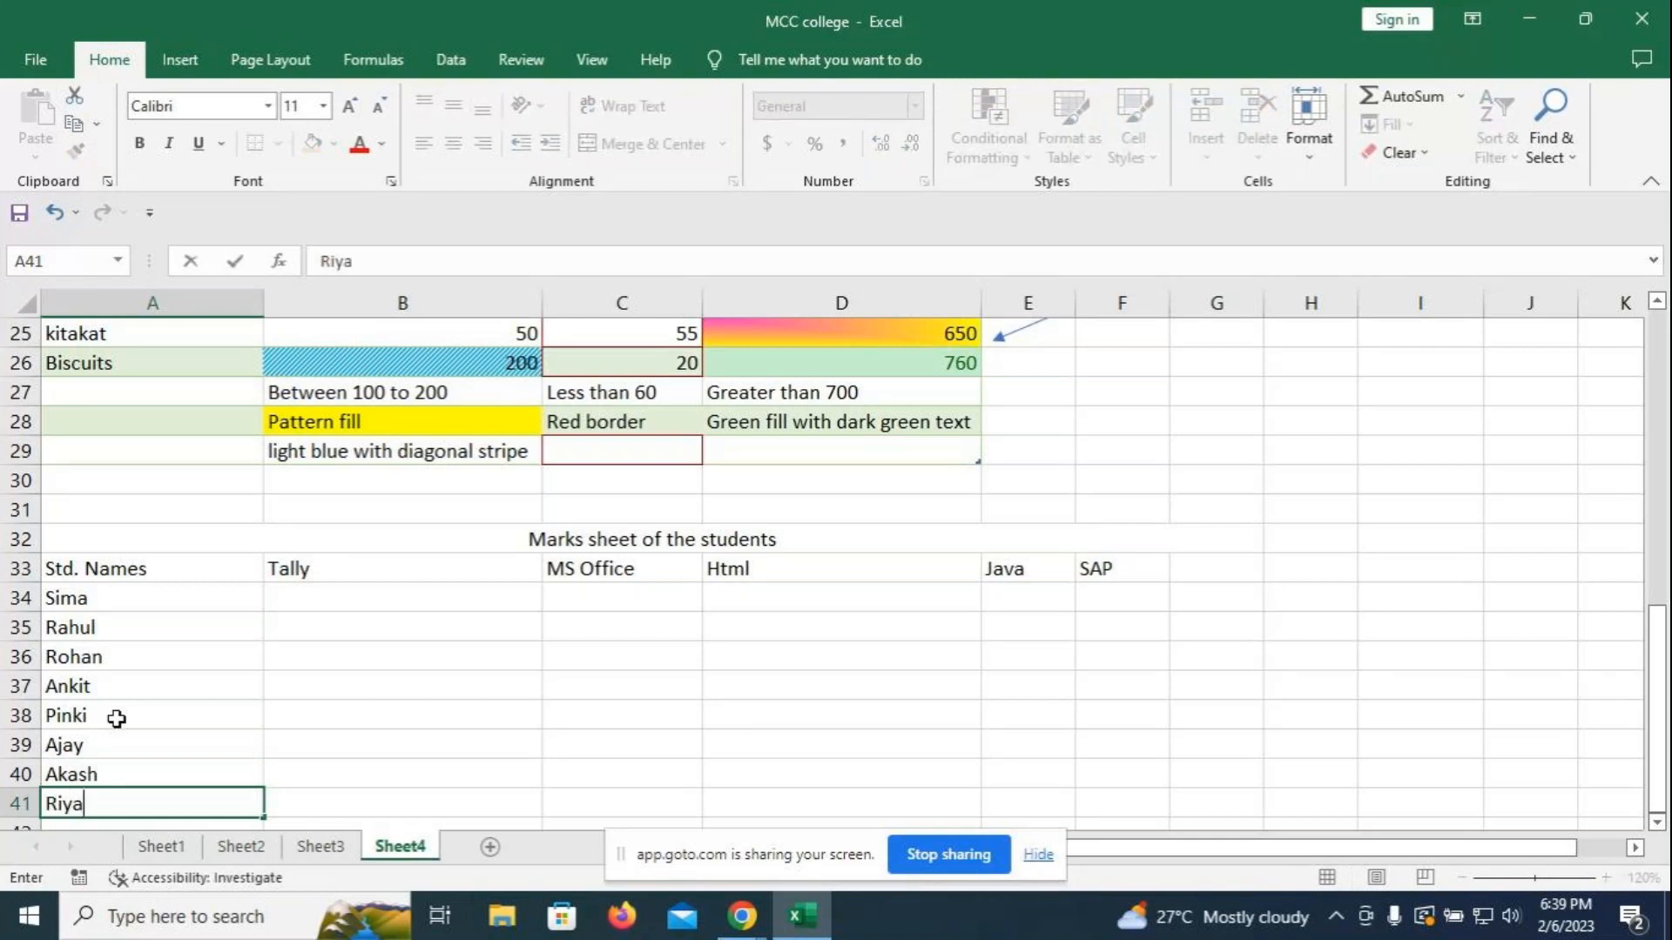
{"action": "key", "text": "Return"}
- Enter Tally marks 67, 90, 98, 67, 98, 56, 92 in B34:B40
{"action": "left_click", "coordinate": [306, 570]}
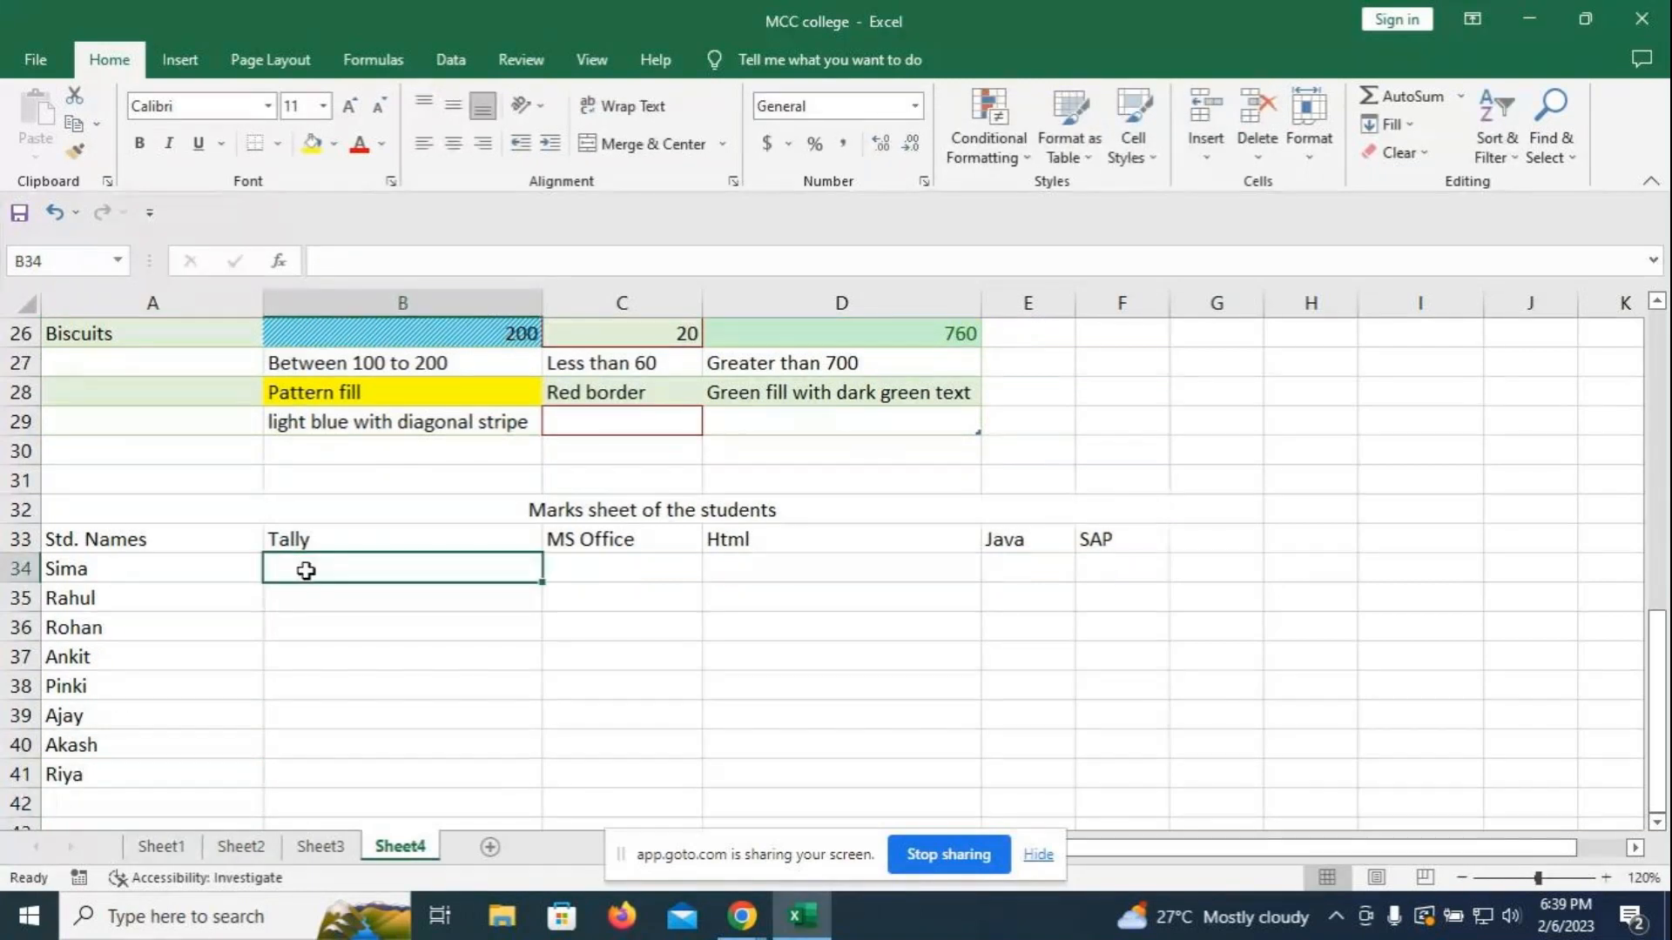
{"action": "type", "text": "676"}
{"action": "key", "text": "BackSpace"}
{"action": "key", "text": "Return"}
{"action": "type", "text": "90"}
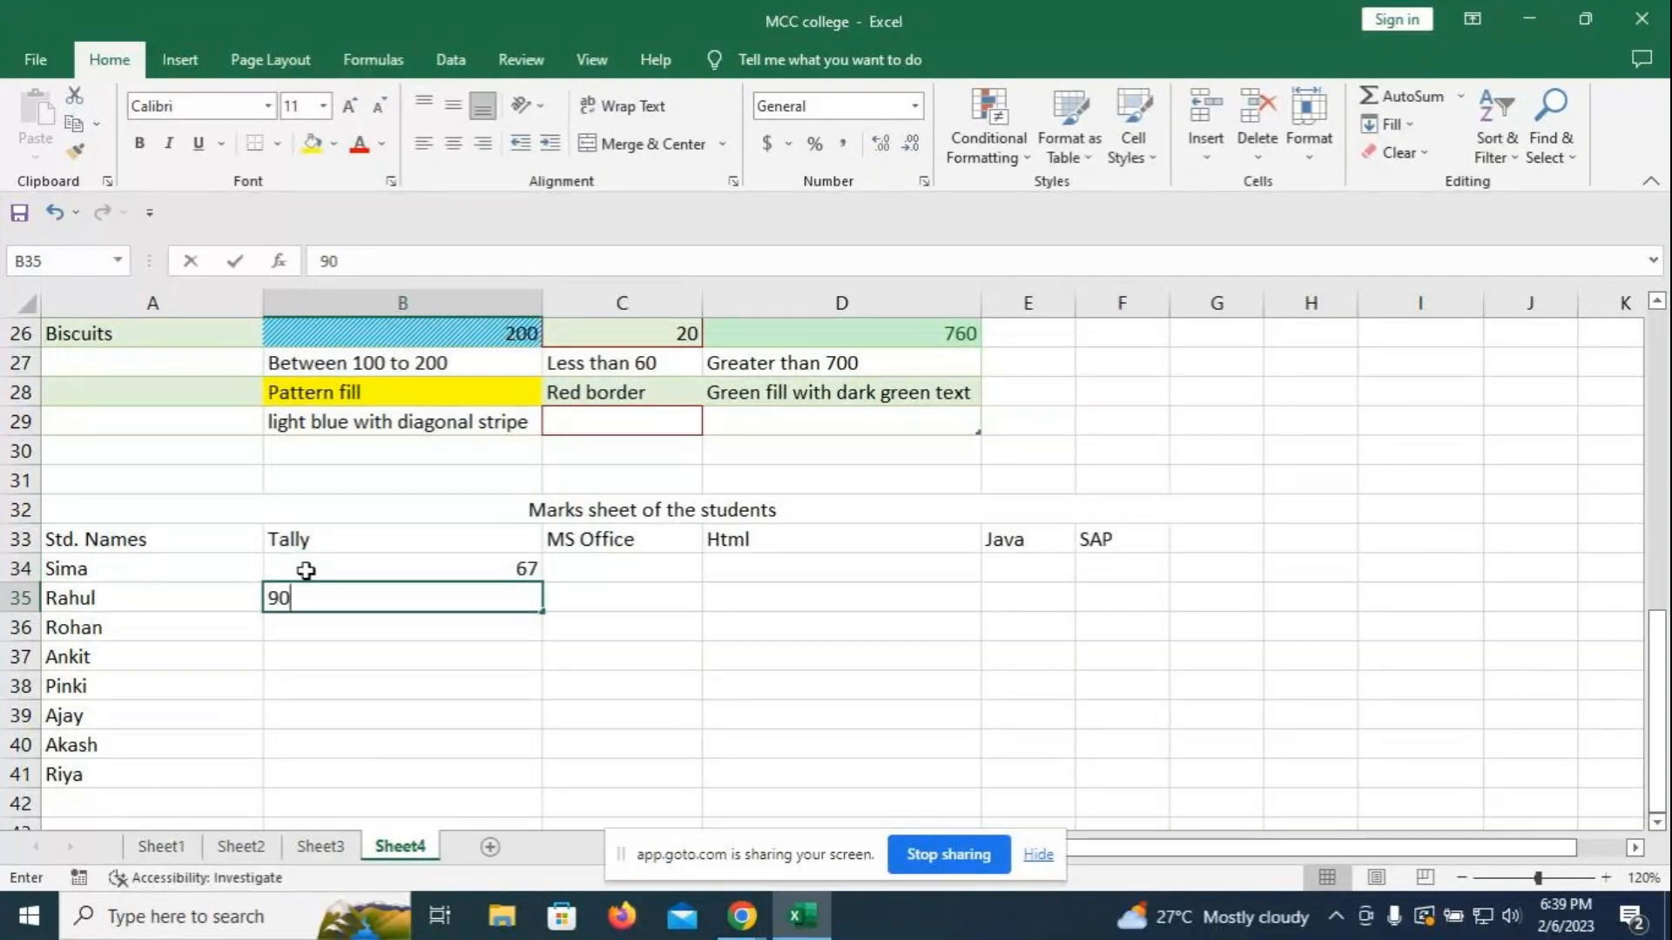
{"action": "key", "text": "Return"}
{"action": "type", "text": "98"}
{"action": "key", "text": "Return"}
{"action": "type", "text": "67"}
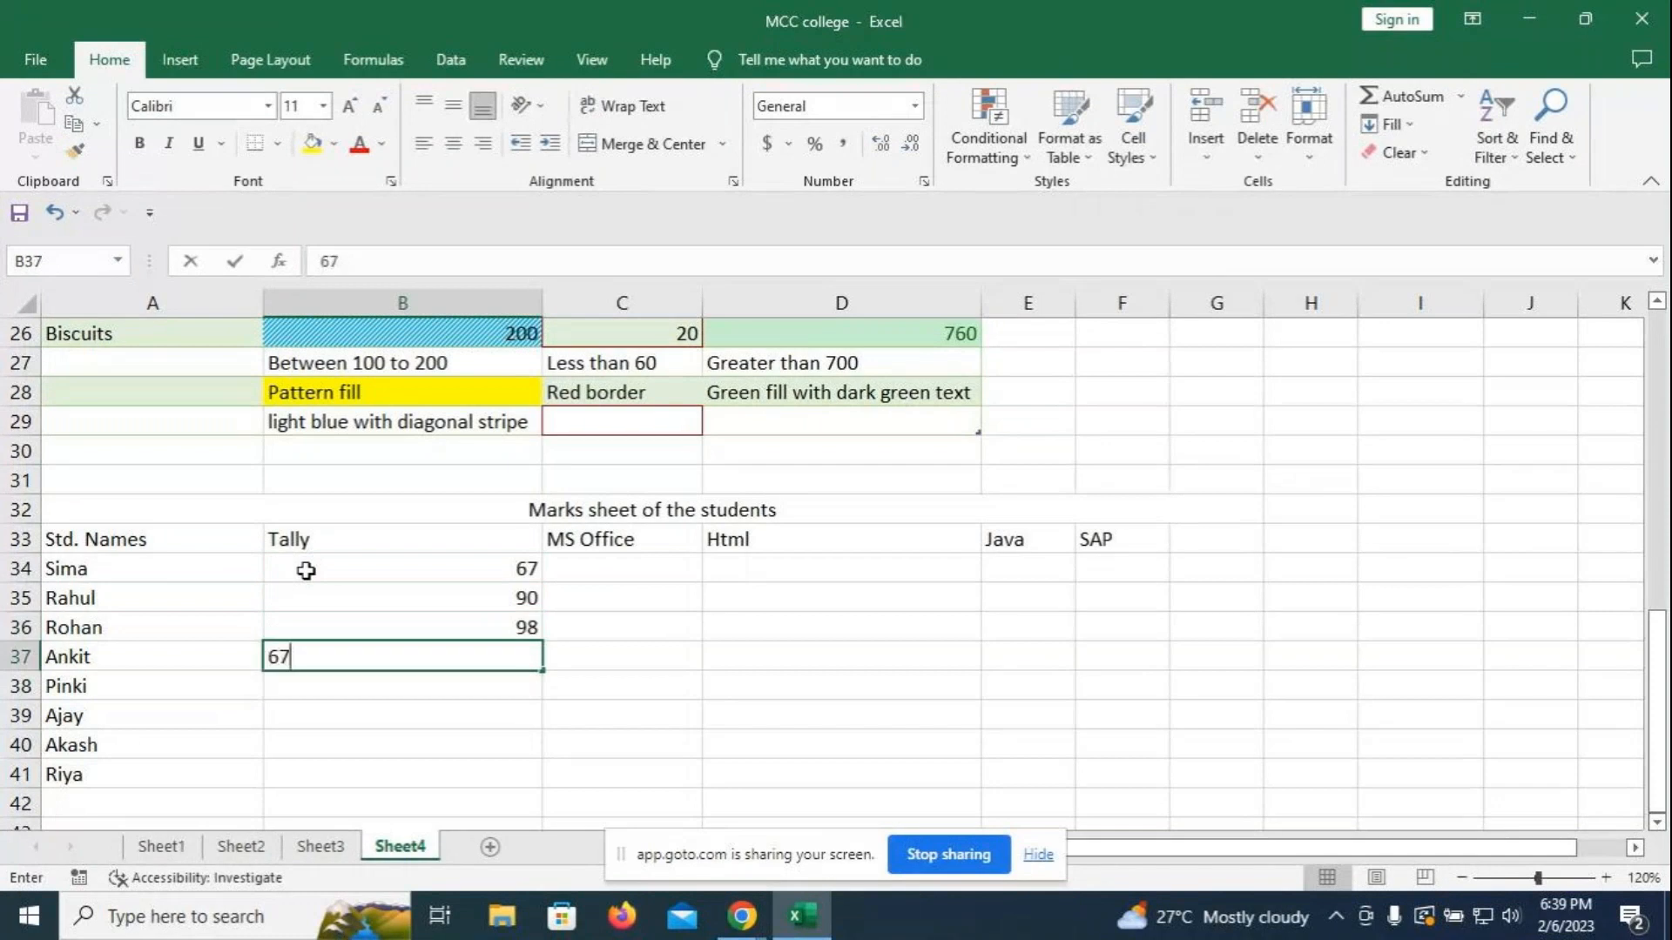
{"action": "key", "text": "Return"}
{"action": "type", "text": "98"}
{"action": "key", "text": "Return"}
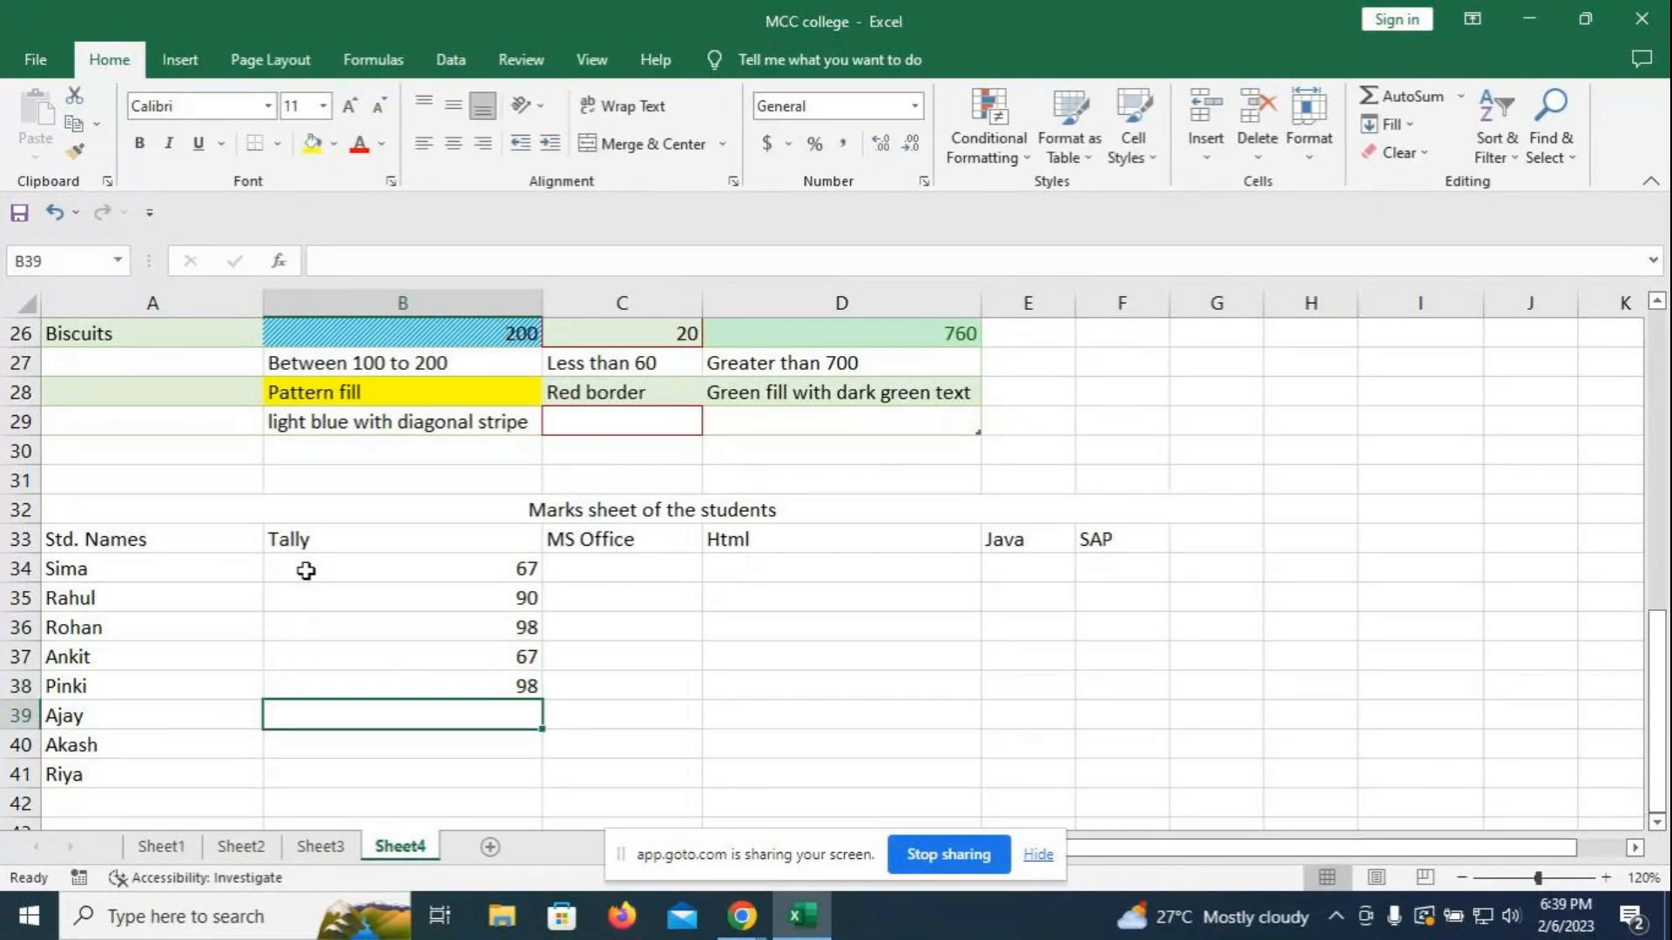
{"action": "type", "text": "56"}
{"action": "key", "text": "Return"}
{"action": "type", "text": "9"}
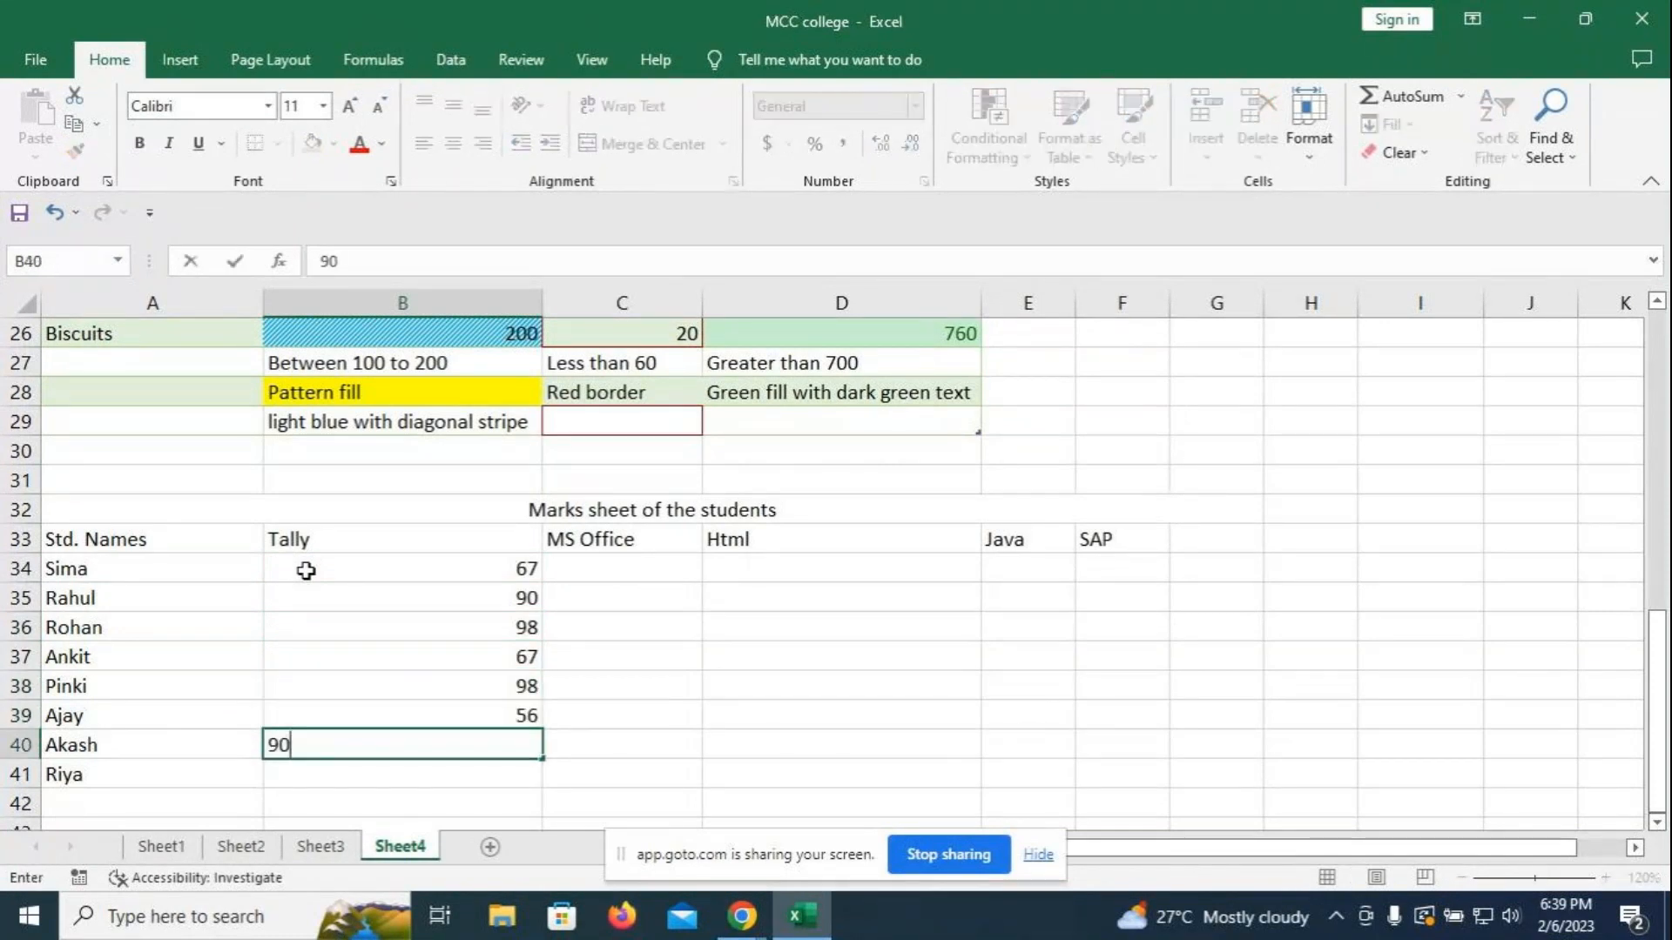
{"action": "type", "text": "2"}
{"action": "key", "text": "Return"}
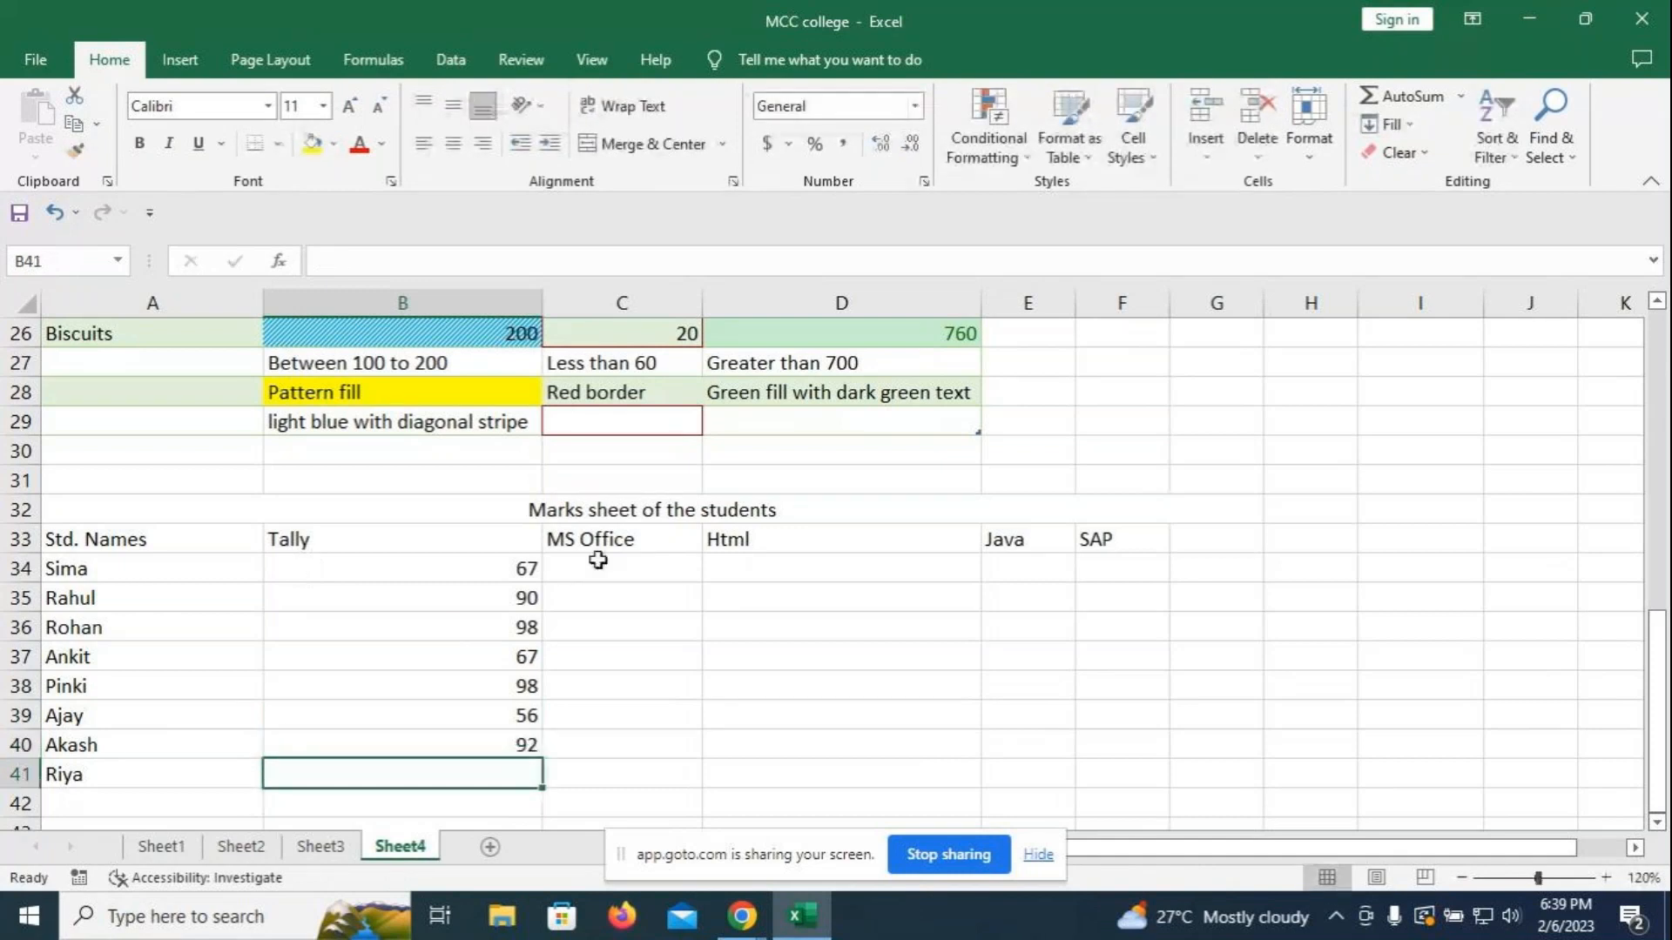
- Enter MS Office marks in C34:C40 (65, 67, 90, 77, 80, 76), correcting a mistyped value
{"action": "left_click", "coordinate": [601, 565]}
{"action": "type", "text": "65"}
{"action": "key", "text": "Return"}
{"action": "type", "text": "67"}
{"action": "key", "text": "Return"}
{"action": "type", "text": "90"}
{"action": "key", "text": "Return"}
{"action": "type", "text": "87"}
{"action": "key", "text": "Return"}
{"action": "type", "text": "86"}
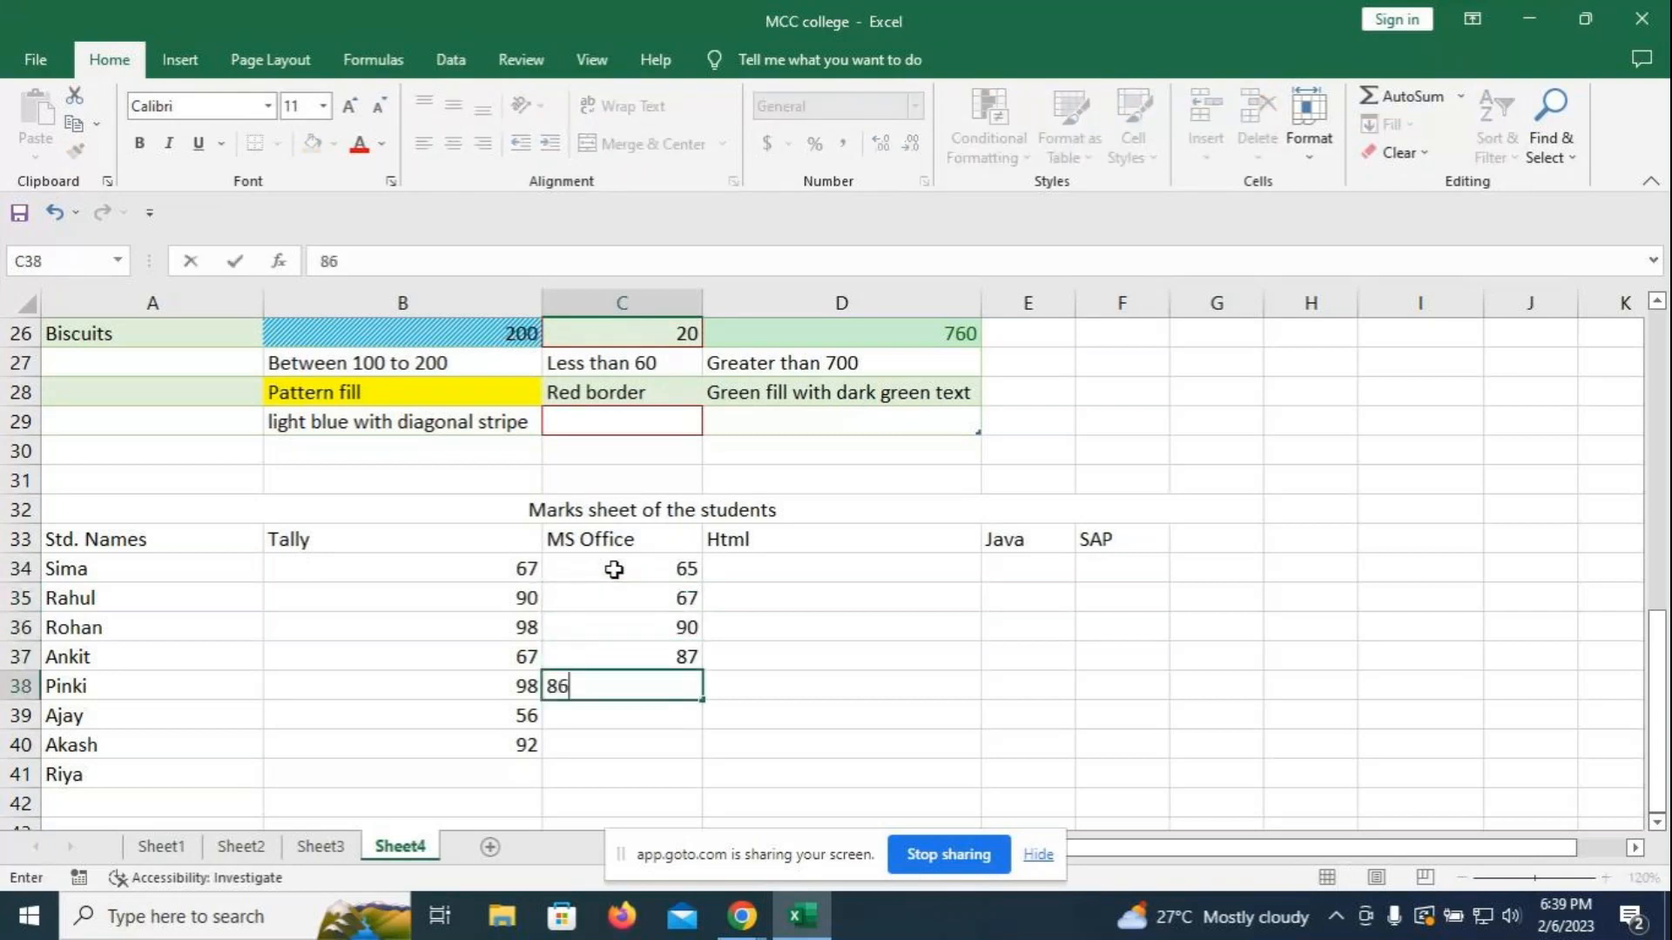
{"action": "type", "text": "90"}
{"action": "key", "text": "Return"}
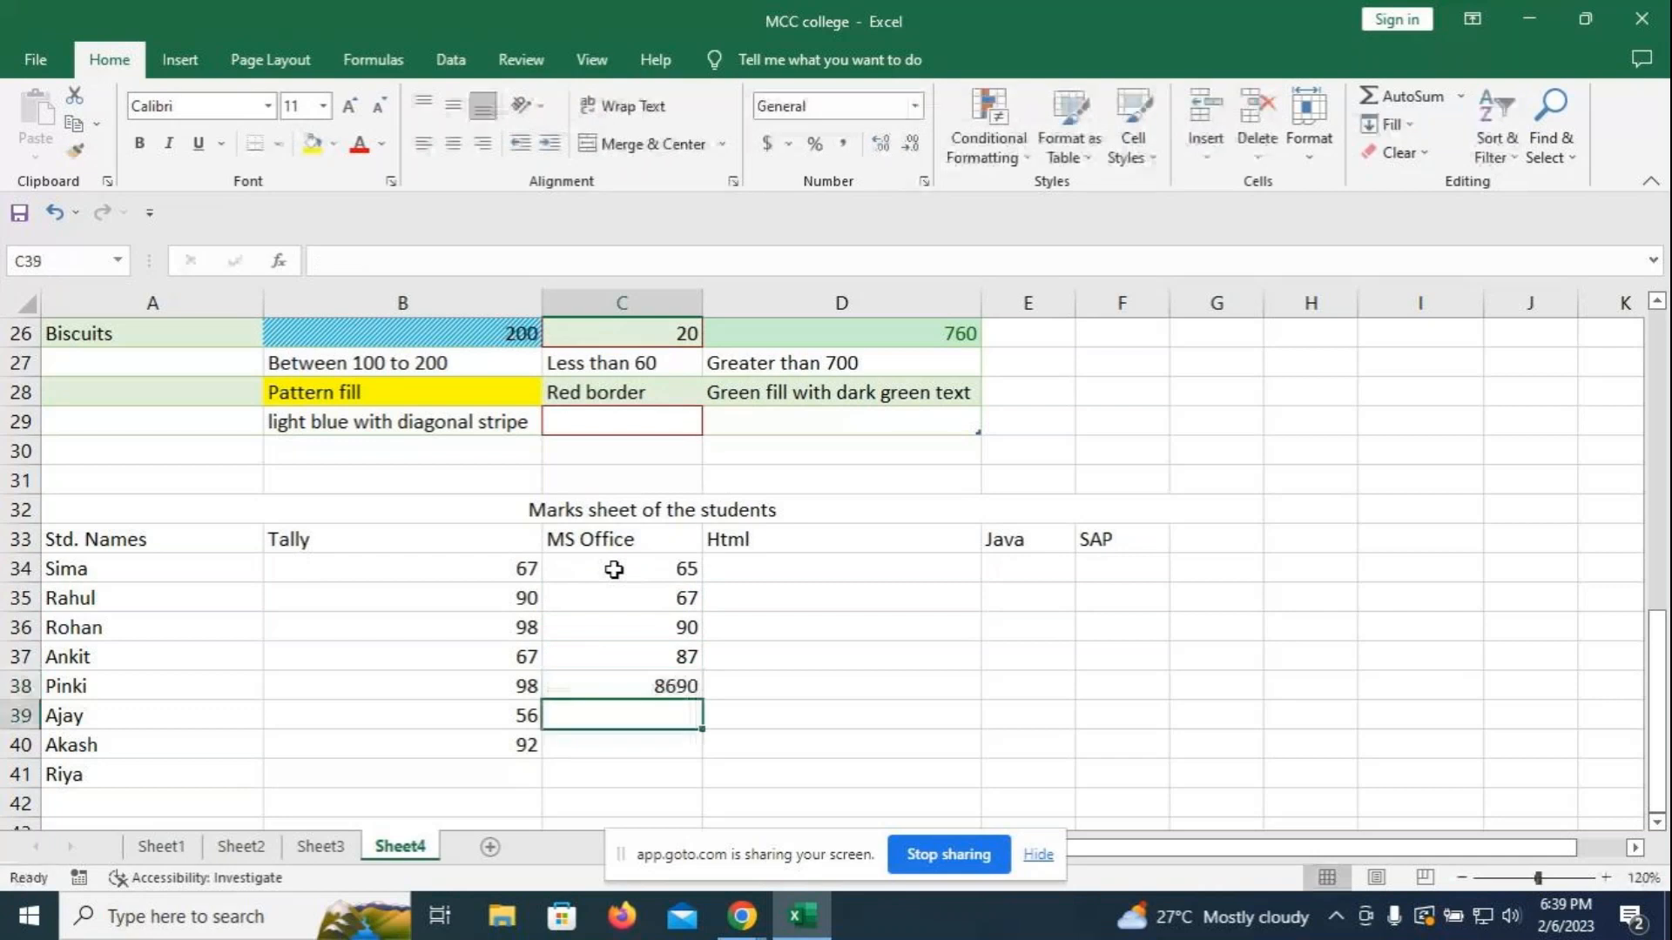
{"action": "key", "text": "Up"}
{"action": "type", "text": "77"}
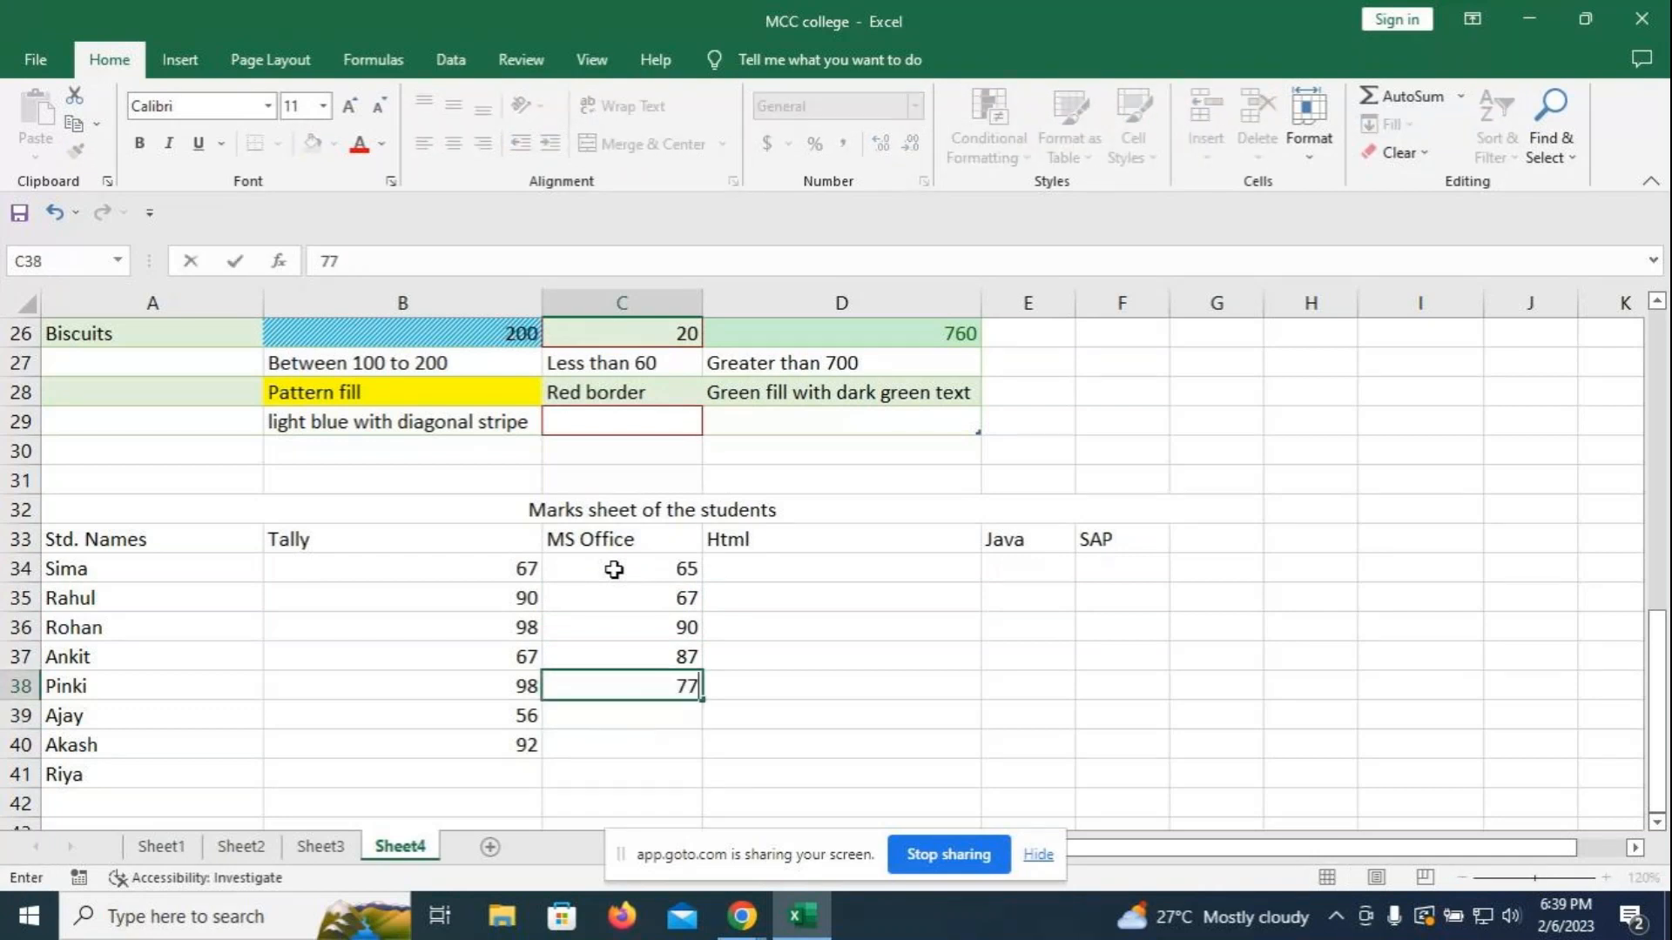
{"action": "key", "text": "Return"}
{"action": "type", "text": "80"}
{"action": "key", "text": "Return"}
{"action": "type", "text": "76"}
{"action": "key", "text": "Return"}
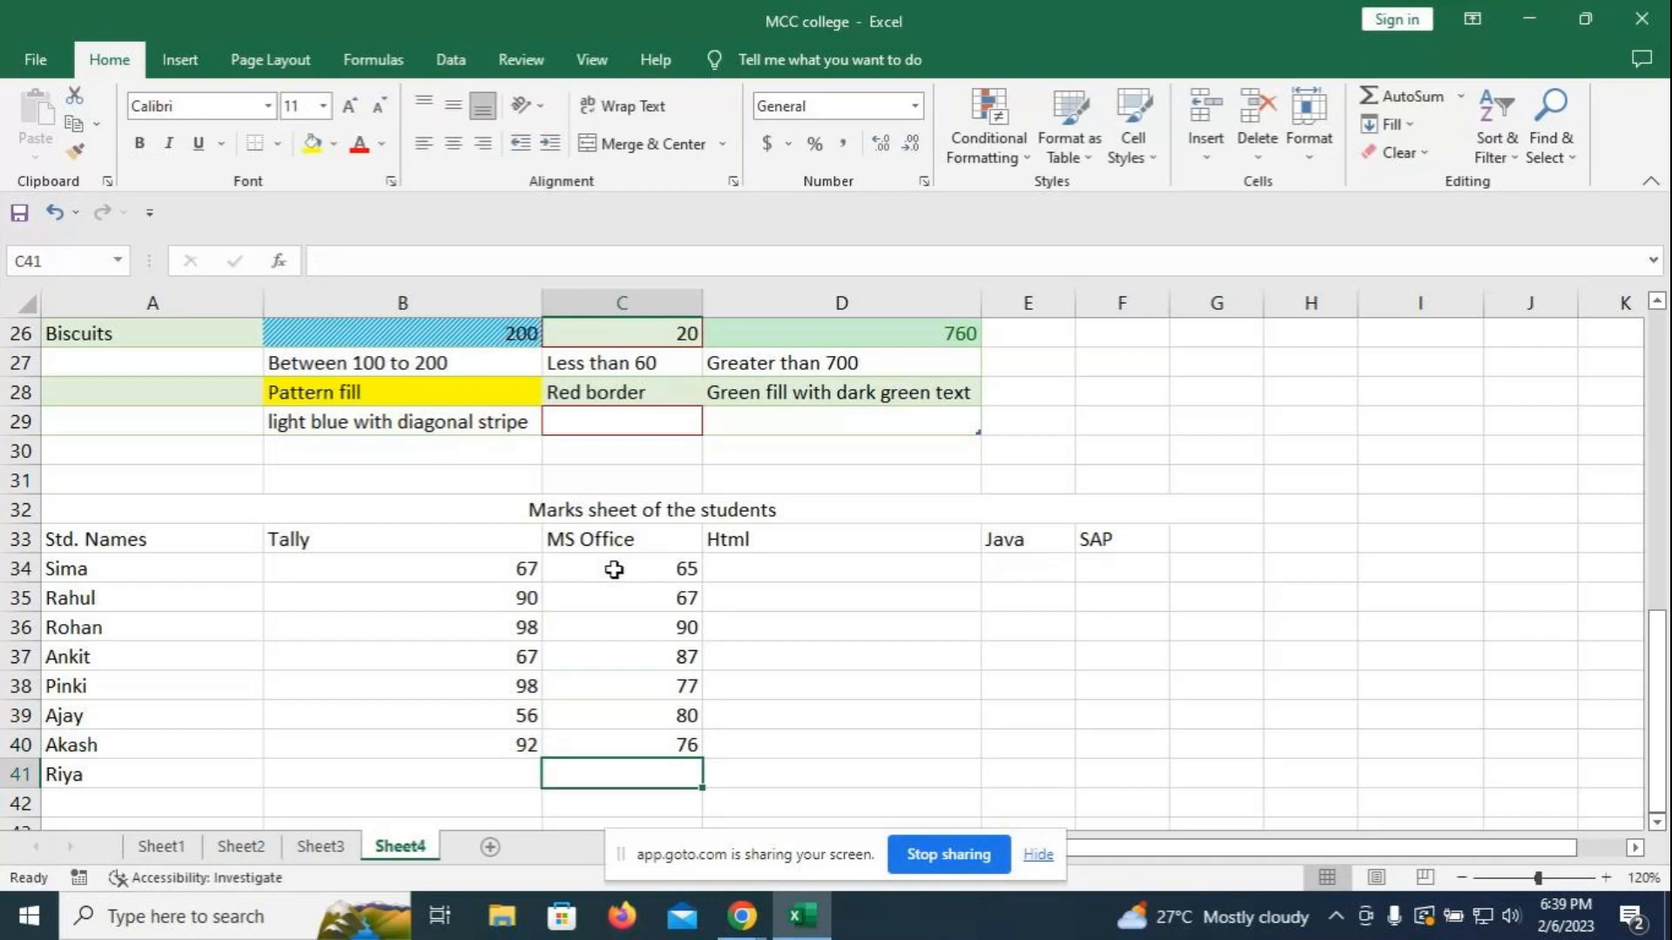
- Enter Html marks 65, 78, 87, 69, 97, 66, 45 in D34:D40
{"action": "left_click", "coordinate": [779, 562]}
{"action": "type", "text": "65"}
{"action": "key", "text": "Return"}
{"action": "type", "text": "78"}
{"action": "key", "text": "Return"}
{"action": "type", "text": "90"}
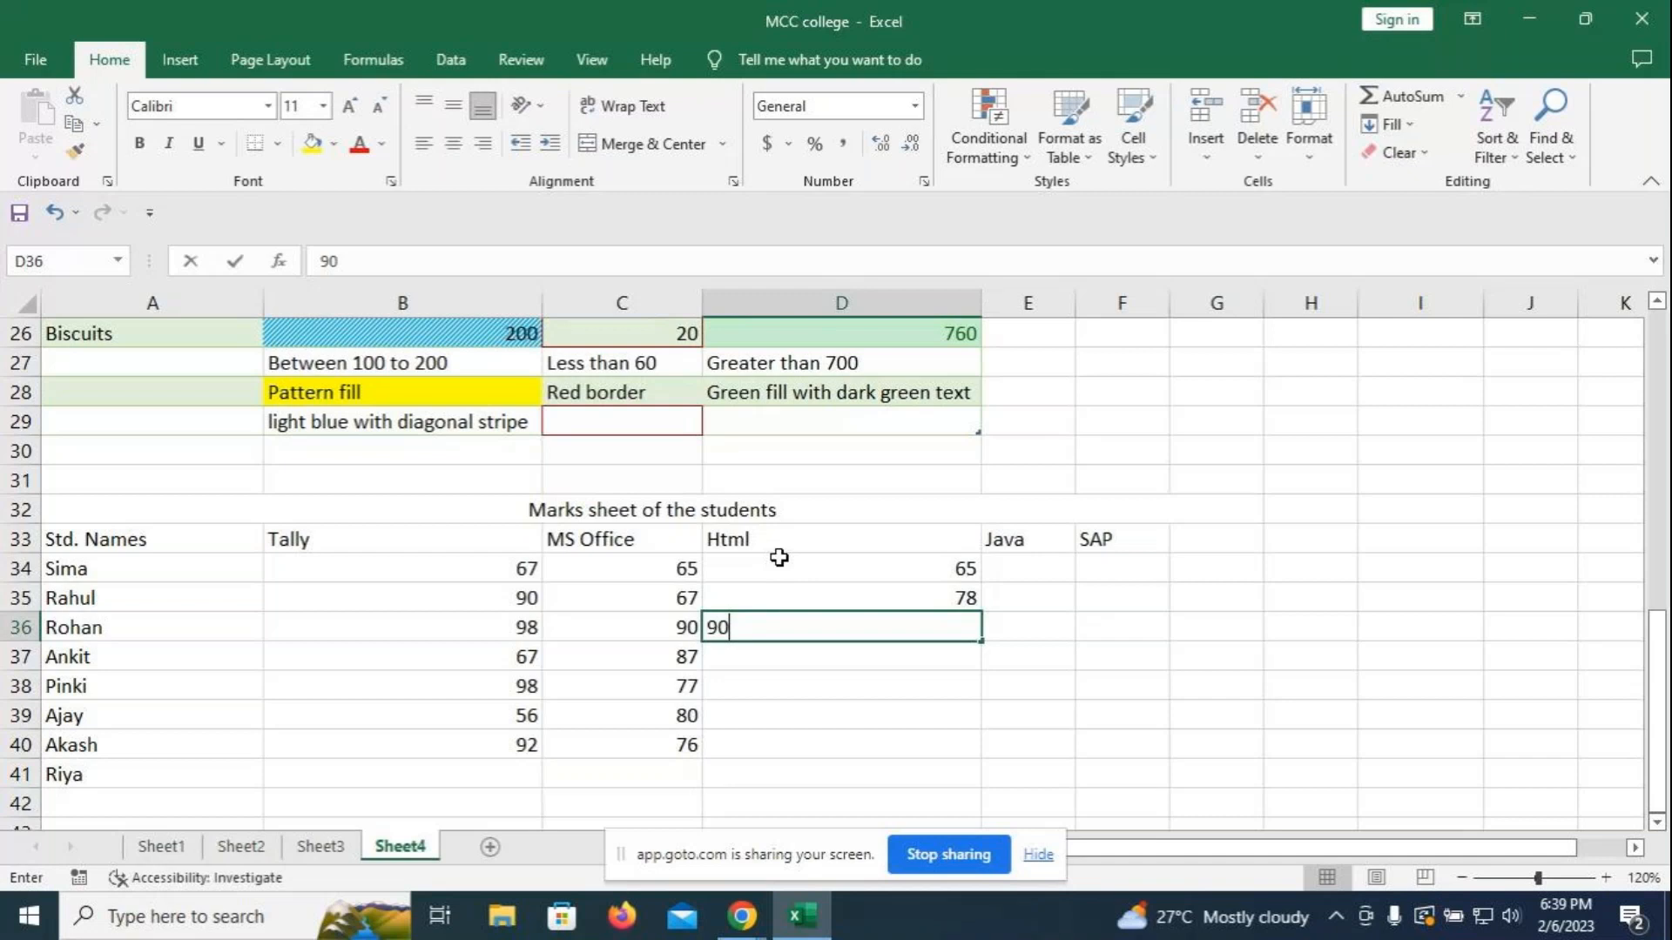
{"action": "key", "text": "BackSpace"}
{"action": "key", "text": "BackSpace"}
{"action": "type", "text": "87"}
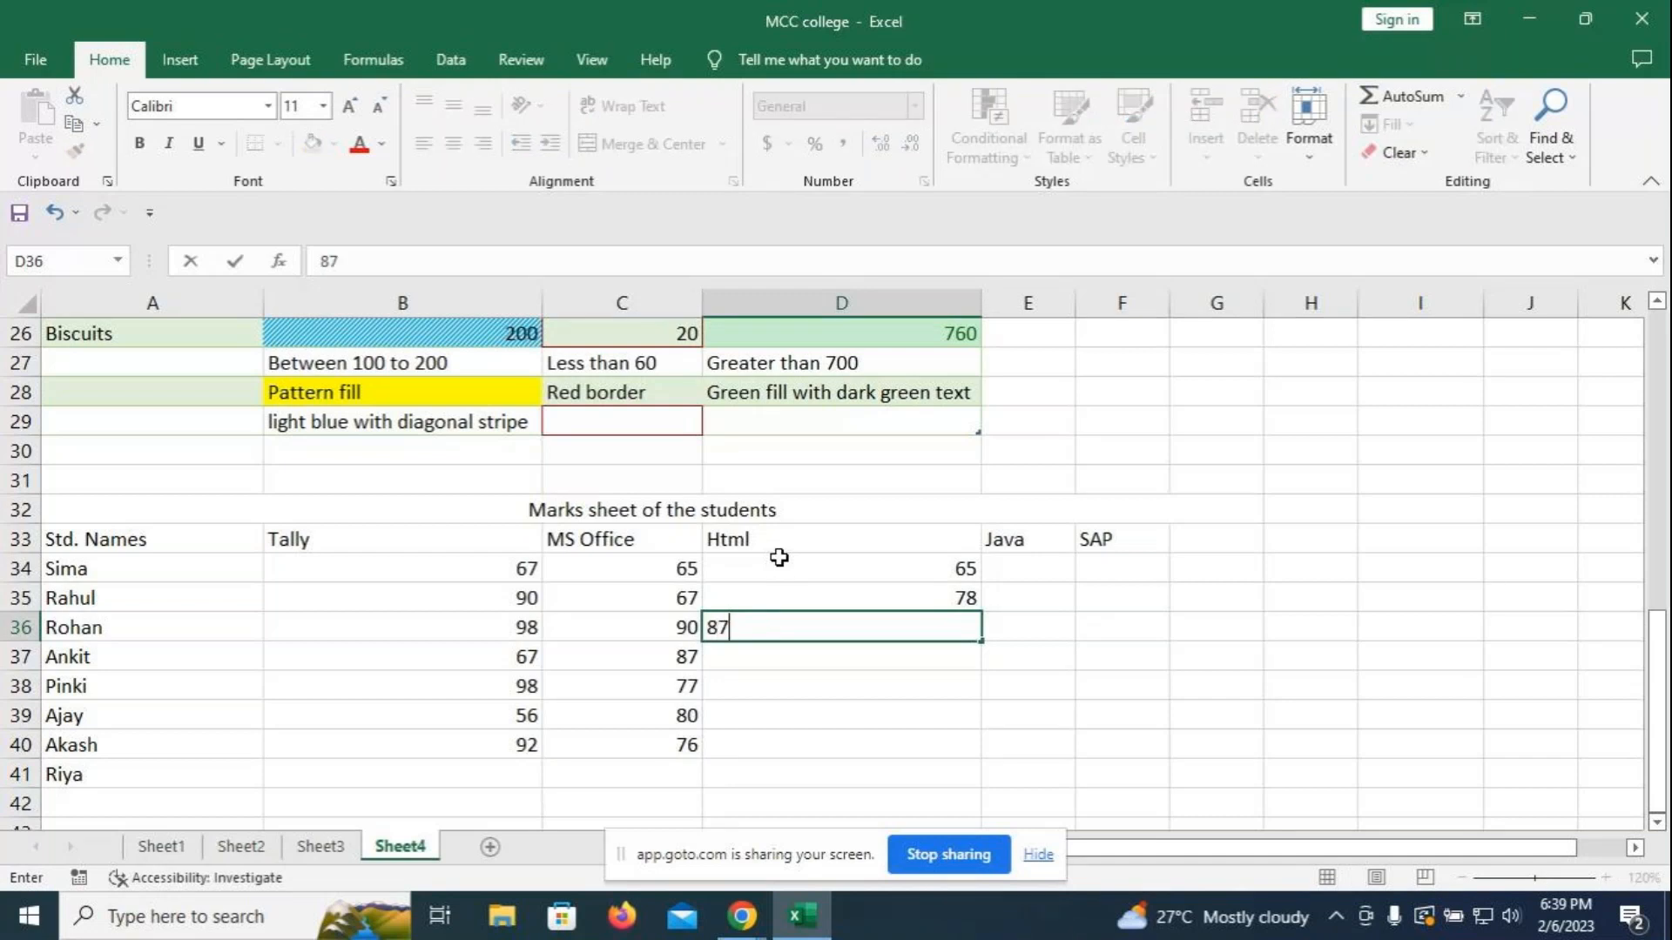
{"action": "key", "text": "ctrl+Return"}
{"action": "key", "text": "Return"}
{"action": "type", "text": "69"}
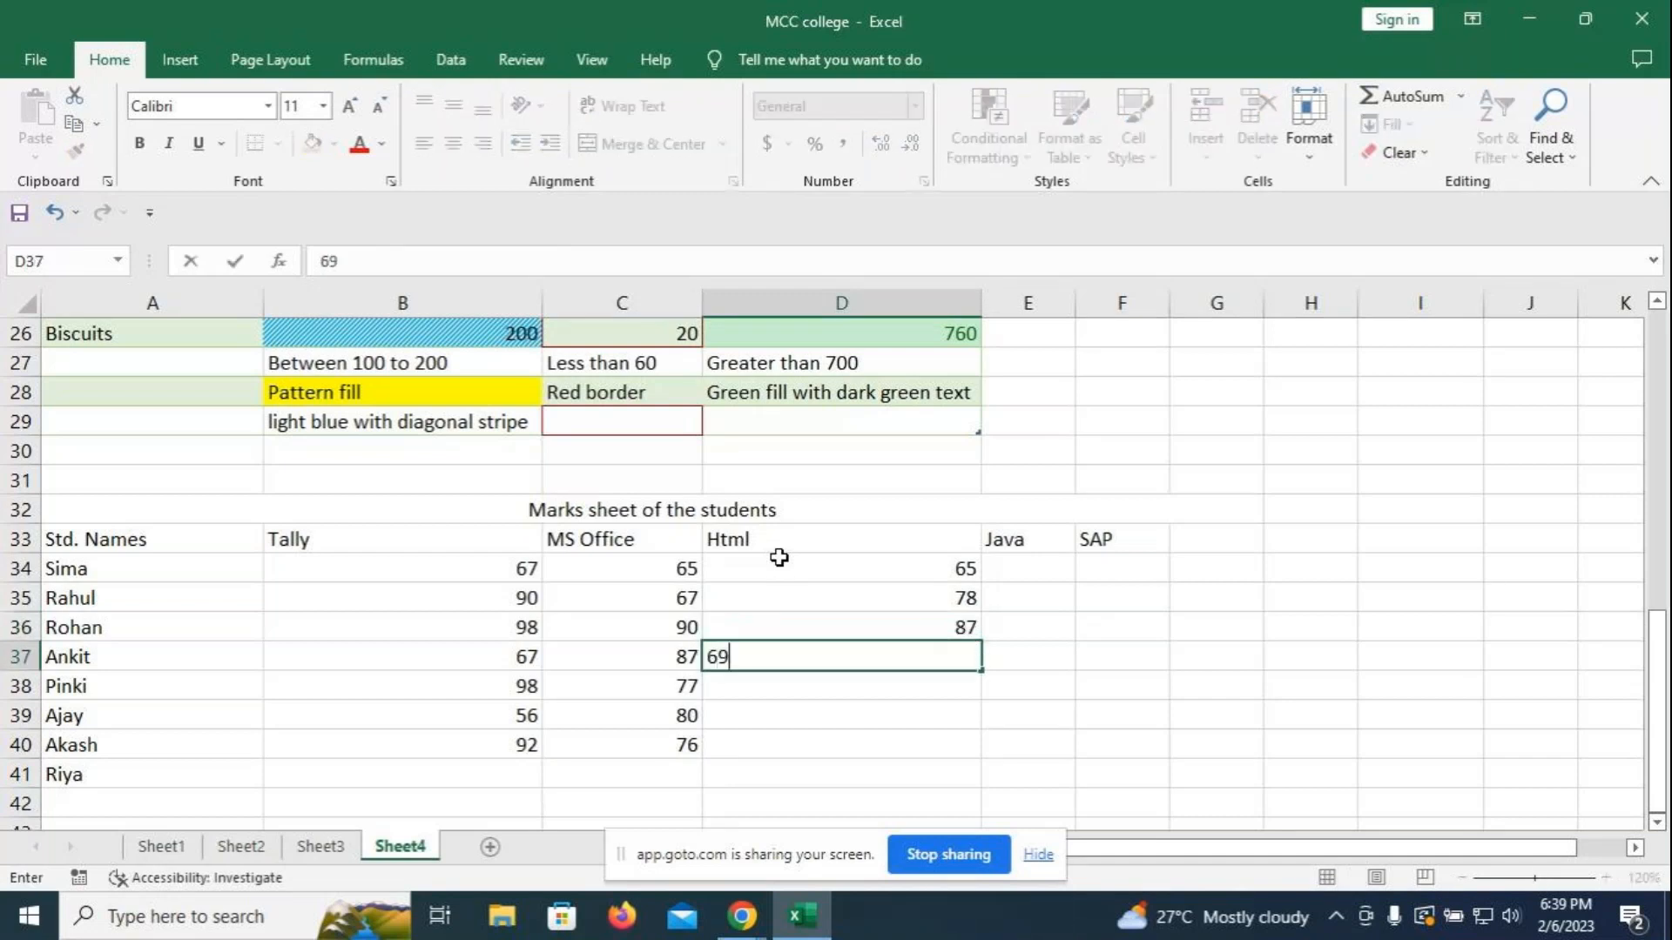
{"action": "key", "text": "Return"}
{"action": "type", "text": "97"}
{"action": "key", "text": "Return"}
{"action": "type", "text": "6"}
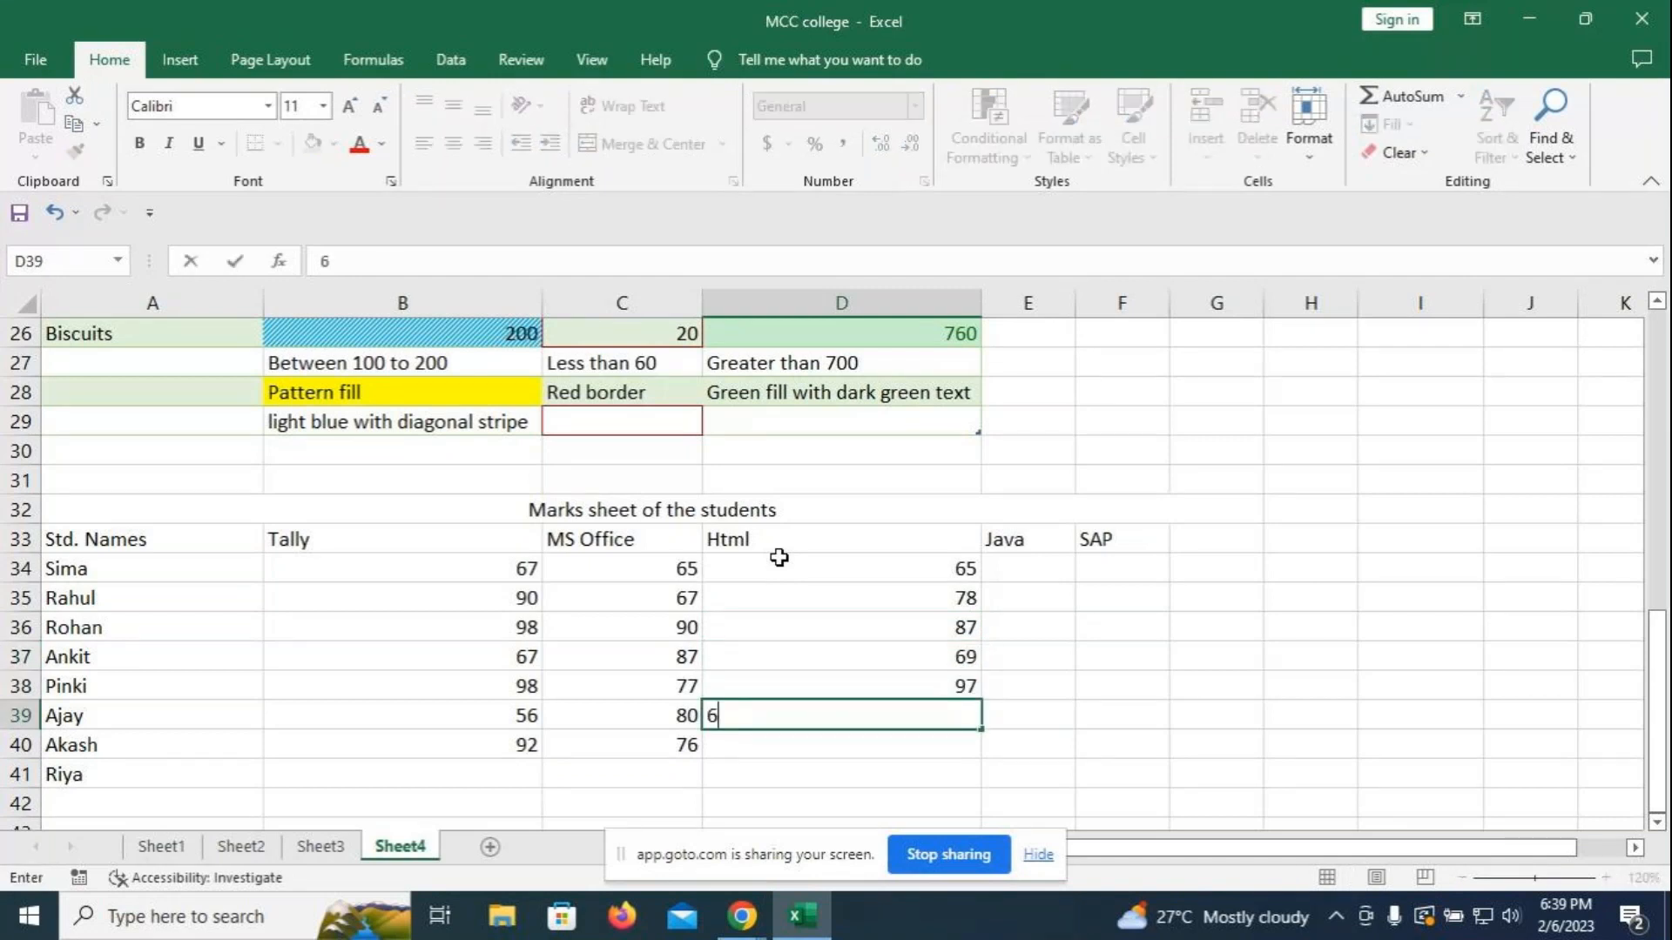
{"action": "type", "text": "6"}
{"action": "key", "text": "Return"}
{"action": "type", "text": "45"}
{"action": "key", "text": "Return"}
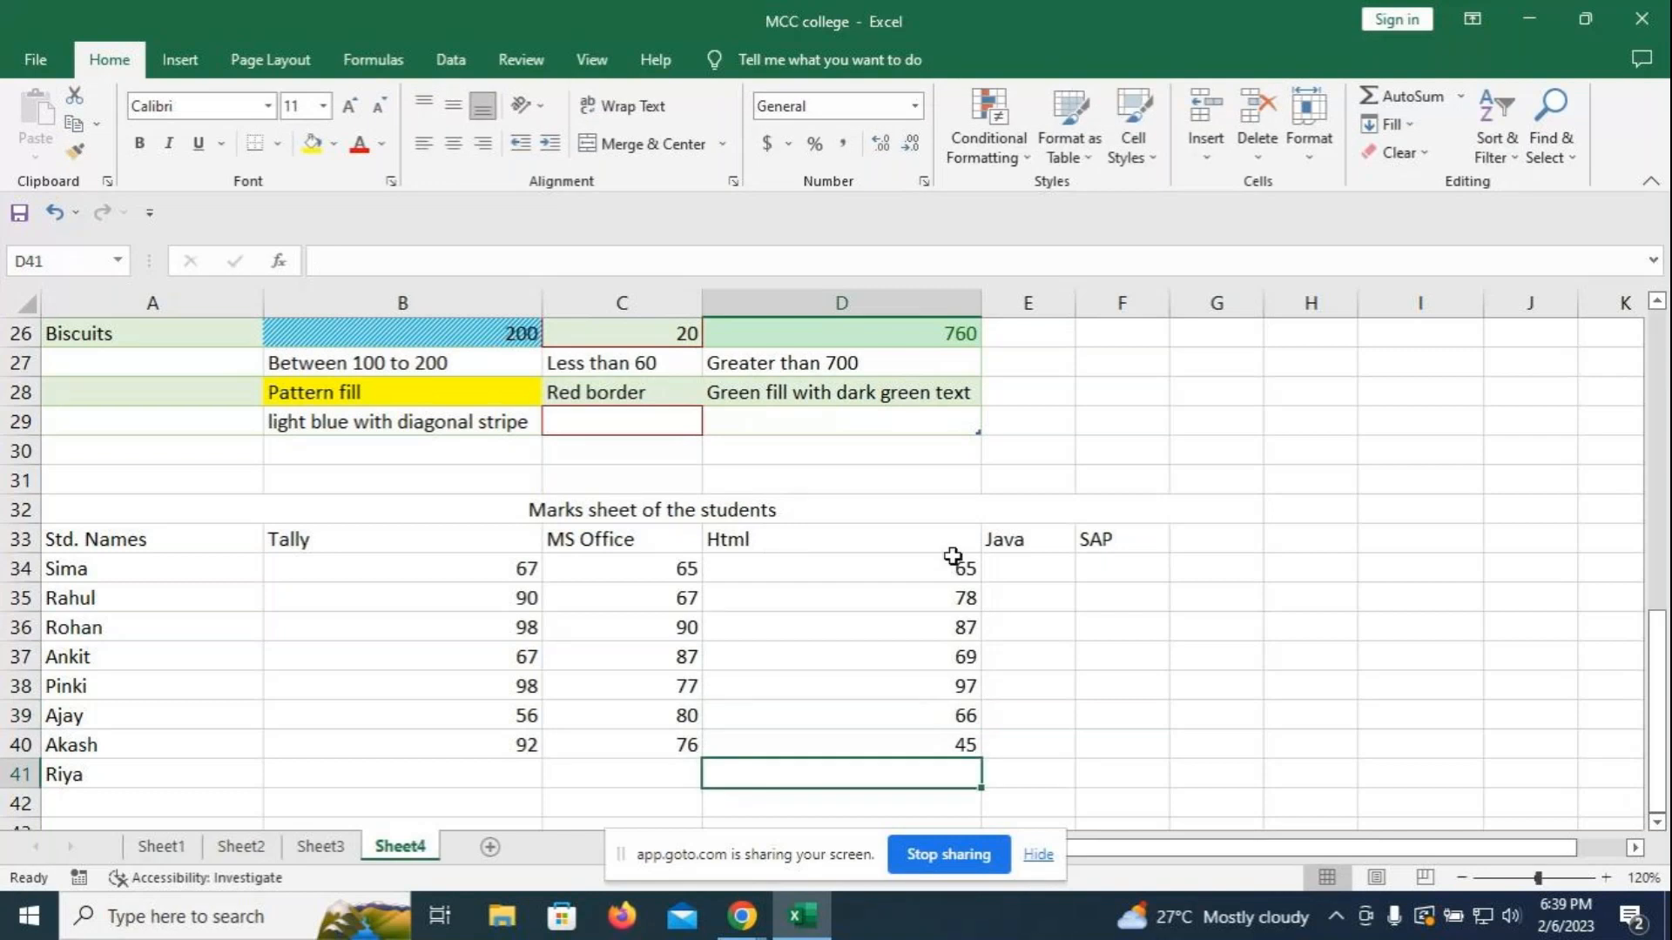
{"action": "left_click", "coordinate": [986, 575]}
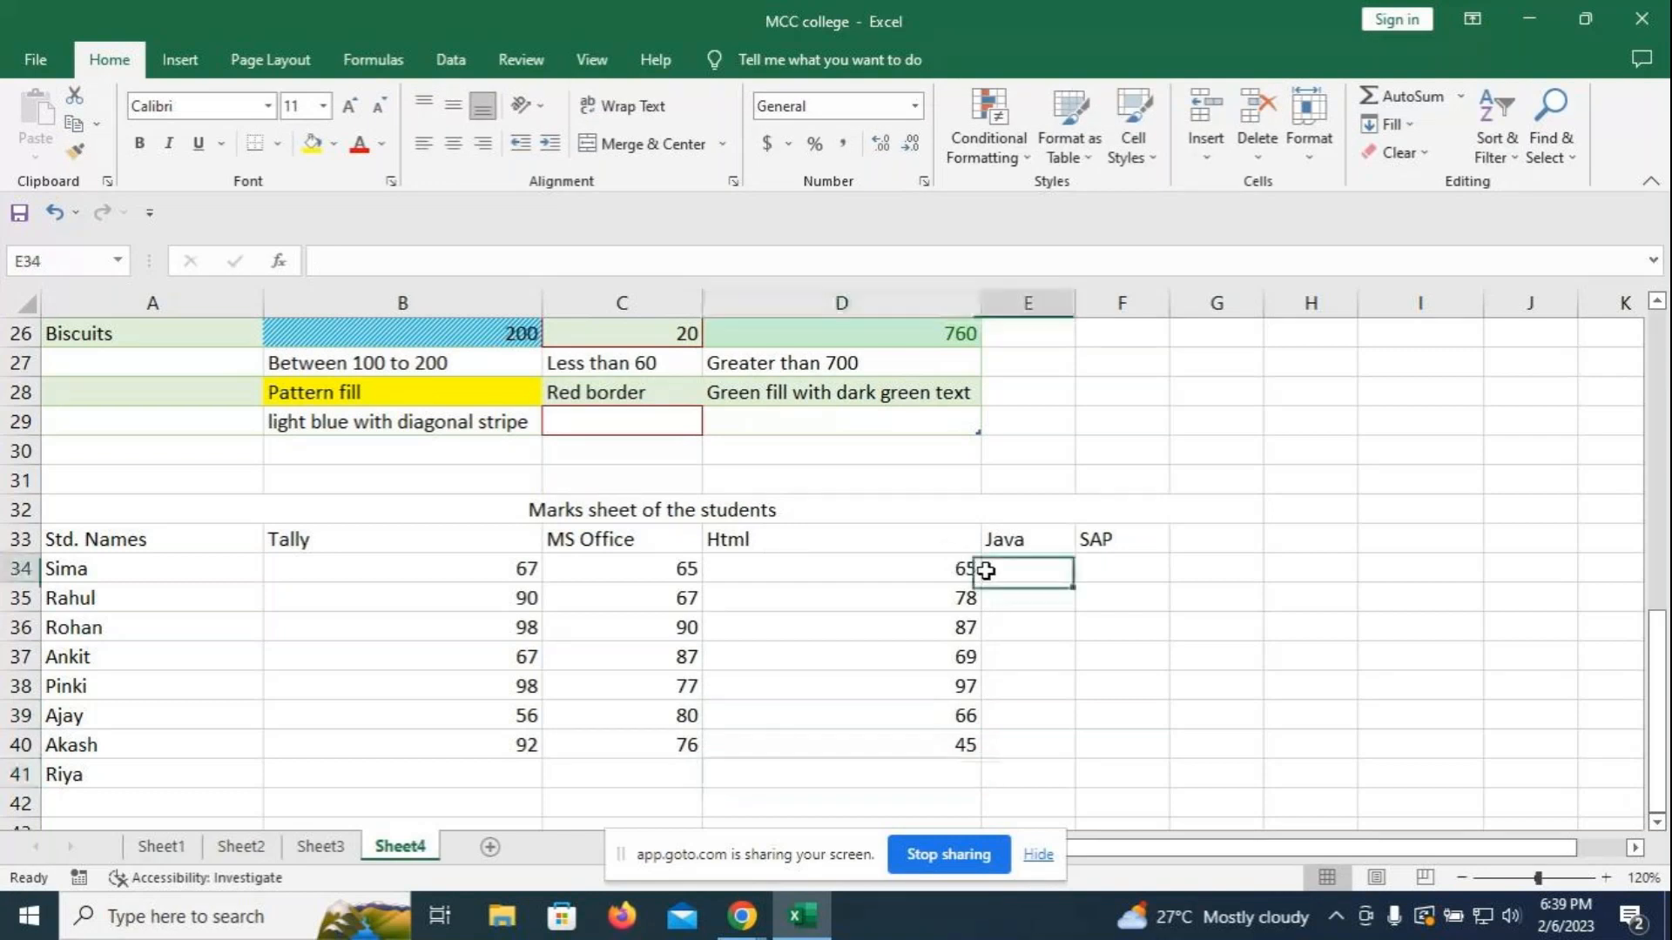
- Enter the Java marks 90, 98, 67, 85, 34, 45 and 89 in E34:E40
{"action": "type", "text": "90"}
{"action": "key", "text": "Return"}
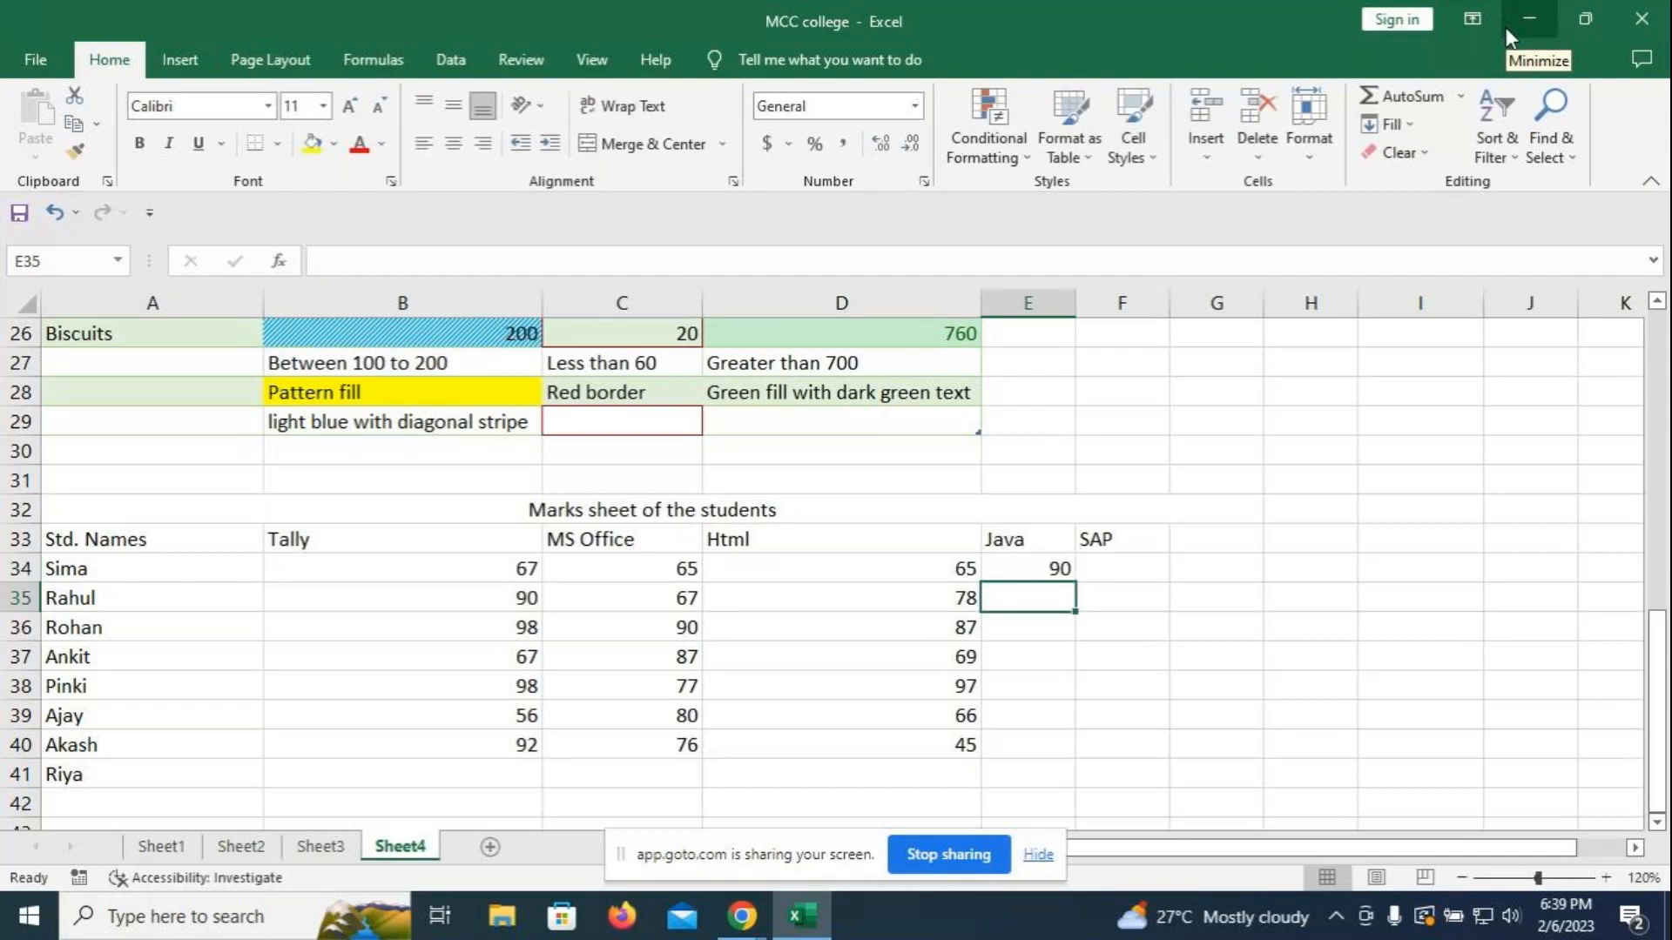
{"action": "type", "text": "98"}
{"action": "key", "text": "Return"}
{"action": "type", "text": "67"}
{"action": "key", "text": "Return"}
{"action": "type", "text": "85"}
{"action": "key", "text": "ctrl+Return"}
{"action": "key", "text": "Return"}
{"action": "type", "text": "34"}
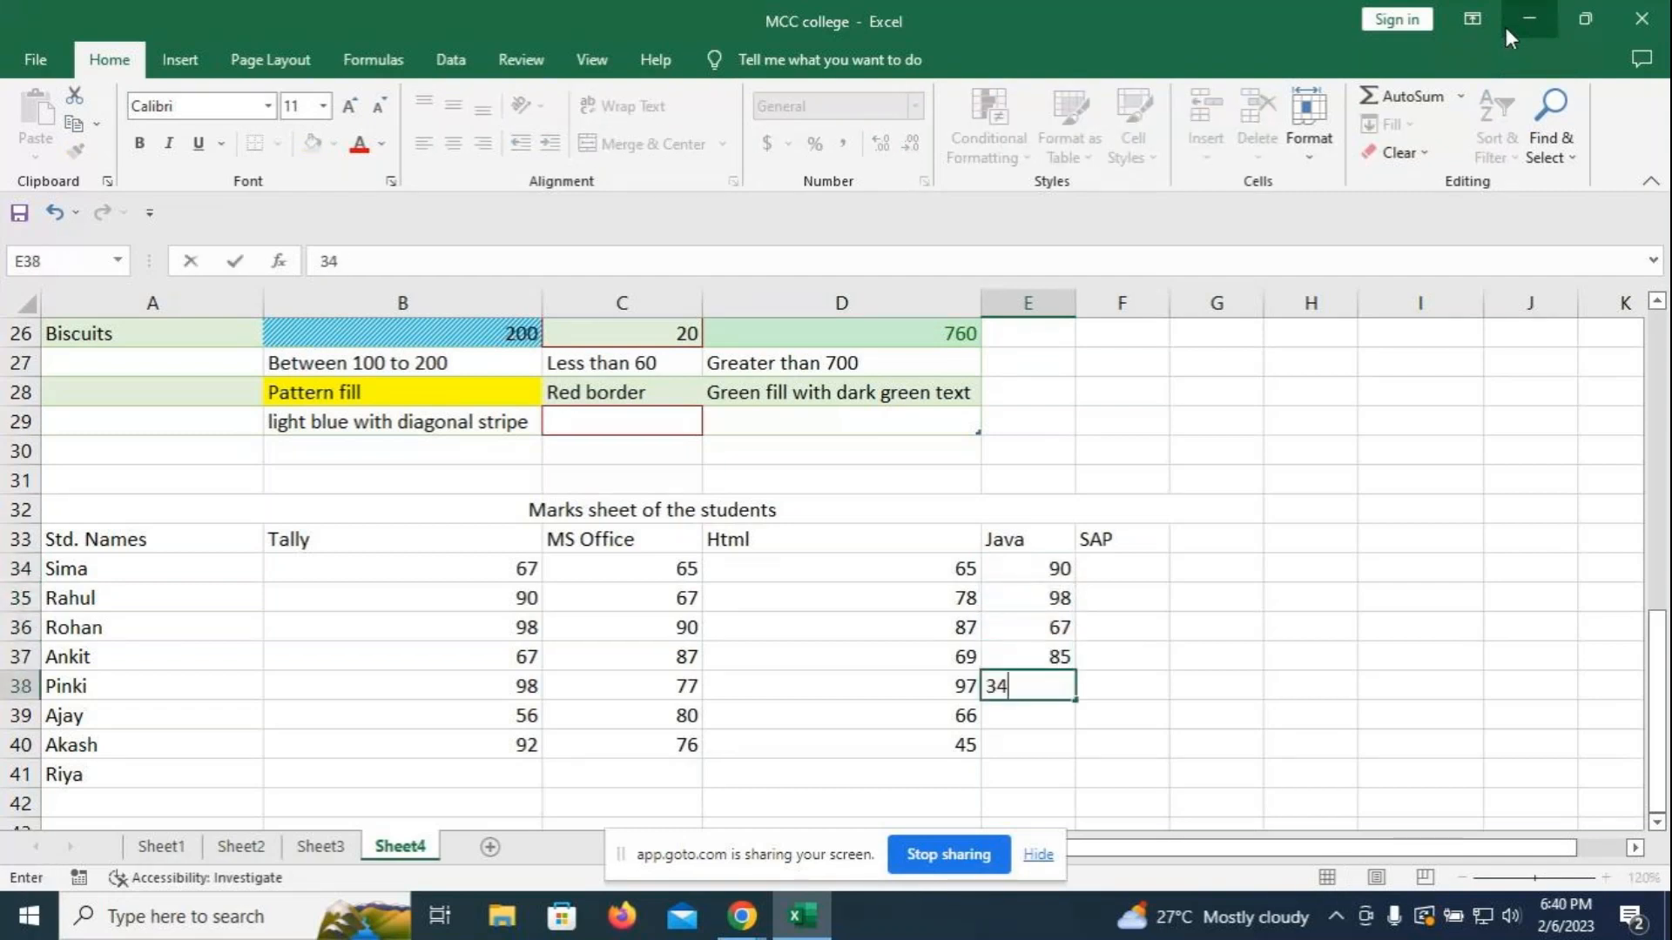
{"action": "key", "text": "Return"}
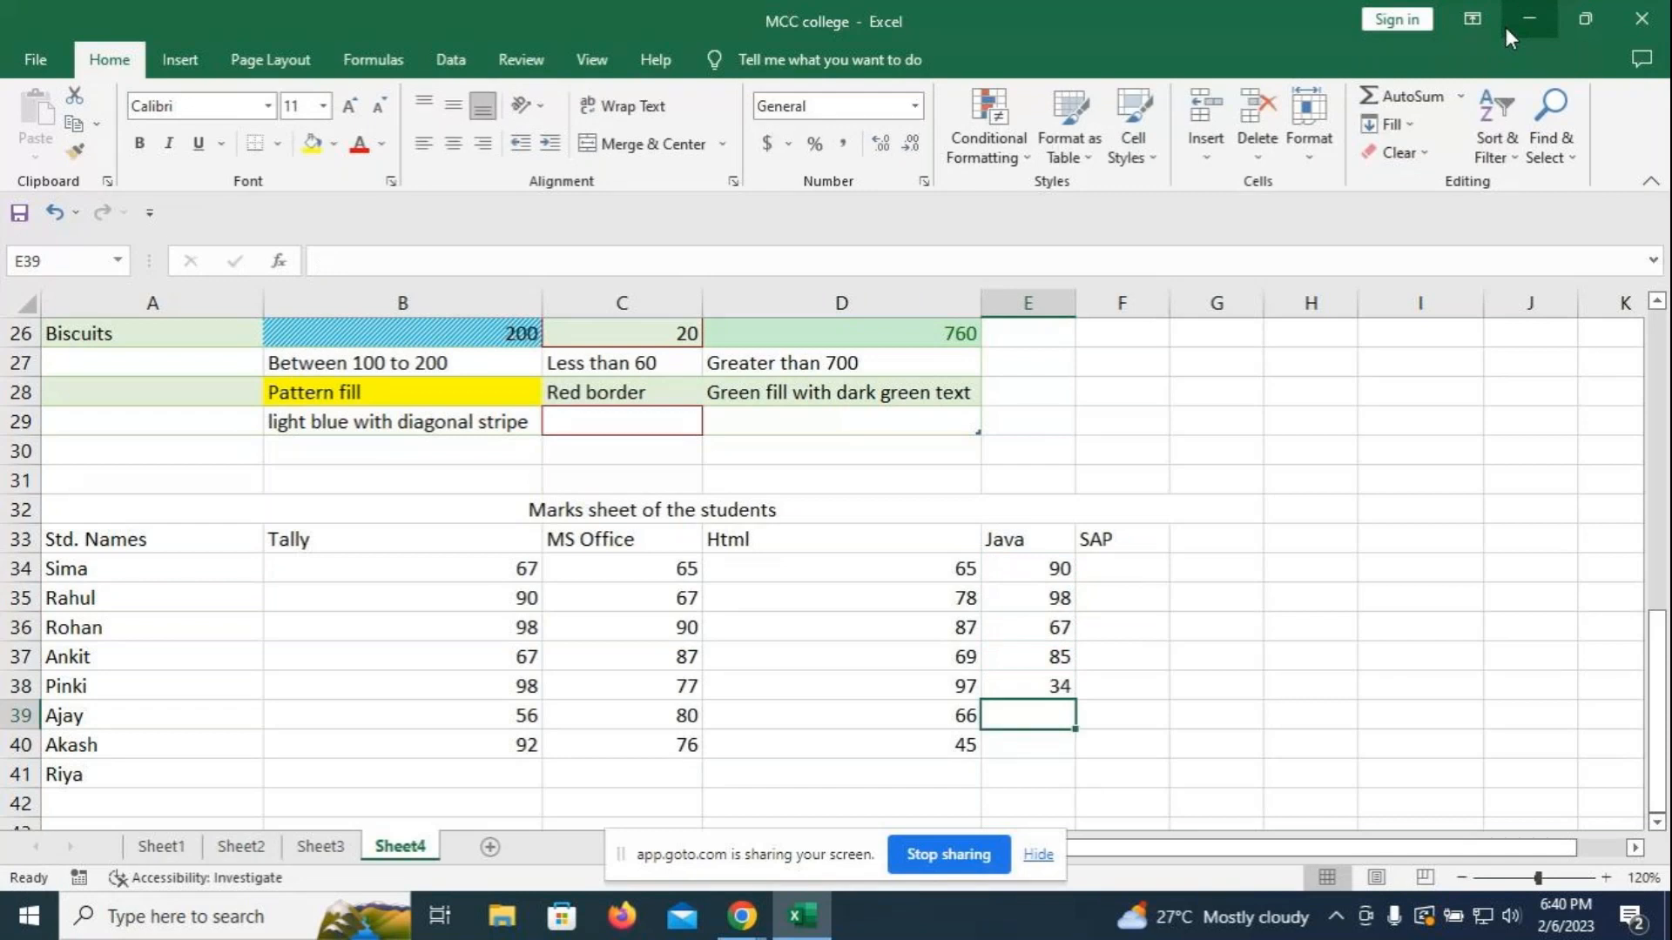
{"action": "type", "text": "45"}
{"action": "key", "text": "Return"}
{"action": "type", "text": "89"}
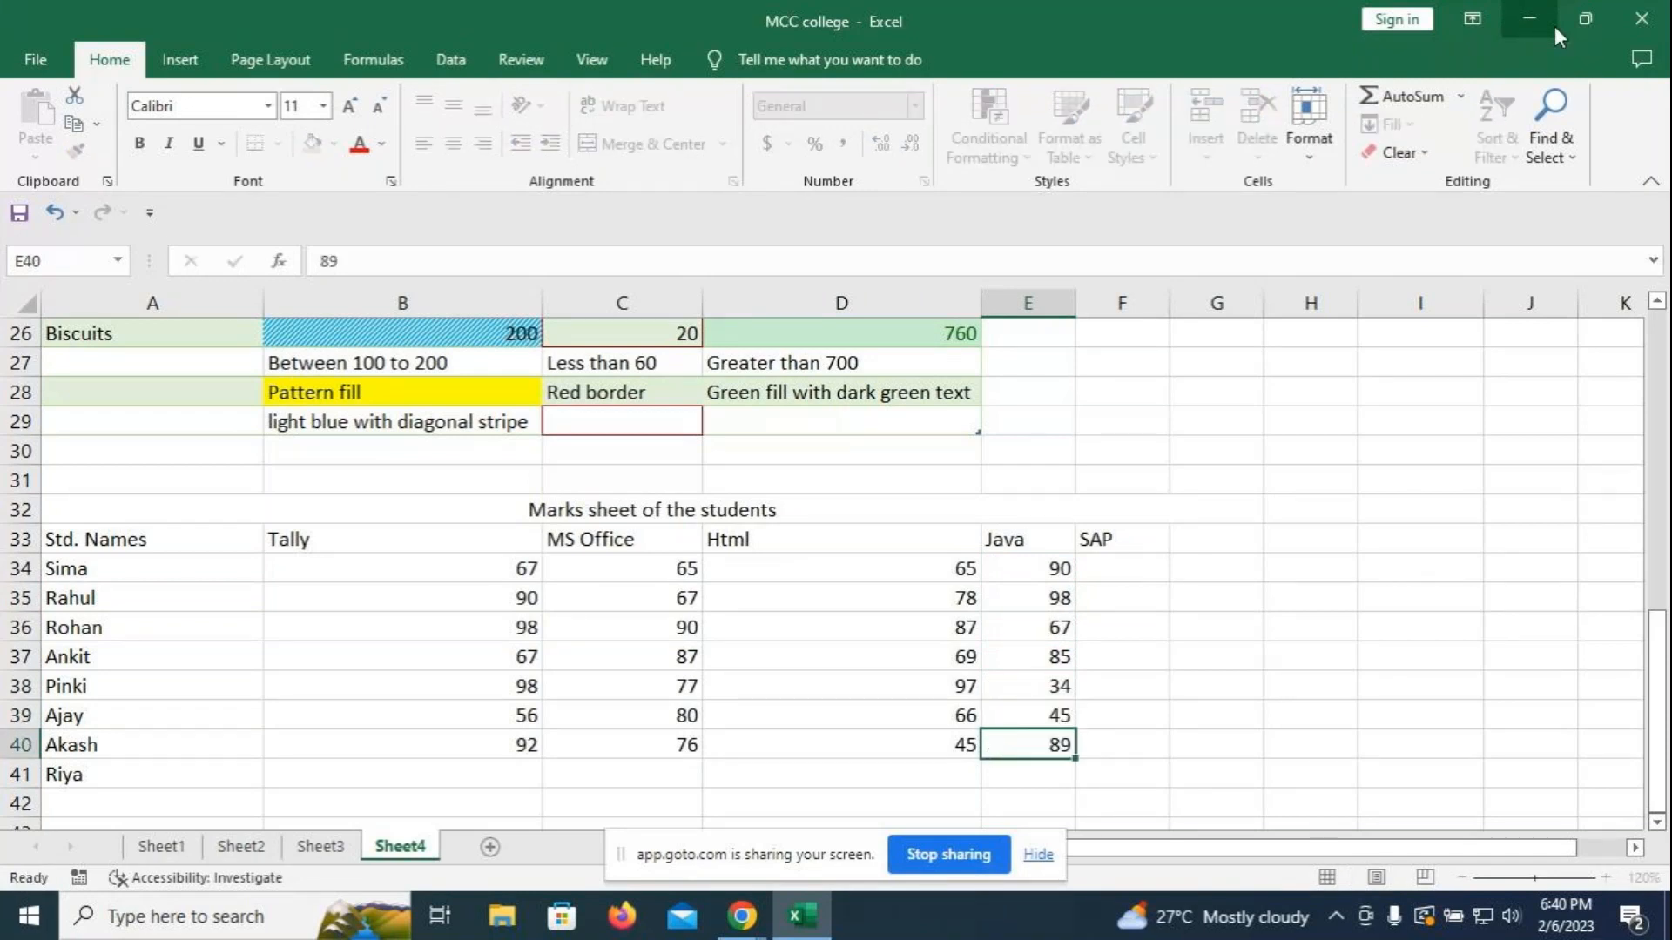
{"action": "key", "text": "Return"}
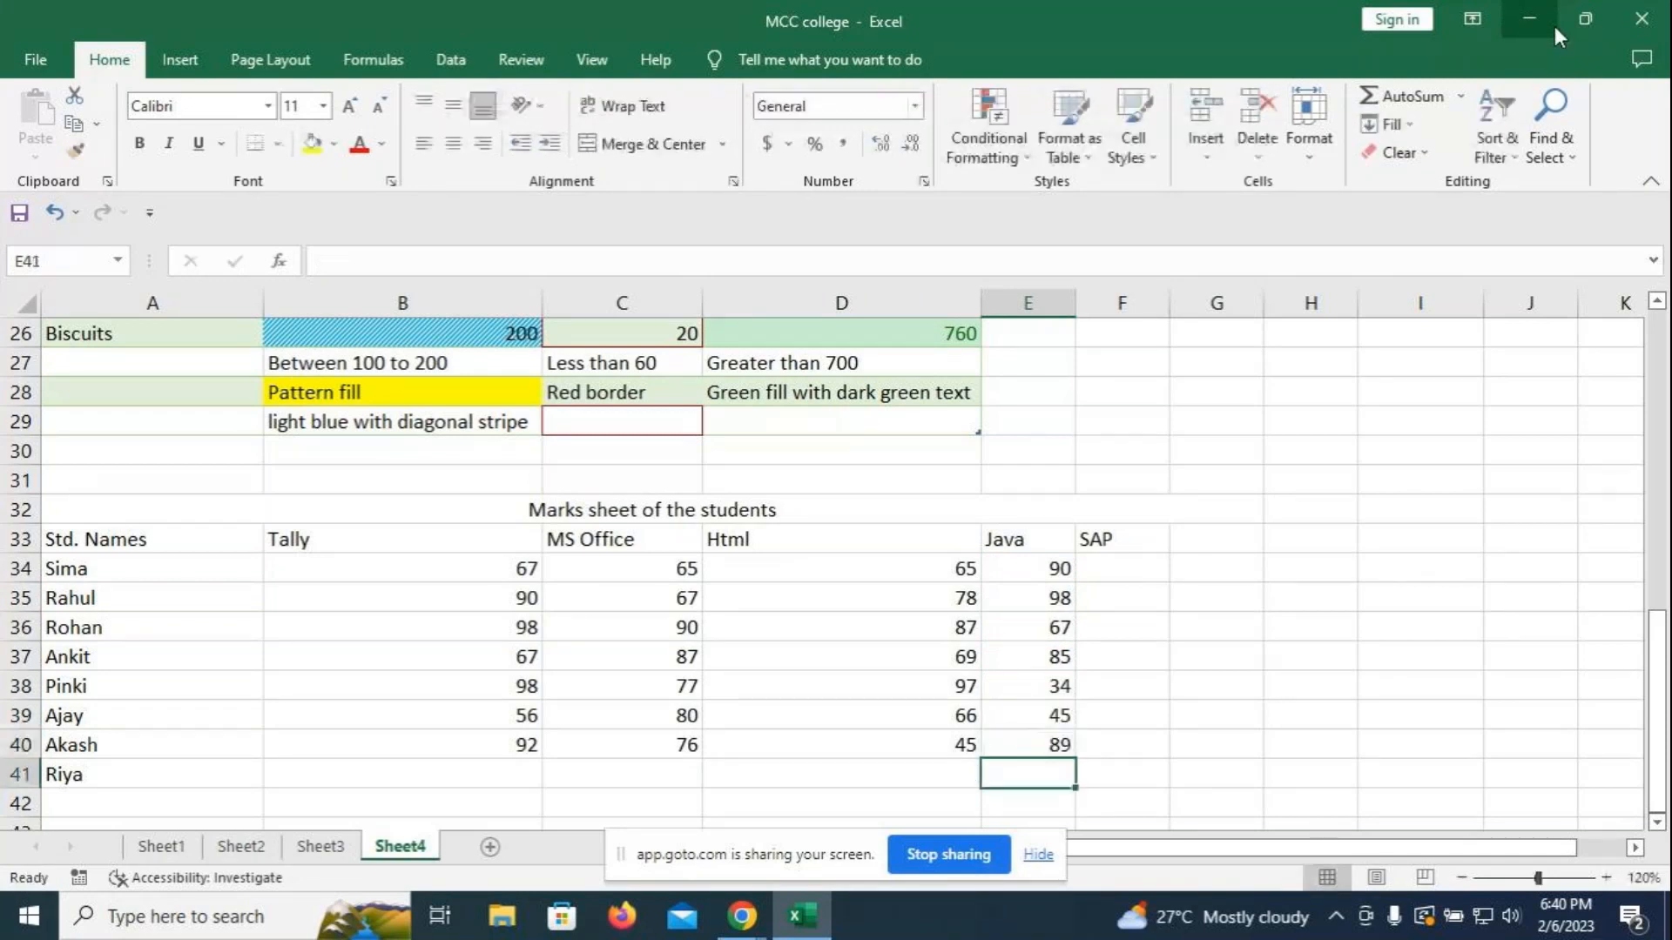
- Enter the SAP marks 76, 90, 76, 56, 87, 56 and 89 in F34:F40
{"action": "left_click", "coordinate": [1132, 570]}
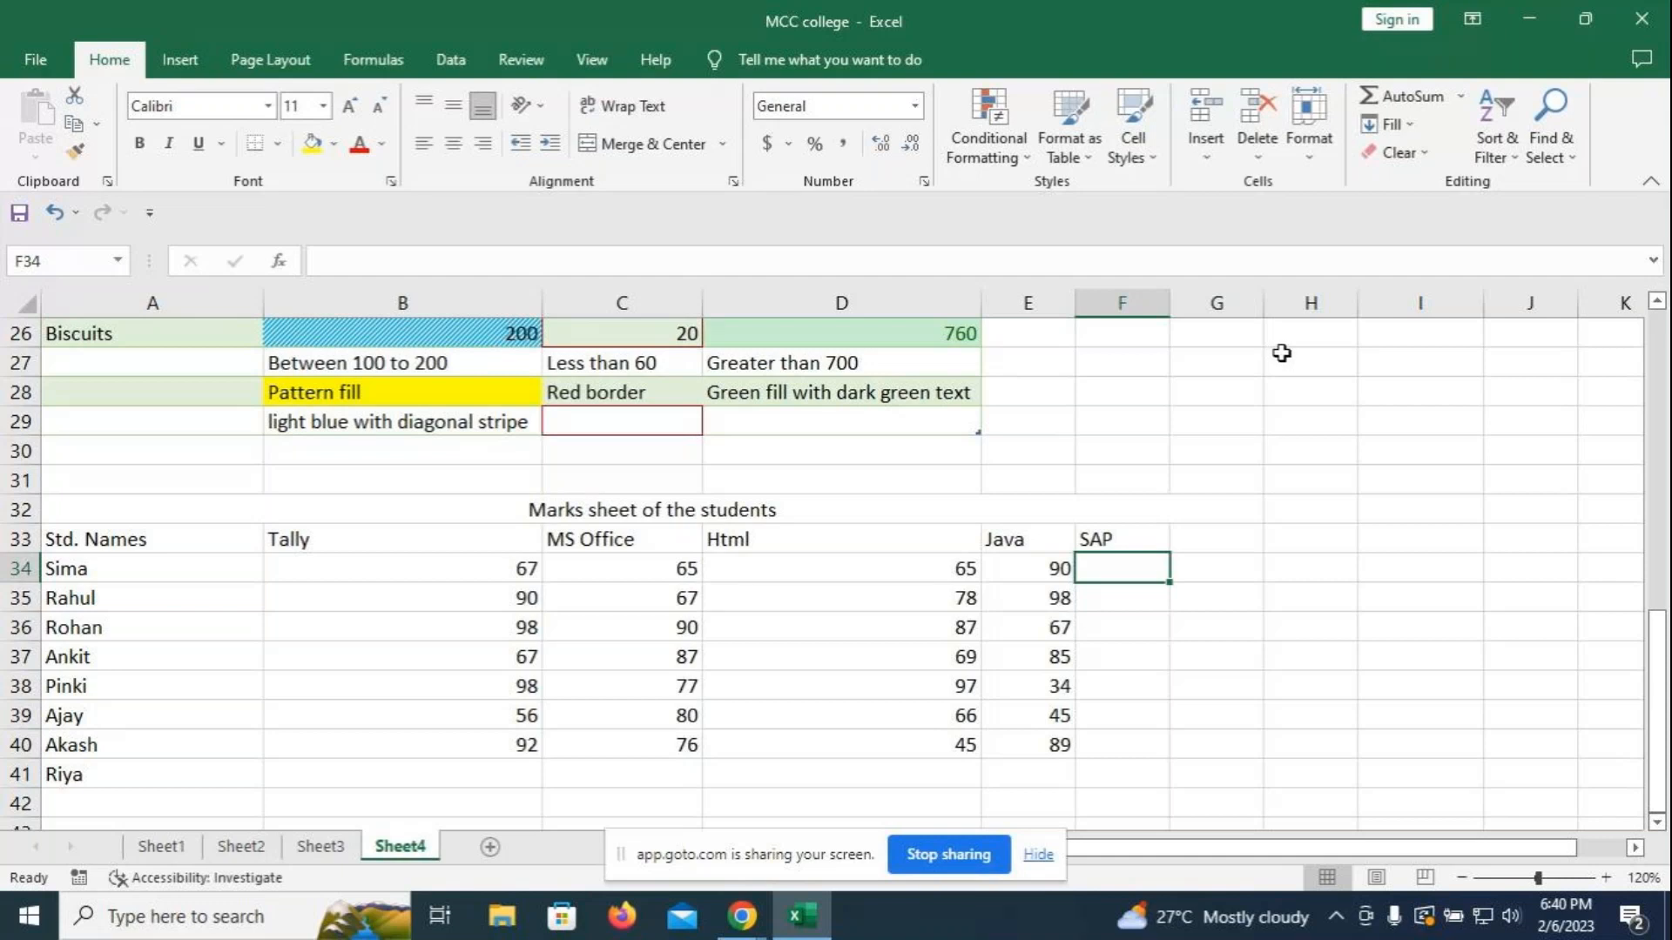
{"action": "type", "text": "76"}
{"action": "key", "text": "Return"}
{"action": "type", "text": "90"}
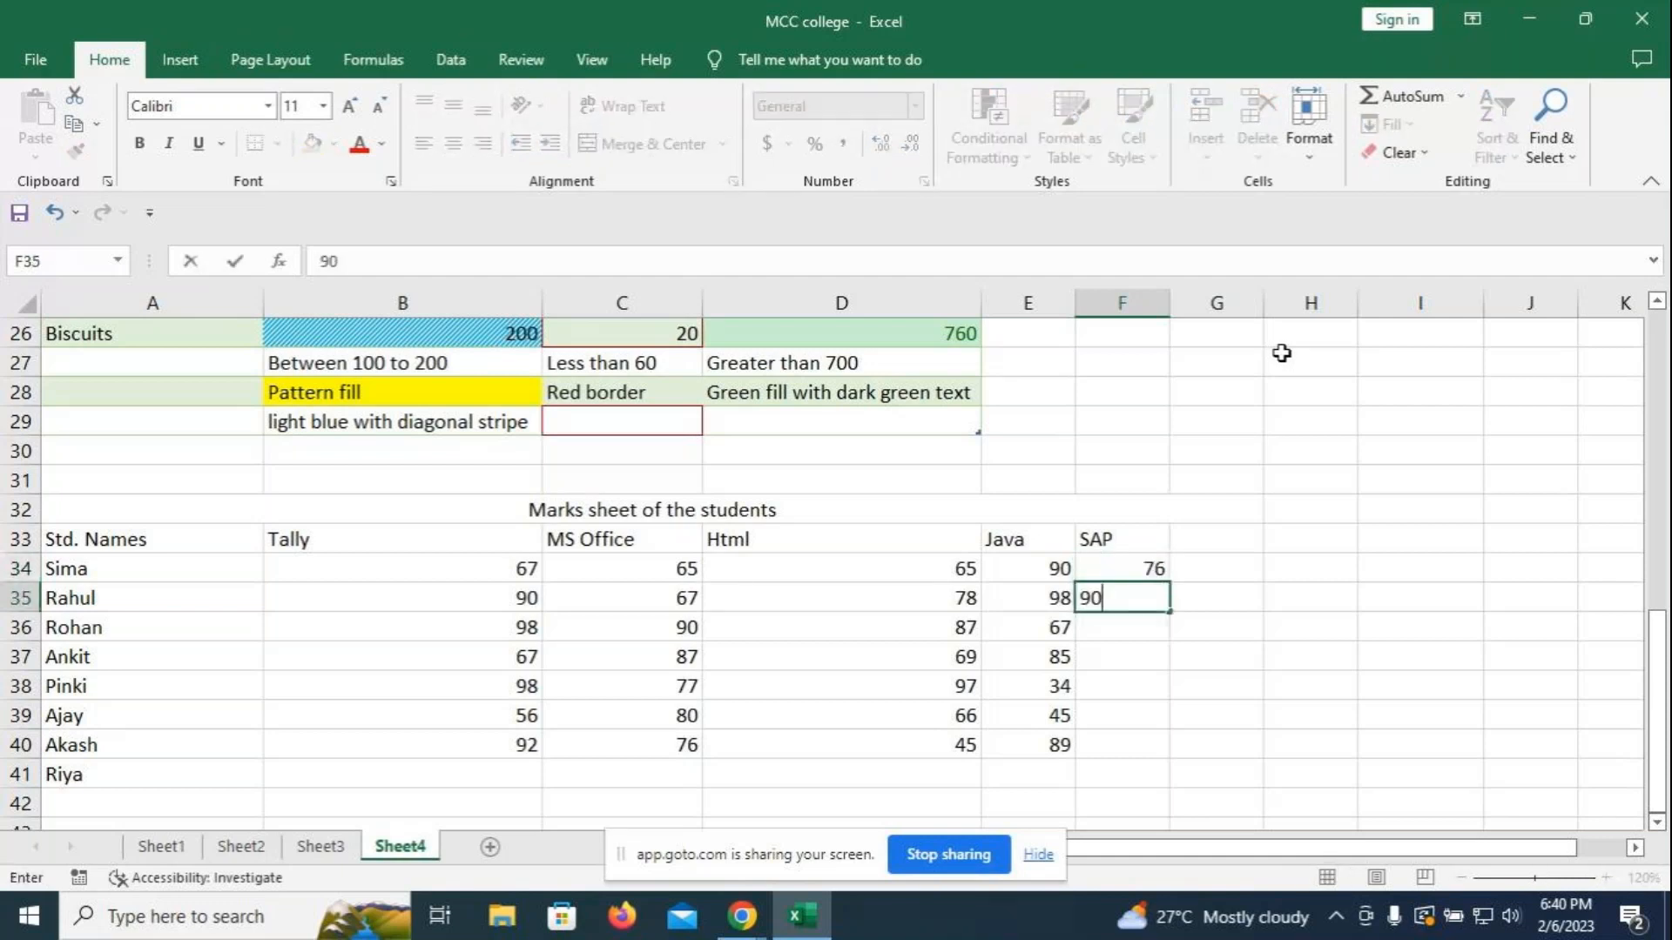
{"action": "key", "text": "Return"}
{"action": "type", "text": "76"}
{"action": "key", "text": "Return"}
{"action": "type", "text": "56"}
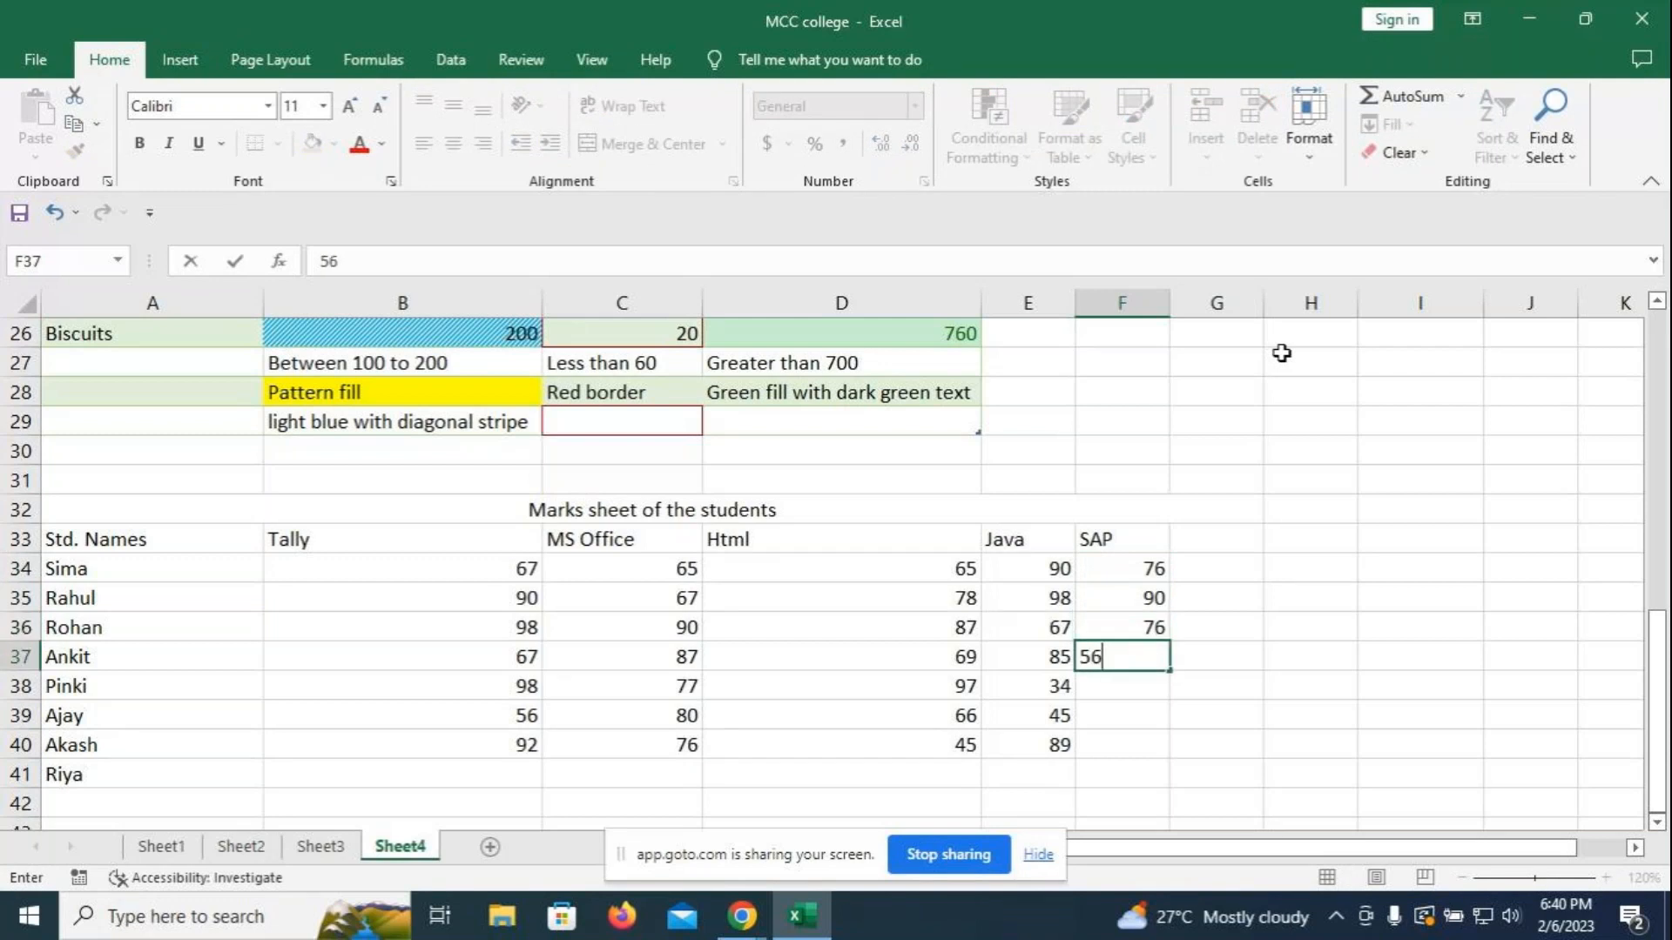
{"action": "key", "text": "Return"}
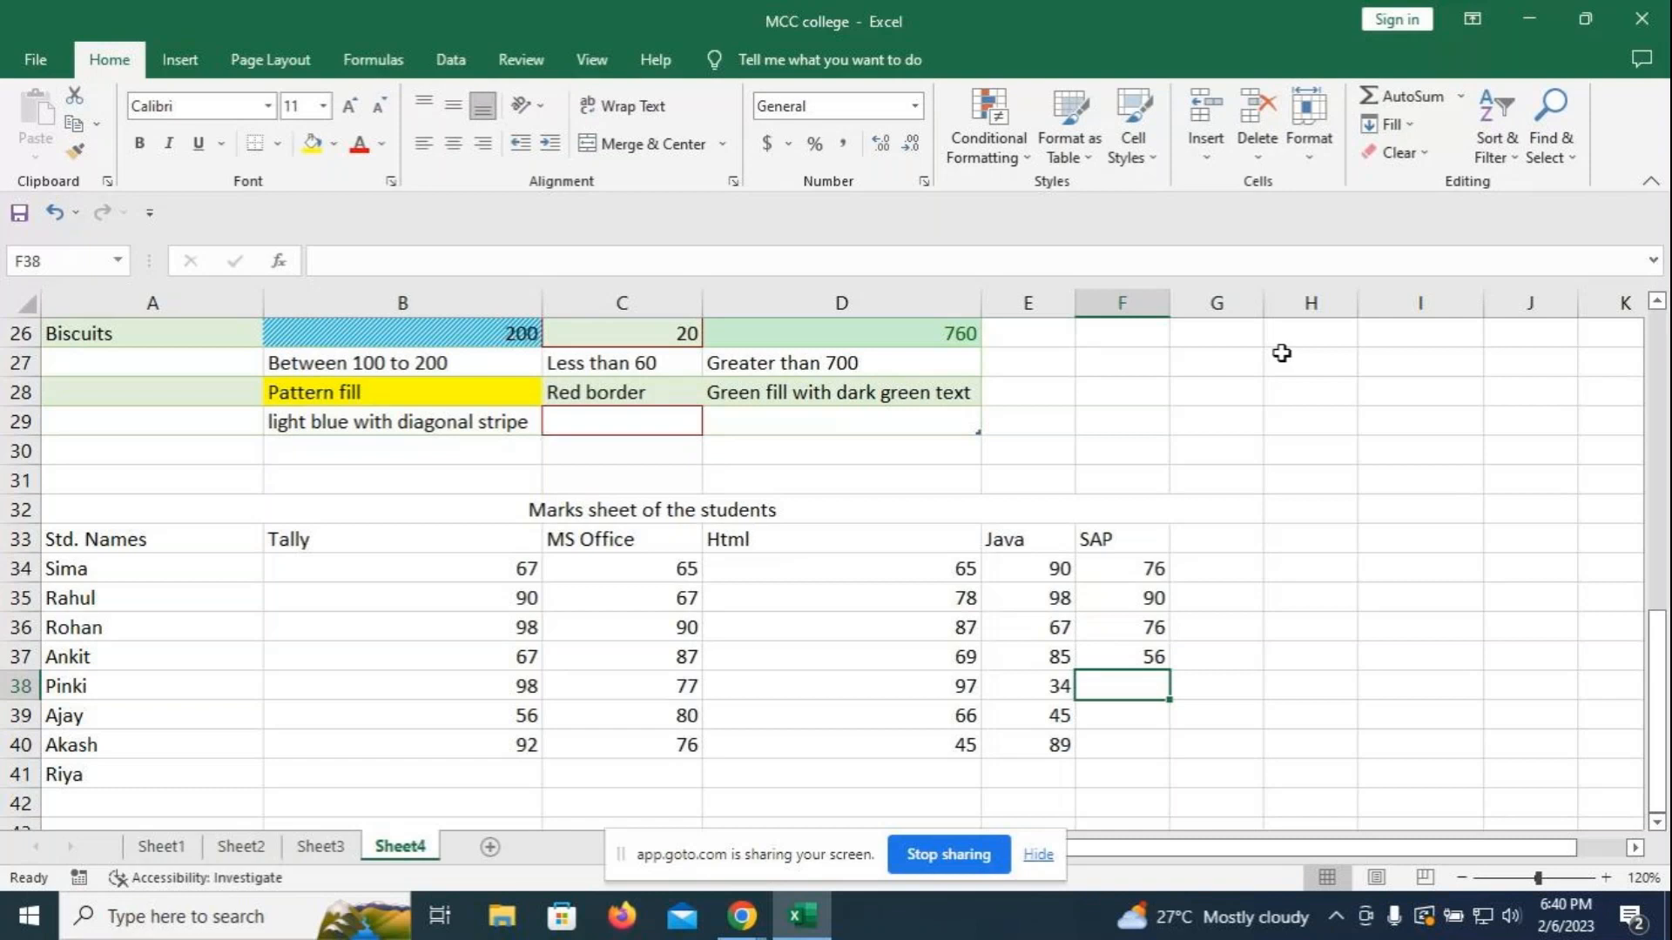
{"action": "type", "text": "87"}
{"action": "key", "text": "Return"}
{"action": "type", "text": "56"}
{"action": "key", "text": "Return"}
{"action": "type", "text": "89"}
{"action": "key", "text": "Return"}
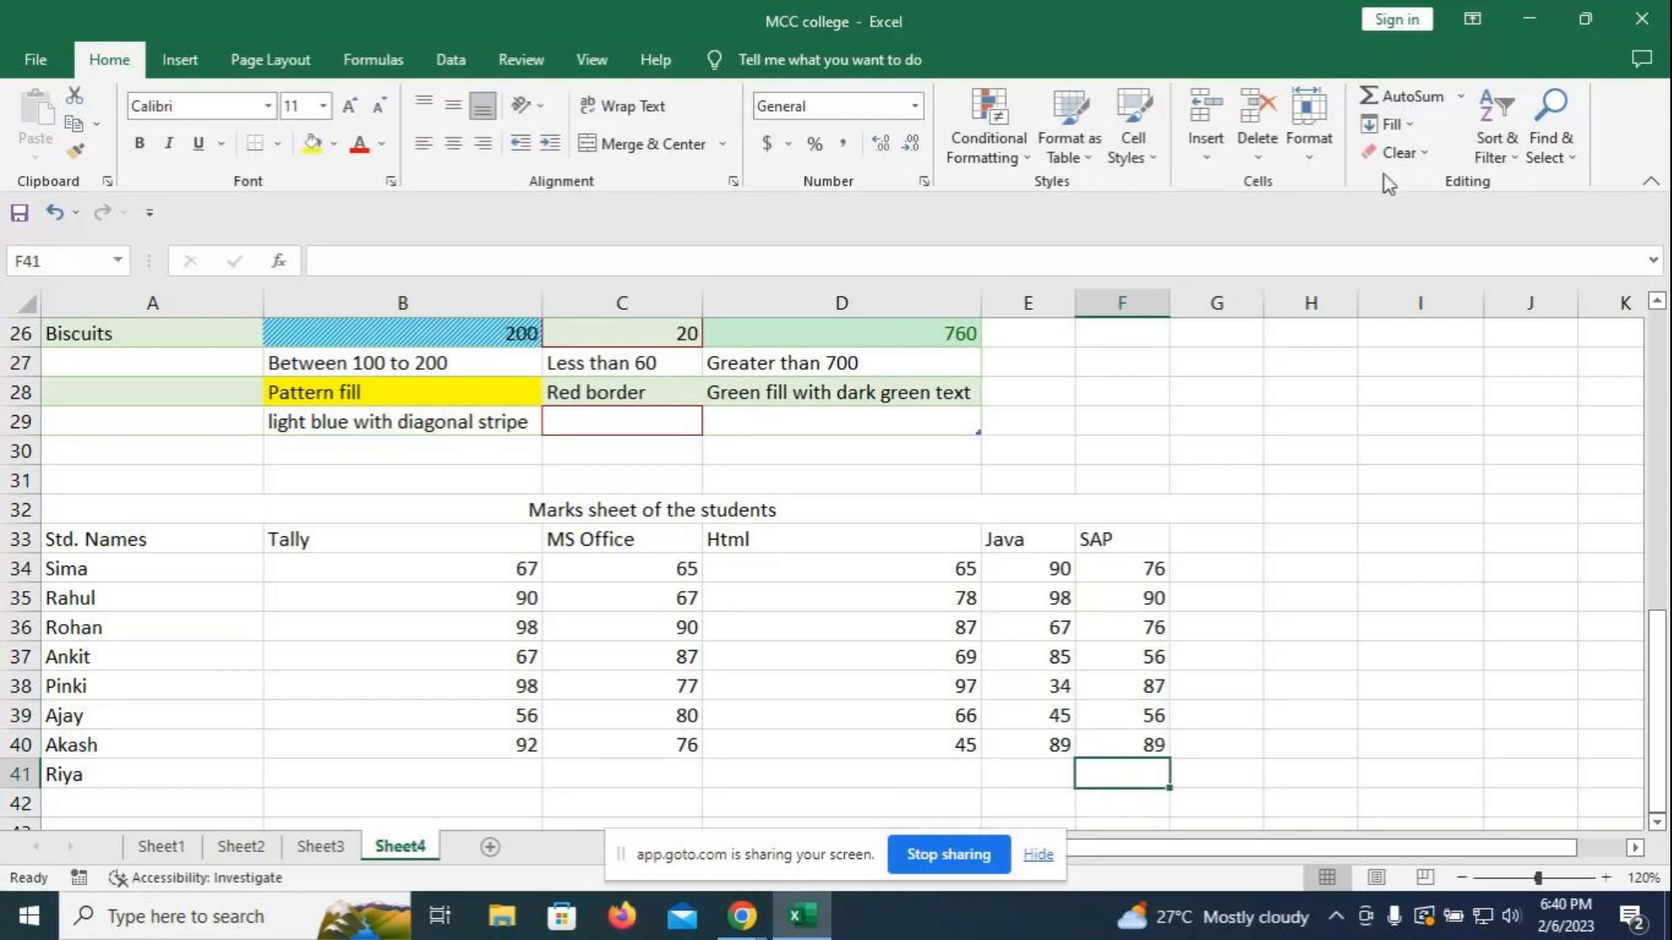
{"action": "left_click", "coordinate": [1218, 535]}
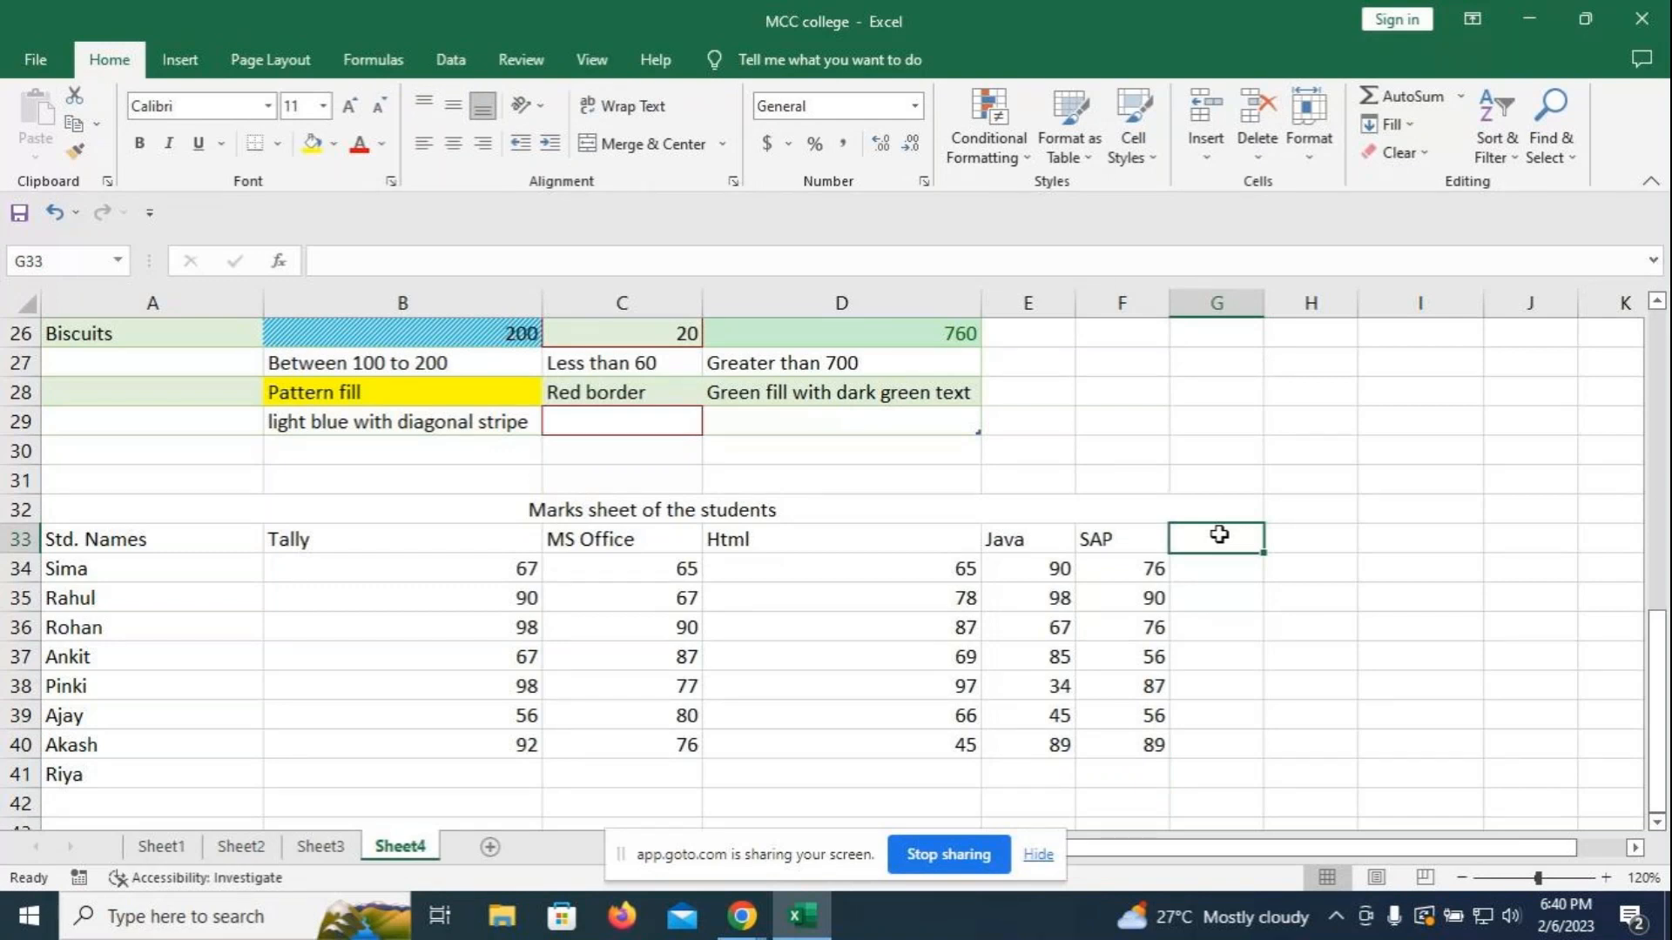
- Add a 'Total' heading in G33 and sum row 34's marks with Alt+= (363)
{"action": "type", "text": "Total"}
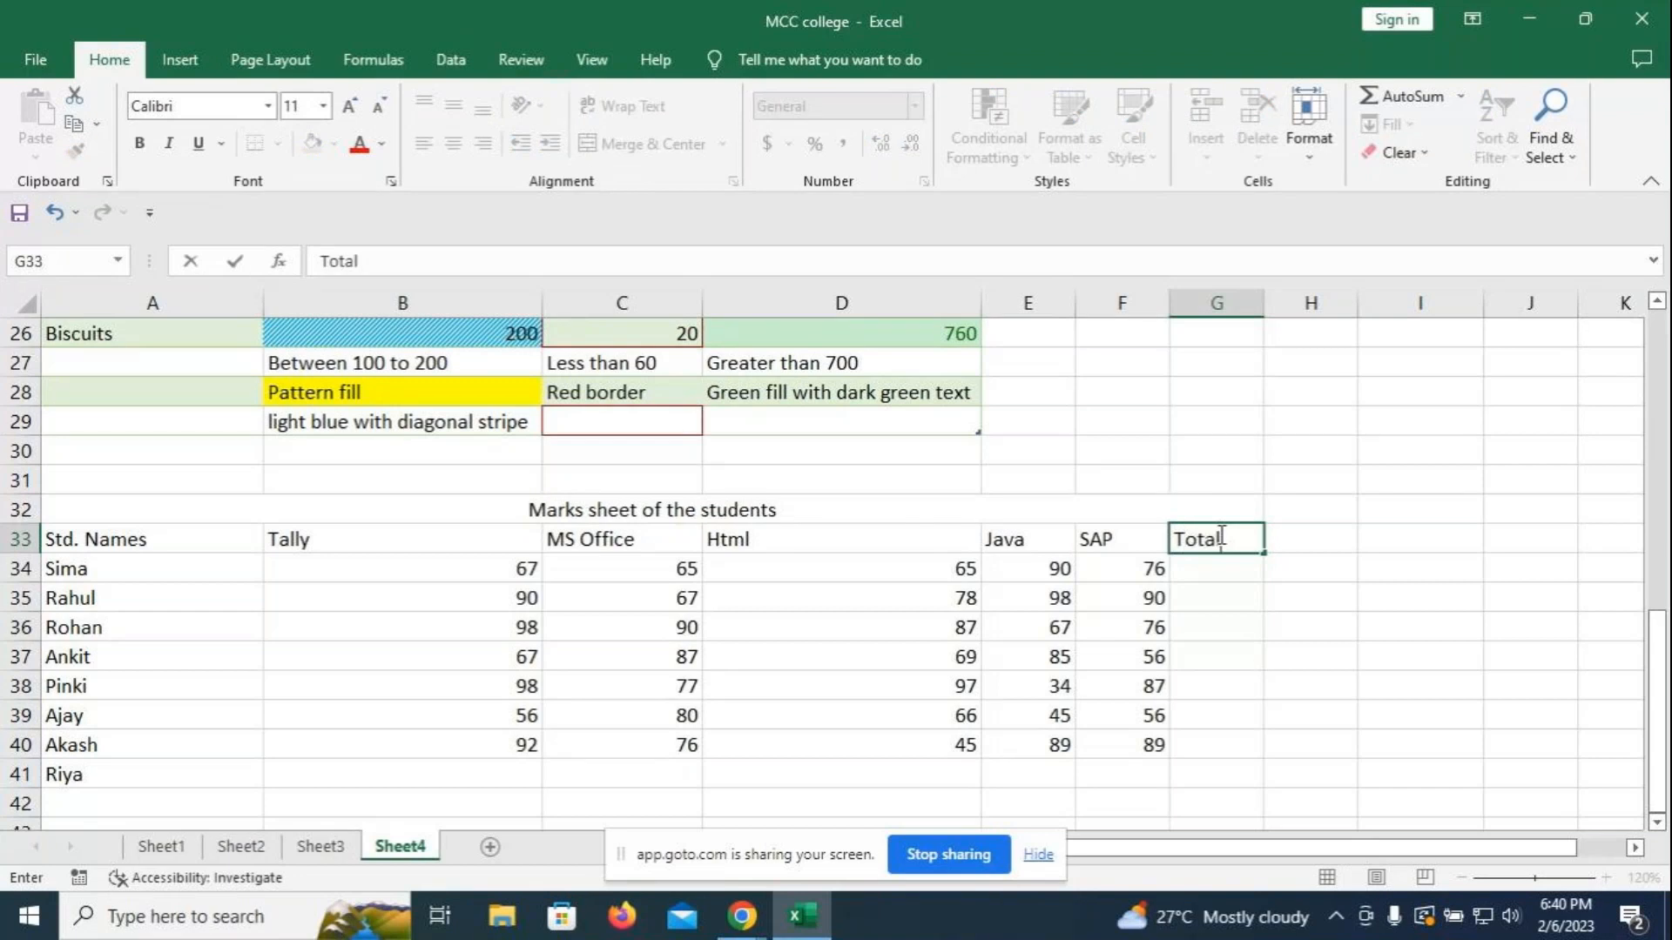
{"action": "key", "text": "Return"}
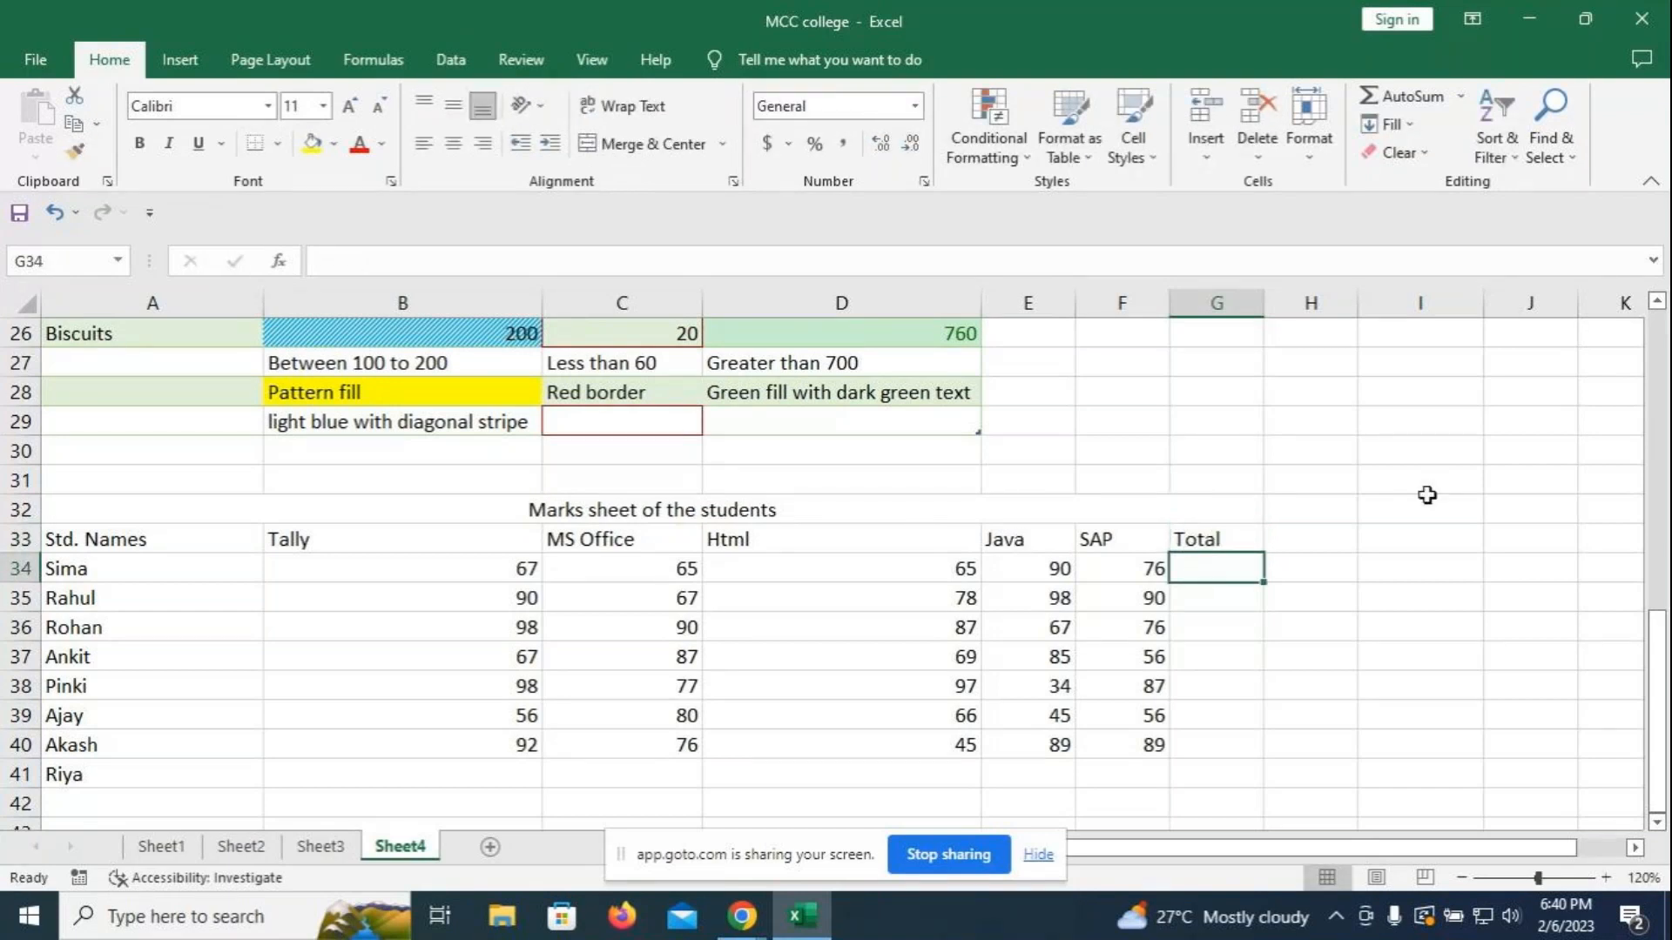
{"action": "key", "text": "alt+equal"}
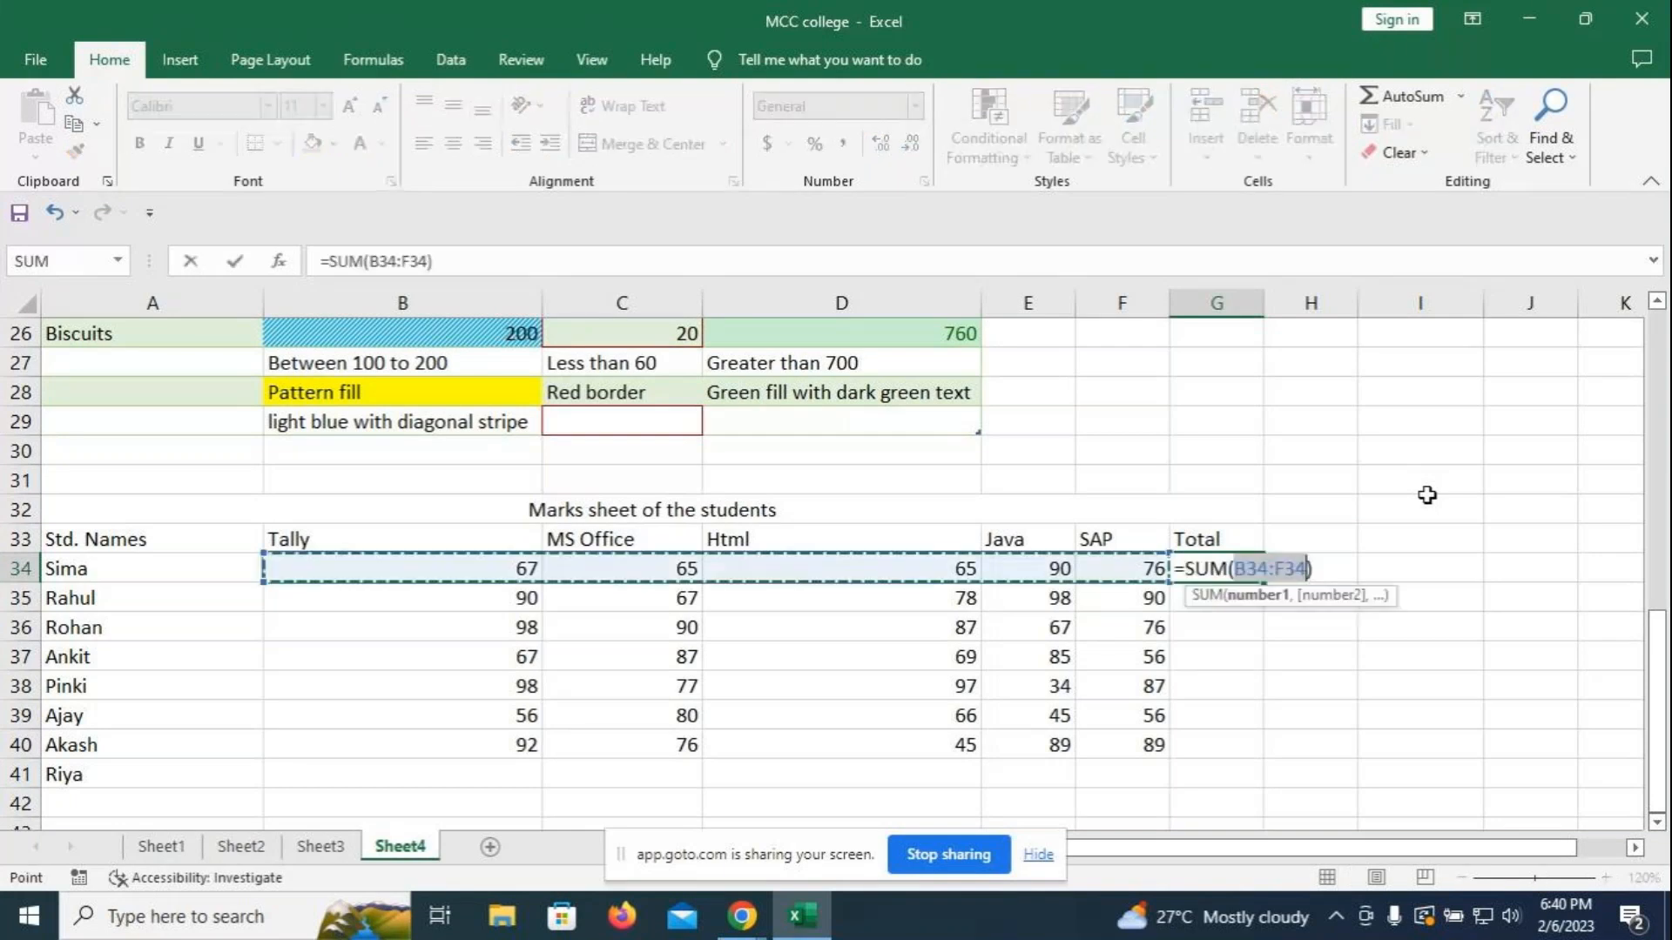
{"action": "key", "text": "Return"}
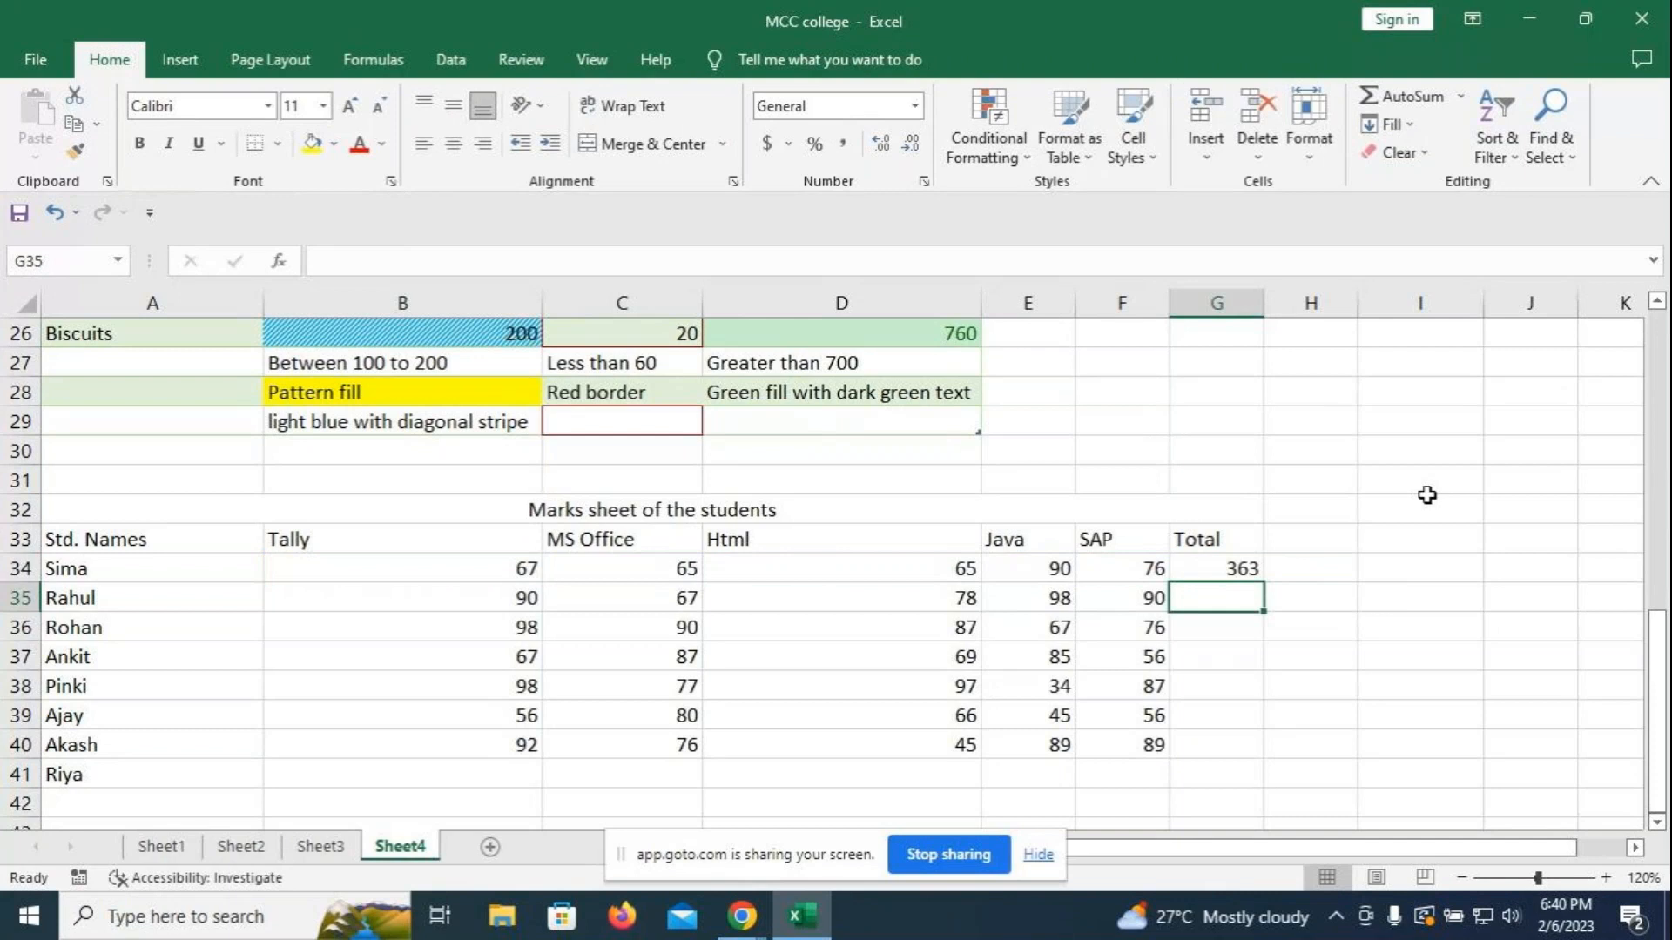
- Redo the G34 sum and fill it down, then clear all the totals to start over
{"action": "left_click", "coordinate": [1223, 565]}
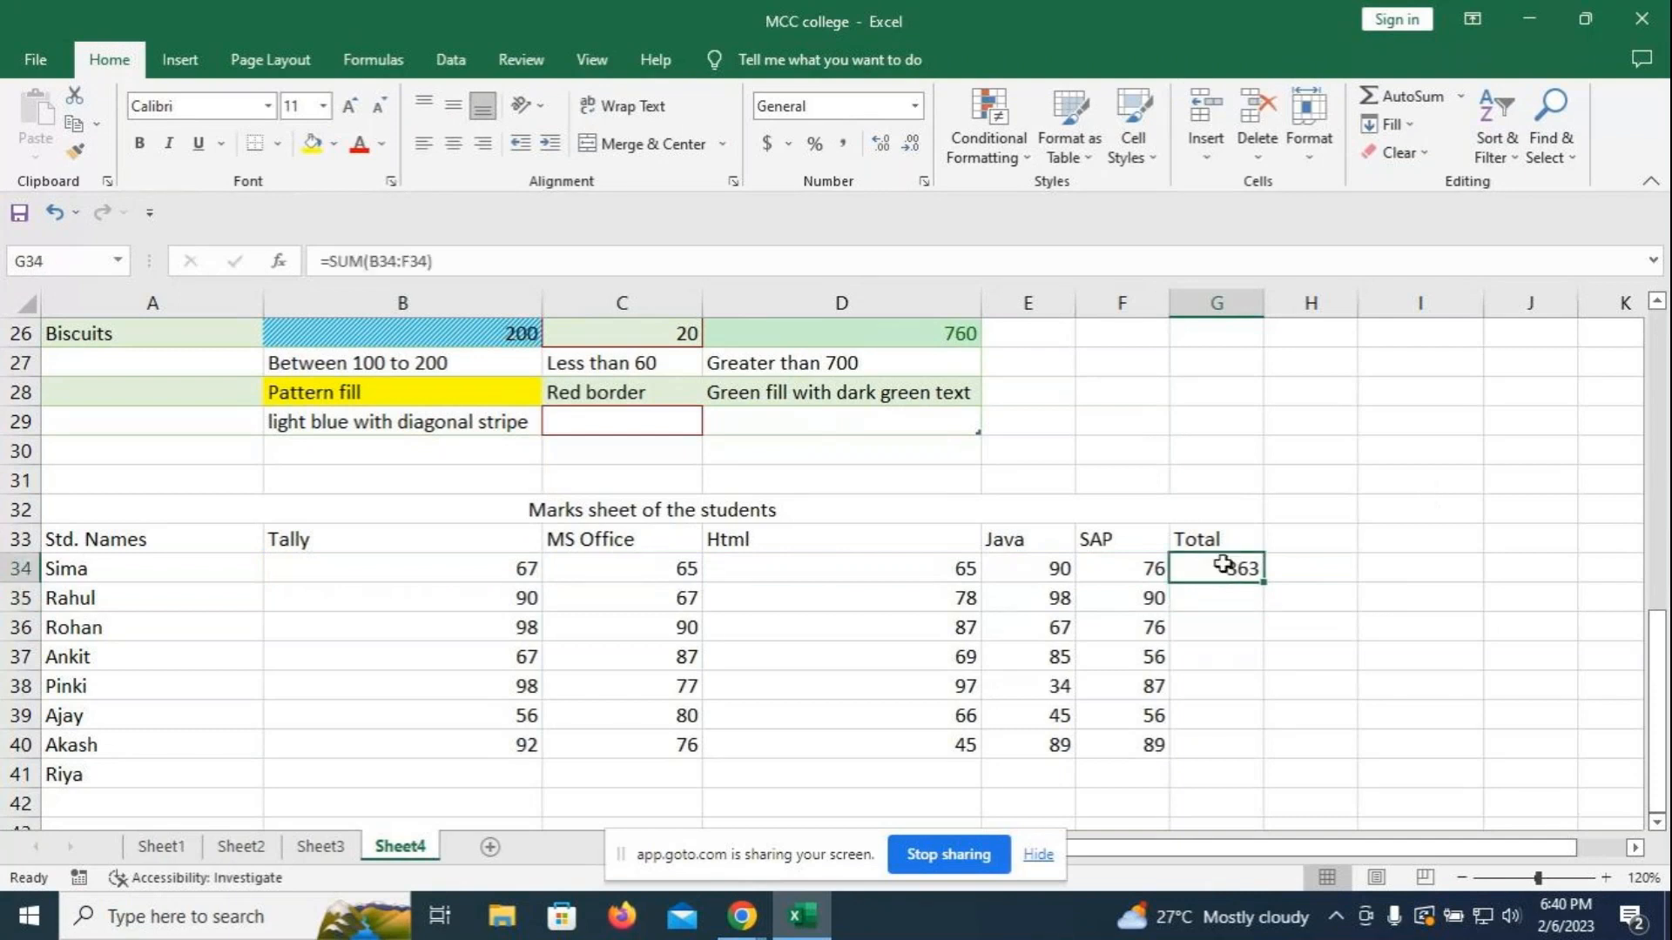
{"action": "key", "text": "Delete"}
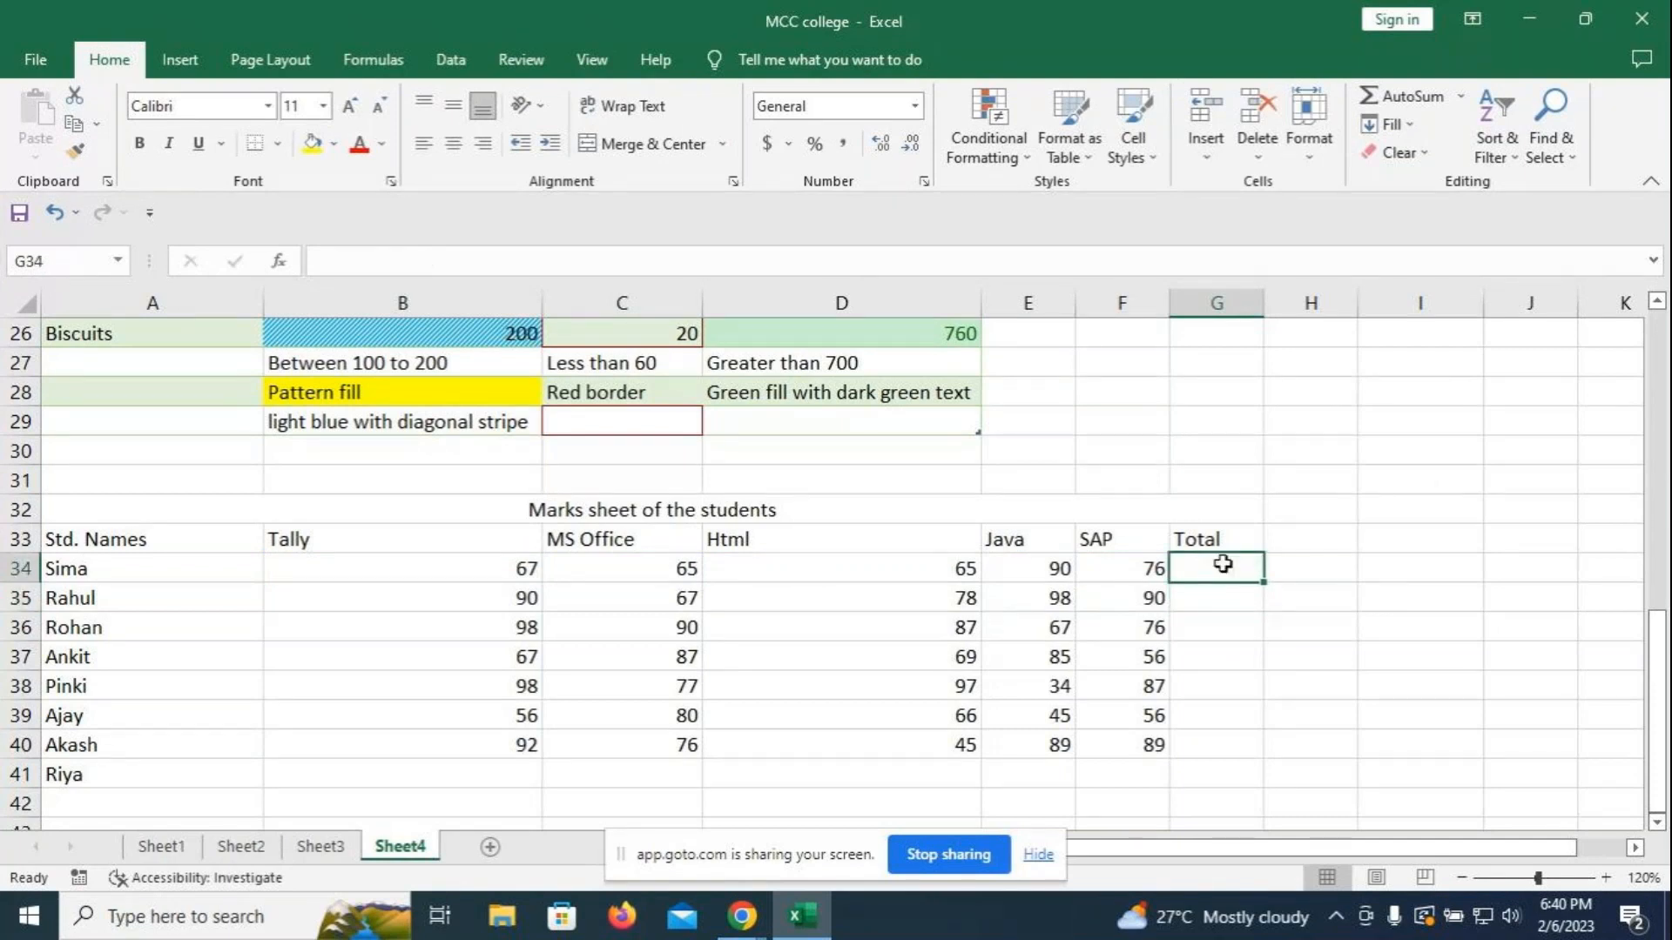
{"action": "key", "text": "alt+equal"}
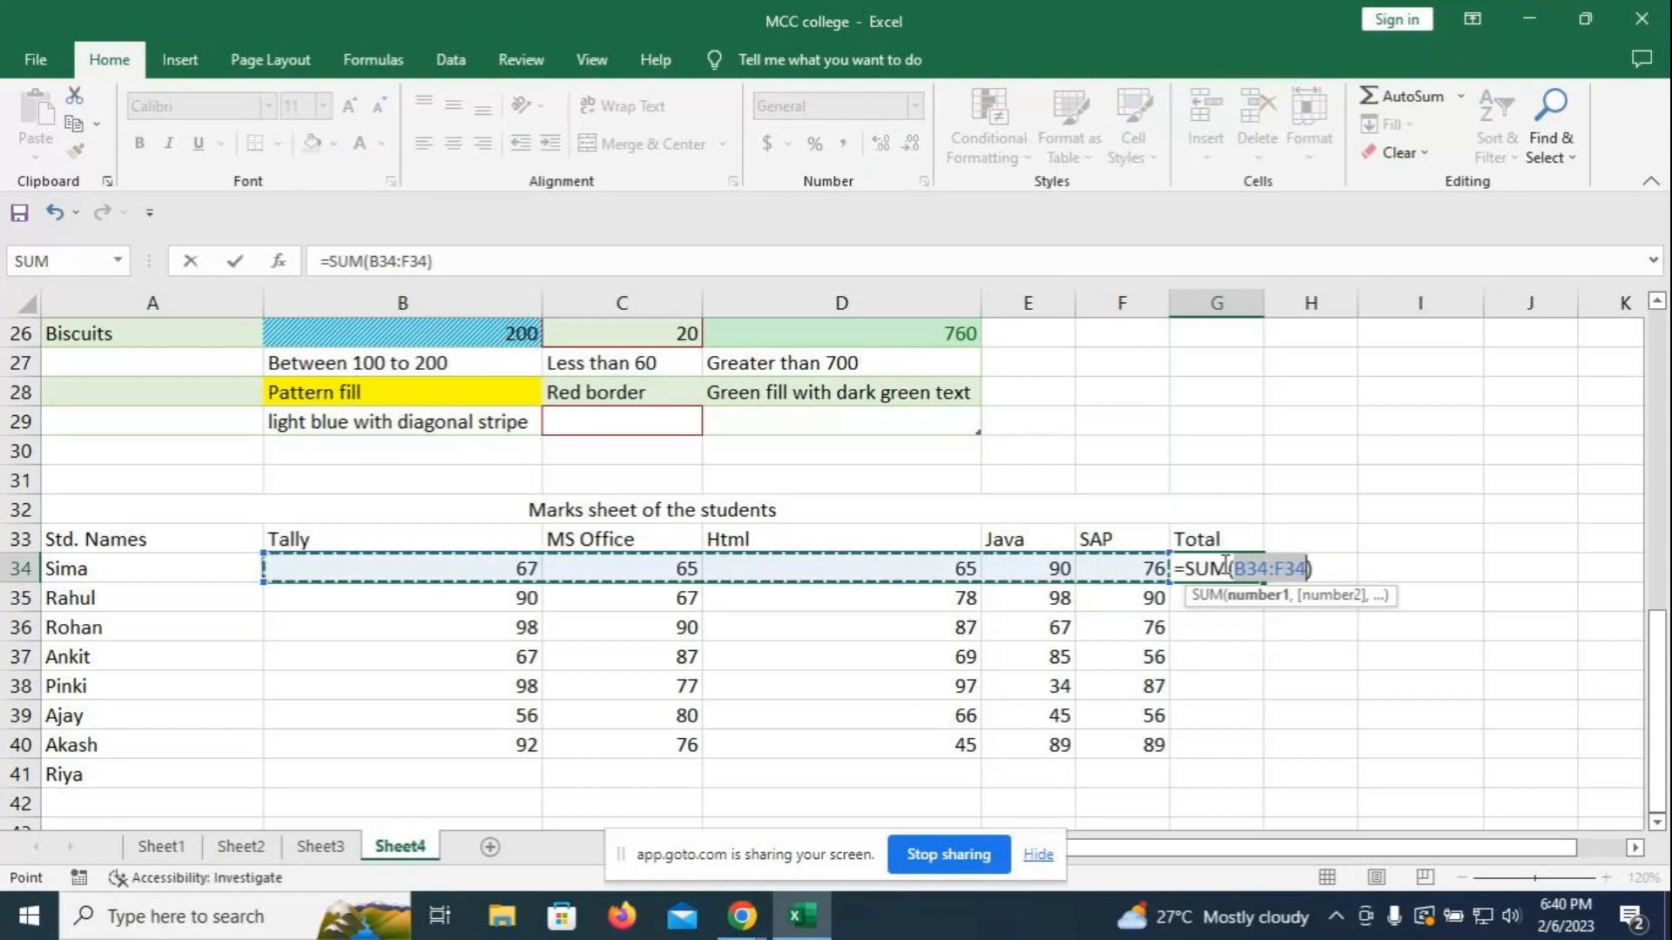
{"action": "key", "text": "Return"}
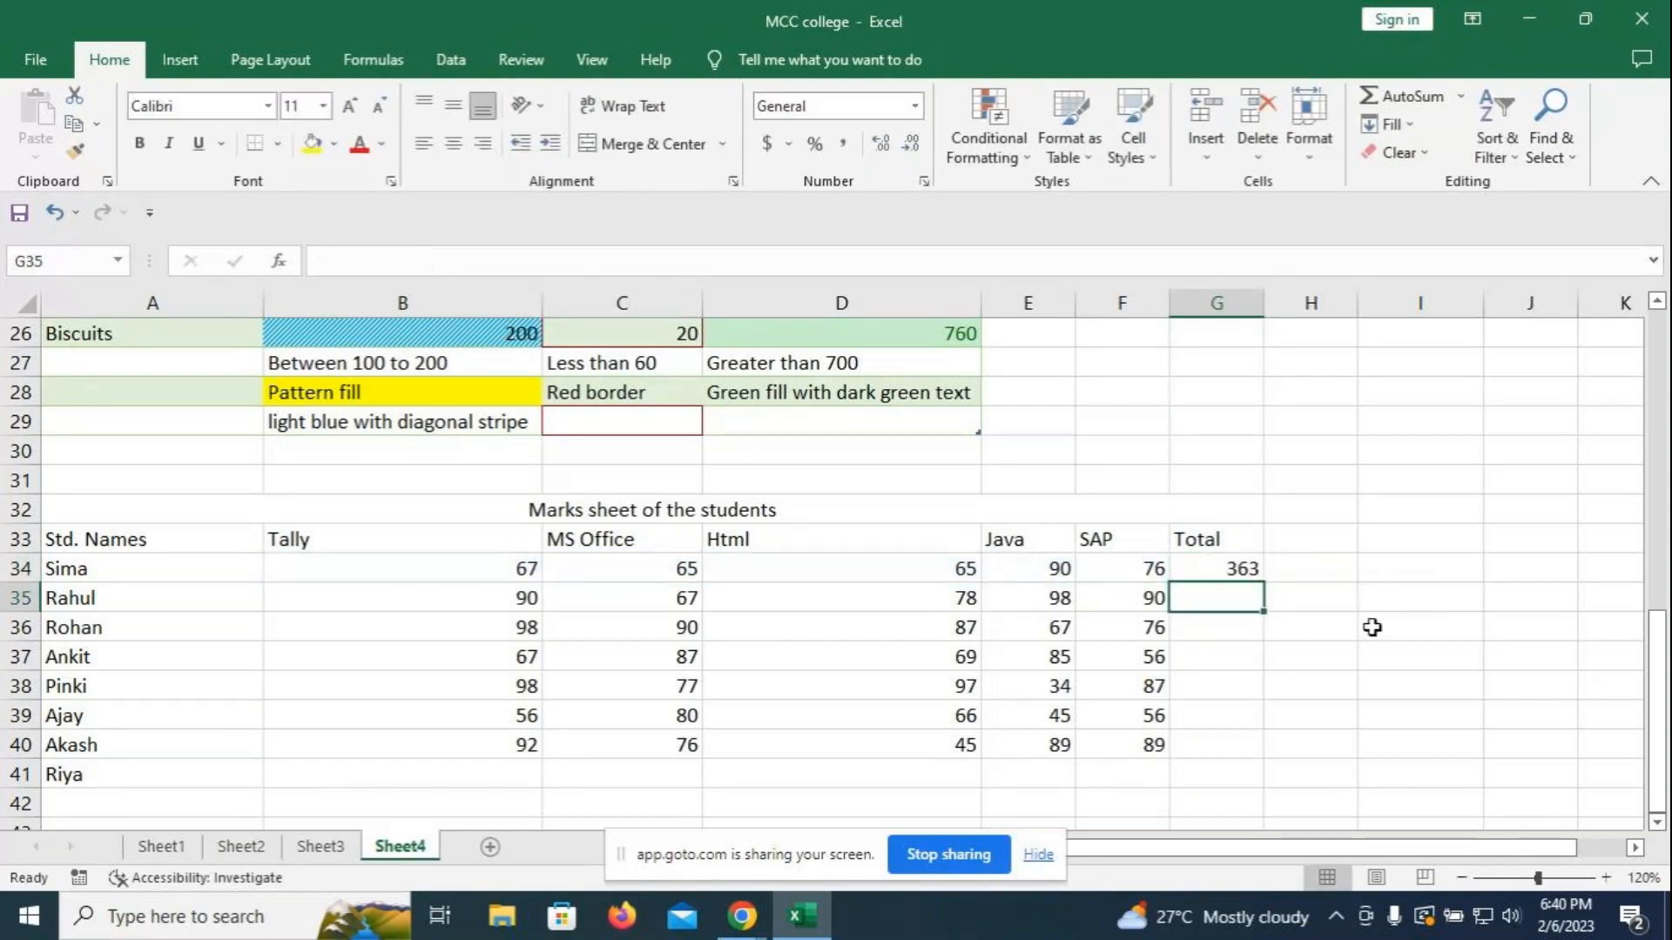
{"action": "left_click", "coordinate": [1235, 571]}
{"action": "double_click", "coordinate": [1262, 583]}
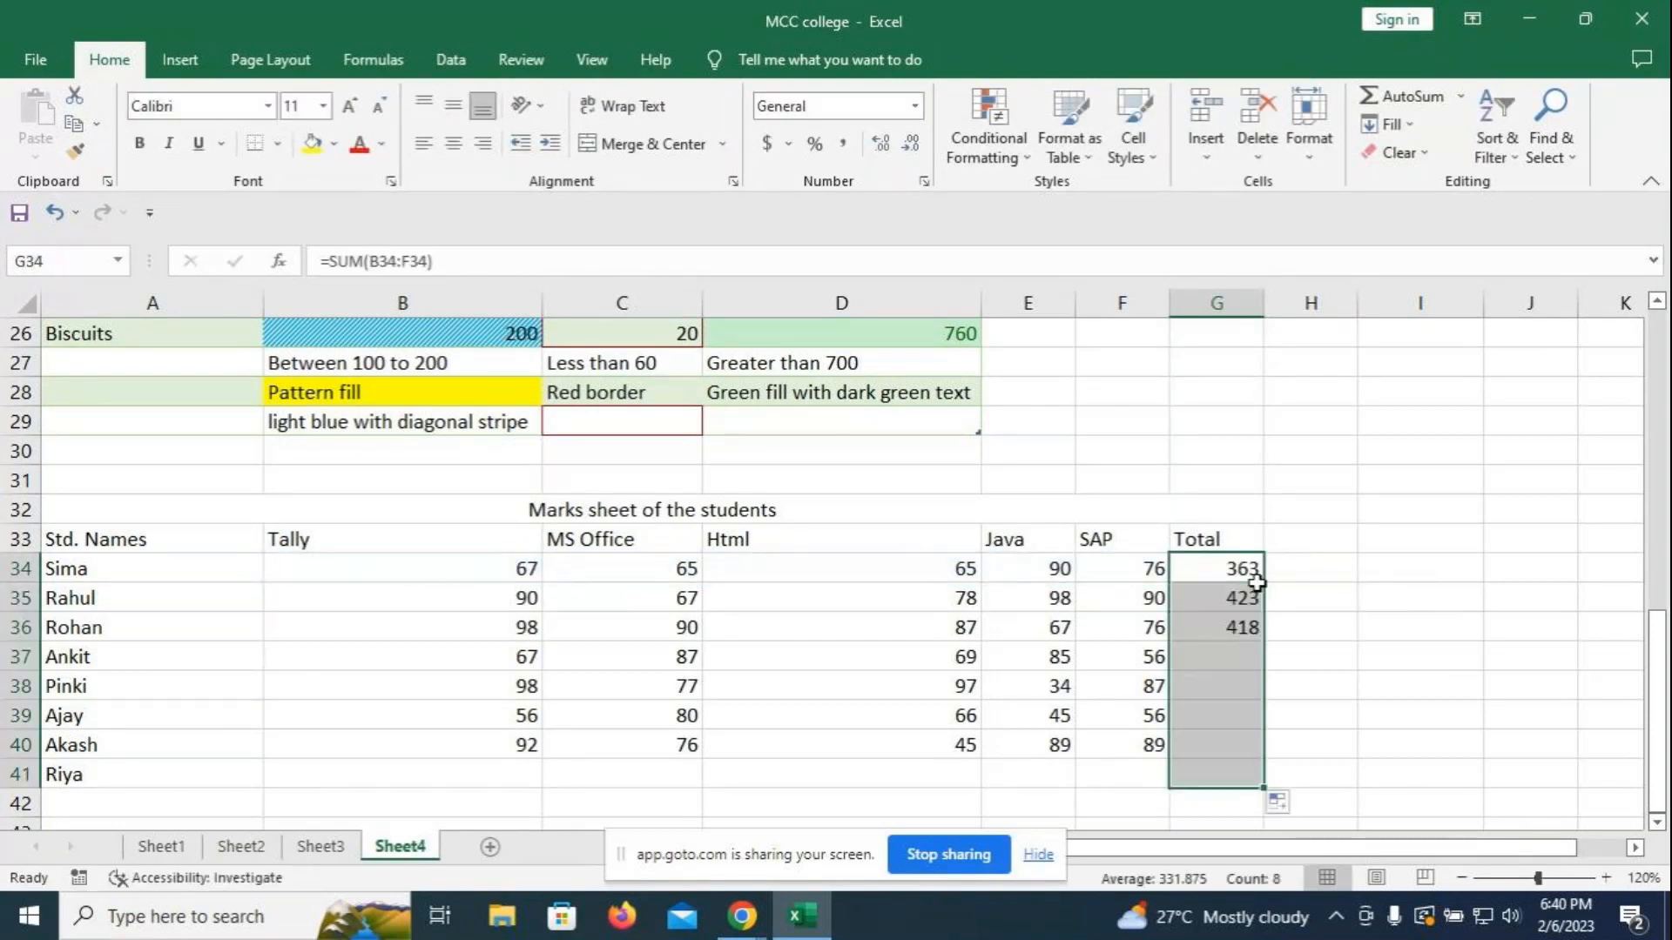
{"action": "left_click", "coordinate": [1249, 768]}
{"action": "key", "text": "Delete"}
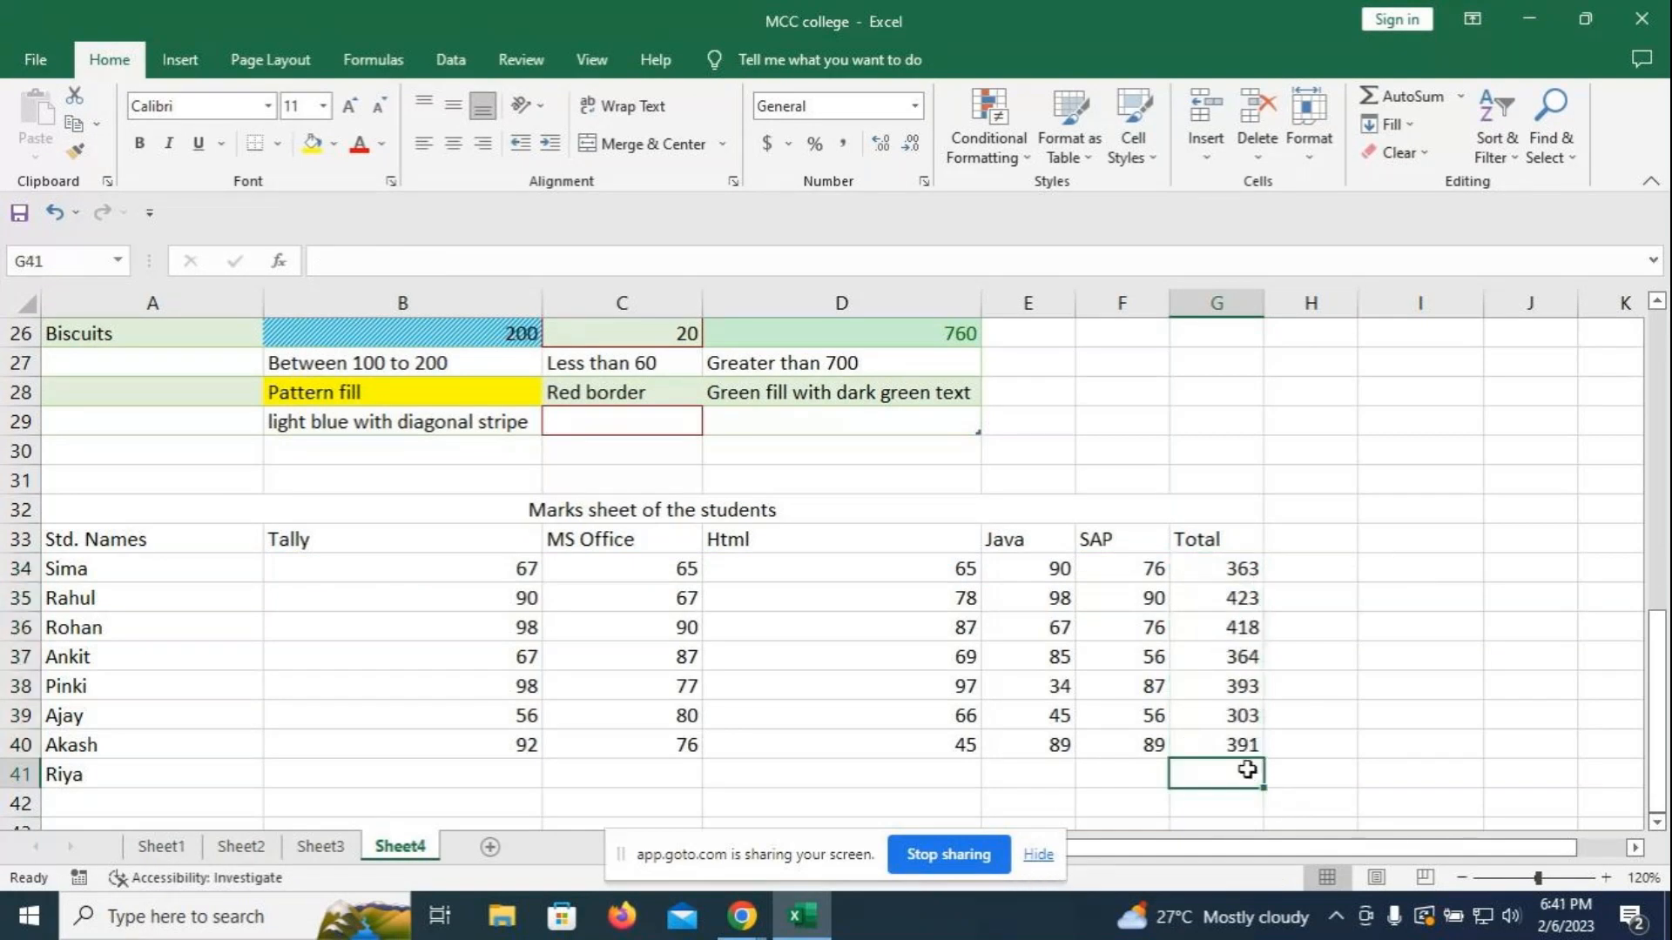
{"action": "left_click", "coordinate": [1411, 597]}
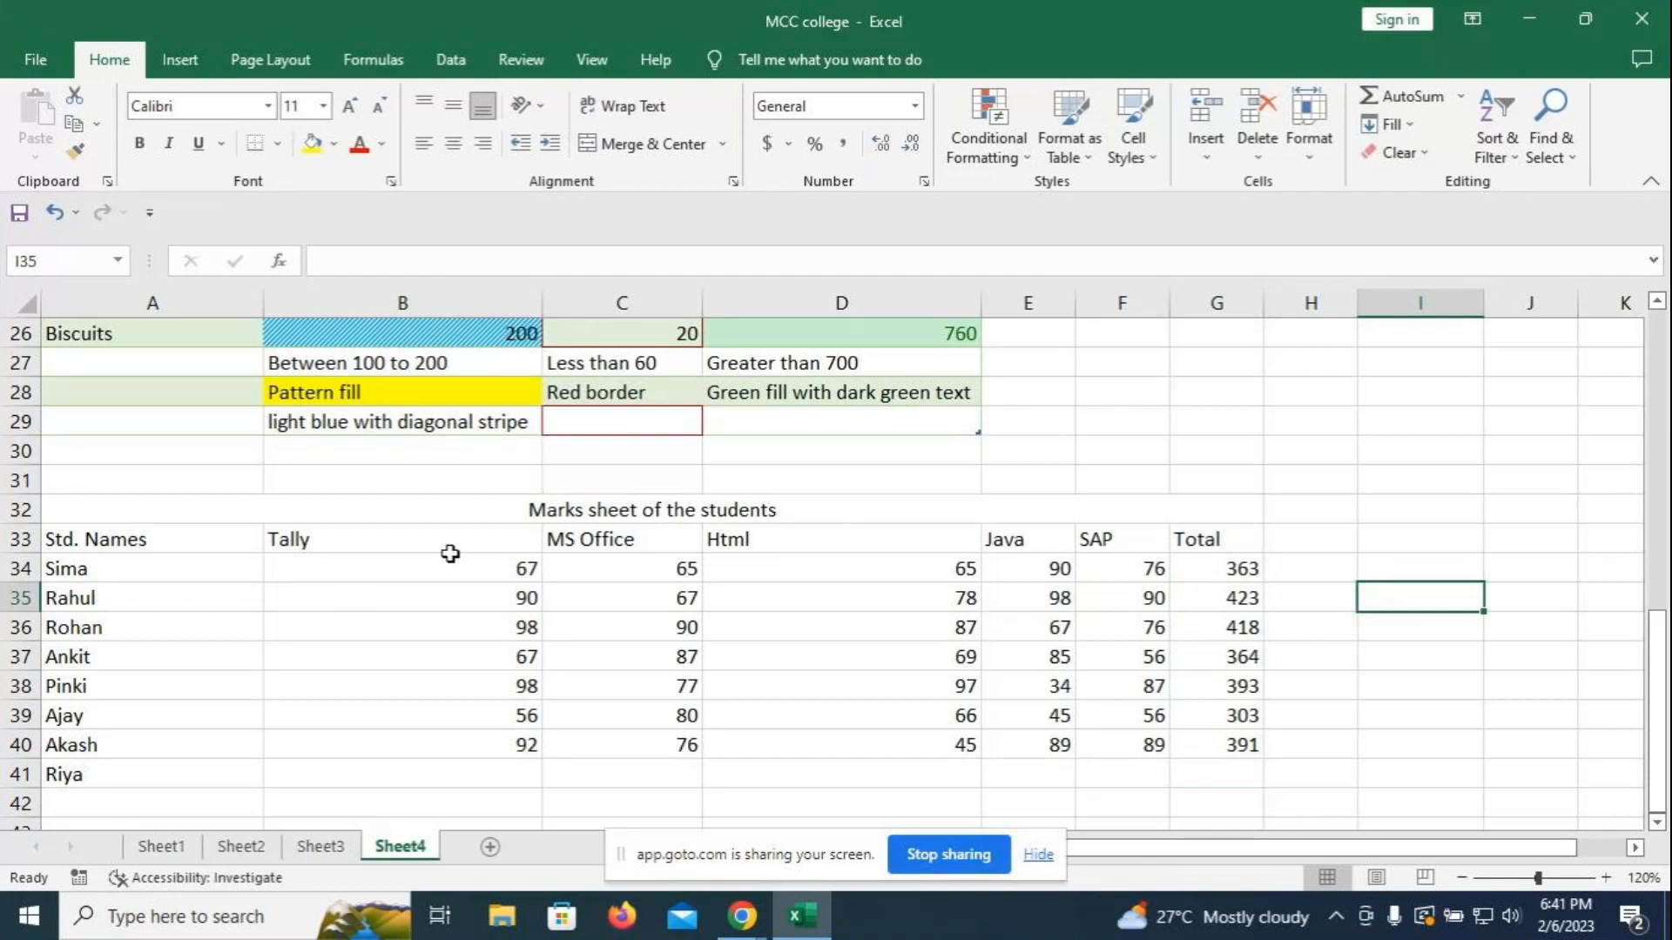
{"action": "left_click_drag", "start_coordinate": [1219, 568], "coordinate": [1231, 741]}
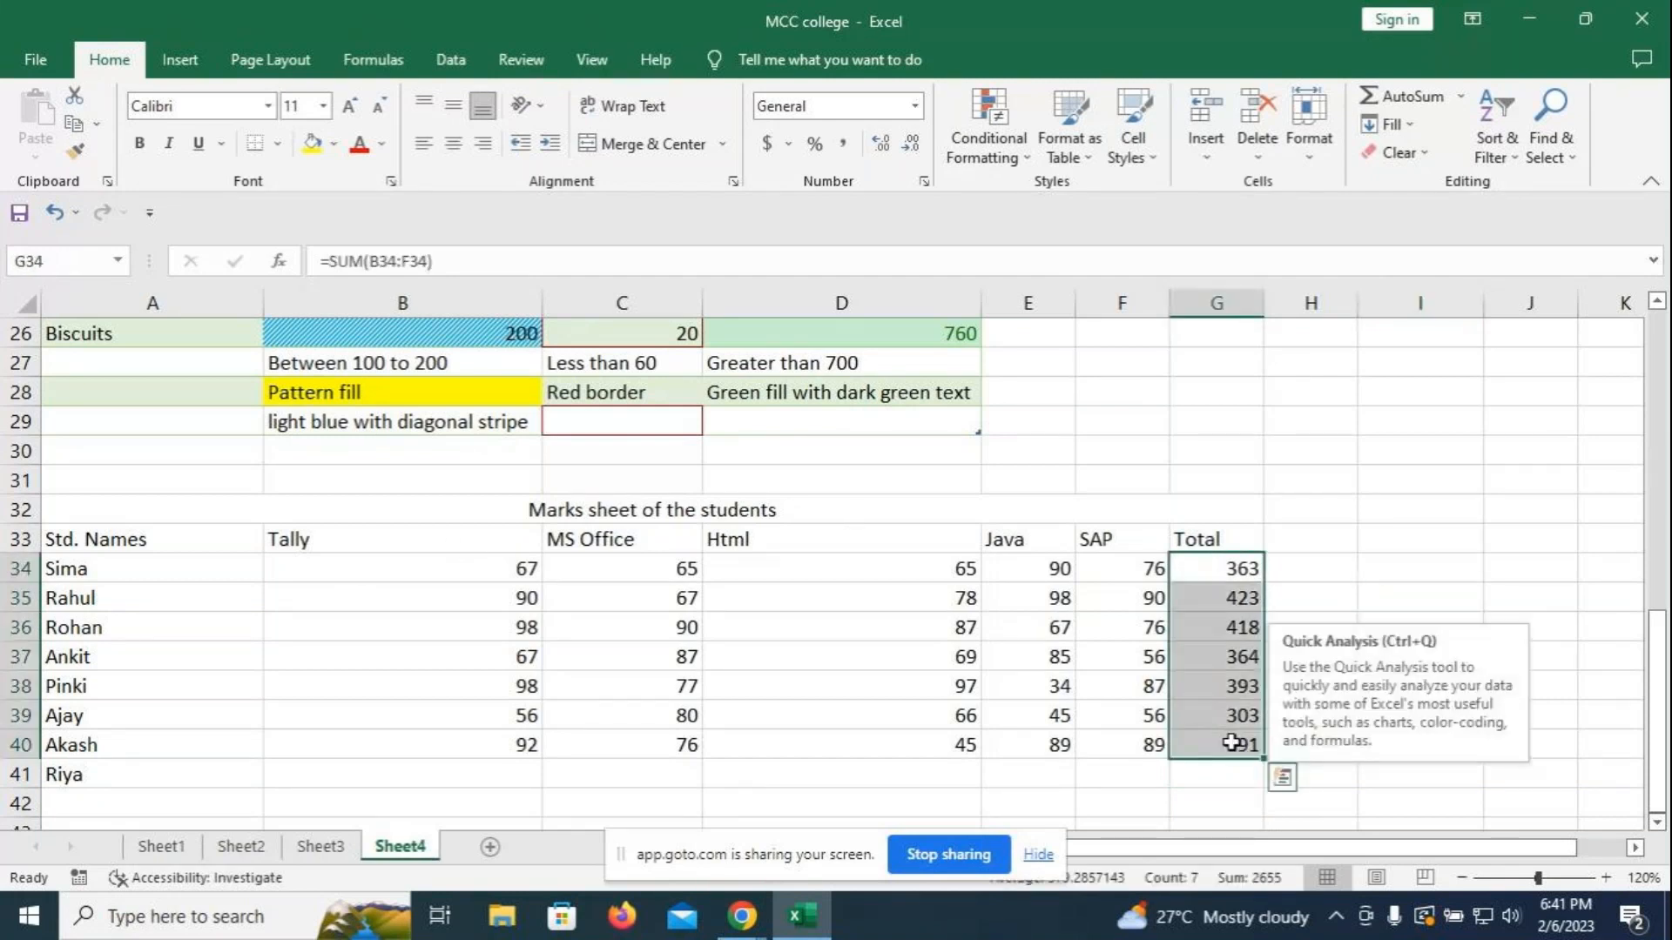
{"action": "key", "text": "Delete"}
{"action": "left_click", "coordinate": [1429, 603]}
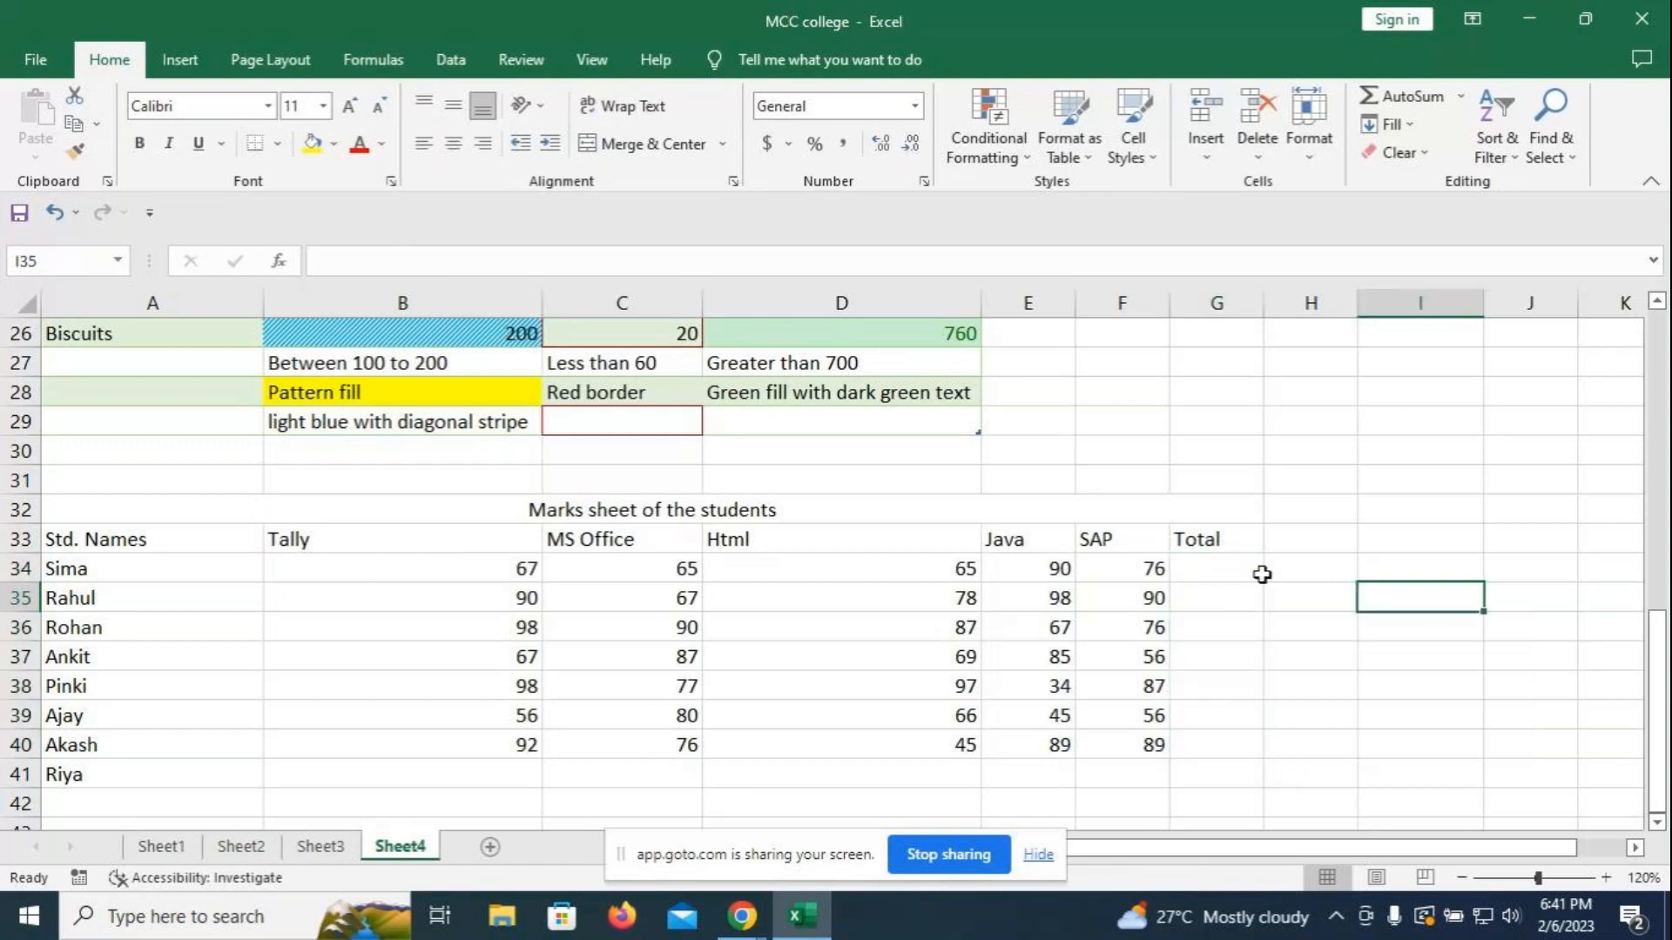
- Sum Sima's marks (363) with Alt+= and Rahul's marks (423) with AutoSum
{"action": "left_click", "coordinate": [1257, 572]}
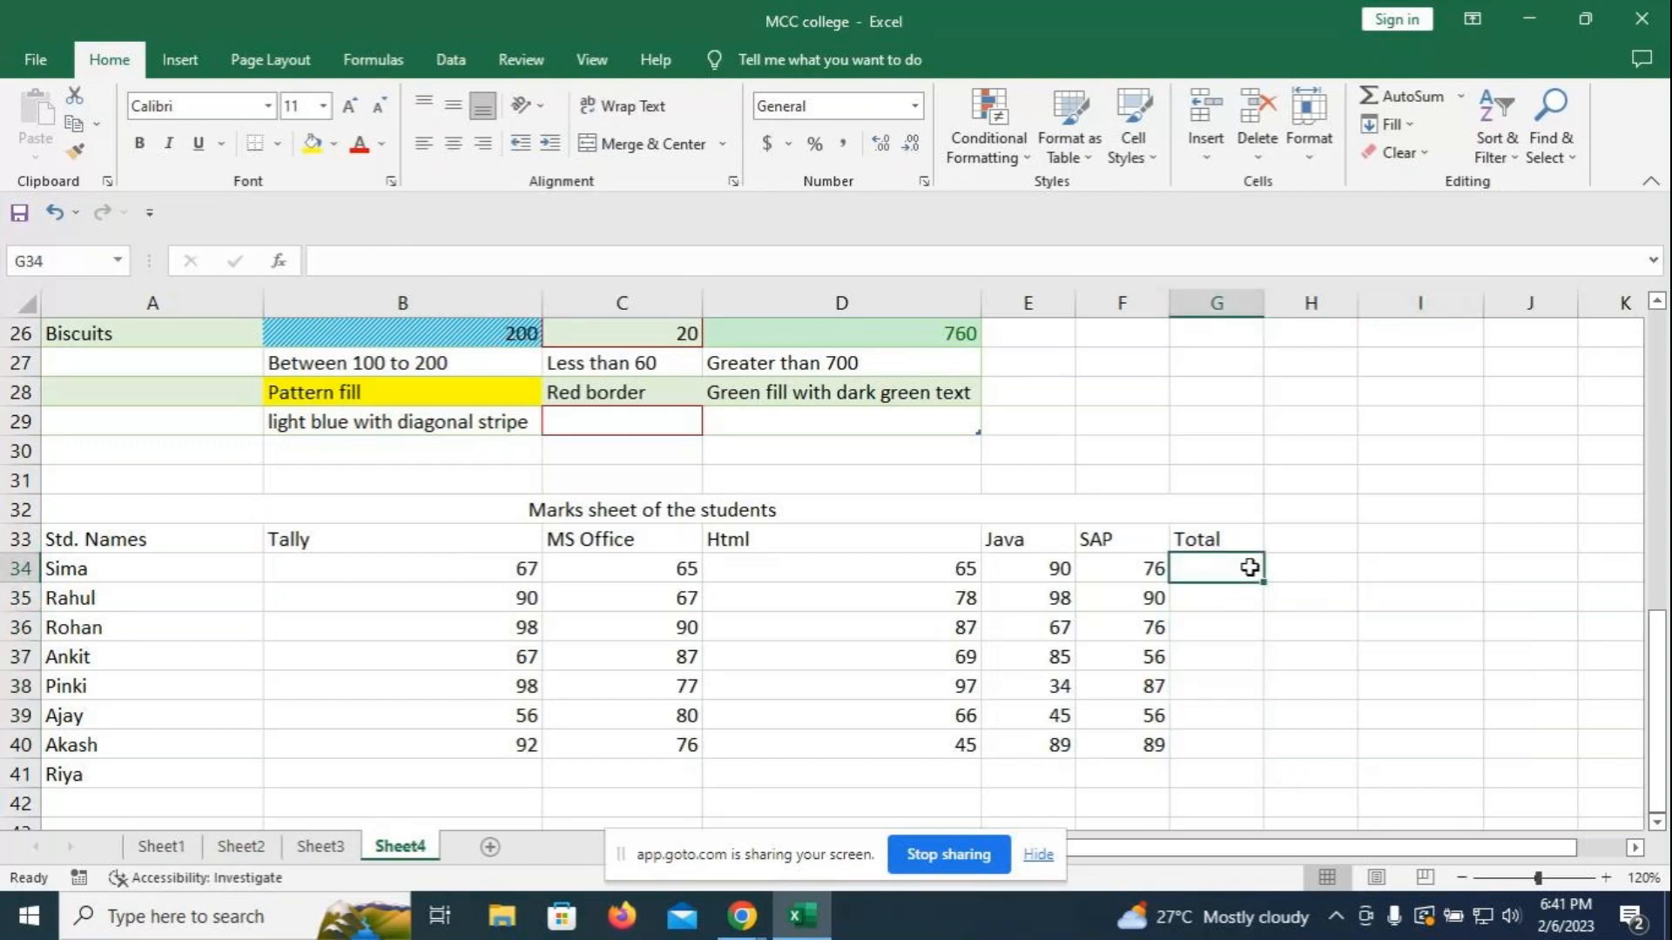
{"action": "key", "text": "alt+equal"}
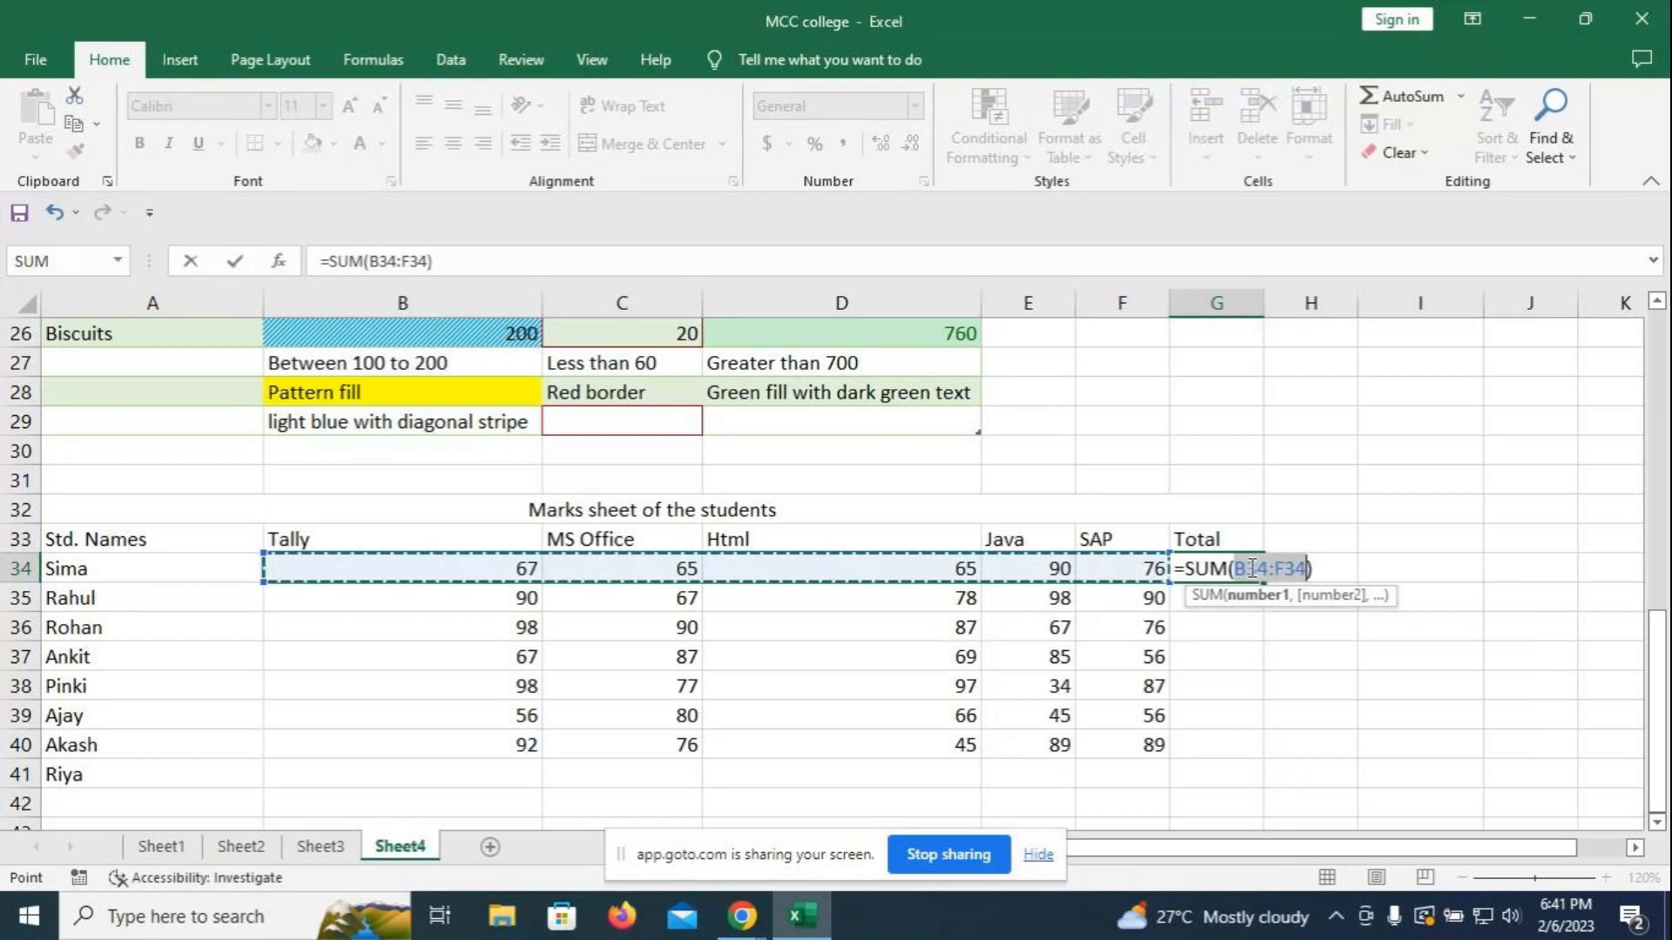
{"action": "key", "text": "Return"}
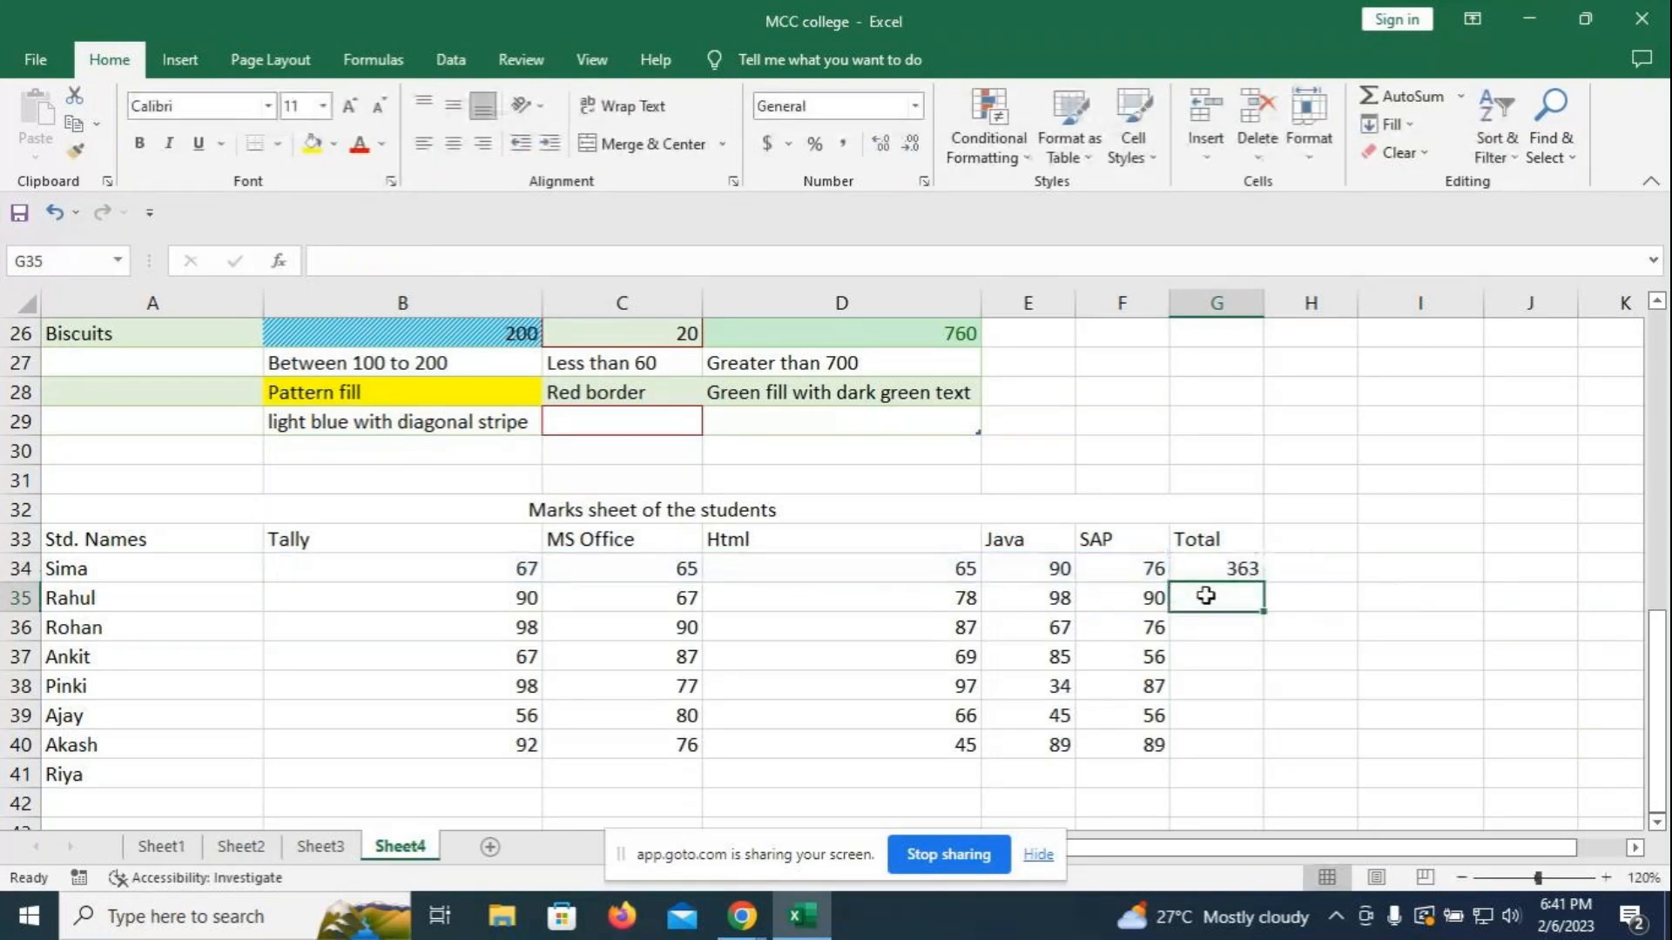
{"action": "left_click", "coordinate": [1461, 95]}
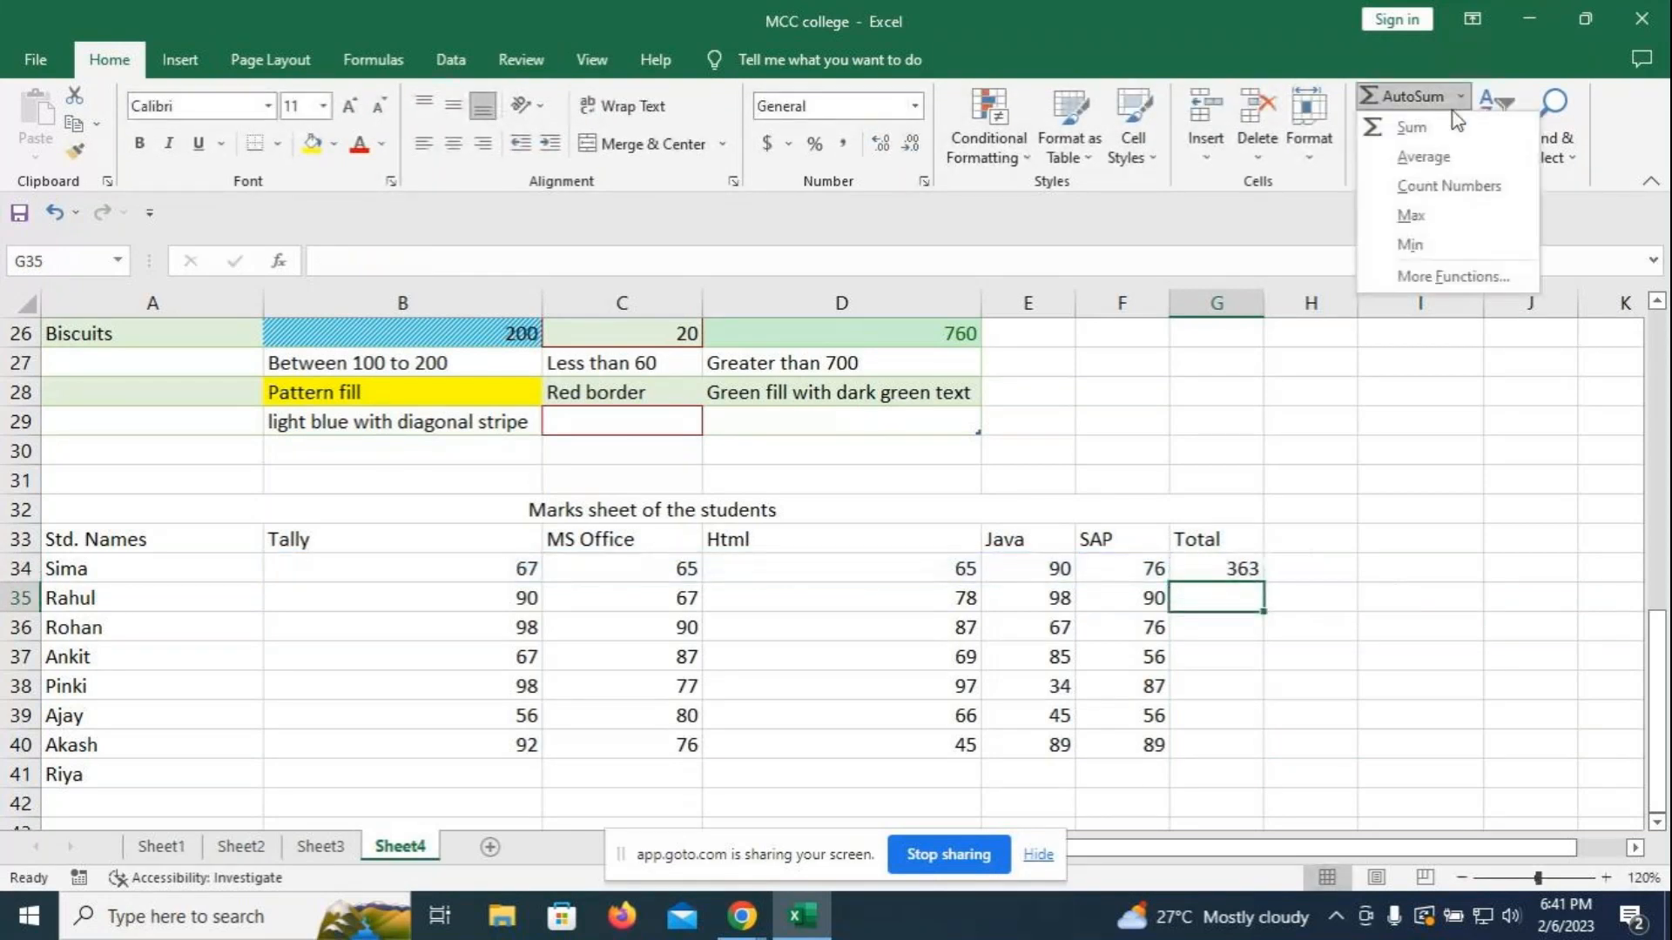
{"action": "left_click", "coordinate": [1423, 130]}
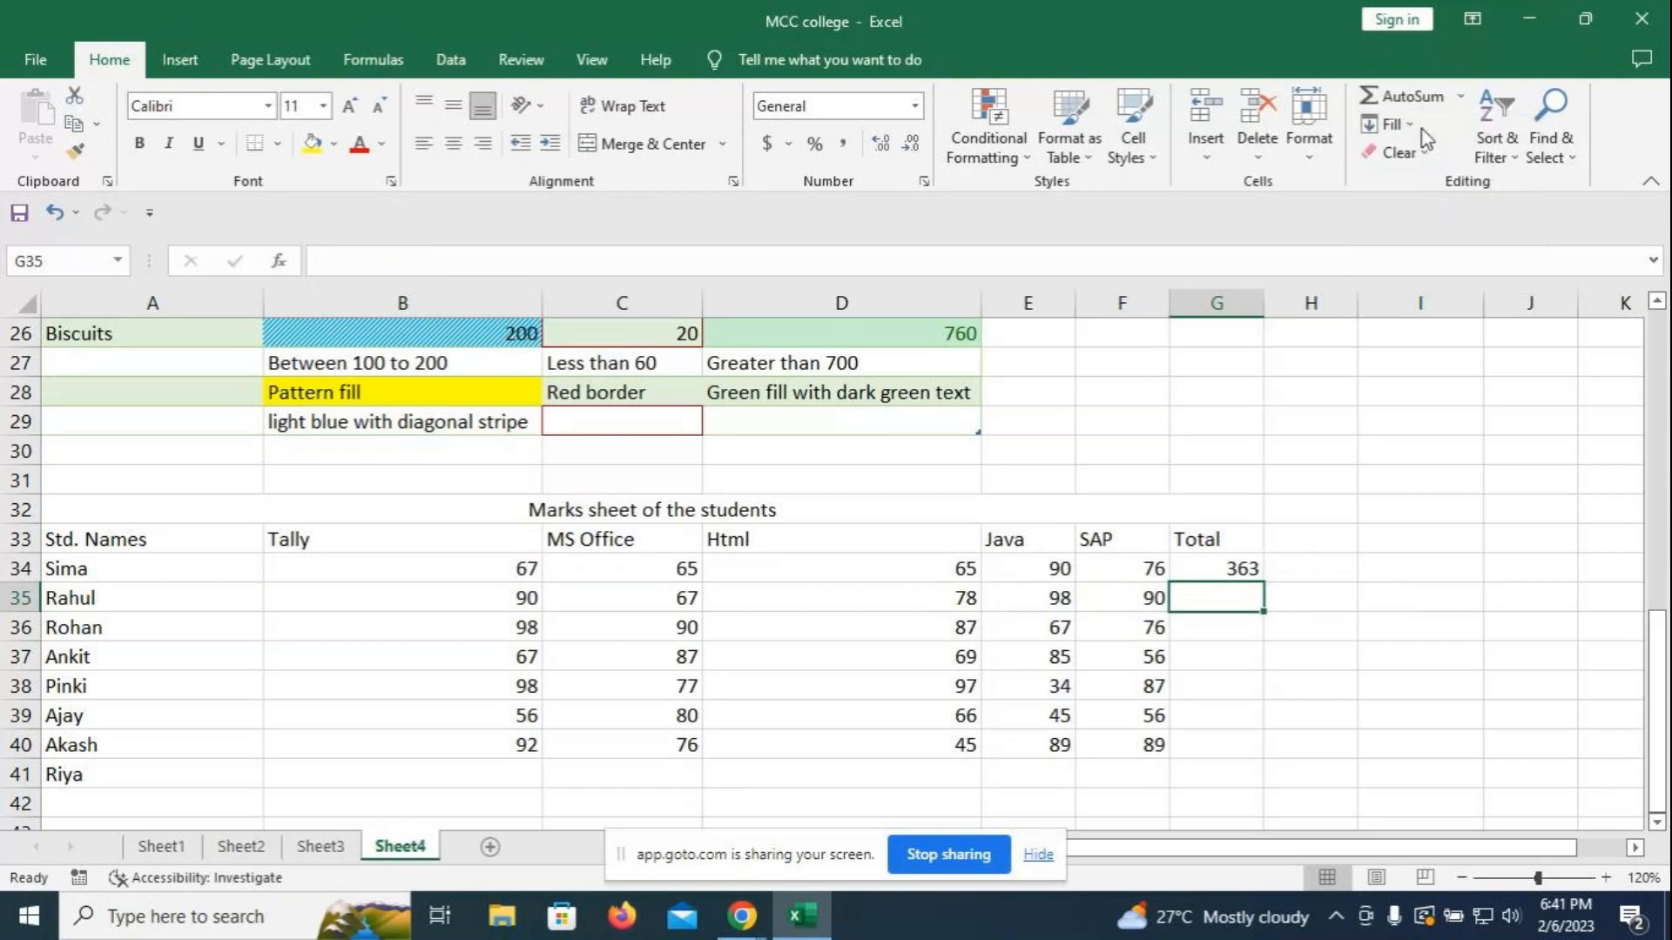
{"action": "key", "text": "Return"}
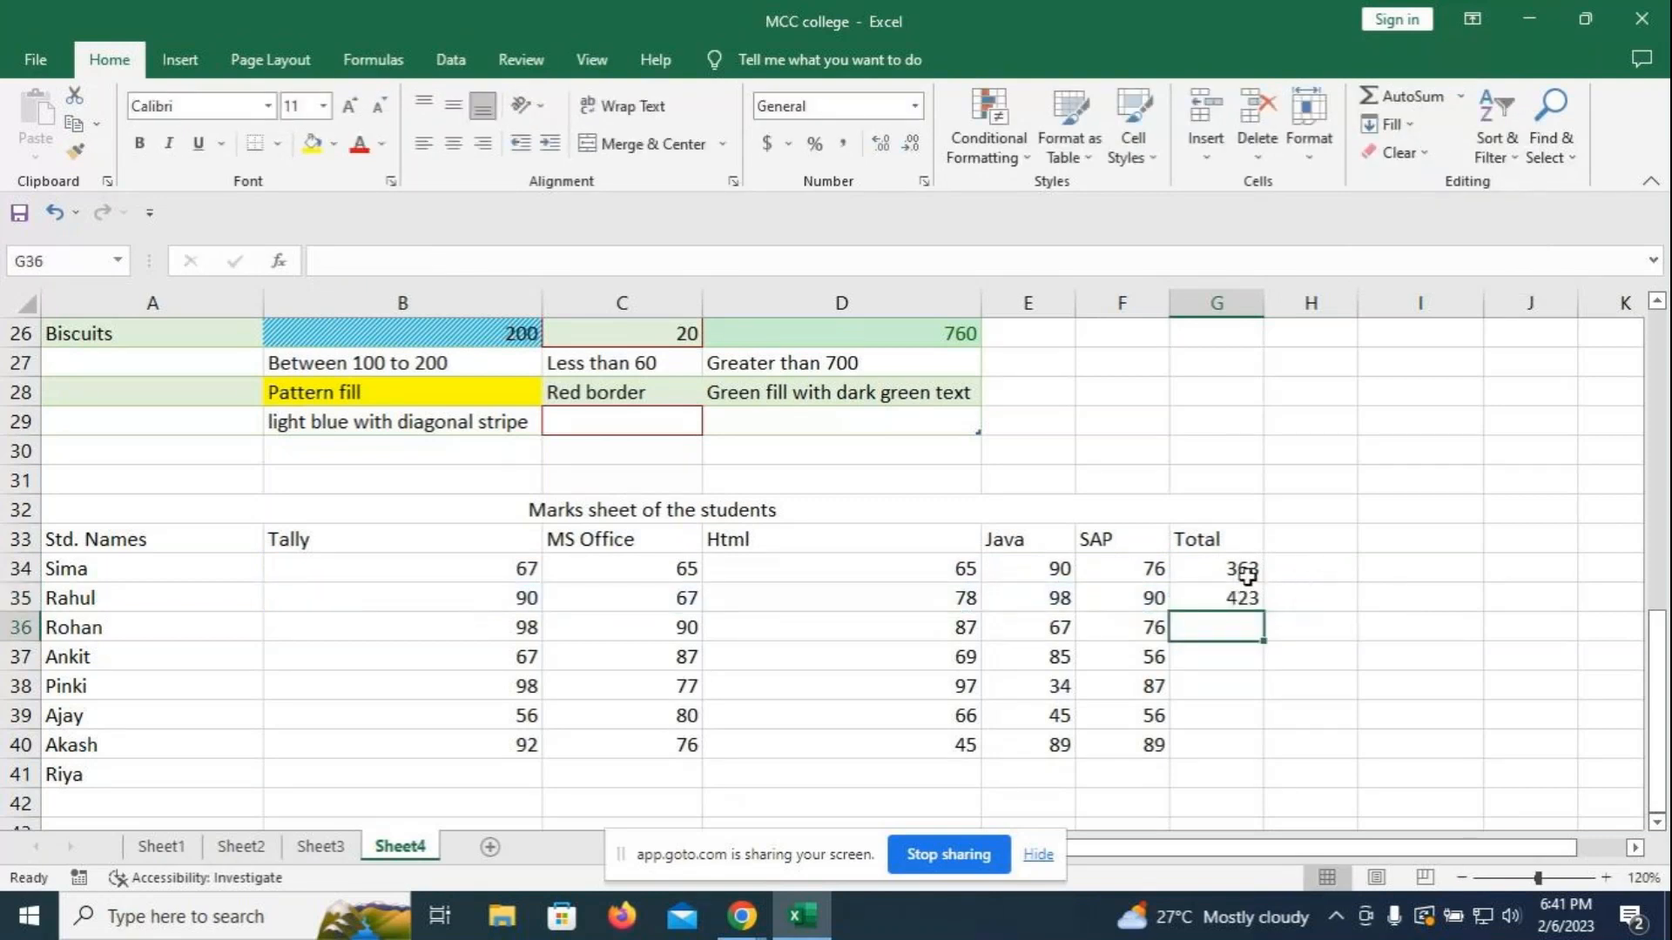
- Fill the G34 sum formula down to G40 and delete the stray 0 in G41
{"action": "left_click", "coordinate": [1232, 597]}
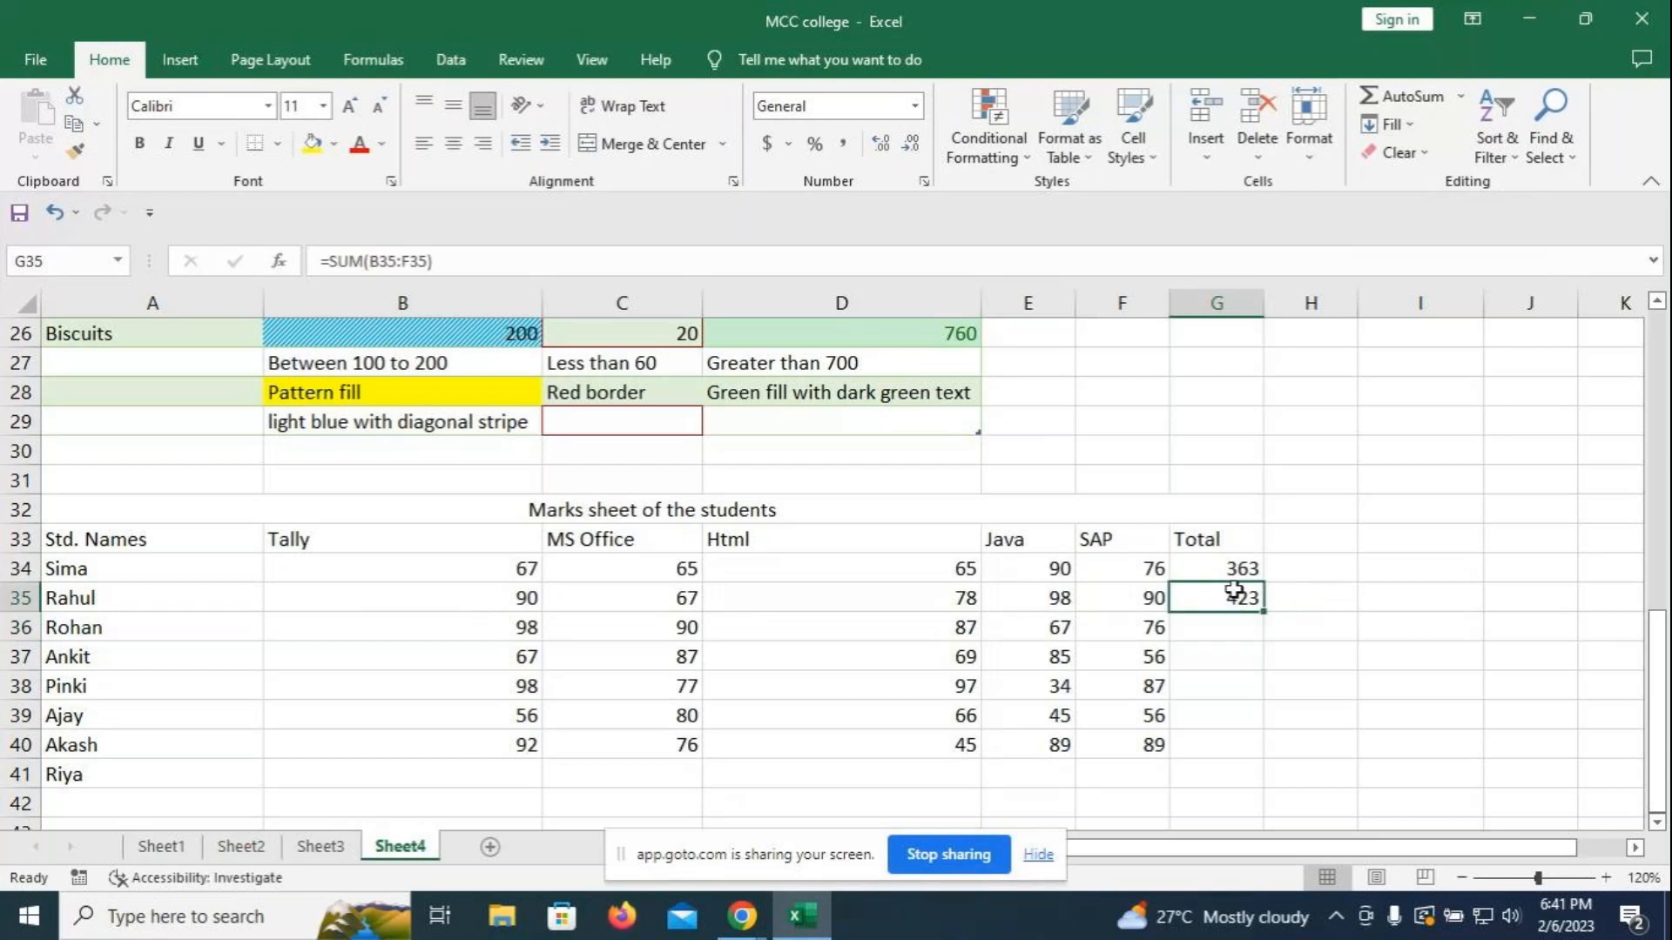
{"action": "key", "text": "Delete"}
{"action": "left_click", "coordinate": [1241, 573]}
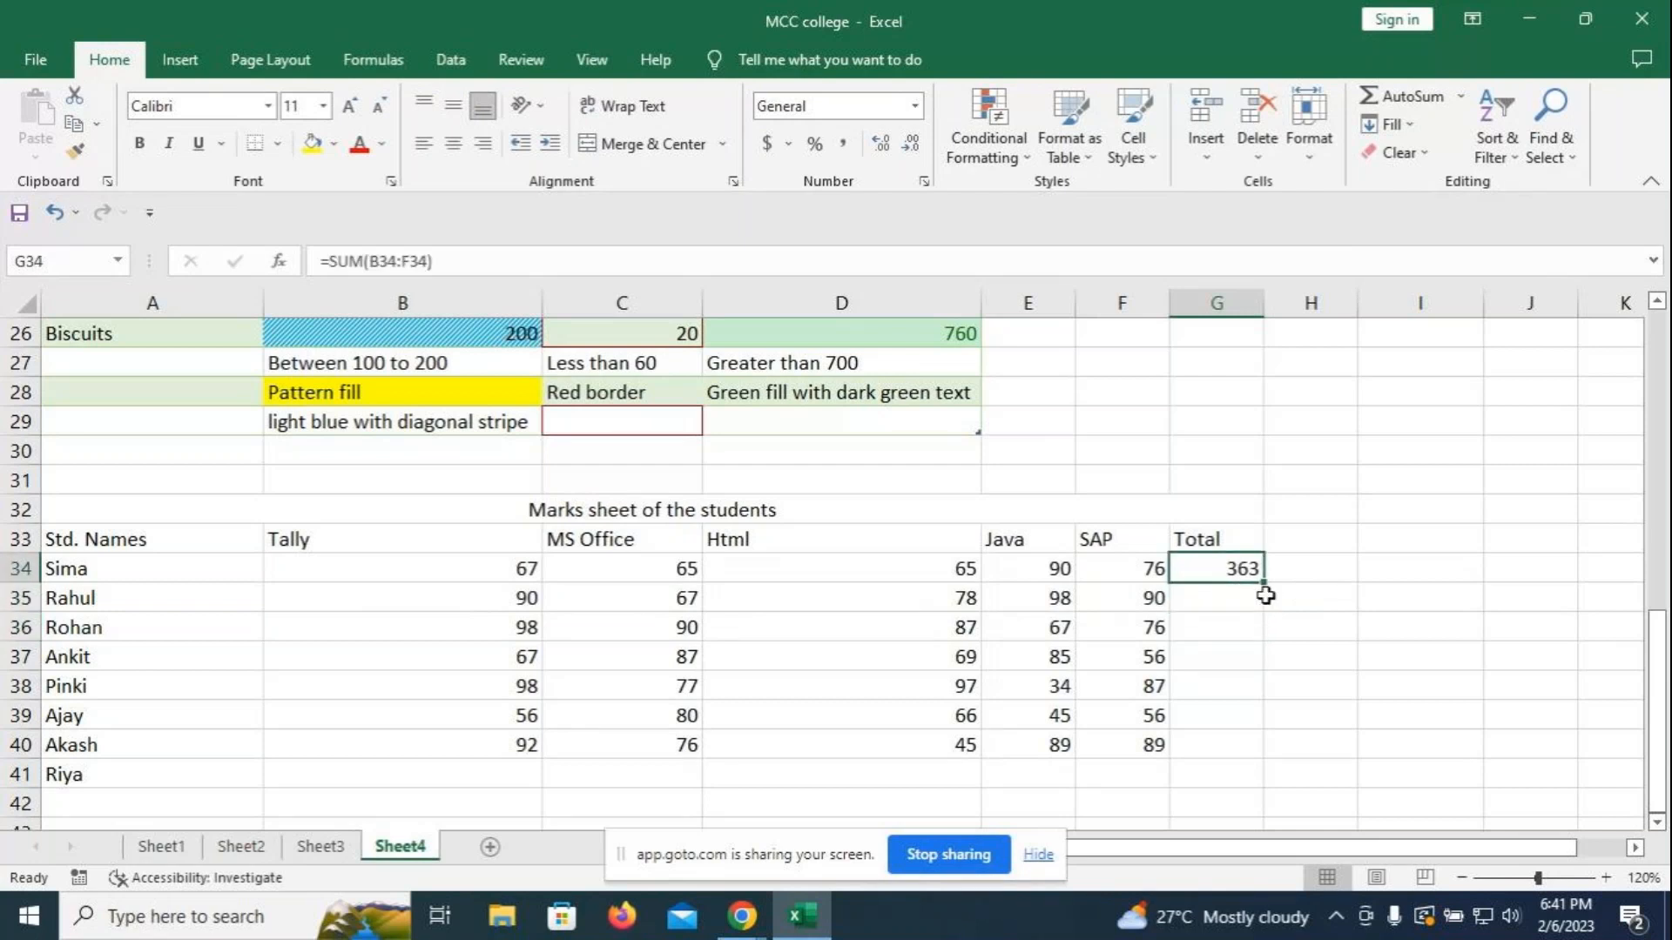
{"action": "double_click", "coordinate": [1264, 583]}
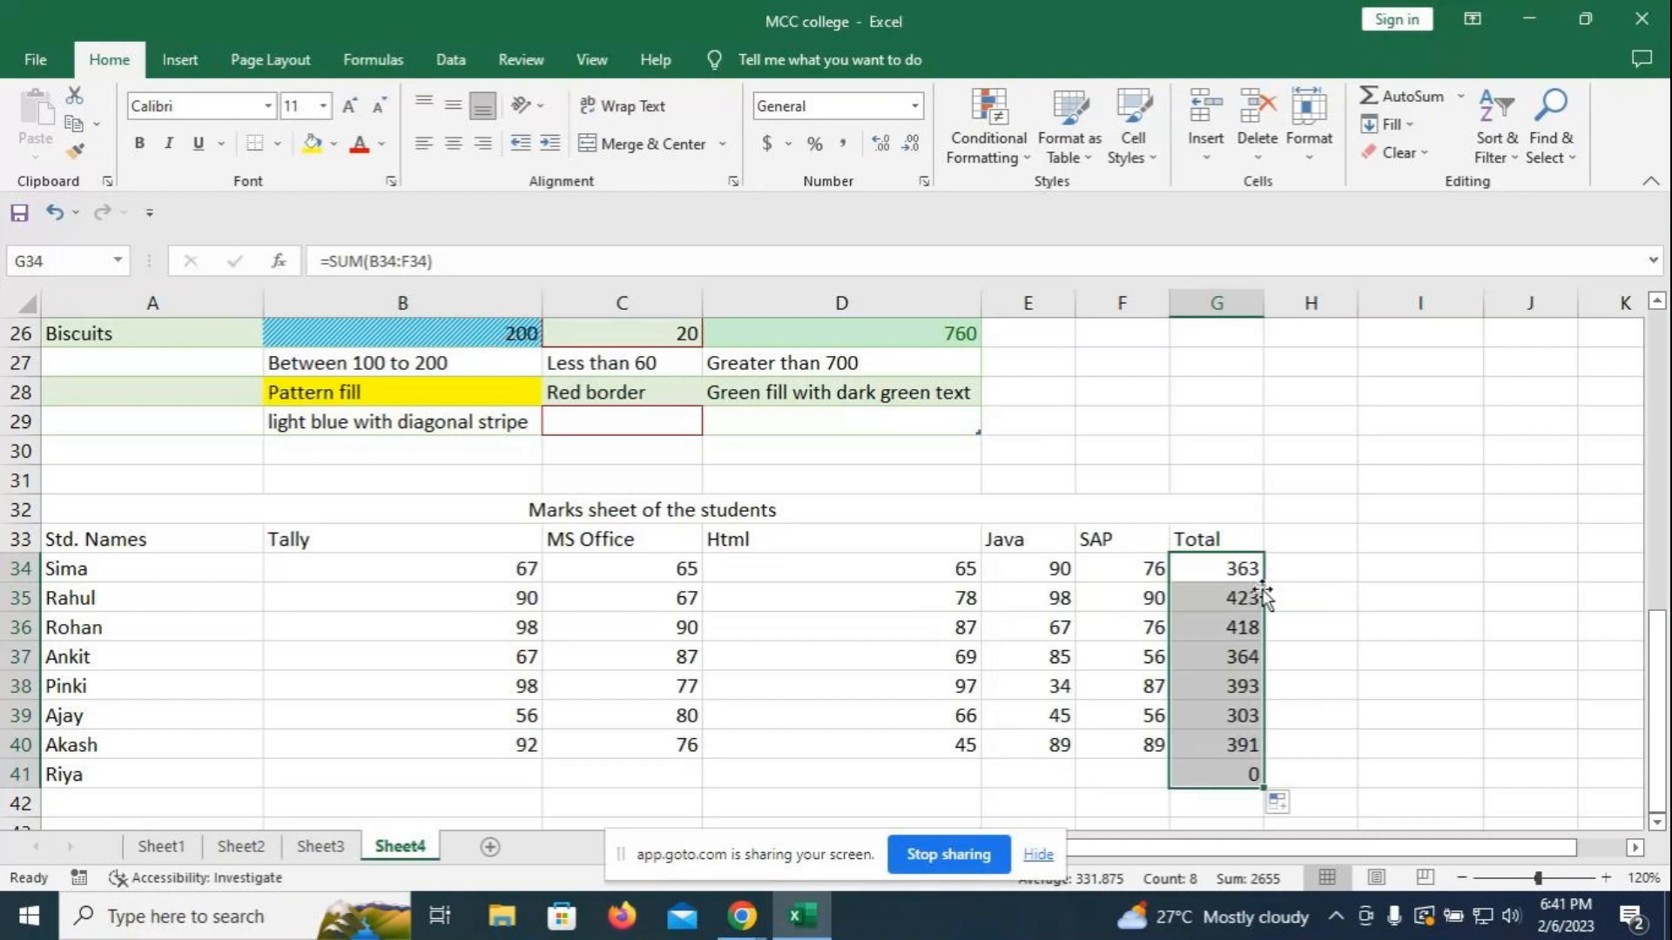
{"action": "left_click", "coordinate": [1220, 772]}
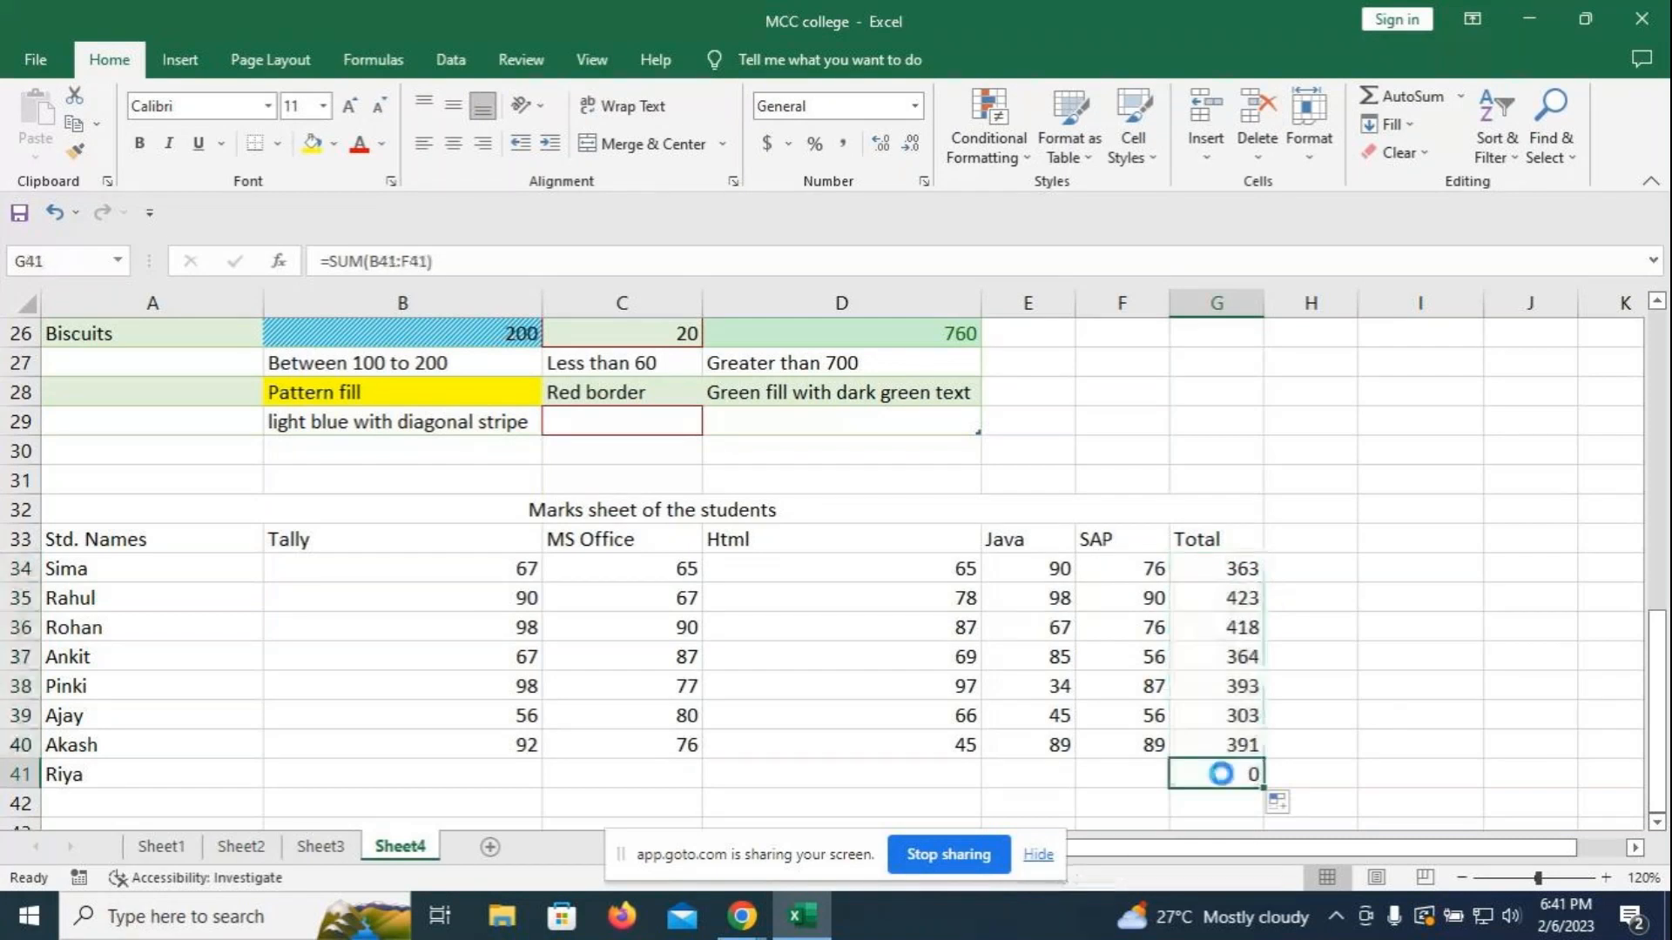
{"action": "key", "text": "Delete"}
{"action": "left_click", "coordinate": [1317, 602]}
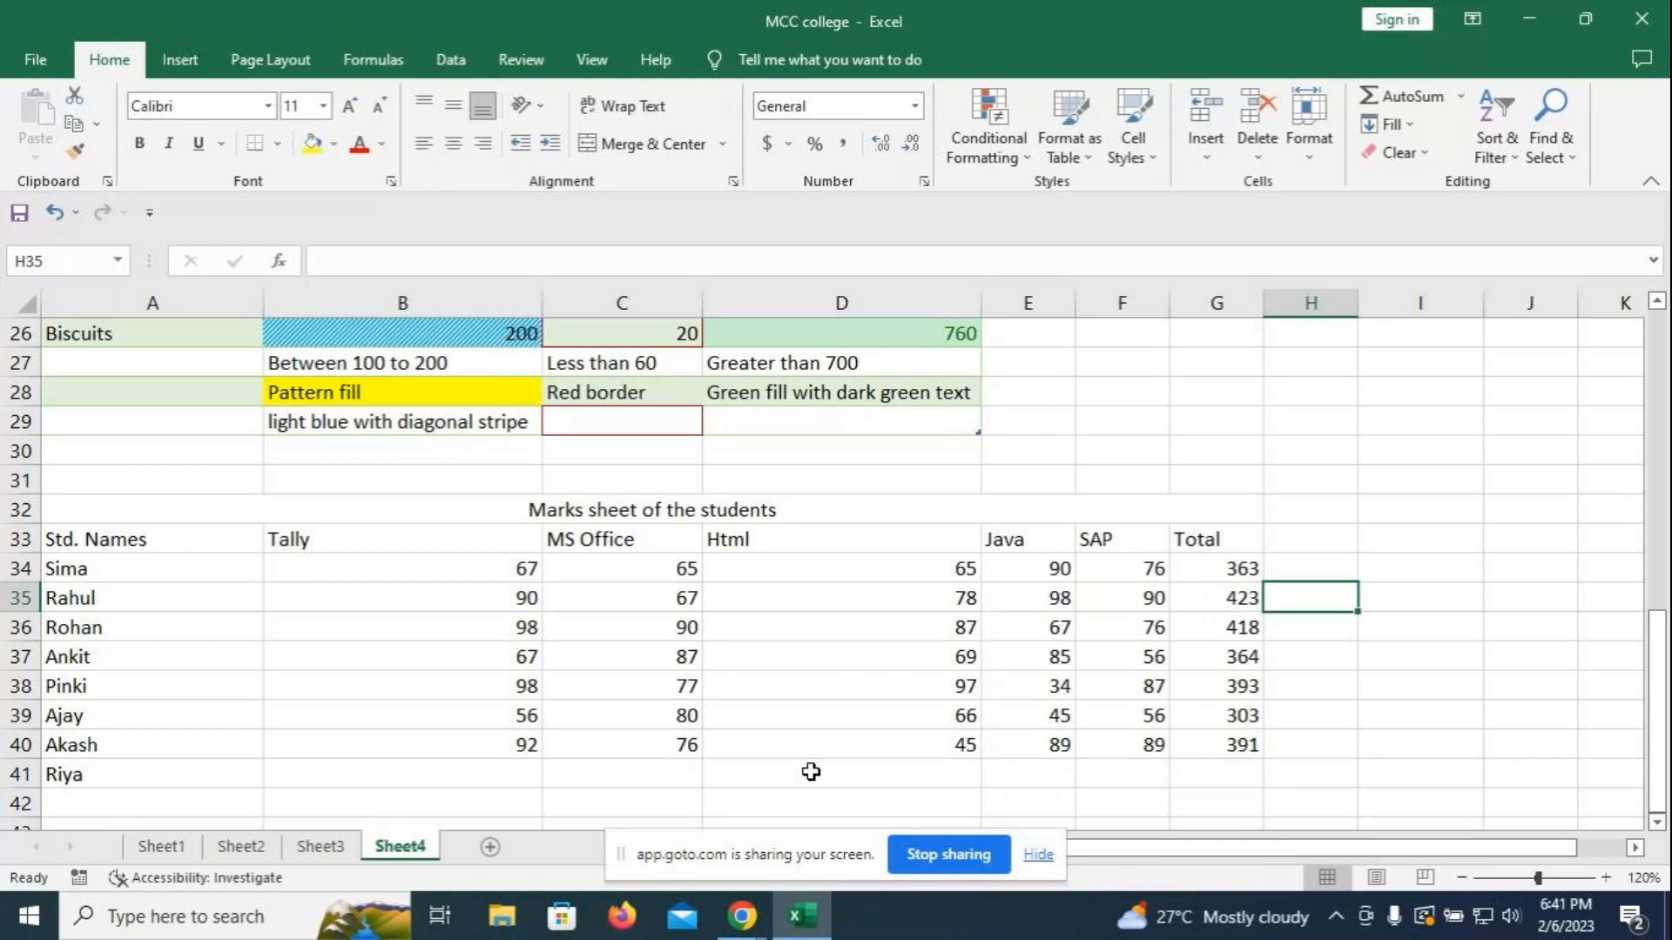
- Put 'Alt+=' in B43 and 'To add the numbers in cell range' in A43, then autofit column A
{"action": "scroll", "coordinate": [810, 772], "scroll_direction": "down", "scroll_amount": 1}
{"action": "left_click", "coordinate": [421, 736]}
{"action": "type", "text": "Alt"}
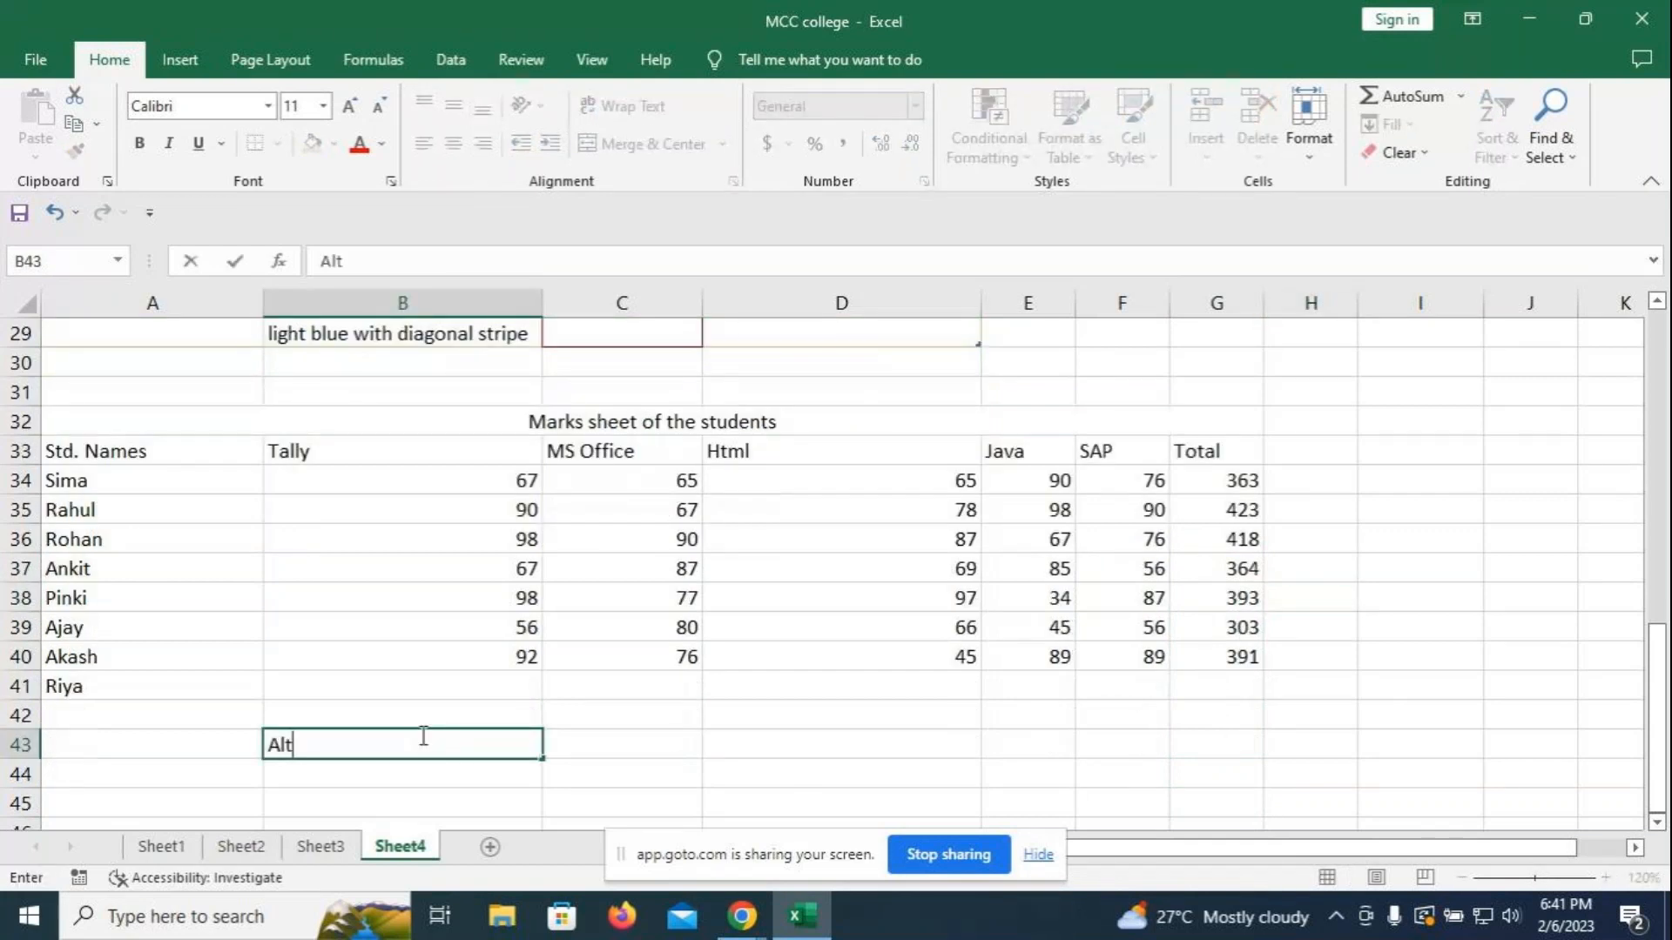
{"action": "type", "text": "+="}
{"action": "left_click", "coordinate": [162, 747]}
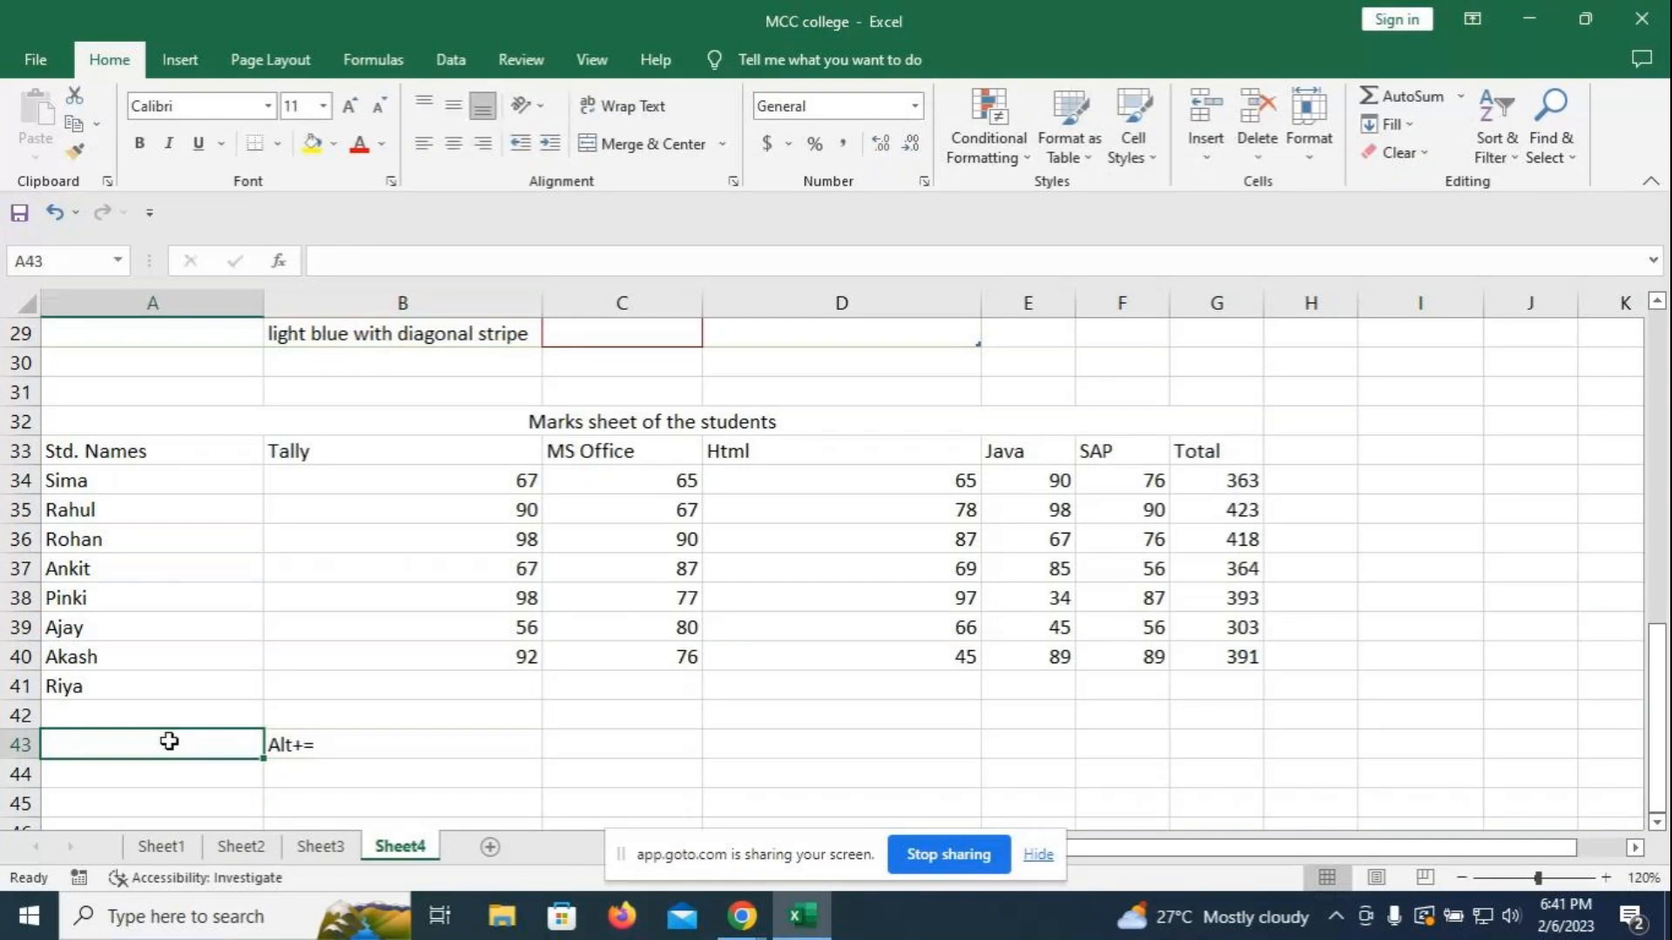
{"action": "type", "text": "To"}
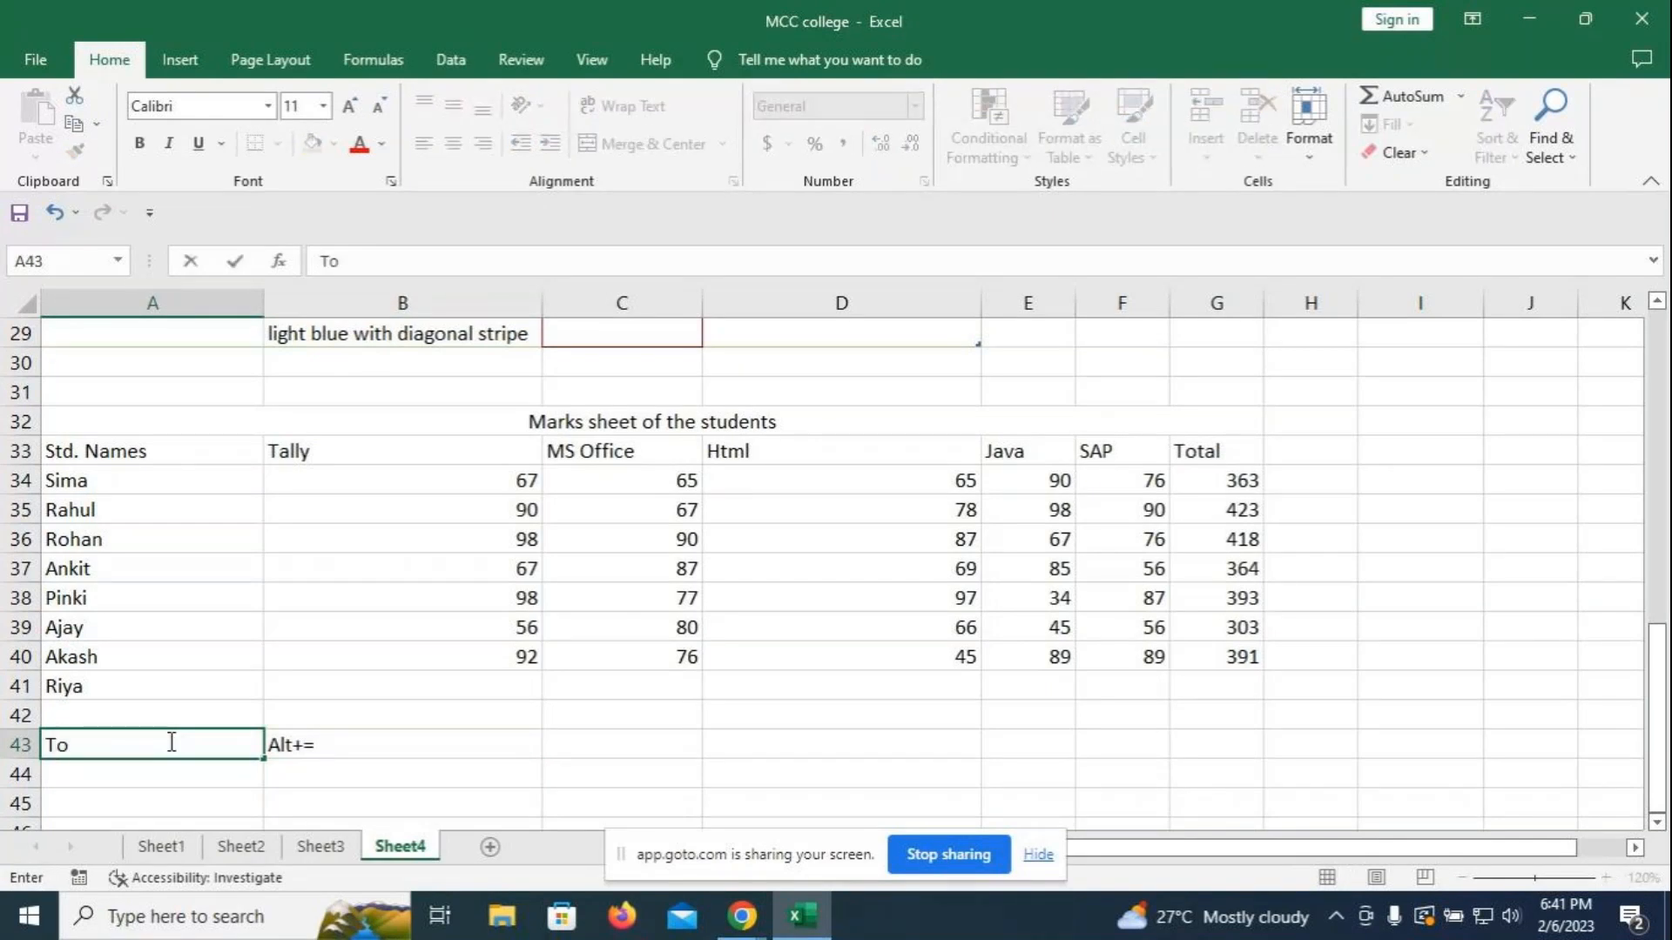
{"action": "type", "text": " add the numb"}
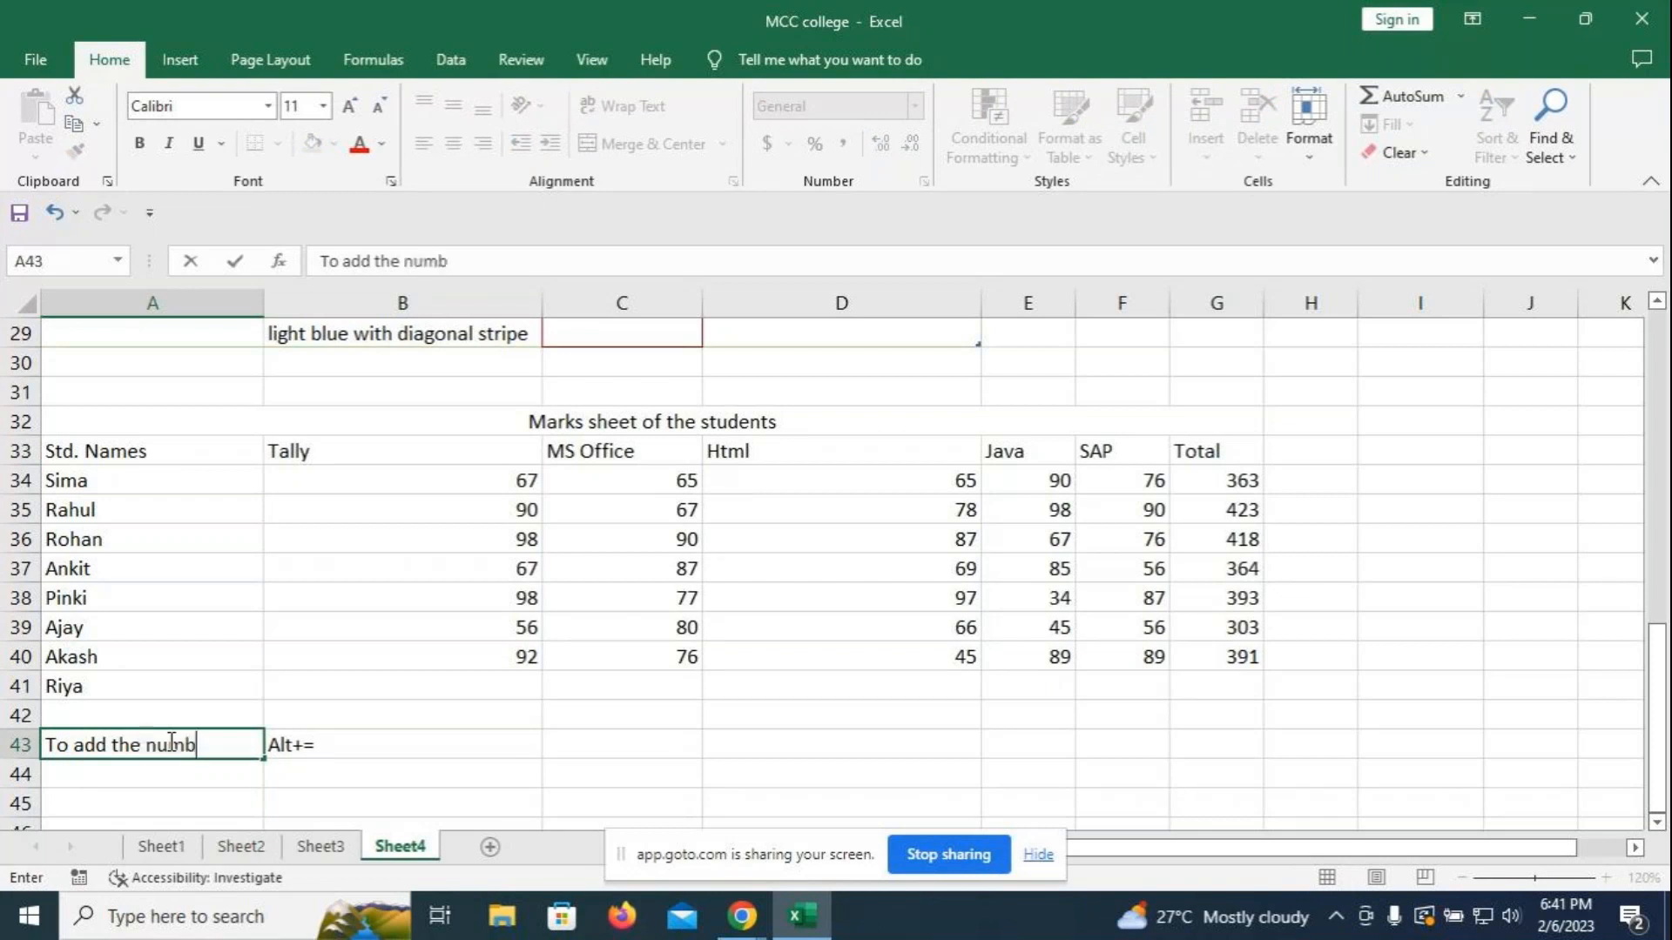
{"action": "type", "text": "ers in ce"}
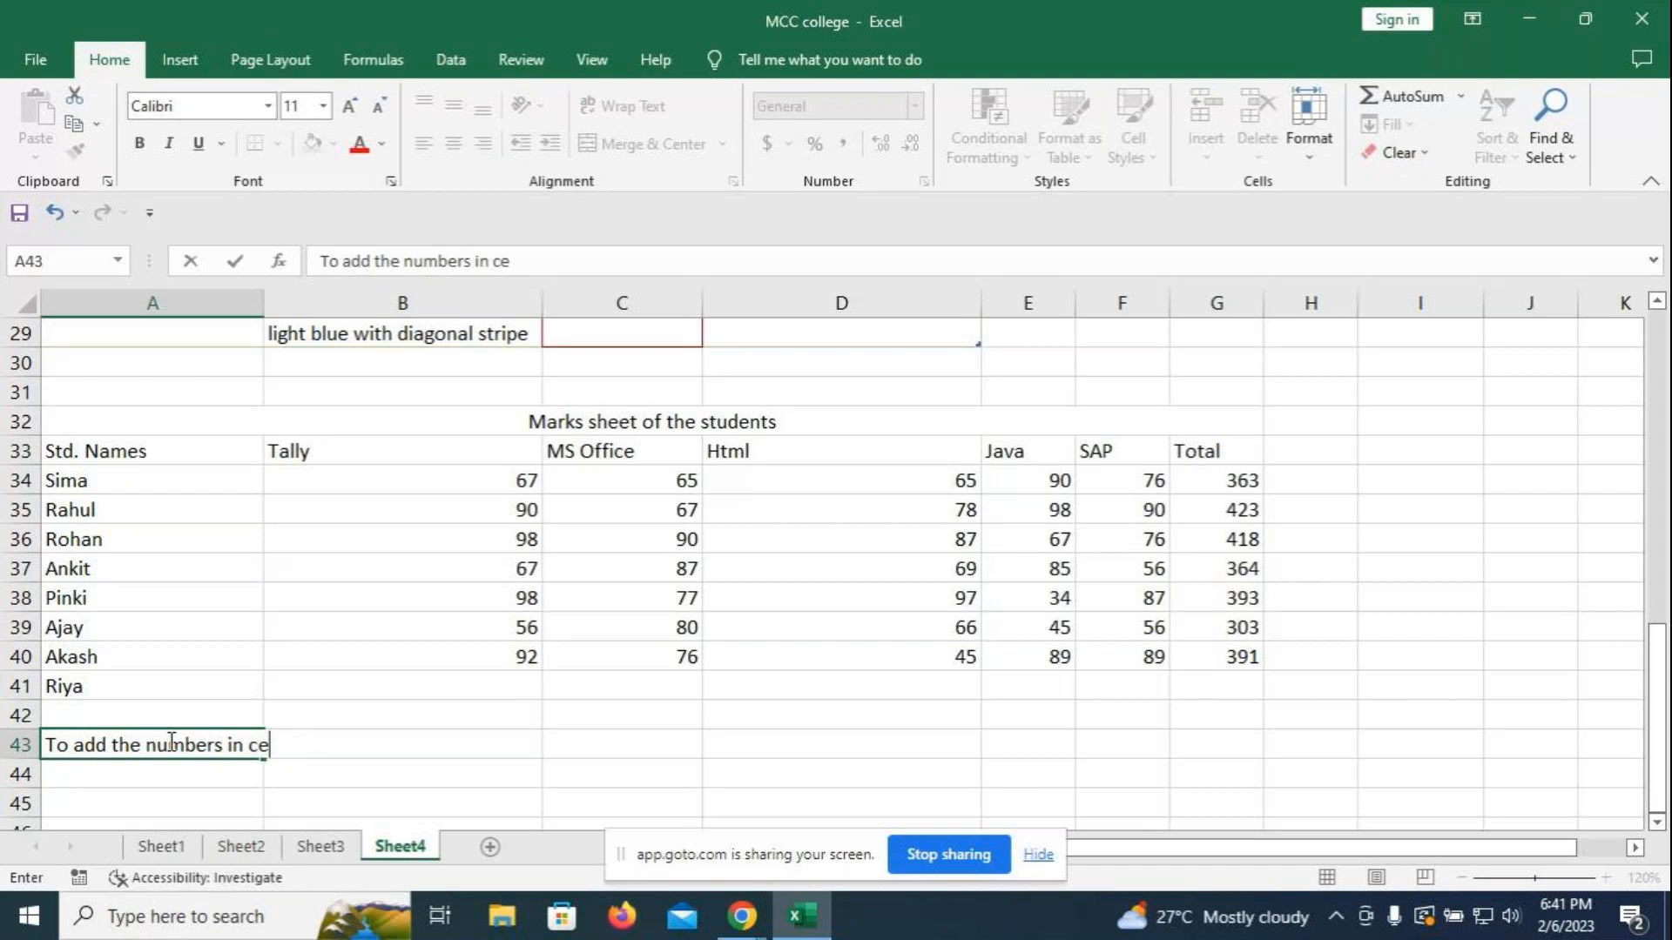
{"action": "type", "text": "ll range"}
{"action": "key", "text": "Return"}
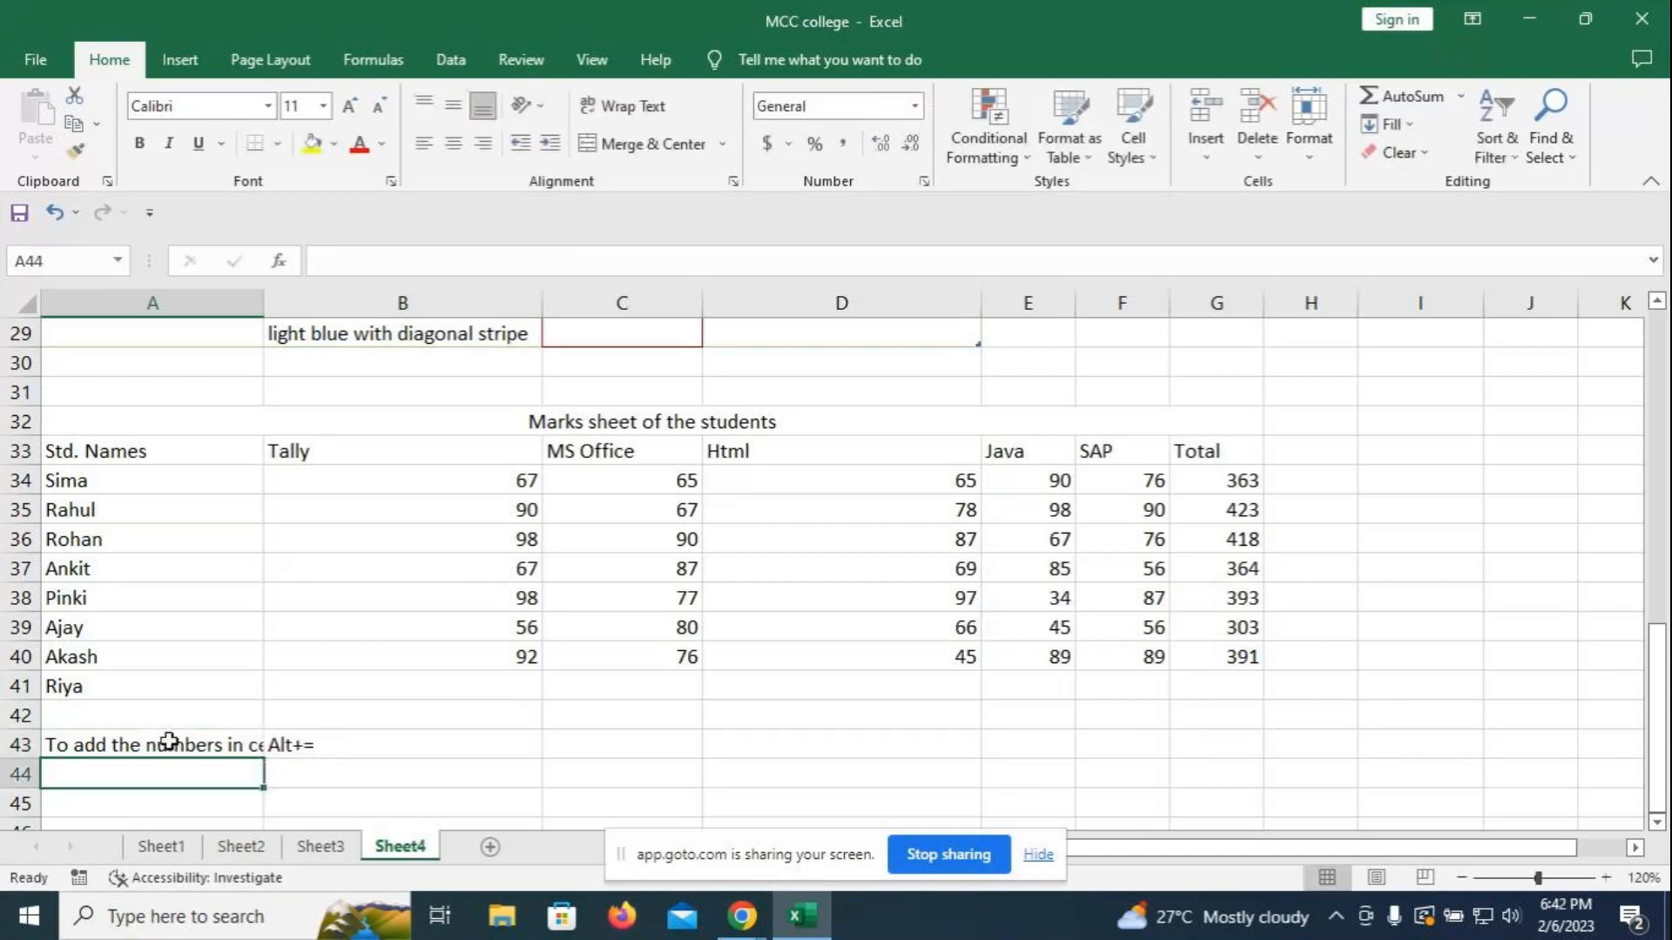
{"action": "left_click_drag", "start_coordinate": [264, 303], "coordinate": [319, 303]}
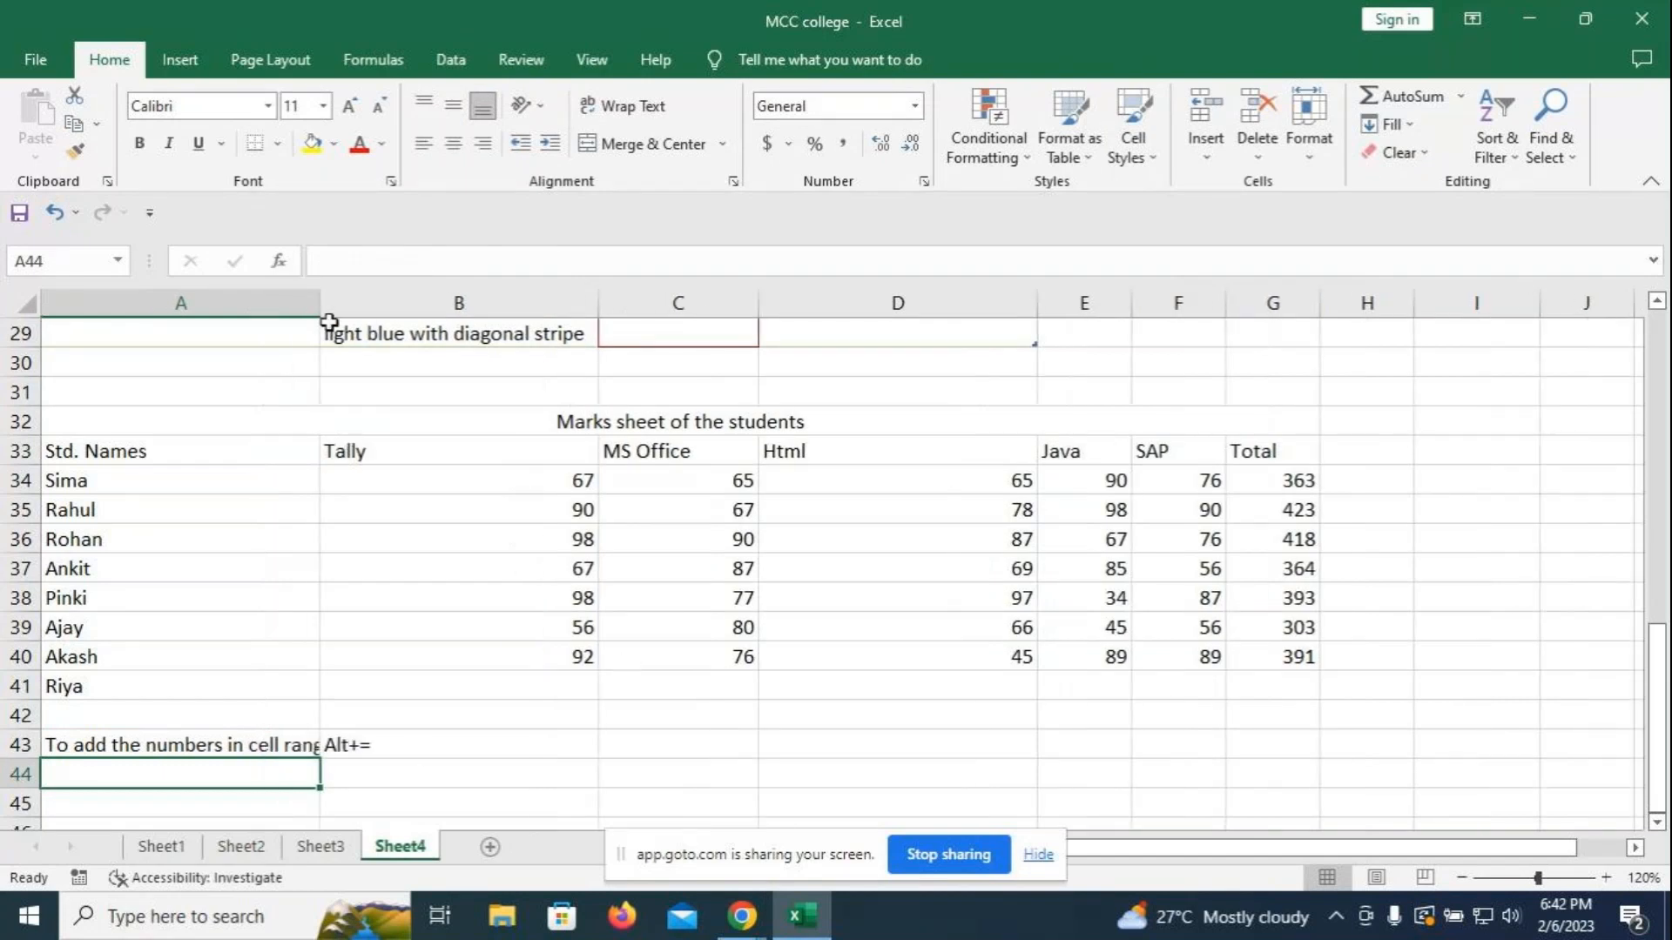
{"action": "double_click", "coordinate": [318, 290]}
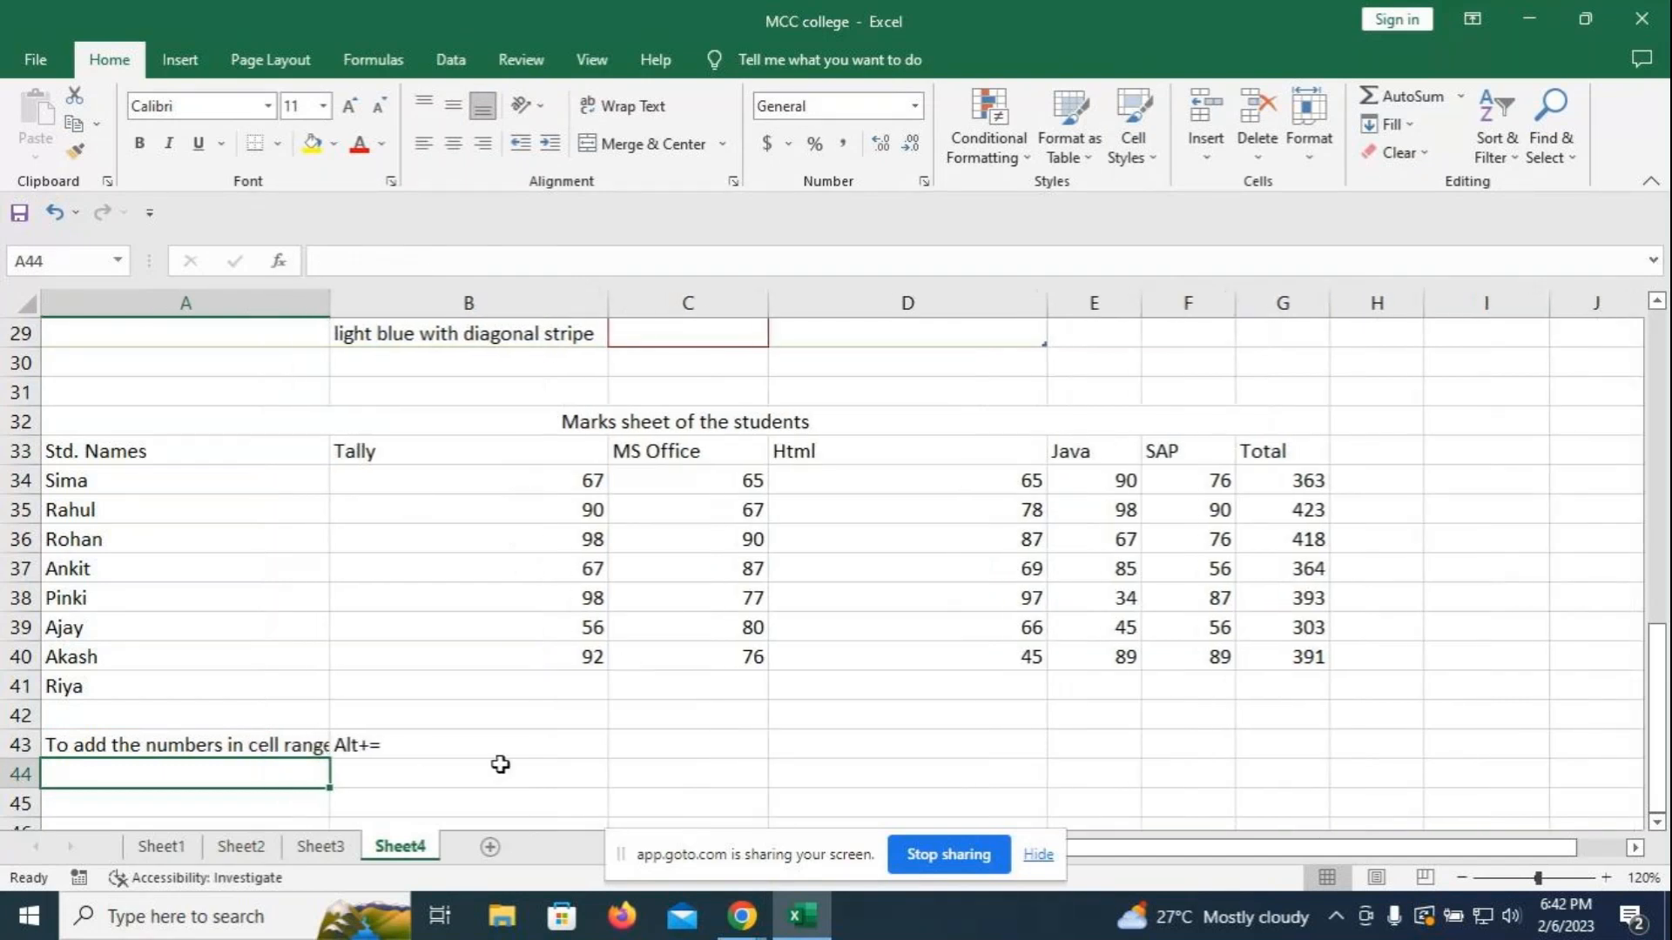
{"action": "left_click", "coordinate": [624, 425]}
- Give the title the Heading 1 style and the header row A33:G33 the 40% - Accent6 style
{"action": "left_click", "coordinate": [1149, 153]}
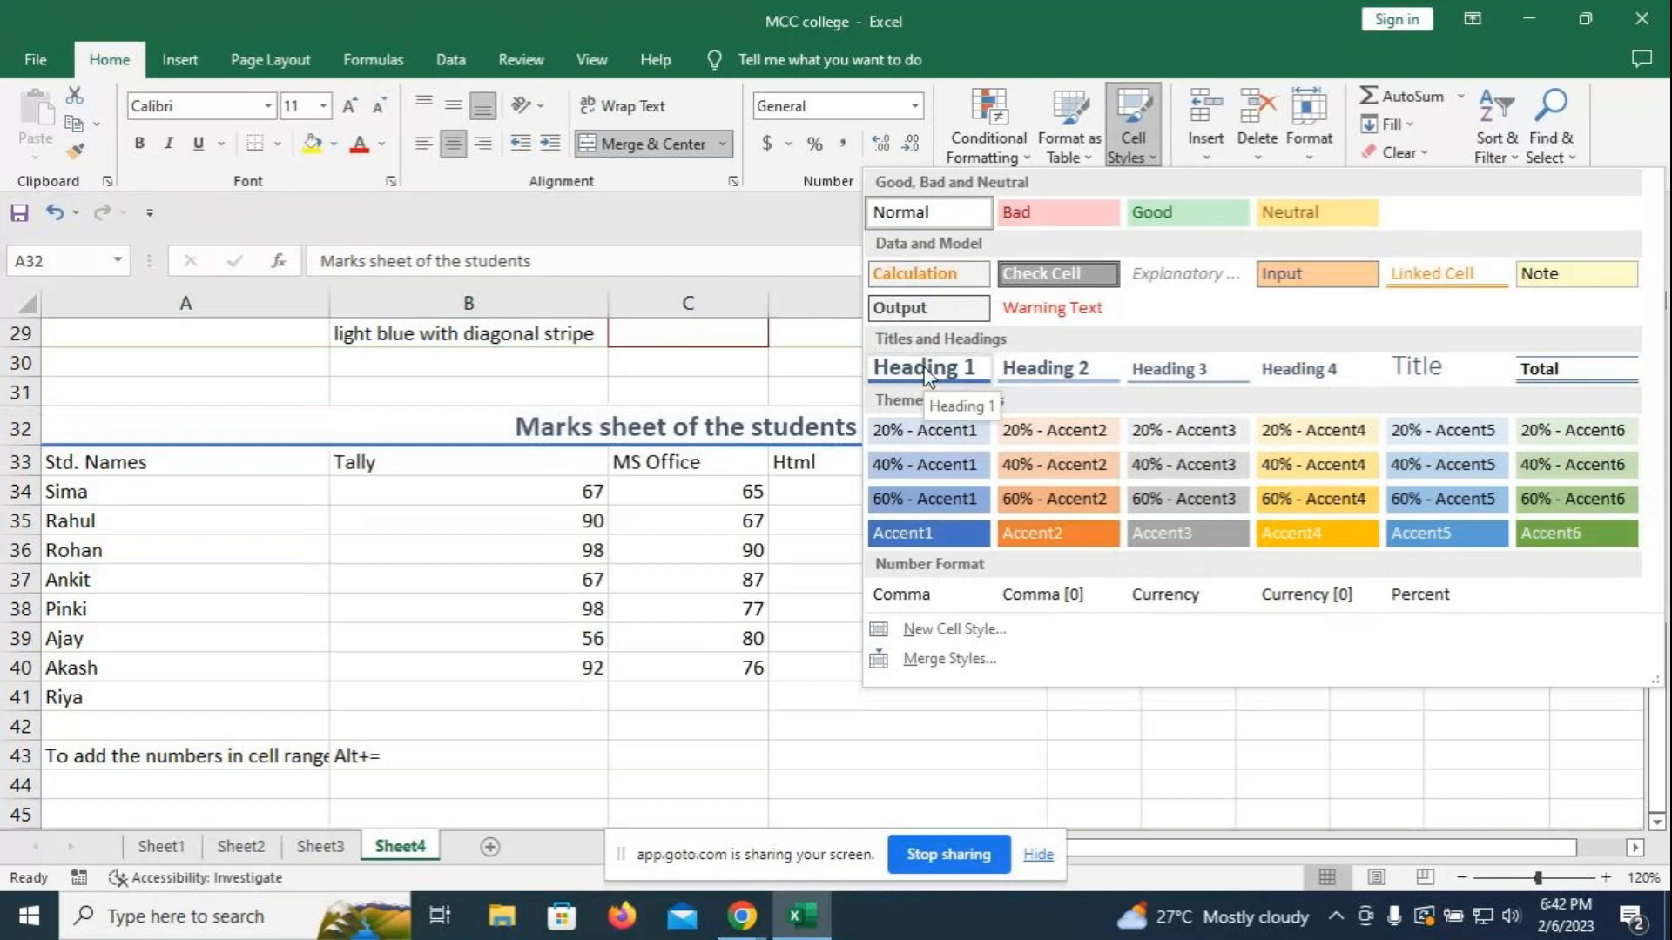
{"action": "left_click", "coordinate": [926, 375]}
{"action": "left_click_drag", "start_coordinate": [138, 463], "coordinate": [1306, 452]}
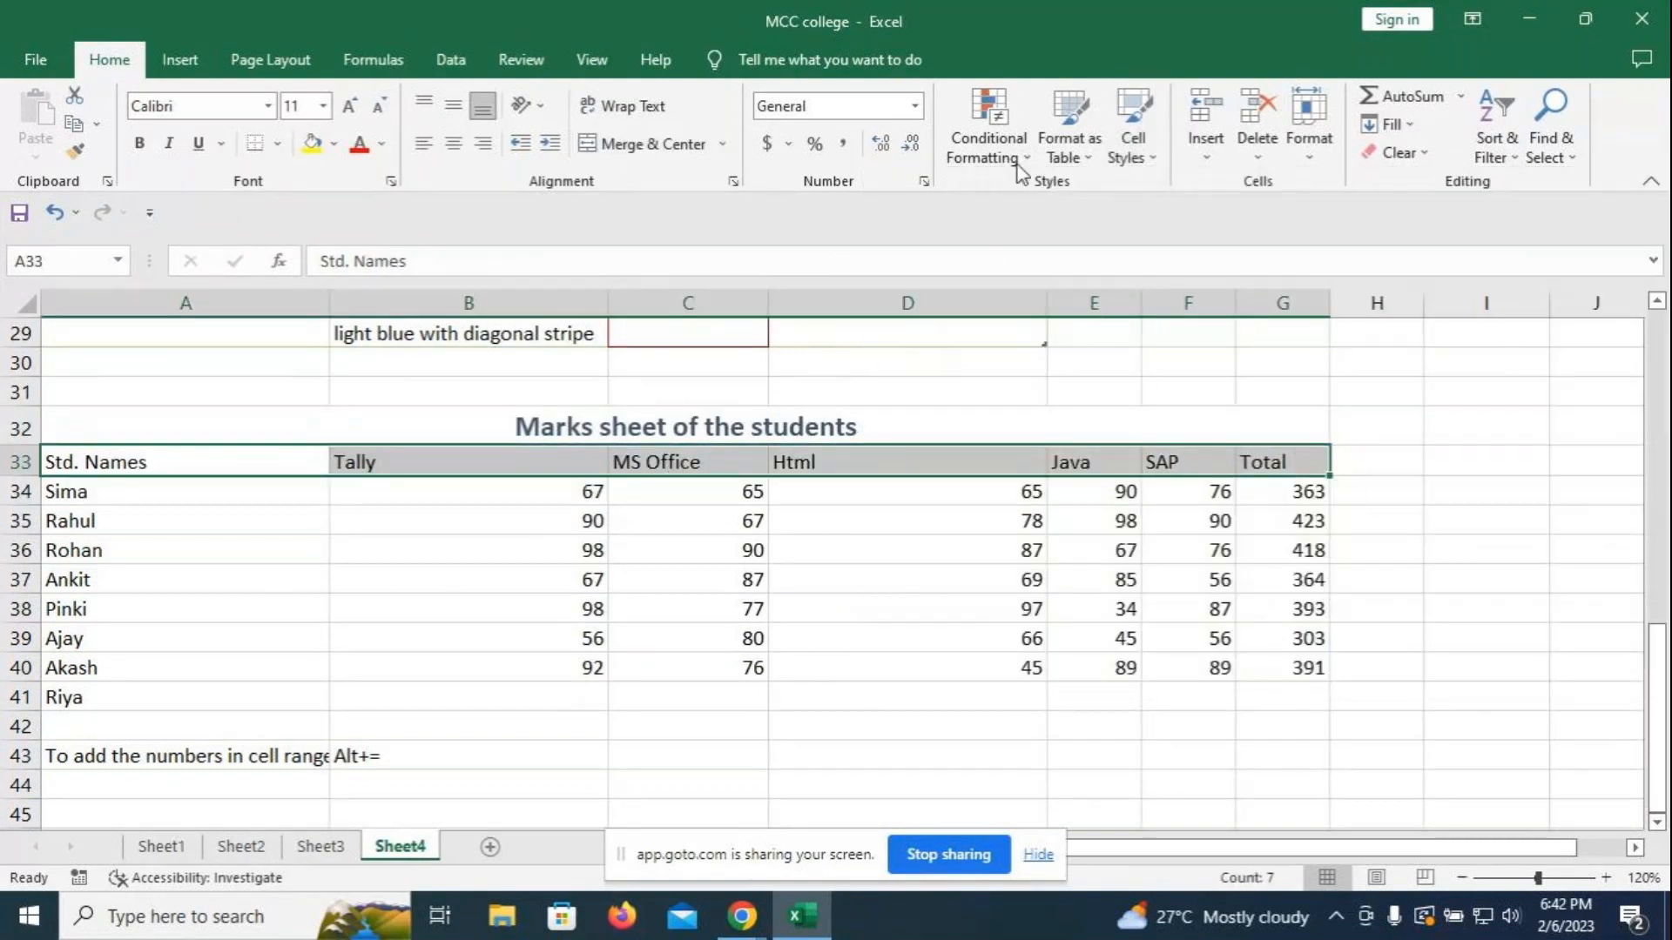
{"action": "left_click", "coordinate": [1132, 144]}
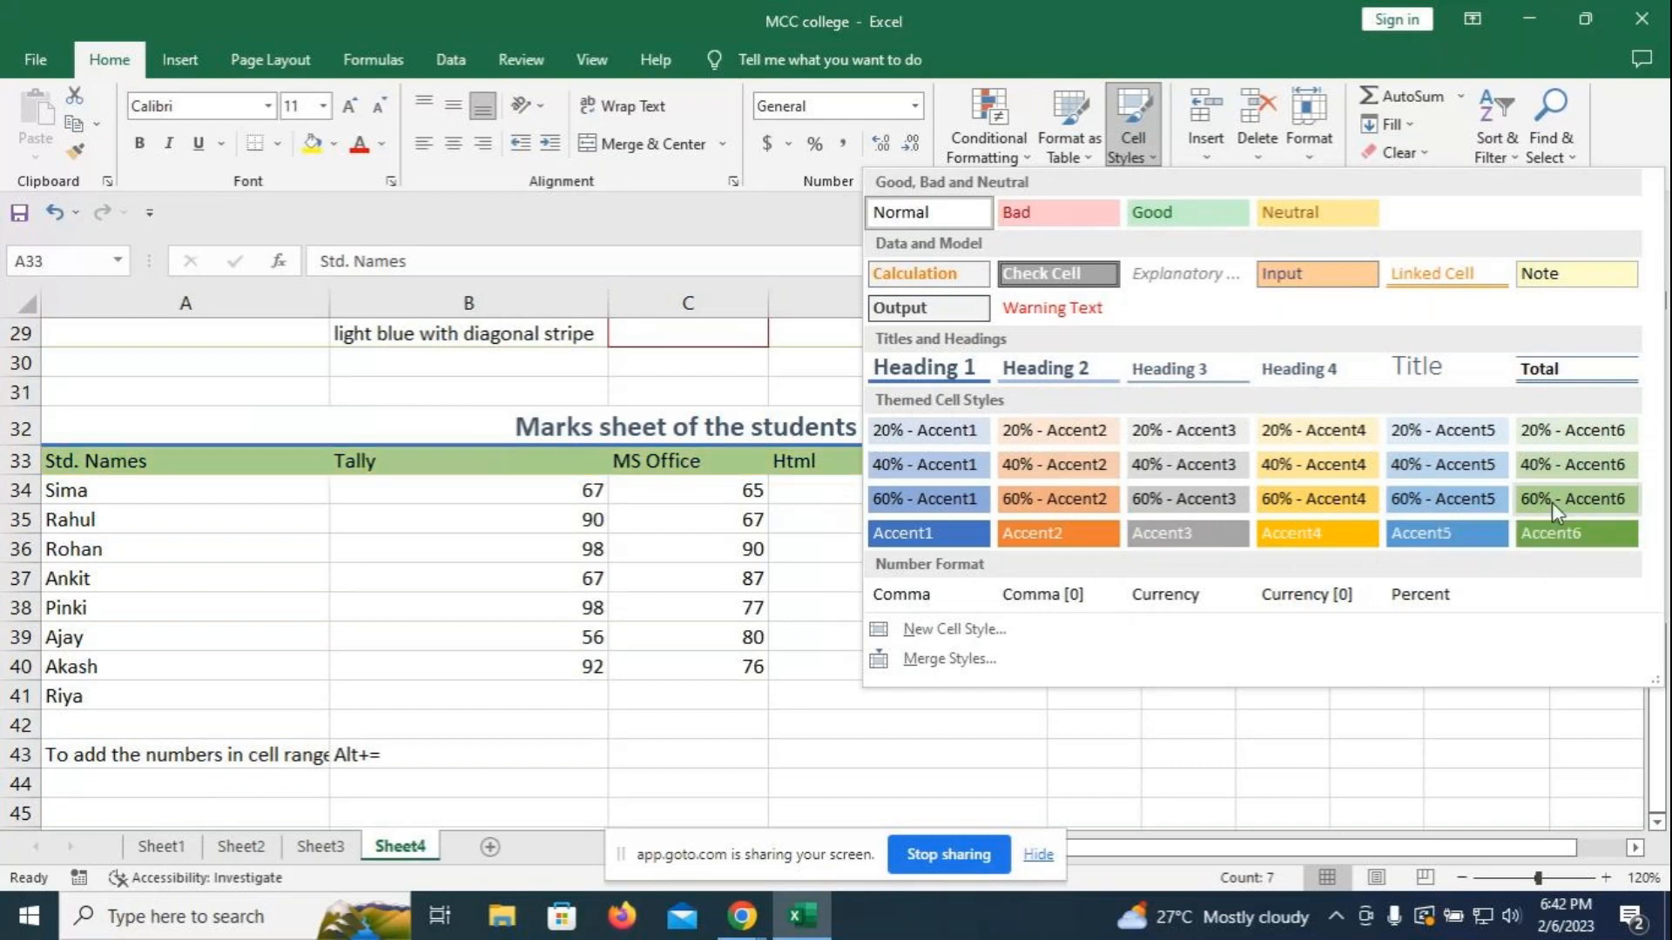
{"action": "left_click", "coordinate": [1552, 467]}
{"action": "left_click", "coordinate": [1141, 396]}
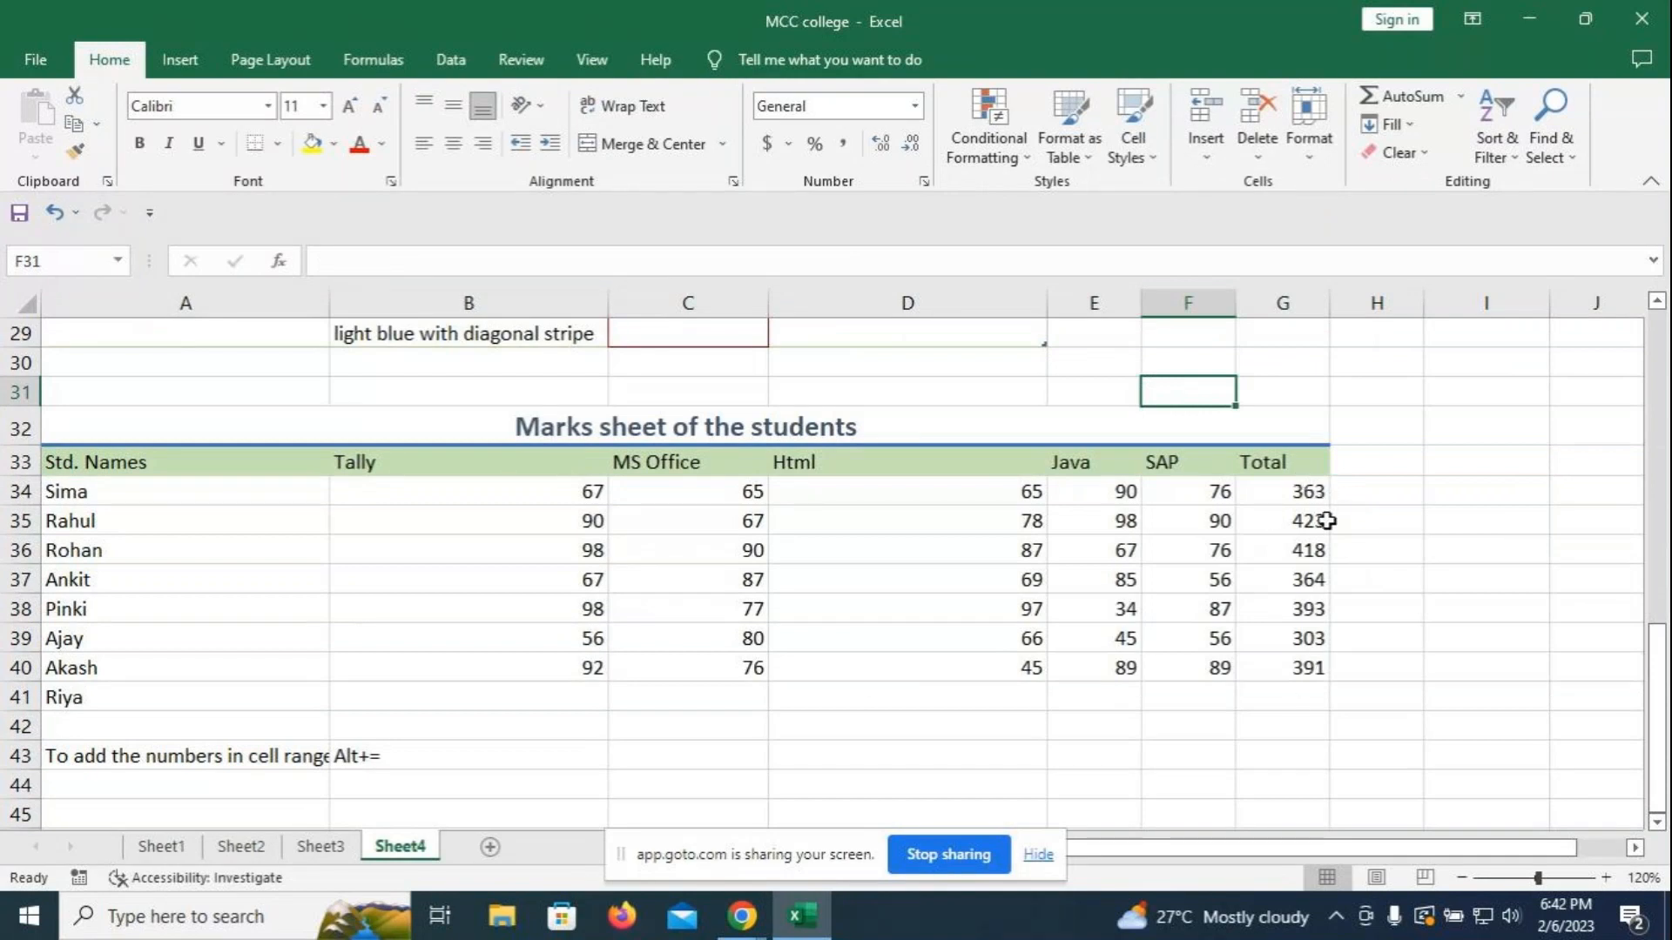
{"action": "left_click_drag", "start_coordinate": [1267, 492], "coordinate": [1280, 668]}
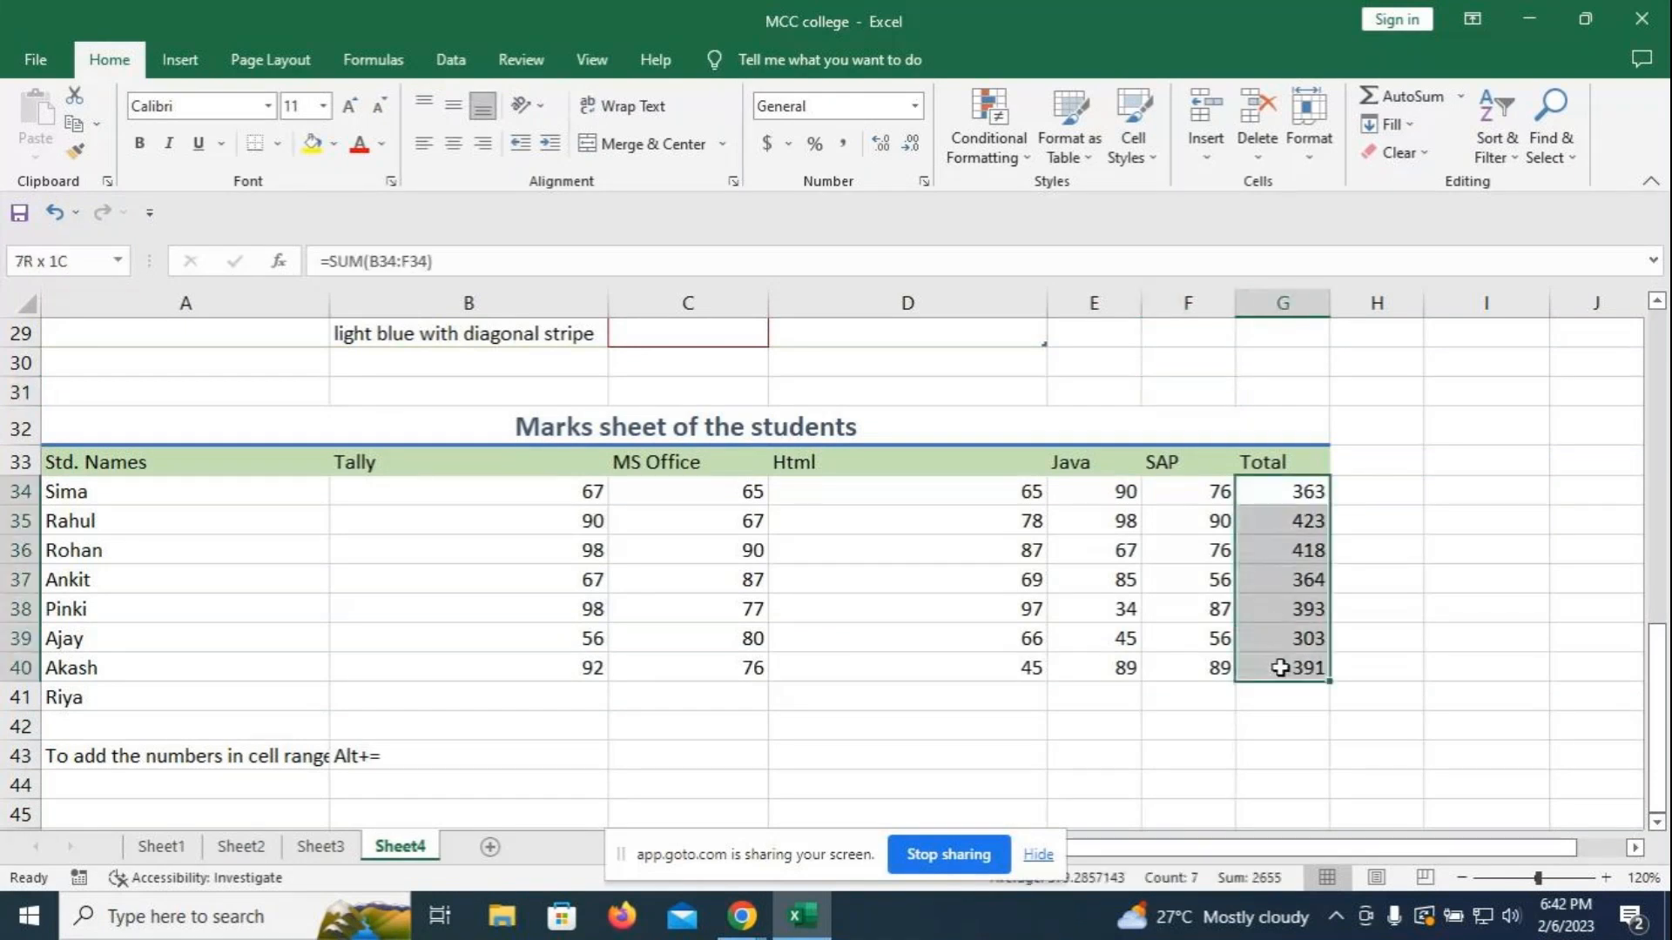
- Open a Greater Than highlight rule for the totals, cancel it, and reopen Conditional Formatting
{"action": "left_click", "coordinate": [1023, 156]}
{"action": "mouse_move", "coordinate": [1049, 202]}
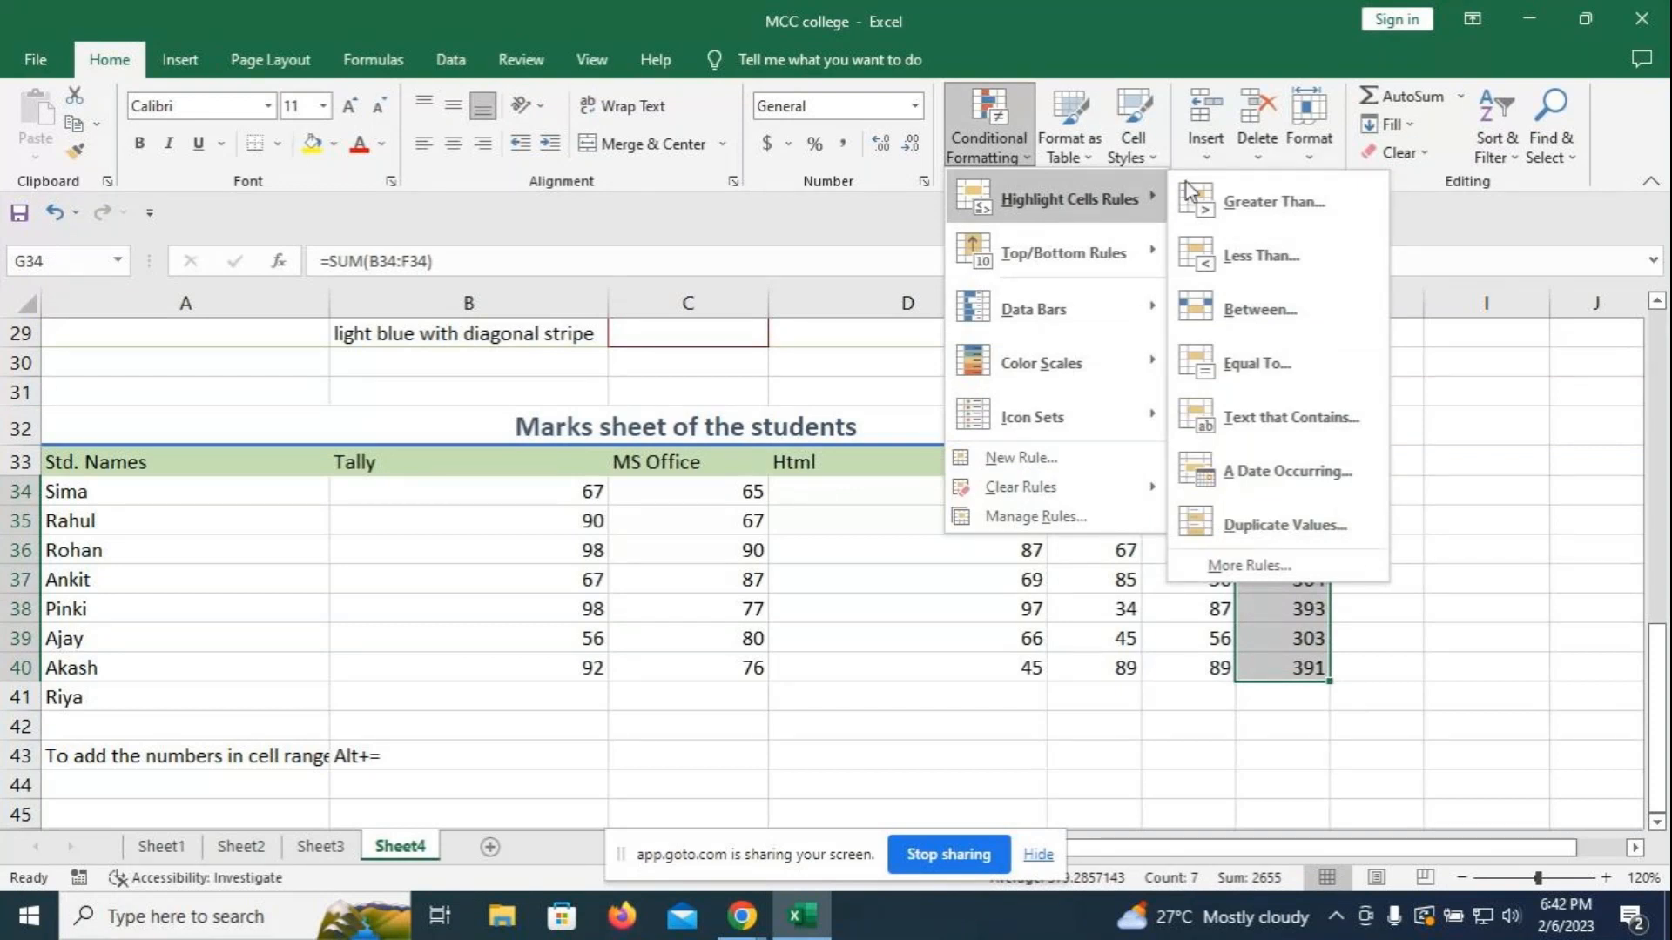
{"action": "left_click", "coordinate": [1291, 203]}
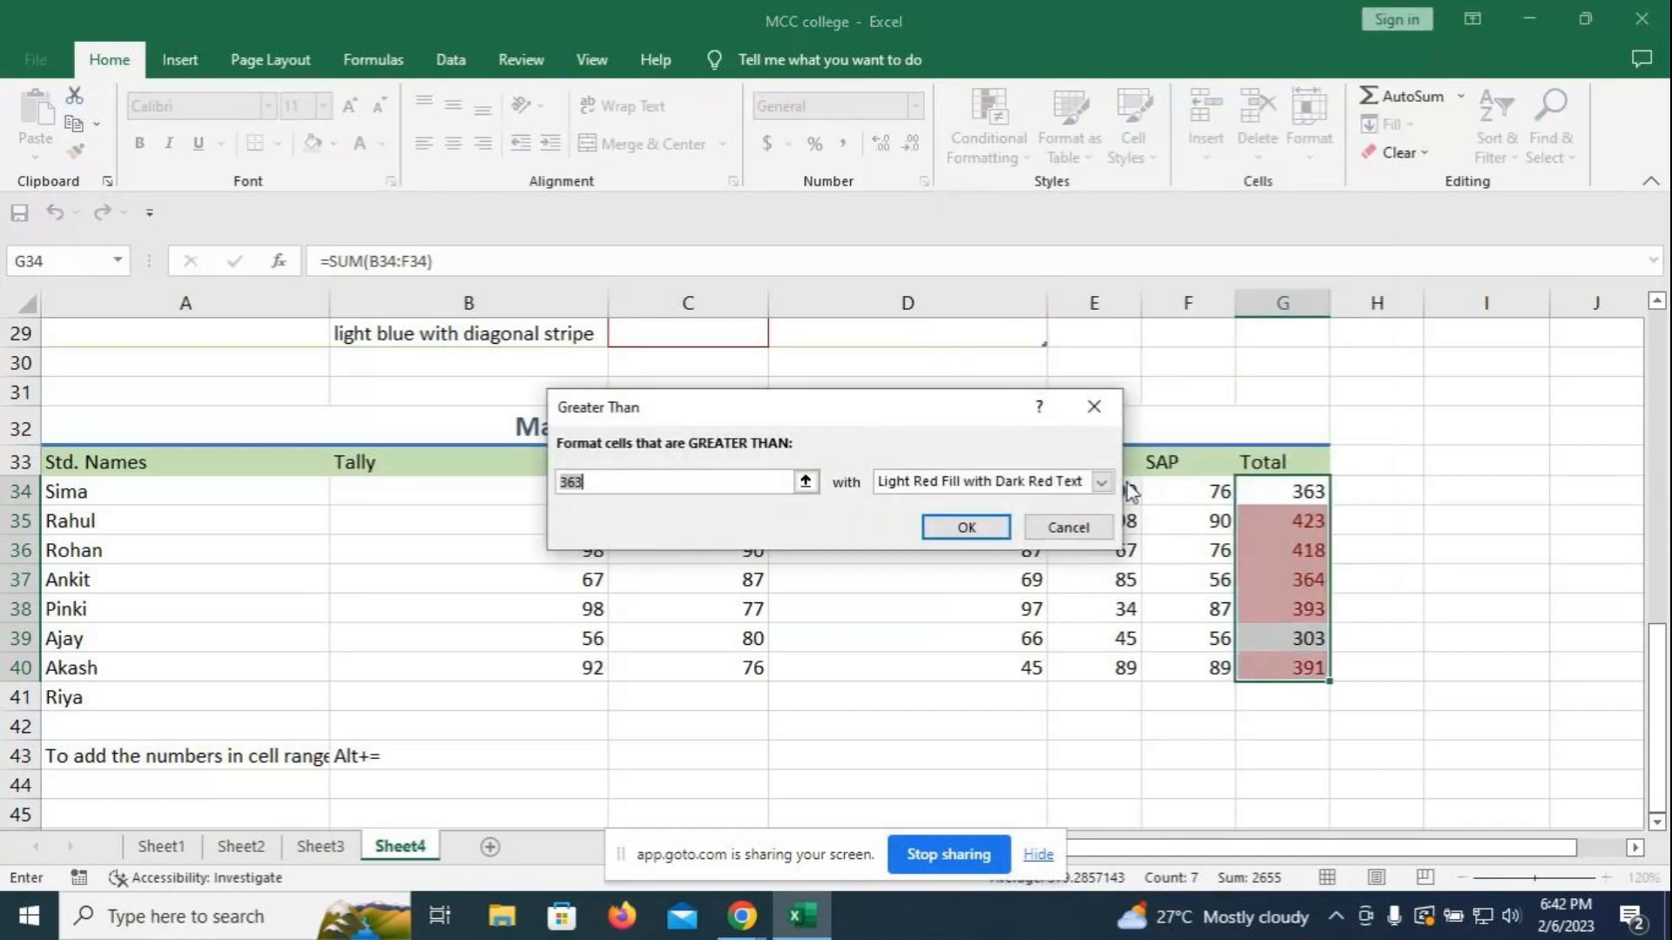
{"action": "left_click", "coordinate": [1095, 407]}
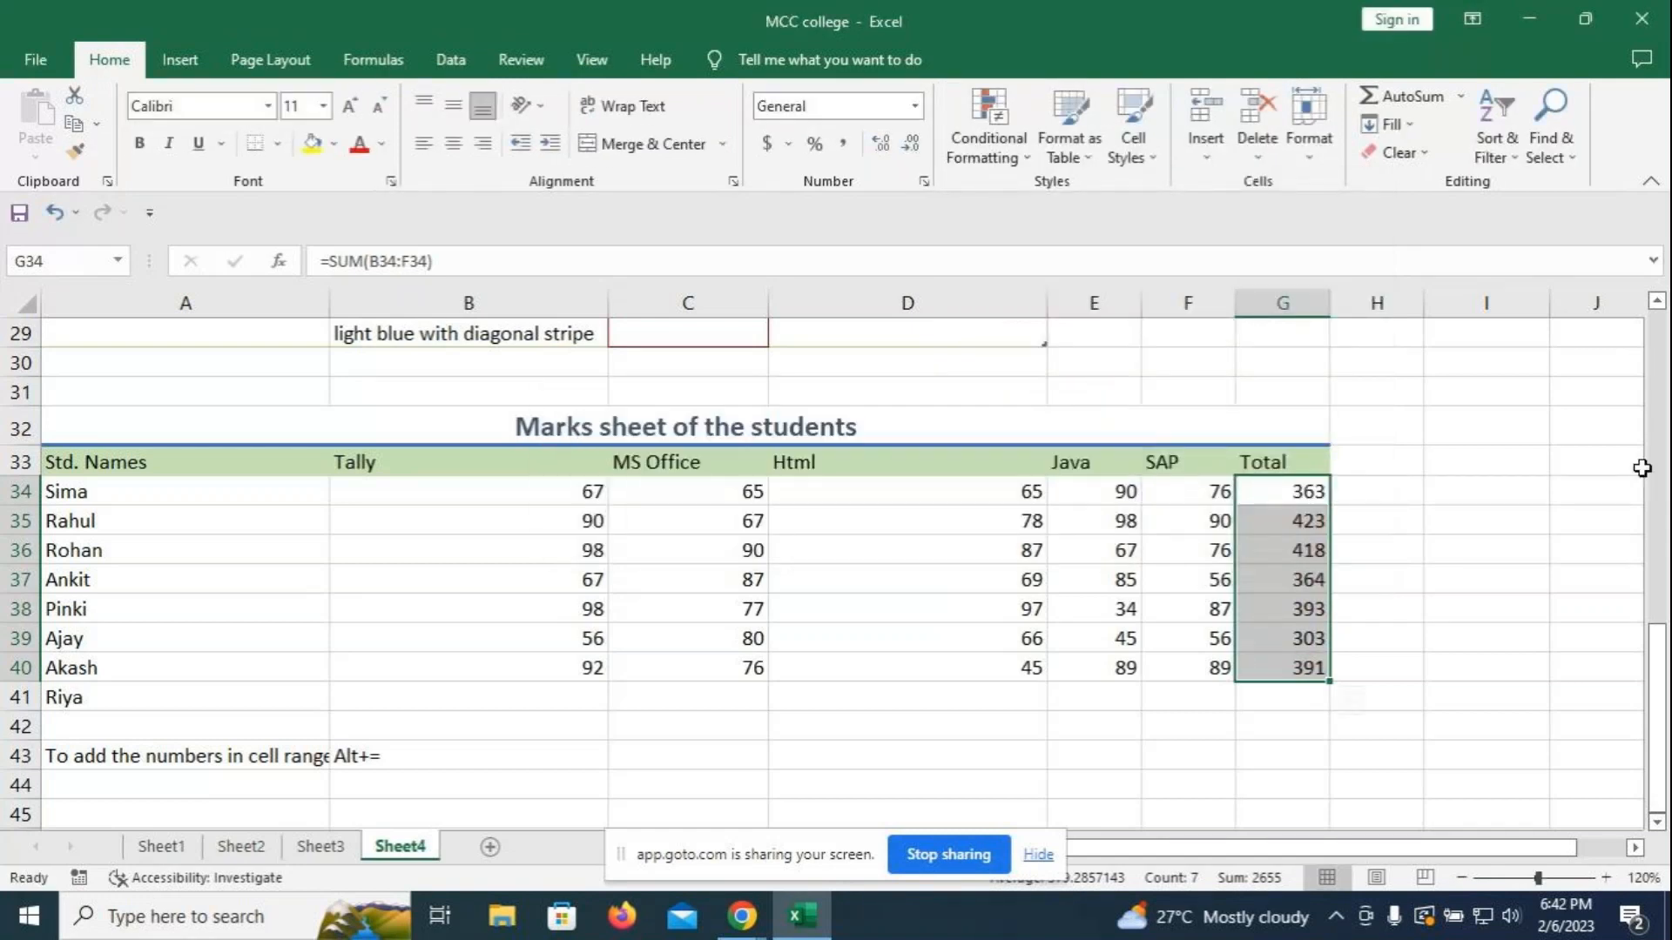
{"action": "left_click", "coordinate": [1446, 515]}
{"action": "left_click", "coordinate": [988, 140]}
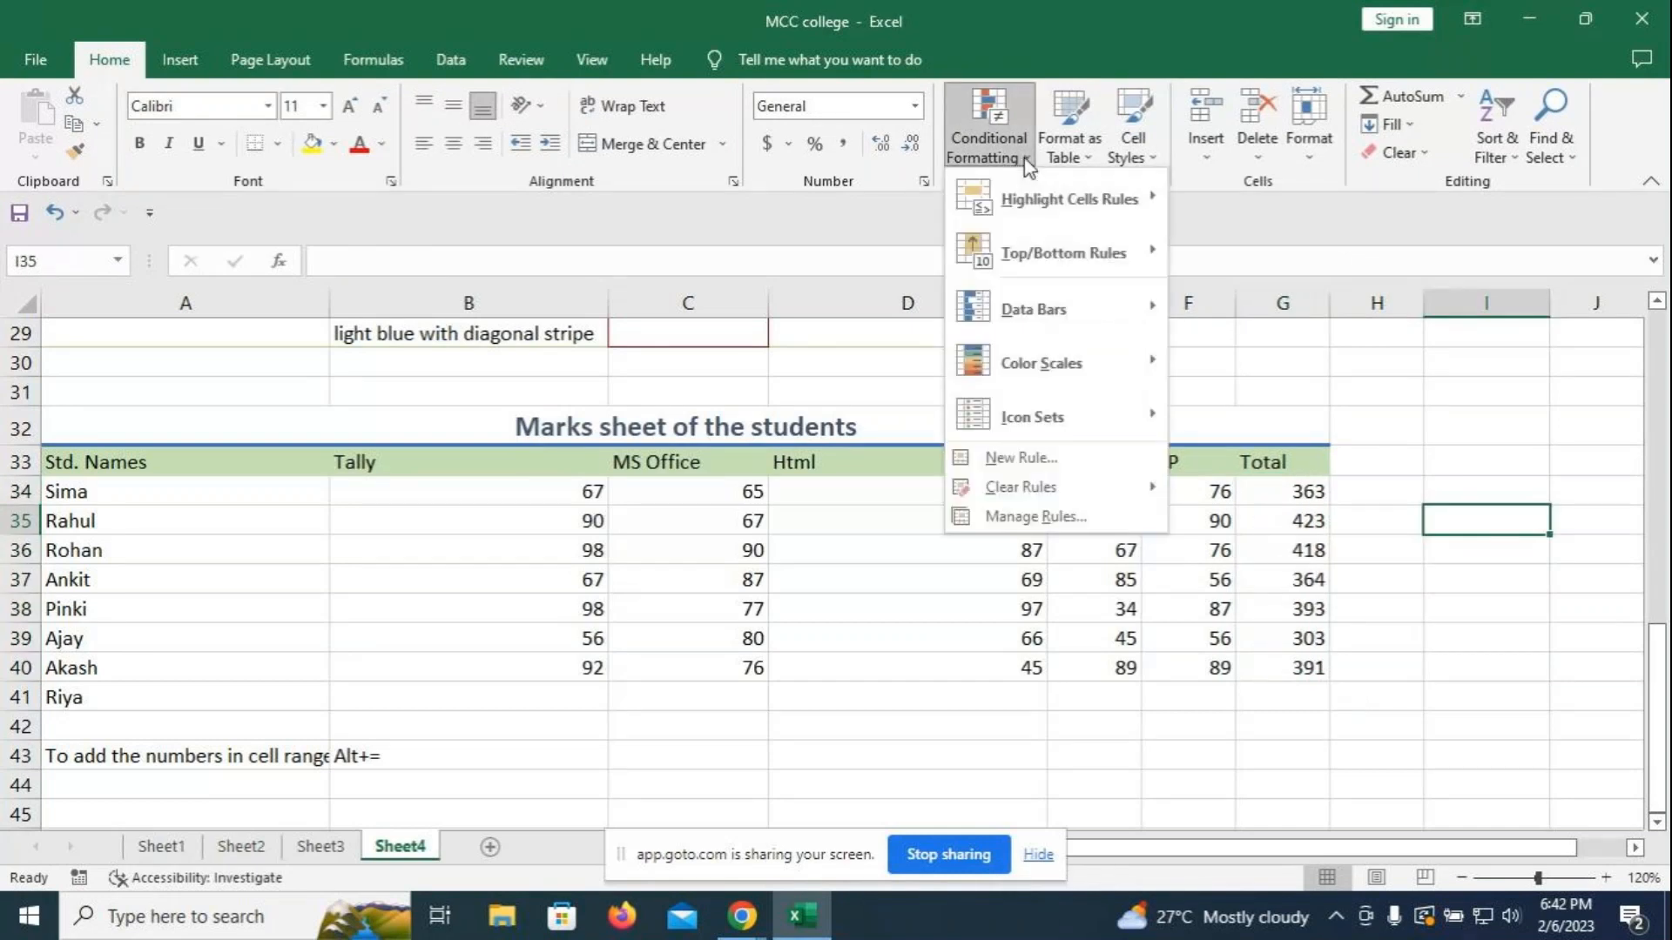
- Try a Data Bar new rule, close it unapplied, and reselect the totals G34:G40
{"action": "left_click", "coordinate": [1045, 459]}
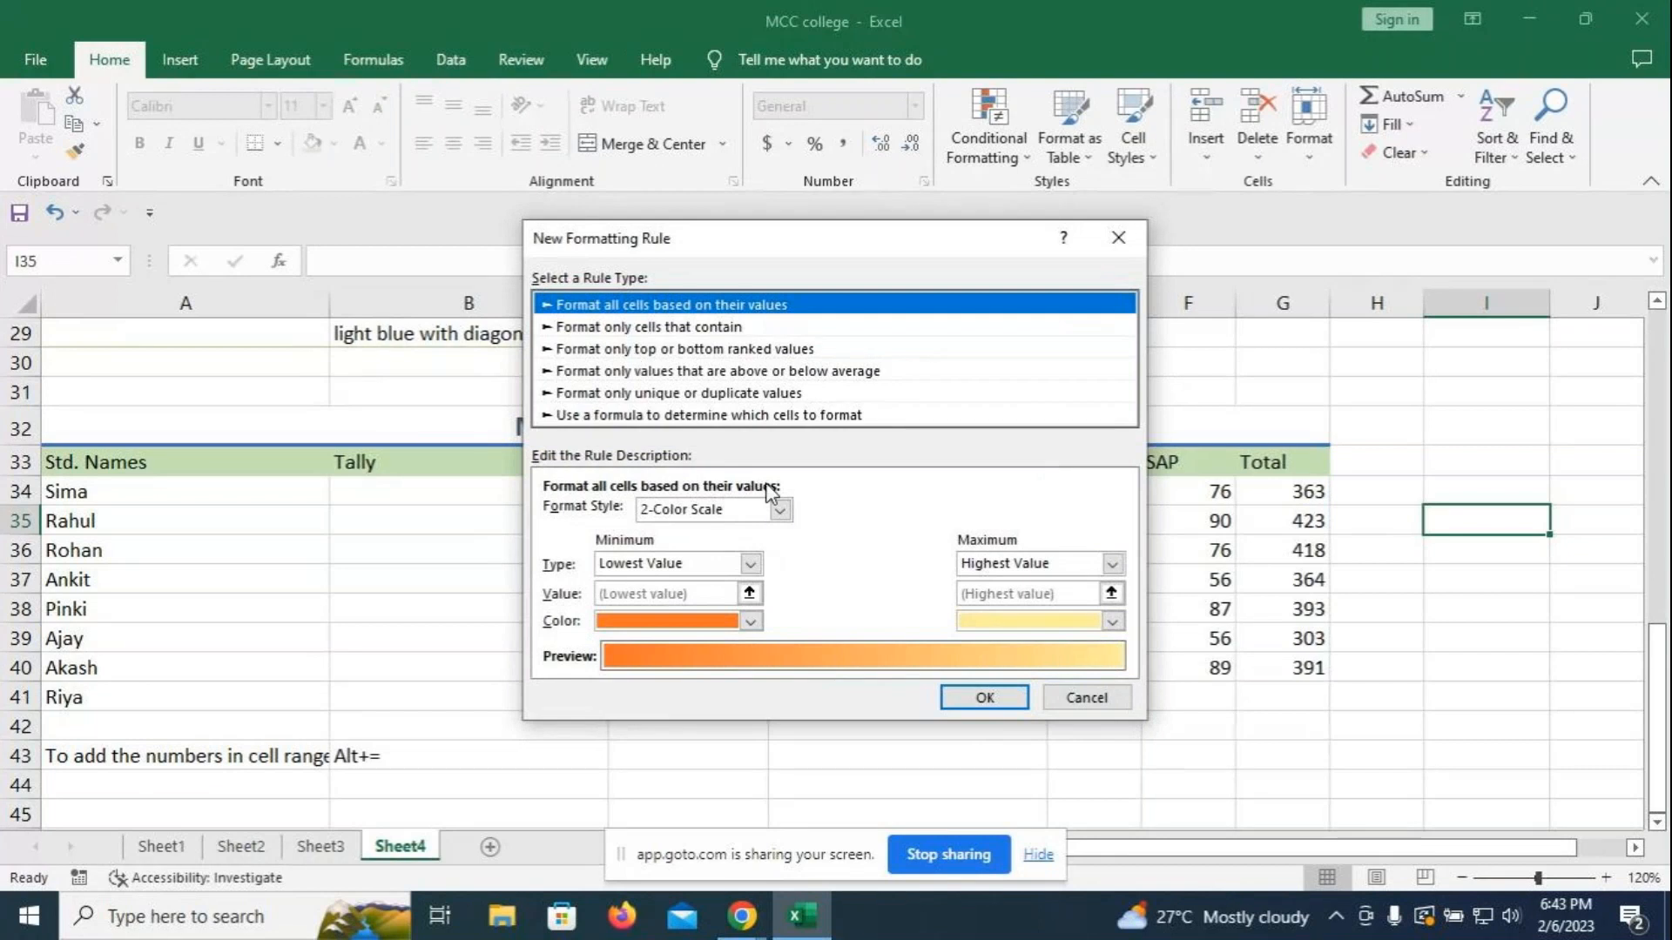
{"action": "left_click", "coordinate": [780, 510]}
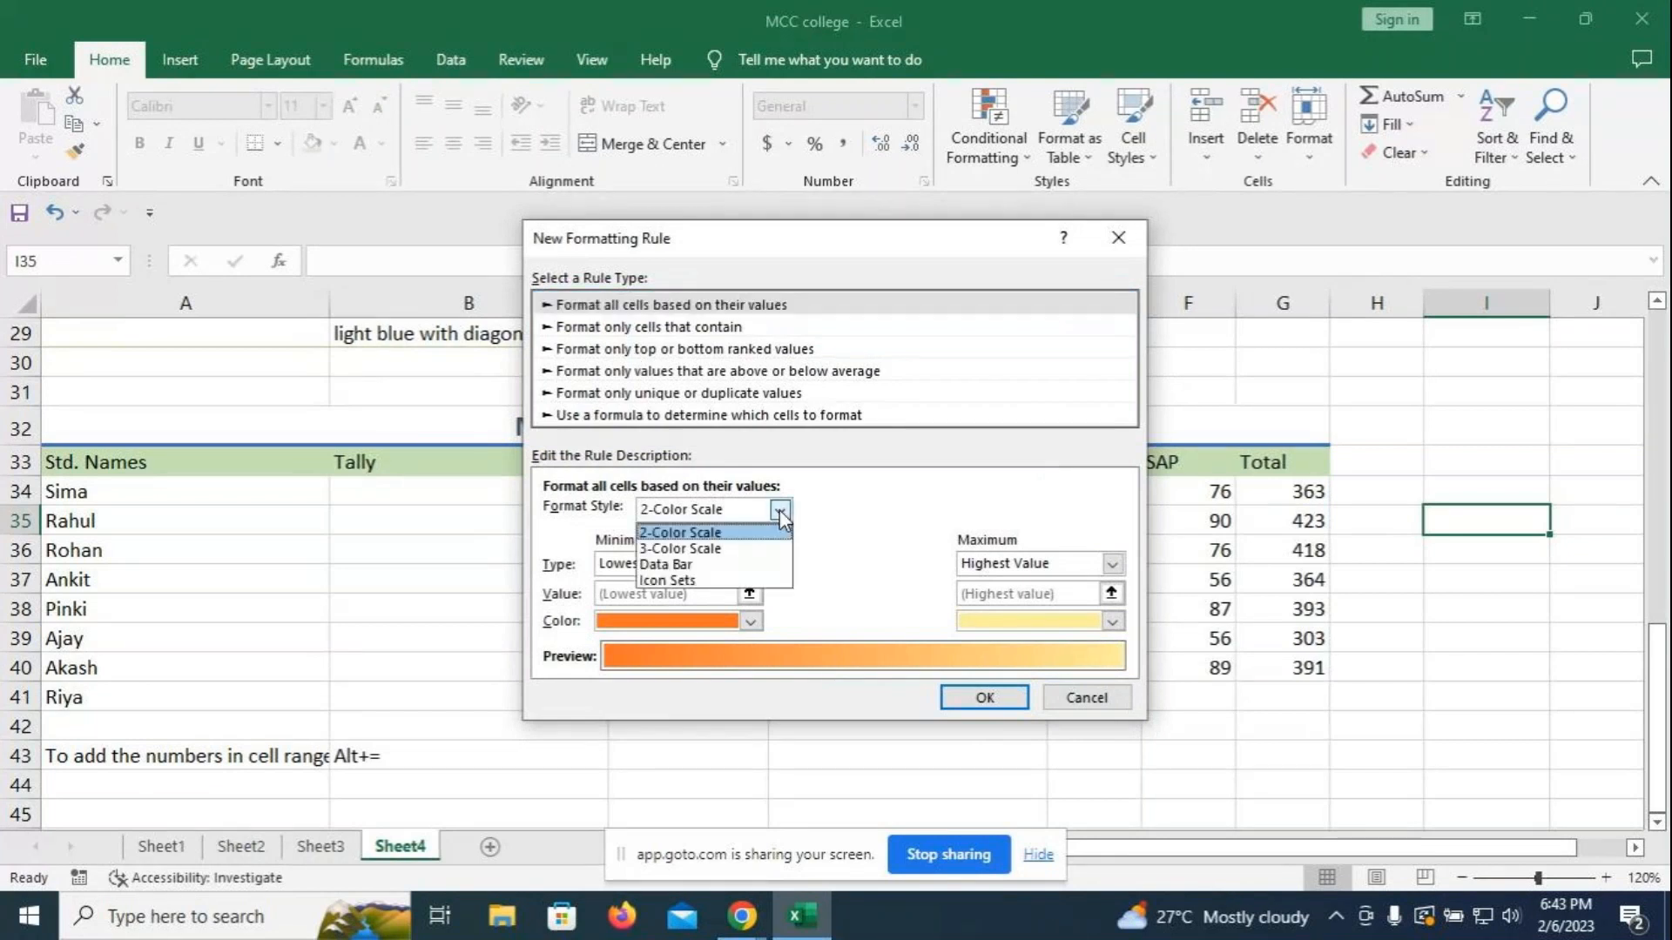
{"action": "left_click", "coordinate": [689, 571]}
{"action": "left_click", "coordinate": [953, 229]}
{"action": "scroll", "coordinate": [1113, 370], "scroll_direction": "up", "scroll_amount": 7}
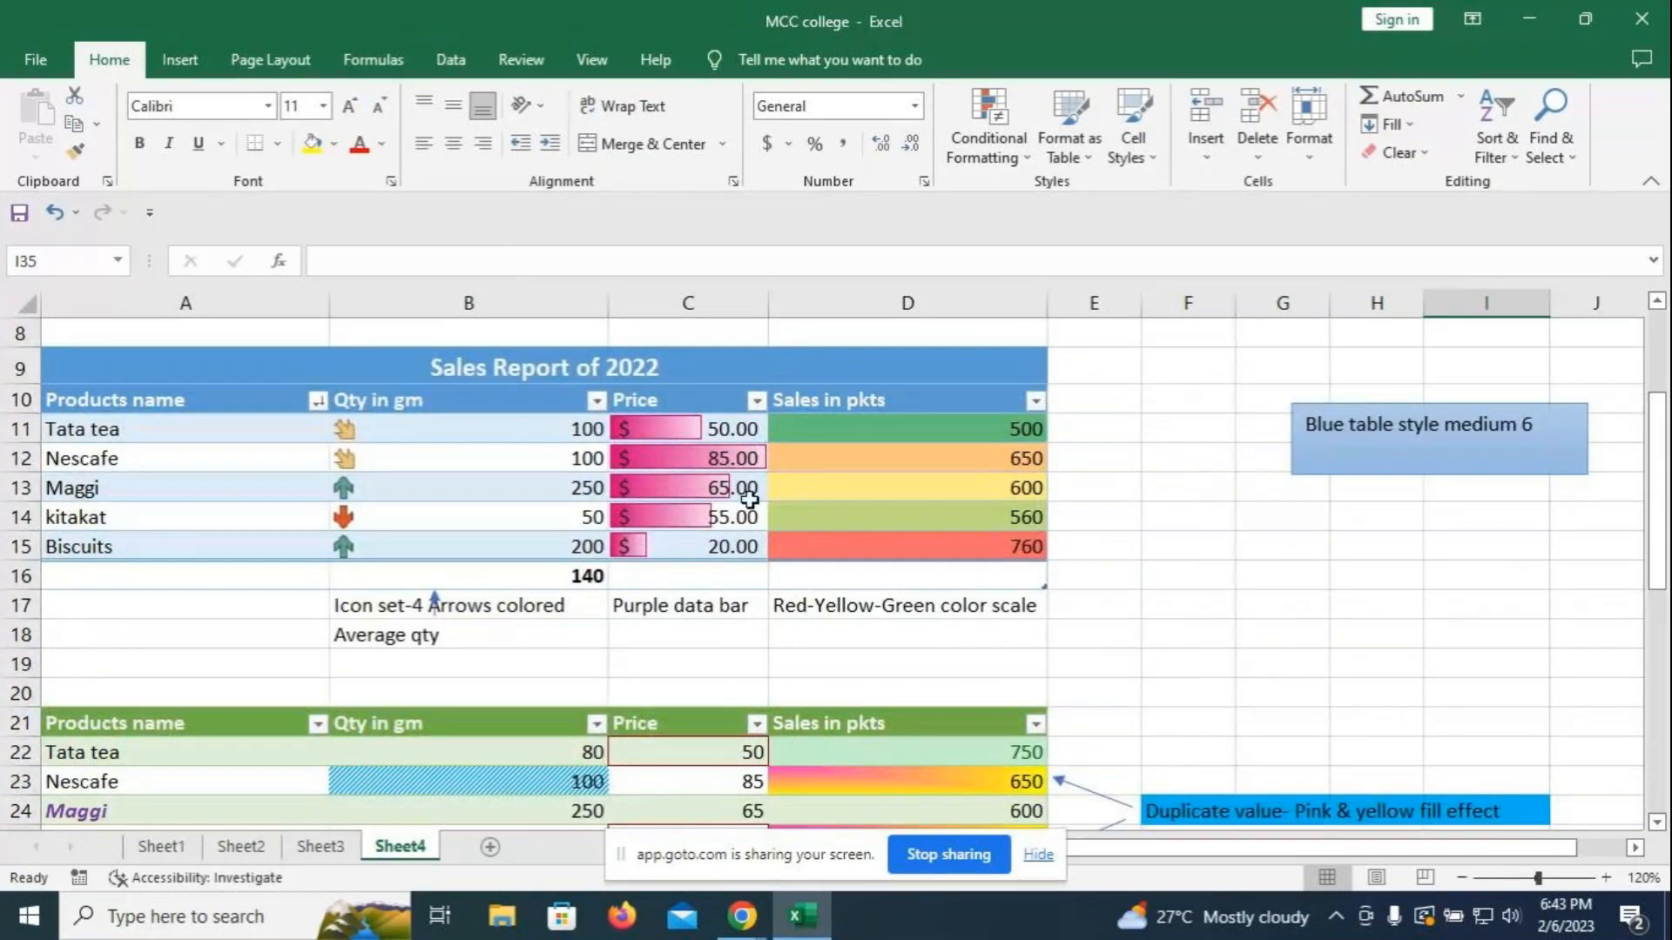
{"action": "scroll", "coordinate": [779, 453], "scroll_direction": "down", "scroll_amount": 3}
{"action": "scroll", "coordinate": [779, 454], "scroll_direction": "down", "scroll_amount": 5}
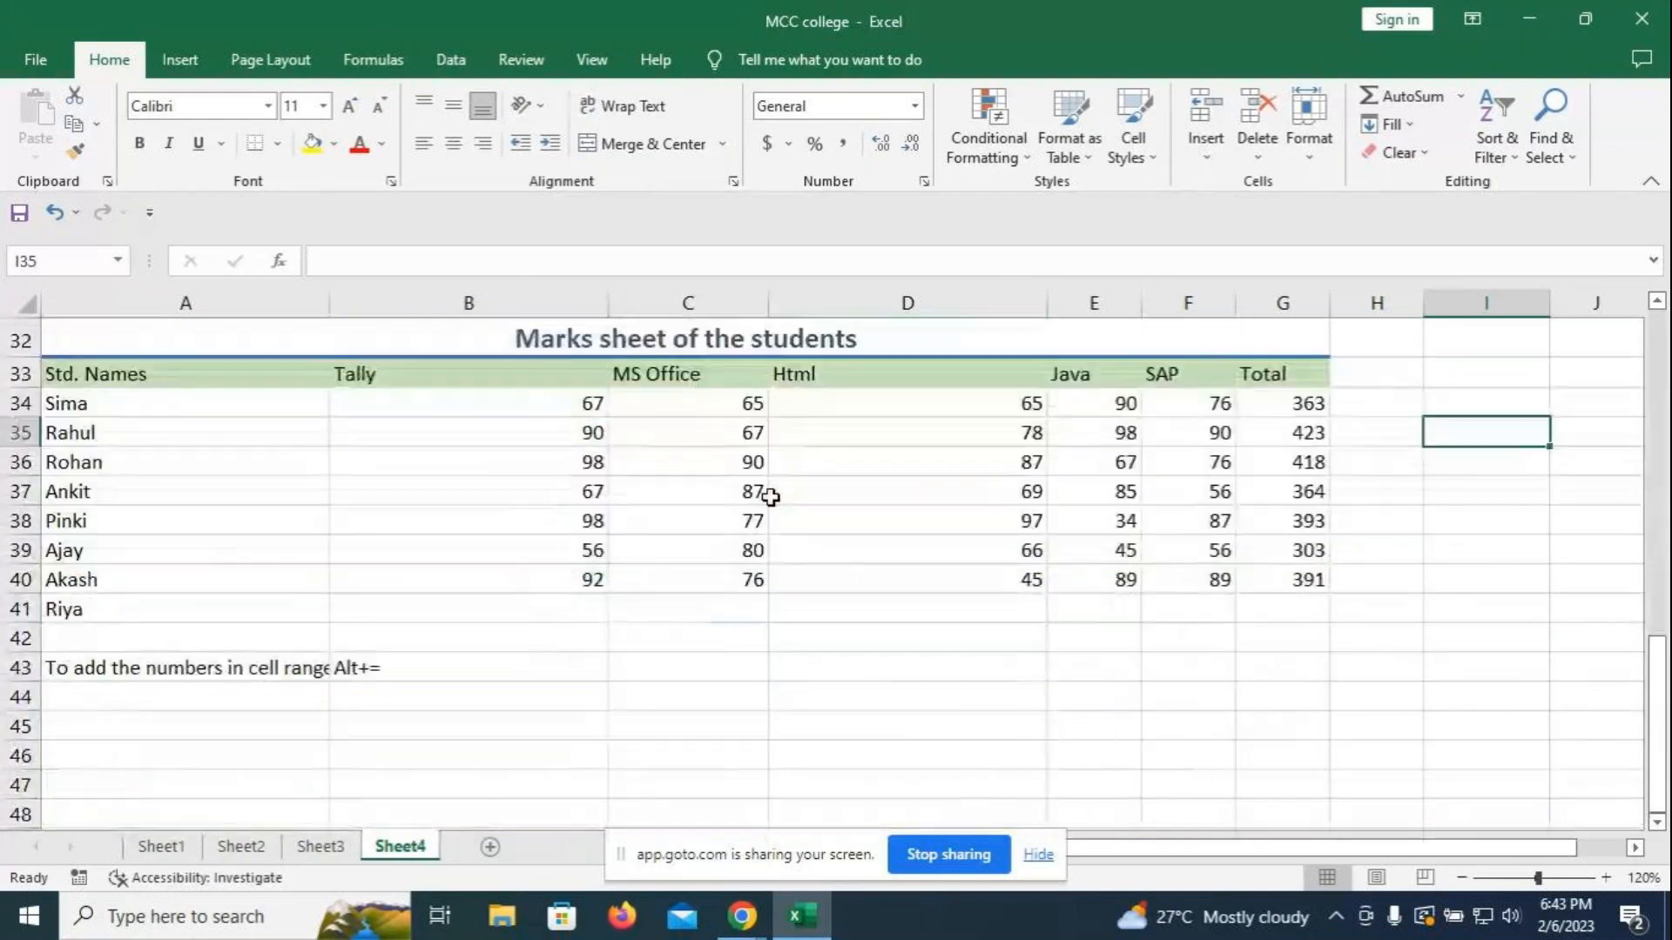
{"action": "left_click_drag", "start_coordinate": [1309, 409], "coordinate": [1294, 580]}
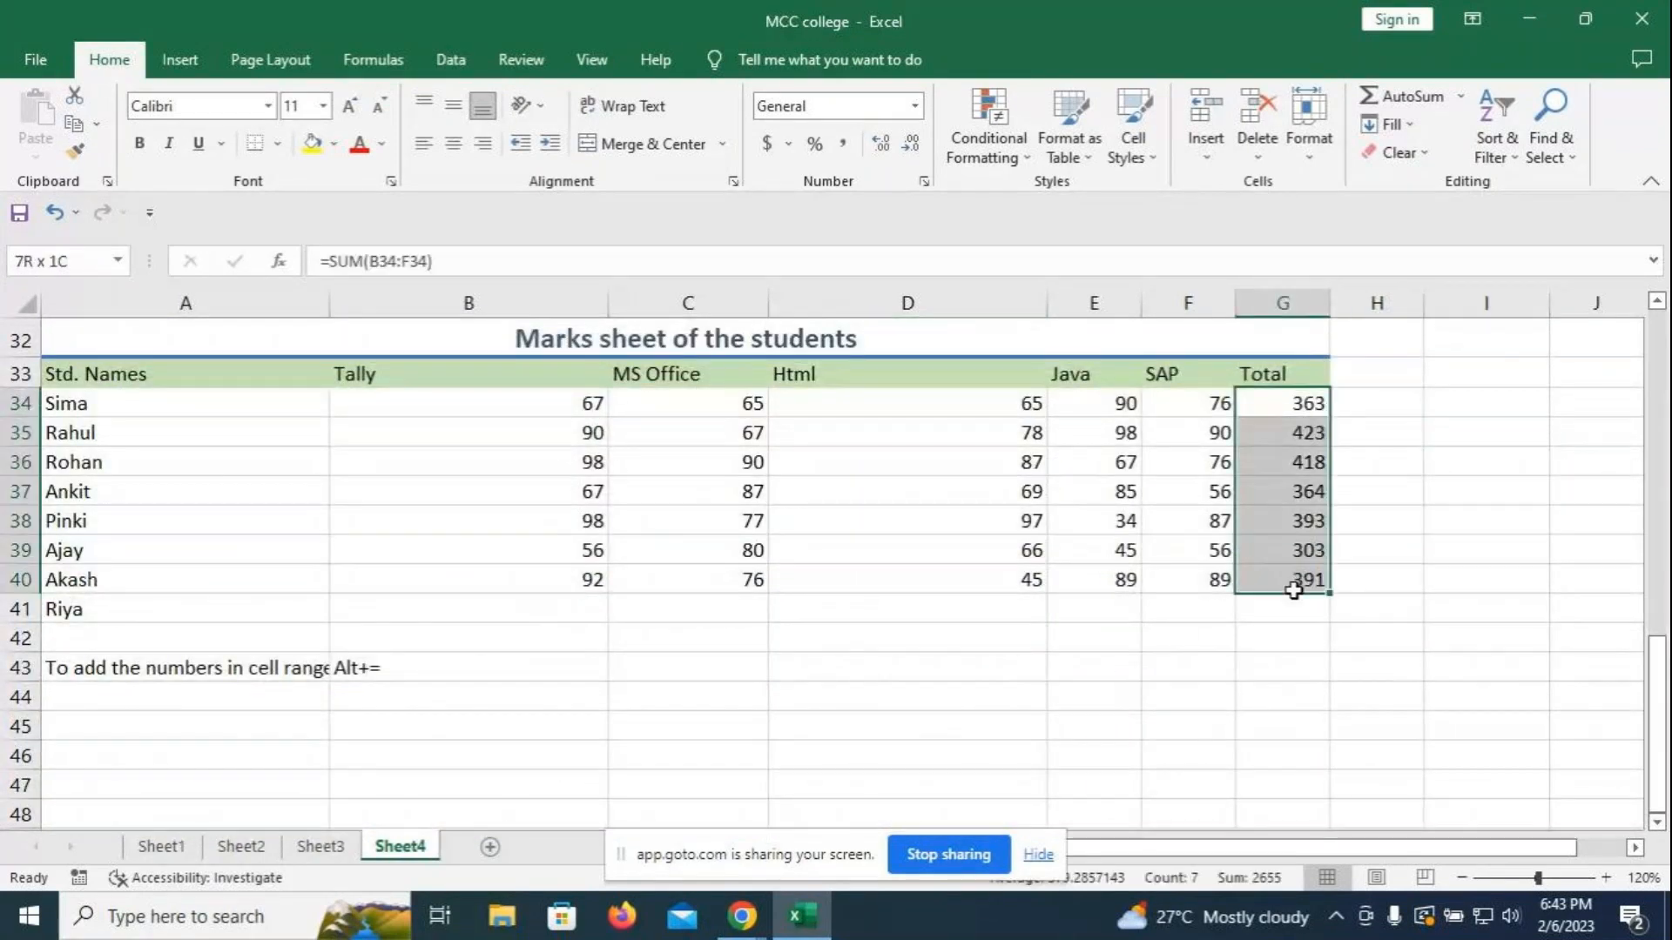
- Set up a new Data Bar rule with a light blue gradient fill and a solid pink border
{"action": "left_click", "coordinate": [1030, 159]}
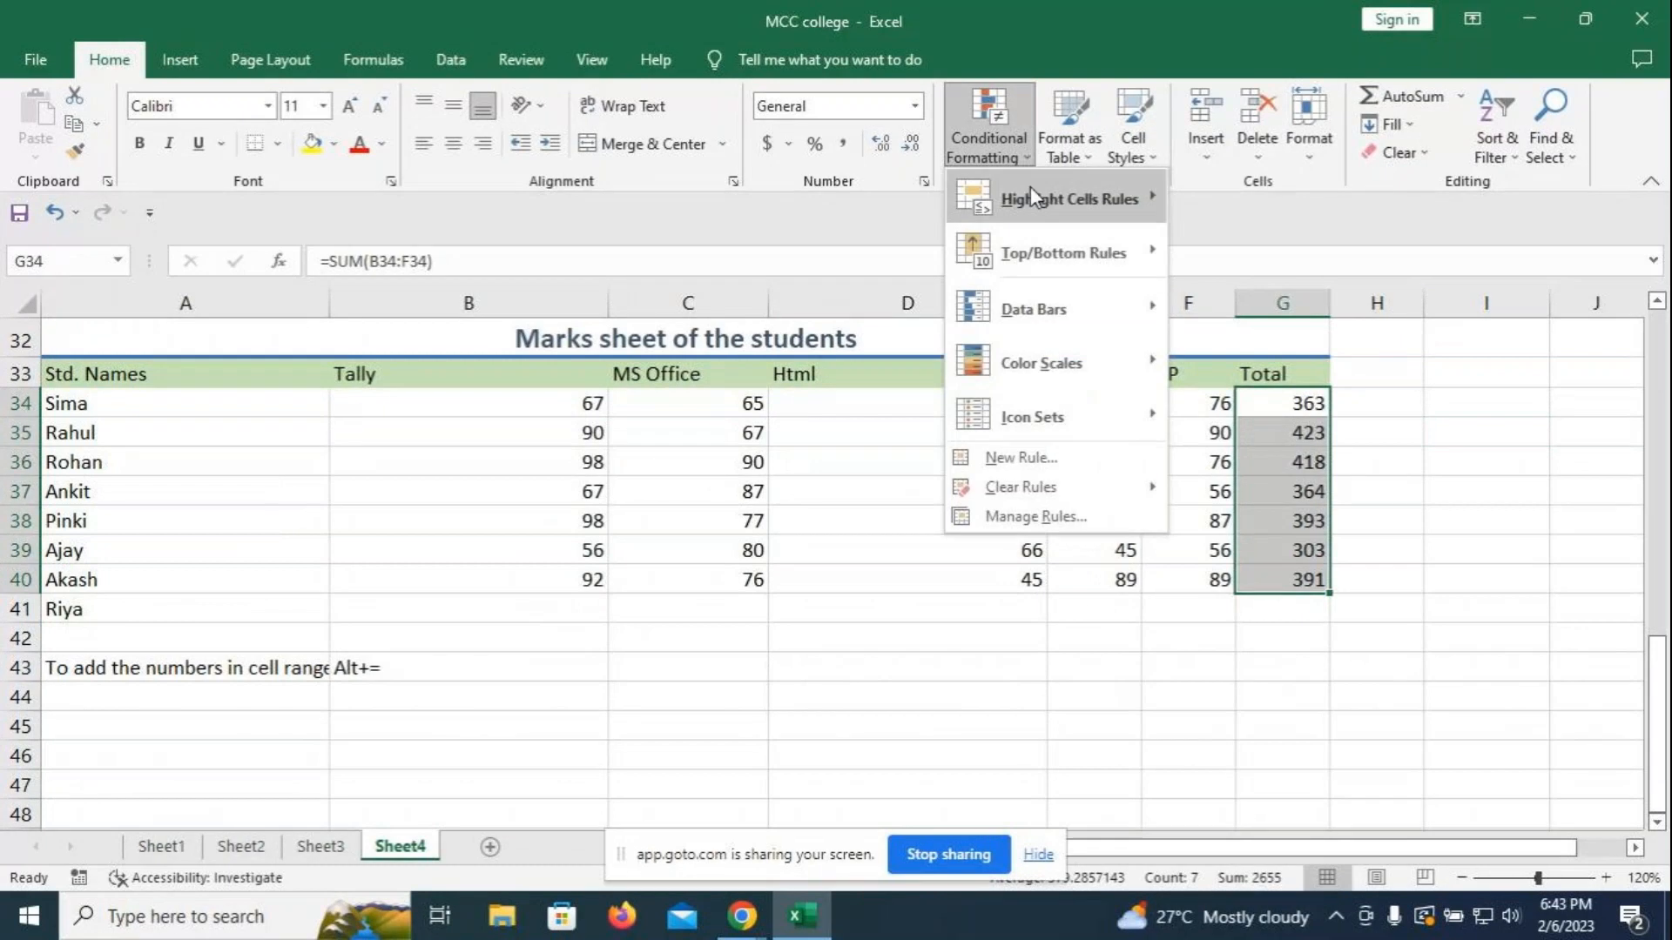
{"action": "left_click", "coordinate": [1023, 457]}
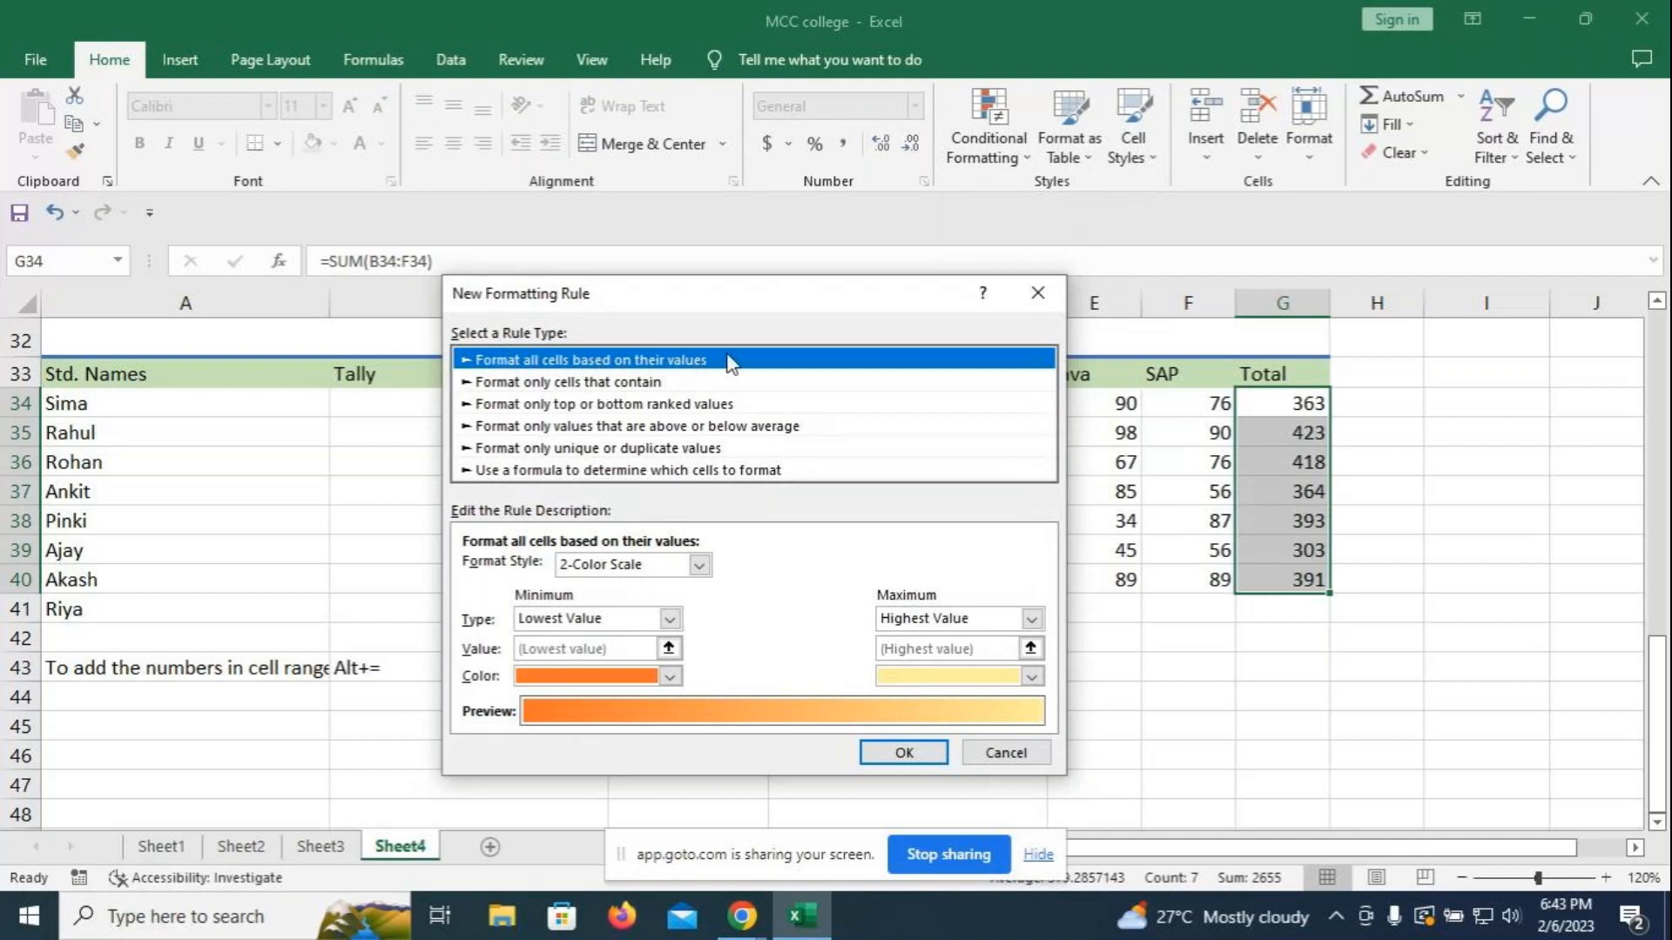
{"action": "left_click", "coordinate": [699, 565]}
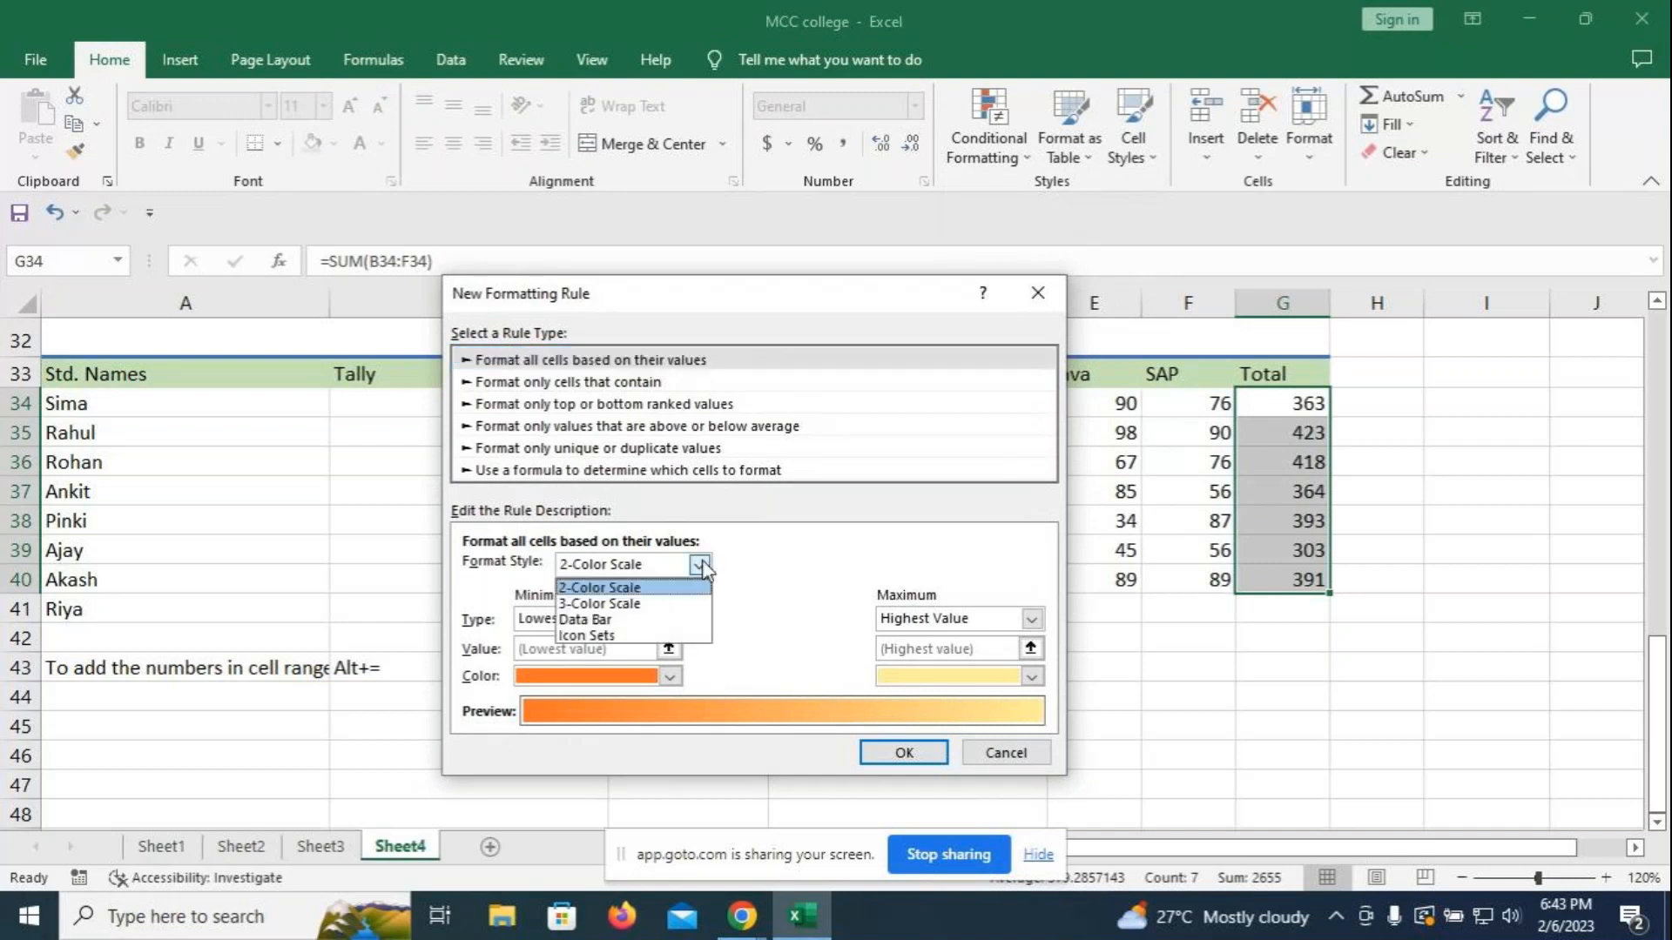
{"action": "left_click", "coordinate": [588, 619]}
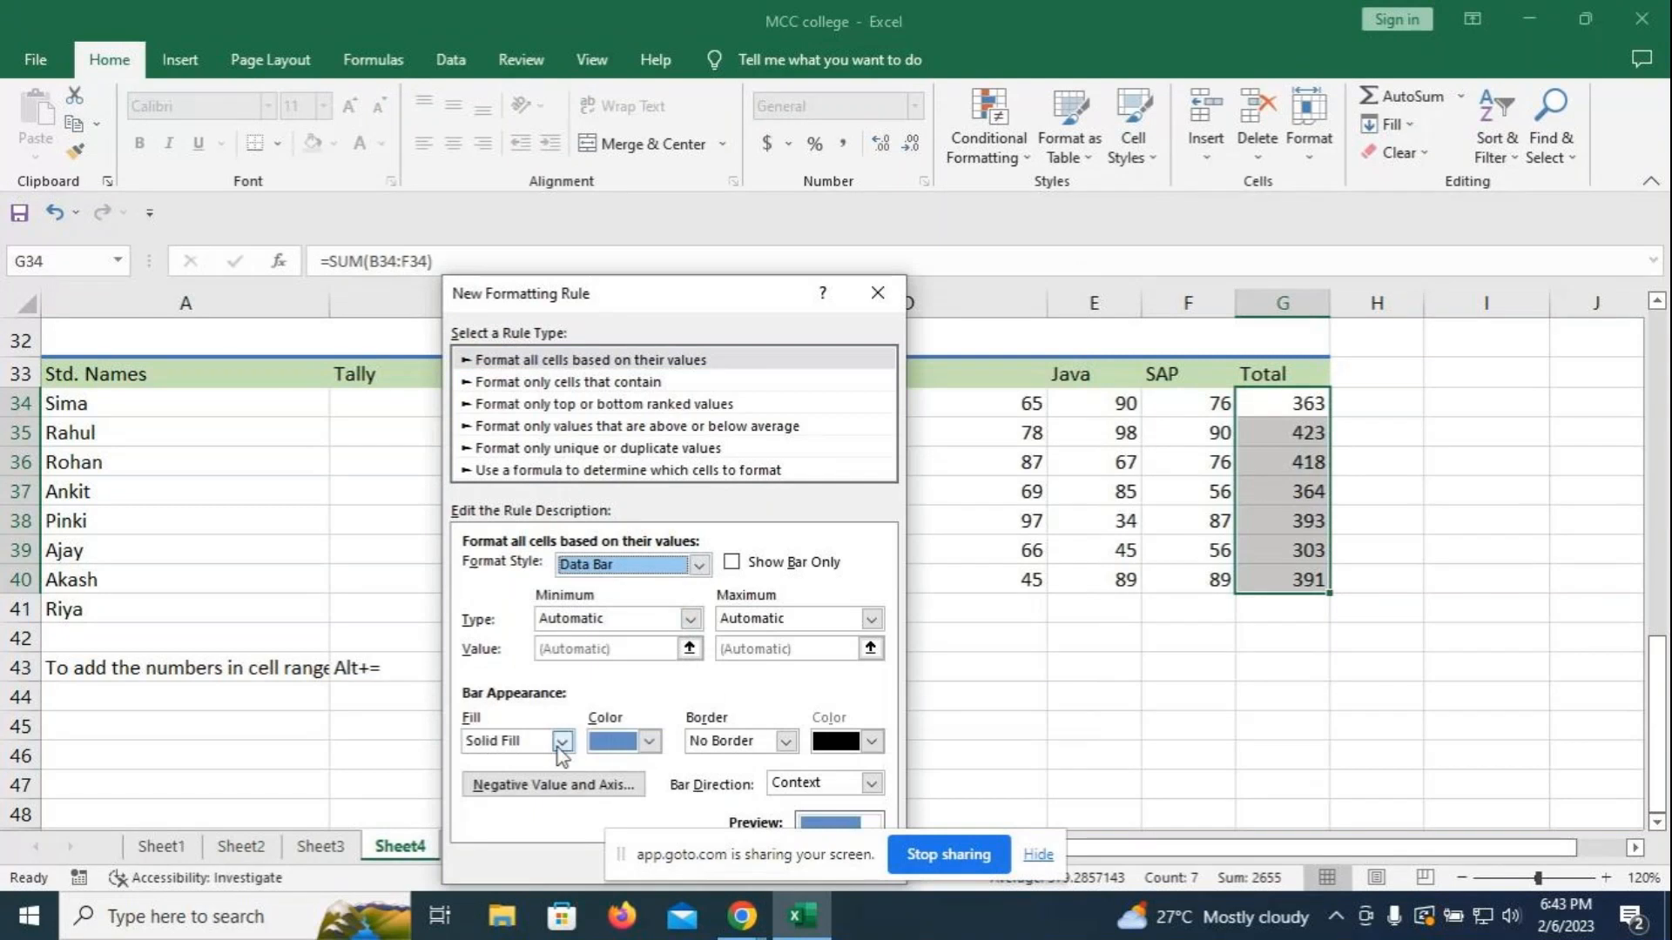
{"action": "left_click", "coordinate": [561, 742]}
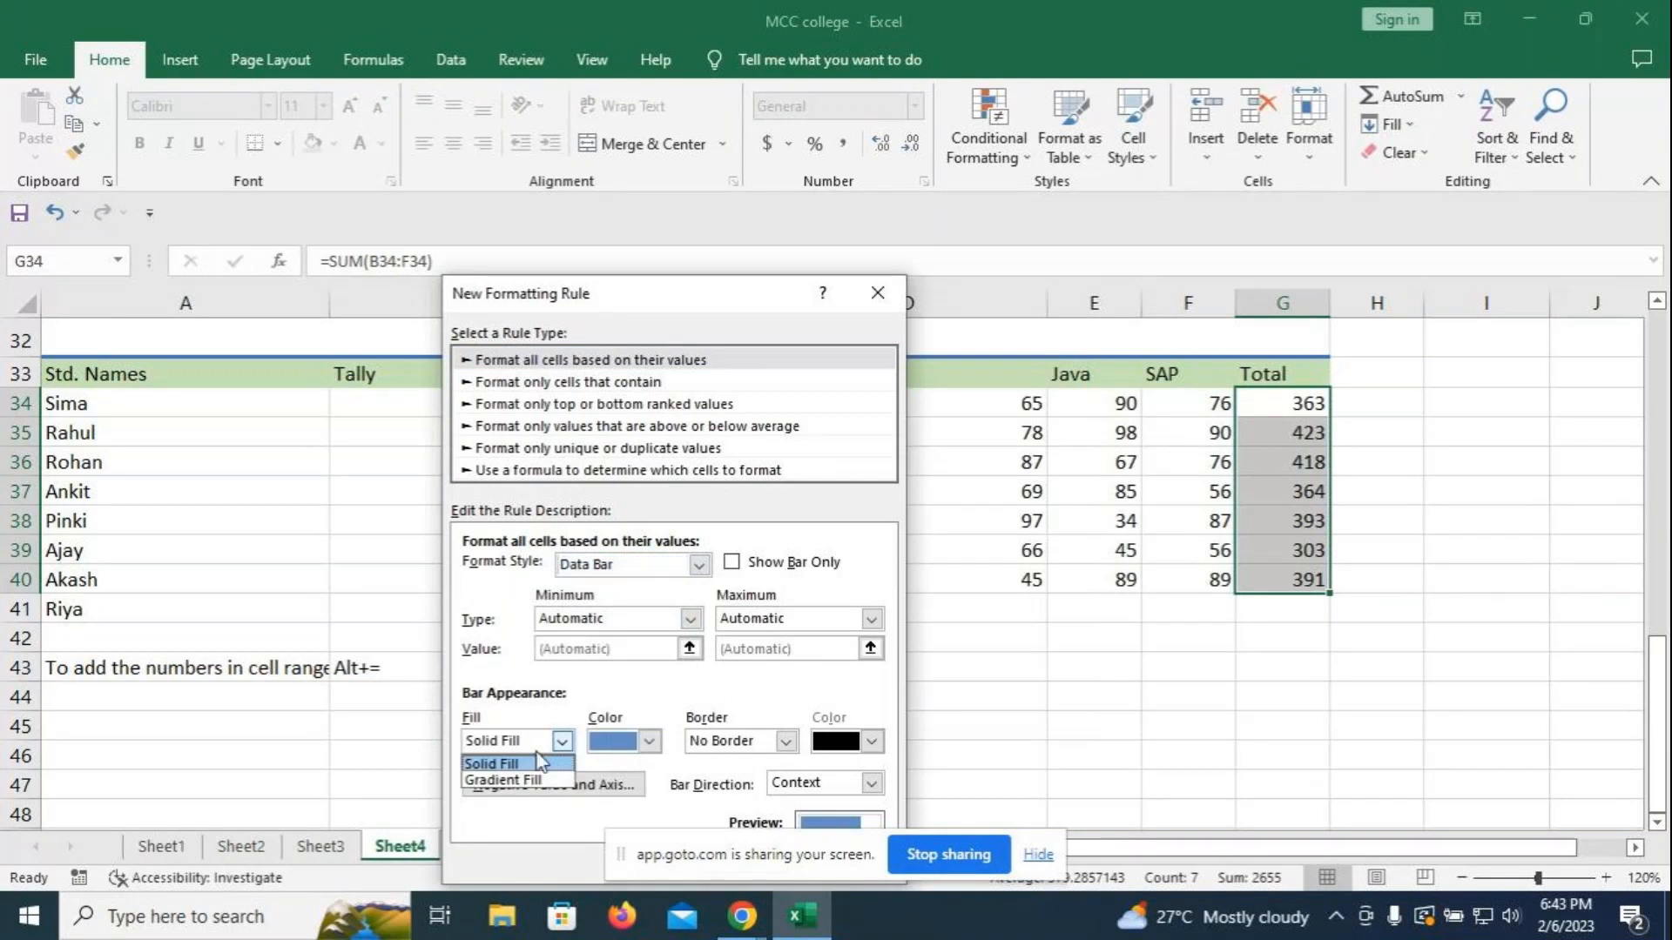
{"action": "left_click", "coordinate": [542, 780]}
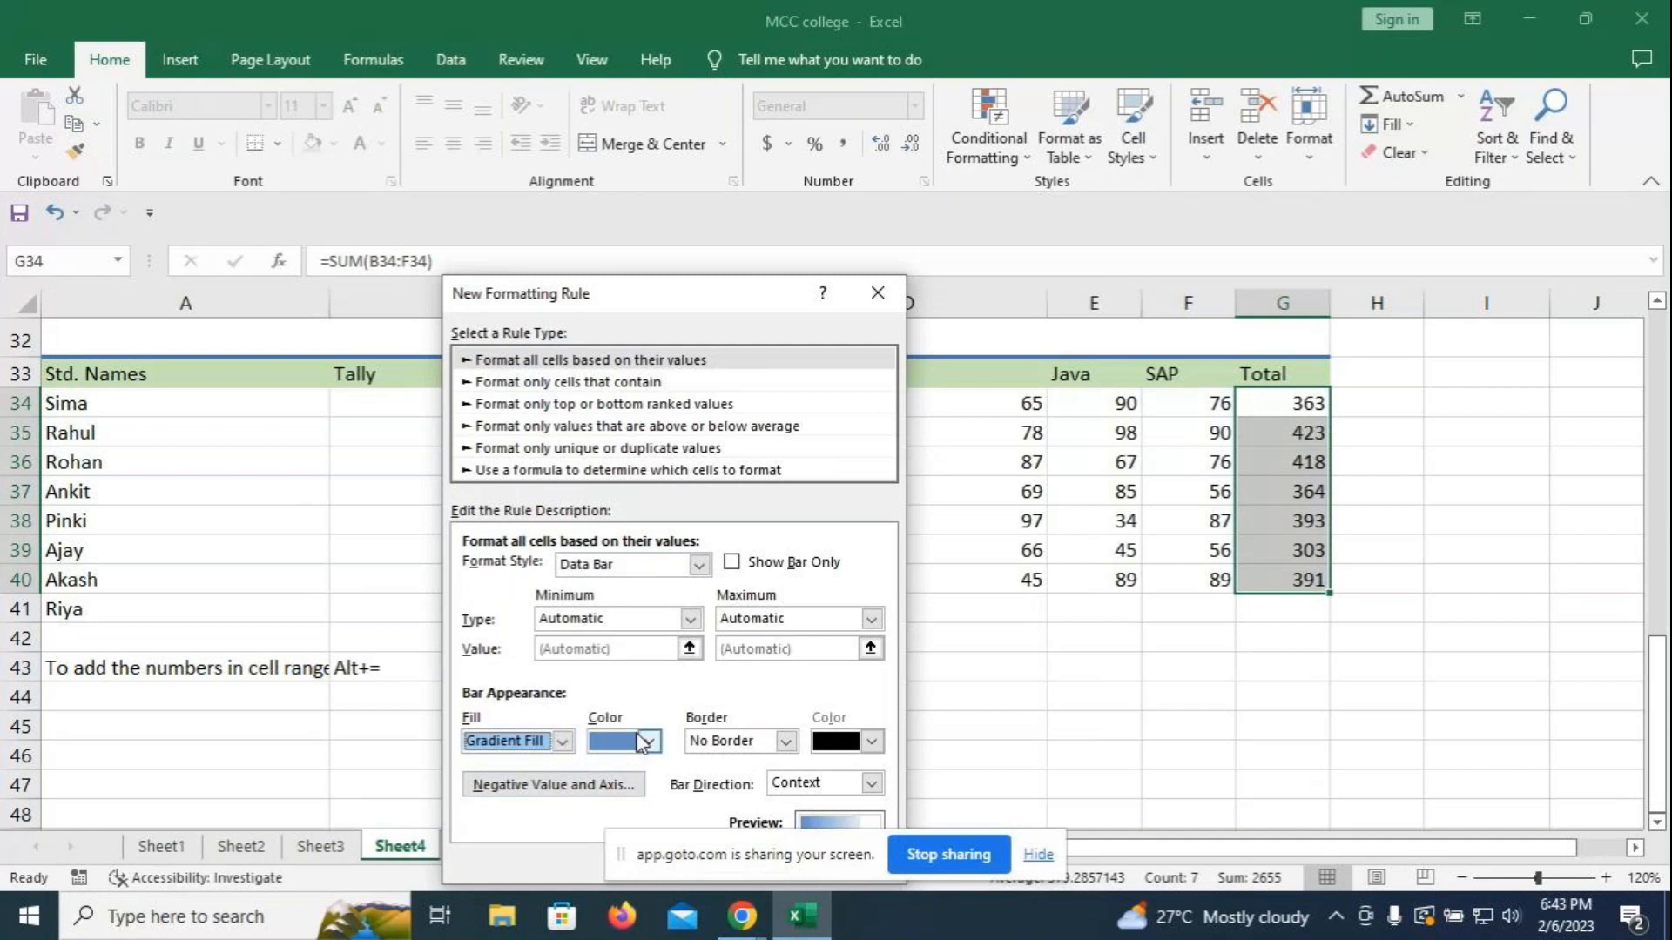
{"action": "left_click", "coordinate": [644, 742]}
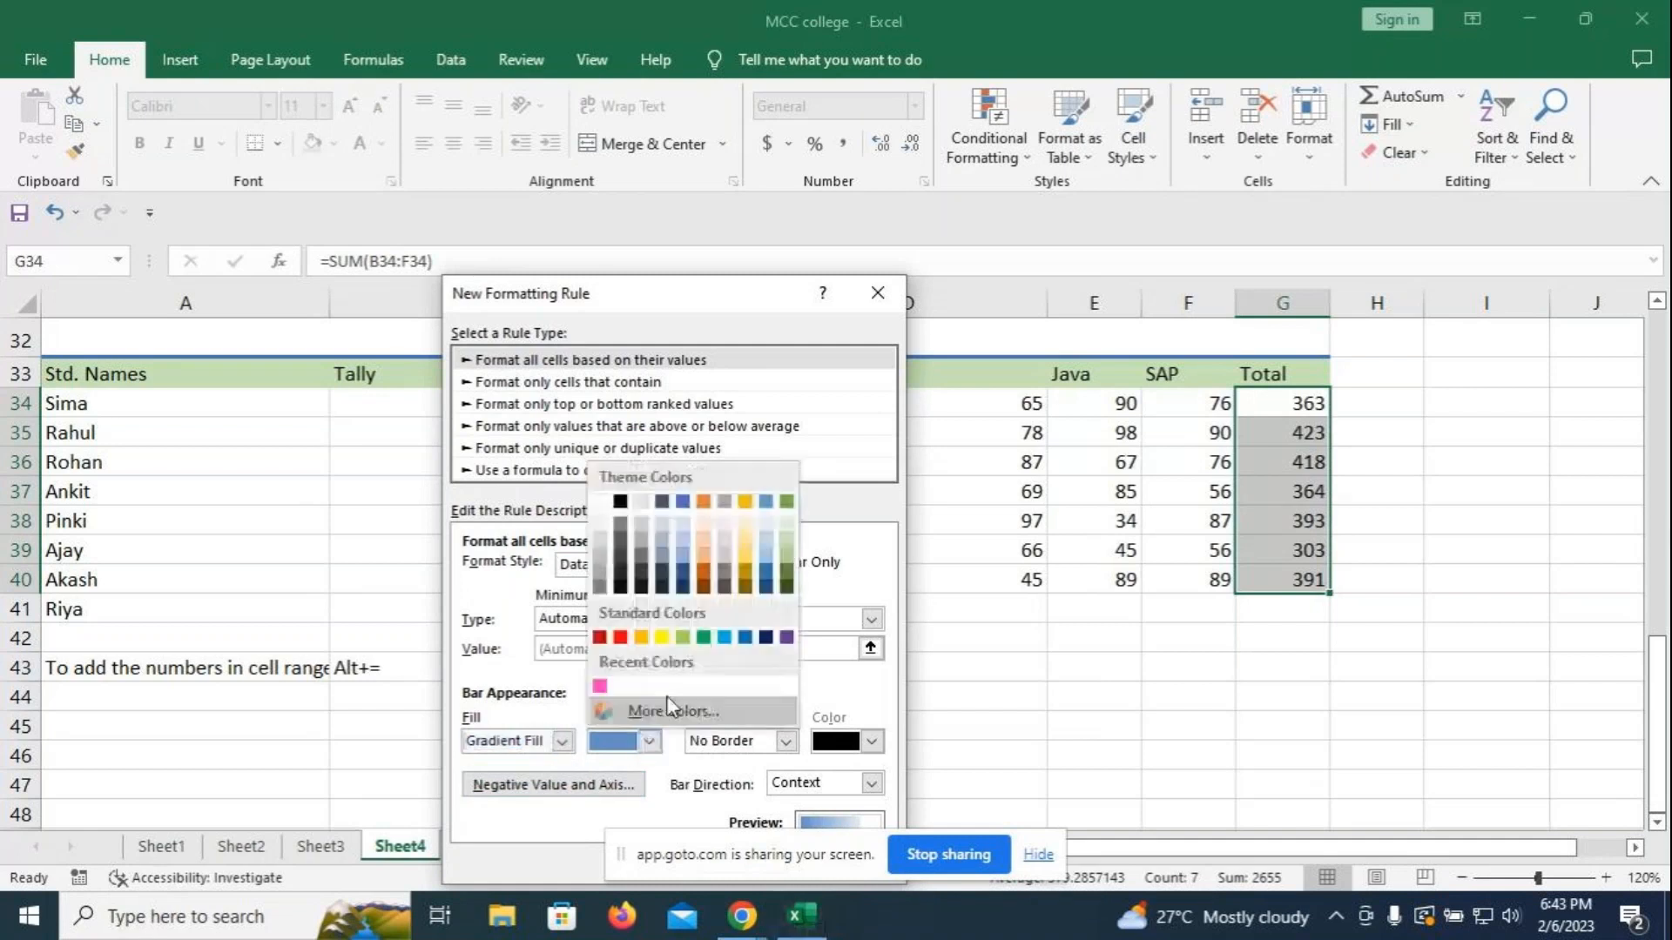
{"action": "left_click", "coordinate": [724, 638]}
{"action": "left_click", "coordinate": [785, 741]}
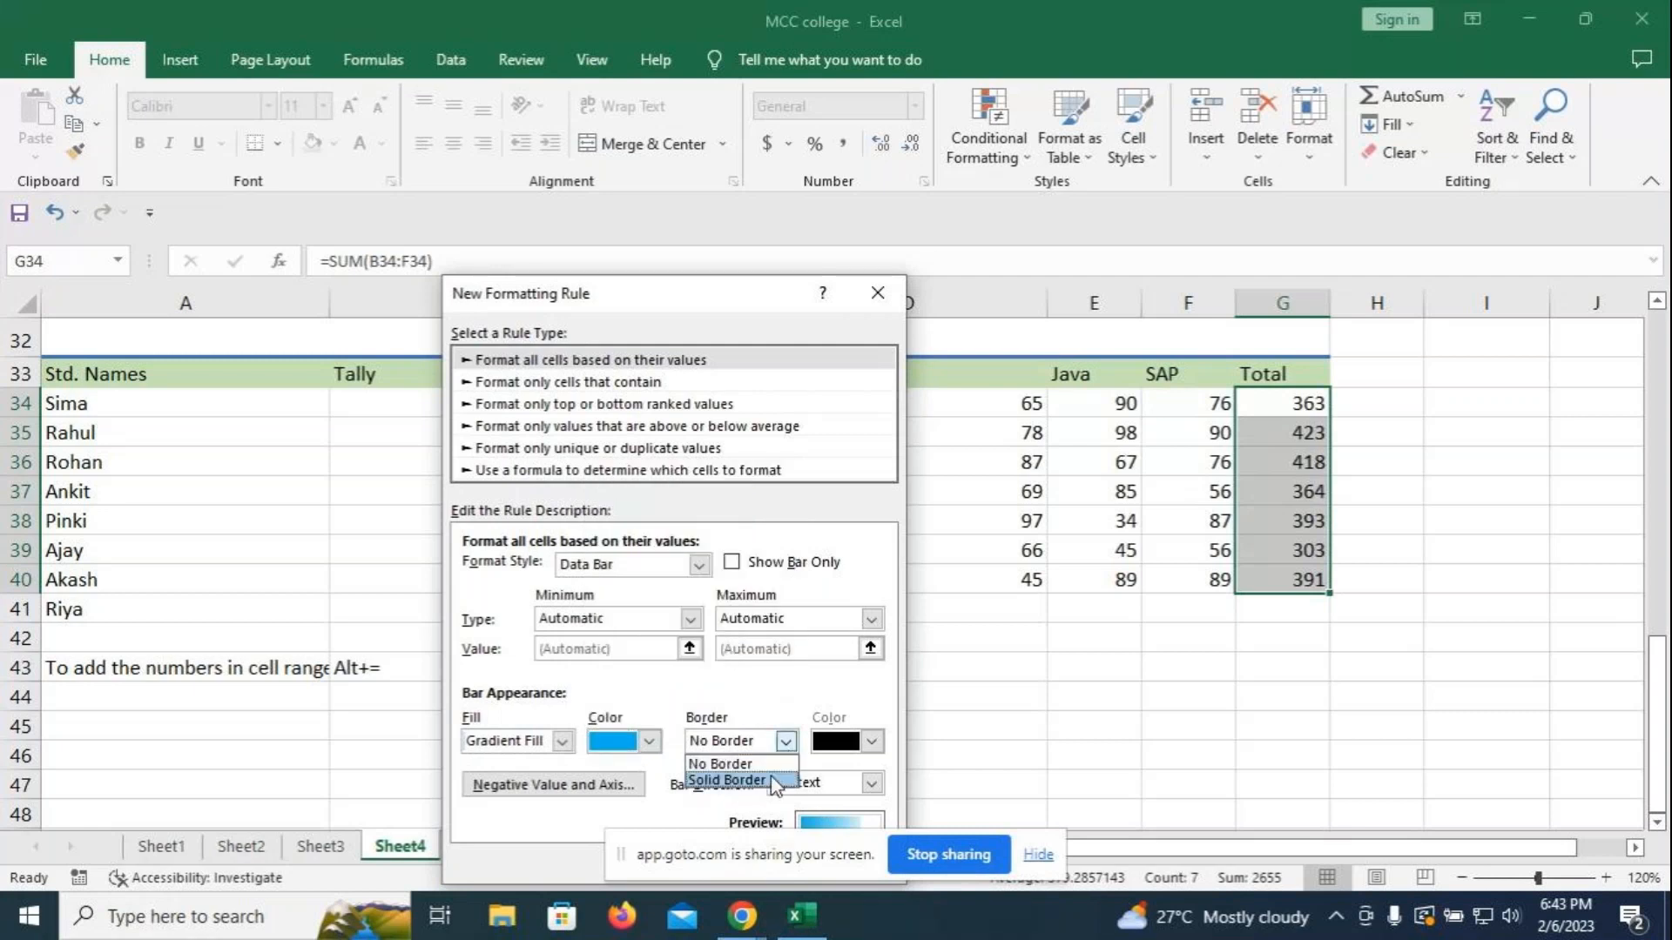
{"action": "left_click", "coordinate": [727, 776]}
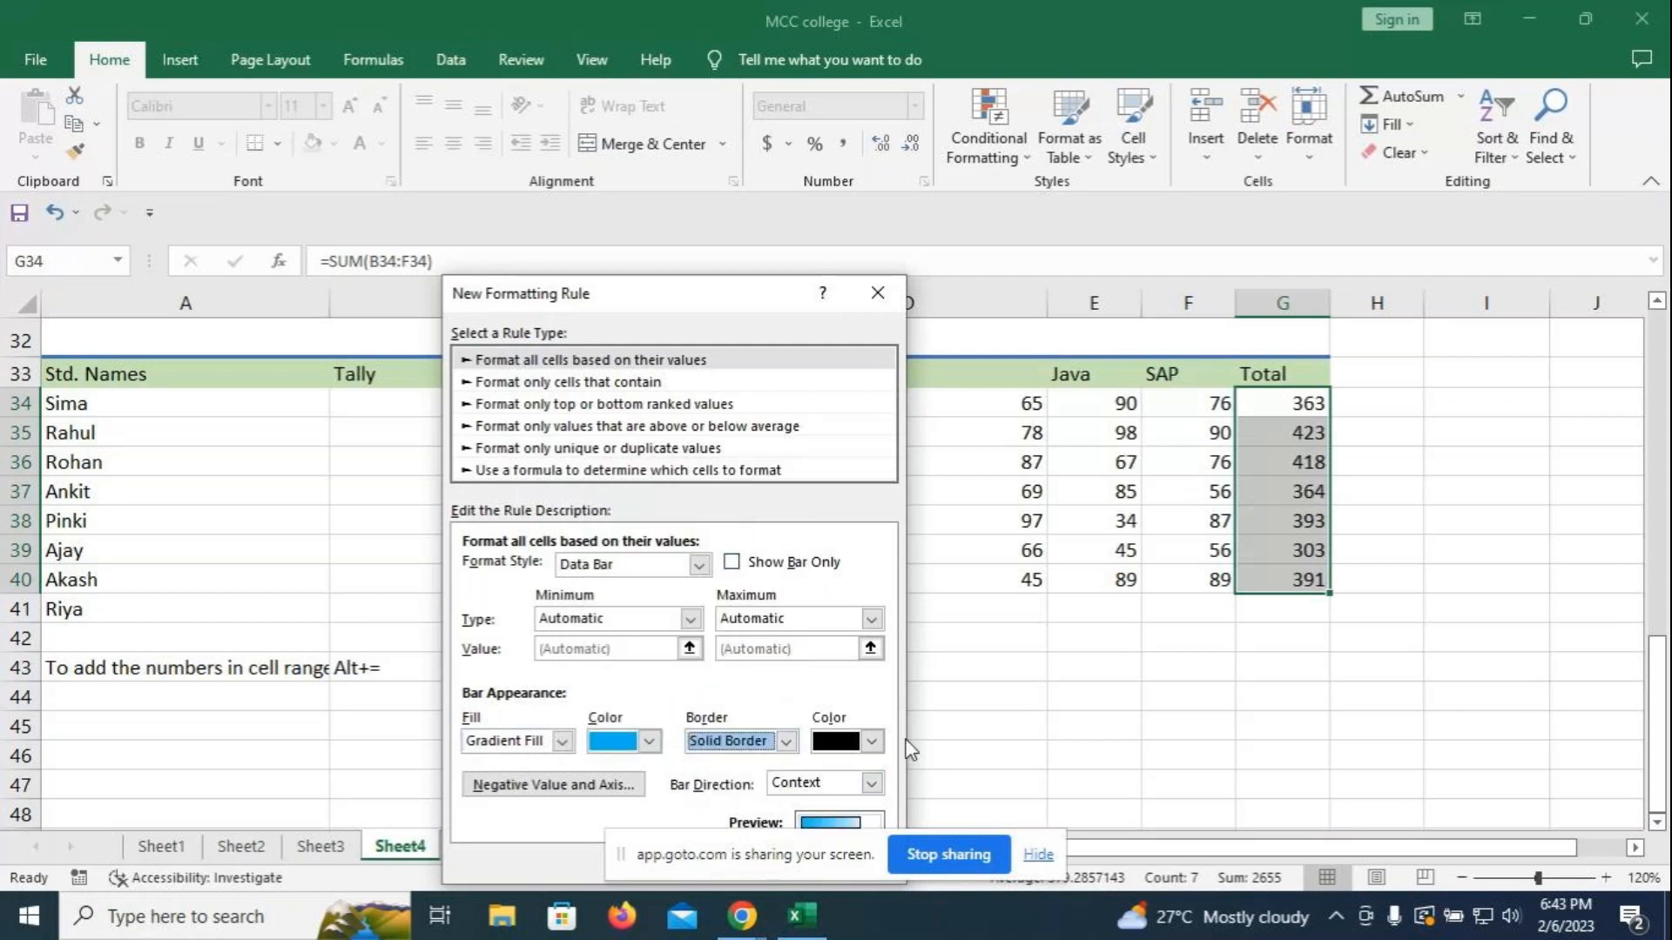
{"action": "left_click", "coordinate": [872, 741]}
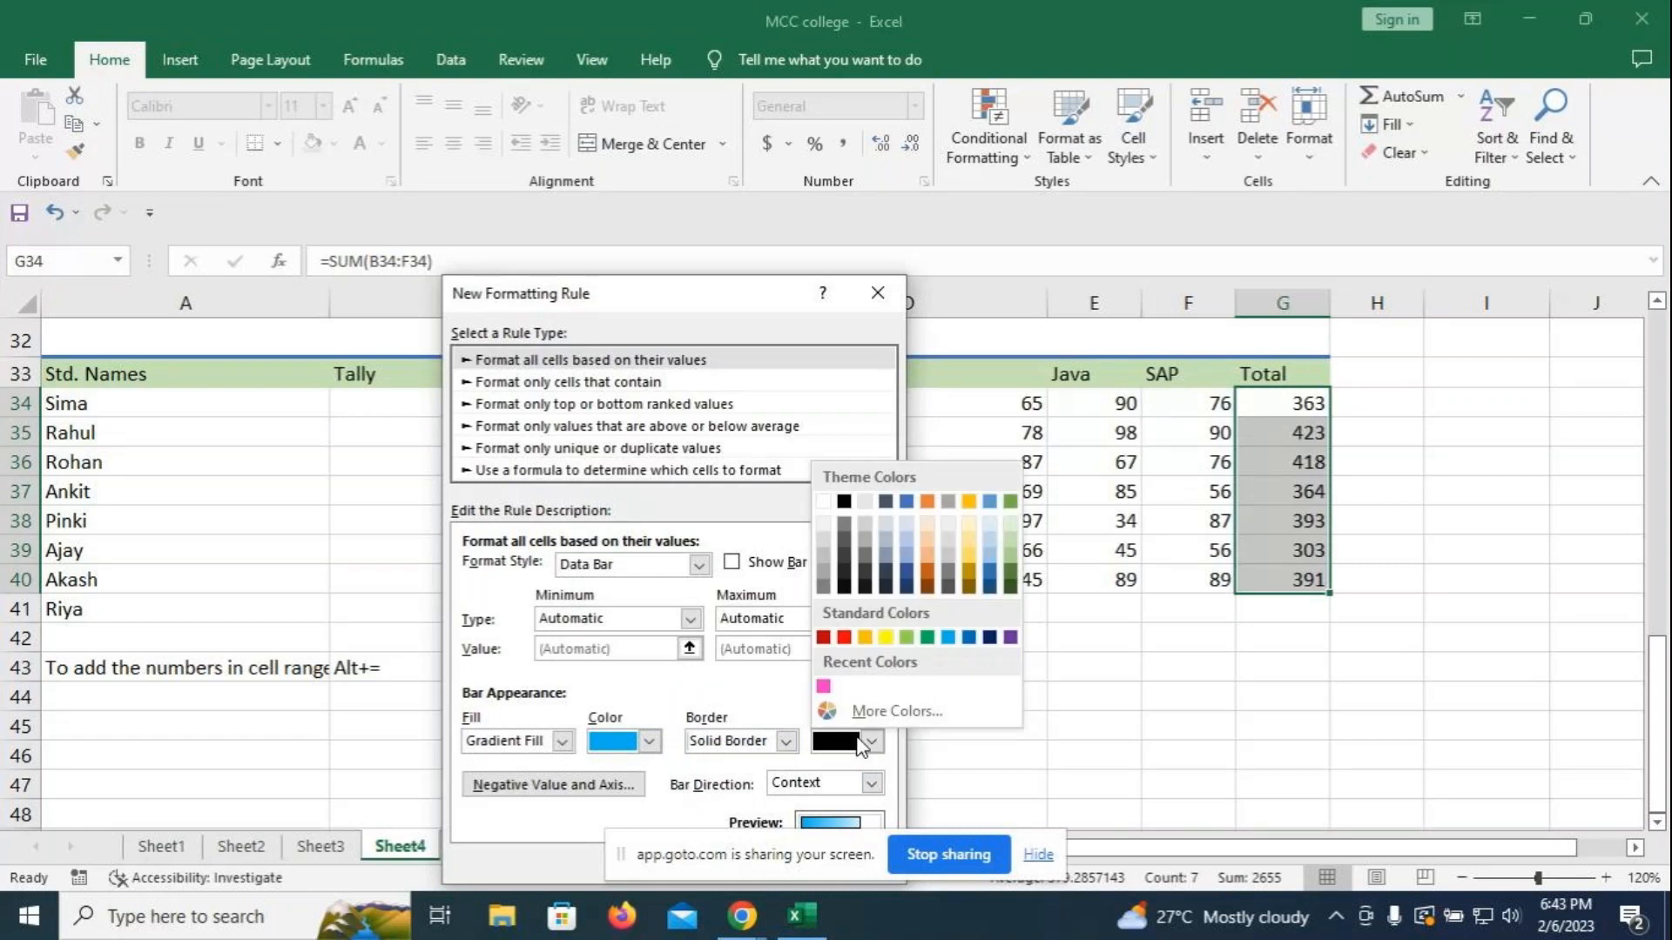
{"action": "left_click", "coordinate": [824, 688]}
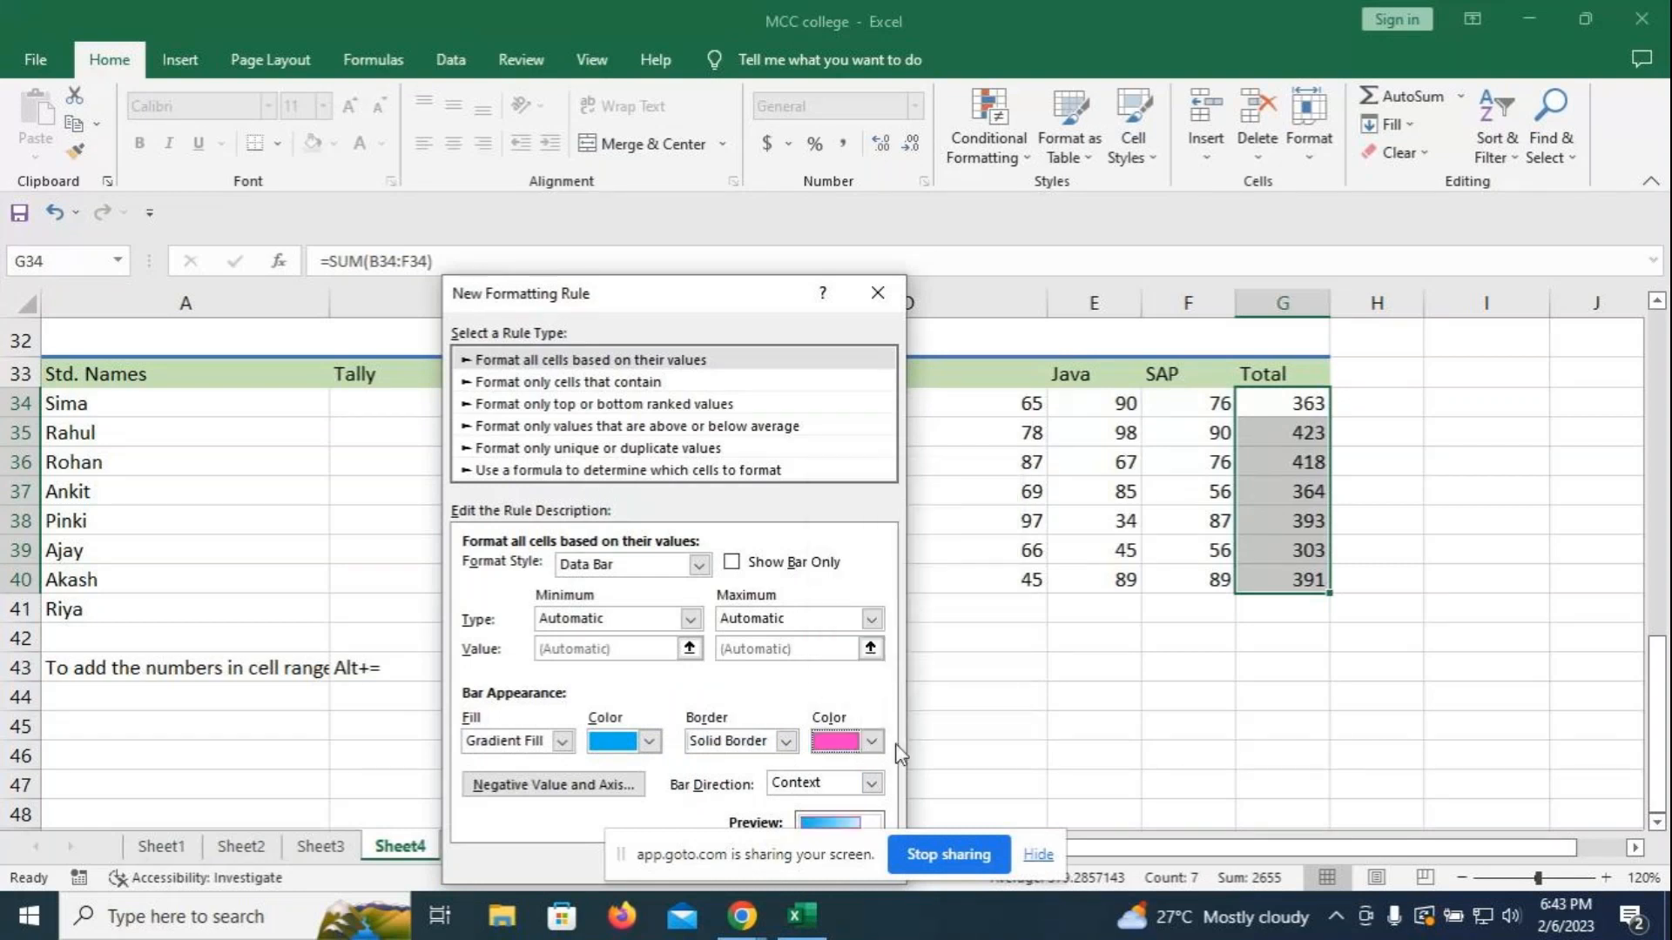
- Recheck the bar settings, confirm the pink border via More Colors, and apply the rule
{"action": "left_click_drag", "start_coordinate": [716, 303], "coordinate": [708, 151]}
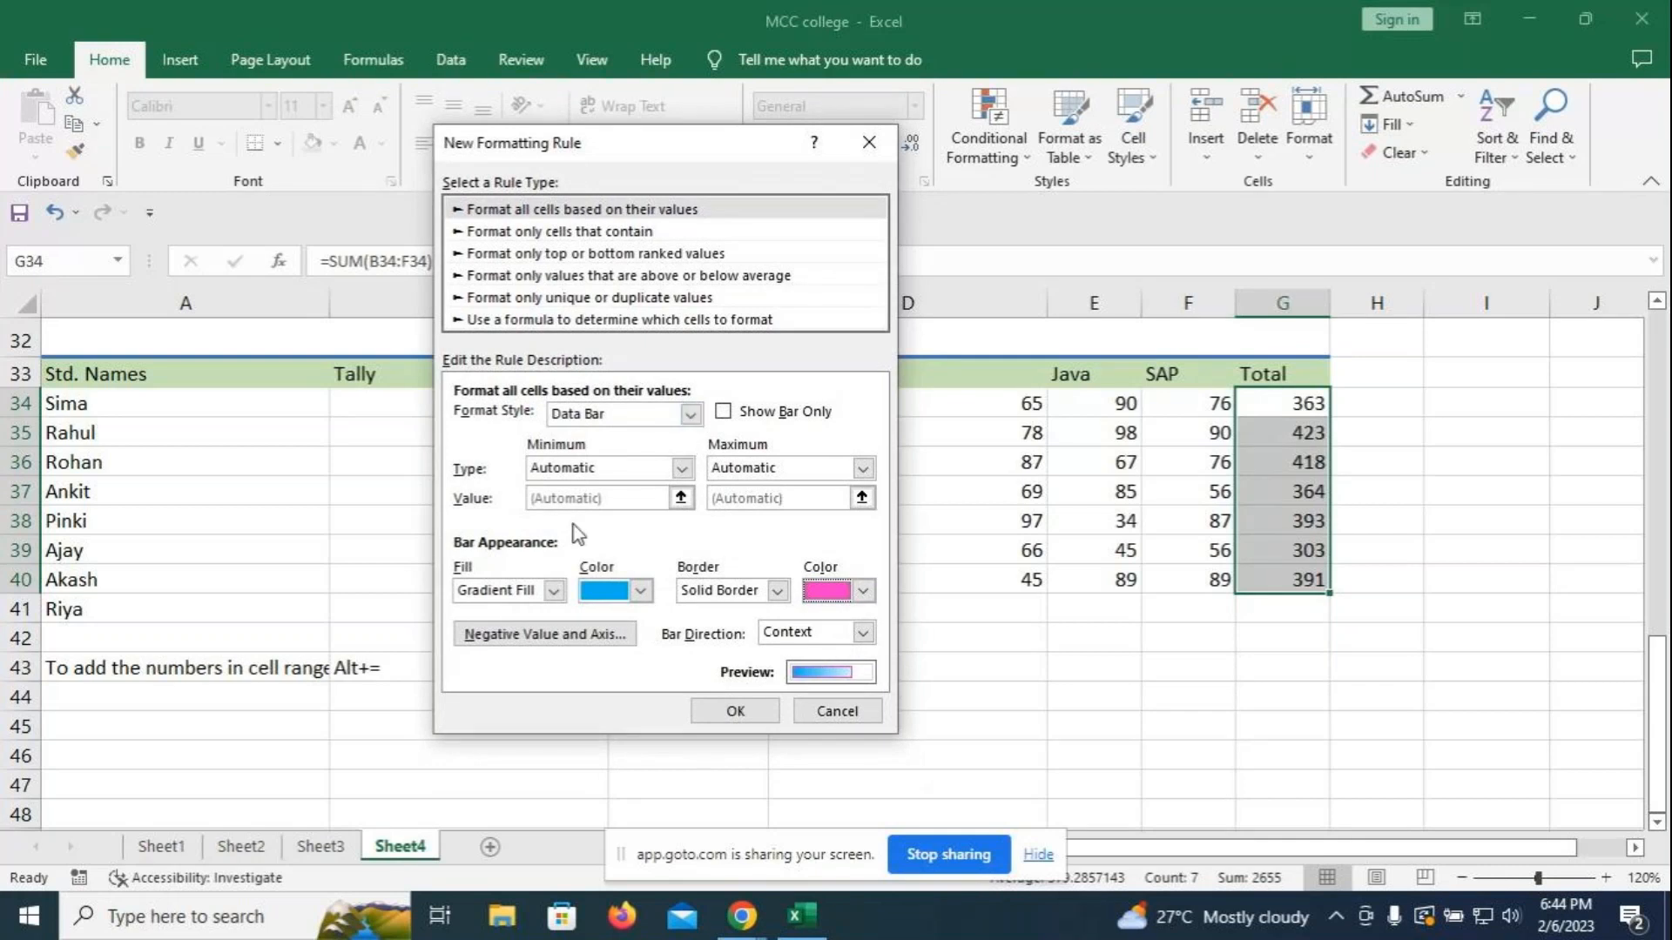
{"action": "left_click", "coordinate": [553, 590]}
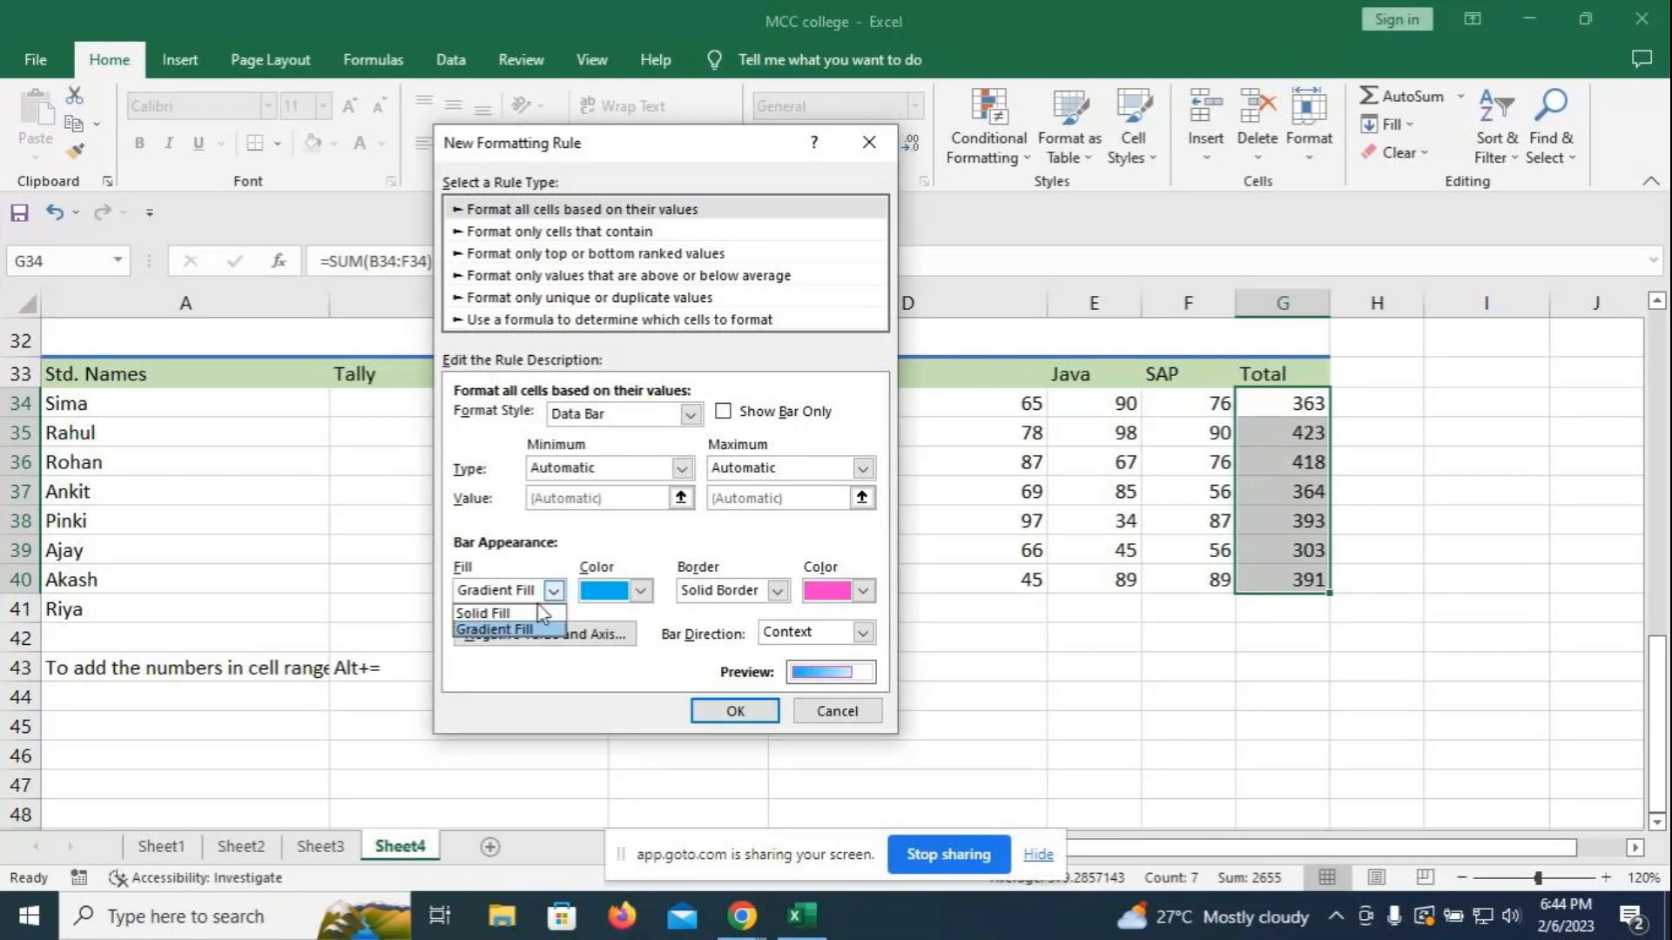
{"action": "left_click", "coordinate": [527, 629]}
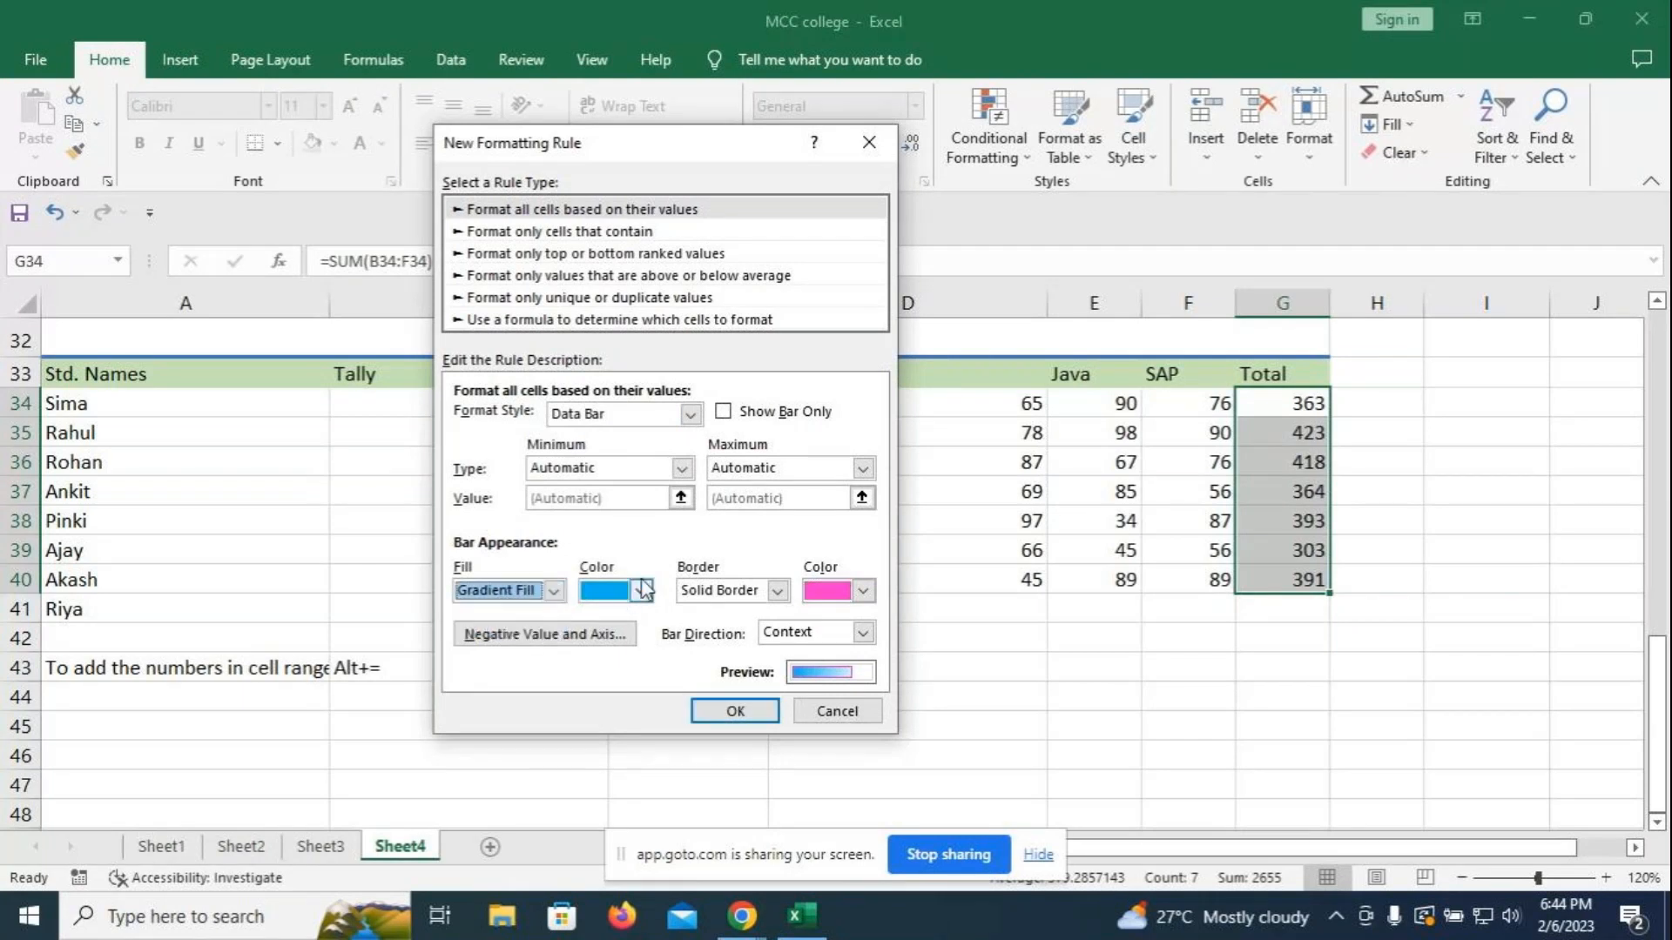
{"action": "left_click", "coordinate": [641, 591]}
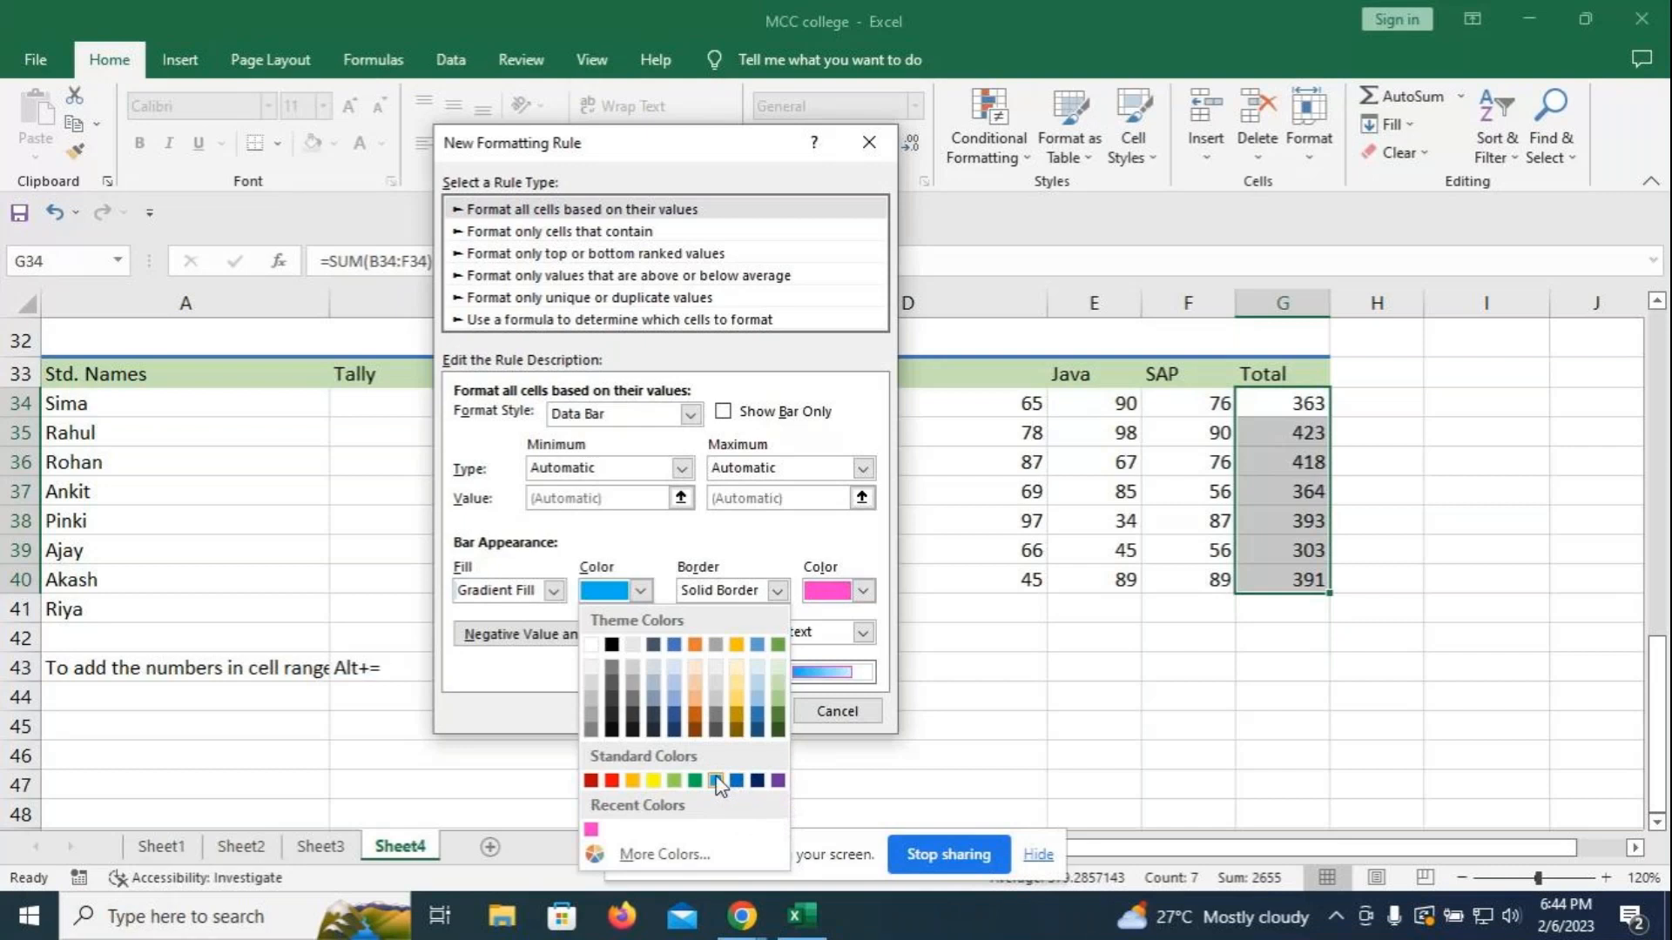
{"action": "left_click", "coordinate": [715, 780]}
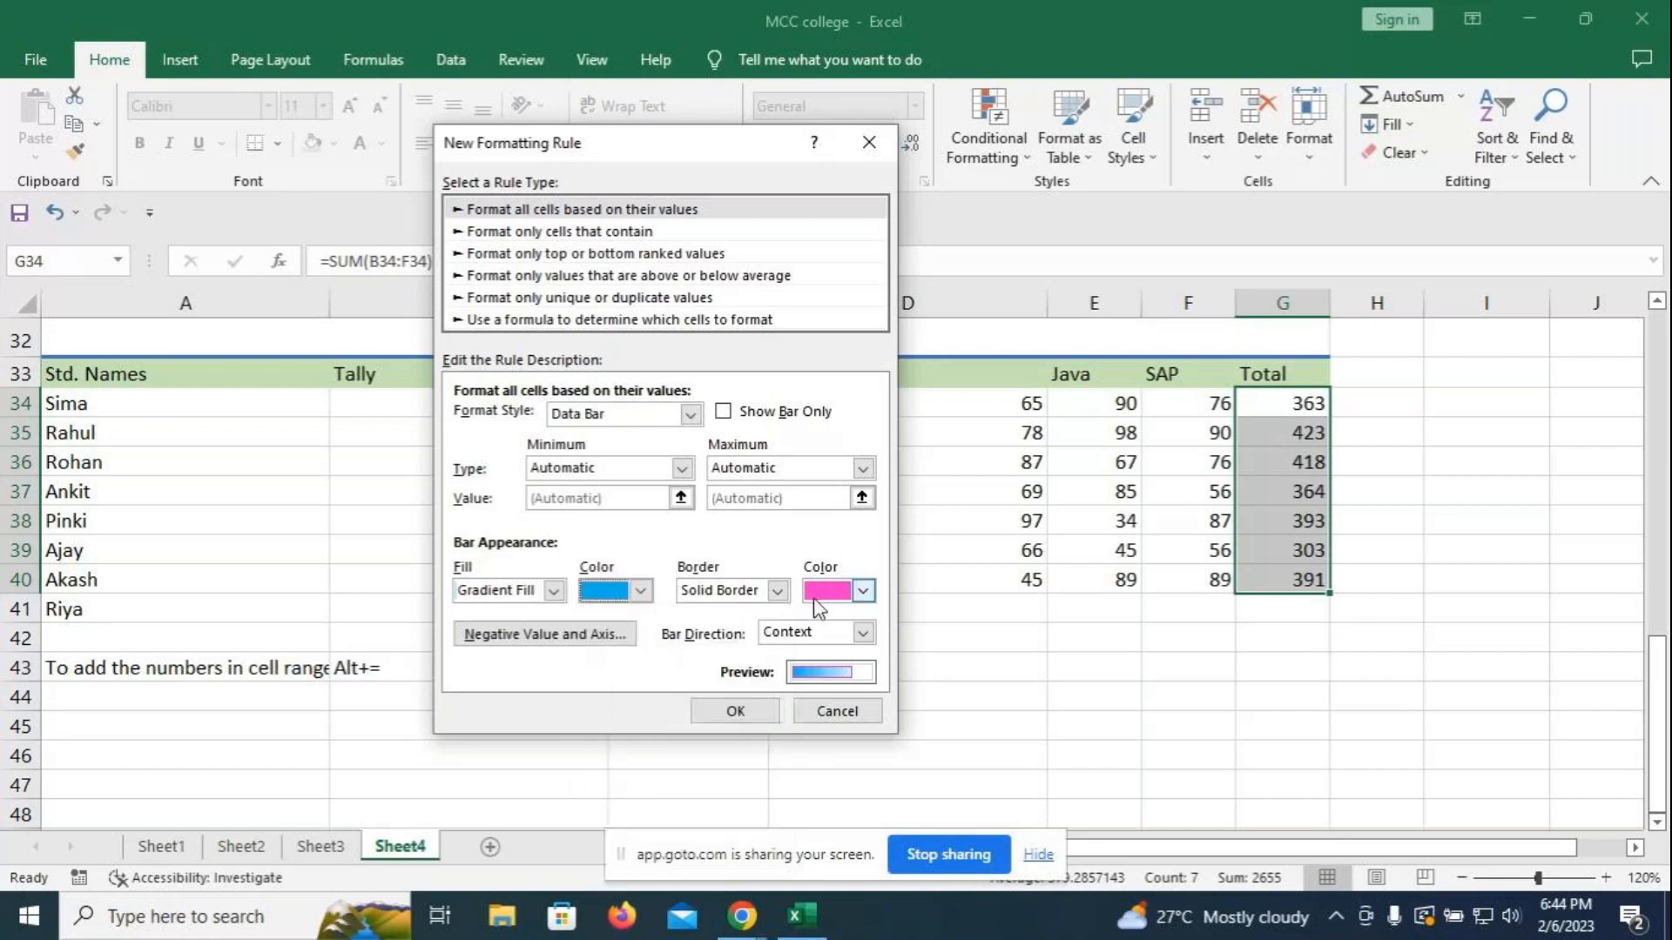
{"action": "left_click", "coordinate": [777, 592]}
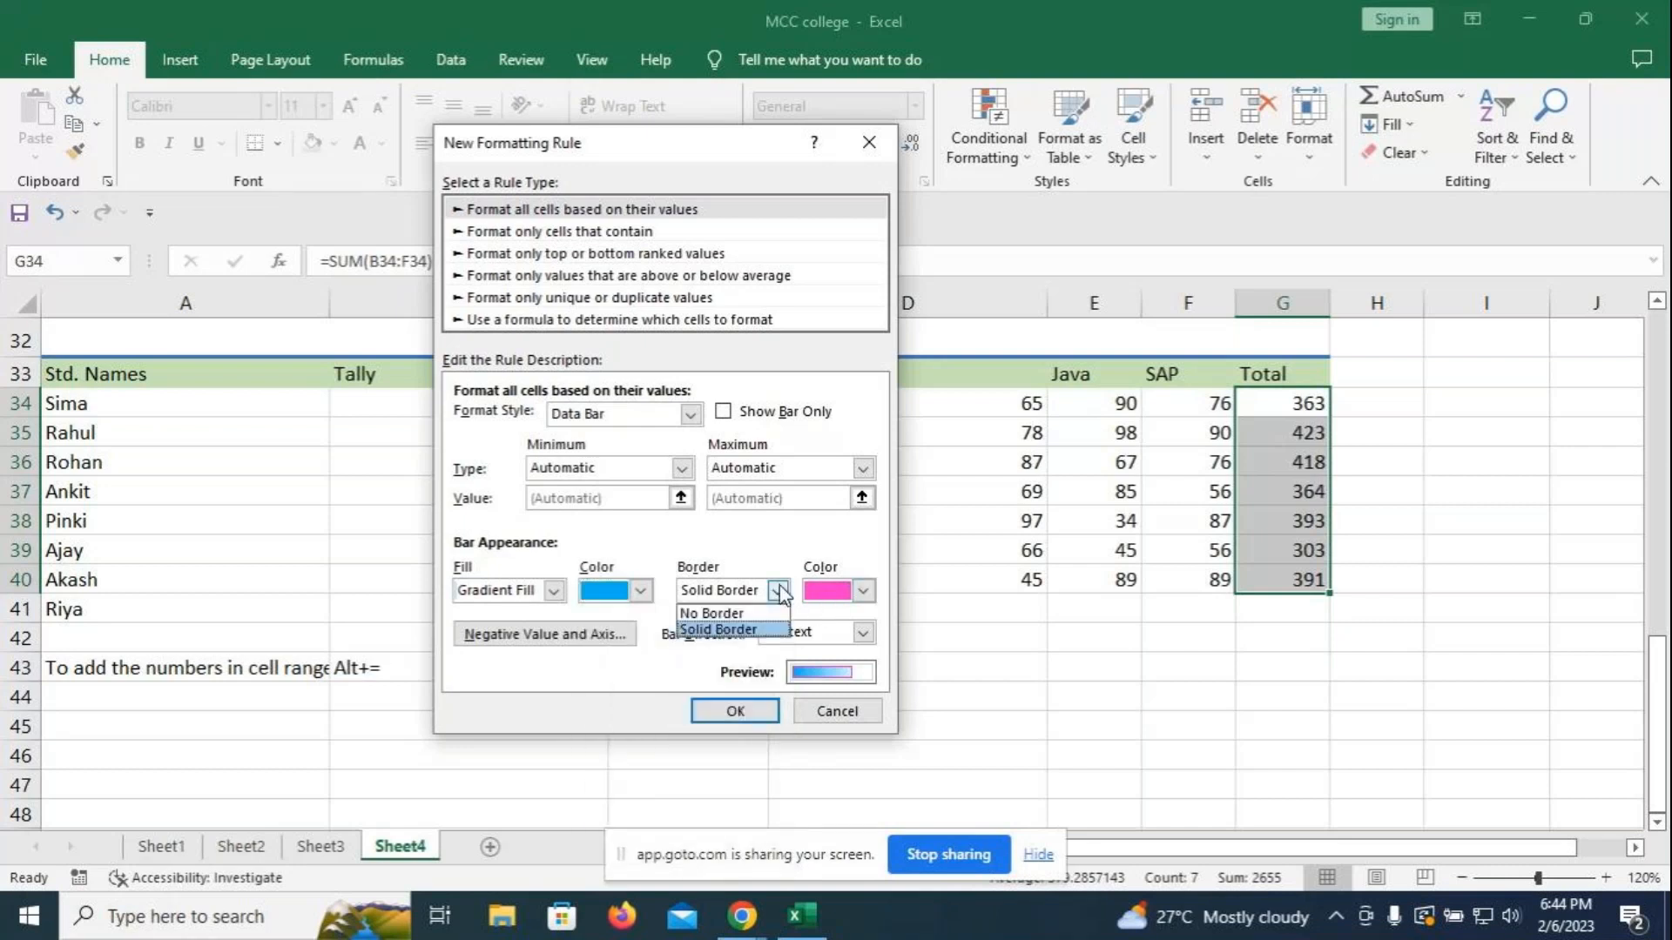
{"action": "left_click", "coordinate": [753, 630]}
{"action": "left_click", "coordinate": [862, 591]}
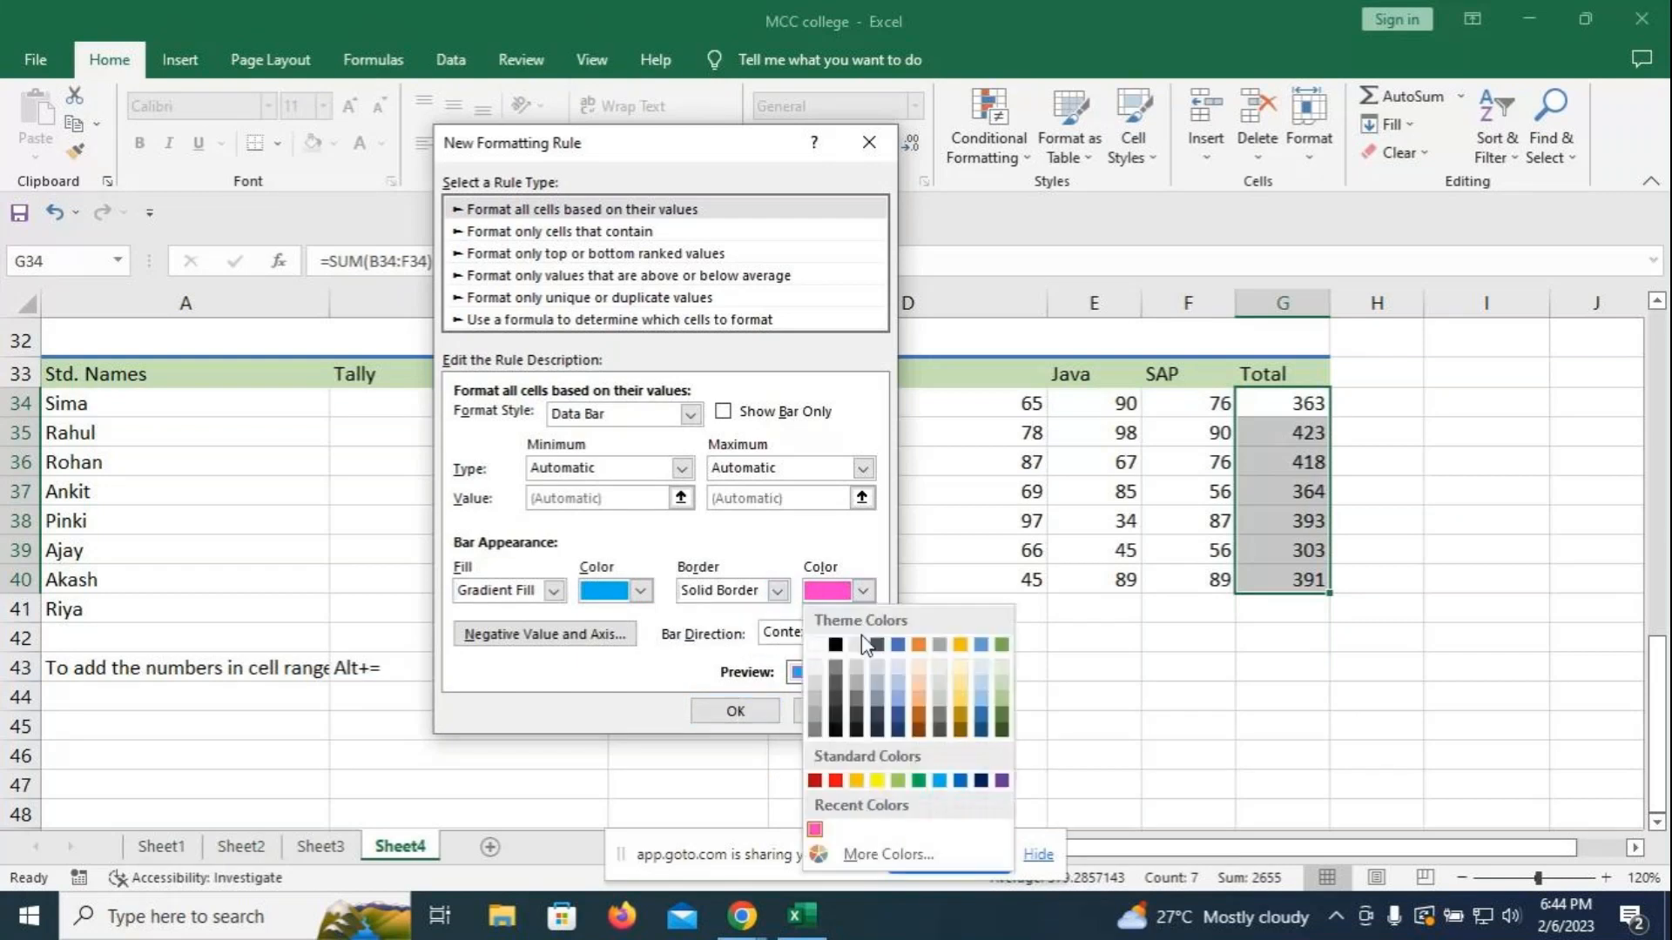
{"action": "left_click", "coordinate": [890, 855]}
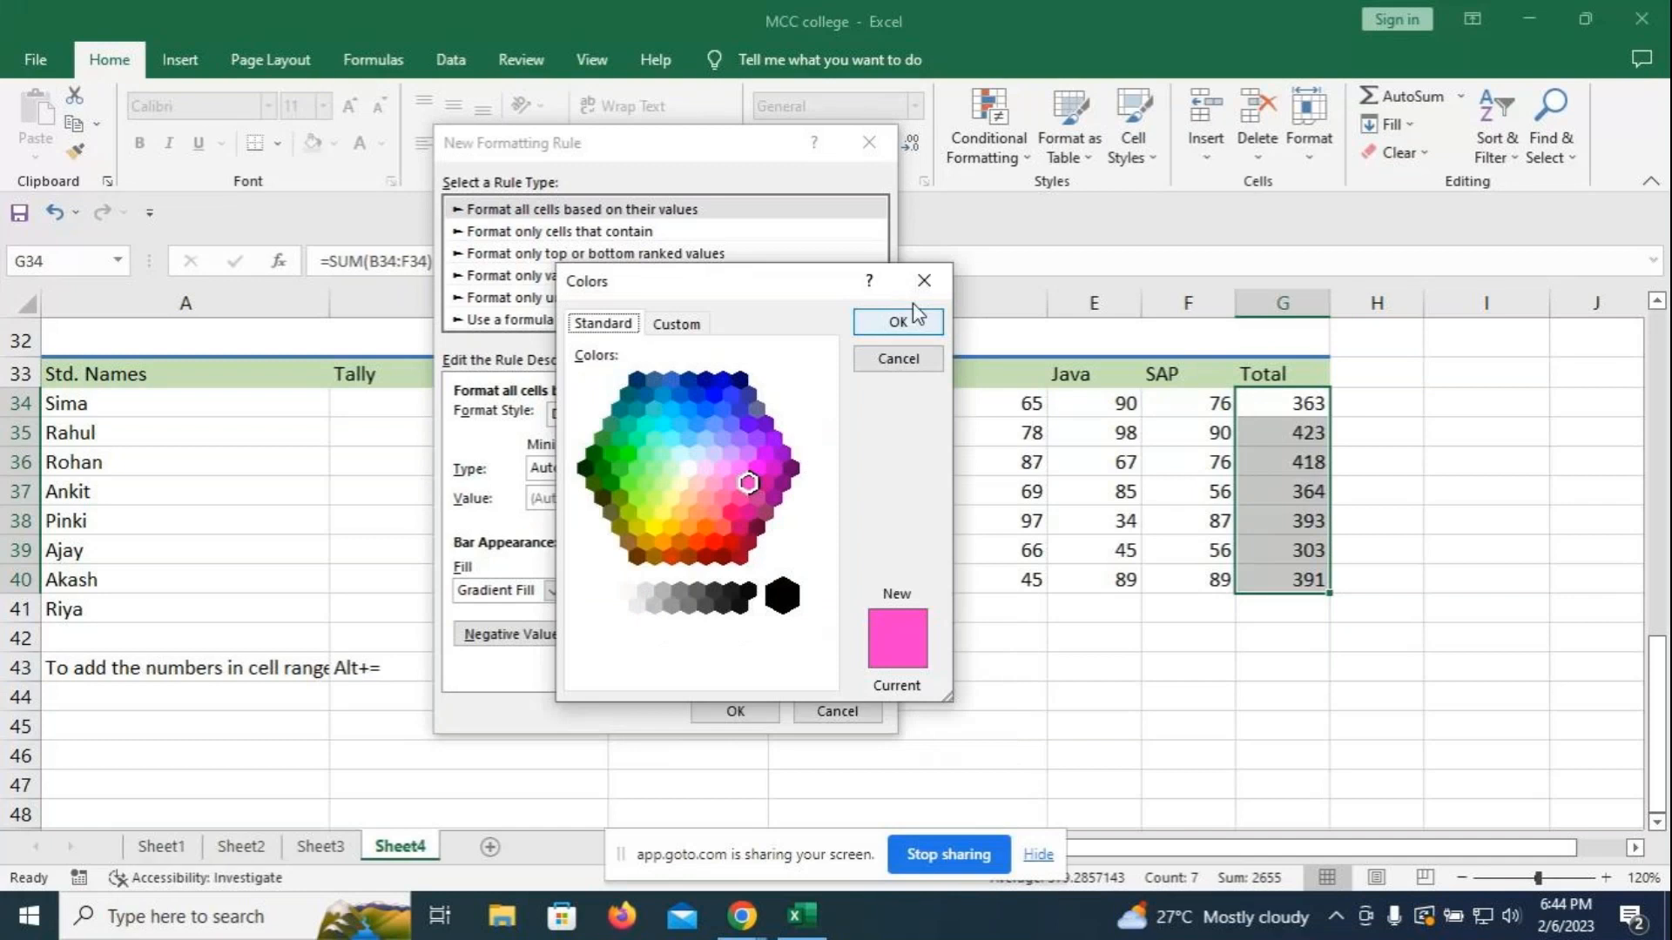
{"action": "left_click", "coordinate": [897, 324]}
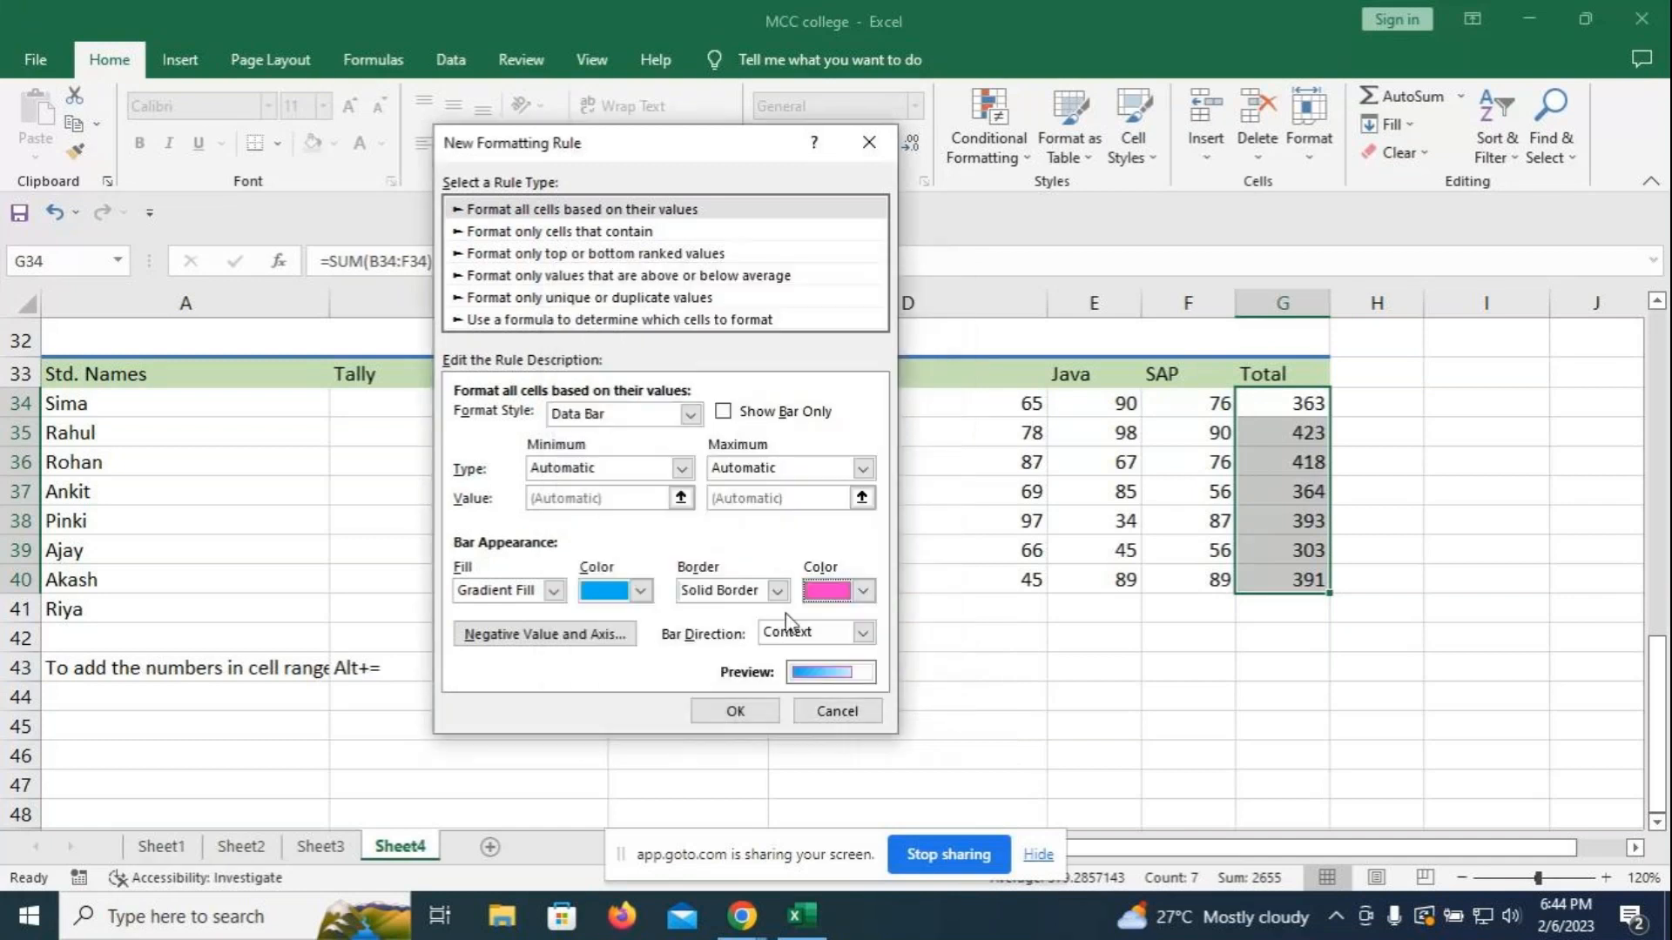
{"action": "left_click", "coordinate": [735, 711]}
{"action": "left_click", "coordinate": [1283, 697]}
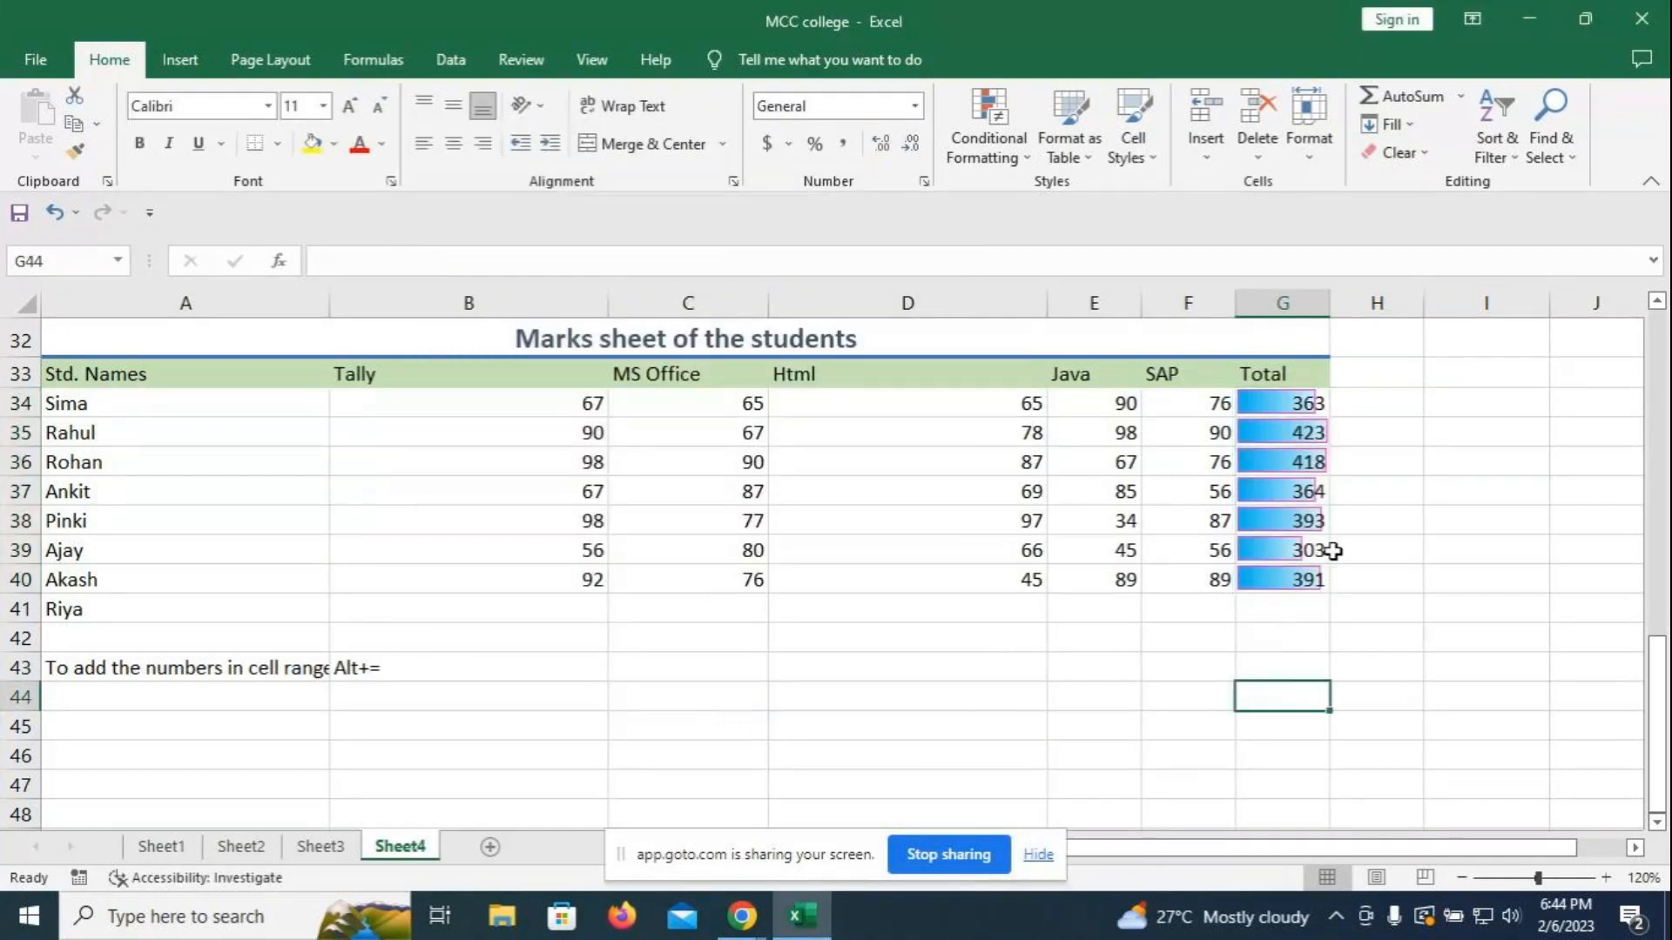
- Widen column G so the Total data bars stretch longer
{"action": "scroll", "coordinate": [1180, 597], "scroll_direction": "up", "scroll_amount": 8}
{"action": "scroll", "coordinate": [1022, 577], "scroll_direction": "up", "scroll_amount": 3}
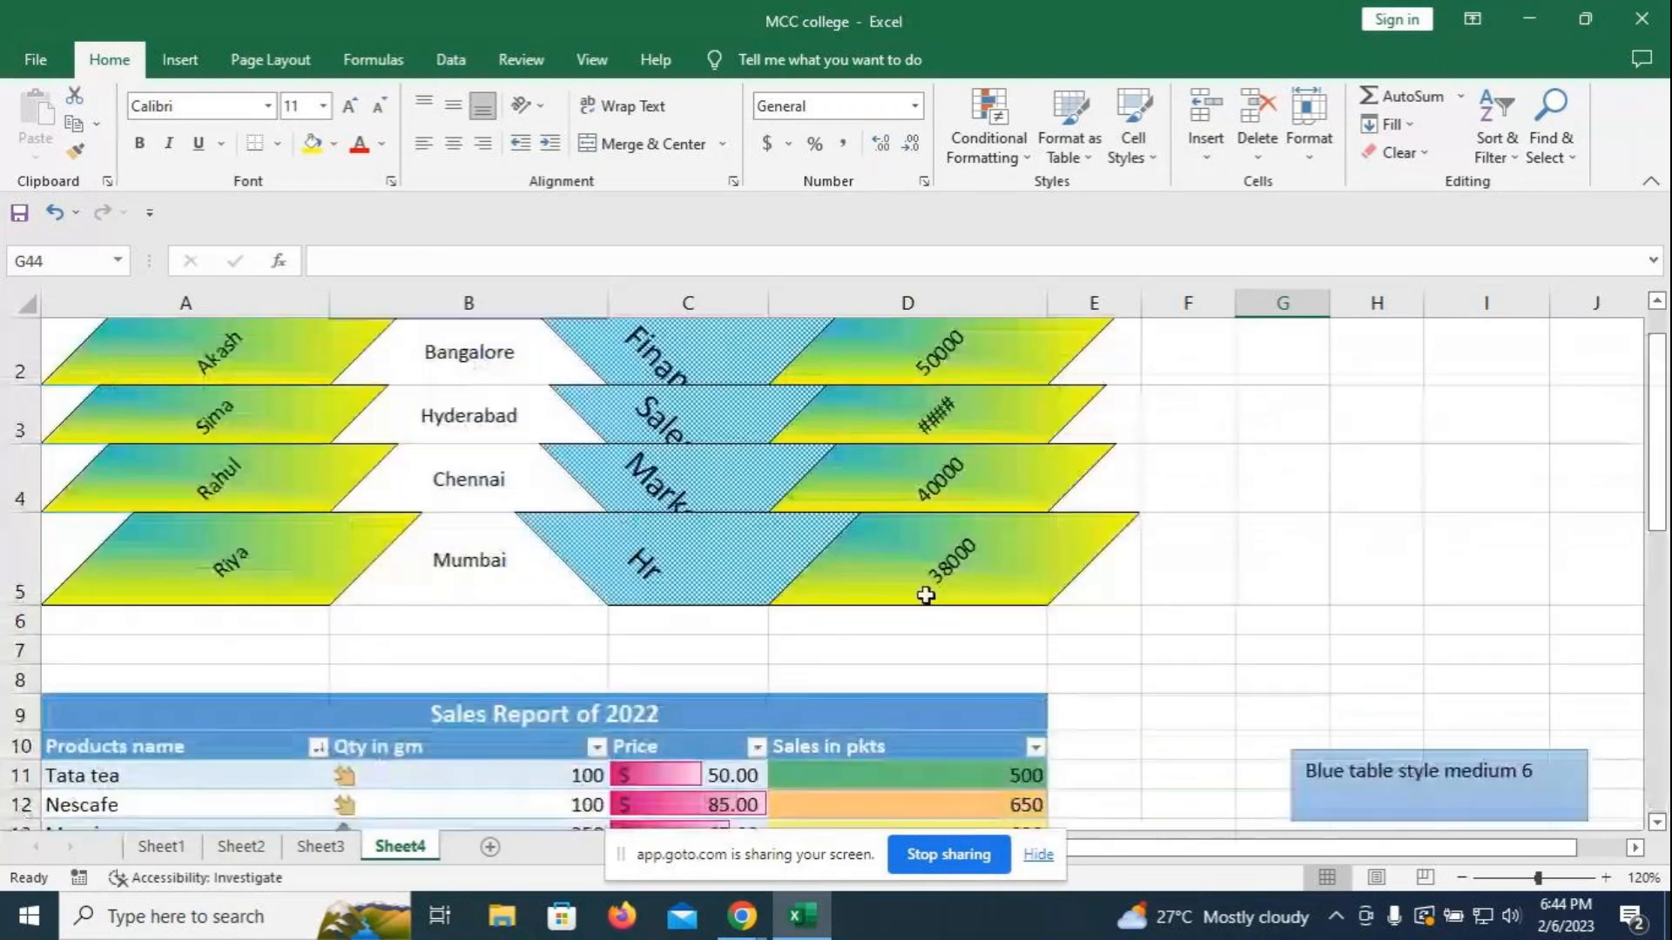
{"action": "scroll", "coordinate": [1163, 533], "scroll_direction": "down", "scroll_amount": 7}
{"action": "scroll", "coordinate": [1163, 533], "scroll_direction": "down", "scroll_amount": 2}
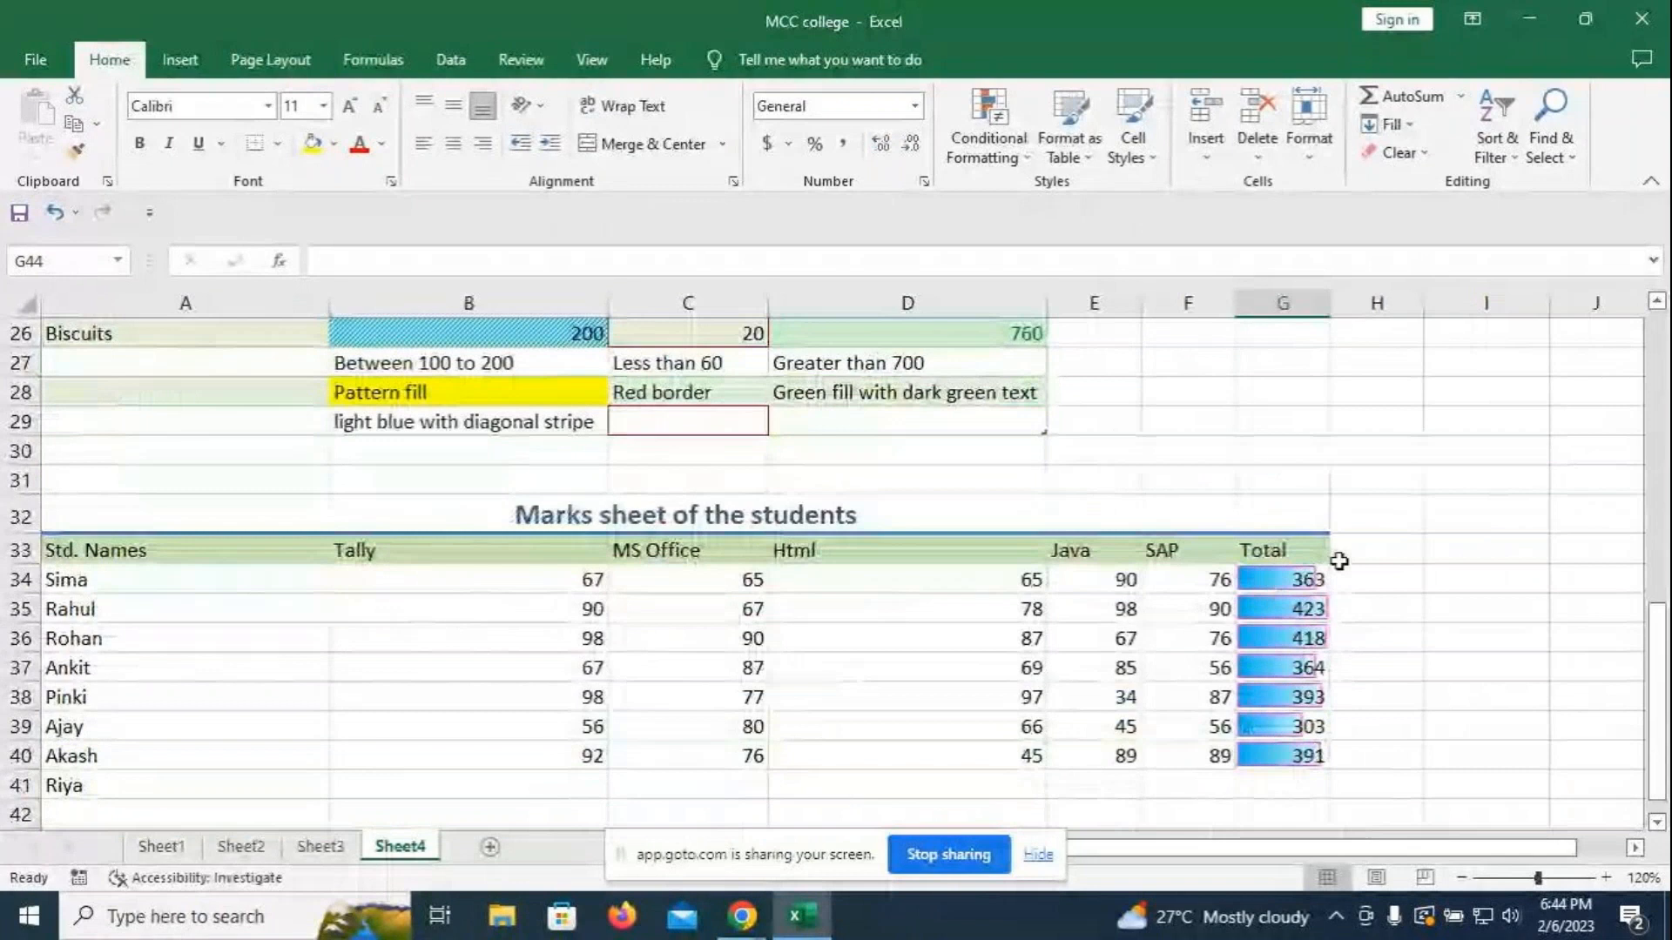
{"action": "left_click_drag", "start_coordinate": [1329, 303], "coordinate": [1397, 305]}
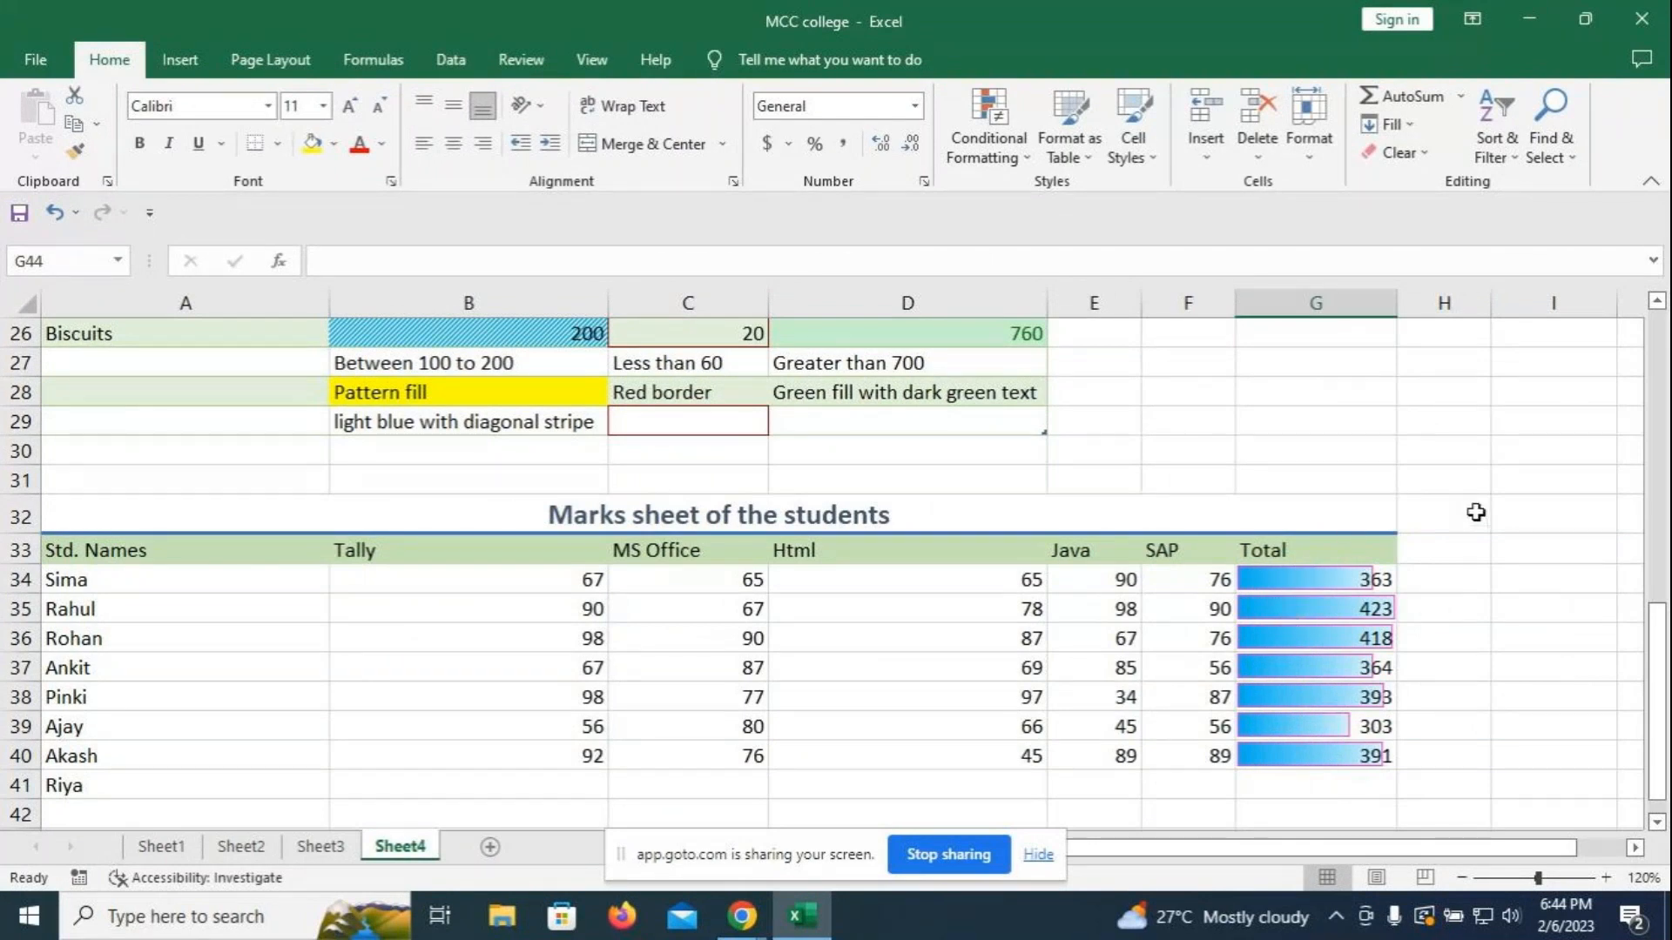
{"action": "left_click", "coordinate": [1456, 545]}
{"action": "left_click_drag", "start_coordinate": [1171, 581], "coordinate": [1179, 756]}
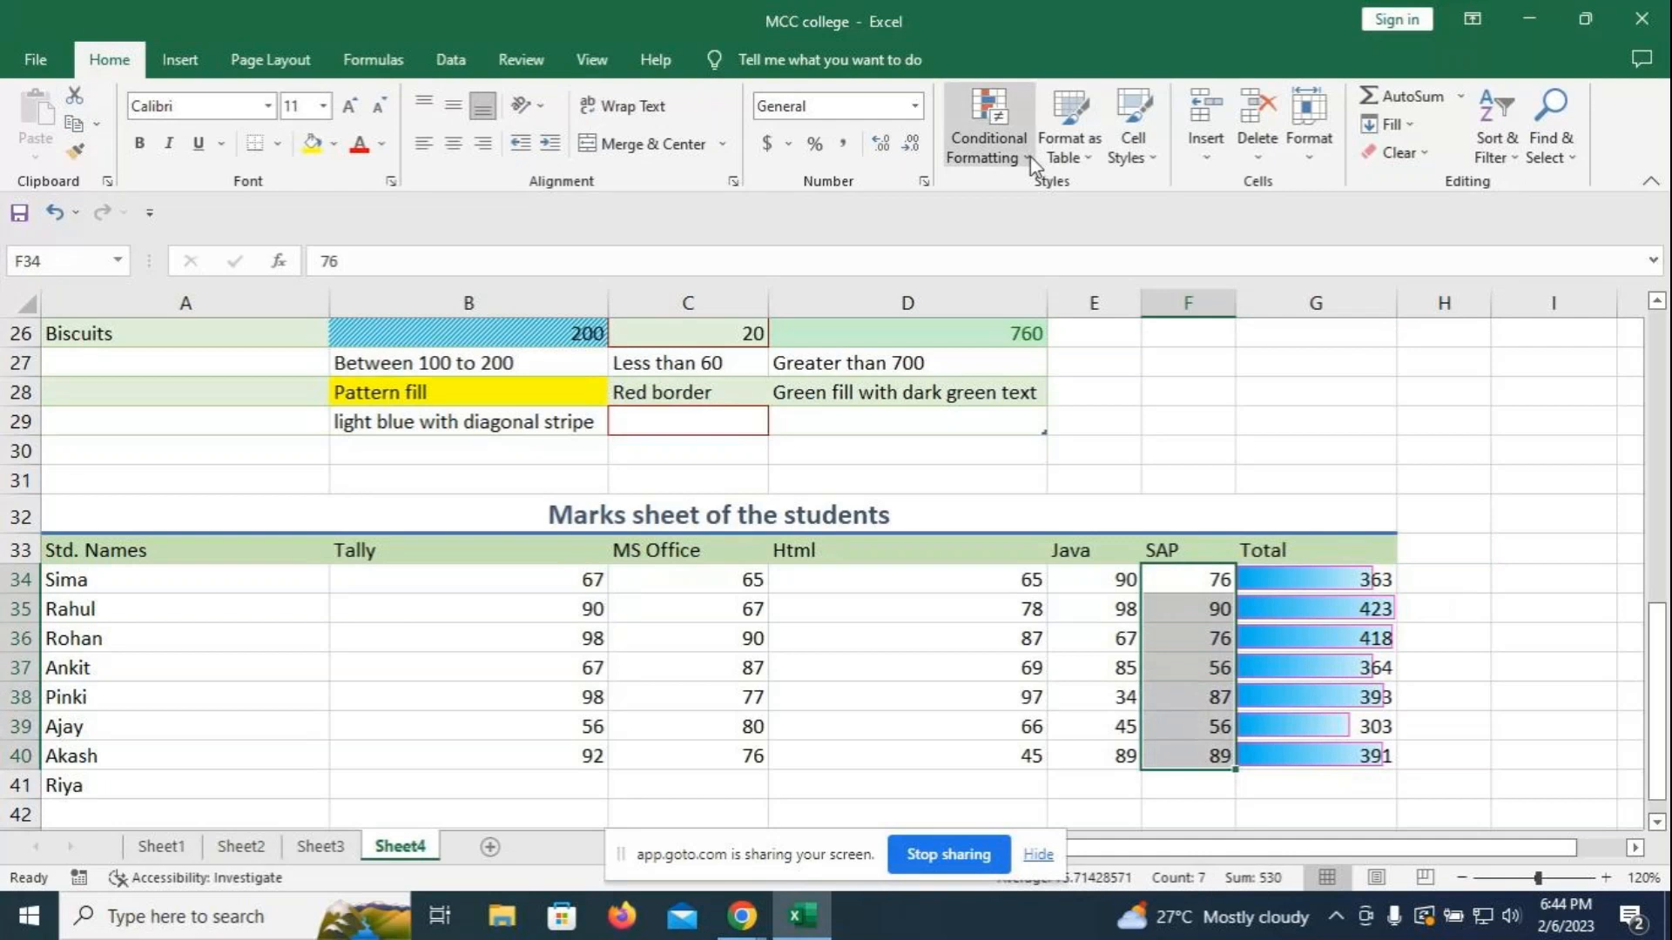
- Start a 'Format only cells that contain' rule for Cell Value between 70 and 90
{"action": "left_click", "coordinate": [987, 144]}
{"action": "mouse_move", "coordinate": [1050, 200]}
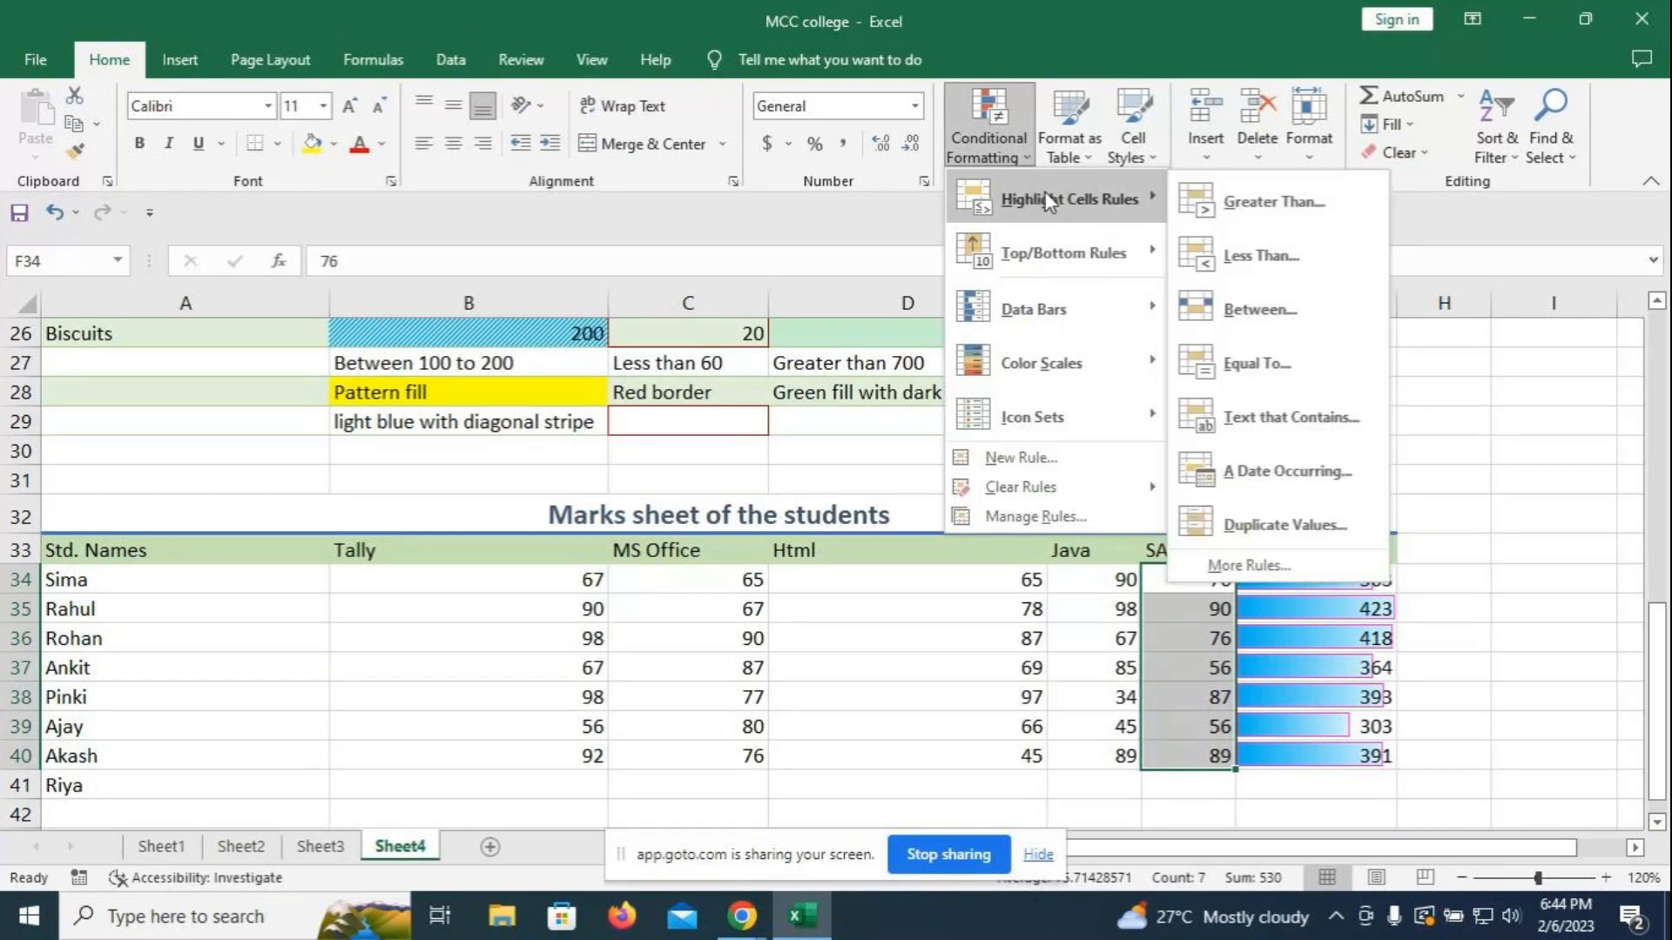
{"action": "left_click", "coordinate": [1019, 457]}
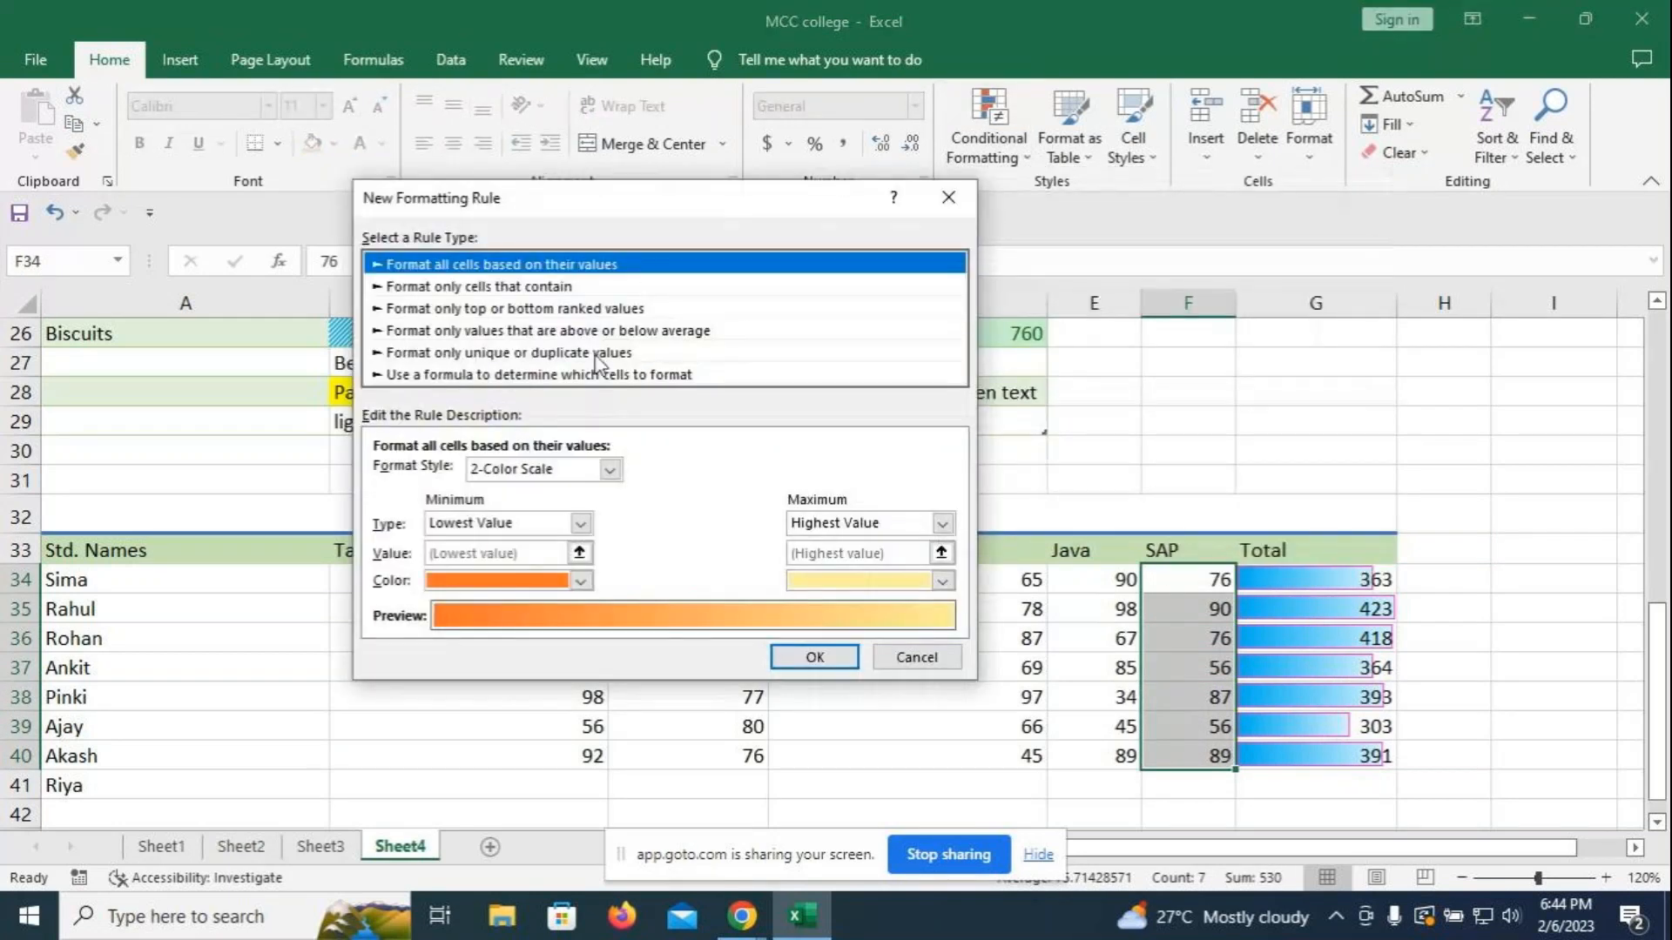
{"action": "left_click", "coordinate": [477, 288]}
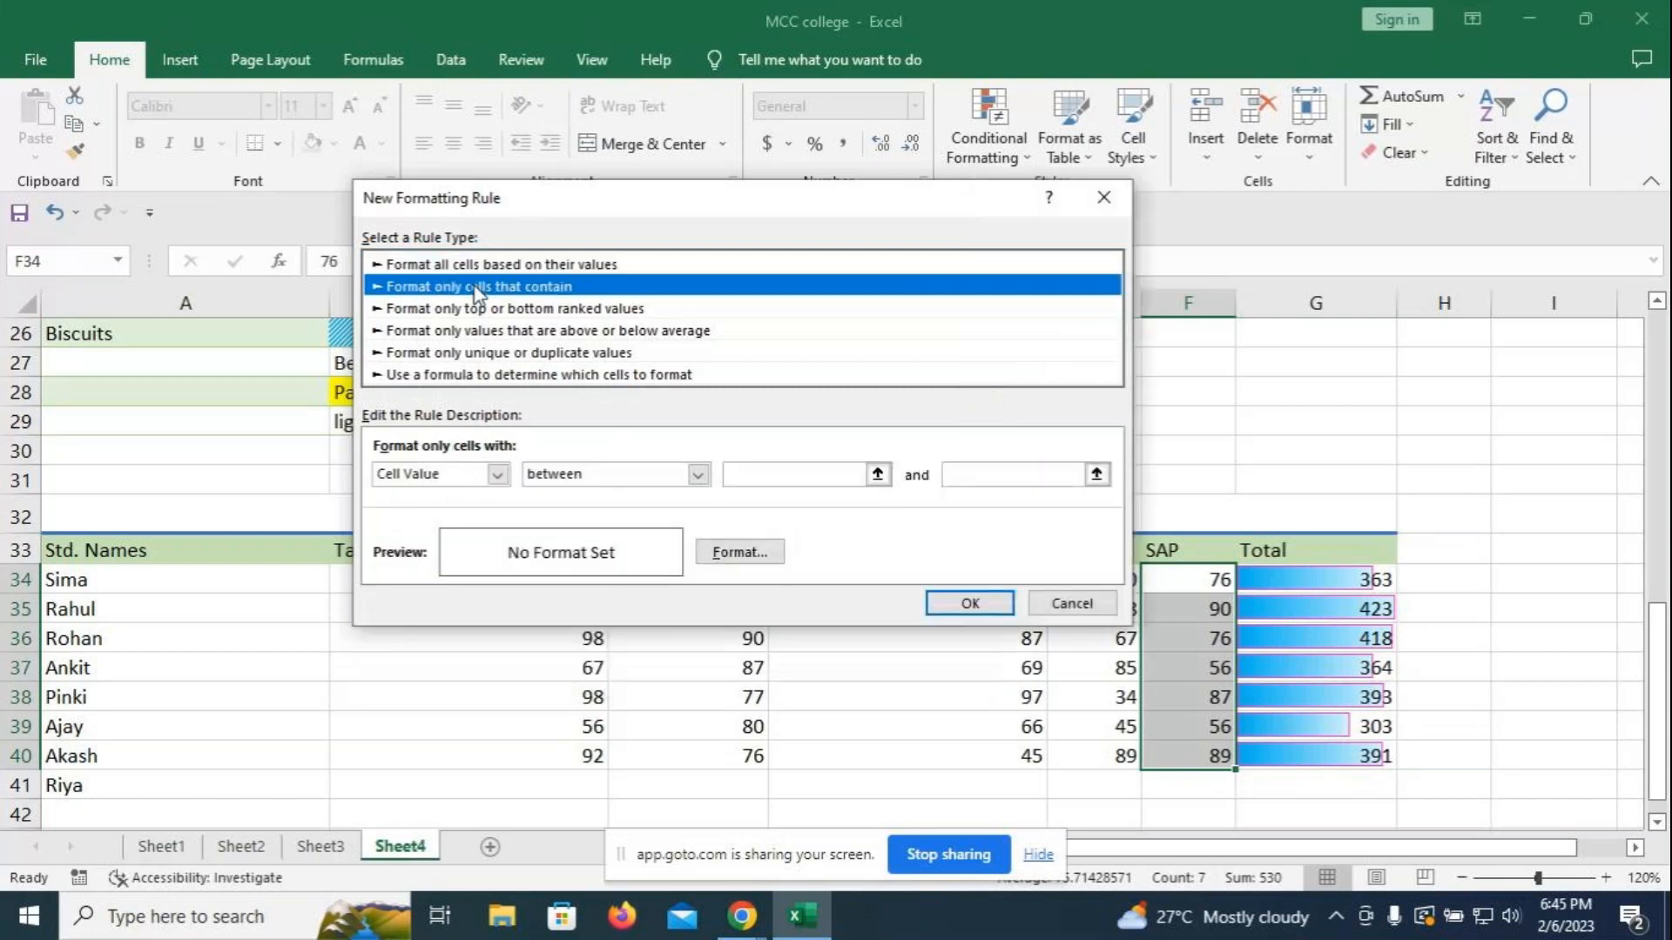
{"action": "left_click", "coordinate": [498, 476]}
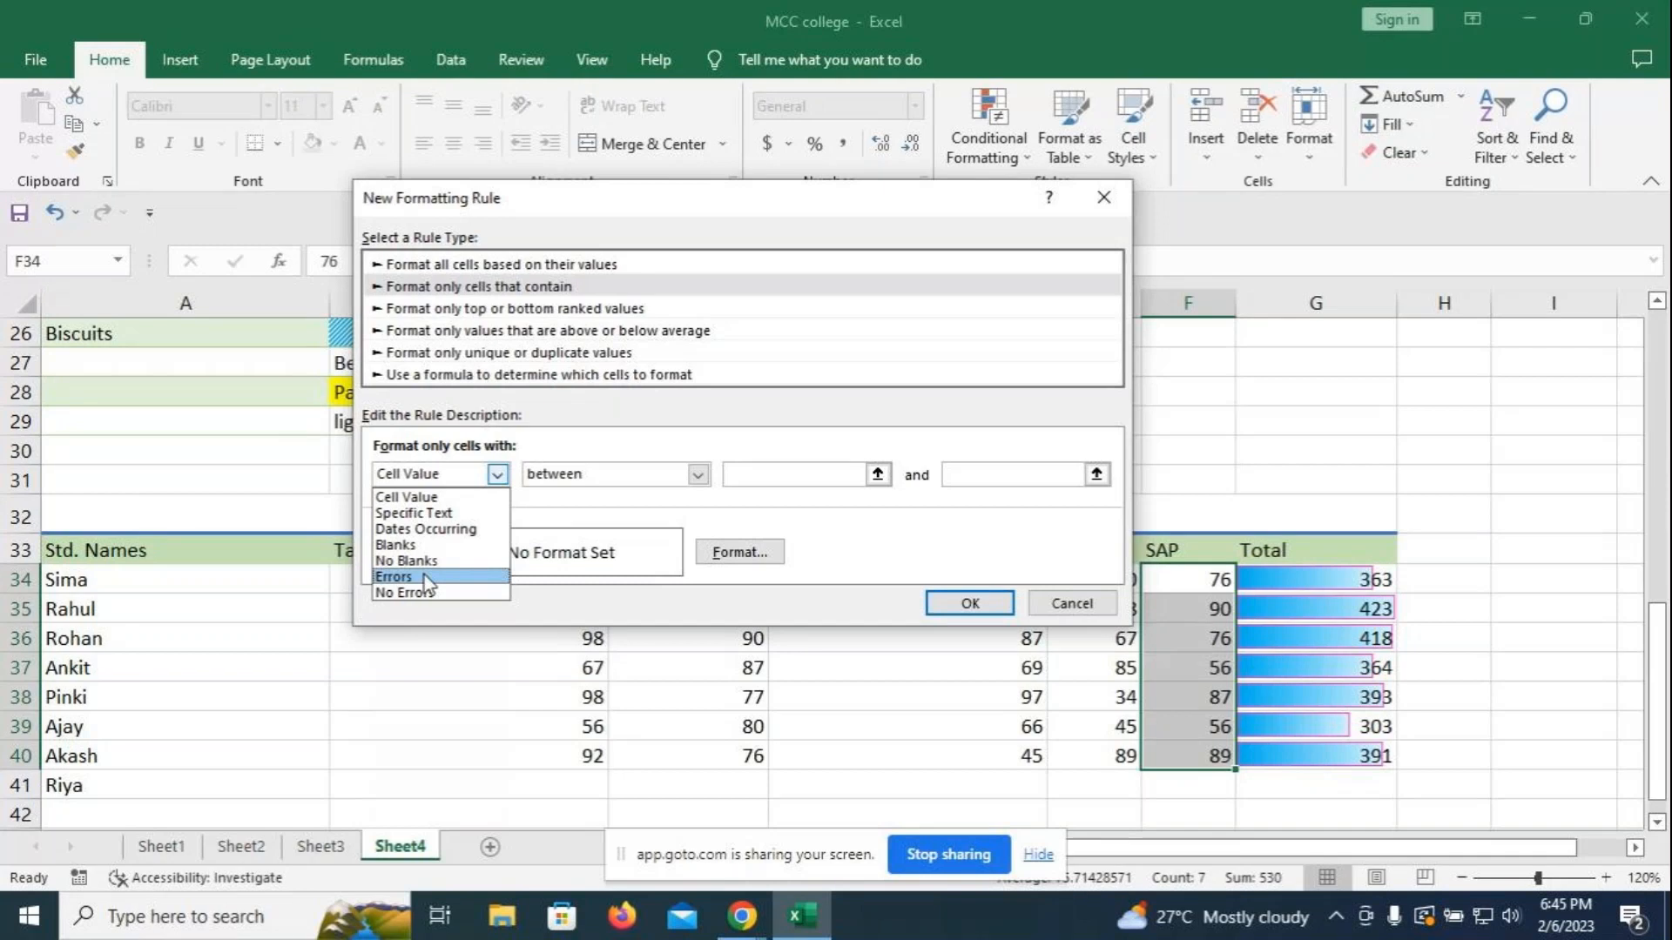
{"action": "left_click", "coordinate": [416, 498]}
{"action": "left_click", "coordinate": [697, 473]}
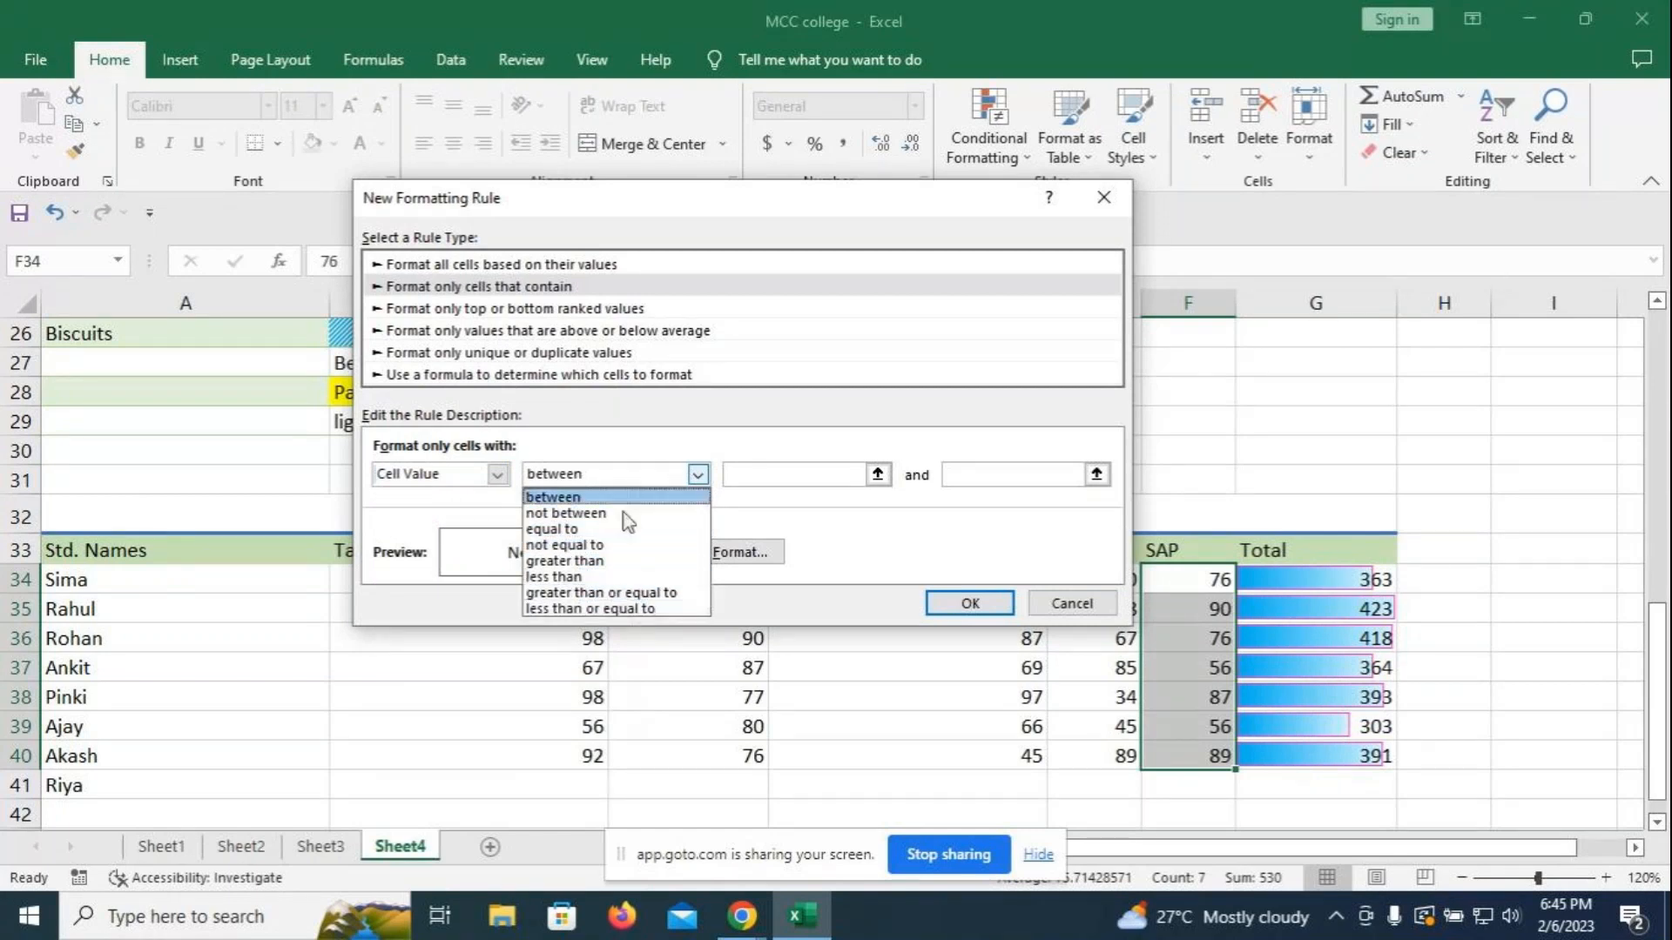
{"action": "left_click", "coordinate": [573, 497]}
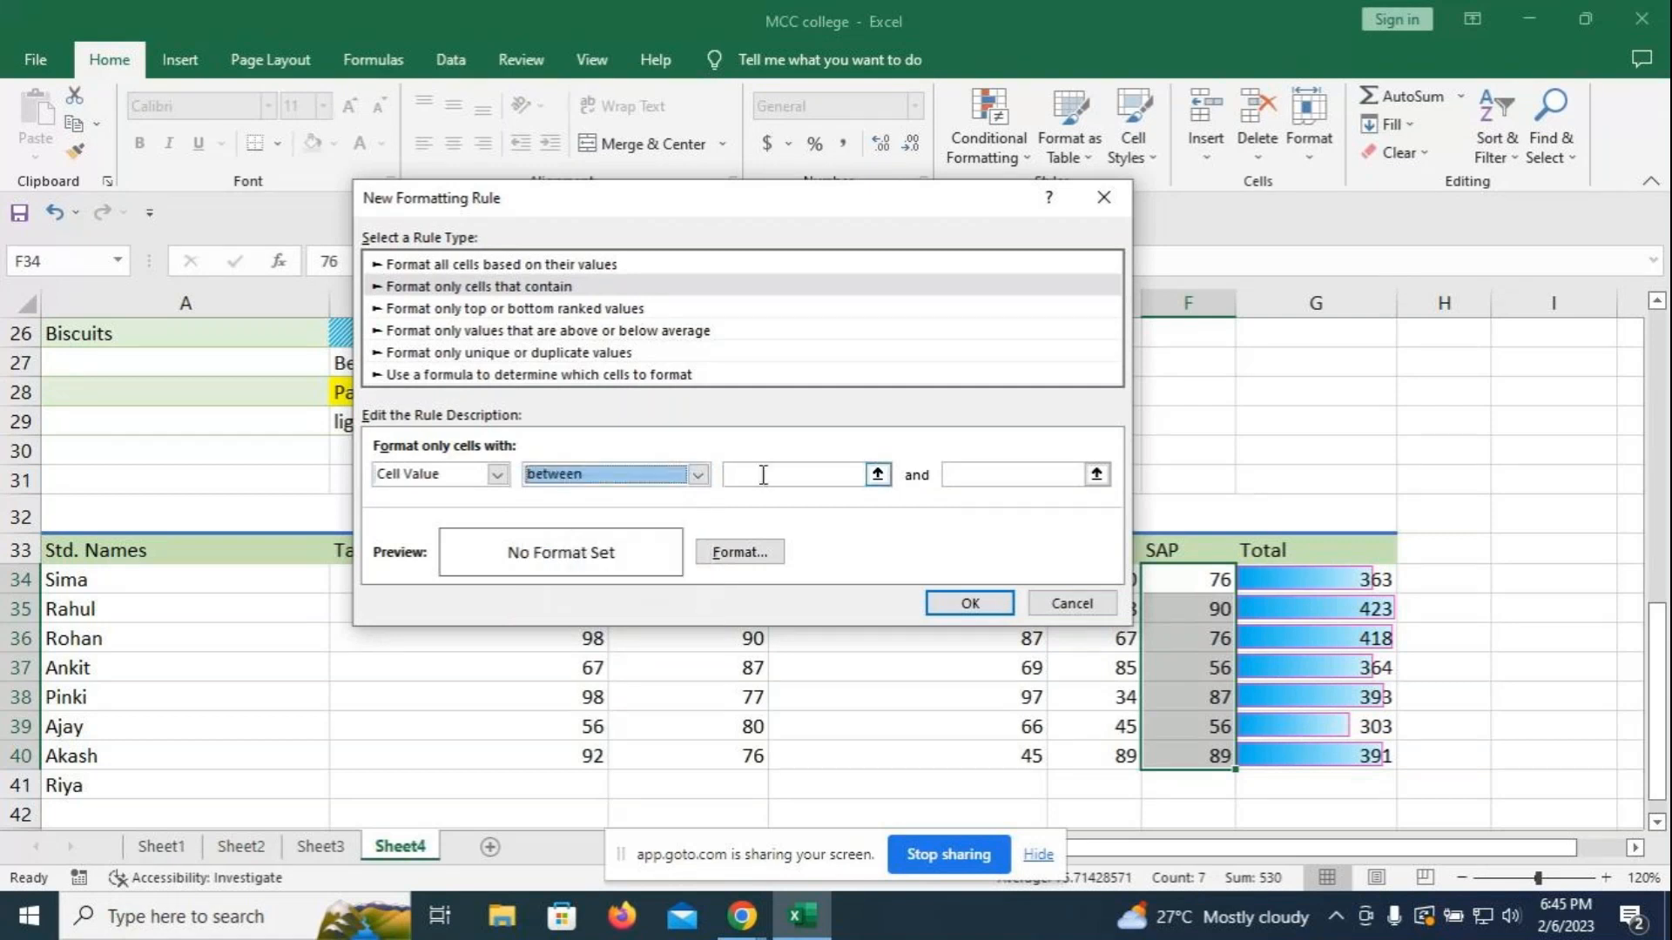
{"action": "left_click", "coordinate": [763, 475]}
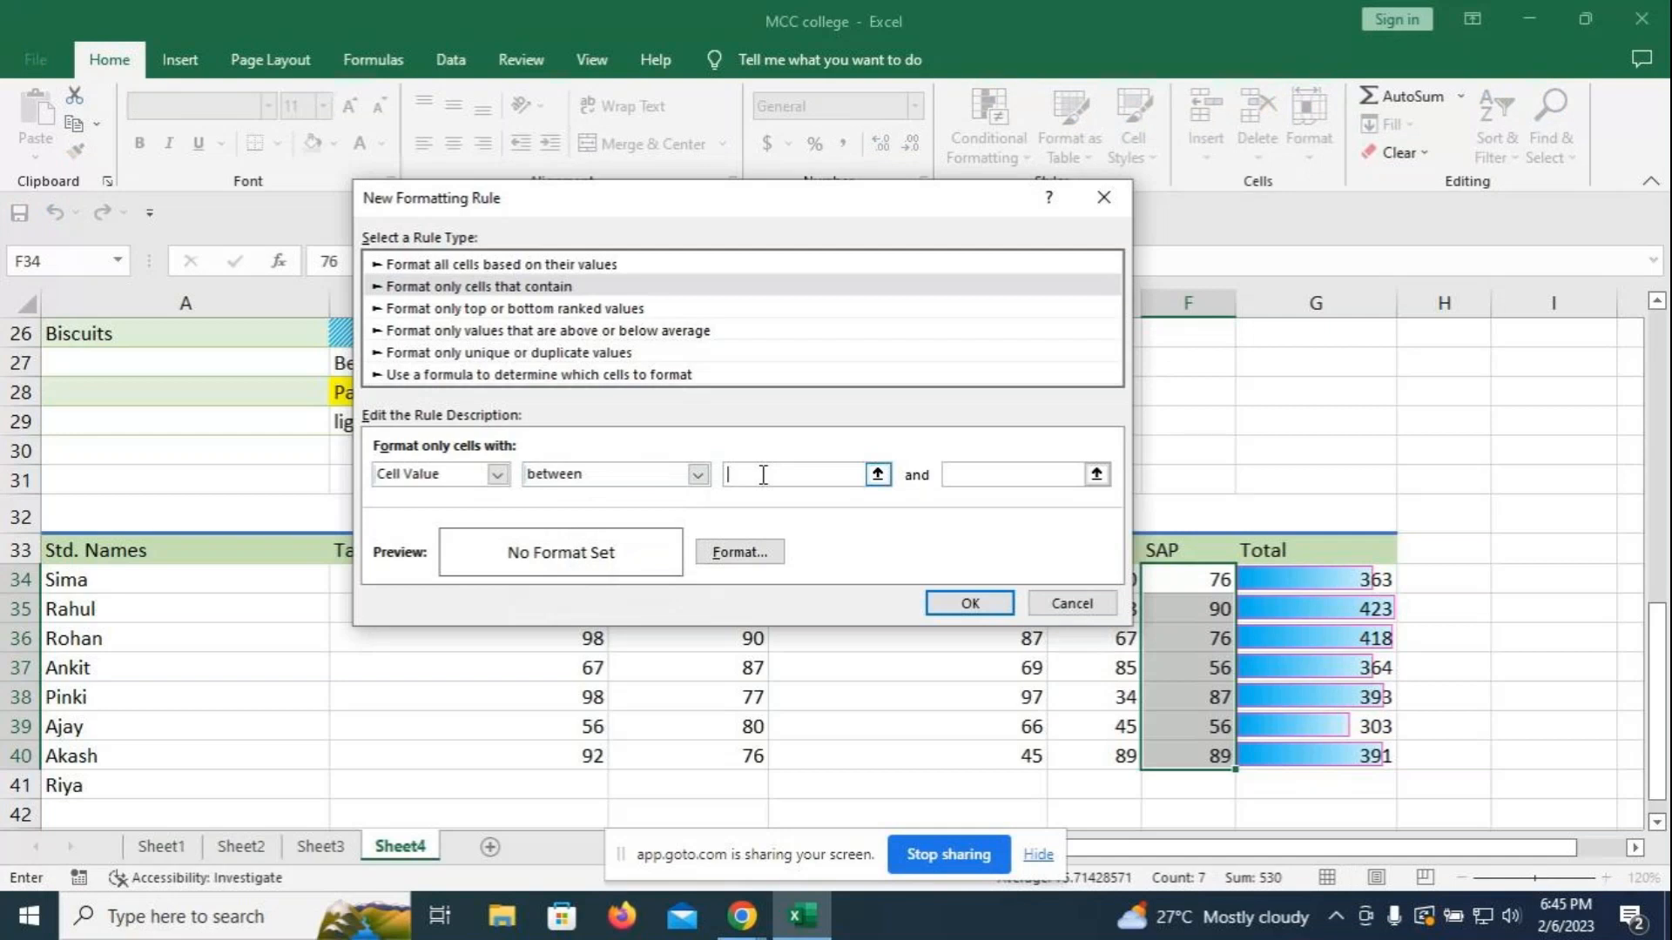
{"action": "type", "text": "70"}
{"action": "left_click", "coordinate": [974, 475]}
{"action": "type", "text": "90"}
- Keep the rule testing Cell Value between 70 and 90, and reach its Fill settings
{"action": "left_click", "coordinate": [740, 555]}
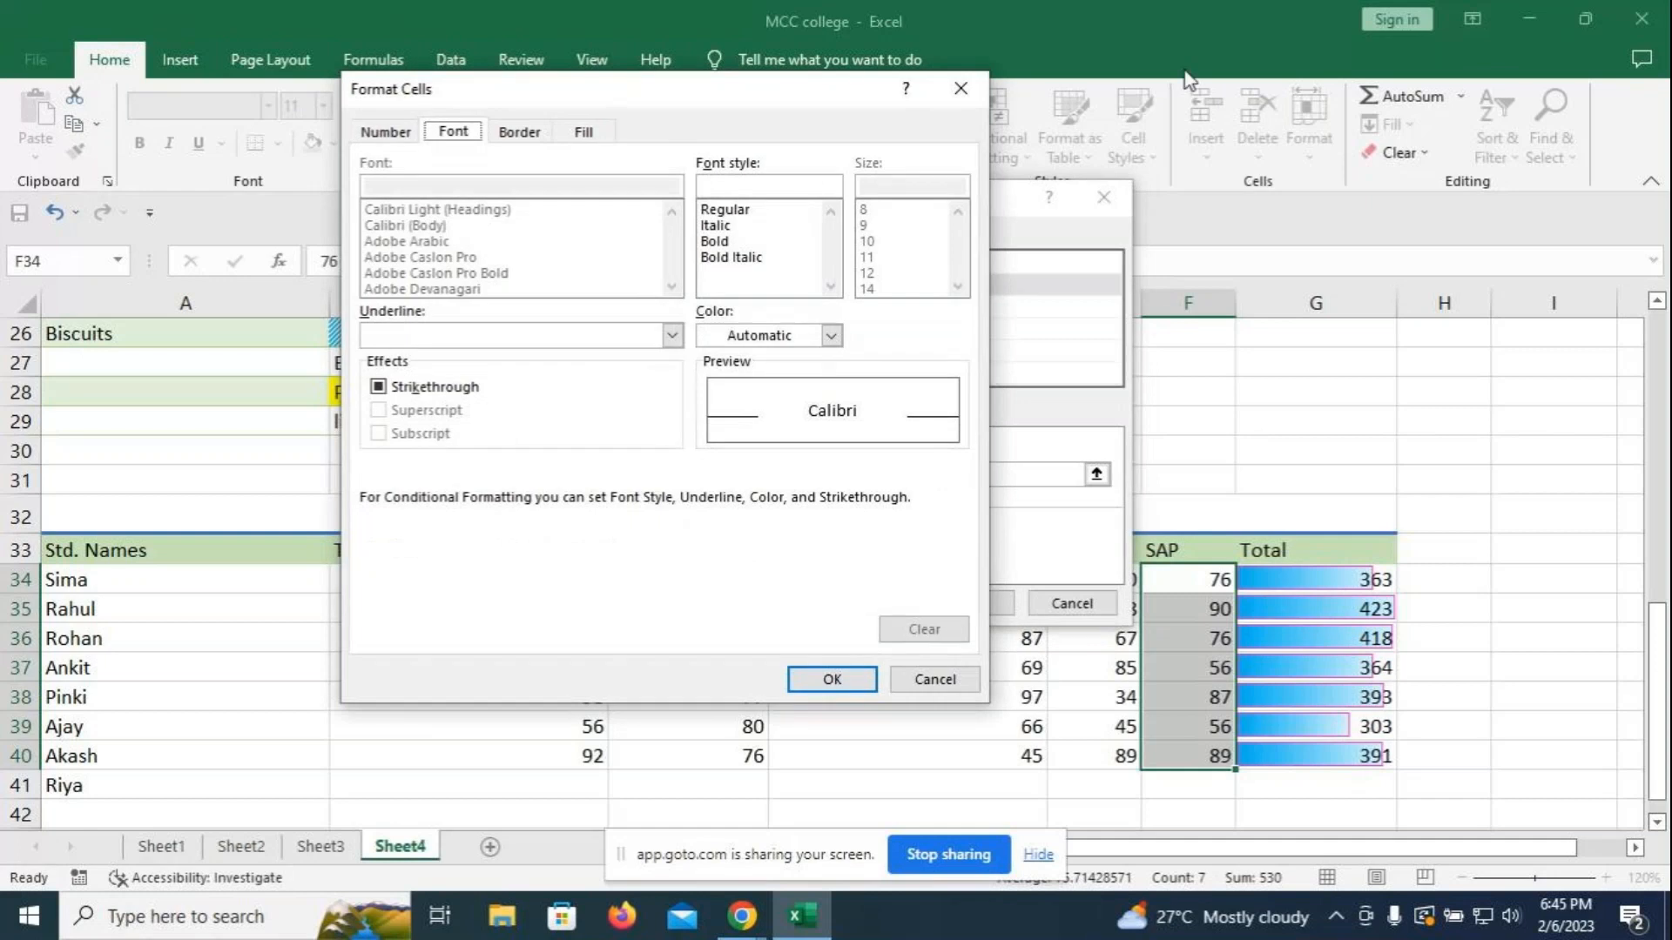
{"action": "left_click", "coordinate": [587, 133]}
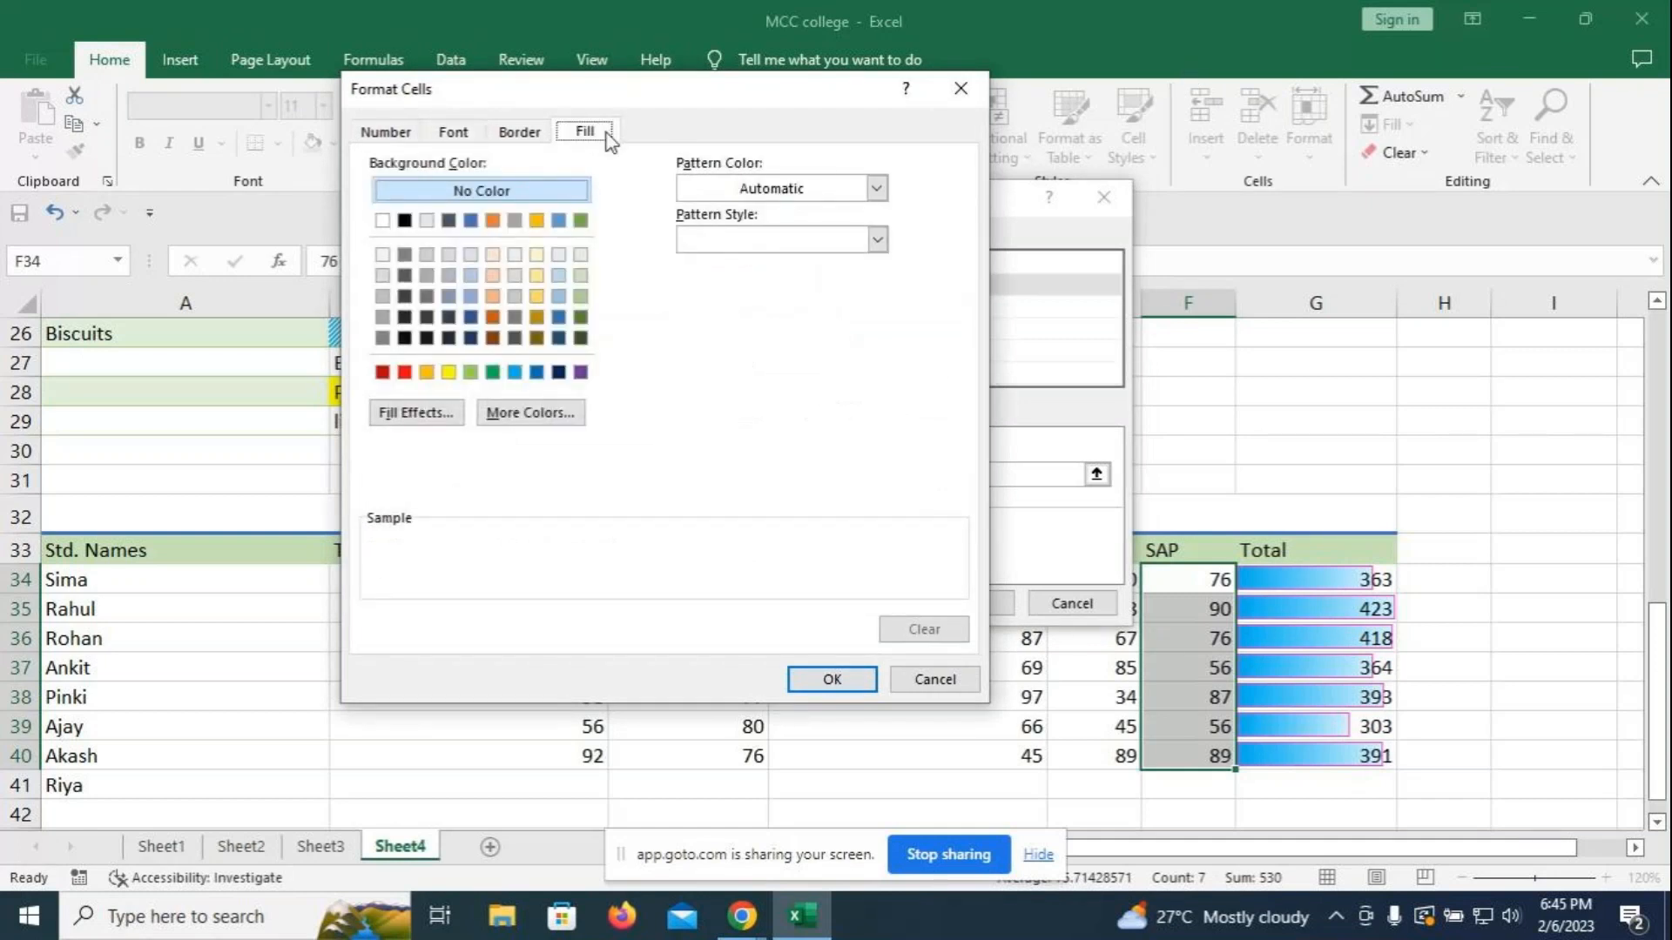
{"action": "left_click", "coordinate": [960, 88]}
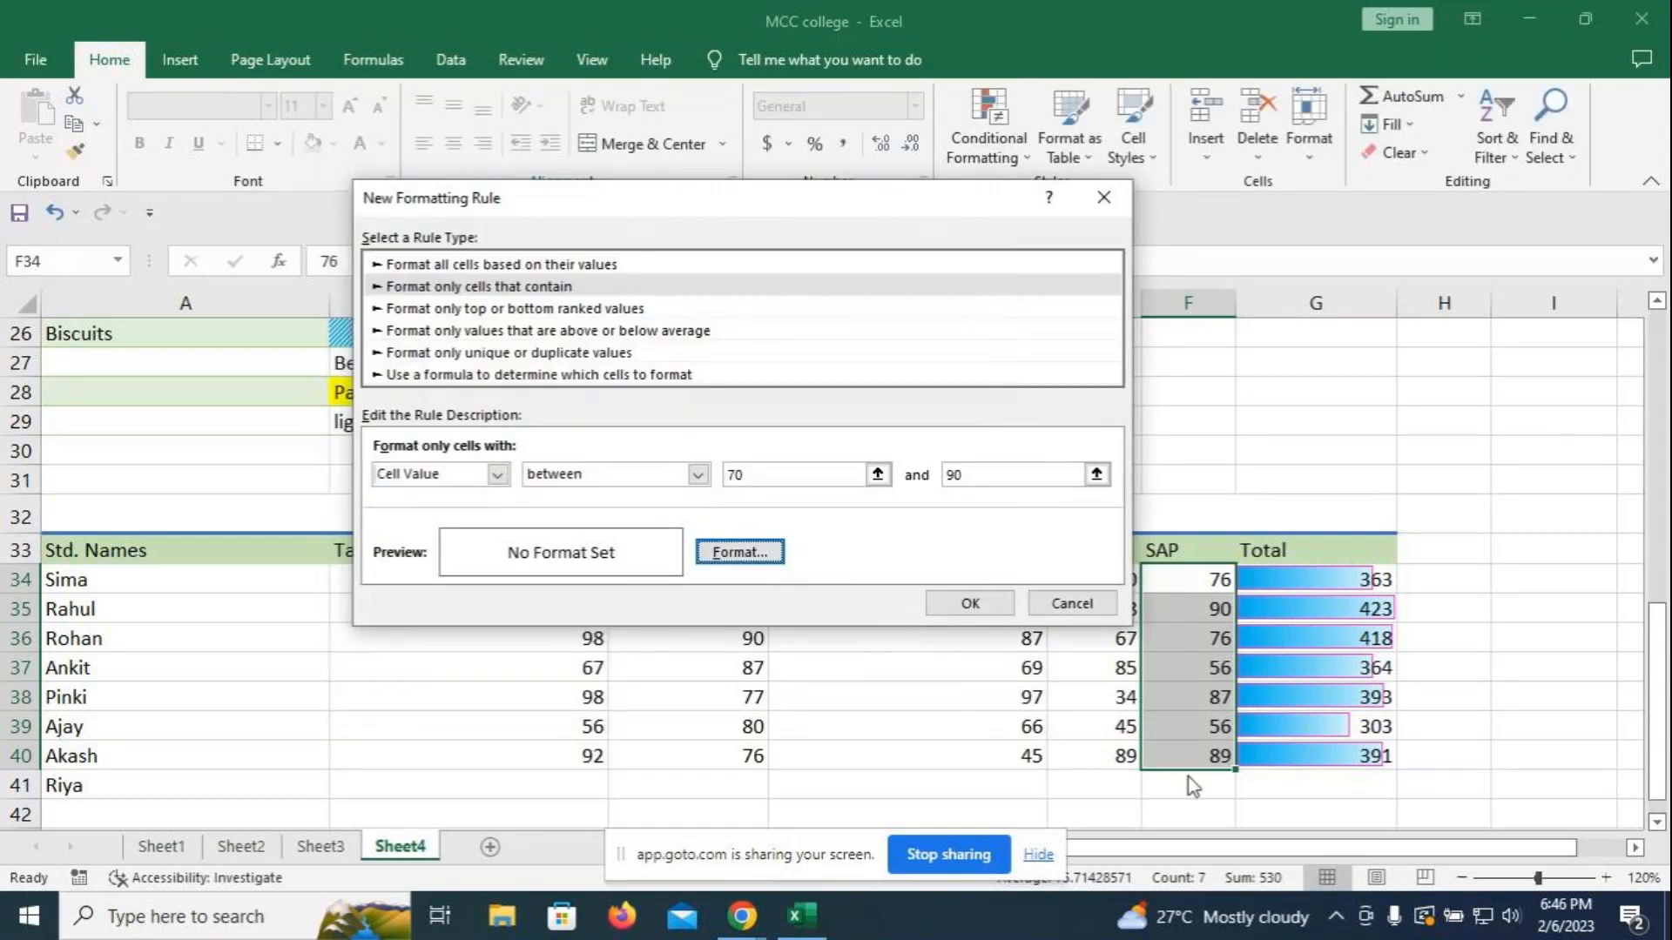
{"action": "left_click", "coordinate": [530, 288]}
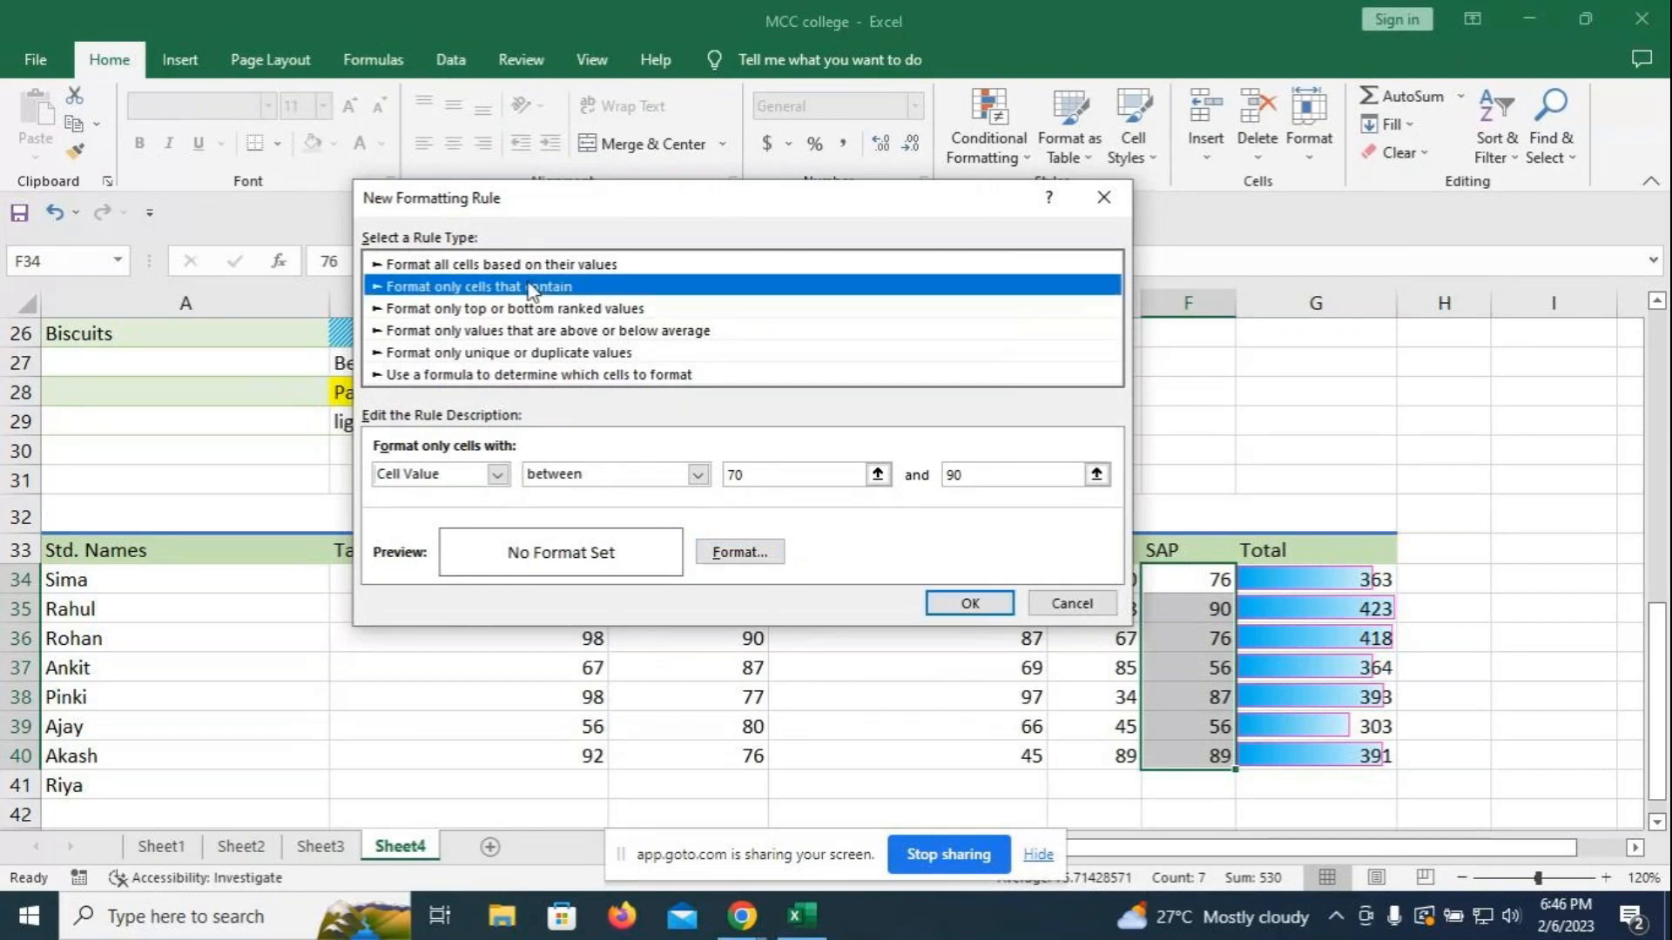
{"action": "left_click", "coordinate": [498, 476]}
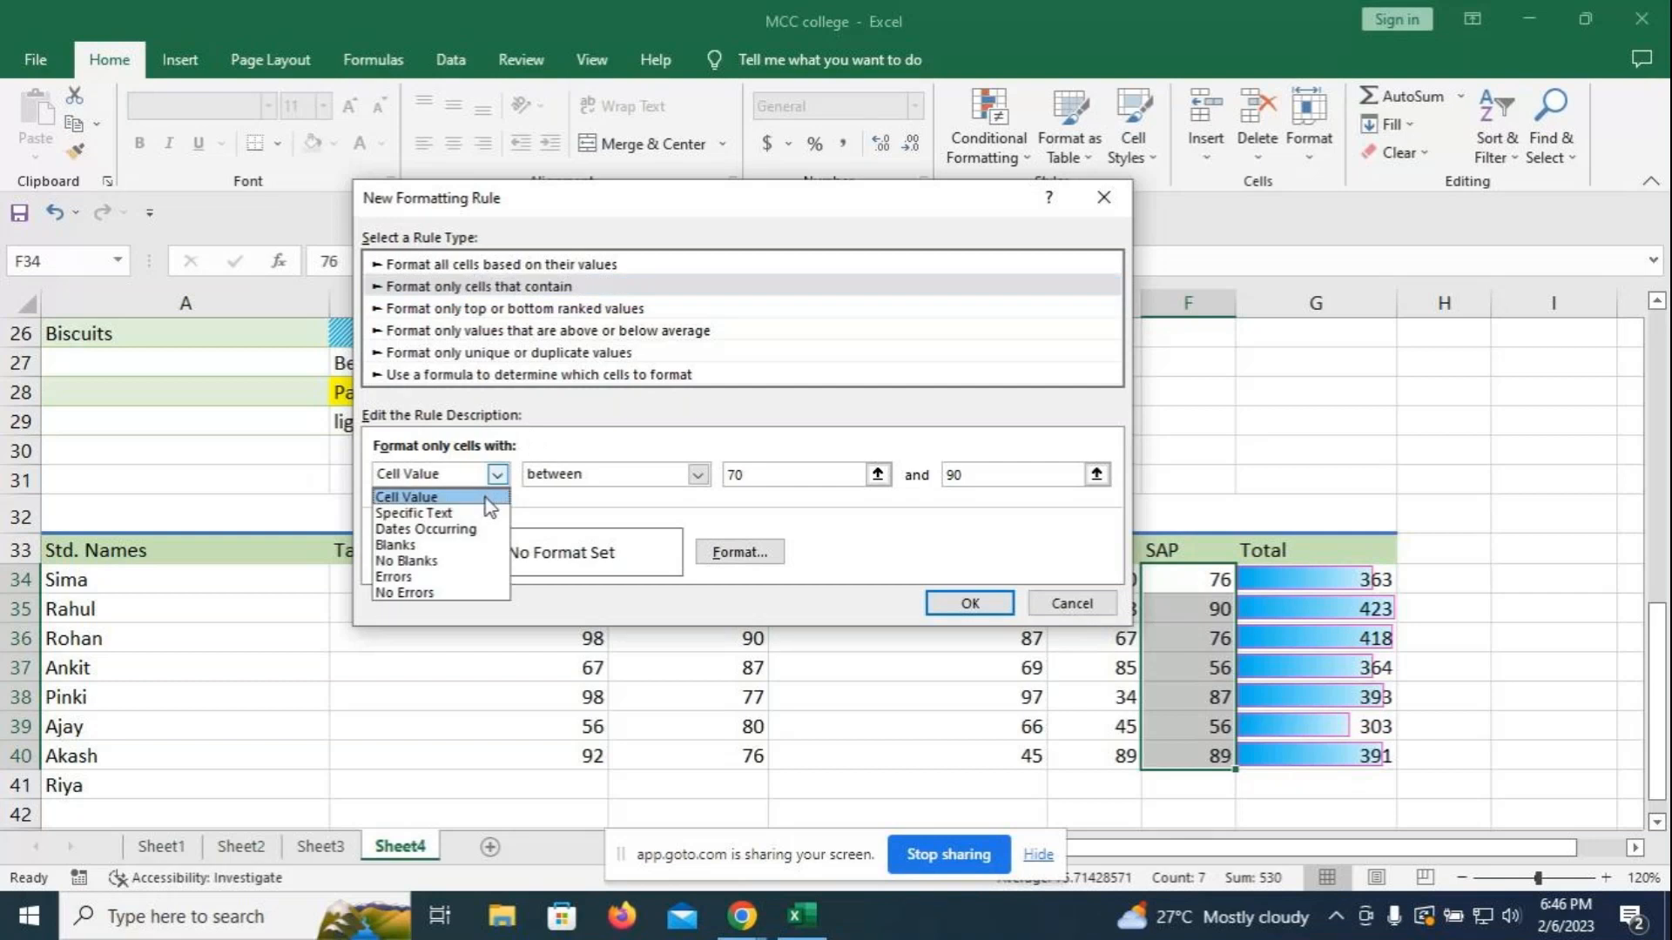
{"action": "left_click", "coordinate": [486, 496]}
{"action": "left_click", "coordinate": [698, 474]}
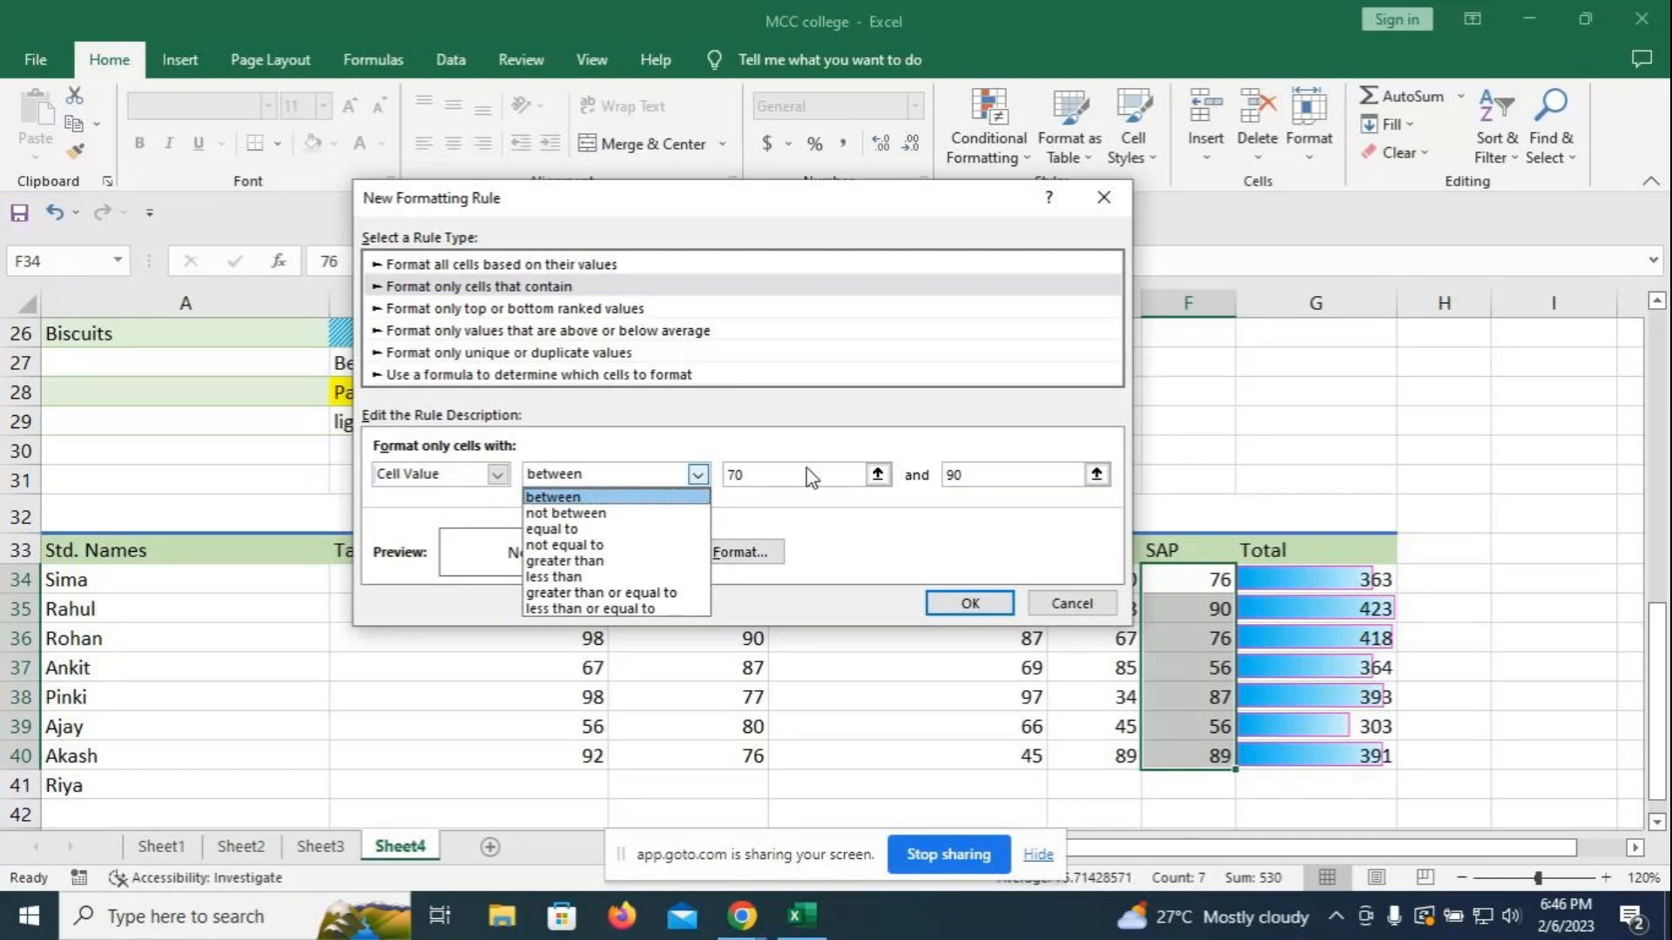
{"action": "left_click", "coordinate": [930, 548]}
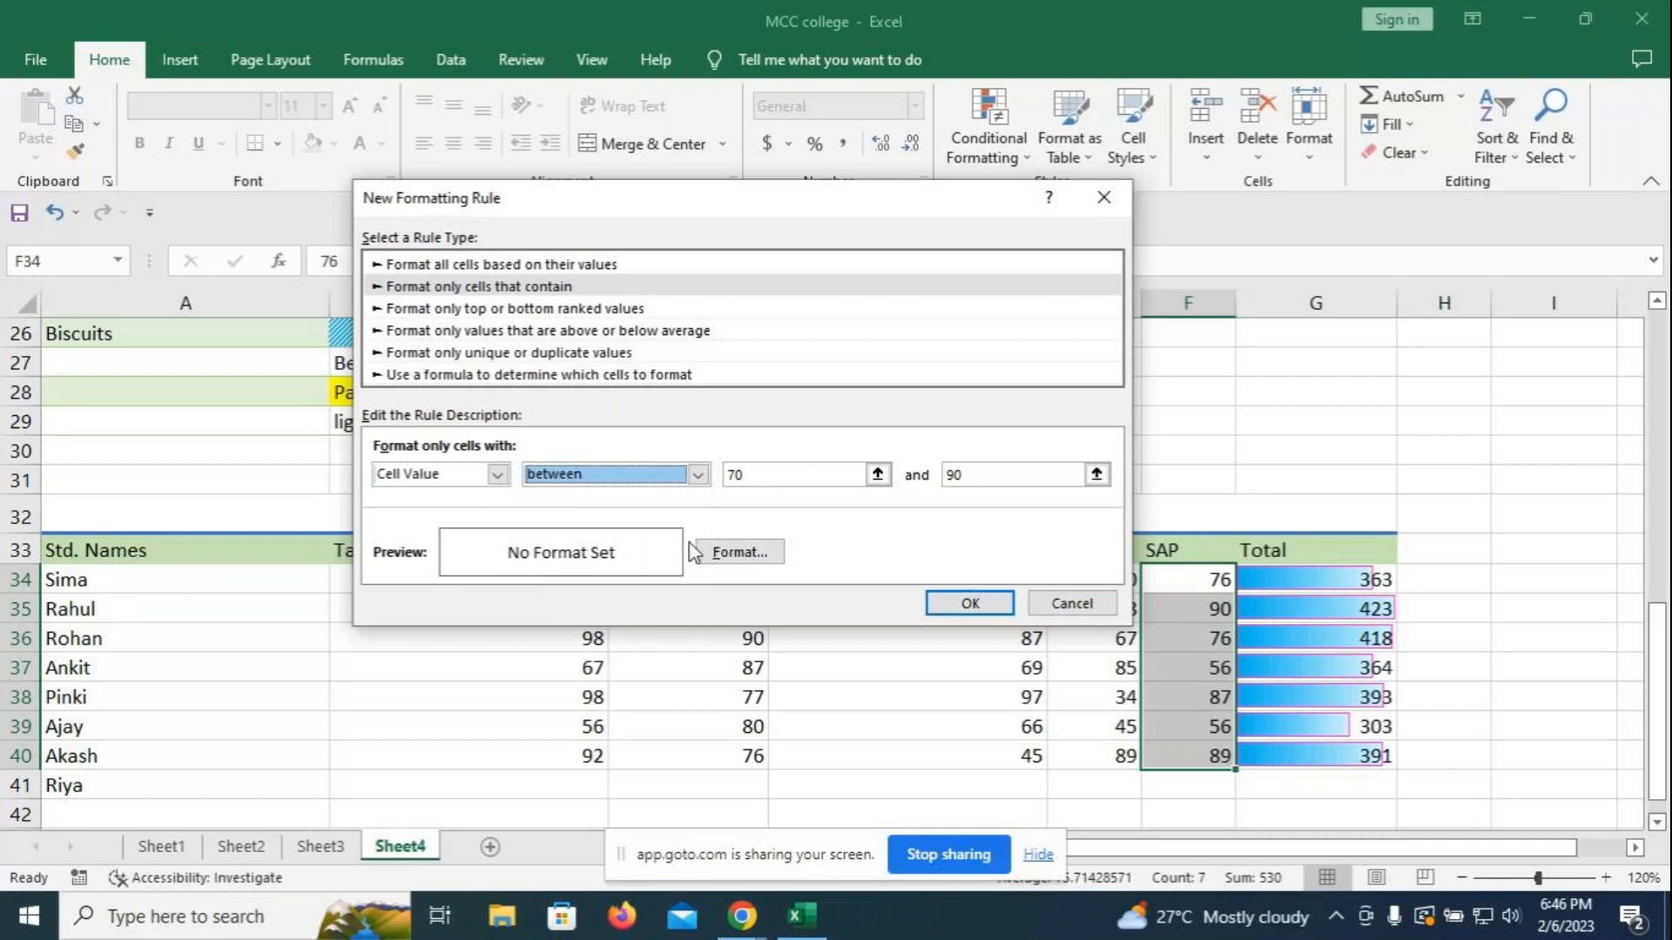
{"action": "left_click", "coordinate": [719, 562]}
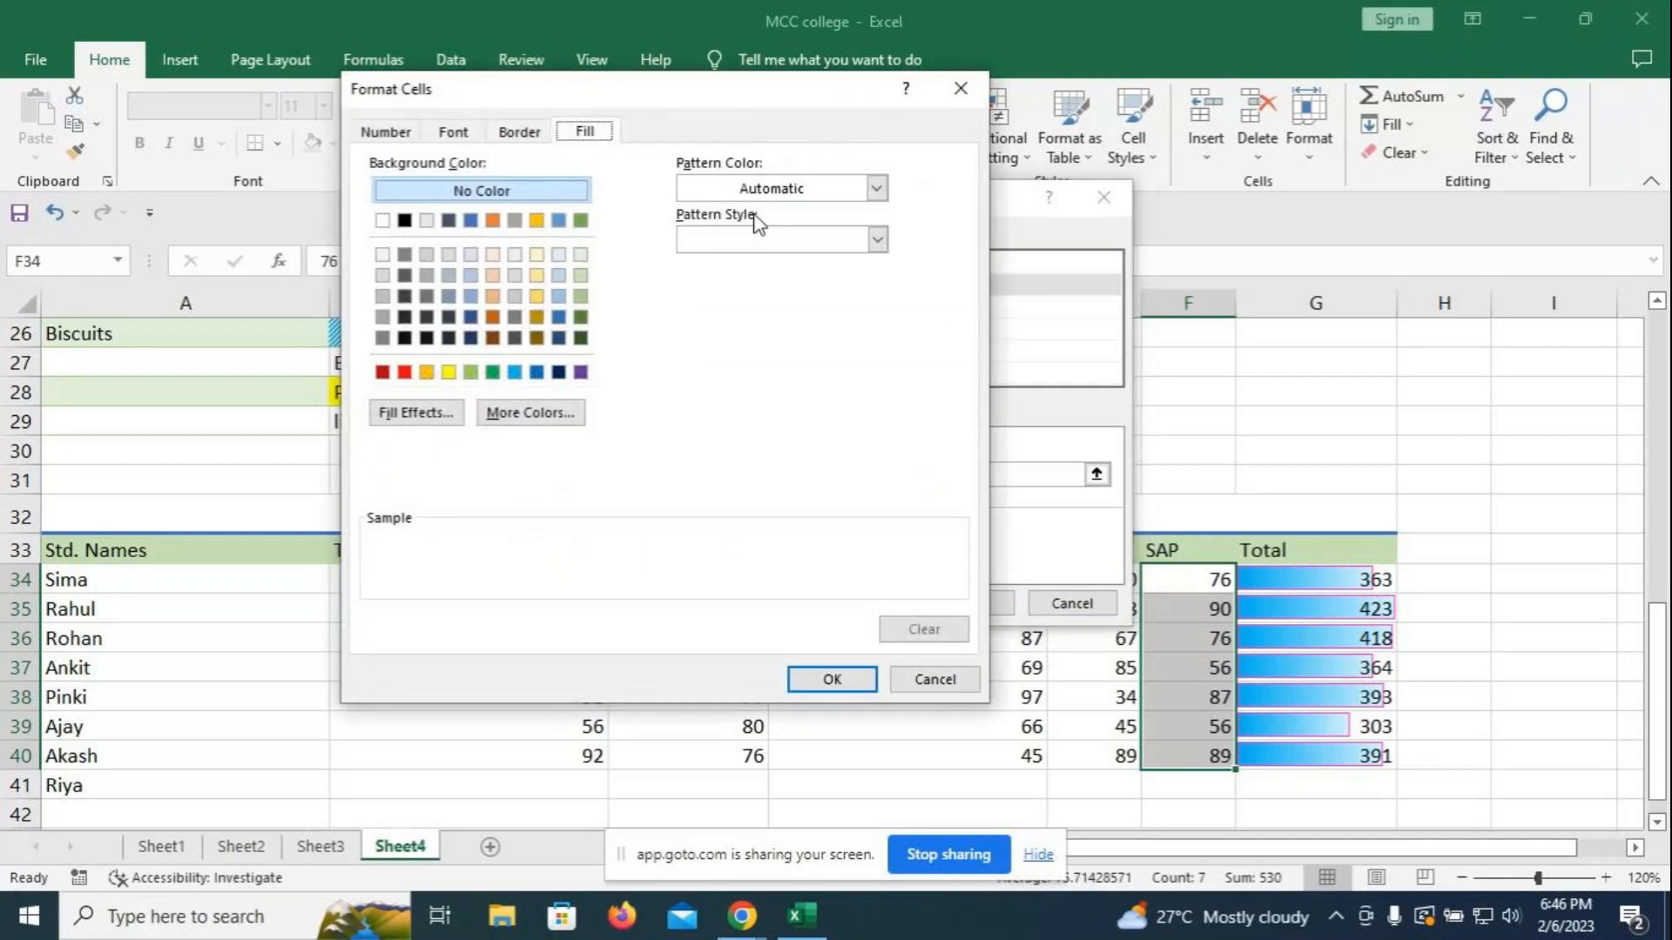
- Set up a two-colour gradient fill from pink to yellow in Fill Effects
{"action": "left_click", "coordinate": [442, 411]}
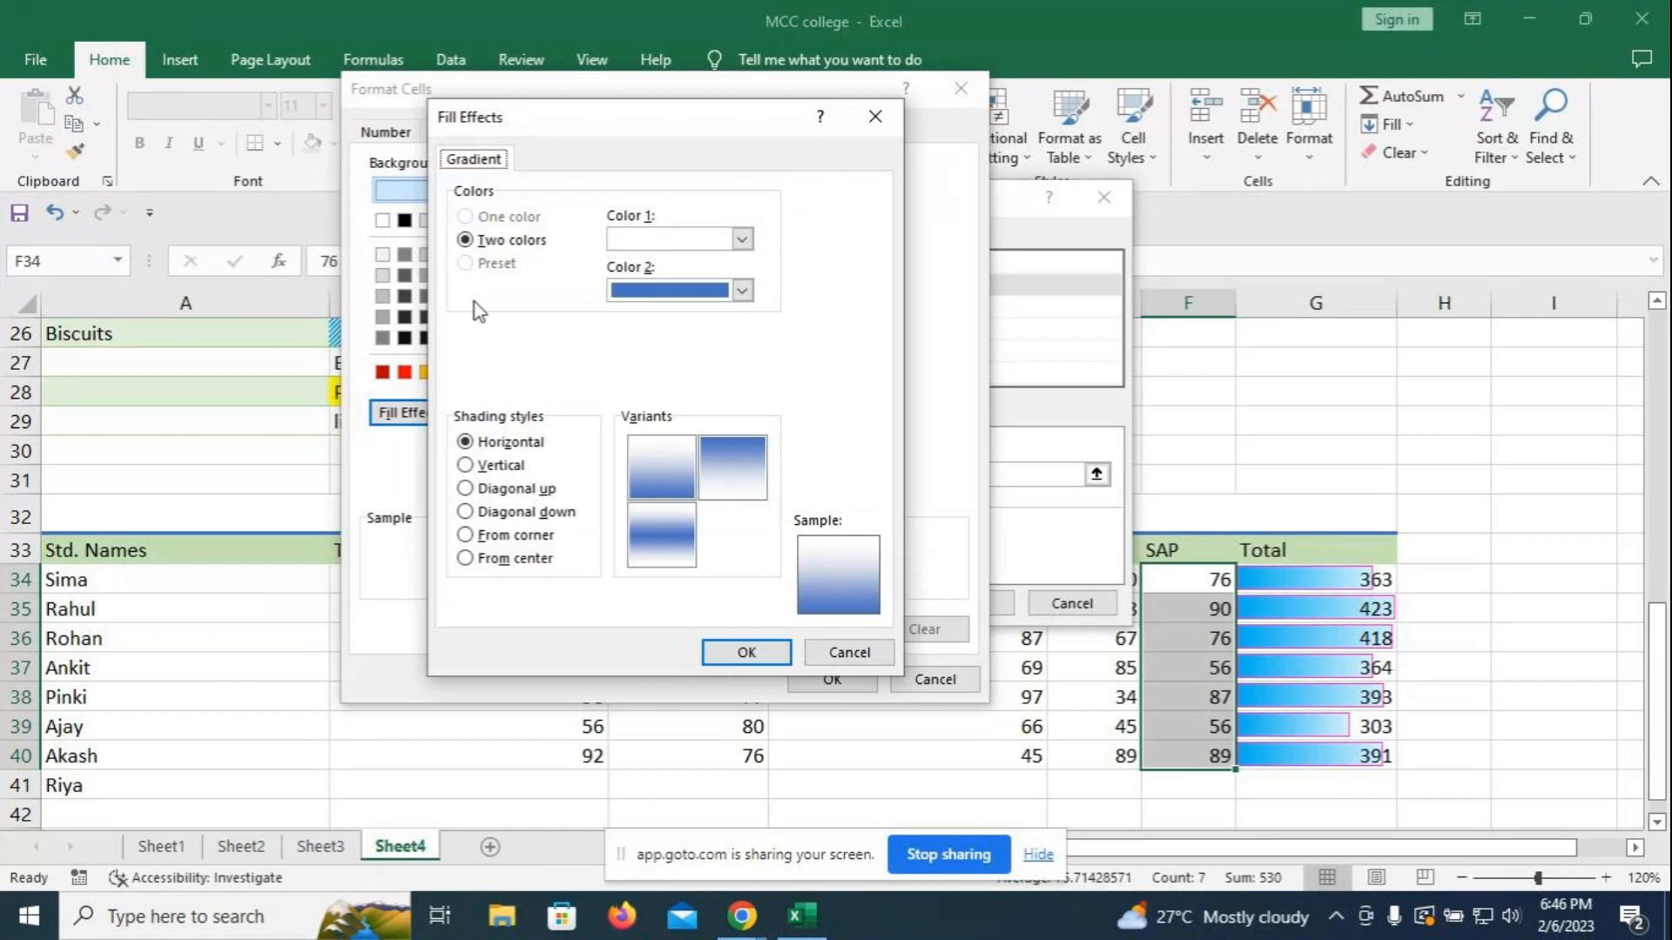
{"action": "left_click", "coordinate": [742, 291]}
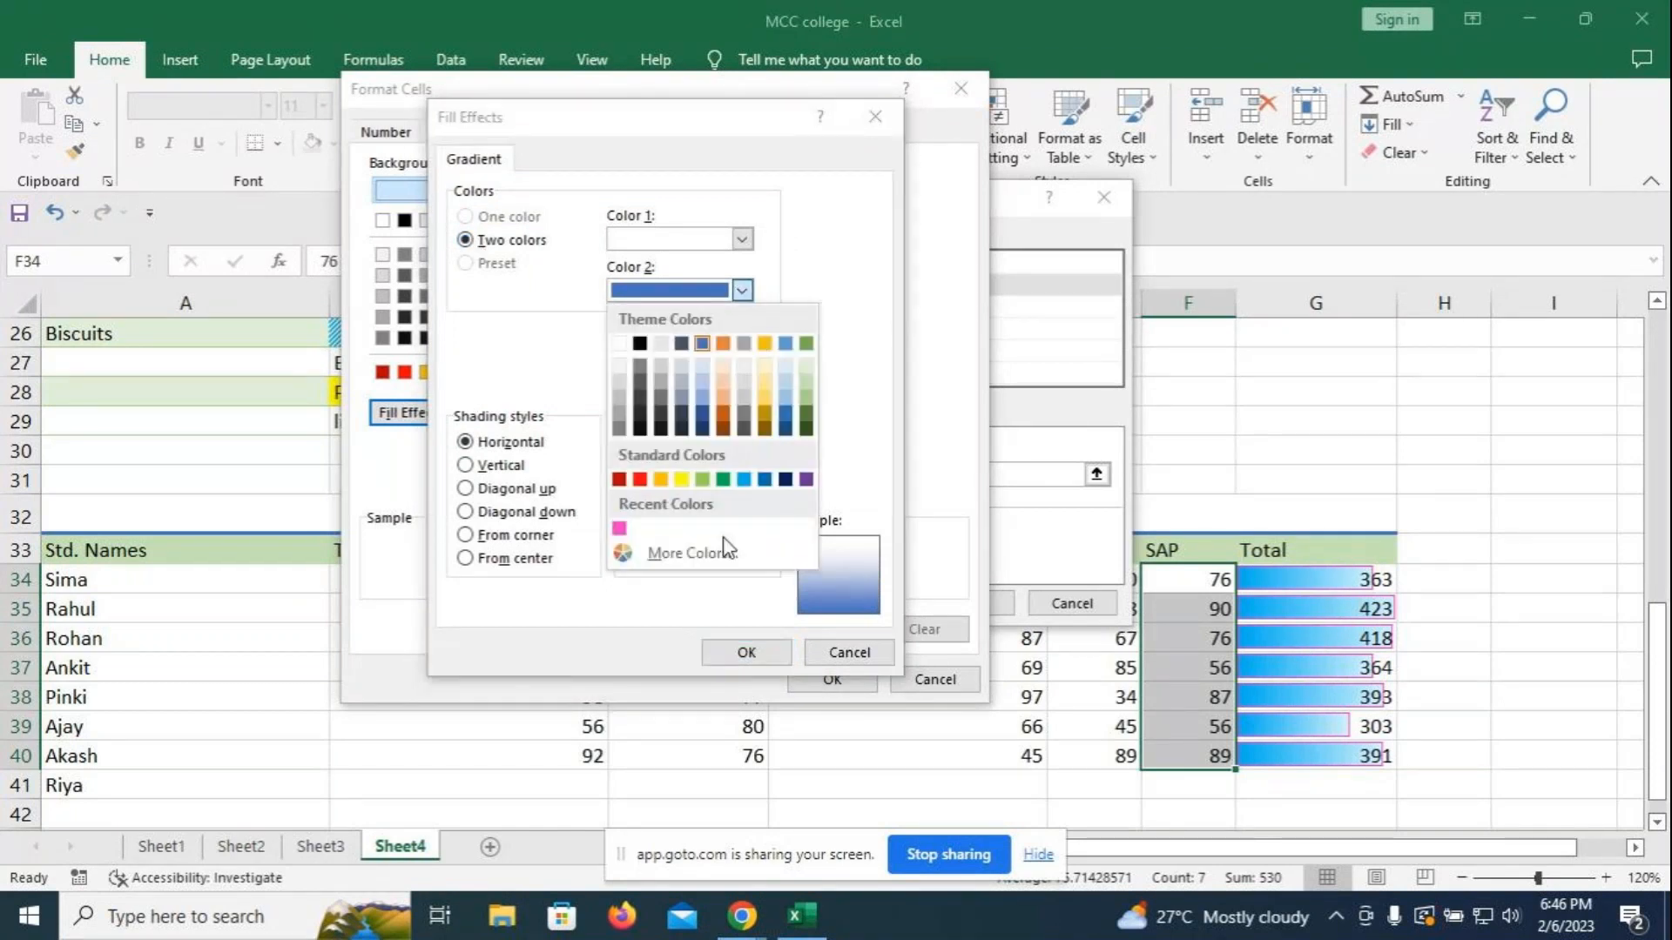
{"action": "left_click", "coordinate": [805, 479]}
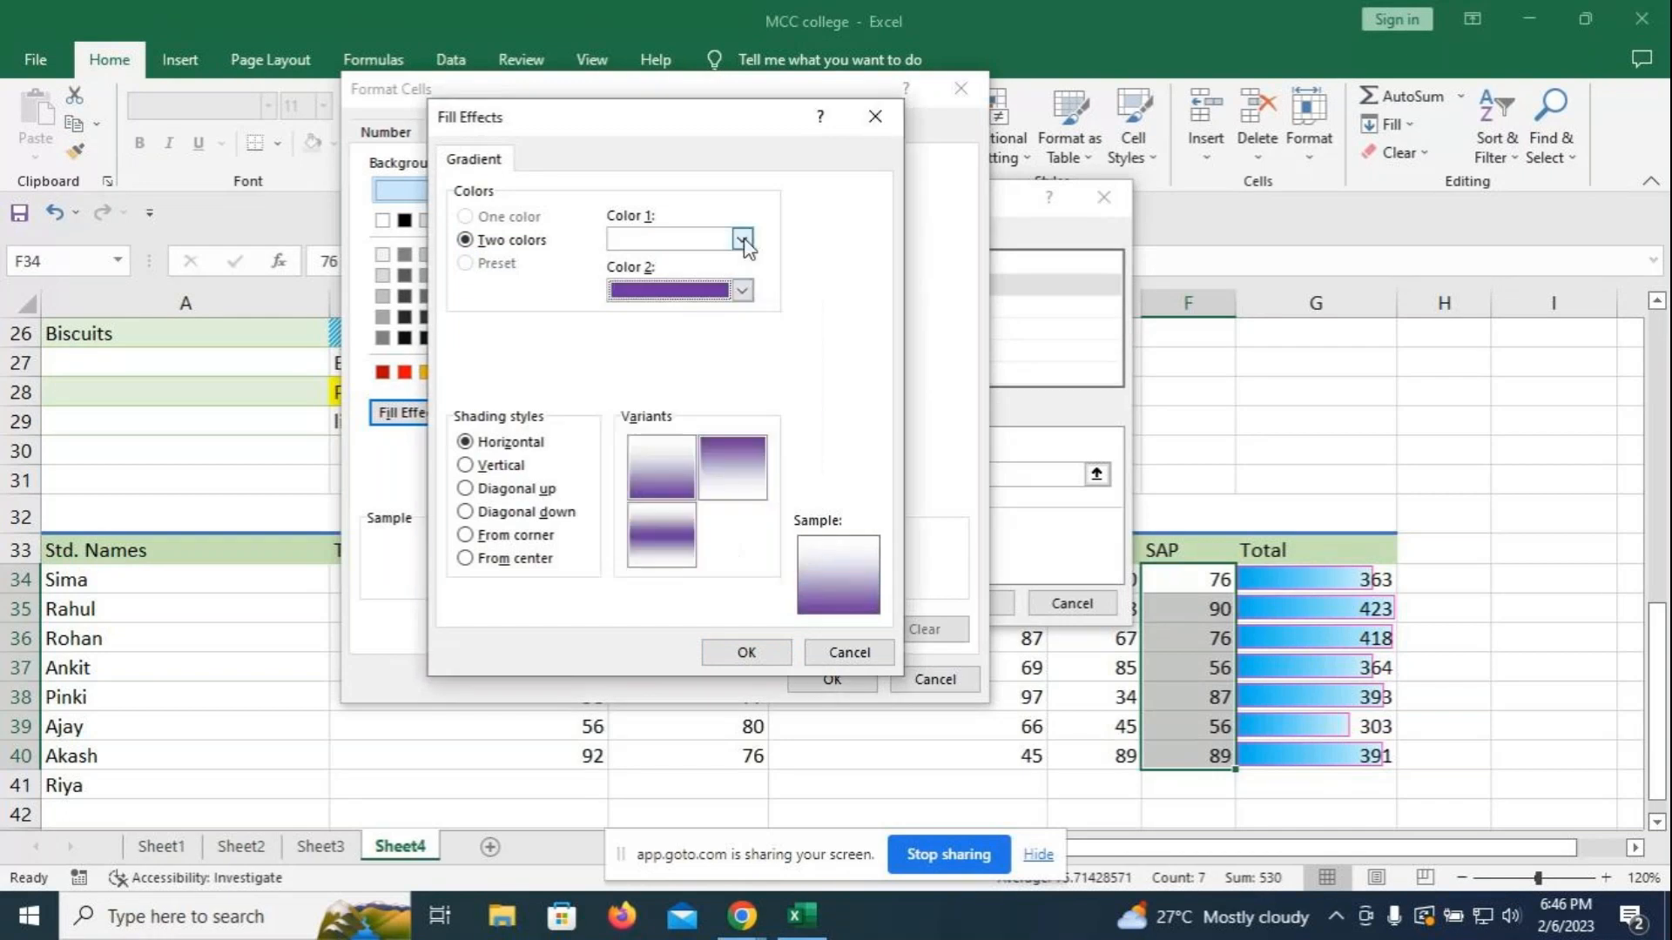
{"action": "left_click", "coordinate": [741, 240]}
{"action": "left_click", "coordinate": [619, 478]}
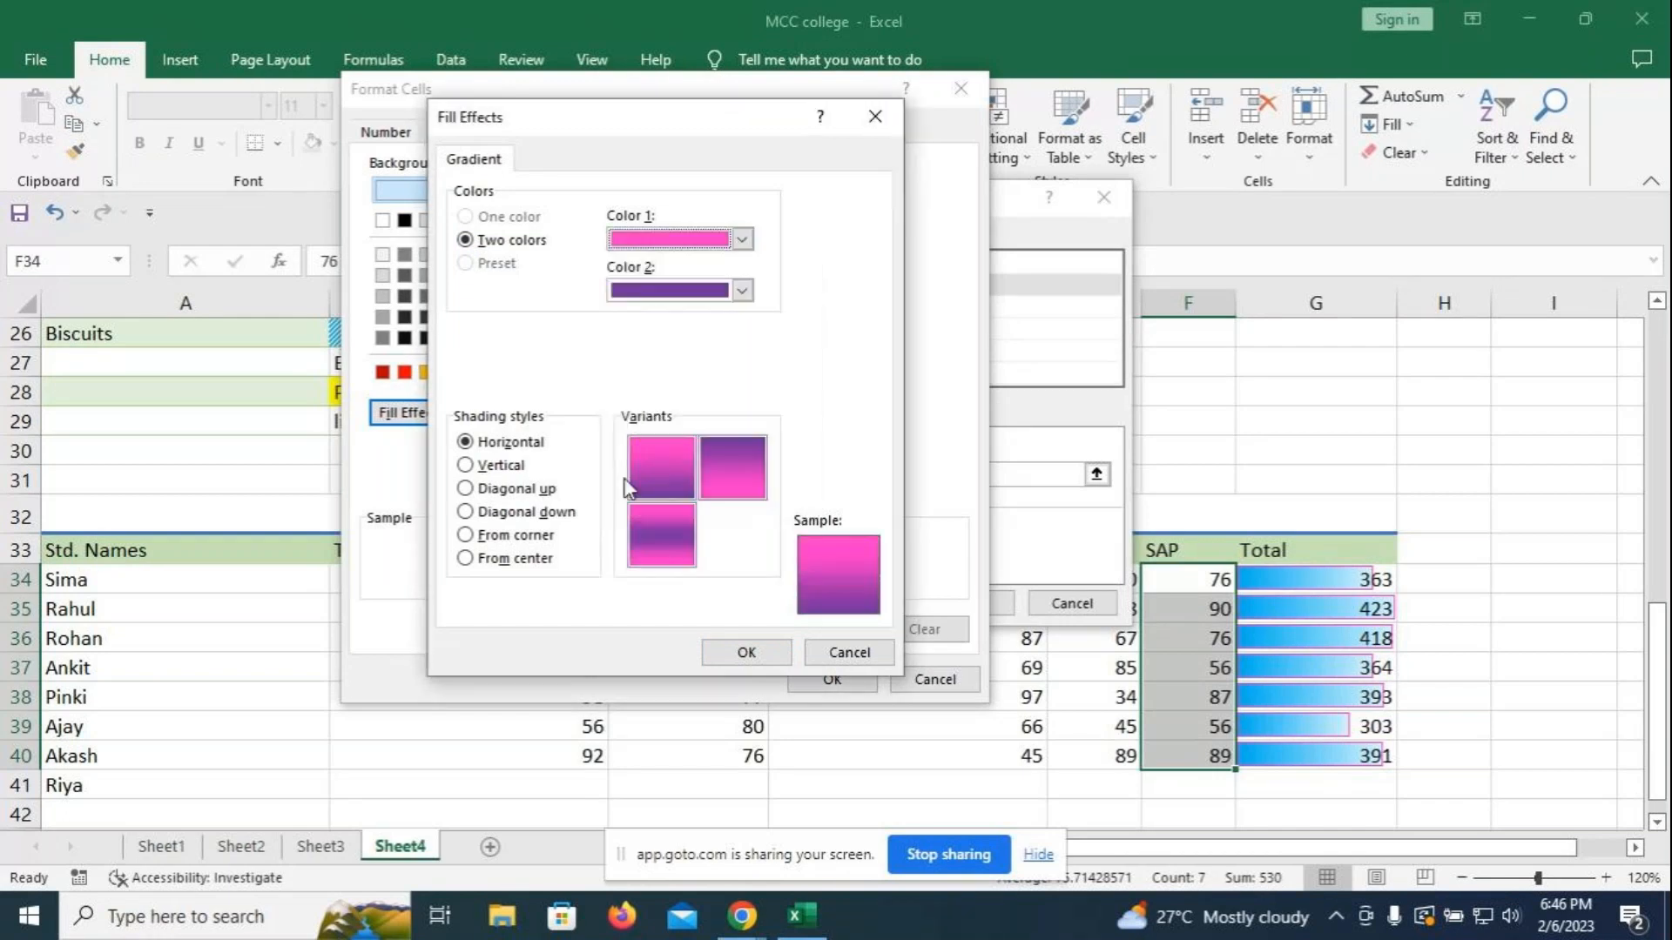
{"action": "left_click", "coordinate": [742, 290]}
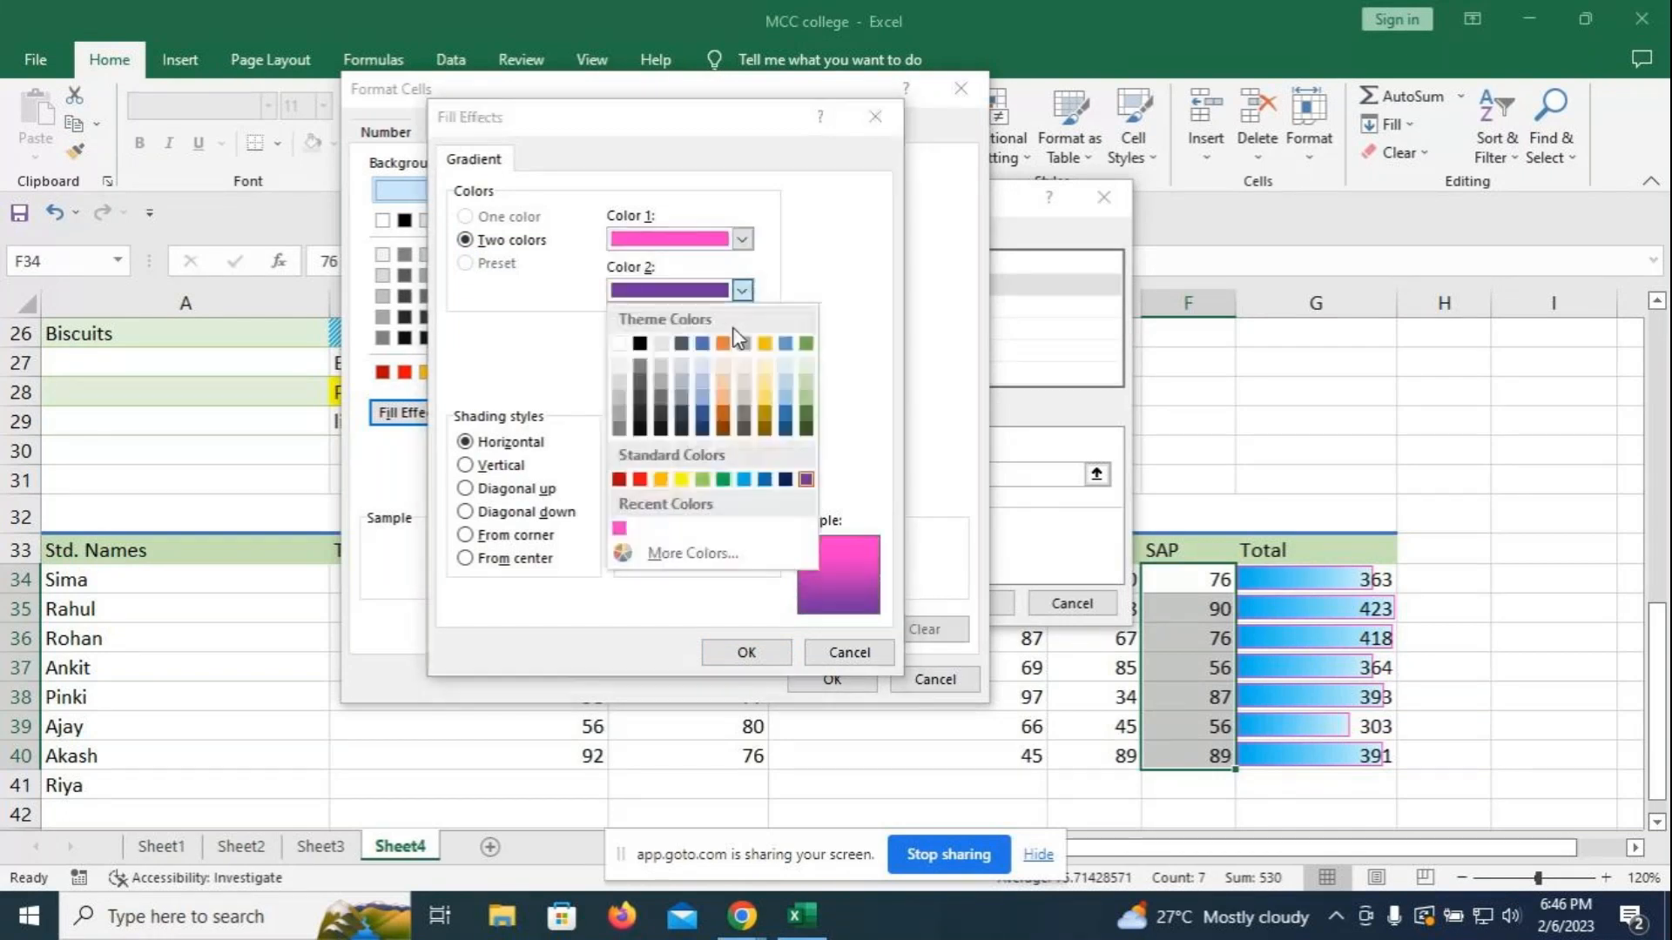
{"action": "left_click", "coordinate": [704, 479]}
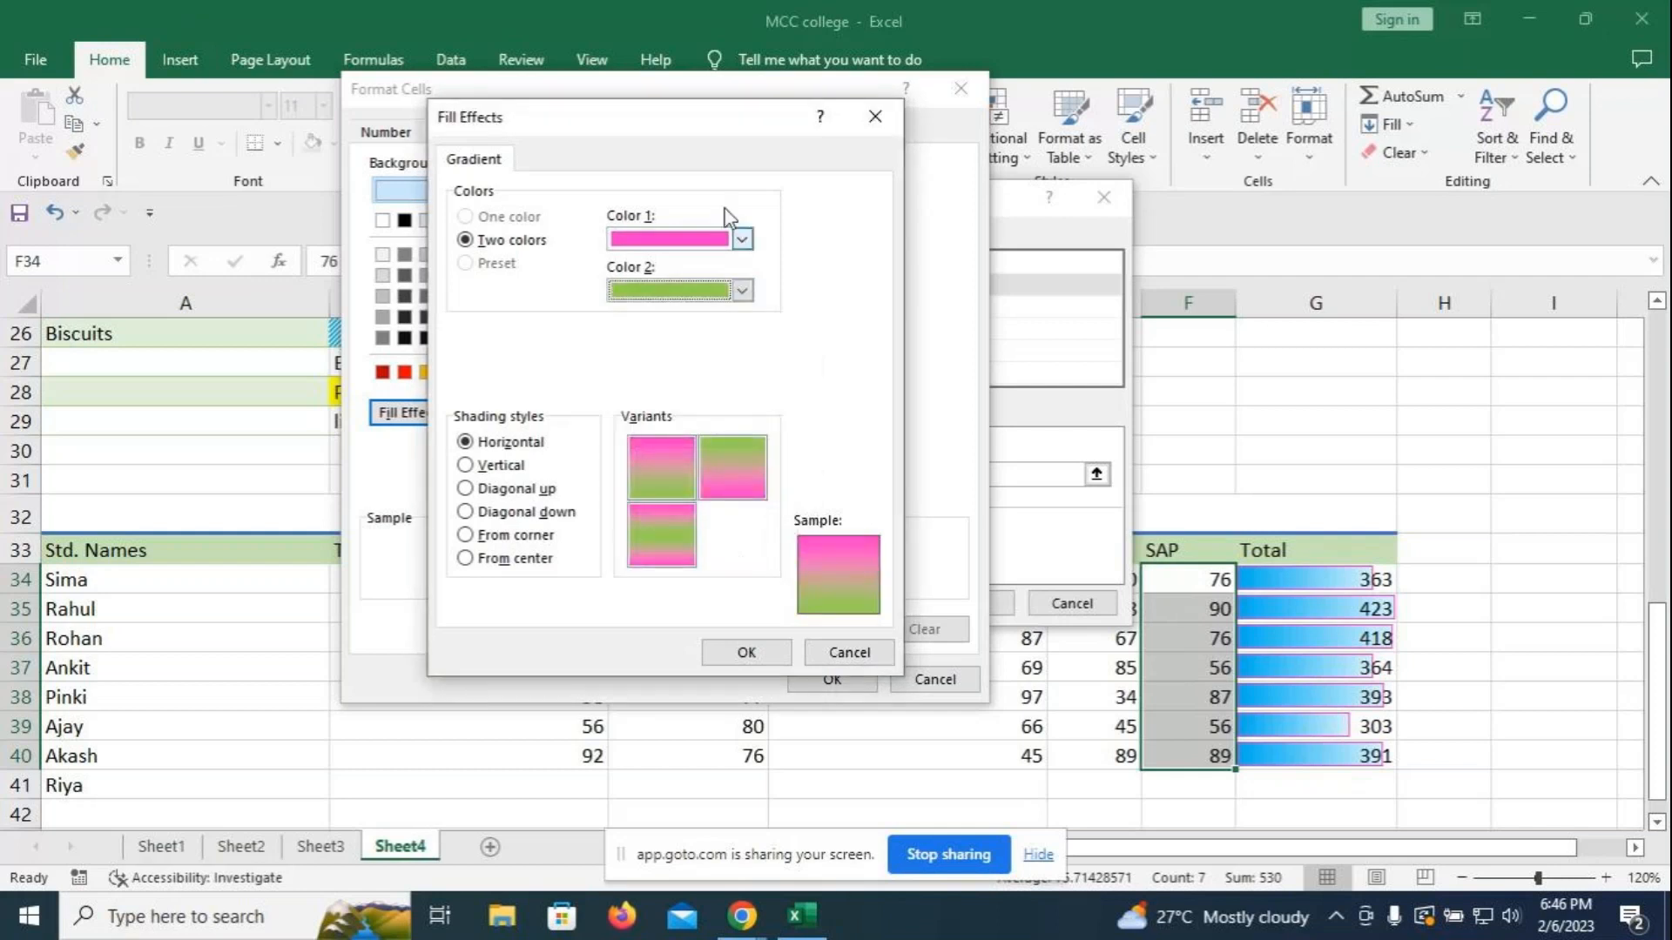
{"action": "left_click", "coordinate": [742, 291]}
{"action": "left_click", "coordinate": [681, 480]}
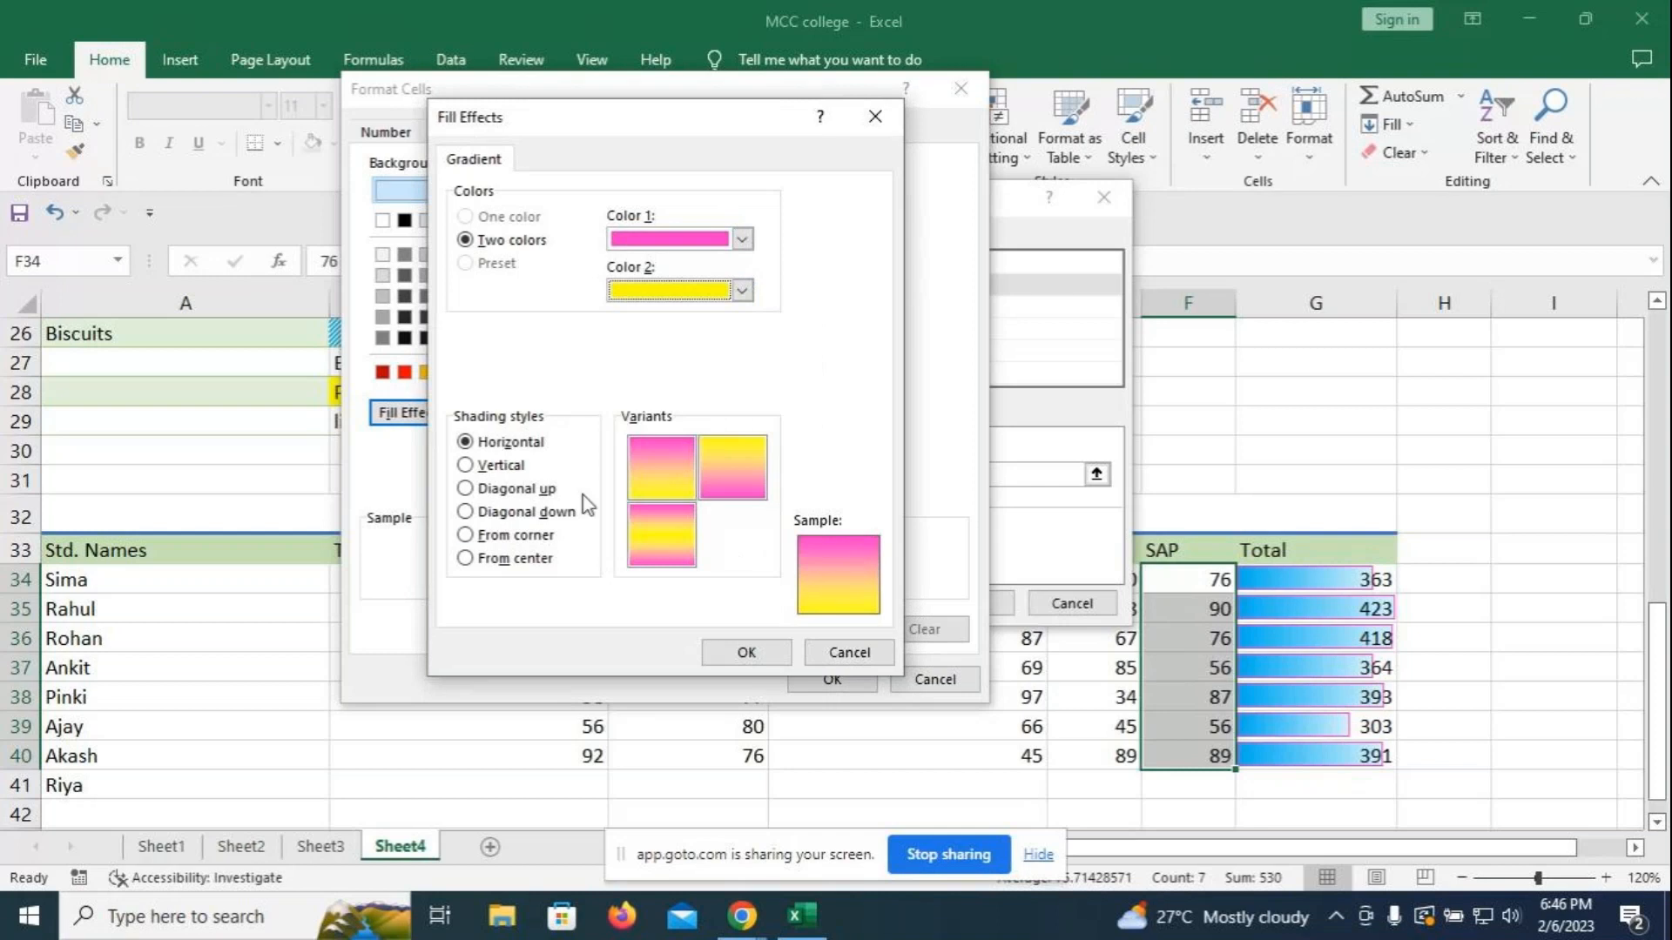
- Choose From corner shading and apply the gradient rule to SAP marks 70–90
{"action": "left_click", "coordinate": [467, 536]}
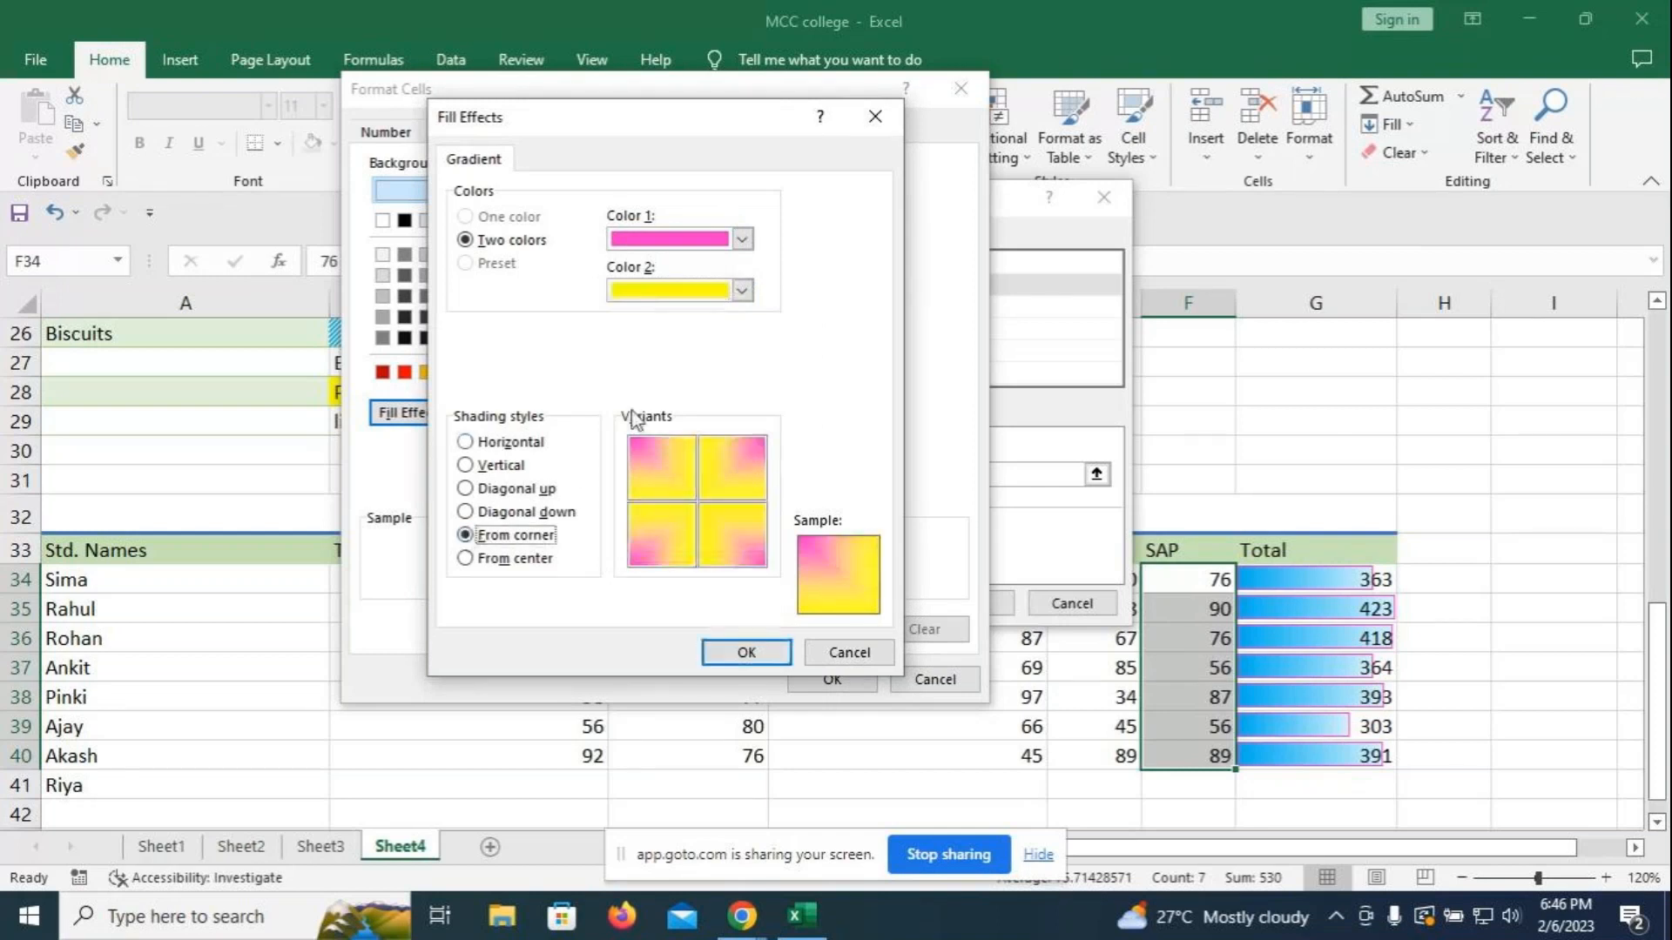
{"action": "left_click", "coordinate": [476, 512]}
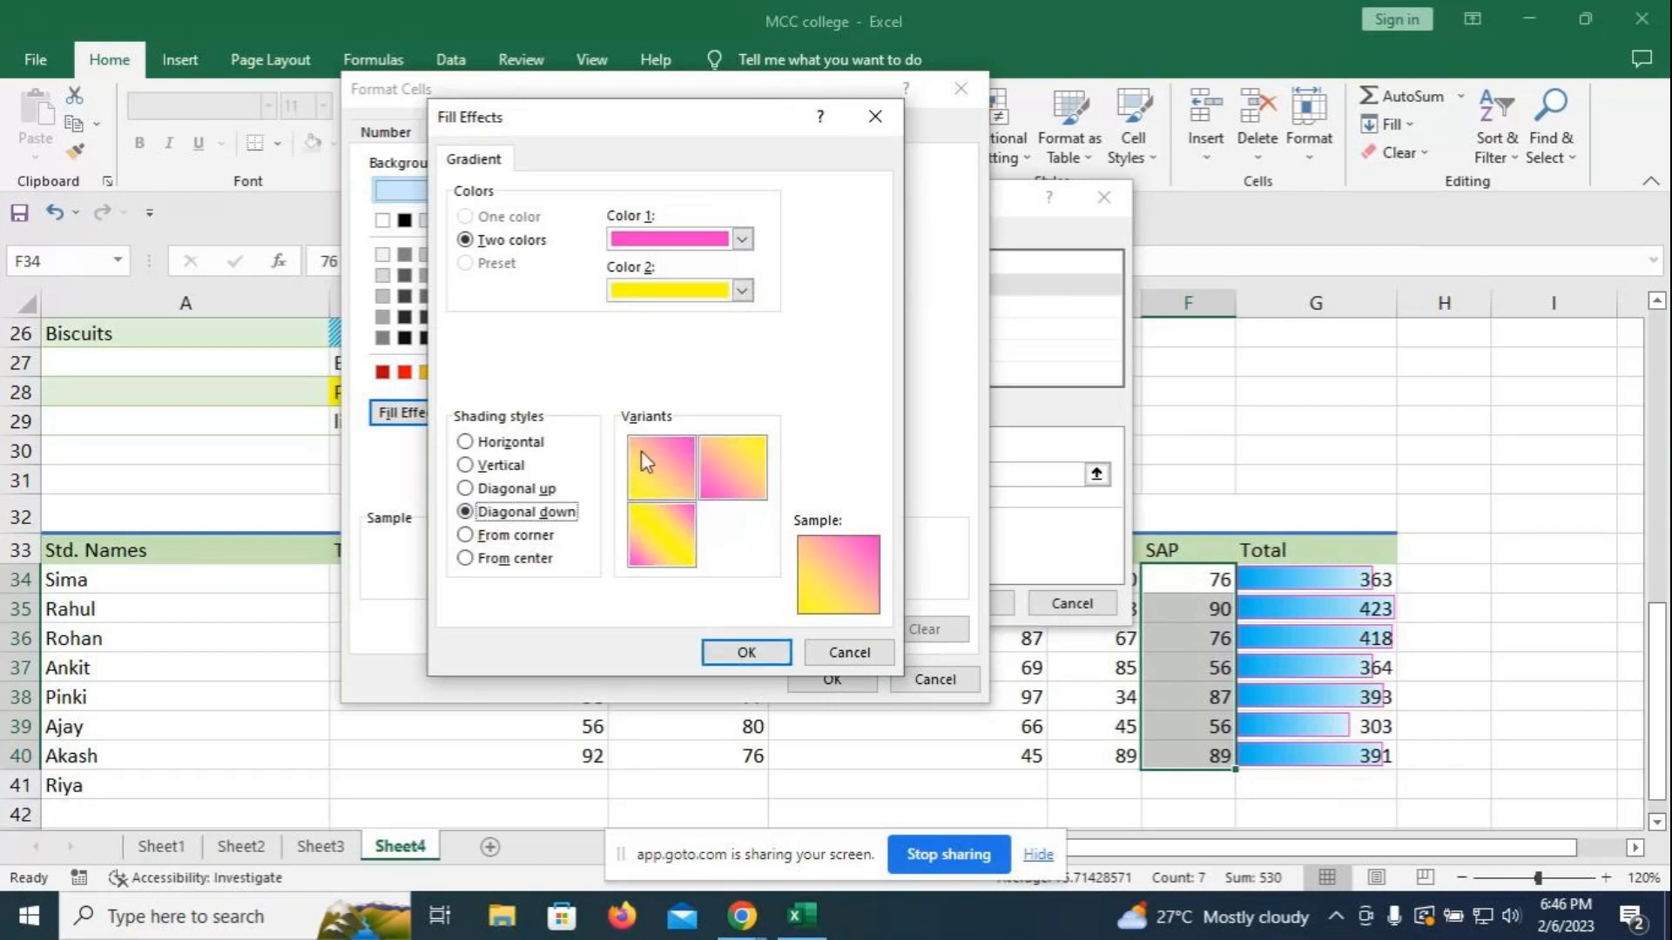
{"action": "left_click", "coordinate": [681, 553]}
{"action": "left_click", "coordinate": [468, 463]}
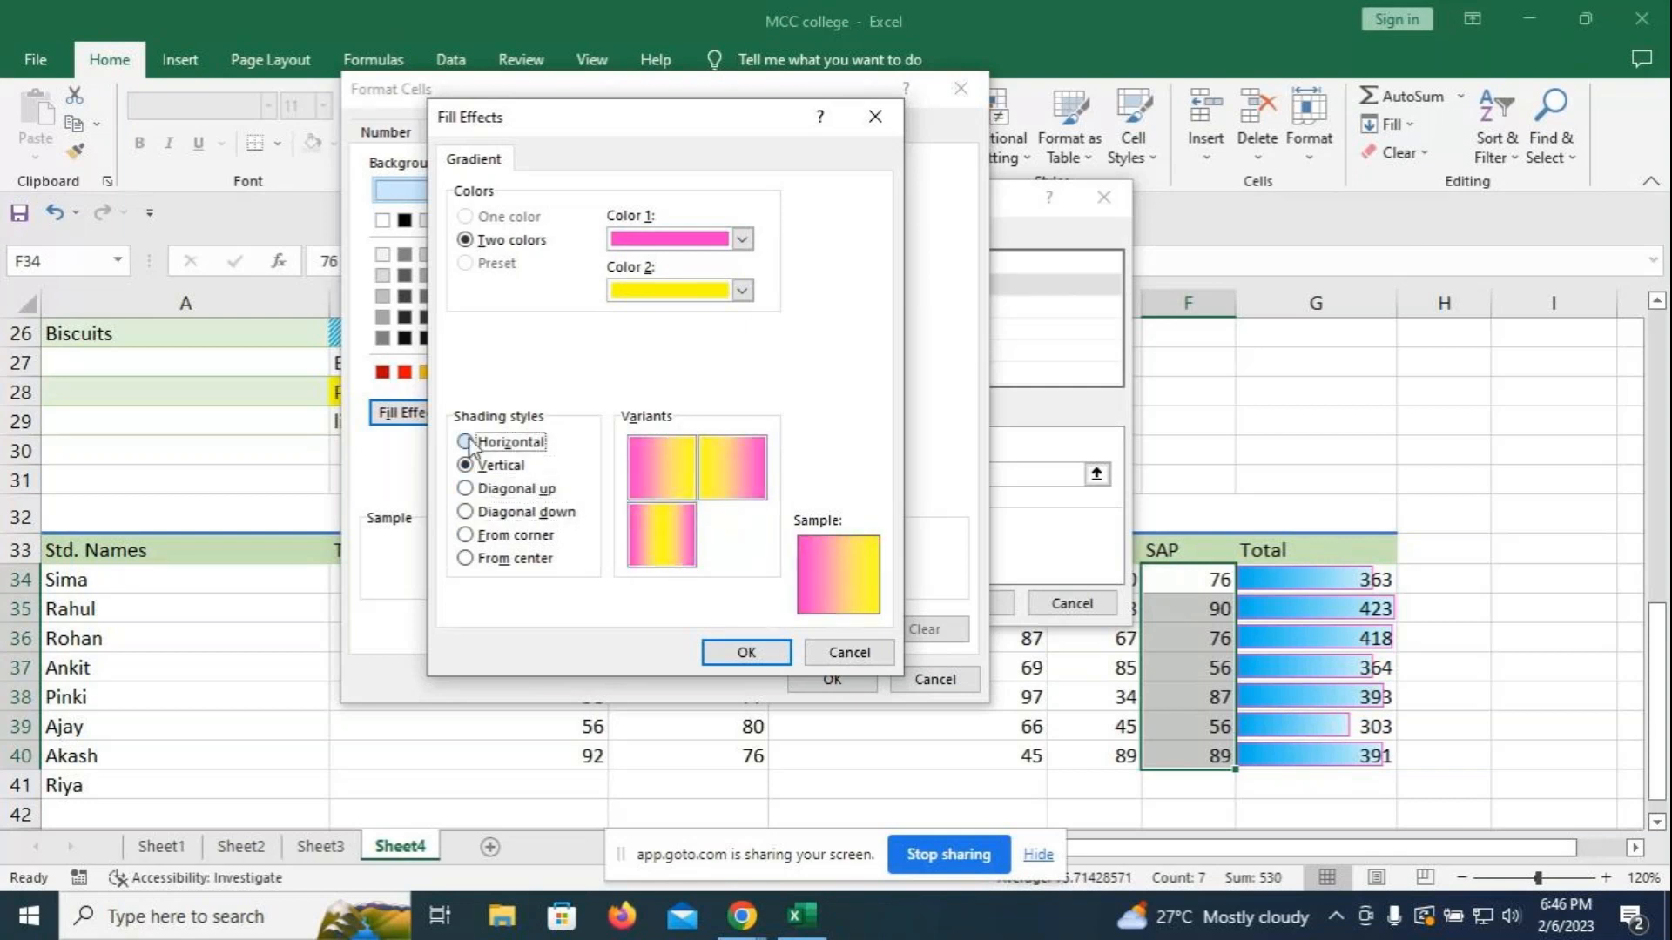
{"action": "left_click", "coordinate": [466, 441]}
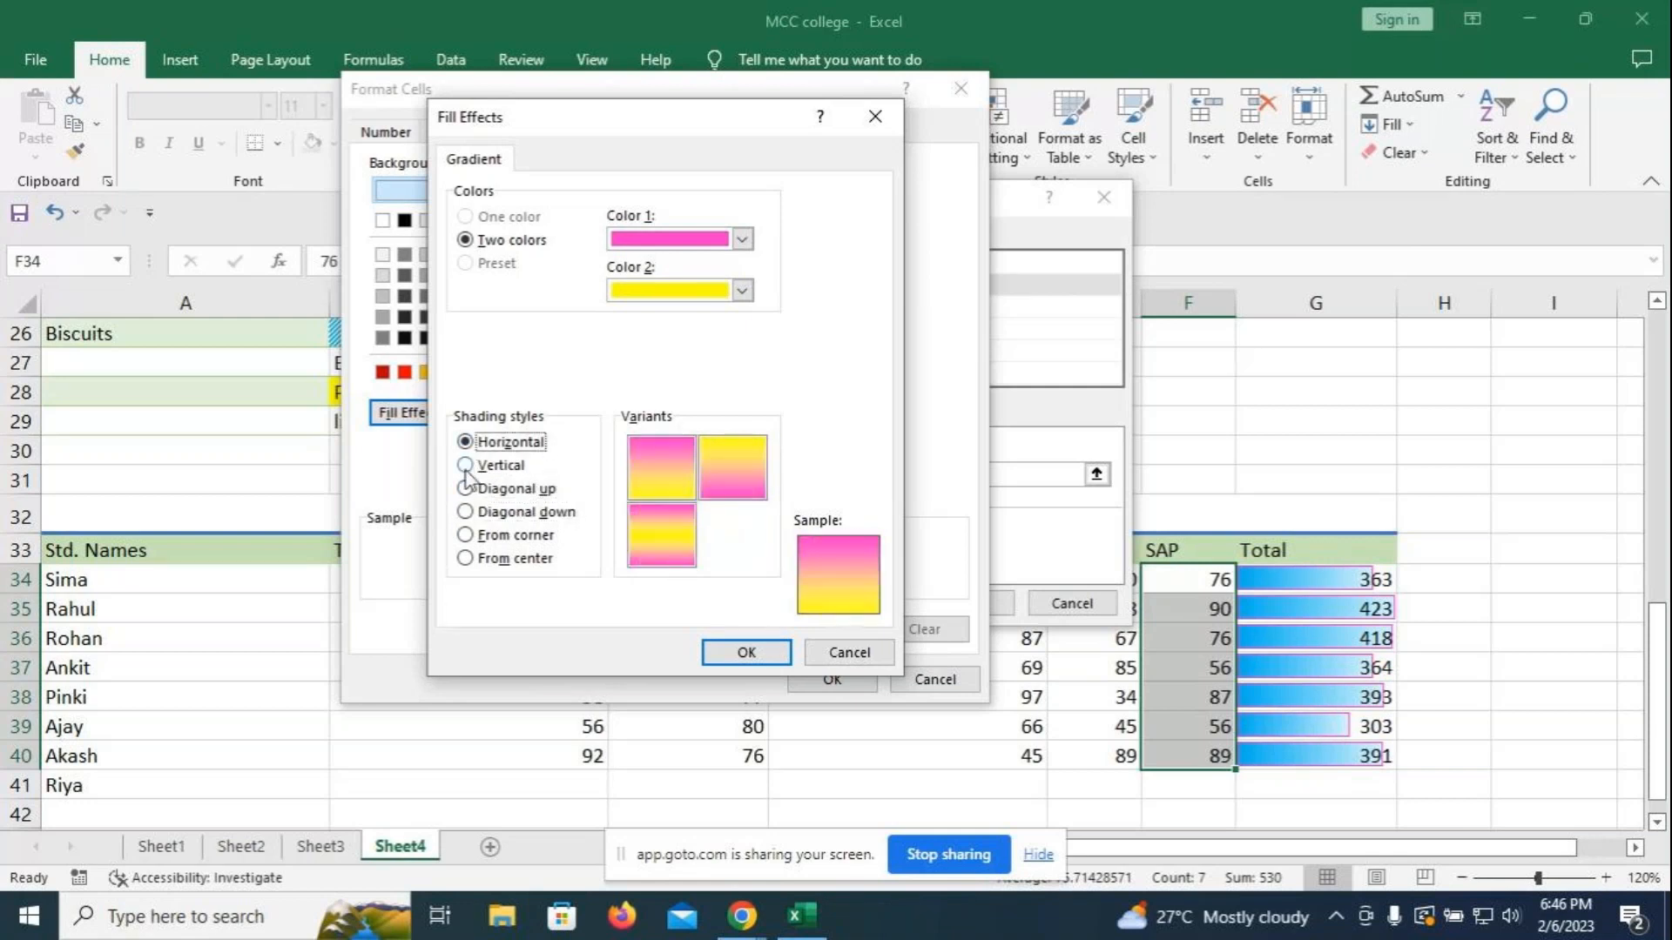
{"action": "left_click", "coordinate": [466, 535]}
{"action": "left_click", "coordinate": [468, 559]}
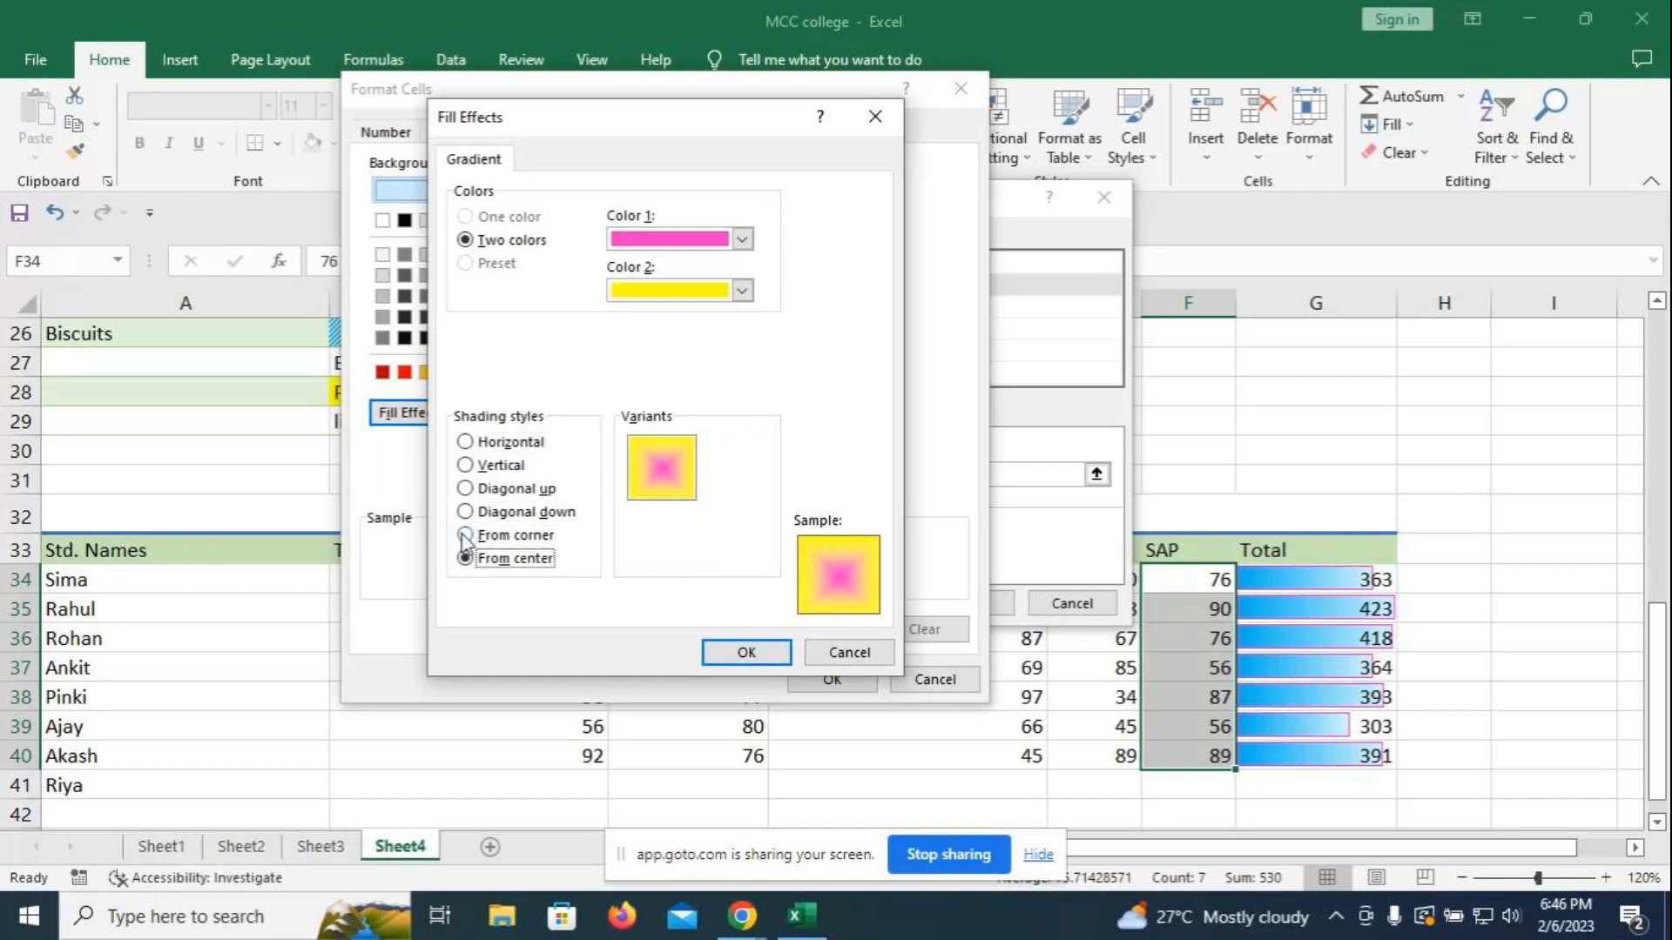
{"action": "left_click", "coordinate": [466, 535]}
{"action": "left_click", "coordinate": [747, 652]}
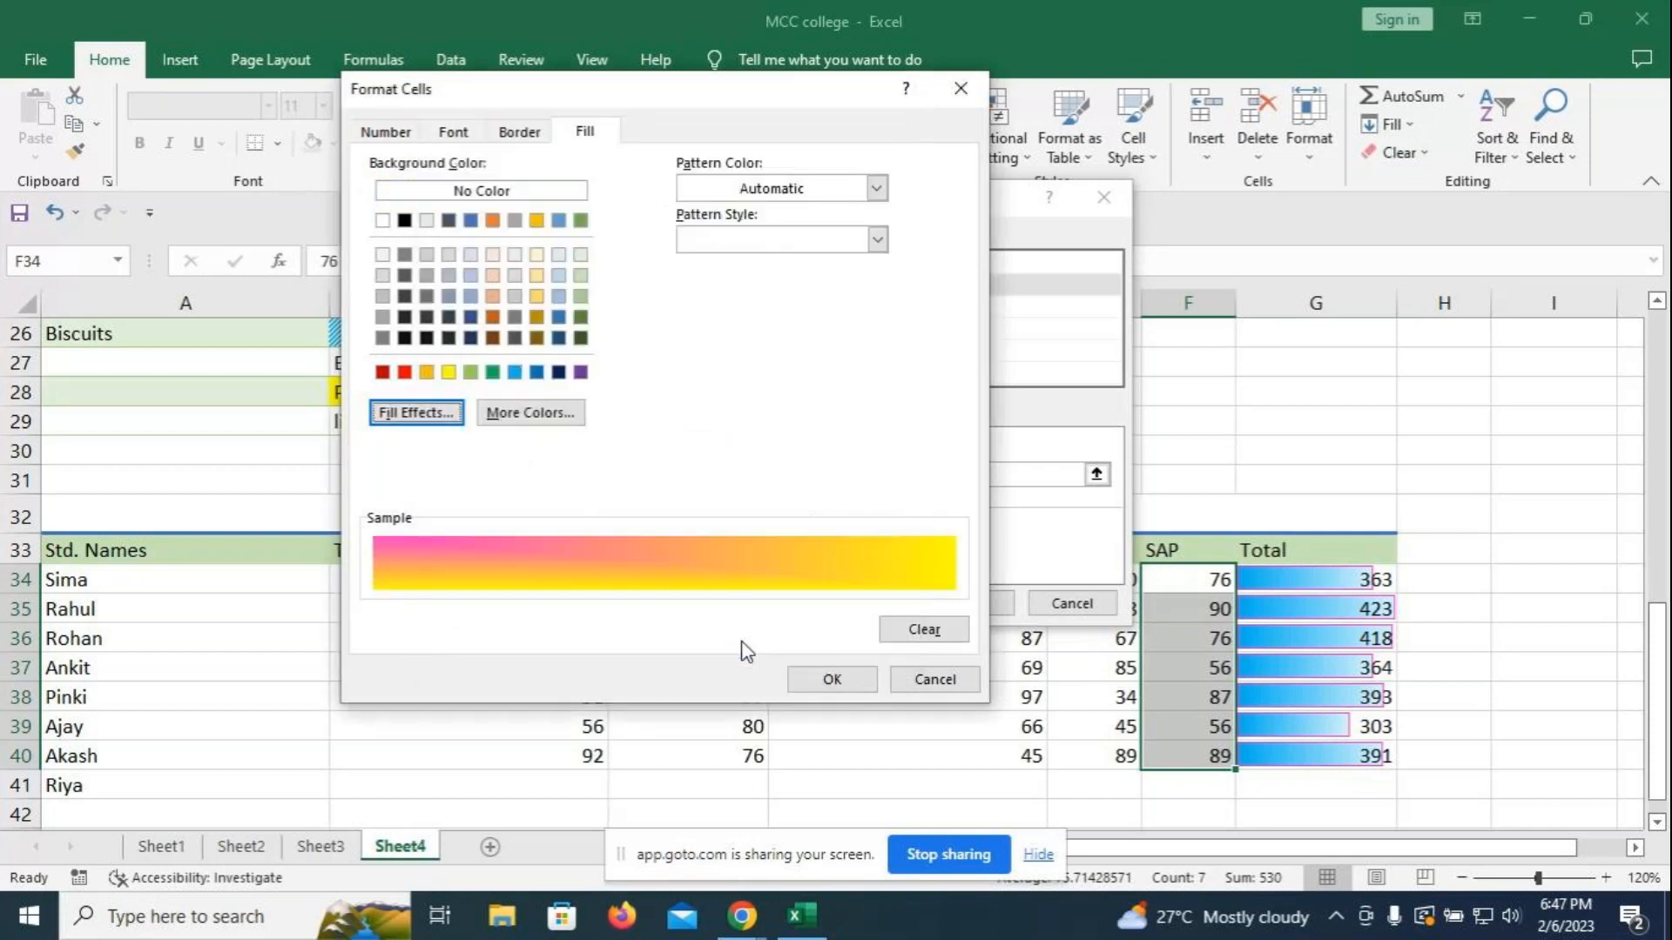
{"action": "left_click", "coordinate": [832, 679]}
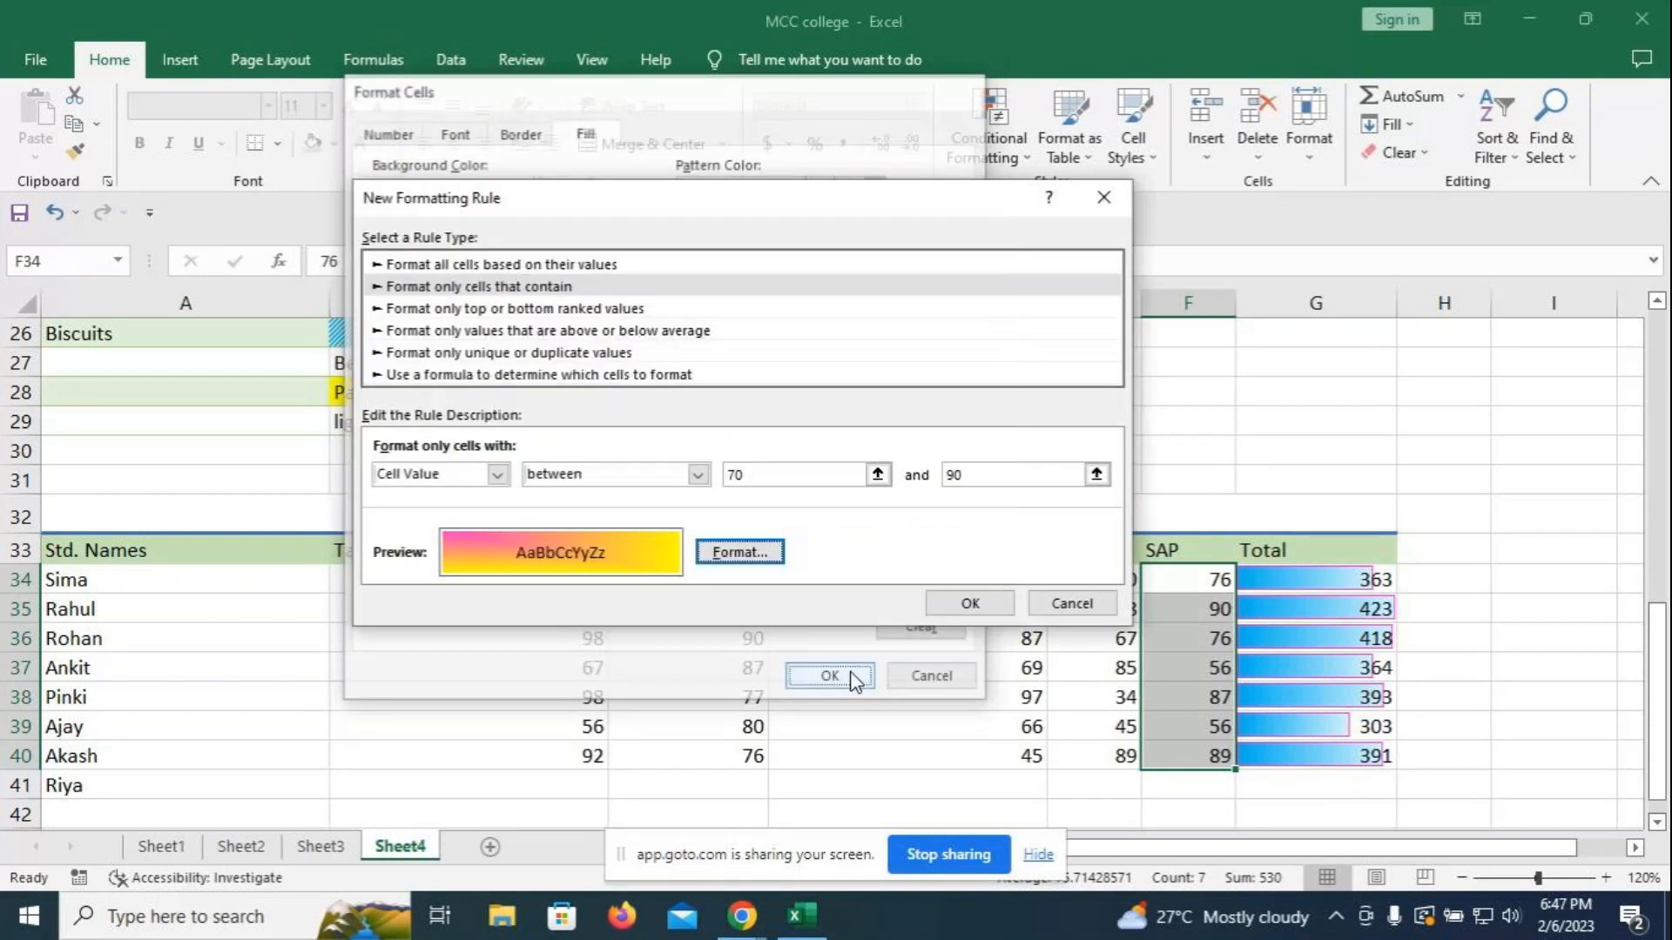
{"action": "left_click", "coordinate": [943, 599]}
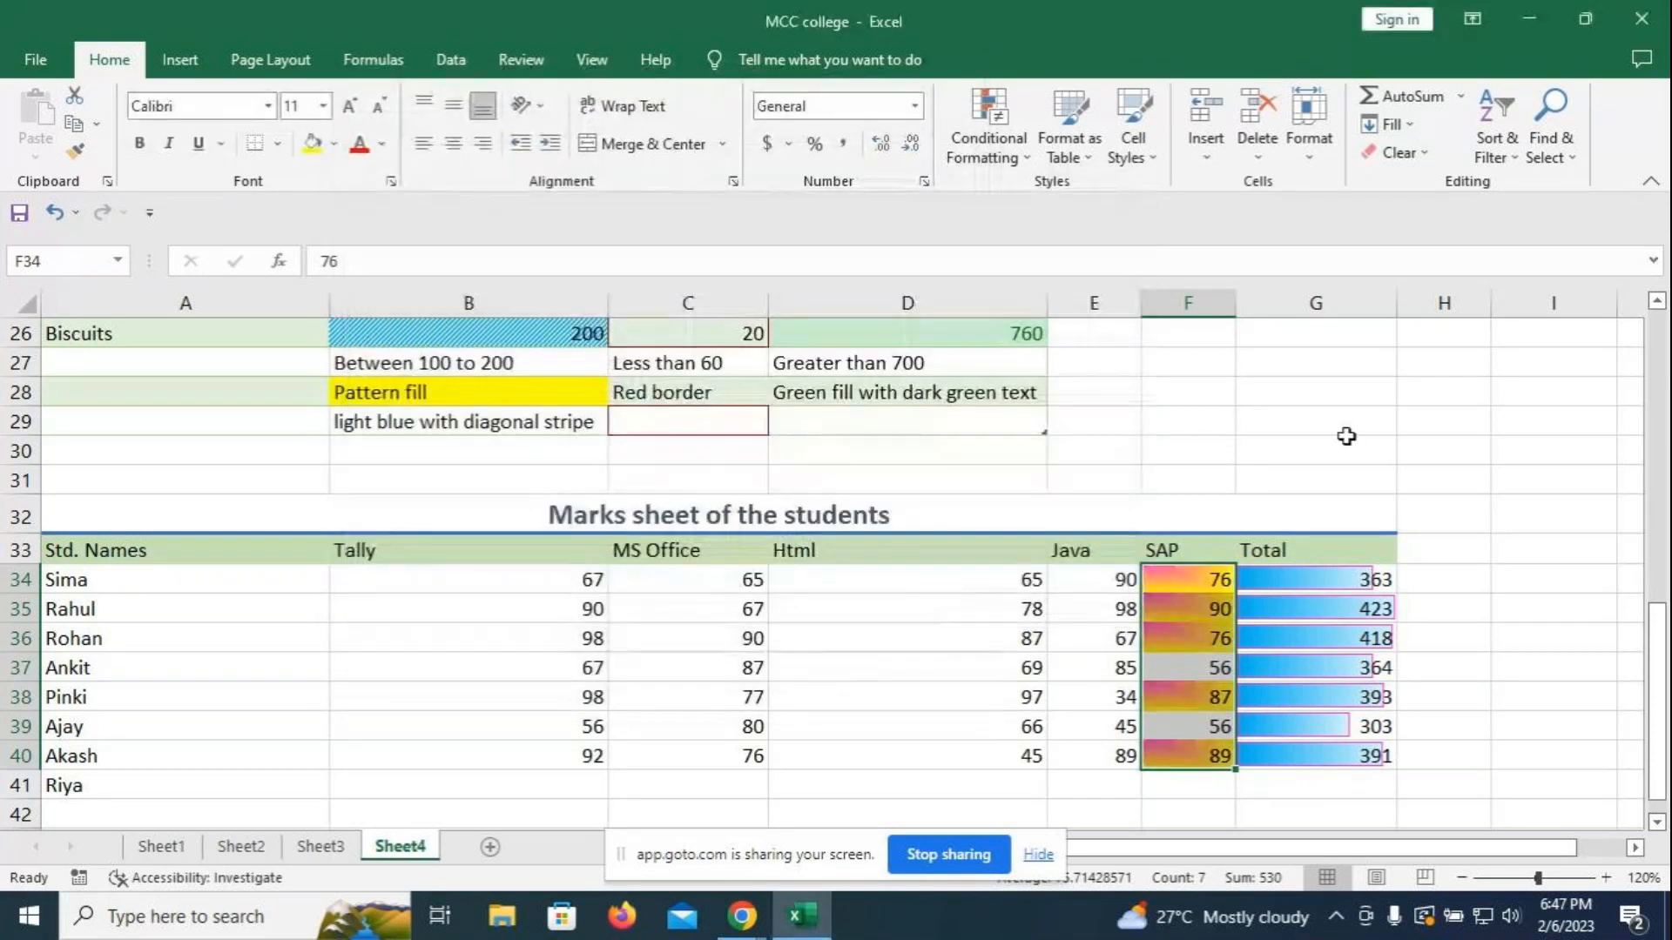
- Type 'Values between 70 to 80' into cell F42 below the SAP marks
{"action": "left_click_drag", "start_coordinate": [1344, 444], "coordinate": [1344, 427]}
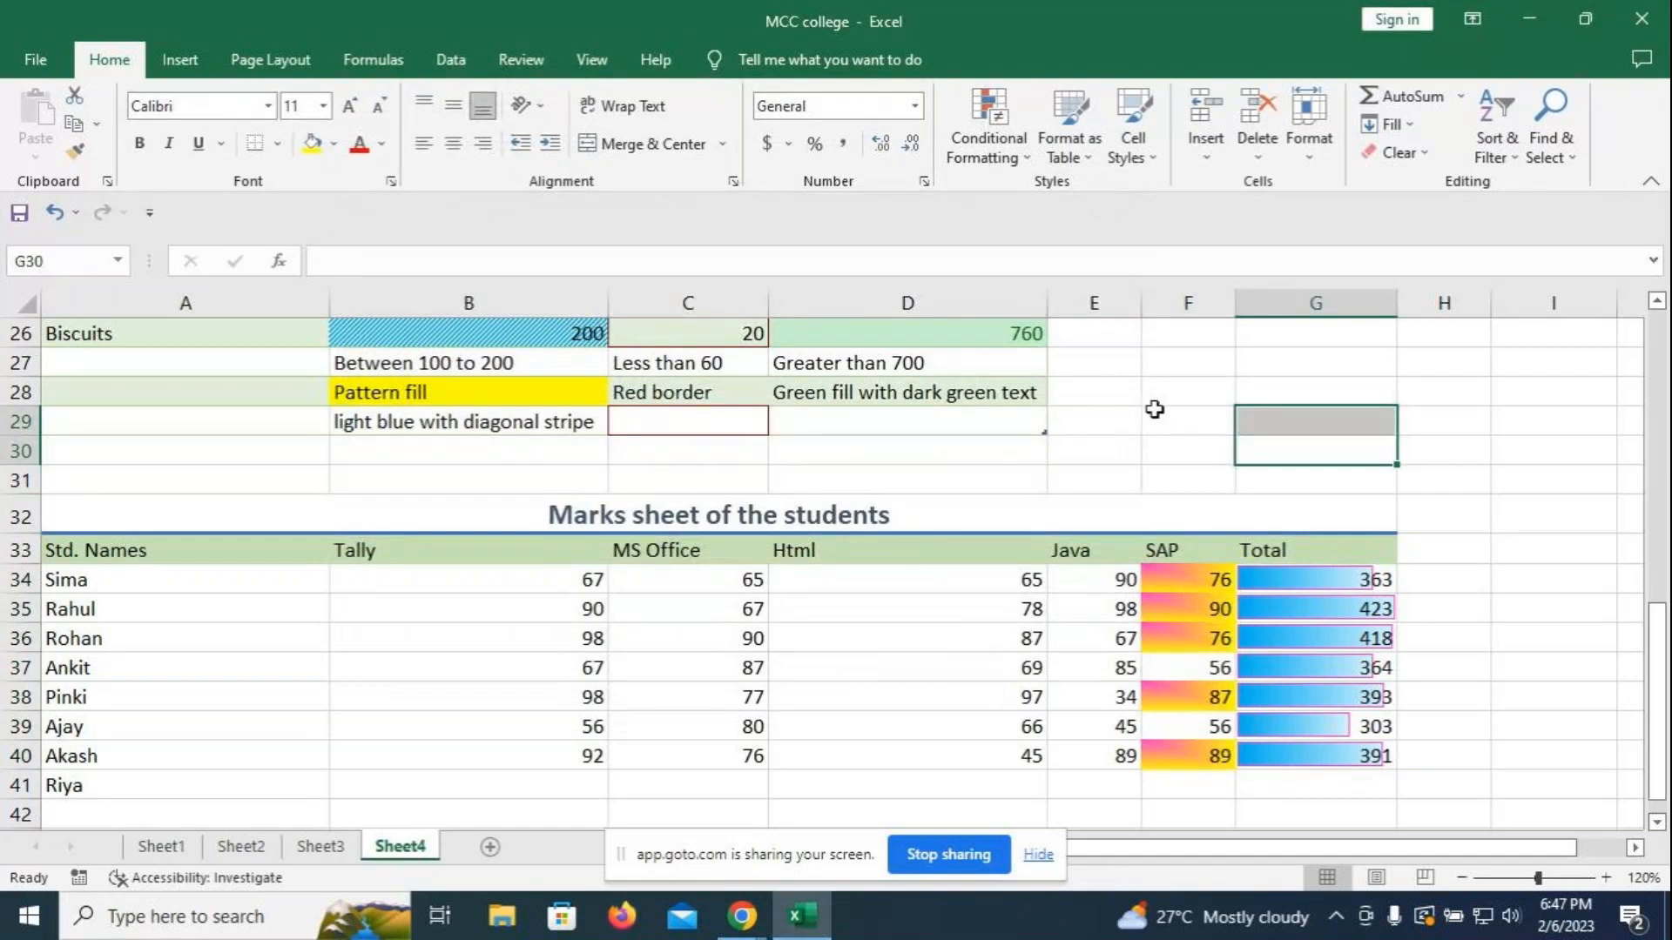
{"action": "scroll", "coordinate": [1258, 739], "scroll_direction": "down", "scroll_amount": 2}
{"action": "left_click", "coordinate": [1187, 642]}
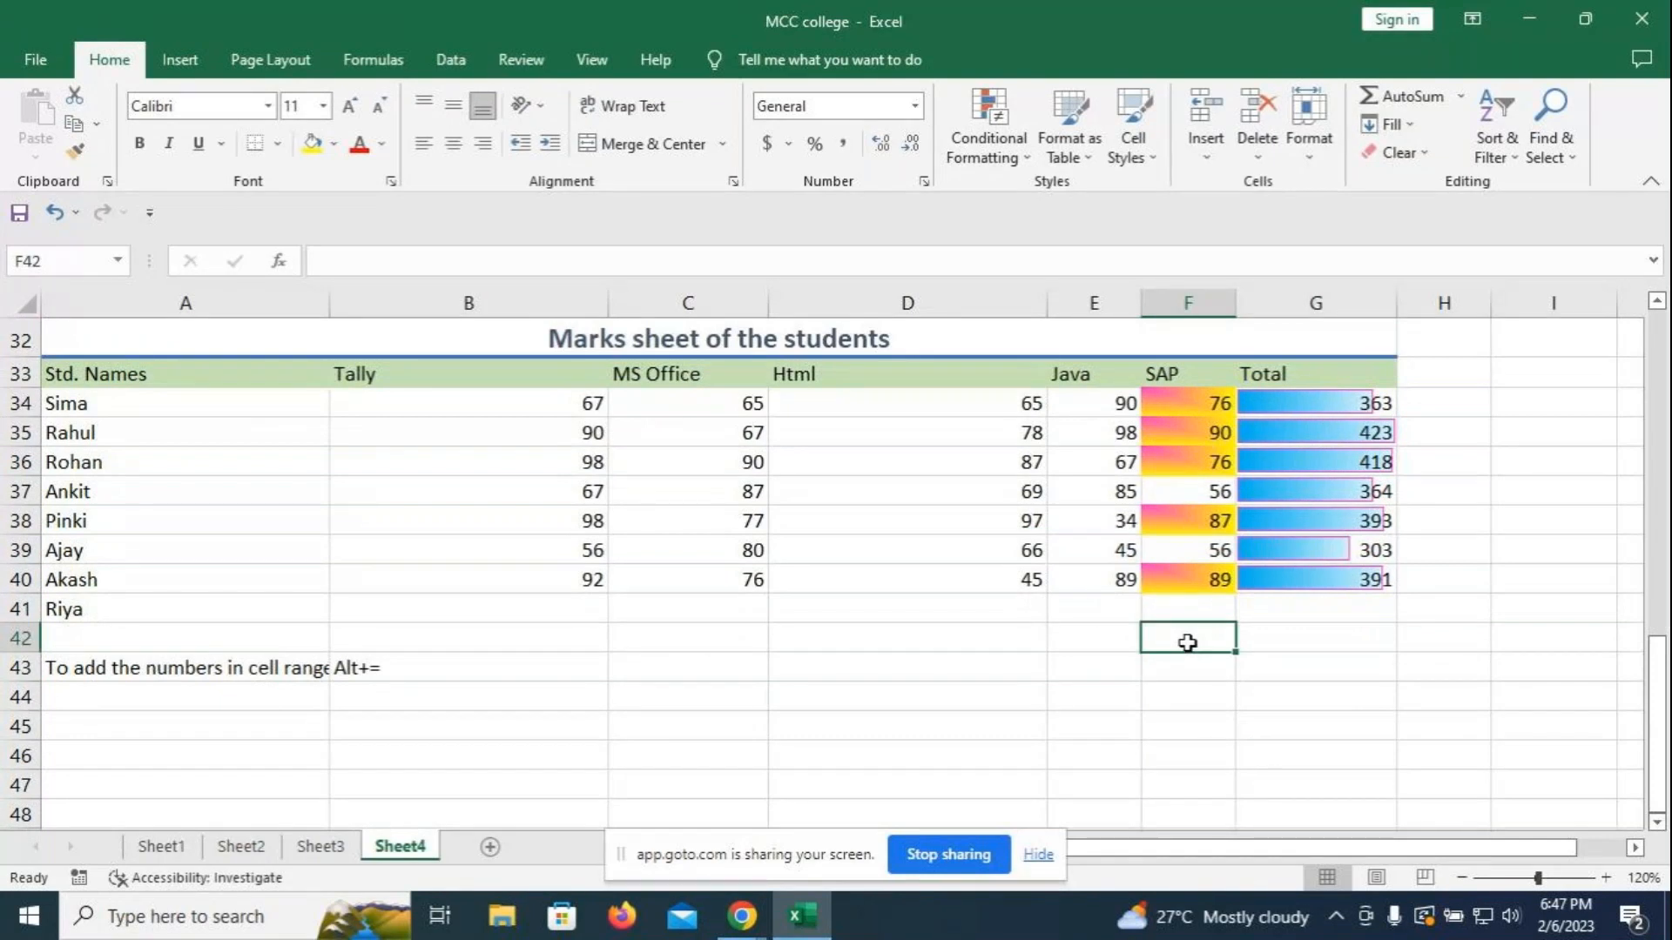
{"action": "type", "text": "Values "}
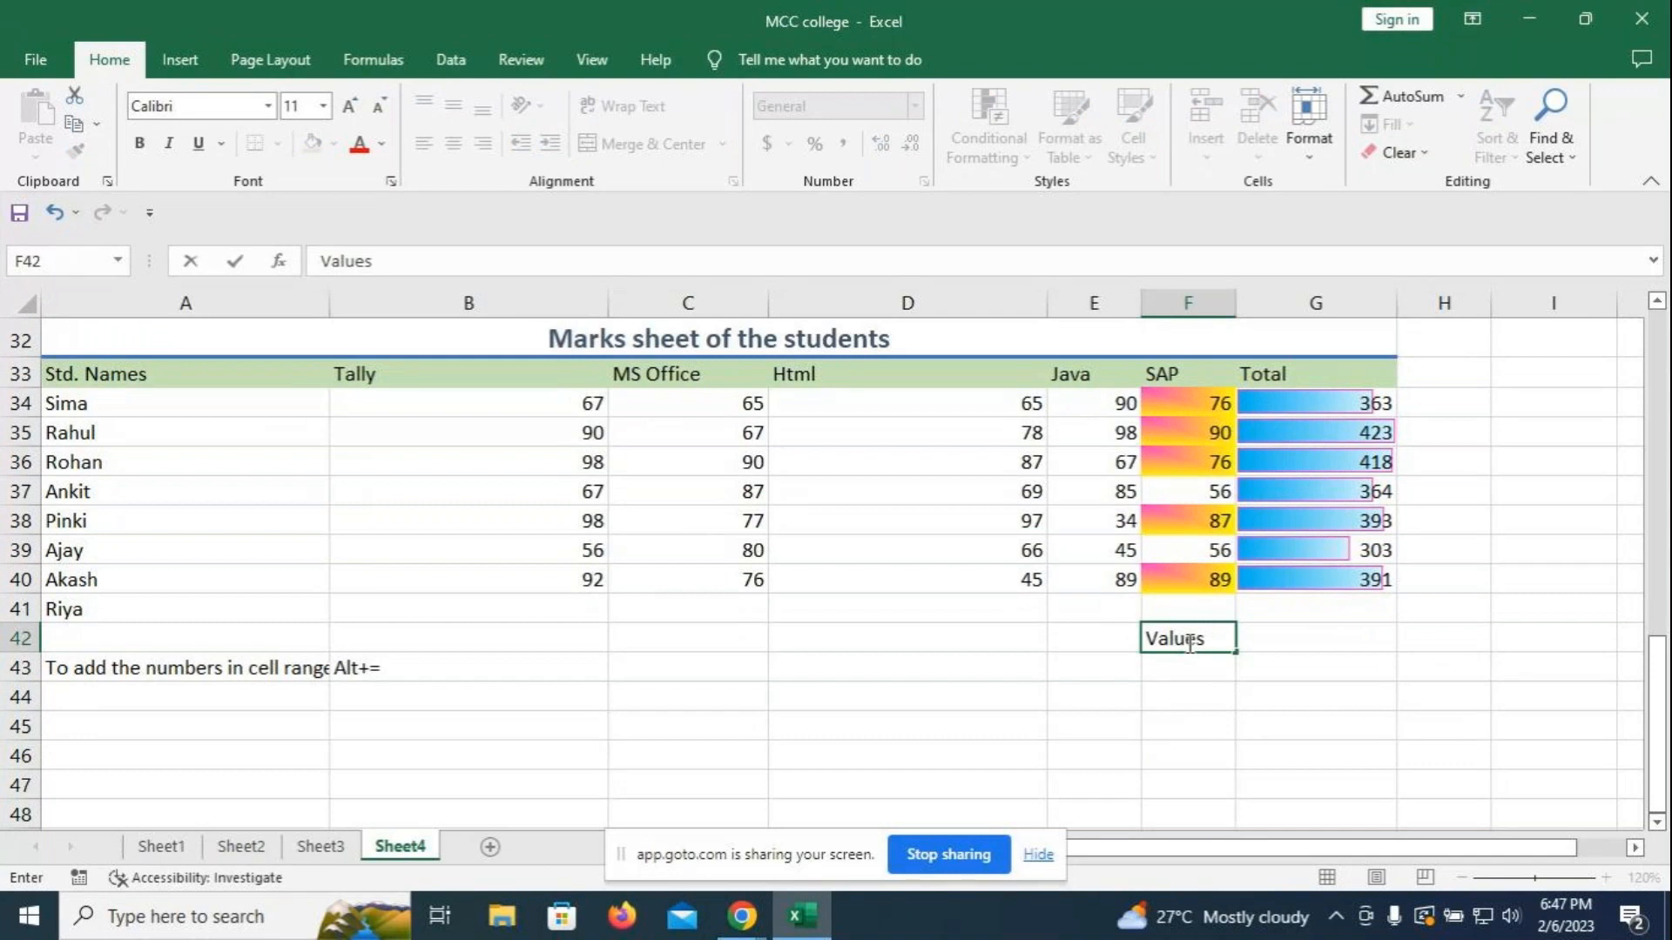
{"action": "type", "text": "between 70 "}
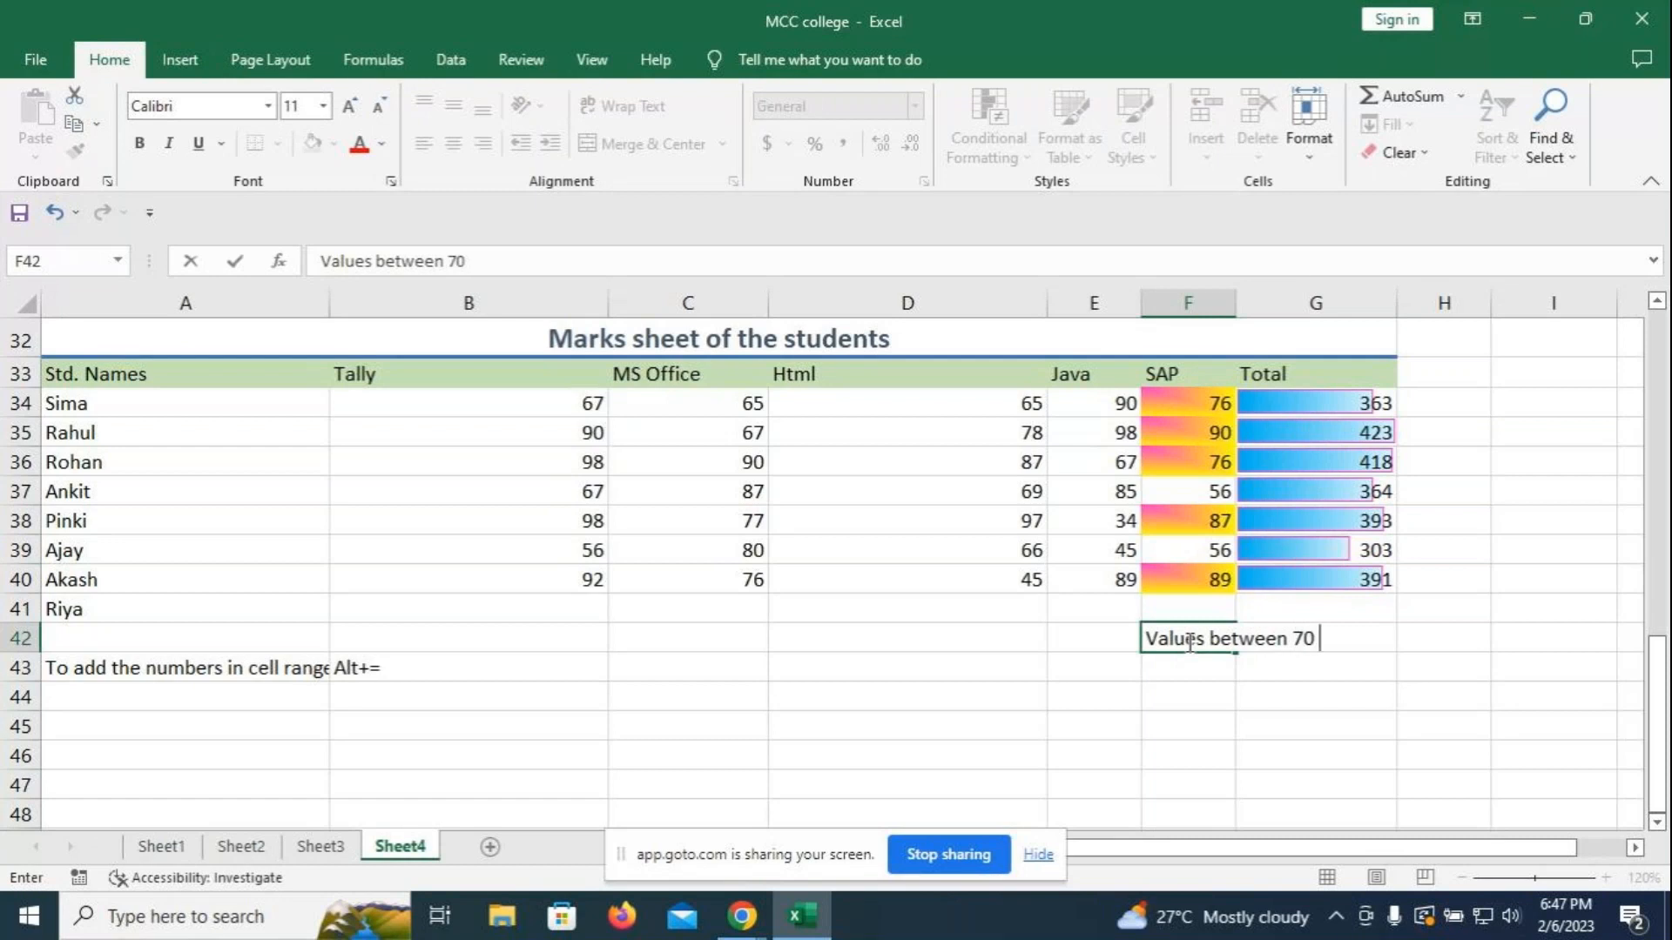
{"action": "type", "text": "to 80"}
- Confirm the F42 label and draw an arrow from row 41 up column F to row 35
{"action": "left_click", "coordinate": [1186, 695]}
{"action": "left_click", "coordinate": [180, 60]}
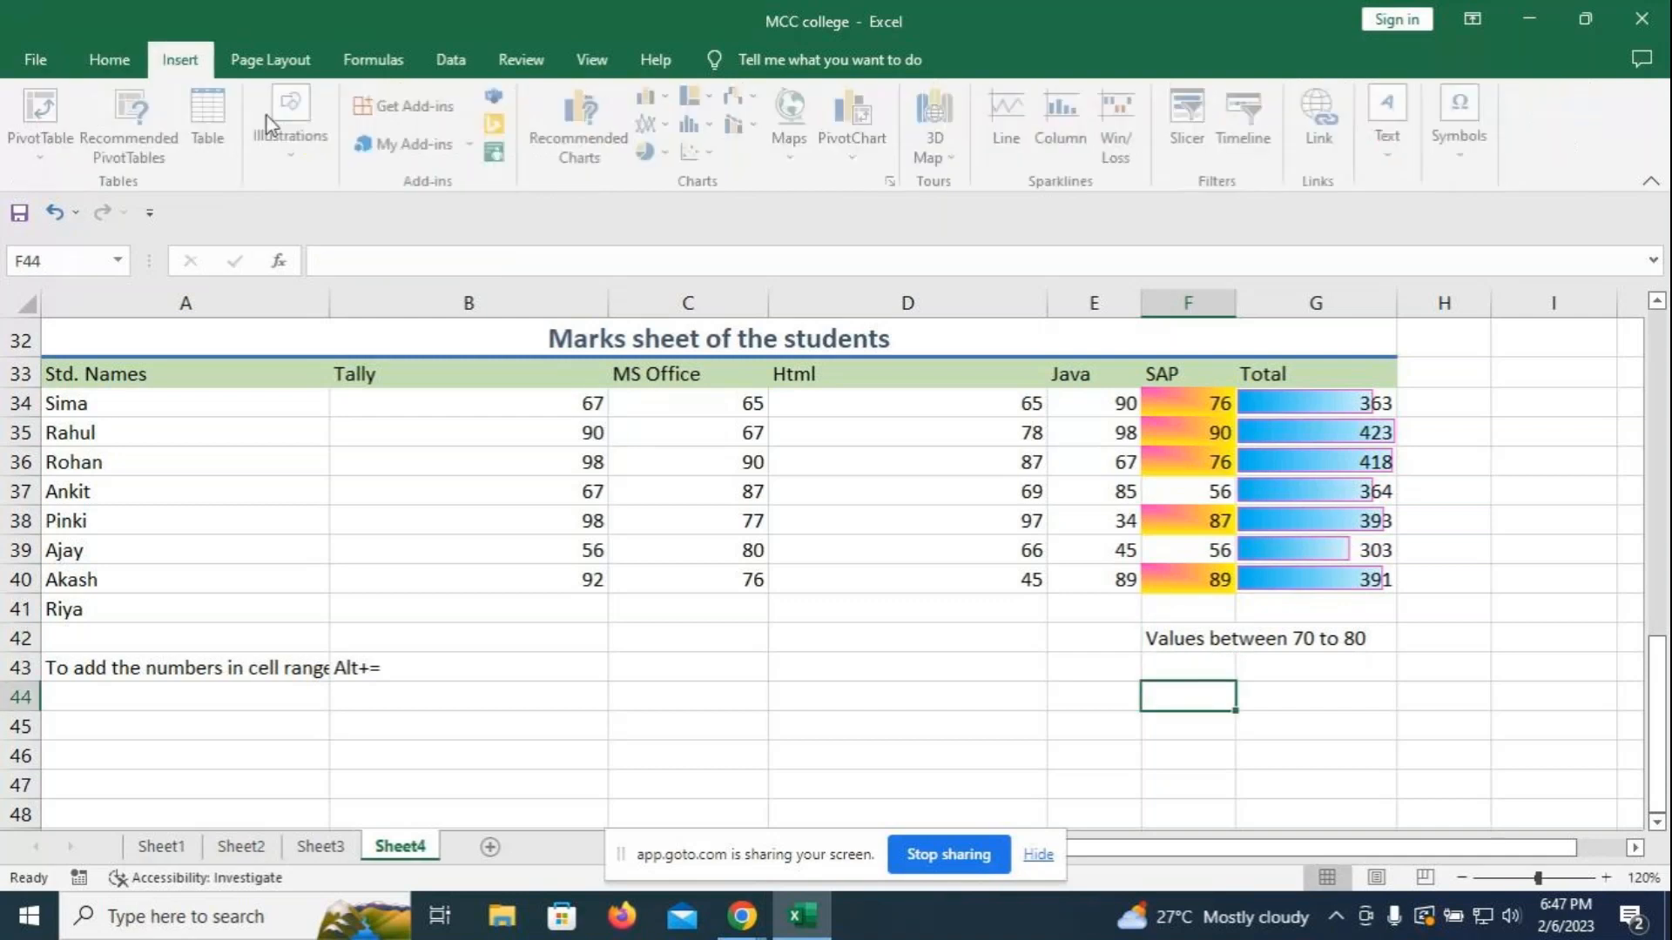
{"action": "left_click", "coordinate": [302, 154]}
{"action": "left_click", "coordinate": [338, 262]}
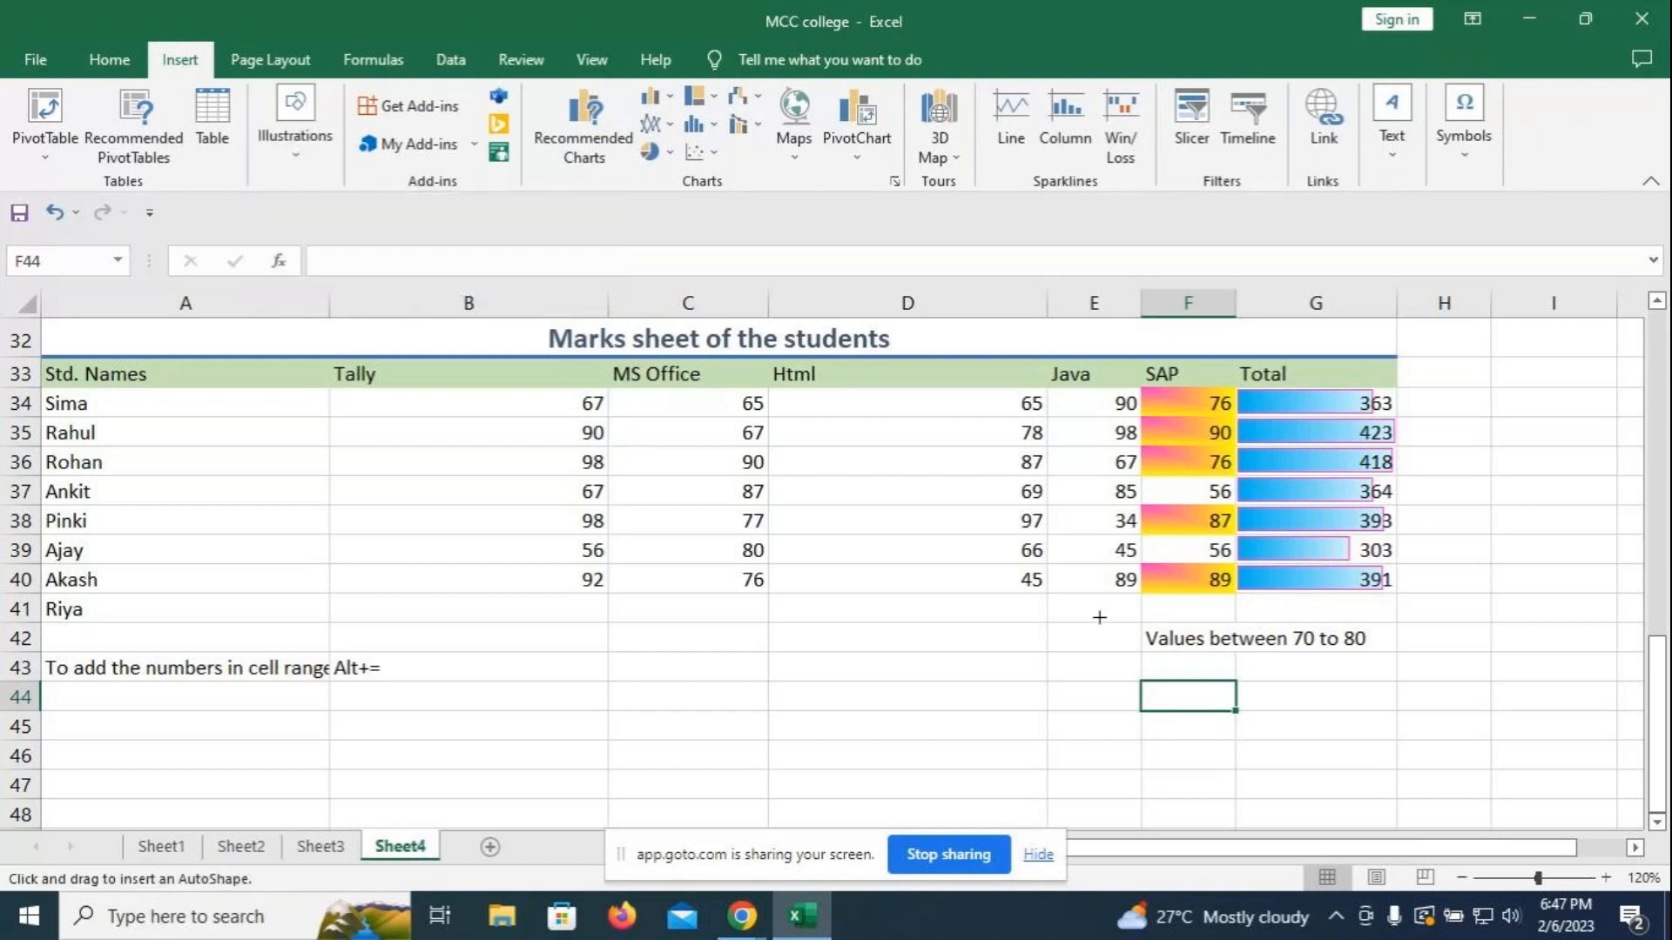
{"action": "left_click_drag", "start_coordinate": [1186, 616], "coordinate": [1186, 439]}
{"action": "left_click", "coordinate": [1466, 701]}
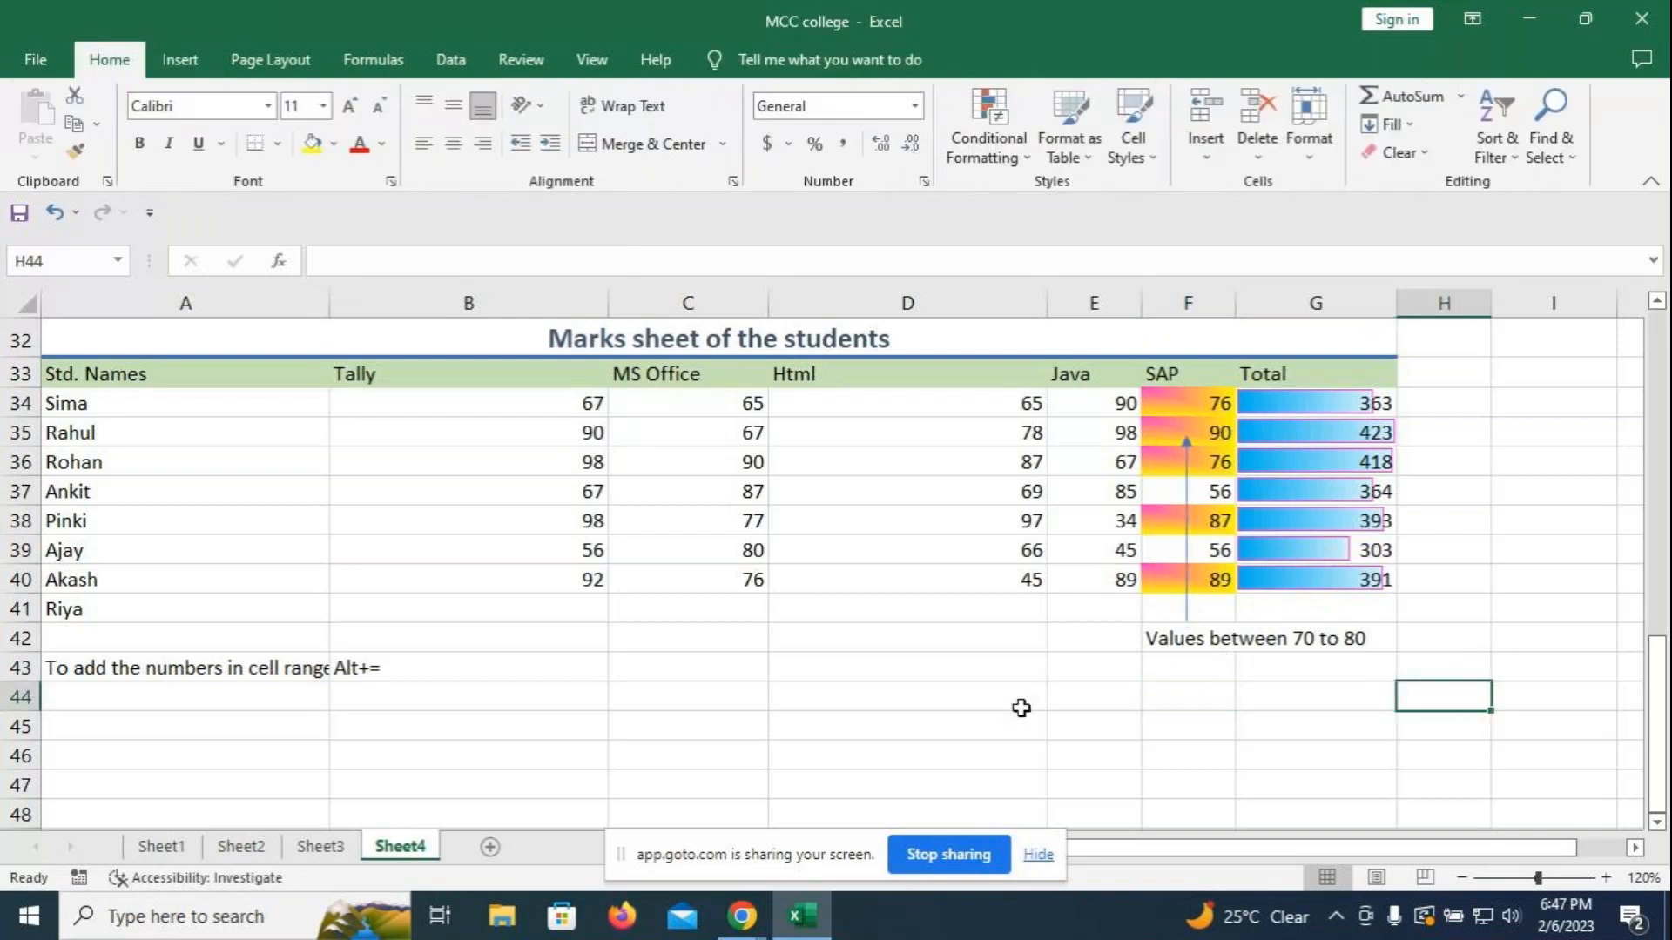
- Edit the F42 label to read 'Values between 70 to 90'
{"action": "left_click", "coordinate": [1280, 642]}
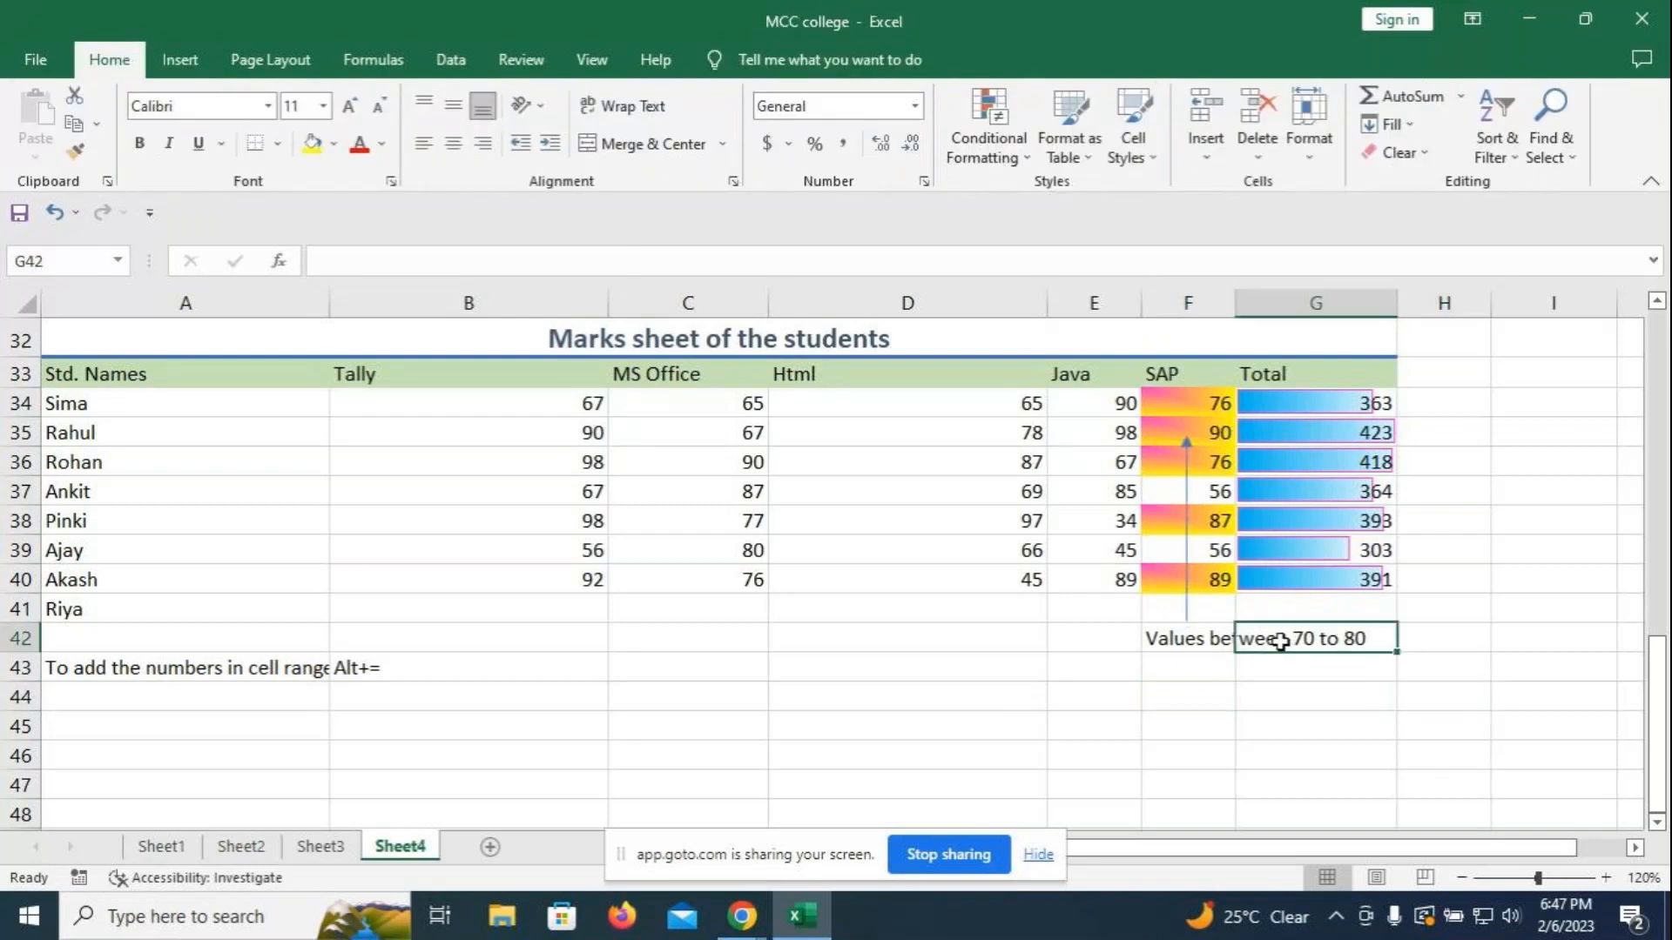
{"action": "left_click", "coordinate": [1184, 641]}
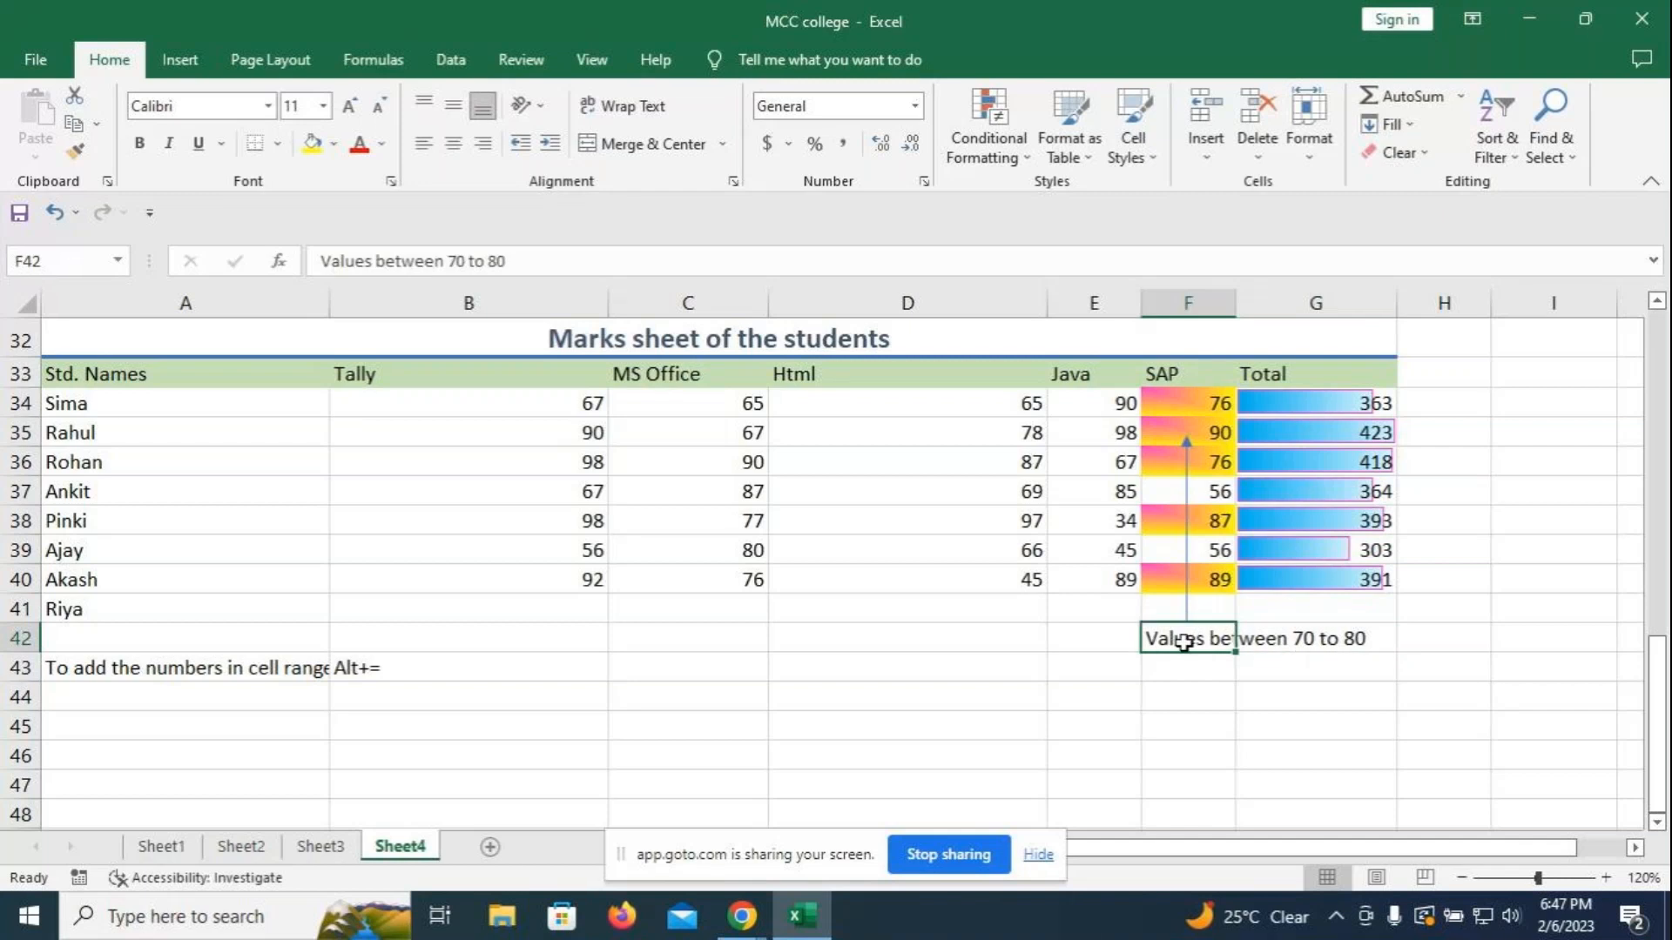
{"action": "key", "text": "F2"}
{"action": "key", "text": "BackSpace"}
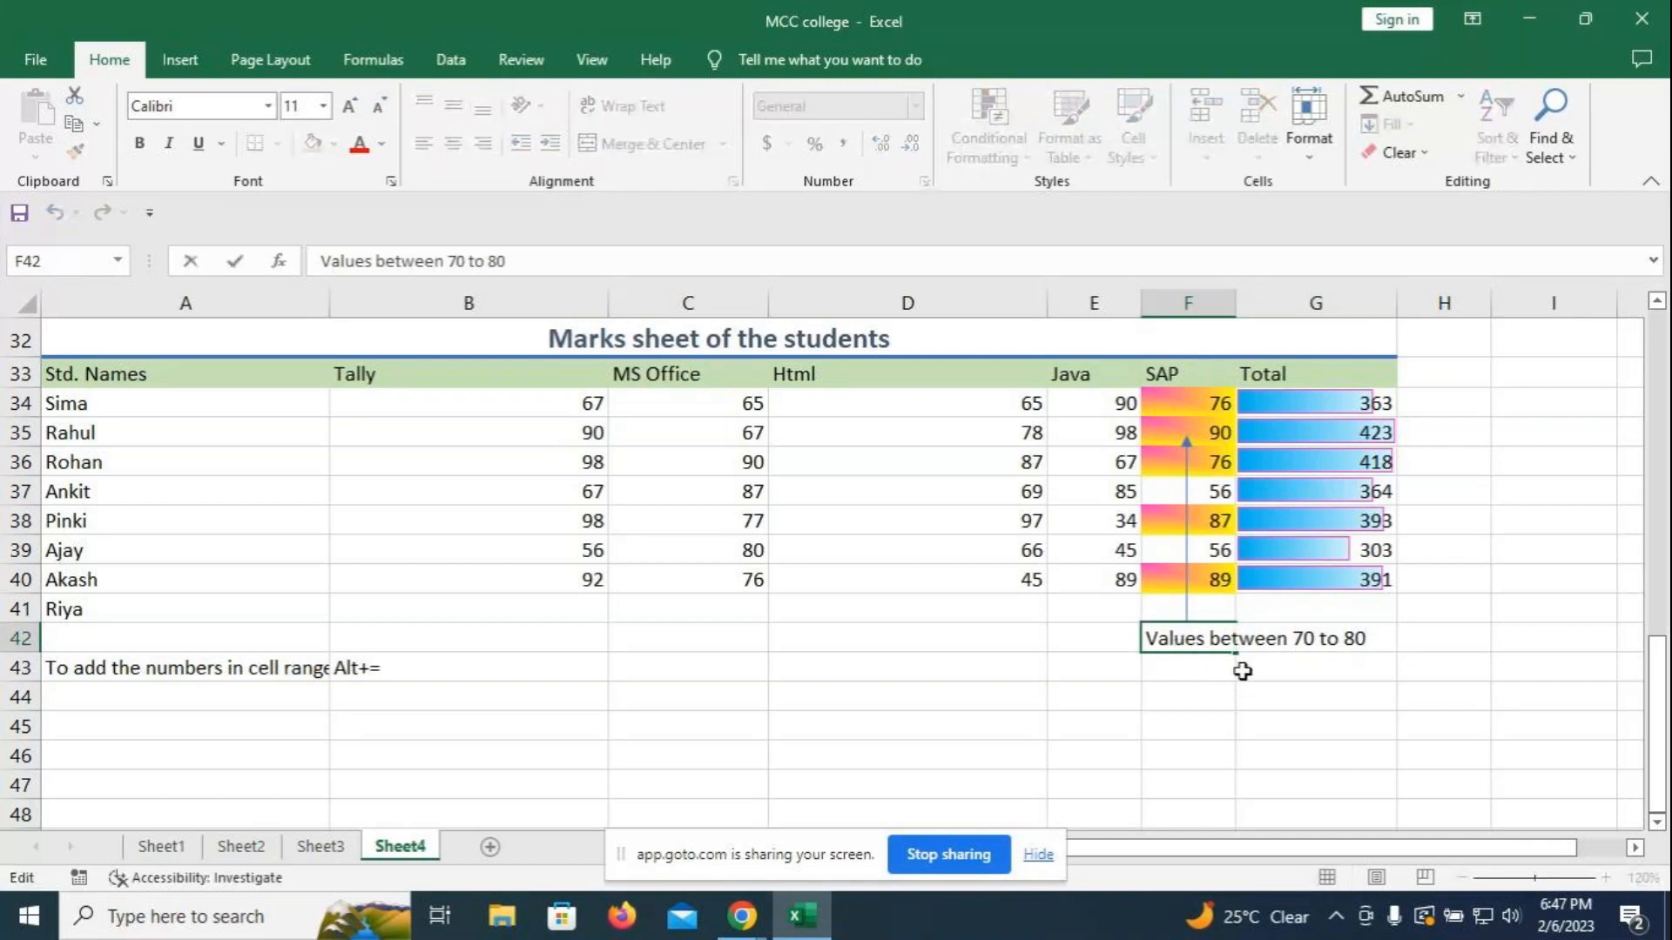
{"action": "key", "text": "BackSpace"}
{"action": "type", "text": "90"}
{"action": "left_click", "coordinate": [1229, 699]}
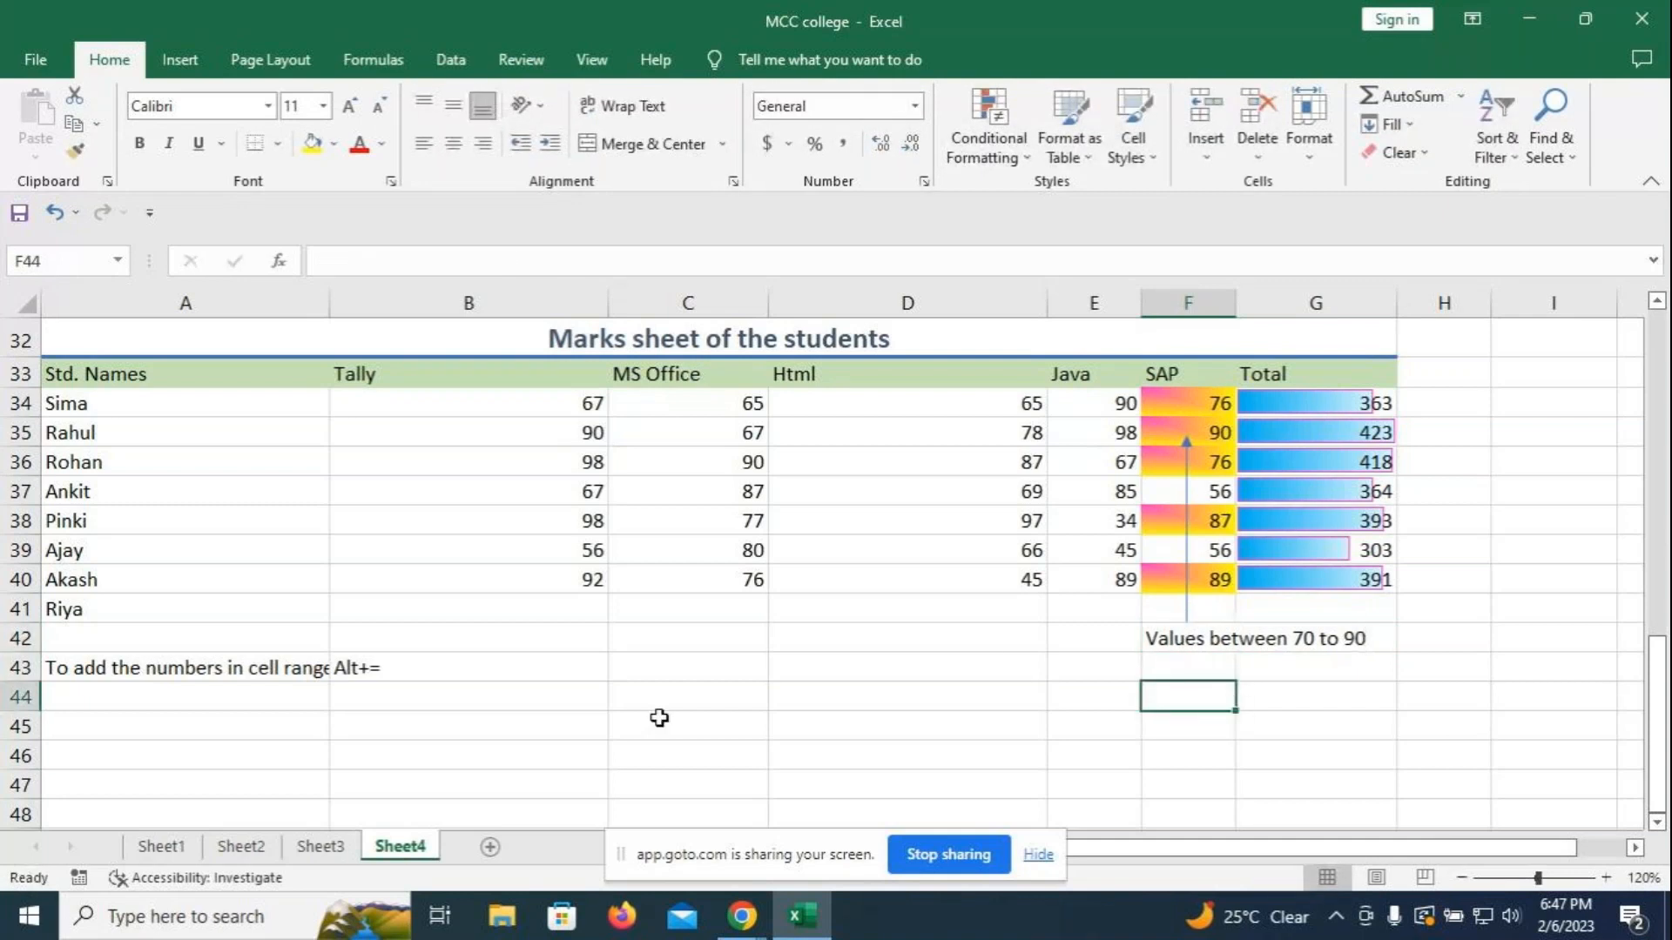
- Merge and centre the label across F42:G42 and fill it light green
{"action": "left_click_drag", "start_coordinate": [1153, 638], "coordinate": [1314, 635]}
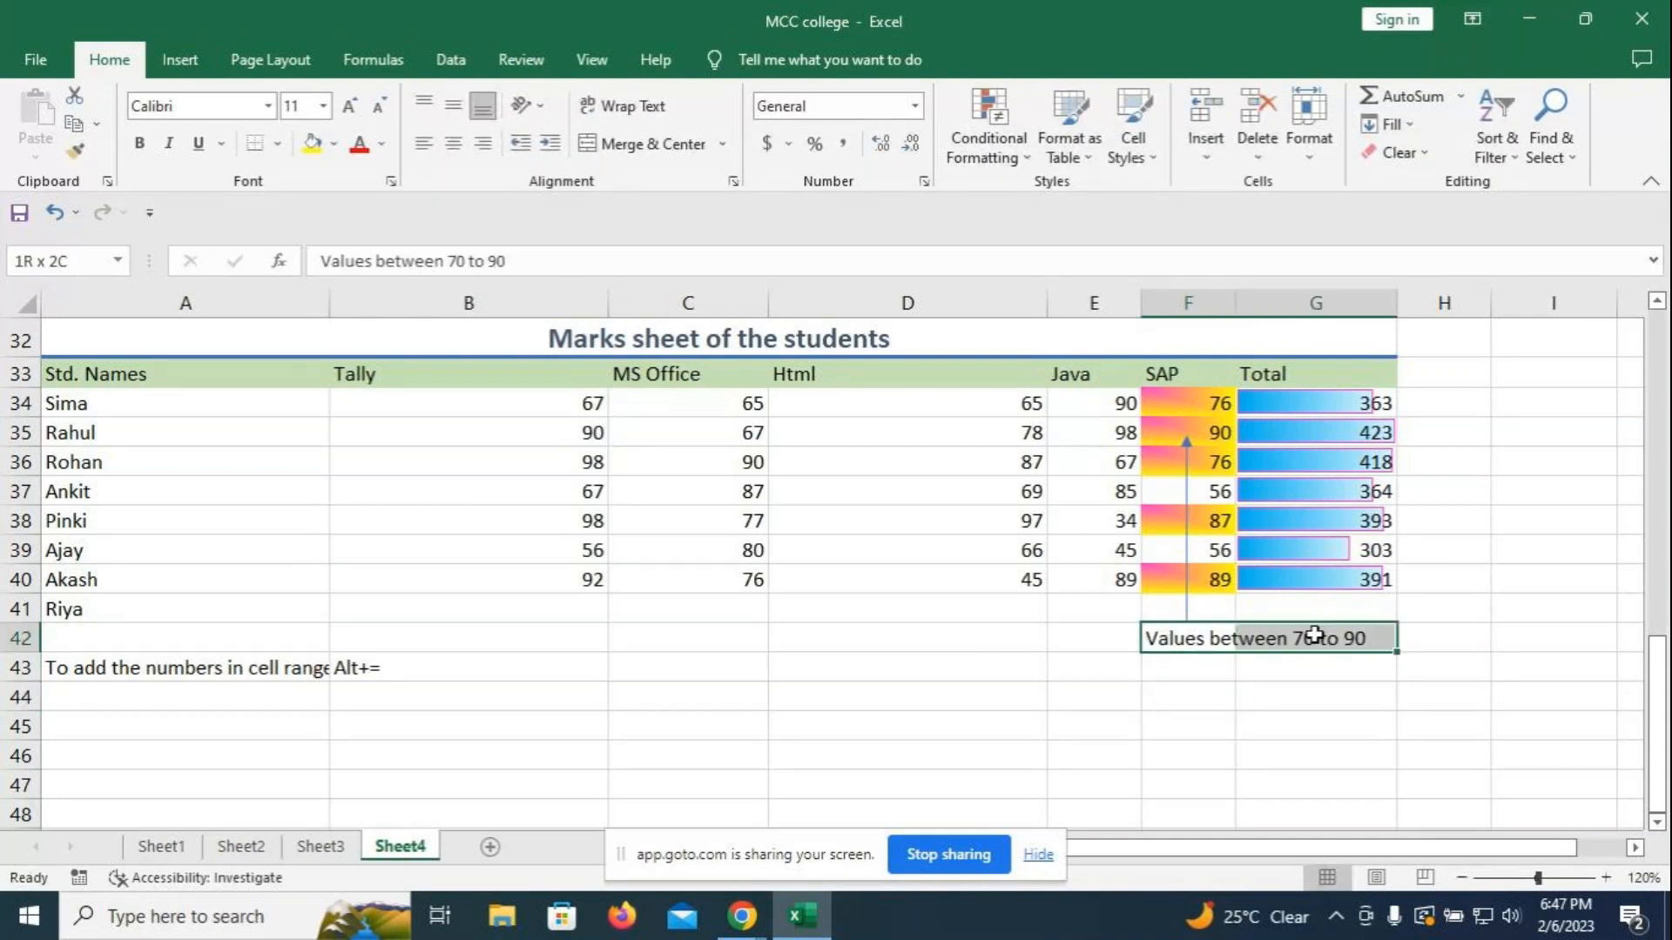
{"action": "left_click", "coordinate": [642, 144]}
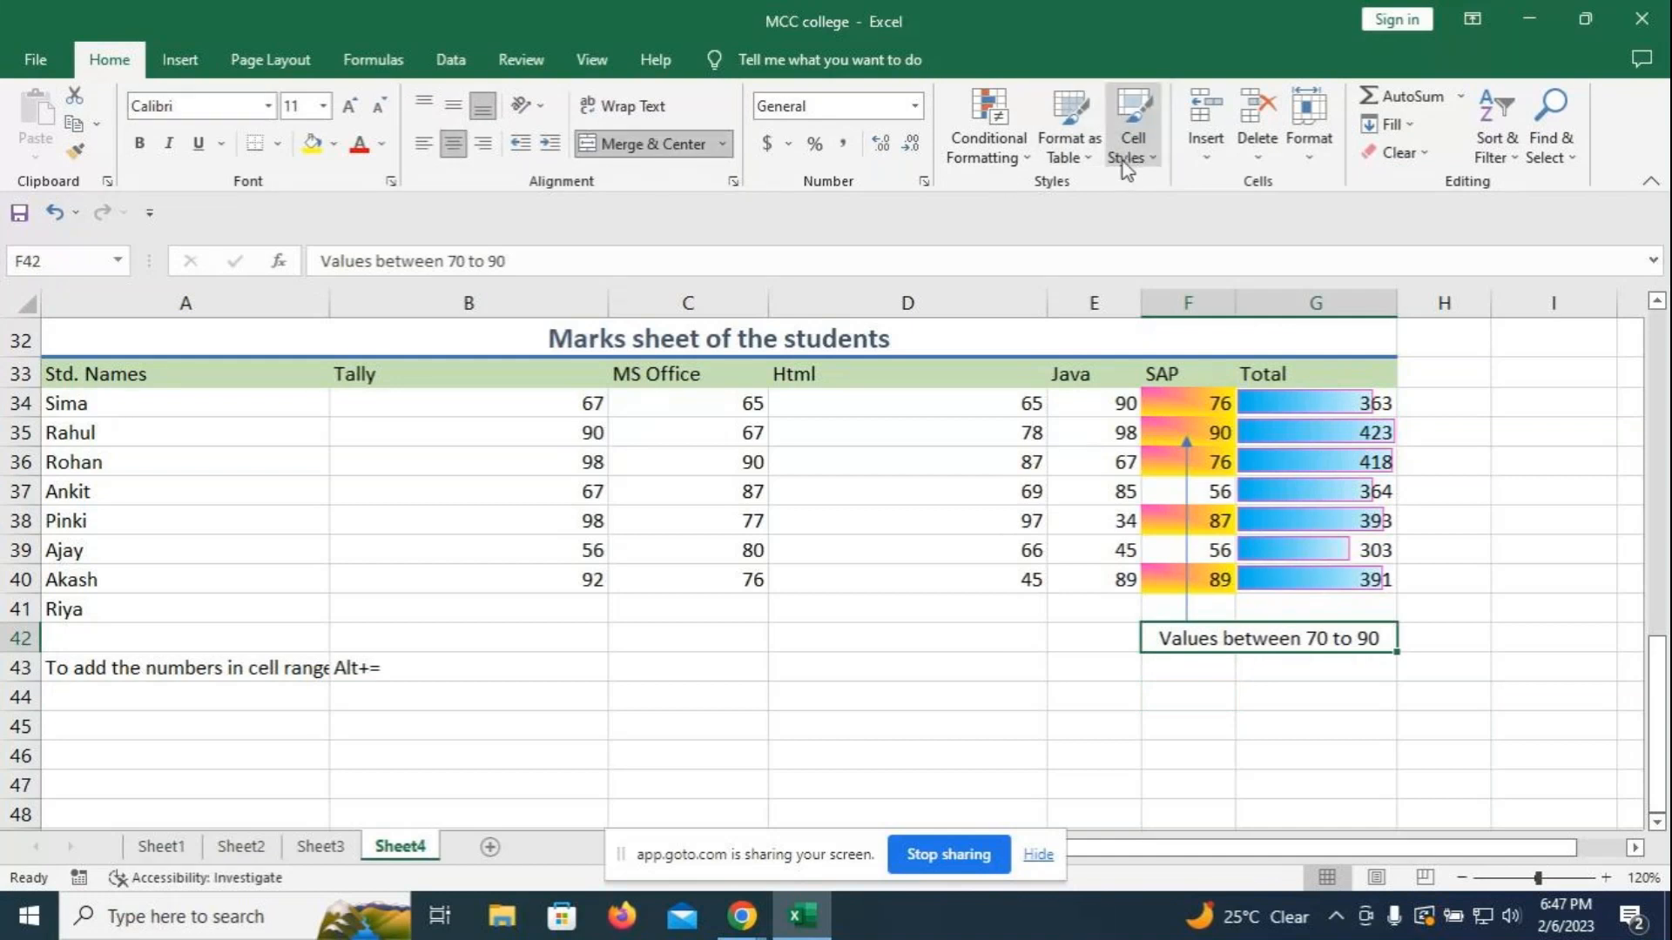
{"action": "left_click", "coordinate": [333, 146]}
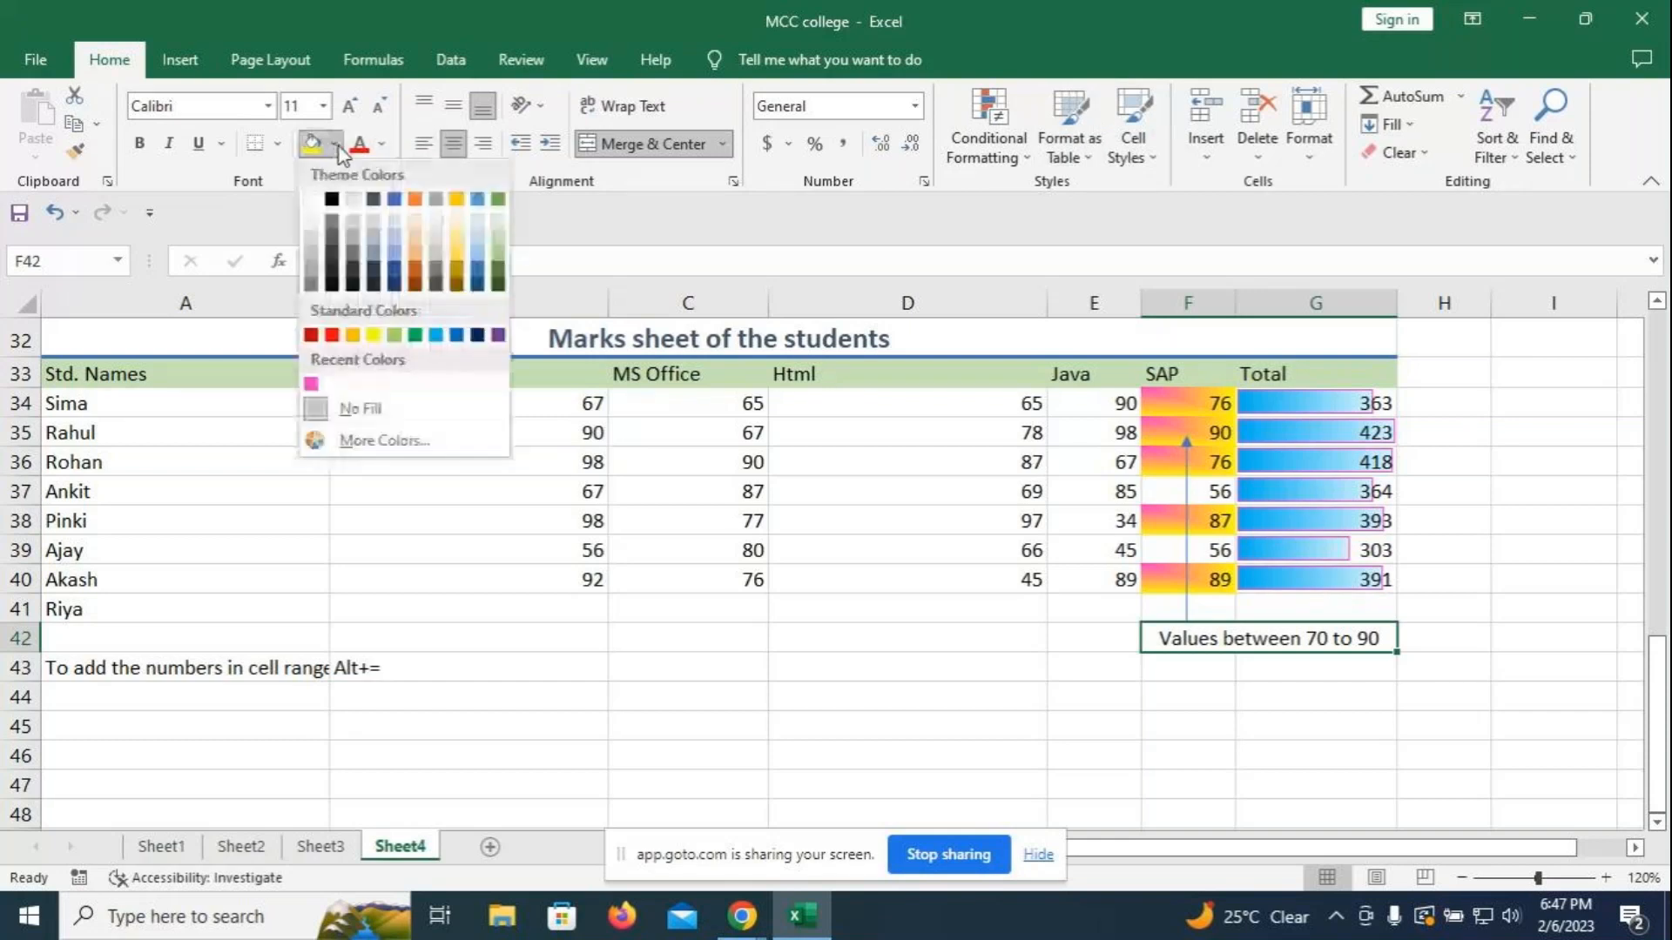
{"action": "left_click", "coordinate": [498, 238]}
{"action": "left_click", "coordinate": [962, 702]}
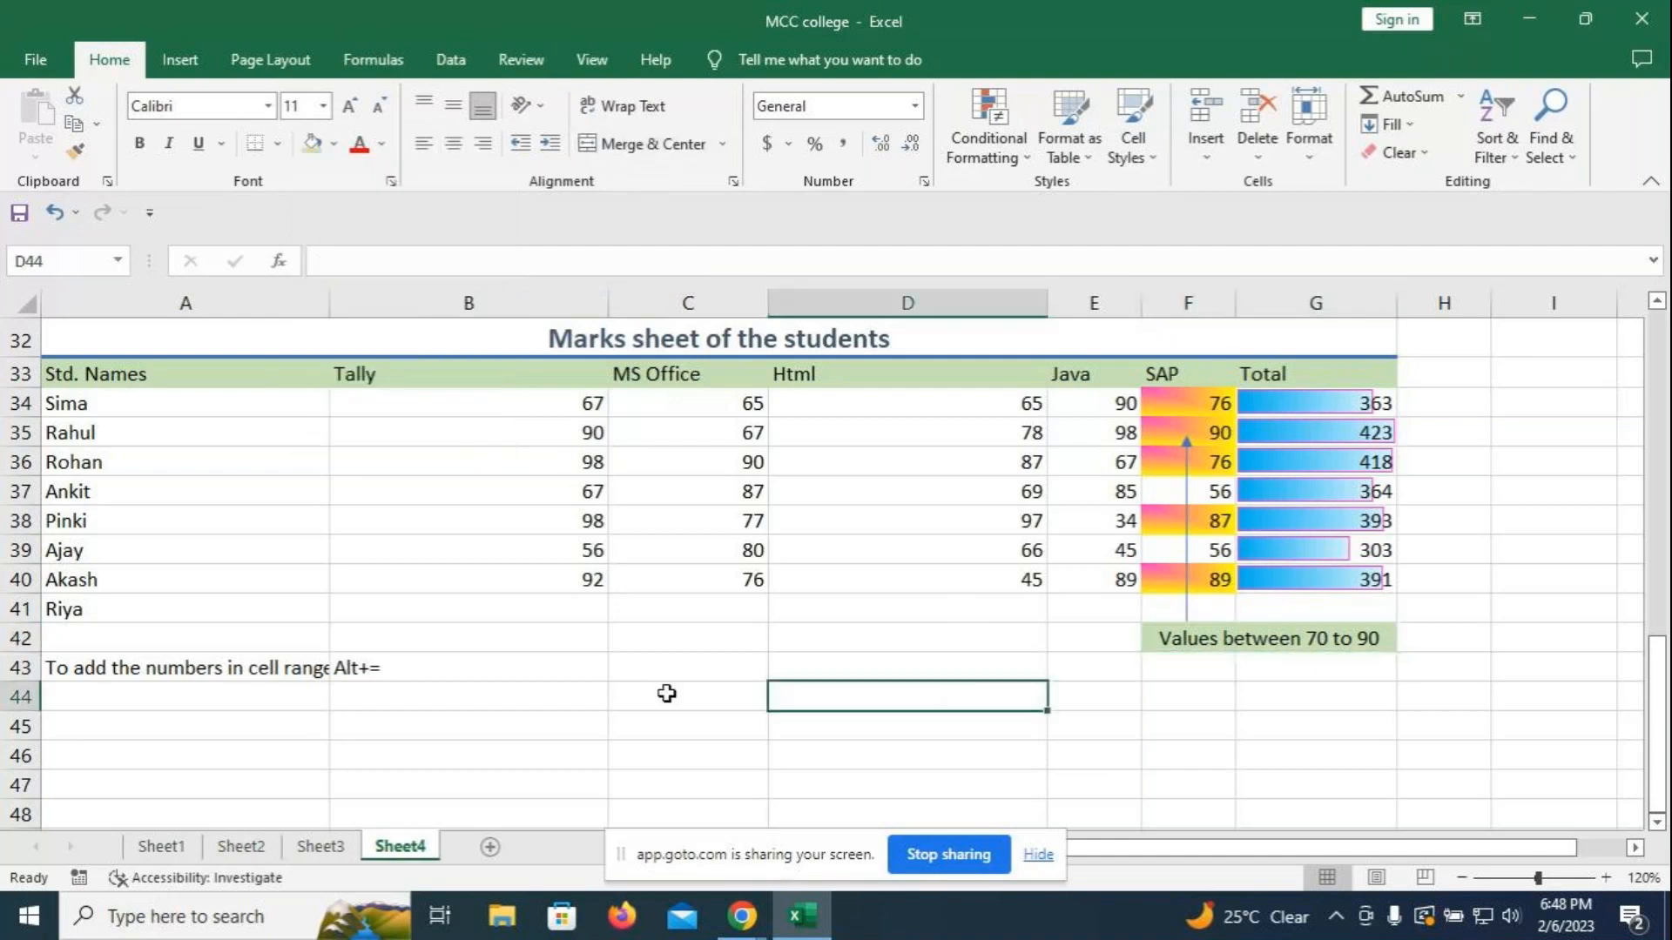
{"action": "left_click", "coordinate": [667, 694]}
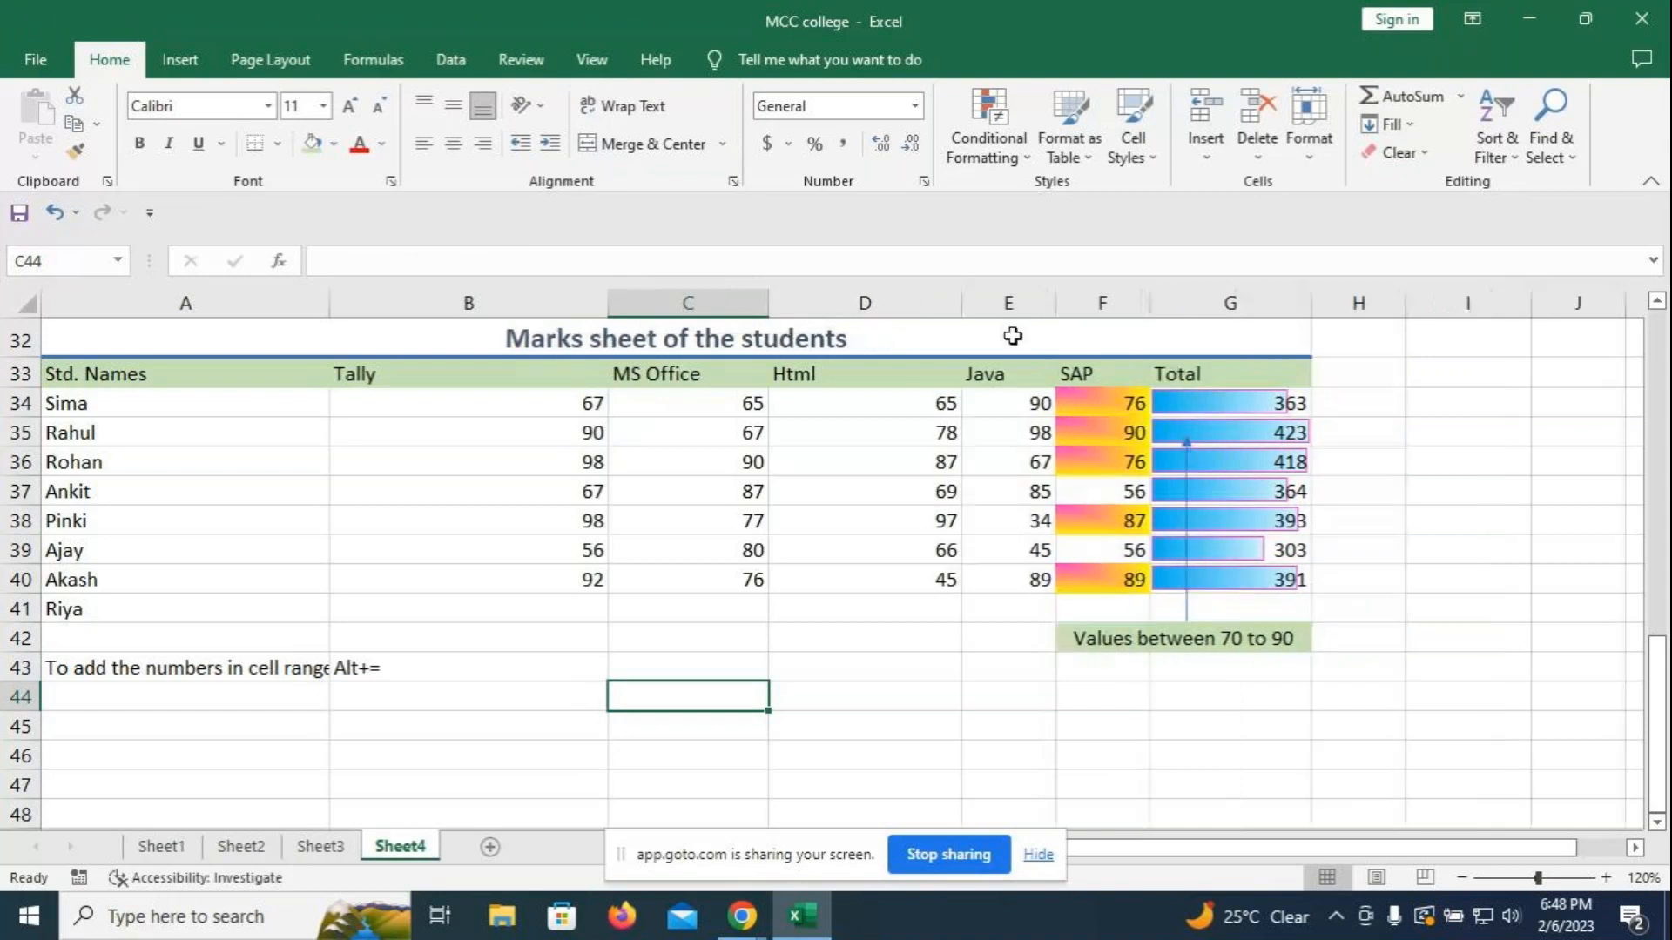
- Select the Java marks E34:E40 and start a new conditional formatting rule
{"action": "left_click_drag", "start_coordinate": [1015, 404], "coordinate": [1011, 577]}
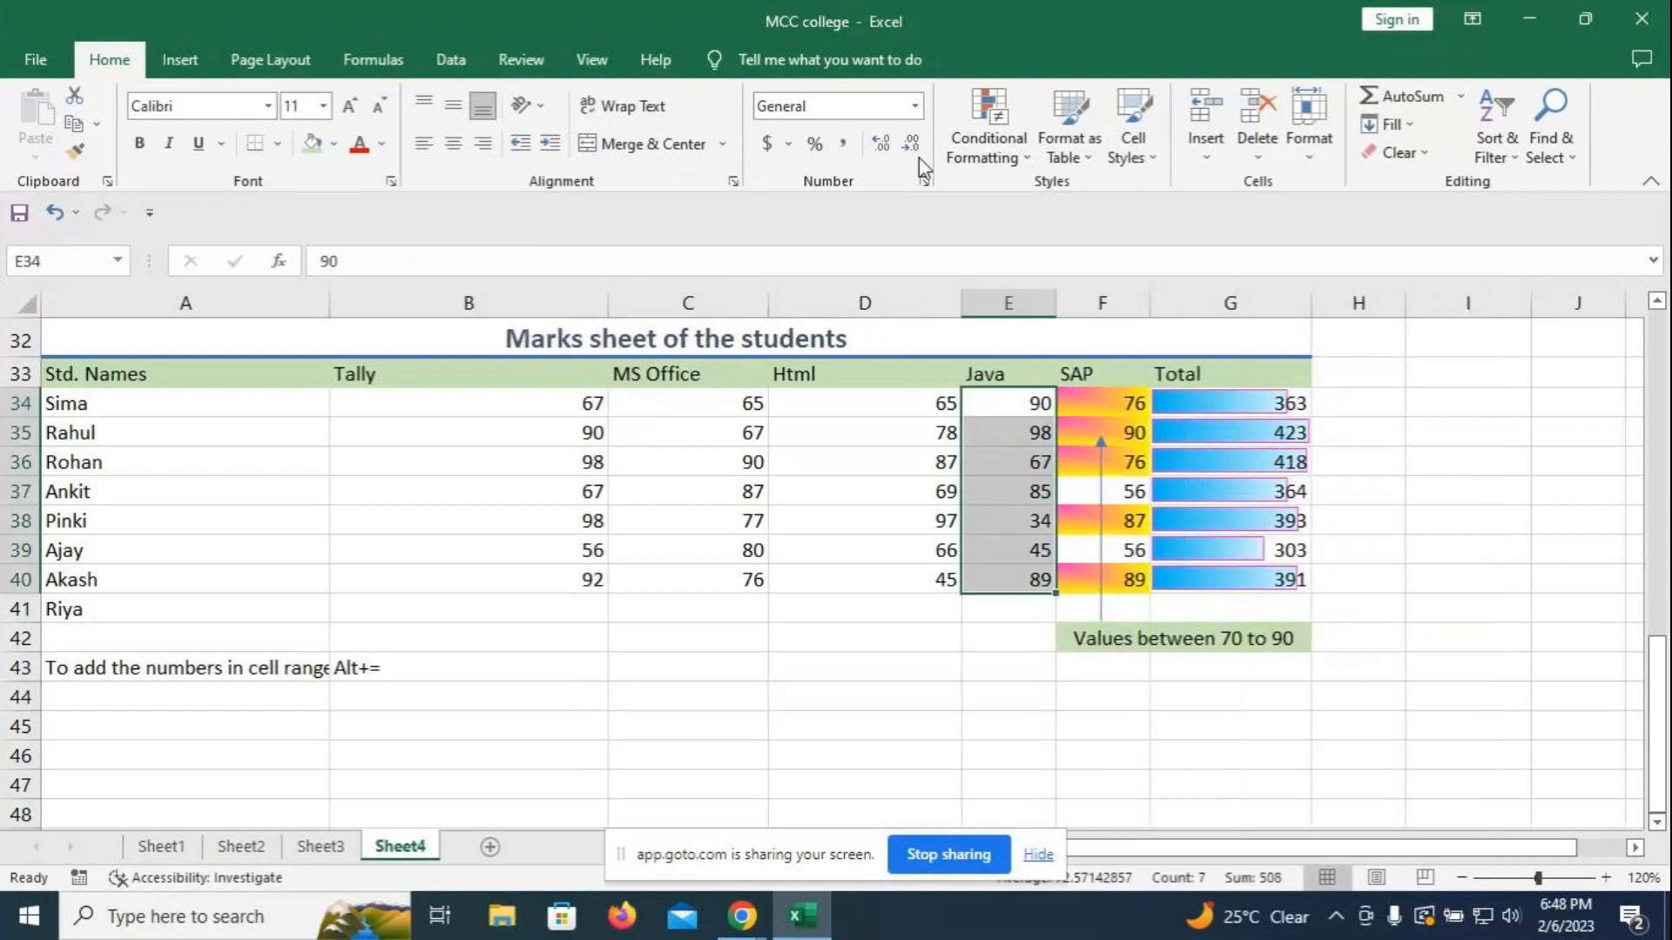
{"action": "left_click", "coordinate": [988, 159]}
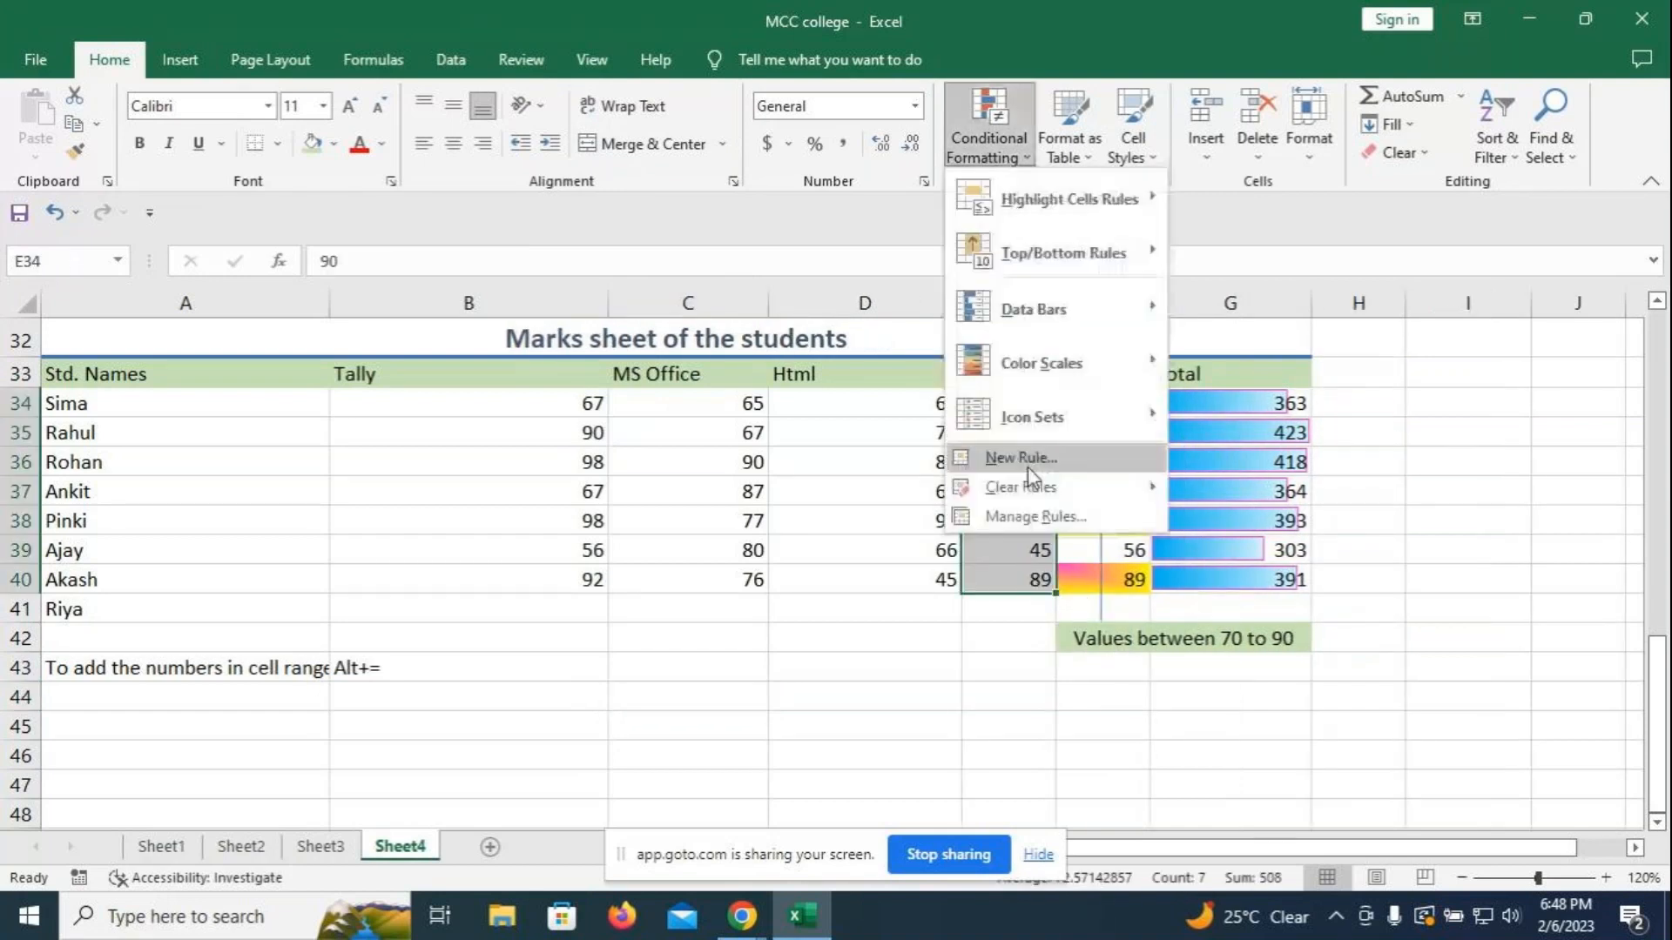
{"action": "left_click", "coordinate": [1027, 462]}
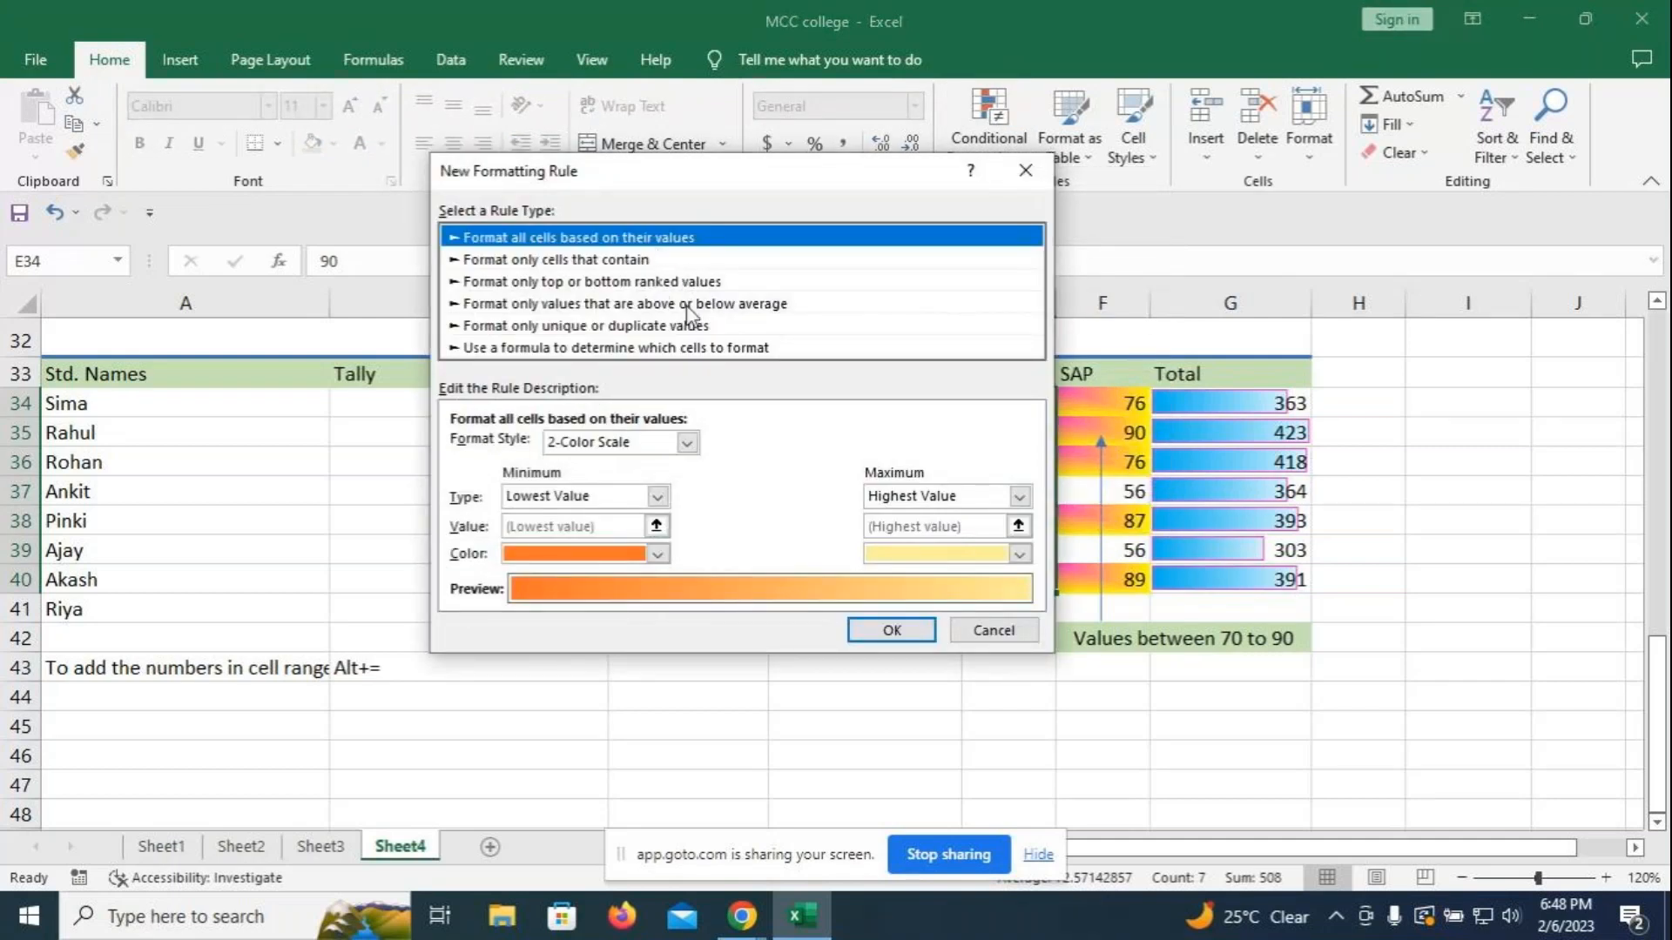
{"action": "left_click", "coordinate": [607, 261]}
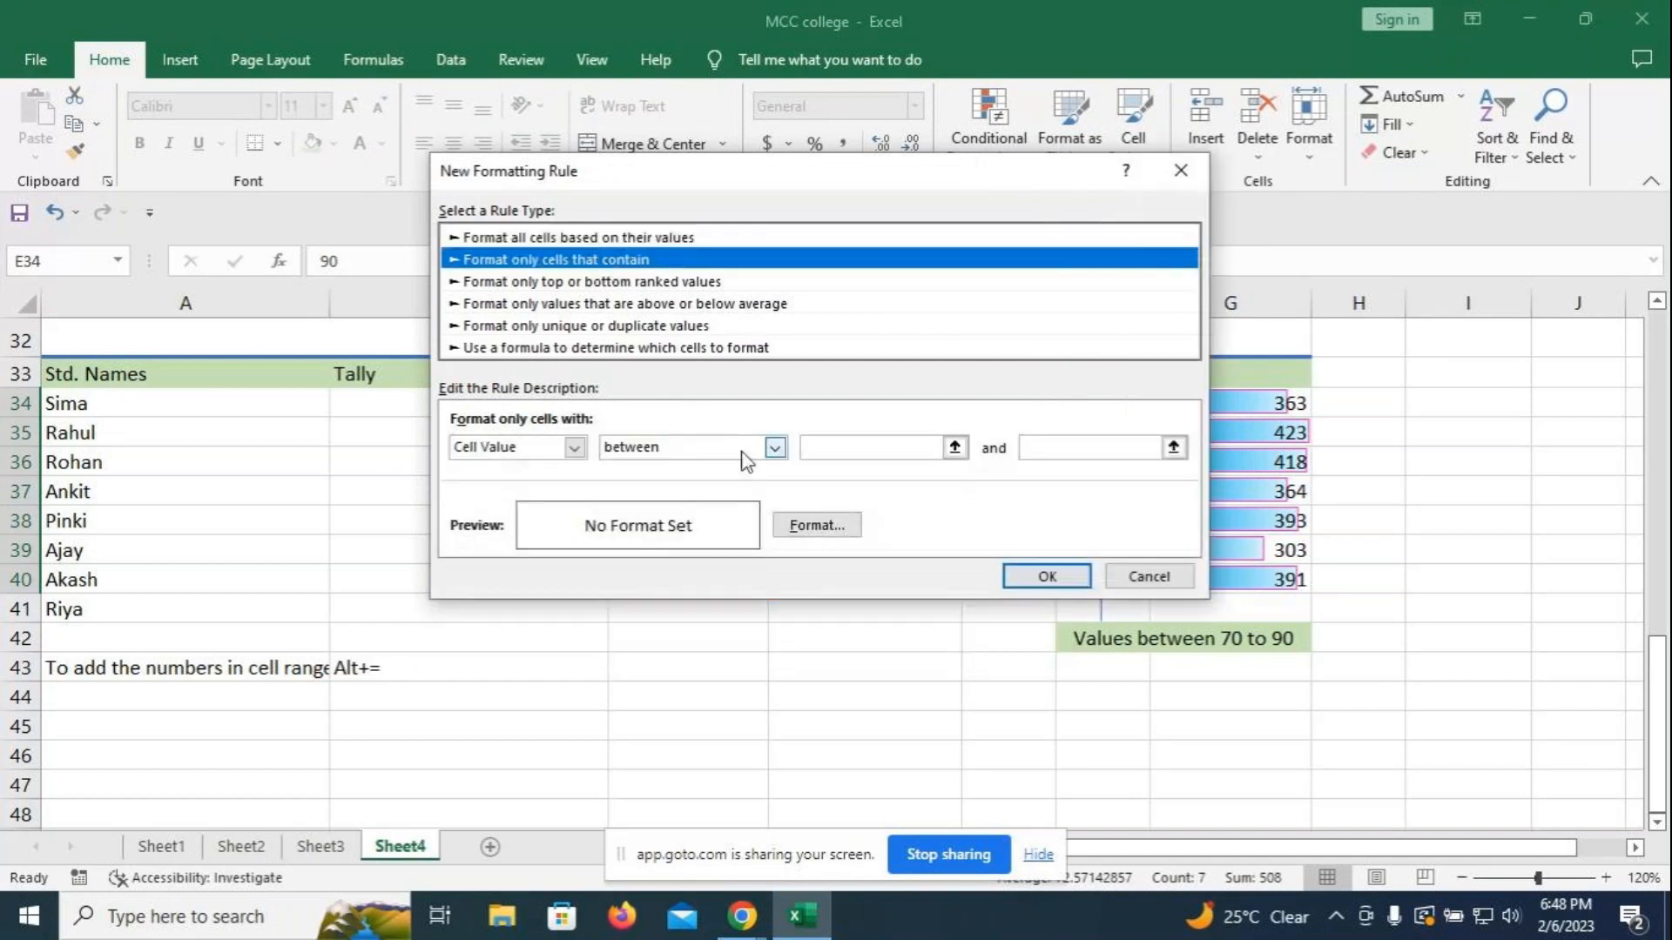
{"action": "left_click", "coordinate": [775, 448]}
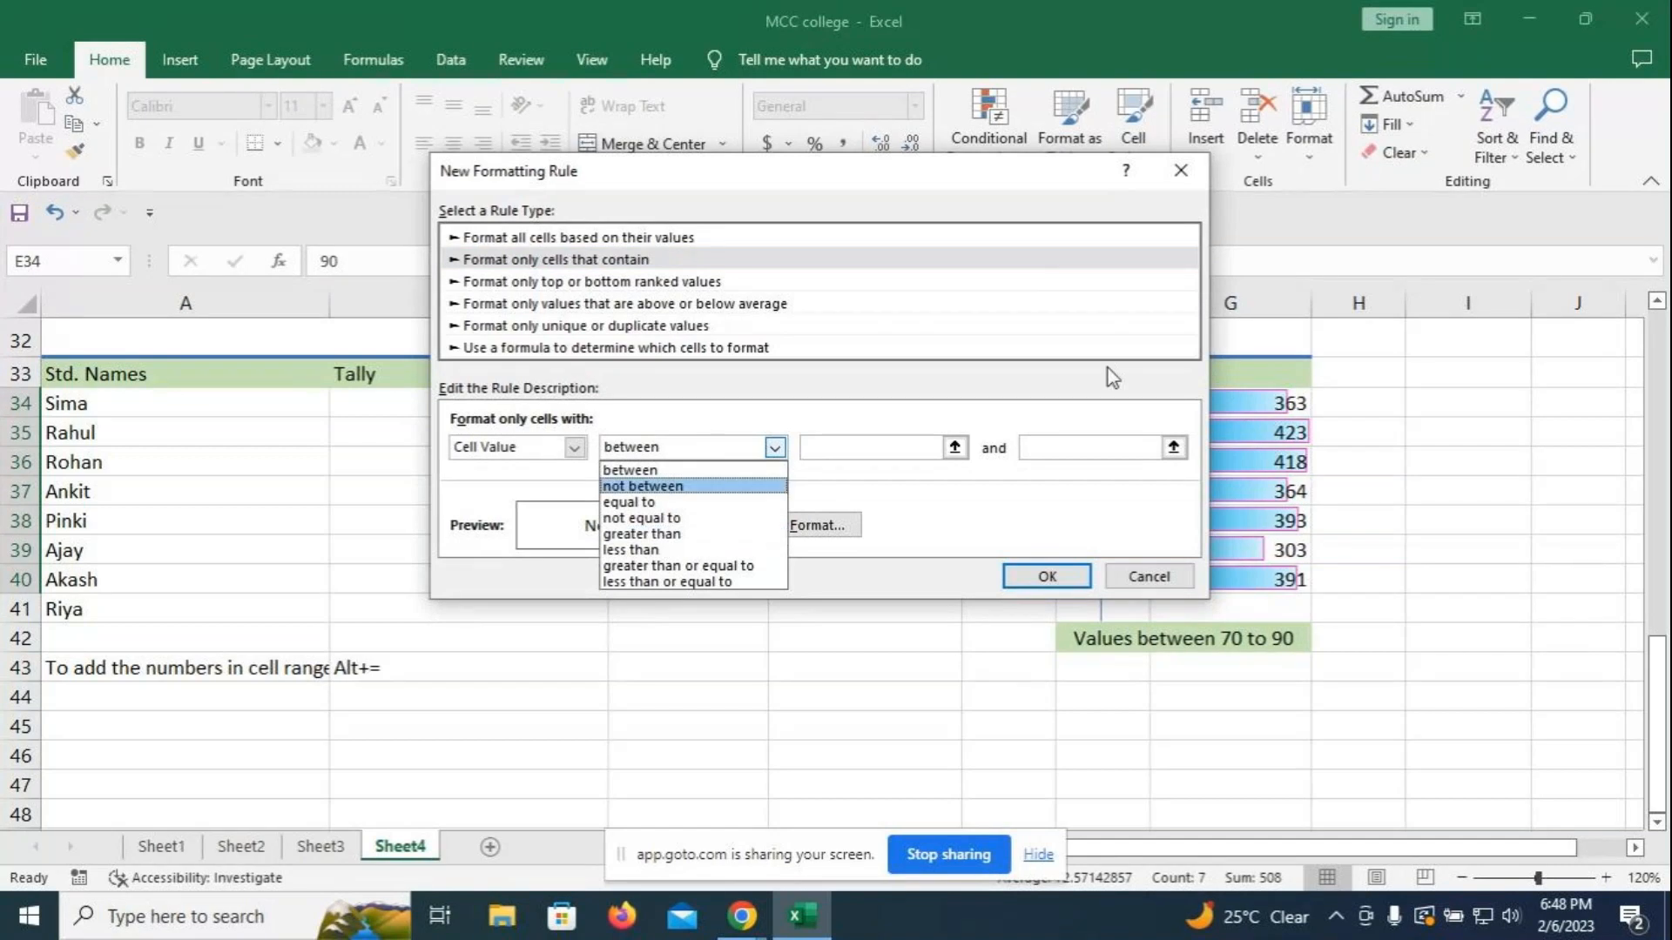
{"action": "left_click", "coordinate": [798, 286]}
- Switch the rule to format only the top 3 ranked values
{"action": "left_click", "coordinate": [707, 283]}
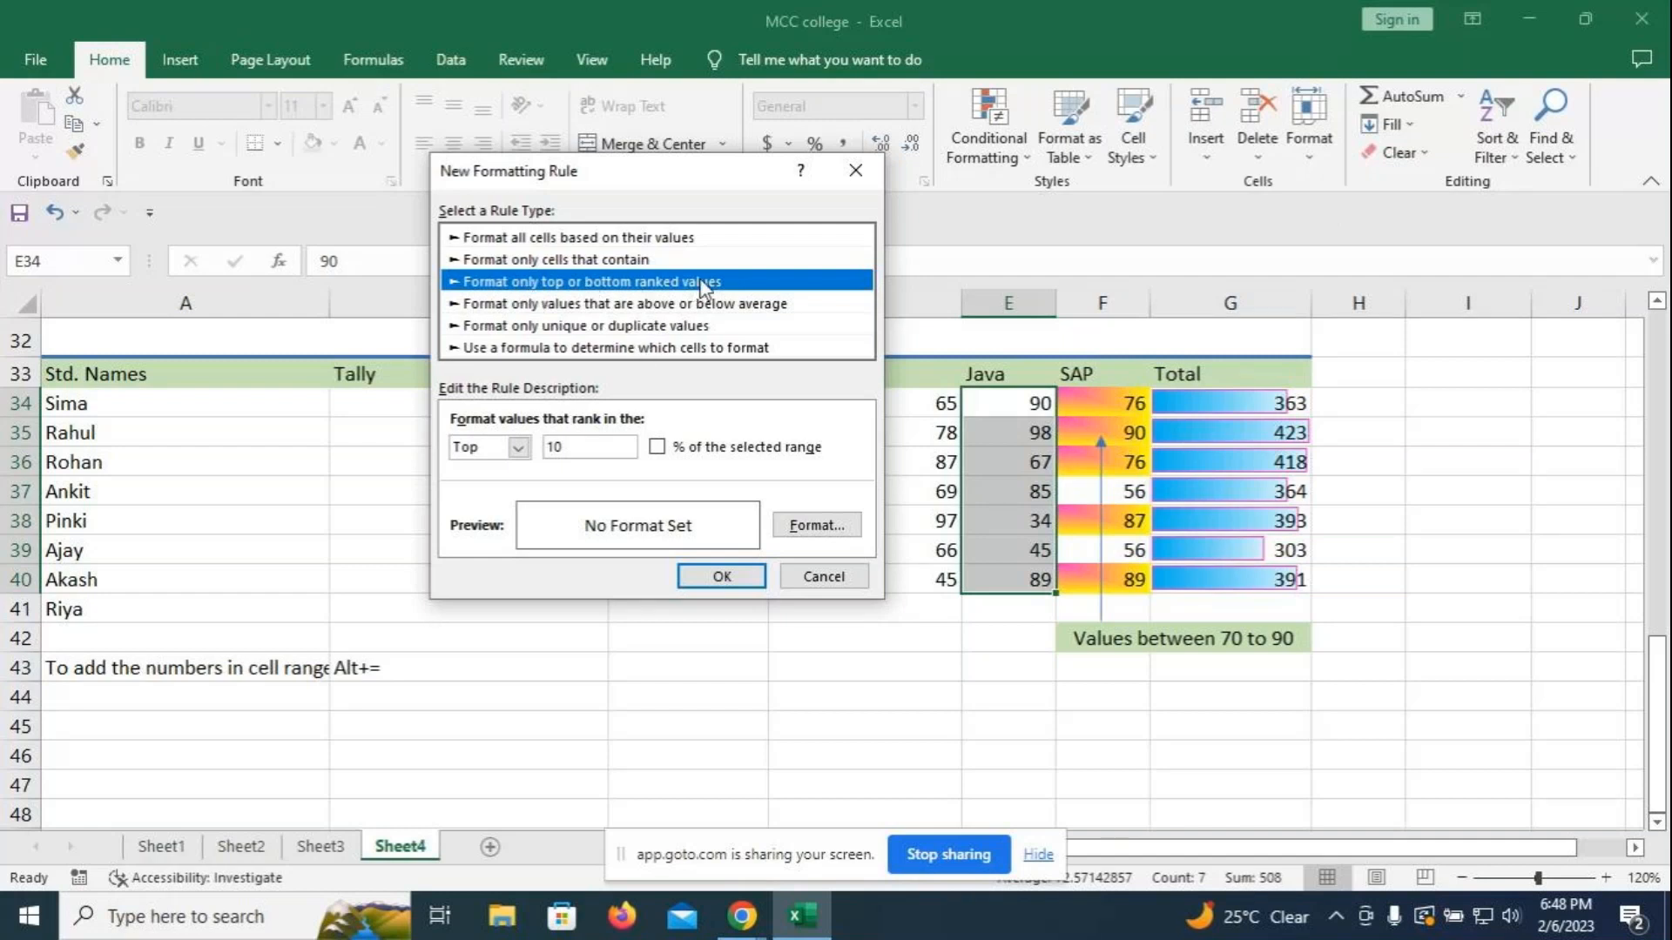
{"action": "left_click", "coordinate": [518, 447]}
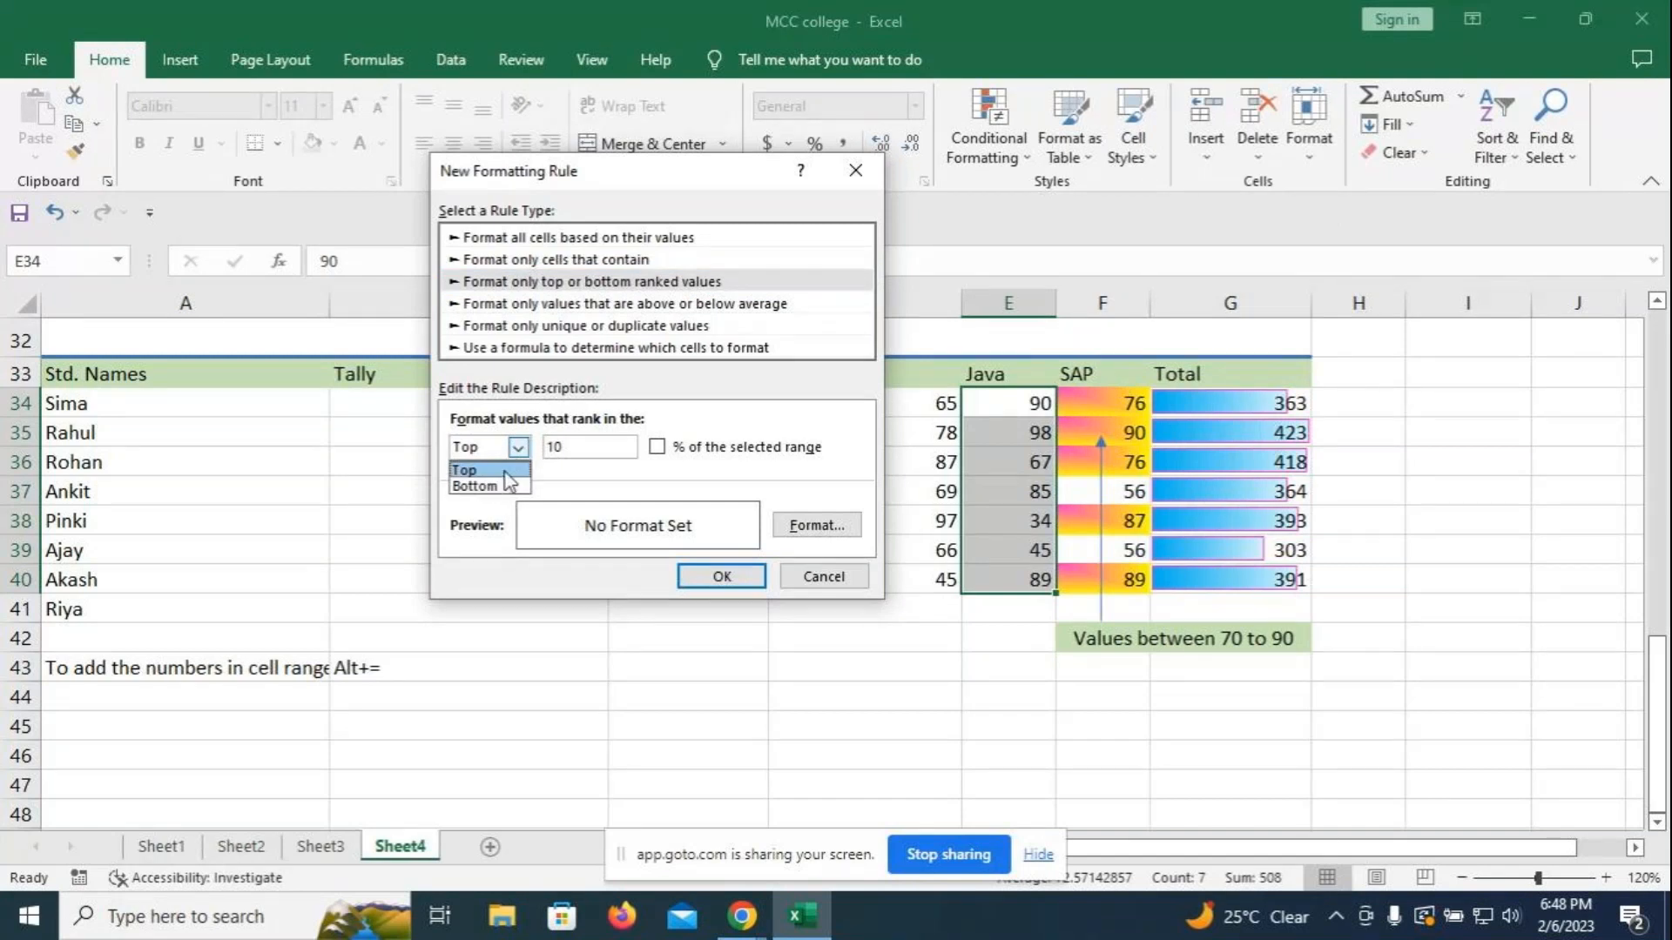
{"action": "left_click", "coordinate": [504, 471]}
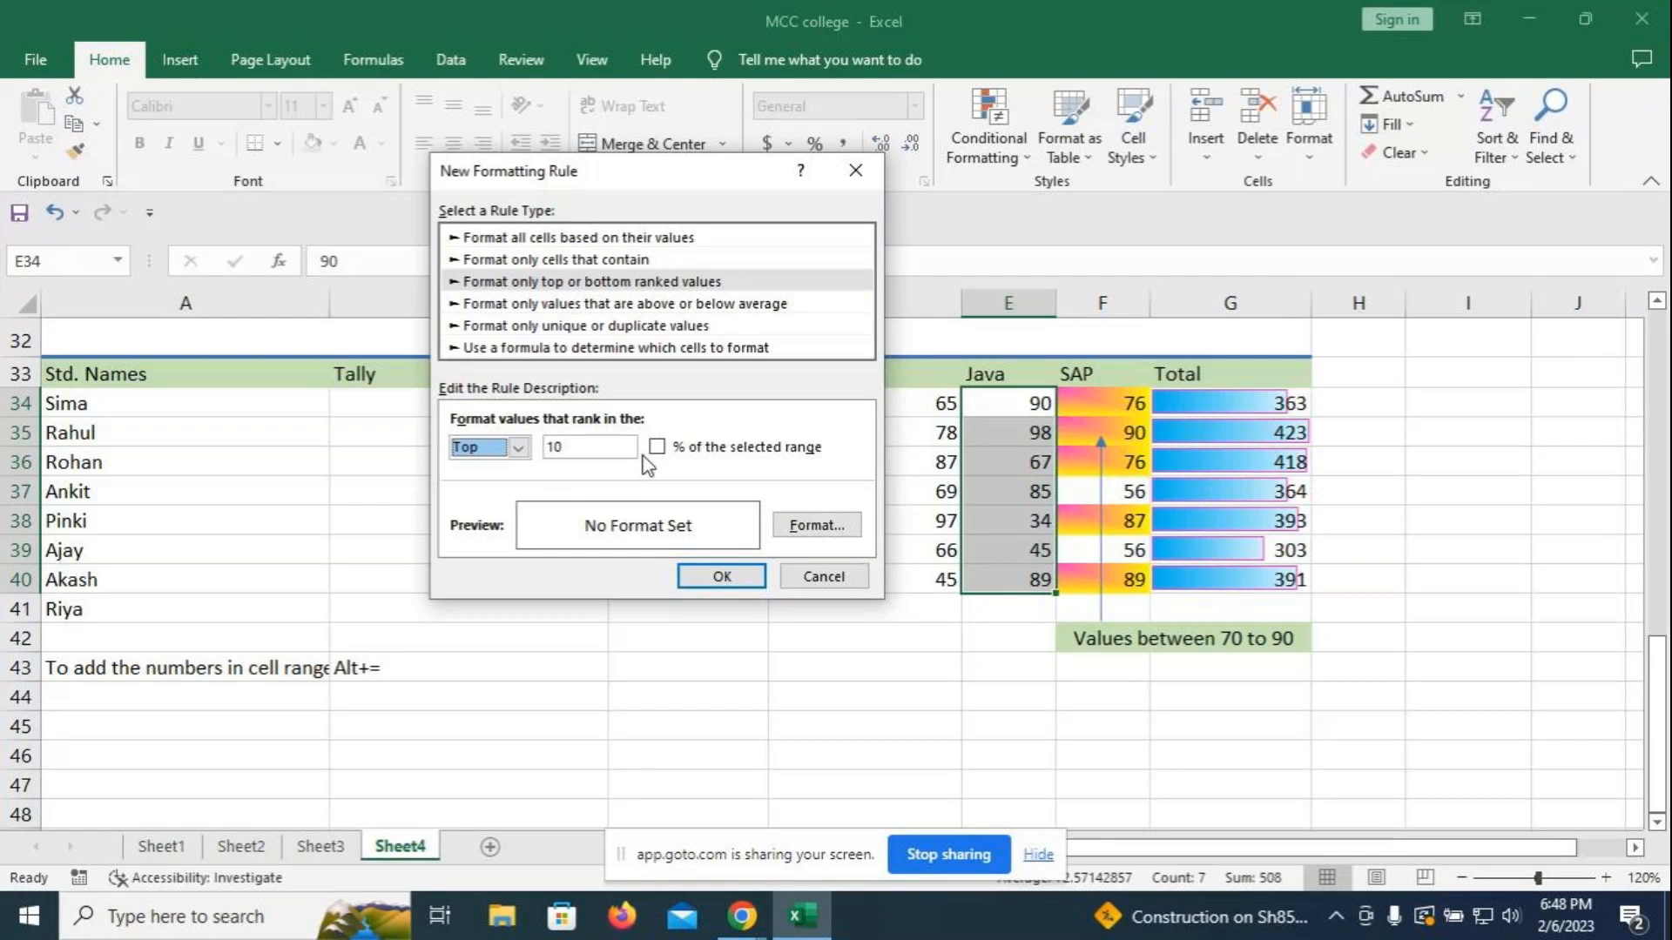
{"action": "left_click", "coordinate": [583, 449]}
{"action": "key", "text": "BackSpace"}
{"action": "key", "text": "BackSpace"}
{"action": "type", "text": "3"}
{"action": "left_click", "coordinate": [802, 532]}
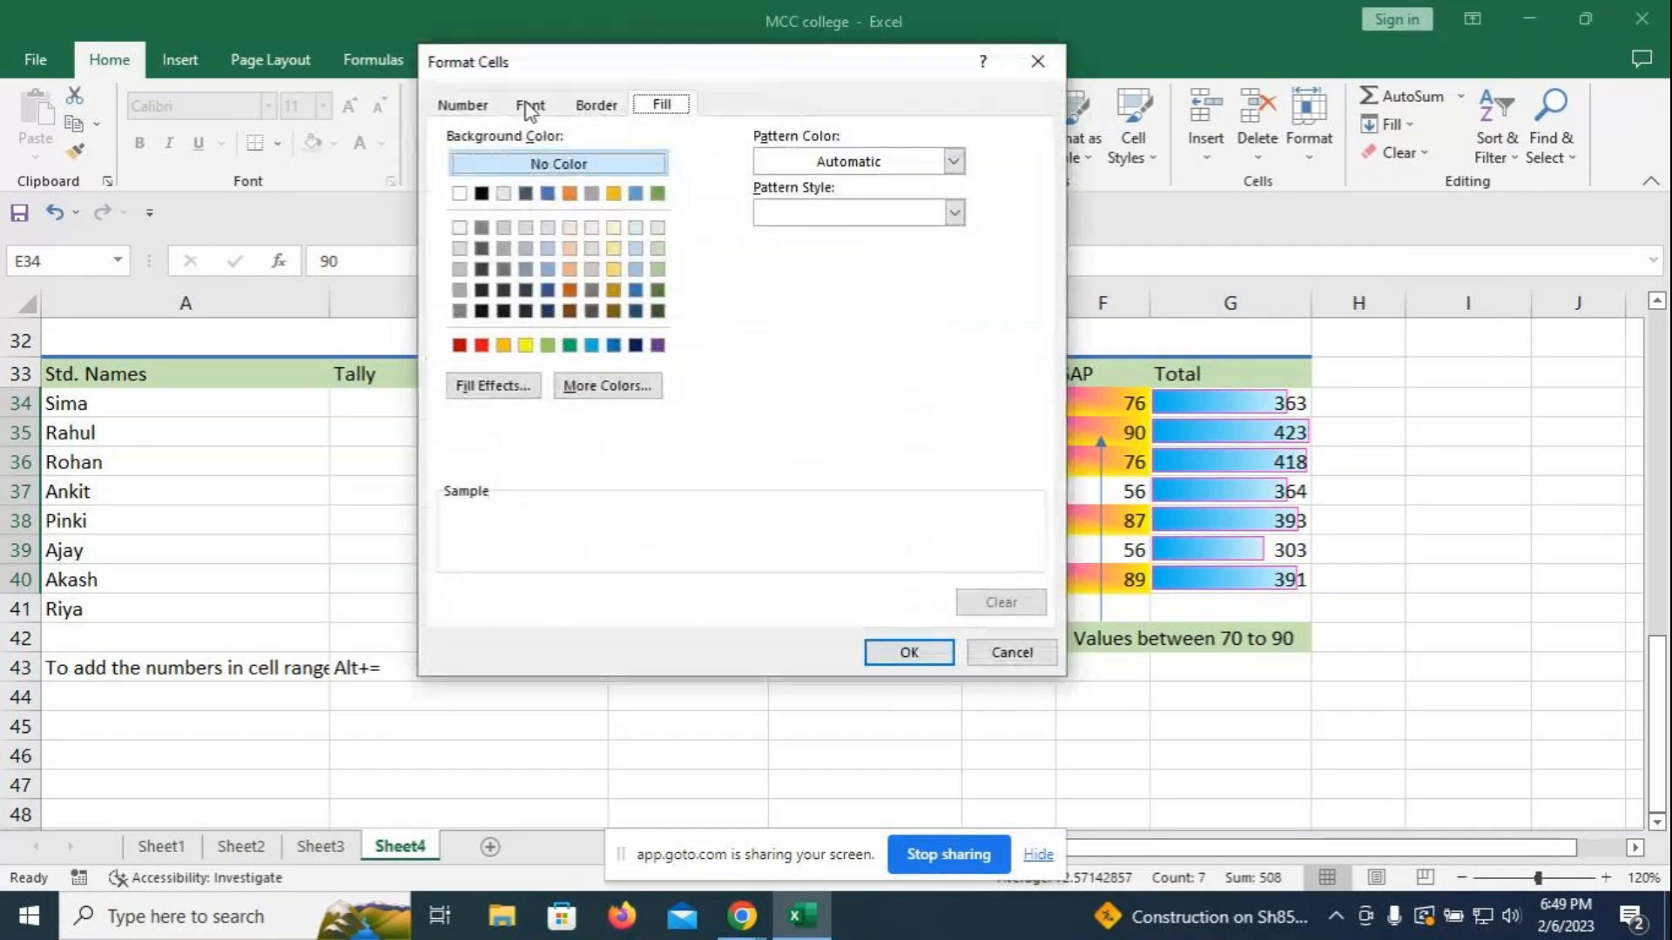
- Give the top-3 rule a single underline and light blue font, then apply it
{"action": "left_click", "coordinate": [528, 107]}
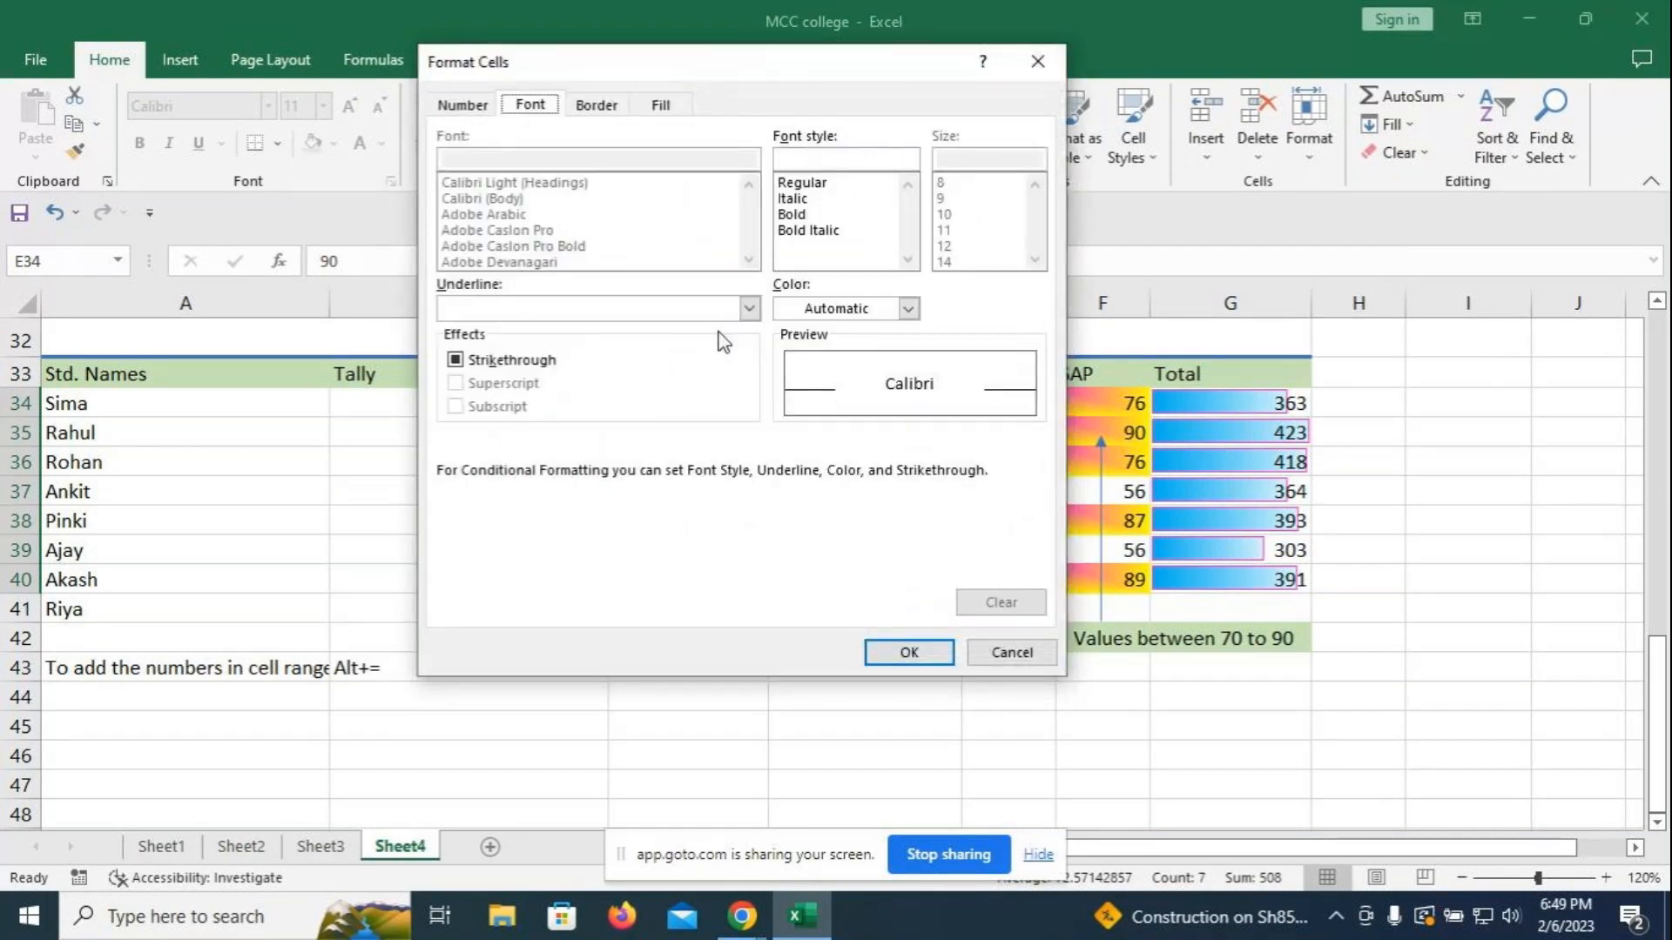
{"action": "left_click", "coordinate": [749, 308]}
{"action": "left_click", "coordinate": [565, 348]}
{"action": "left_click", "coordinate": [908, 309]}
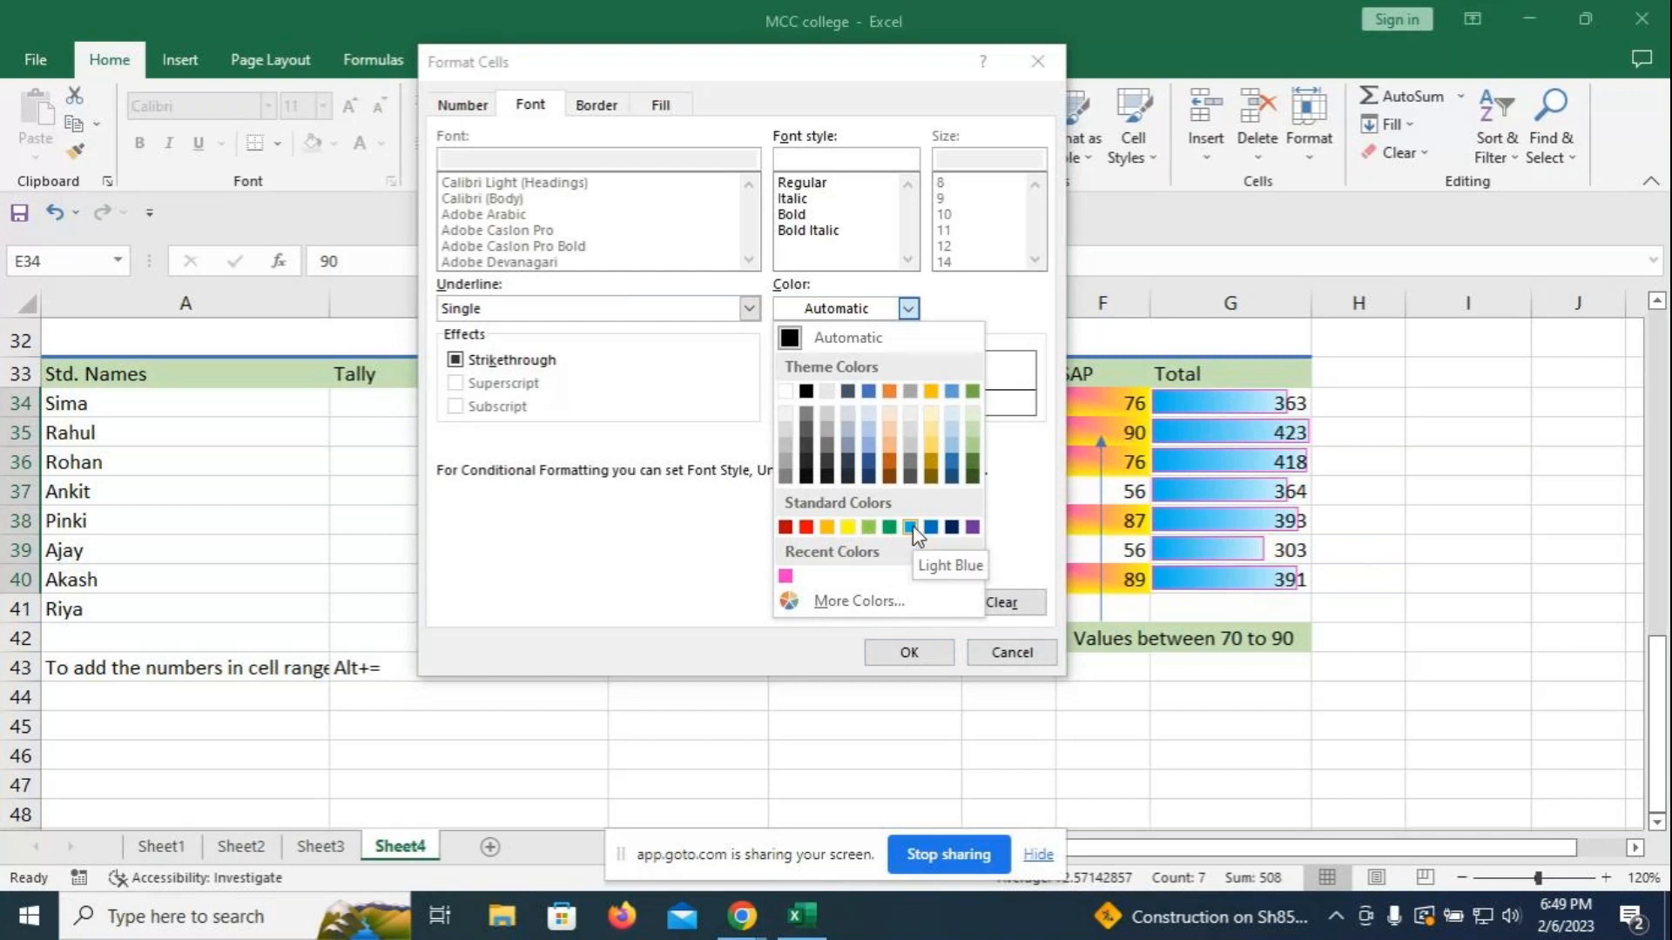
{"action": "left_click", "coordinate": [911, 527]}
{"action": "left_click", "coordinate": [909, 309]}
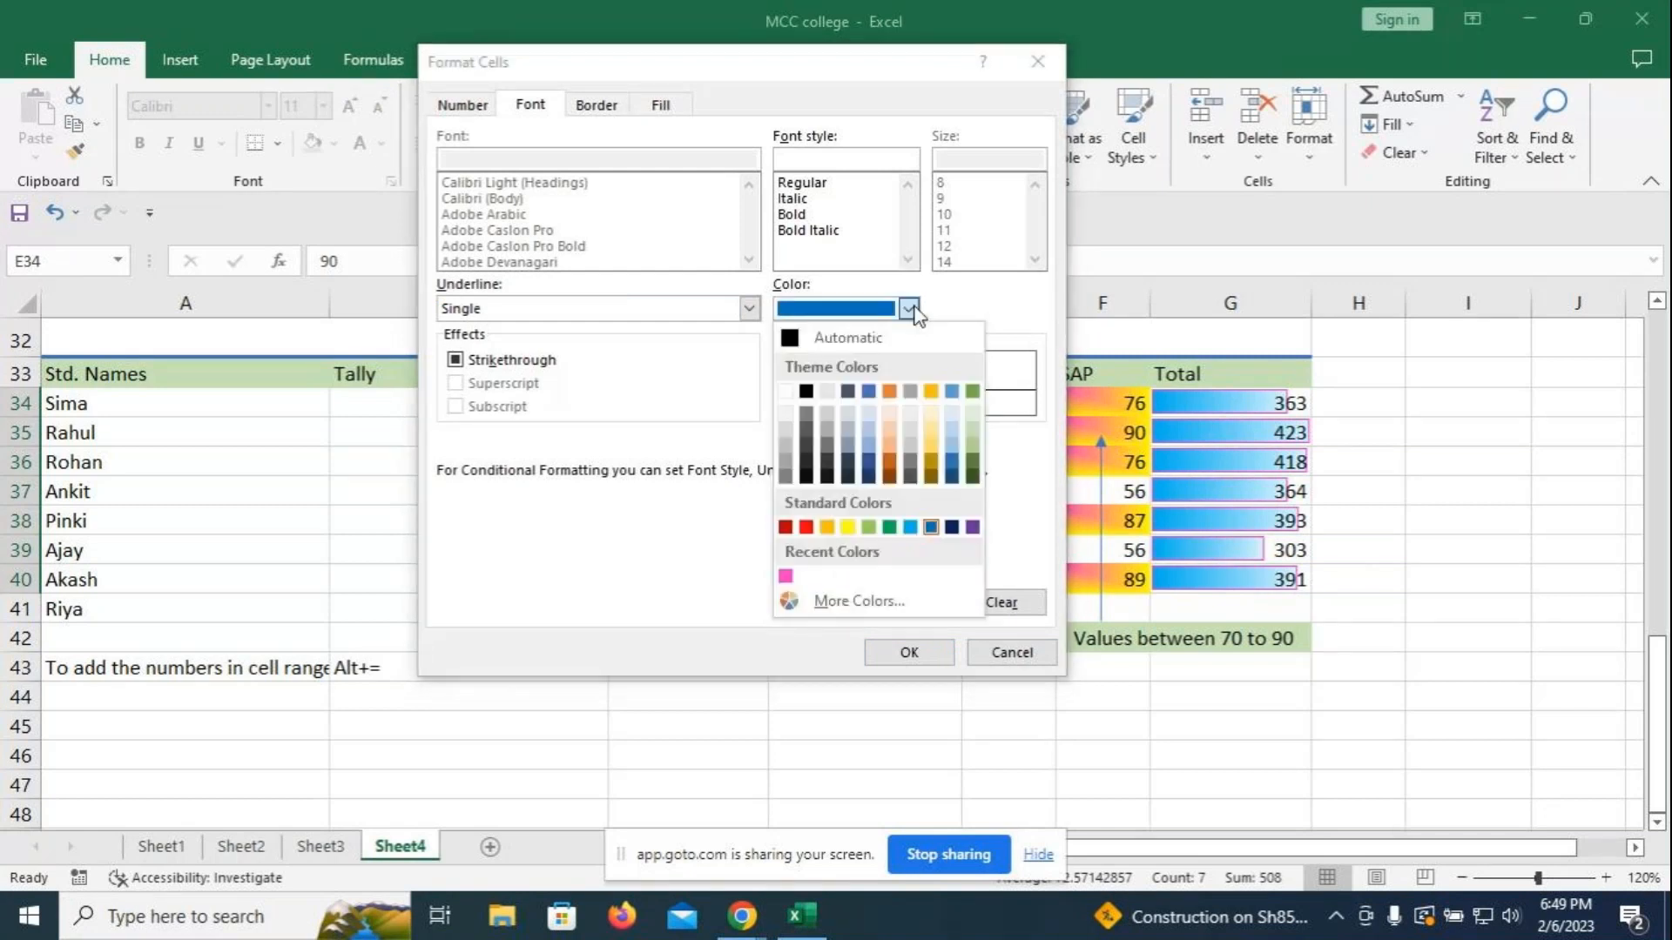
{"action": "left_click", "coordinate": [973, 527]}
{"action": "left_click", "coordinate": [908, 309]}
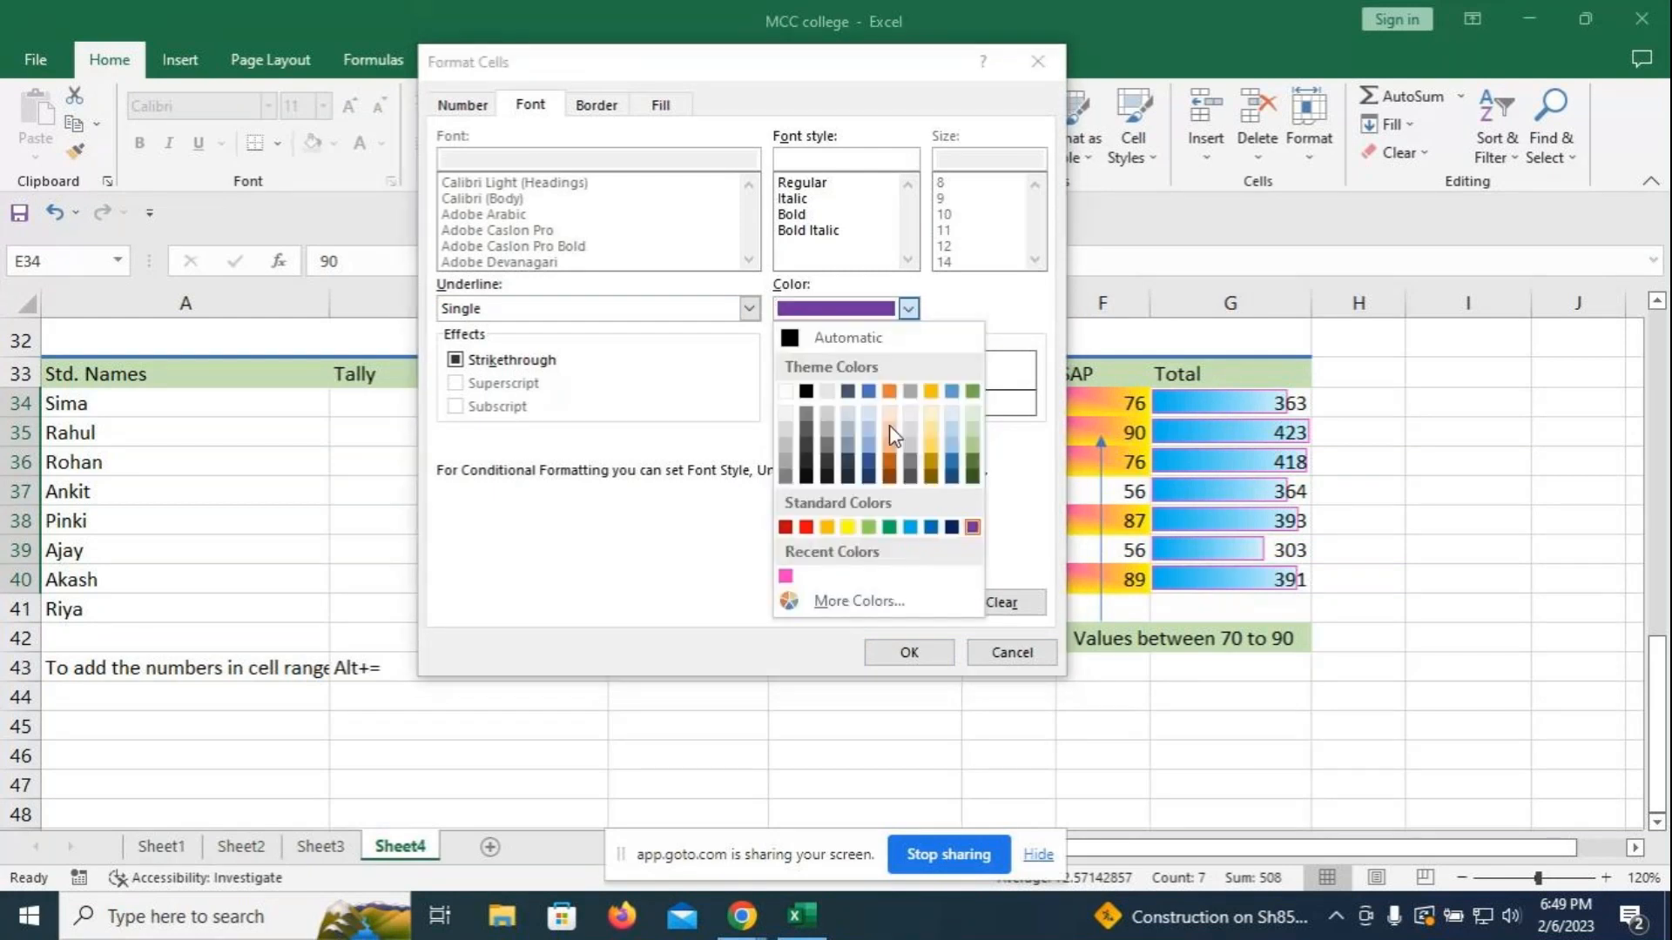
{"action": "left_click", "coordinate": [911, 527]}
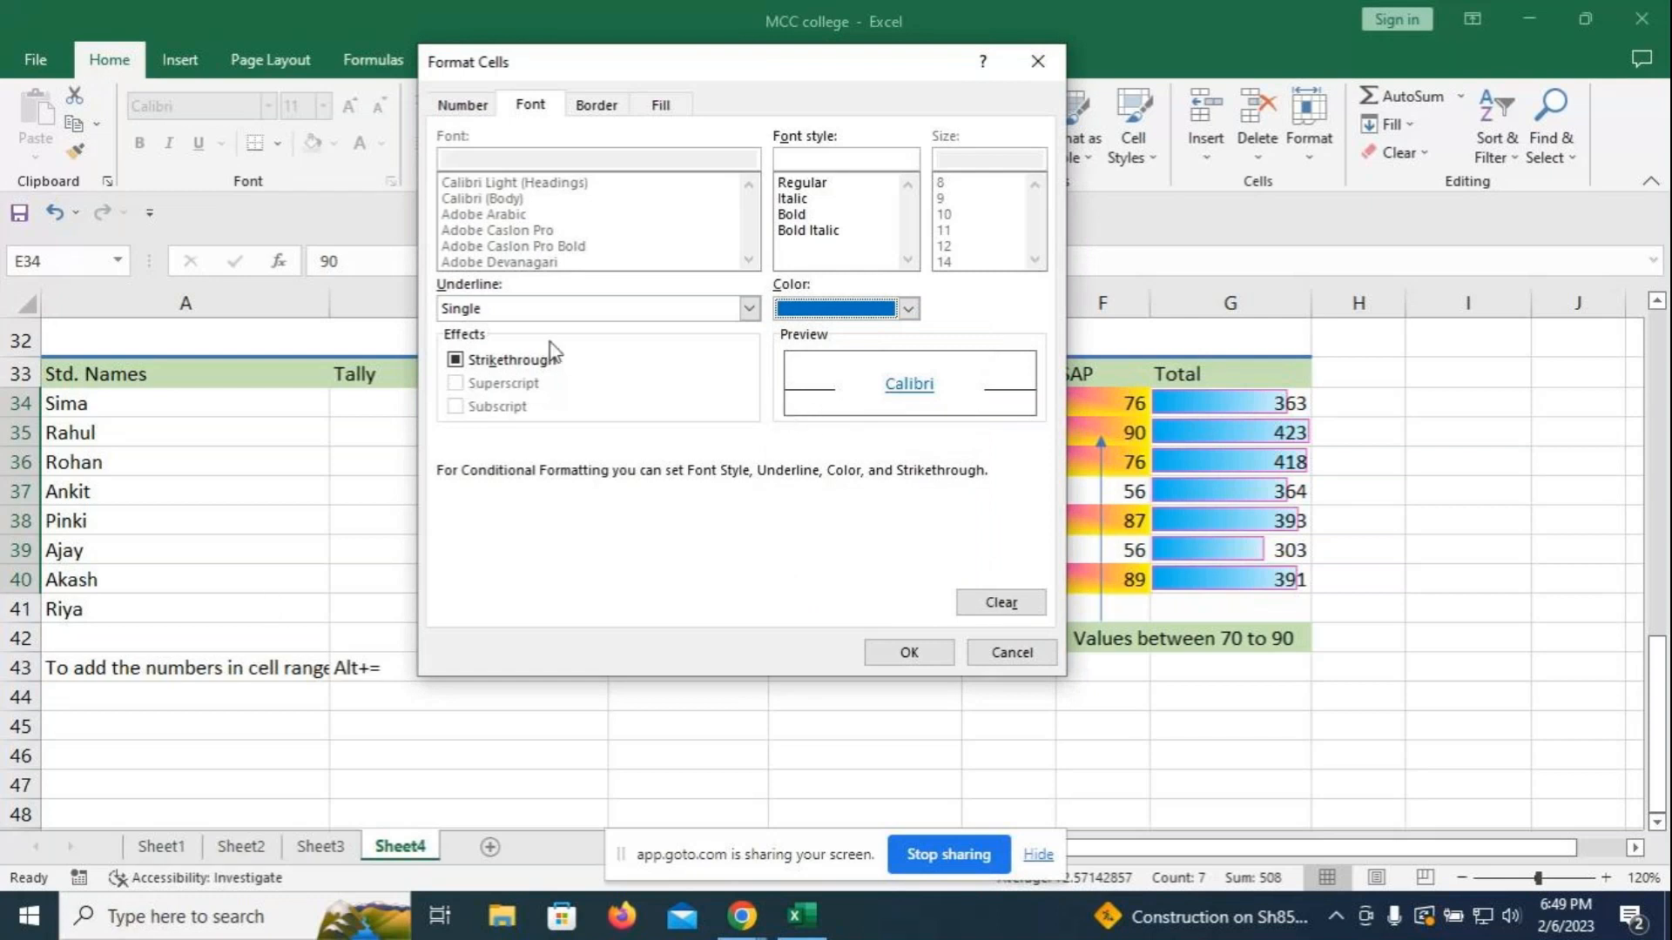
{"action": "left_click", "coordinate": [906, 654]}
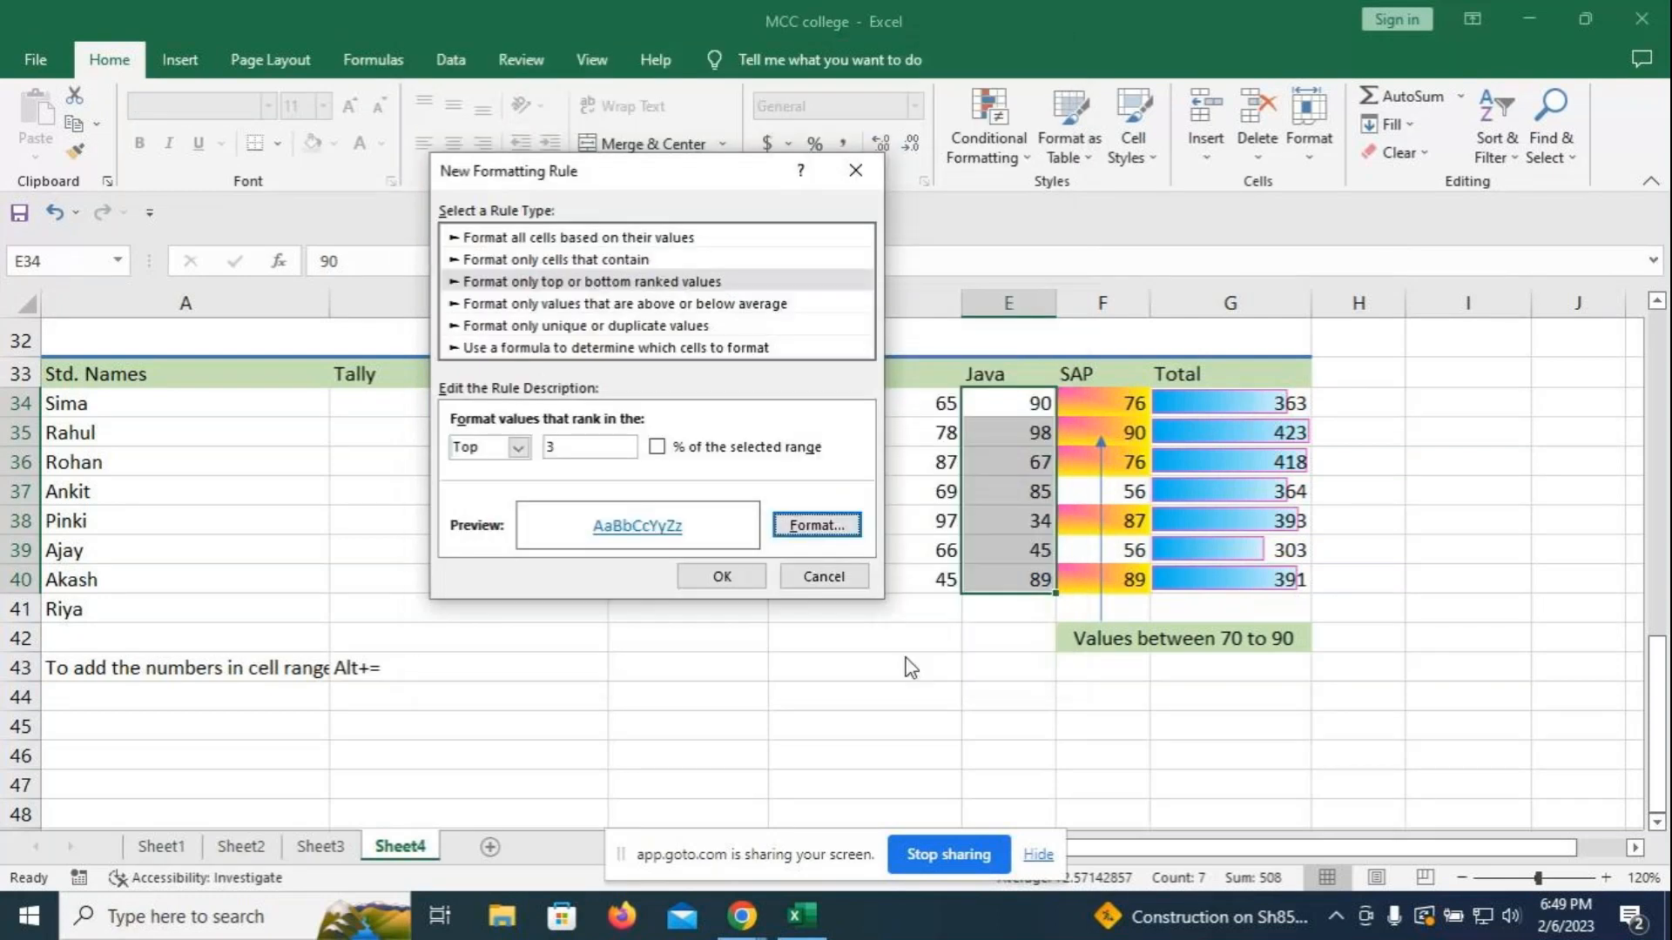
{"action": "left_click", "coordinate": [721, 576]}
{"action": "left_click", "coordinate": [899, 692]}
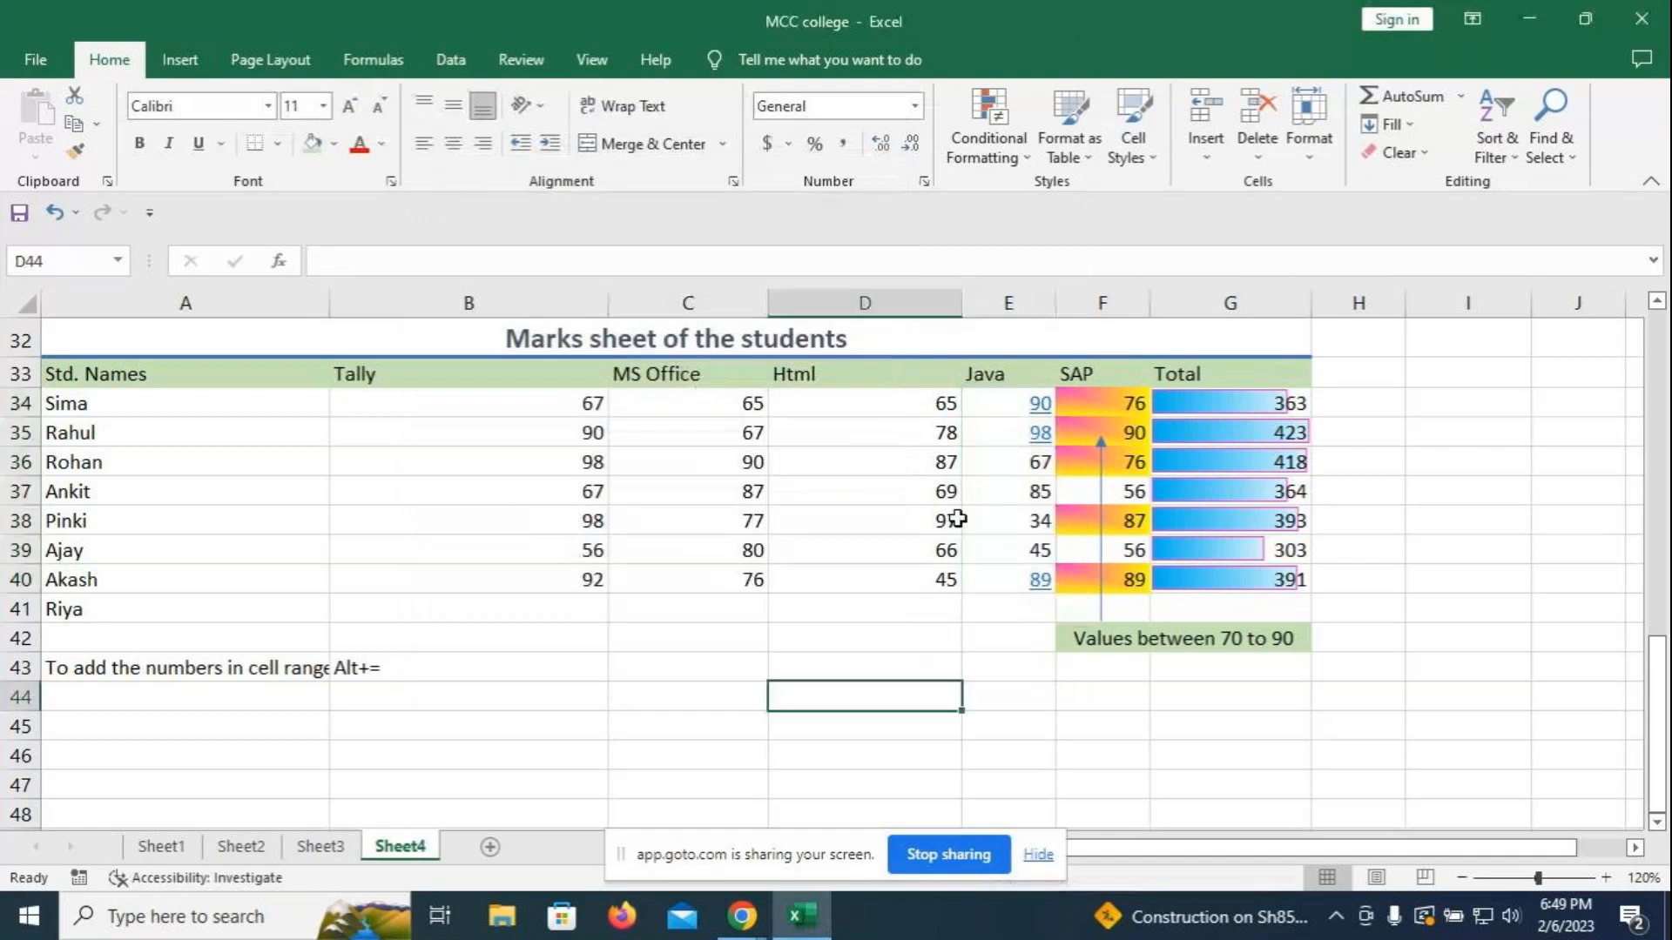
- Clear the contents of cell A41 and select cell E44
{"action": "left_click", "coordinate": [144, 610]}
{"action": "key", "text": "Delete"}
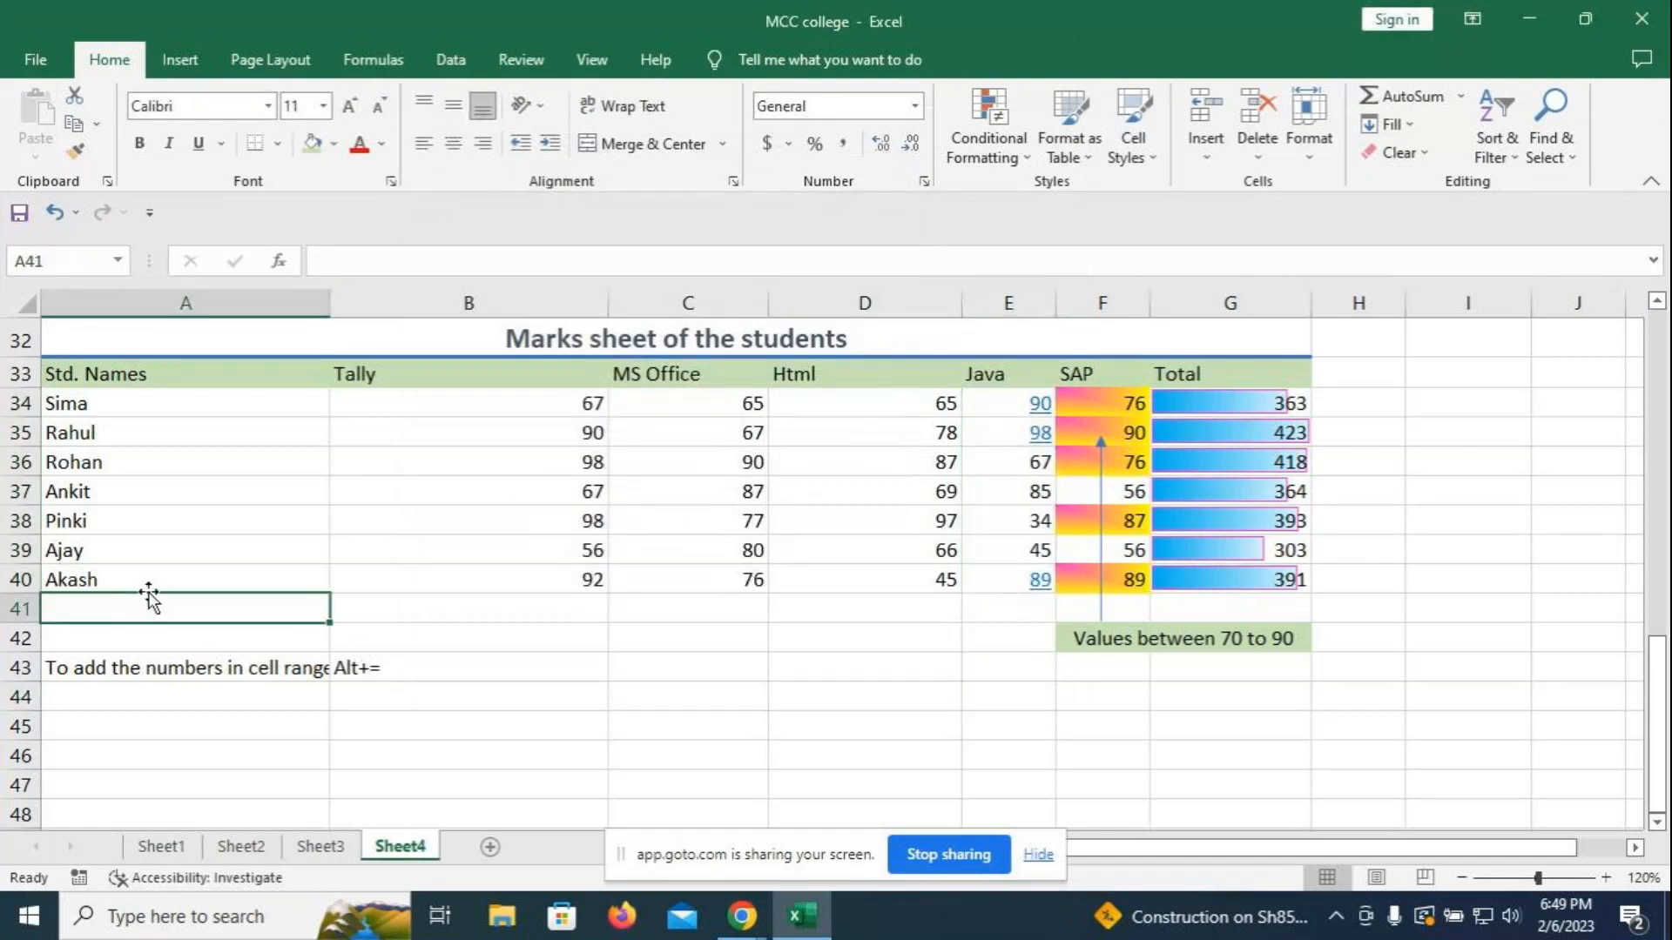
{"action": "left_click", "coordinate": [682, 696]}
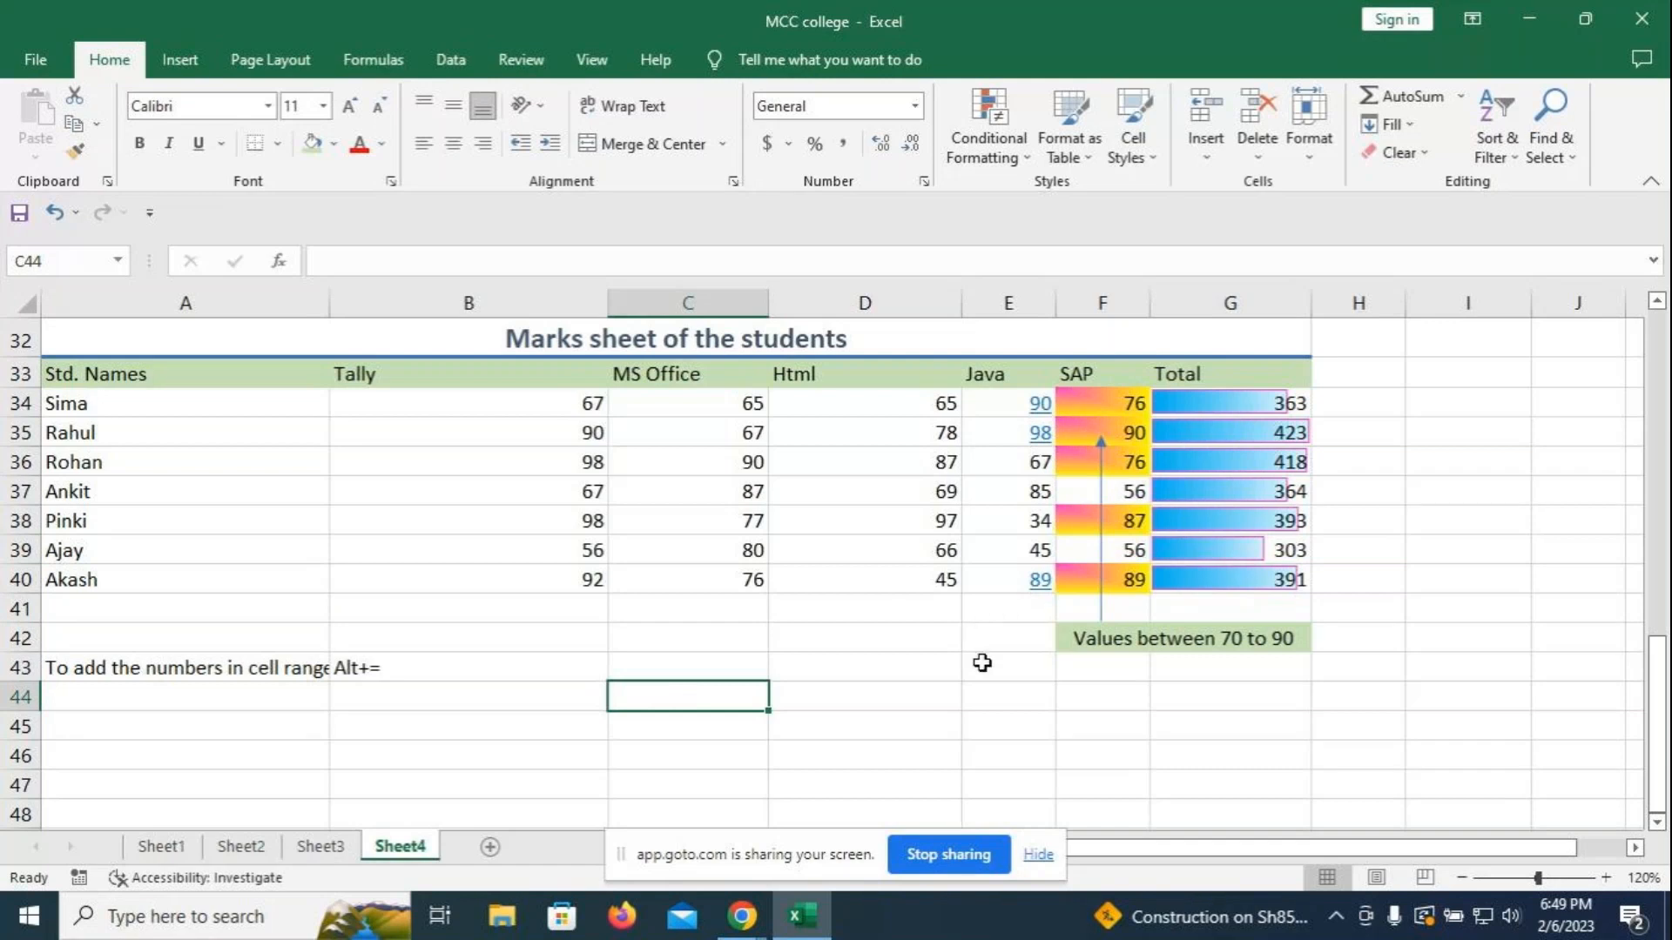
{"action": "left_click", "coordinate": [993, 692]}
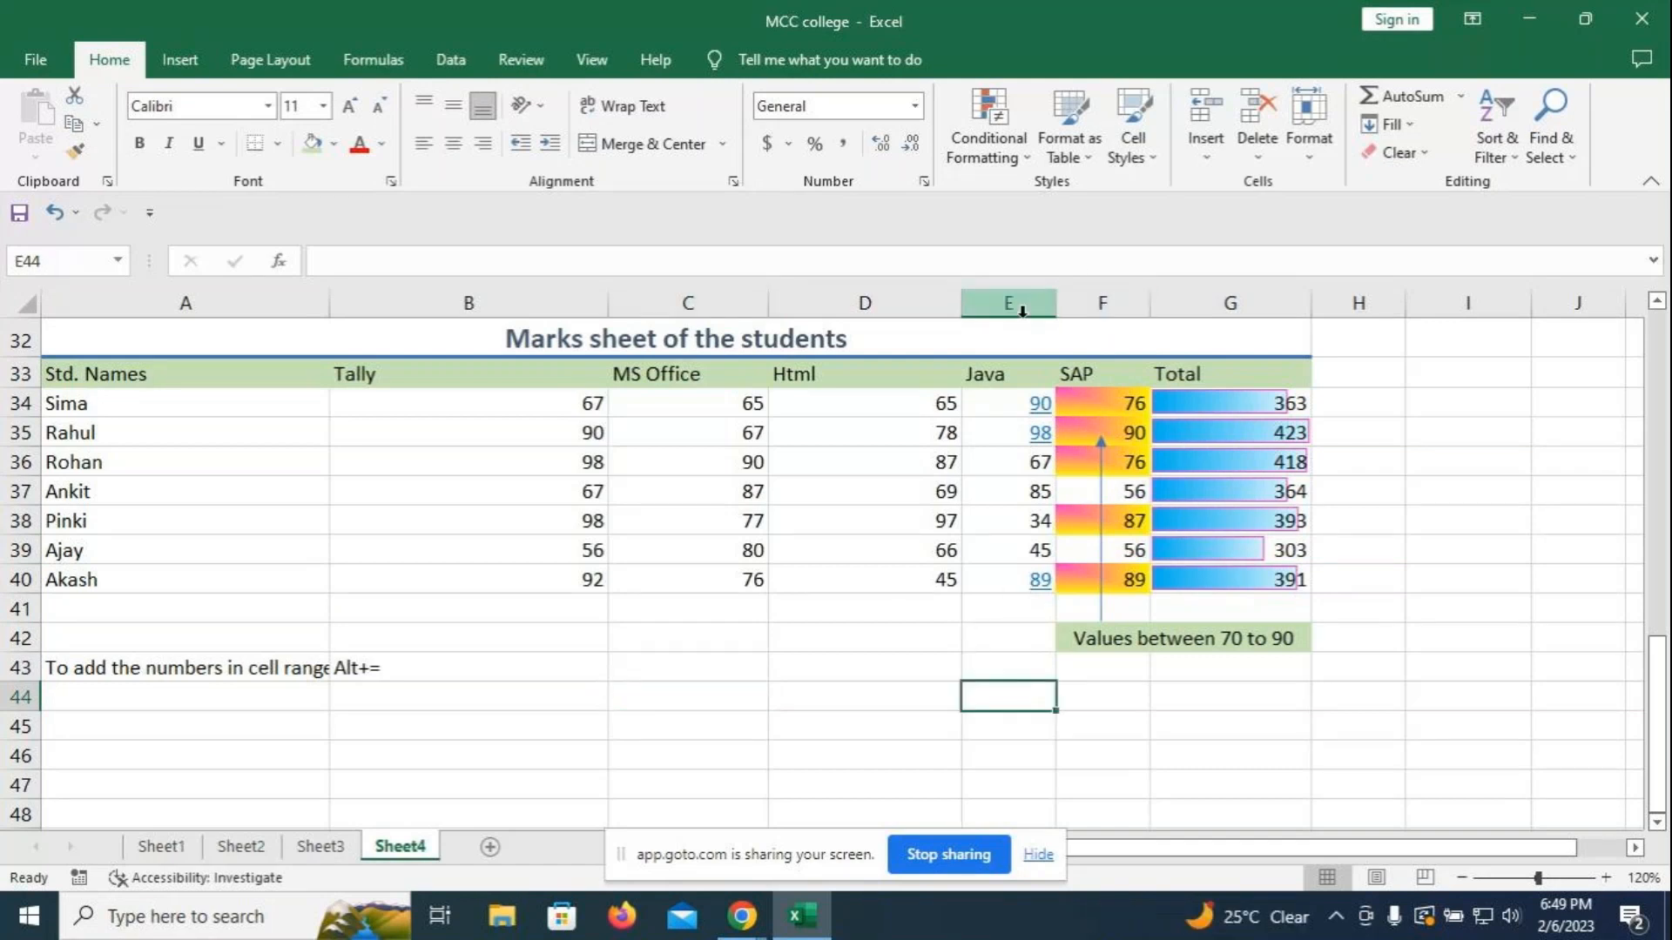
{"action": "left_click", "coordinate": [953, 107]}
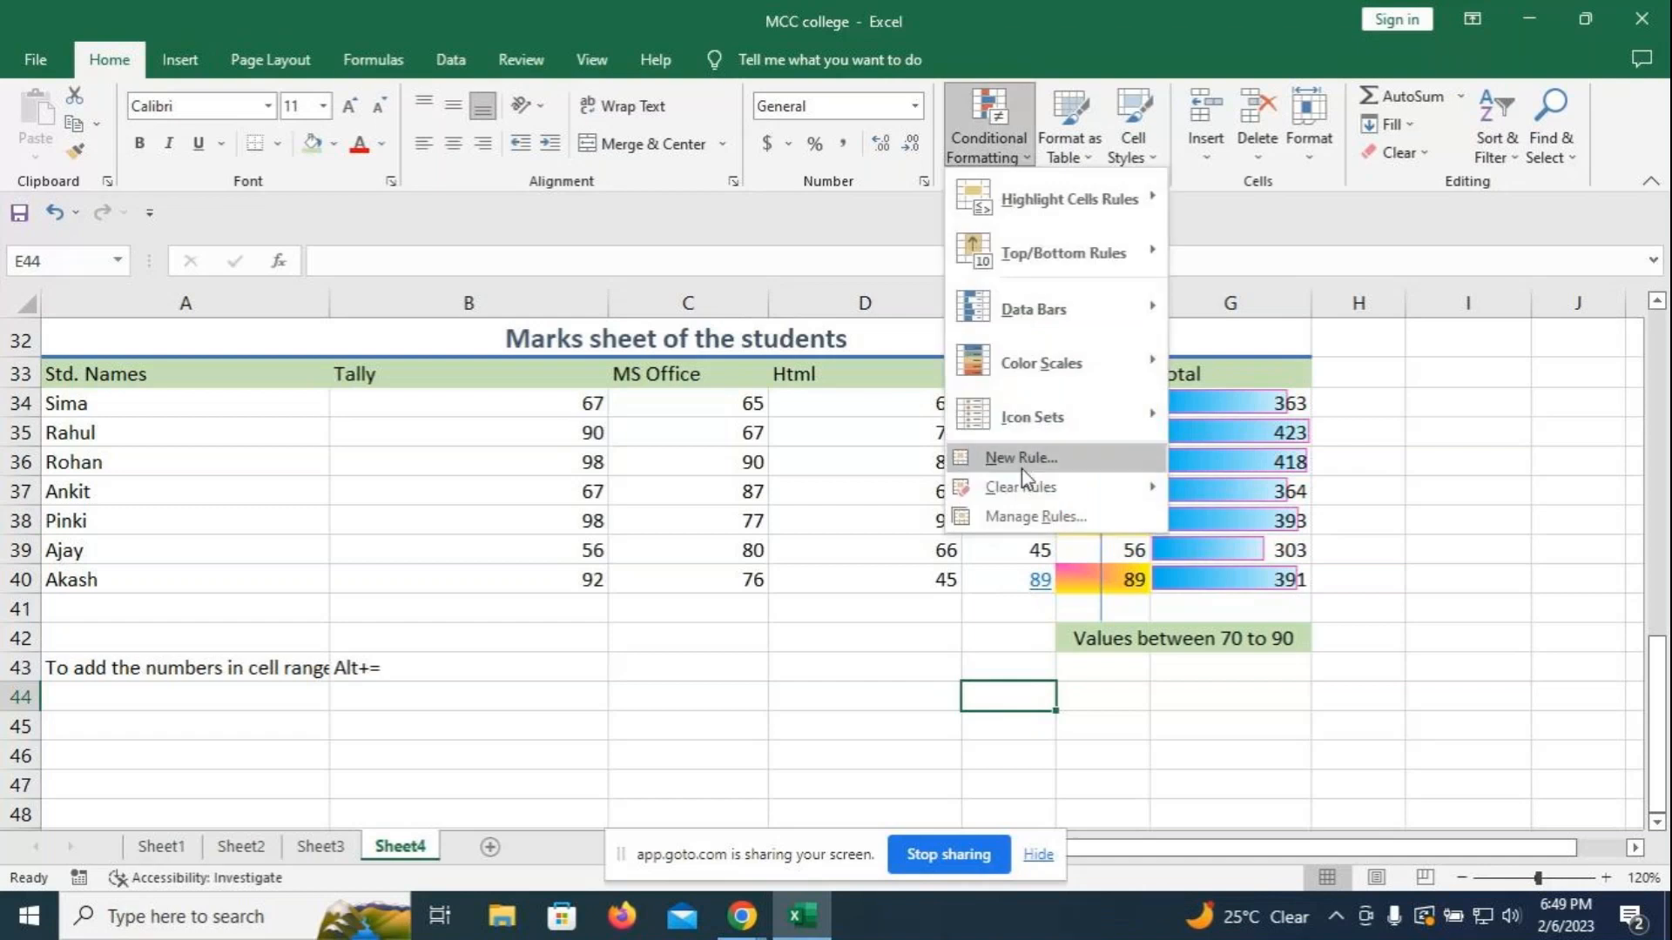
{"action": "left_click", "coordinate": [1017, 462]}
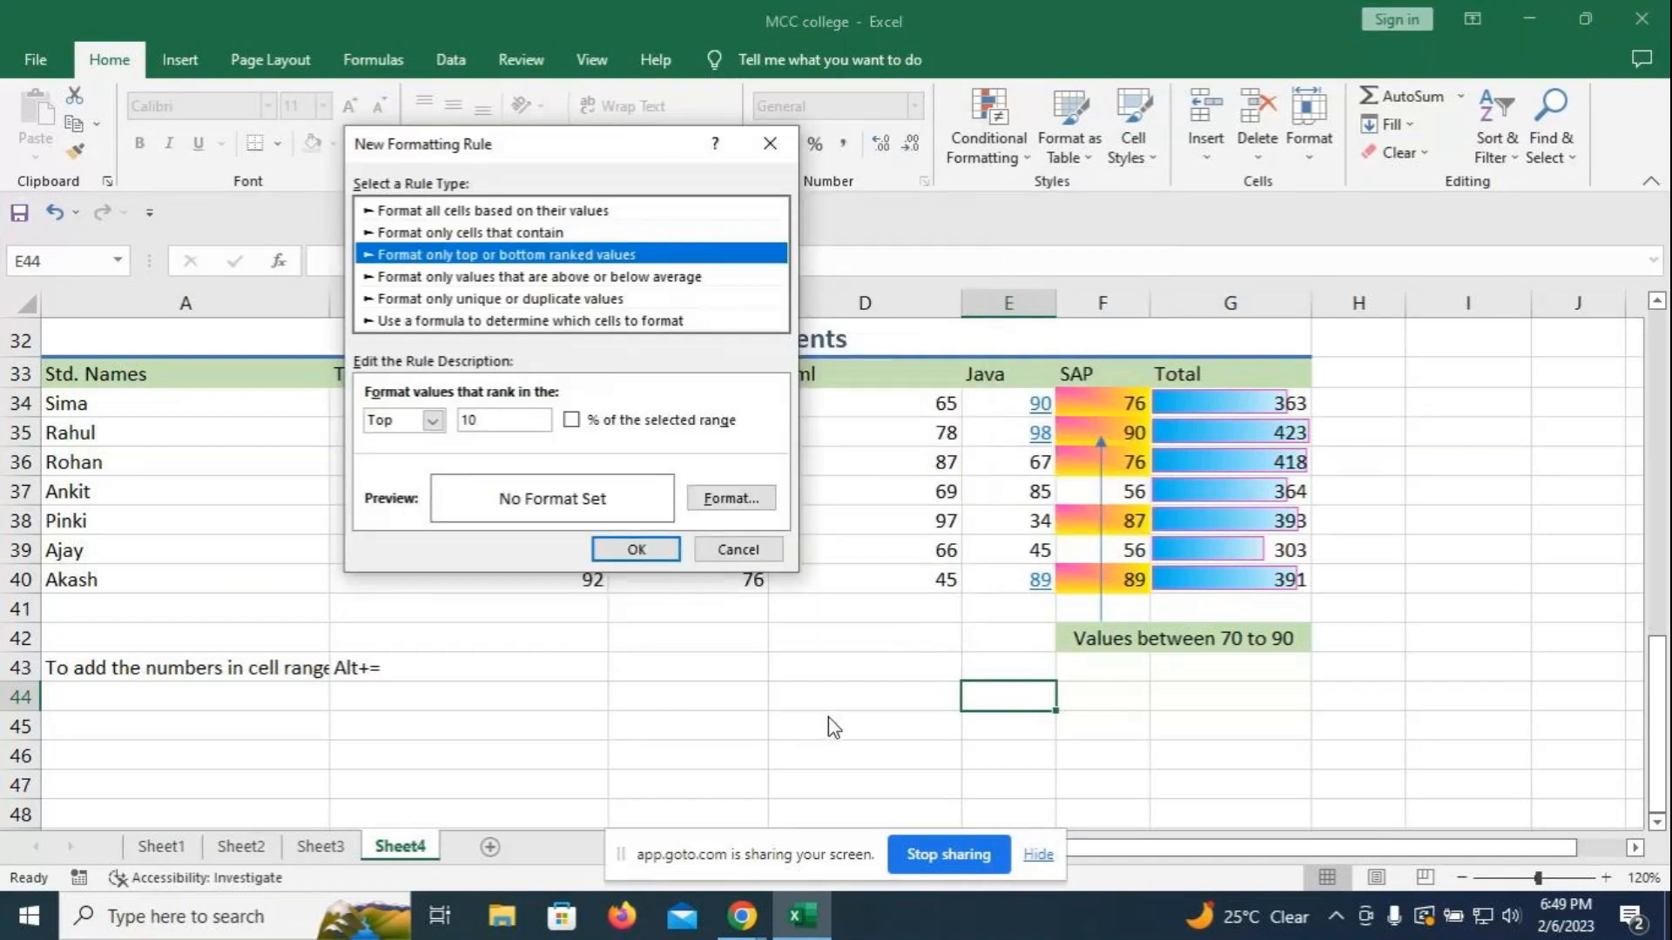
{"action": "key", "text": "Escape"}
- Enter 'Top 3 values' in E44, merge across E44:F44, add yellow fill and borders
{"action": "double_click", "coordinate": [1016, 700]}
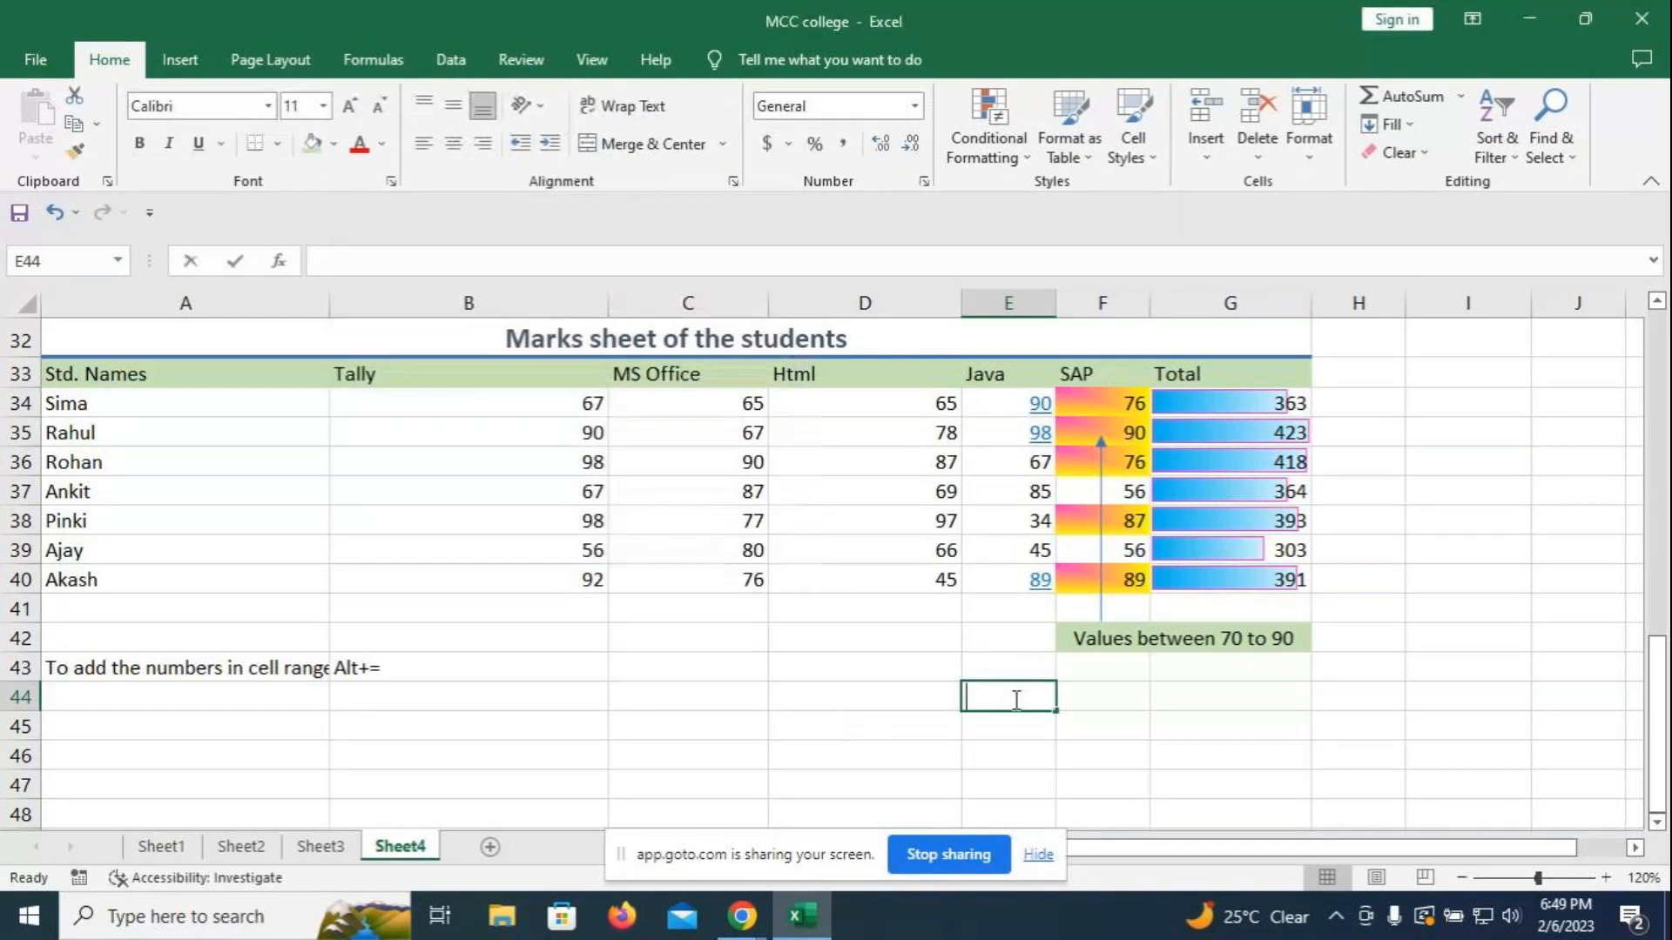
{"action": "type", "text": "Top 3 v"}
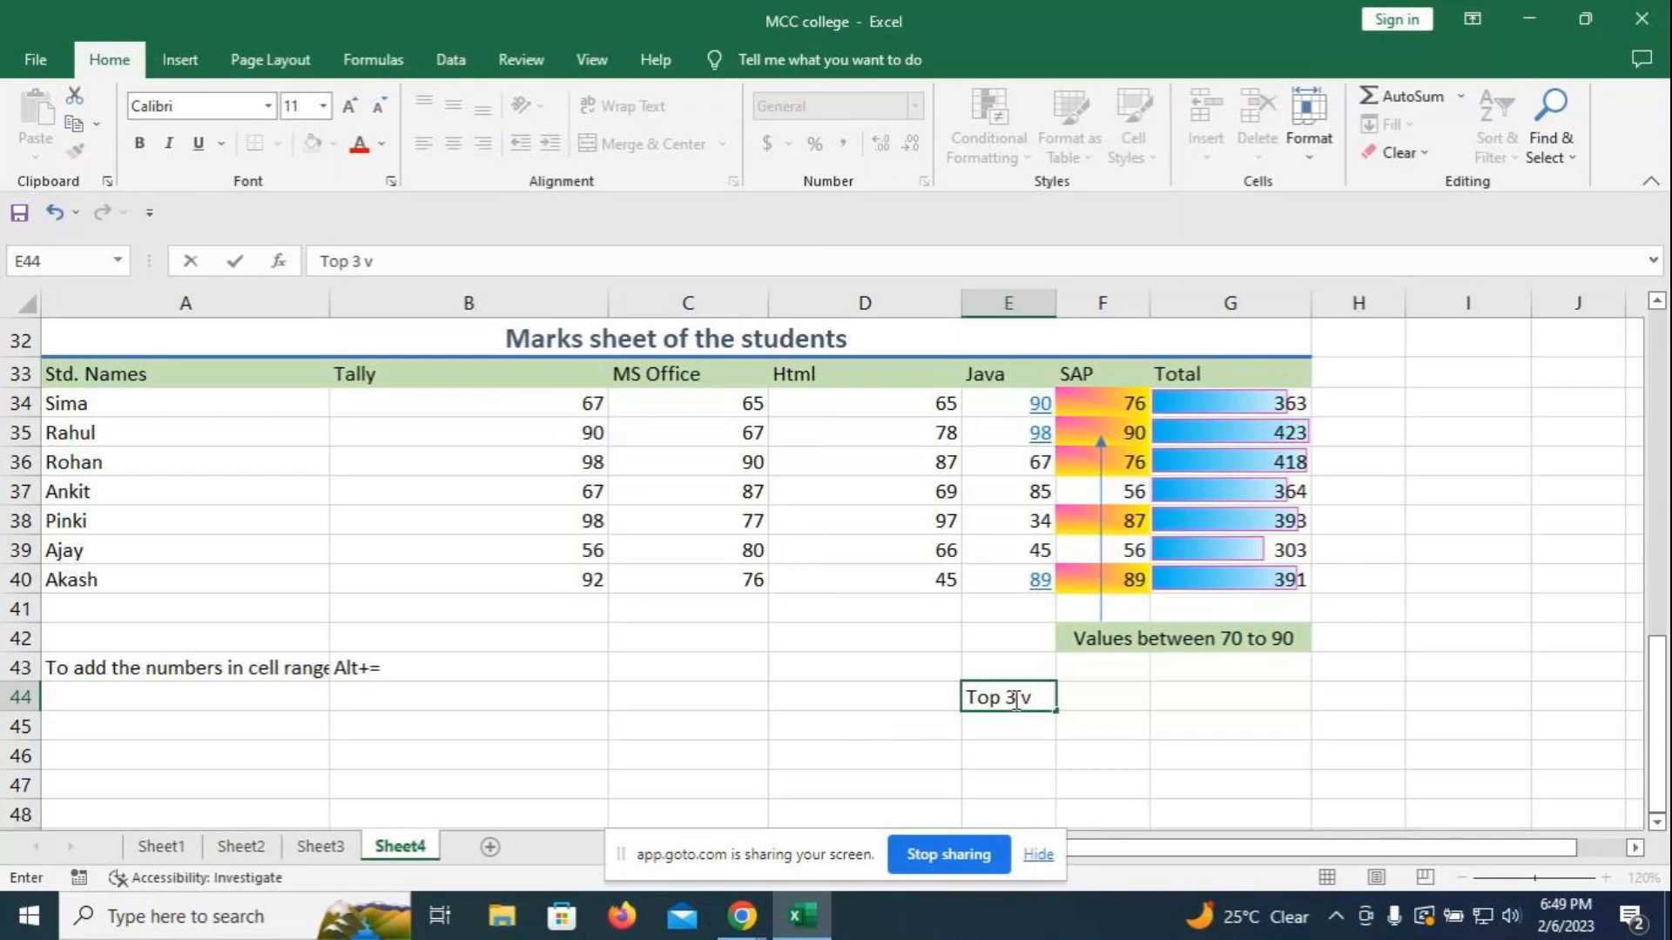
{"action": "type", "text": "alues"}
{"action": "key", "text": "Return"}
{"action": "left_click", "coordinate": [978, 694]}
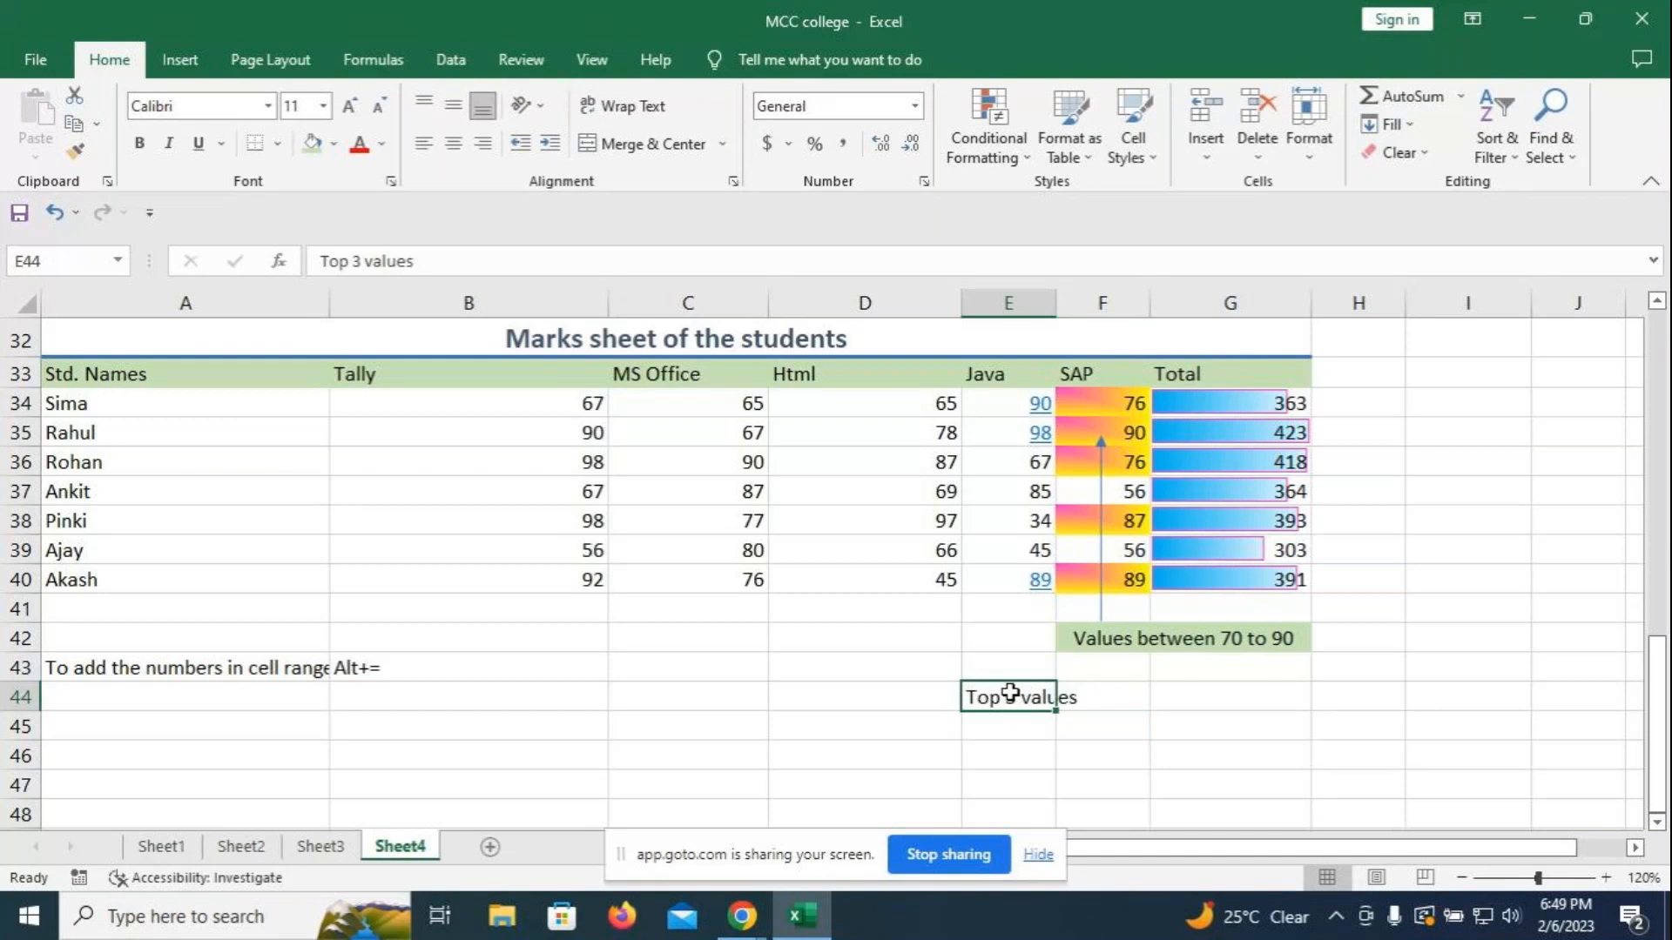
{"action": "left_click_drag", "start_coordinate": [1046, 698], "coordinate": [1067, 695]}
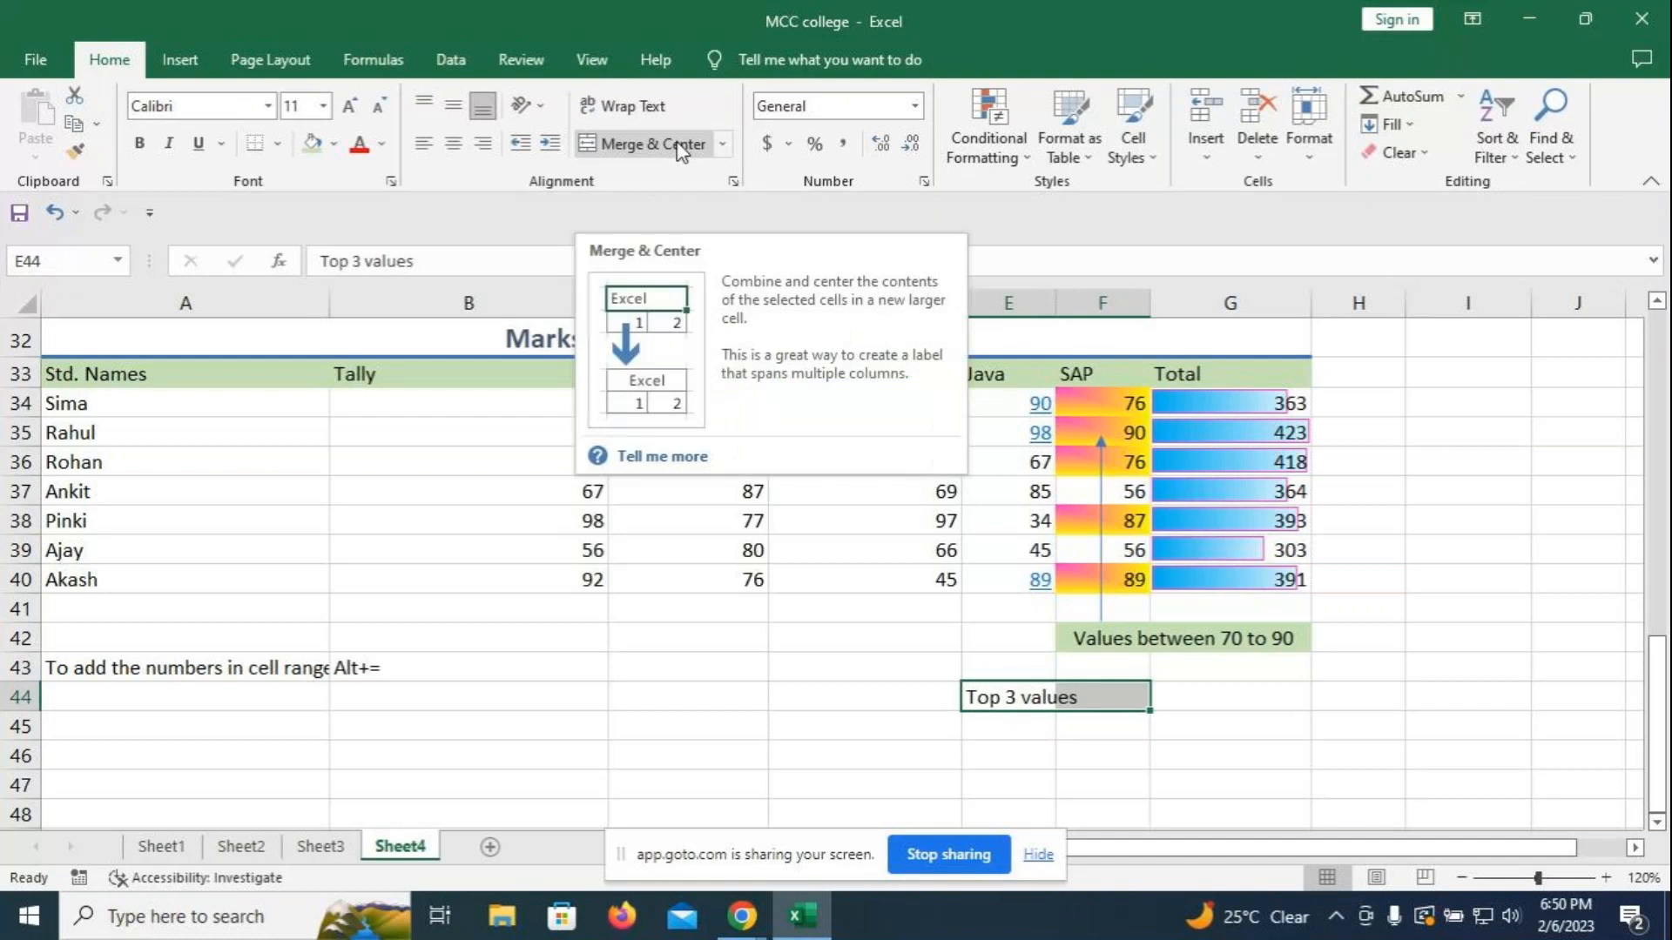
{"action": "left_click", "coordinate": [609, 144]}
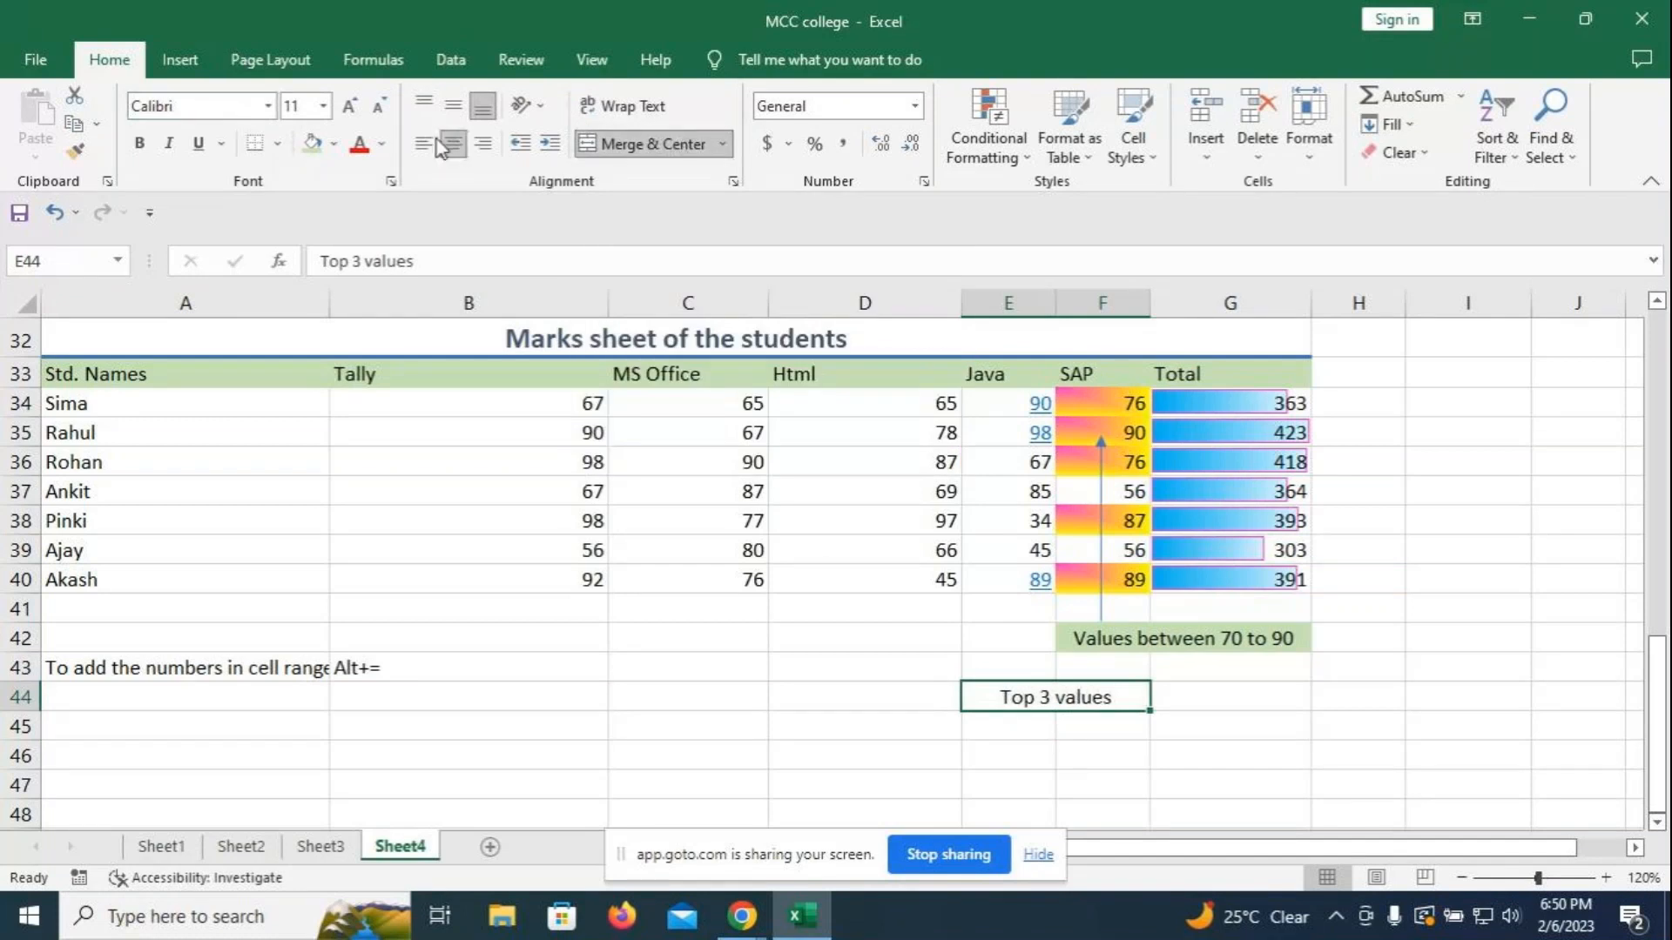
{"action": "left_click", "coordinate": [334, 144]}
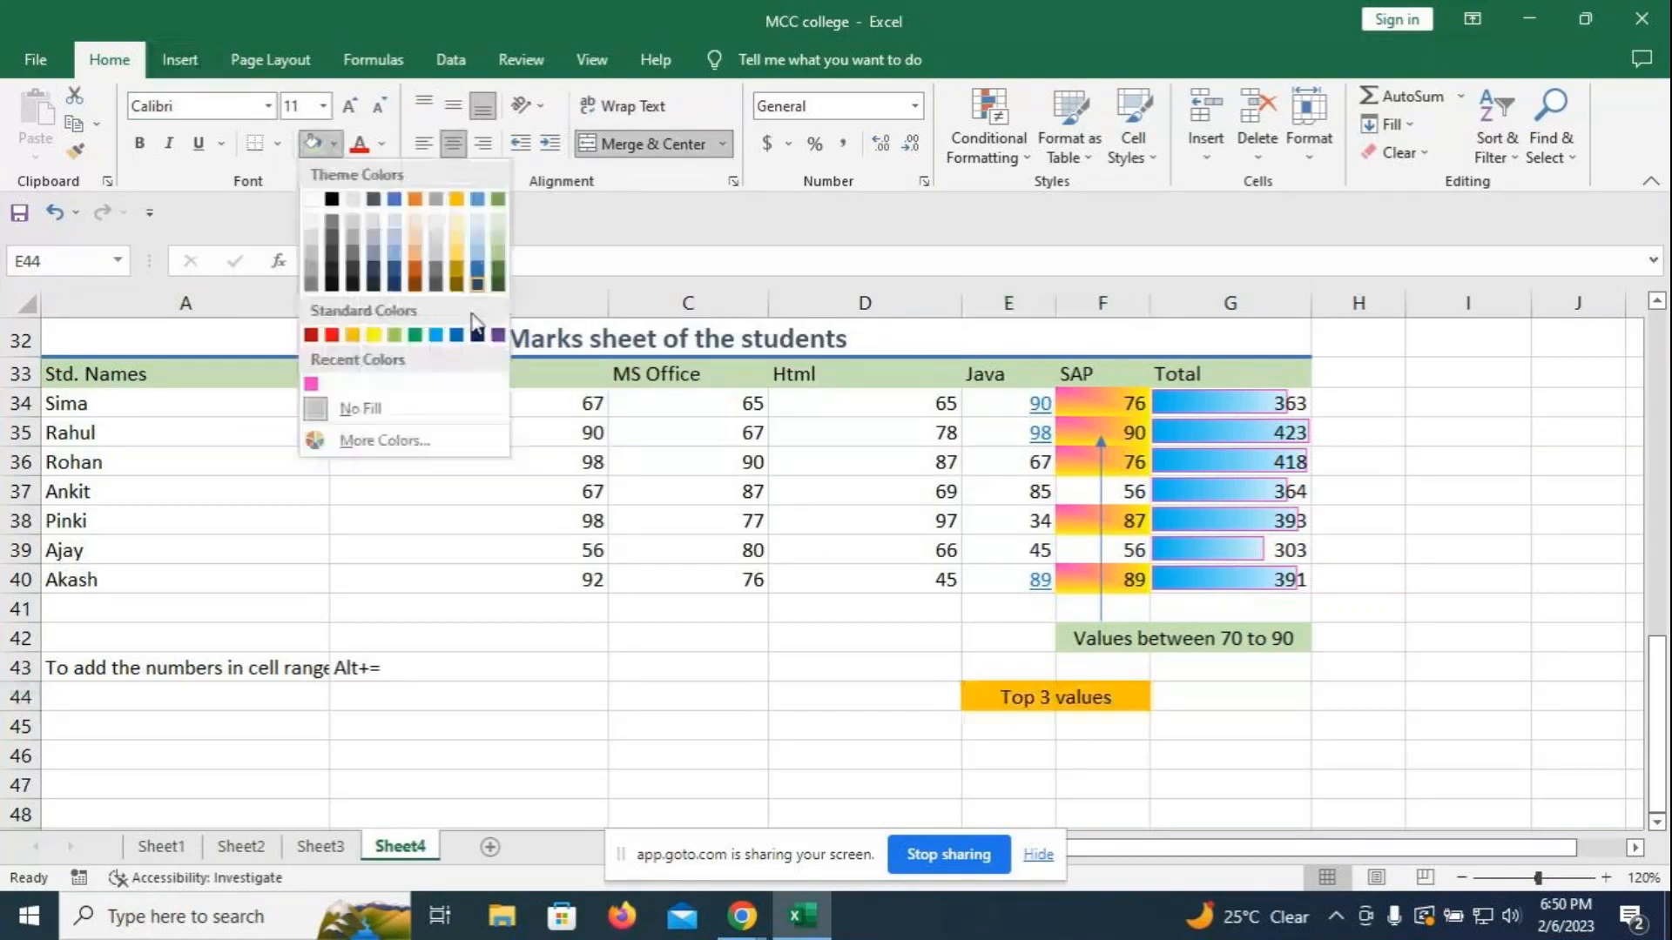
{"action": "left_click", "coordinate": [374, 337]}
{"action": "left_click", "coordinate": [277, 143]}
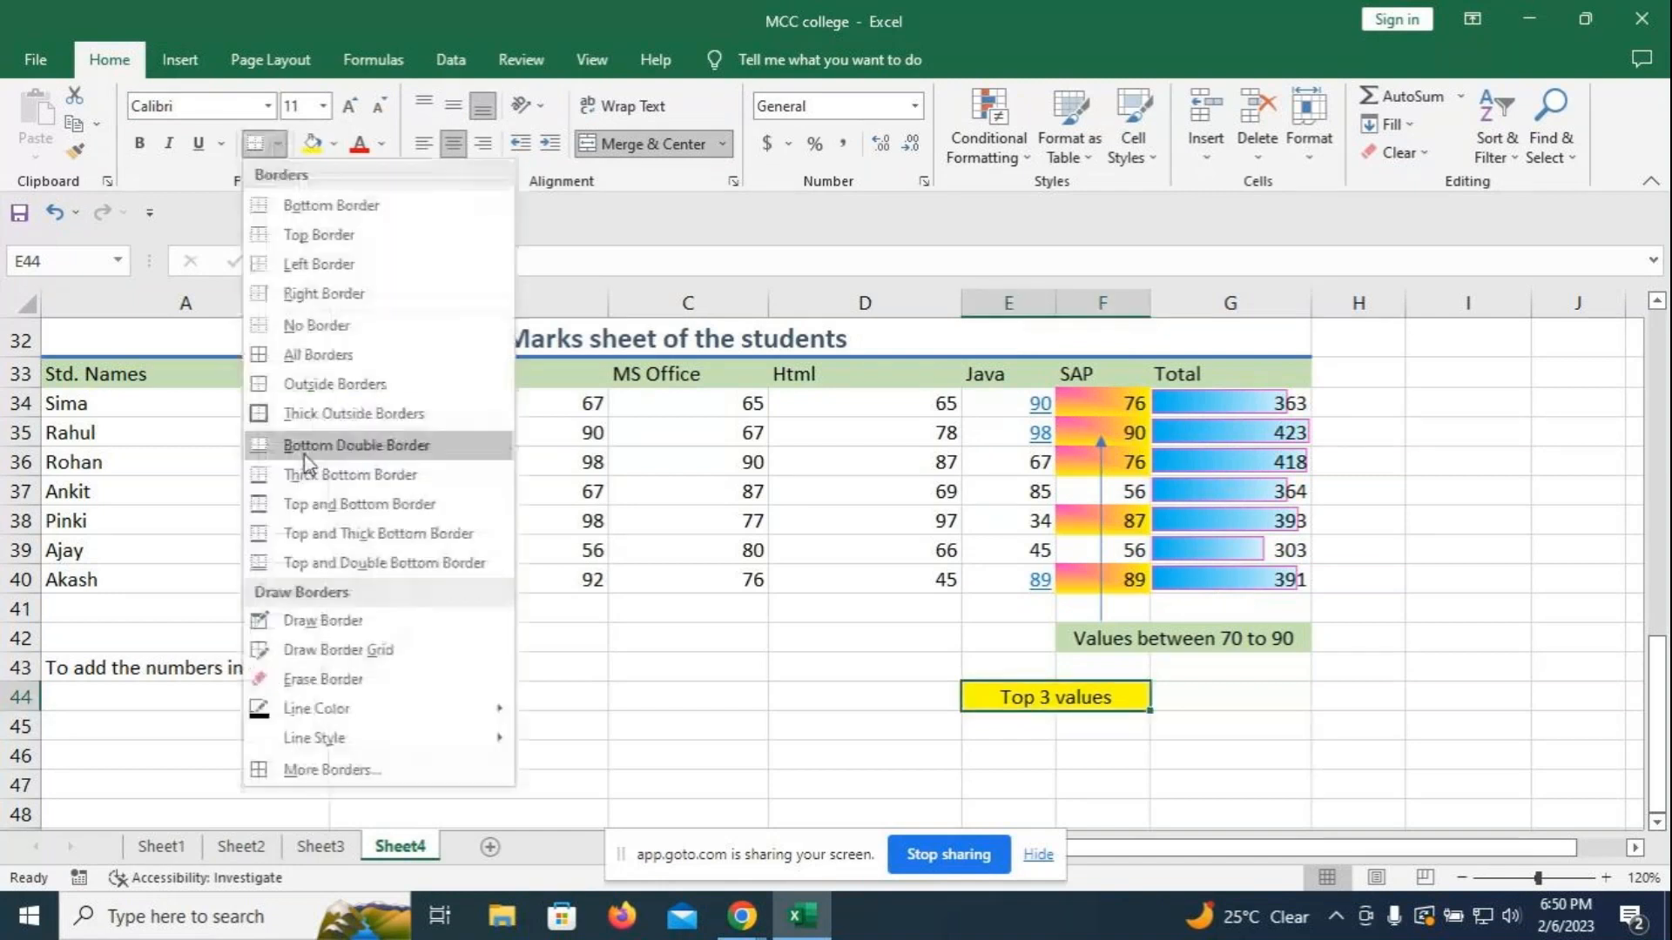
{"action": "left_click", "coordinate": [319, 354]}
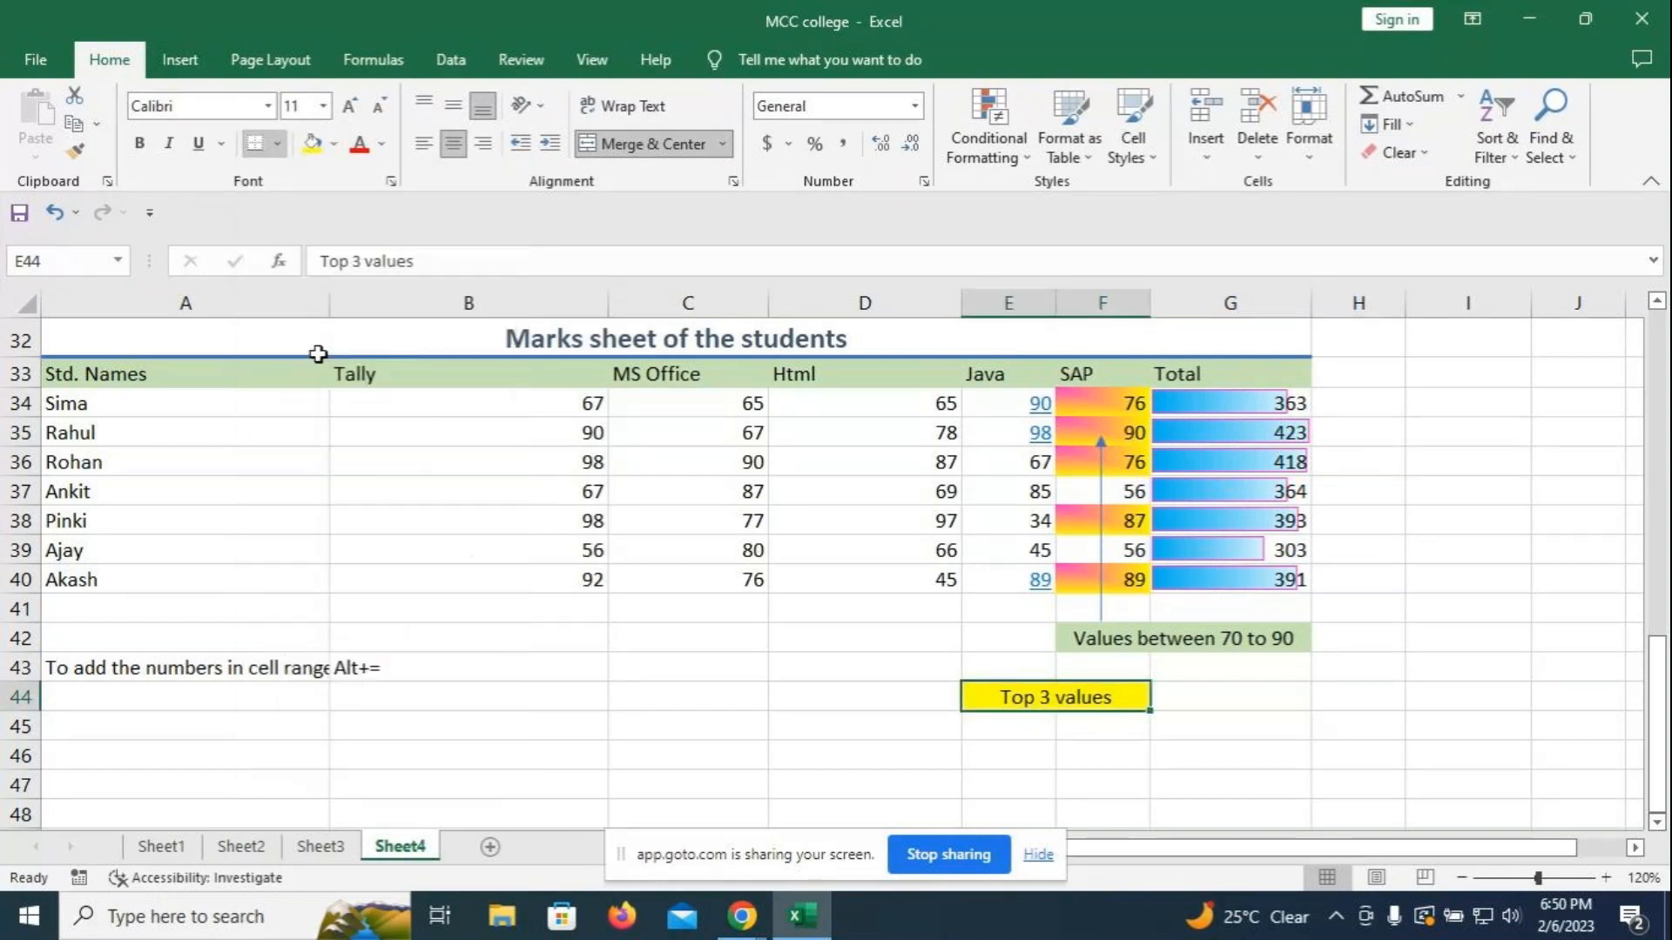
- Draw an arrow line from the 'Top 3 values' label up column E to the Java marks
{"action": "left_click", "coordinate": [180, 58]}
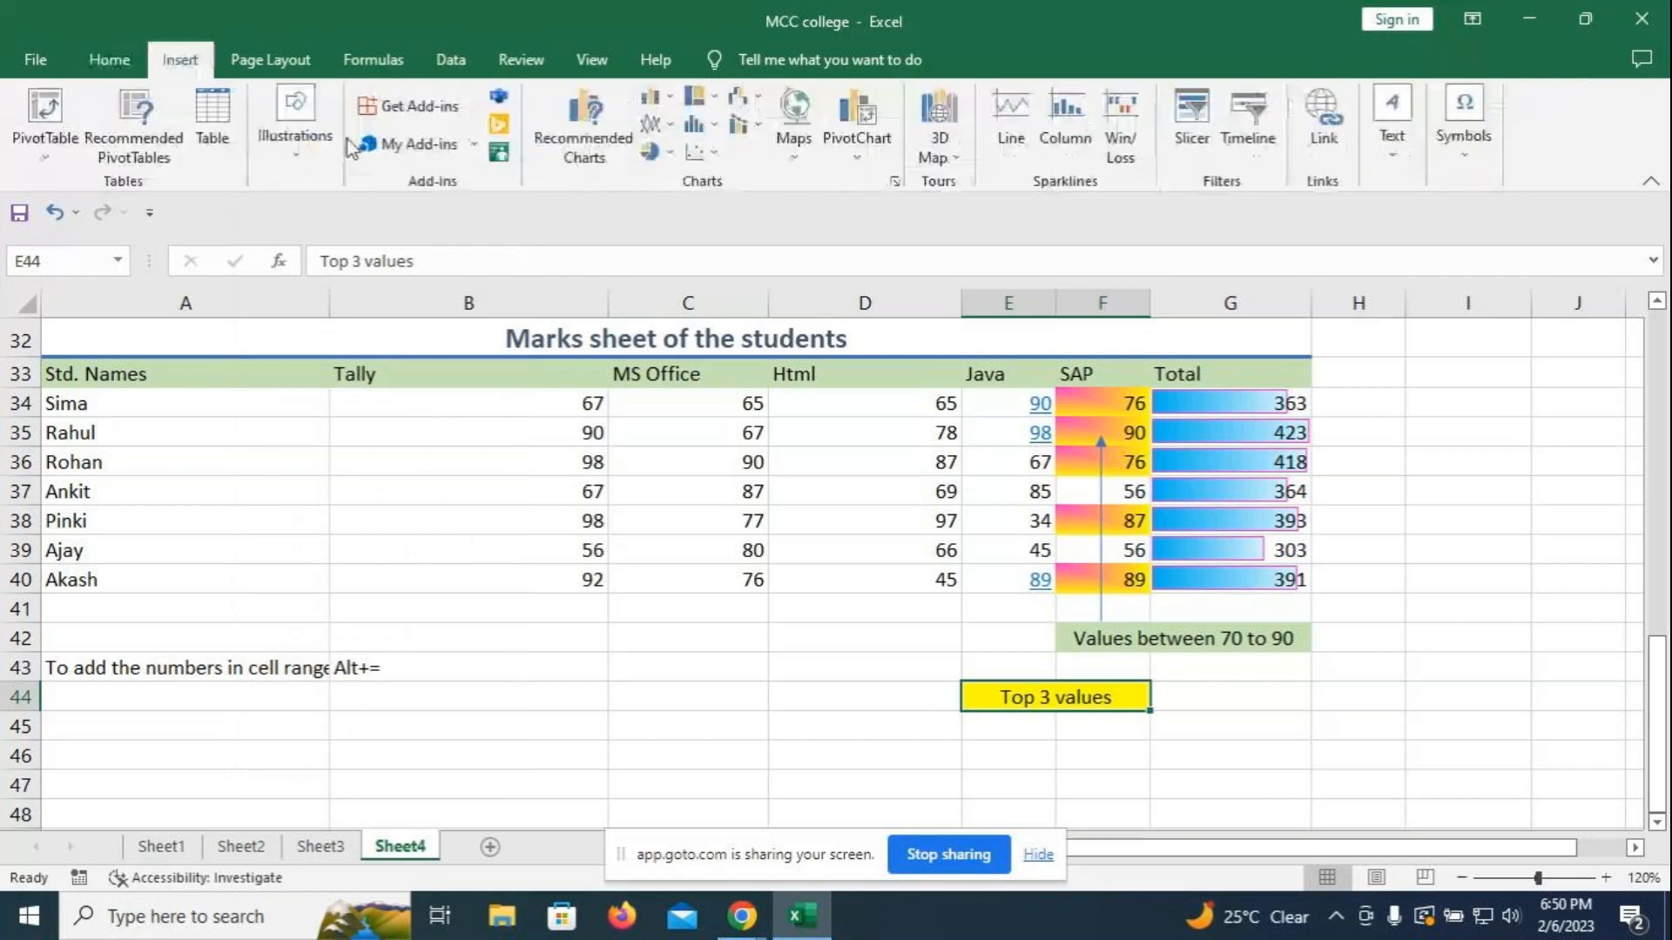
{"action": "left_click", "coordinate": [294, 154]}
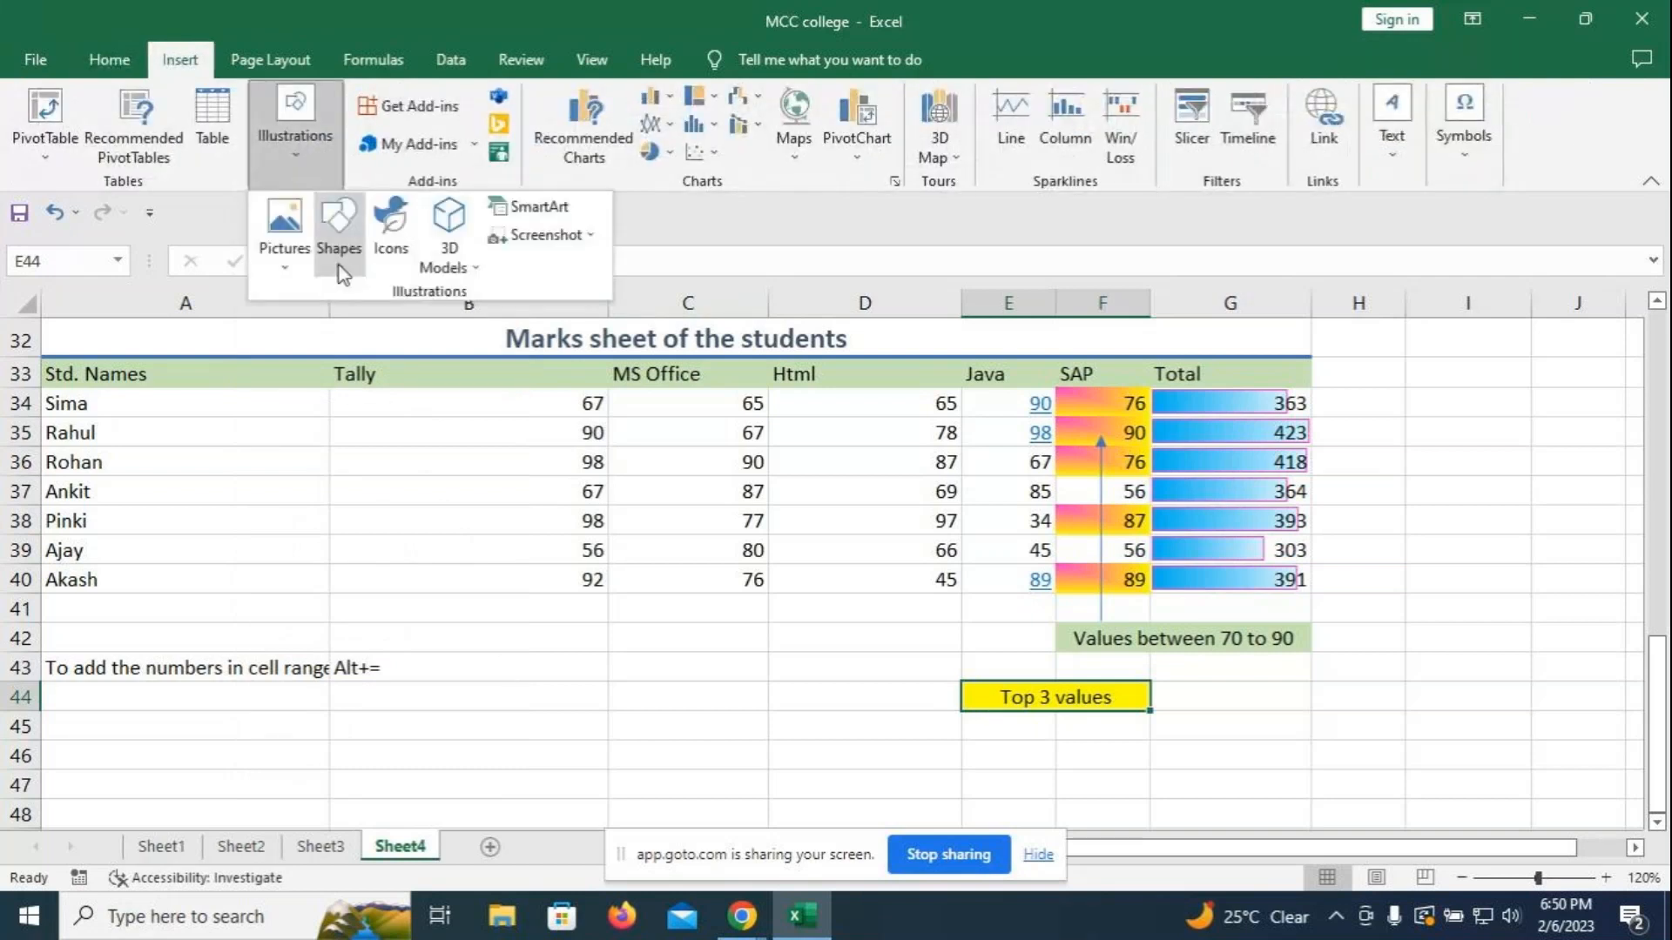
{"action": "left_click", "coordinate": [341, 270]}
{"action": "left_click", "coordinate": [377, 322]}
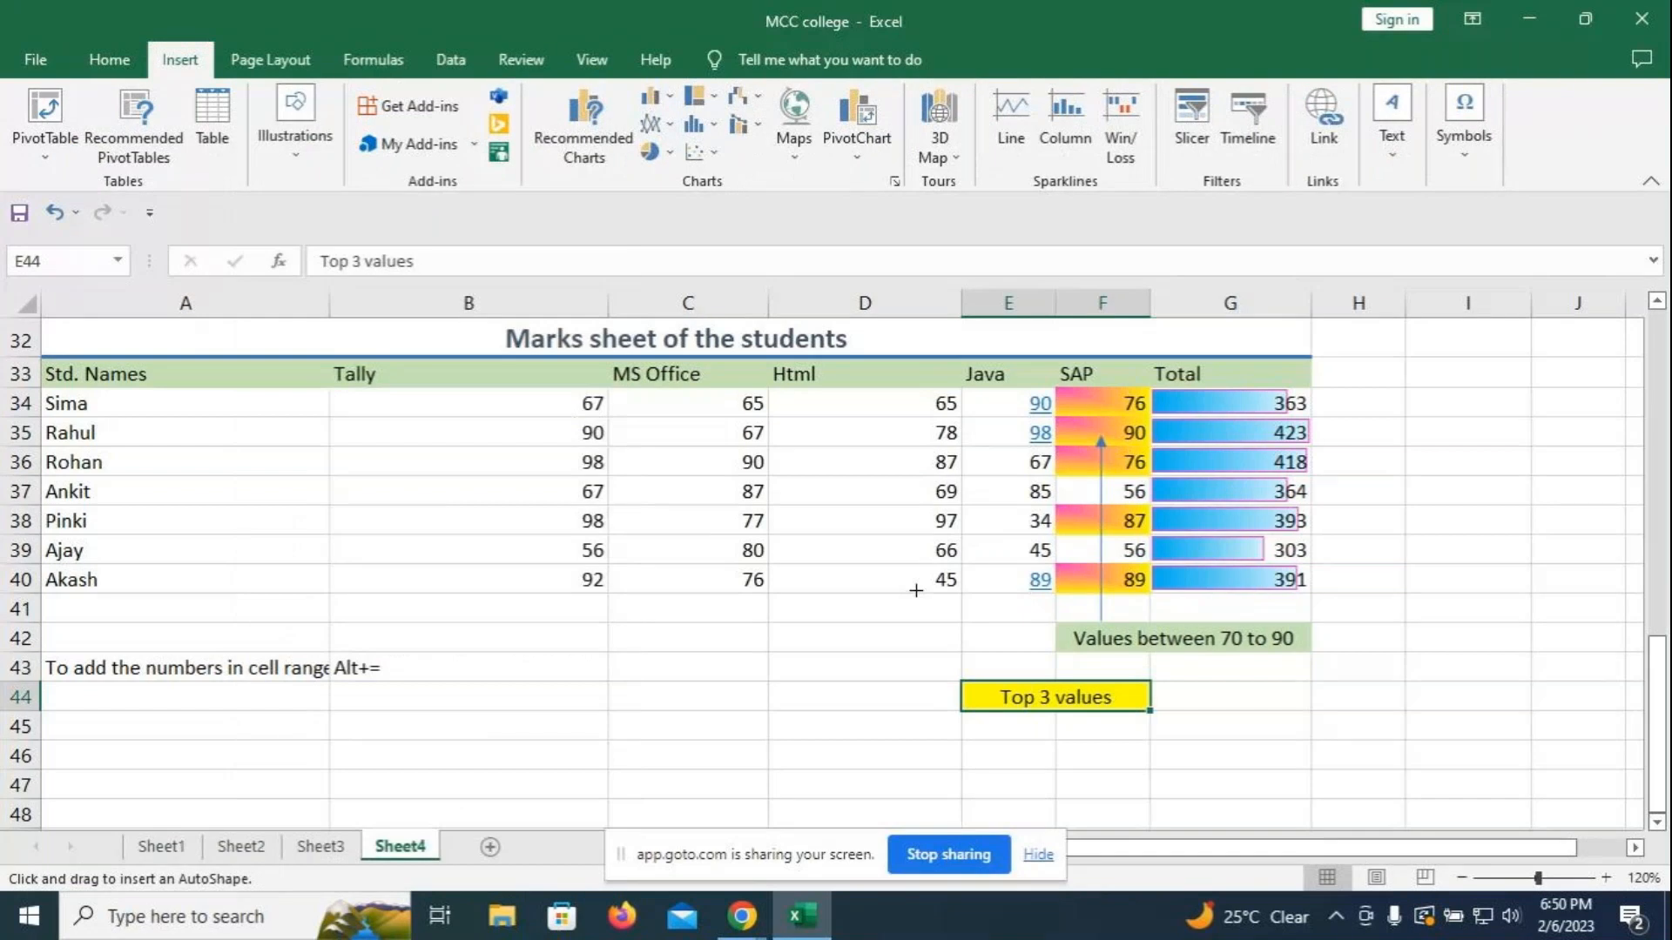
{"action": "mouse_move", "coordinate": [1020, 679]}
{"action": "left_mouse_down"}
{"action": "mouse_move", "coordinate": [1034, 422]}
{"action": "mouse_move", "coordinate": [1013, 441]}
{"action": "mouse_move", "coordinate": [1018, 428]}
{"action": "left_mouse_up"}
{"action": "left_click", "coordinate": [779, 686]}
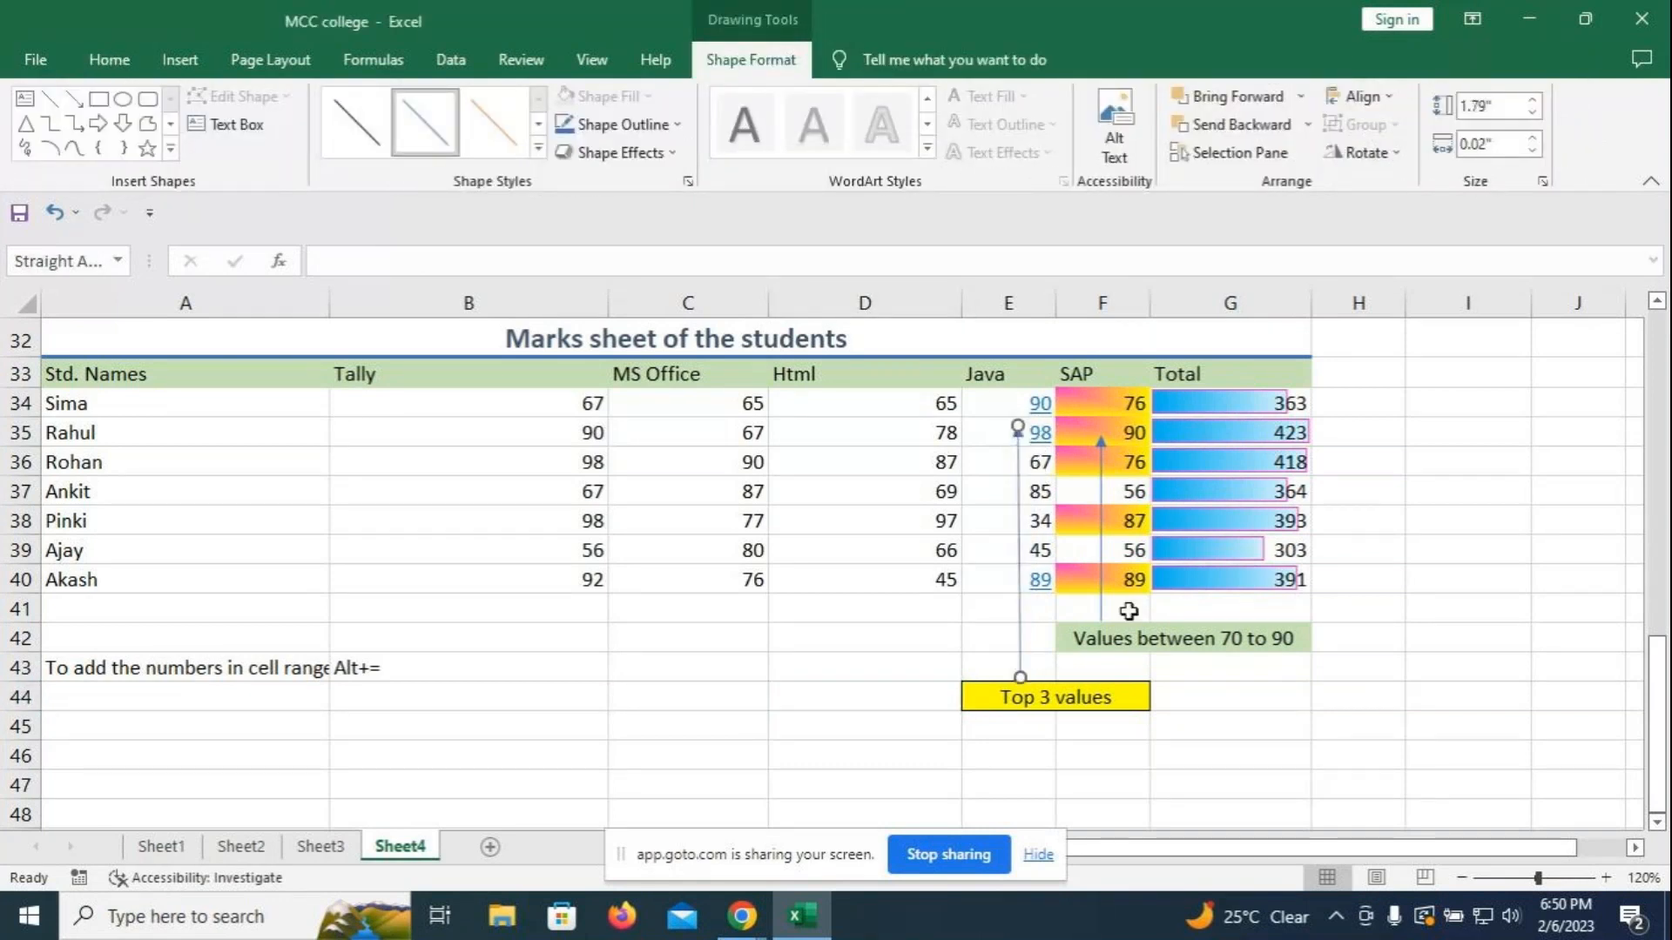
{"action": "left_click", "coordinate": [1272, 751]}
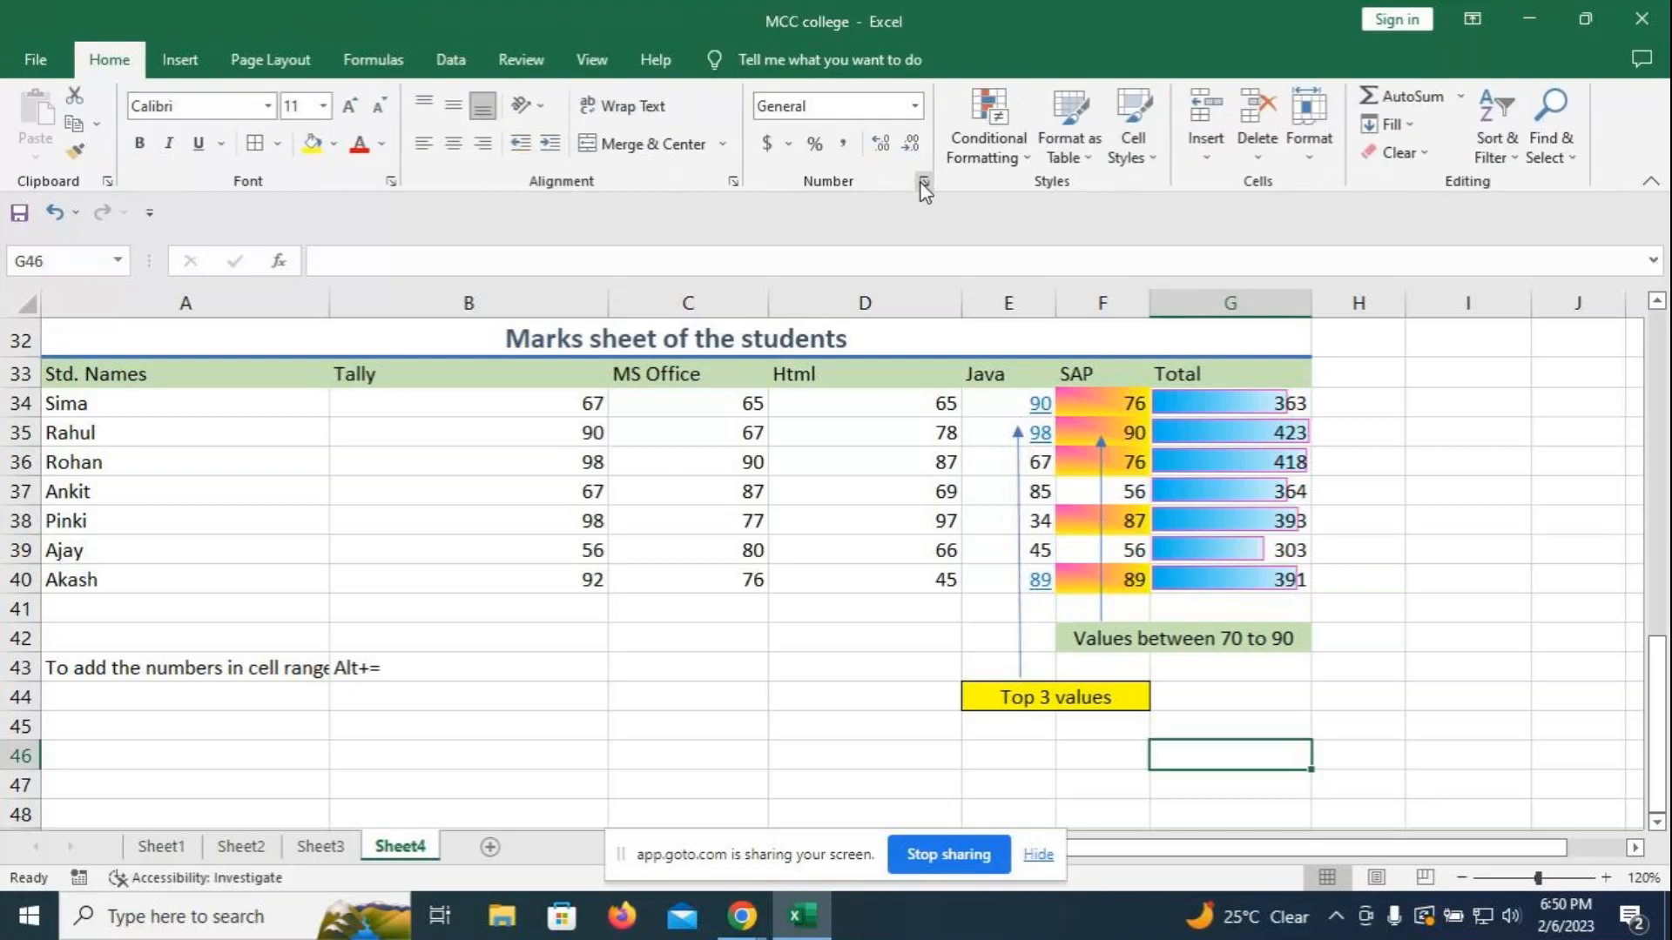
- Select the Html marks D34:D40 and start a new above-average conditional formatting rule
{"action": "left_click_drag", "start_coordinate": [888, 401], "coordinate": [877, 581]}
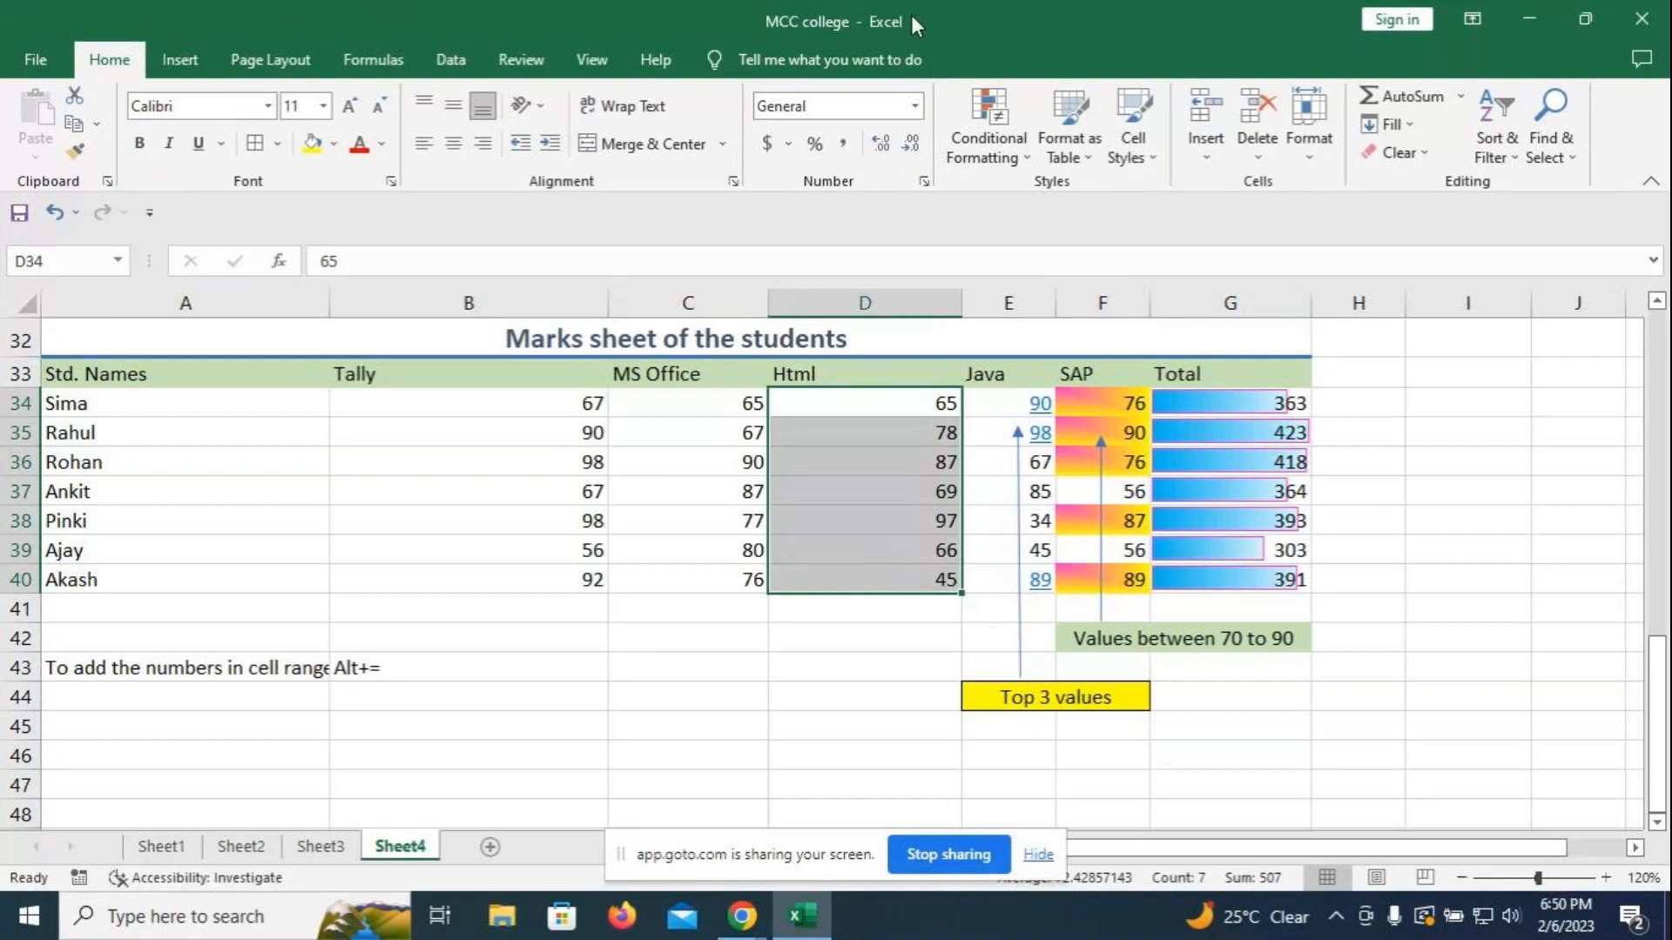
{"action": "left_click", "coordinate": [1010, 150]}
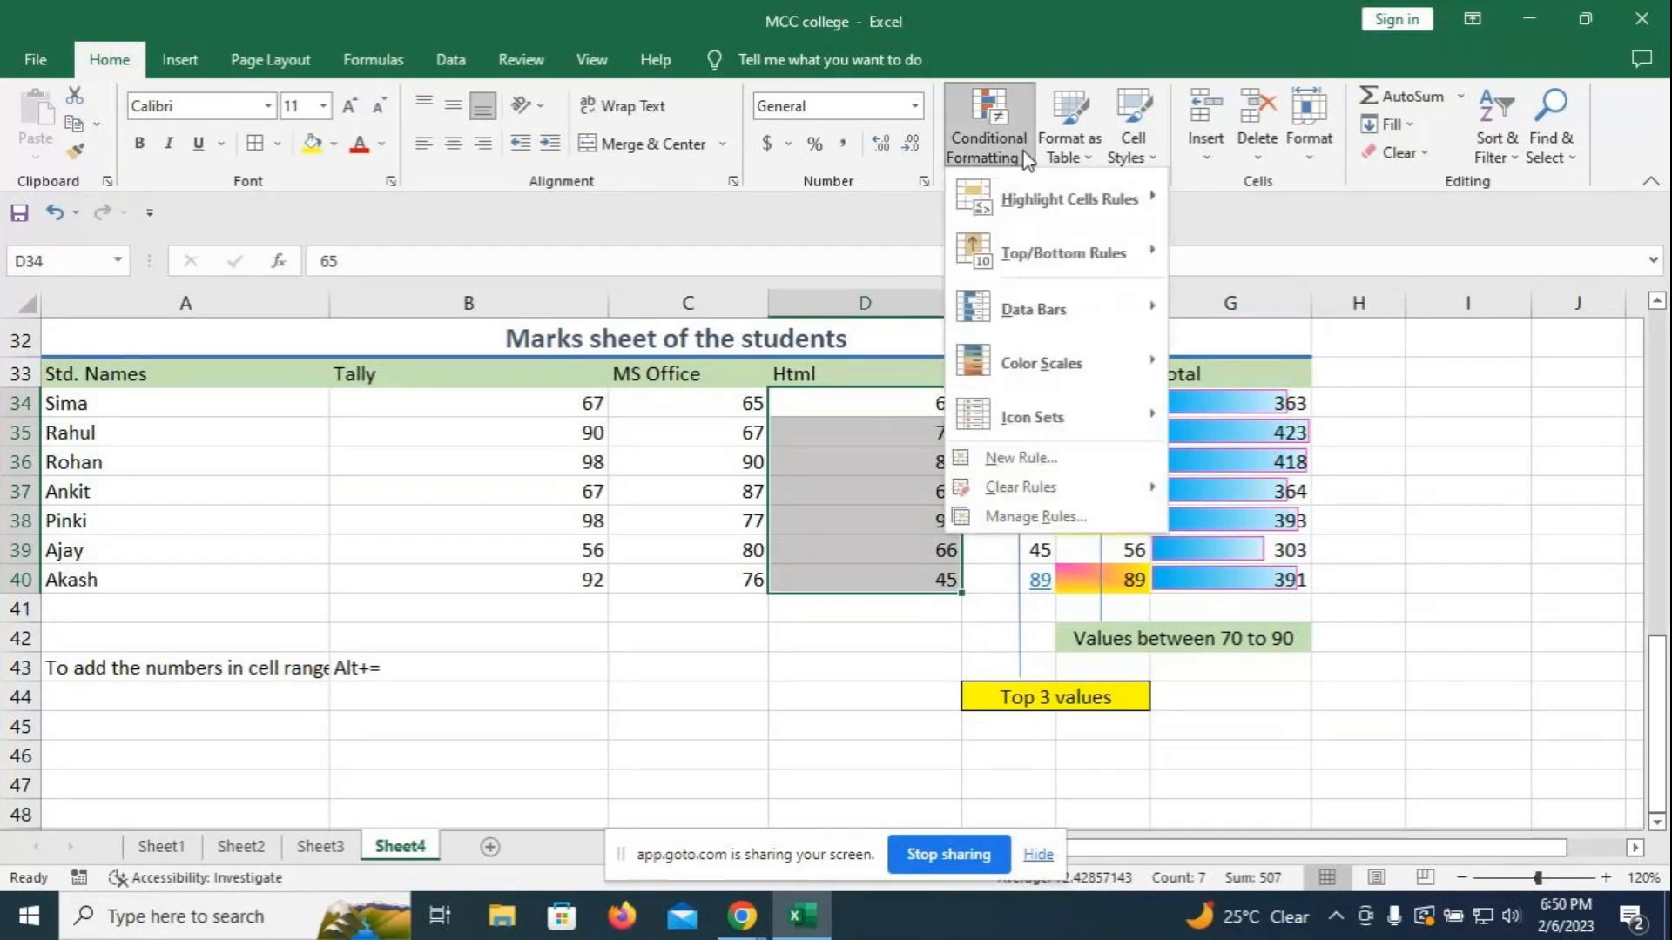
{"action": "left_click", "coordinate": [1040, 459]}
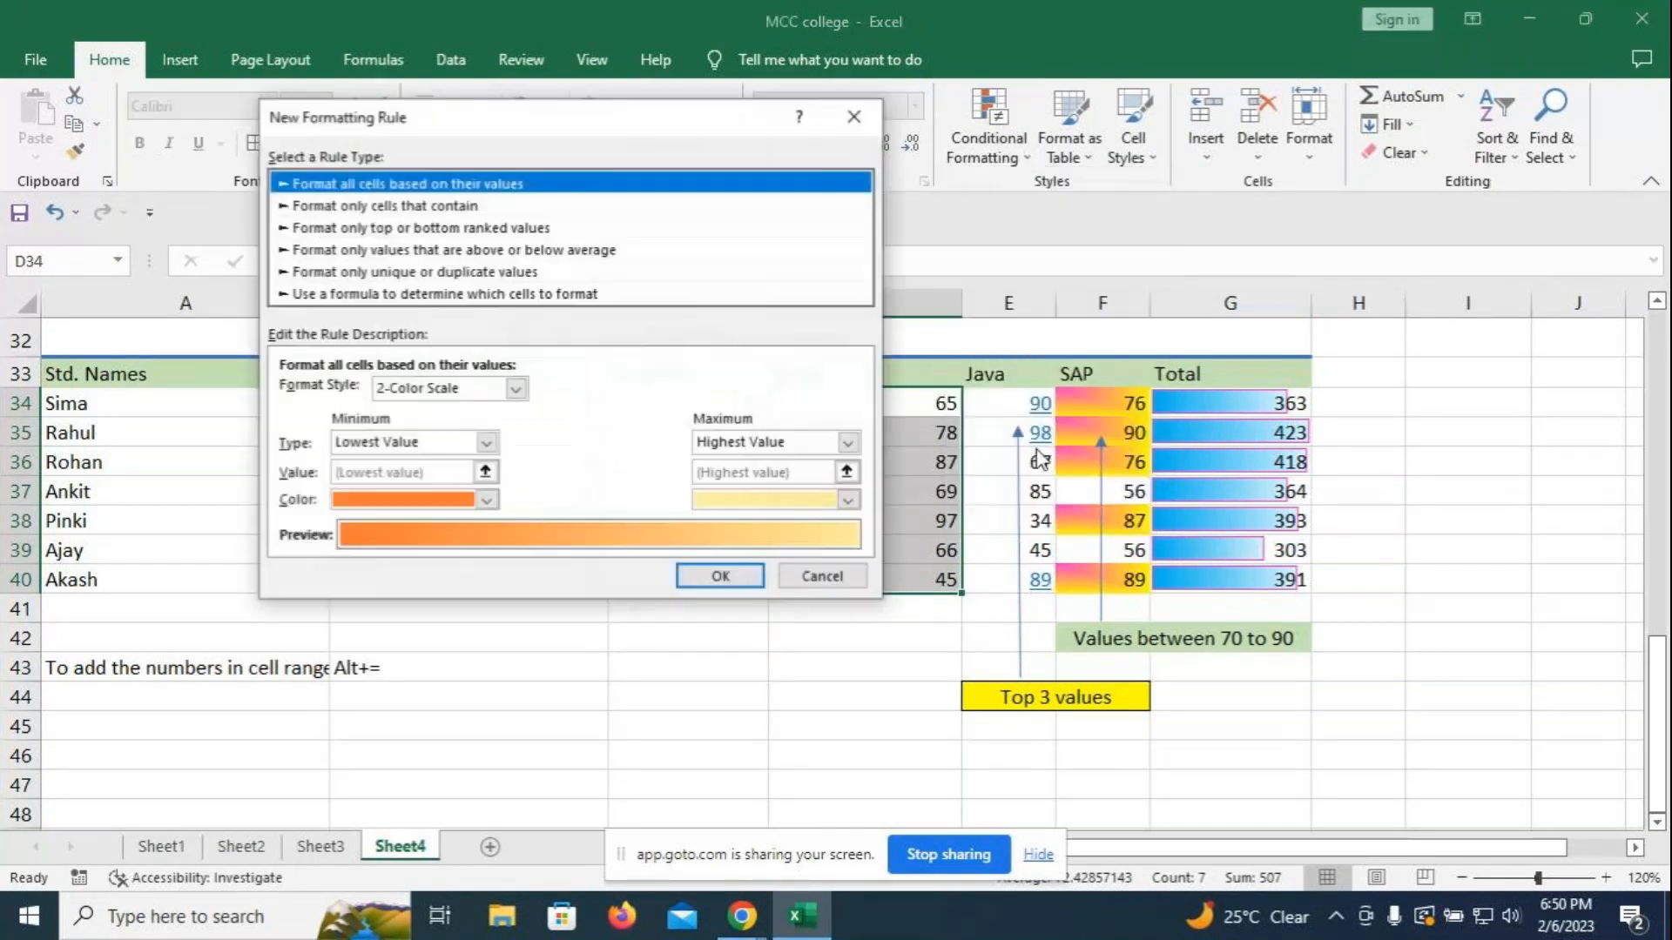
{"action": "left_click", "coordinate": [396, 250]}
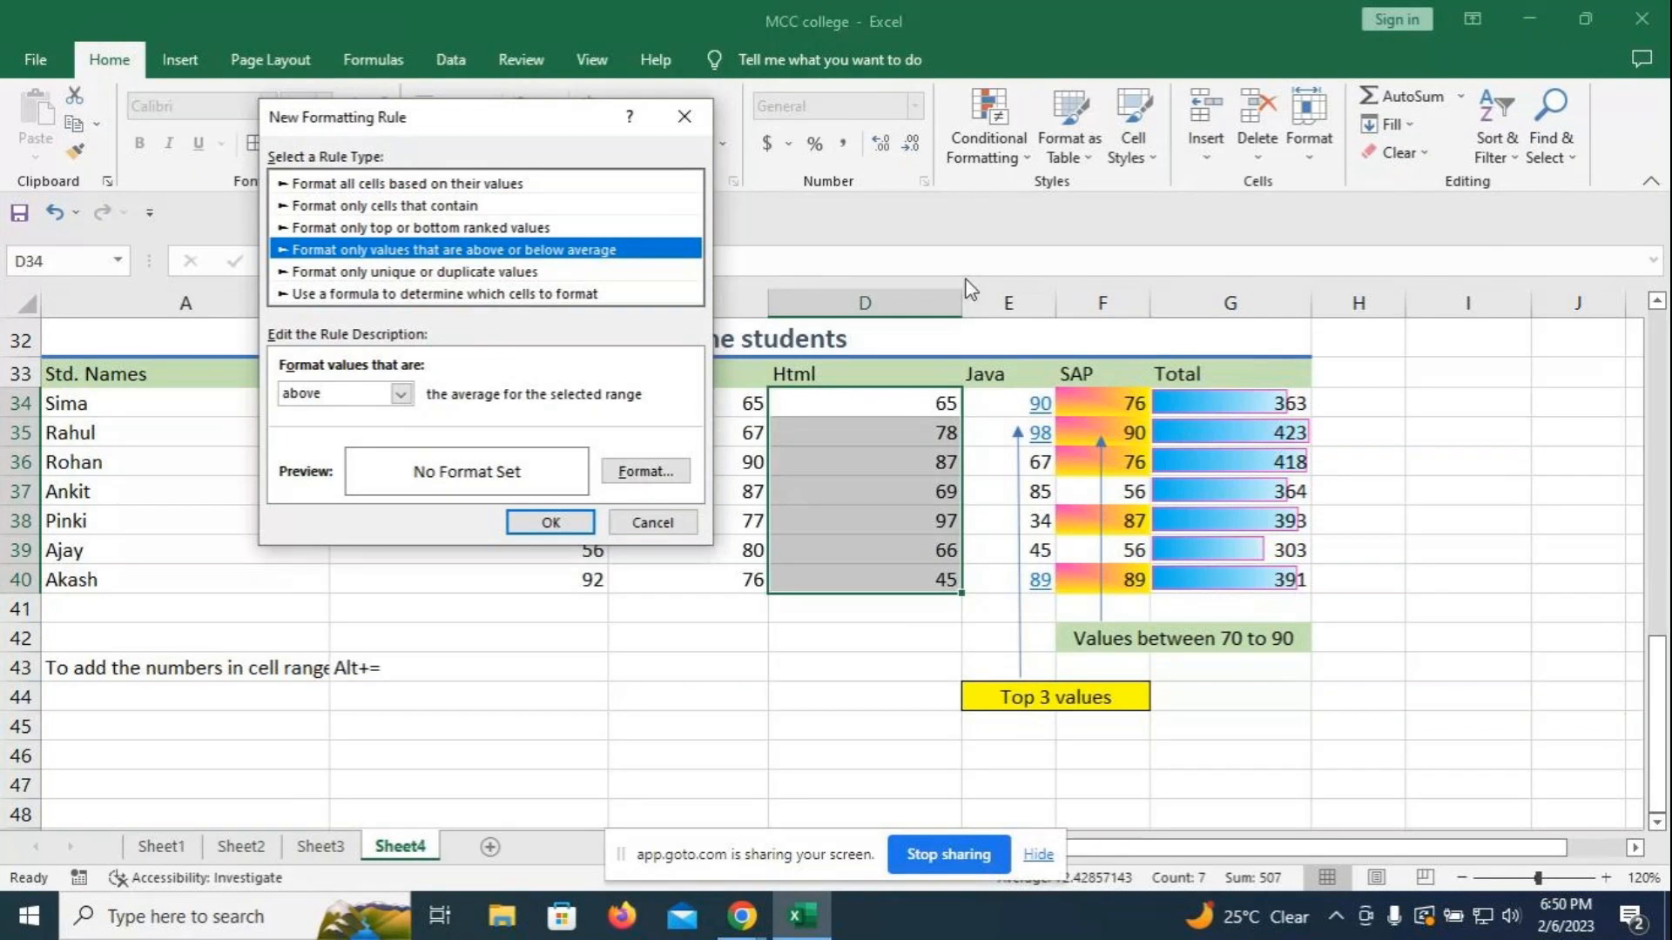
{"action": "left_click", "coordinate": [403, 395]}
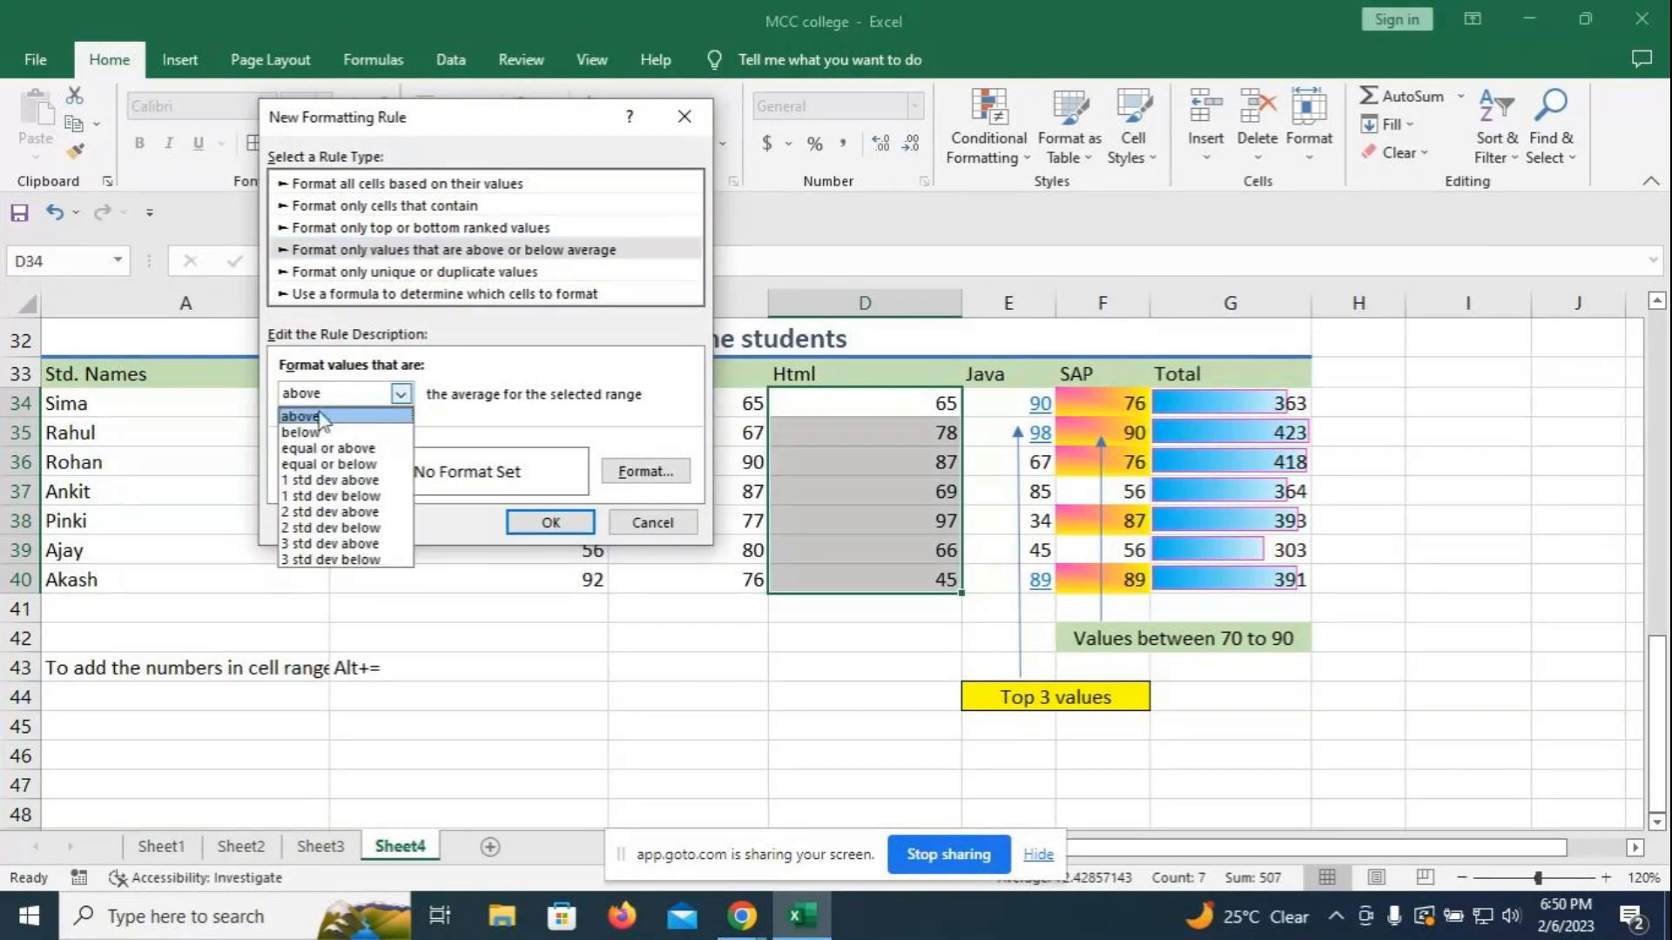
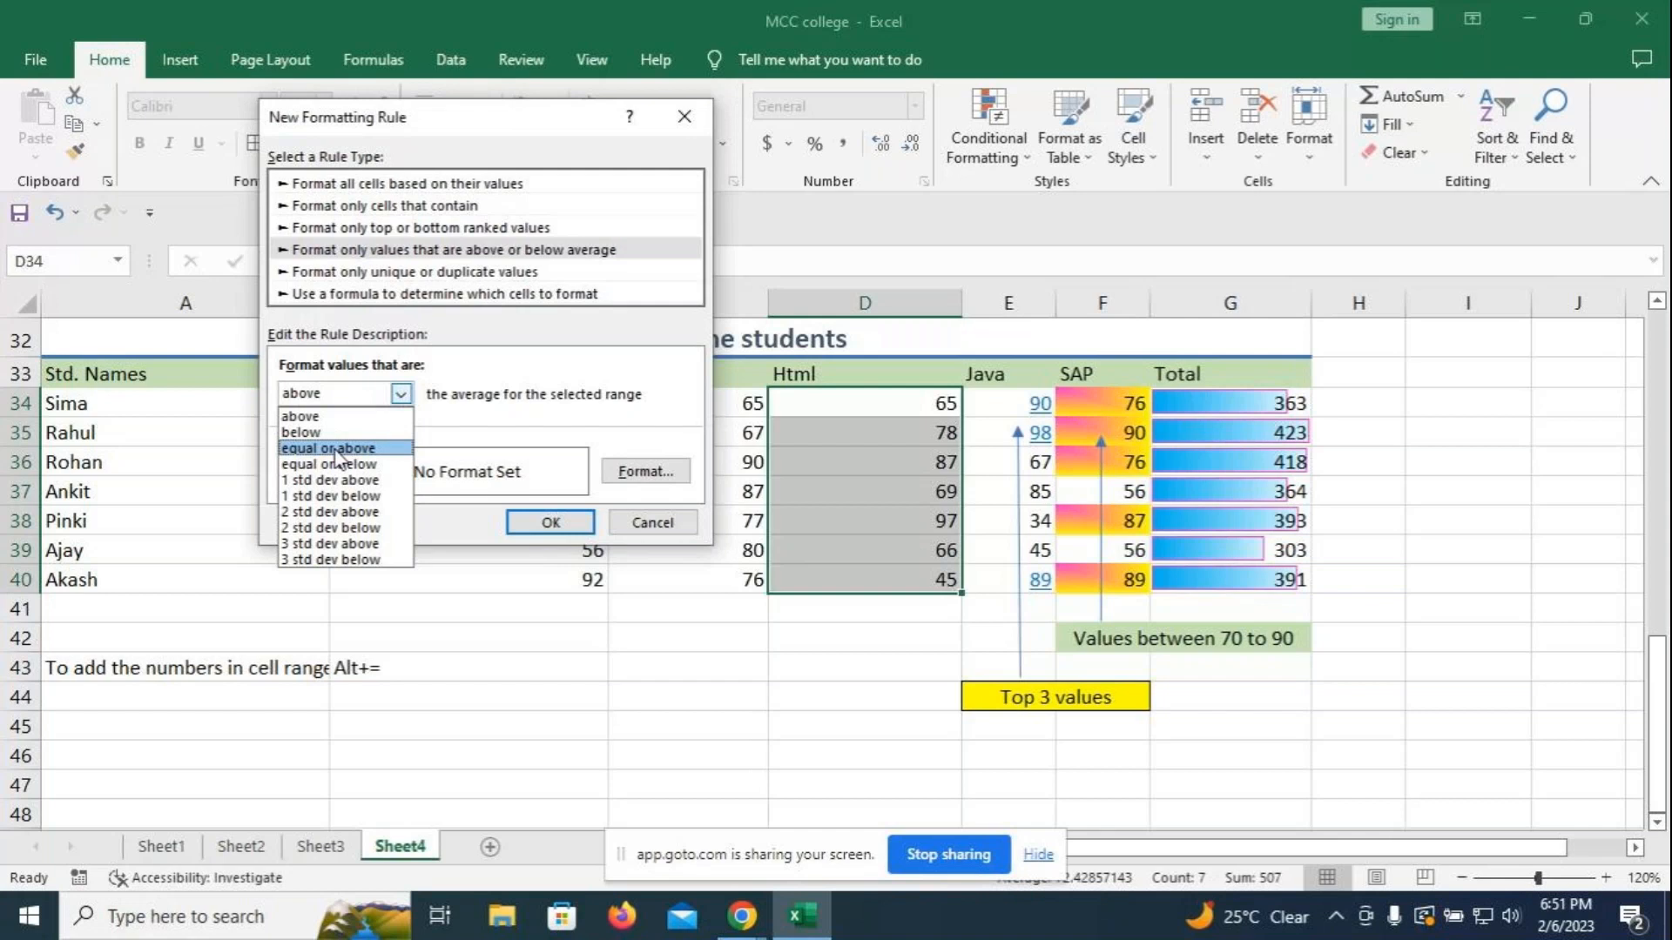
- Choose 'equal or above' average for the Html marks rule and give it a pink border
{"action": "left_click", "coordinate": [336, 449]}
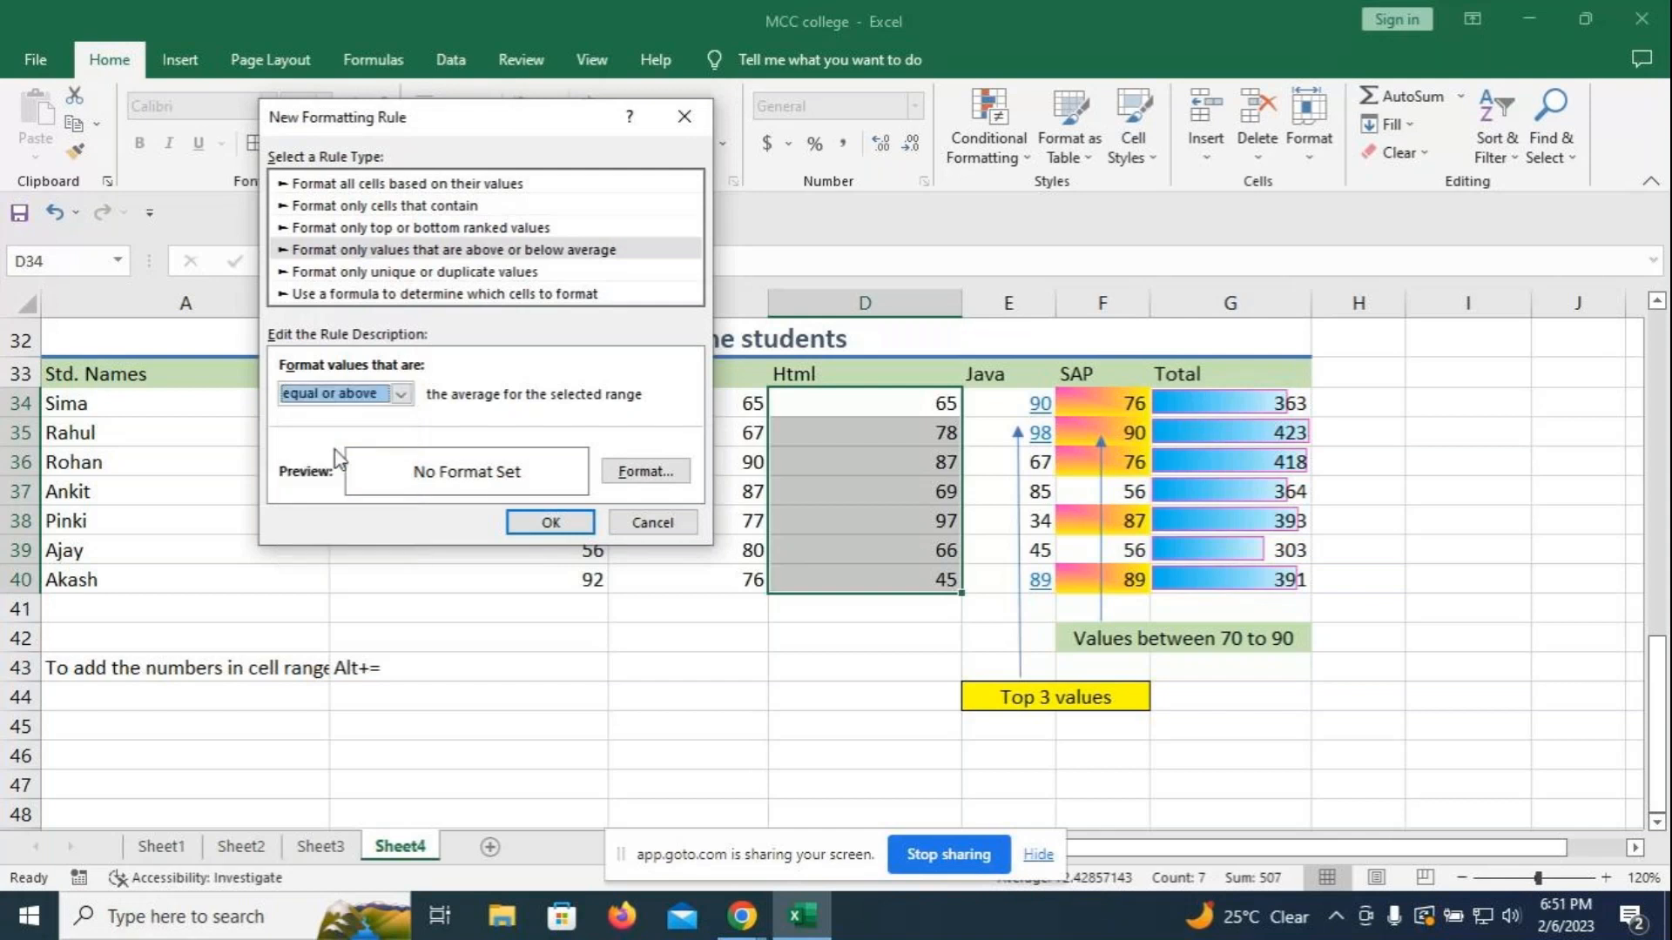
{"action": "left_click", "coordinate": [640, 472]}
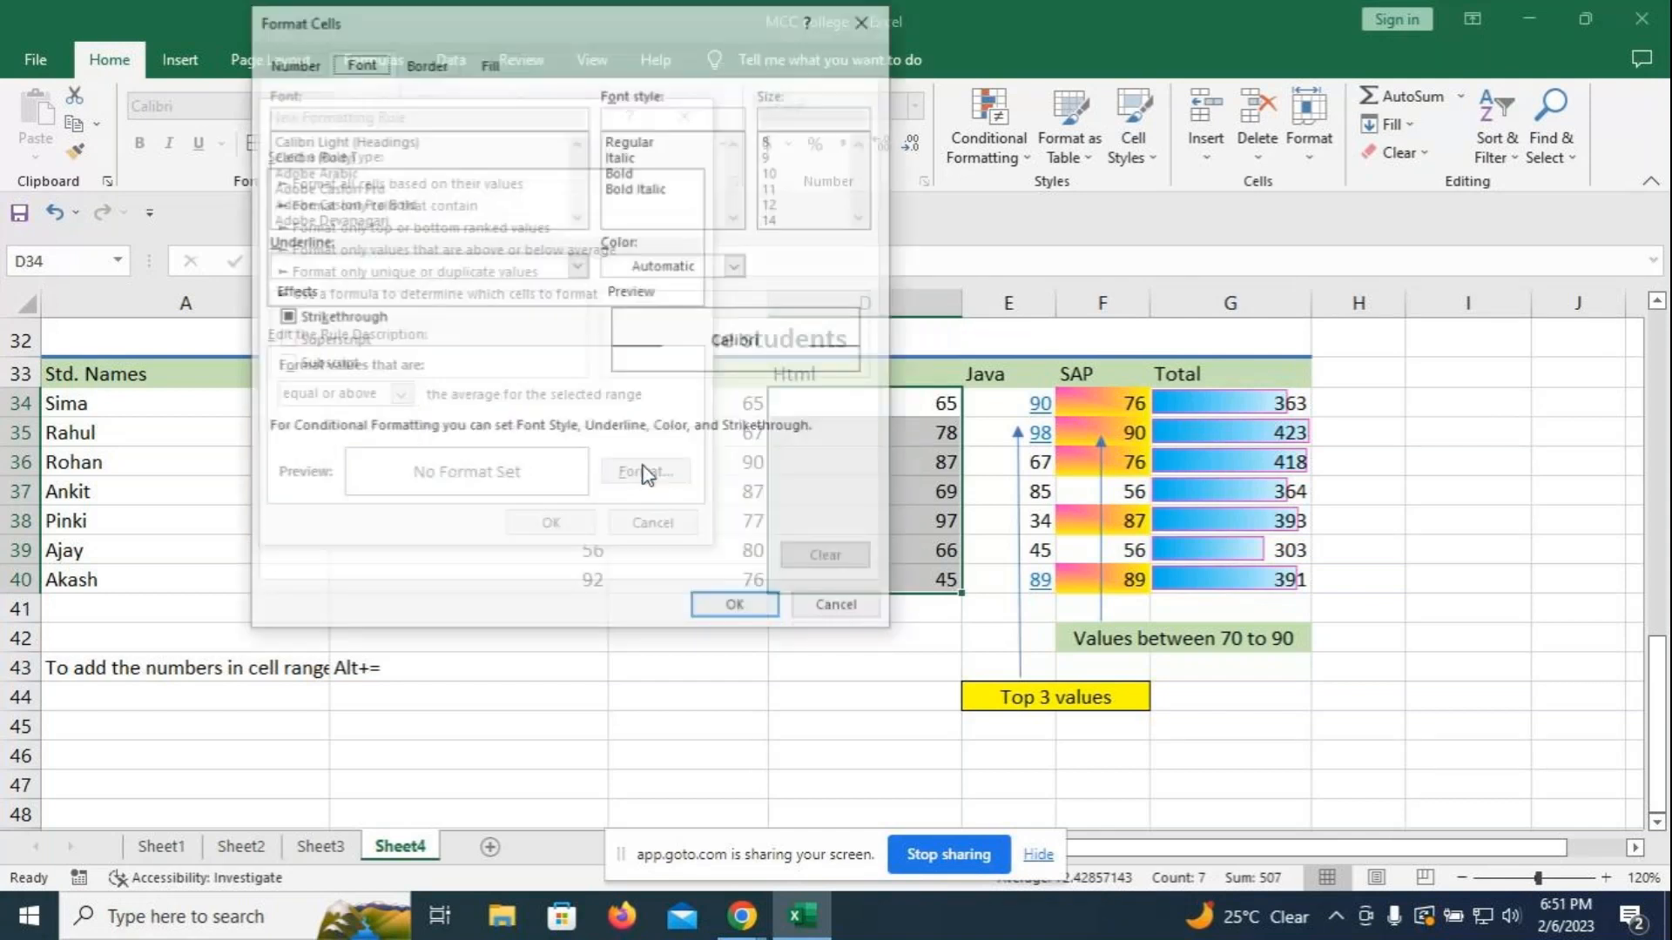
{"action": "left_click", "coordinate": [425, 62]}
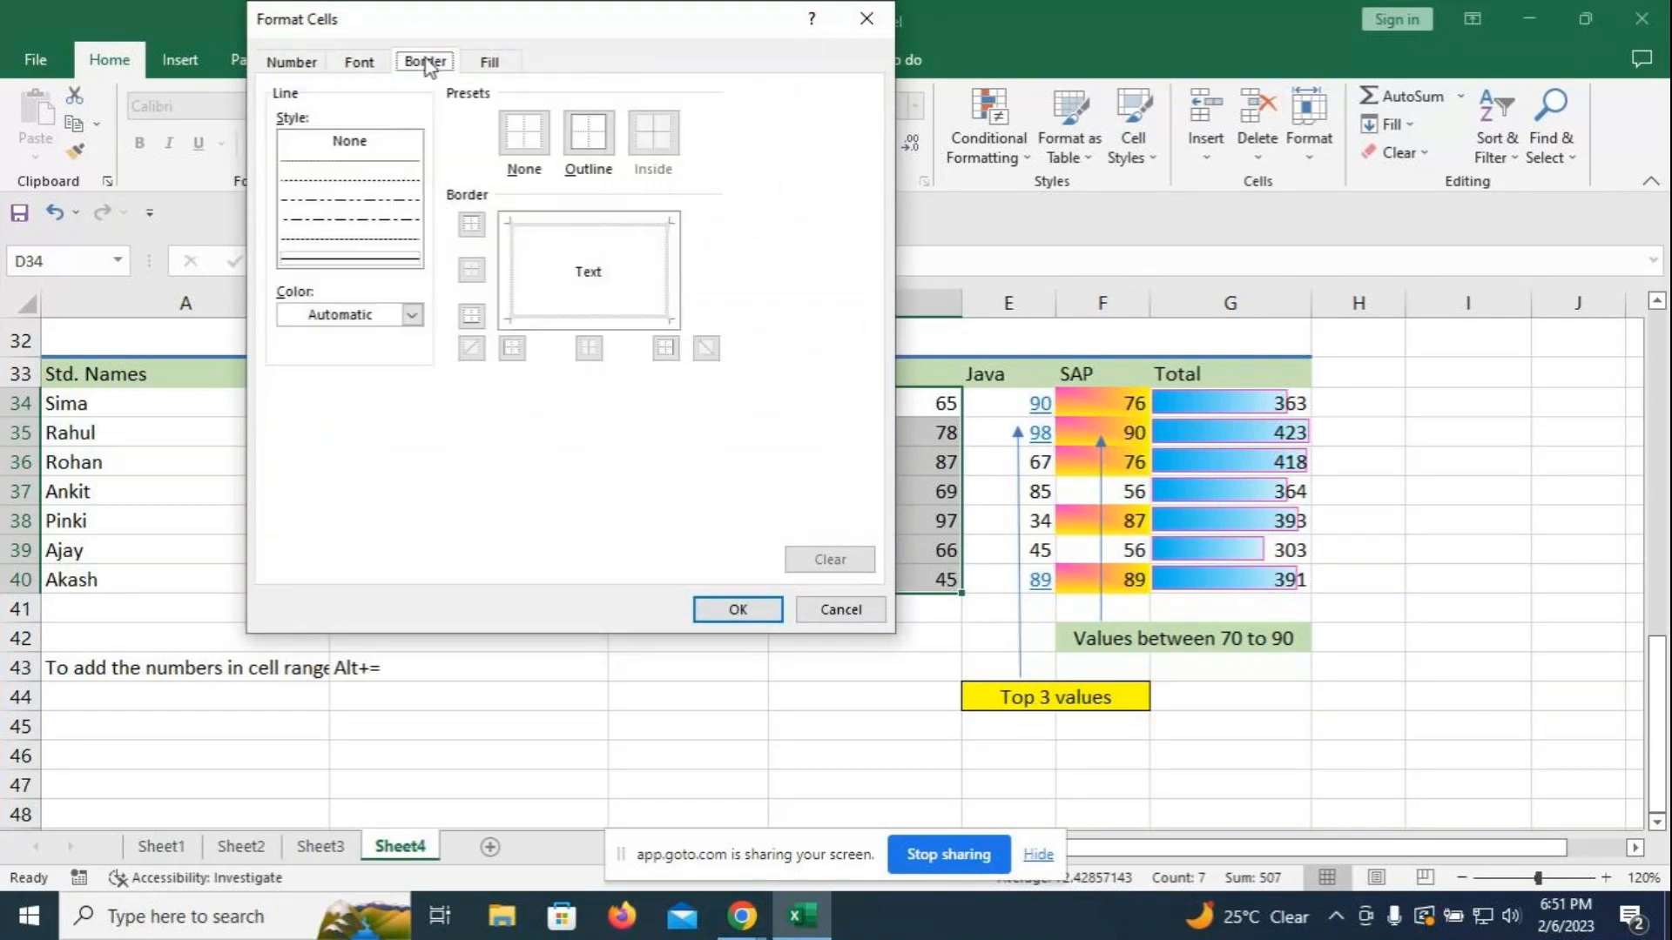
{"action": "left_click", "coordinate": [412, 314]}
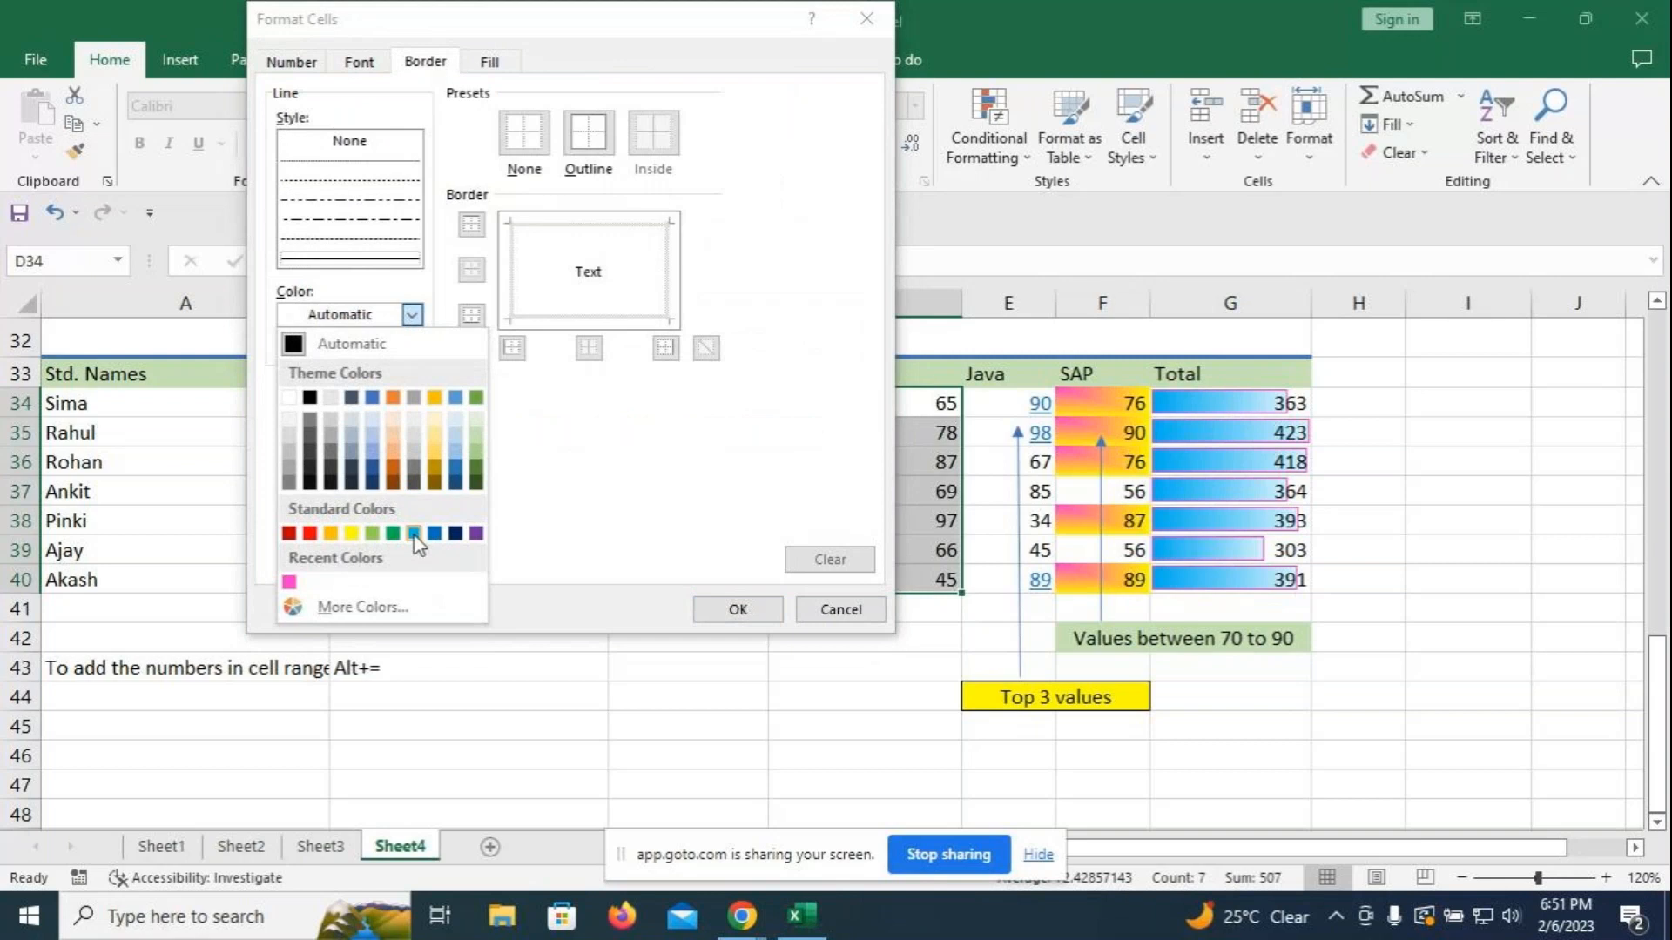
{"action": "left_click", "coordinate": [288, 584]}
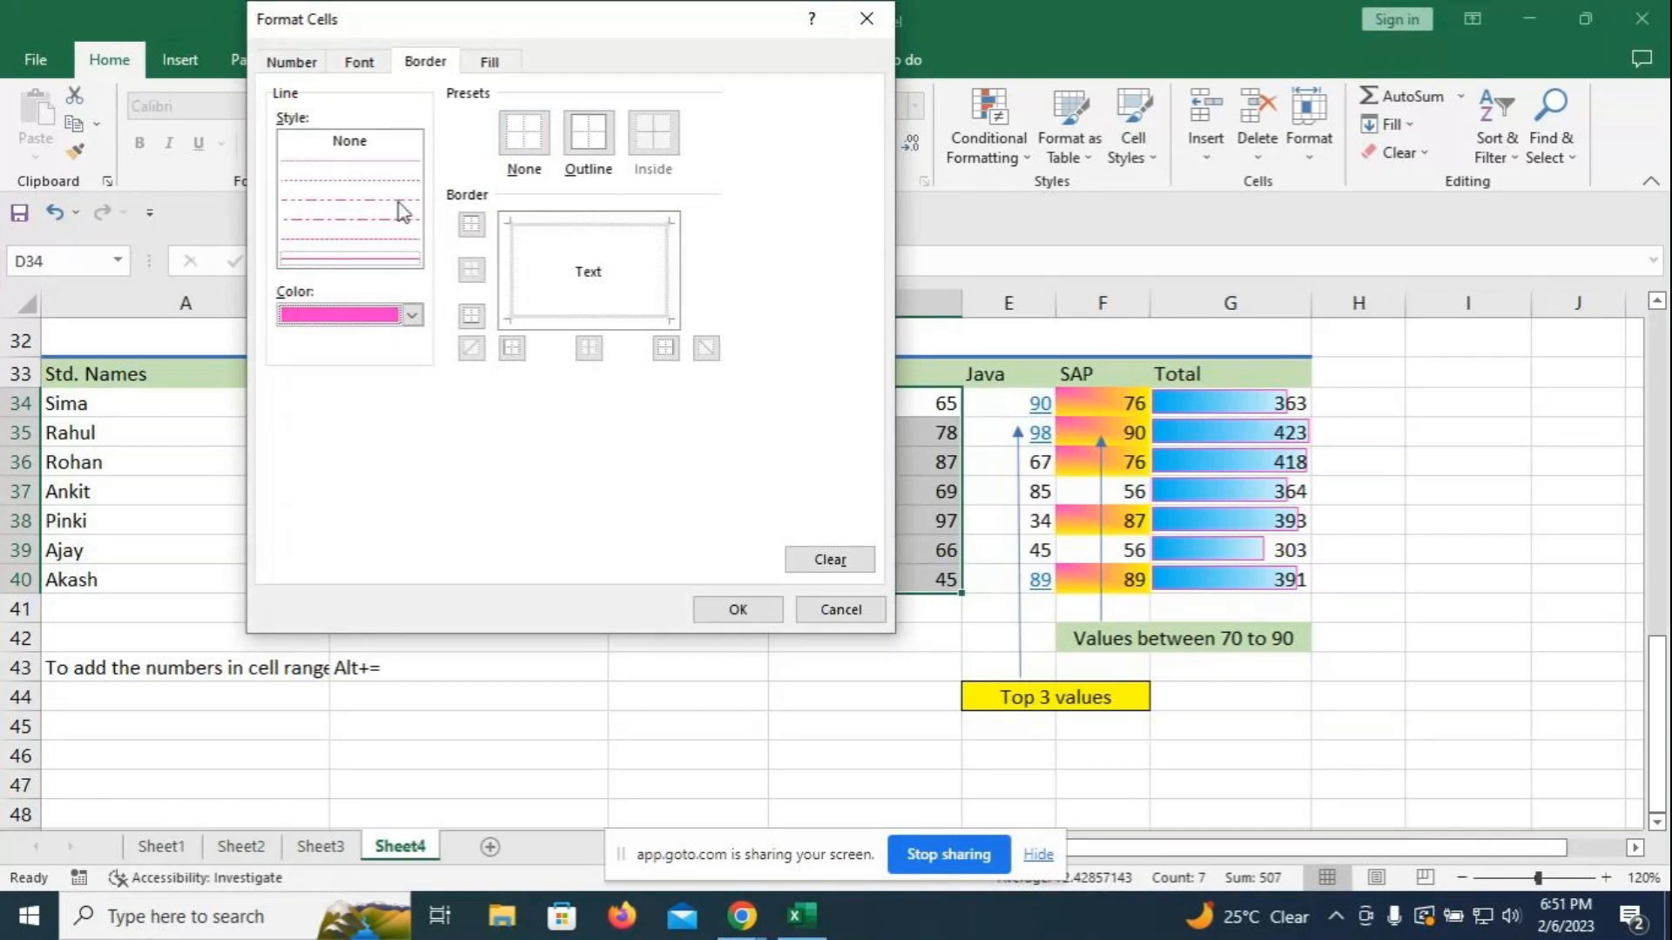
{"action": "left_click", "coordinate": [348, 255]}
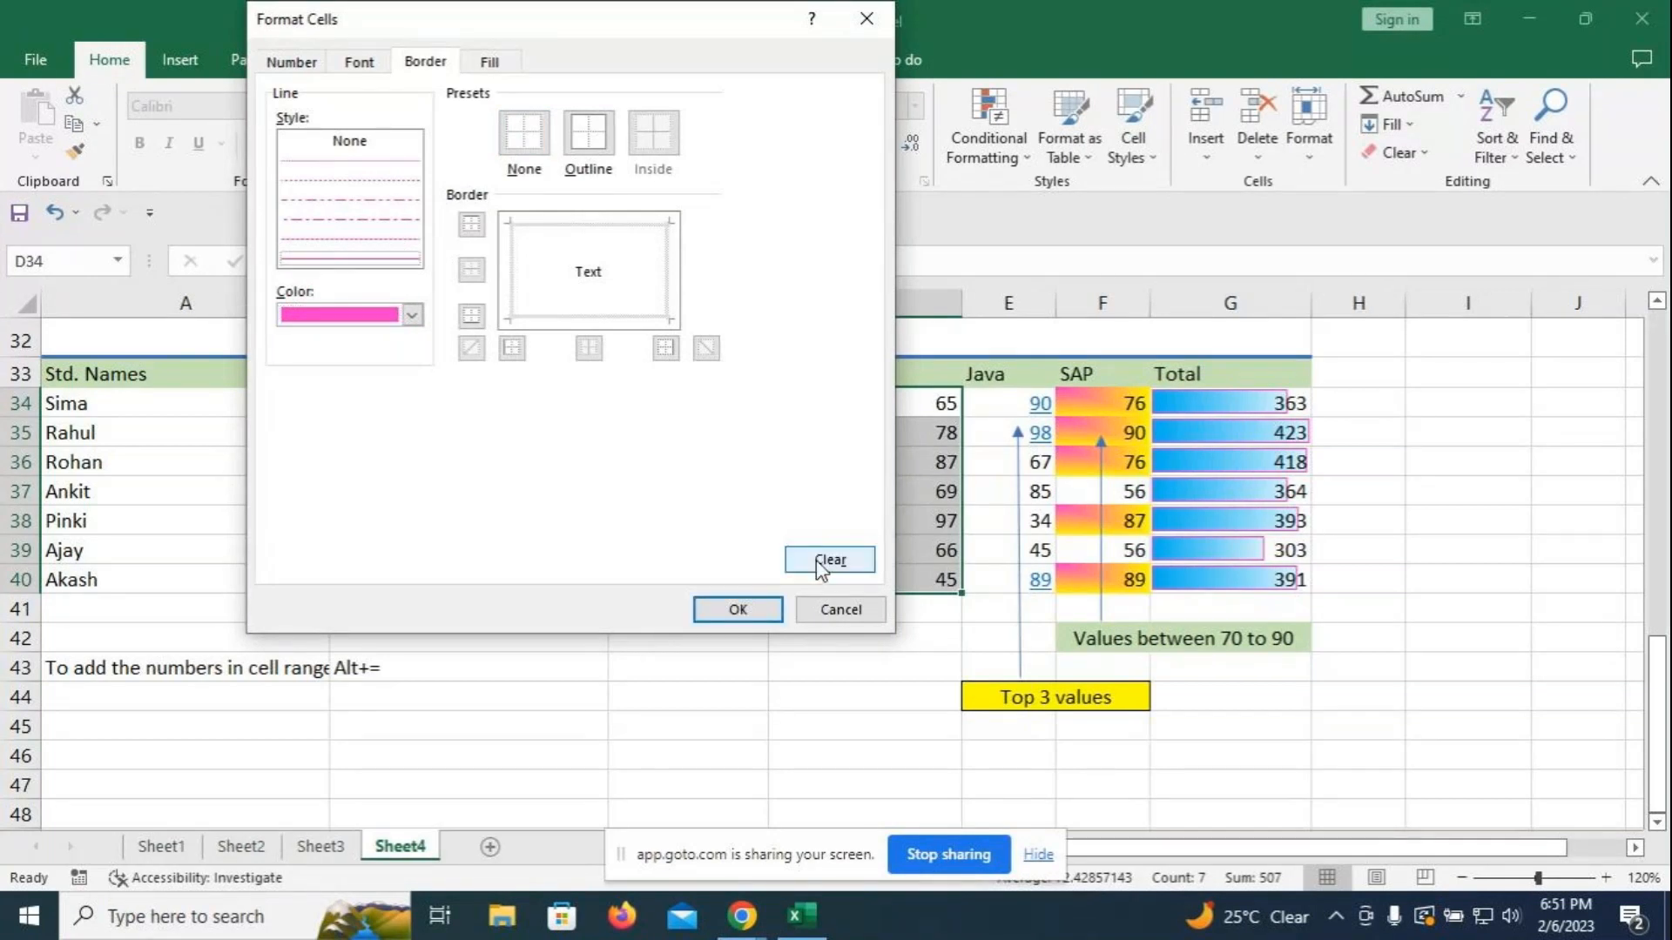
{"action": "left_click", "coordinate": [736, 608]}
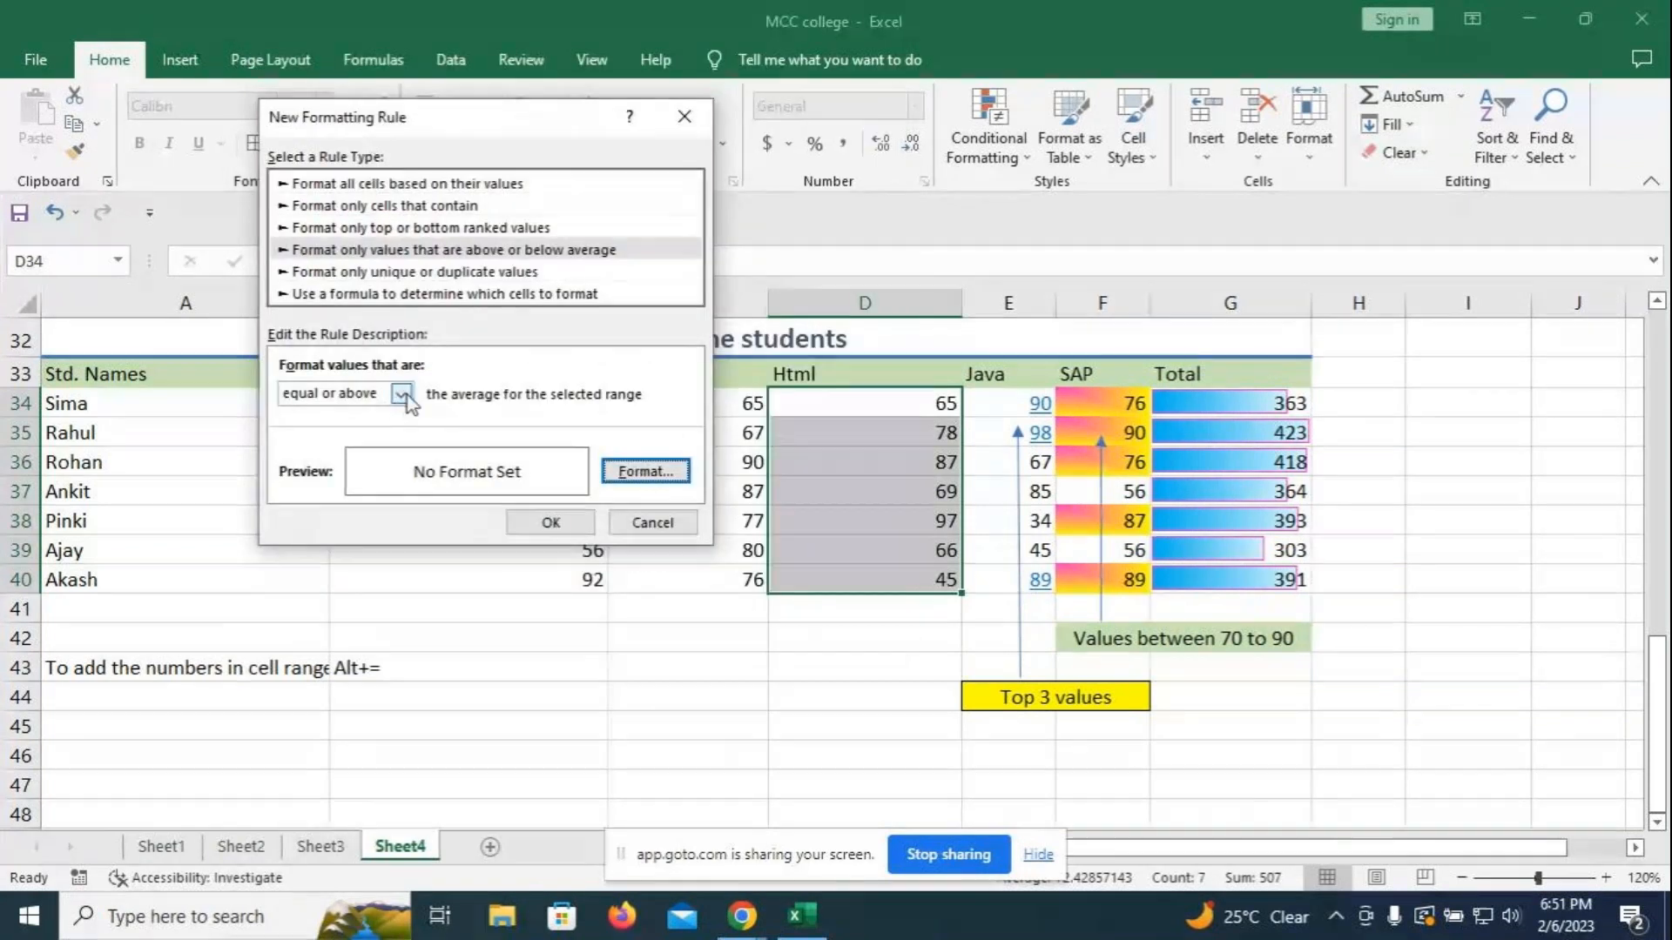
{"action": "left_click", "coordinate": [645, 471]}
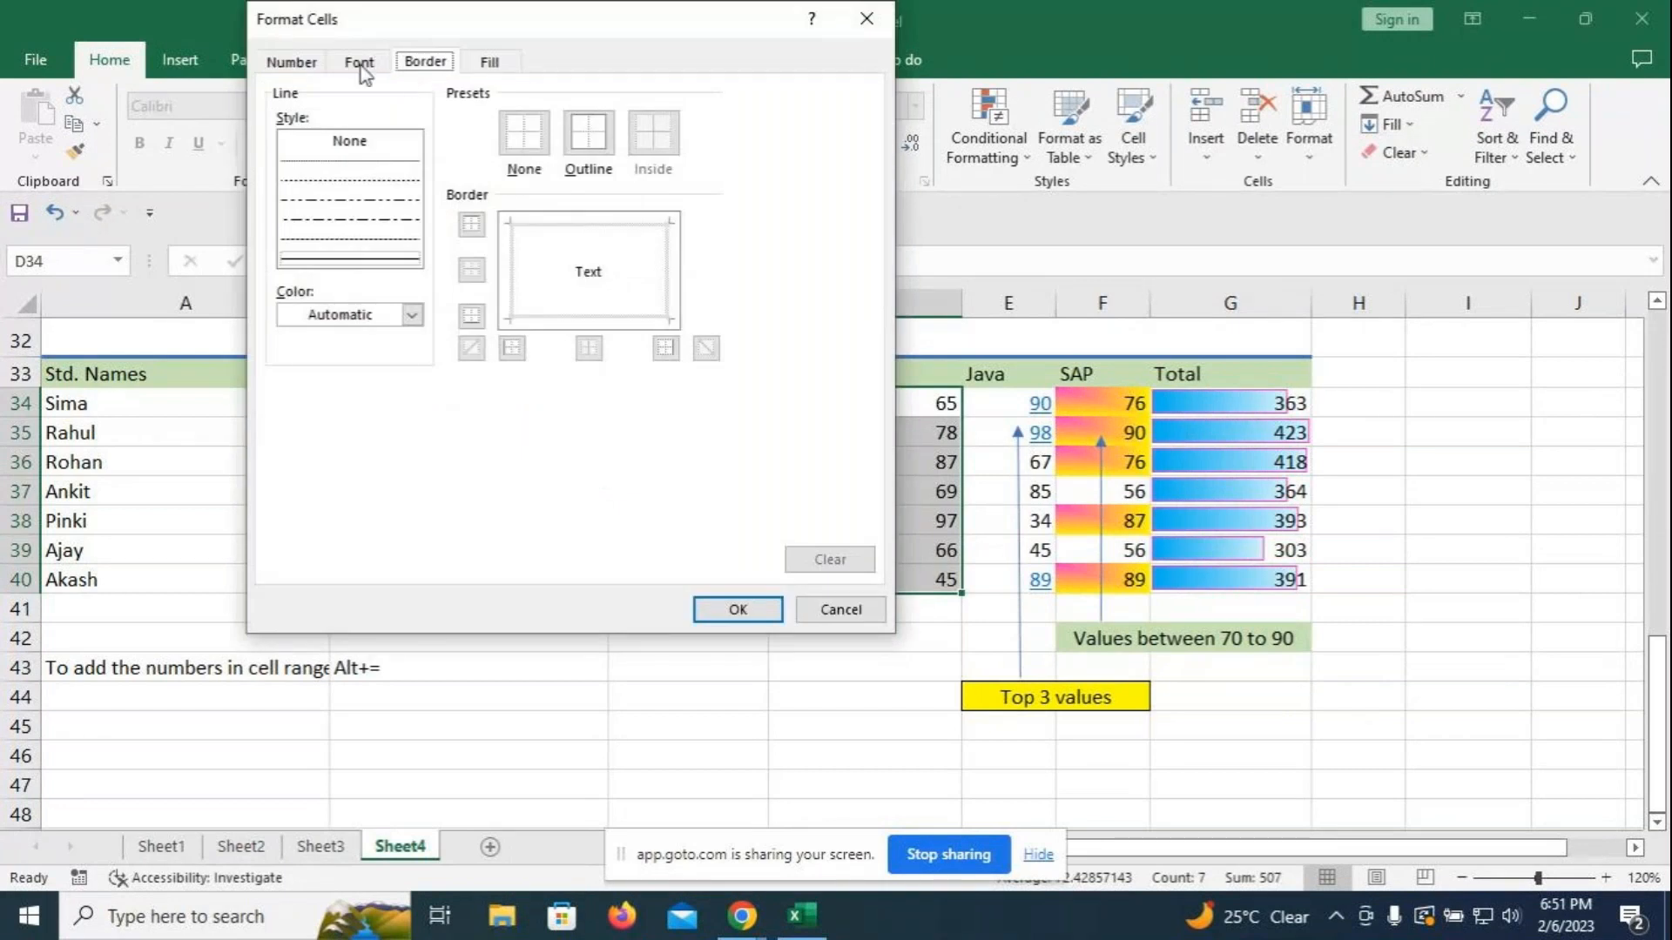
{"action": "left_click", "coordinate": [865, 23]}
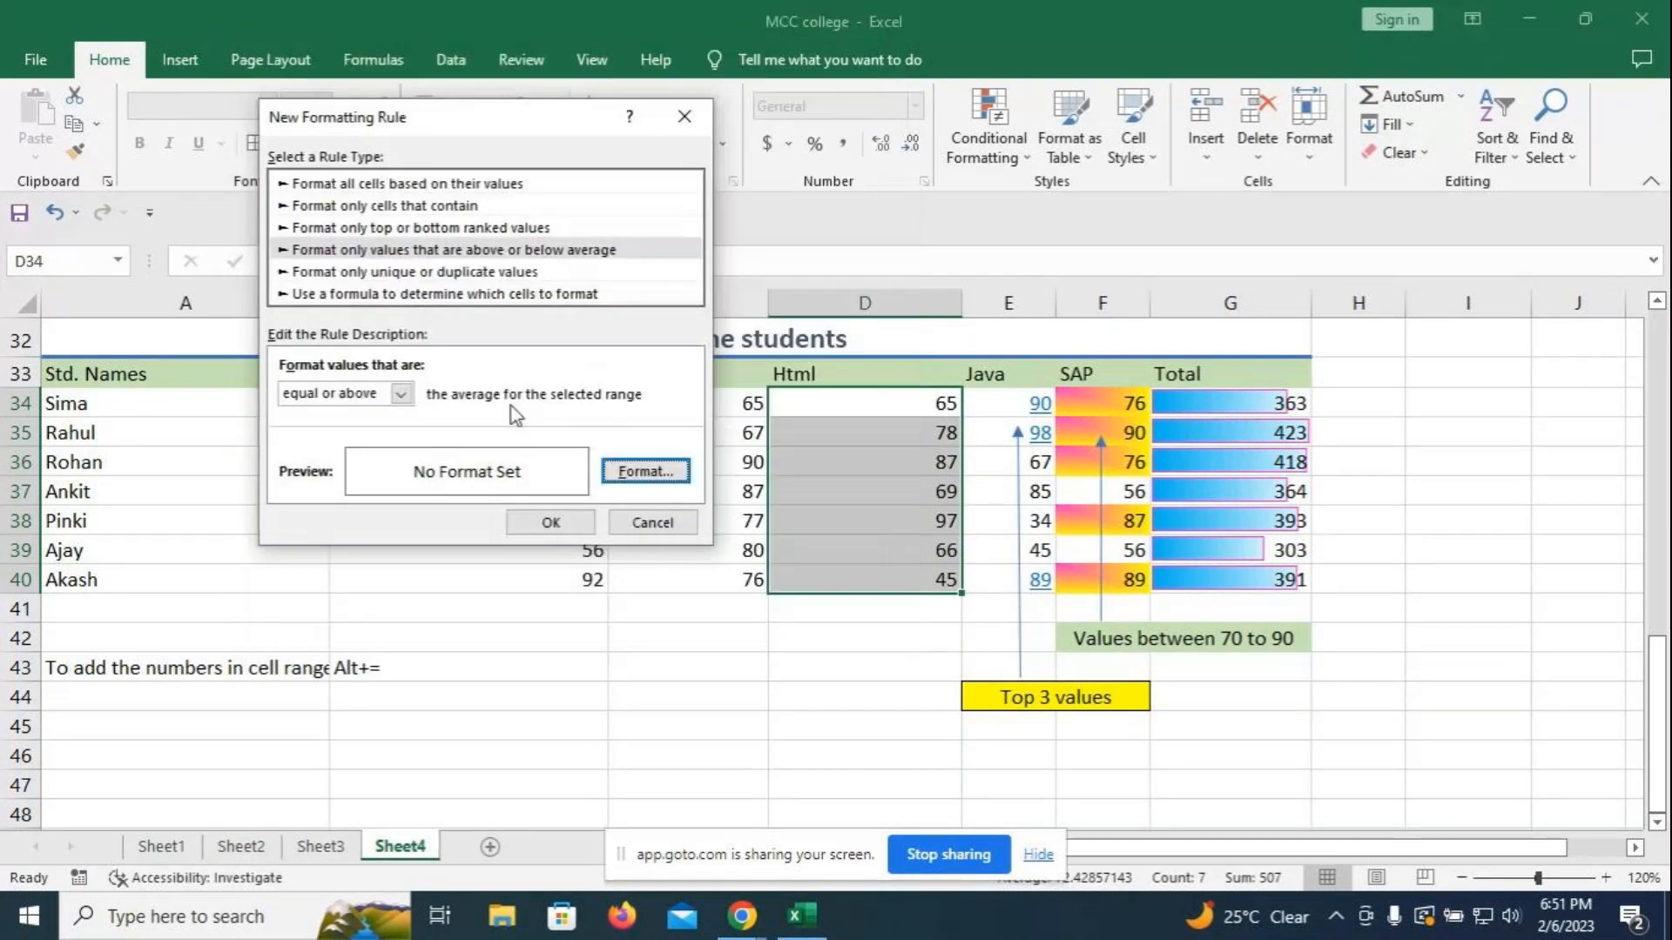
- Reset the condition to 'equal or above', reapply the pink border, and apply the rule to D34:D40
{"action": "left_click", "coordinate": [402, 395]}
{"action": "left_click", "coordinate": [401, 431]}
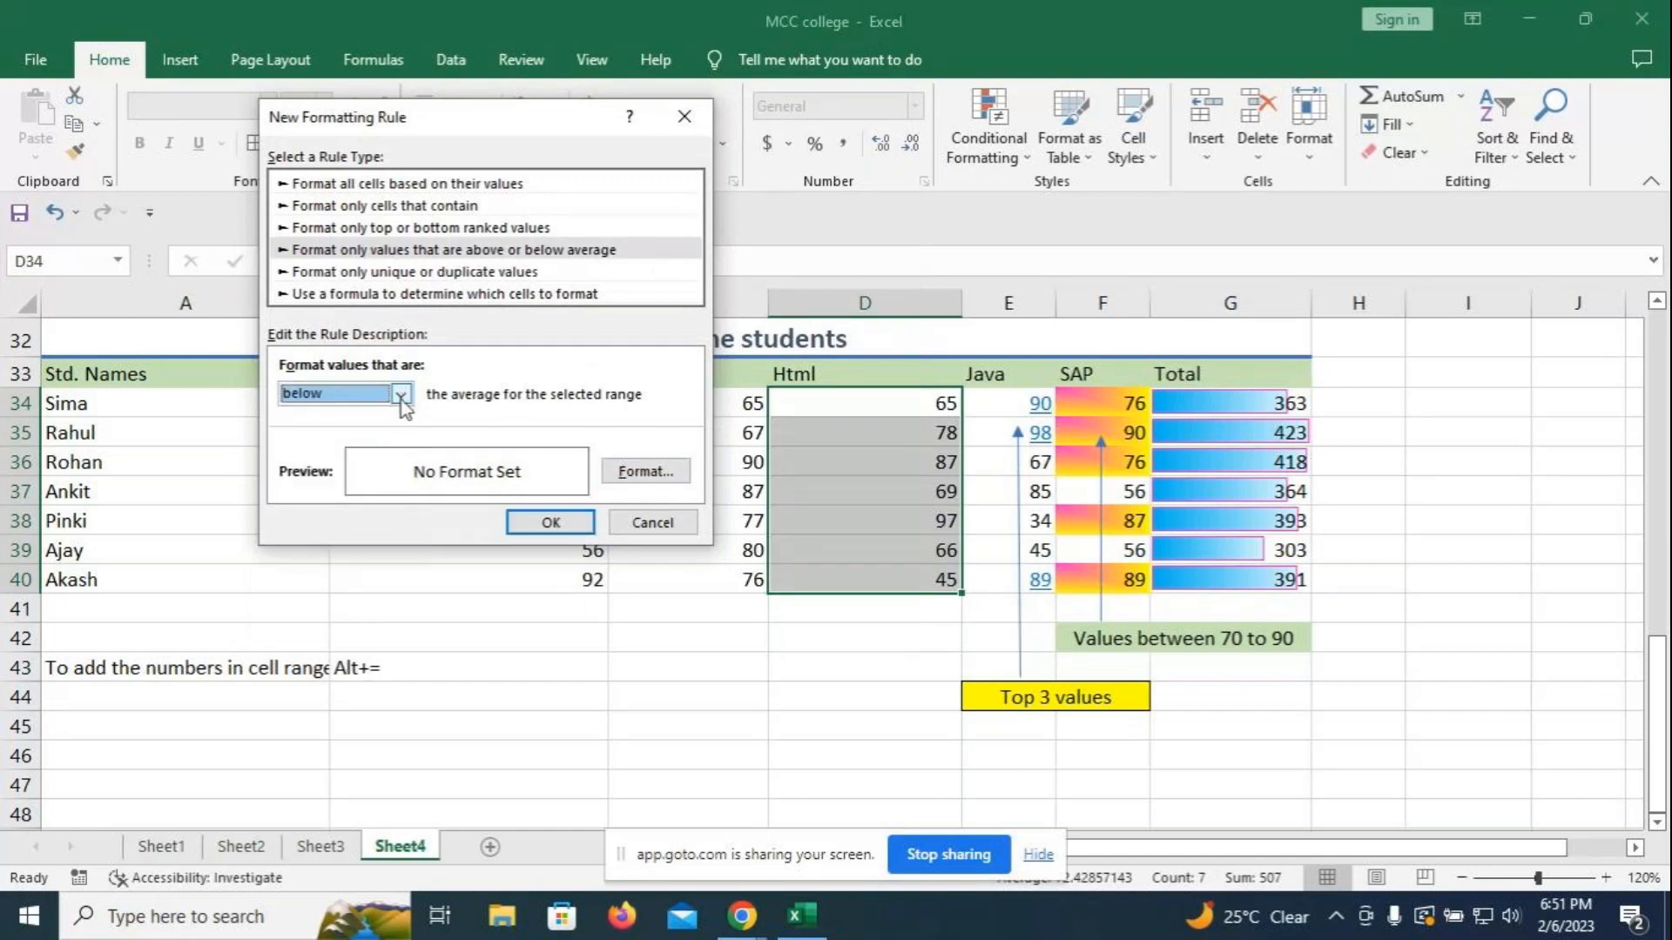
{"action": "left_click", "coordinate": [402, 402]}
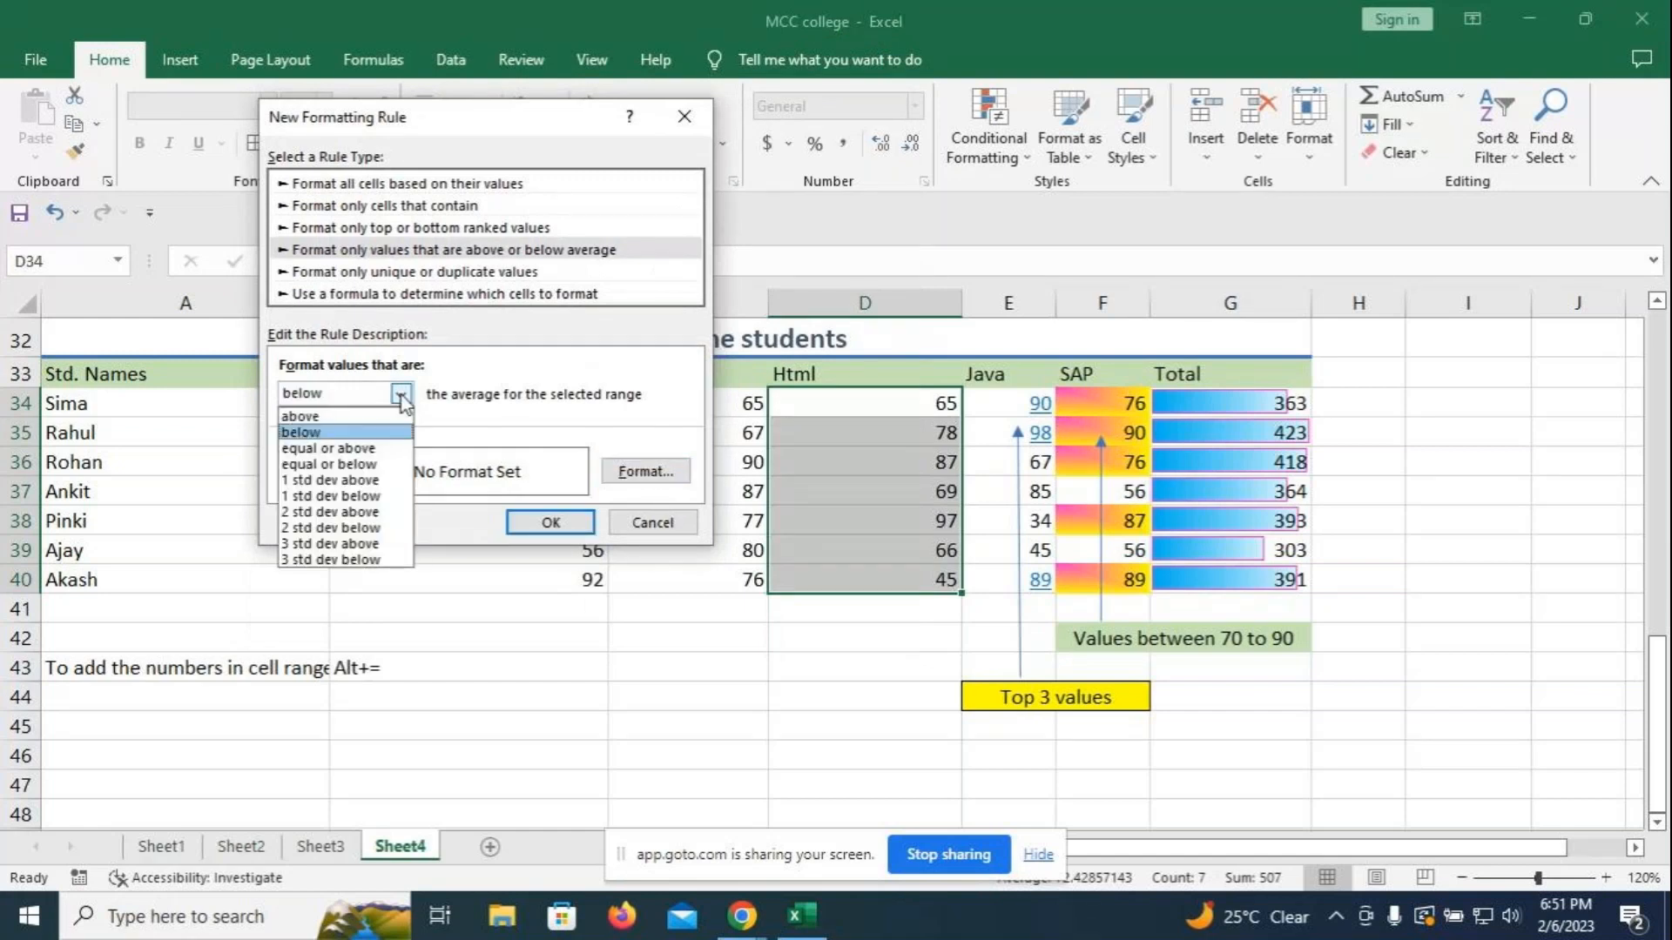
{"action": "left_click", "coordinate": [342, 414]}
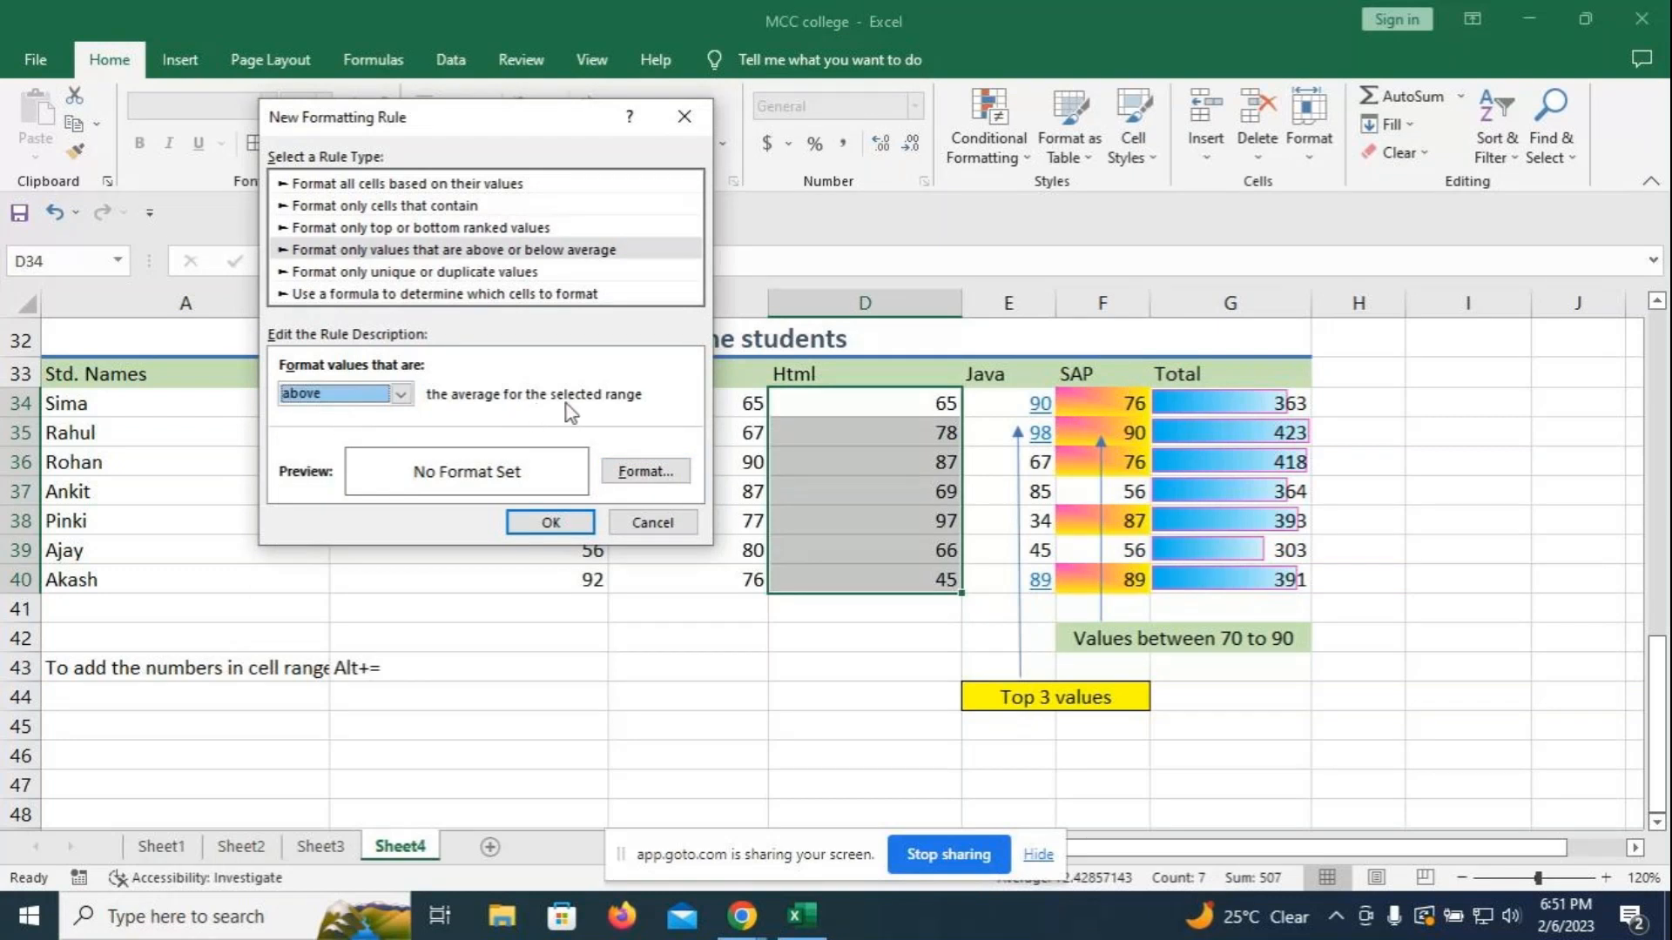
{"action": "left_click", "coordinate": [402, 396]}
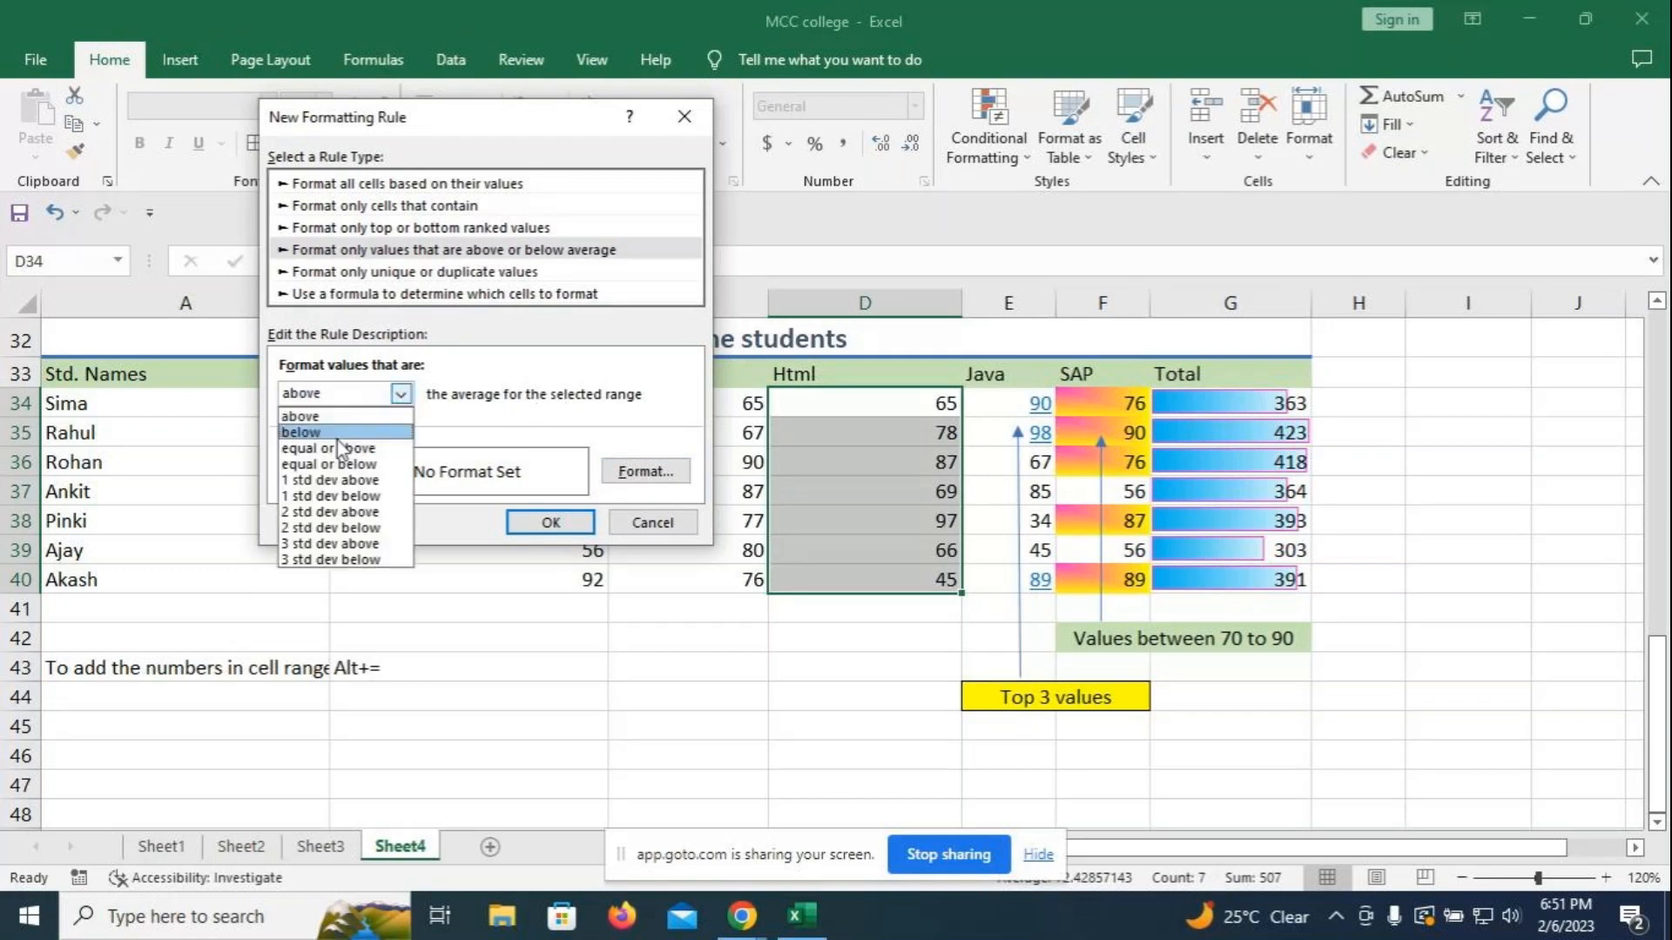
{"action": "left_click", "coordinate": [346, 447]}
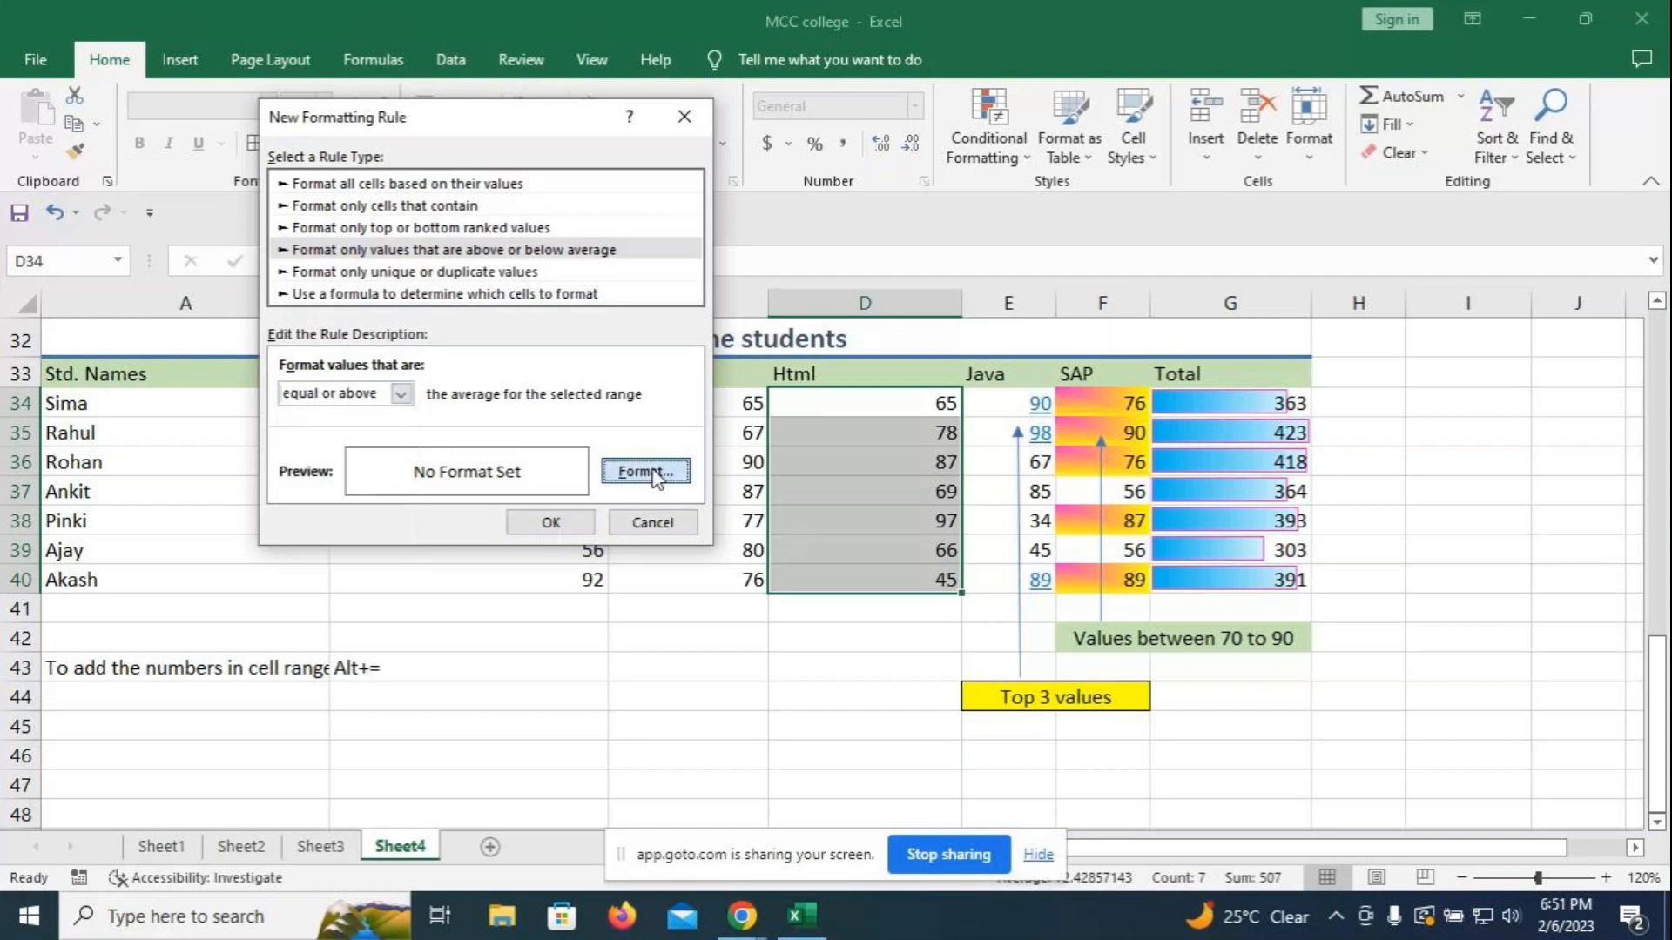
{"action": "left_click", "coordinate": [645, 471]}
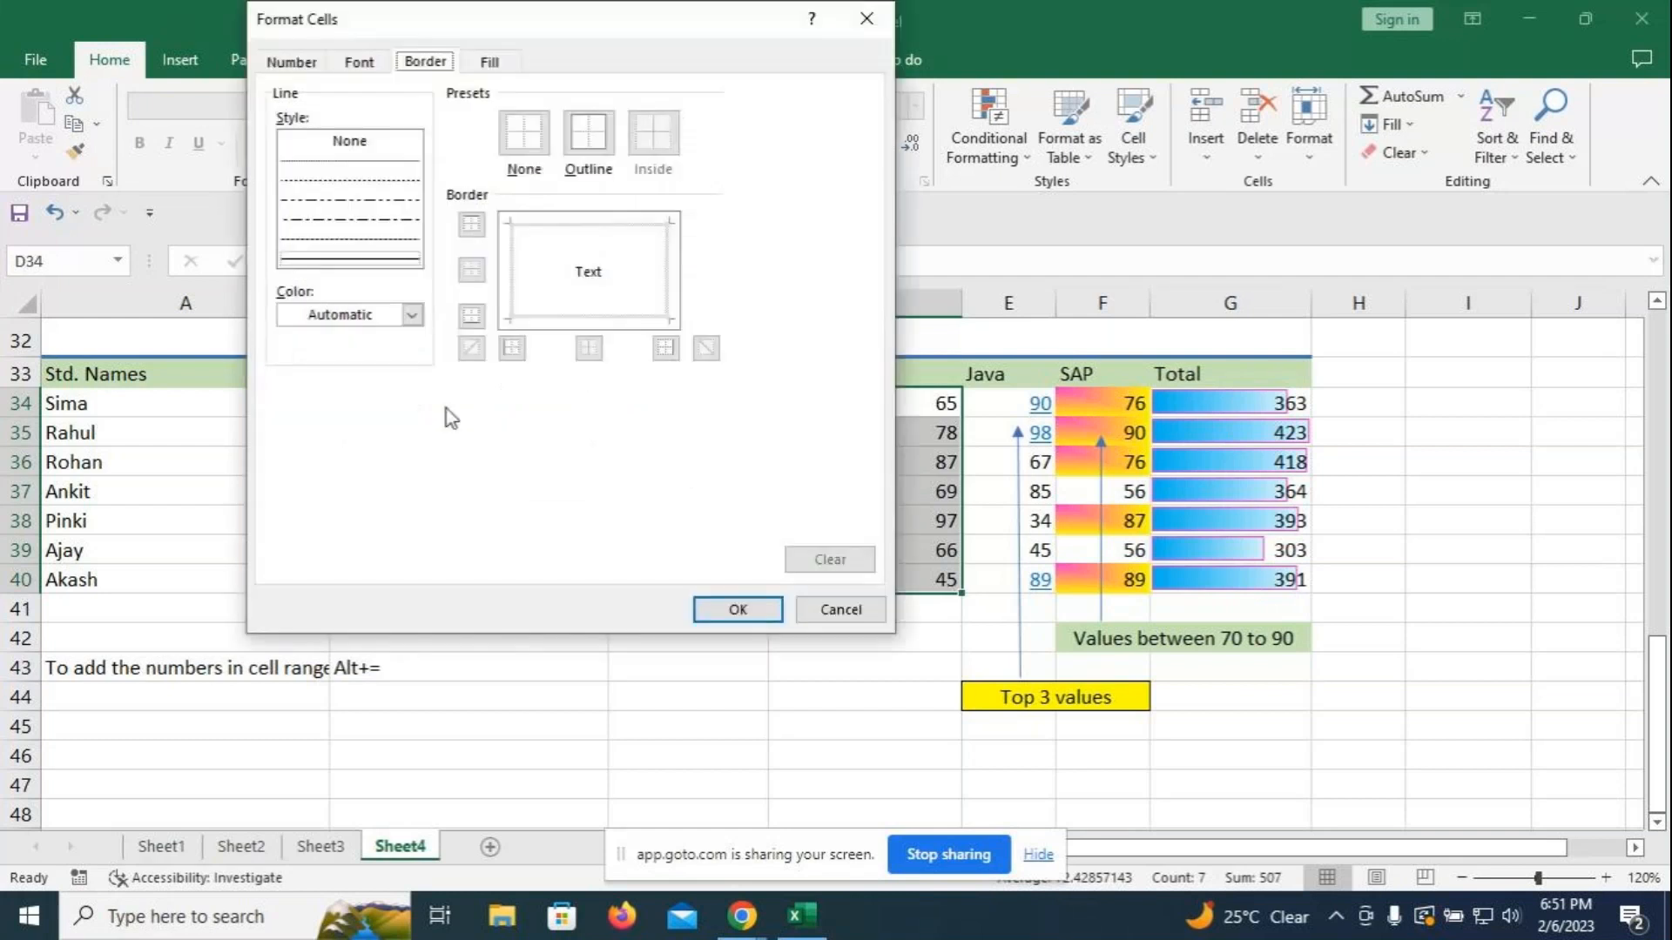
{"action": "left_click", "coordinate": [412, 315]}
{"action": "left_click", "coordinate": [288, 582]}
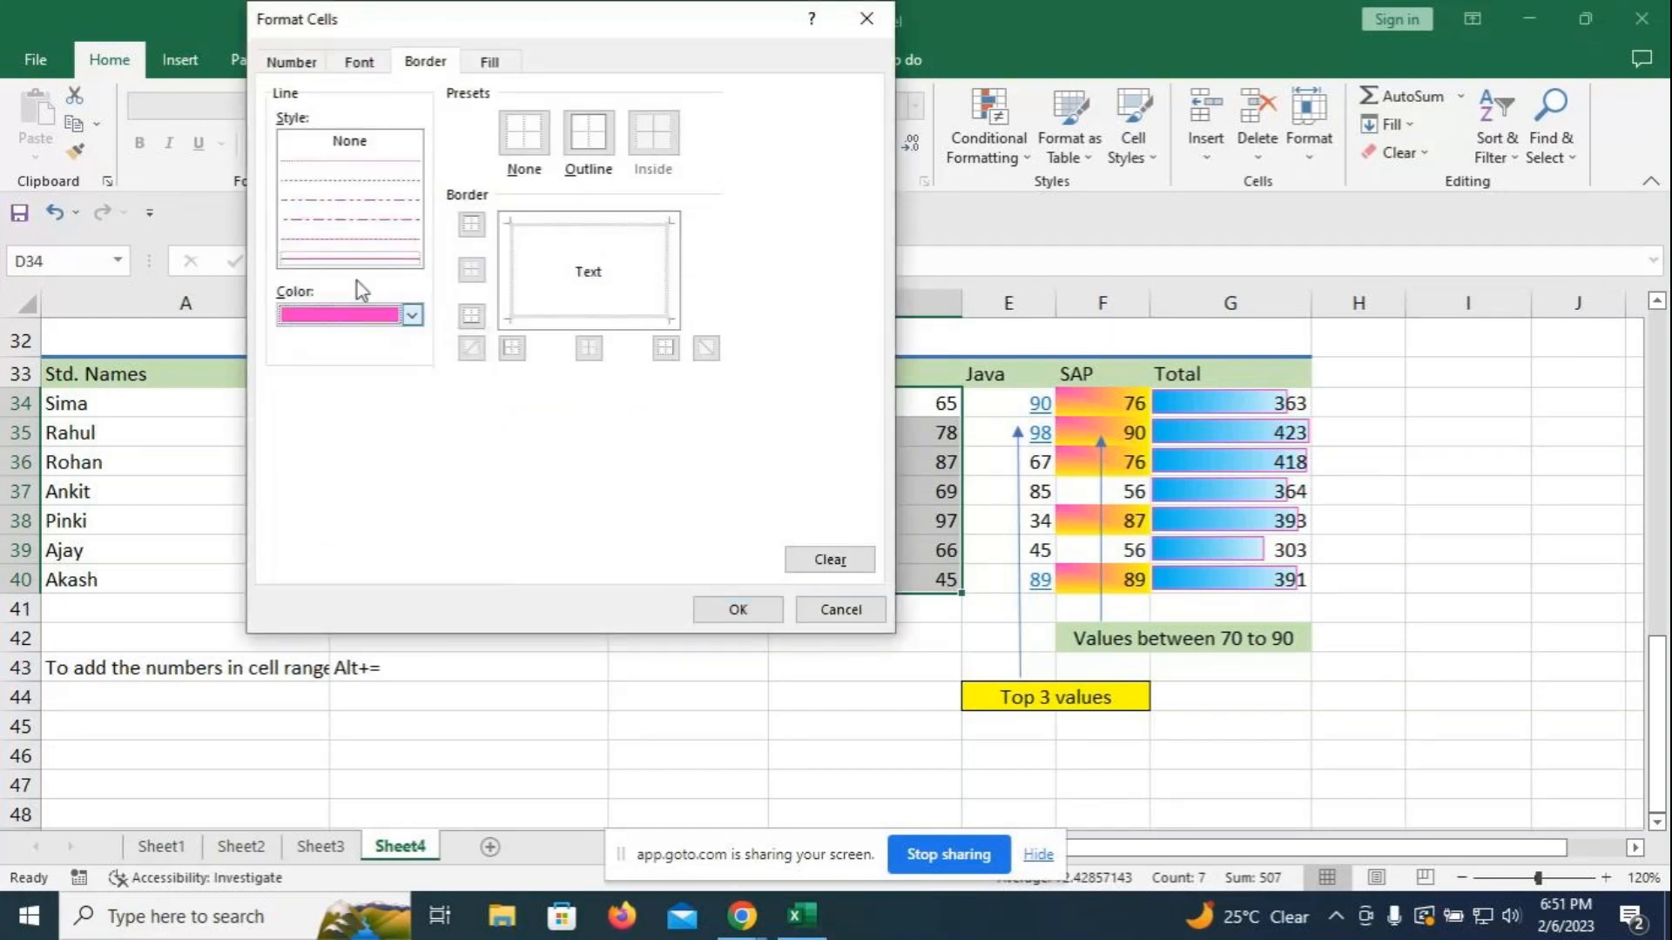
{"action": "left_click", "coordinate": [749, 611]}
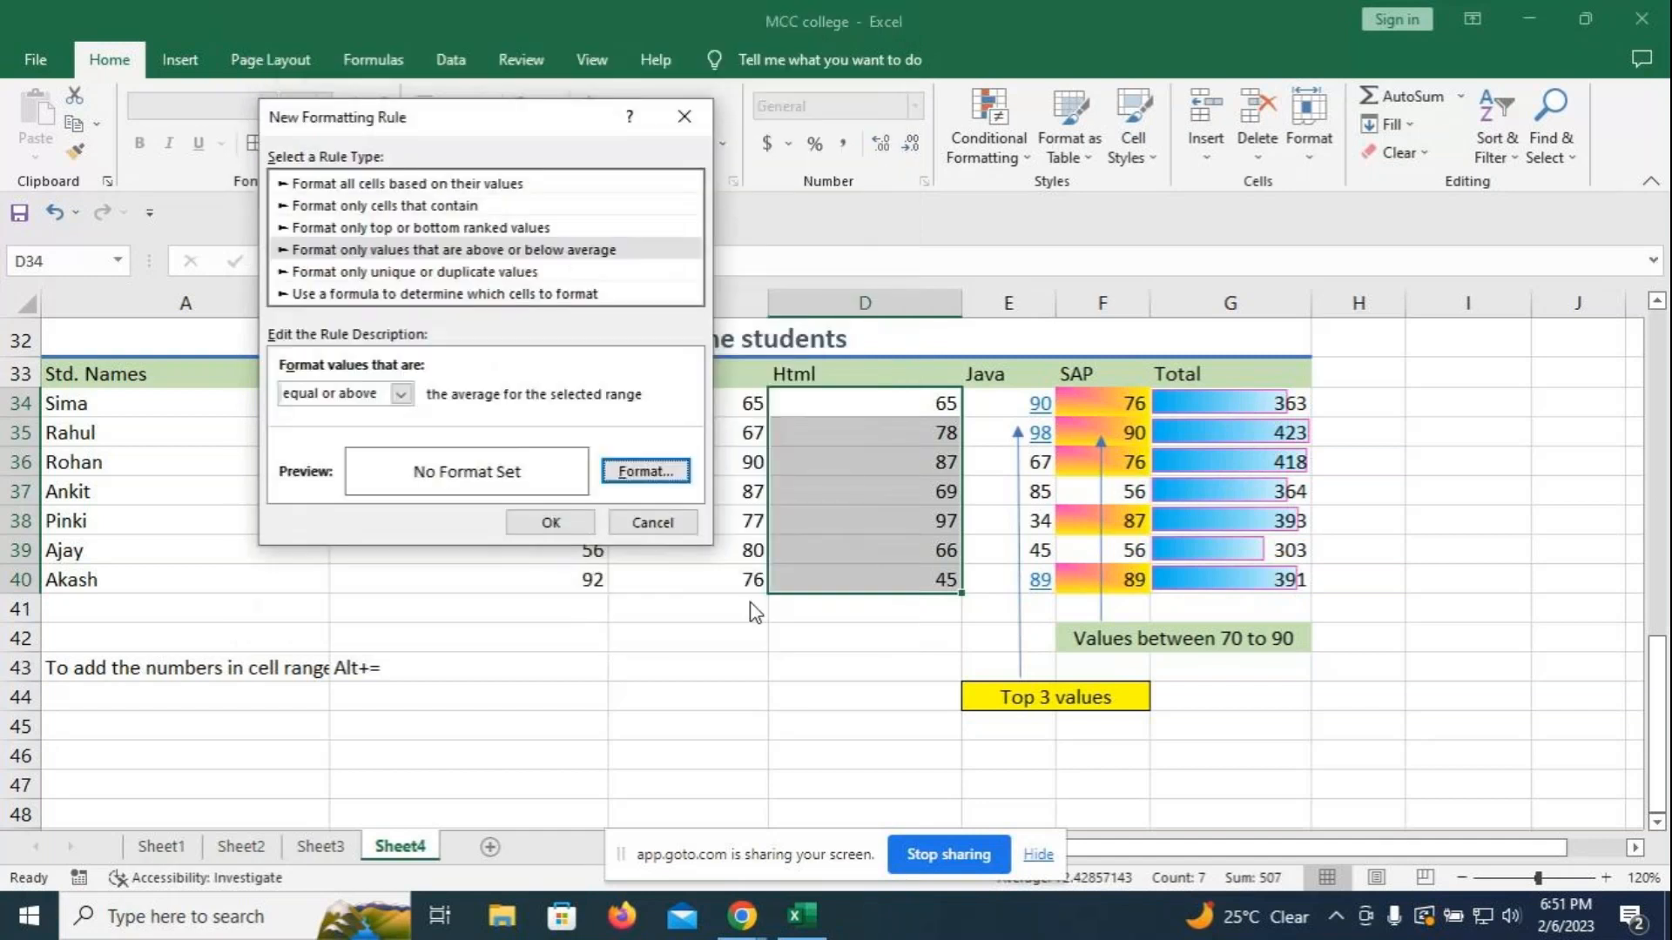
{"action": "left_click", "coordinate": [554, 523]}
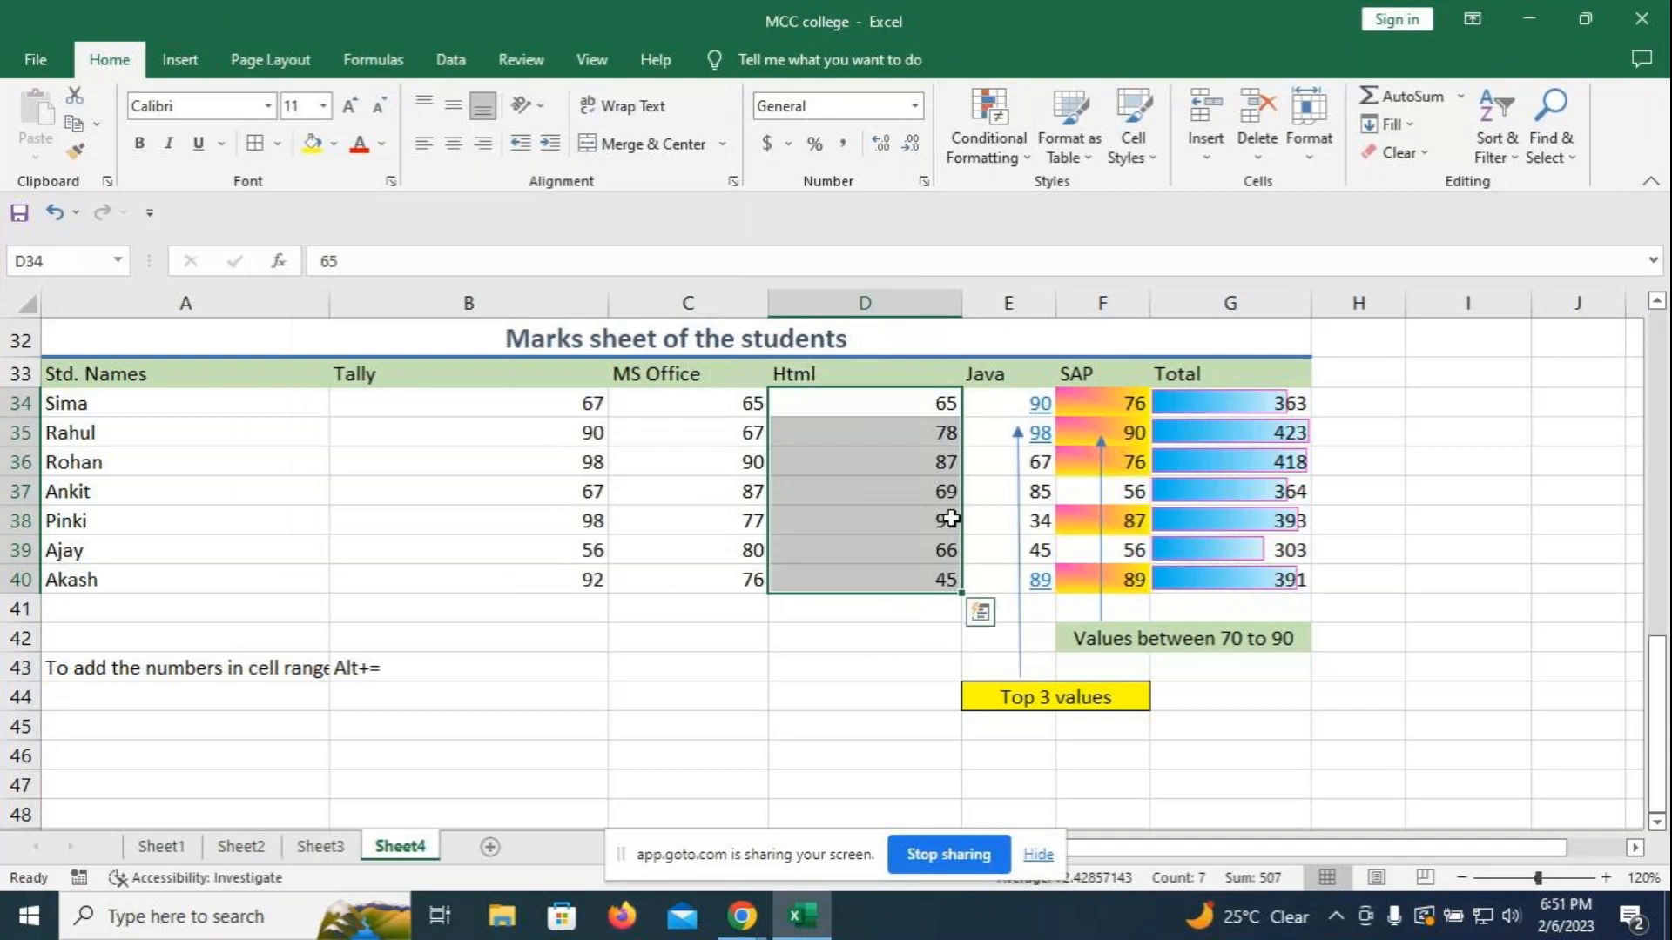
{"action": "left_click", "coordinate": [887, 601]}
{"action": "left_click", "coordinate": [1460, 96]}
{"action": "left_click", "coordinate": [1411, 154]}
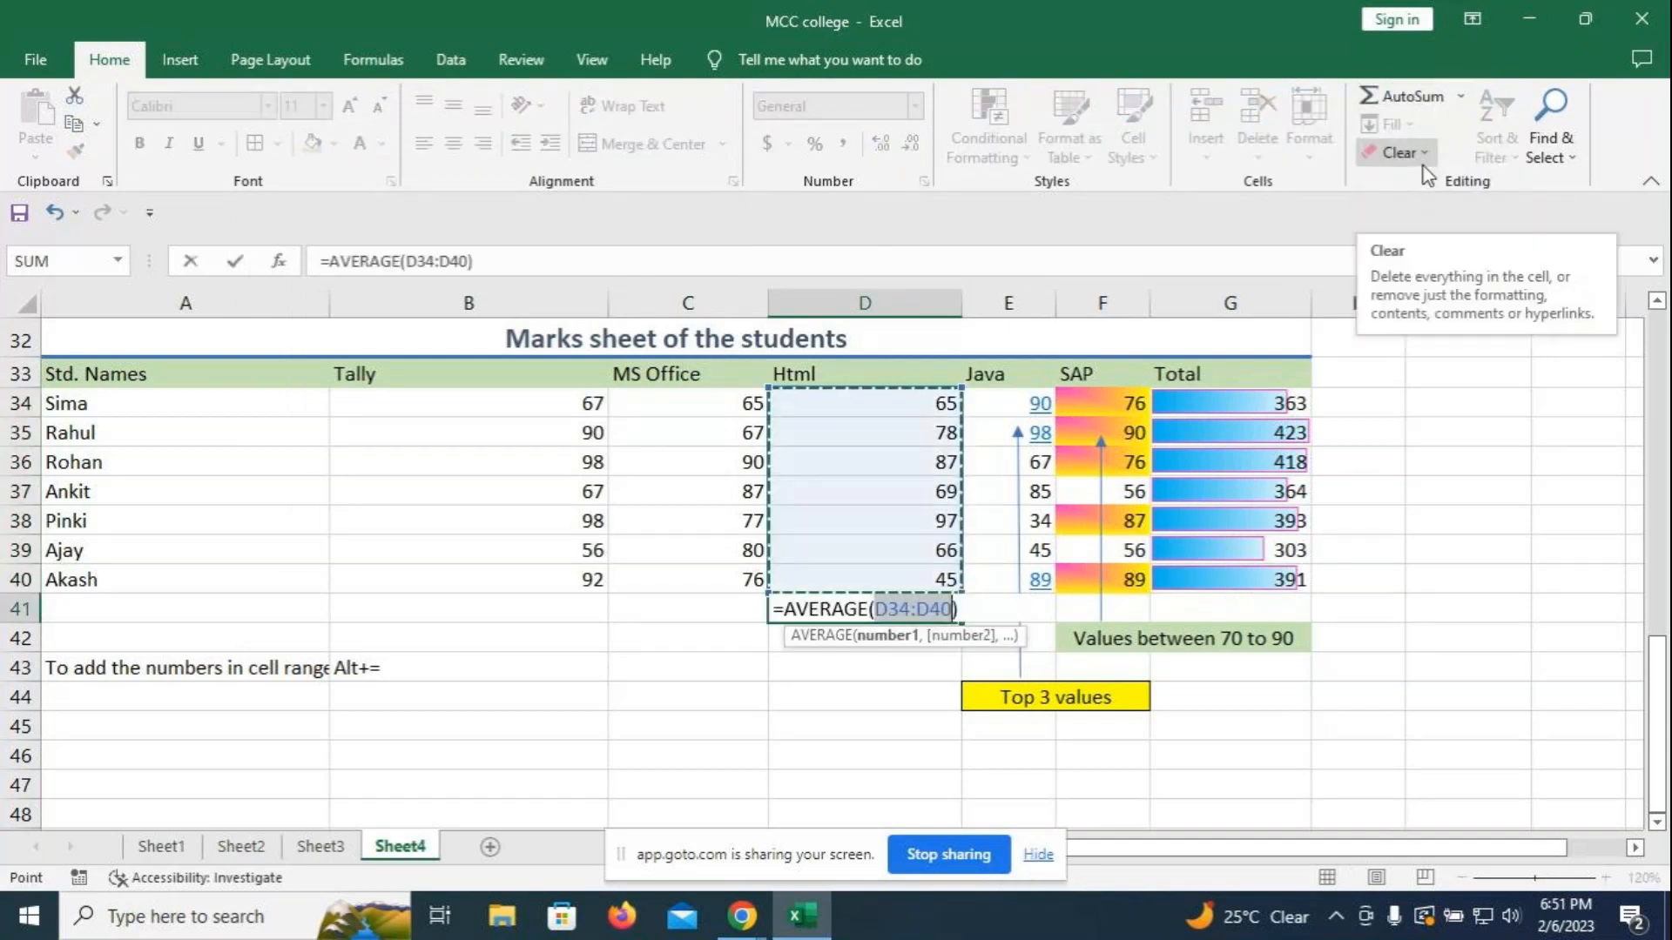
{"action": "key", "text": "Return"}
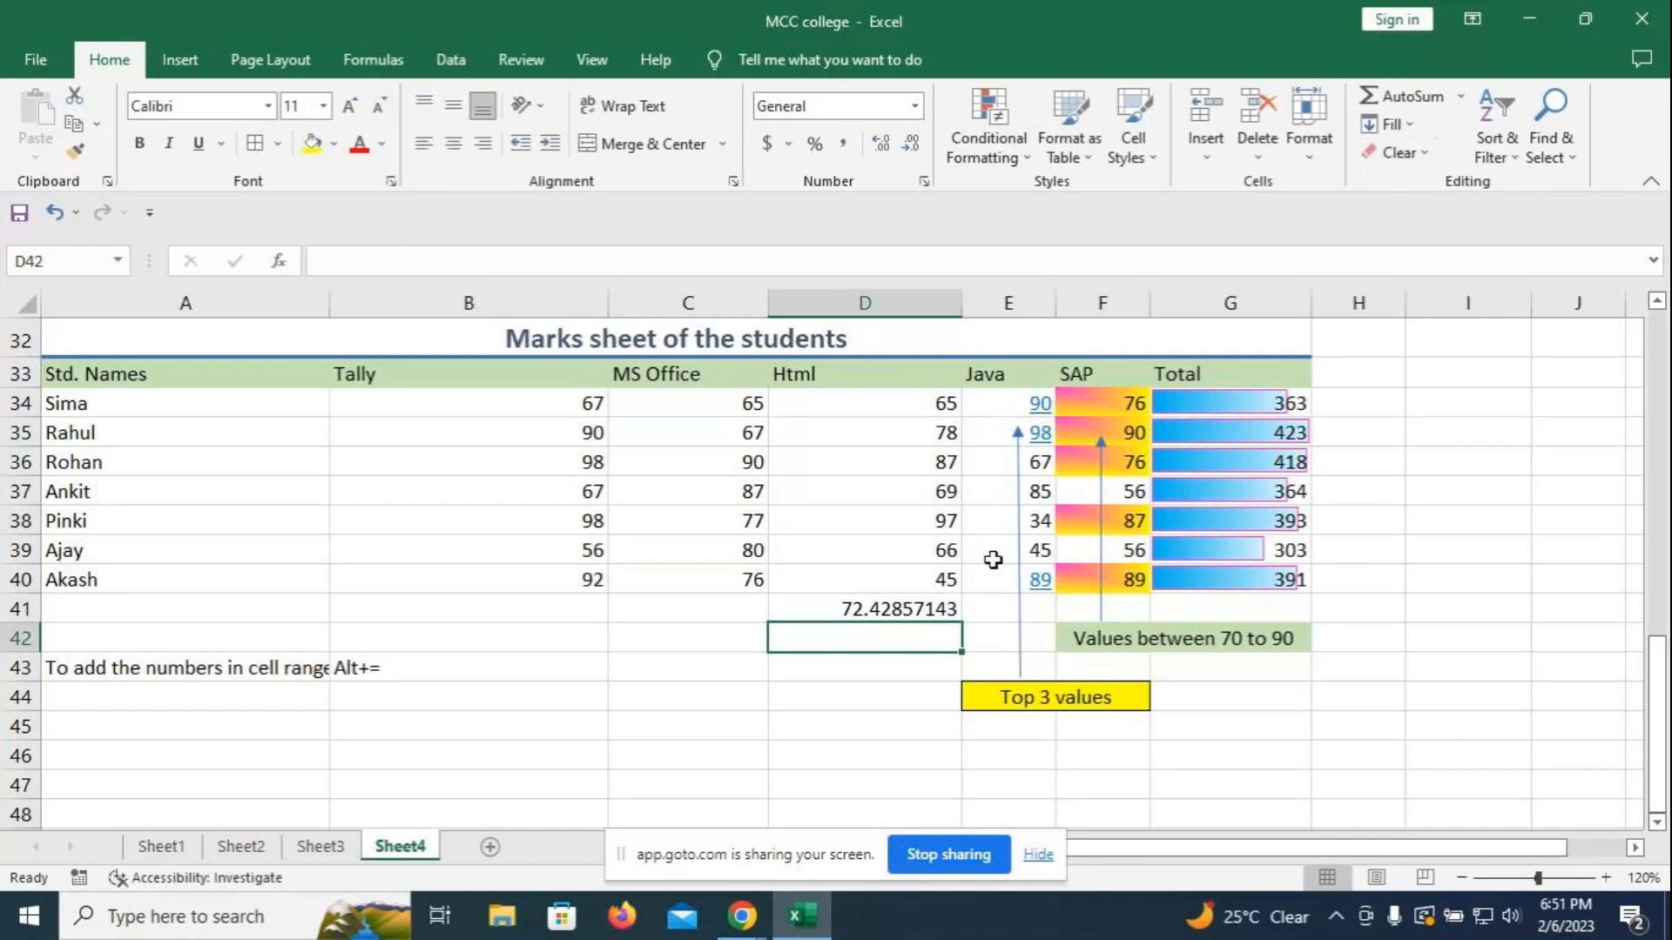
{"action": "left_click", "coordinate": [904, 609]}
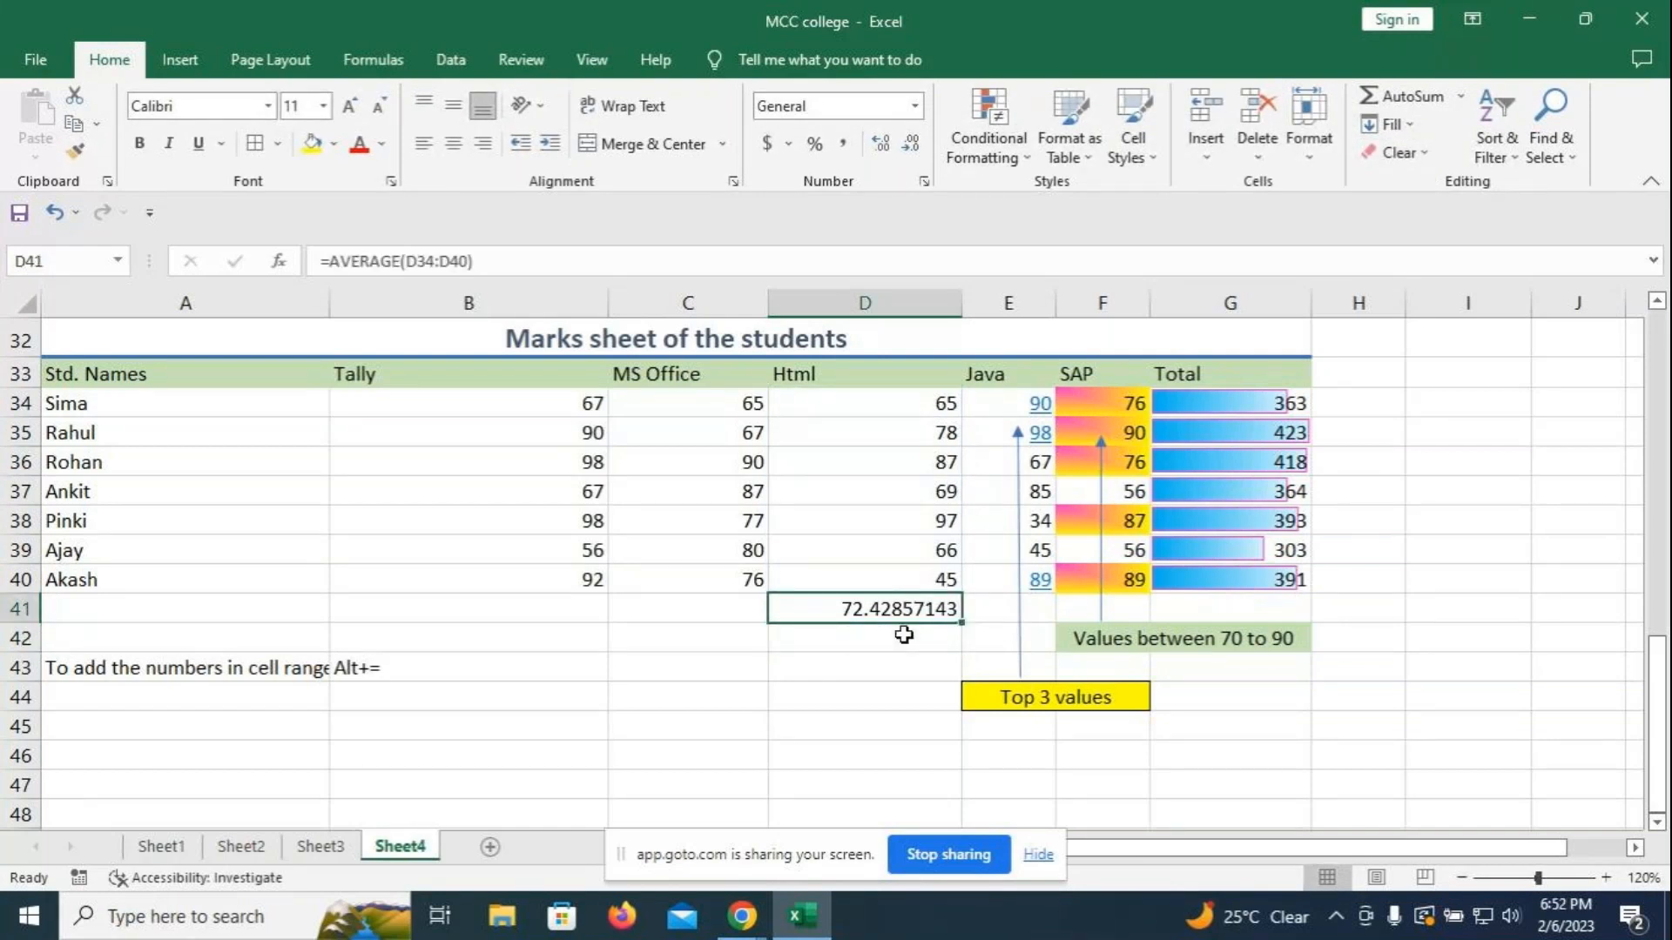
{"action": "key", "text": "Delete"}
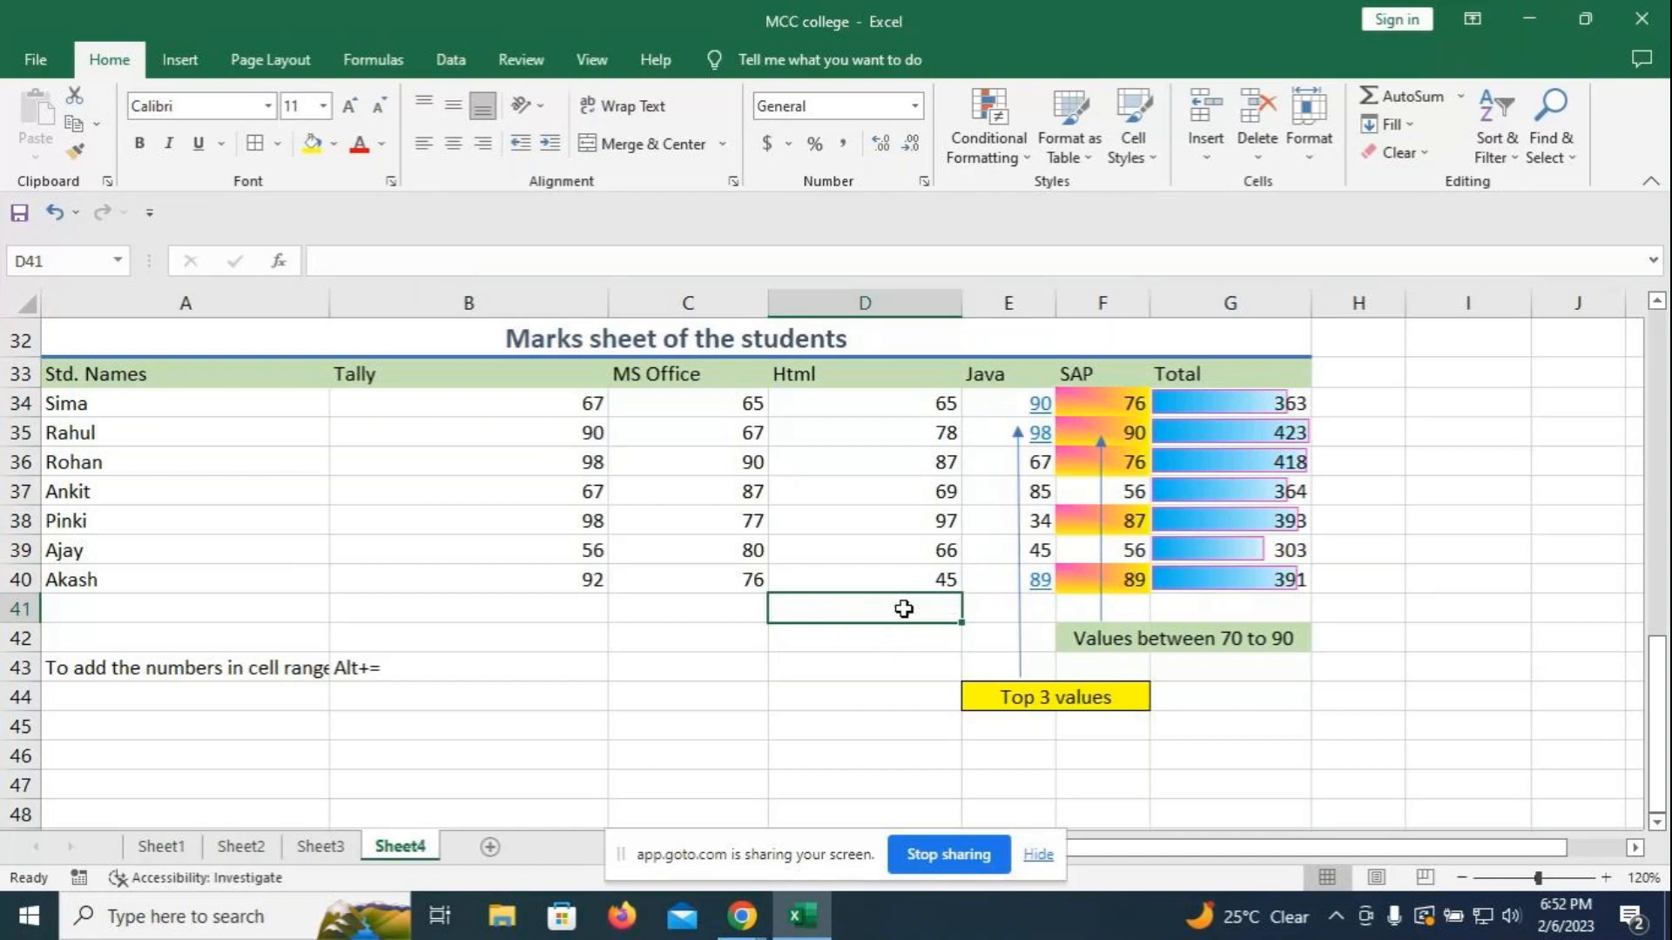
- Add an above-average conditional formatting rule with green bold italic font
{"action": "left_click", "coordinate": [1029, 158]}
{"action": "left_click", "coordinate": [1021, 458]}
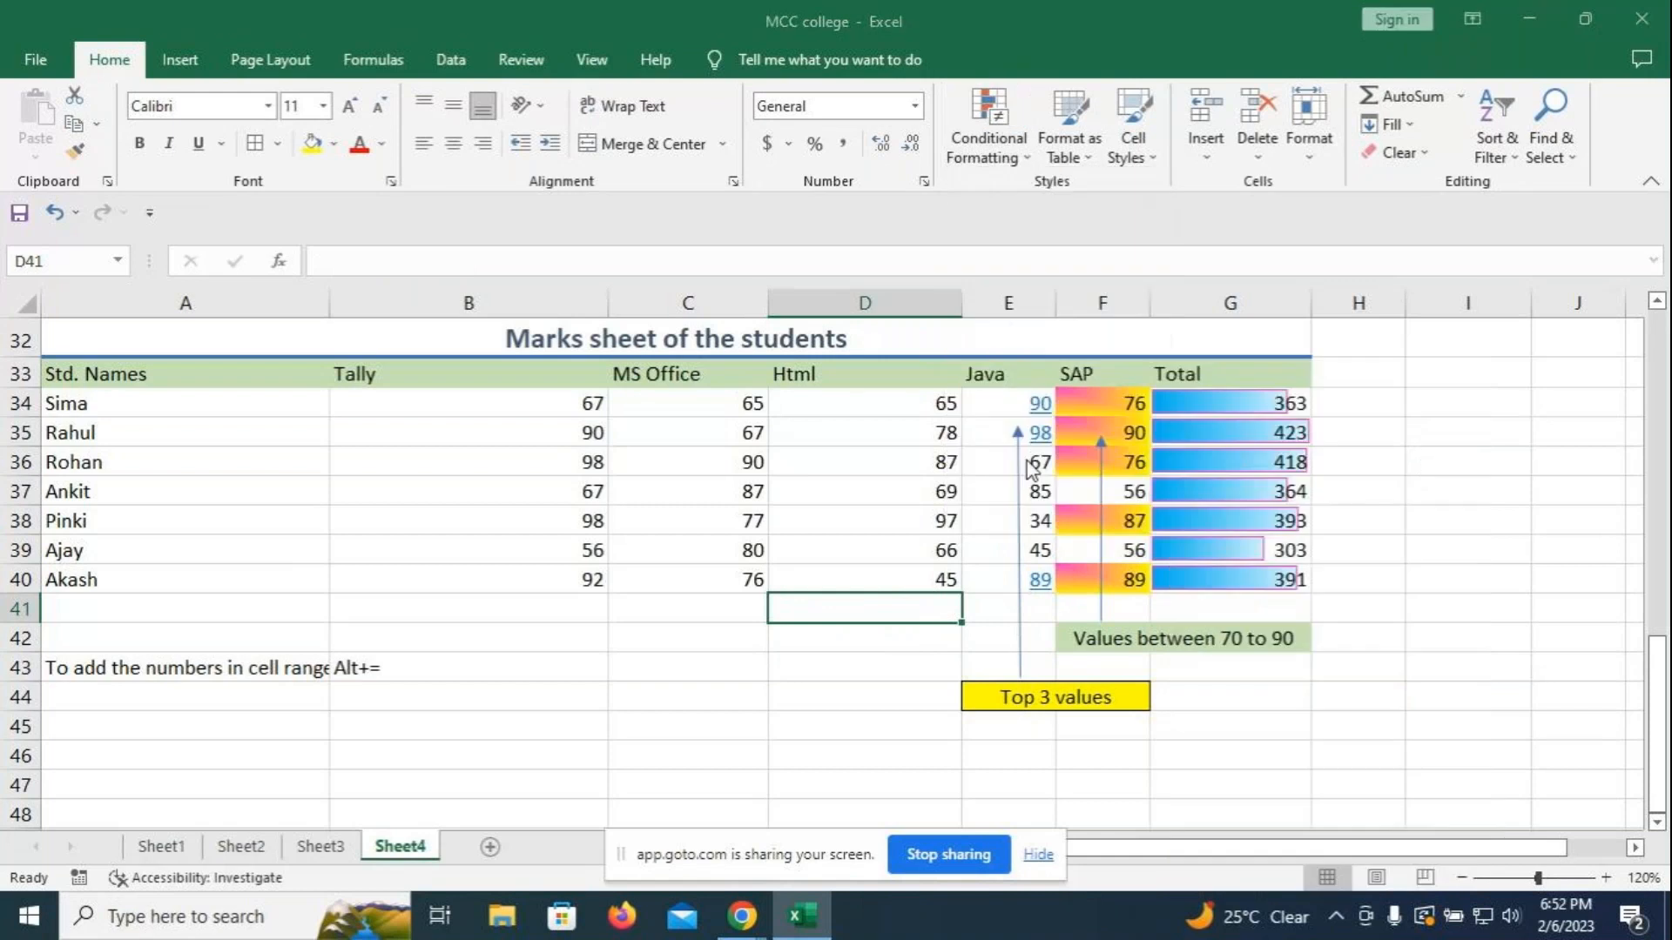
{"action": "left_click", "coordinate": [366, 223]}
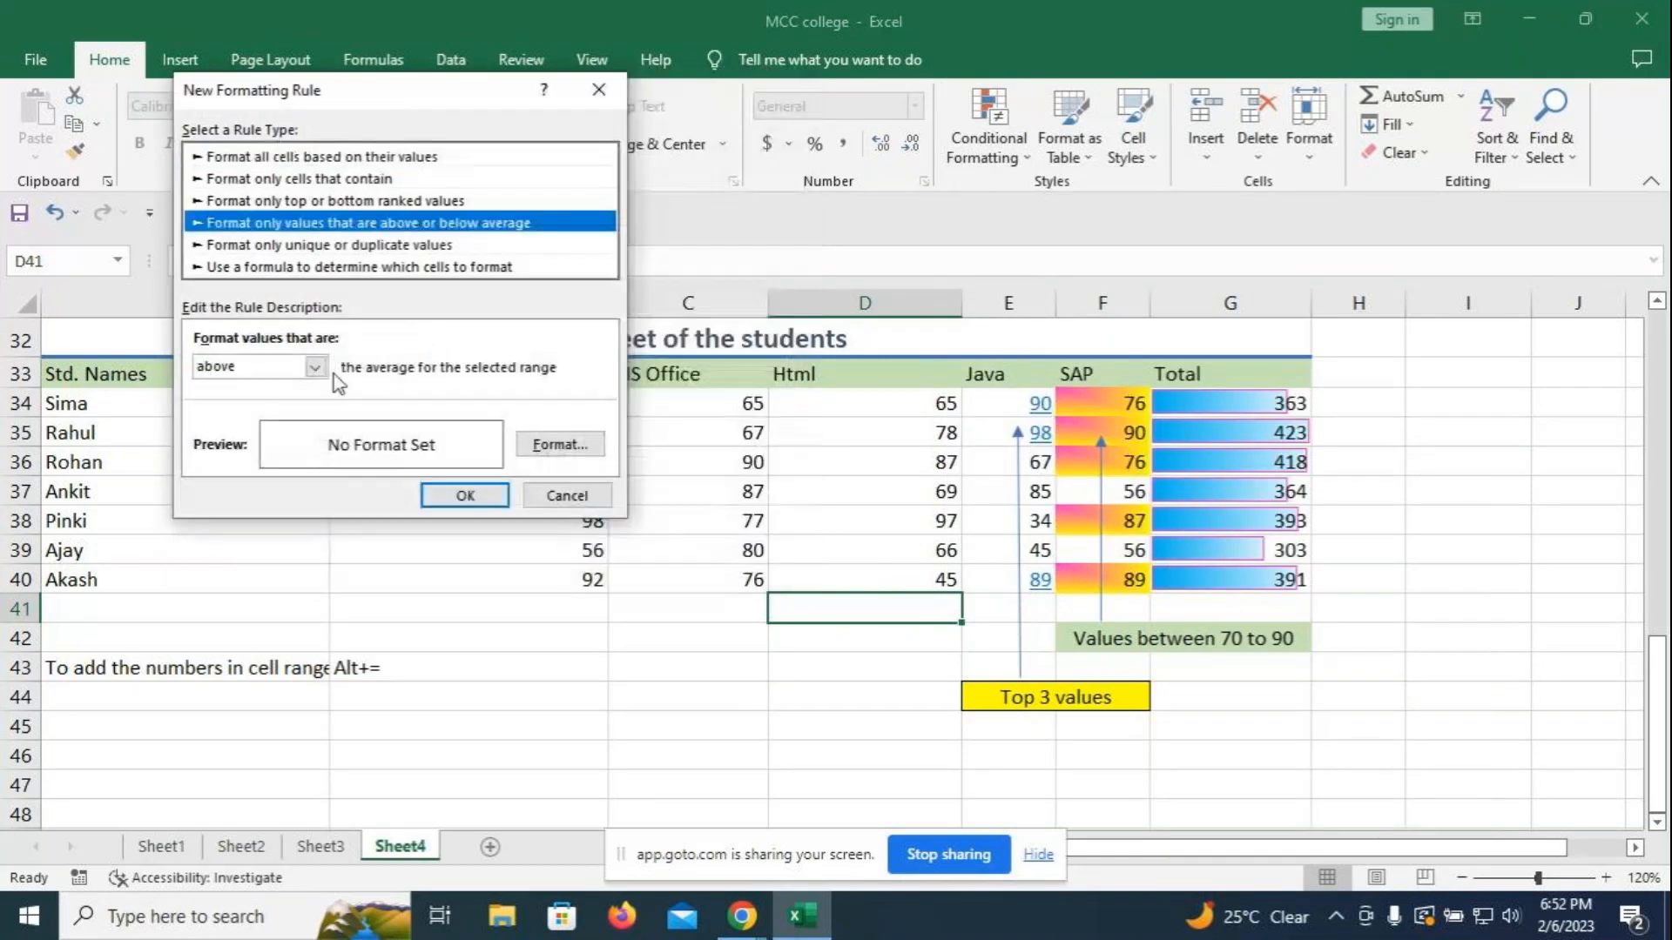
{"action": "left_click", "coordinate": [557, 446]}
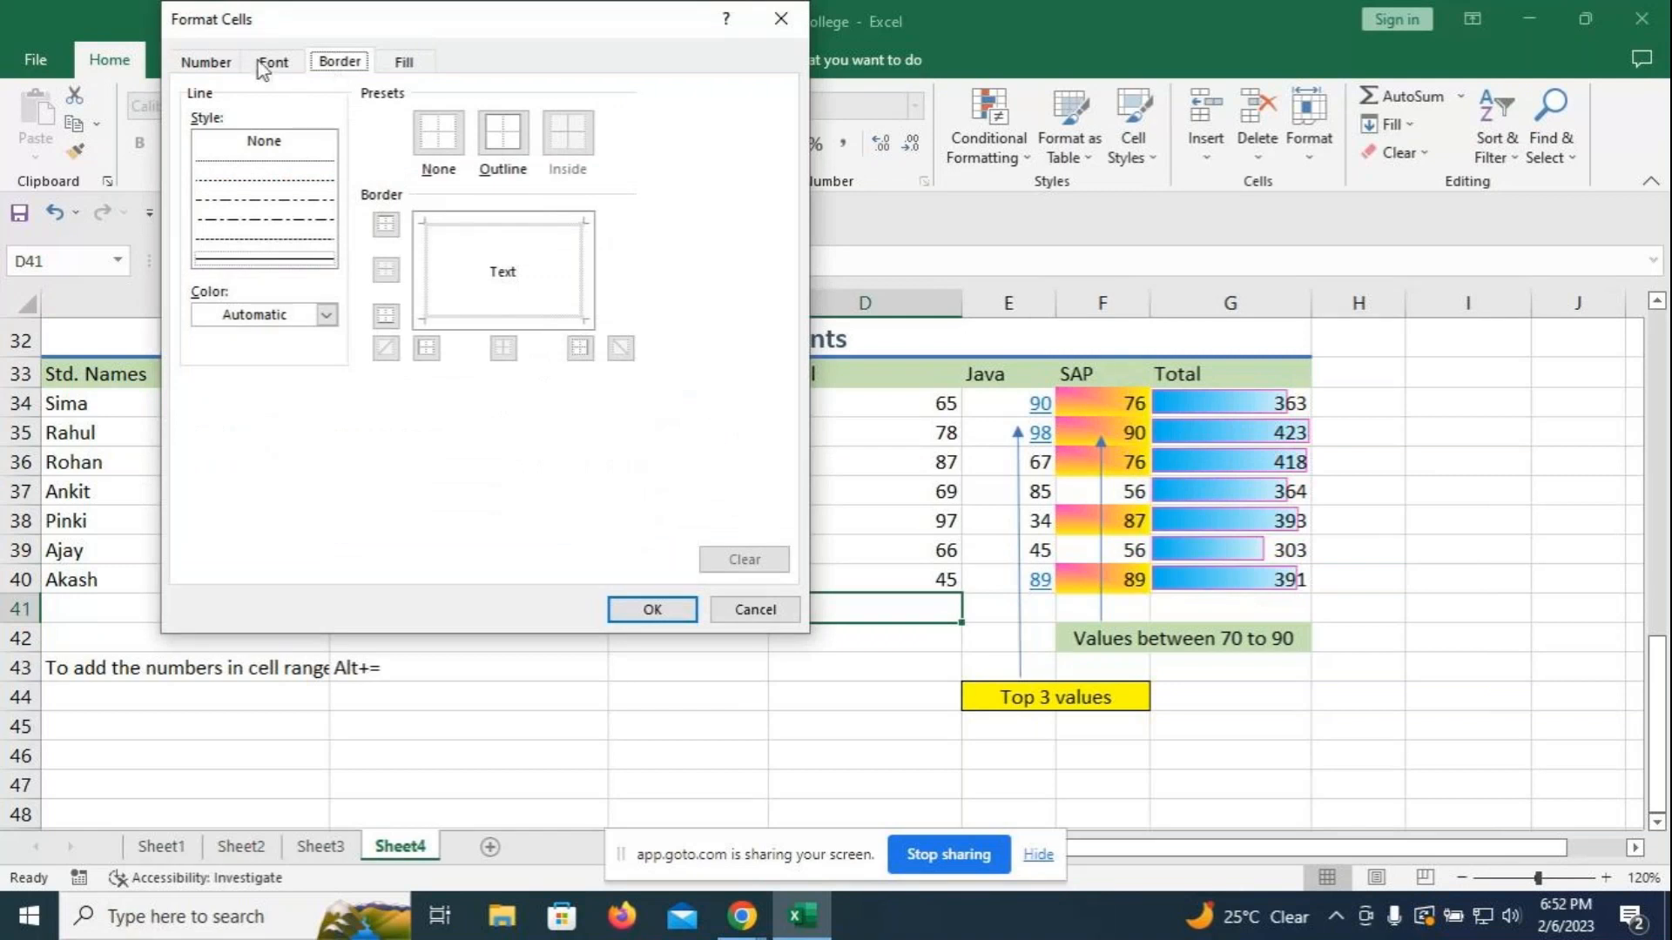
{"action": "left_click", "coordinate": [266, 62]}
{"action": "left_click", "coordinate": [404, 62]}
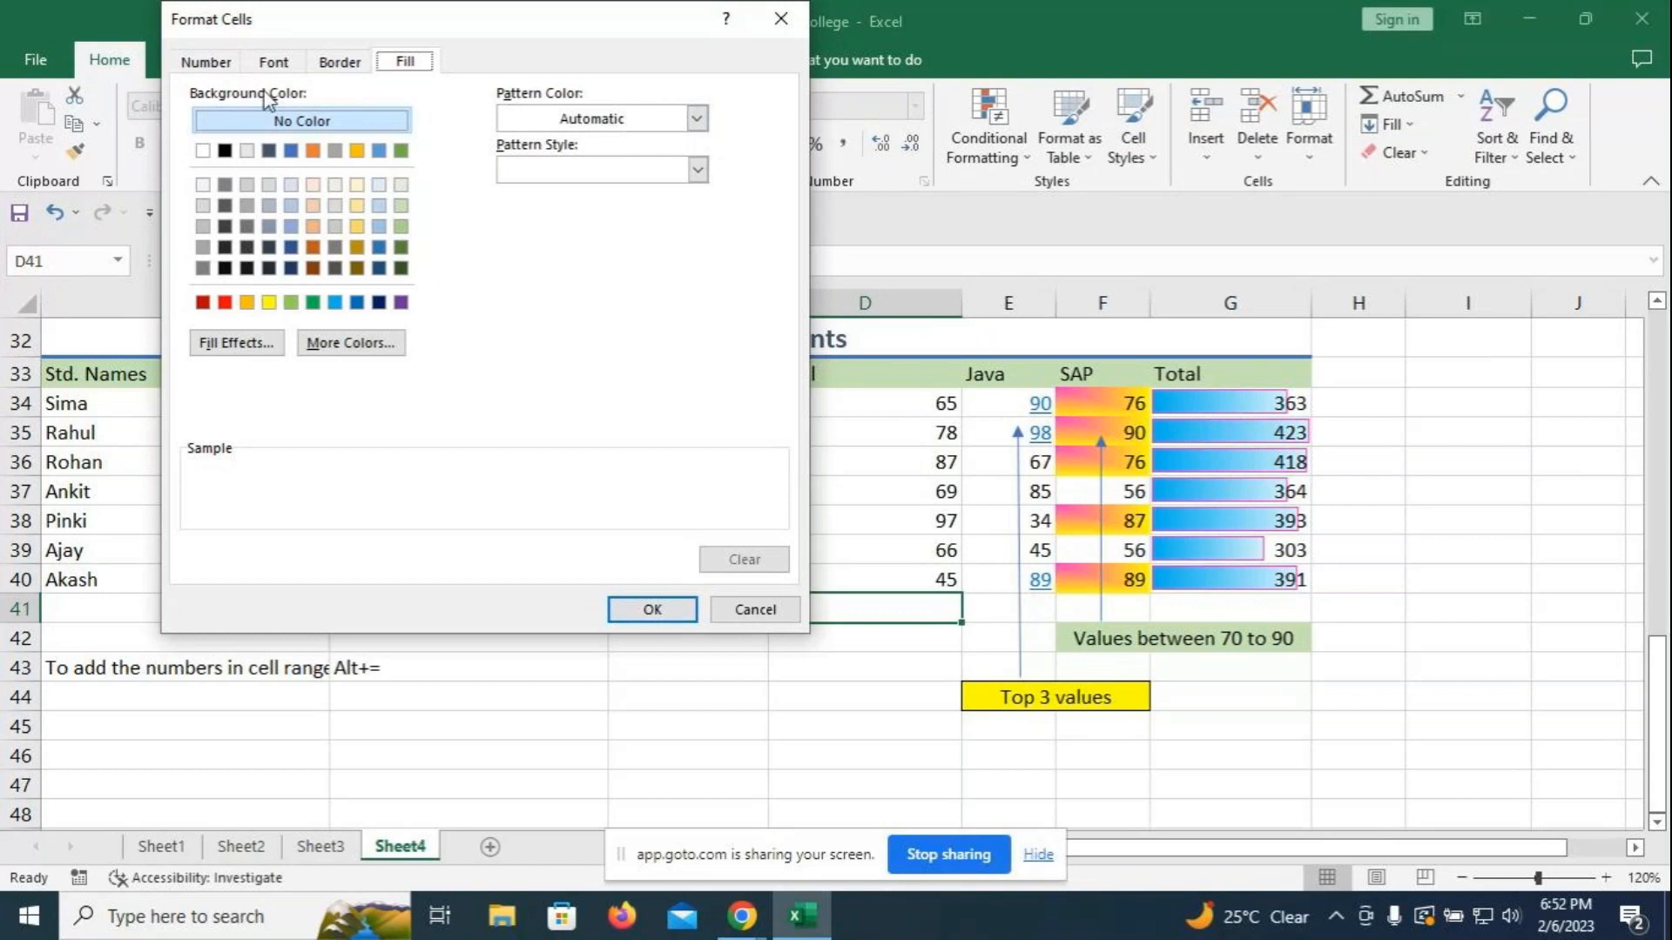
{"action": "left_click", "coordinate": [281, 64]}
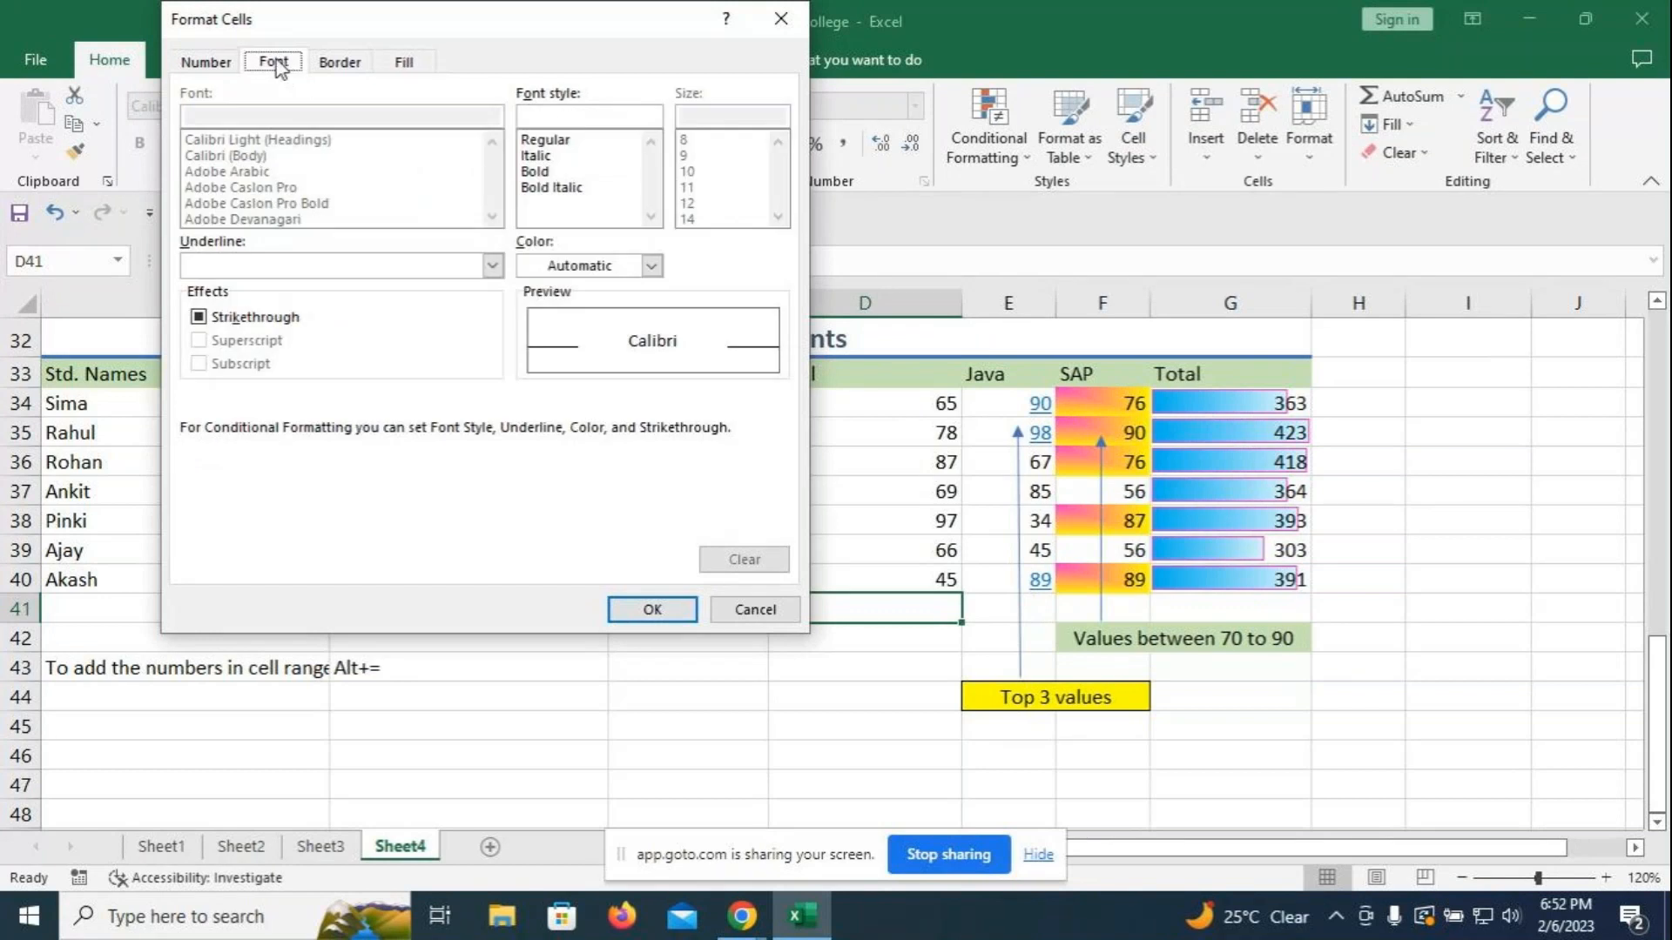
{"action": "left_click", "coordinate": [538, 188]}
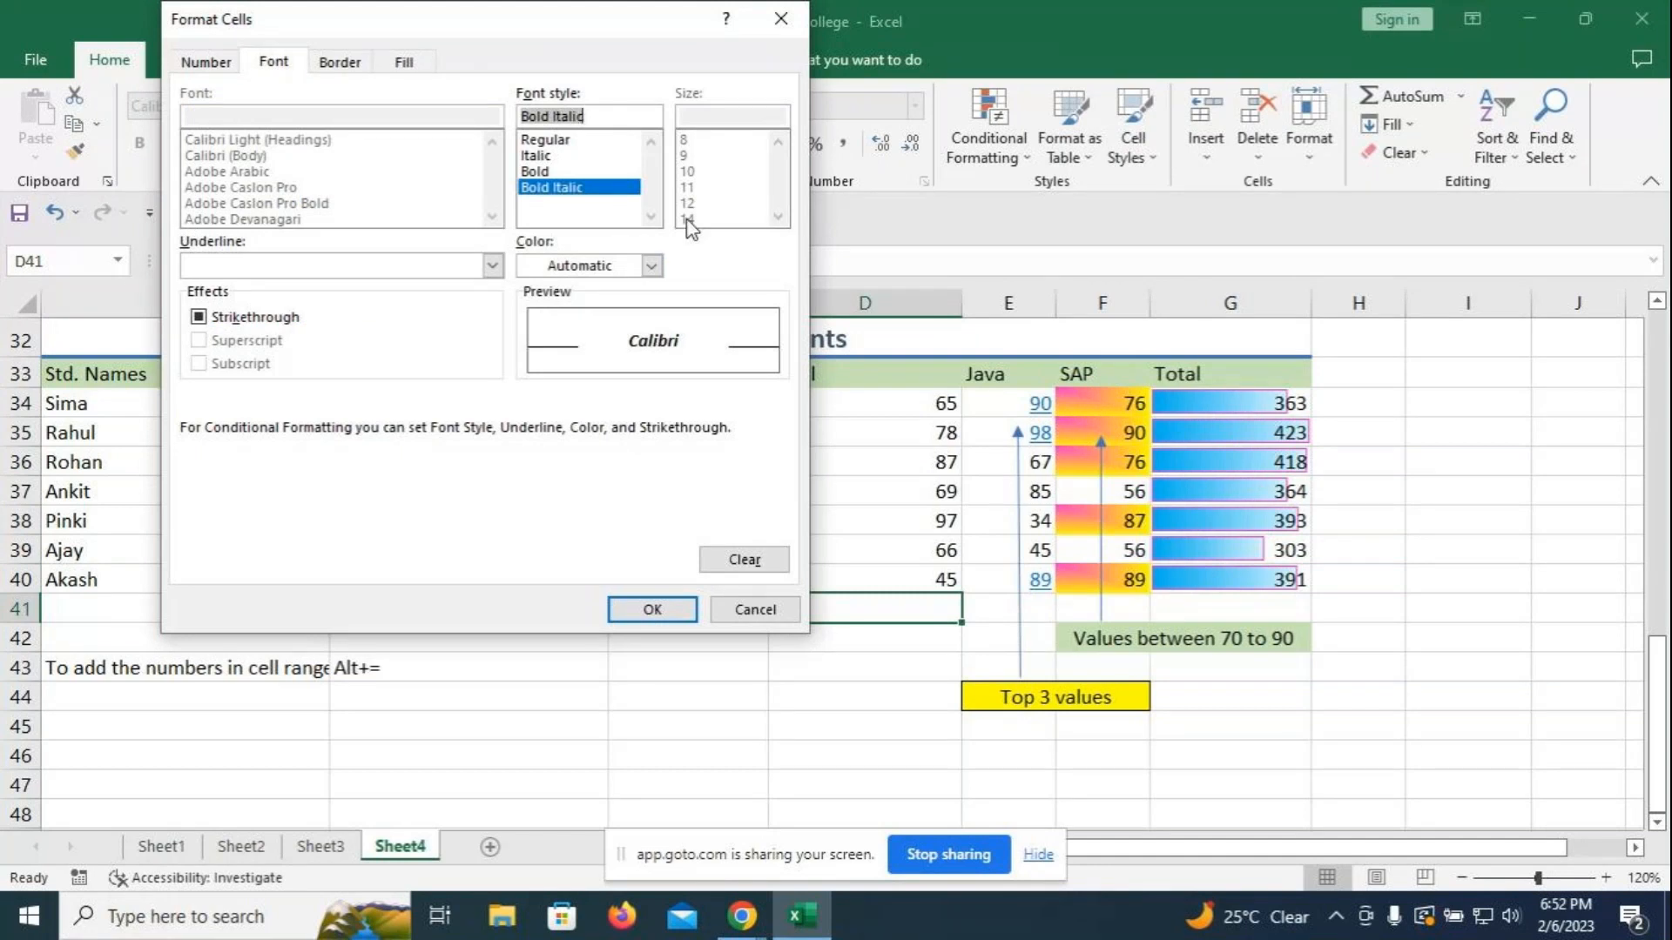
{"action": "left_click", "coordinate": [651, 265]}
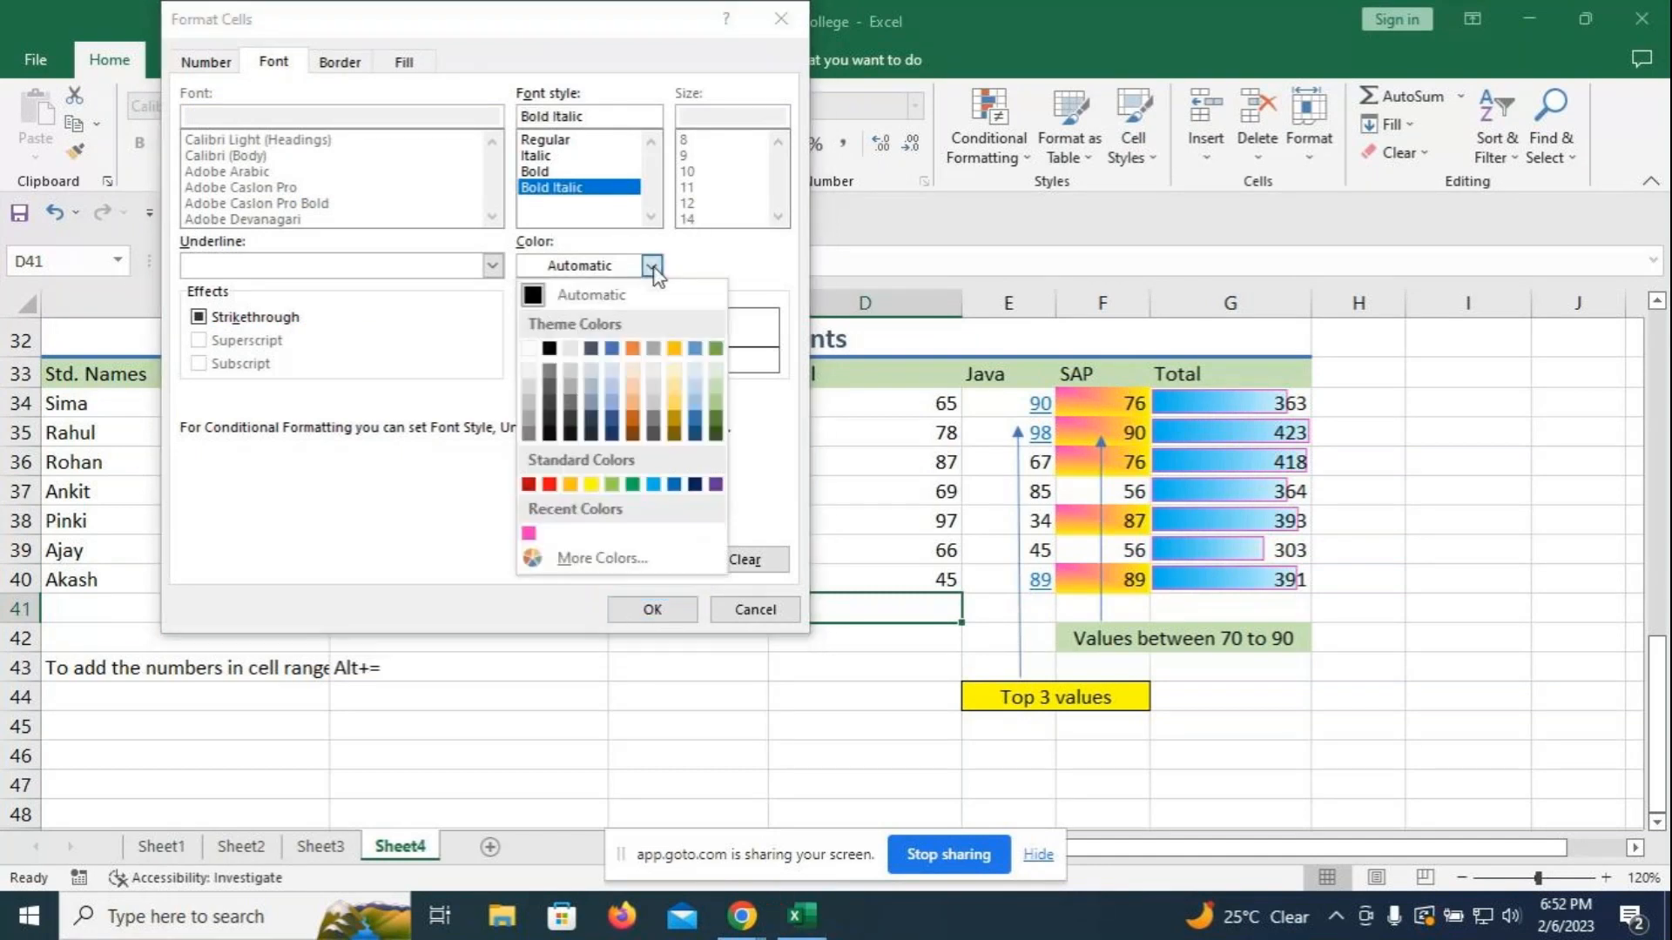
{"action": "left_click", "coordinate": [632, 484]}
{"action": "left_click", "coordinate": [652, 609]}
{"action": "left_click", "coordinate": [464, 493]}
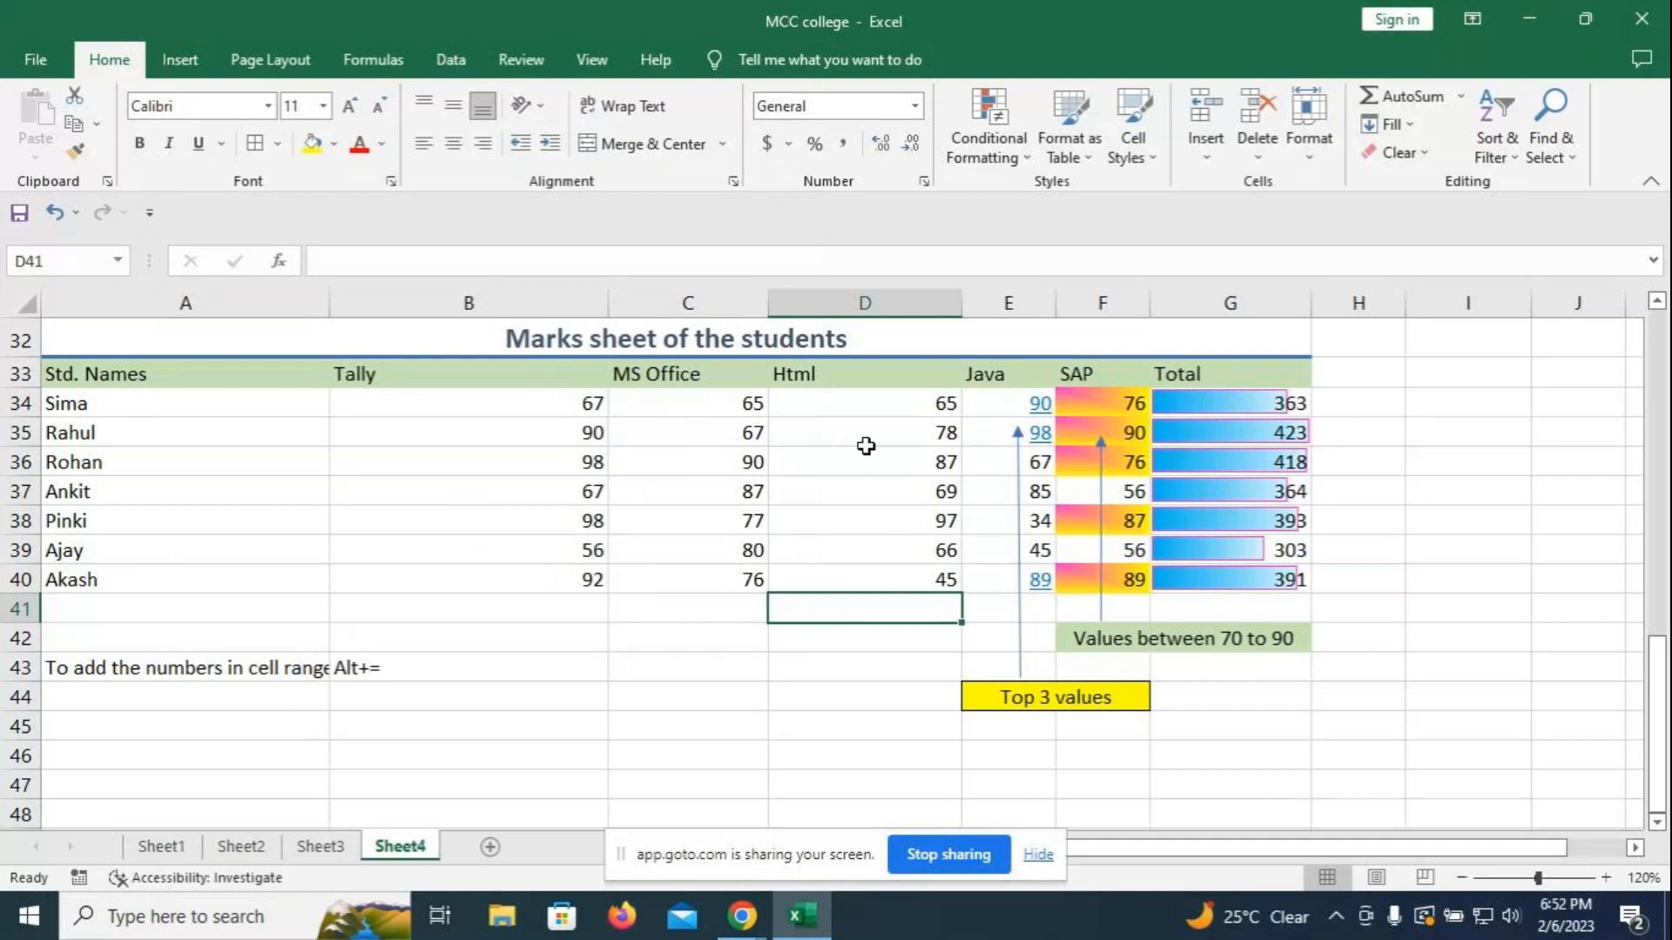
- Apply an above-average rule to D34:D40, showing 78, 87 and 97 in green bold italic
{"action": "left_click_drag", "start_coordinate": [864, 405], "coordinate": [859, 585]}
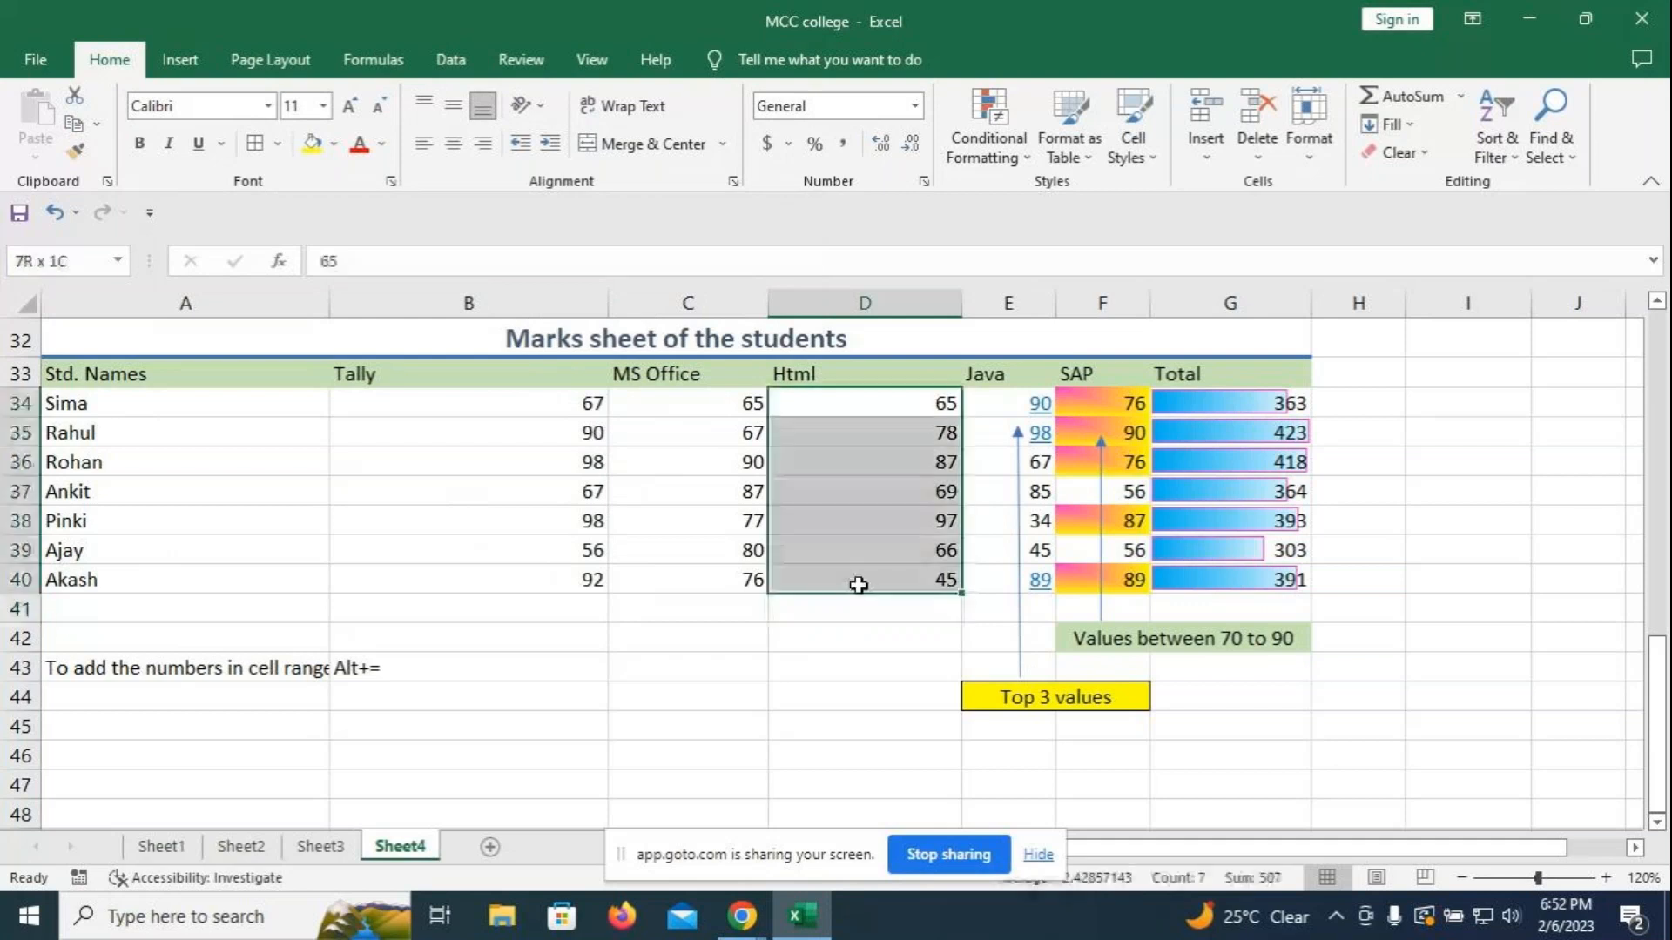
{"action": "left_click", "coordinate": [1026, 162]}
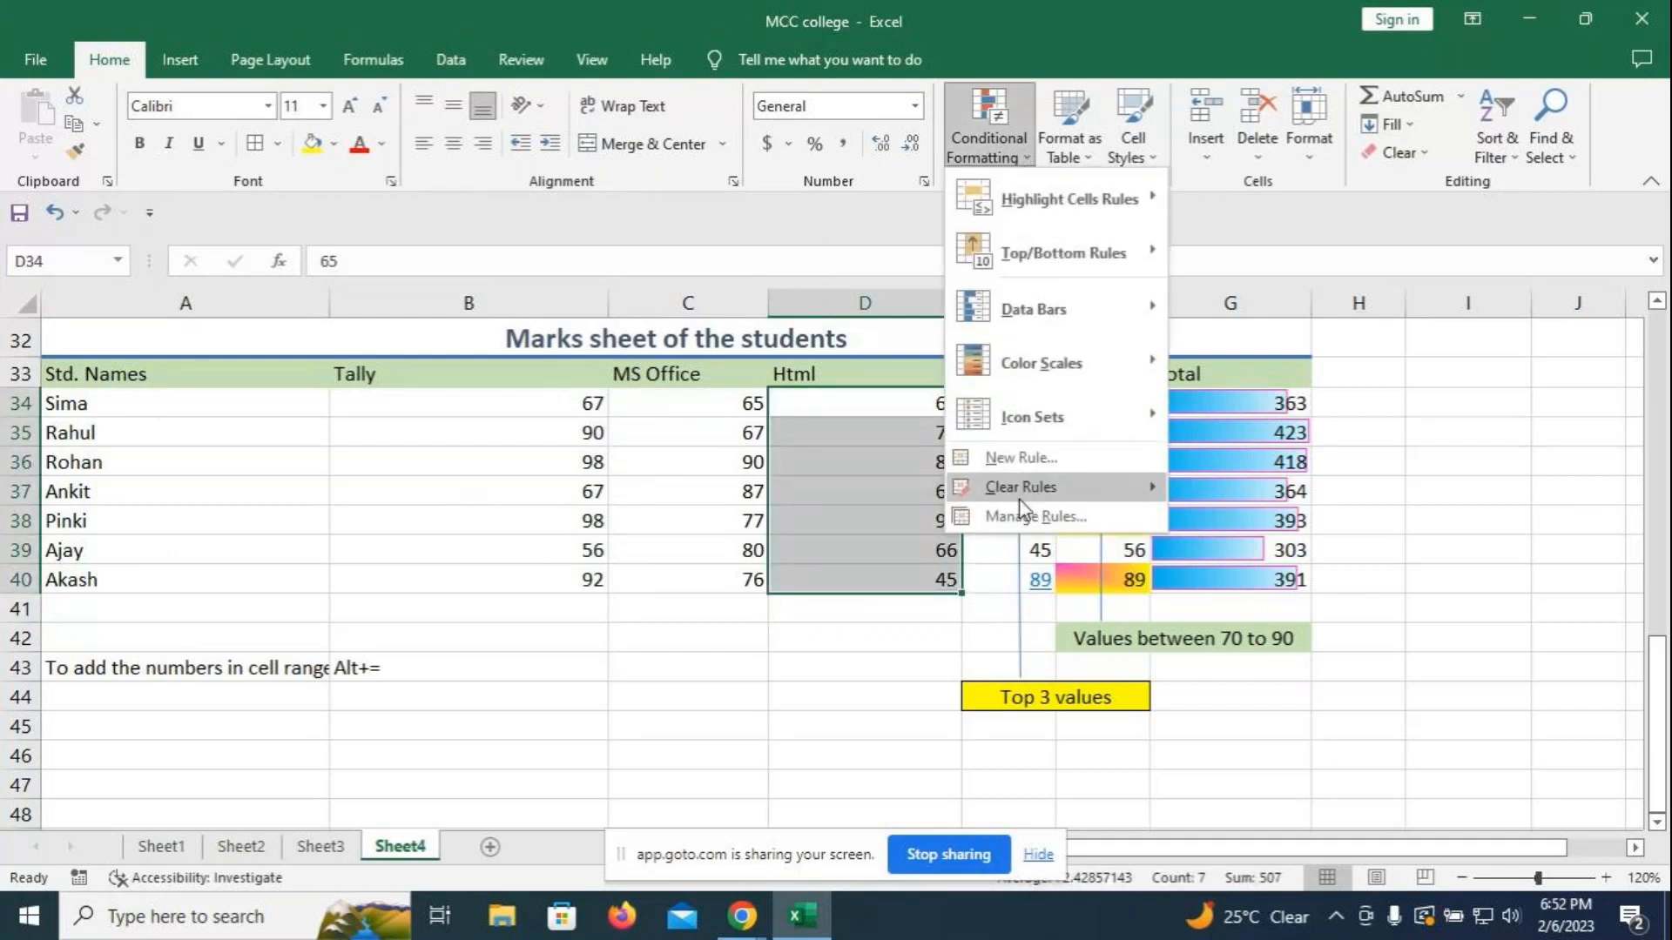
{"action": "left_click", "coordinate": [1020, 457]}
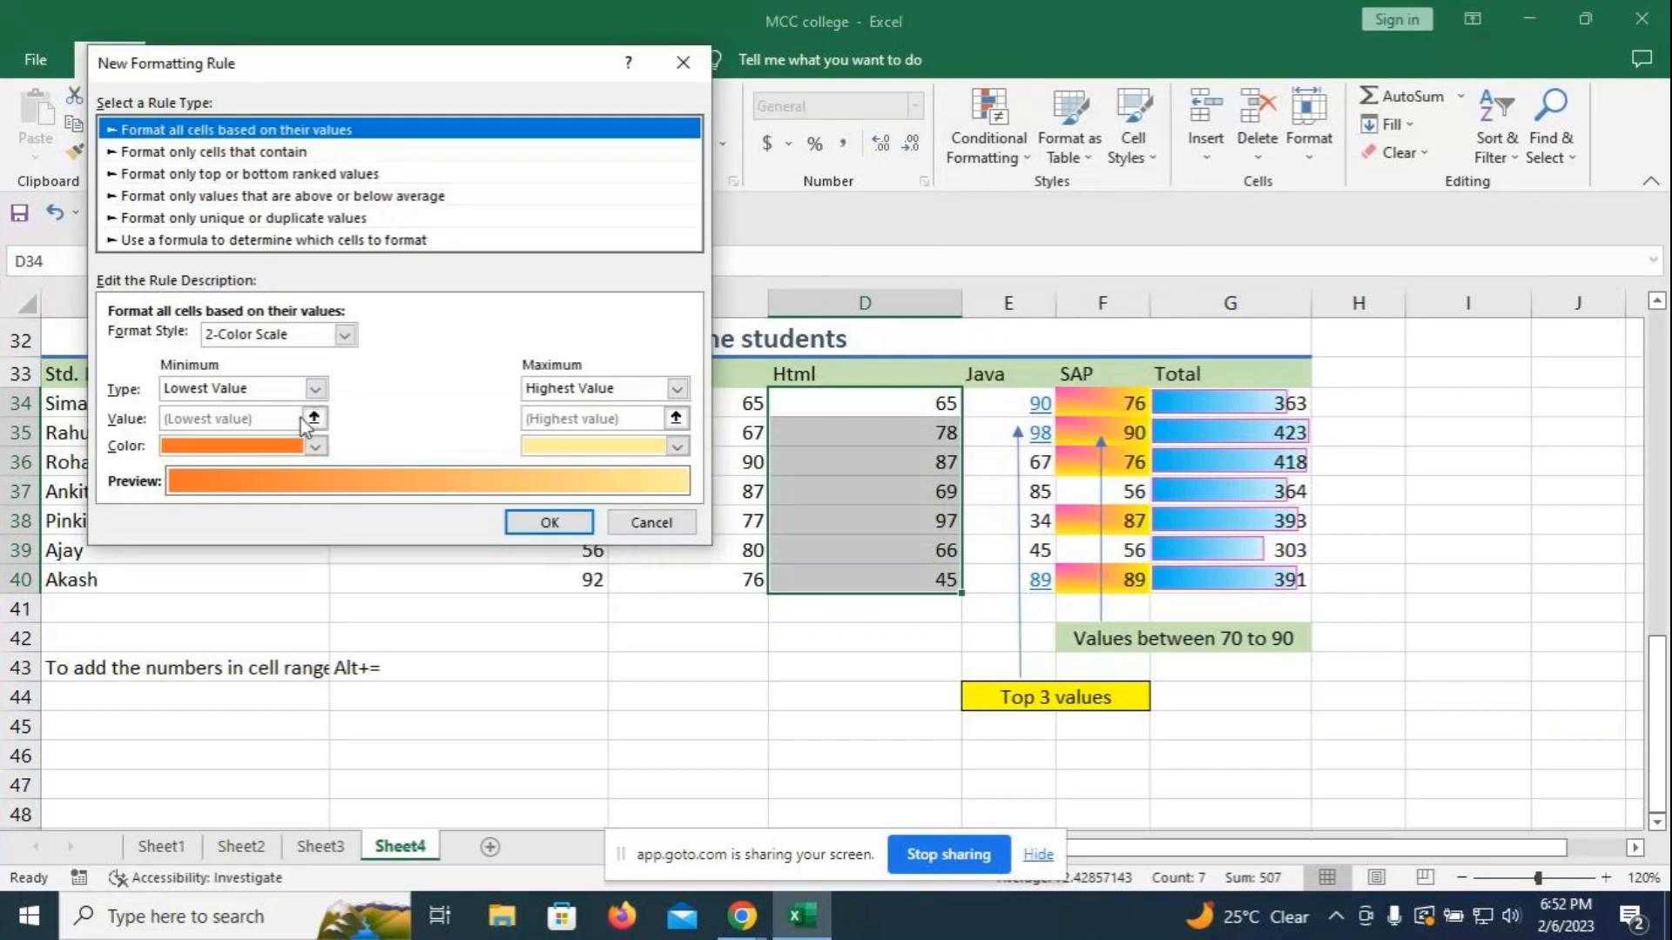
{"action": "left_click", "coordinate": [277, 199]}
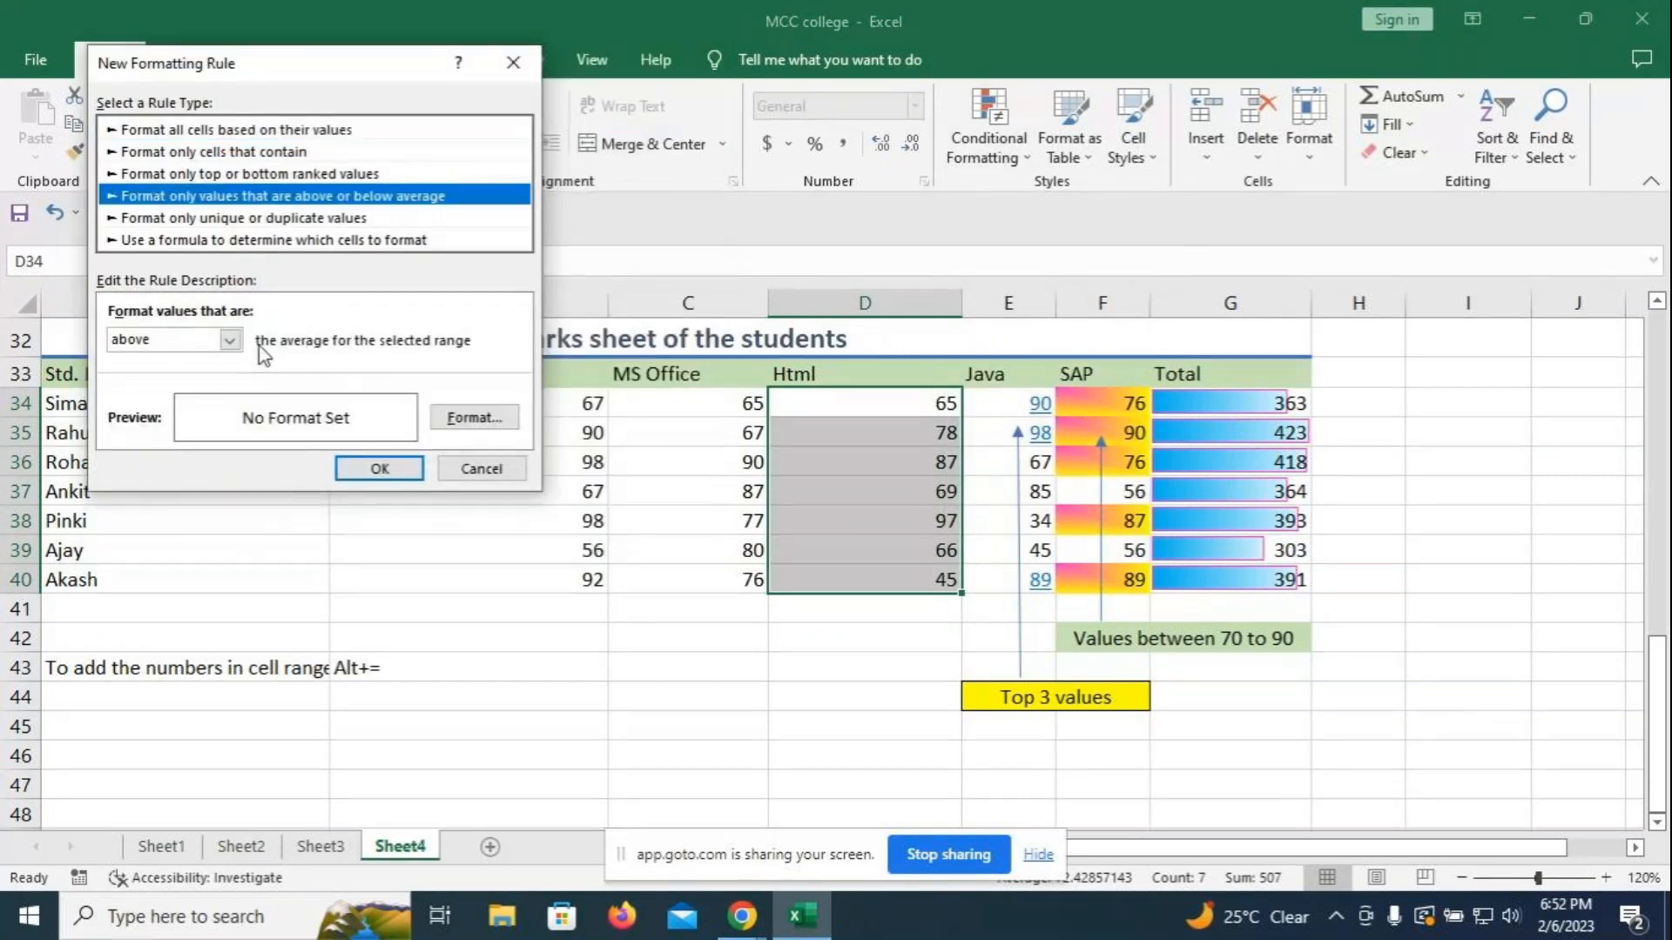
{"action": "left_click", "coordinate": [474, 417]}
{"action": "left_click", "coordinate": [479, 188]}
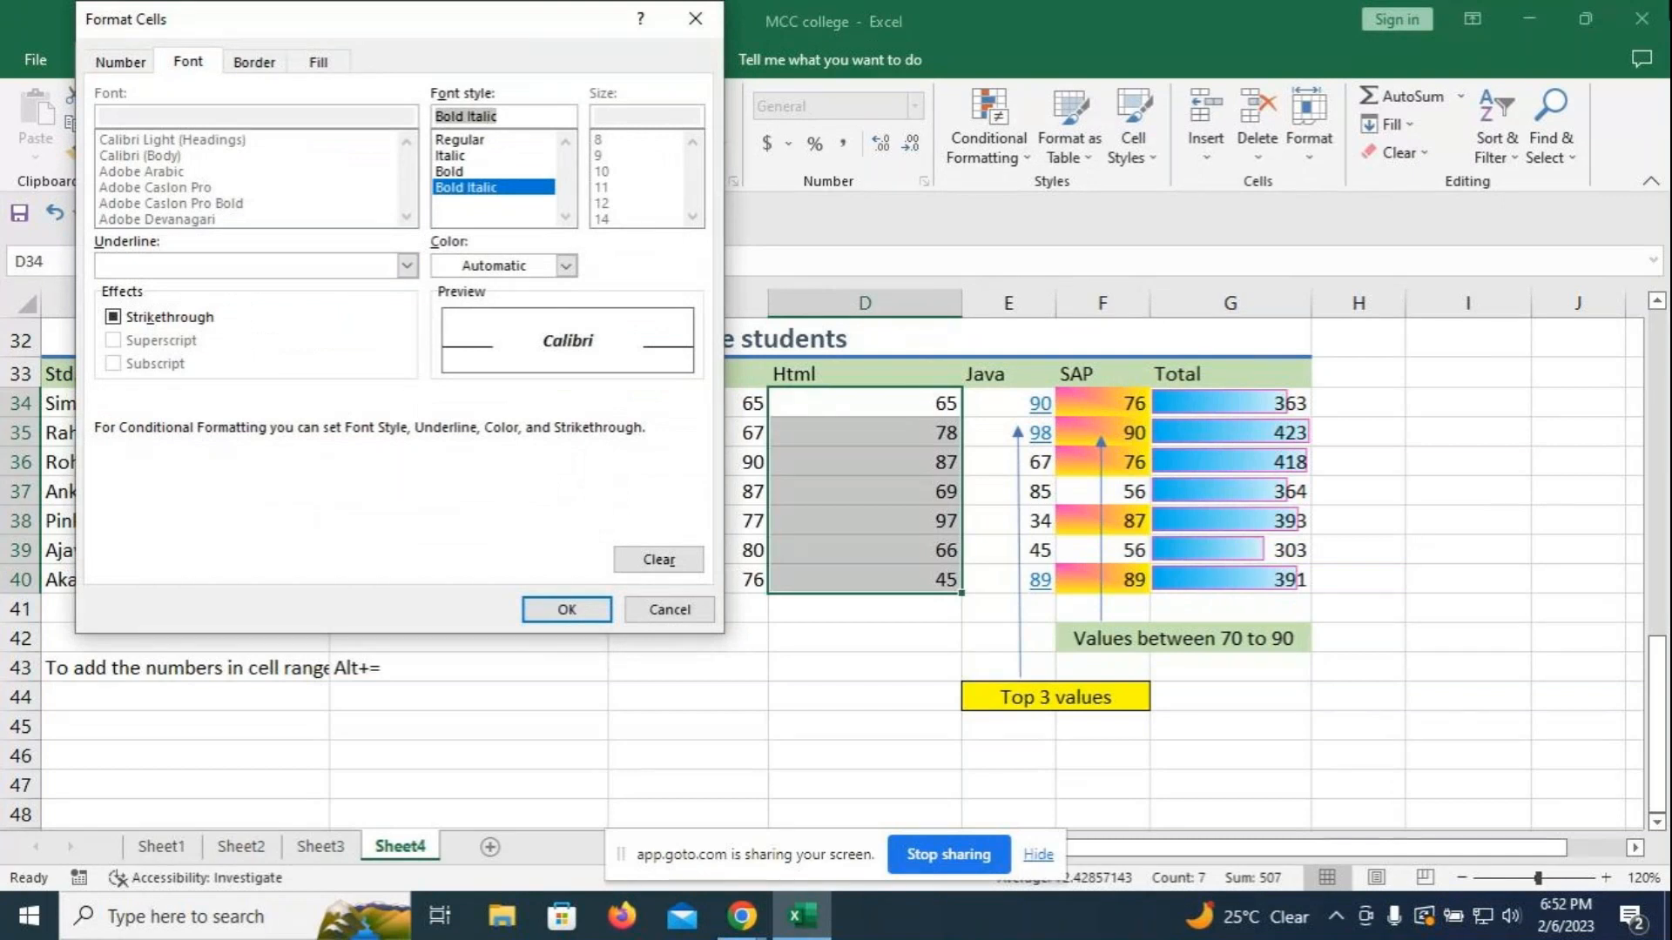
{"action": "left_click", "coordinate": [566, 266]}
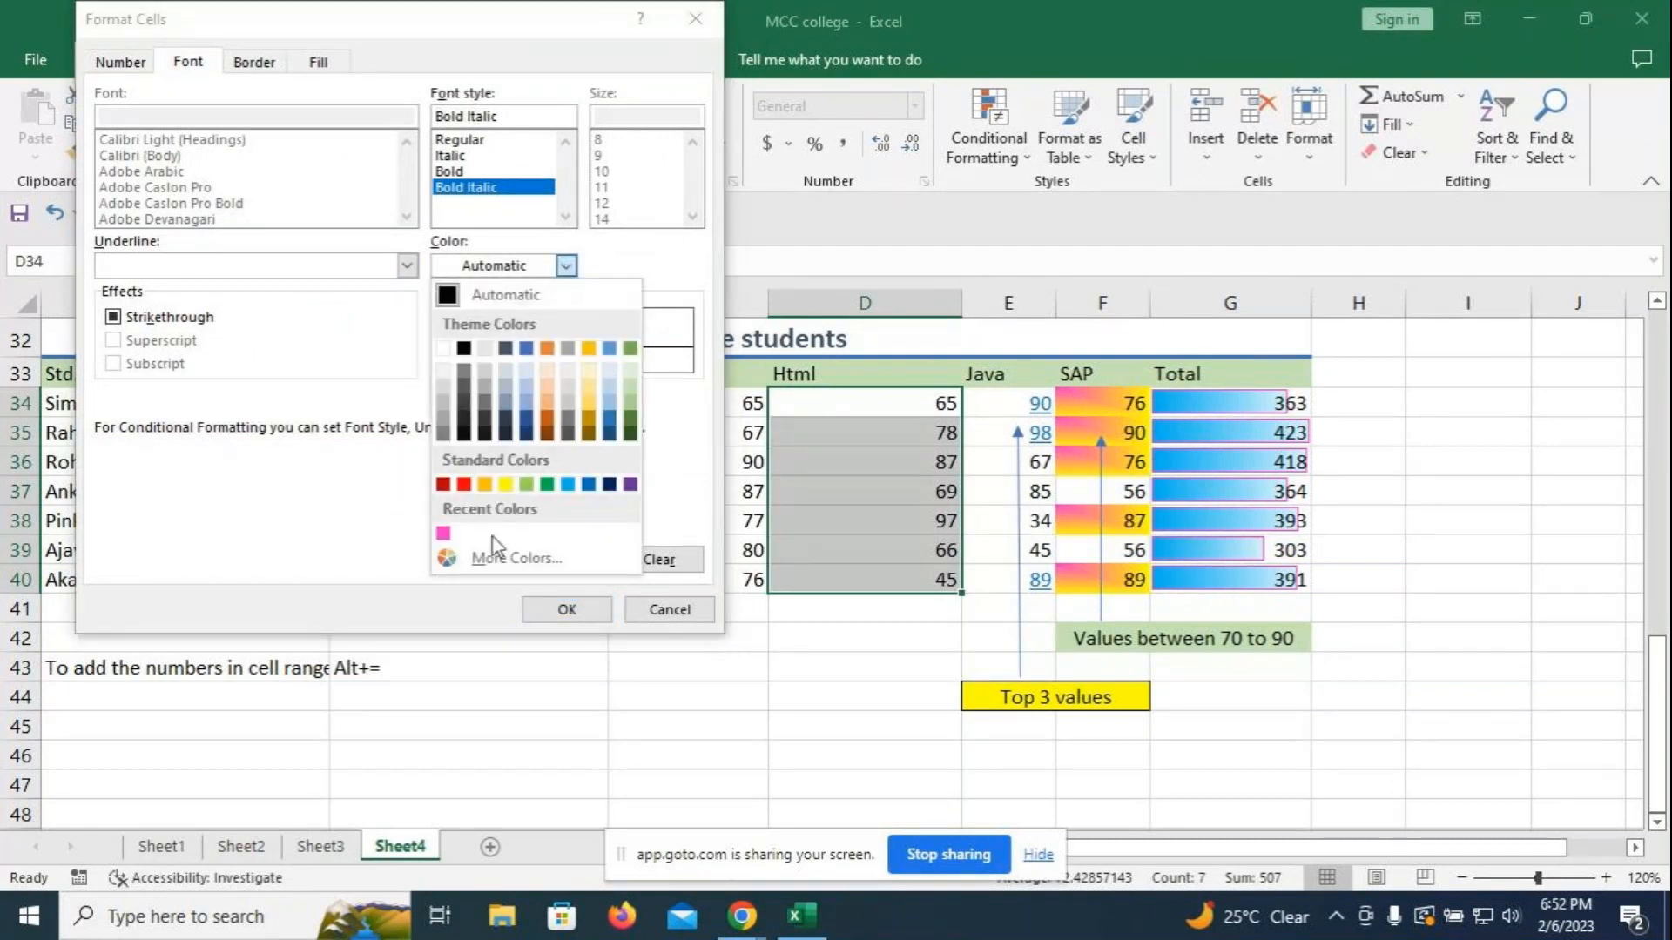
{"action": "left_click", "coordinate": [546, 485]}
{"action": "left_click", "coordinate": [566, 610]}
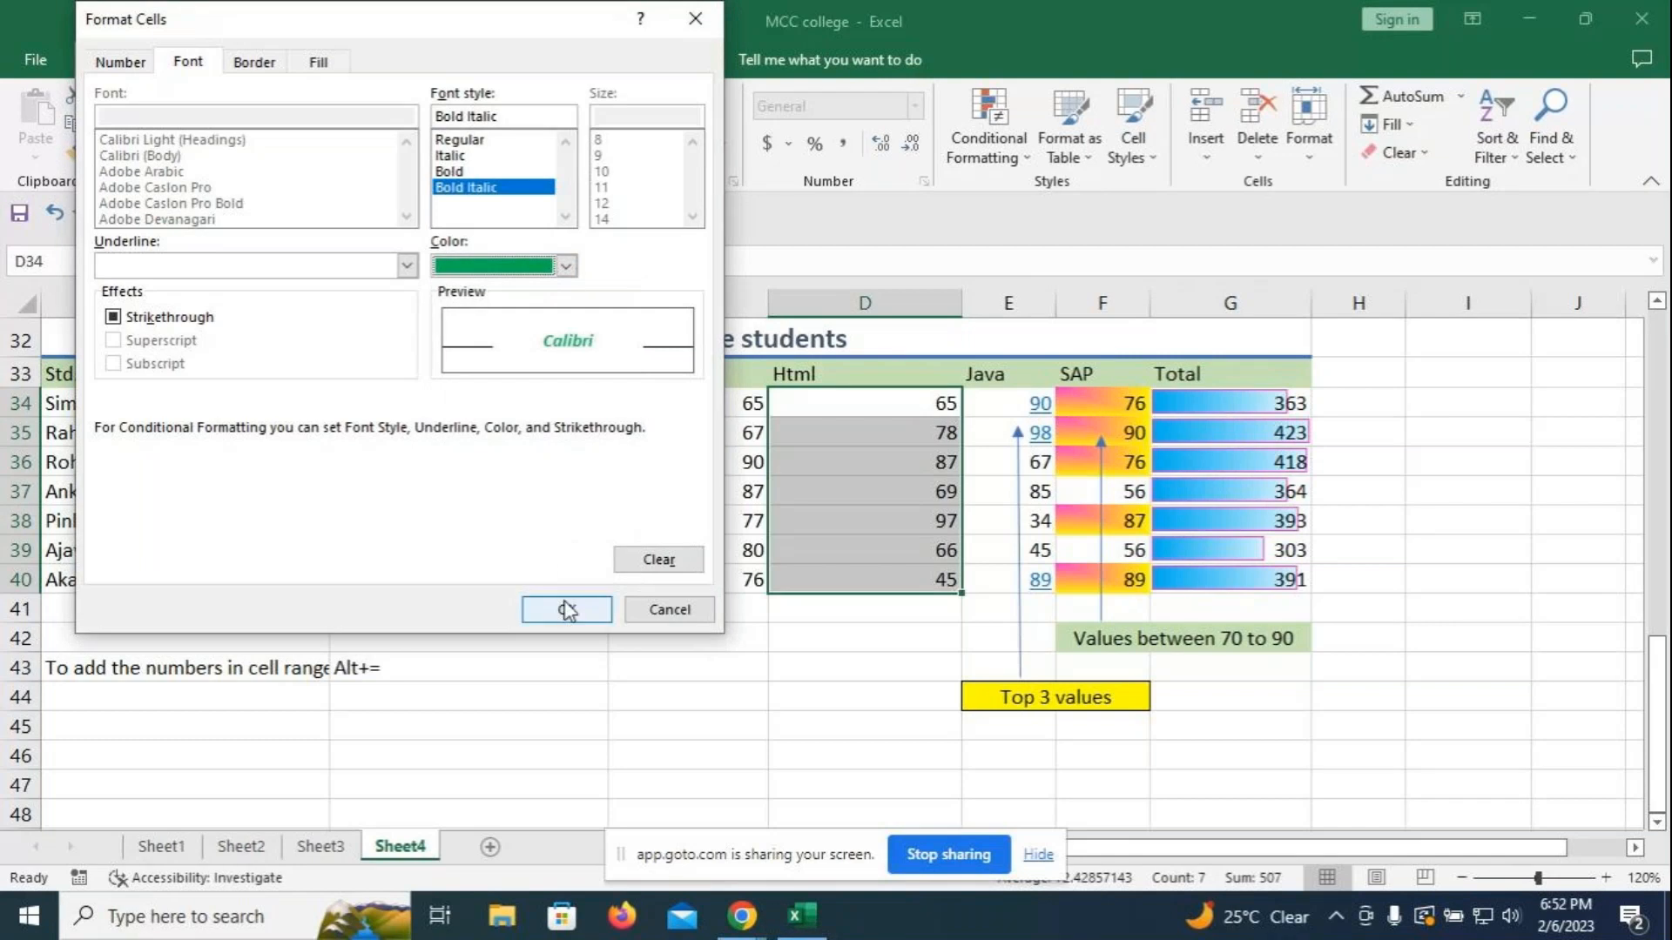
{"action": "left_click", "coordinate": [366, 471]}
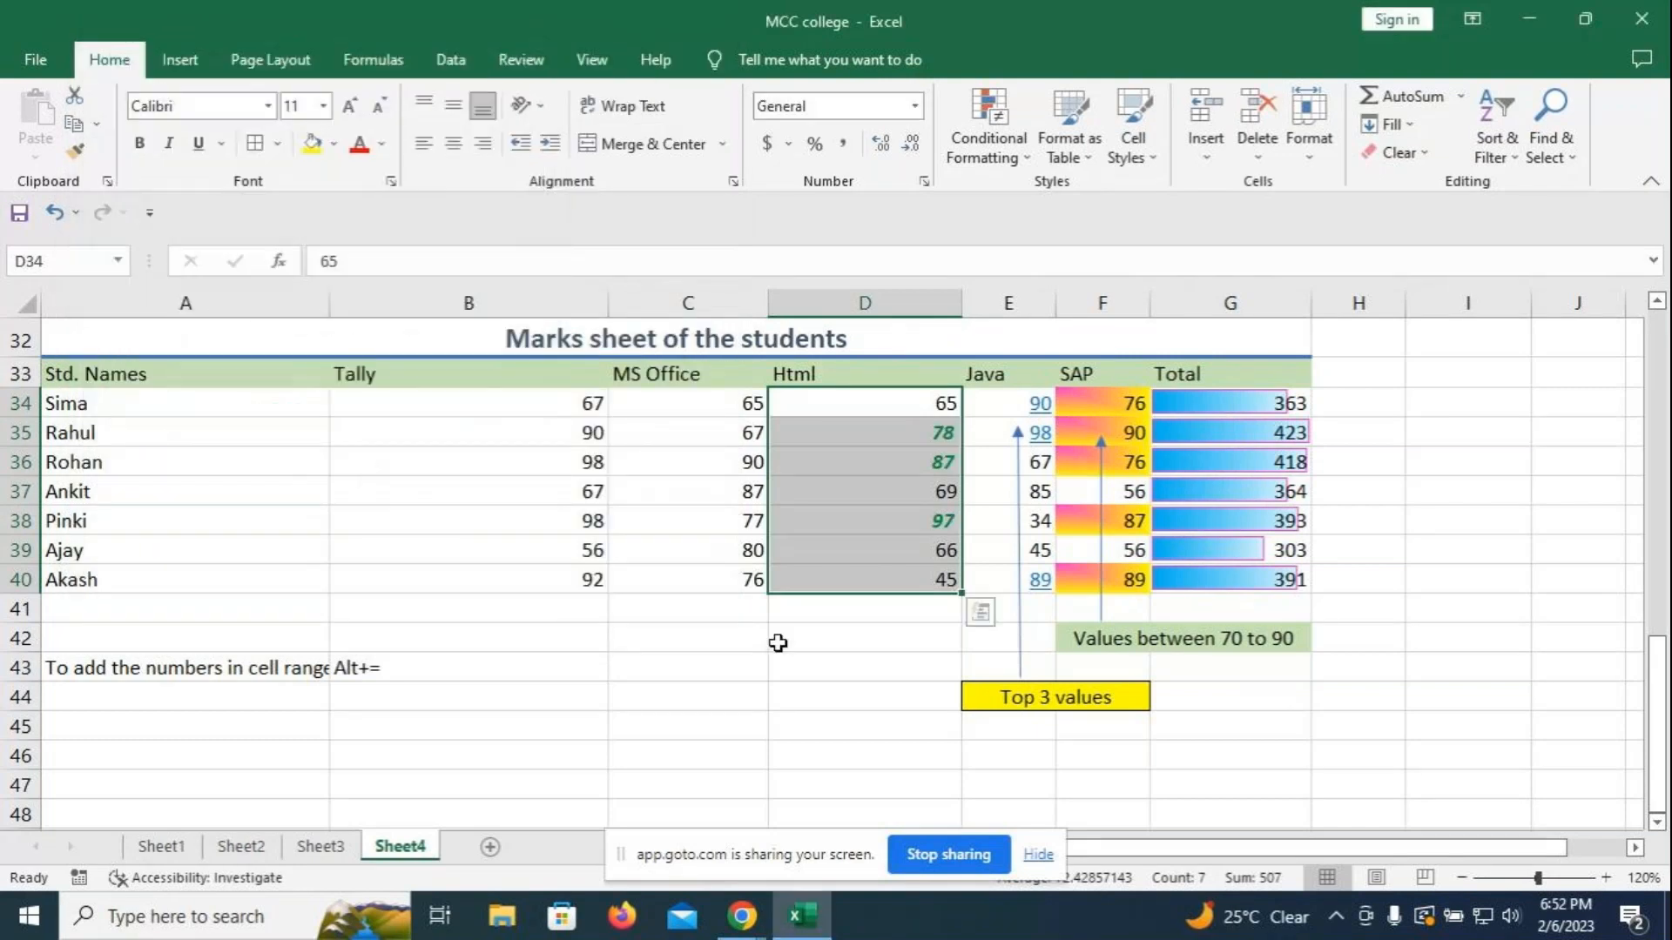
{"action": "left_click", "coordinate": [778, 641]}
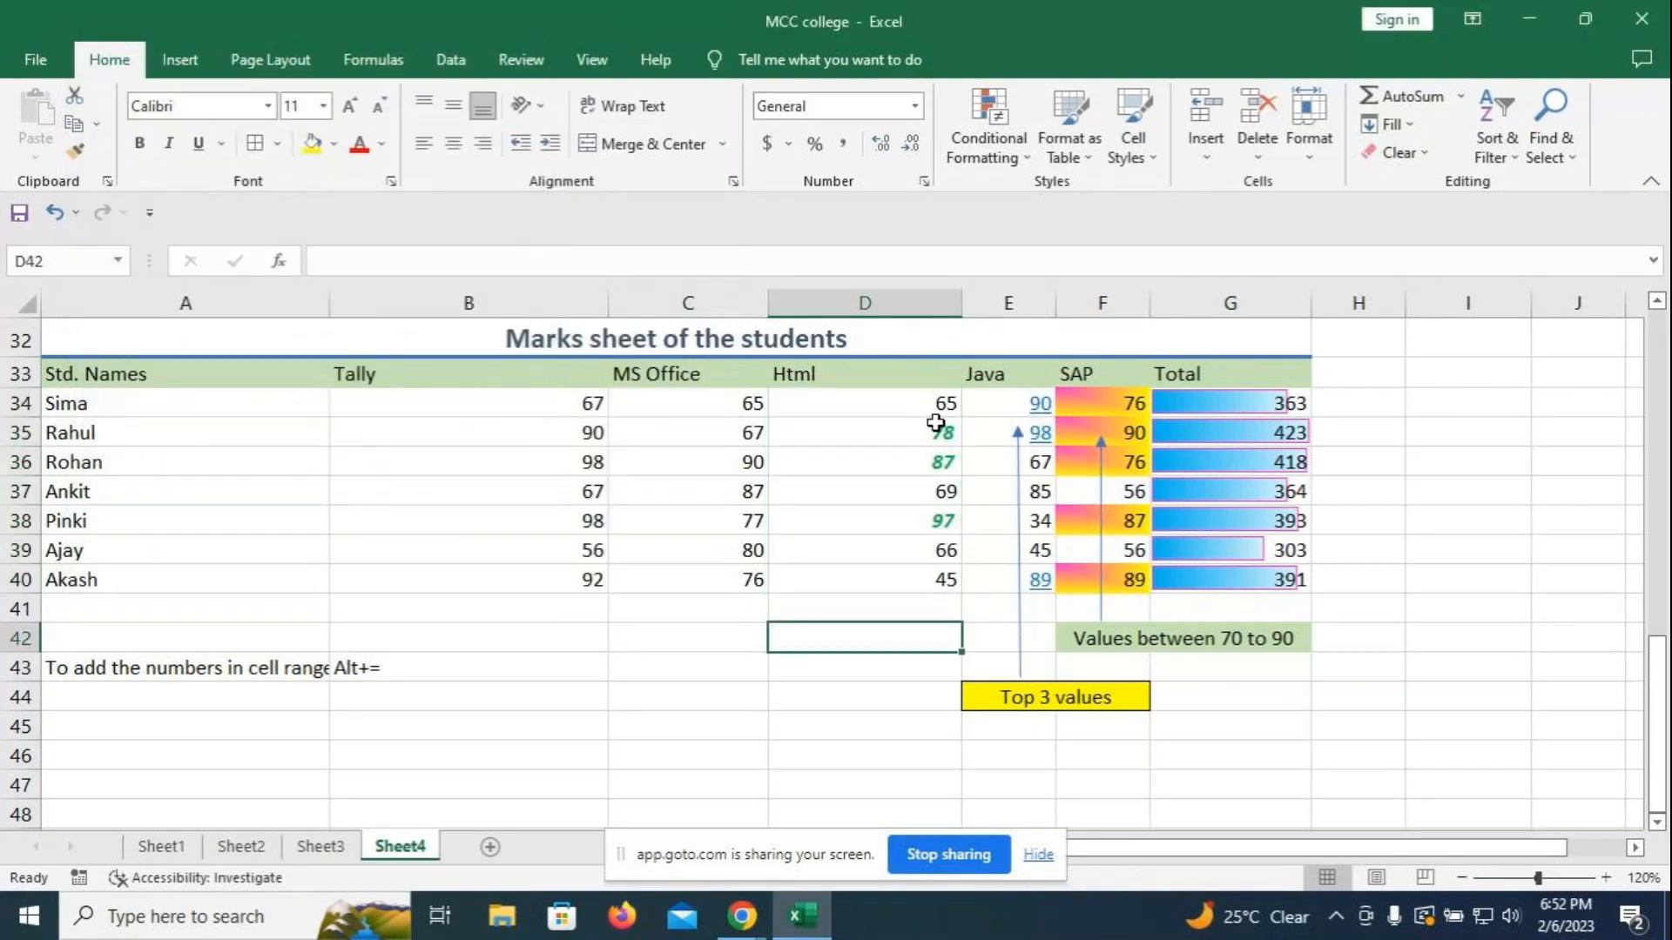
- Insert =AVERAGE(D34:D40) in D41, giving 72.42857143, and type 'Average' below it
{"action": "key", "text": "Up"}
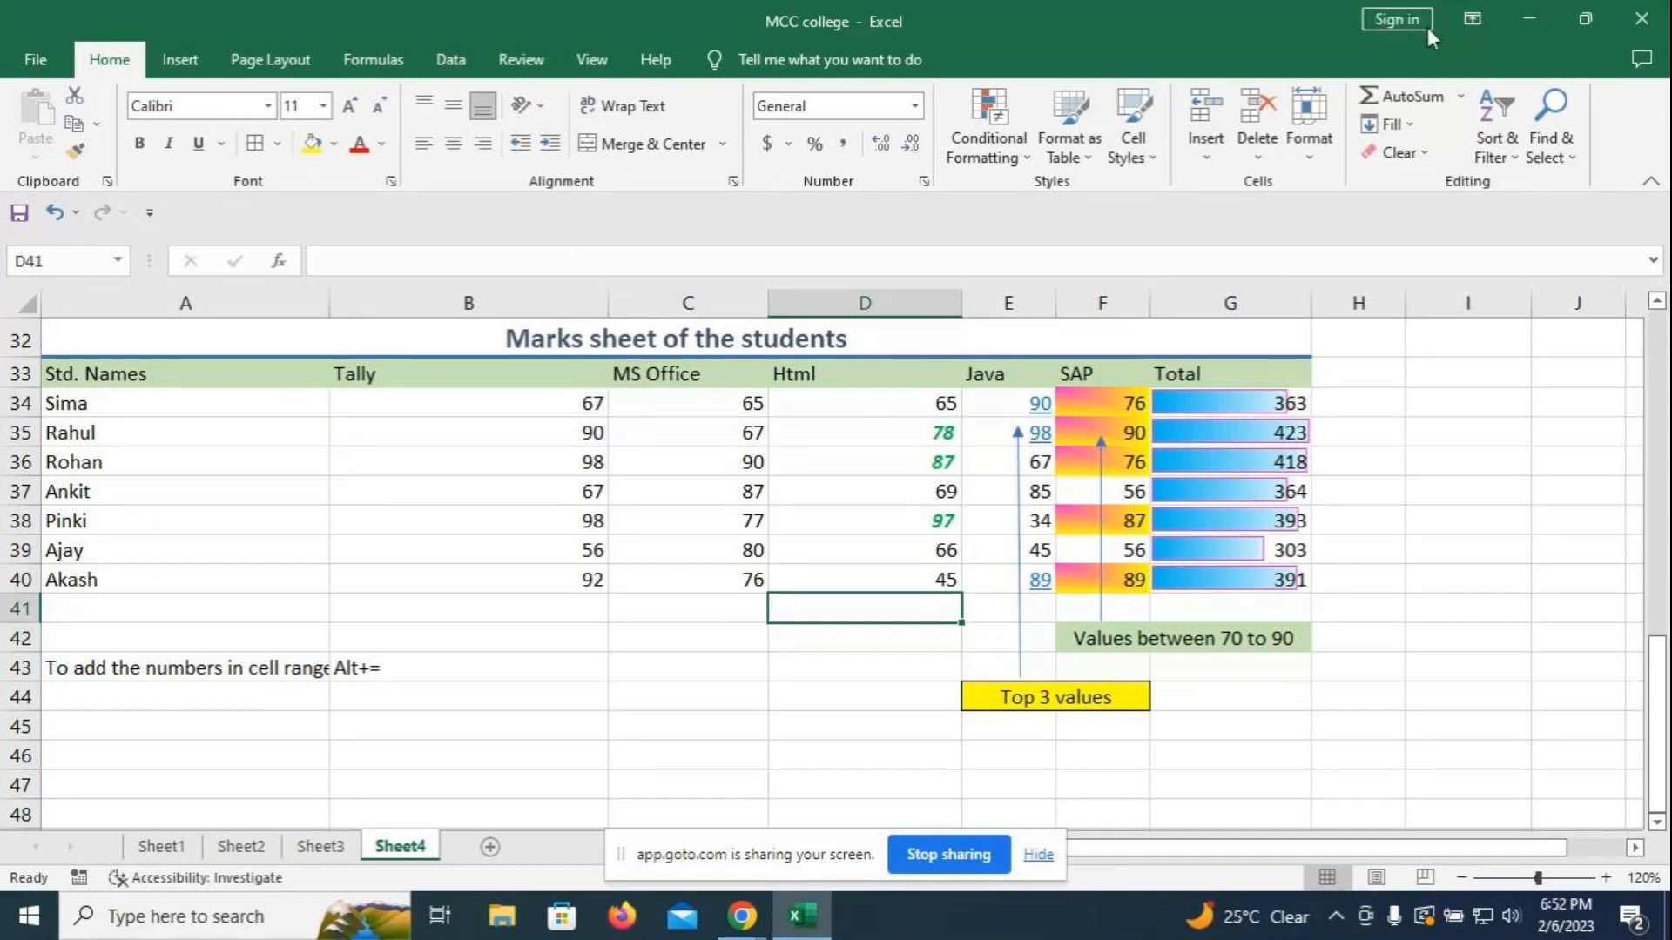
{"action": "left_click", "coordinate": [1460, 96]}
{"action": "left_click", "coordinate": [1418, 154]}
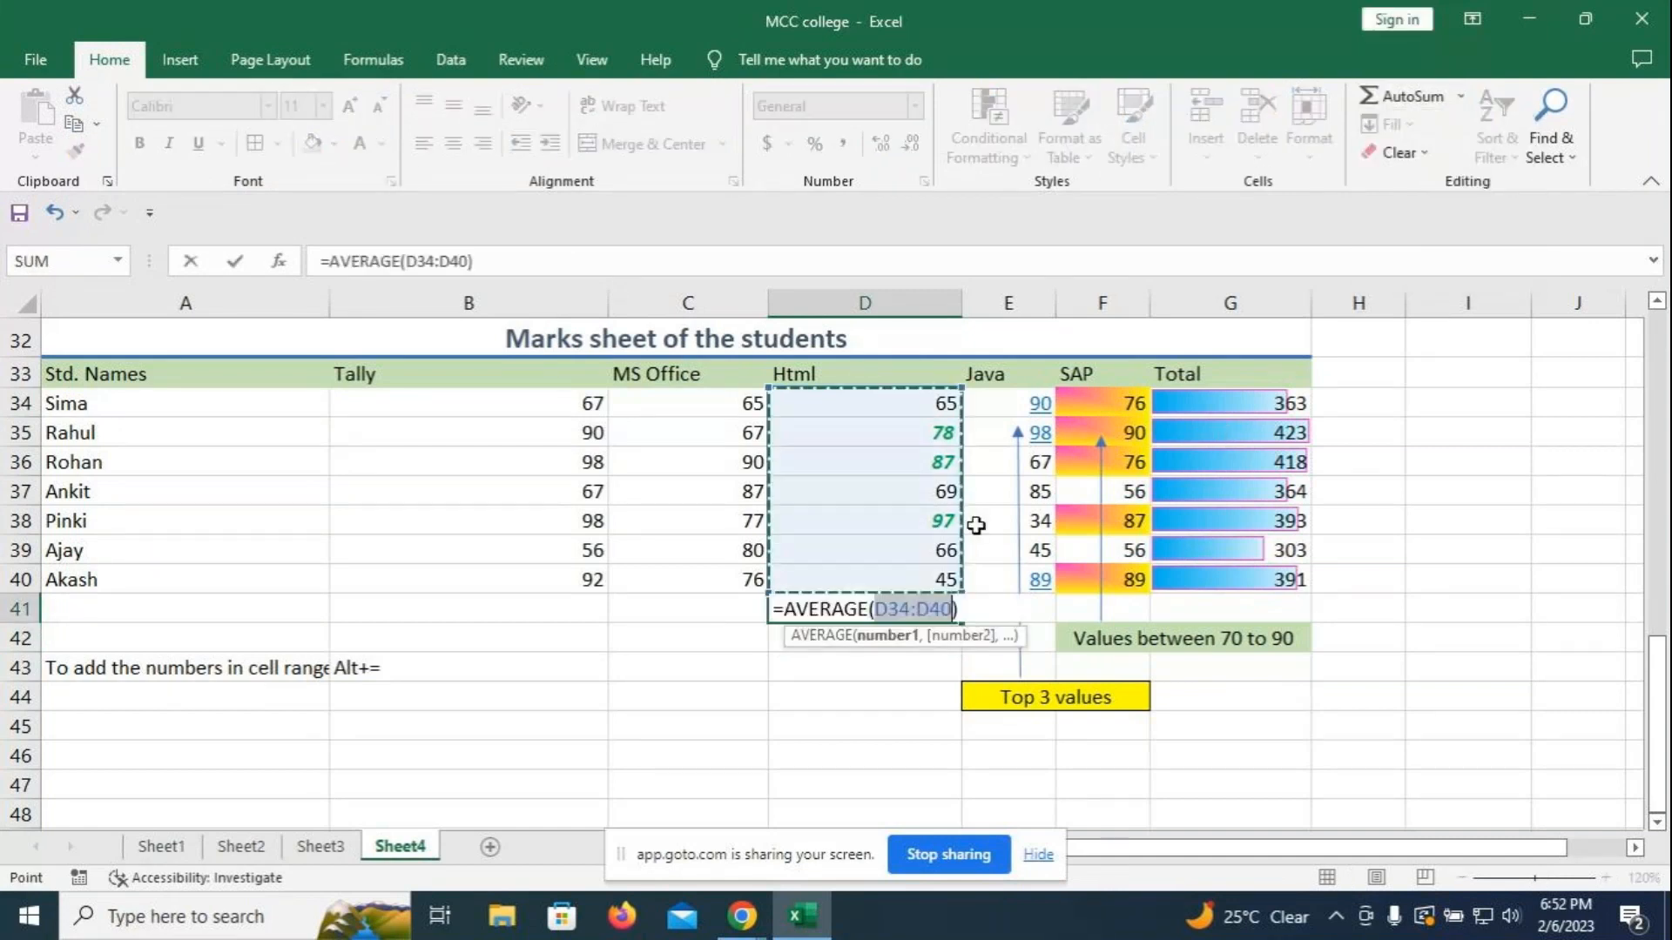
{"action": "key", "text": "Return"}
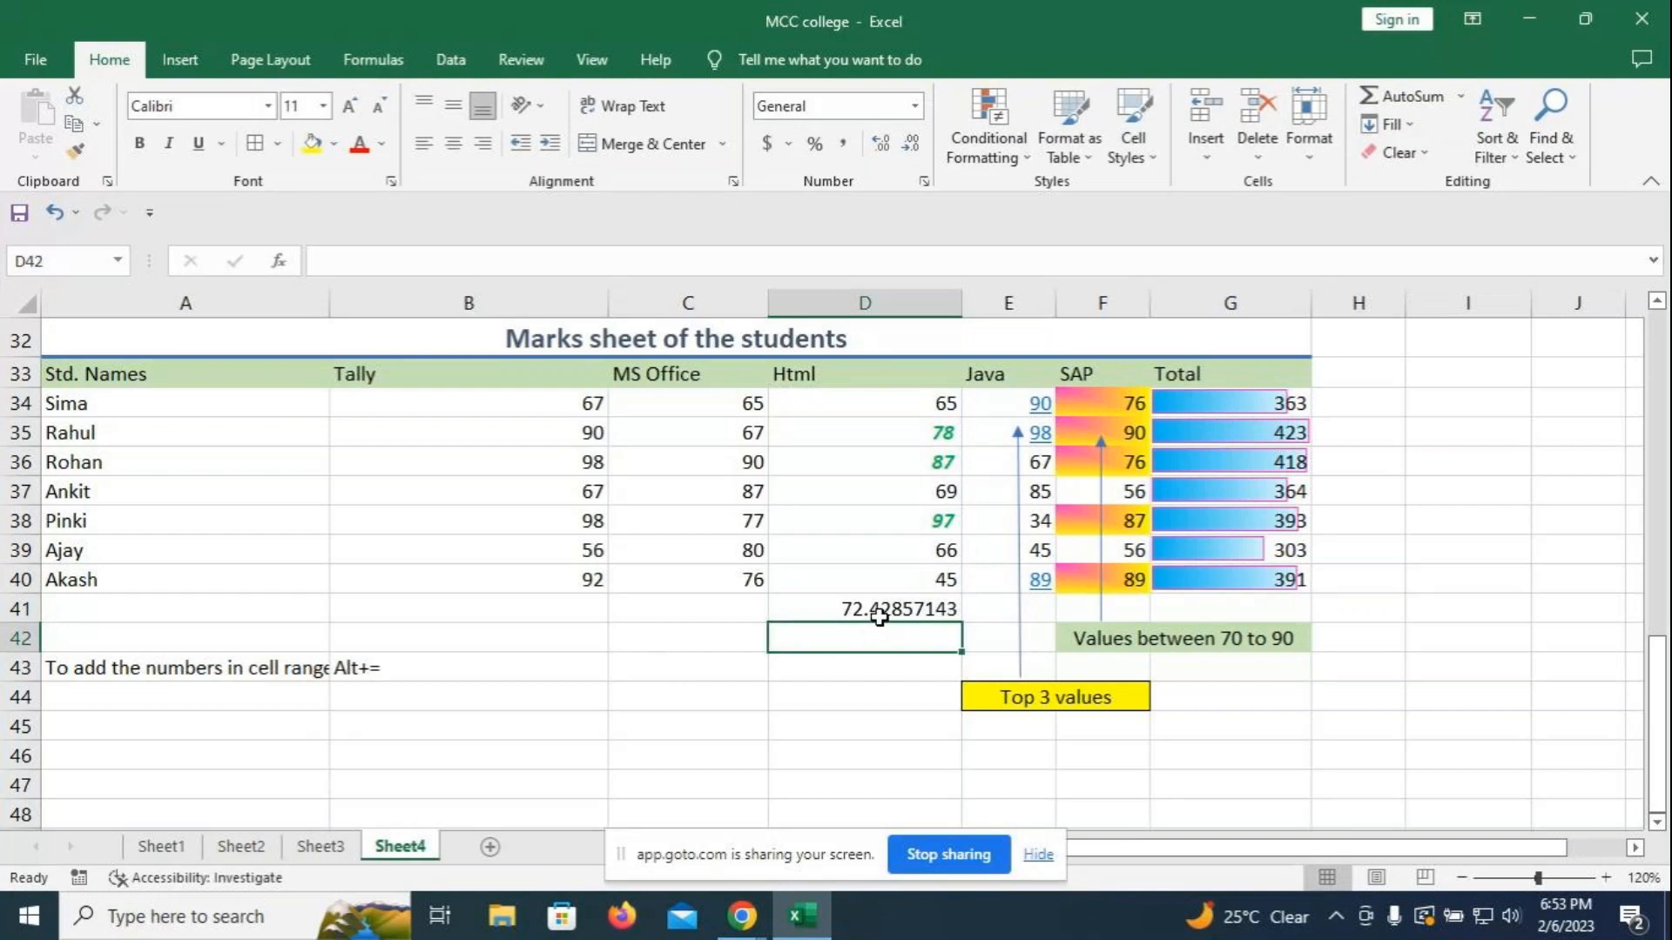
{"action": "type", "text": "Average"}
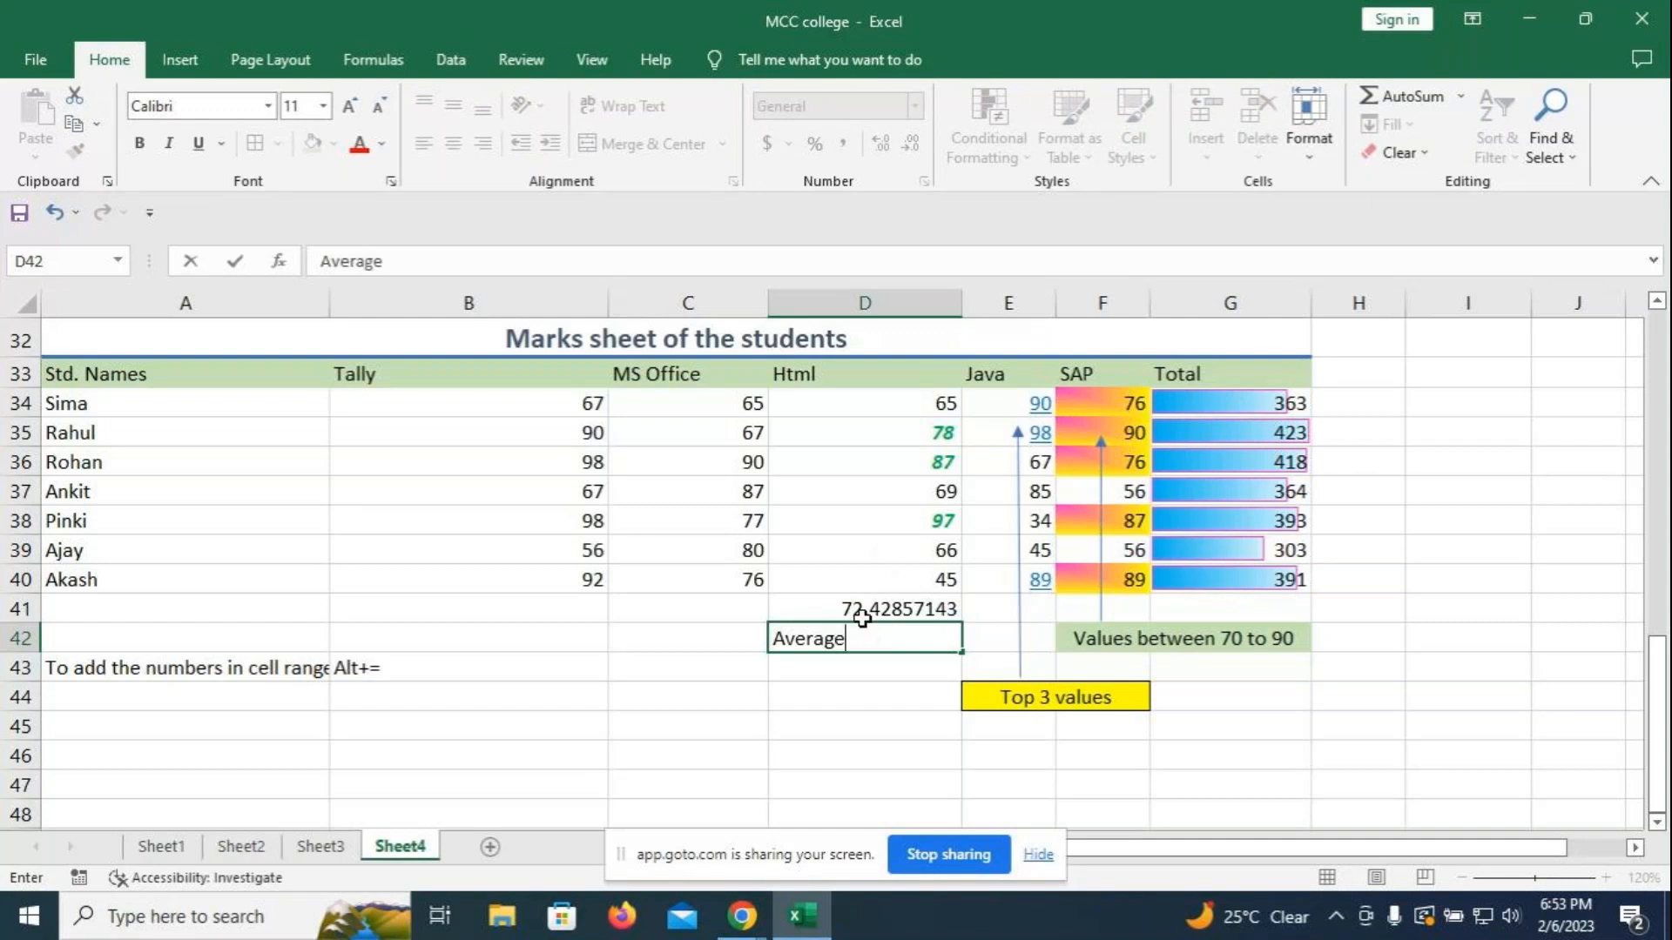
- Enter the 'Average' label in D42 and draw an arrow from it up to D41
{"action": "key", "text": "Return"}
{"action": "left_click", "coordinate": [857, 612]}
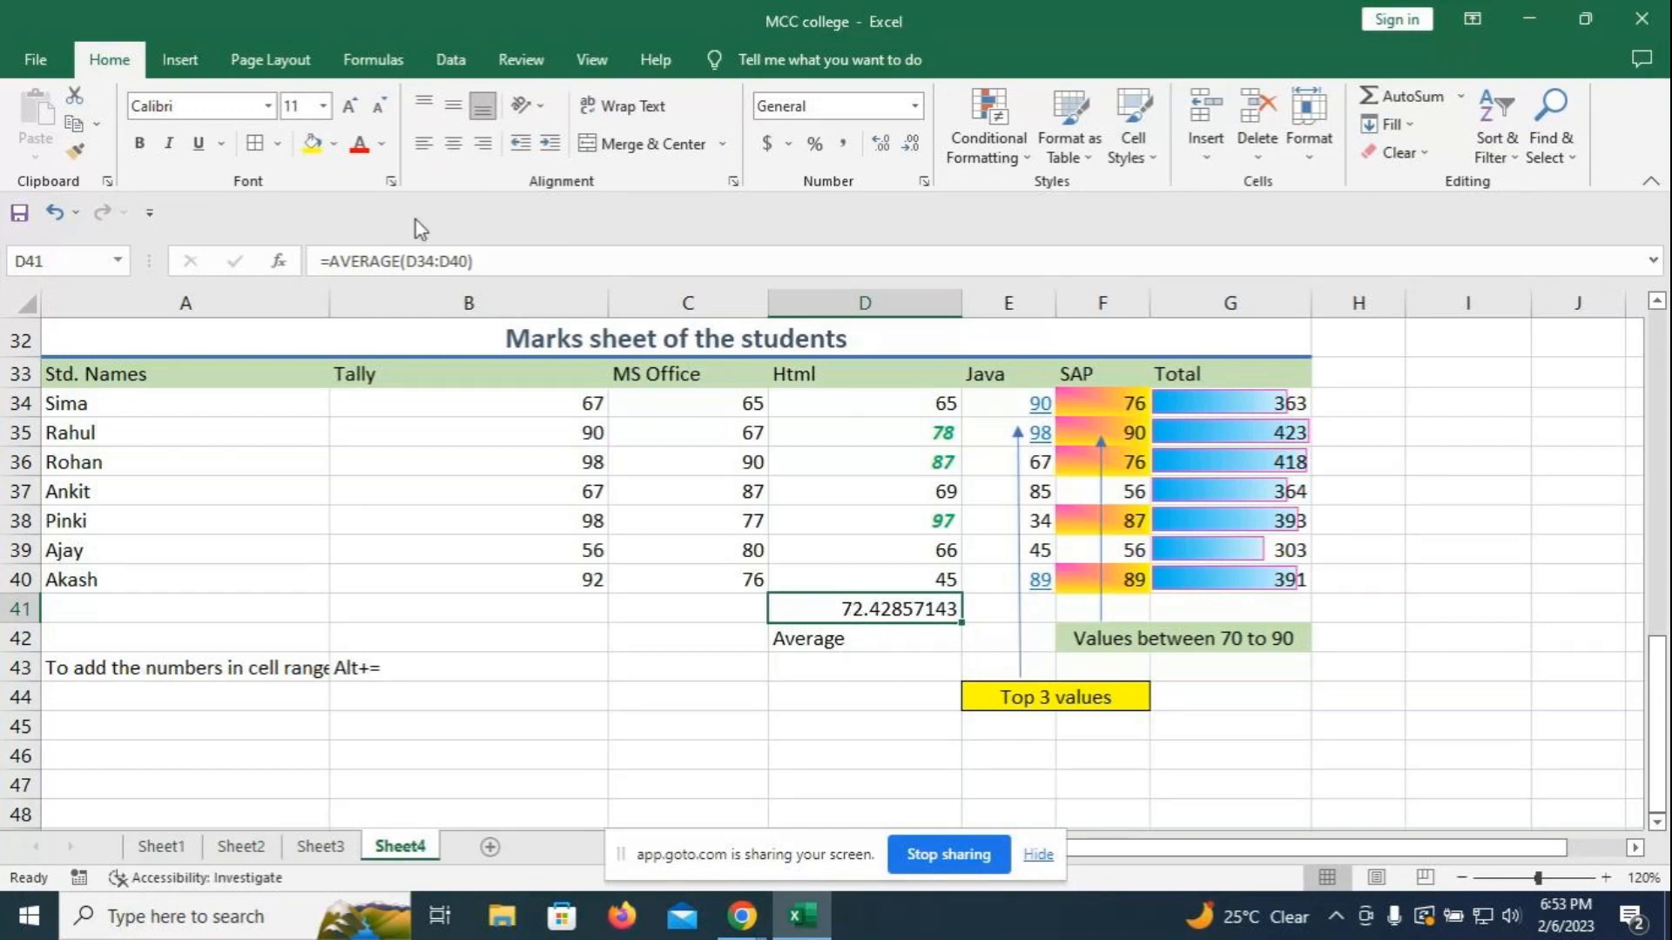
{"action": "left_click", "coordinate": [179, 59]}
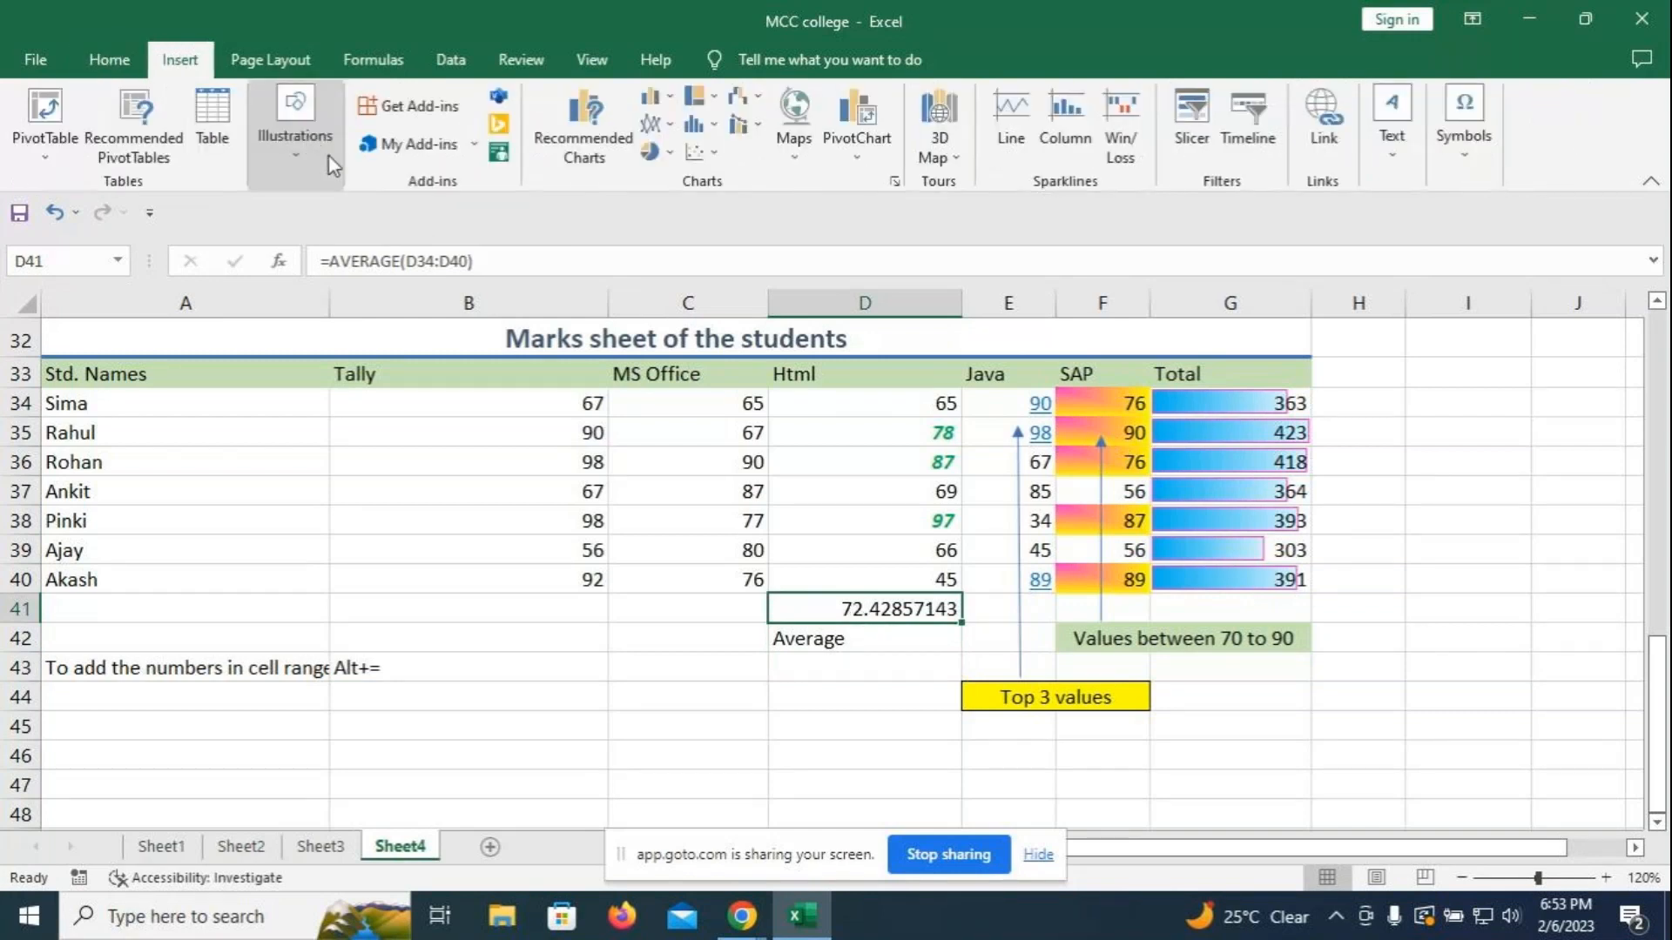
{"action": "left_click", "coordinate": [292, 162]}
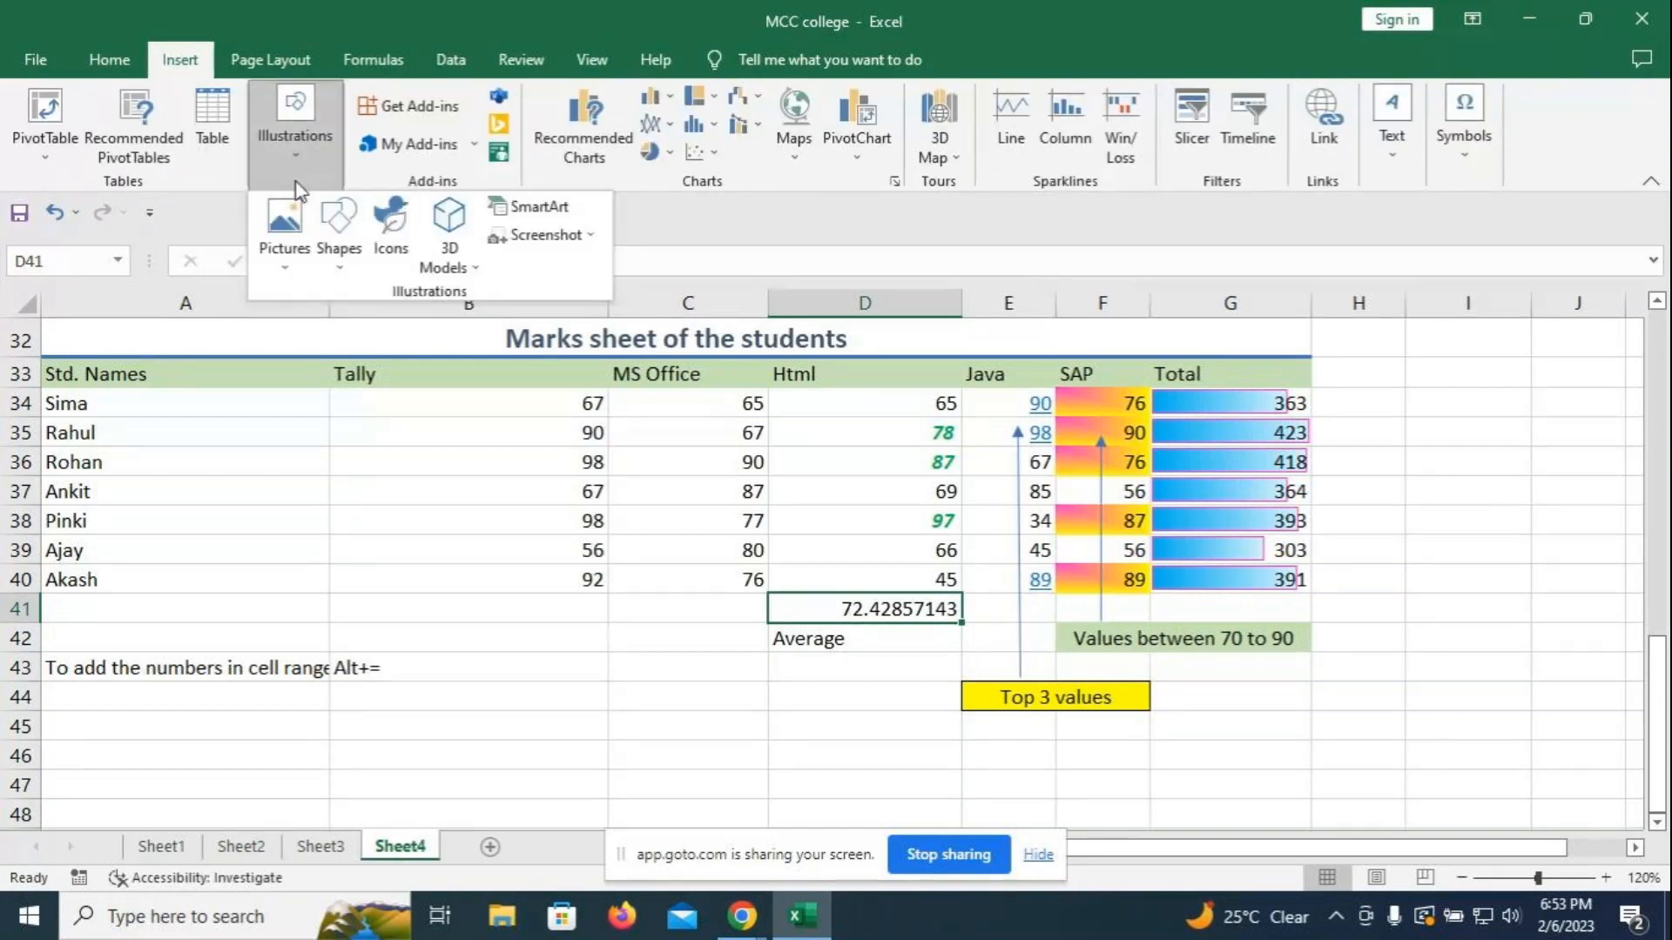
{"action": "left_click", "coordinate": [340, 270]}
{"action": "left_click", "coordinate": [352, 324]}
{"action": "left_click_drag", "start_coordinate": [854, 642], "coordinate": [870, 617]}
{"action": "left_click", "coordinate": [824, 691]}
{"action": "left_click", "coordinate": [834, 668]}
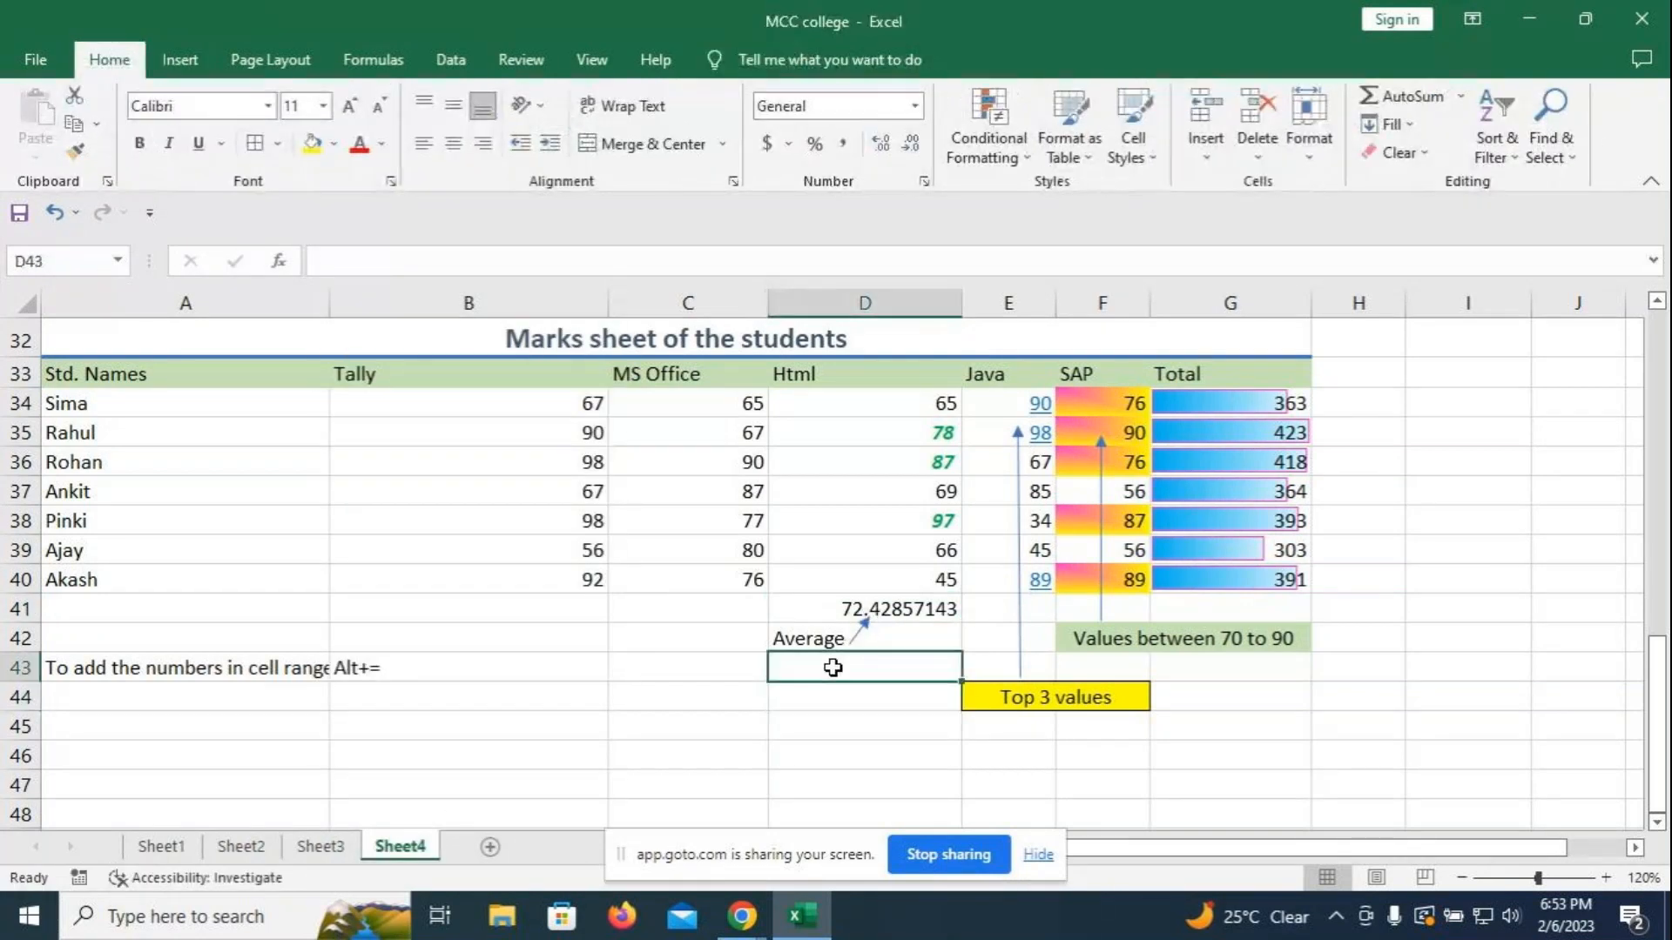
- Label D43 'Above average values' and give it a light blue fill
{"action": "type", "text": "A"}
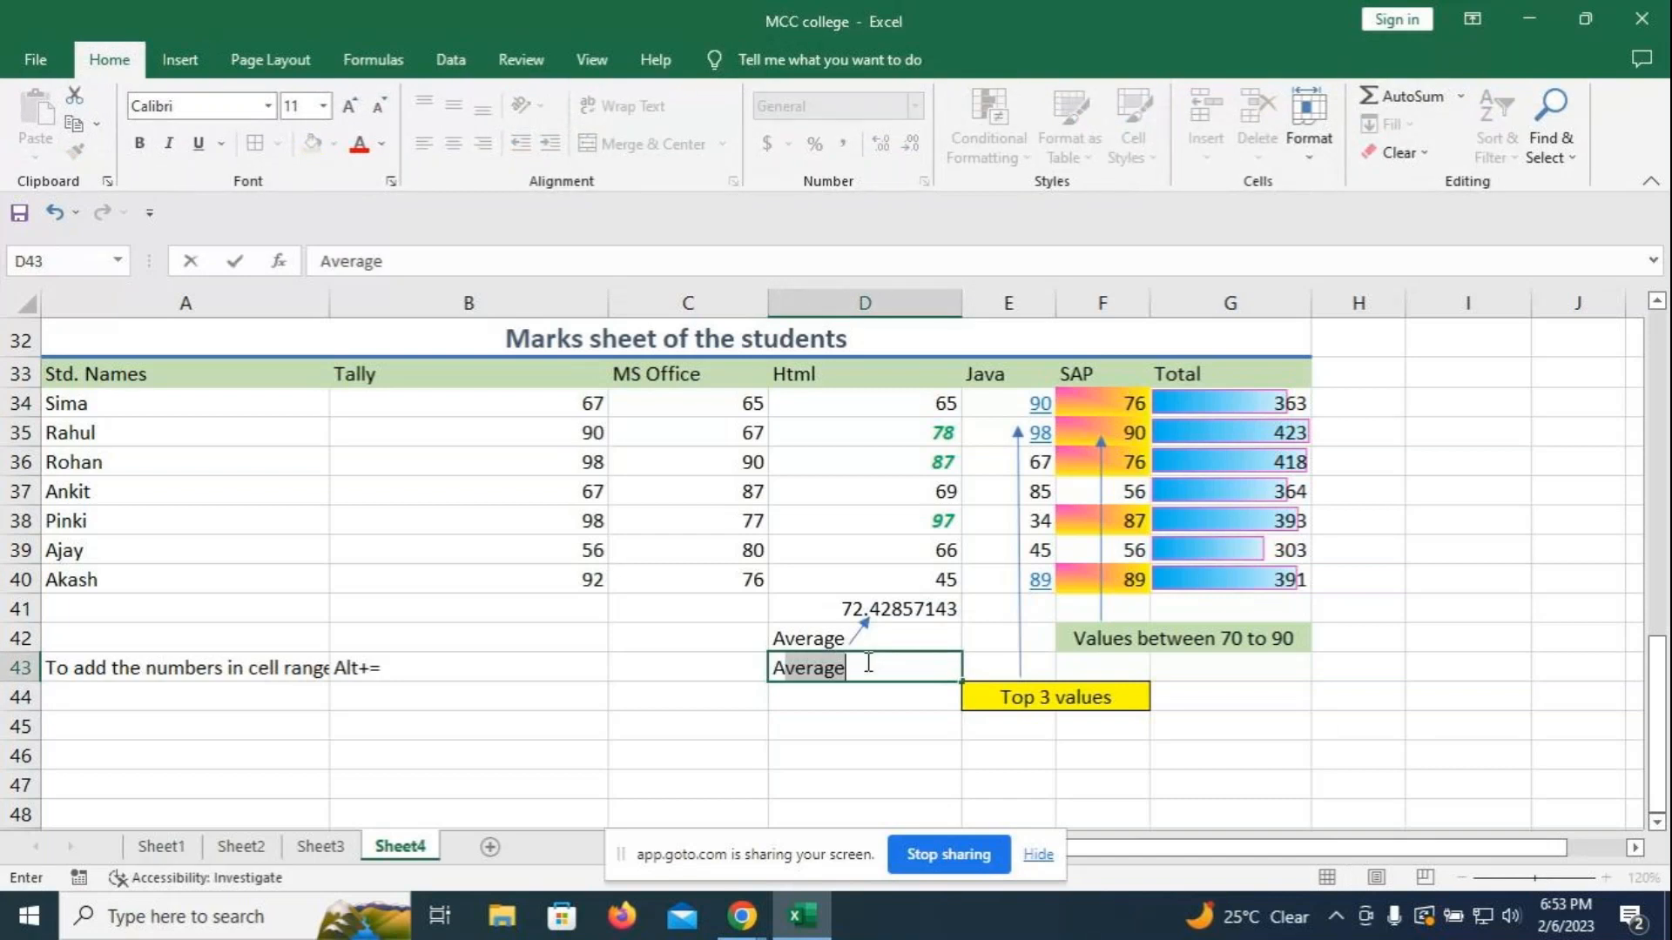
{"action": "type", "text": "bove a"}
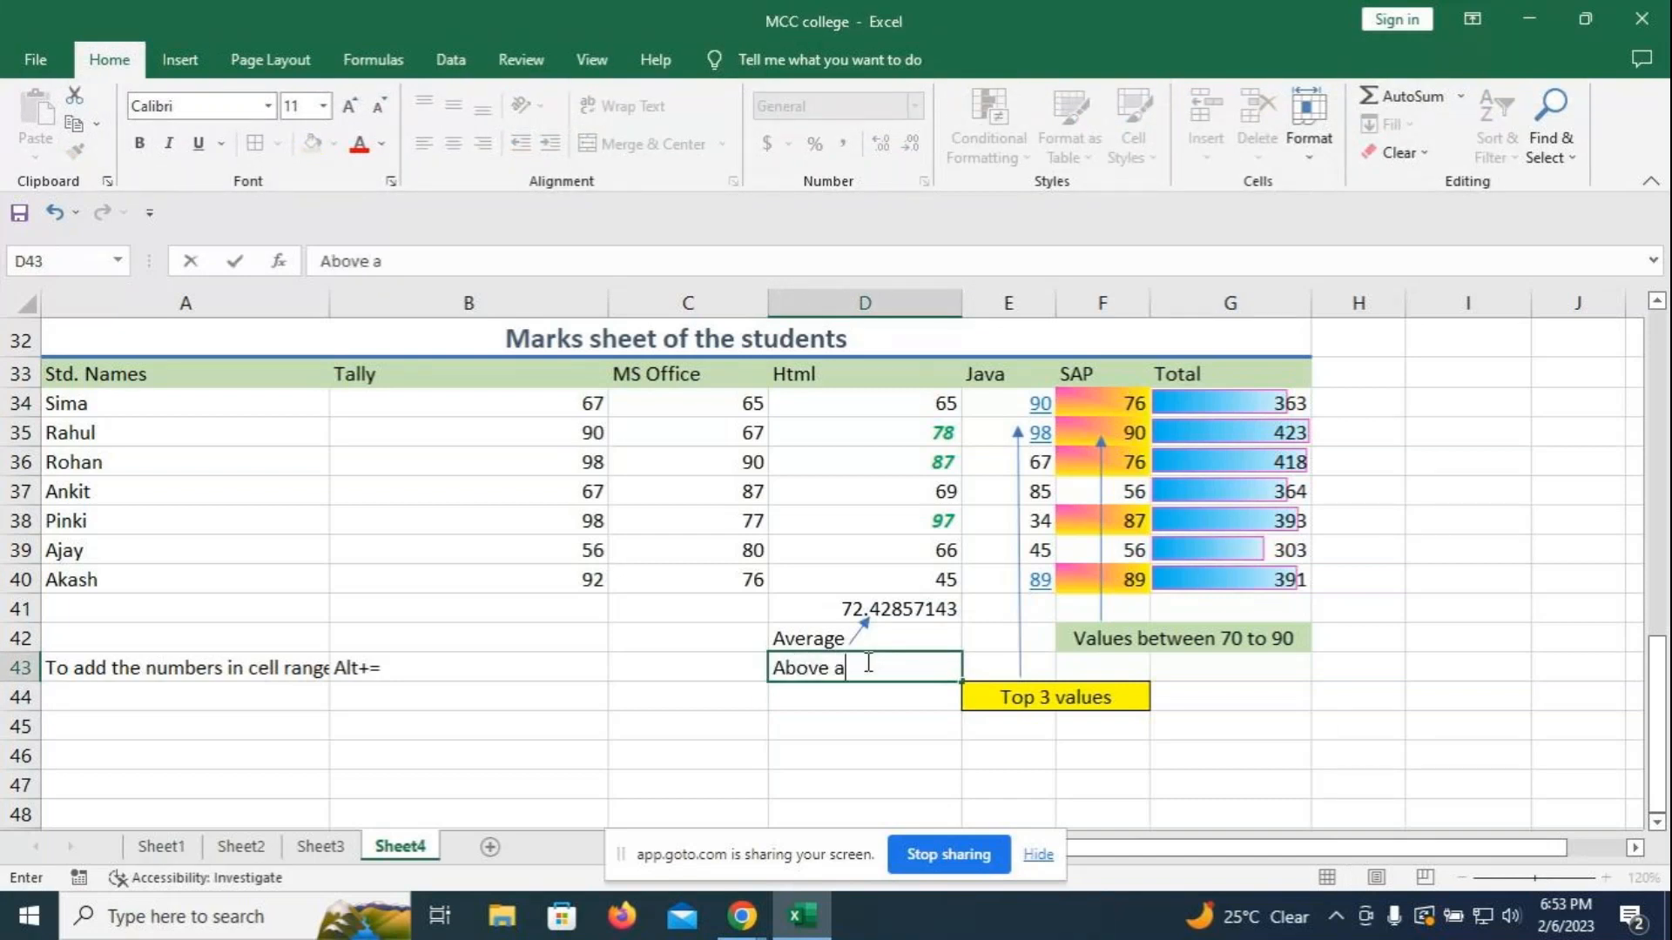
{"action": "type", "text": "verage values"}
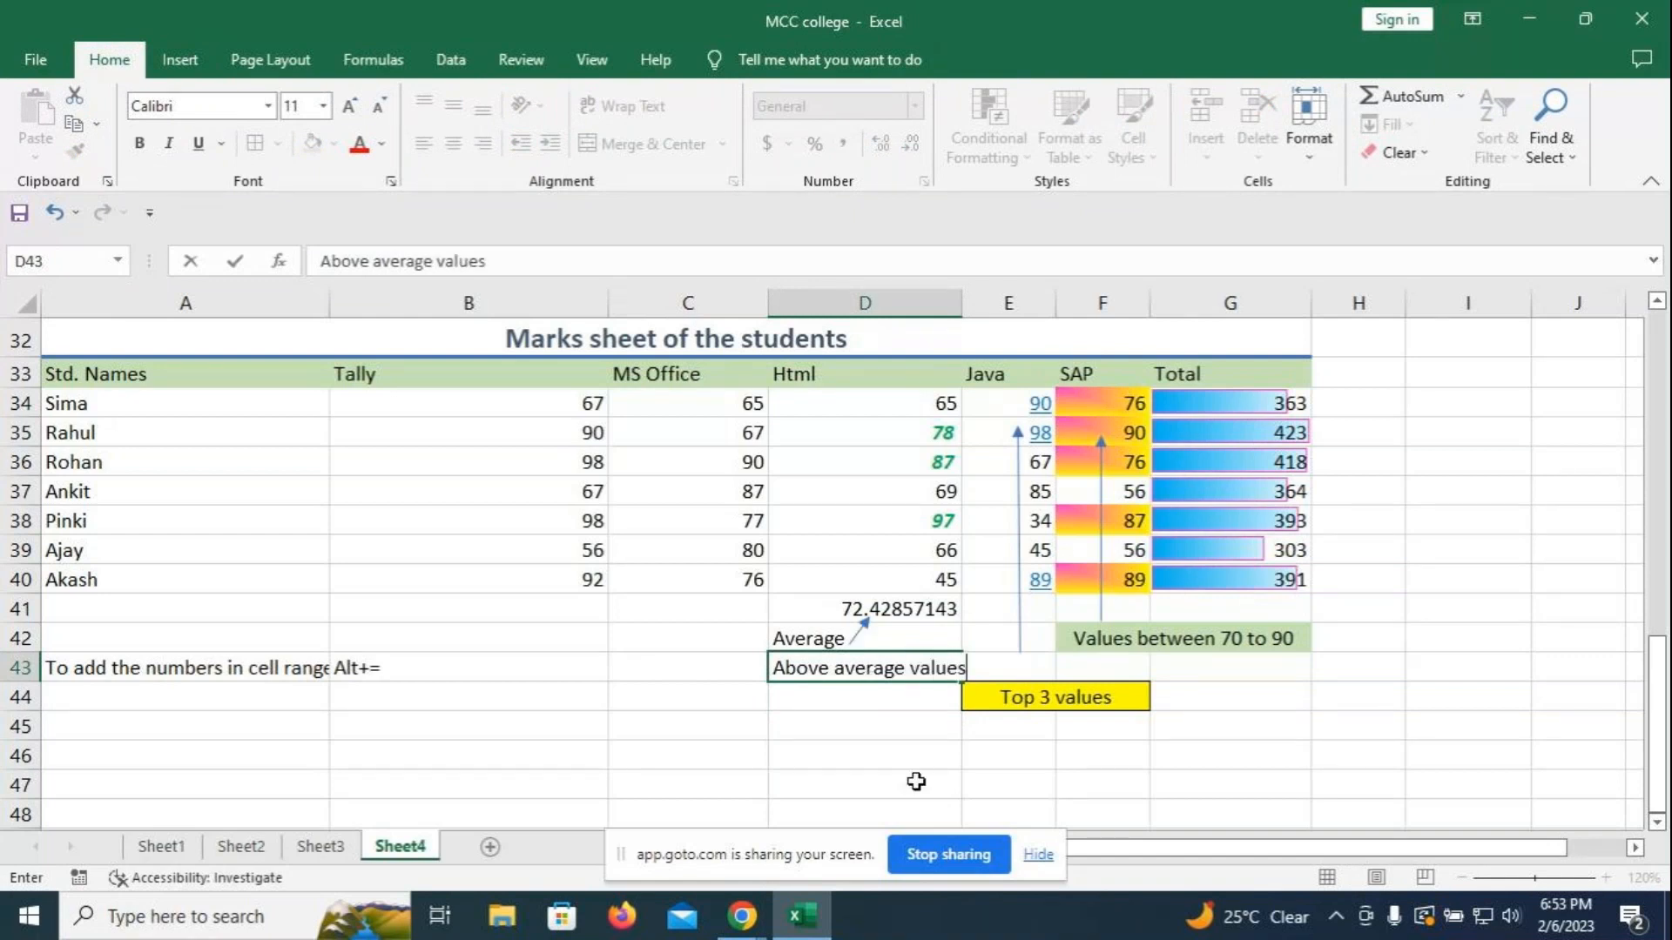
{"action": "key", "text": "Return"}
{"action": "left_click", "coordinate": [858, 673]}
{"action": "left_click", "coordinate": [313, 145]}
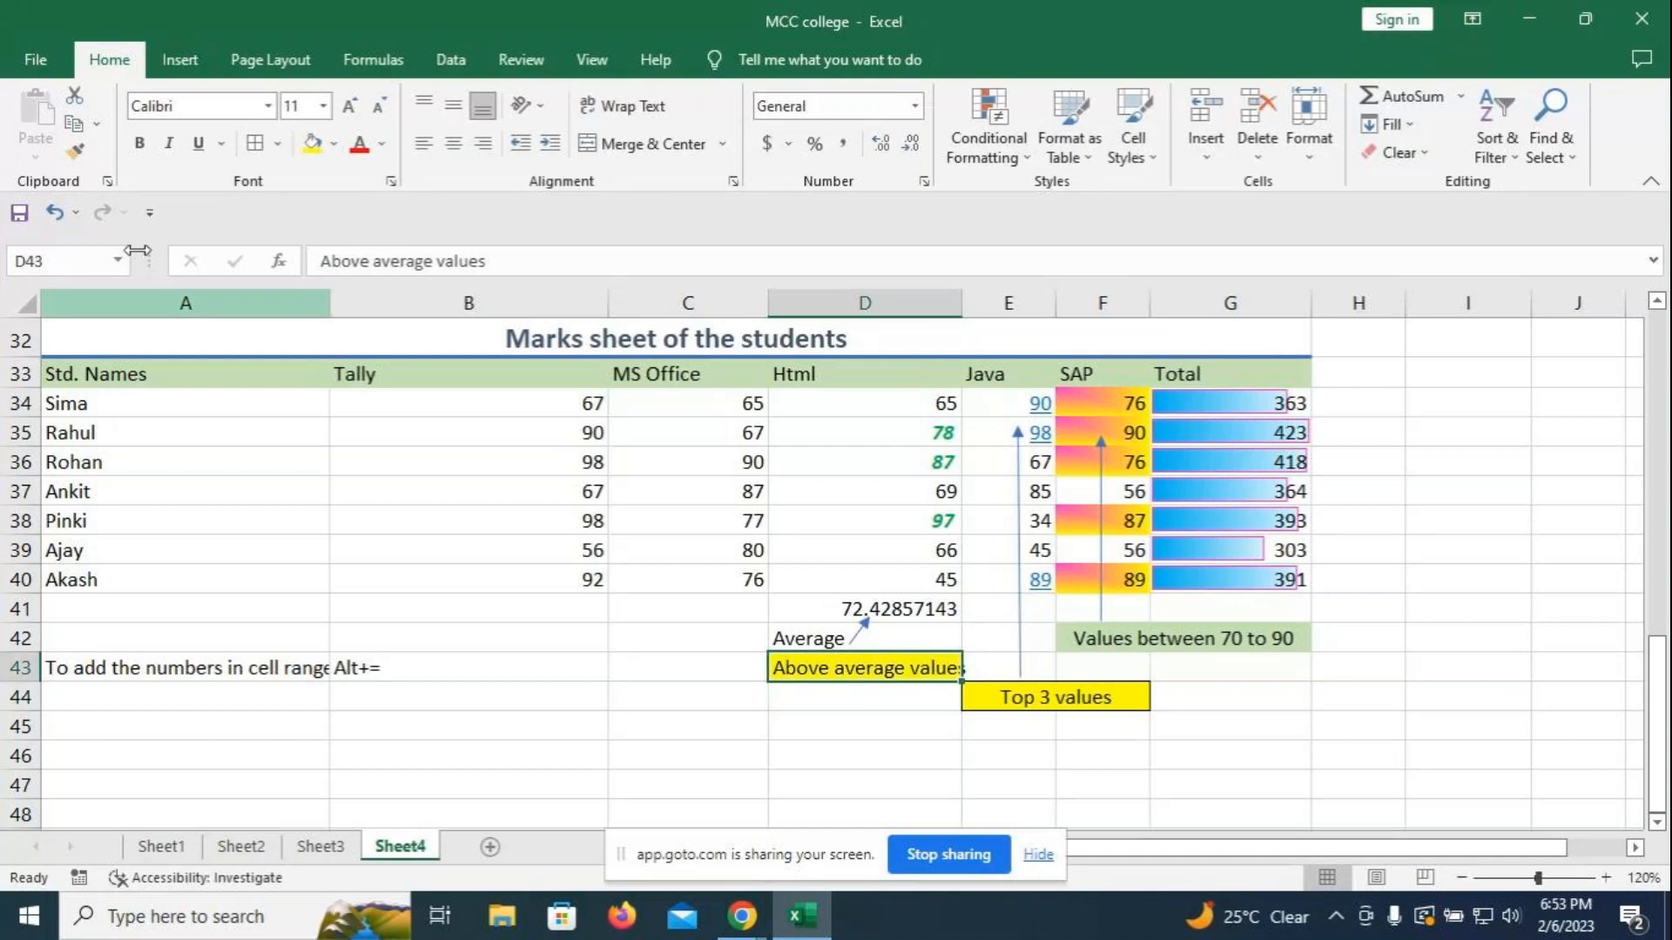
{"action": "left_click", "coordinate": [335, 145]}
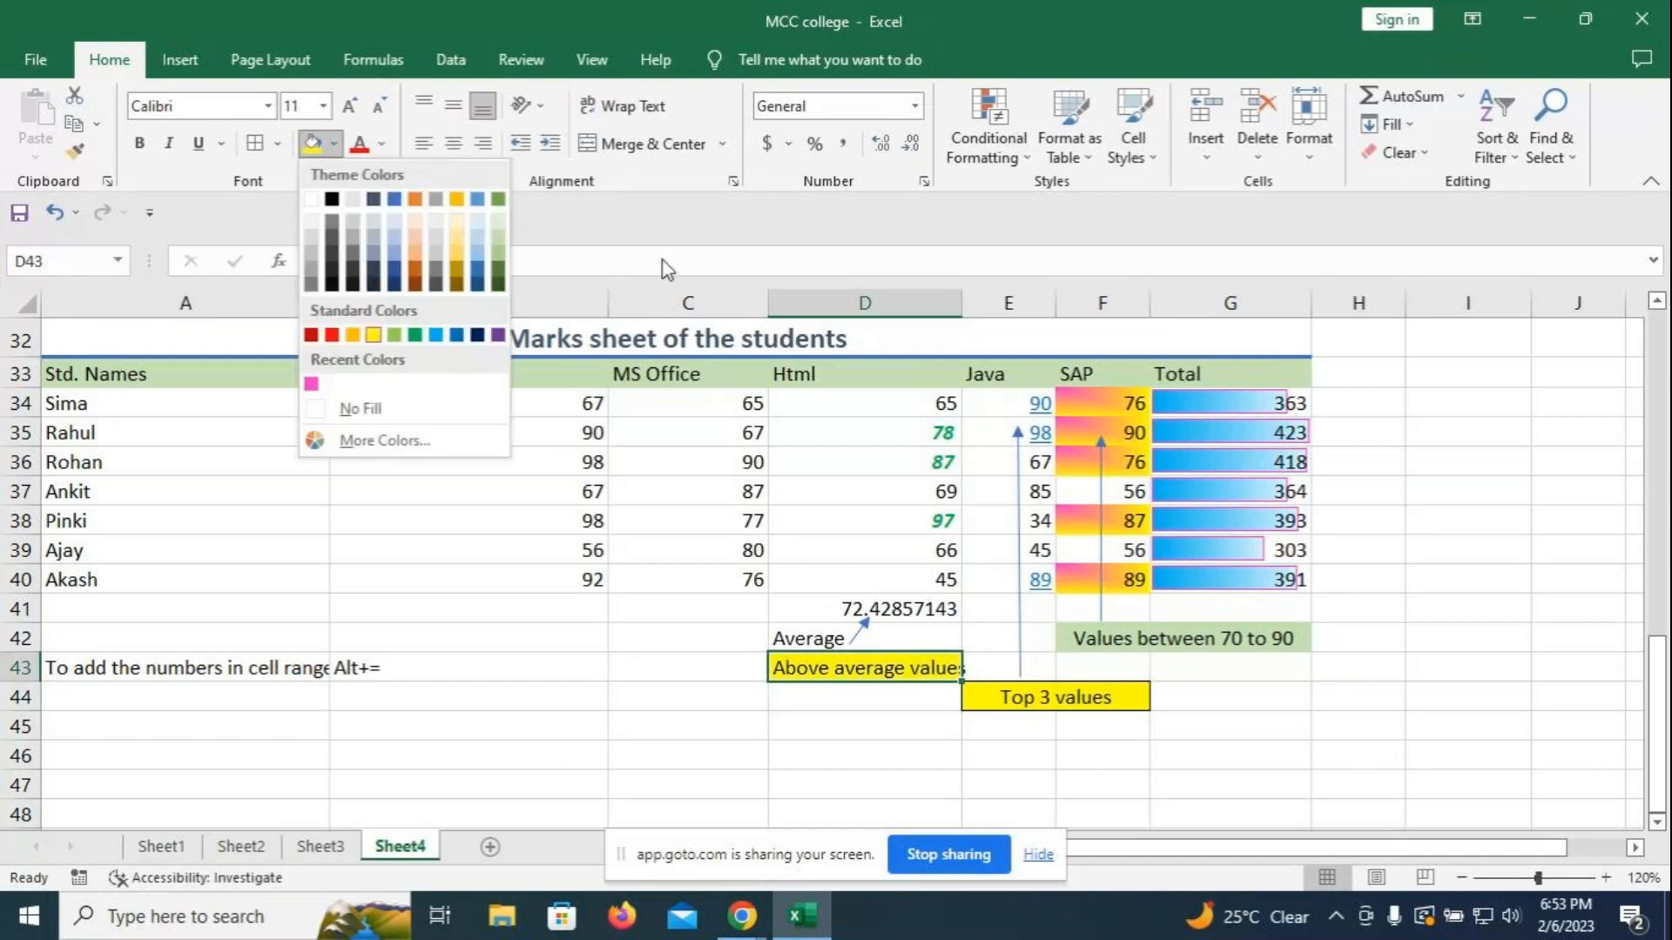
{"action": "left_click", "coordinate": [483, 252]}
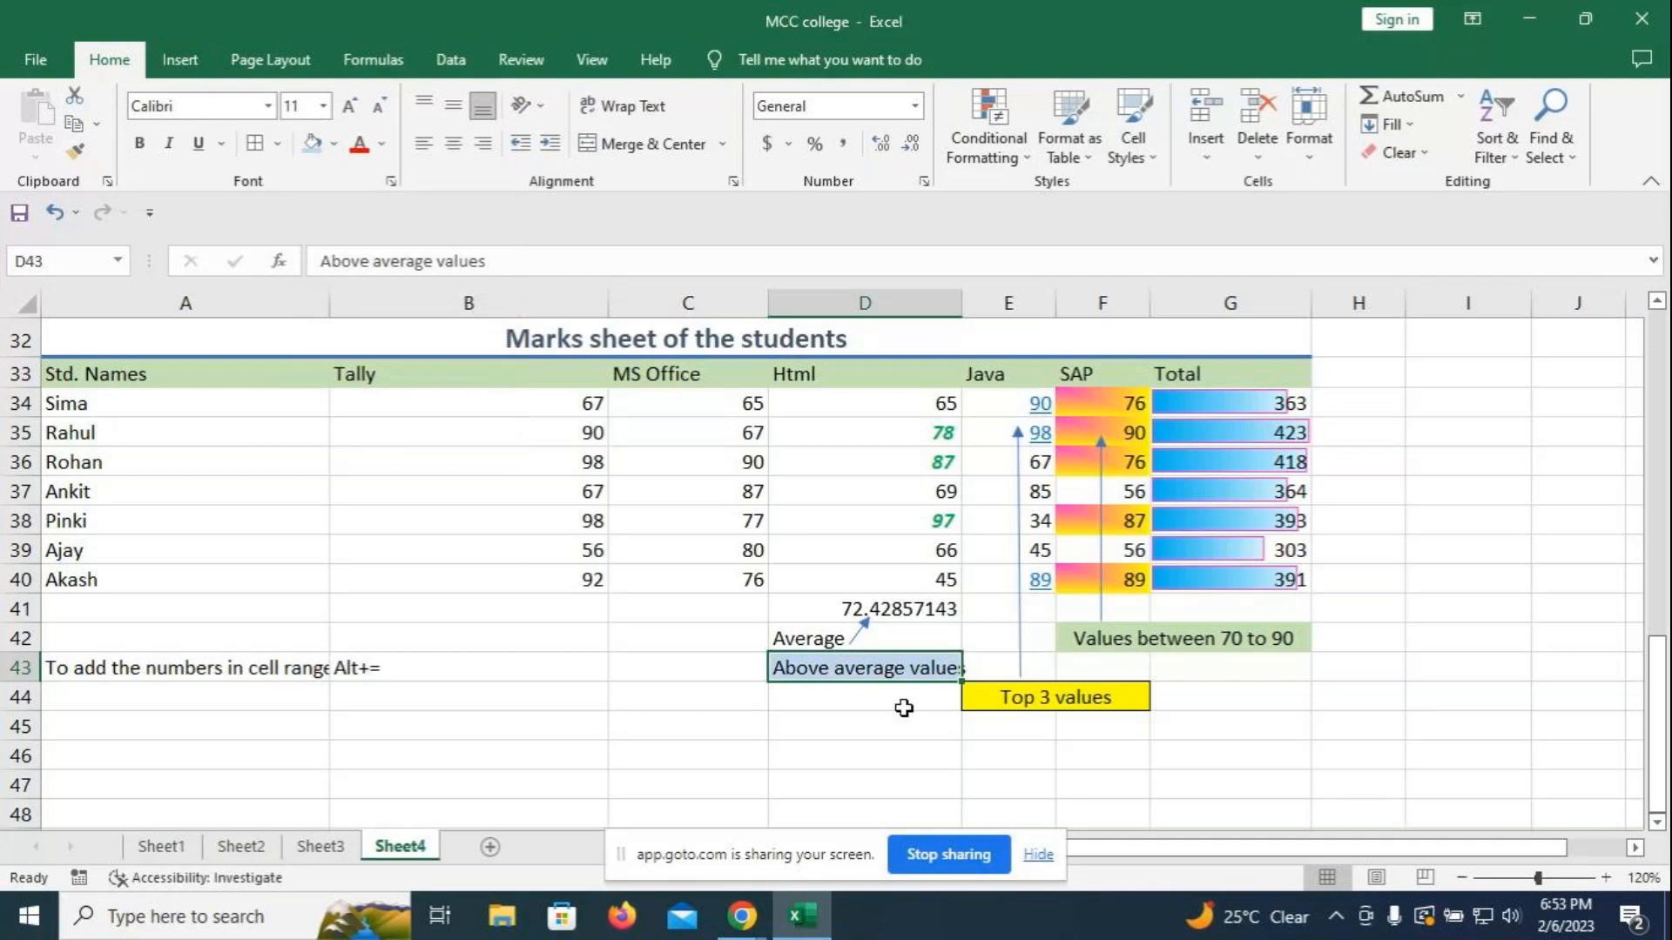
- Draw a vertical arrow from D43 up to the Html mark 78 in D35
{"action": "left_click", "coordinate": [183, 61]}
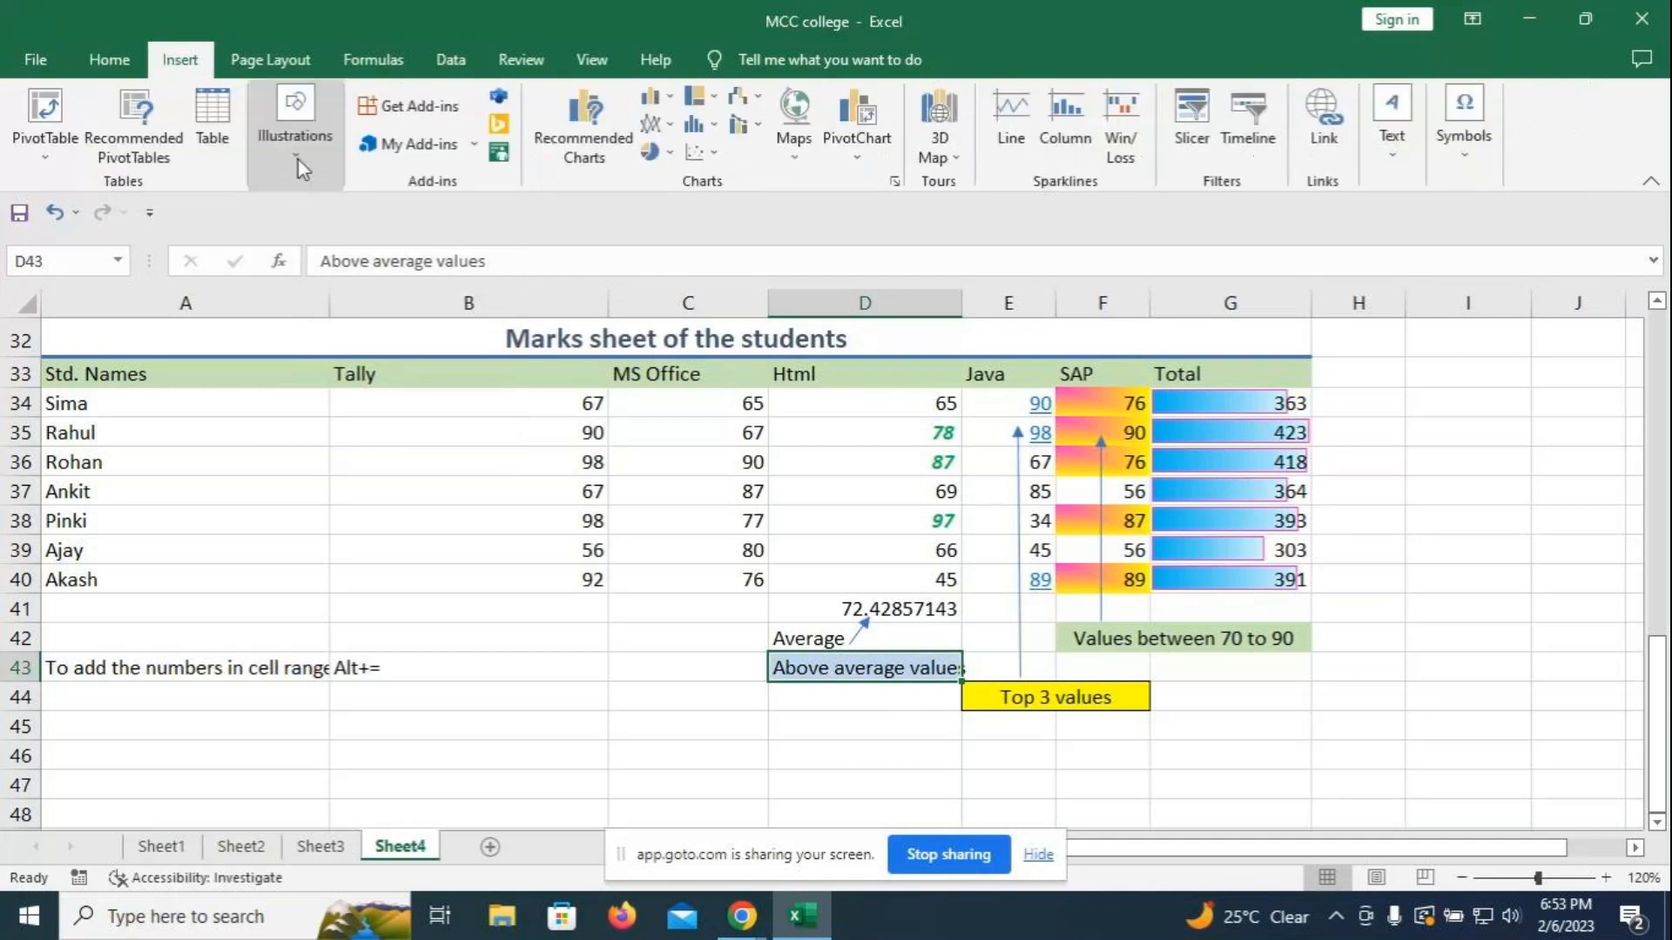
{"action": "left_click", "coordinate": [293, 154]}
{"action": "left_click", "coordinate": [338, 233]}
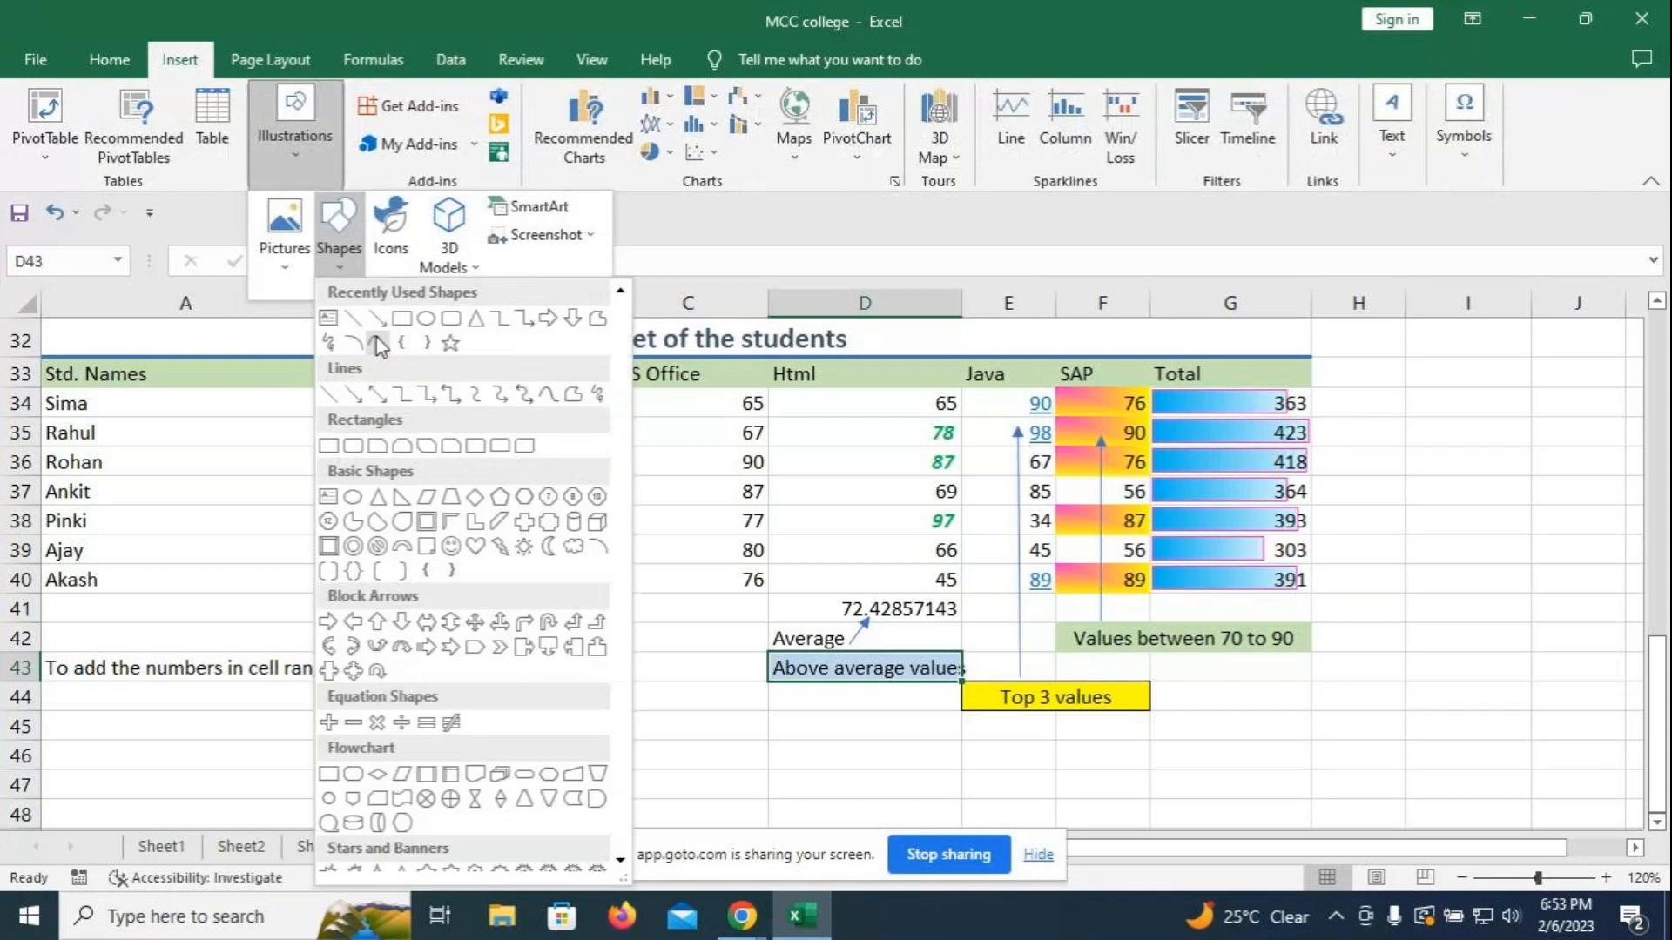
{"action": "left_click", "coordinate": [376, 340]}
{"action": "left_click_drag", "start_coordinate": [928, 642], "coordinate": [929, 443]}
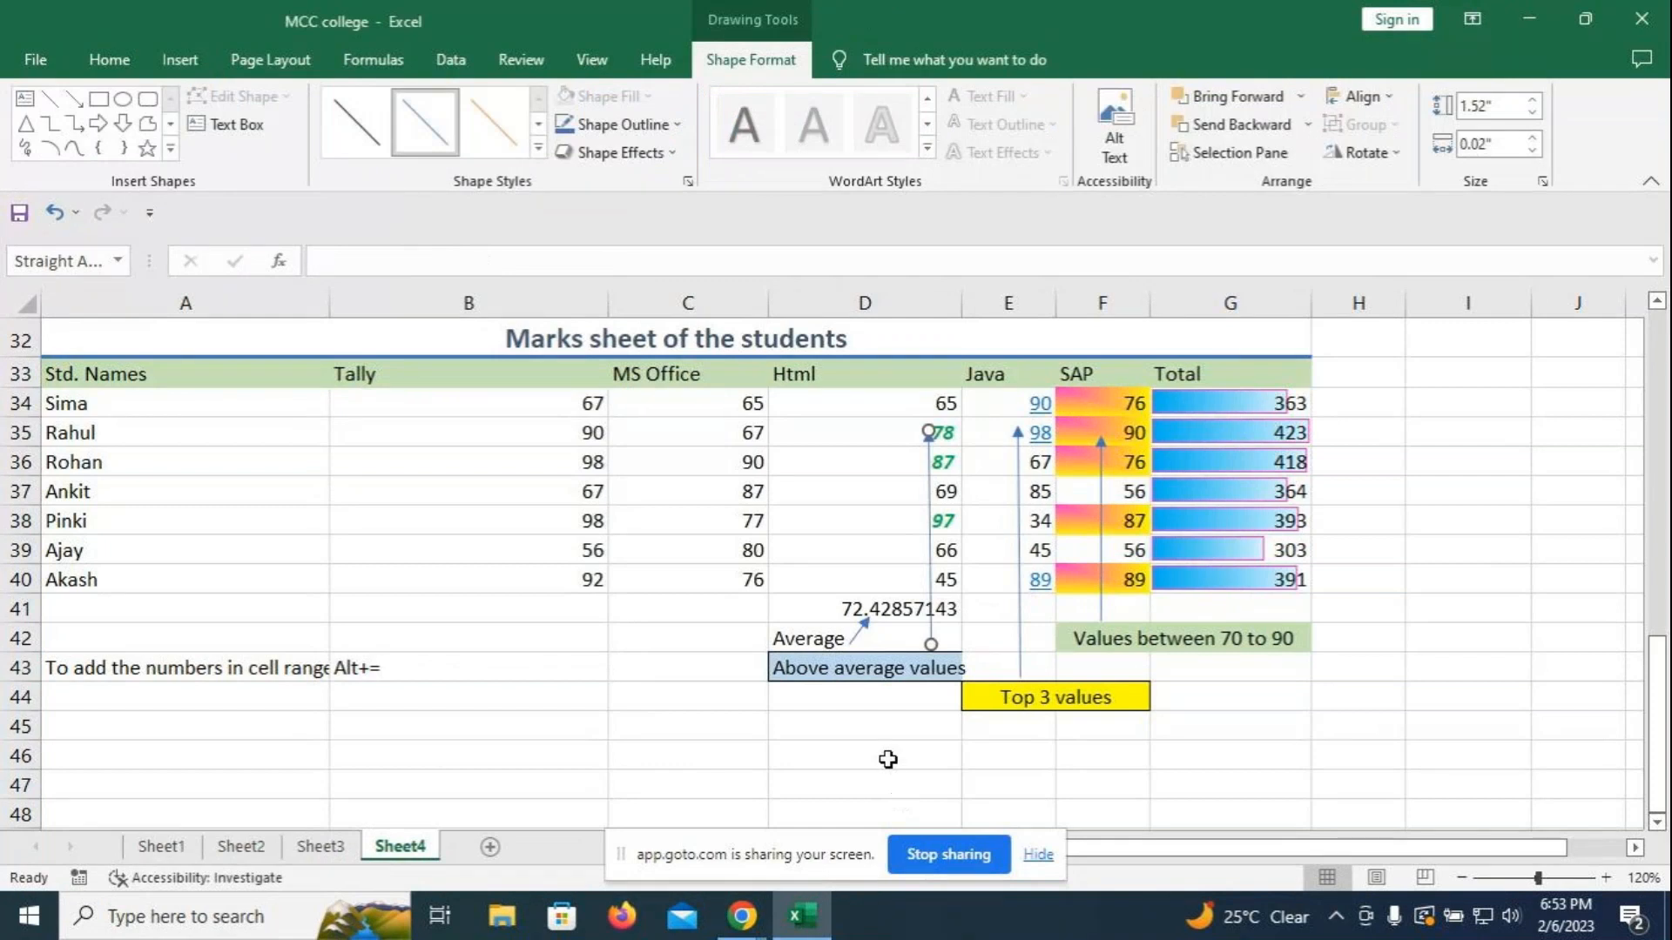
{"action": "left_click", "coordinate": [888, 756]}
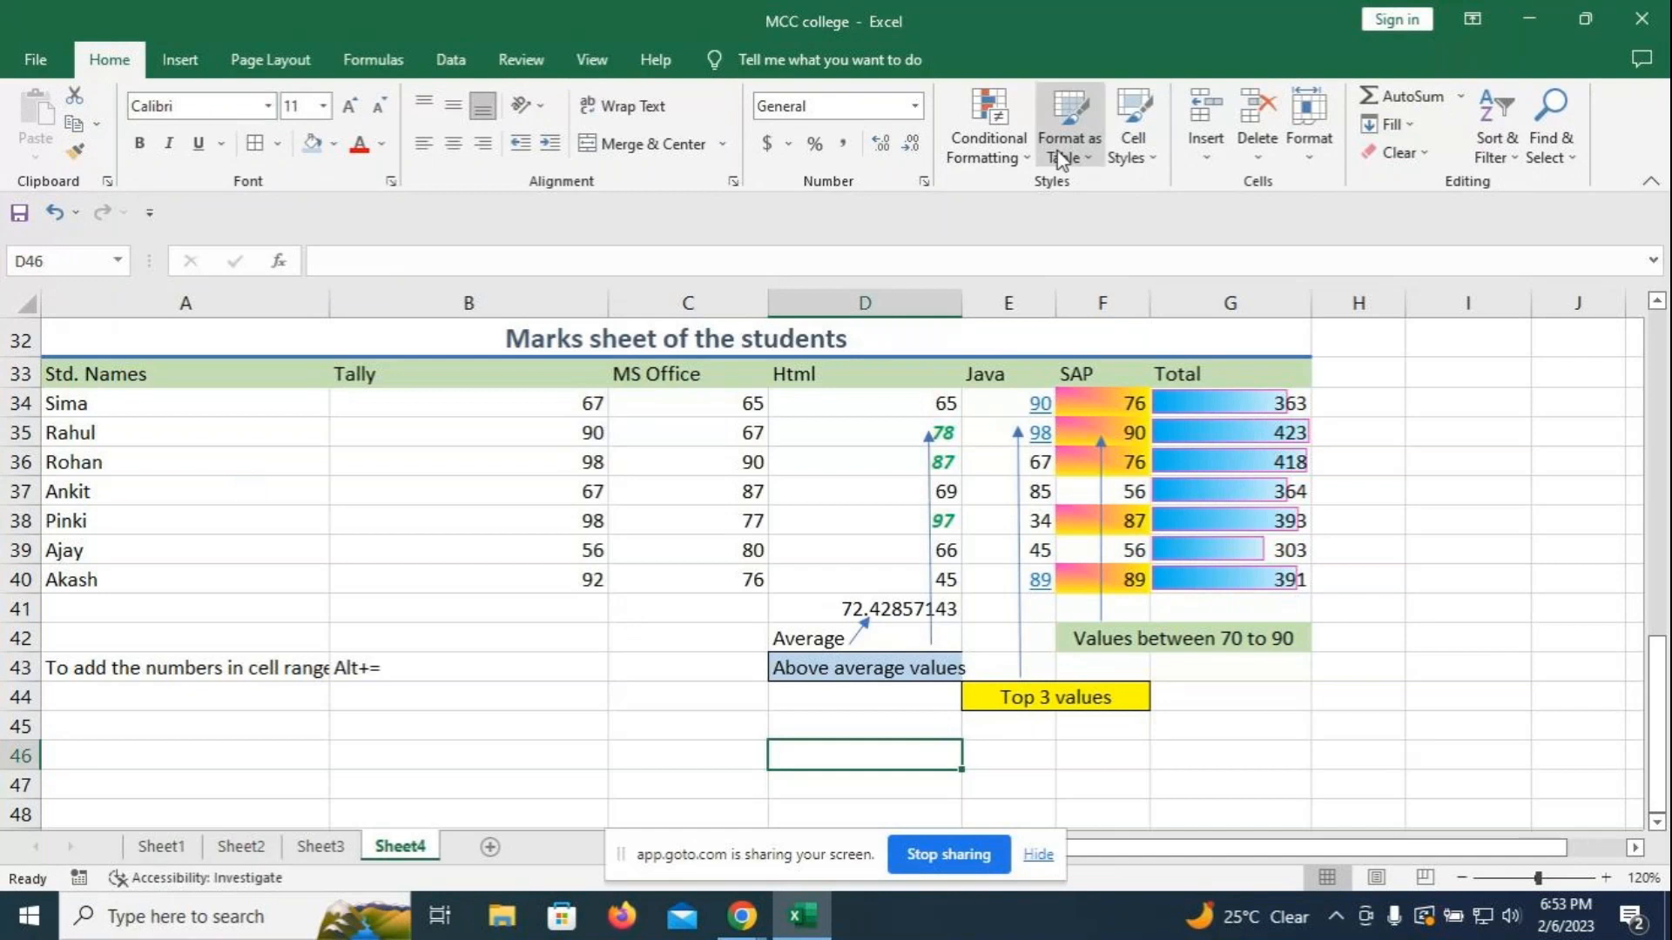
- Select the MS Office marks C34:C40 and start a duplicate-values conditional formatting rule
{"action": "left_click_drag", "start_coordinate": [683, 410], "coordinate": [666, 574]}
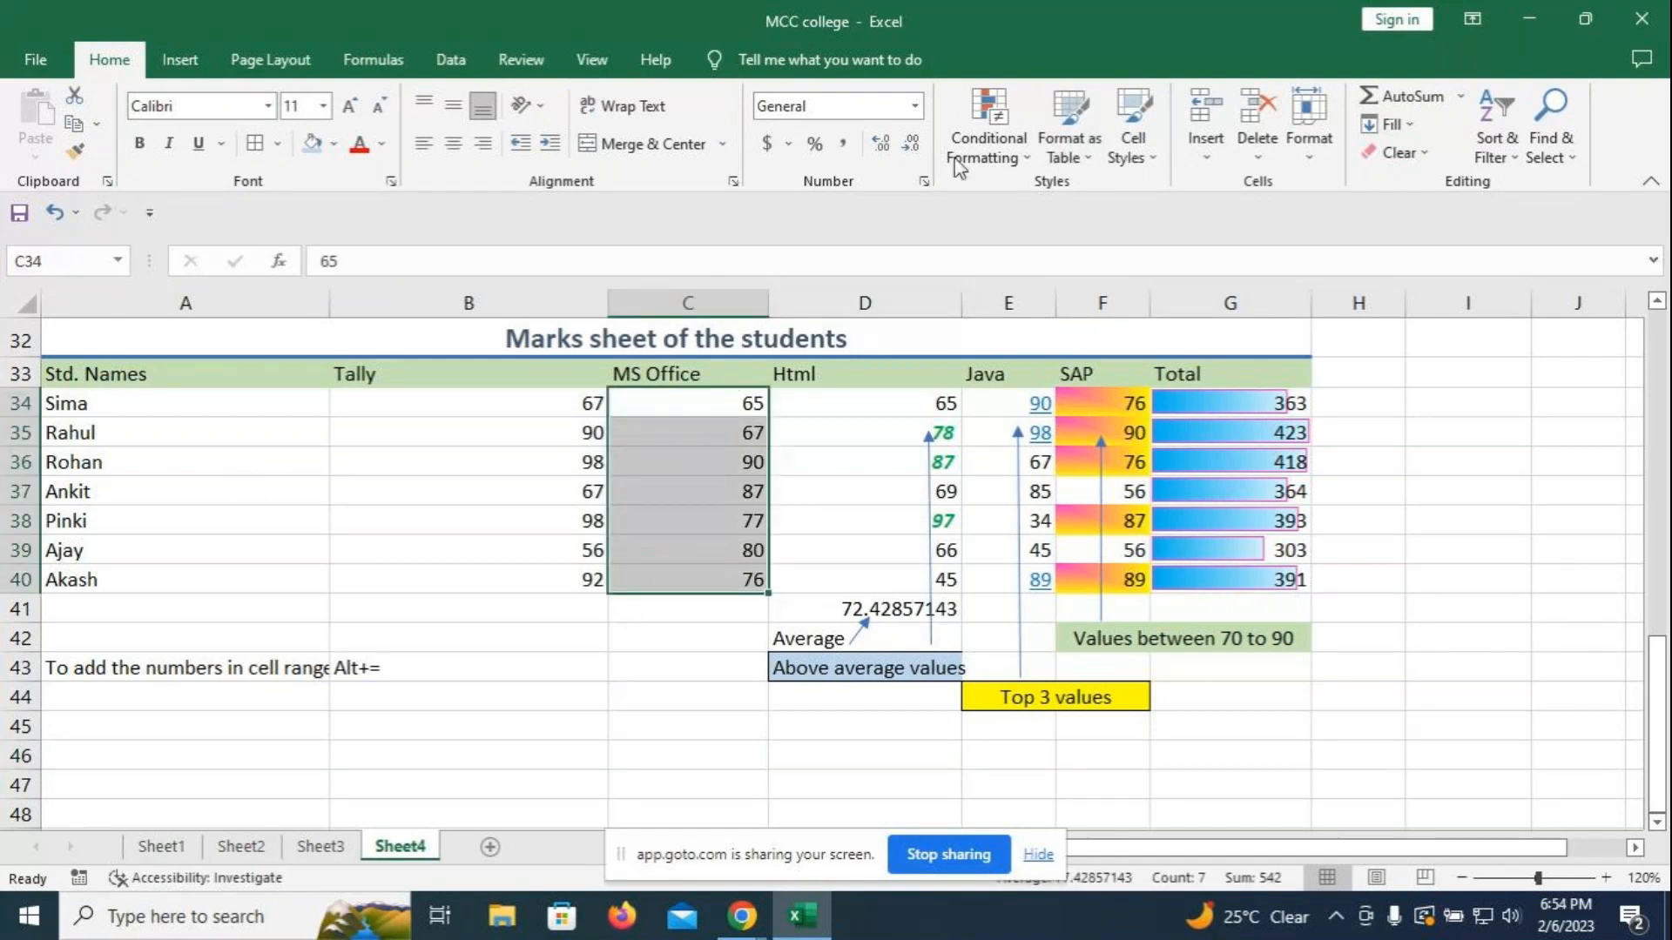
{"action": "left_click", "coordinate": [1029, 158]}
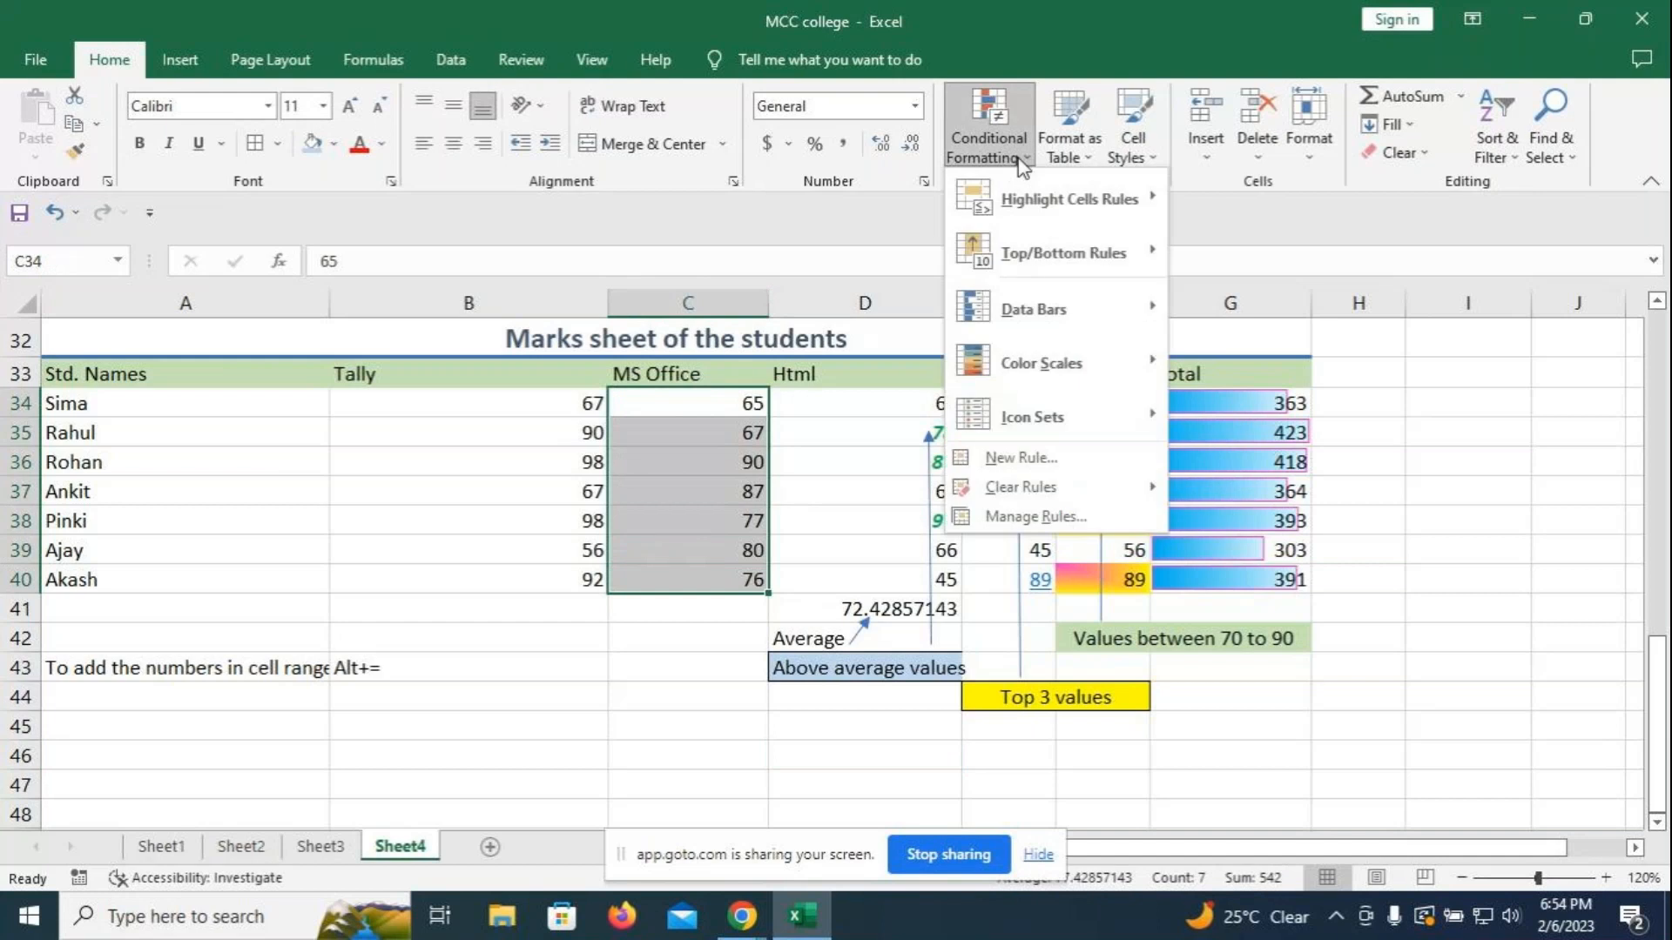
{"action": "left_click", "coordinate": [1063, 451]}
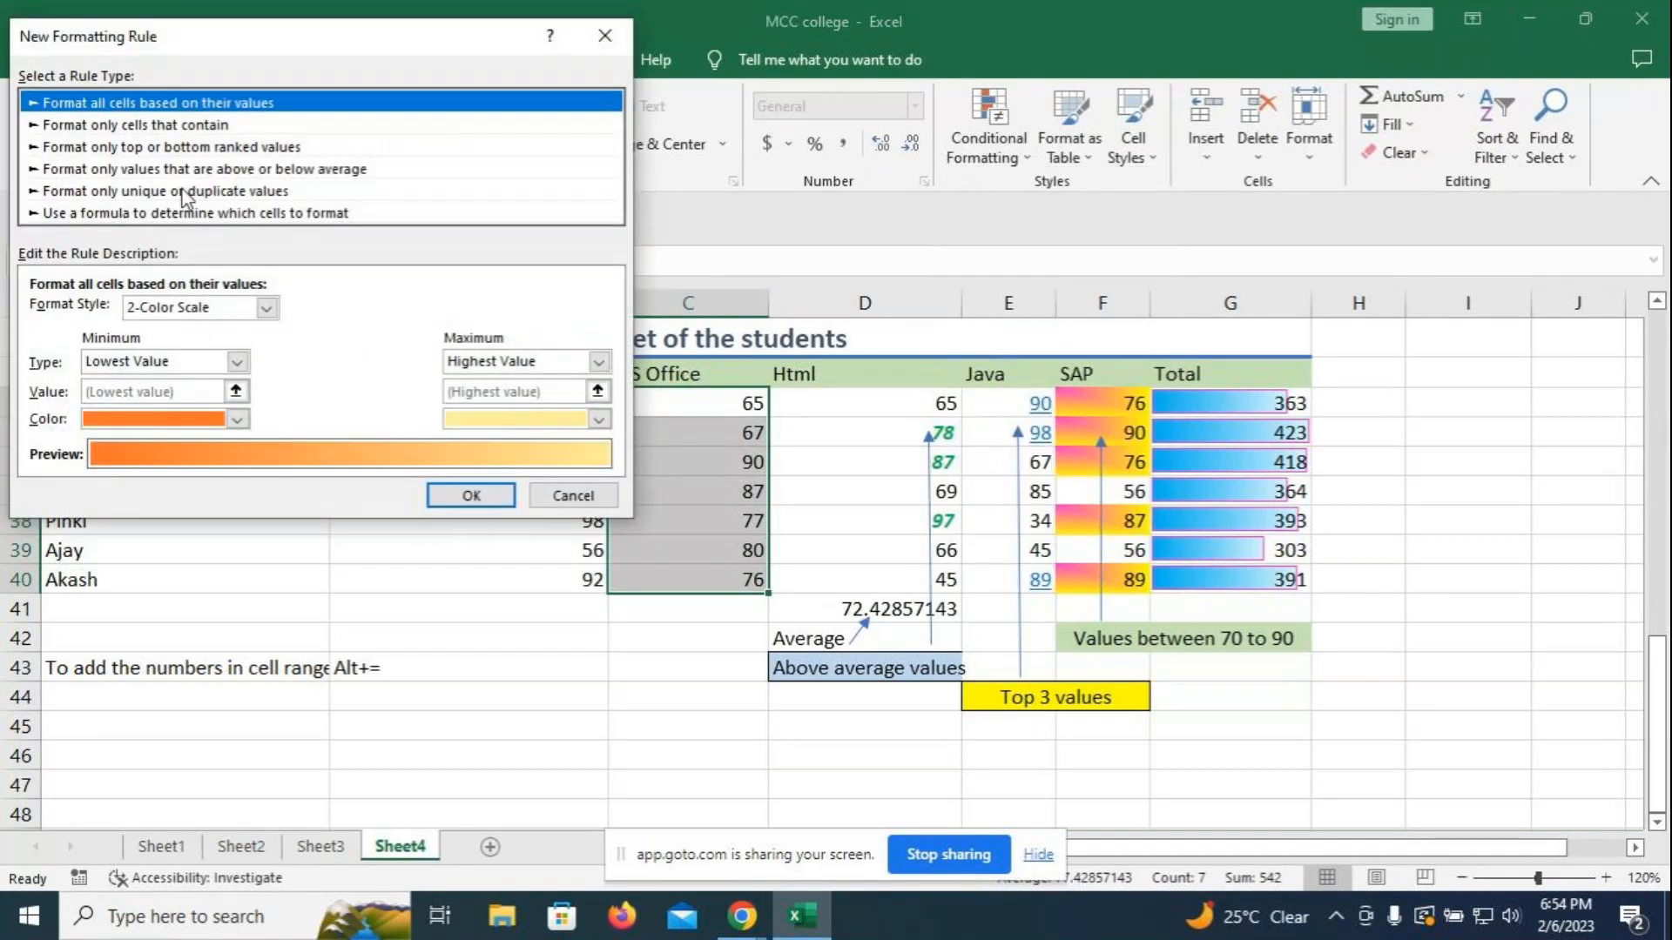
{"action": "left_click", "coordinate": [186, 191]}
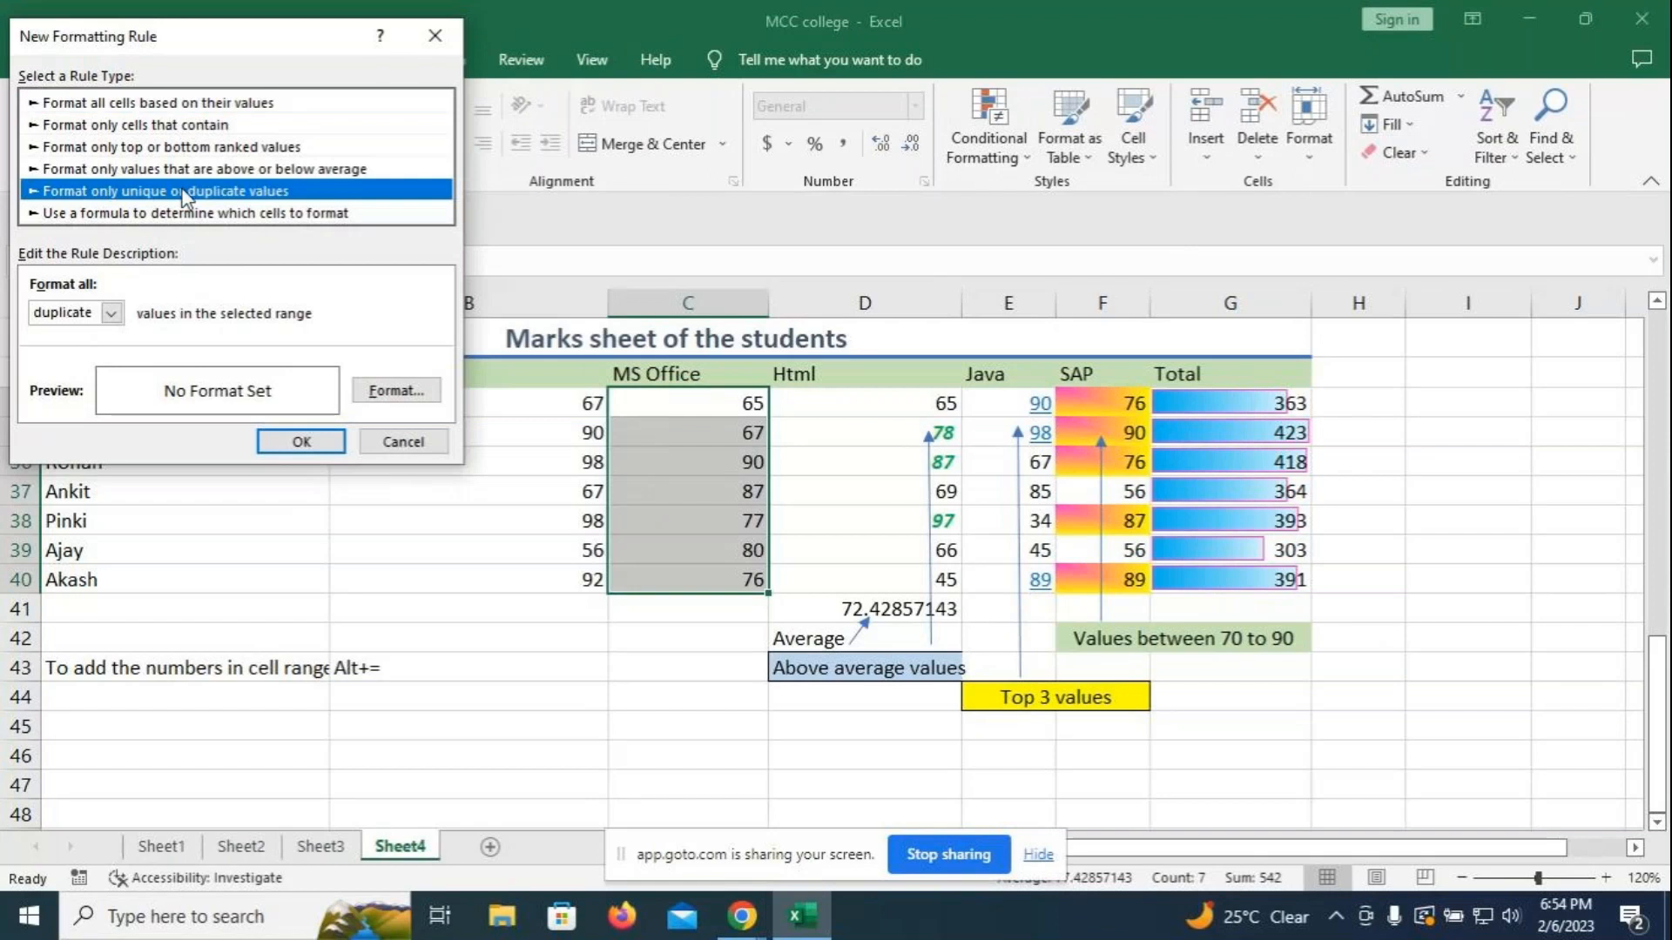
{"action": "left_click", "coordinate": [111, 313]}
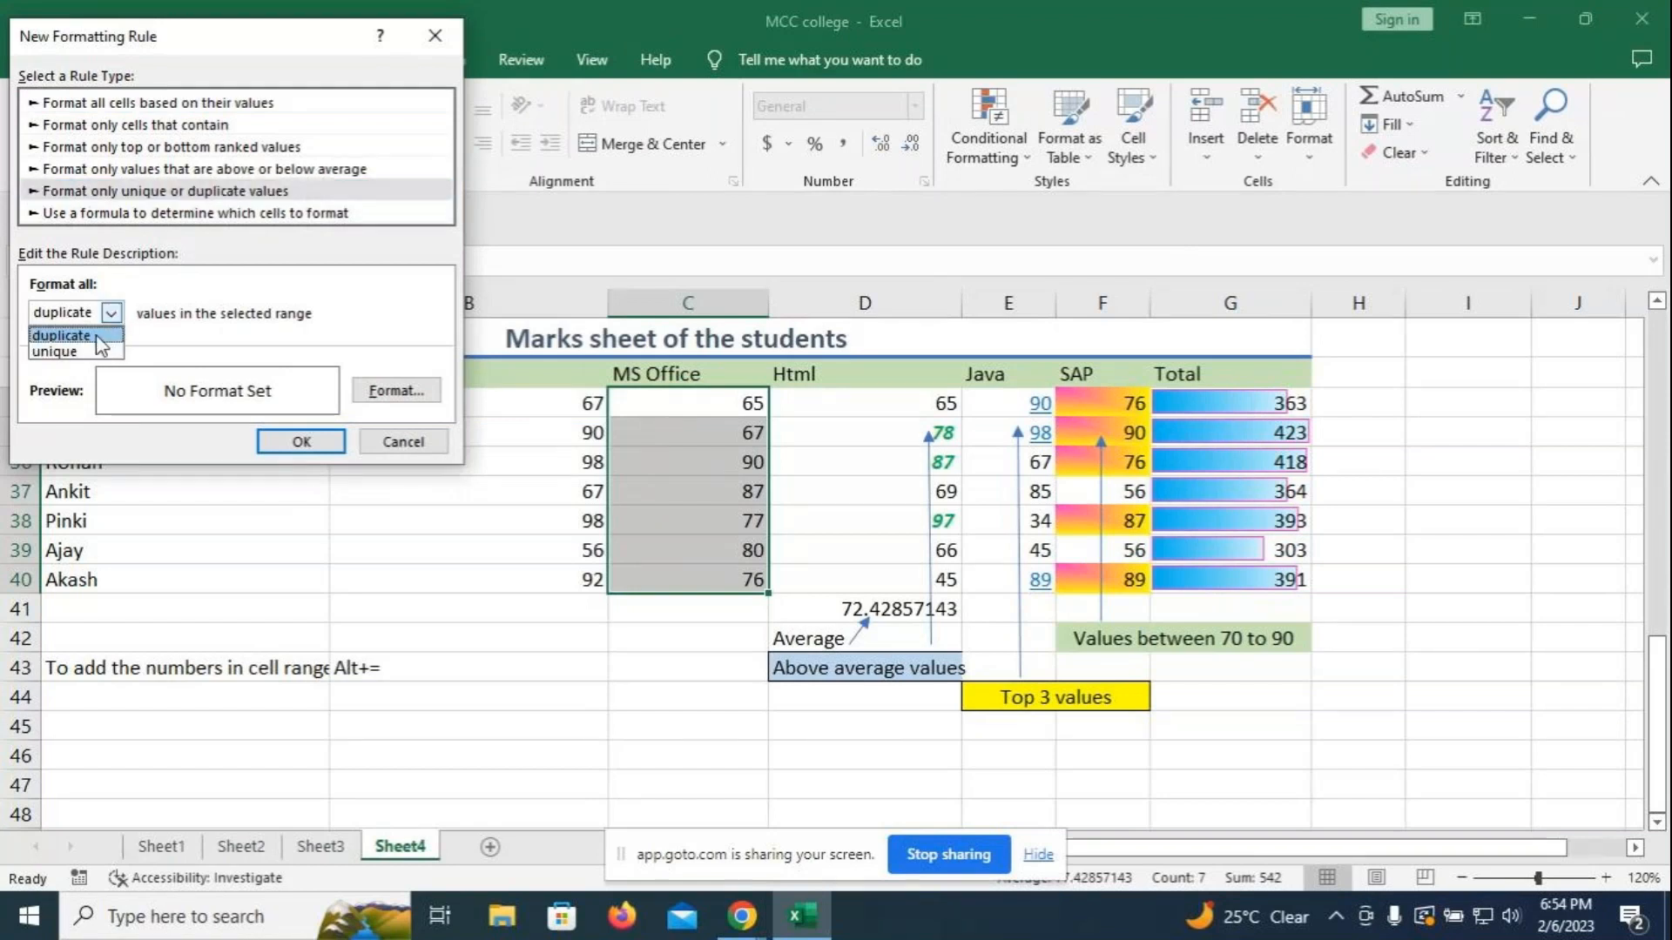
{"action": "left_click", "coordinate": [98, 340]}
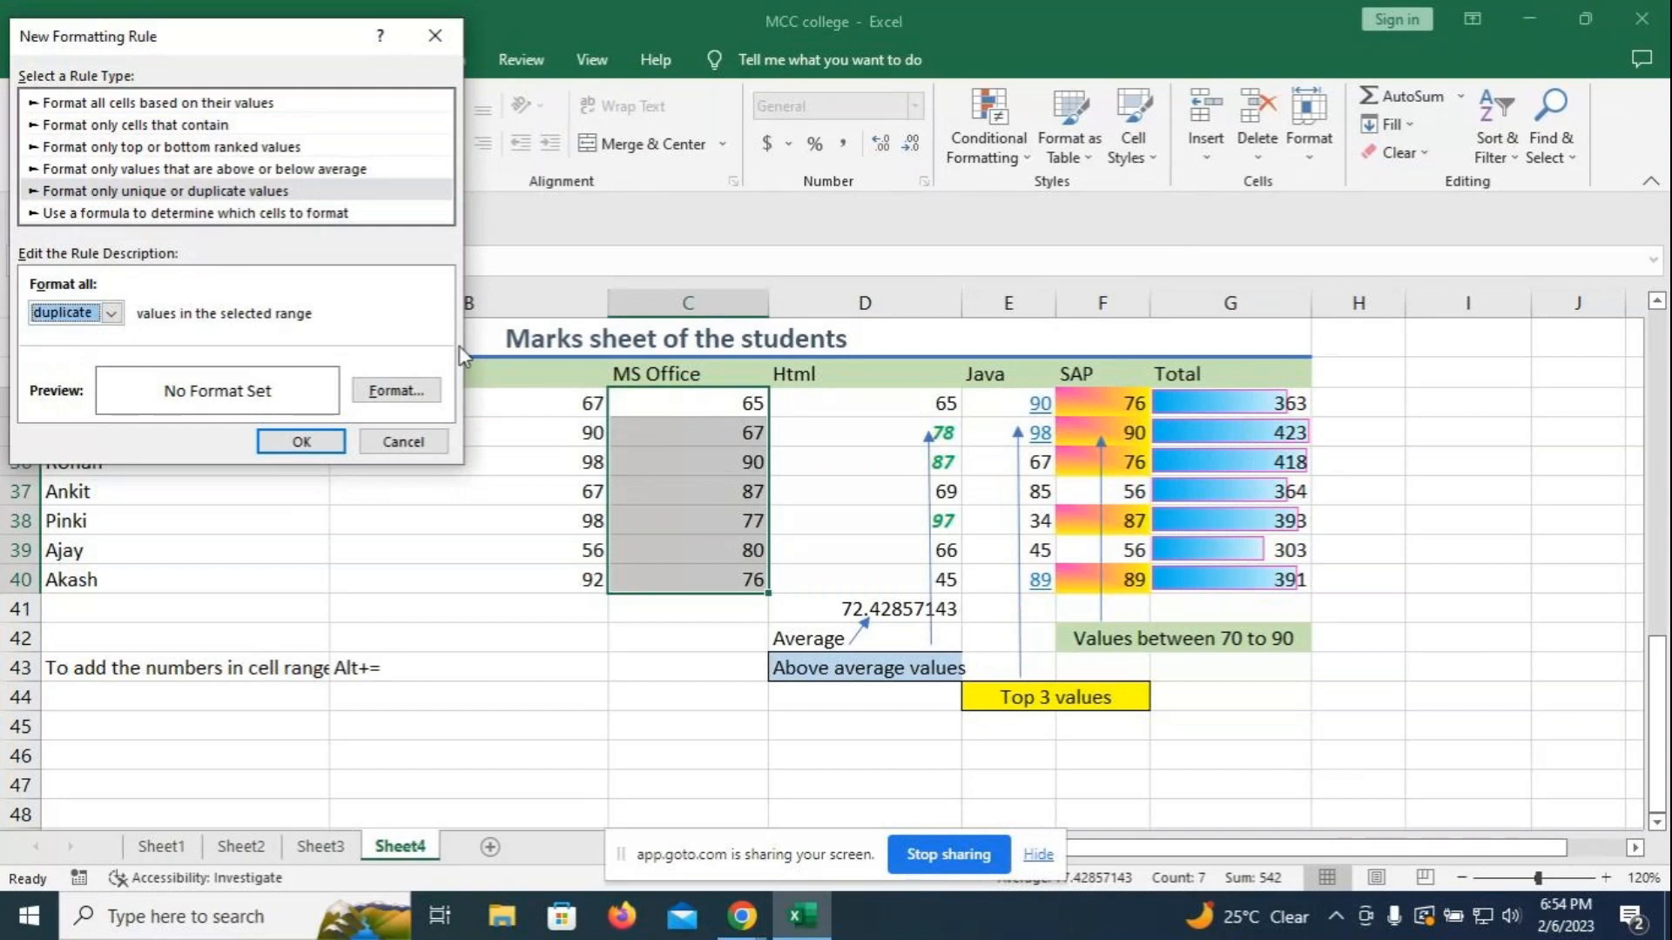
- Give duplicate values a pink border, apply the rule, and start entering 80 in C36
{"action": "left_click", "coordinate": [373, 396]}
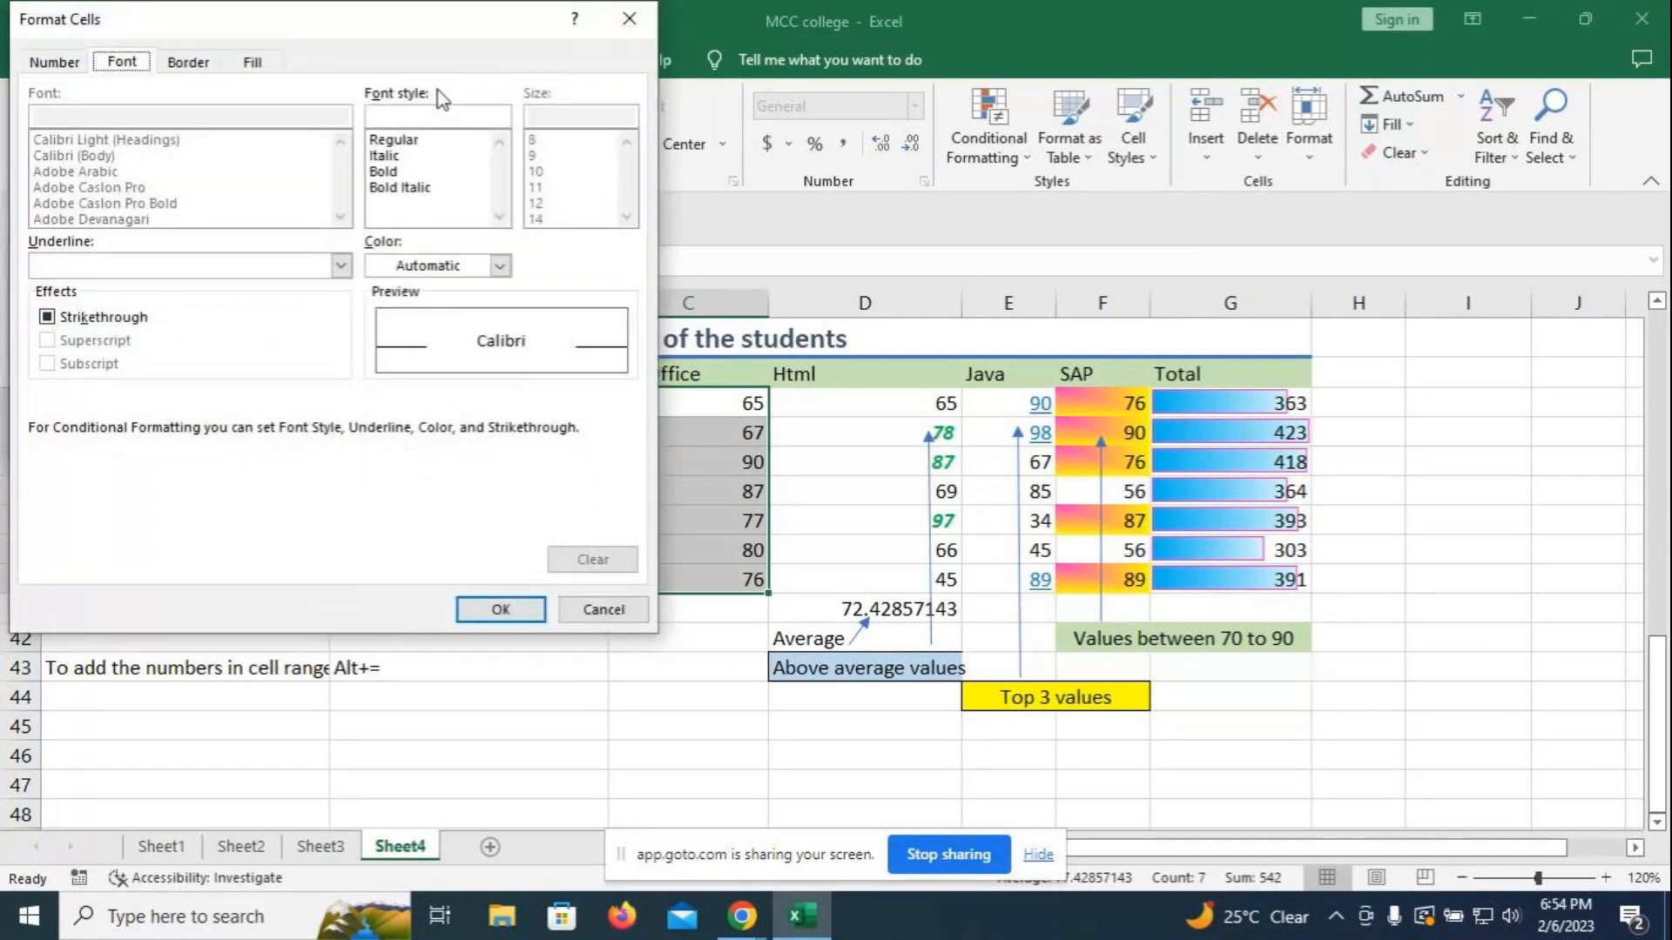
{"action": "left_click", "coordinate": [253, 63]}
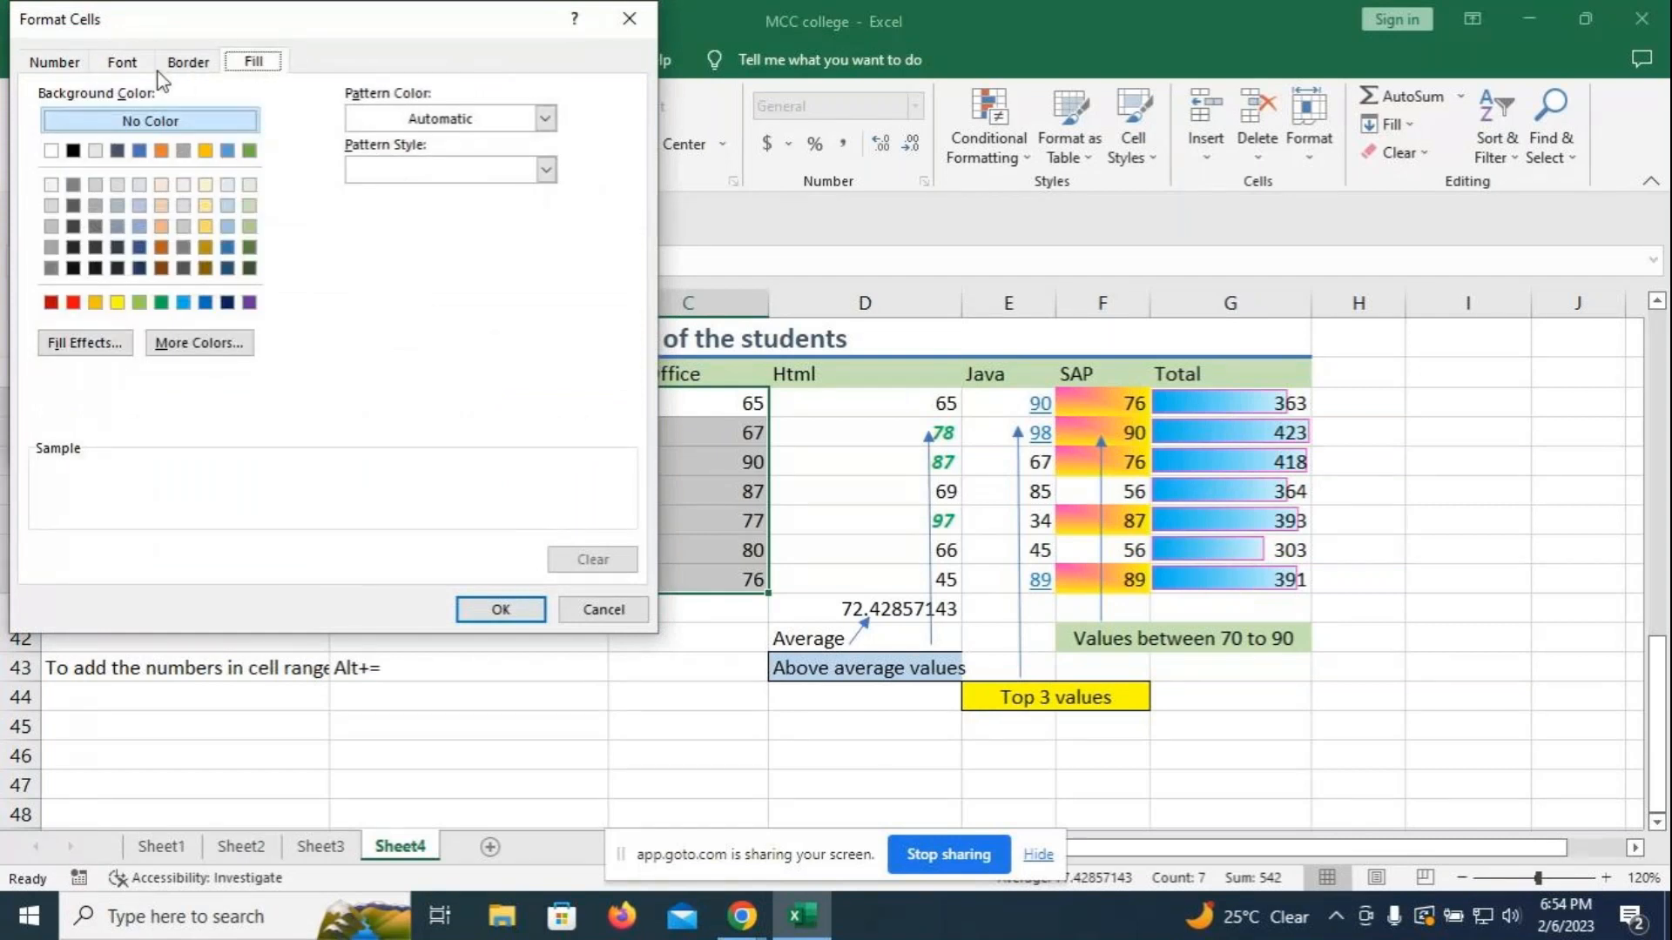
{"action": "left_click", "coordinate": [183, 66]}
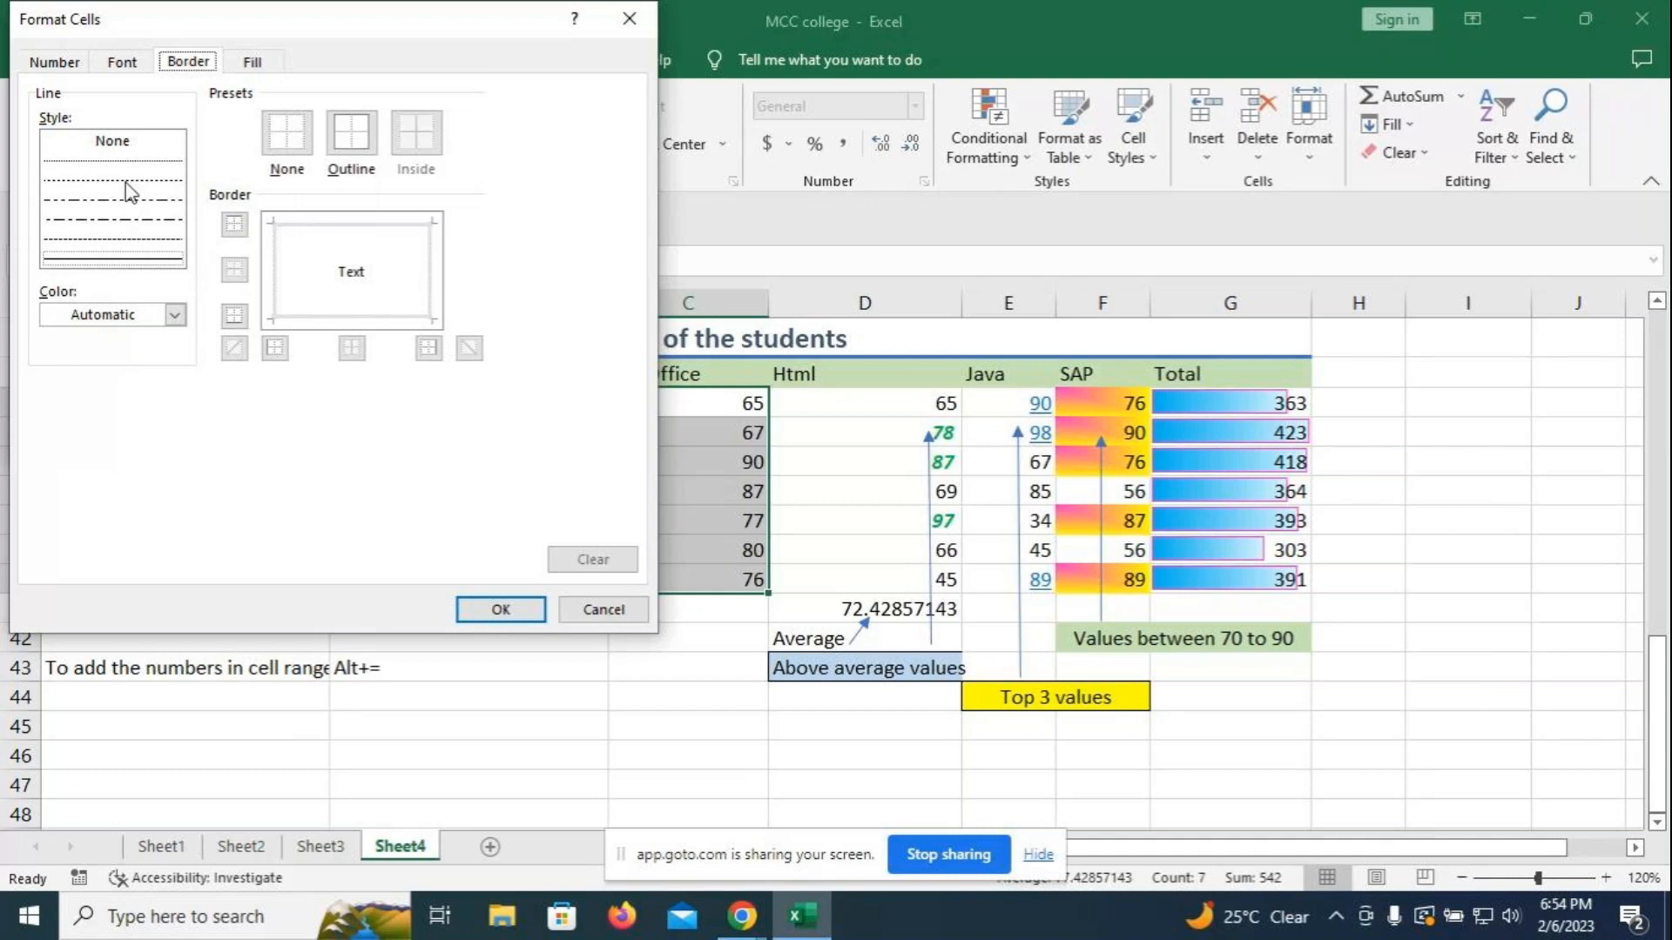
{"action": "left_click", "coordinate": [174, 314]}
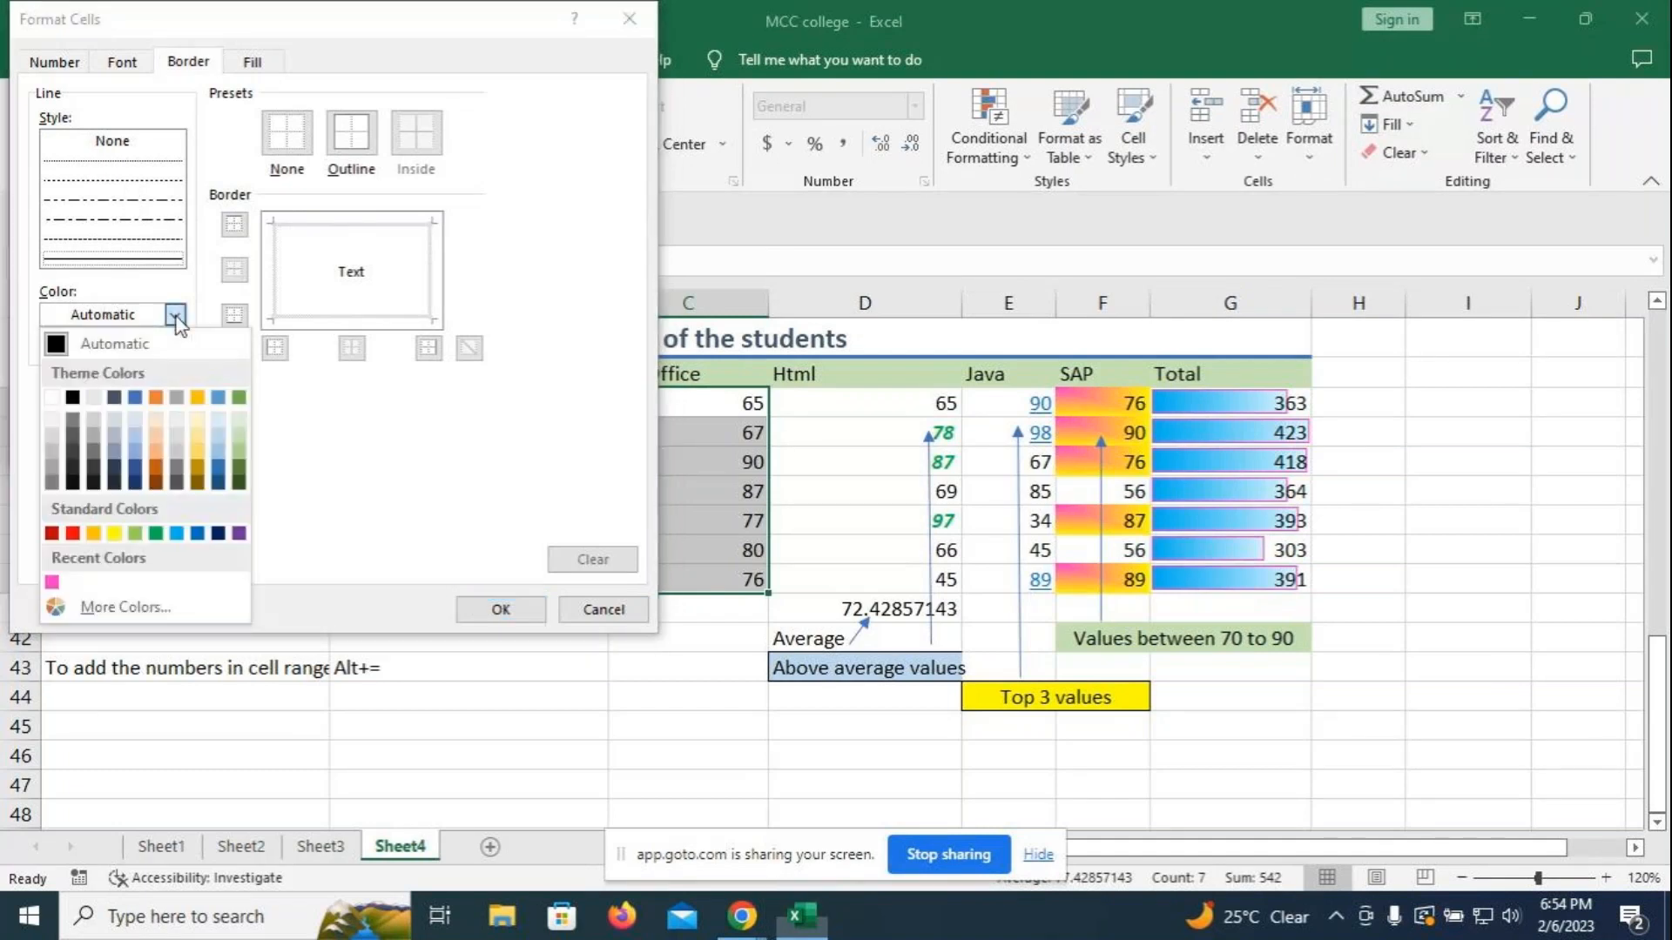
{"action": "left_click", "coordinate": [239, 533]}
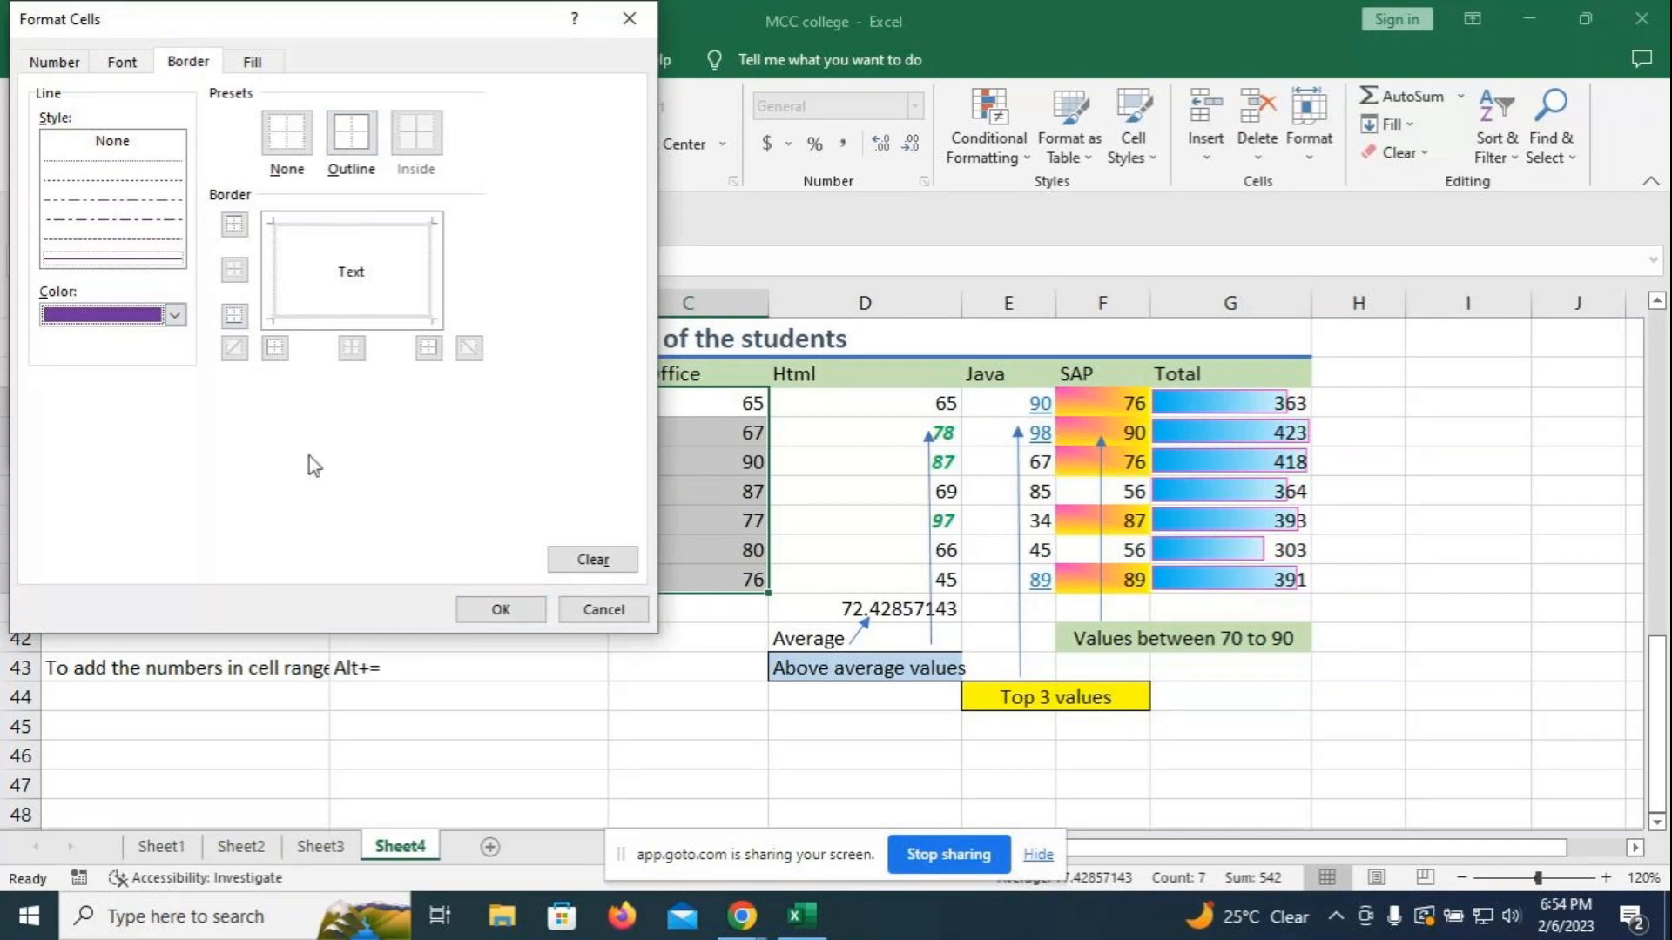
{"action": "left_click", "coordinate": [175, 314]}
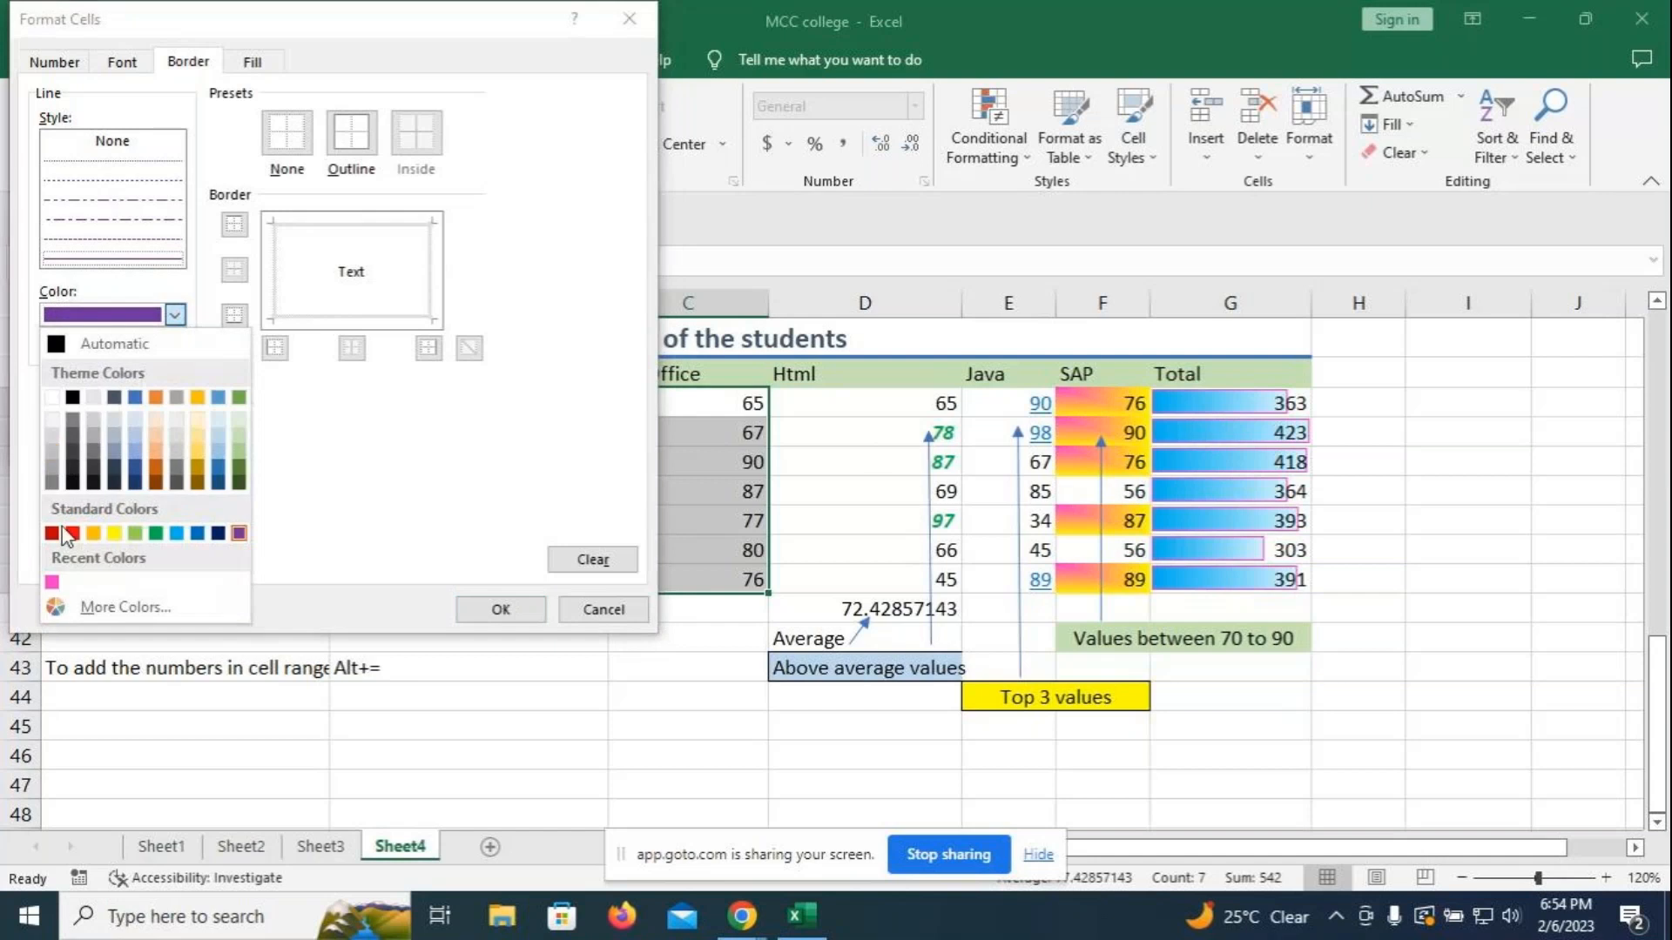
{"action": "left_click", "coordinate": [52, 582]}
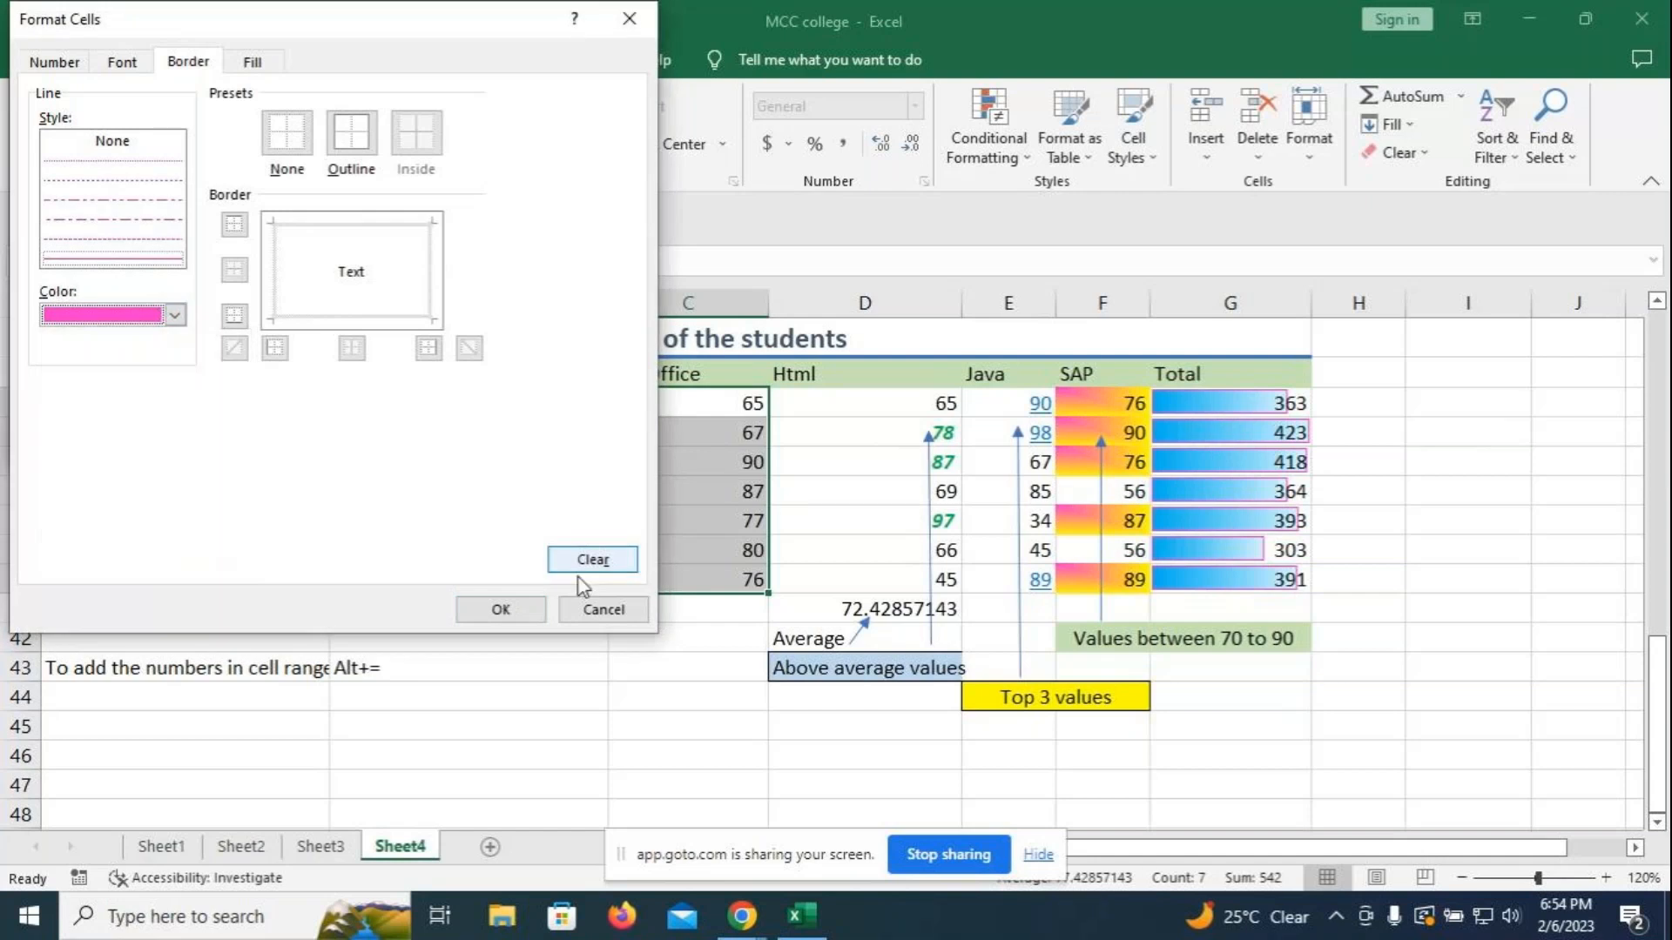
{"action": "left_click", "coordinate": [501, 610]}
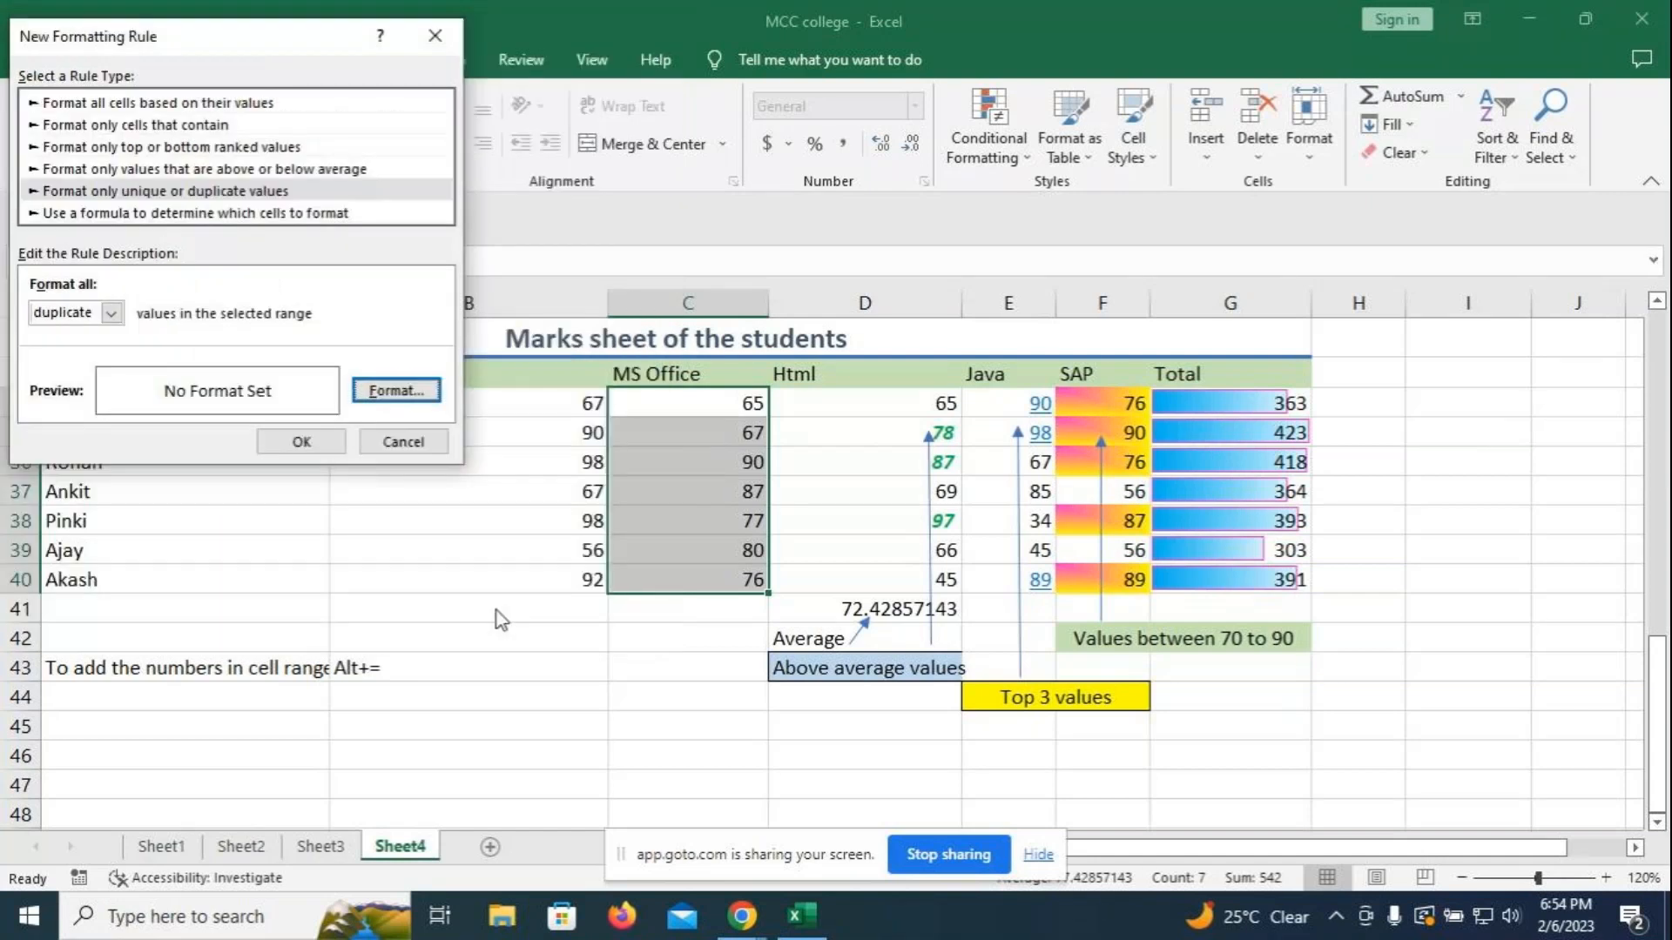
{"action": "left_click", "coordinate": [298, 444]}
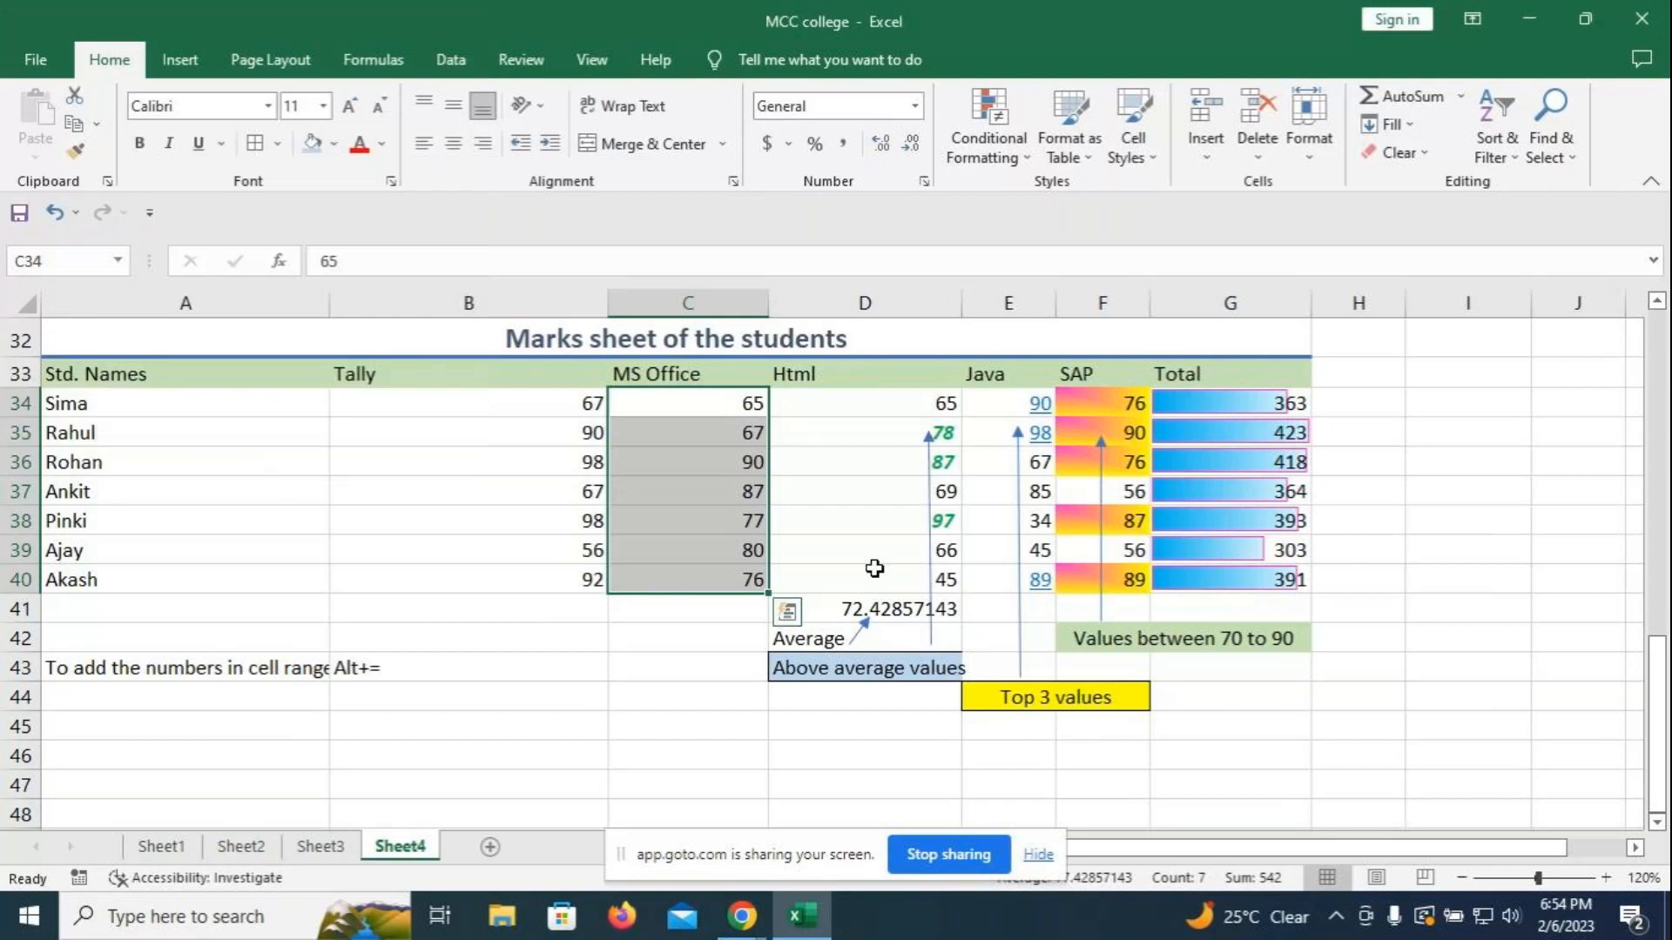
{"action": "left_click", "coordinate": [710, 463]}
{"action": "type", "text": "80"}
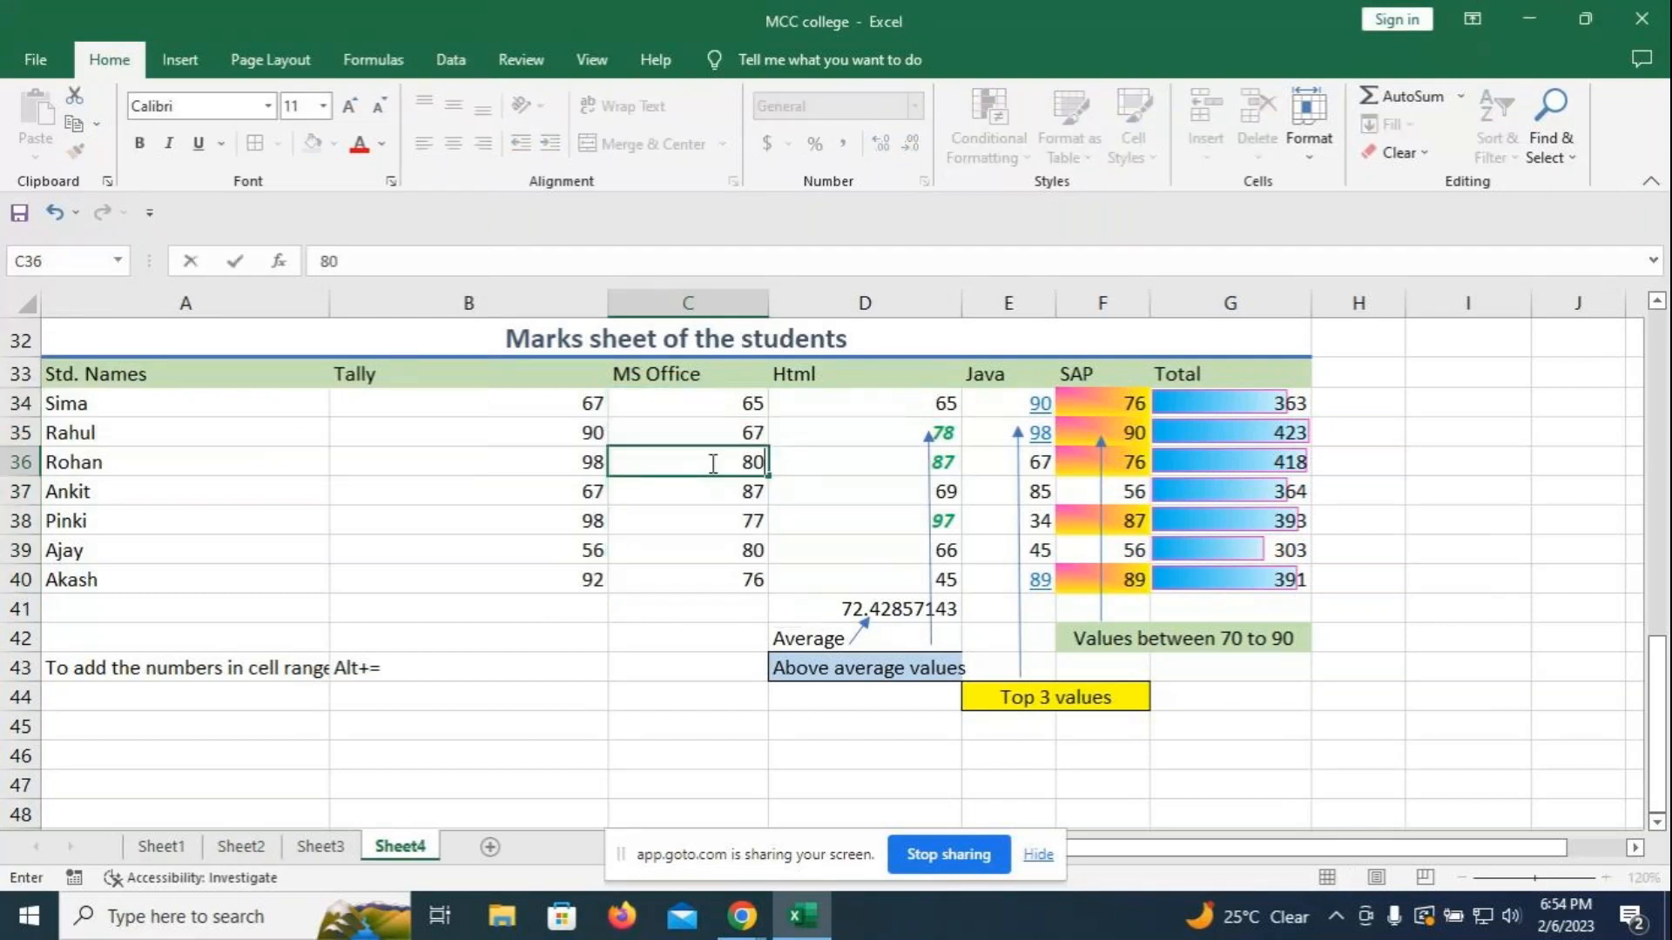
- Commit Rohan's mark of 80 and start a new duplicate-values rule on C34:C40
{"action": "key", "text": "Return"}
{"action": "left_click_drag", "start_coordinate": [701, 403], "coordinate": [698, 581]}
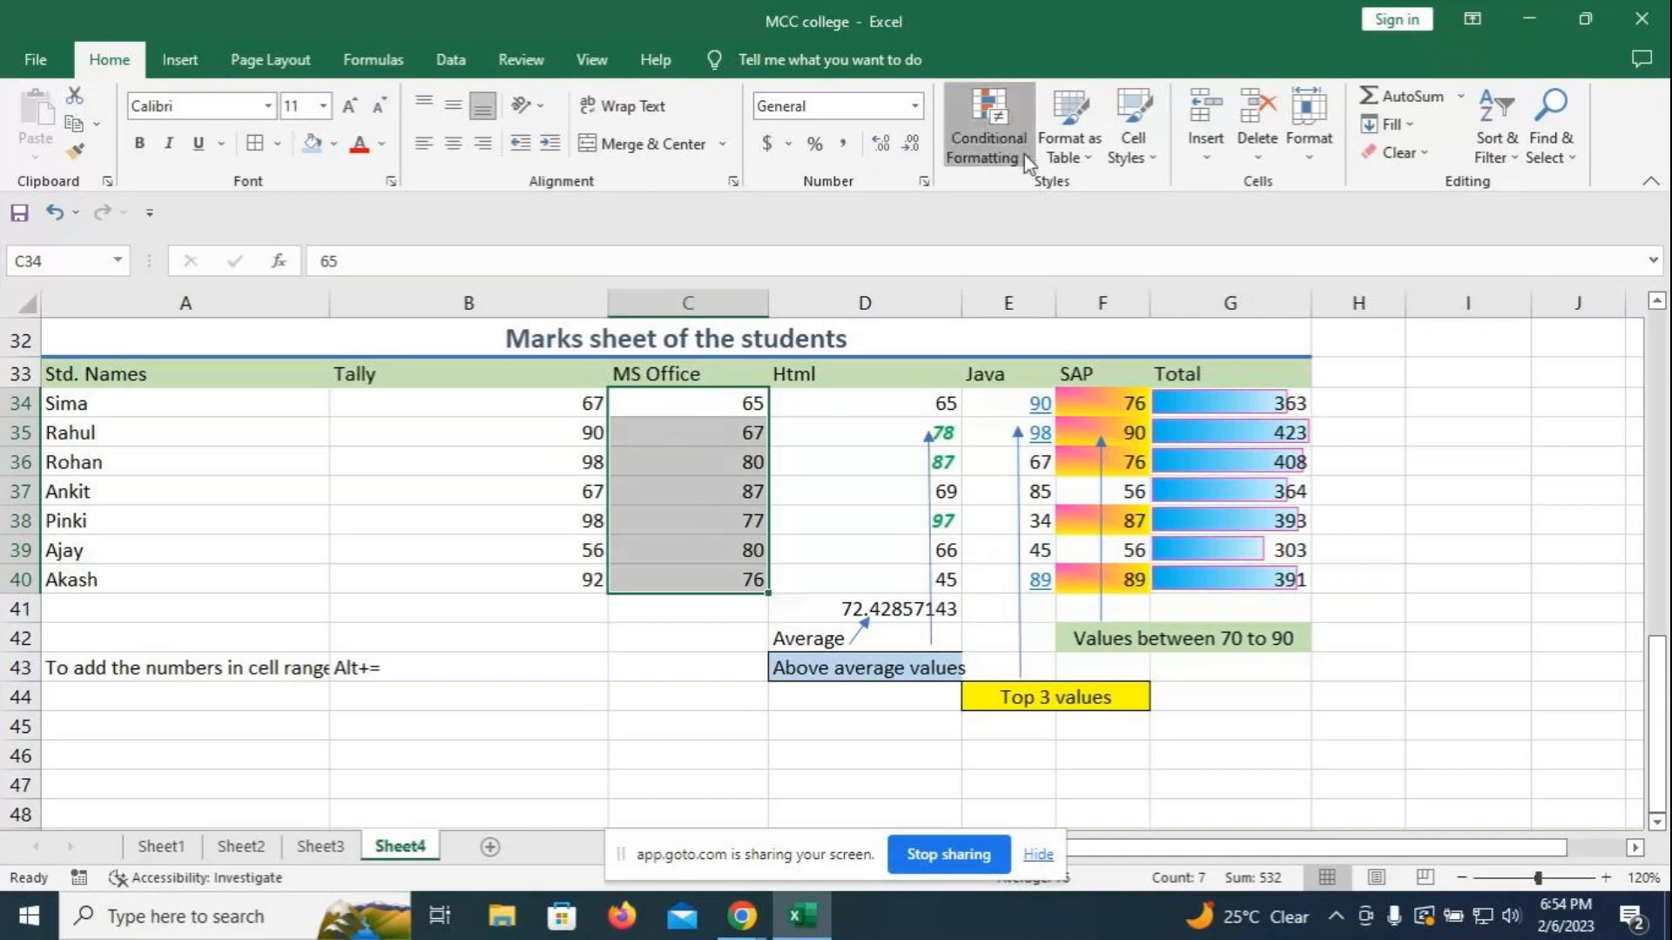
{"action": "left_click", "coordinate": [988, 131]}
{"action": "left_click", "coordinate": [1010, 469]}
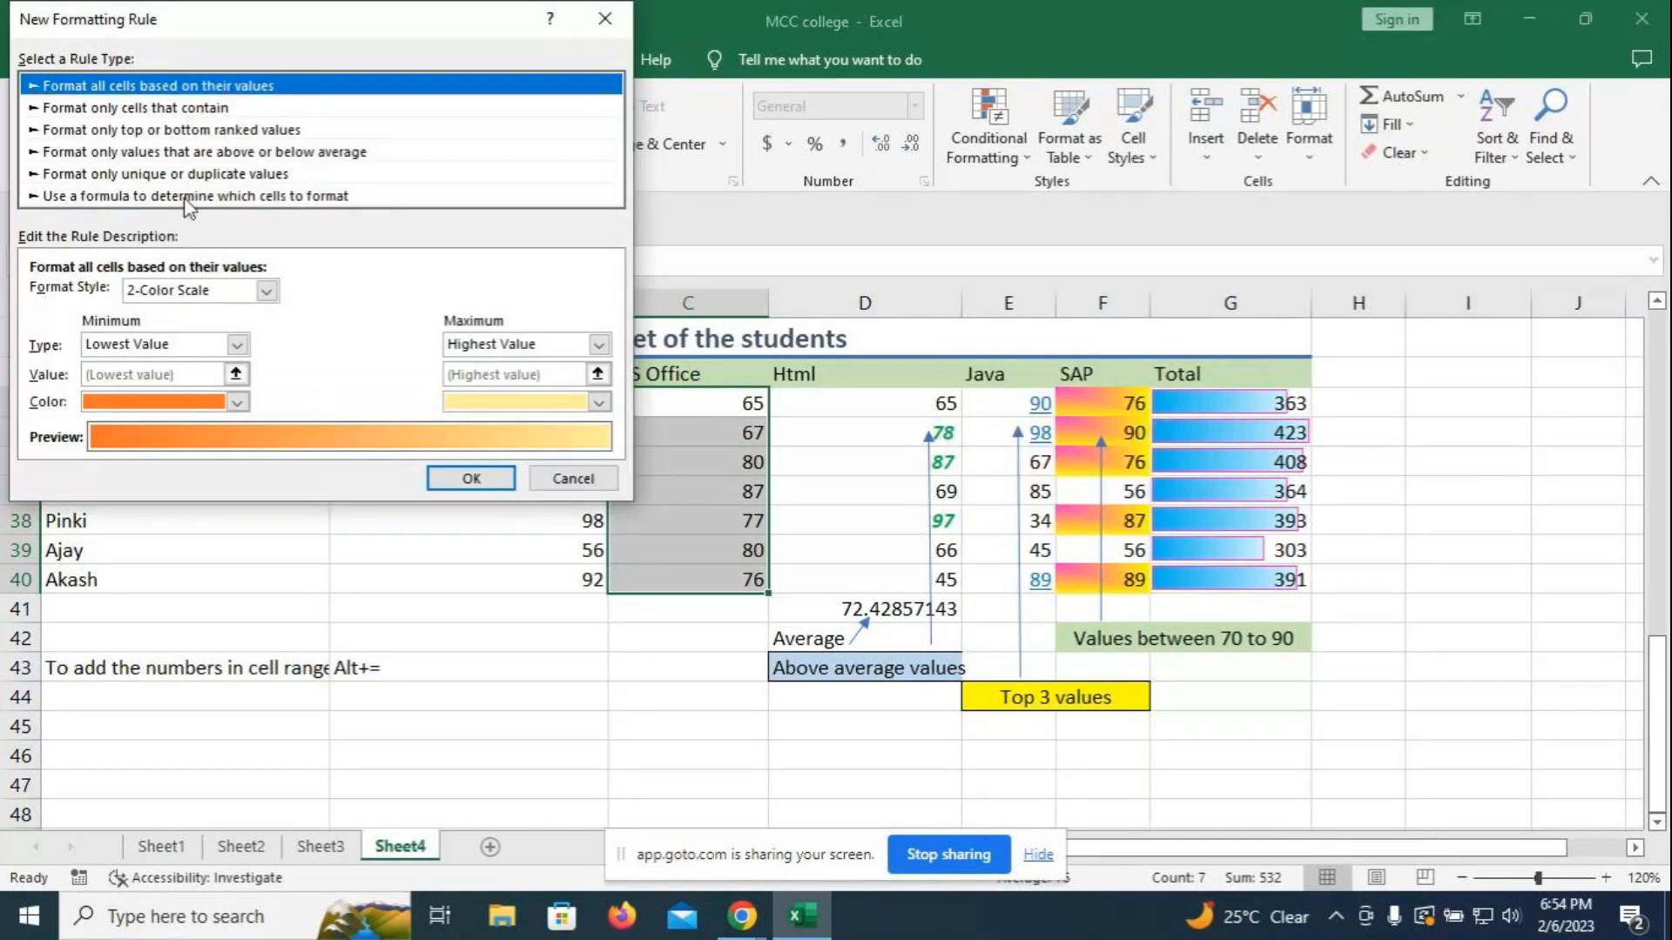
{"action": "left_click", "coordinate": [178, 173]}
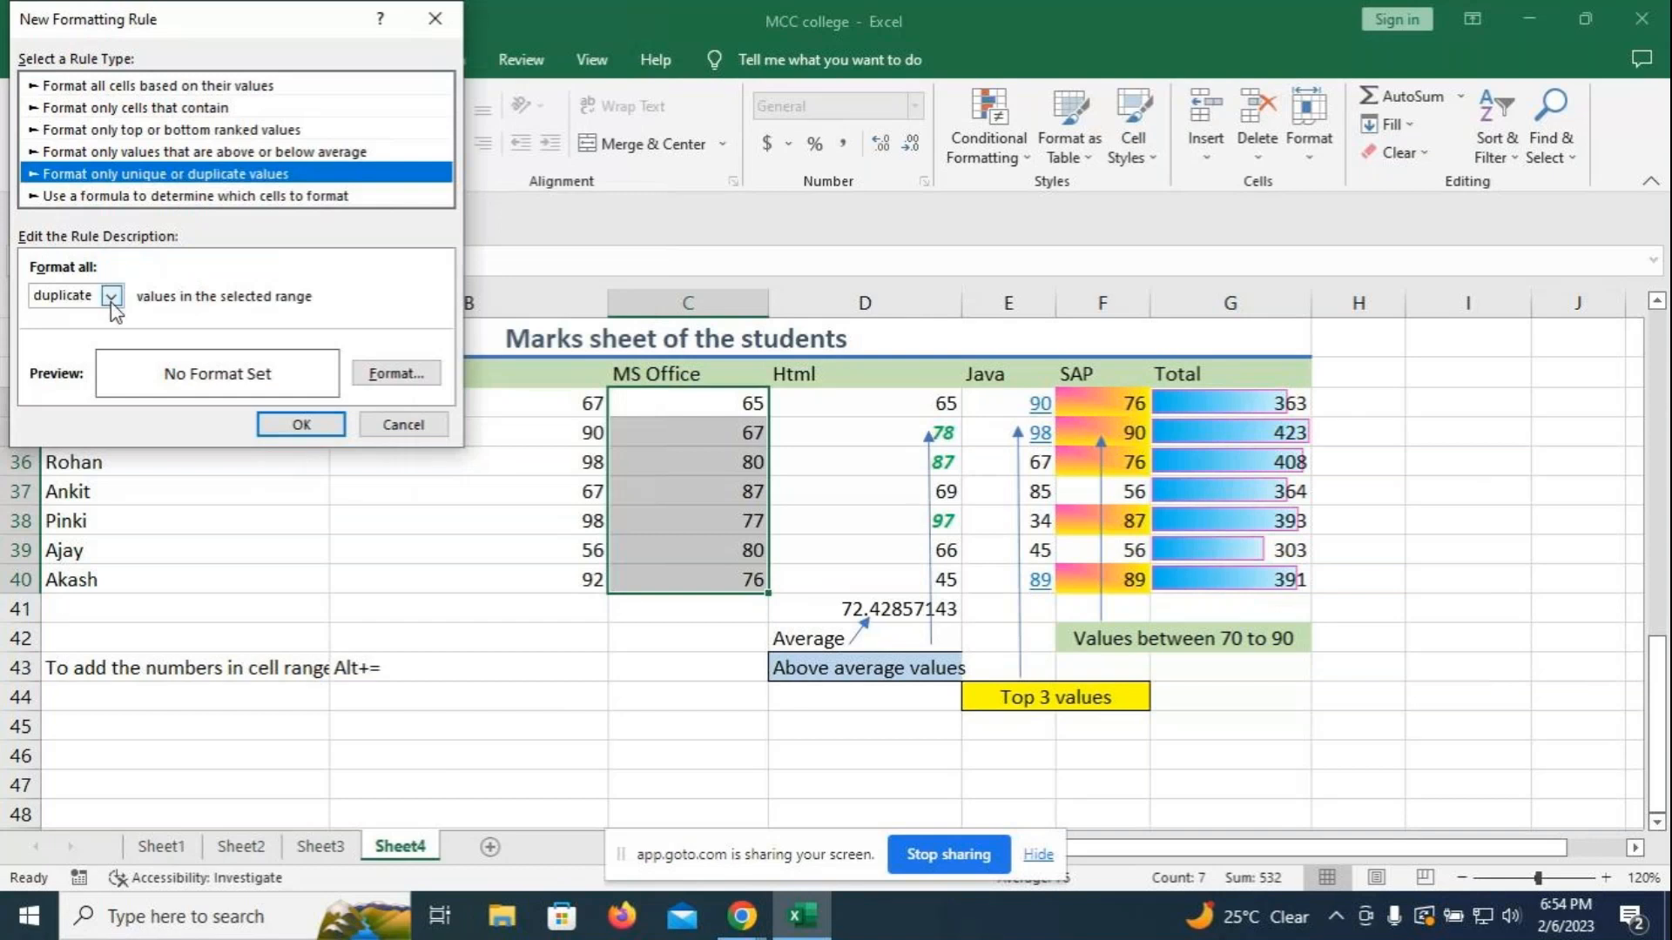
- Set a cyan fill for duplicates and apply it, highlighting the 80s in C36 and C39
{"action": "left_click", "coordinate": [409, 374]}
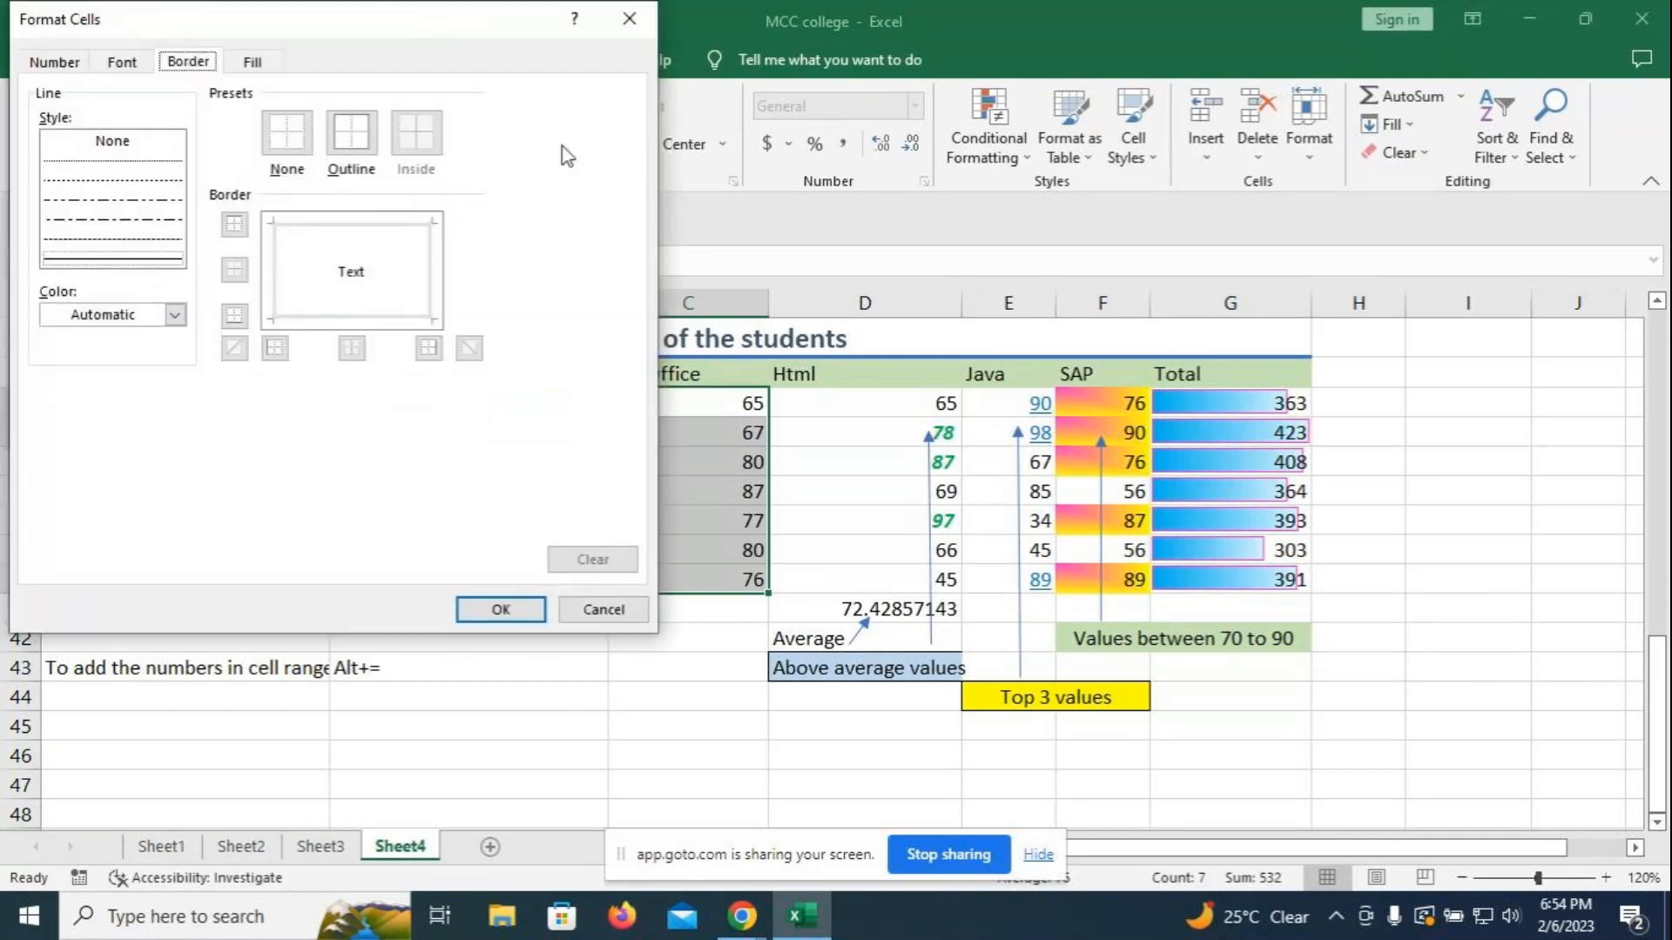
{"action": "left_click", "coordinate": [268, 64]}
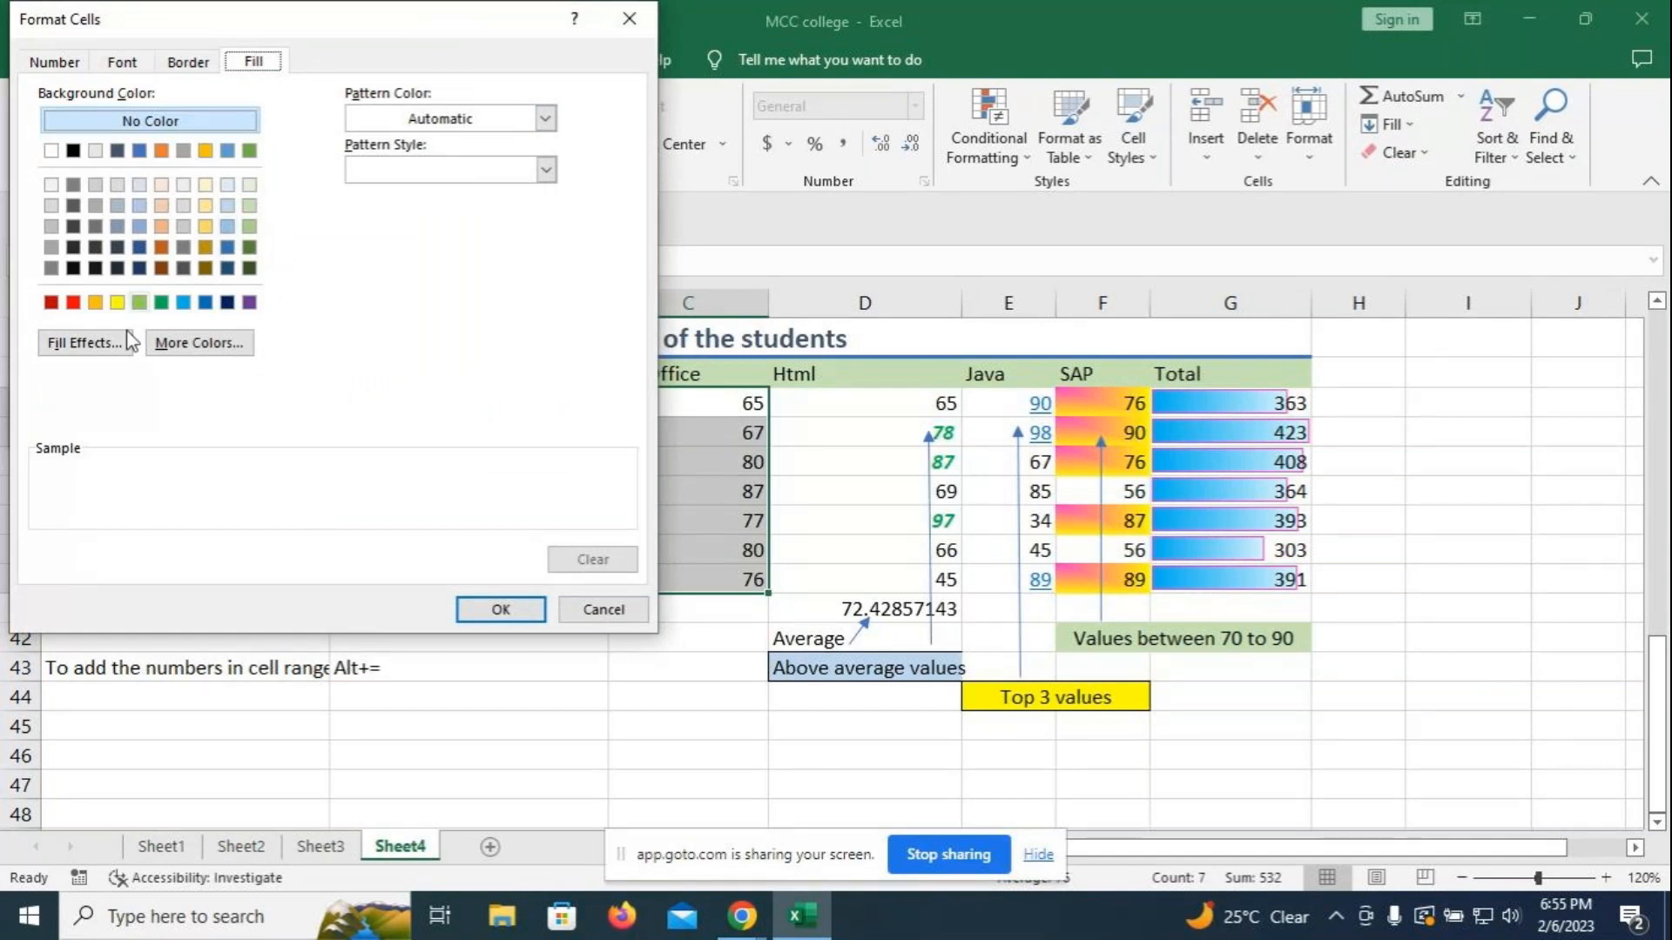
{"action": "left_click", "coordinate": [193, 343]}
{"action": "left_click", "coordinate": [144, 162]}
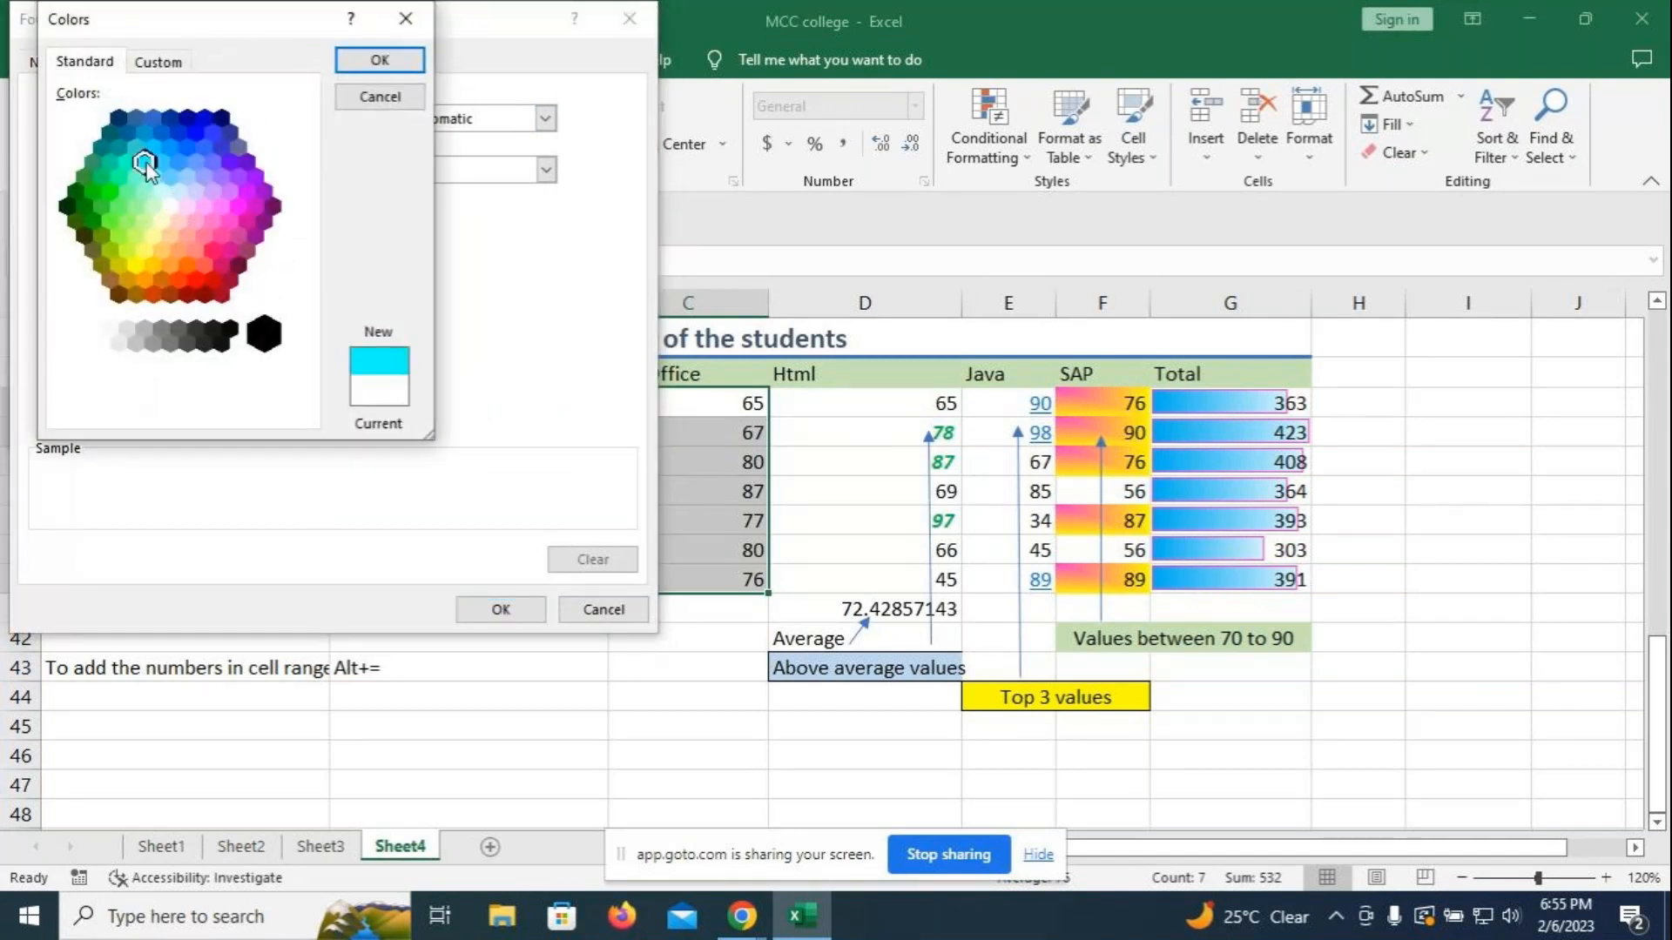
{"action": "key", "text": "Return"}
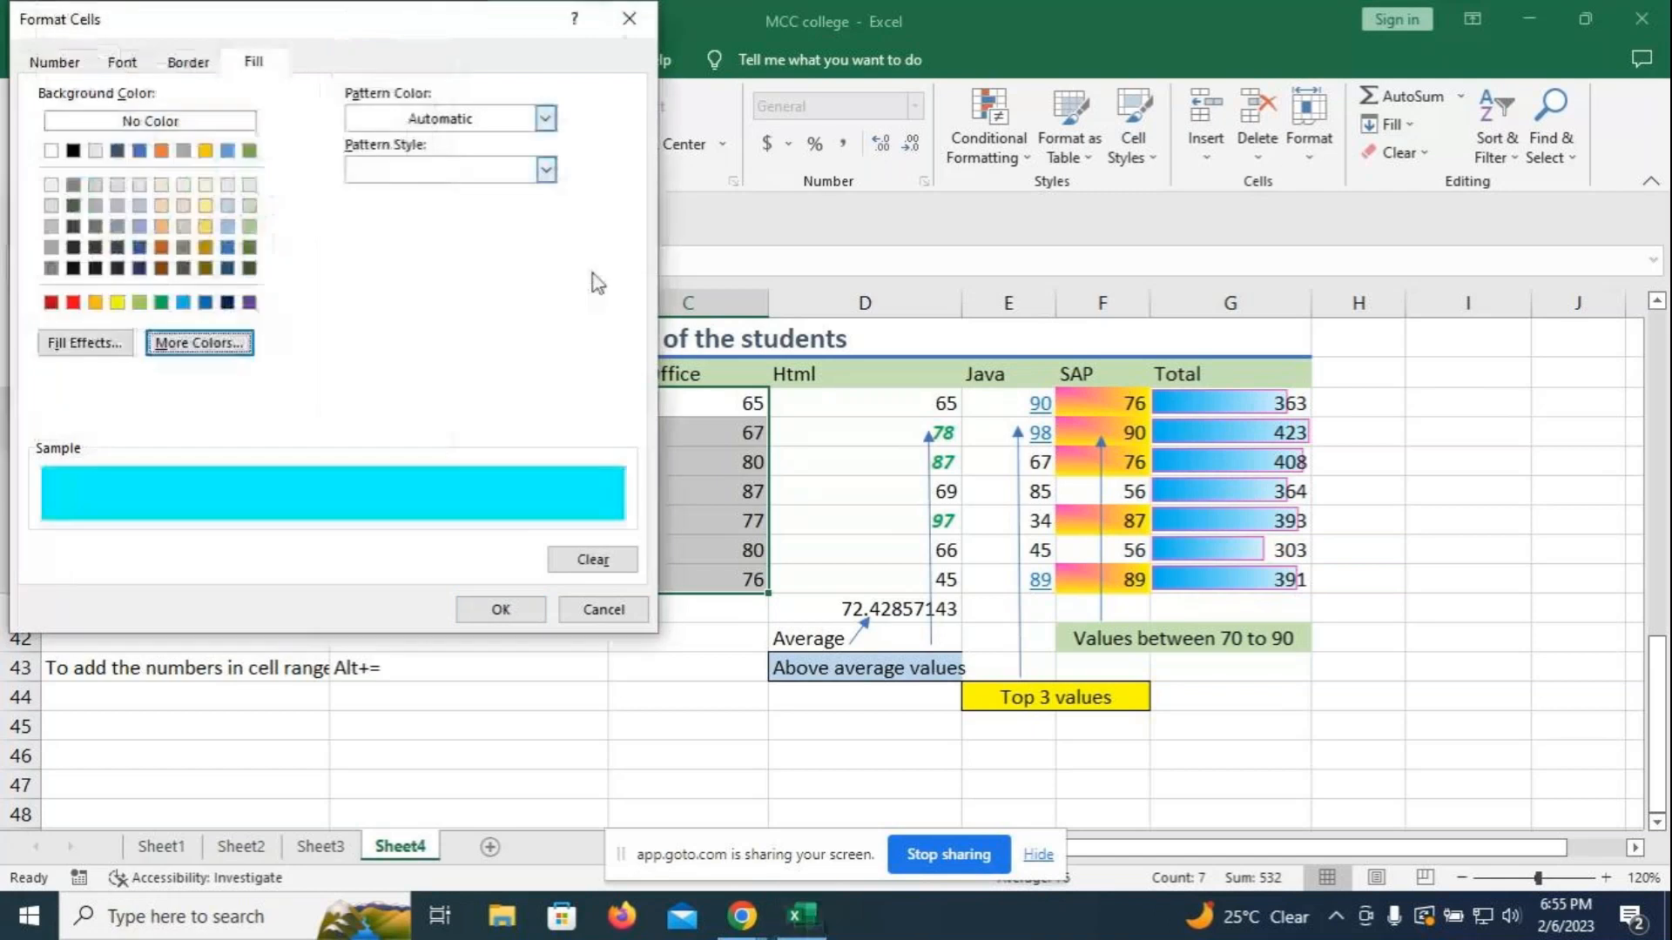
{"action": "left_click", "coordinate": [502, 612]}
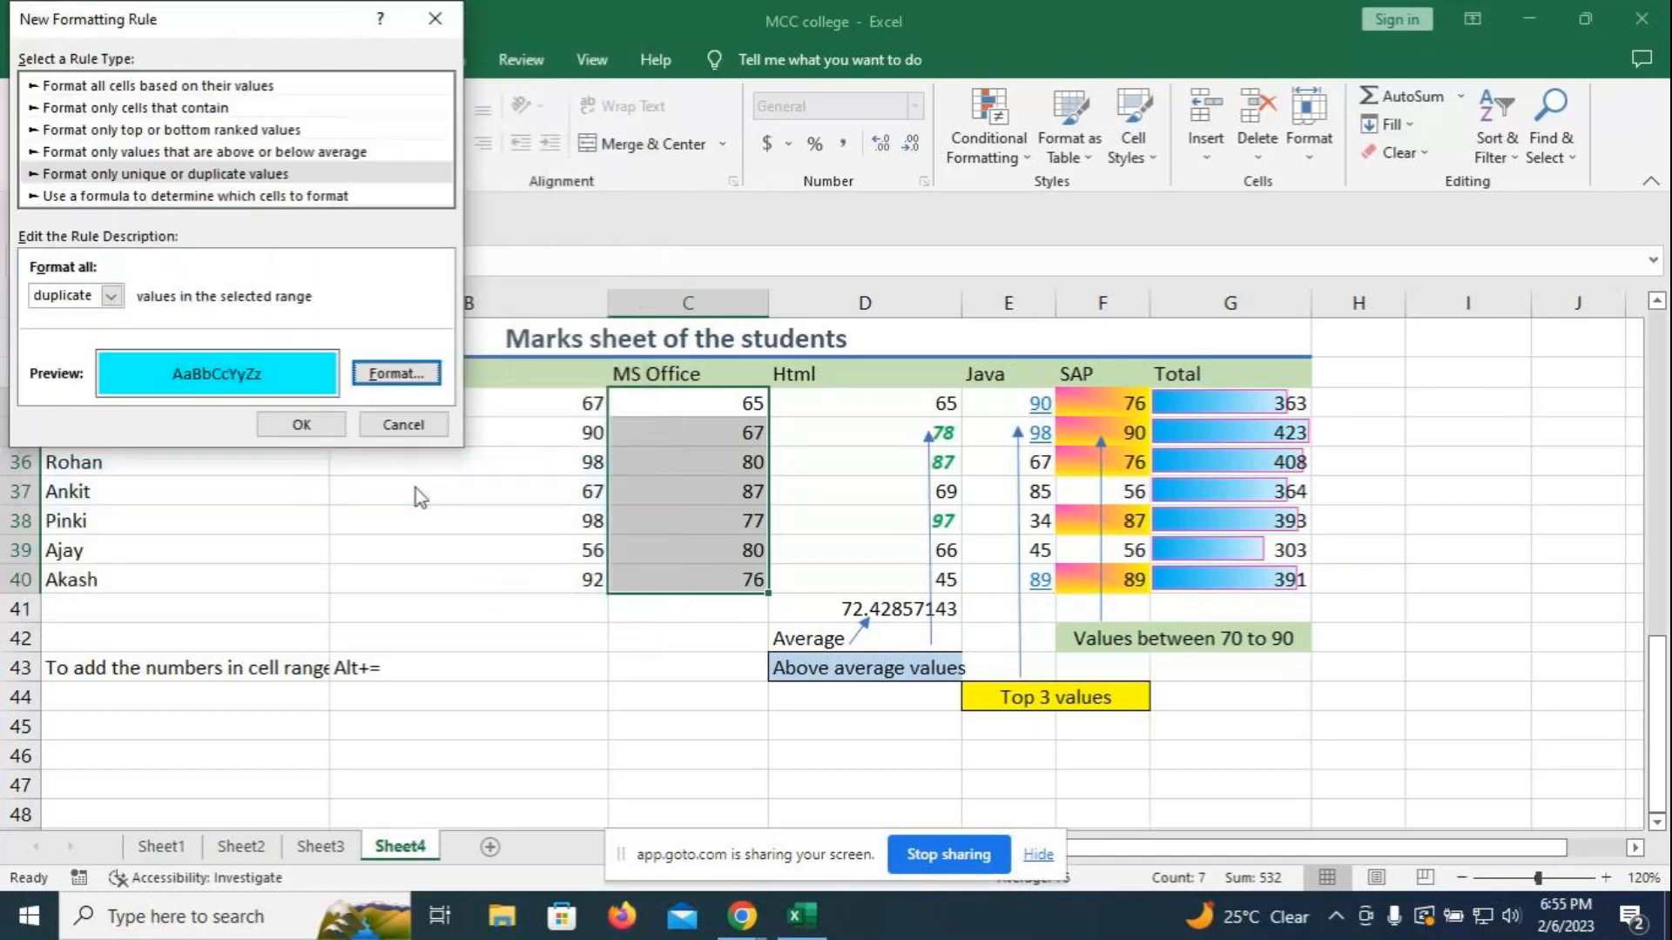
{"action": "left_click", "coordinate": [301, 421]}
{"action": "left_click", "coordinate": [687, 697]}
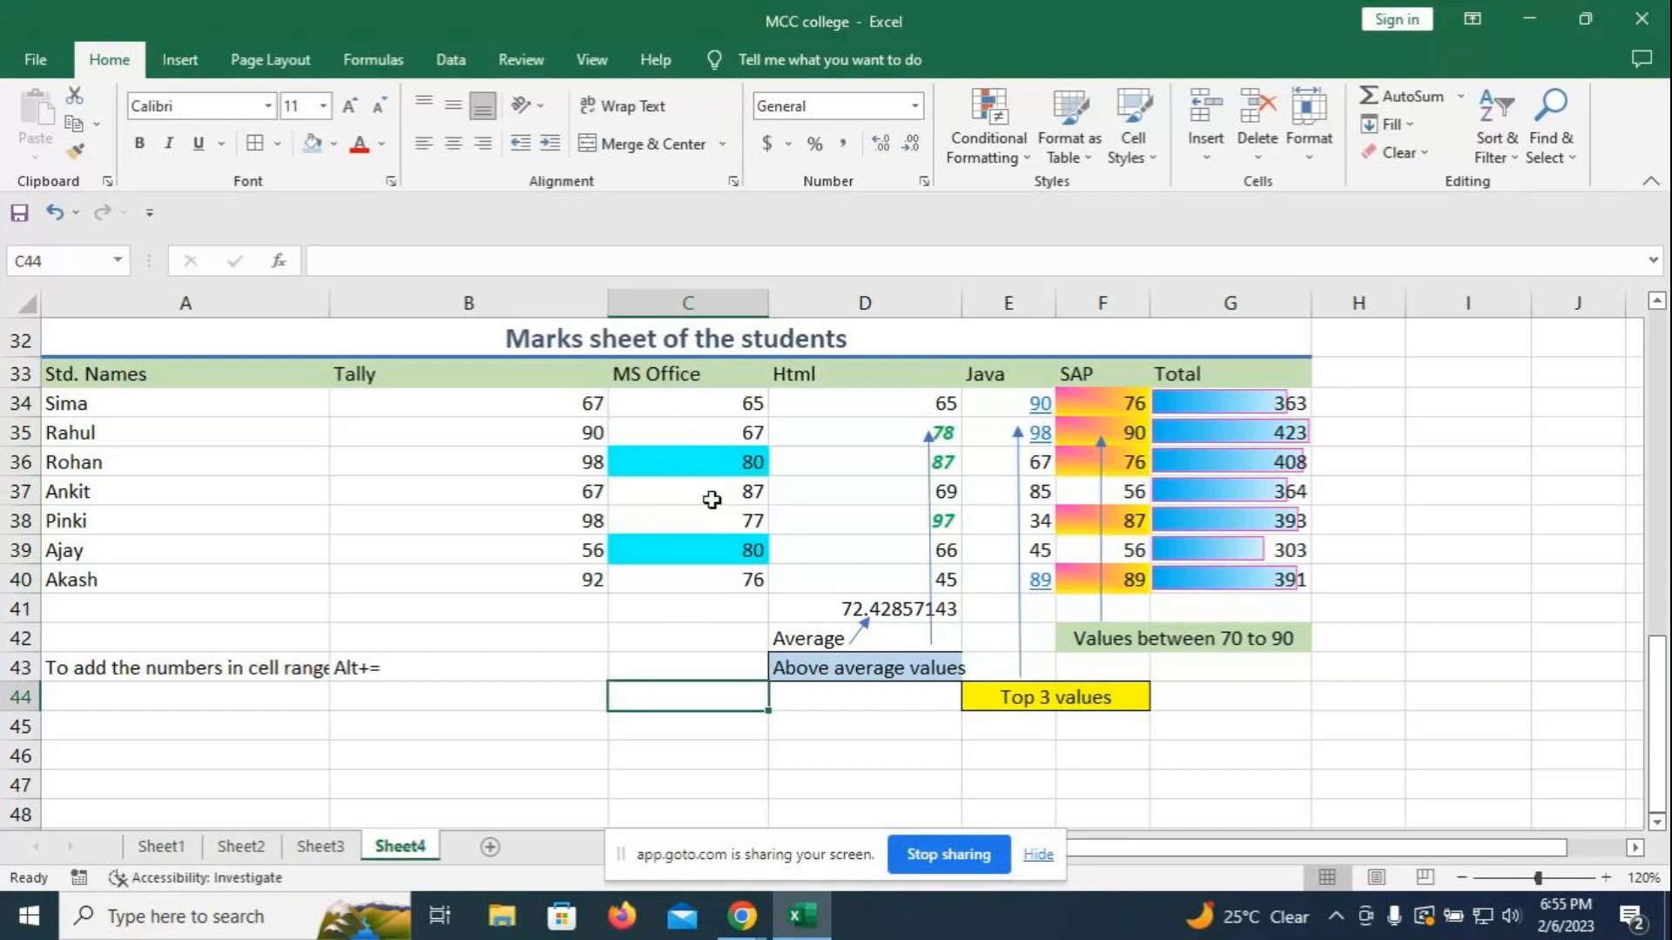
- Enter the label 'Duplicate values' in C43 and reselect it for filling
{"action": "left_click", "coordinate": [655, 666]}
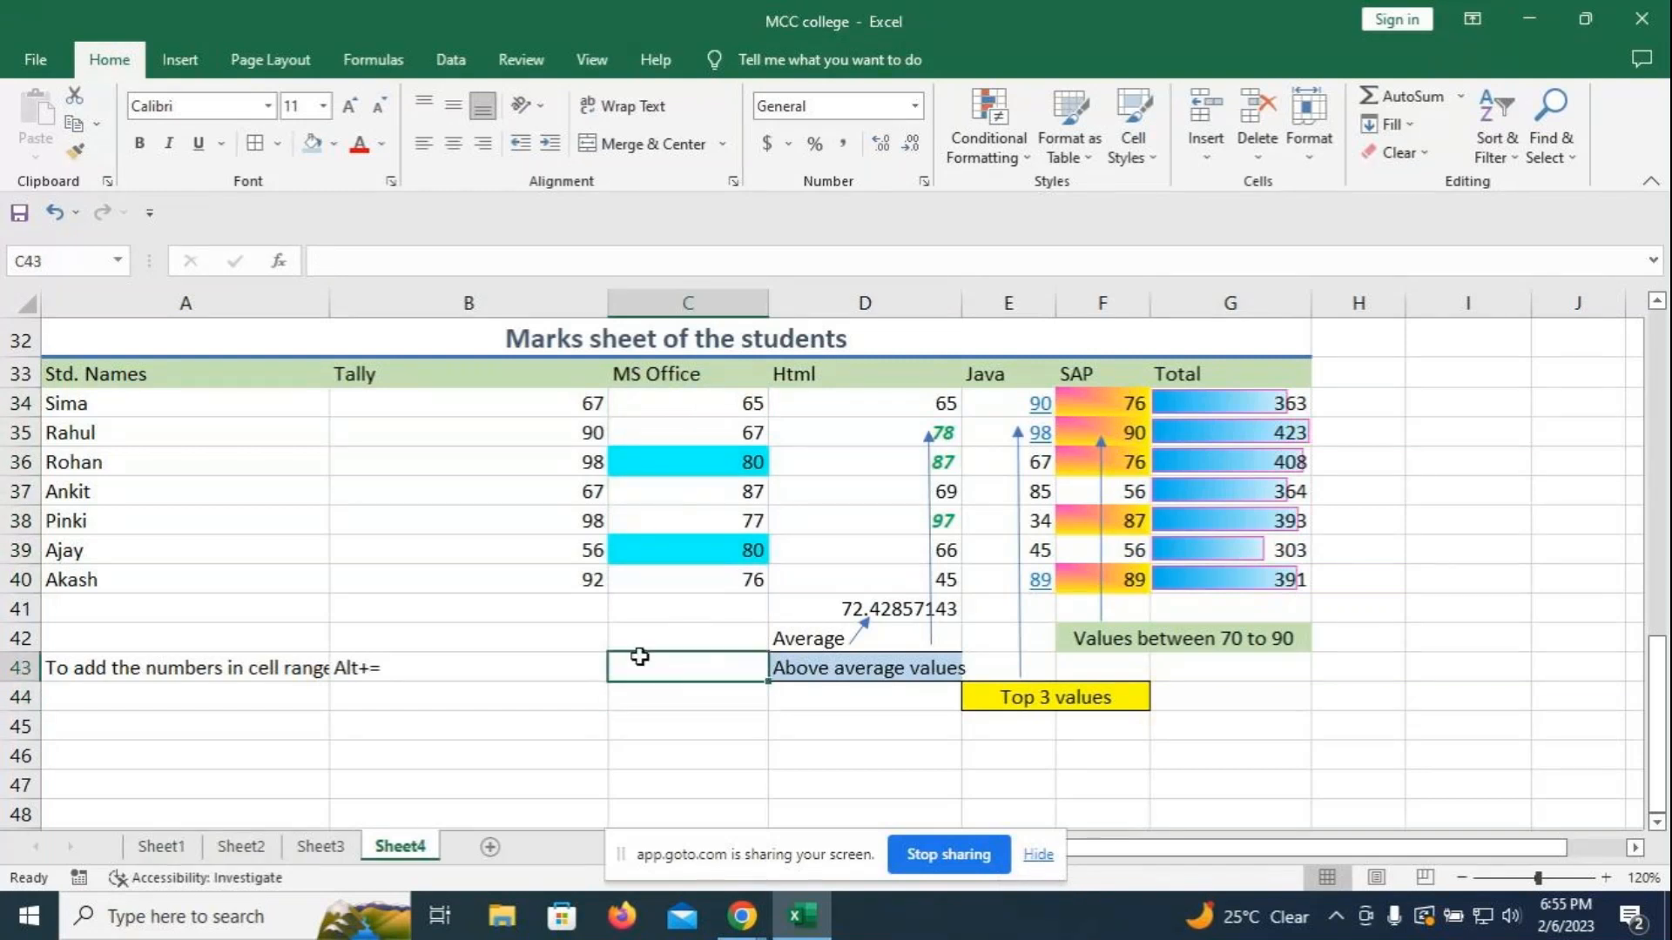
{"action": "type", "text": "Duplicate value"}
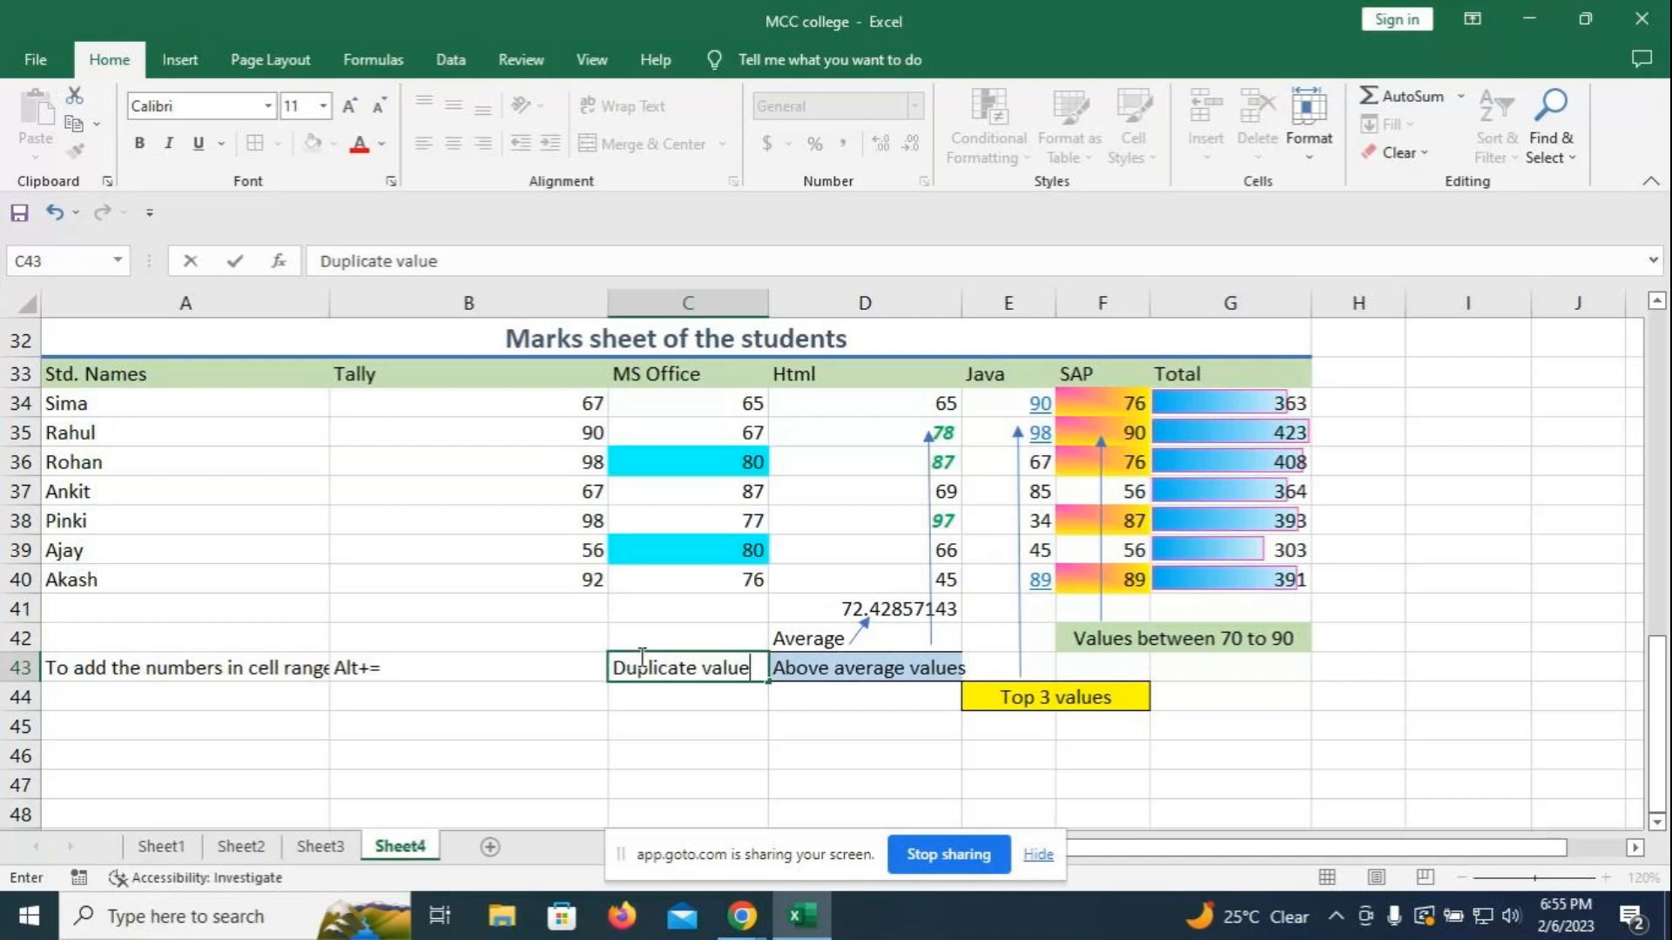
{"action": "type", "text": "s"}
{"action": "left_click", "coordinate": [679, 707]}
{"action": "left_click", "coordinate": [683, 676]}
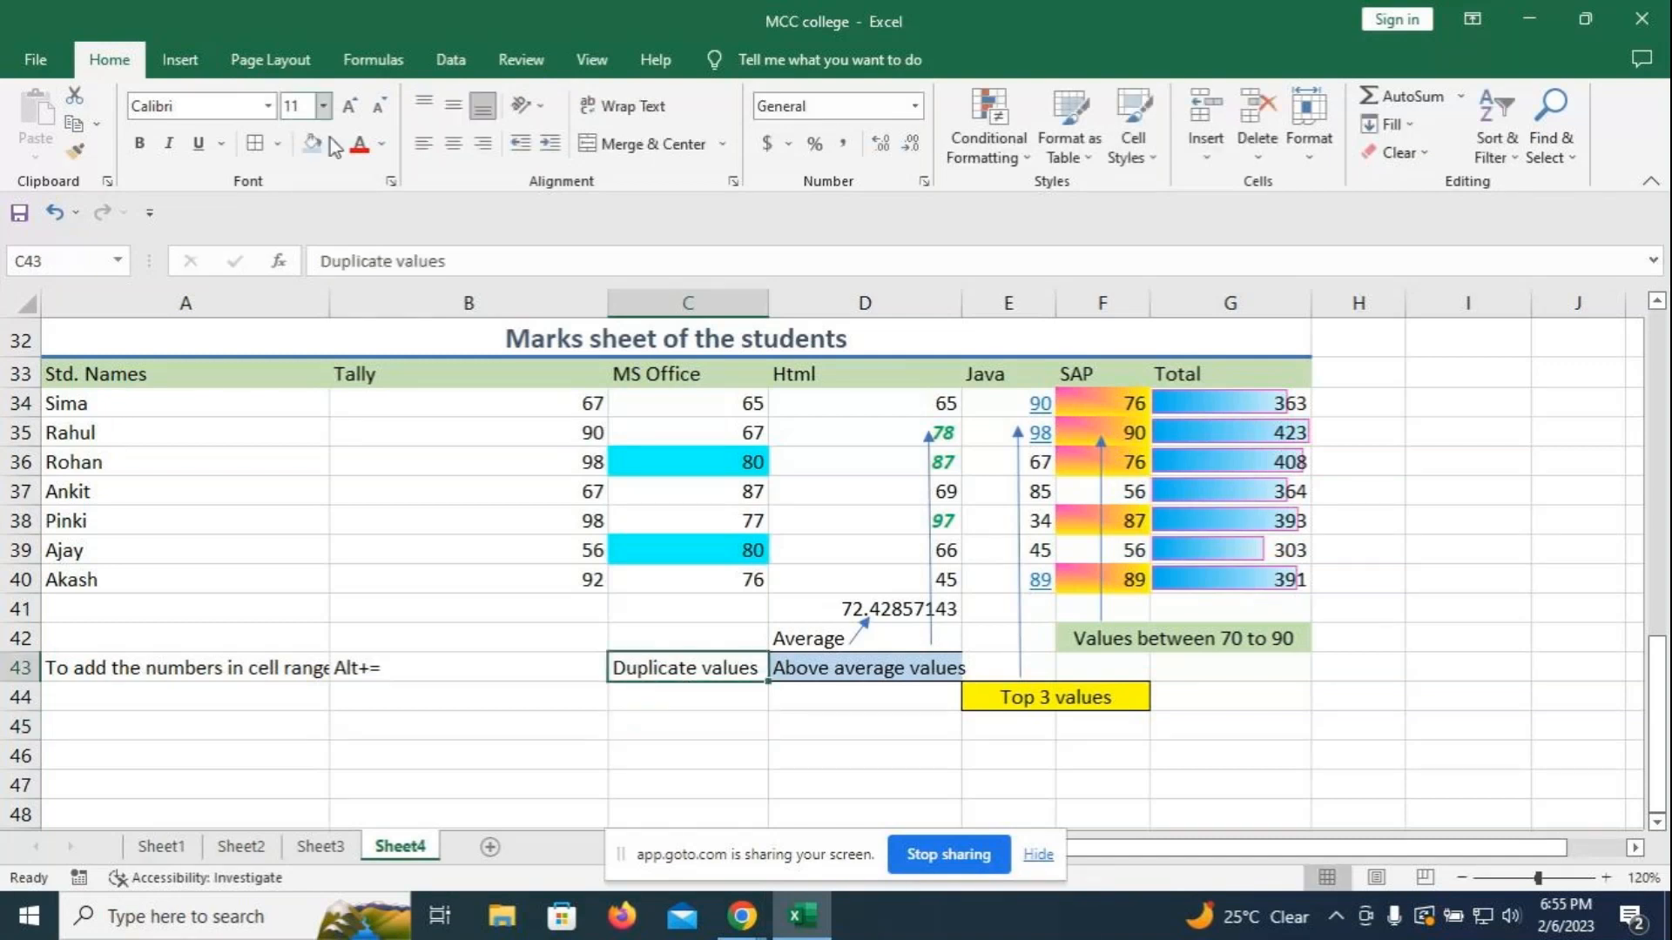
{"action": "left_click", "coordinate": [334, 144]}
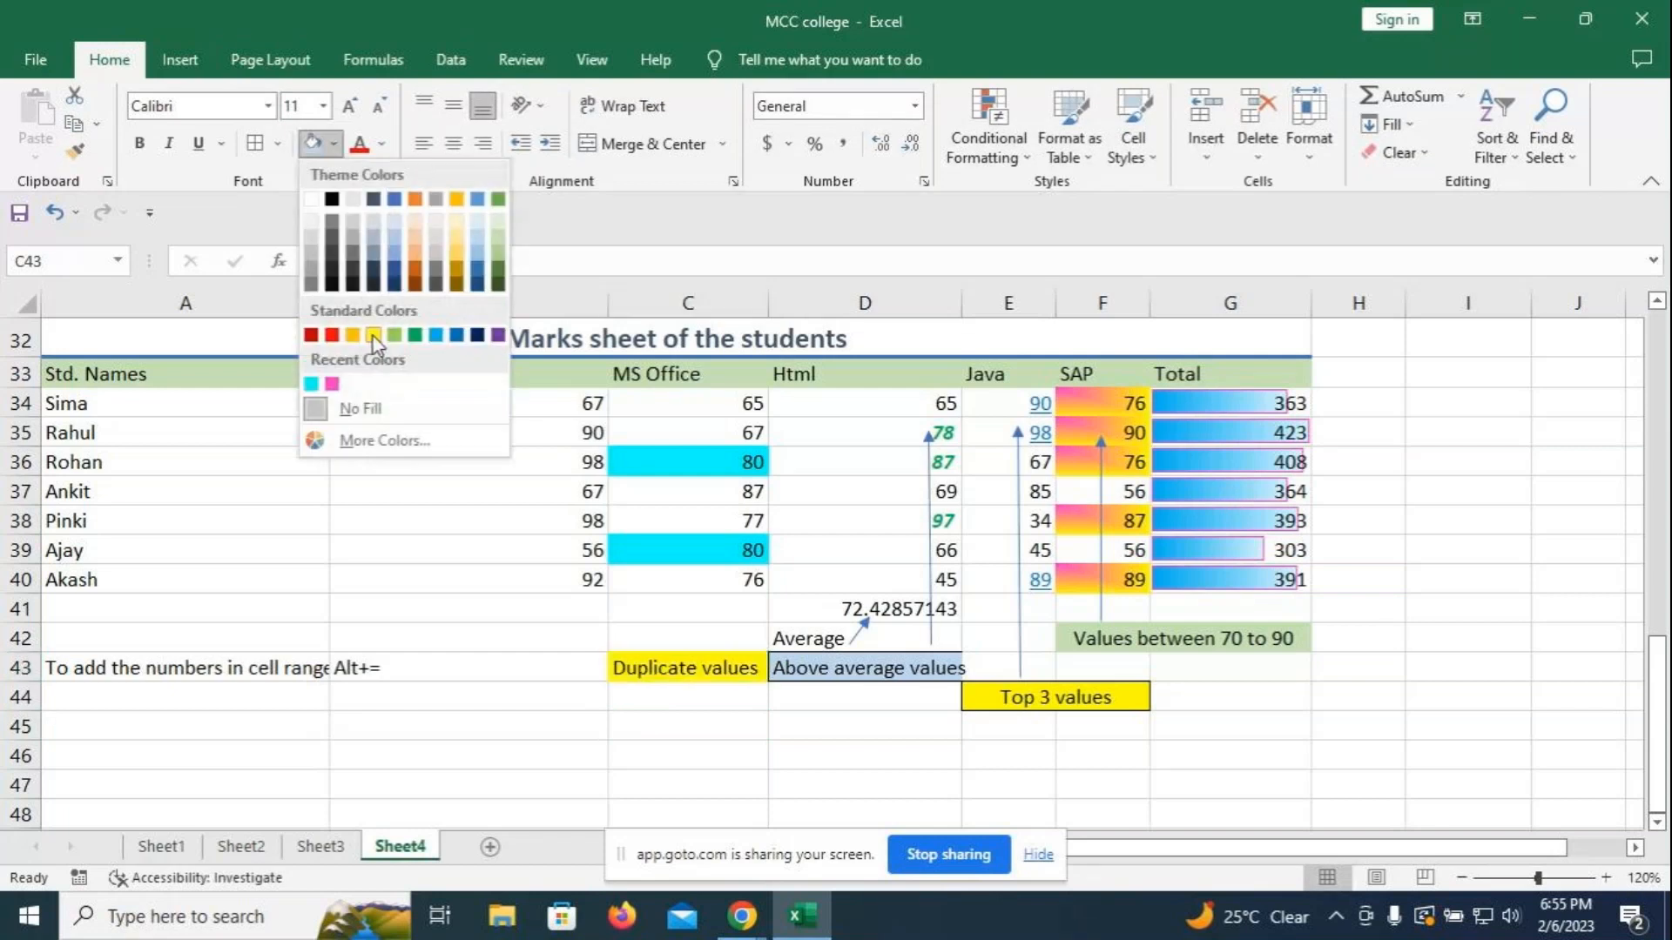
- Fill the Duplicate values label yellow and draw an arrow from C43 up to the cyan 80
{"action": "left_click", "coordinate": [499, 238]}
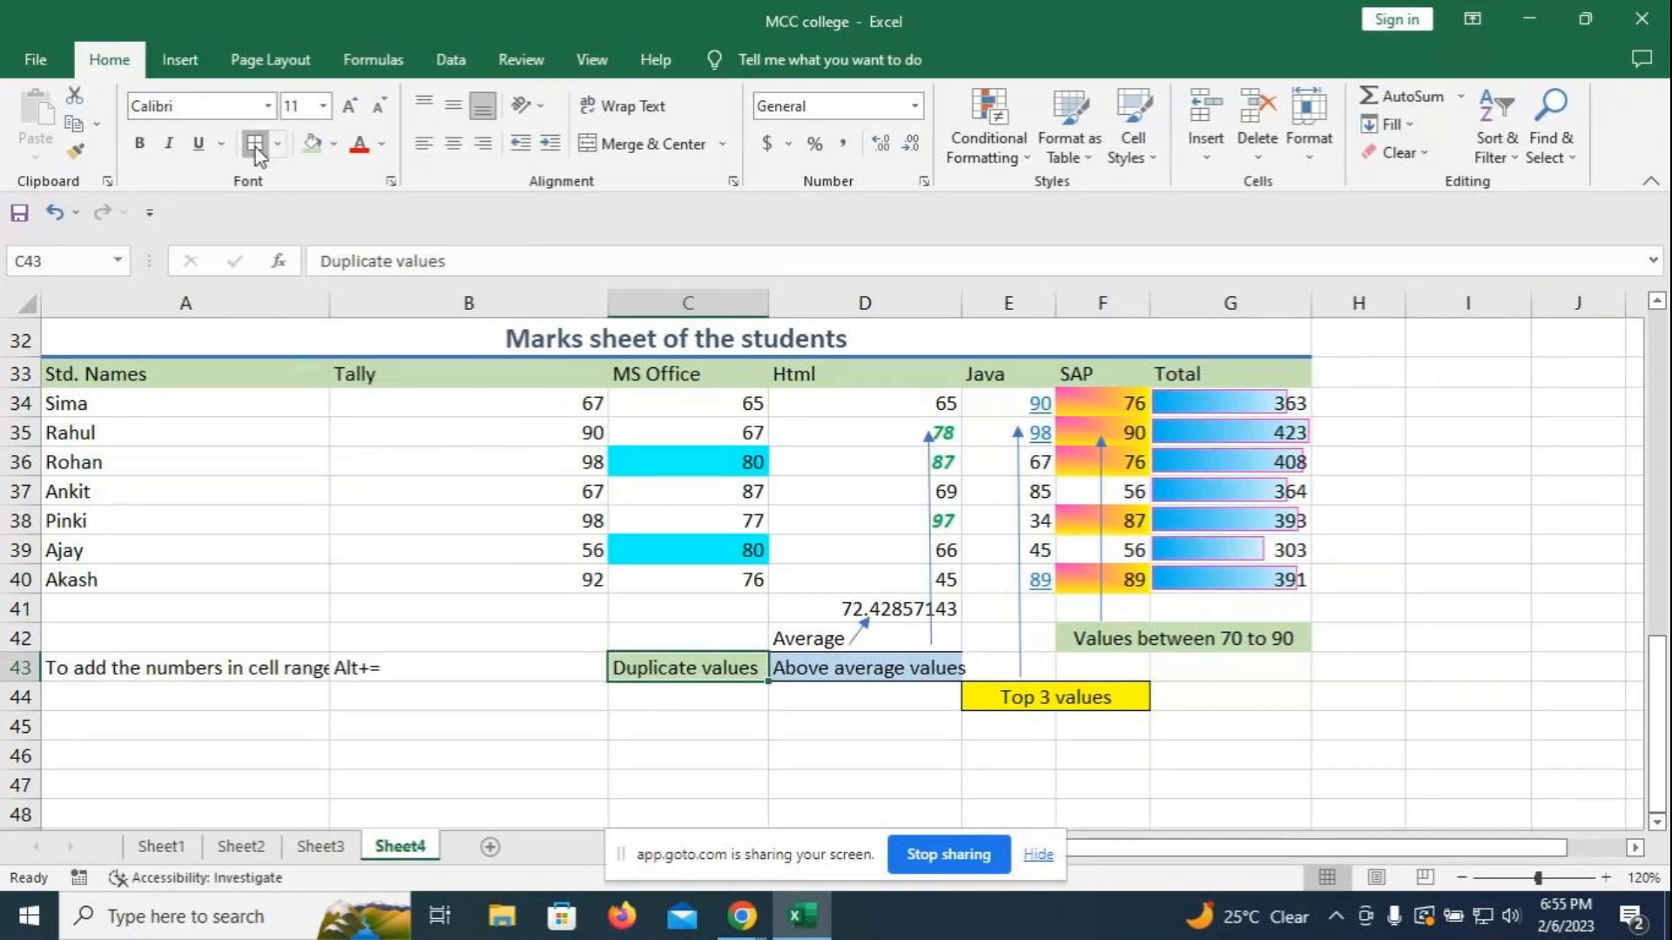
{"action": "left_click", "coordinate": [178, 58]}
{"action": "left_click", "coordinate": [295, 122]}
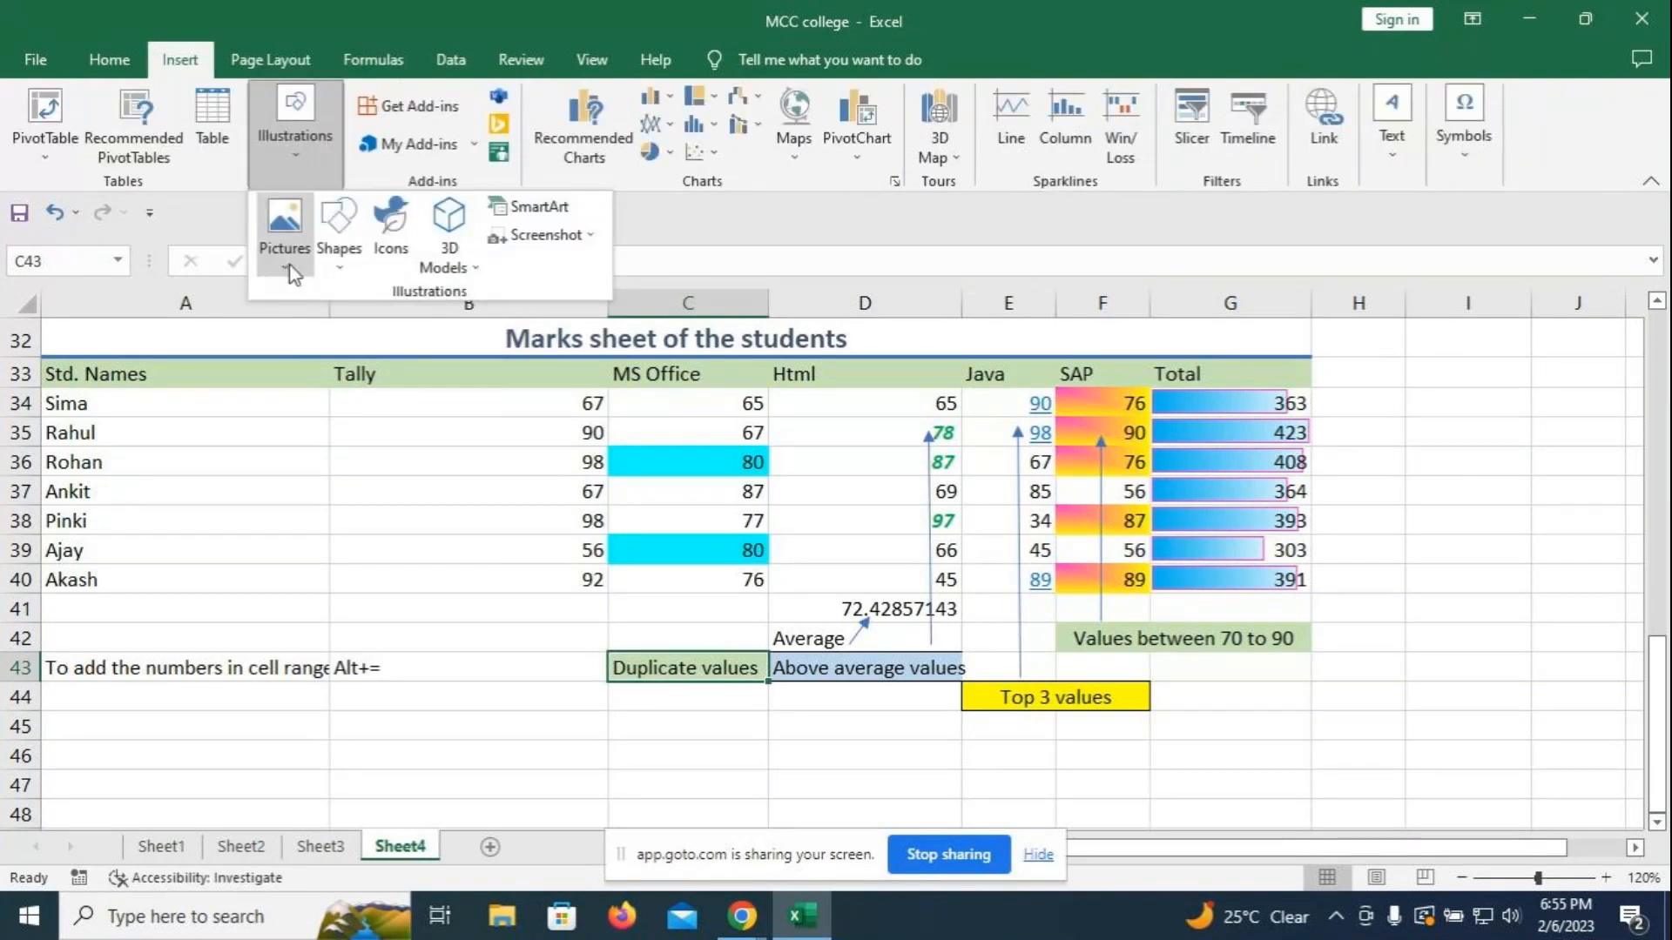
{"action": "left_click", "coordinate": [338, 225]}
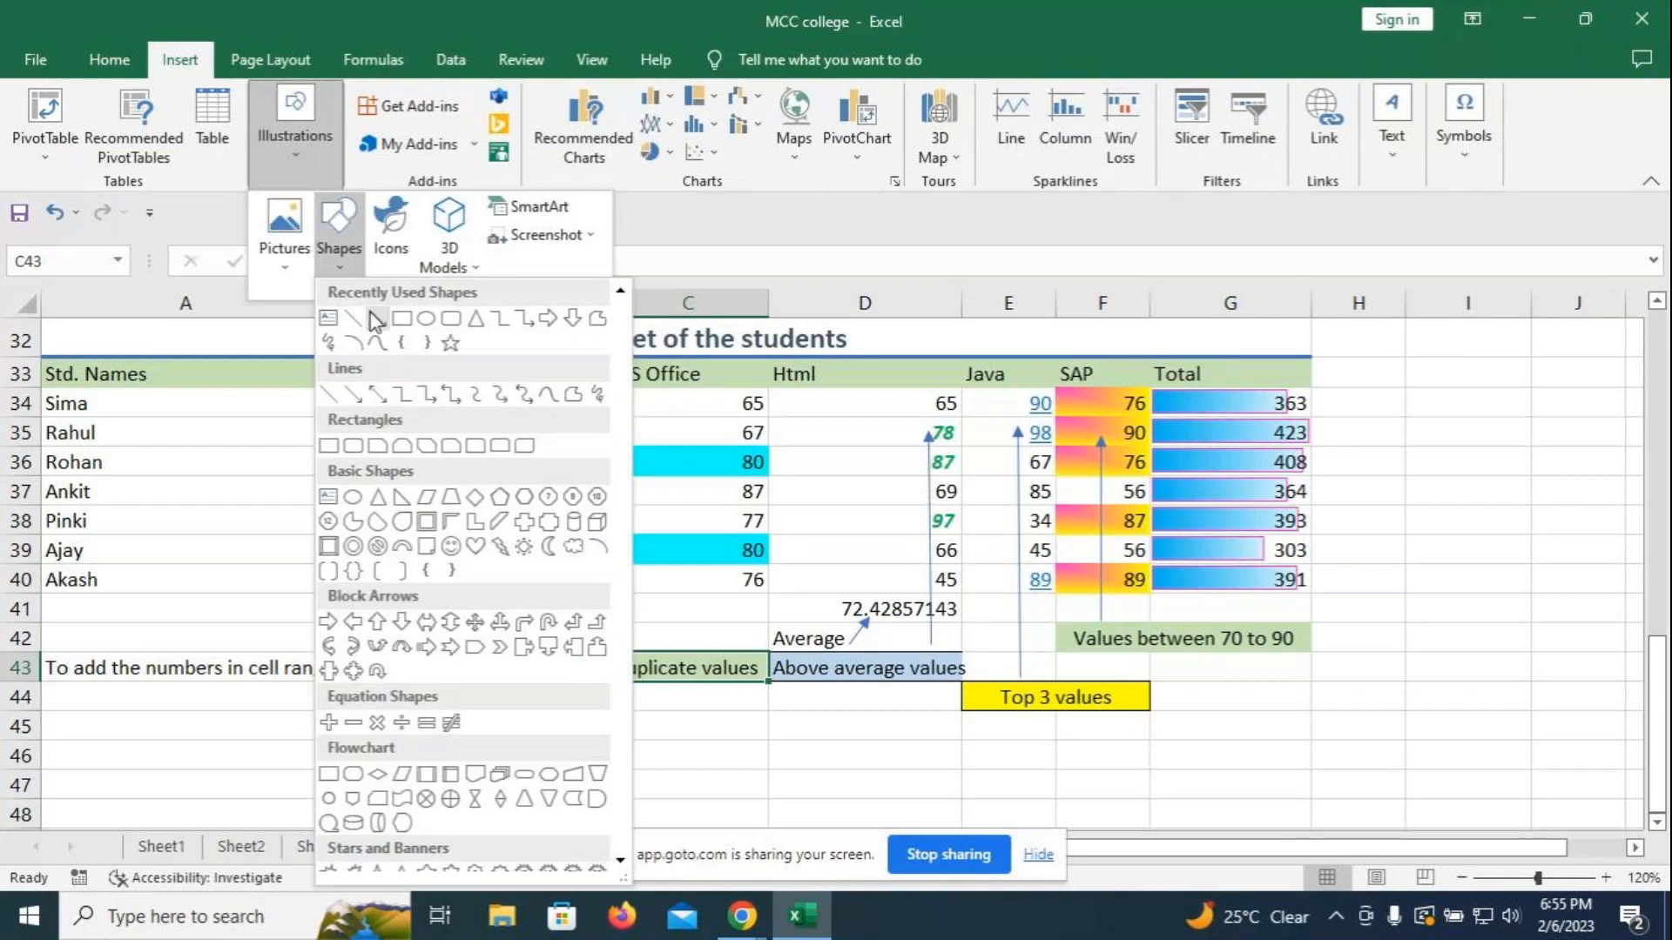
{"action": "left_click", "coordinate": [374, 320]}
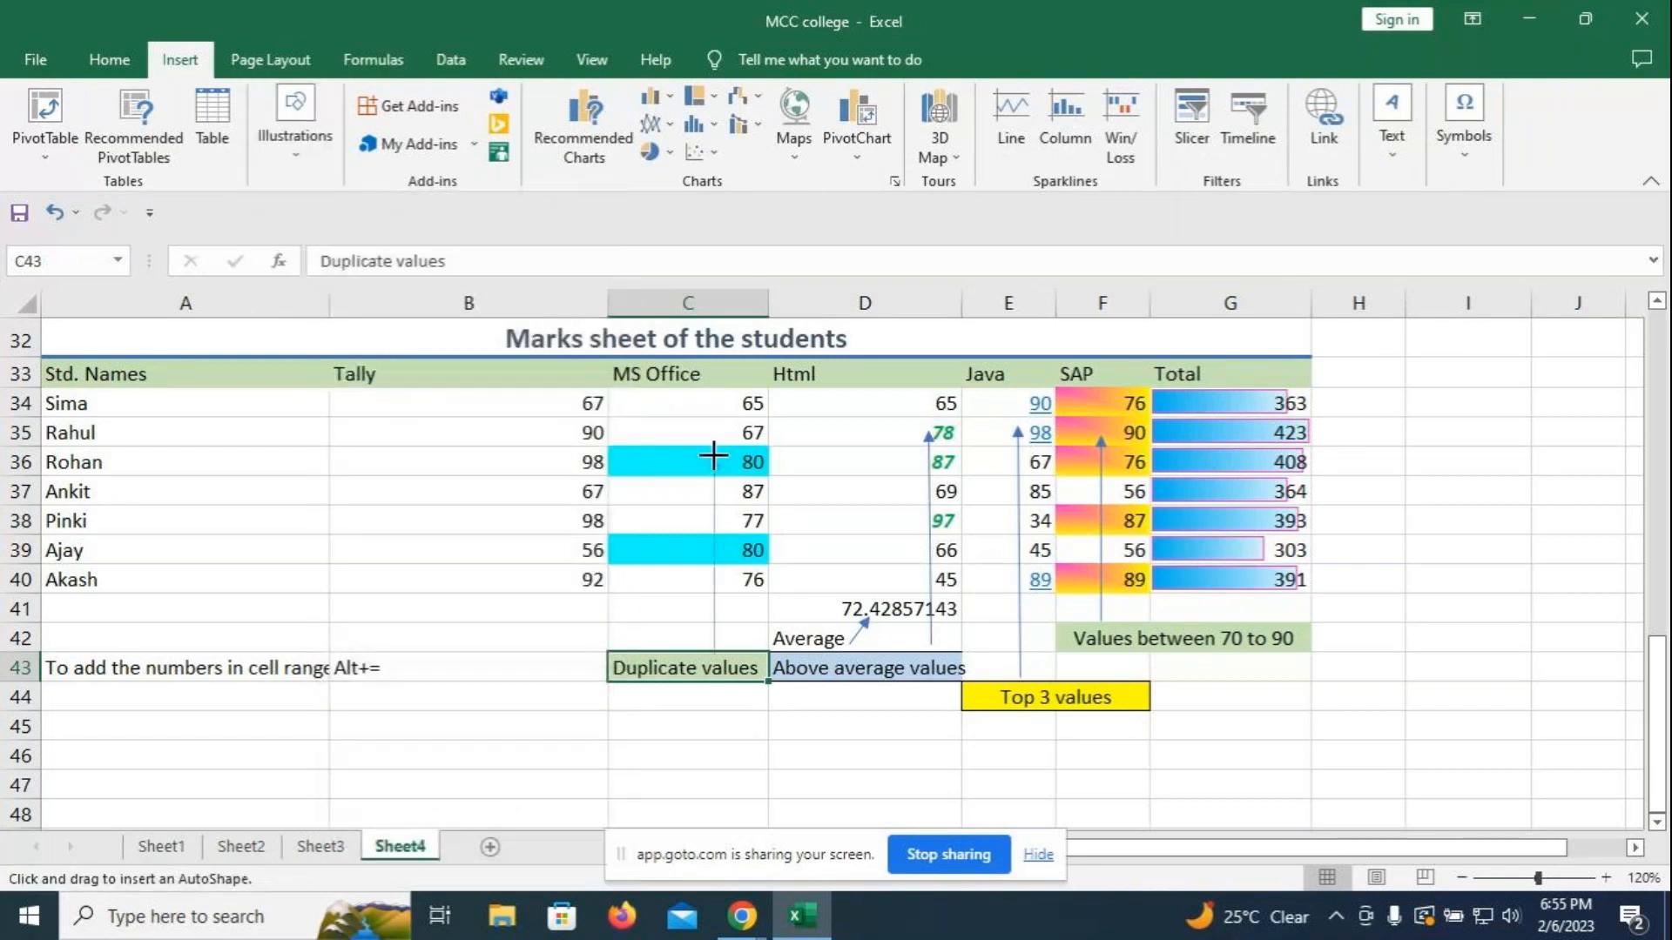
{"action": "left_click_drag", "start_coordinate": [713, 455], "coordinate": [714, 458]}
{"action": "left_click", "coordinate": [542, 692]}
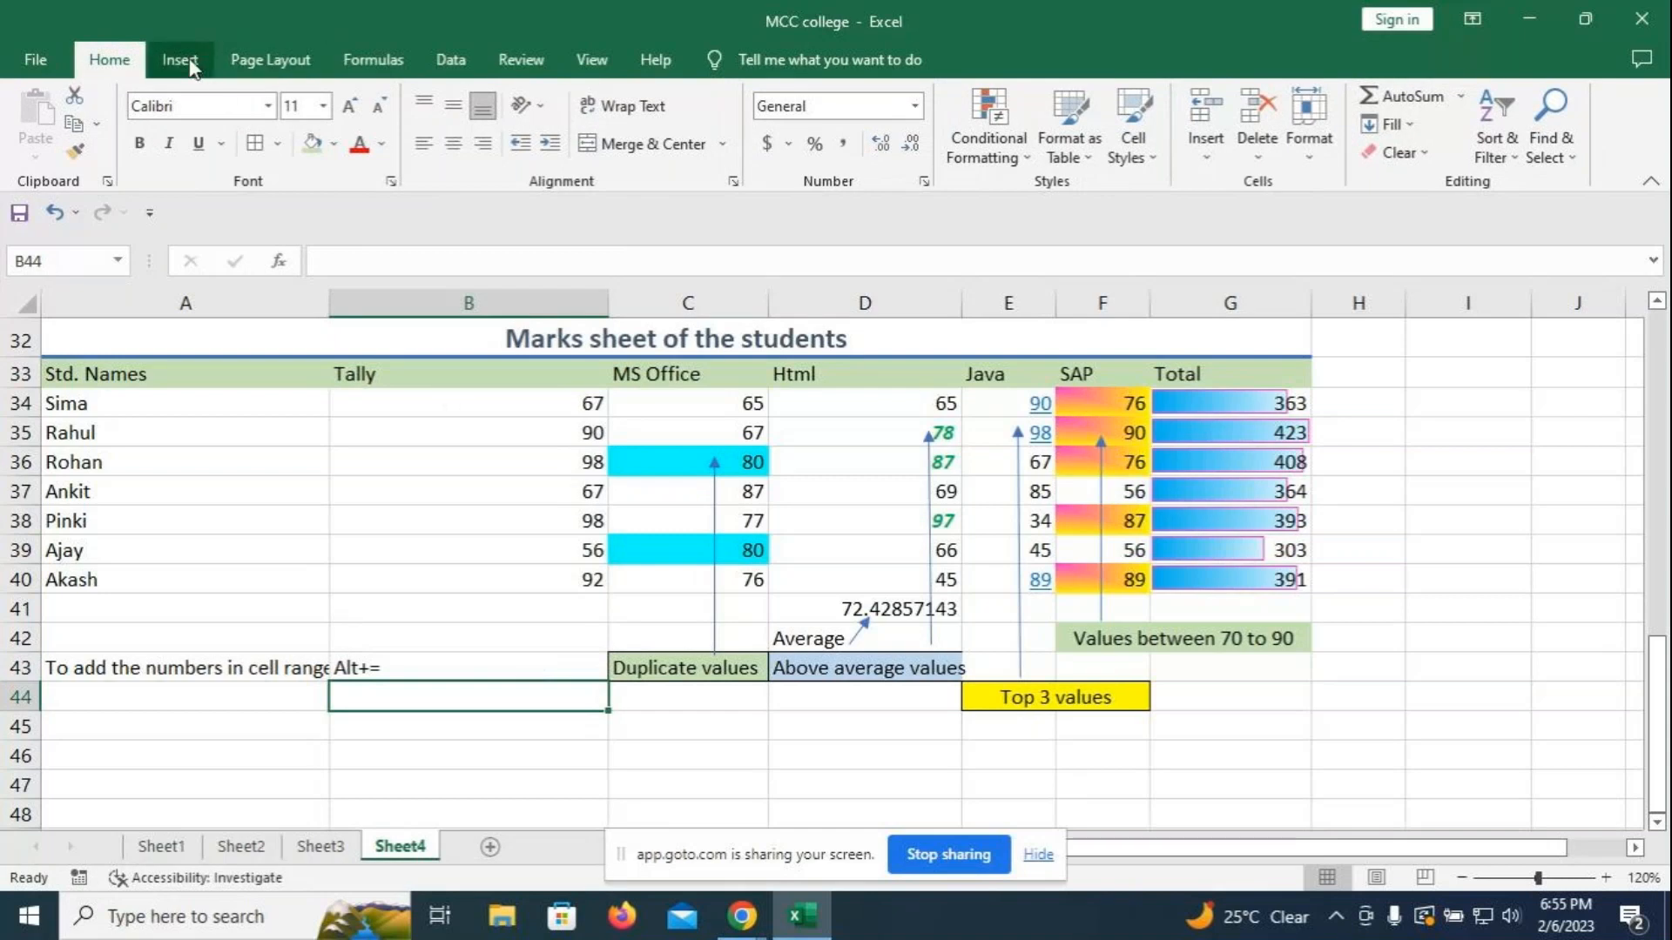
{"action": "left_click_drag", "start_coordinate": [481, 401], "coordinate": [467, 582]}
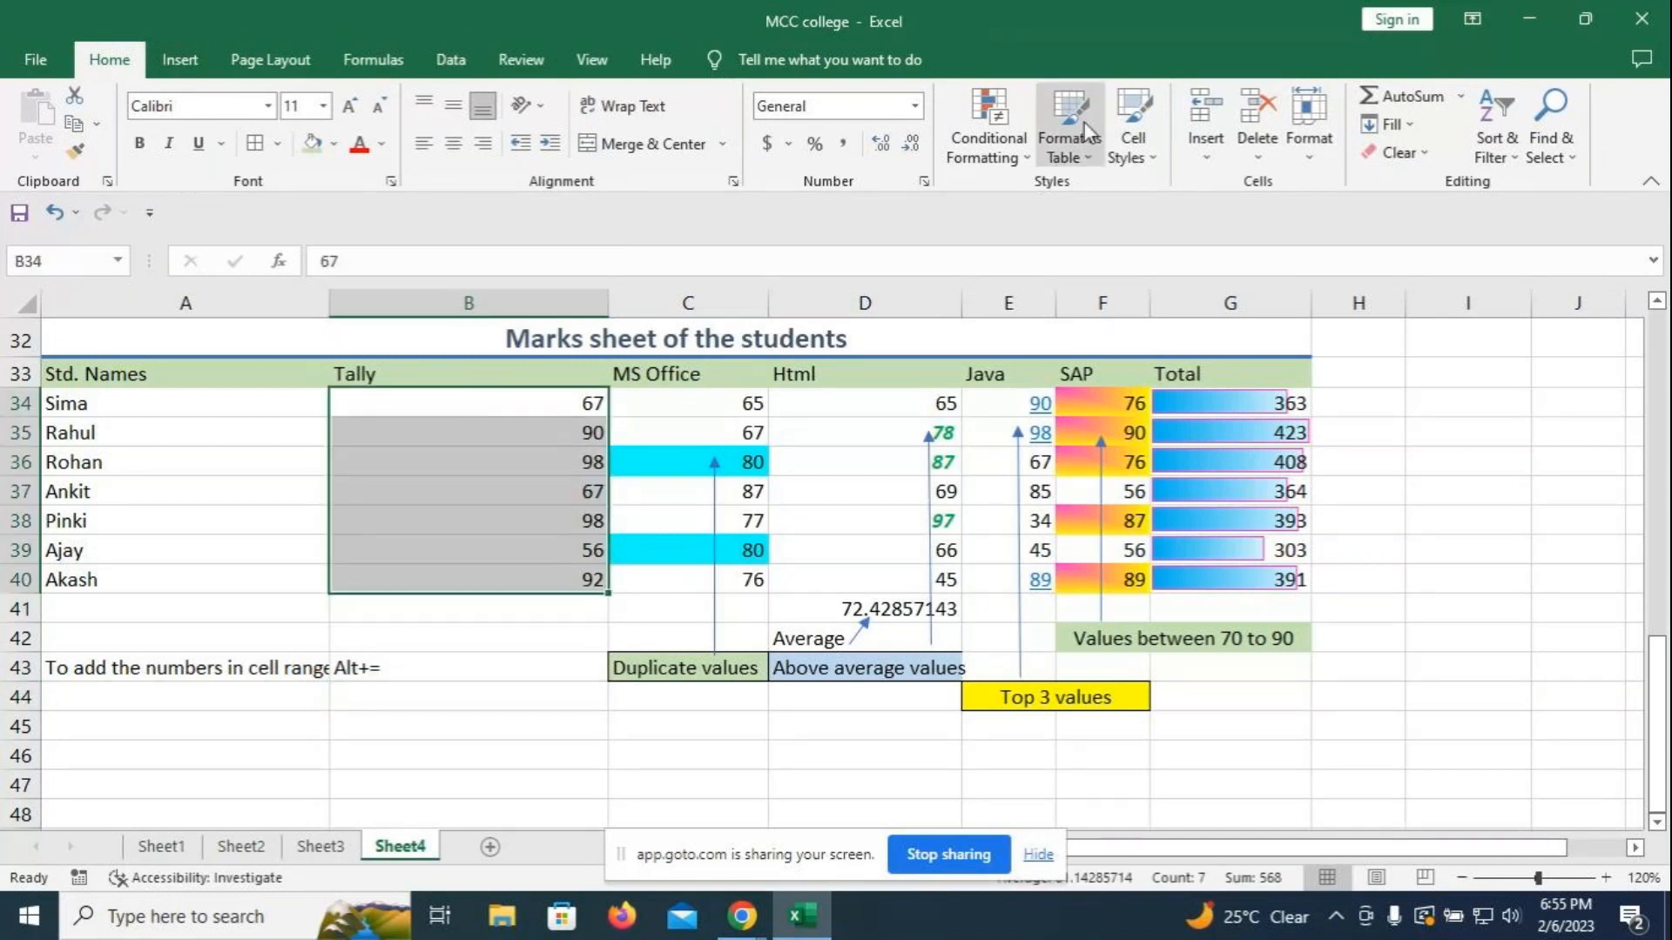
- For B34:B40, cancel a new formatting rule, then browse Highlight Cells, Top/Bottom, Data Bars and Icon Sets
{"action": "left_click", "coordinate": [1030, 161]}
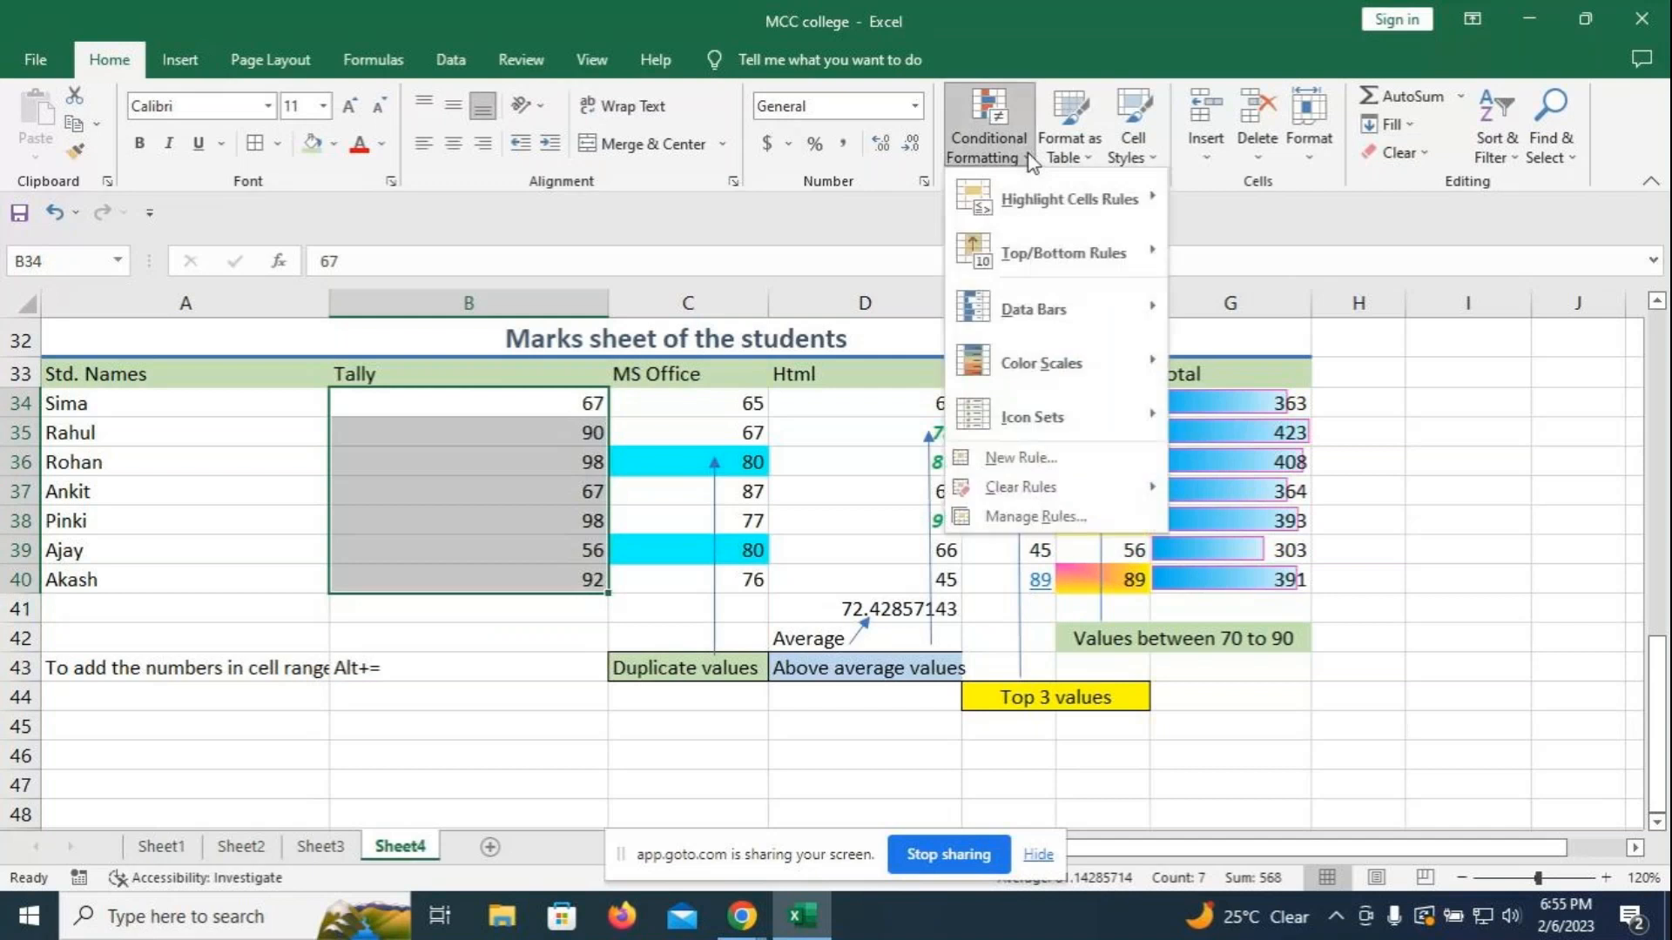
{"action": "left_click", "coordinate": [1014, 462]}
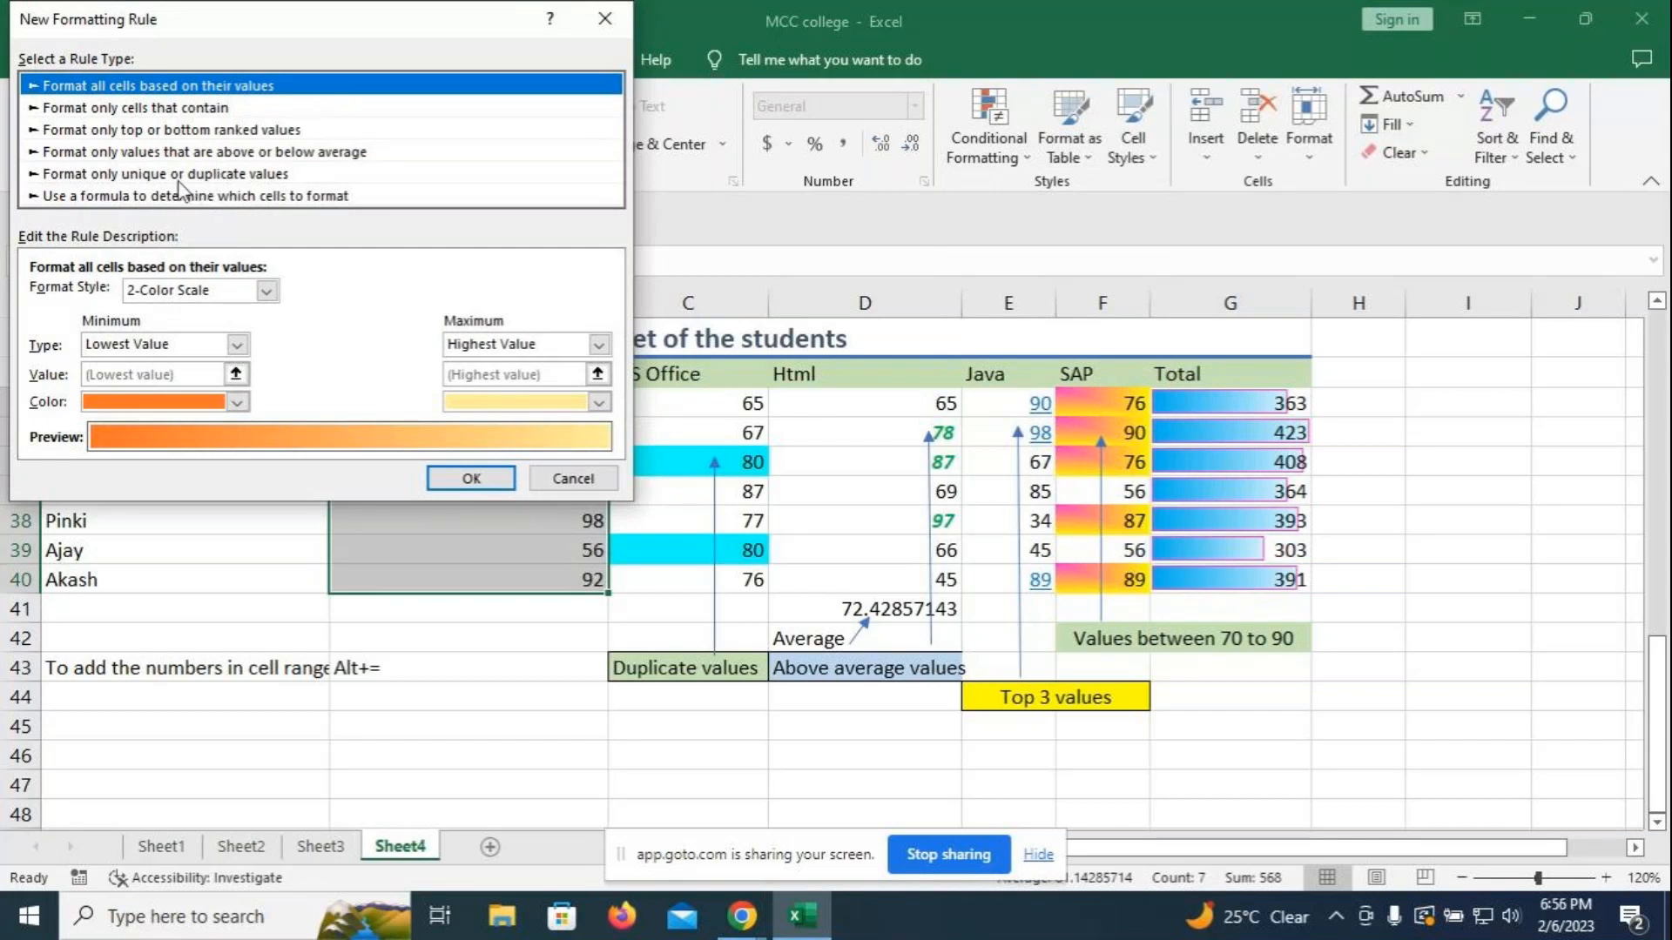
{"action": "left_click", "coordinate": [613, 26]}
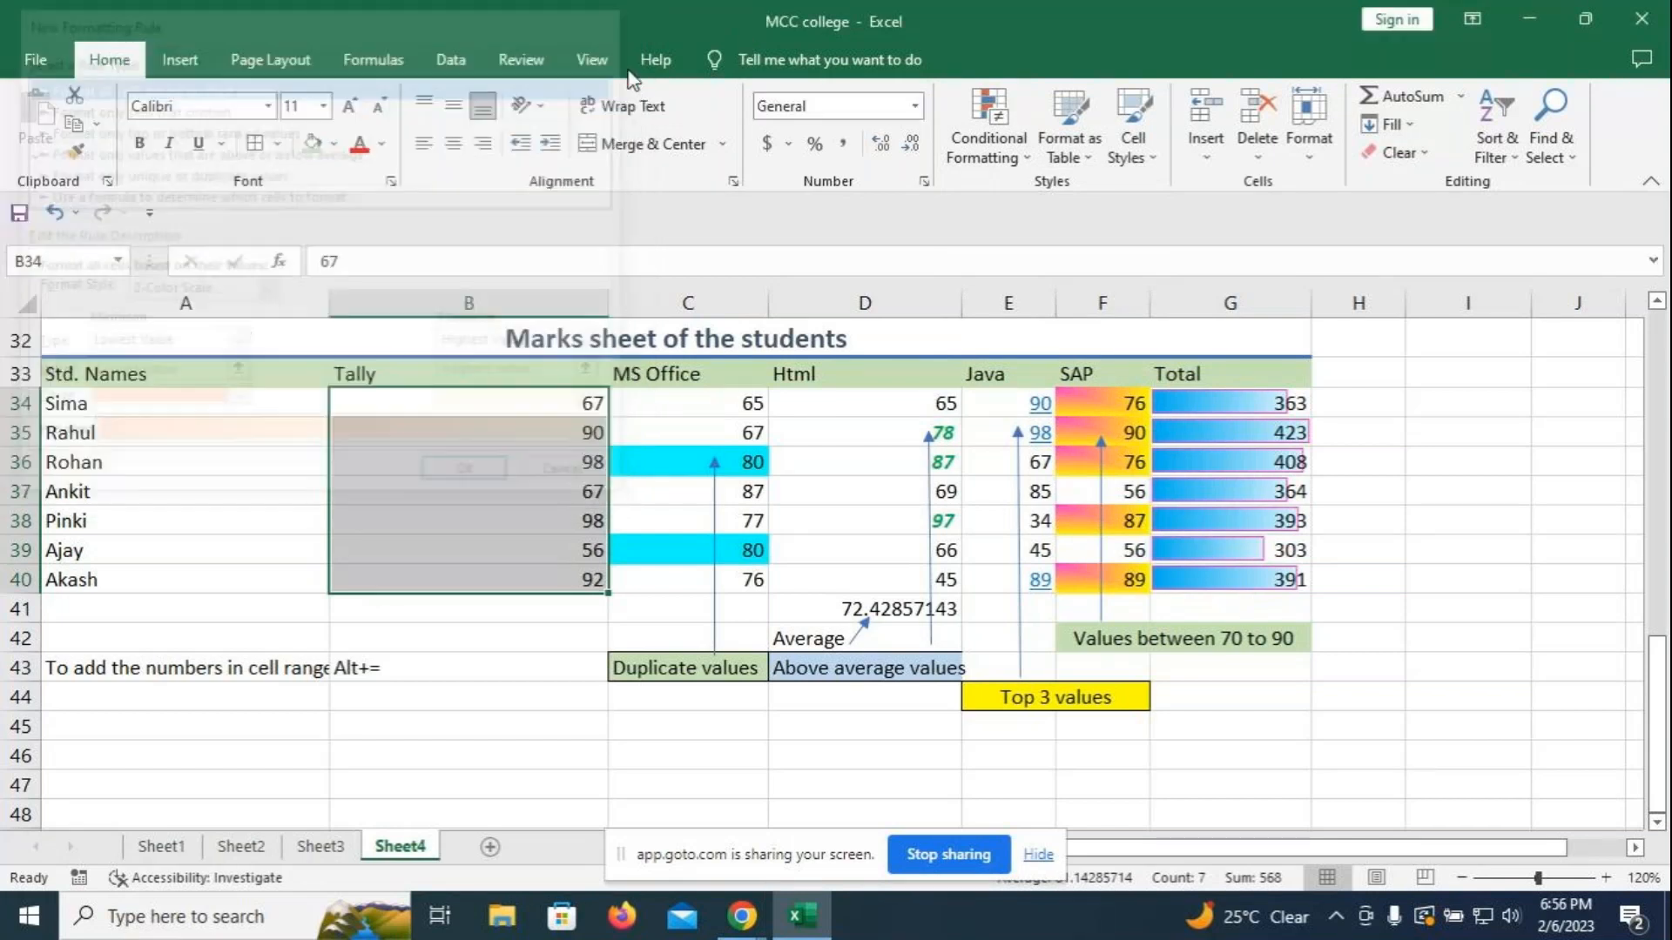
{"action": "left_click", "coordinate": [990, 144]}
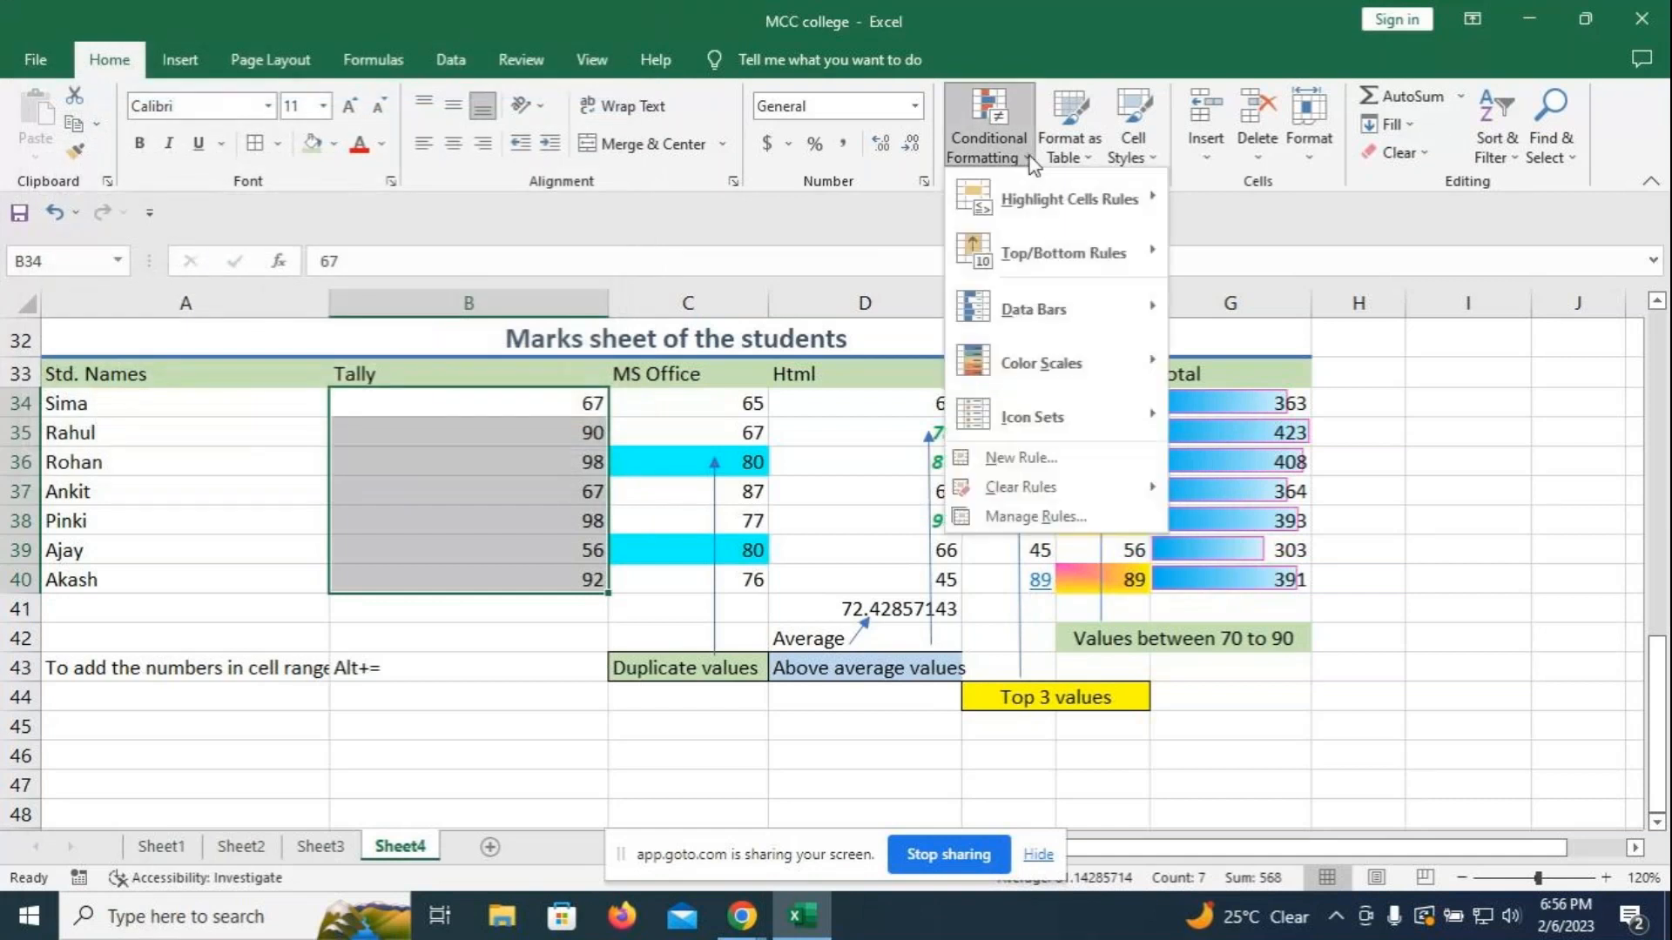
{"action": "mouse_move", "coordinate": [1044, 198]}
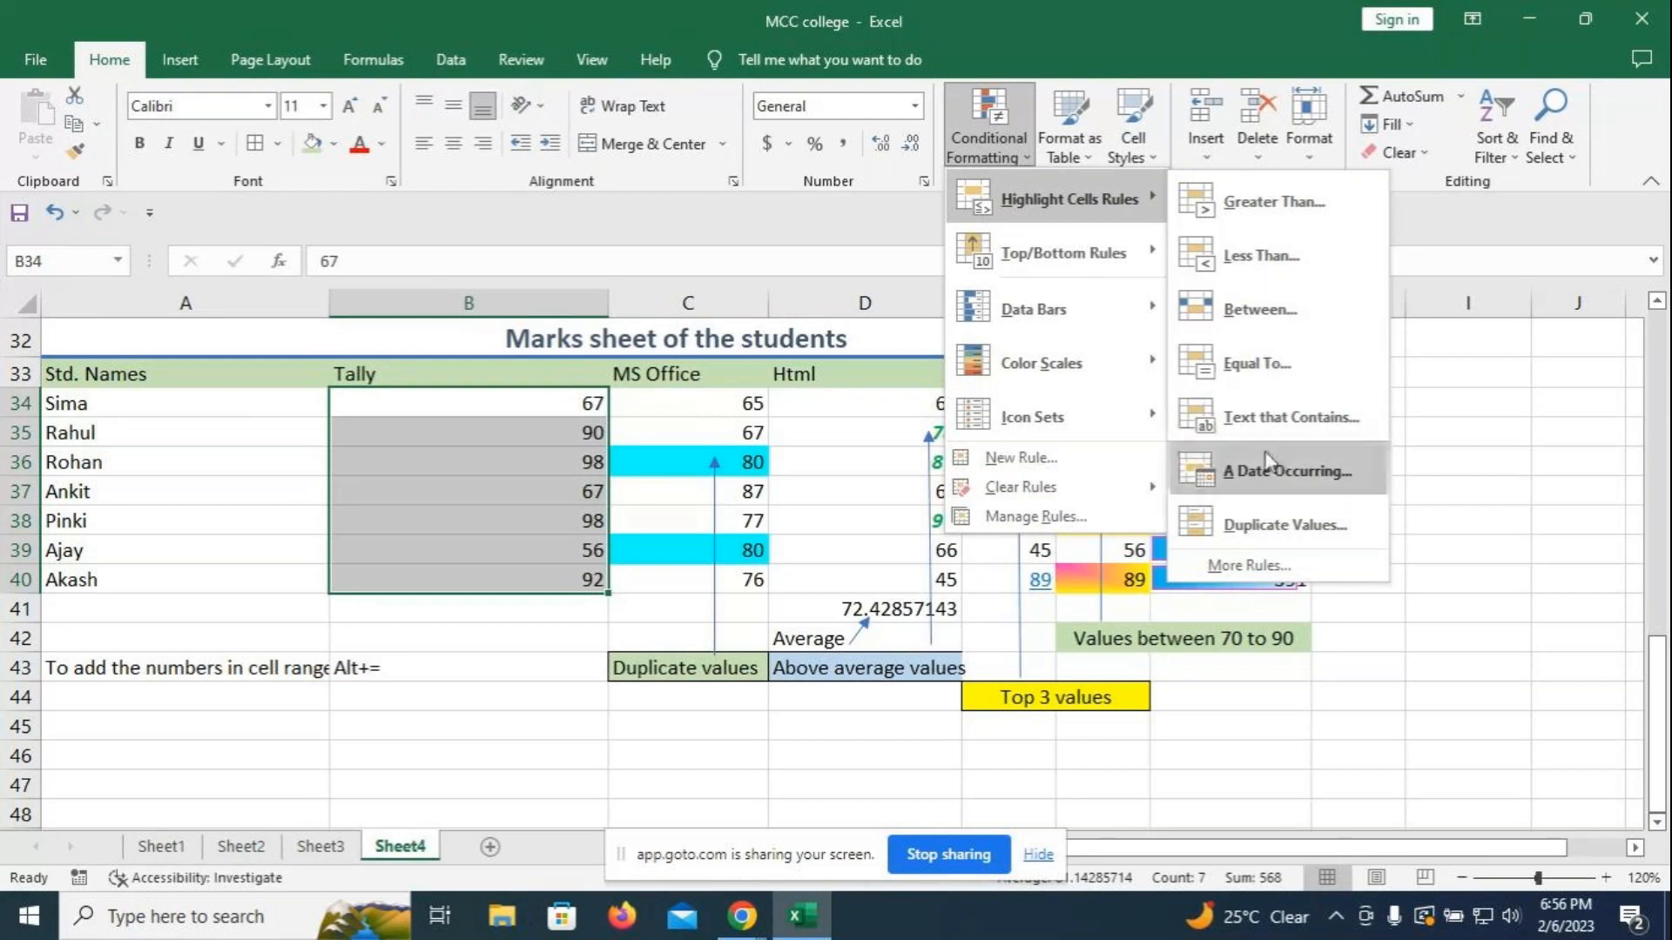
{"action": "mouse_move", "coordinate": [1078, 261]}
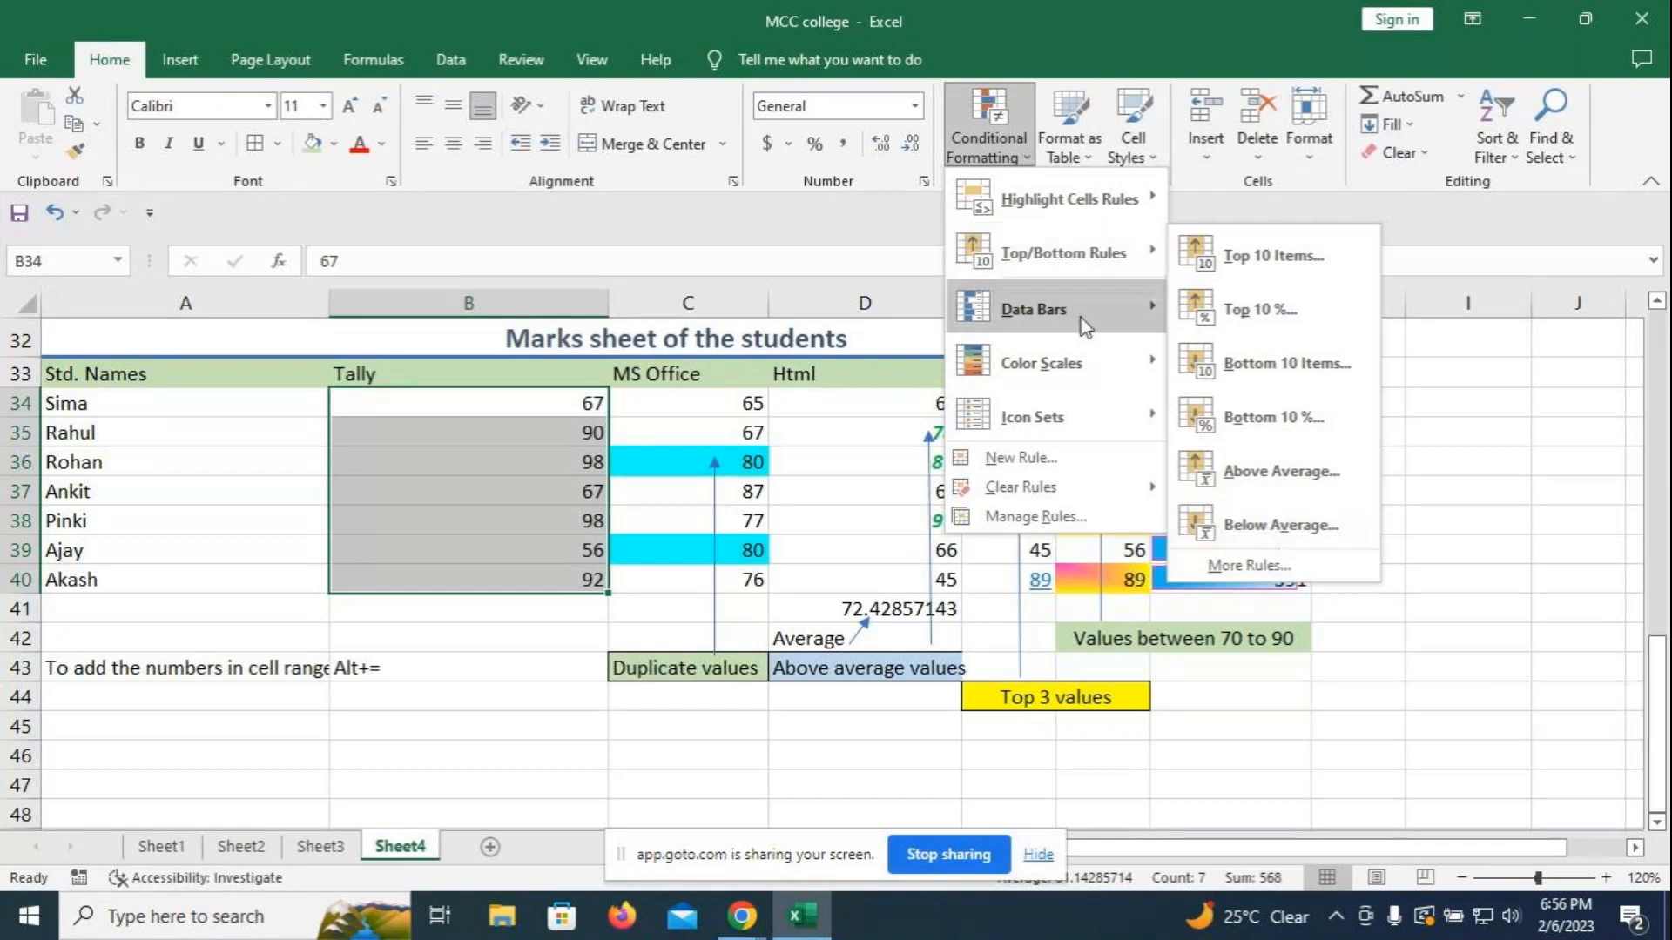
{"action": "mouse_move", "coordinate": [1134, 324]}
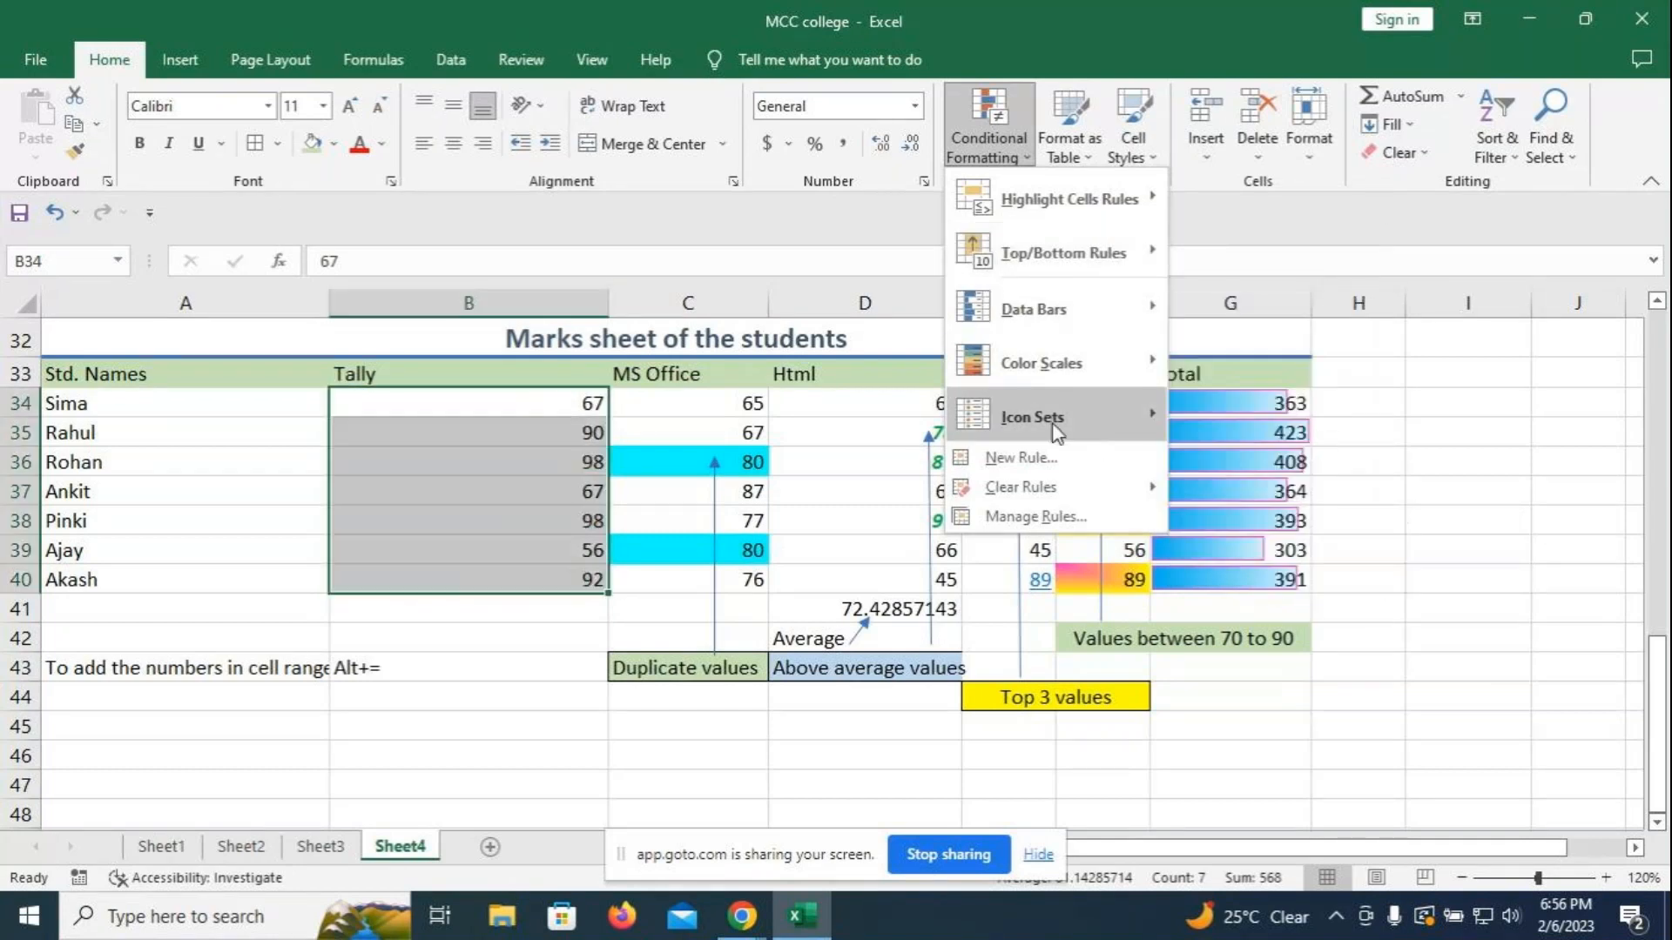
{"action": "mouse_move", "coordinate": [1056, 431]}
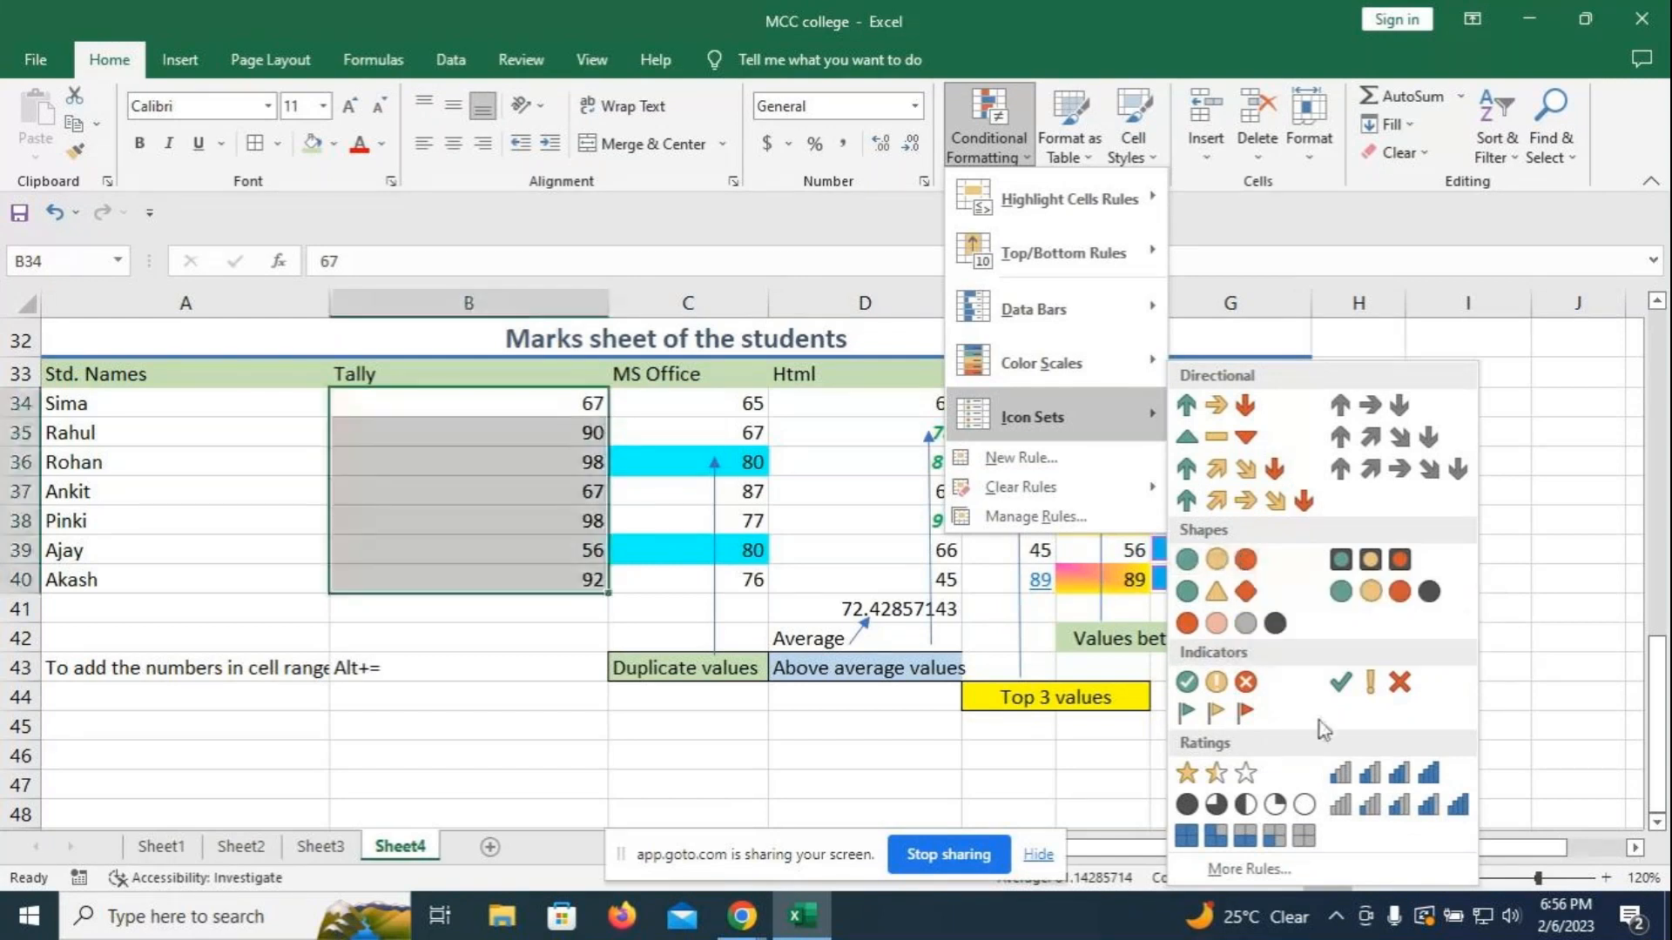
- Apply the 3 Symbols (Uncircled) icon set to B34:B40 and reselect the range
{"action": "left_click", "coordinate": [1373, 683]}
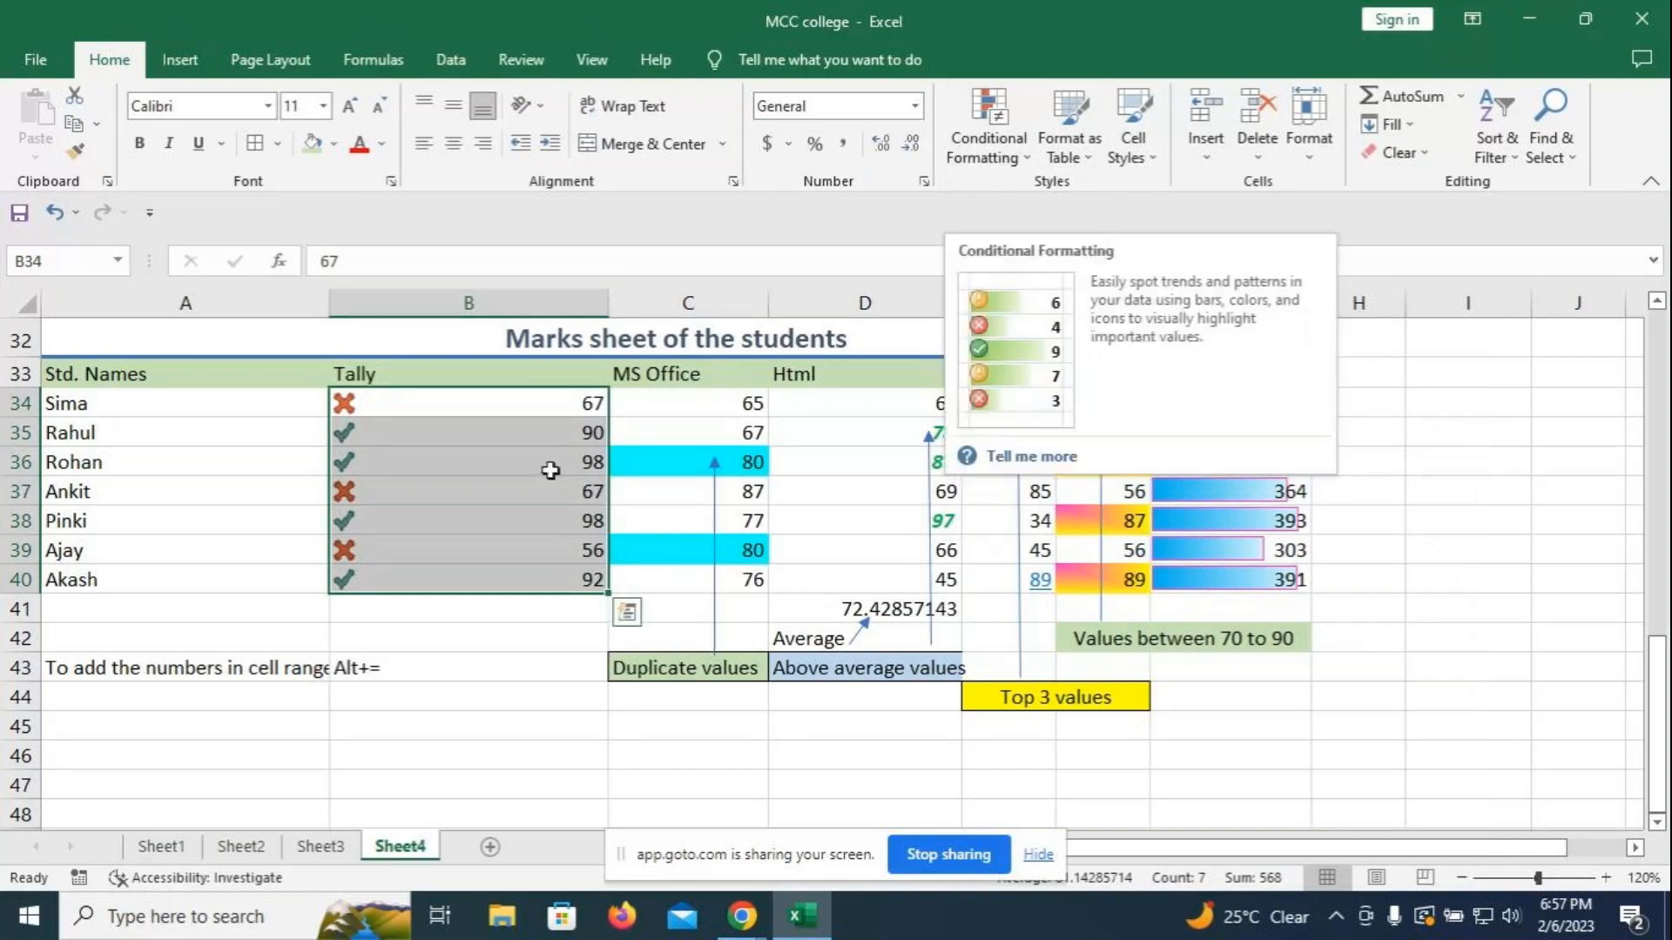
{"action": "left_click", "coordinate": [523, 754]}
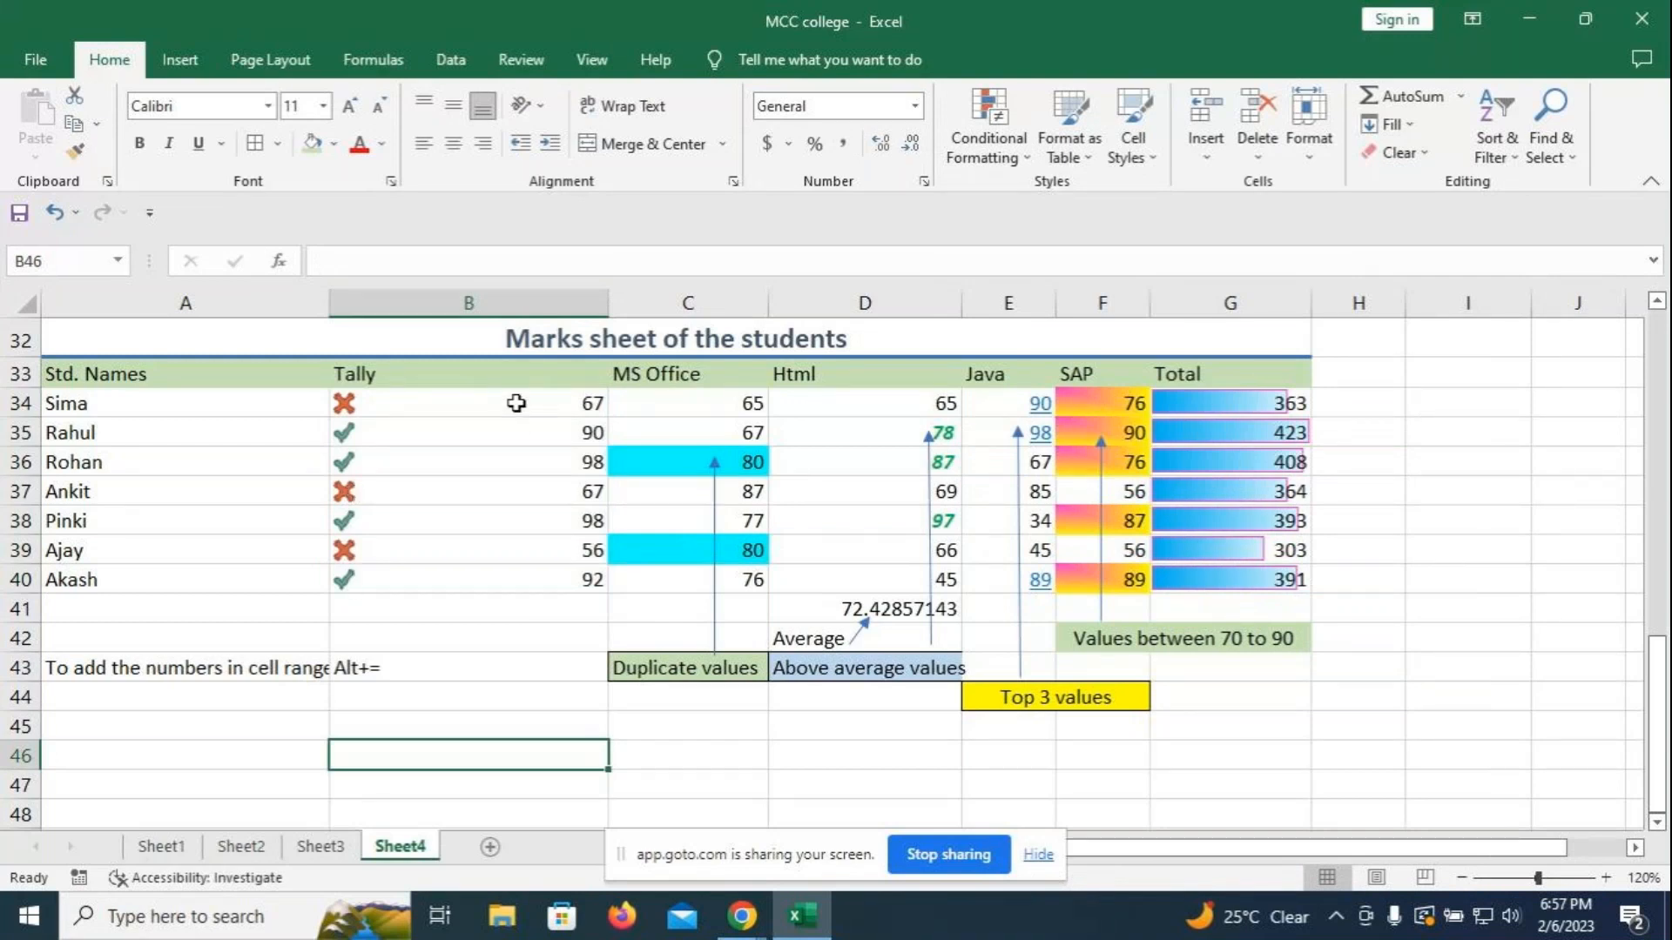
{"action": "left_click_drag", "start_coordinate": [516, 403], "coordinate": [518, 579]}
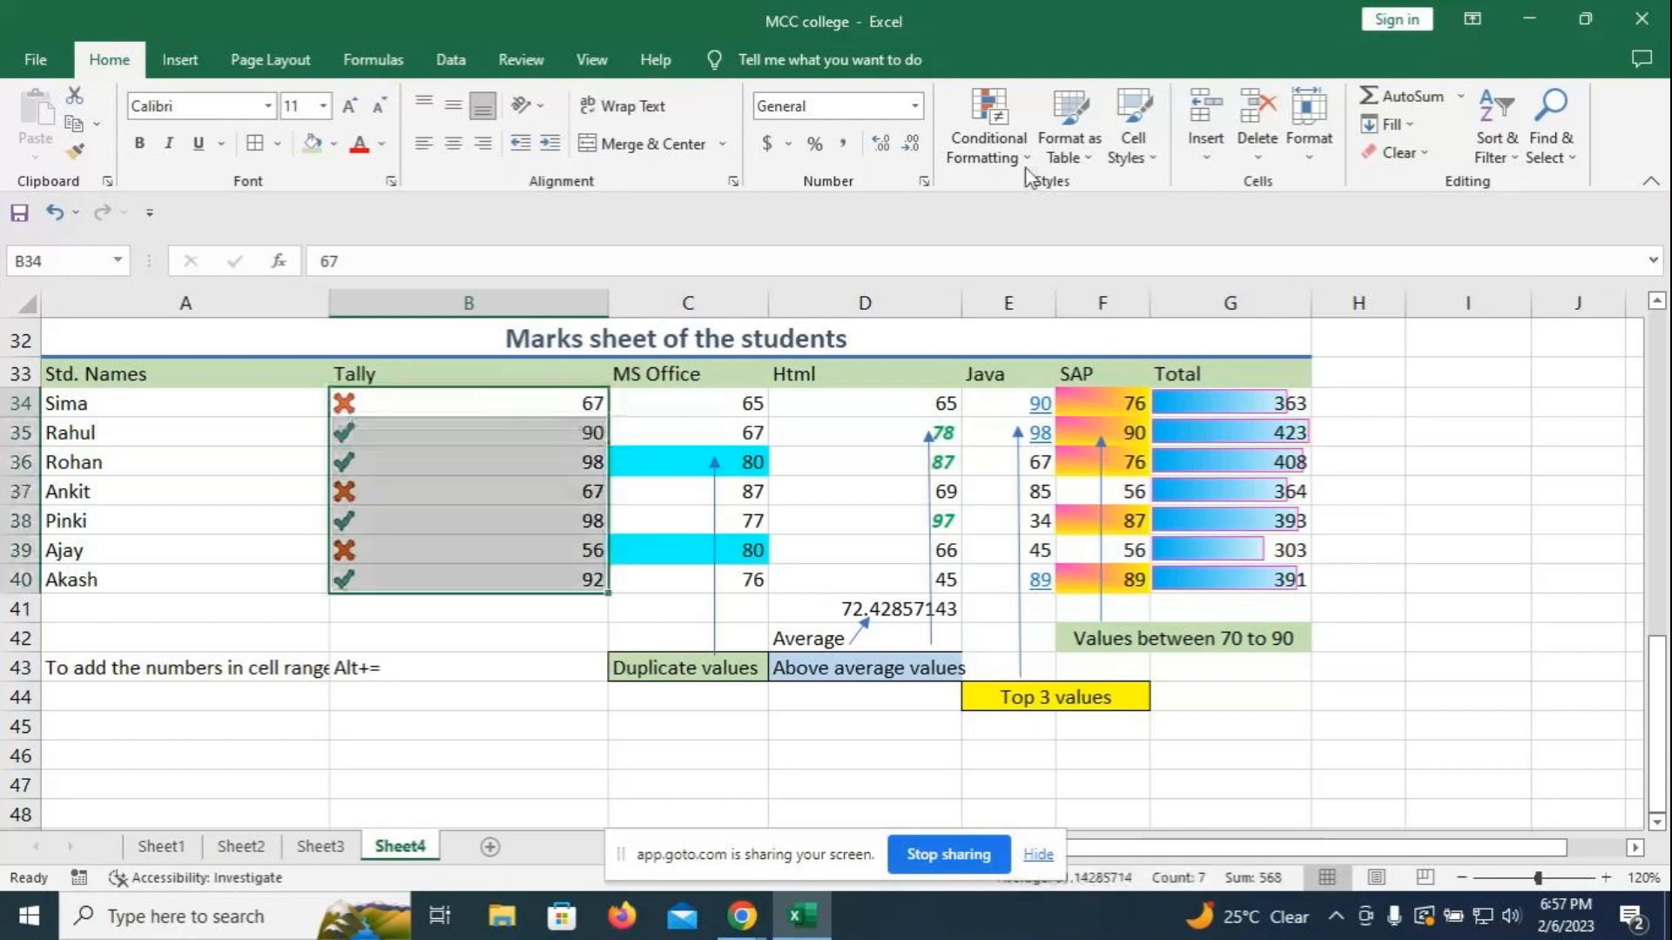
{"action": "left_click", "coordinate": [1024, 152]}
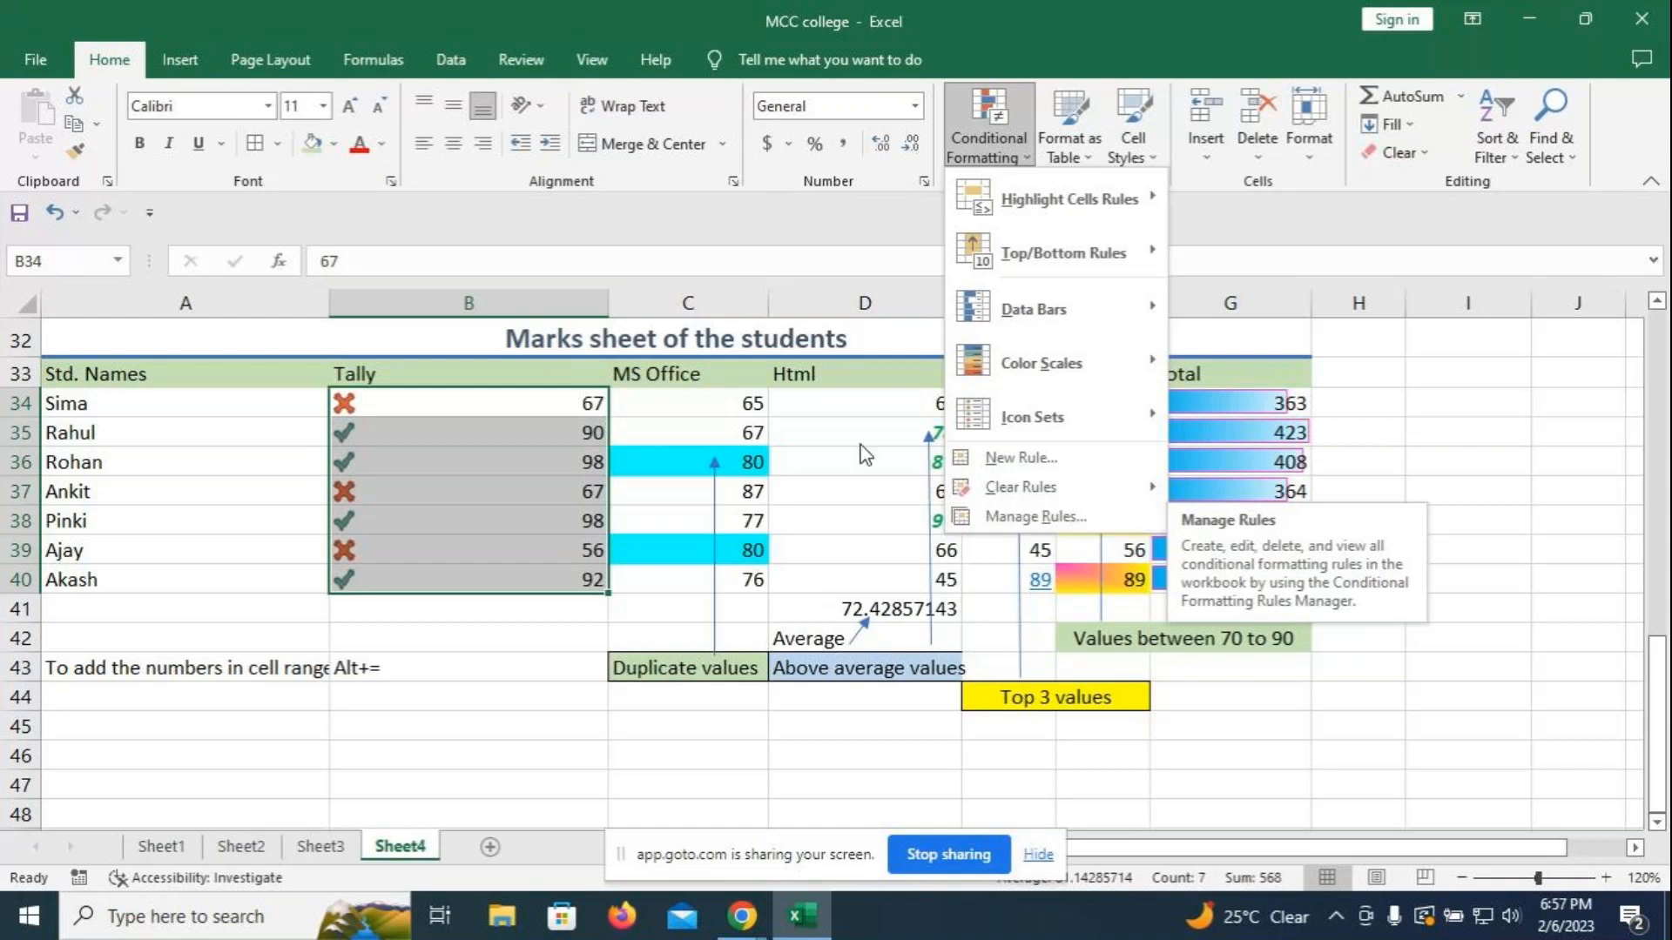
{"action": "mouse_move", "coordinate": [1088, 396]}
{"action": "left_click", "coordinate": [1029, 517]}
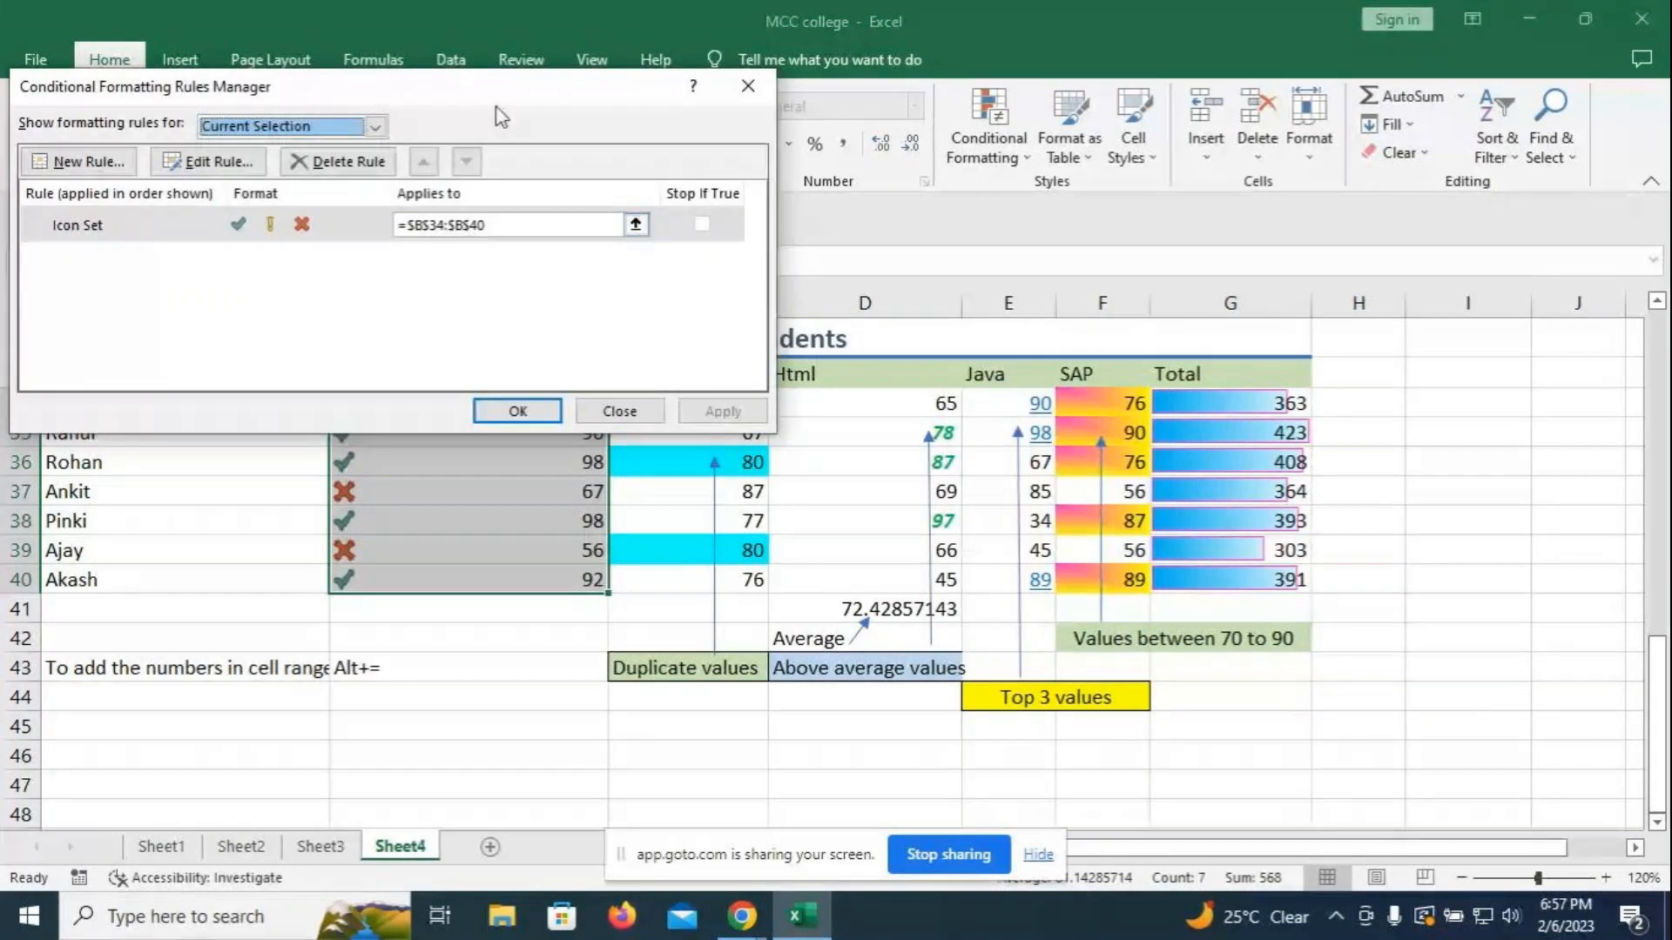
{"action": "left_click_drag", "start_coordinate": [494, 80], "coordinate": [1275, 195]}
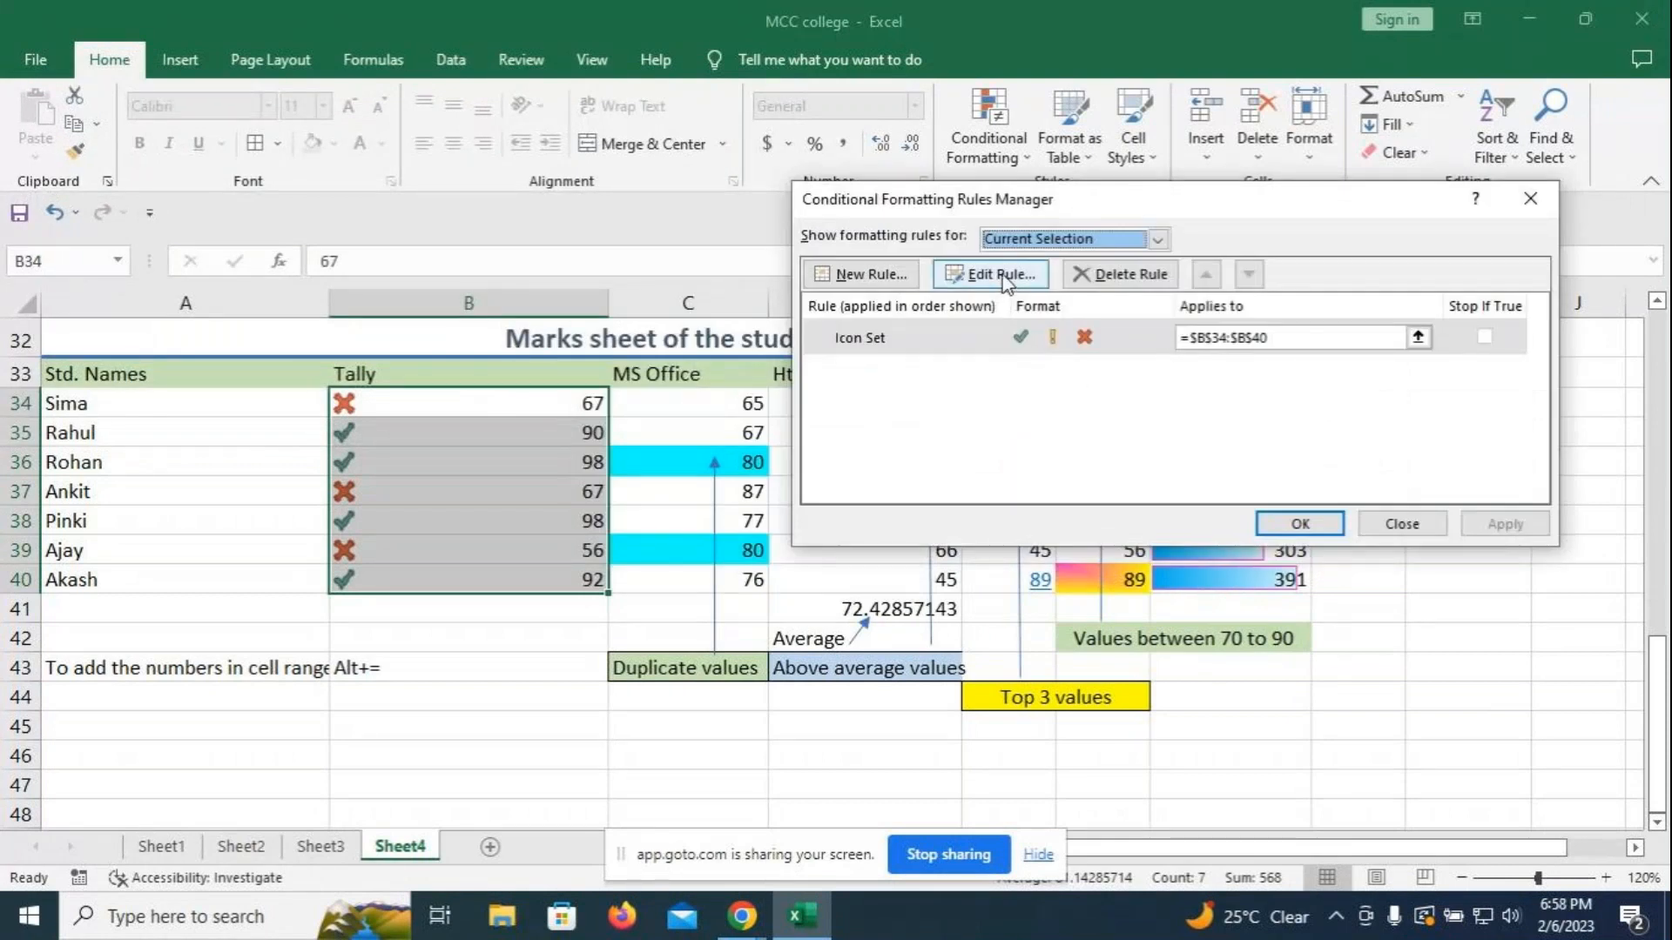
{"action": "left_click", "coordinate": [1547, 202]}
{"action": "left_click_drag", "start_coordinate": [444, 395], "coordinate": [429, 578]}
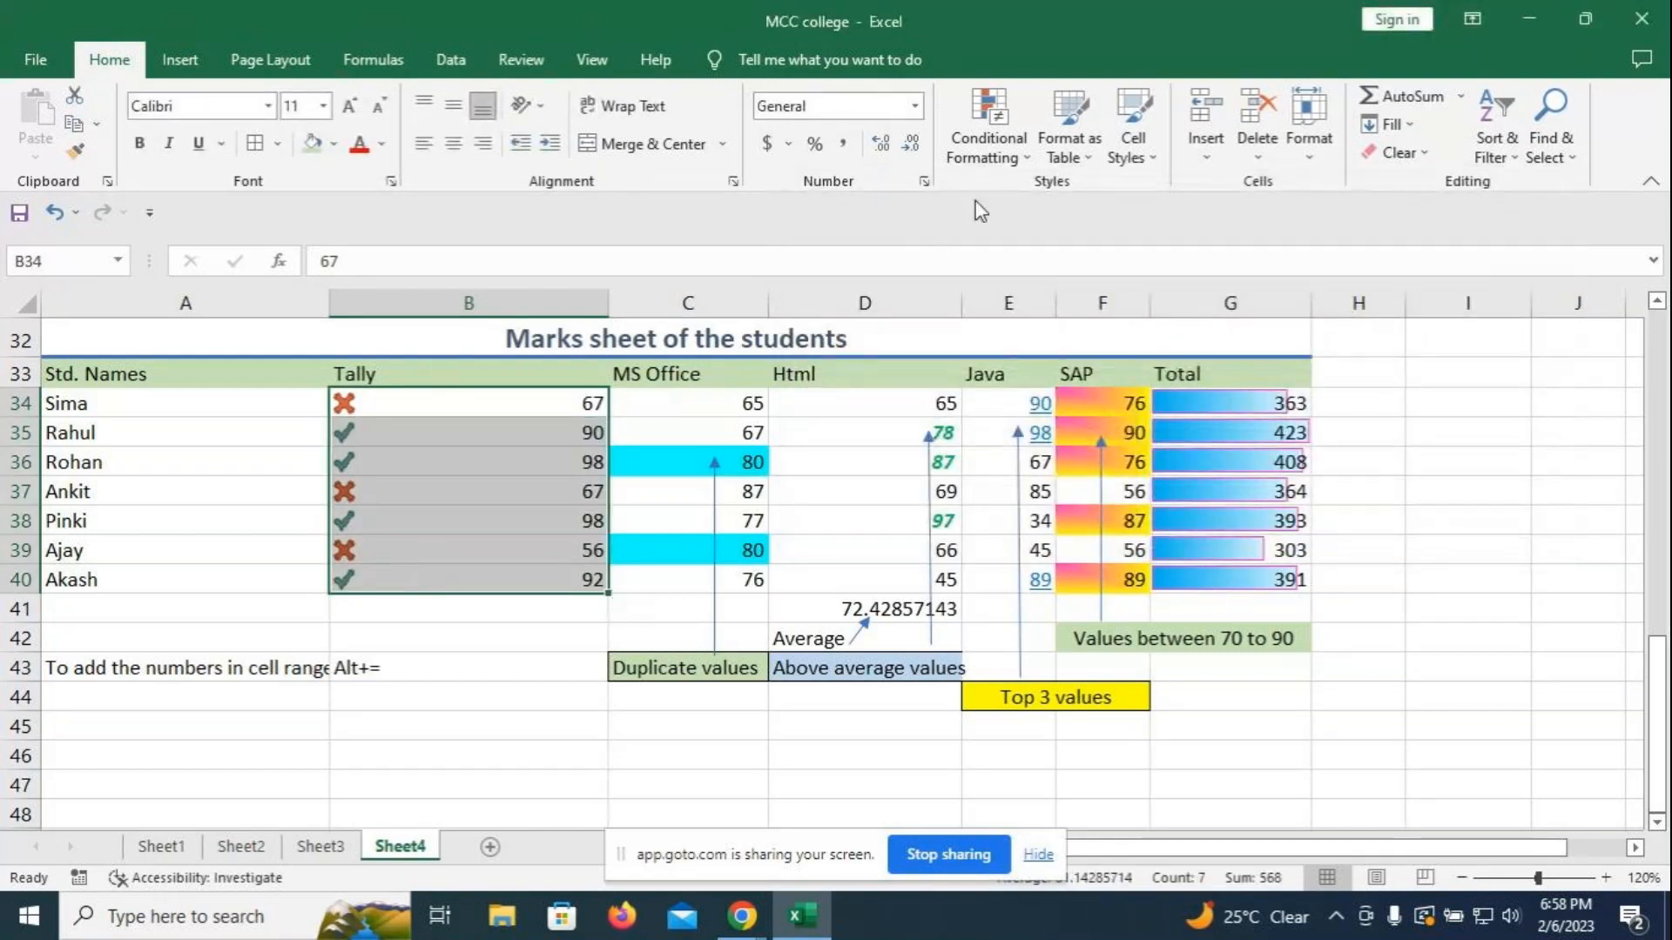
{"action": "left_click", "coordinate": [989, 122]}
{"action": "mouse_move", "coordinate": [1050, 417]}
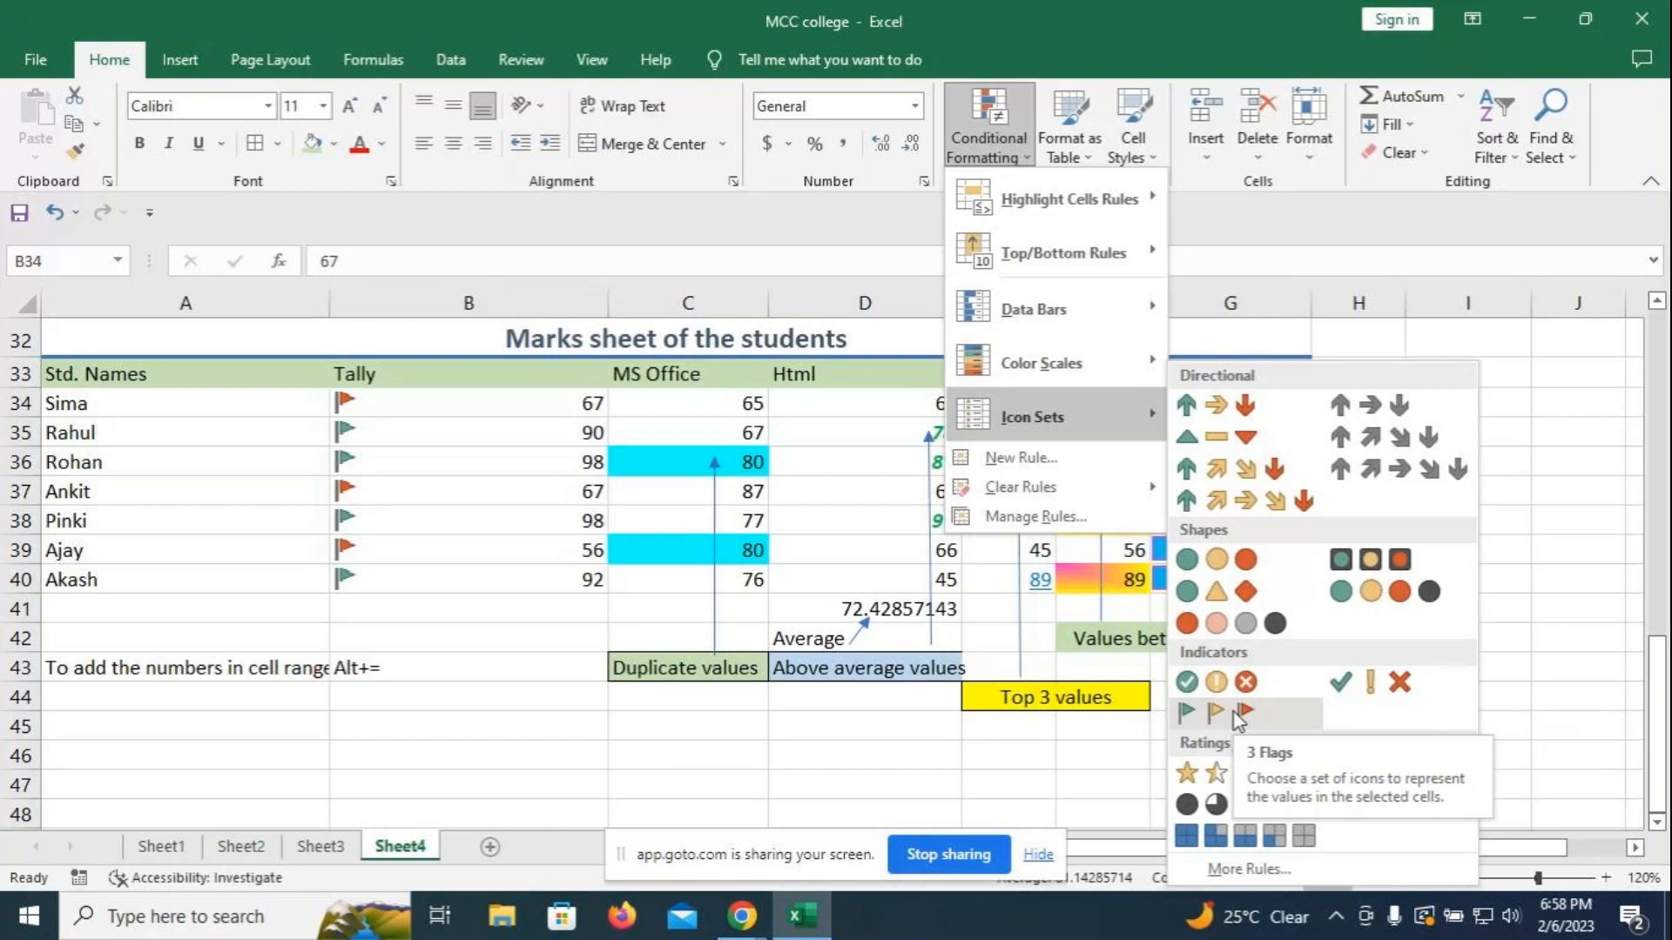
{"action": "left_click", "coordinate": [1338, 684]}
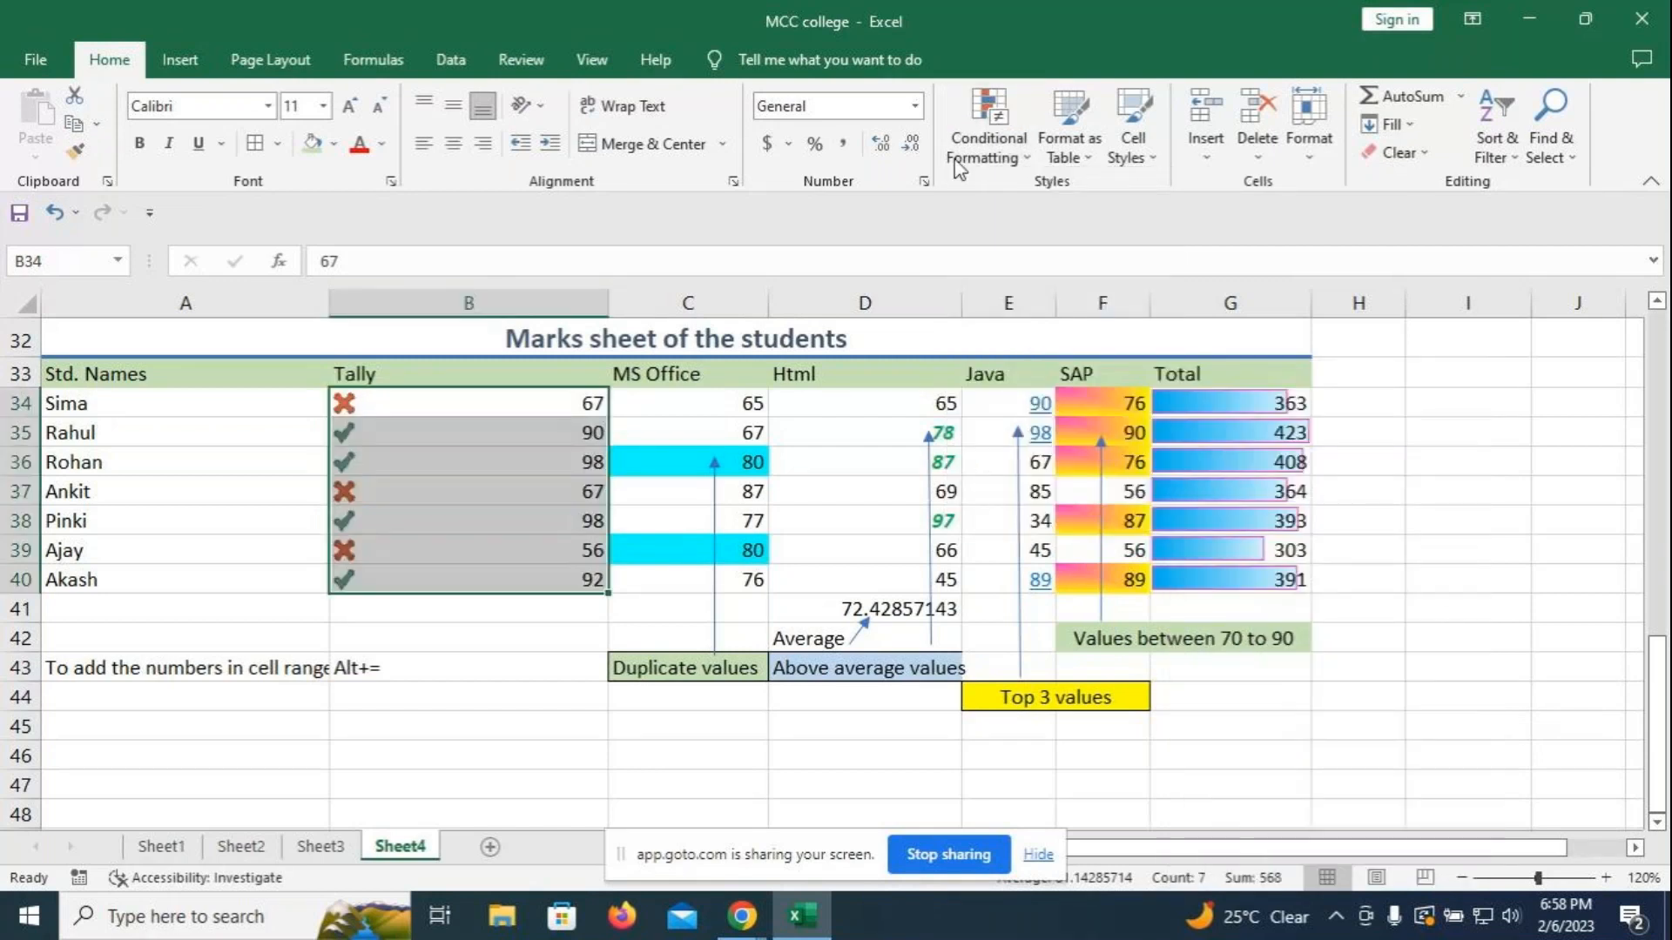
- Edit the Tally column's Icon Set rule in Manage Rules to Show Icon Only
{"action": "left_click", "coordinate": [1027, 161]}
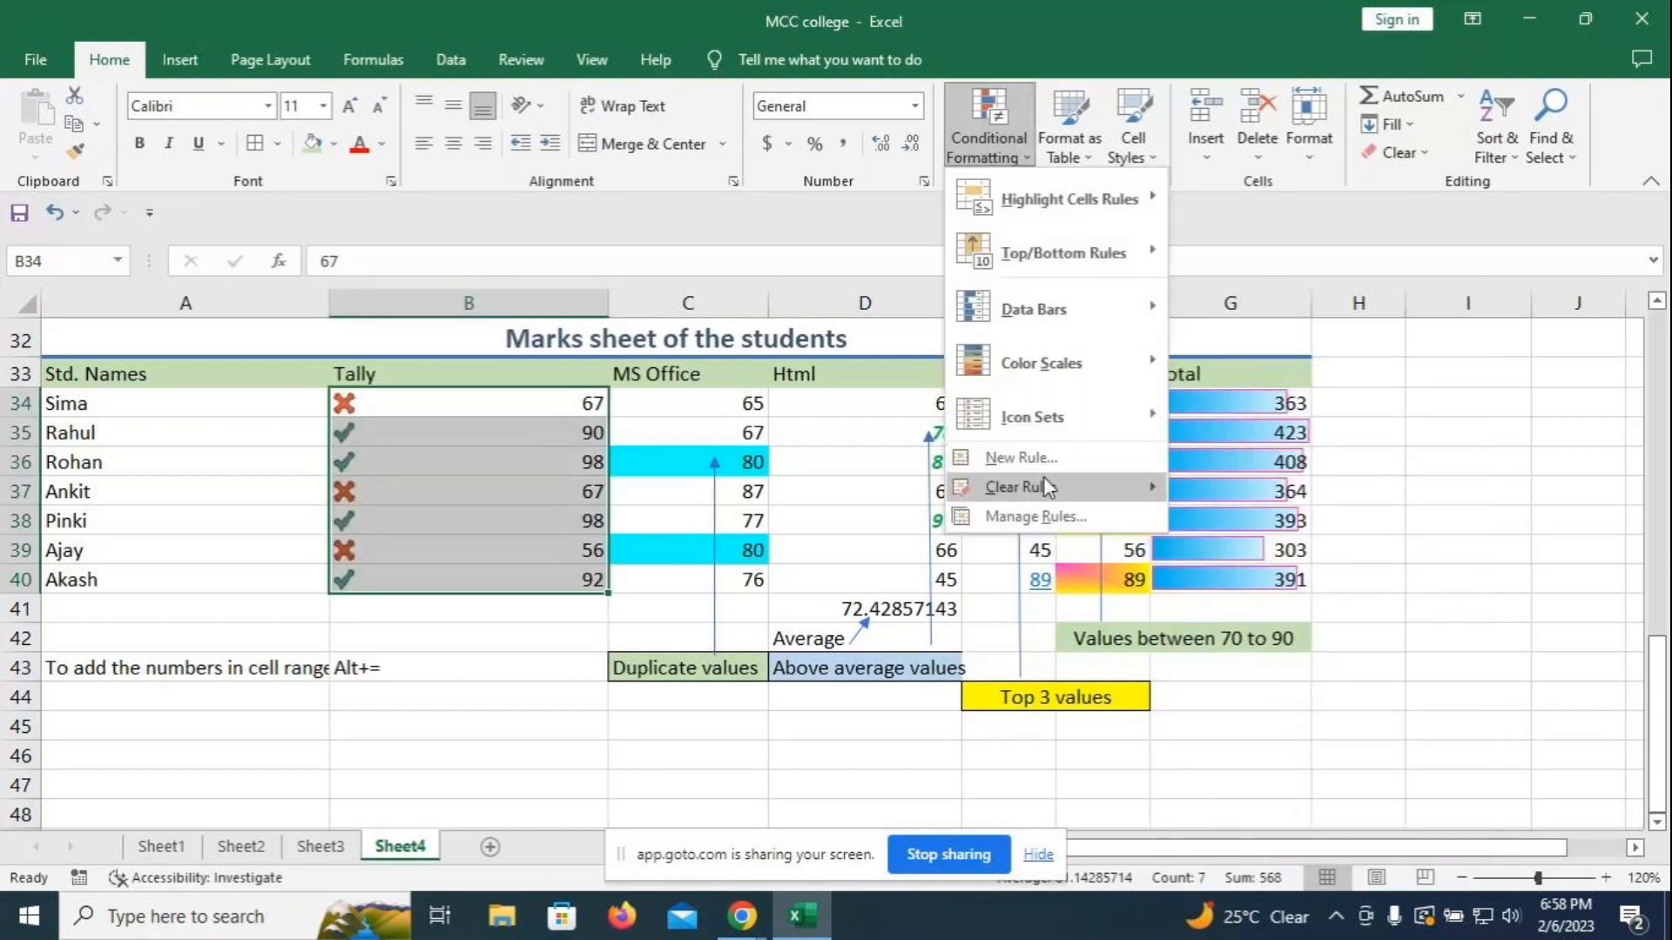
{"action": "left_click", "coordinate": [1035, 516]}
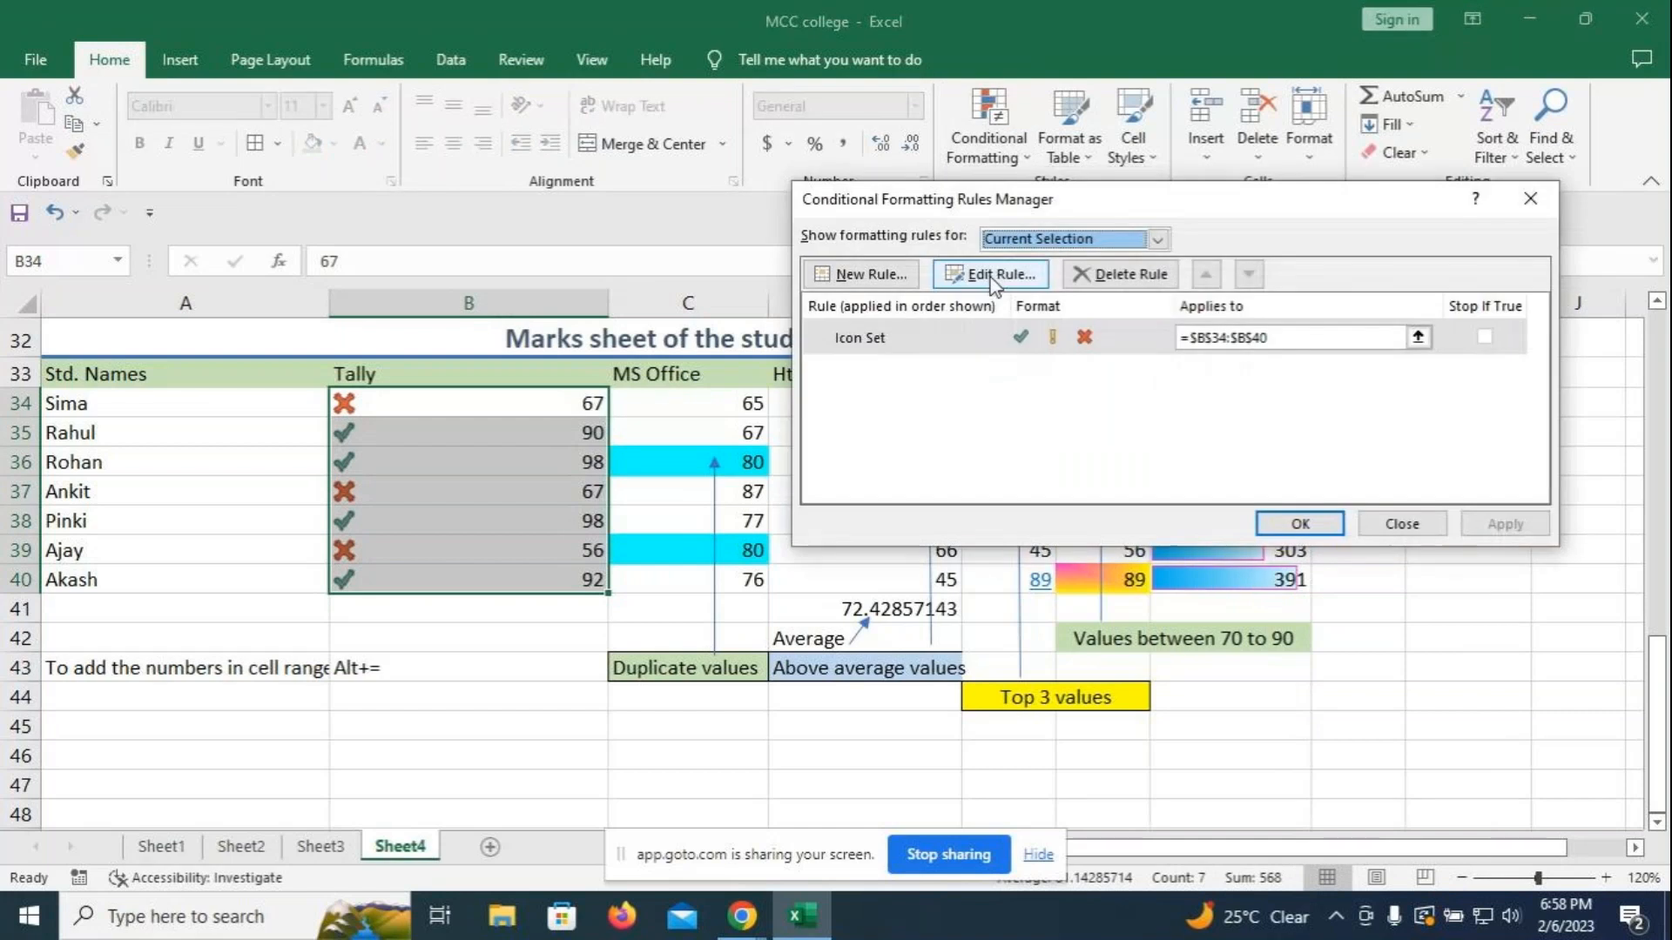
{"action": "left_click", "coordinate": [991, 278]}
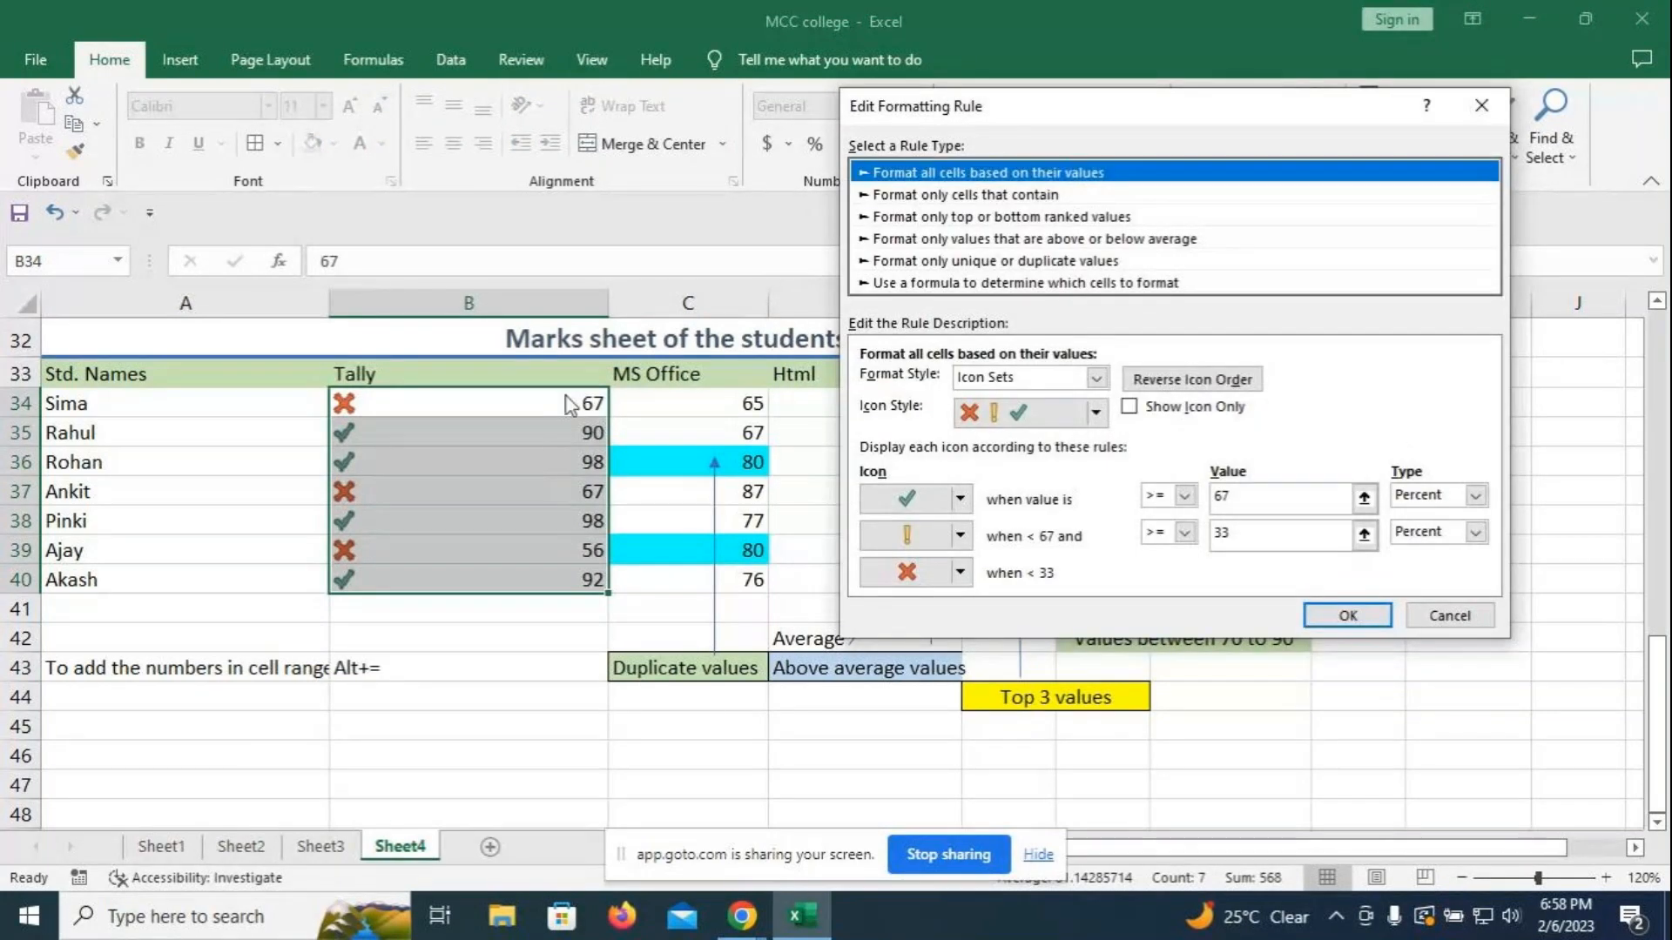
{"action": "left_click", "coordinate": [1131, 408]}
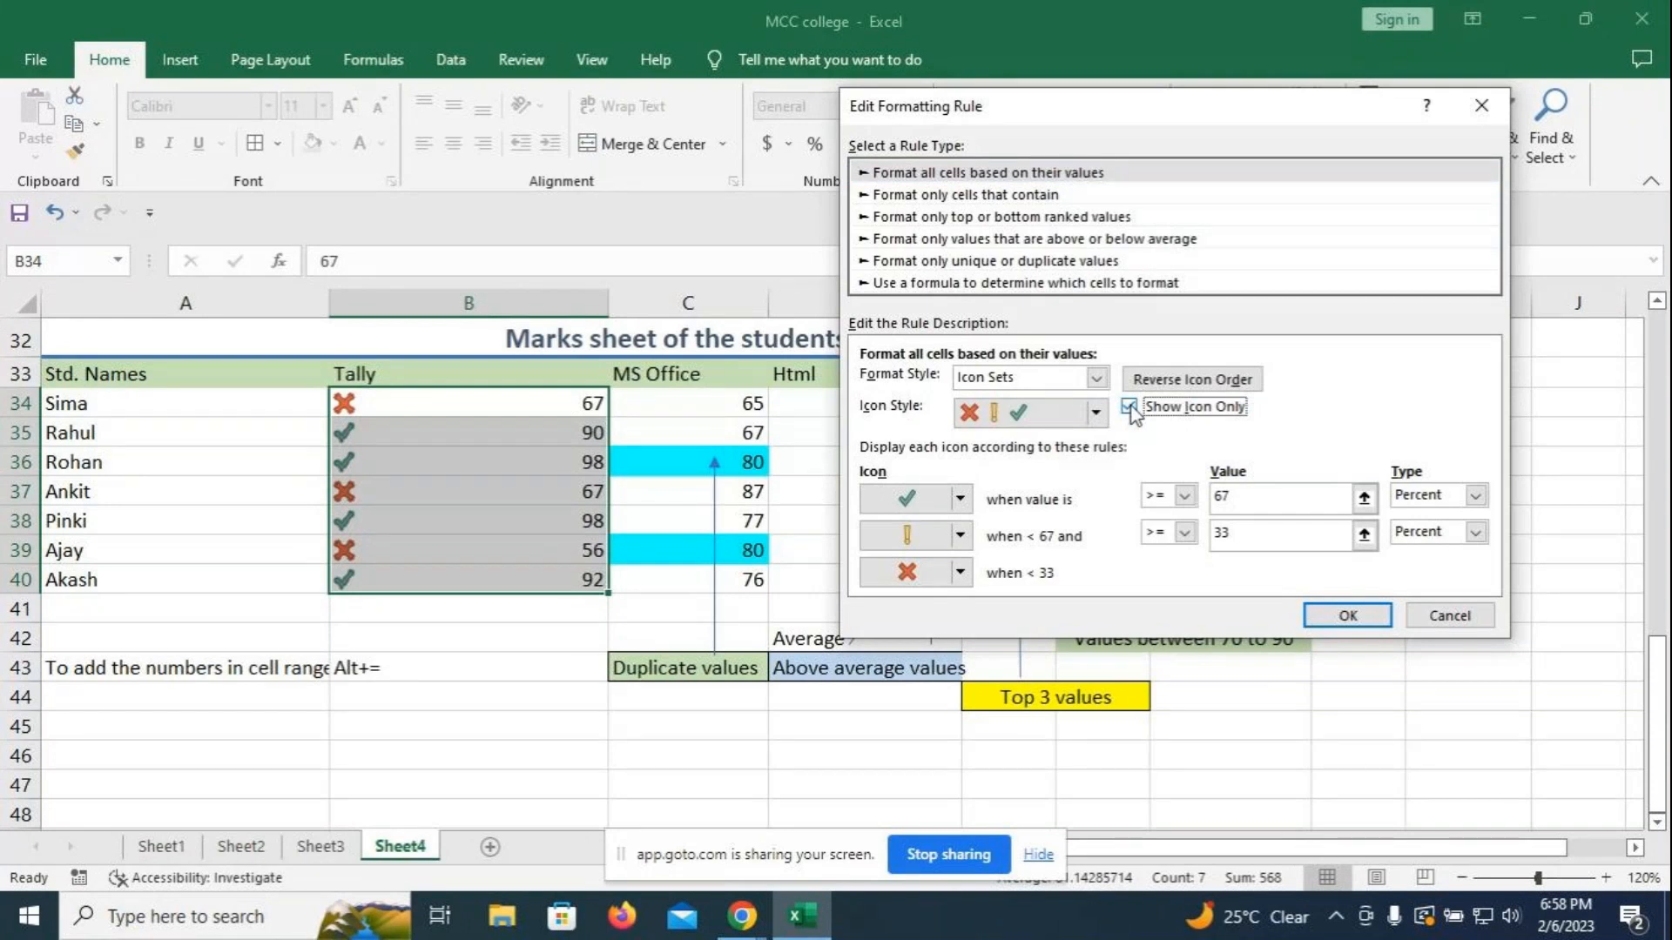
{"action": "left_click", "coordinate": [1332, 615]}
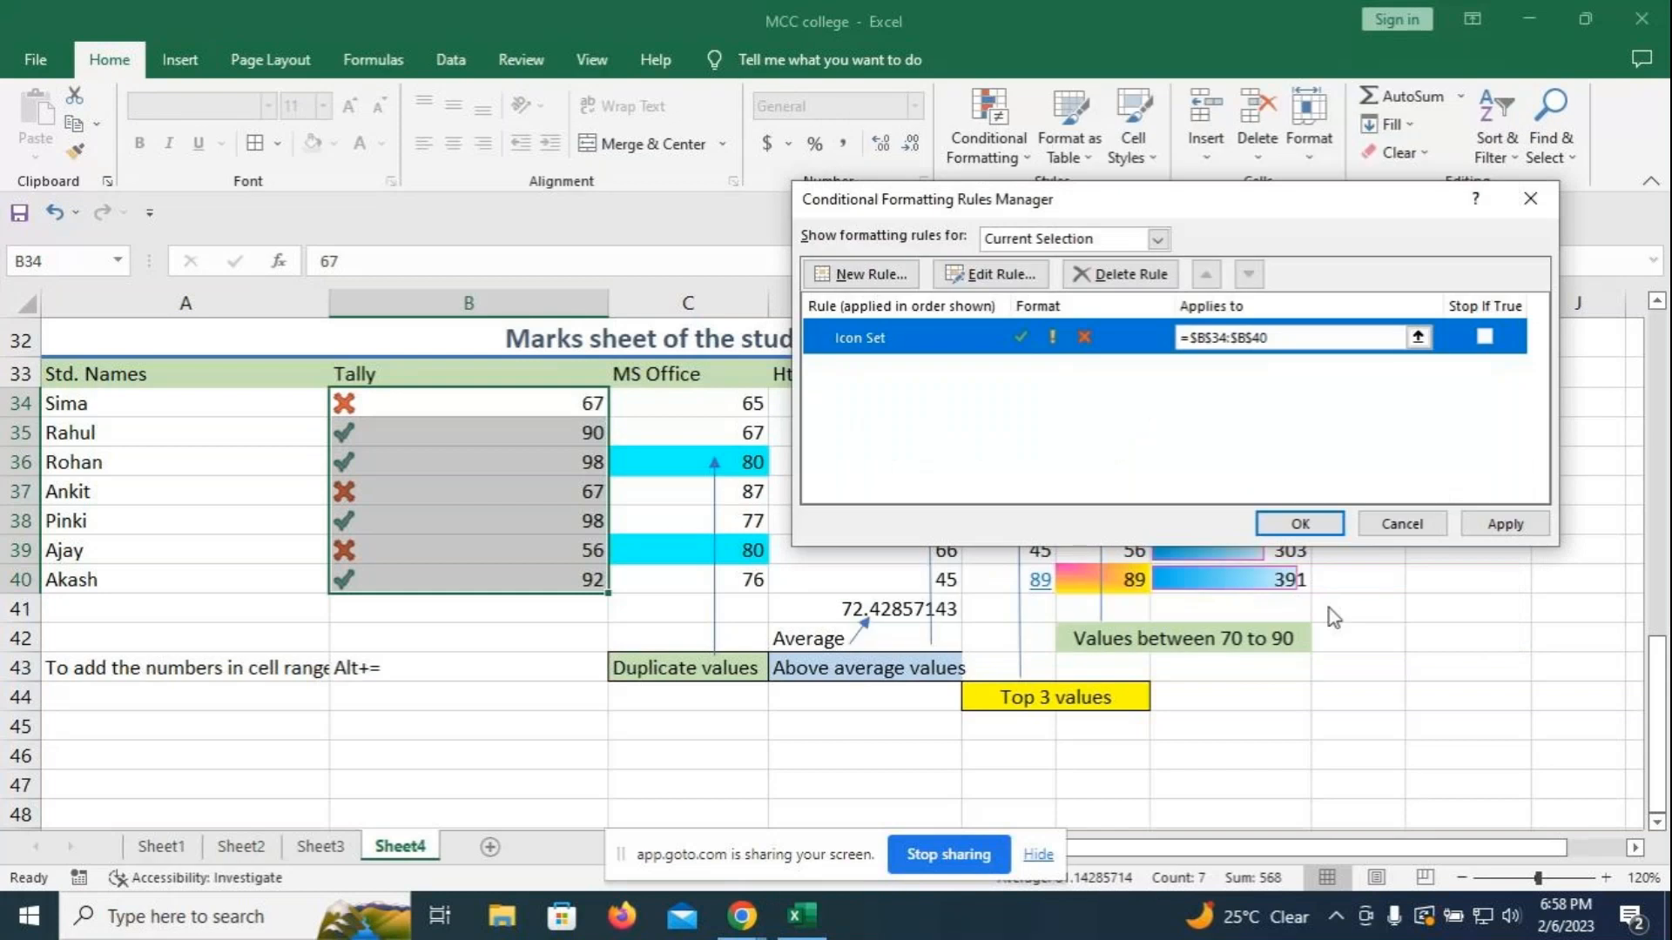
{"action": "left_click", "coordinate": [1306, 525]}
{"action": "left_click", "coordinate": [517, 758]}
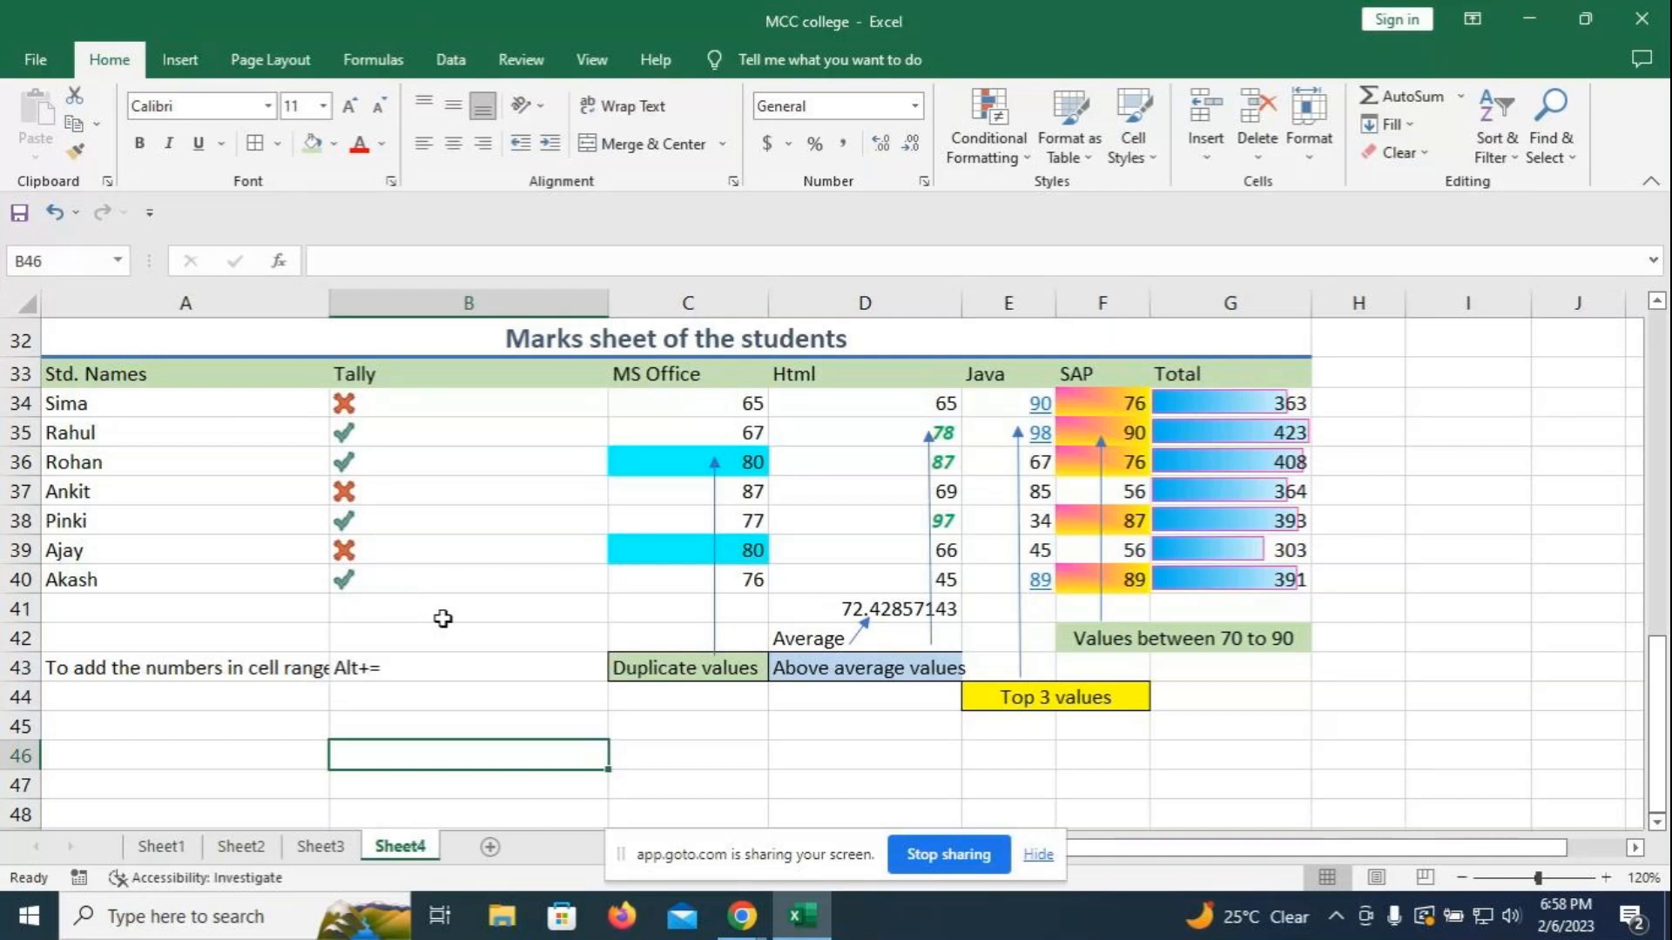
- Check the hidden scores behind the Tally cells B34 to B39
{"action": "left_click", "coordinate": [490, 402]}
{"action": "left_click", "coordinate": [409, 433]}
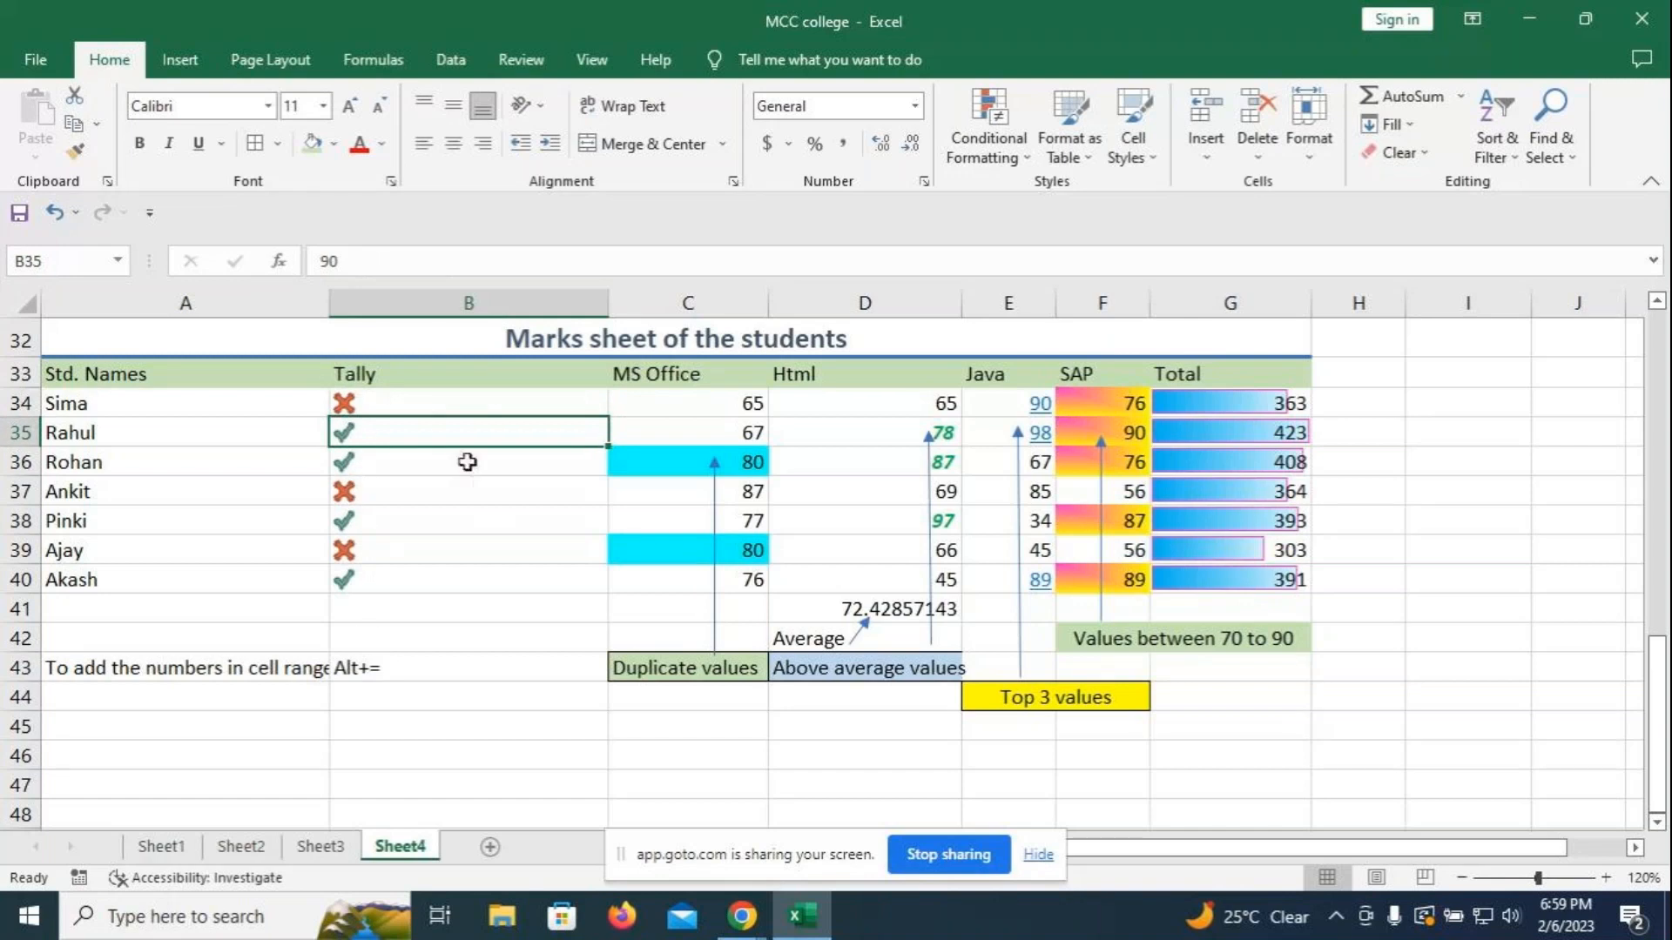
{"action": "key", "text": "Down"}
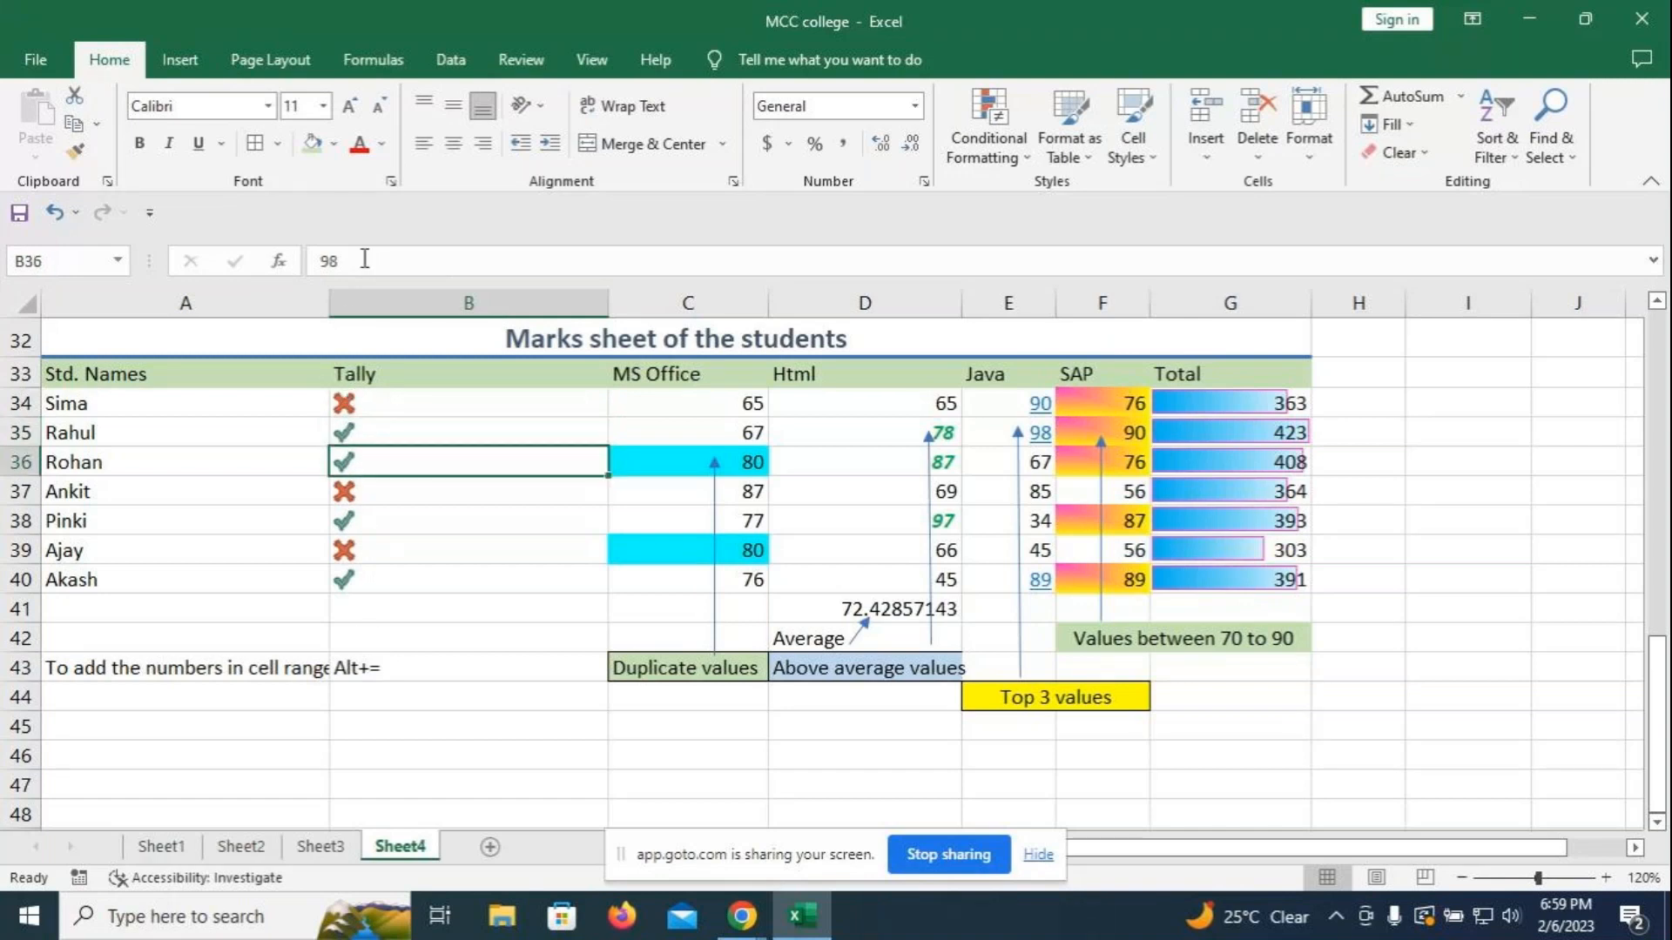
{"action": "left_click", "coordinate": [363, 520]}
{"action": "left_click", "coordinate": [360, 555]}
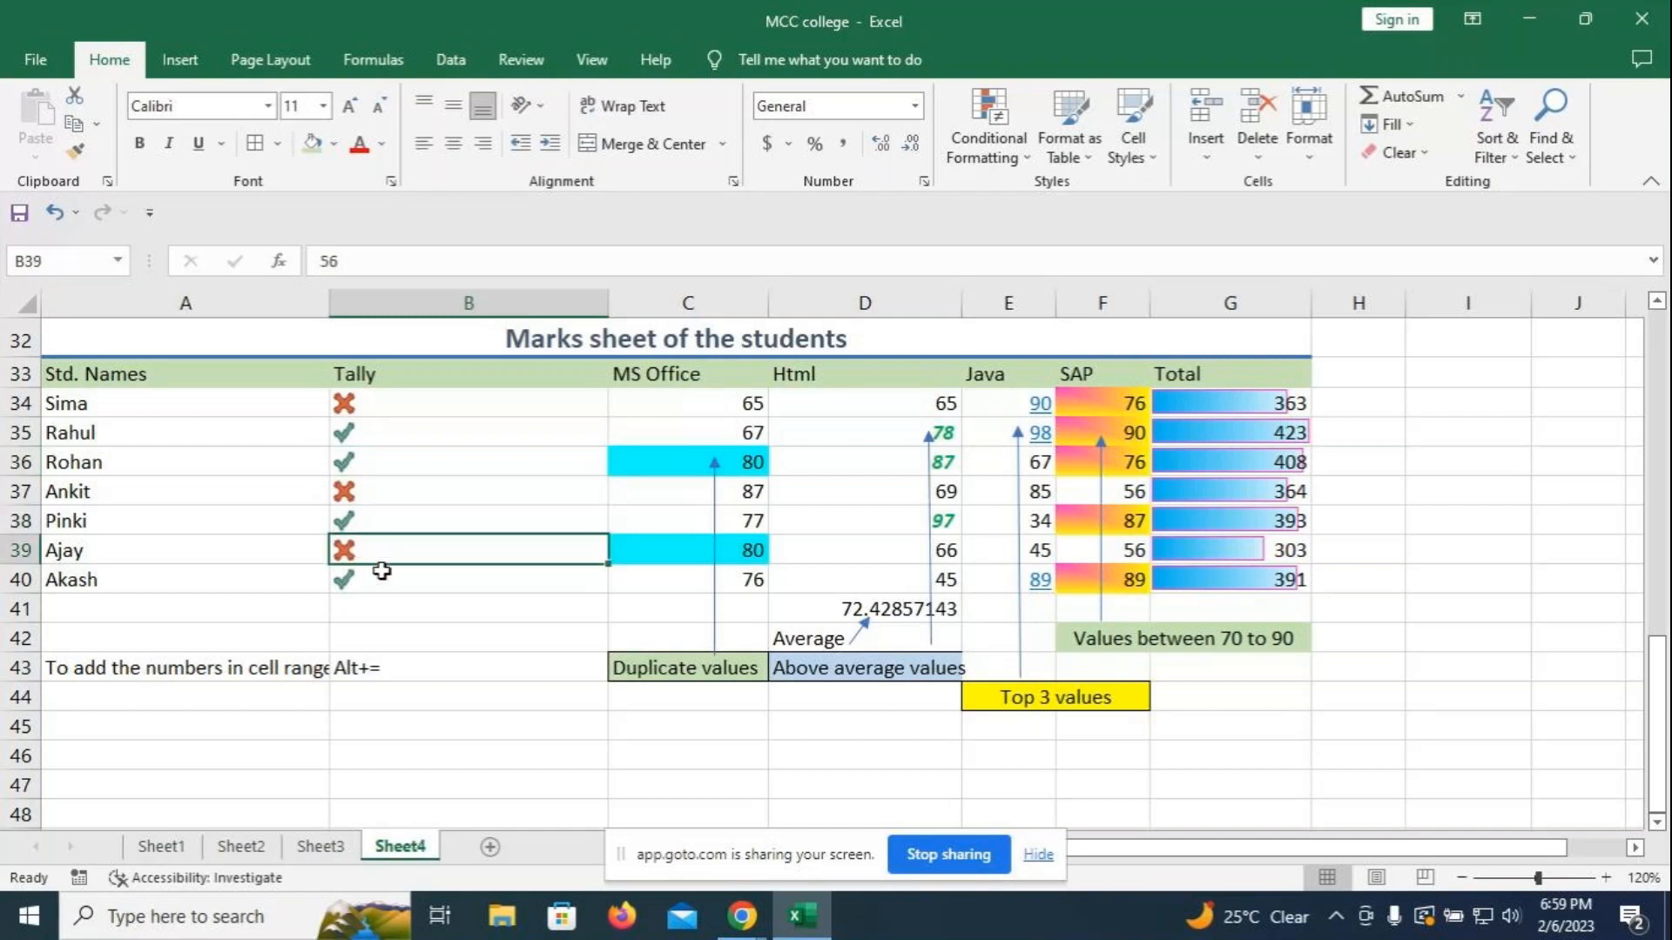
- Change the Tally scores to 56 in B36, 78 in B37 and 72 in B40
{"action": "left_click", "coordinate": [412, 455]}
{"action": "type", "text": "56"}
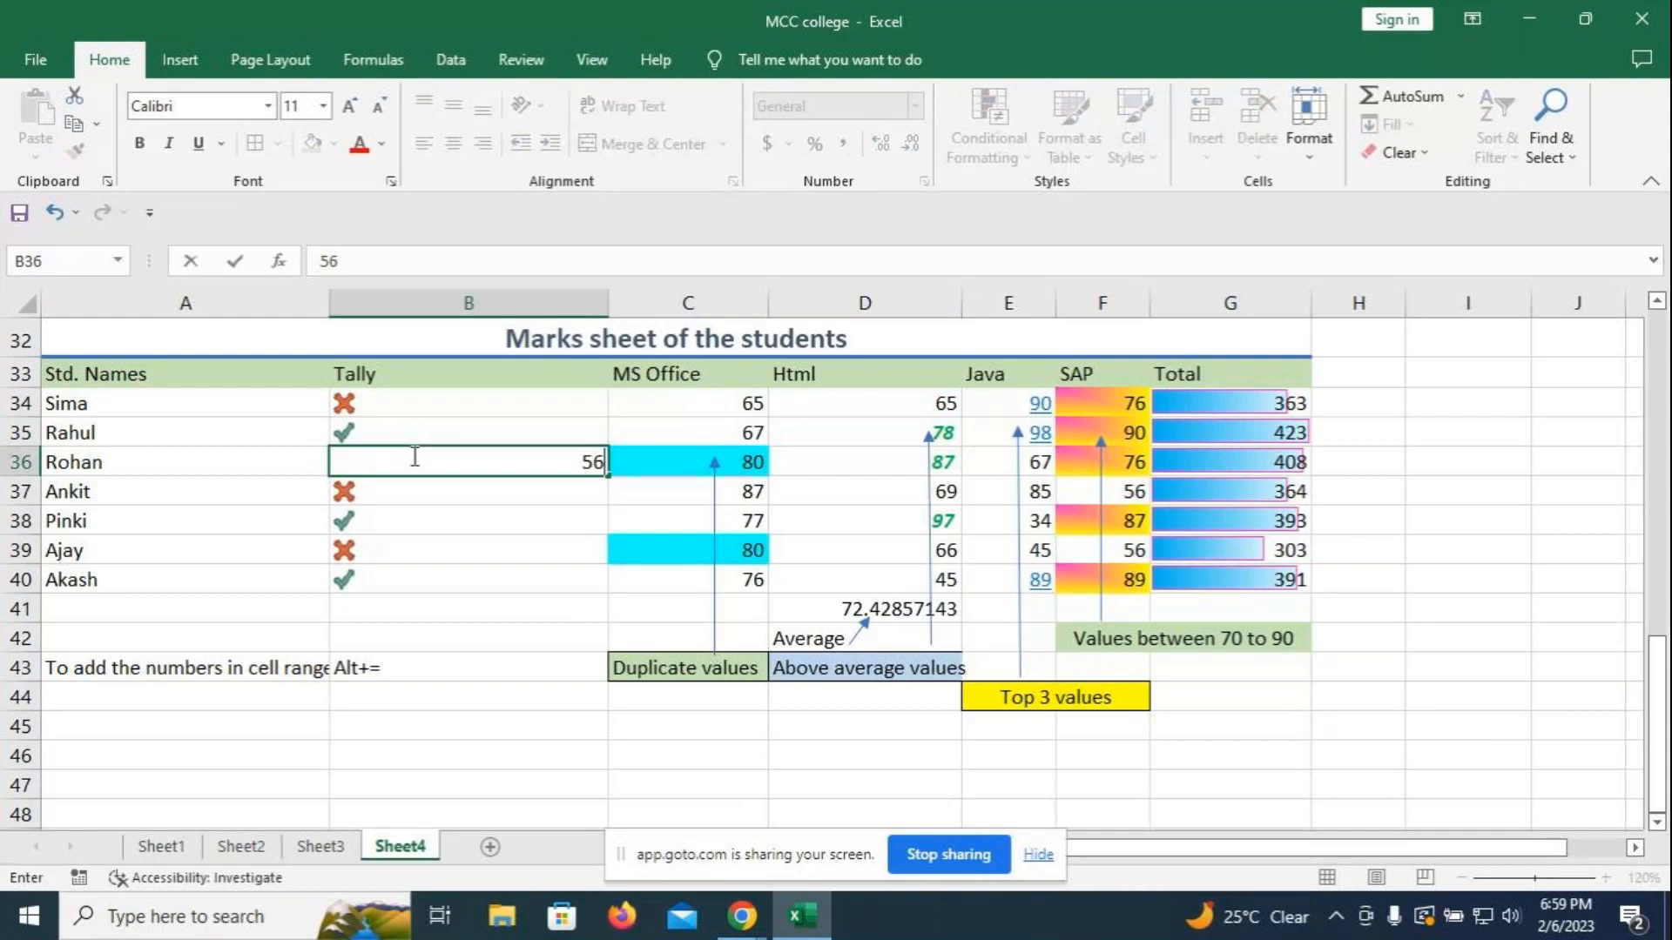
{"action": "key", "text": "Return"}
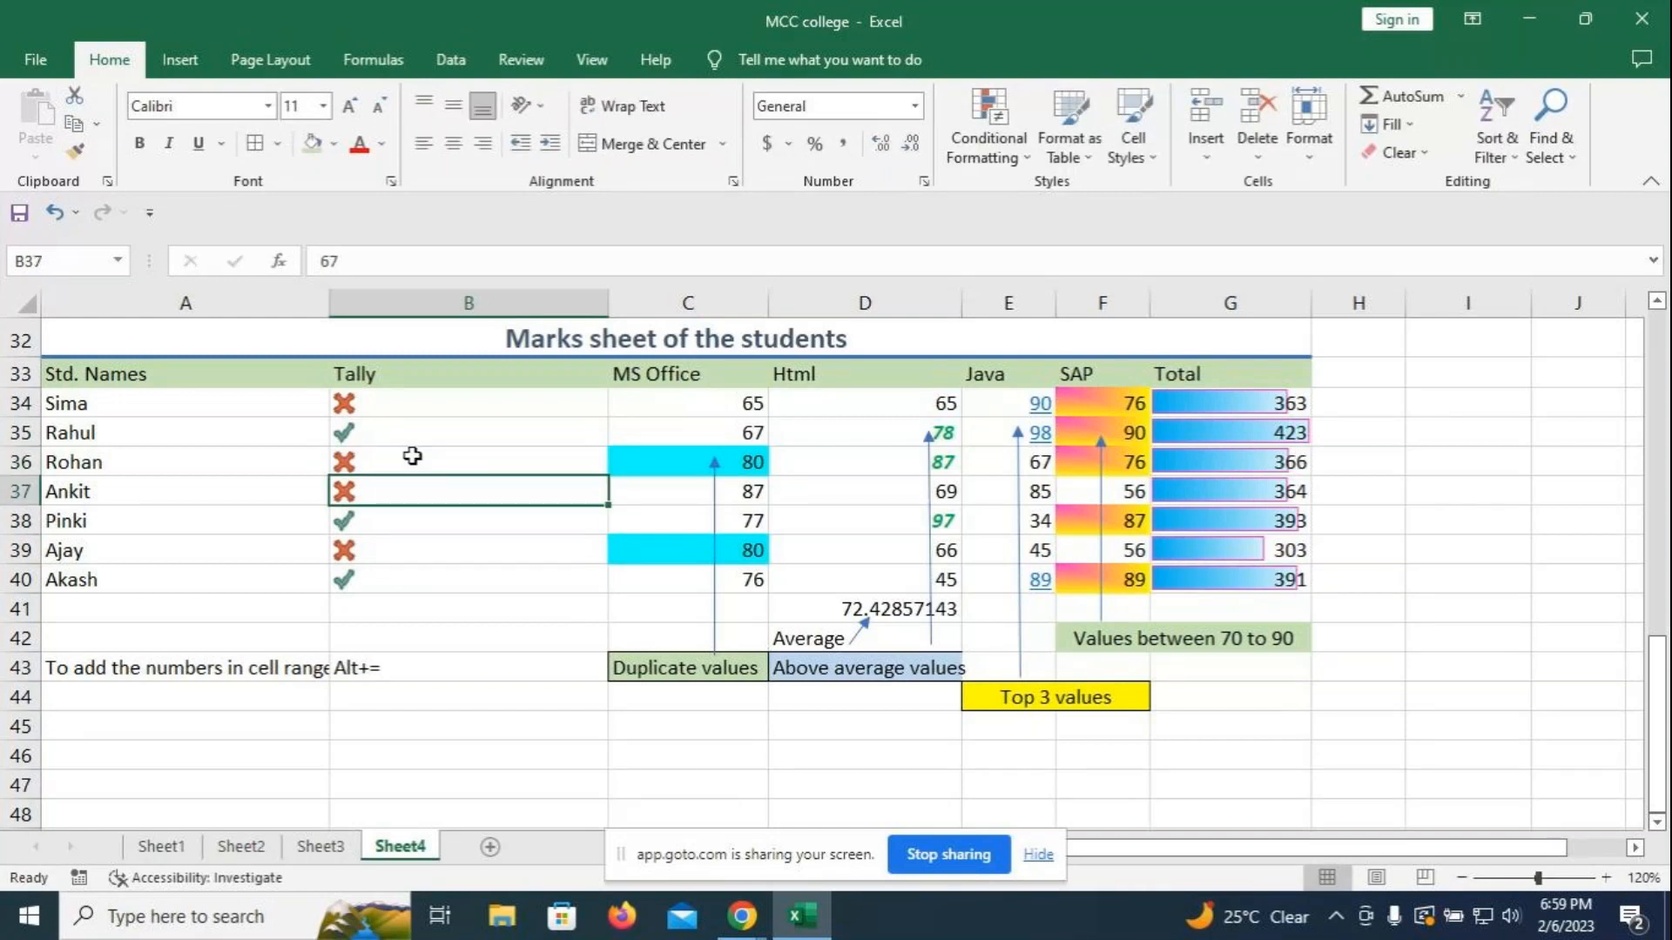
{"action": "type", "text": "3"}
{"action": "key", "text": "BackSpace"}
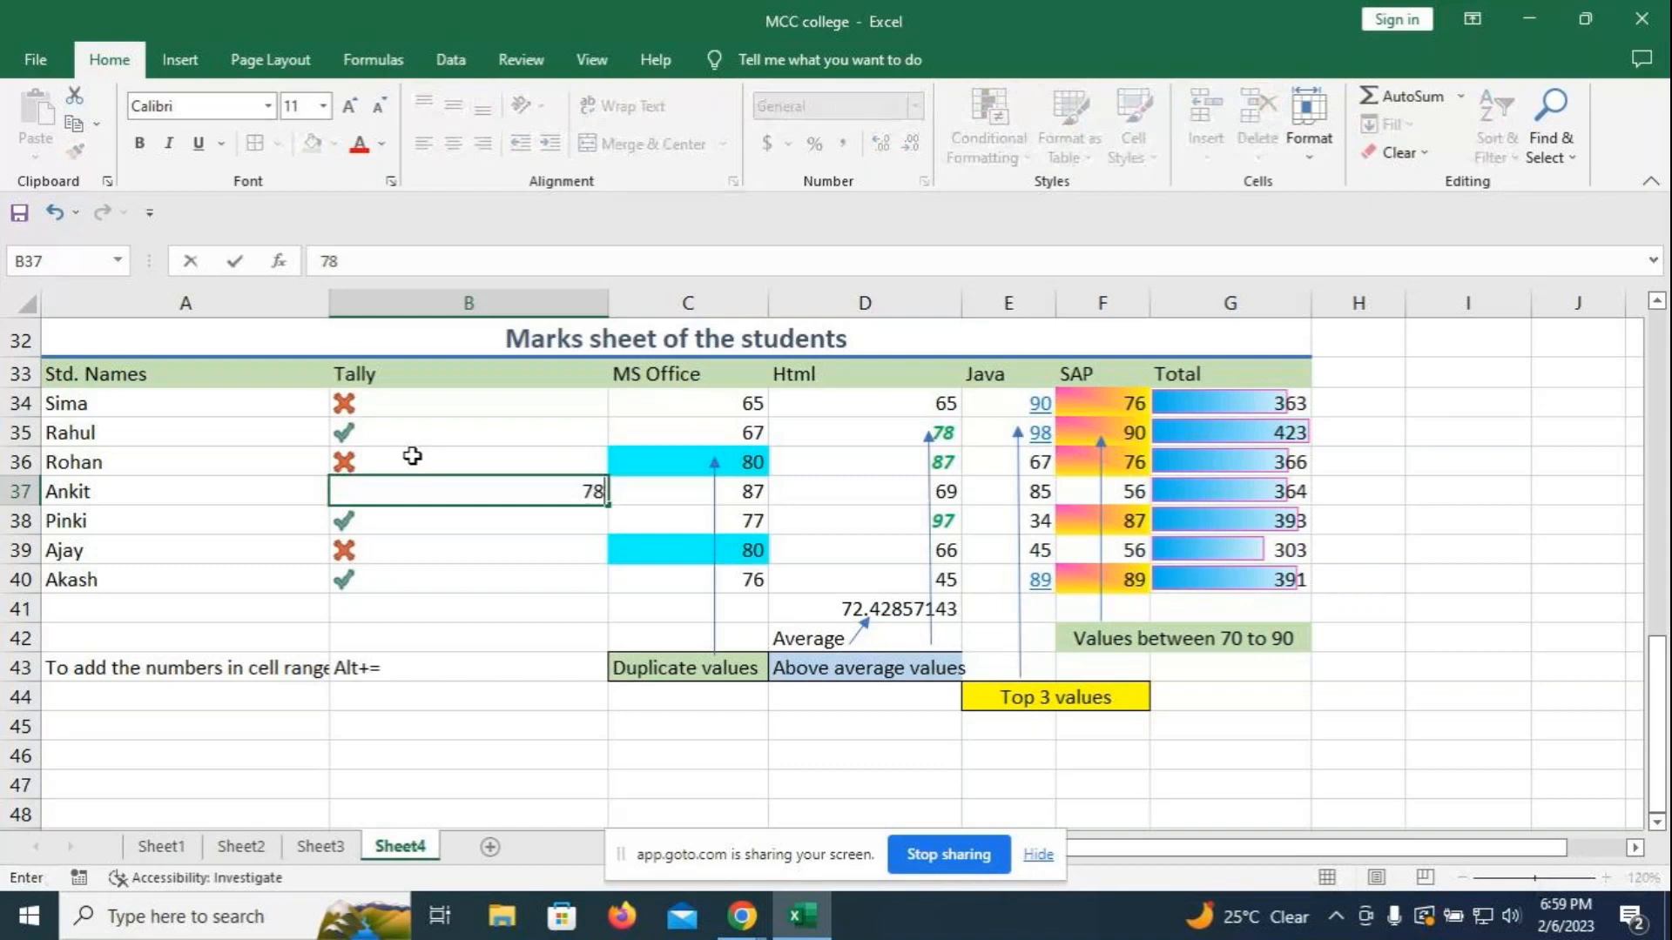
{"action": "type", "text": "78"}
{"action": "key", "text": "Return"}
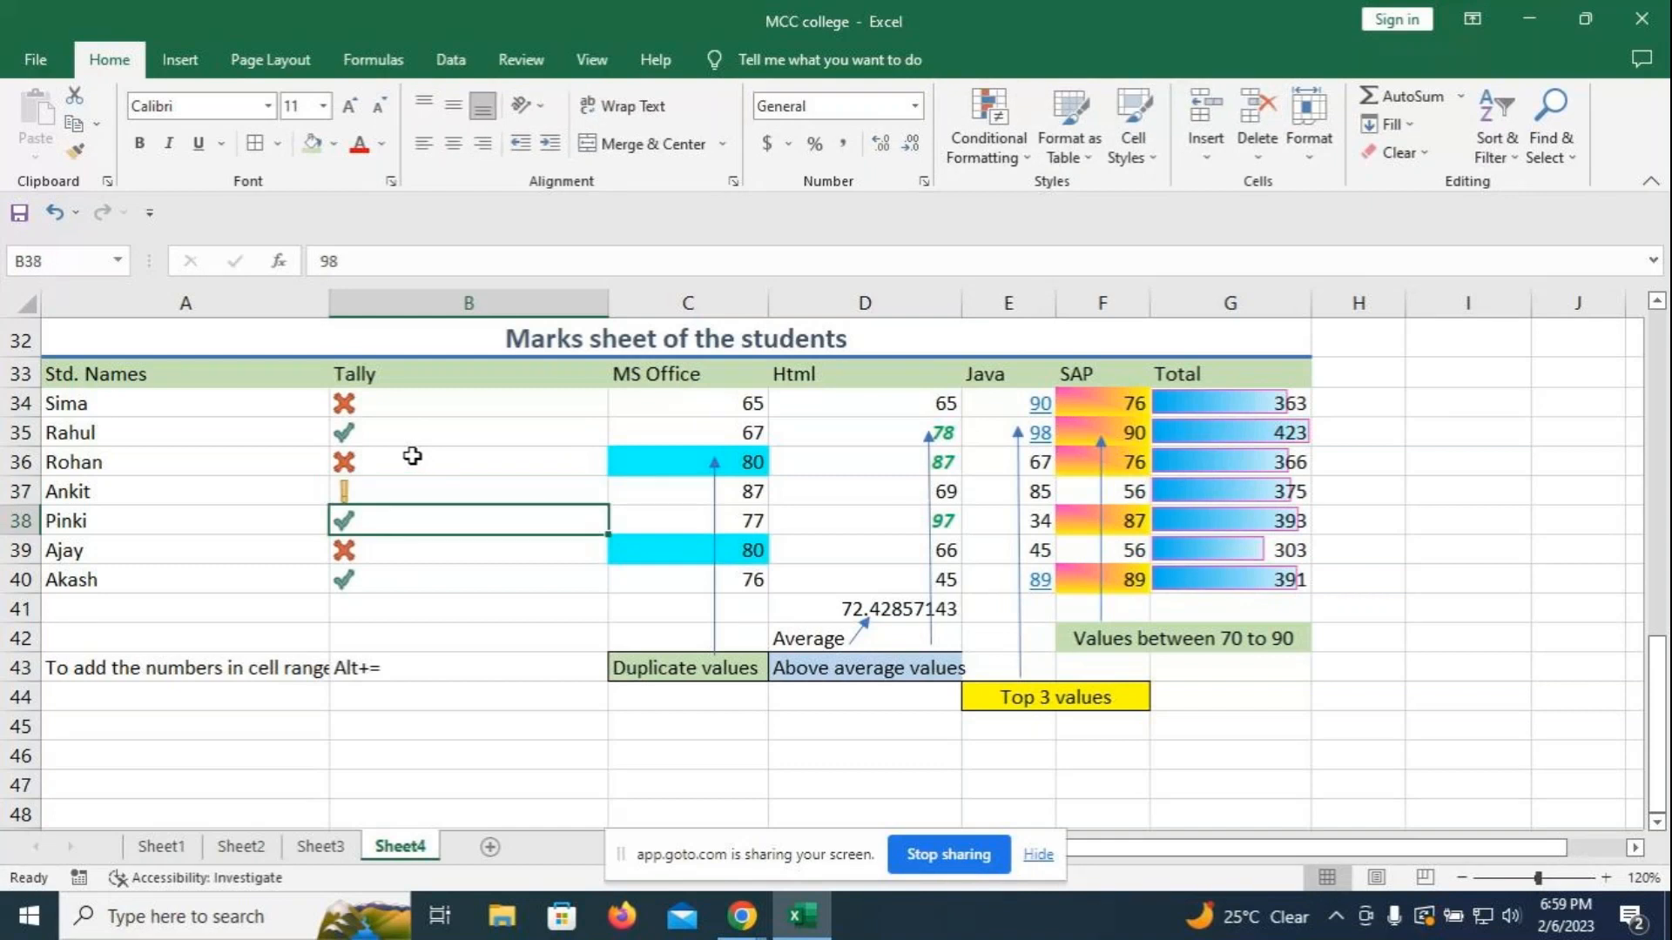
{"action": "left_click", "coordinate": [368, 577]}
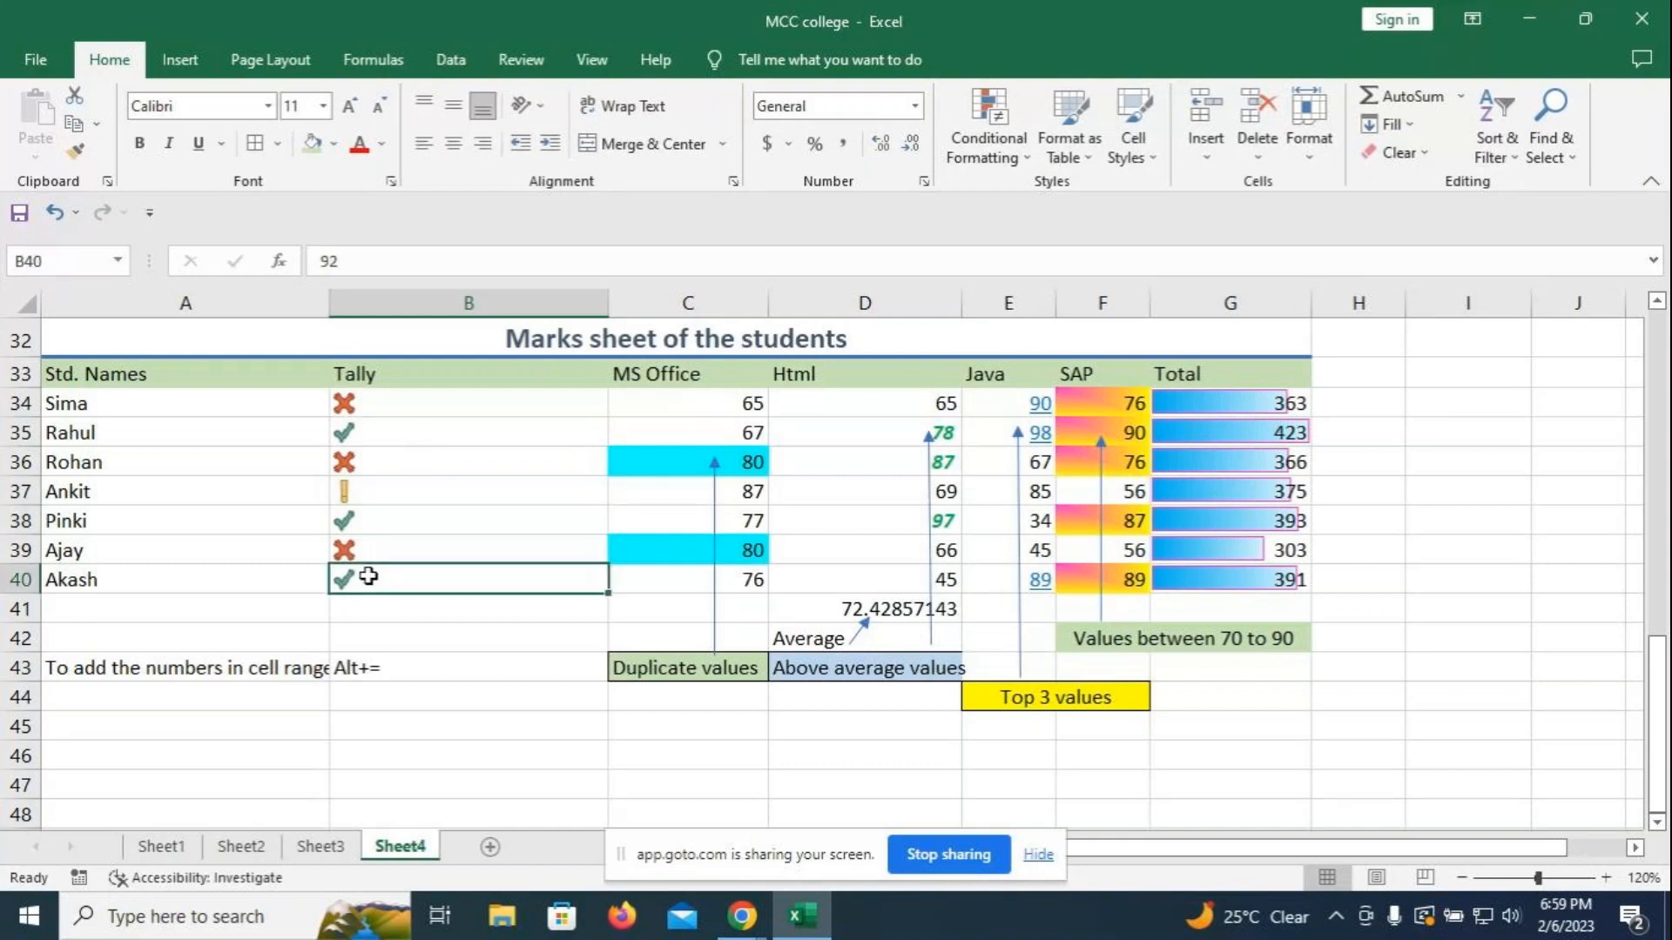
{"action": "type", "text": "72"}
{"action": "key", "text": "Return"}
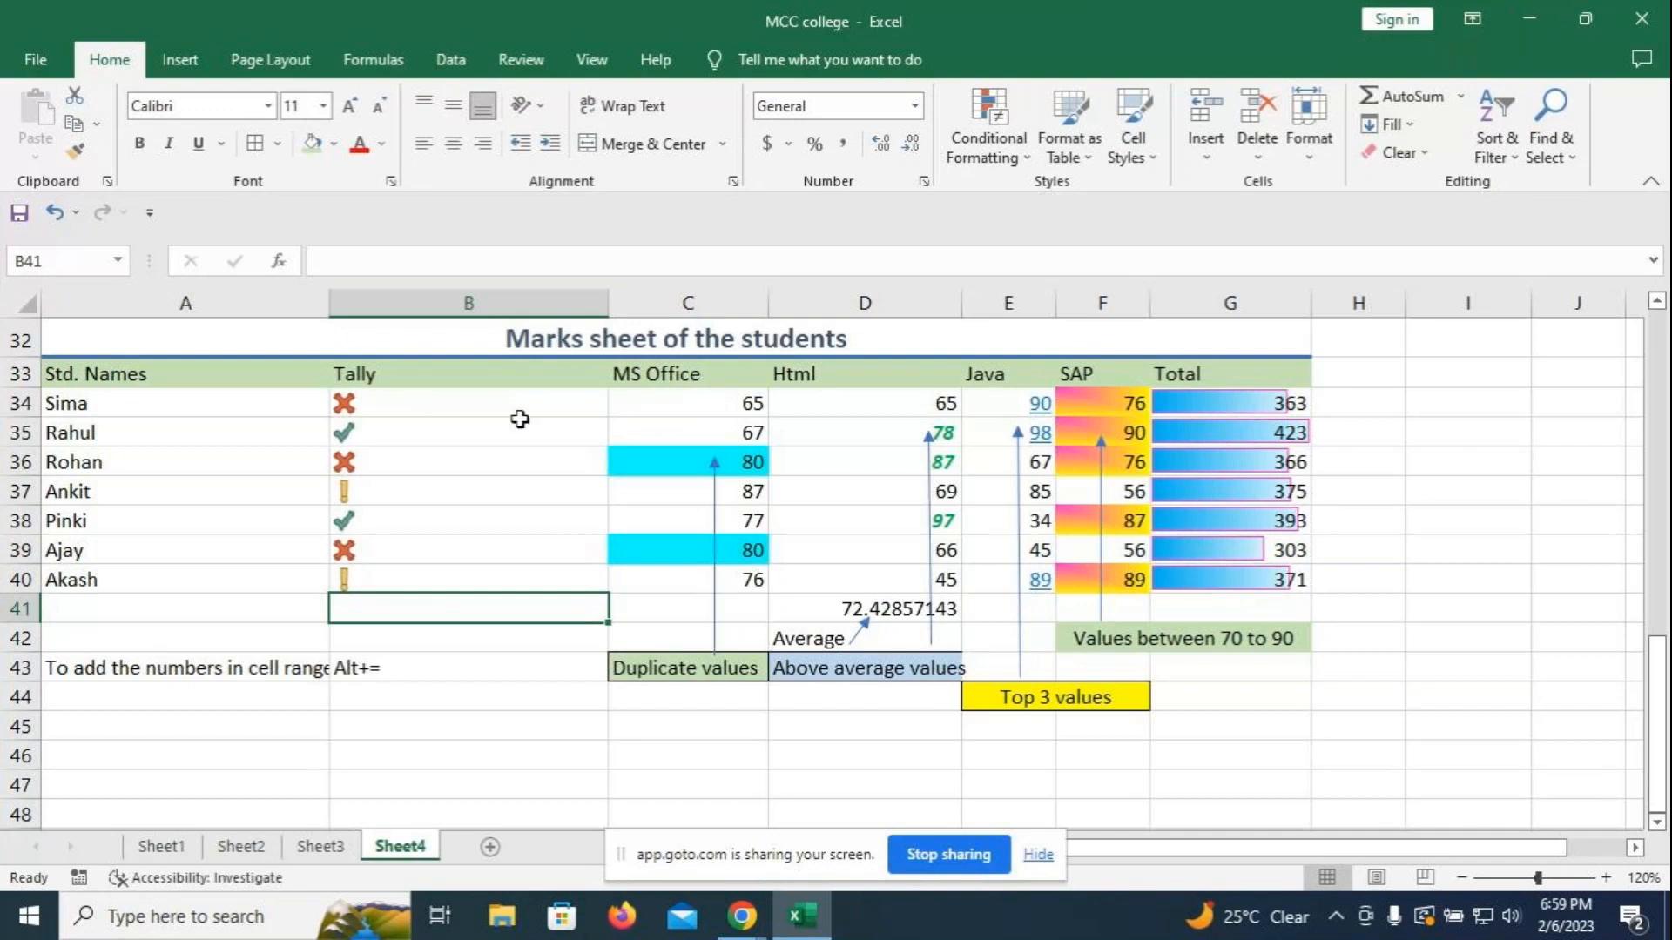
{"action": "left_click", "coordinate": [410, 397]}
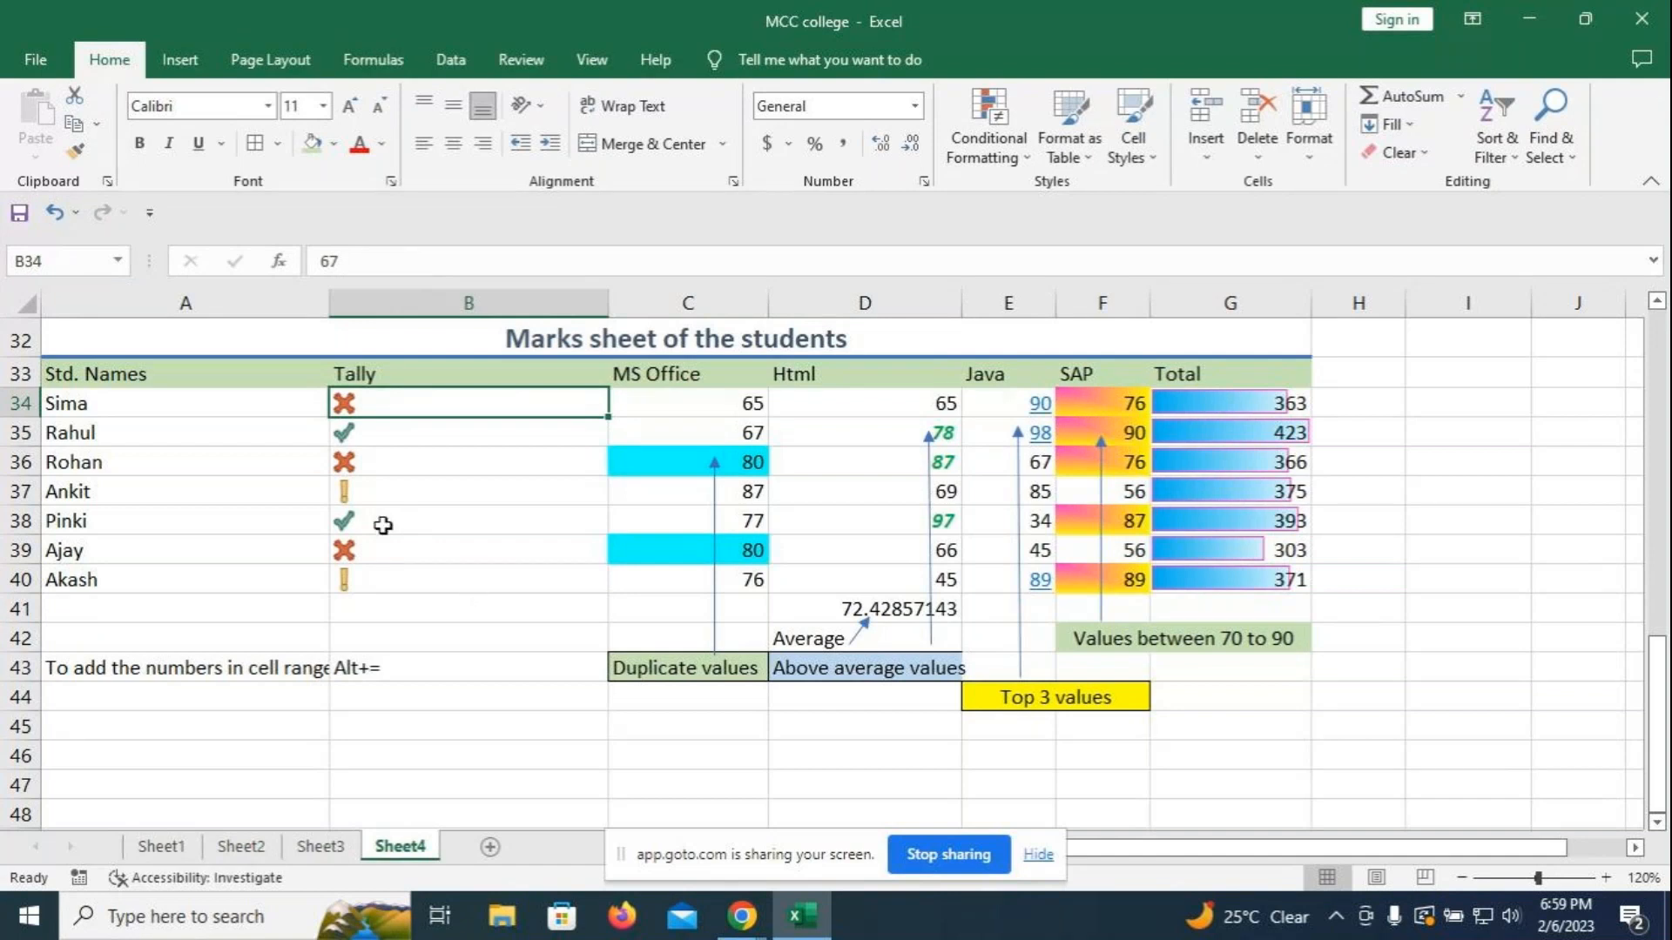
- Start a Text that Contains rule on A34:A40 matching a student's name
{"action": "left_click", "coordinate": [1468, 579]}
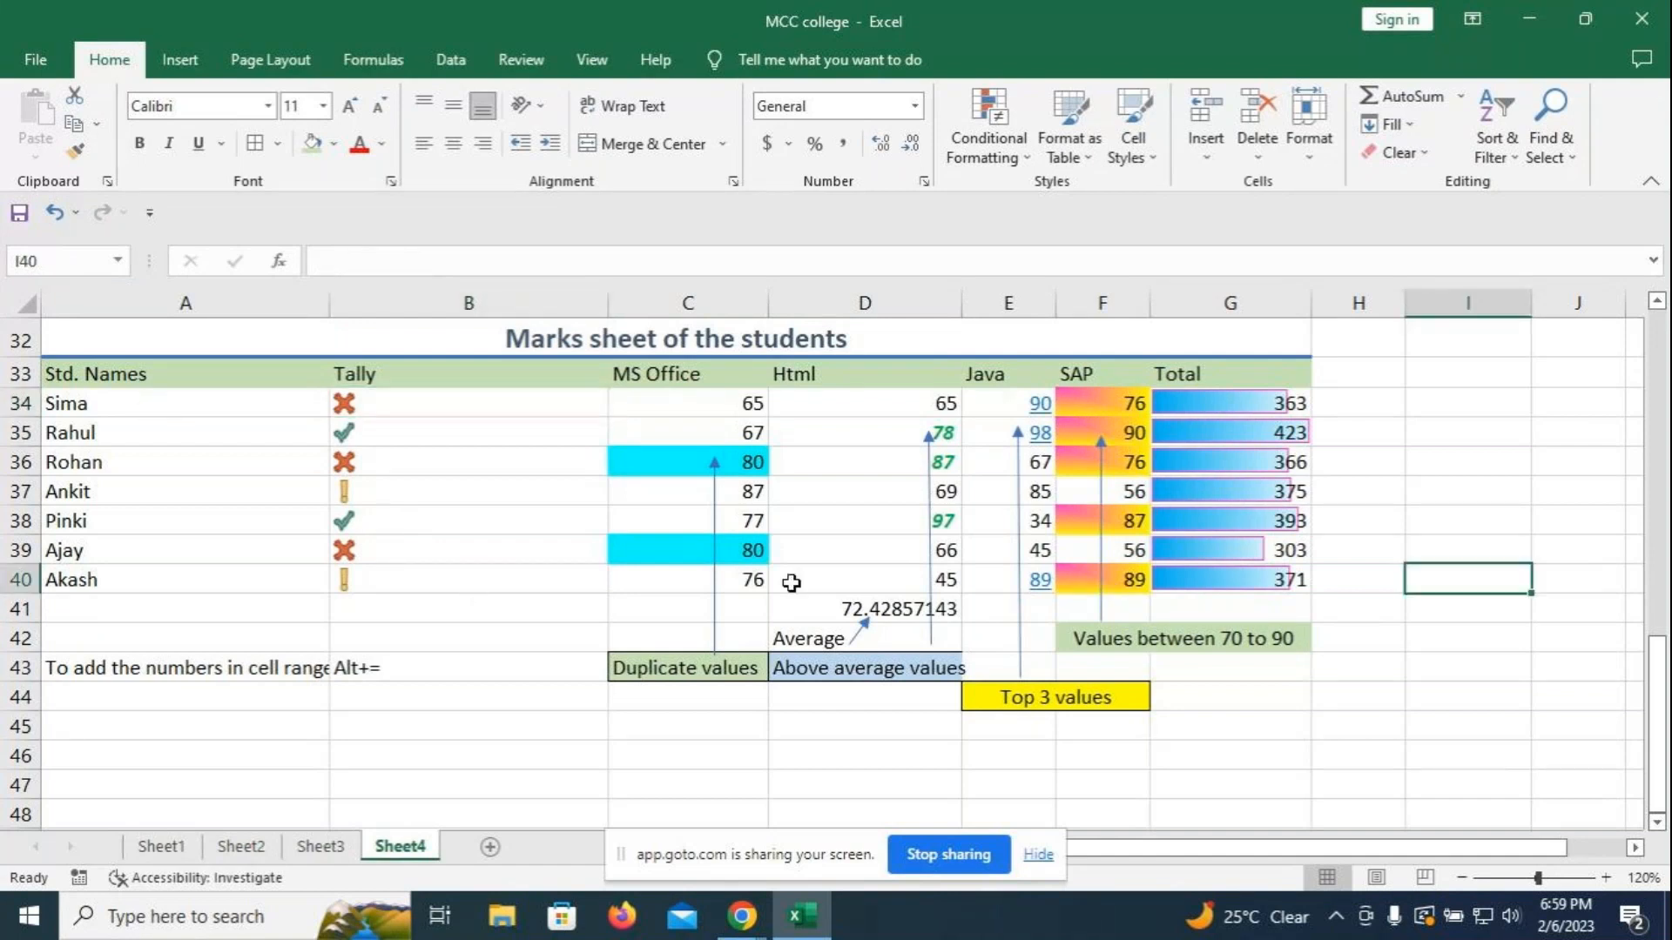
{"action": "left_click_drag", "start_coordinate": [108, 402], "coordinate": [96, 579]}
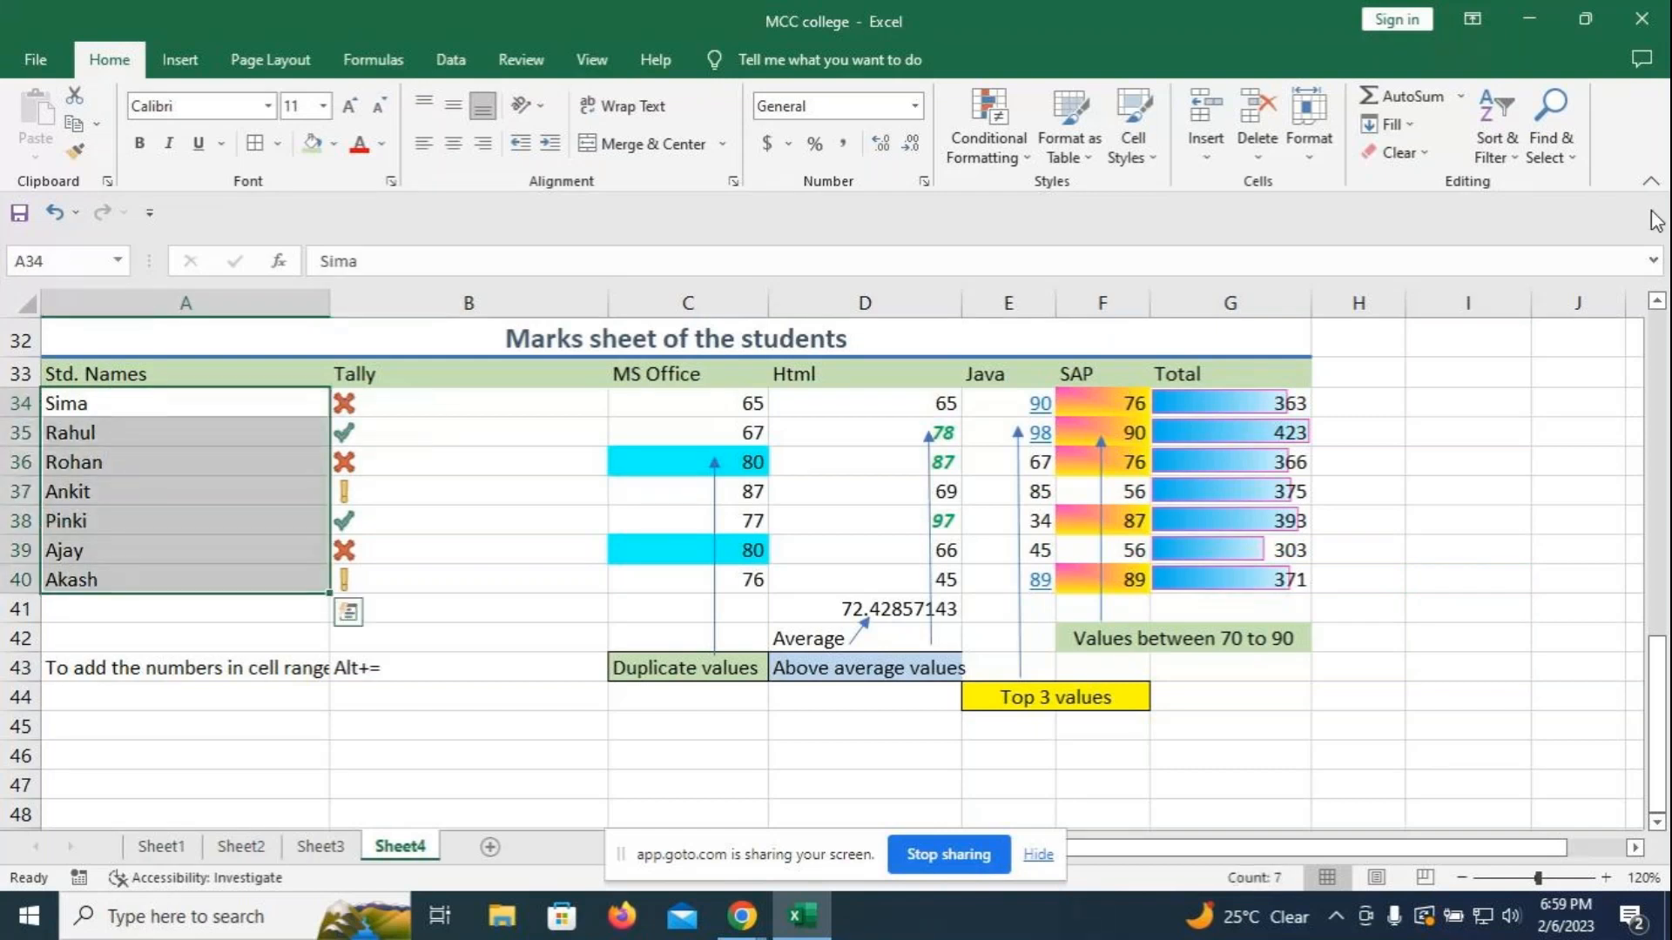
{"action": "left_click", "coordinate": [1030, 159]}
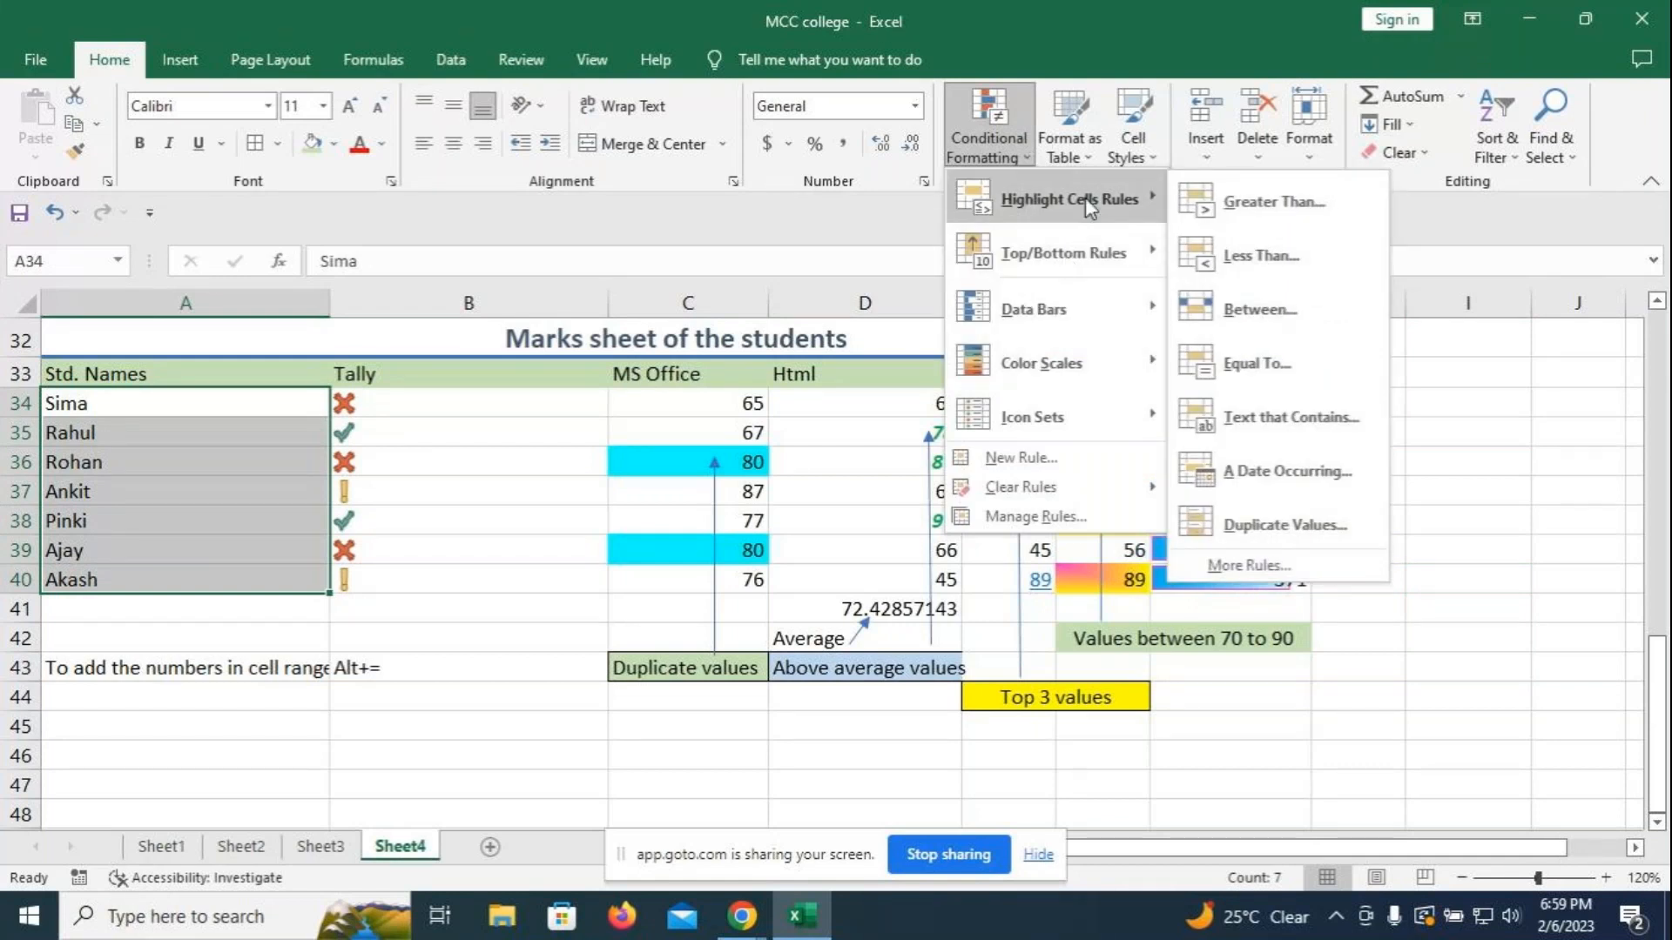
{"action": "left_click", "coordinate": [1271, 424]}
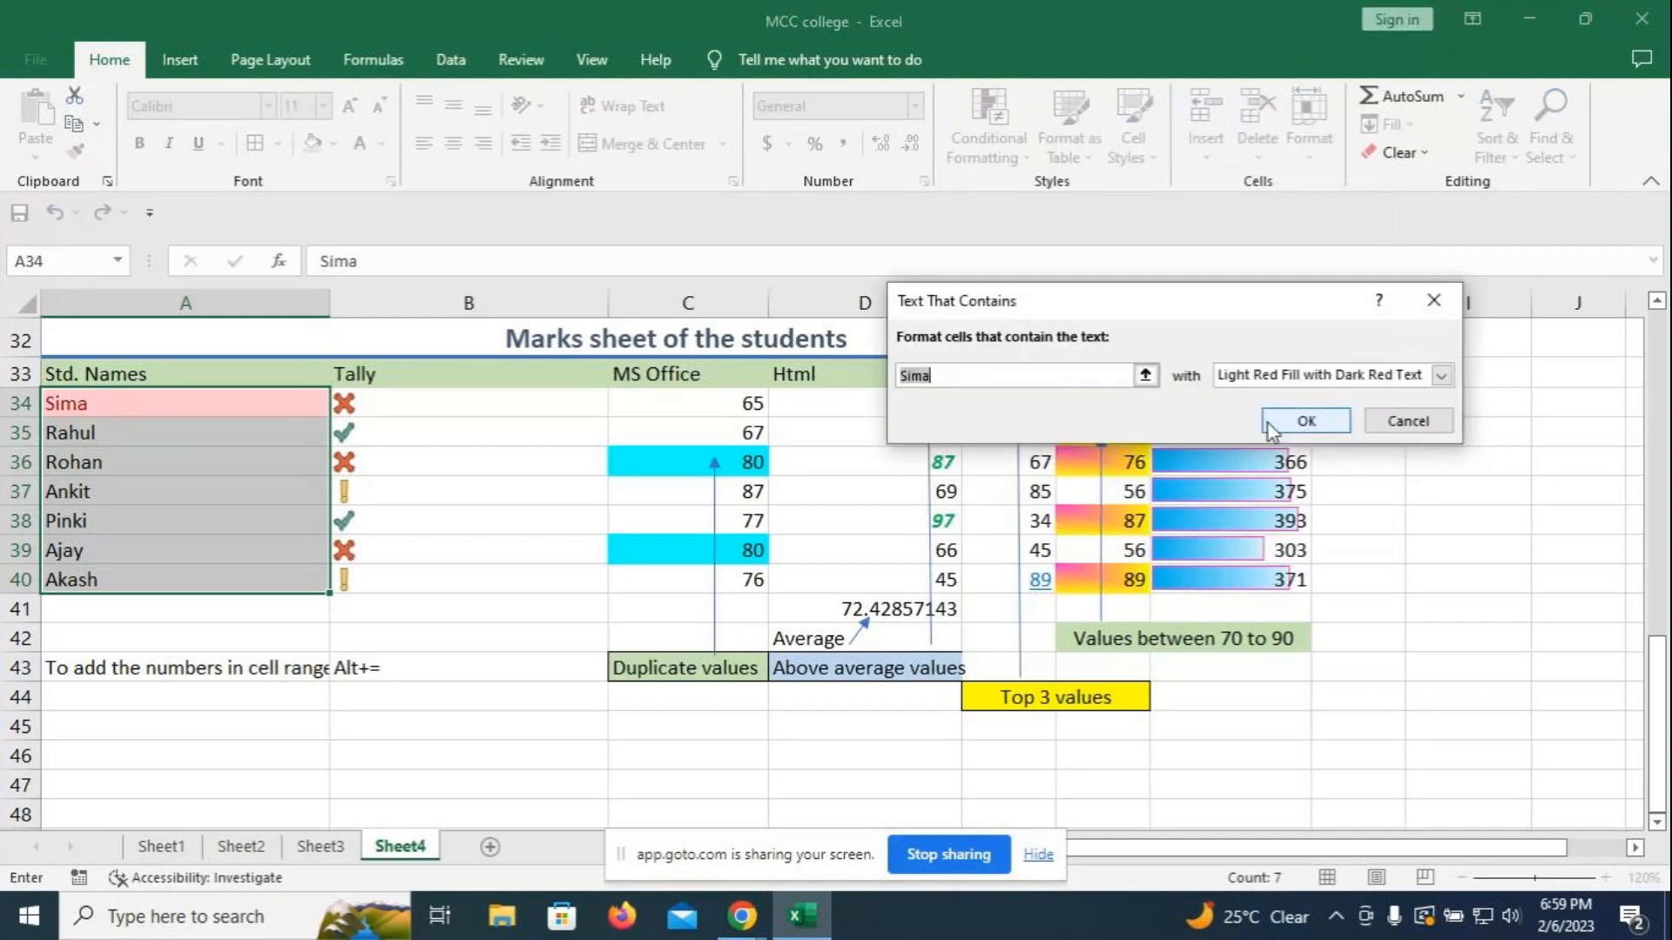
{"action": "left_click", "coordinate": [1022, 375]}
{"action": "key", "text": "BackSpace"}
{"action": "key", "text": "BackSpace"}
{"action": "key", "text": "BackSpace"}
{"action": "key", "text": "BackSpace"}
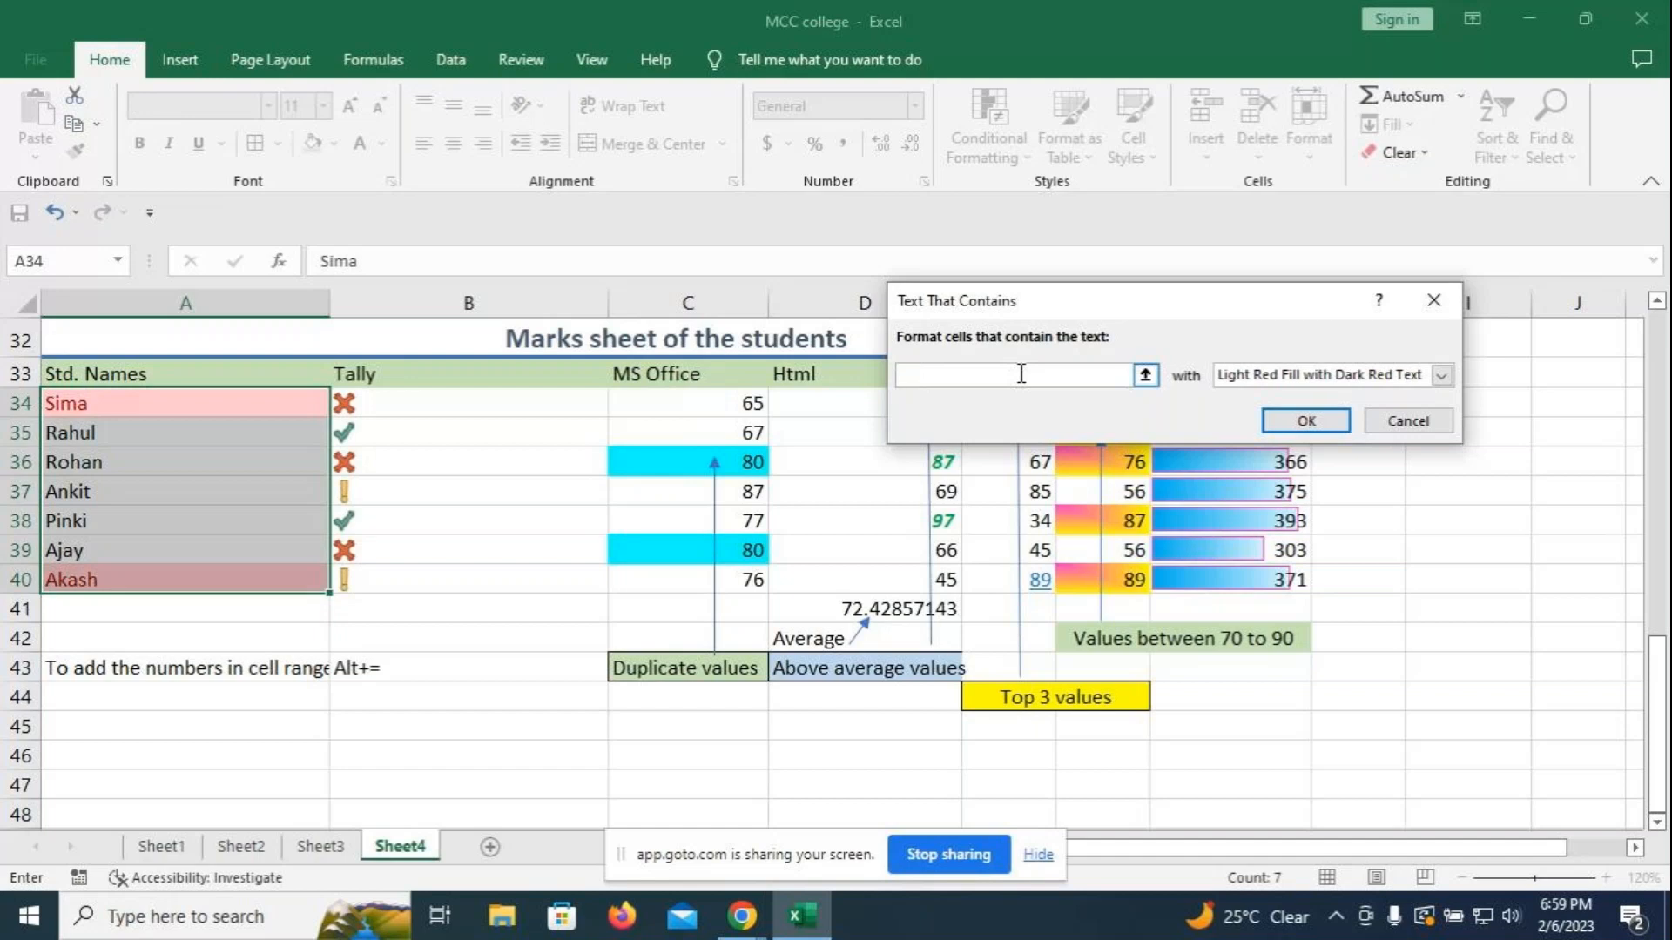
{"action": "type", "text": "Ankit"}
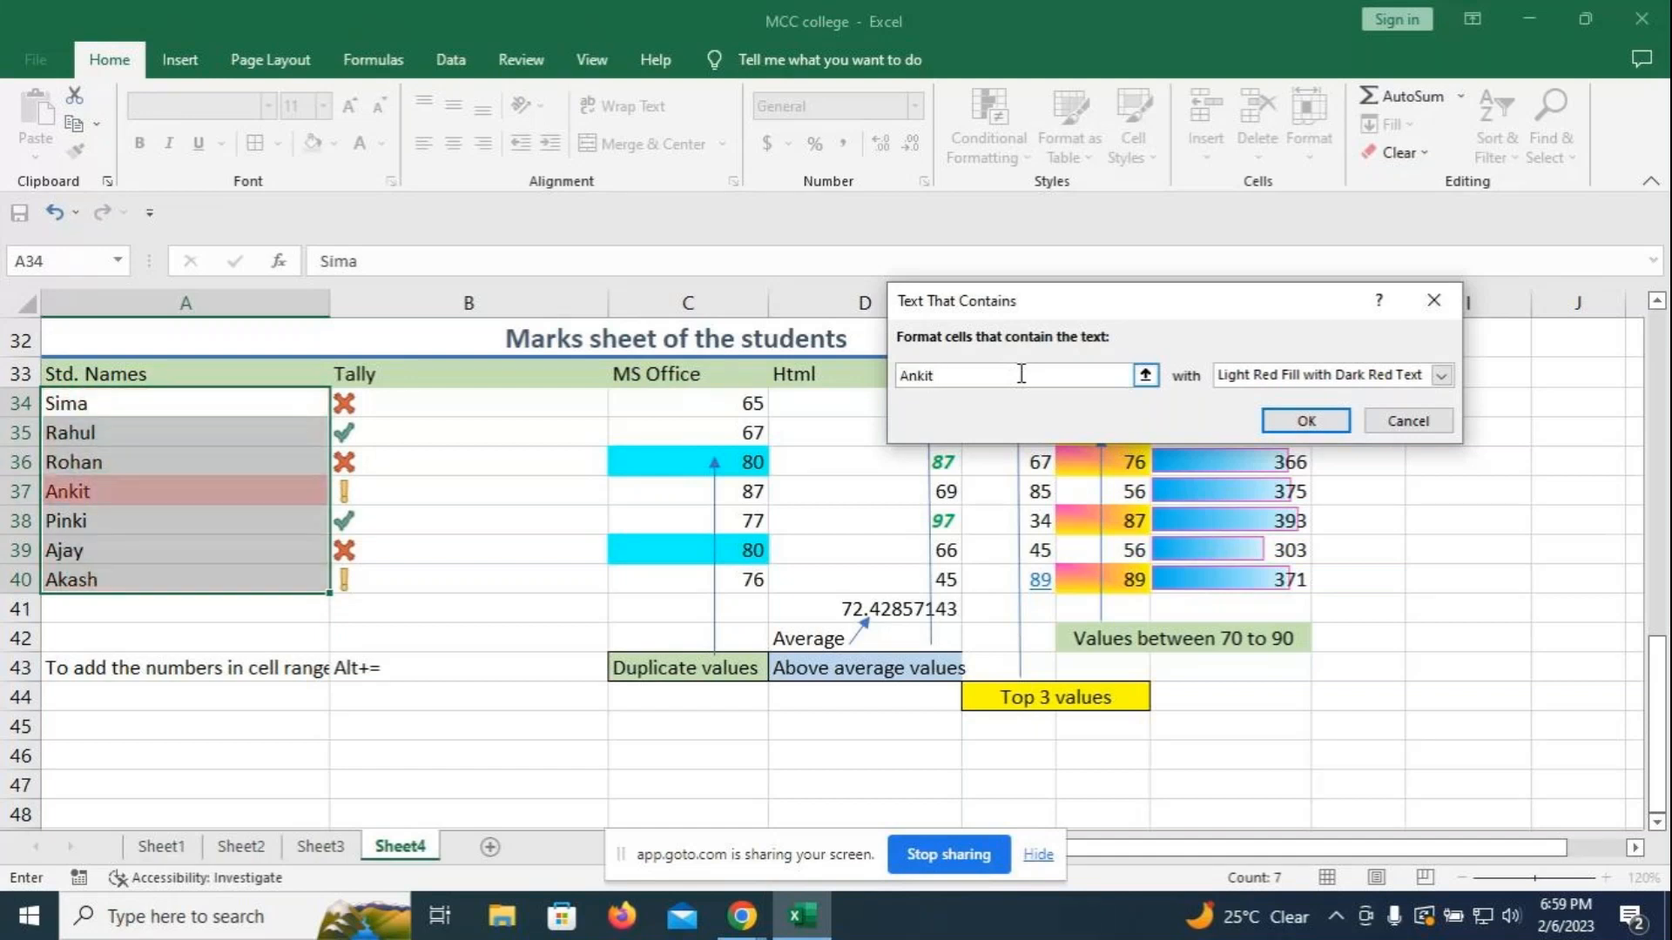
- Set the rule's highlight format to Red Border and apply it
{"action": "left_click", "coordinate": [1441, 376]}
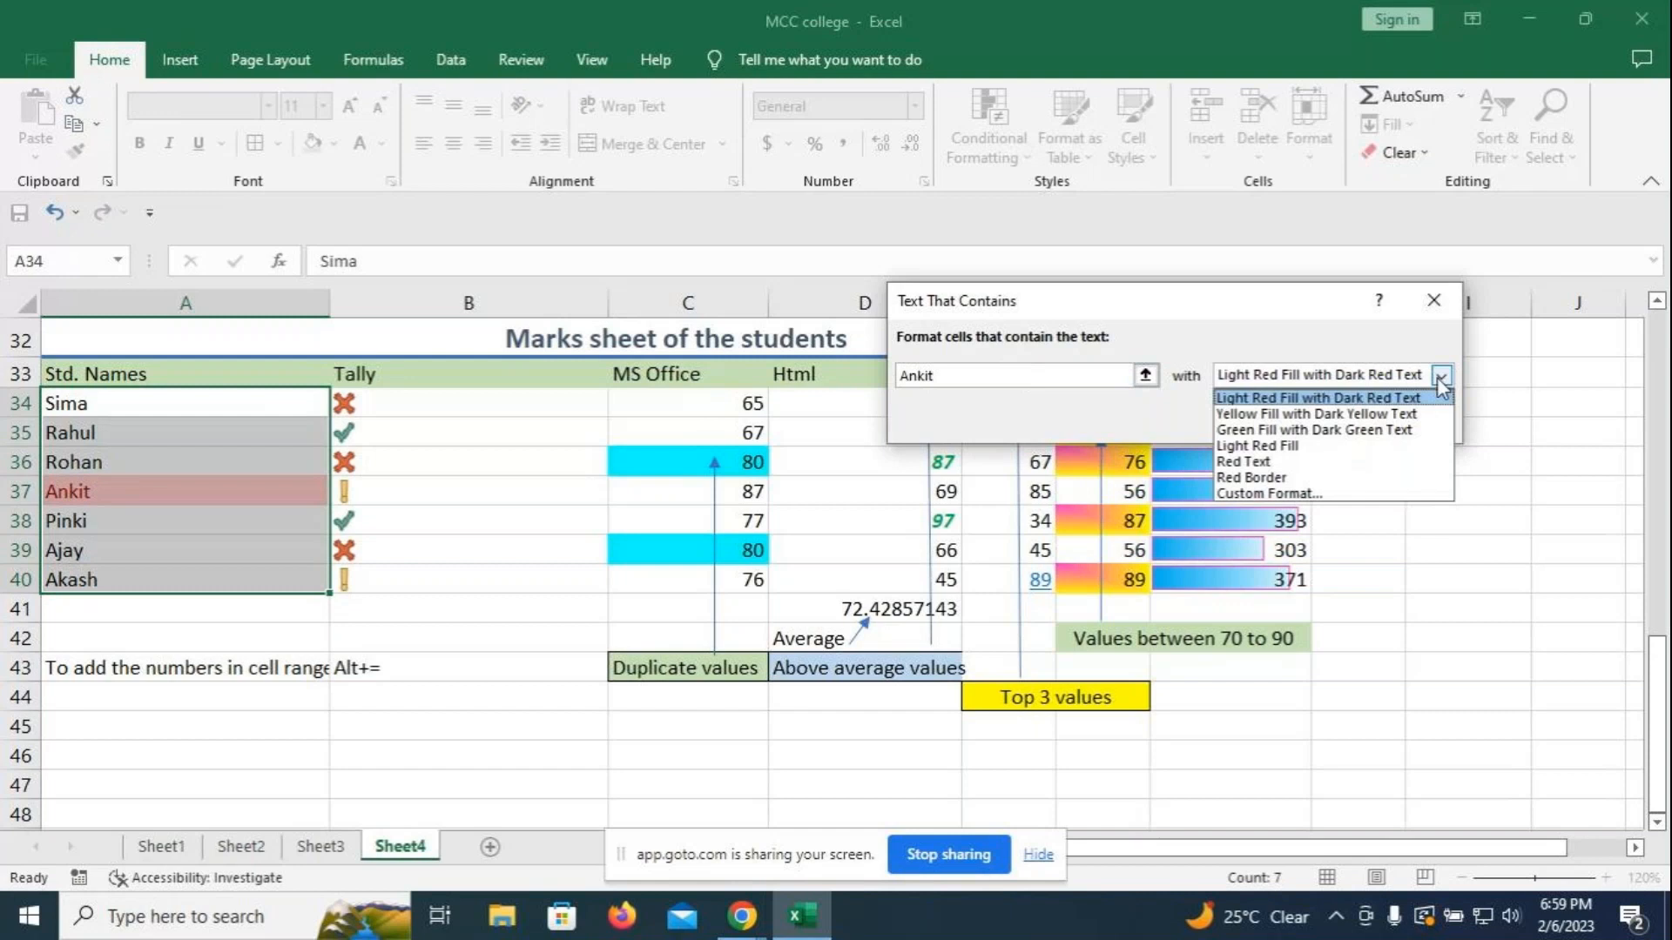
{"action": "left_click", "coordinate": [1263, 466]}
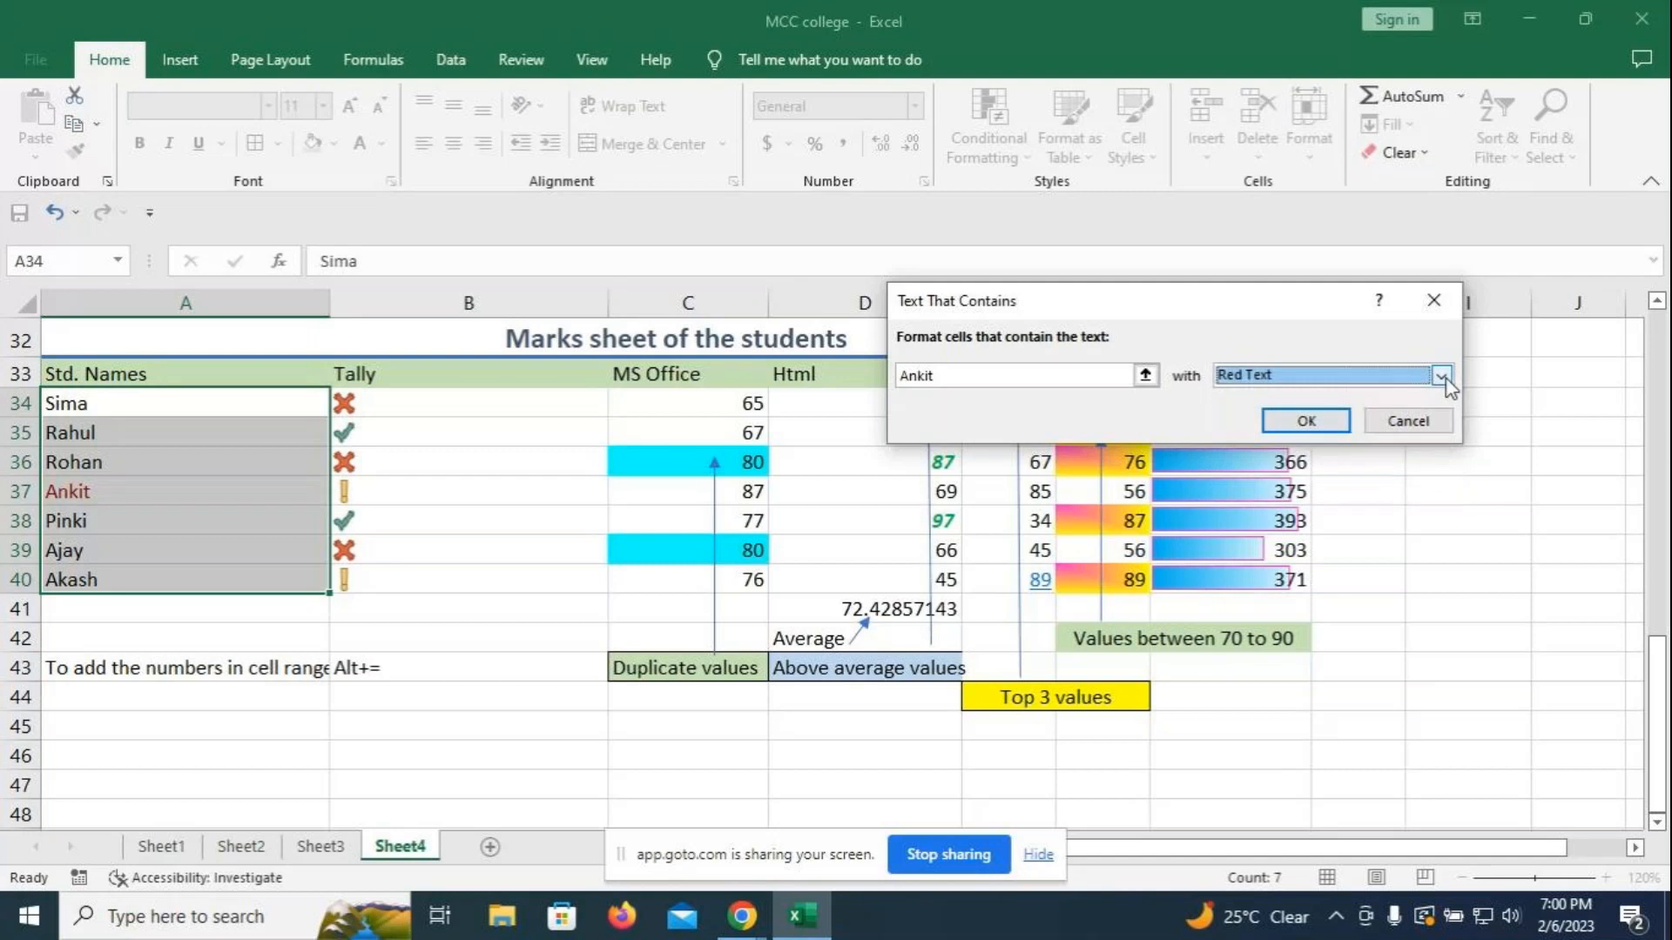
{"action": "left_click", "coordinate": [1441, 376]}
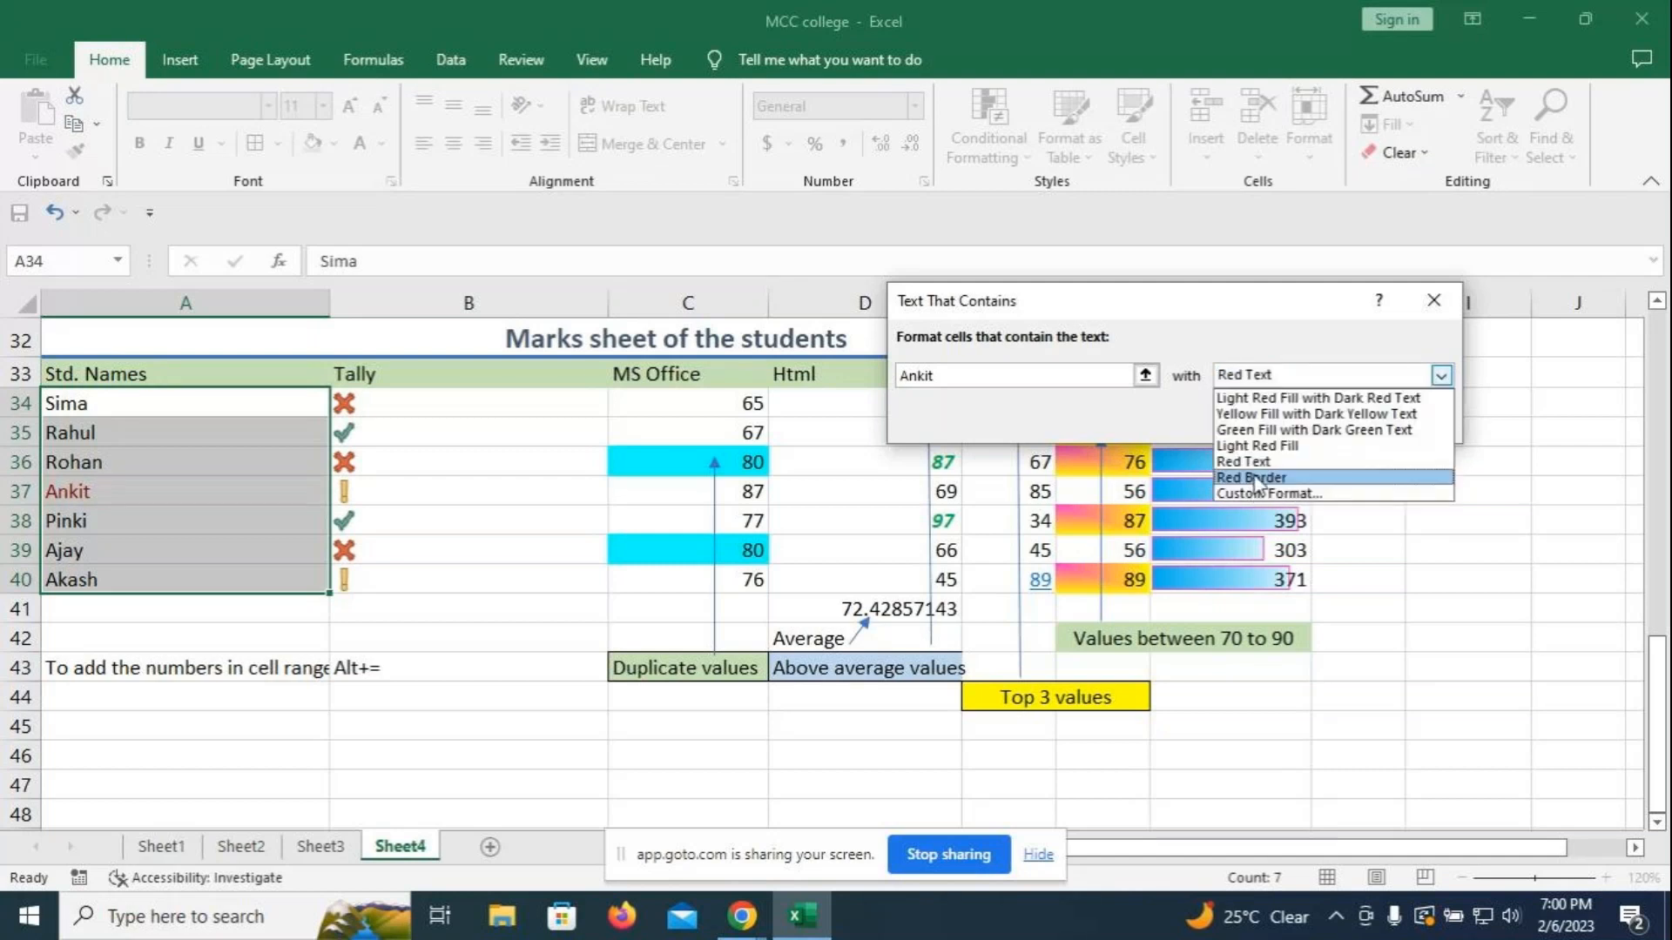
{"action": "left_click", "coordinate": [1254, 479]}
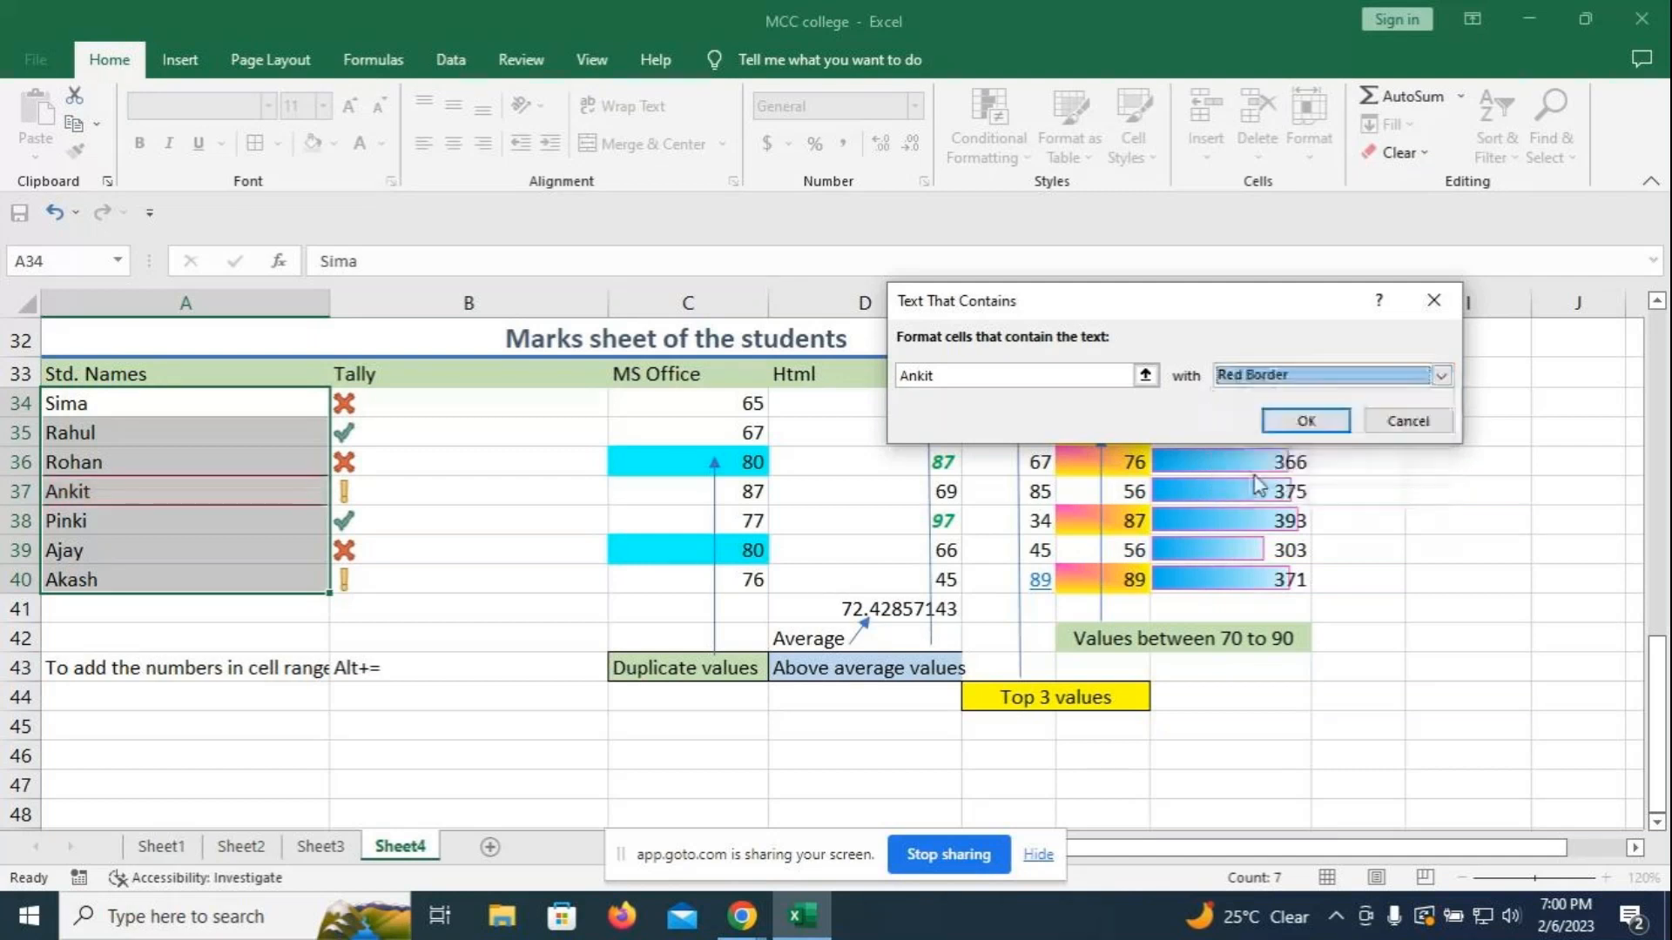
{"action": "left_click", "coordinate": [1308, 421]}
{"action": "left_click", "coordinate": [1384, 453]}
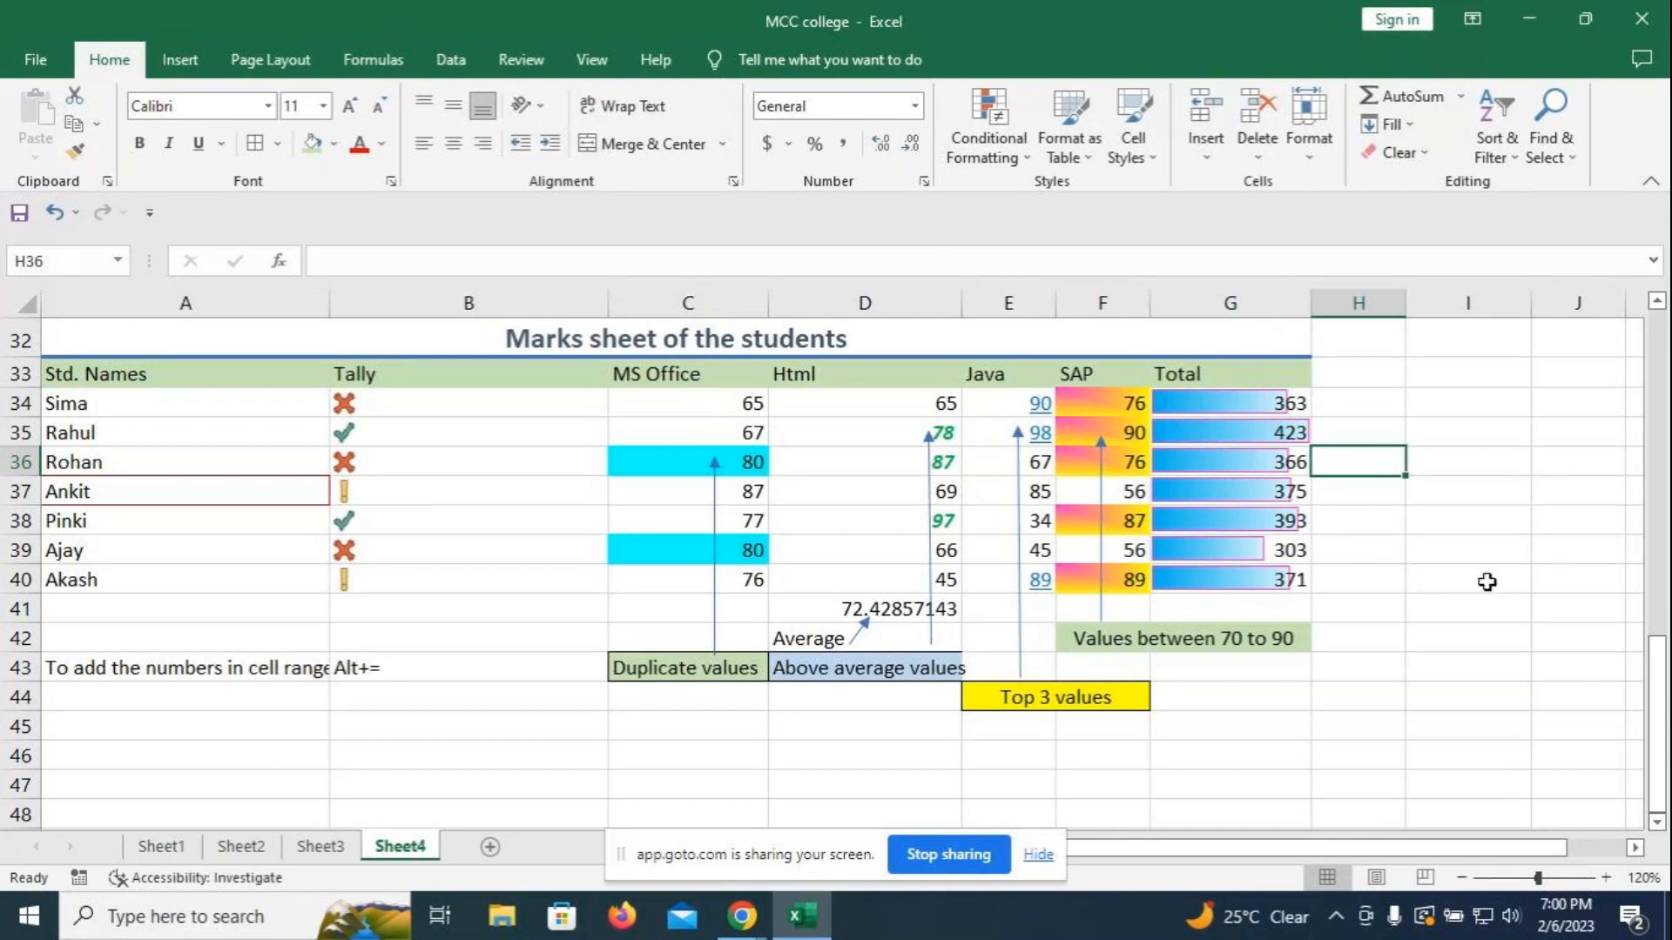
- Open the New Formatting Rule dialog from Conditional Formatting > More Rules
{"action": "scroll", "coordinate": [1486, 581], "scroll_direction": "down", "scroll_amount": 1}
{"action": "scroll", "coordinate": [1487, 582], "scroll_direction": "down", "scroll_amount": 1}
{"action": "scroll", "coordinate": [1487, 577], "scroll_direction": "up", "scroll_amount": 1}
{"action": "left_click", "coordinate": [1029, 154]}
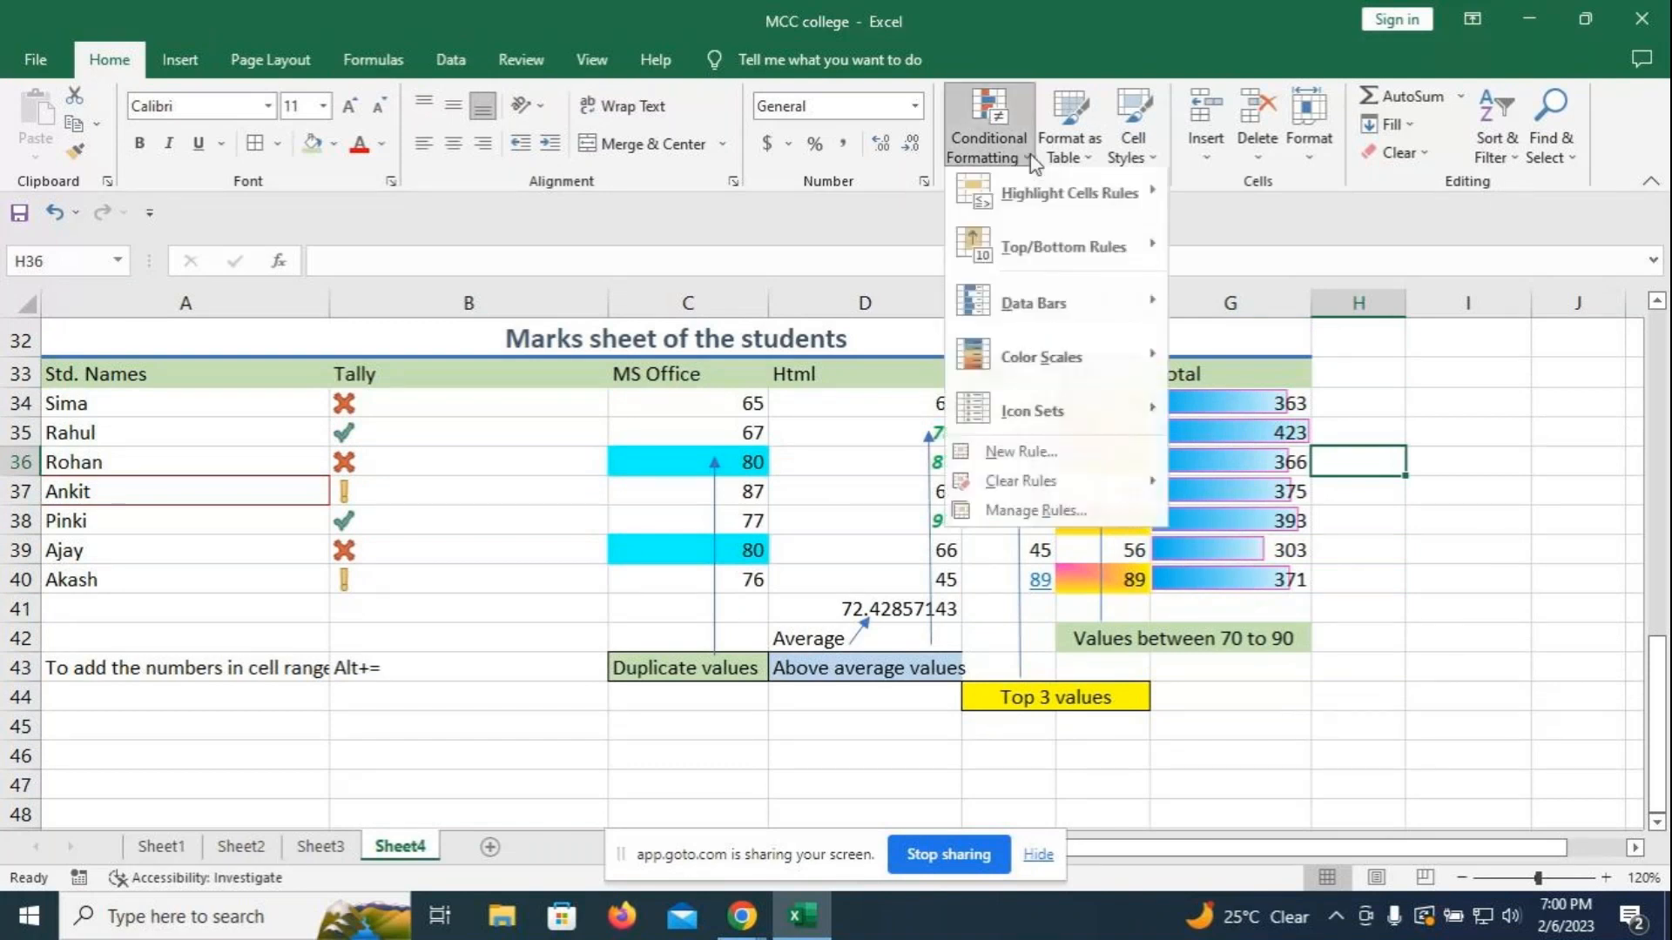
{"action": "mouse_move", "coordinate": [1048, 202]}
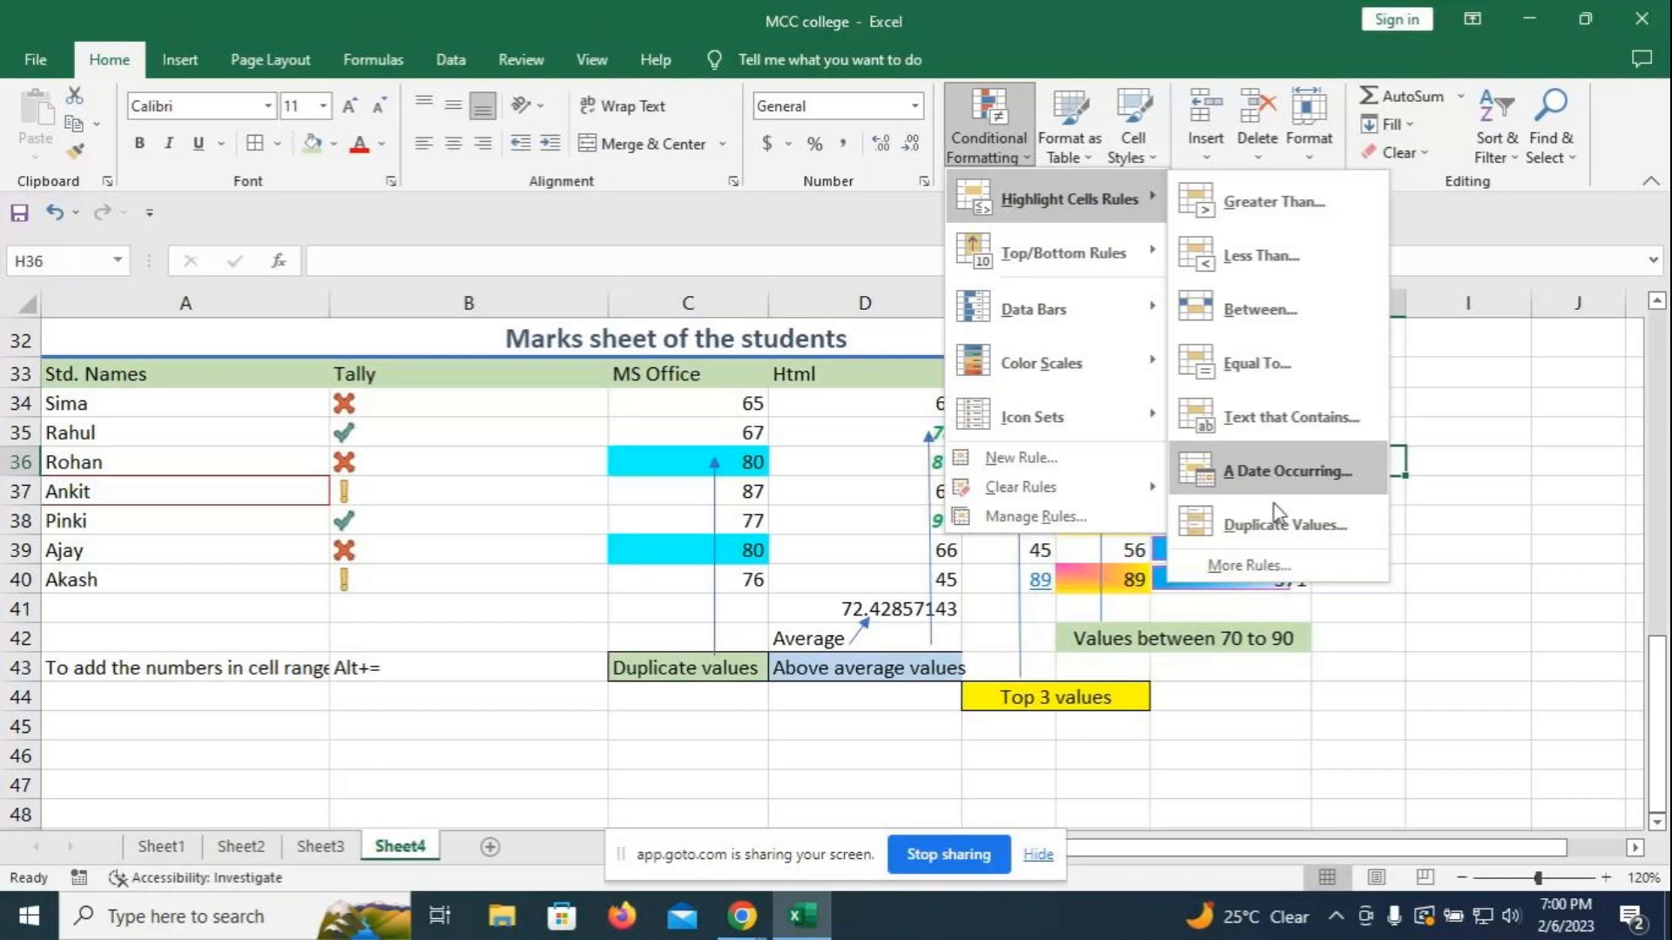
{"action": "left_click", "coordinate": [1240, 568]}
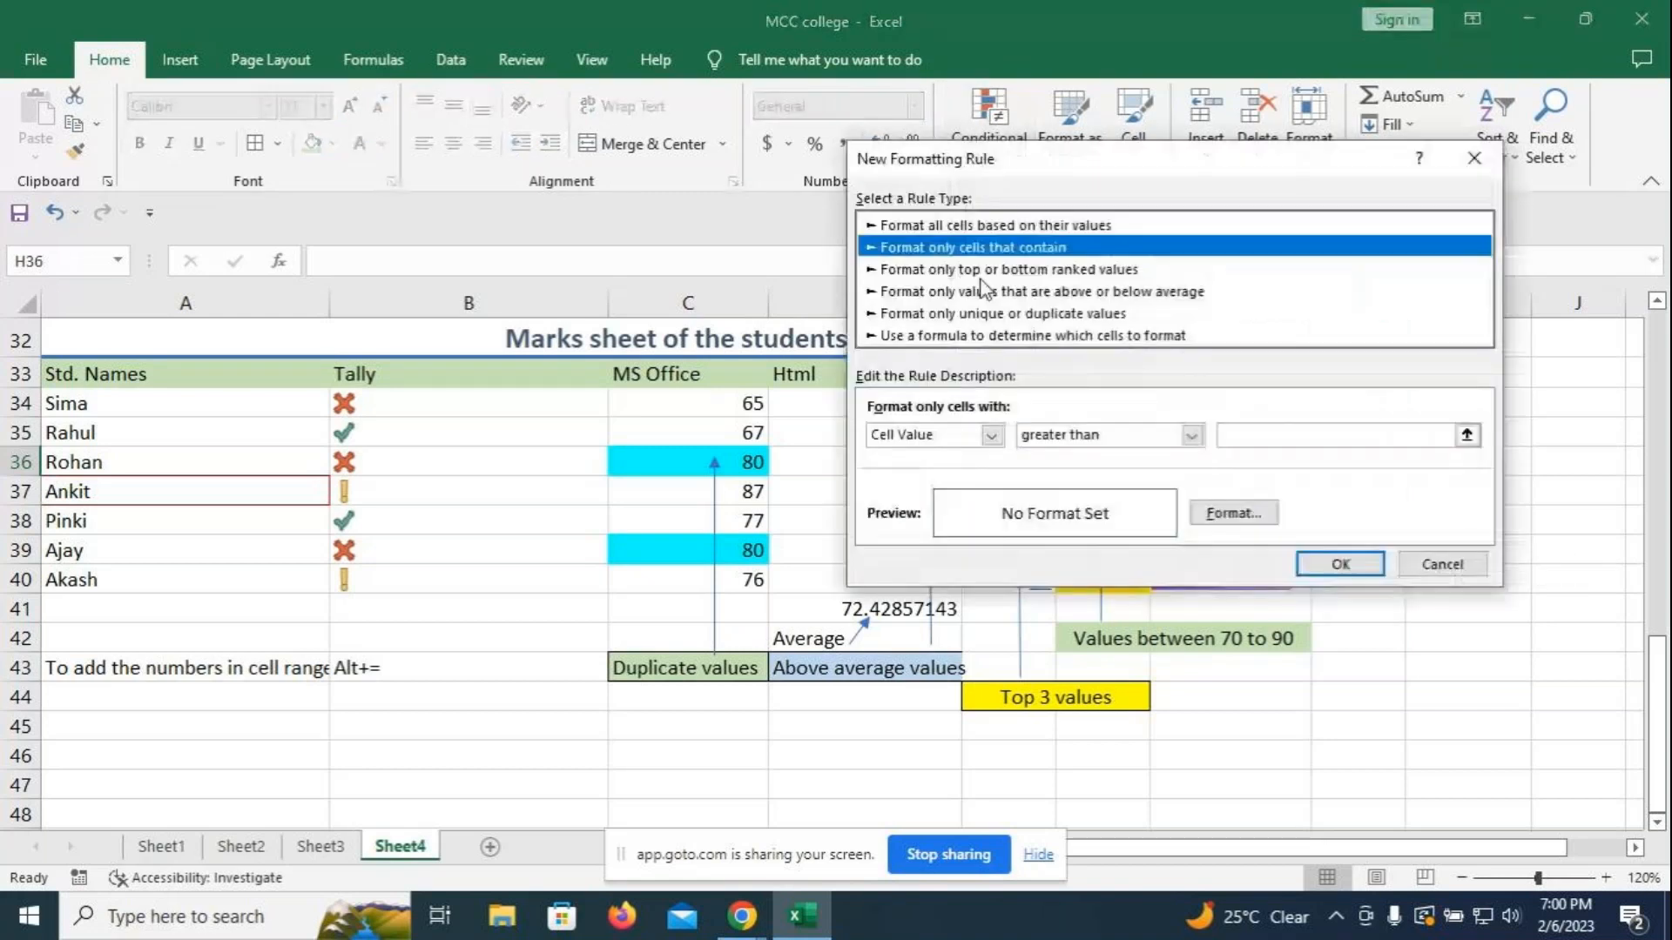
- Browse the rule types from color scales to unique/duplicate values, cancel, and show Conditional Formatting again
{"action": "left_click", "coordinate": [1008, 225]}
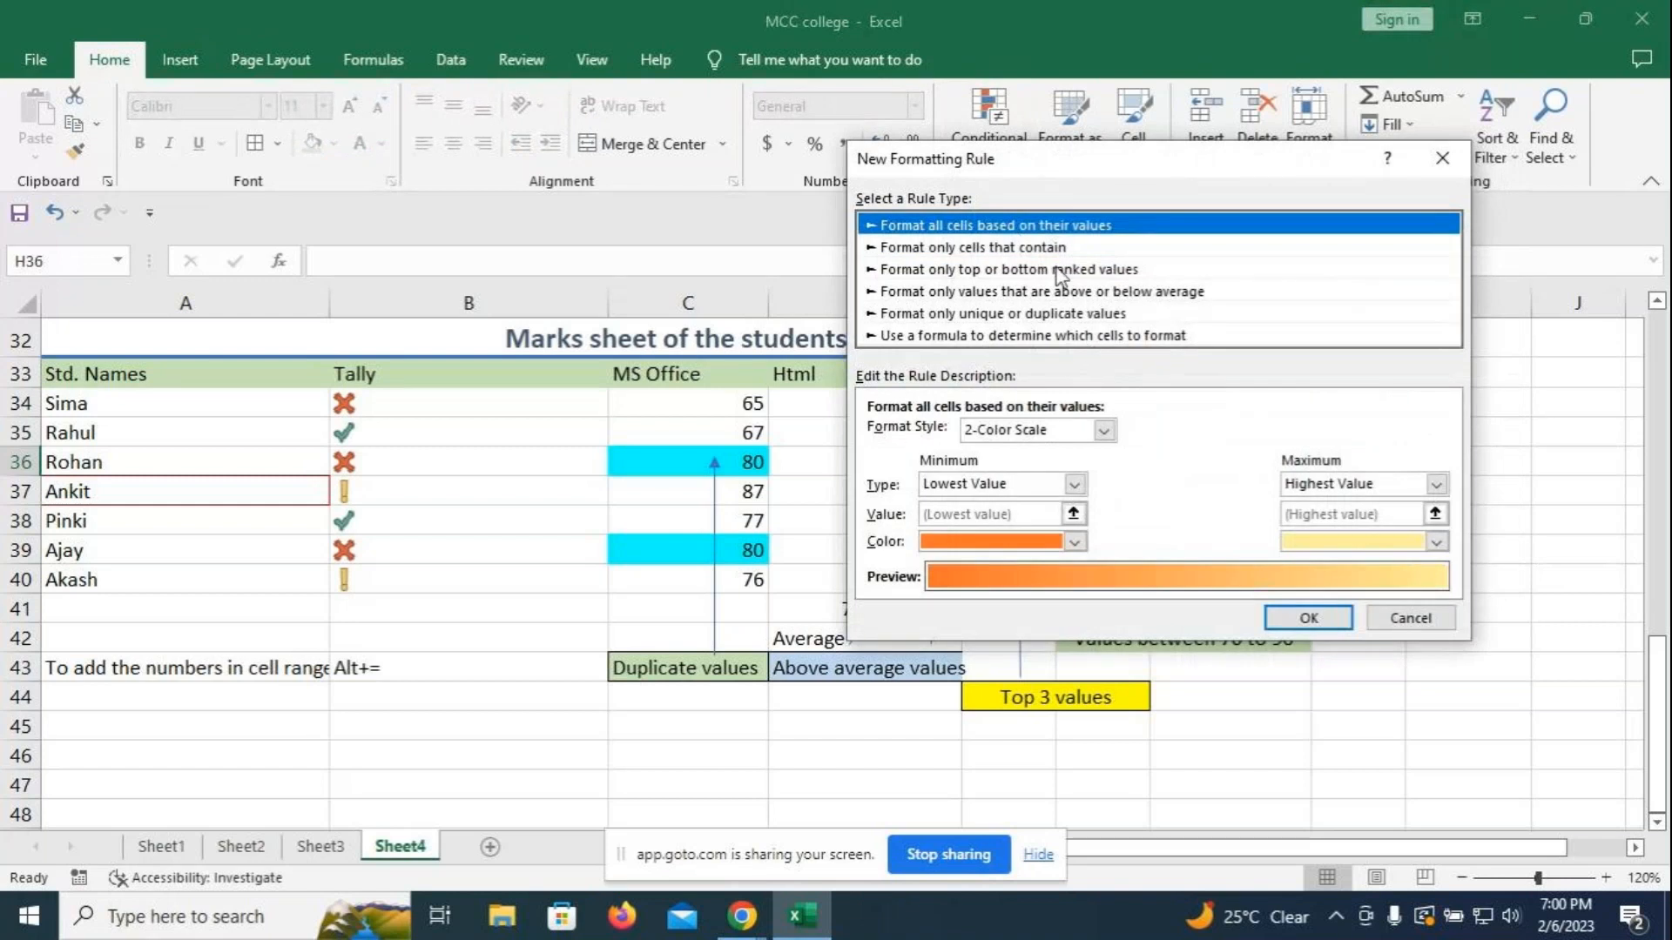
{"action": "left_click", "coordinate": [1053, 247]}
{"action": "left_click", "coordinate": [1055, 269]}
{"action": "left_click", "coordinate": [1058, 291]}
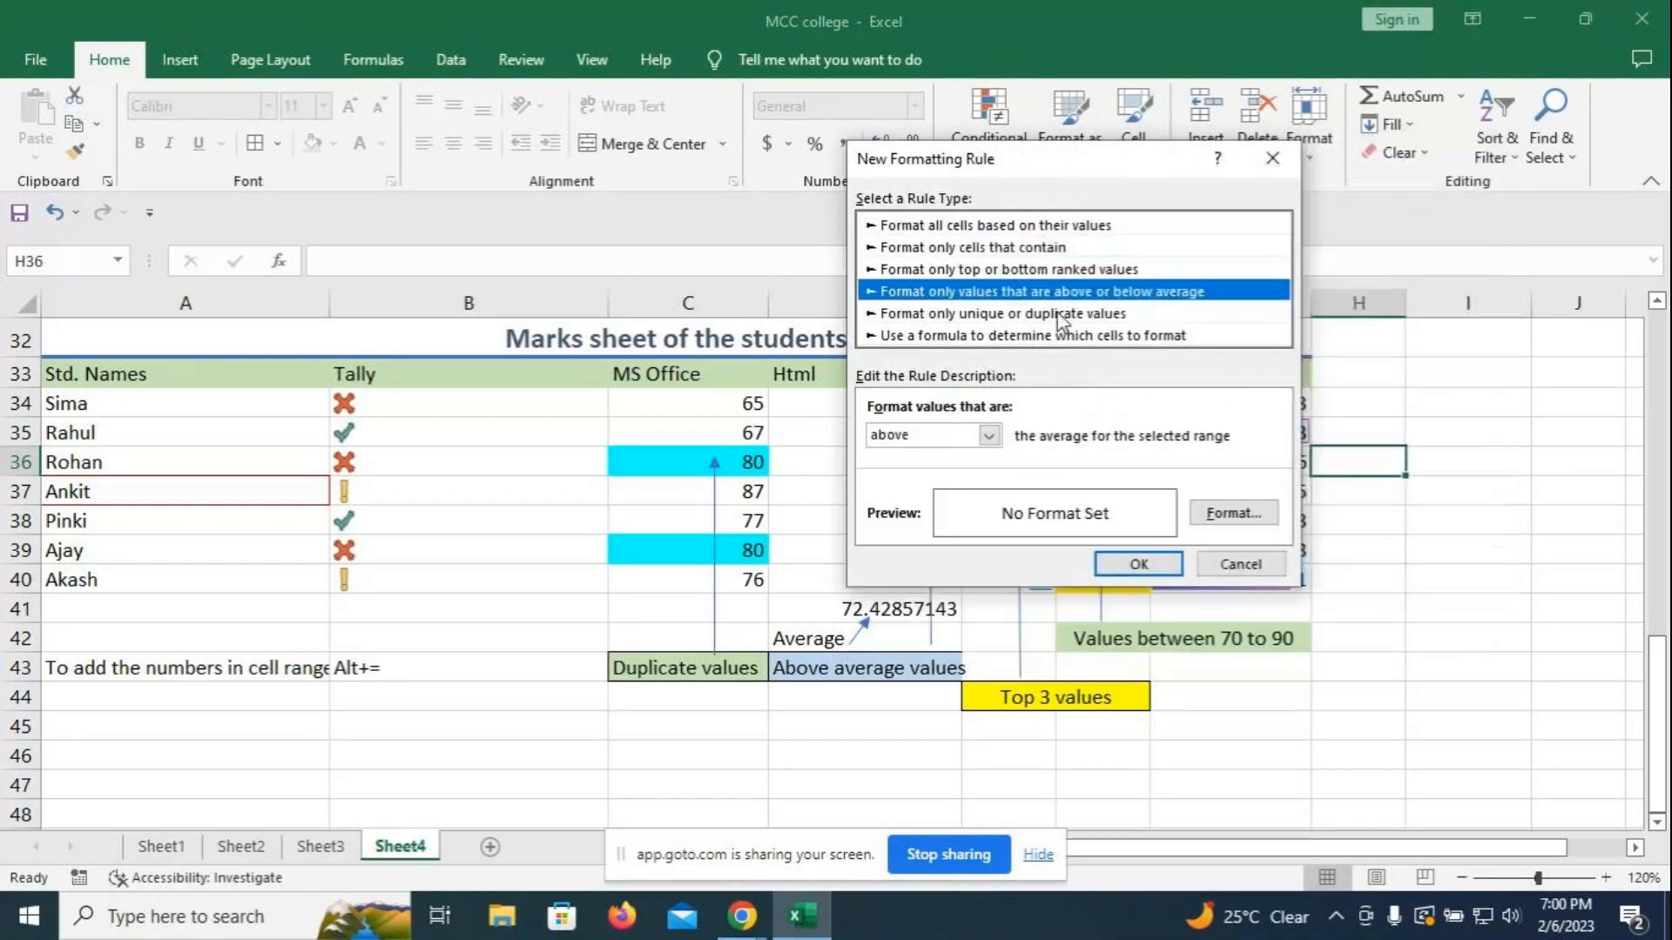
{"action": "left_click", "coordinate": [1059, 315]}
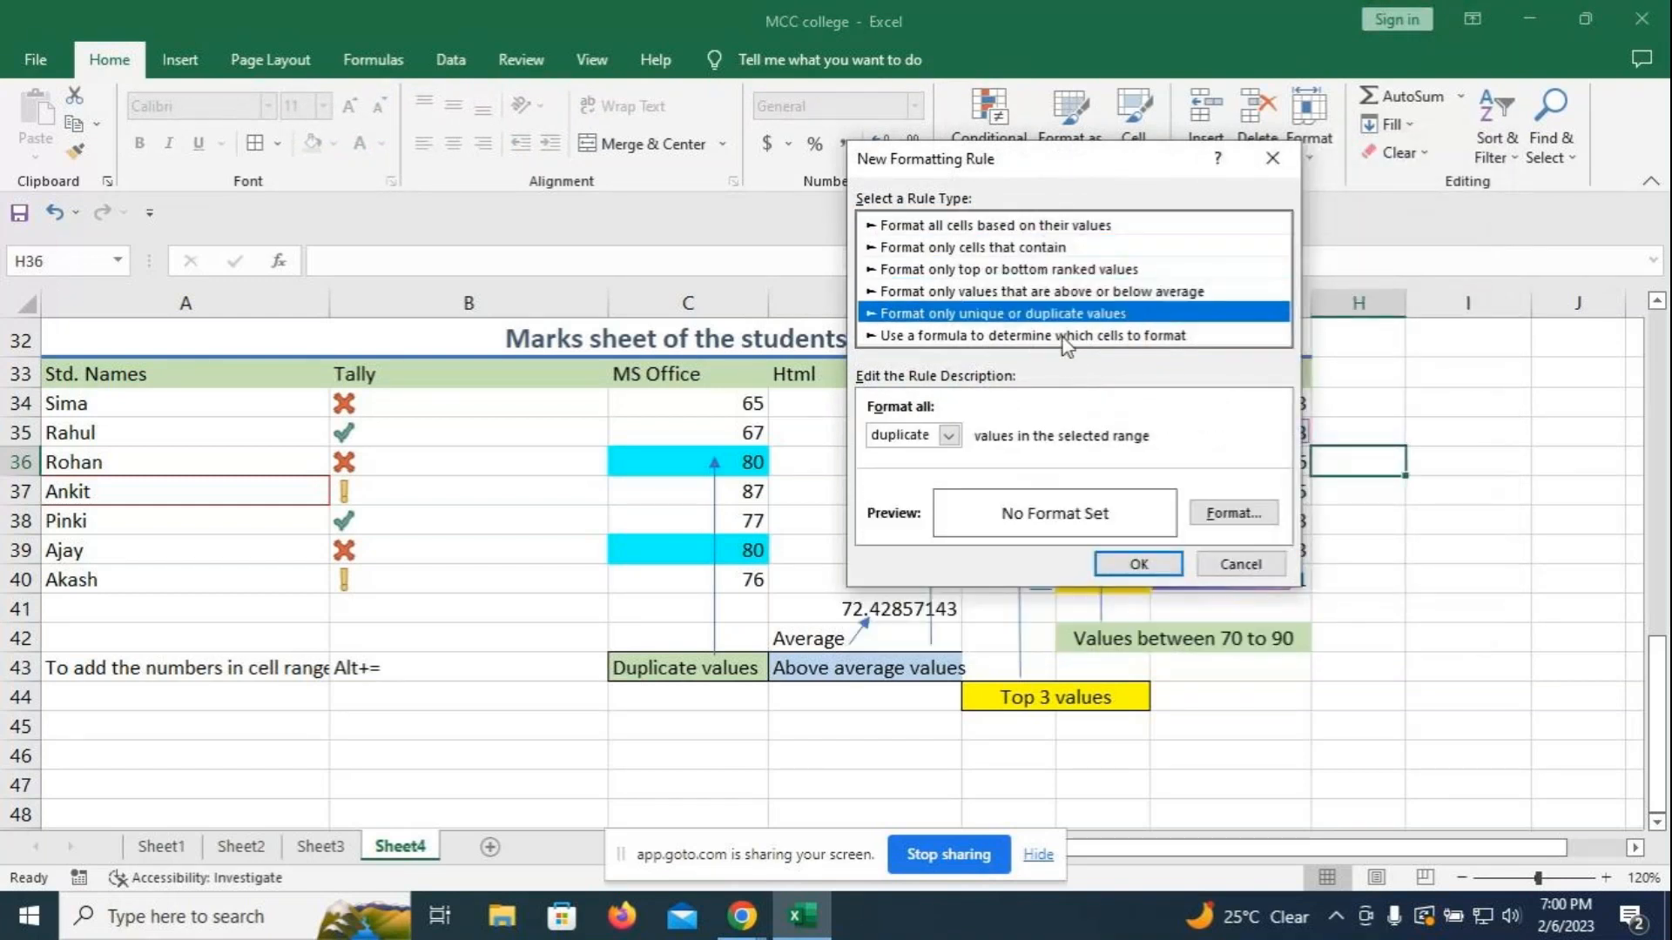
{"action": "left_click", "coordinate": [1273, 162]}
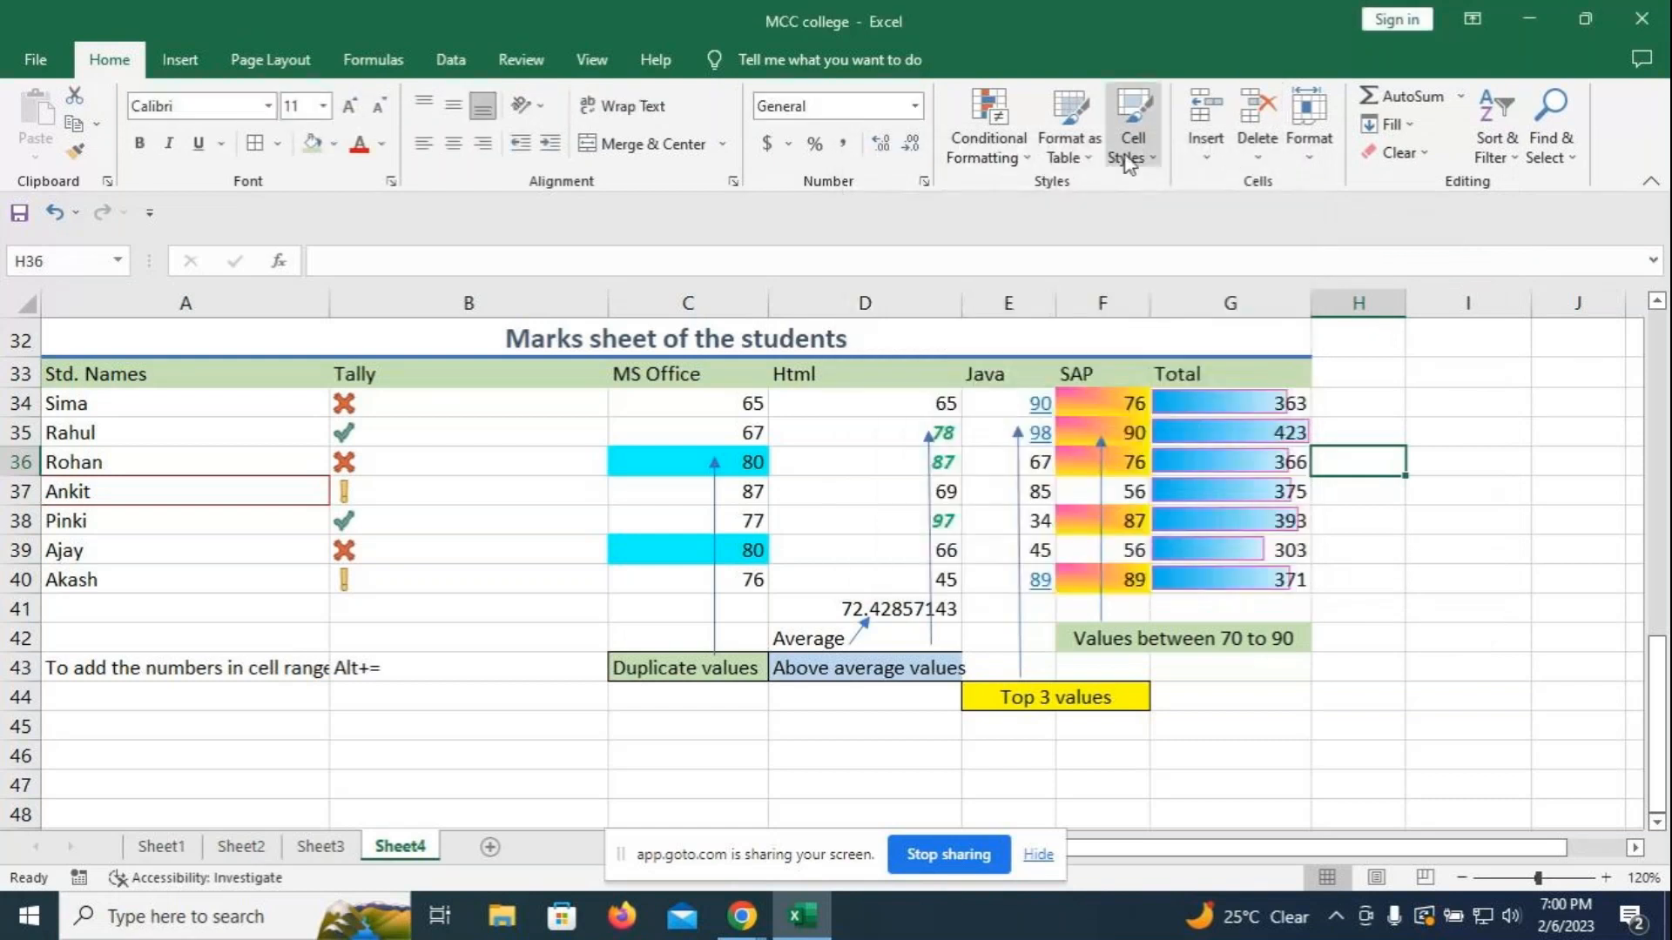
{"action": "left_click", "coordinate": [1030, 159]}
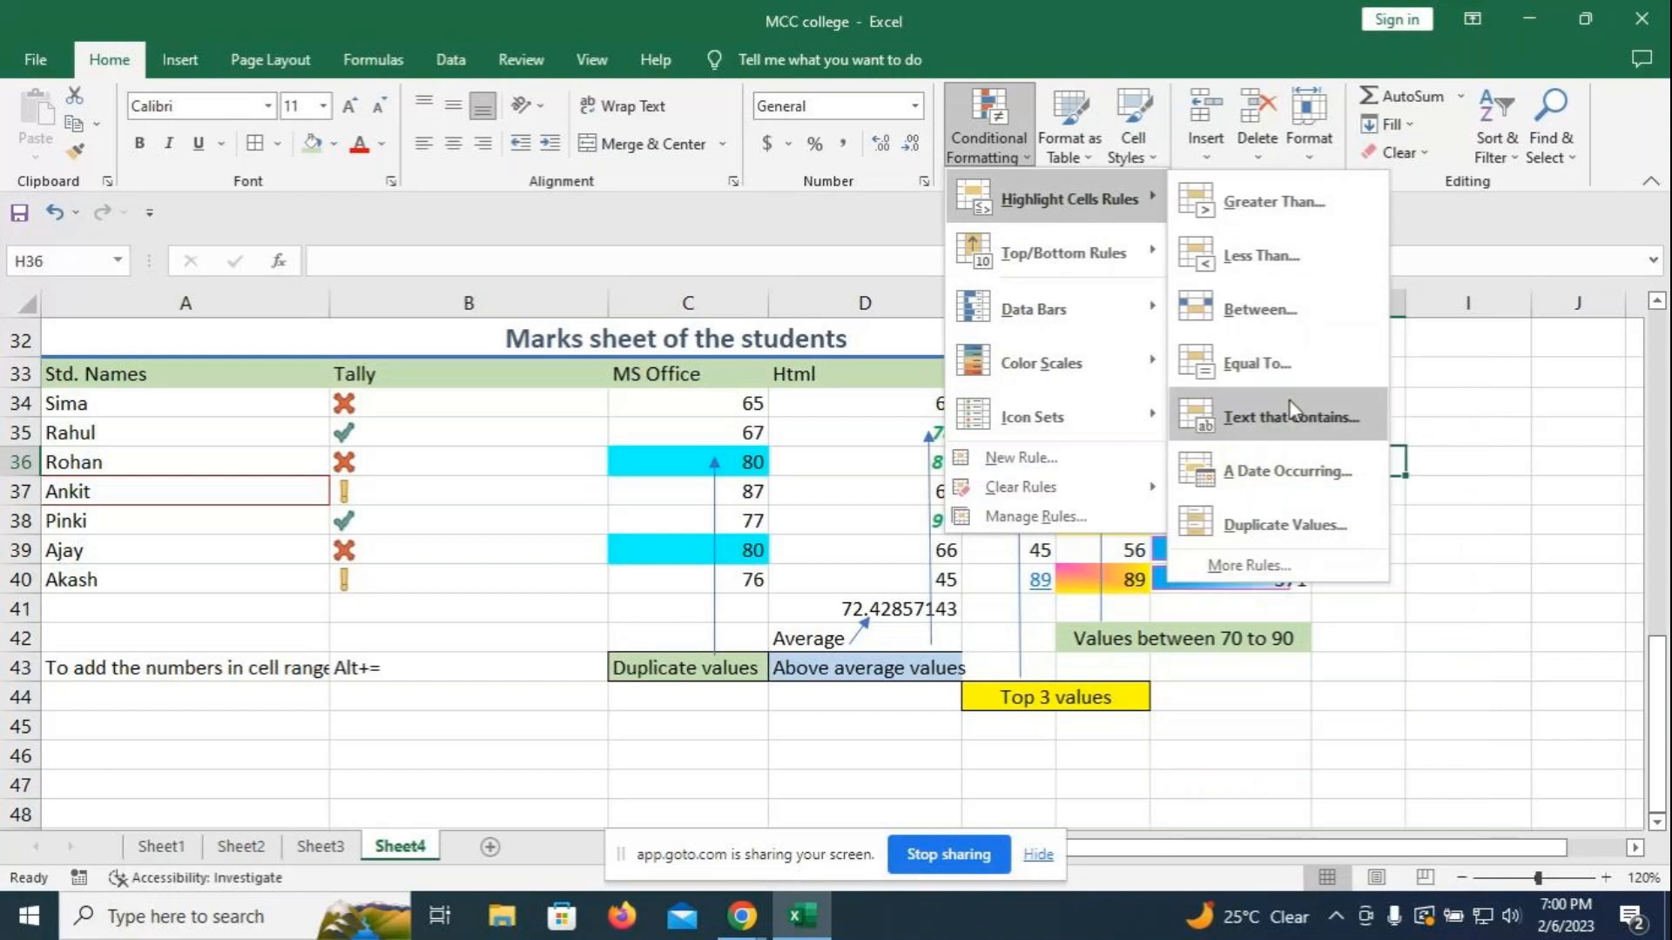
- Merge and centre cells A47:E47 to hold the report title
{"action": "left_click", "coordinate": [1338, 672]}
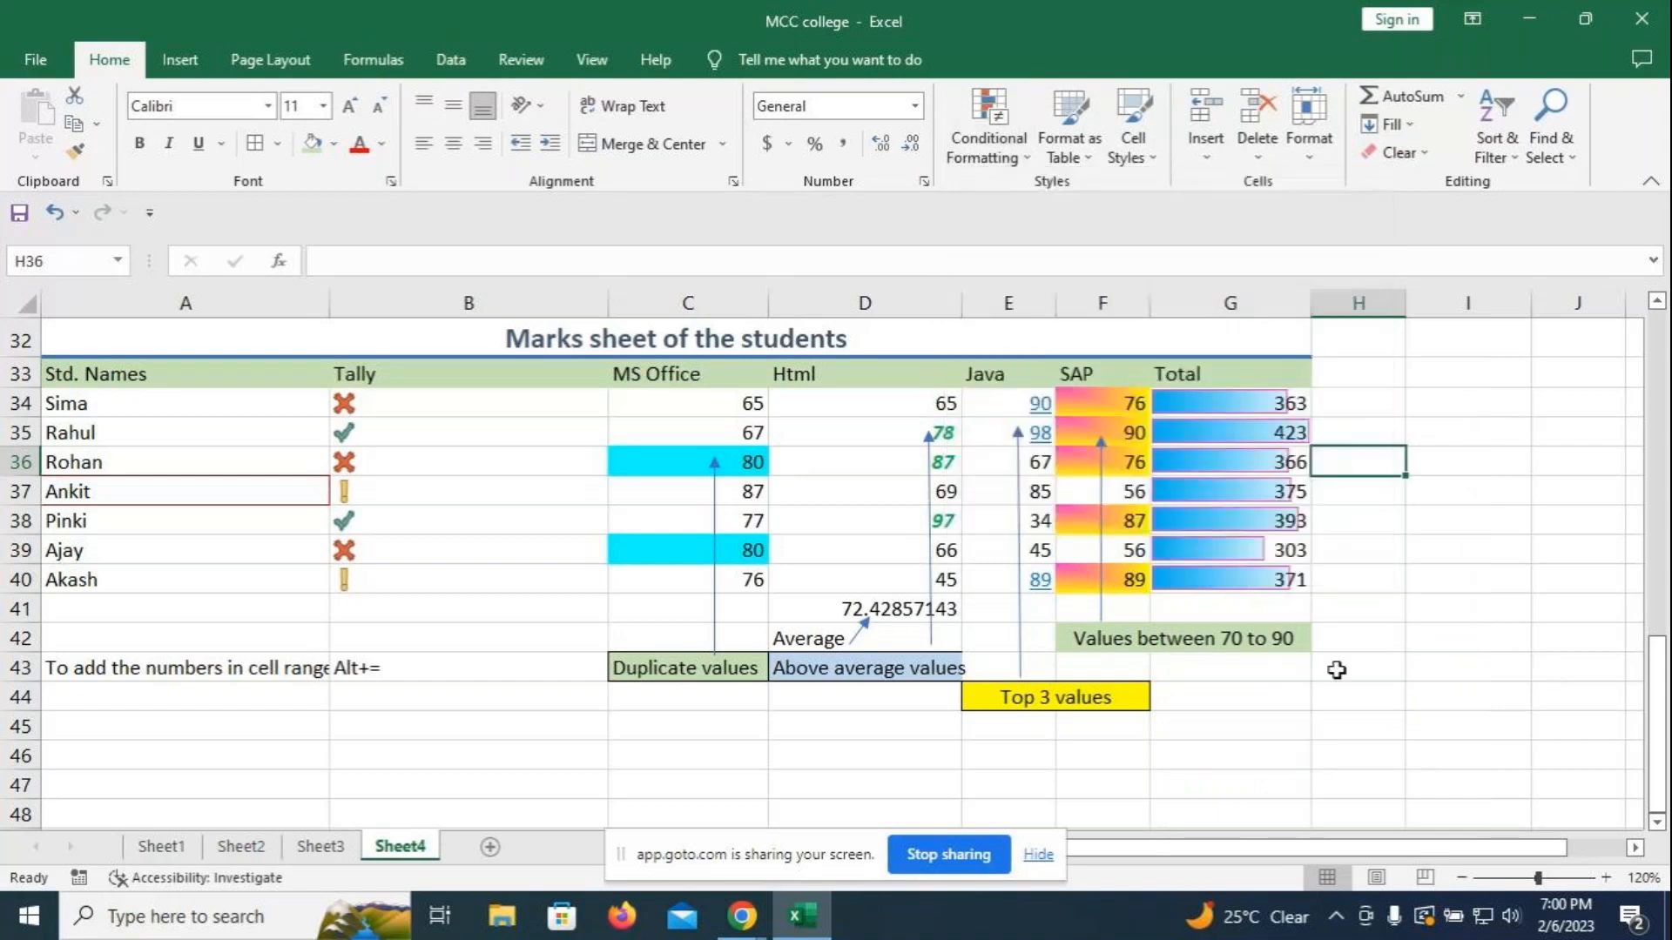
{"action": "scroll", "coordinate": [1331, 705], "scroll_direction": "down", "scroll_amount": 2}
{"action": "left_click_drag", "start_coordinate": [122, 592], "coordinate": [1243, 592]}
{"action": "key", "text": "alt+h"}
{"action": "key", "text": "m"}
{"action": "key", "text": "c"}
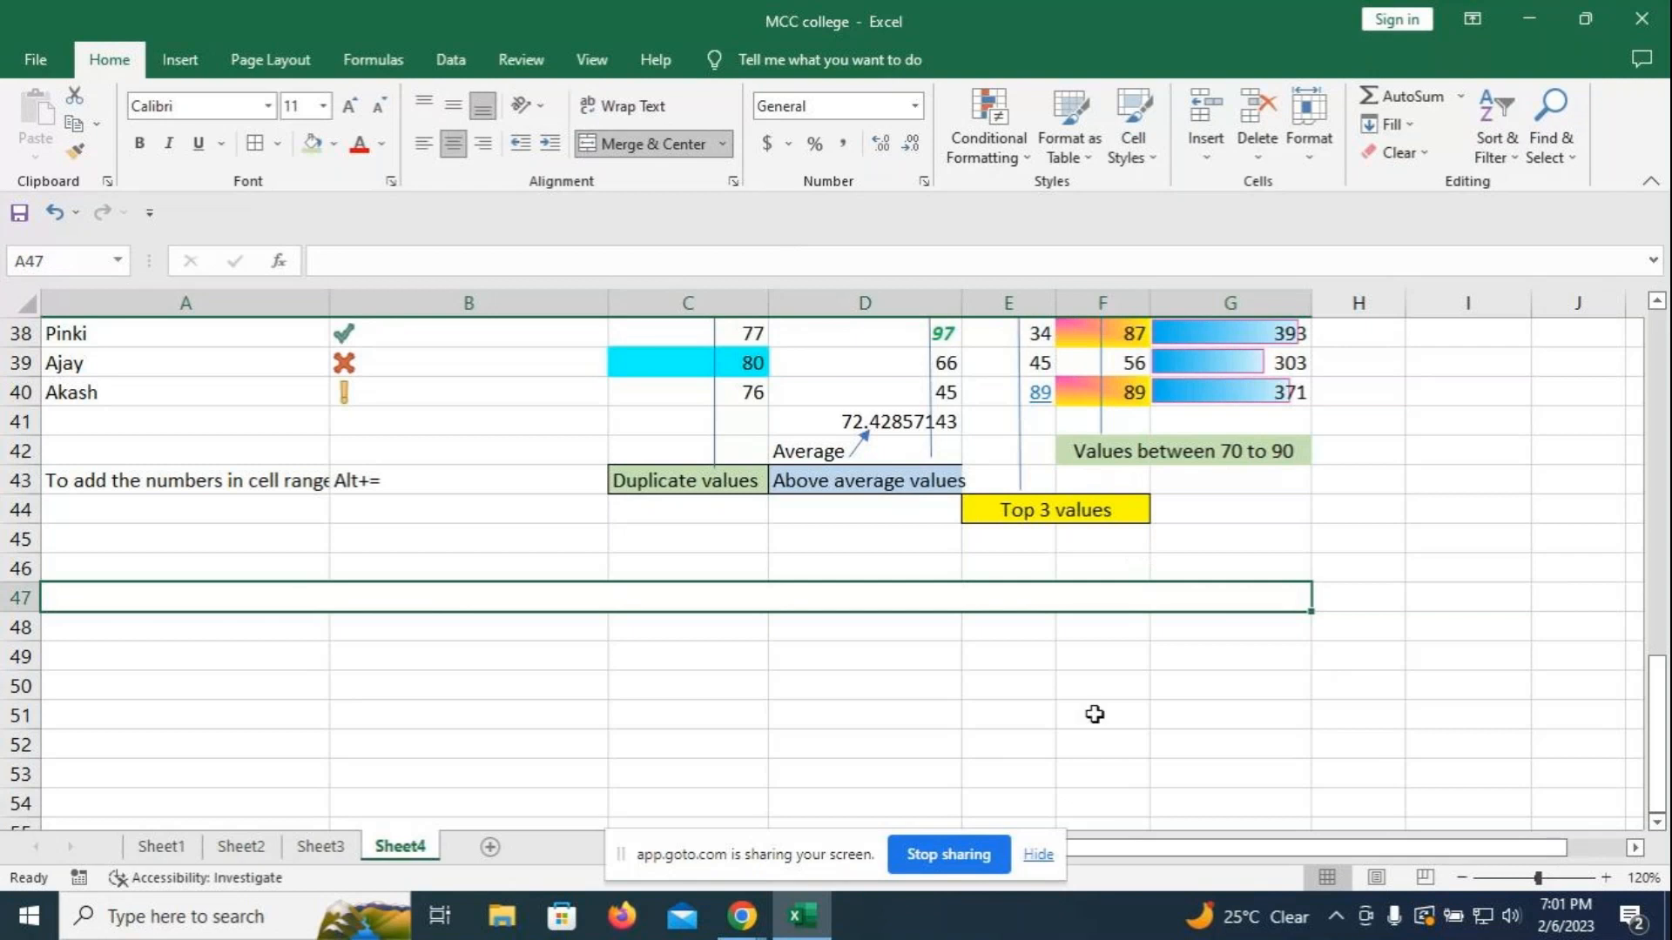
{"action": "left_click", "coordinate": [725, 144]}
{"action": "left_click", "coordinate": [470, 715]}
{"action": "left_click_drag", "start_coordinate": [288, 597], "coordinate": [1002, 605]}
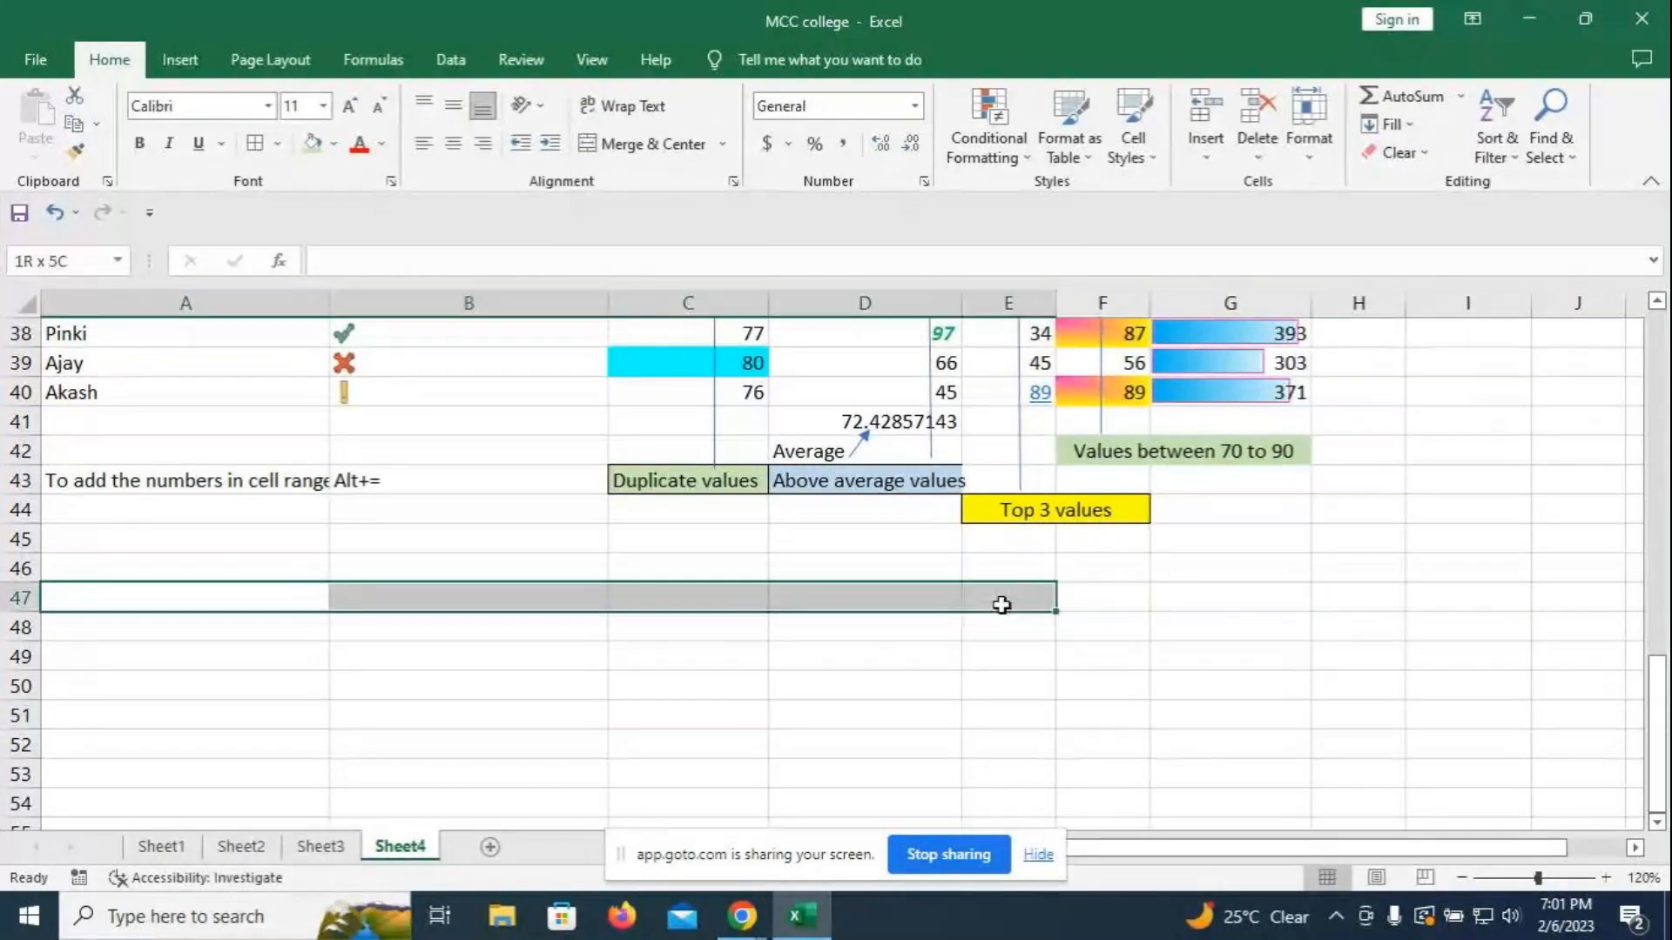
{"action": "left_click", "coordinate": [644, 143]}
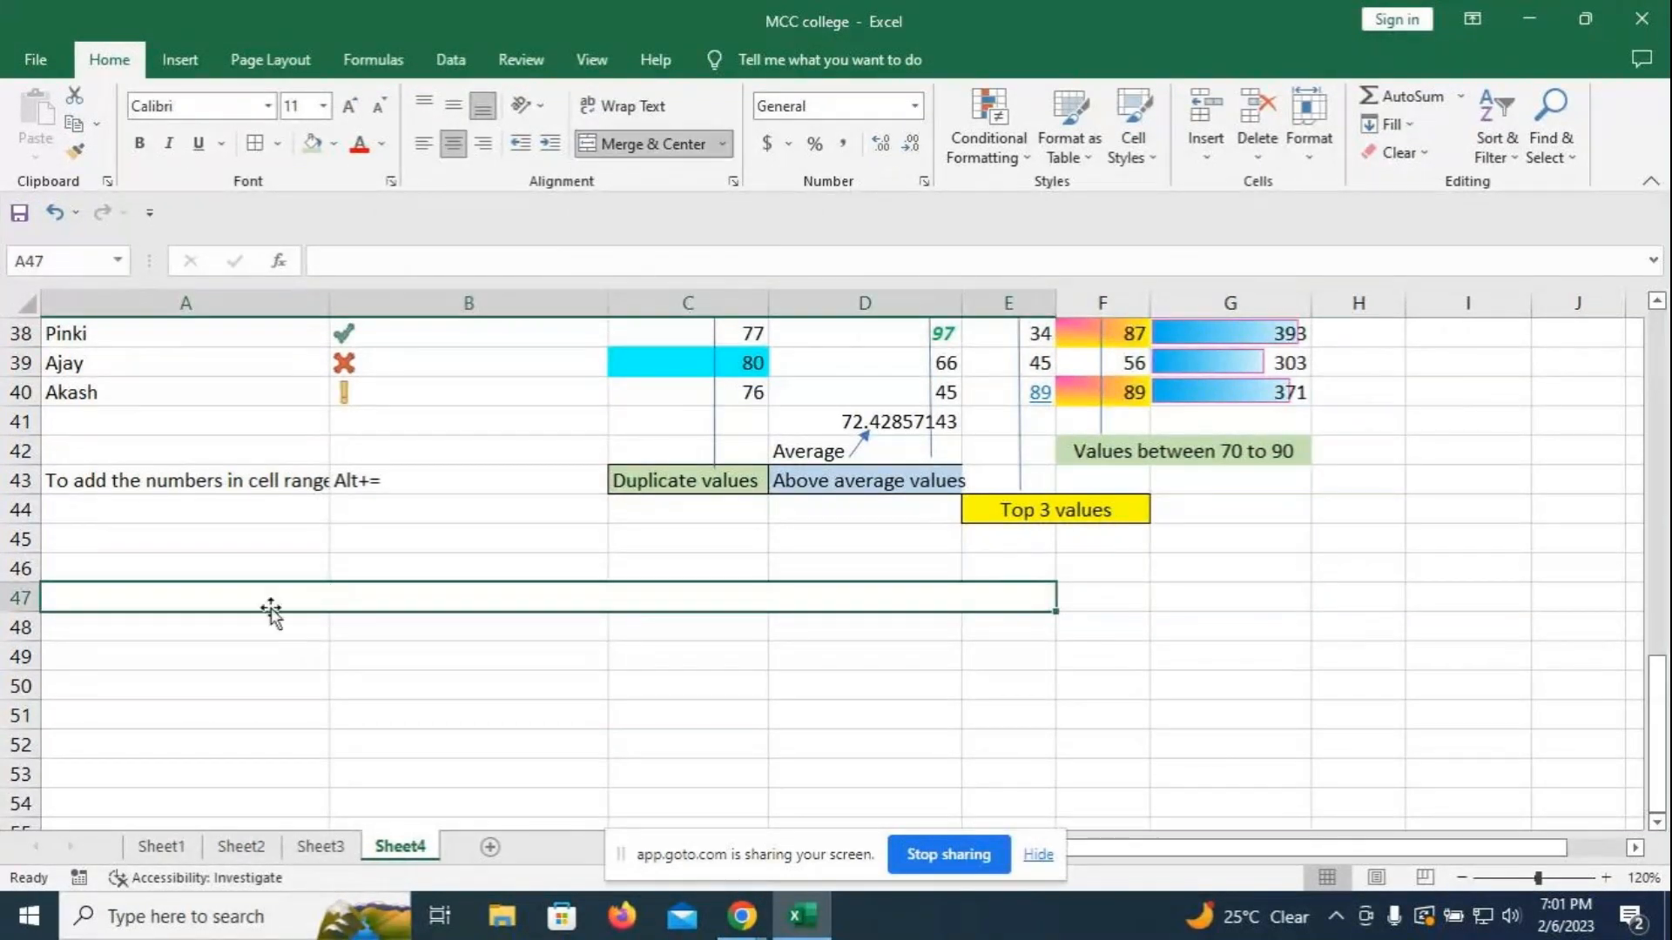
- Type the title 'Production Report Of 2022' into the merged cell
{"action": "type", "text": "Pr"}
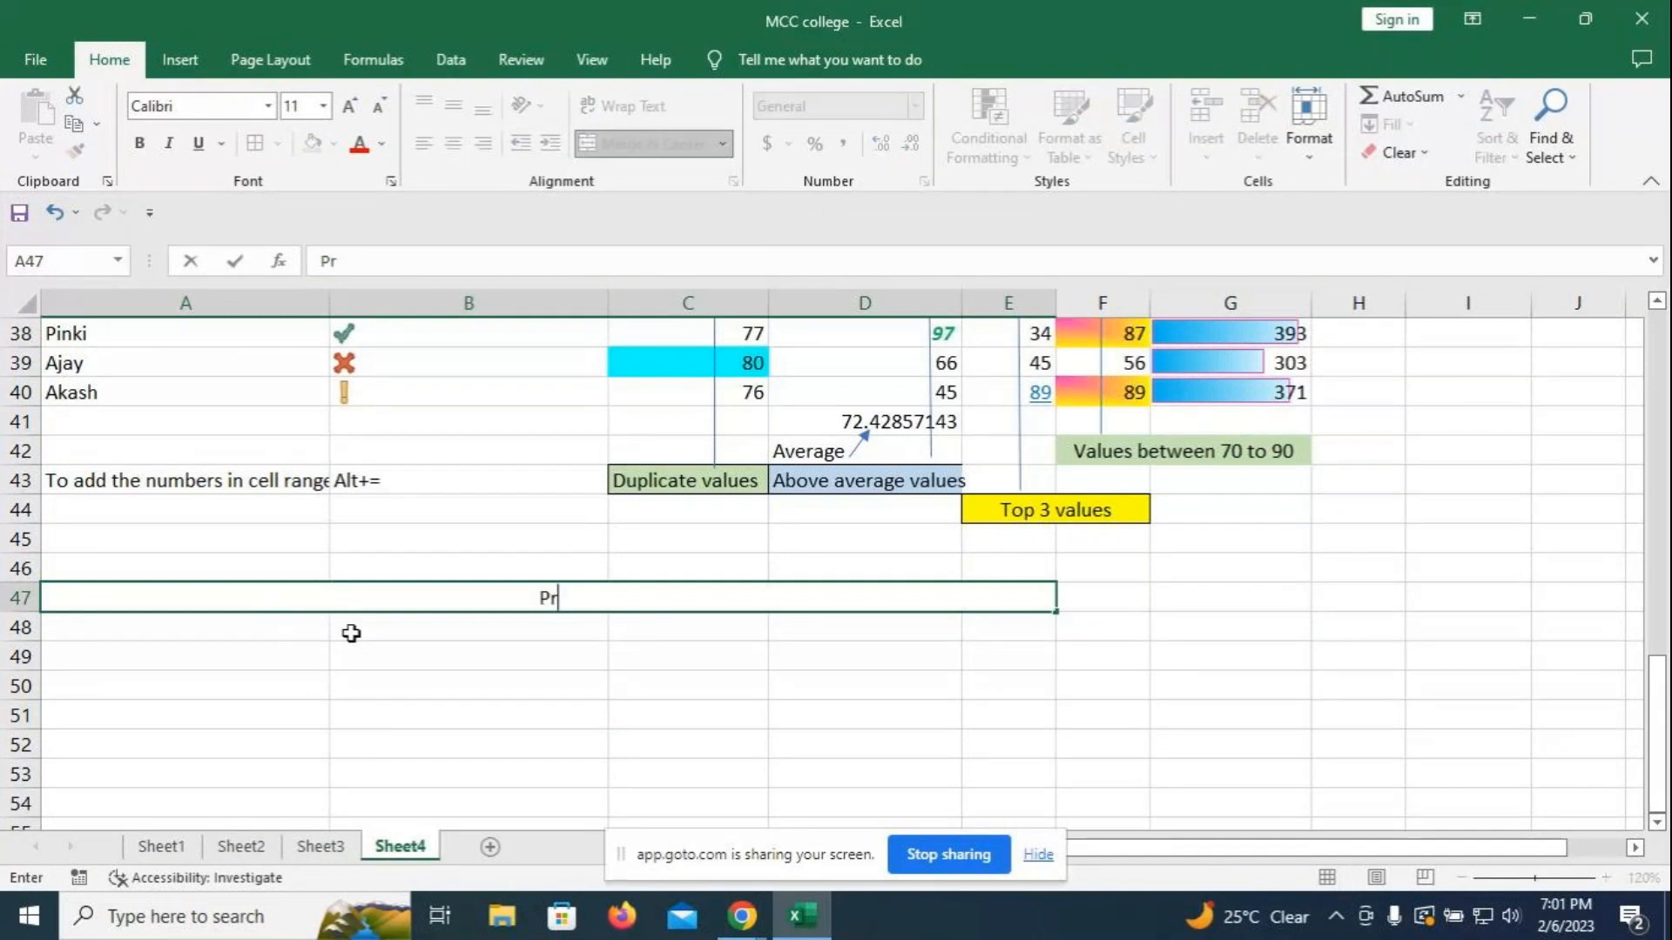
{"action": "type", "text": "oduction"}
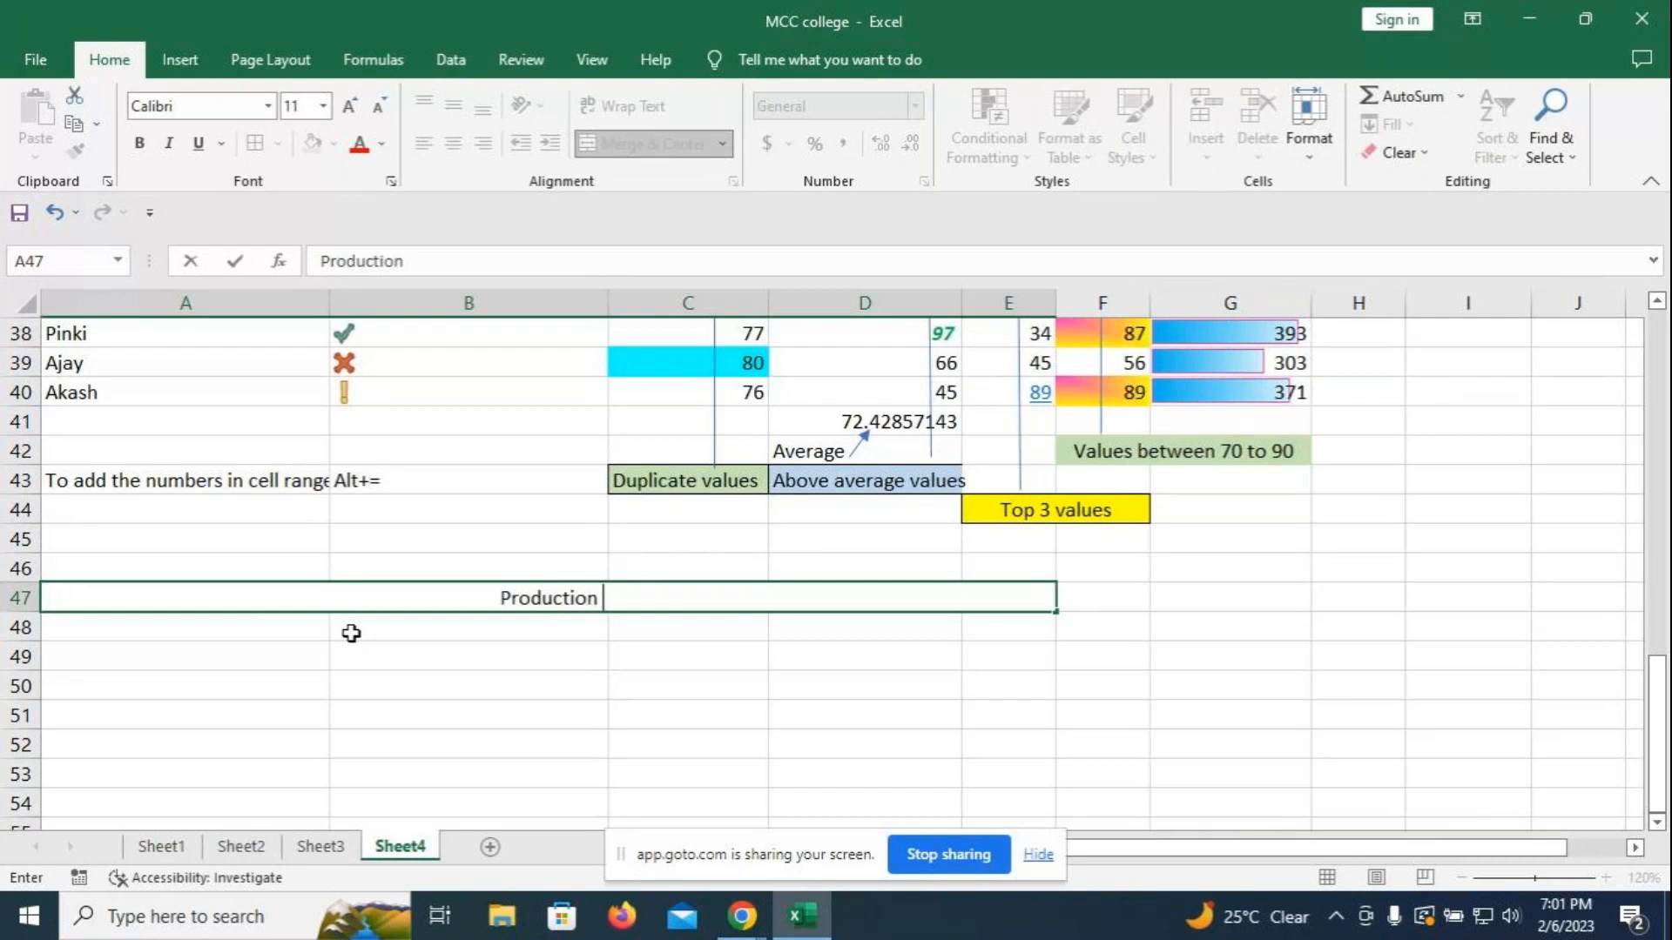
{"action": "type", "text": " Re"}
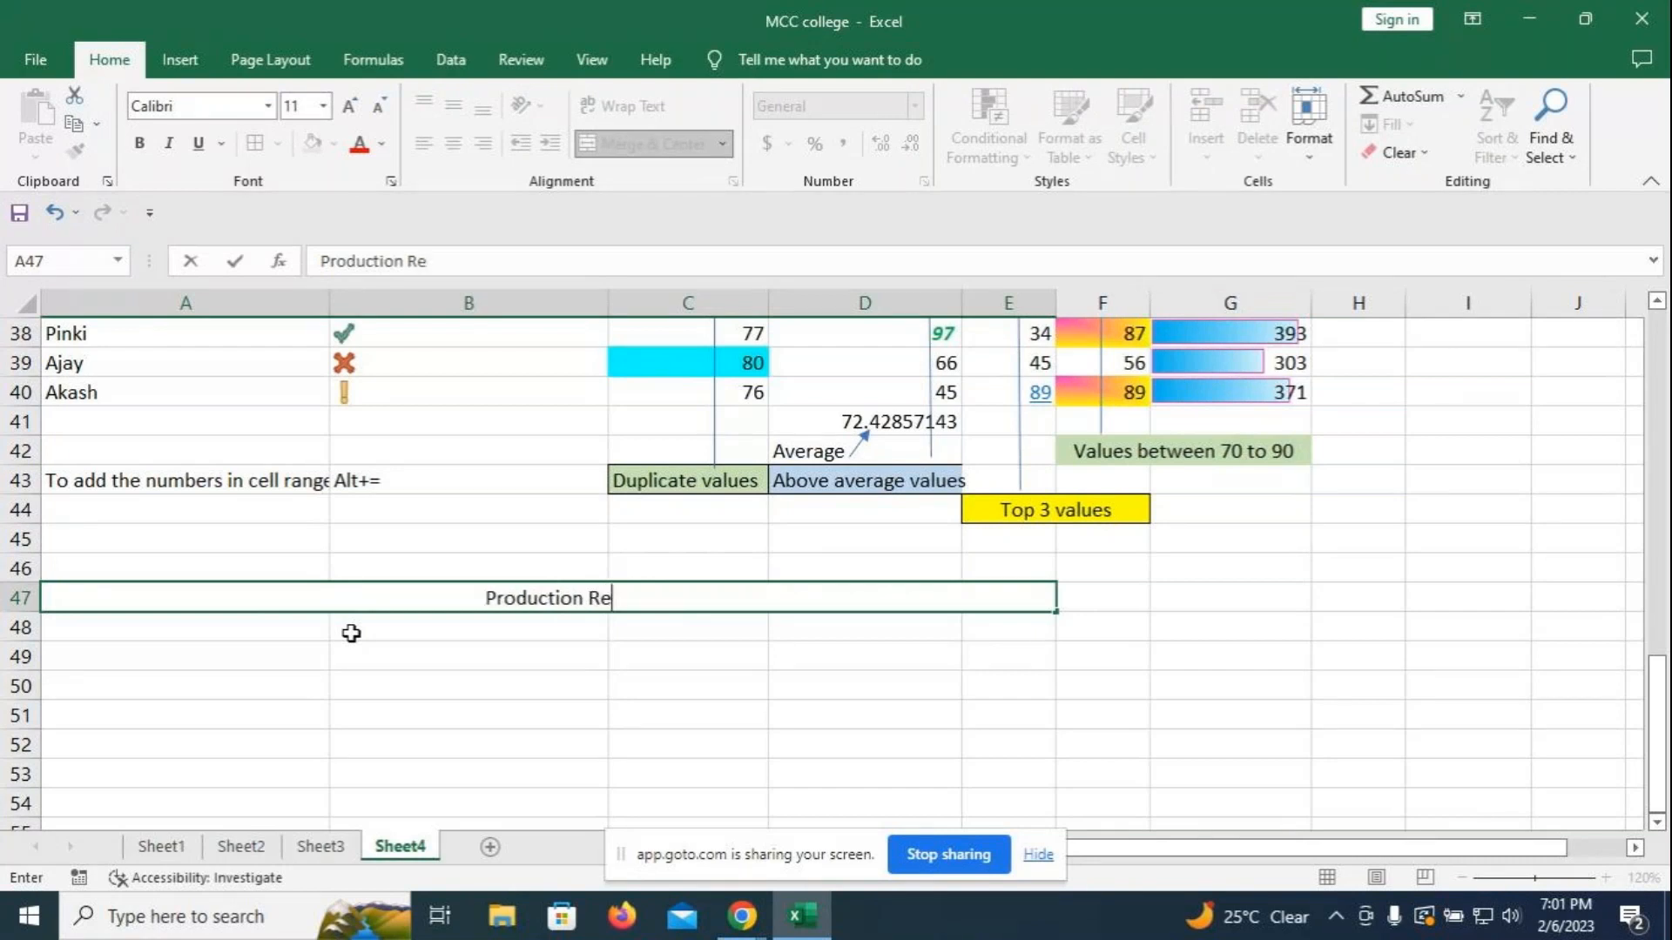
{"action": "type", "text": "port Of"}
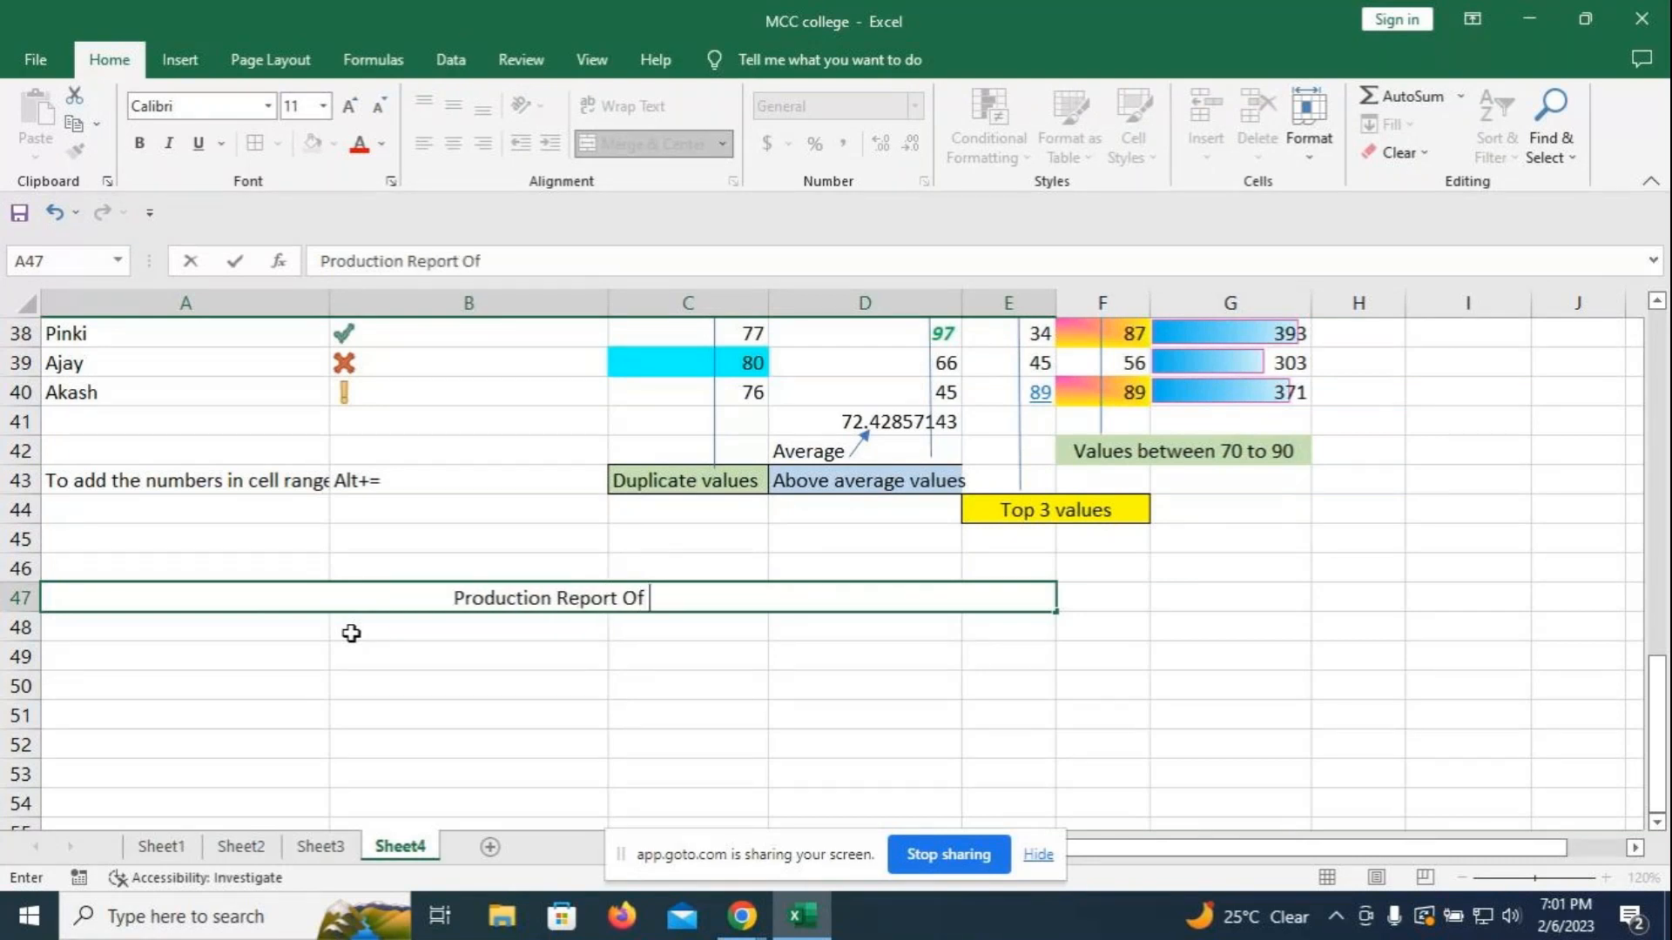
{"action": "type", "text": " @"}
{"action": "key", "text": "BackSpace"}
{"action": "type", "text": "2022"}
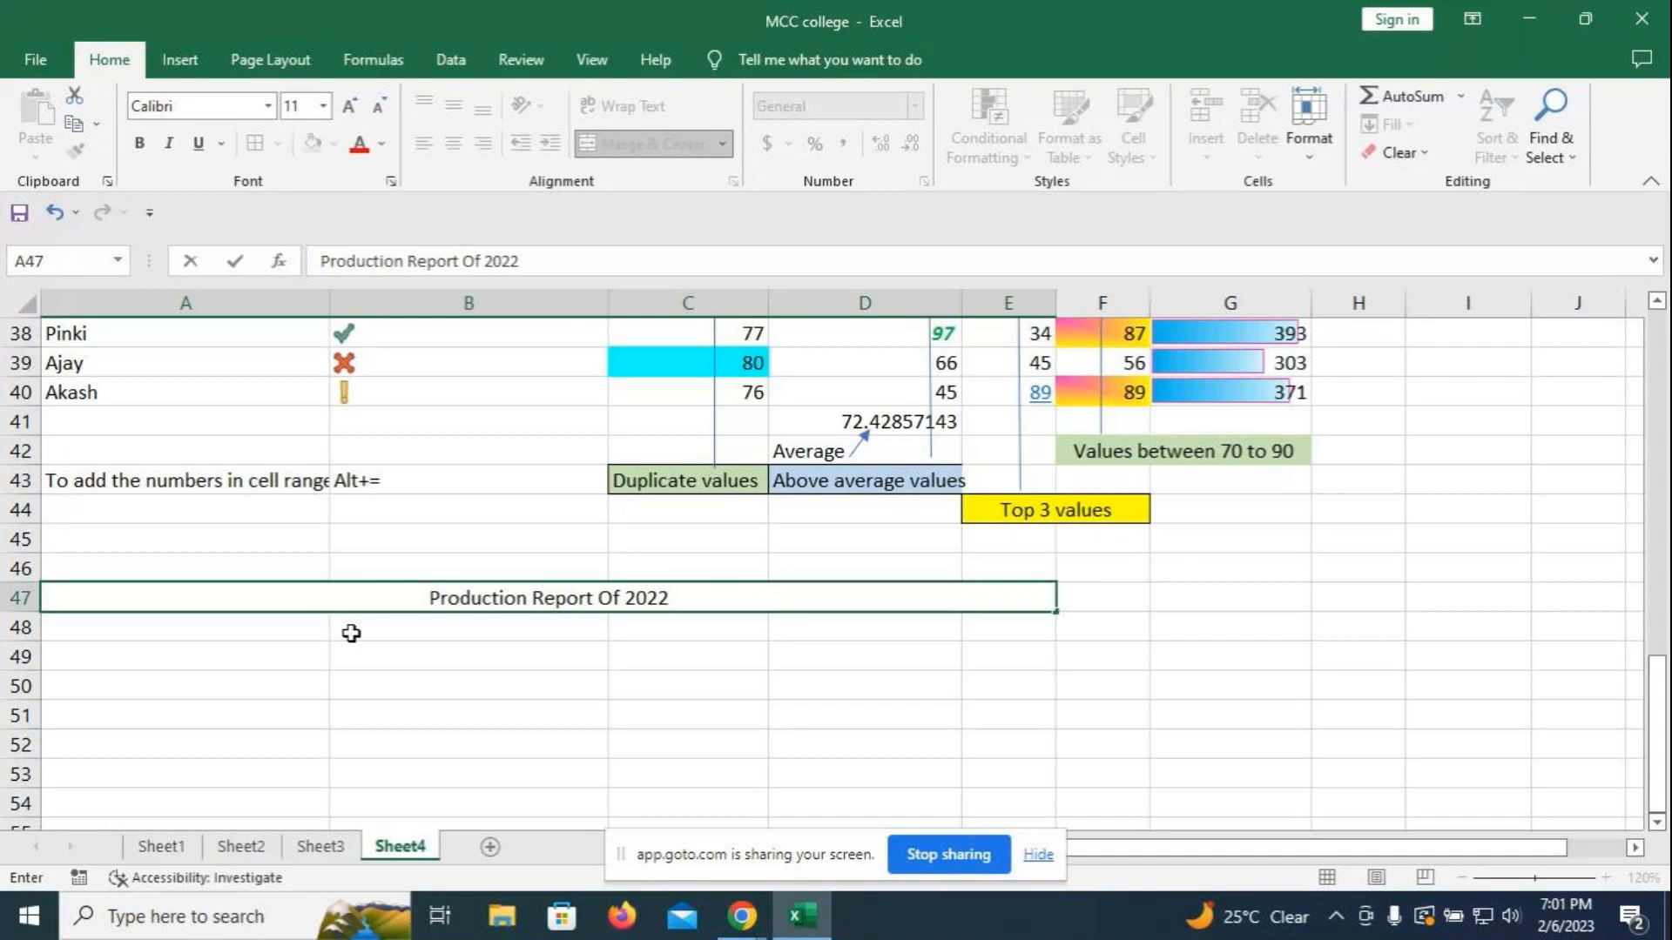
{"action": "scroll", "coordinate": [561, 589], "scroll_direction": "up", "scroll_amount": 7}
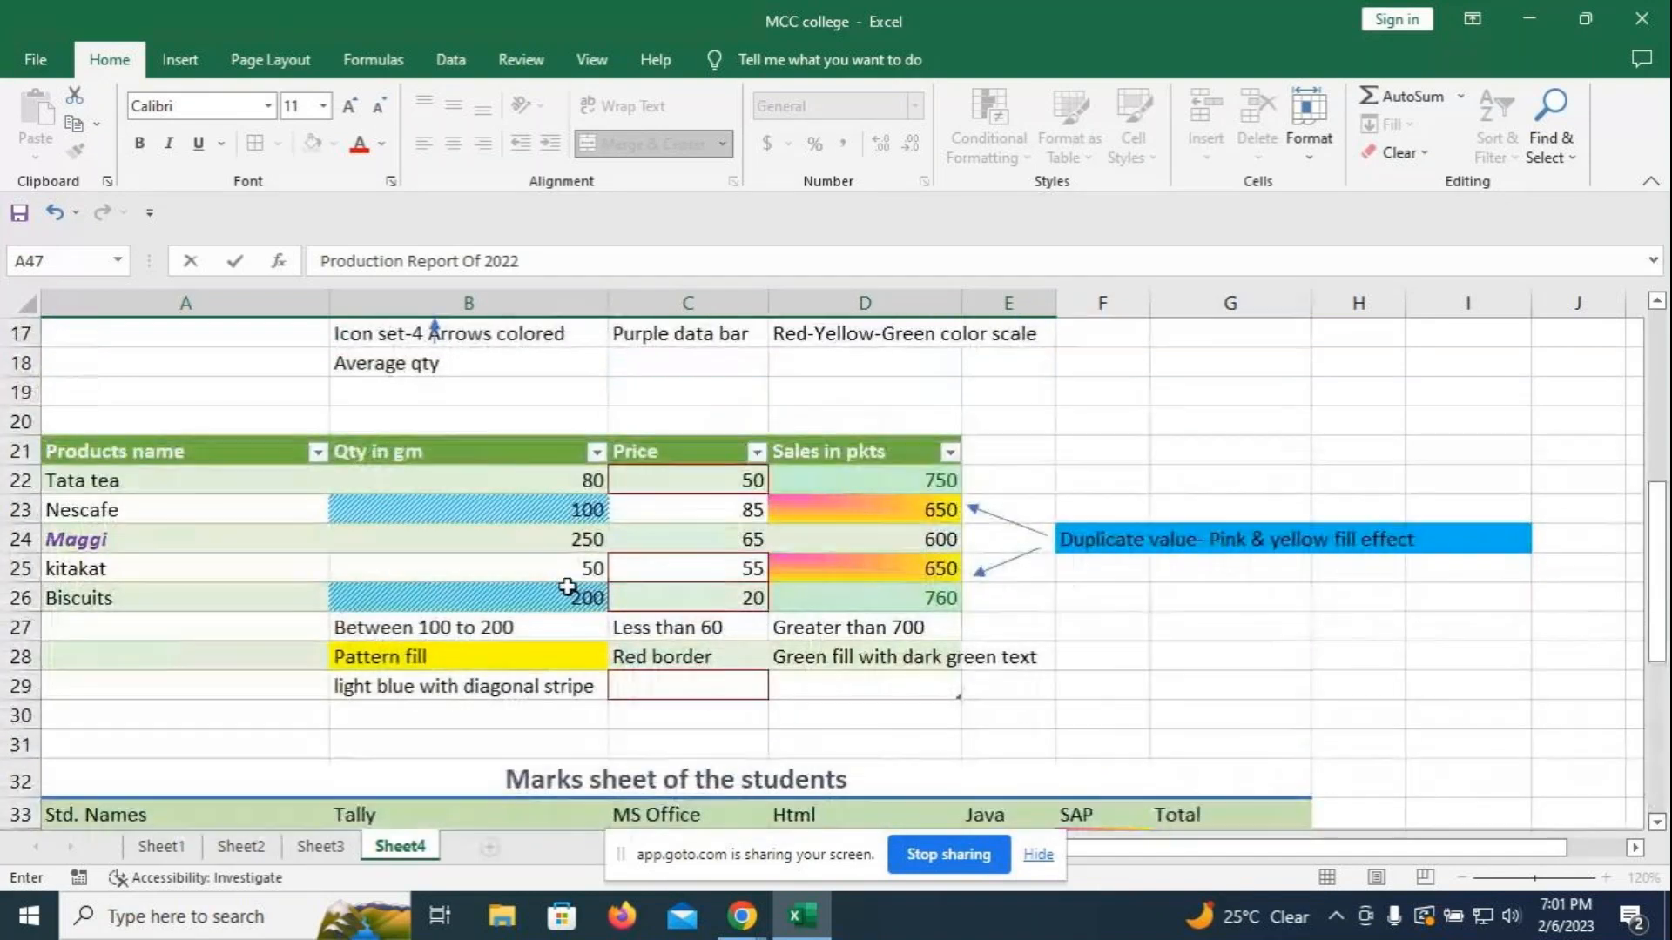
{"action": "scroll", "coordinate": [568, 588], "scroll_direction": "down", "scroll_amount": 7}
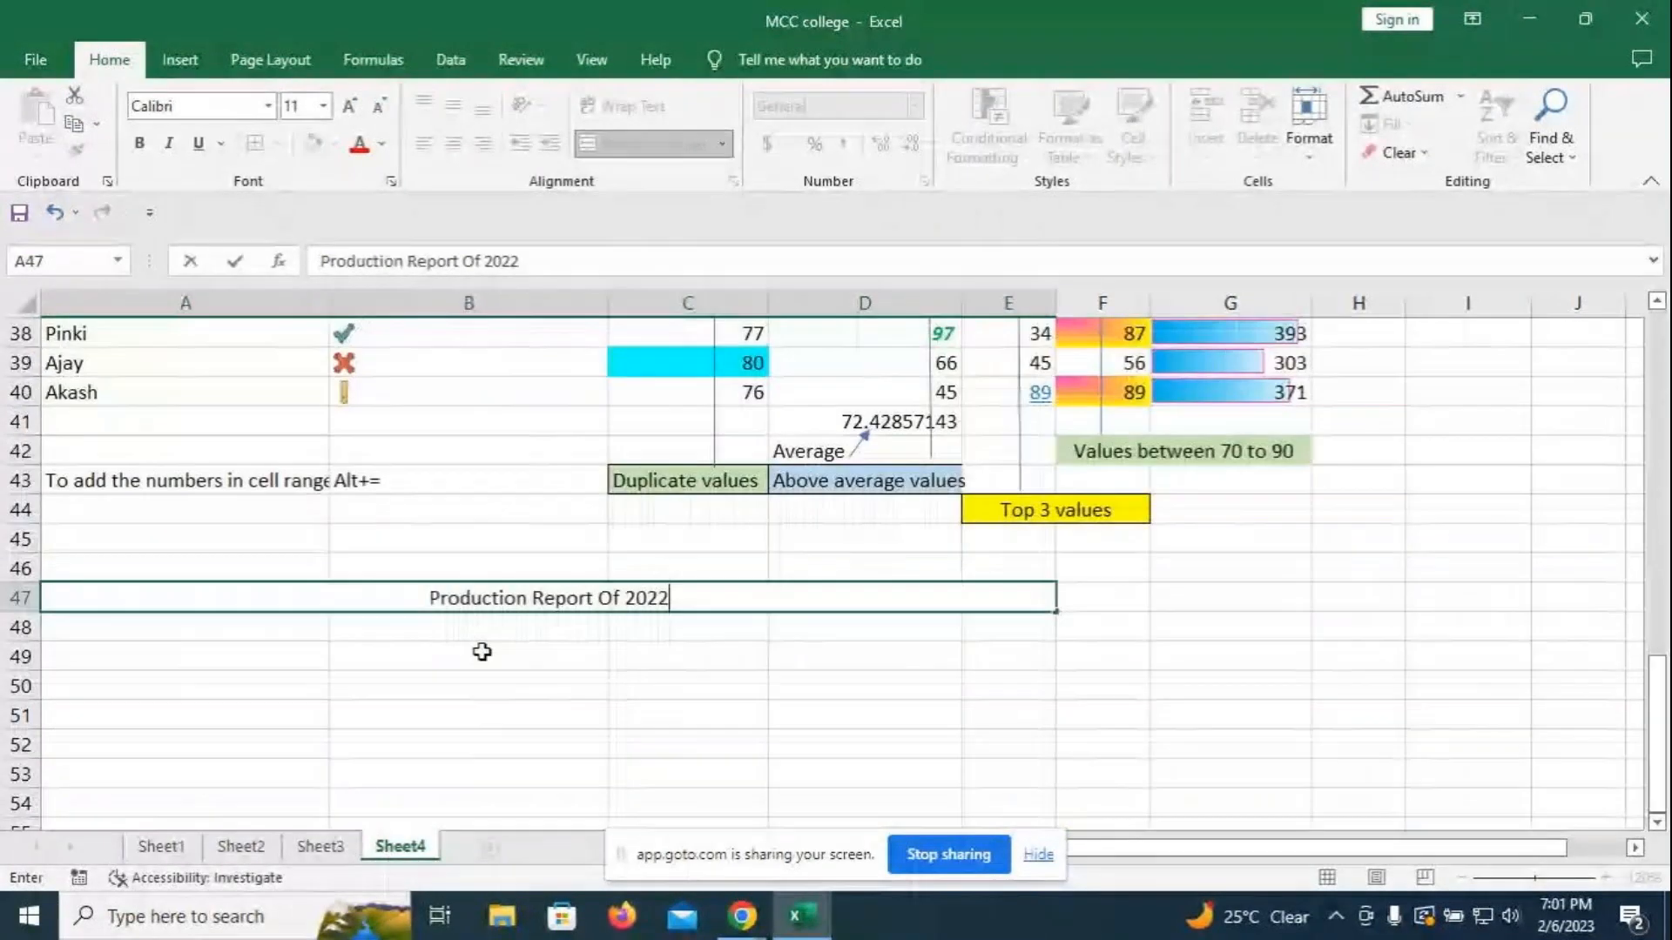
- Enter Basamati Rice, Sunflower cooking oil and Amul butter in A48:A50
{"action": "left_click", "coordinate": [240, 627]}
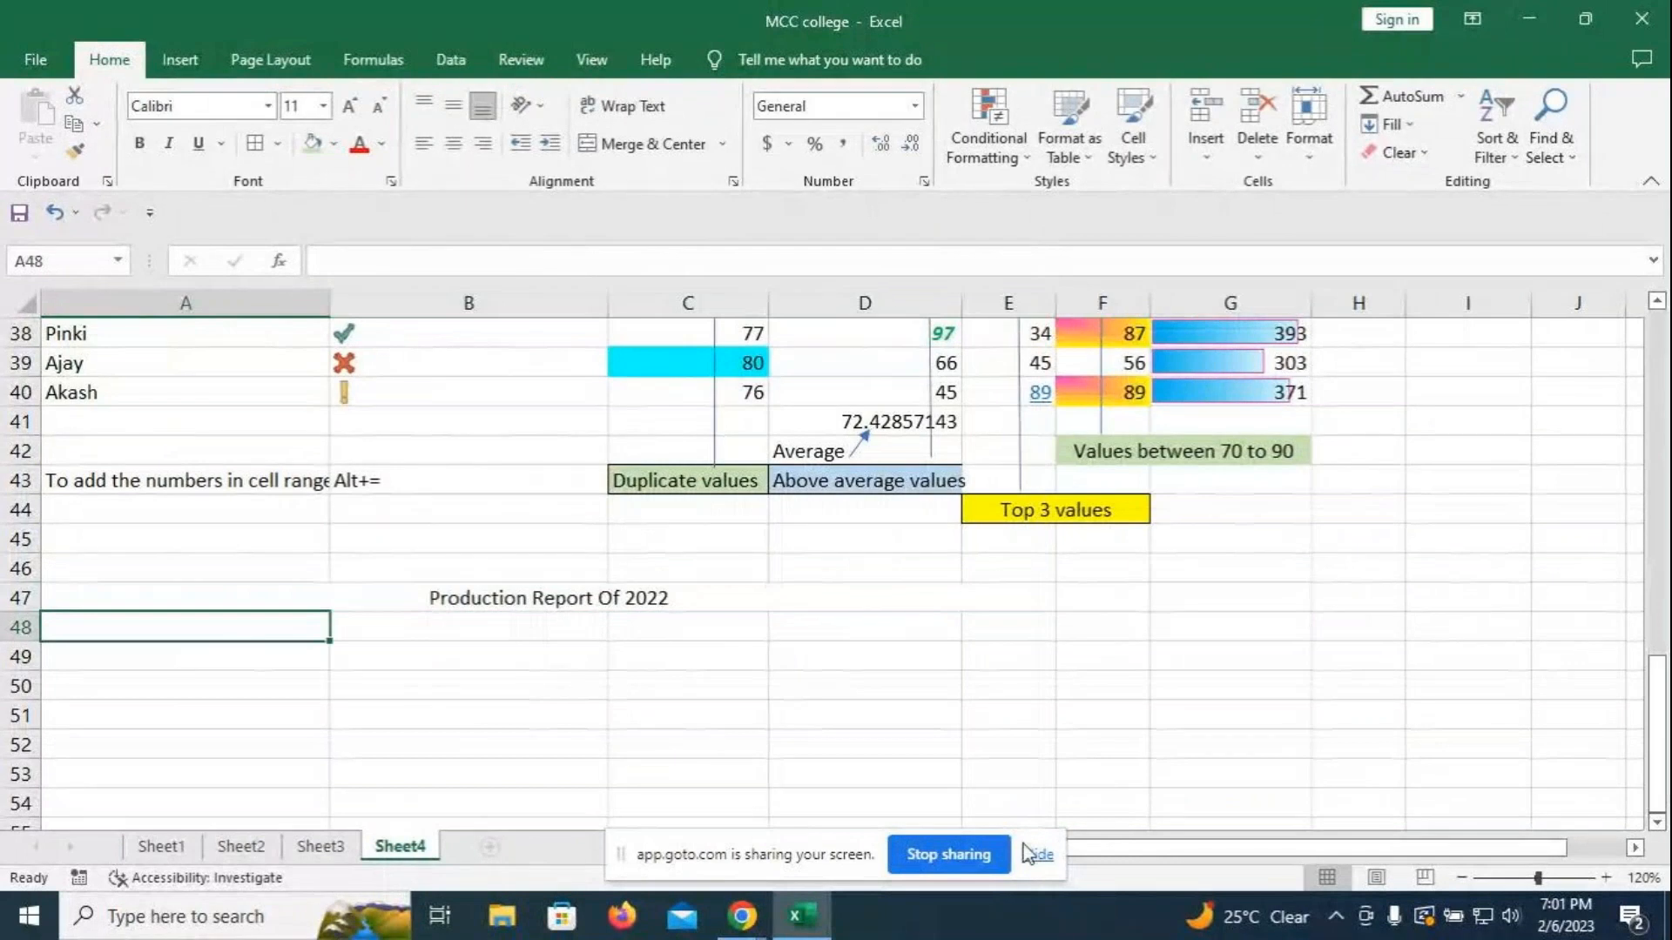
{"action": "type", "text": "Basa"}
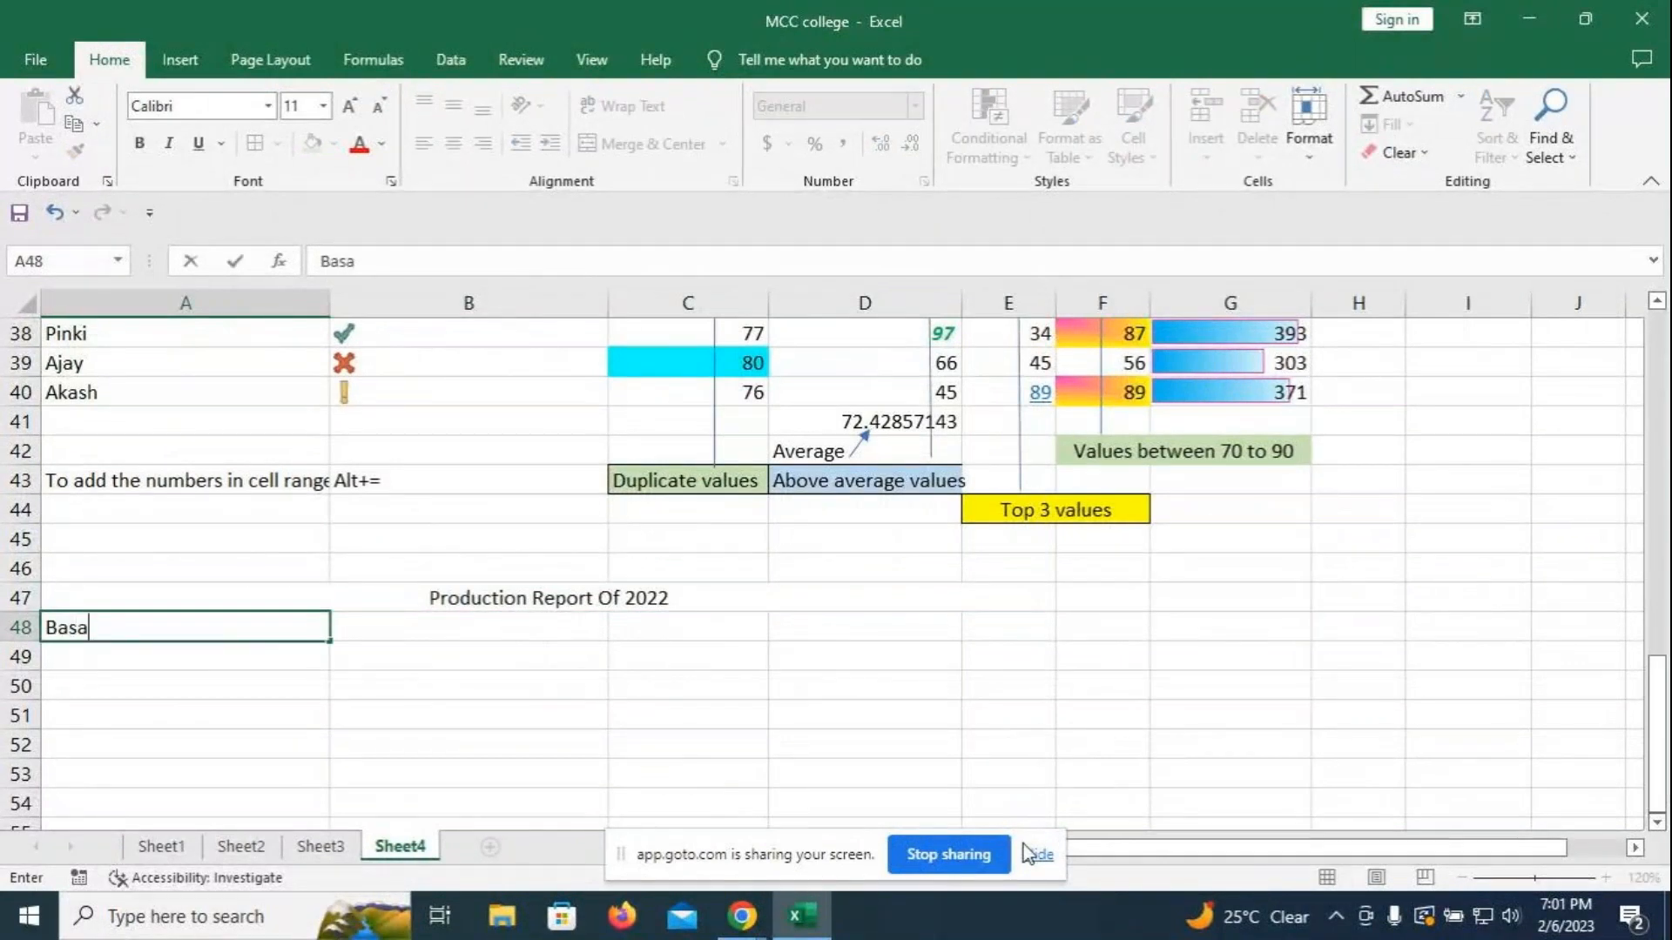
{"action": "type", "text": "mati Rice"}
{"action": "key", "text": "Return"}
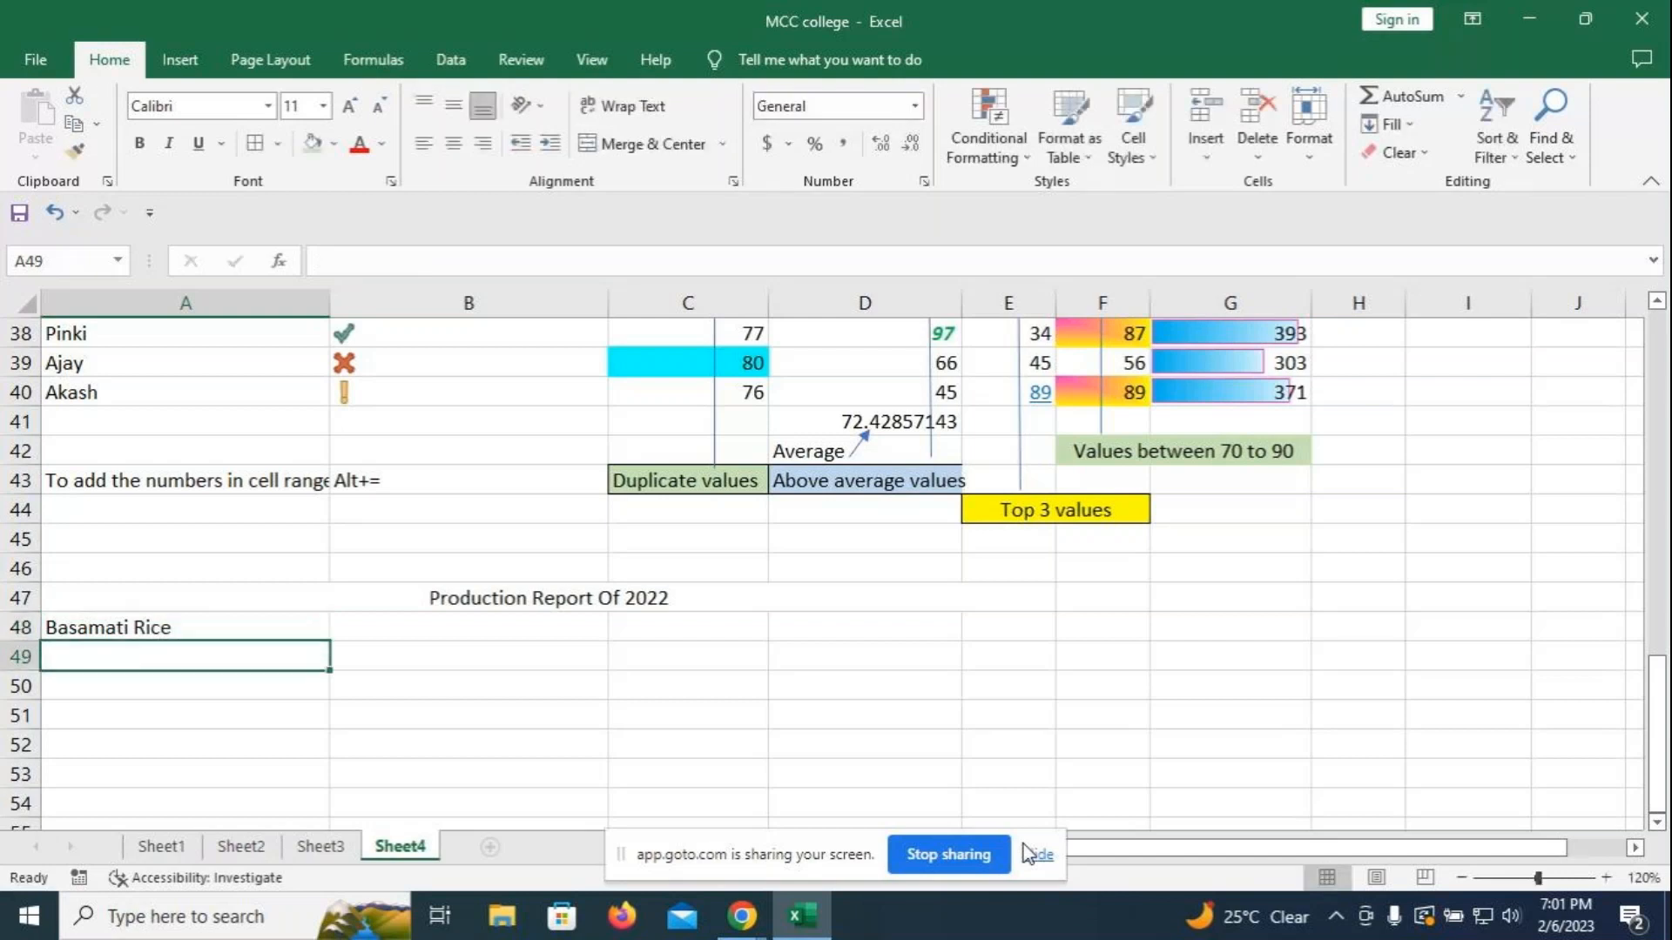
{"action": "type", "text": "R"}
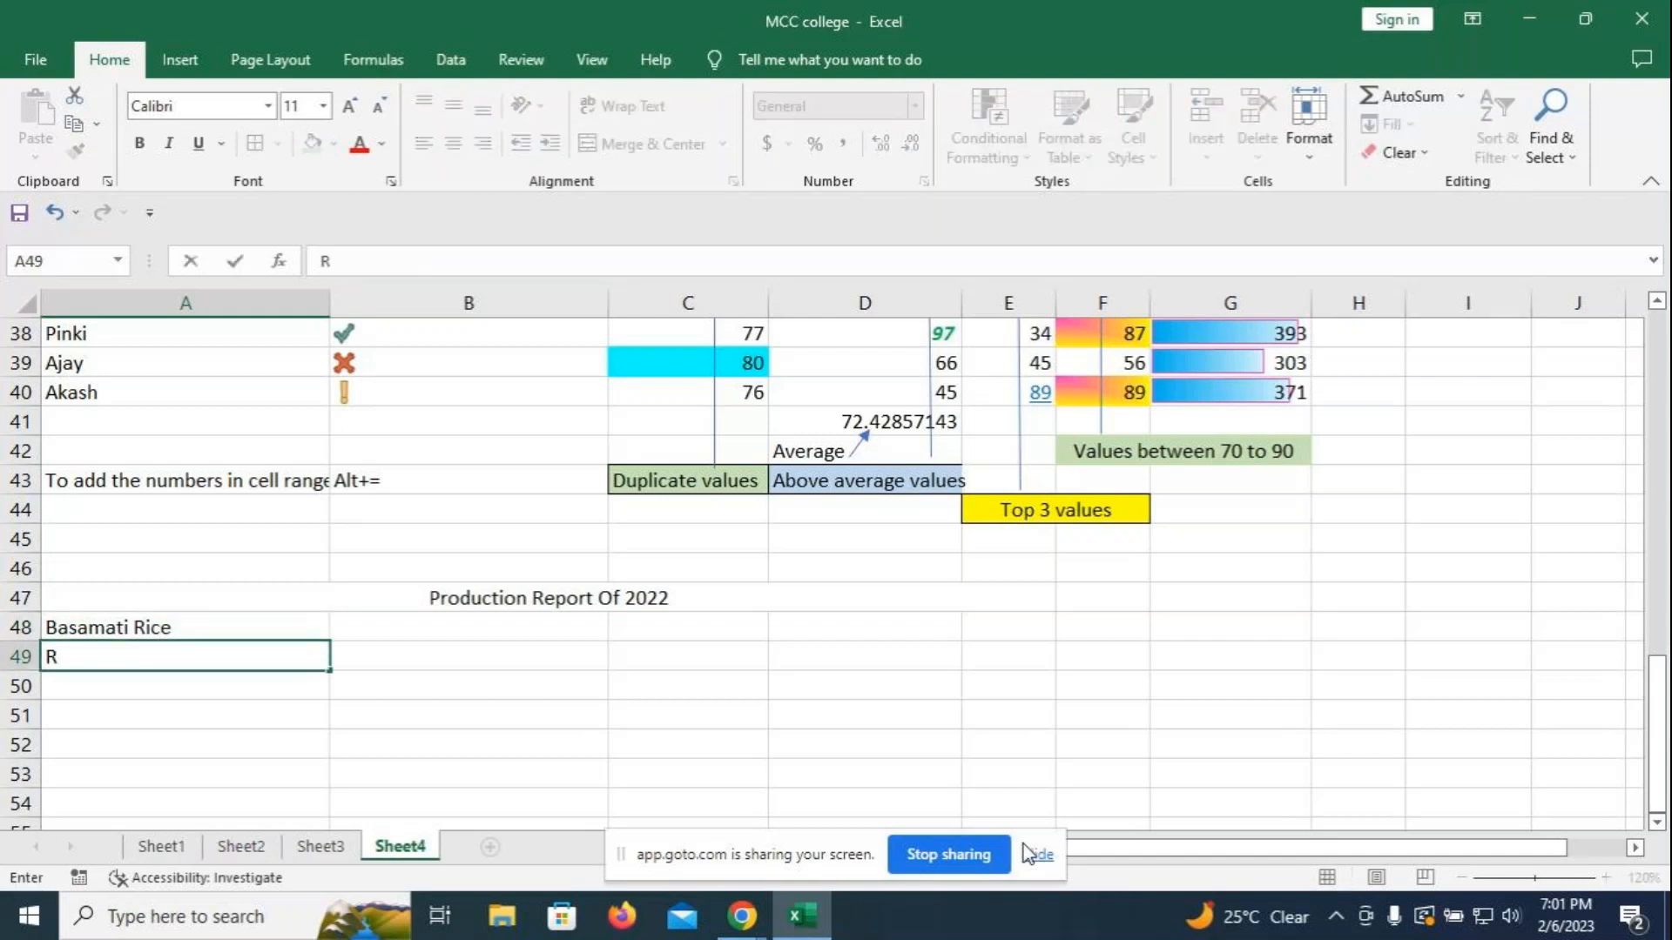
{"action": "key", "text": "BackSpace"}
{"action": "type", "text": "Sunflower "}
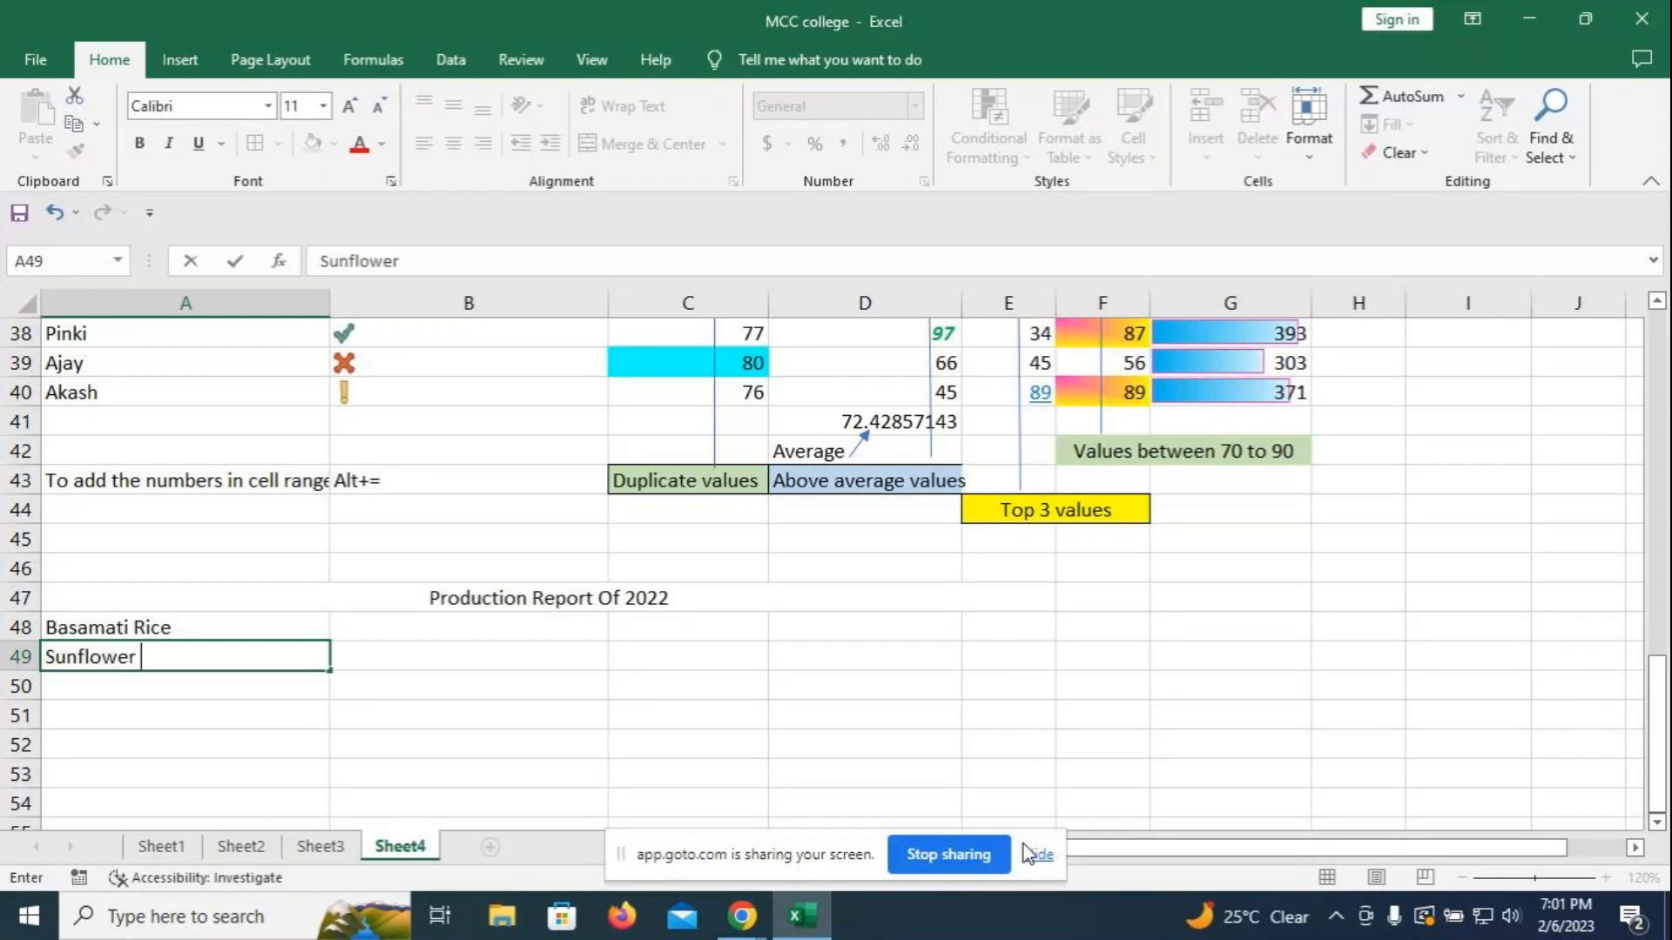
{"action": "type", "text": "cooking oil"}
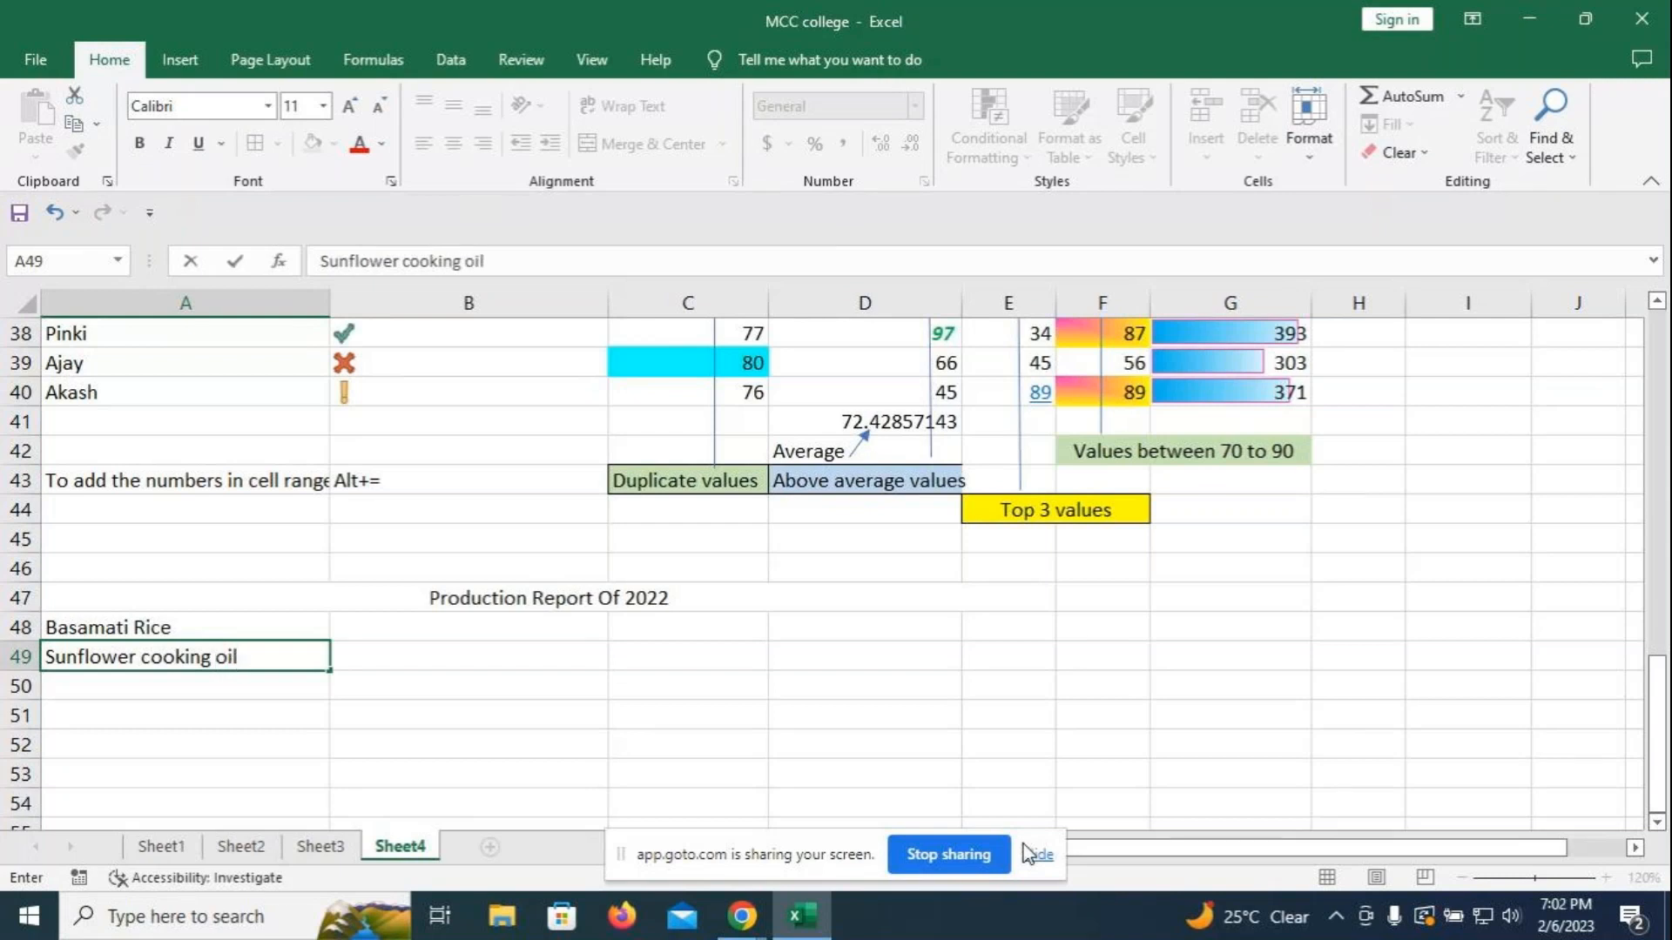
{"action": "key", "text": "Return"}
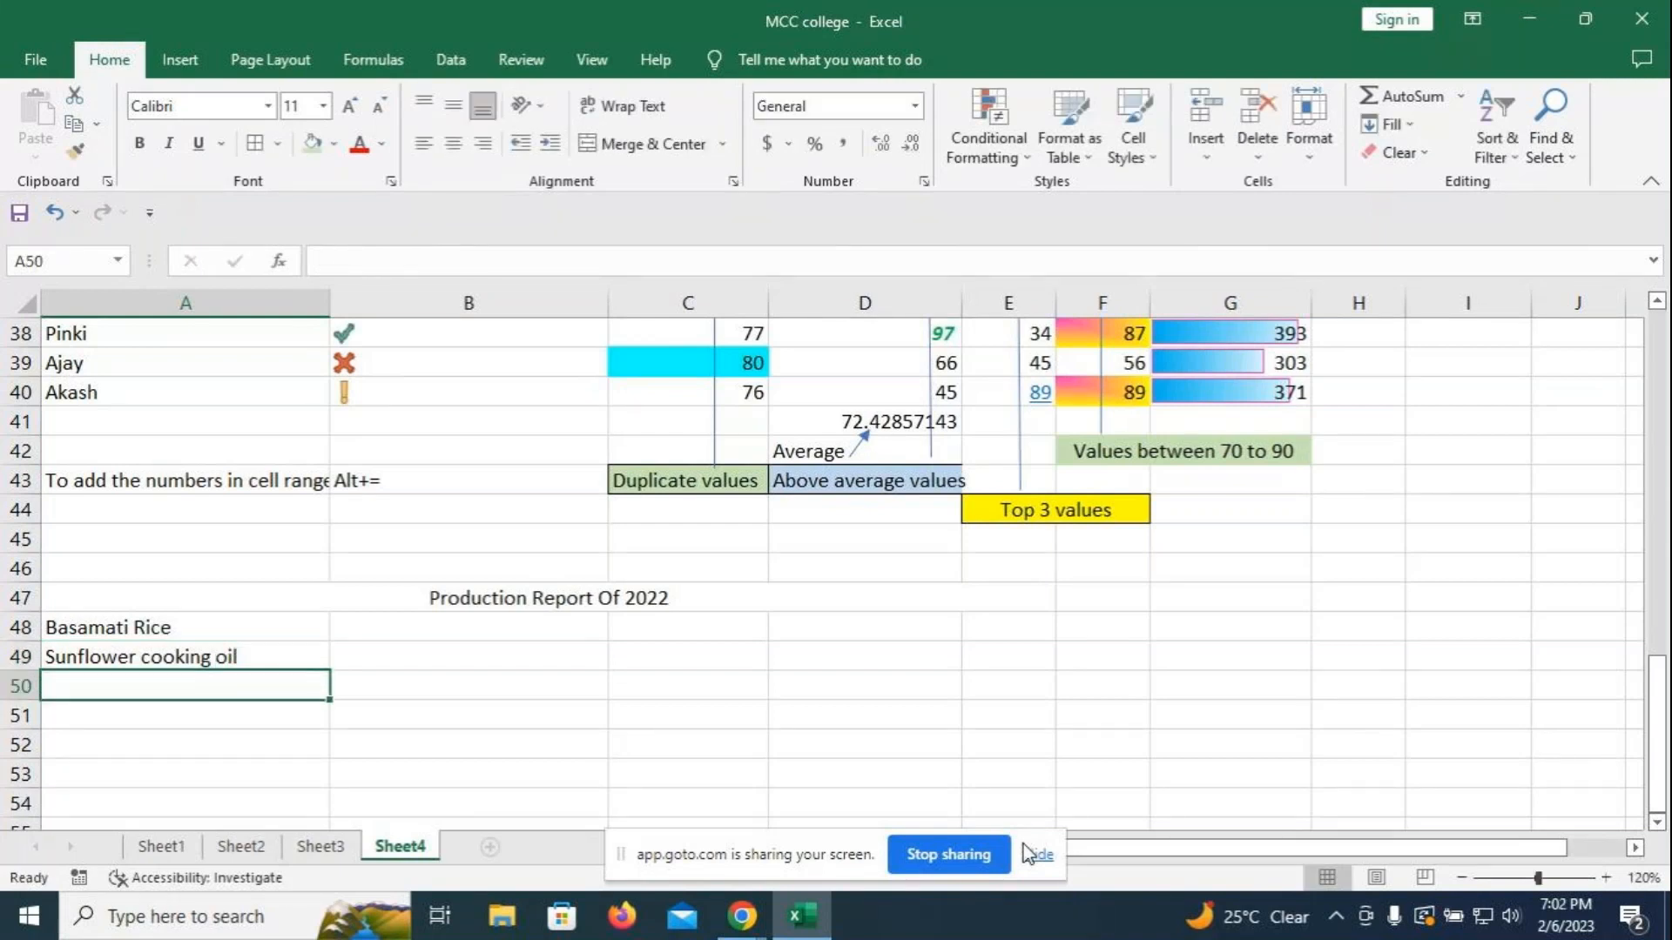
{"action": "type", "text": "D"}
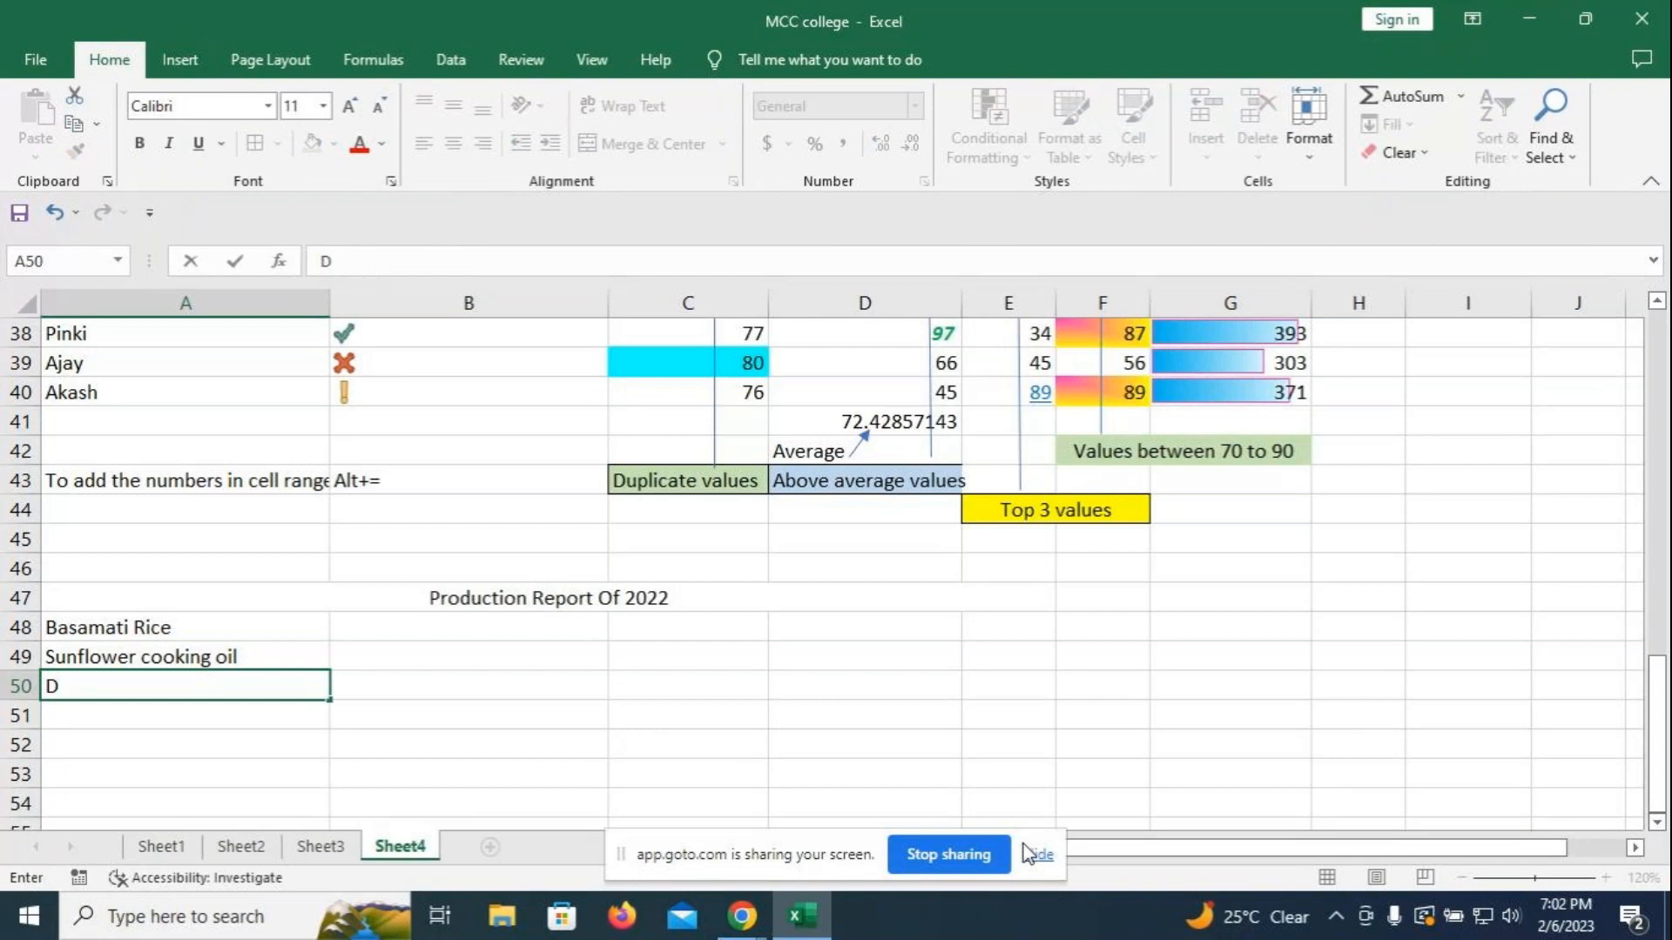
{"action": "key", "text": "BackSpace"}
{"action": "type", "text": "An"}
{"action": "key", "text": "BackSpace"}
{"action": "type", "text": "mul butter"}
{"action": "key", "text": "Return"}
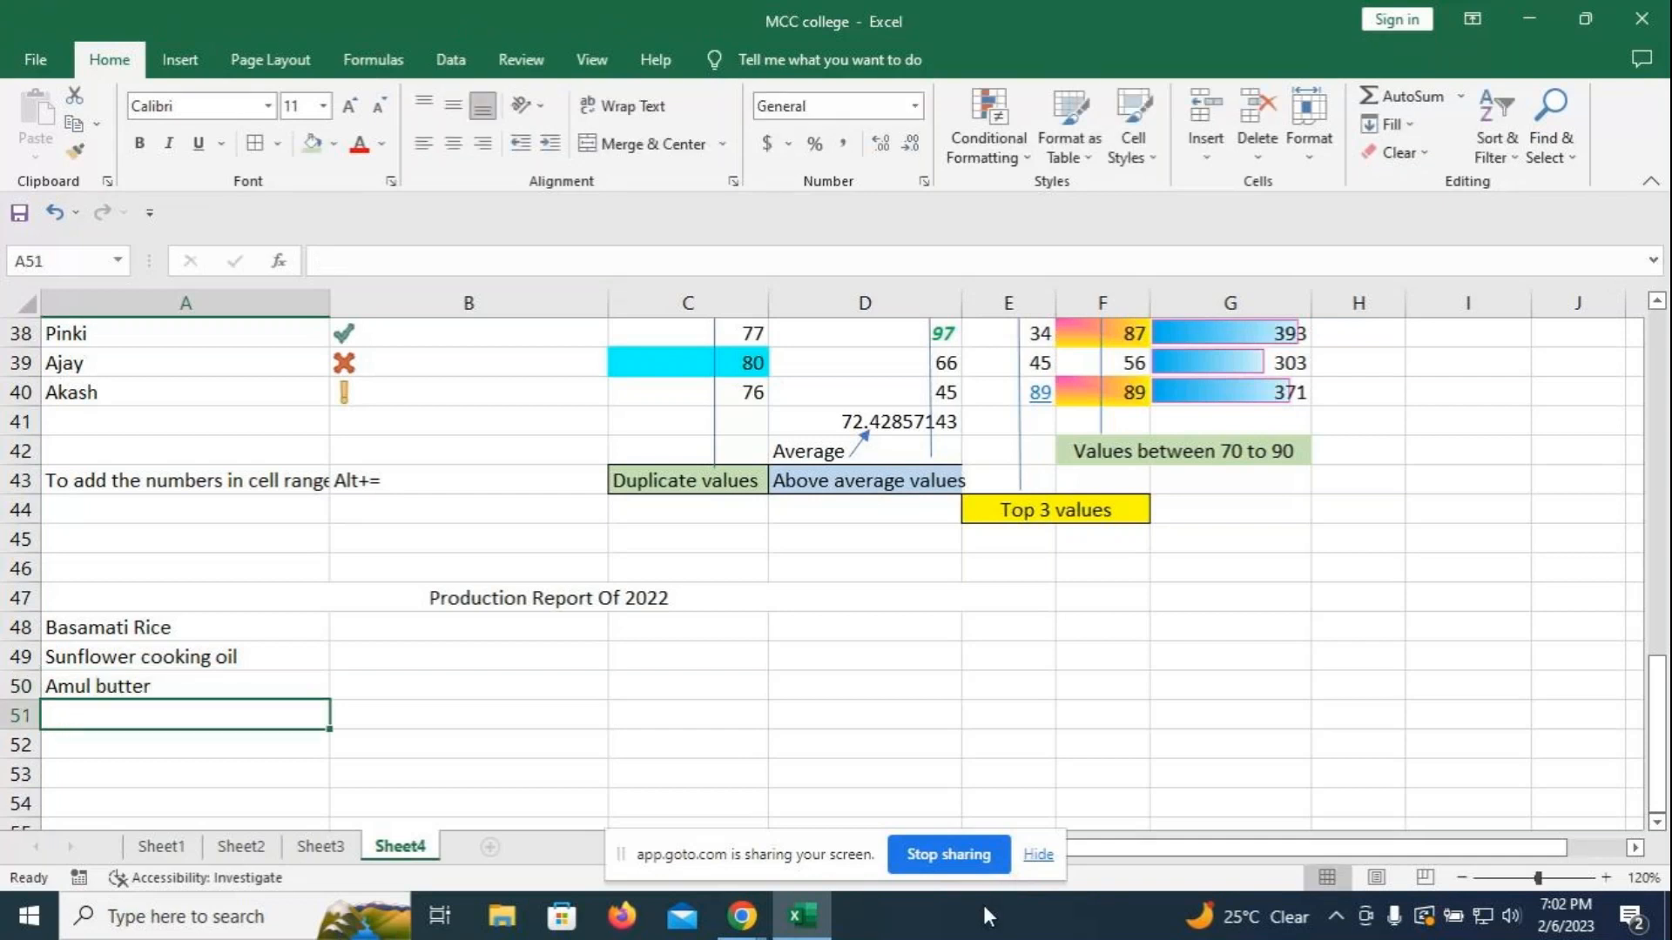
- Enter Coca cola, Cornflakes and Tropicana fruits juice(Lichi) in A51:A53
{"action": "type", "text": "Coca c"}
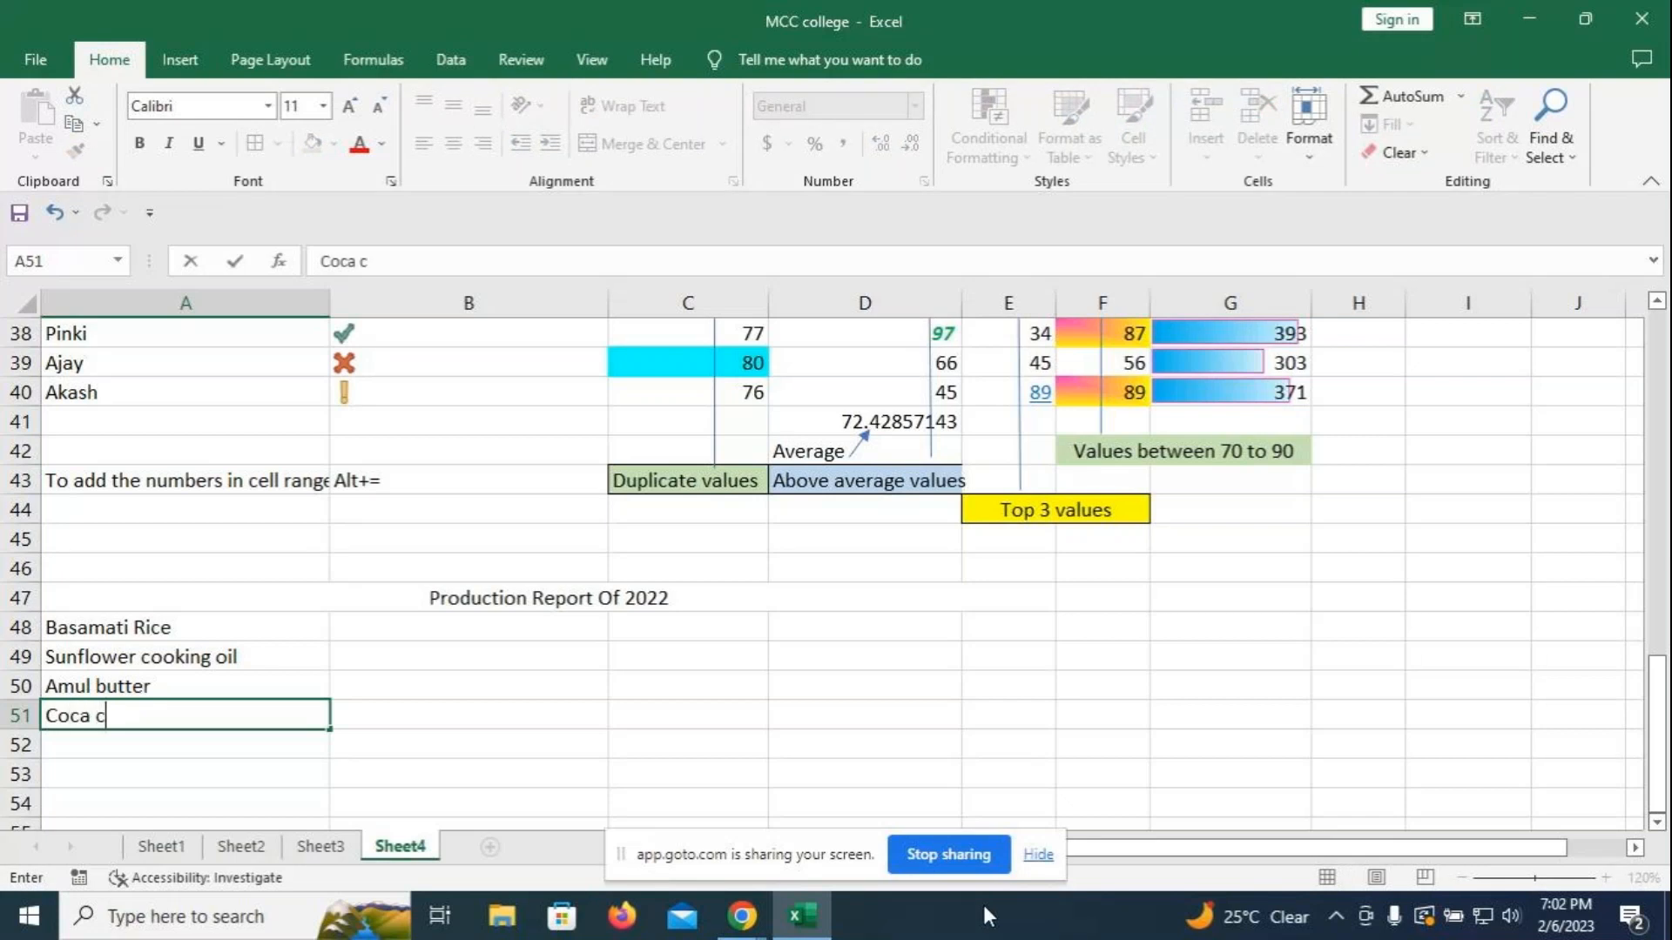
{"action": "type", "text": "ola"}
{"action": "key", "text": "Return"}
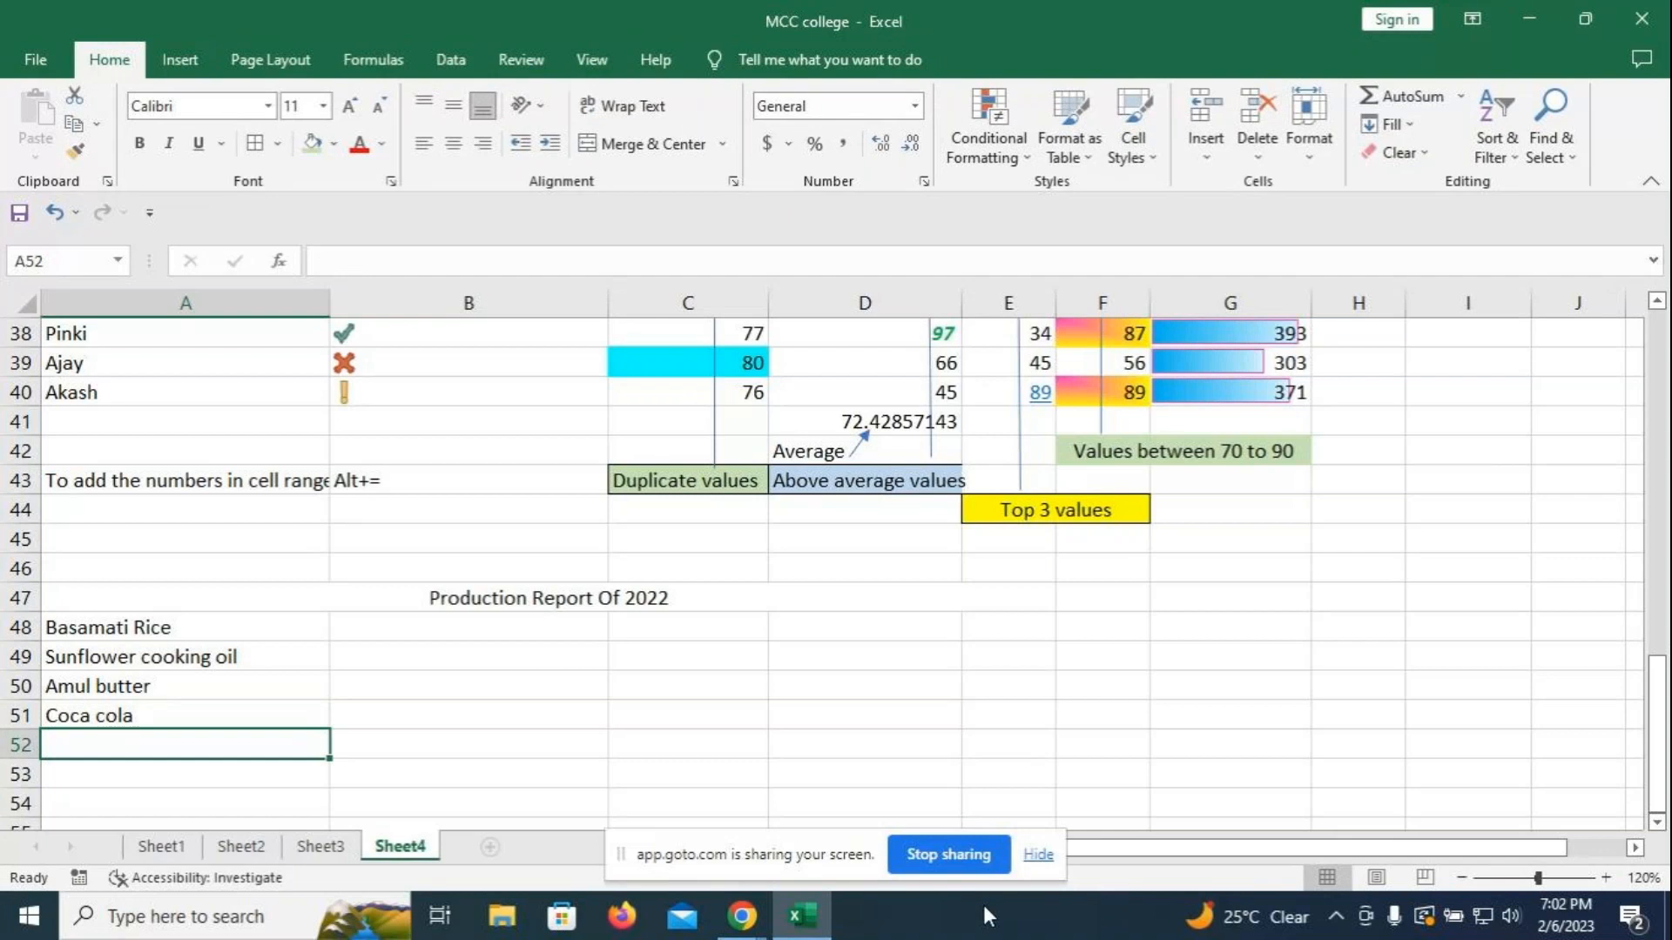
{"action": "type", "text": "Dait"}
{"action": "key", "text": "BackSpace"}
{"action": "key", "text": "BackSpace"}
{"action": "key", "text": "BackSpace"}
{"action": "key", "text": "BackSpace"}
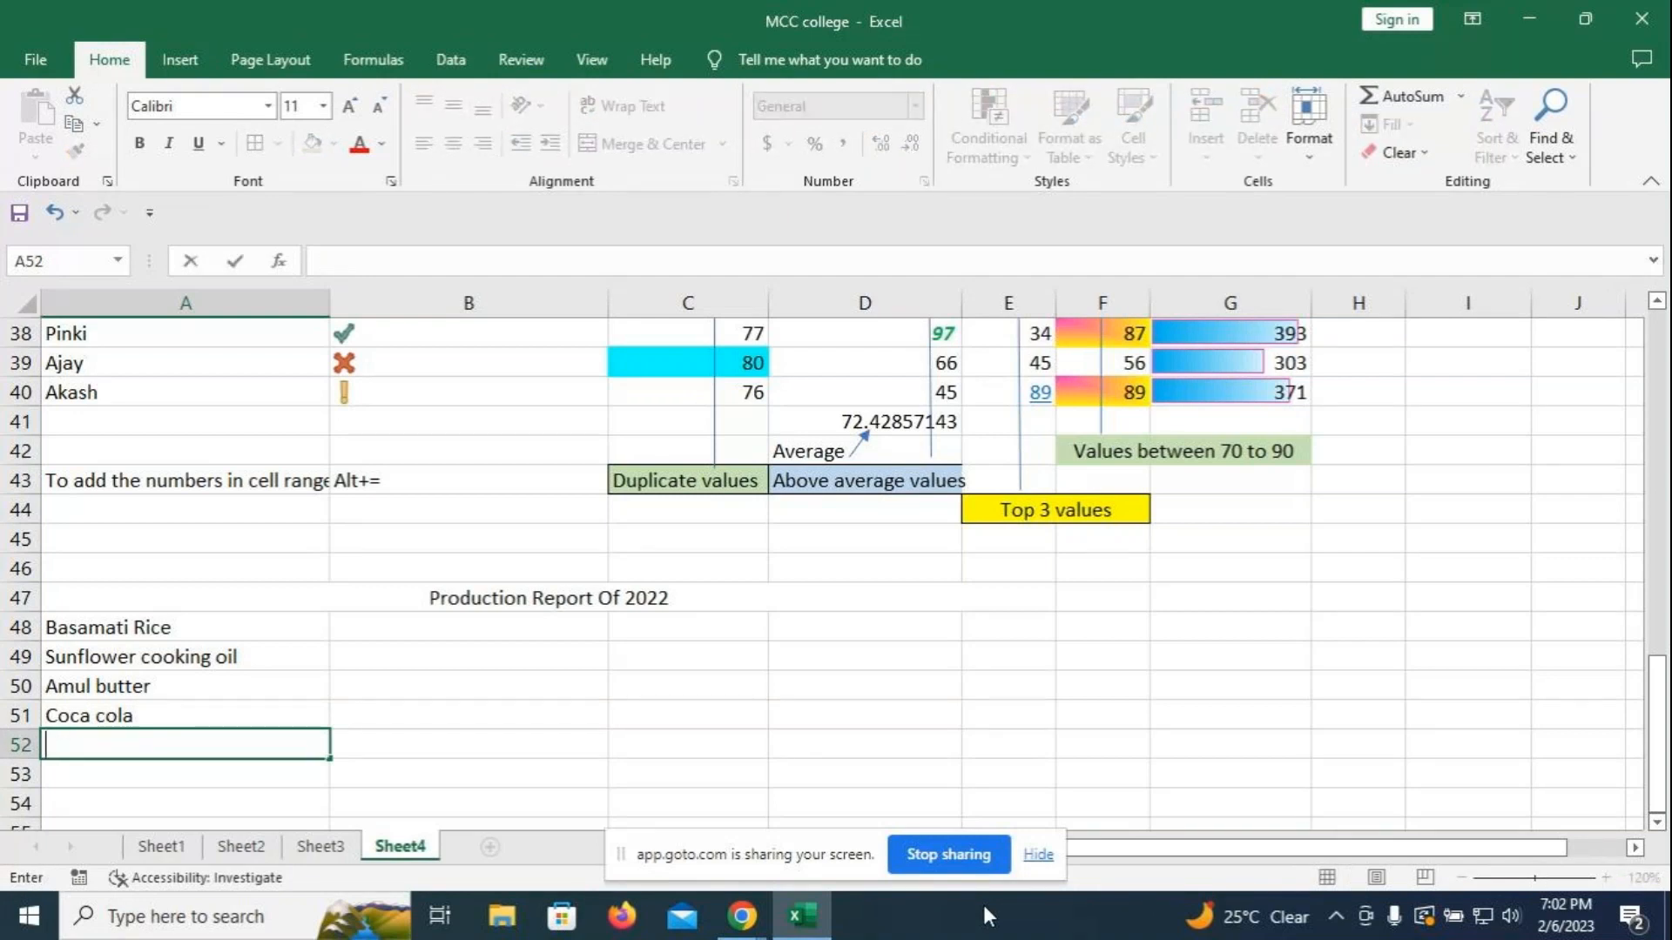
{"action": "type", "text": "Everrea"}
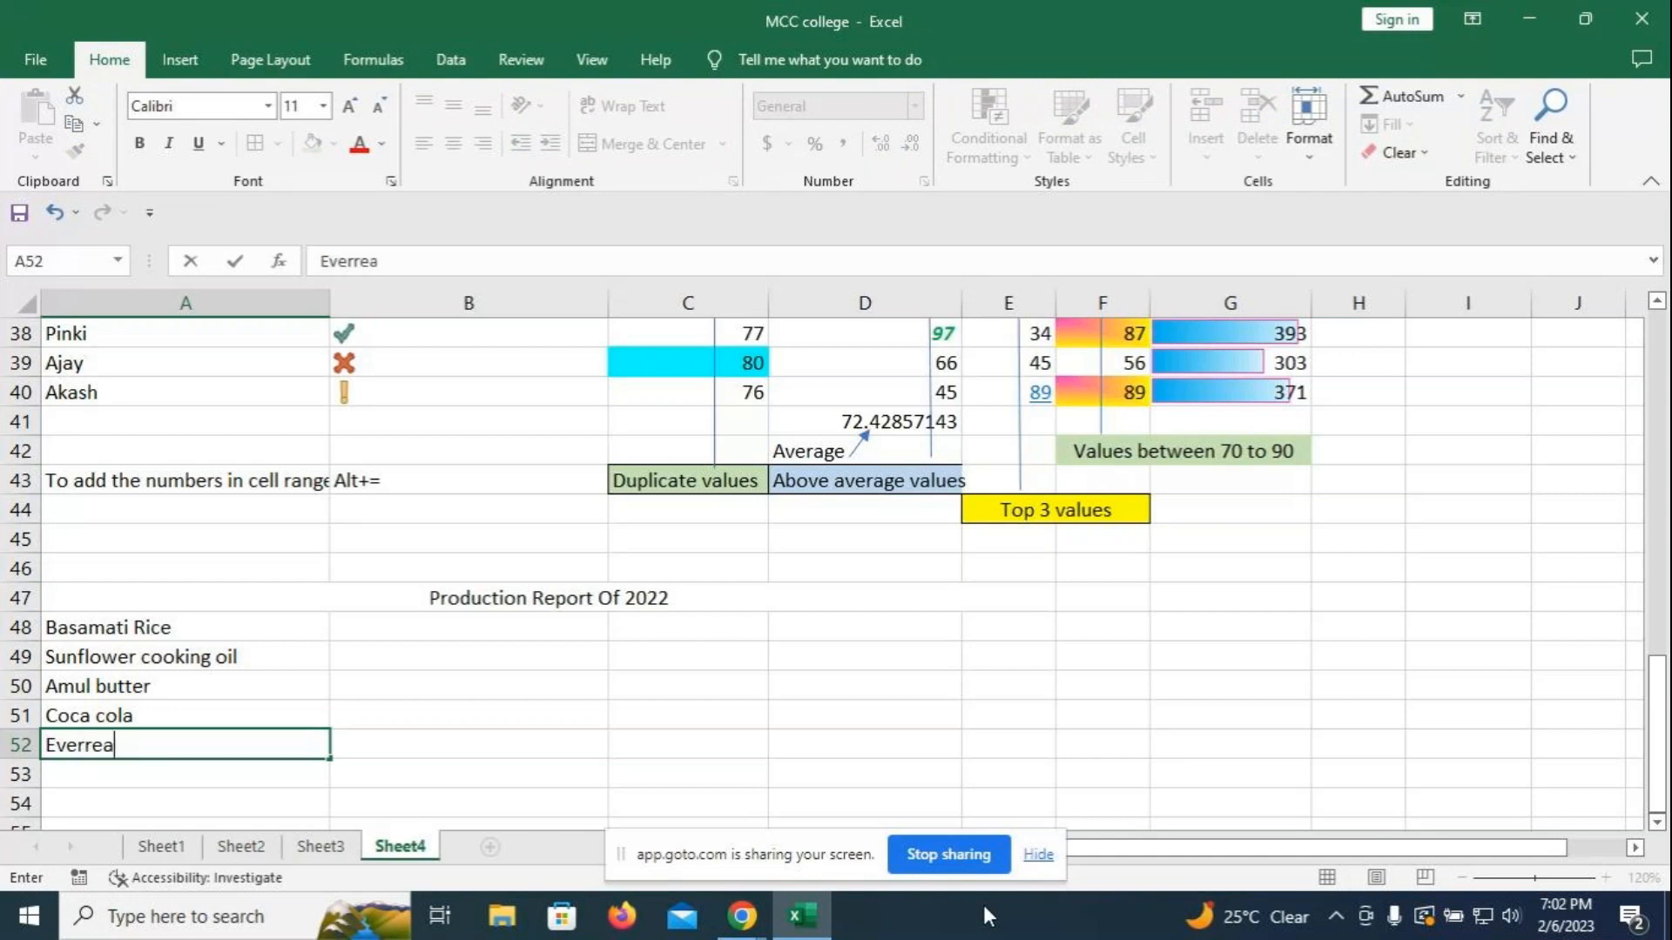
{"action": "type", "text": "dy"}
{"action": "key", "text": "BackSpace"}
{"action": "key", "text": "BackSpace"}
{"action": "key", "text": "BackSpace"}
{"action": "key", "text": "BackSpace"}
{"action": "key", "text": "BackSpace"}
{"action": "type", "text": "eady"}
{"action": "key", "text": "BackSpace"}
{"action": "key", "text": "BackSpace"}
{"action": "key", "text": "BackSpace"}
{"action": "key", "text": "BackSpace"}
{"action": "key", "text": "BackSpace"}
{"action": "key", "text": "BackSpace"}
{"action": "key", "text": "BackSpace"}
{"action": "key", "text": "BackSpace"}
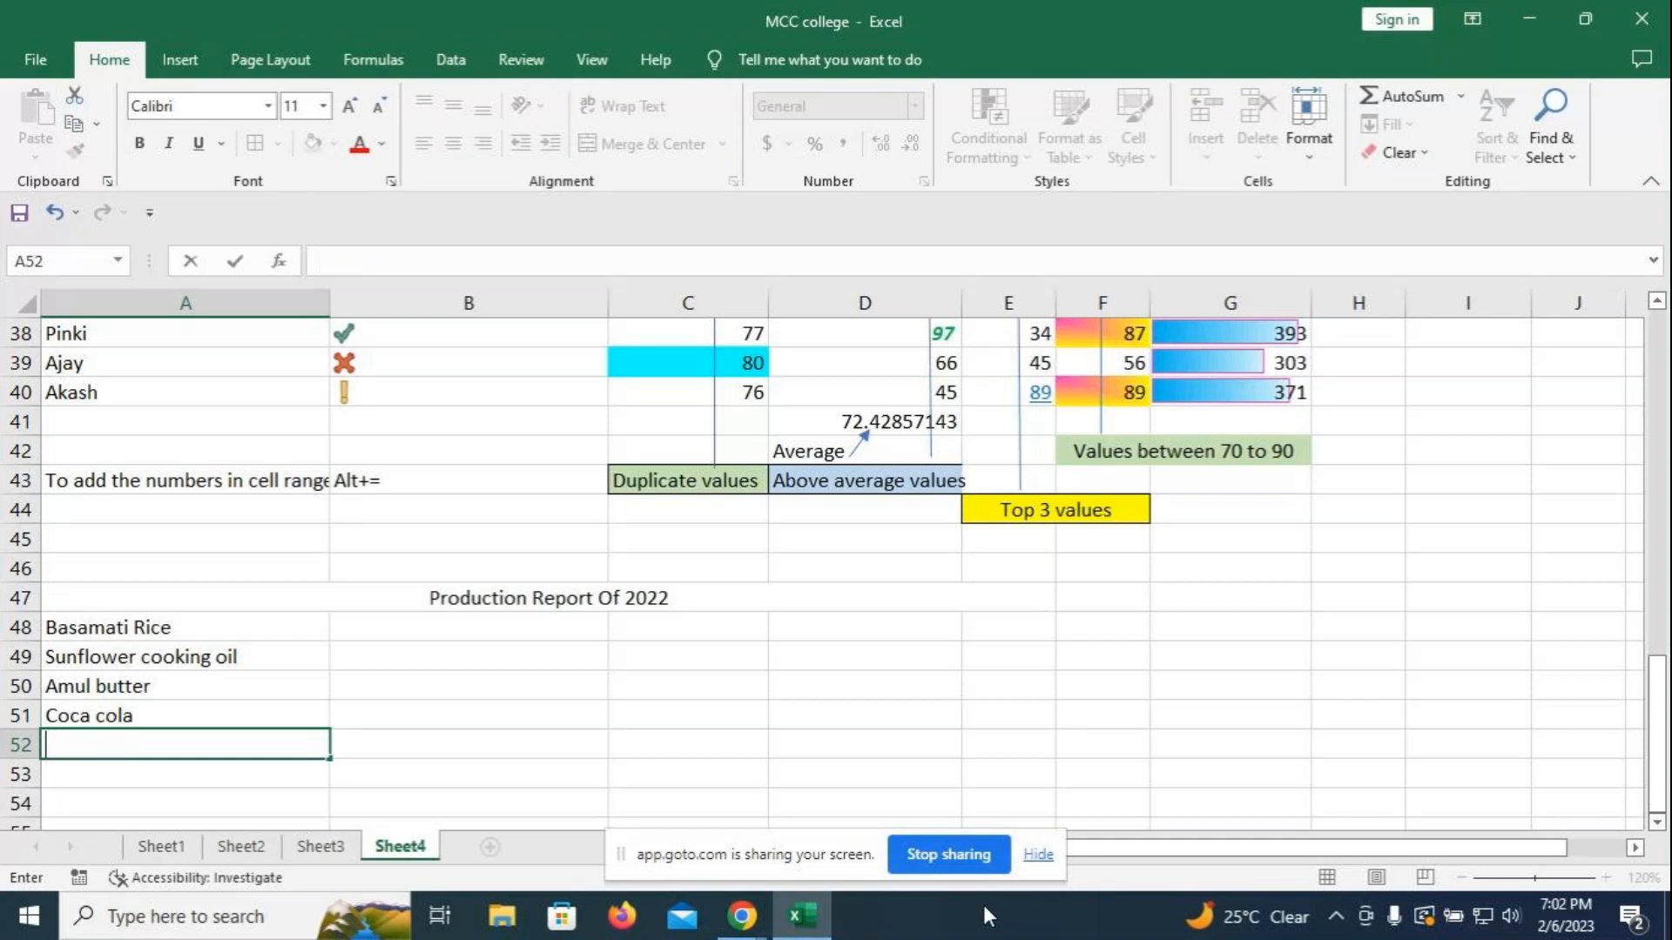
{"action": "type", "text": "Cornfla"}
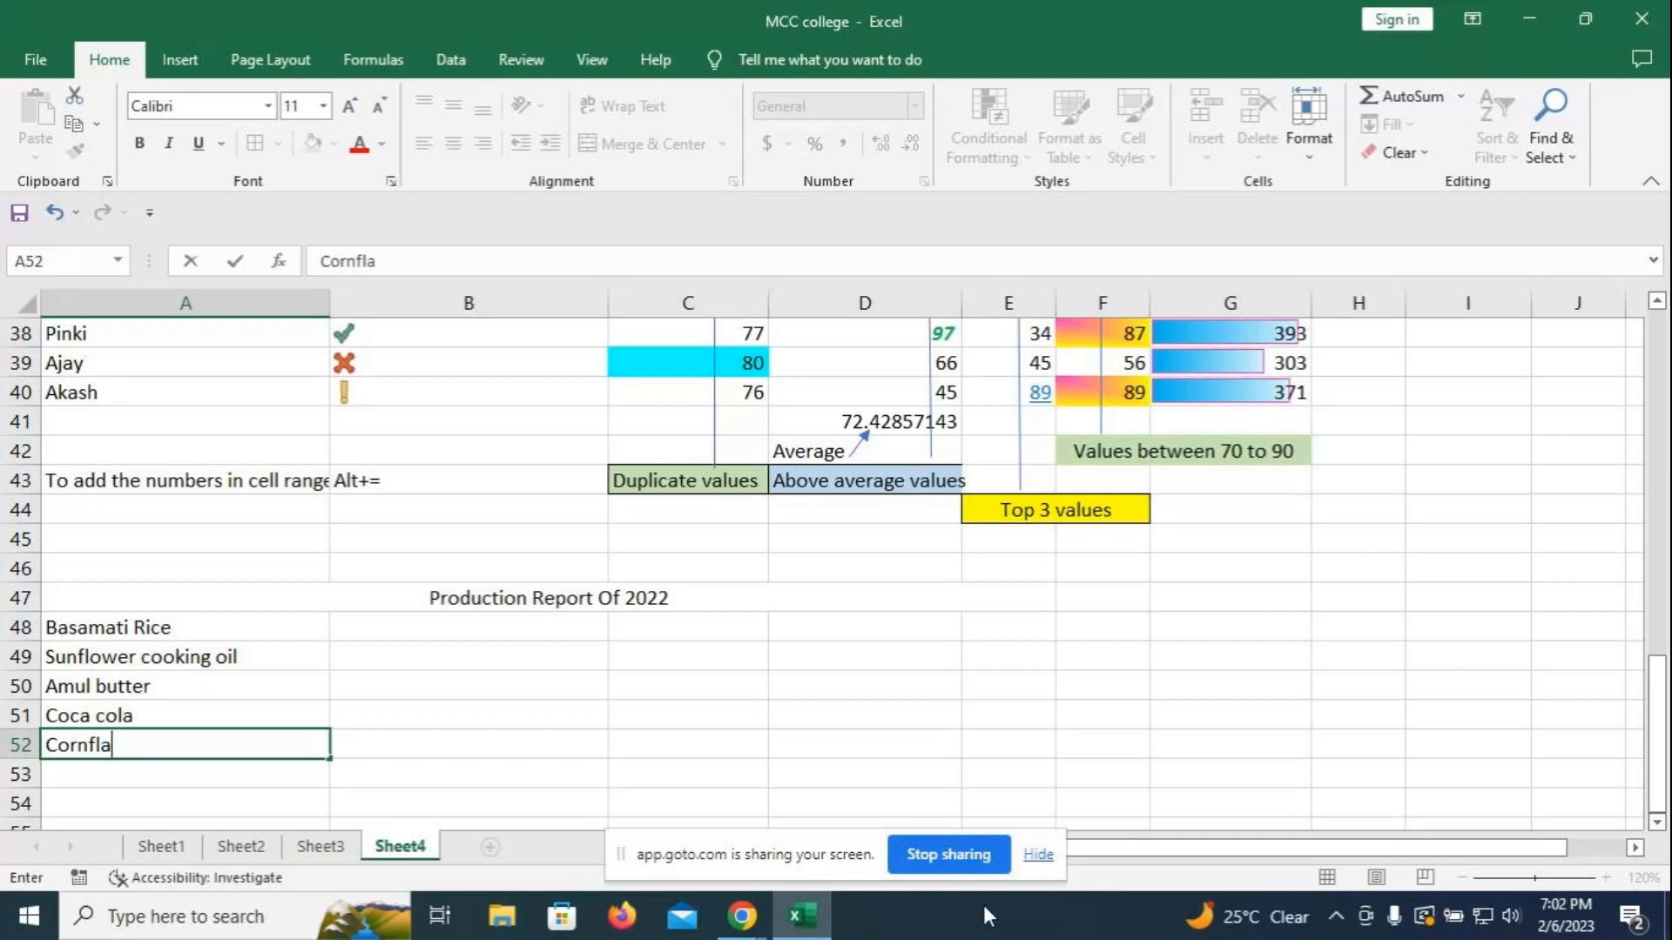
{"action": "type", "text": "kes"}
{"action": "key", "text": "Return"}
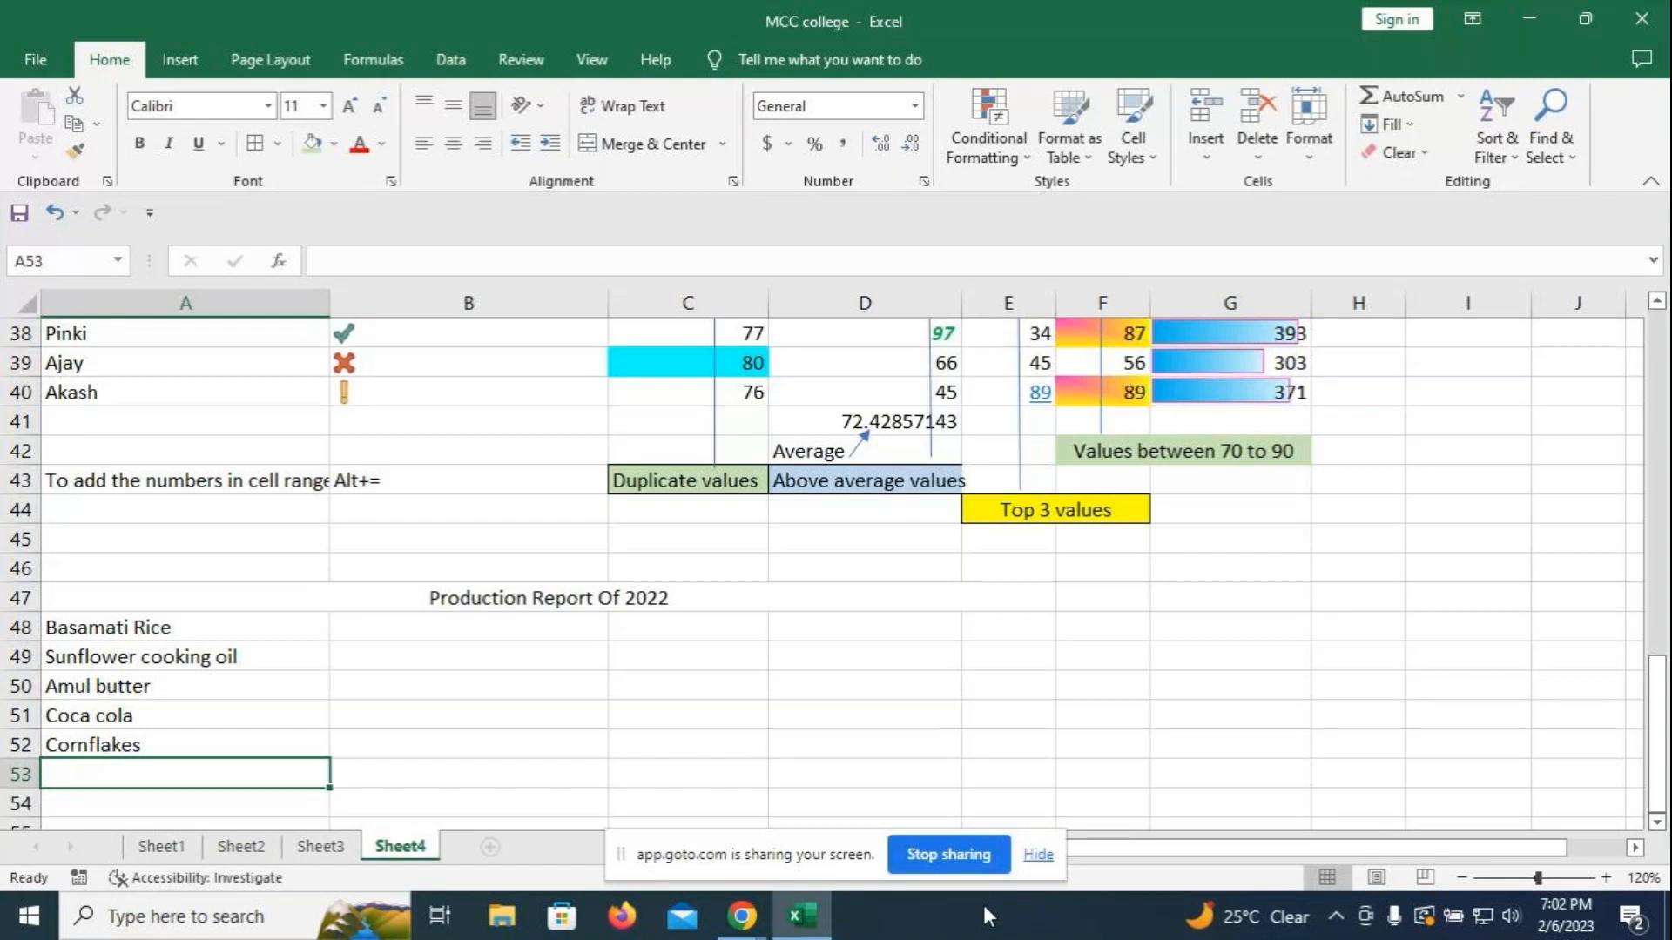
{"action": "type", "text": "Trop"}
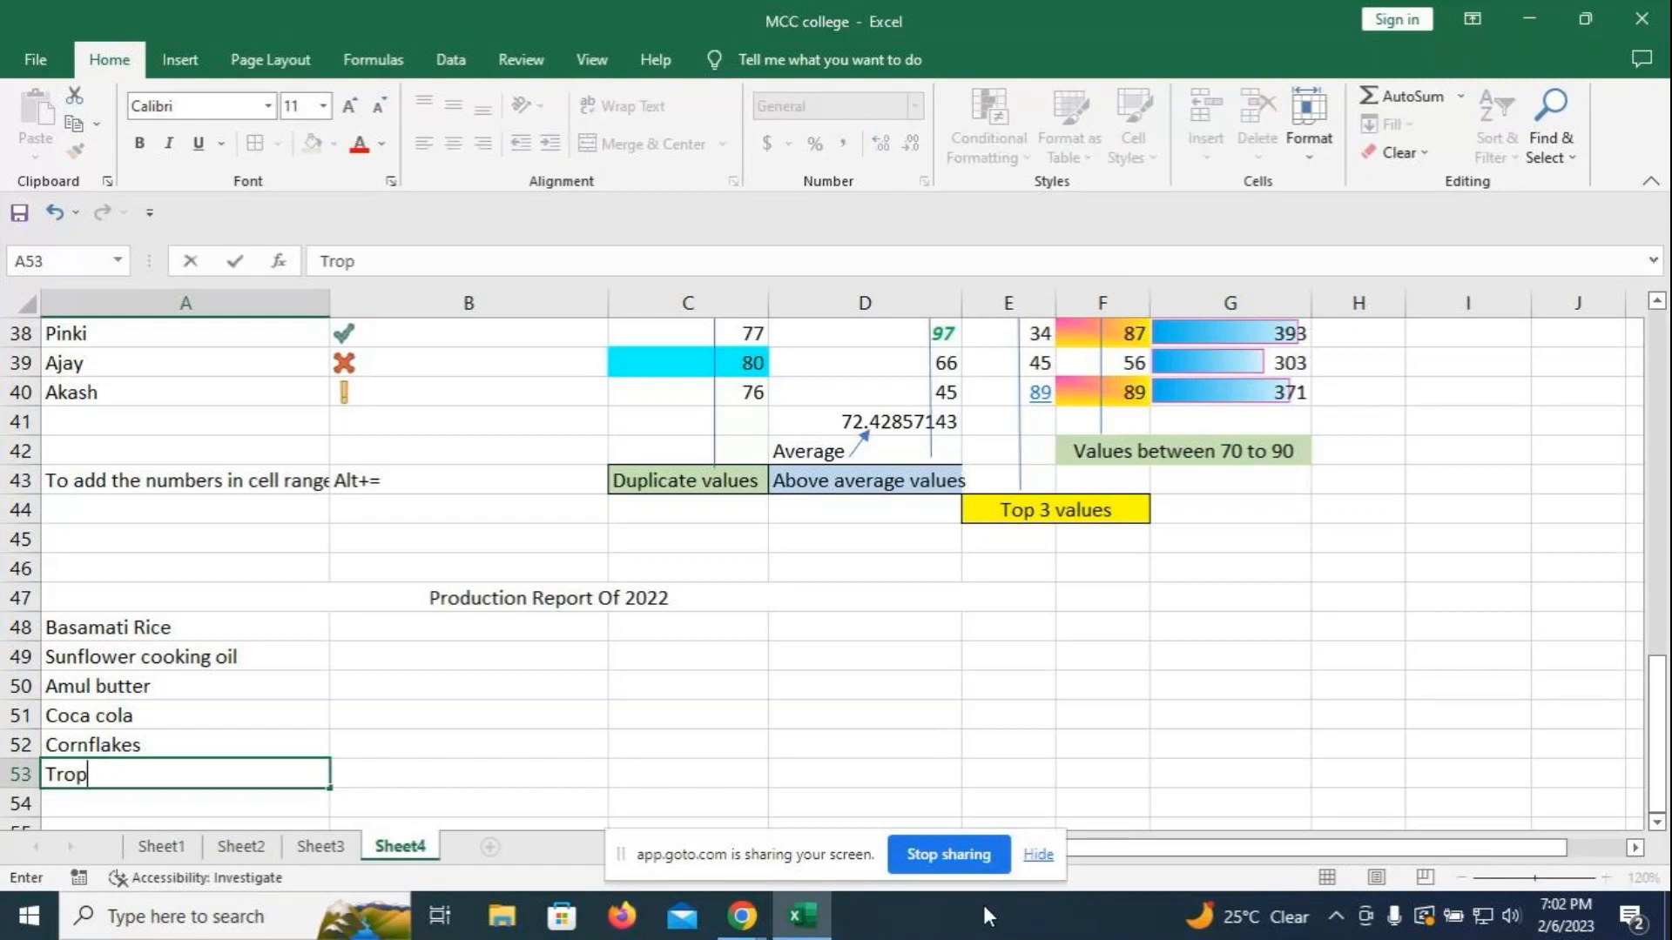
{"action": "type", "text": "icana fr"}
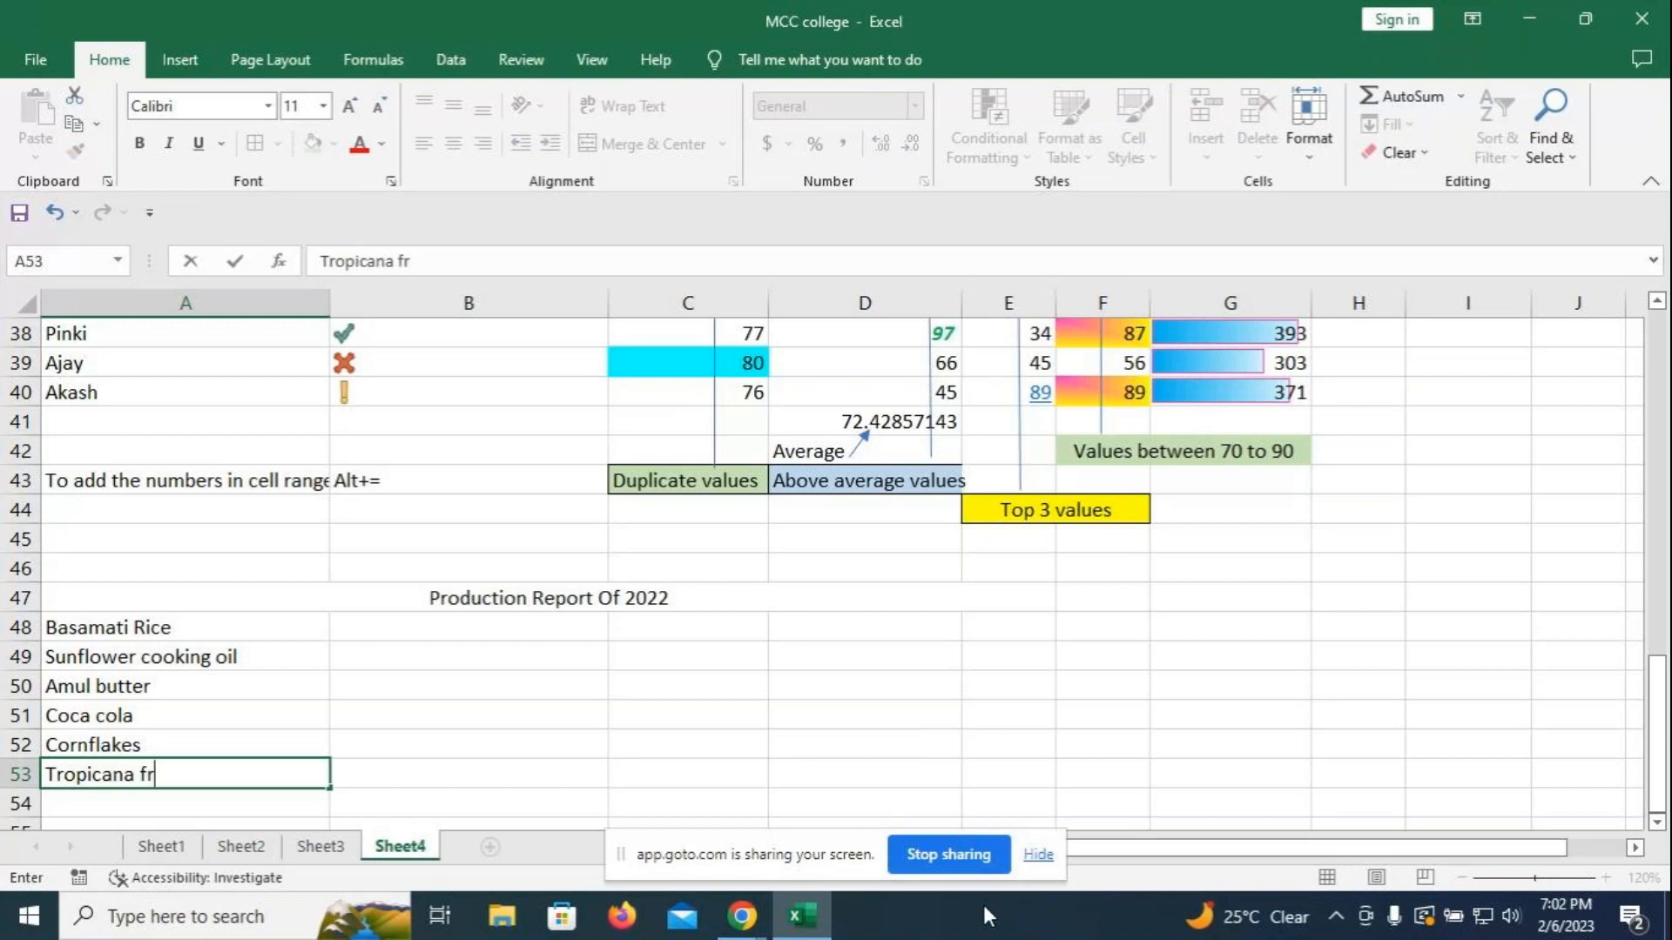
{"action": "type", "text": "uits juice"}
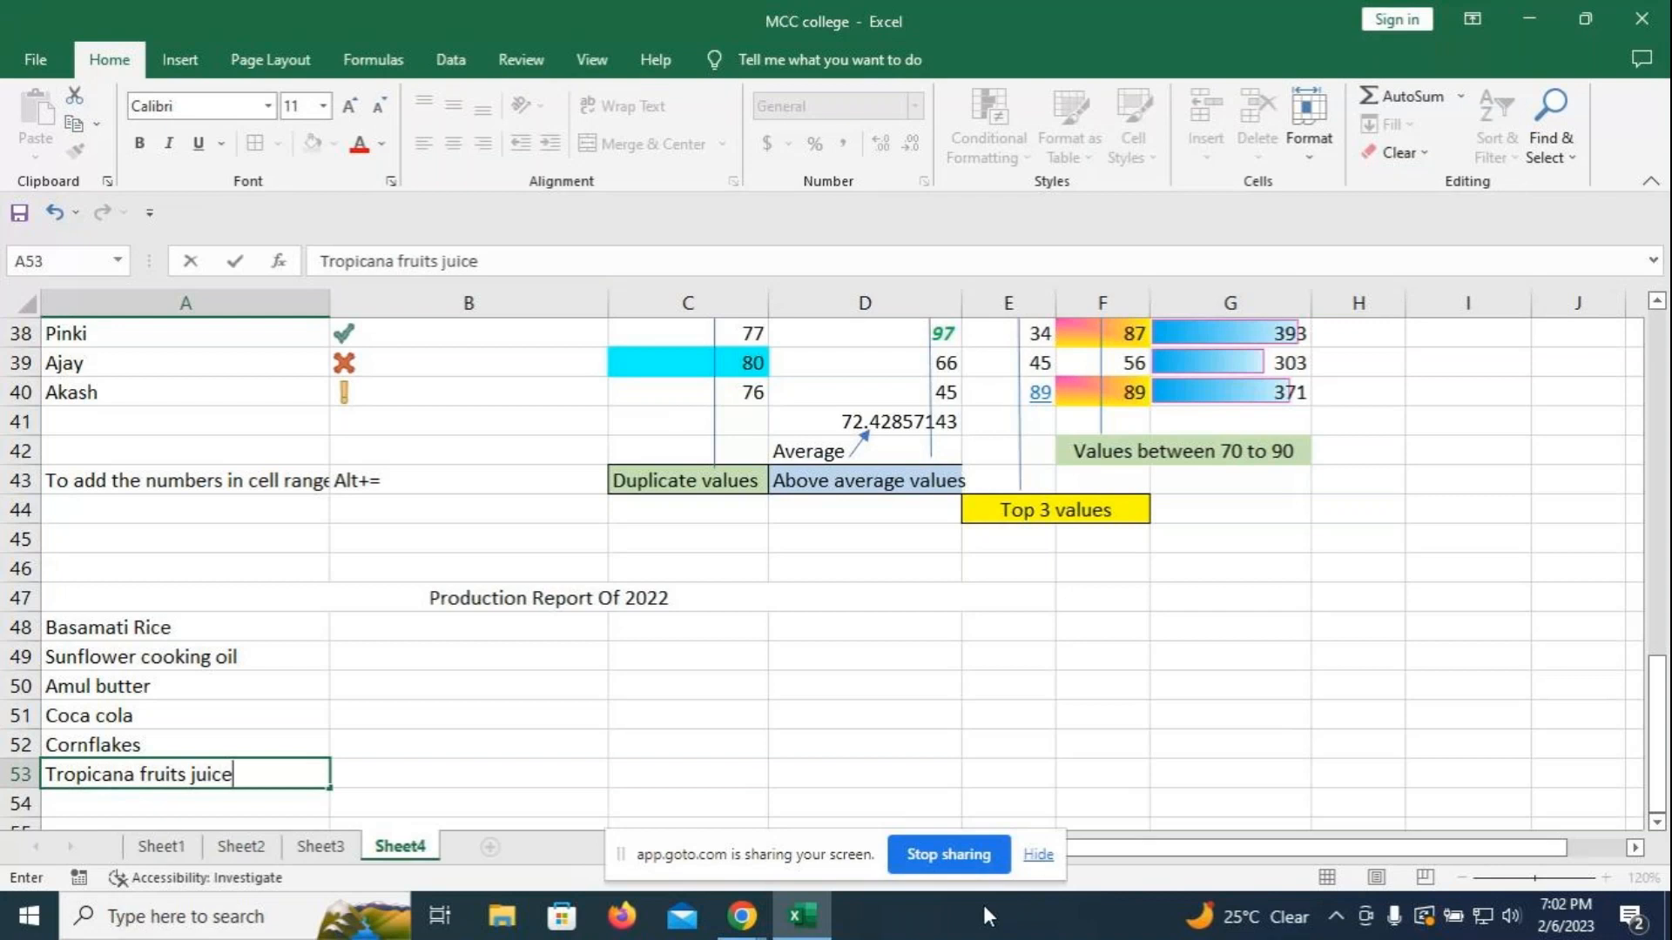
{"action": "type", "text": "(Lichi)"}
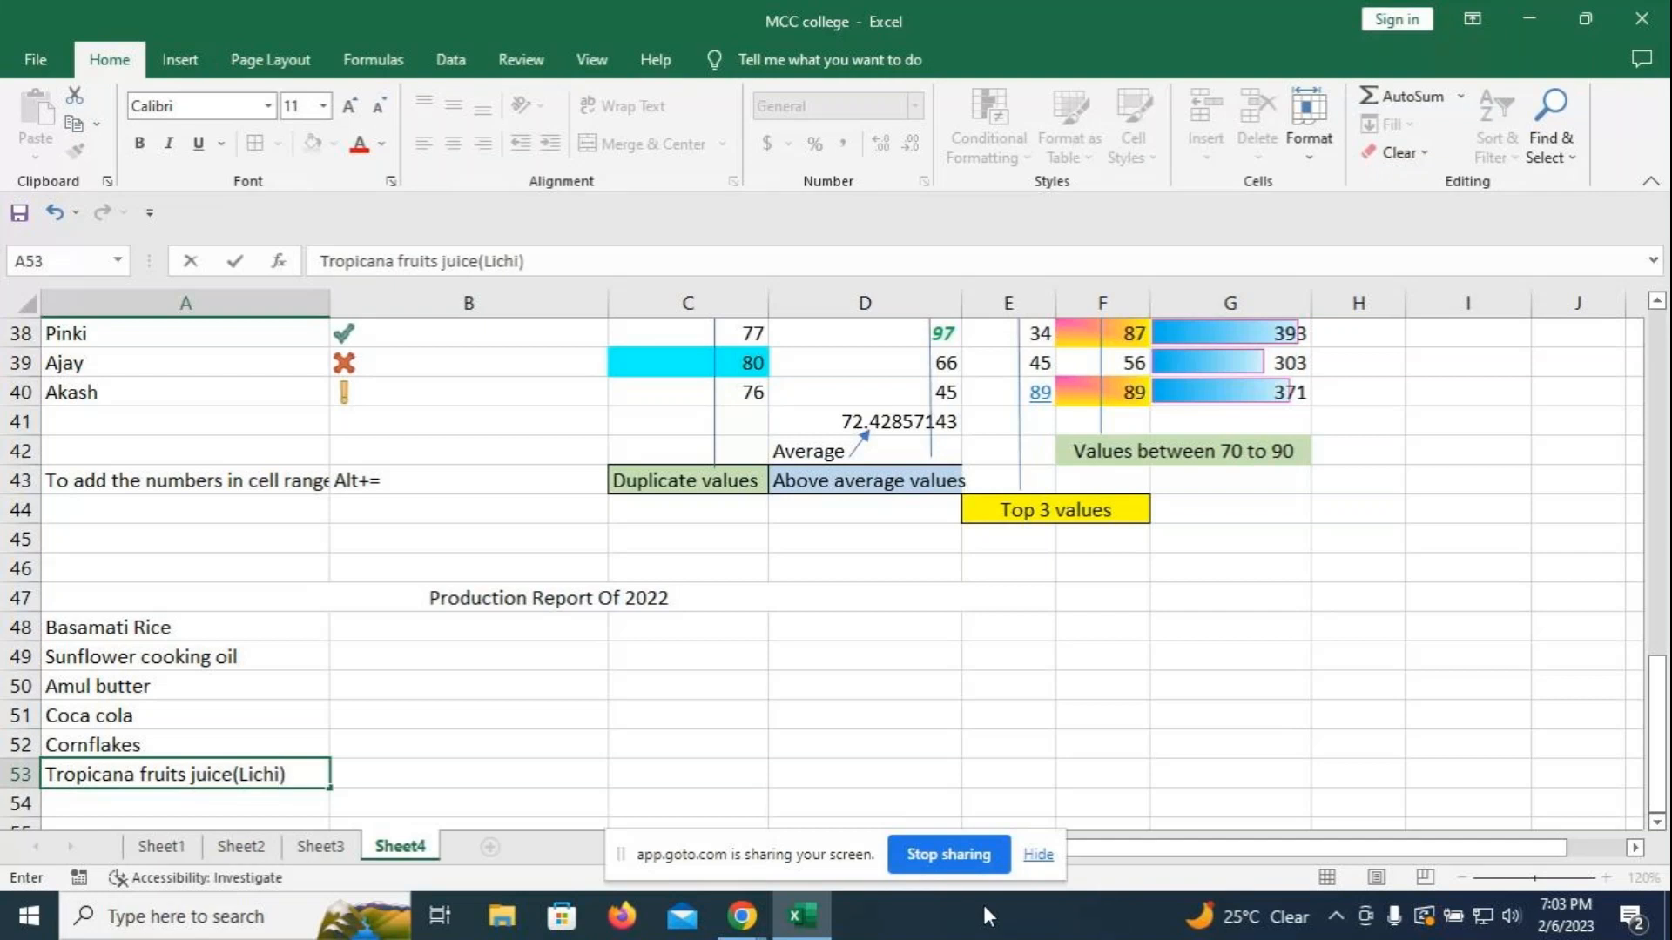
{"action": "key", "text": "Return"}
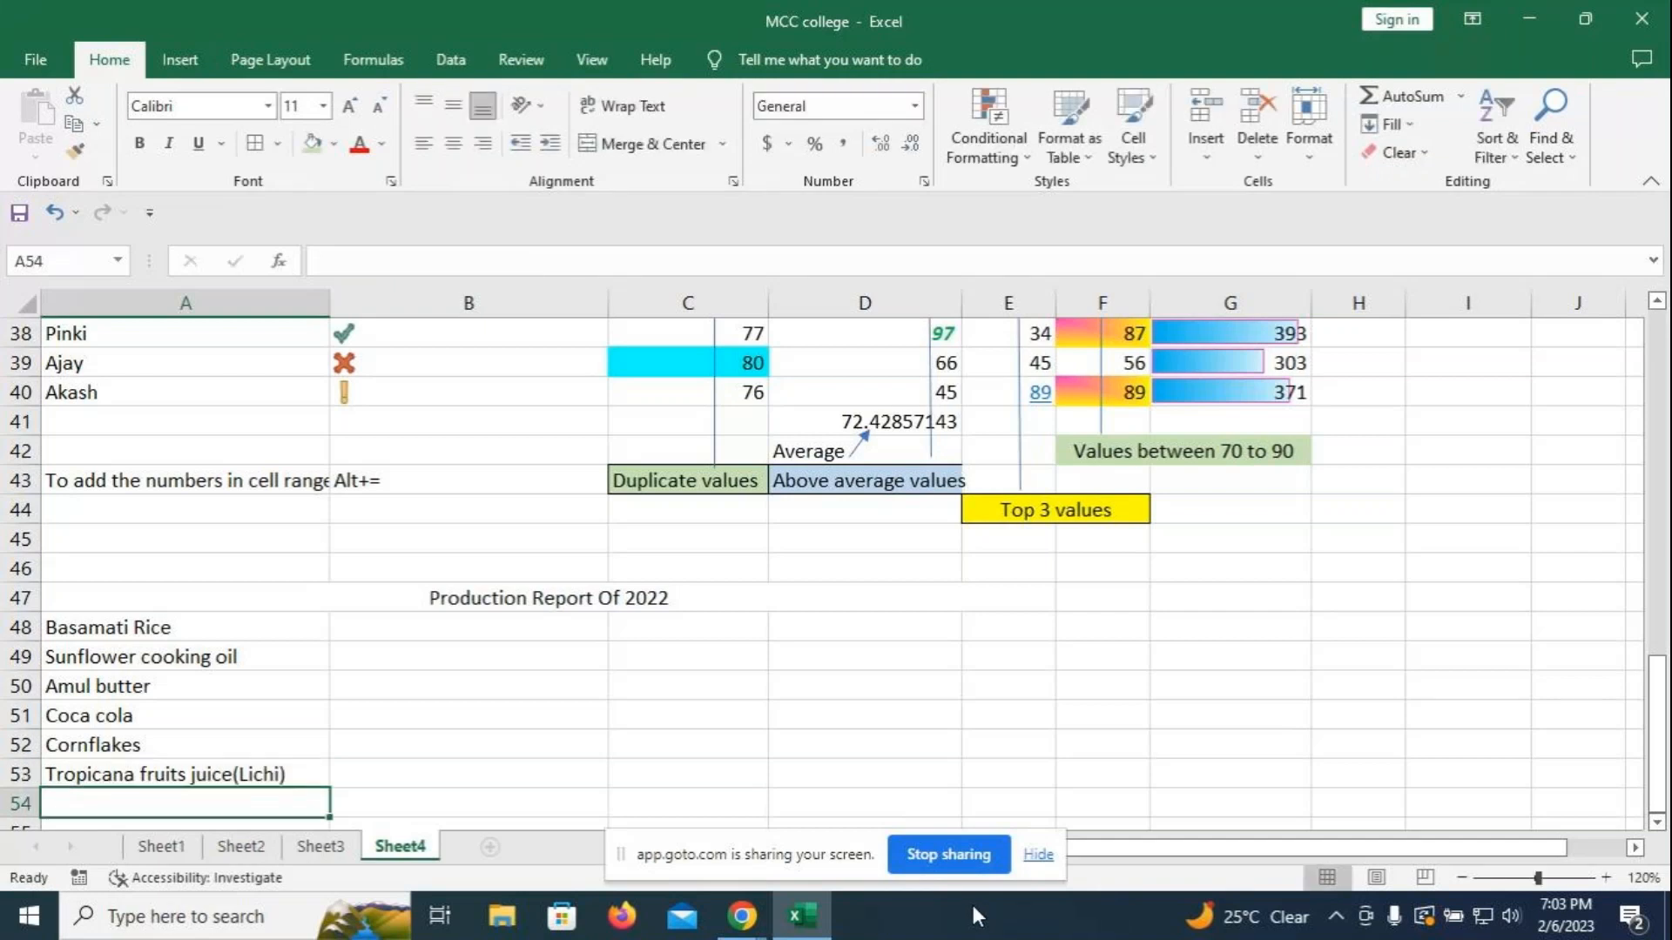
- Add the heading Place in B48 with Bangalore, Hyderabad and Kolkata below it
{"action": "left_click", "coordinate": [442, 625]}
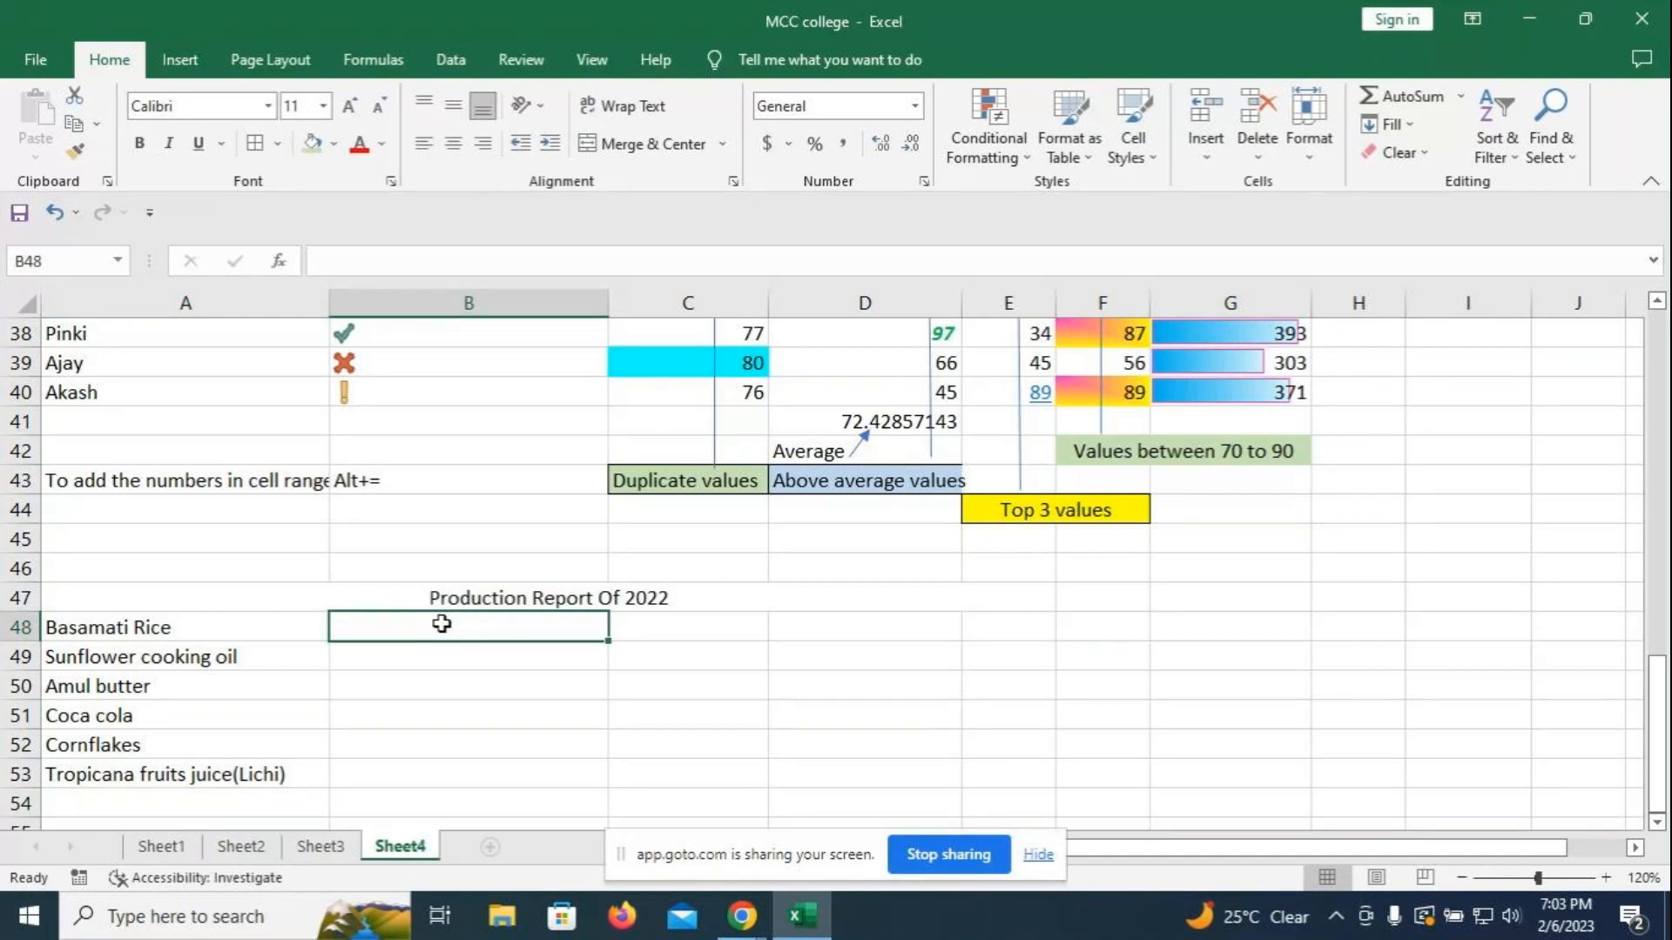
{"action": "type", "text": "Qty"}
{"action": "key", "text": "BackSpace"}
{"action": "key", "text": "BackSpace"}
{"action": "key", "text": "BackSpace"}
{"action": "type", "text": "Pl"}
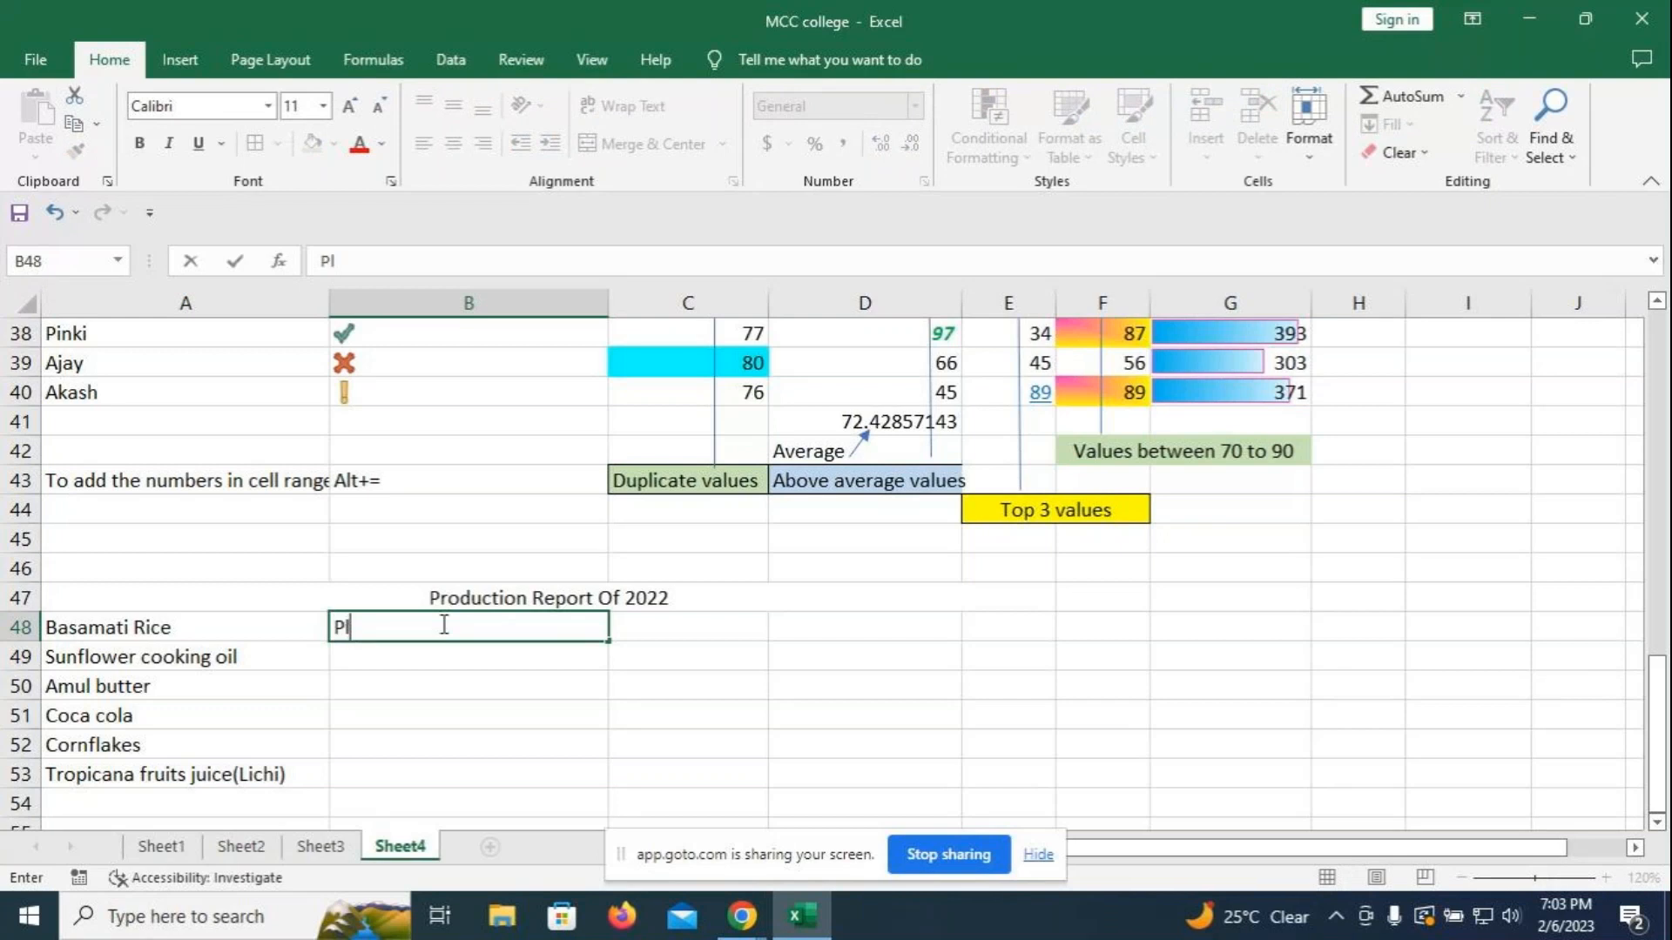
{"action": "type", "text": "ace"}
{"action": "key", "text": "Return"}
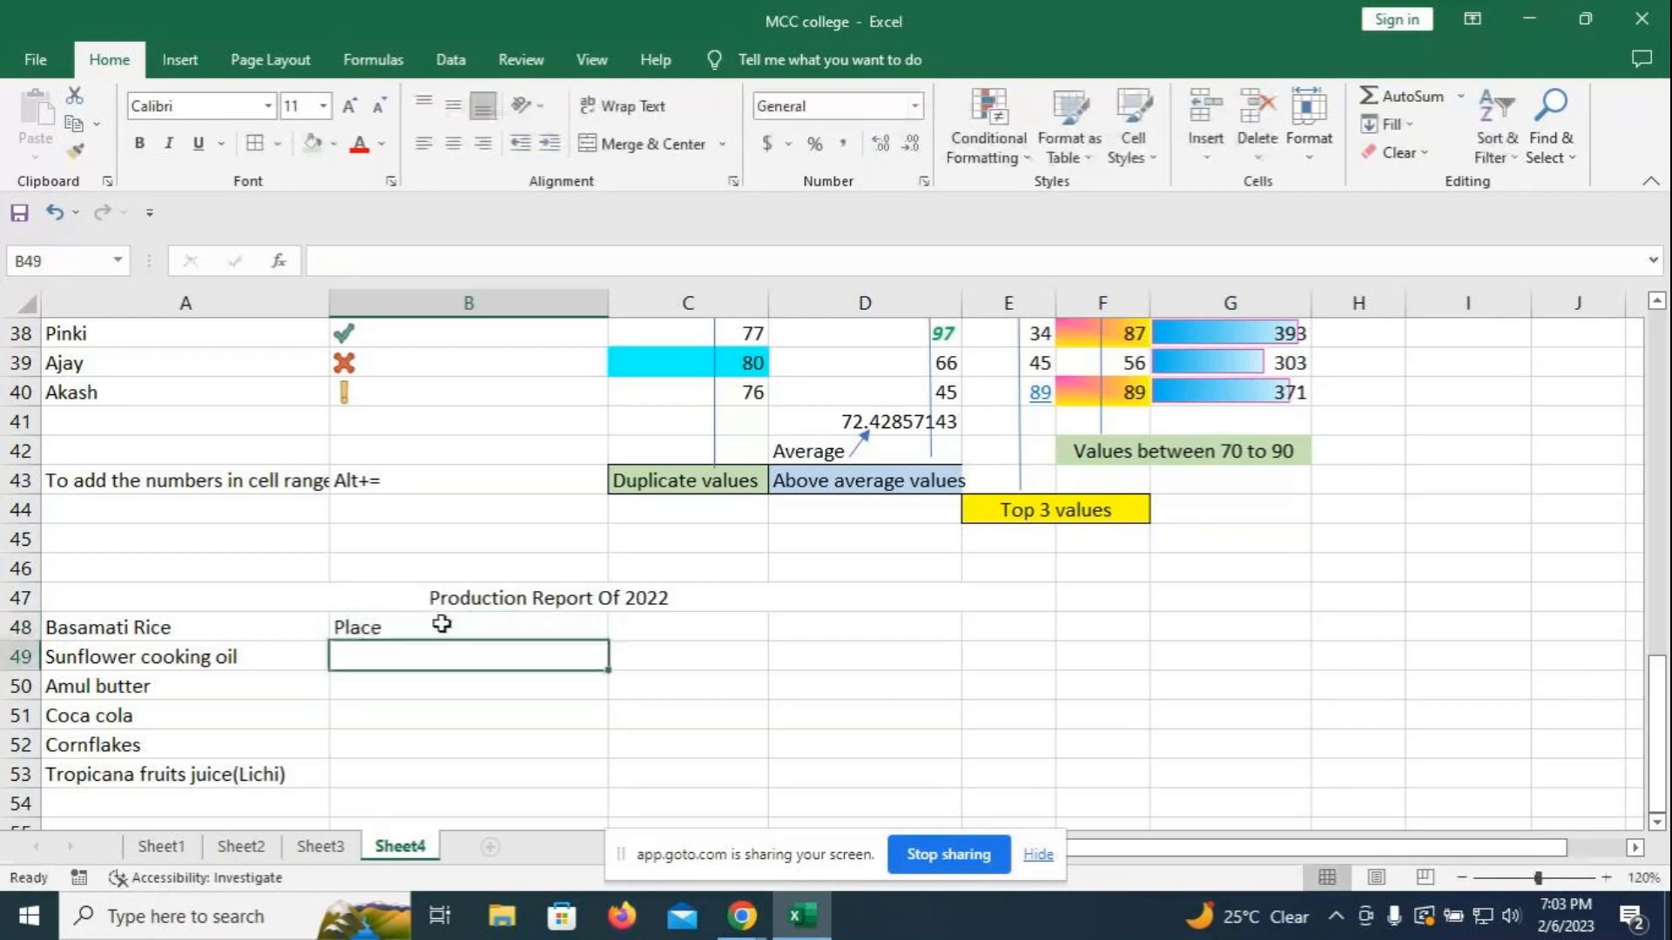
{"action": "type", "text": "Ba"}
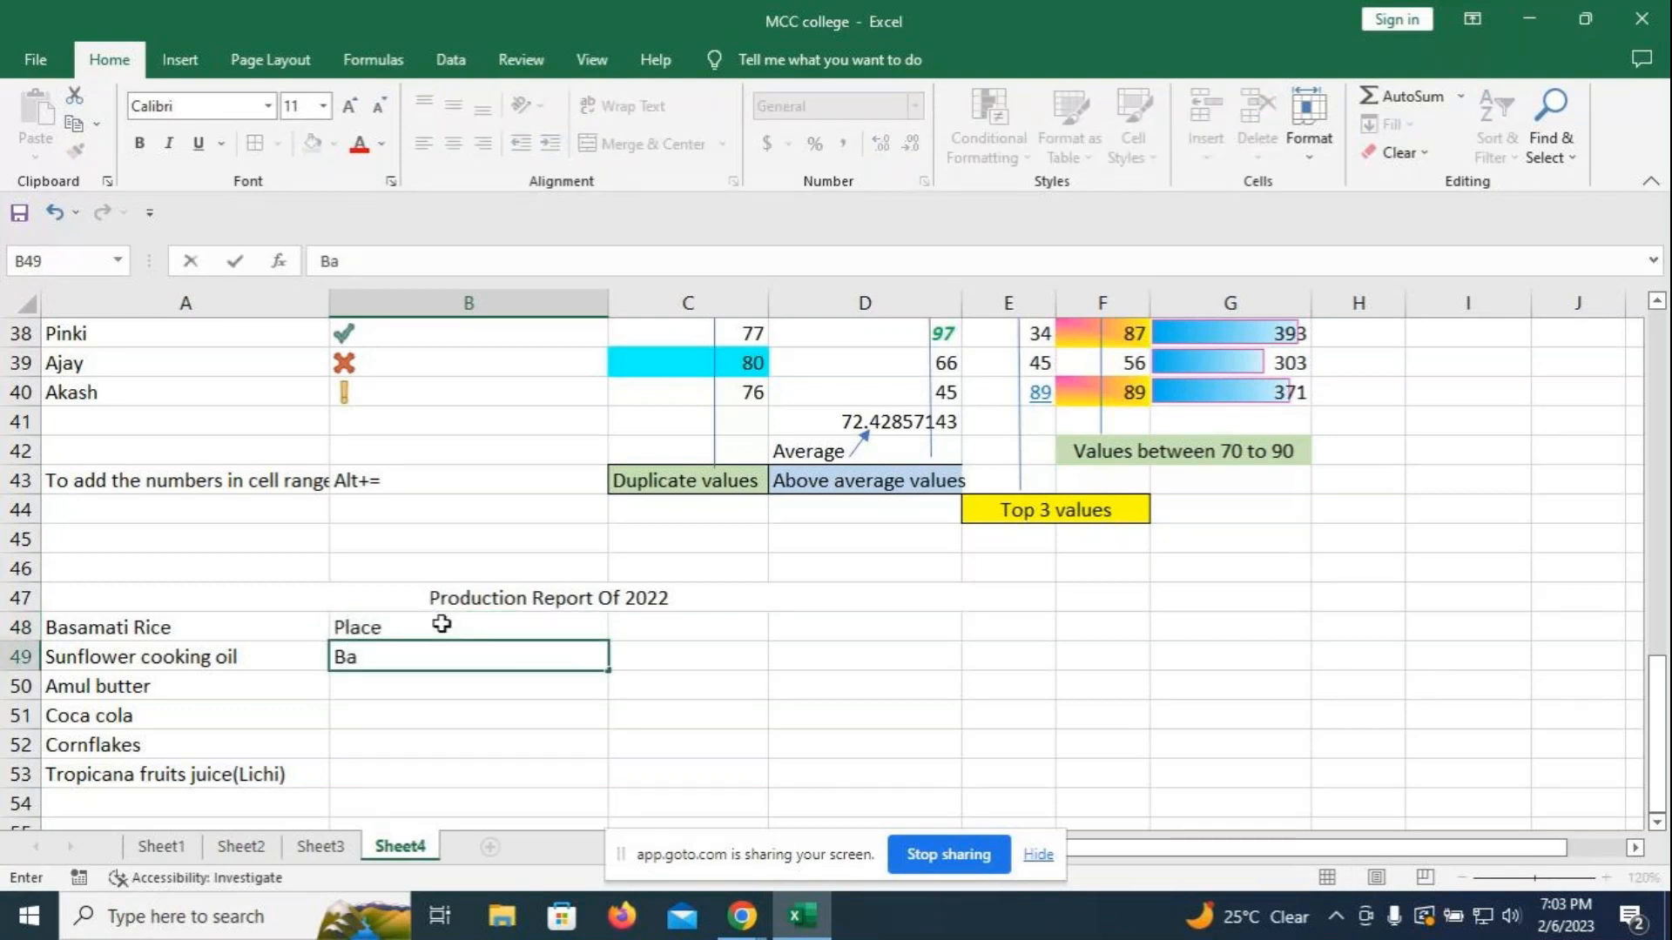
{"action": "type", "text": "ngalore"}
{"action": "key", "text": "Return"}
{"action": "type", "text": "Hyd"}
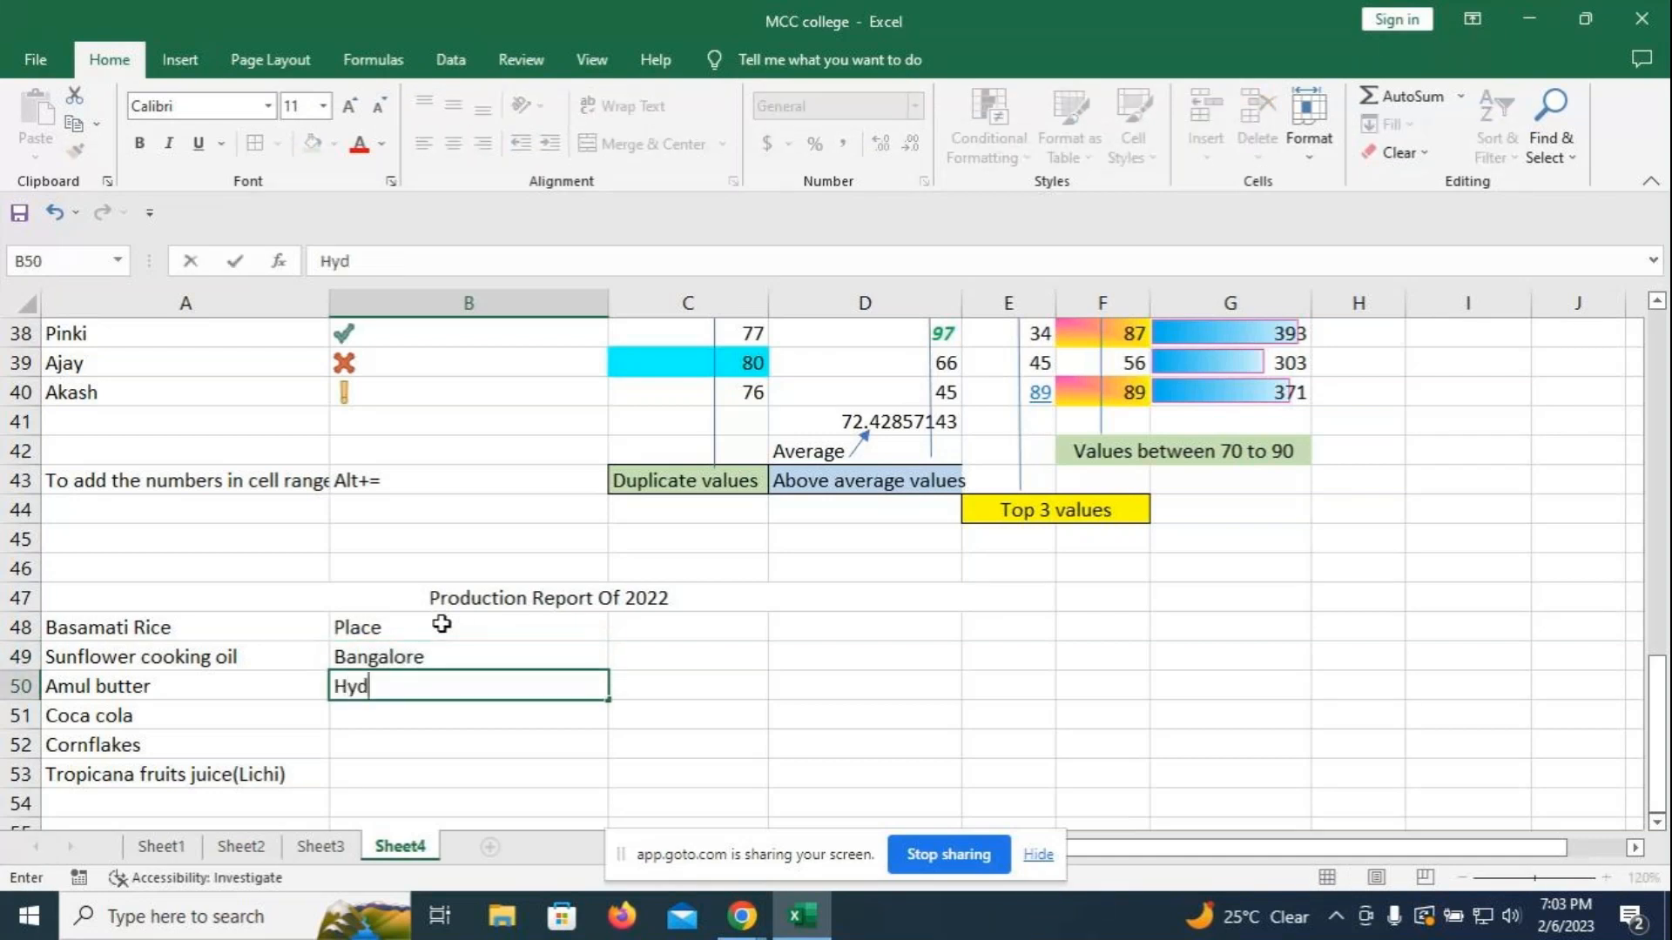
{"action": "type", "text": "erabad"}
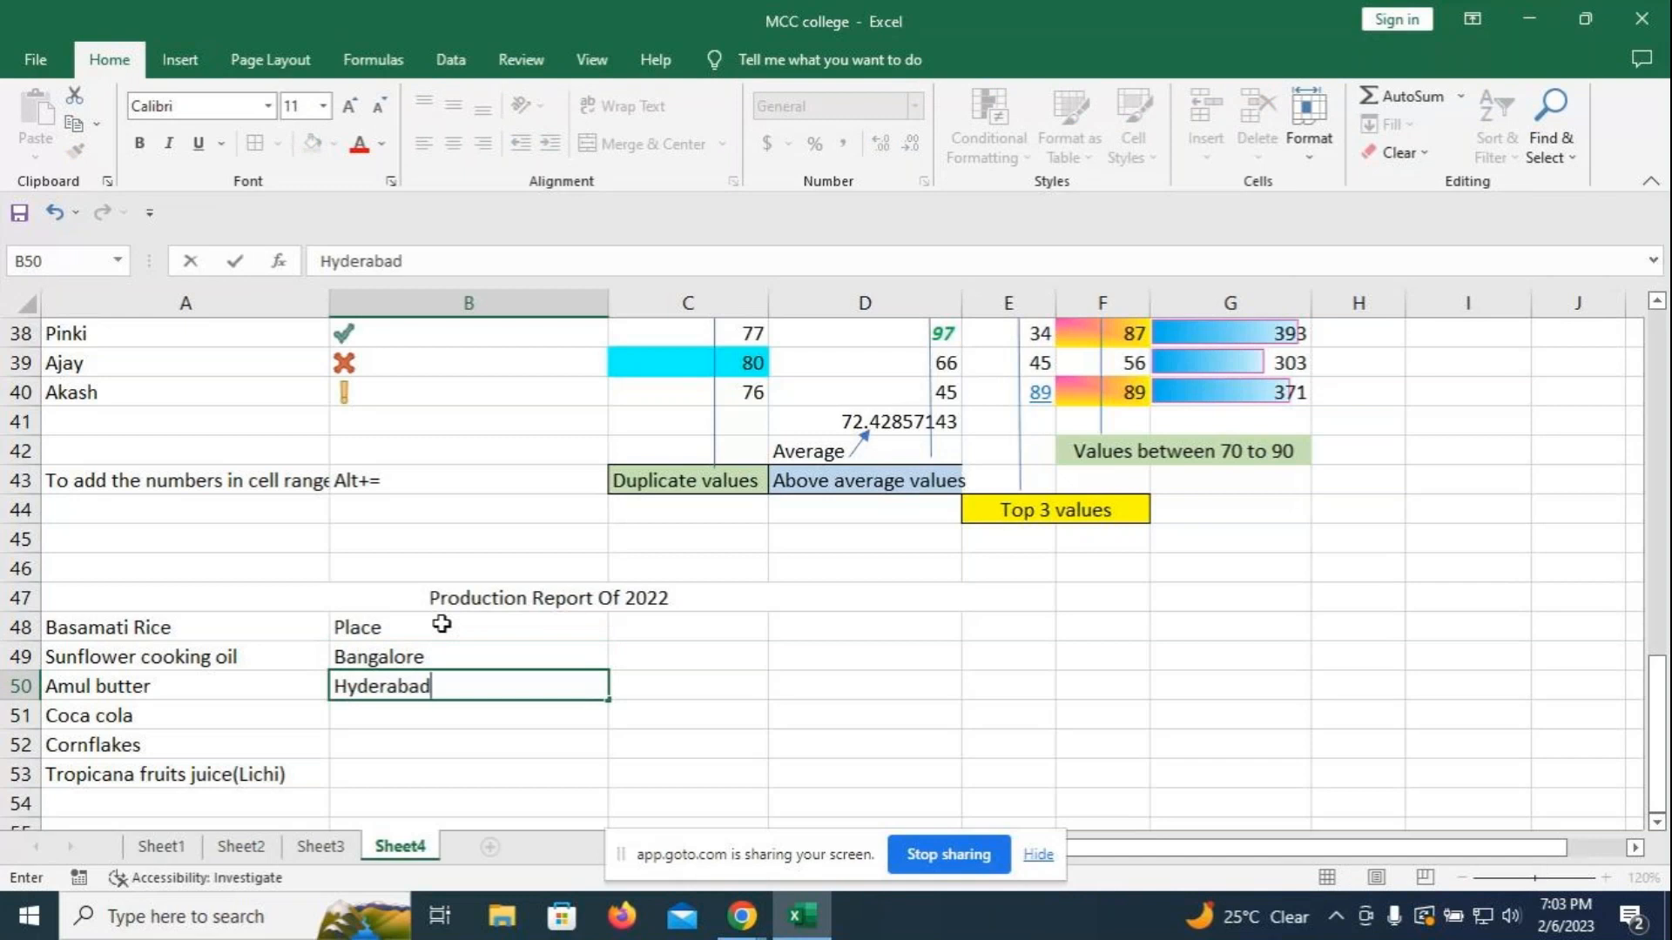
{"action": "key", "text": "Return"}
{"action": "type", "text": "K"}
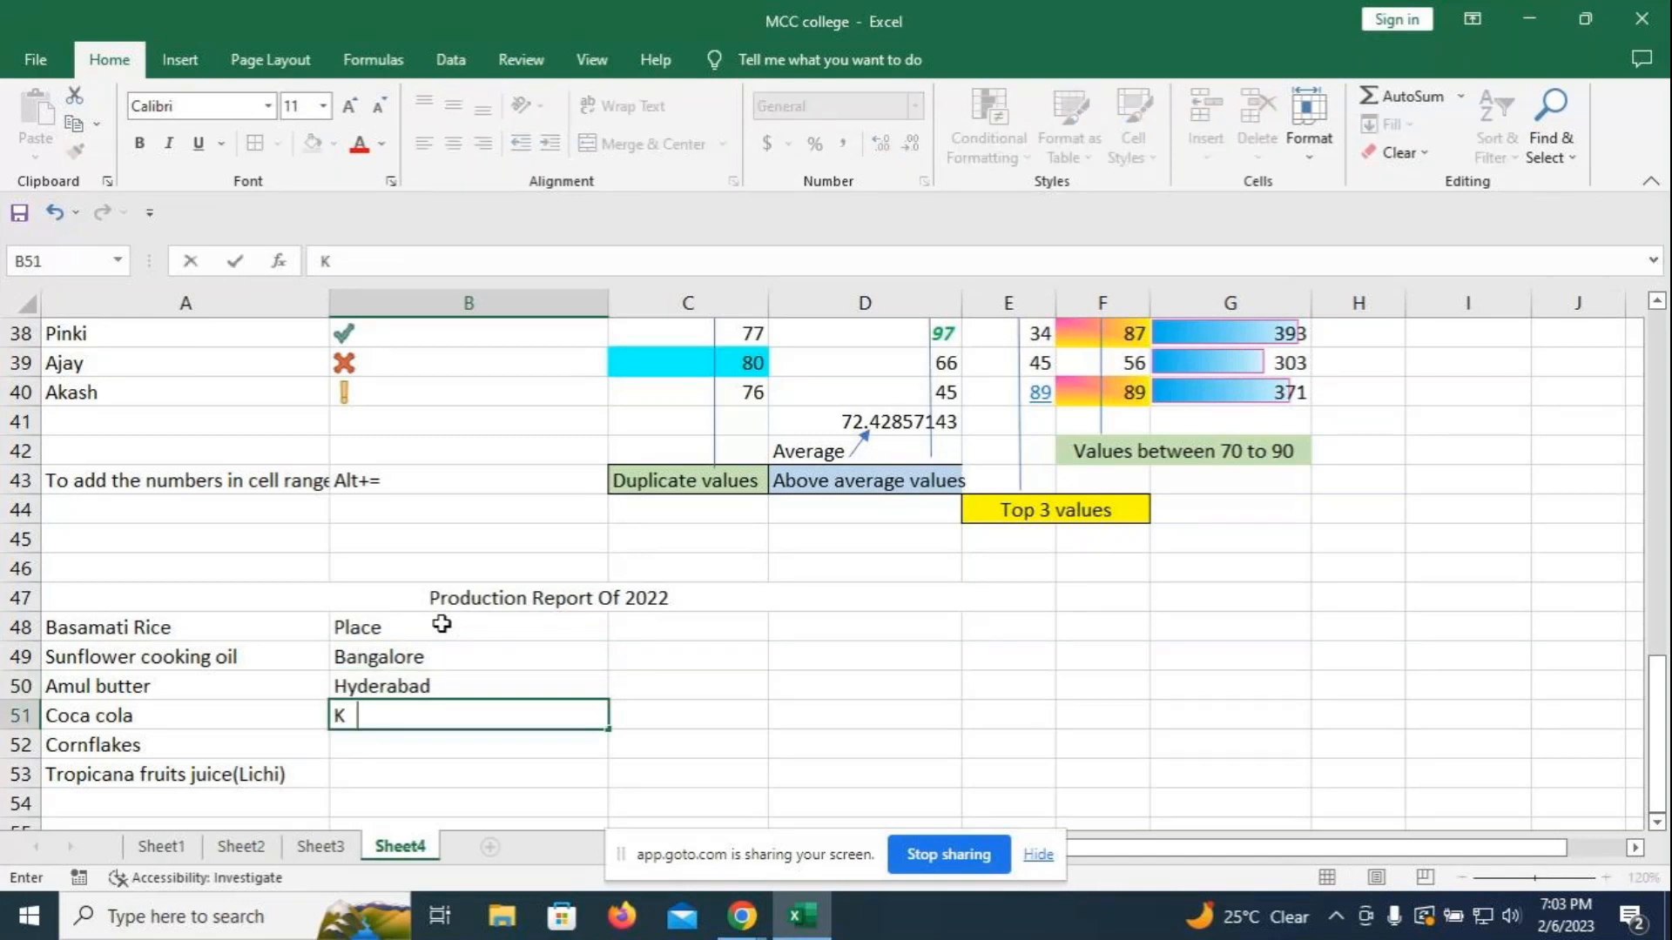
{"action": "type", "text": "olkata"}
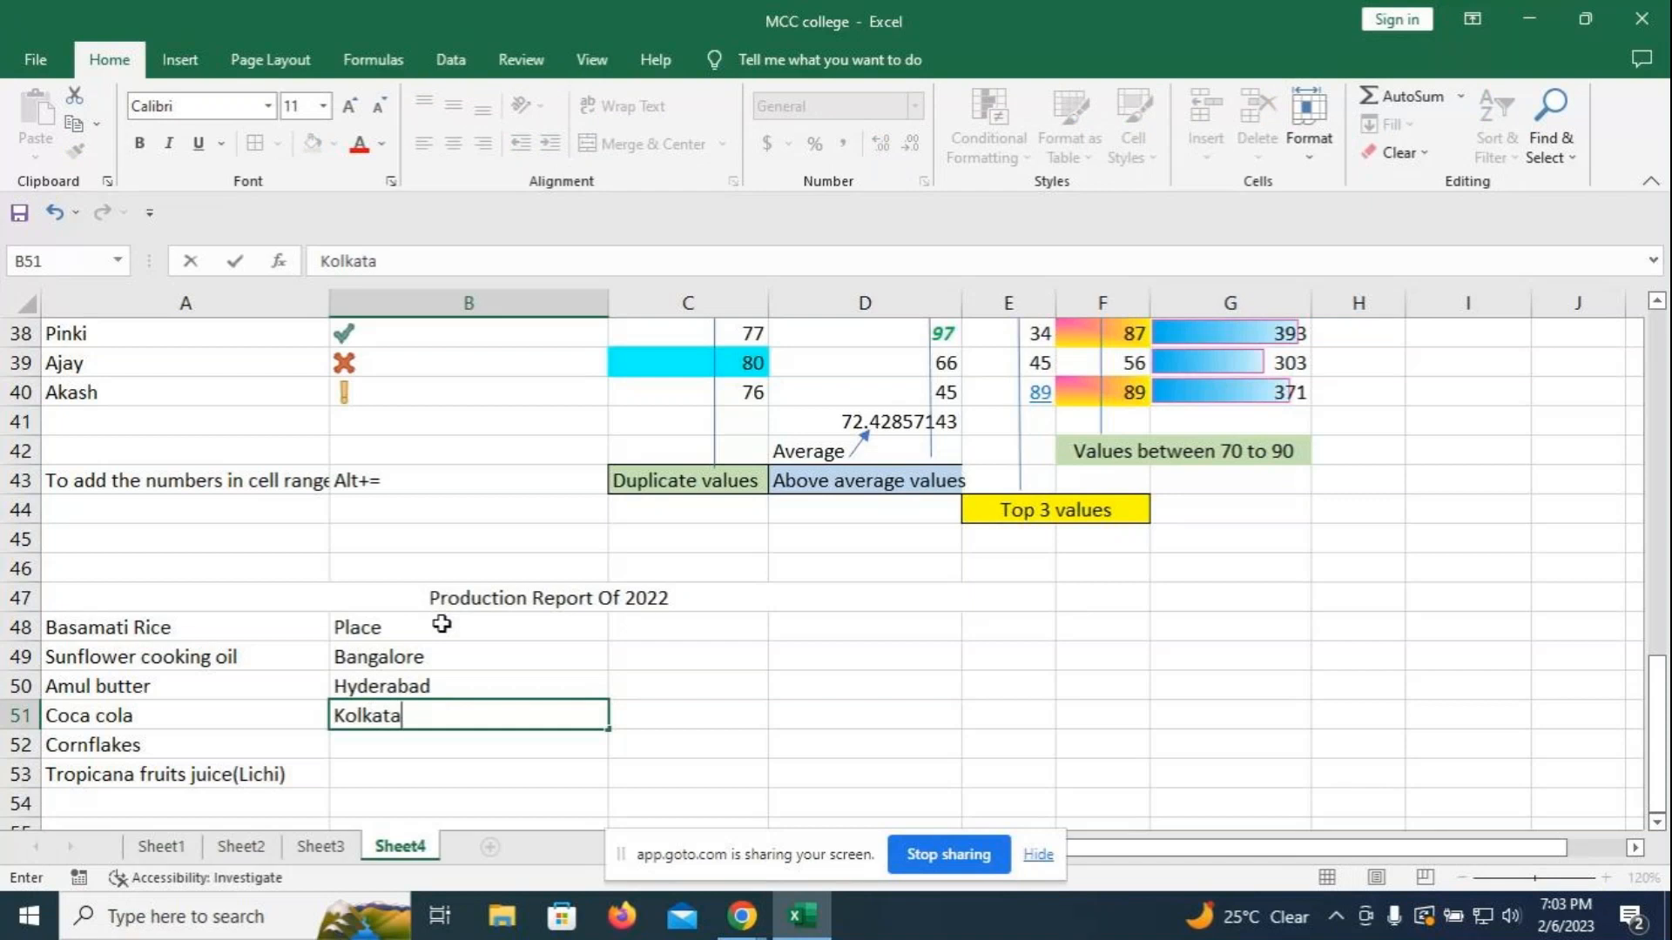
{"action": "key", "text": "Return"}
- Enter Chennai in B52 and Mumbai in B53
{"action": "type", "text": "Chennau"}
{"action": "key", "text": "BackSpace"}
{"action": "type", "text": "i"}
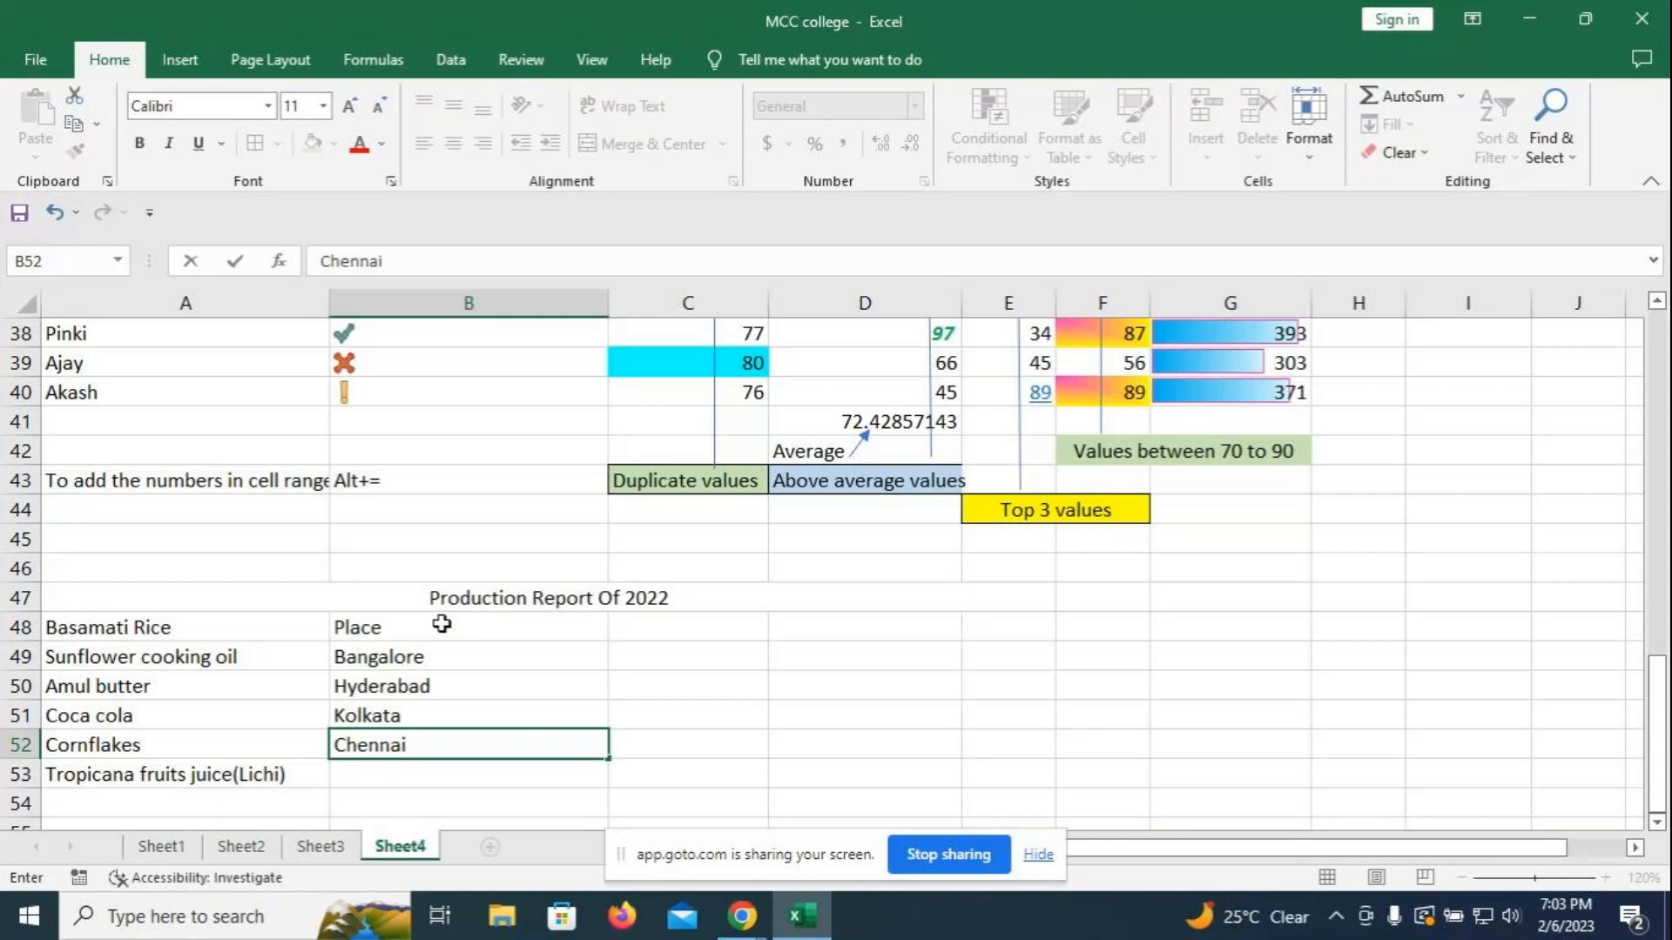
{"action": "key", "text": "Return"}
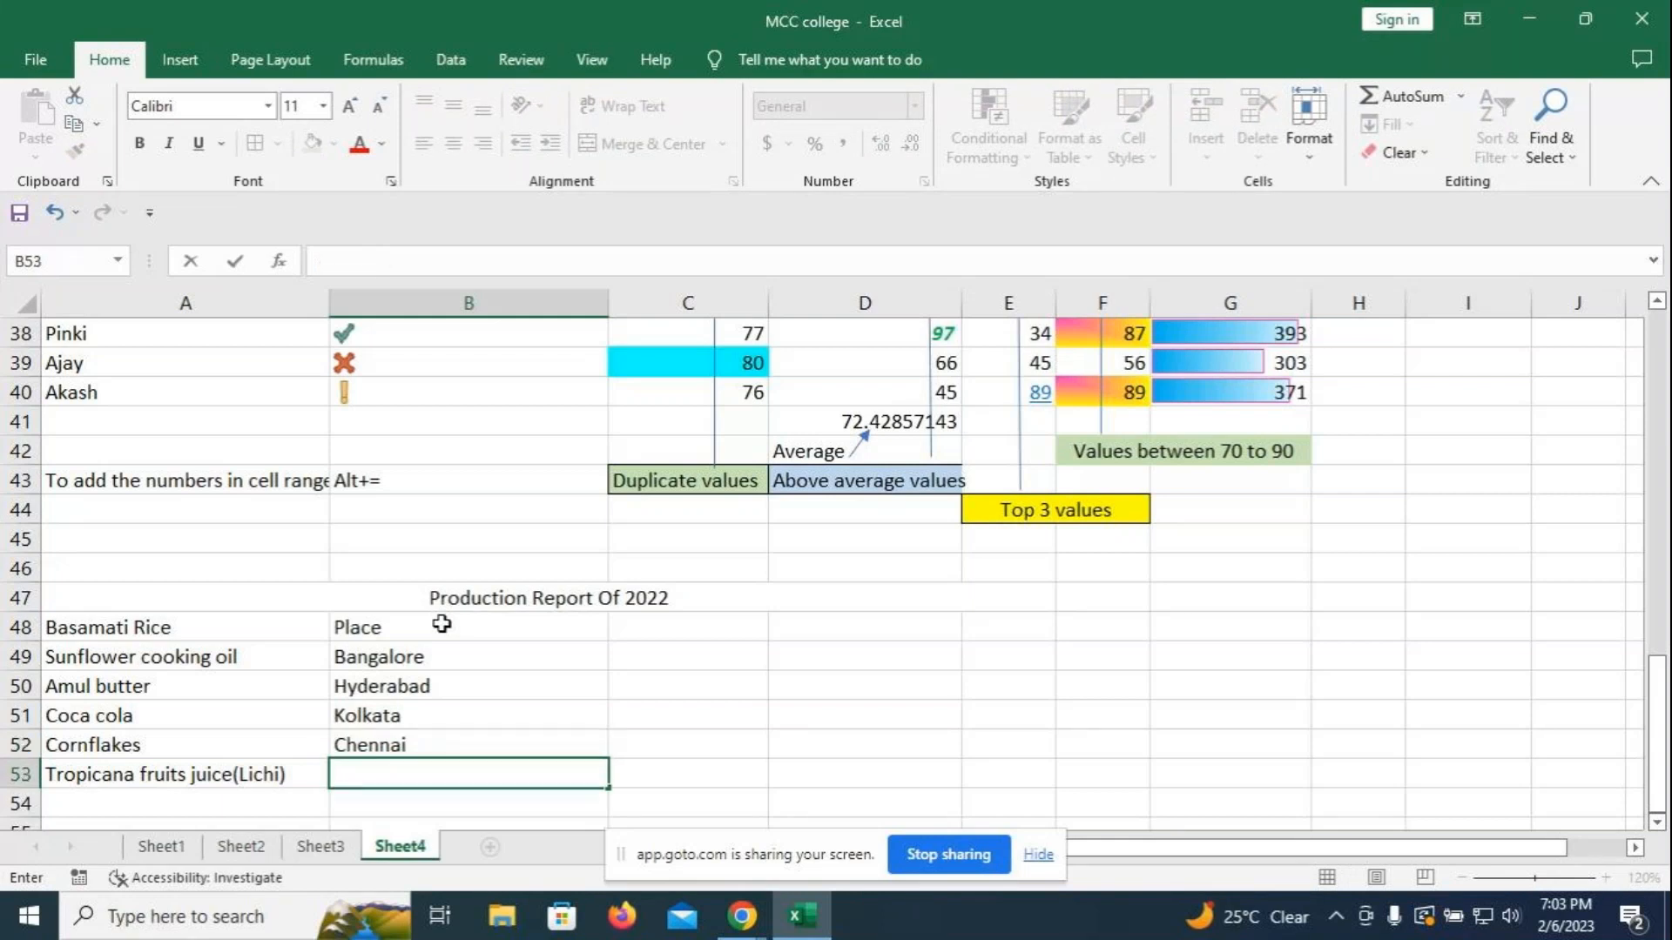
{"action": "left_click", "coordinate": [444, 747]}
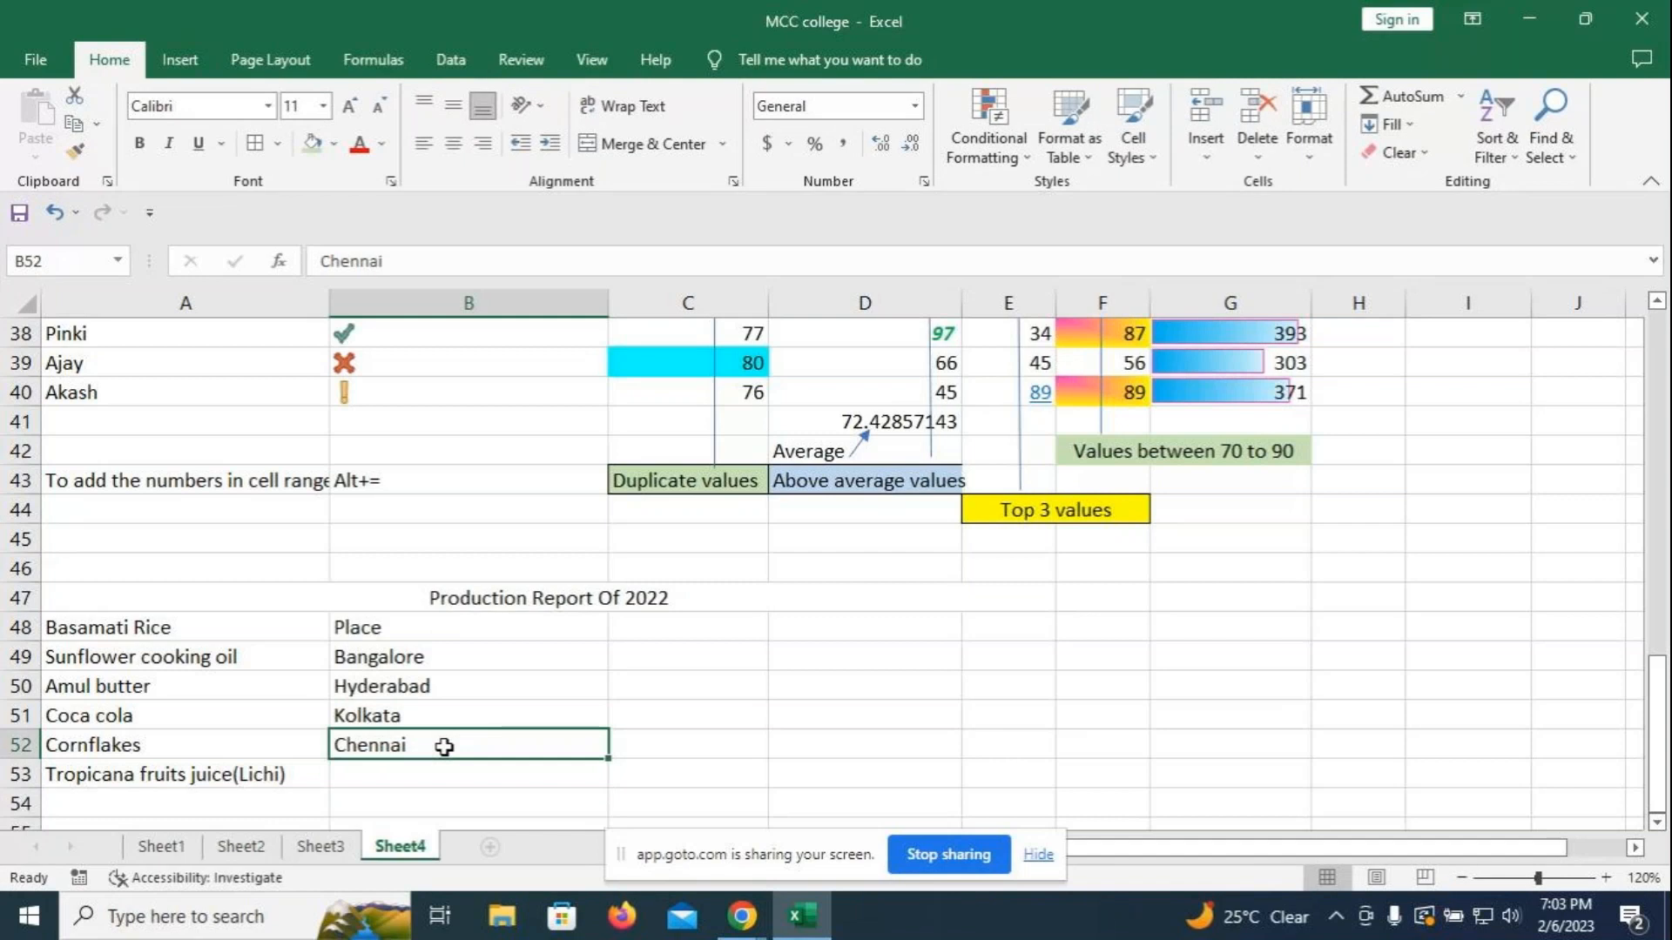
{"action": "type", "text": "Chennai"}
{"action": "key", "text": "Return"}
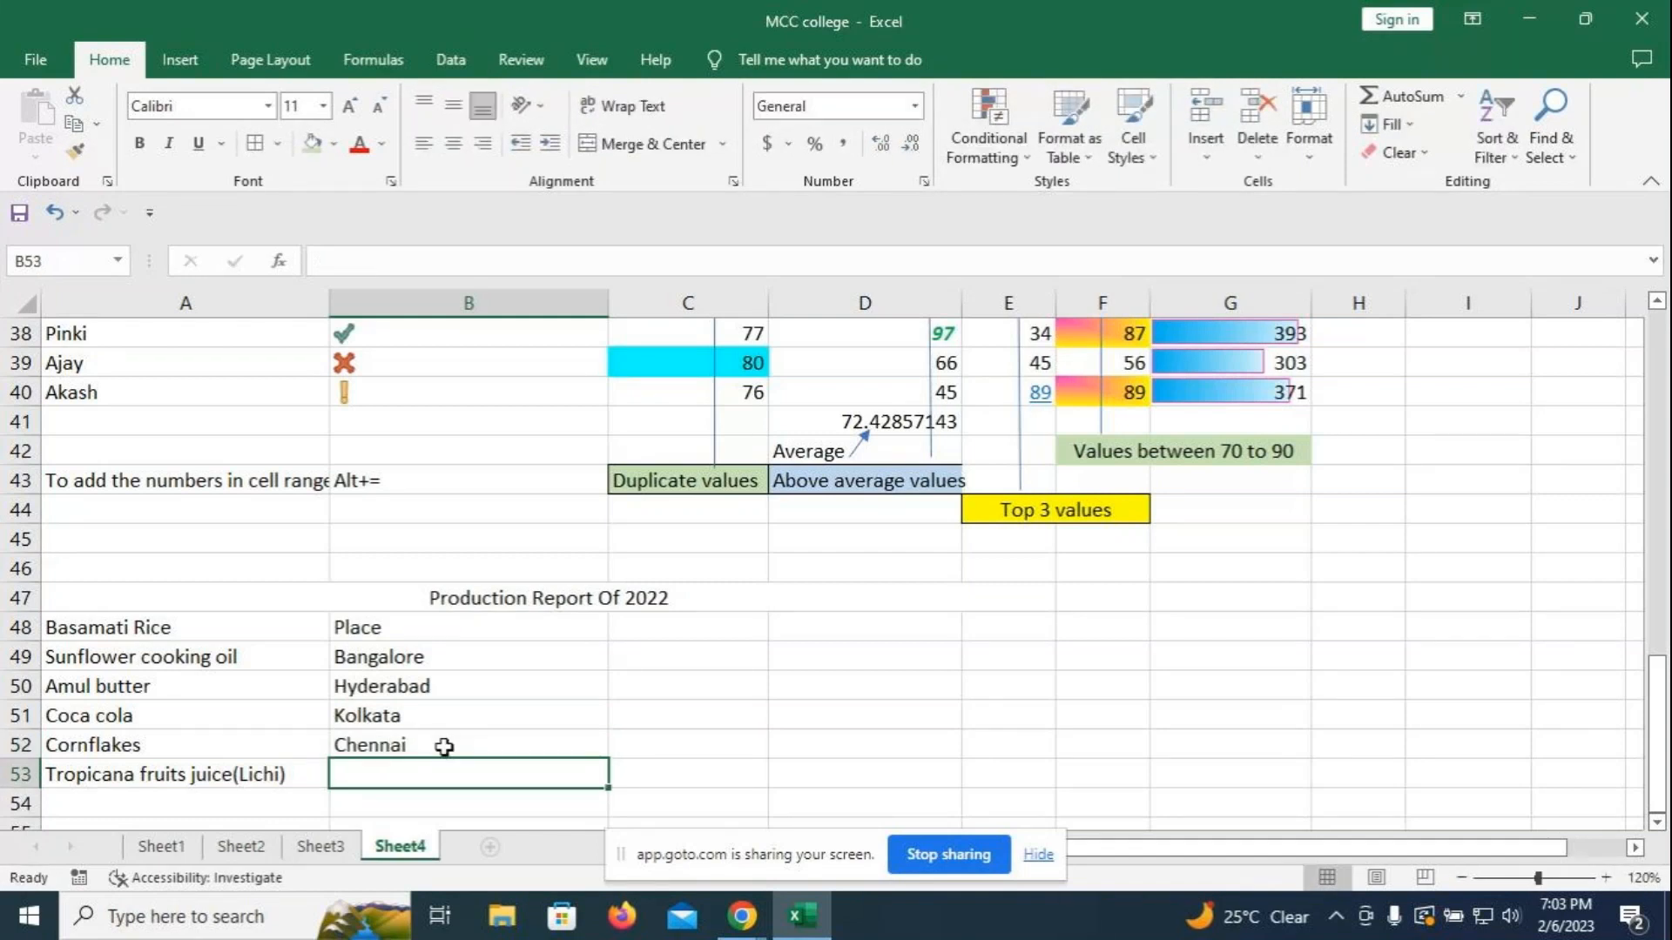
{"action": "type", "text": "Mumbai"}
{"action": "key", "text": "Return"}
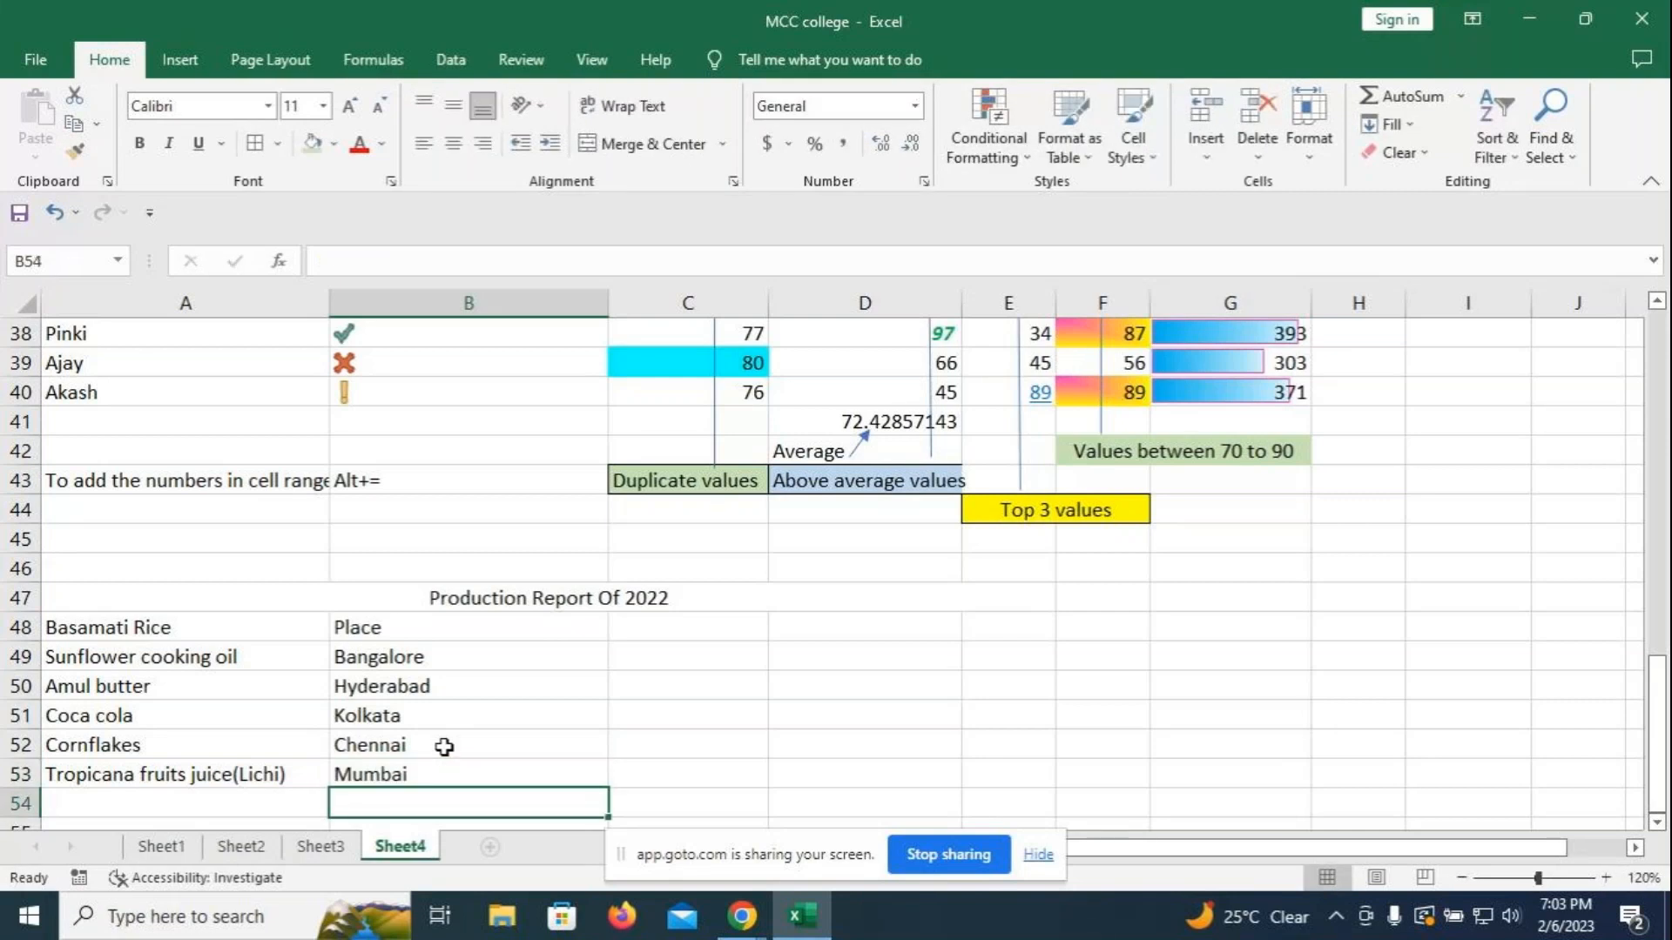
{"action": "left_click", "coordinate": [693, 626]}
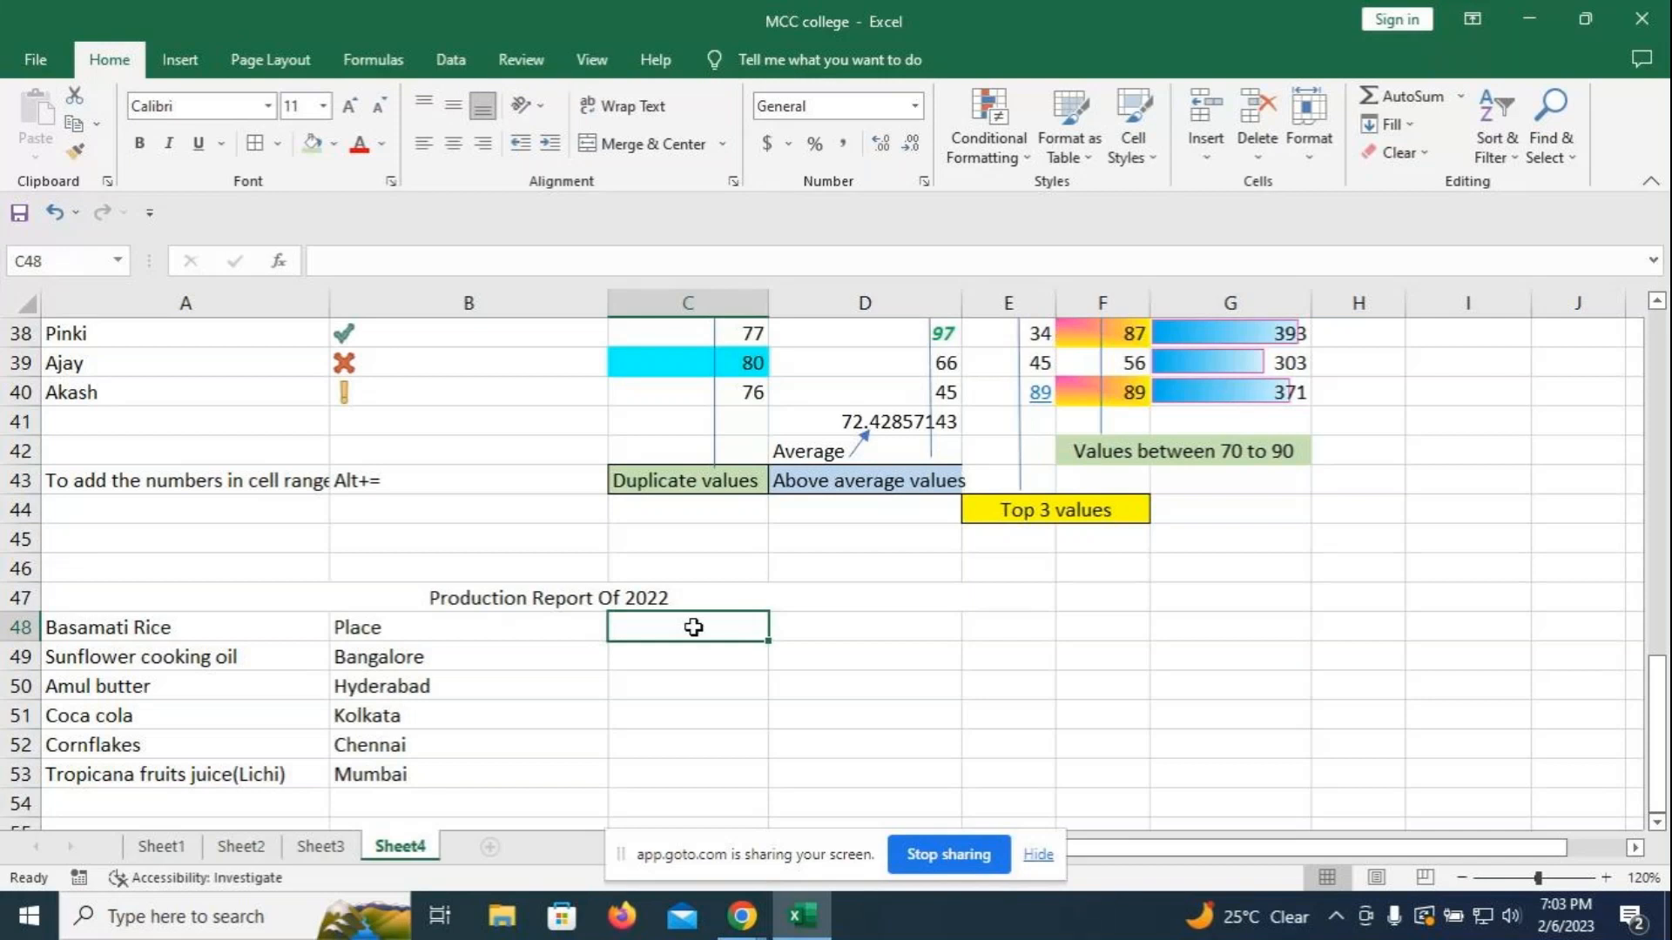
- Type the headings Product code in C48, Price in D48 and Production in E48
{"action": "type", "text": "Product cio"}
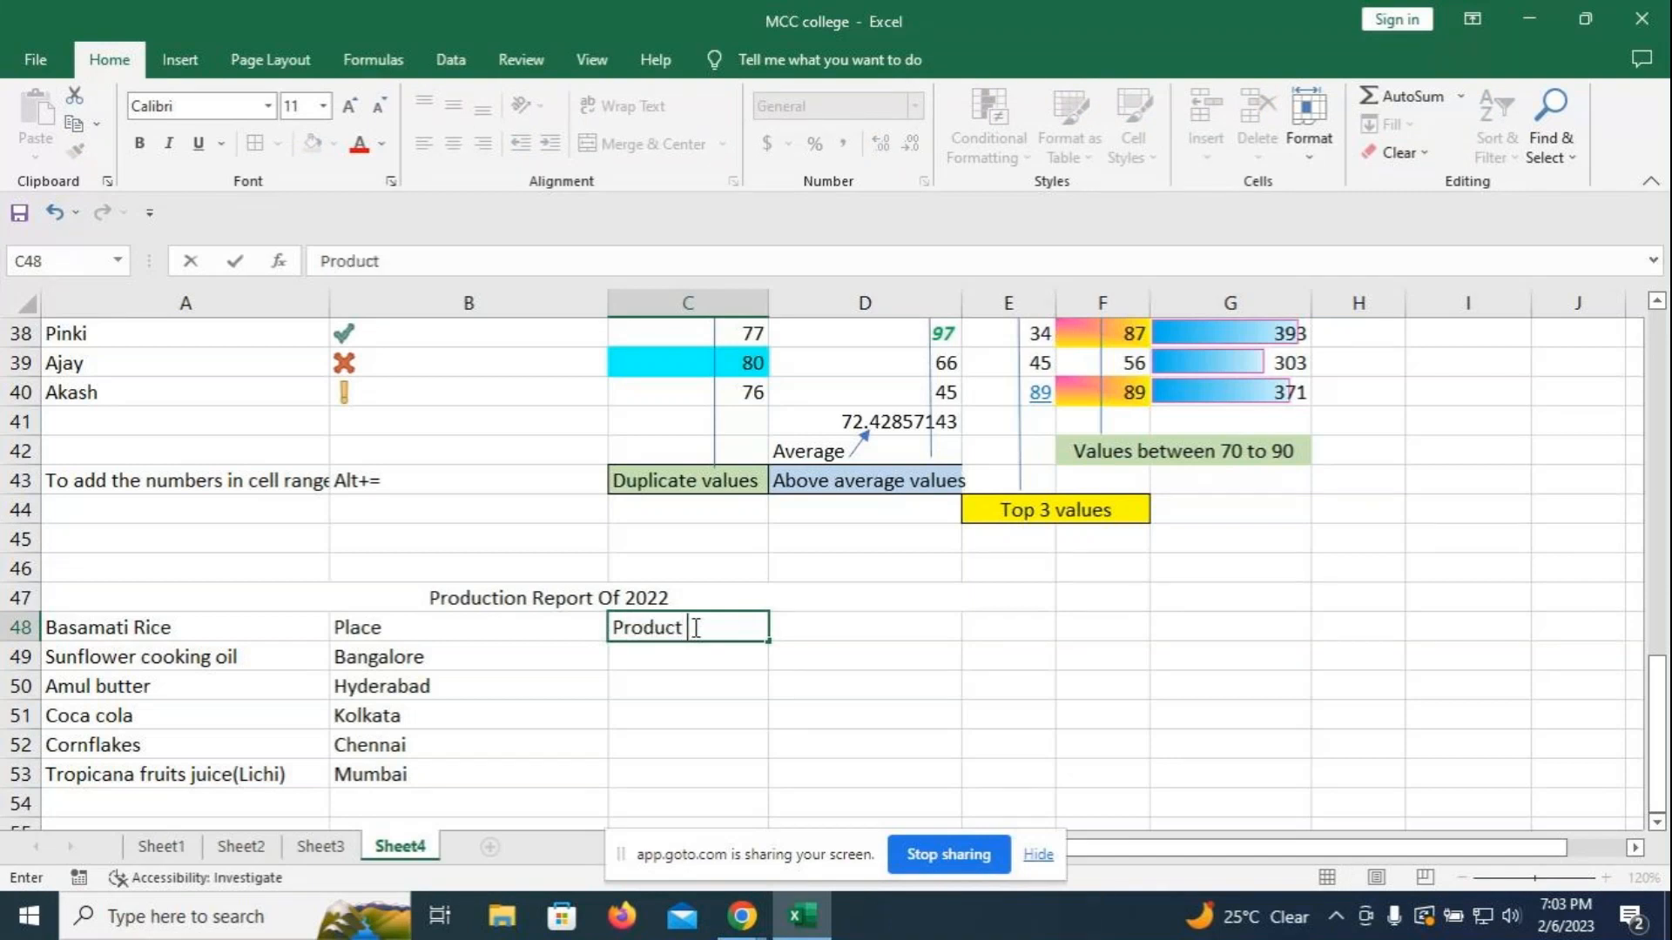
{"action": "key", "text": "BackSpace"}
{"action": "key", "text": "BackSpace"}
{"action": "key", "text": "BackSpace"}
{"action": "type", "text": "code"}
{"action": "key", "text": "Return"}
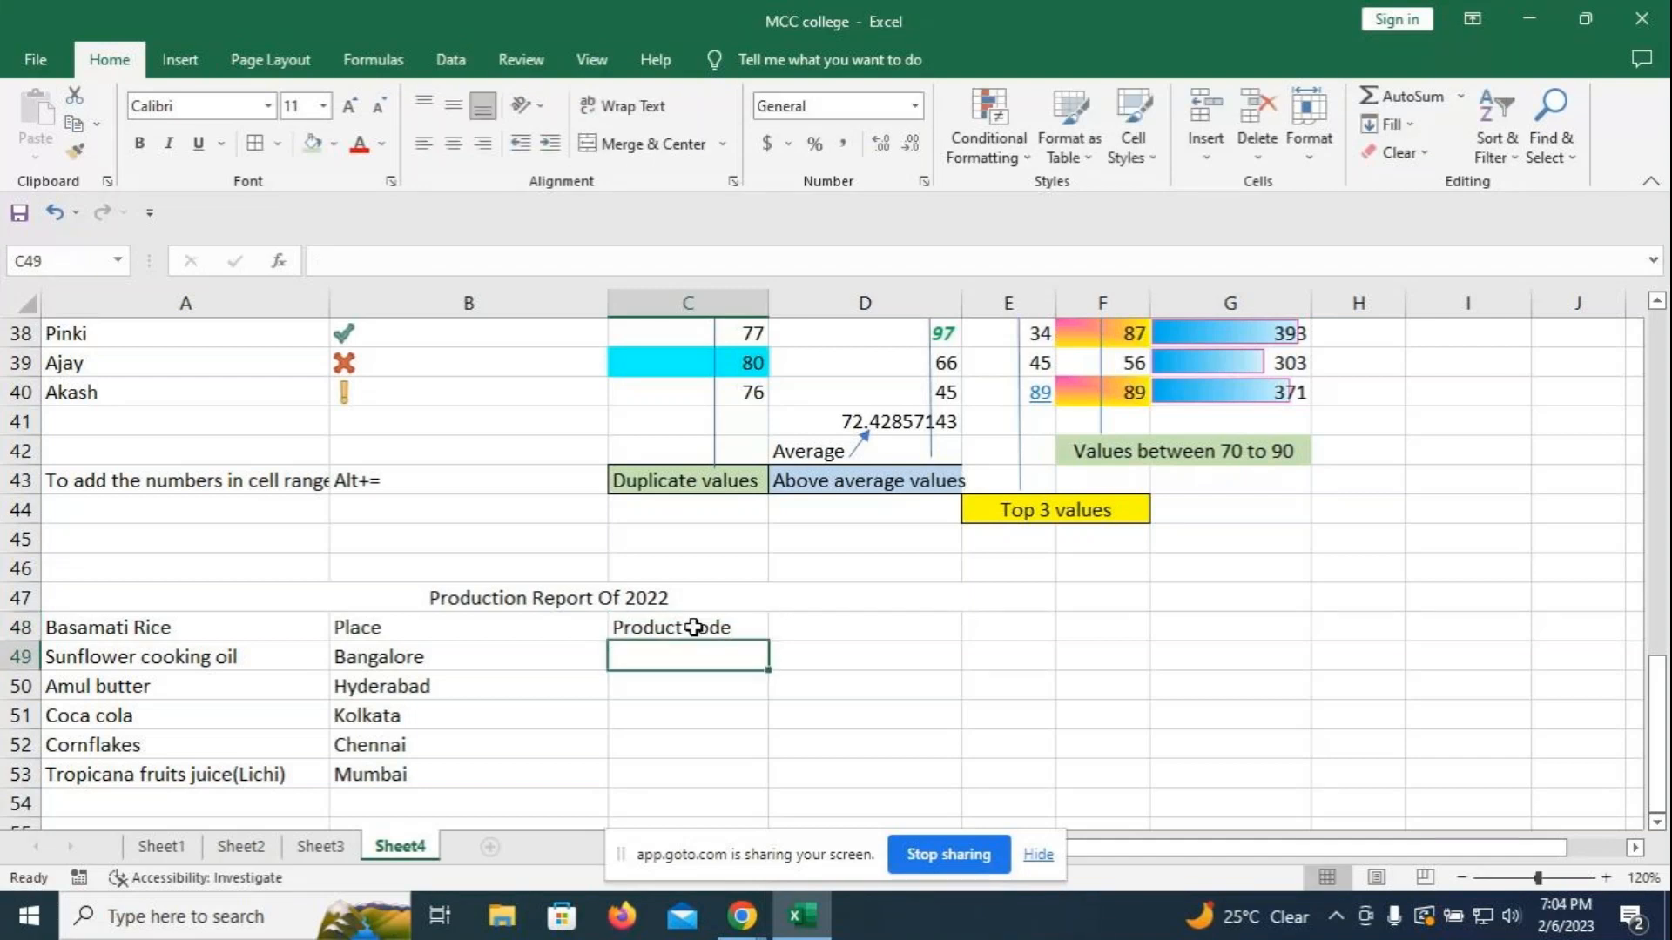
{"action": "left_click", "coordinate": [907, 625]}
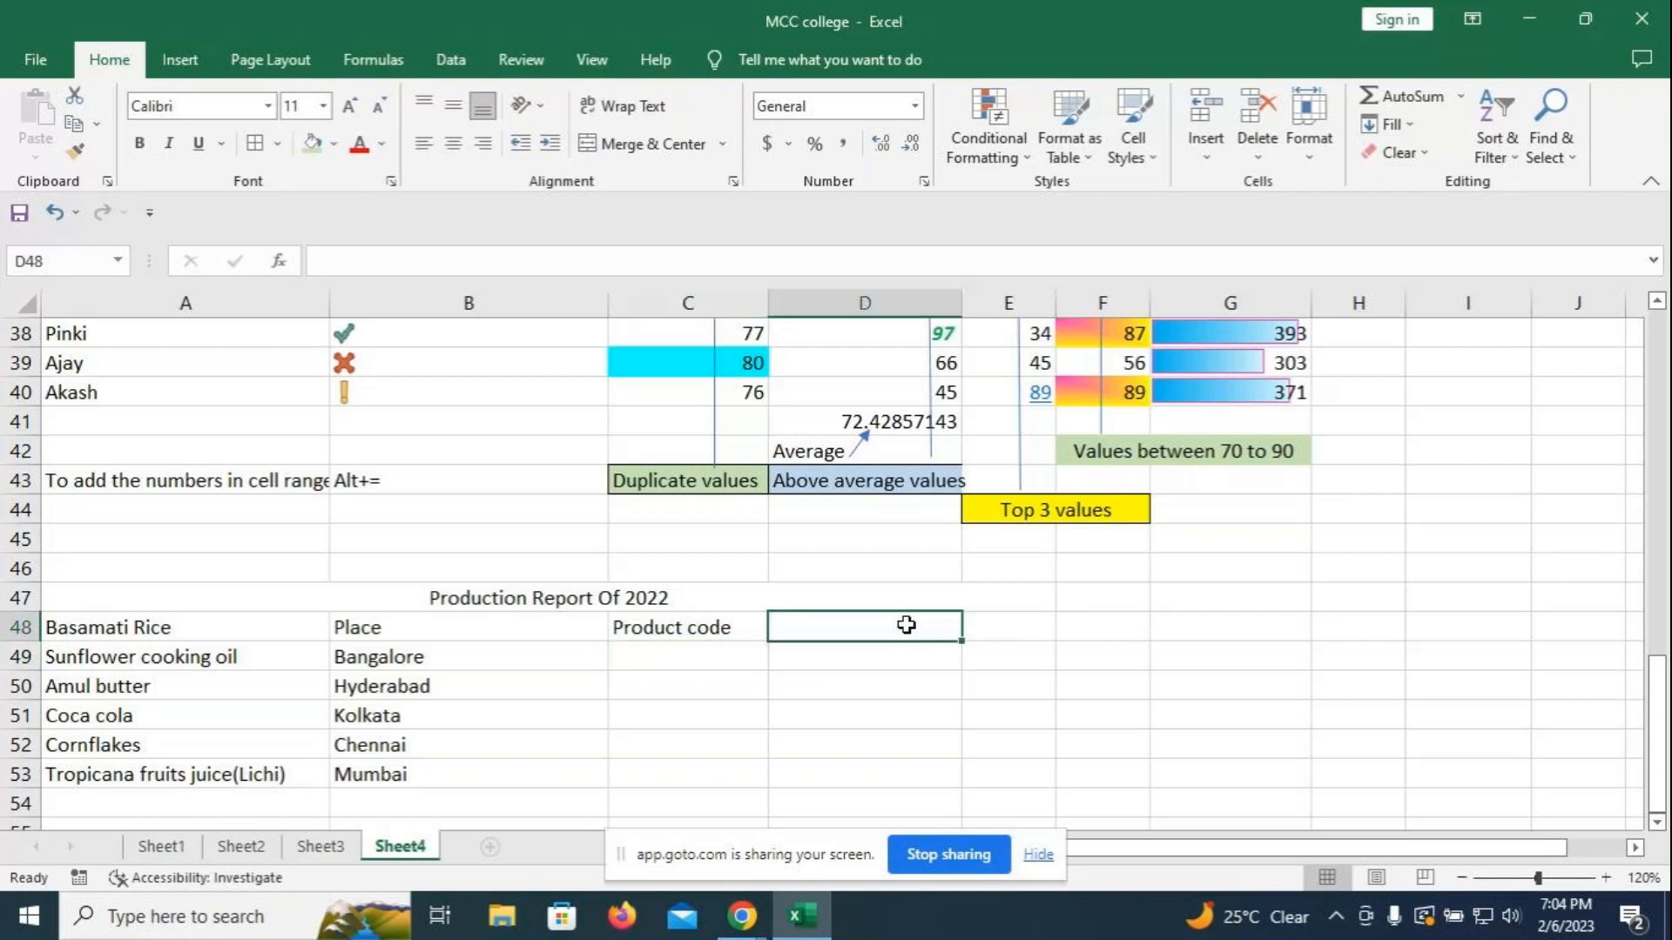
{"action": "type", "text": "Prices"}
{"action": "key", "text": "BackSpace"}
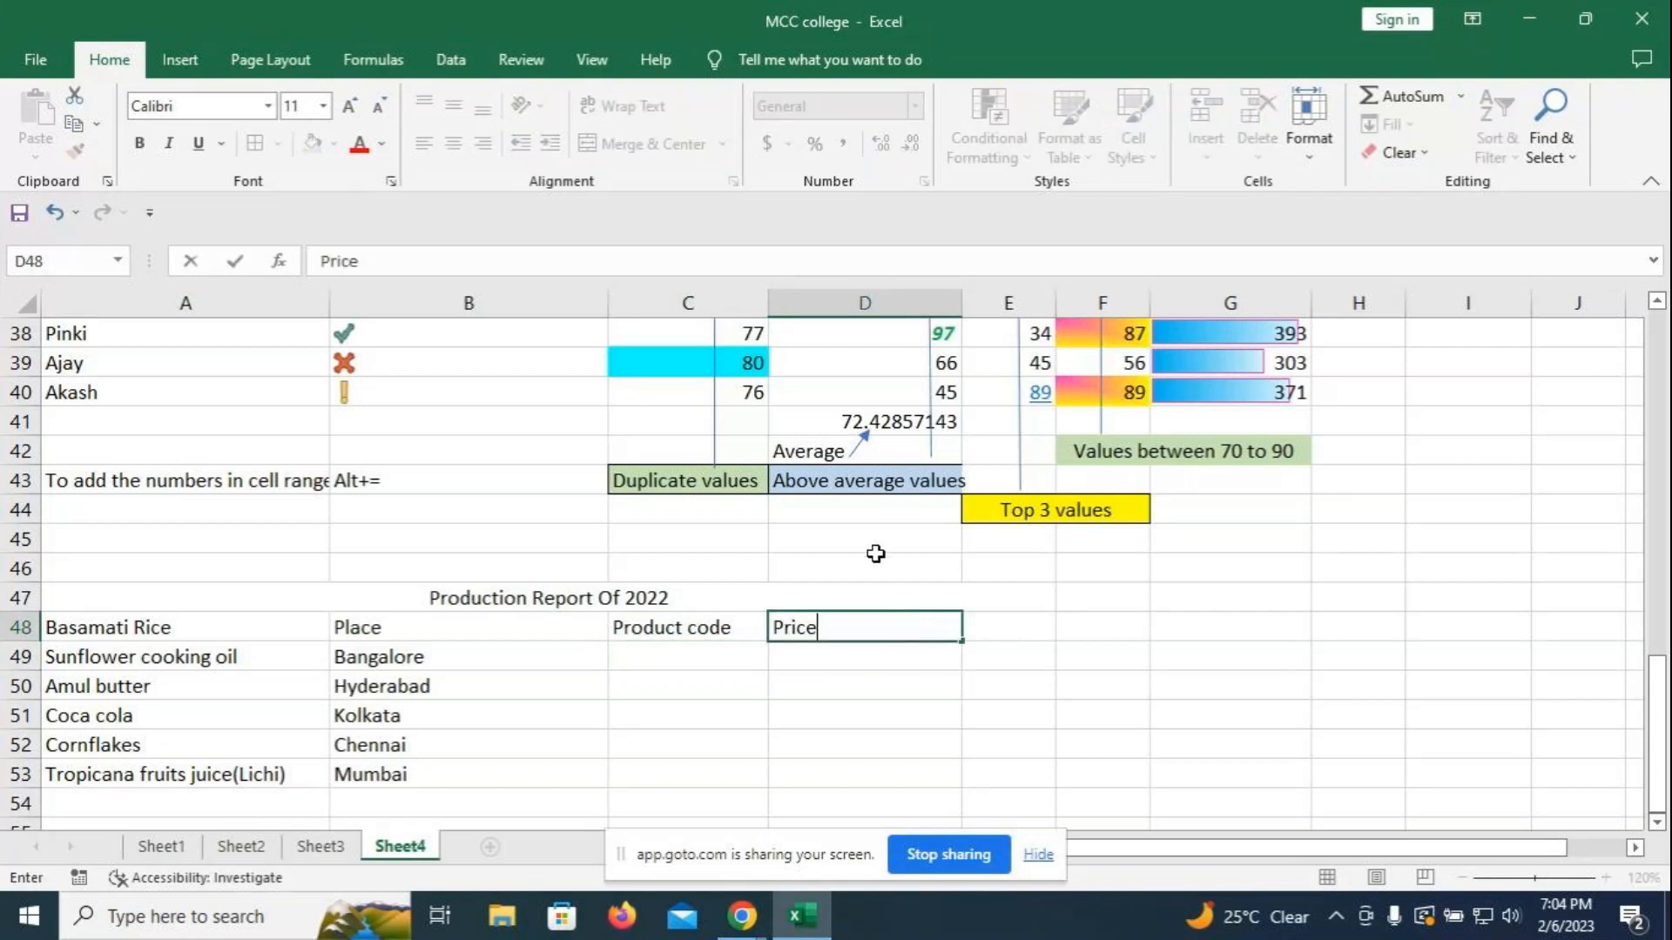
{"action": "left_click", "coordinate": [1036, 625]}
{"action": "type", "text": "Production"}
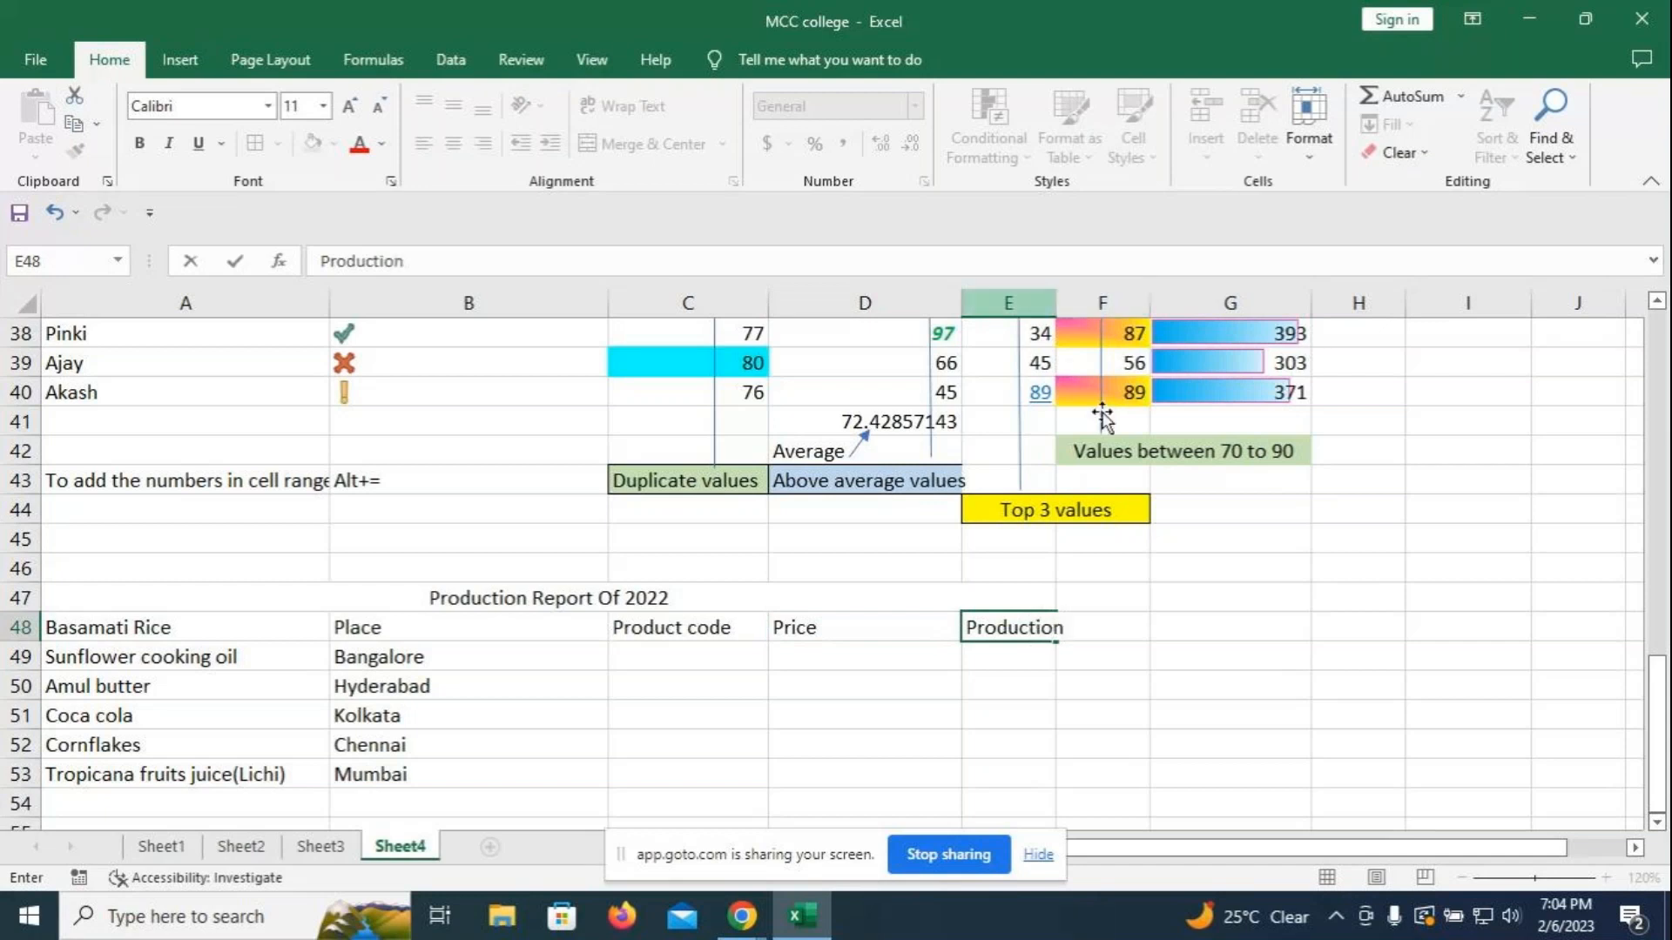
{"action": "left_click", "coordinate": [1216, 593]}
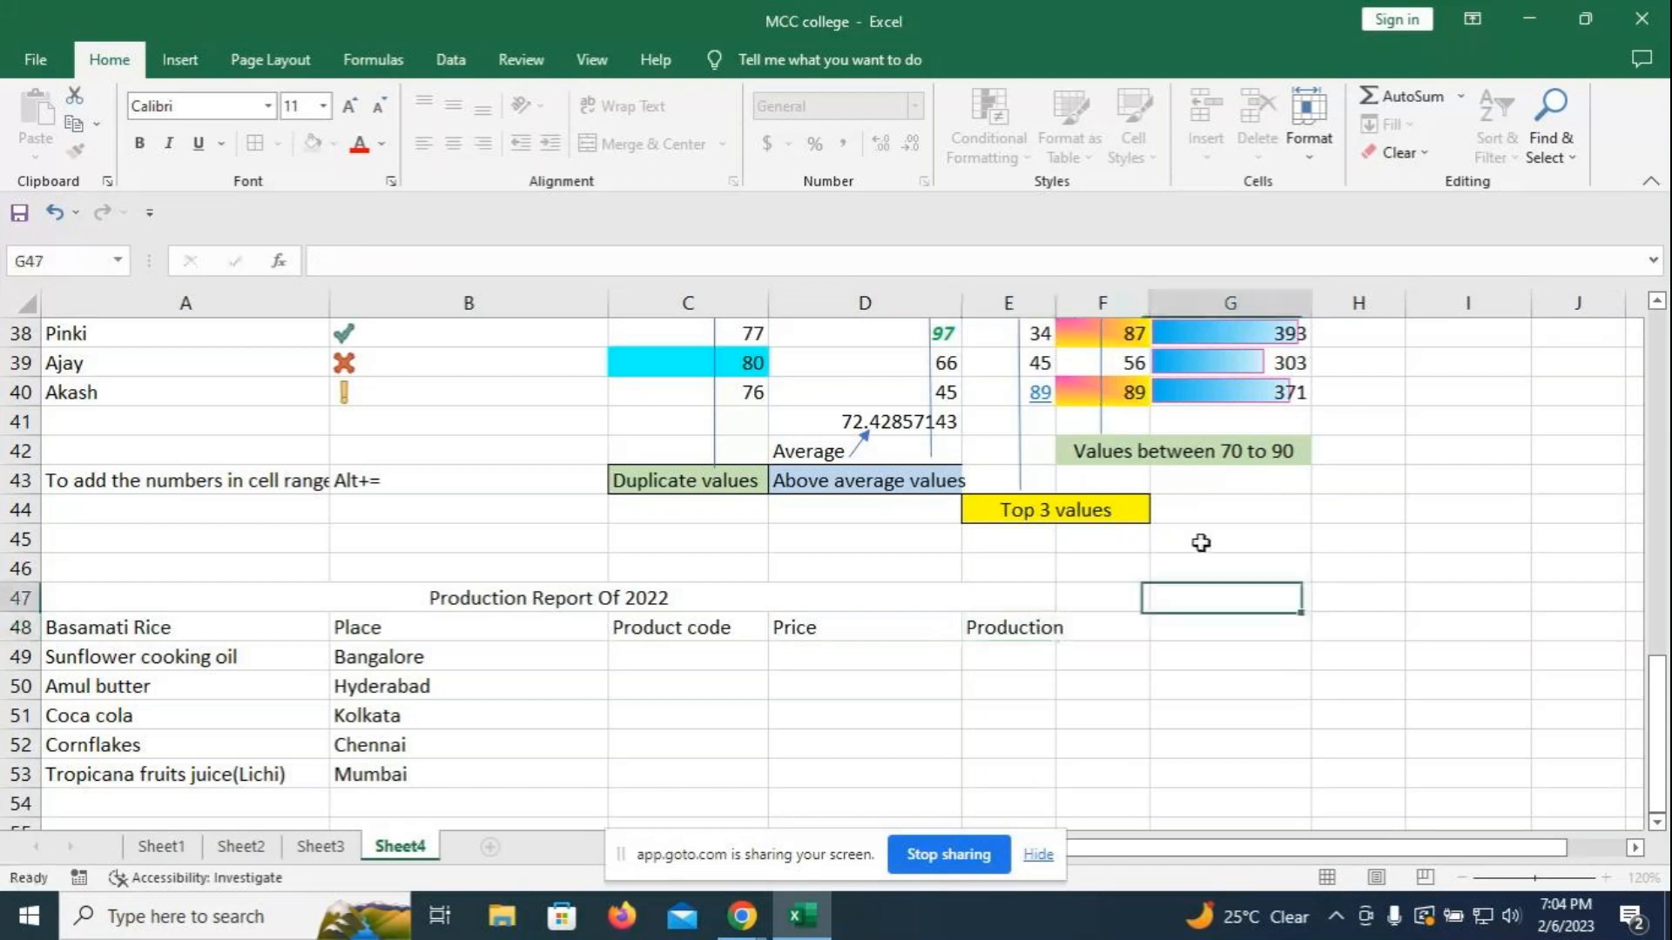
- Widen column E and enter product codes PR001 and PR002 in C49 and C50
{"action": "left_click_drag", "start_coordinate": [1056, 305], "coordinate": [1072, 306]}
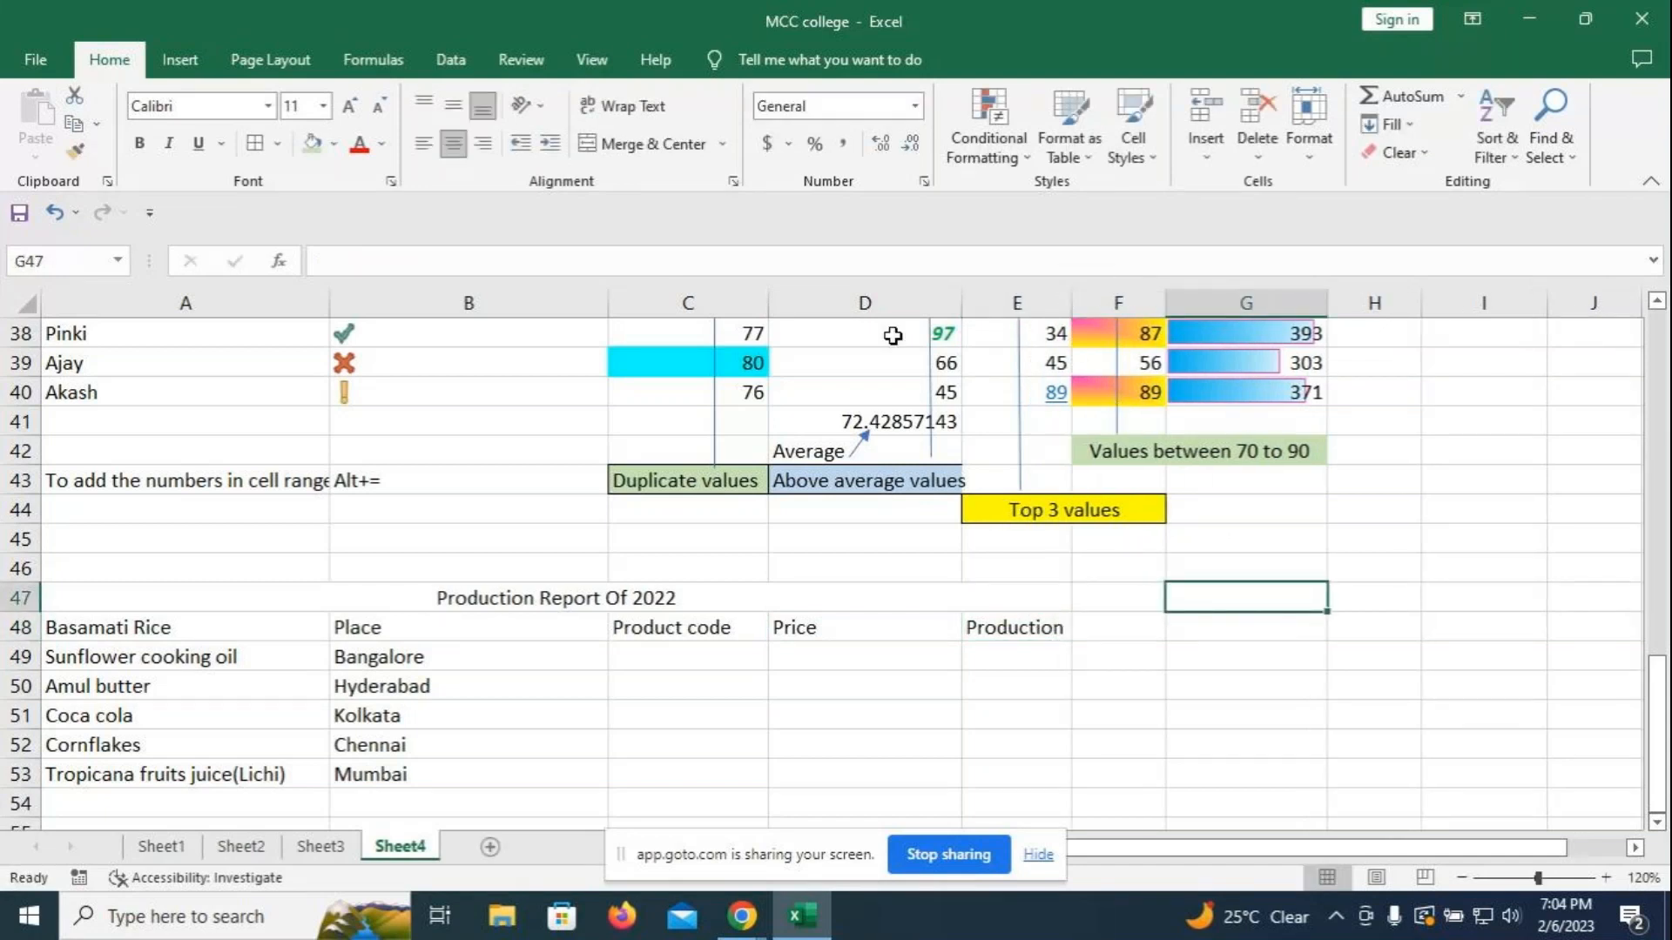
{"action": "left_click", "coordinate": [677, 651]}
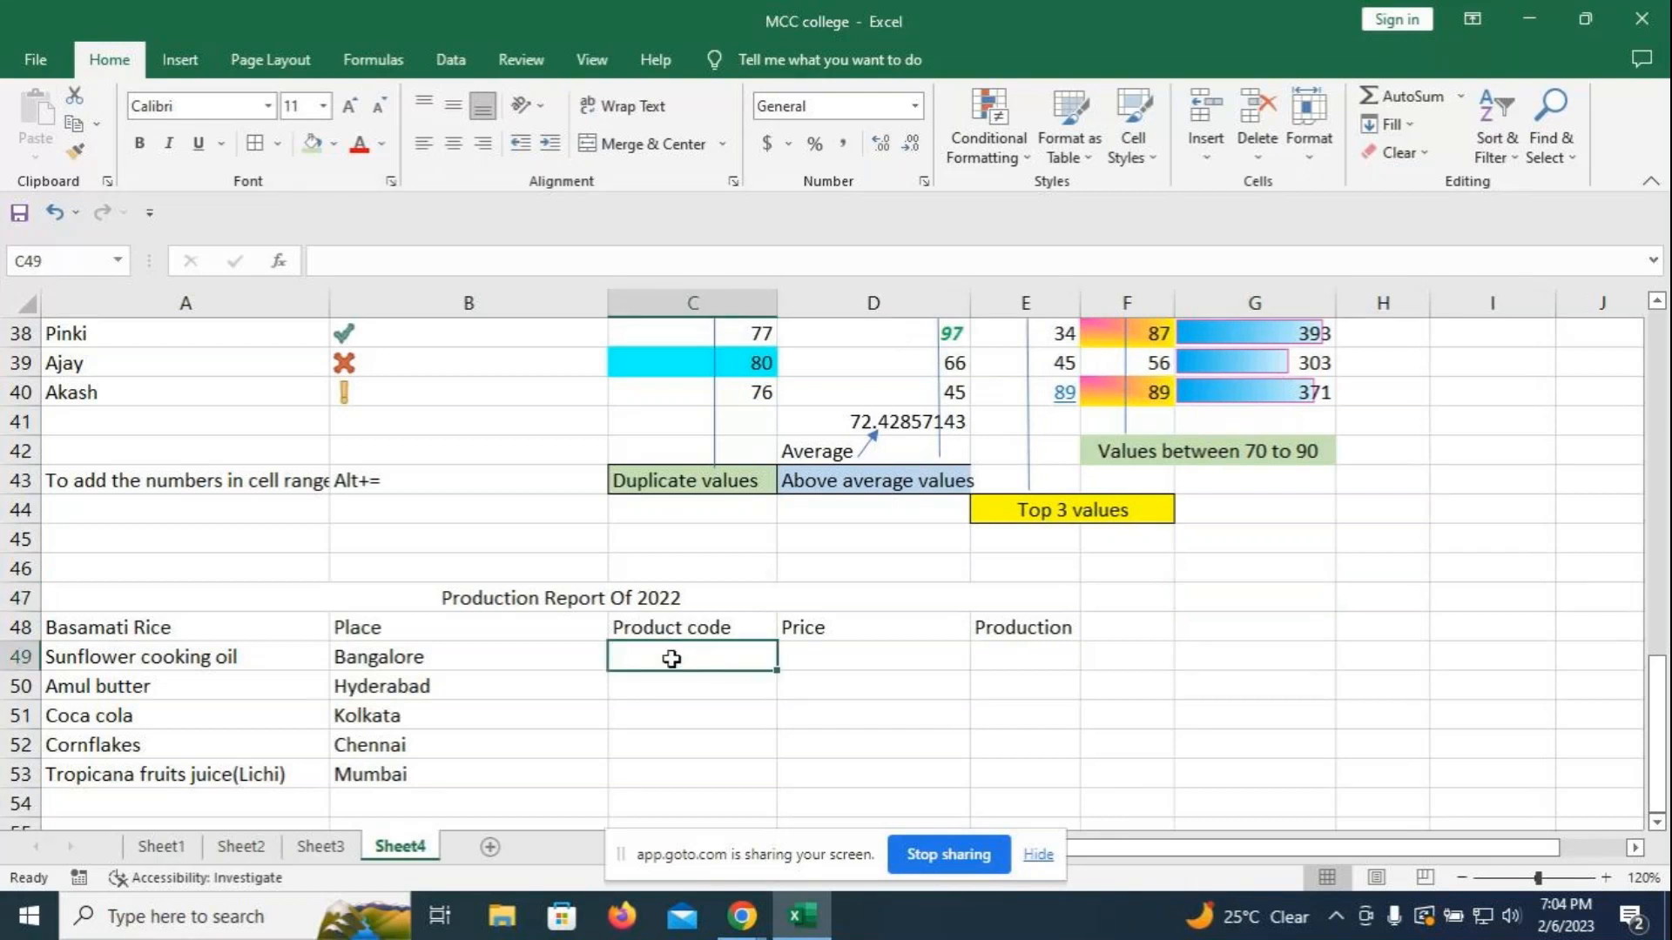
{"action": "type", "text": "Pr"}
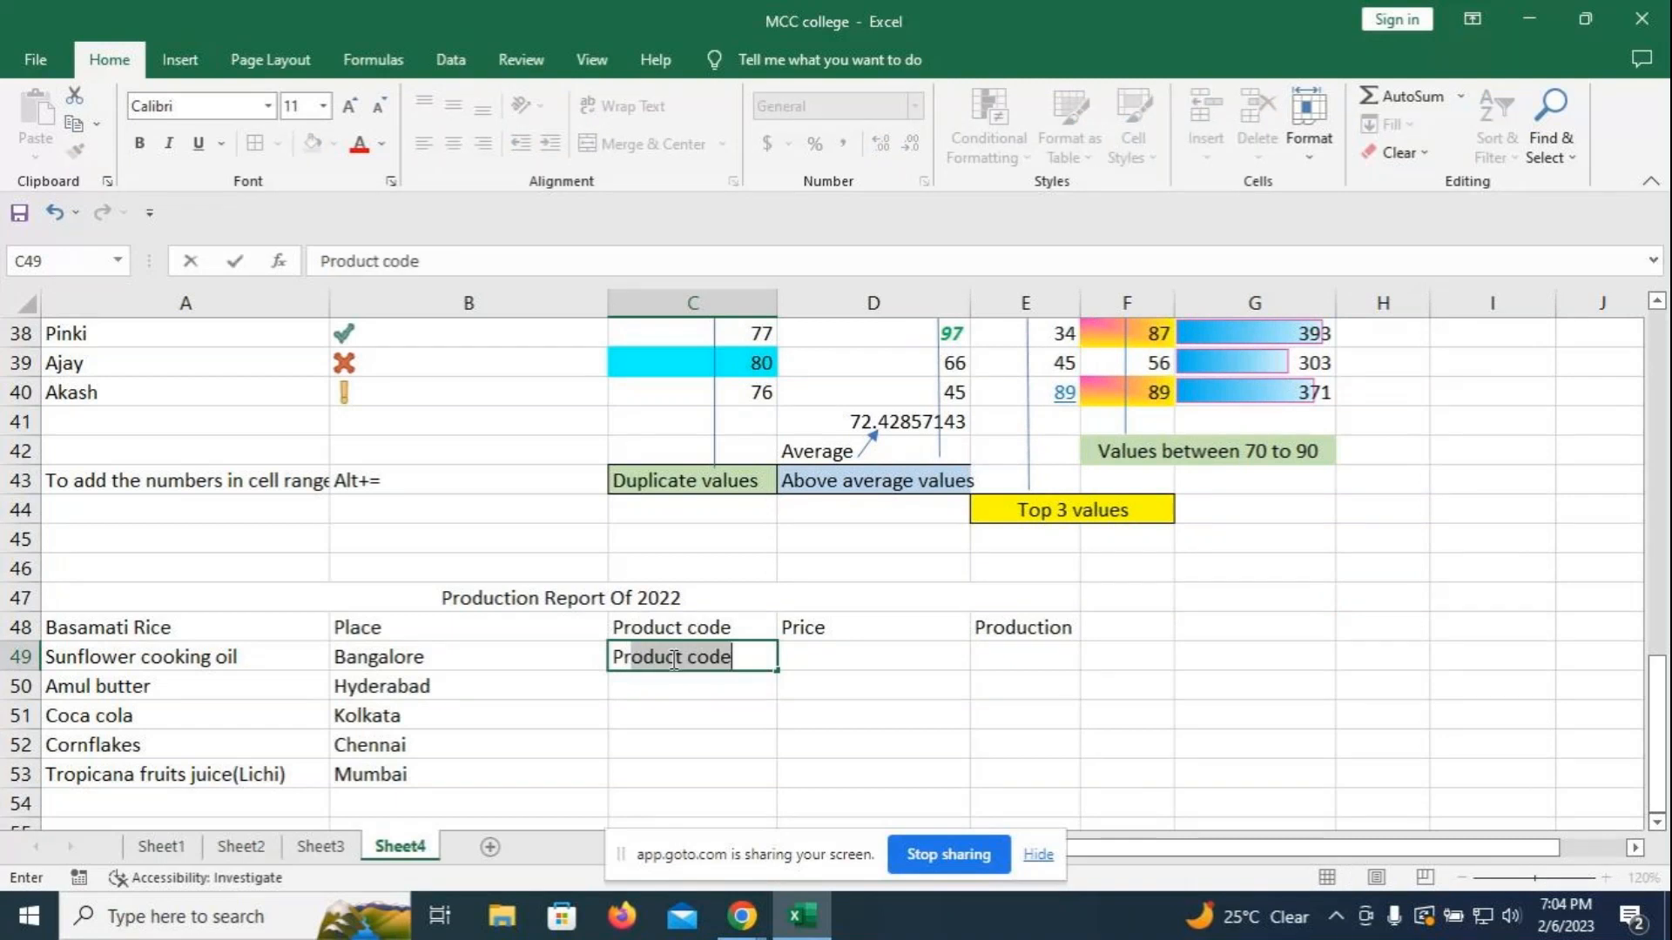
{"action": "key", "text": "BackSpace"}
{"action": "key", "text": "BackSpace"}
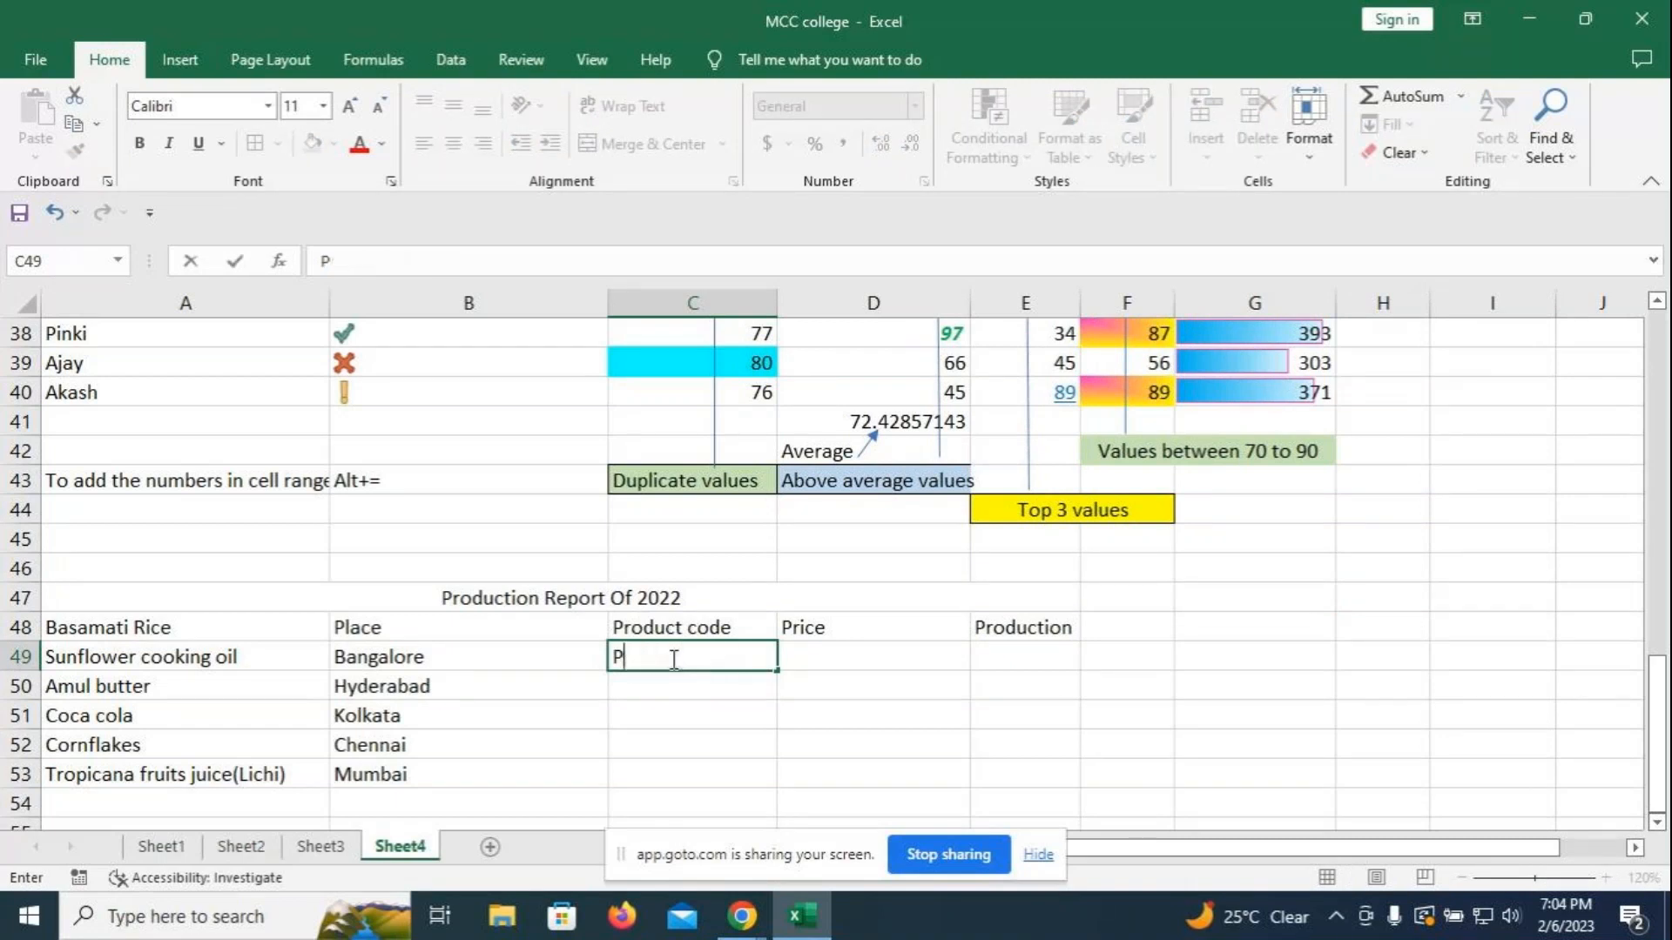
{"action": "type", "text": "R"}
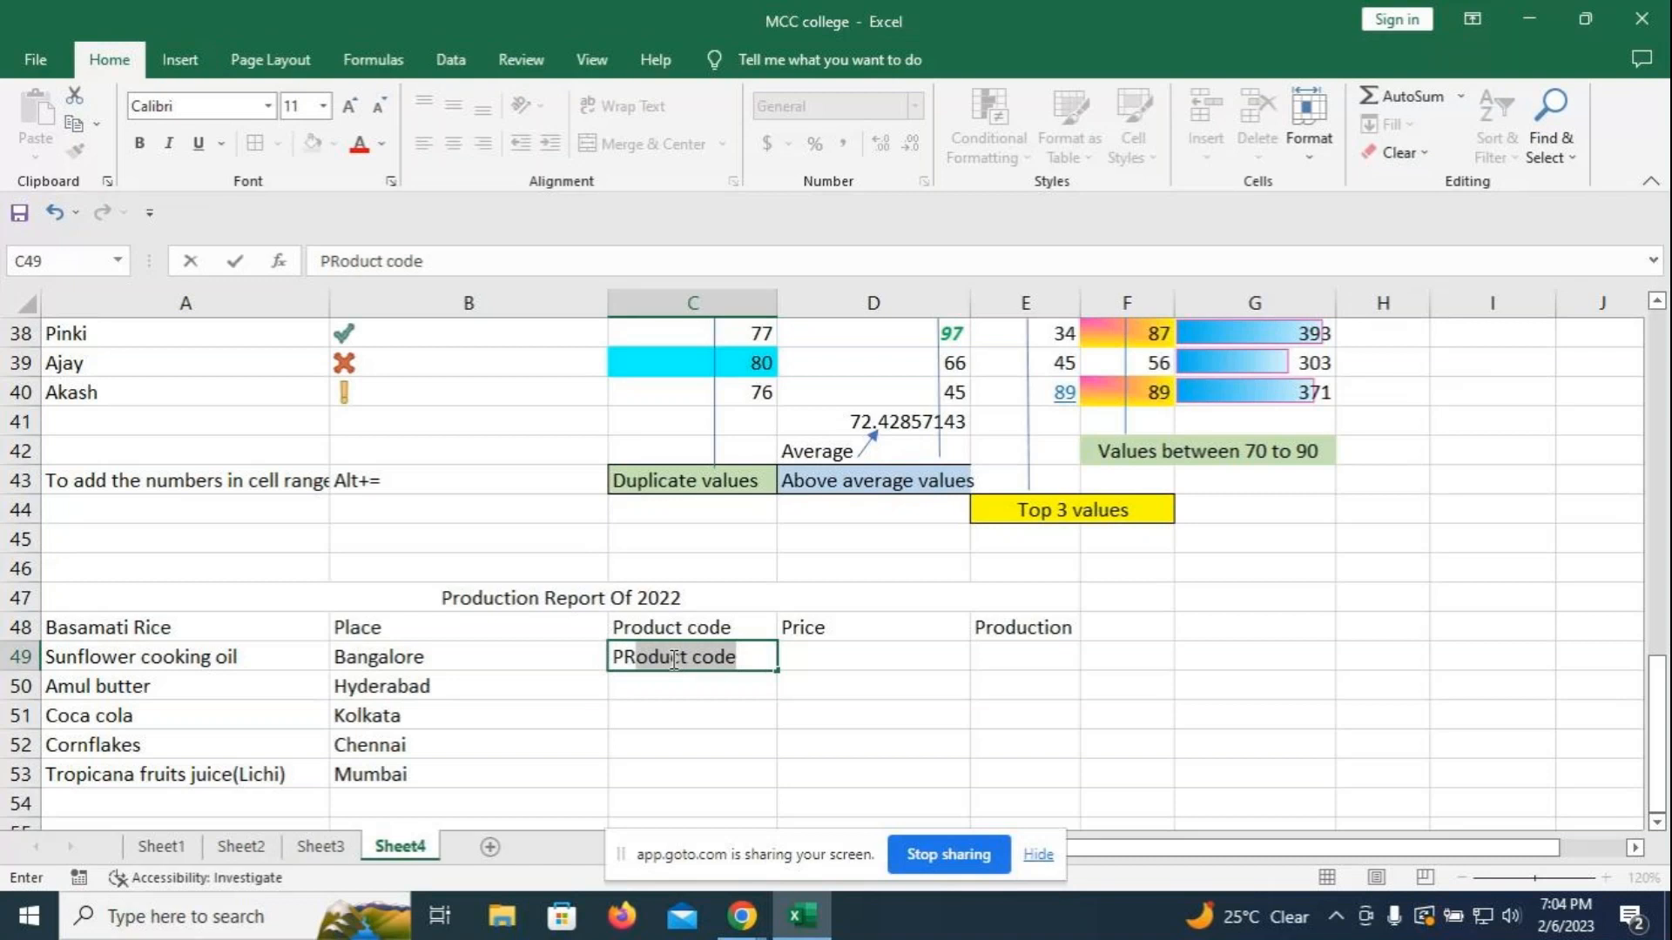
{"action": "type", "text": "001"}
{"action": "key", "text": "Return"}
{"action": "type", "text": "PR"}
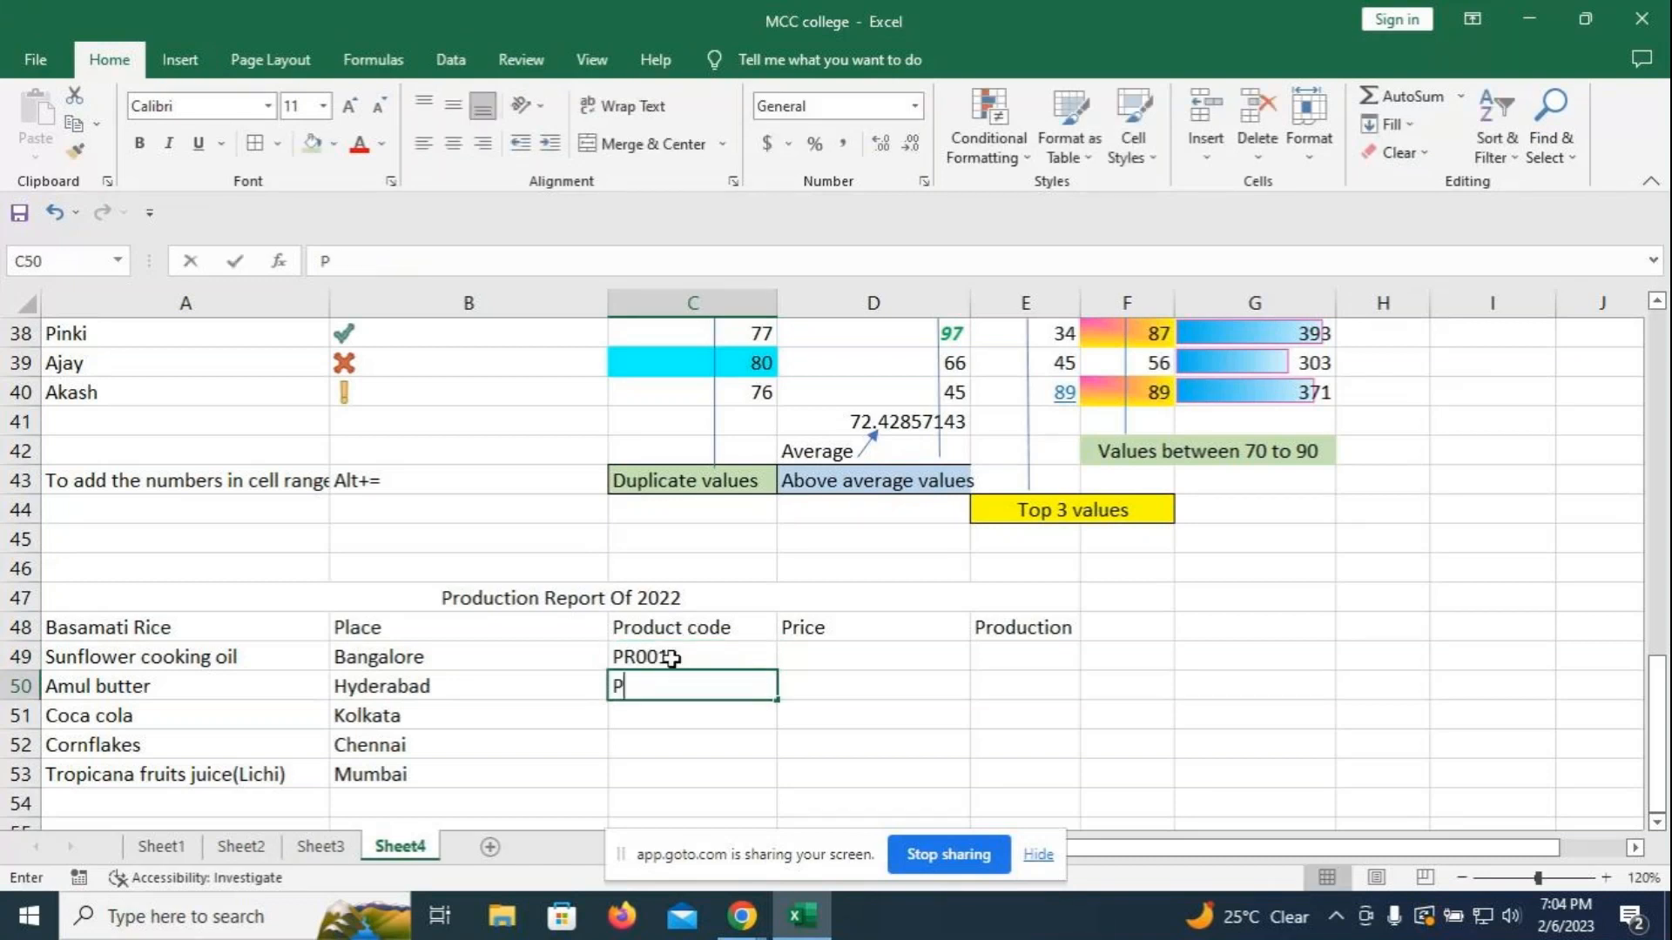
{"action": "type", "text": "002"}
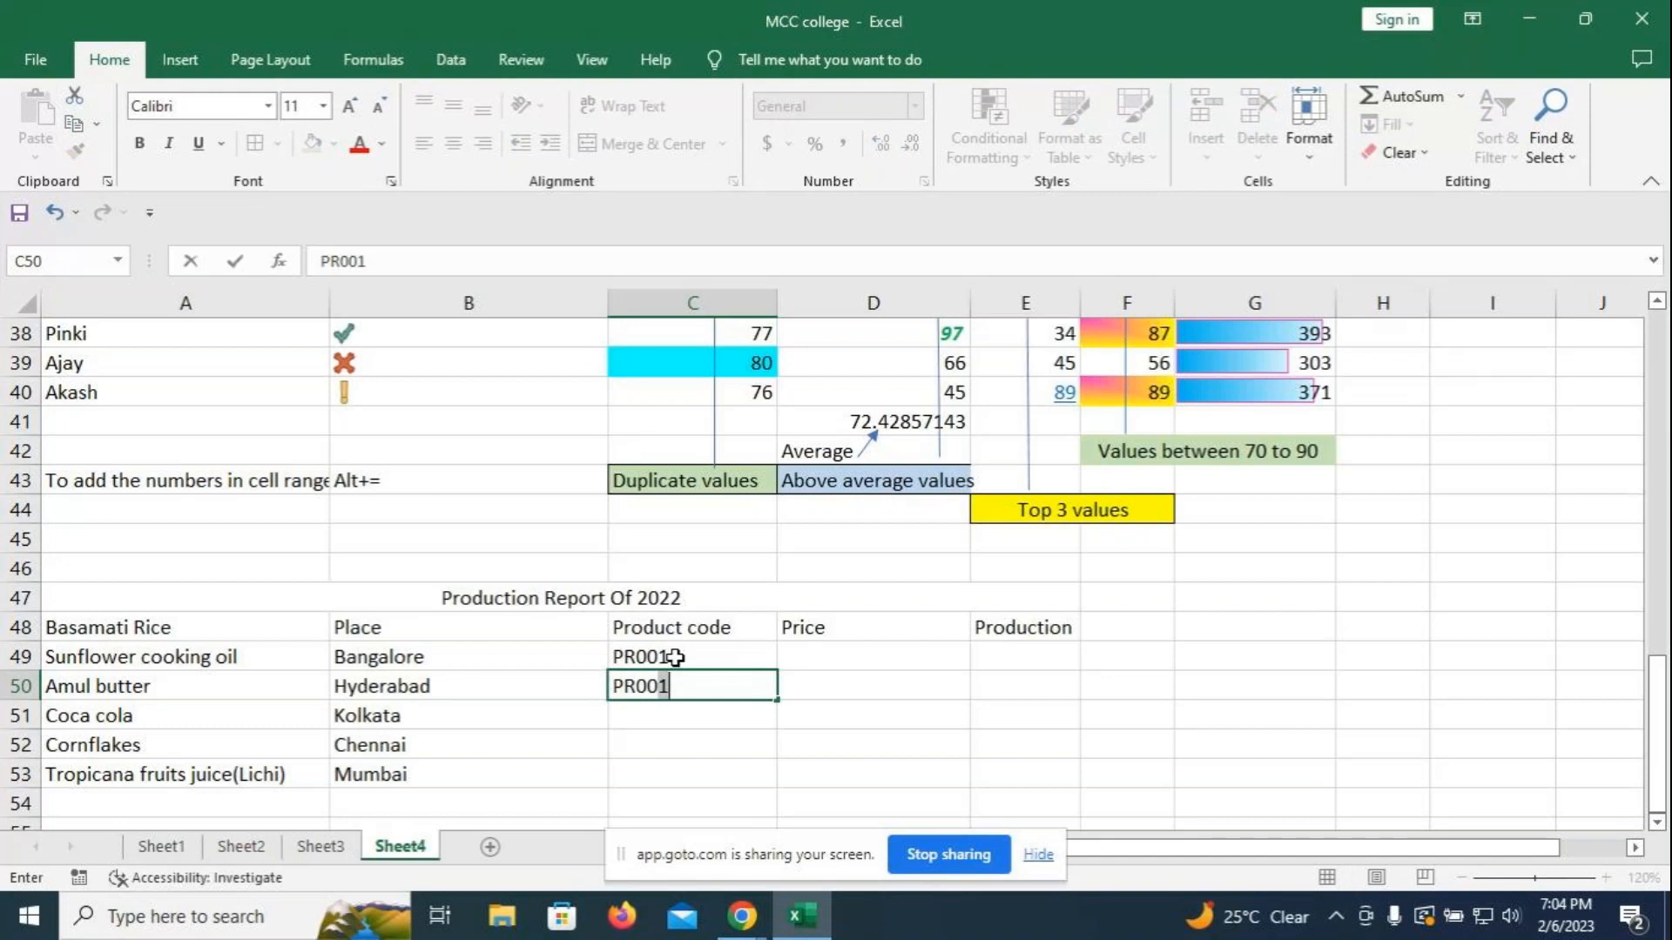
{"action": "key", "text": "Return"}
- Fill the code series down to C53 to add PR003 through PR005
{"action": "left_click", "coordinate": [675, 657]}
{"action": "left_click_drag", "start_coordinate": [675, 658], "coordinate": [679, 688]}
{"action": "left_click_drag", "start_coordinate": [774, 727], "coordinate": [779, 778]}
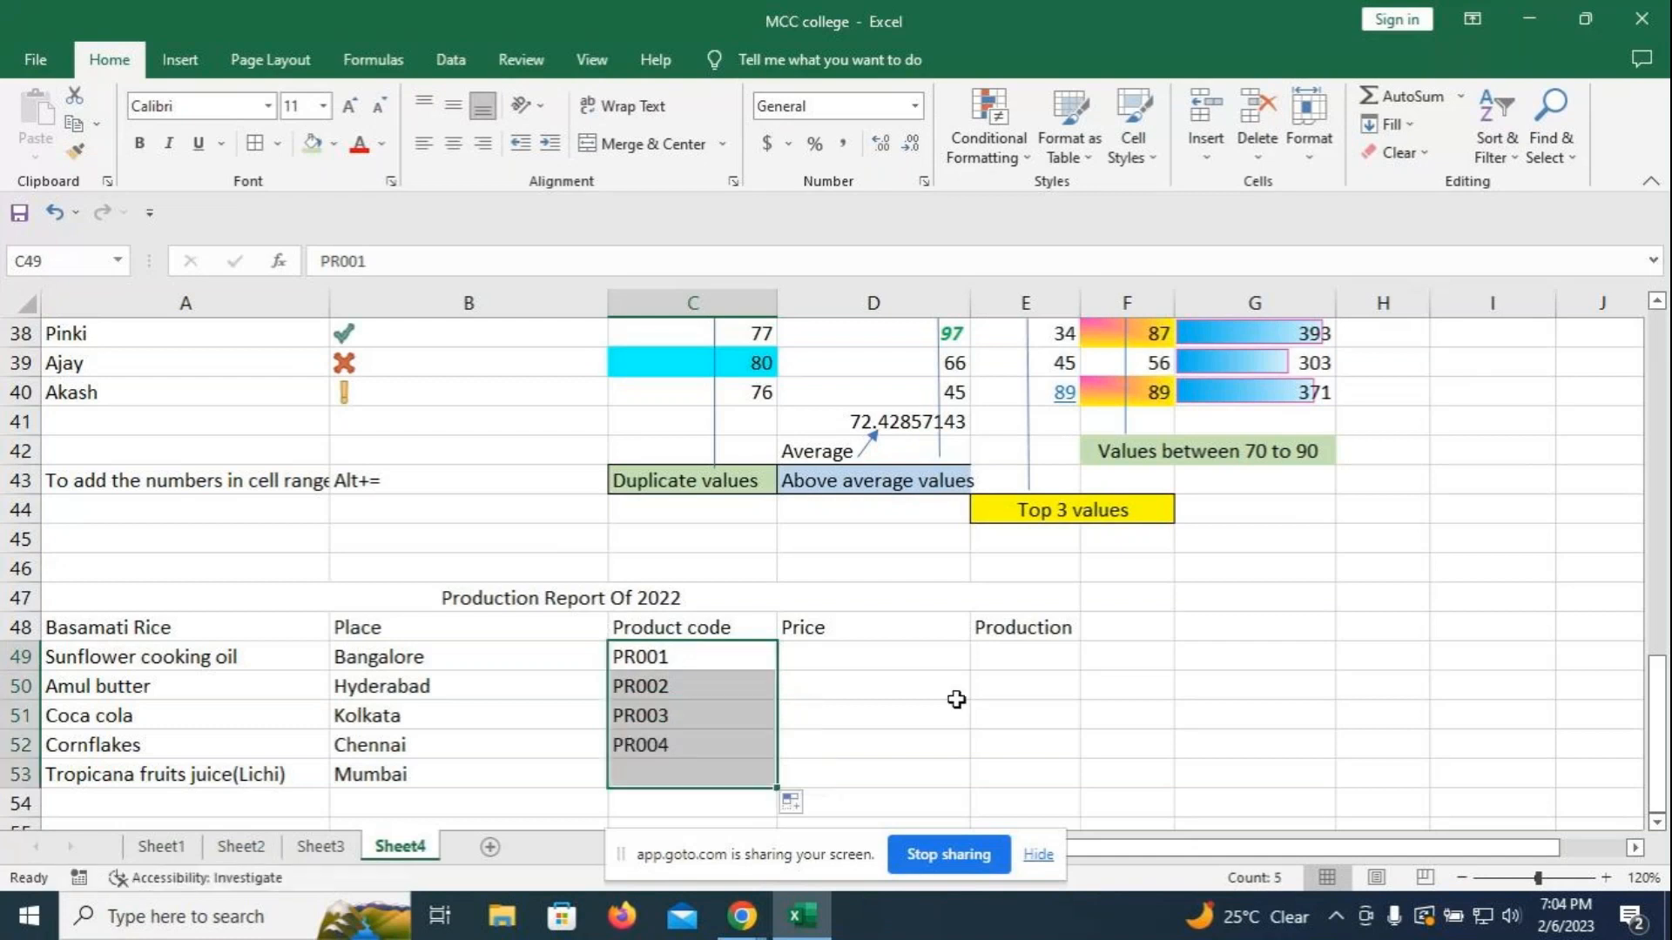
{"action": "left_click", "coordinate": [910, 719]}
{"action": "left_click", "coordinate": [812, 655]}
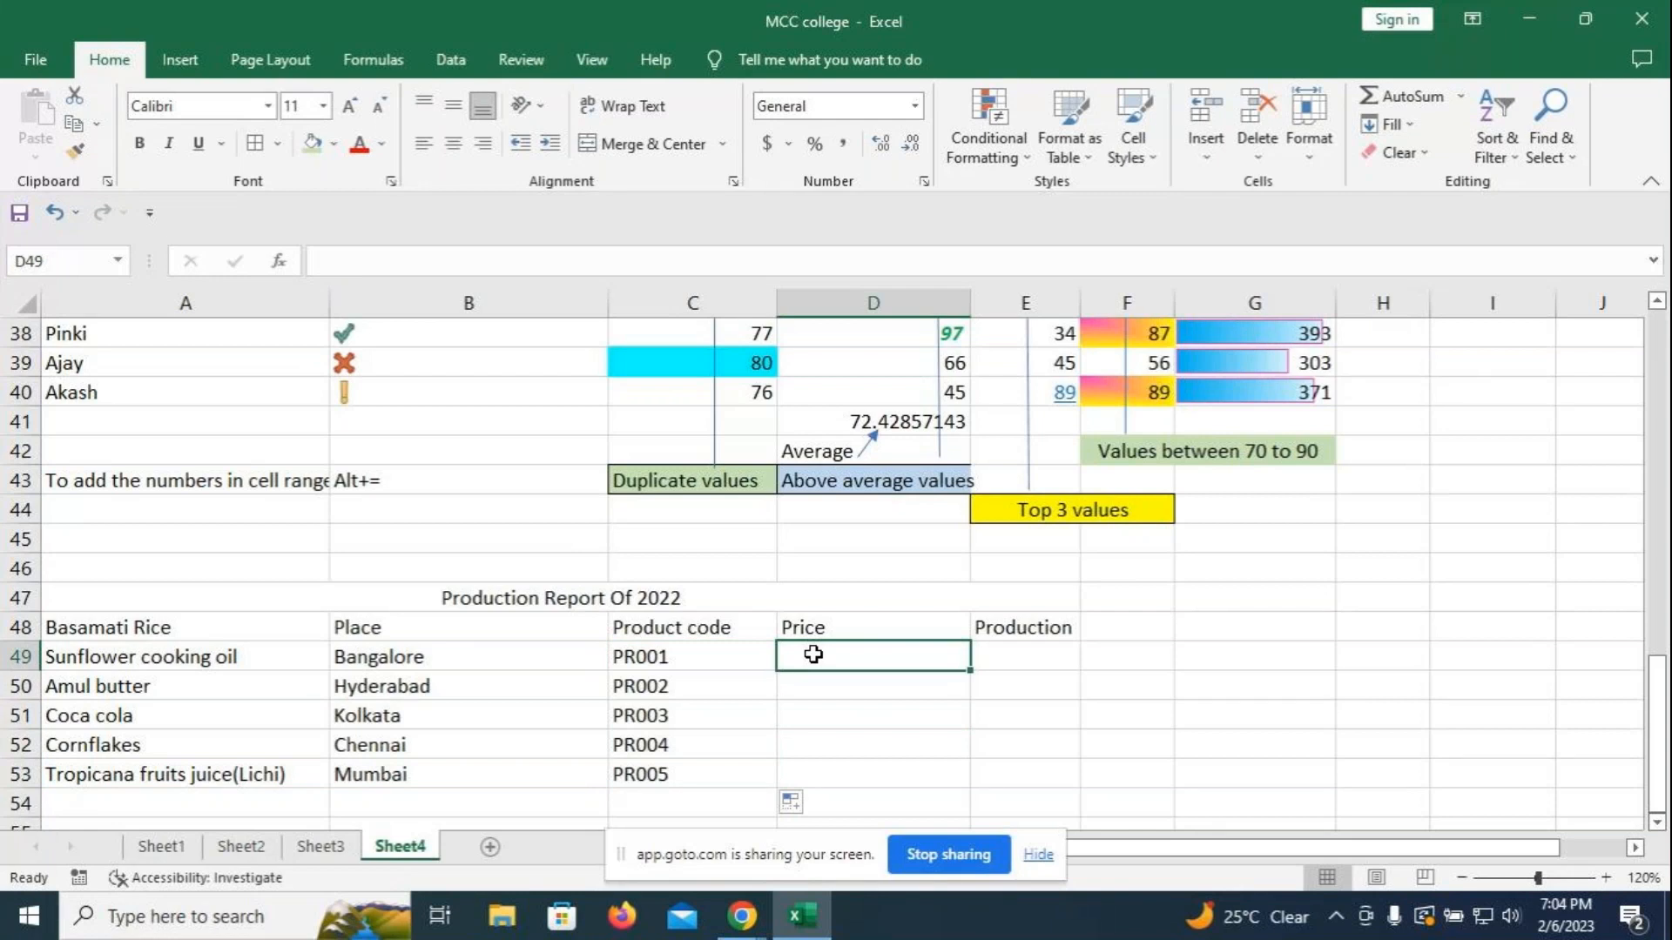
- Enter the headers Qty, Price and Production in D48, E48 and F48
{"action": "left_click", "coordinate": [824, 625]}
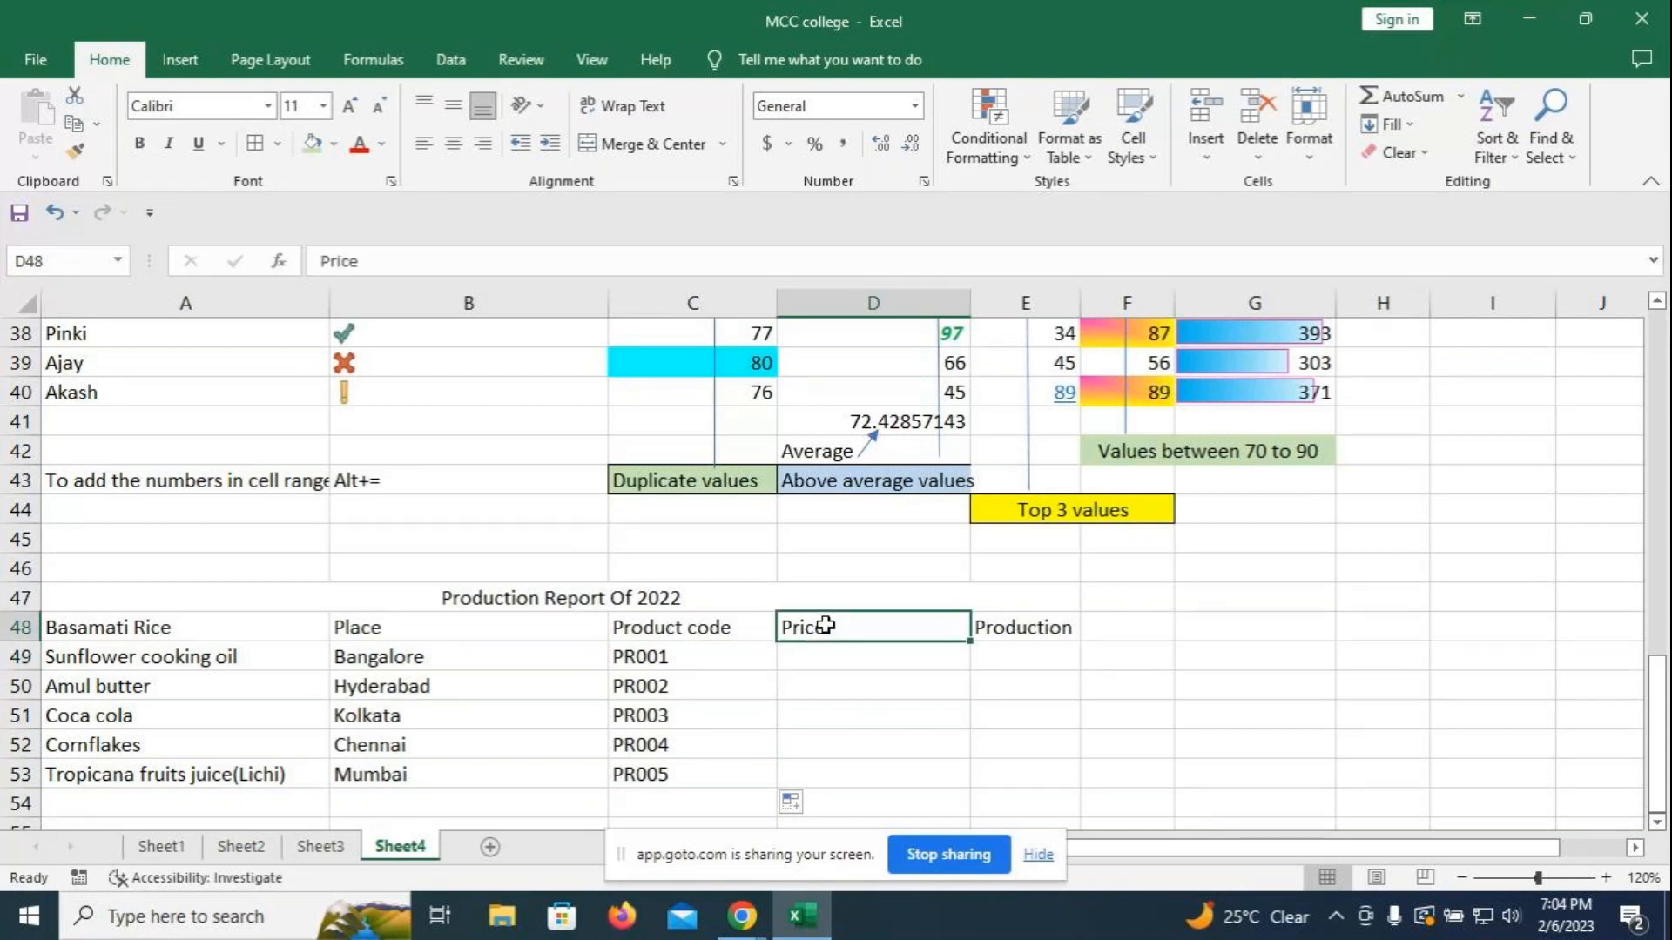
{"action": "type", "text": "Qty"}
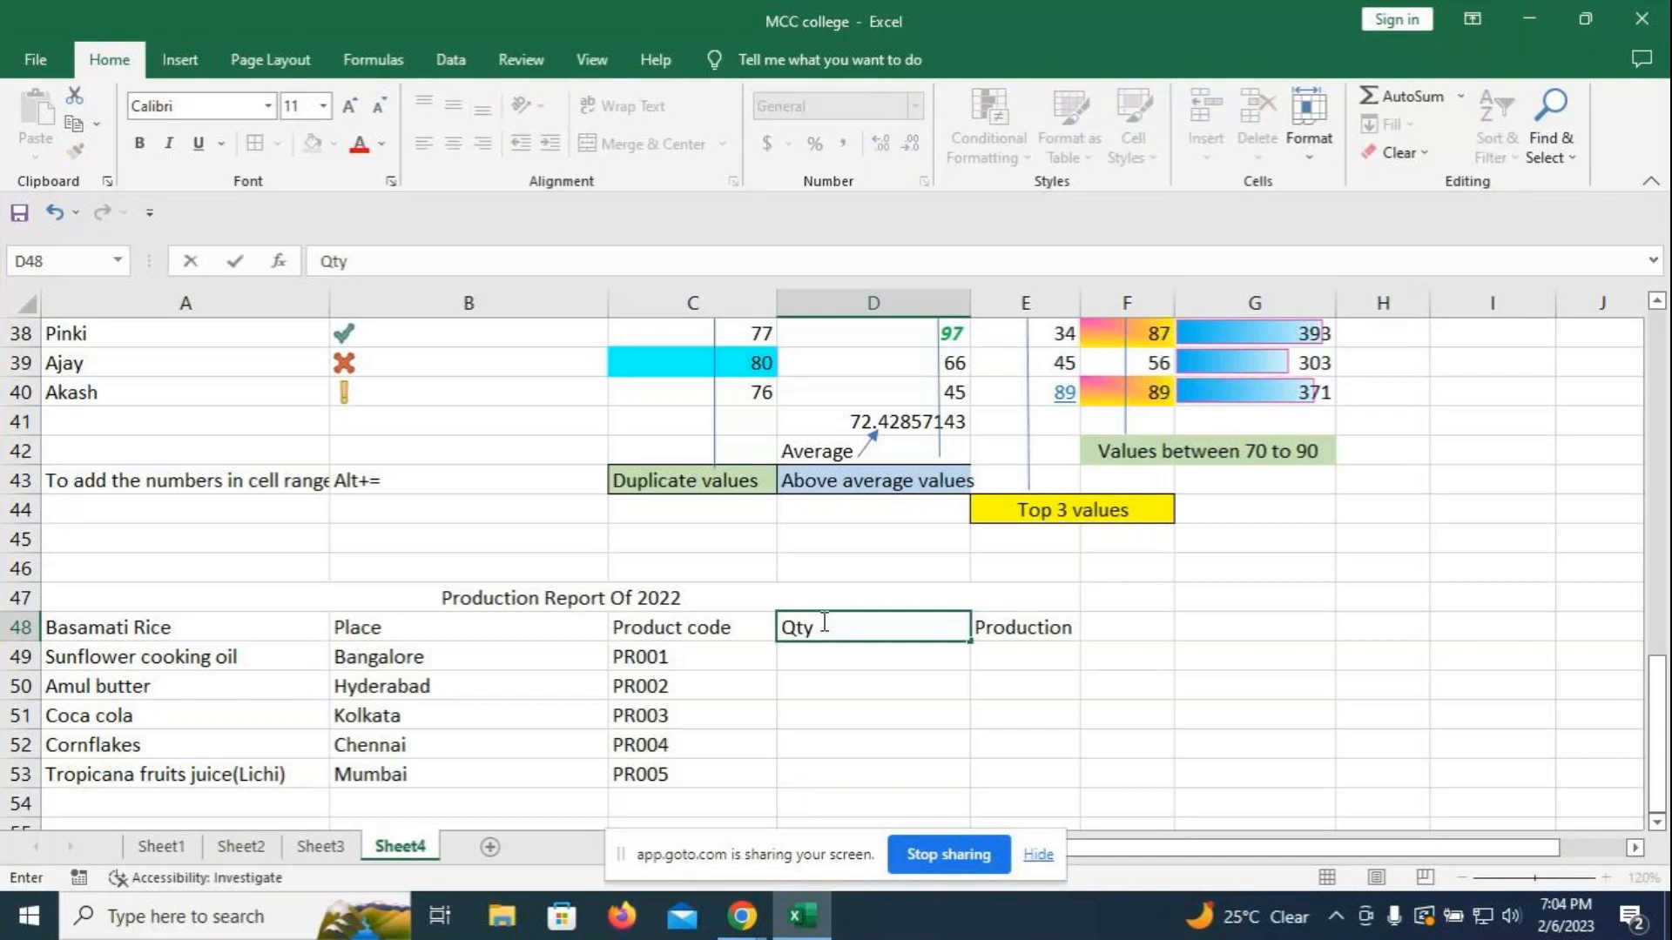
{"action": "key", "text": "Tab"}
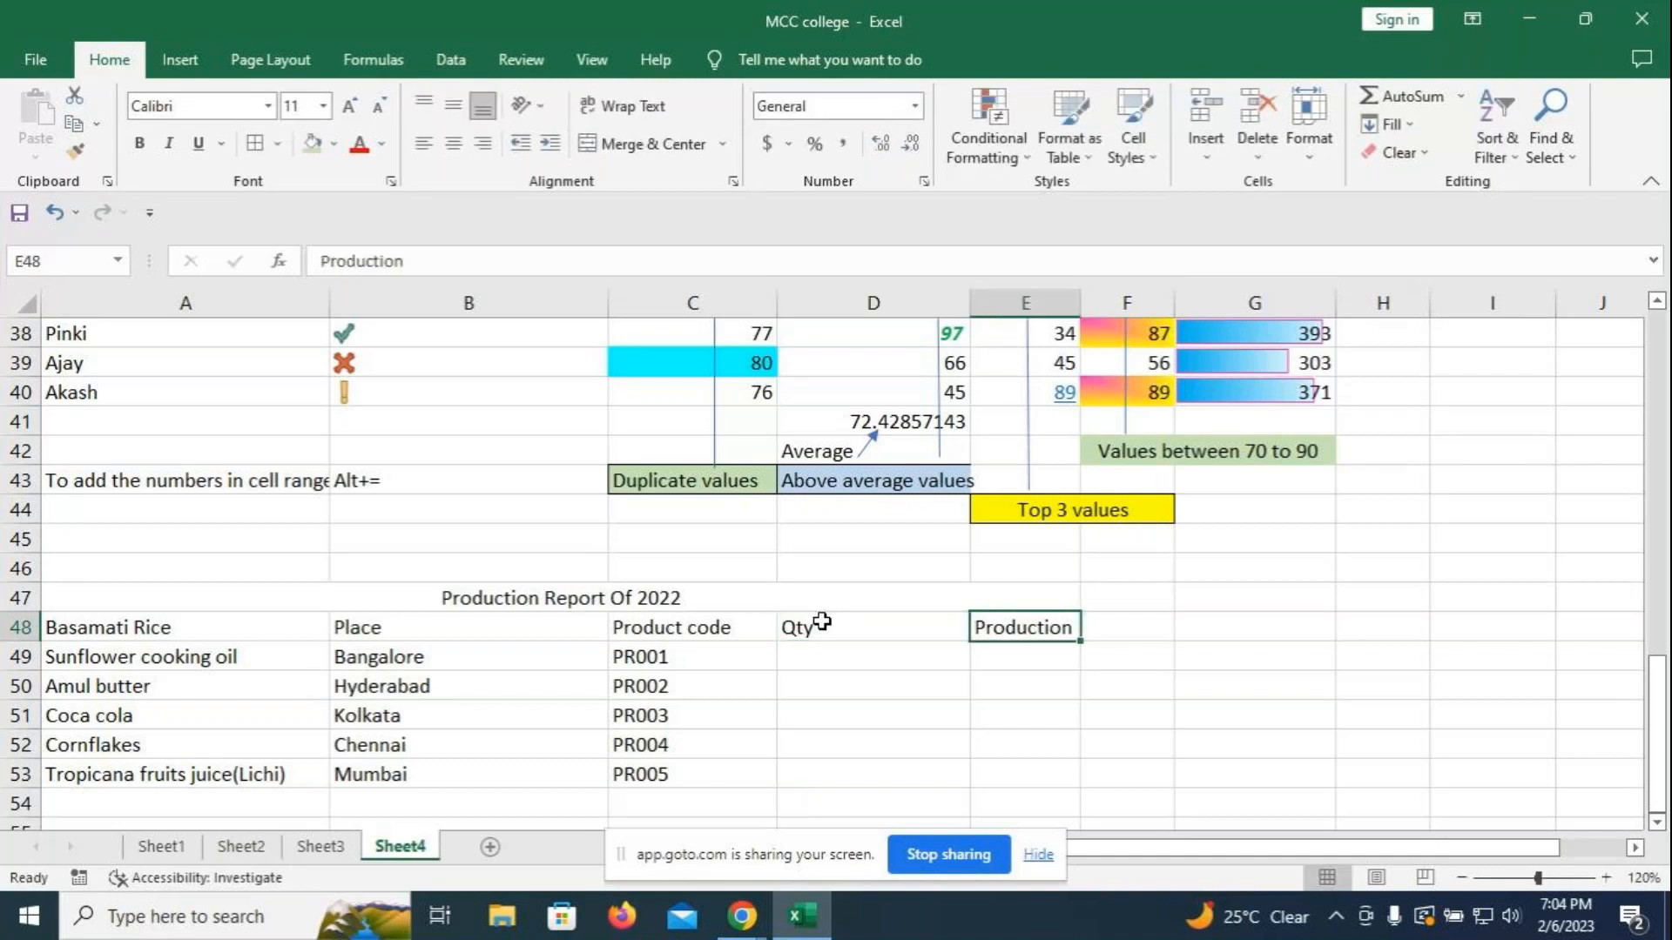
{"action": "type", "text": "Pri"}
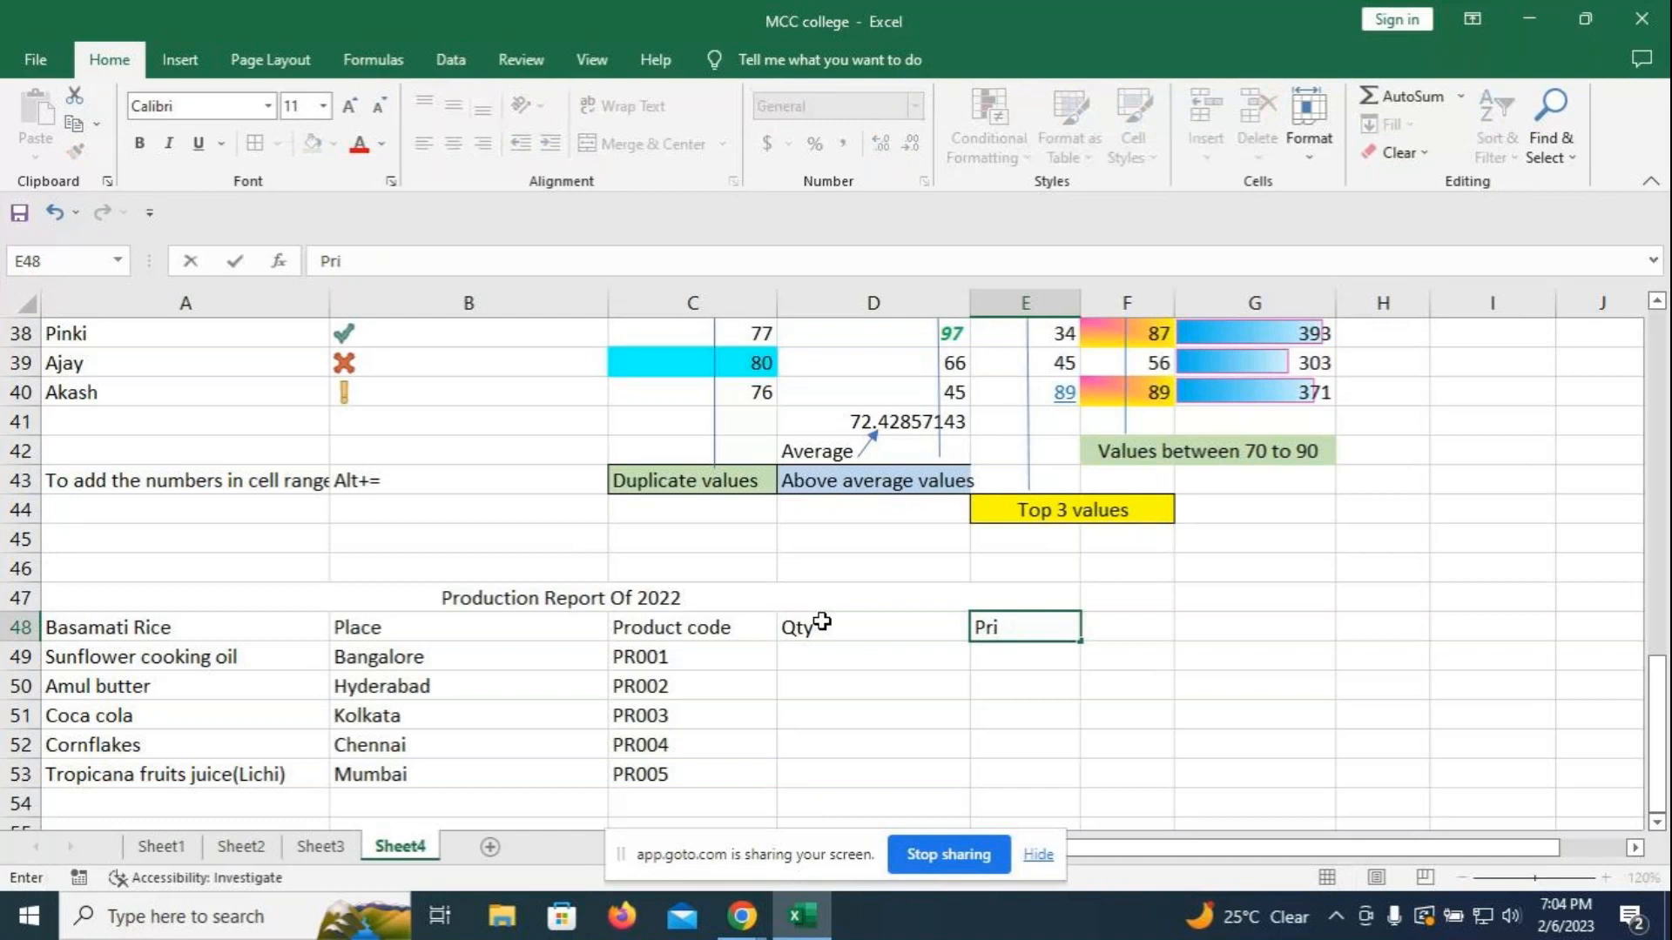
{"action": "key", "text": "BackSpace"}
{"action": "type", "text": "ice"}
{"action": "left_click", "coordinate": [1113, 621]}
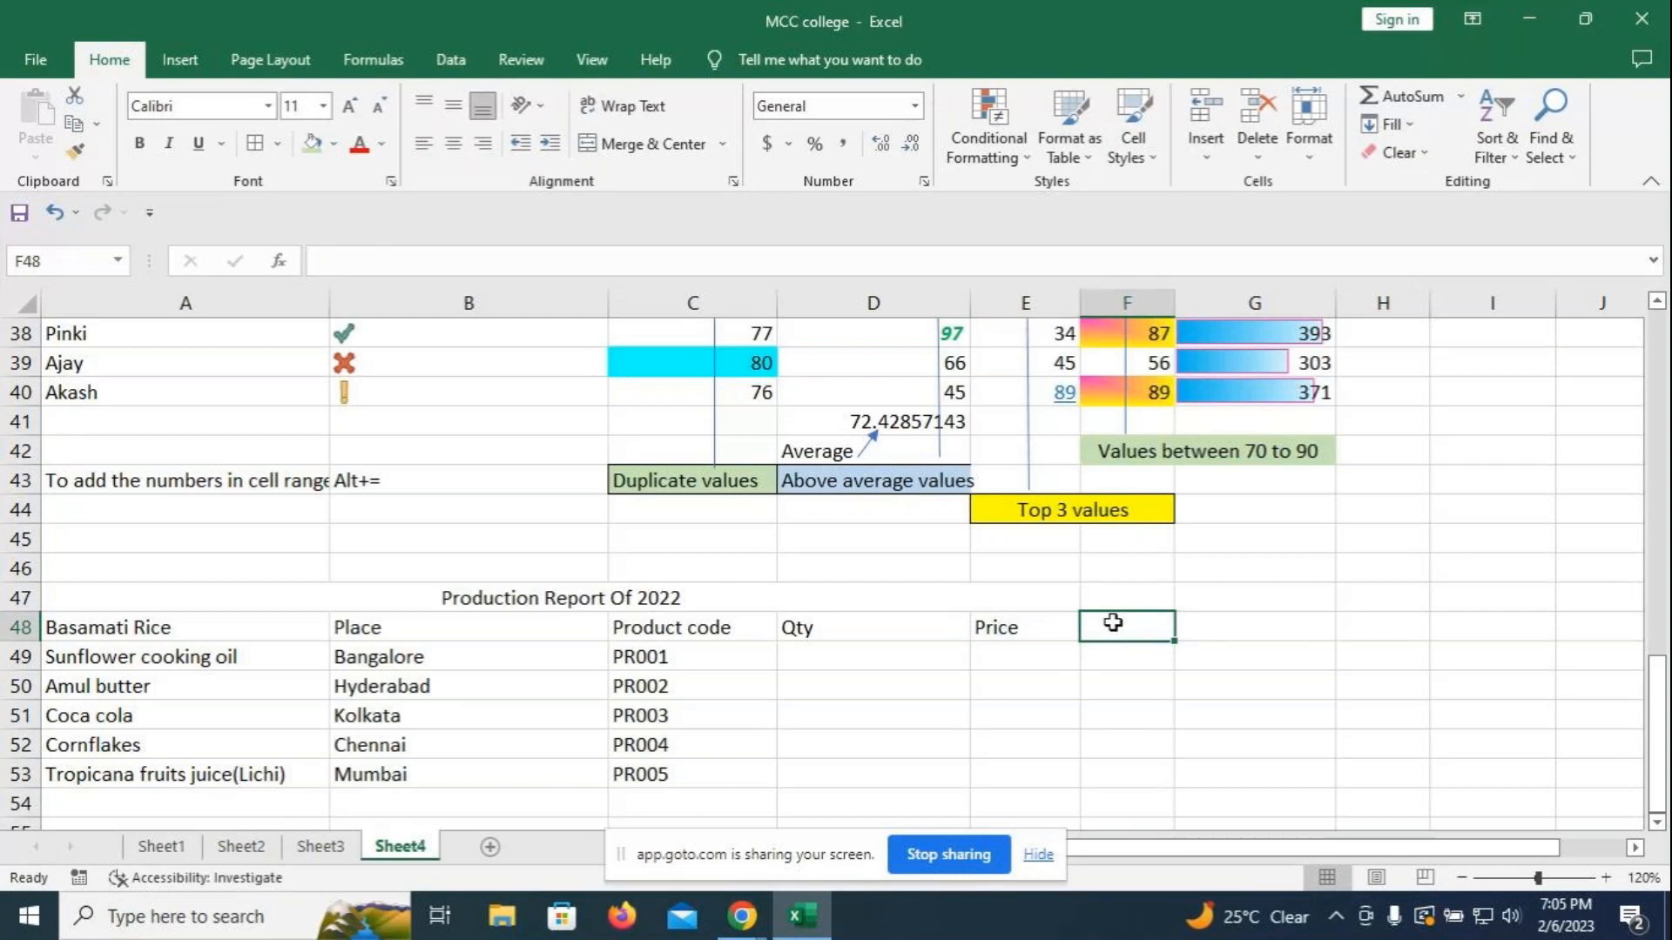
{"action": "type", "text": "Productio"}
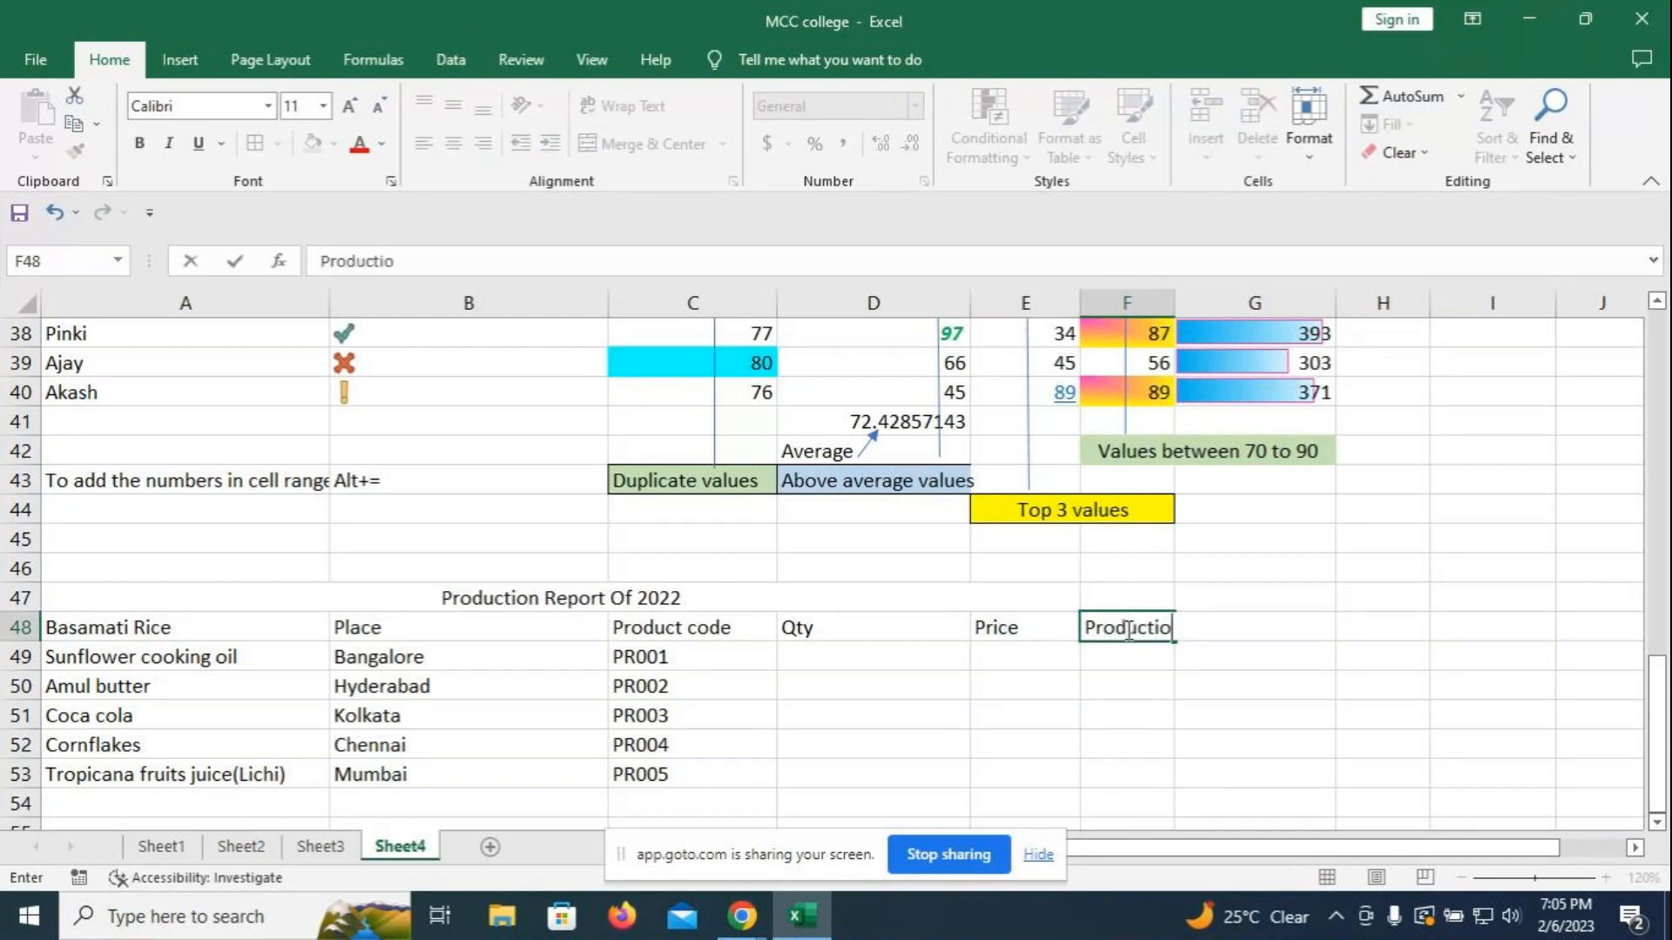
{"action": "type", "text": "n"}
{"action": "left_click", "coordinate": [838, 652]}
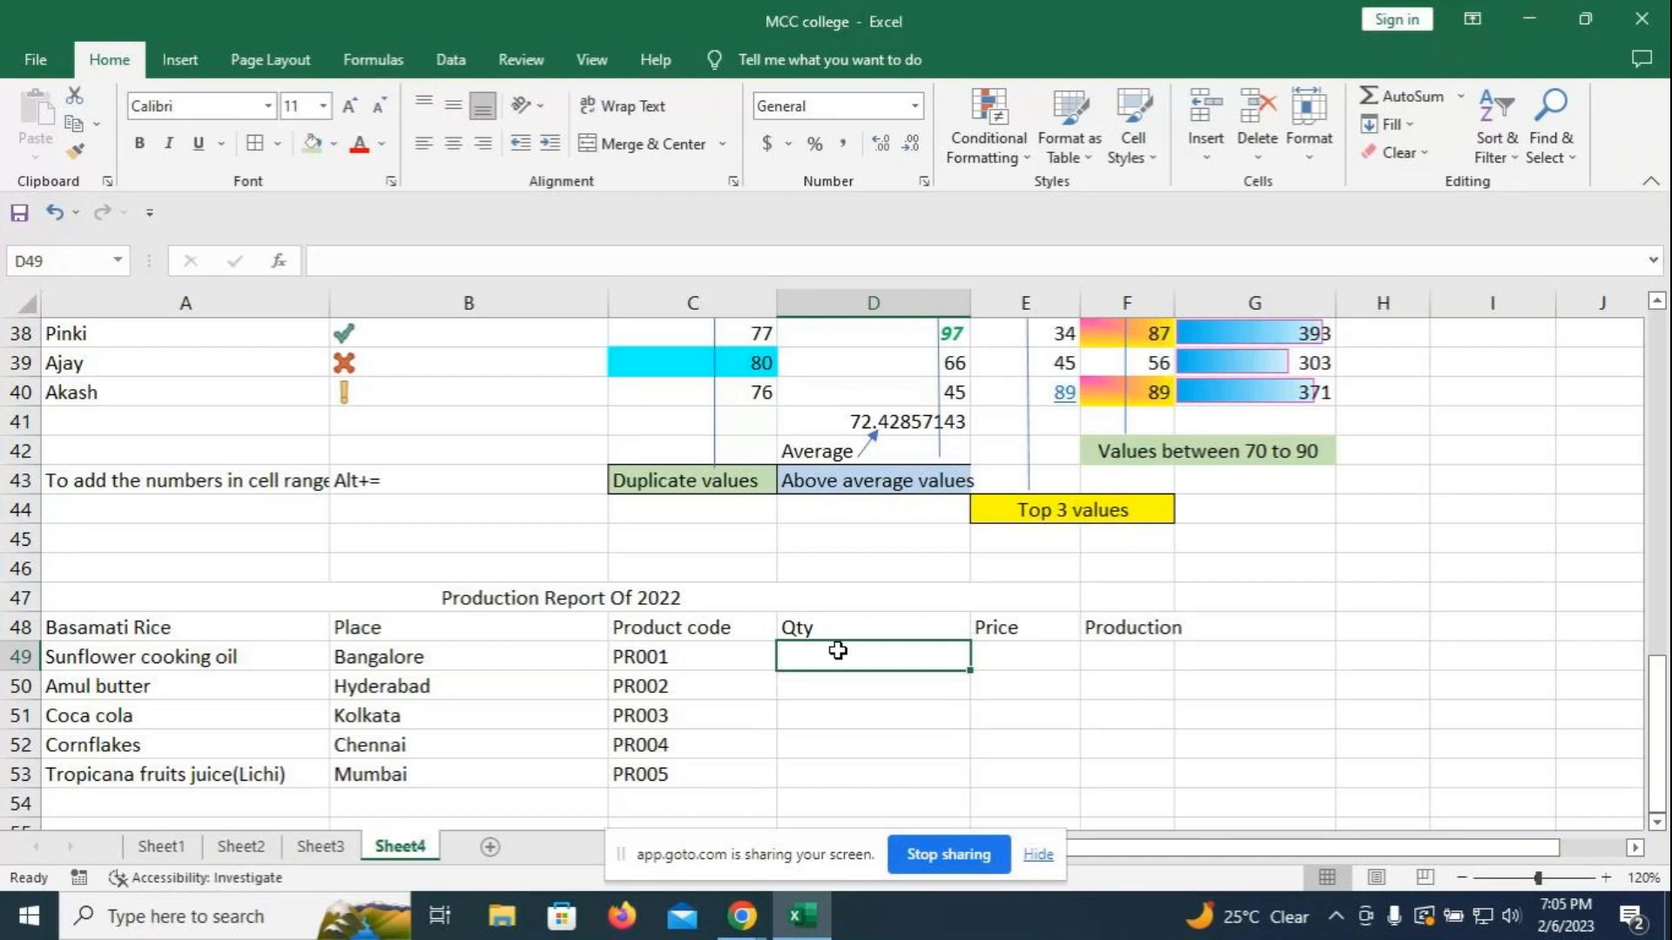
- Append 'in KG' to the Qty header in D48
{"action": "left_click", "coordinate": [901, 637]}
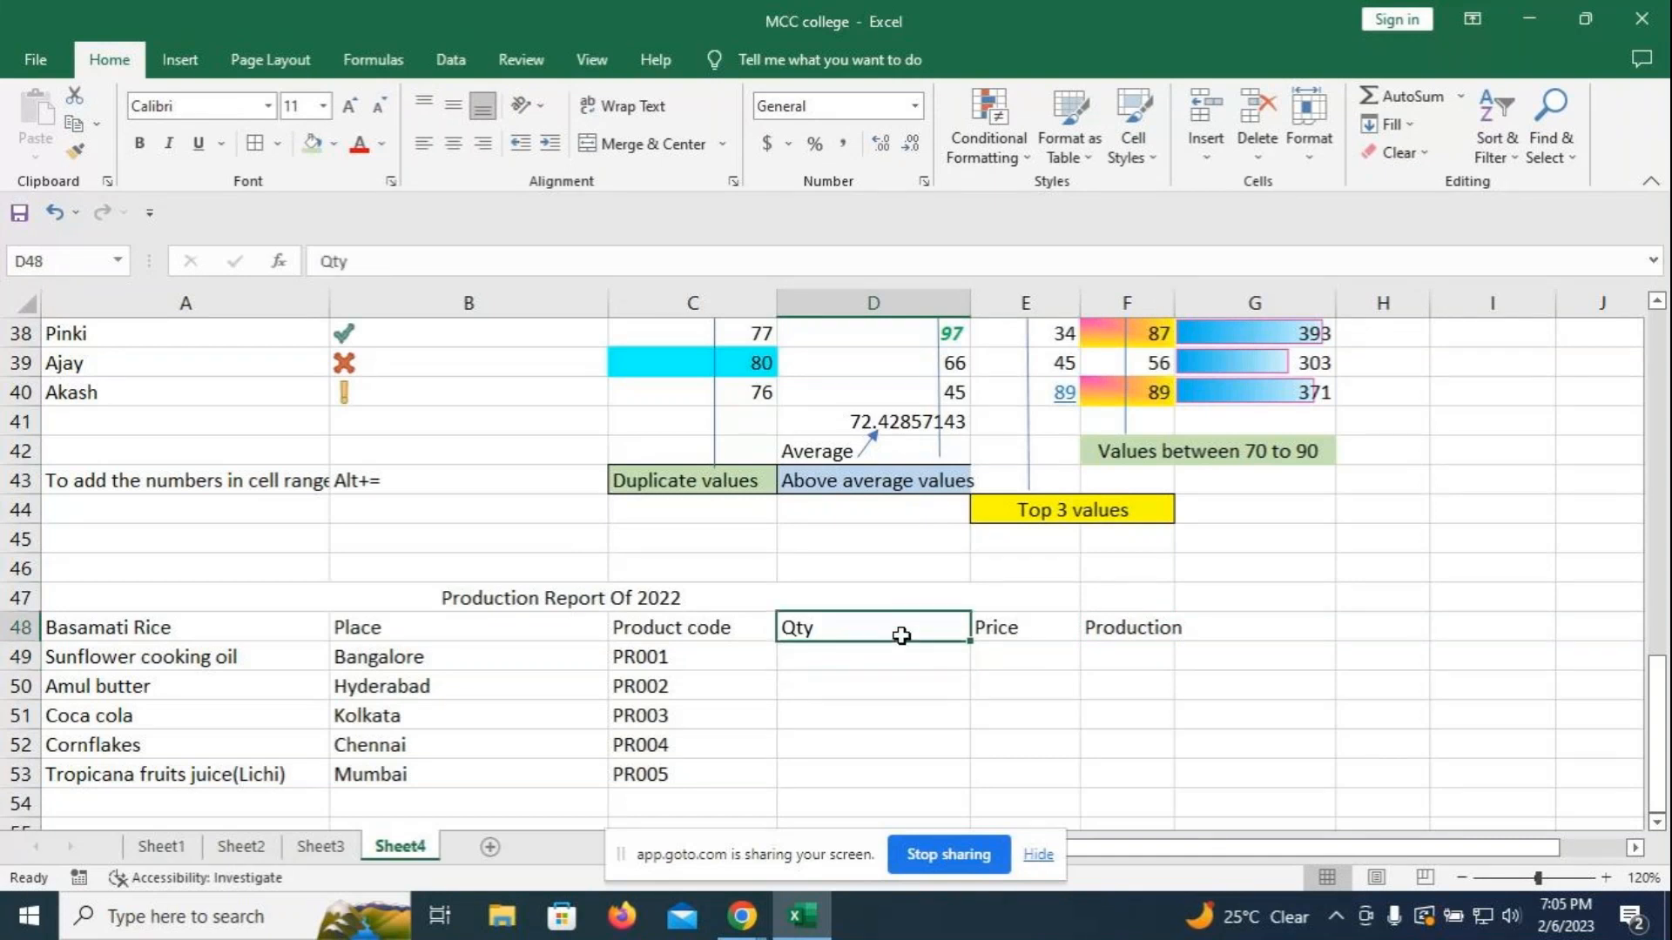
{"action": "double_click", "coordinate": [901, 636]}
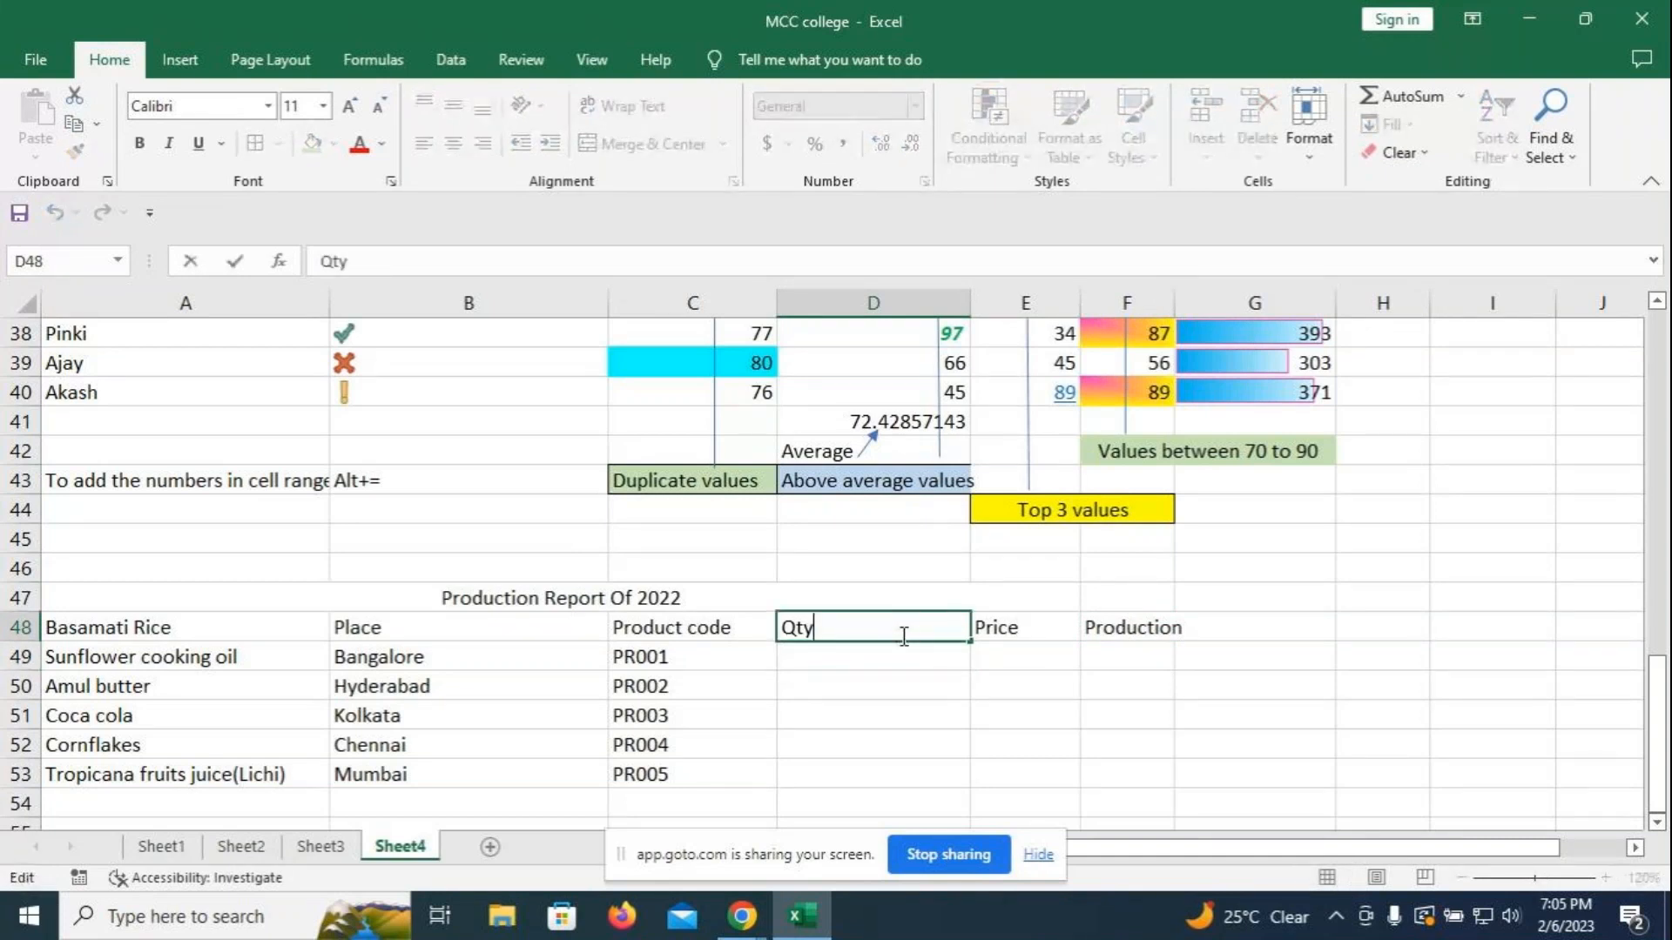
{"action": "type", "text": "in KG"}
- Enter quantities 600, 650, 700, 500 and 550 in D49:D53 under 'Qty in KG'
{"action": "key", "text": "Return"}
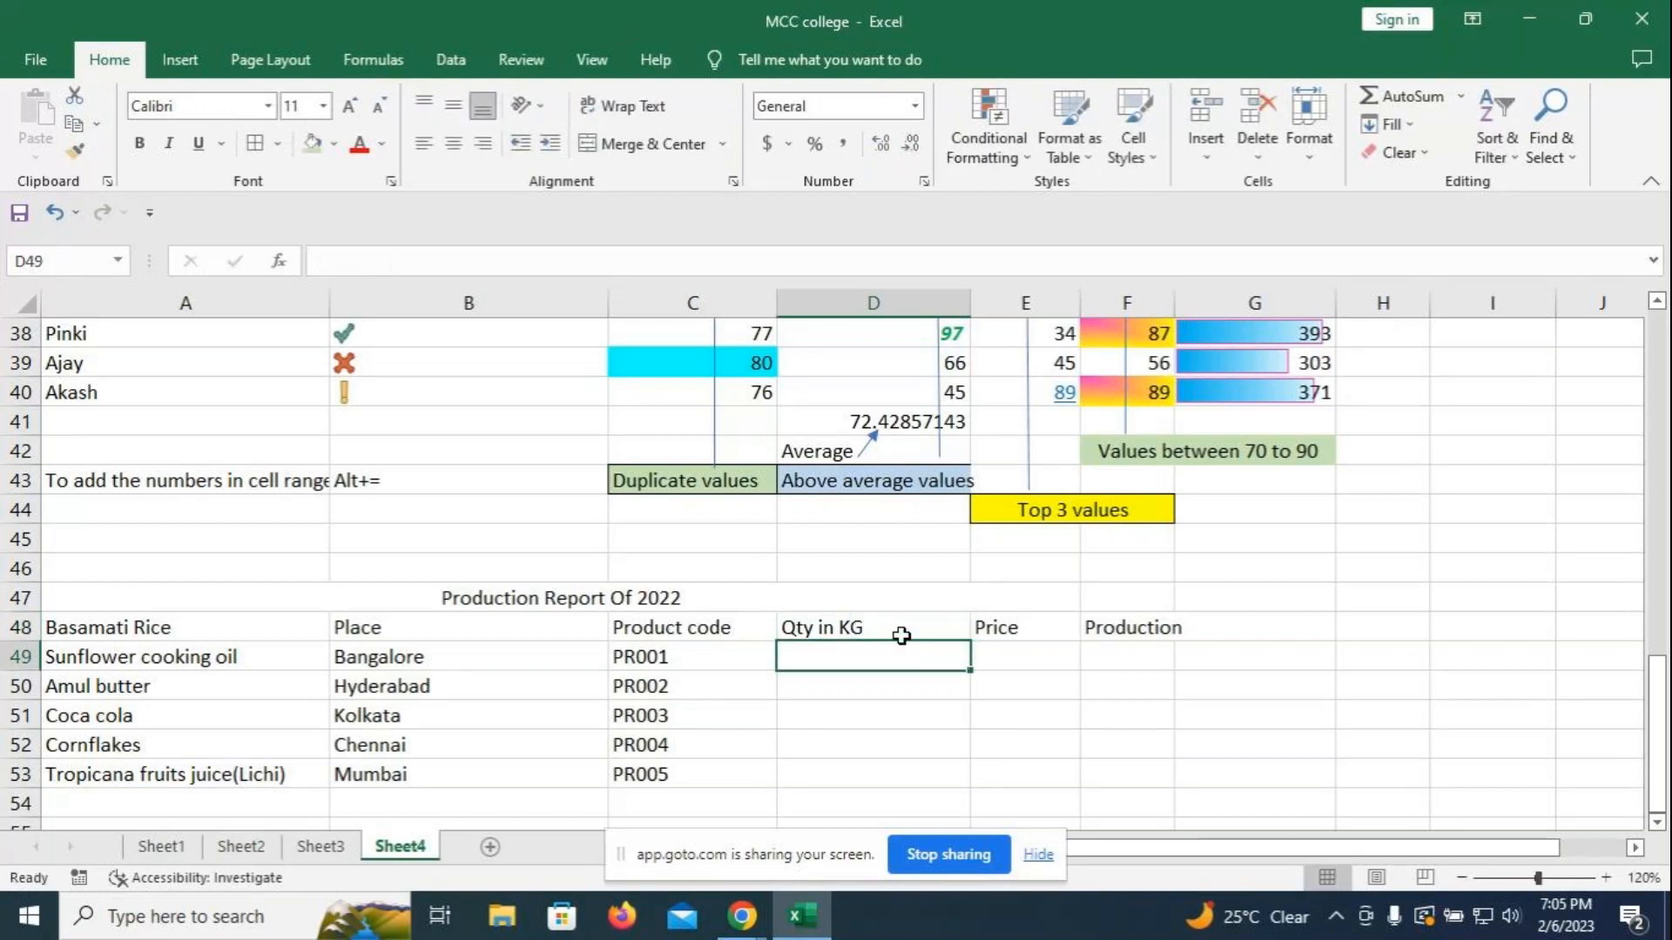
{"action": "type", "text": "600"}
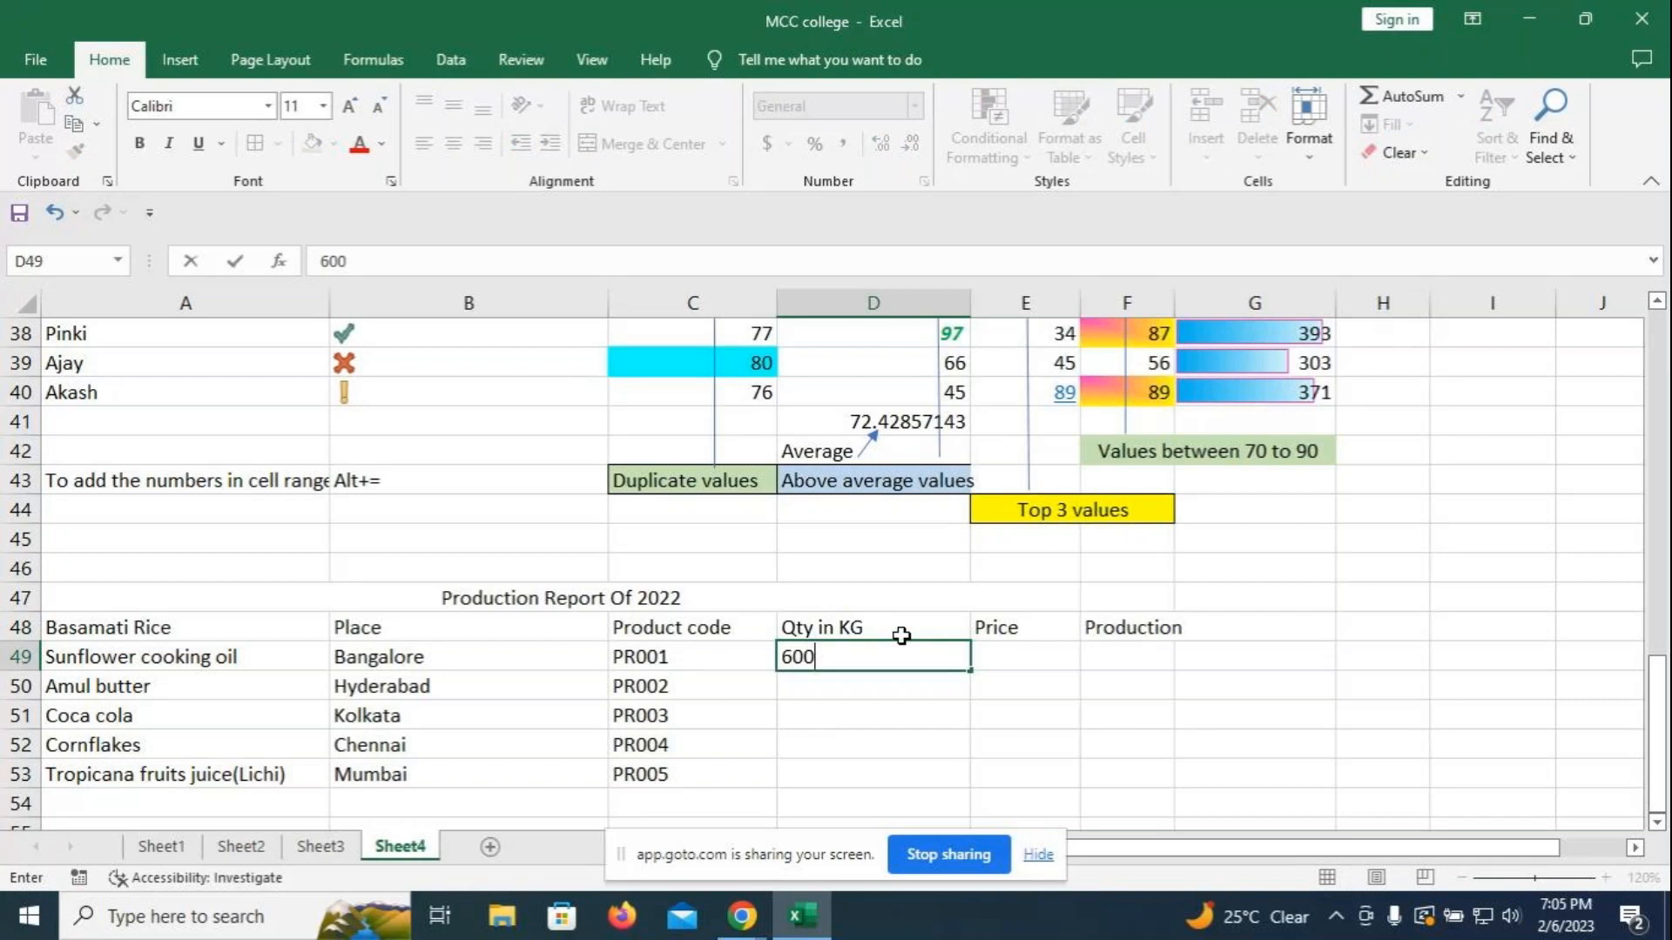
{"action": "key", "text": "Return"}
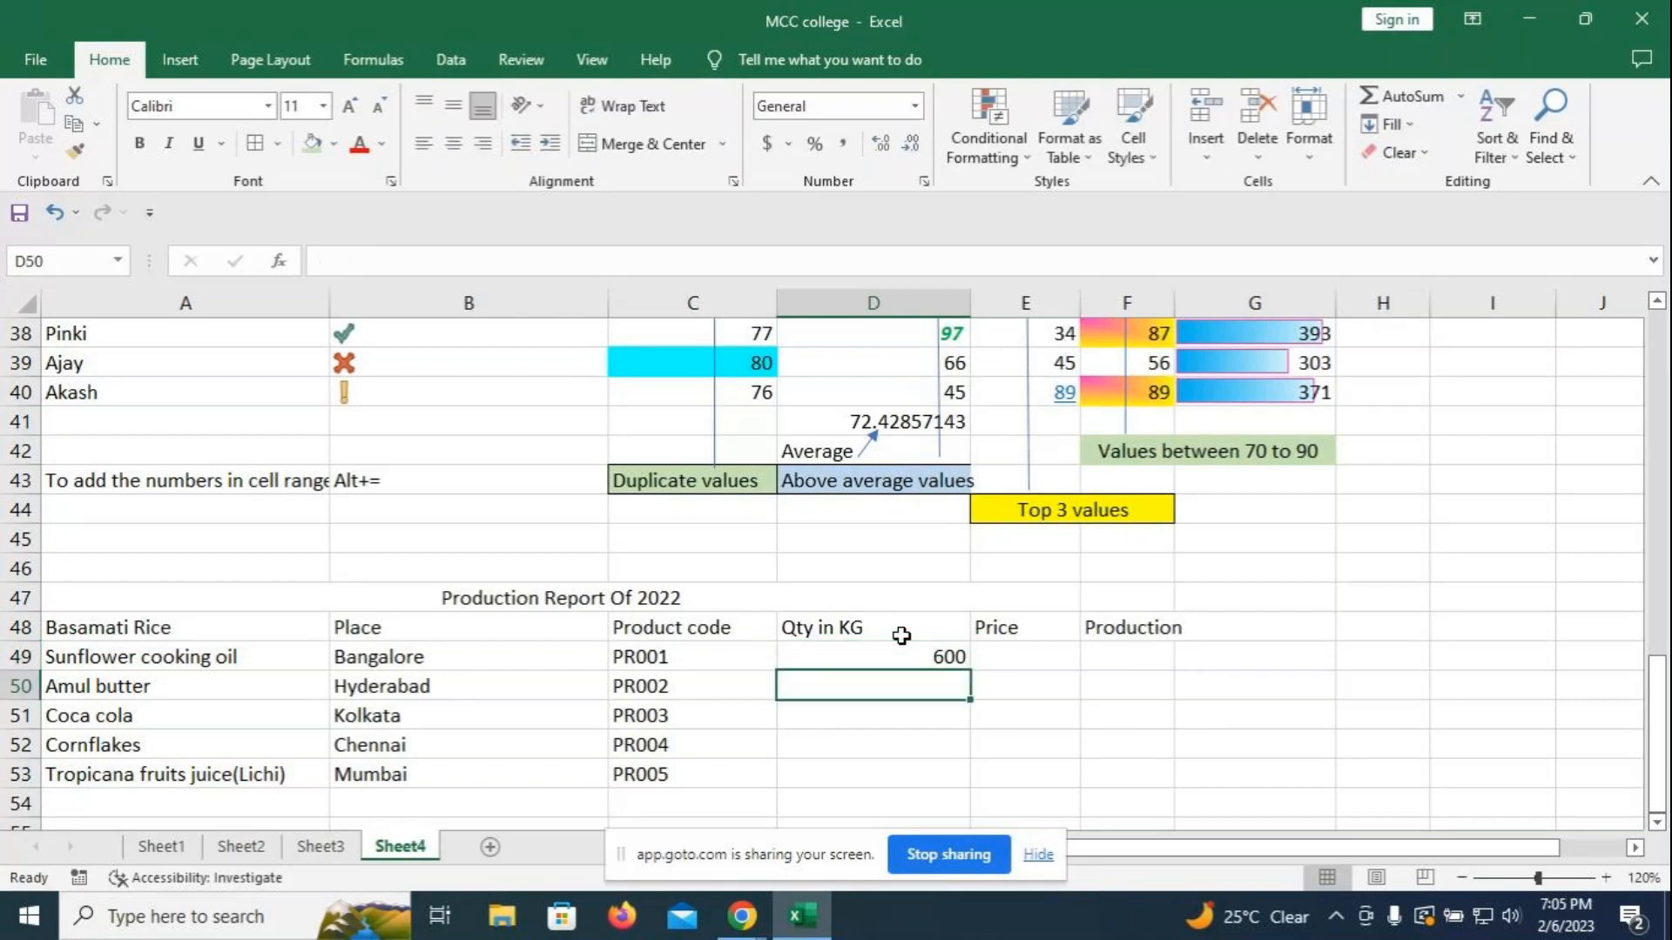
{"action": "type", "text": "650"}
{"action": "key", "text": "Return"}
{"action": "type", "text": "700"}
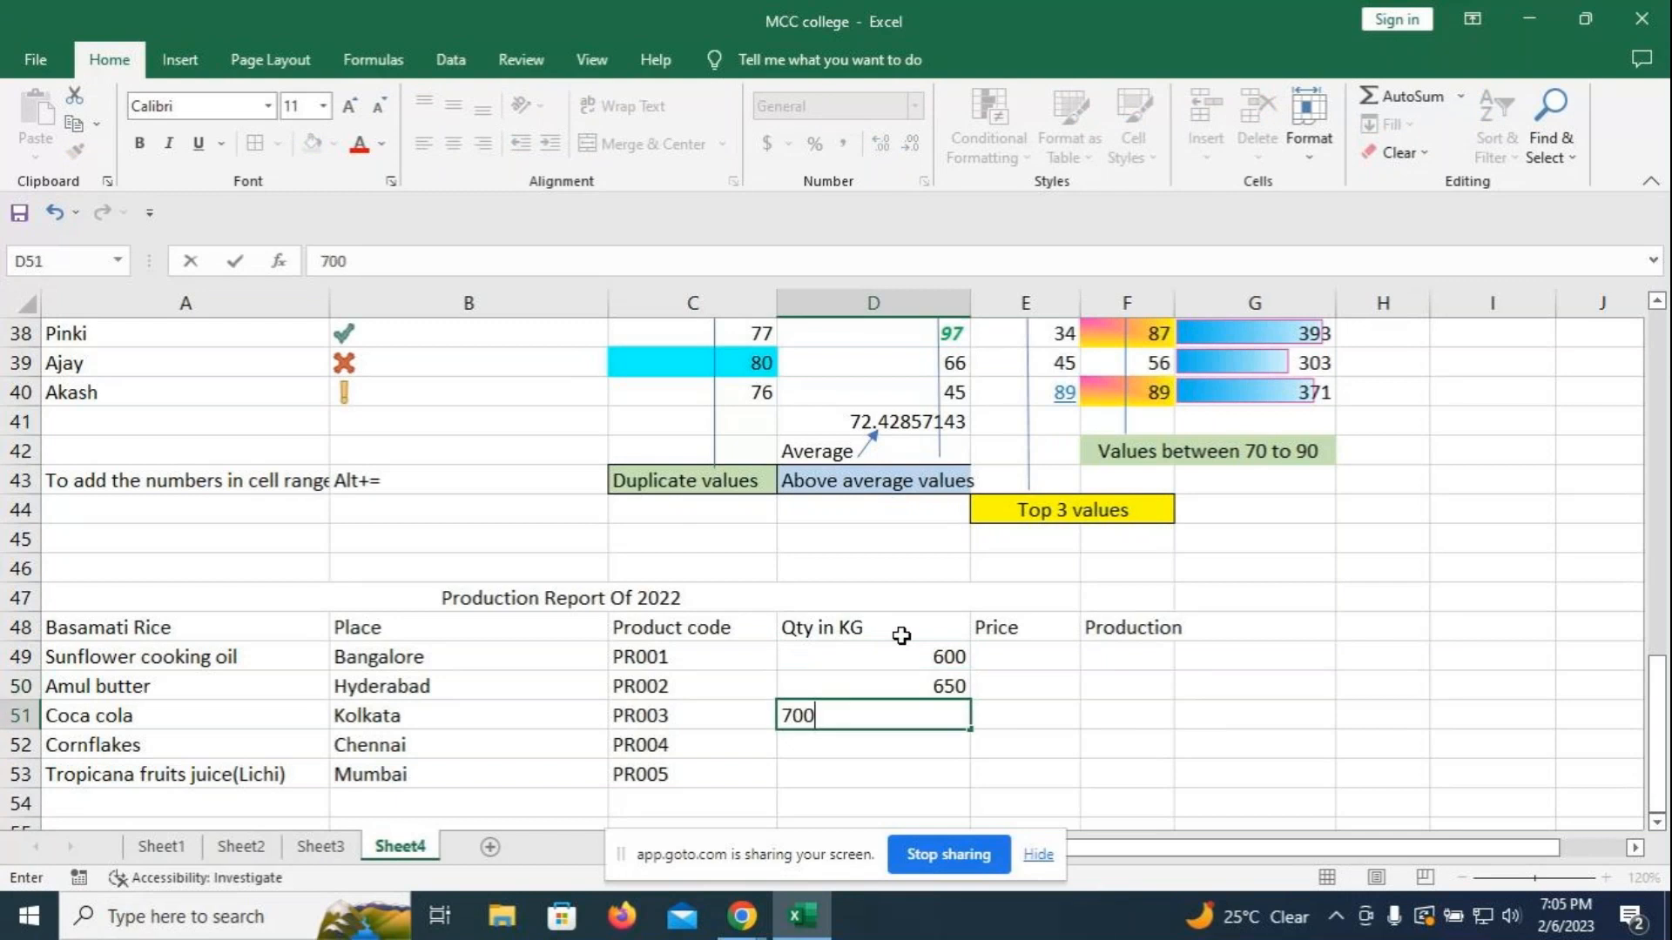
{"action": "key", "text": "Return"}
{"action": "type", "text": "5"}
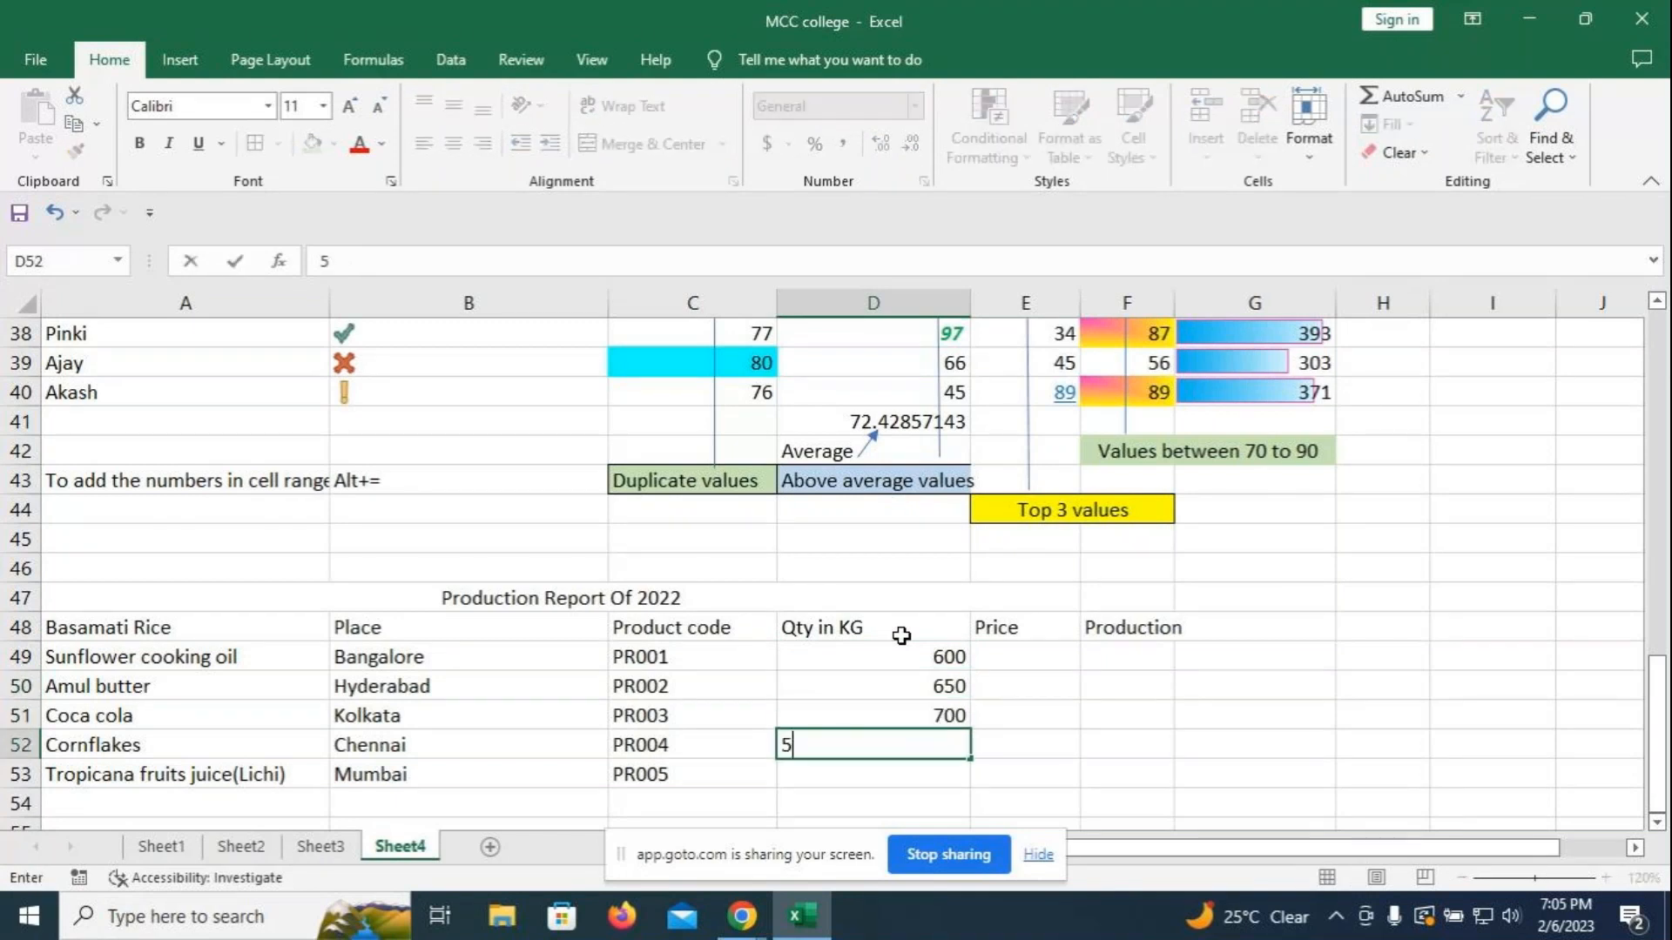
{"action": "type", "text": "00"}
{"action": "key", "text": "Return"}
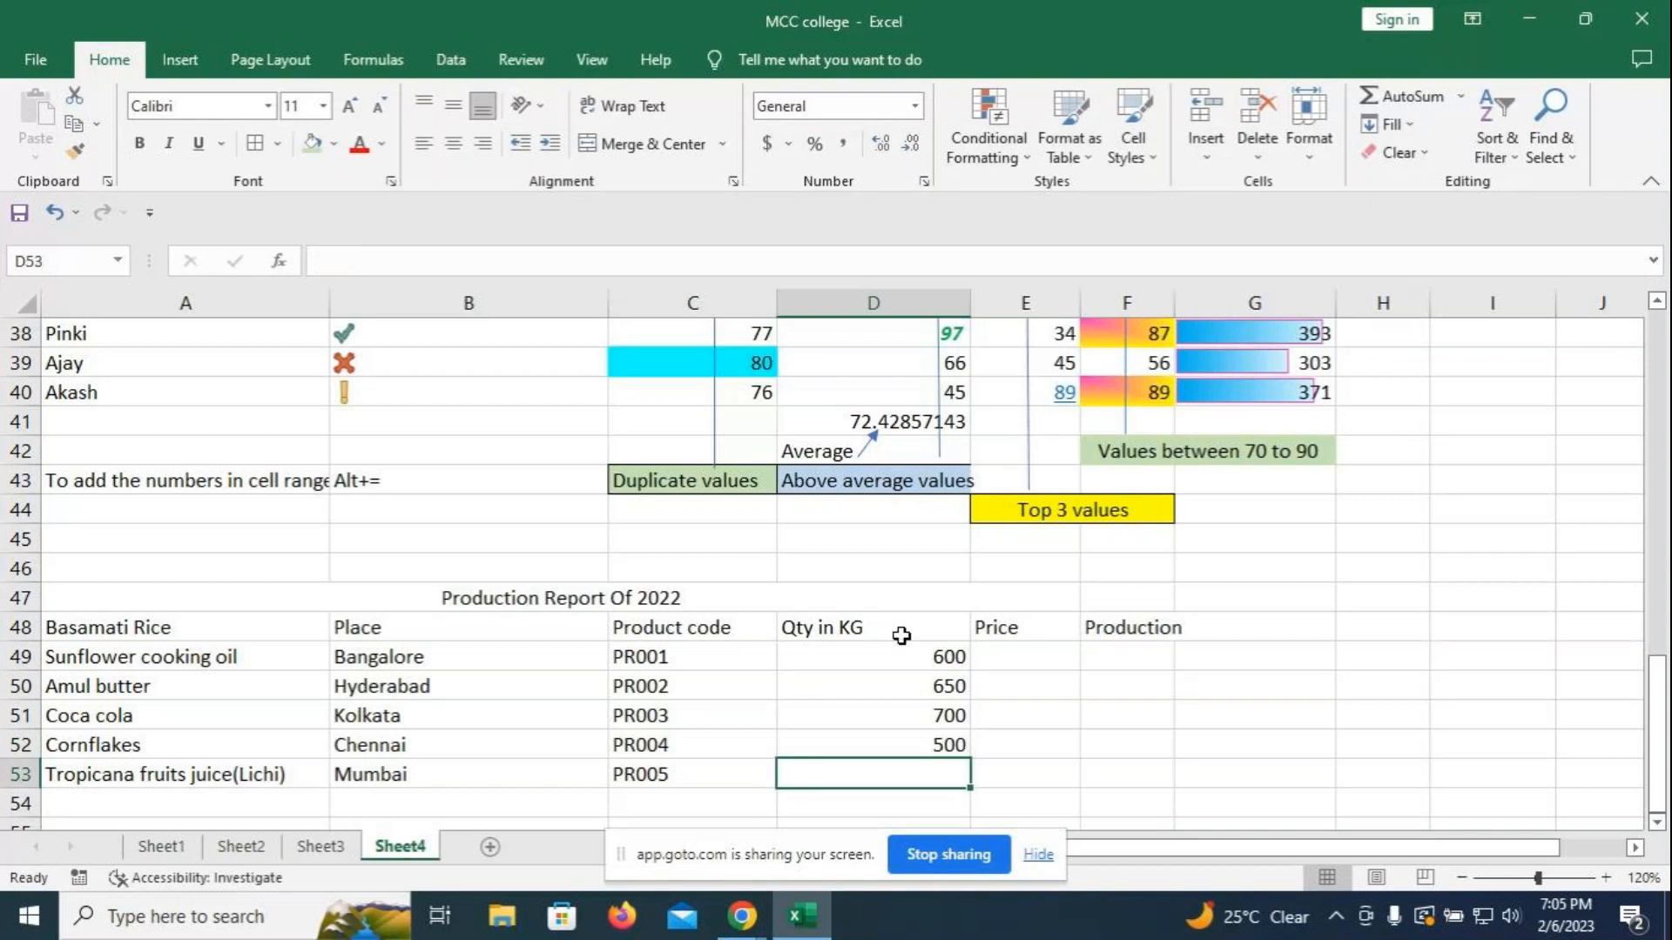
{"action": "type", "text": "550"}
{"action": "key", "text": "Return"}
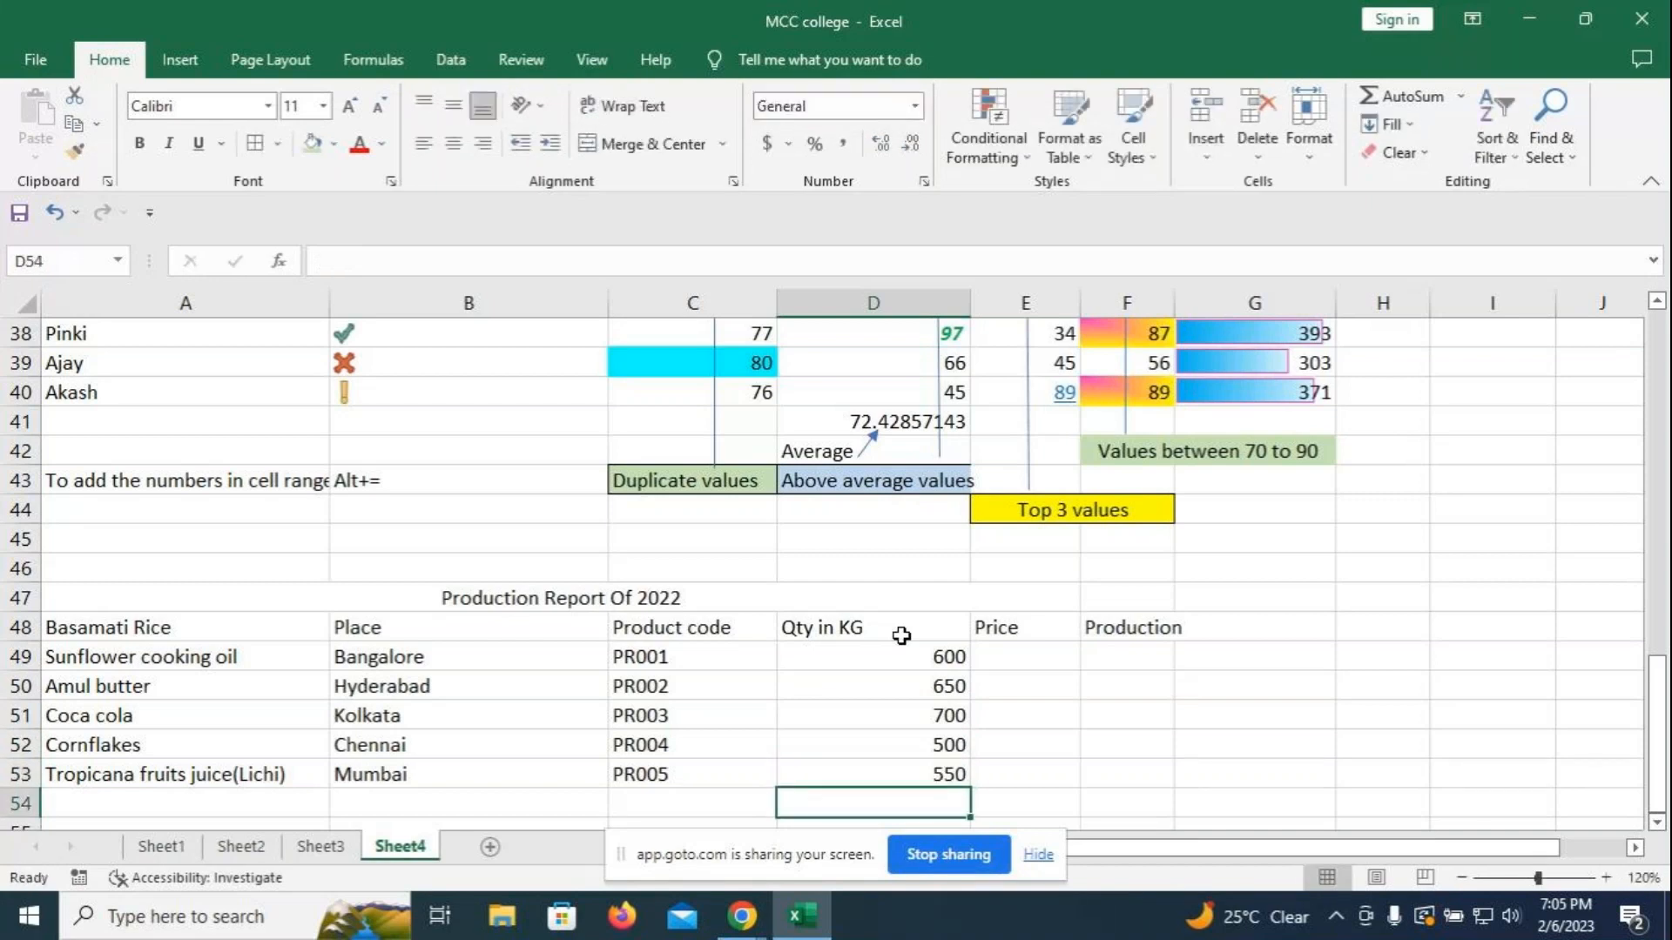
{"action": "left_click", "coordinate": [1050, 653]}
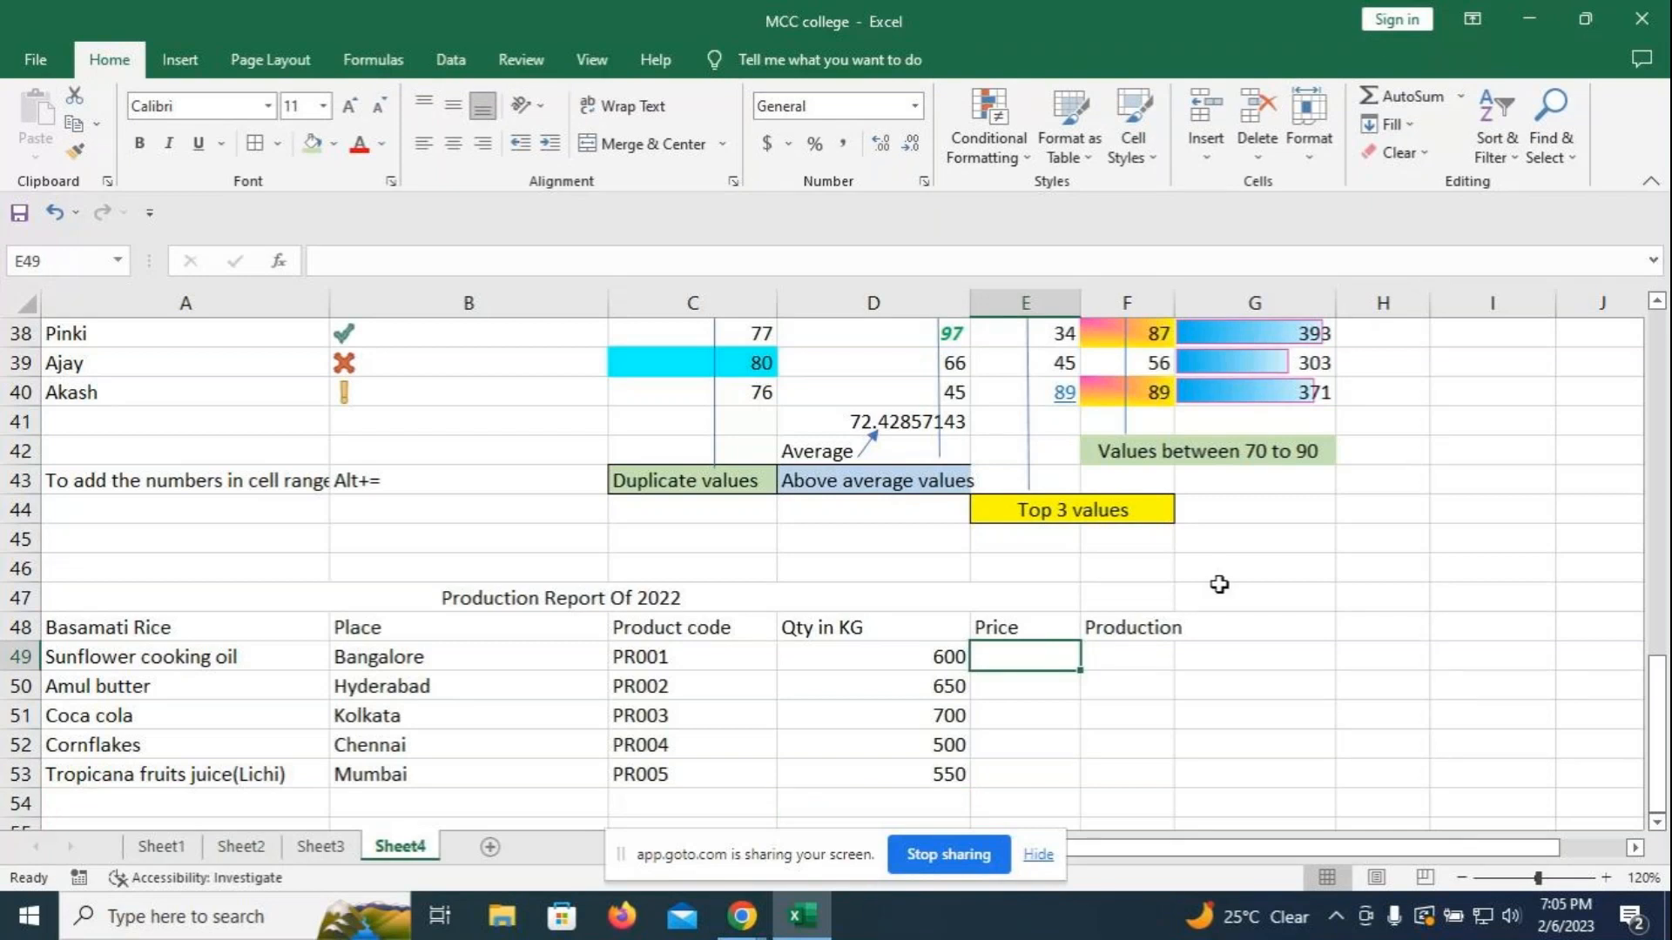
- Change the price header to 'Price per Kg /ltr' and widen column E
{"action": "left_click", "coordinate": [1033, 625]}
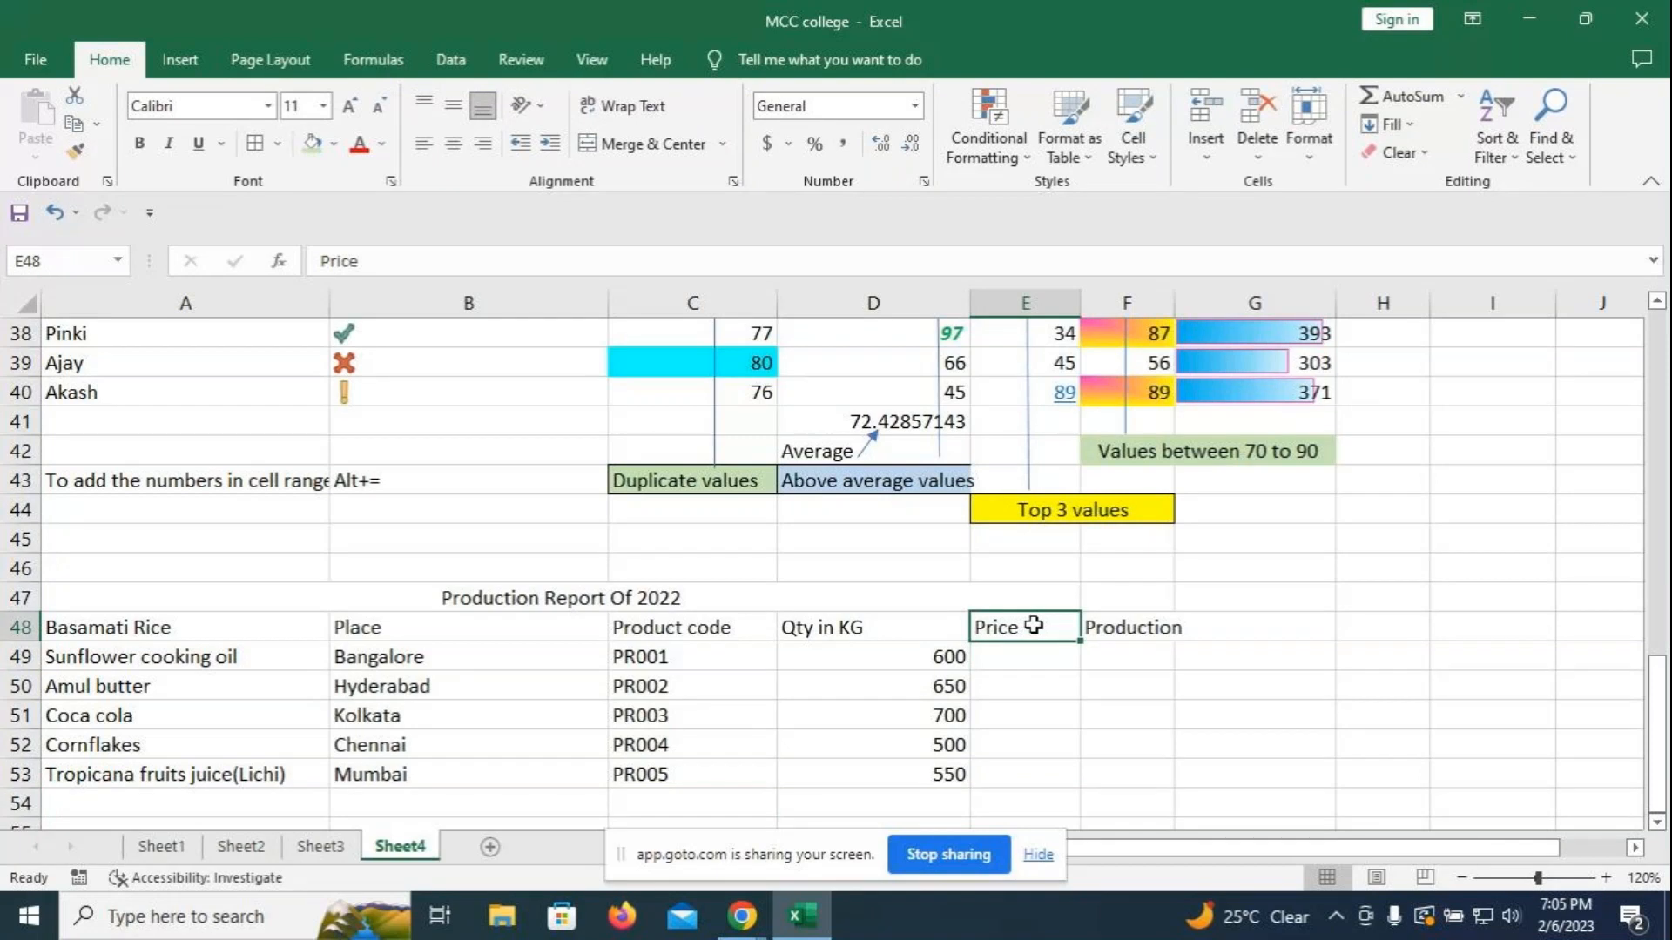
{"action": "double_click", "coordinate": [1034, 625]}
{"action": "type", "text": "p"}
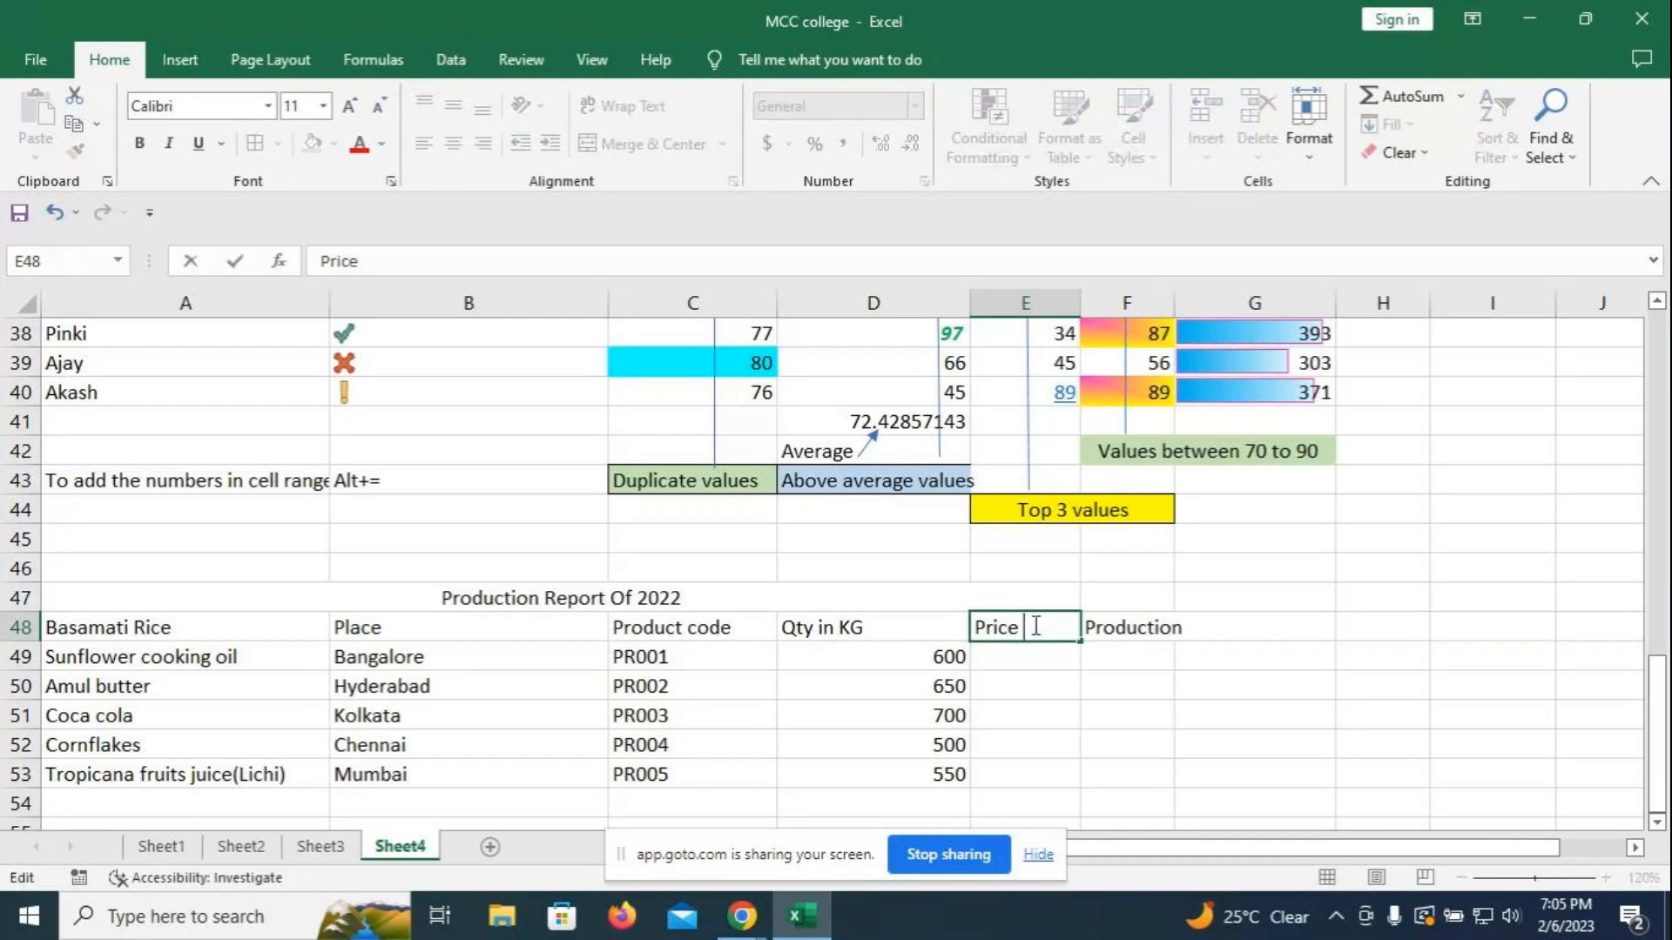
{"action": "type", "text": "er H"}
{"action": "key", "text": "BackSpace"}
{"action": "type", "text": "Kg"}
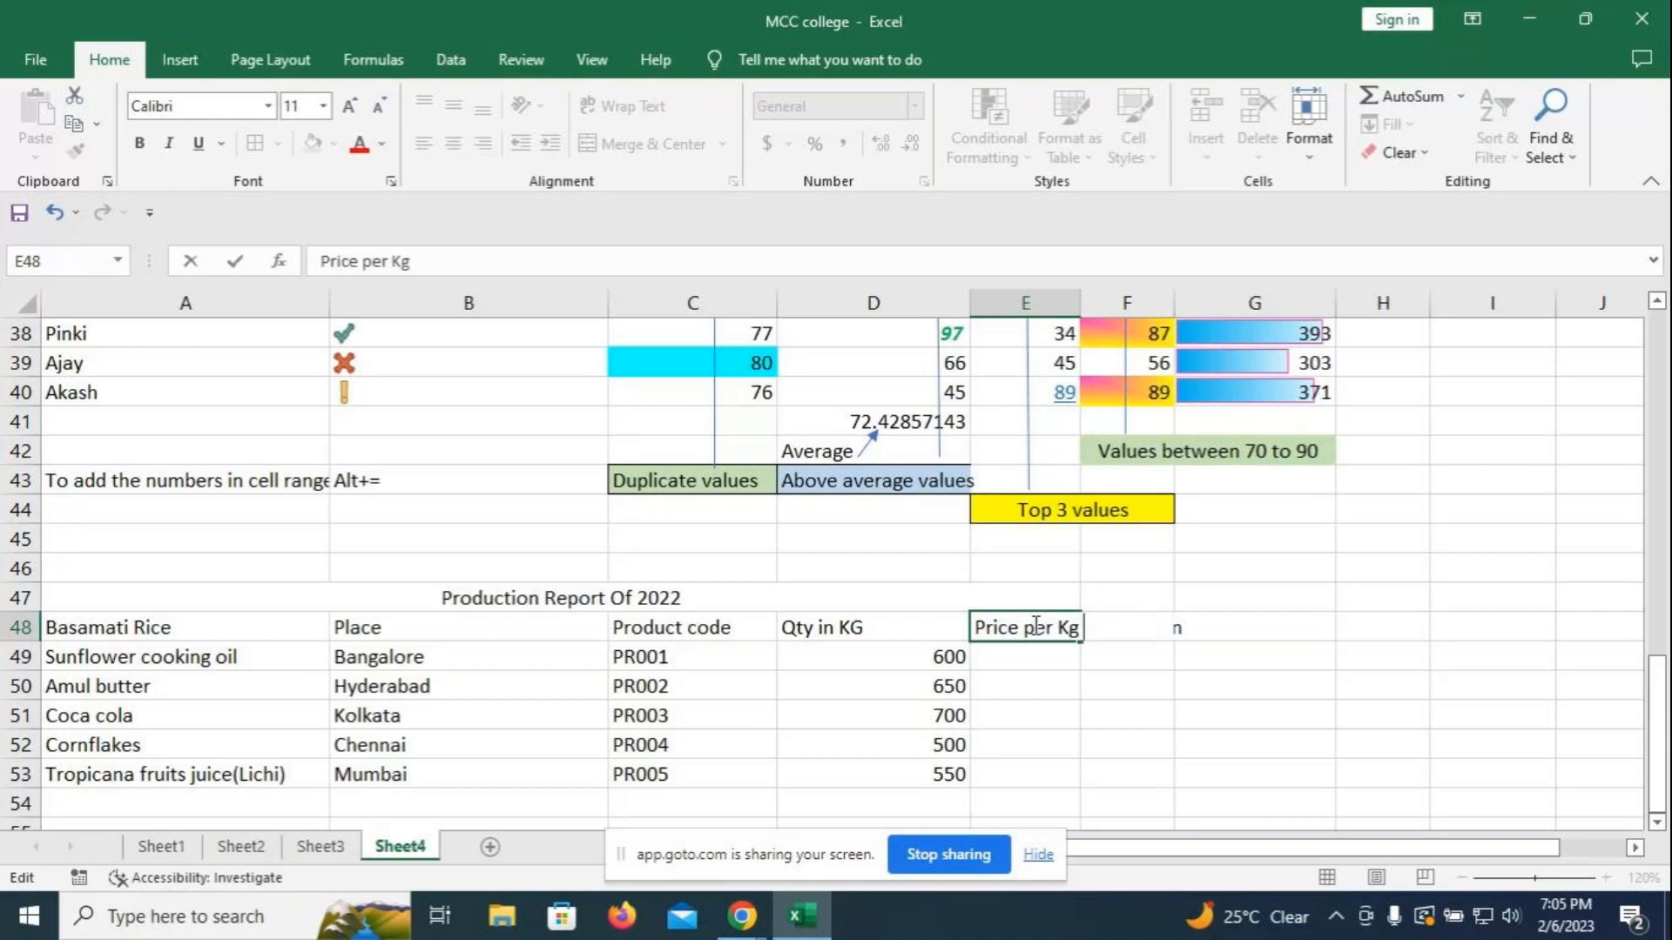
{"action": "type", "text": " /ltr"}
{"action": "left_click", "coordinate": [1251, 739]}
{"action": "left_click_drag", "start_coordinate": [1080, 303], "coordinate": [1125, 303]}
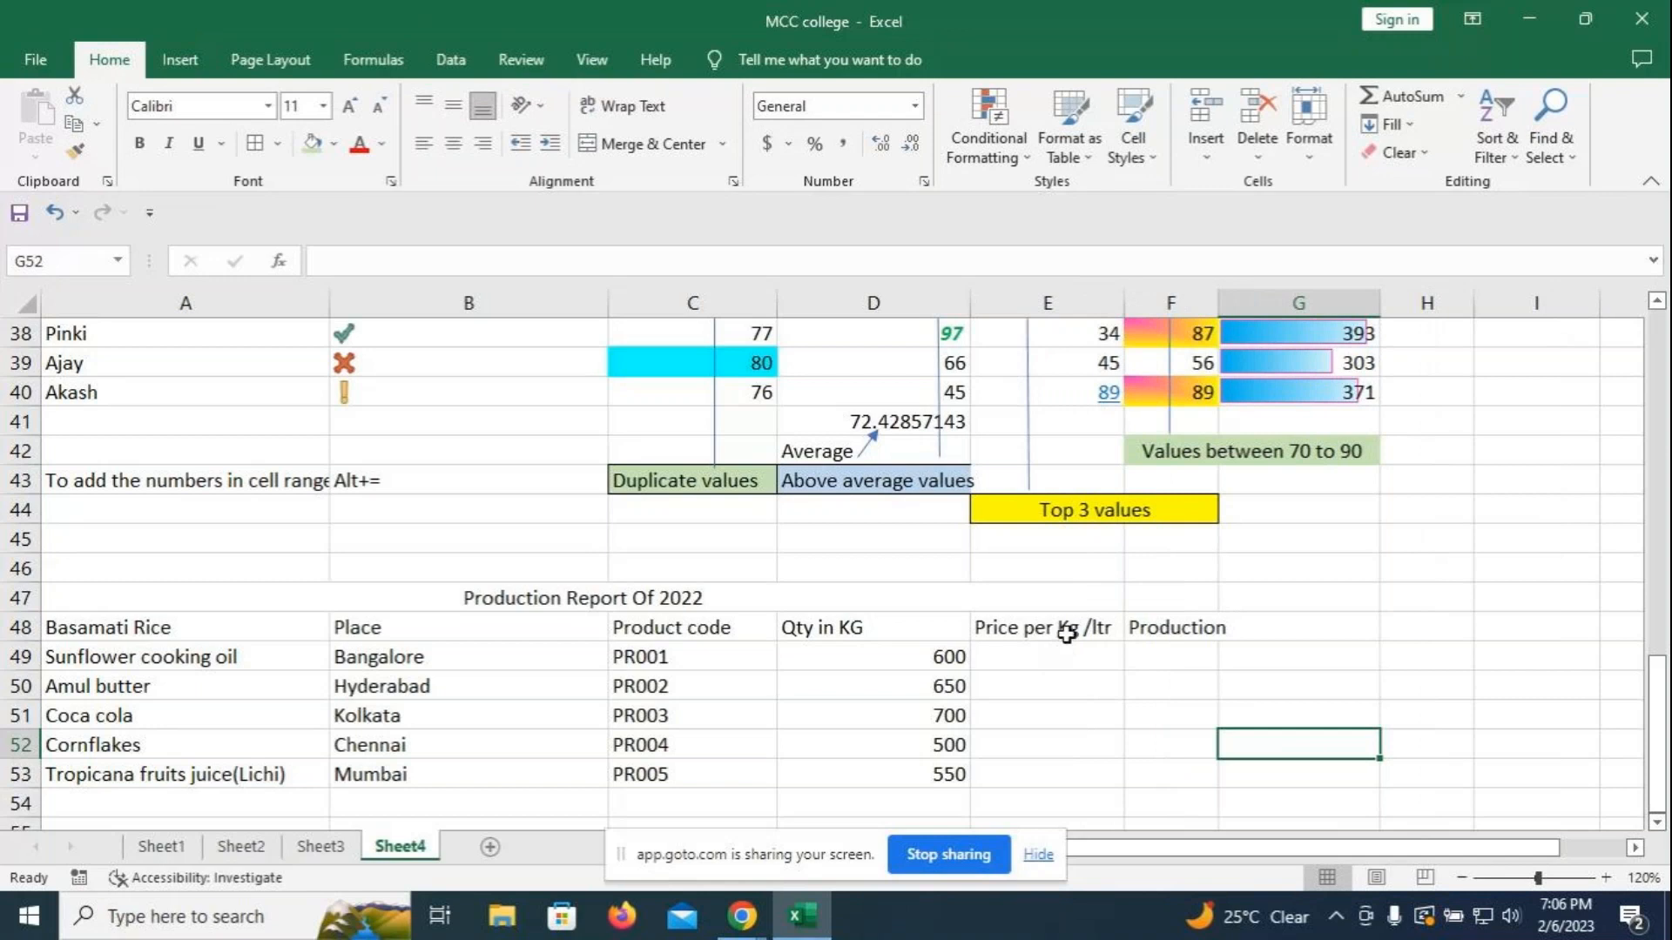
- Reword the price header to 'Price per Kg or ltr' and widen column E further
{"action": "left_click", "coordinate": [1057, 628]}
{"action": "double_click", "coordinate": [1057, 628]}
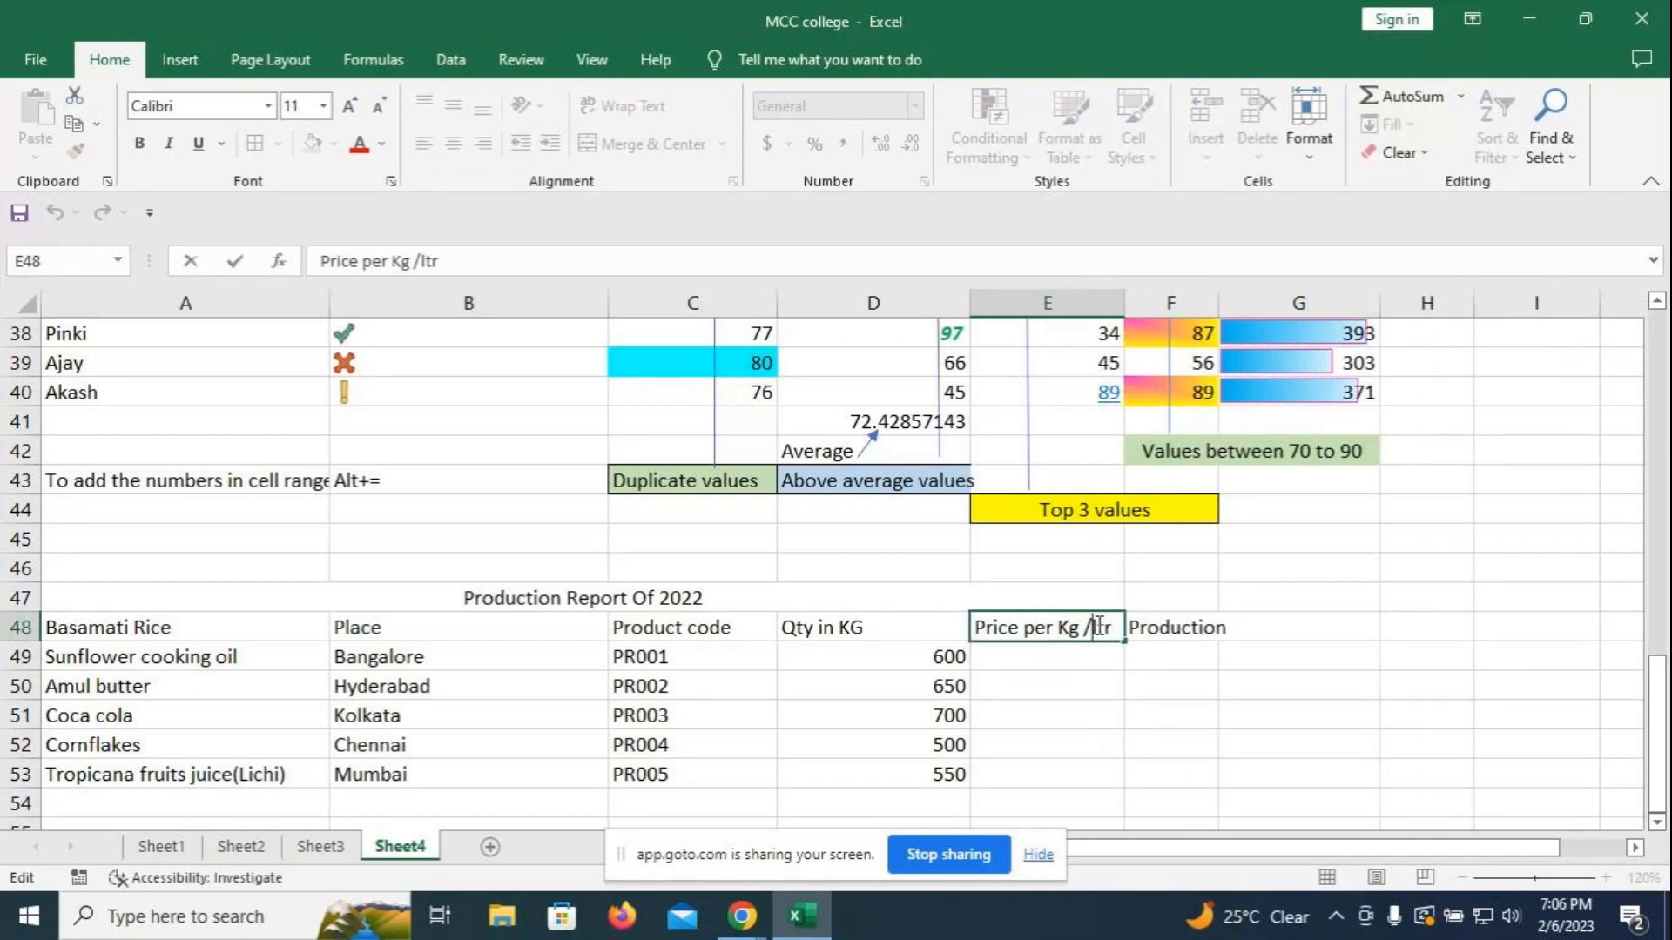
{"action": "key", "text": "BackSpace"}
{"action": "type", "text": "or"}
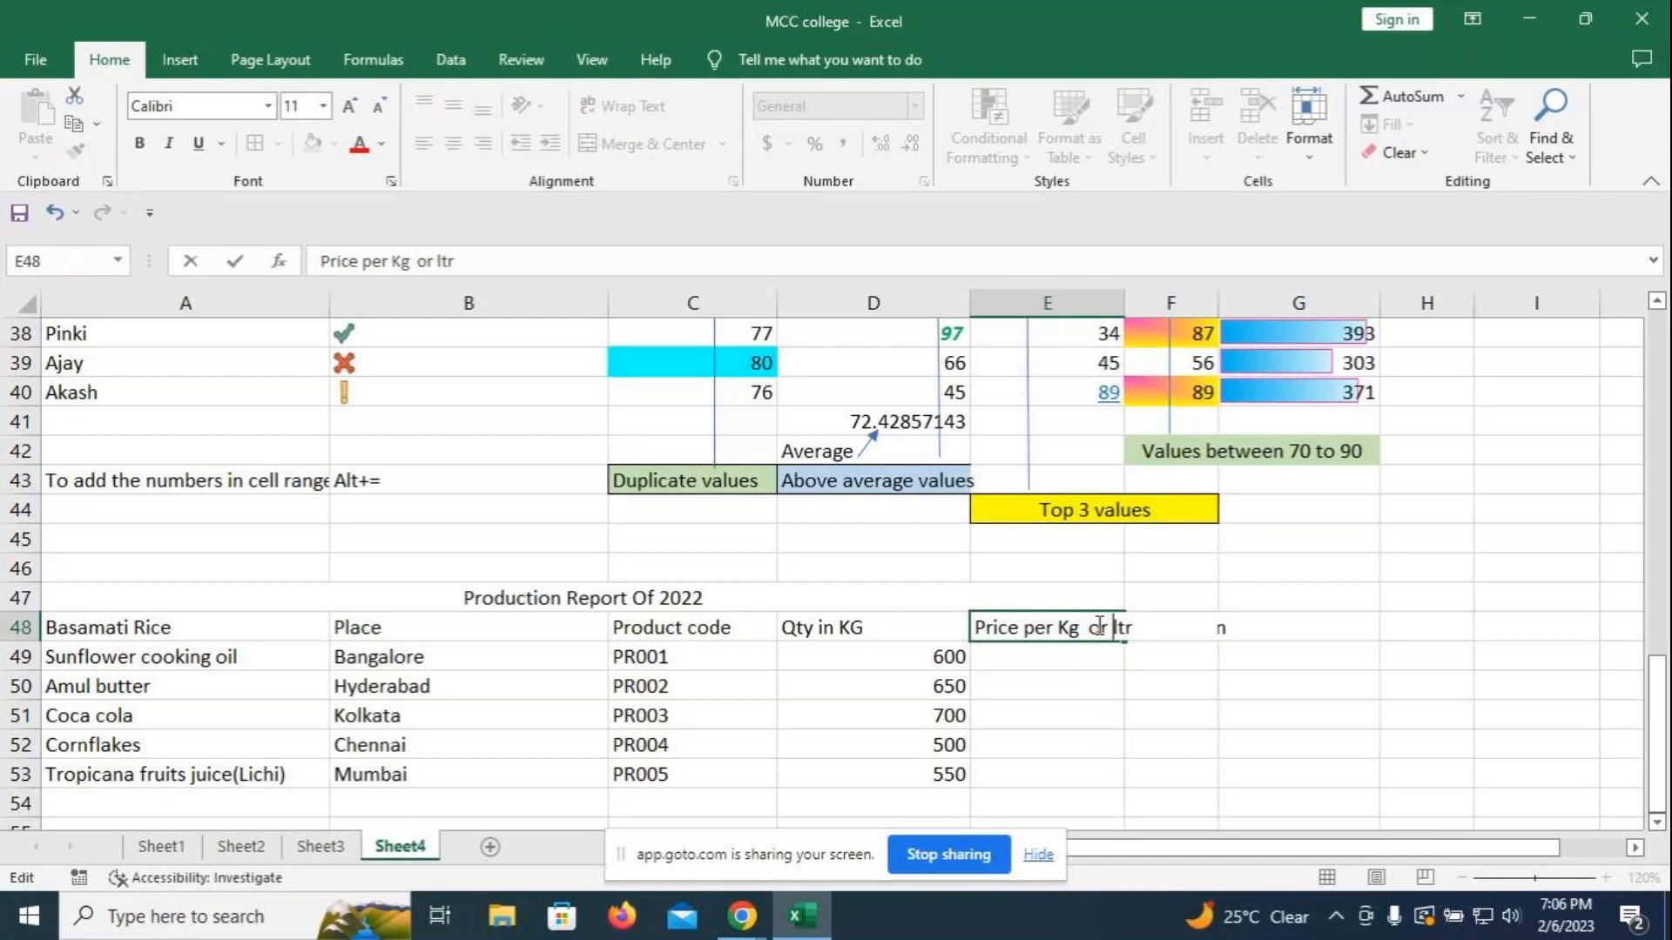
{"action": "left_click", "coordinate": [1298, 715]}
{"action": "left_click_drag", "start_coordinate": [1124, 303], "coordinate": [1152, 303]}
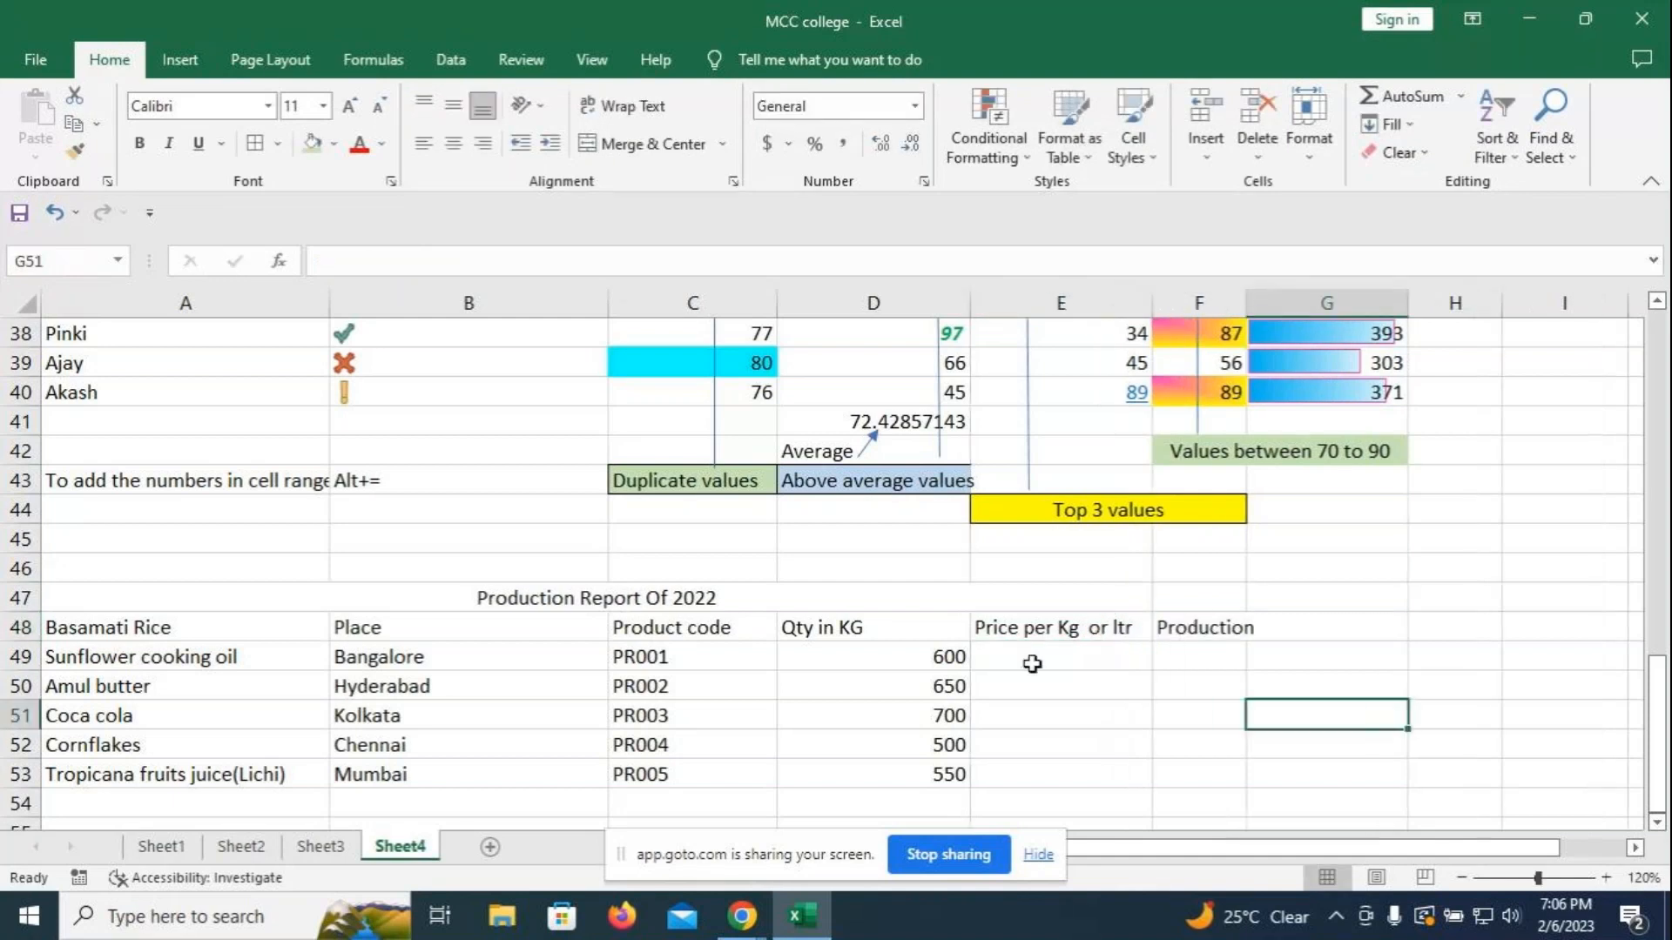
{"action": "left_click", "coordinate": [1031, 664]}
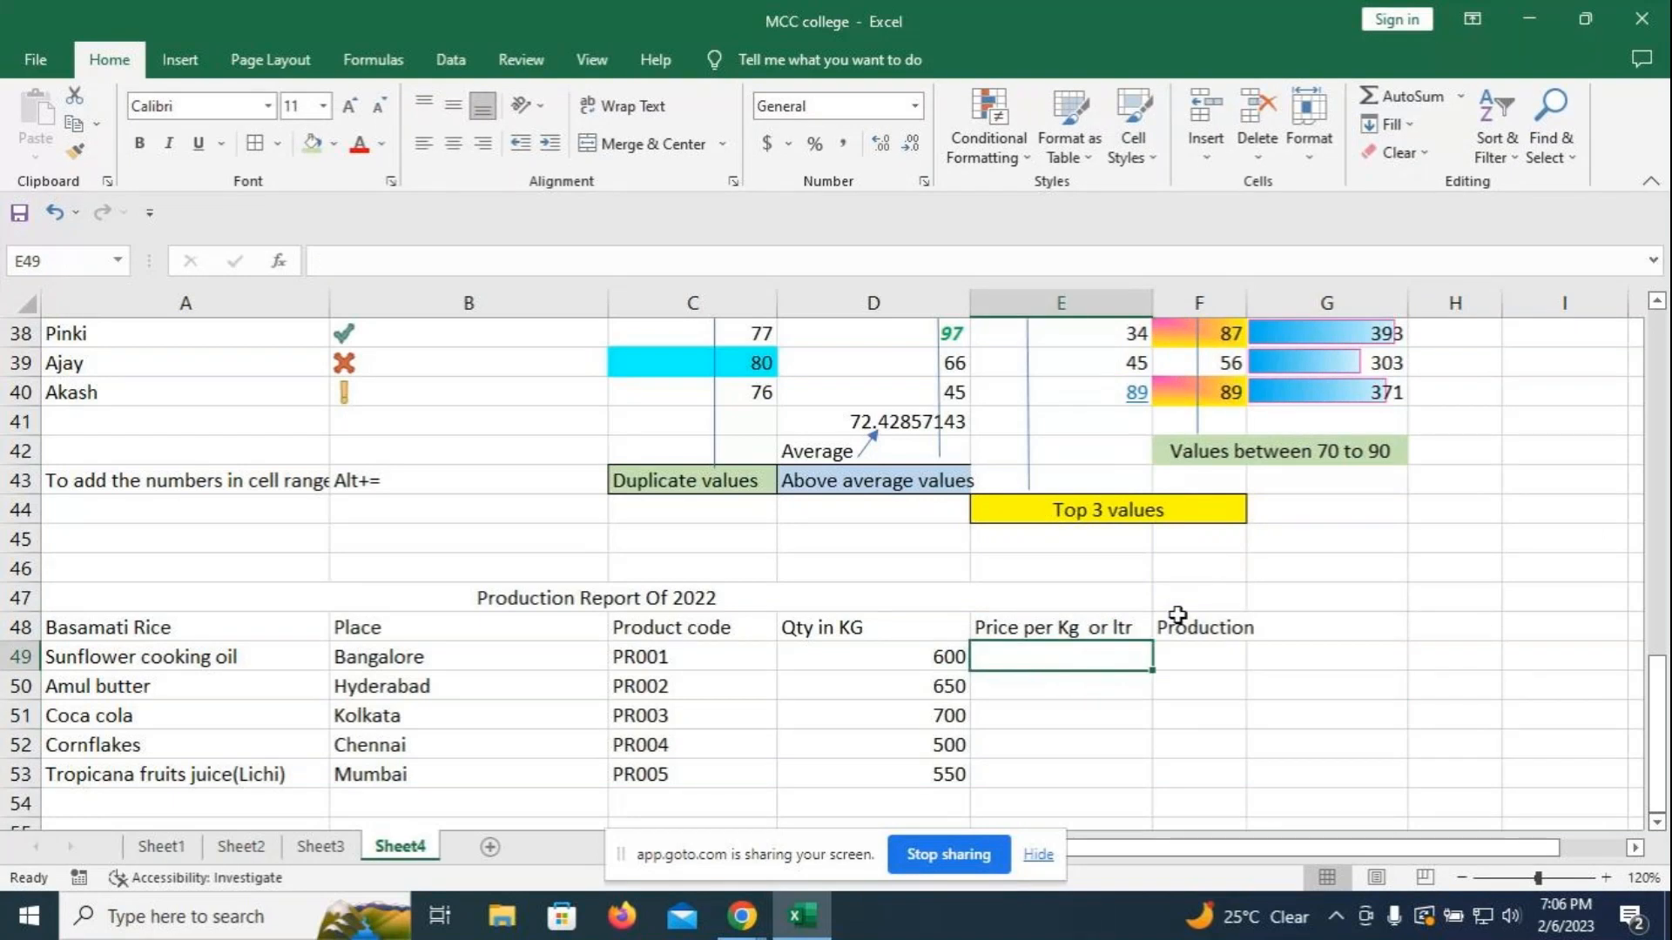
{"action": "left_click", "coordinate": [1091, 625]}
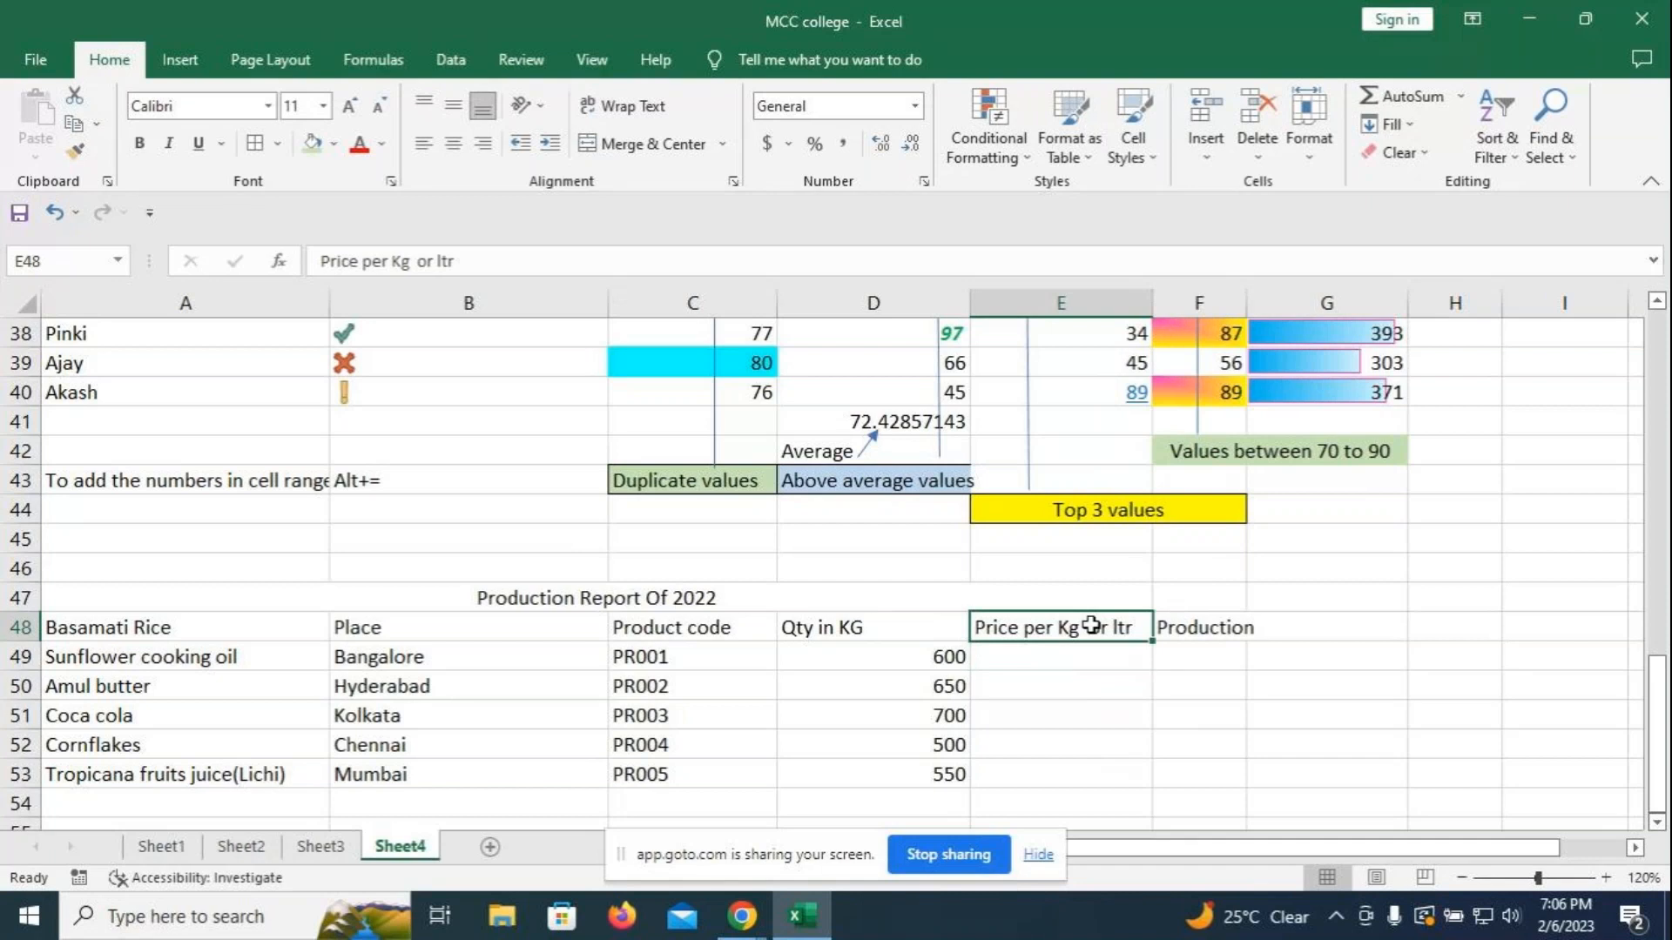
- Extend the D48 quantity header to 'Qty in KG or ltr'
{"action": "left_click", "coordinate": [872, 628]}
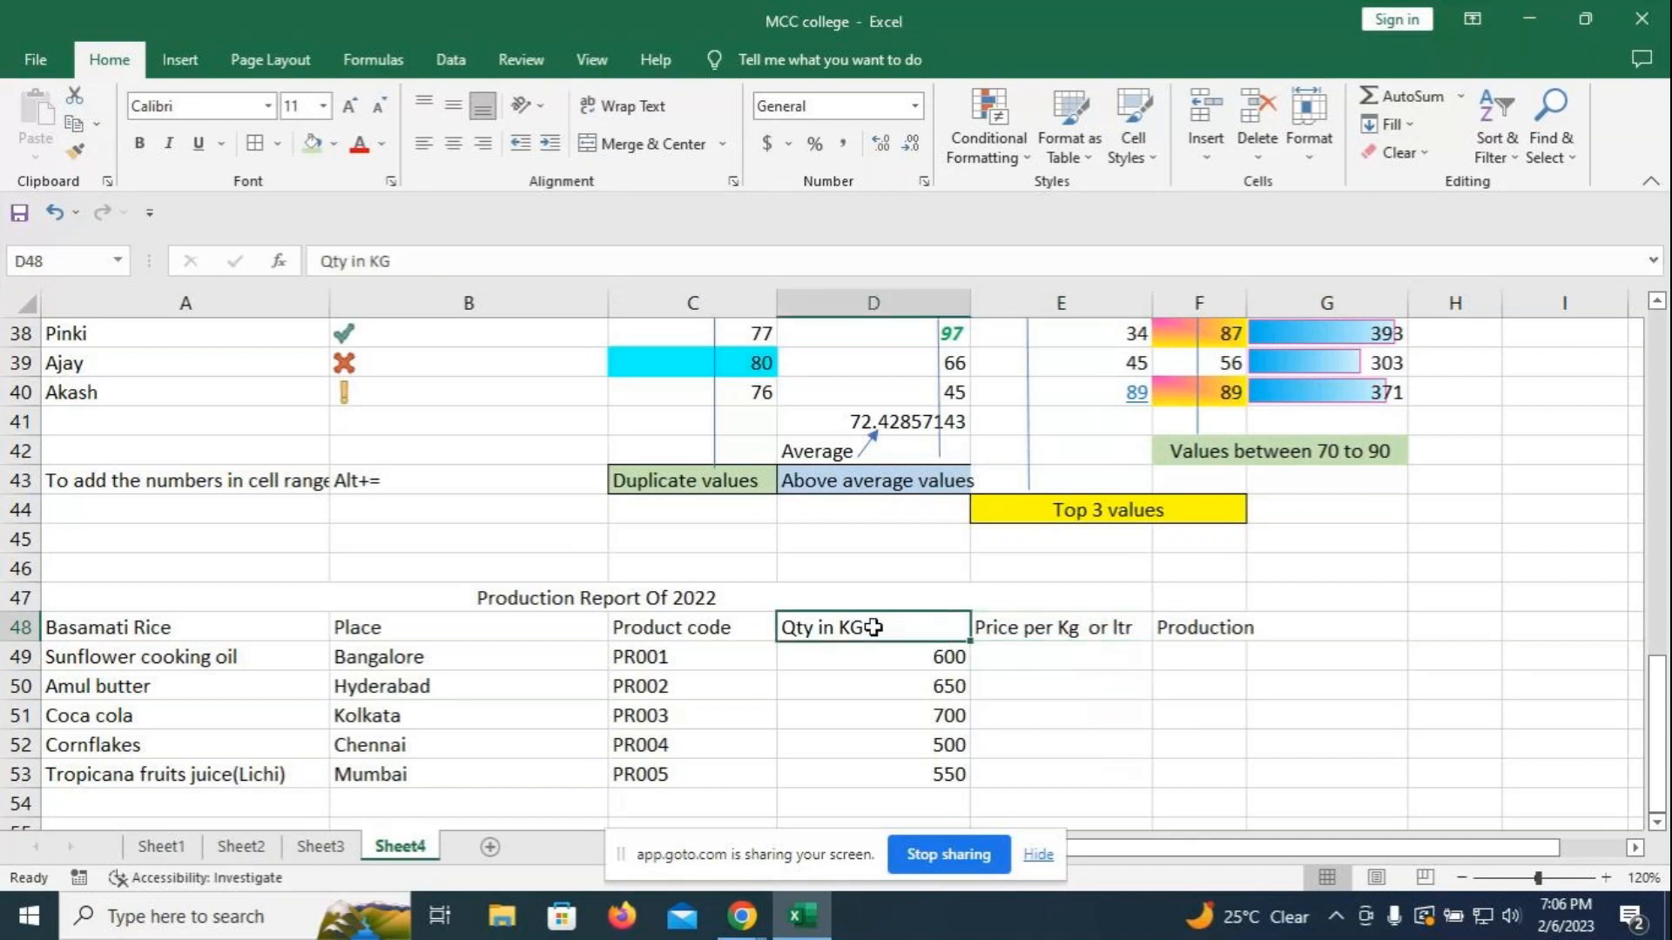
{"action": "double_click", "coordinate": [872, 628]}
{"action": "type", "text": "or ltr"}
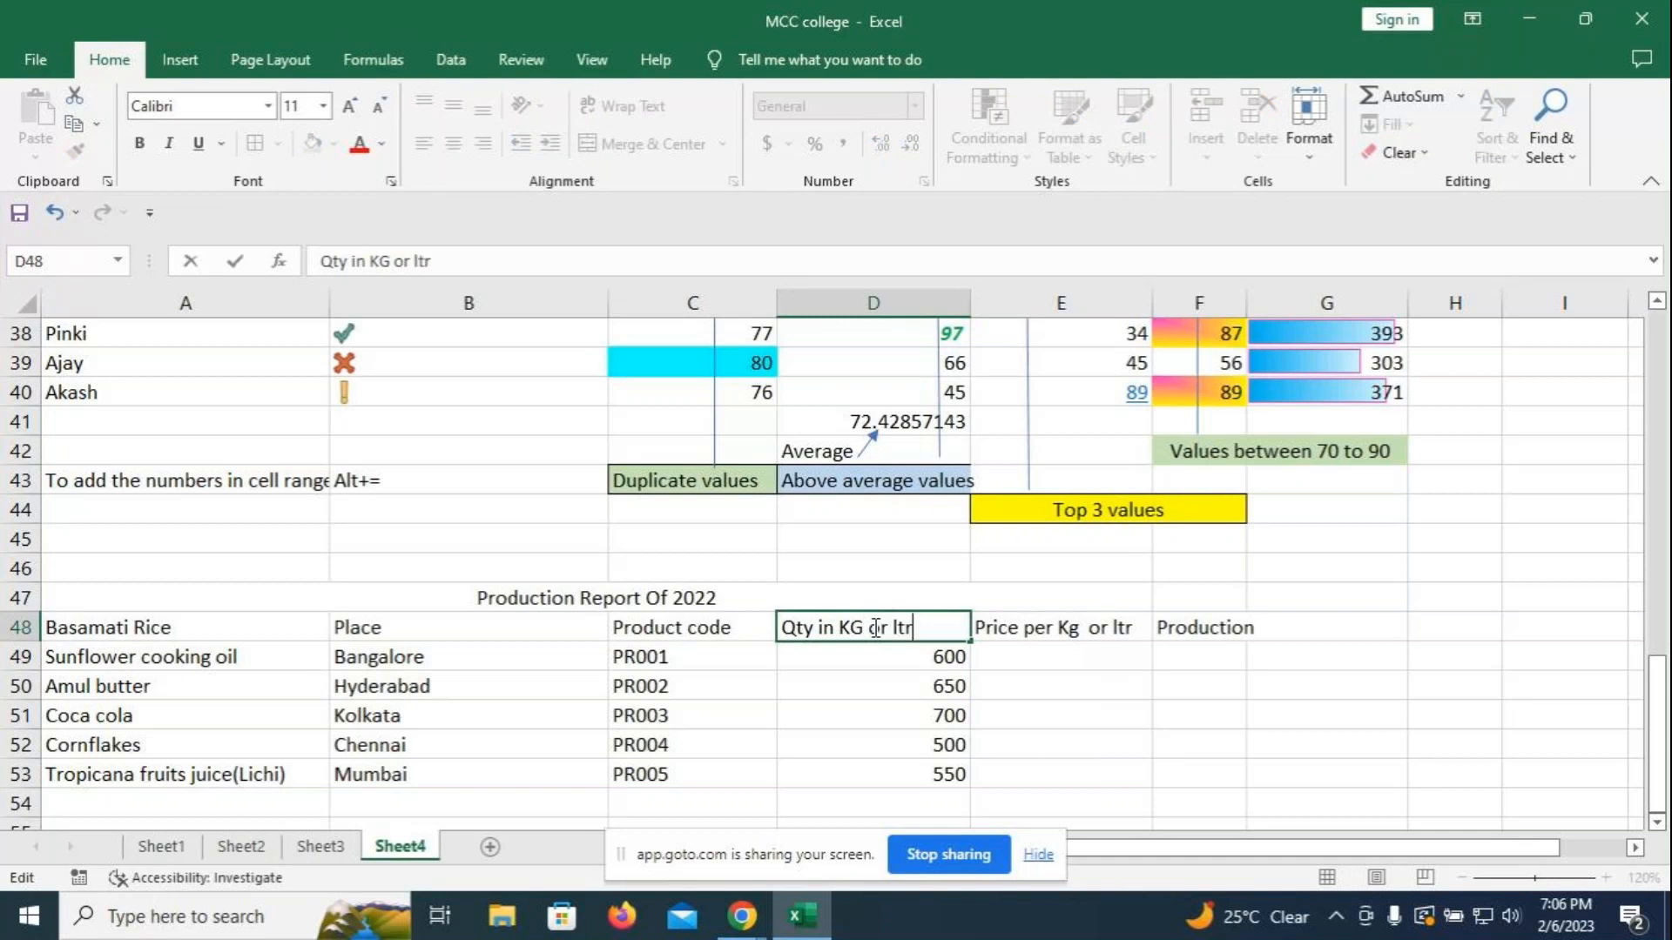
{"action": "left_click", "coordinate": [862, 686]}
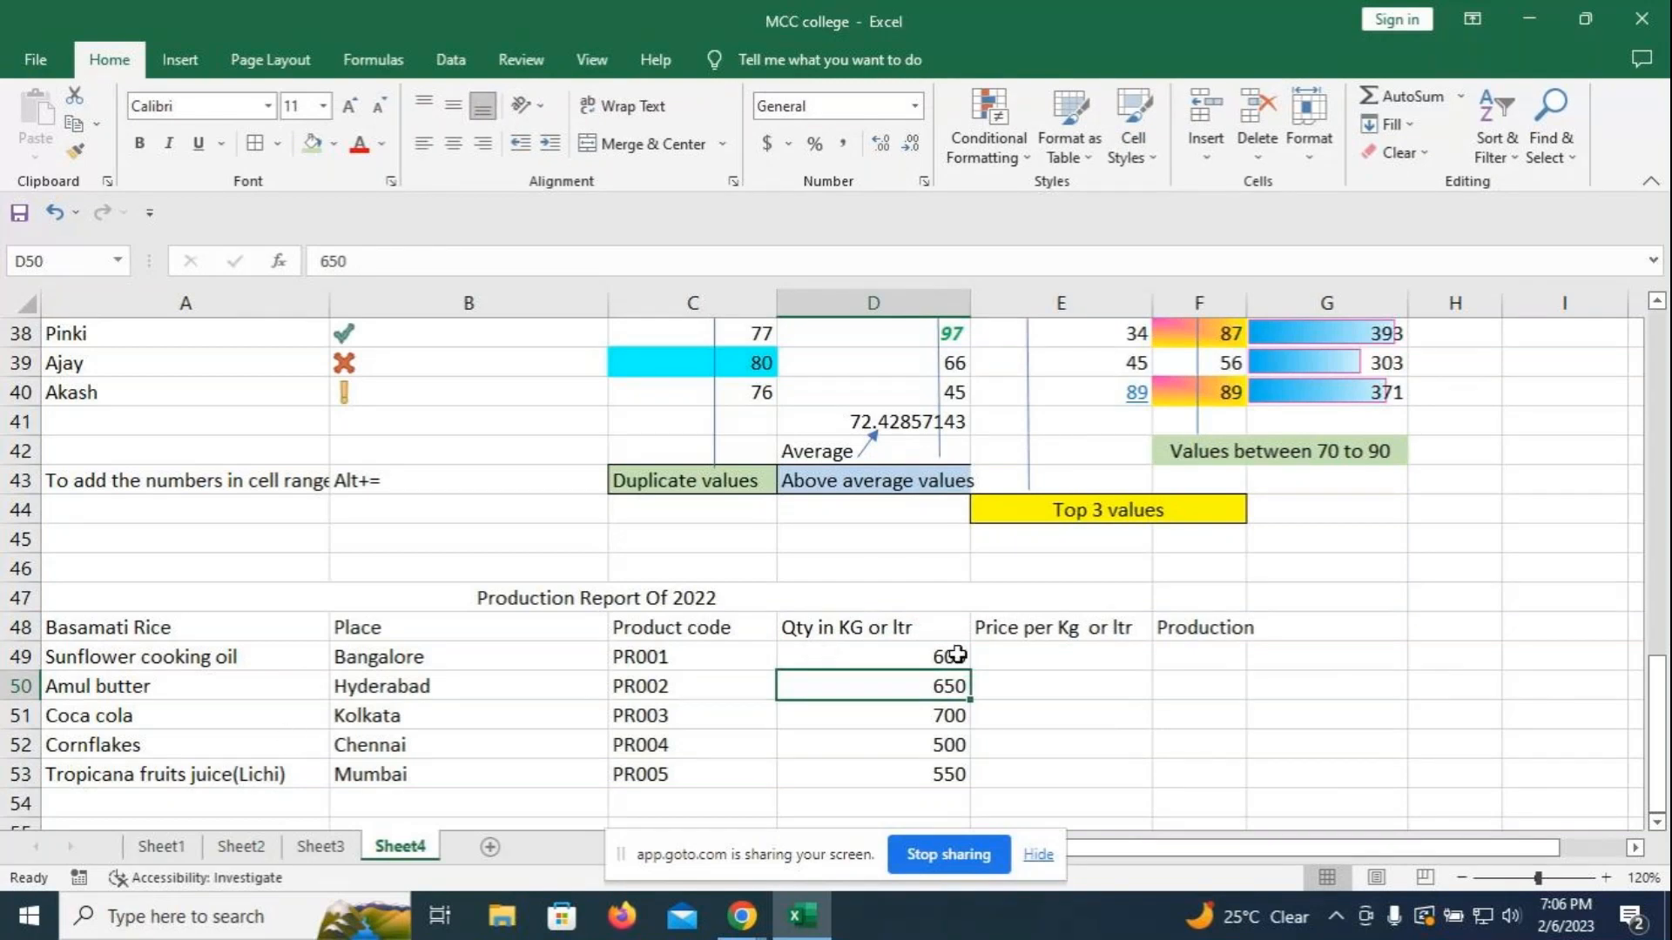
- Enter prices 110, 85, 65, 90 and 120 in E49:E53
{"action": "left_click", "coordinate": [1035, 659]}
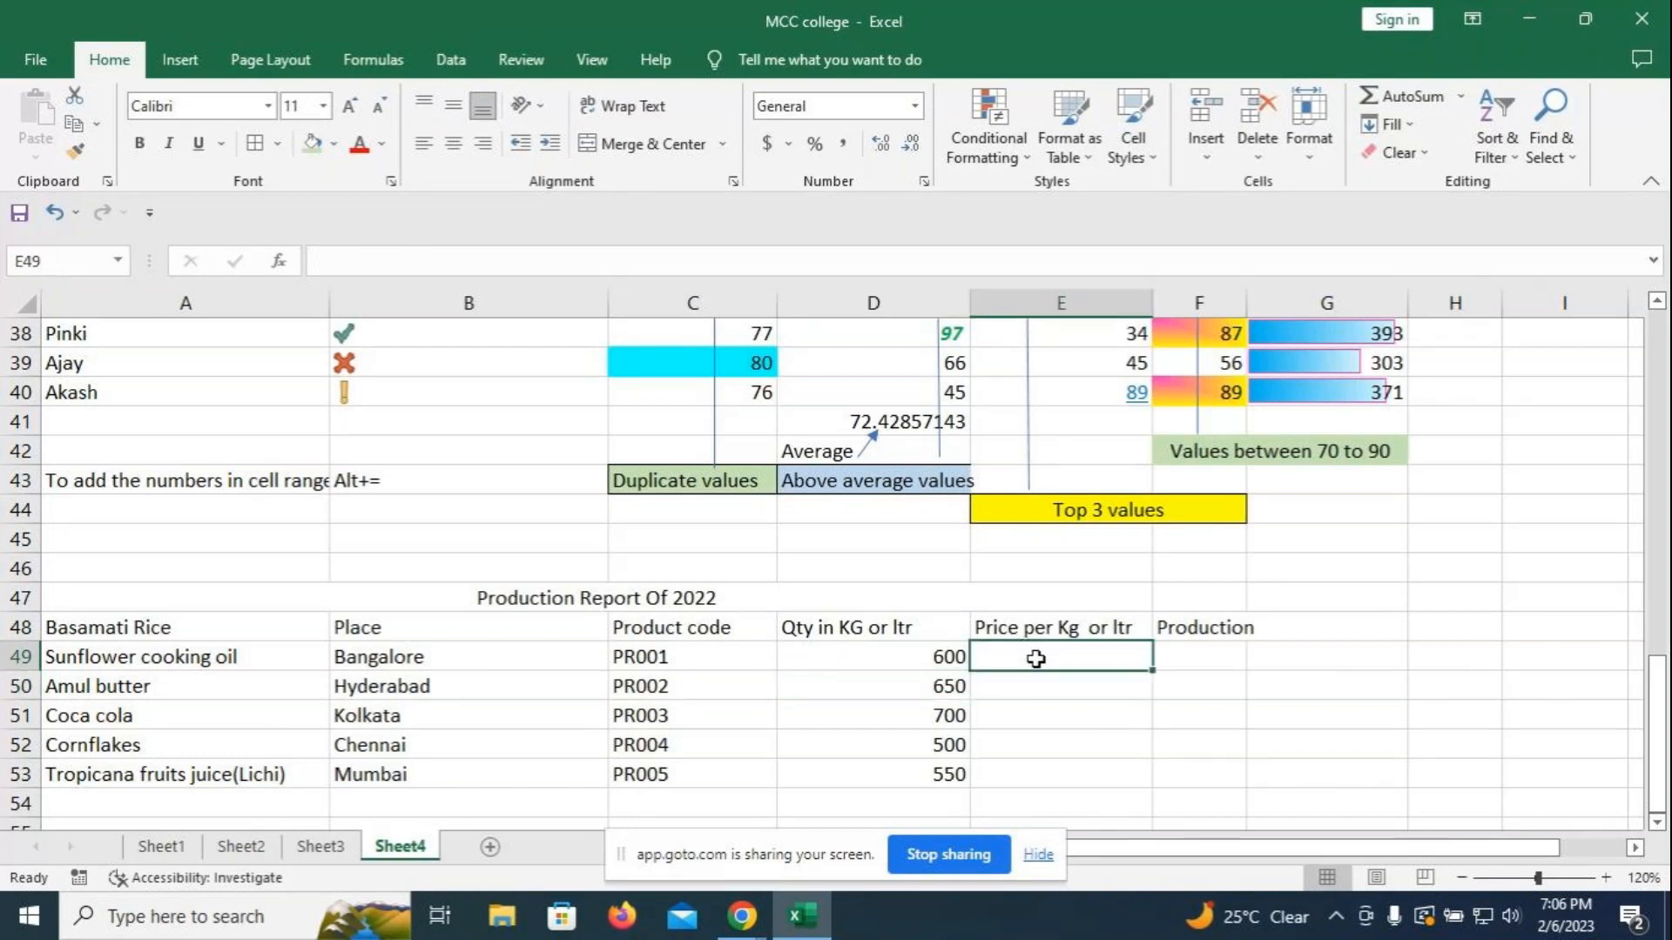
{"action": "type", "text": "8"}
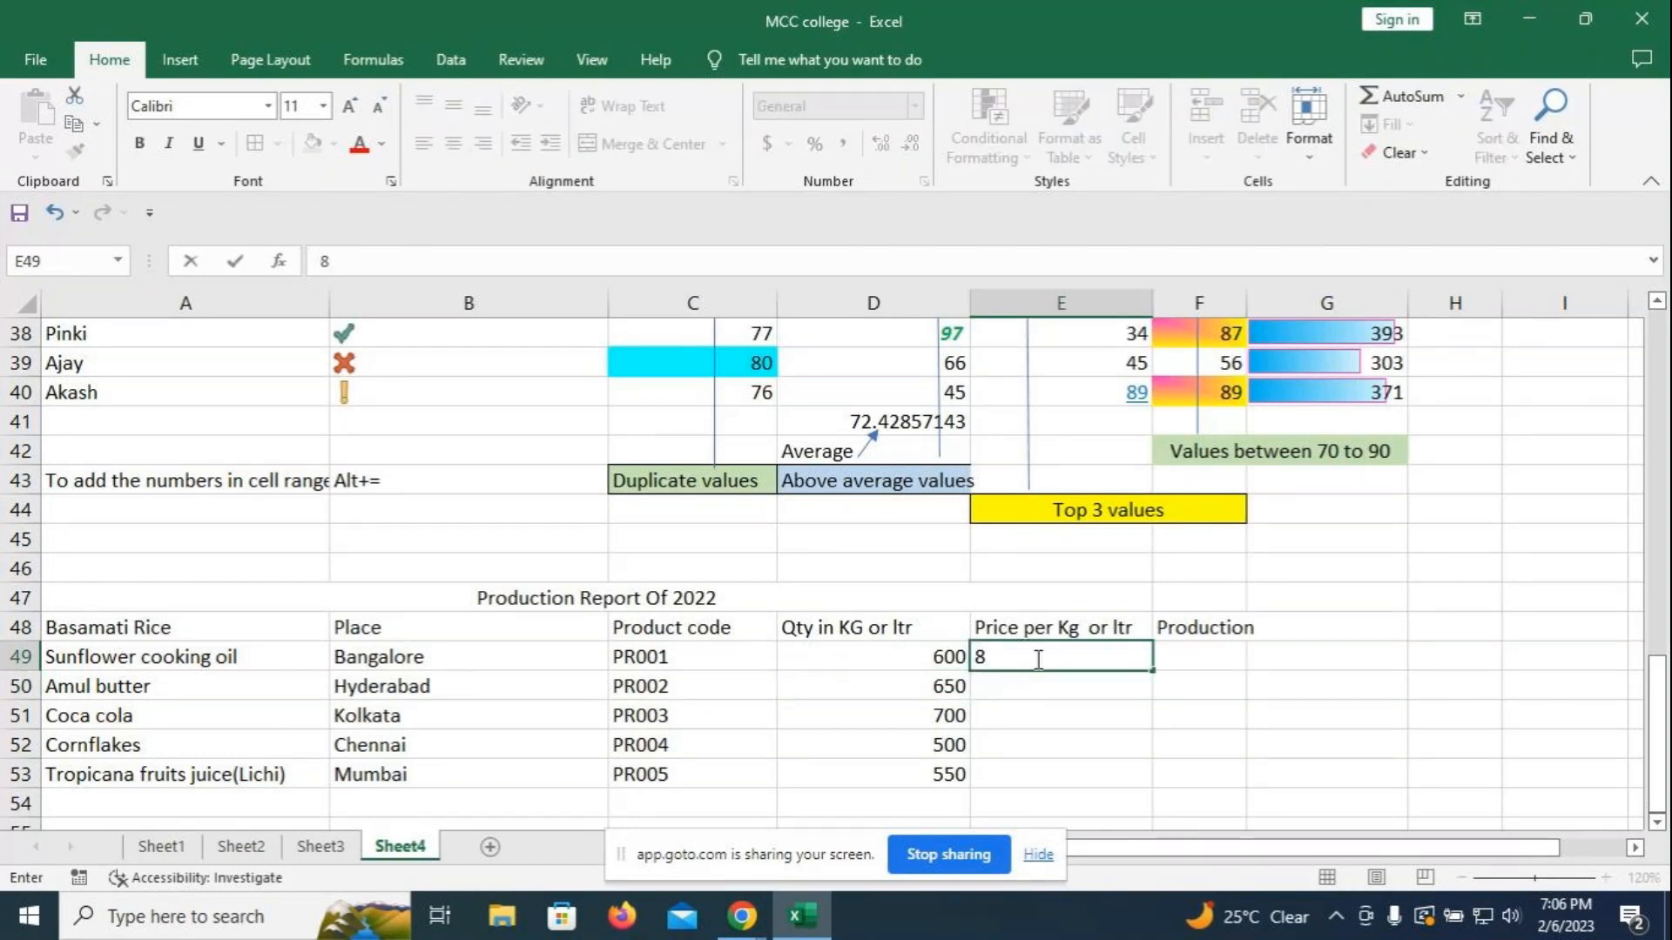
{"action": "key", "text": "BackSpace"}
{"action": "type", "text": "110"}
{"action": "key", "text": "Return"}
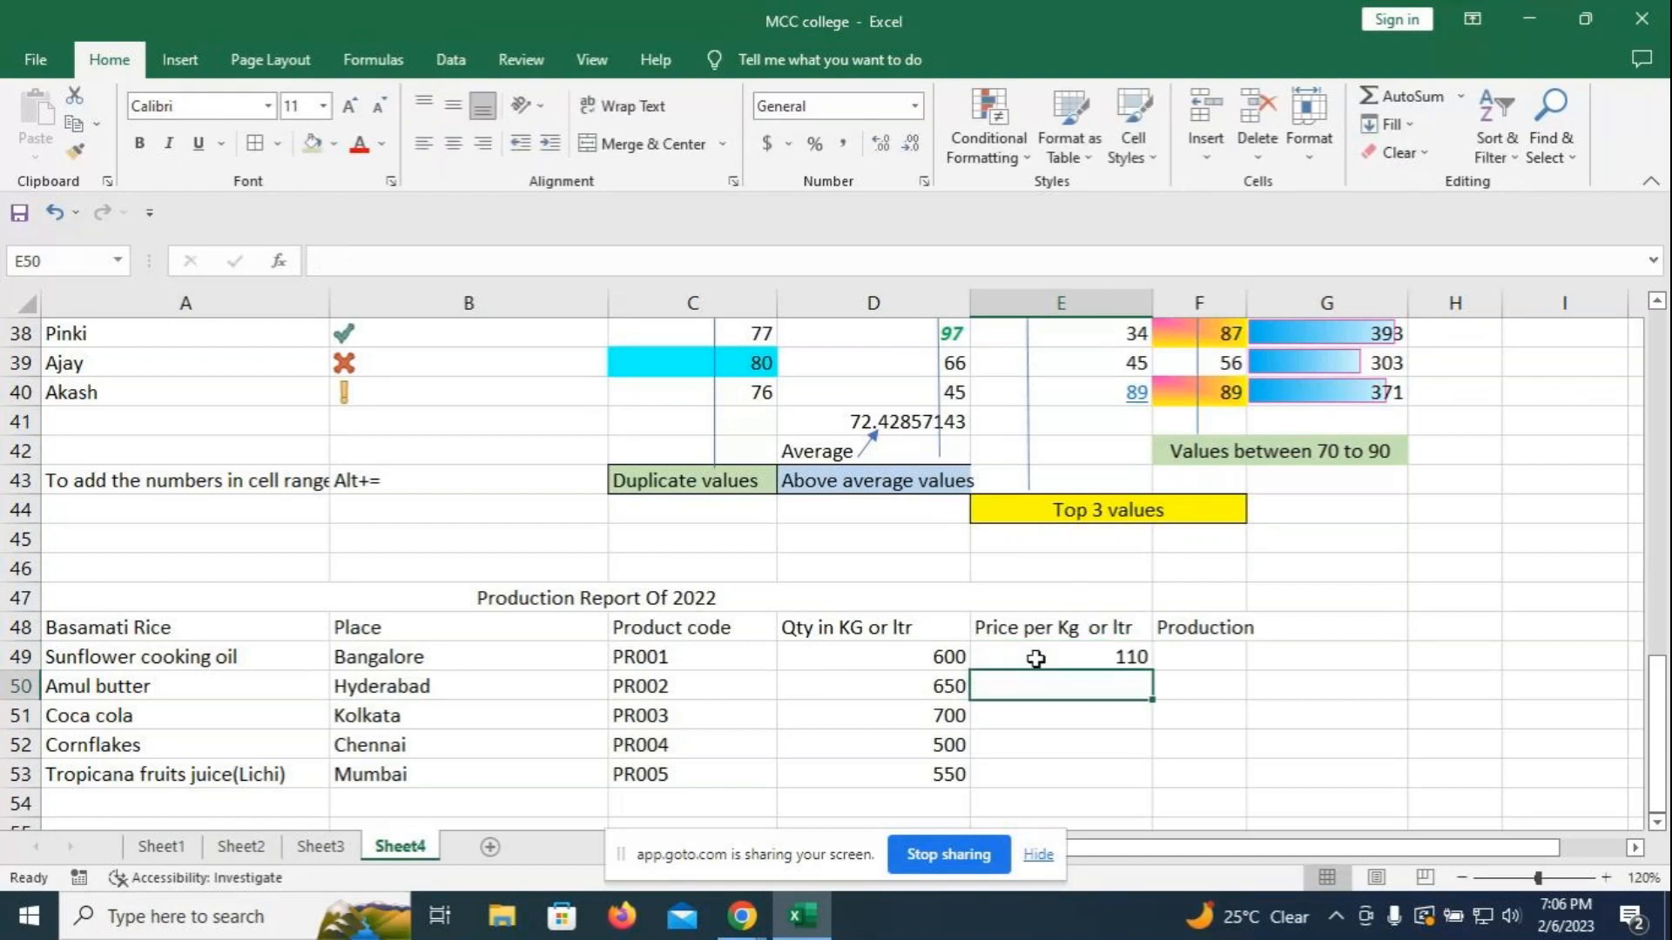
{"action": "type", "text": "85"}
{"action": "key", "text": "Return"}
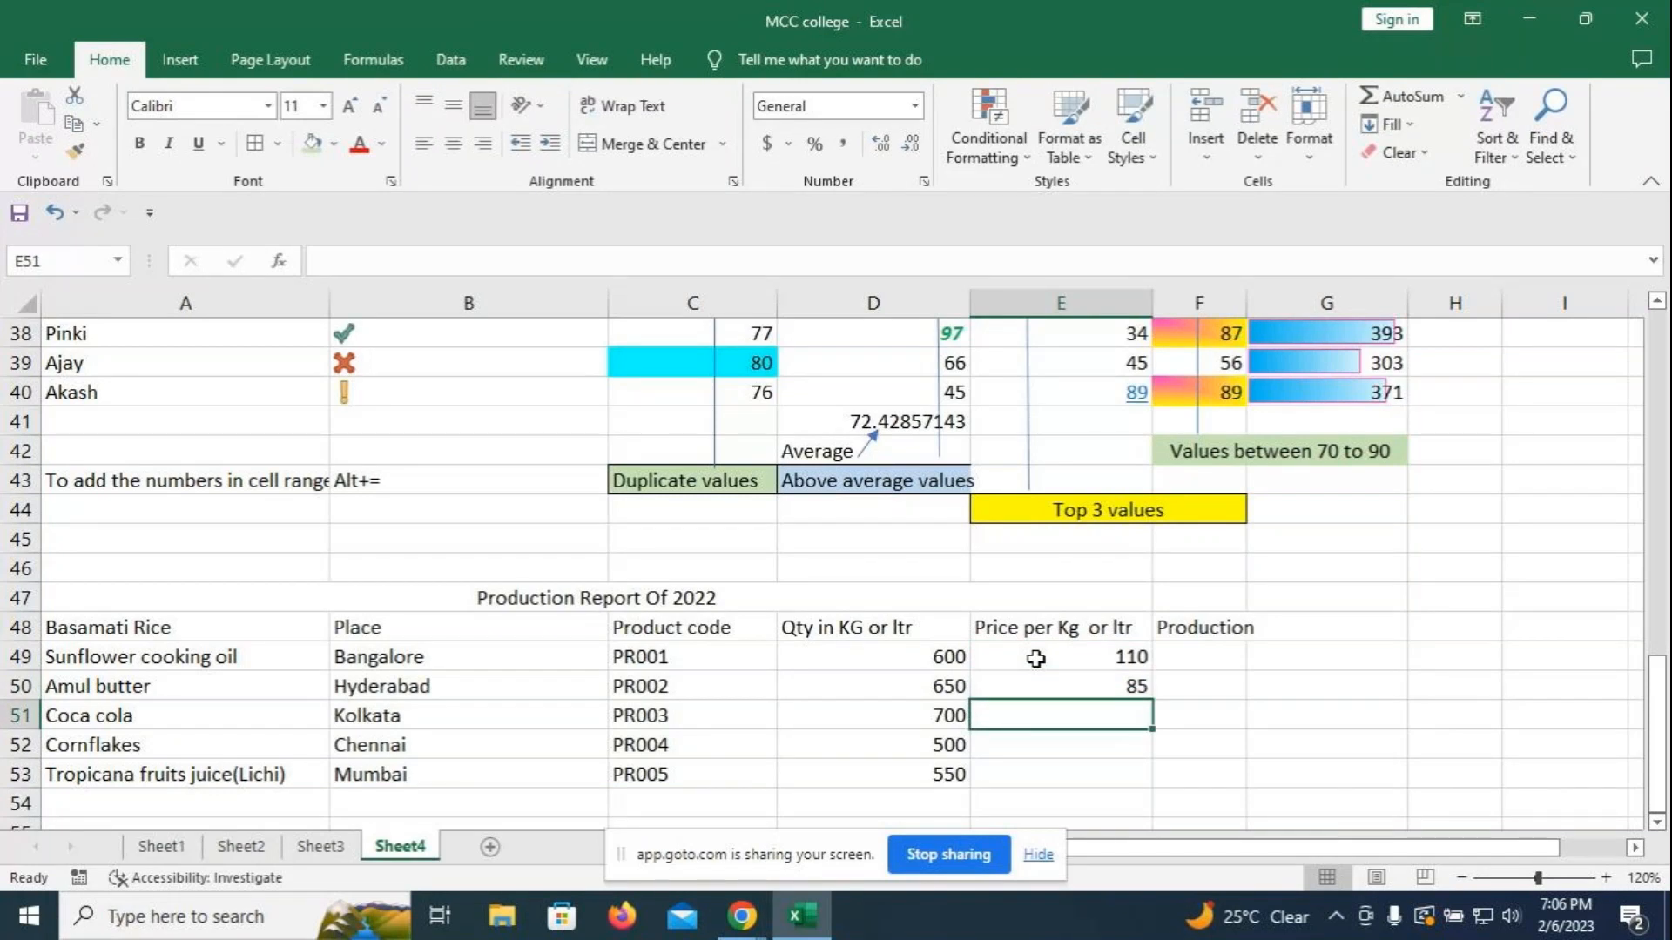
{"action": "type", "text": "65"}
{"action": "key", "text": "Return"}
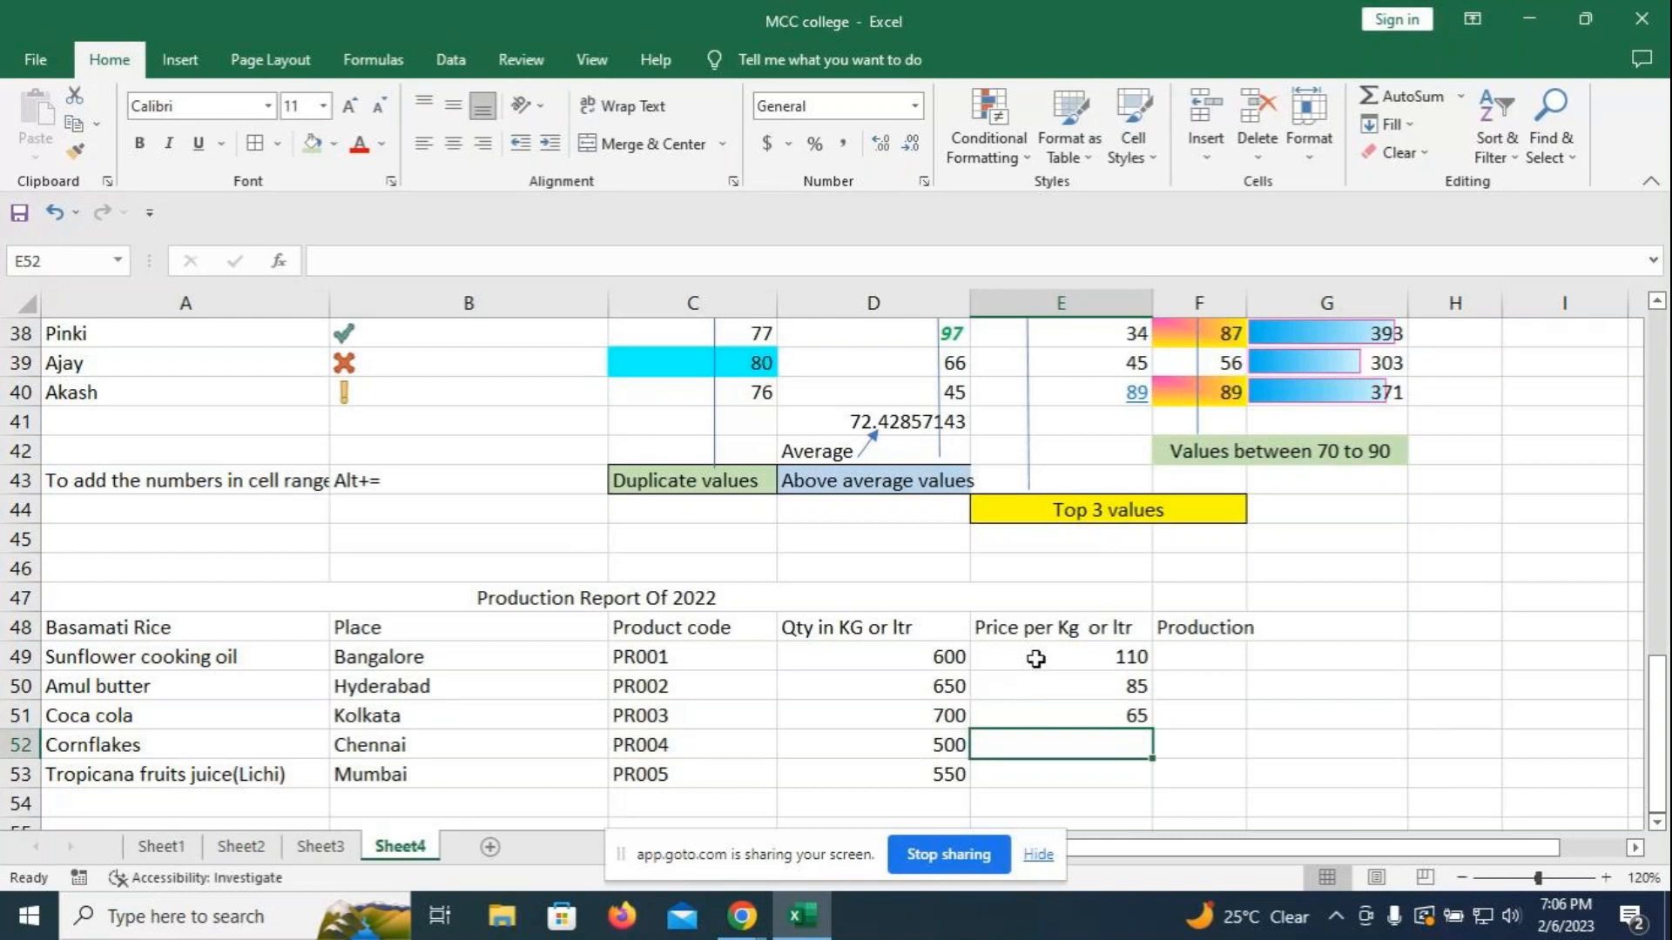
{"action": "type", "text": "90"}
{"action": "key", "text": "Return"}
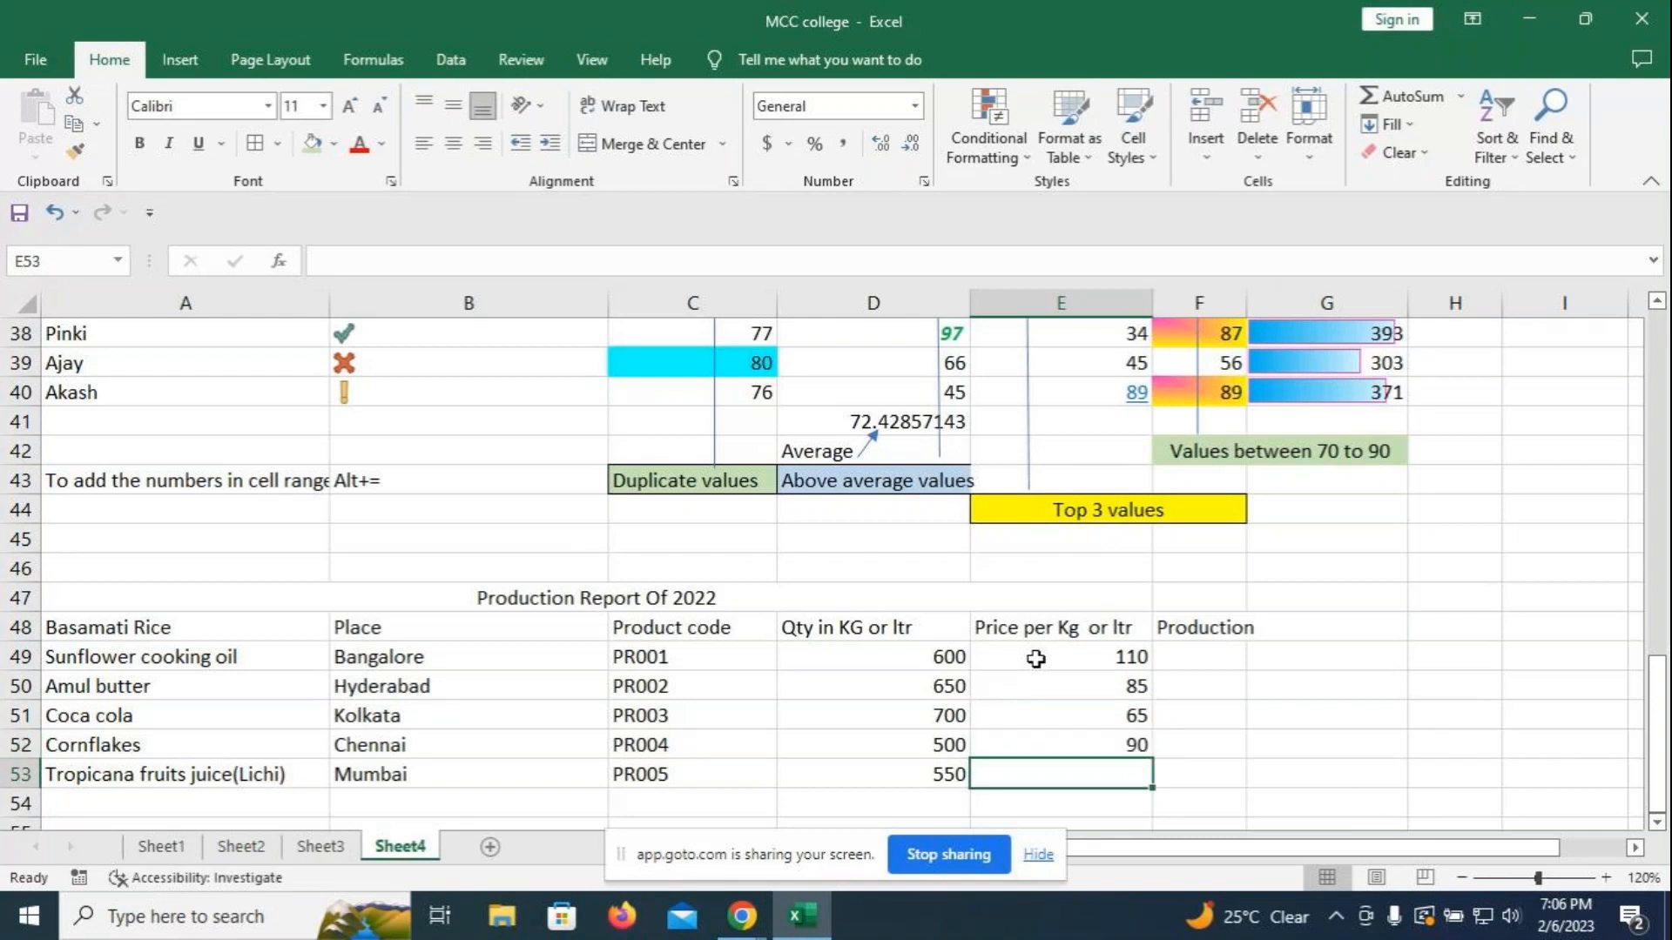
{"action": "type", "text": "120"}
- Widen column F and enter production values 800, 780, 760, 570 and 900 in F49:F53
{"action": "left_click", "coordinate": [1325, 744]}
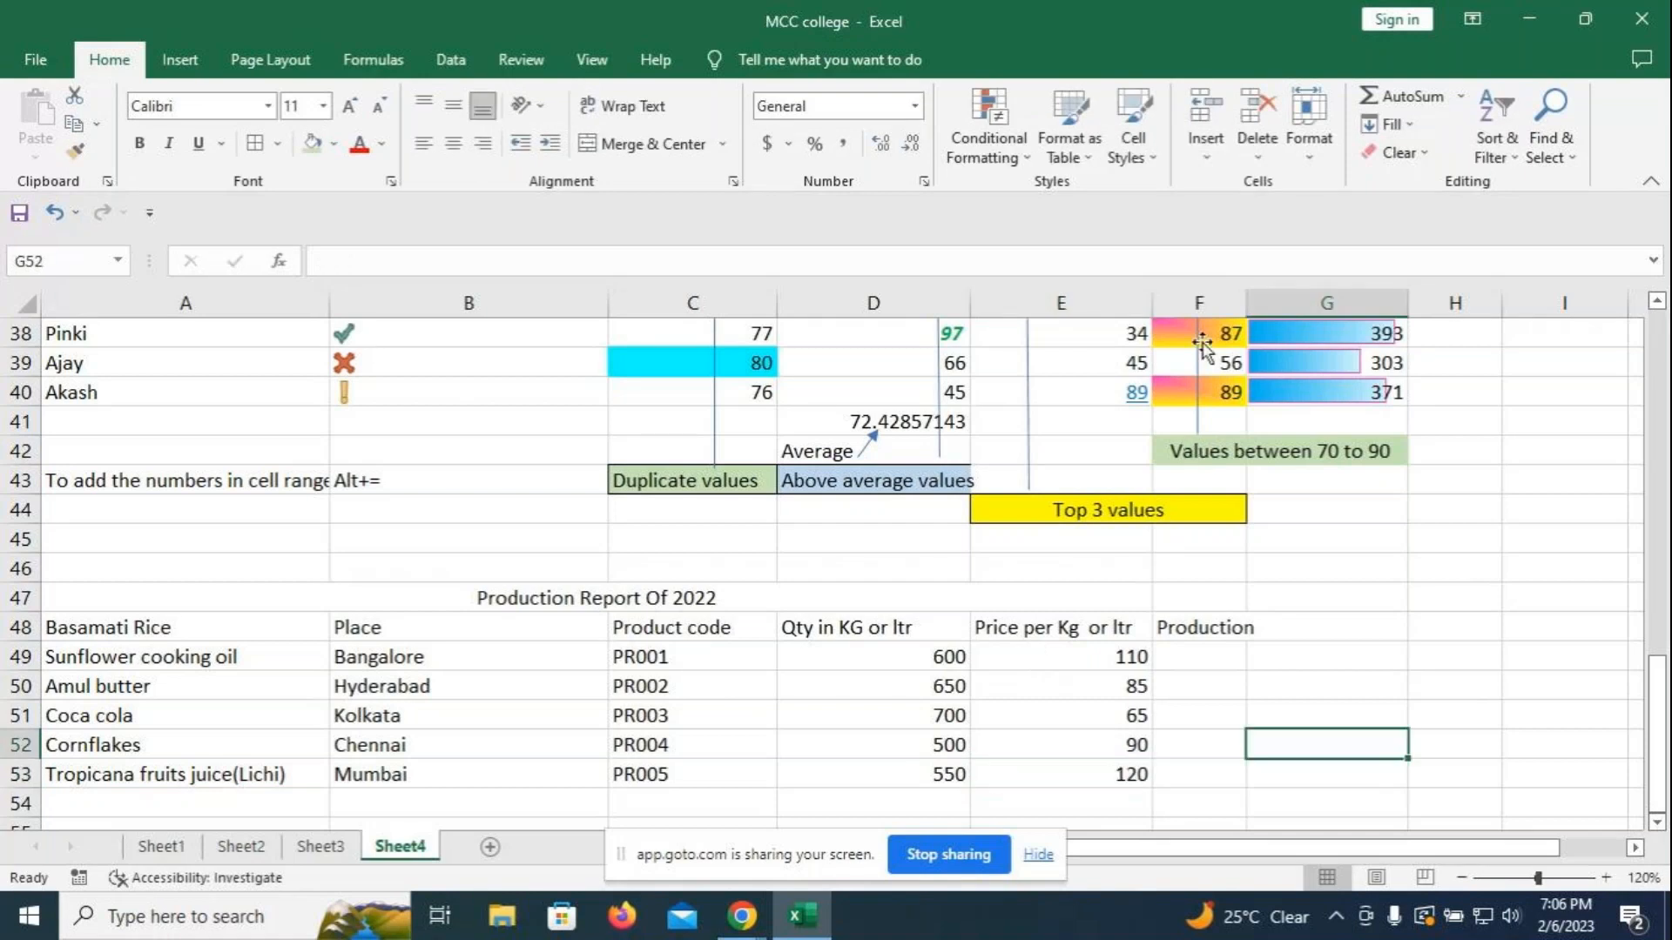
{"action": "left_click_drag", "start_coordinate": [1246, 303], "coordinate": [1282, 311]}
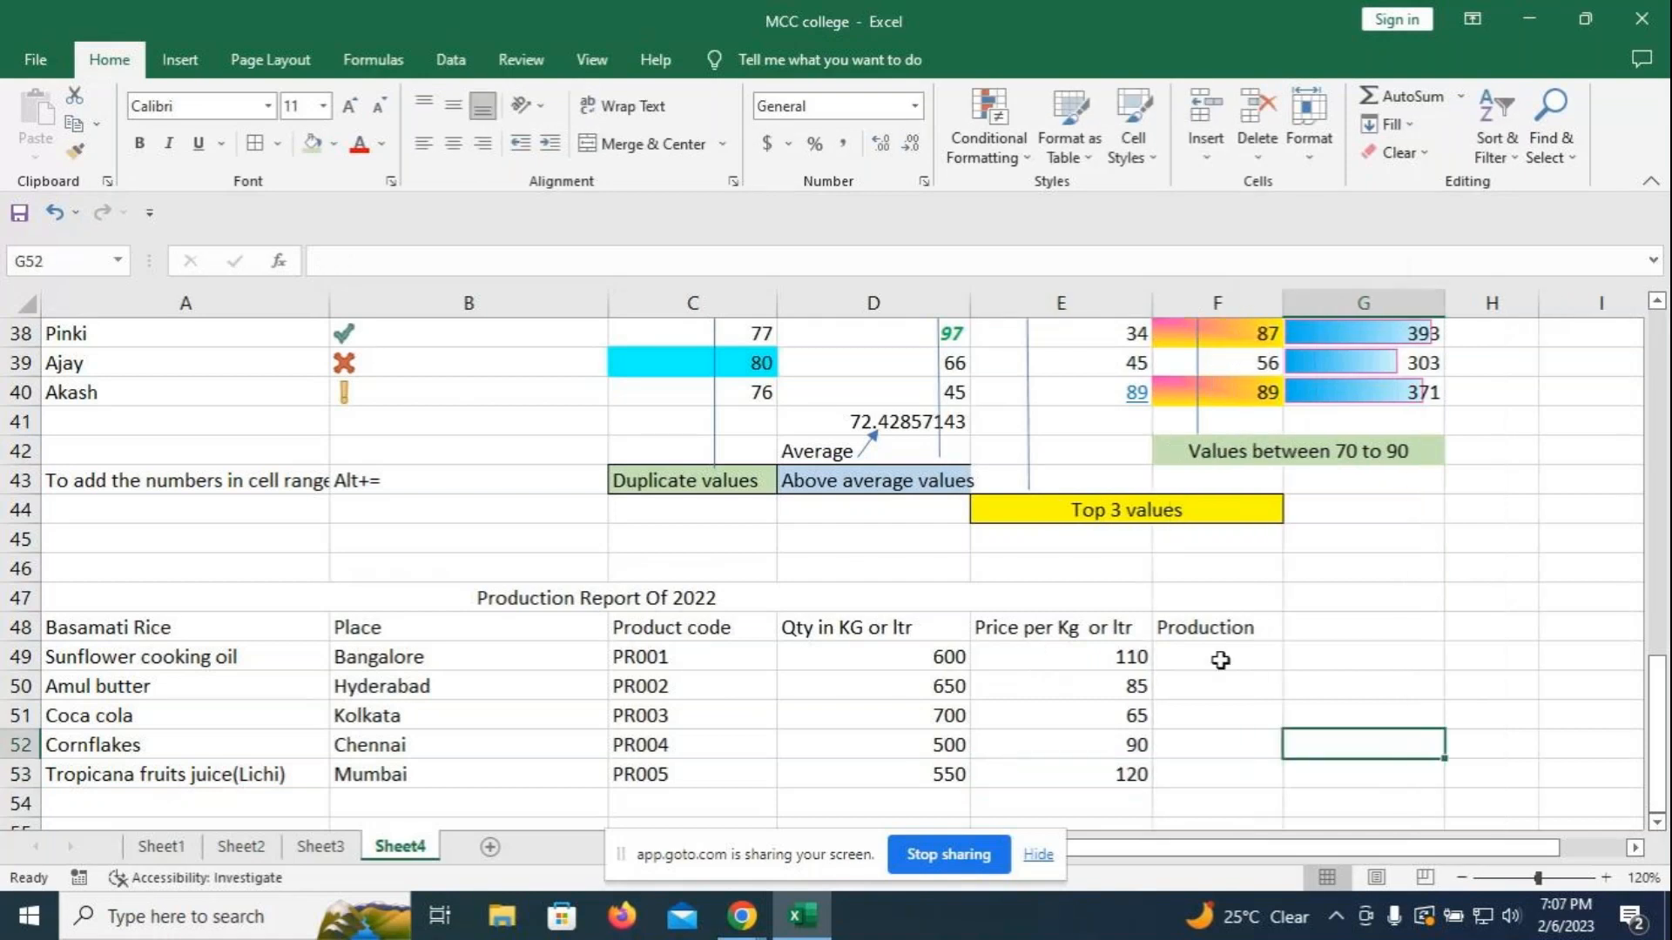
{"action": "left_click", "coordinate": [1222, 655]}
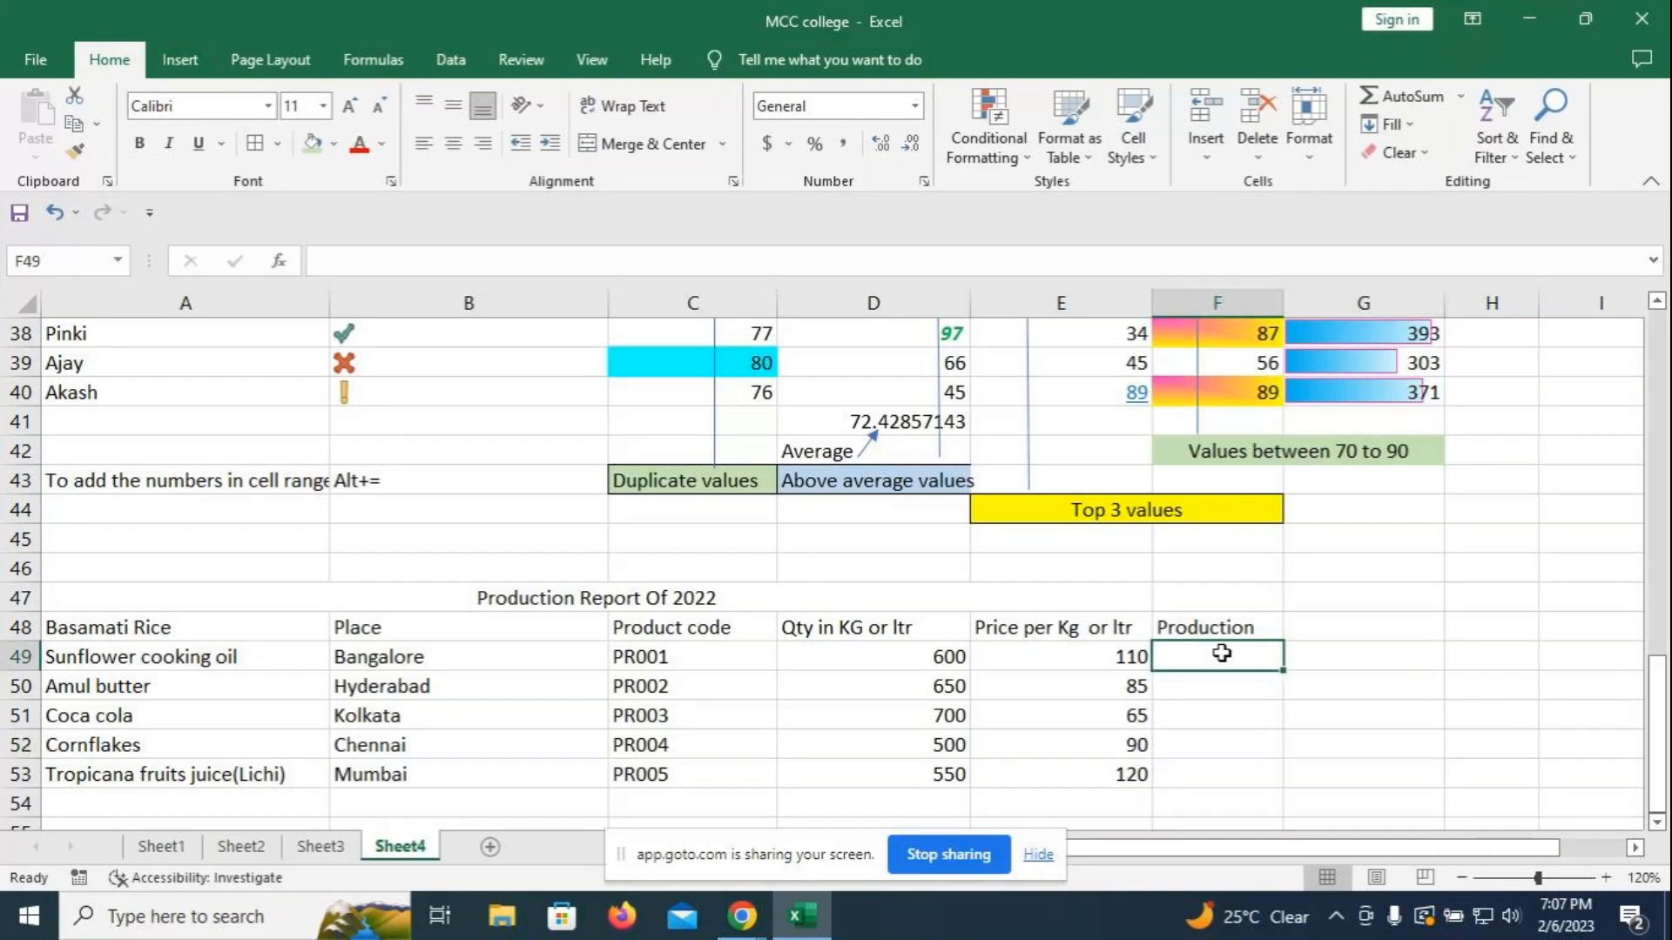
{"action": "type", "text": "800"}
{"action": "key", "text": "Return"}
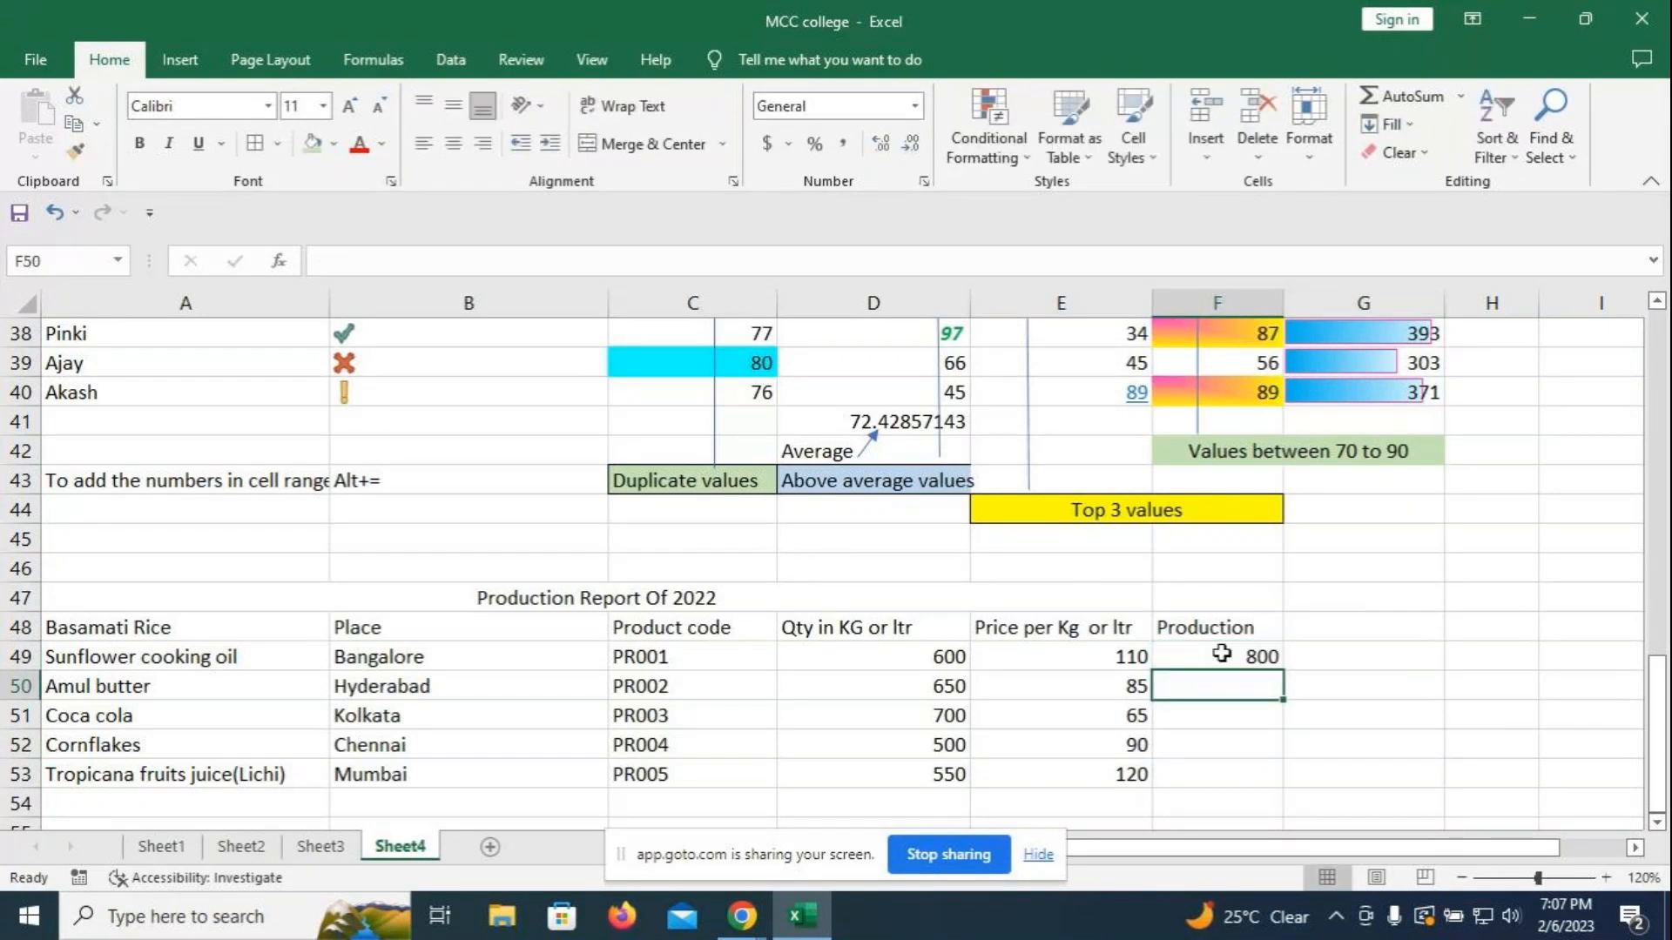
{"action": "type", "text": "780"}
{"action": "key", "text": "Return"}
{"action": "type", "text": "760"}
{"action": "key", "text": "Return"}
{"action": "type", "text": "570"}
{"action": "key", "text": "Return"}
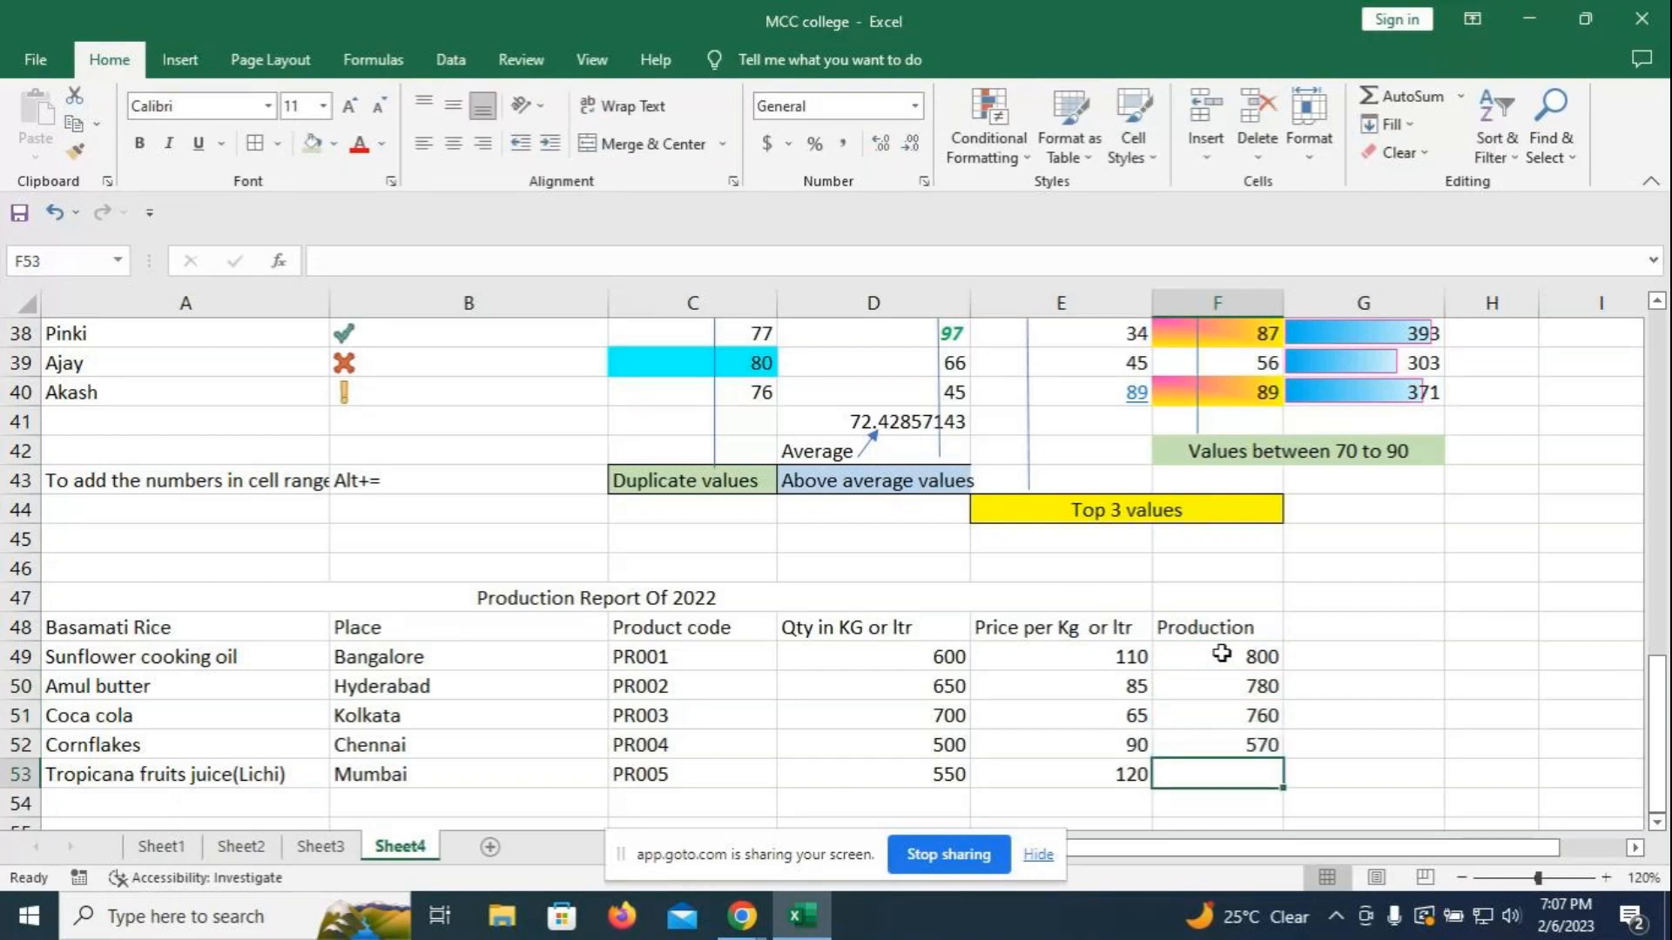
{"action": "type", "text": "900"}
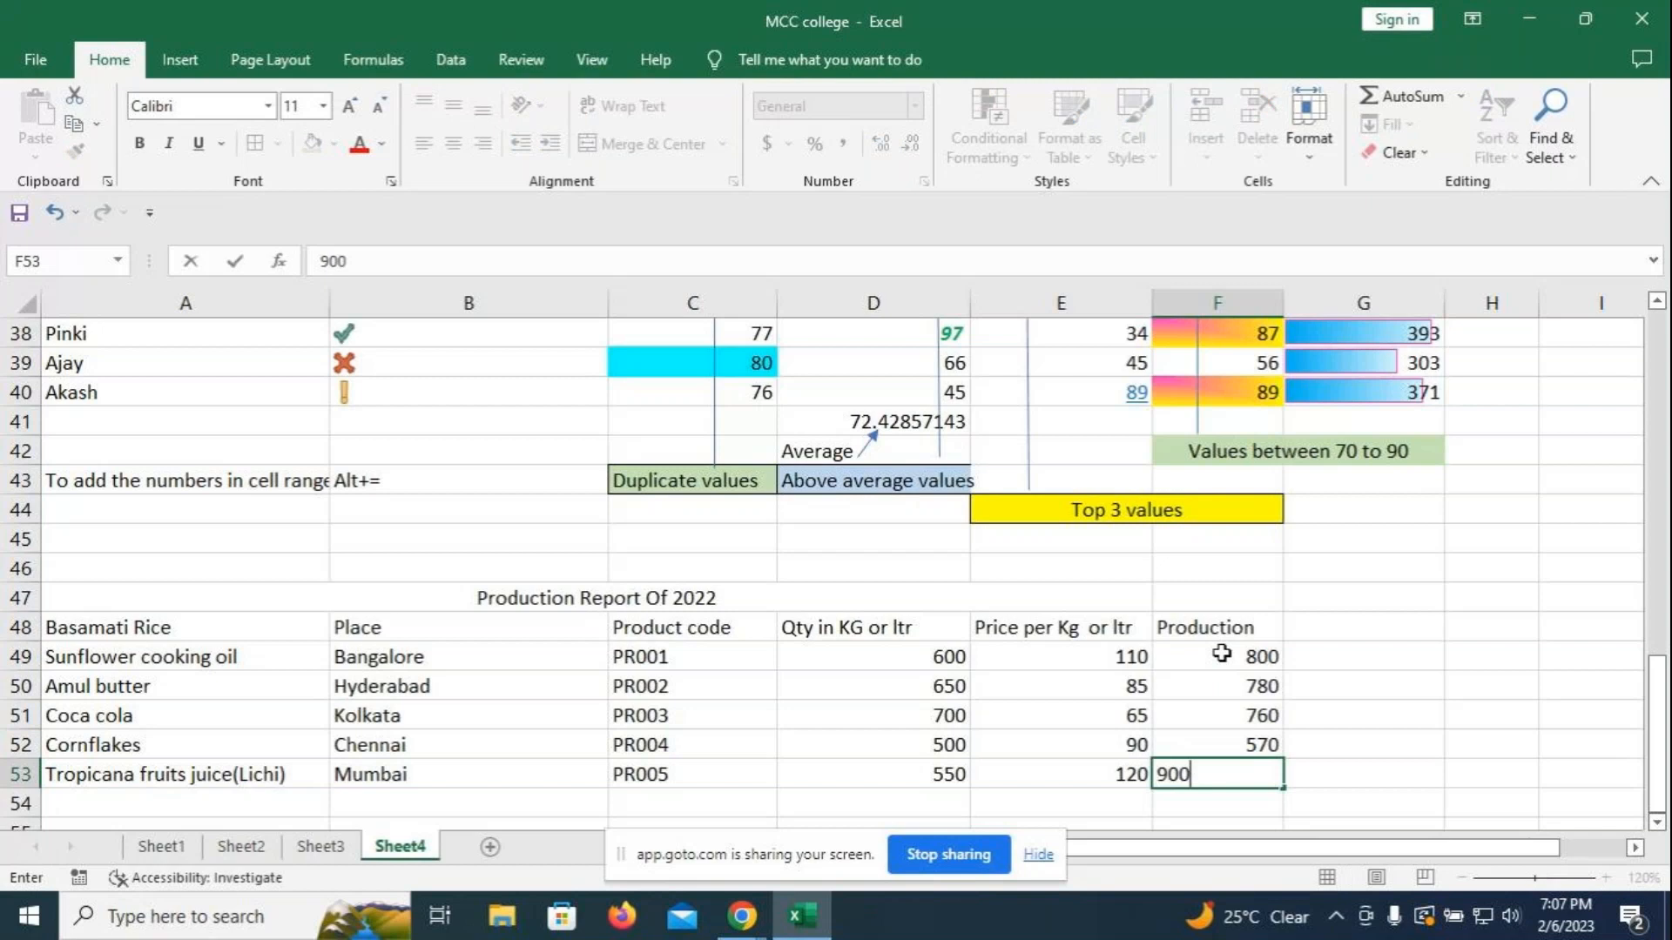
{"action": "key", "text": "Return"}
- Select the table A48:F53 and browse table styles without applying one
{"action": "left_click_drag", "start_coordinate": [162, 629], "coordinate": [1261, 776]}
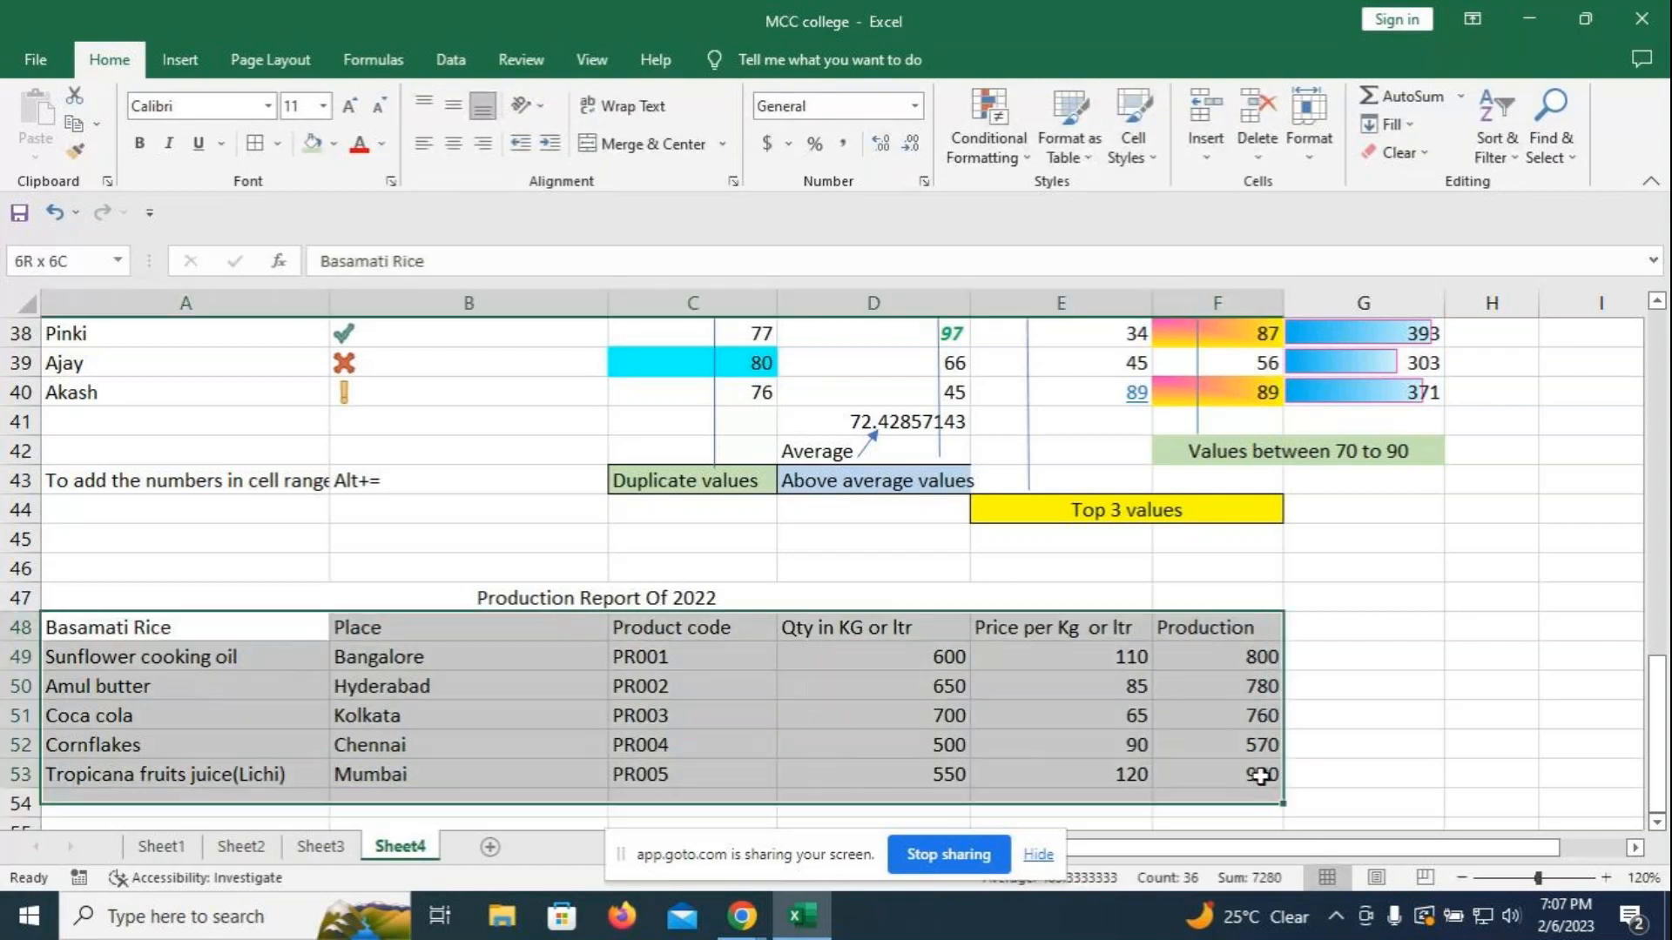
{"action": "left_click", "coordinate": [1091, 160]}
{"action": "left_click", "coordinate": [431, 566]}
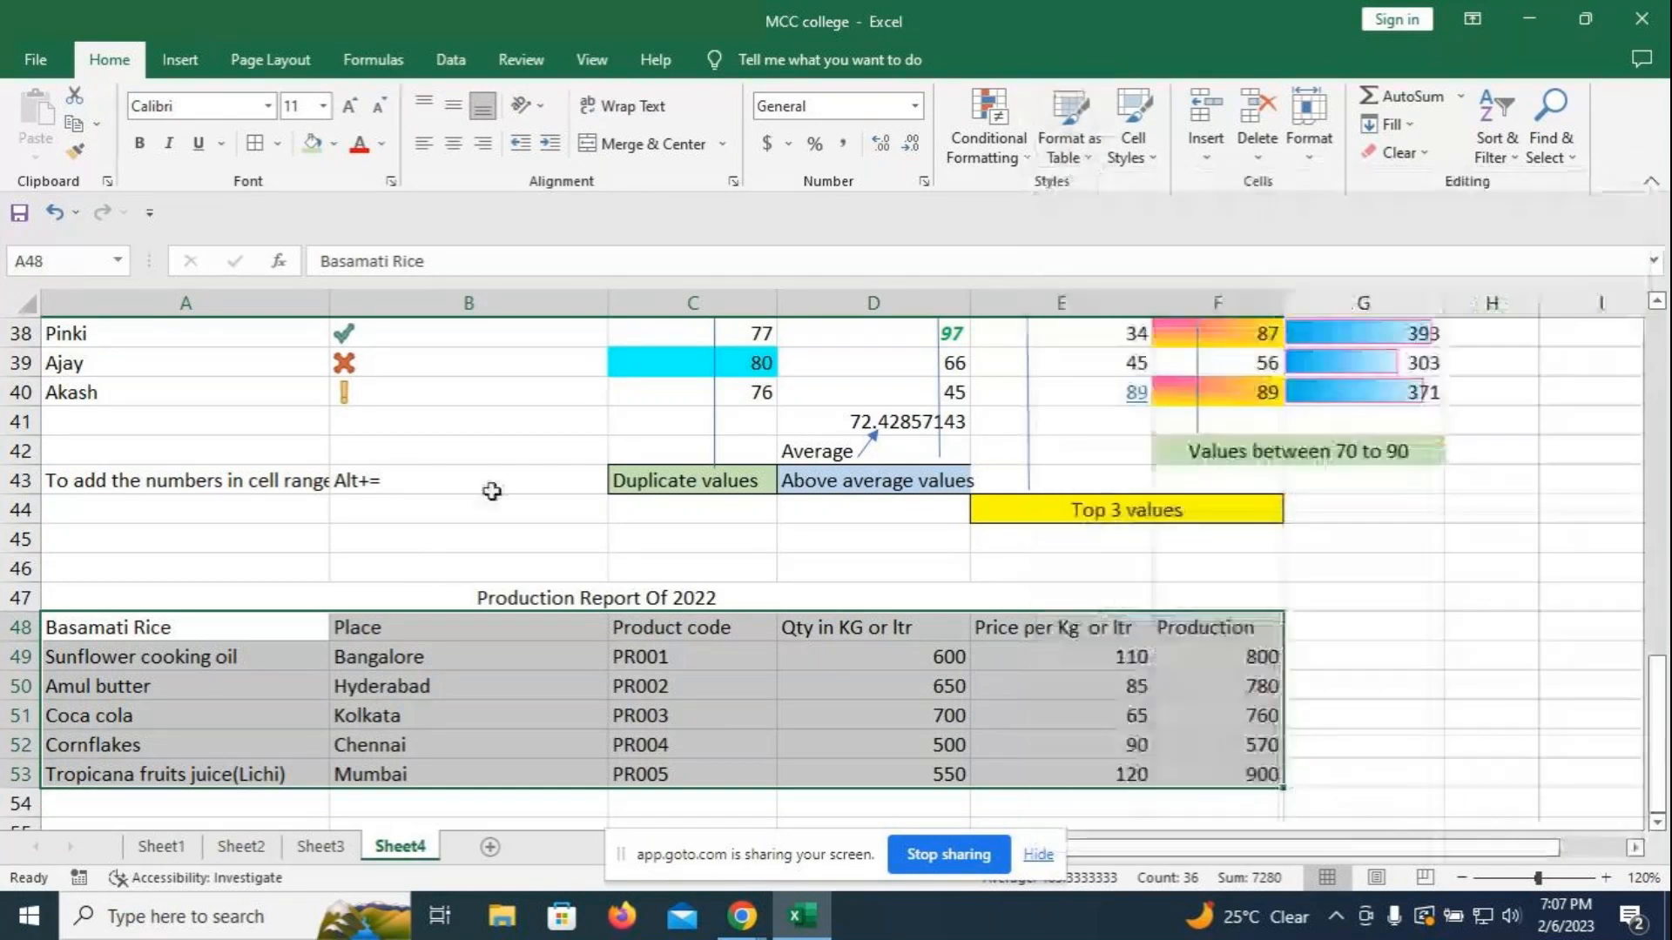
- Merge and center the title across A47:F47 and apply the Heading 1 cell style
{"action": "left_click", "coordinate": [742, 589]}
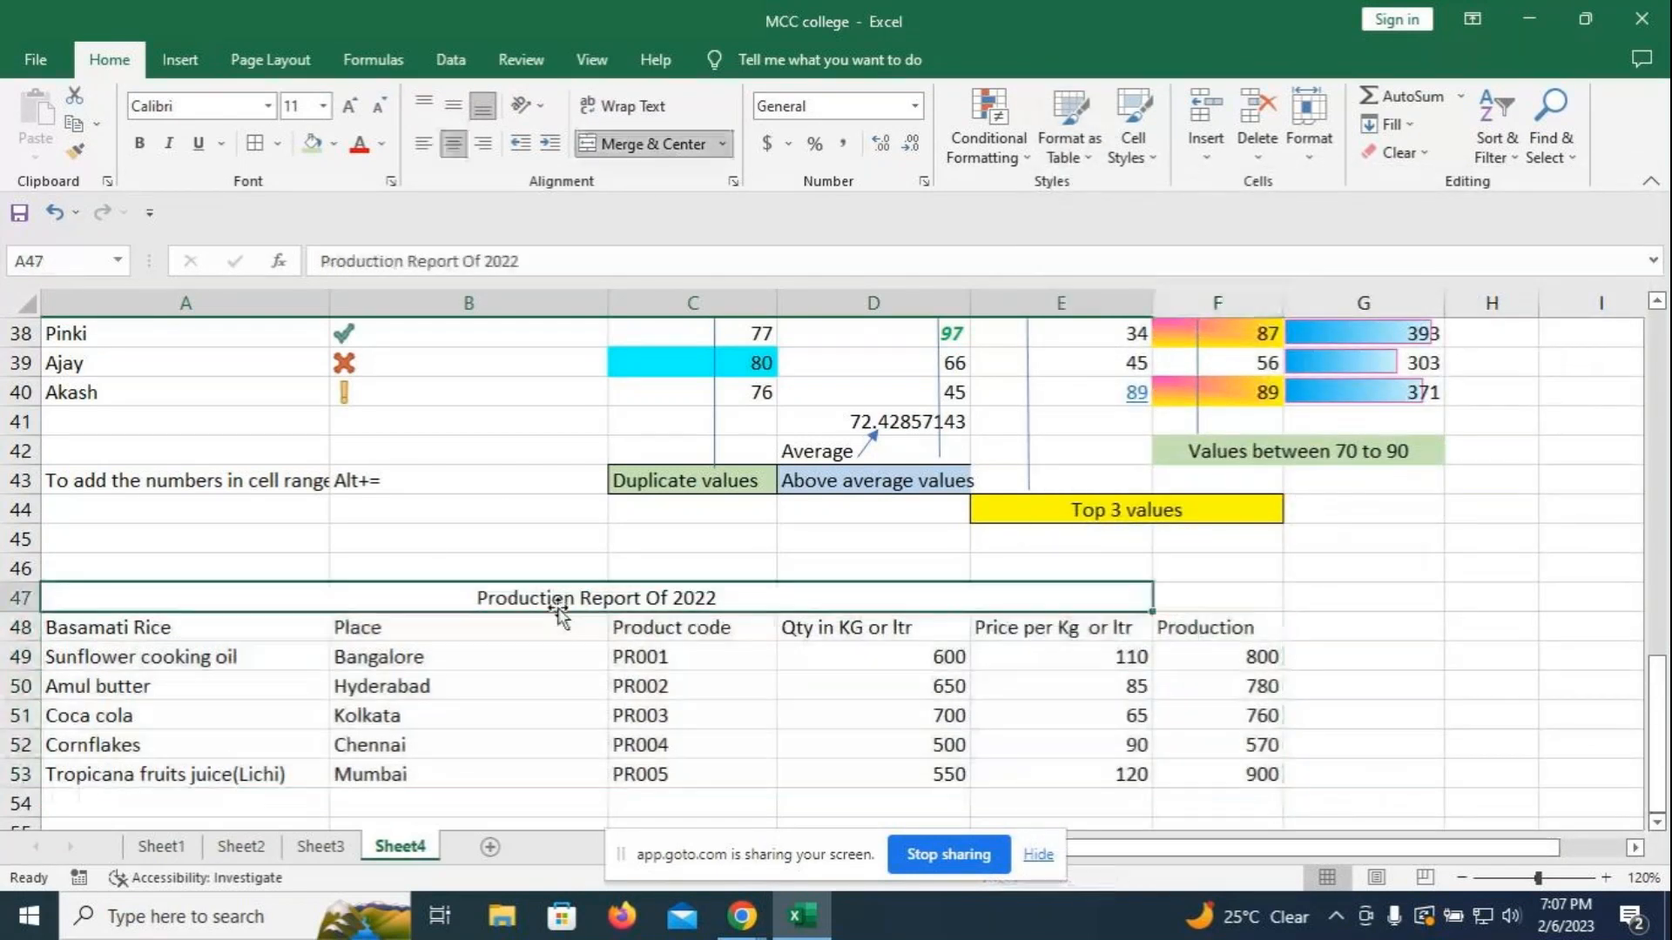
{"action": "left_click_drag", "start_coordinate": [964, 596], "coordinate": [1177, 599]}
{"action": "left_click", "coordinate": [707, 148]}
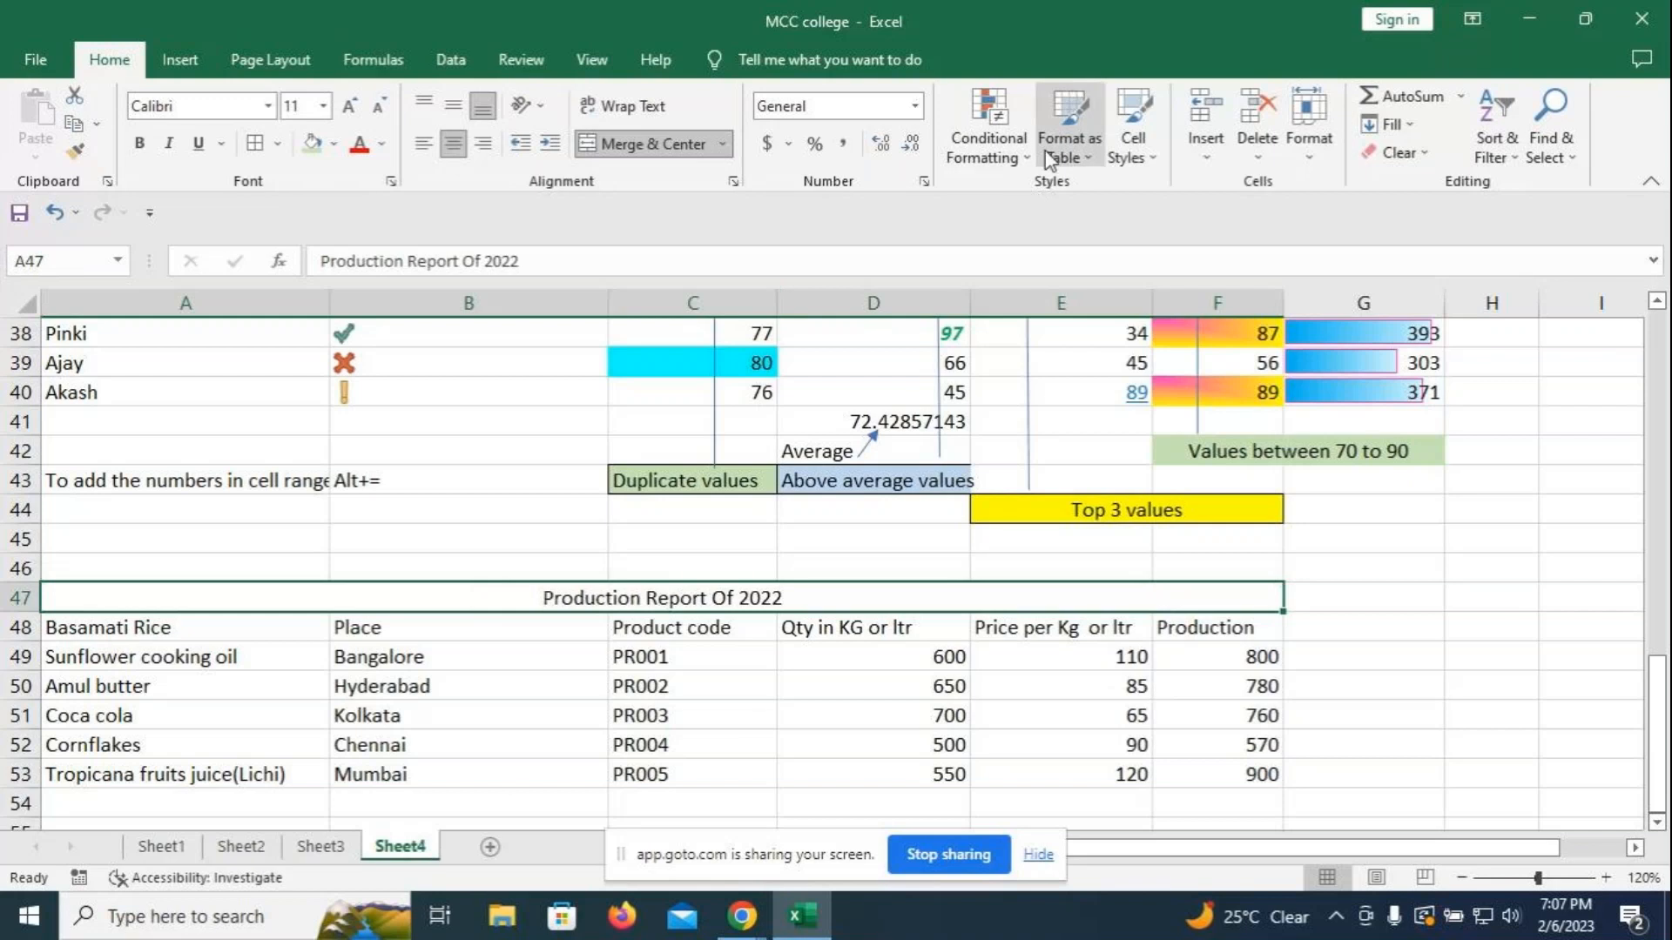
{"action": "left_click", "coordinate": [1136, 161]}
{"action": "left_click", "coordinate": [955, 376]}
{"action": "left_click", "coordinate": [1462, 609]}
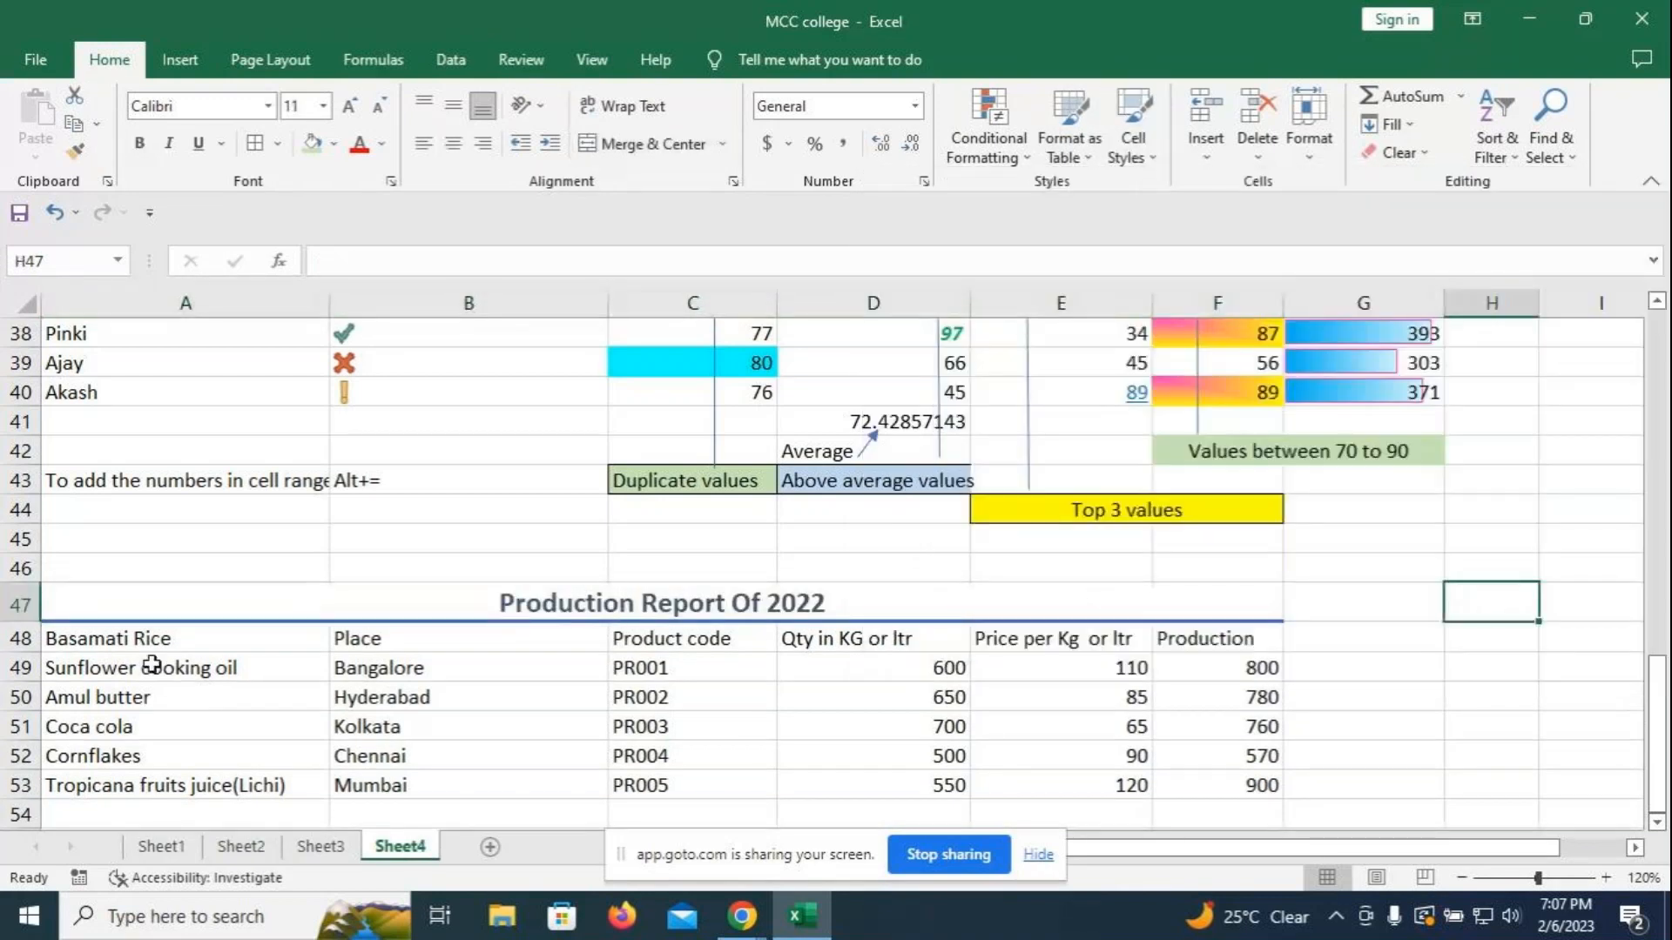
- Make the A48:F48 header row light blue, bold and font size 12
{"action": "left_click_drag", "start_coordinate": [145, 645], "coordinate": [1219, 640]}
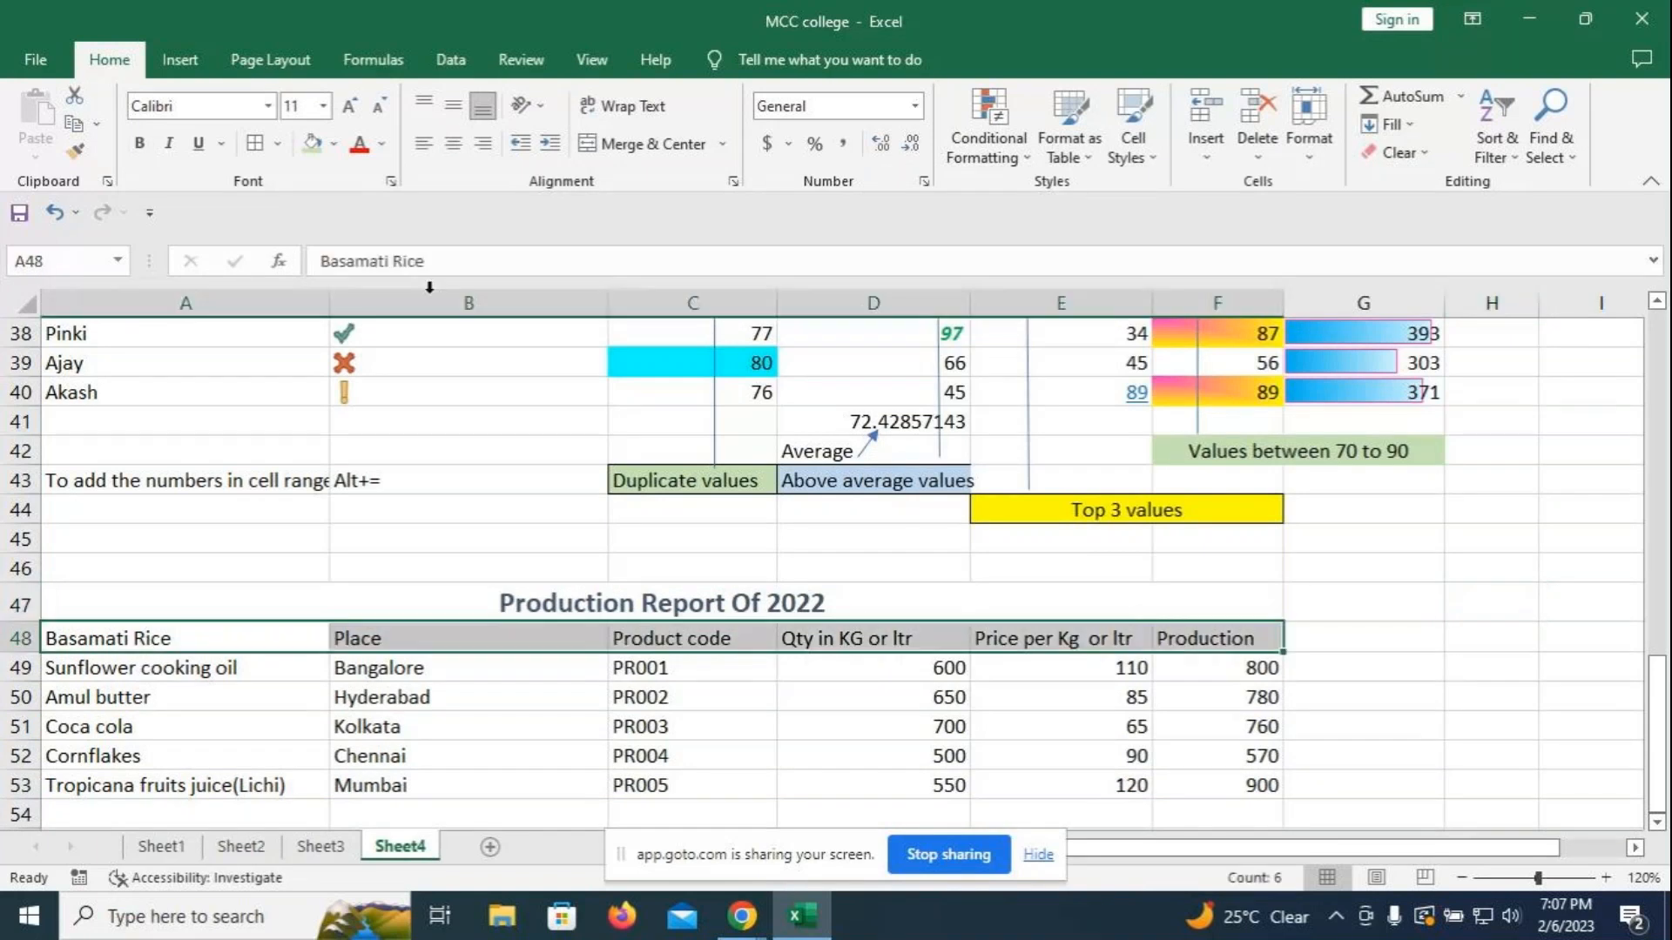
{"action": "left_click", "coordinate": [381, 144]}
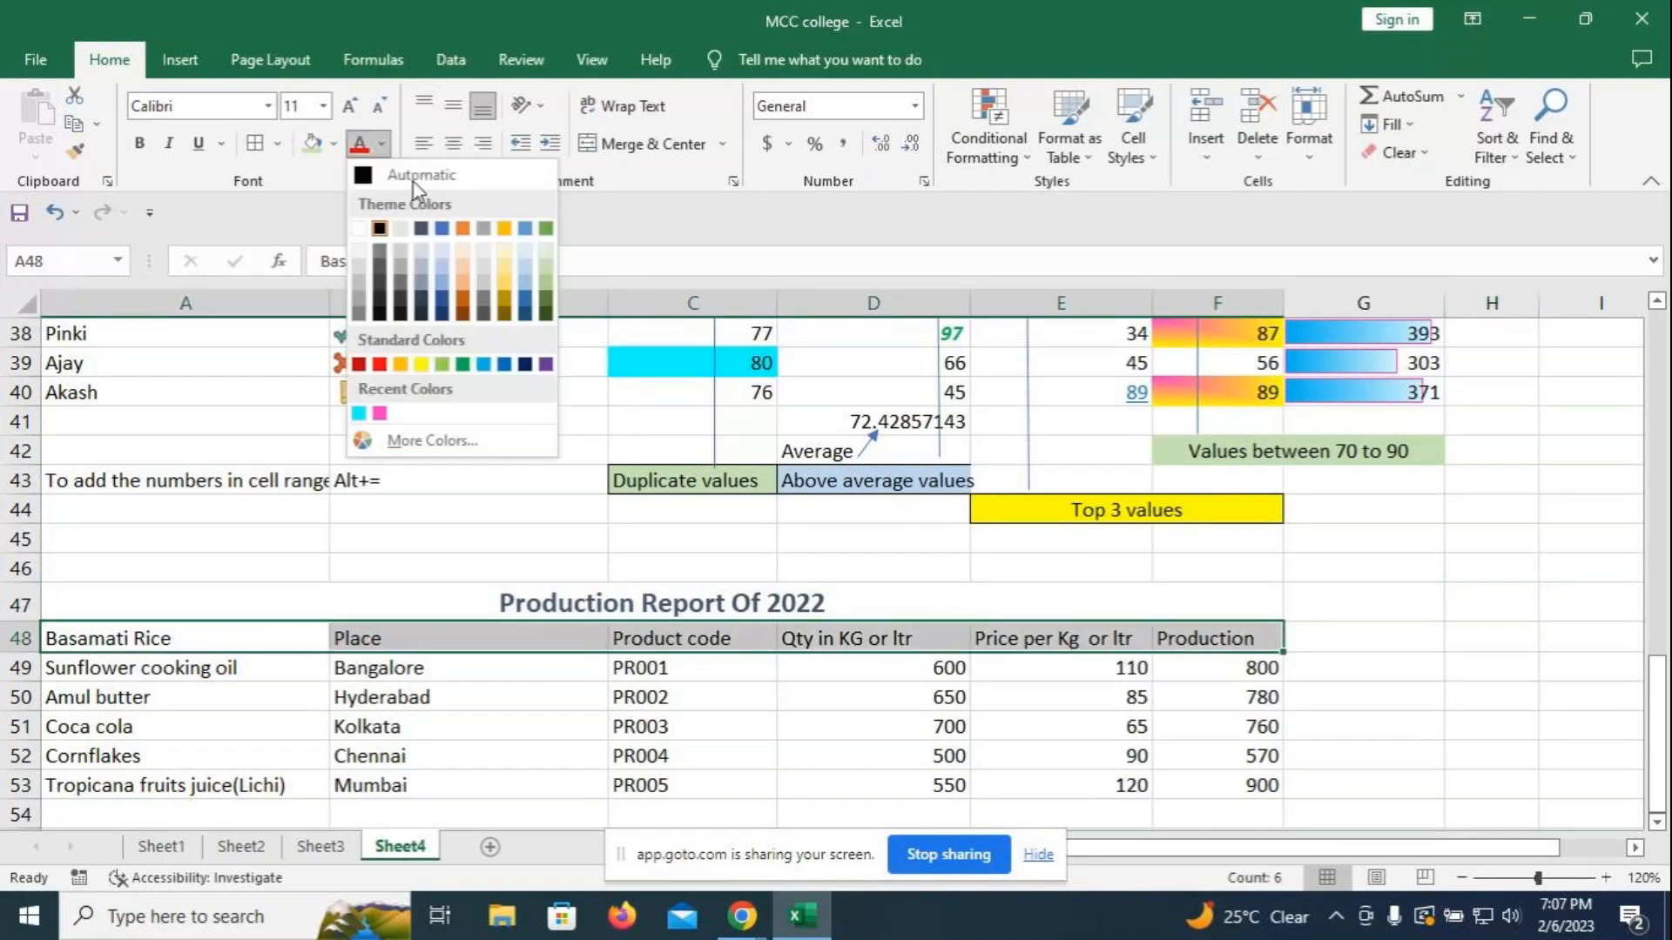
{"action": "left_click", "coordinate": [488, 370]}
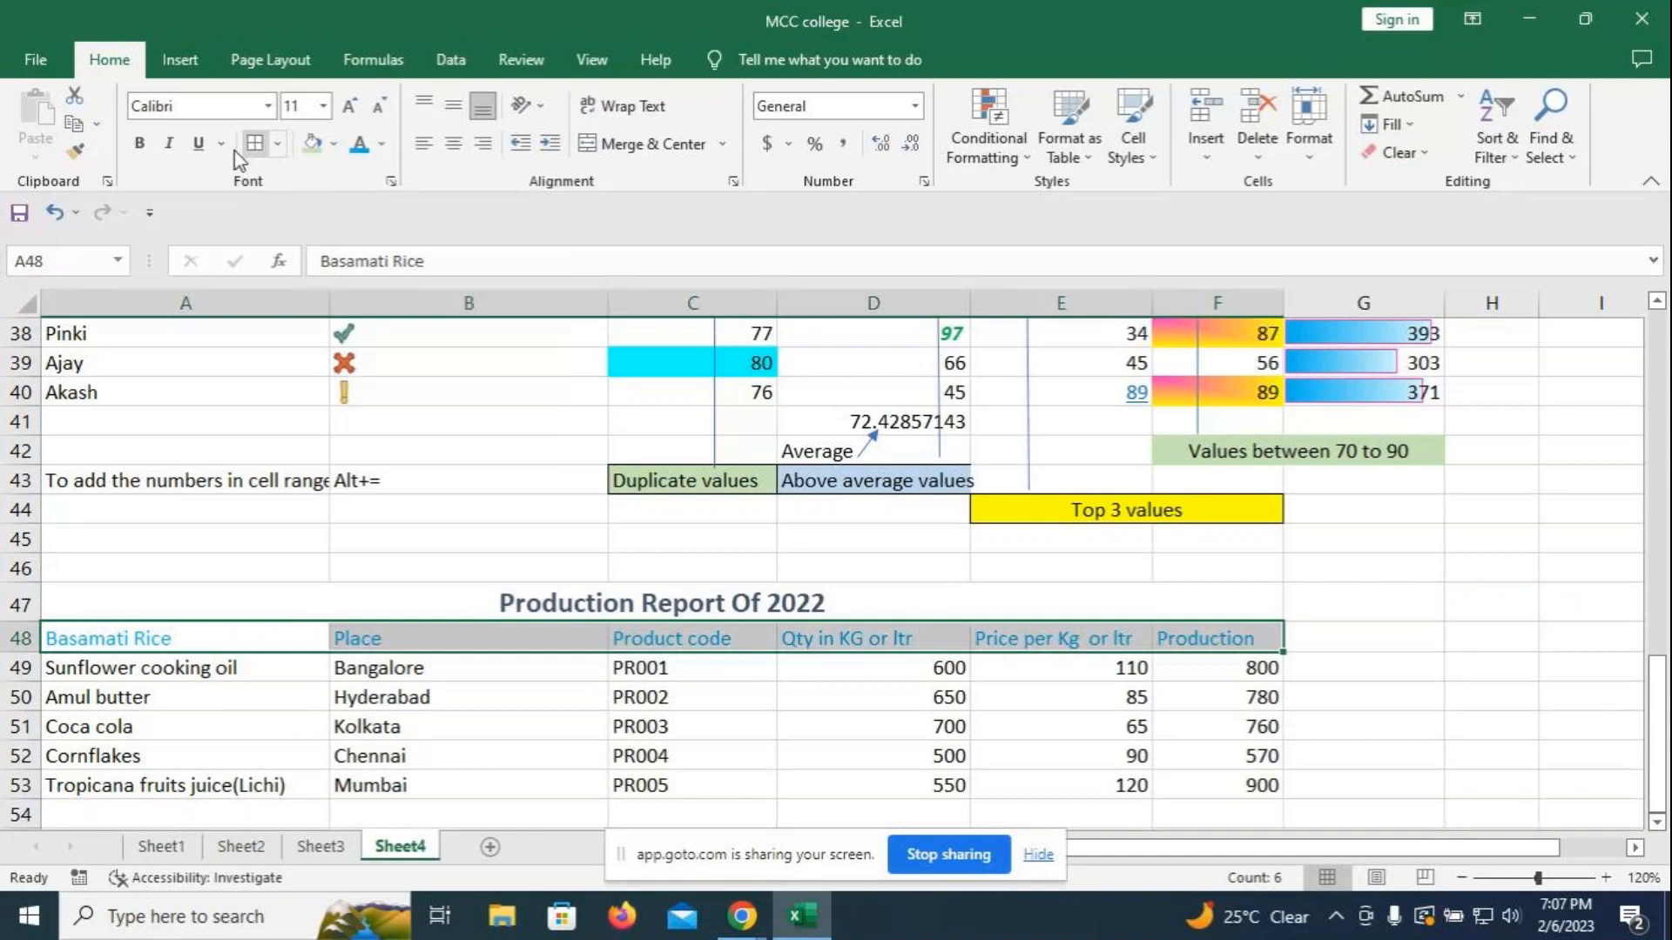
{"action": "left_click", "coordinate": [140, 143]}
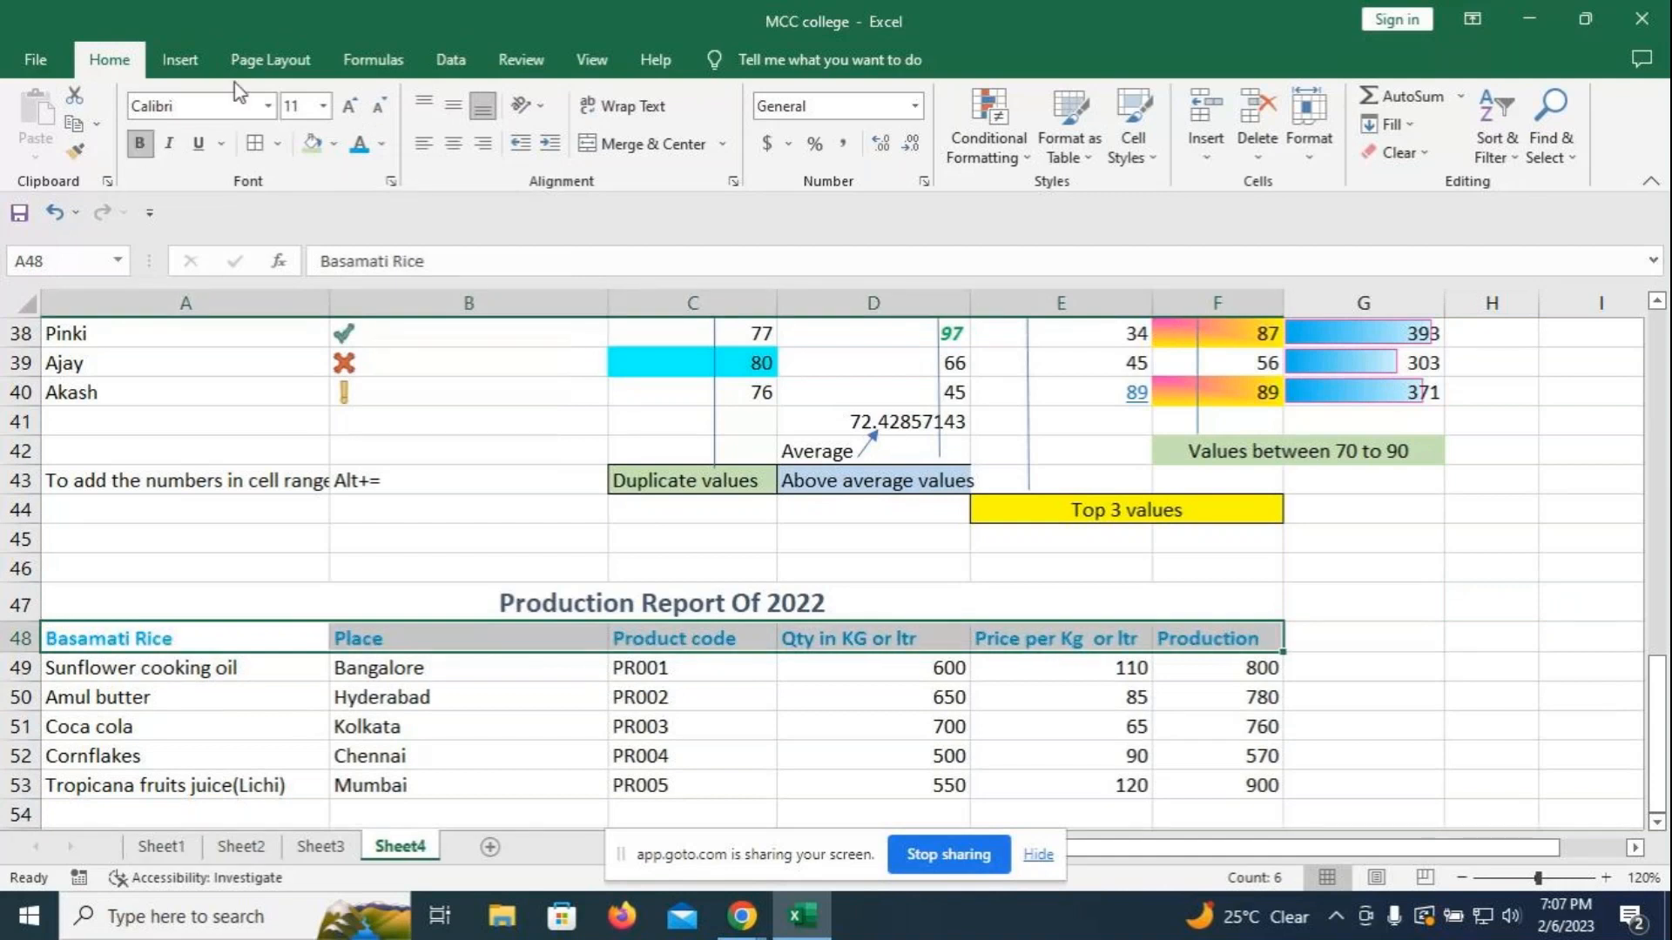
{"action": "left_click", "coordinate": [350, 108]}
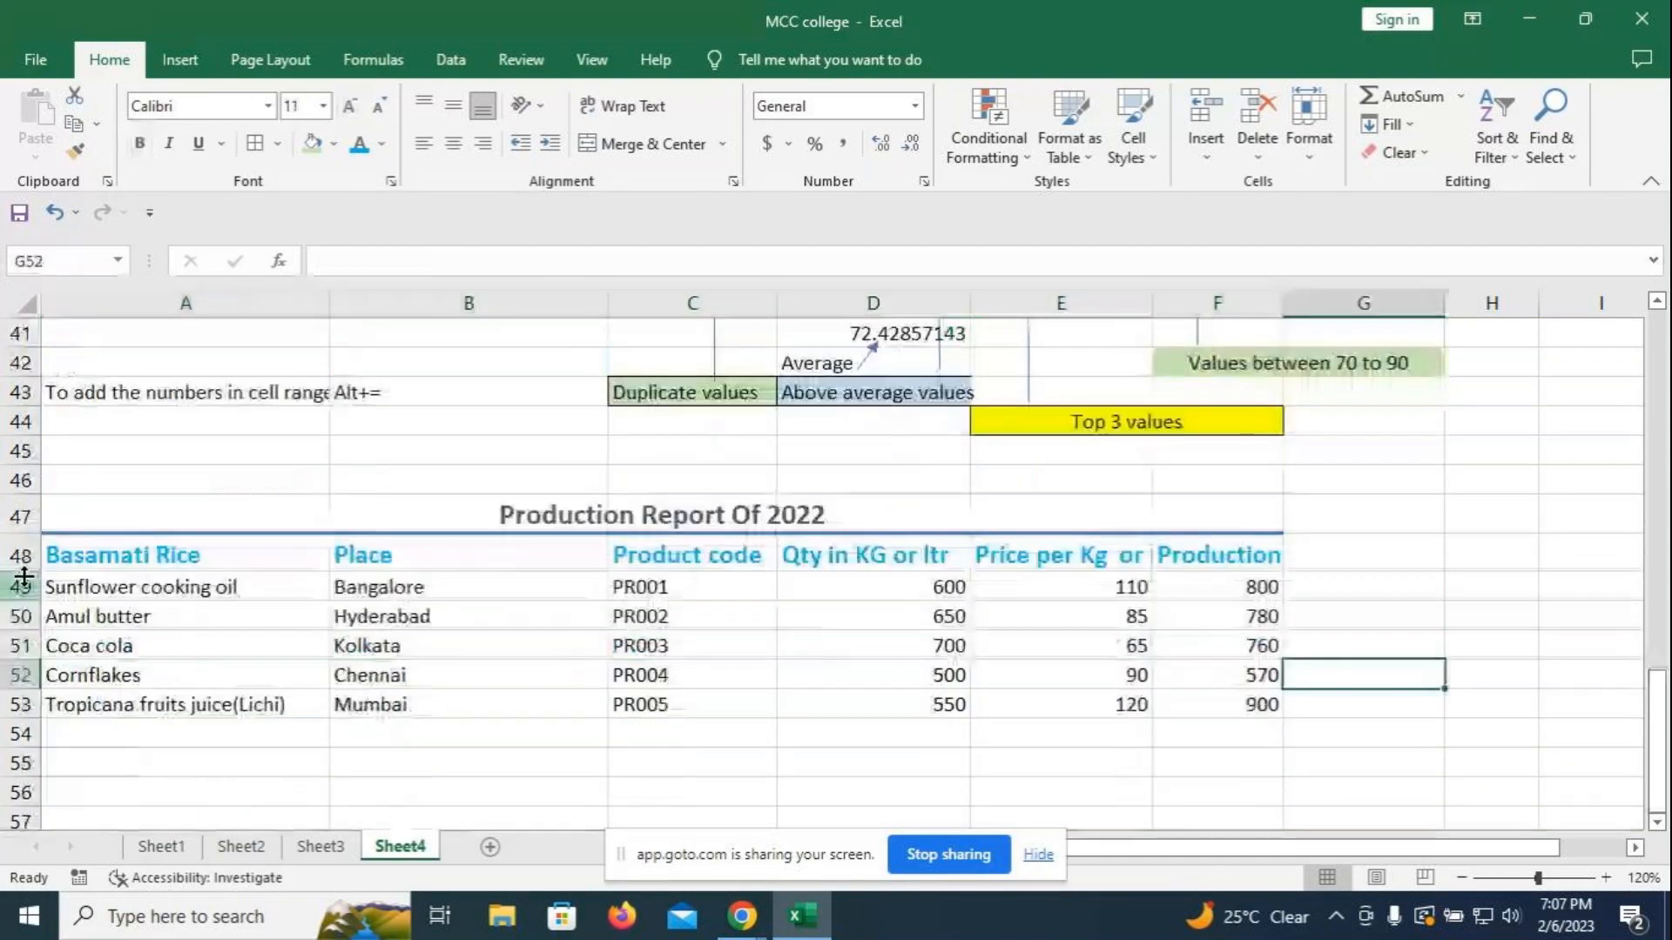
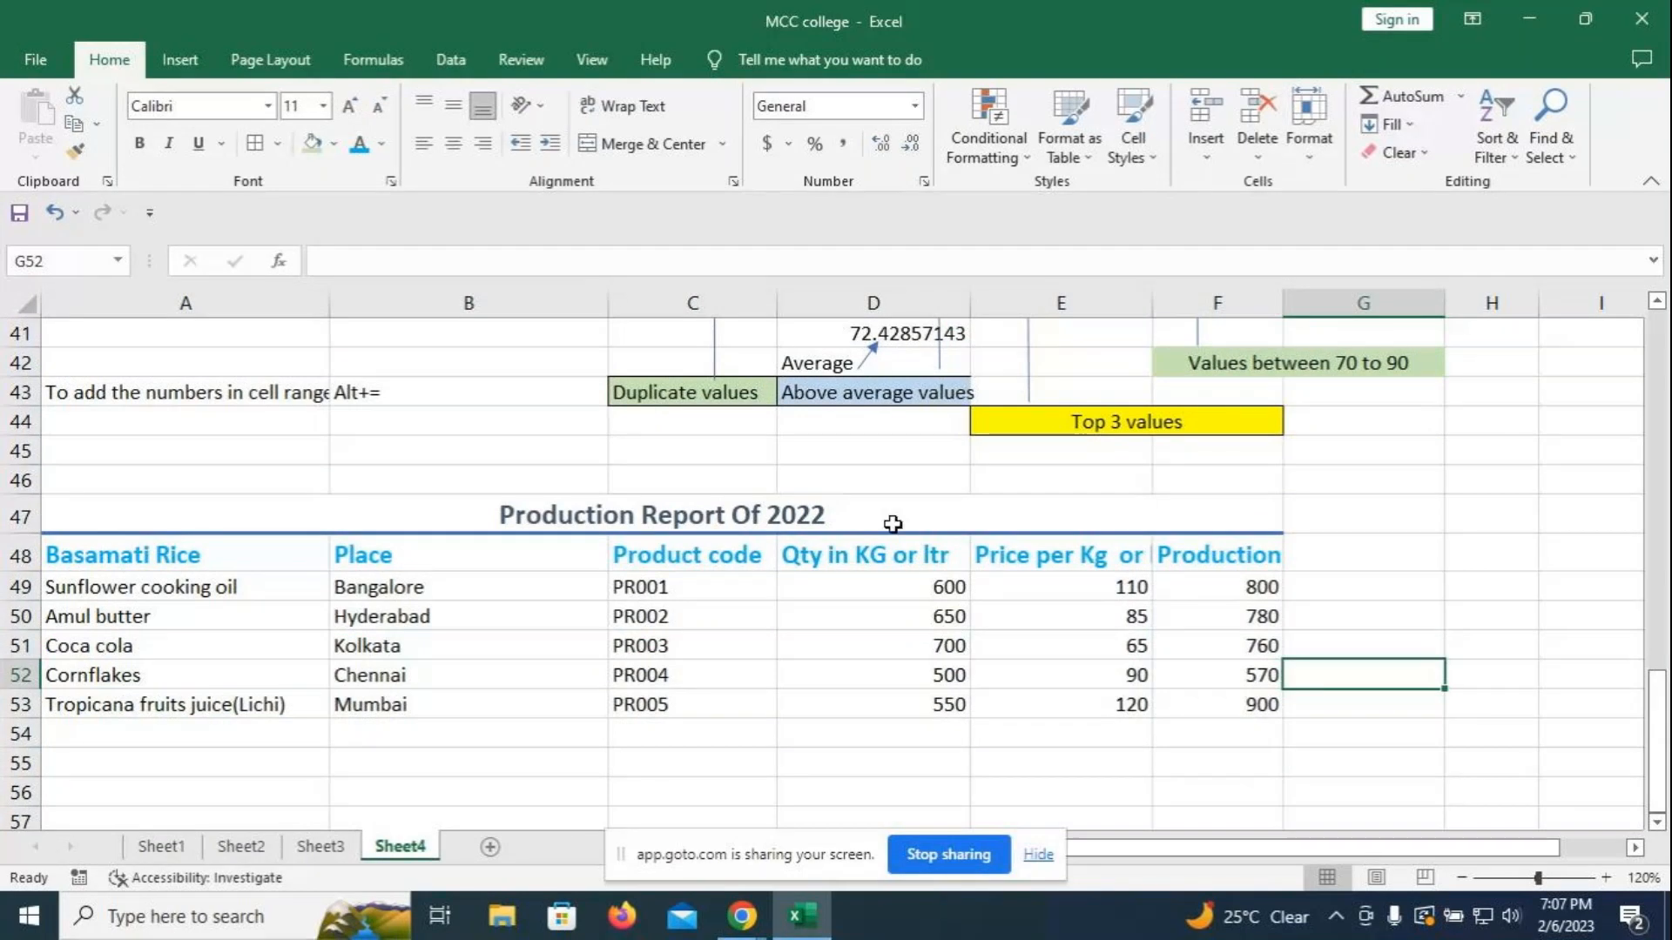
- Type the note 'Last rule of conditional formatting' into cell A56
{"action": "left_click", "coordinate": [169, 791]}
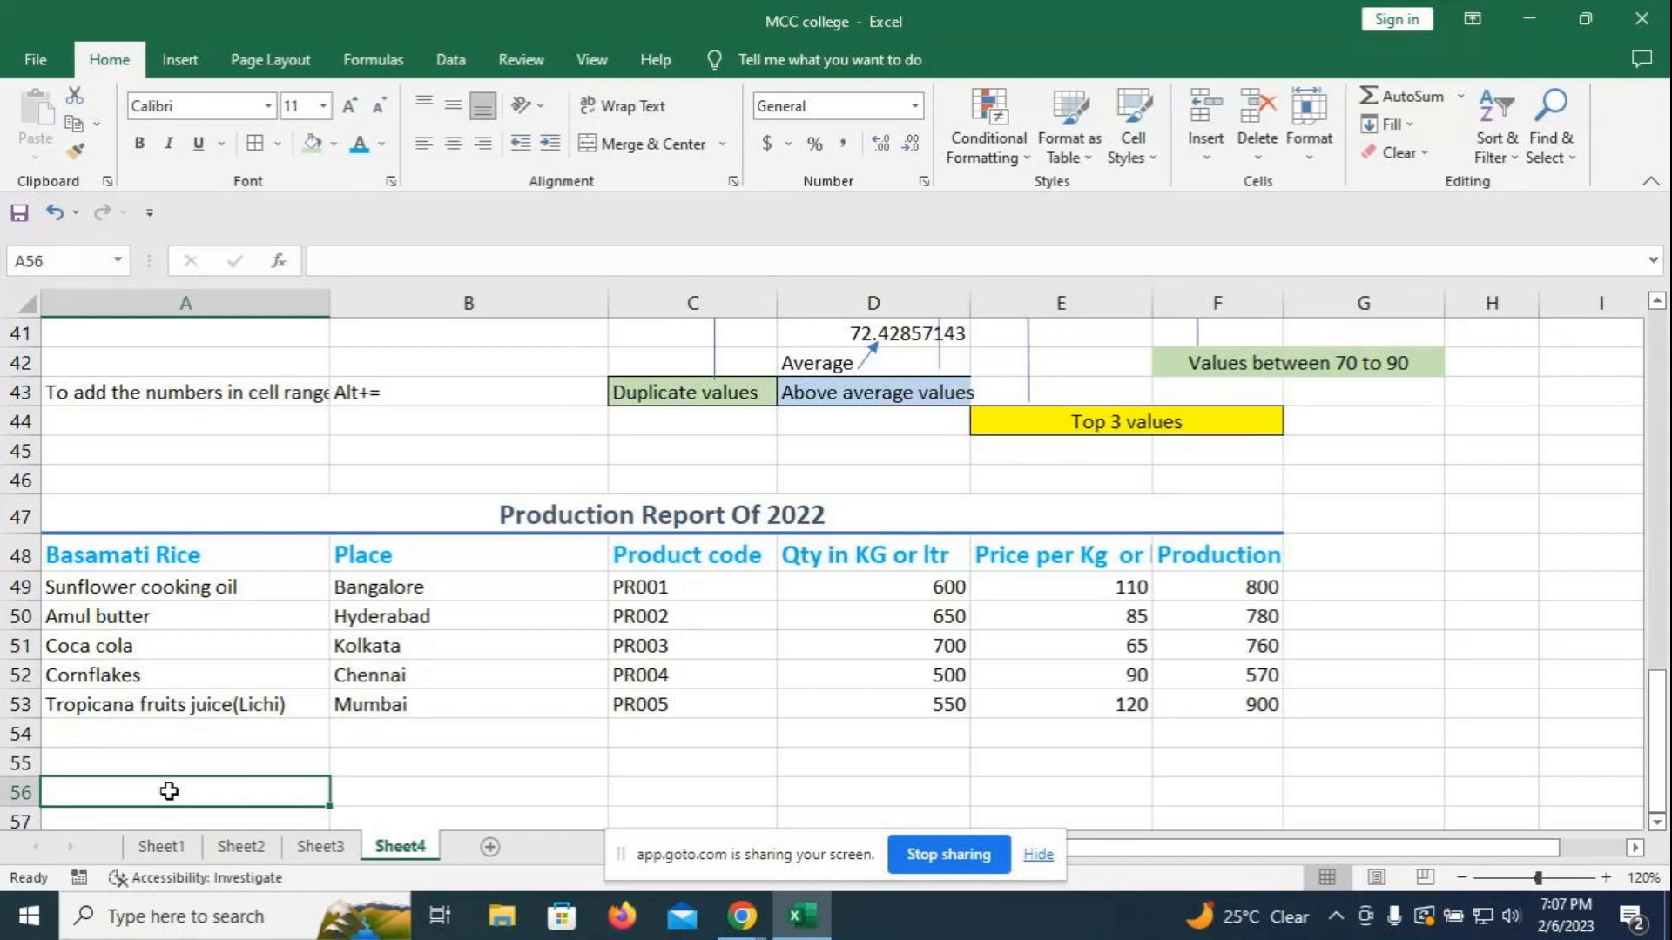
{"action": "type", "text": "Last rules"}
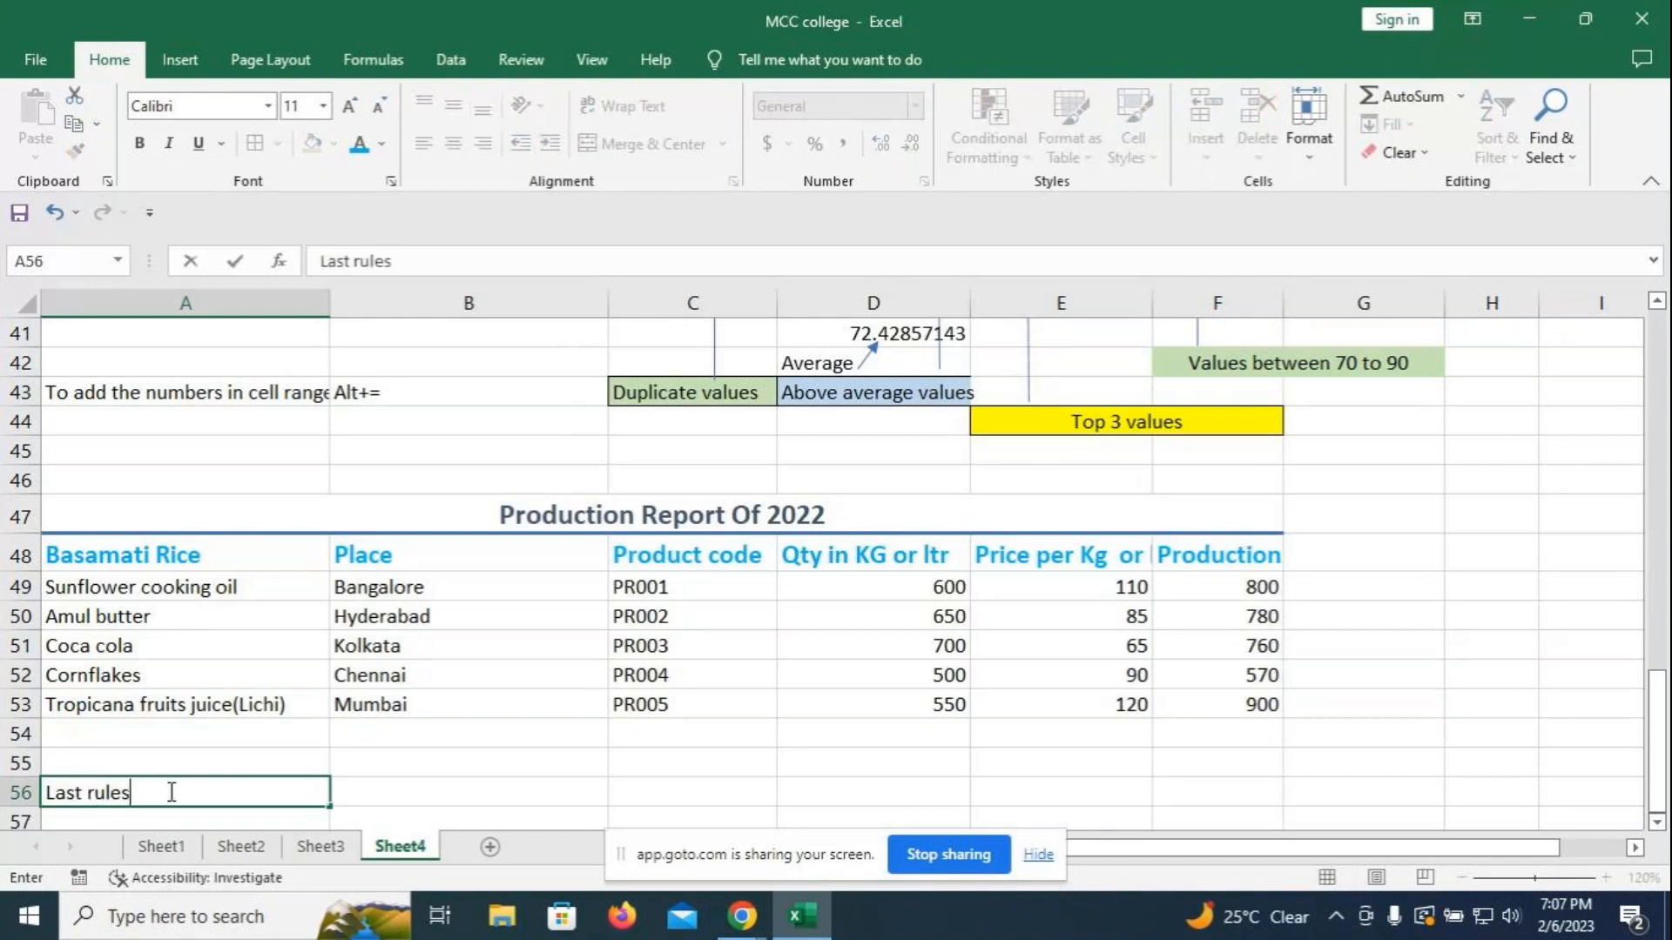
{"action": "key", "text": "BackSpace"}
{"action": "type", "text": "of cond"}
{"action": "type", "text": "itional "}
{"action": "type", "text": "df"}
{"action": "key", "text": "BackSpace"}
{"action": "key", "text": "BackSpace"}
{"action": "type", "text": "formatting"}
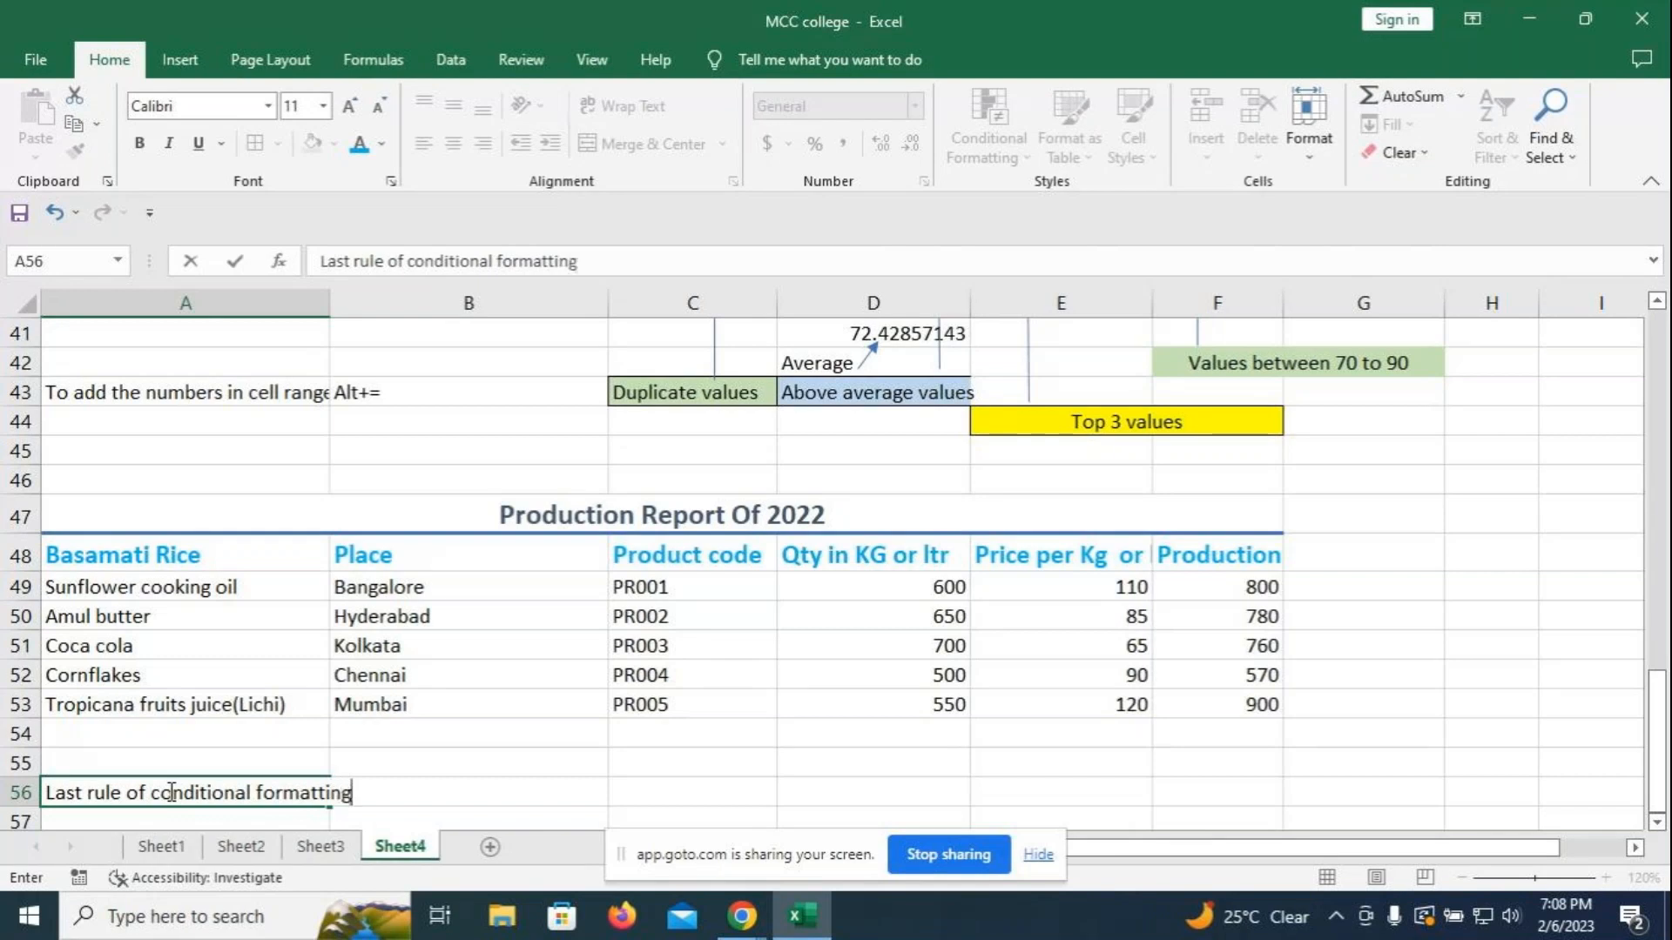
{"action": "left_click", "coordinate": [620, 738]}
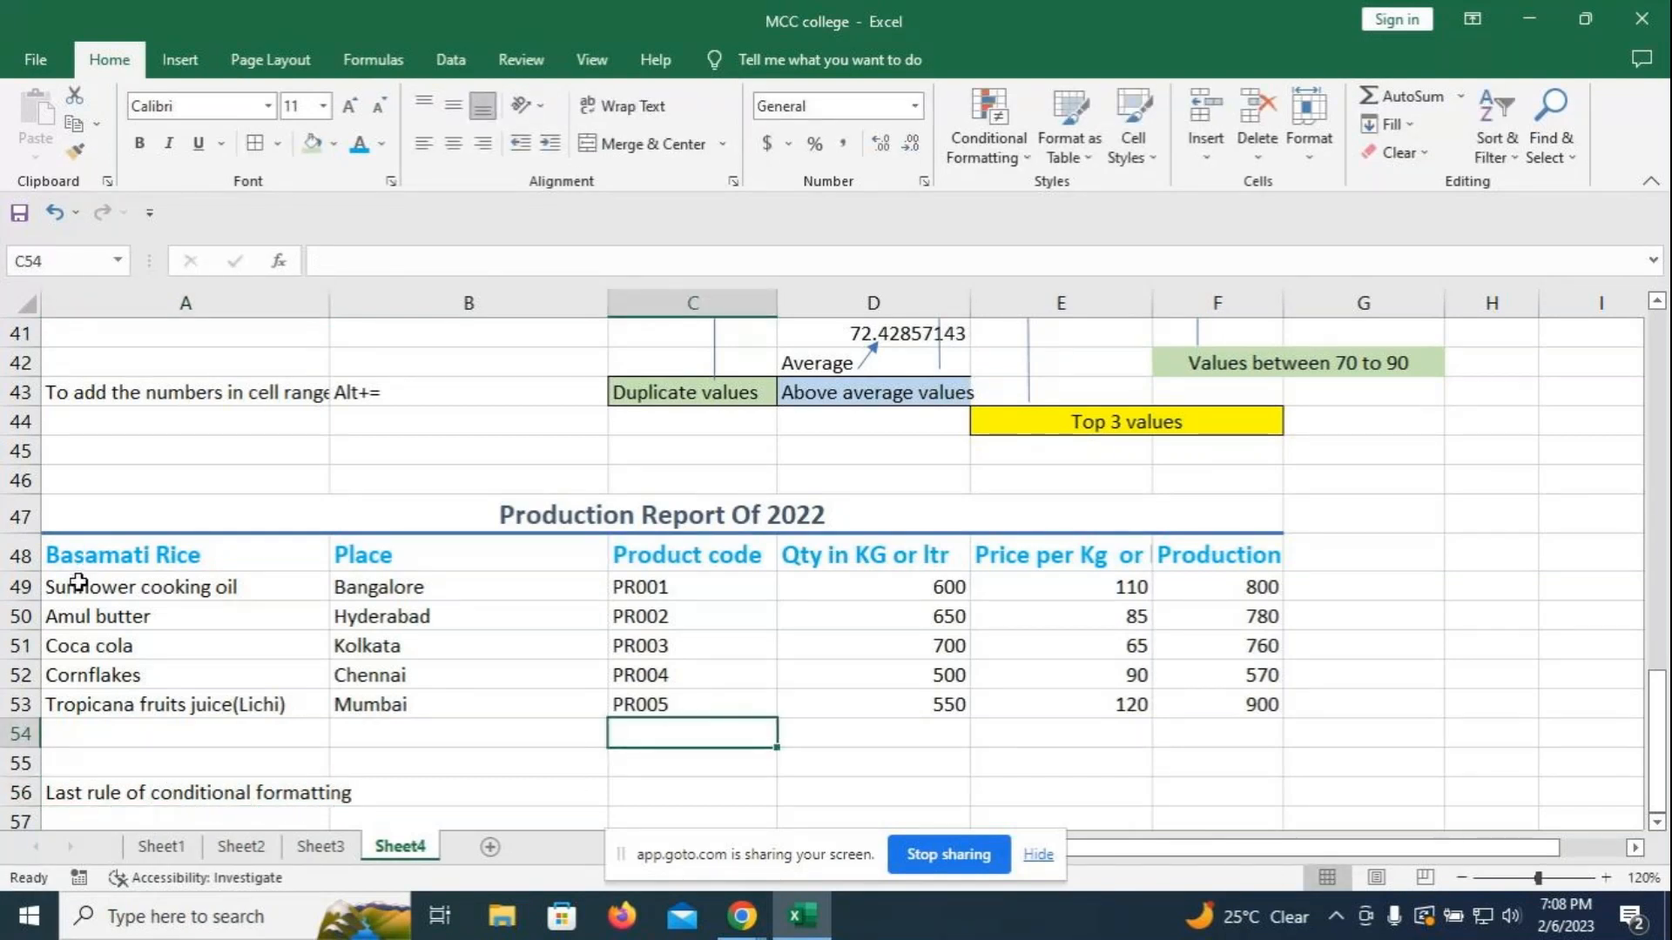
- Select the five product rows A49:F53 of the Production Report
{"action": "left_click_drag", "start_coordinate": [77, 578], "coordinate": [518, 649]}
{"action": "left_click", "coordinate": [1364, 609]}
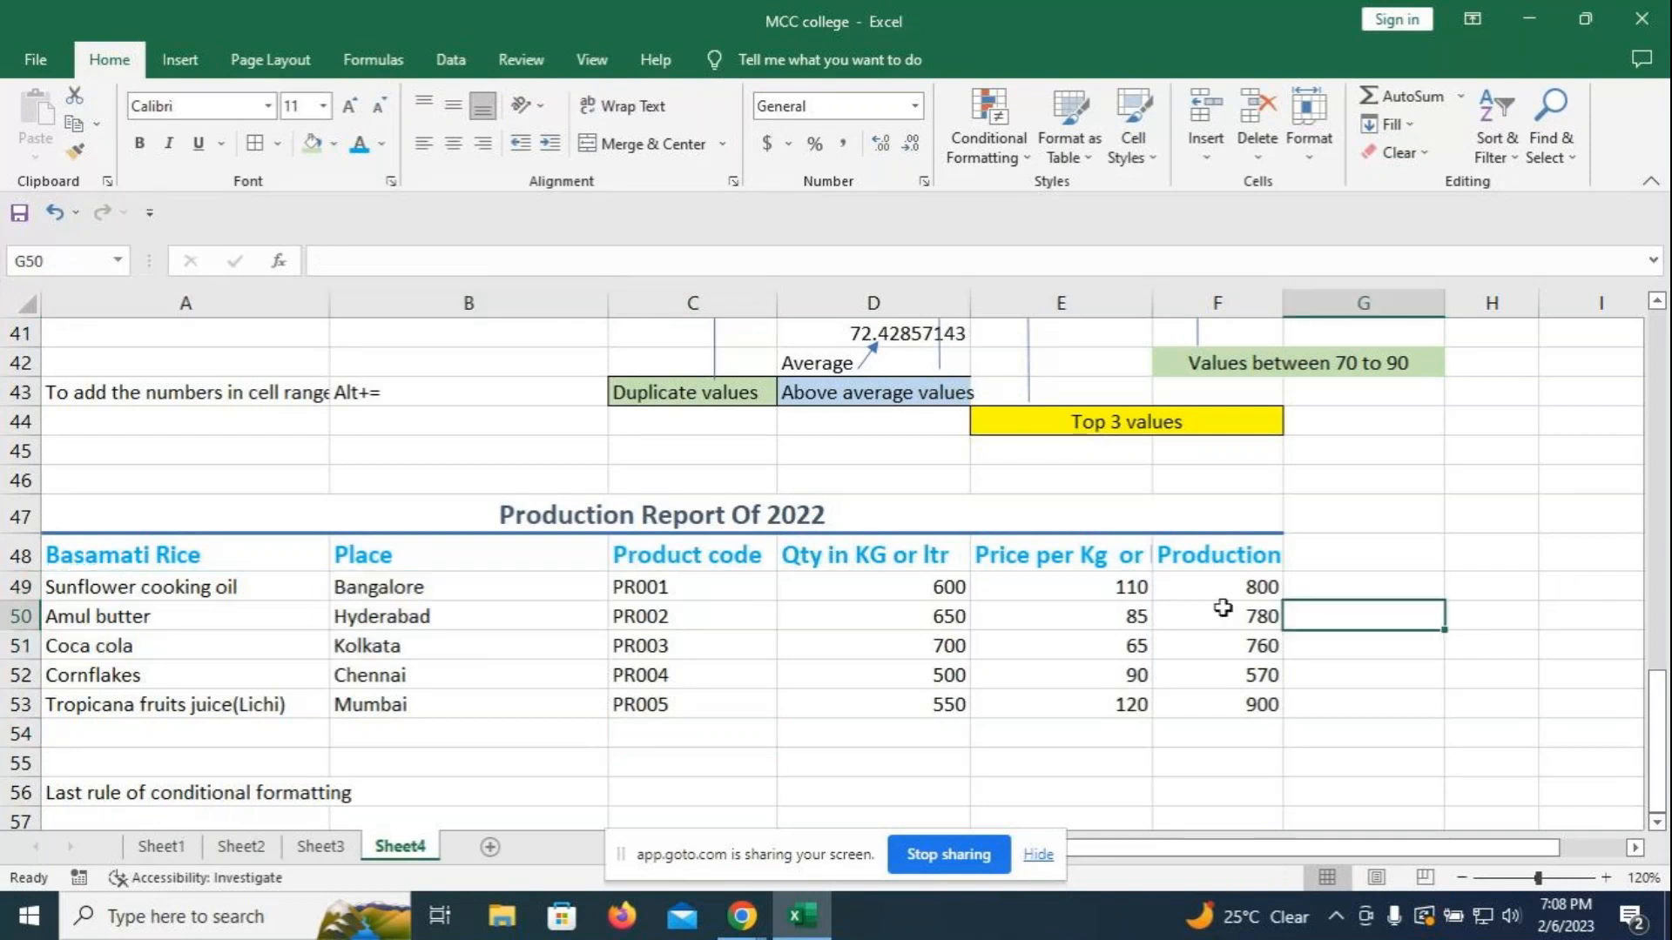
{"action": "left_click", "coordinate": [1219, 587]}
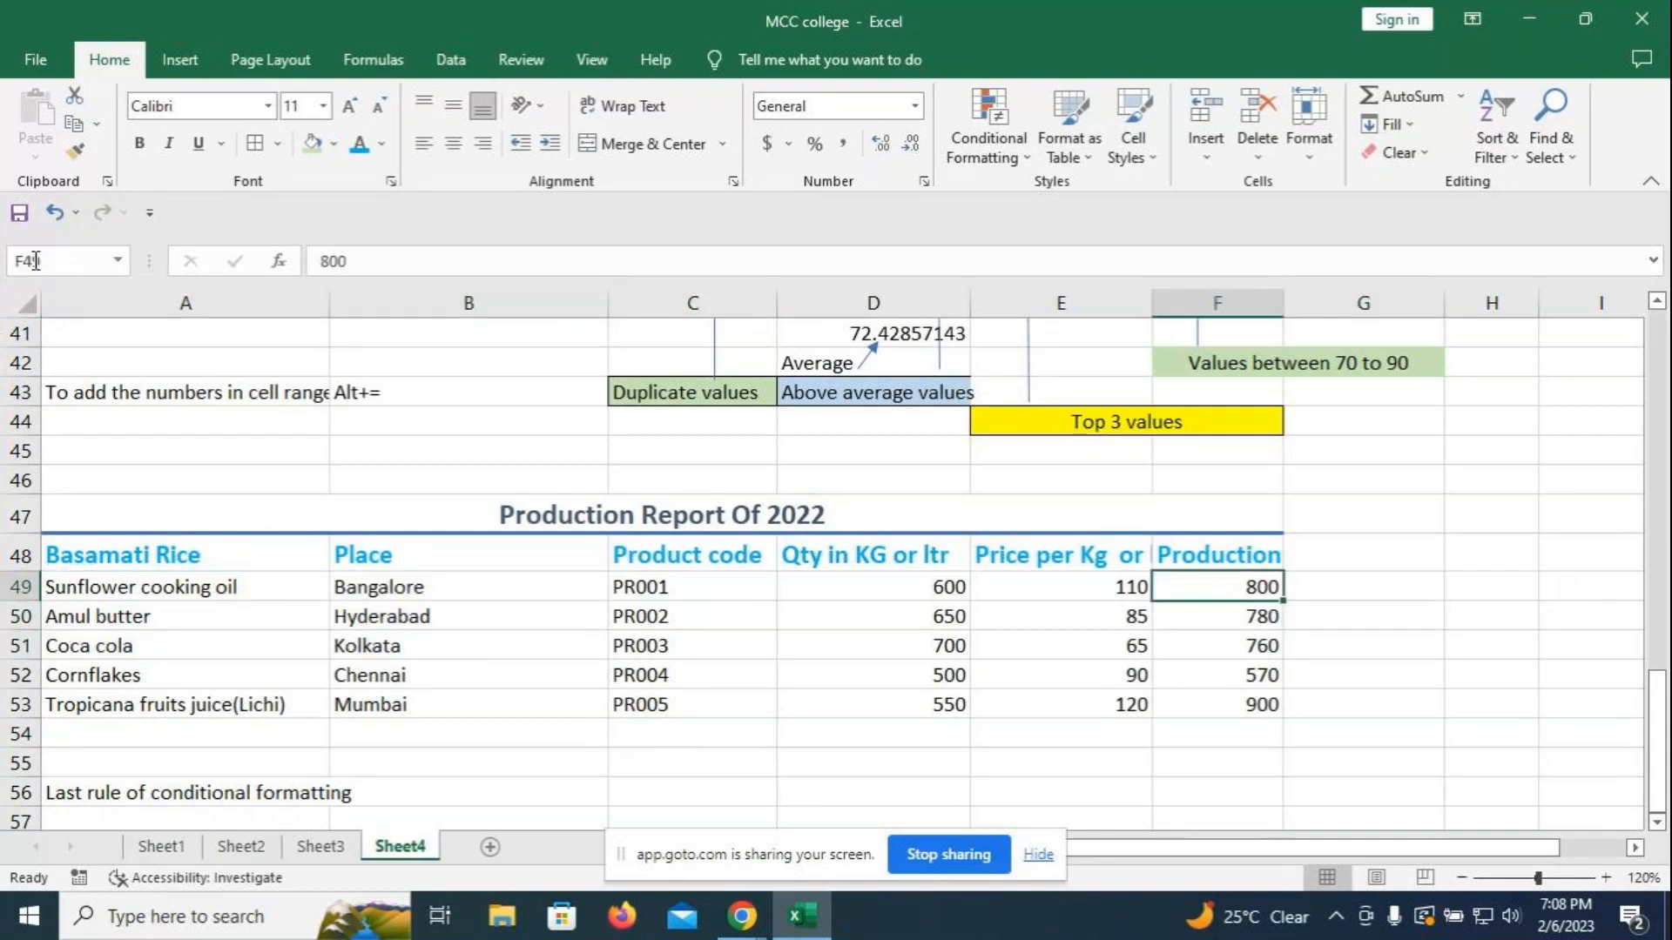
{"action": "left_click", "coordinate": [1490, 609]}
{"action": "left_click_drag", "start_coordinate": [128, 593], "coordinate": [1235, 695]}
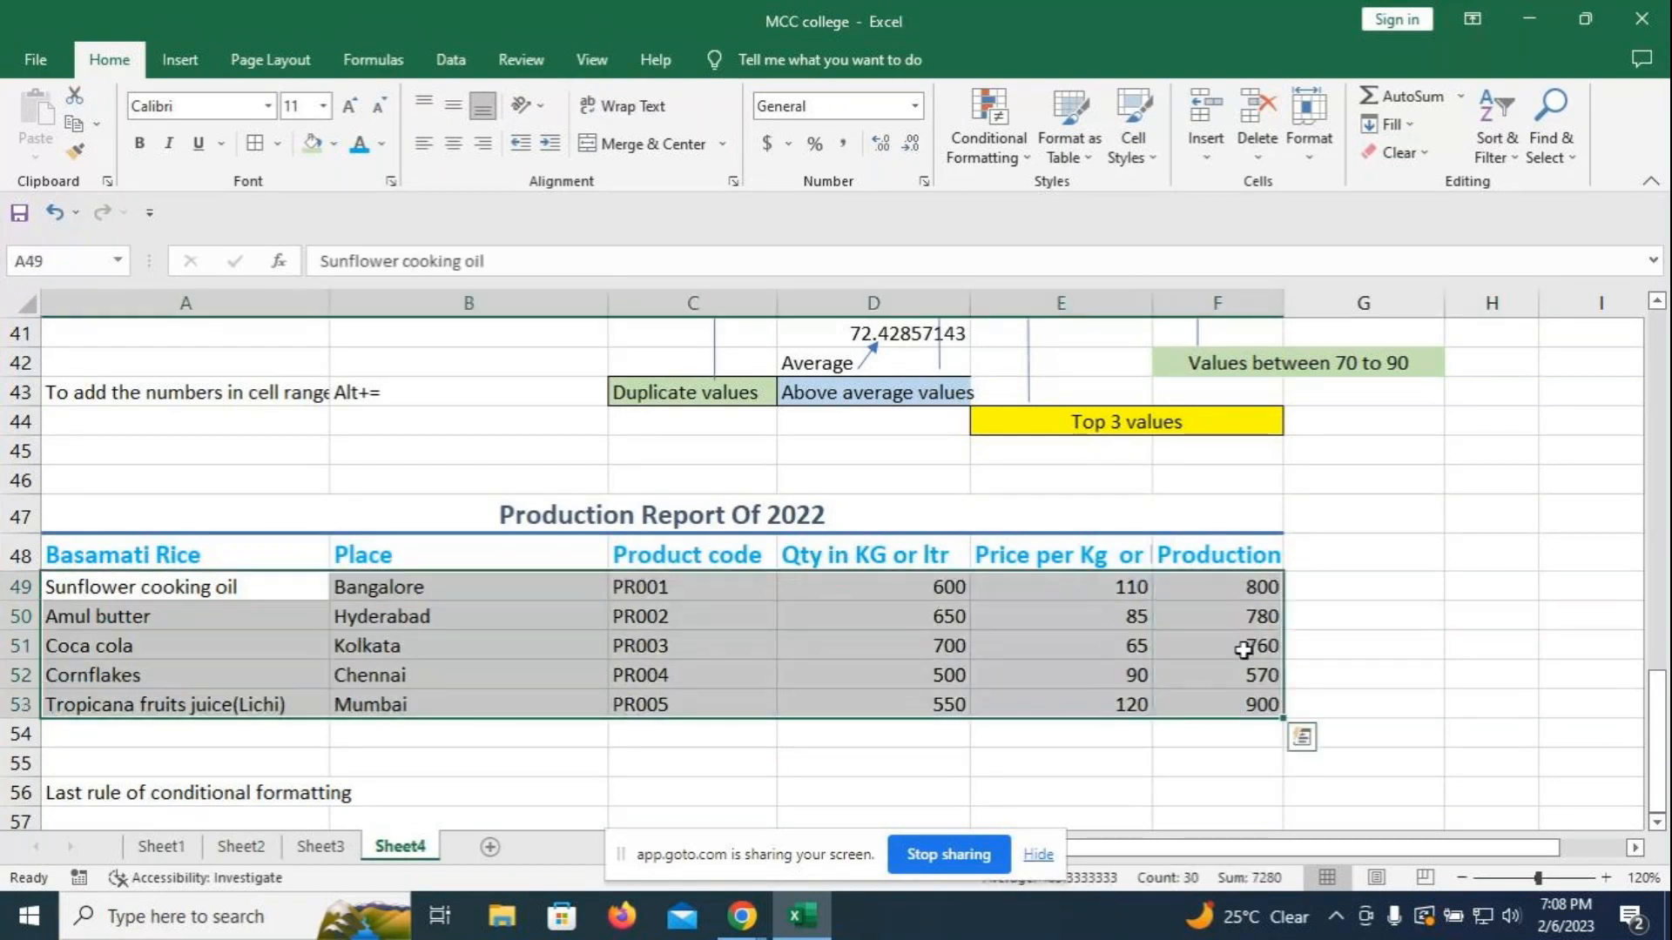
- Create a new formula-based conditional formatting rule =$f49>=700 and open its Format settings
{"action": "left_click", "coordinate": [1030, 157]}
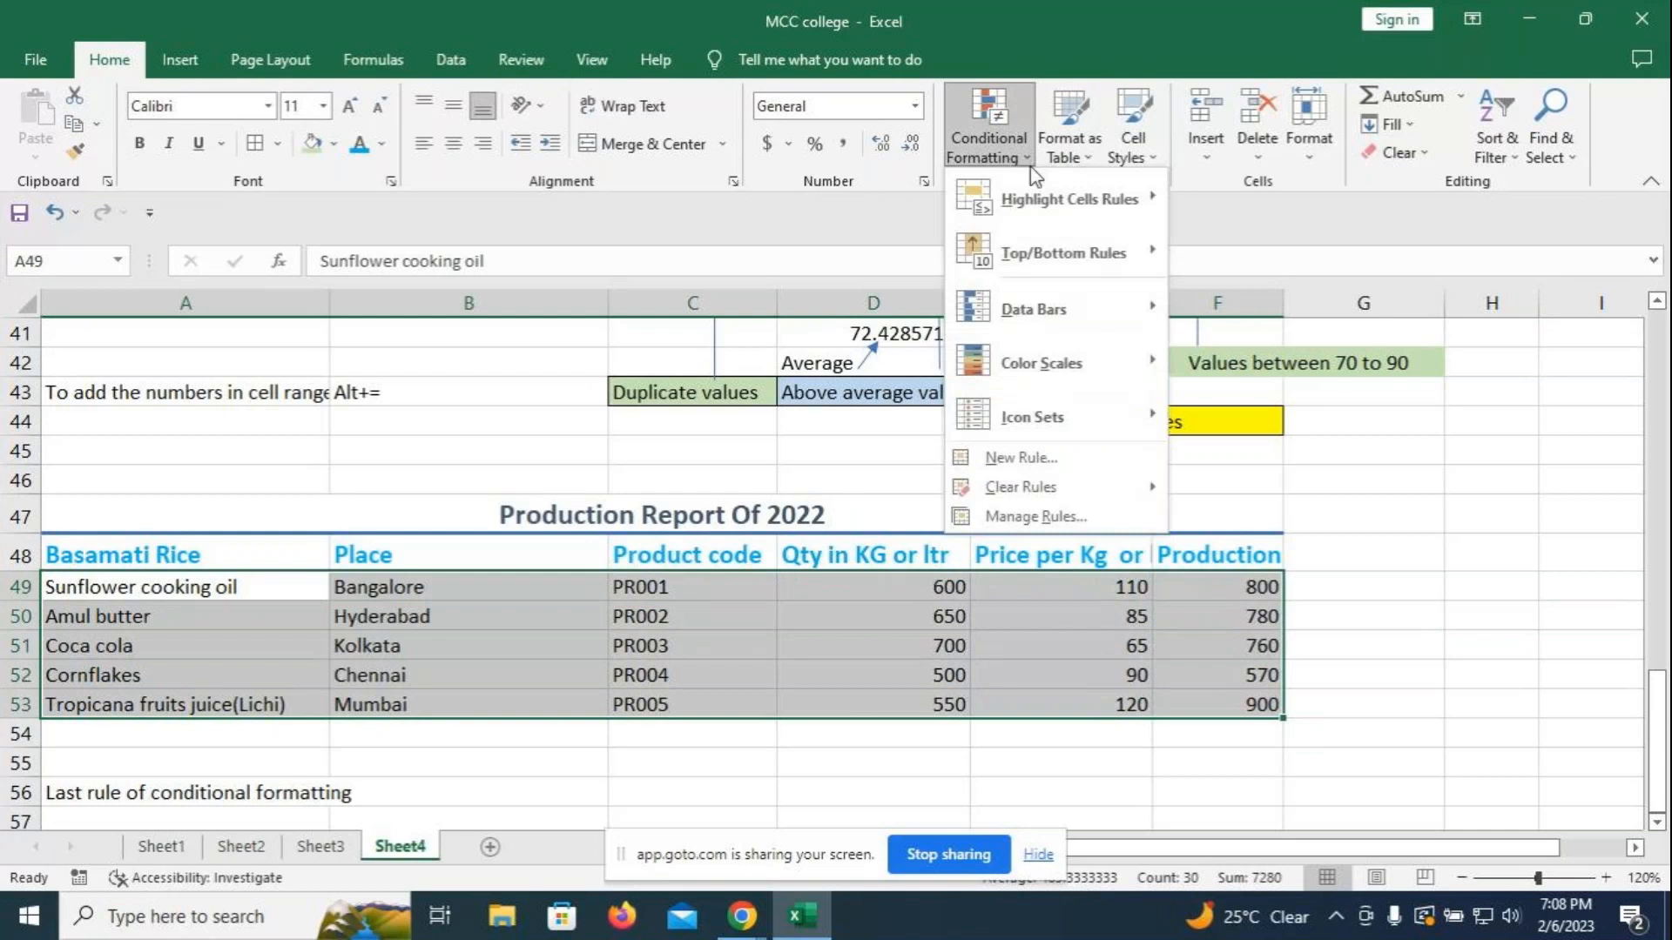
{"action": "left_click", "coordinate": [1030, 470]}
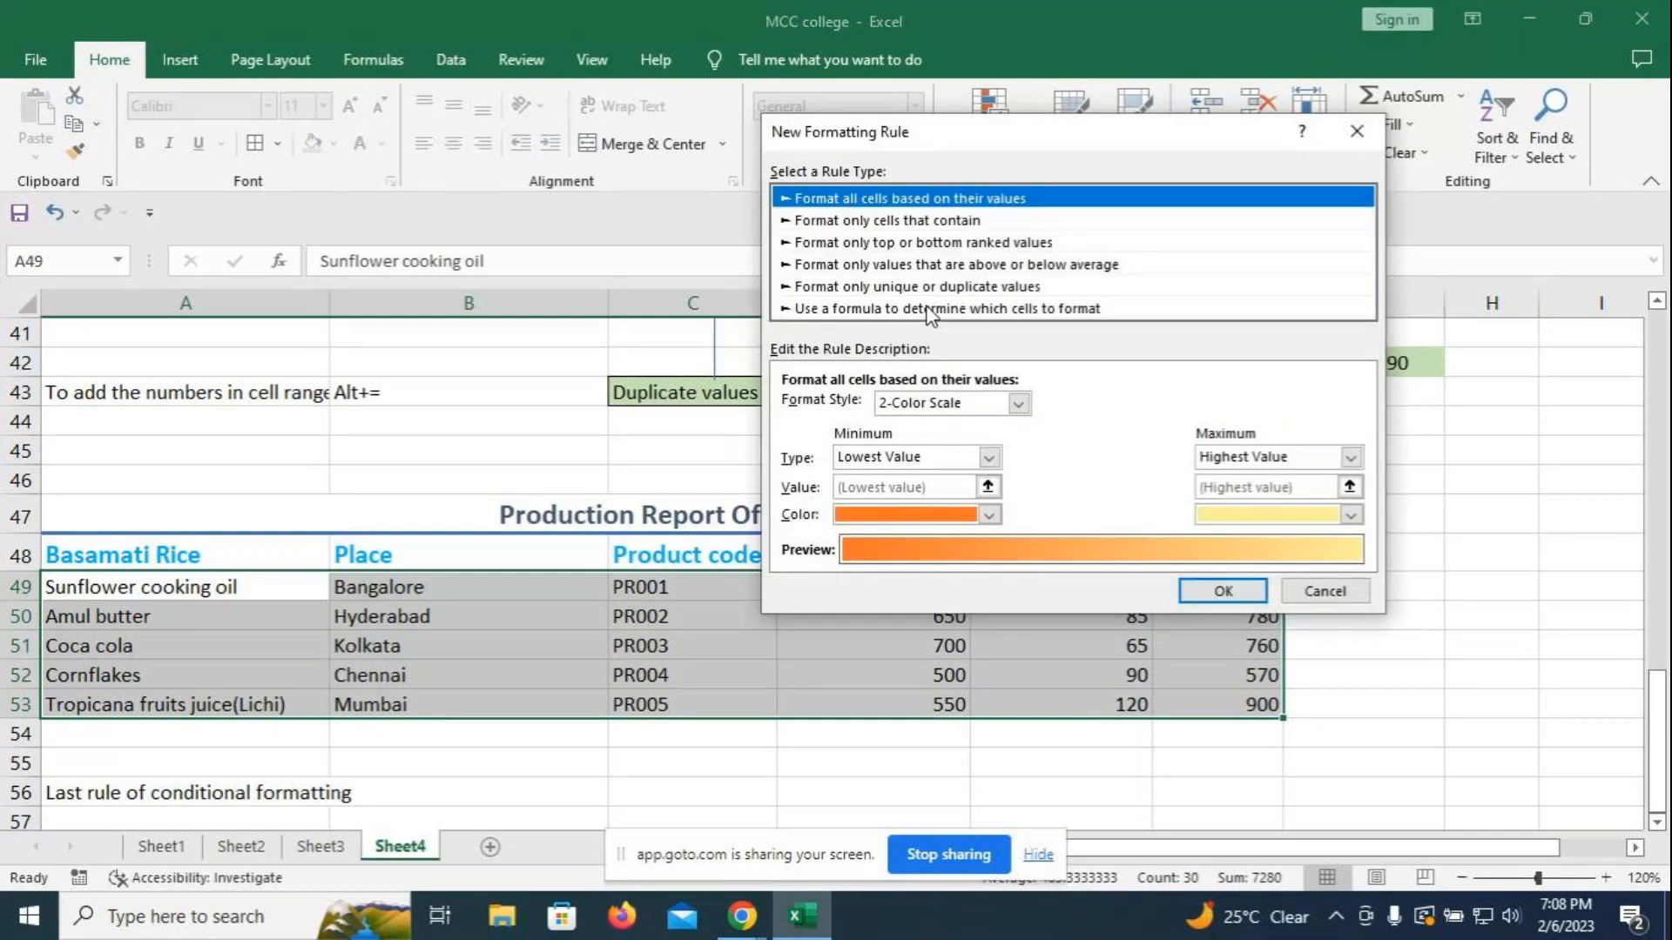
{"action": "left_click", "coordinate": [930, 308]}
{"action": "left_click_drag", "start_coordinate": [971, 134], "coordinate": [562, 112]}
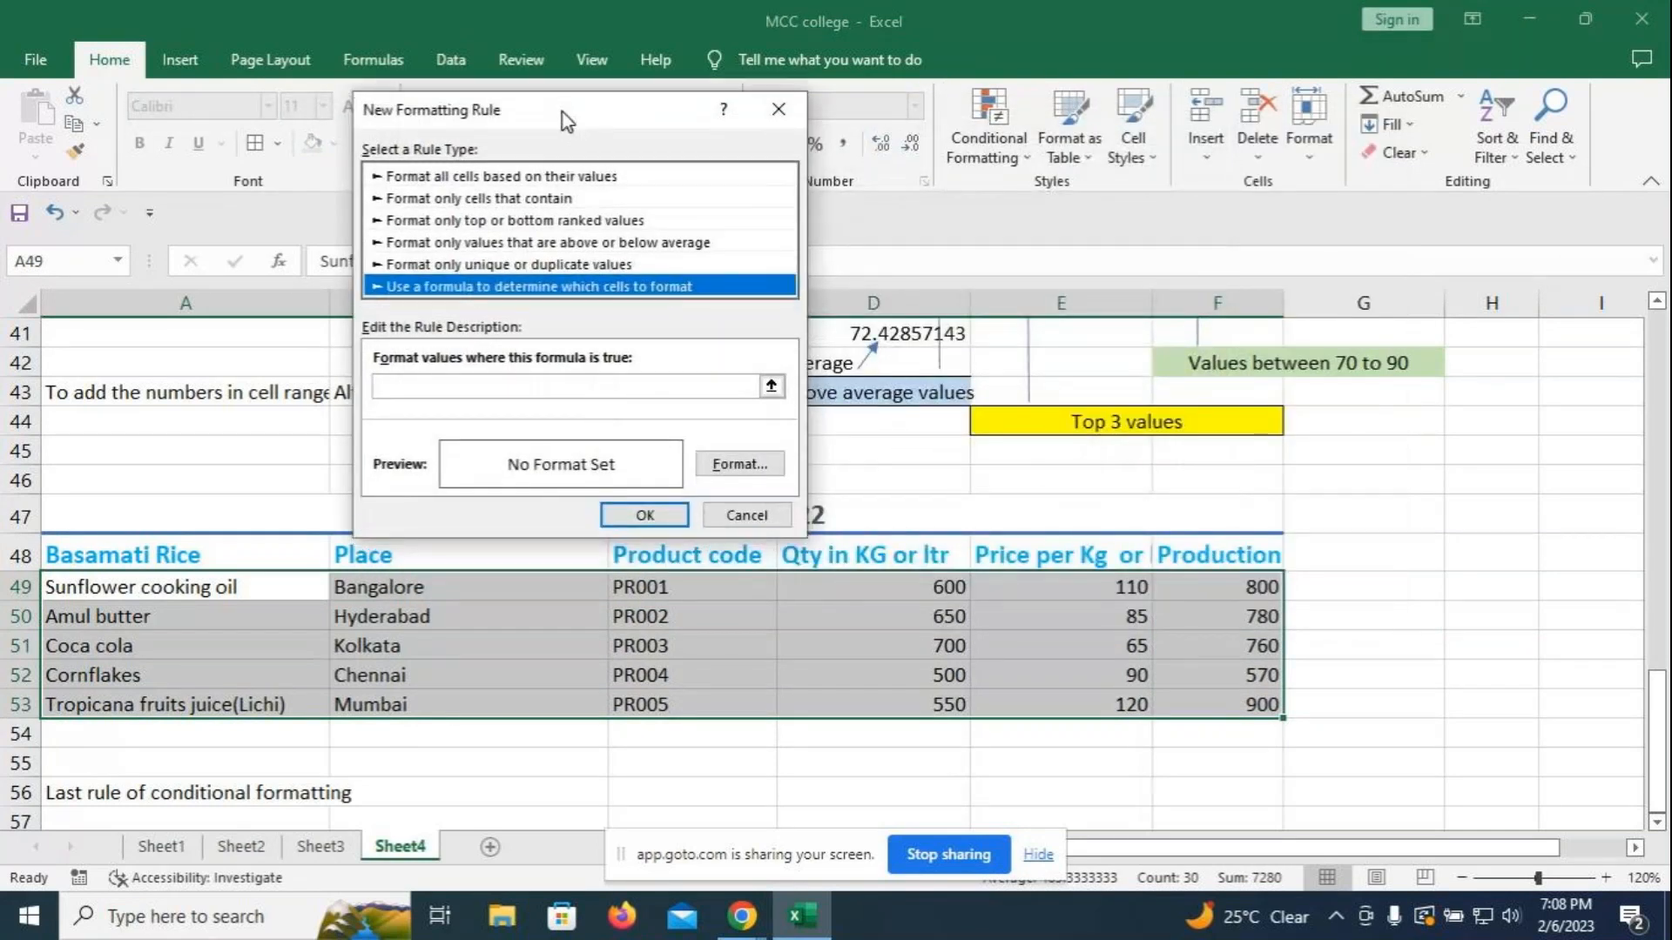
{"action": "left_click", "coordinate": [535, 382]}
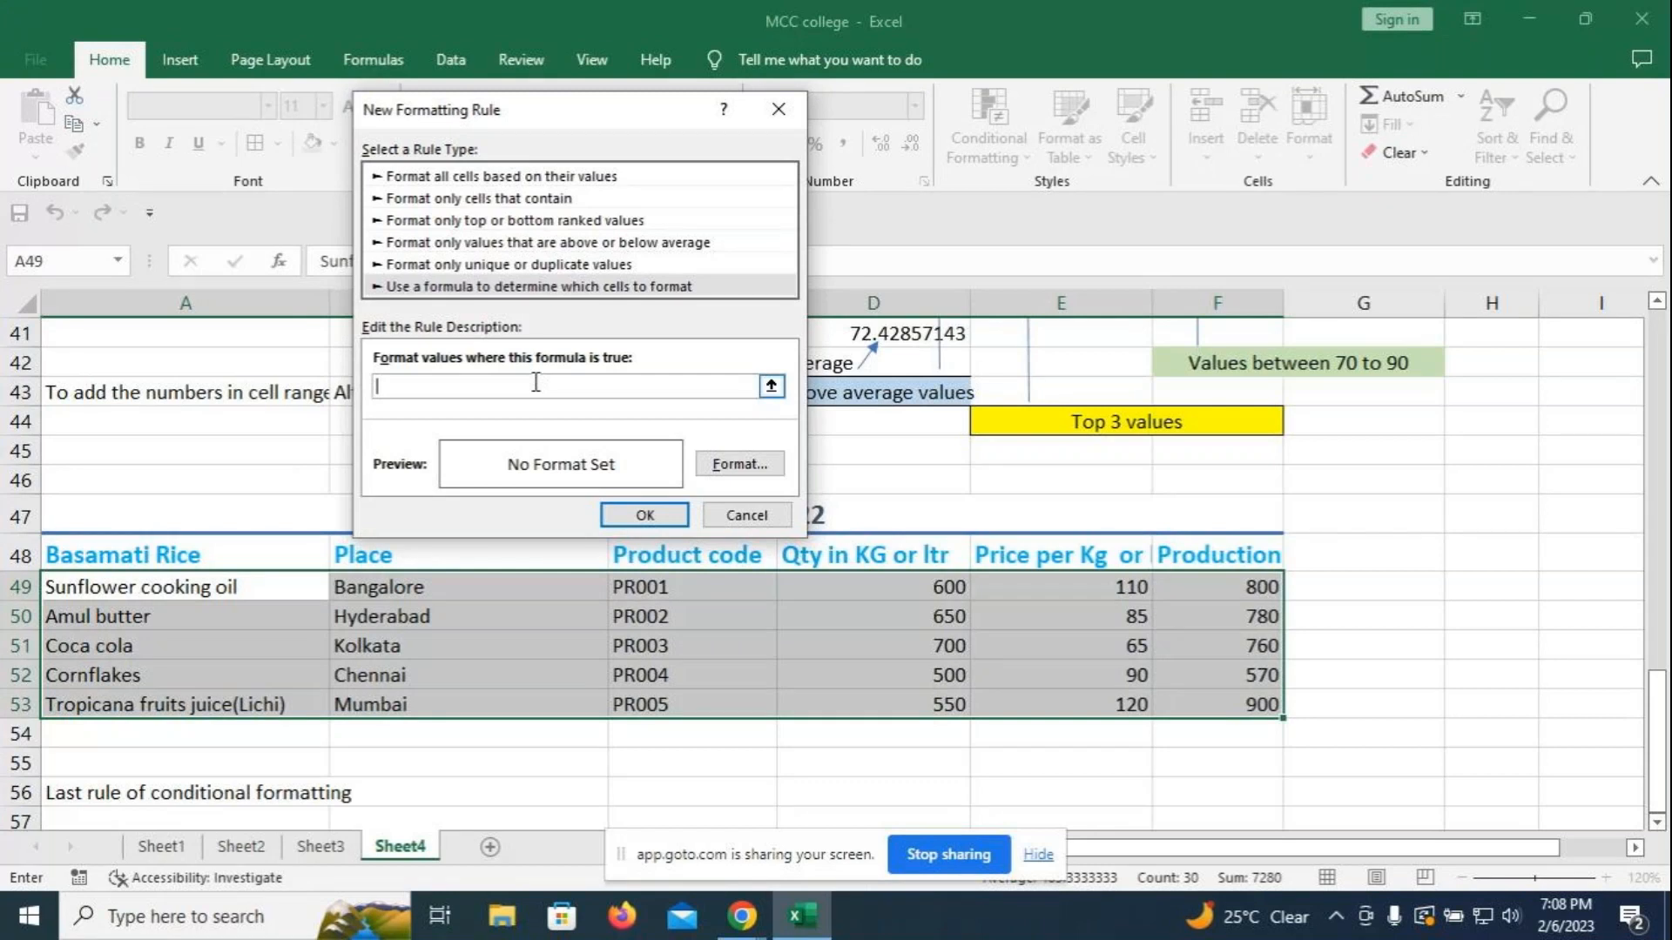
{"action": "type", "text": "=$f49>=700"}
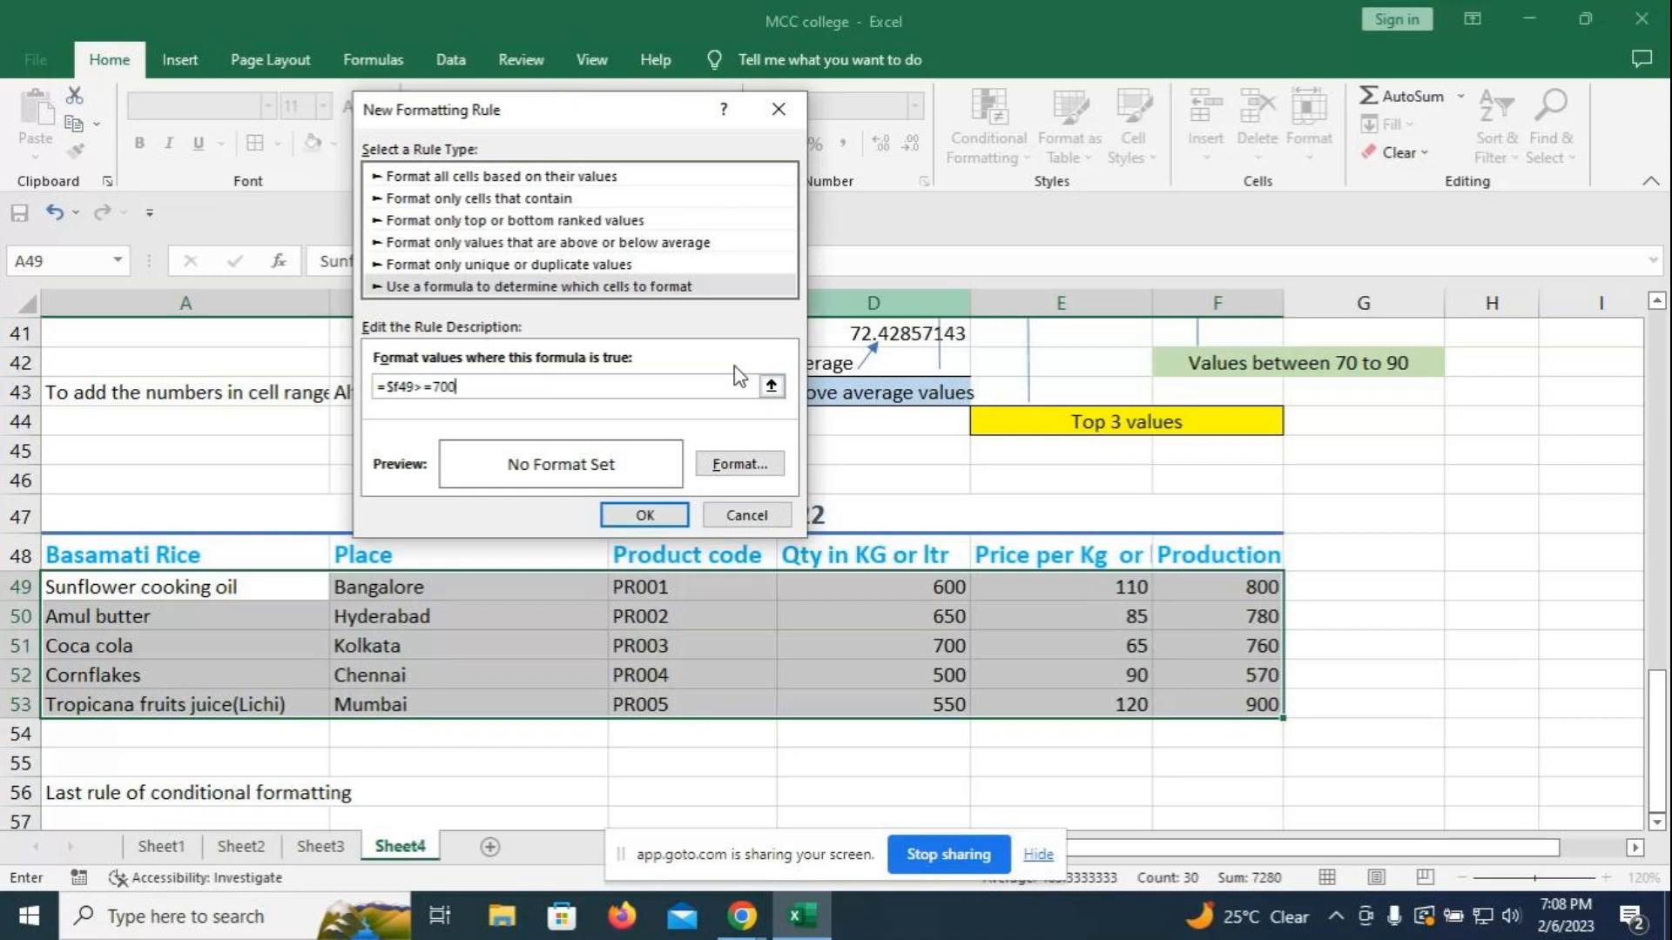
{"action": "left_click", "coordinate": [739, 463]}
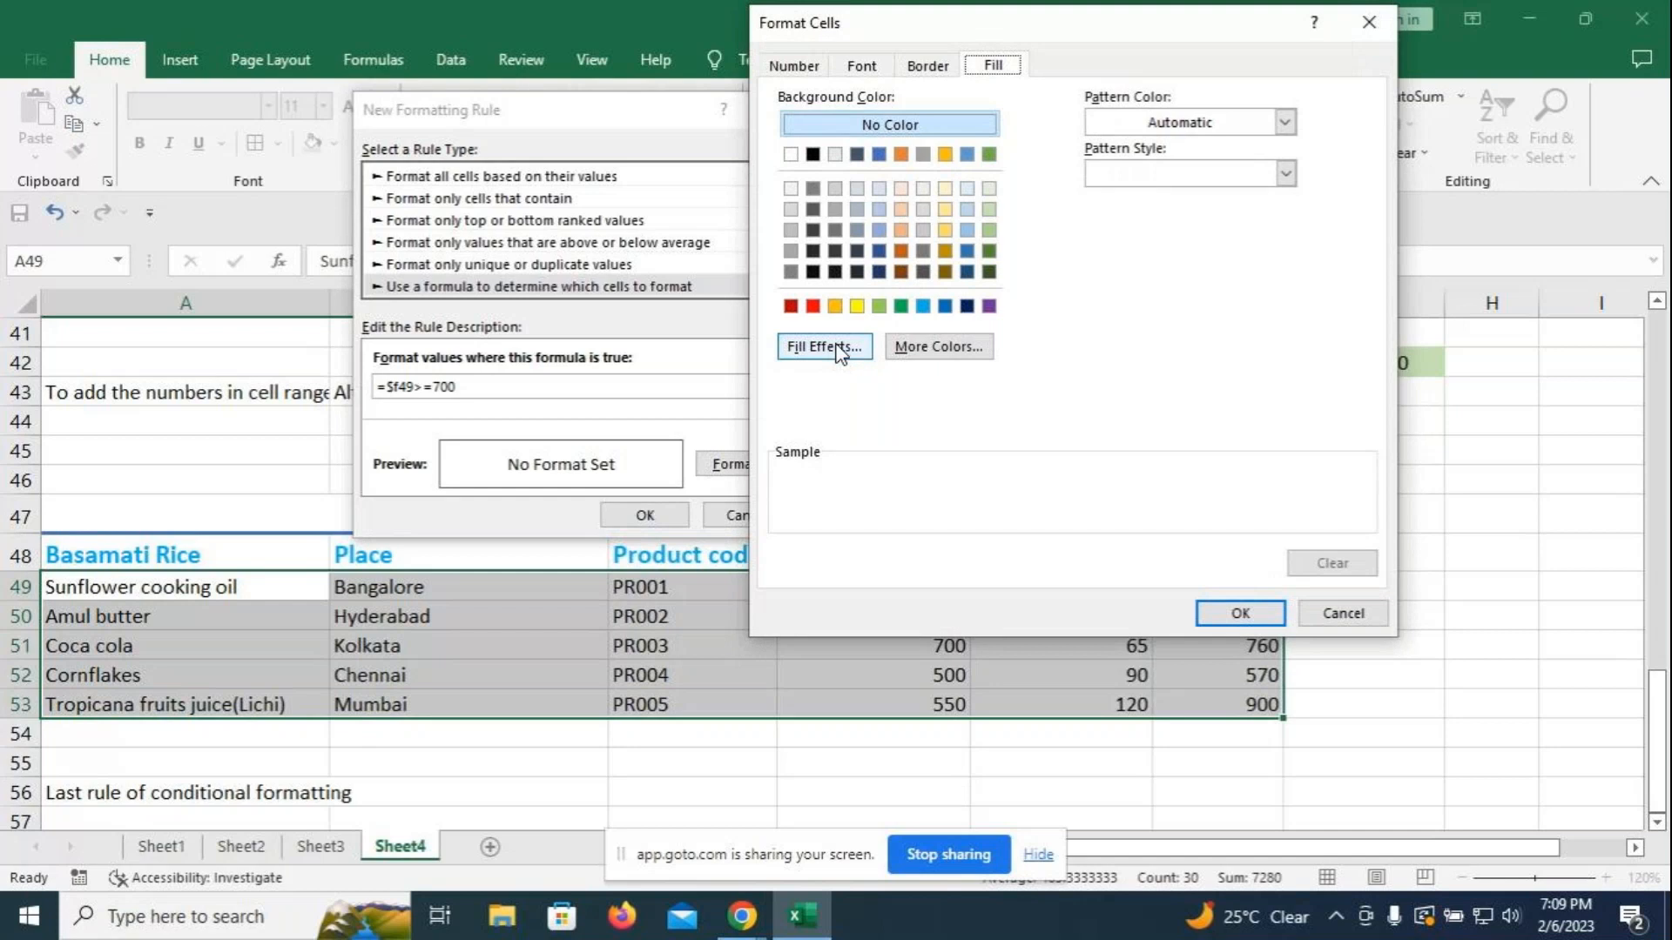
- Set a From corner gradient fill with yellow as Color 1 and dark blue as Color 2
{"action": "left_click", "coordinate": [837, 349]}
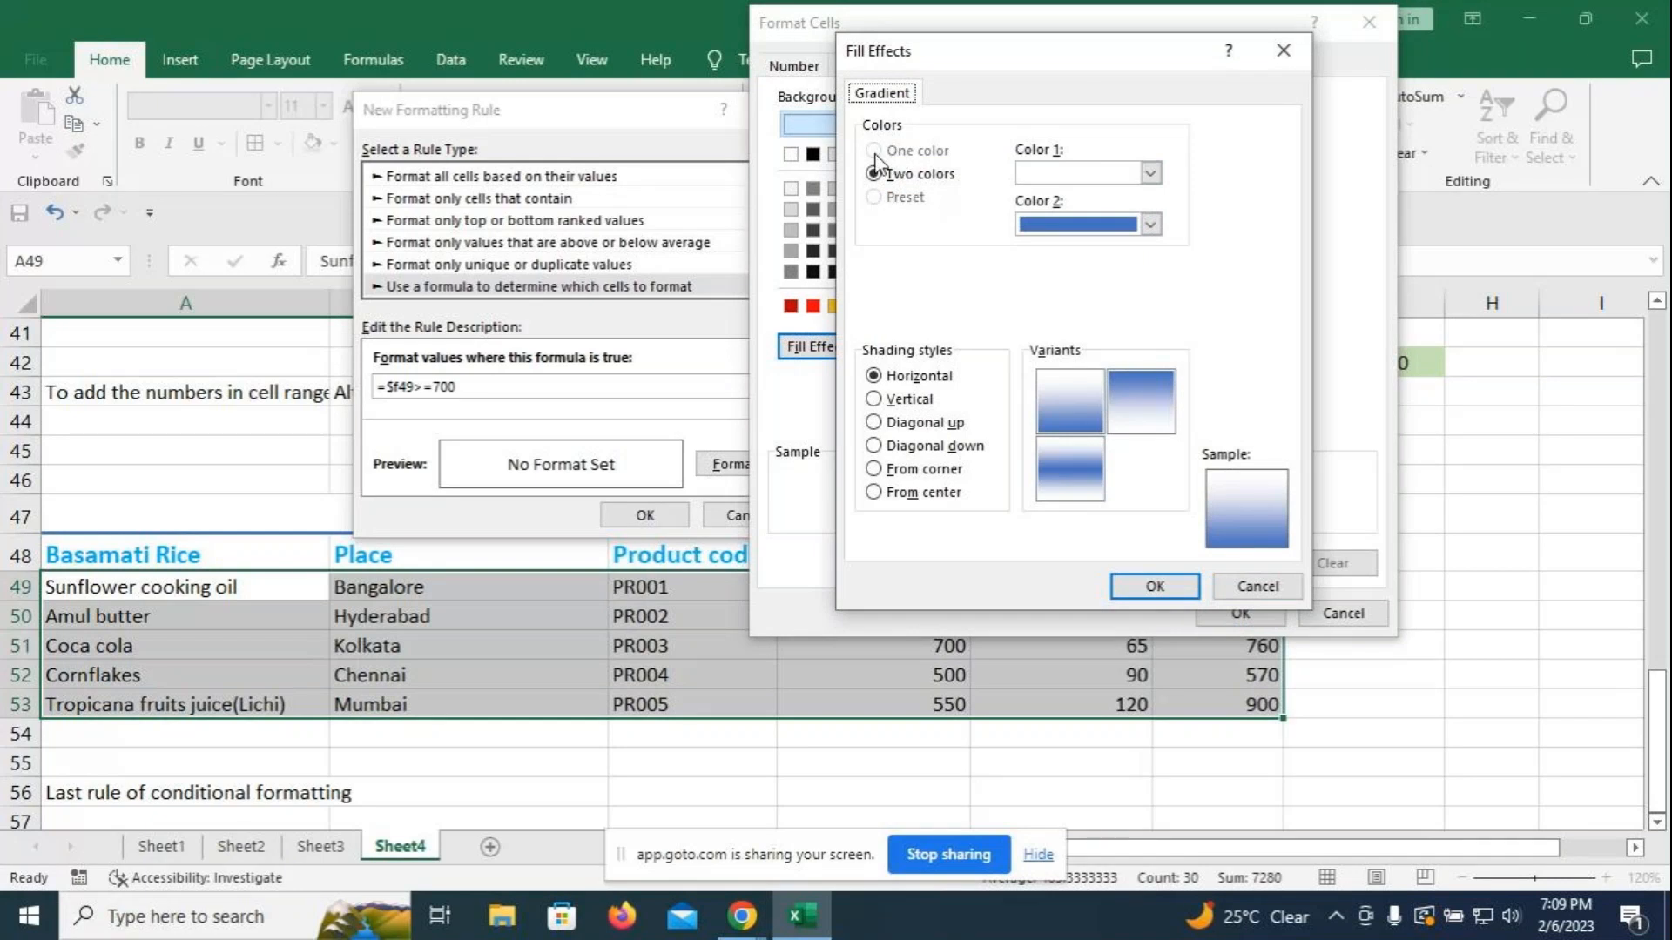
{"action": "left_click", "coordinate": [1150, 224]}
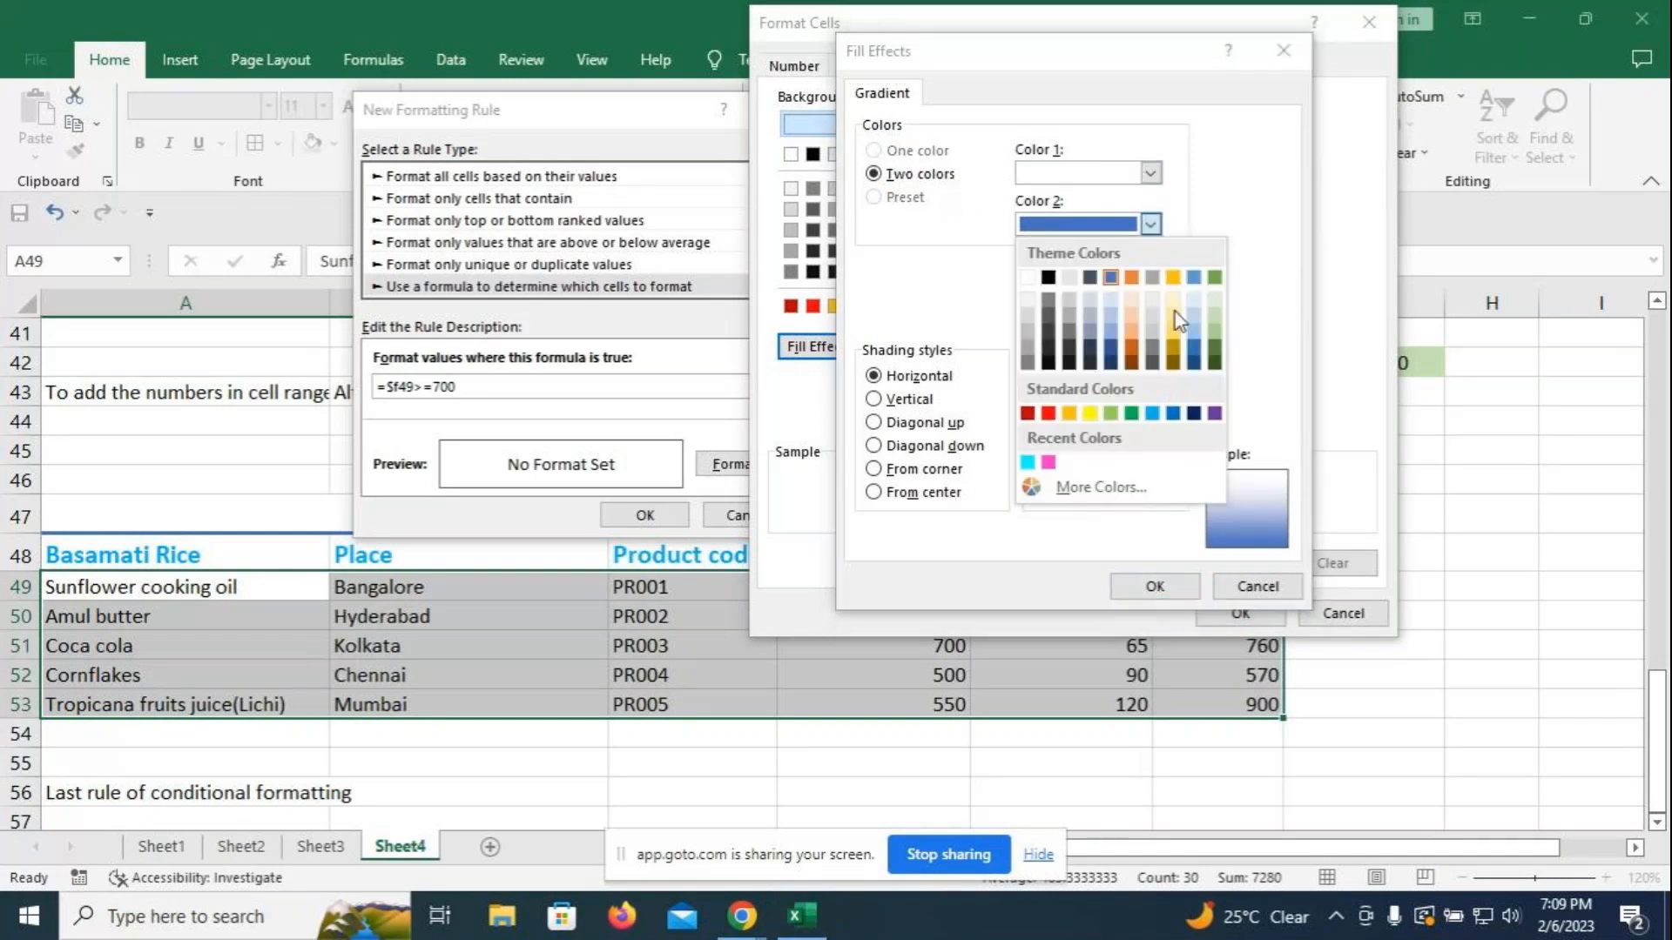
{"action": "left_click", "coordinate": [1152, 412]}
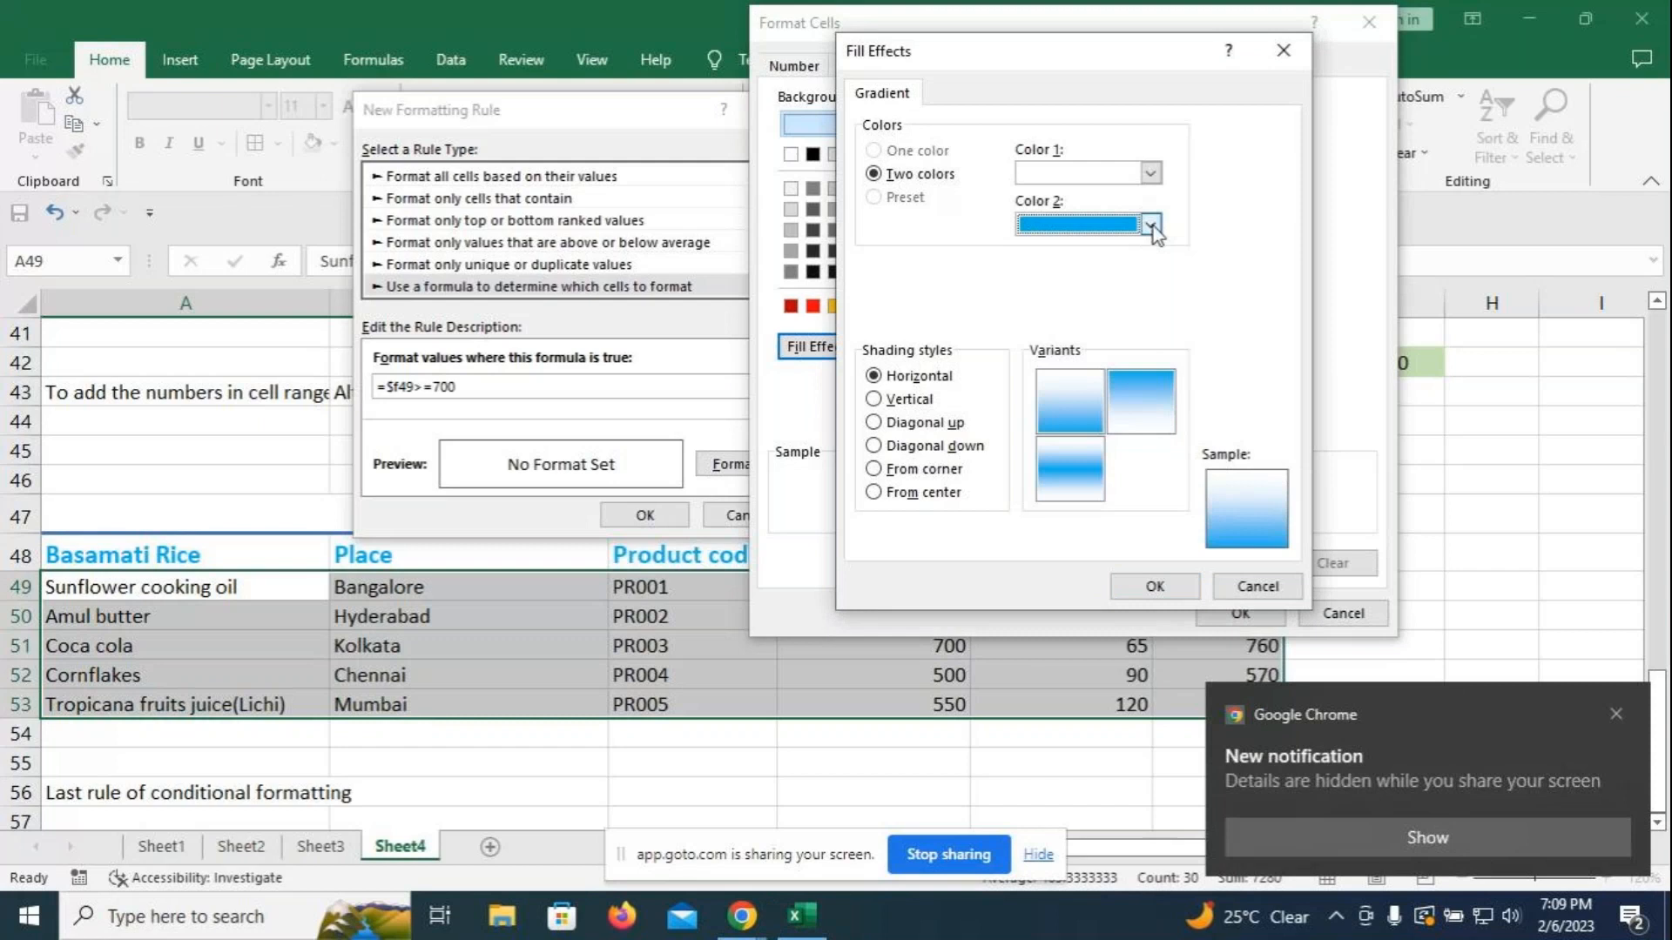
{"action": "left_click", "coordinate": [1150, 173]}
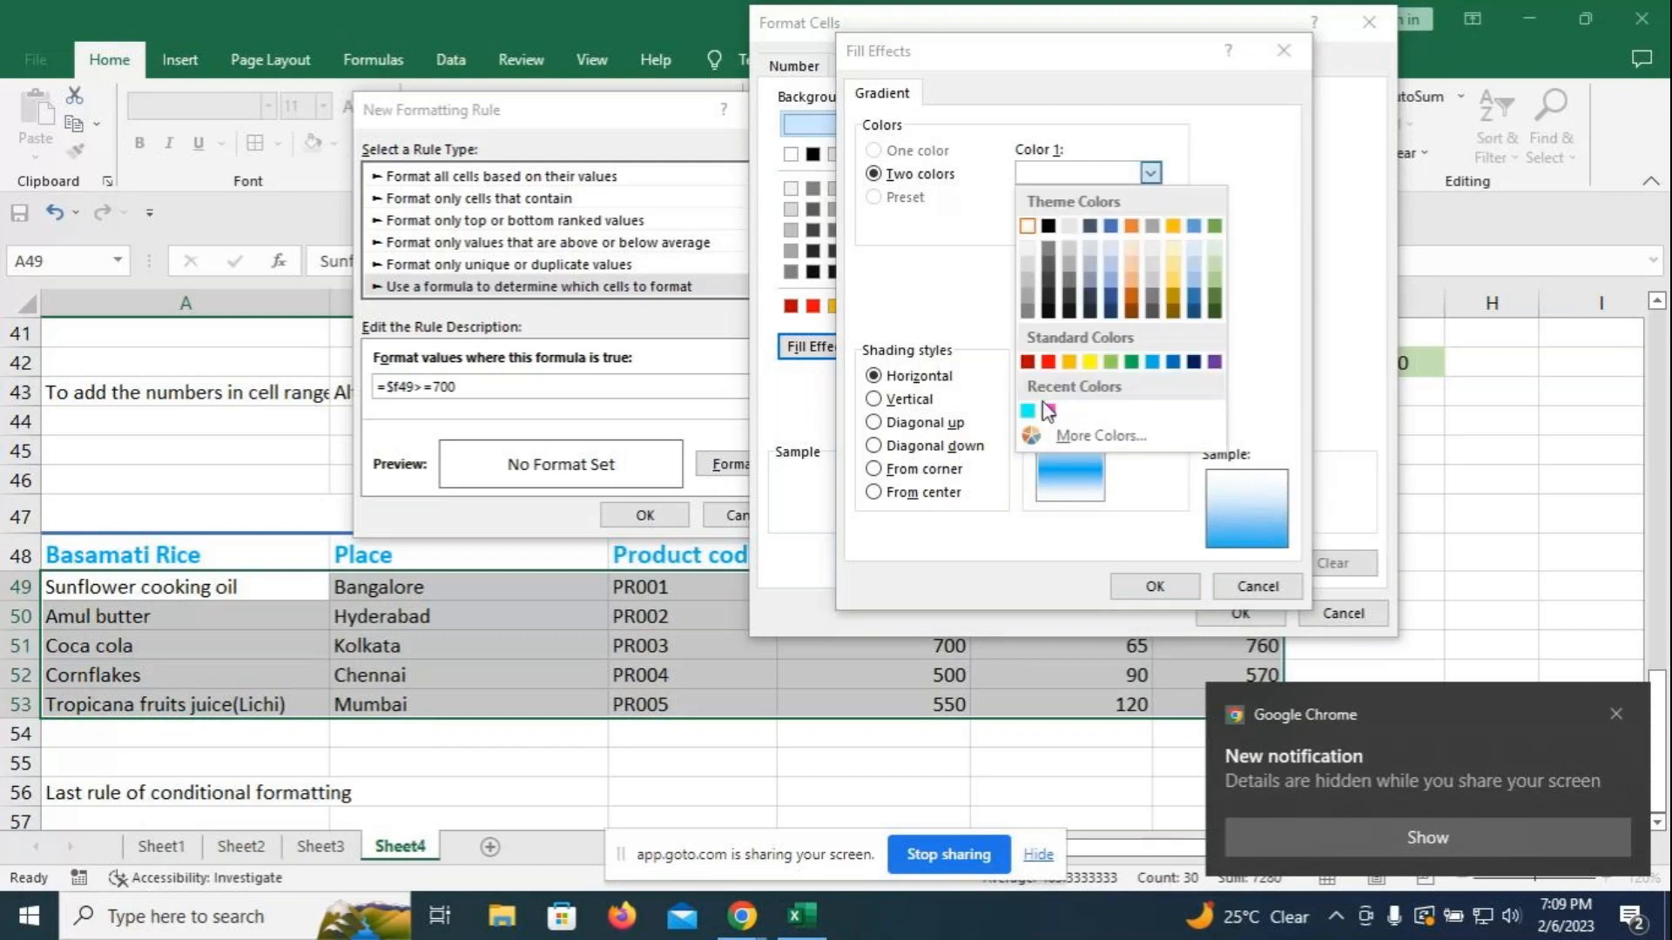
{"action": "left_click", "coordinate": [1089, 363]}
{"action": "left_click", "coordinate": [1150, 224]}
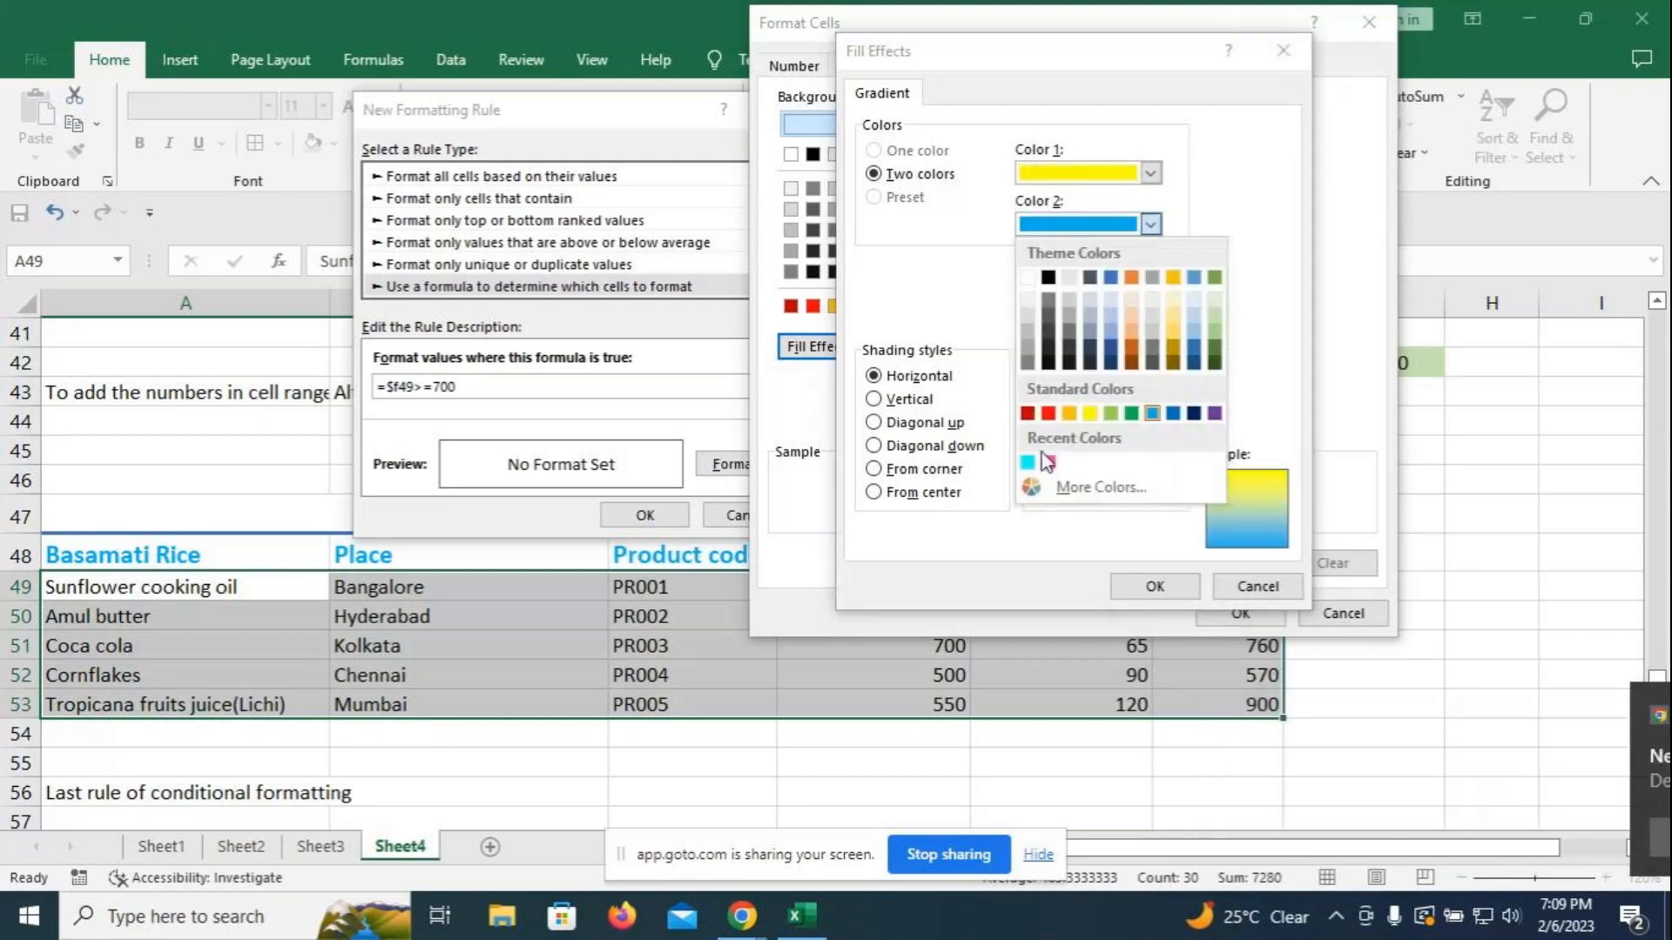
{"action": "left_click", "coordinate": [1047, 416]}
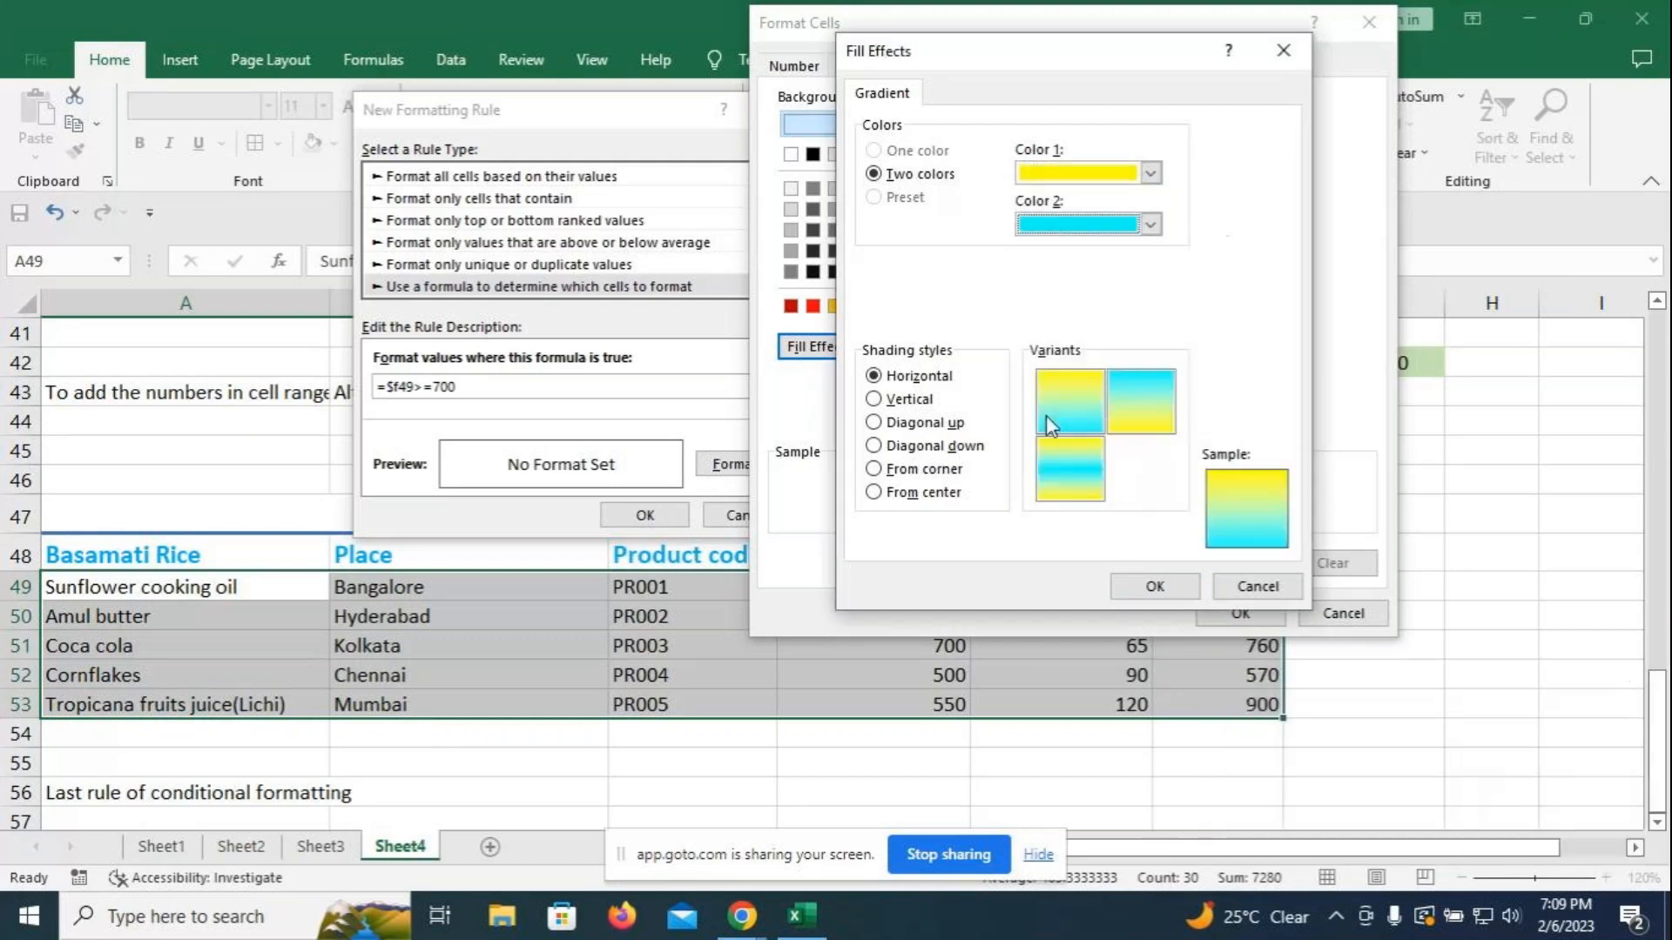
{"action": "left_click", "coordinate": [1150, 224]}
{"action": "left_click", "coordinate": [1167, 317]}
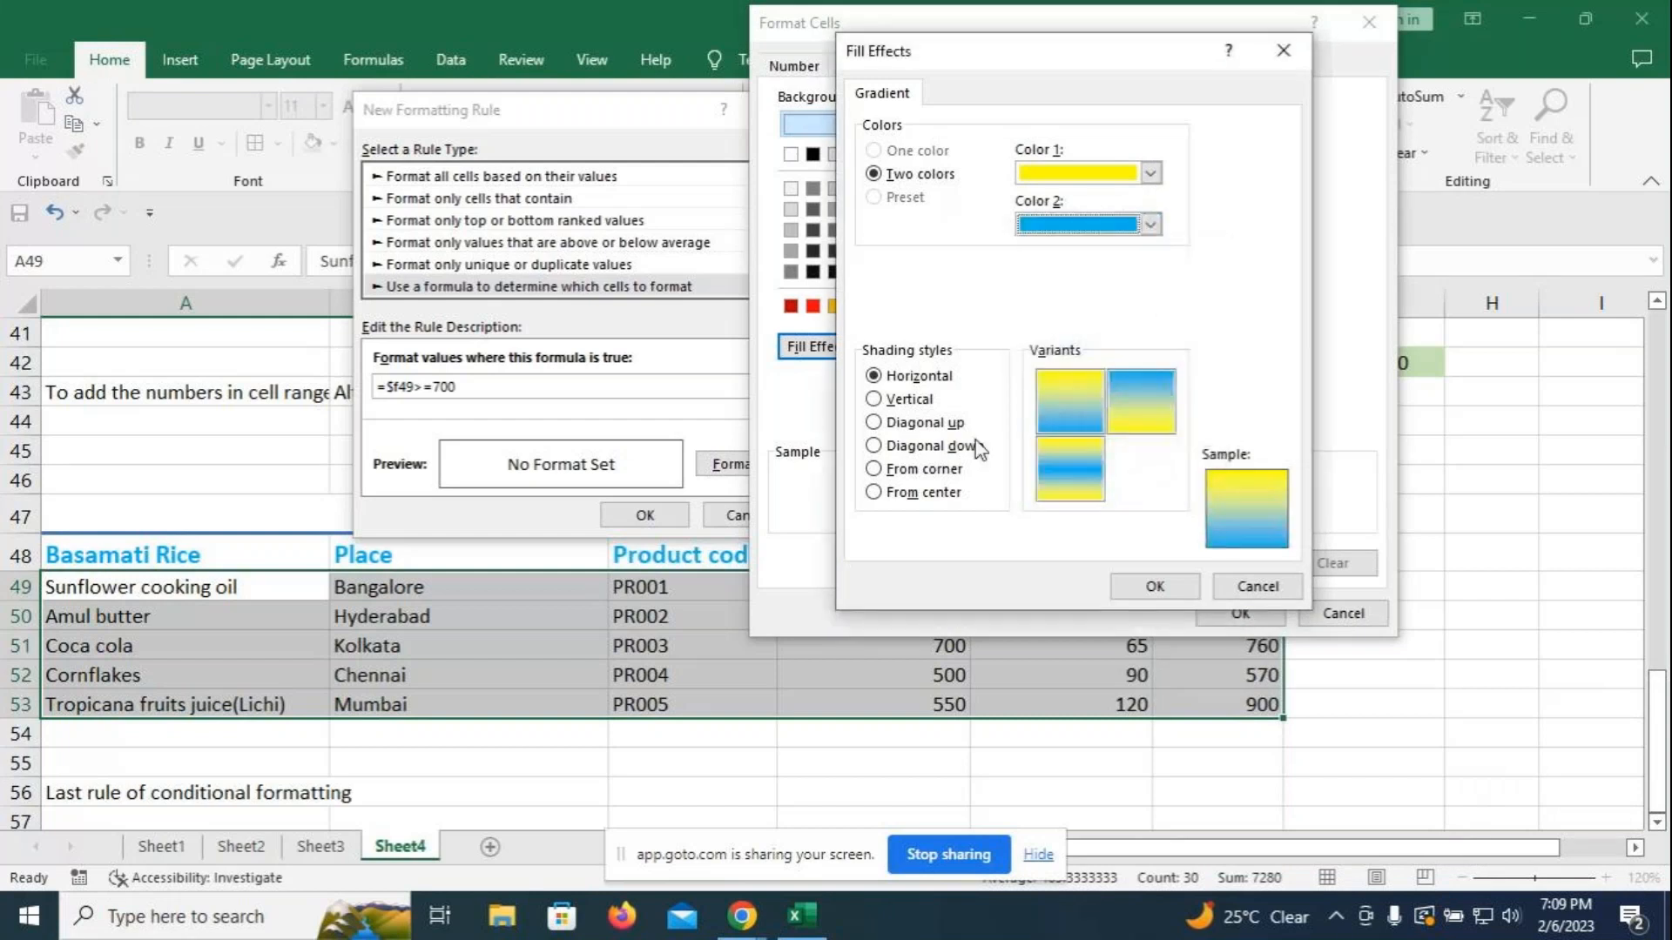
{"action": "left_click", "coordinate": [873, 470]}
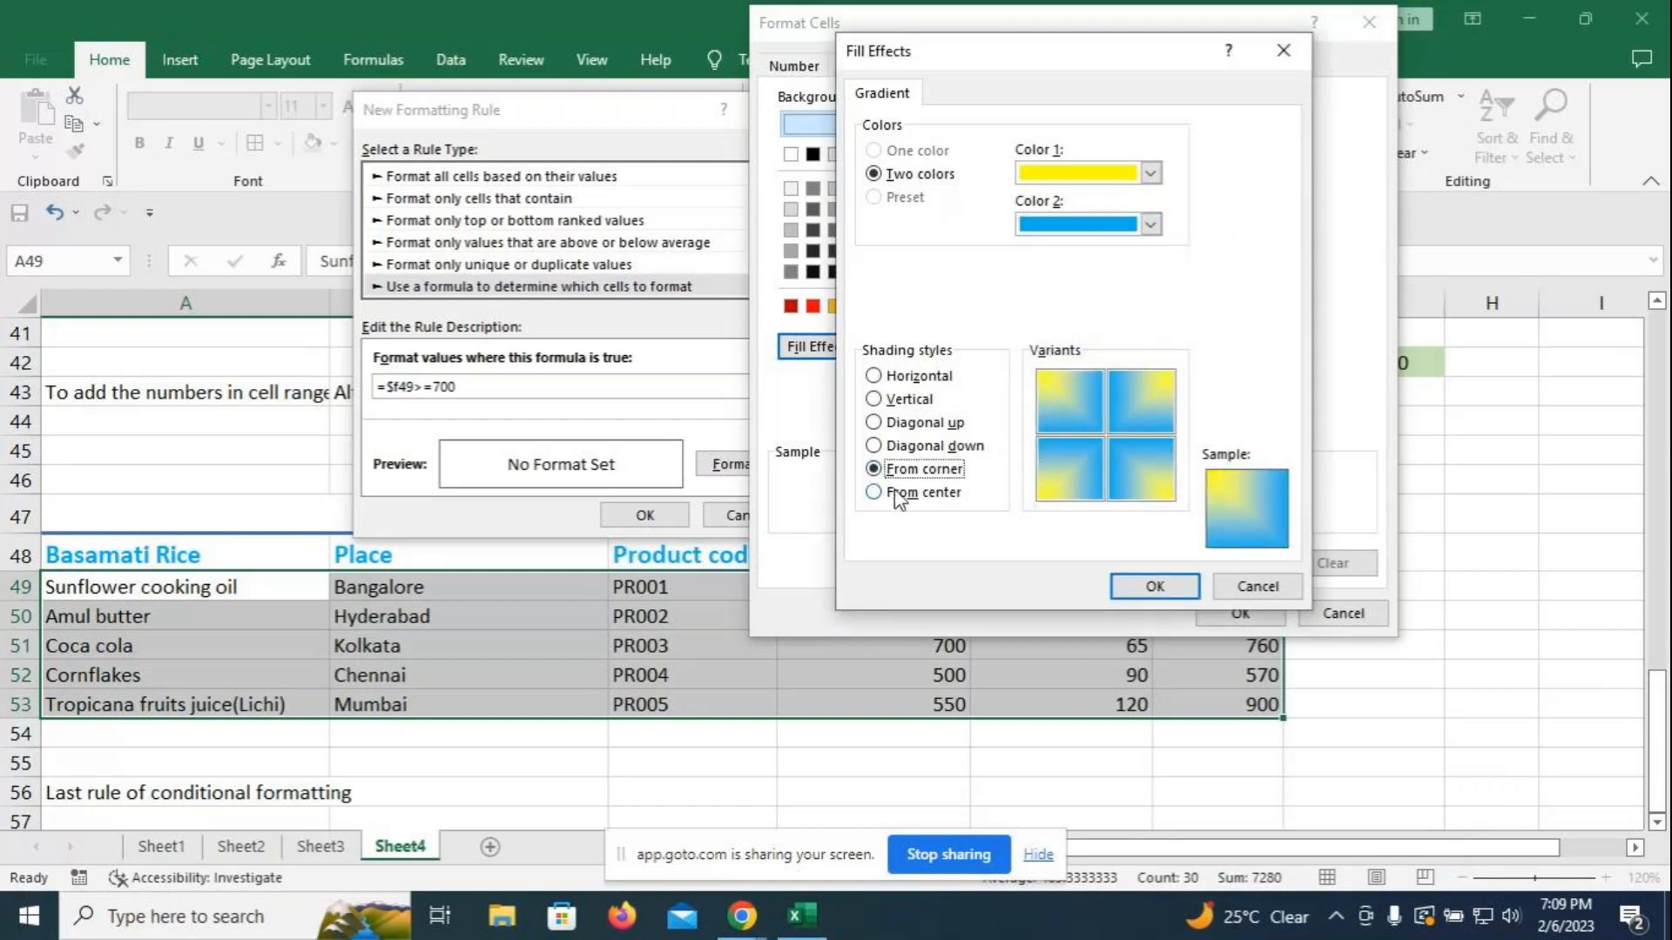
- Confirm the gradient fill and apply the rule to shade rows with Production ≥700
{"action": "left_click", "coordinate": [1166, 586]}
{"action": "left_click", "coordinate": [1233, 611]}
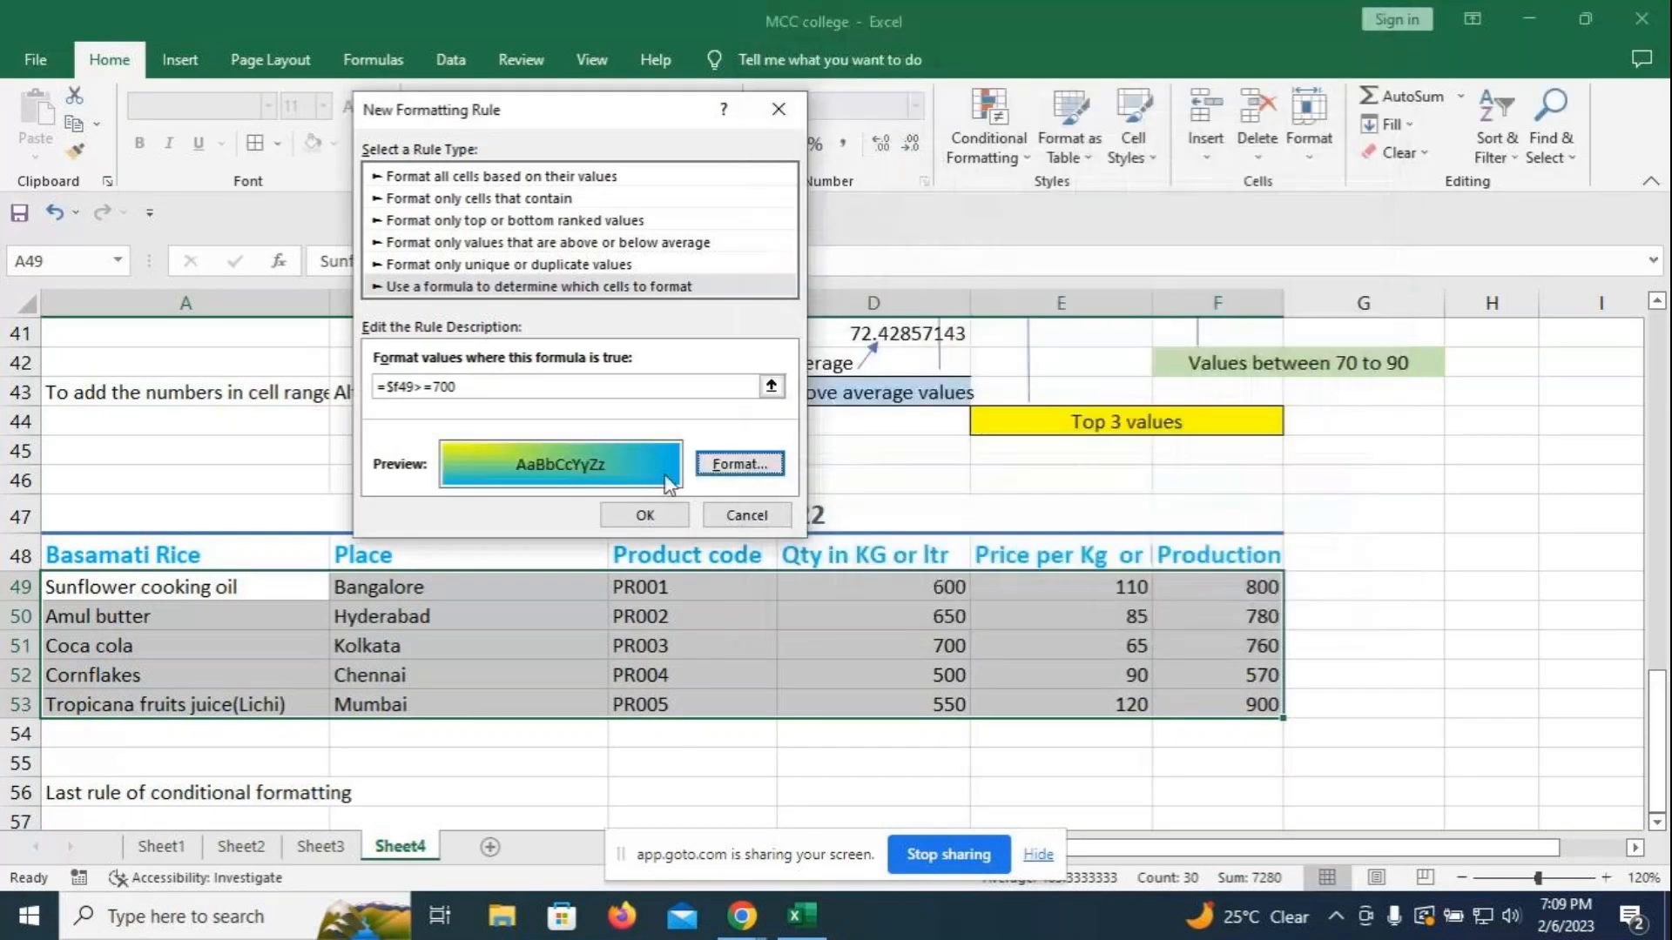
{"action": "left_click", "coordinate": [651, 522]}
{"action": "left_click", "coordinate": [1420, 614]}
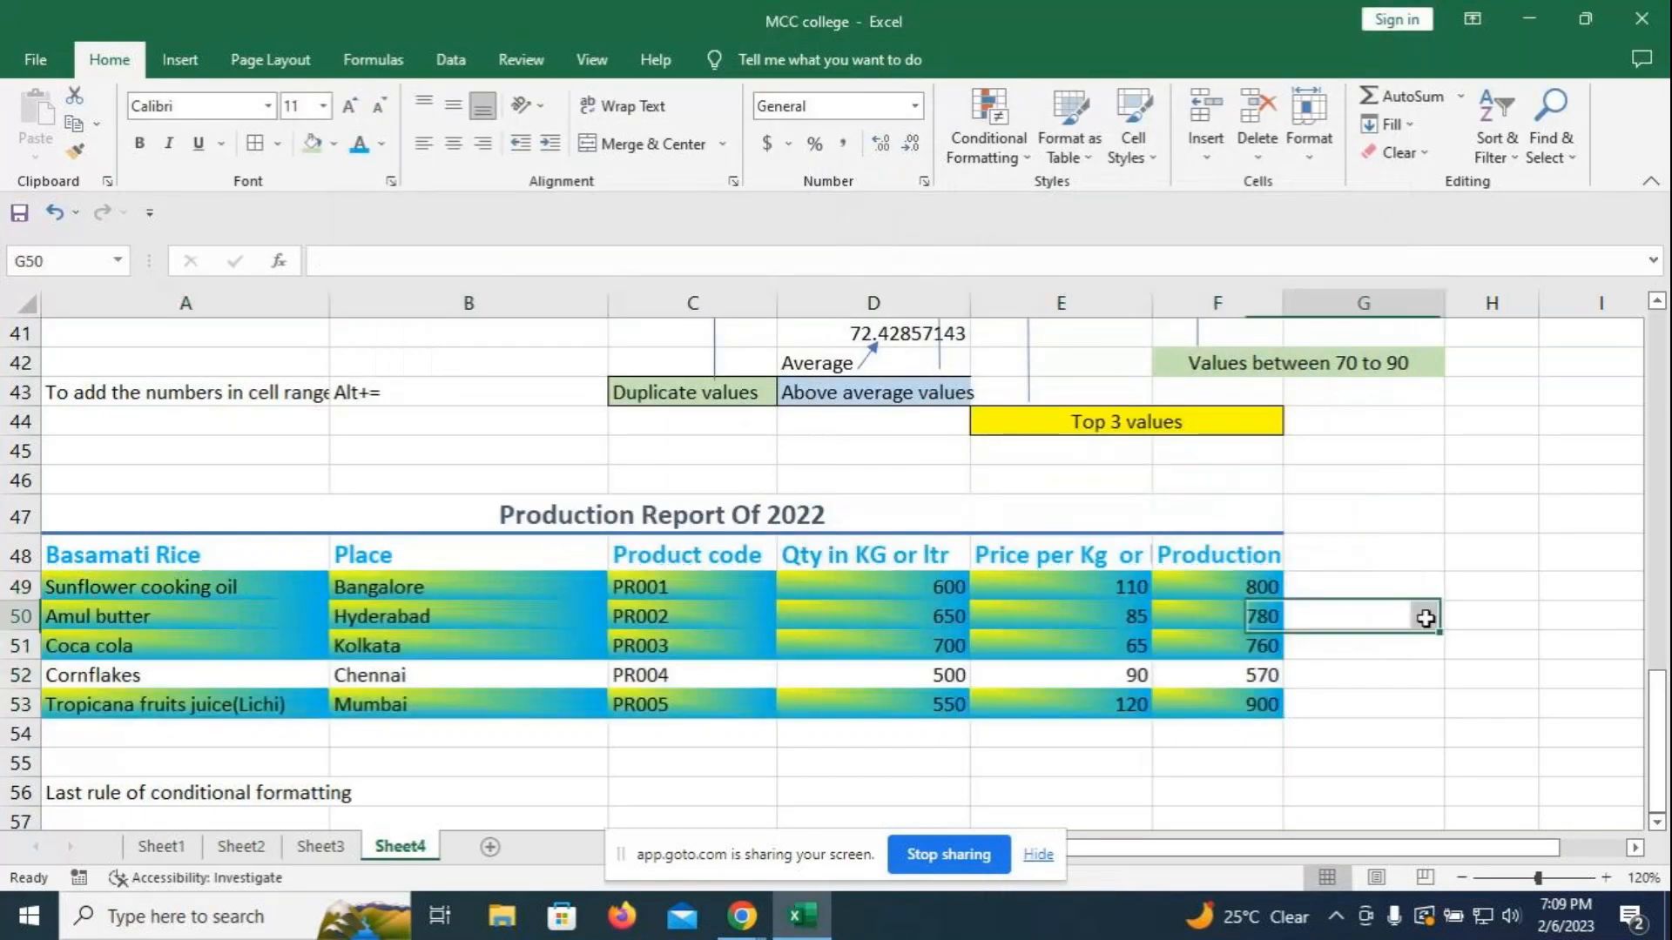
- Change Amul butter's Production in F50 to 450 so its row loses the gradient
{"action": "left_click", "coordinate": [1222, 618]}
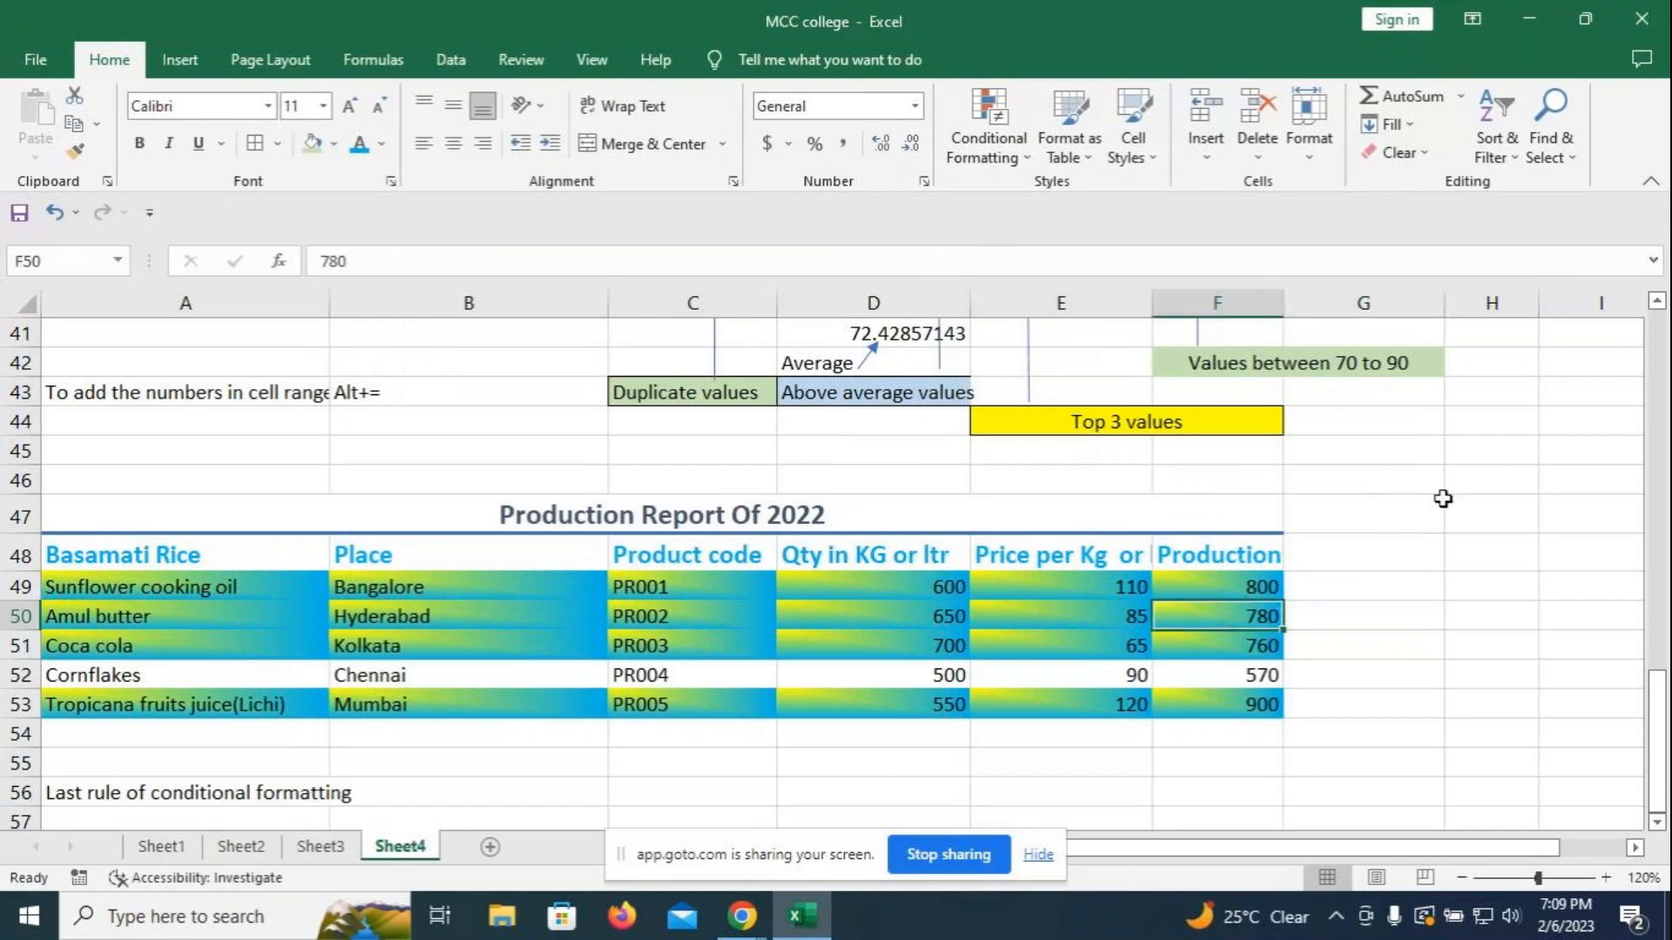
{"action": "type", "text": "450"}
{"action": "key", "text": "Return"}
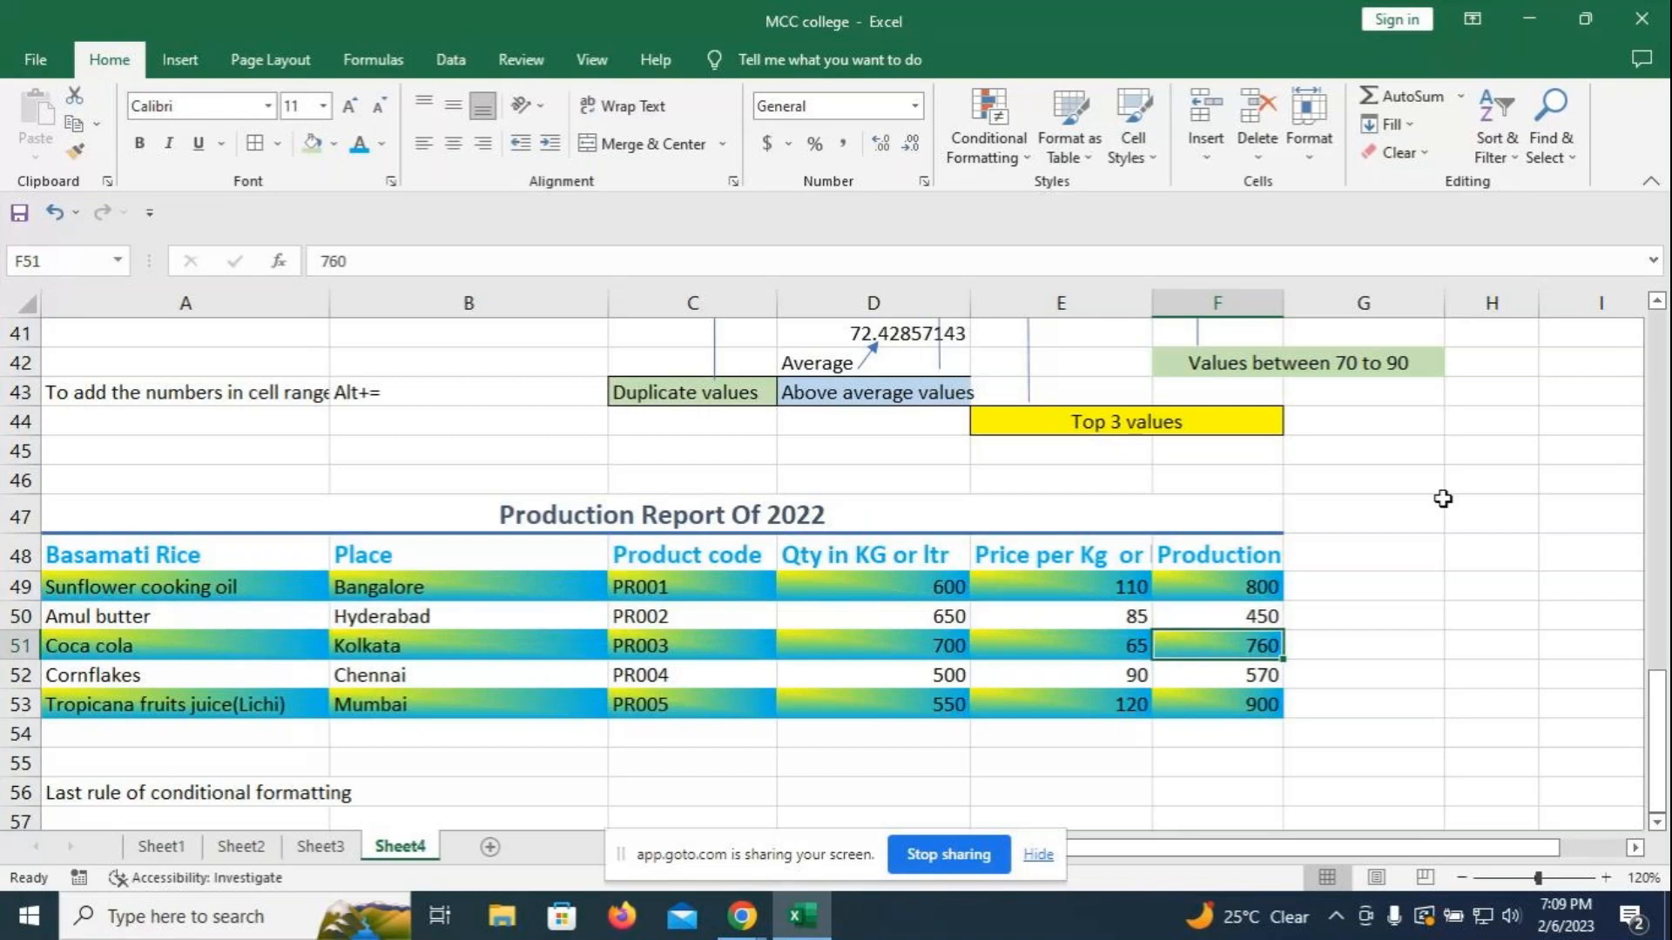
{"action": "left_click", "coordinate": [423, 801]}
{"action": "left_click", "coordinate": [179, 788]}
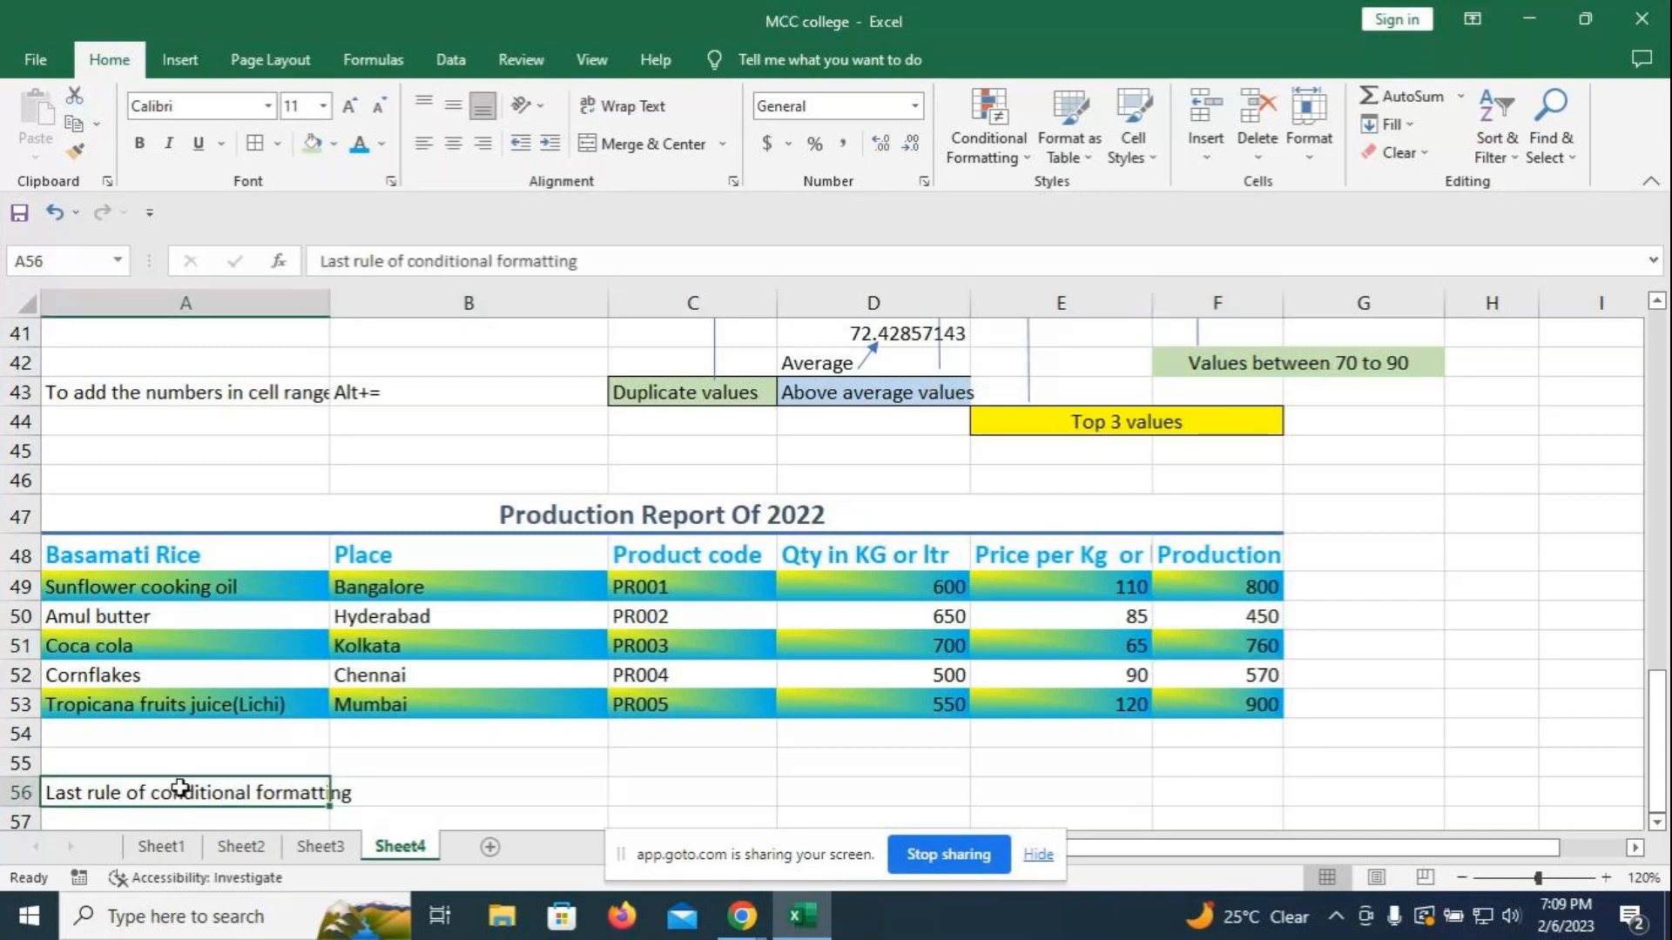
- Extend the A56 note with '-> Highlight the entire row which has Production>=700'
{"action": "key", "text": "F2"}
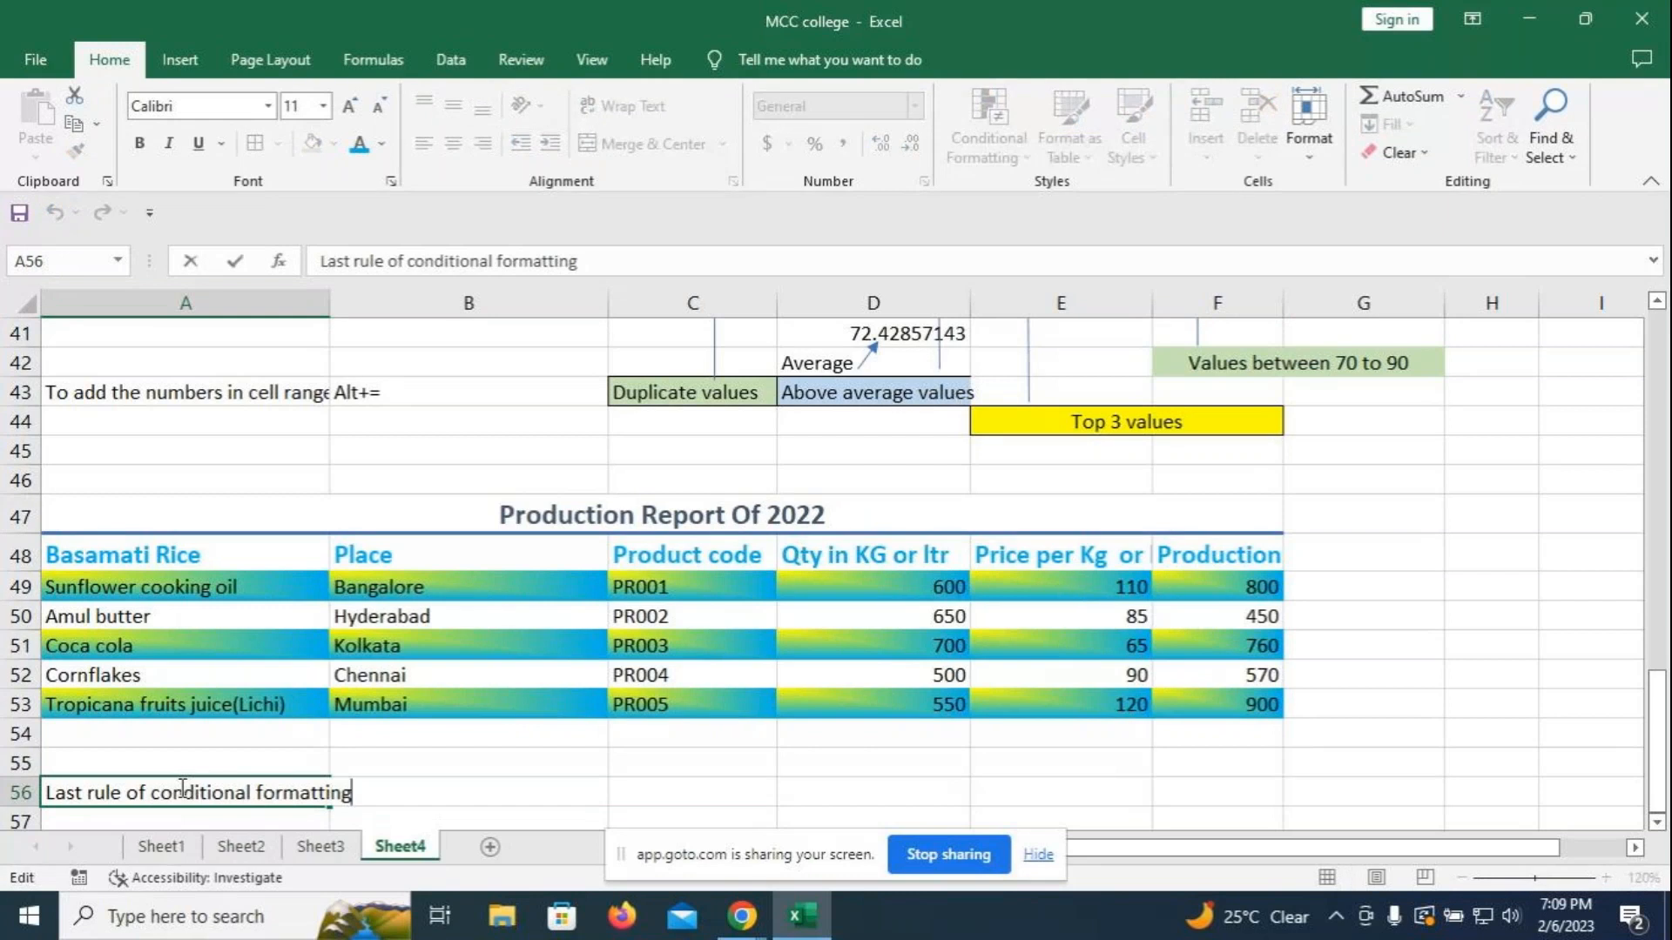
{"action": "type", "text": "-> Highligh"}
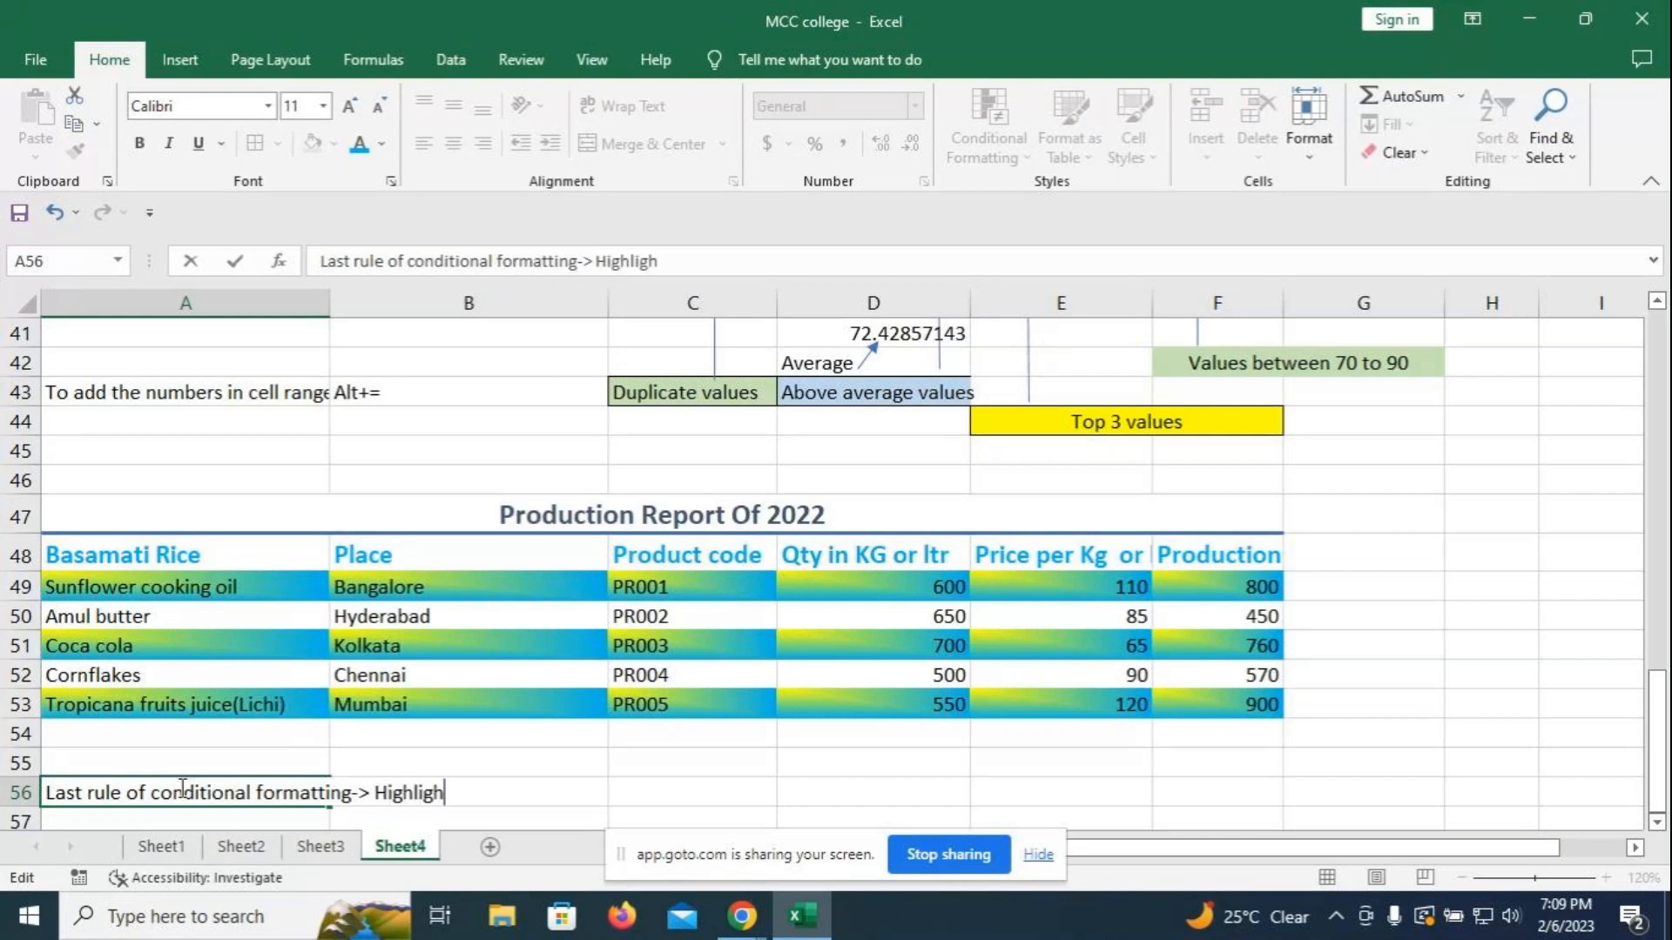
{"action": "type", "text": "t the entire "}
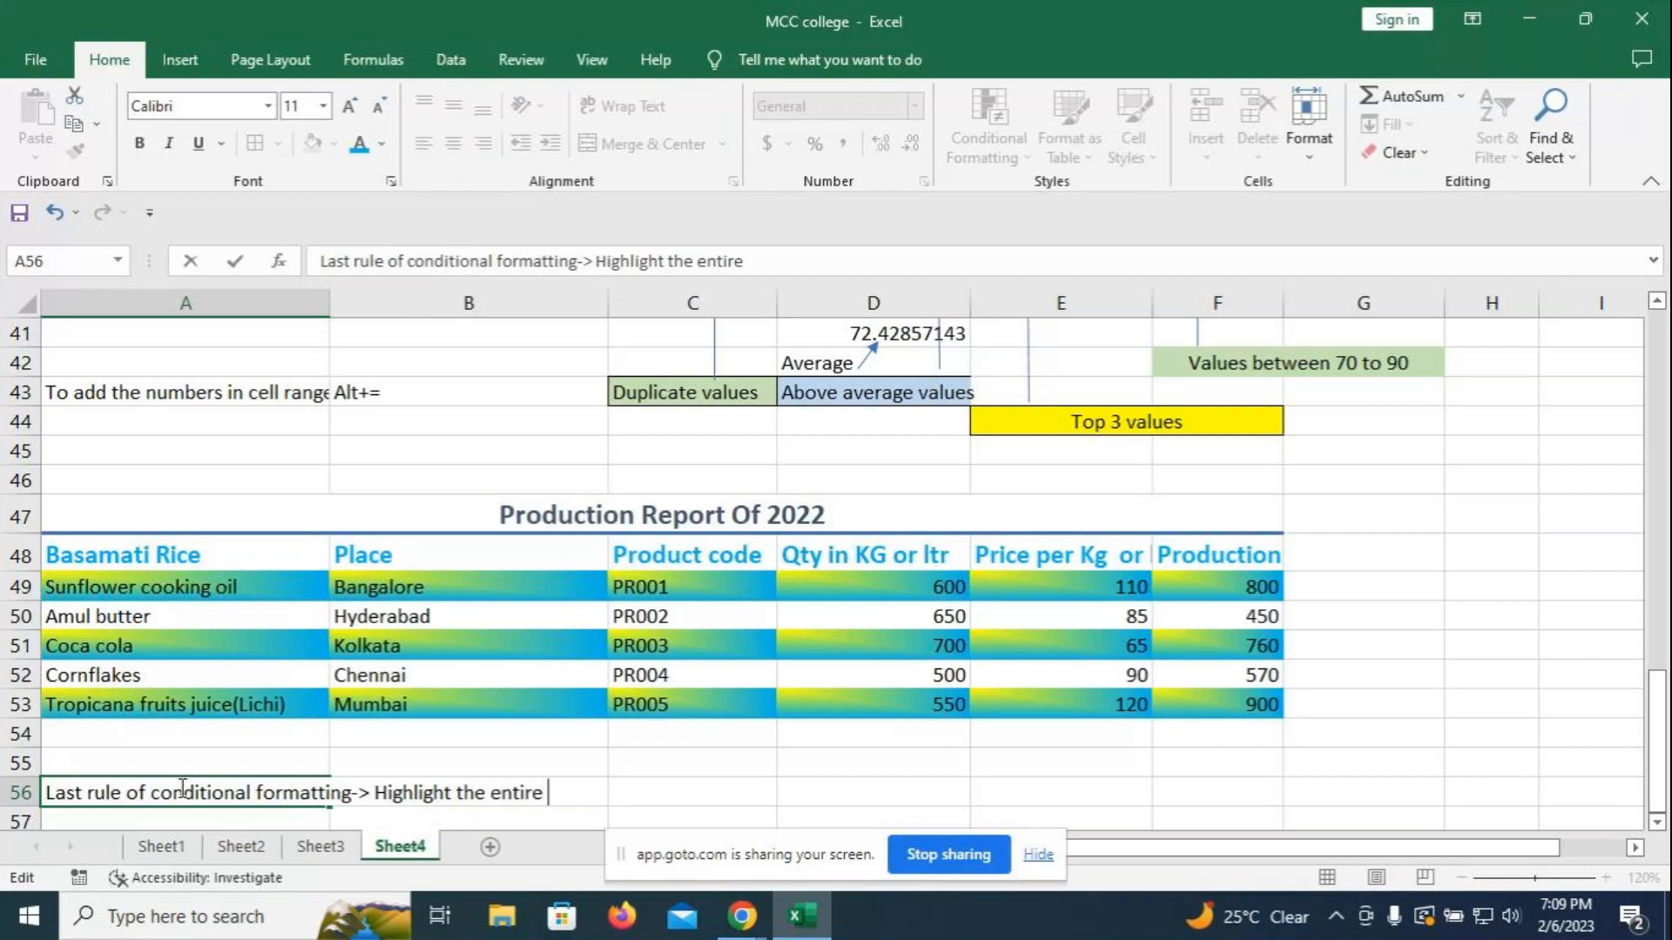
{"action": "type", "text": "row which "}
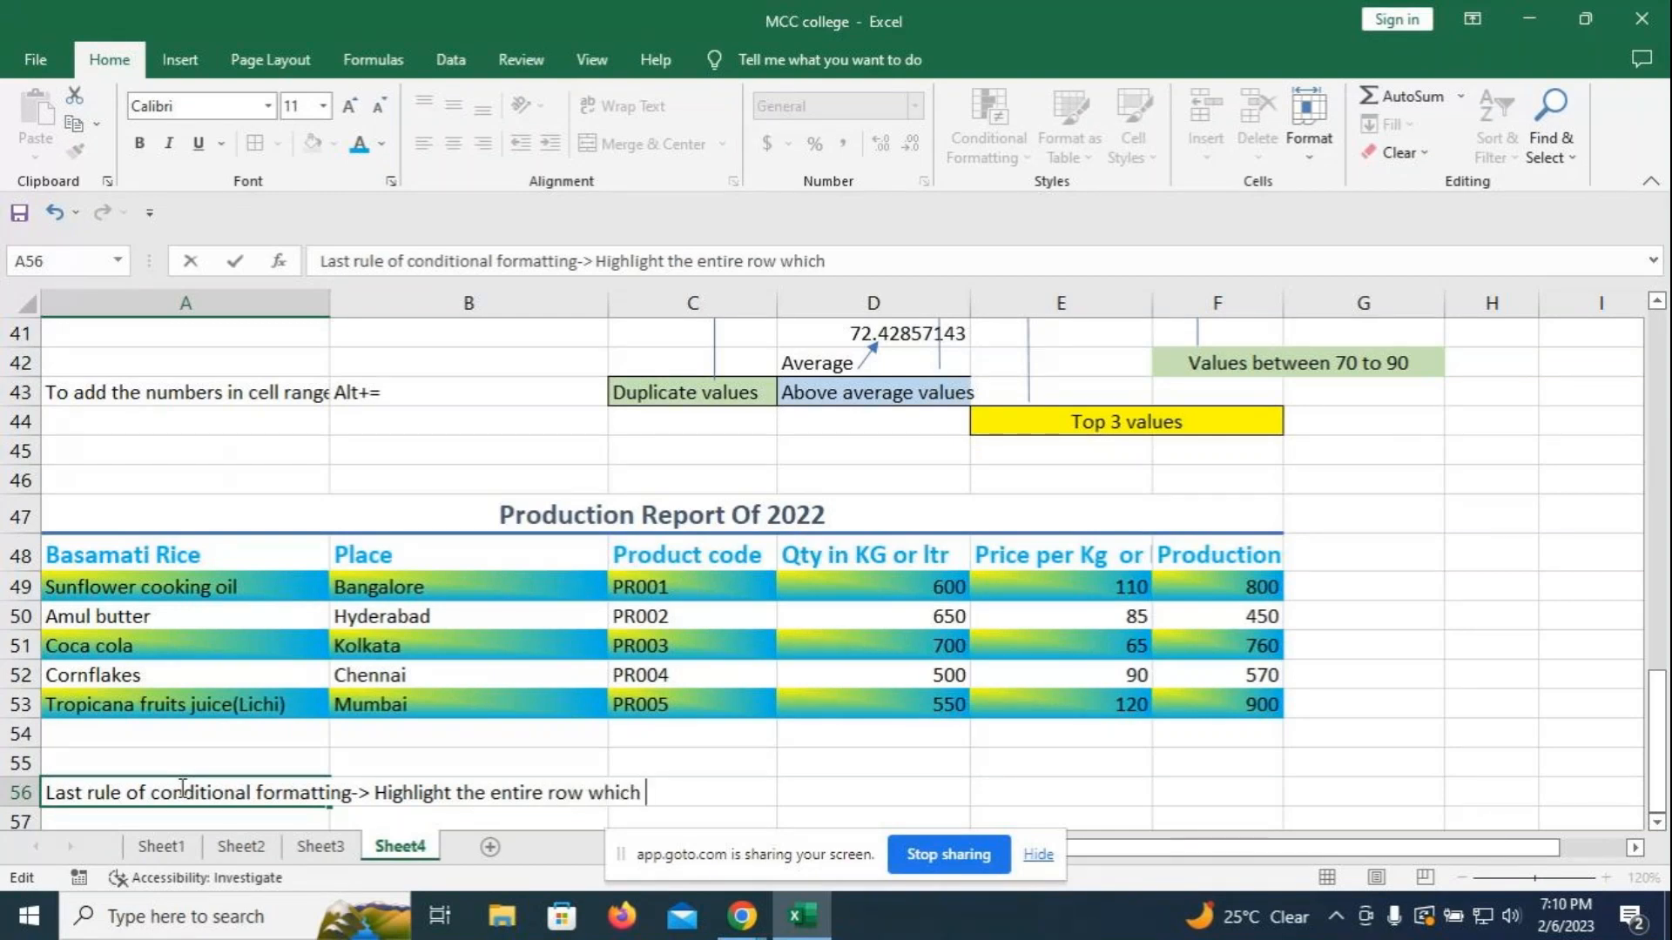
{"action": "type", "text": "has Produc"}
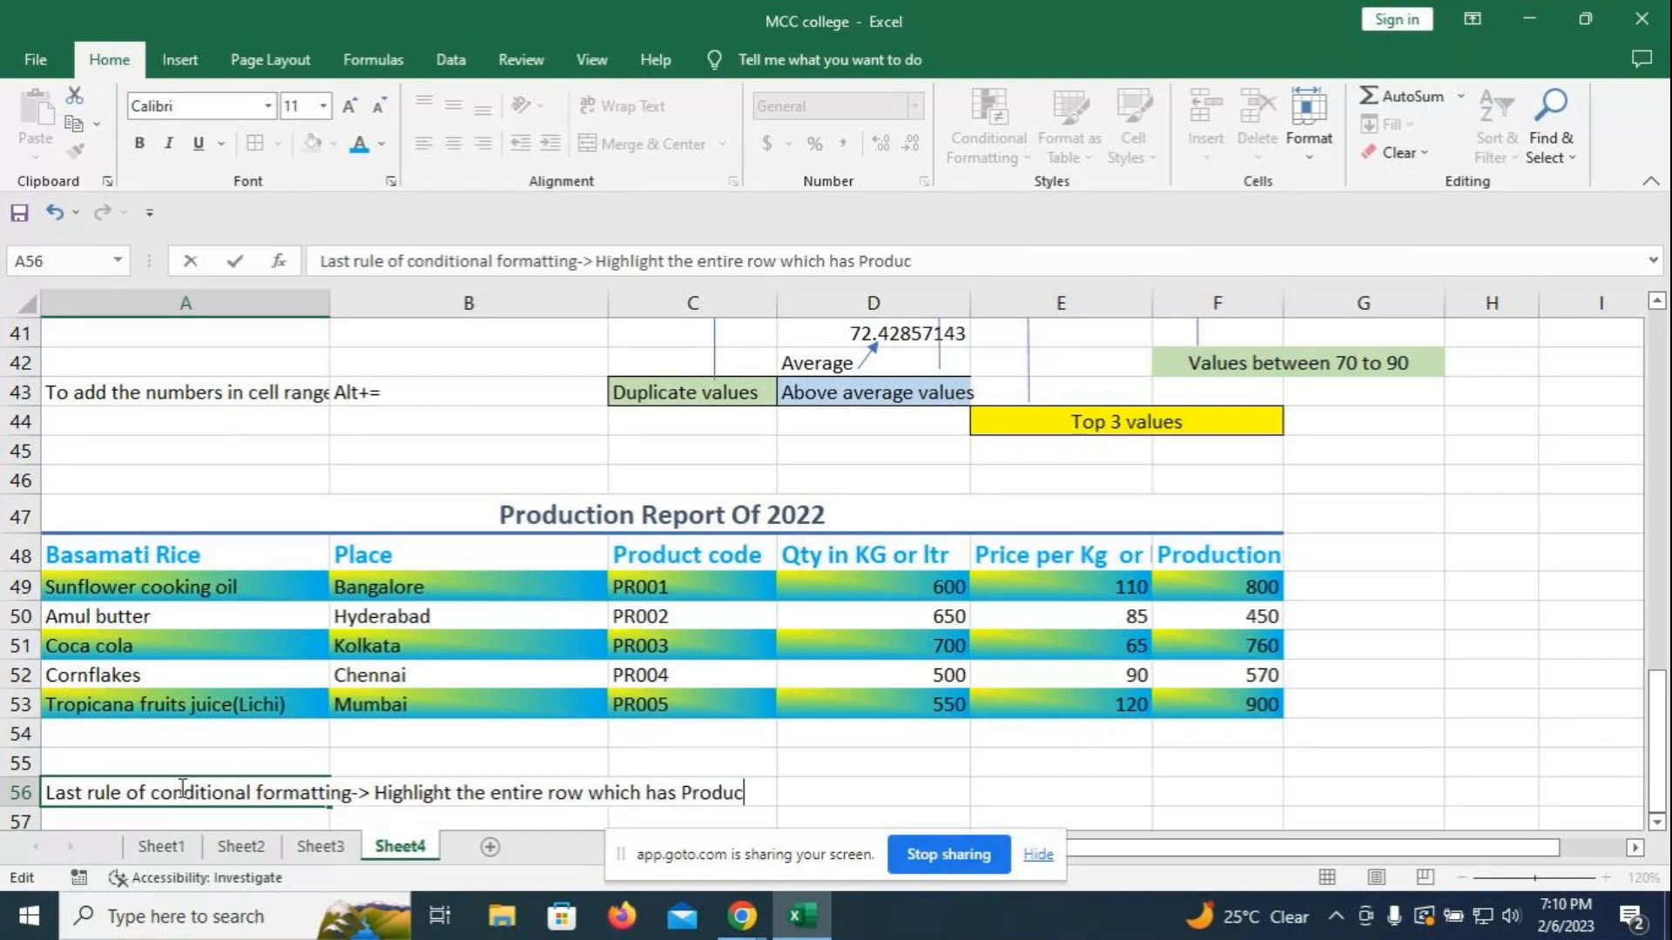
{"action": "type", "text": "tion>=700"}
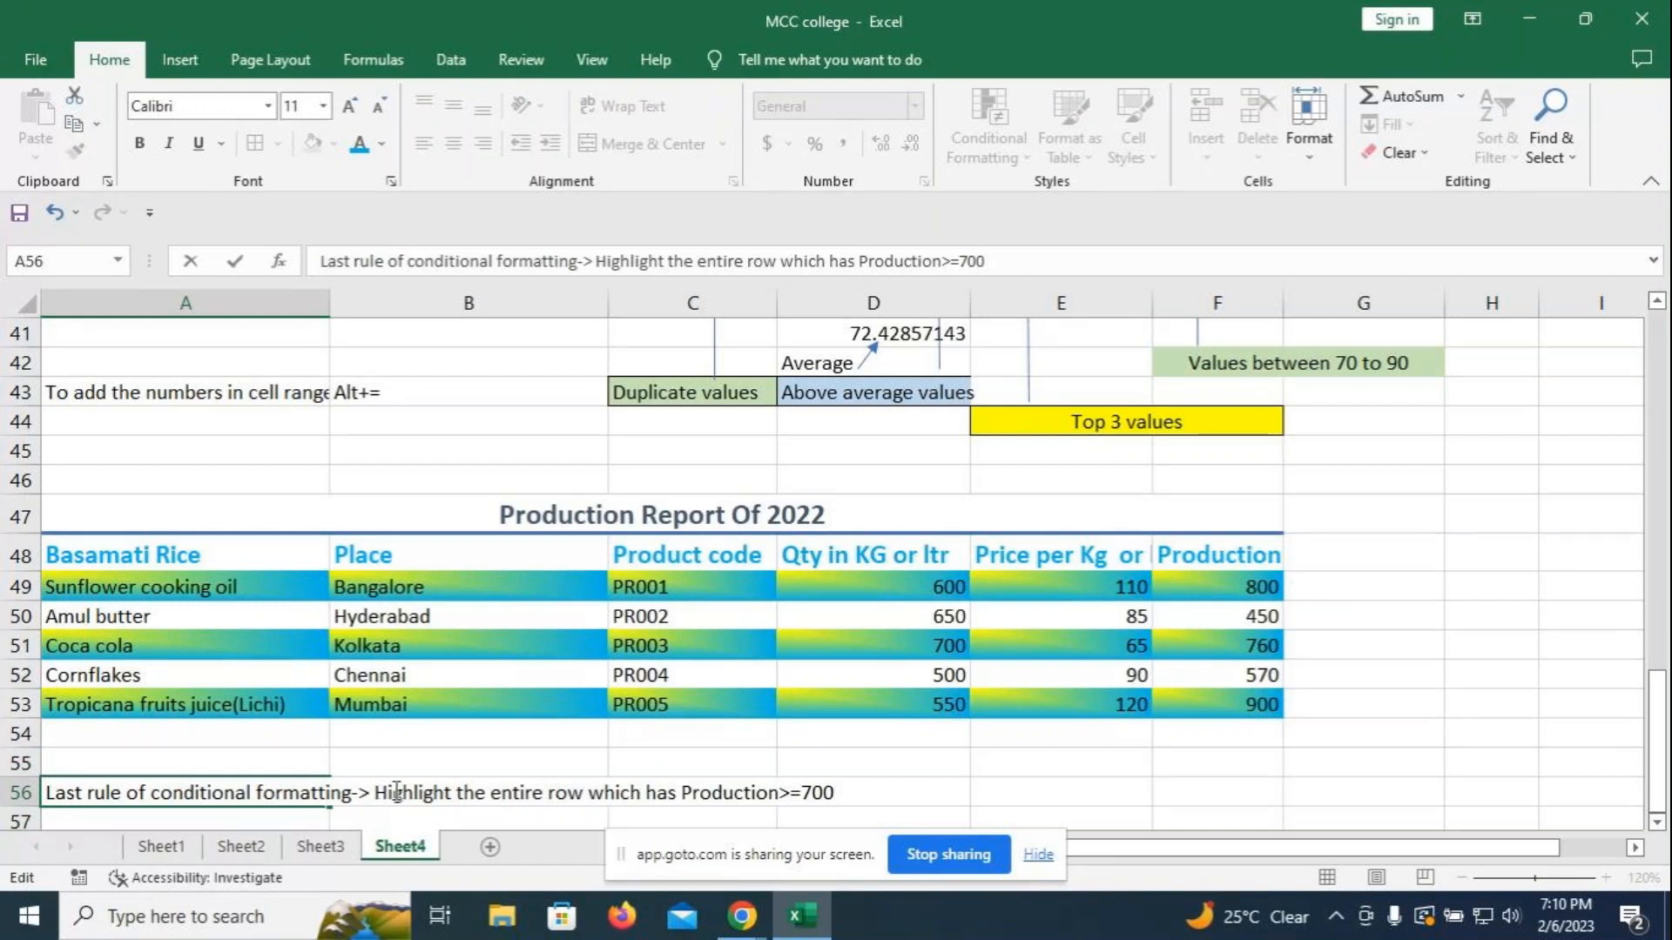
- Make the added 'Highlight the entire row…' text bold and red
{"action": "left_click_drag", "start_coordinate": [375, 792], "coordinate": [833, 792]}
{"action": "left_click", "coordinate": [383, 145]}
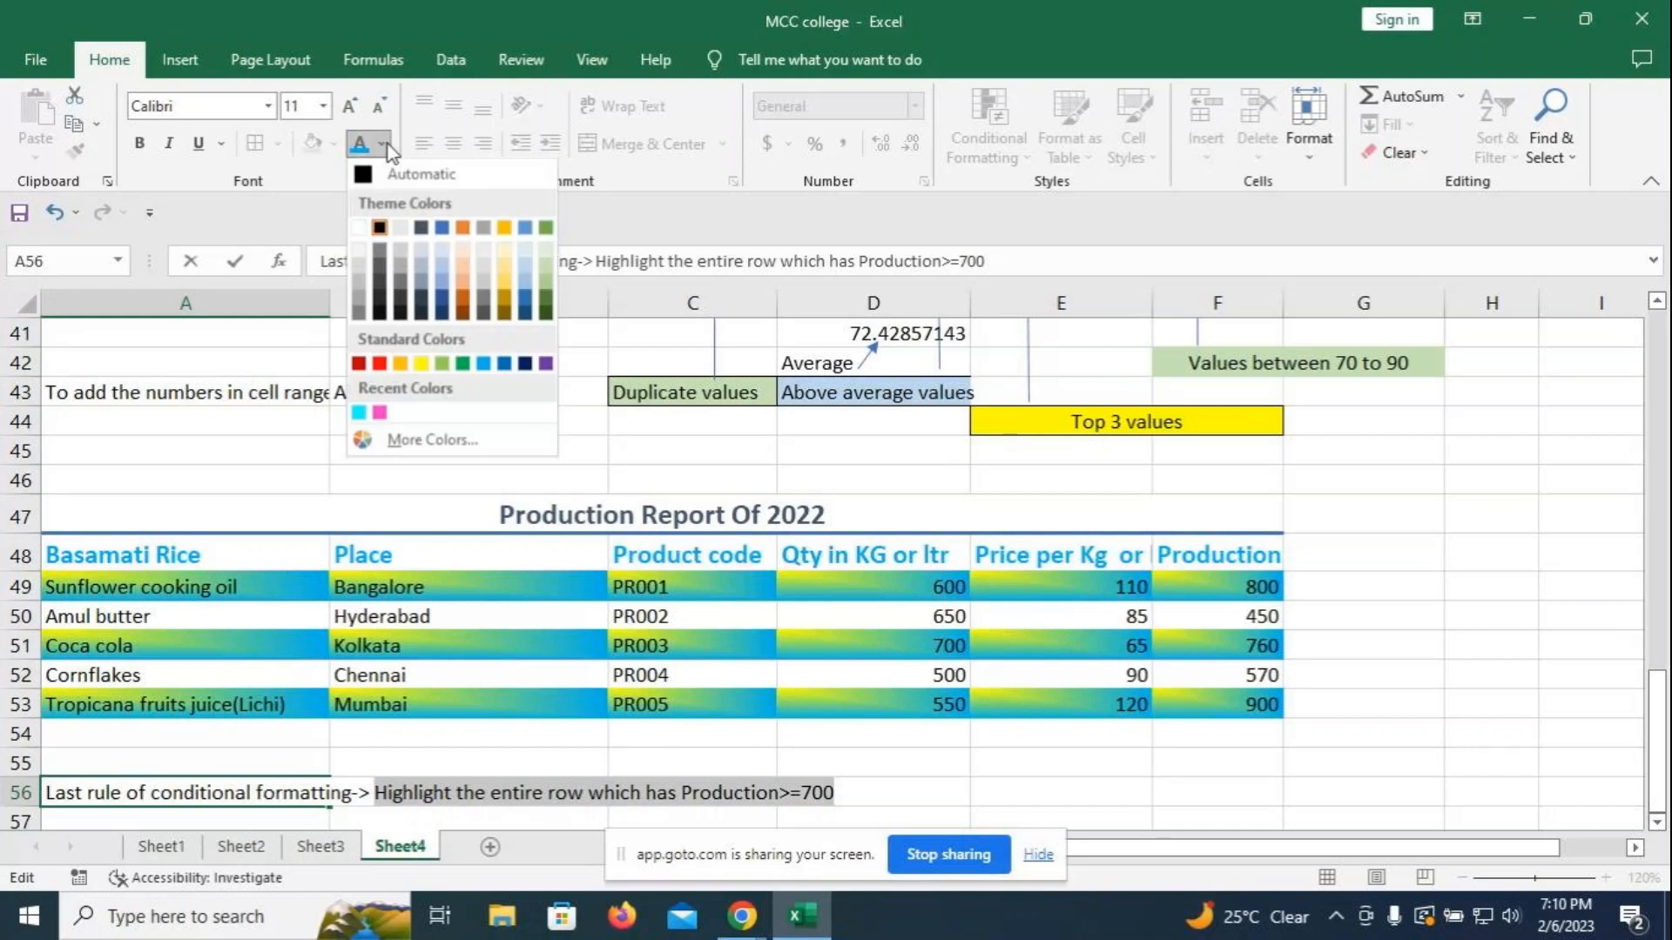
{"action": "left_click", "coordinate": [380, 364]}
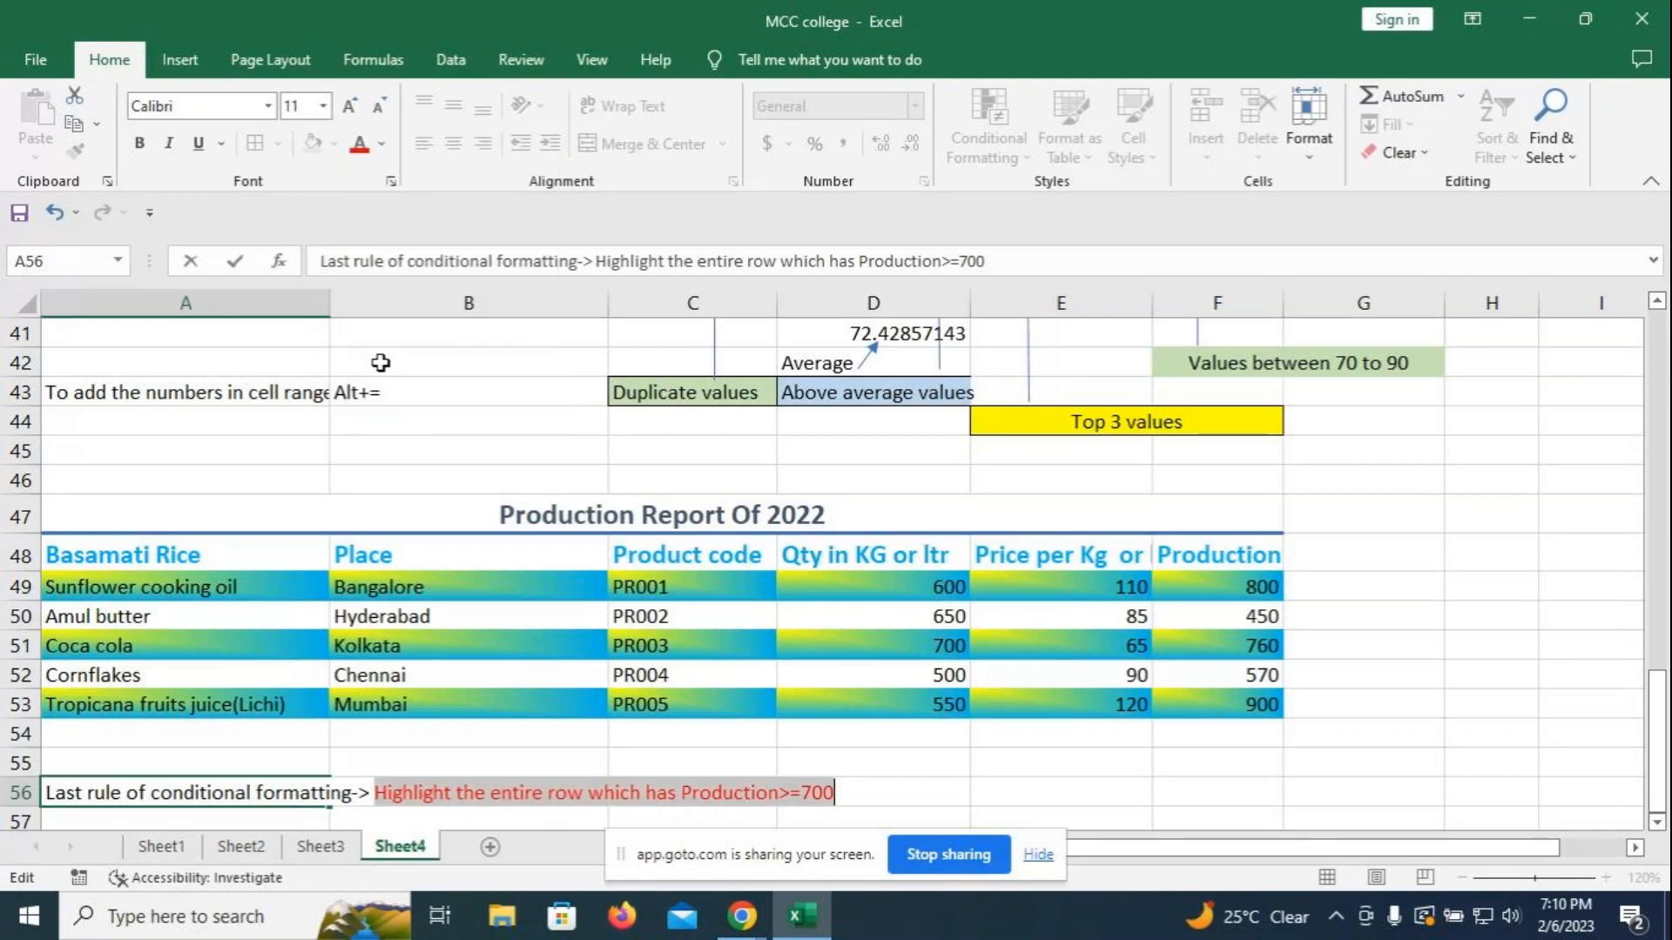
{"action": "key", "text": "ctrl+b"}
{"action": "left_click", "coordinate": [1036, 761]}
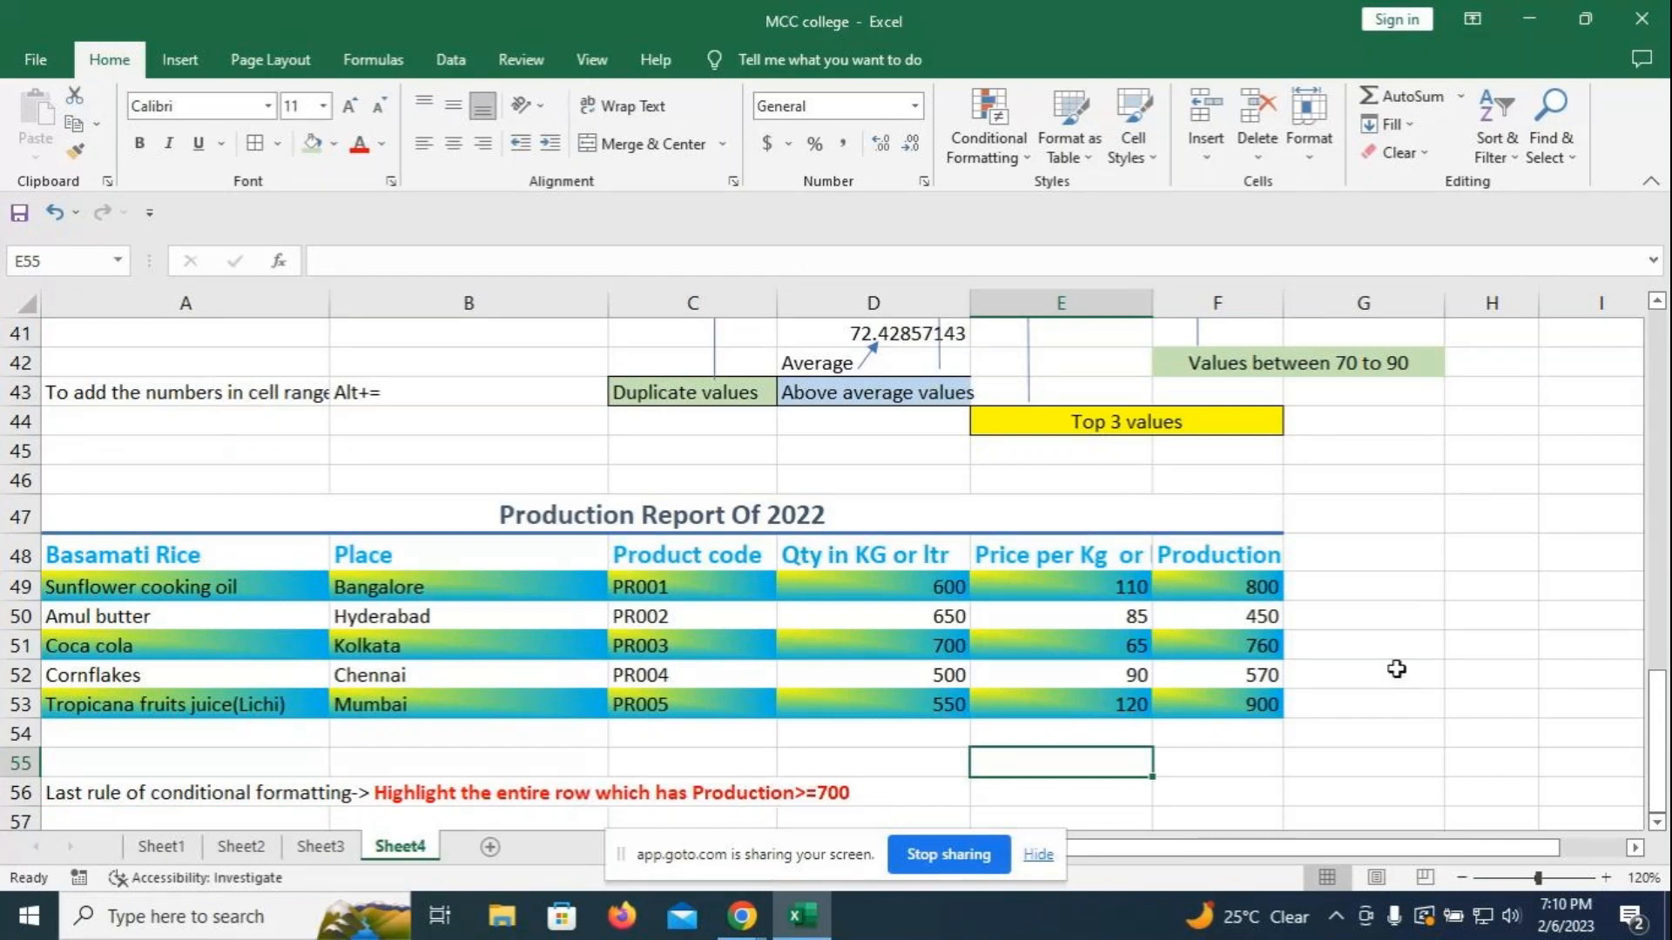
- Enter the rule =$F49>=700 in E56 with a leading space so it displays as text
{"action": "left_click", "coordinate": [1030, 797]}
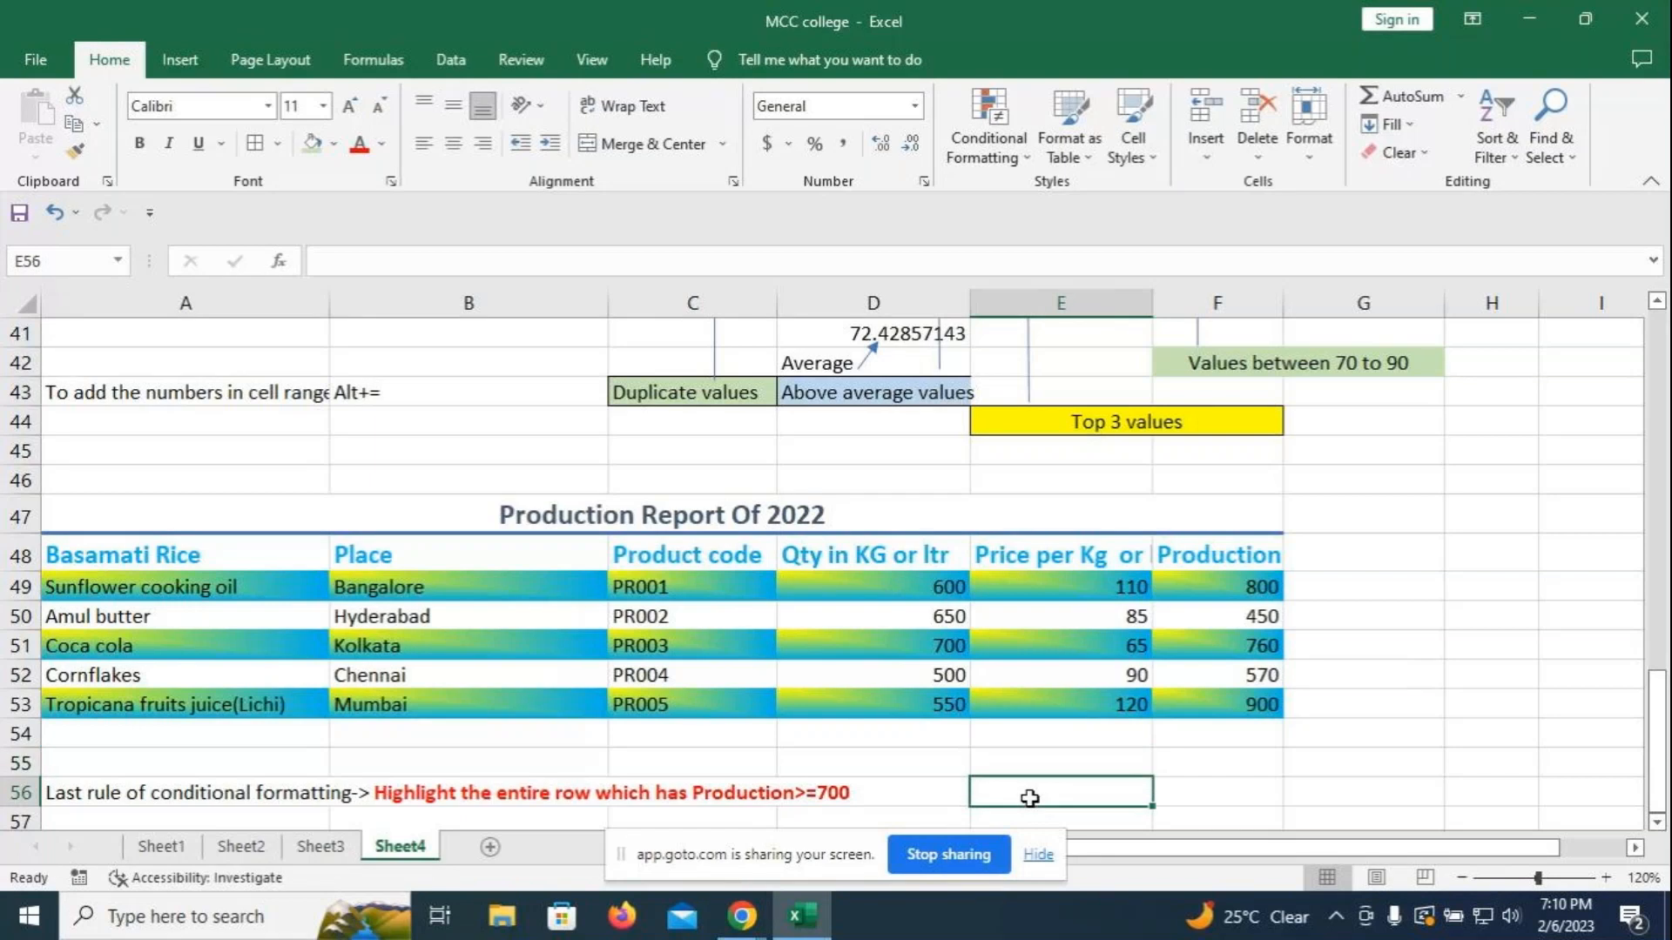
{"action": "type", "text": "=$F4"}
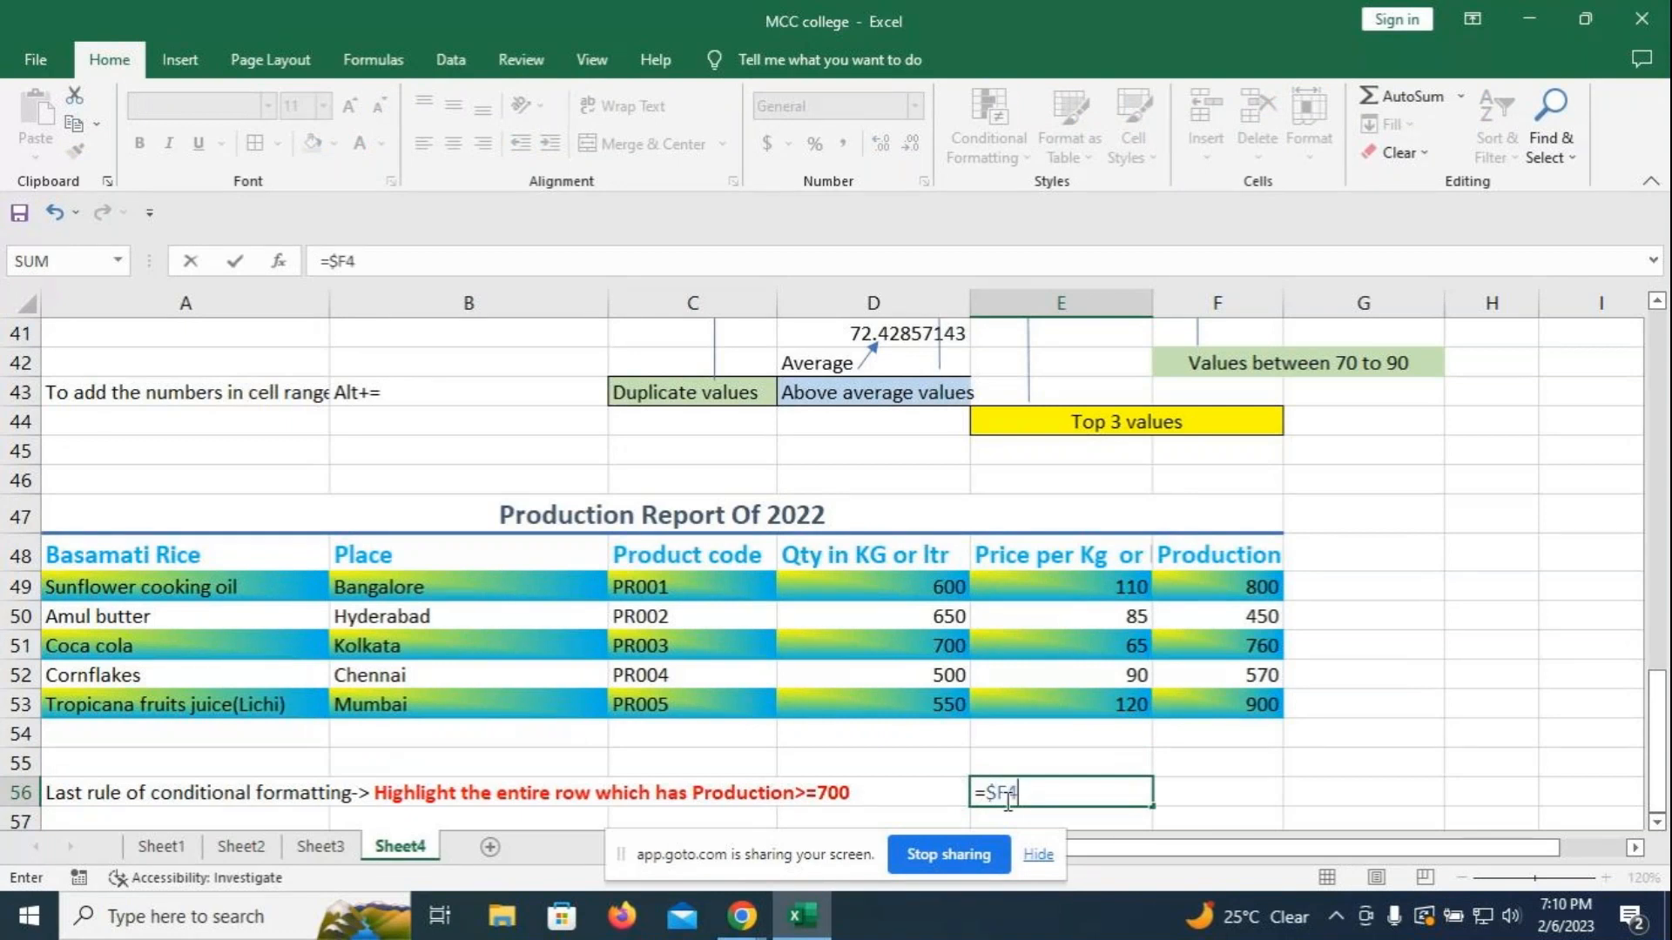
{"action": "type", "text": "9>="}
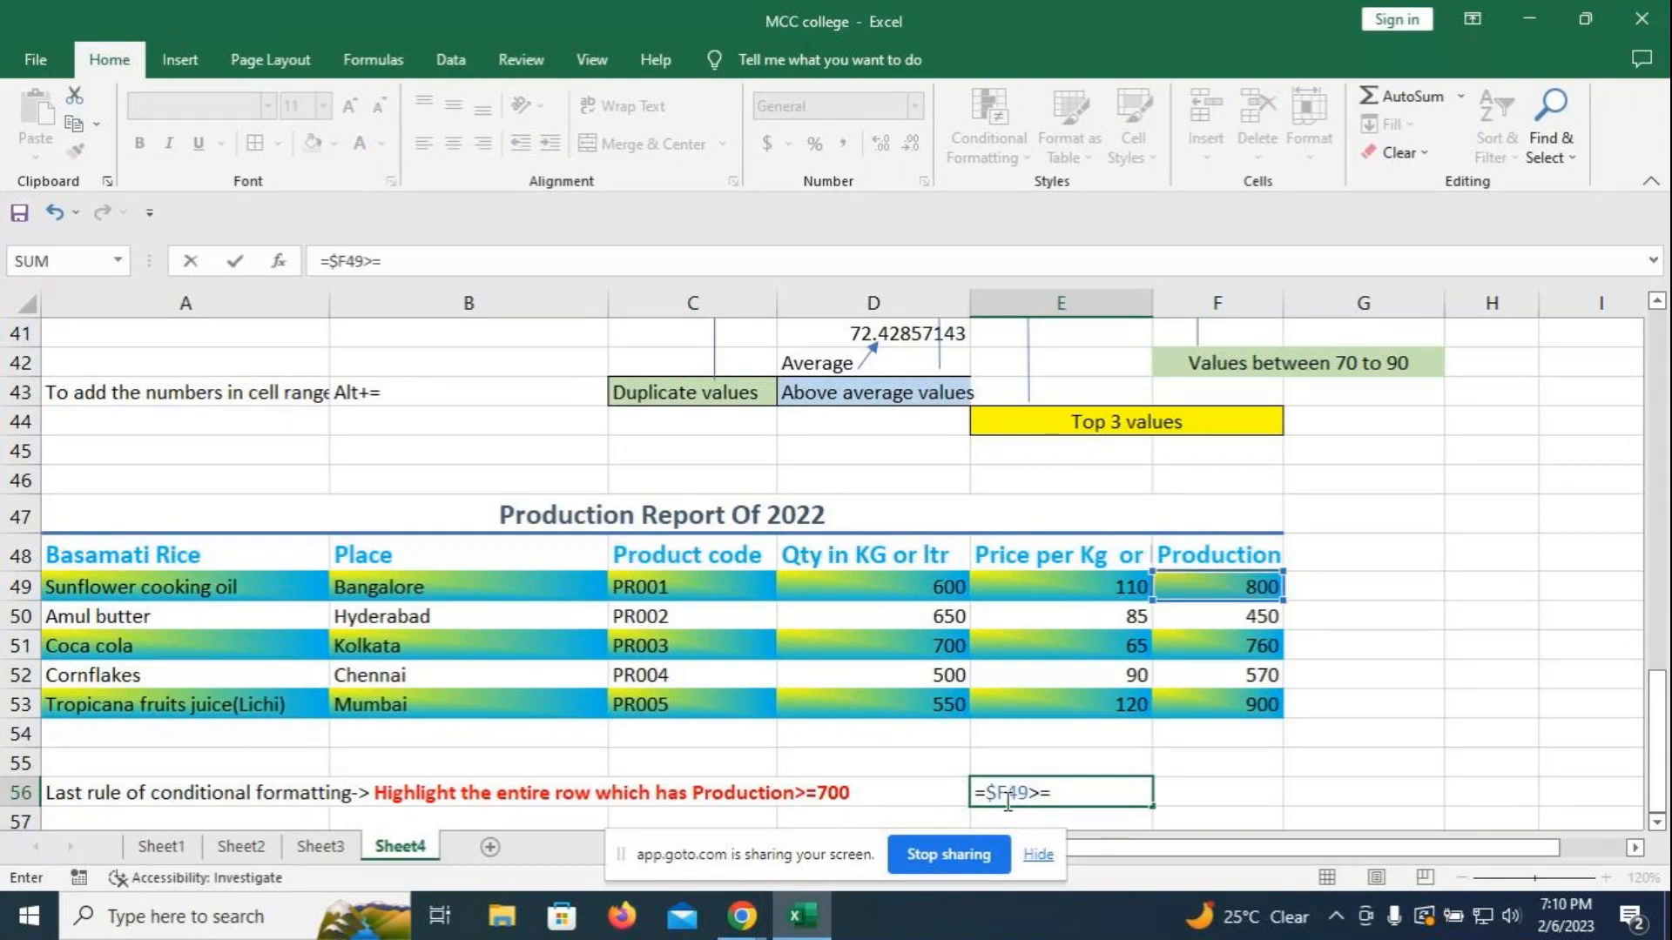
{"action": "type", "text": "700"}
{"action": "left_click", "coordinate": [1209, 786]}
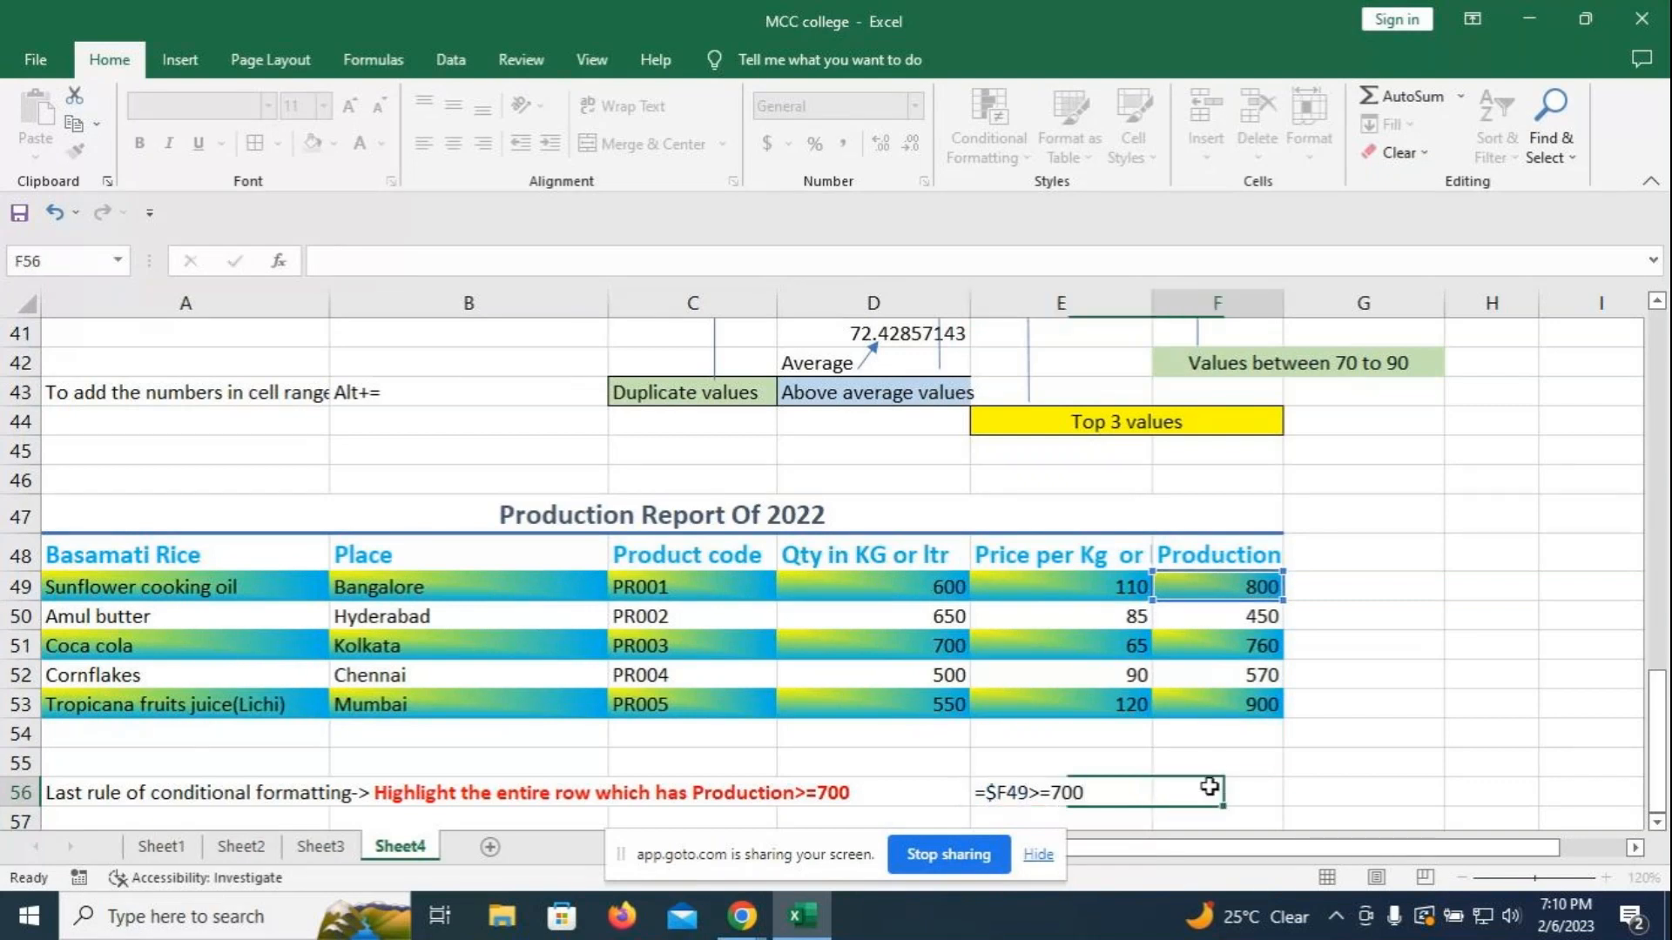
{"action": "double_click", "coordinate": [982, 794]}
{"action": "left_click", "coordinate": [978, 800]}
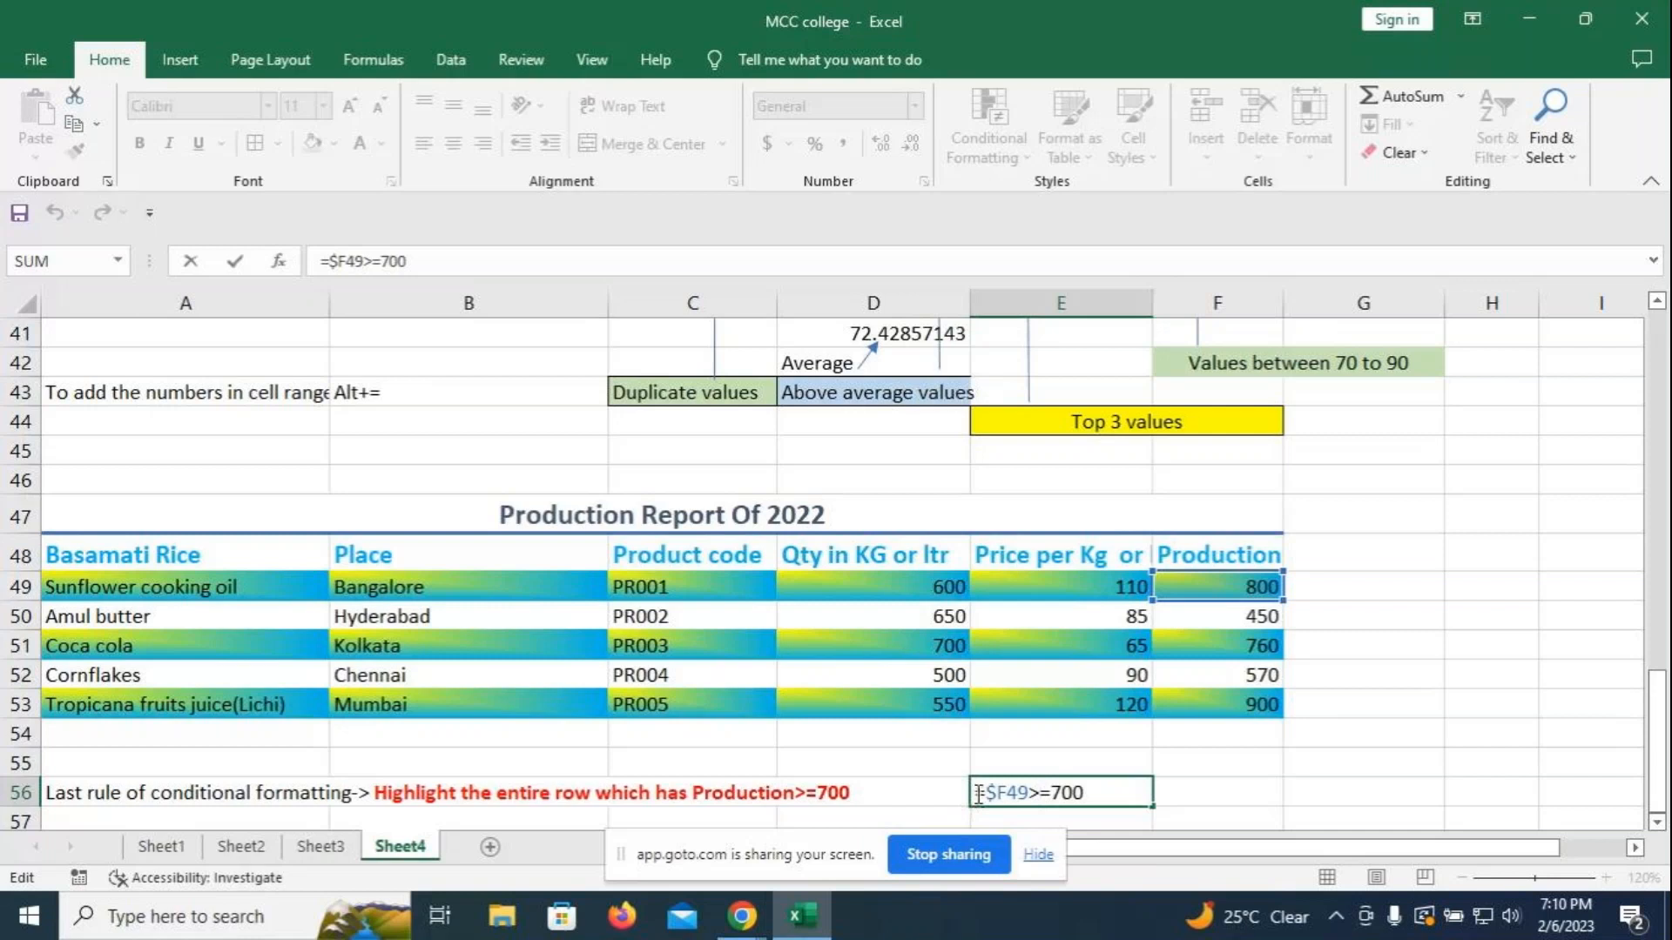
{"action": "left_click", "coordinate": [1279, 767]}
- Format the E56 rule text bold and green
{"action": "left_click", "coordinate": [1063, 795]}
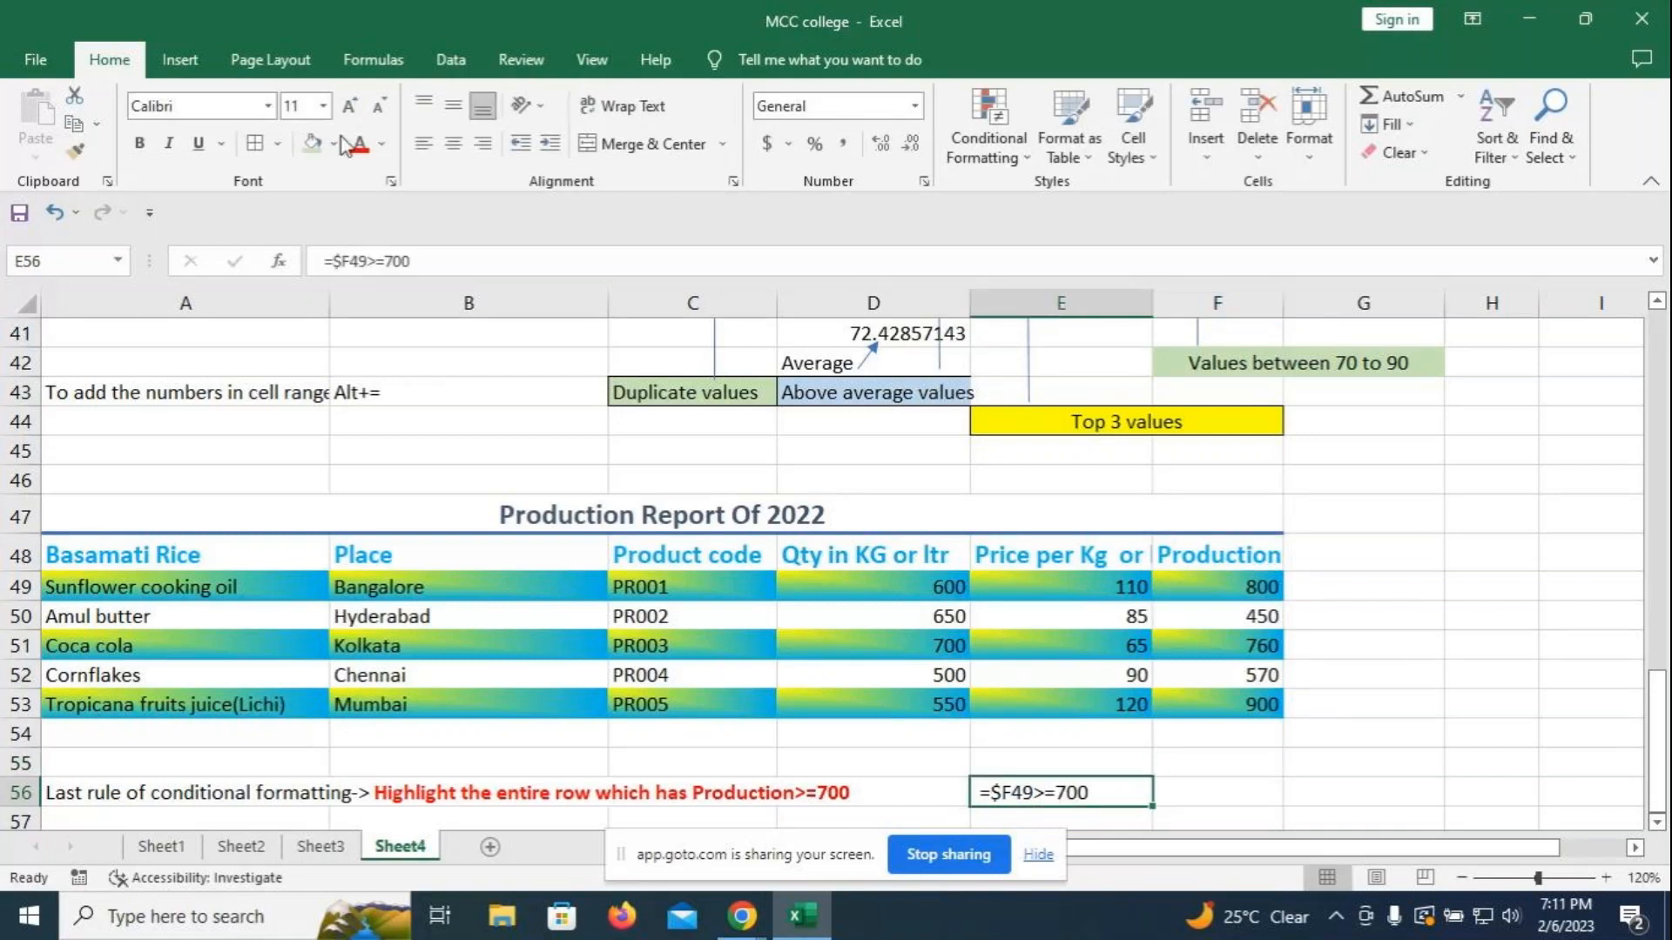
{"action": "left_click", "coordinate": [381, 144]}
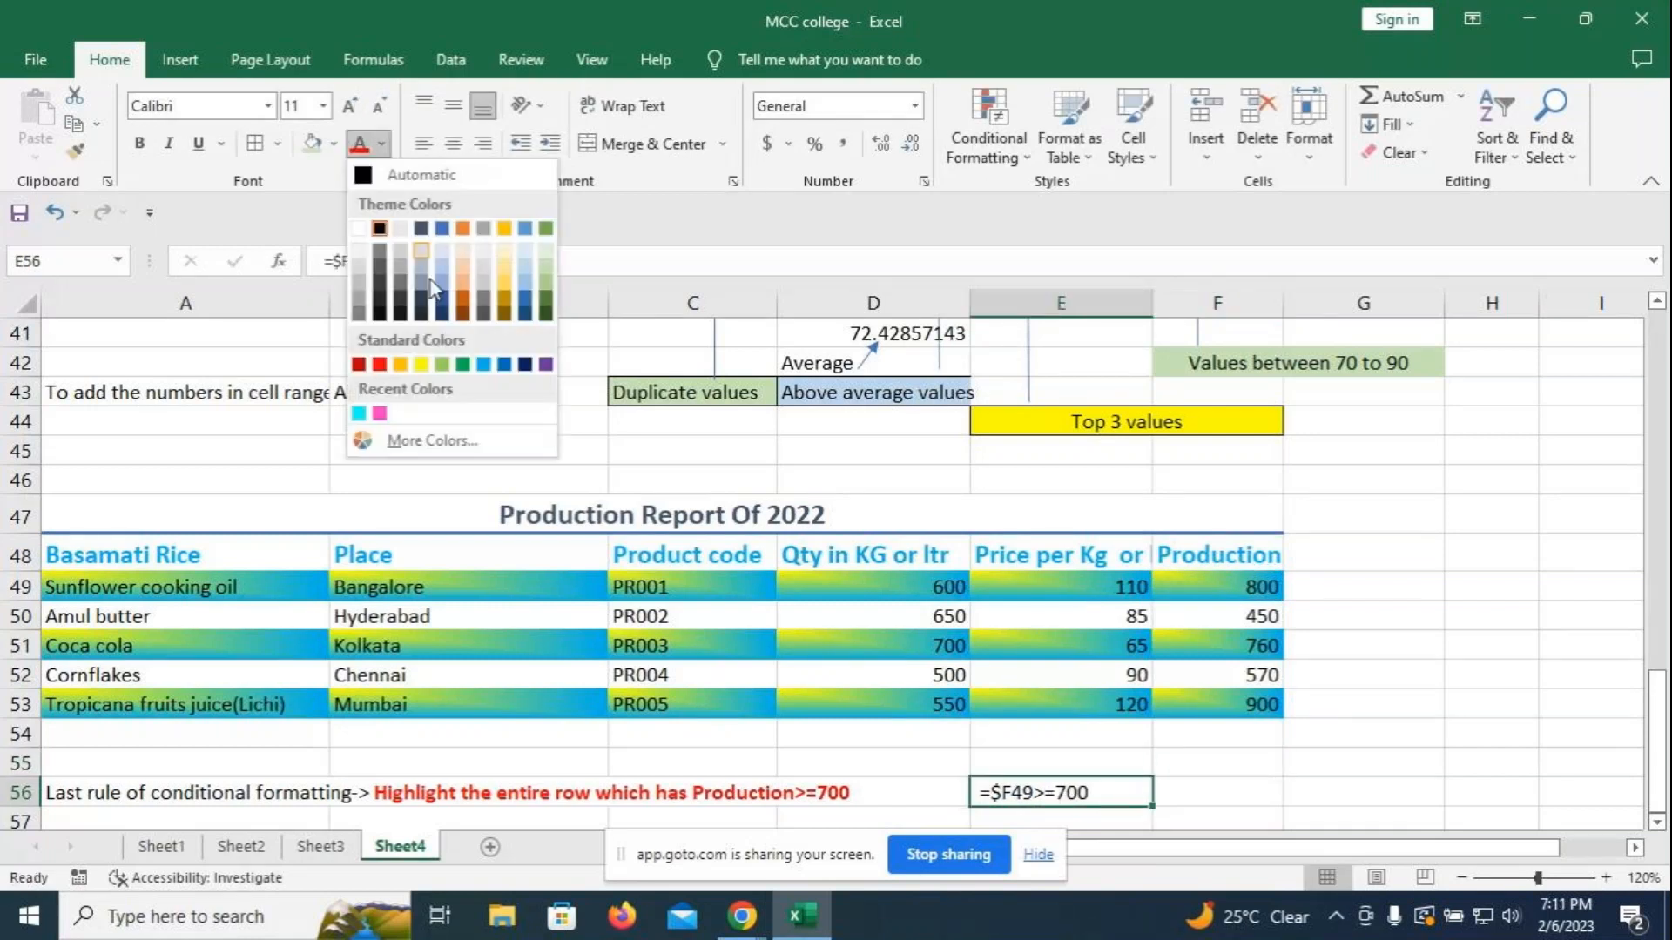
{"action": "left_click", "coordinate": [461, 366]}
{"action": "left_click", "coordinate": [140, 142]}
{"action": "left_click", "coordinate": [1385, 741]}
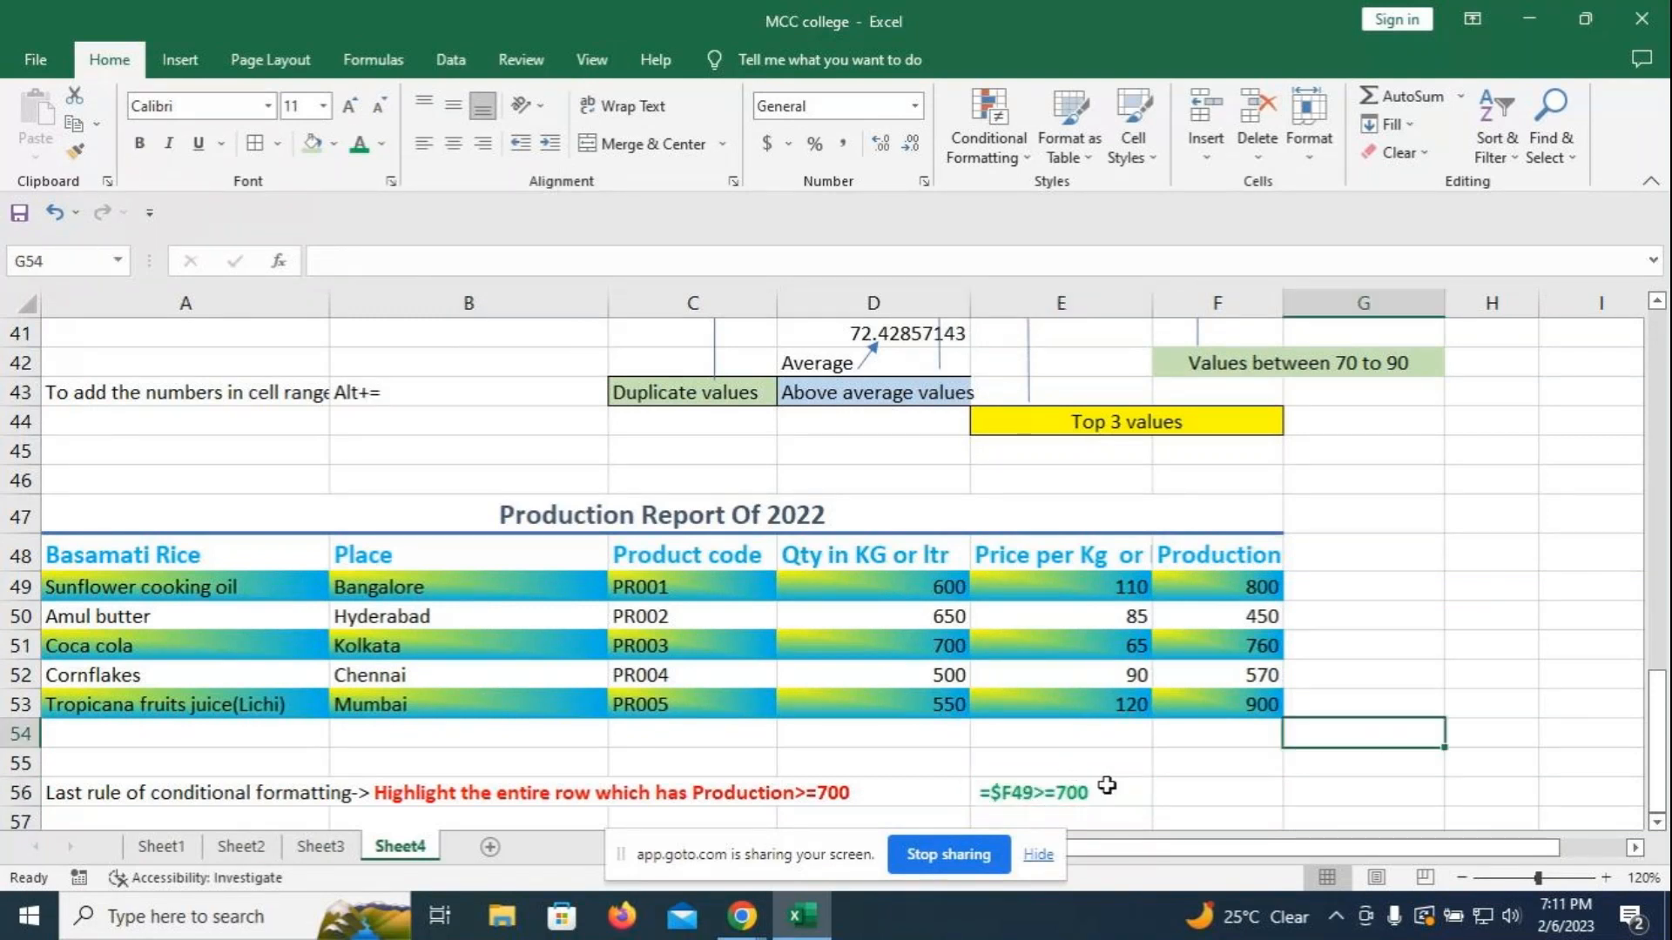
- Draw a gold straight line from the E56 rule text up to the value 800 in F49
{"action": "left_click", "coordinate": [178, 60]}
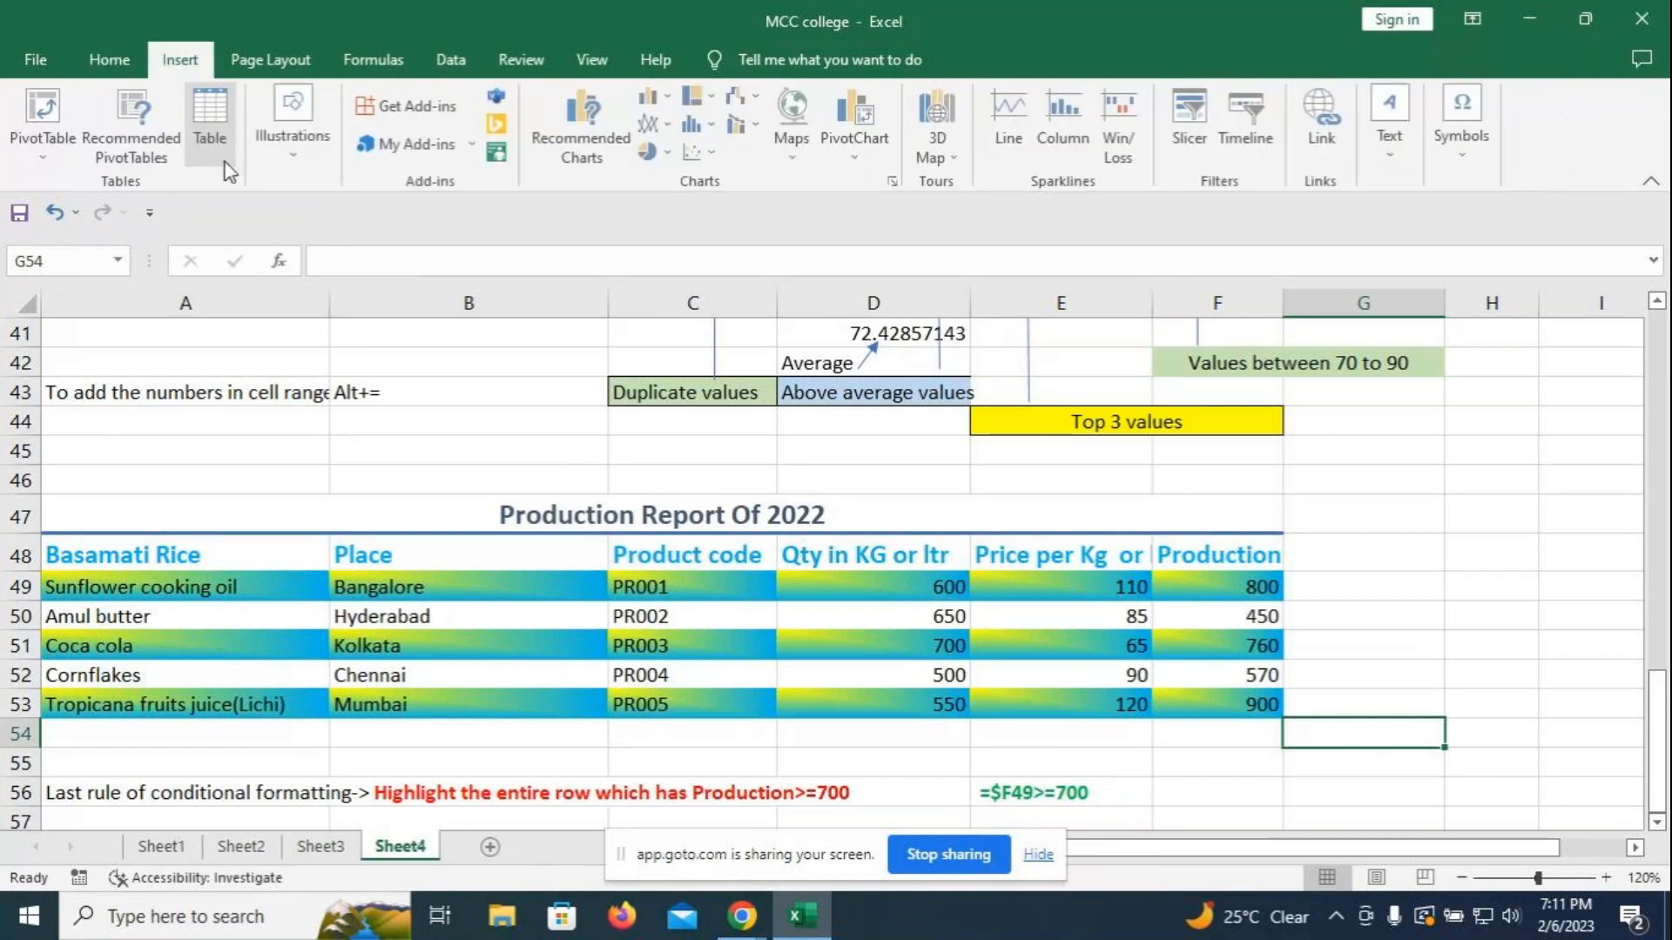
{"action": "left_click", "coordinate": [301, 151]}
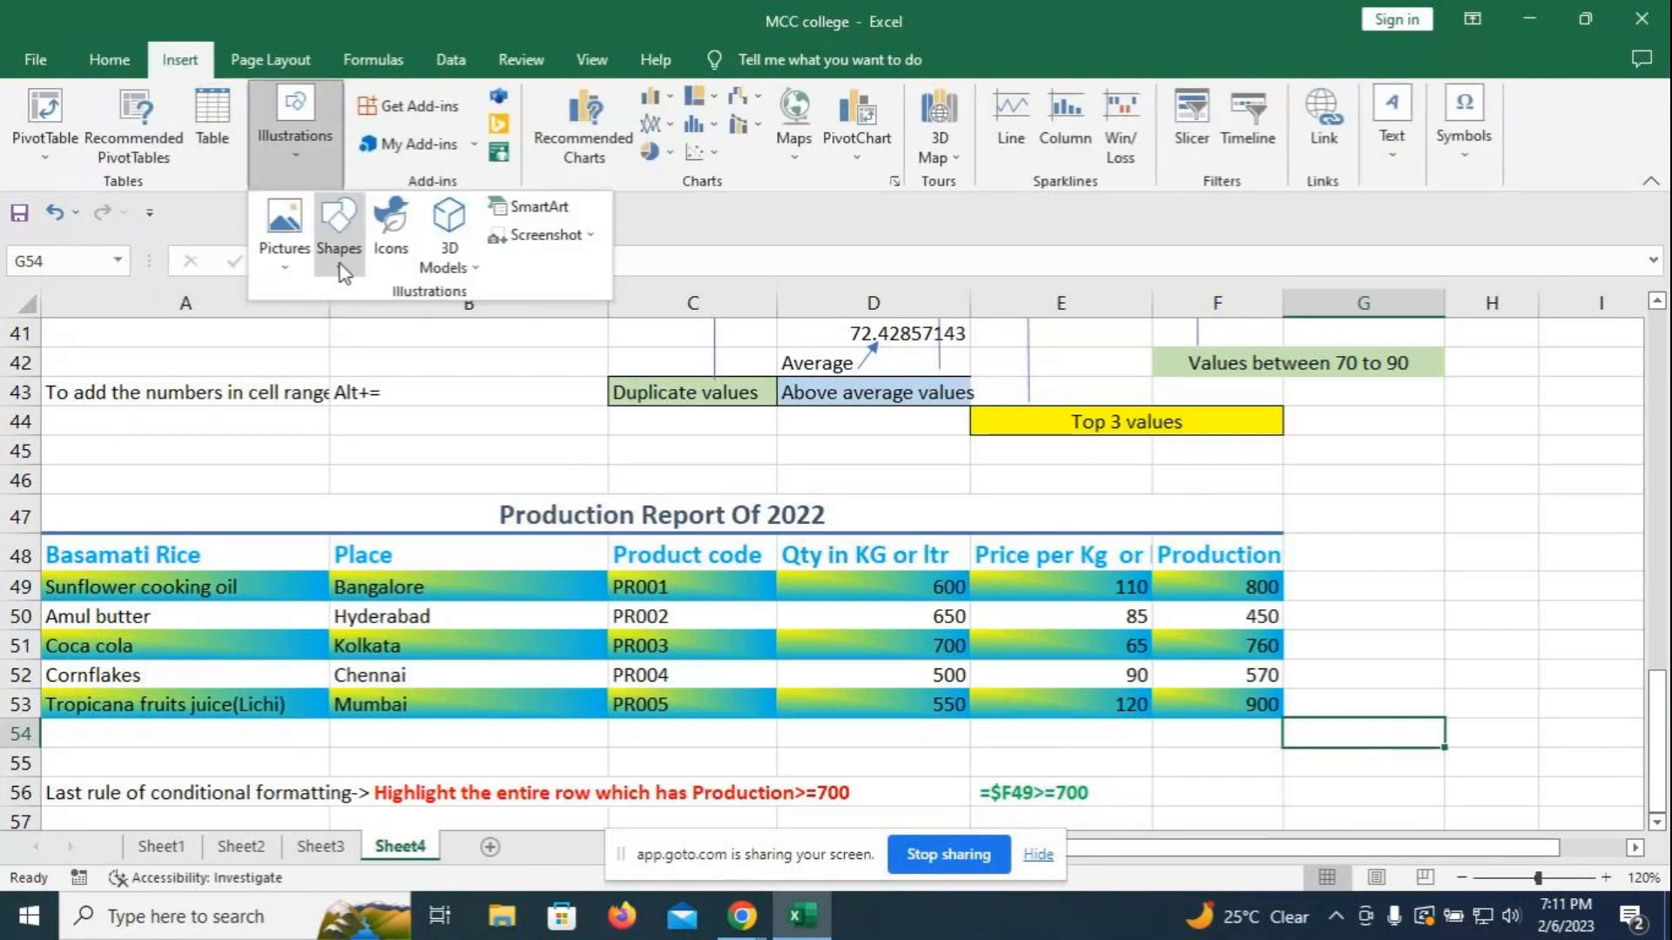
{"action": "left_click", "coordinate": [338, 231]}
{"action": "left_click", "coordinate": [385, 326]}
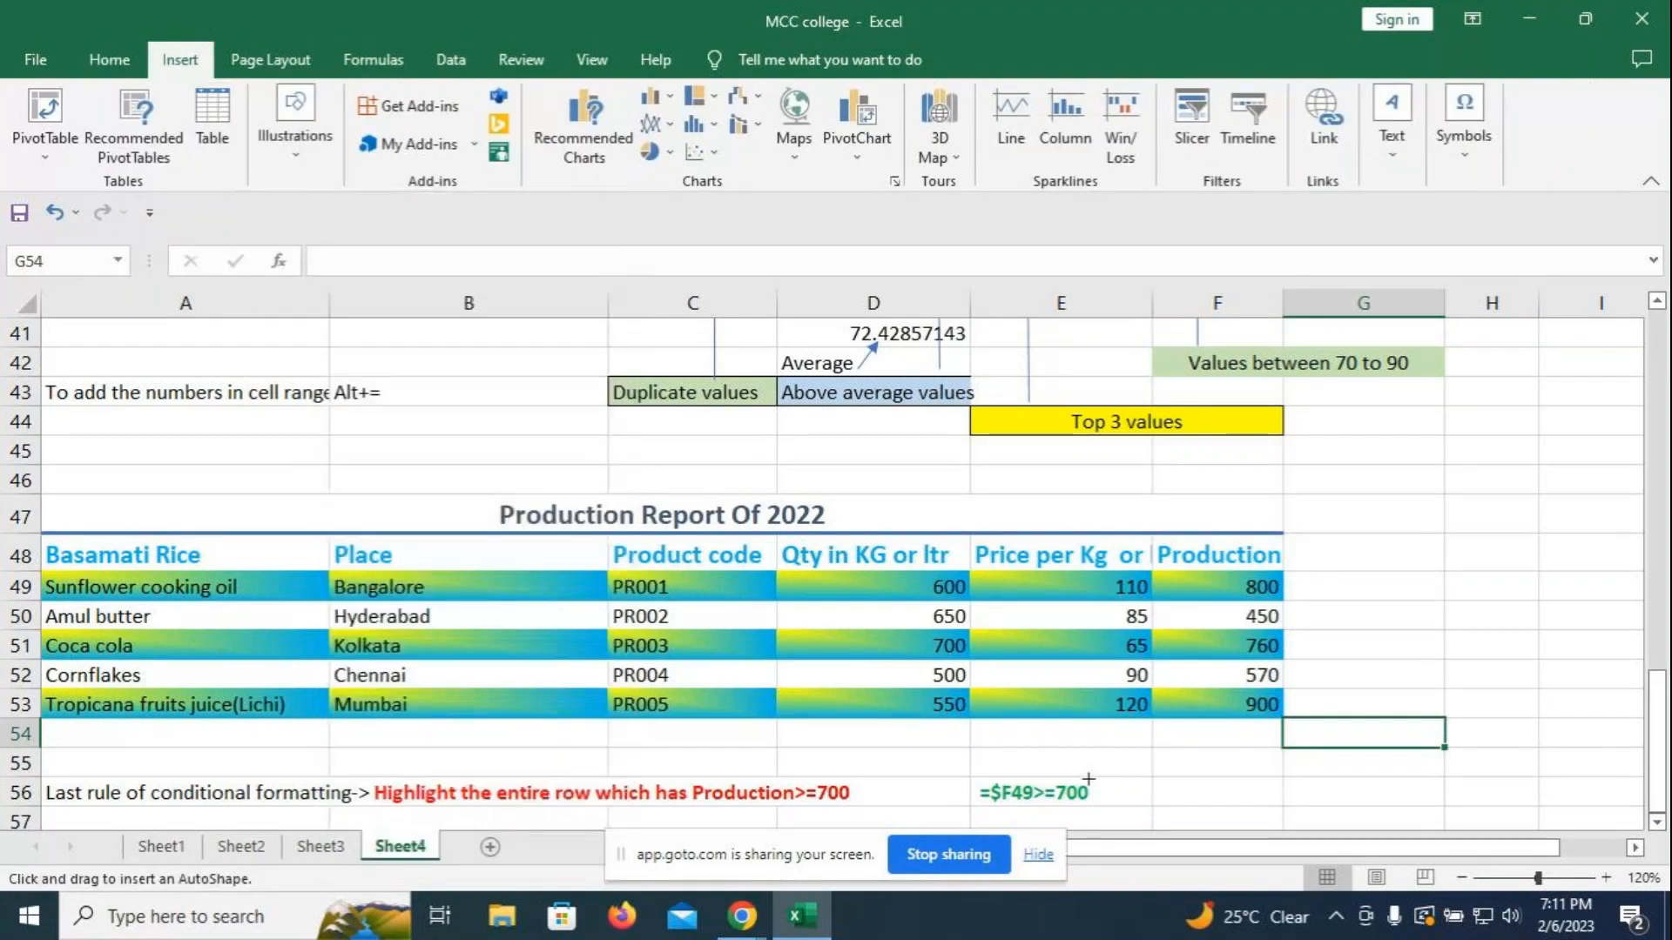
{"action": "mouse_move", "coordinate": [1089, 784]}
{"action": "left_mouse_down"}
{"action": "mouse_move", "coordinate": [1168, 735]}
{"action": "mouse_move", "coordinate": [1229, 587]}
{"action": "left_mouse_up"}
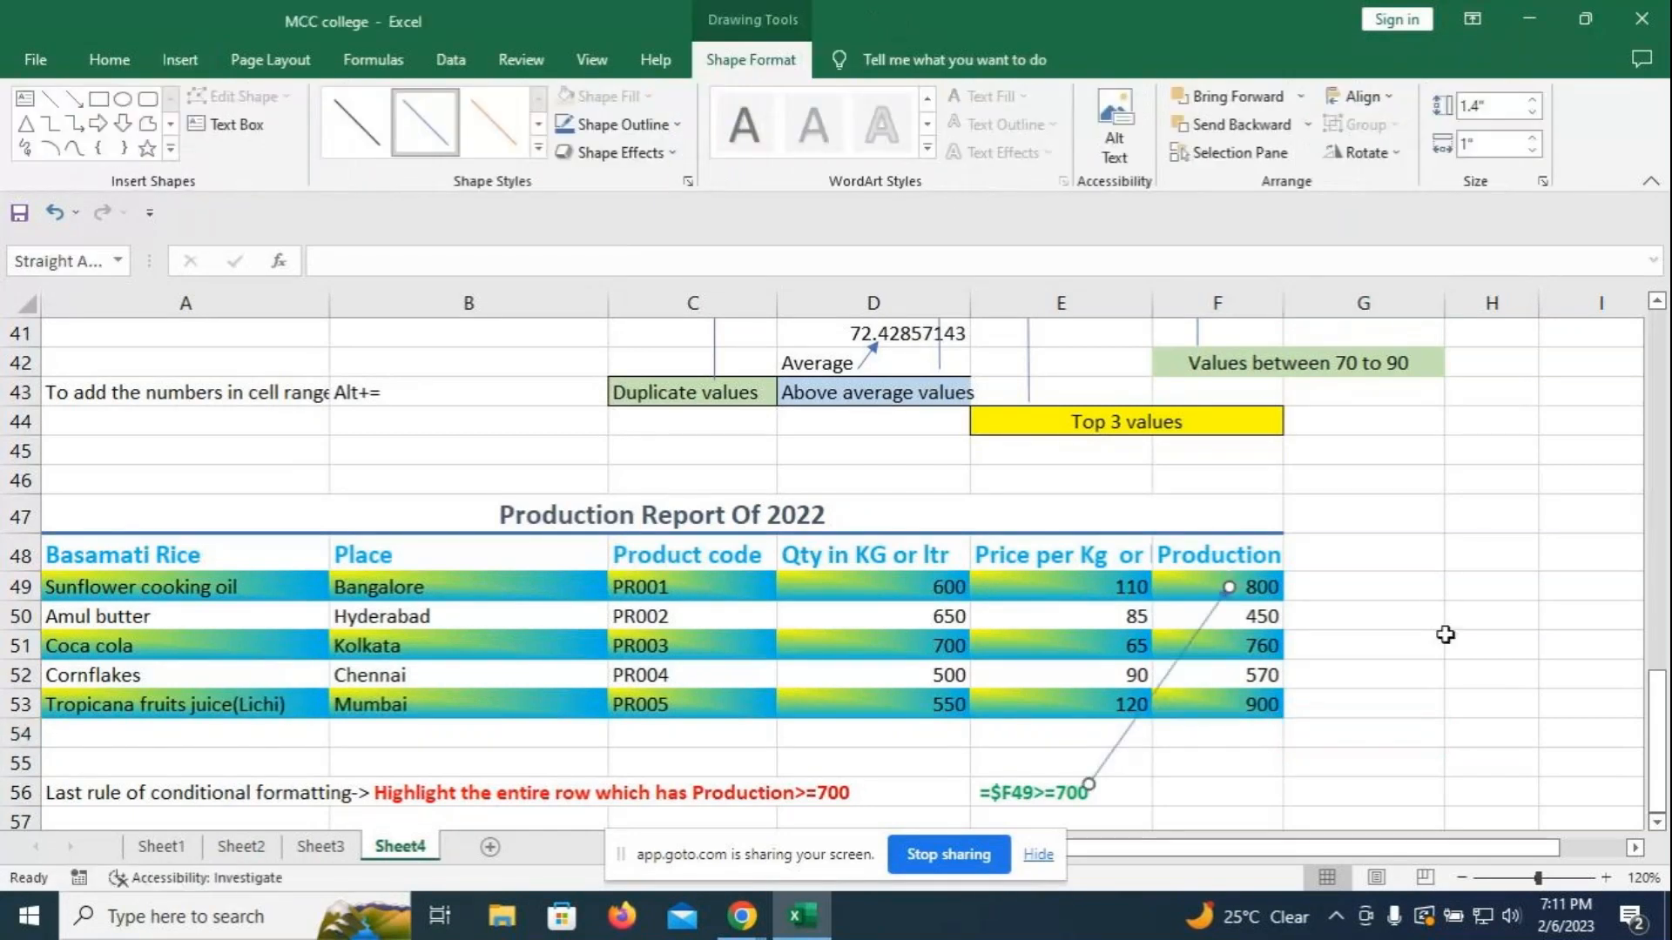
{"action": "left_click", "coordinate": [538, 149]}
{"action": "left_click", "coordinate": [529, 209]}
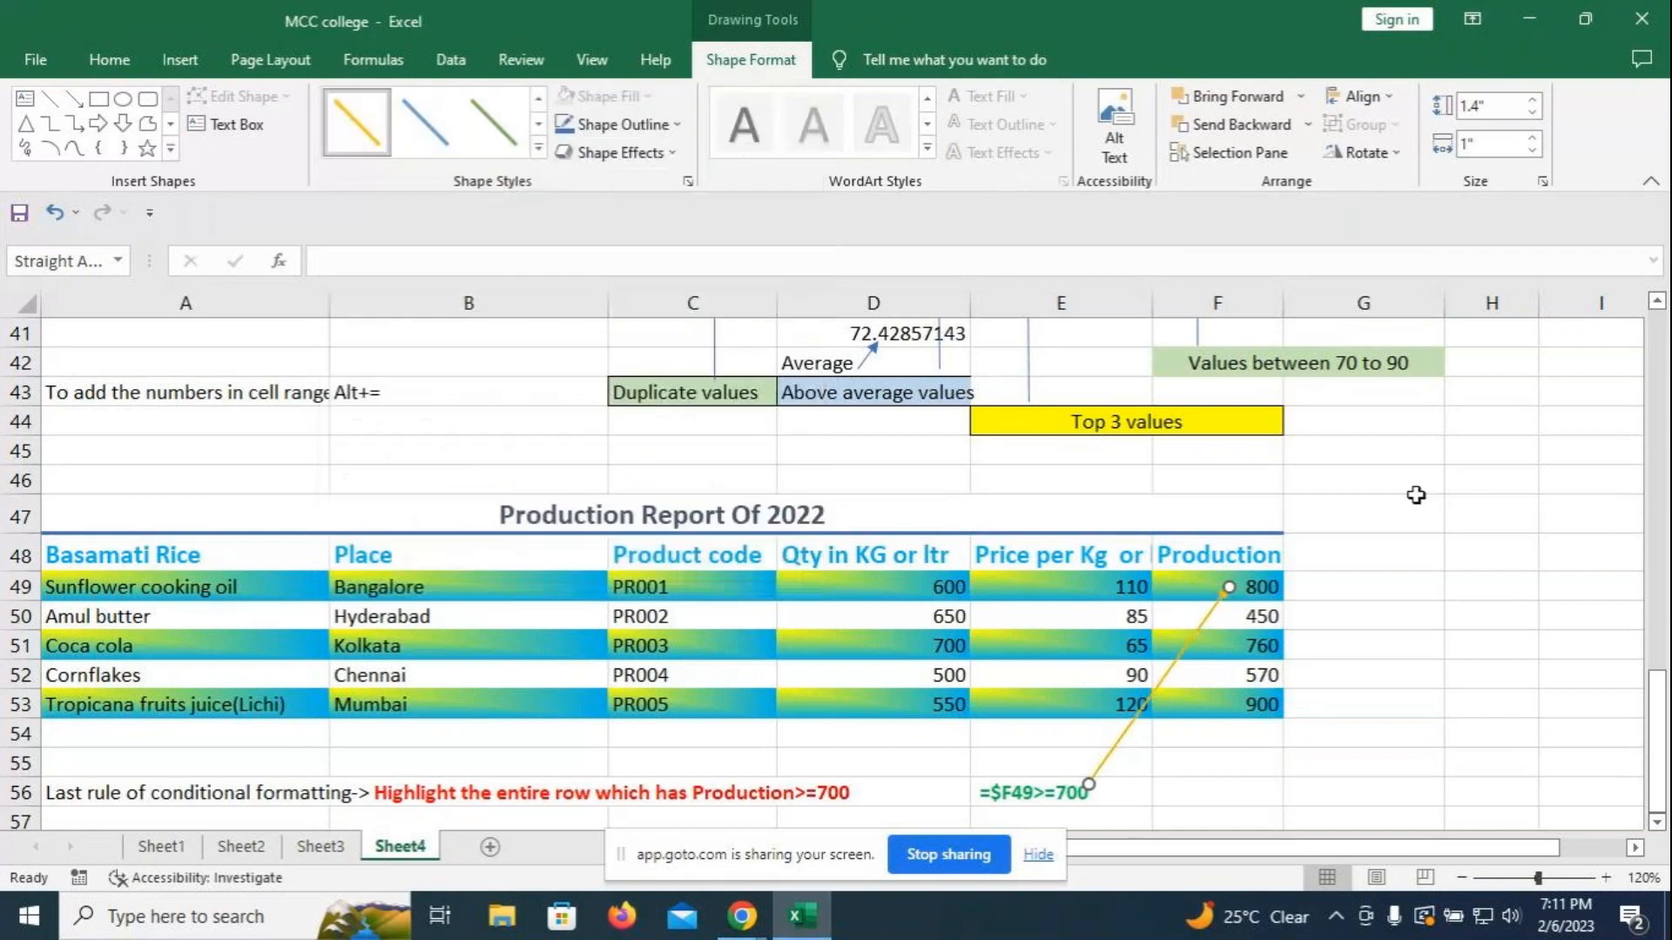
{"action": "left_click", "coordinate": [1415, 490]}
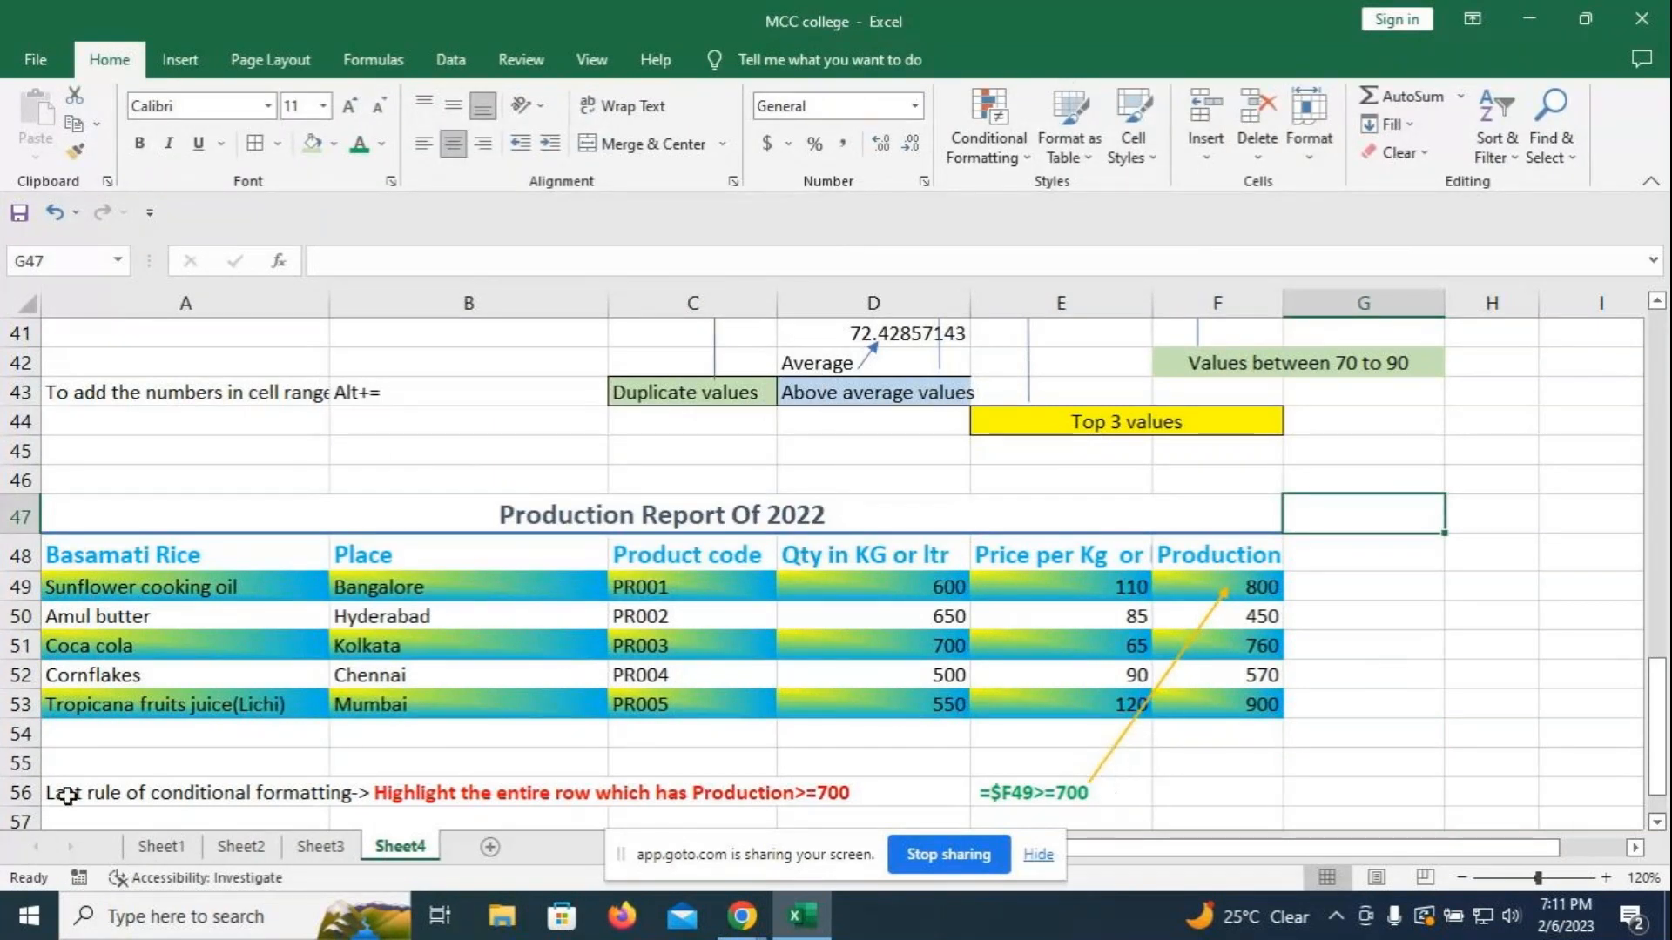
- Bold the A56:B56 note so 'Last rule of conditional formatting->' is bold too
{"action": "left_click", "coordinate": [131, 799]}
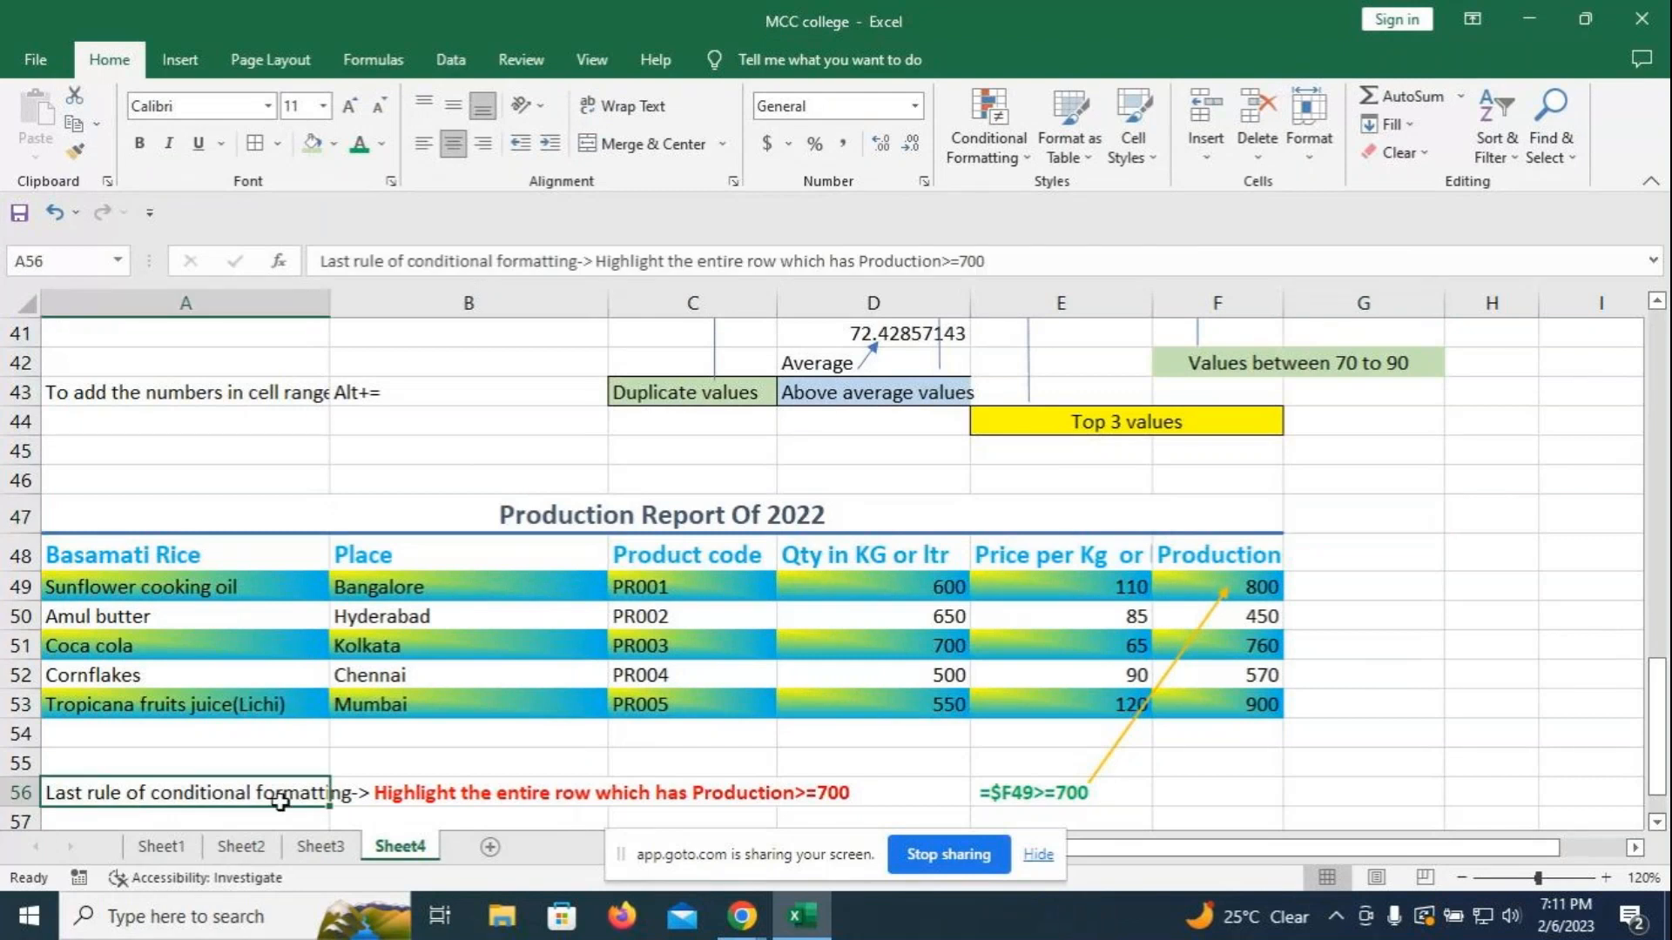
{"action": "left_click_drag", "start_coordinate": [328, 792], "coordinate": [338, 789]}
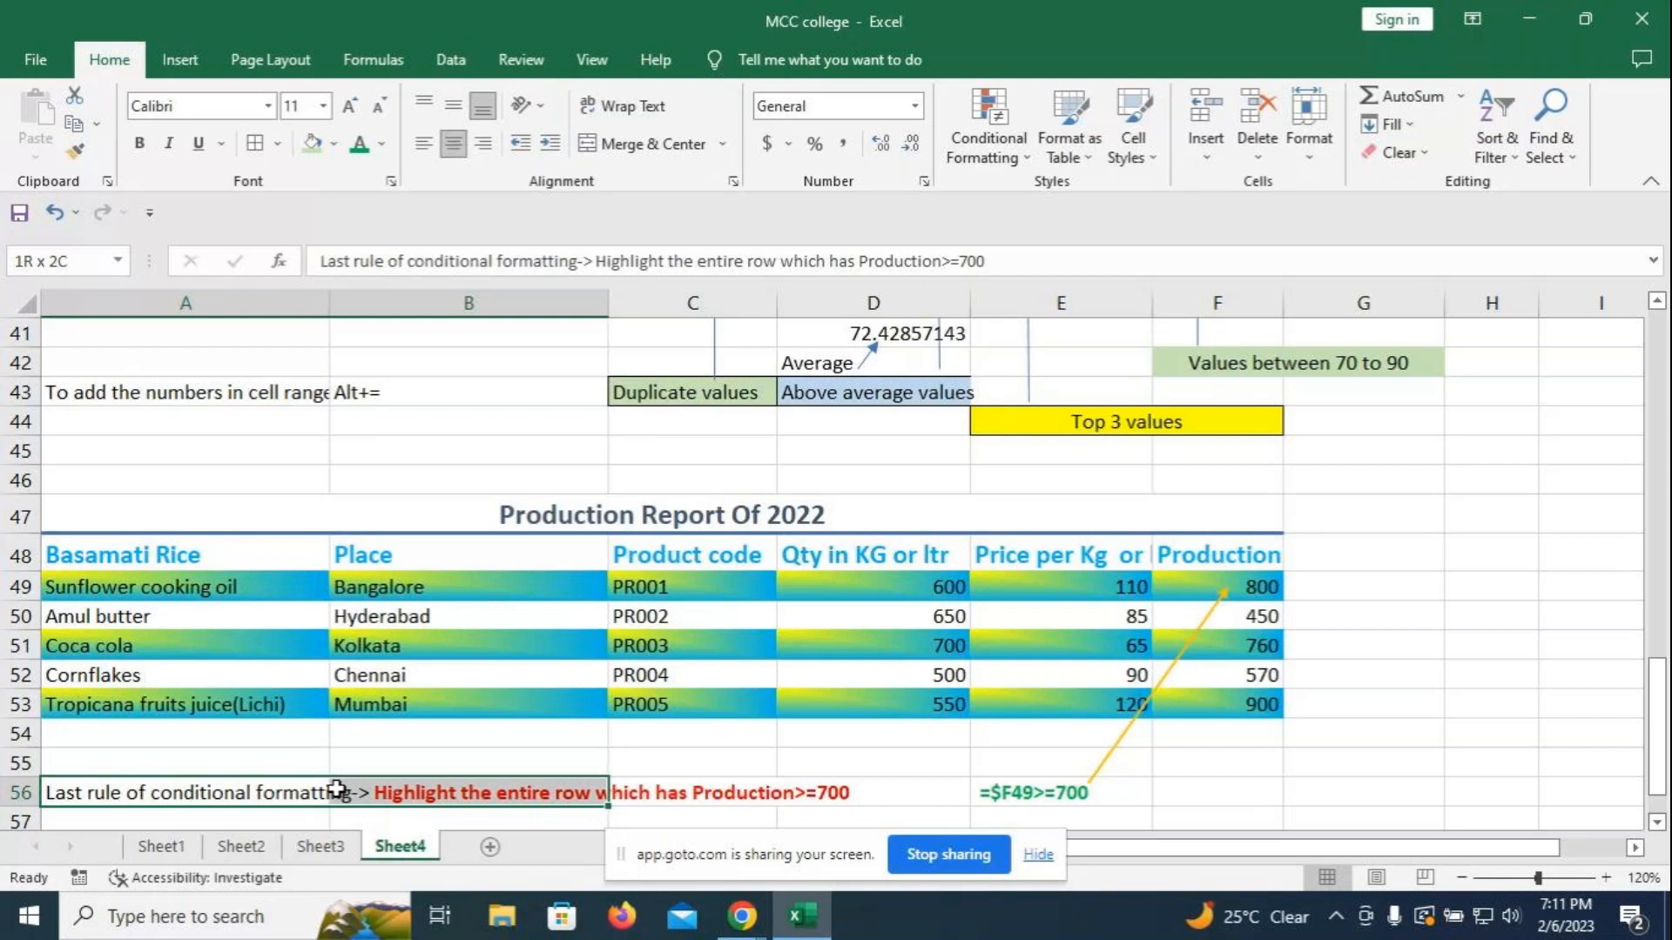
{"action": "left_click", "coordinate": [140, 143]}
{"action": "left_click", "coordinate": [1237, 762]}
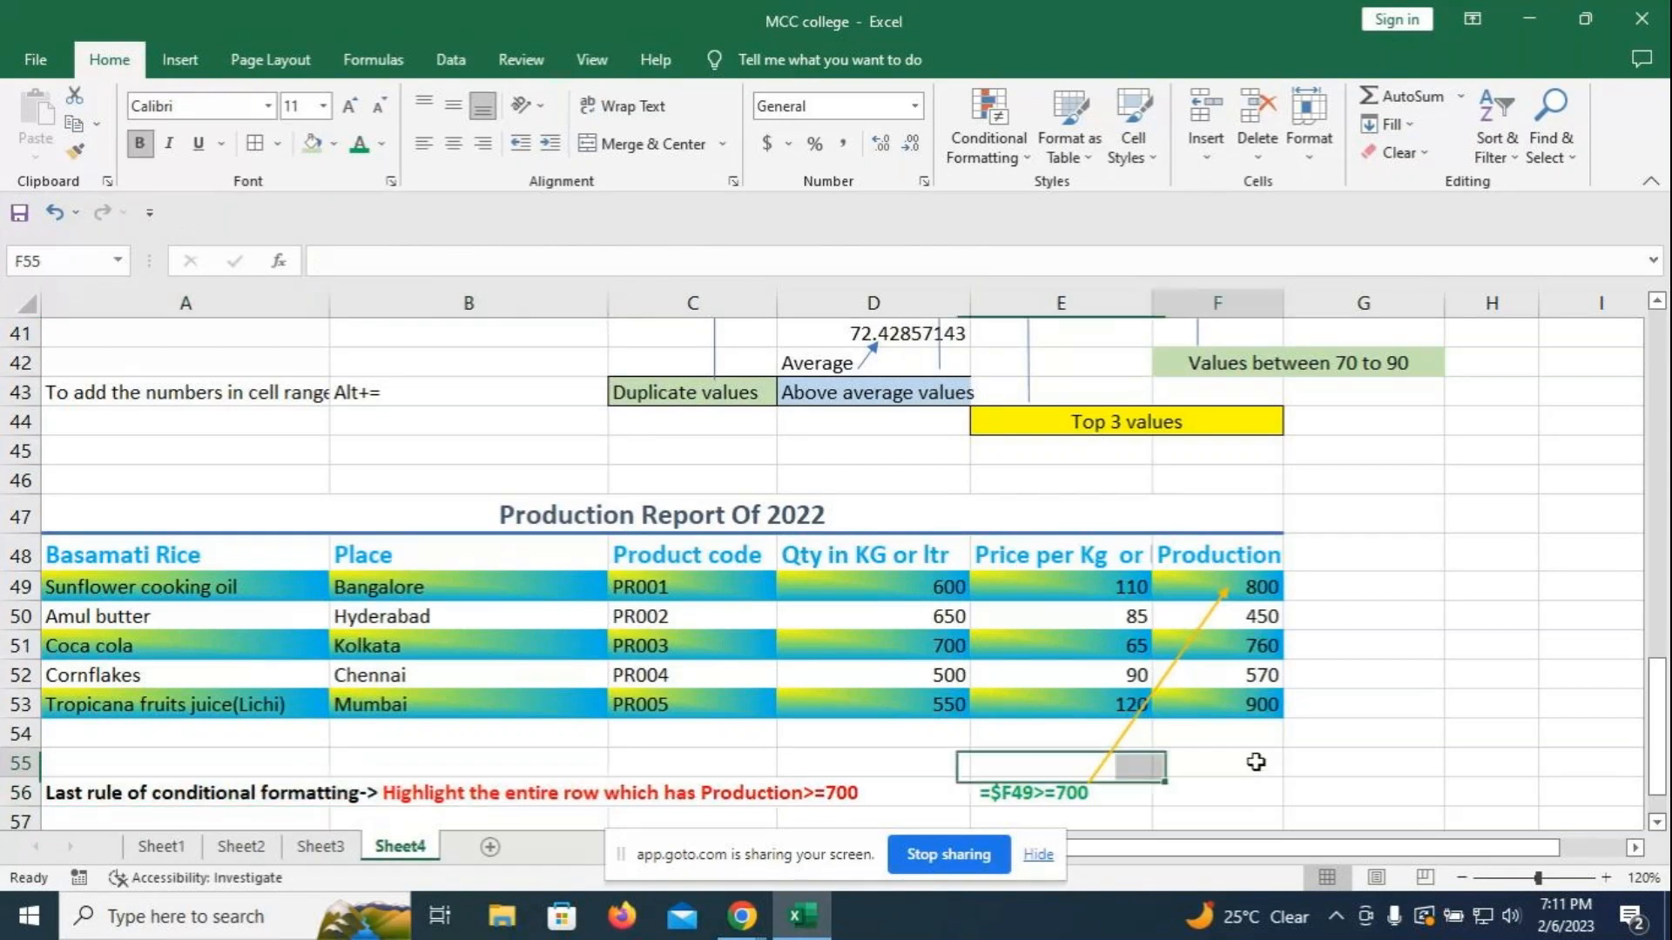
{"action": "scroll", "coordinate": [1172, 817], "scroll_direction": "down", "scroll_amount": 1}
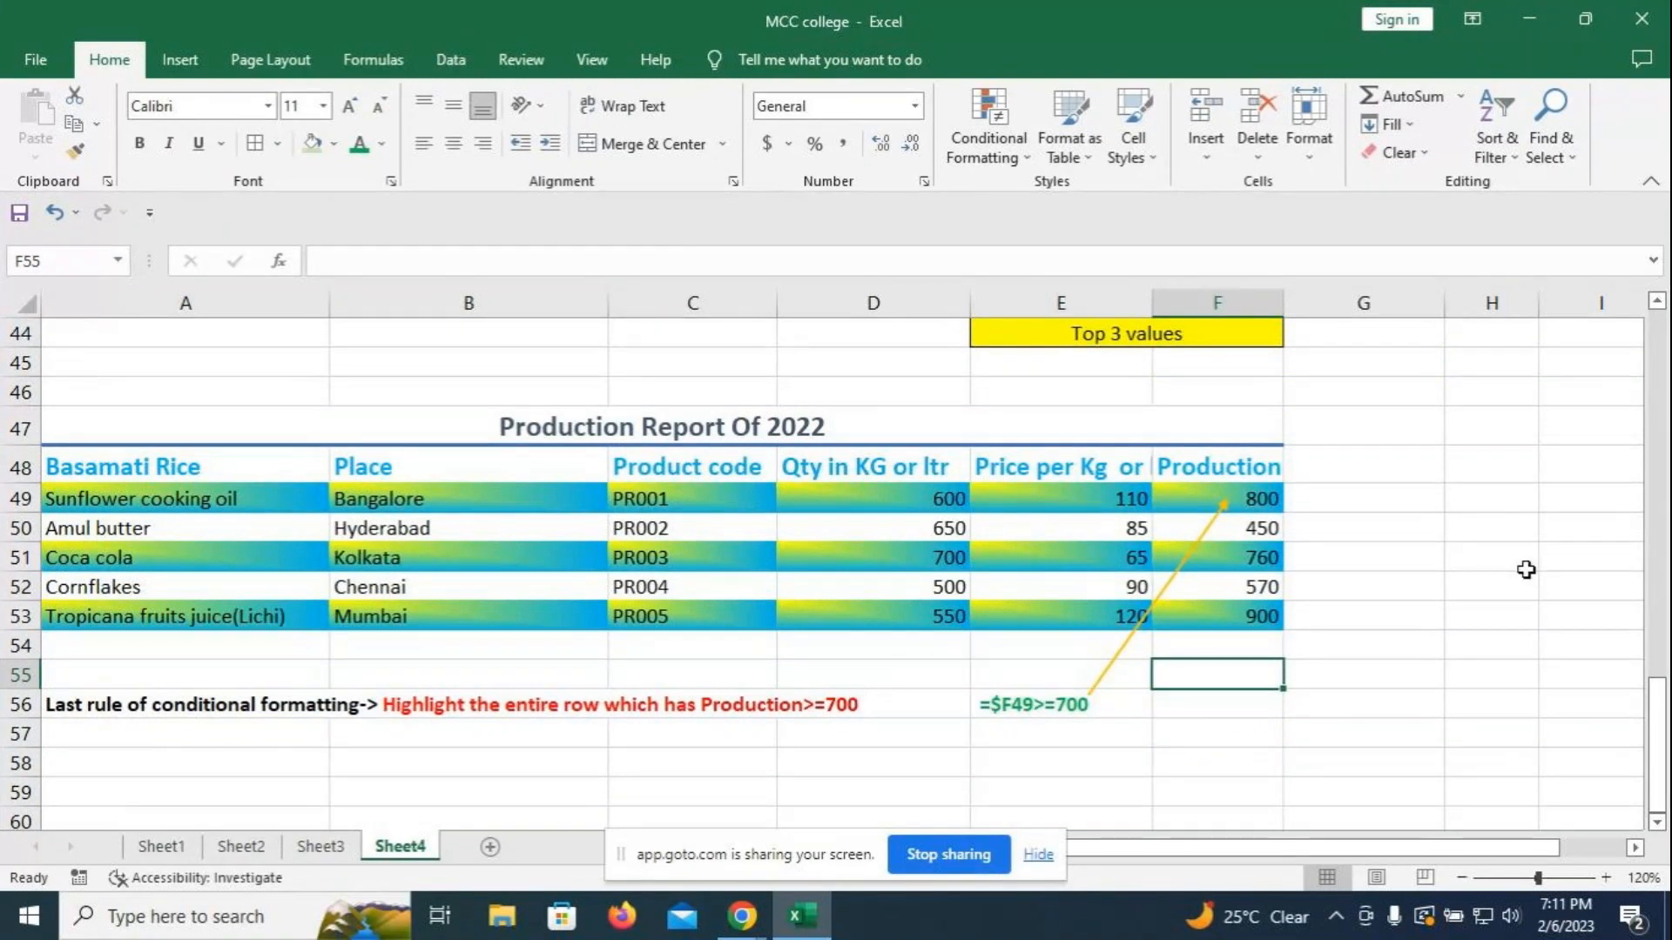
{"action": "scroll", "coordinate": [1525, 569], "scroll_direction": "up", "scroll_amount": 1}
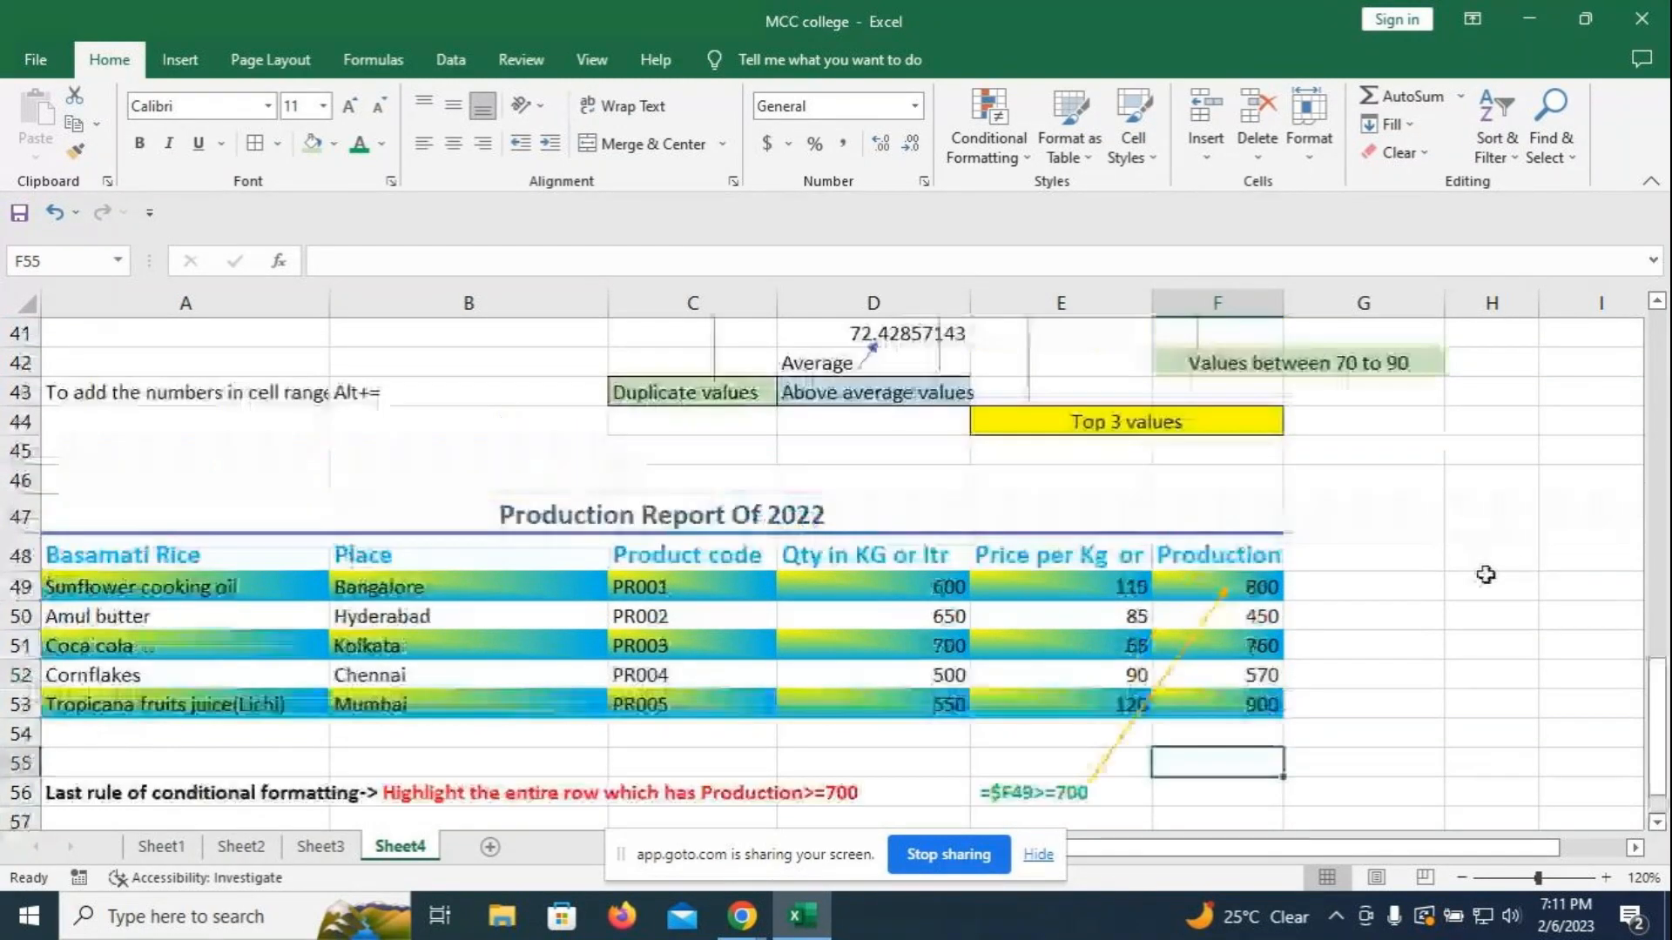
- Fill the merged 'Production Report Of 2022' title in row 47 with light pink via More Colors
{"action": "left_click", "coordinate": [758, 519]}
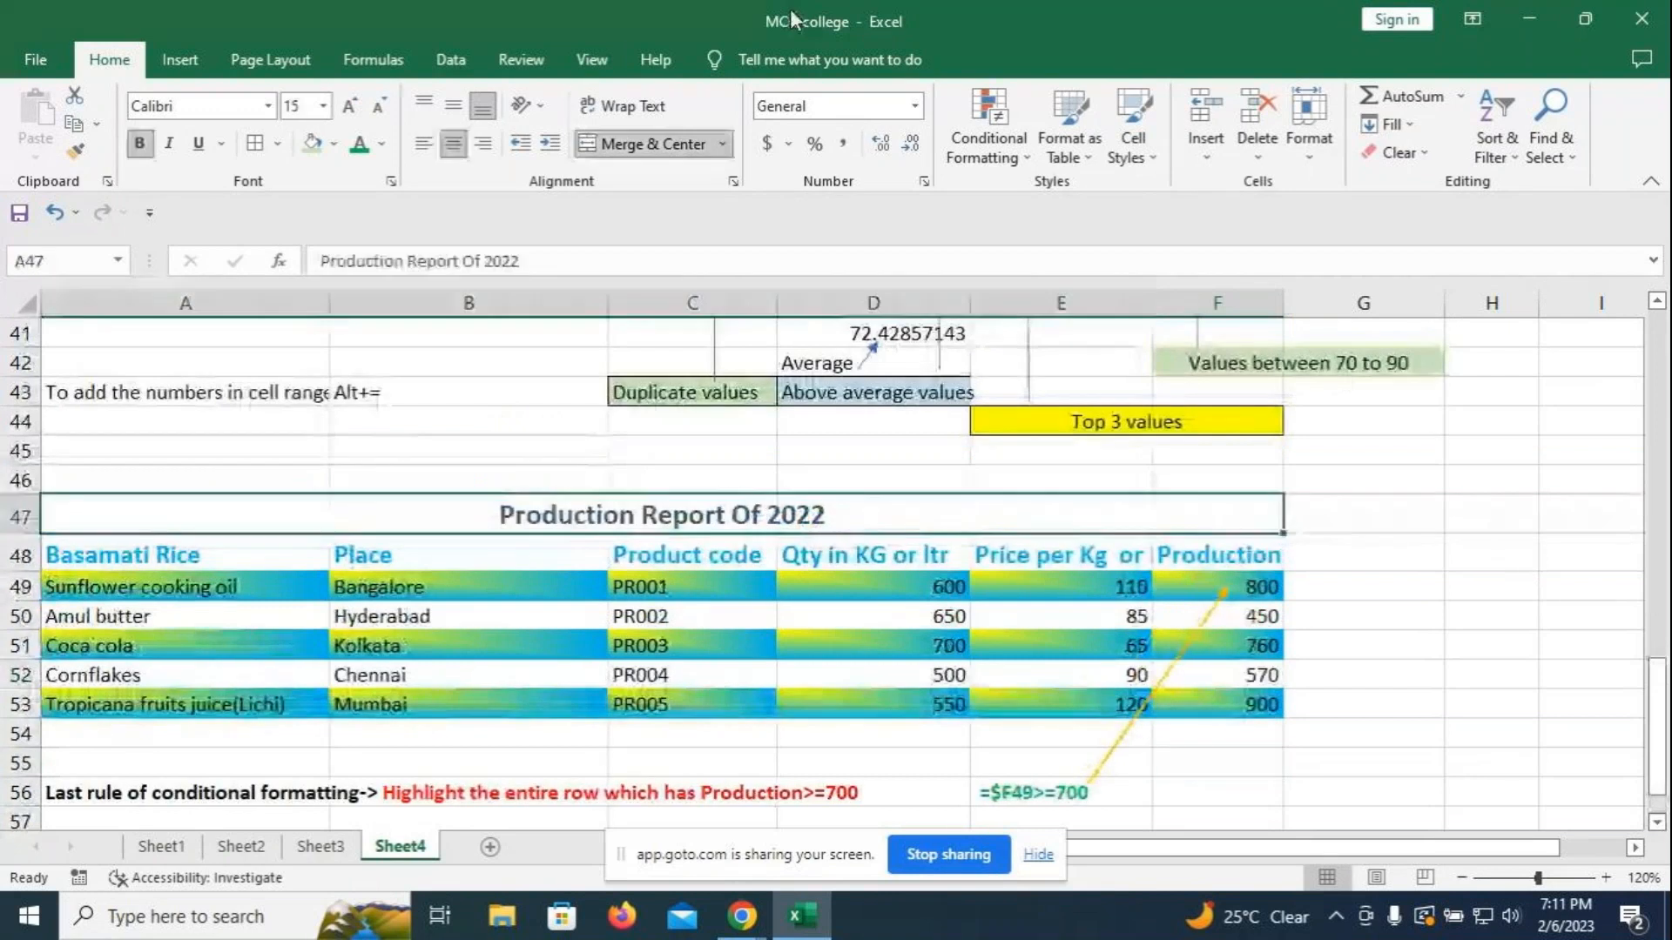
{"action": "left_click", "coordinate": [1156, 154]}
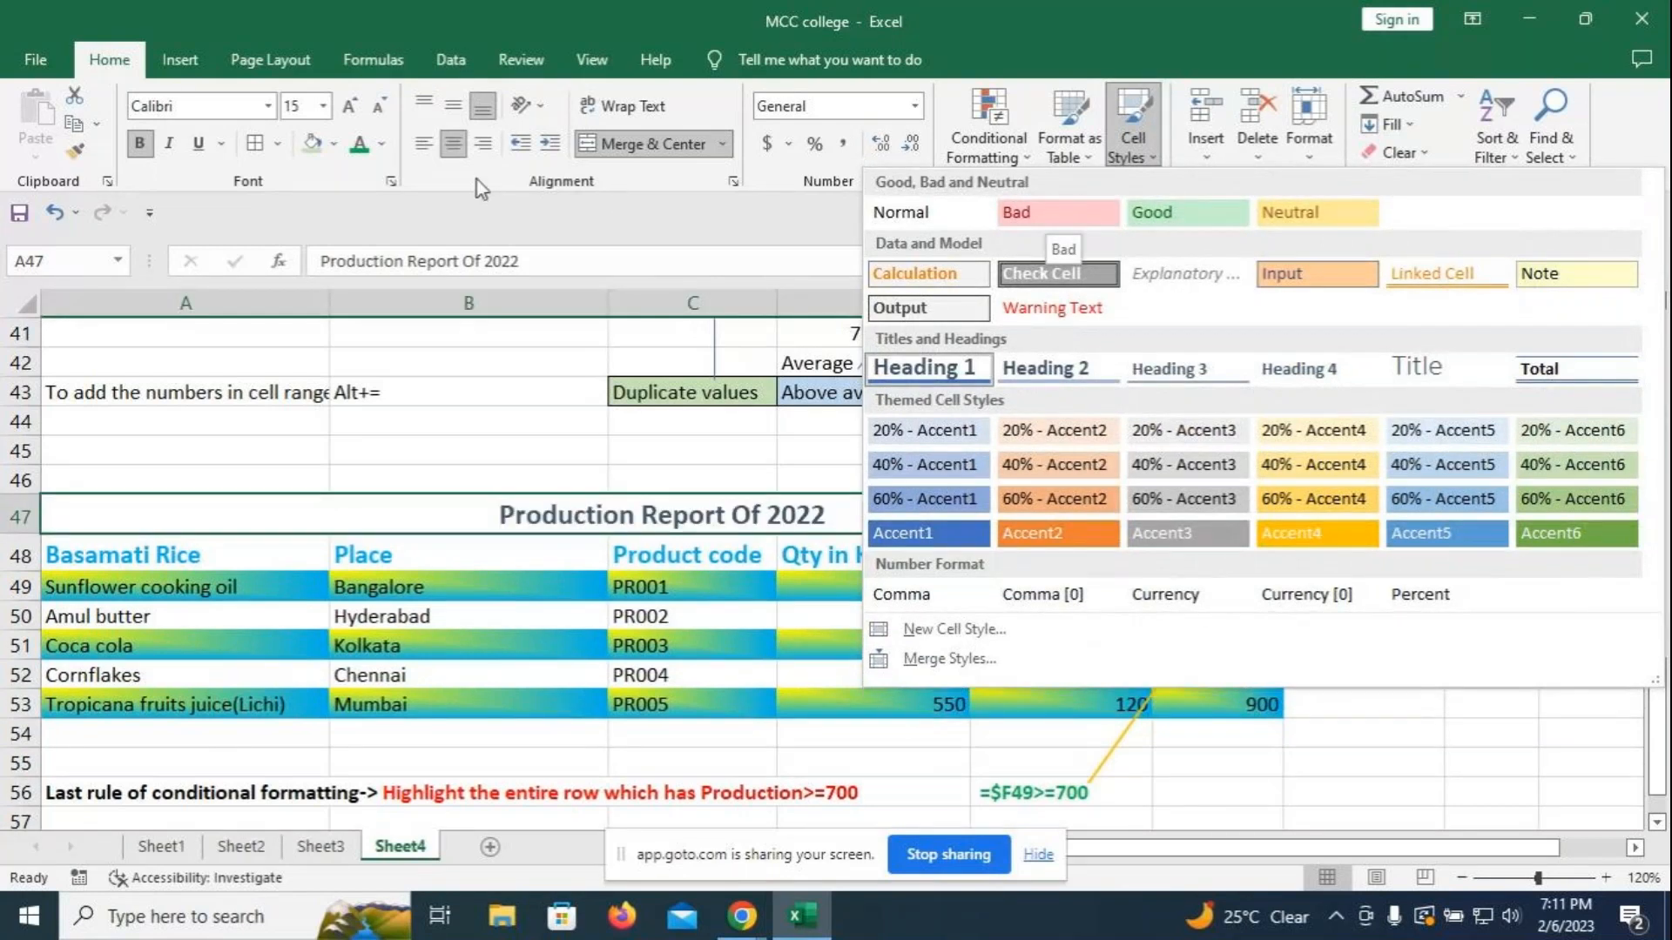
{"action": "left_click", "coordinate": [336, 145]}
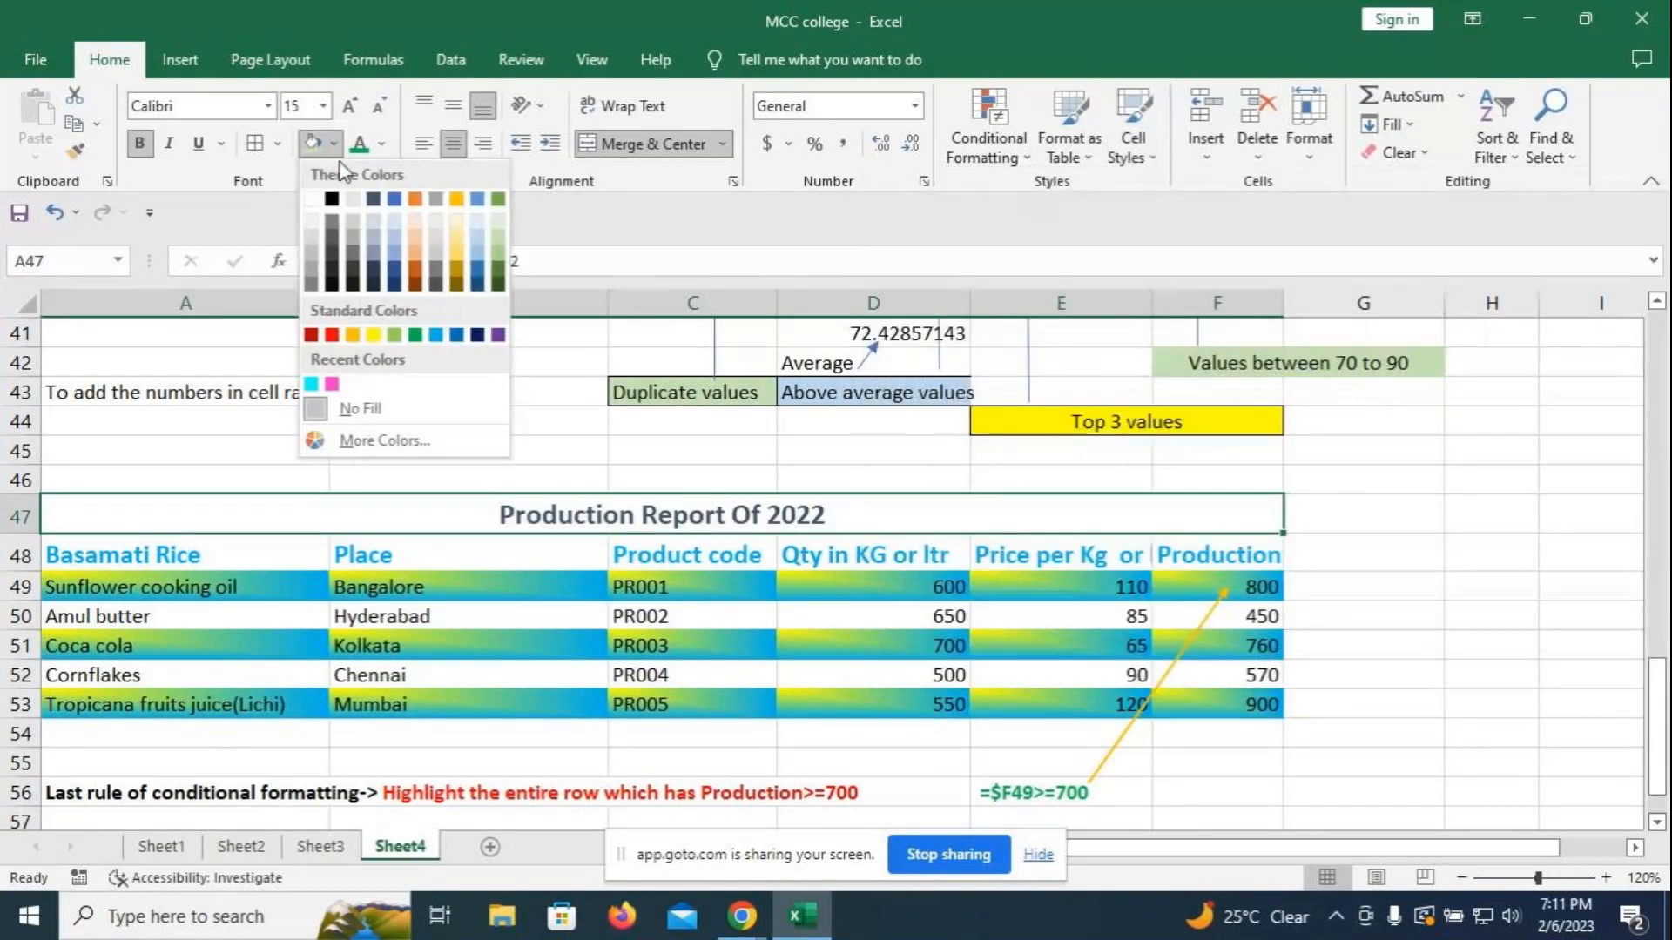
{"action": "left_click", "coordinate": [359, 440]}
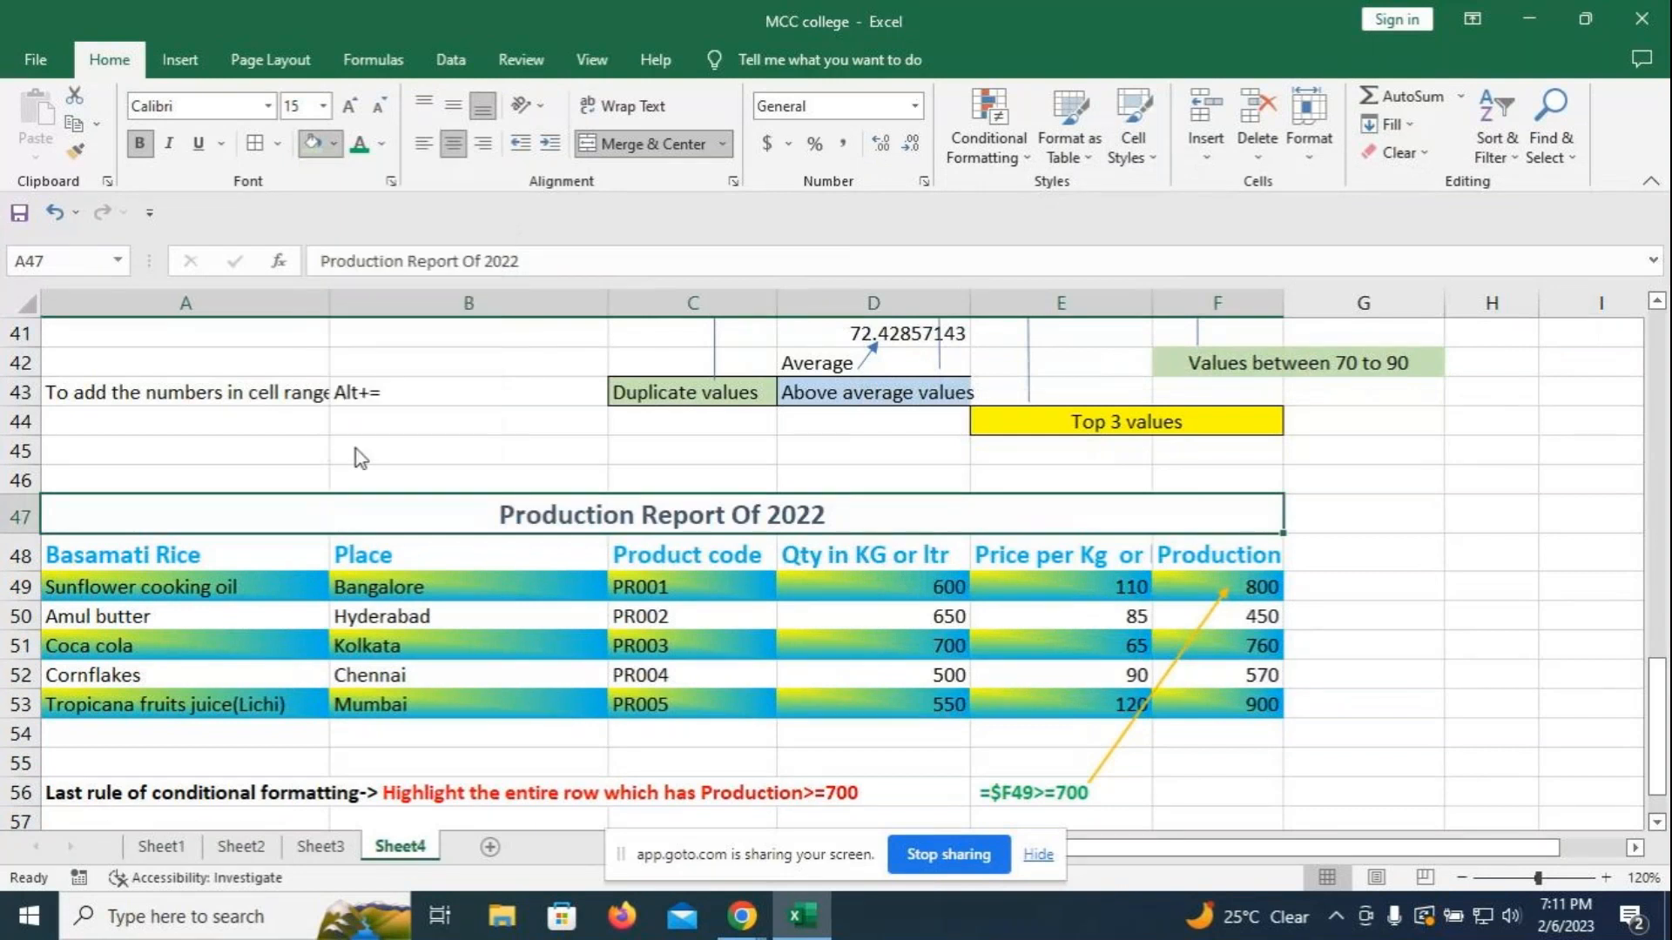
{"action": "left_click", "coordinate": [723, 112]}
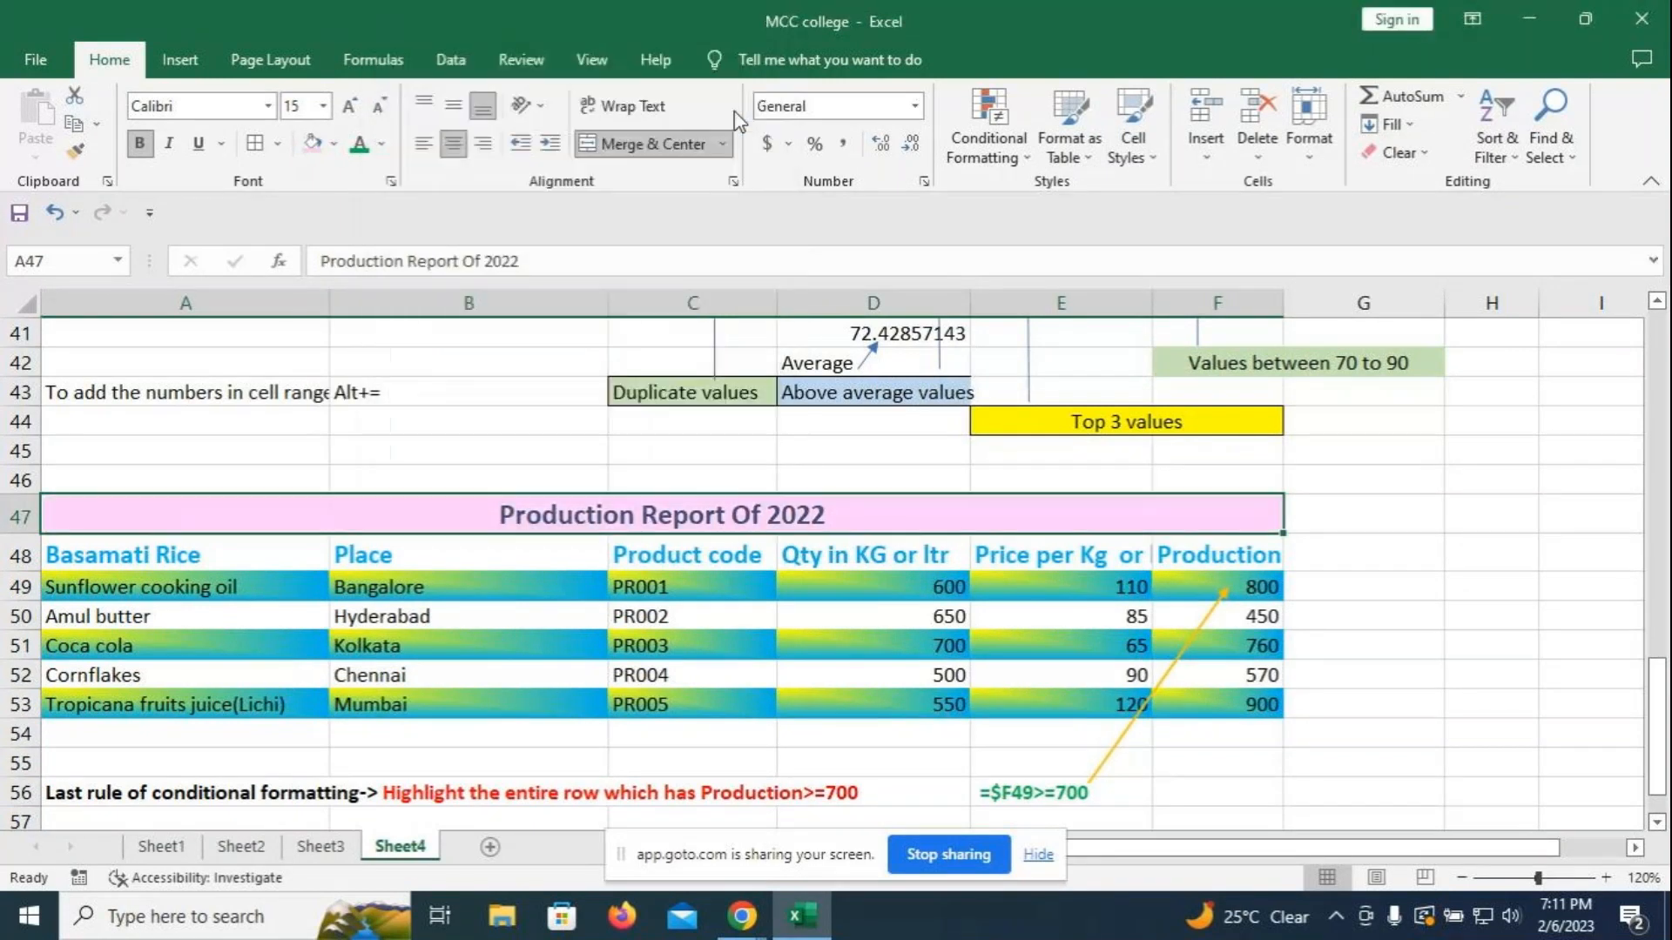
{"action": "left_click", "coordinate": [1373, 453]}
{"action": "scroll", "coordinate": [1373, 464], "scroll_direction": "down", "scroll_amount": 1}
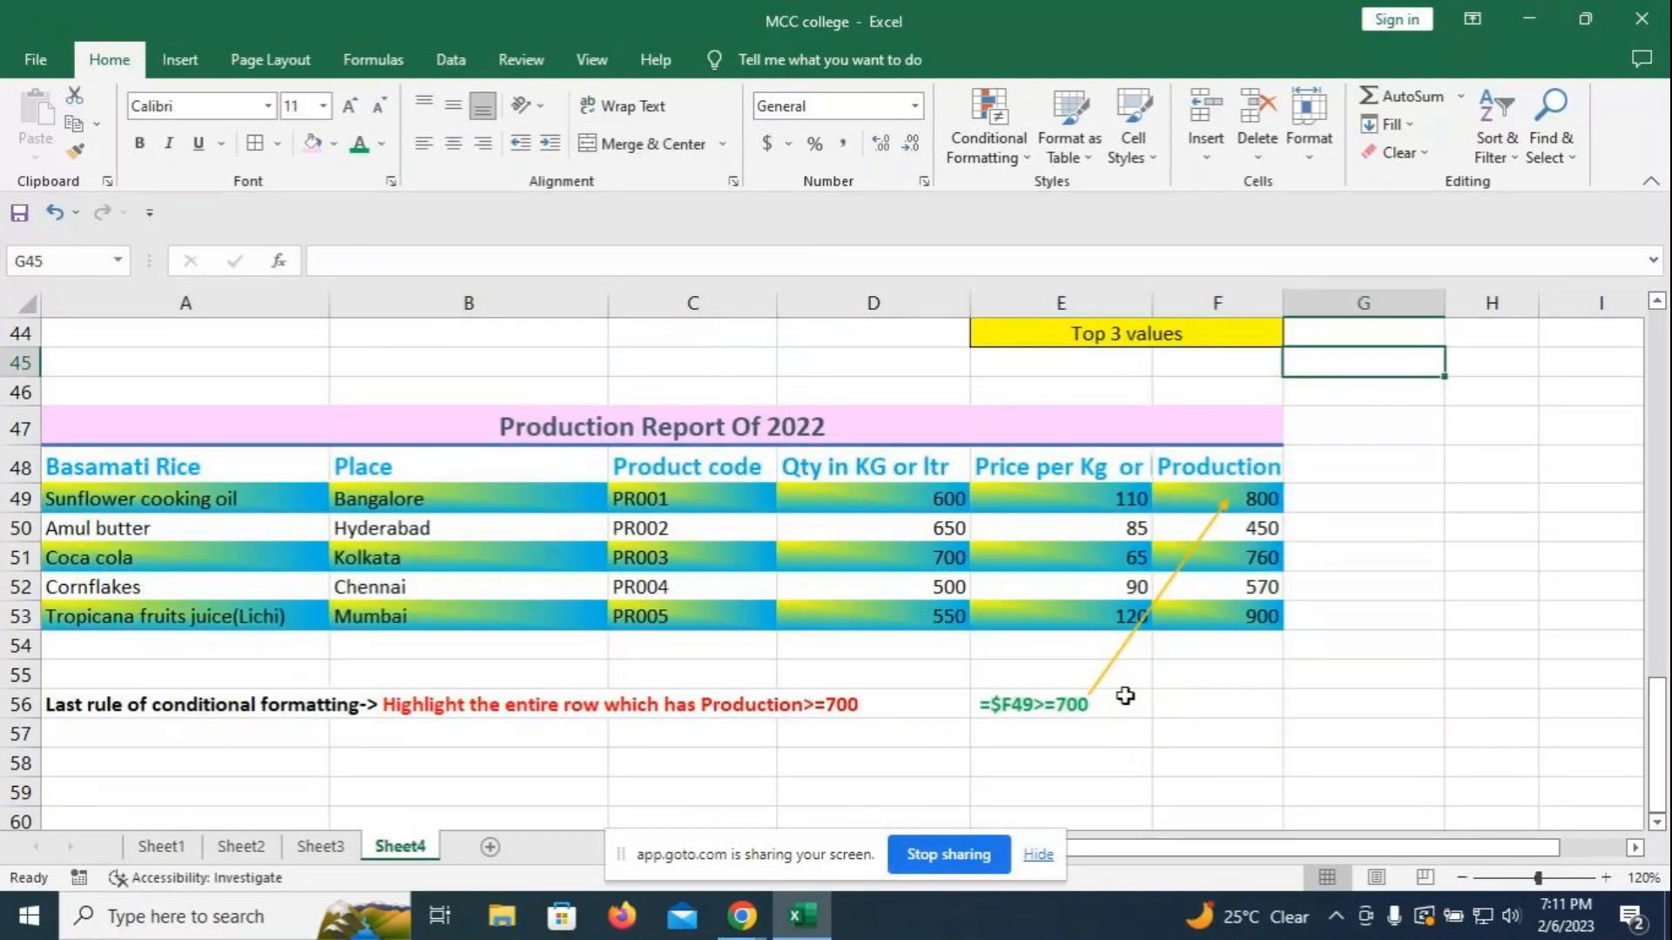
{"action": "left_click", "coordinate": [87, 469]}
{"action": "left_click", "coordinate": [384, 676]}
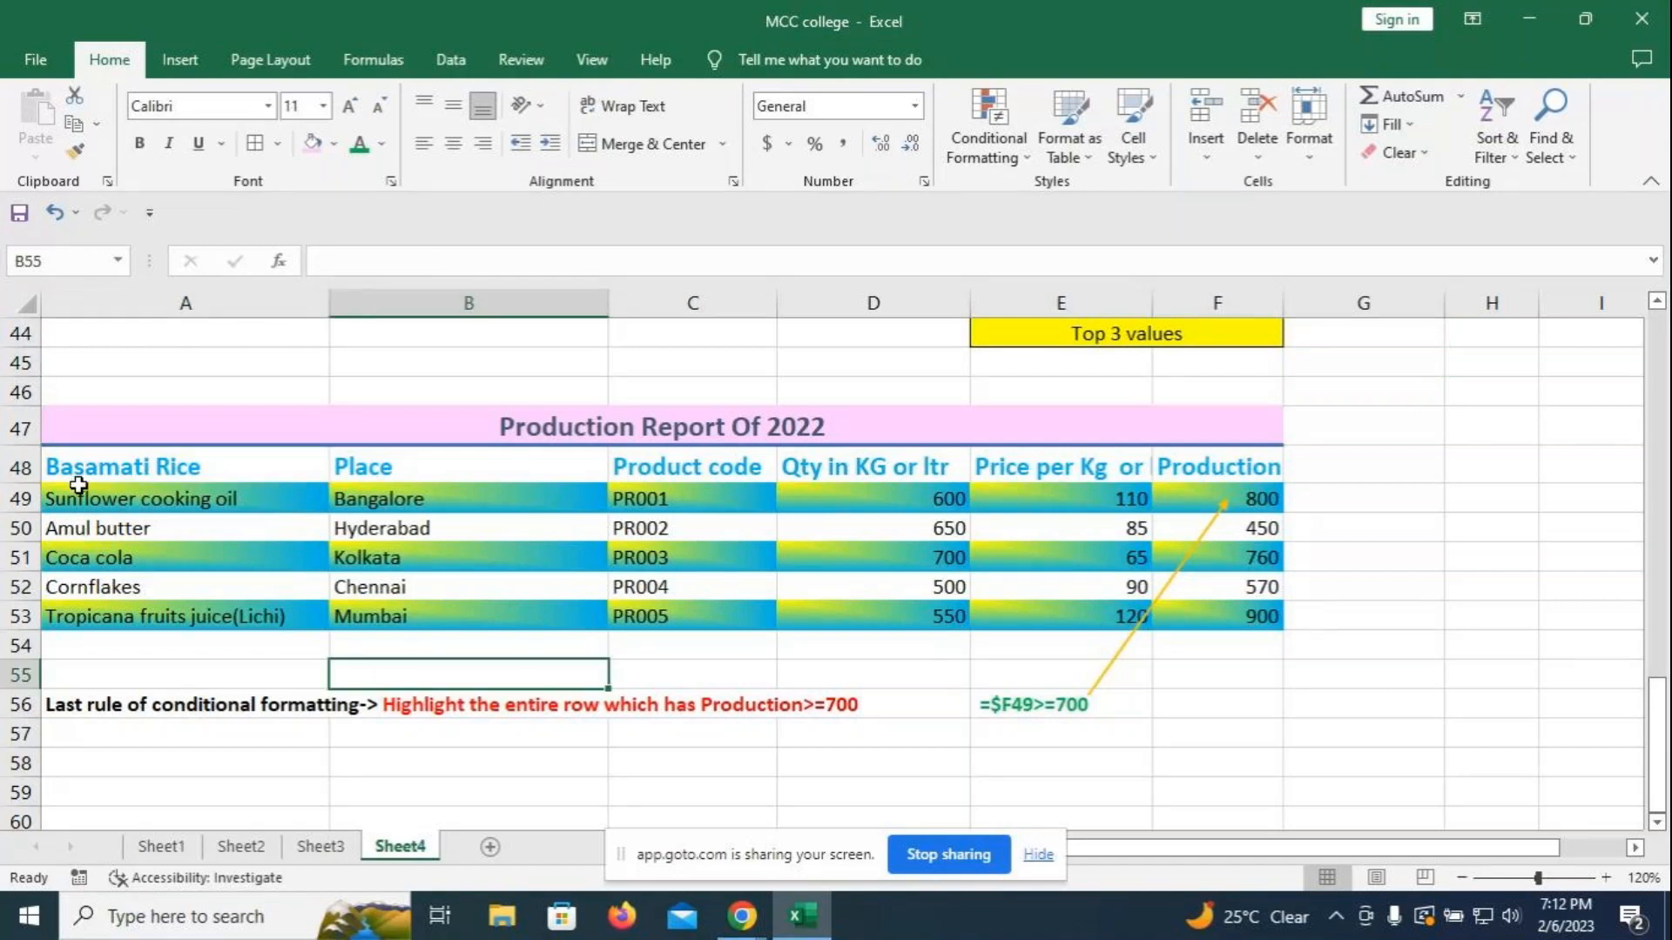
{"action": "left_click_drag", "start_coordinate": [78, 485], "coordinate": [1219, 610]}
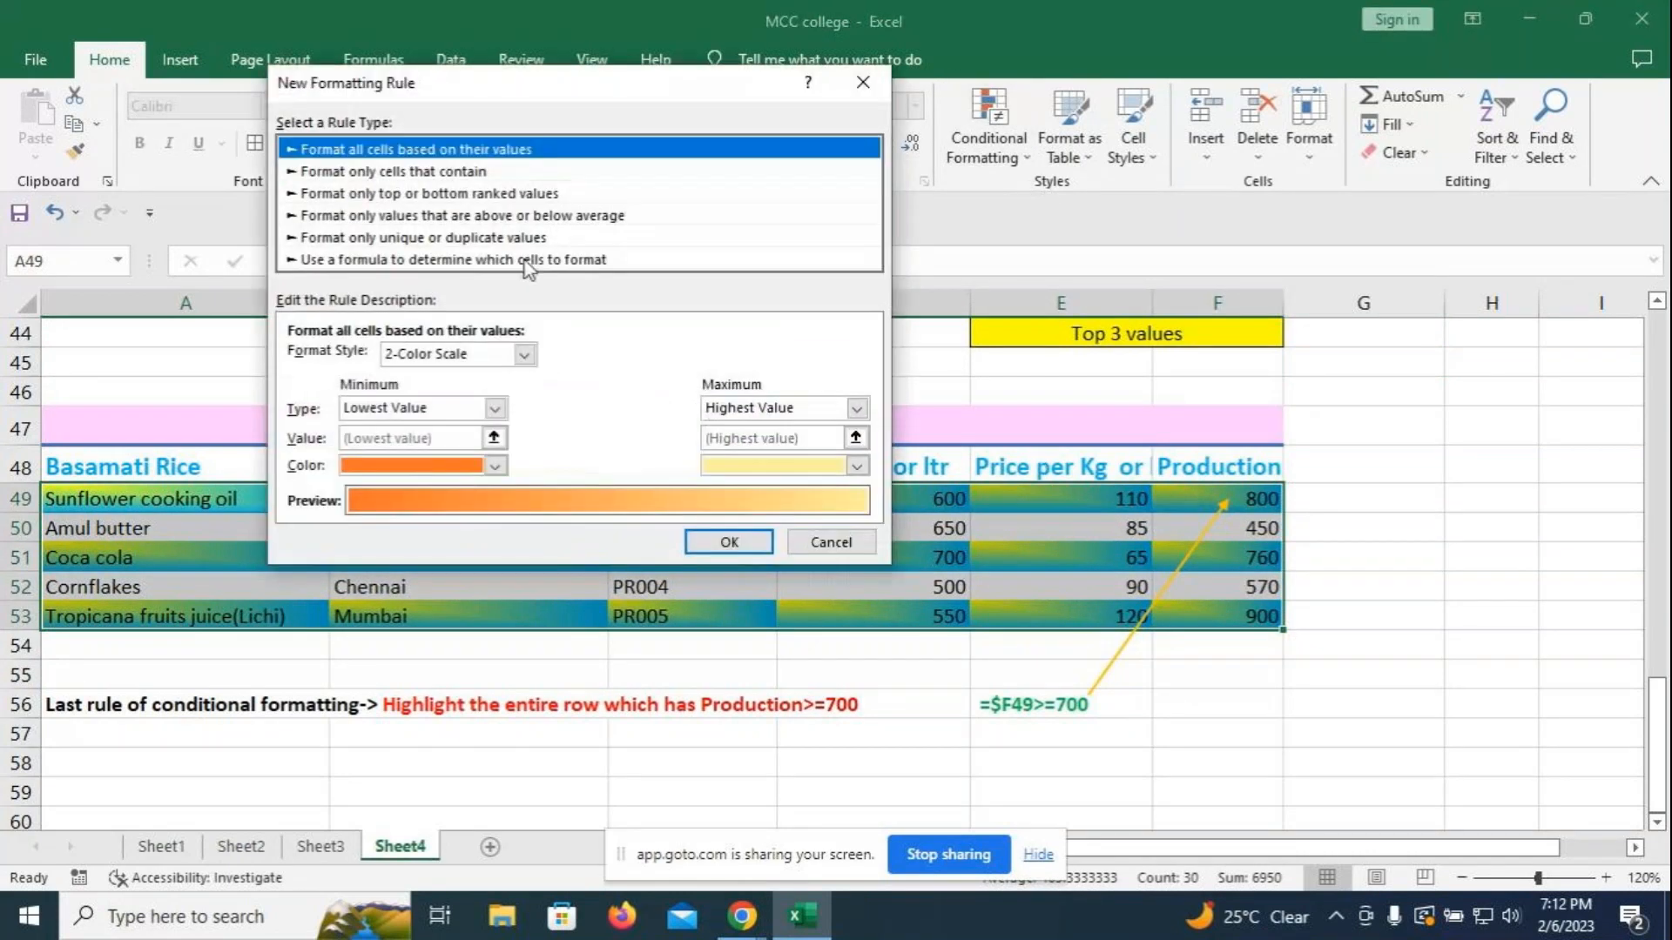
{"action": "left_click", "coordinate": [525, 260]}
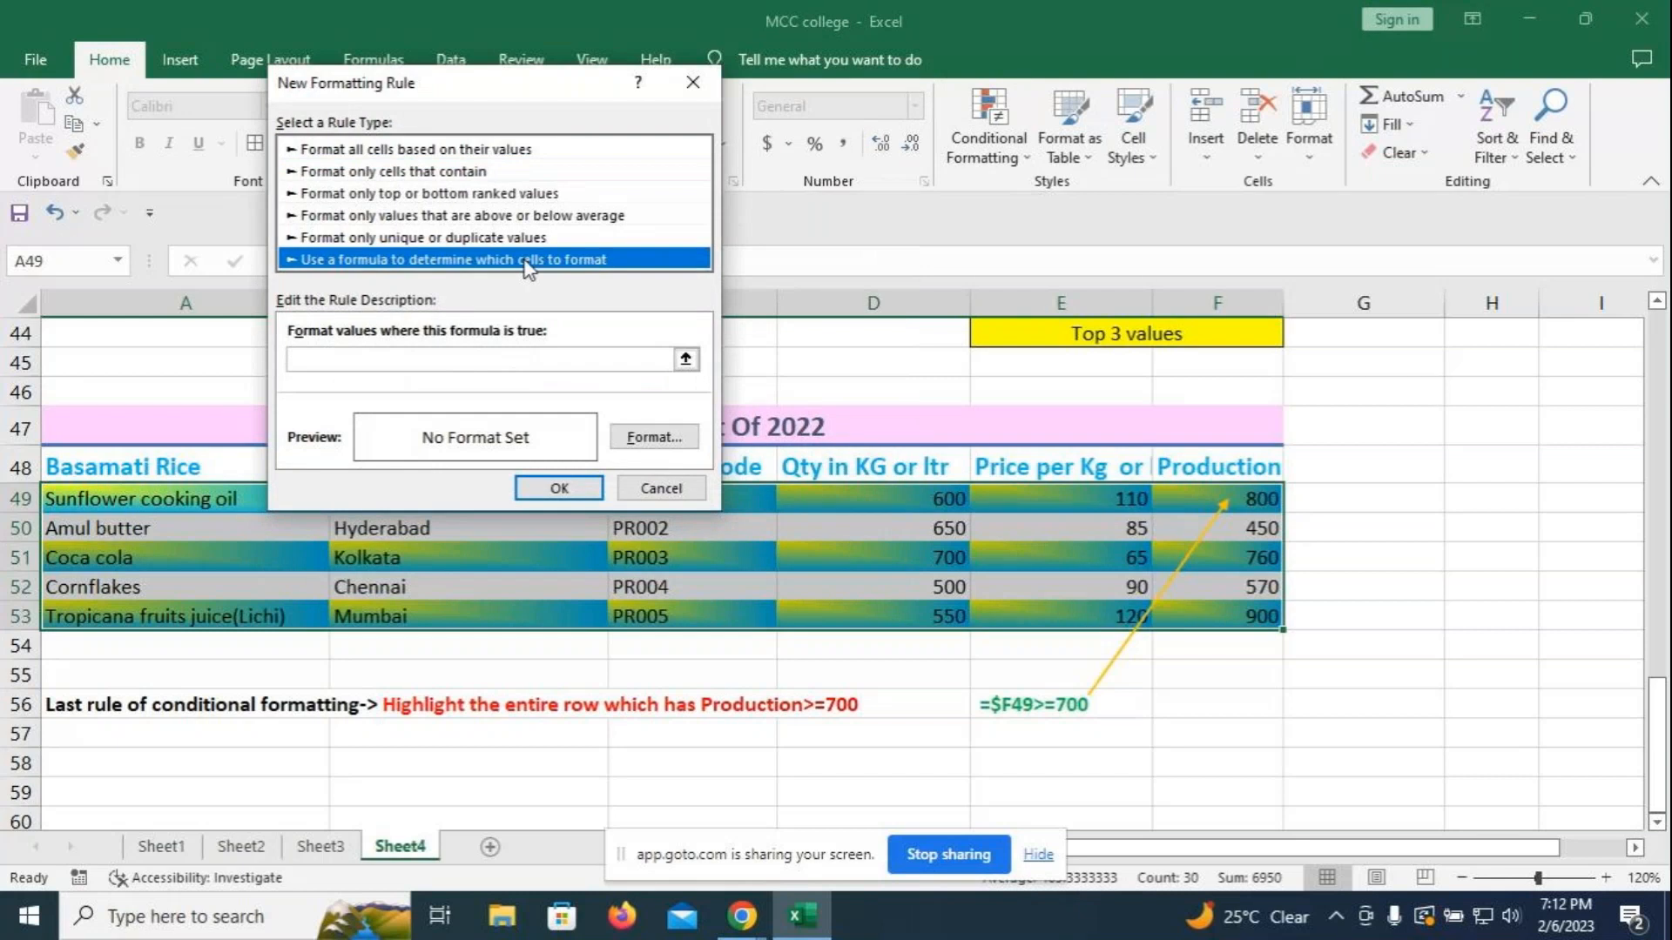
{"action": "left_click", "coordinate": [437, 362]}
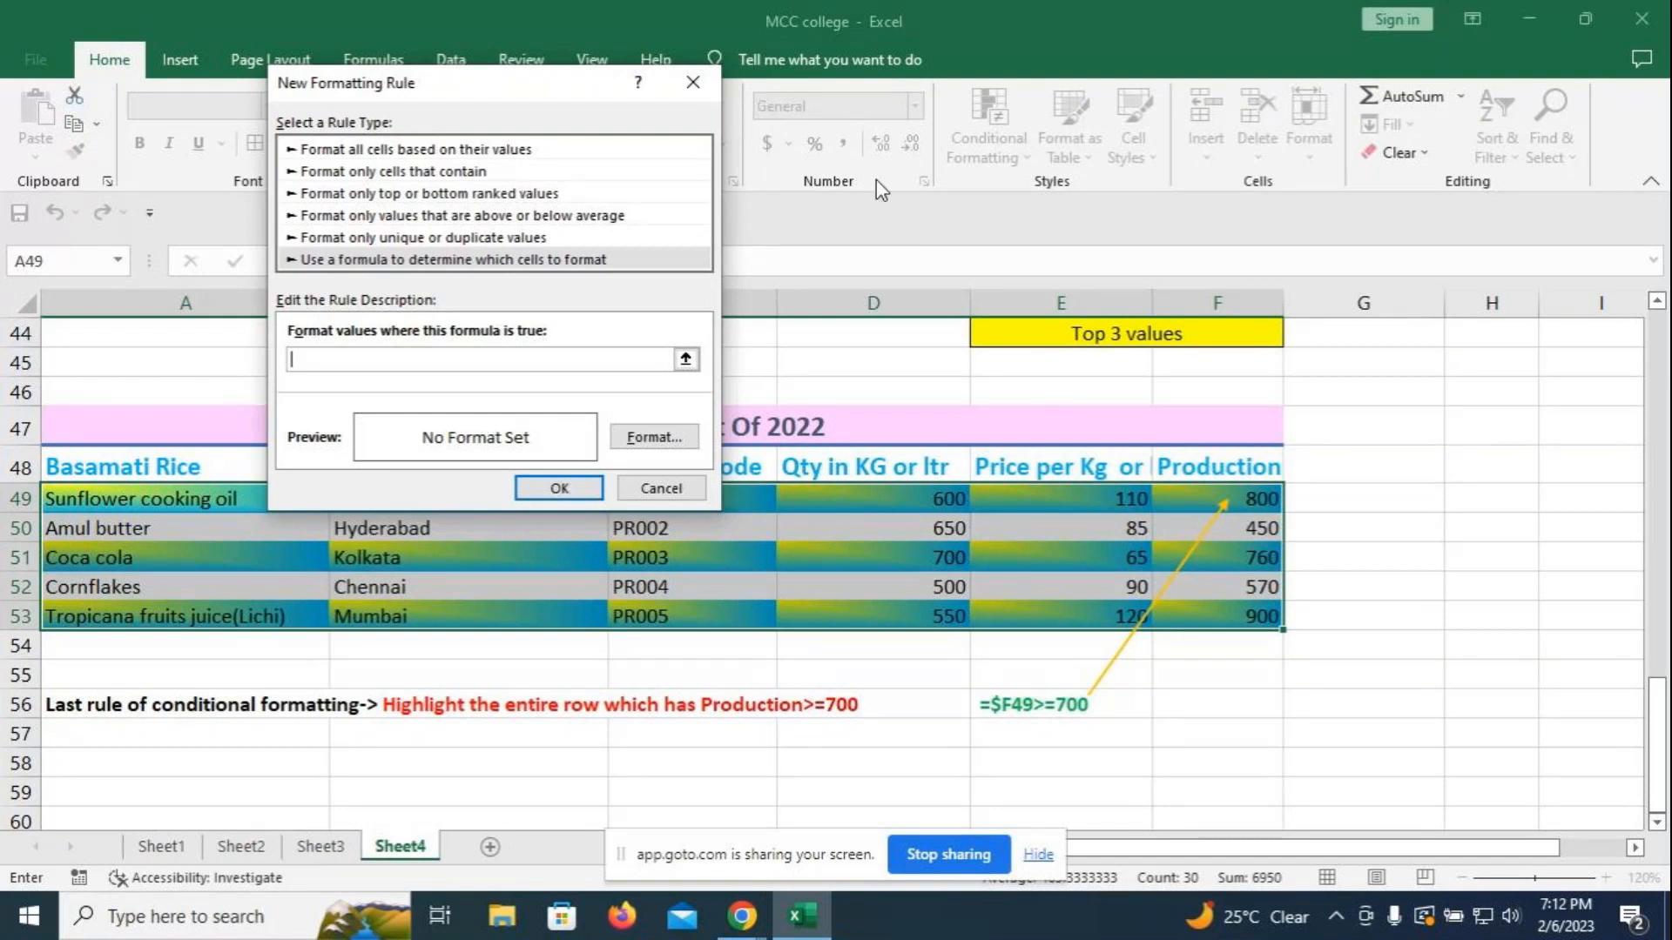
{"action": "key", "text": "Escape"}
{"action": "left_click", "coordinate": [1456, 564]}
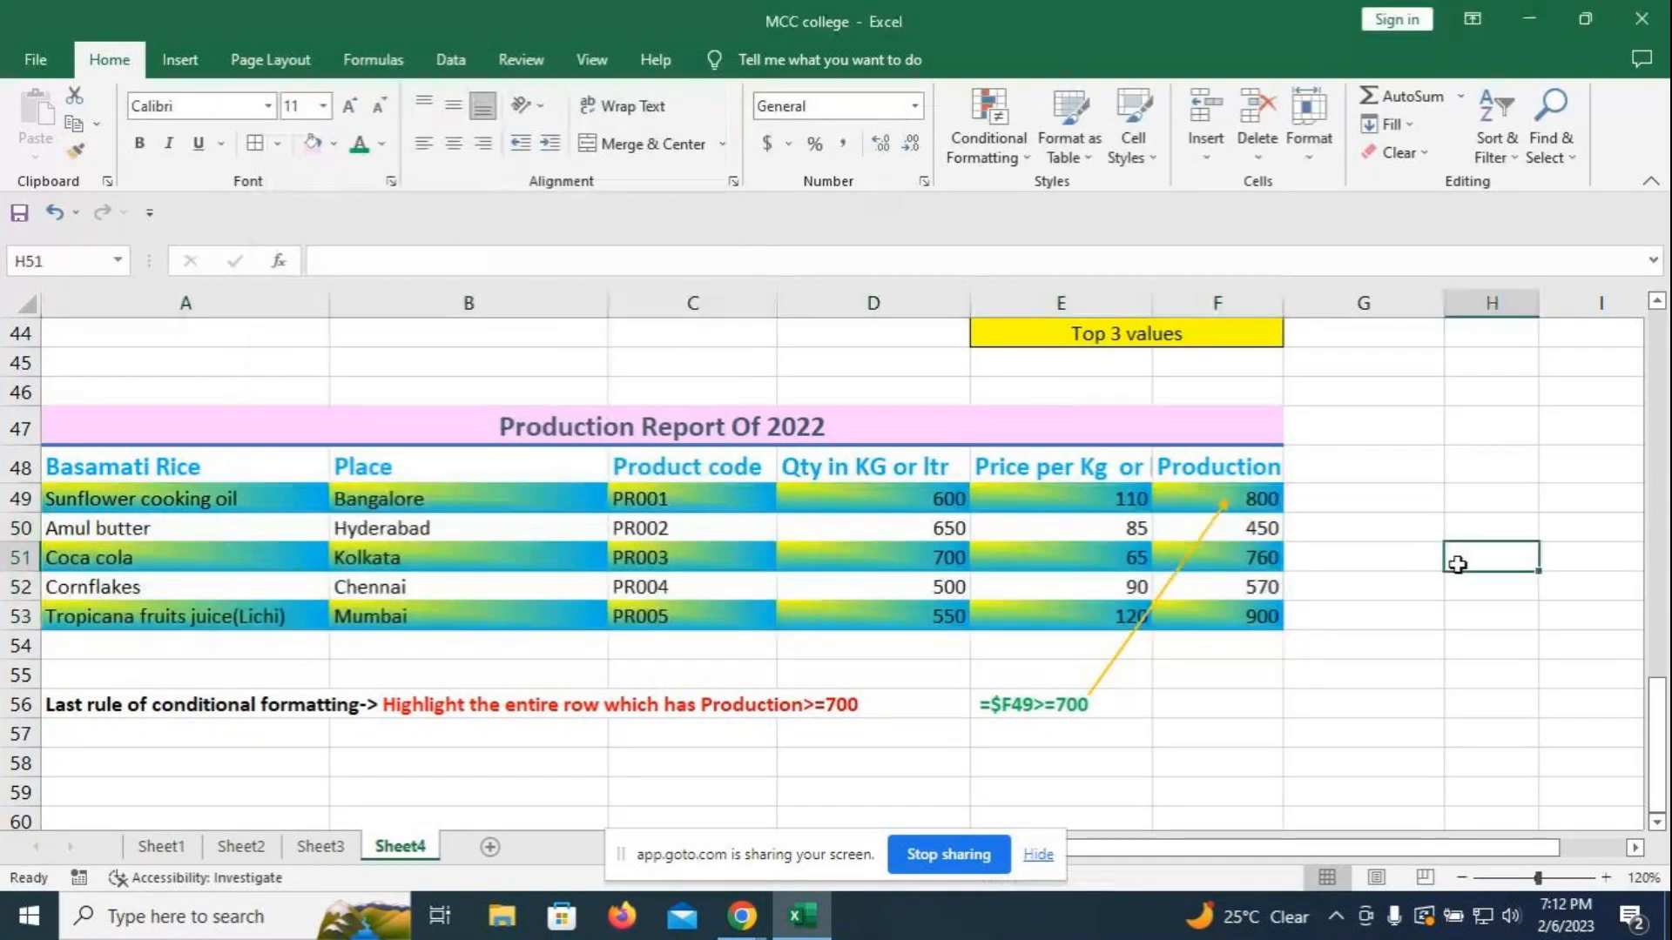
- Scroll up Sheet4 to bring the 'Marks sheet of the students' table into view
{"action": "scroll", "coordinate": [1457, 564], "scroll_direction": "up", "scroll_amount": 1}
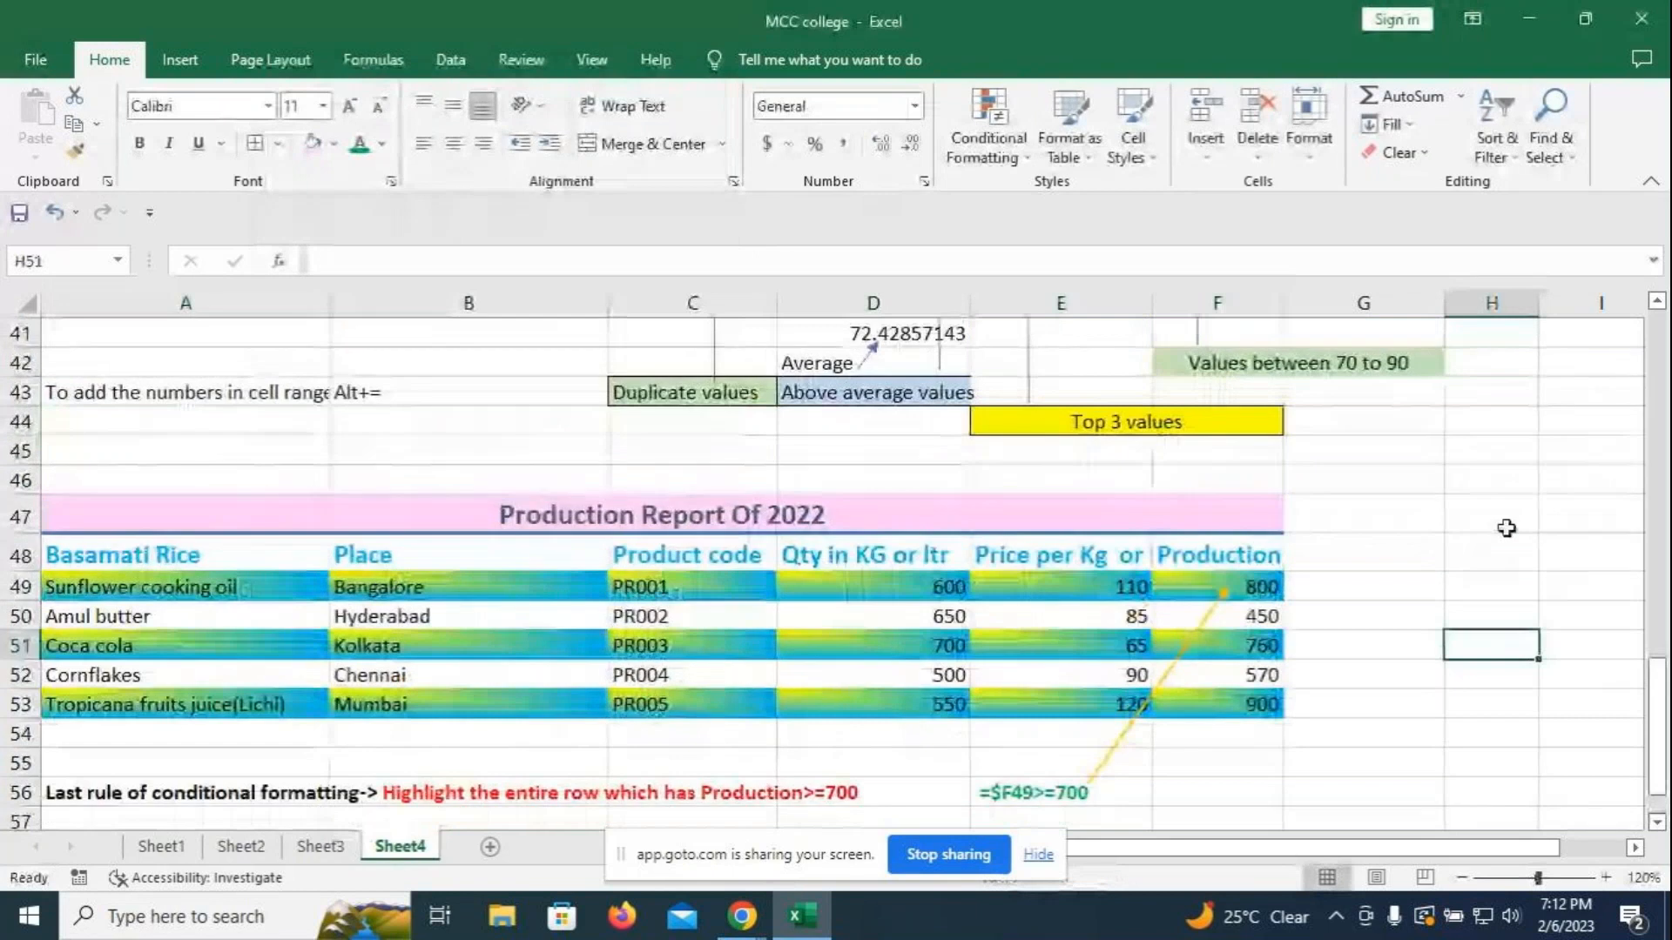
{"action": "scroll", "coordinate": [1463, 557], "scroll_direction": "down", "scroll_amount": 2}
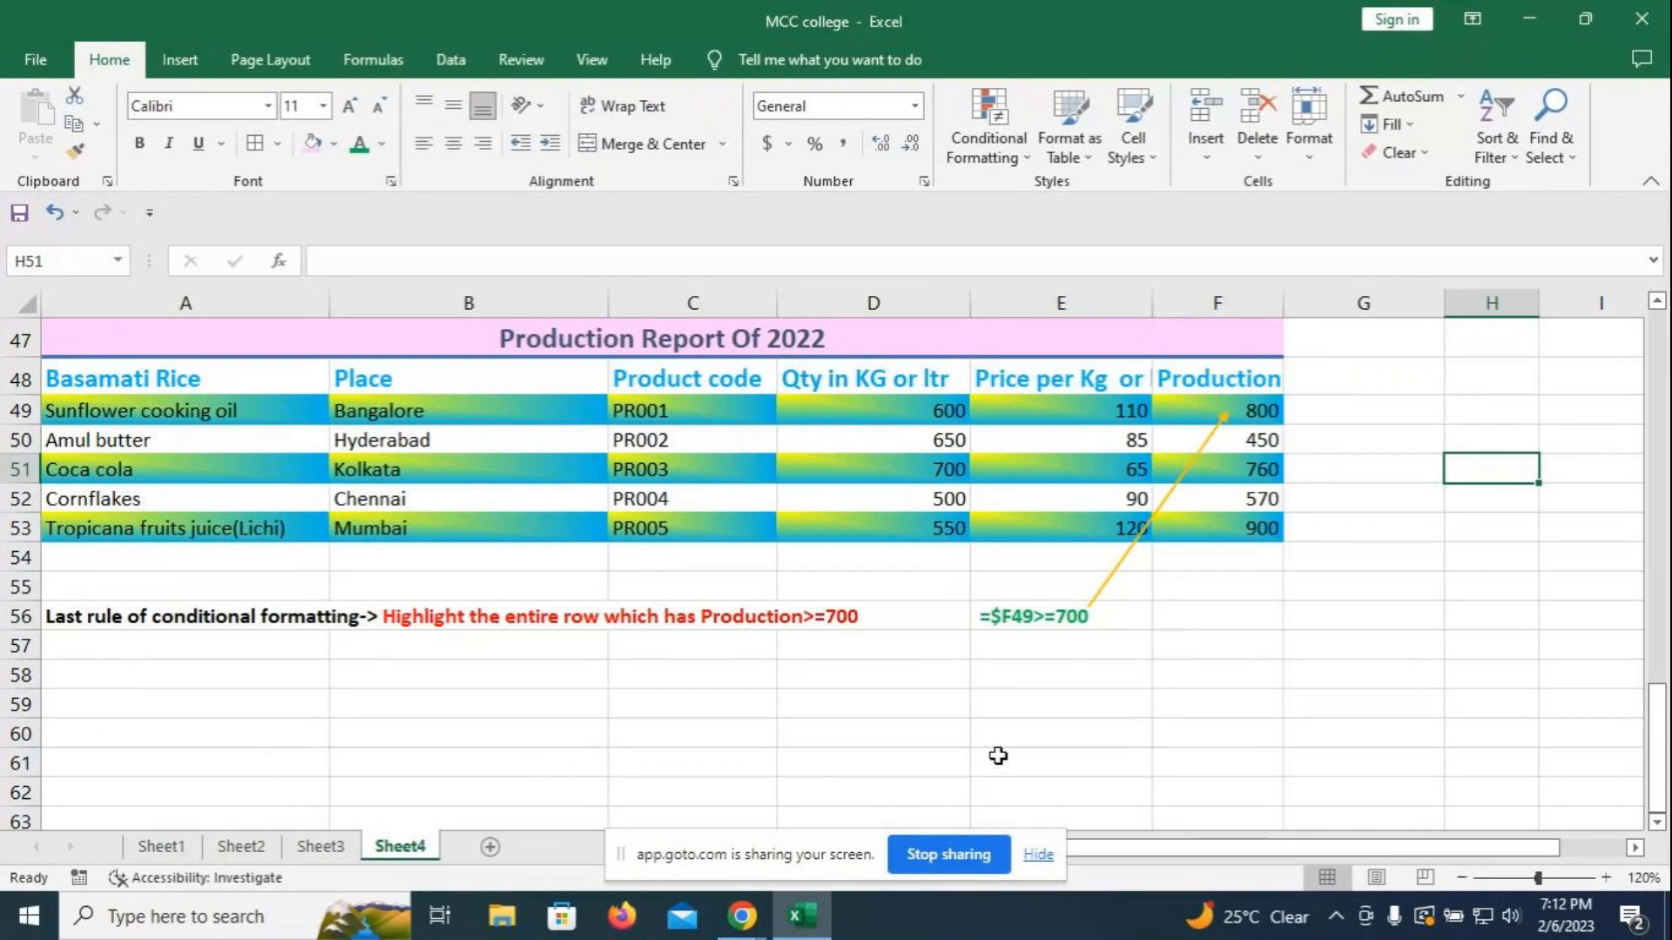
{"action": "scroll", "coordinate": [998, 756], "scroll_direction": "up", "scroll_amount": 1}
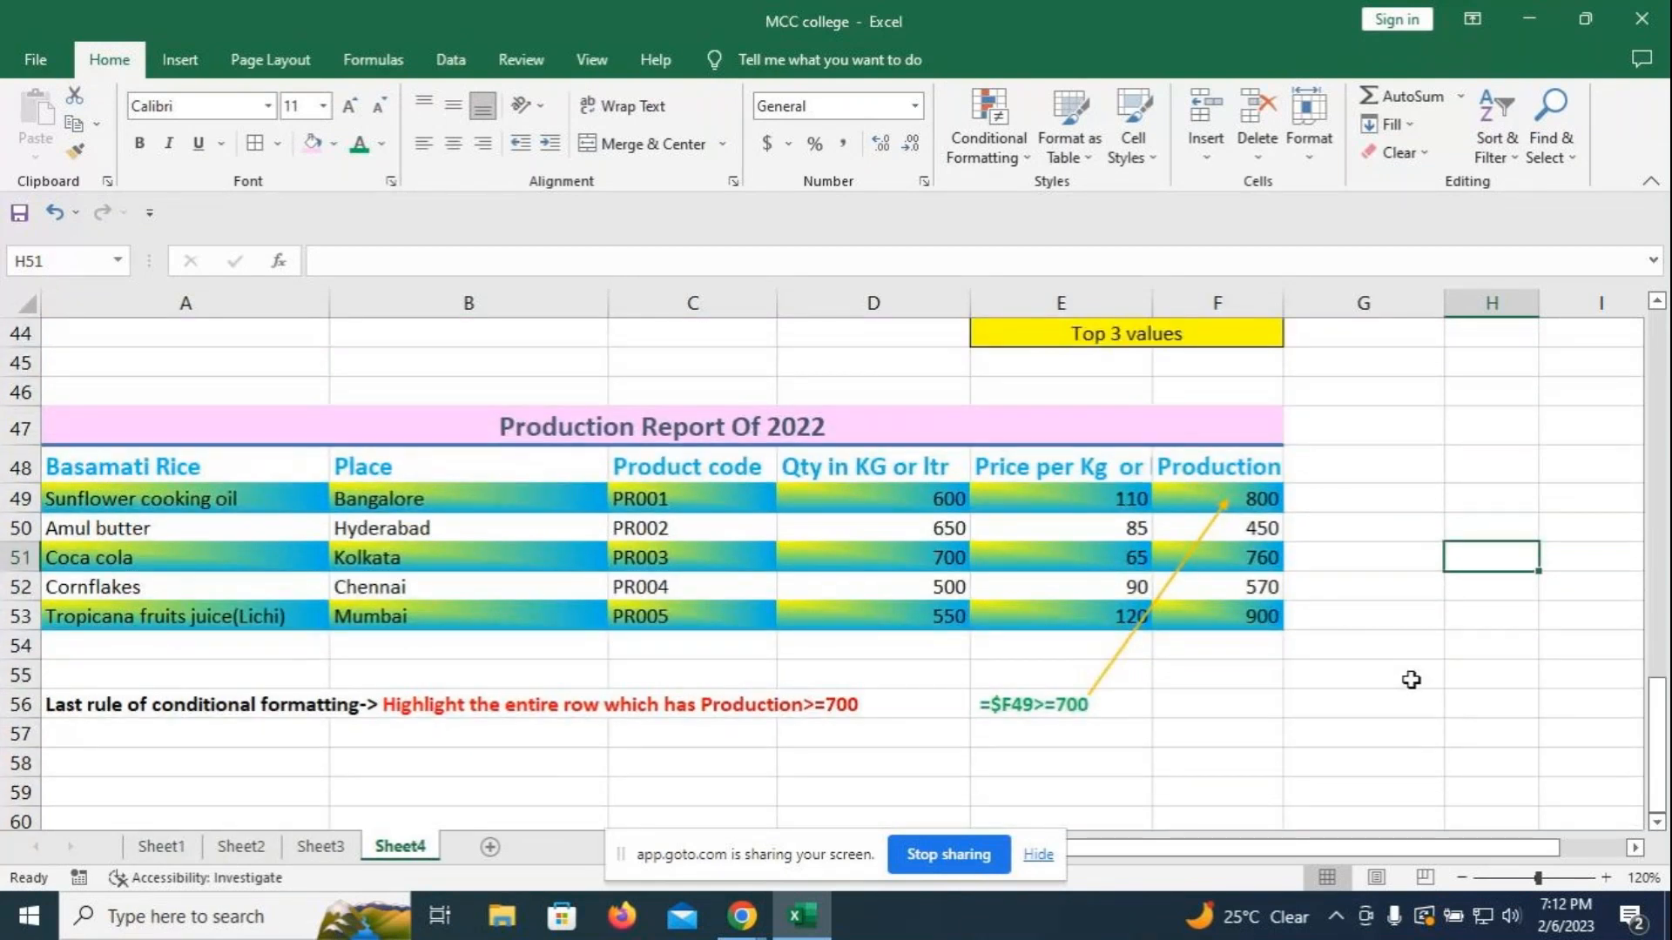
{"action": "scroll", "coordinate": [1410, 679], "scroll_direction": "up", "scroll_amount": 2}
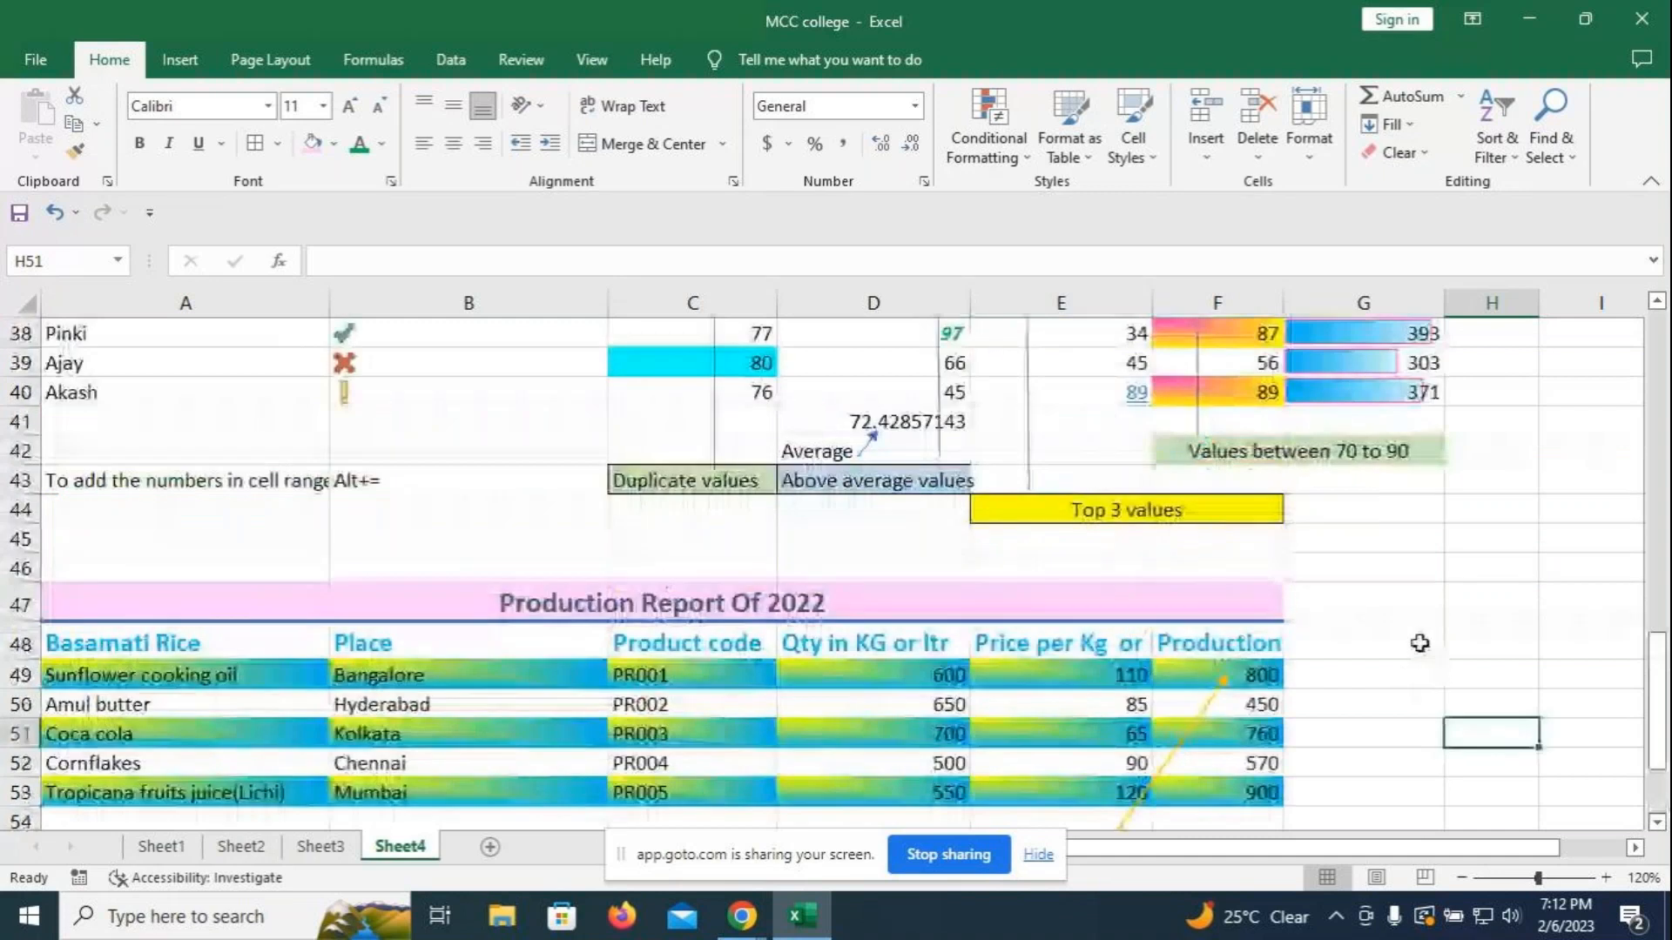
{"action": "scroll", "coordinate": [1364, 592], "scroll_direction": "up", "scroll_amount": 2}
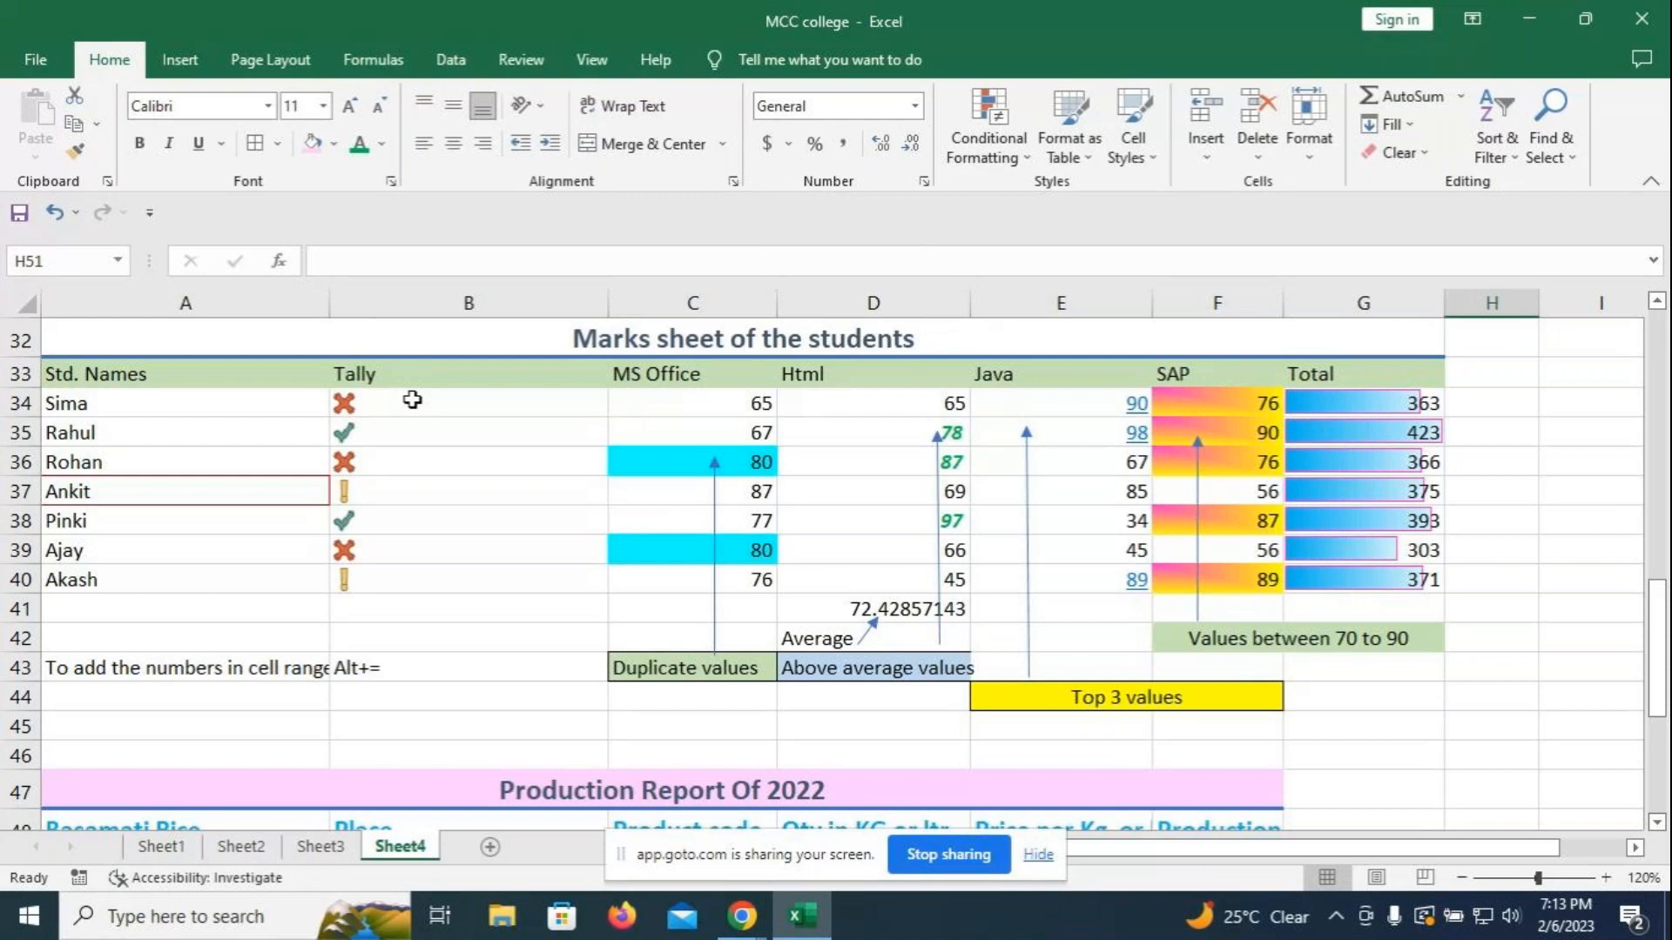
- Uncheck Show Icon Only in the B34:B40 icon-set rule so the Tally numbers appear beside the icons
{"action": "left_click", "coordinate": [412, 400]}
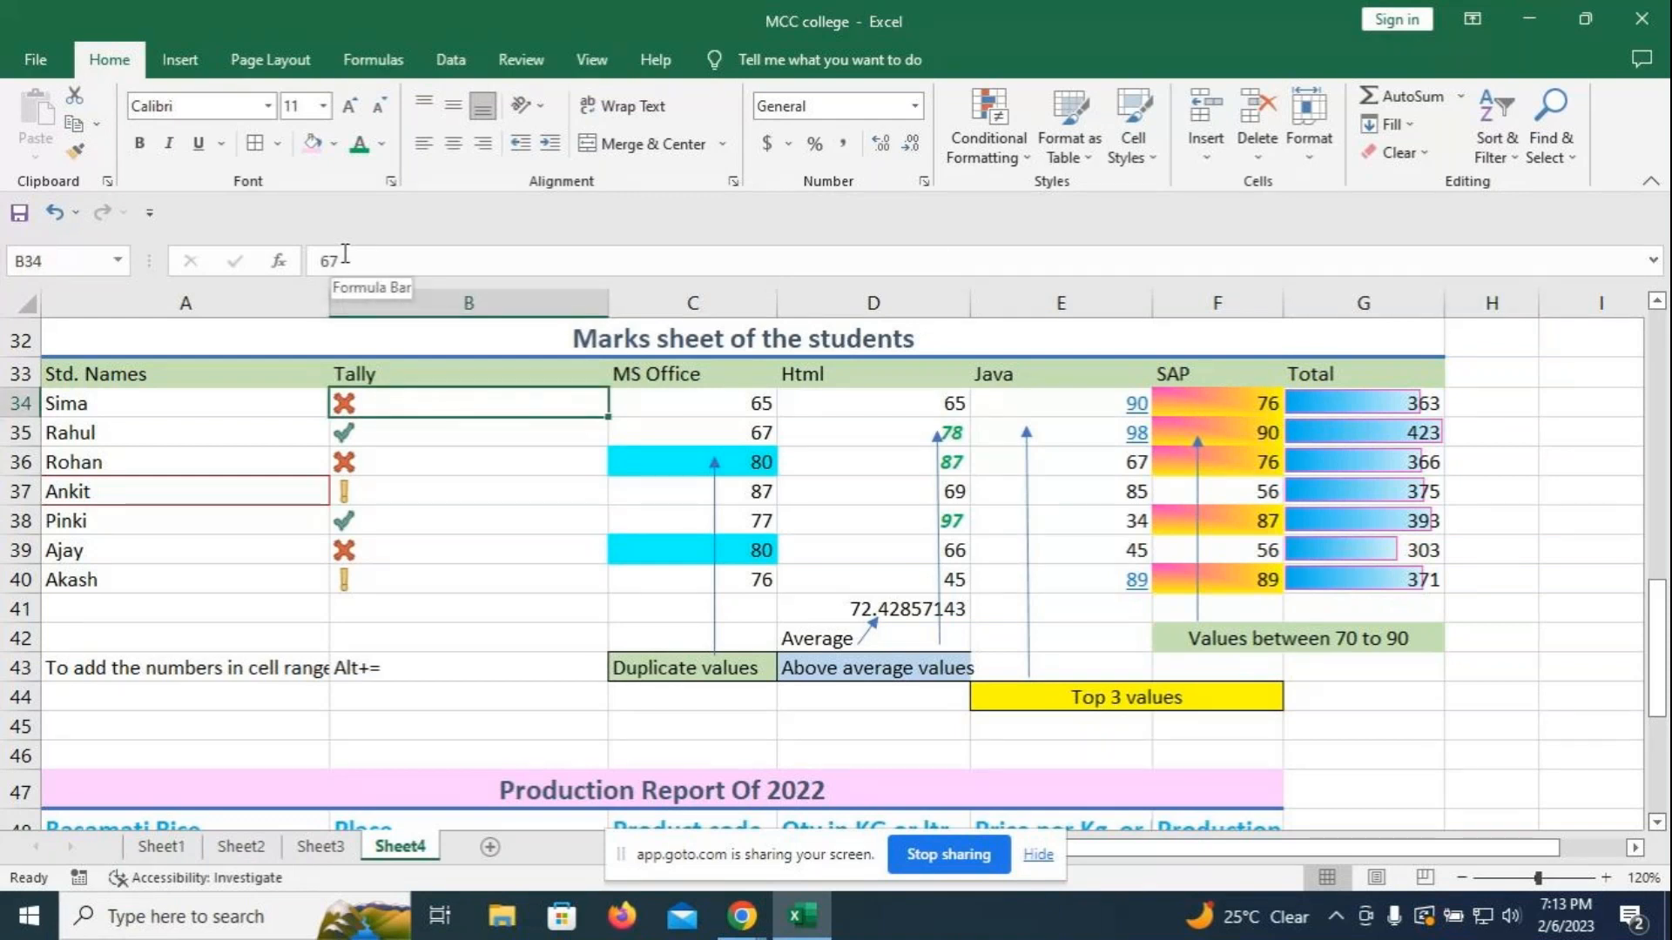
{"action": "left_click", "coordinate": [409, 609]}
{"action": "left_click_drag", "start_coordinate": [396, 409], "coordinate": [403, 579]}
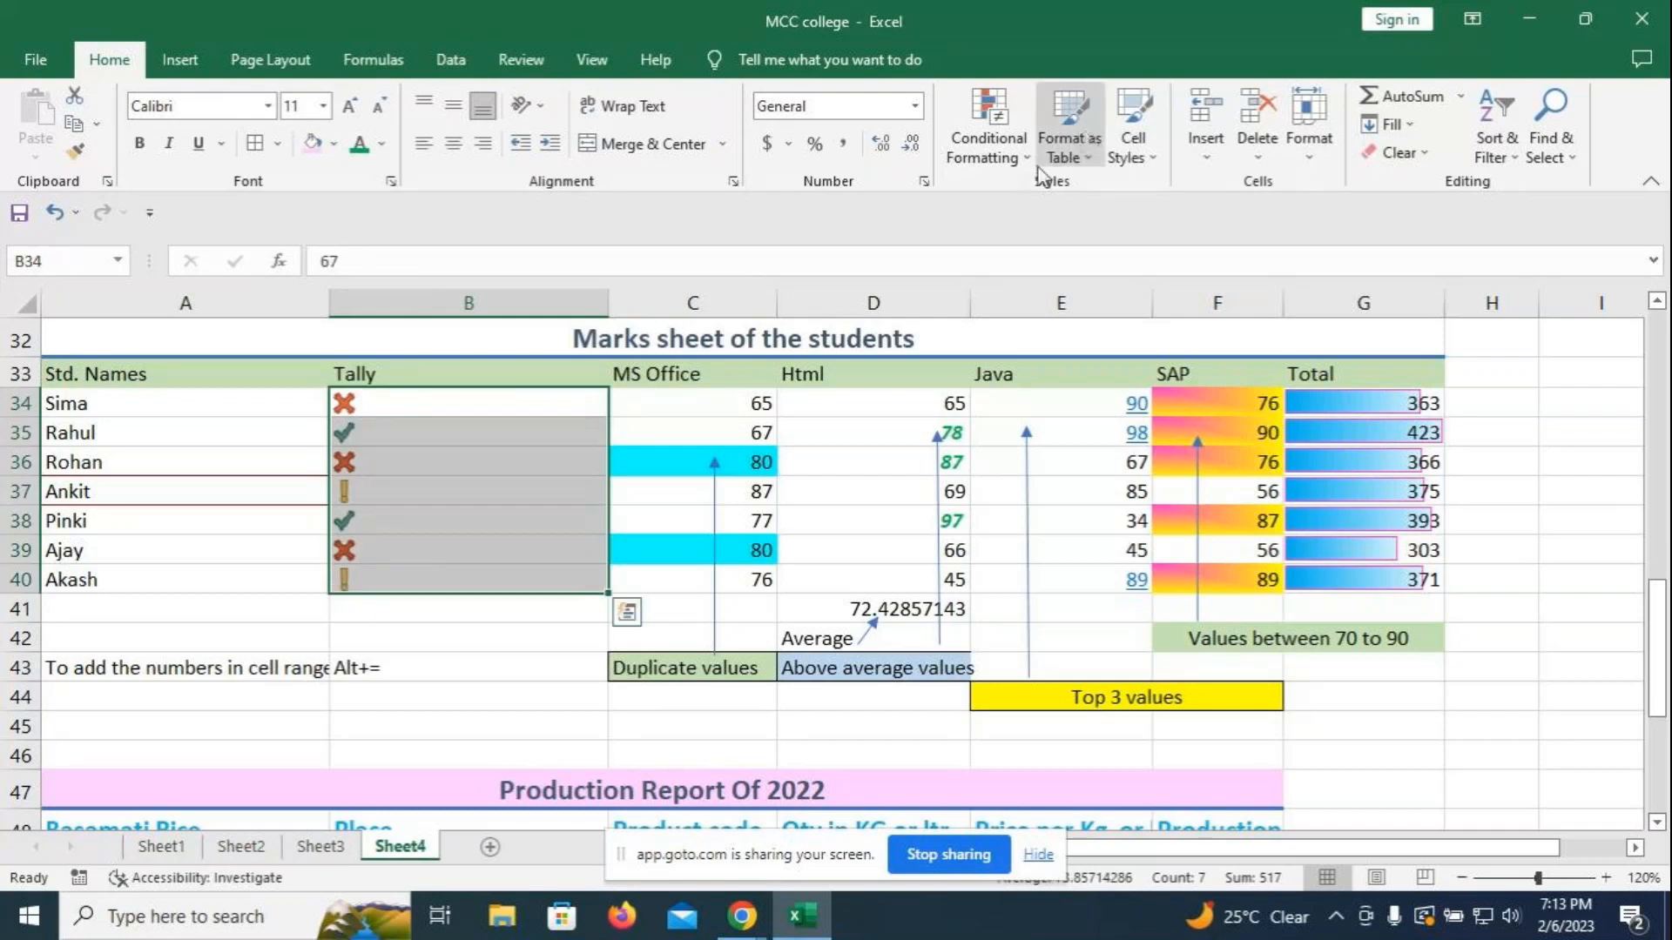
{"action": "left_click", "coordinate": [988, 143]}
{"action": "left_click", "coordinate": [1028, 516]}
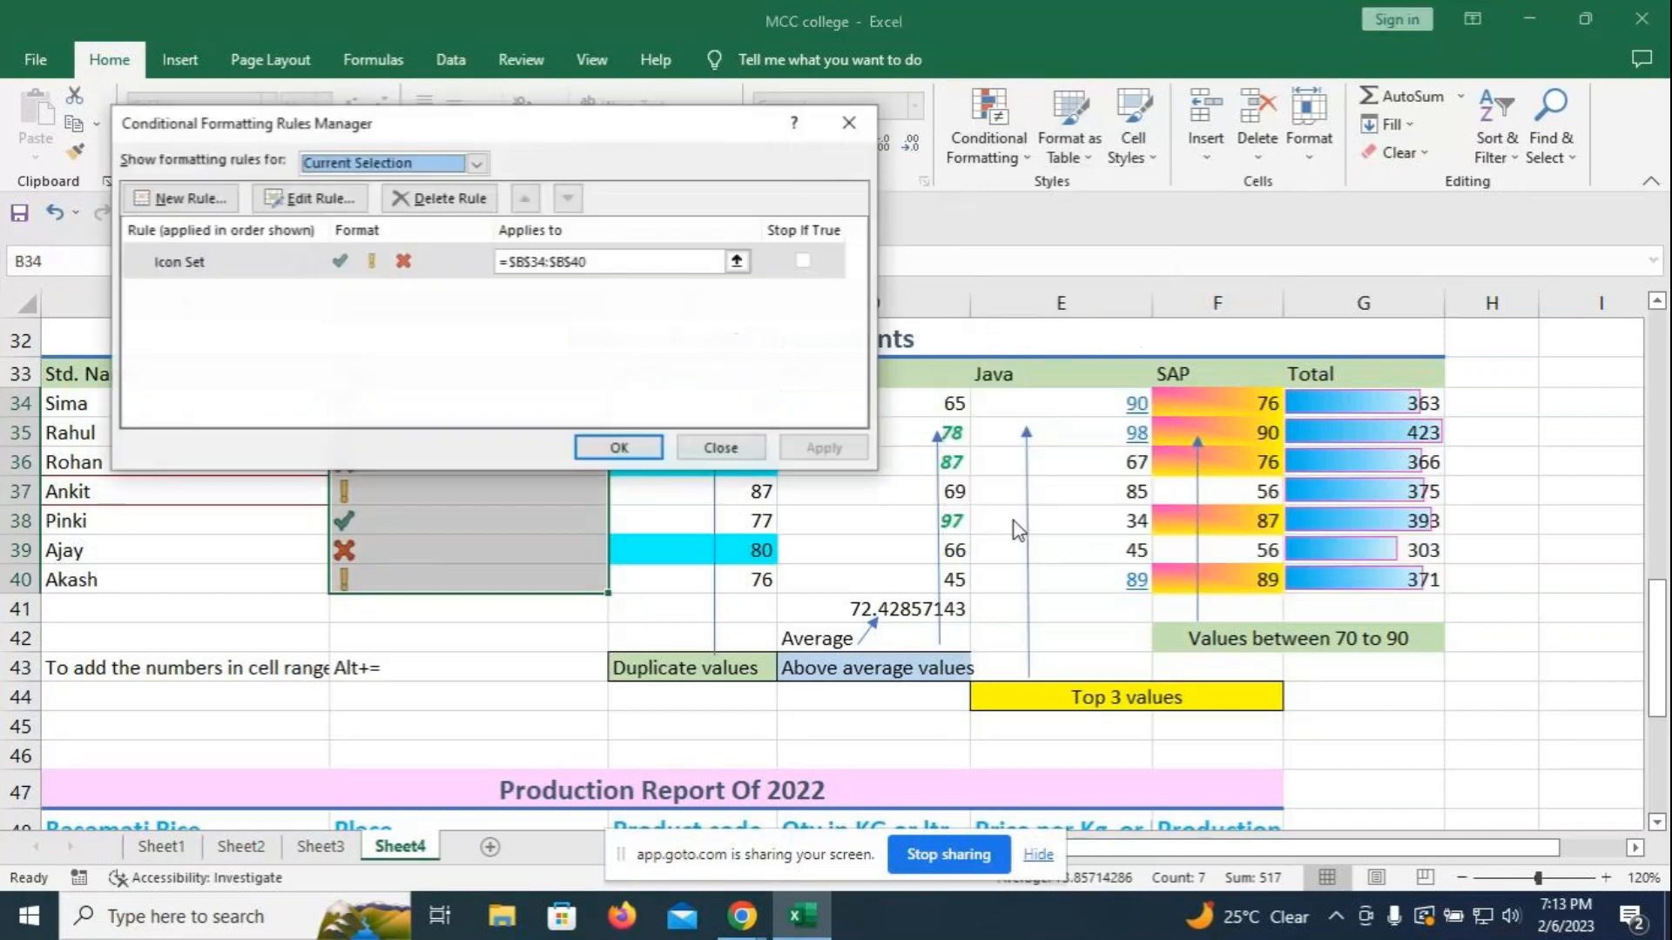
{"action": "left_click", "coordinate": [324, 202]}
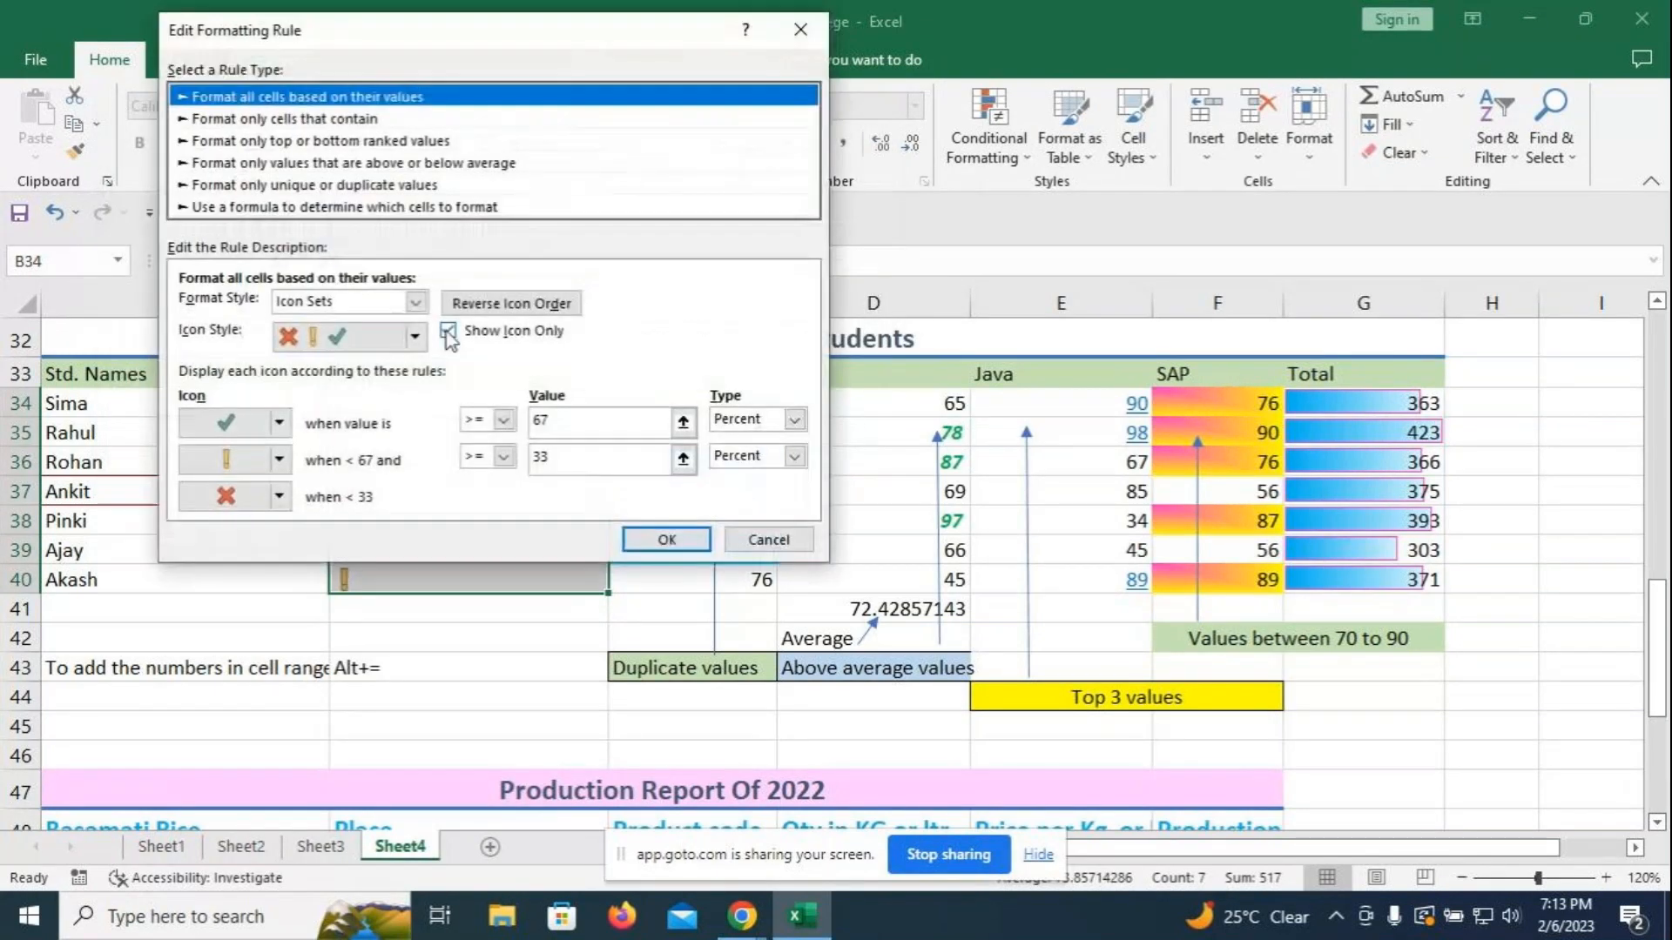
{"action": "left_click", "coordinate": [670, 540]}
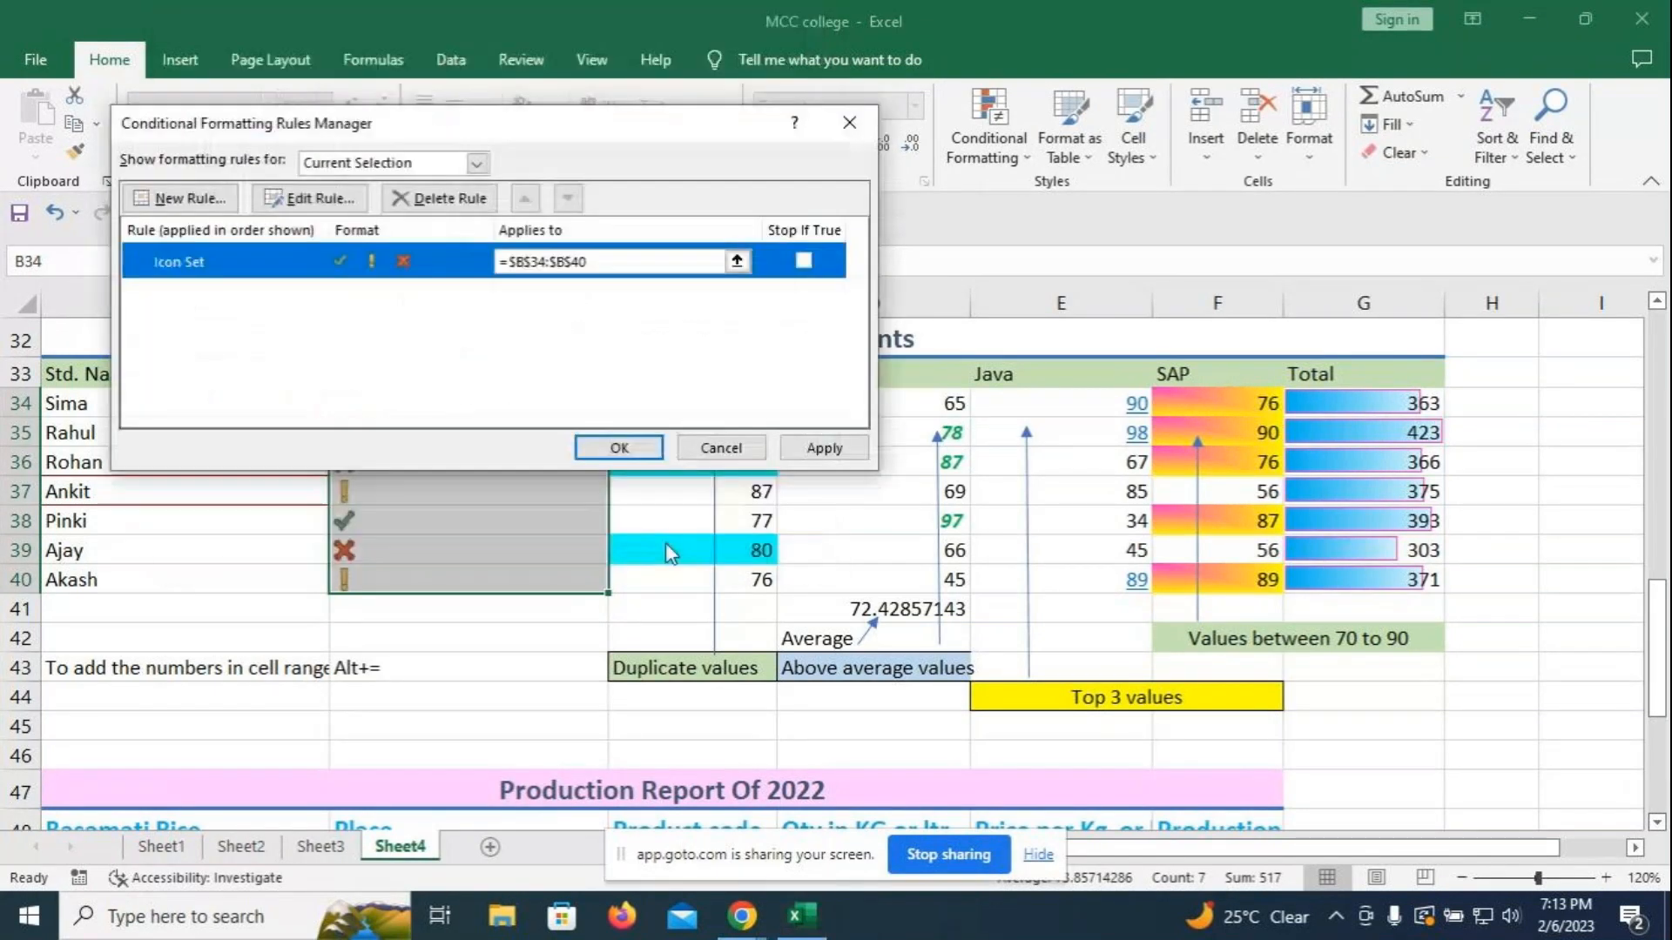
{"action": "left_click", "coordinate": [619, 449]}
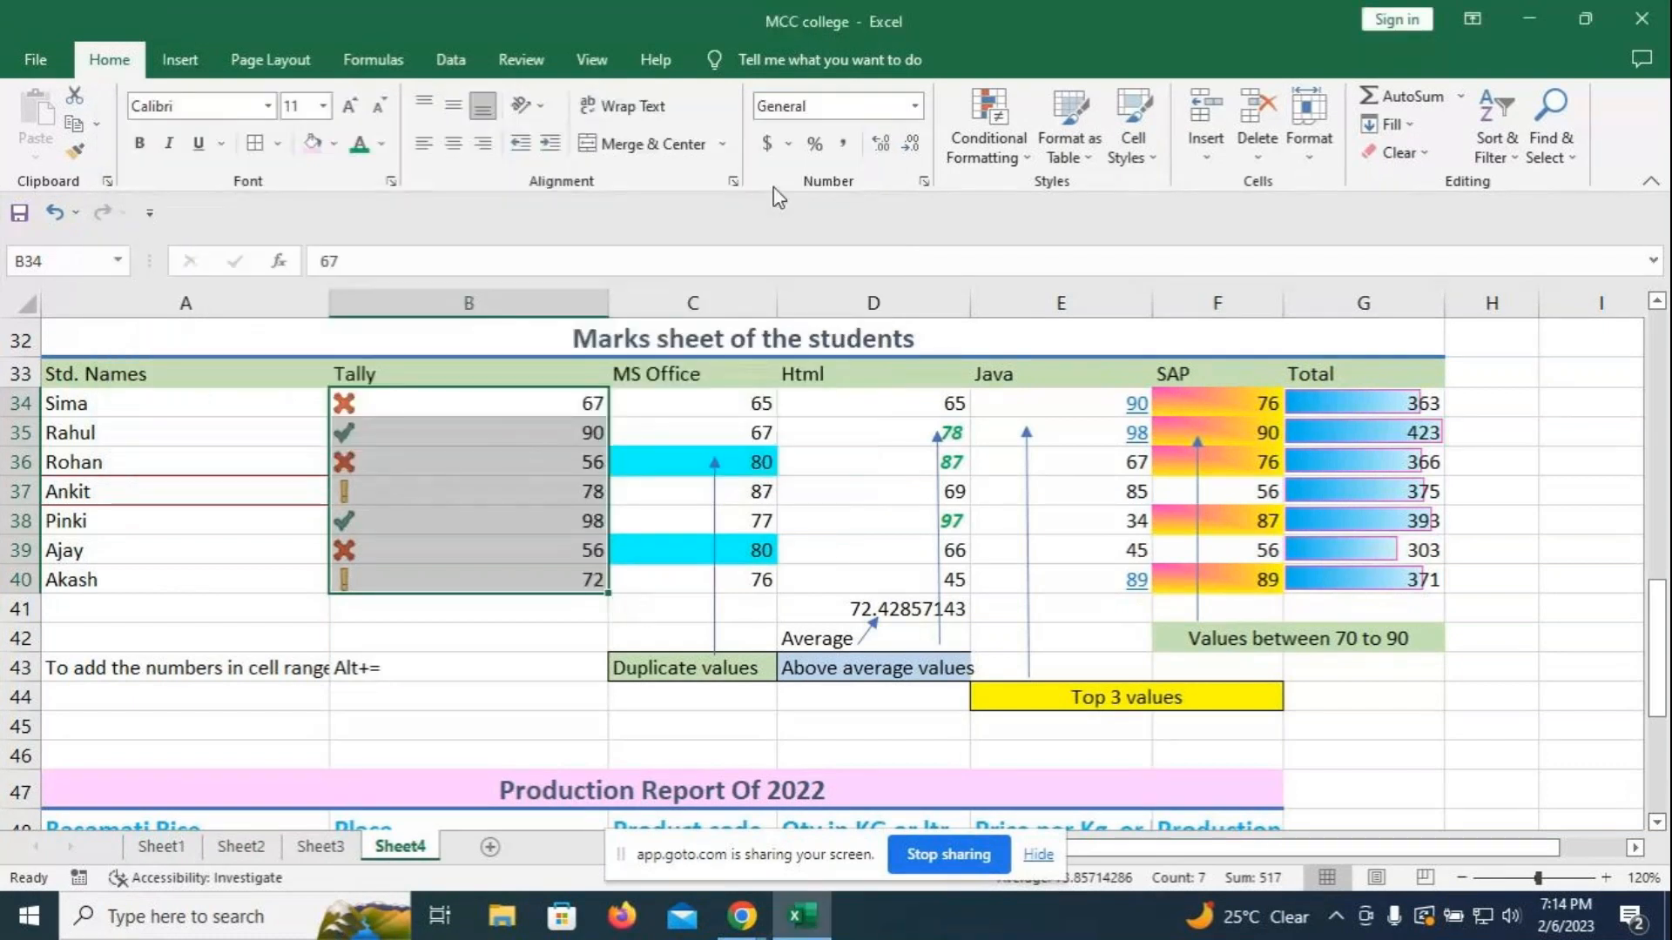
- Re-enable Show Icon Only in the Tally icon-set rule, hiding the numbers in B34:B40
{"action": "left_click", "coordinate": [1031, 154]}
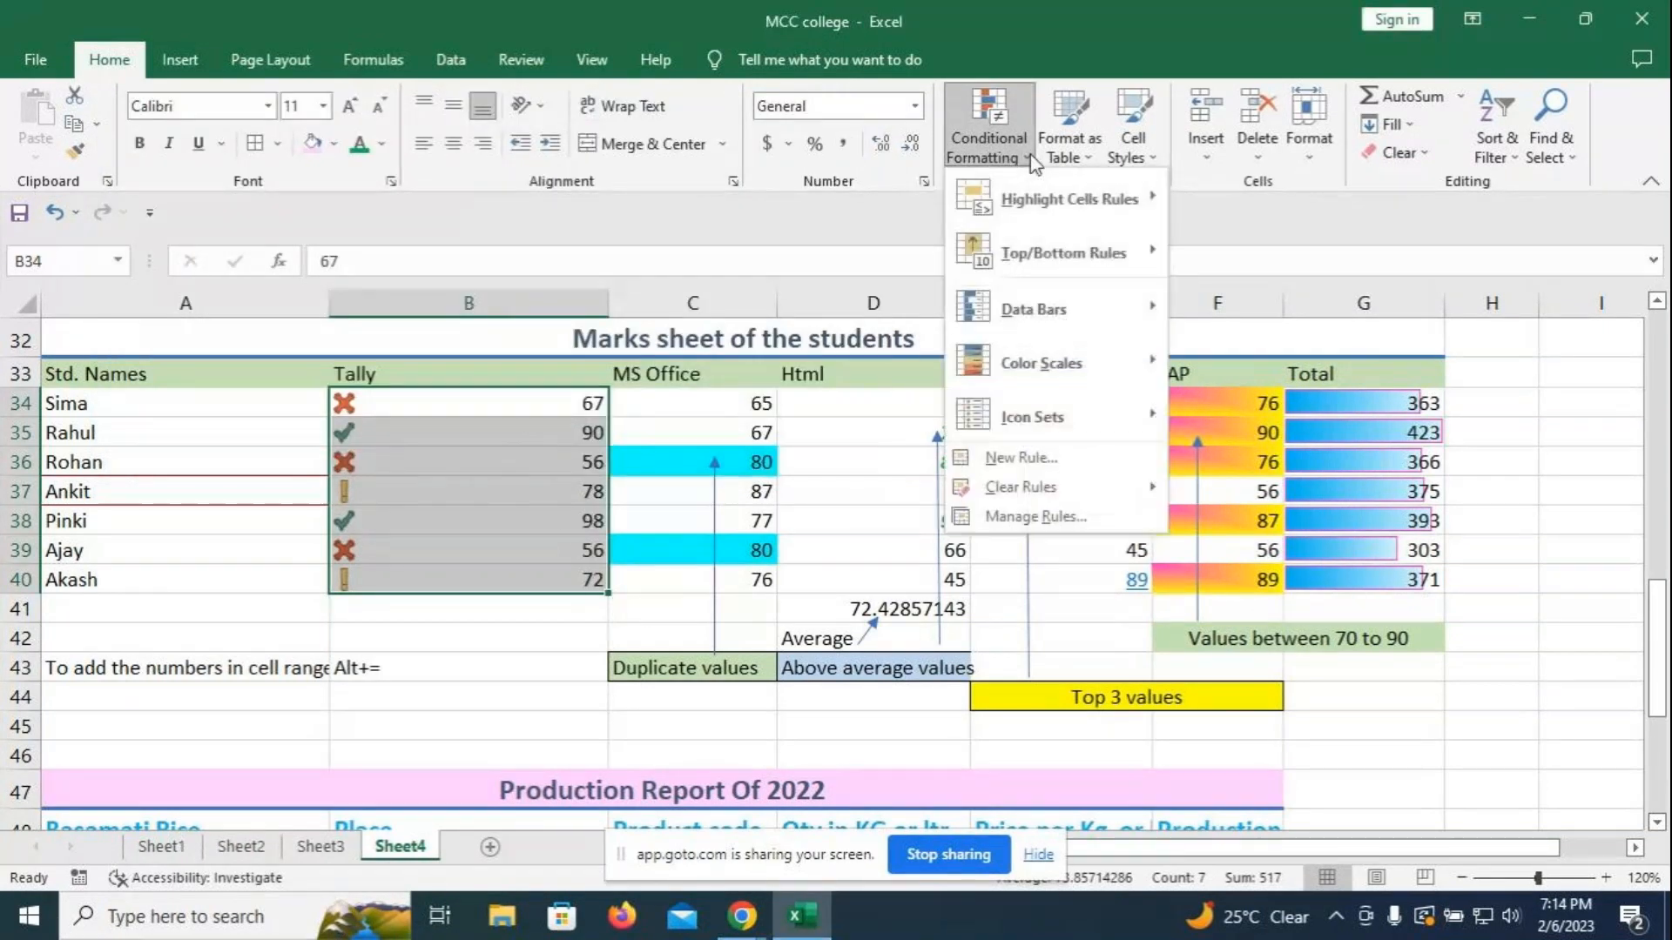
{"action": "left_click", "coordinate": [1024, 520]}
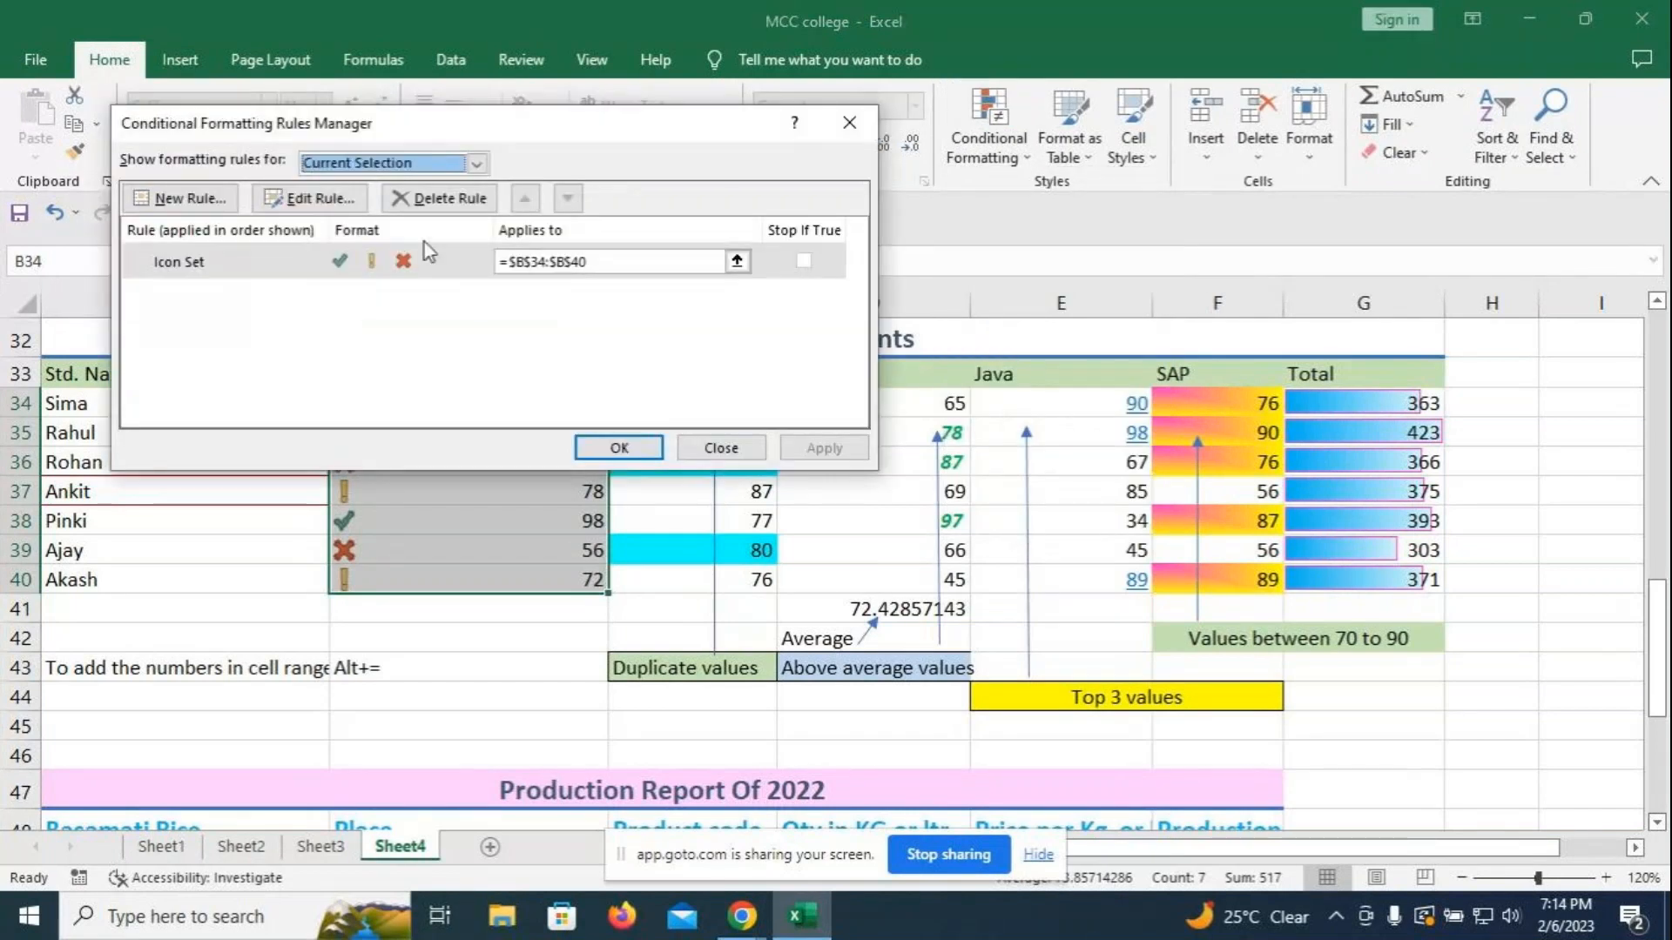
{"action": "left_click", "coordinate": [329, 200]}
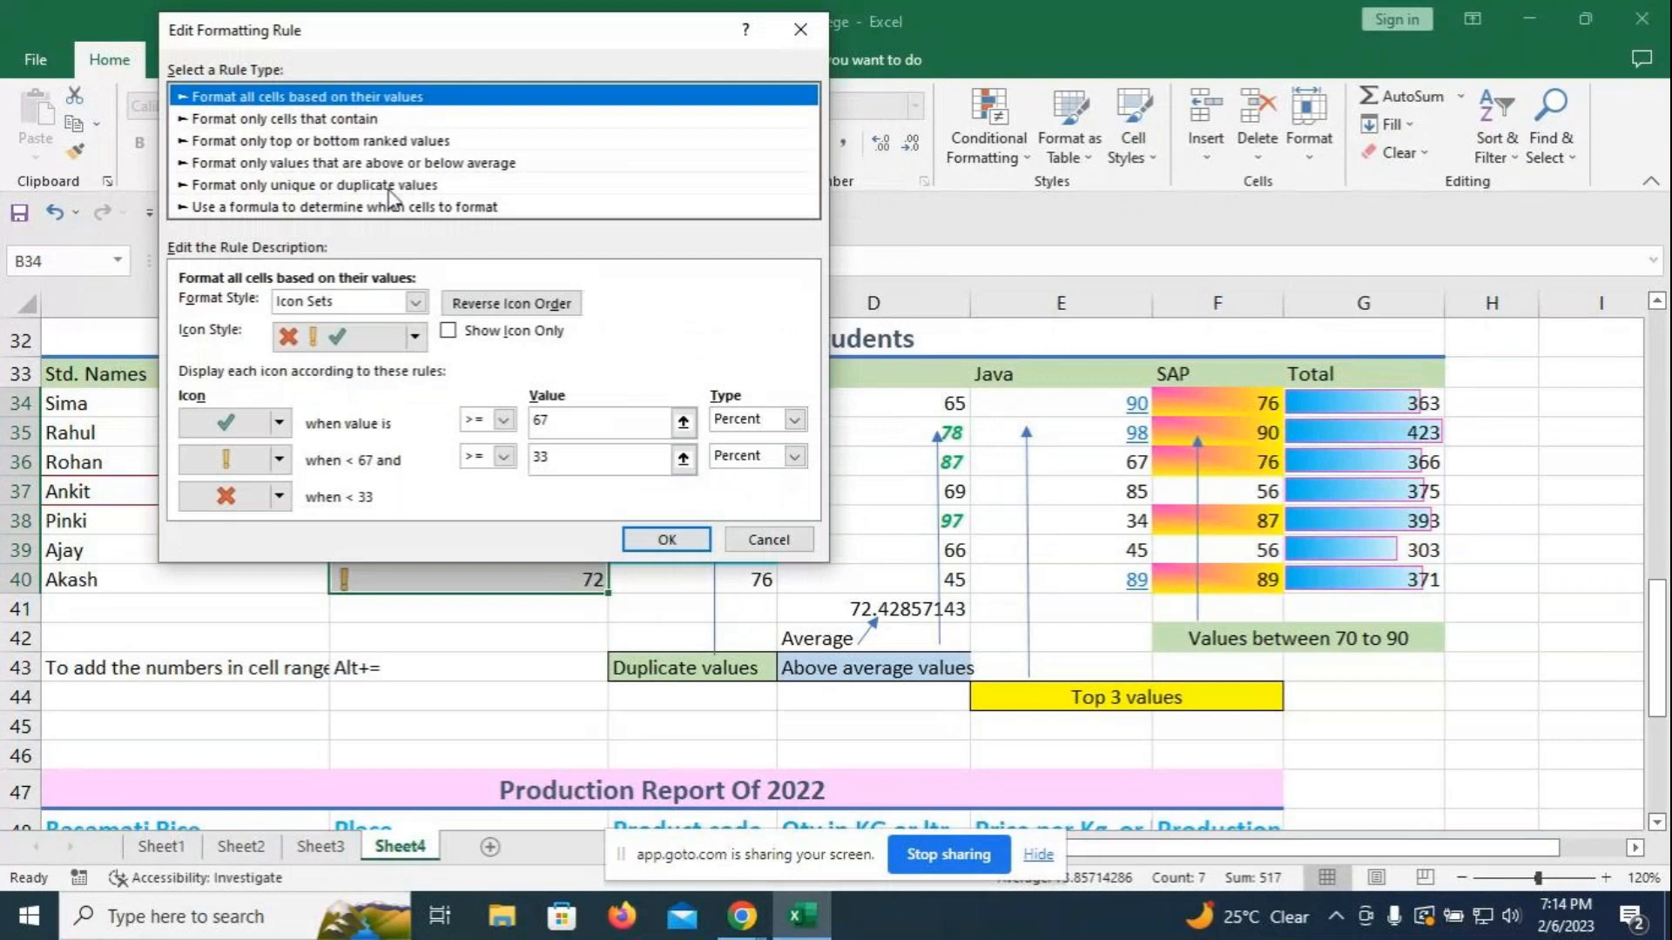
{"action": "left_click", "coordinate": [470, 332]}
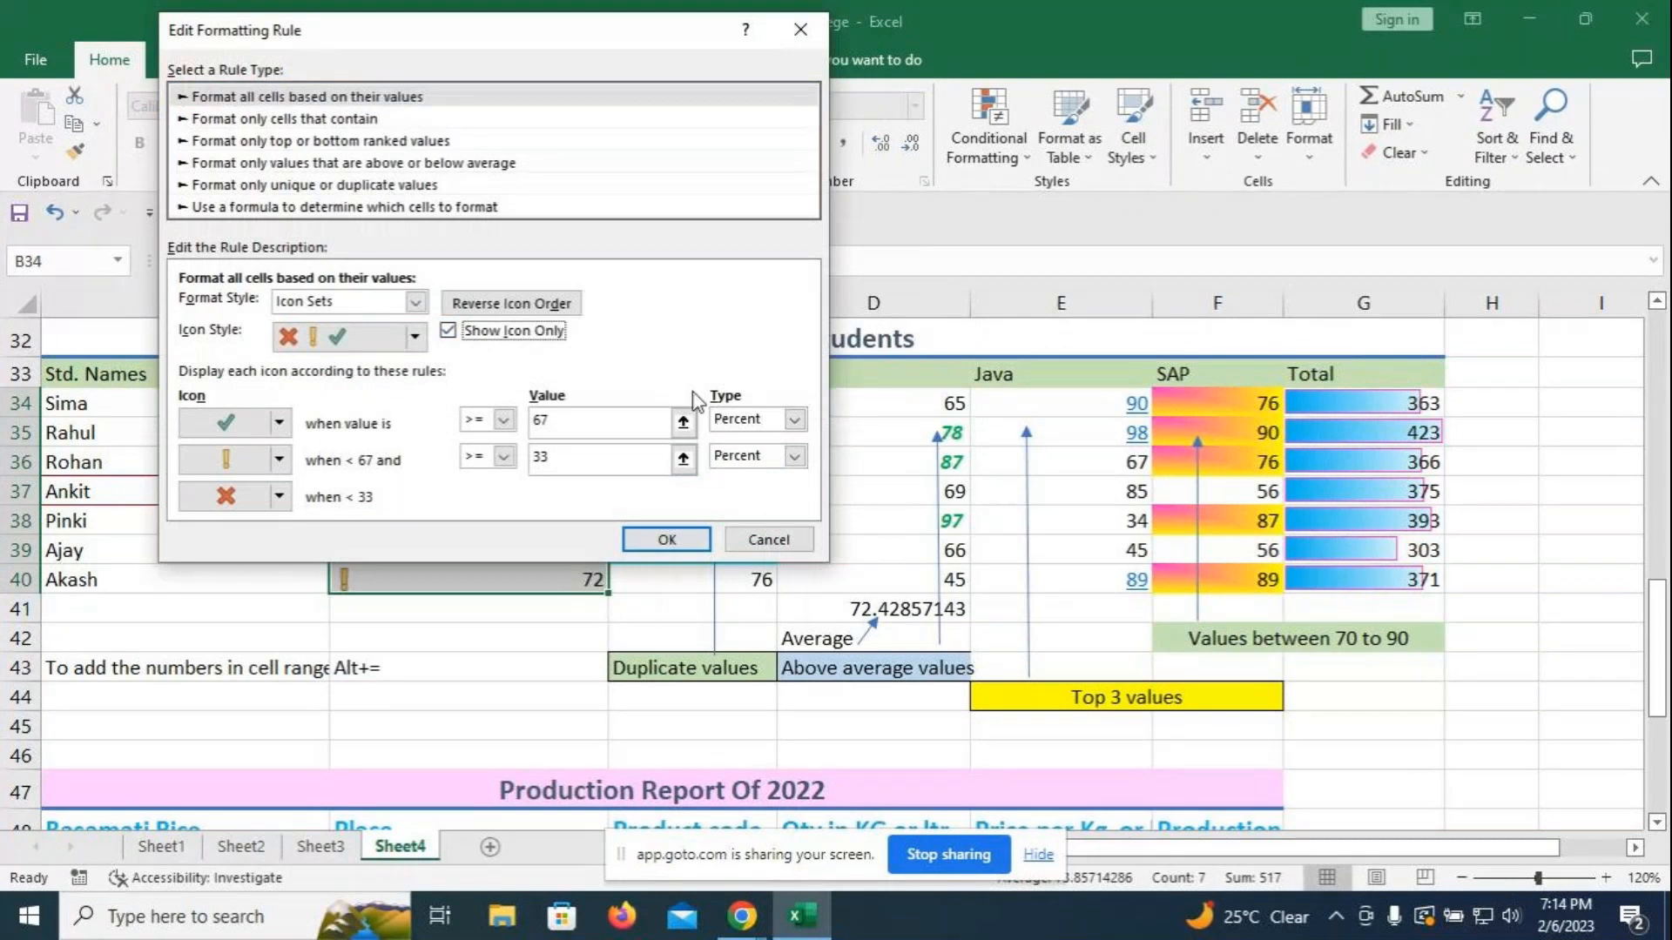
{"action": "left_click", "coordinate": [667, 539]}
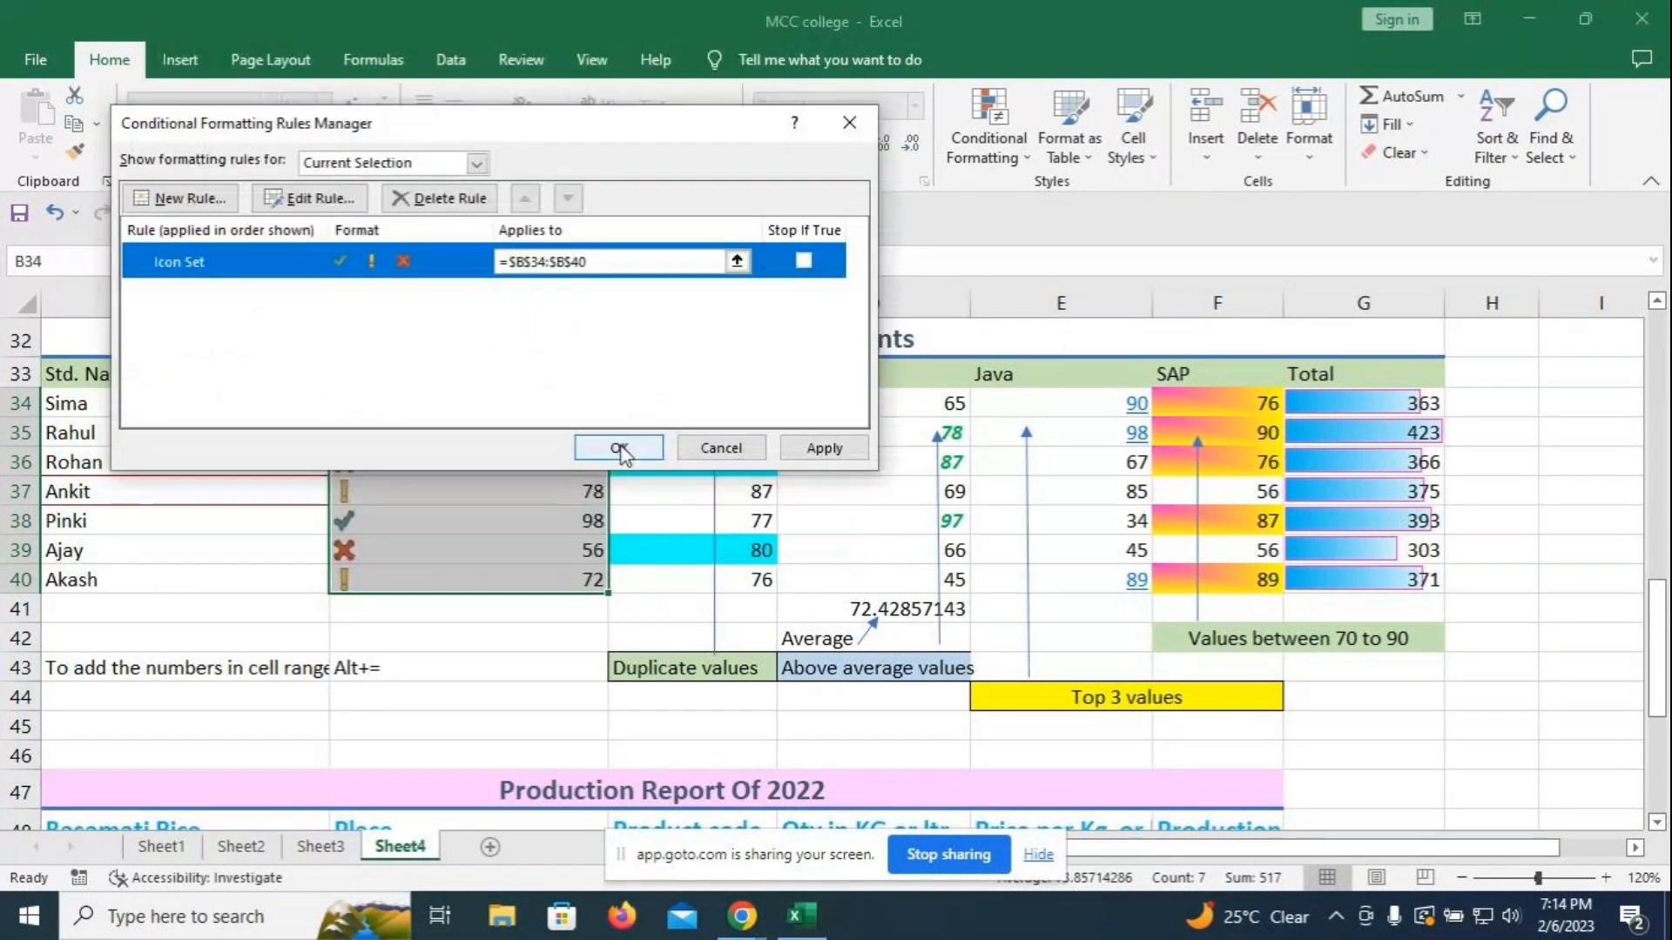
{"action": "left_click", "coordinate": [624, 444]}
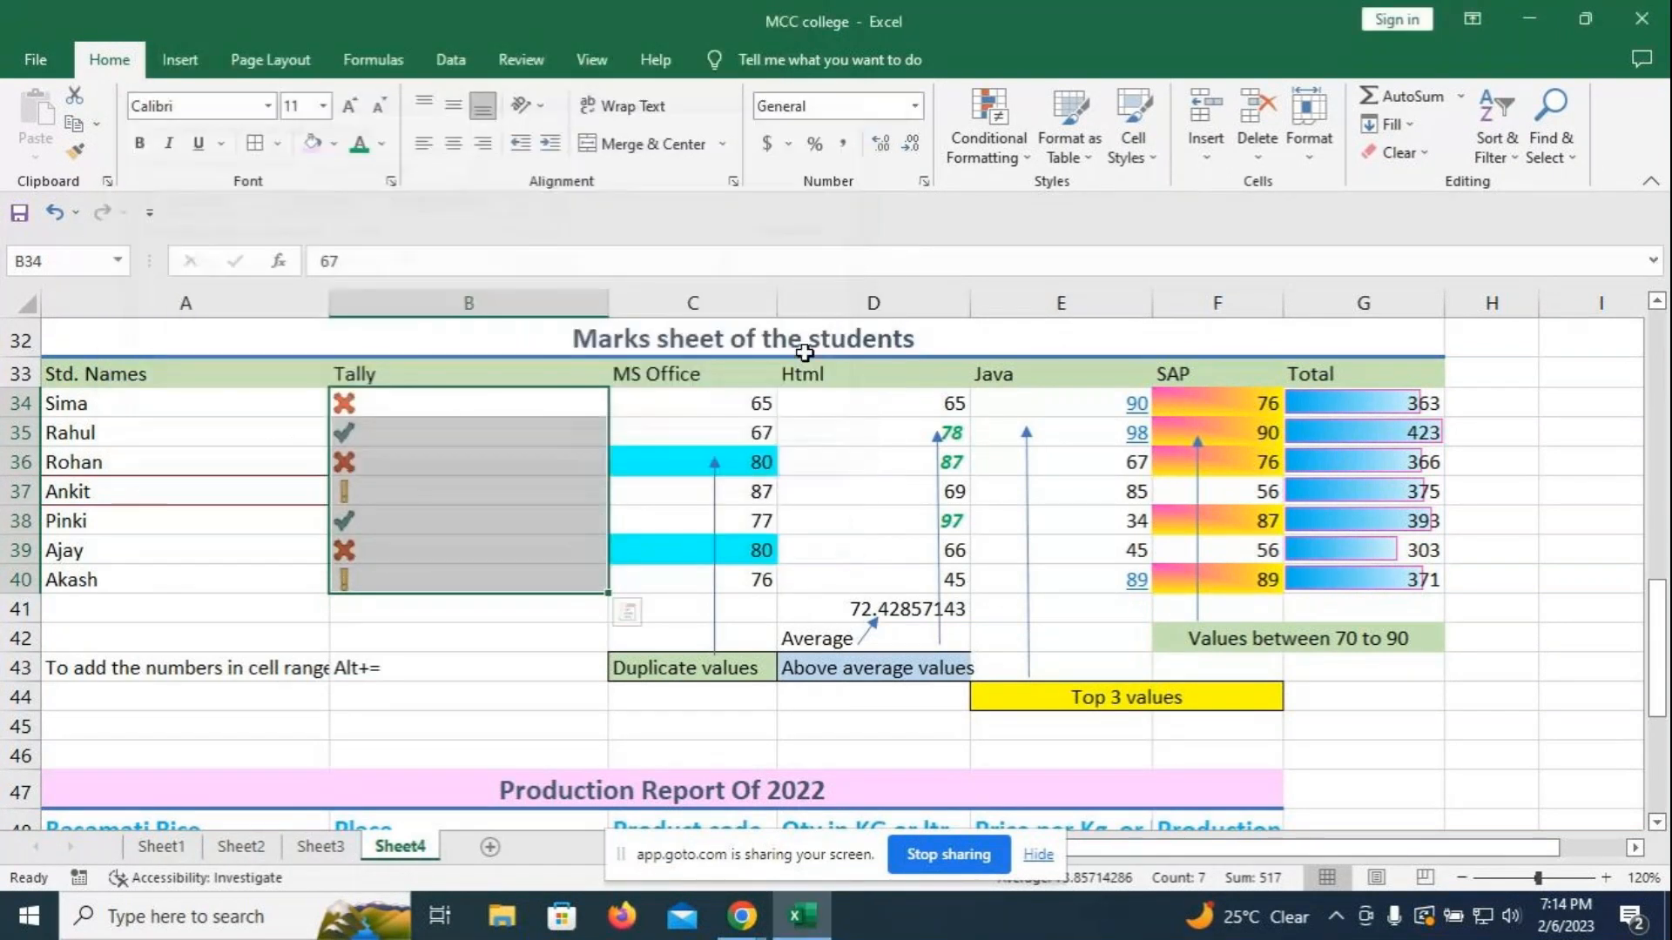
{"action": "left_click", "coordinate": [427, 635]}
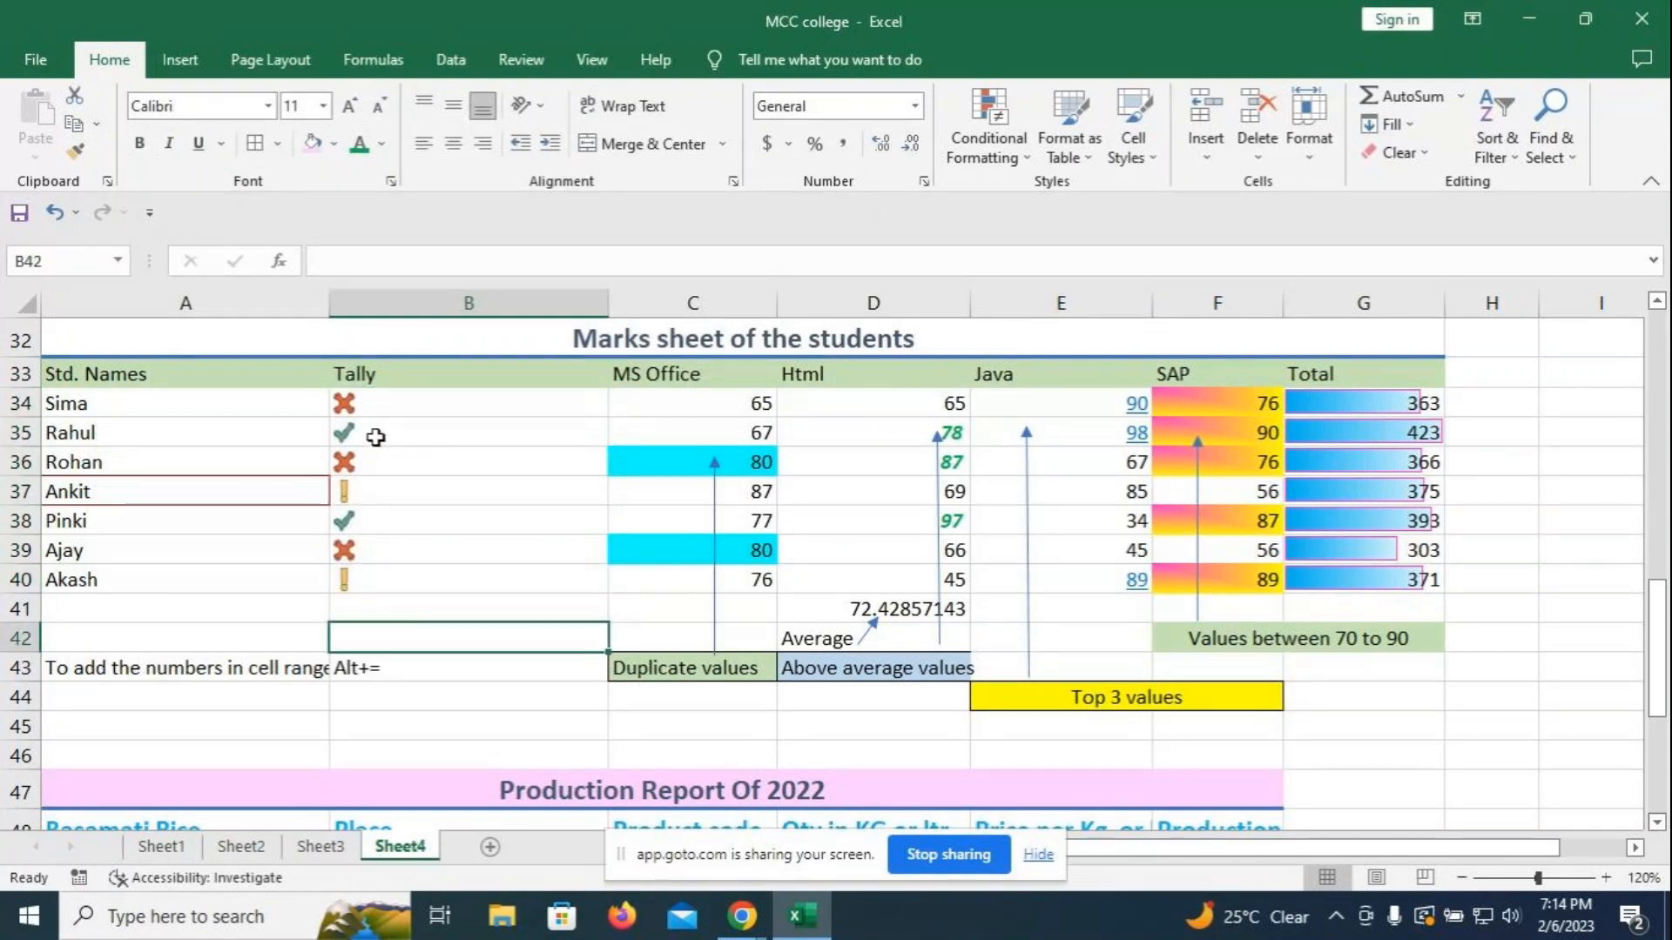
- Scroll to the Production Report table and select it with its headers (A48:F53)
{"action": "left_click", "coordinate": [376, 407]}
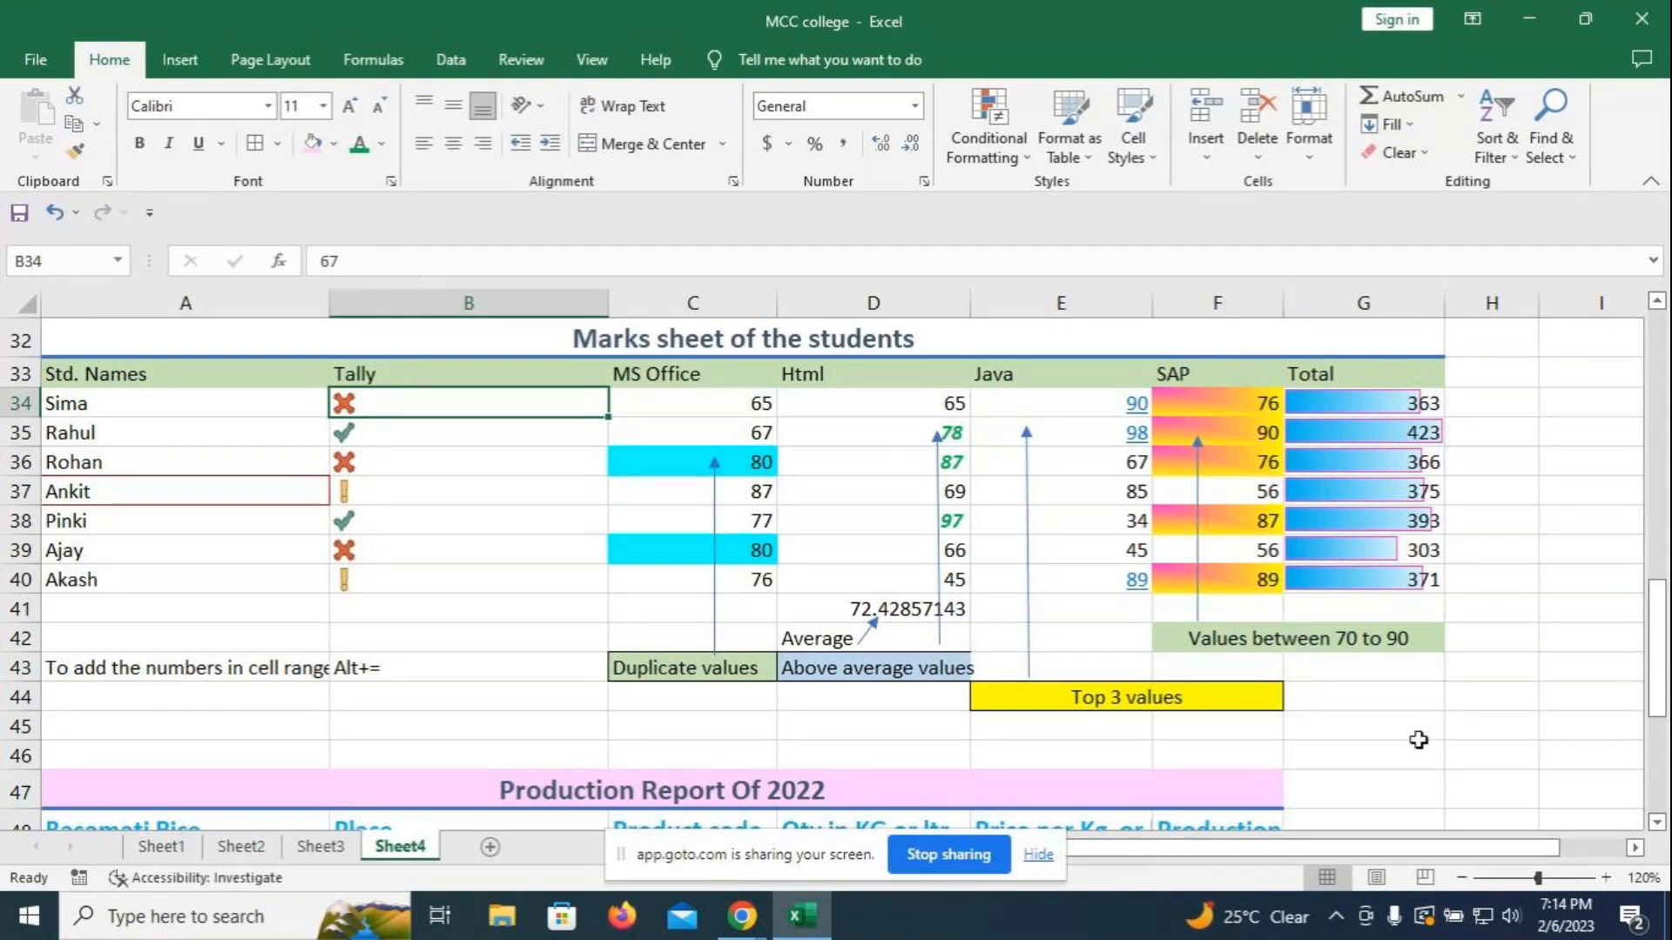
{"action": "left_click", "coordinate": [1418, 739]}
{"action": "scroll", "coordinate": [1420, 723], "scroll_direction": "down", "scroll_amount": 4}
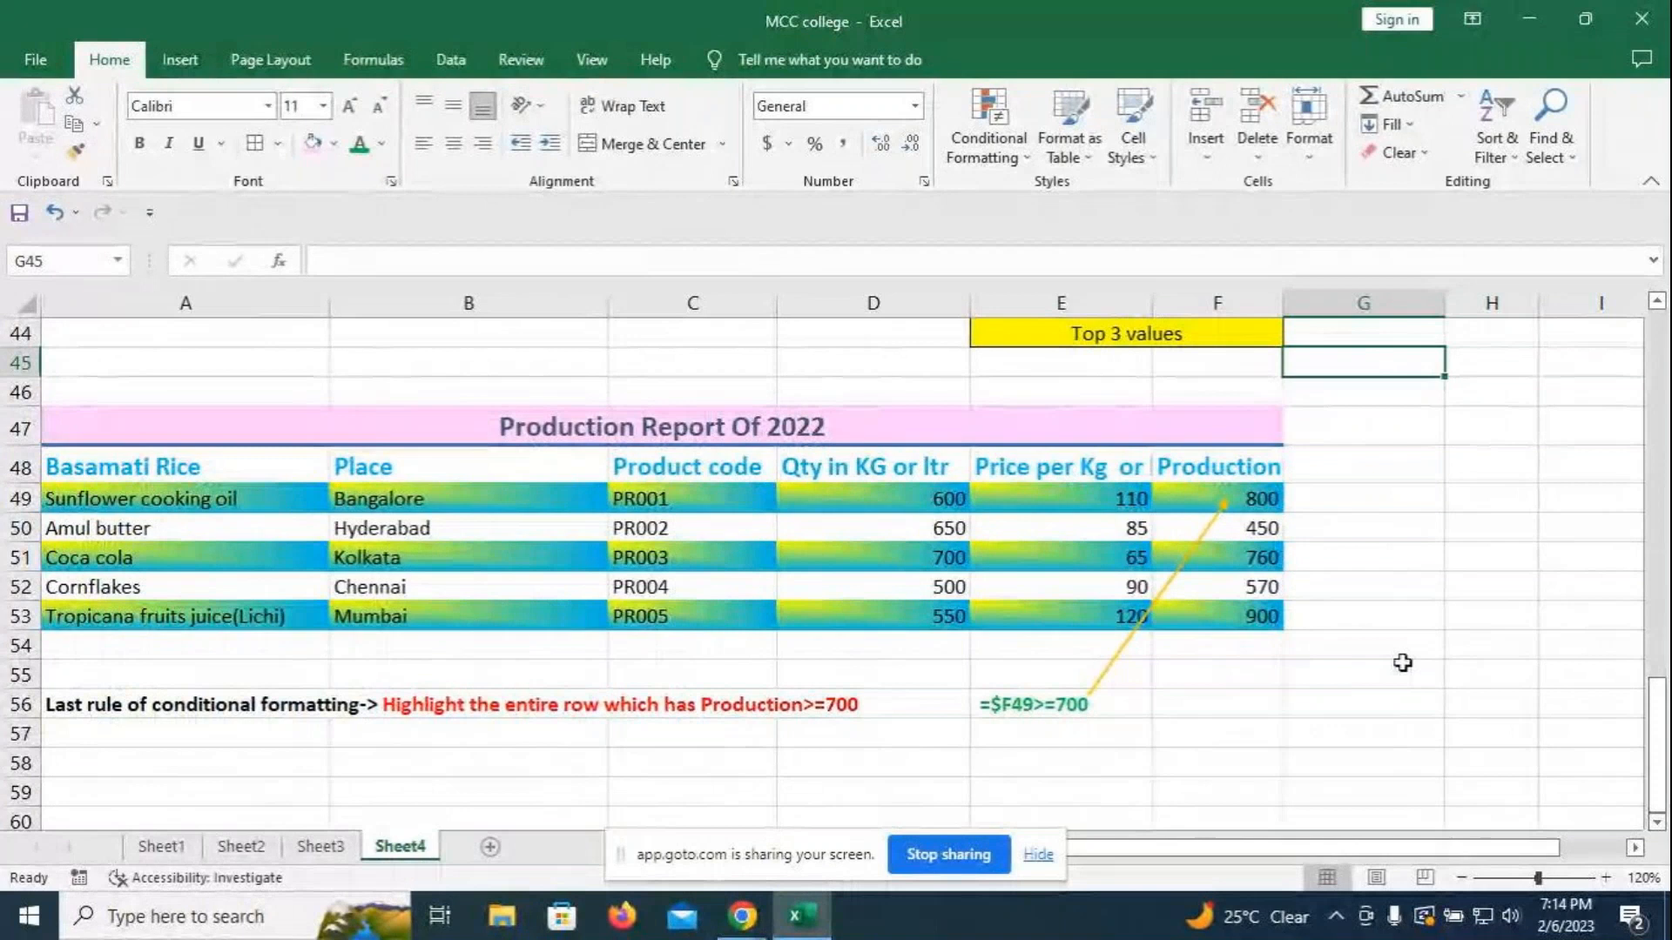
{"action": "scroll", "coordinate": [1402, 662], "scroll_direction": "up", "scroll_amount": 1}
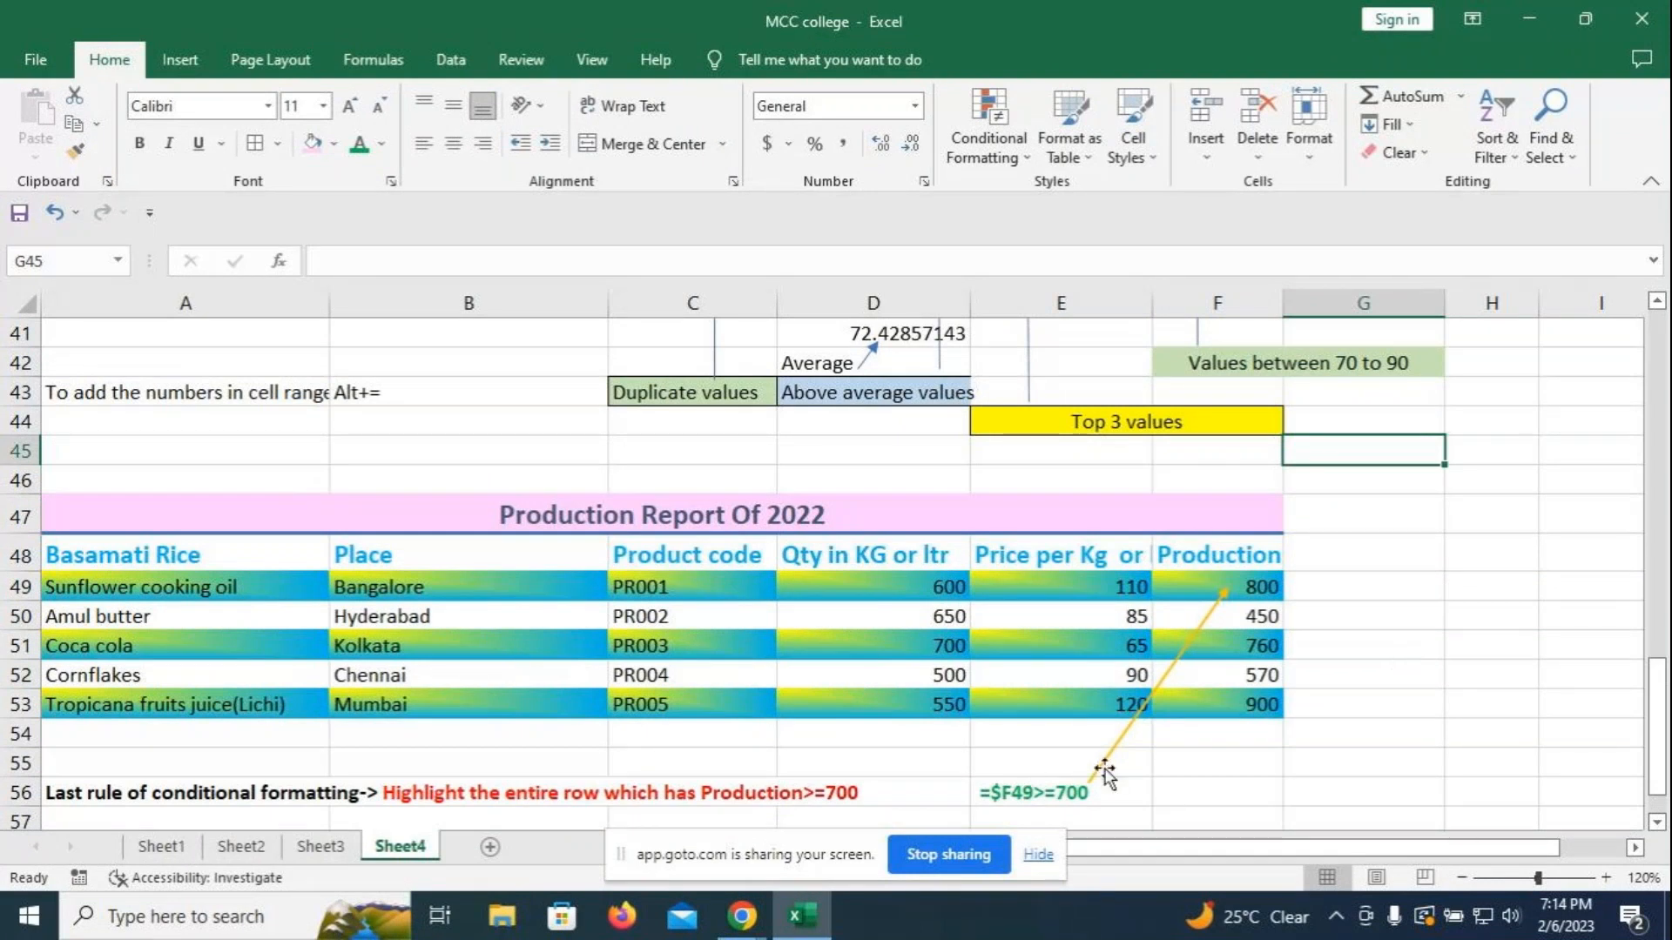
{"action": "left_click", "coordinate": [1470, 606]}
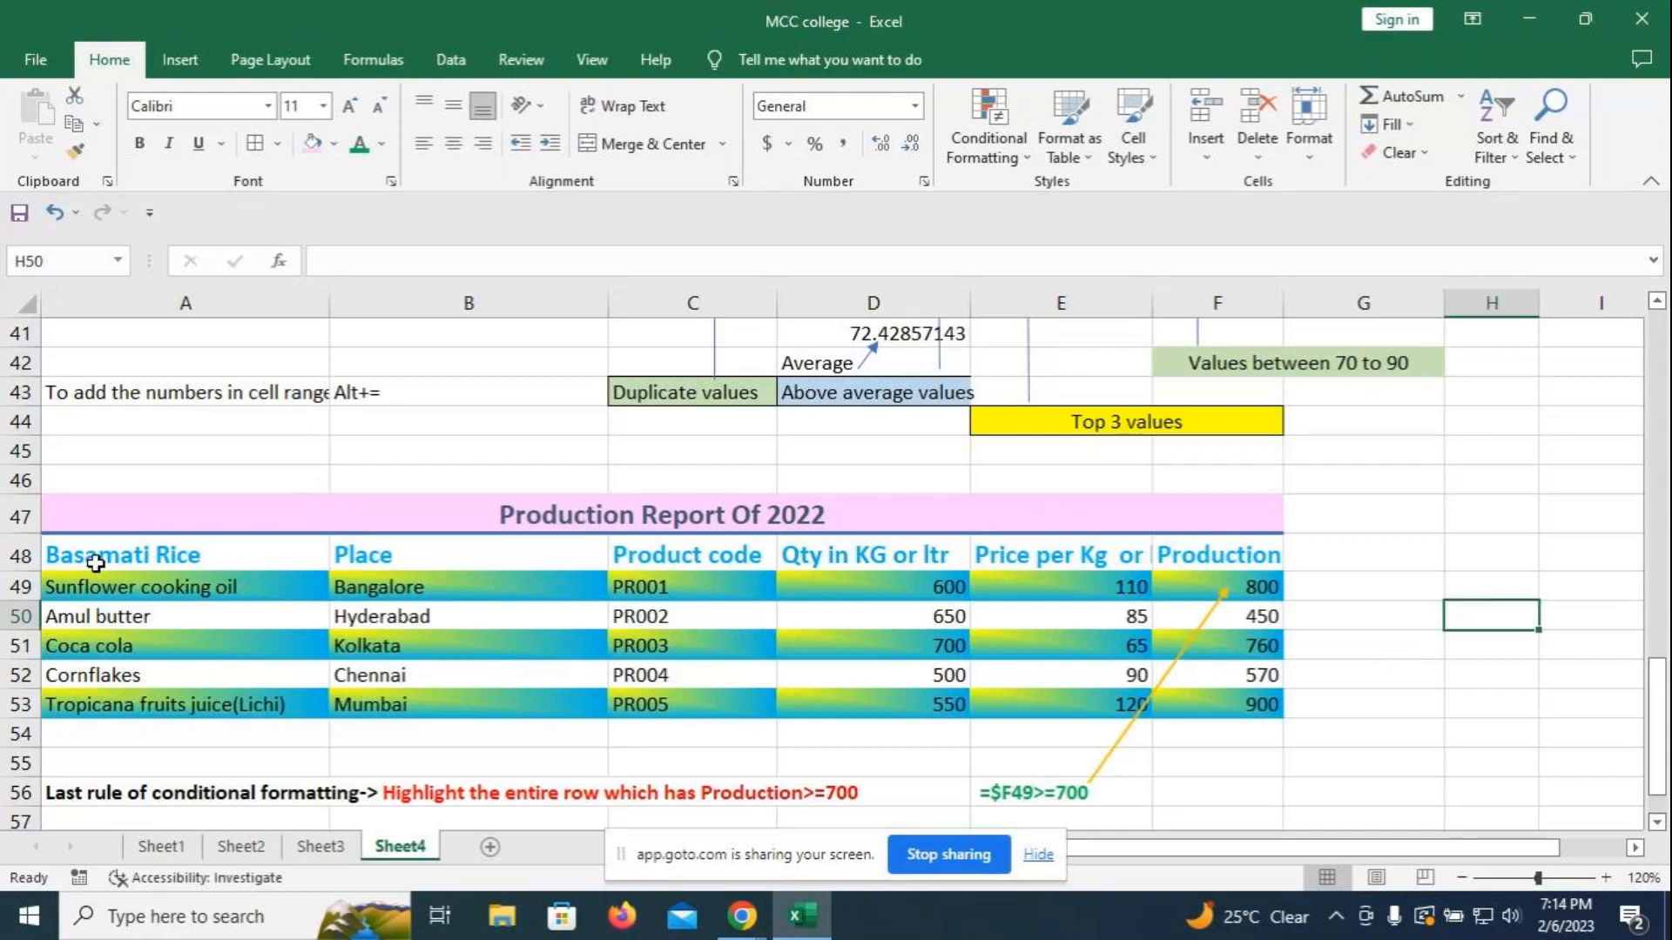
{"action": "left_click_drag", "start_coordinate": [96, 557], "coordinate": [1240, 699]}
- Copy the Production Report table and paste it at cell A60
{"action": "key", "text": "ctrl+c"}
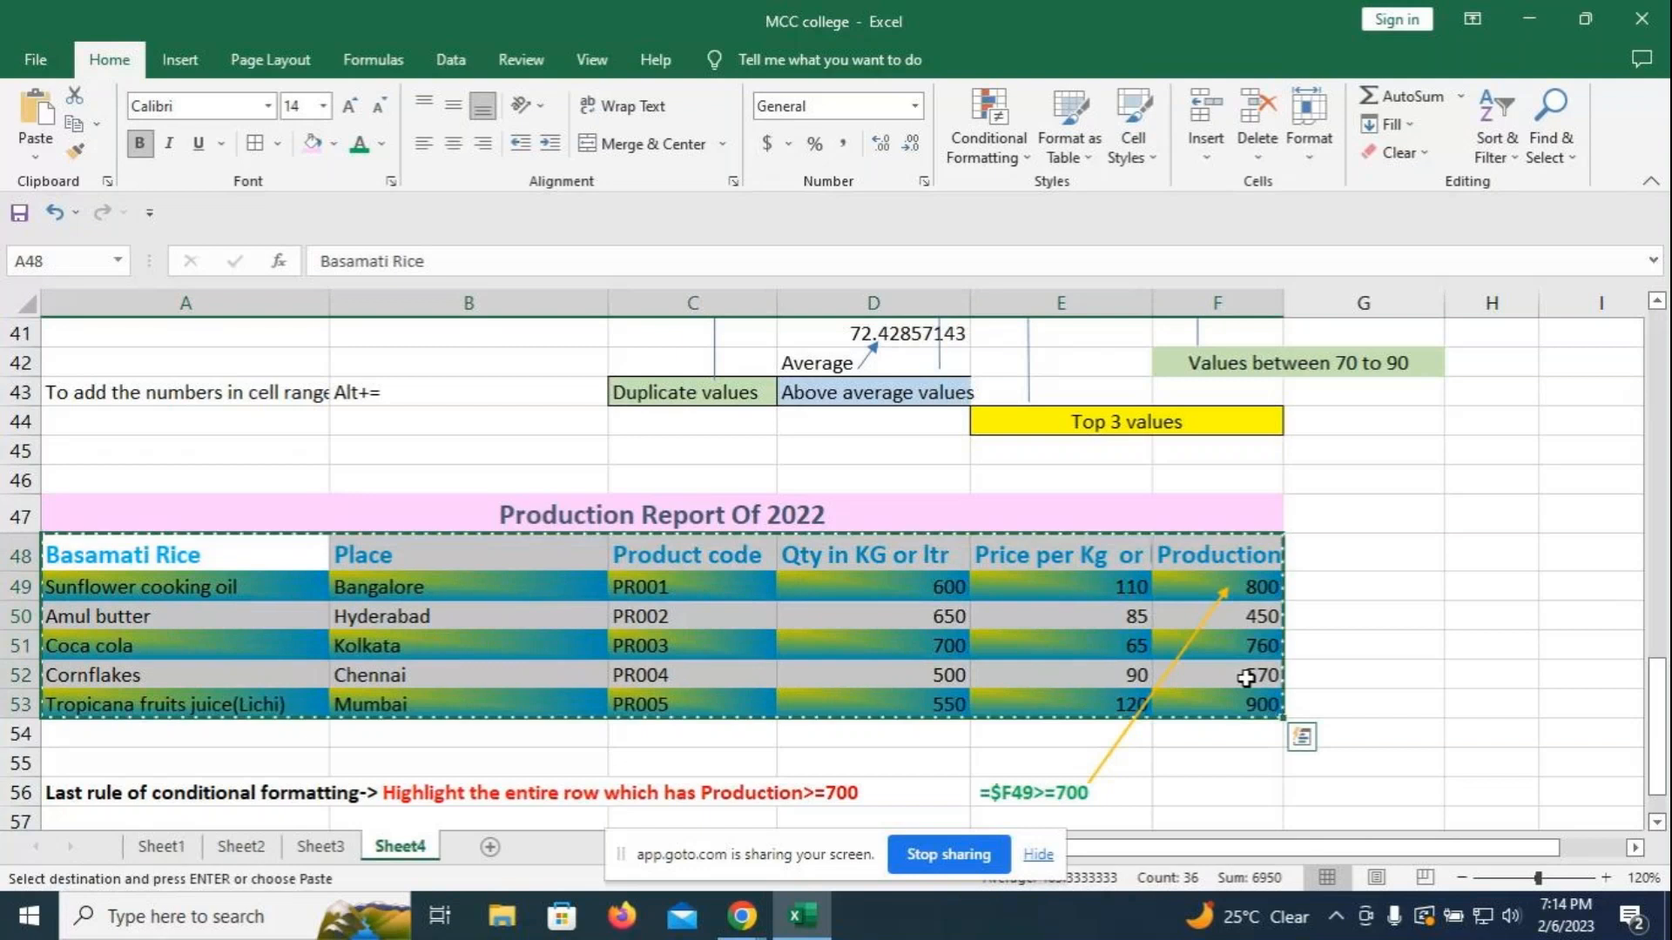
{"action": "scroll", "coordinate": [697, 654], "scroll_direction": "down", "scroll_amount": 3}
{"action": "left_click", "coordinate": [323, 632]}
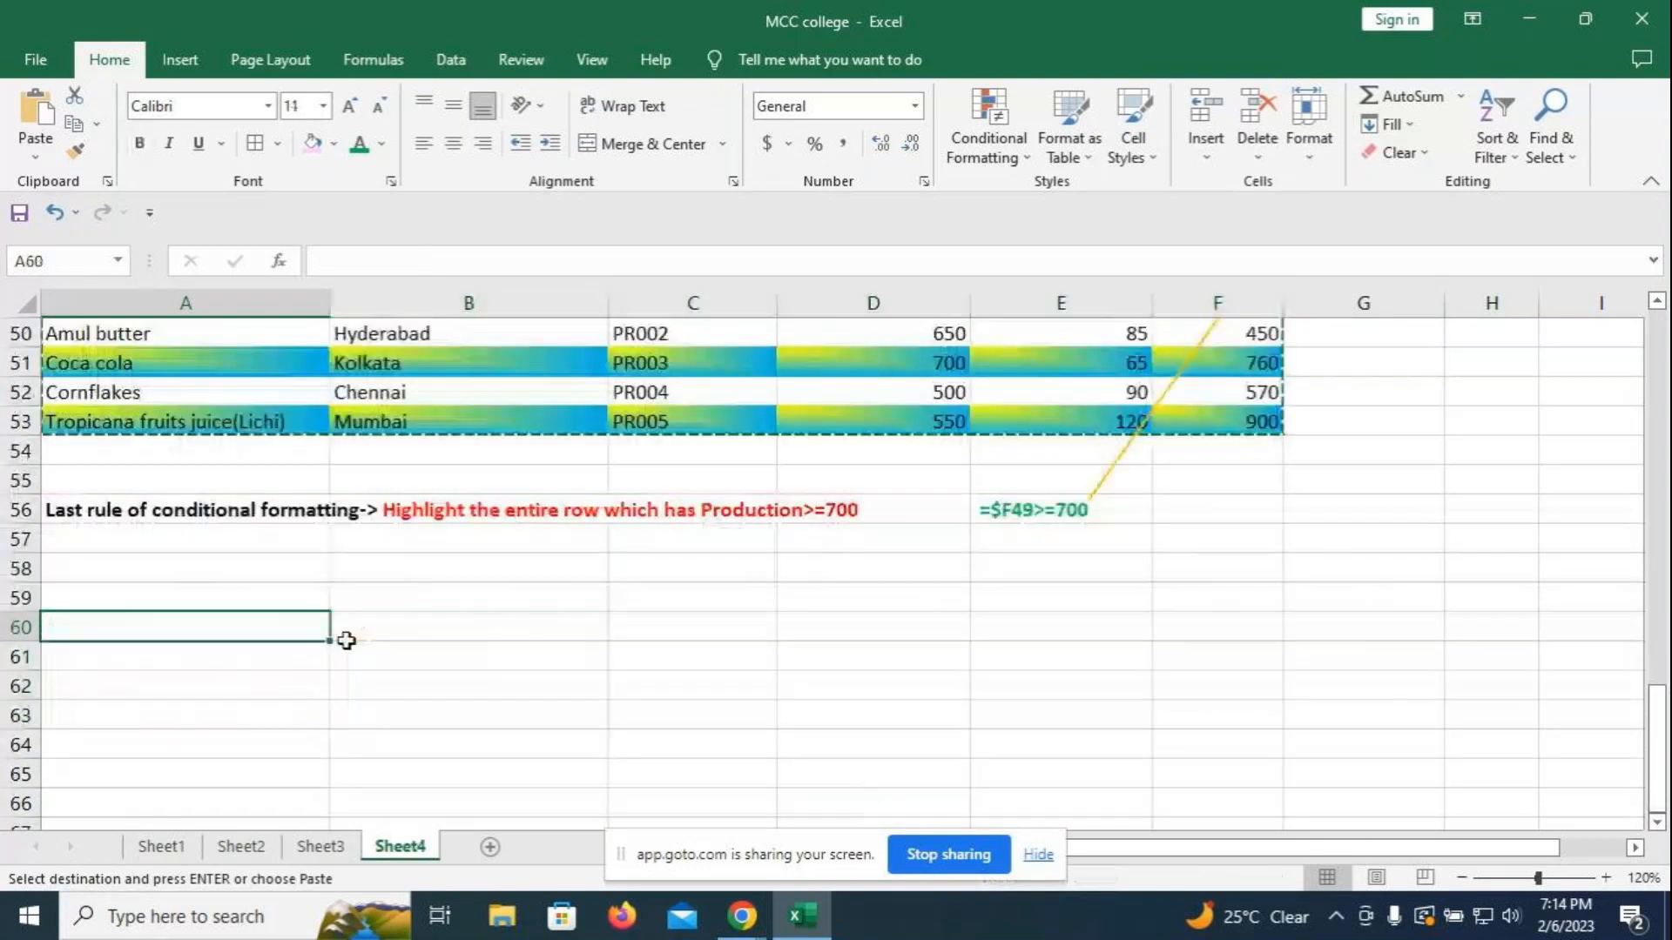
{"action": "key", "text": "ctrl+v"}
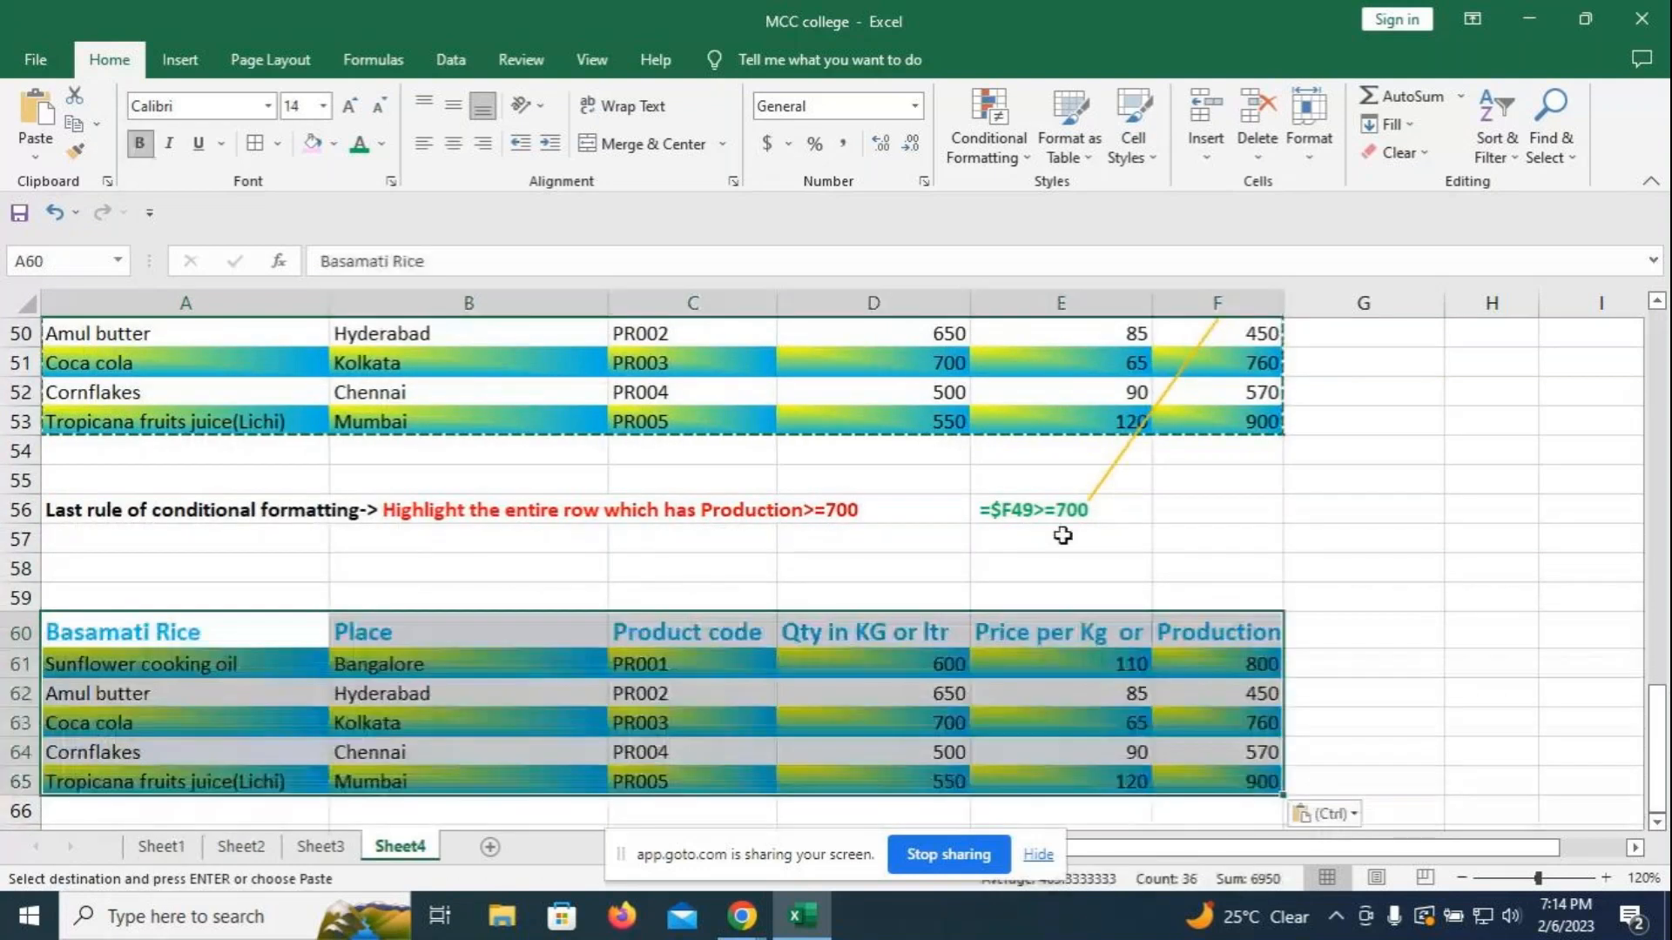
{"action": "double_click", "coordinate": [1404, 523]}
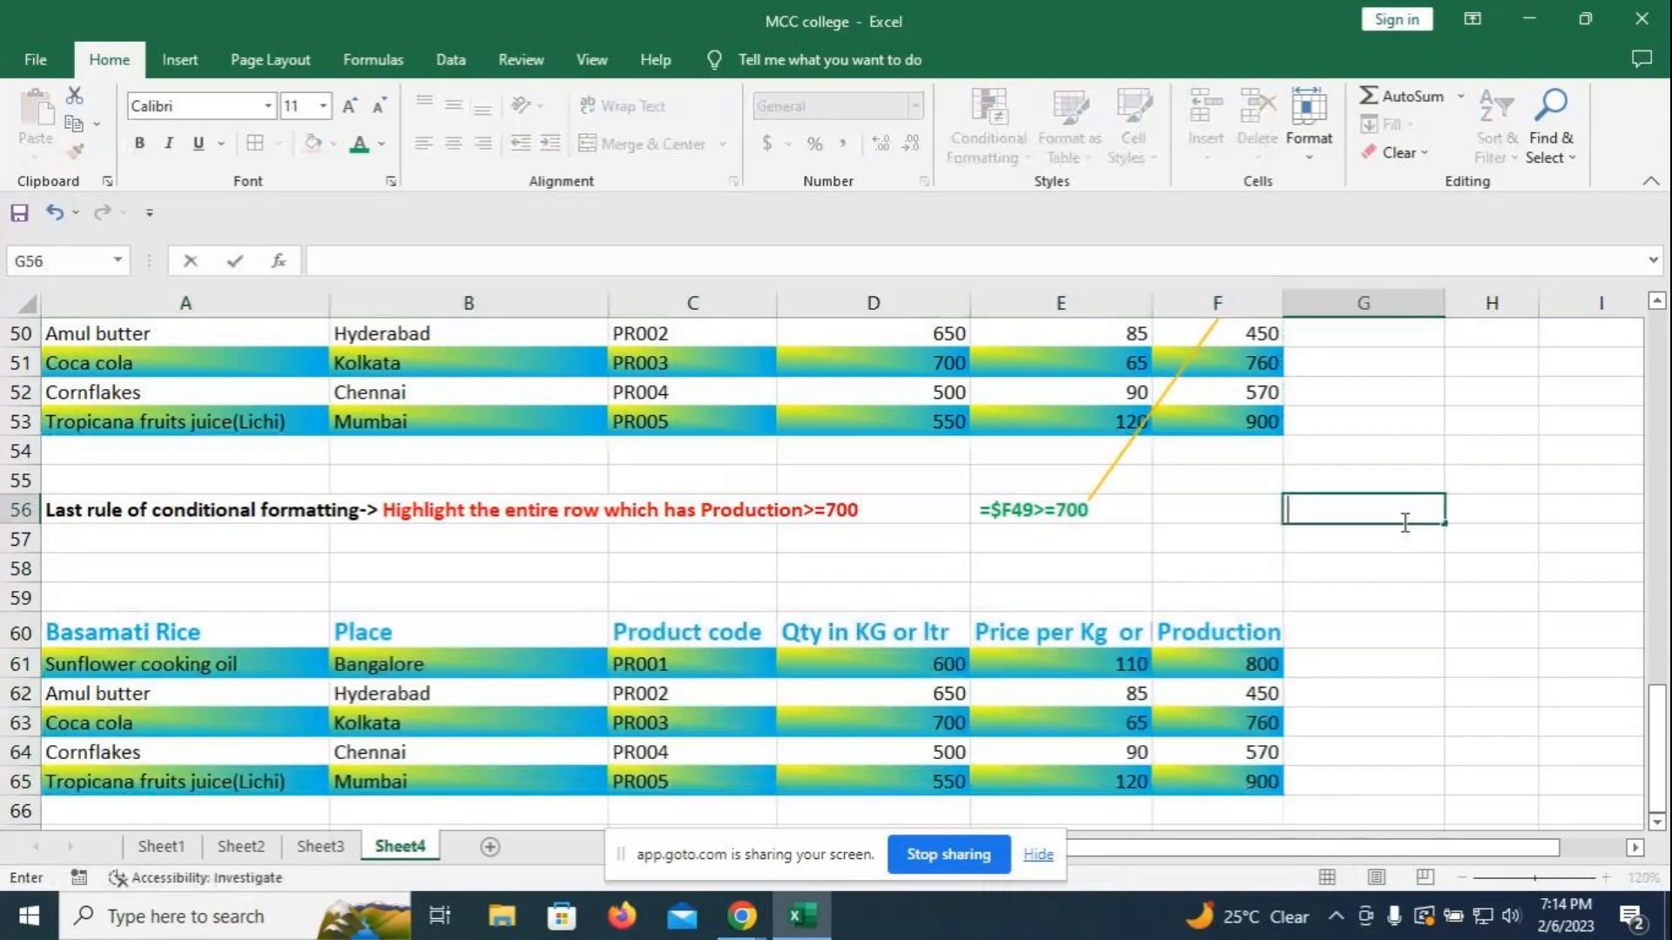
- Try Clear All, Clear Formats and Clear Contents on A61:F65, undoing each one
{"action": "left_click_drag", "start_coordinate": [58, 655], "coordinate": [1232, 787]}
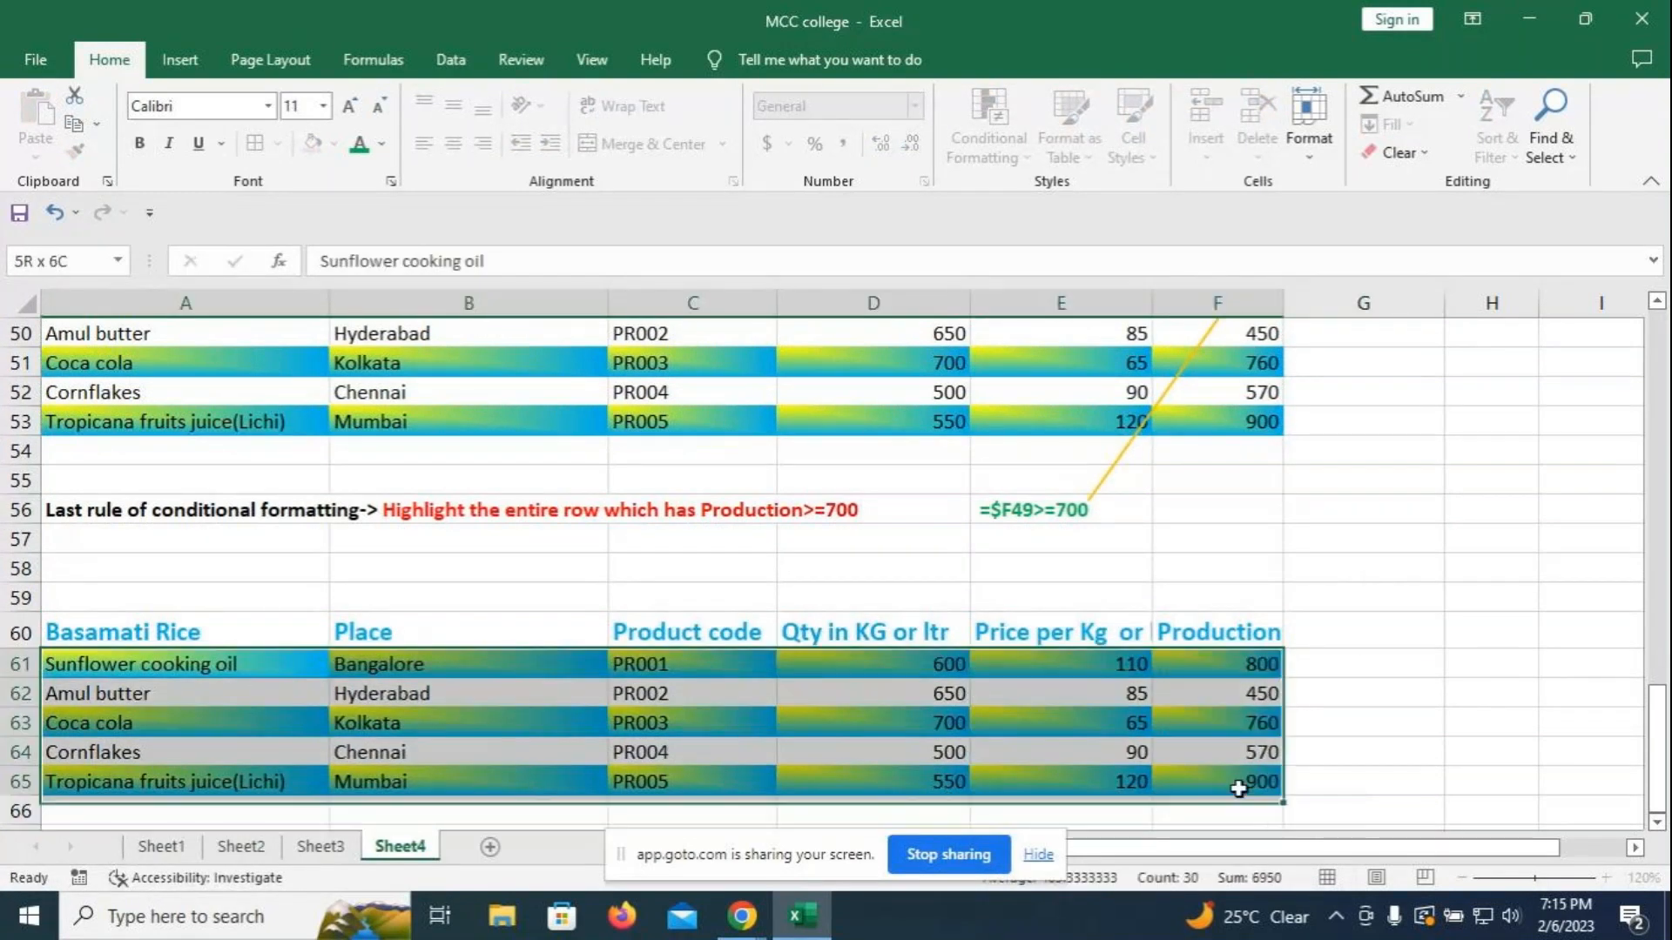
{"action": "left_click", "coordinate": [1425, 154]}
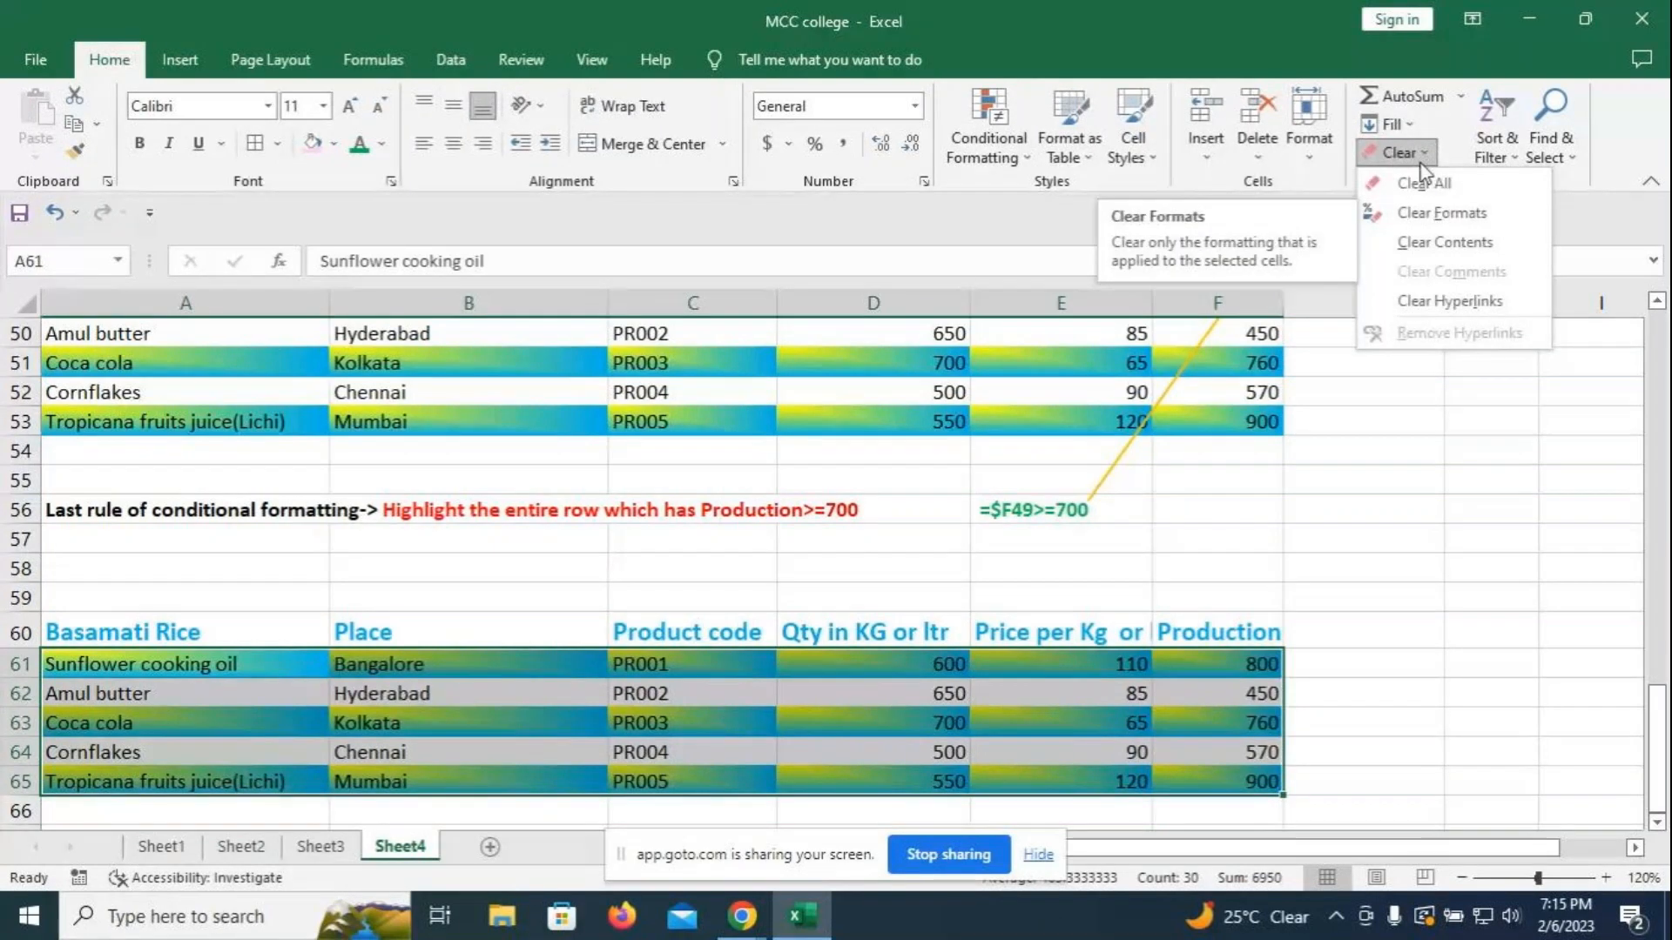
{"action": "left_click", "coordinate": [1424, 186]}
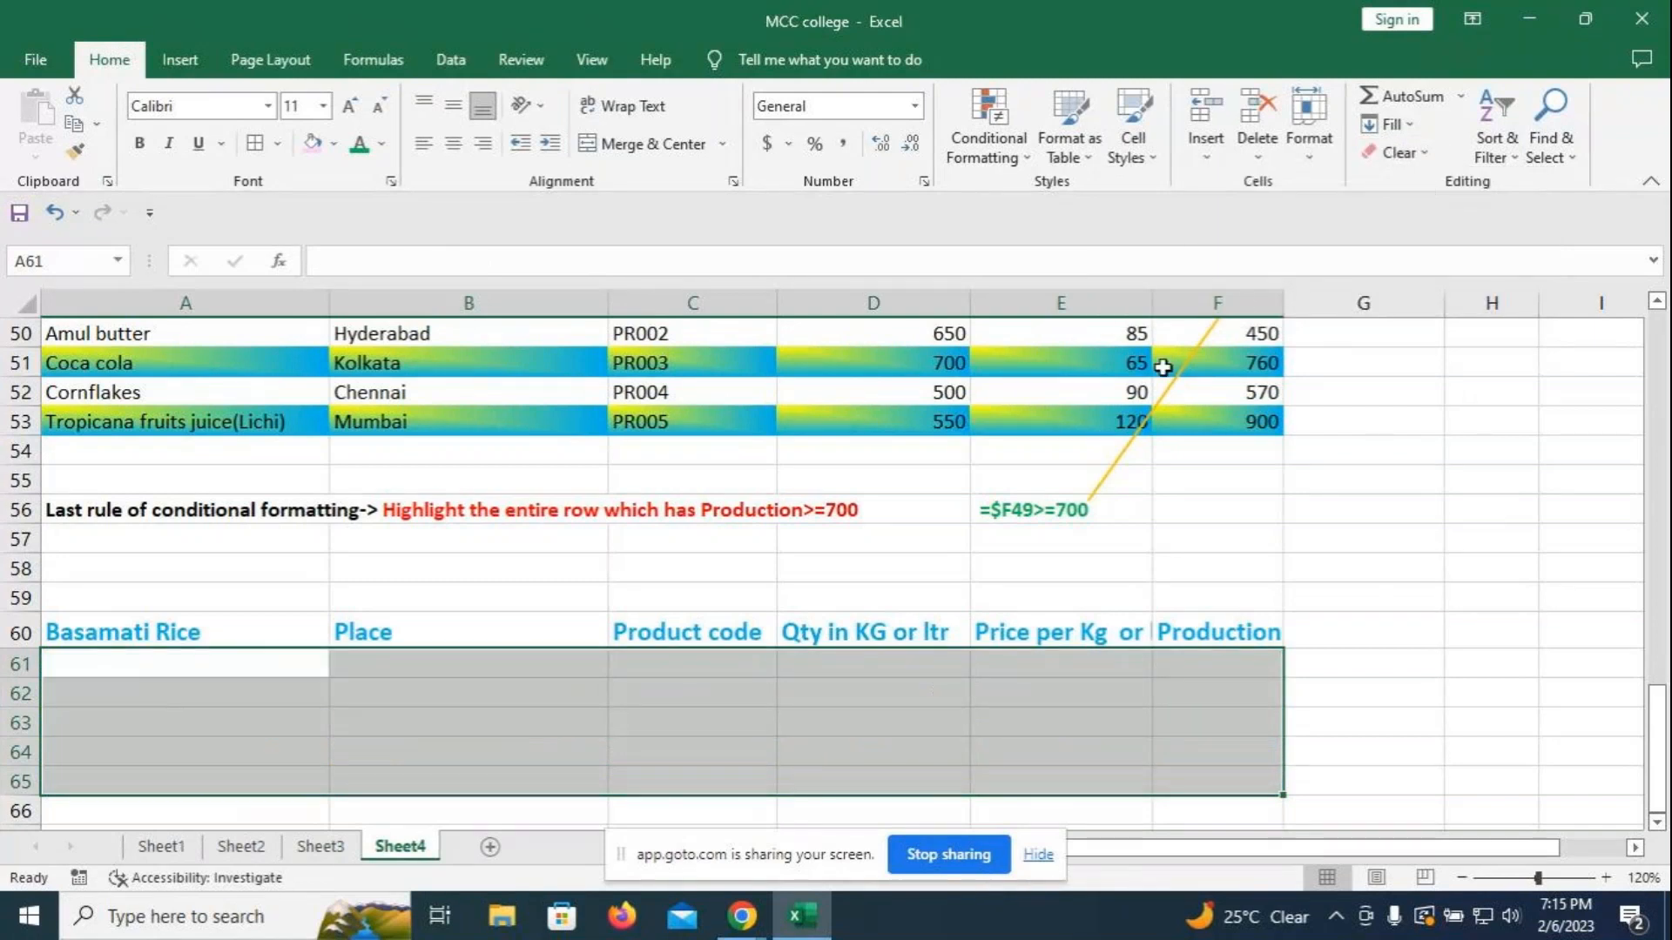
{"action": "key", "text": "ctrl+z"}
{"action": "left_click", "coordinate": [1426, 156]}
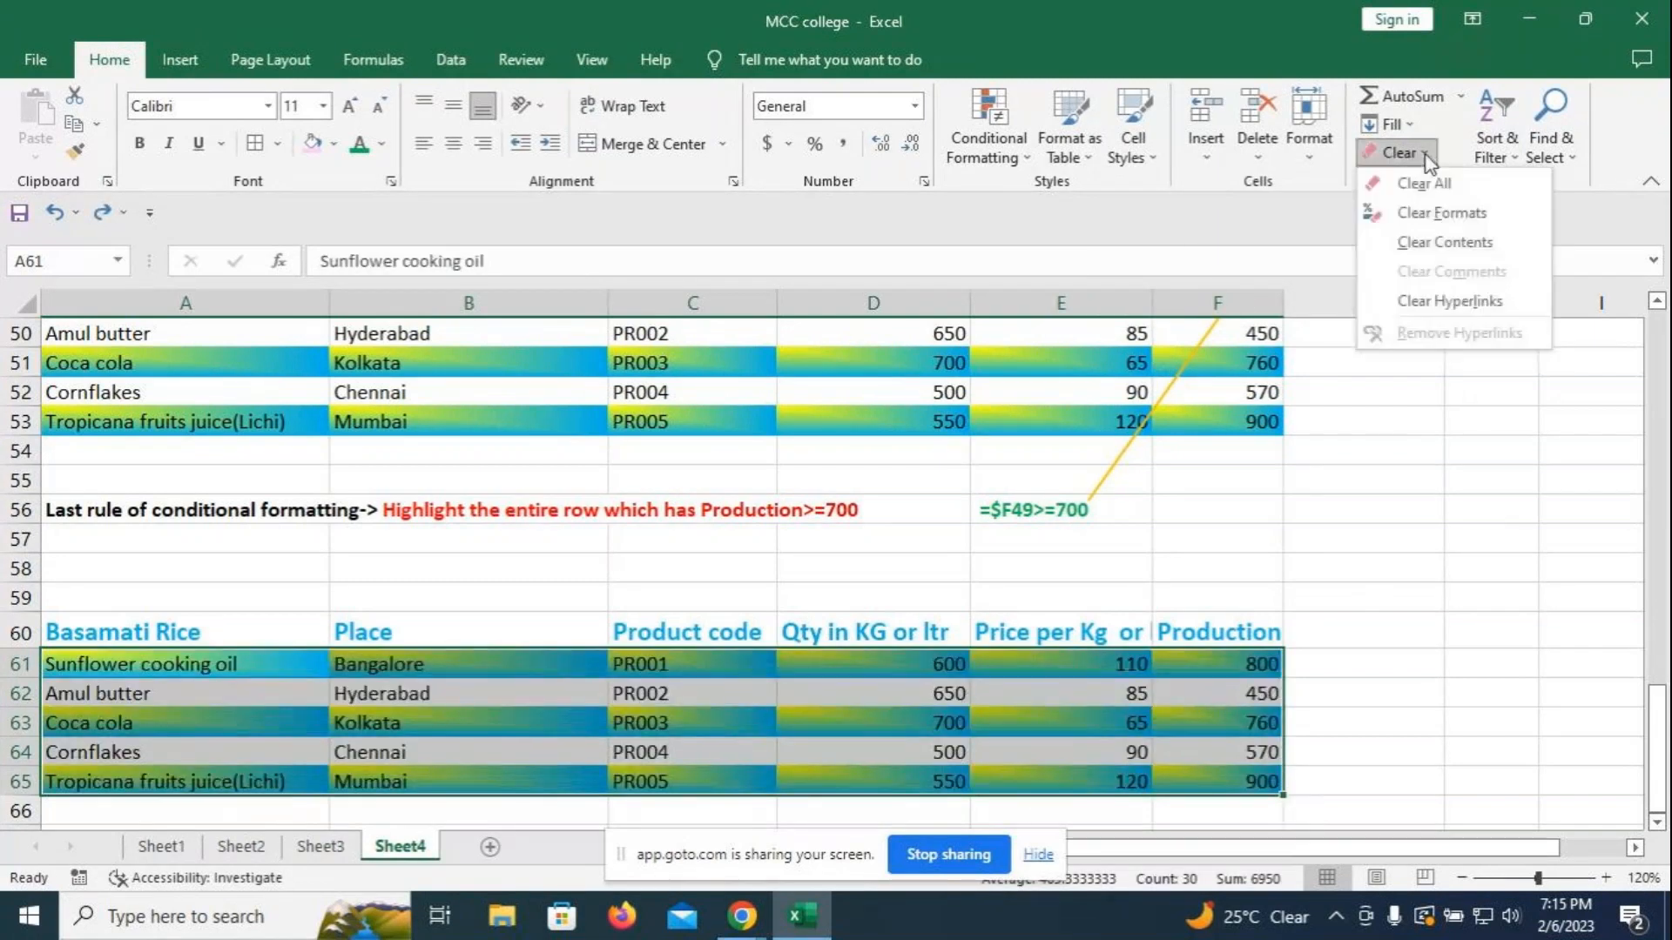
{"action": "left_click", "coordinate": [1437, 213]}
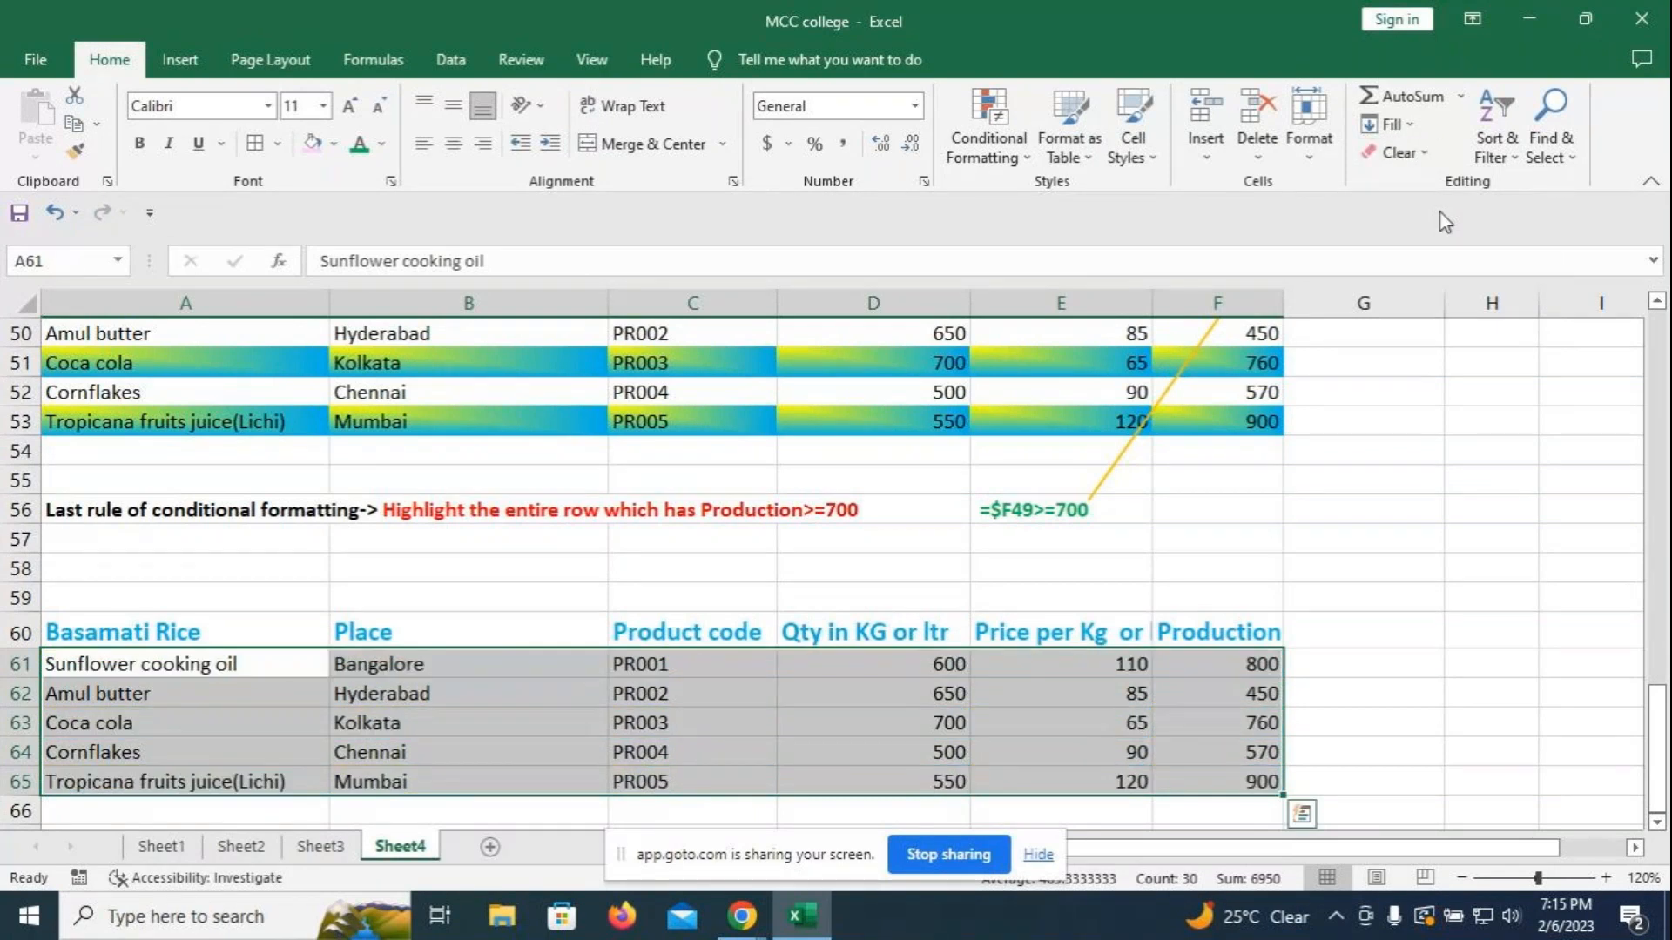
{"action": "key", "text": "ctrl+z"}
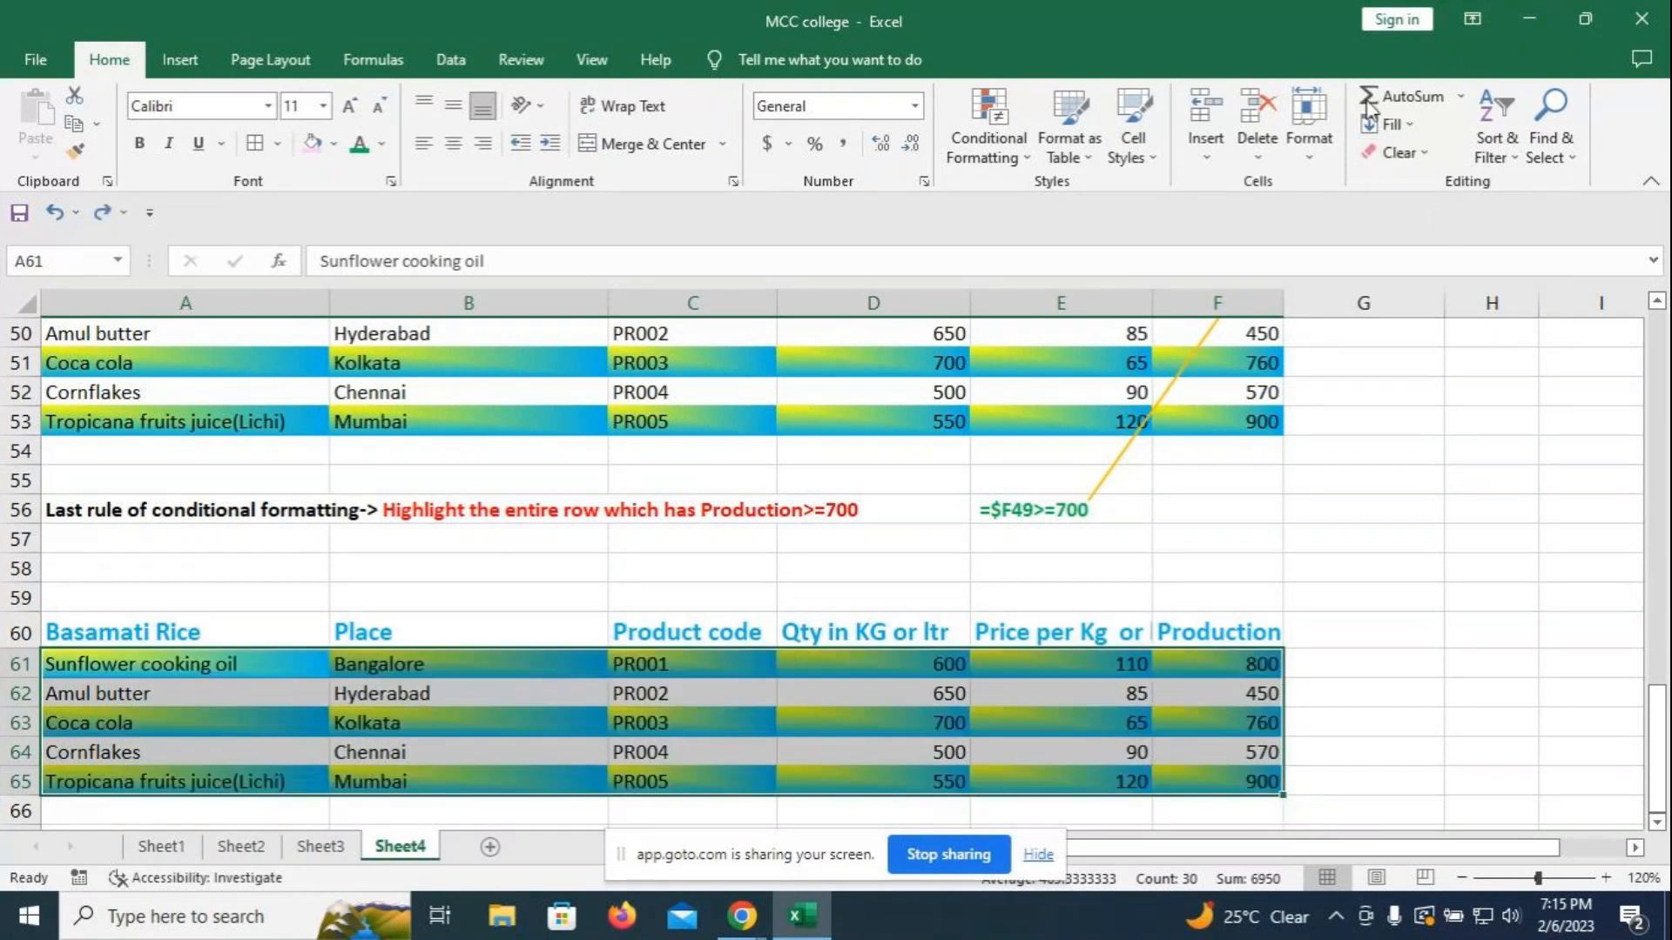
{"action": "left_click", "coordinate": [1408, 160]}
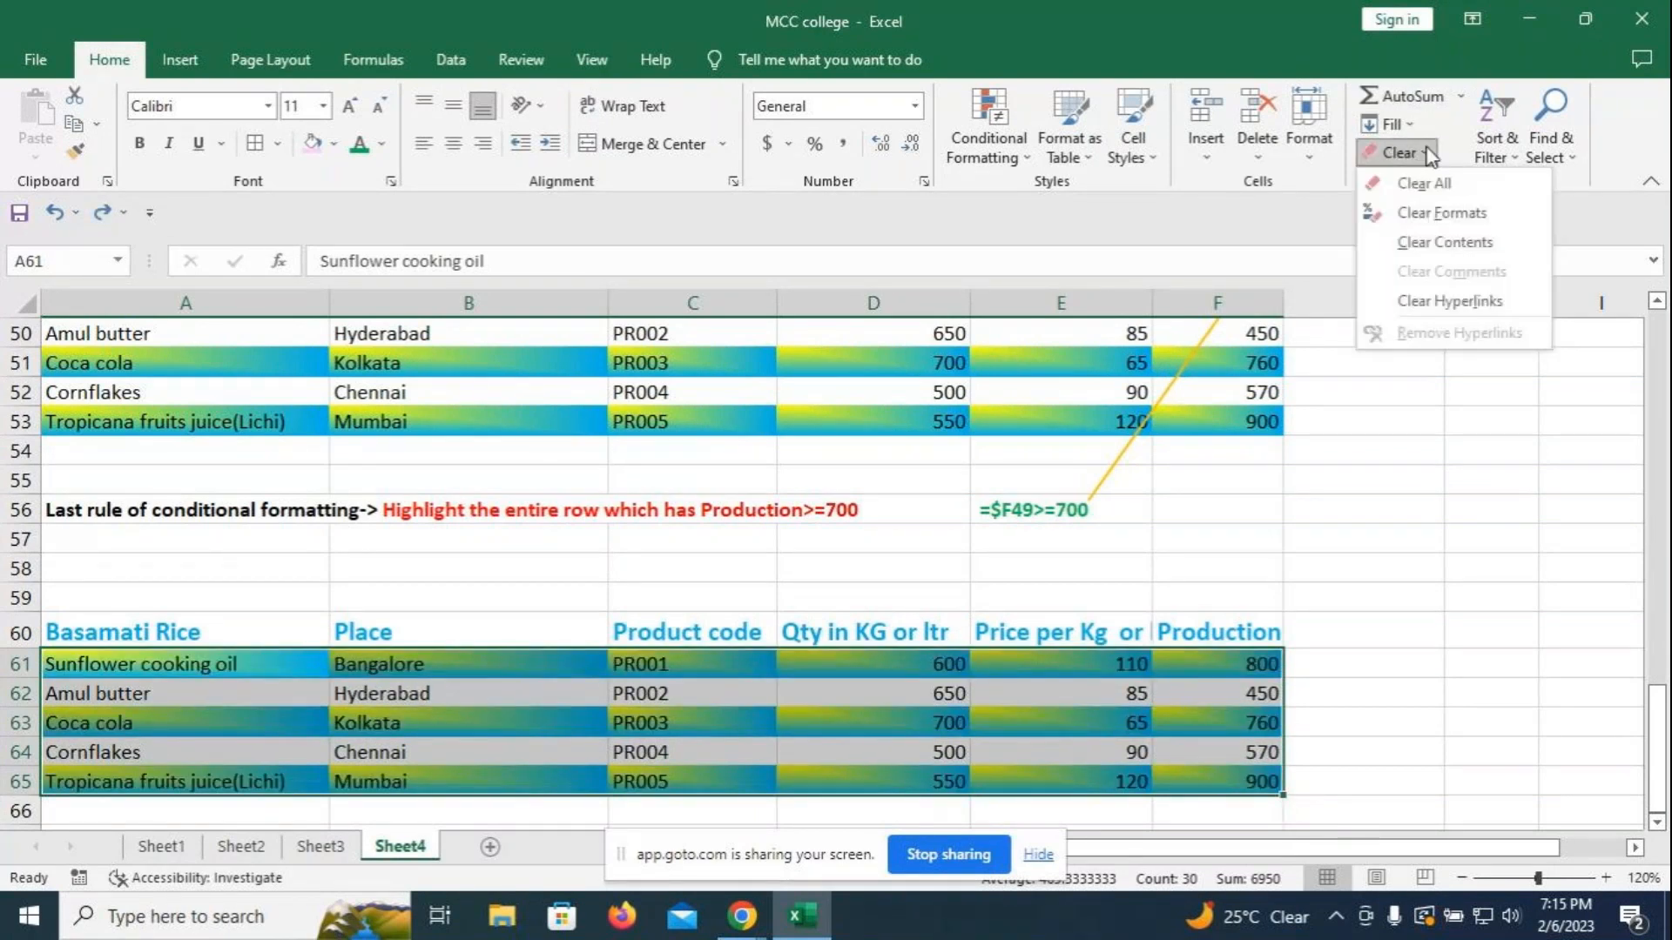
{"action": "left_click", "coordinate": [1450, 244]}
{"action": "key", "text": "ctrl+z"}
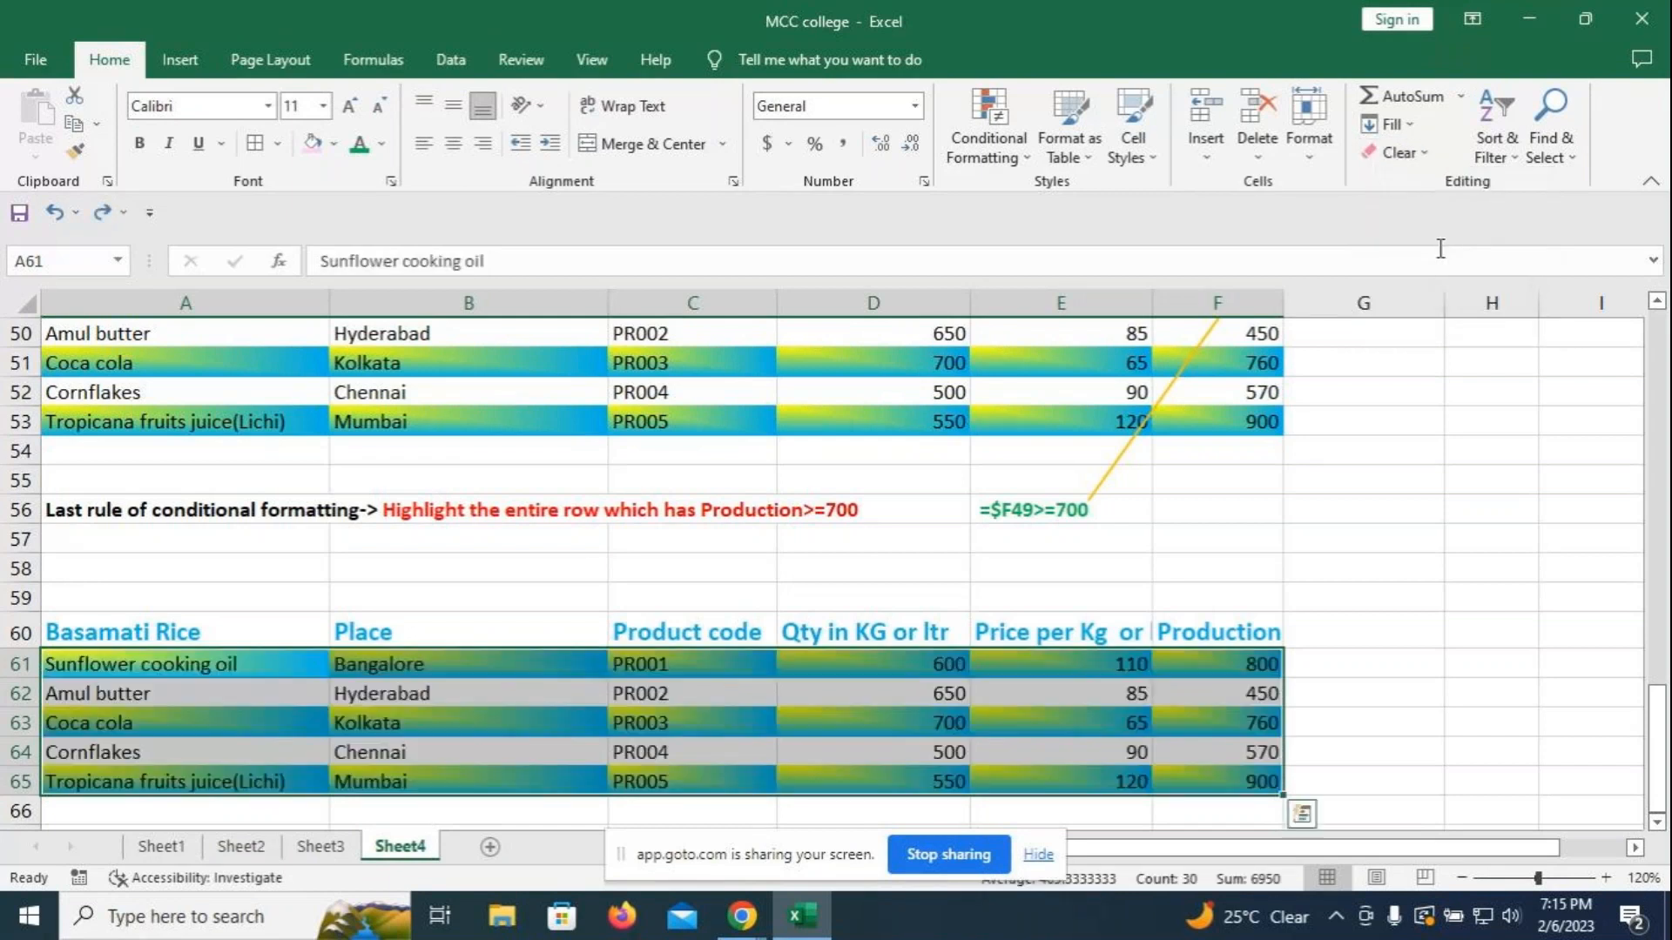
- Clear only the formats from the pasted data rows A61:F65
{"action": "left_click", "coordinate": [1428, 157]}
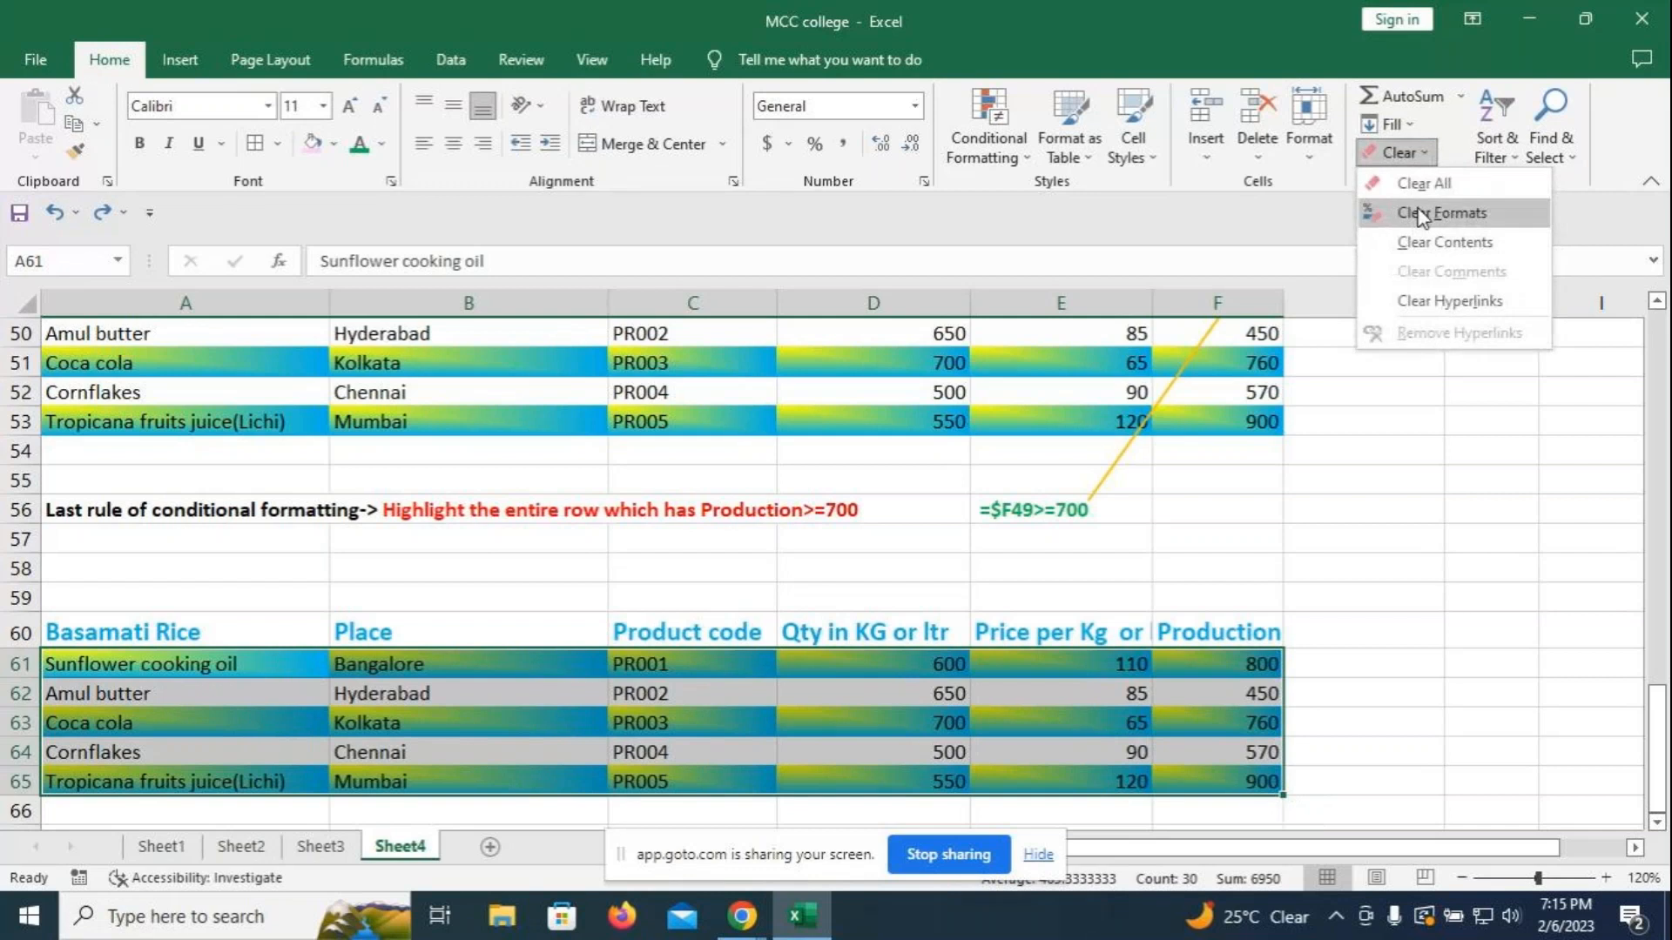
{"action": "left_click", "coordinate": [1419, 214]}
{"action": "left_click", "coordinate": [1358, 540]}
{"action": "scroll", "coordinate": [1161, 649], "scroll_direction": "down", "scroll_amount": 1}
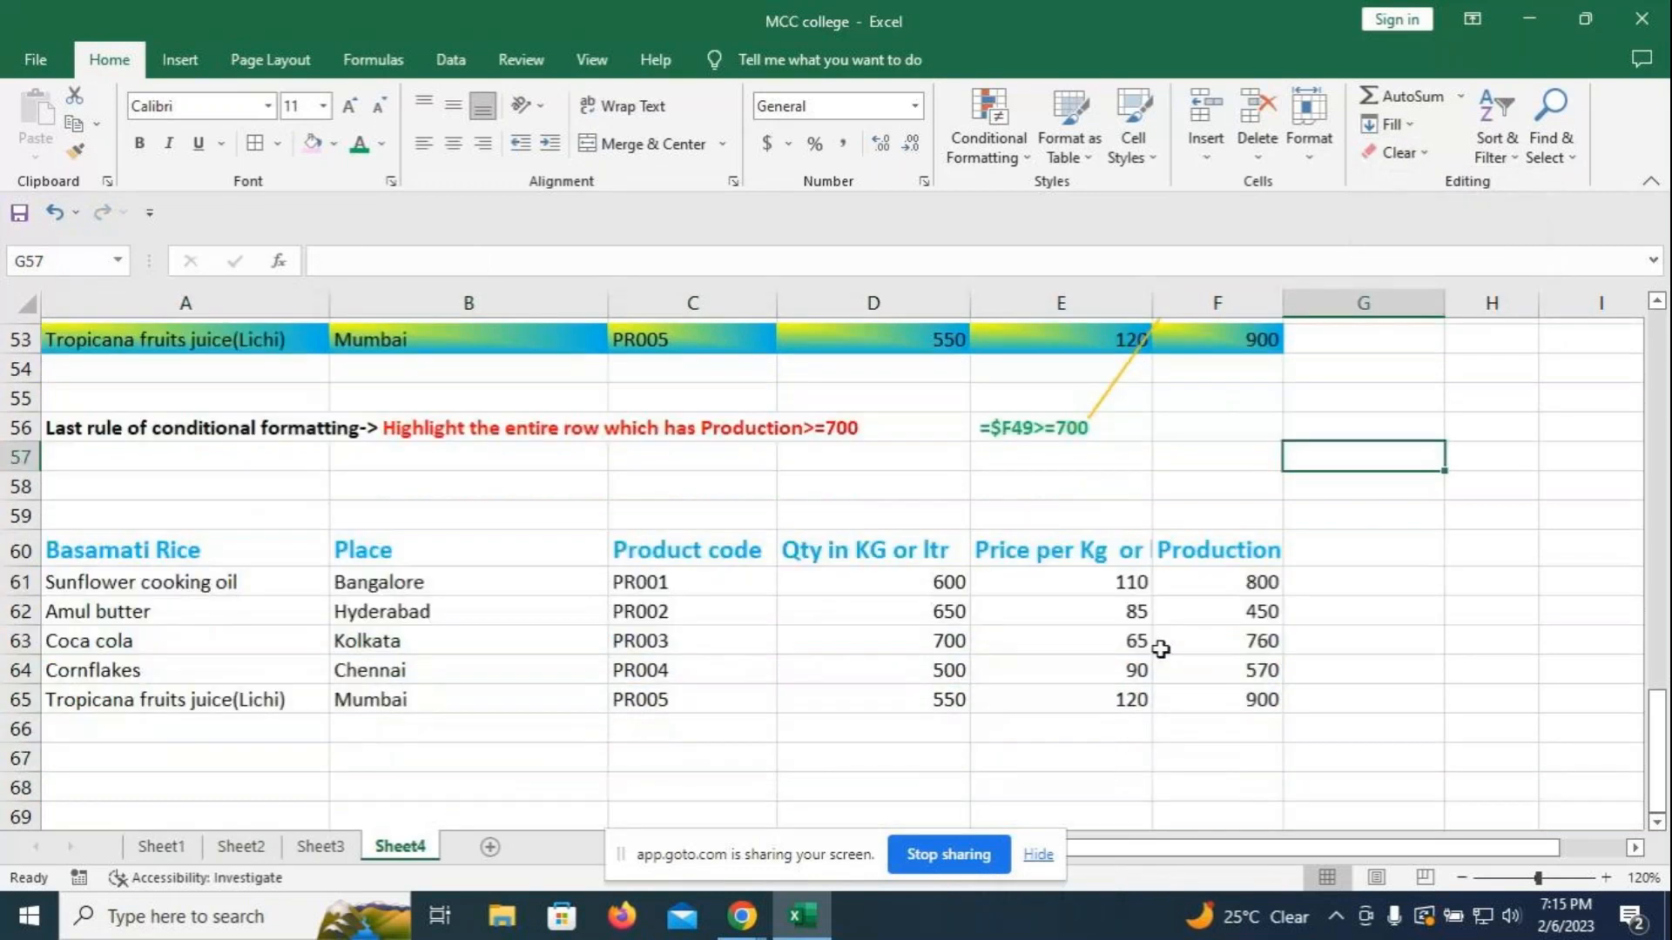
{"action": "left_click_drag", "start_coordinate": [130, 575], "coordinate": [1219, 693]}
{"action": "left_click", "coordinate": [1311, 420]}
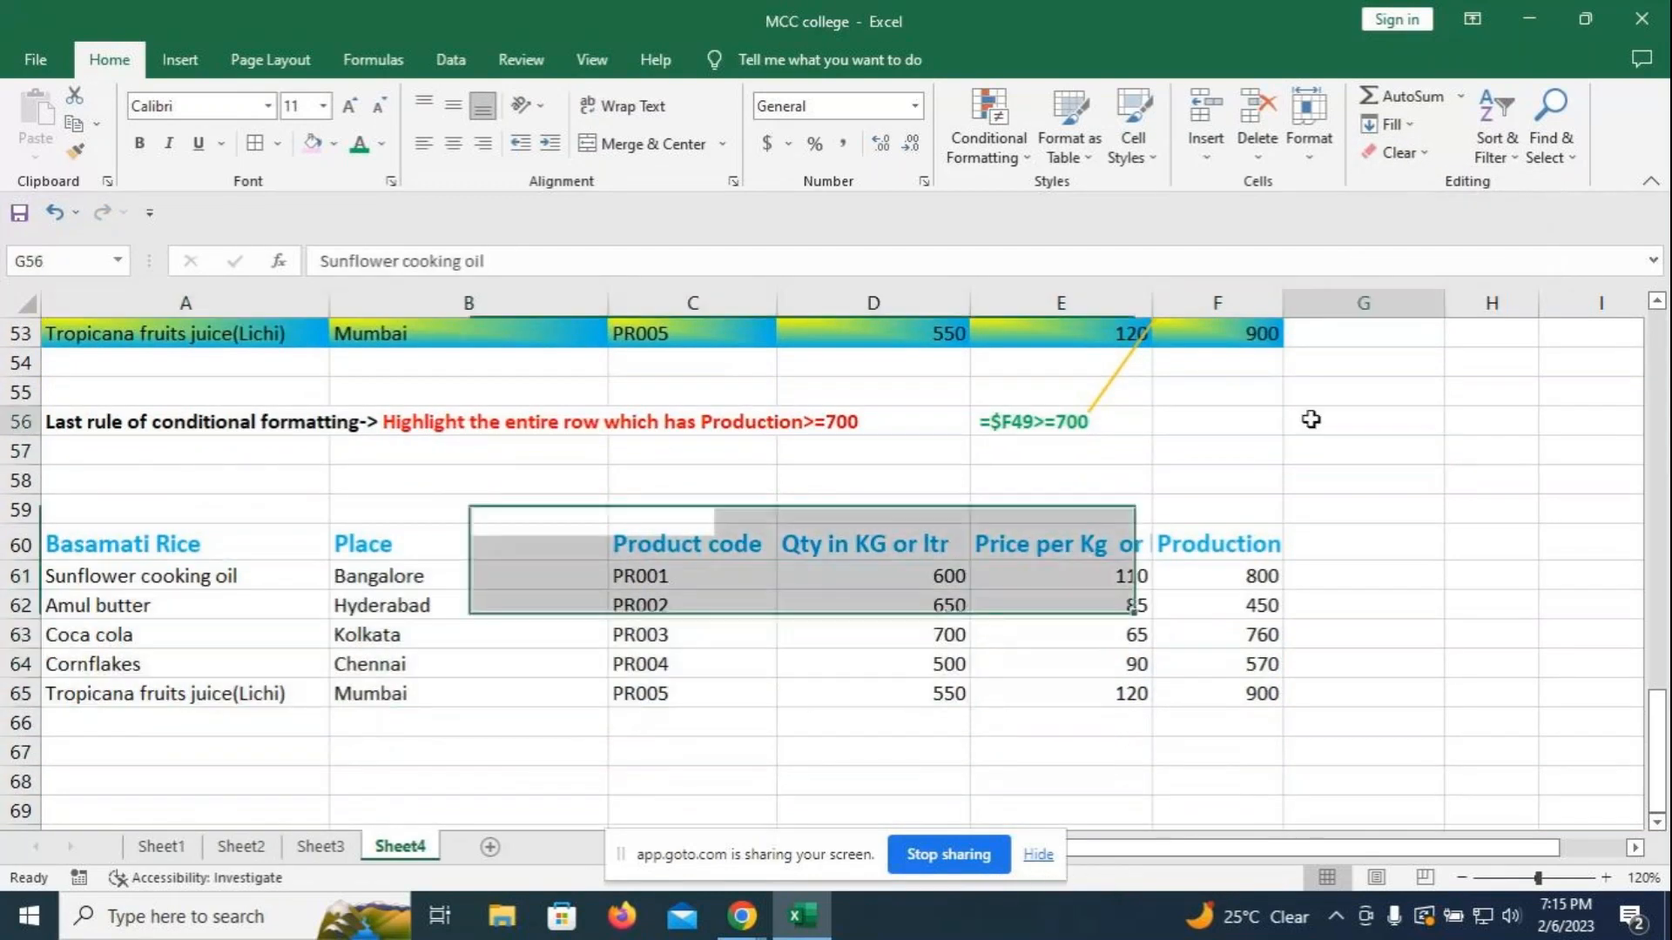
- Start a new formula rule =$F61>=700 for the copied table's data rows A61:F65
{"action": "left_click", "coordinate": [1214, 579]}
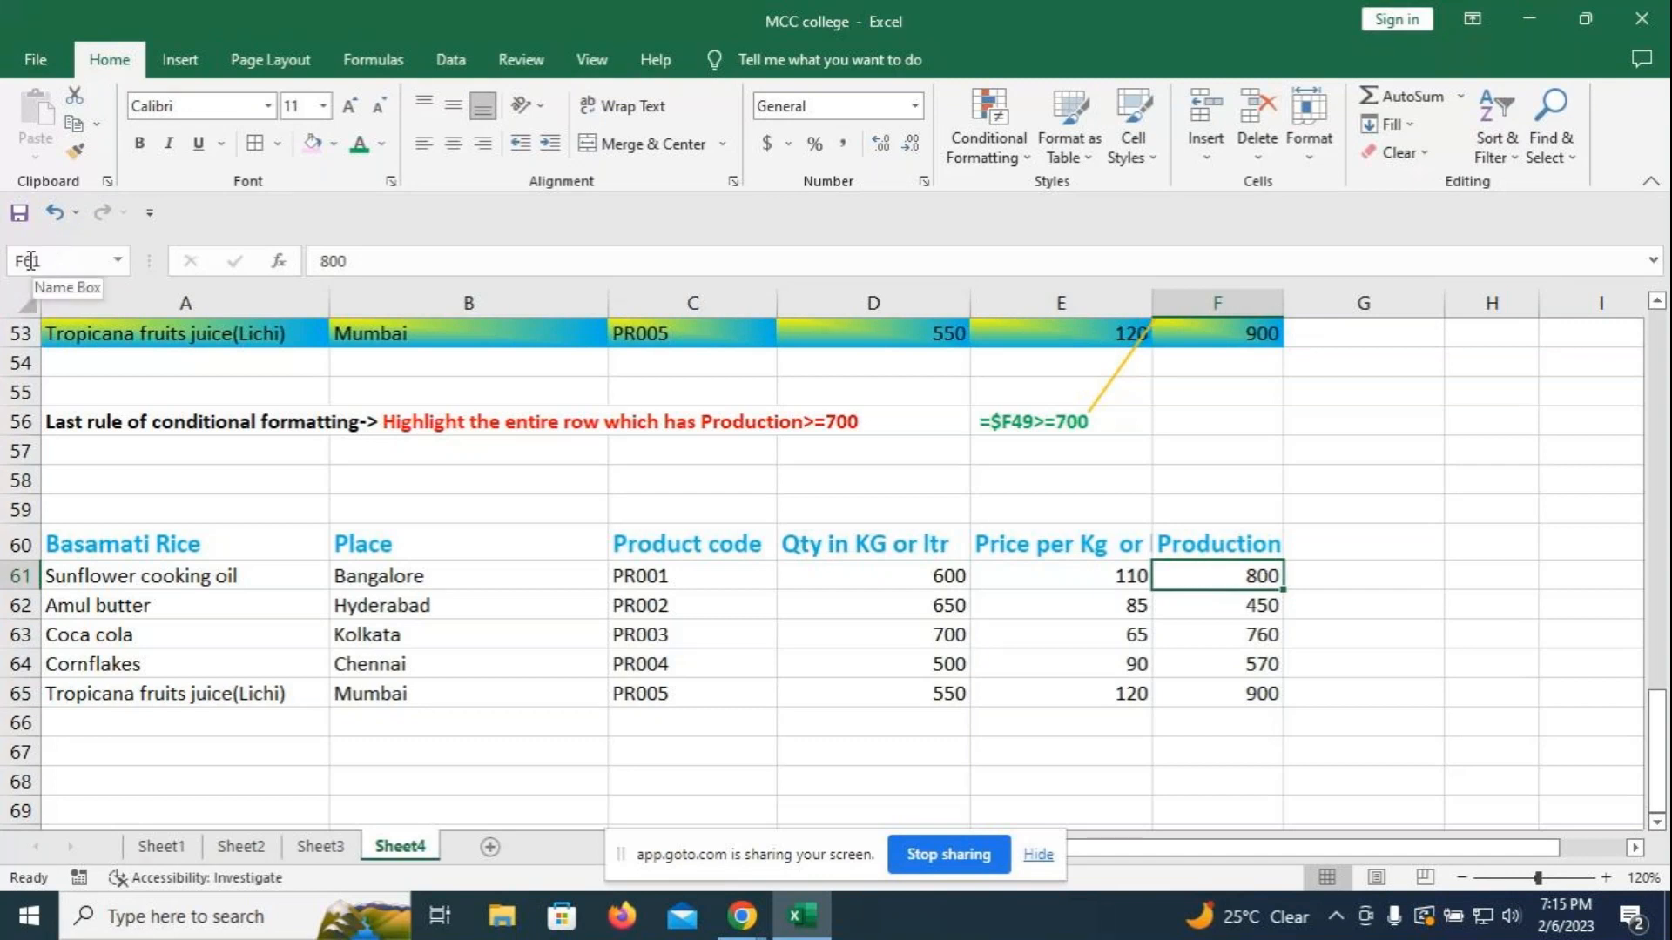
{"action": "left_click", "coordinate": [1382, 515]}
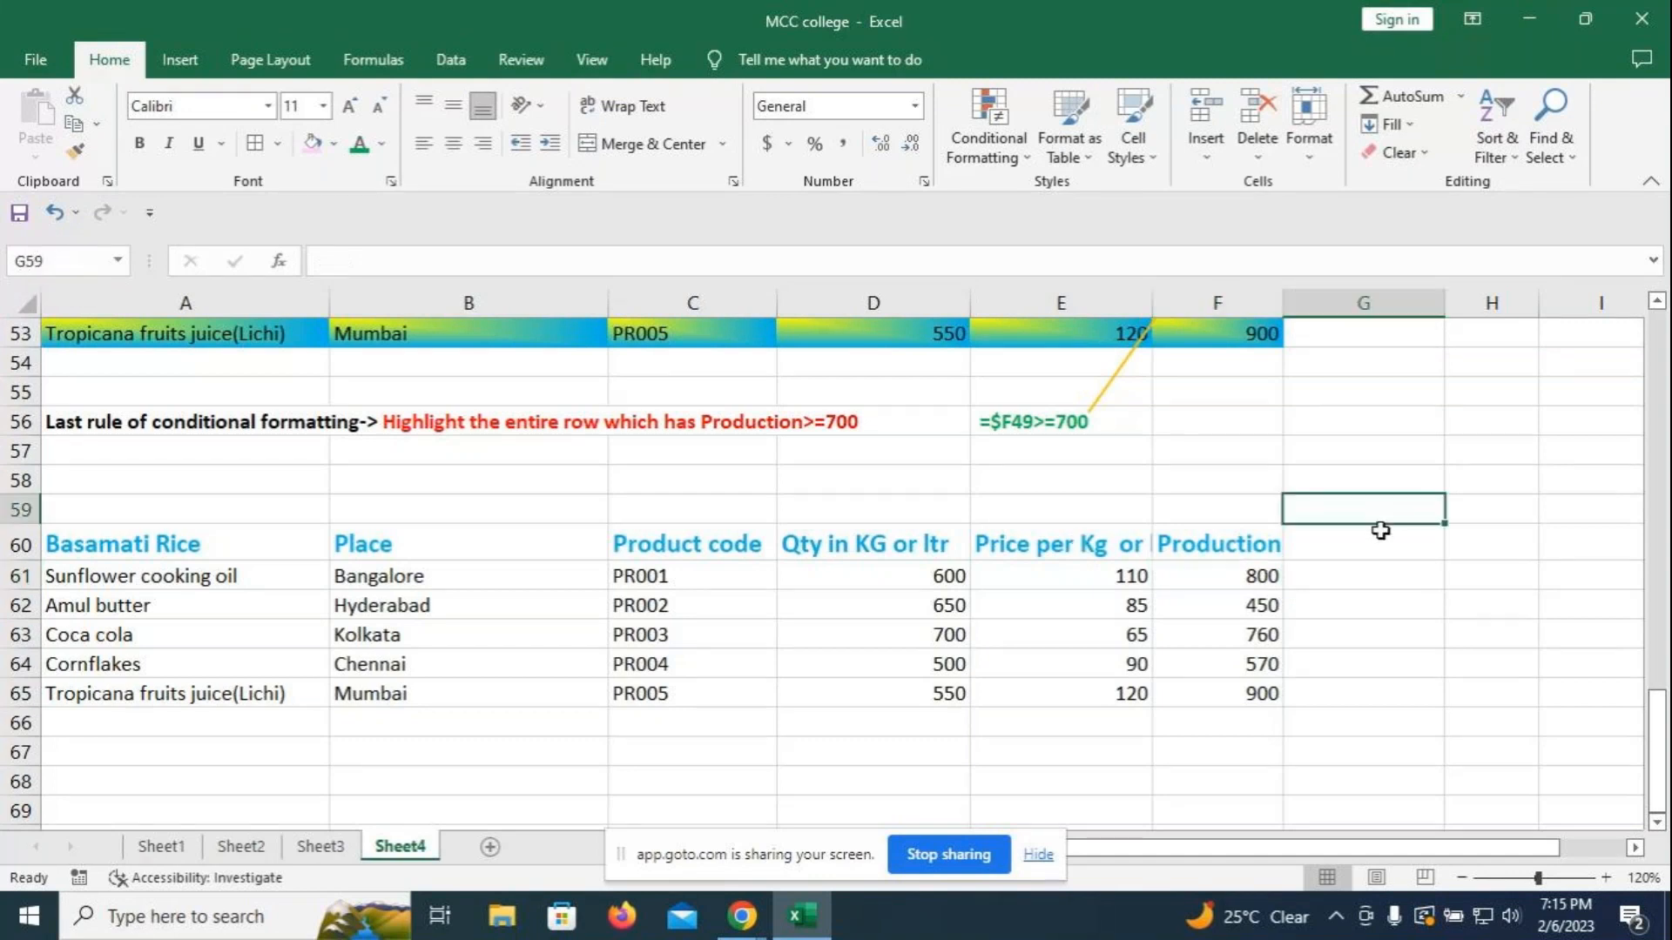
{"action": "left_click_drag", "start_coordinate": [107, 575], "coordinate": [1266, 697]}
{"action": "left_click", "coordinate": [1030, 161]}
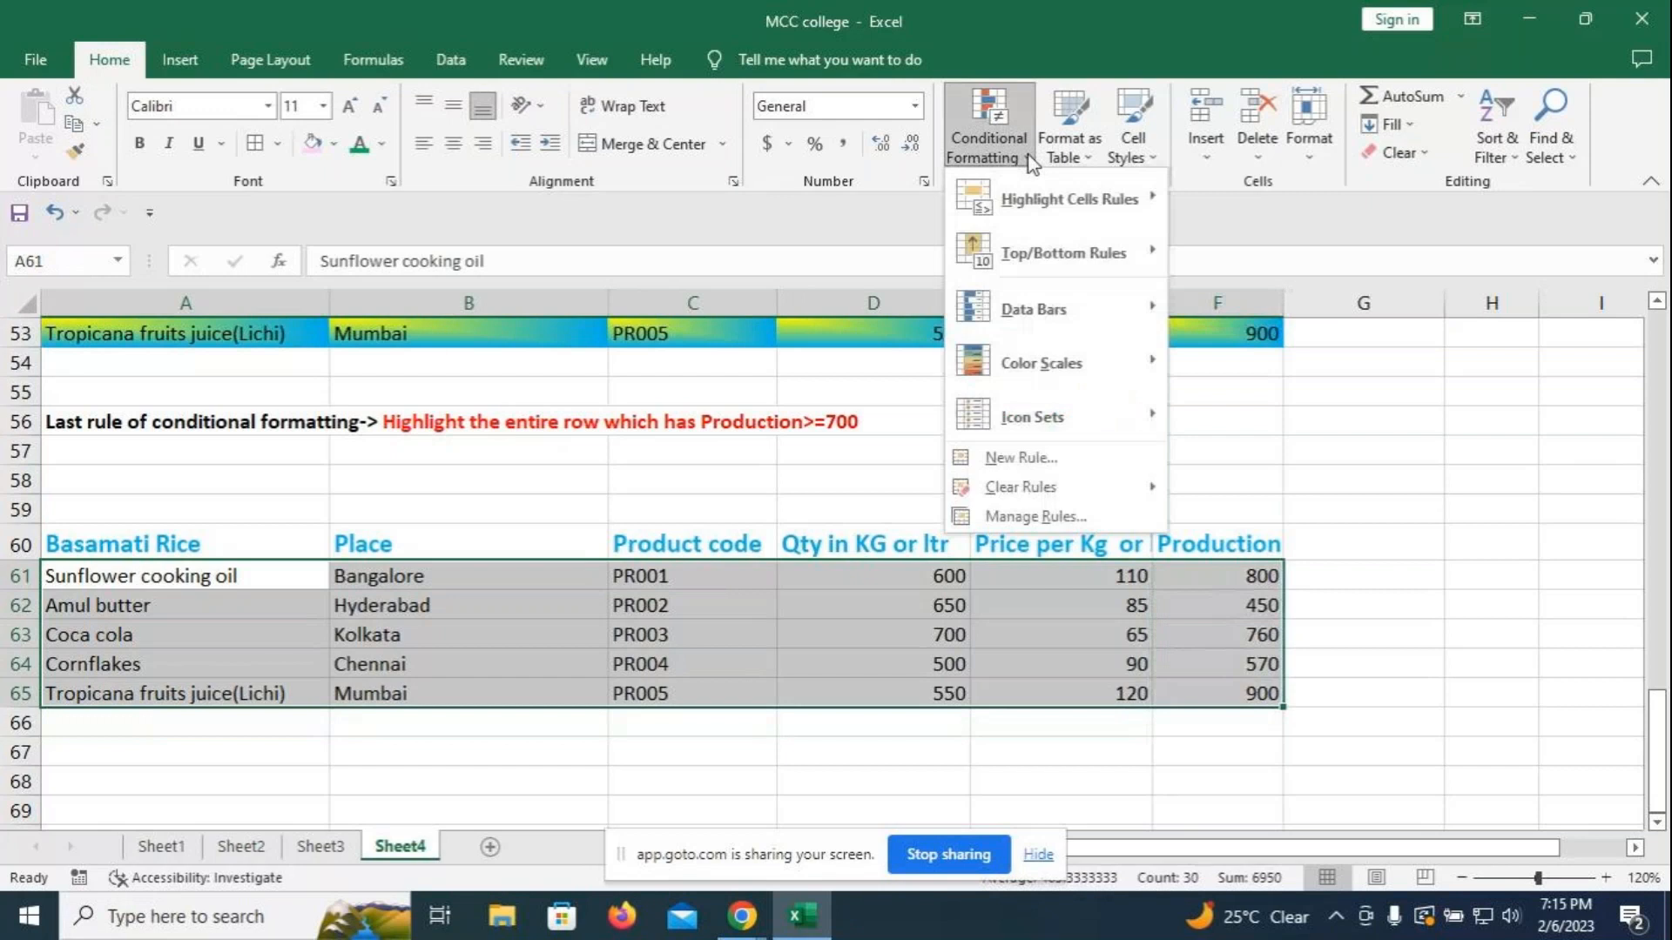
{"action": "left_click", "coordinate": [1006, 460]}
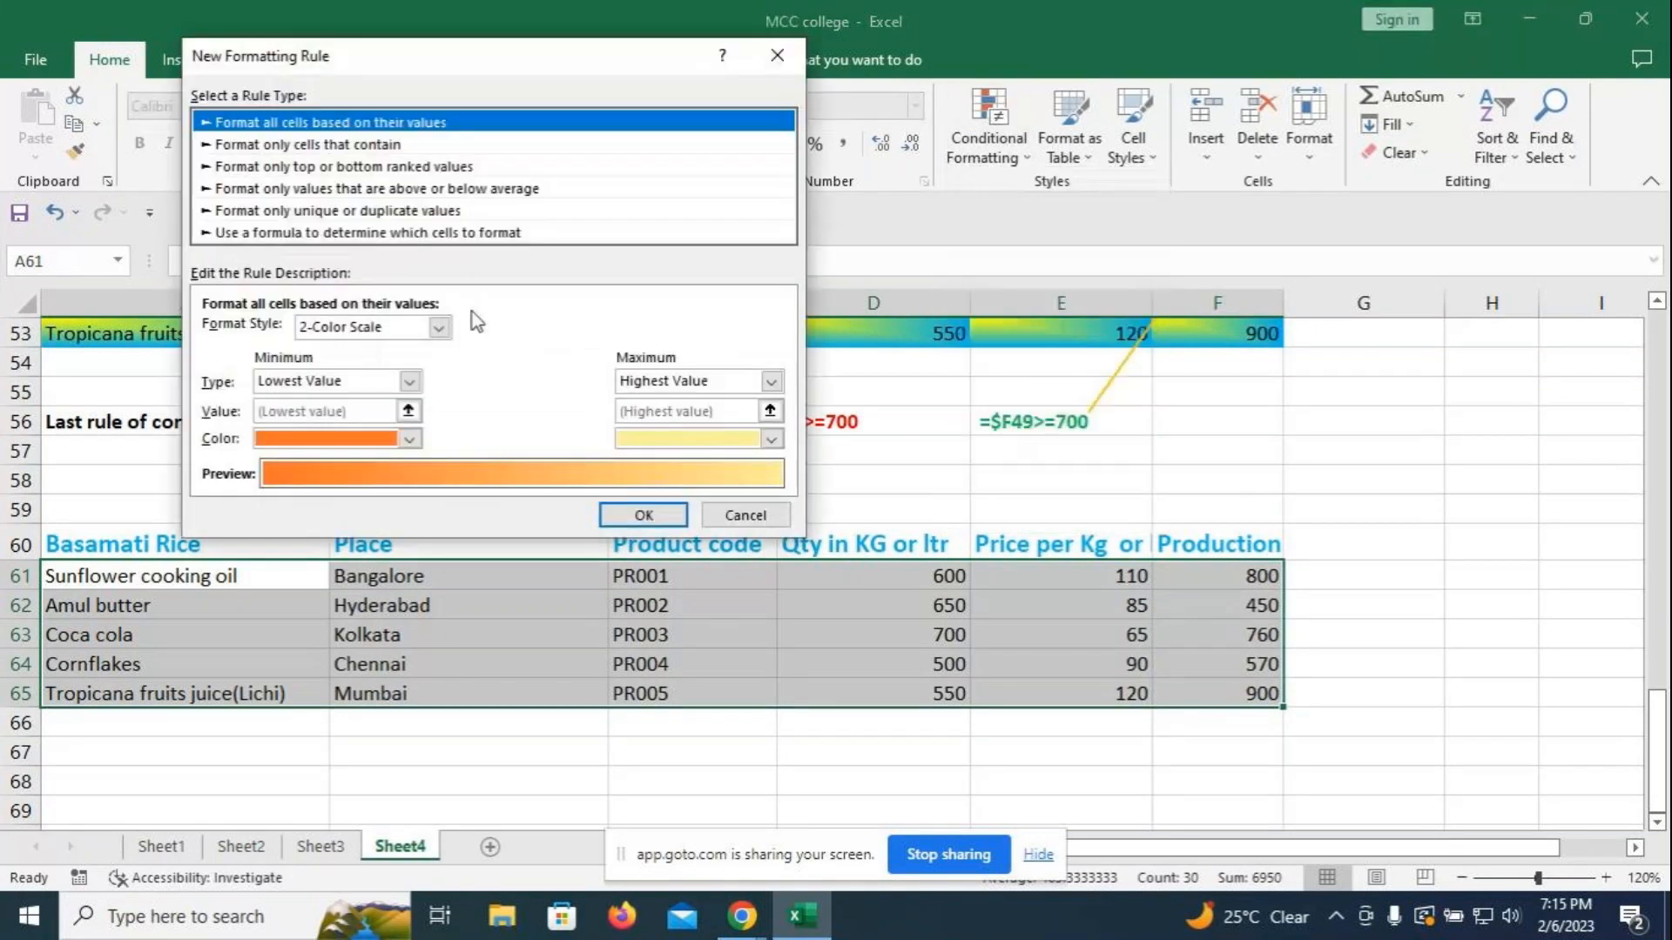
{"action": "left_click", "coordinate": [340, 234]}
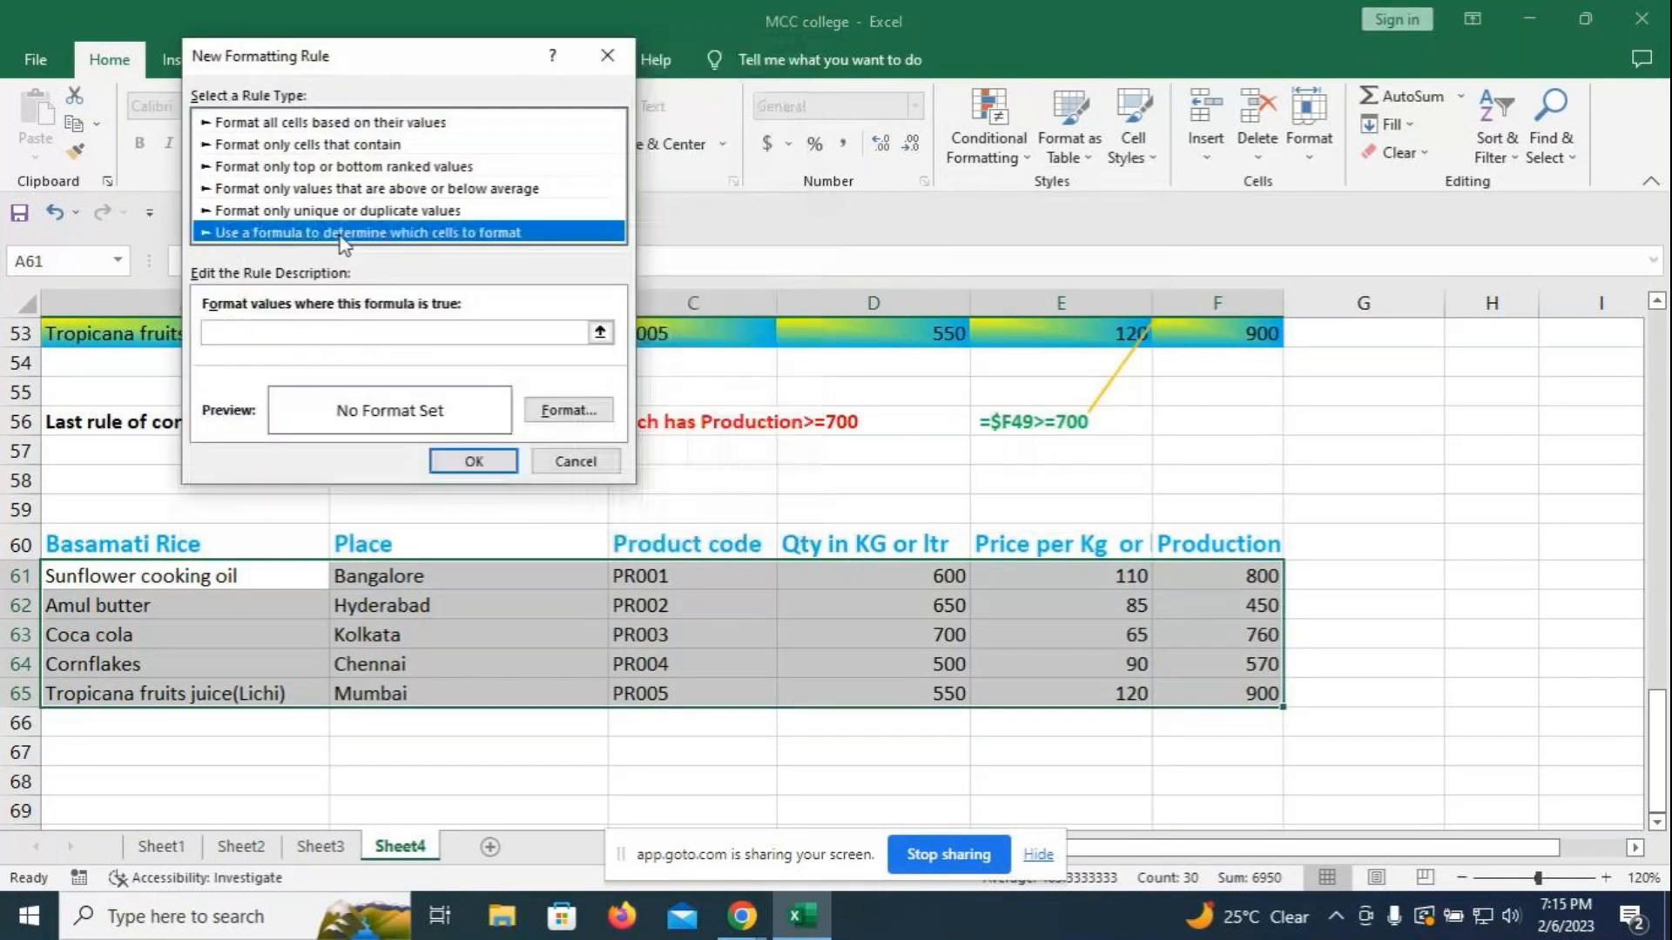
{"action": "left_click", "coordinate": [336, 332]}
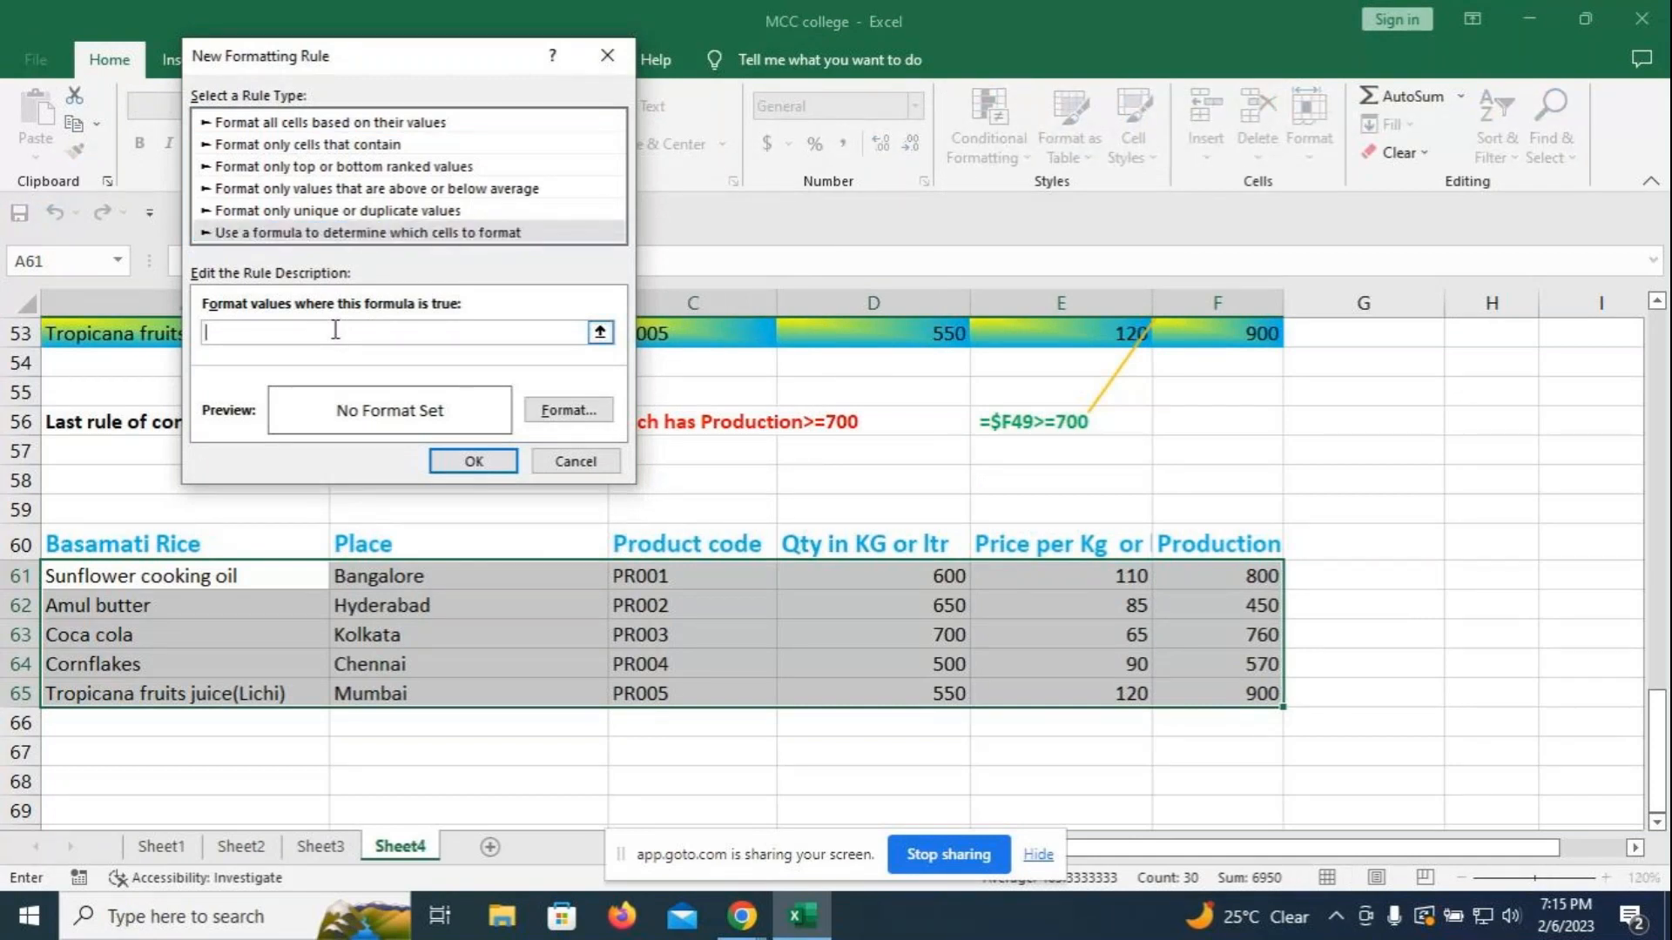
{"action": "type", "text": "=$f61>=700"}
- Give the rule a magenta diagonal-stripe pattern fill and apply it
{"action": "left_click", "coordinate": [557, 411]}
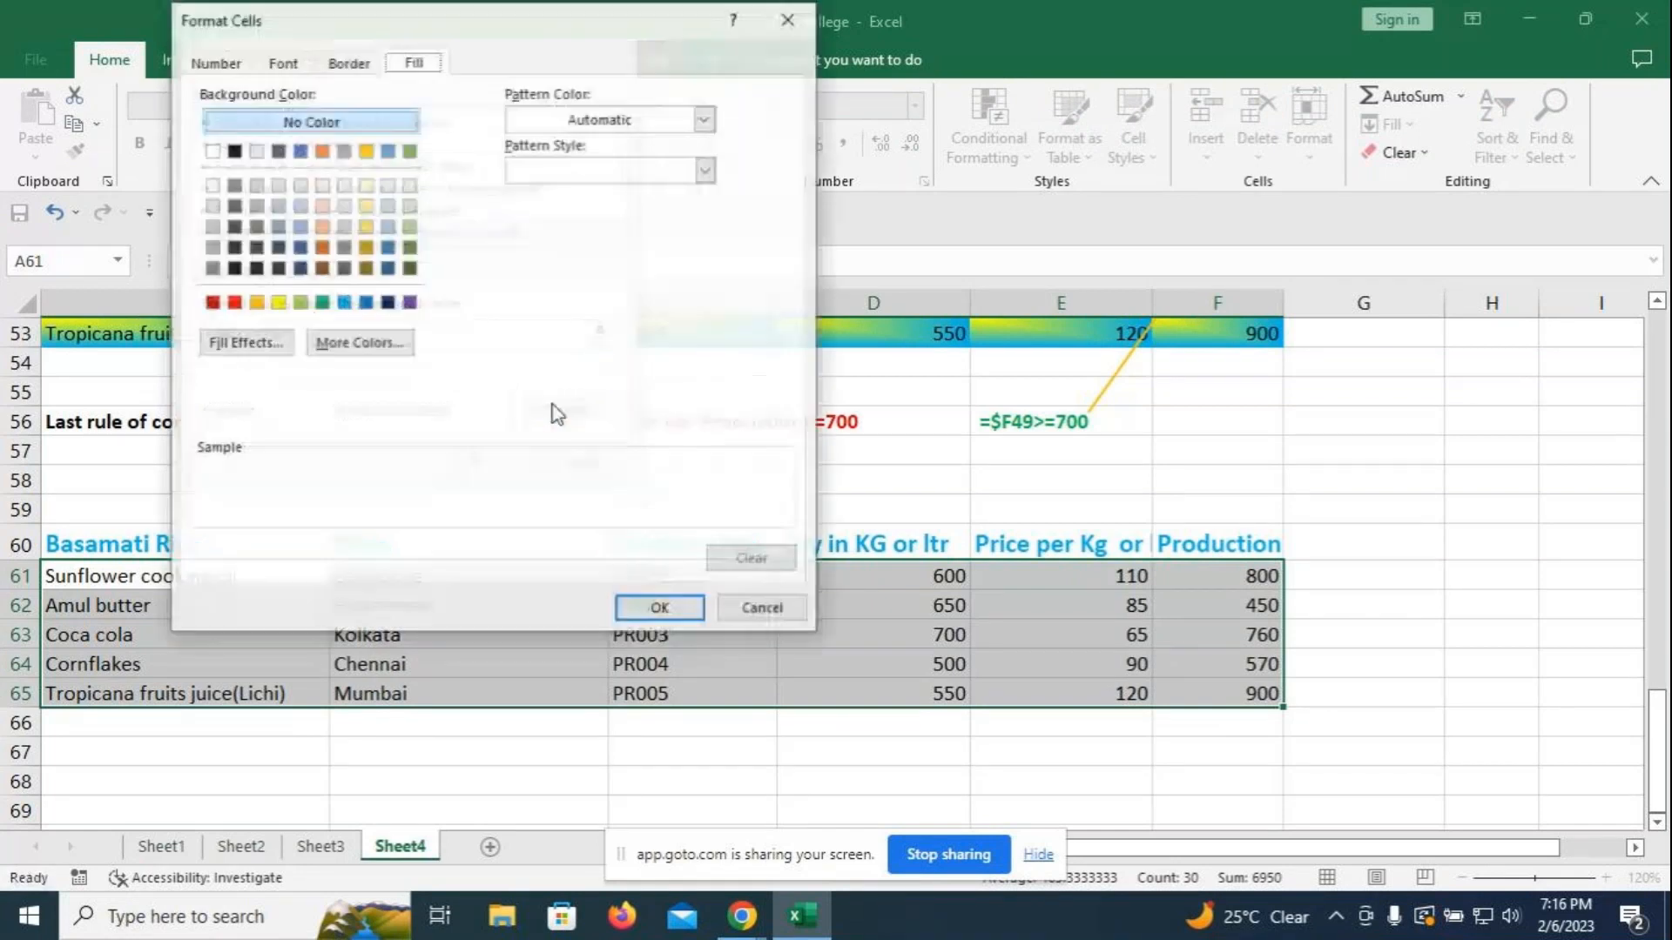
{"action": "left_click", "coordinate": [706, 119]}
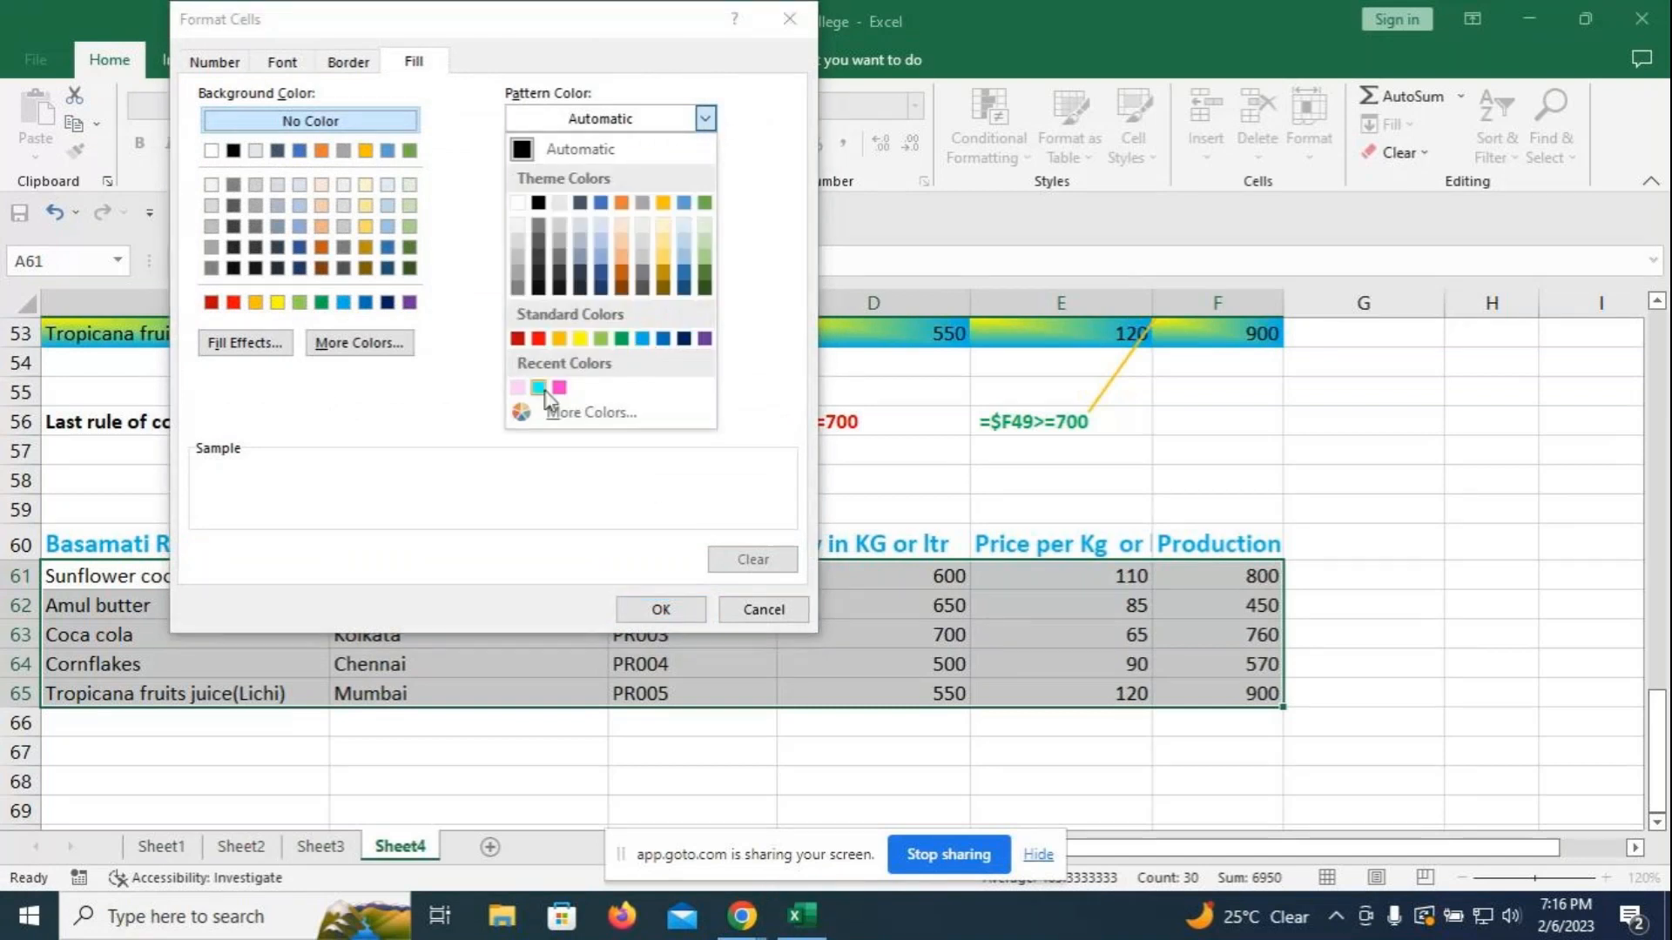
{"action": "left_click", "coordinate": [559, 387]}
{"action": "left_click", "coordinate": [704, 170]}
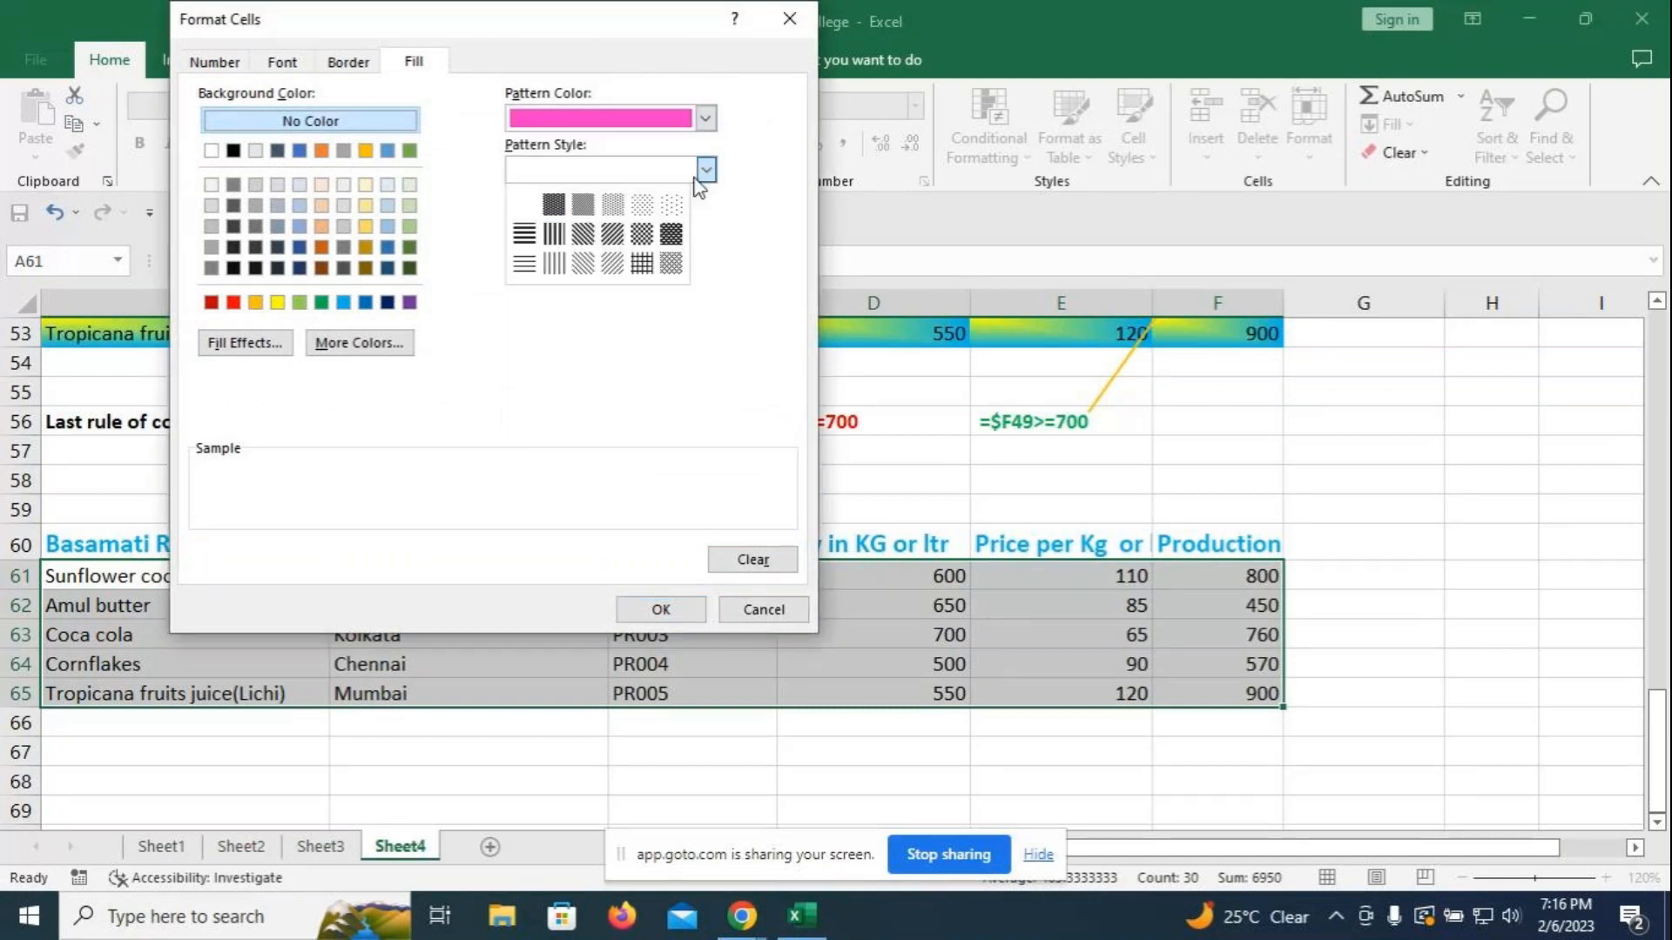
{"action": "left_click", "coordinate": [615, 234]}
{"action": "left_click", "coordinate": [658, 609]}
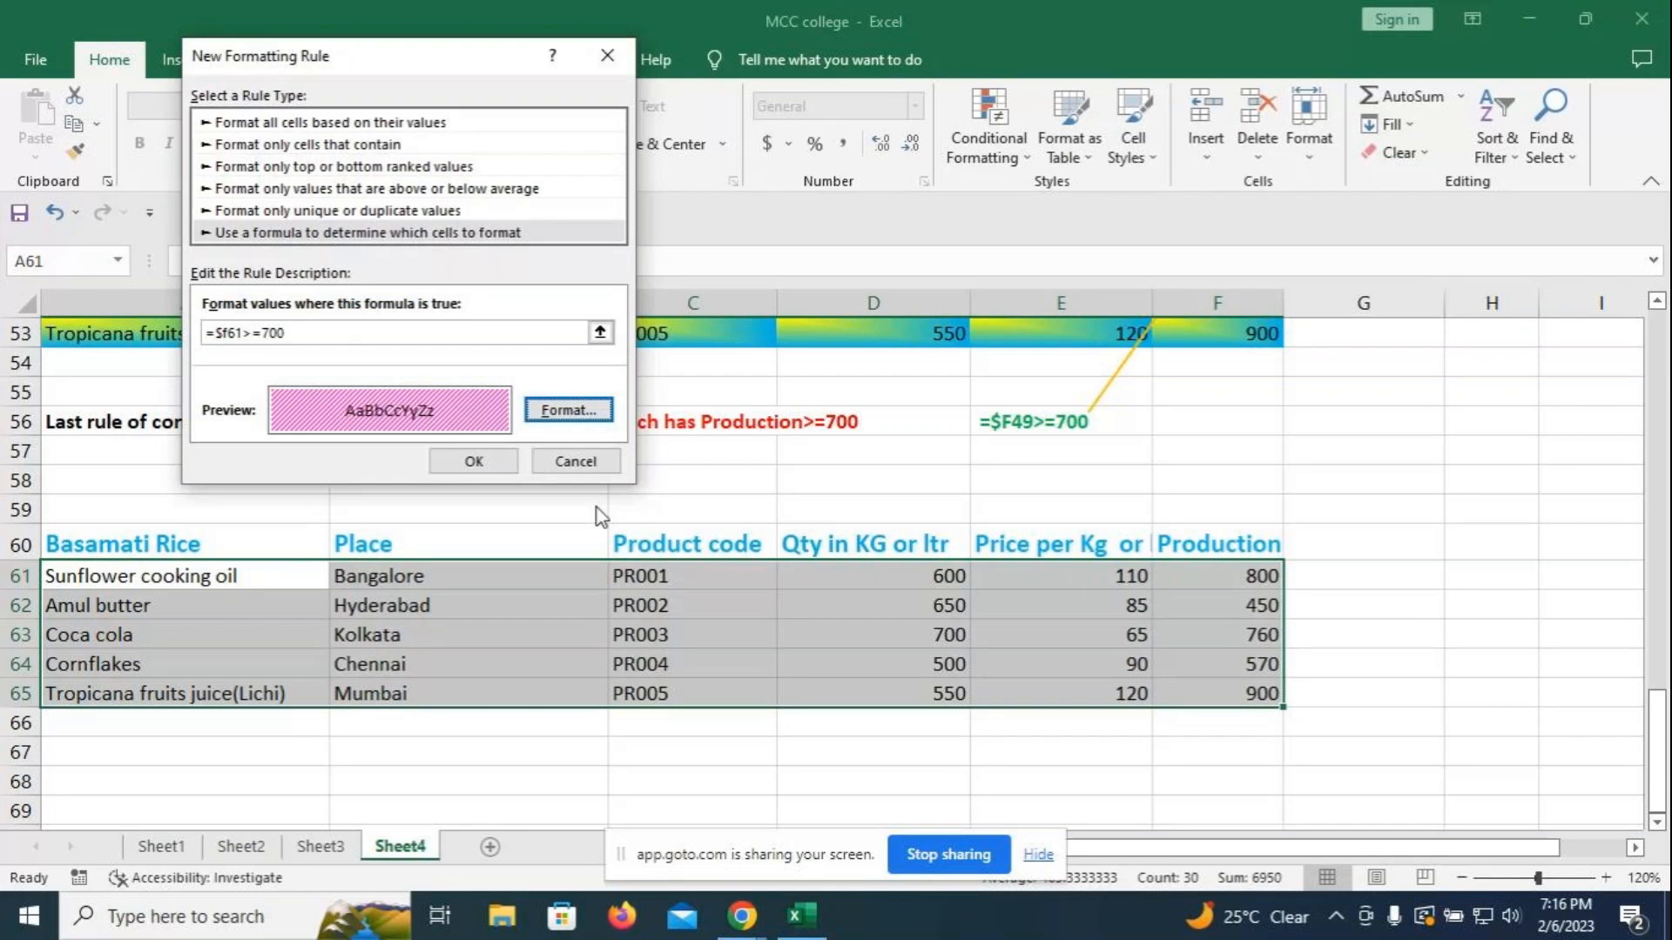
{"action": "left_click", "coordinate": [473, 461]}
{"action": "left_click", "coordinate": [1385, 577]}
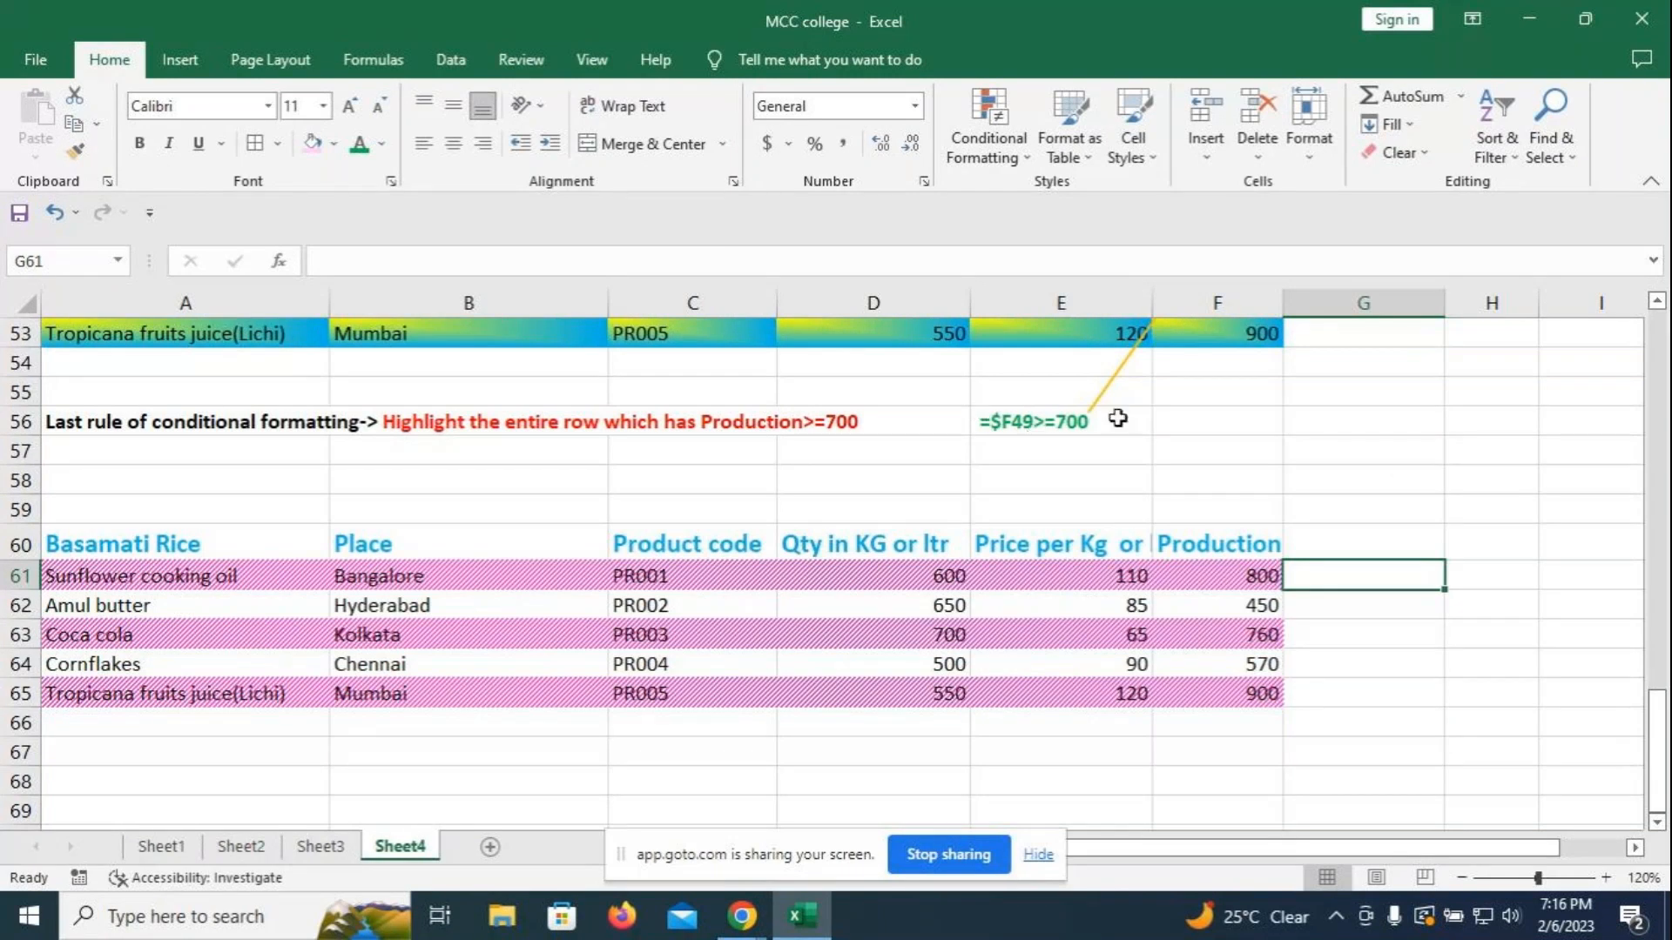
- Select the pasted table, close the Clear options unchanged, then reselect A61:F65
{"action": "left_click", "coordinate": [96, 548]}
{"action": "key", "text": "ctrl+a"}
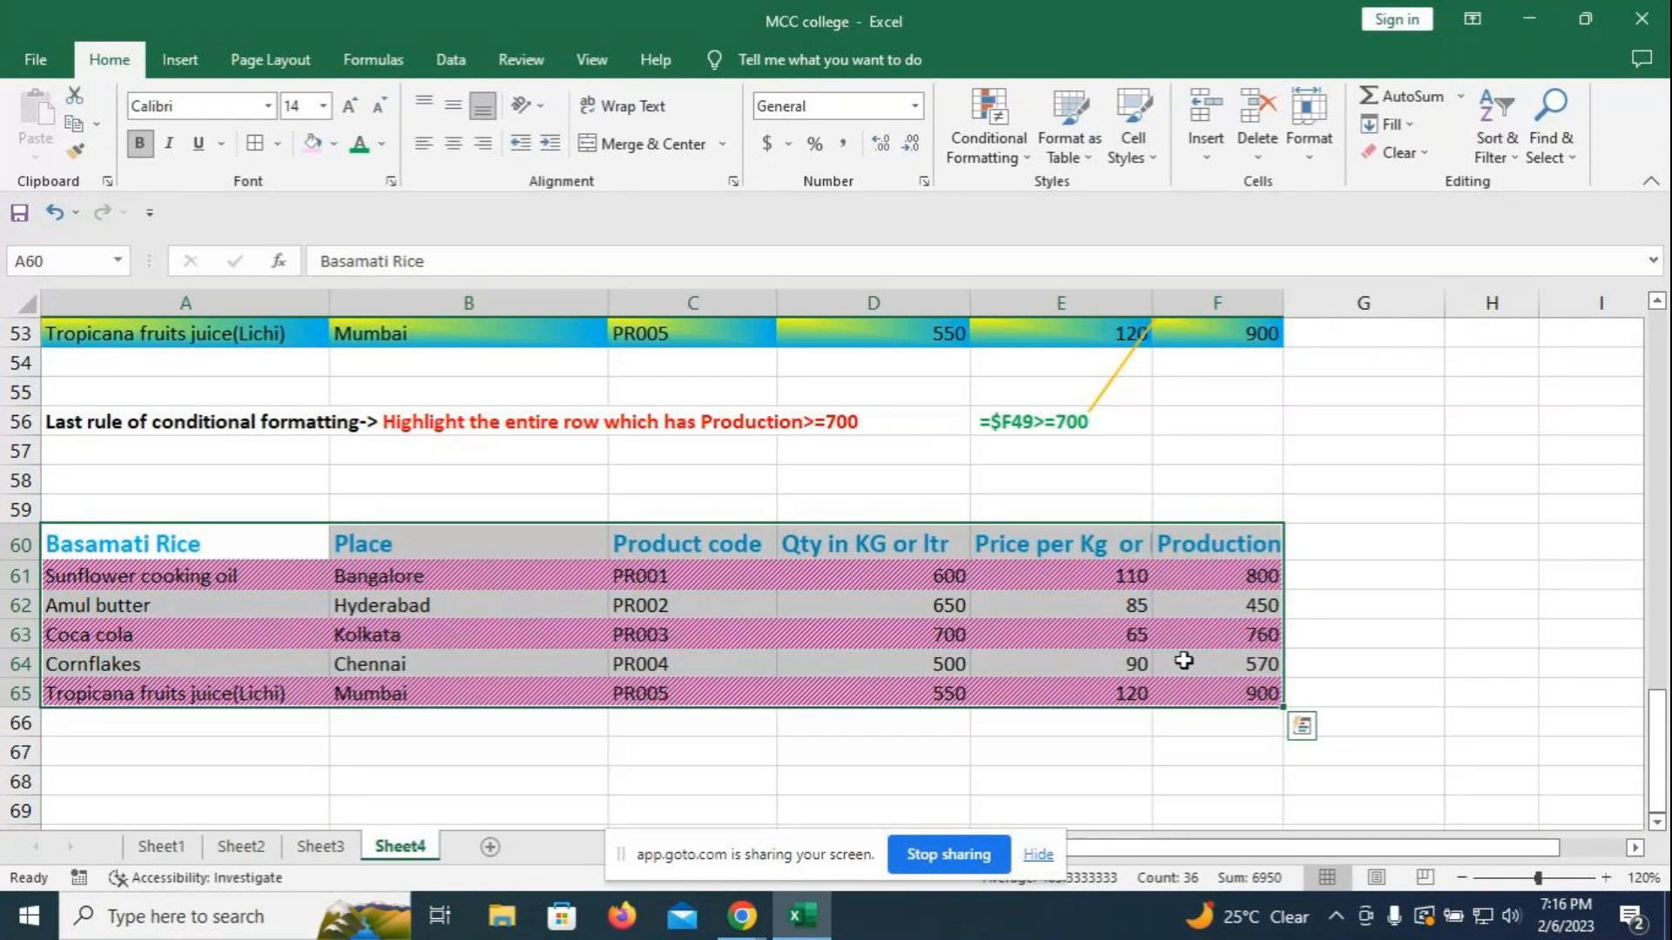
{"action": "left_click", "coordinate": [1426, 154]}
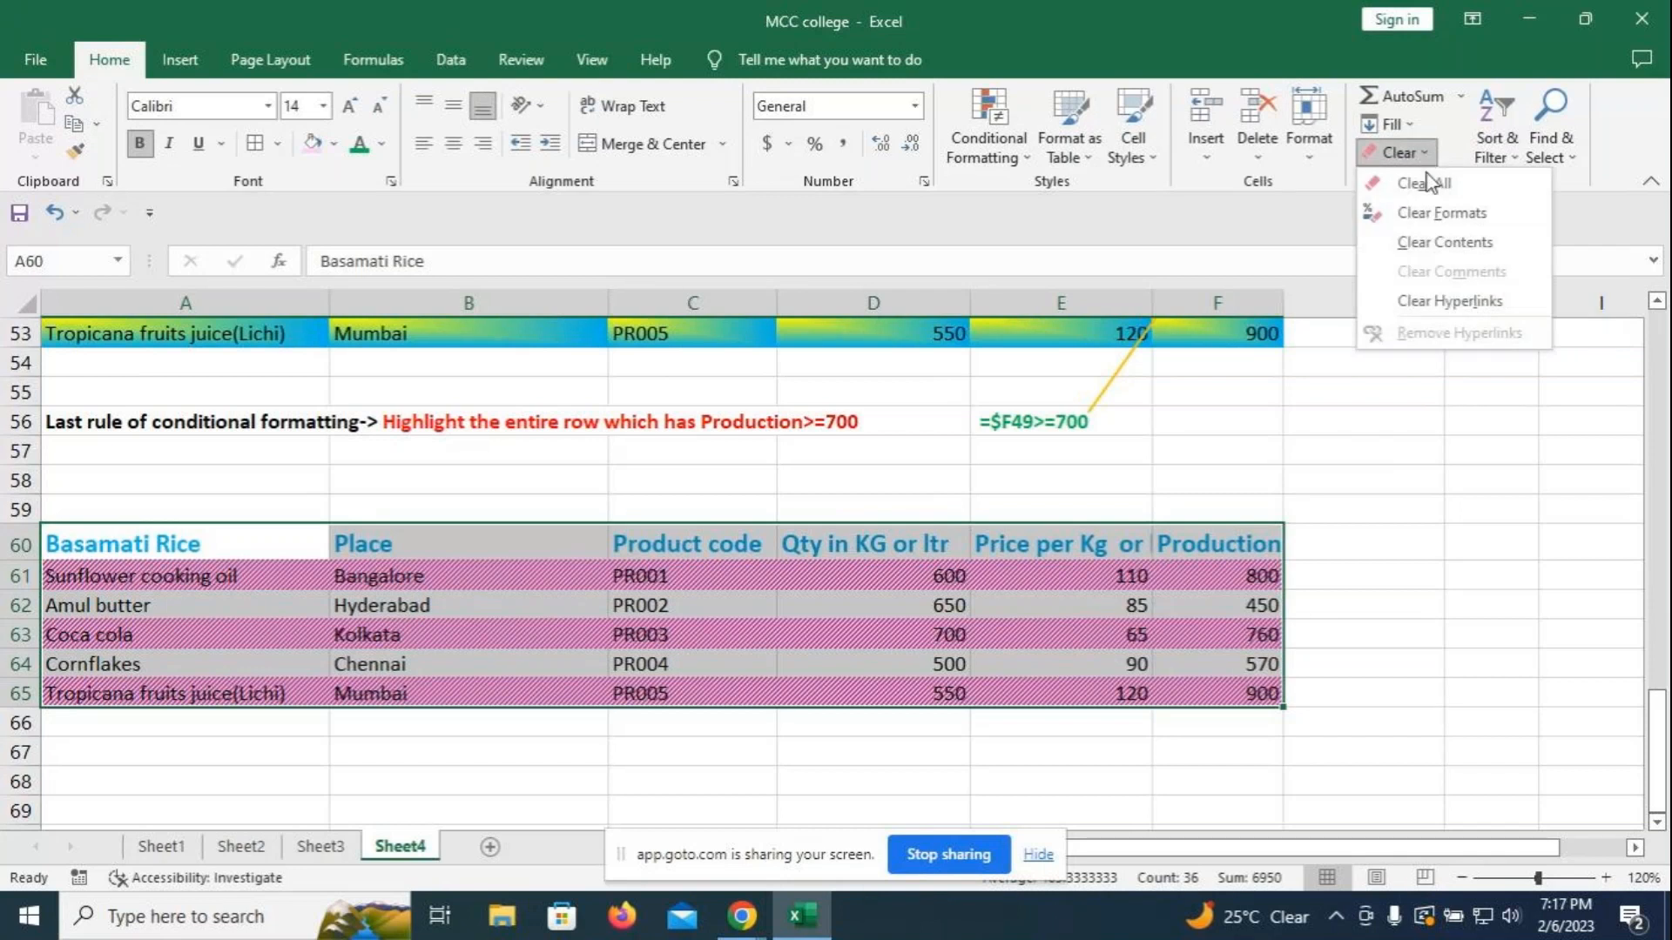
{"action": "left_click", "coordinate": [1429, 221]}
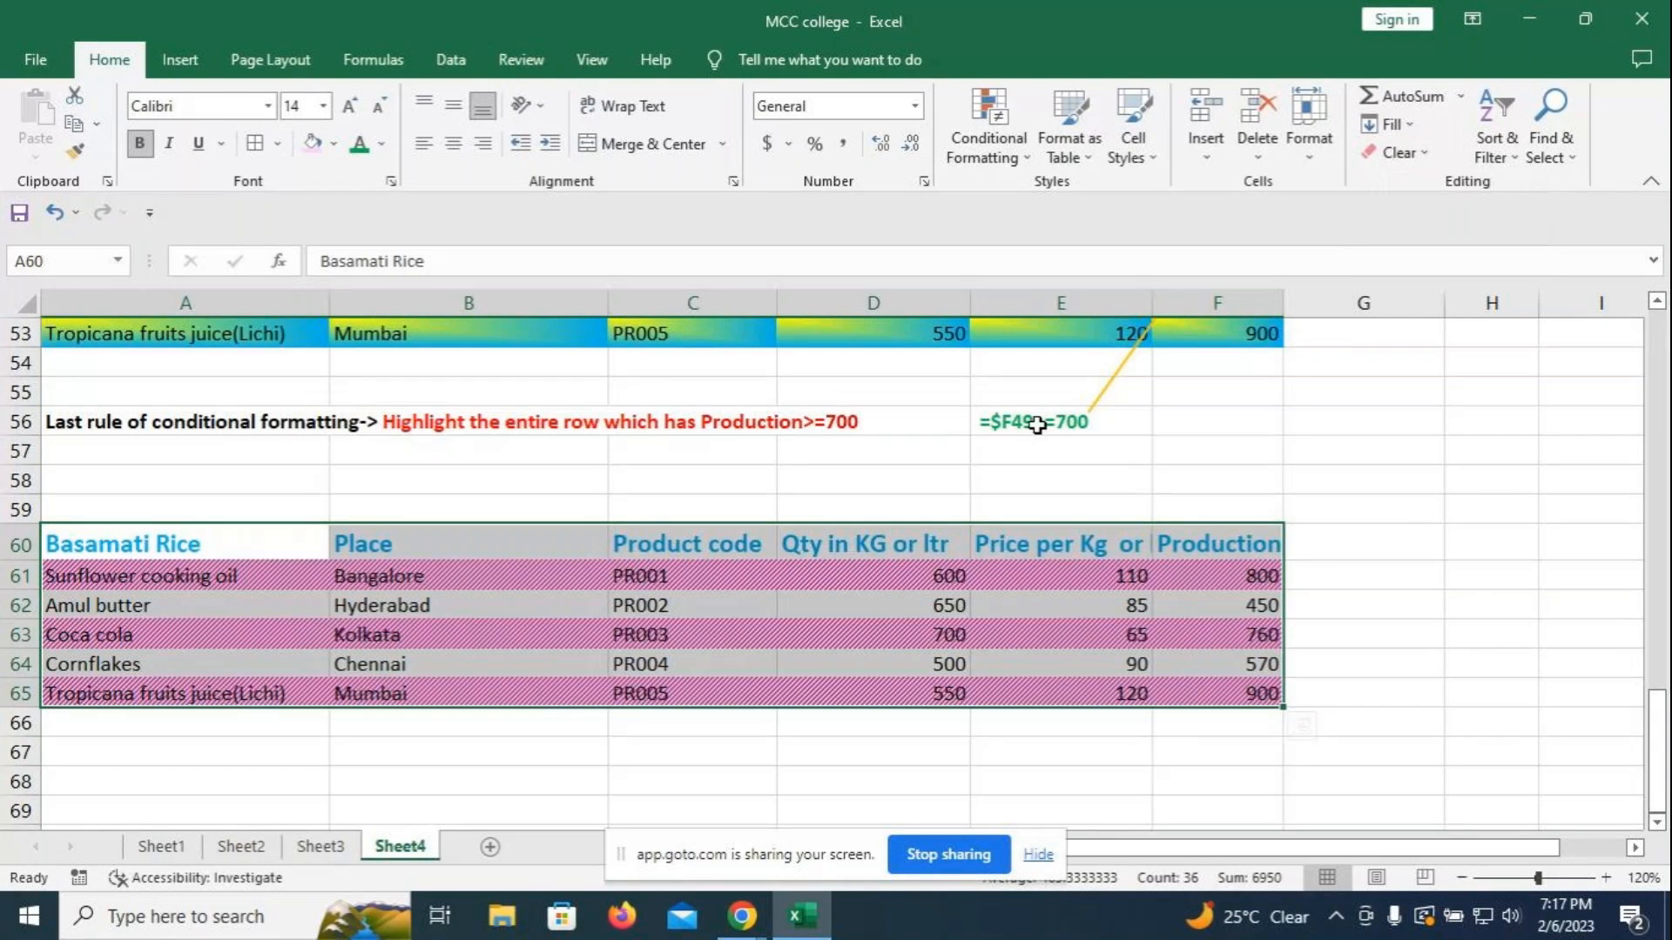
{"action": "left_click", "coordinate": [1386, 570]}
{"action": "left_click_drag", "start_coordinate": [174, 577], "coordinate": [1219, 693]}
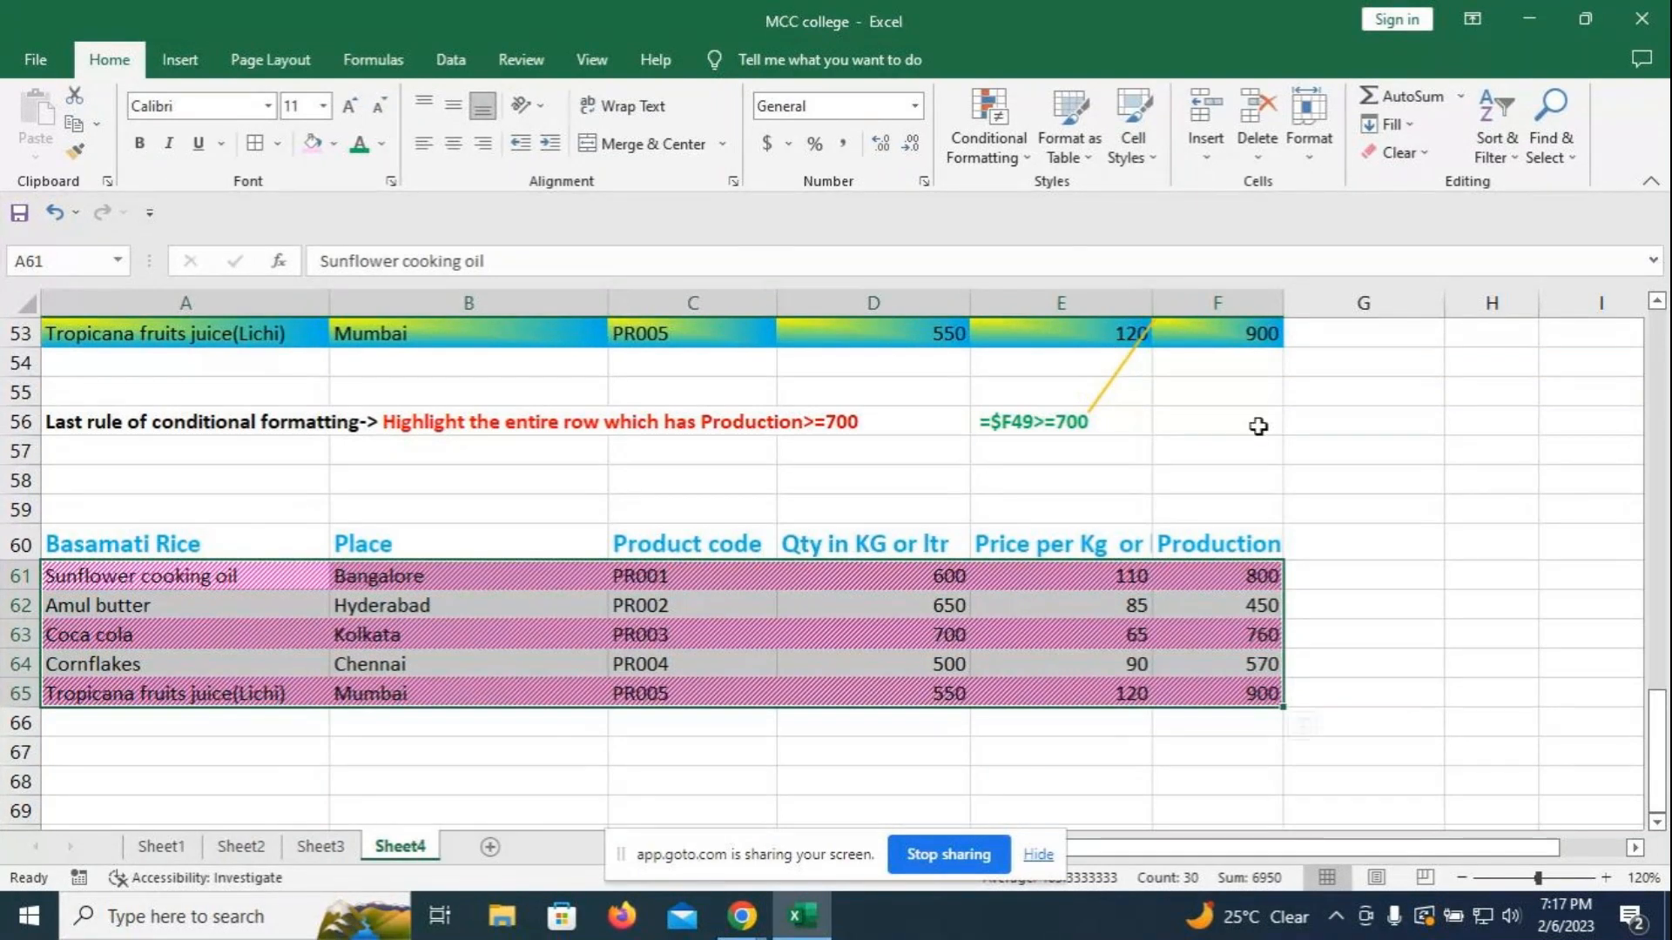
- Scroll between the tables and select cell E56 holding =$F49>=700
{"action": "scroll", "coordinate": [1257, 422], "scroll_direction": "up", "scroll_amount": 3}
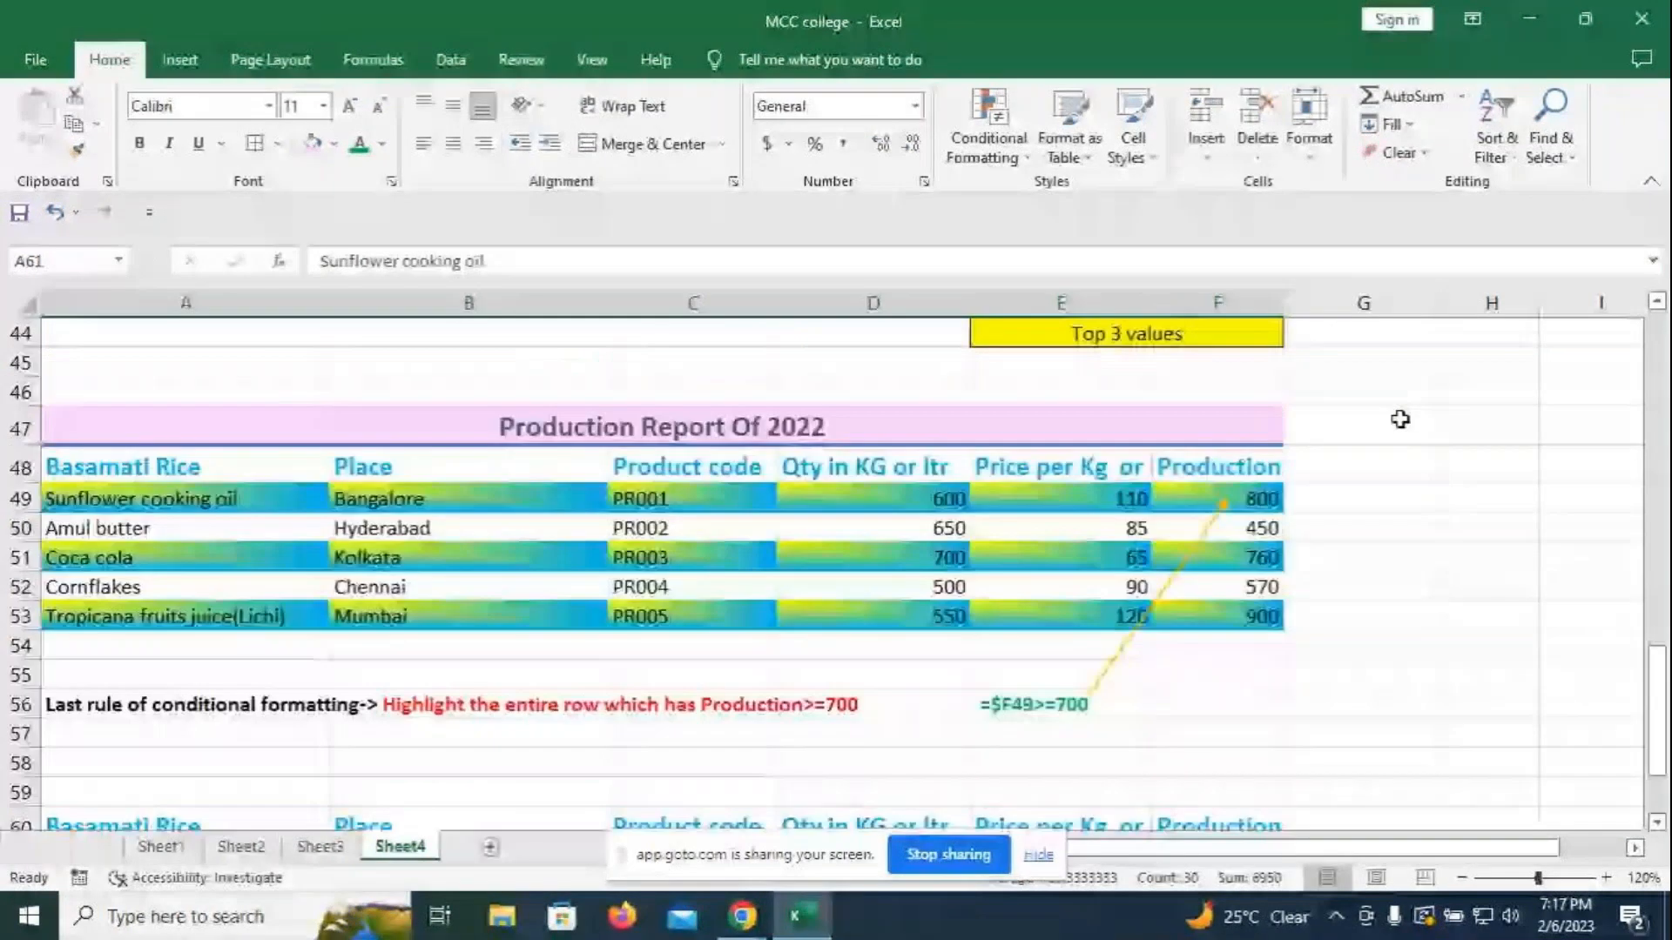
{"action": "scroll", "coordinate": [1377, 469], "scroll_direction": "down", "scroll_amount": 2}
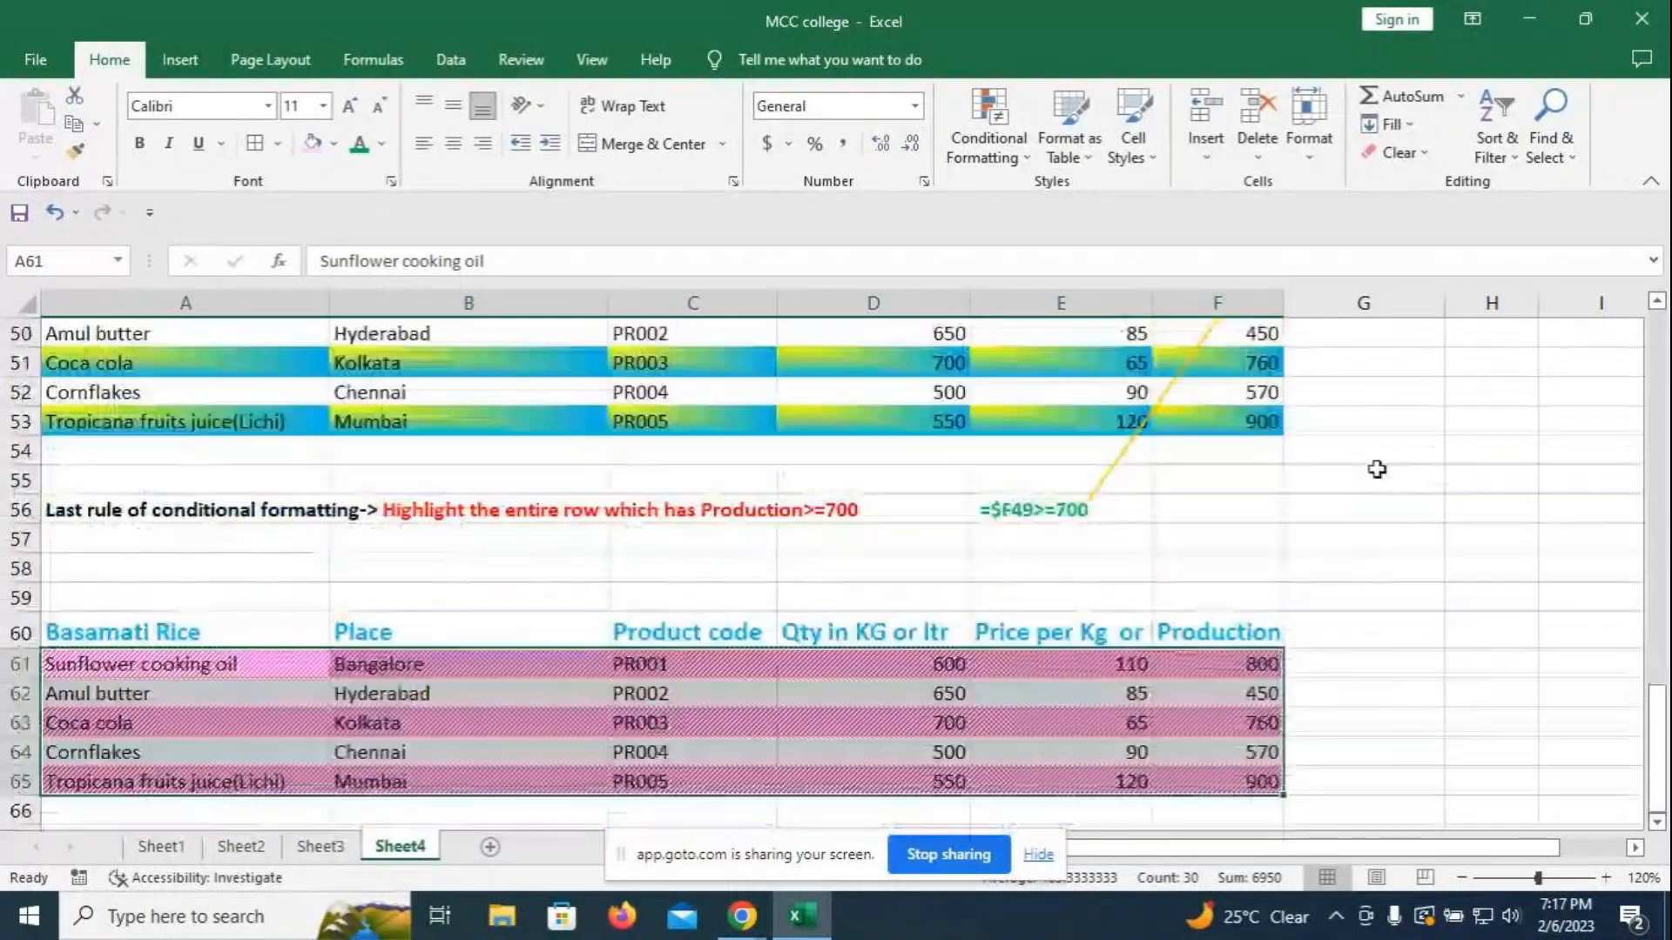
{"action": "left_click", "coordinate": [1340, 479]}
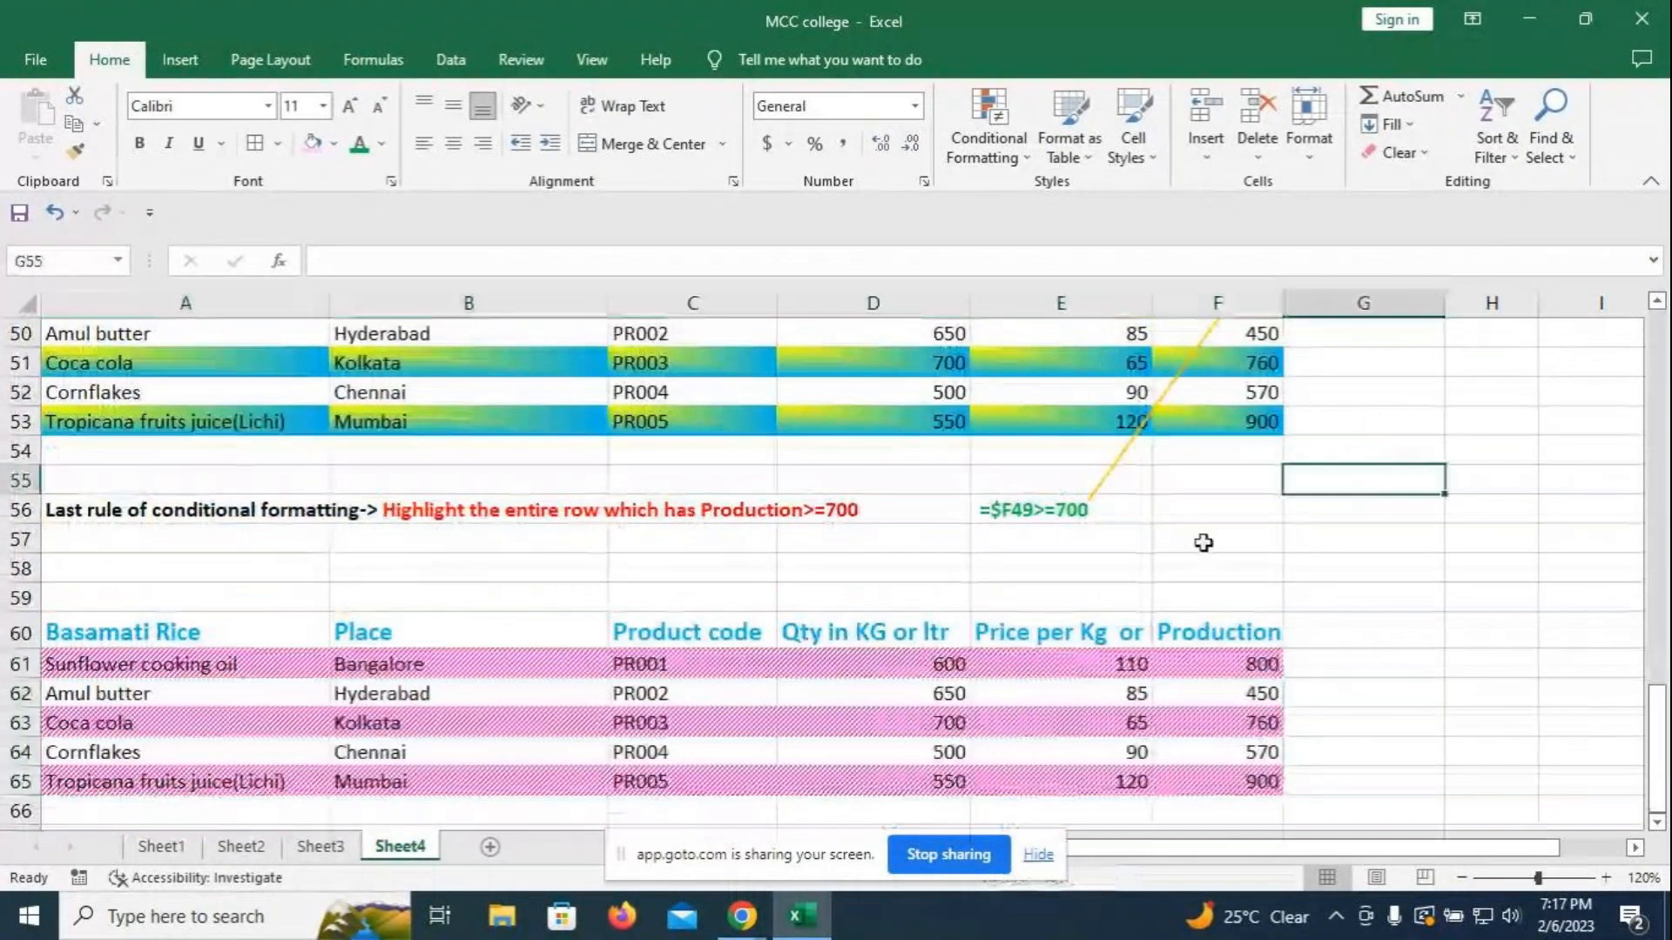
{"action": "scroll", "coordinate": [1253, 503], "scroll_direction": "down", "scroll_amount": 1}
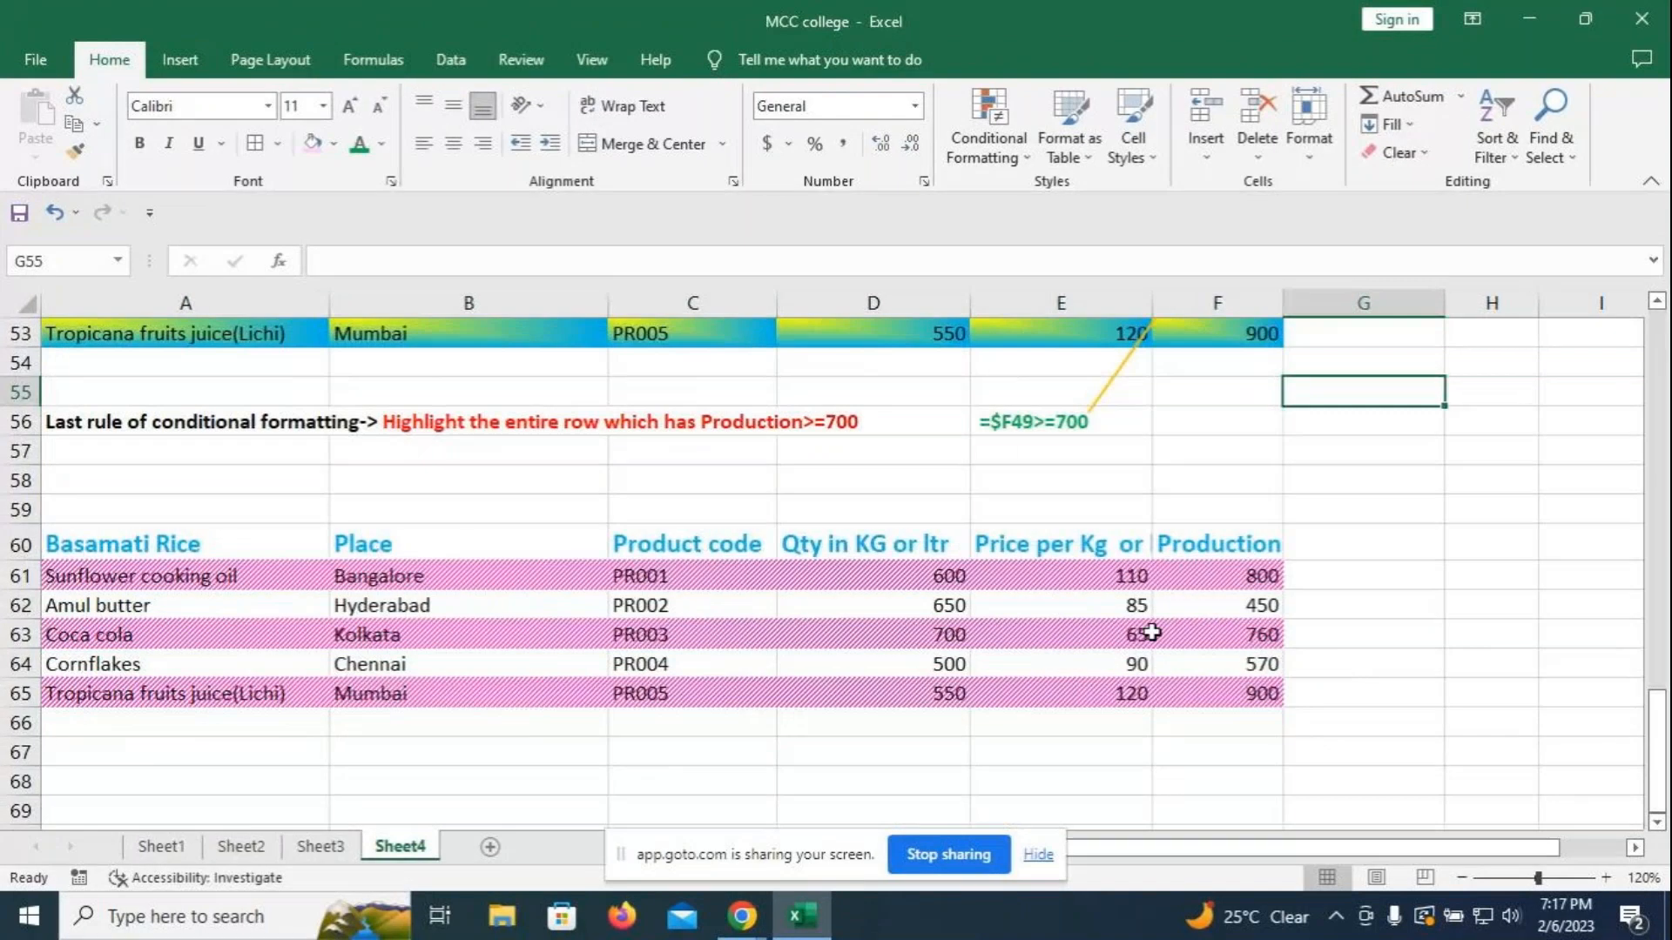
{"action": "scroll", "coordinate": [1152, 633], "scroll_direction": "up", "scroll_amount": 2}
{"action": "left_click", "coordinate": [1073, 617]}
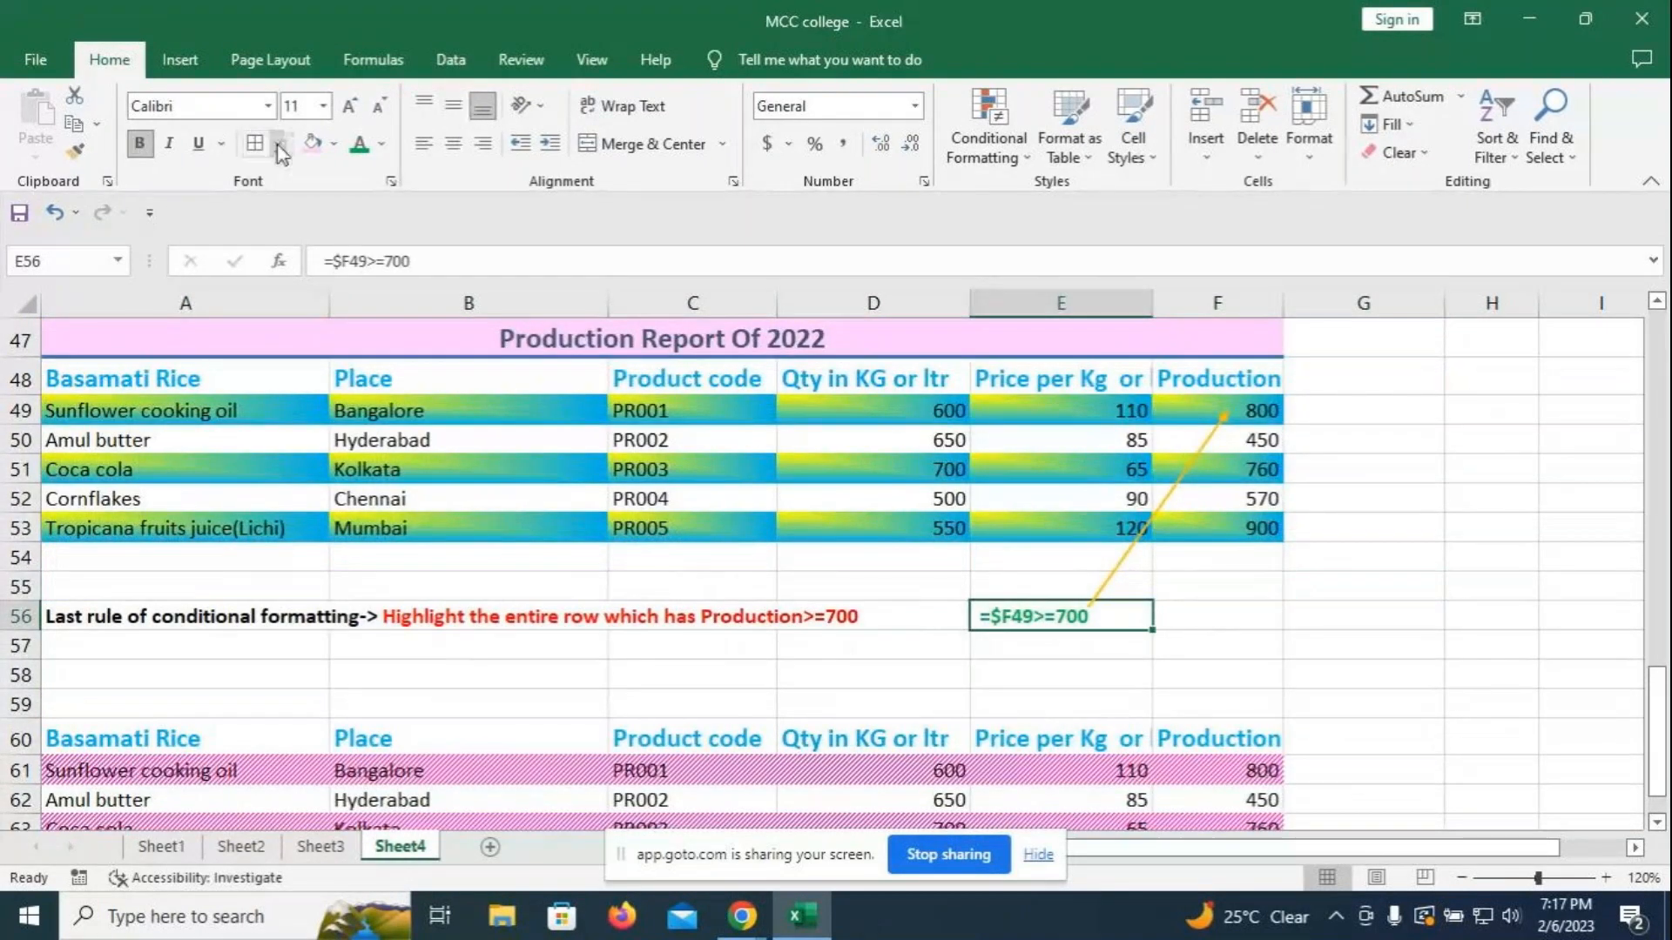
- Add a thin All Borders outline to cell E56
{"action": "left_click", "coordinate": [279, 148]}
{"action": "left_click", "coordinate": [319, 354]}
{"action": "left_click", "coordinate": [1179, 616]}
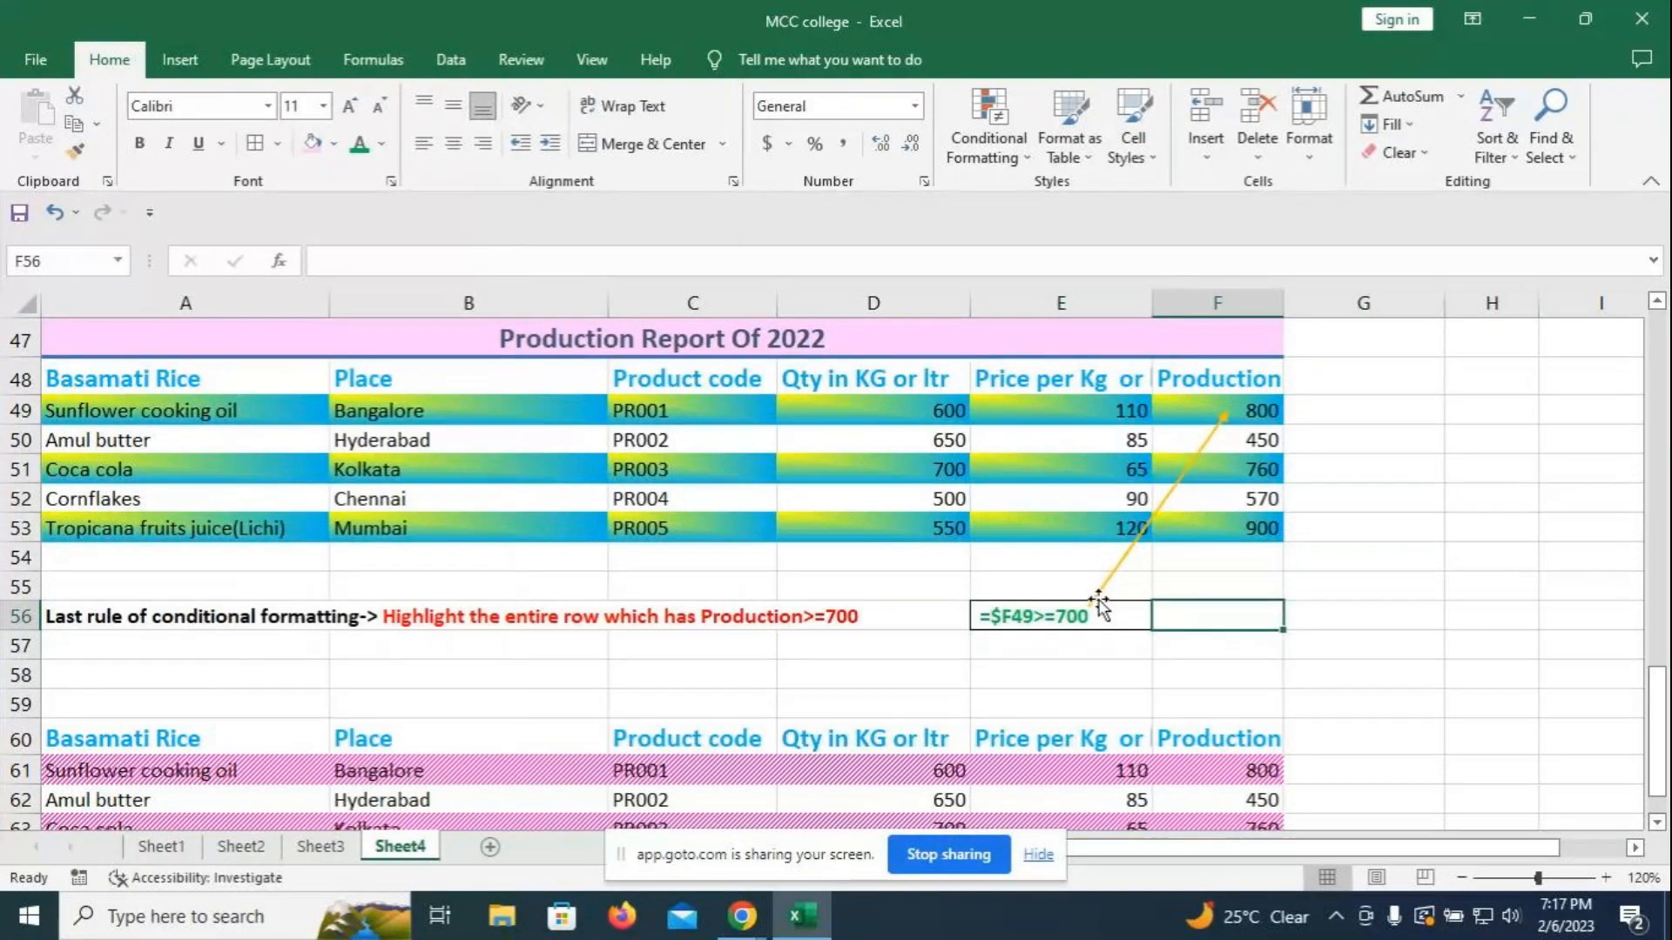
{"action": "left_click", "coordinate": [1097, 608]}
- Draw a Line Arrow shape from E55 up to row 49, then delete it
{"action": "left_click", "coordinate": [196, 68]}
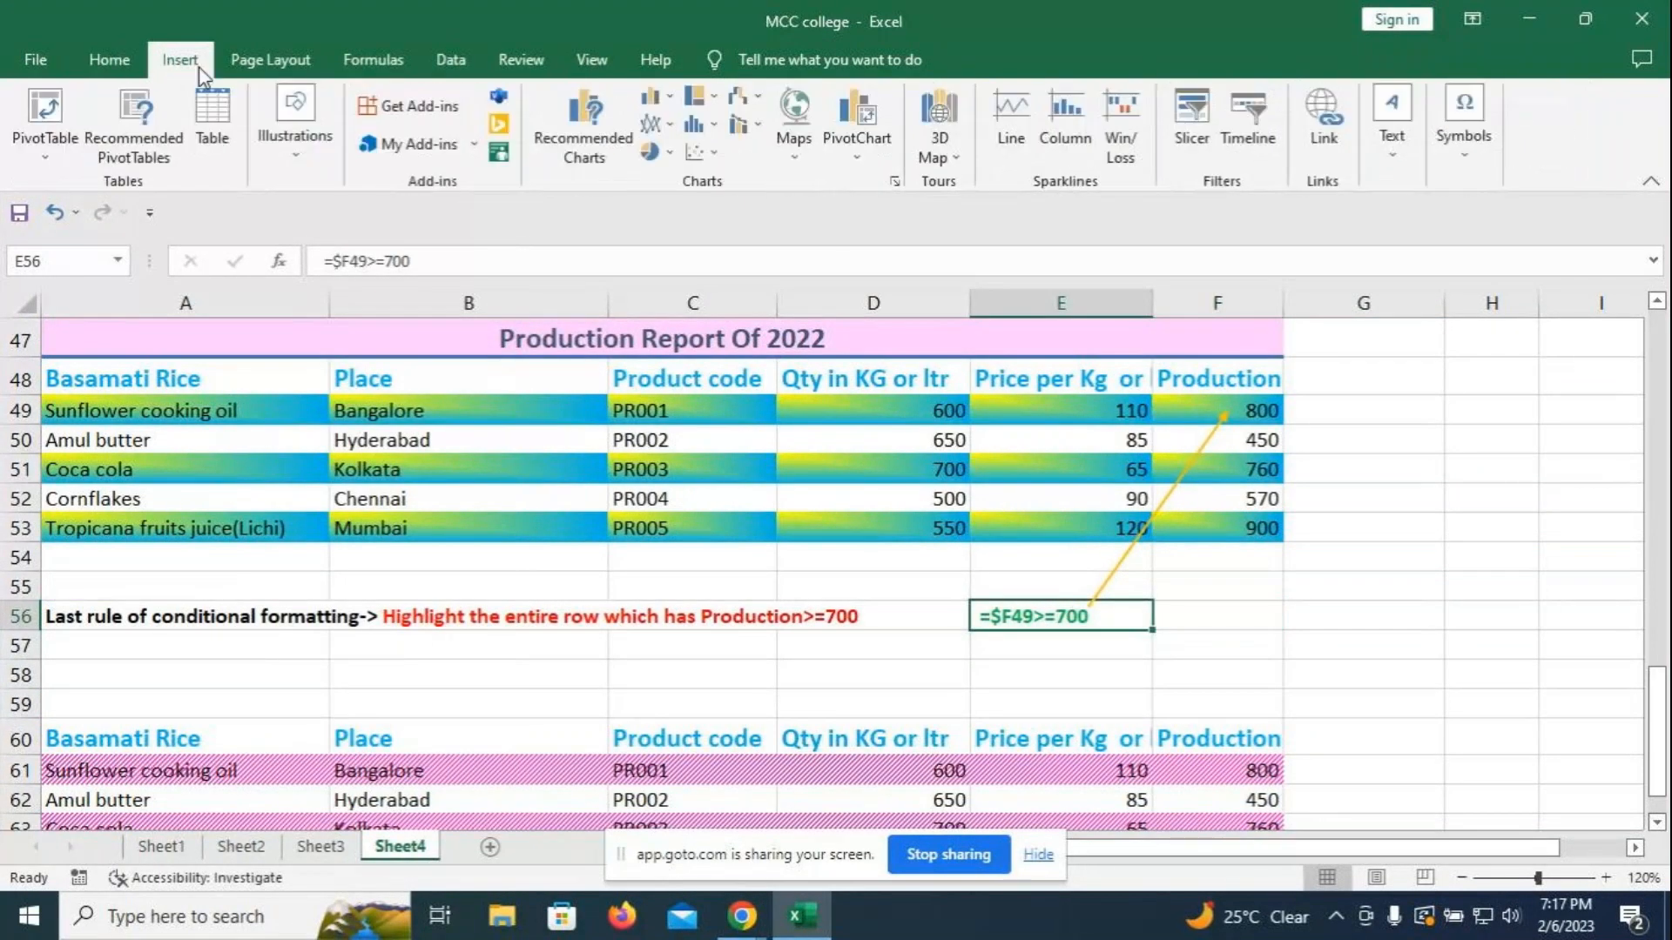
{"action": "left_click", "coordinate": [295, 153]}
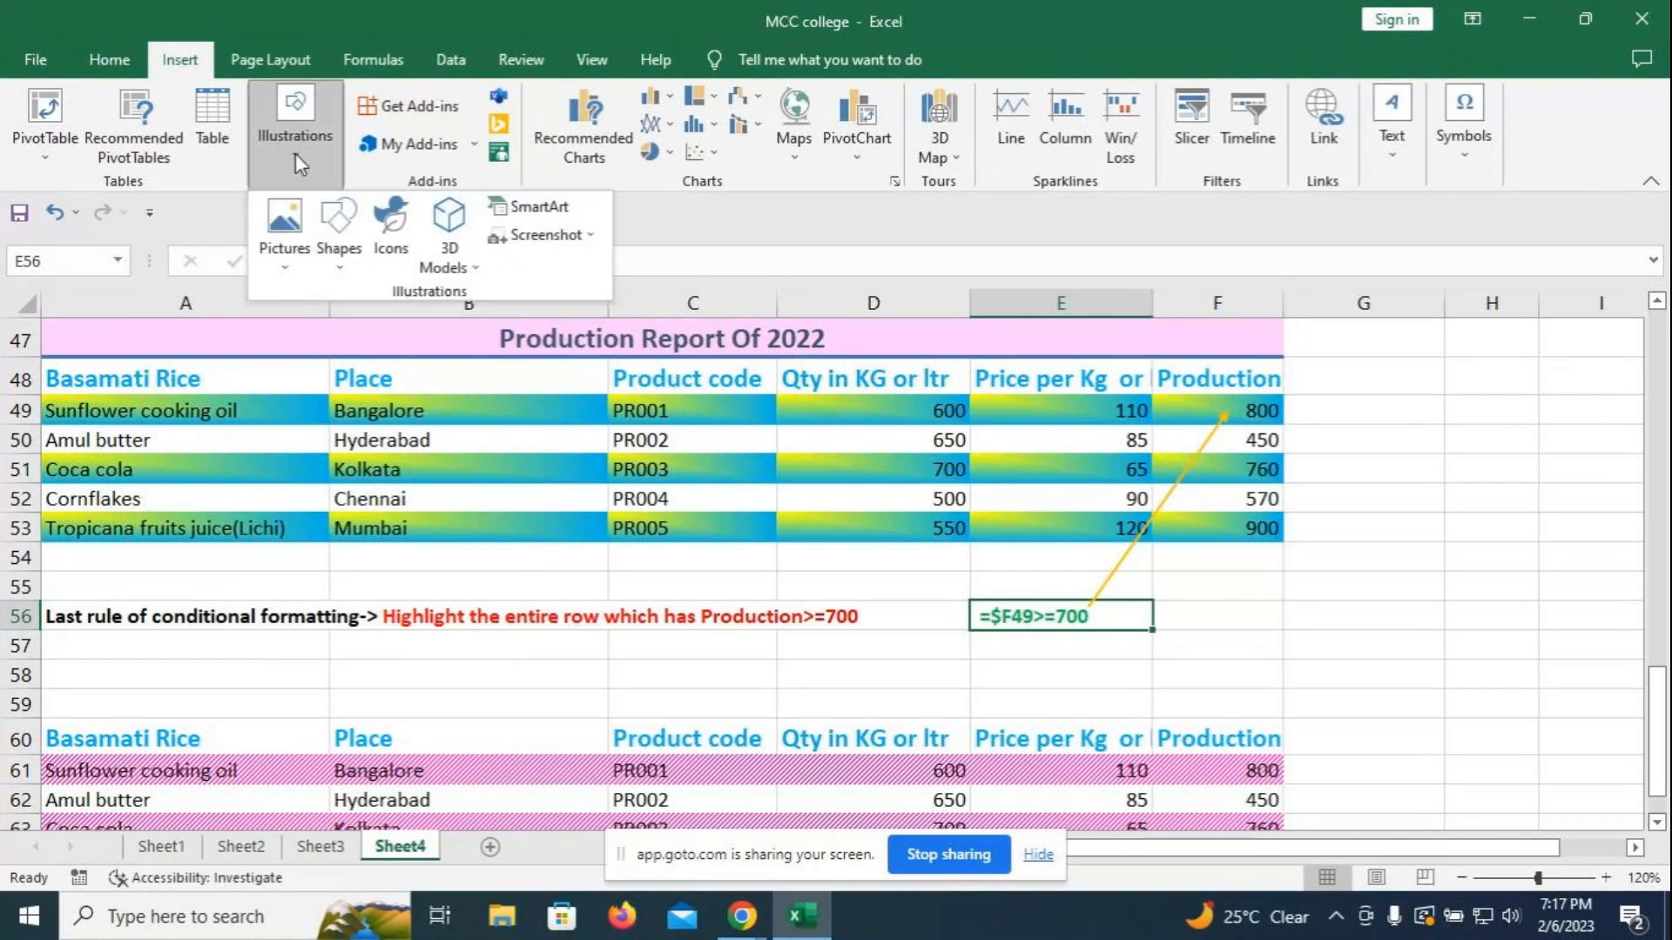
{"action": "left_click", "coordinate": [338, 266]}
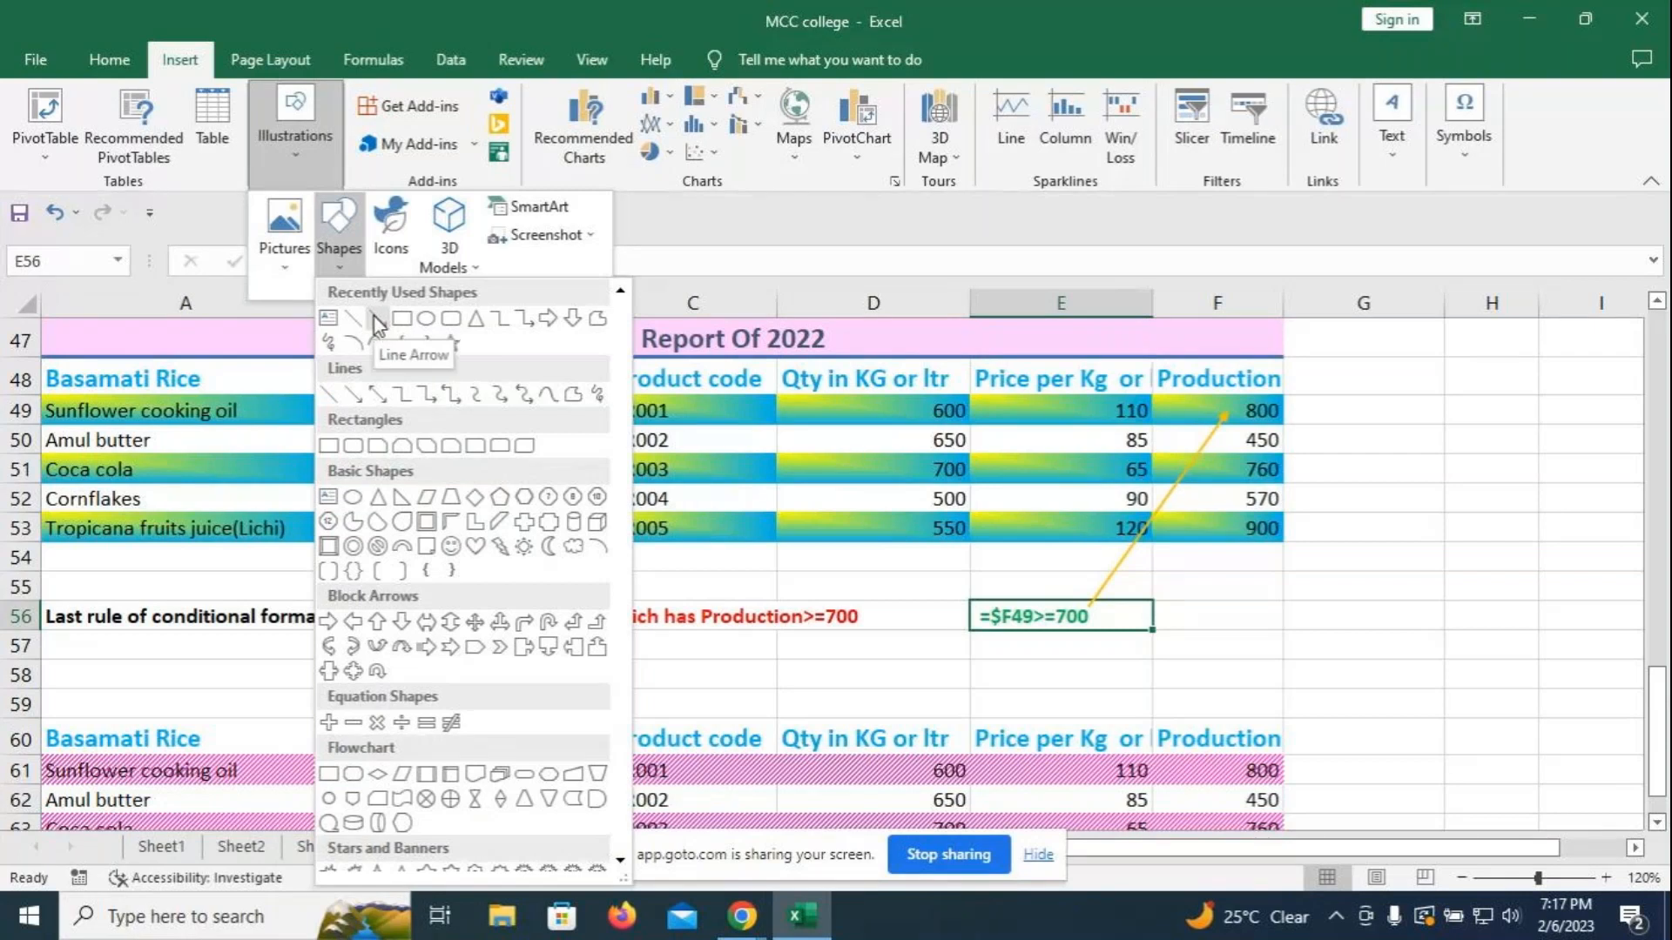
{"action": "left_click", "coordinate": [378, 322]}
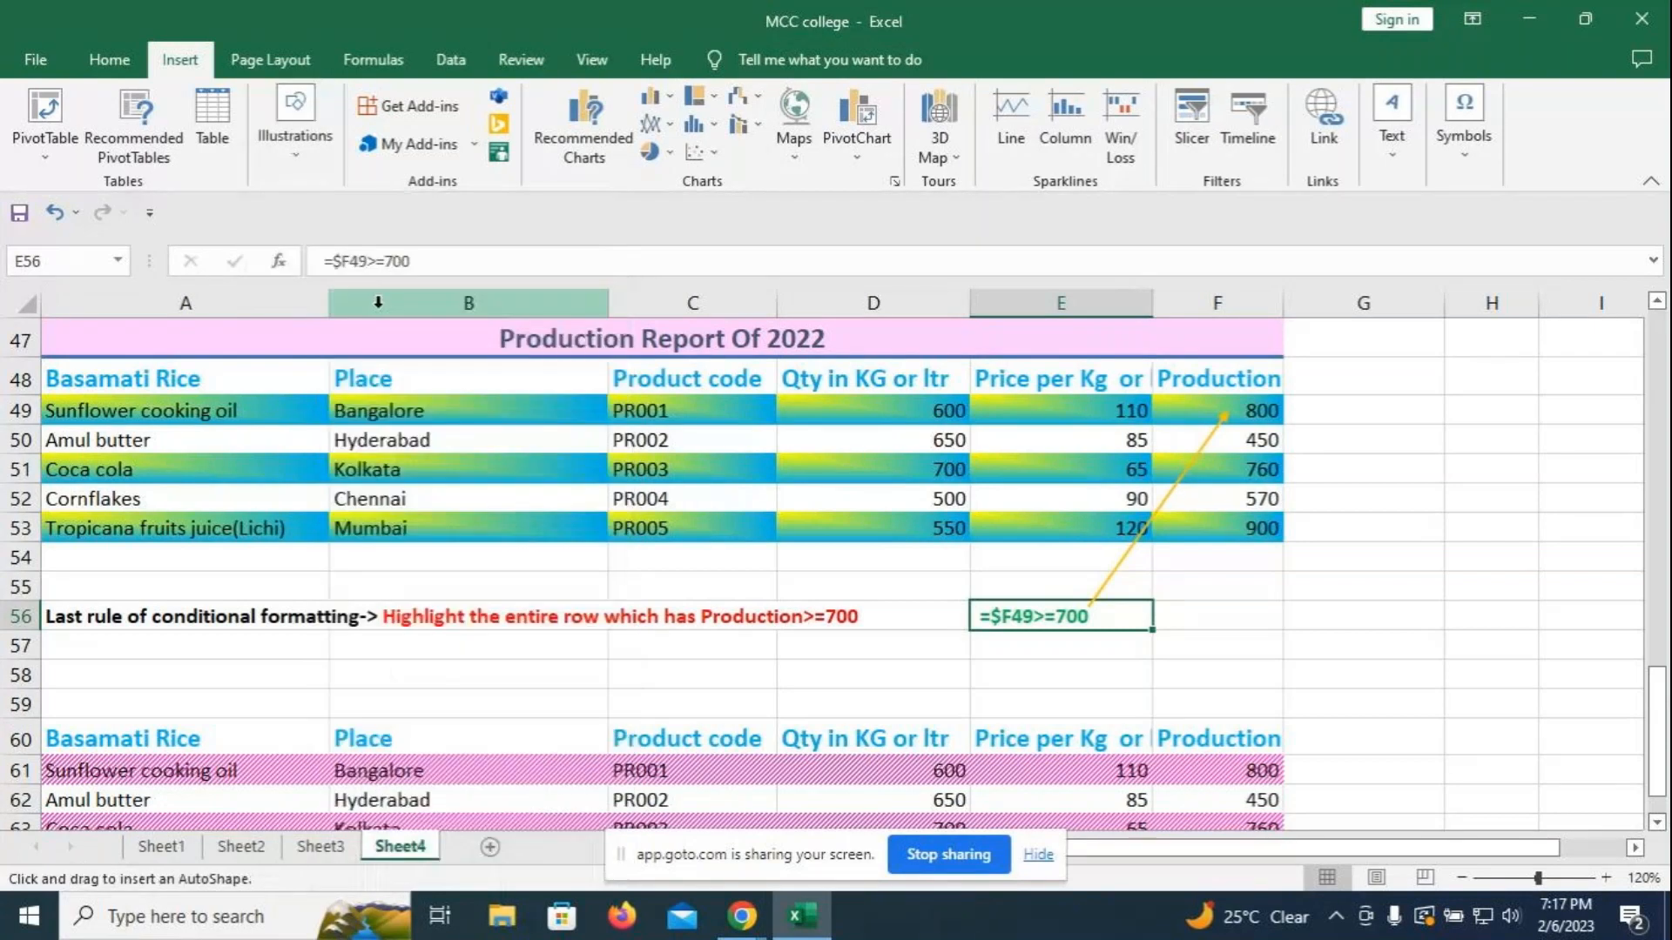
{"action": "left_click_drag", "start_coordinate": [1025, 596], "coordinate": [1018, 414]}
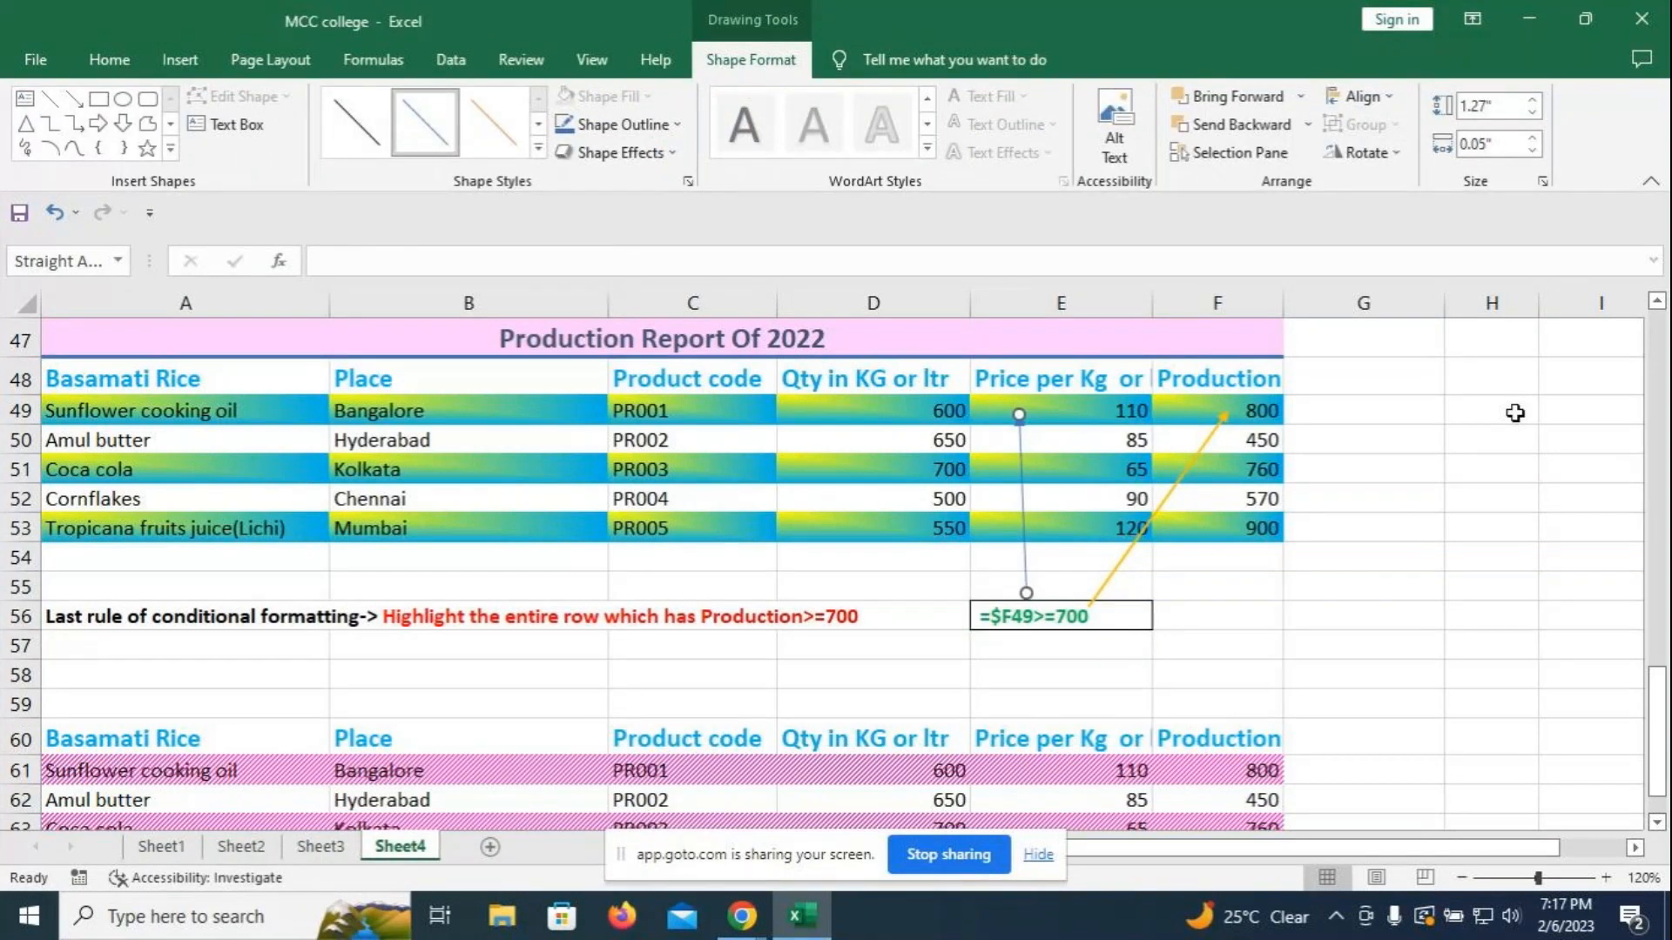
{"action": "key", "text": "Delete"}
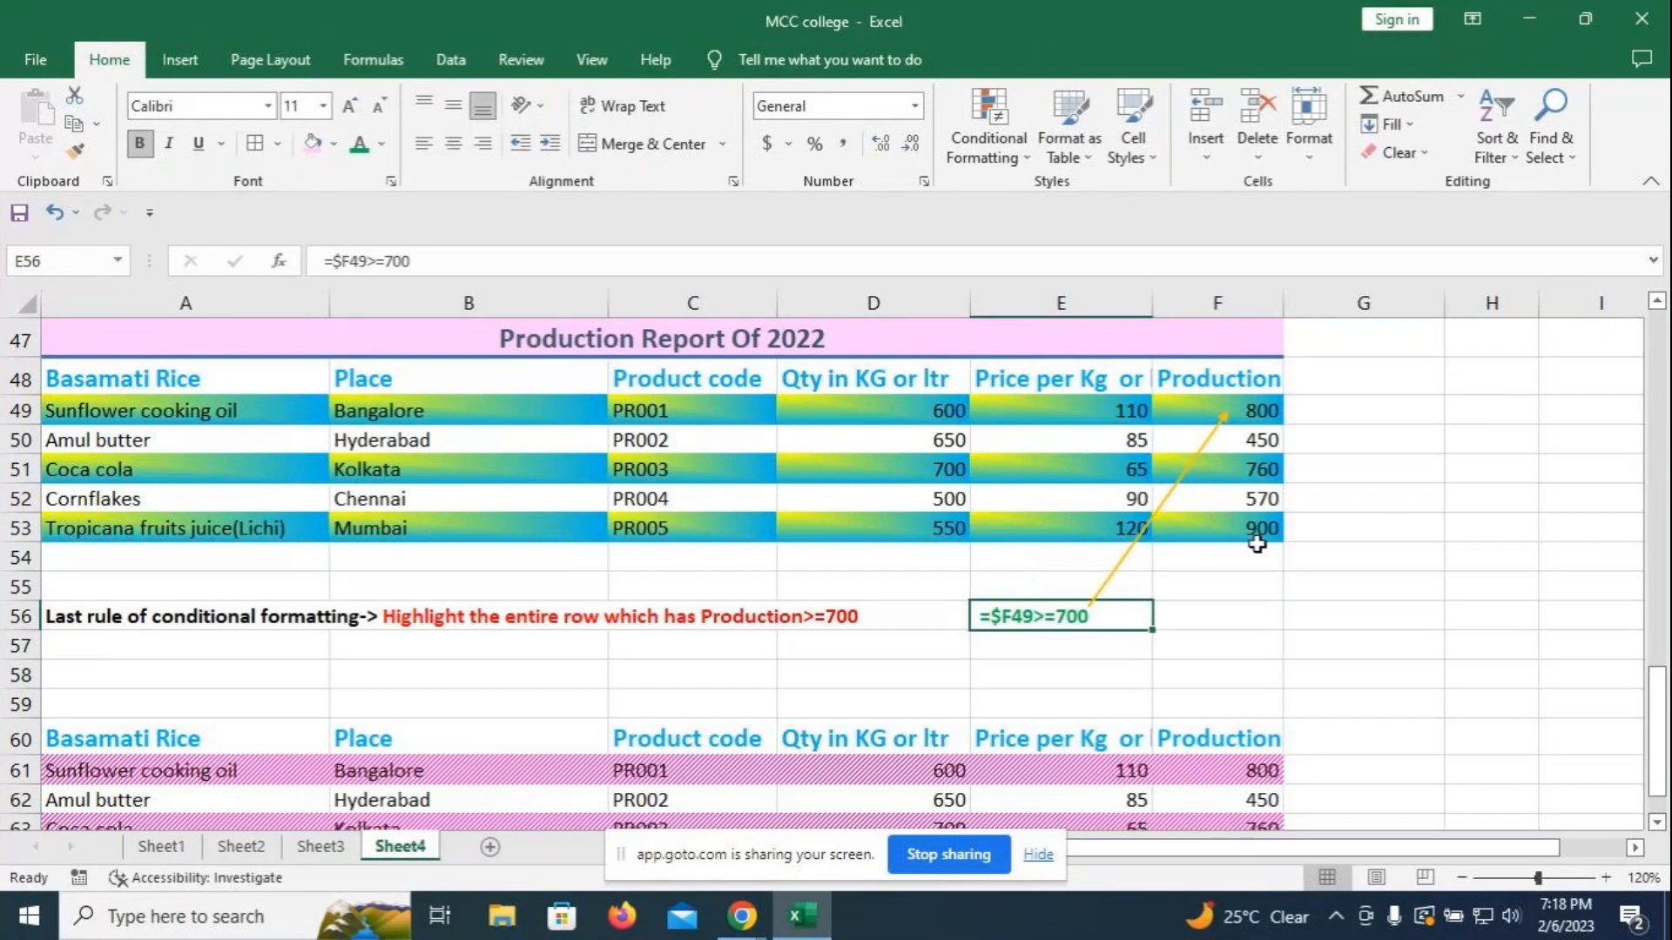
- Scroll down to the lower table and select its data rows A61:F65
{"action": "left_click", "coordinate": [1358, 585]}
{"action": "scroll", "coordinate": [1372, 625], "scroll_direction": "down", "scroll_amount": 3}
{"action": "scroll", "coordinate": [1372, 625], "scroll_direction": "down", "scroll_amount": 2}
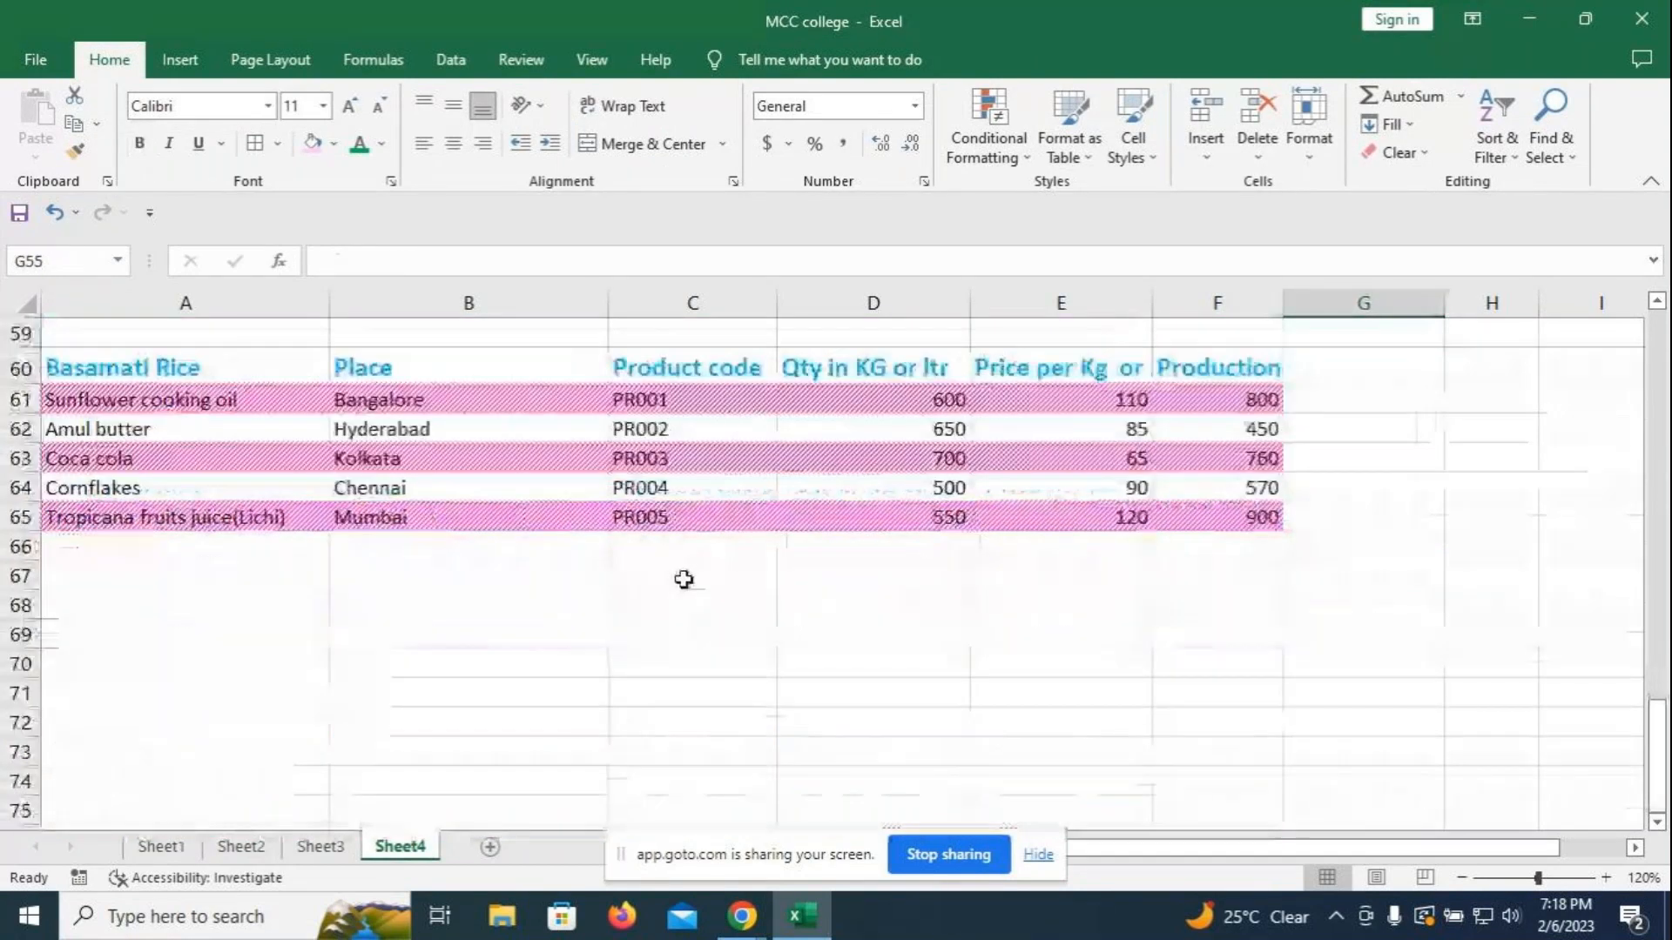
{"action": "left_click_drag", "start_coordinate": [123, 366], "coordinate": [1179, 515]}
{"action": "left_click", "coordinate": [1392, 429]}
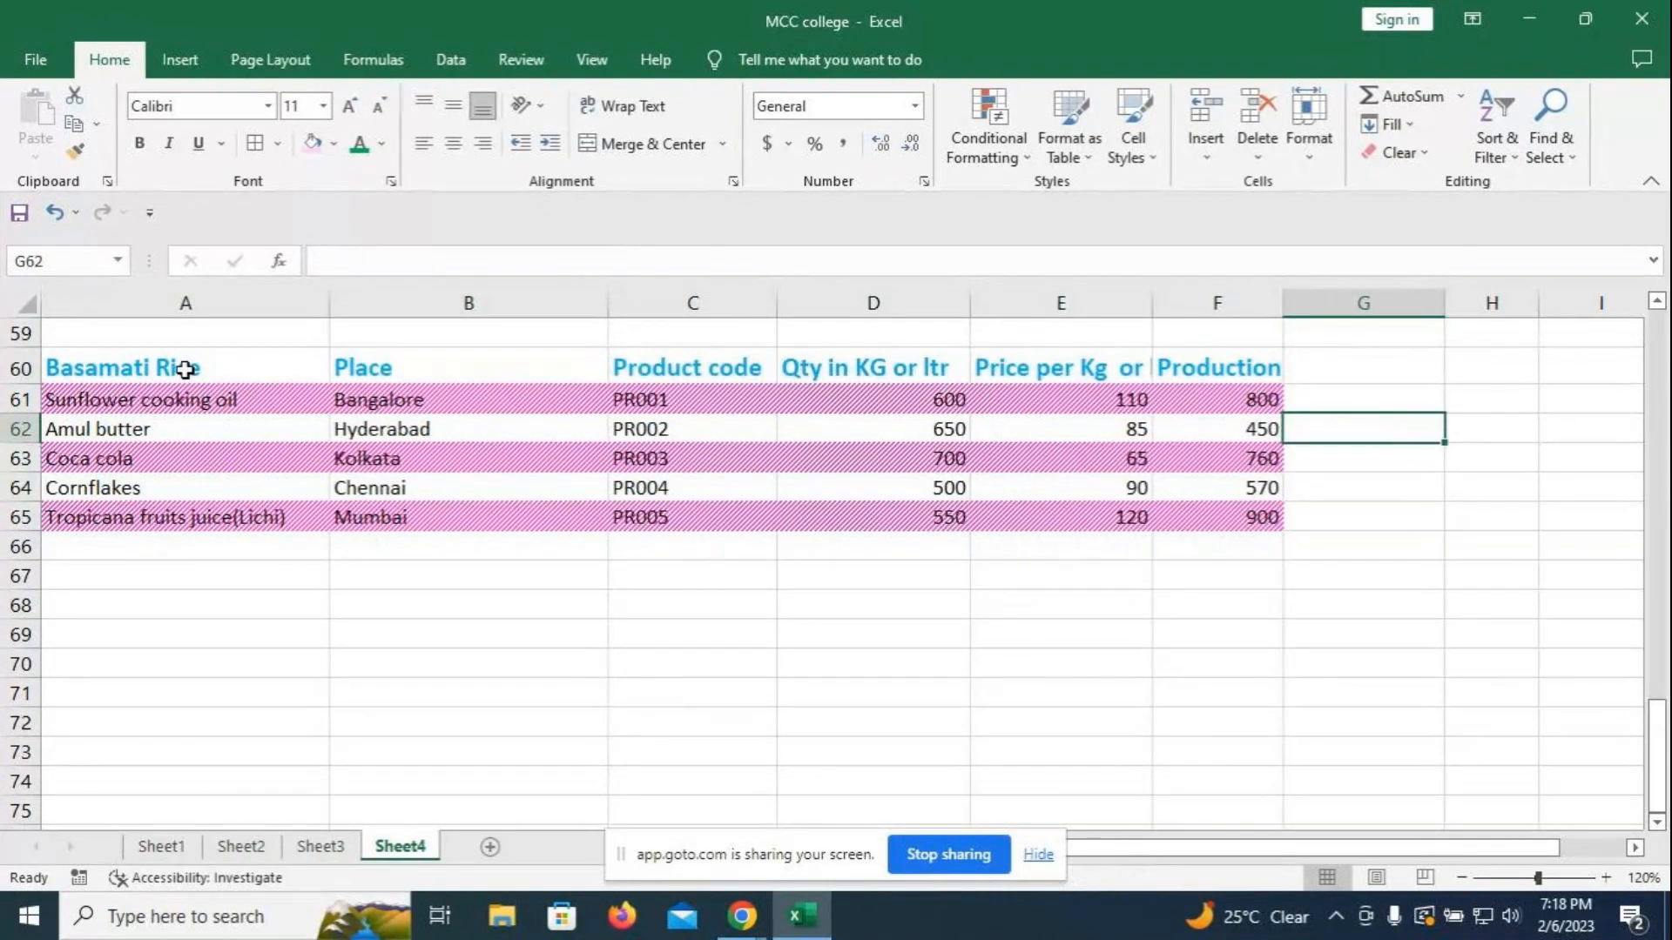
{"action": "left_click_drag", "start_coordinate": [185, 399], "coordinate": [1219, 522]}
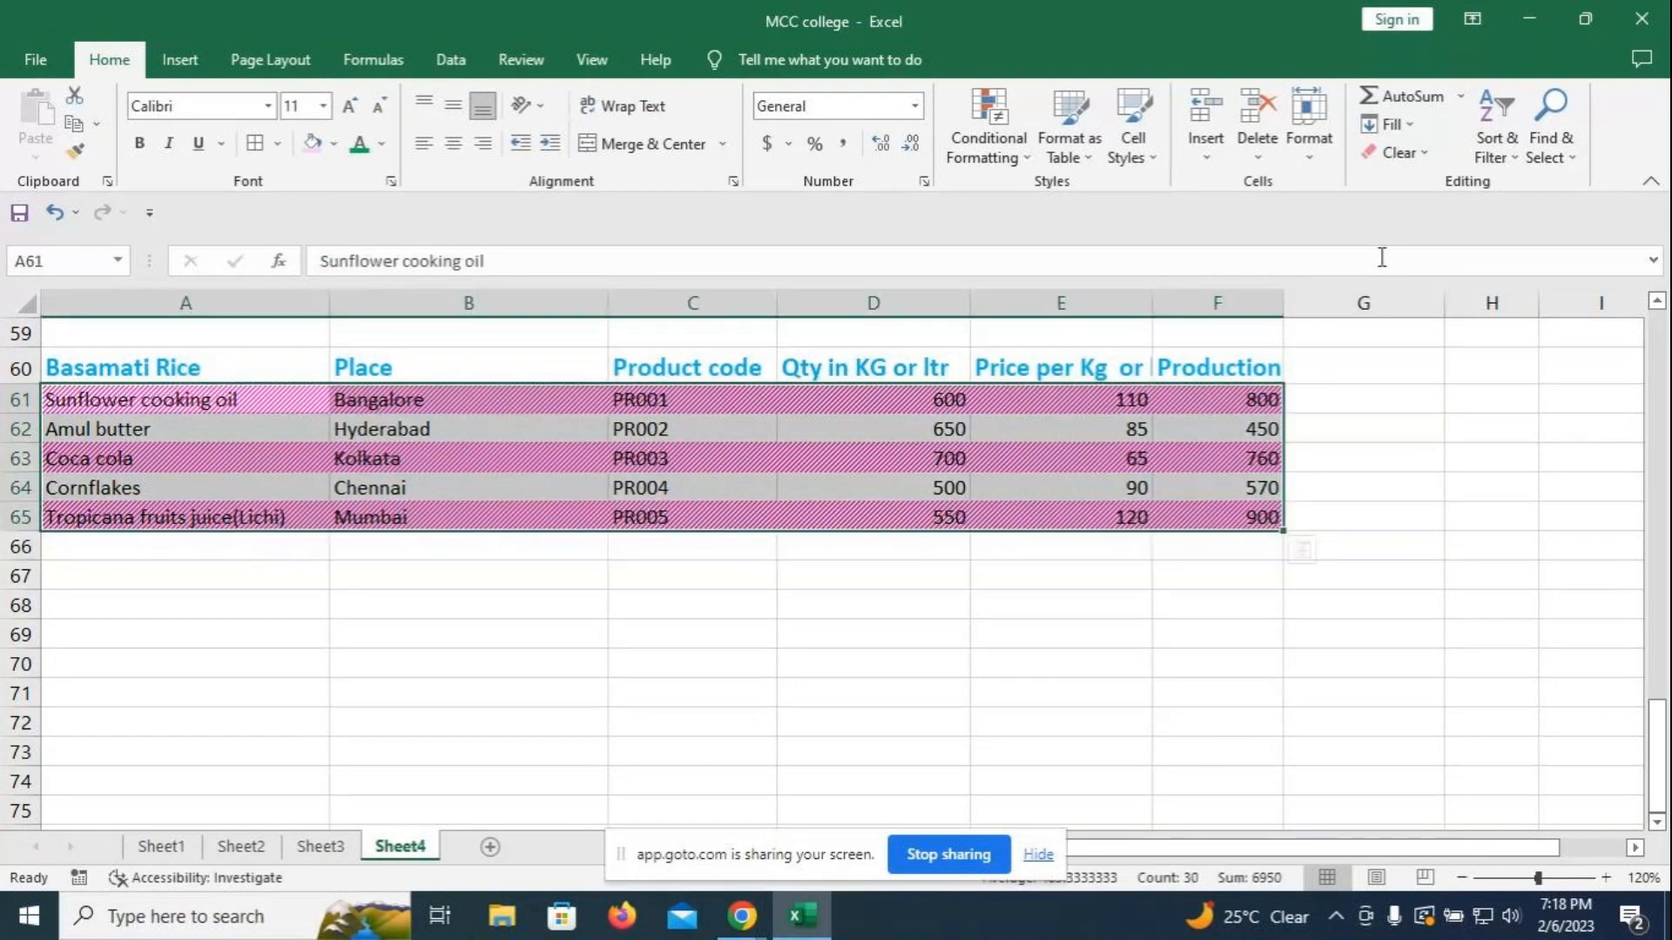
- Clear the formats from rows A61:F65, removing the pink hatching
{"action": "left_click", "coordinate": [1428, 155]}
{"action": "left_click", "coordinate": [1428, 218]}
{"action": "left_click", "coordinate": [1429, 481]}
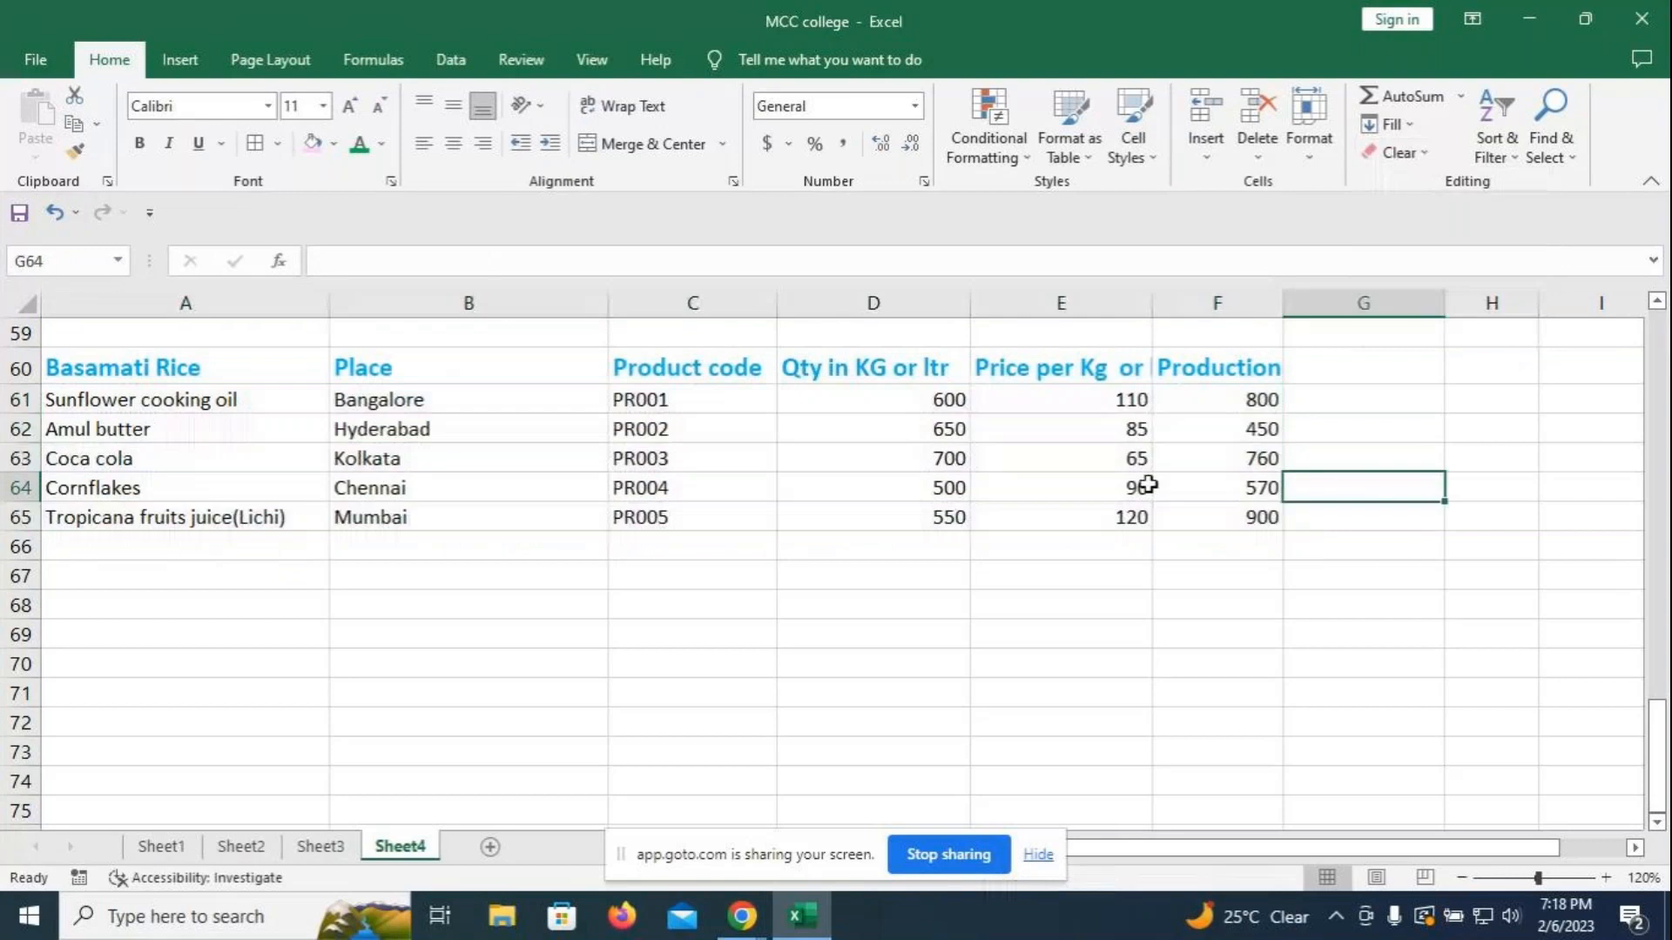
- Erase the Product code column C60:C65
{"action": "left_click", "coordinate": [686, 369]}
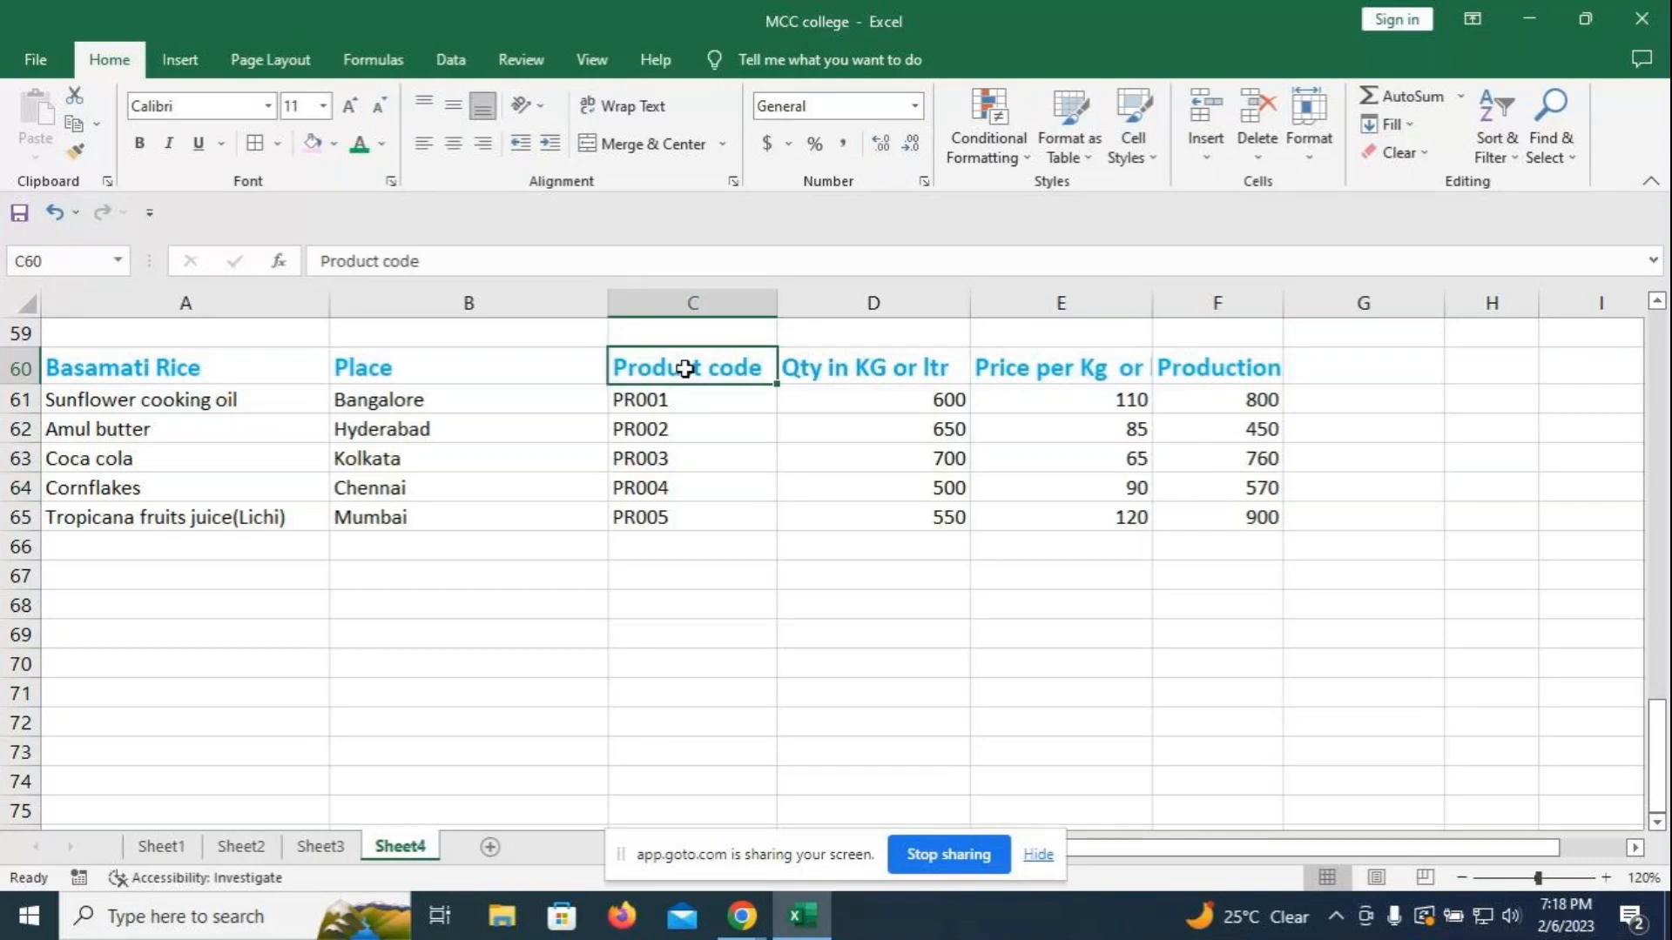
{"action": "left_click_drag", "start_coordinate": [686, 369], "coordinate": [701, 509]}
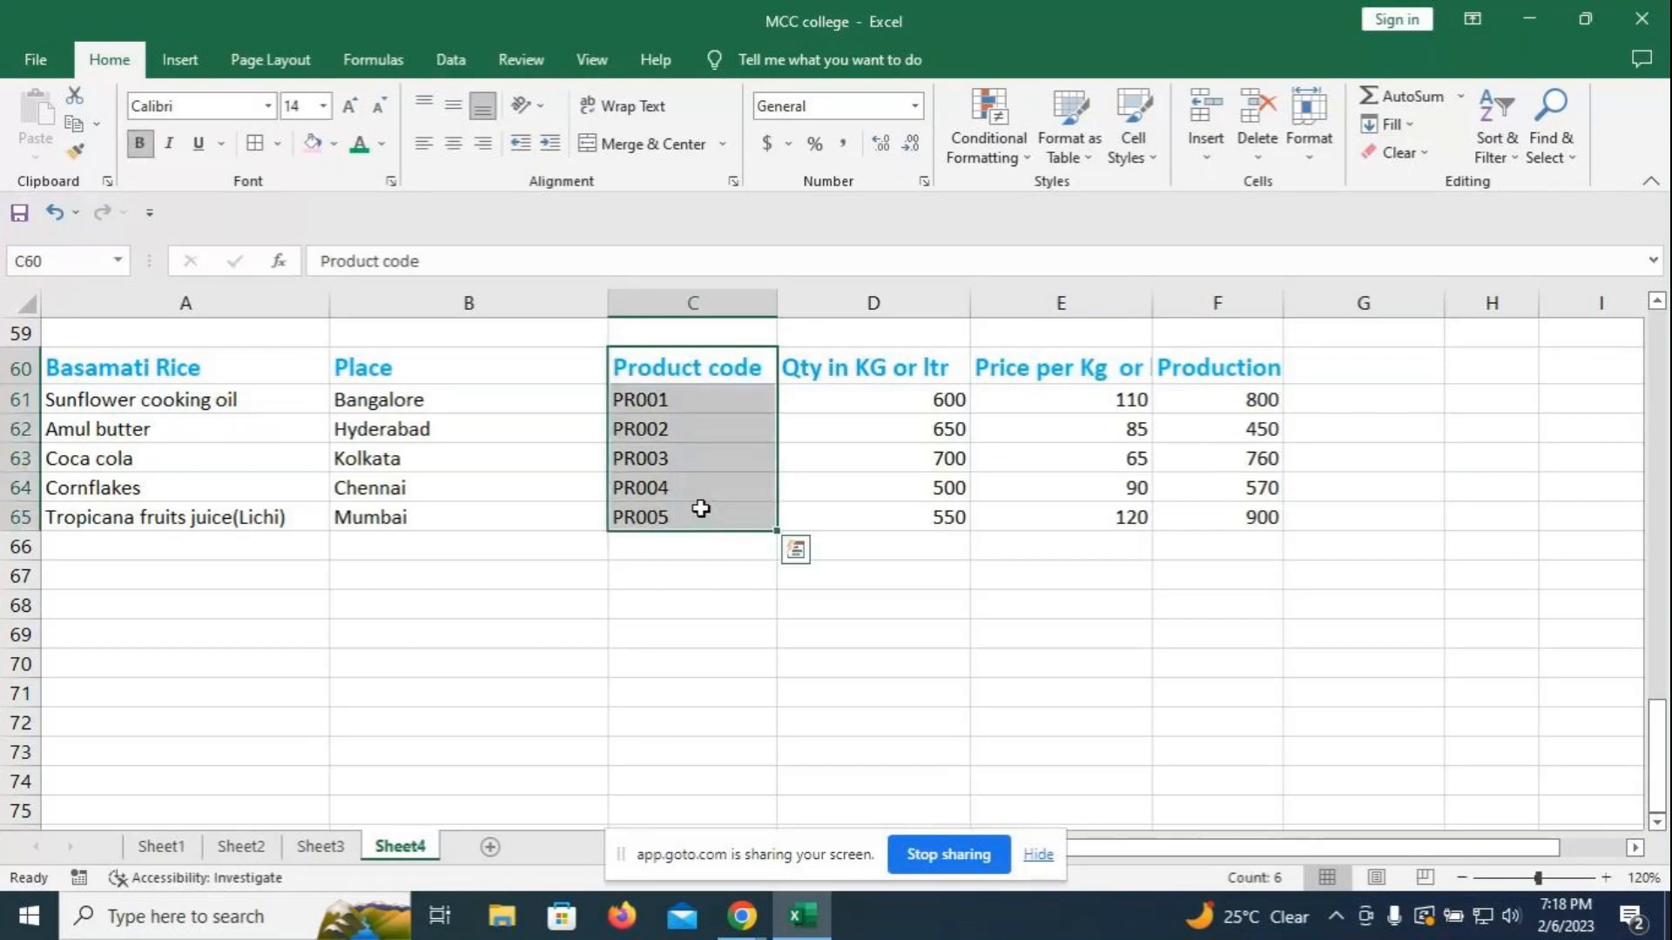
{"action": "key", "text": "Delete"}
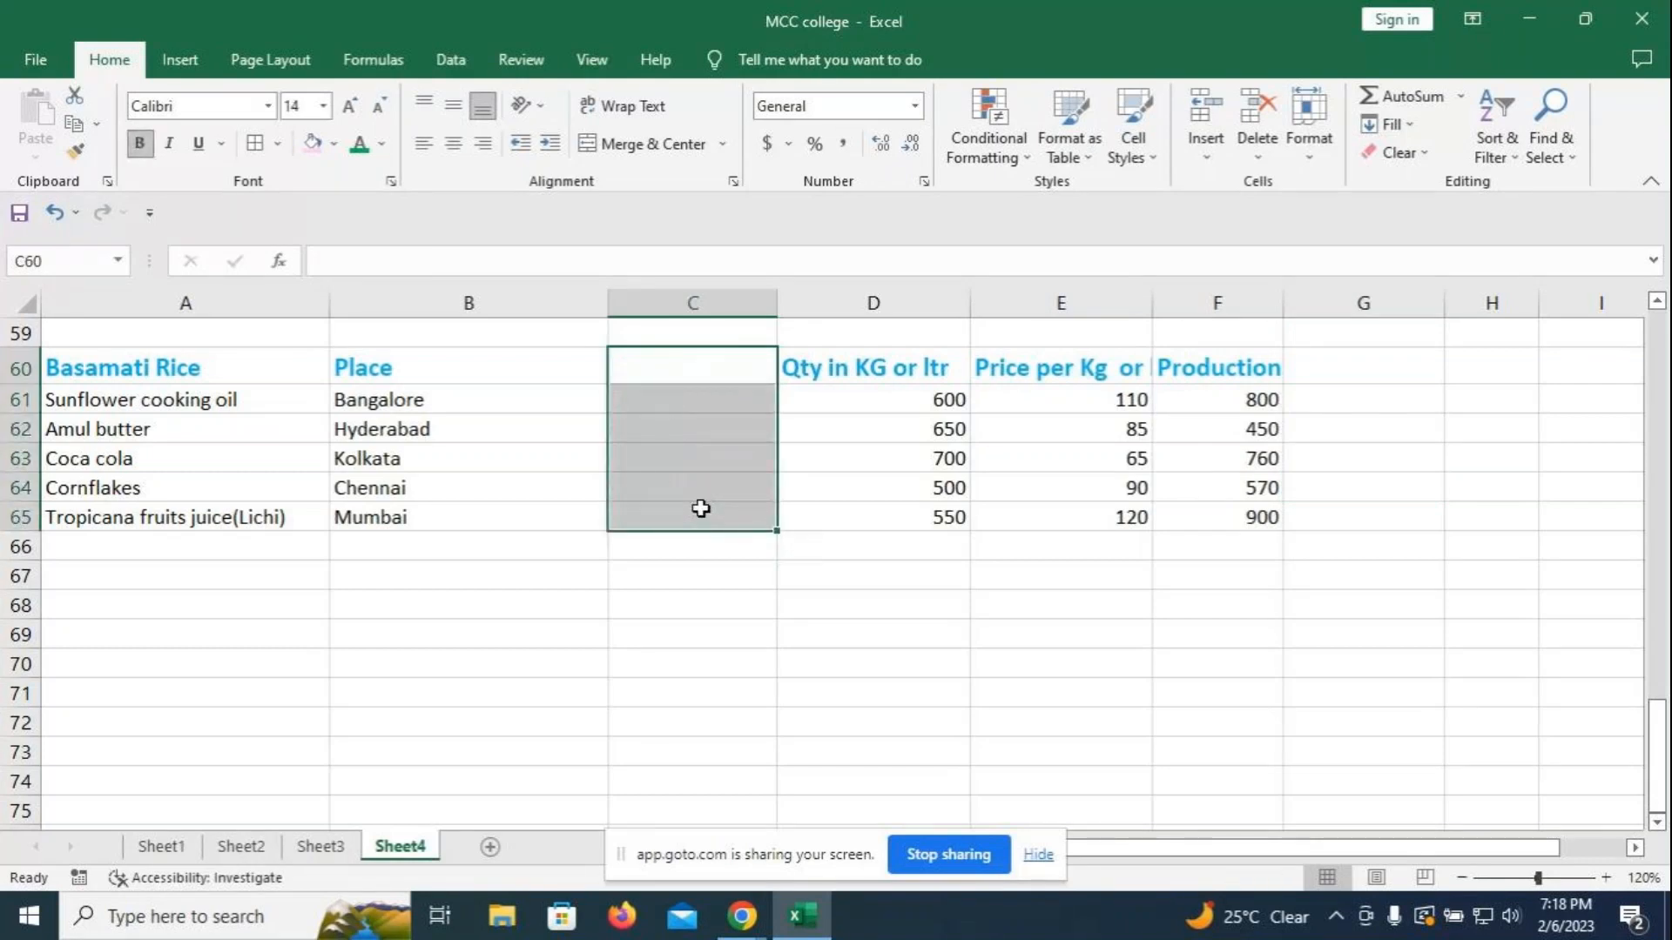
- Enter 'Date of Production' in C60 and widen column C to fit it
{"action": "left_click", "coordinate": [666, 372]}
{"action": "type", "text": "Date of P"}
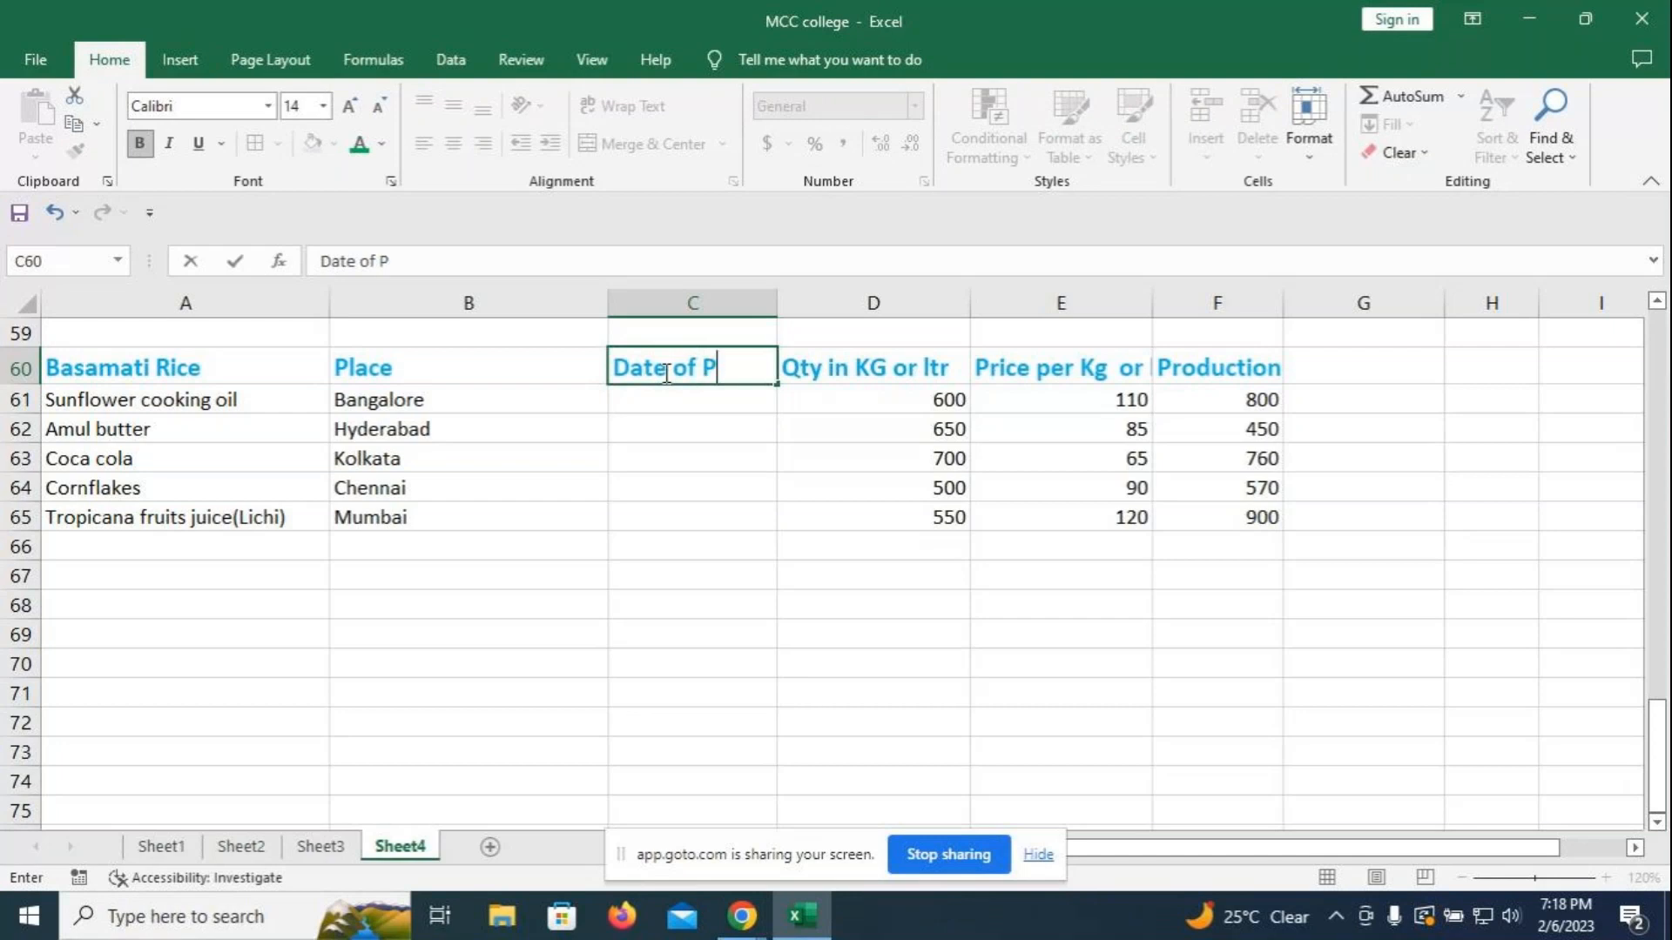
{"action": "type", "text": "roduction"}
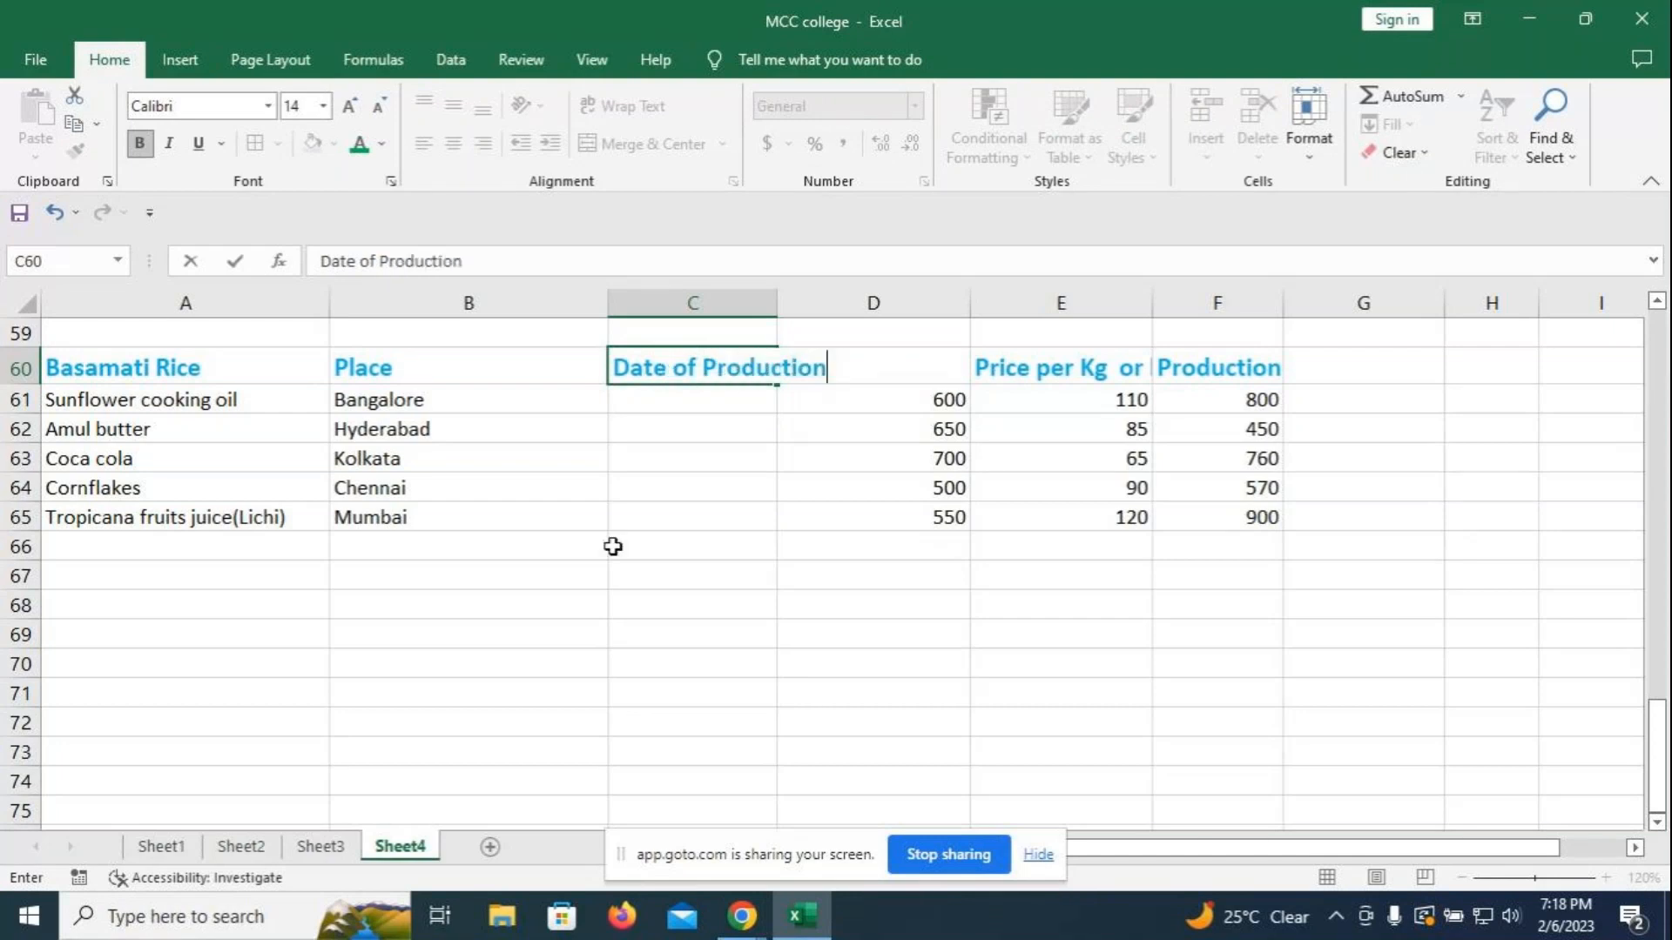
{"action": "left_click", "coordinate": [854, 585]}
{"action": "left_click_drag", "start_coordinate": [775, 304], "coordinate": [844, 305]}
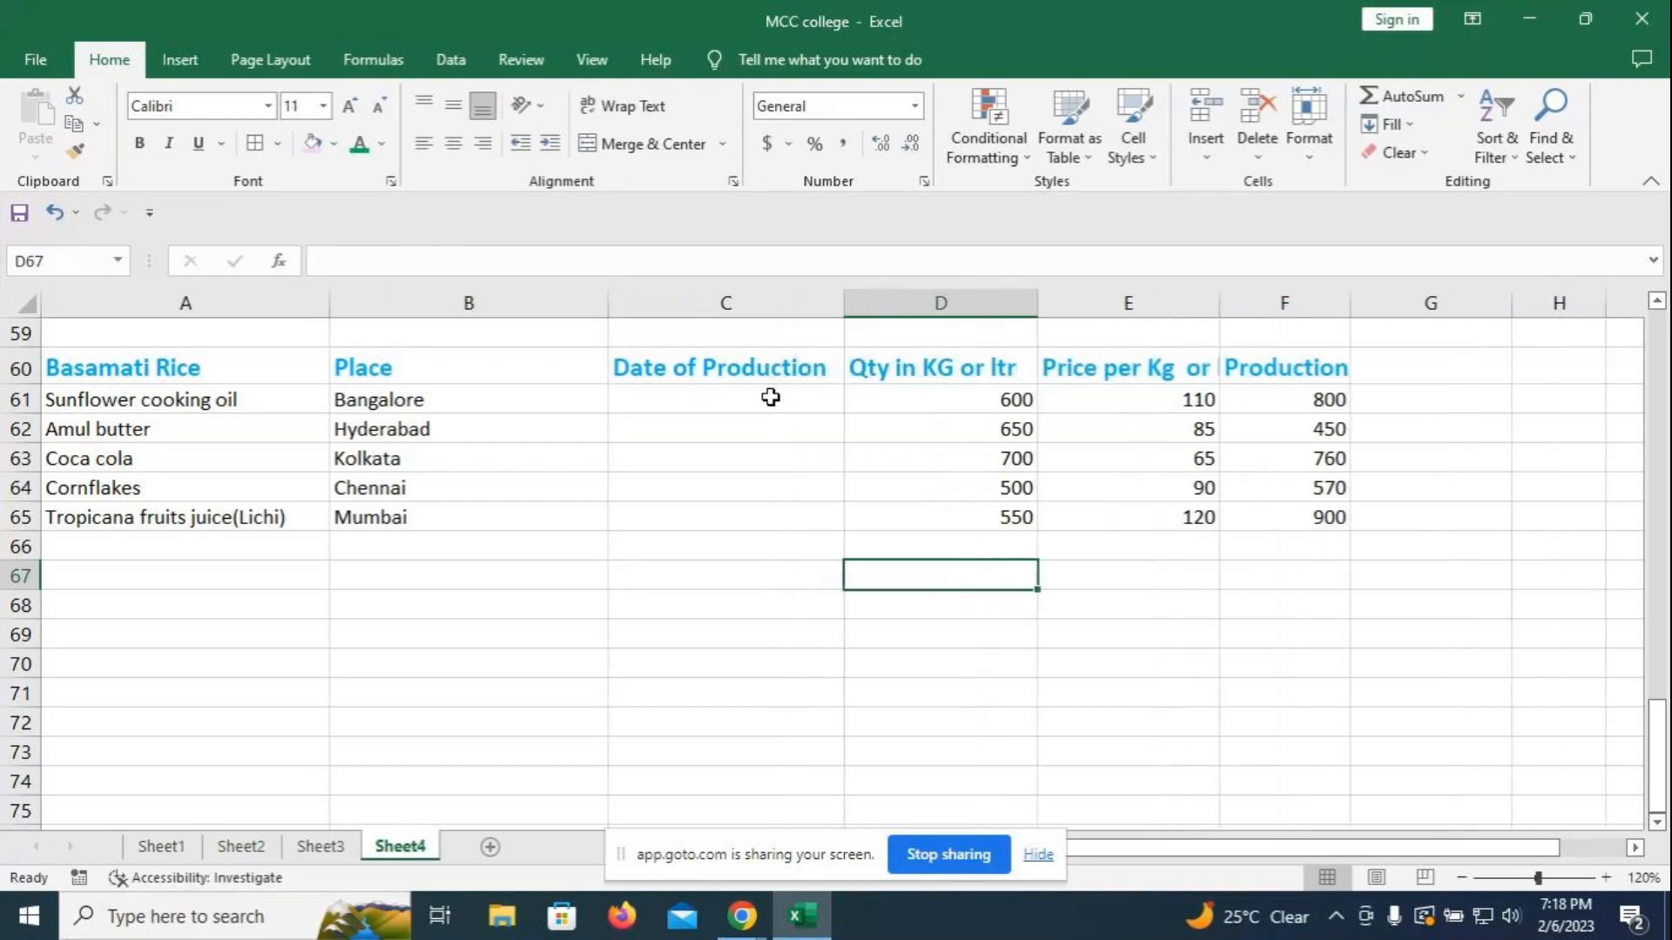
{"action": "left_click", "coordinate": [759, 393]}
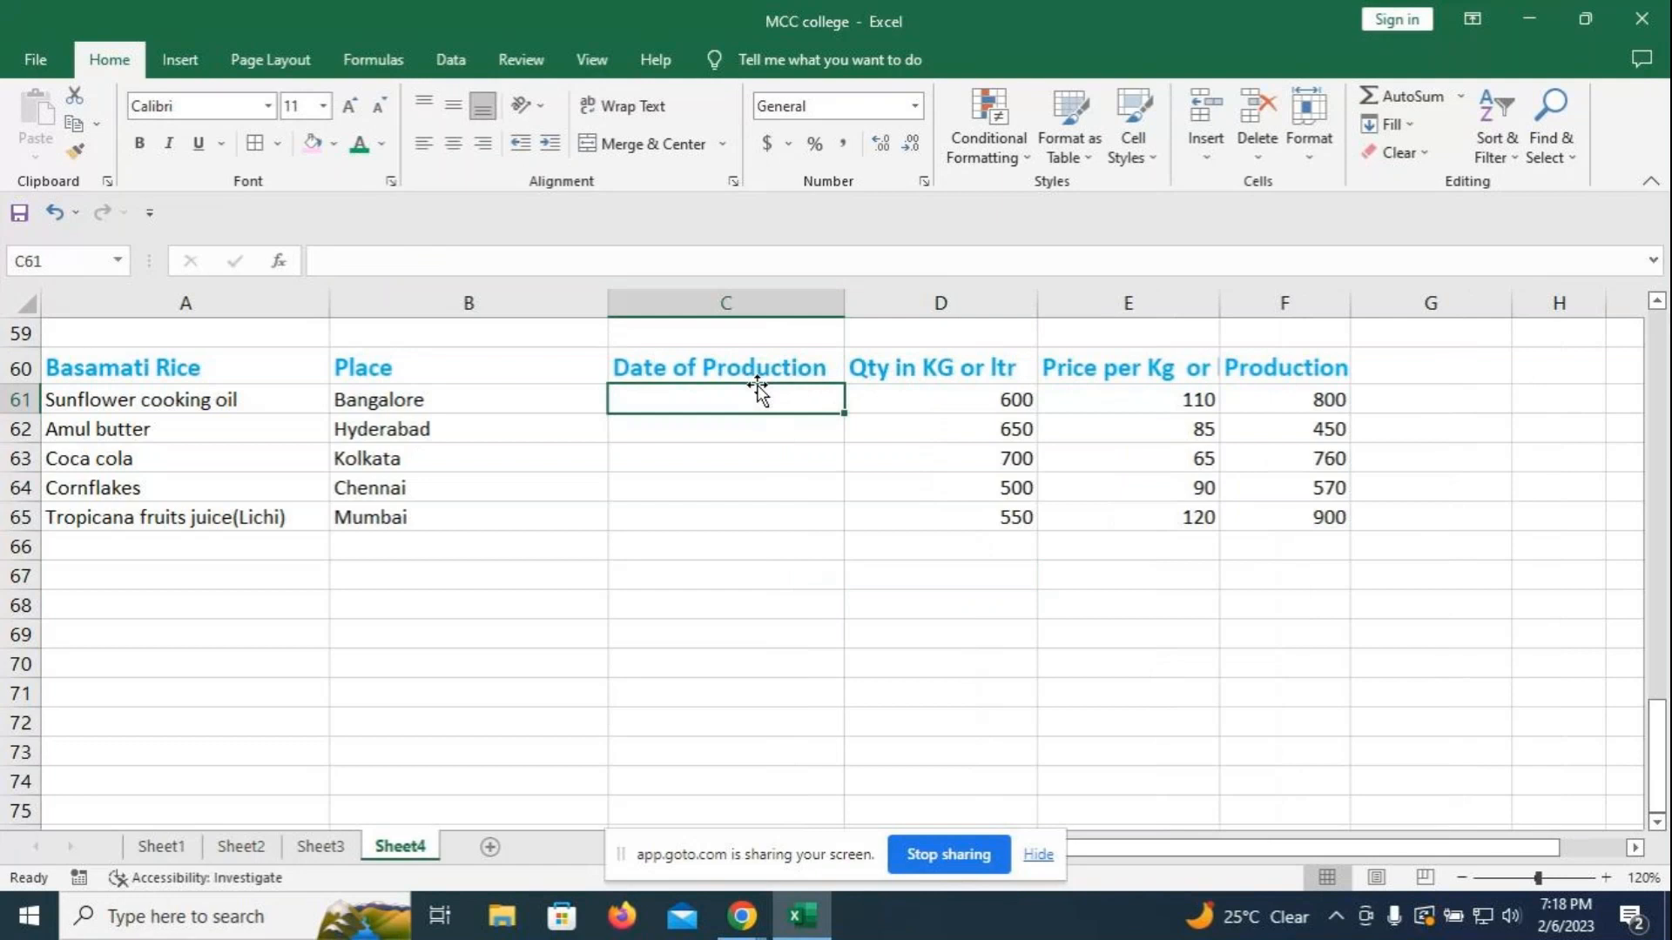
{"action": "type", "text": "5-7-20"}
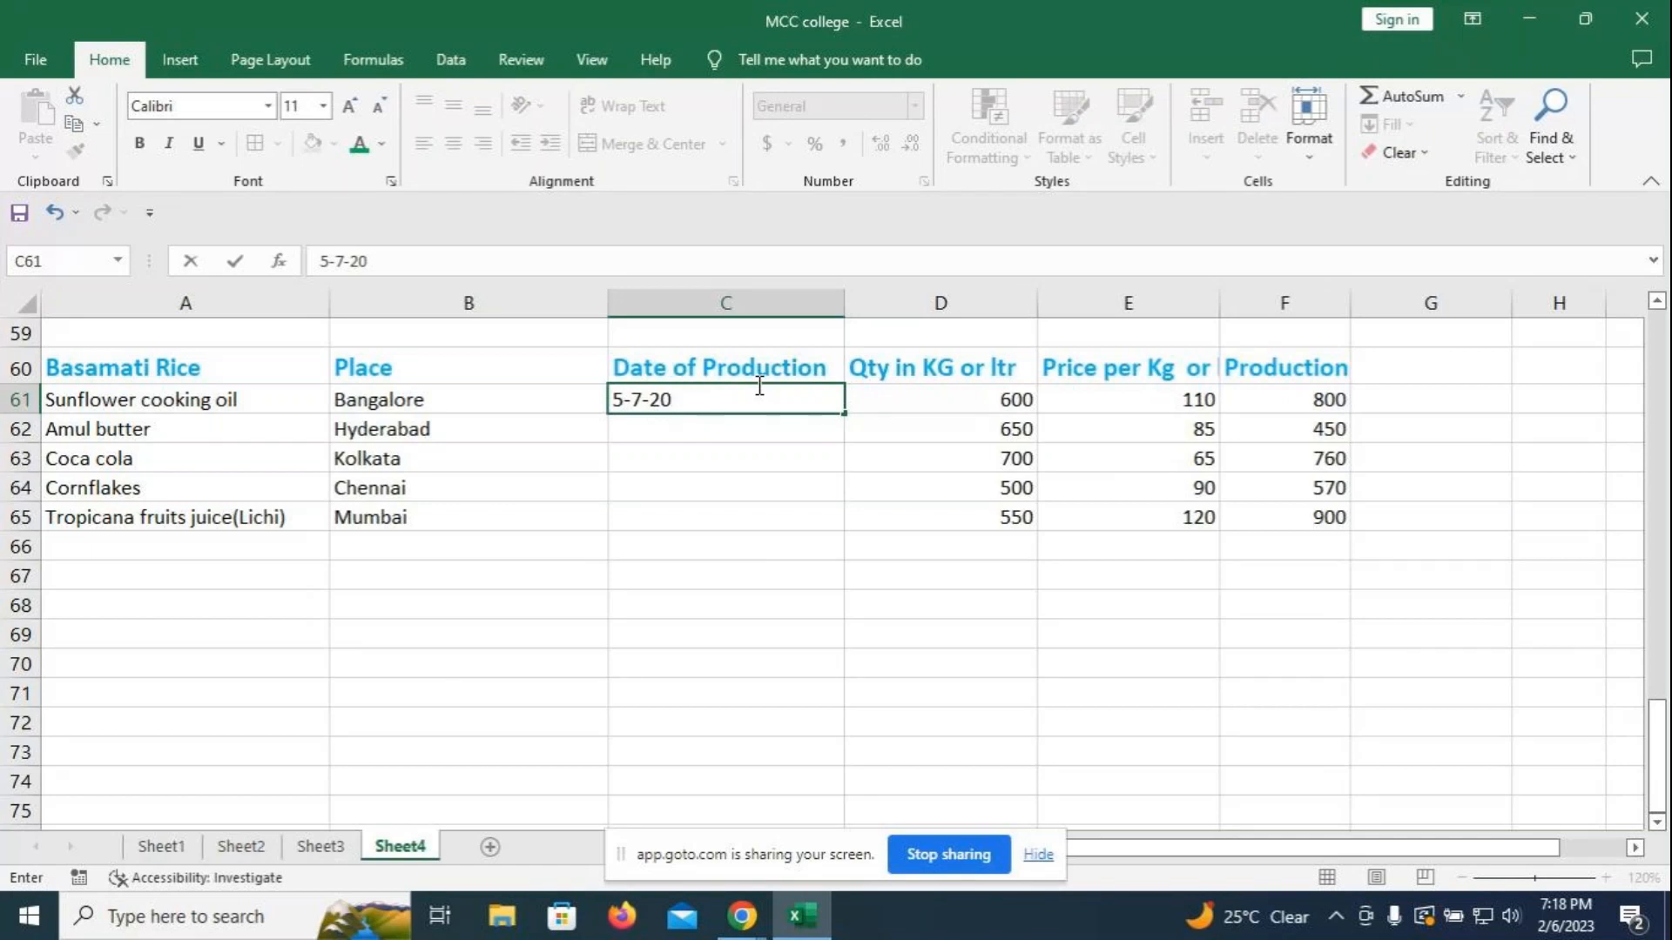
{"action": "type", "text": "15"}
{"action": "key", "text": "Return"}
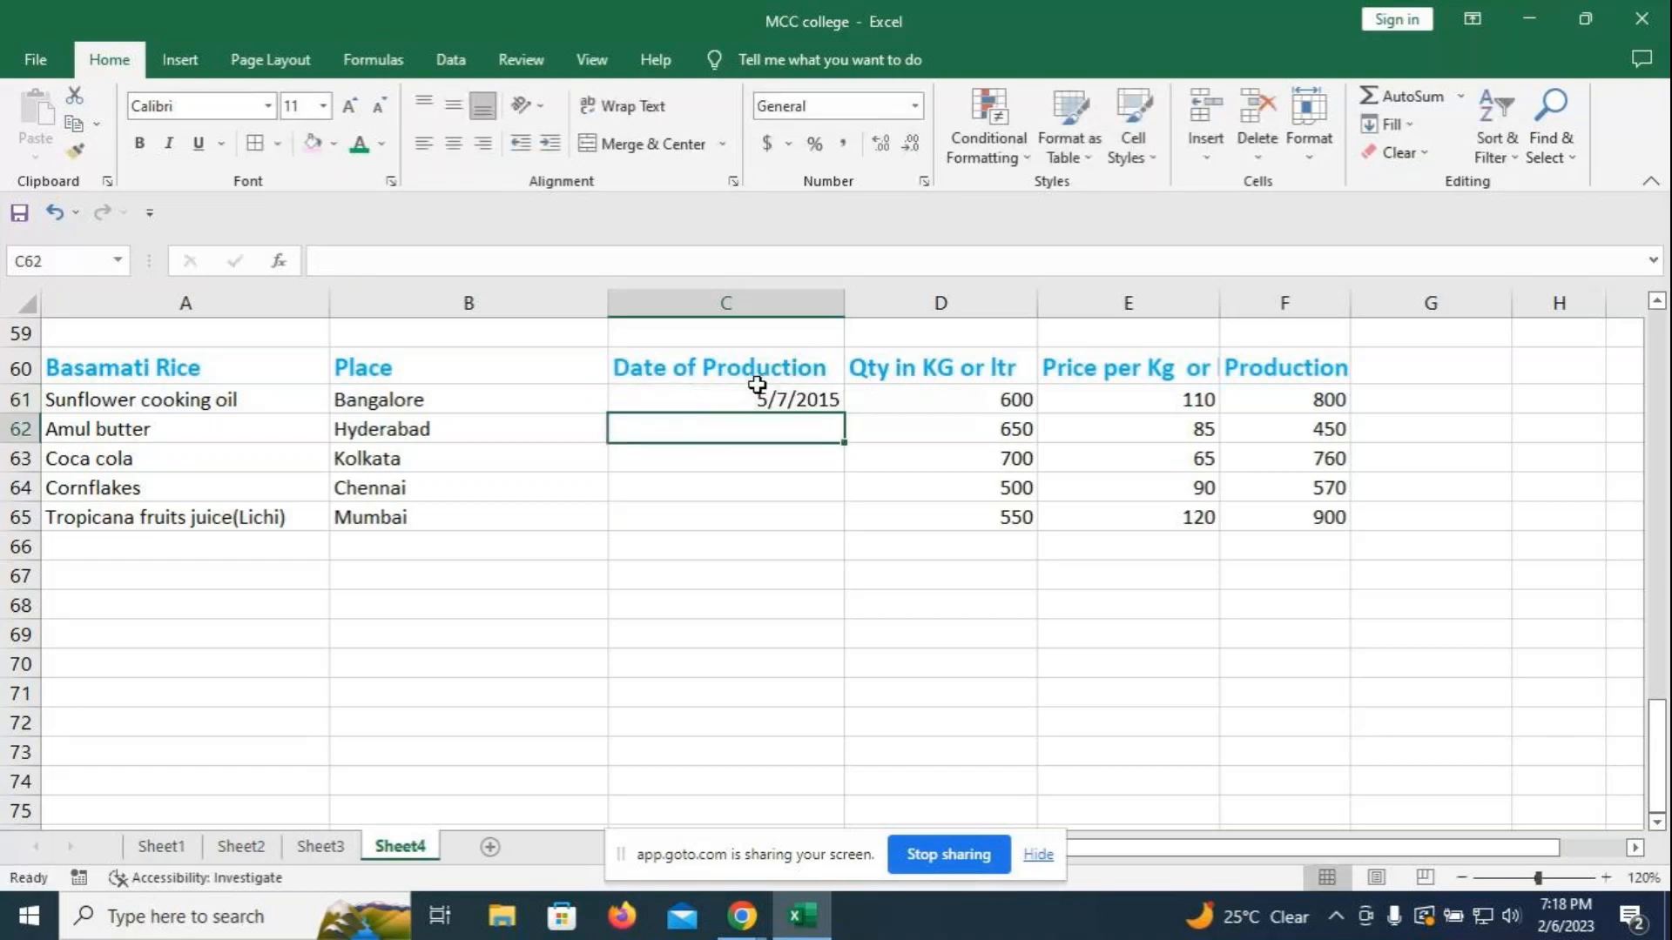
{"action": "type", "text": "6-4-20"}
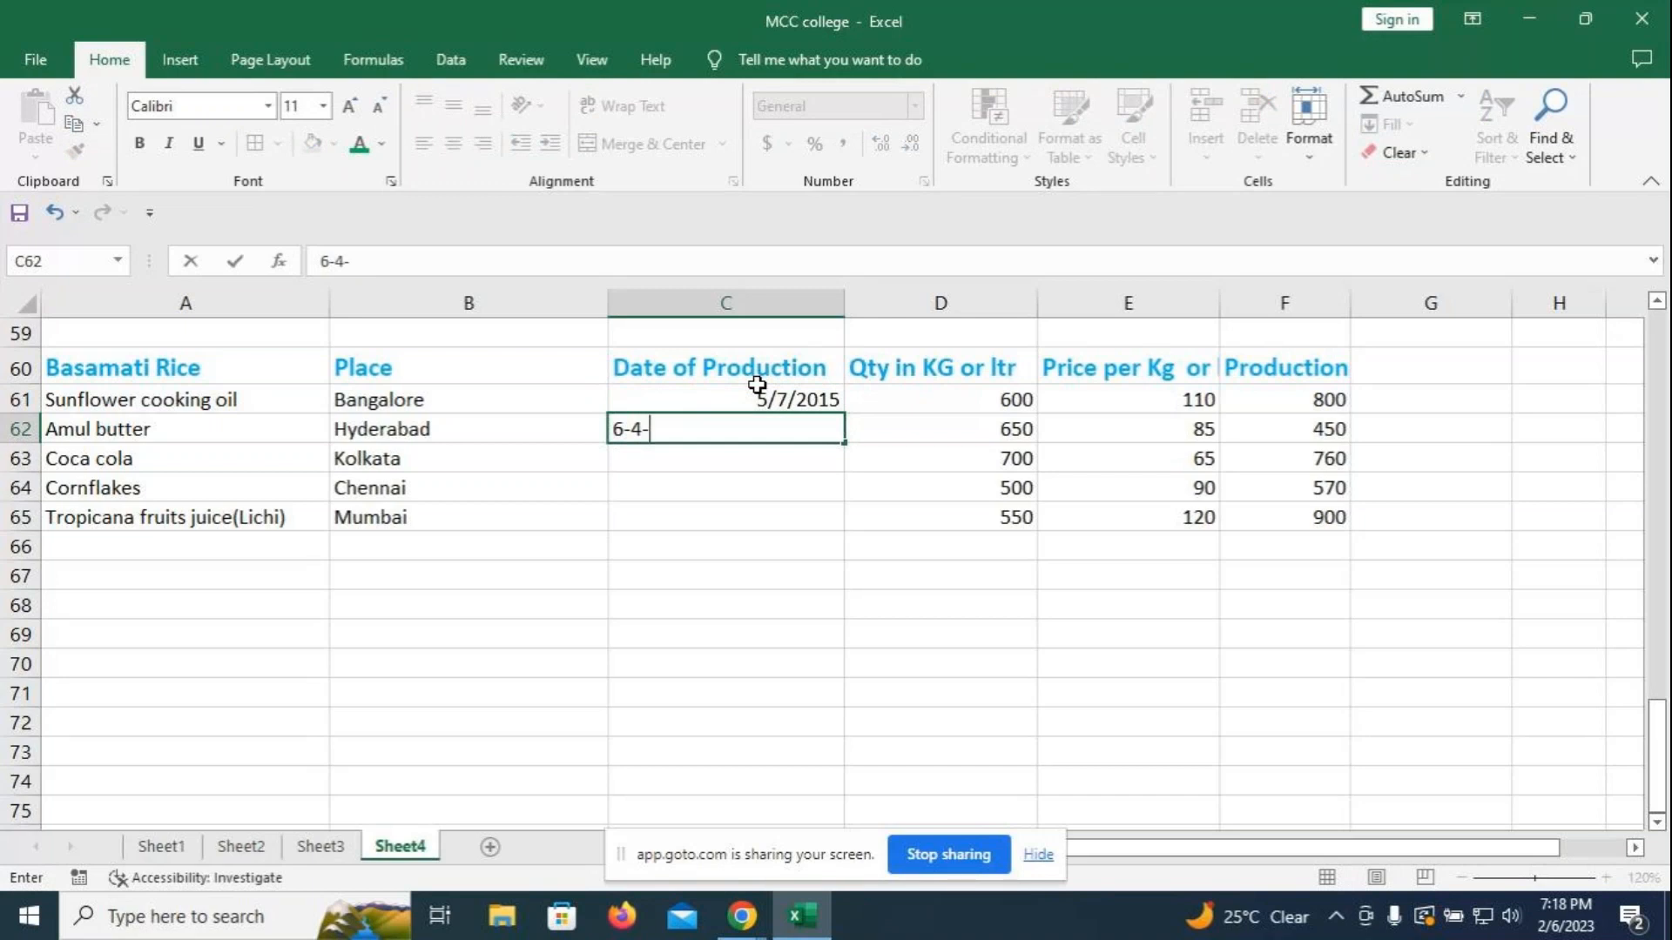
{"action": "type", "text": "2012"}
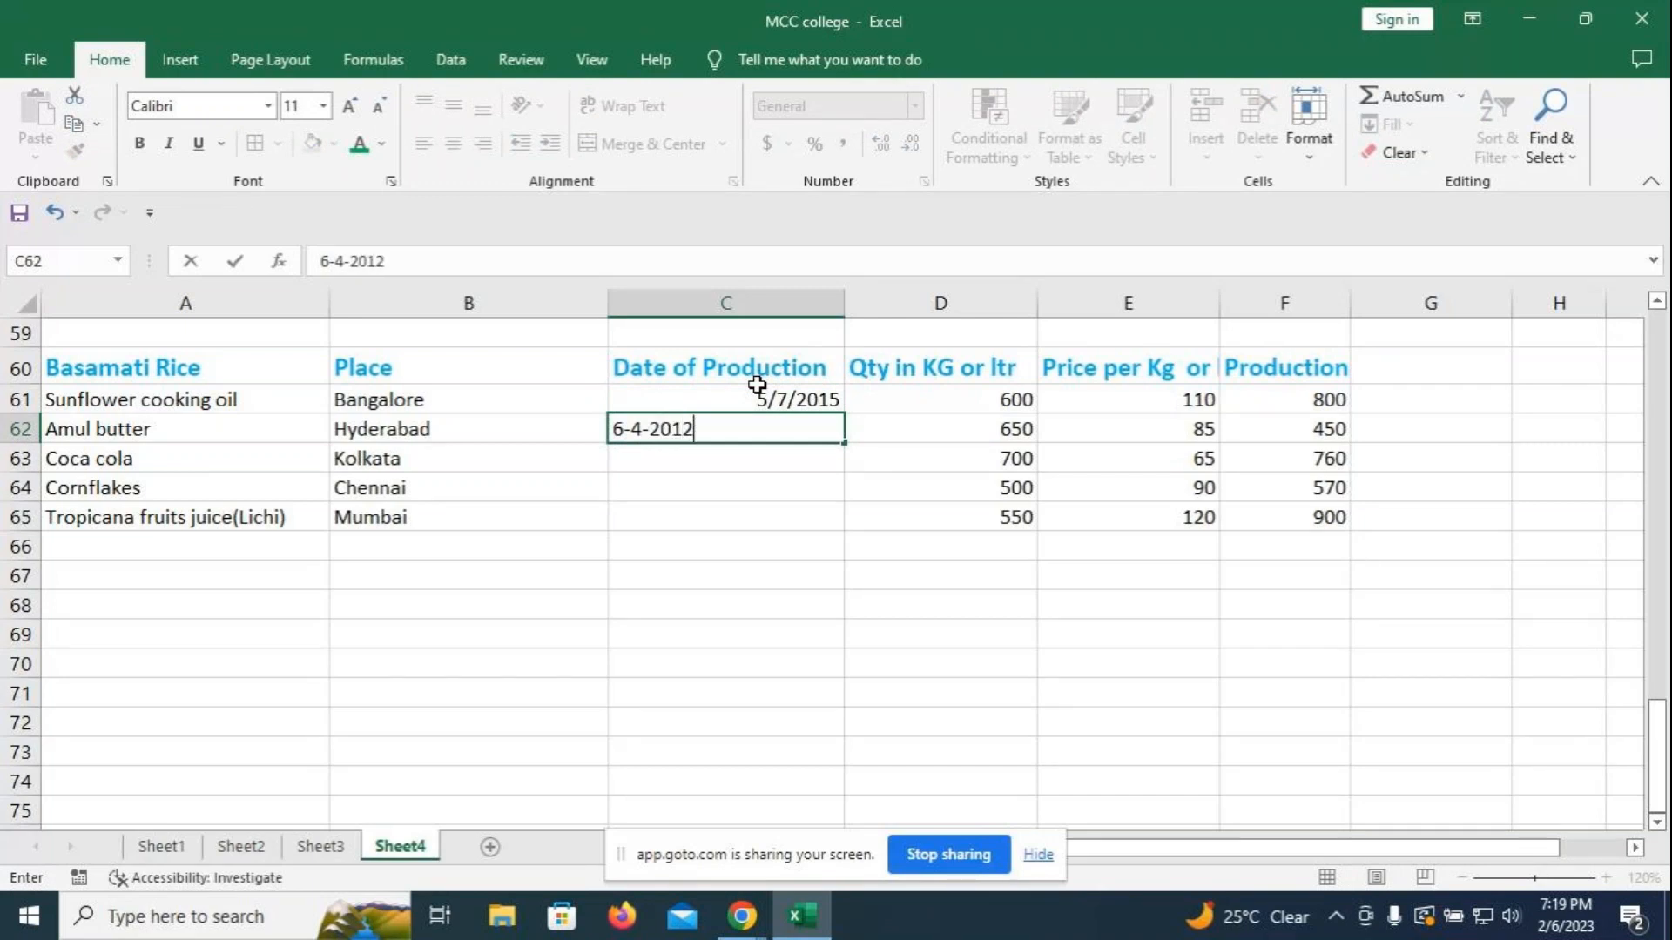
{"action": "key", "text": "Return"}
{"action": "type", "text": "4-3-201"}
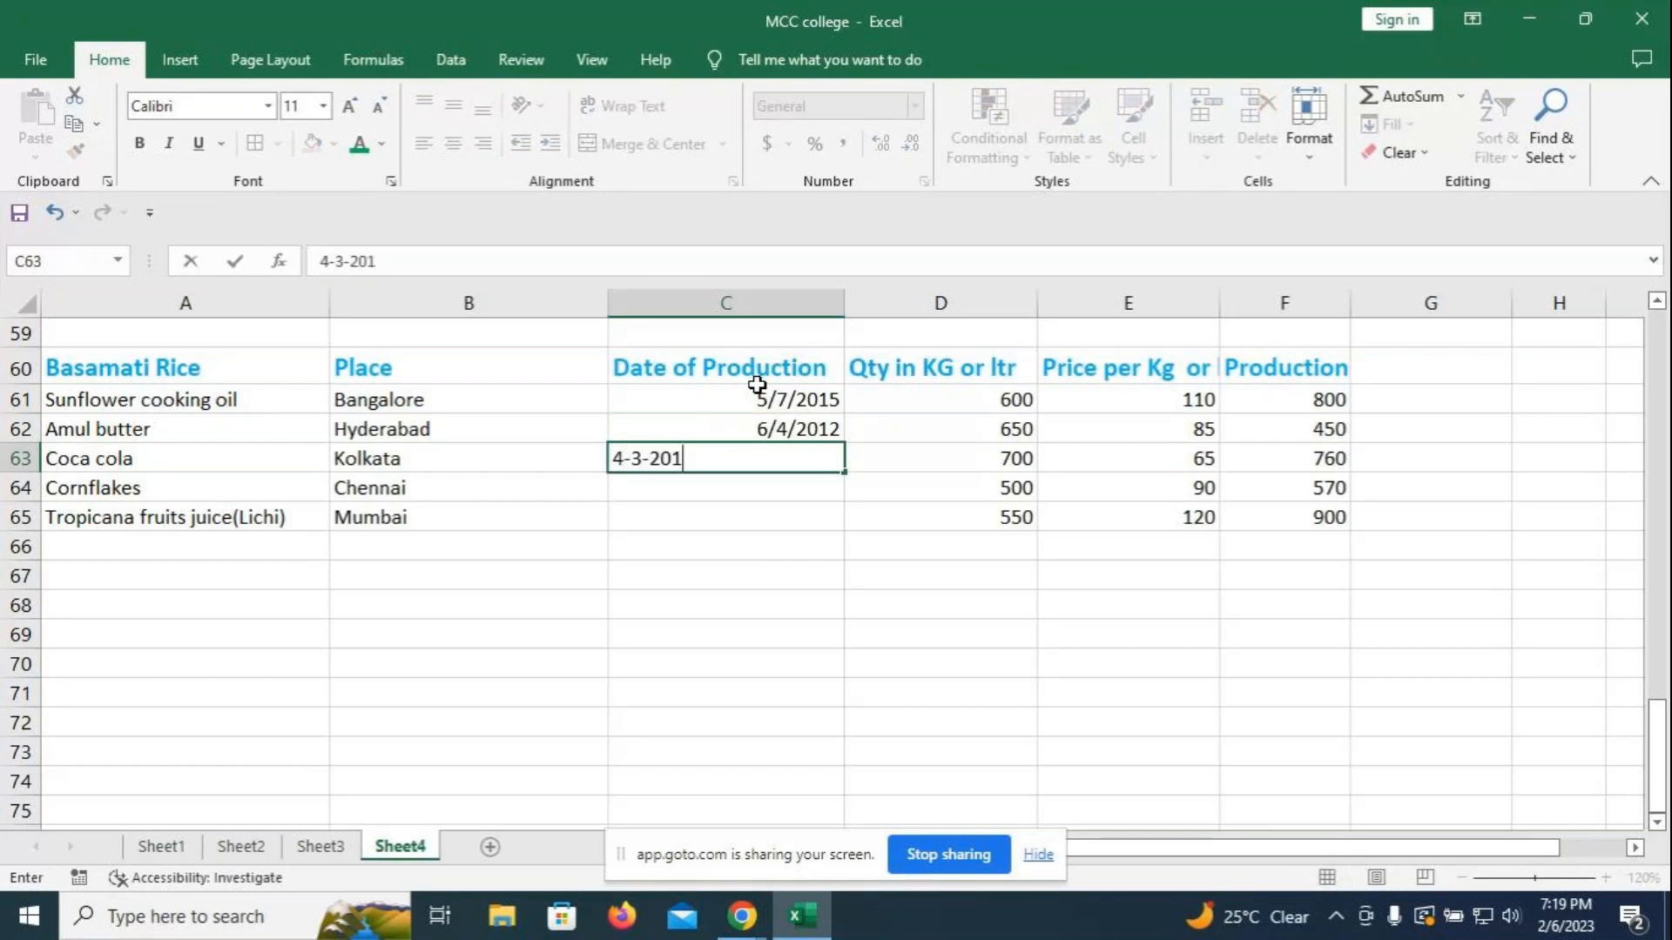
{"action": "type", "text": "4"}
{"action": "key", "text": "Return"}
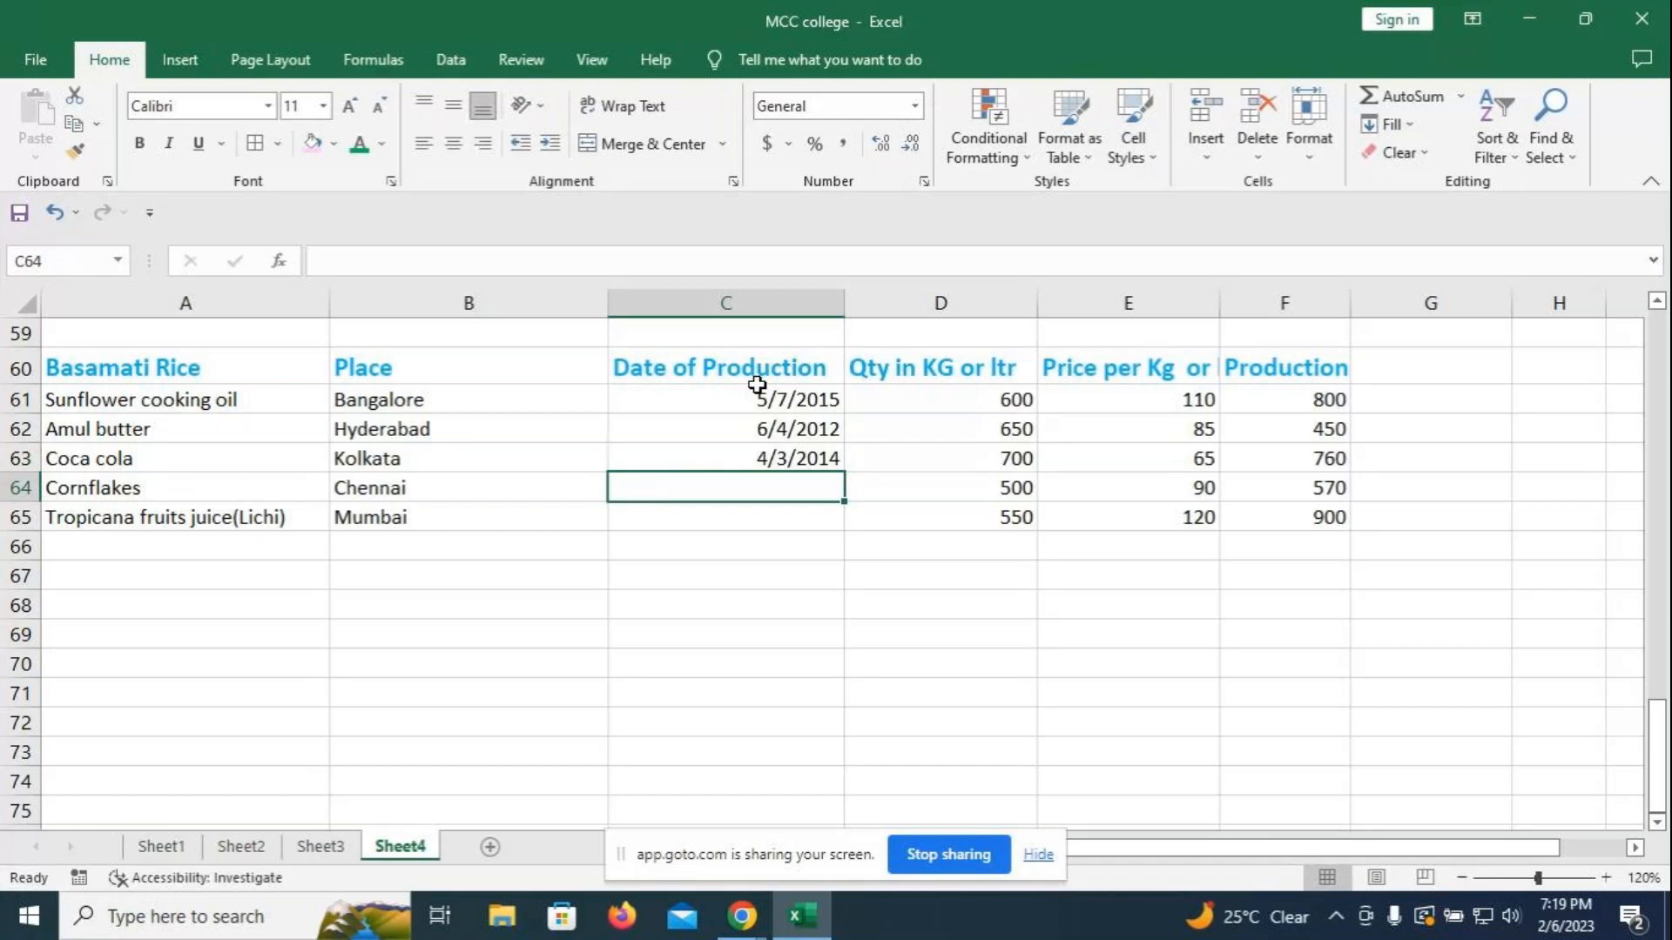
{"action": "type", "text": "2-4"}
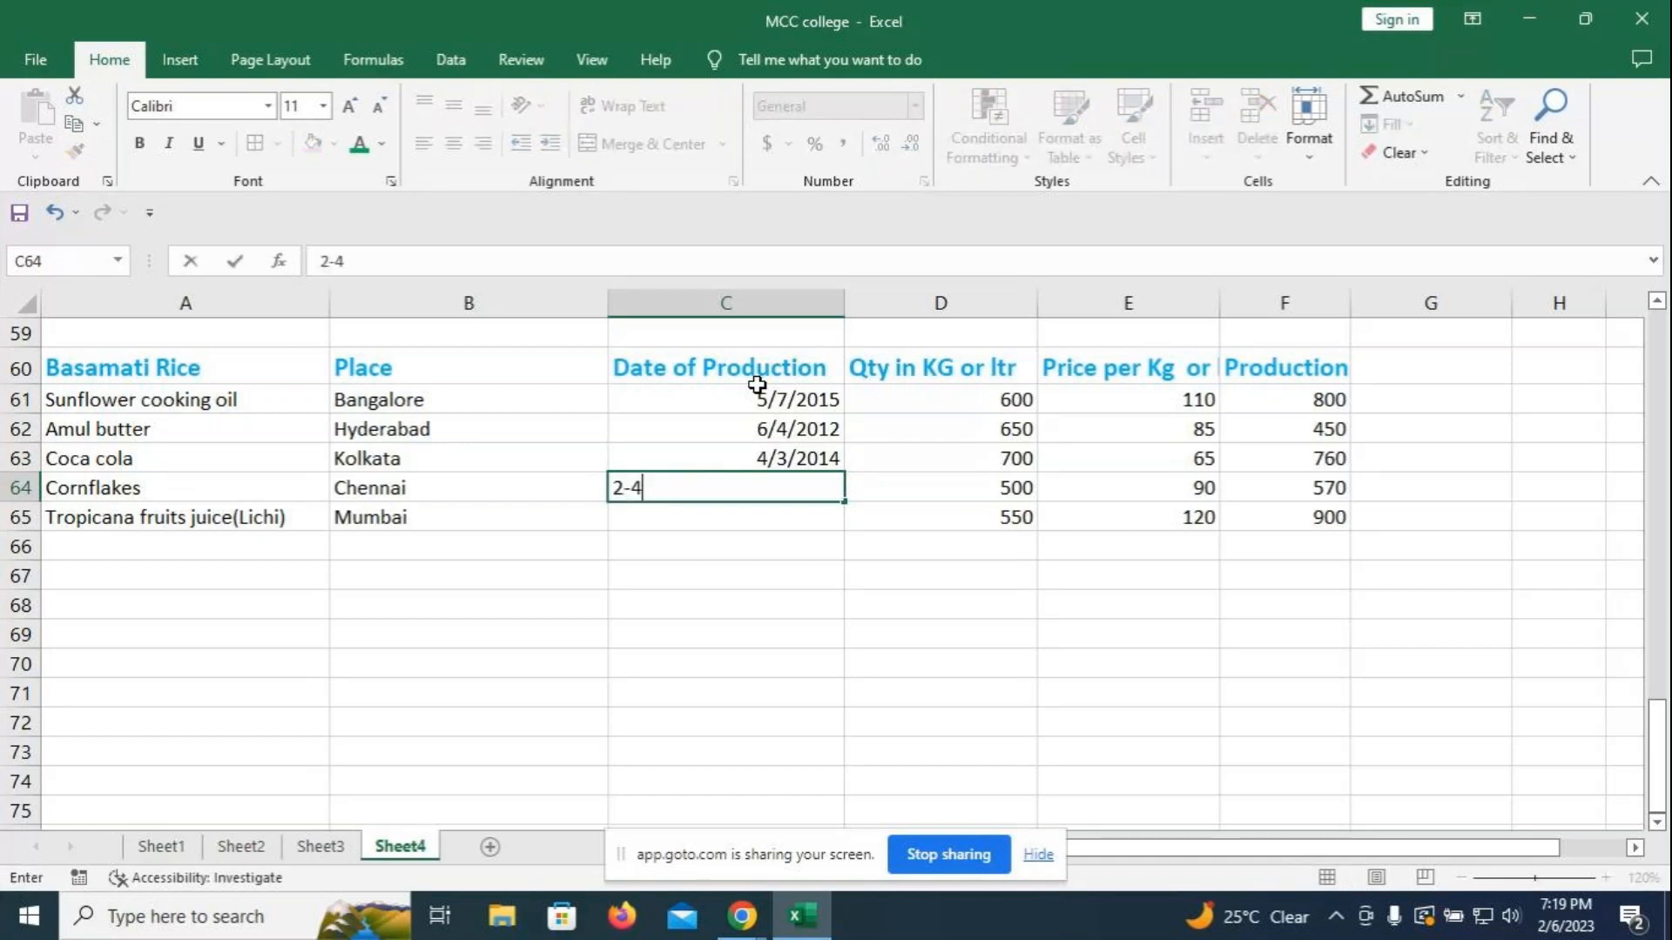
{"action": "type", "text": "-201"}
{"action": "key", "text": "BackSpace"}
{"action": "type", "text": "21"}
{"action": "key", "text": "Return"}
{"action": "type", "text": "4"}
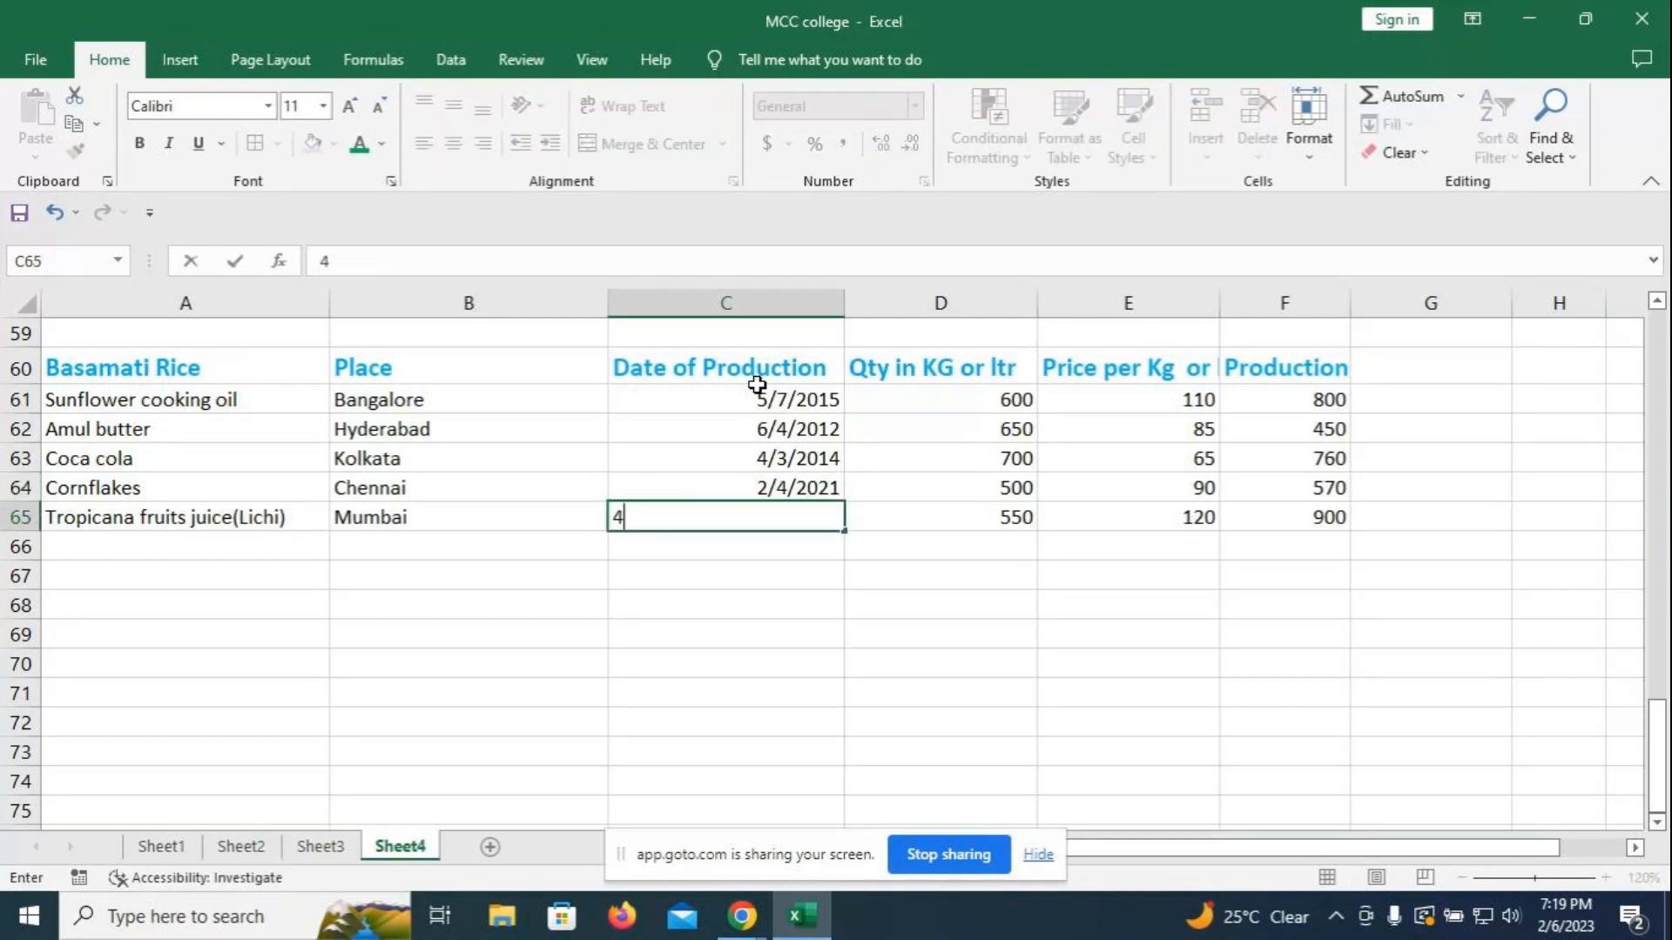
{"action": "type", "text": "-8-2022"}
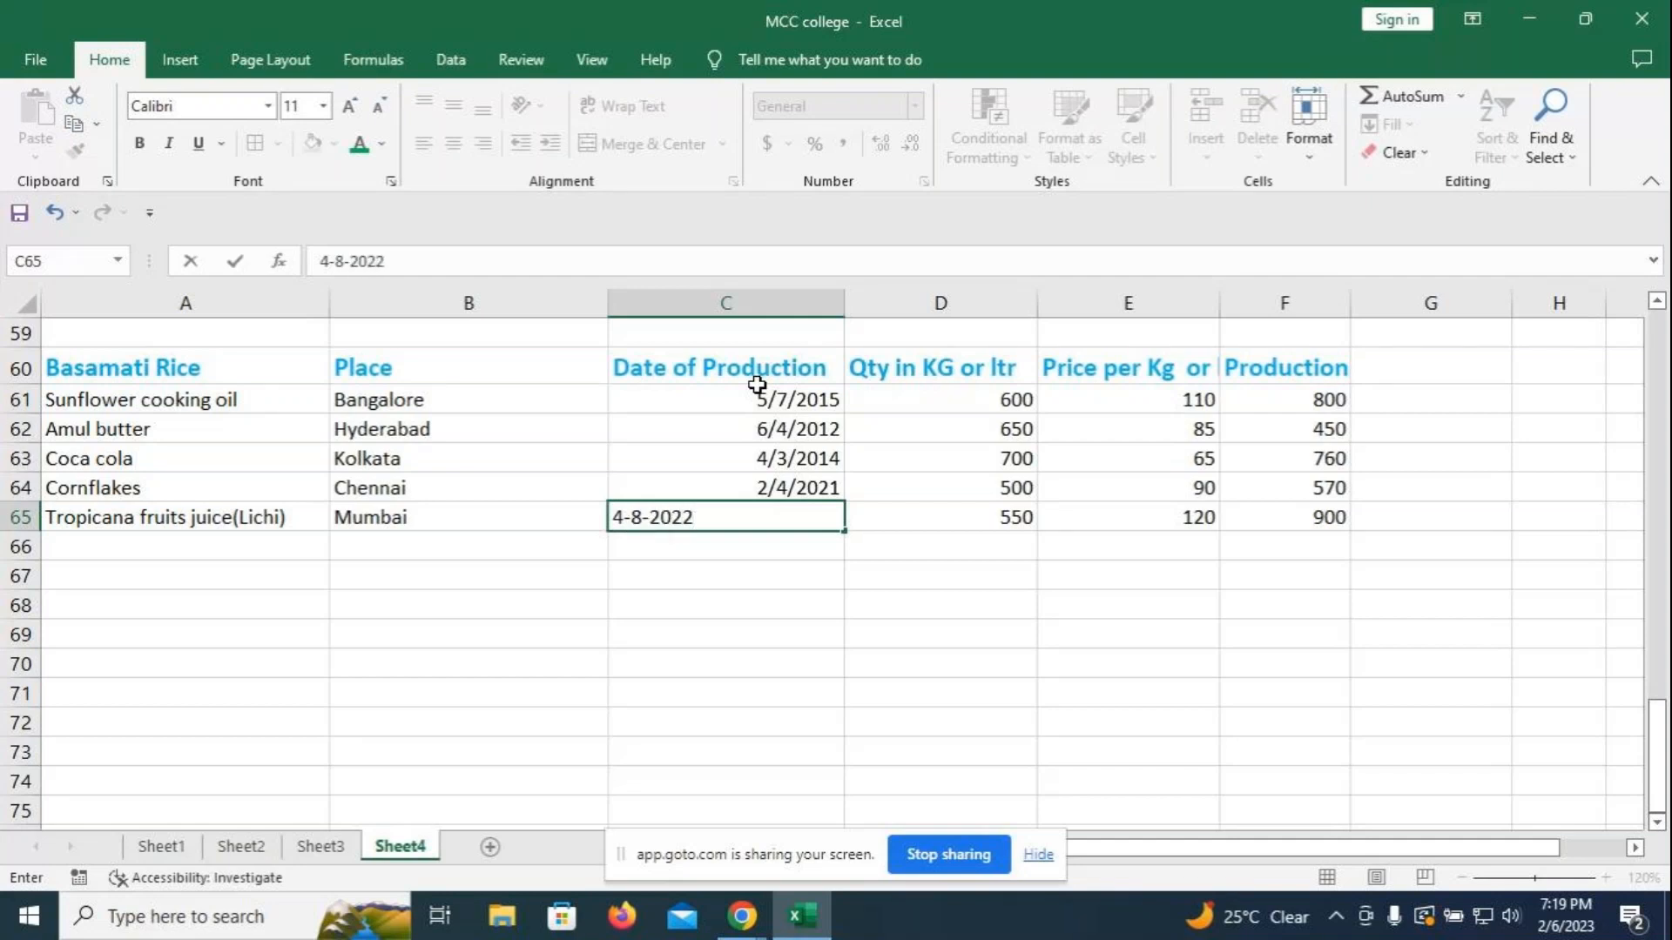
{"action": "key", "text": "Return"}
{"action": "key", "text": "Return"}
{"action": "key", "text": "Return"}
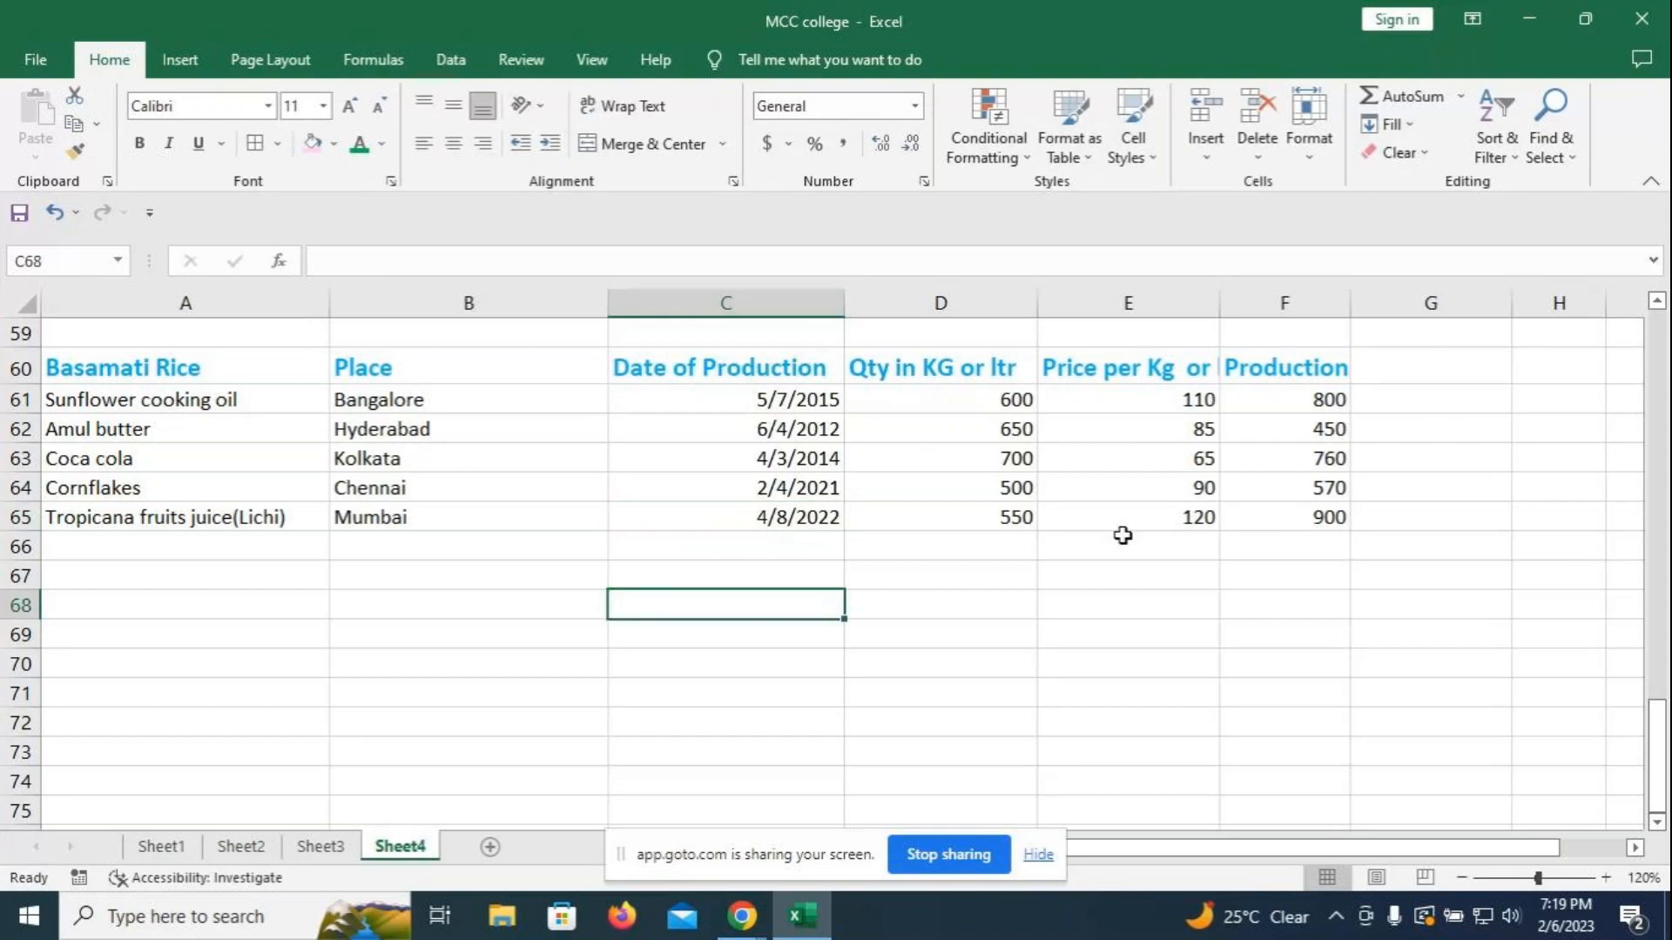
{"action": "scroll", "coordinate": [1192, 610], "scroll_direction": "up", "scroll_amount": 2}
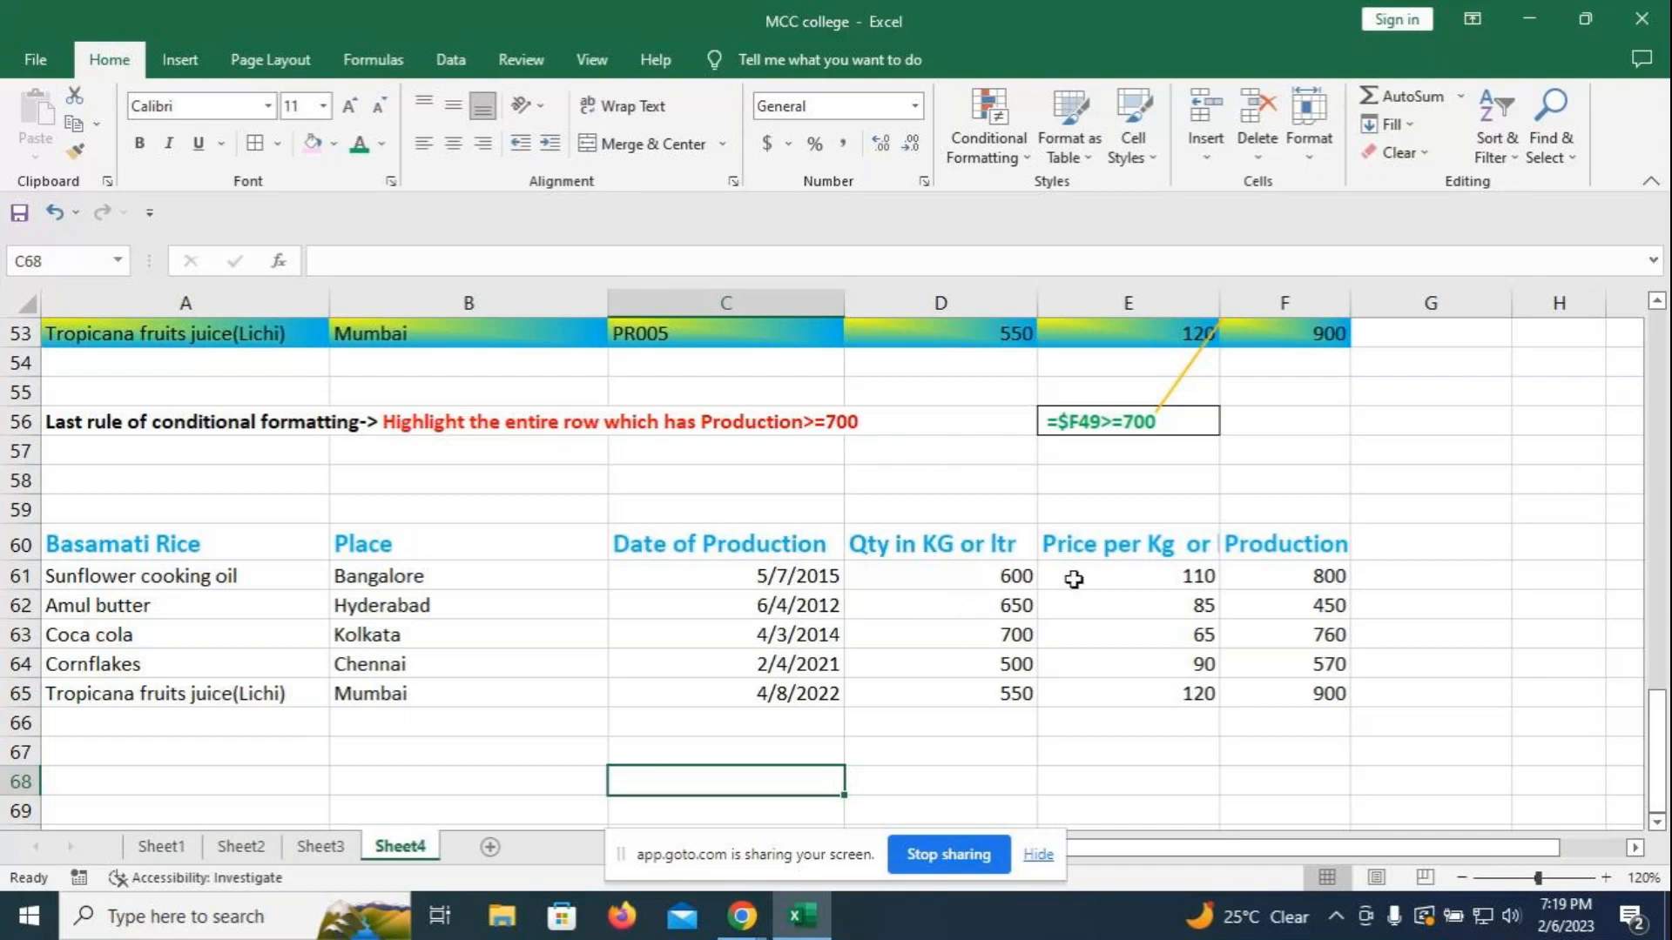
- Rename header C60 to 'Date of sales' and F60 to 'Total sales'
{"action": "left_click", "coordinate": [1287, 545]}
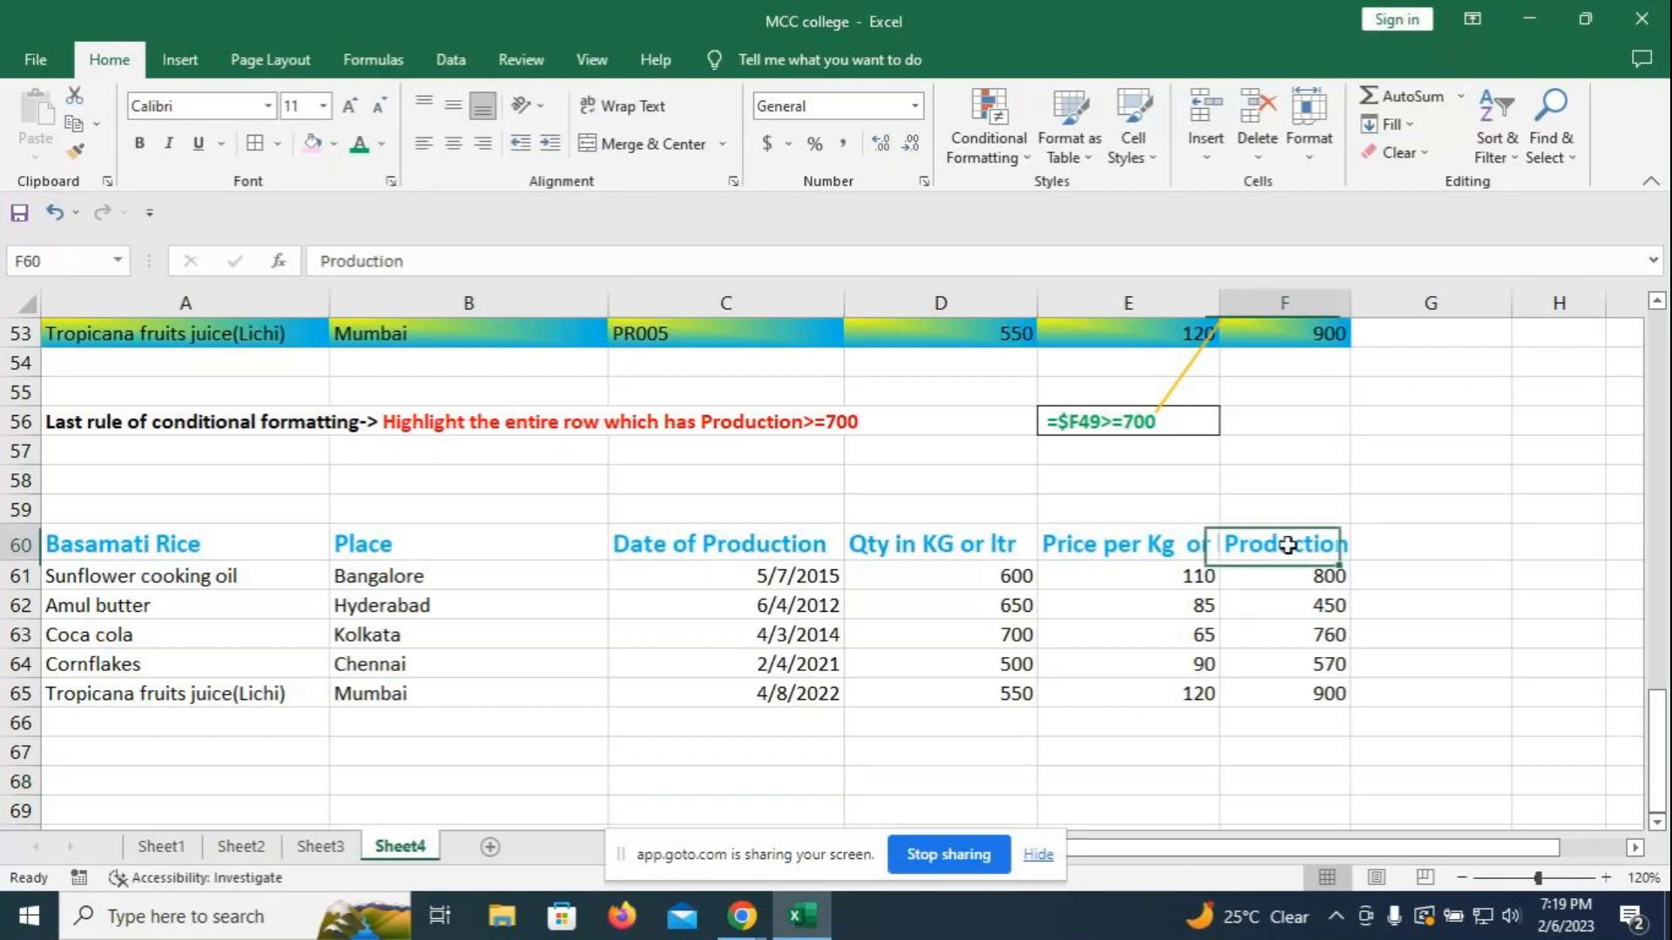
{"action": "left_click", "coordinate": [754, 547]}
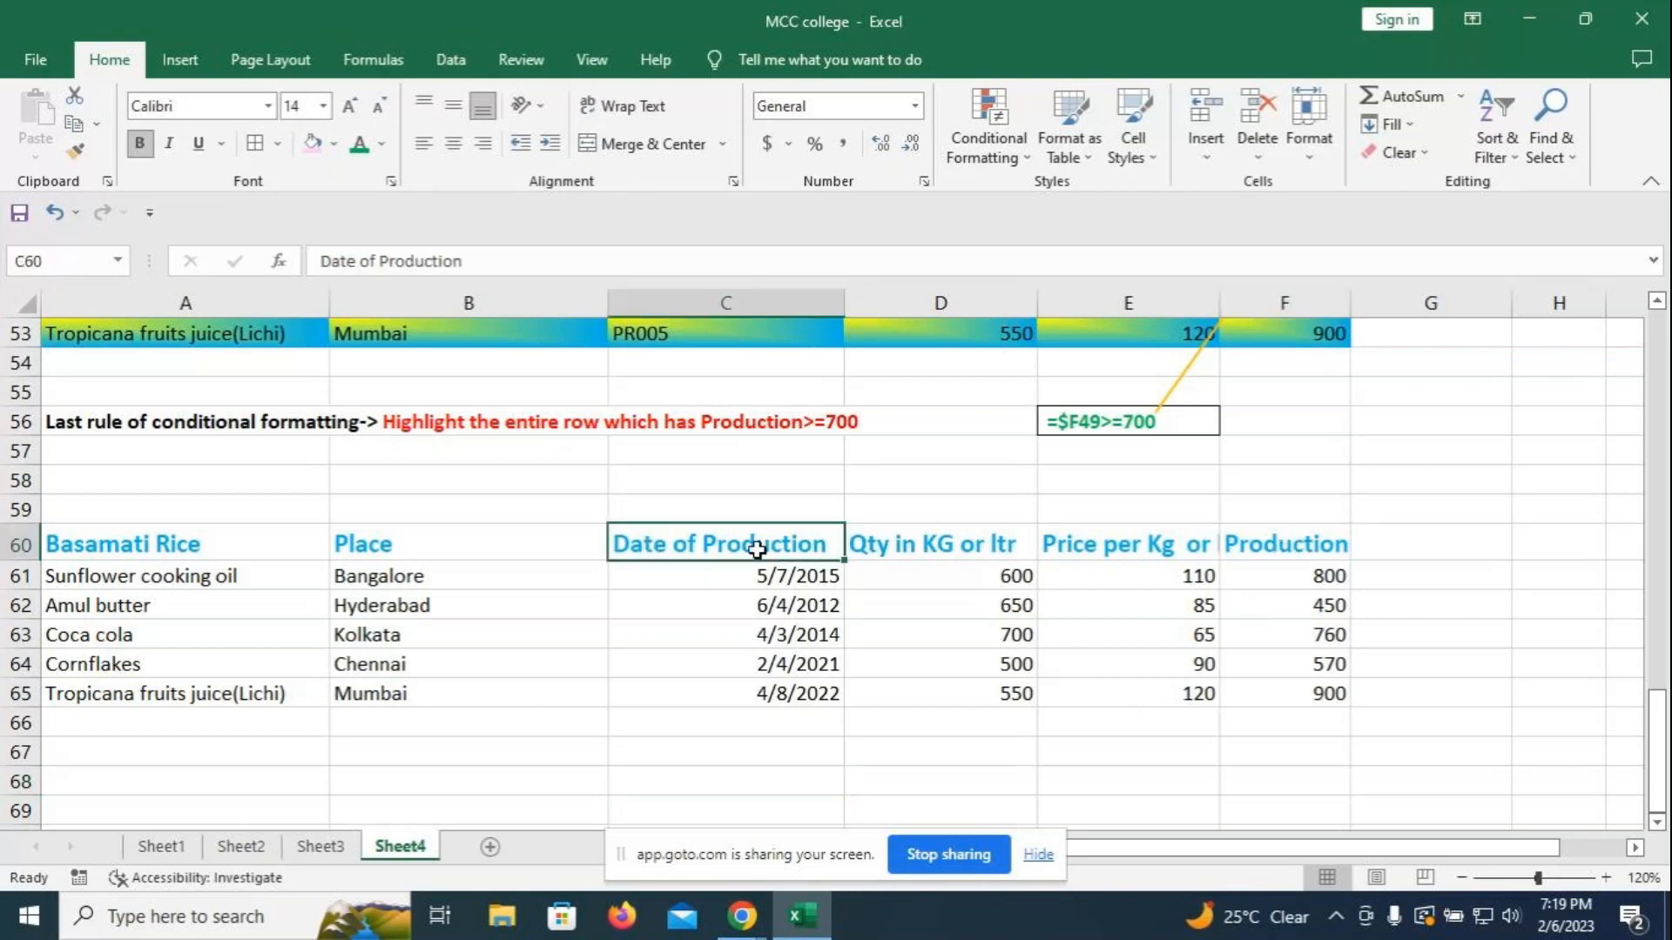
{"action": "type", "text": "Sales"}
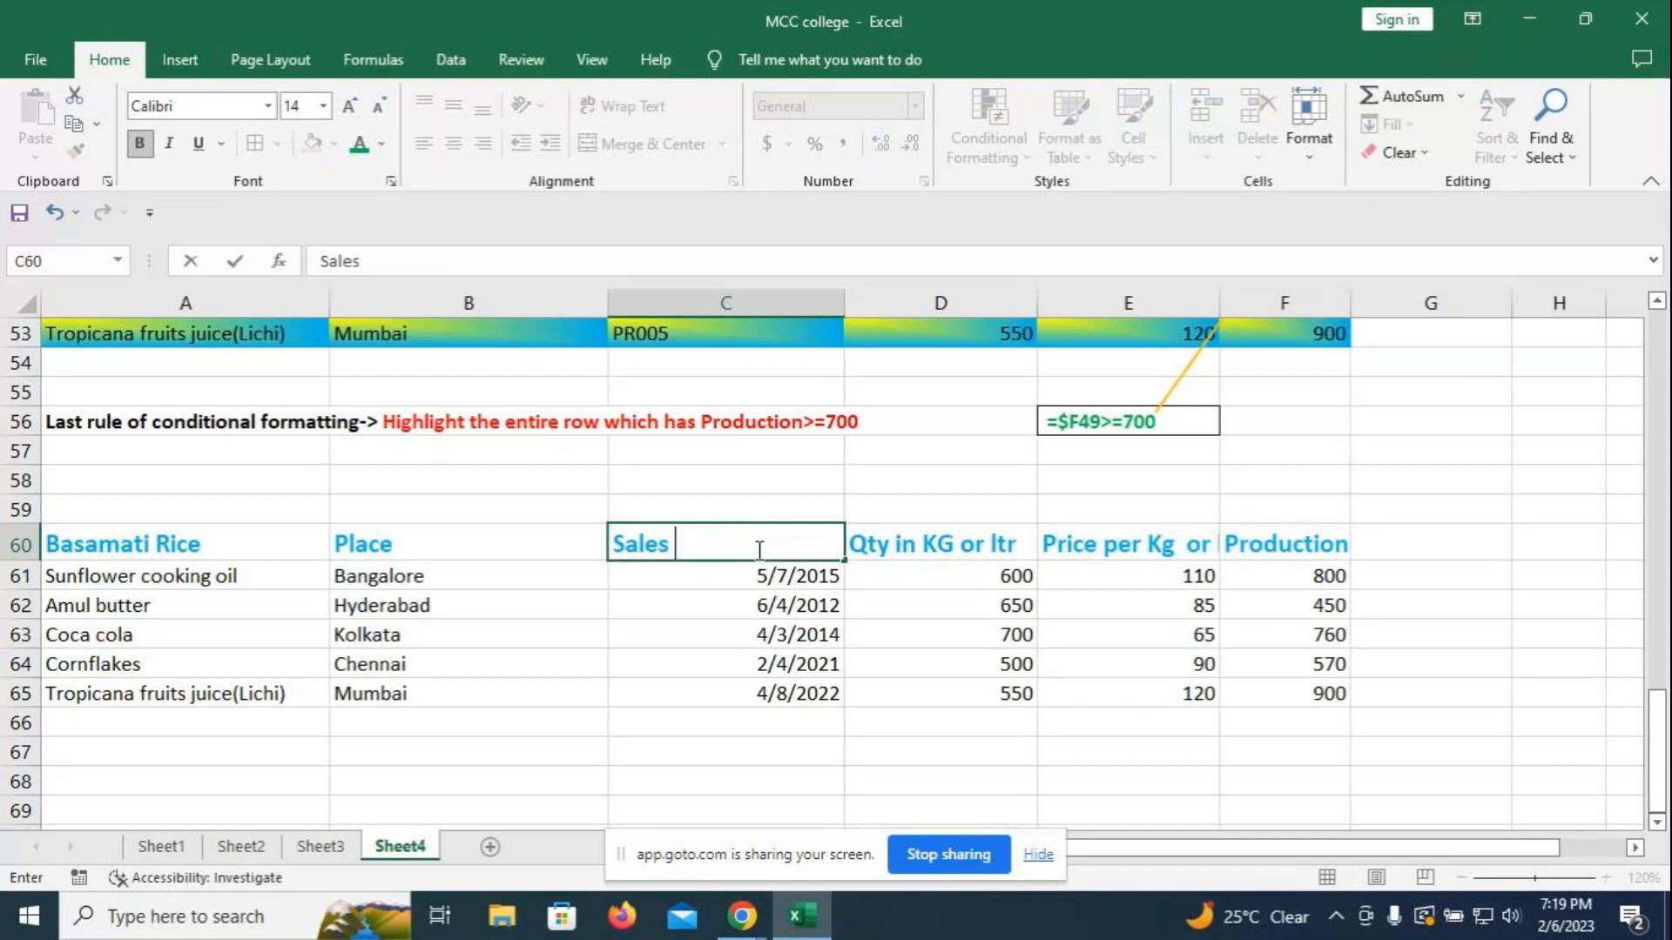
{"action": "key", "text": "BackSpace"}
{"action": "key", "text": "BackSpace"}
{"action": "key", "text": "BackSpace"}
{"action": "key", "text": "BackSpace"}
{"action": "key", "text": "BackSpace"}
{"action": "key", "text": "BackSpace"}
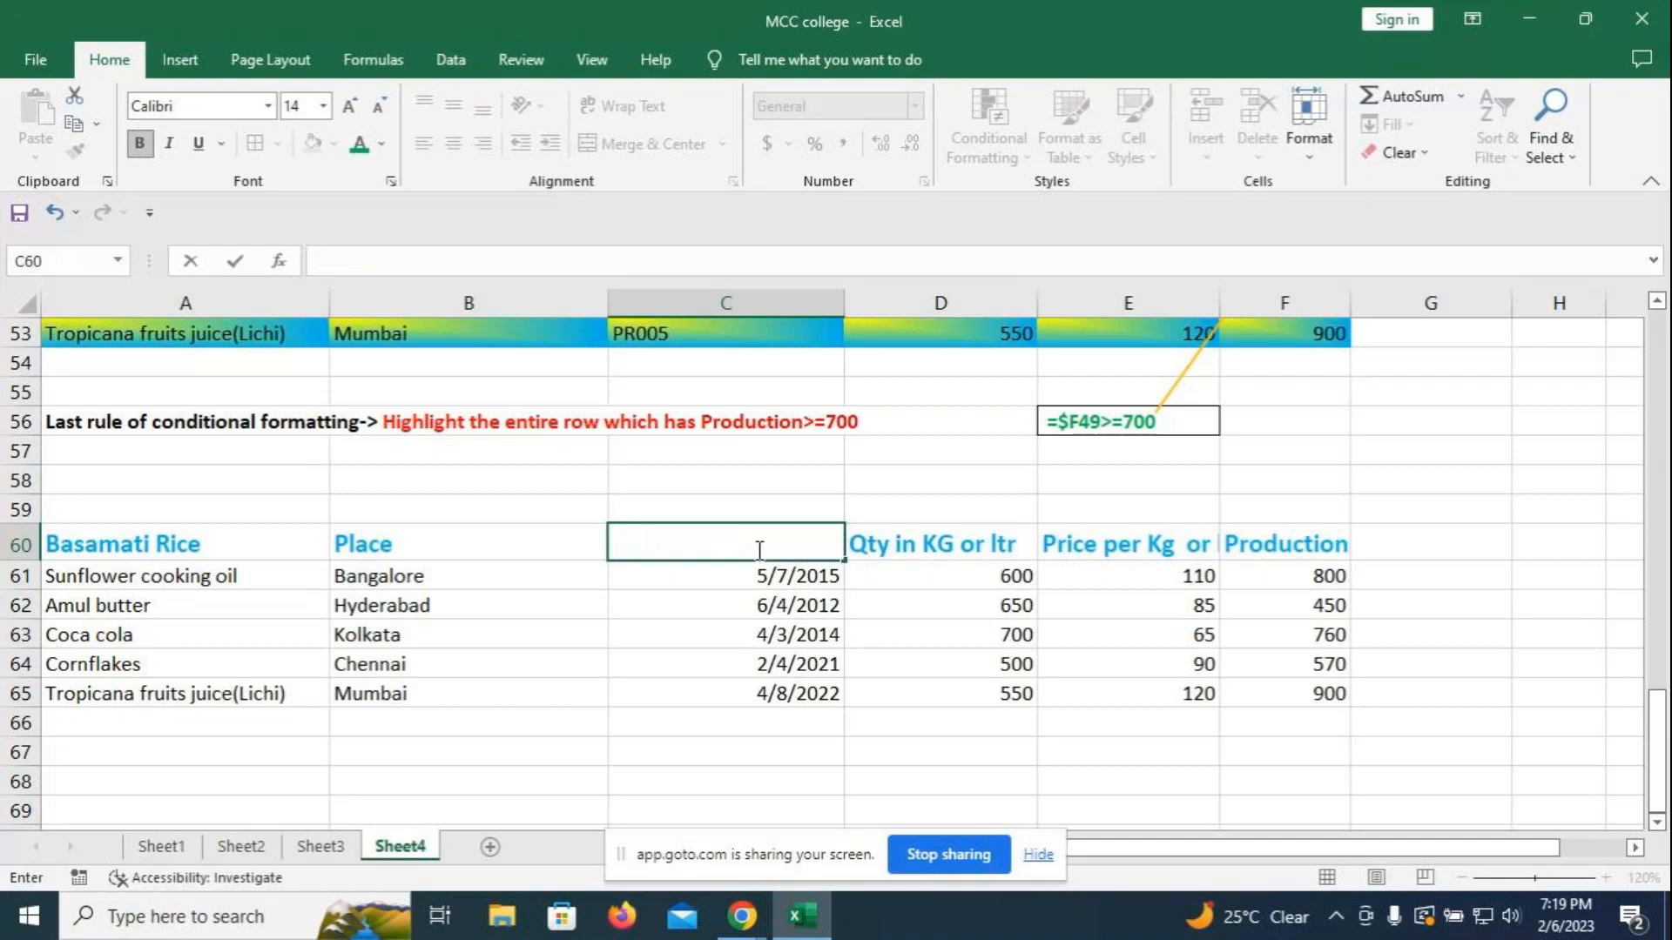
{"action": "type", "text": "Date of sales"}
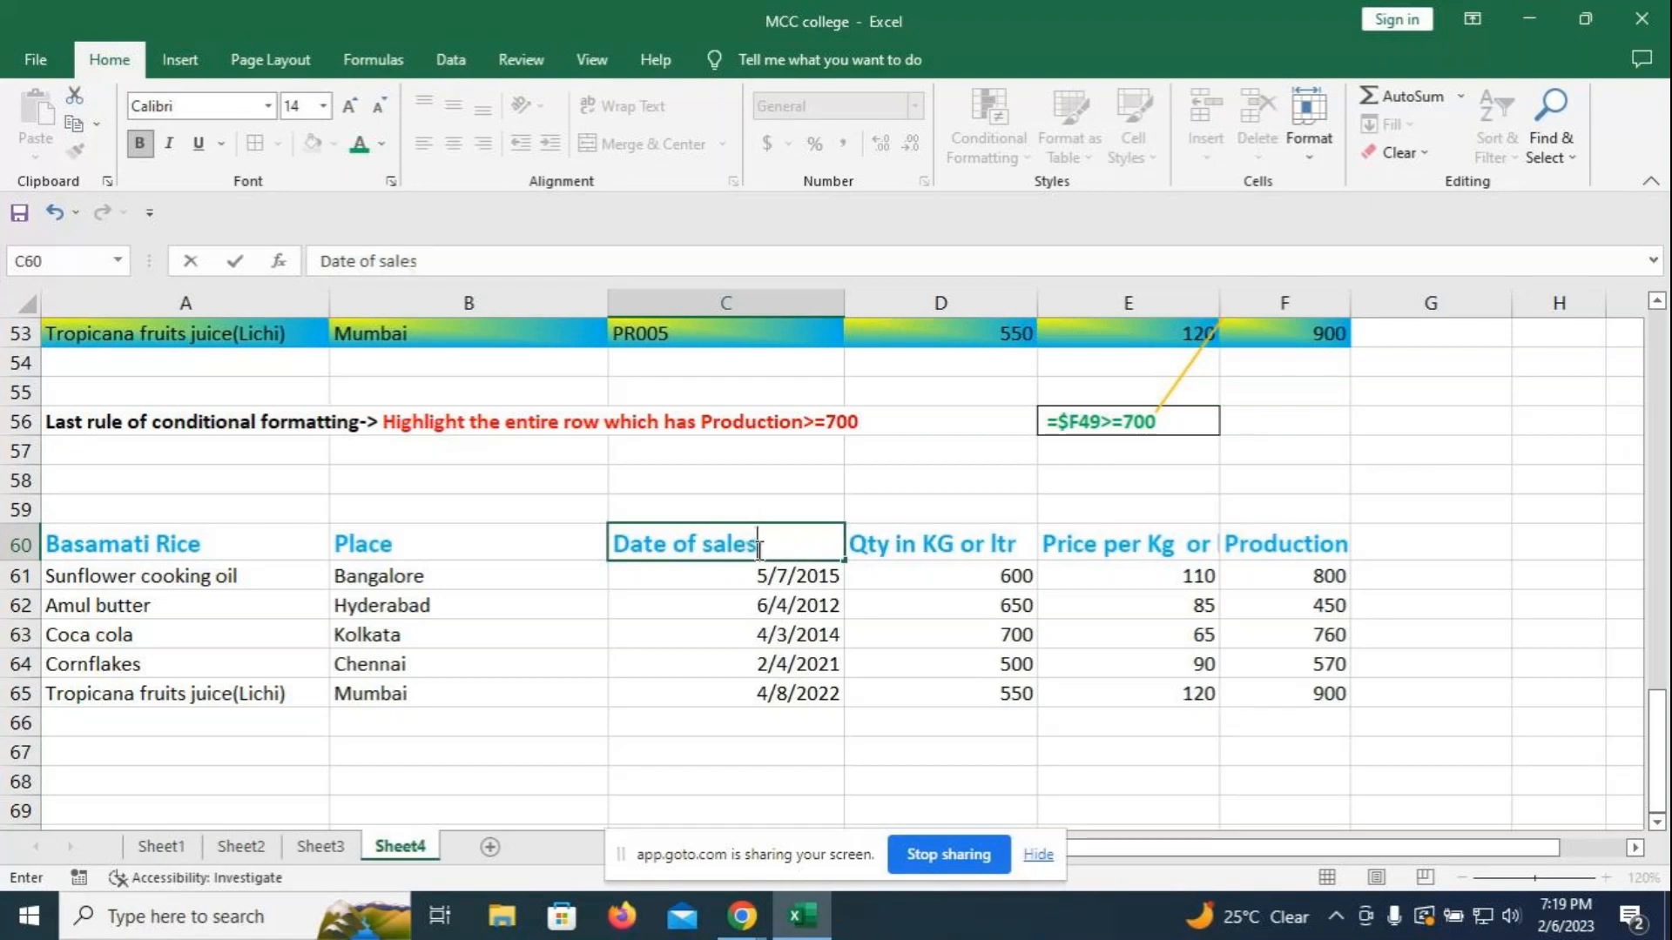
{"action": "left_click", "coordinate": [1251, 538]}
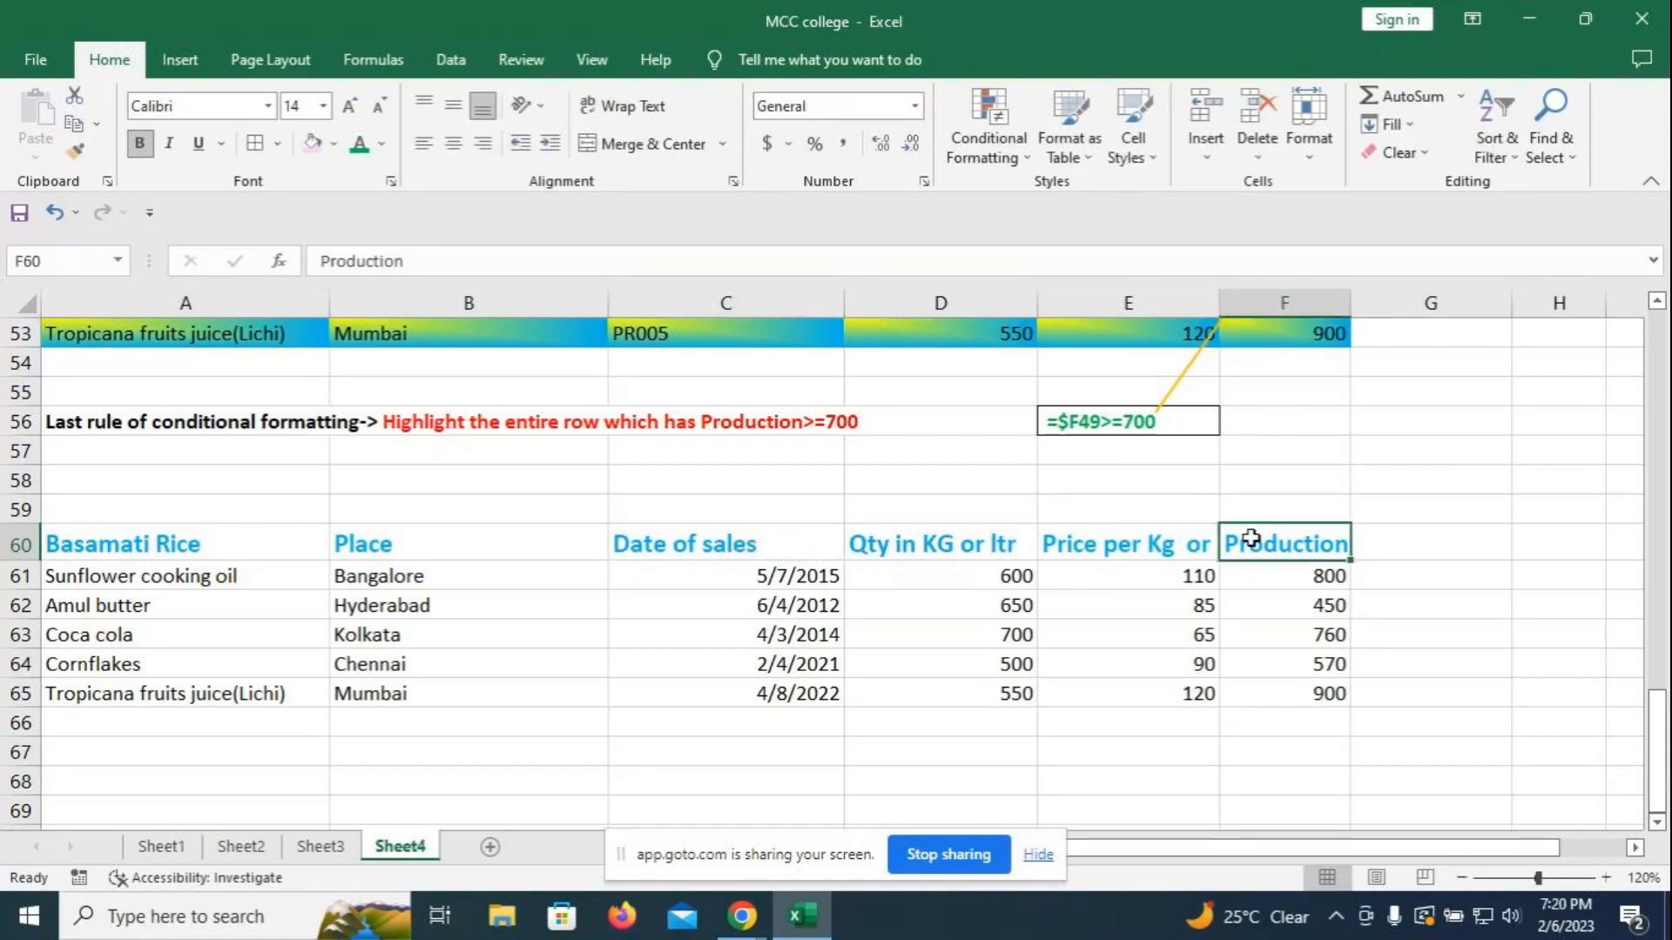
{"action": "type", "text": "Total sales"}
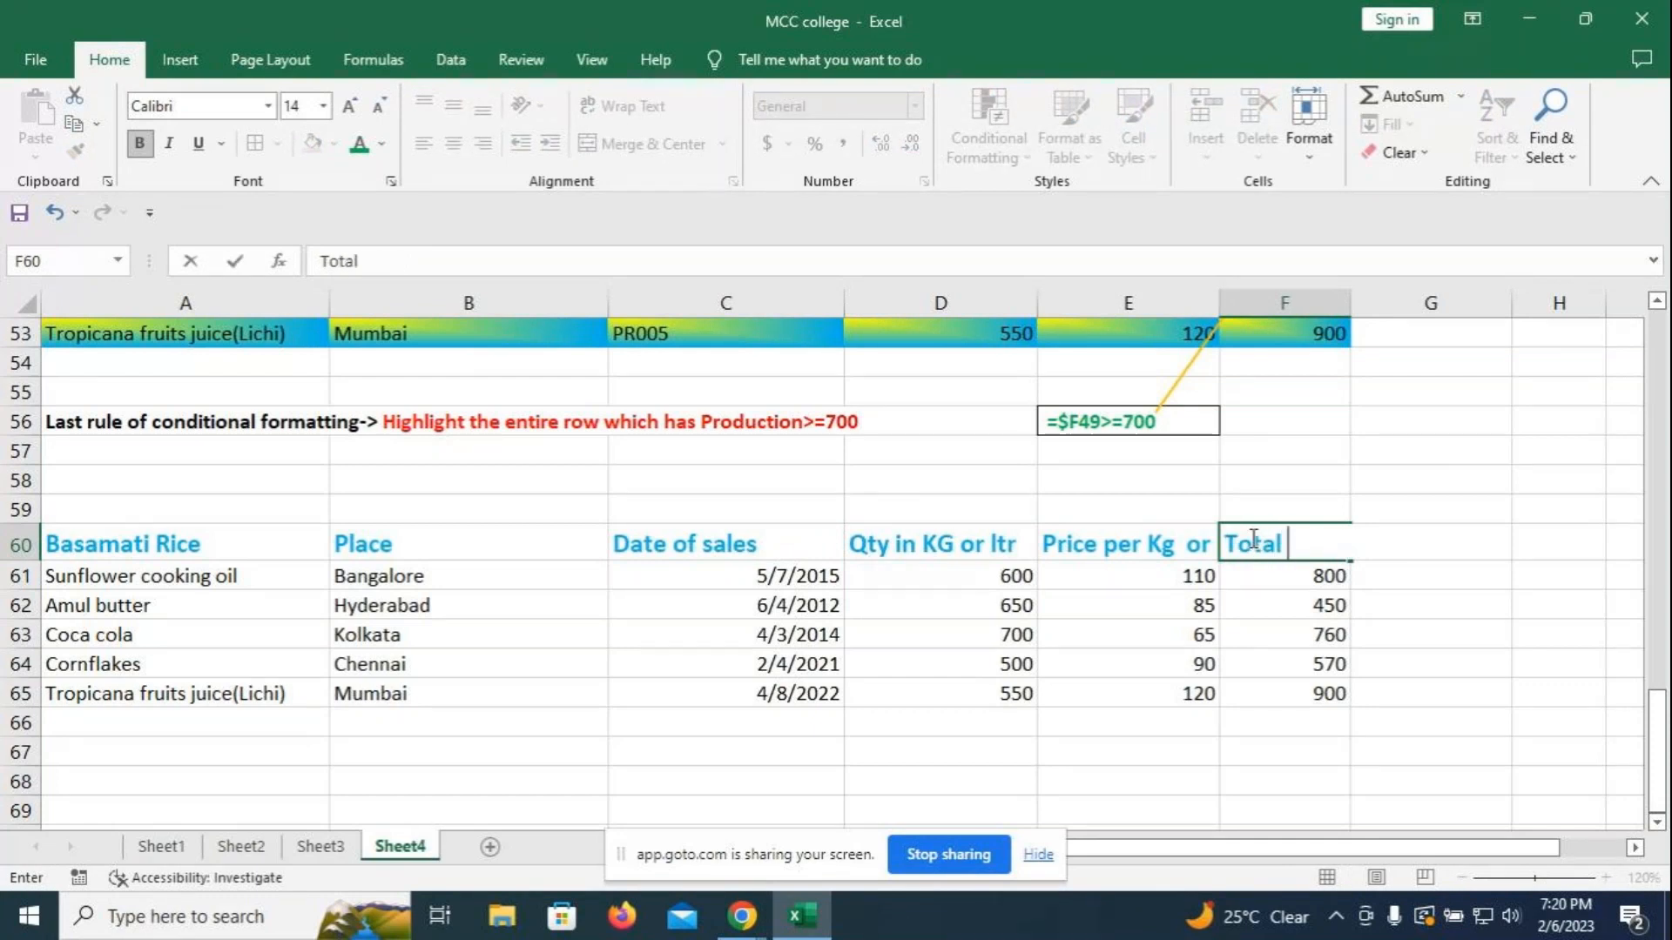
{"action": "left_click", "coordinate": [1474, 603]}
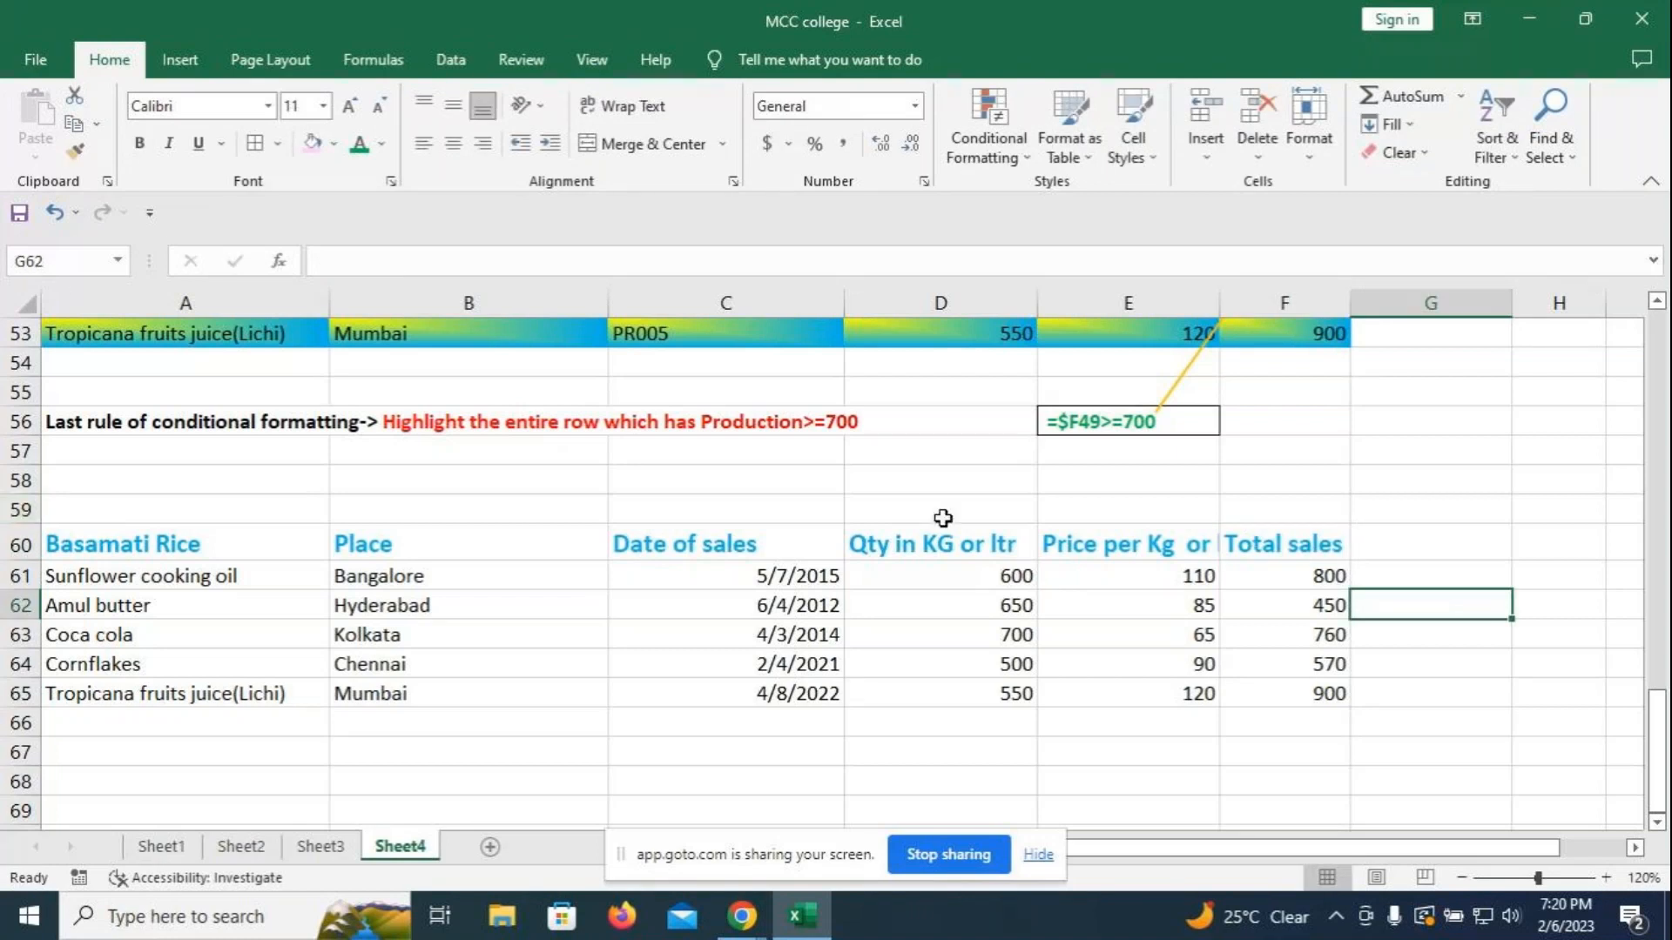
- Enter quantities 760, 850 and 560 in D61 to D63
{"action": "left_click", "coordinate": [946, 577]}
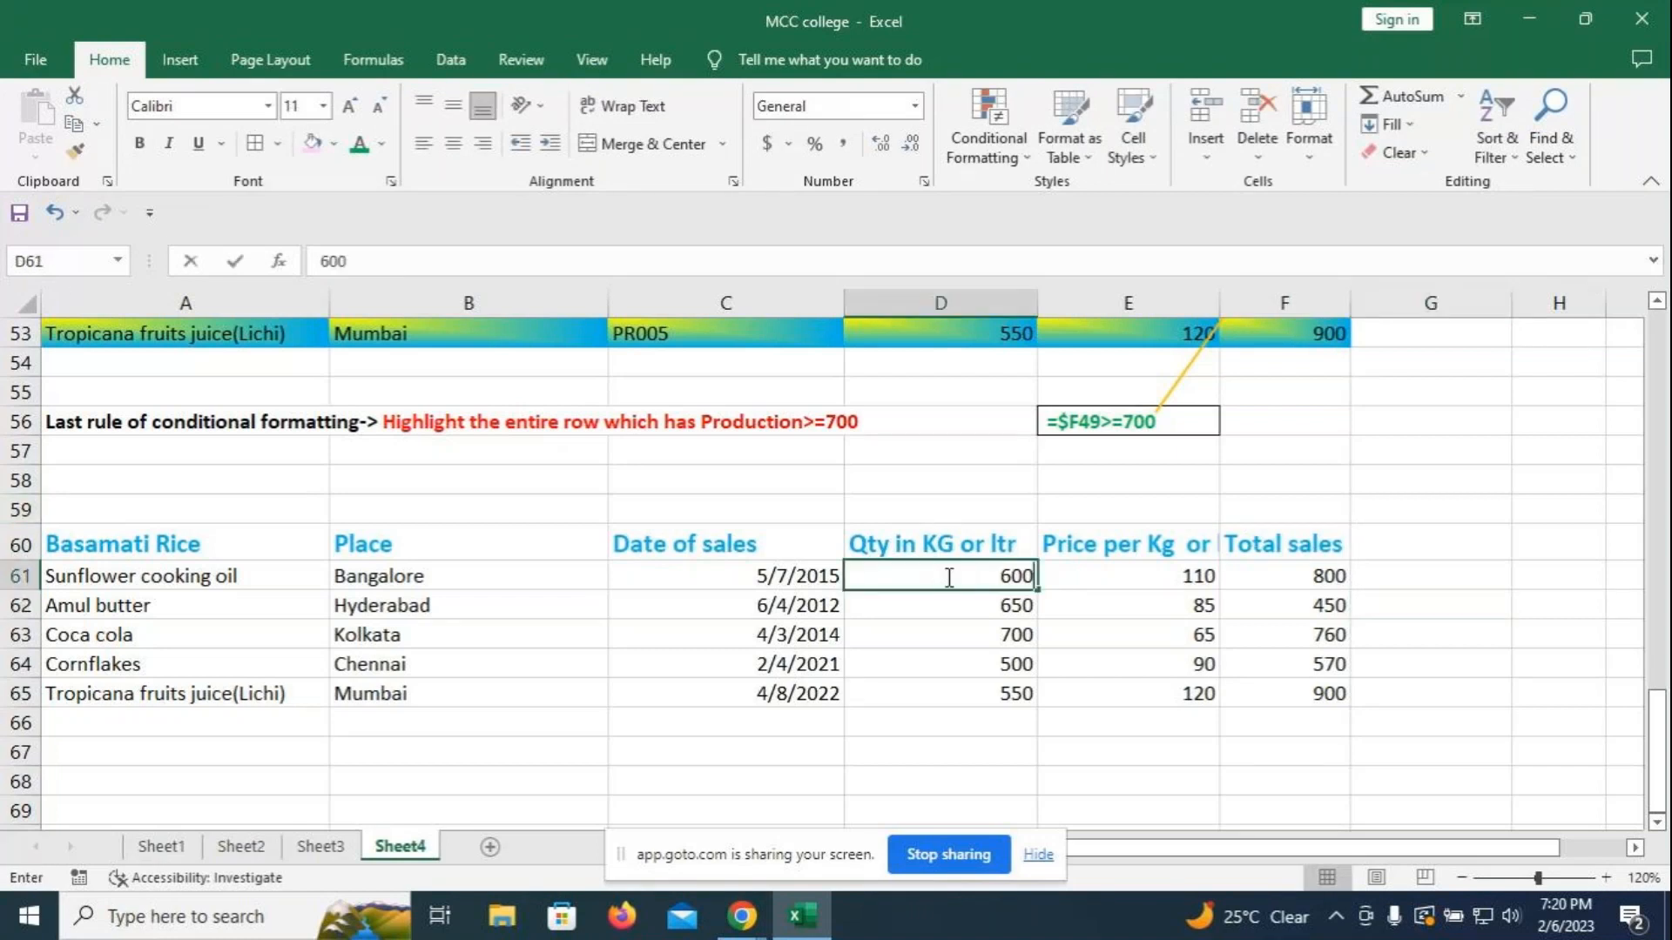
{"action": "type", "text": "760"}
{"action": "key", "text": "Return"}
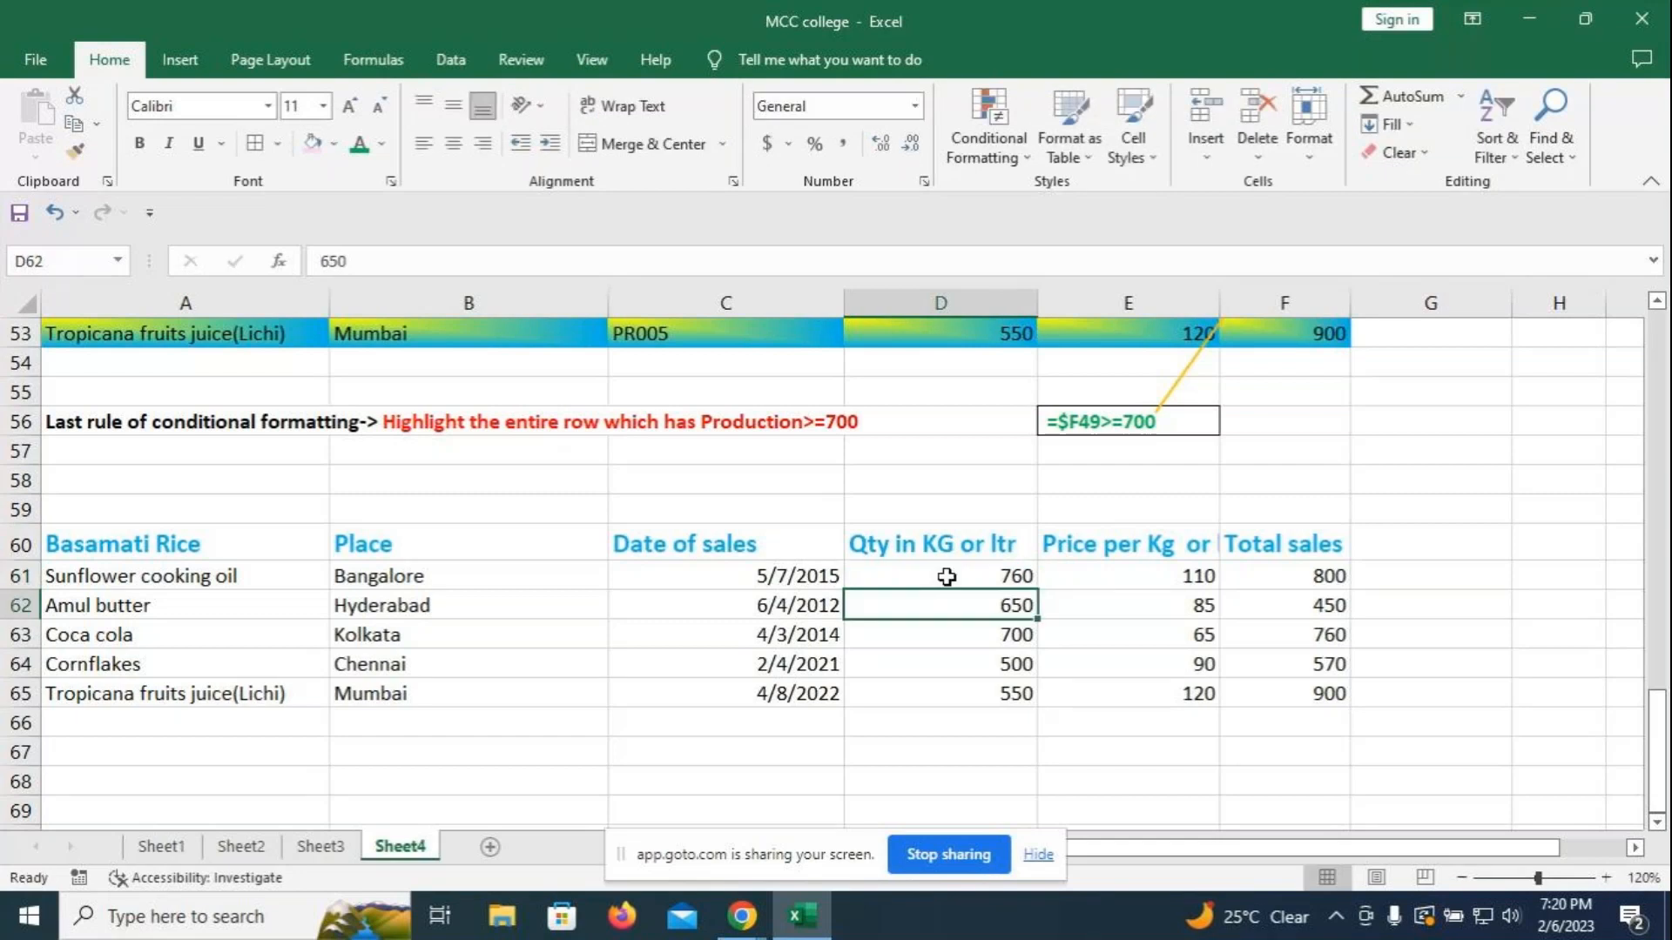
{"action": "type", "text": "8"}
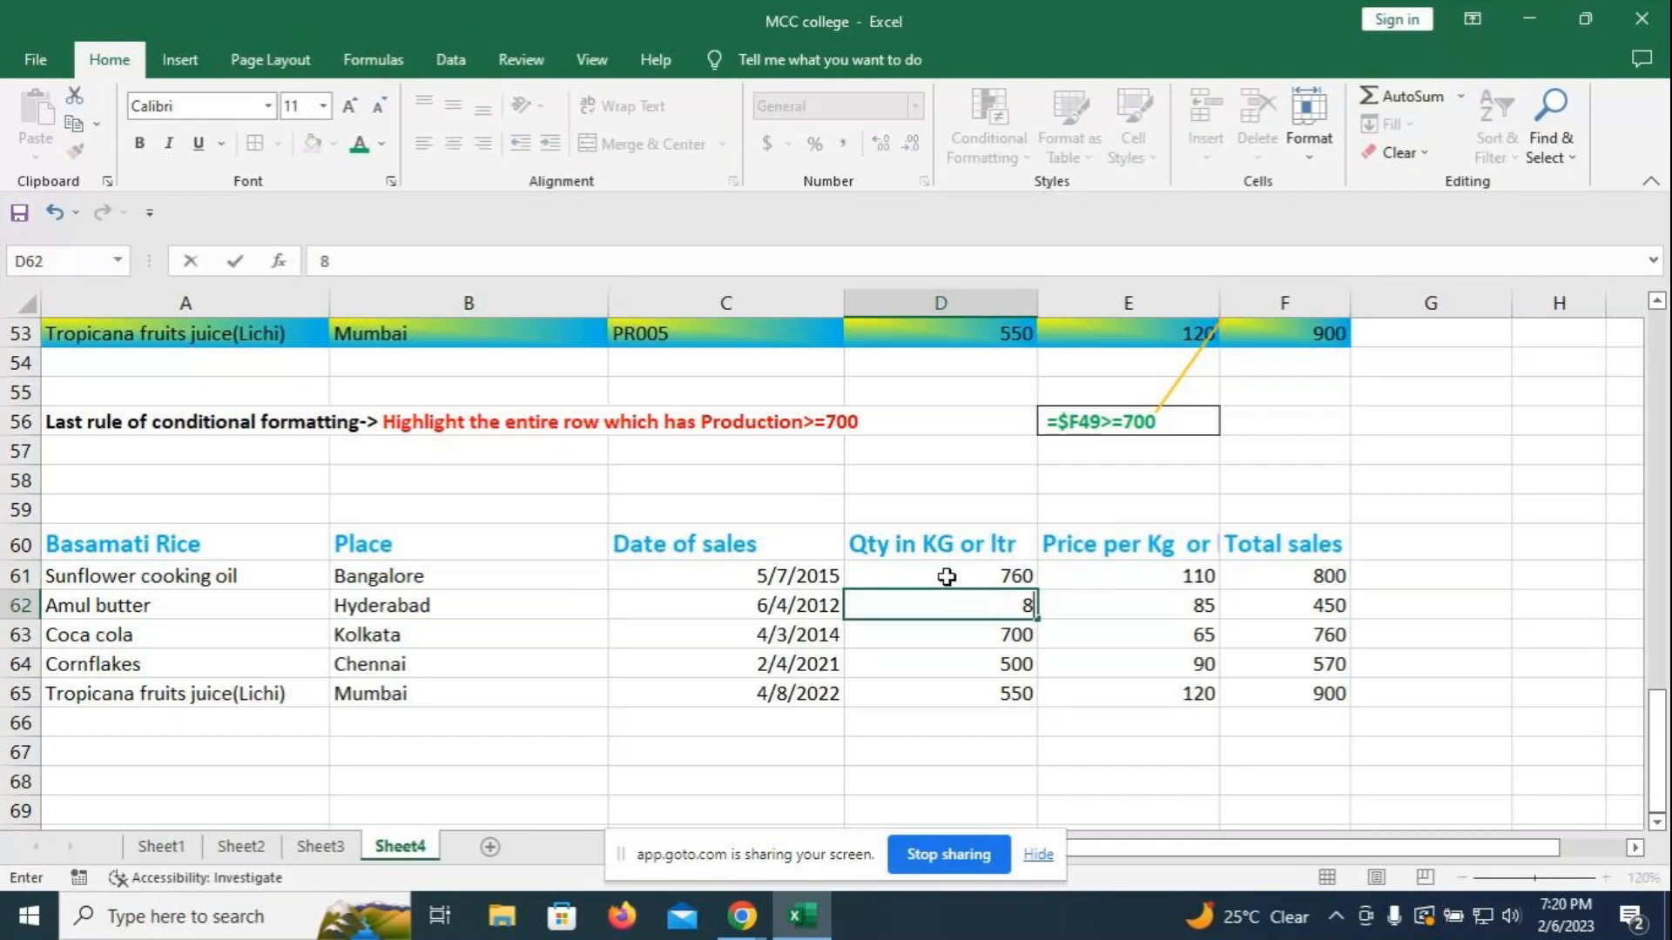
{"action": "type", "text": "50"}
{"action": "key", "text": "Return"}
{"action": "type", "text": "560"}
{"action": "key", "text": "Return"}
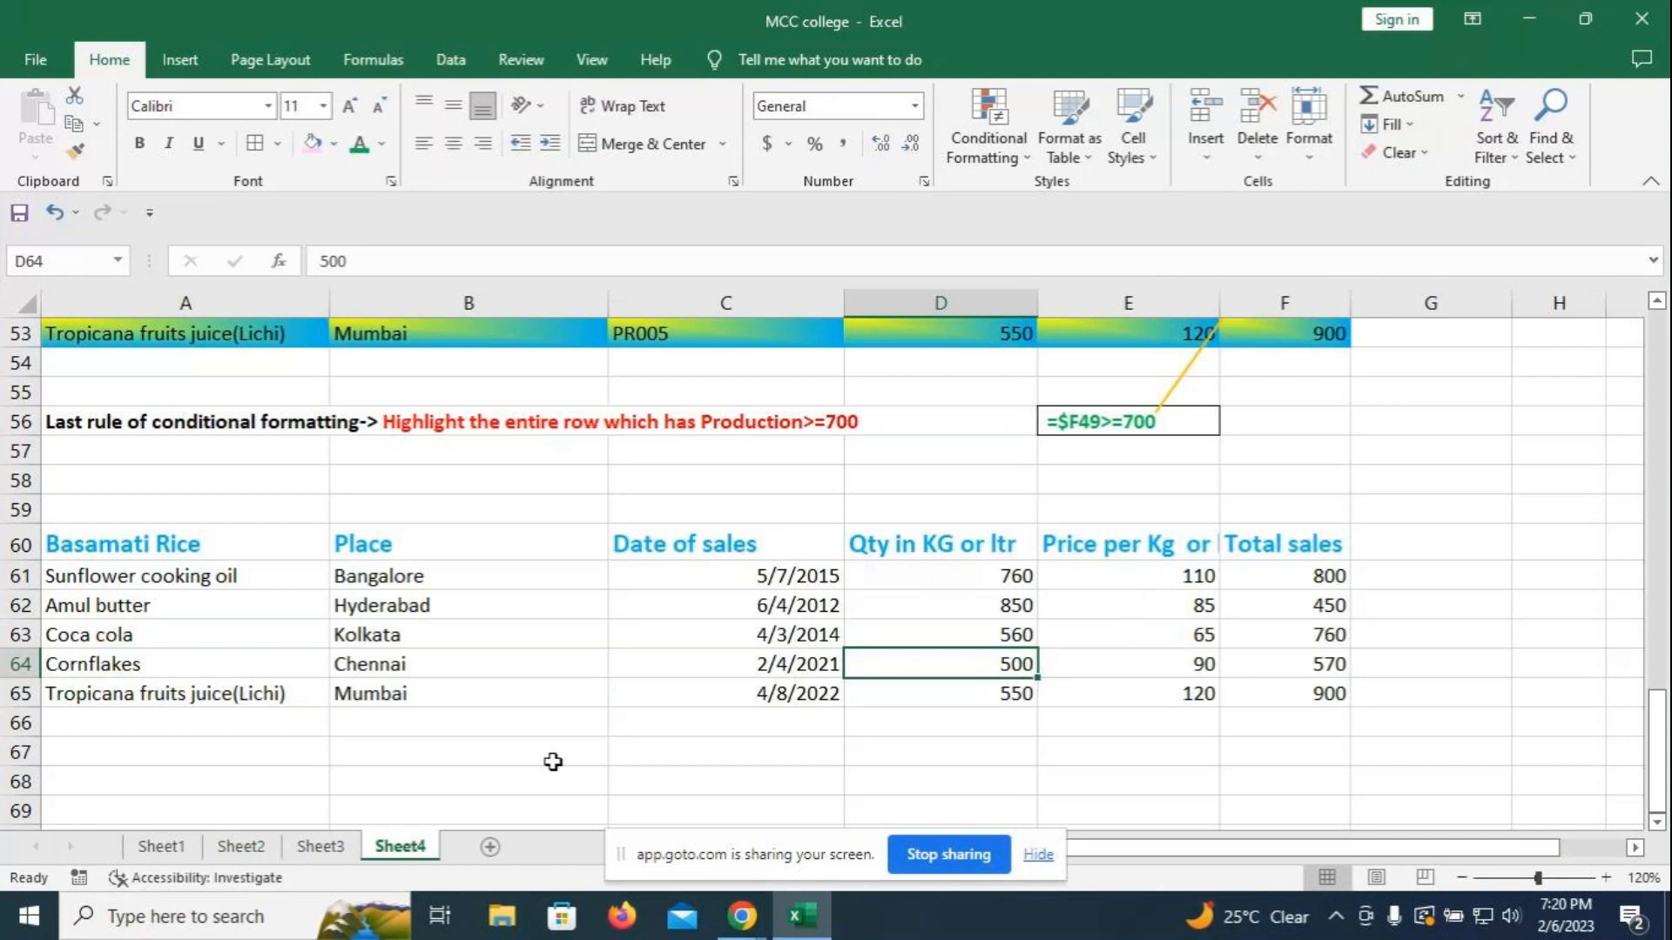
{"action": "left_click", "coordinate": [411, 746]}
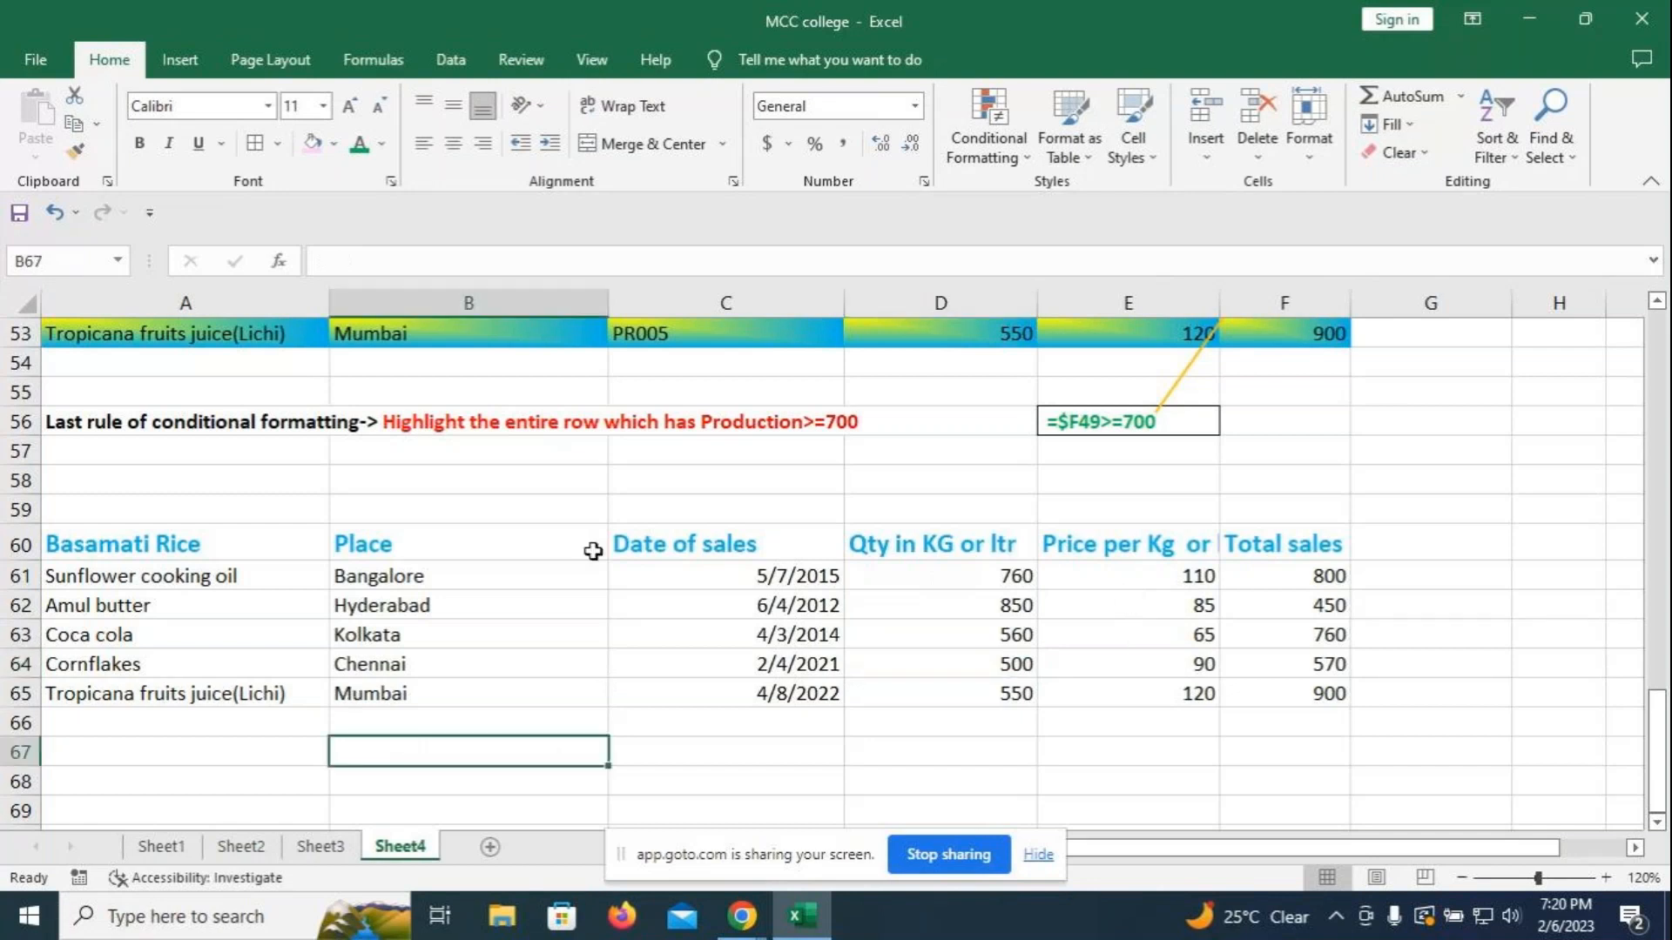
{"action": "left_click_drag", "start_coordinate": [735, 578], "coordinate": [742, 695]}
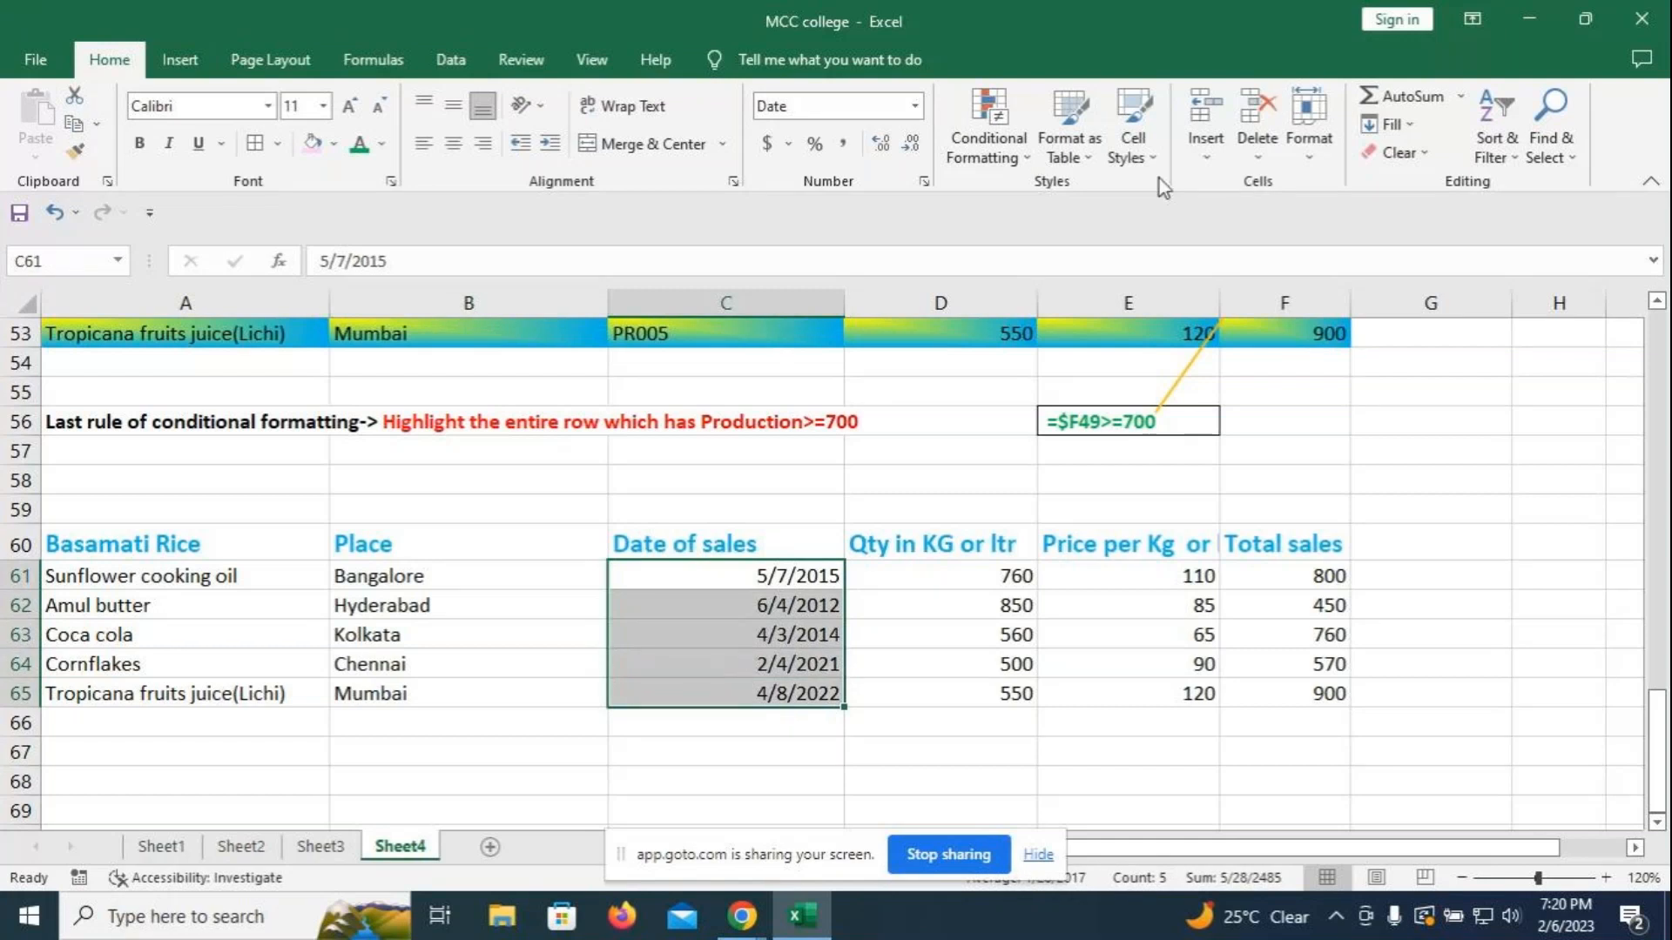
{"action": "left_click", "coordinate": [988, 144]}
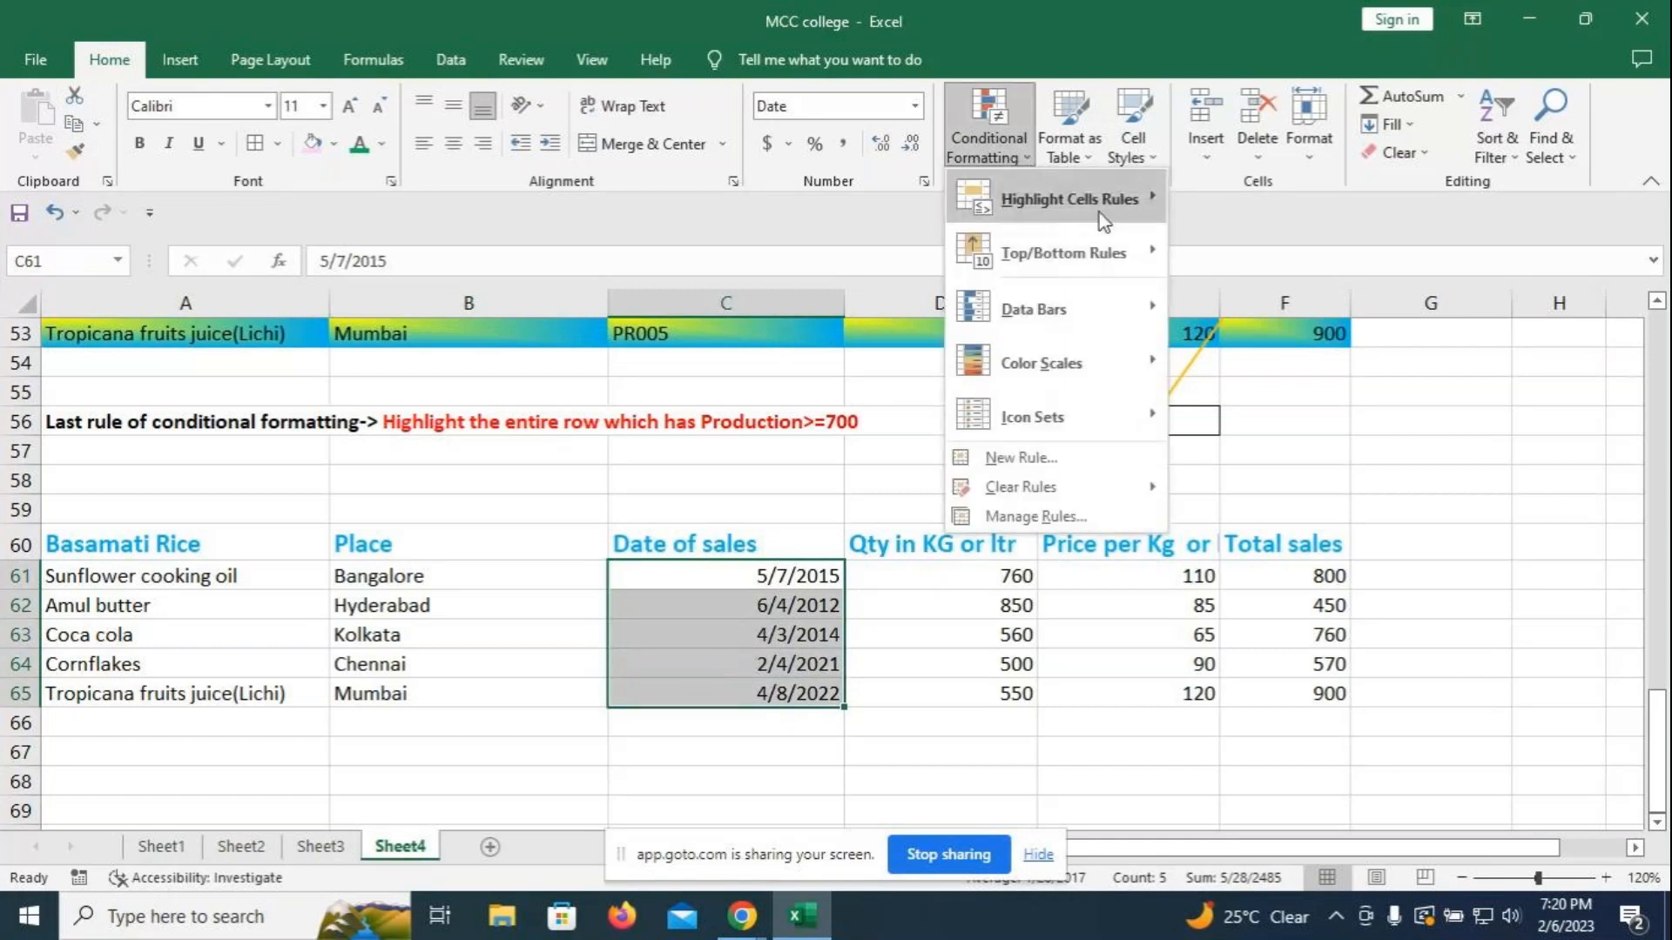
{"action": "mouse_move", "coordinate": [1085, 202]}
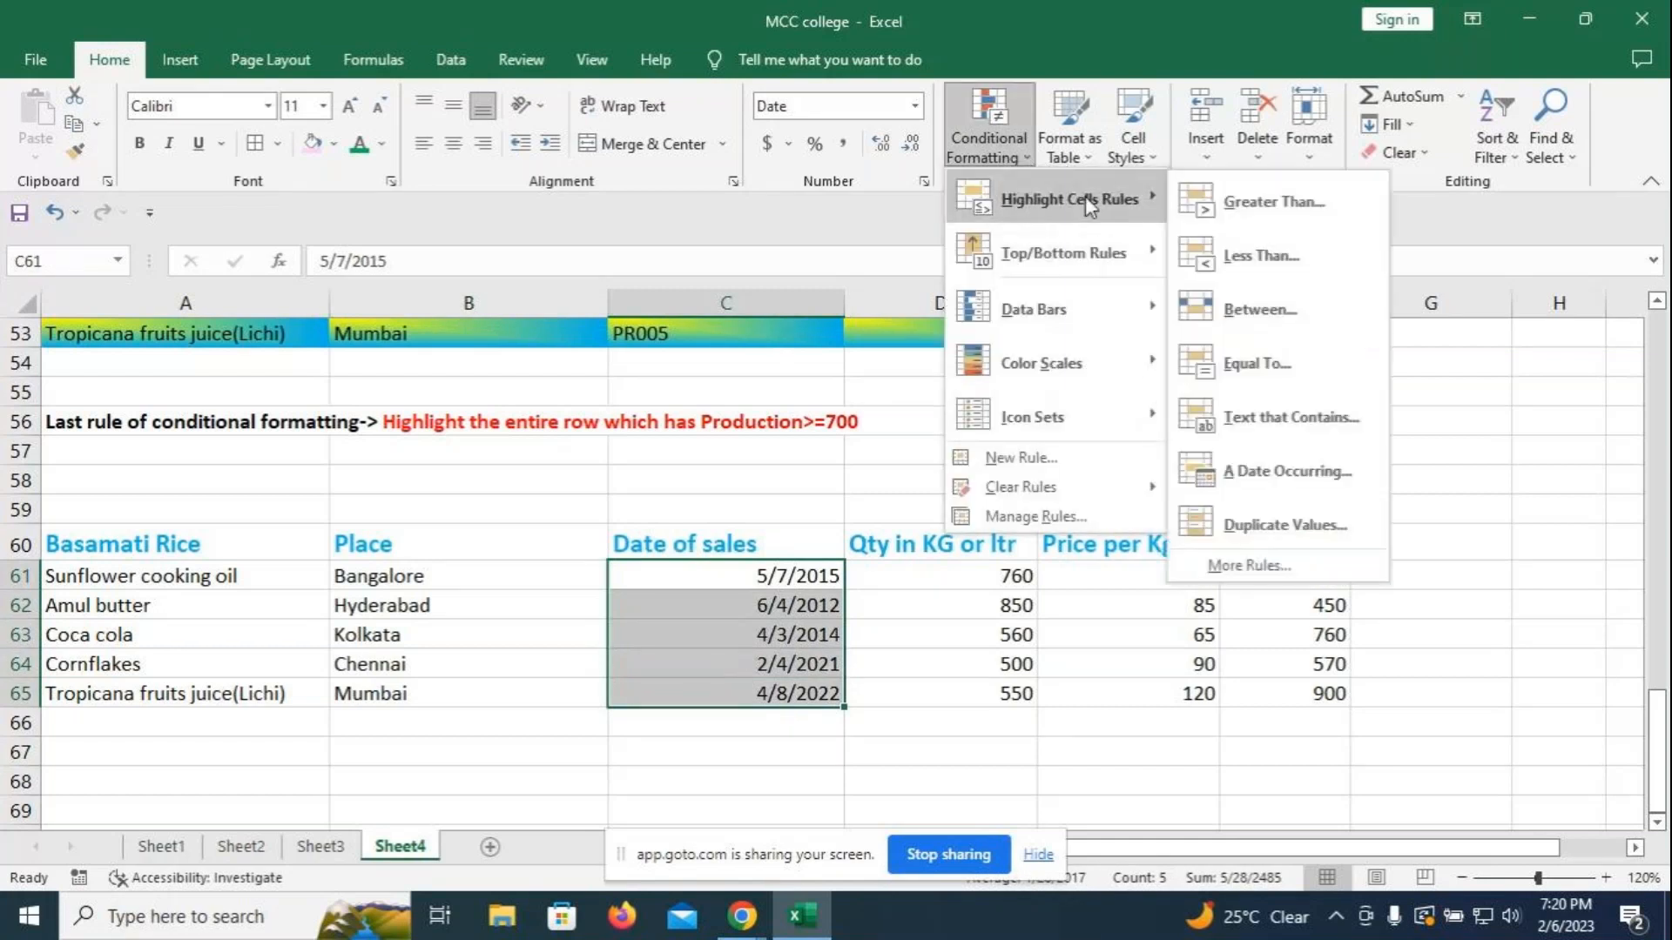
{"action": "left_click", "coordinate": [1296, 499]}
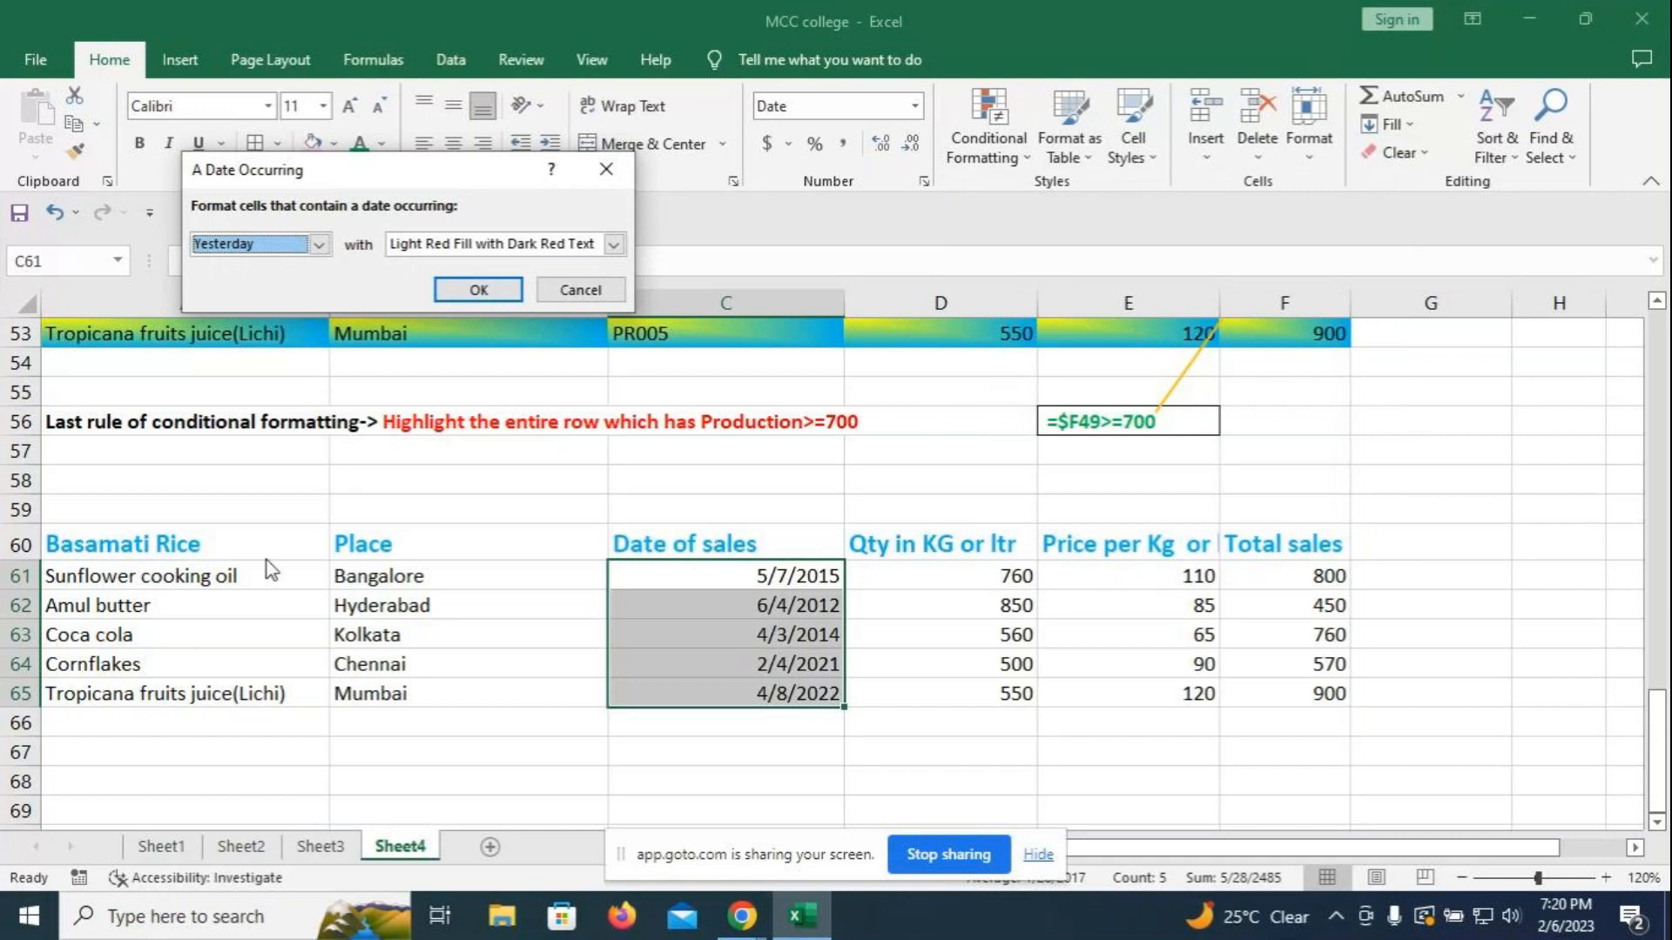
{"action": "left_click", "coordinate": [604, 168]}
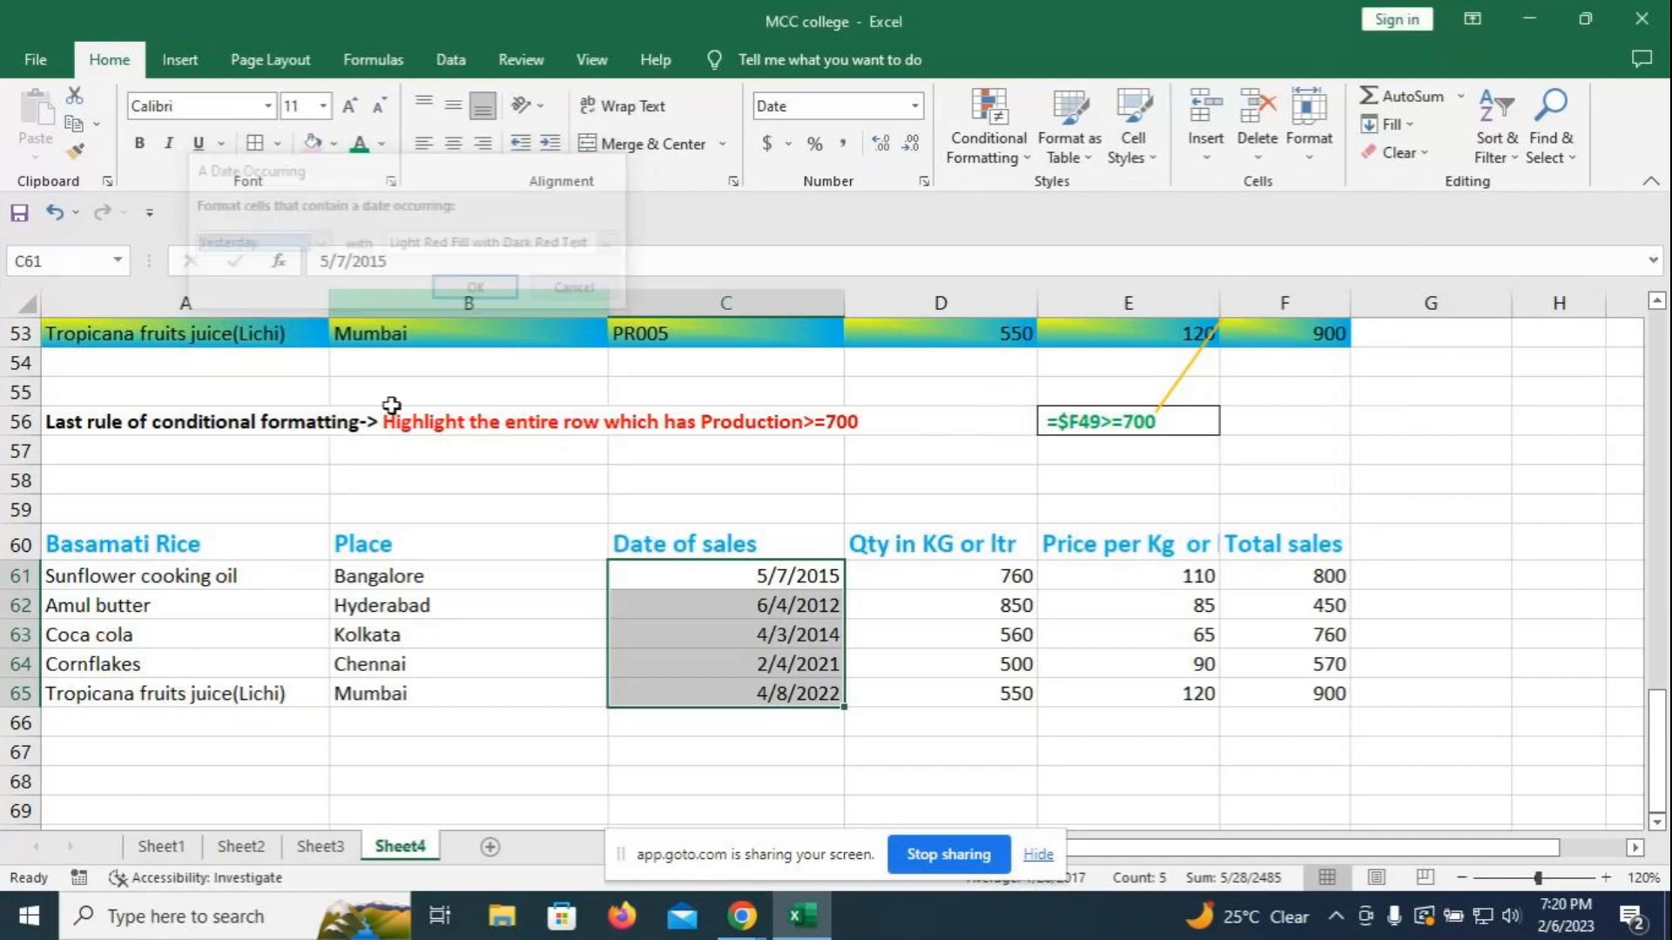
{"action": "left_click_drag", "start_coordinate": [175, 544], "coordinate": [203, 688]}
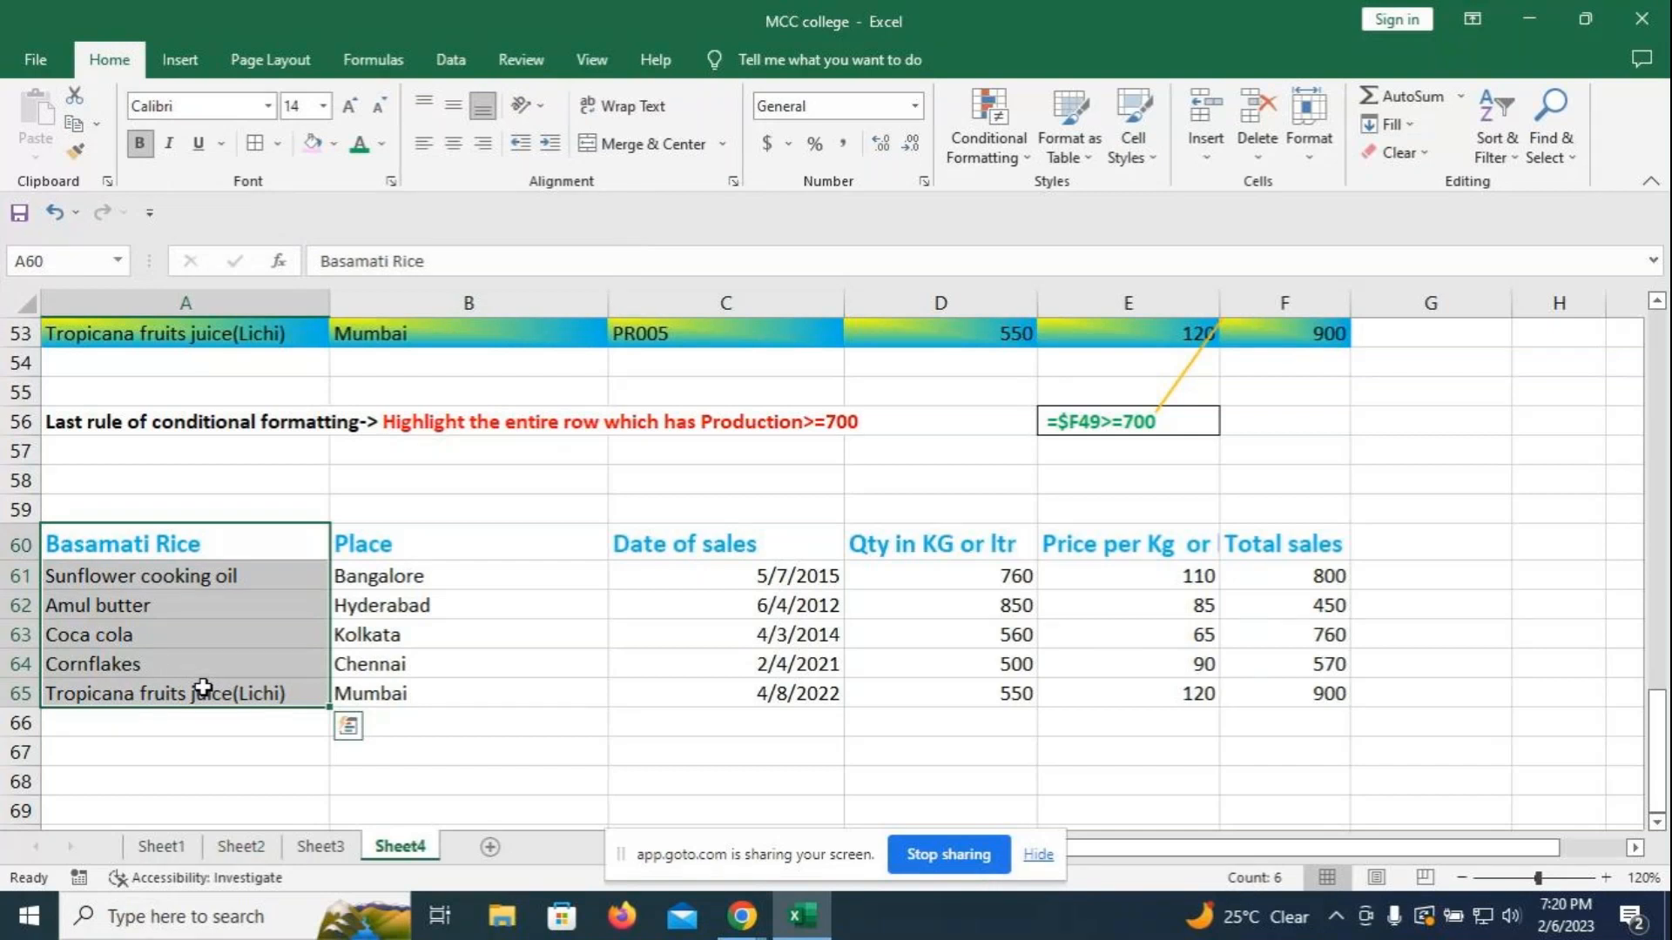
{"action": "left_click_drag", "start_coordinate": [203, 688], "coordinate": [198, 776]}
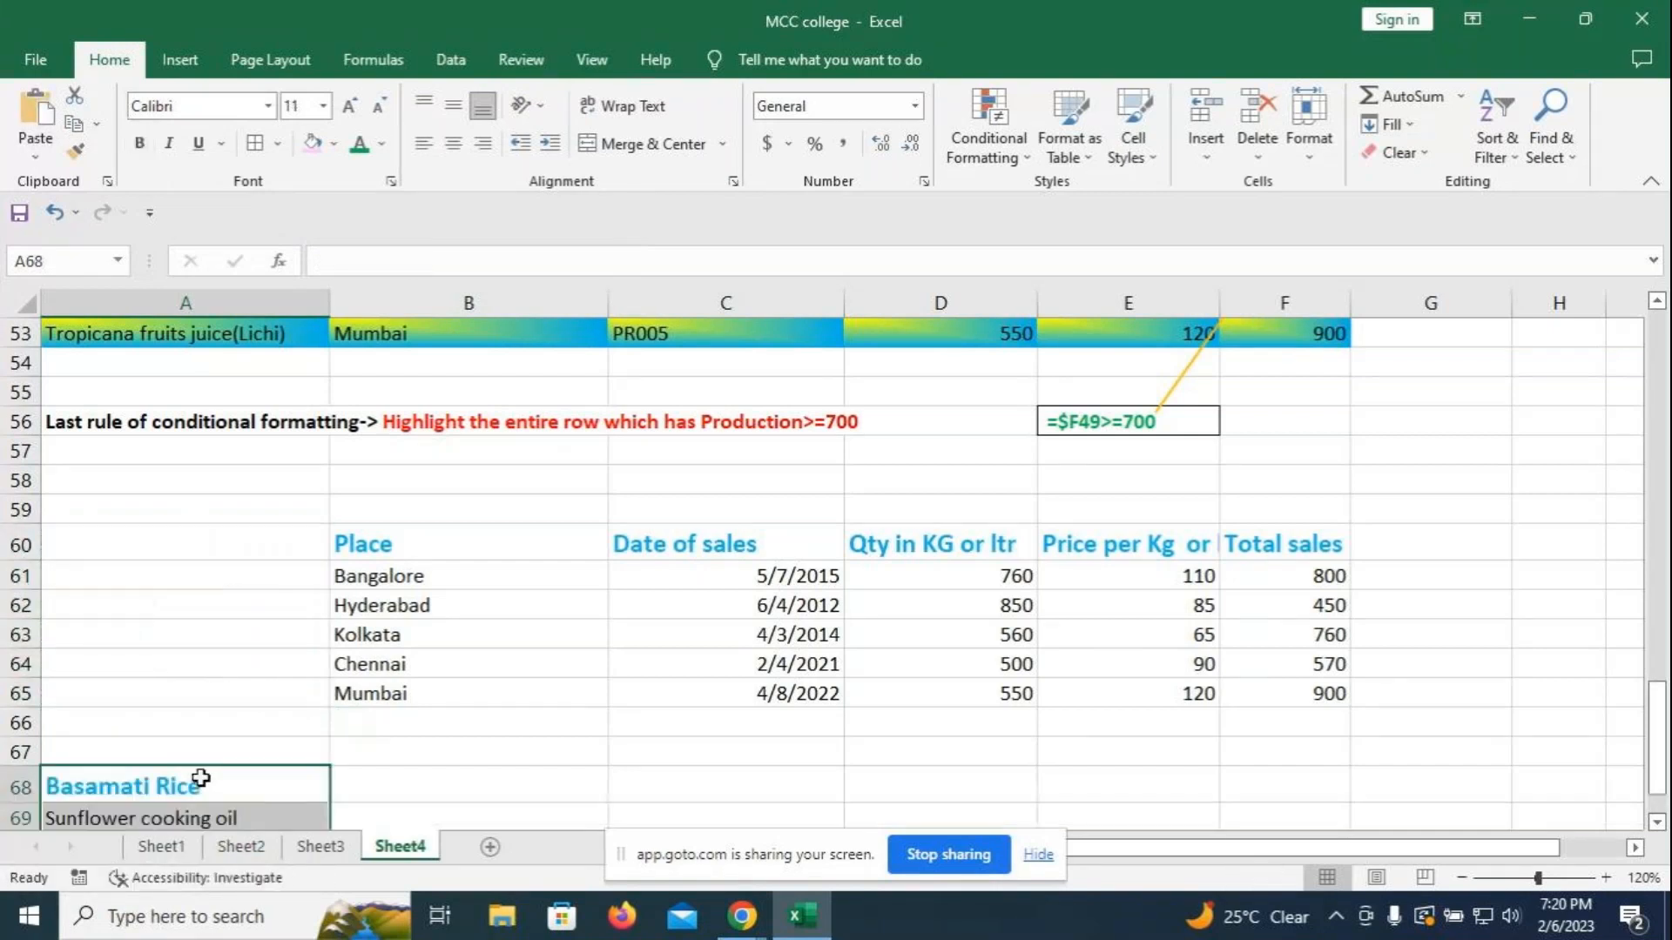
{"action": "left_click_drag", "start_coordinate": [694, 541], "coordinate": [693, 696]}
{"action": "left_click", "coordinate": [470, 727]}
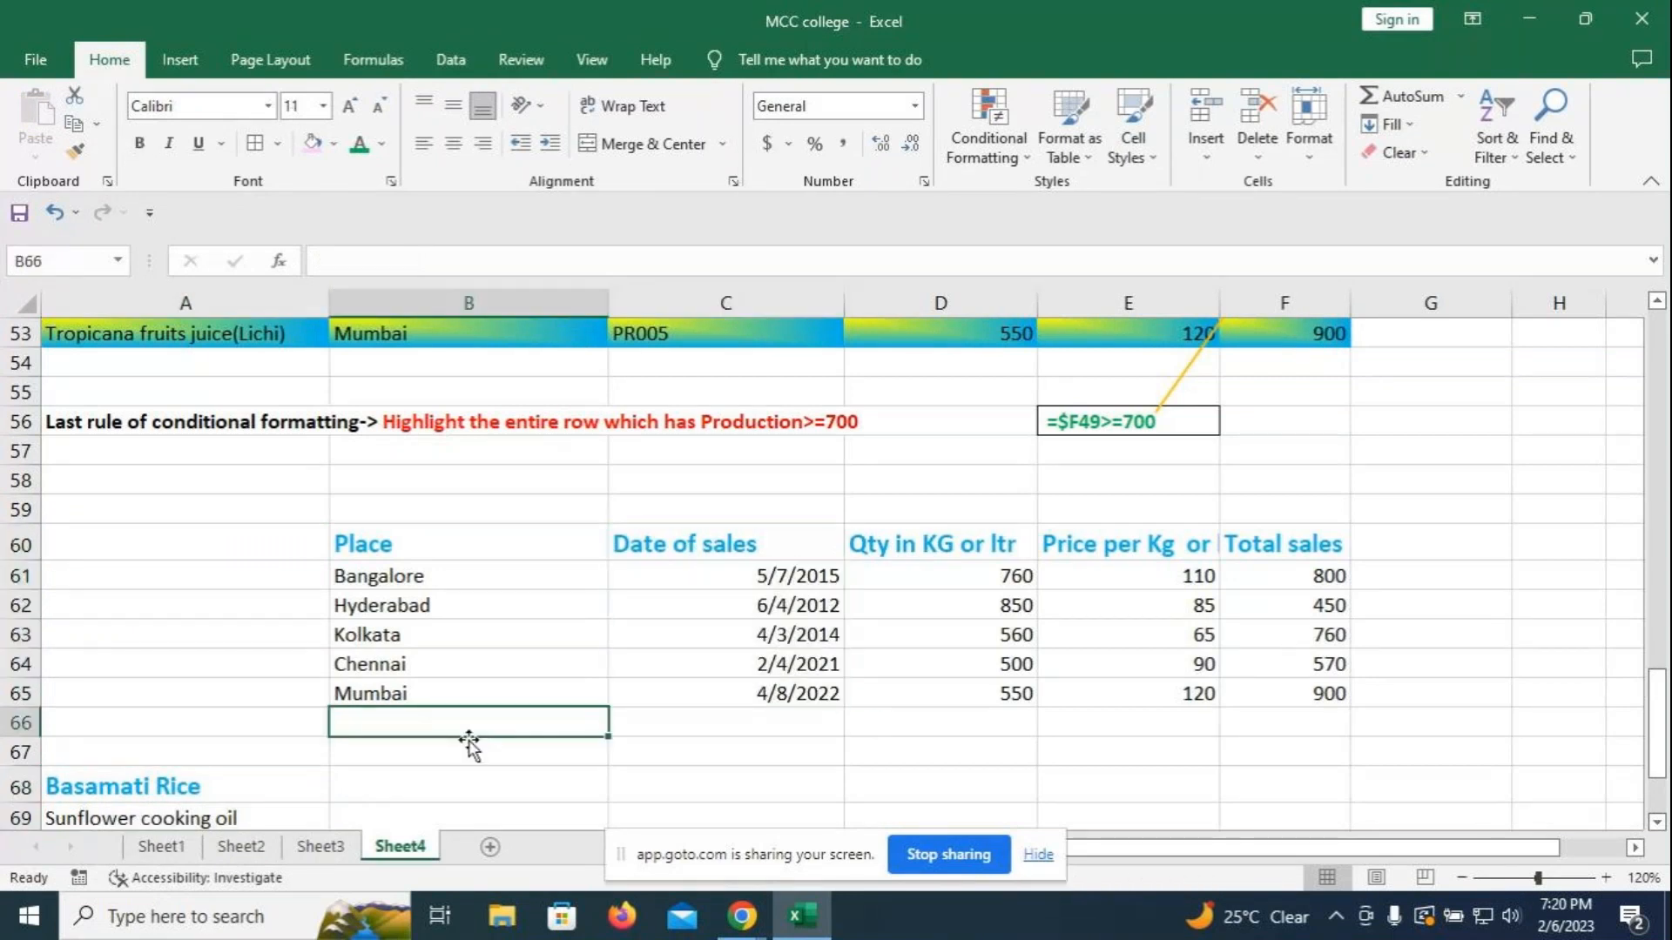
{"action": "scroll", "coordinate": [471, 746], "scroll_direction": "down", "scroll_amount": 2}
{"action": "left_click_drag", "start_coordinate": [200, 611], "coordinate": [216, 751]}
{"action": "key", "text": "ctrl+c"}
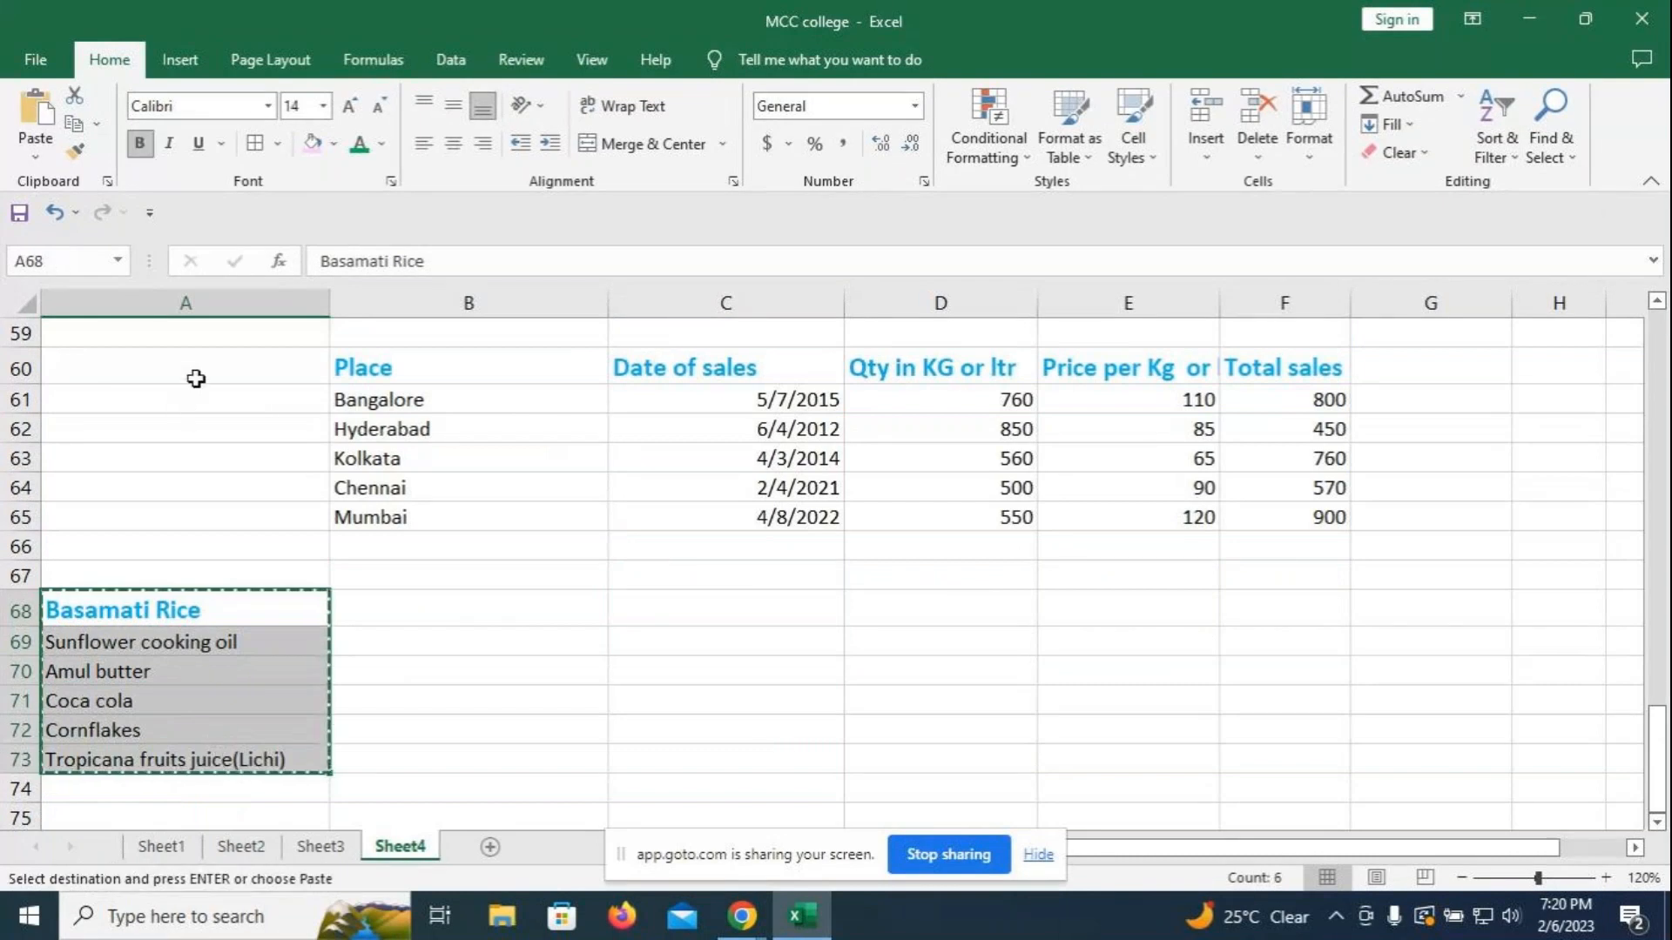
{"action": "left_click", "coordinate": [196, 379]}
{"action": "key", "text": "ctrl+v"}
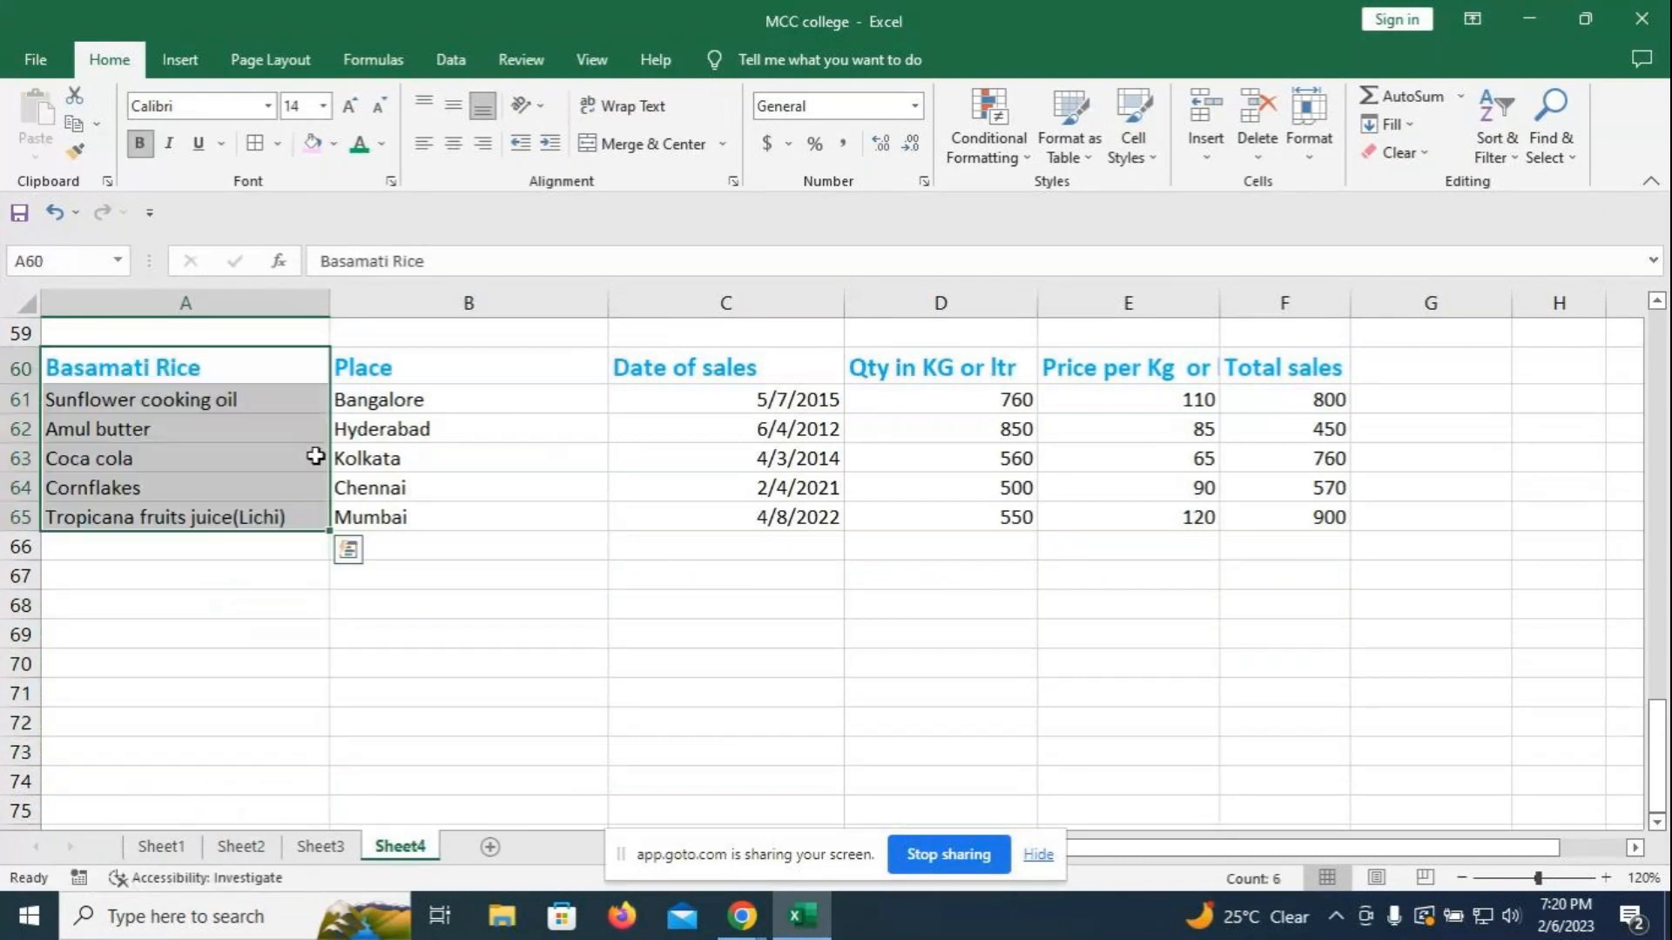
{"action": "left_click_drag", "start_coordinate": [731, 400], "coordinate": [754, 518]}
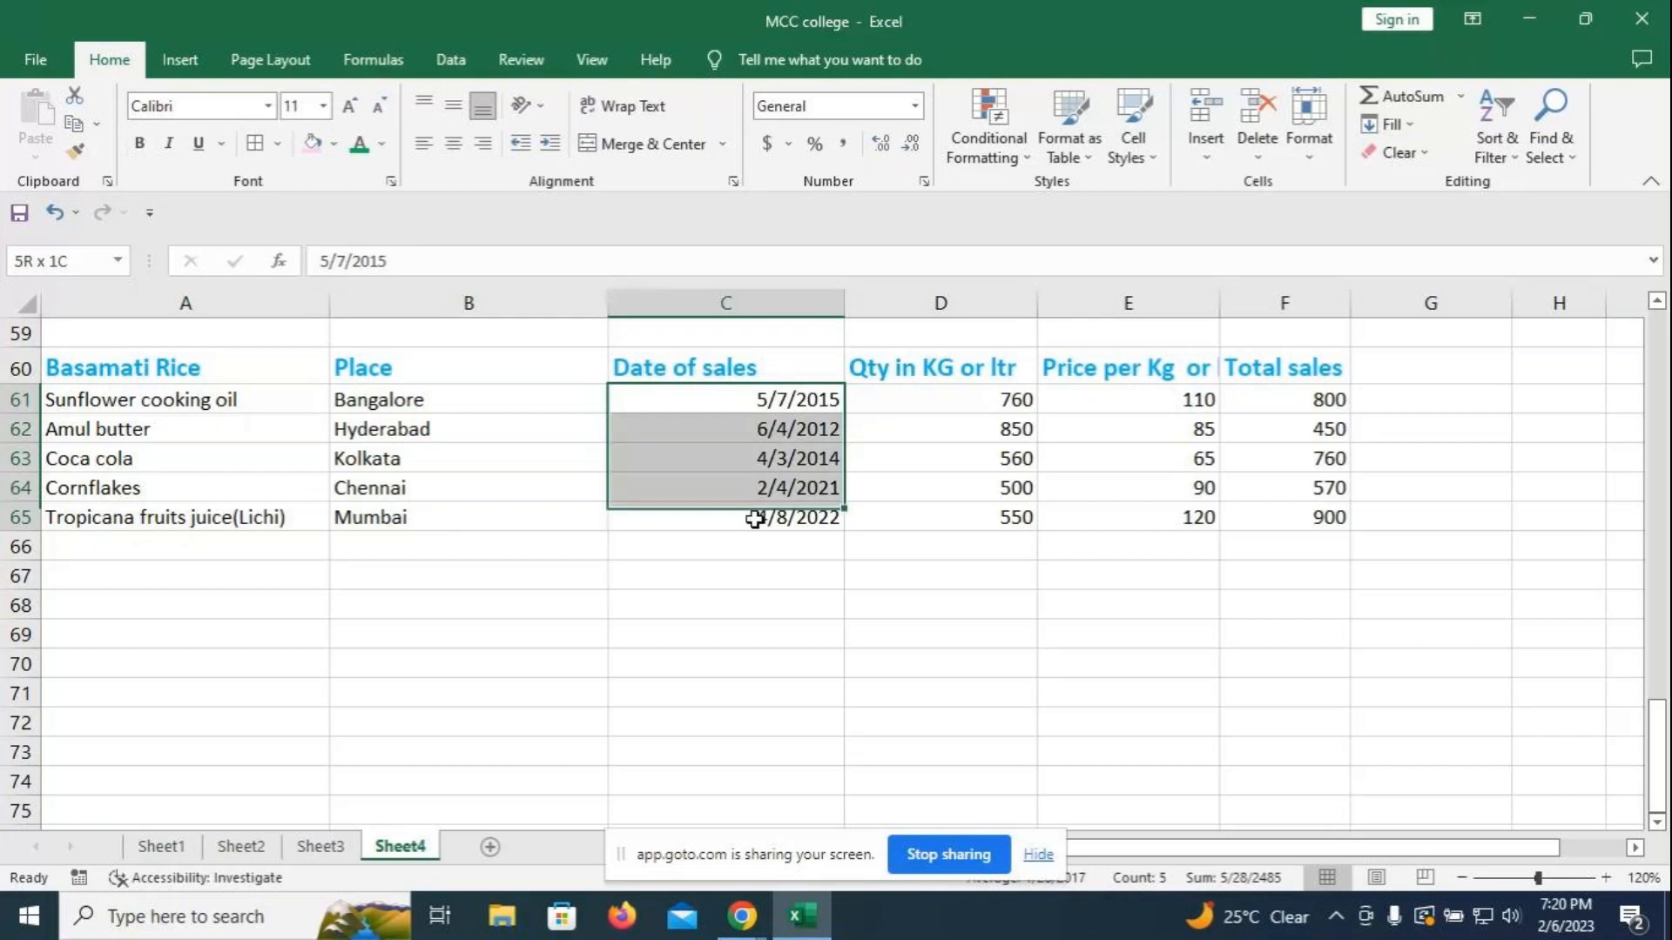
{"action": "left_click", "coordinate": [988, 144]}
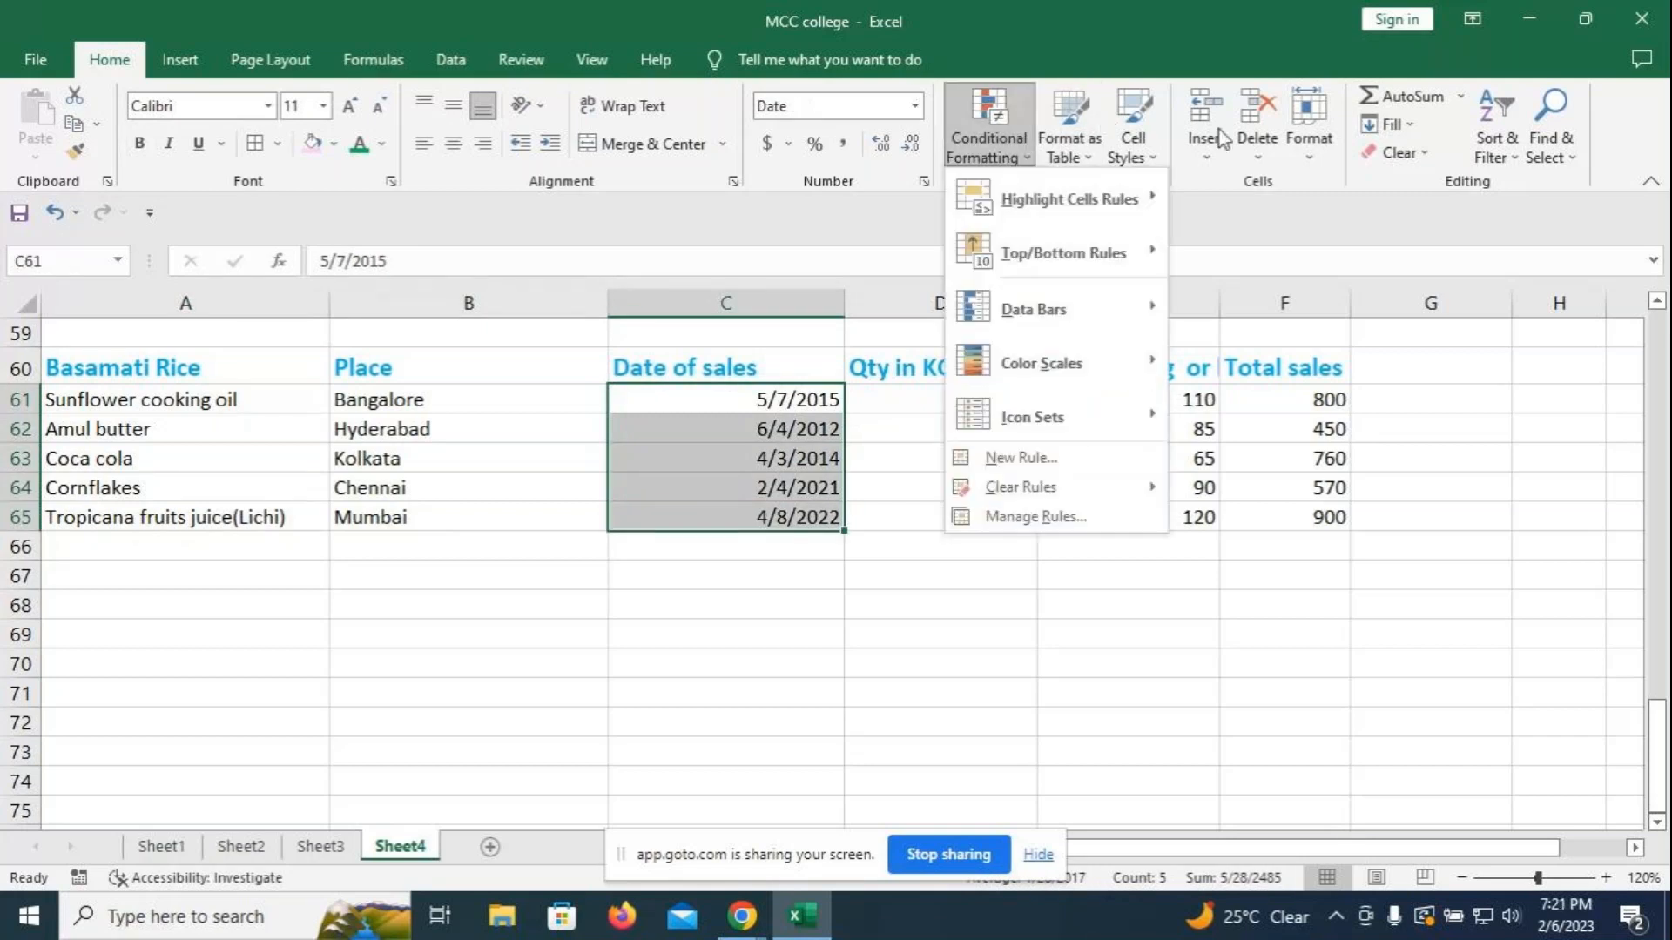
{"action": "mouse_move", "coordinate": [1079, 199]}
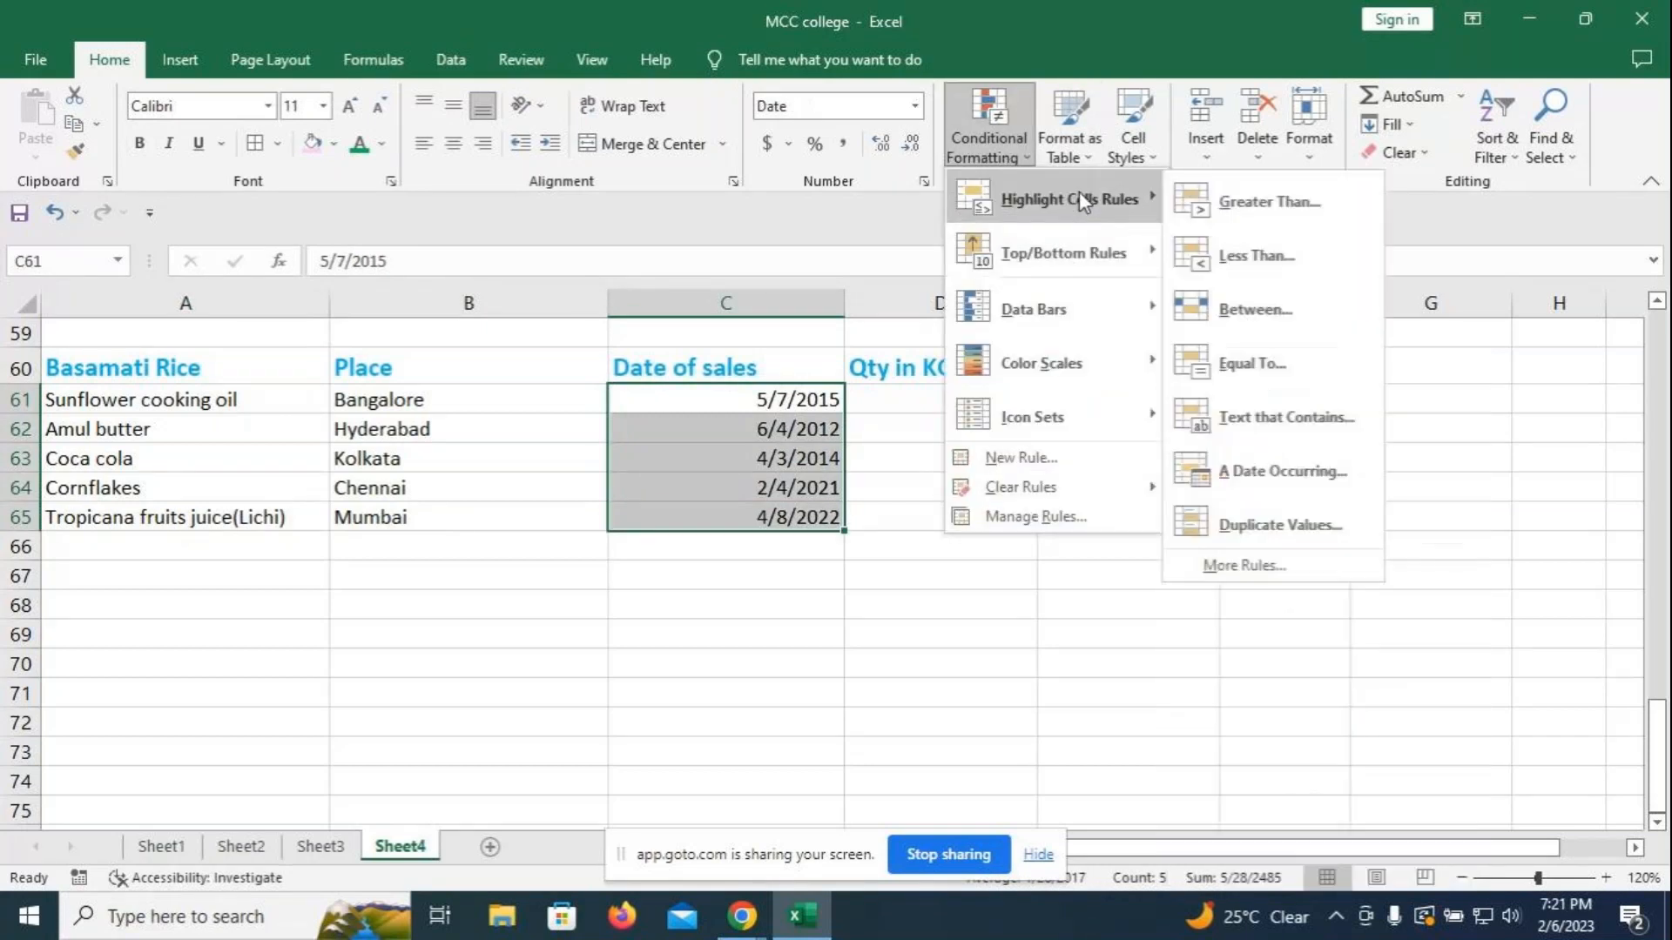
{"action": "left_click", "coordinate": [1247, 474]}
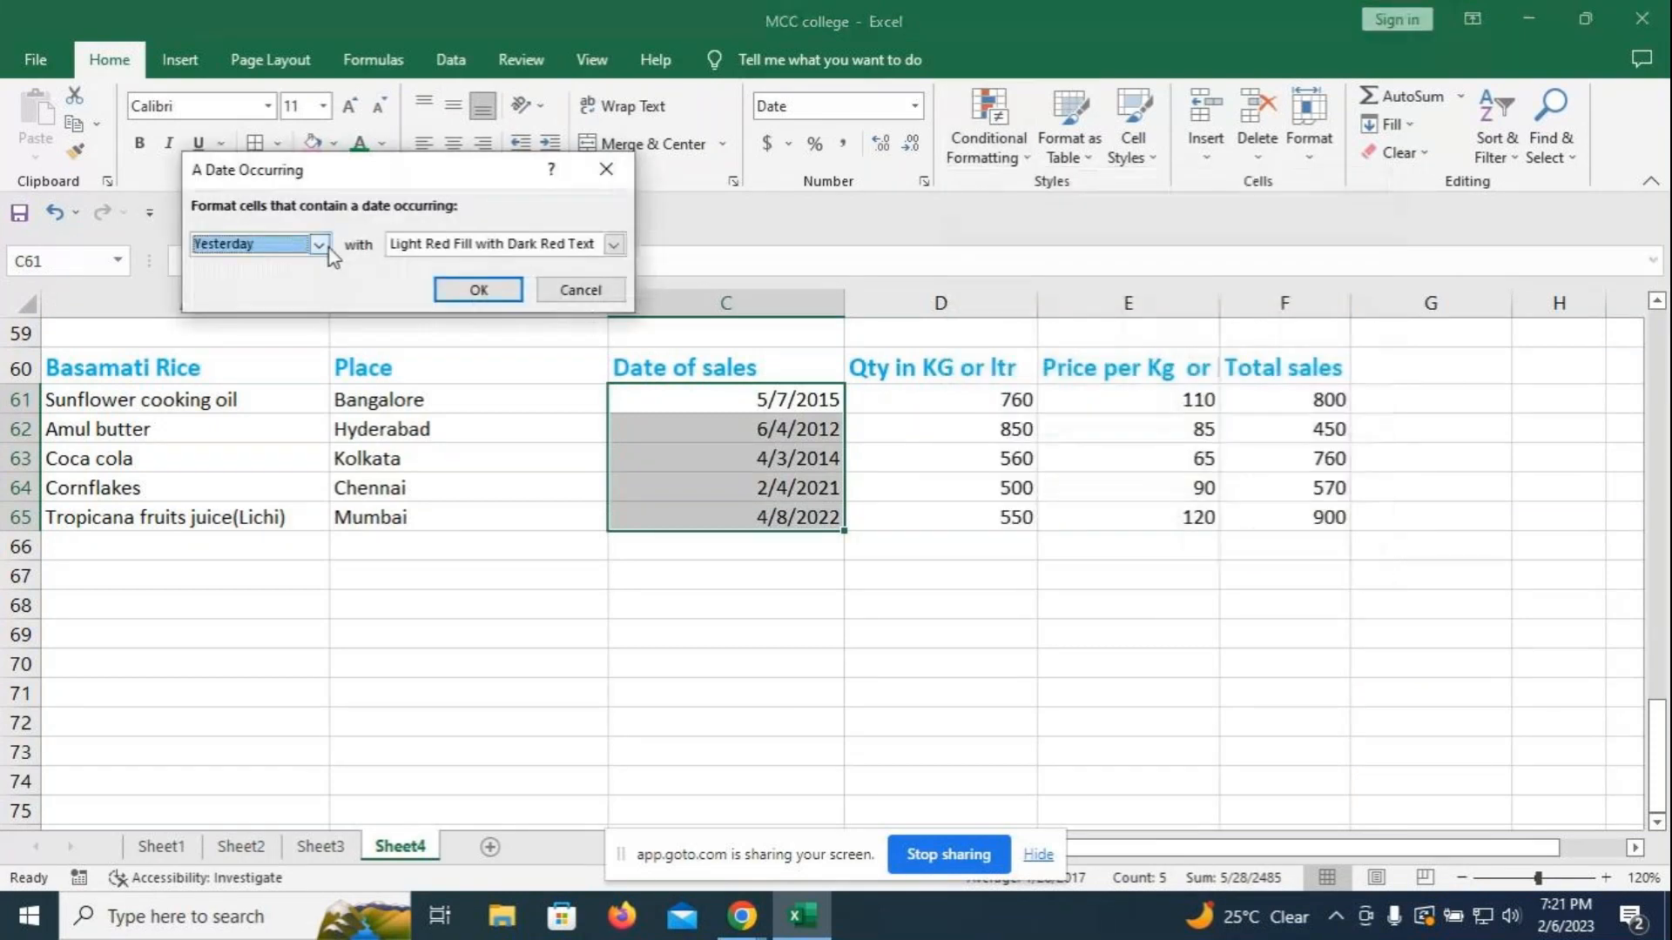
{"action": "left_click", "coordinate": [320, 244]}
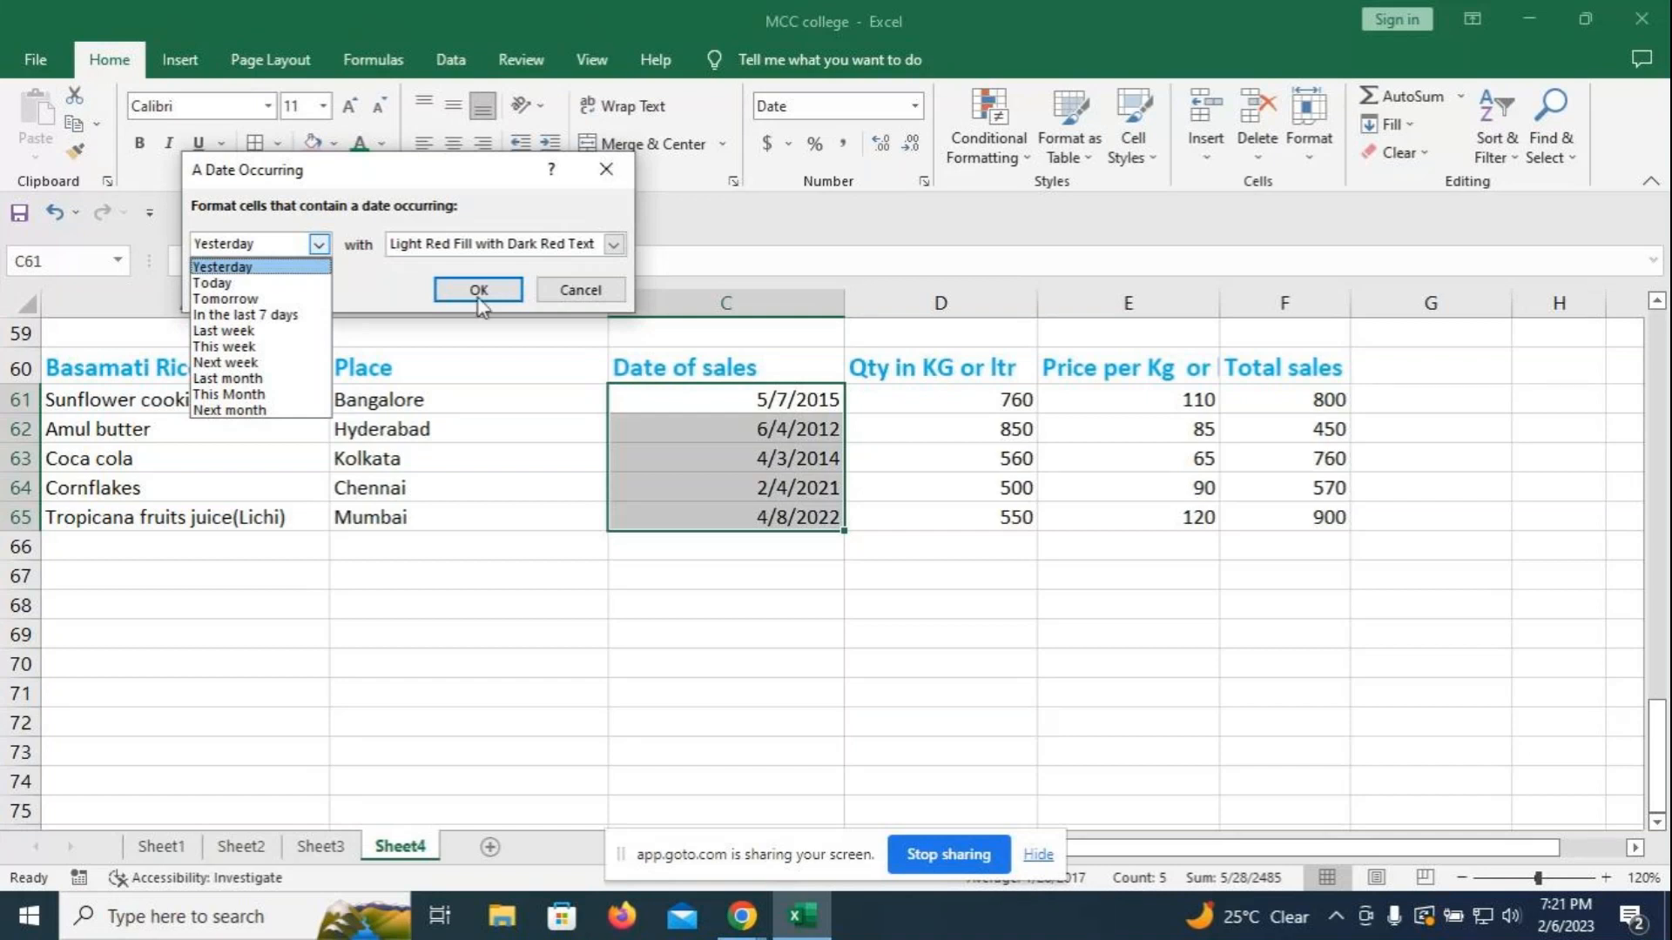
{"action": "left_click", "coordinate": [605, 172]}
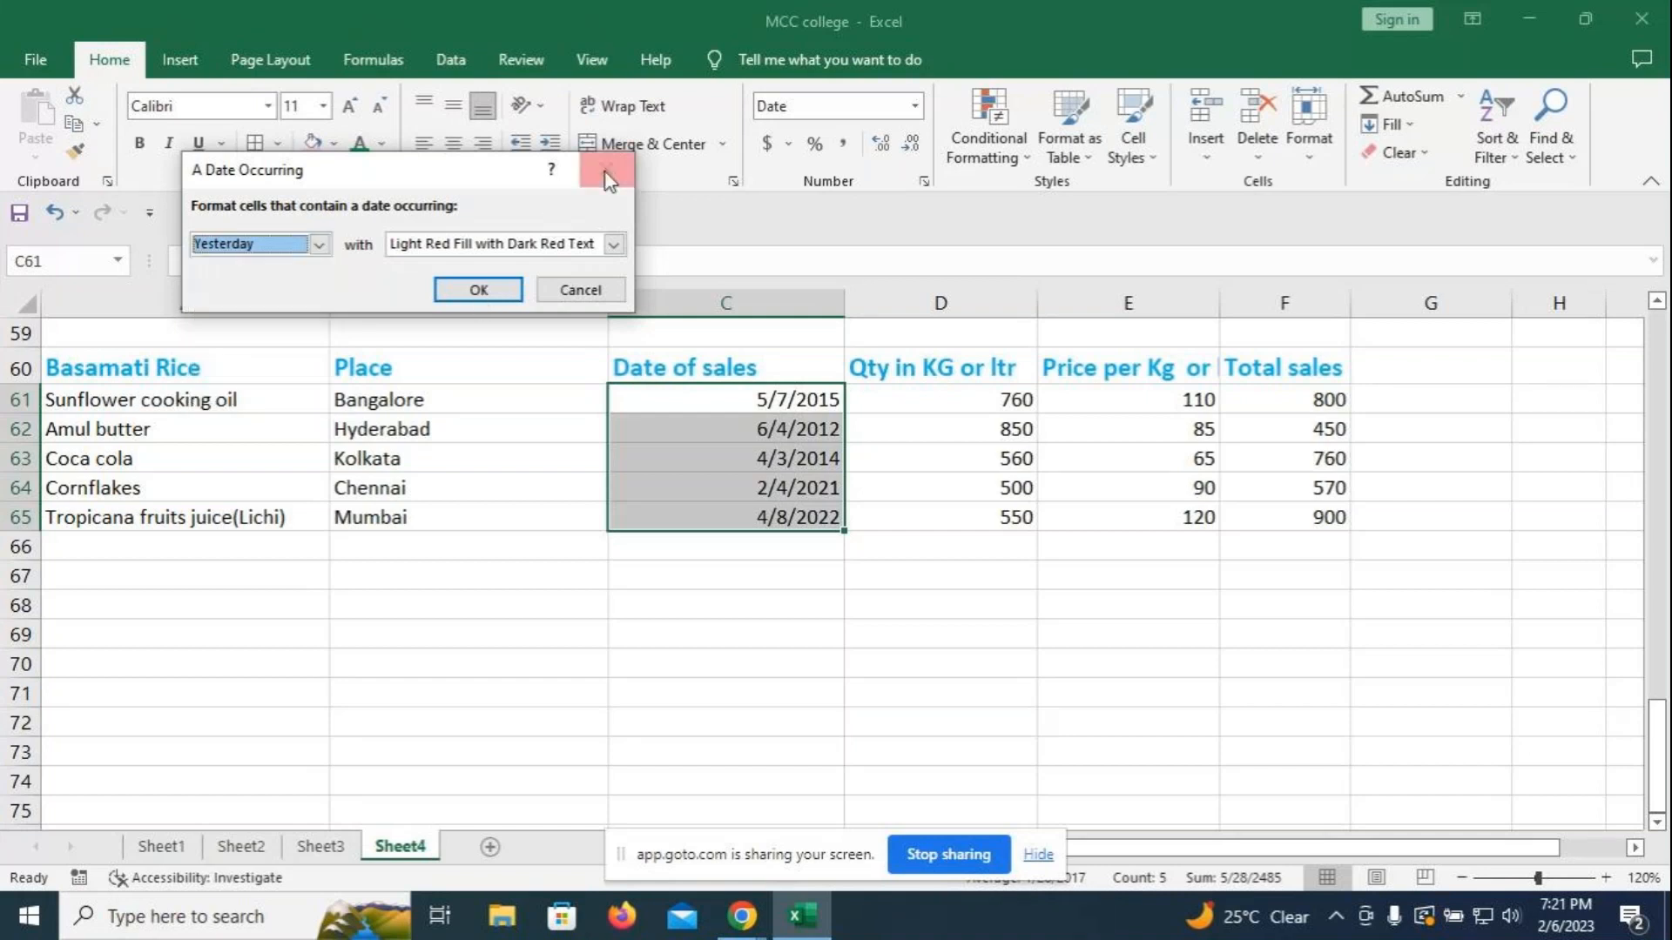
{"action": "left_click", "coordinate": [606, 172]}
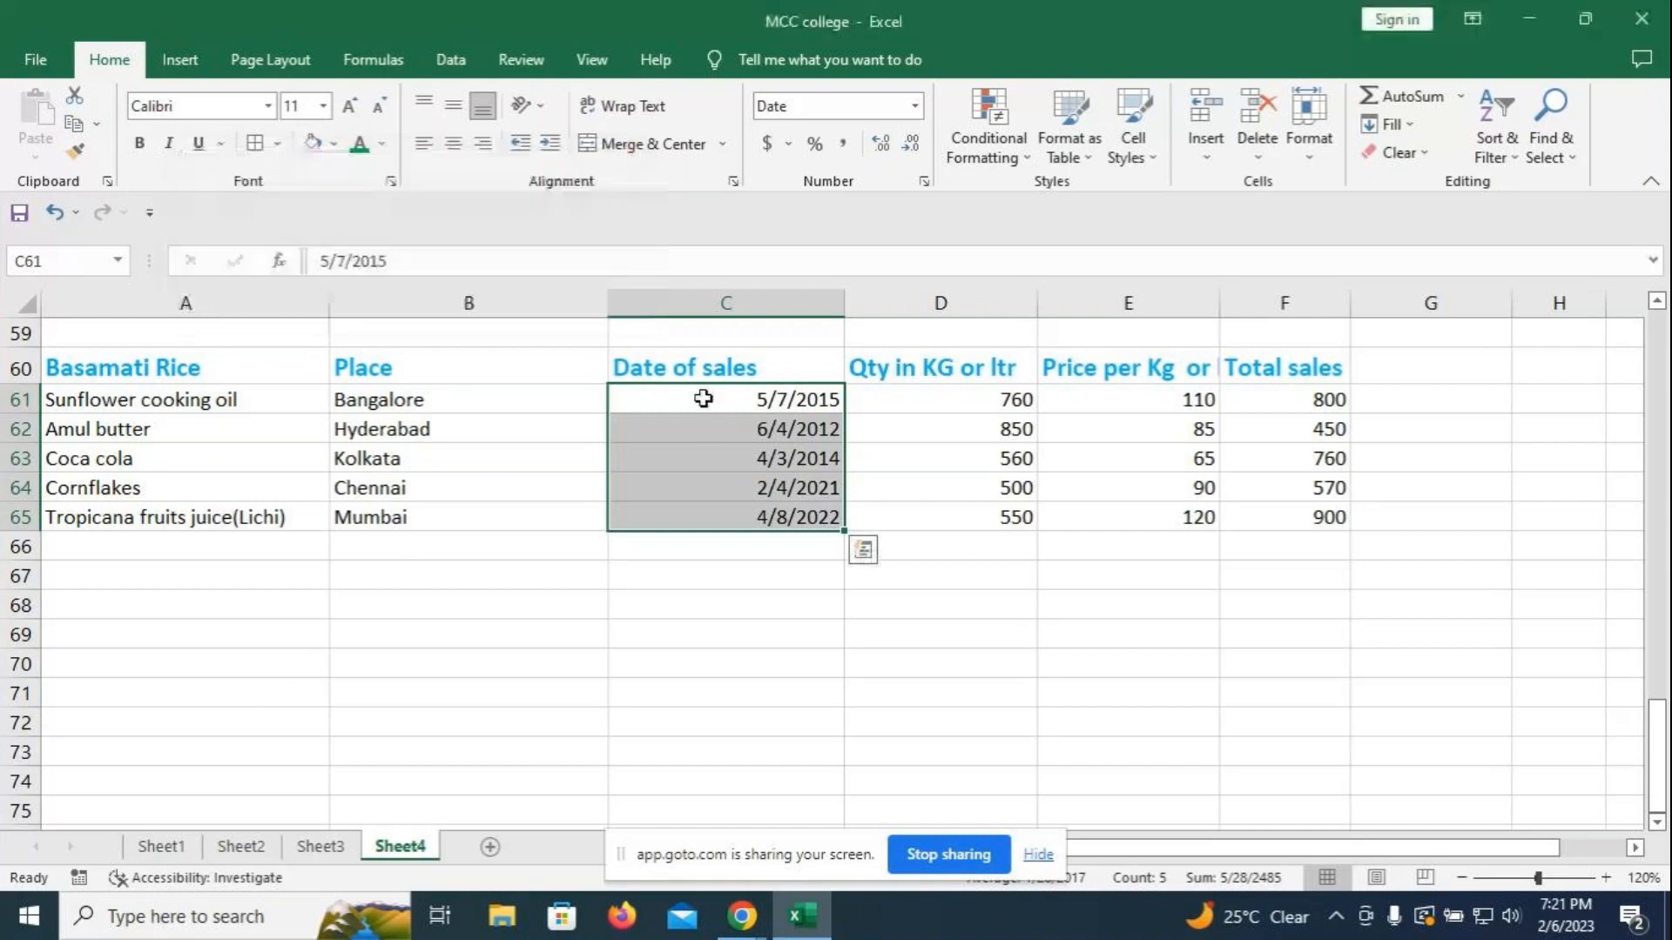
- Enter sale dates 7/5/2022, 4/7/2022 and 5/2/2022 in C61 to C63
{"action": "left_click", "coordinate": [773, 400]}
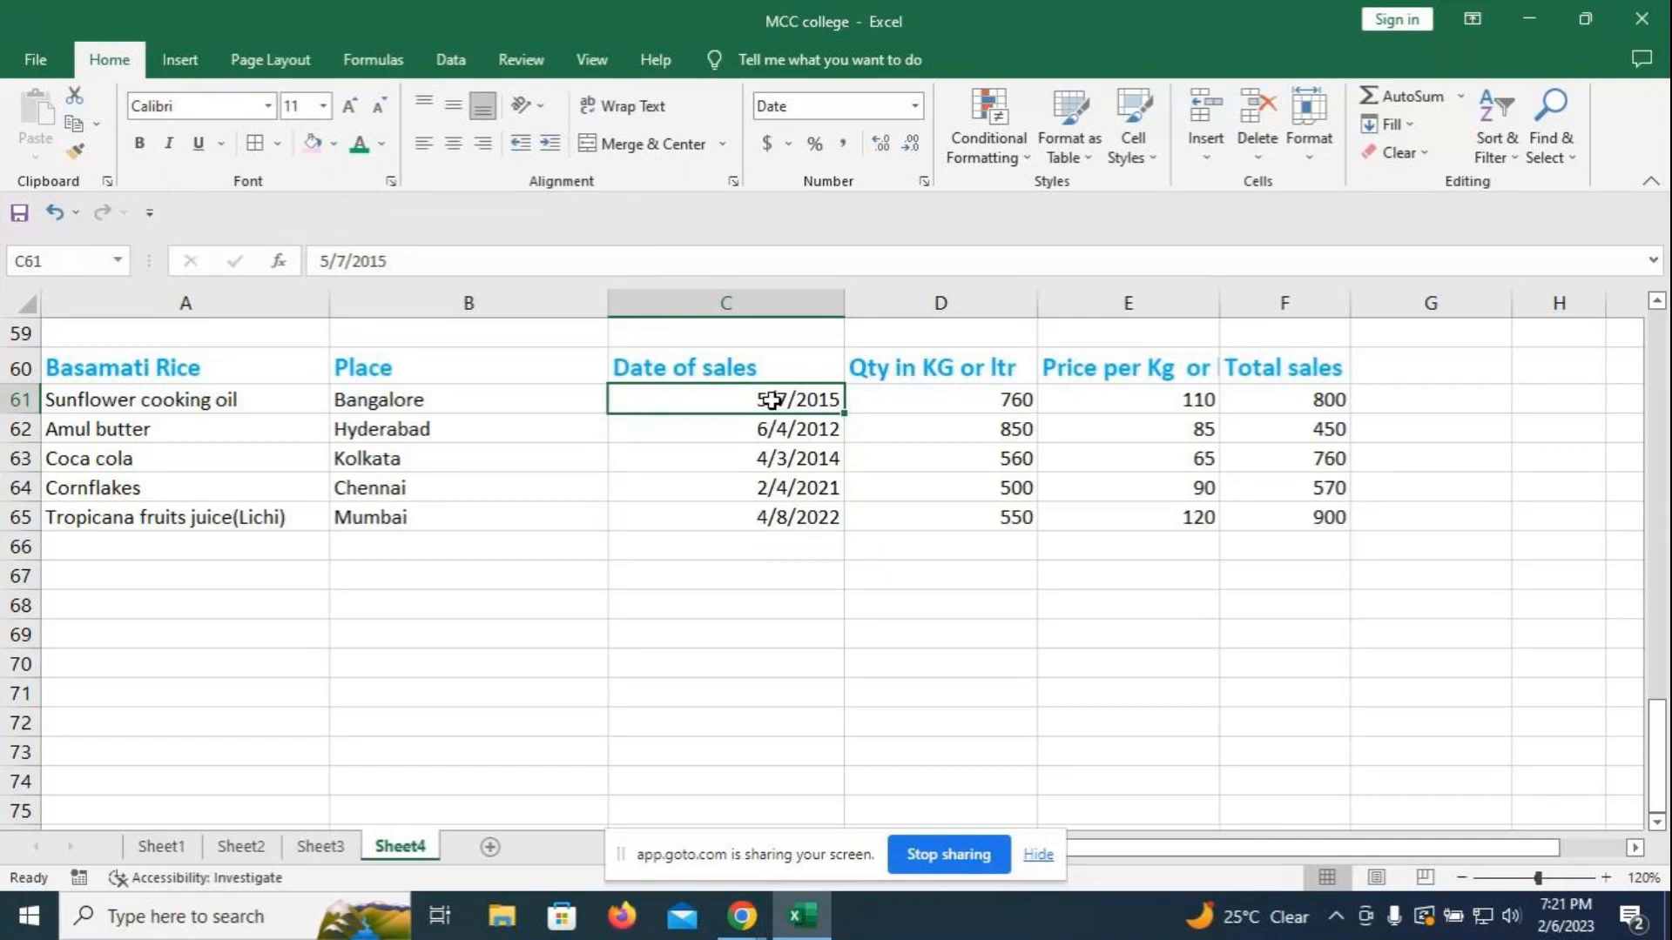
{"action": "type", "text": "7"}
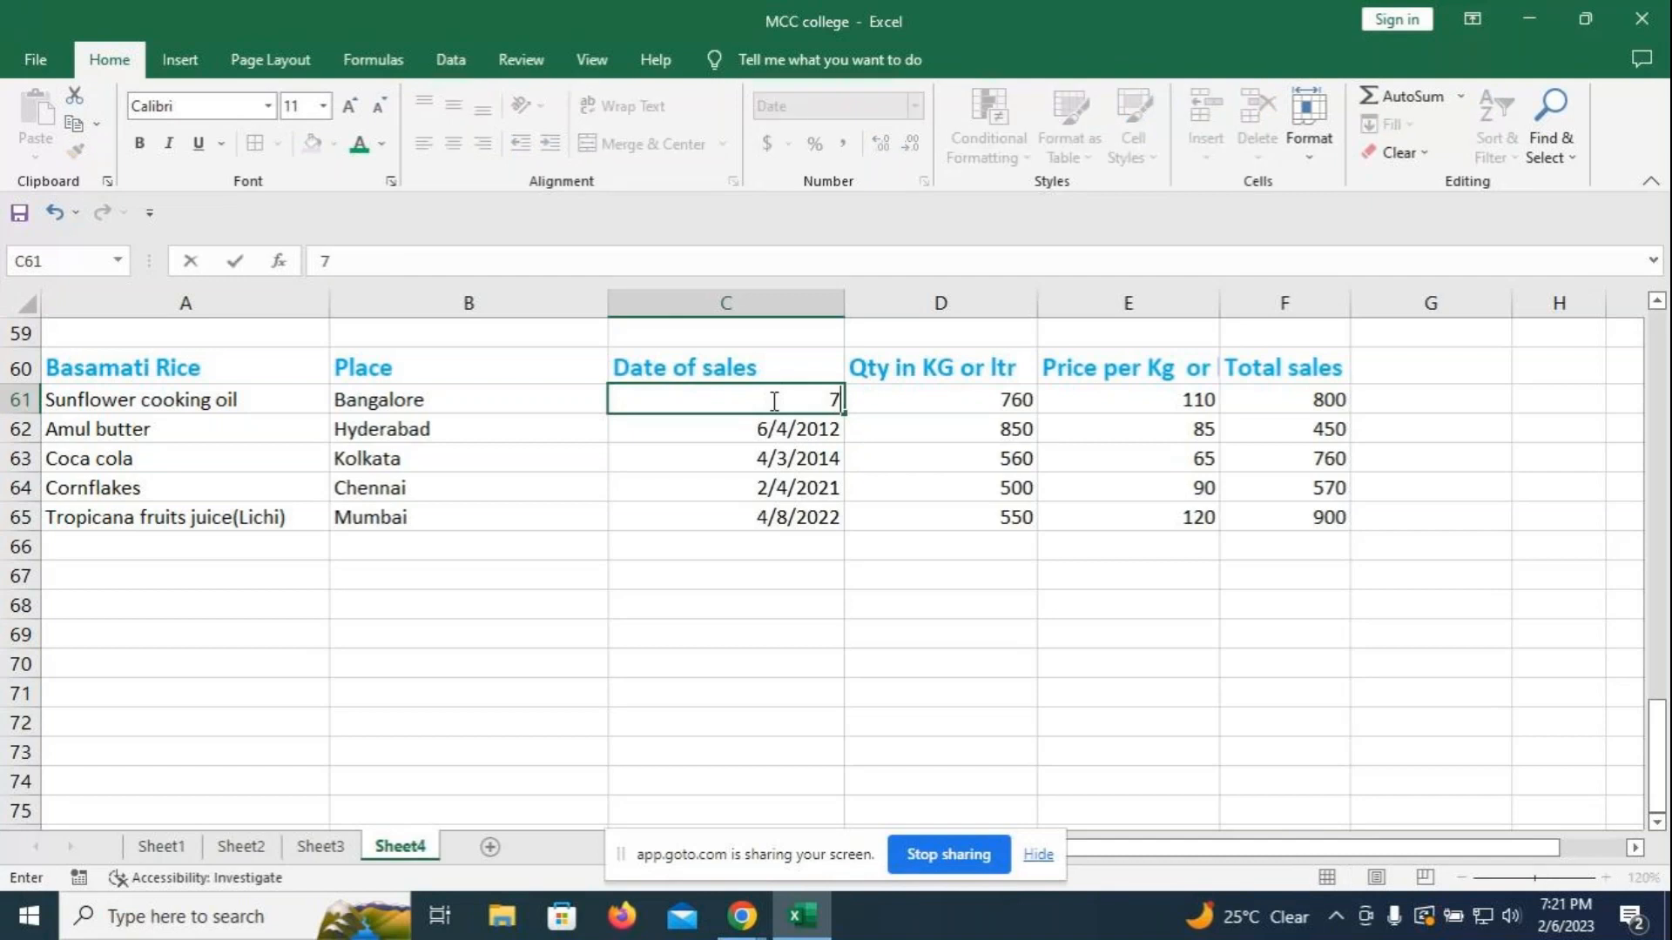
{"action": "type", "text": "-5-2022"}
{"action": "key", "text": "Return"}
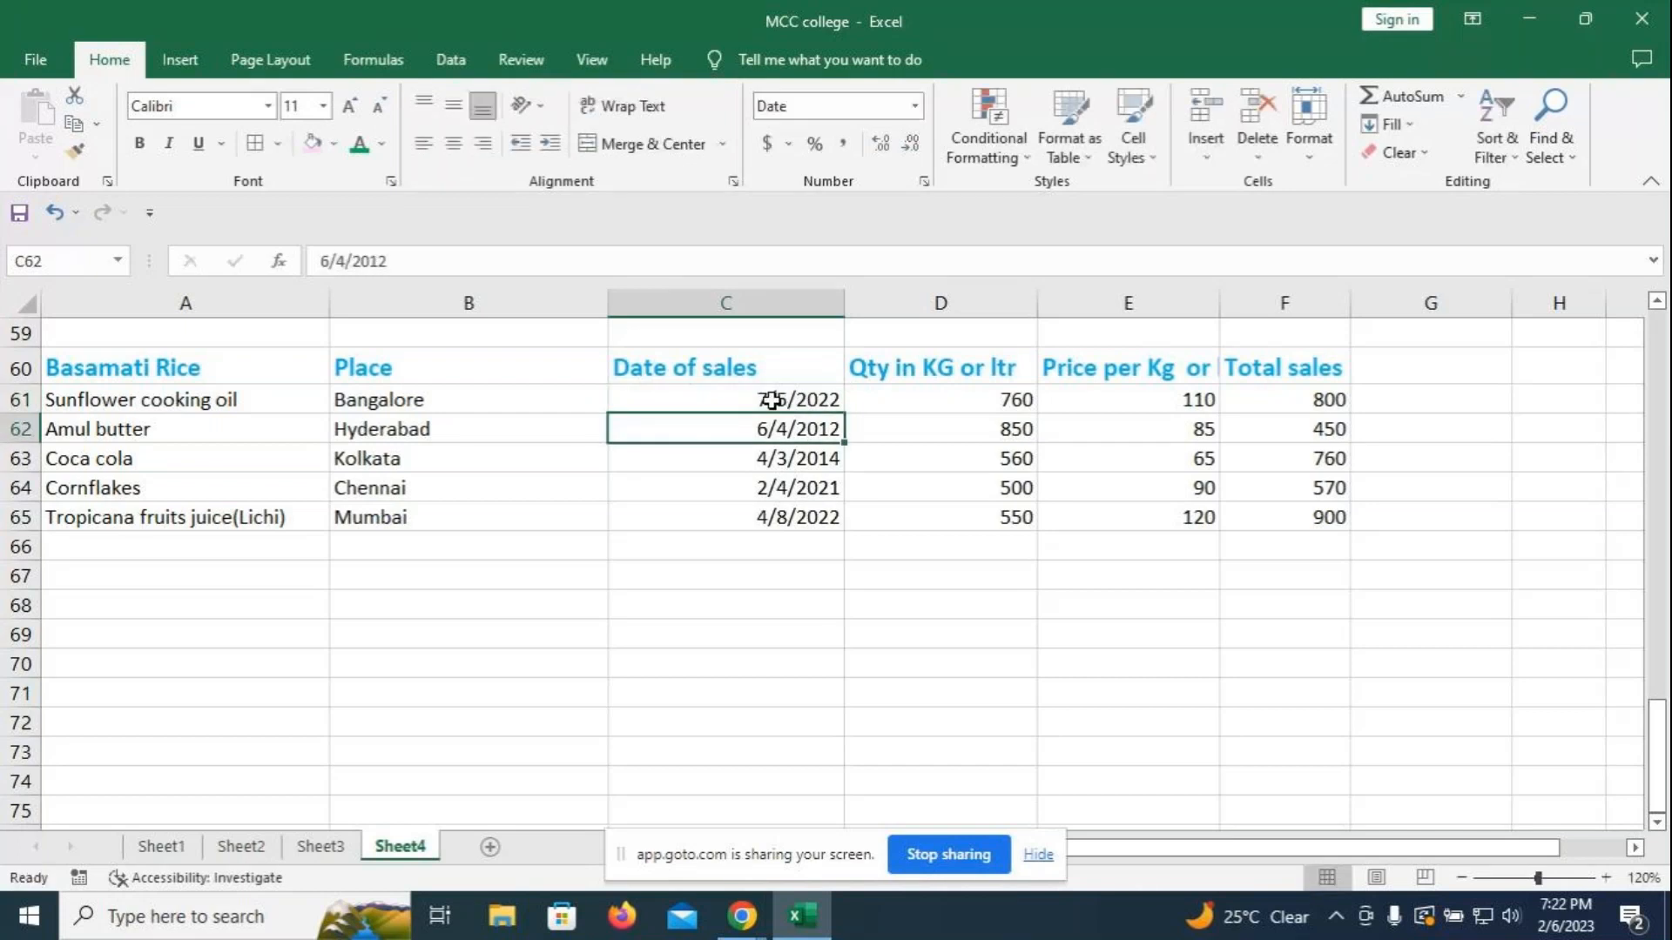
{"action": "type", "text": "4-"}
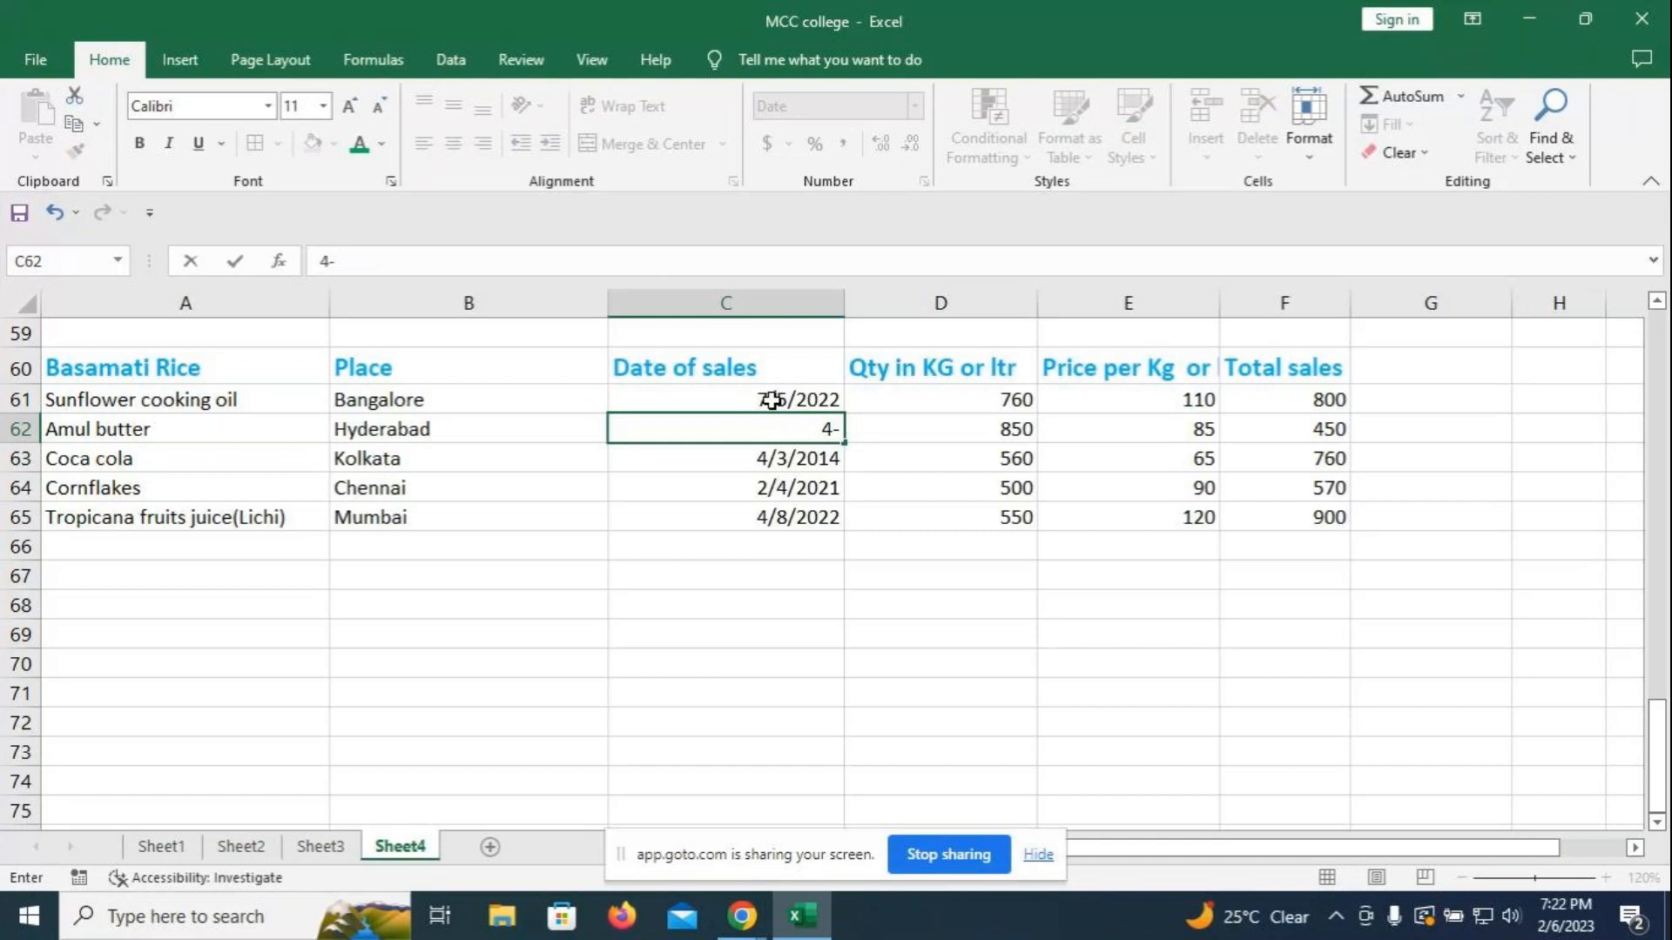
{"action": "type", "text": "7"}
{"action": "type", "text": "-2"}
{"action": "type", "text": "2"}
{"action": "key", "text": "Return"}
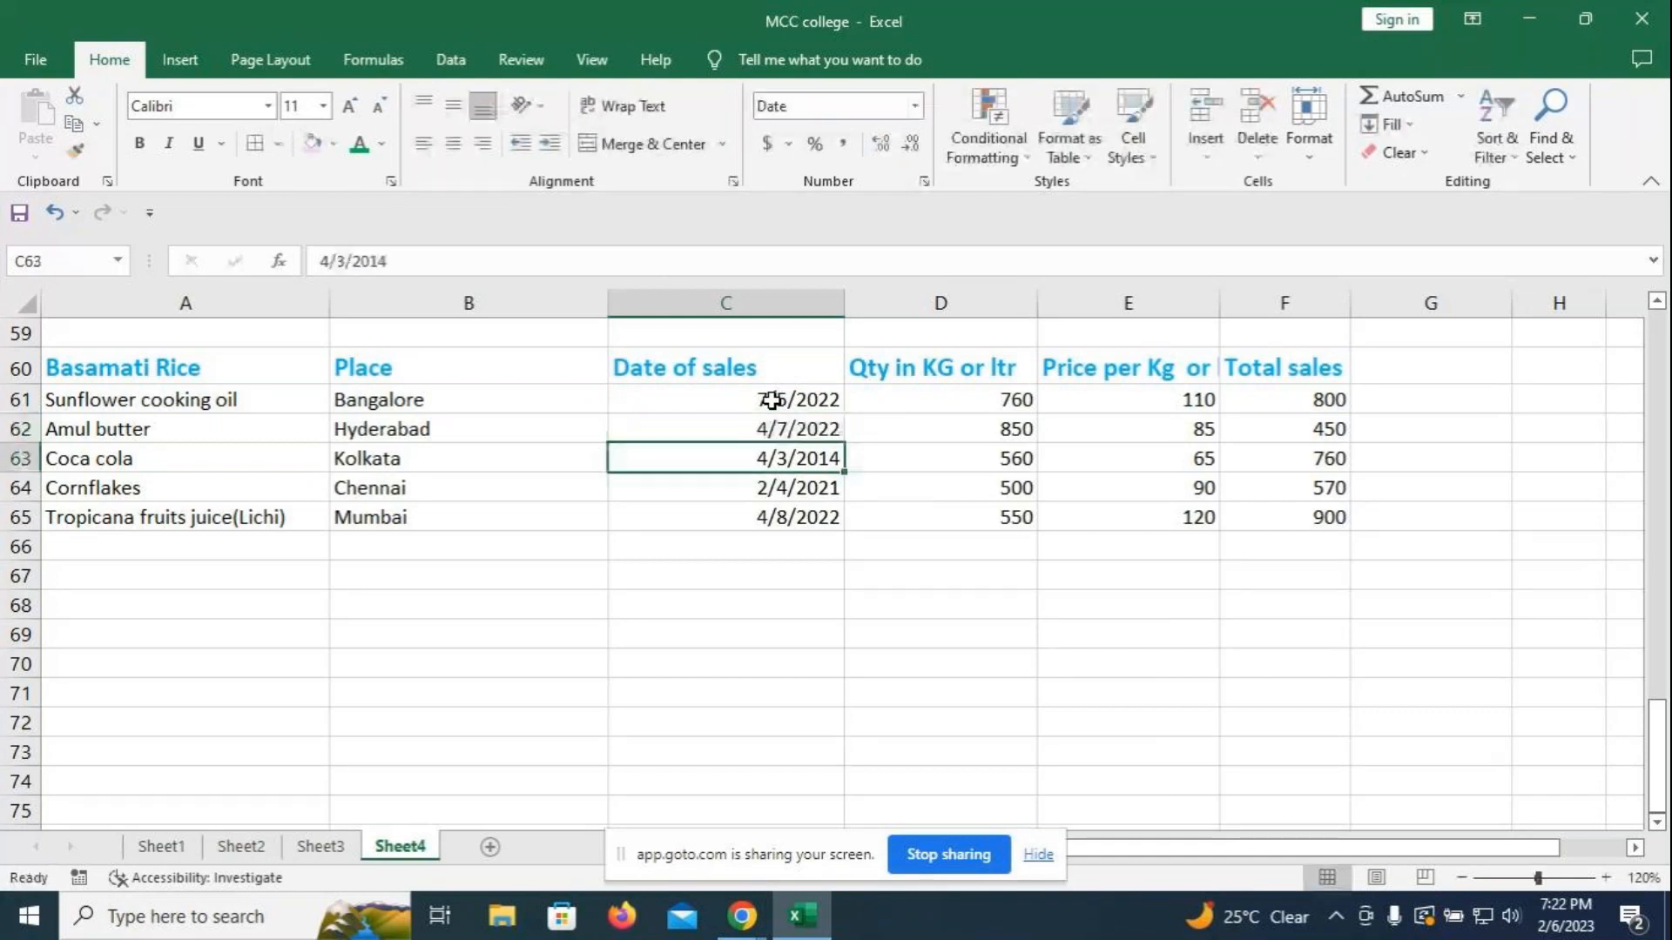
{"action": "type", "text": "5-2"}
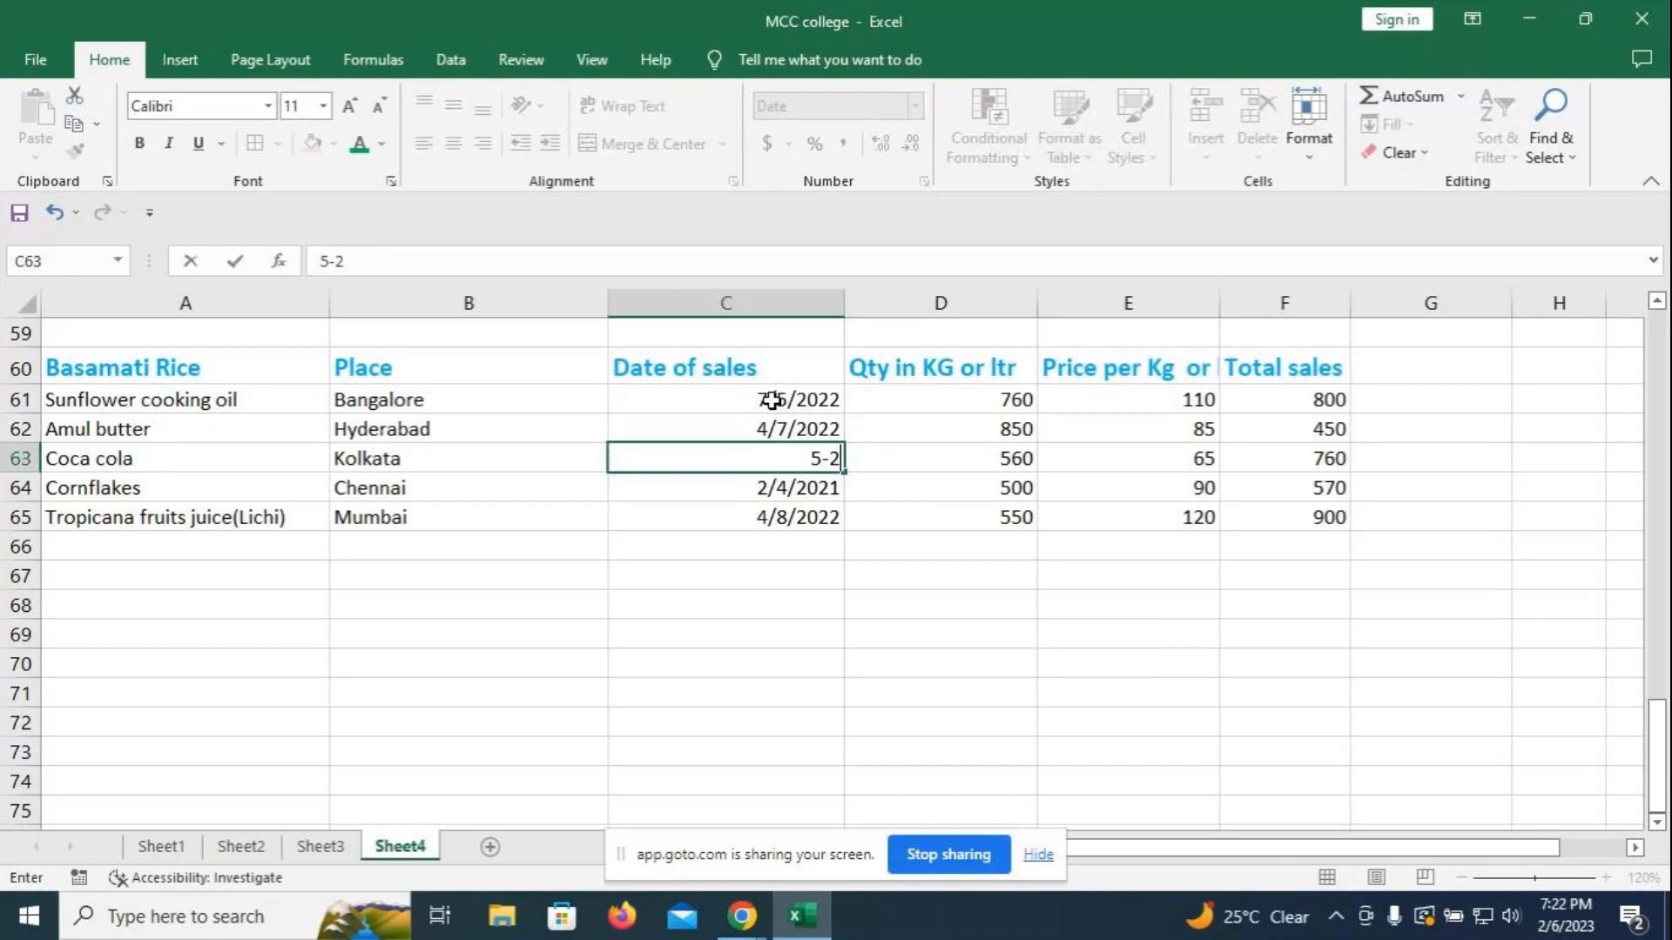
{"action": "type", "text": "-2022"}
{"action": "key", "text": "Return"}
- Enter sale dates 4/1/2022 in C64 and 1/5/2022 in C65
{"action": "type", "text": "4-2"}
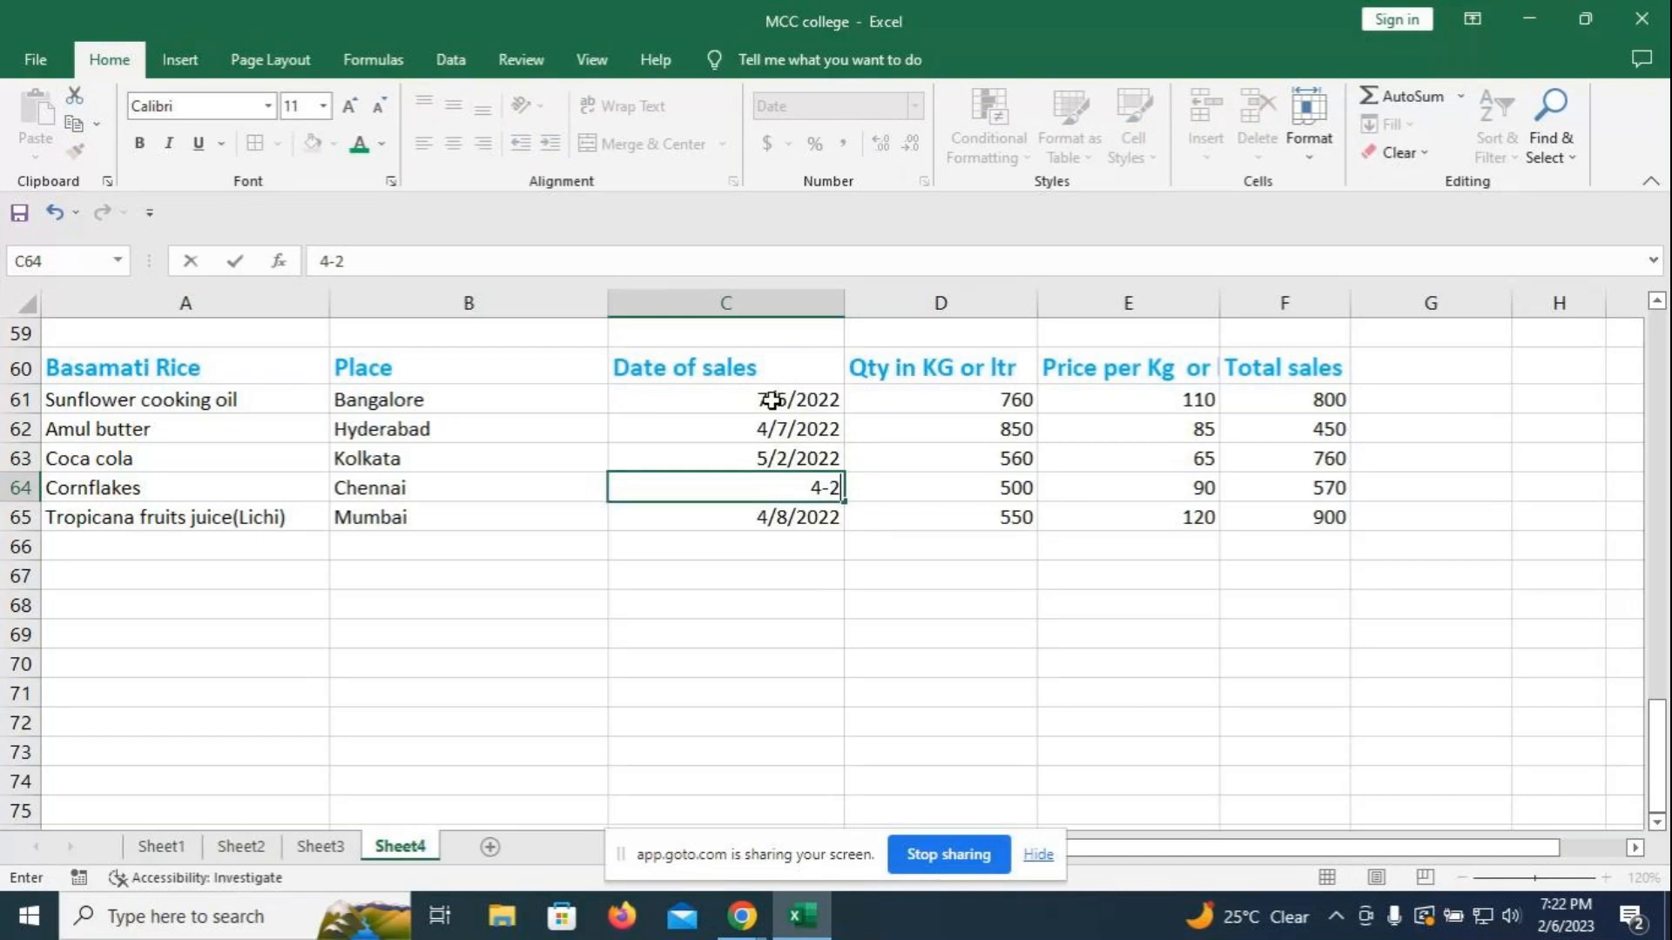
{"action": "key", "text": "BackSpace"}
{"action": "type", "text": "1"}
{"action": "type", "text": "2022"}
{"action": "key", "text": "Return"}
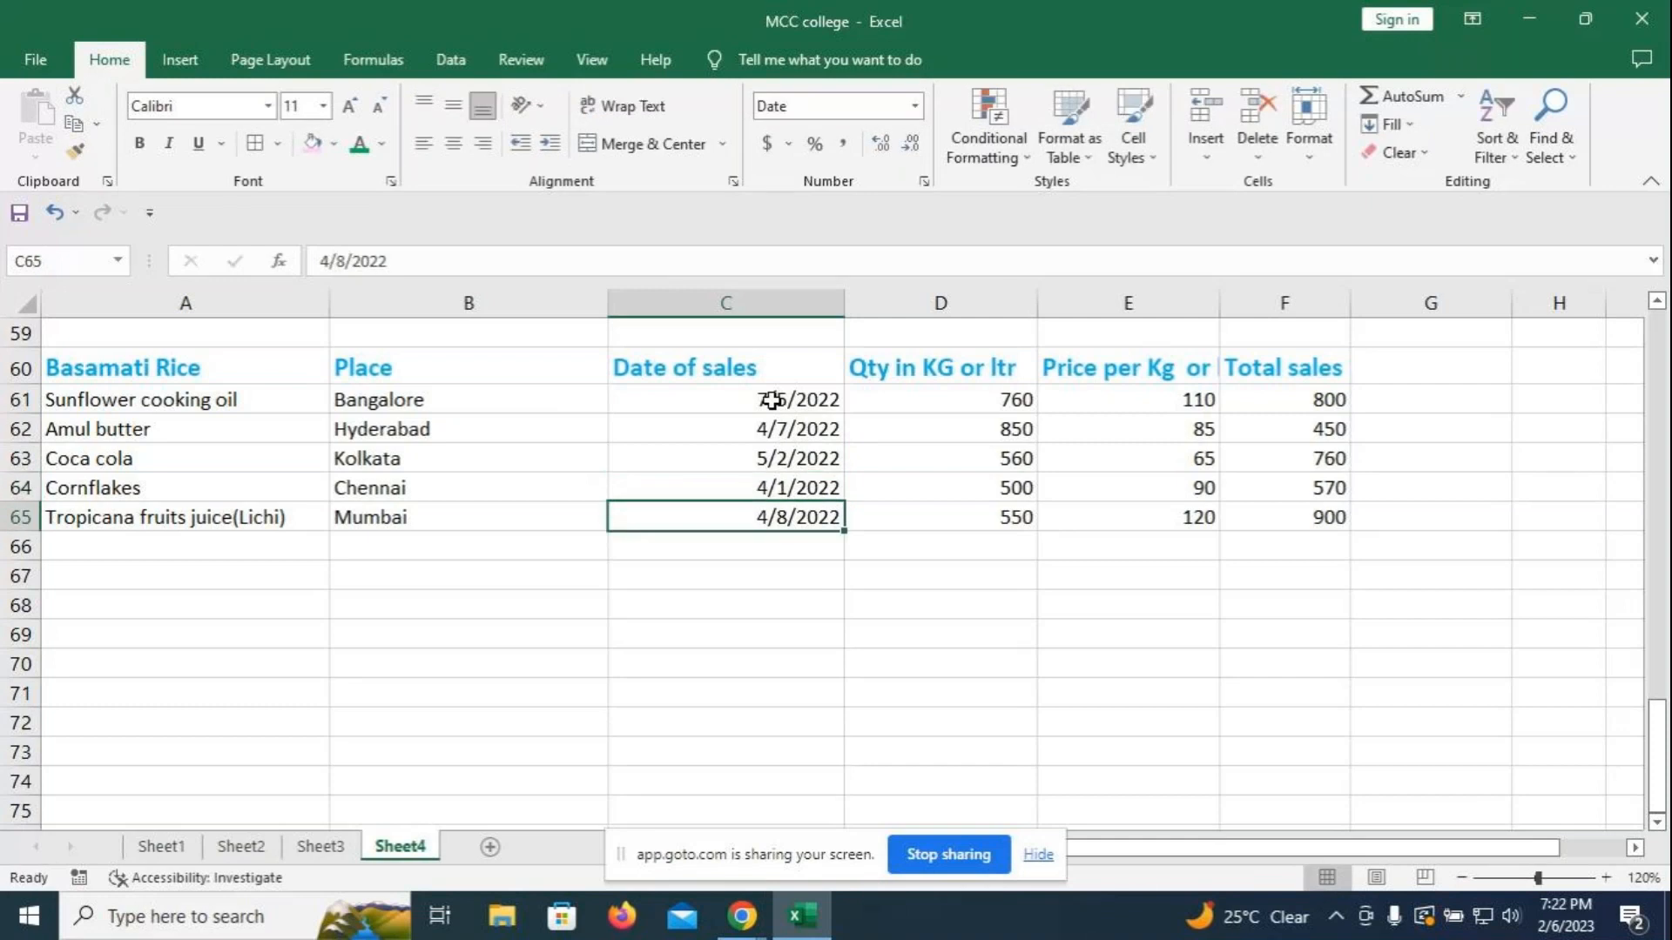
{"action": "type", "text": "1-5-2022"}
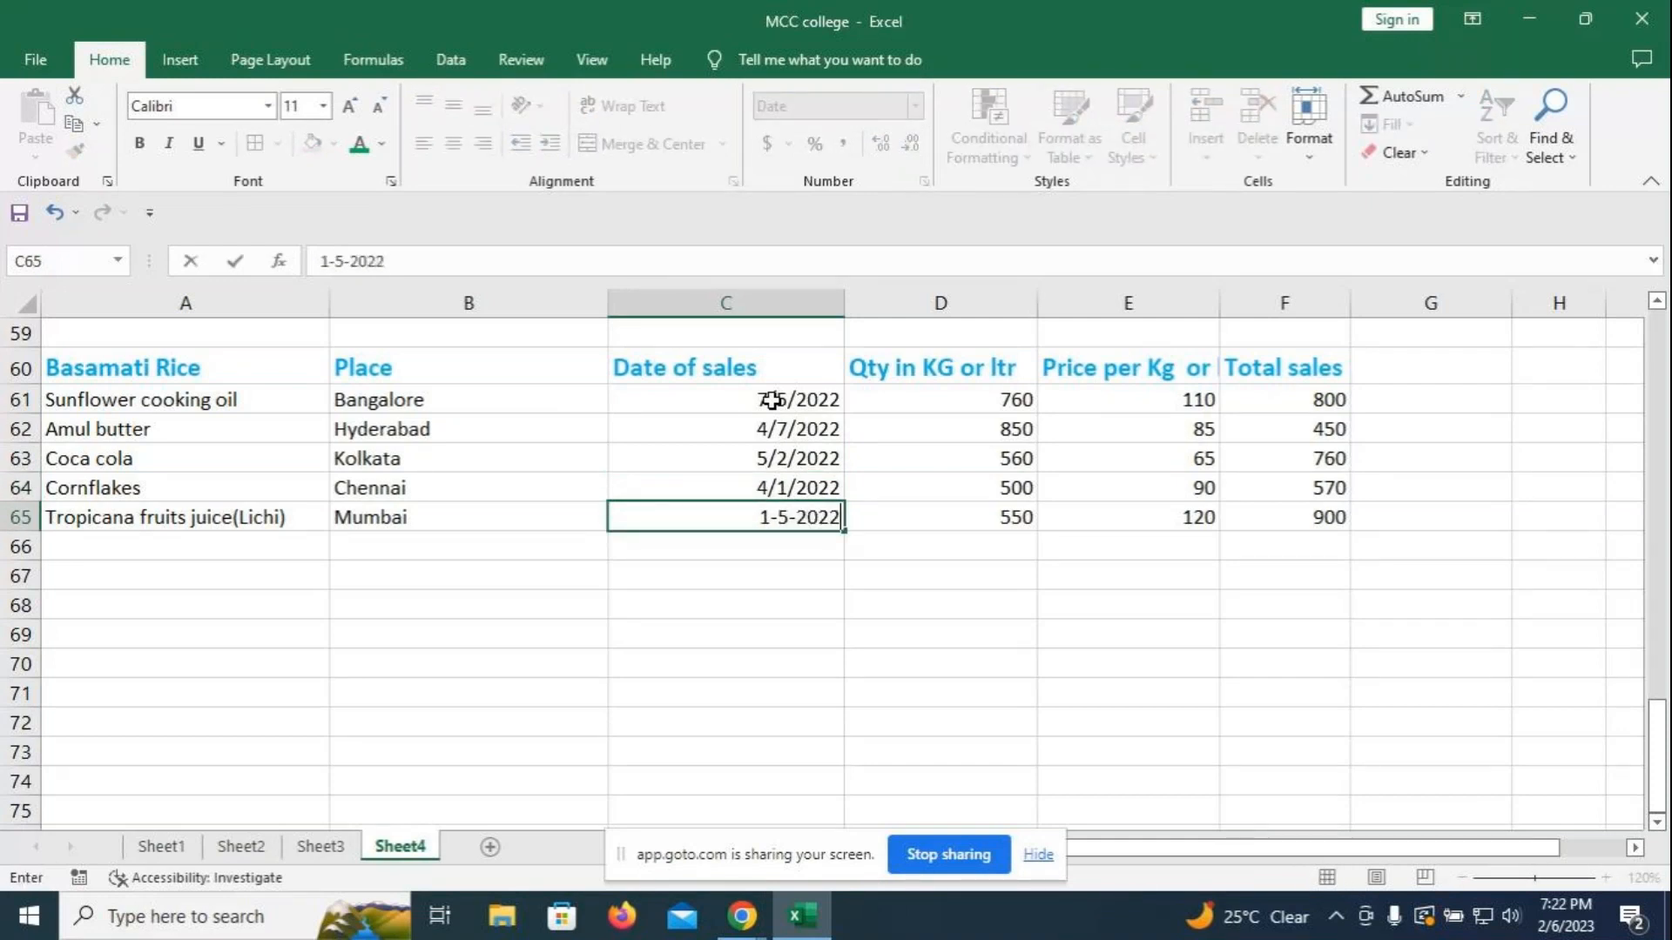
{"action": "key", "text": "Return"}
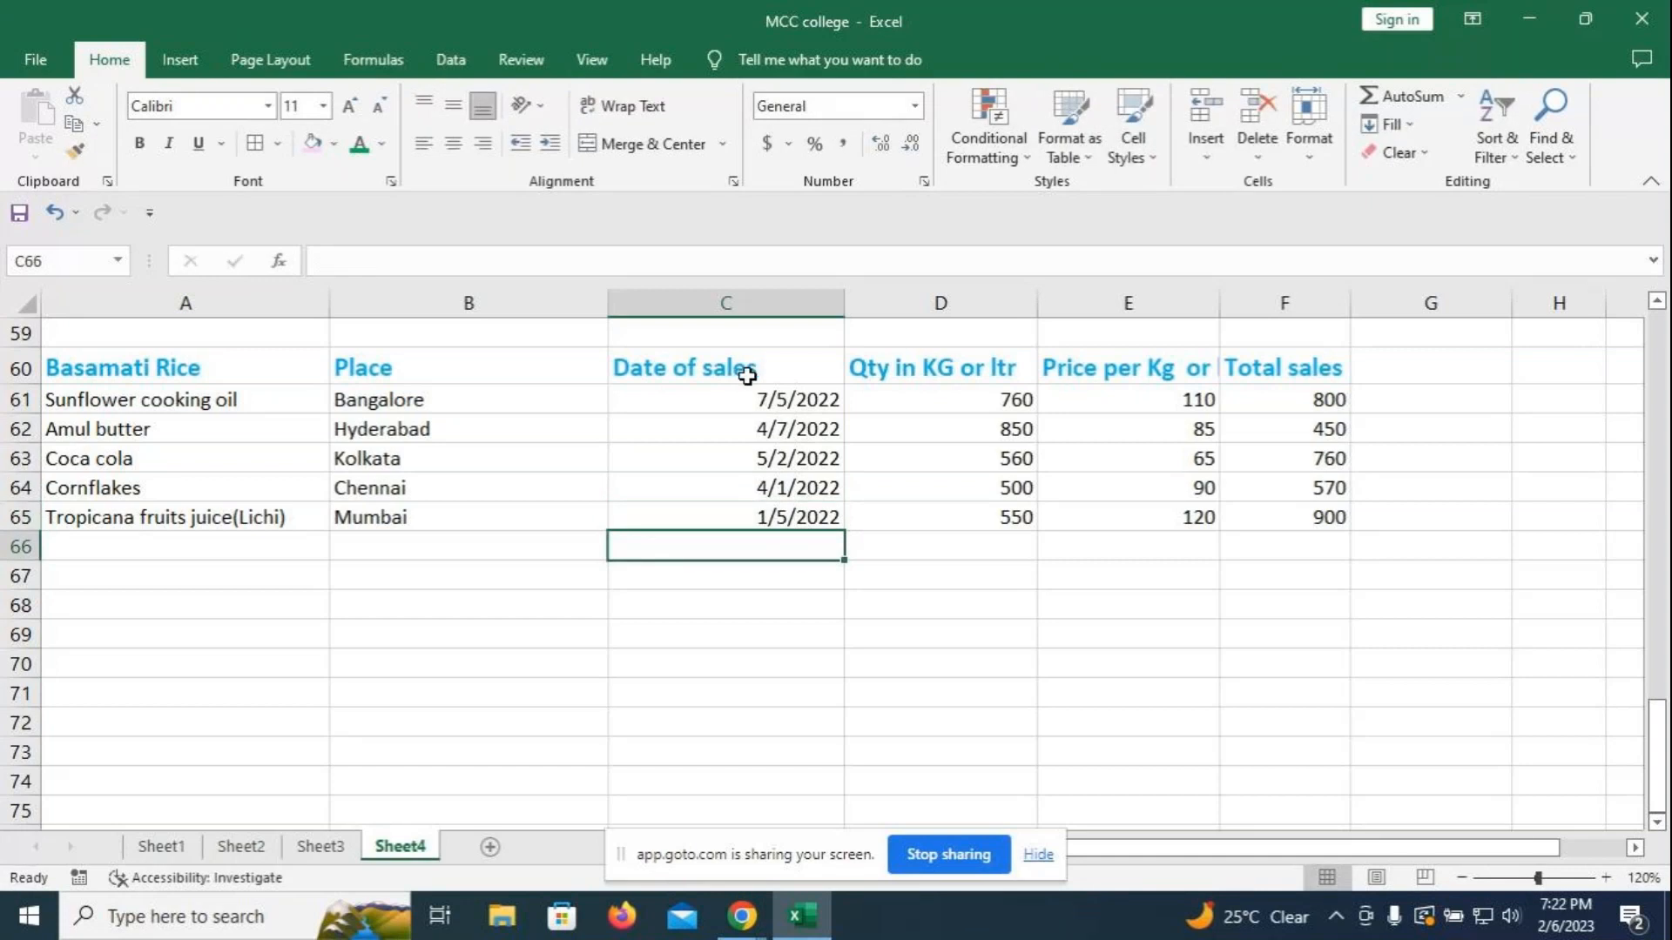
- Add an A Date Occurring rule on C61:C65: Last month shown in Red Text
{"action": "left_click_drag", "start_coordinate": [741, 397], "coordinate": [739, 517]}
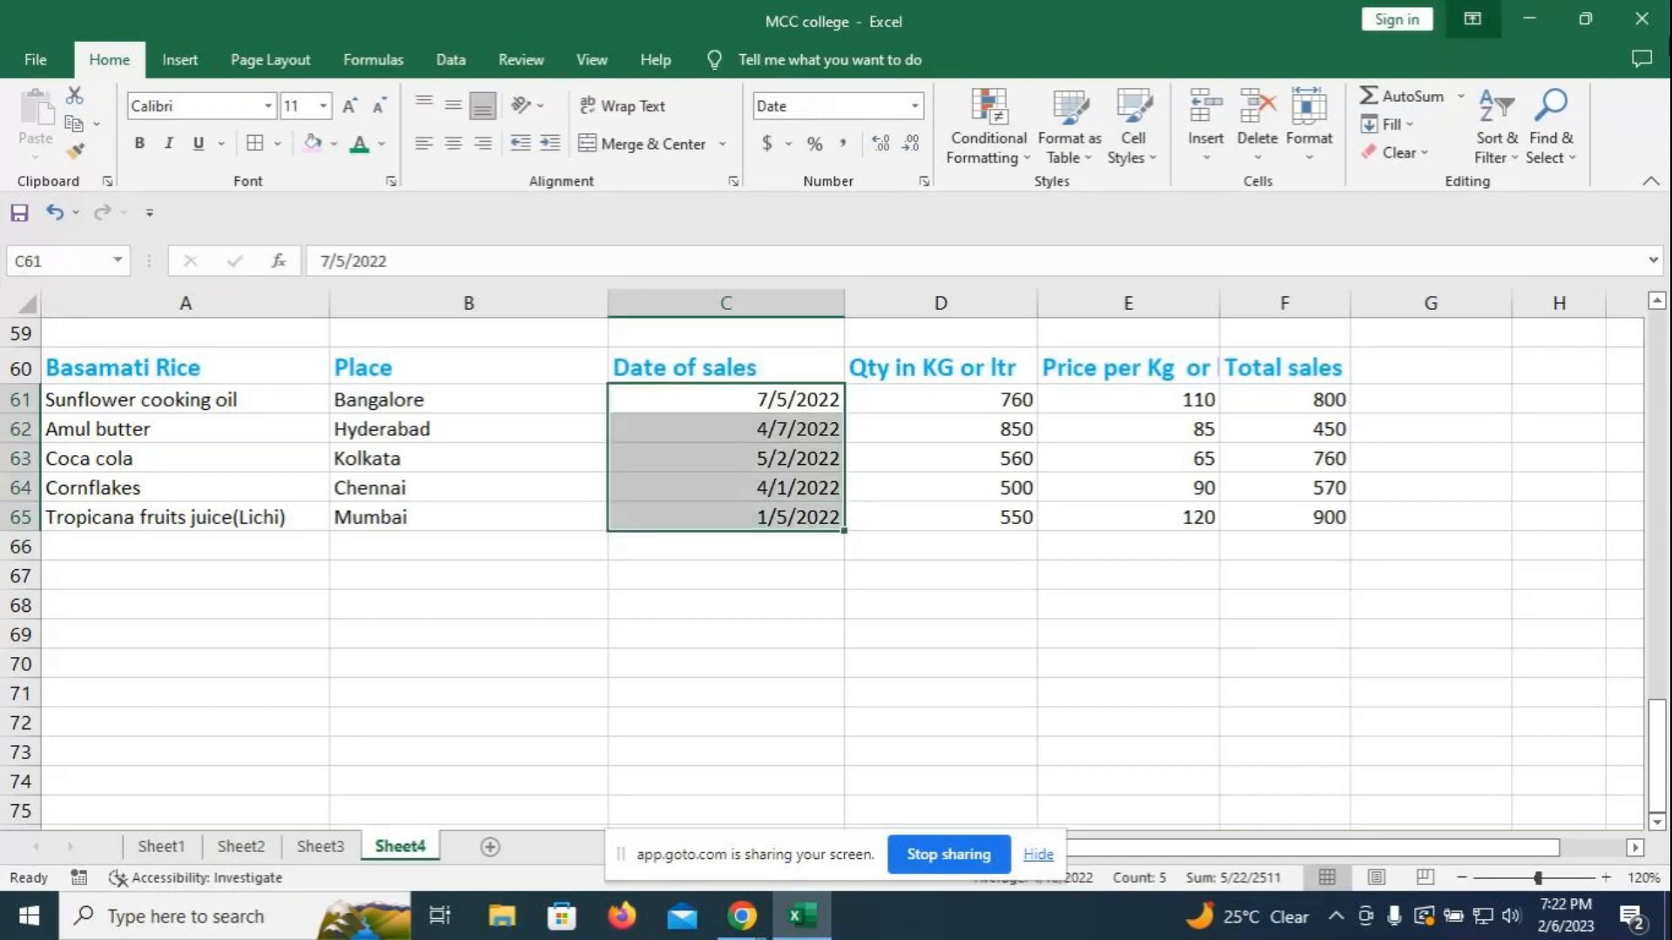
{"action": "left_click", "coordinate": [1027, 161]}
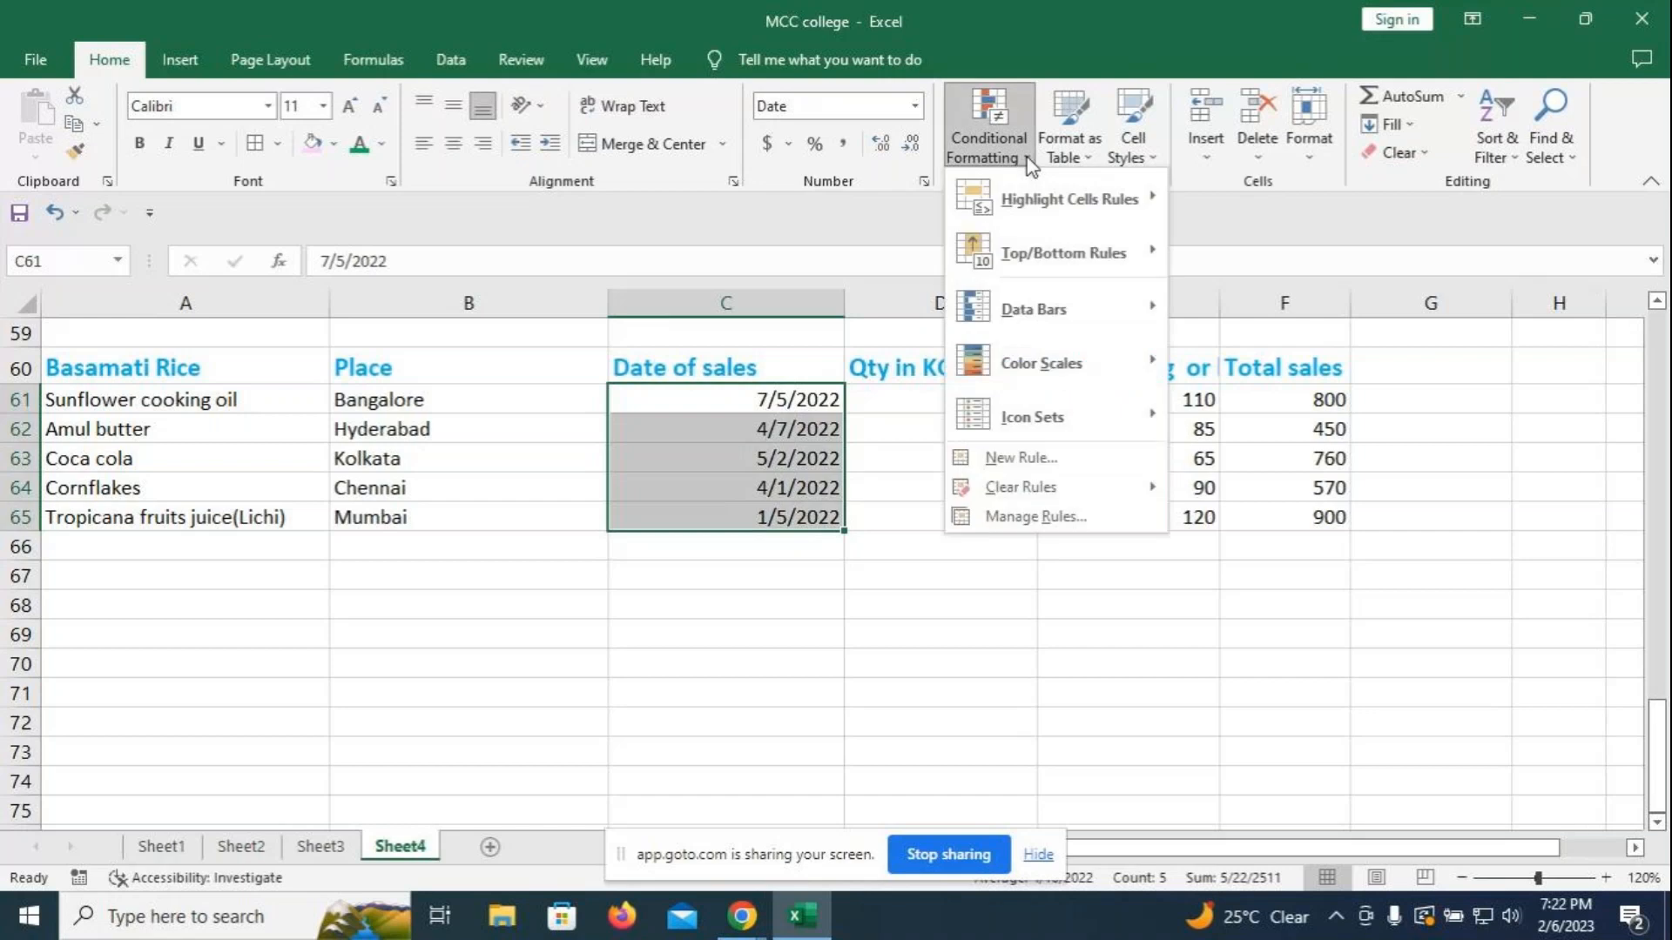
{"action": "mouse_move", "coordinate": [1035, 213]}
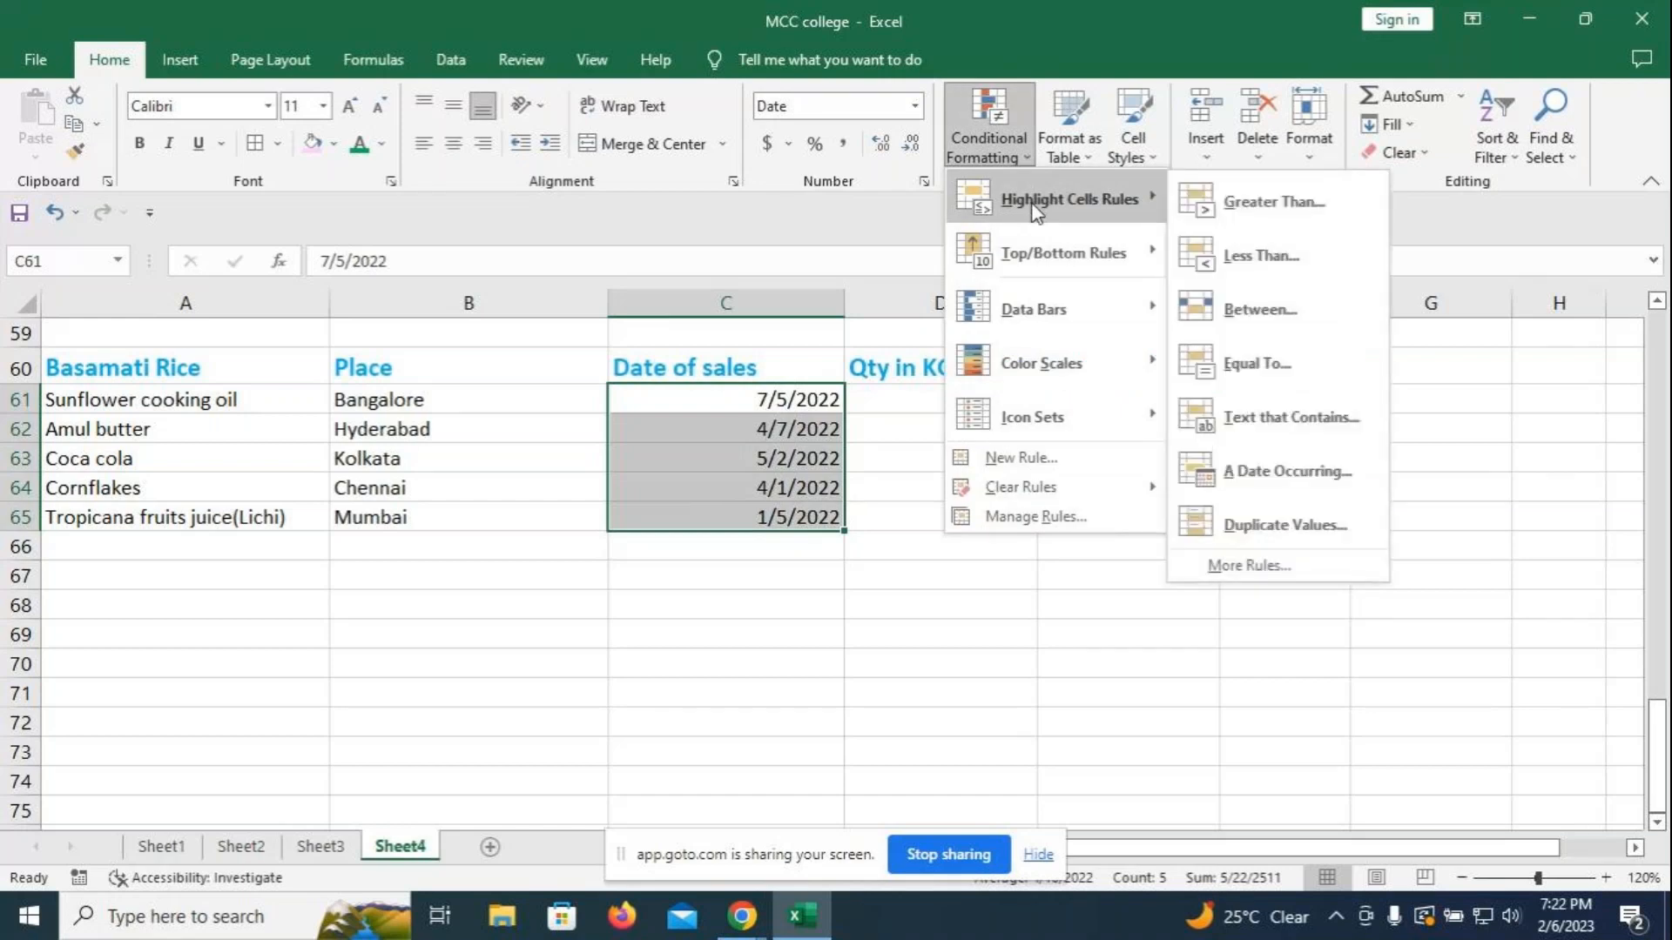
{"action": "left_click", "coordinate": [1254, 470]}
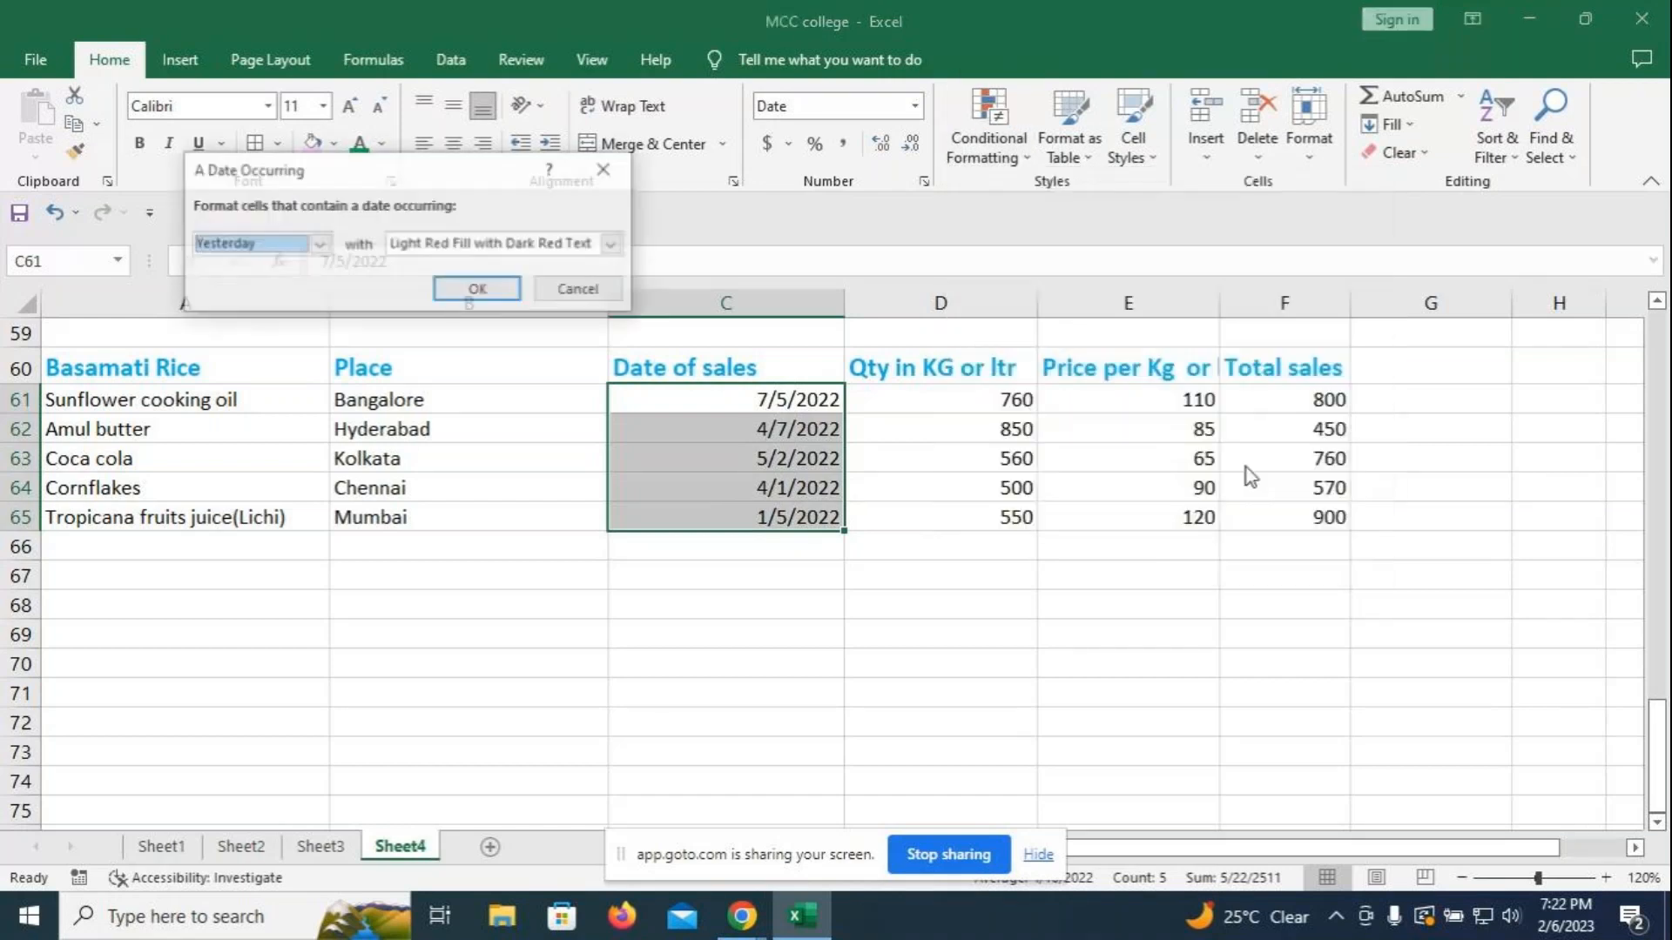
{"action": "left_click", "coordinate": [315, 246]}
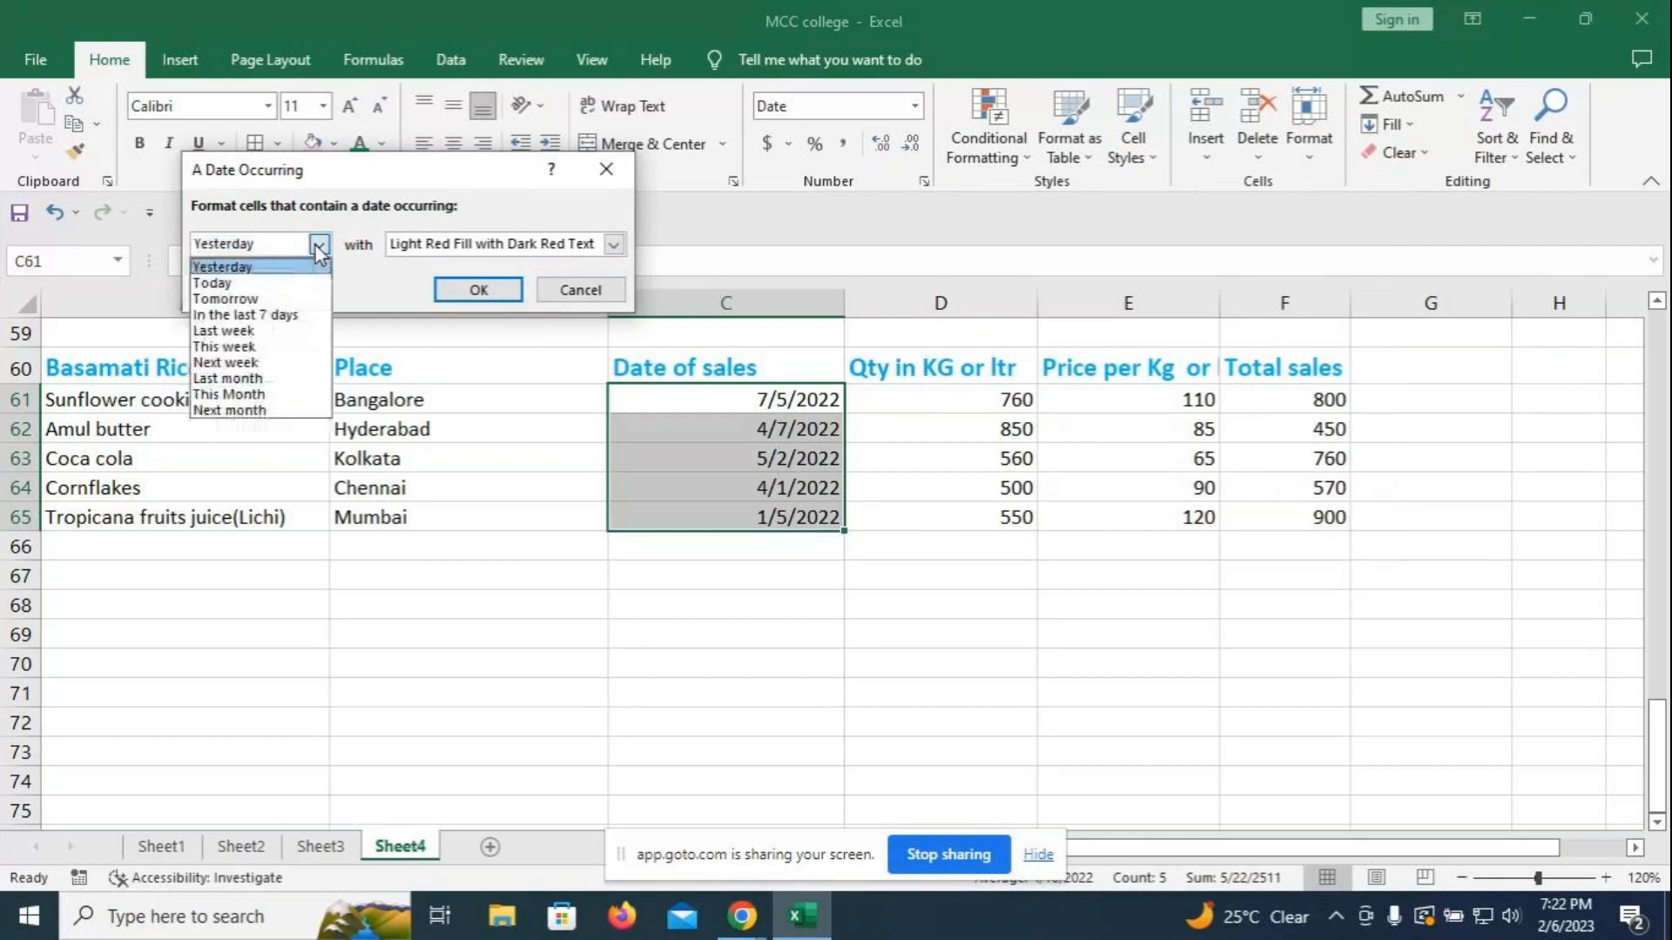
{"action": "left_click", "coordinate": [247, 380]}
{"action": "left_click", "coordinate": [613, 245]}
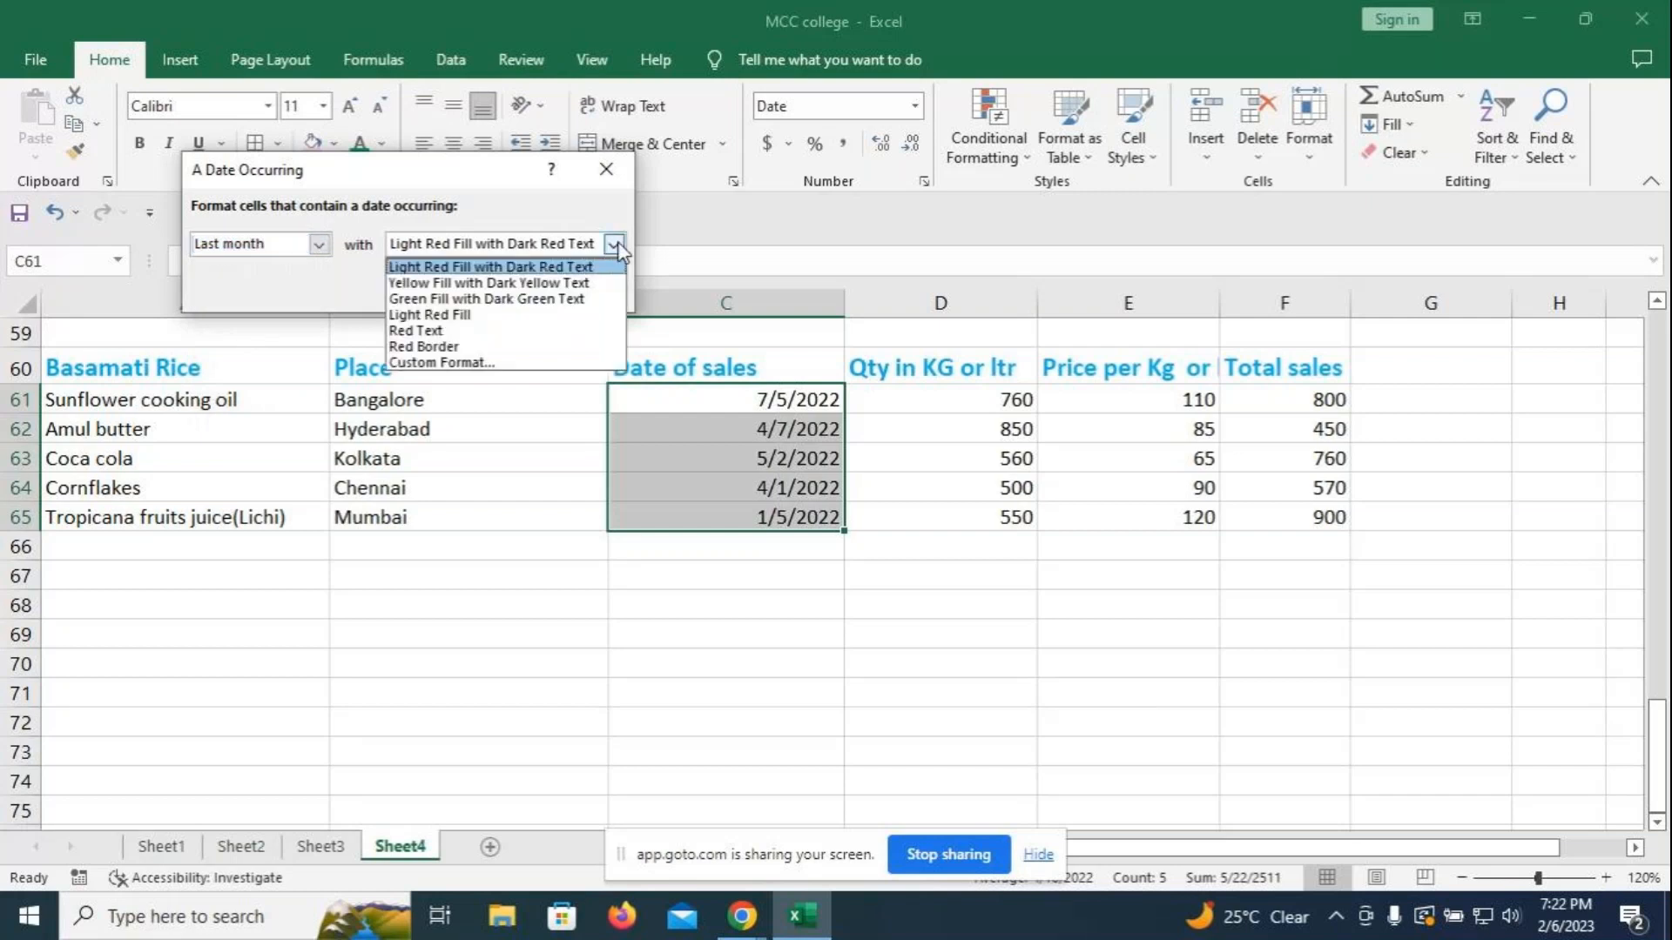
{"action": "left_click", "coordinate": [418, 331]}
{"action": "left_click", "coordinate": [508, 289]}
{"action": "left_click", "coordinate": [836, 601]}
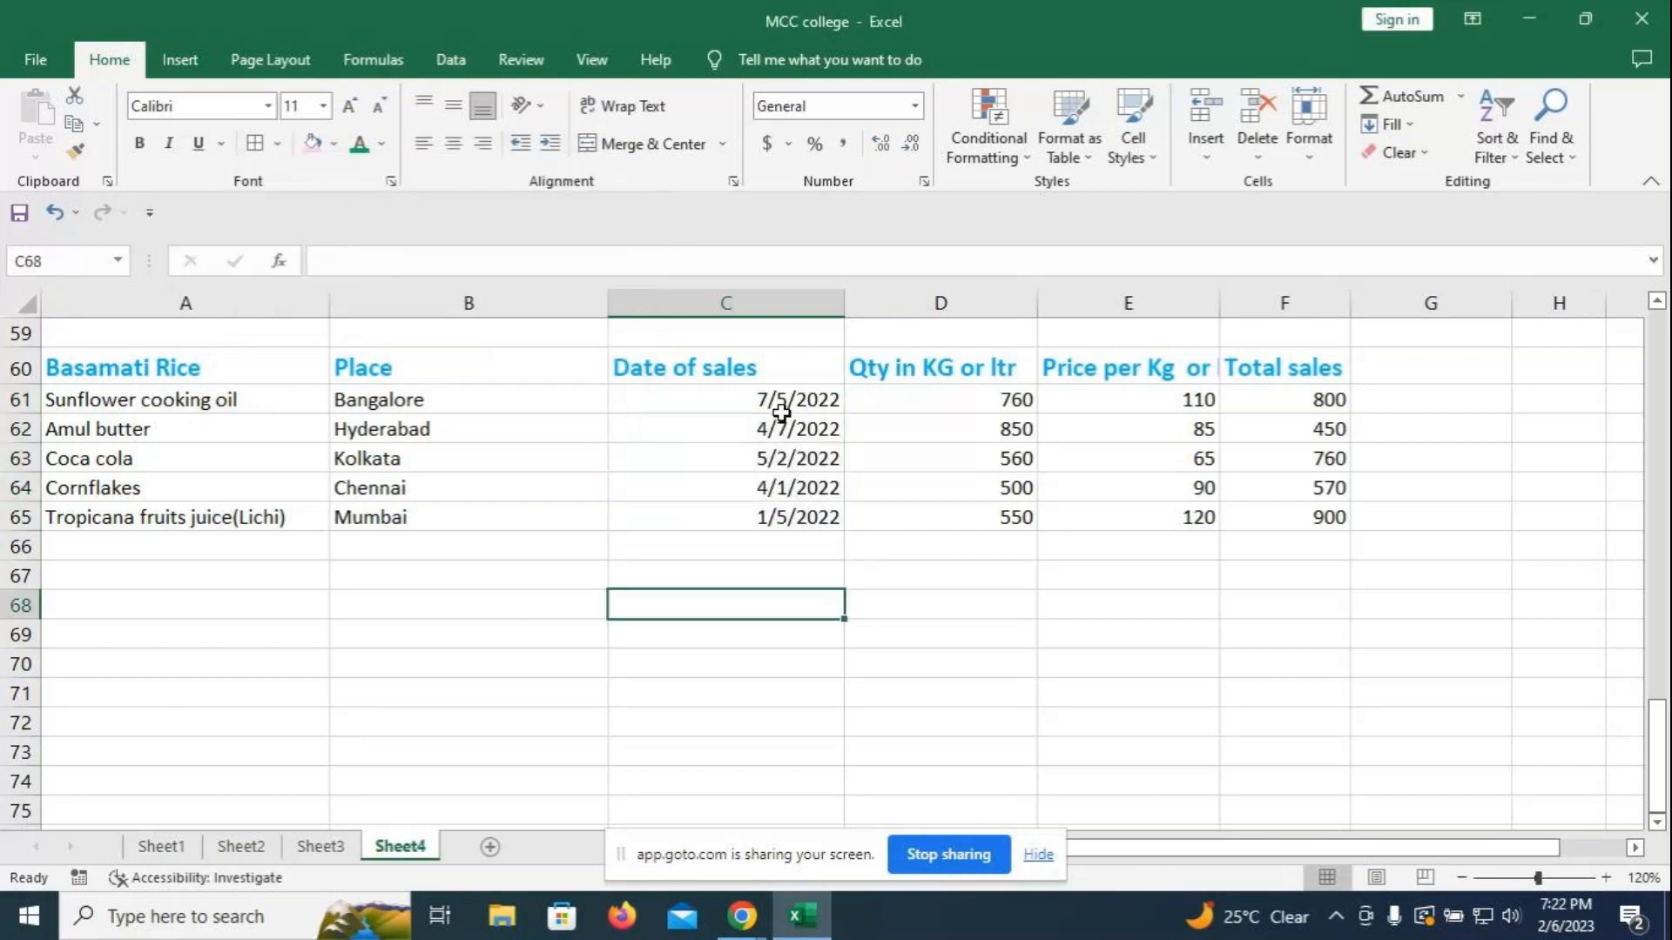
{"action": "left_click", "coordinate": [781, 403]}
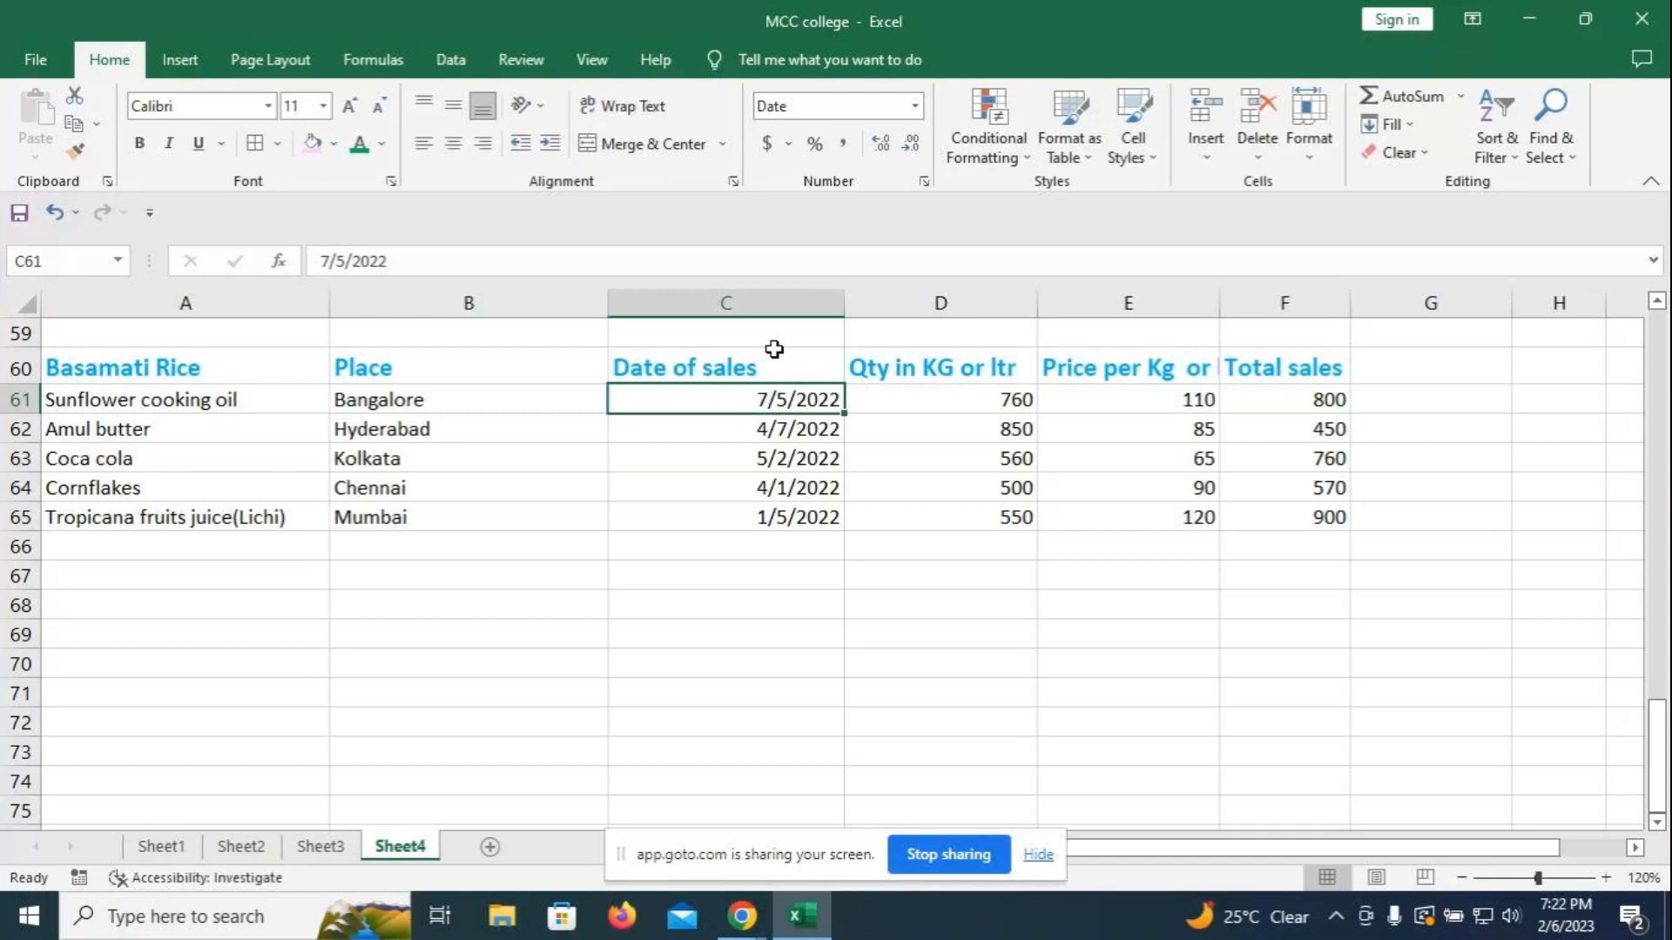
- Change C61 to 1/1/2023 and C63 to 2/1/2023
{"action": "type", "text": "1-"}
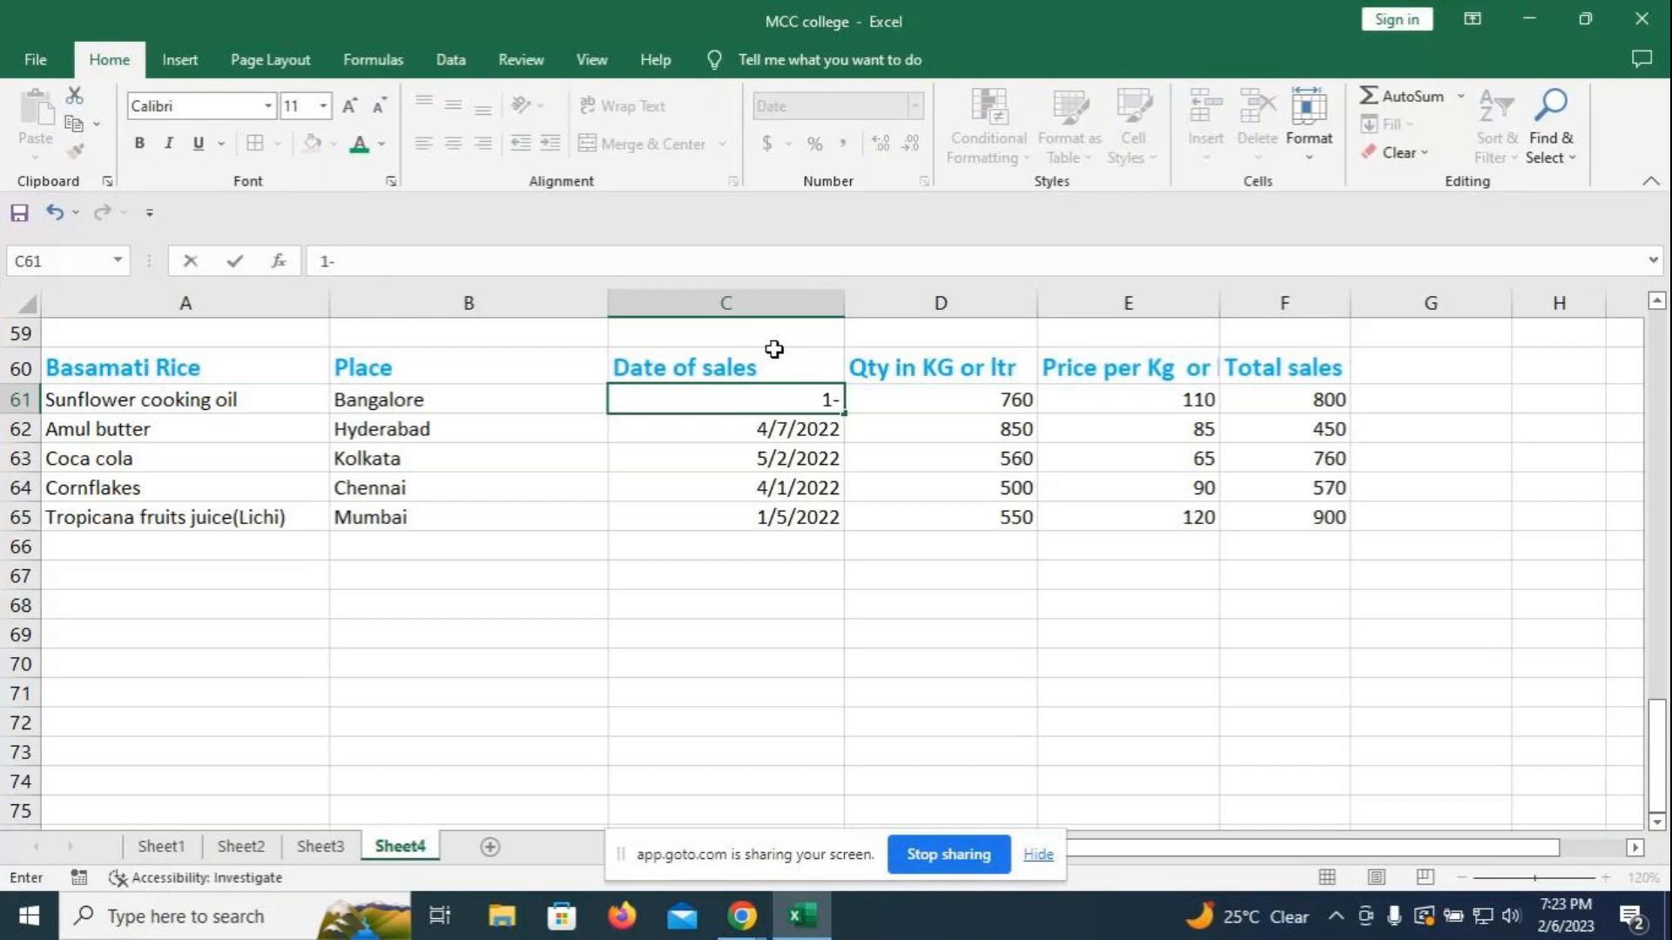
{"action": "type", "text": "1-2023"}
{"action": "key", "text": "Return"}
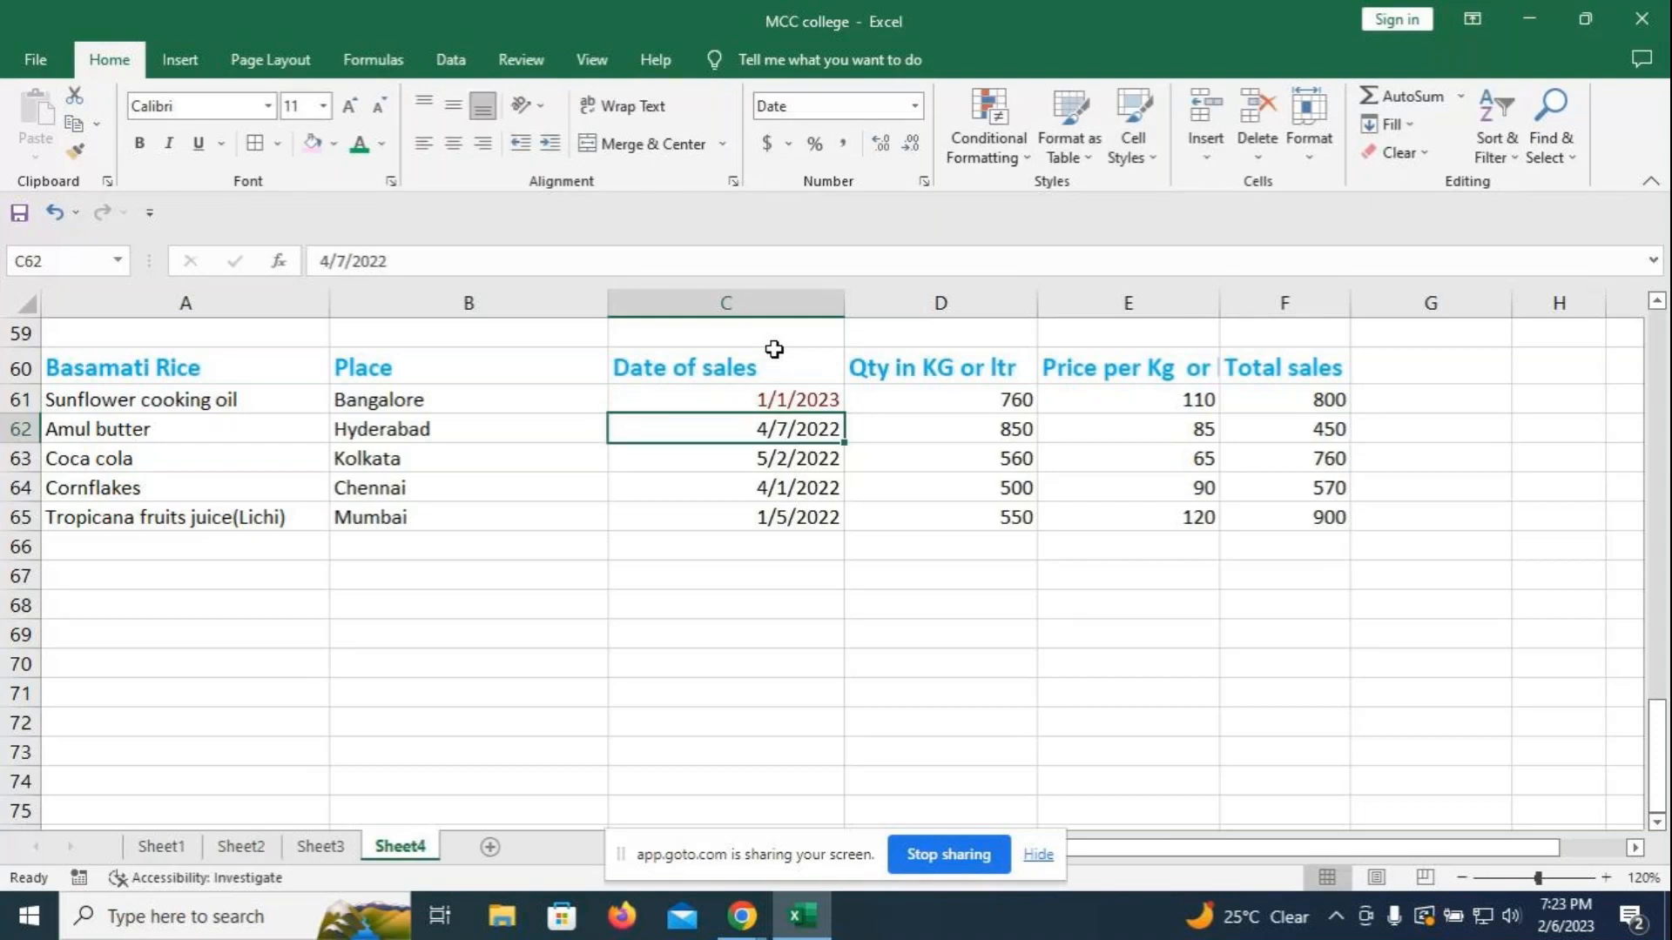
{"action": "left_click", "coordinate": [774, 457]}
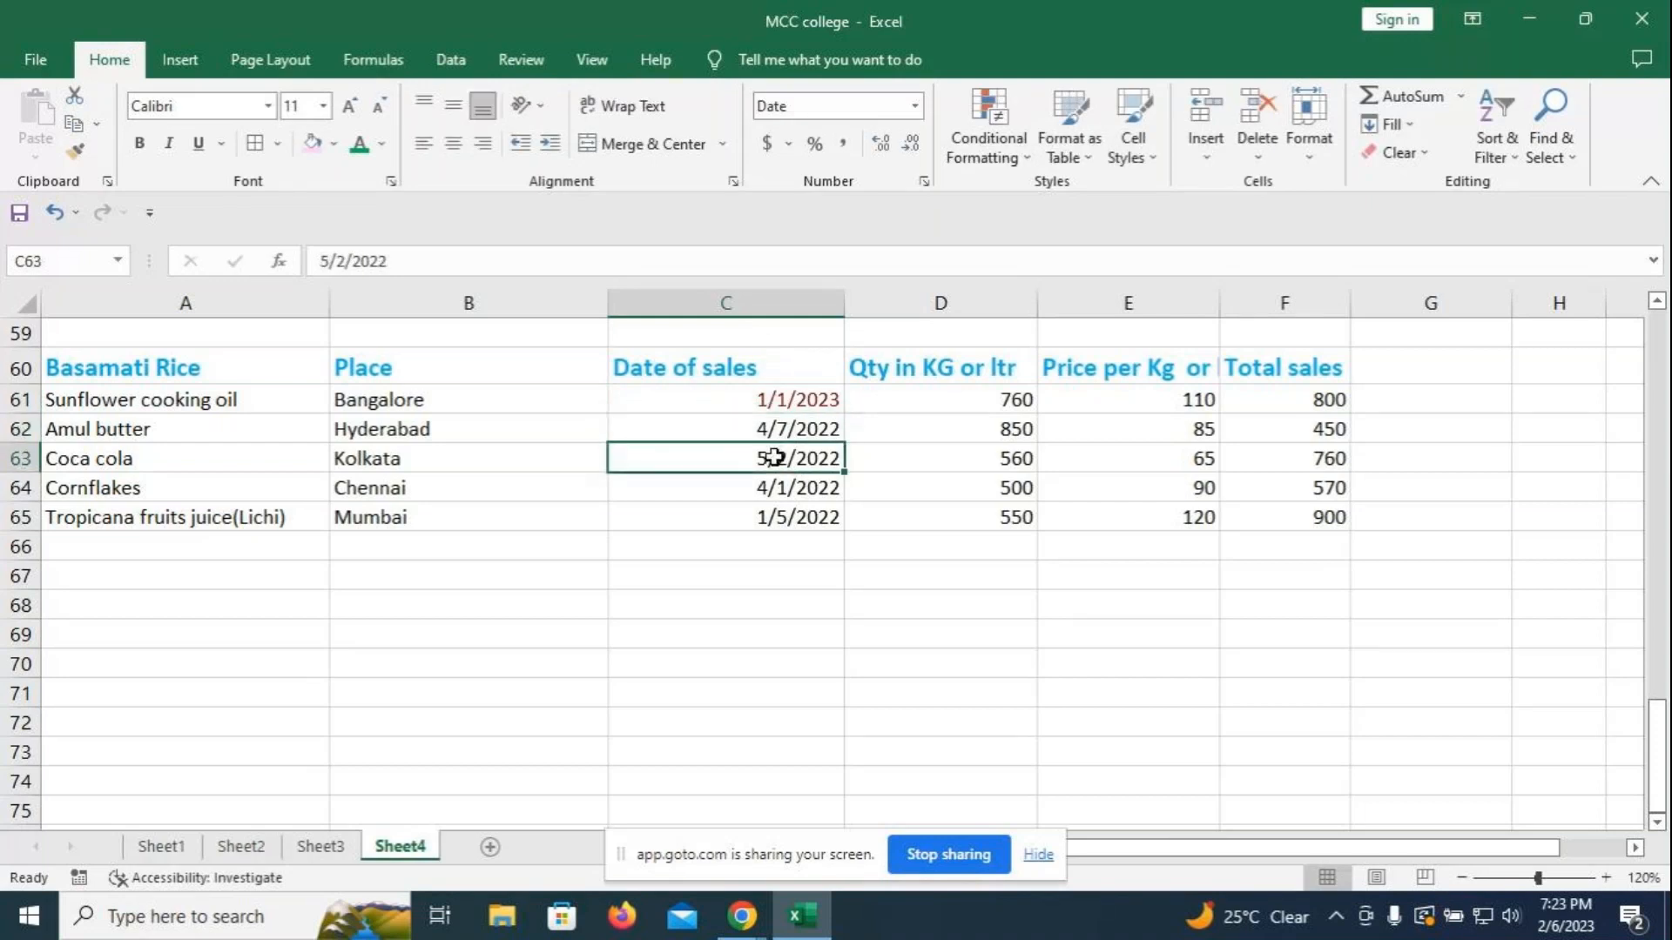
{"action": "type", "text": "2-1"}
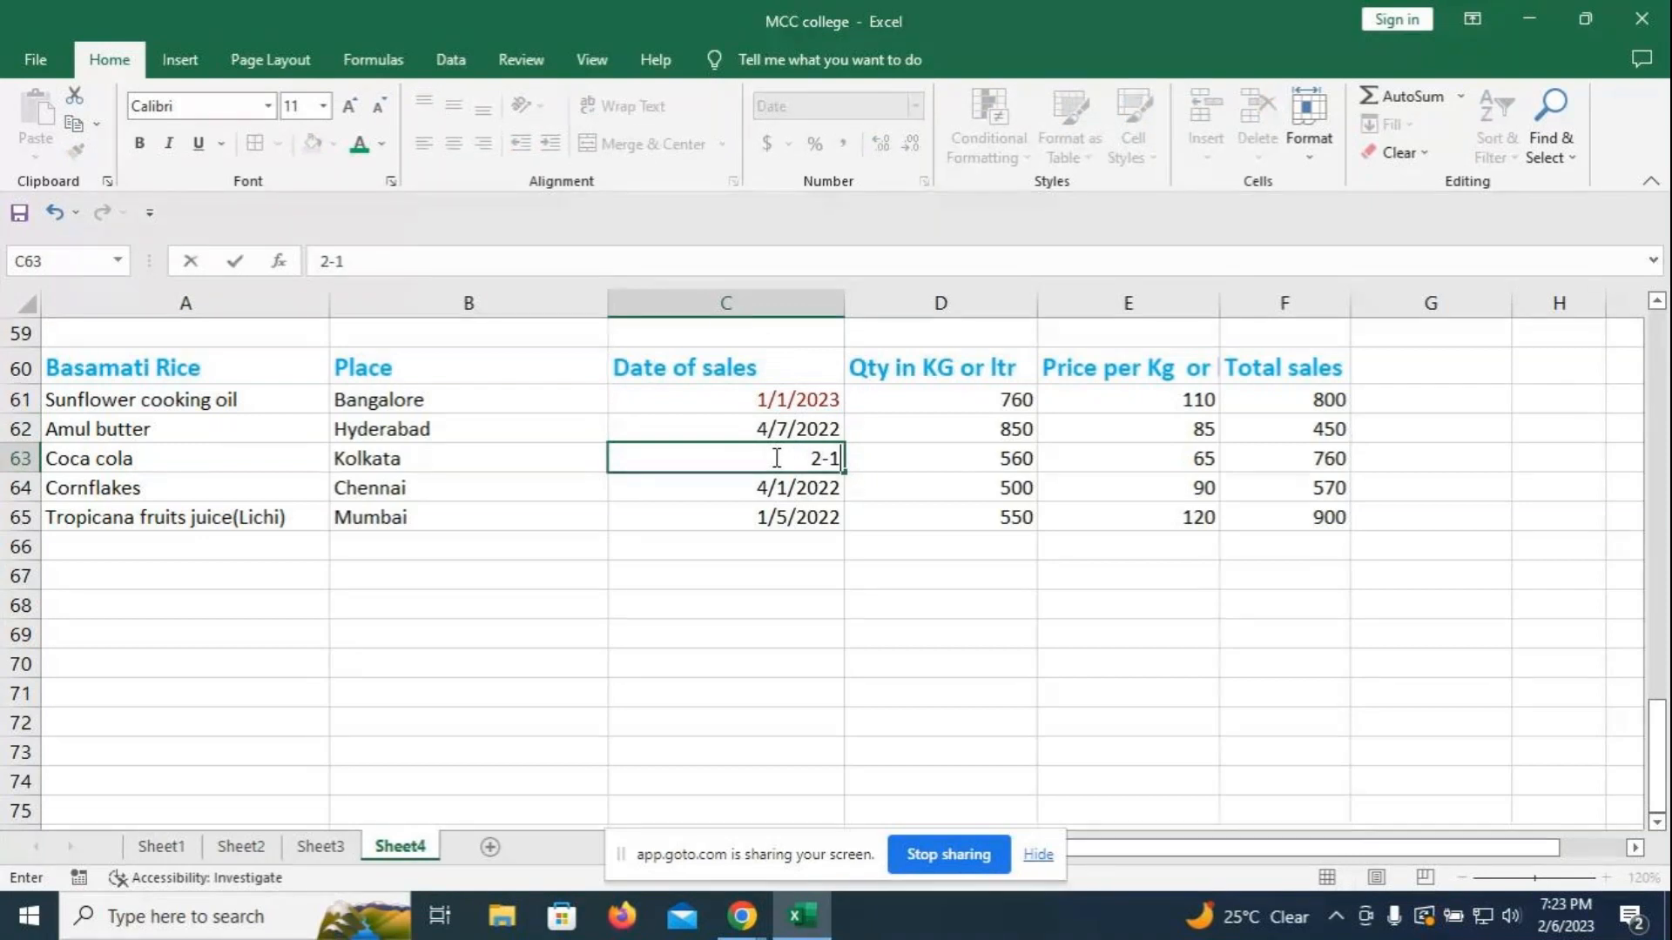
{"action": "type", "text": "-2023"}
{"action": "key", "text": "Return"}
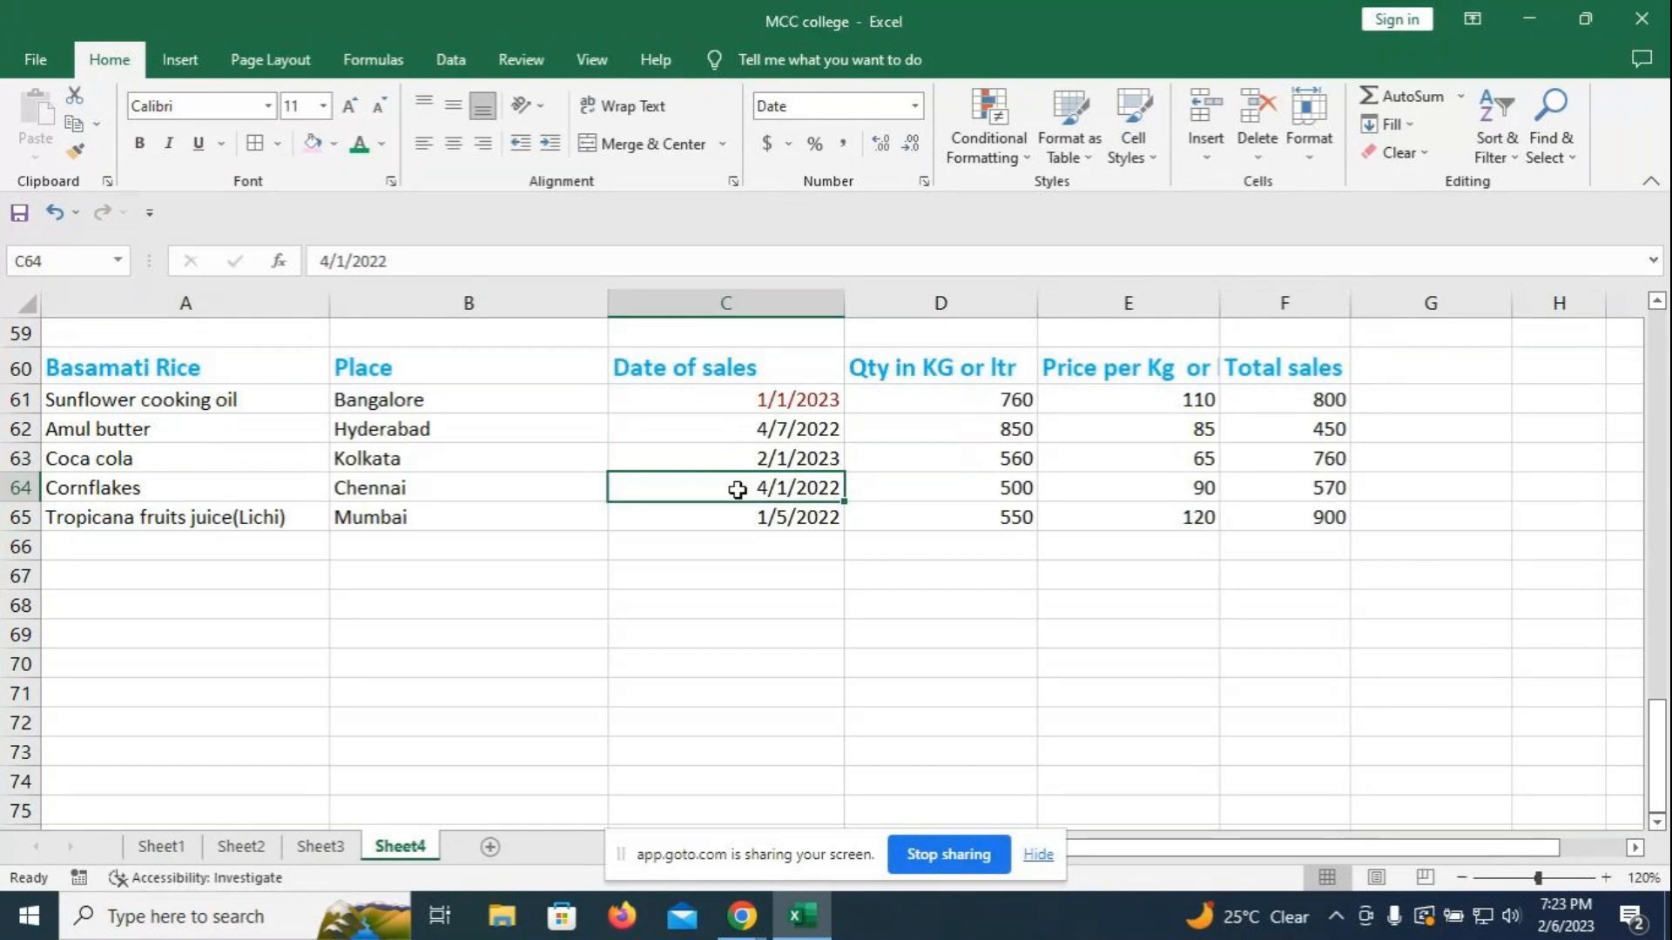
- Change C64 to 1/3/2023 and C65 to 1/5/2023
{"action": "type", "text": "2"}
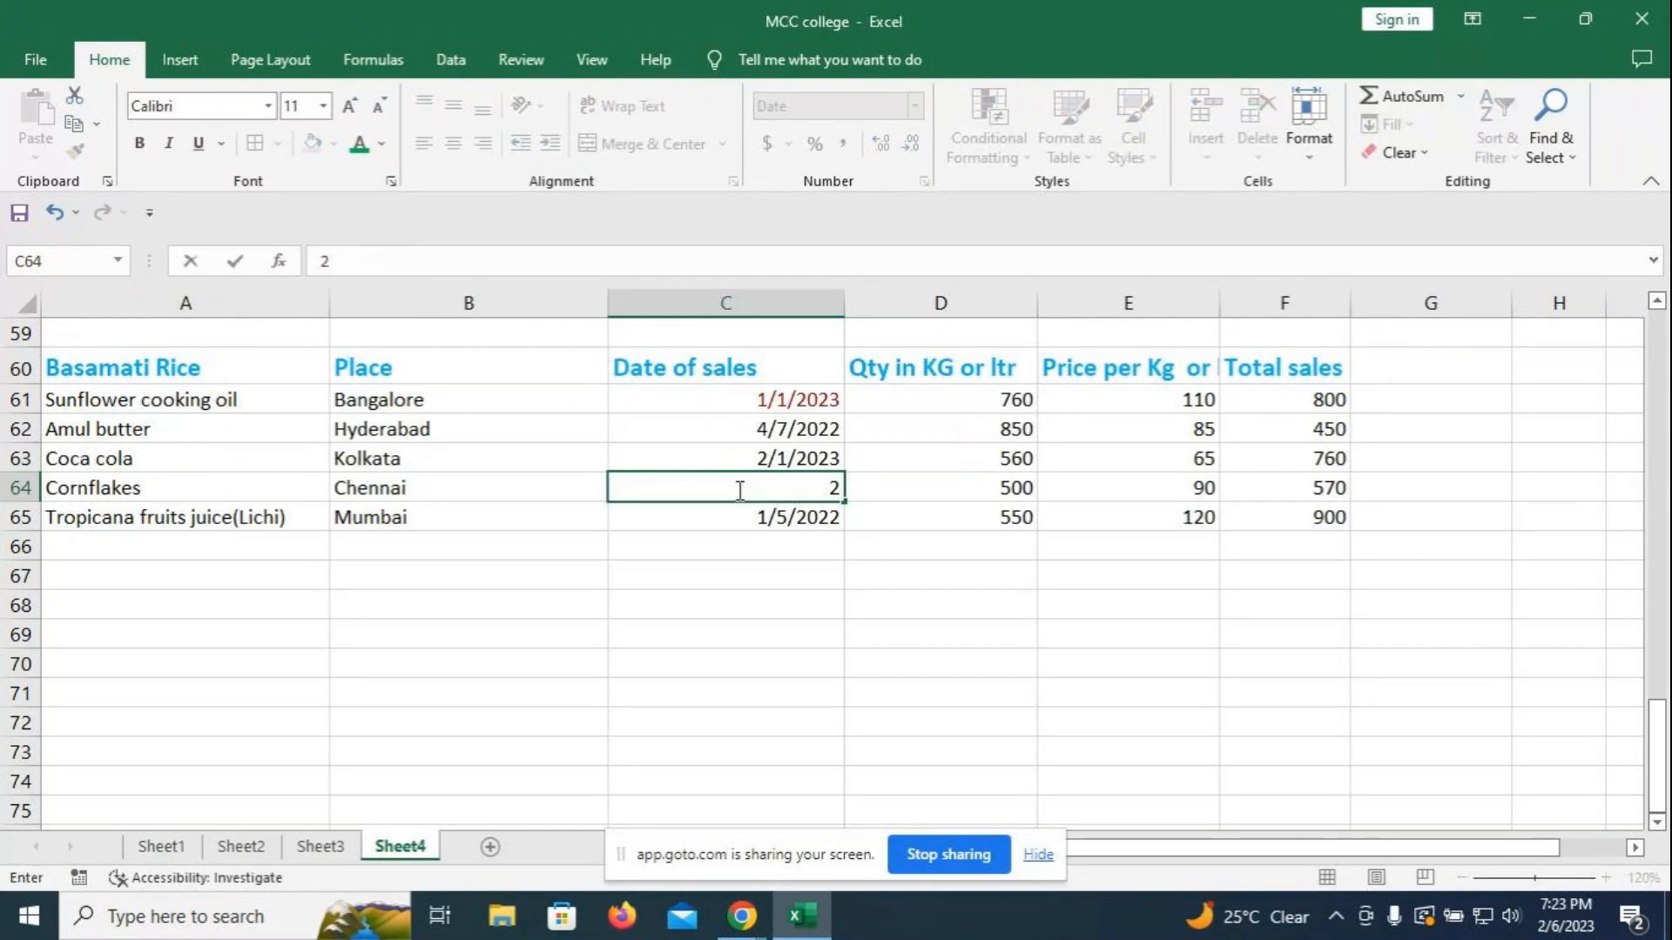
{"action": "key", "text": "BackSpace"}
{"action": "type", "text": "1-3-2023"}
{"action": "key", "text": "Return"}
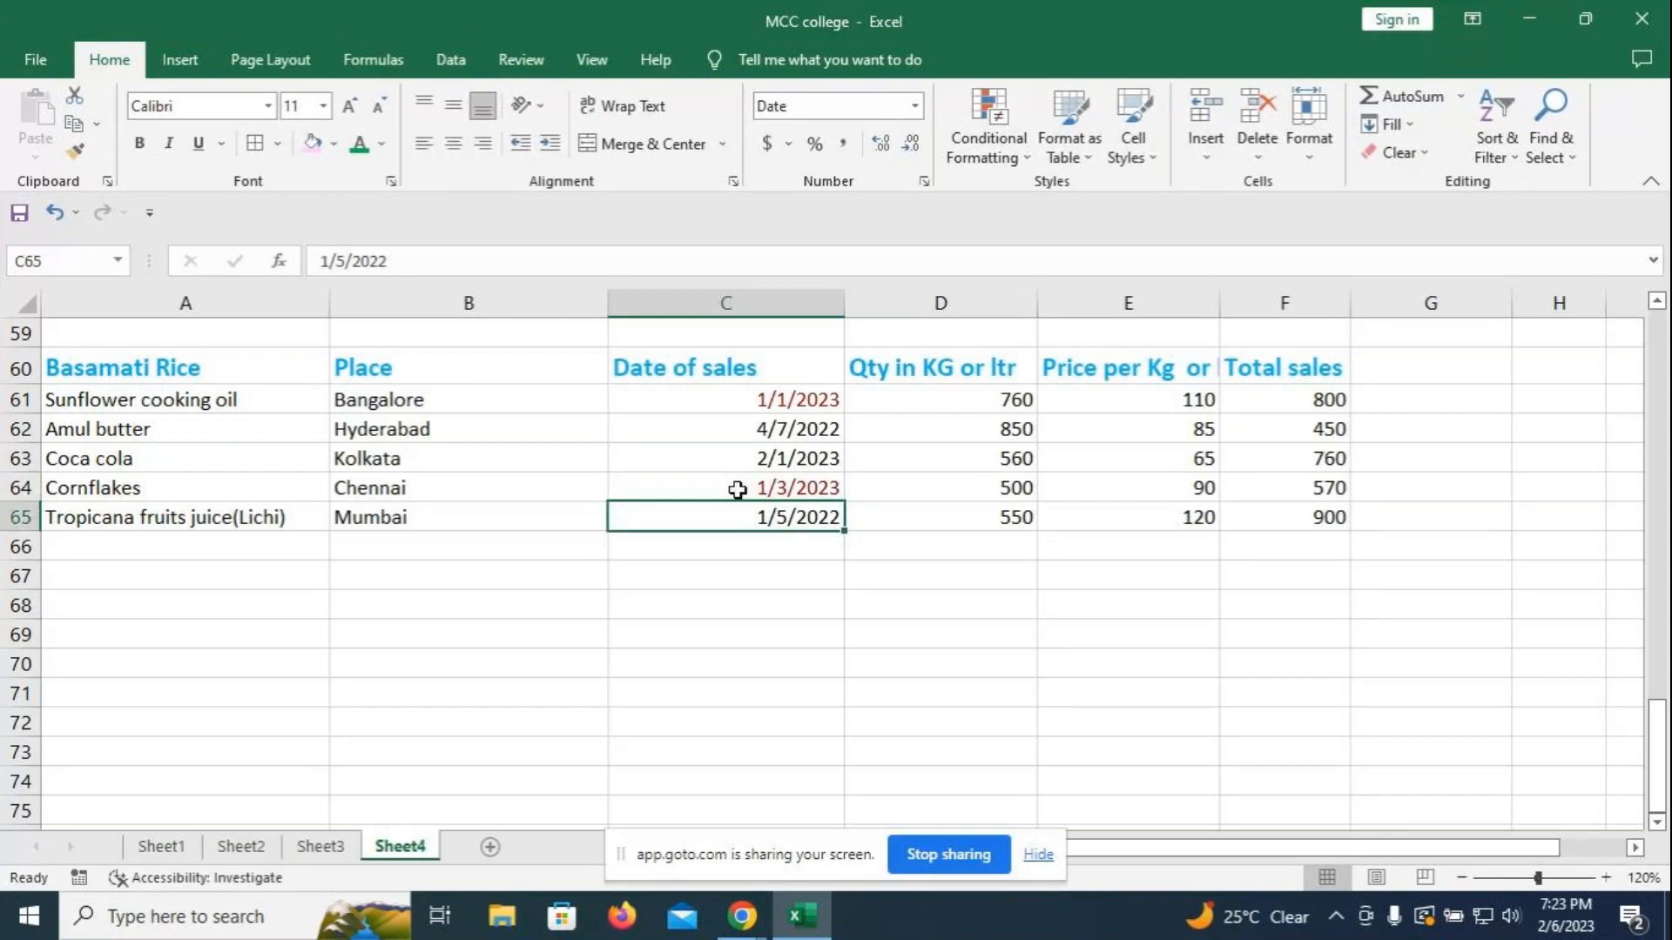
{"action": "type", "text": "5-"}
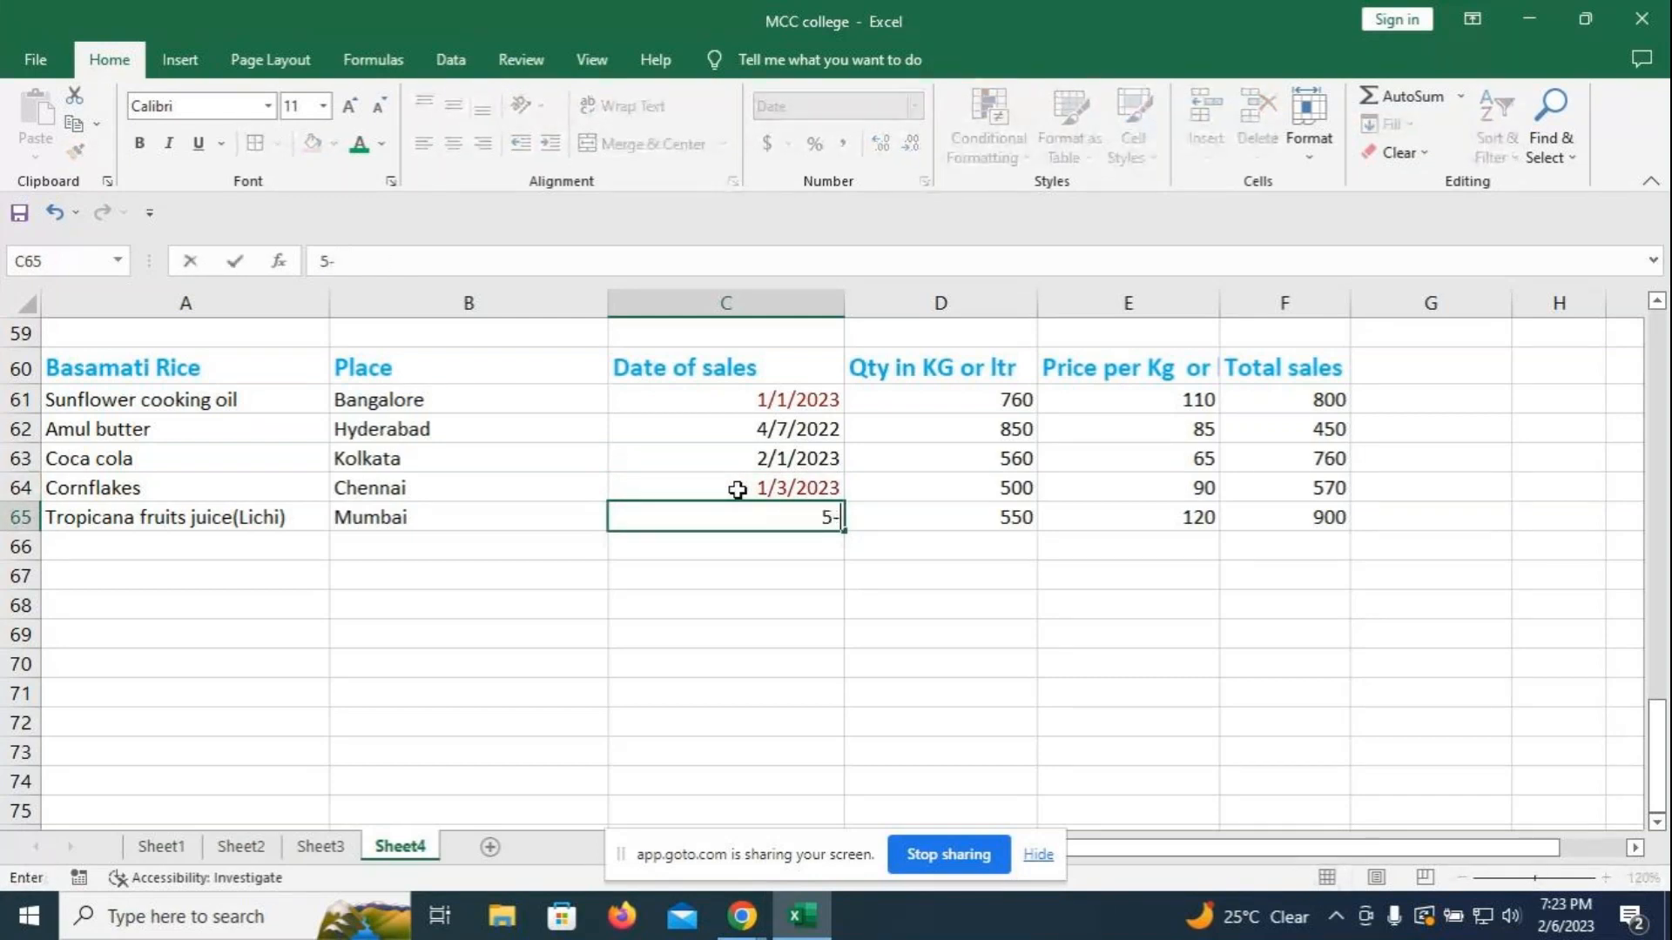
{"action": "key", "text": "BackSpace"}
{"action": "key", "text": "BackSpace"}
{"action": "type", "text": "1-5-2023"}
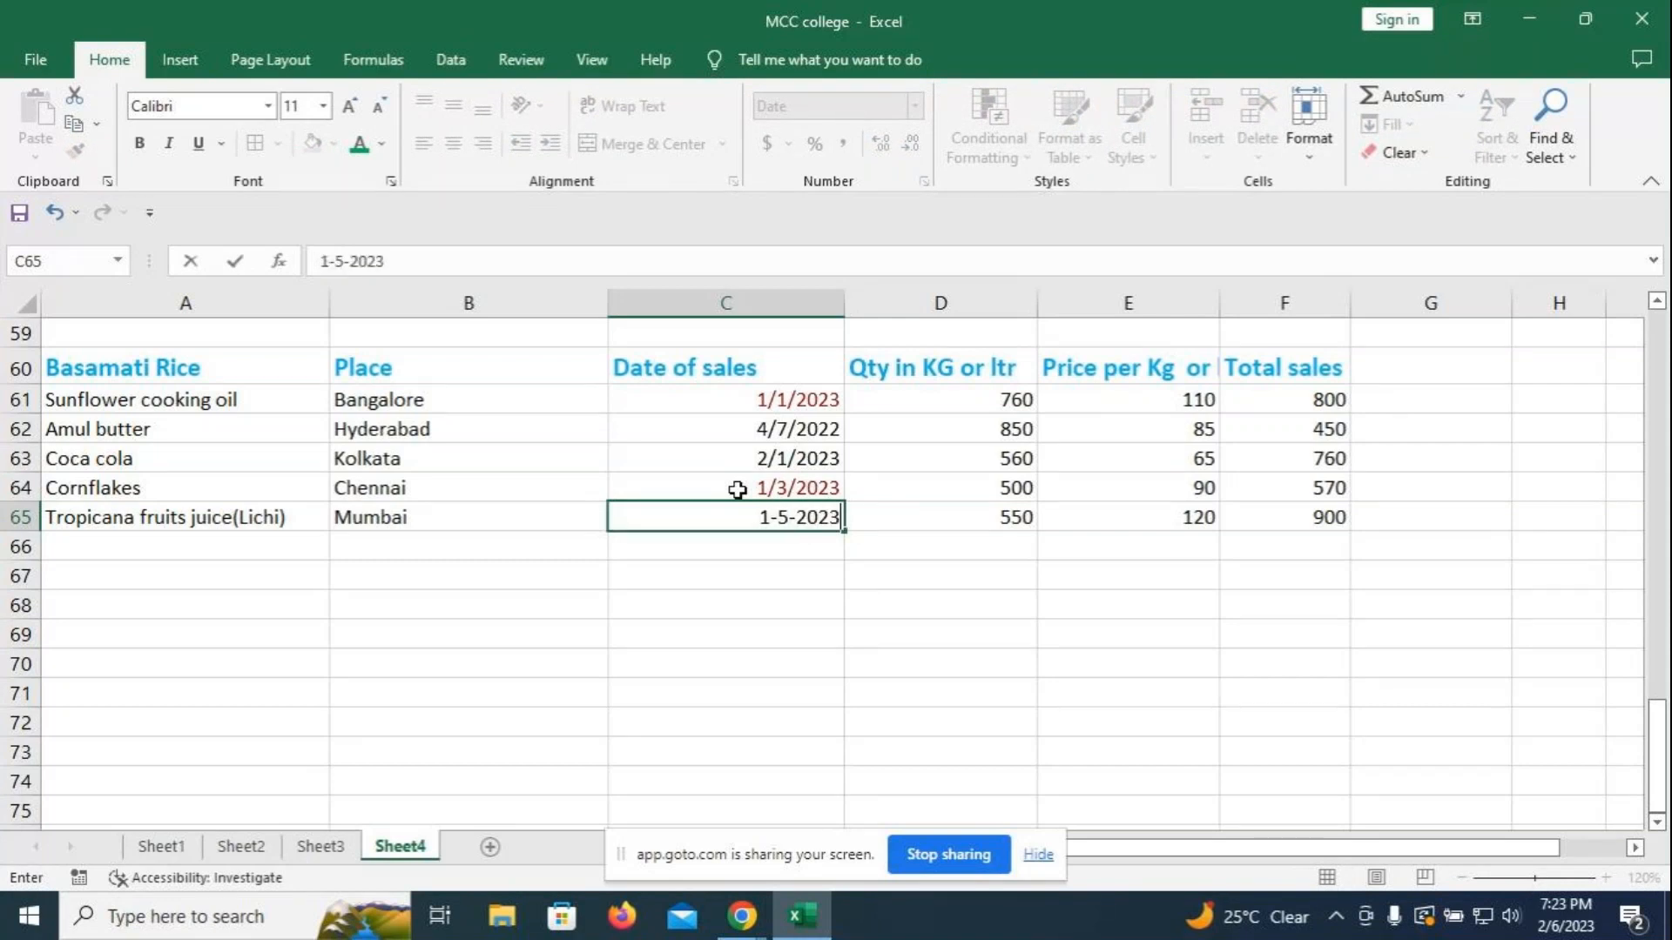
{"action": "key", "text": "Return"}
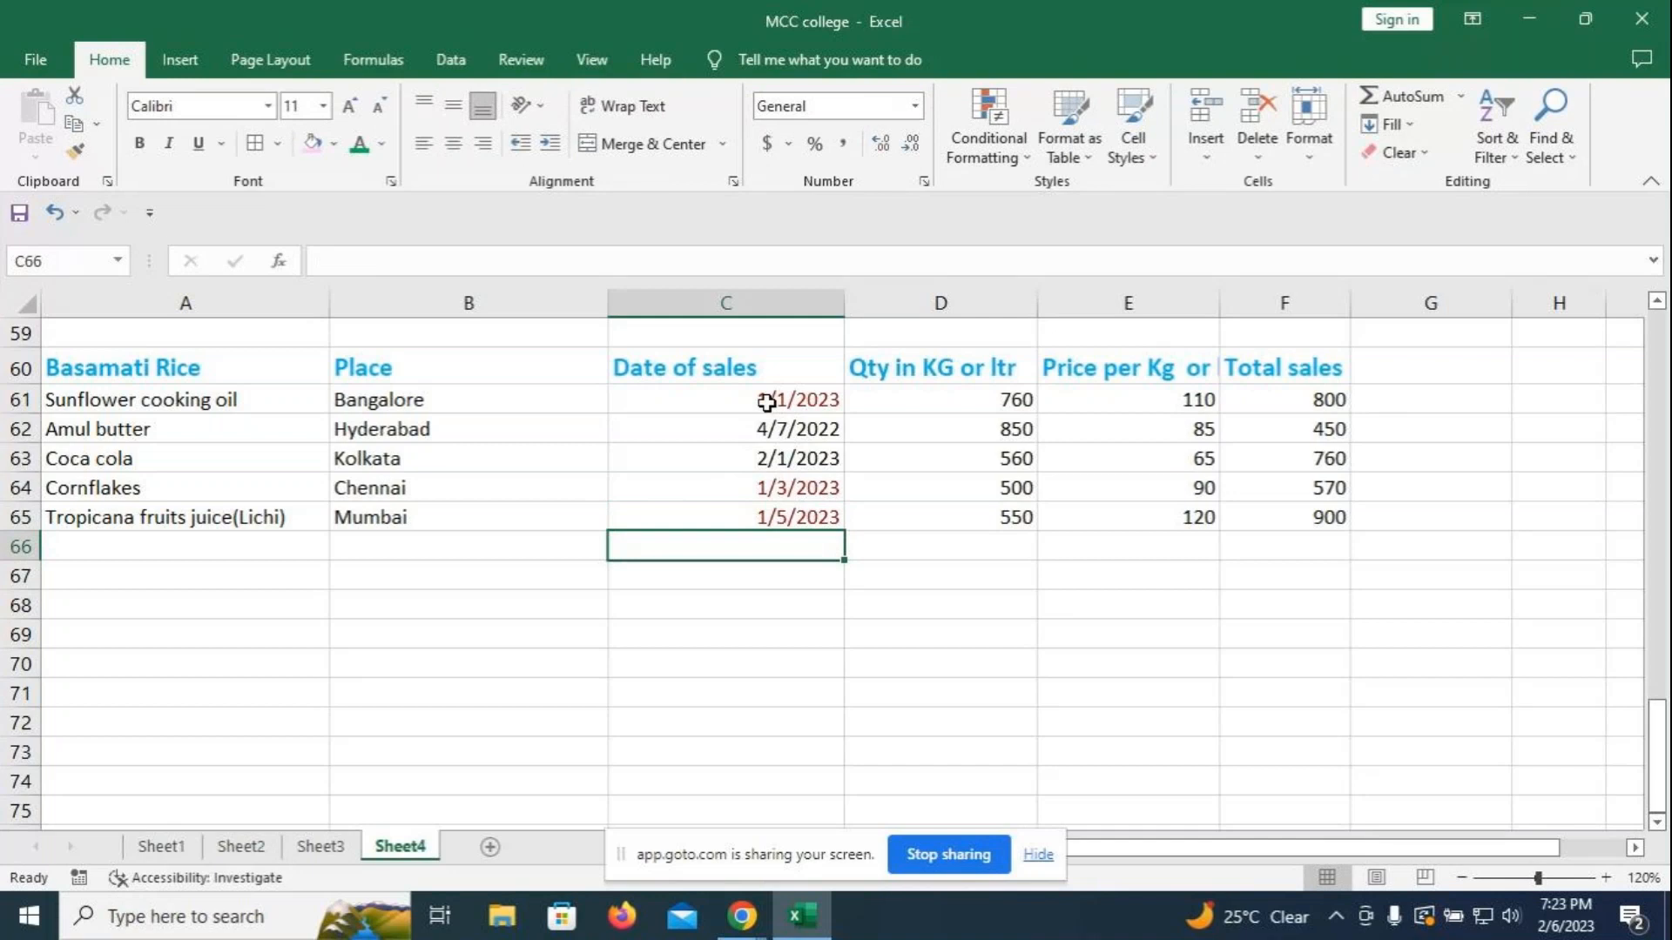
- Change the Amul butter date in C62 to 1/2/2023
{"action": "left_click_drag", "start_coordinate": [767, 402], "coordinate": [766, 514]}
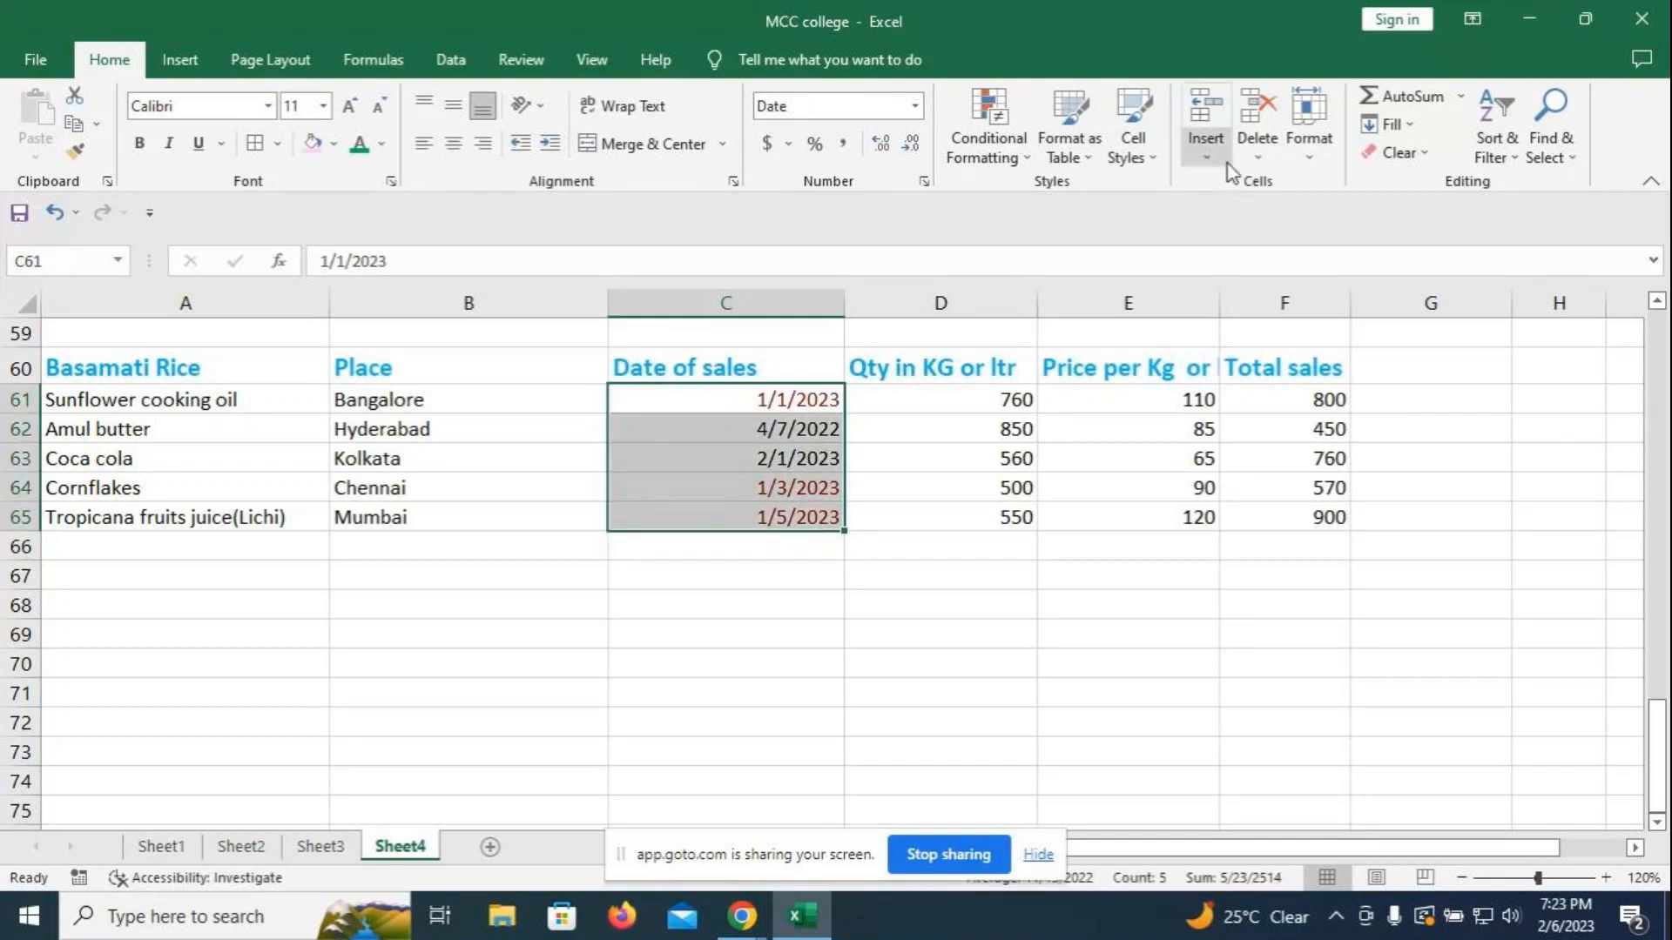
{"action": "left_click", "coordinate": [922, 580]}
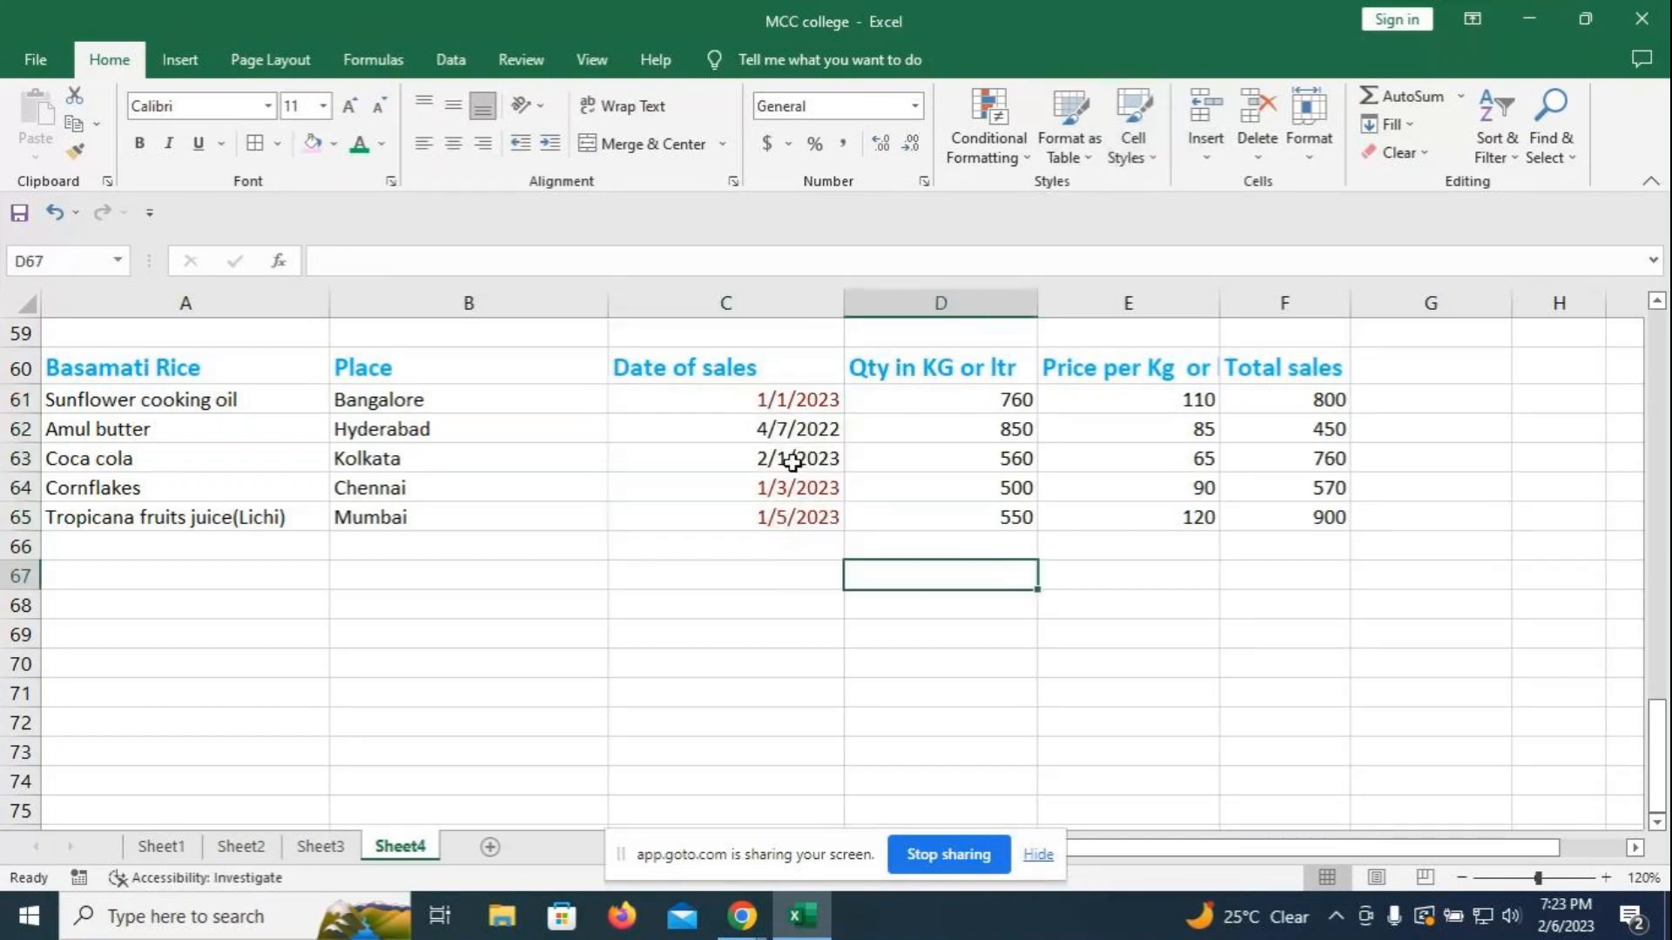
{"action": "left_click", "coordinate": [777, 426]}
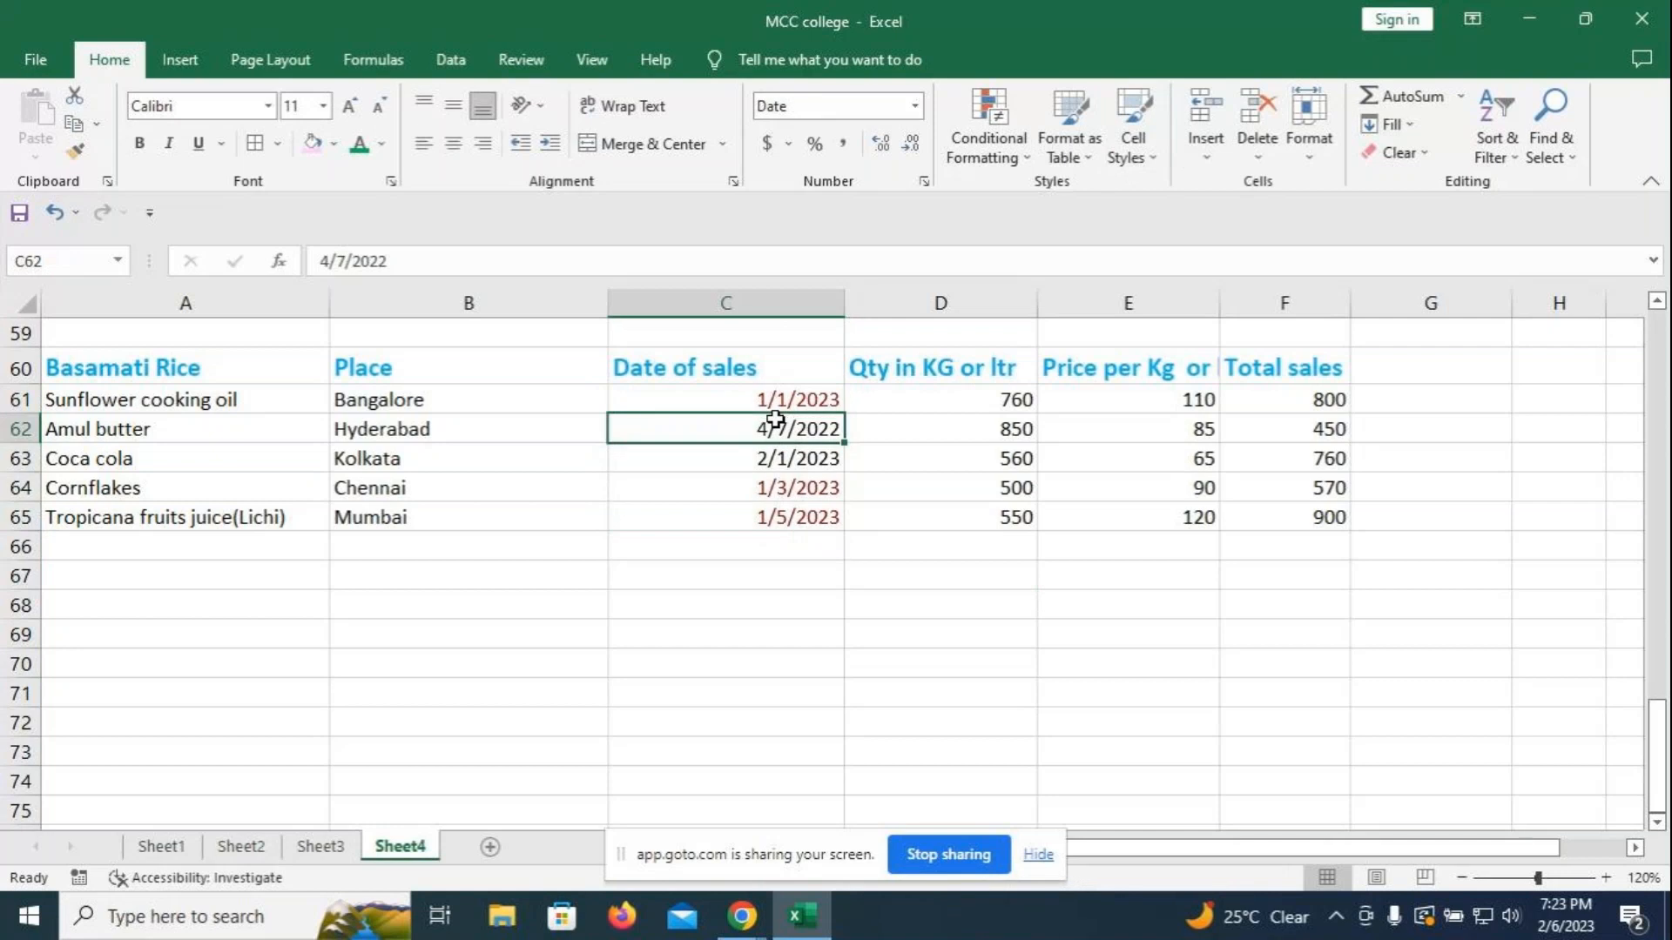
{"action": "type", "text": "1-"}
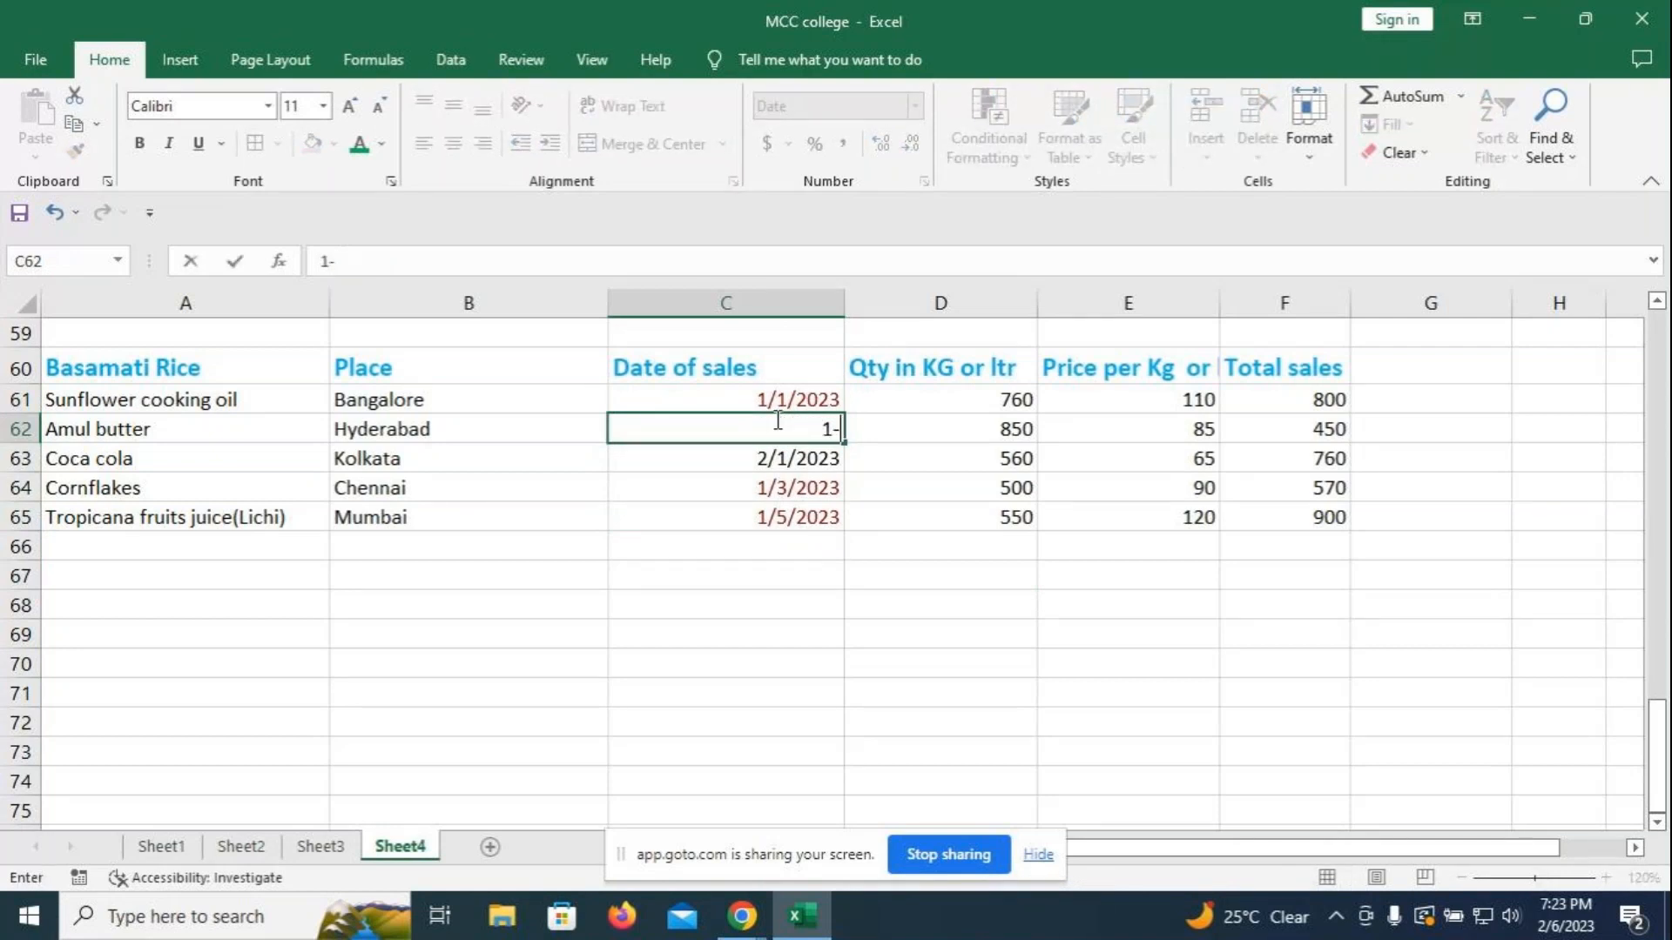
{"action": "type", "text": "2-2023"}
{"action": "key", "text": "Return"}
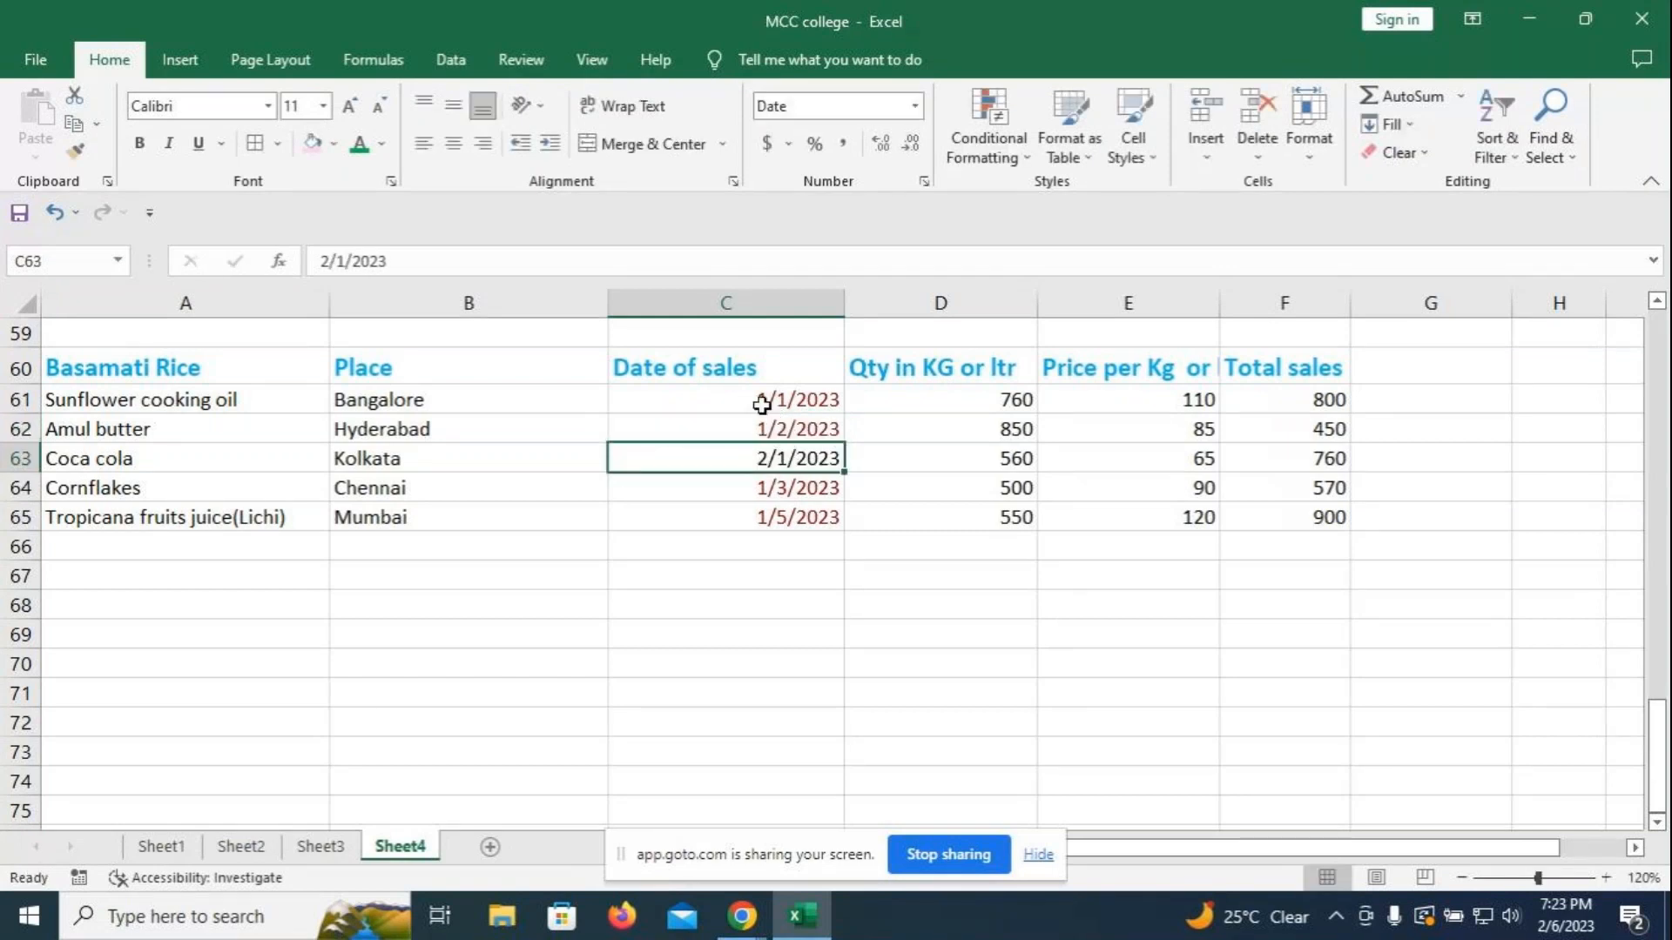
- Start a Text That Contains highlight rule on C61:C65, leaving the text blank
{"action": "left_click_drag", "start_coordinate": [762, 402], "coordinate": [765, 519]}
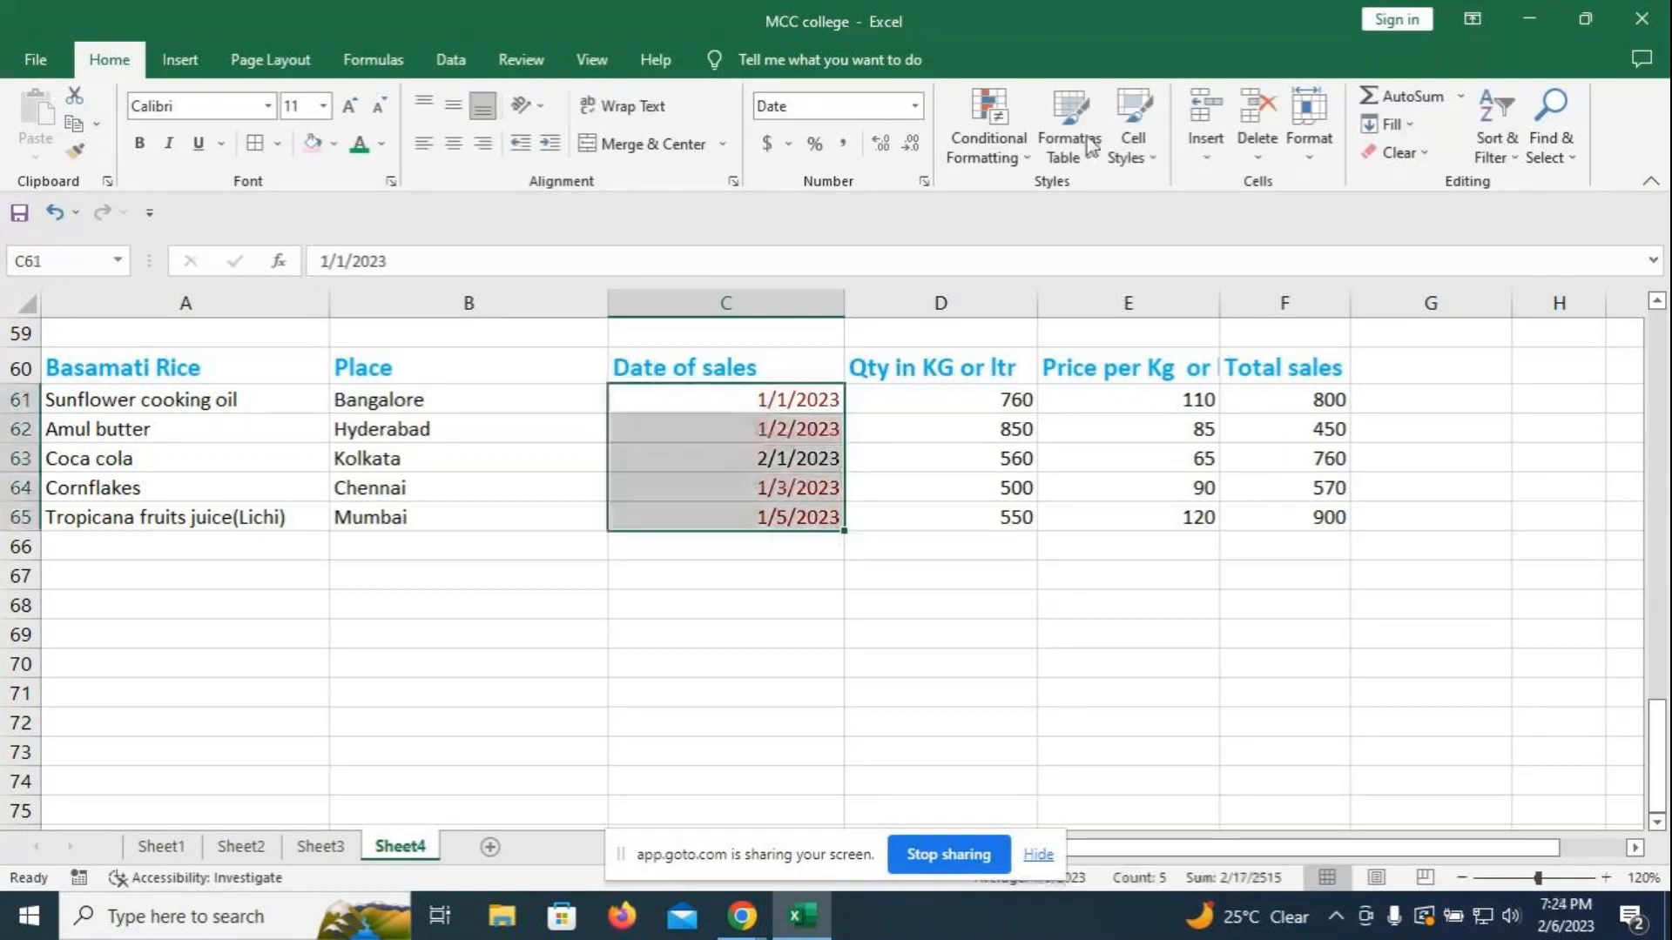
{"action": "left_click", "coordinate": [1034, 165]}
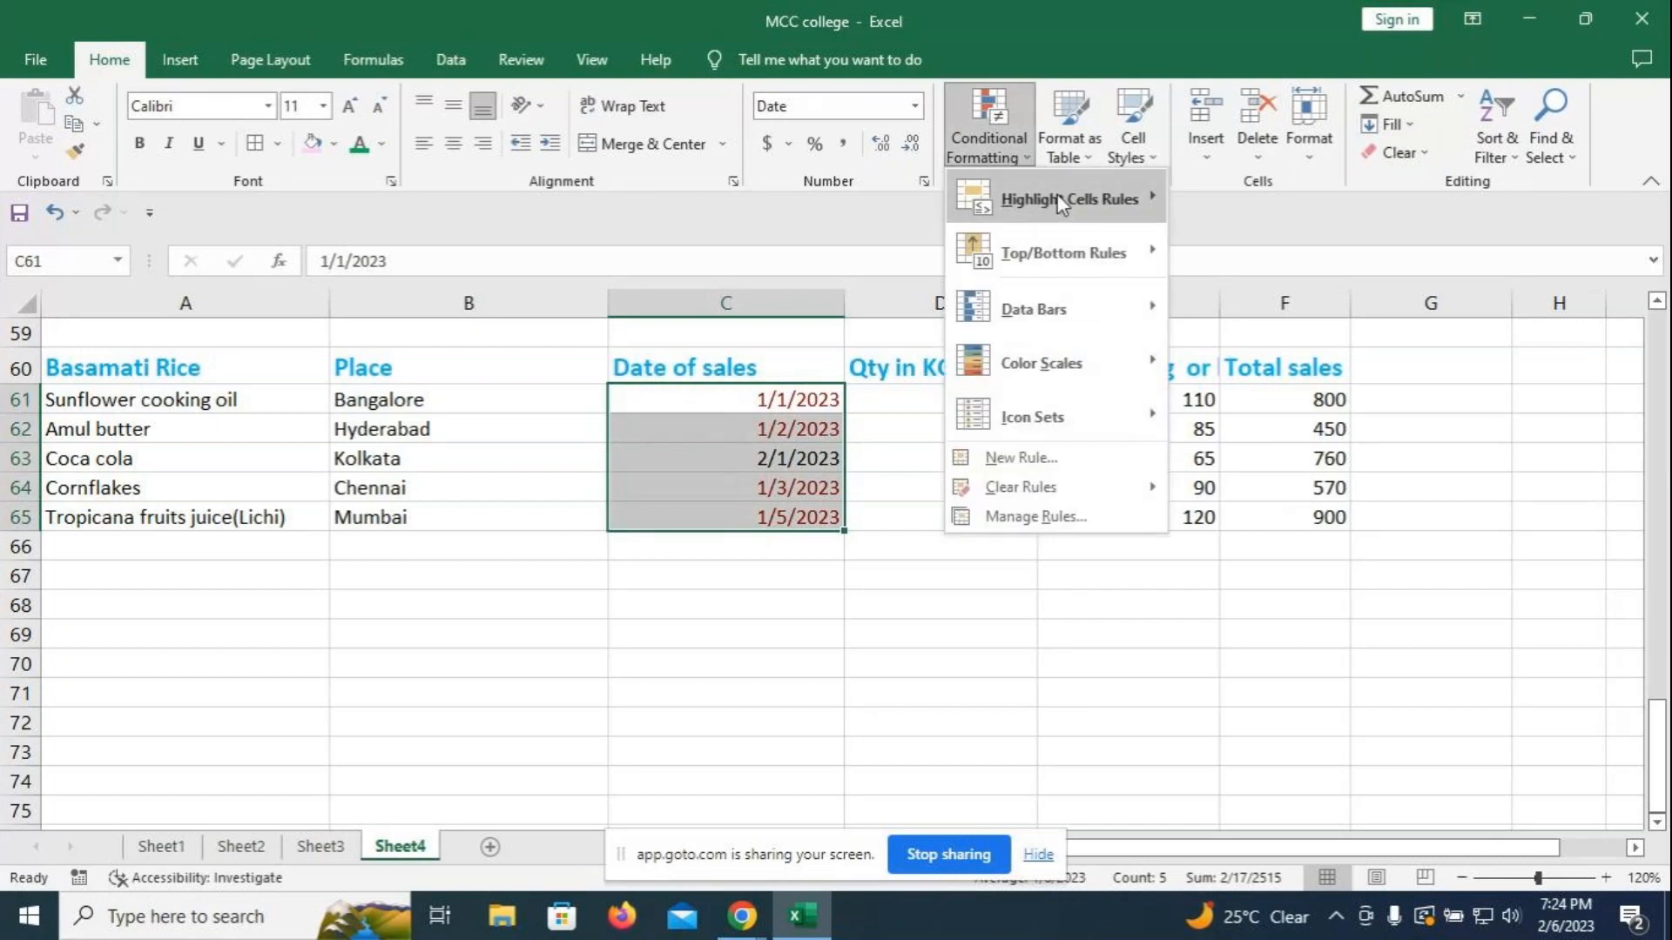
{"action": "mouse_move", "coordinate": [1058, 203]}
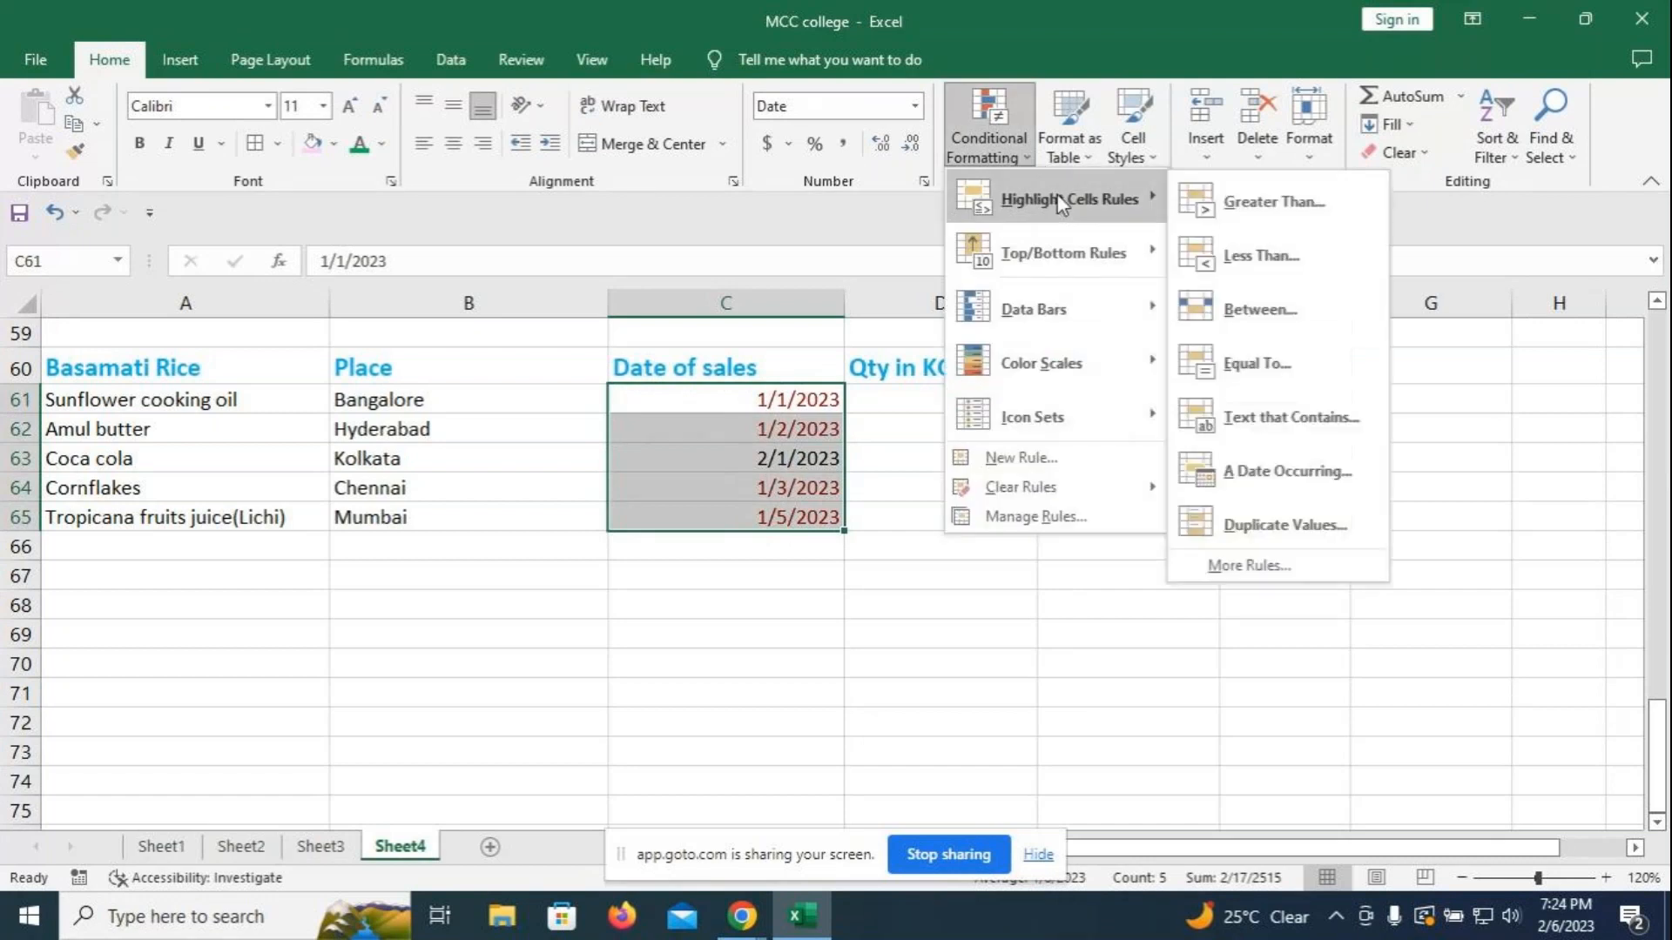
{"action": "left_click", "coordinate": [1256, 422]}
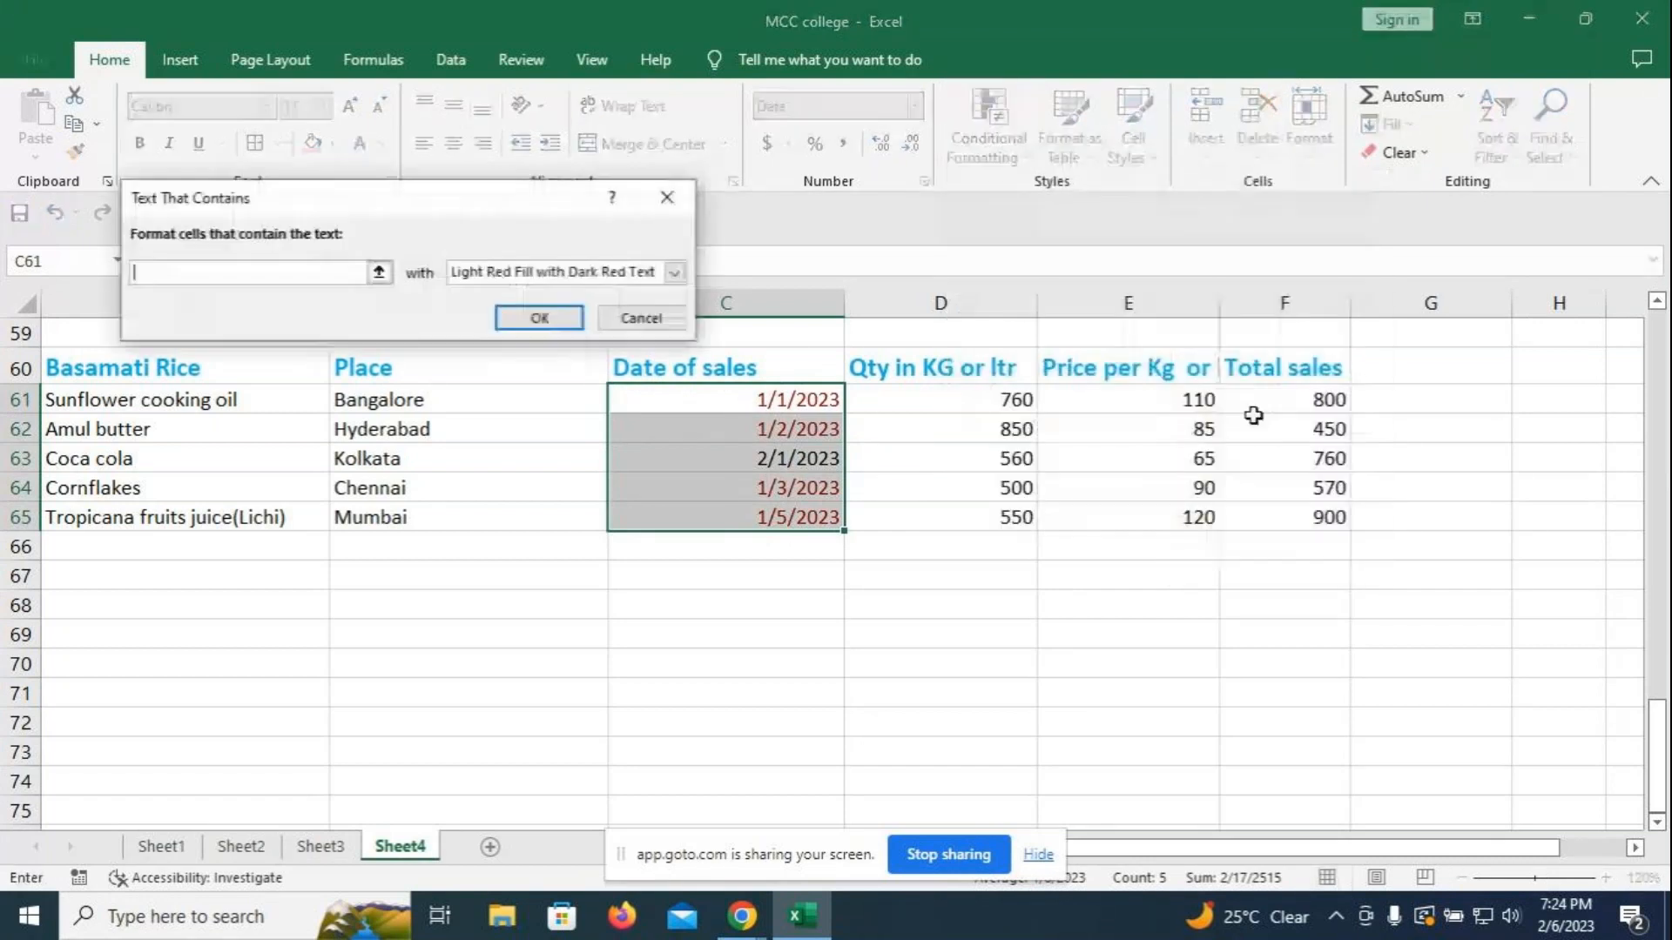
{"action": "left_click", "coordinate": [379, 272]}
{"action": "left_click", "coordinate": [667, 197]}
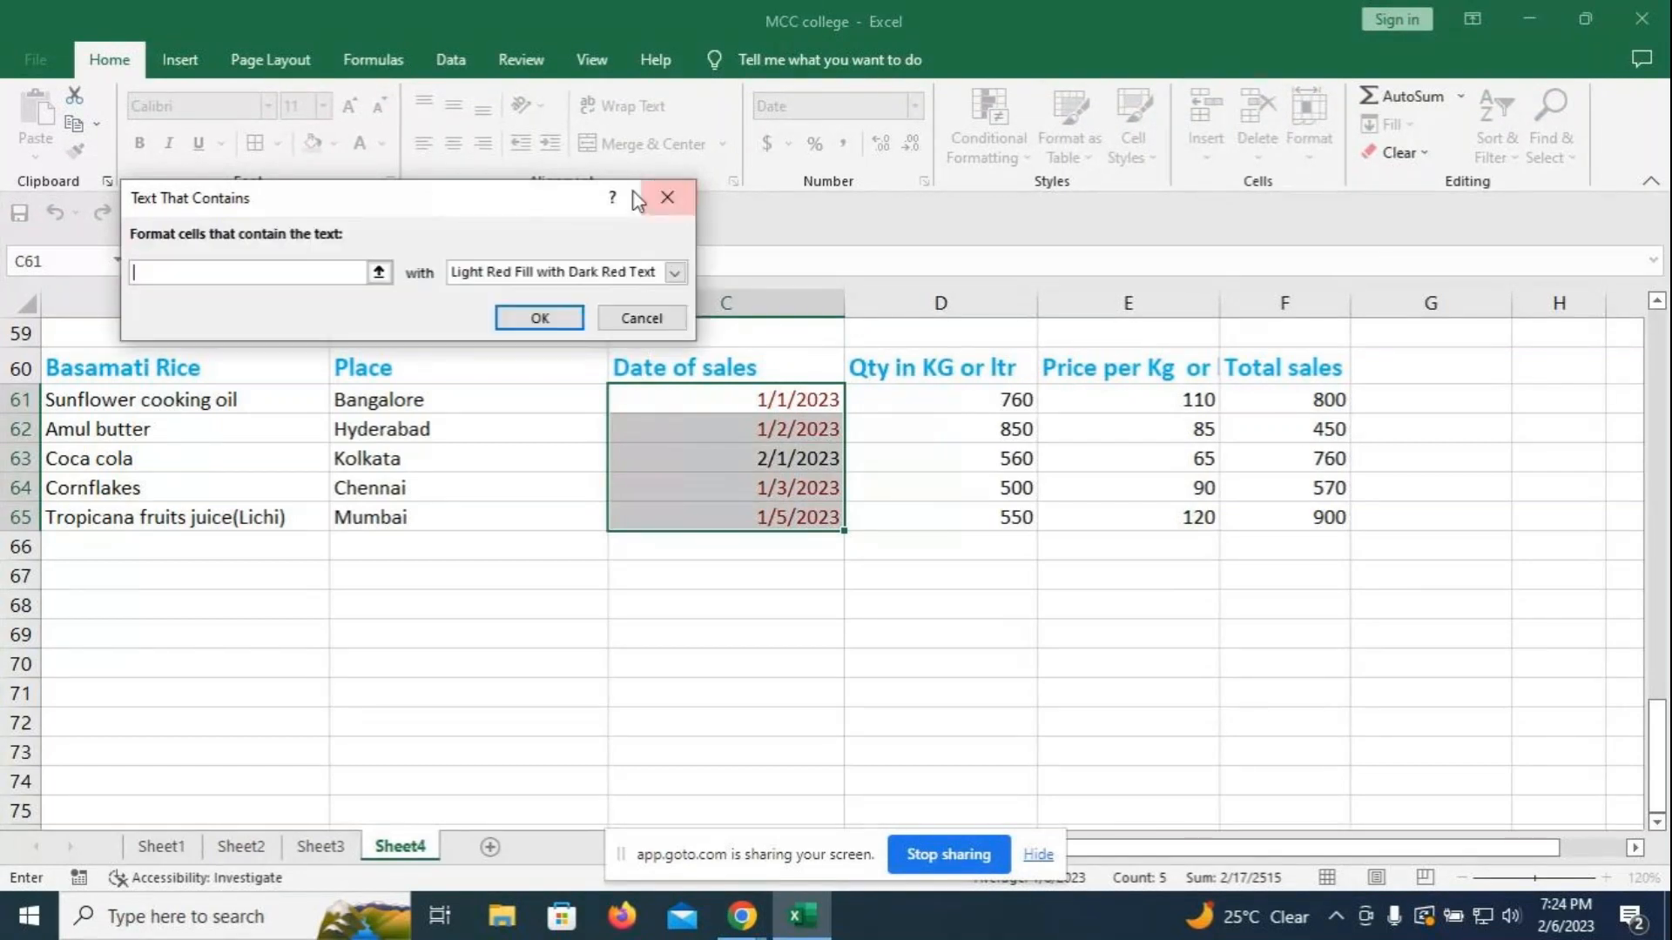
- Cancel the text rule, browse A Date Occurring options, then dismiss without applying
{"action": "left_click", "coordinate": [690, 197]}
{"action": "left_click", "coordinate": [992, 139]}
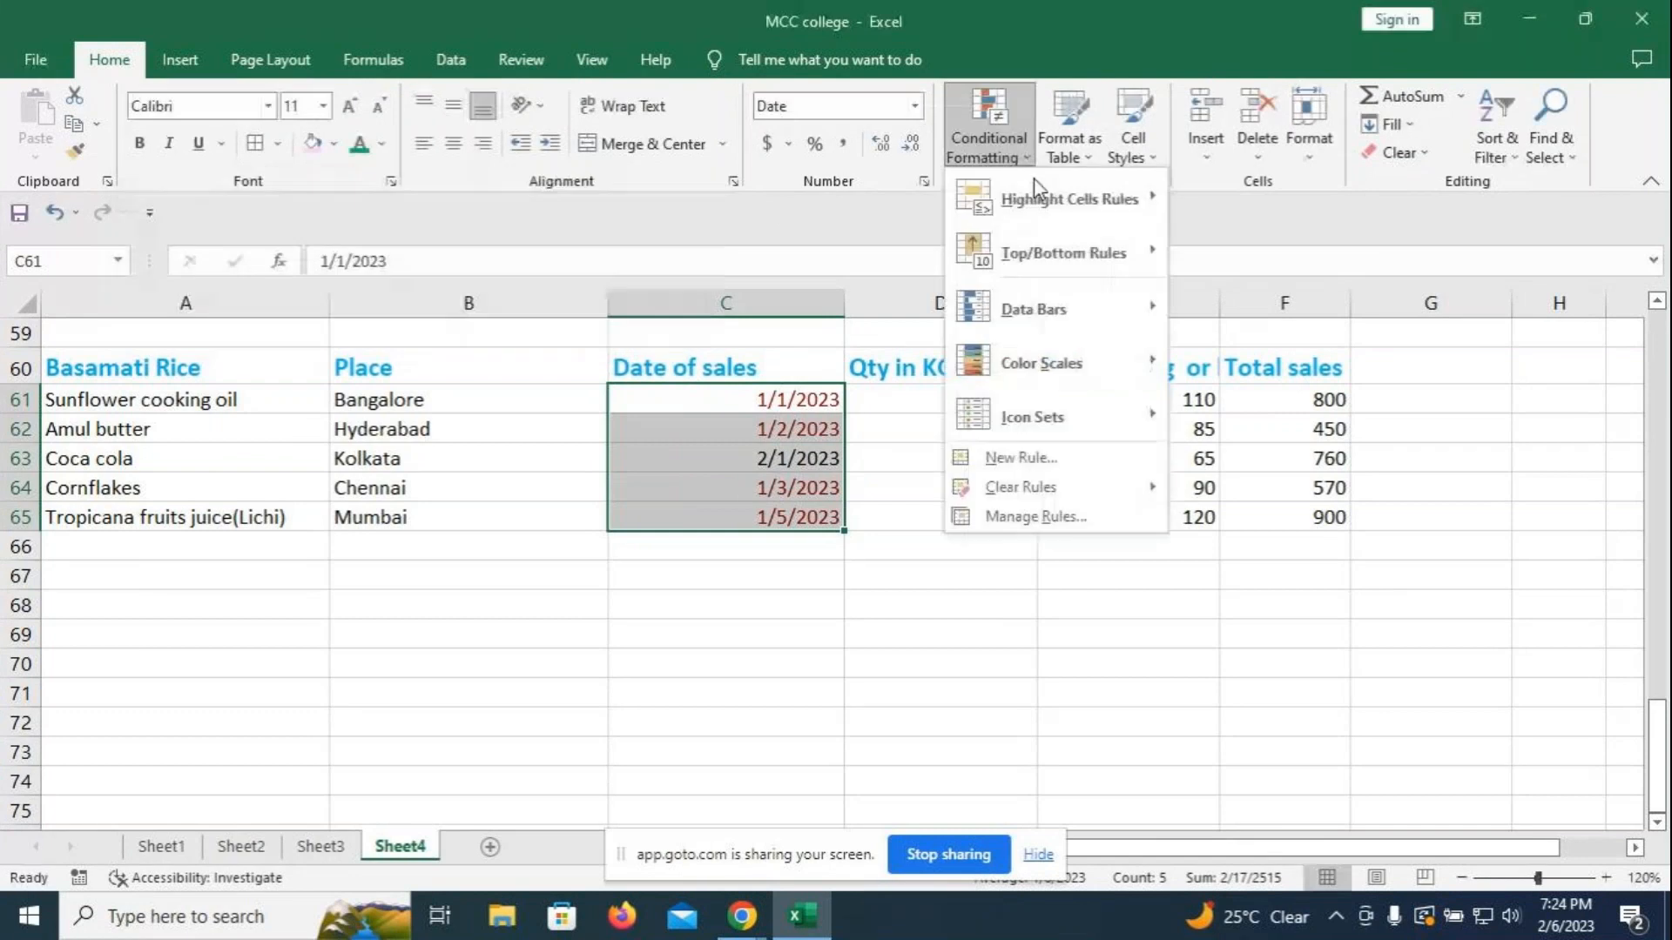
{"action": "mouse_move", "coordinate": [1069, 198]}
{"action": "left_click", "coordinate": [1287, 471]}
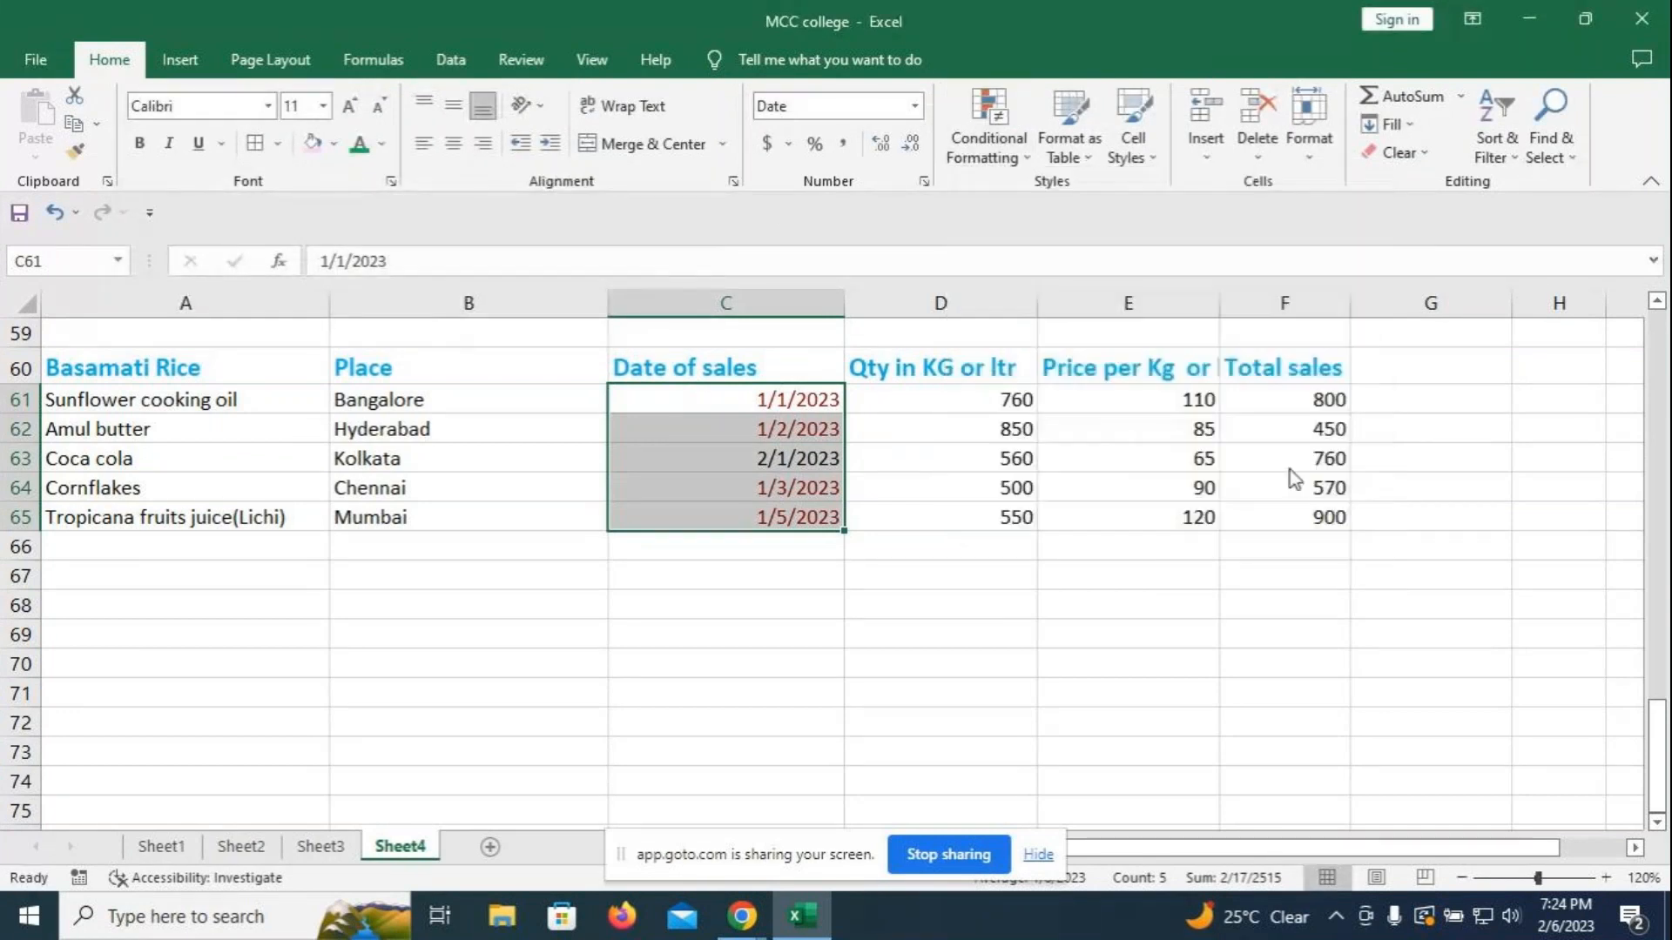
{"action": "left_click", "coordinate": [319, 245]}
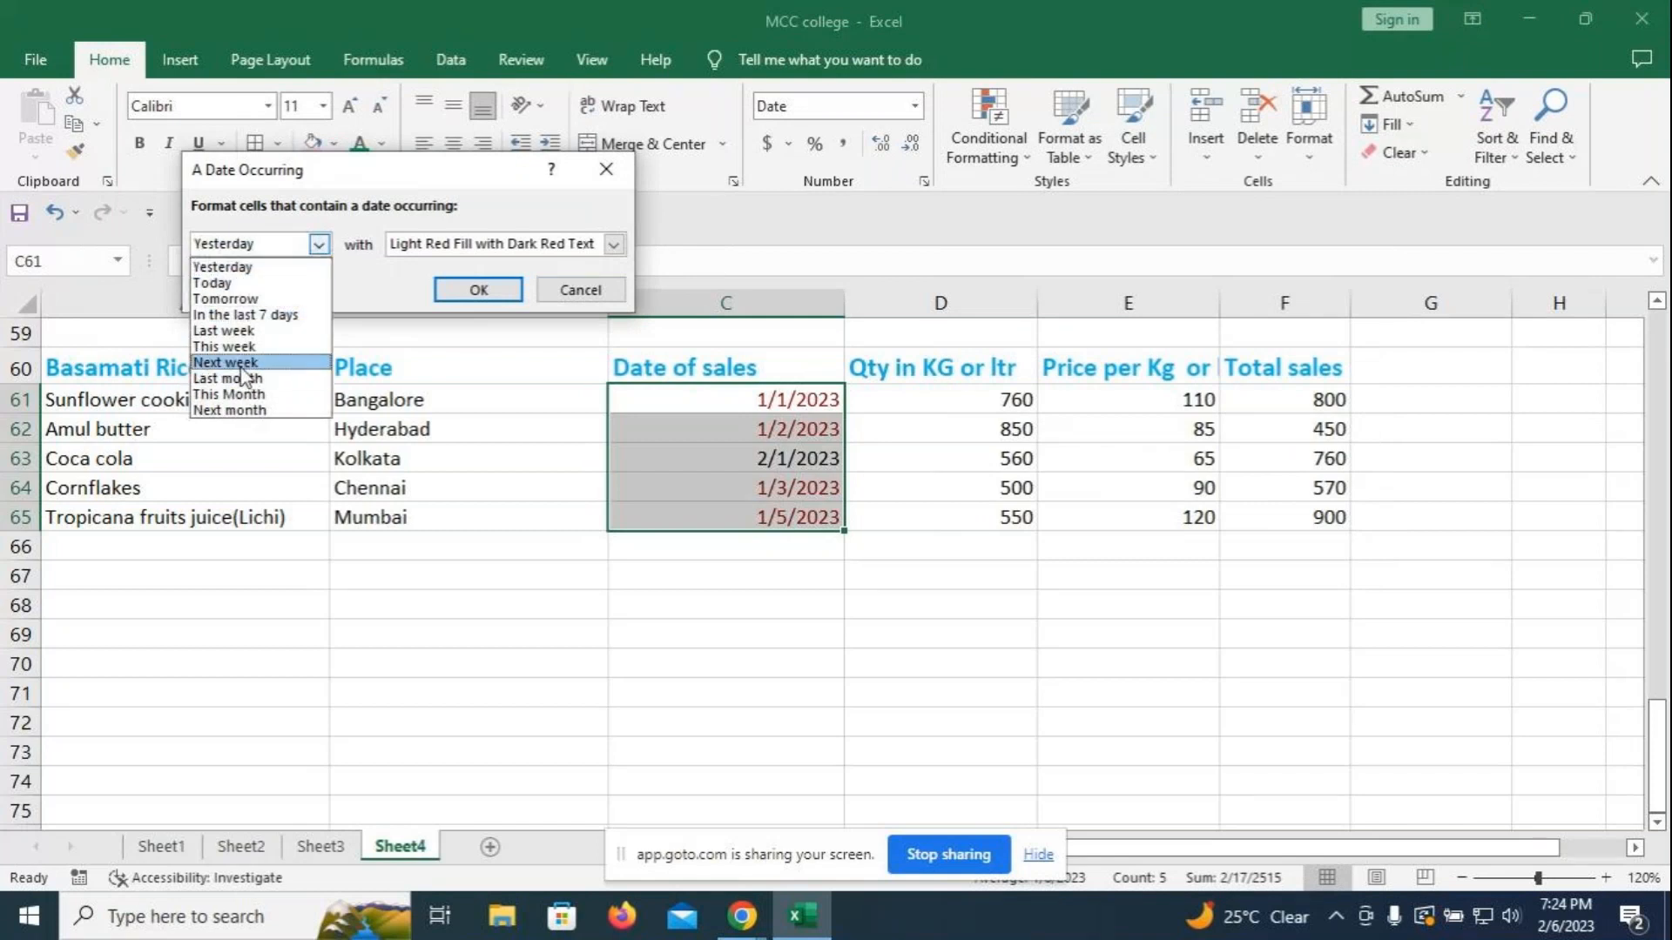
{"action": "left_click", "coordinate": [223, 267]}
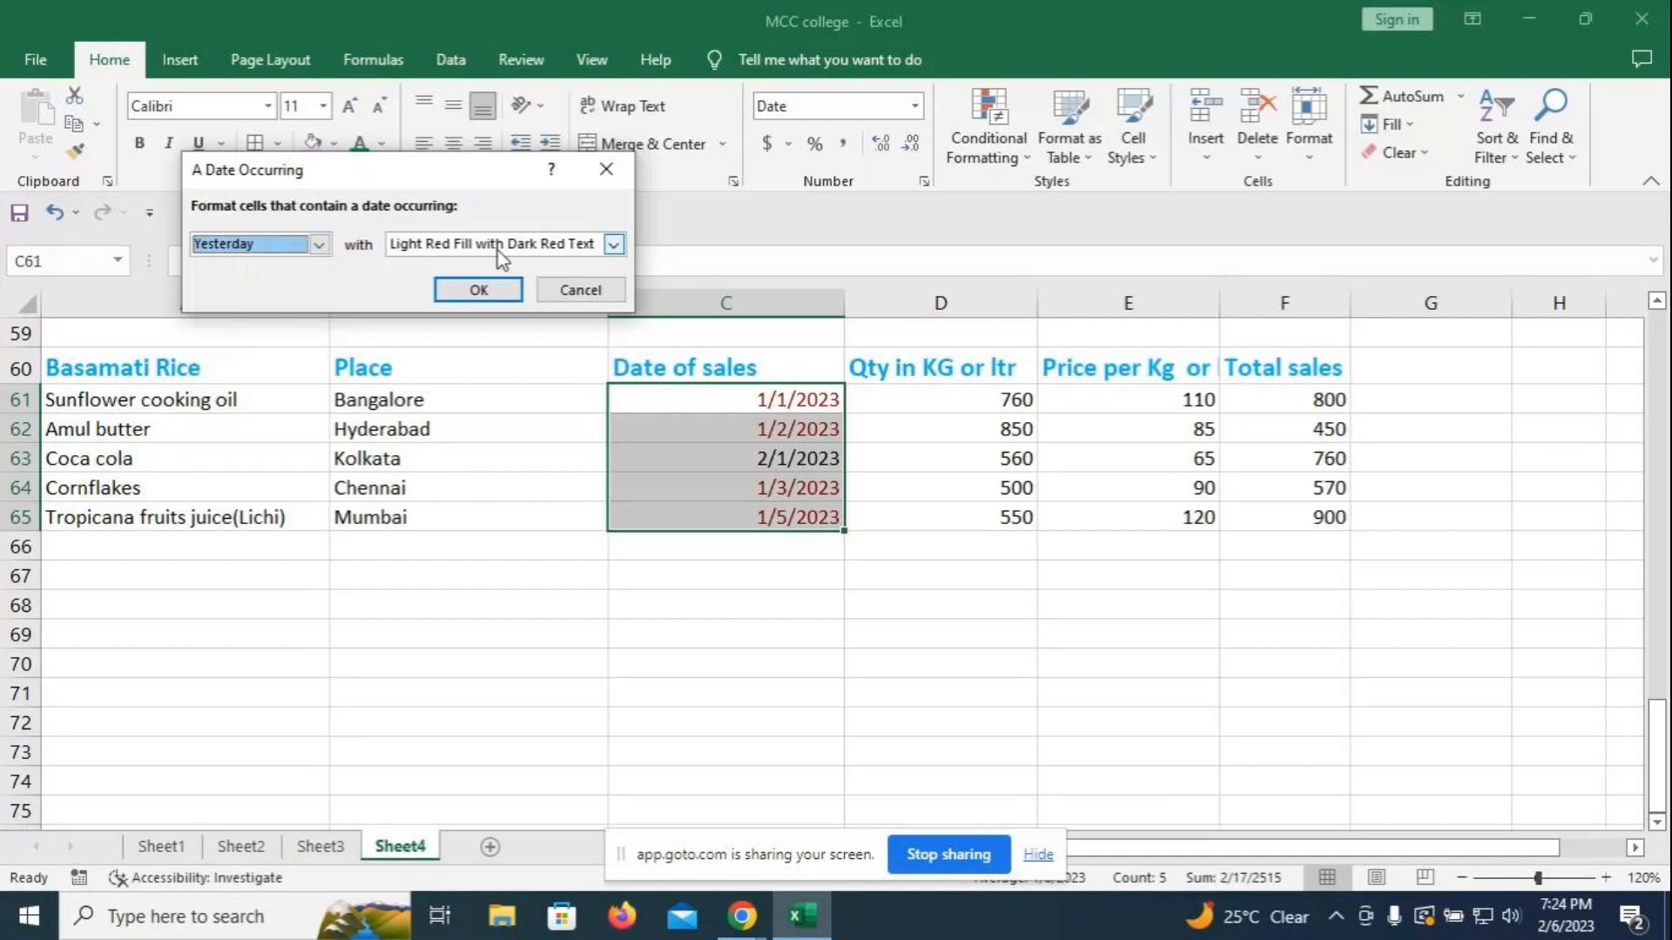
{"action": "left_click", "coordinate": [614, 244]}
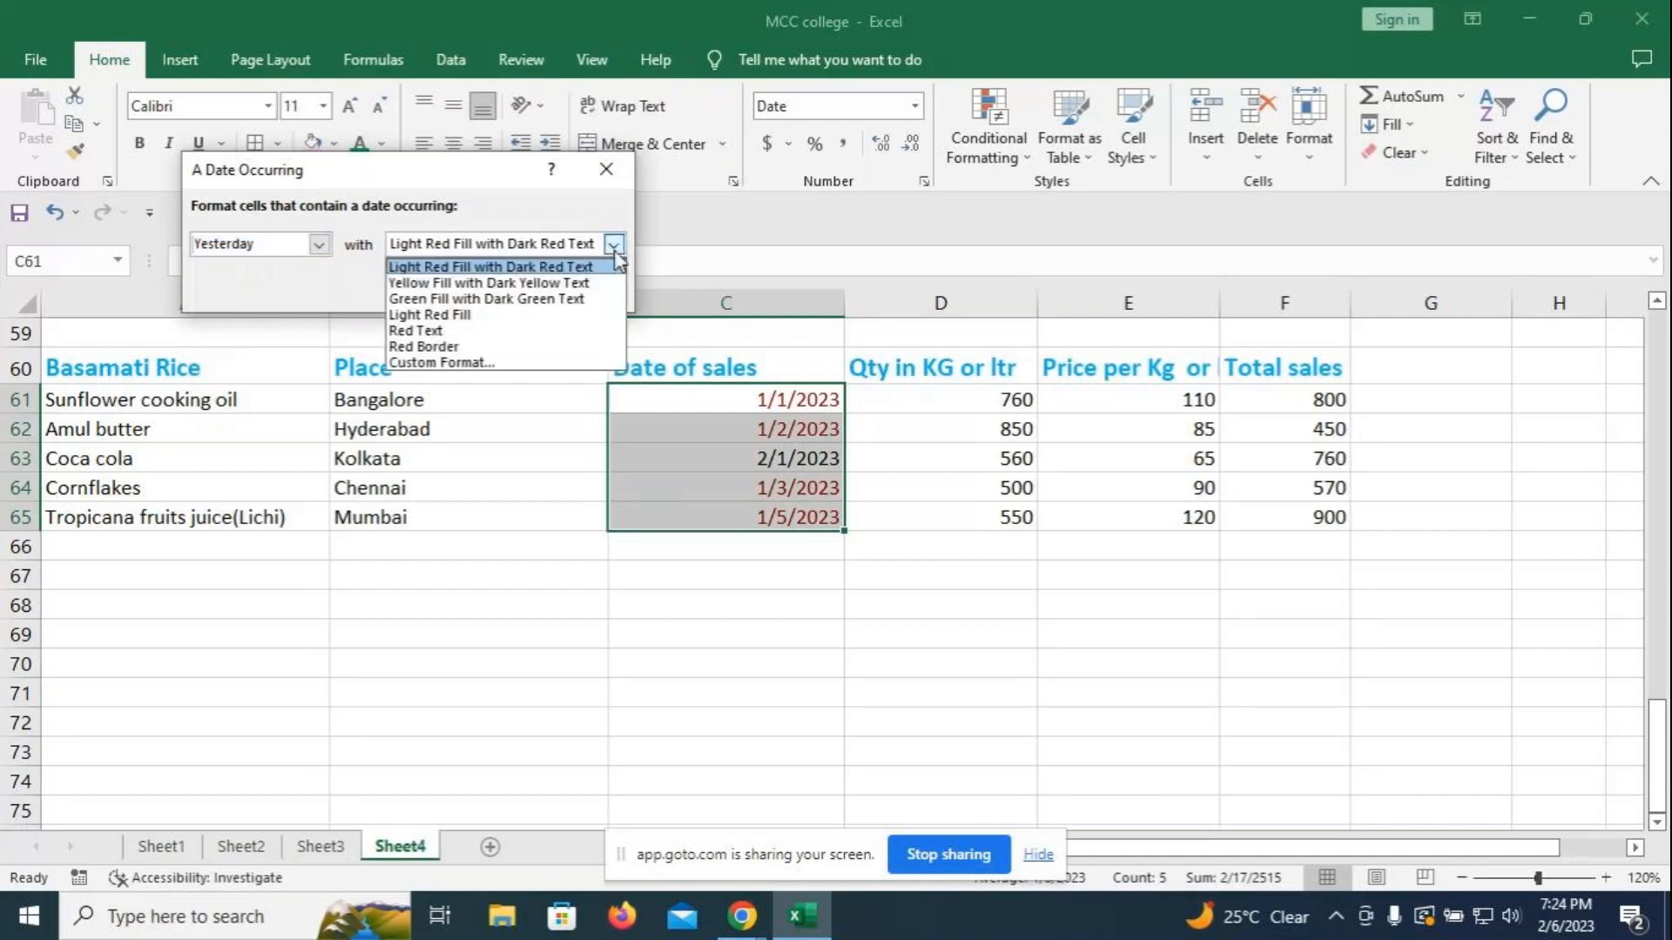
{"action": "left_click", "coordinate": [419, 283]}
{"action": "left_click", "coordinate": [474, 286]}
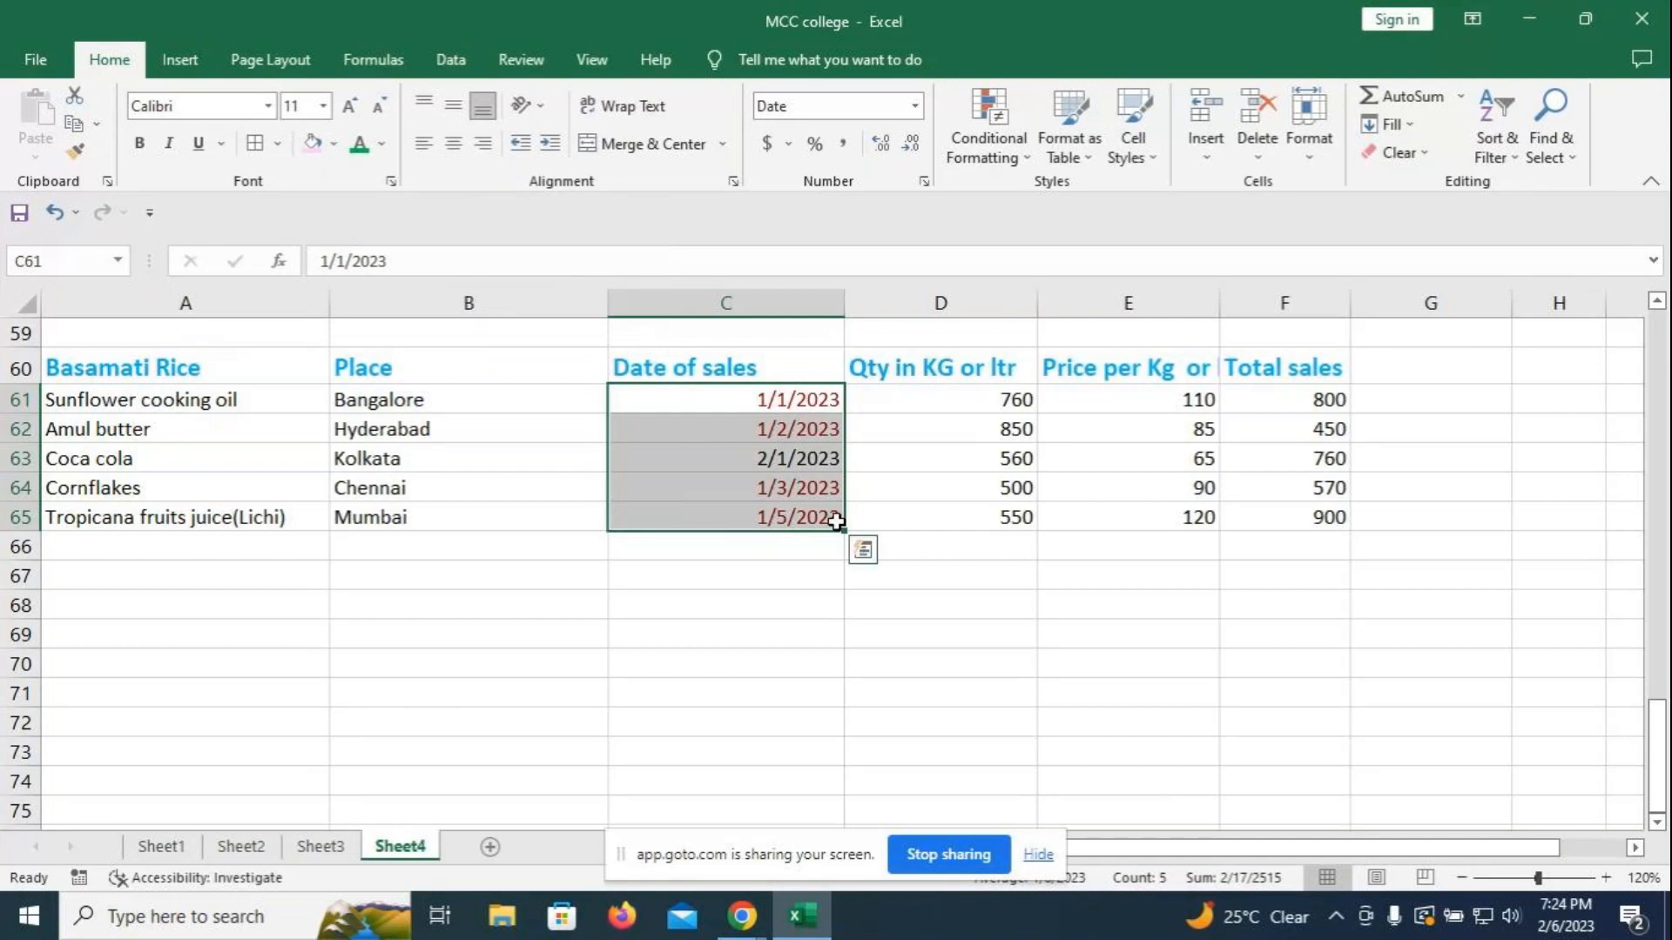
- Select C61:C65, clear their formats, then undo to restore the dates
{"action": "left_click", "coordinate": [754, 523]}
{"action": "left_click", "coordinate": [746, 406]}
{"action": "left_click_drag", "start_coordinate": [744, 442], "coordinate": [739, 519]}
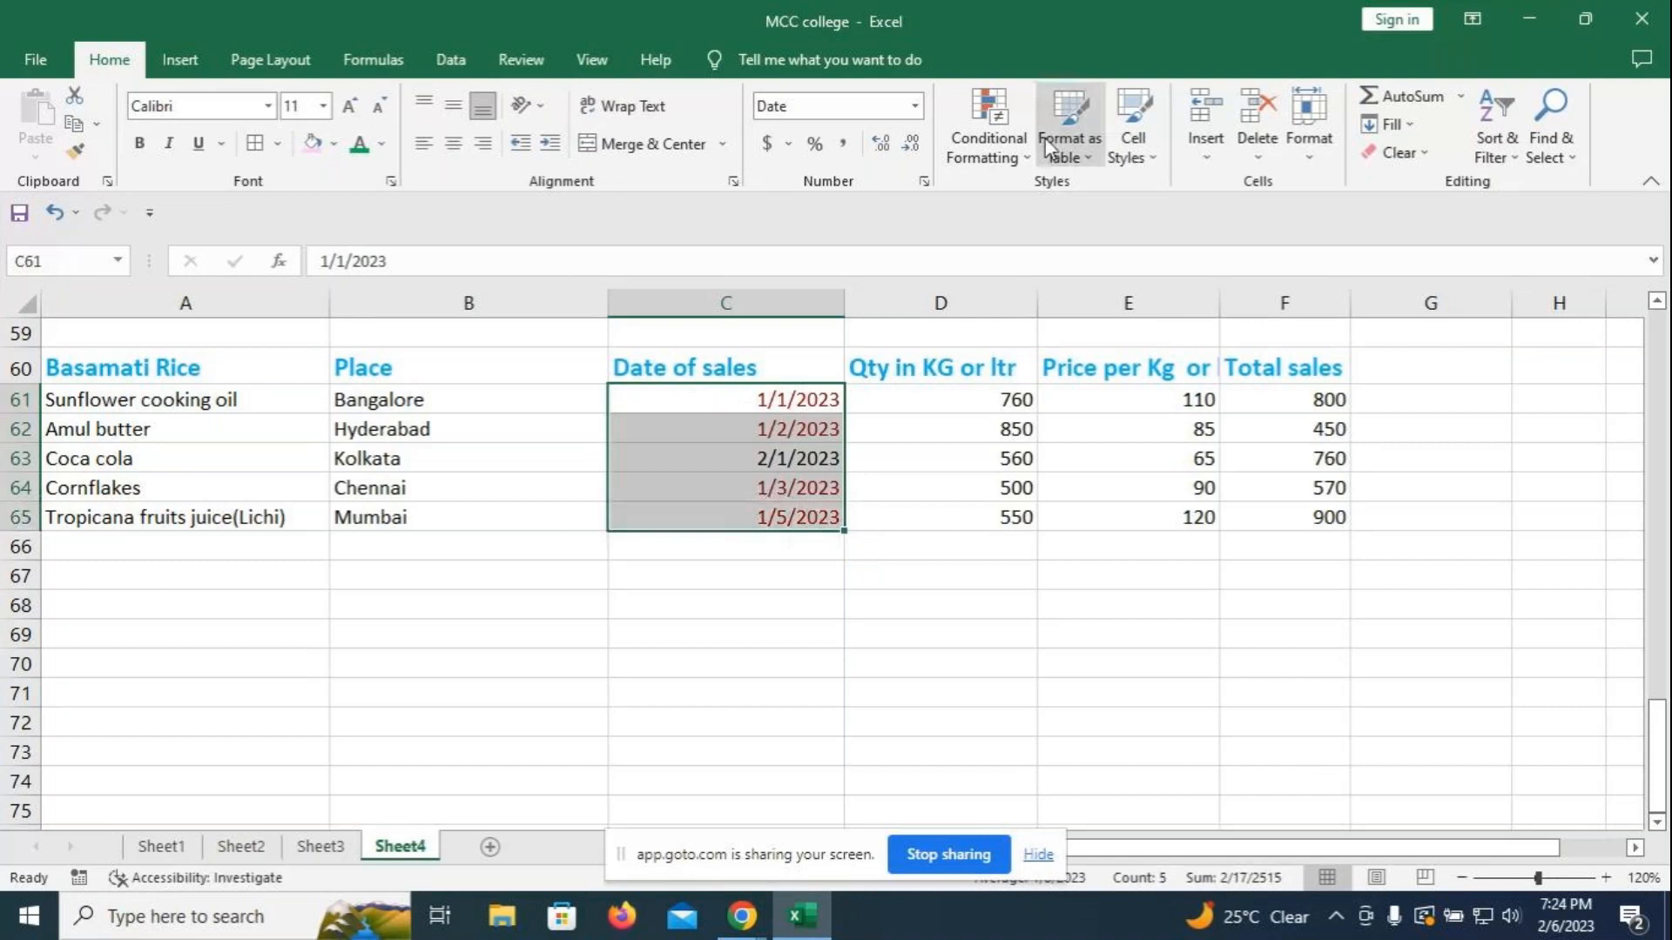
{"action": "left_click", "coordinate": [1398, 153]}
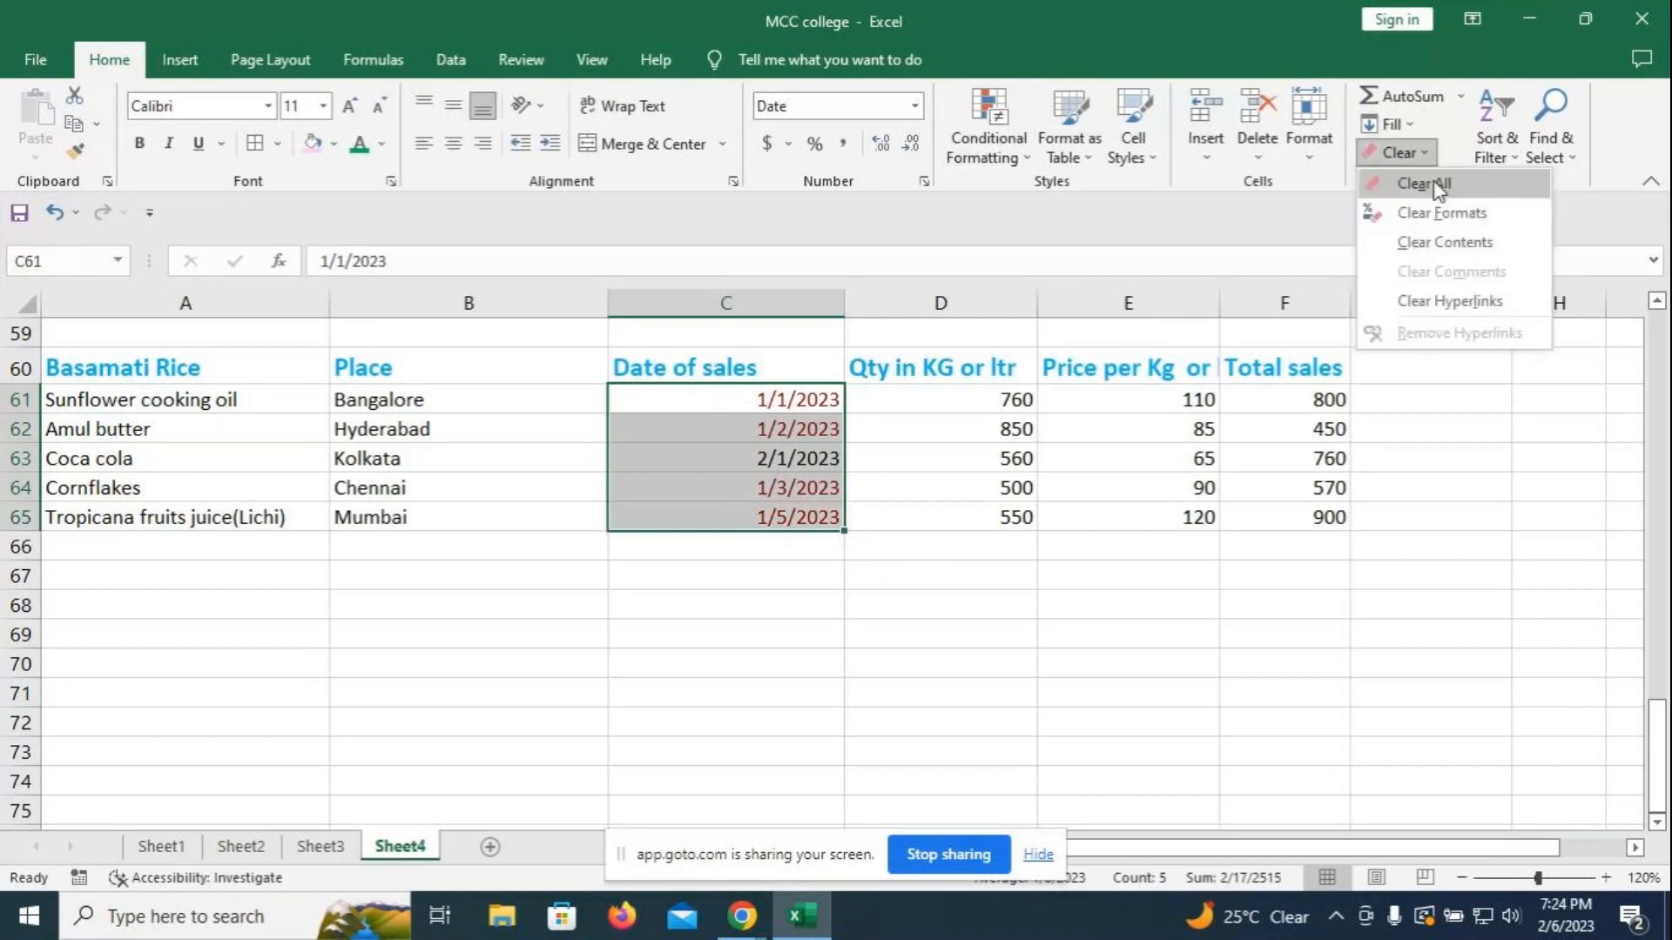
{"action": "left_click", "coordinate": [1437, 213]}
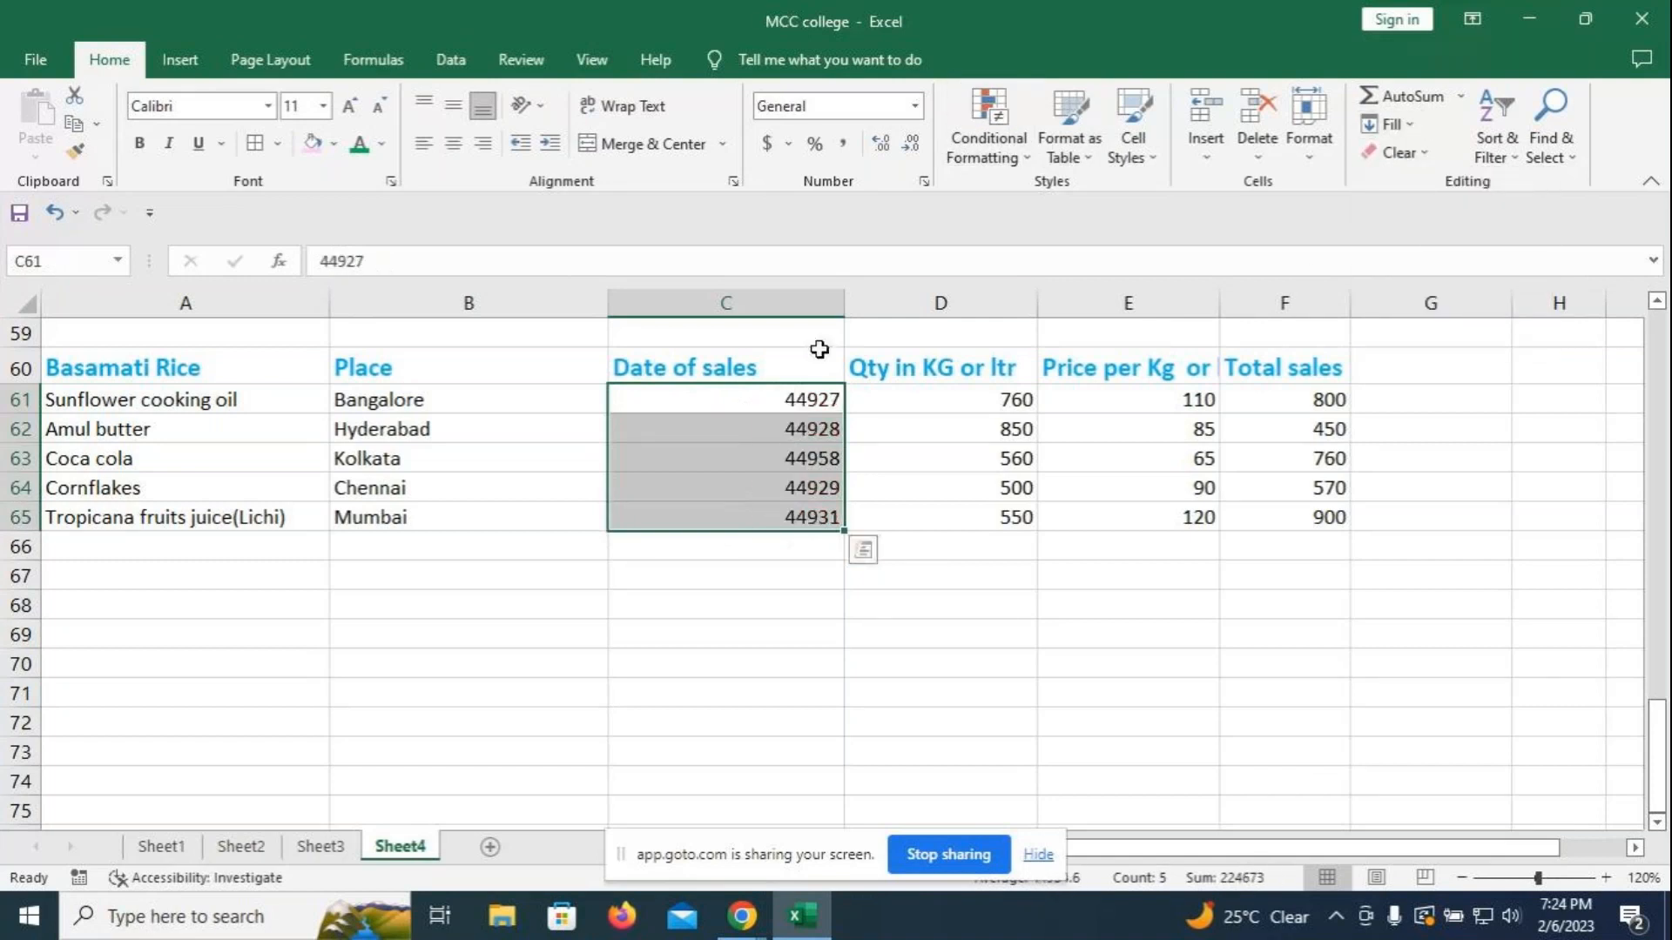
{"action": "key", "text": "ctrl+z"}
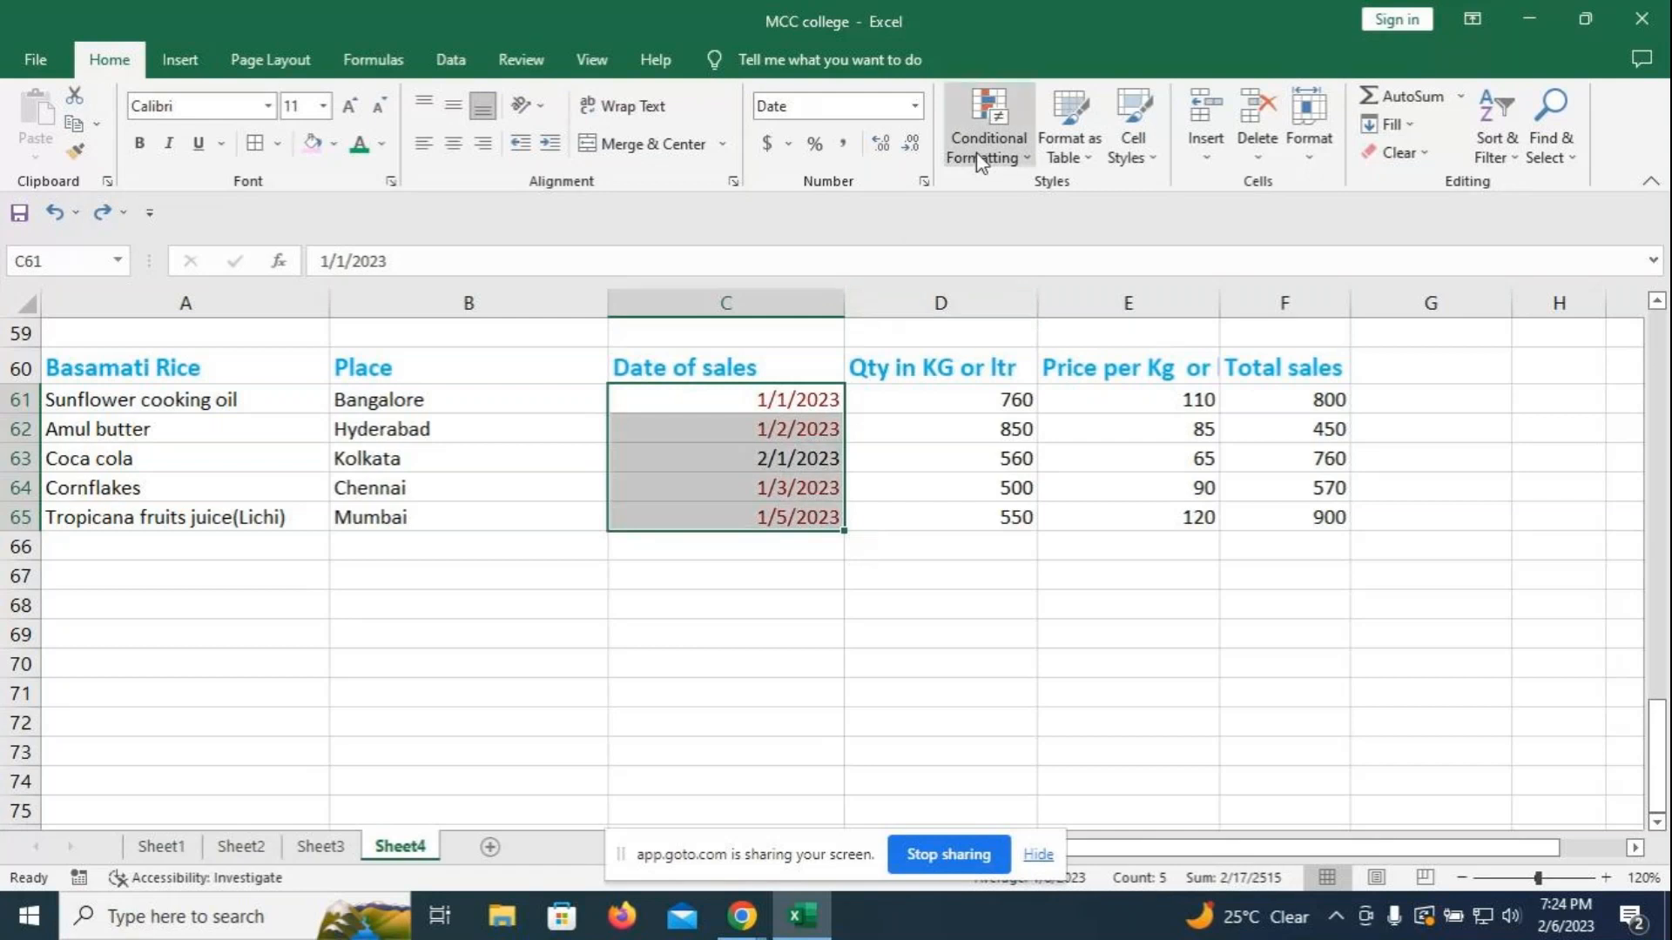
- Apply the custom d-mmm-yy number format to the selected dates
{"action": "left_click", "coordinate": [918, 106]}
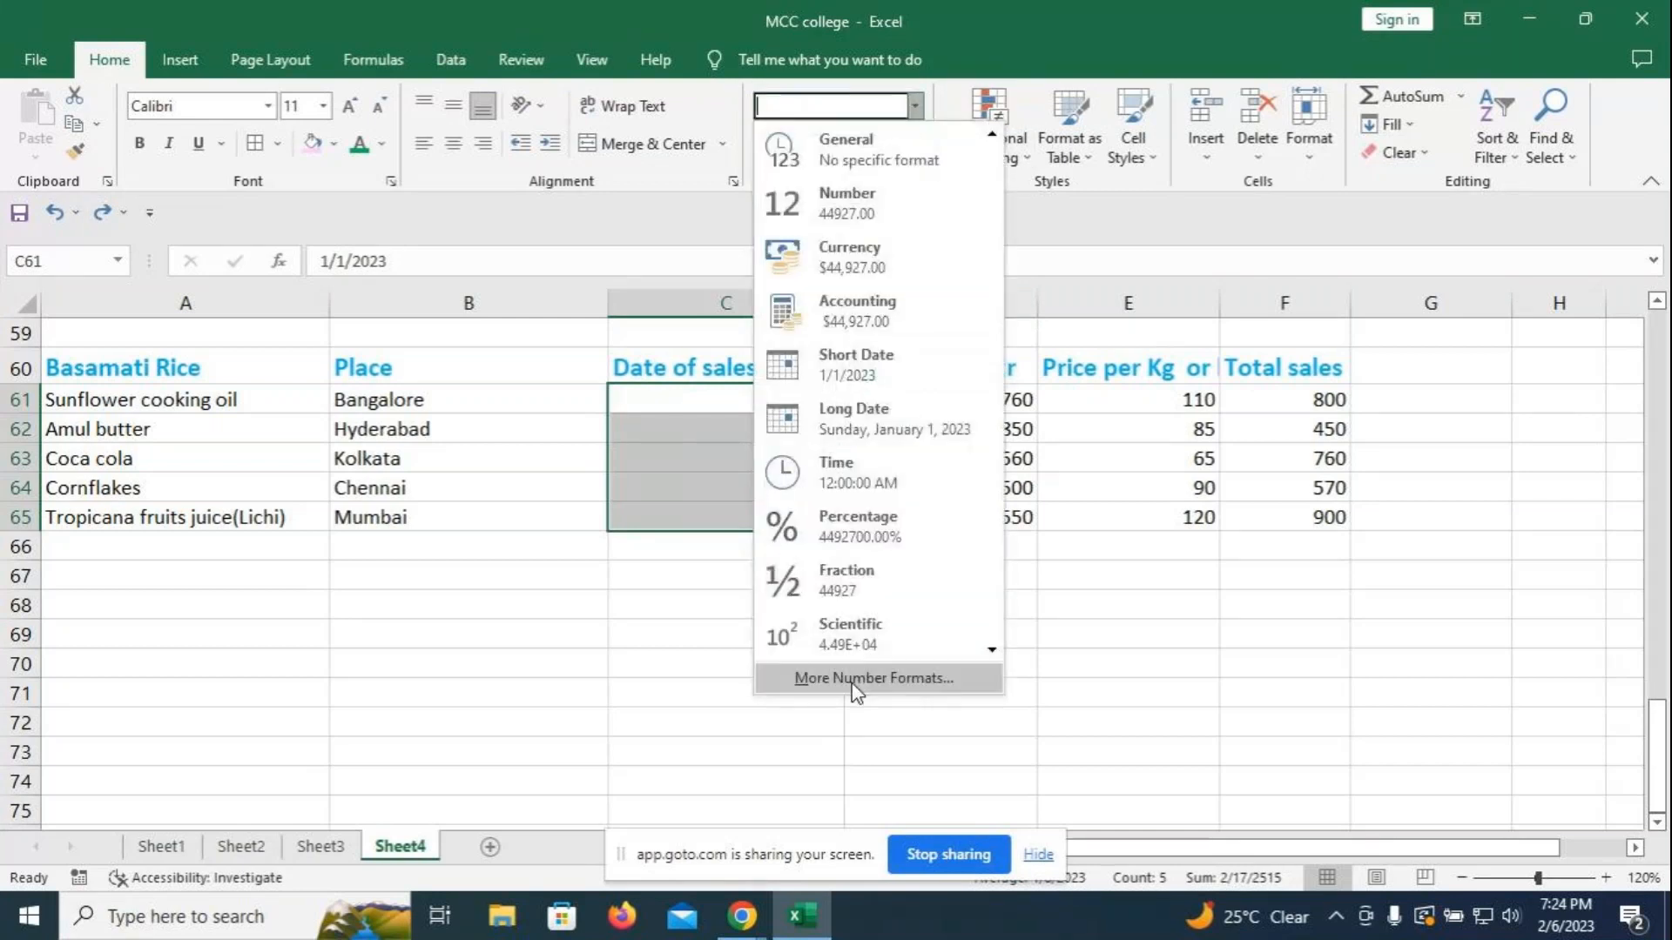
{"action": "left_click", "coordinate": [856, 678]}
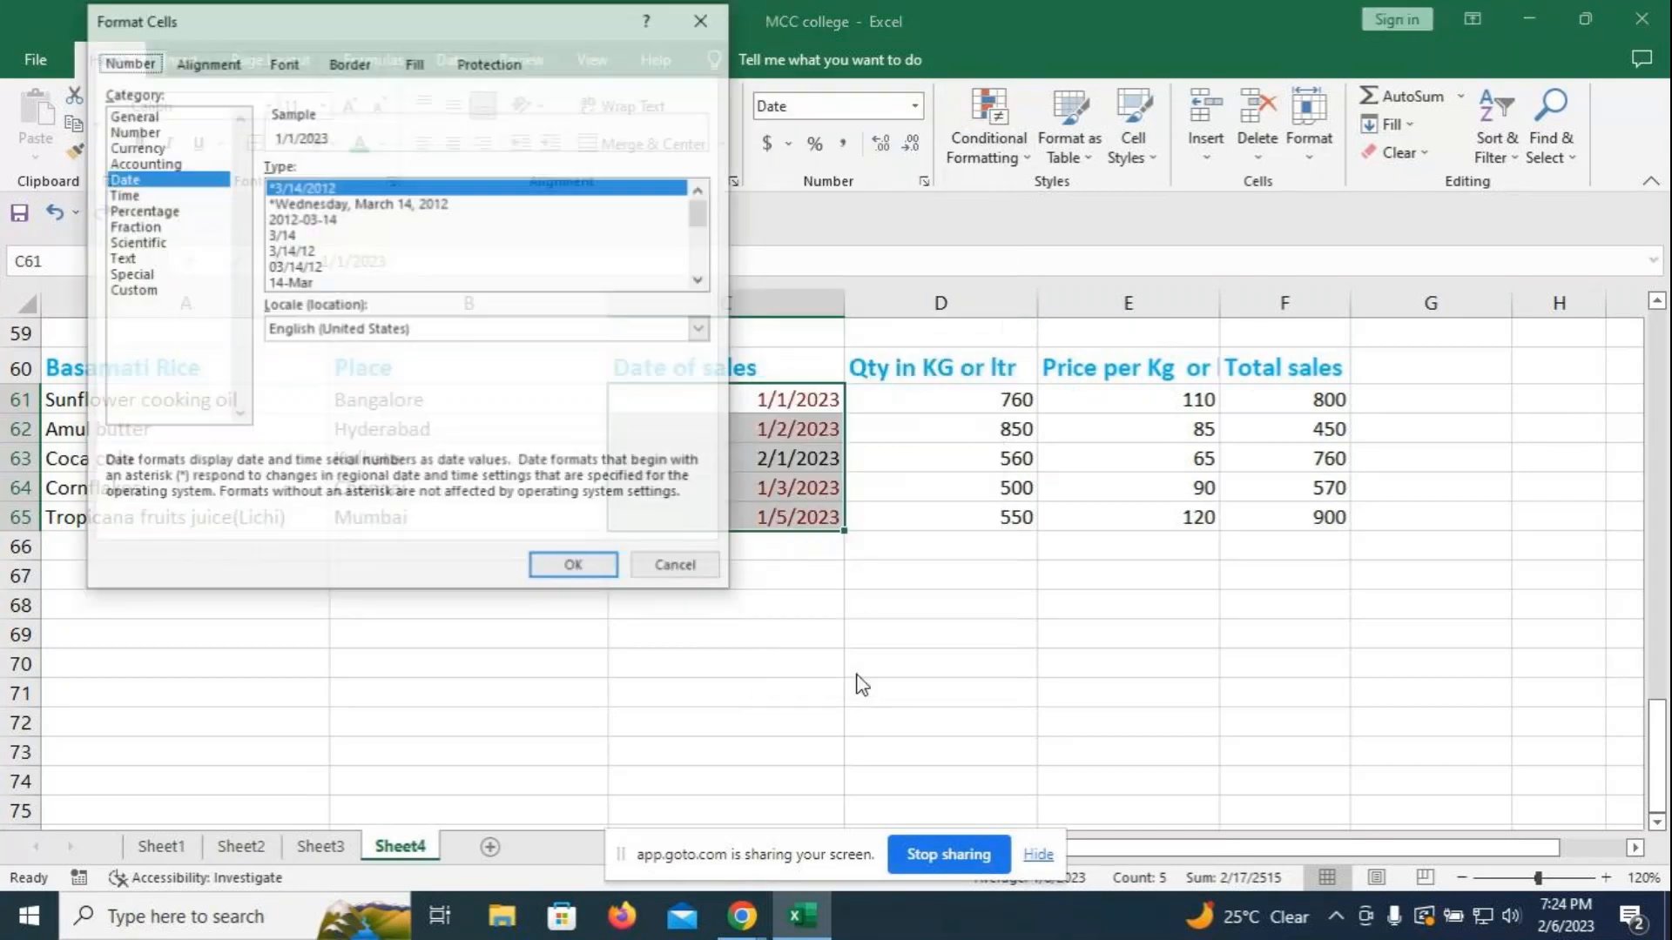
{"action": "left_click", "coordinate": [131, 291]}
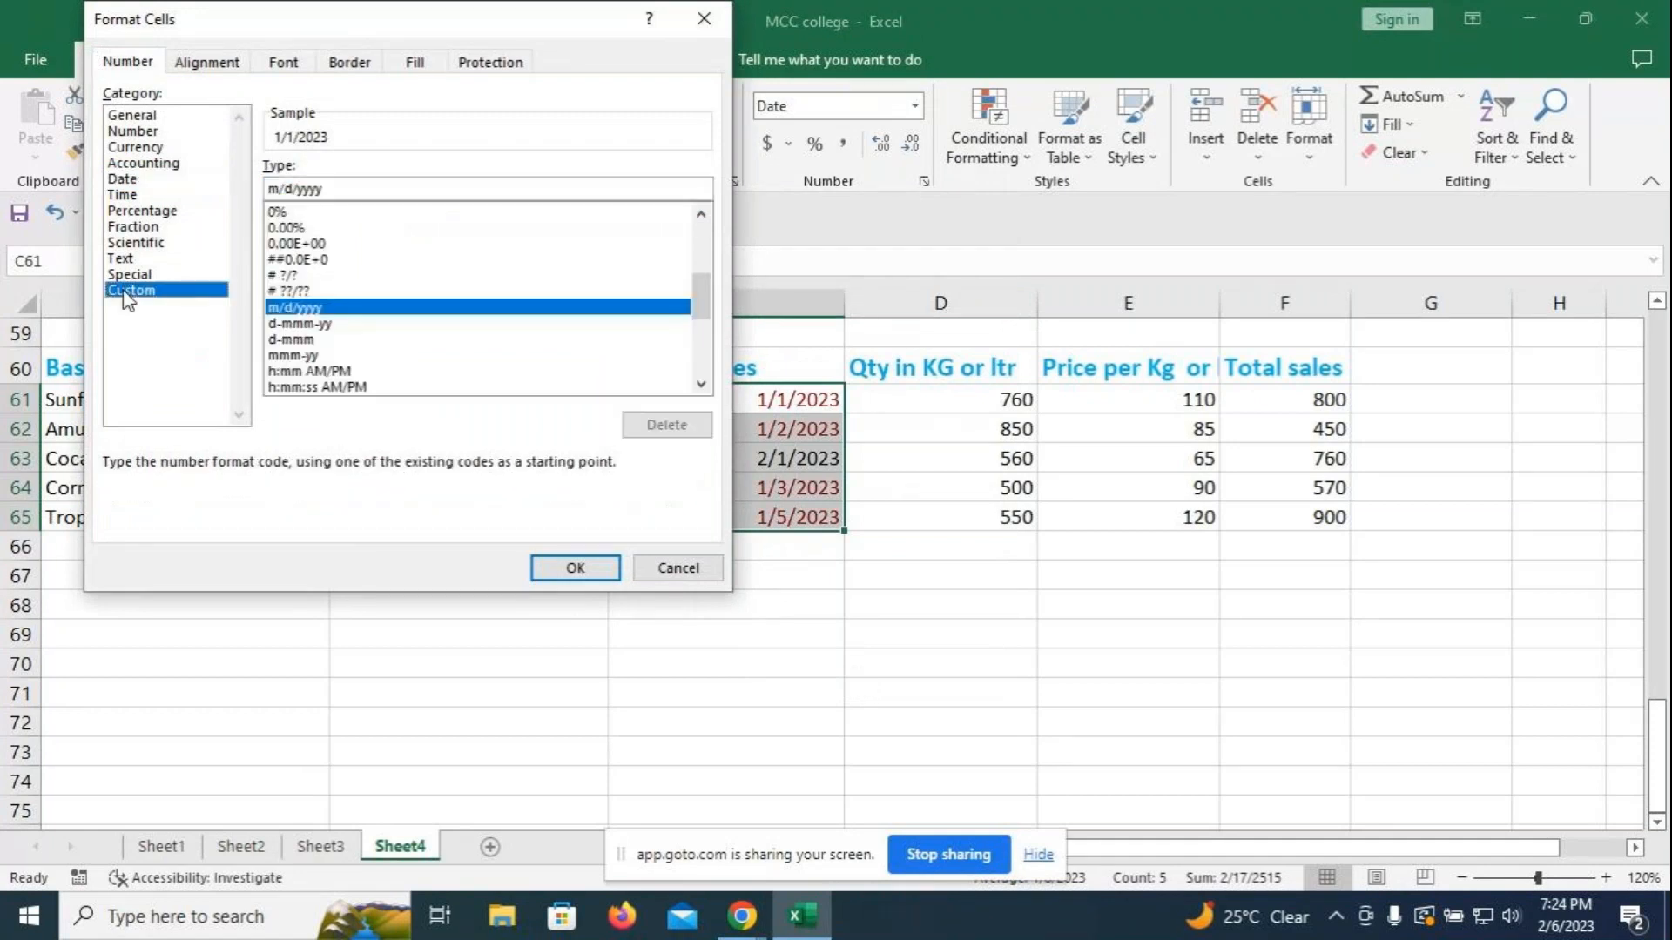
{"action": "left_click", "coordinate": [296, 324]}
{"action": "left_click", "coordinate": [575, 569]}
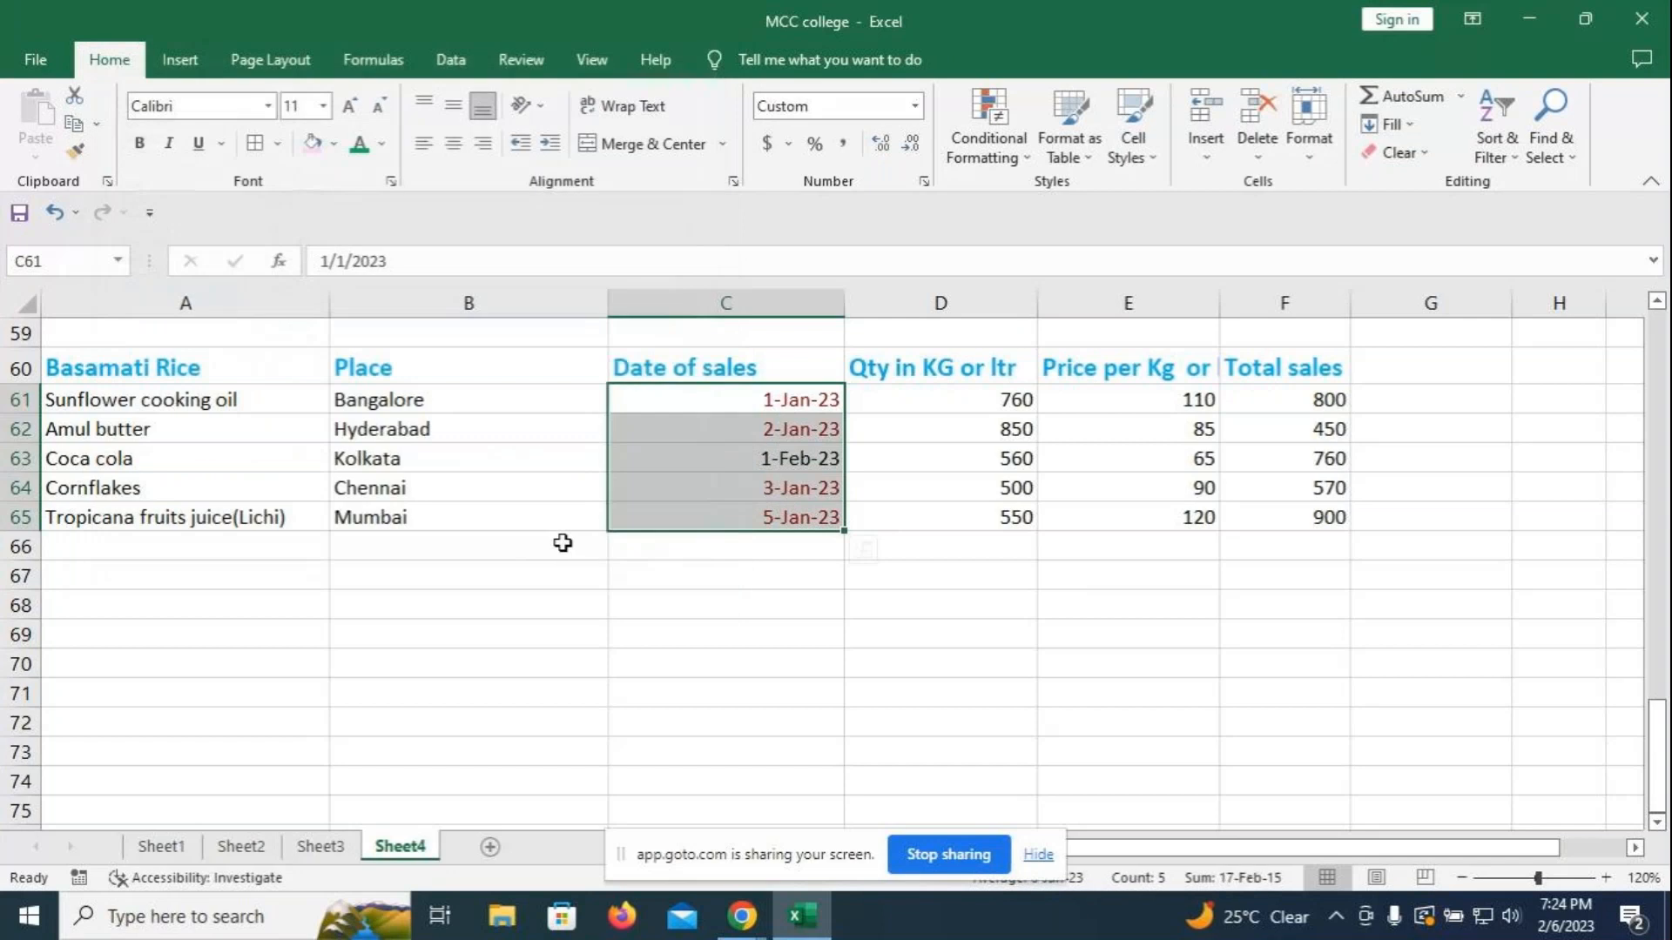
- Enter 2-6 in C64 so the Cornflakes date becomes 6-Feb-23
{"action": "left_click", "coordinate": [661, 634]}
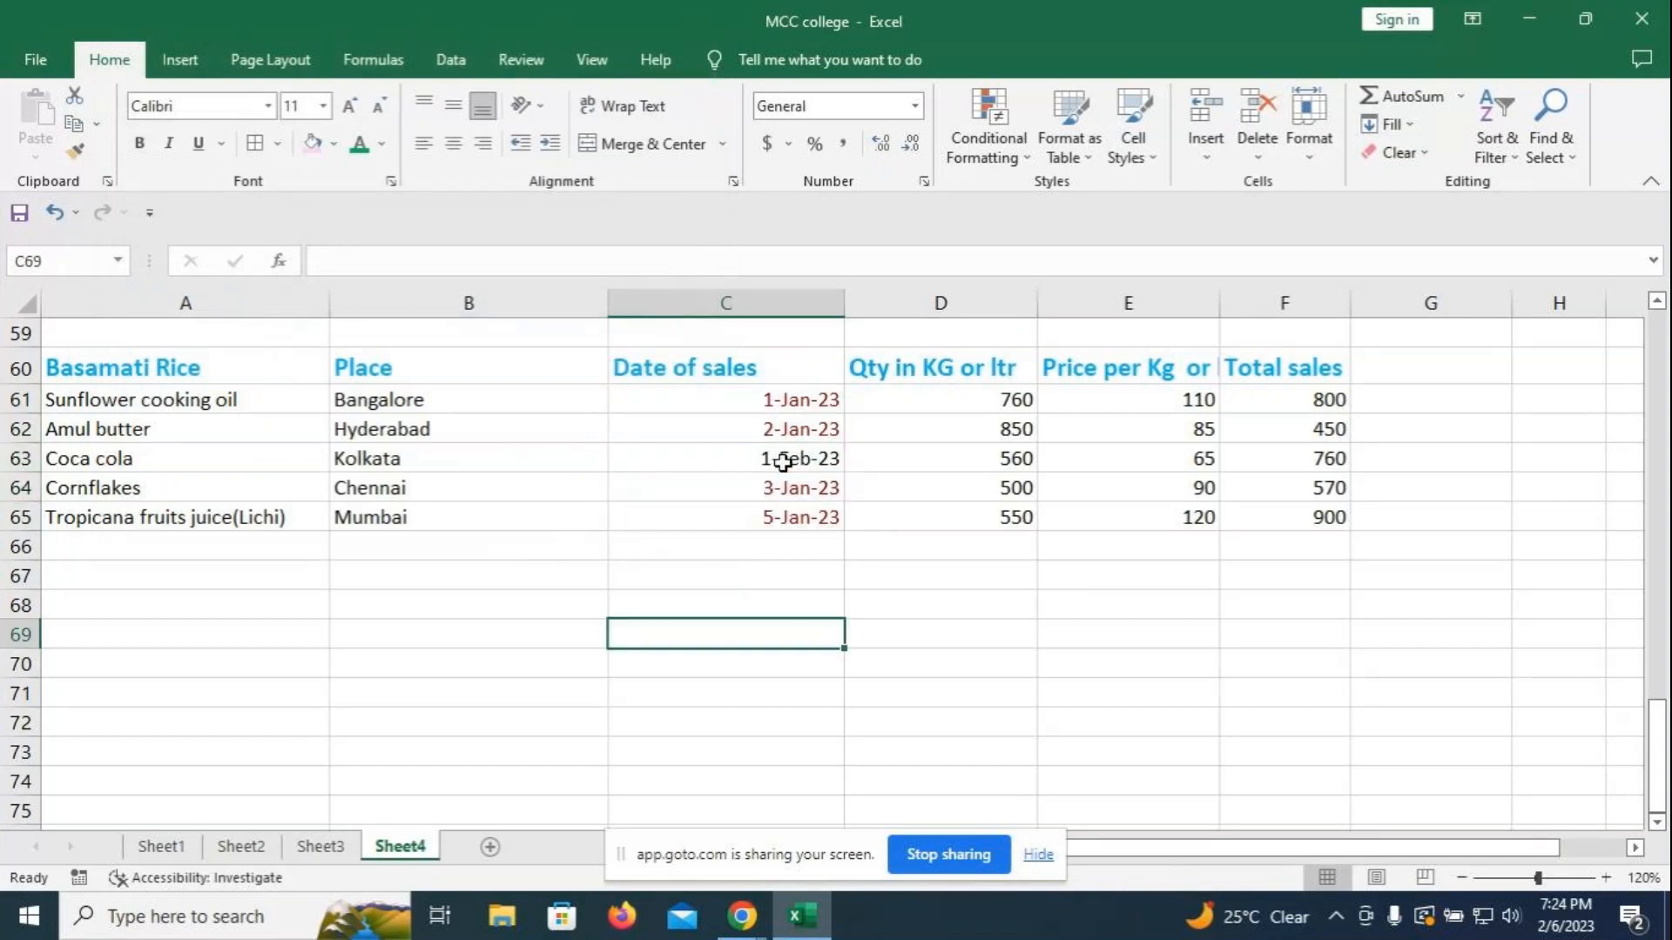
{"action": "left_click", "coordinate": [772, 489]}
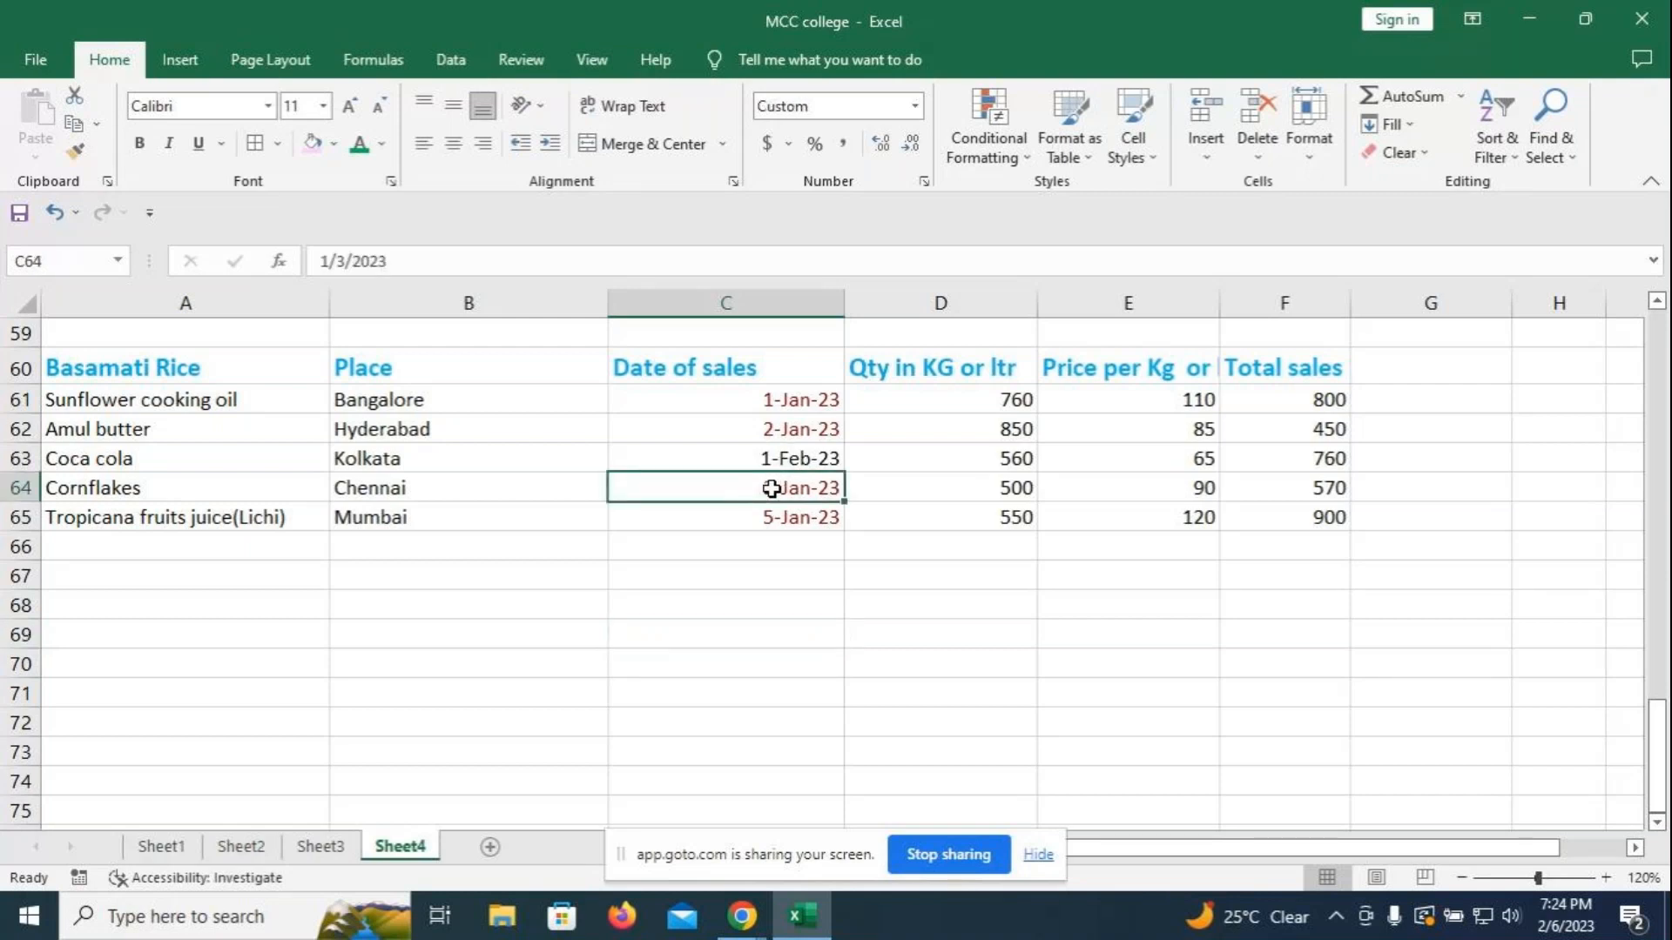
{"action": "type", "text": "2"}
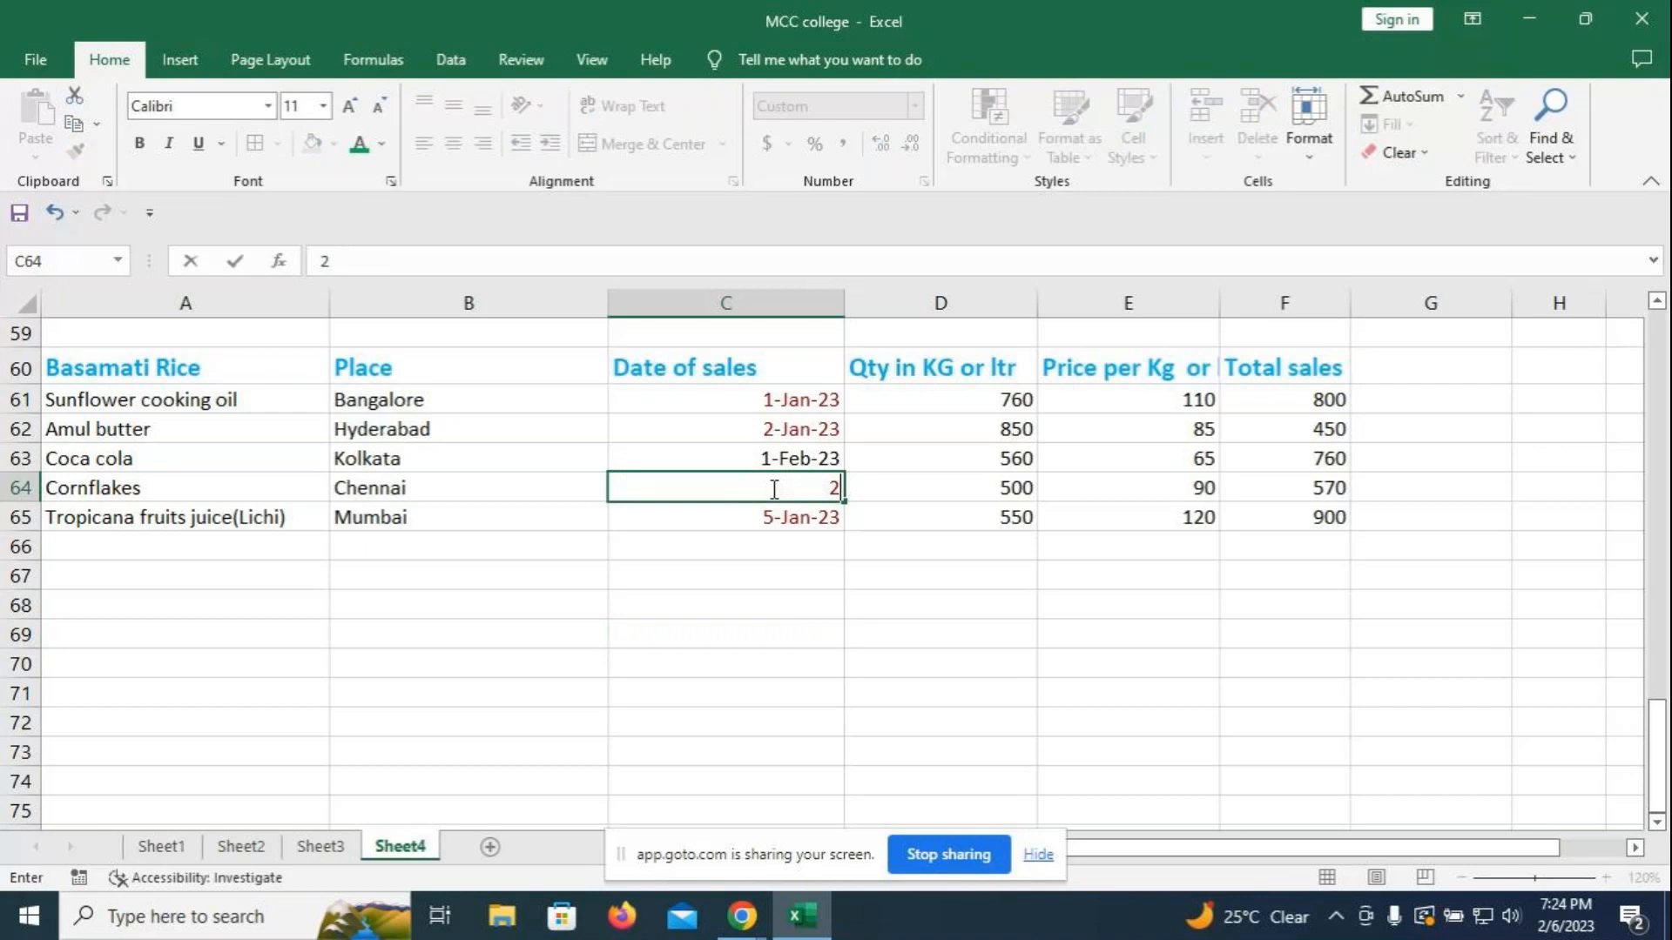
{"action": "type", "text": "-6"}
{"action": "key", "text": "Return"}
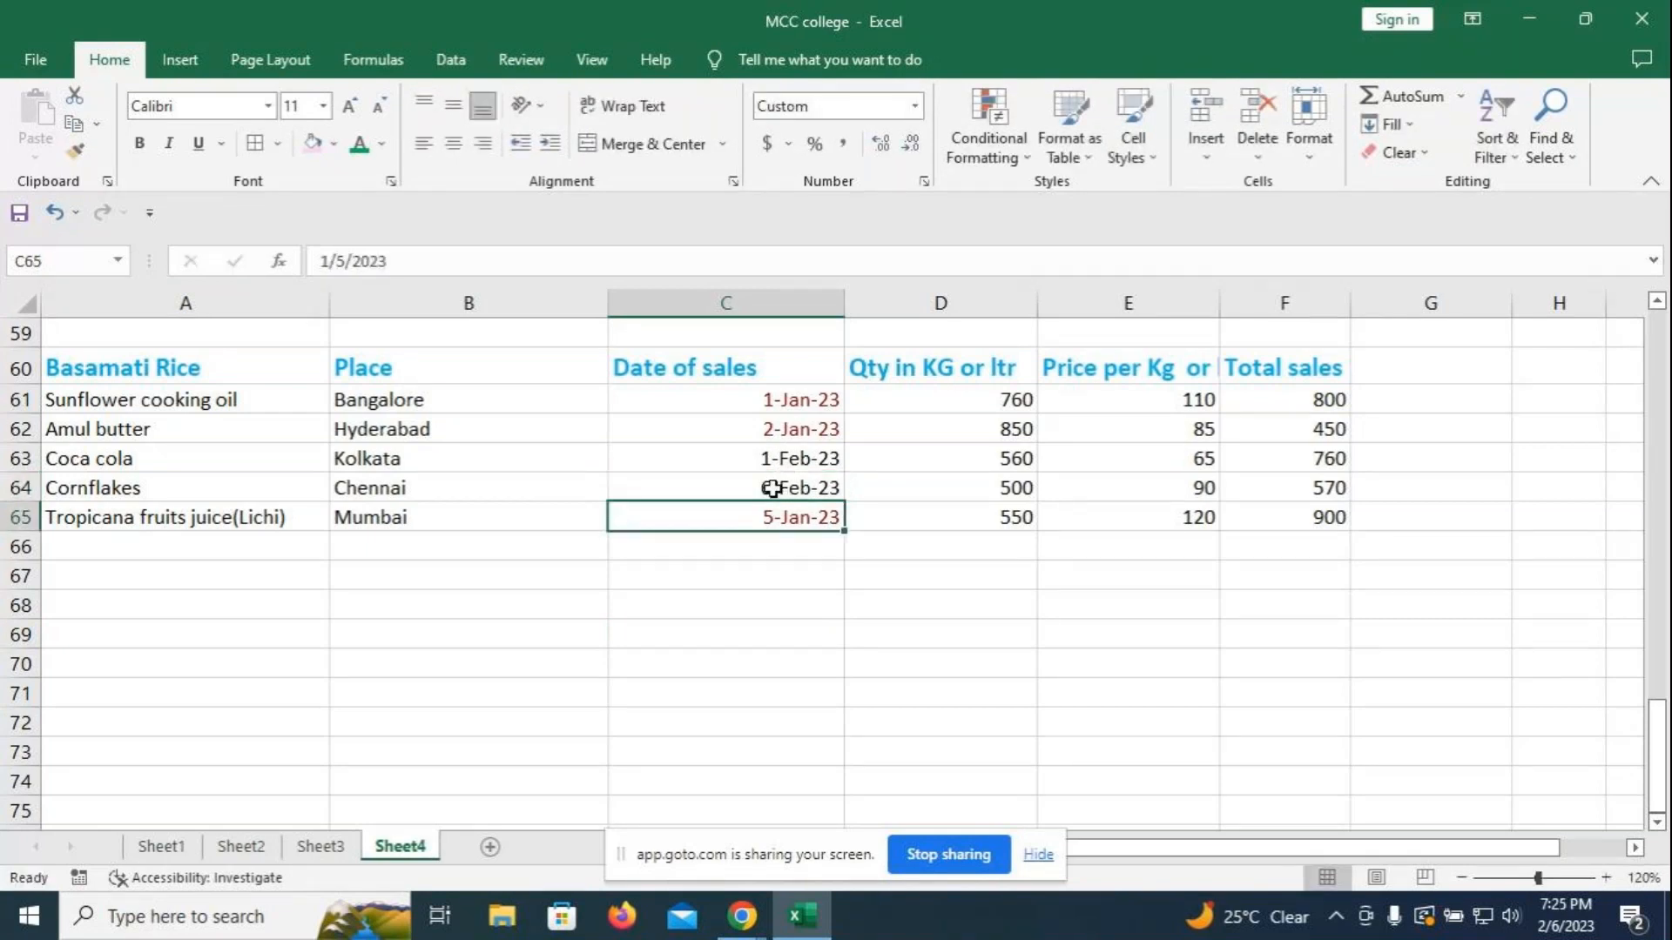
{"action": "left_click_drag", "start_coordinate": [728, 399], "coordinate": [732, 506]}
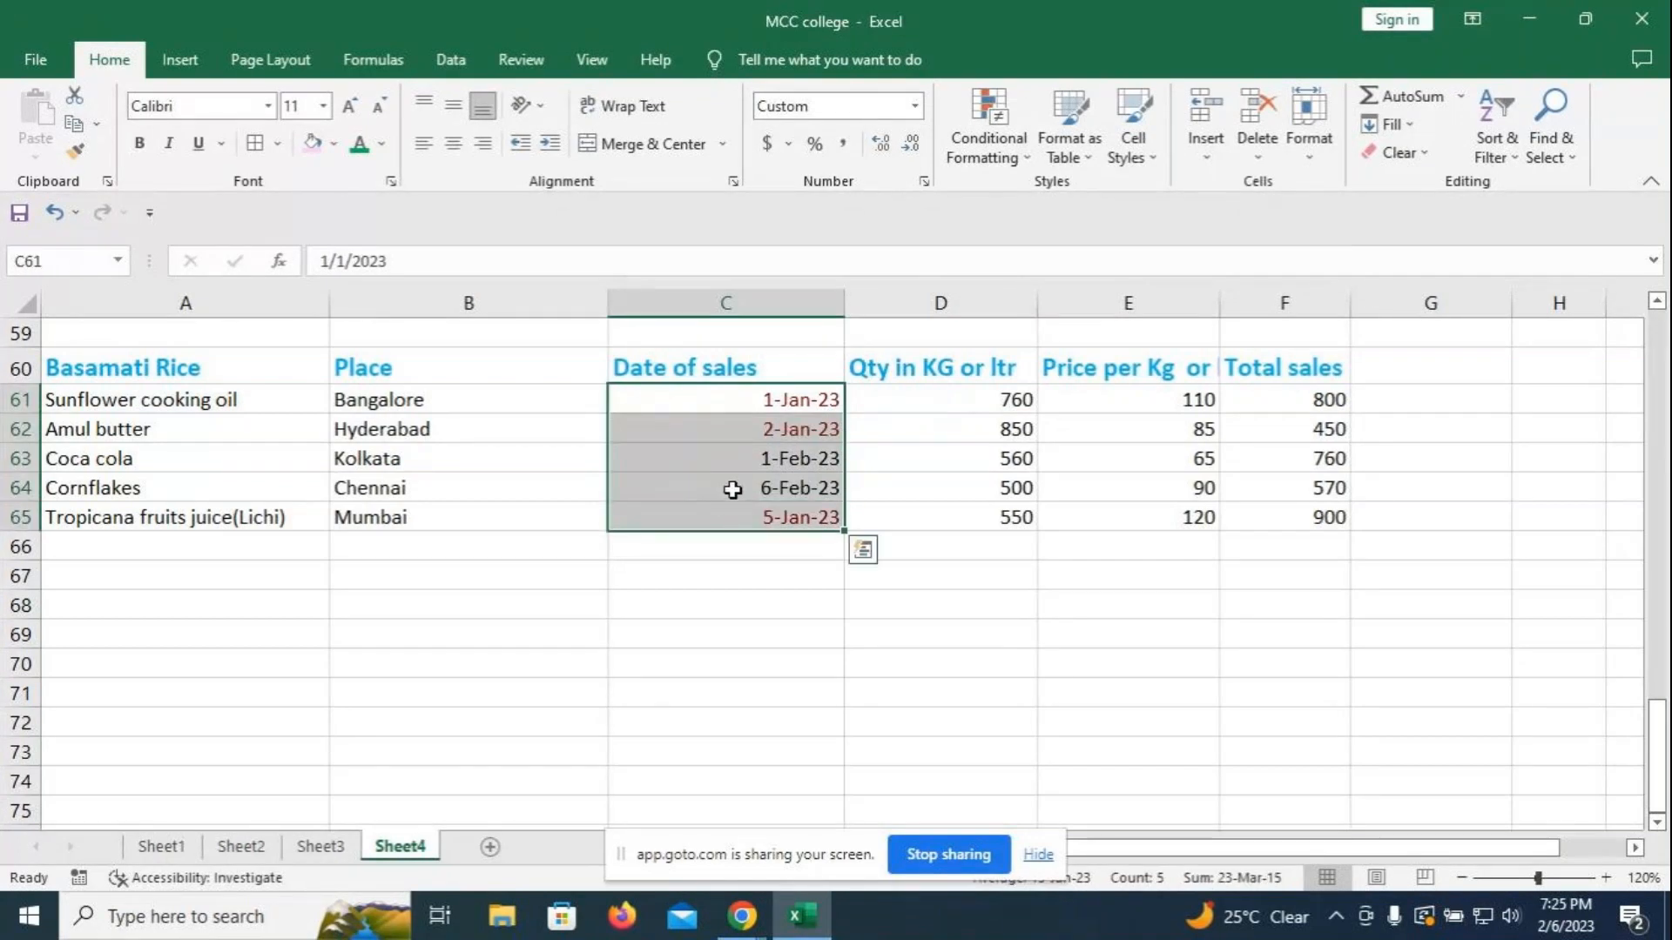
- Add an A Date Occurring rule: Today with Green Fill with Dark Green Text
{"action": "left_click", "coordinate": [988, 131]}
{"action": "mouse_move", "coordinate": [1071, 199]}
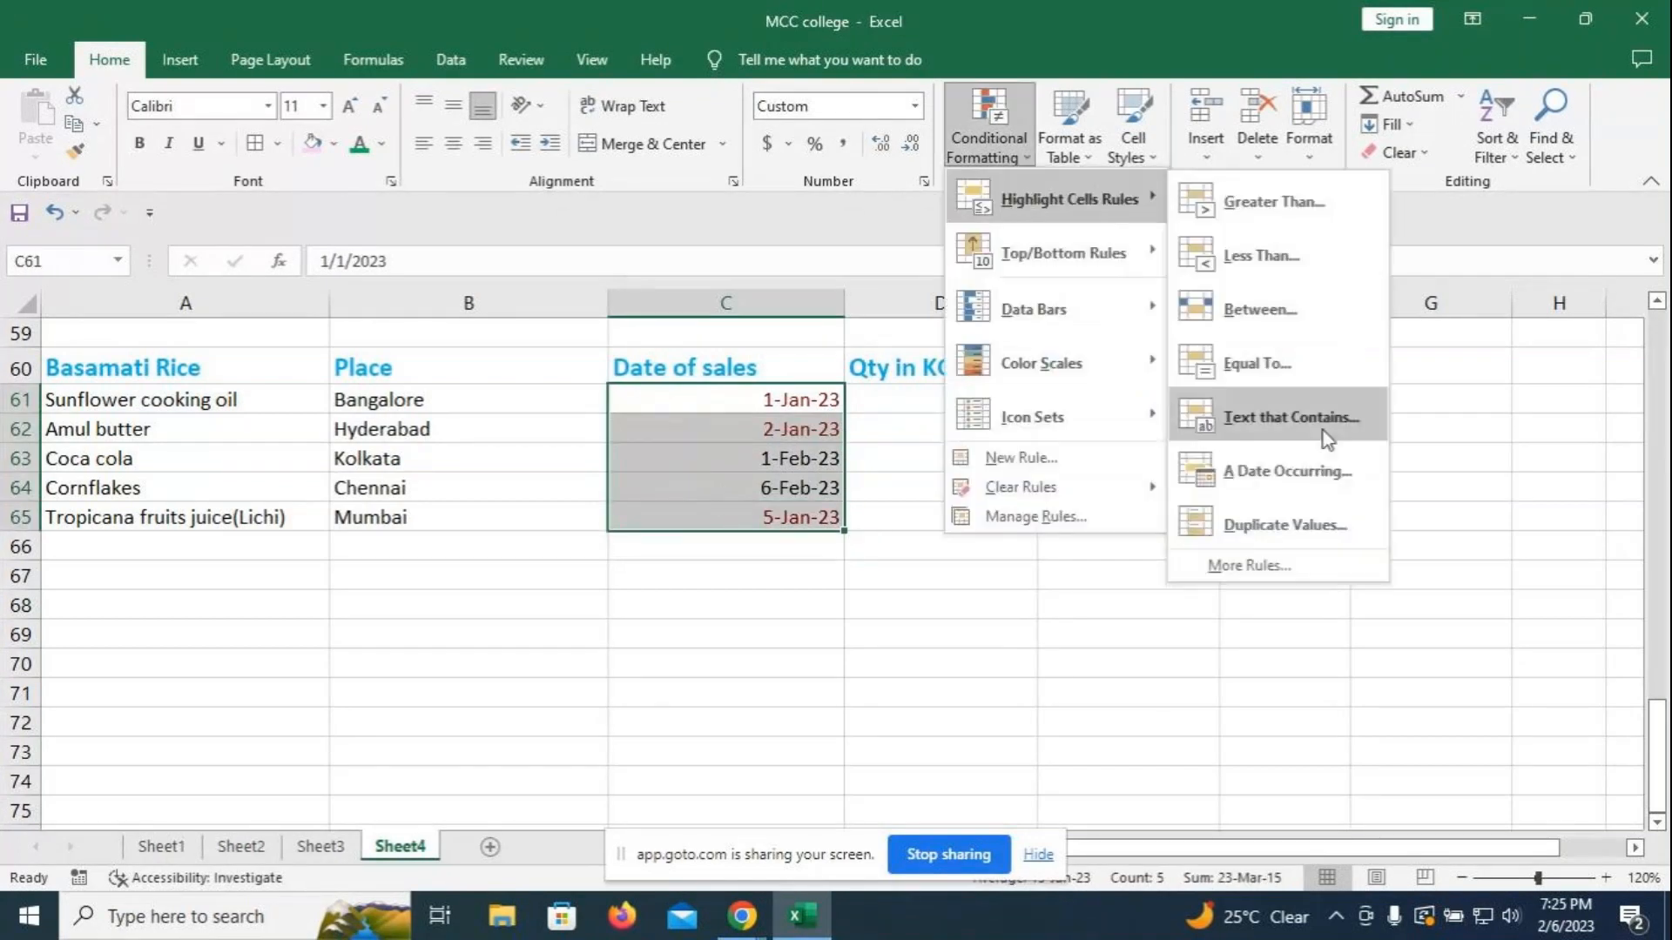
{"action": "left_click", "coordinate": [1286, 472]}
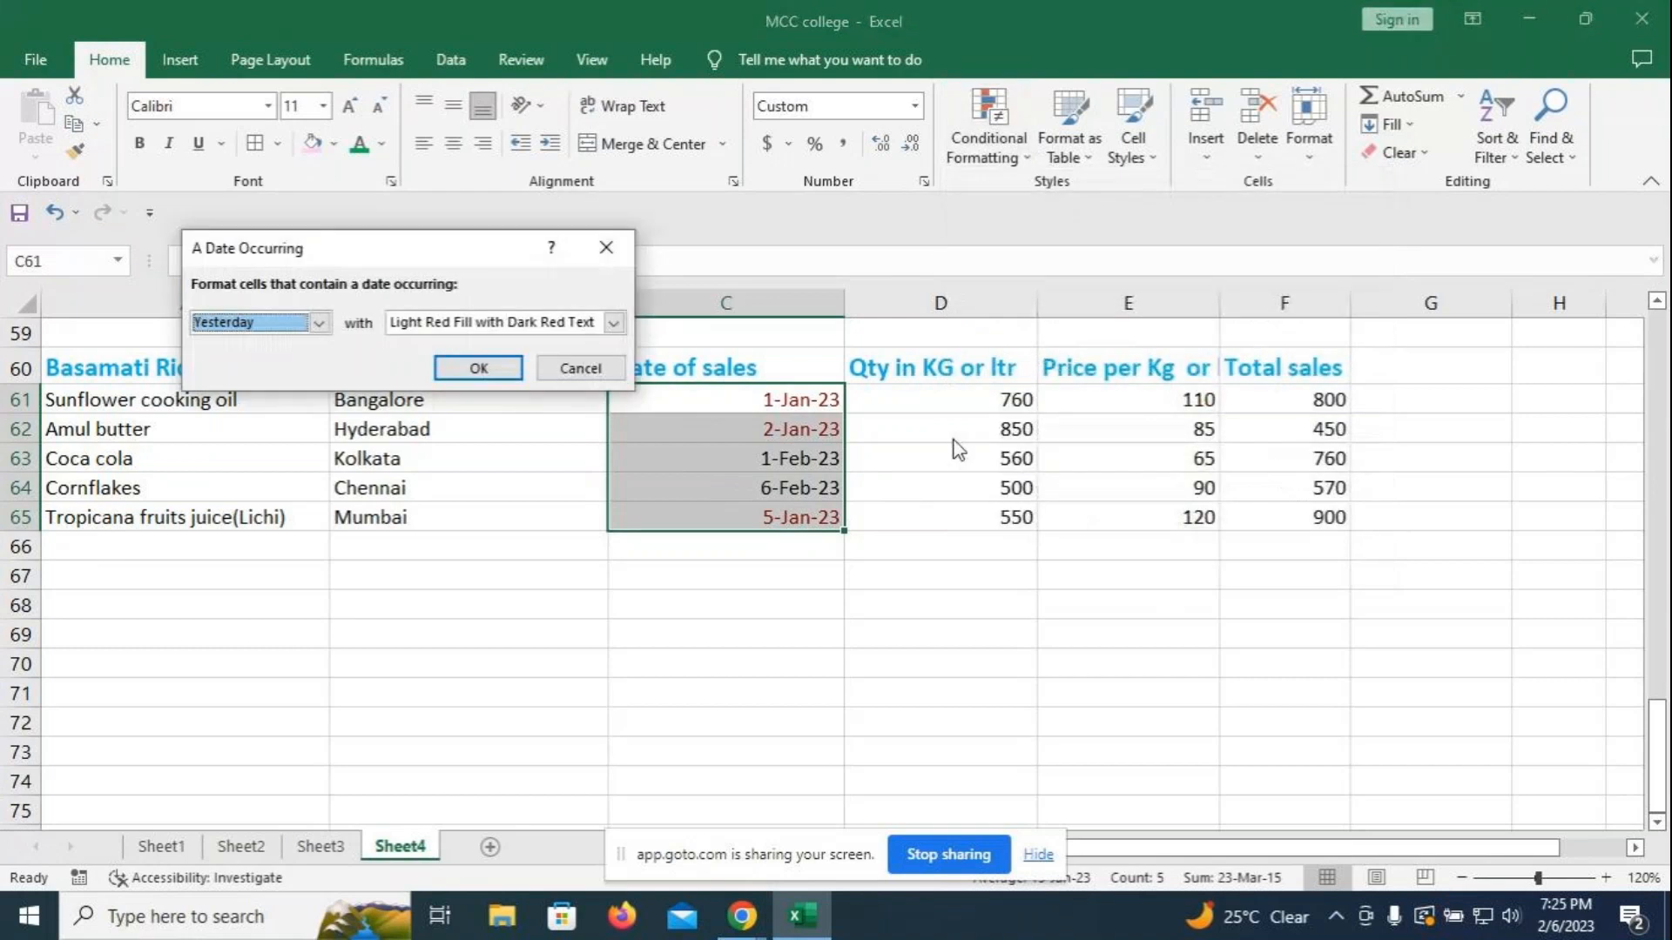
{"action": "left_click", "coordinate": [320, 323]}
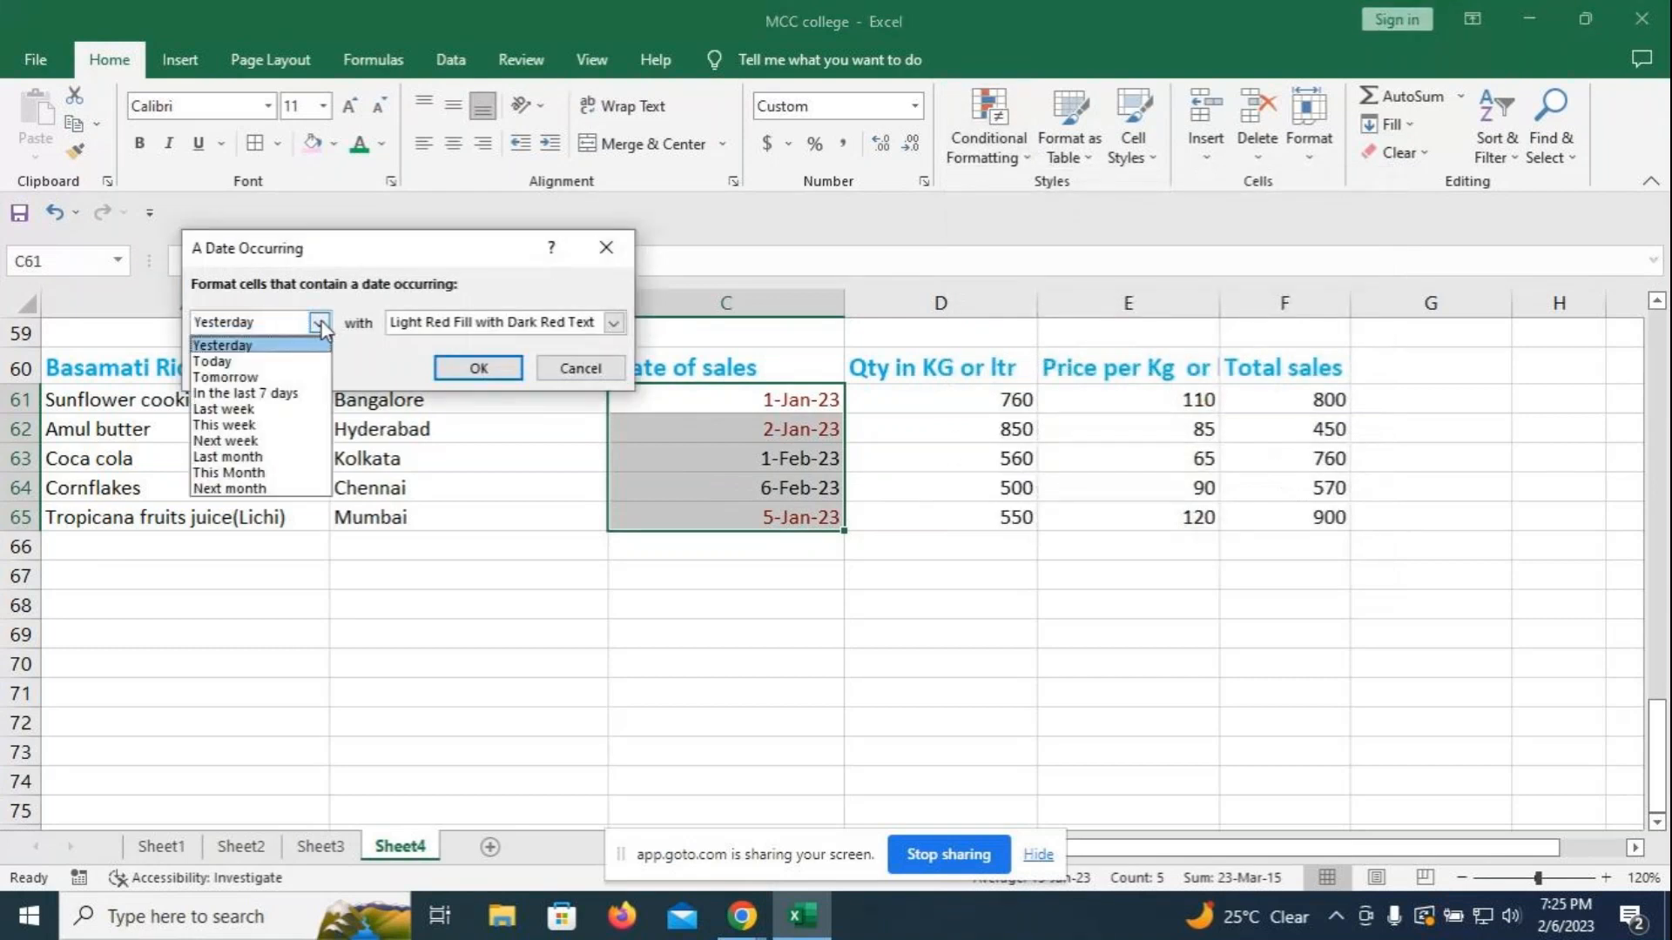
{"action": "left_click", "coordinate": [217, 361]}
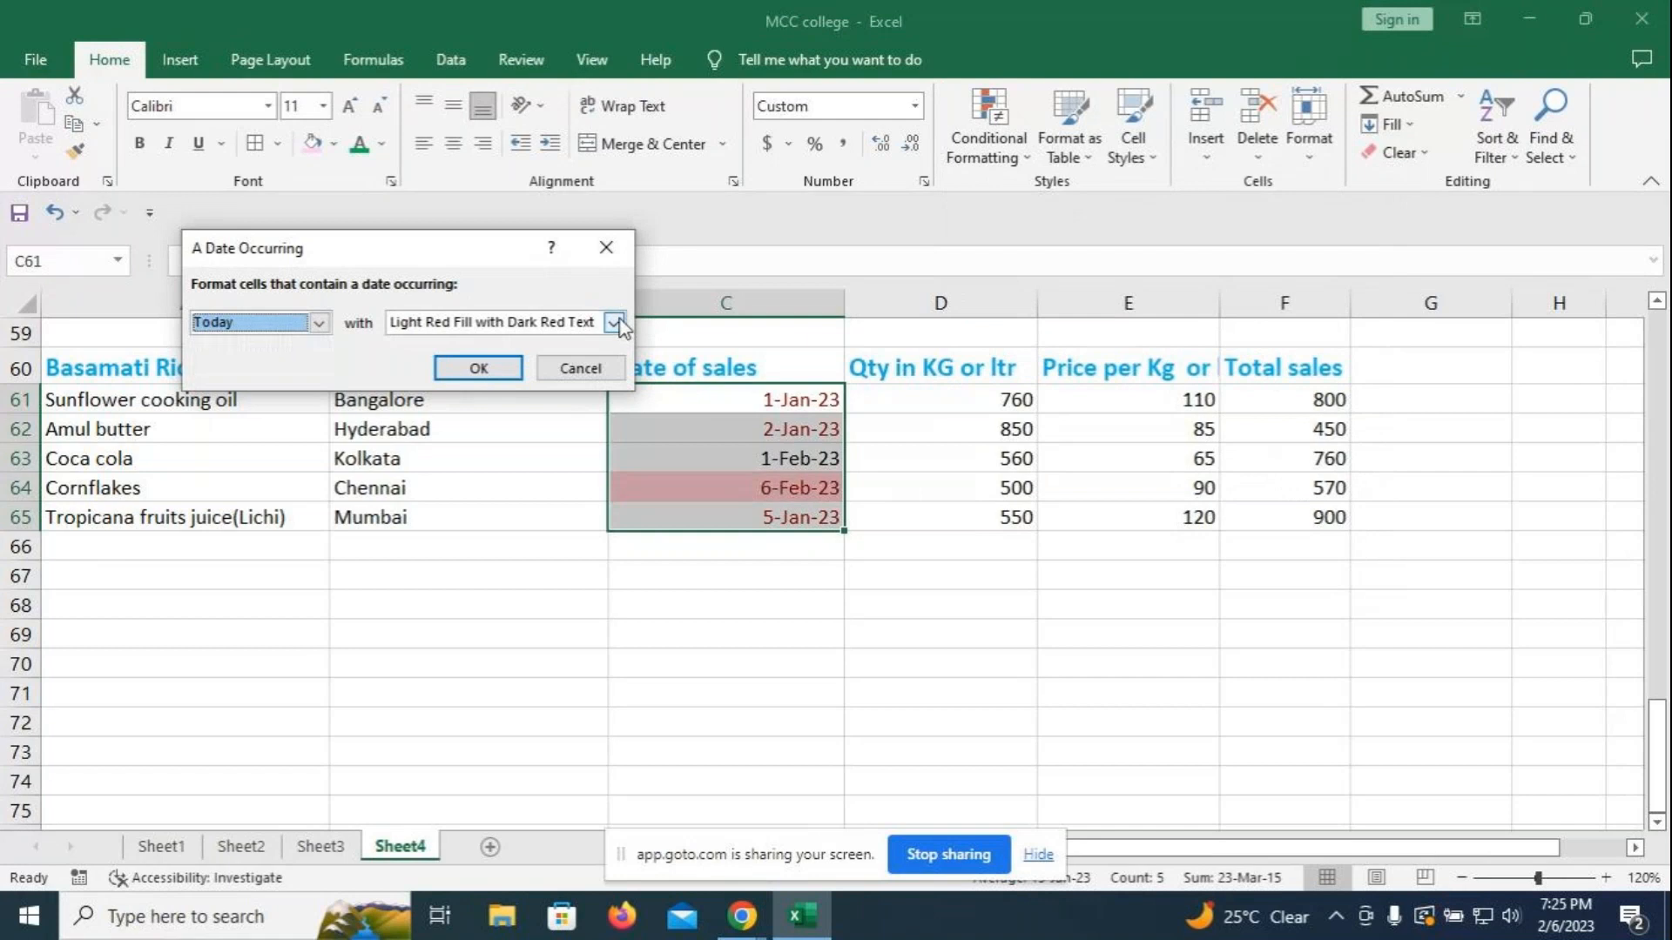
{"action": "left_click", "coordinate": [615, 323]}
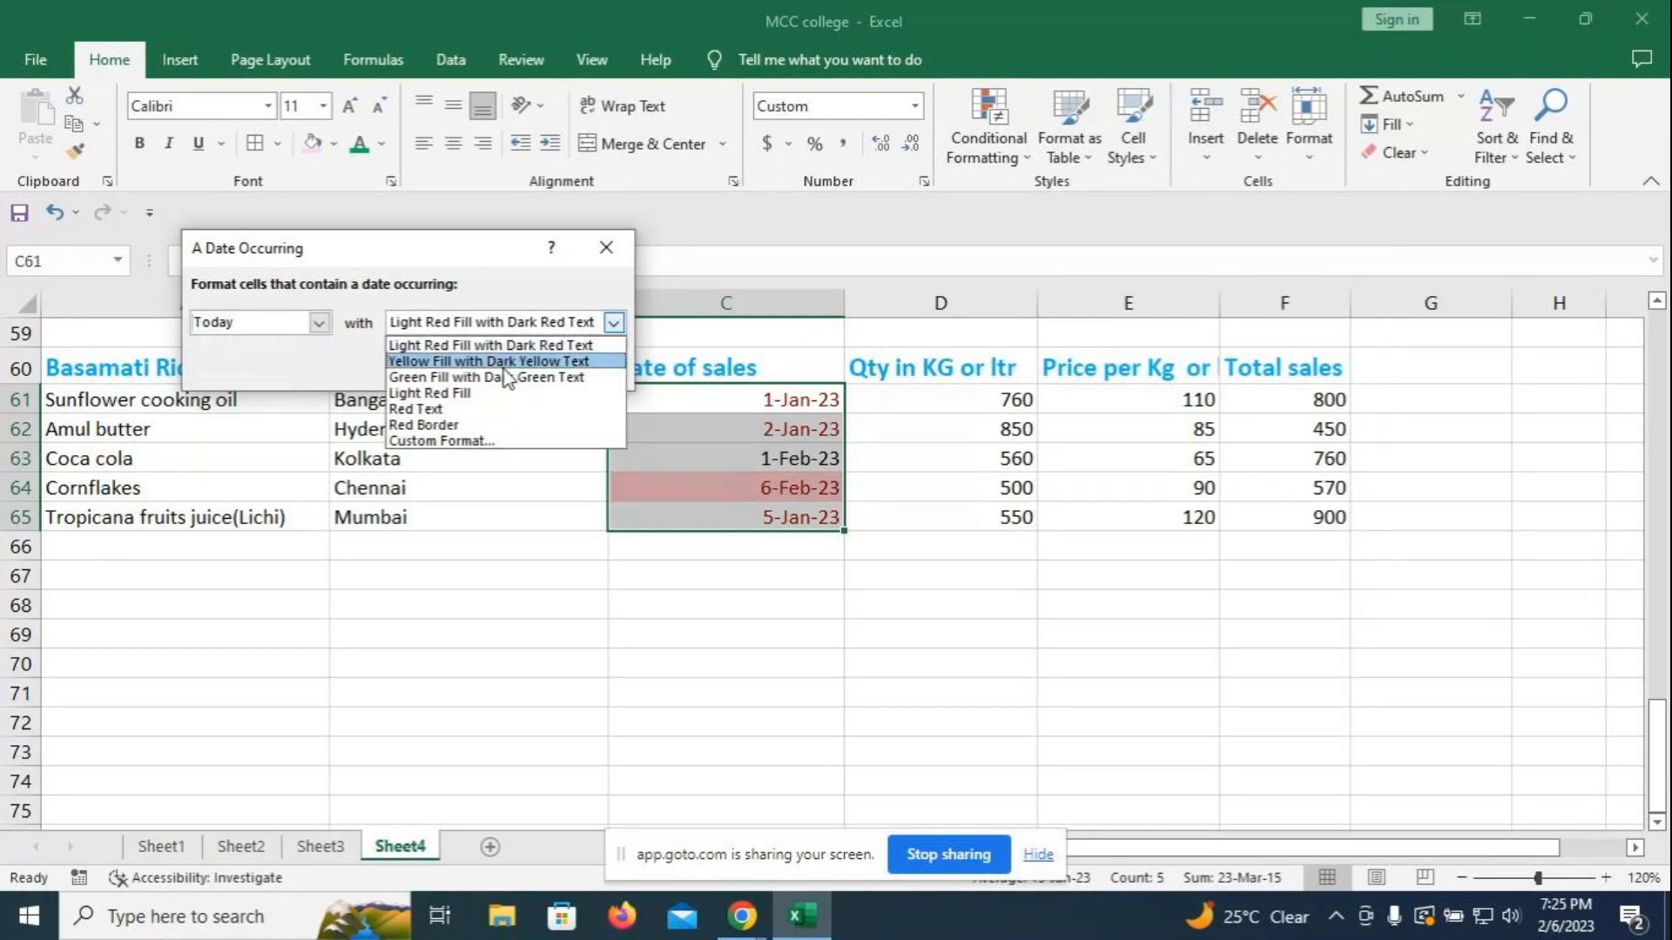
{"action": "left_click", "coordinate": [505, 378]}
{"action": "left_click", "coordinate": [480, 367]}
{"action": "left_click", "coordinate": [732, 635]}
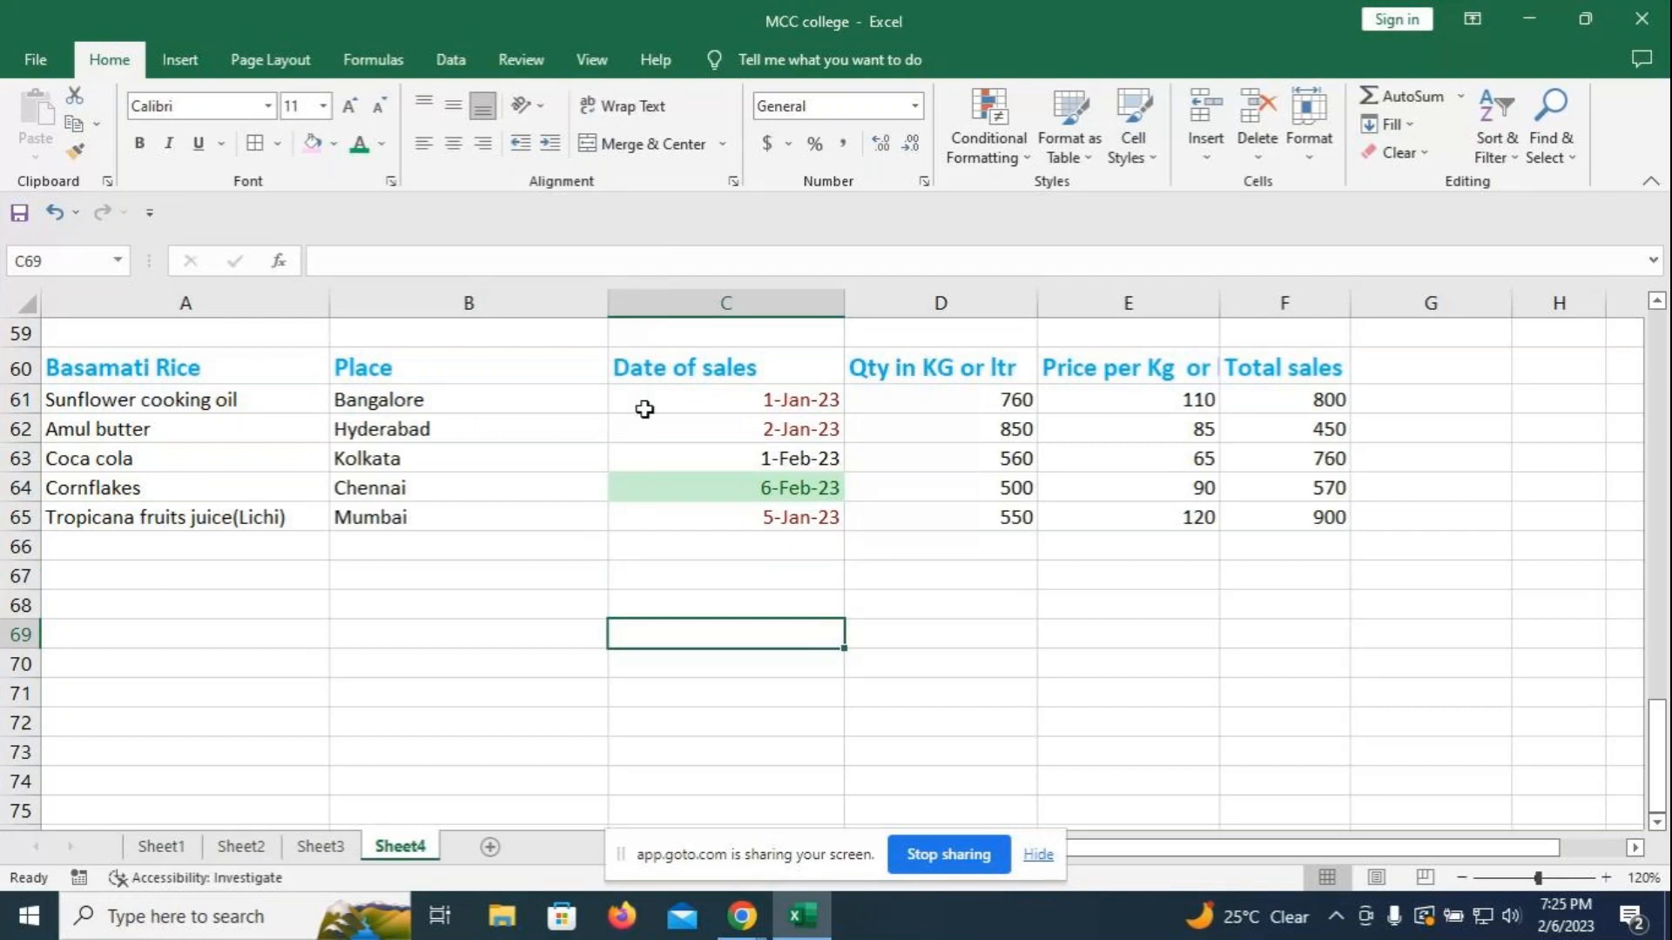
{"action": "left_click", "coordinate": [713, 370]}
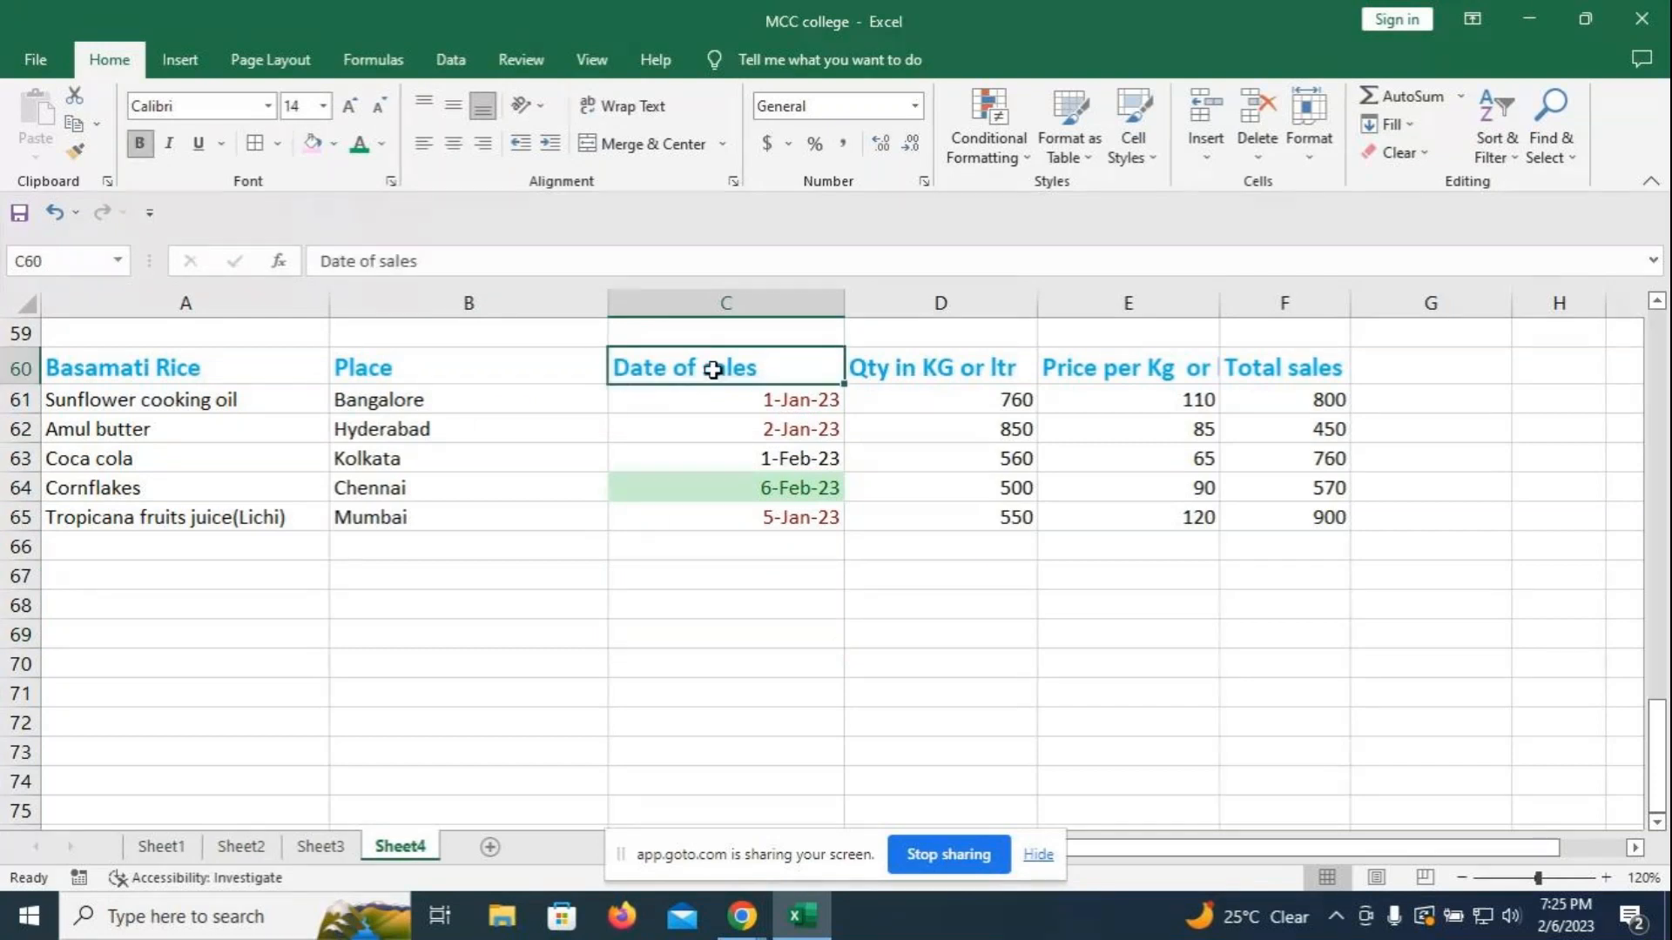
- Rename the C60 header to 'Date of sales 0f 2023'
{"action": "key", "text": "F2"}
{"action": "type", "text": "0f"}
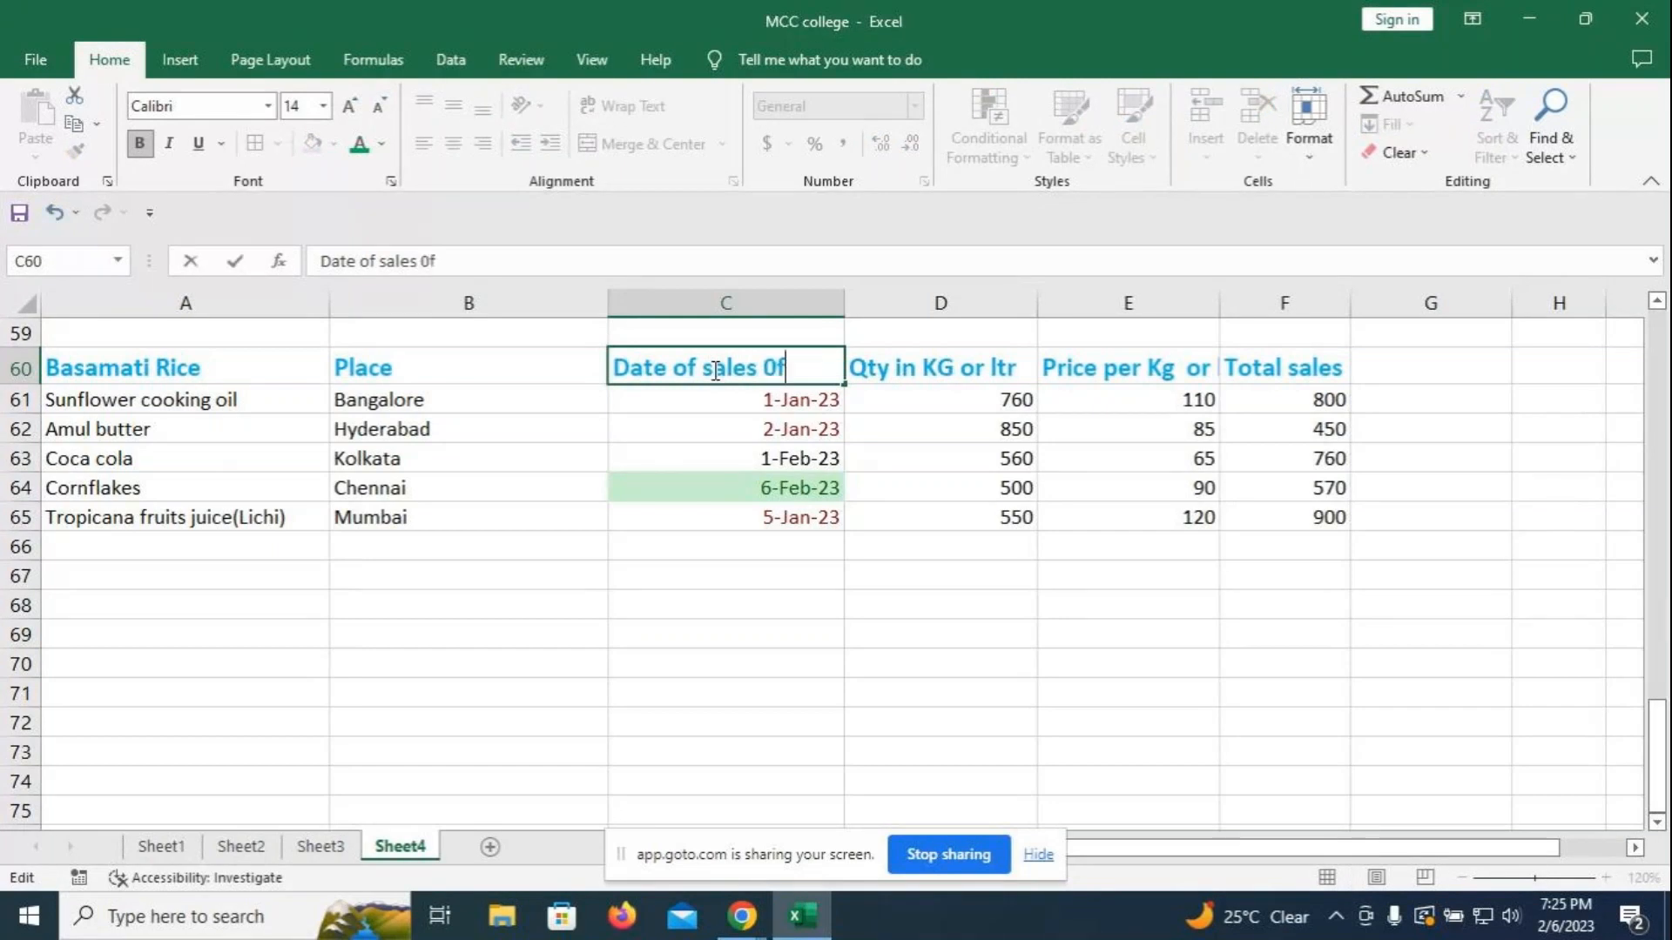
{"action": "type", "text": " 2023"}
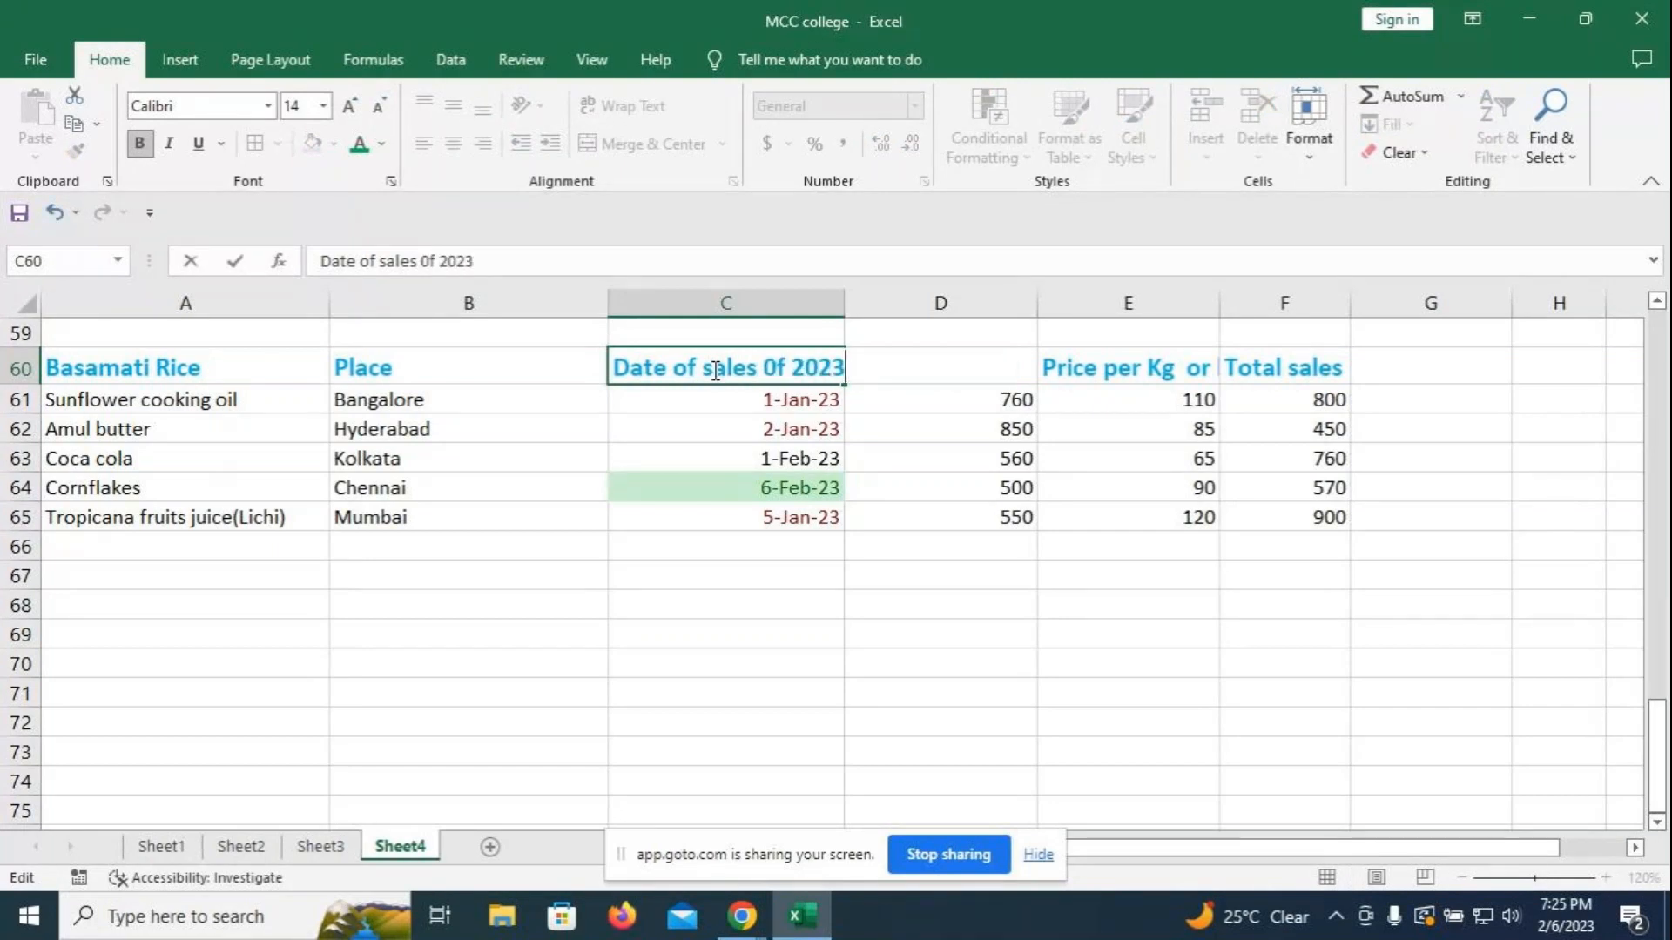
{"action": "left_click", "coordinate": [727, 604]}
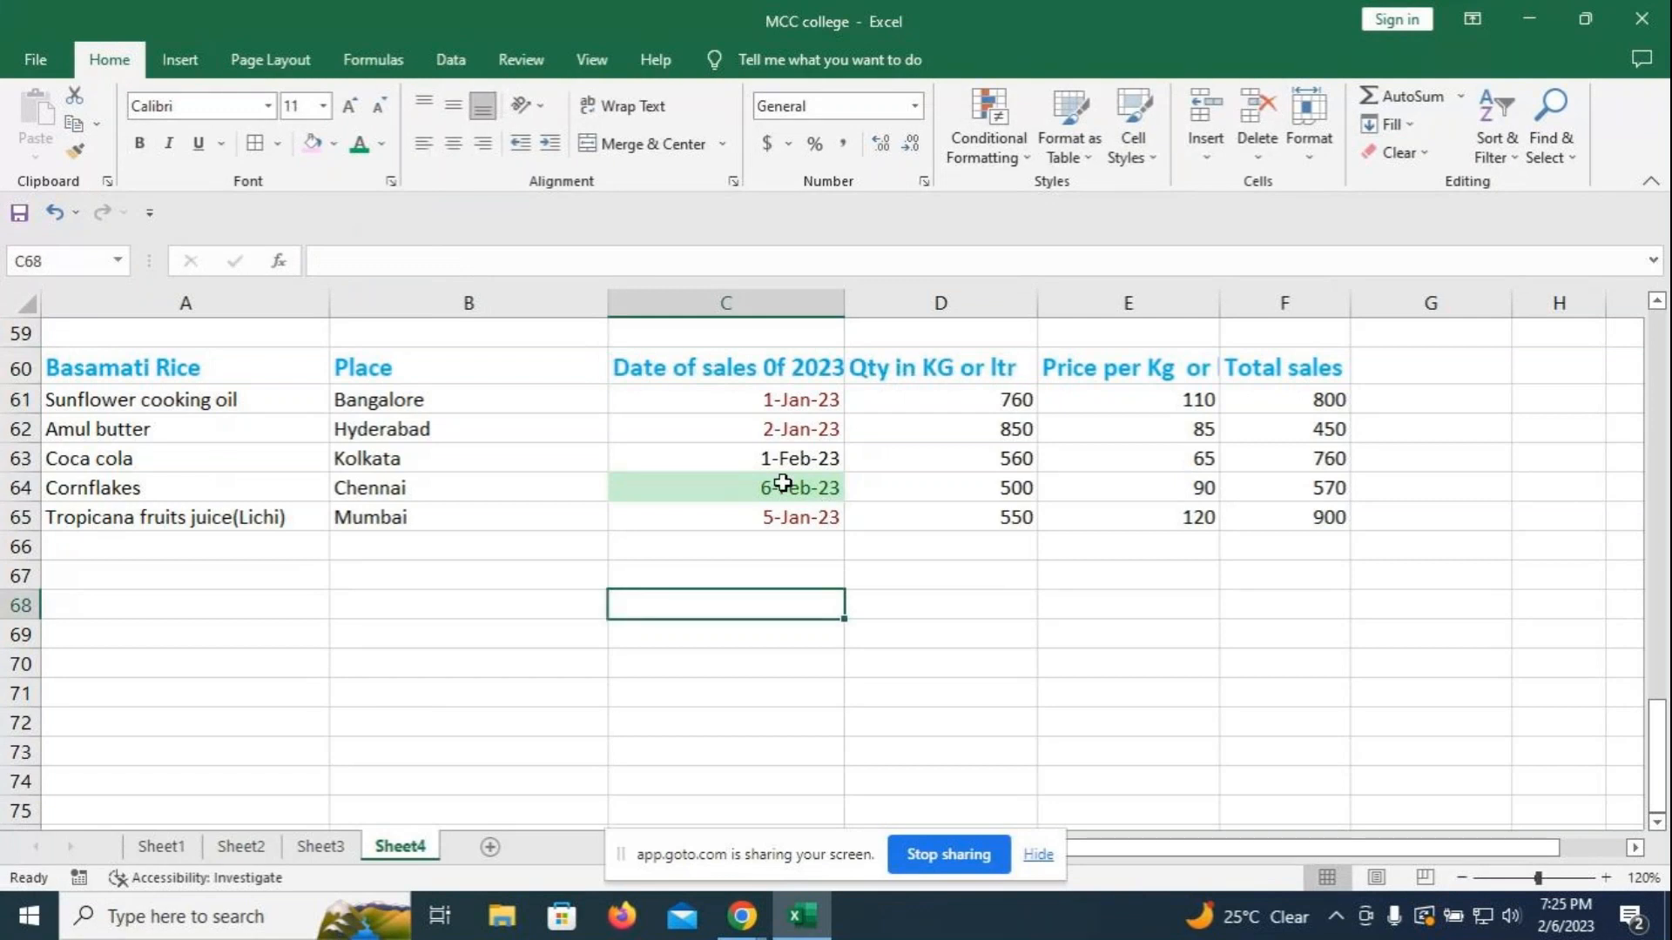
- Change the Amul butter date in C62 to 4-Feb-23 and review the sales range
{"action": "left_click", "coordinate": [766, 428]}
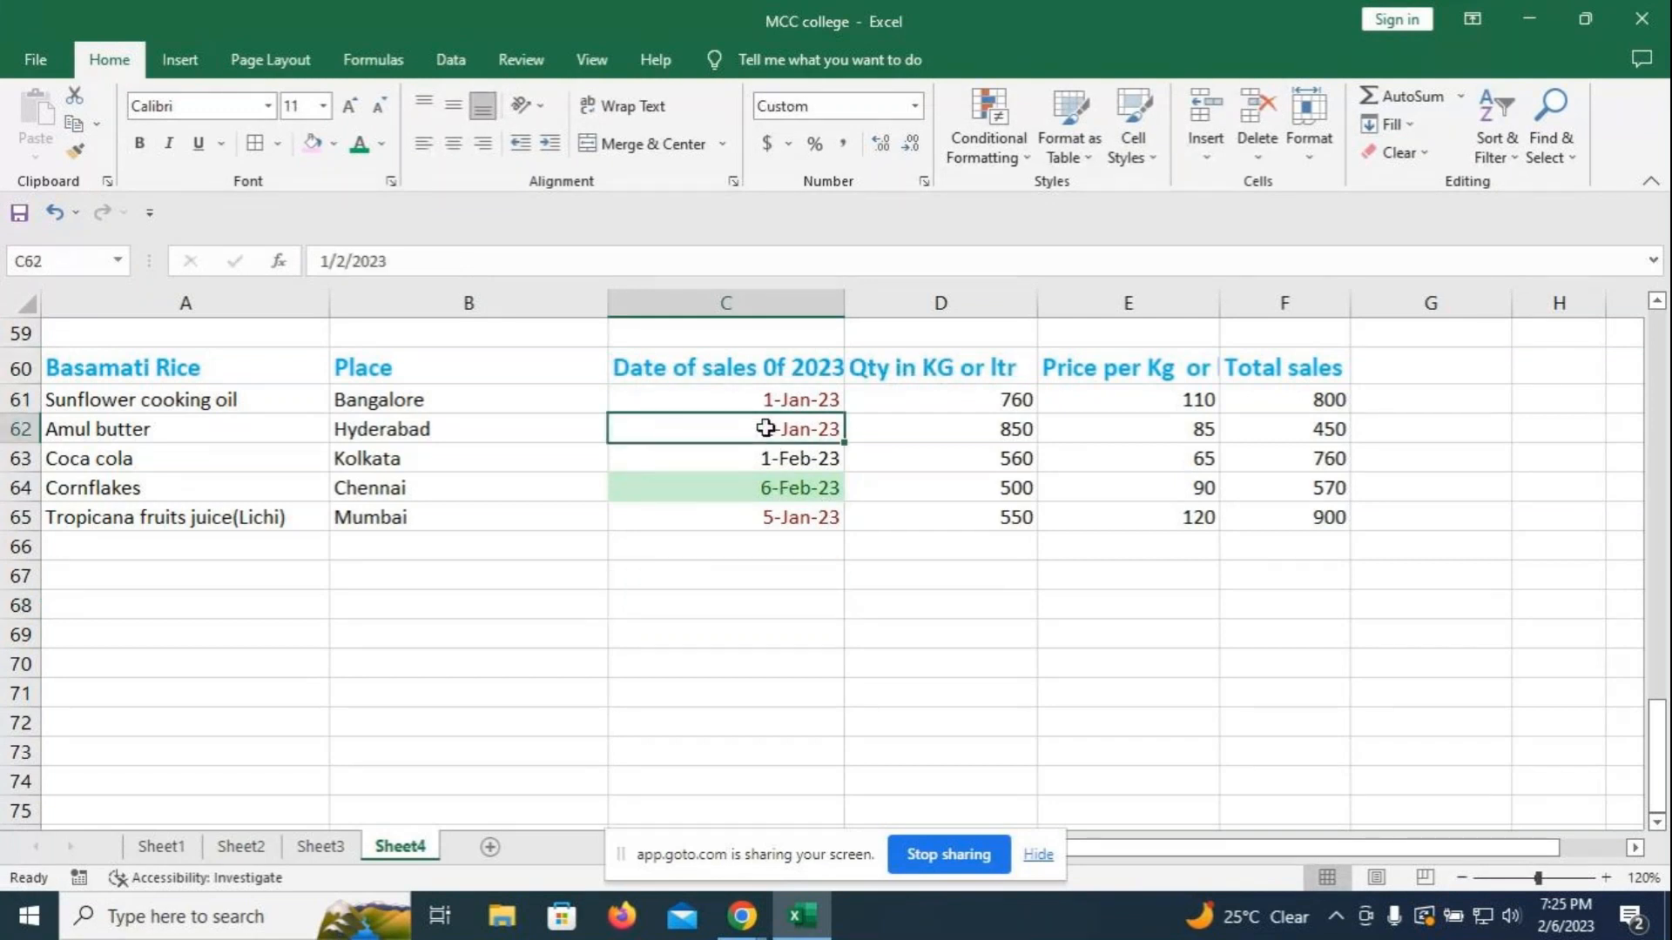
{"action": "type", "text": "2-4"}
{"action": "key", "text": "Return"}
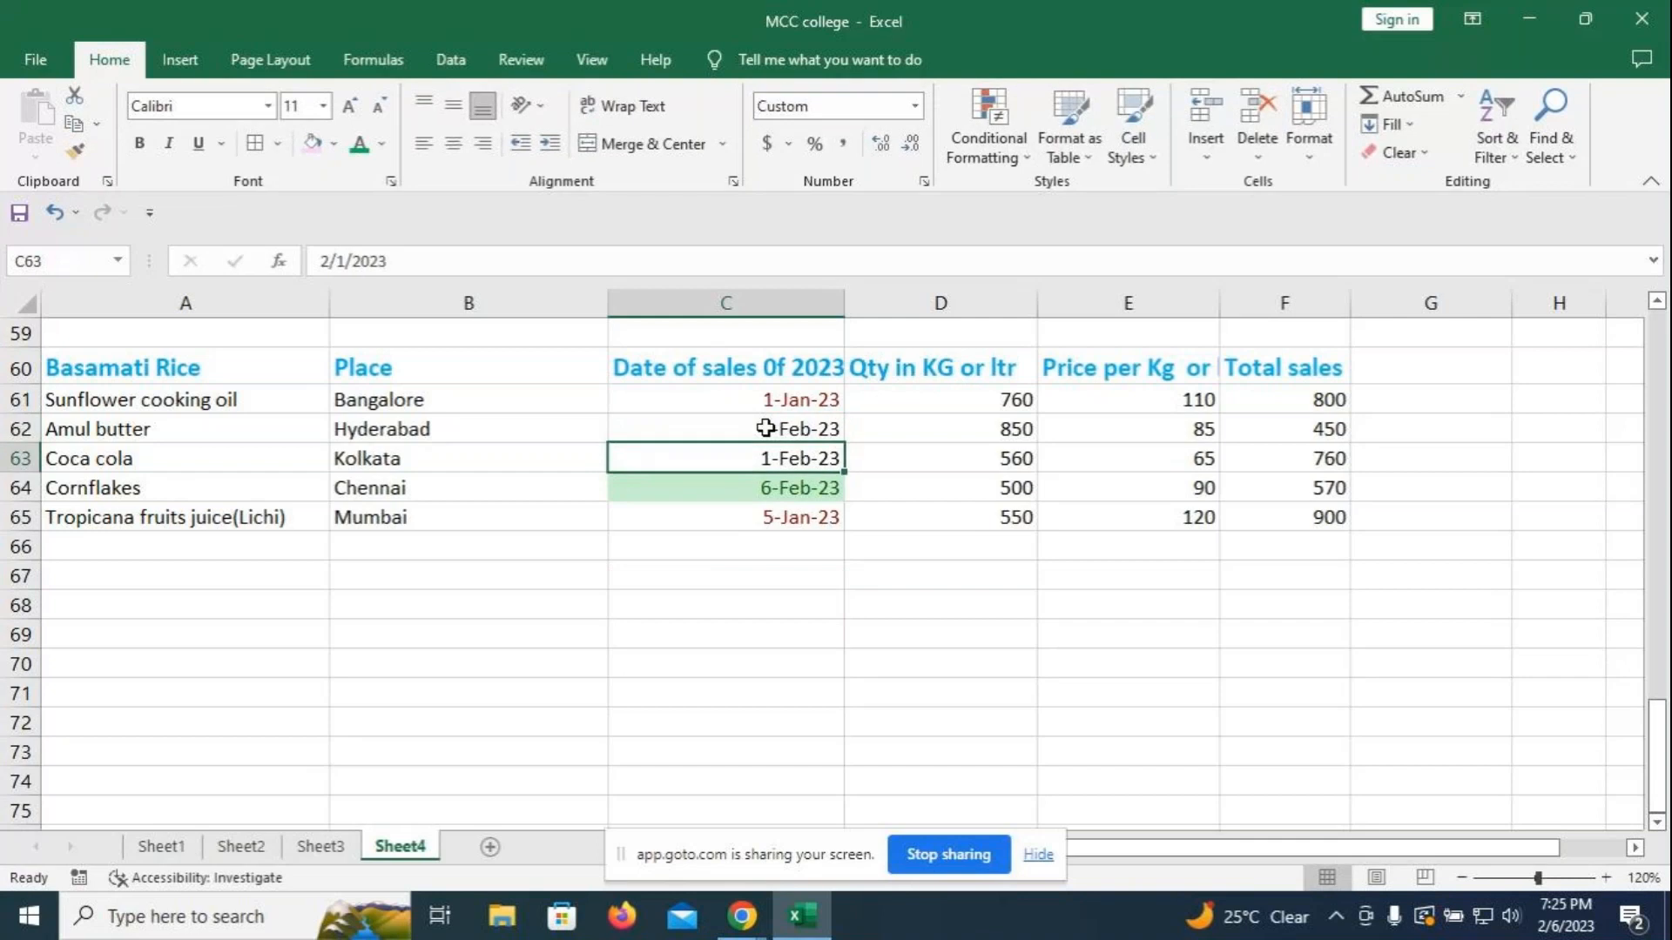
{"action": "key", "text": "Up"}
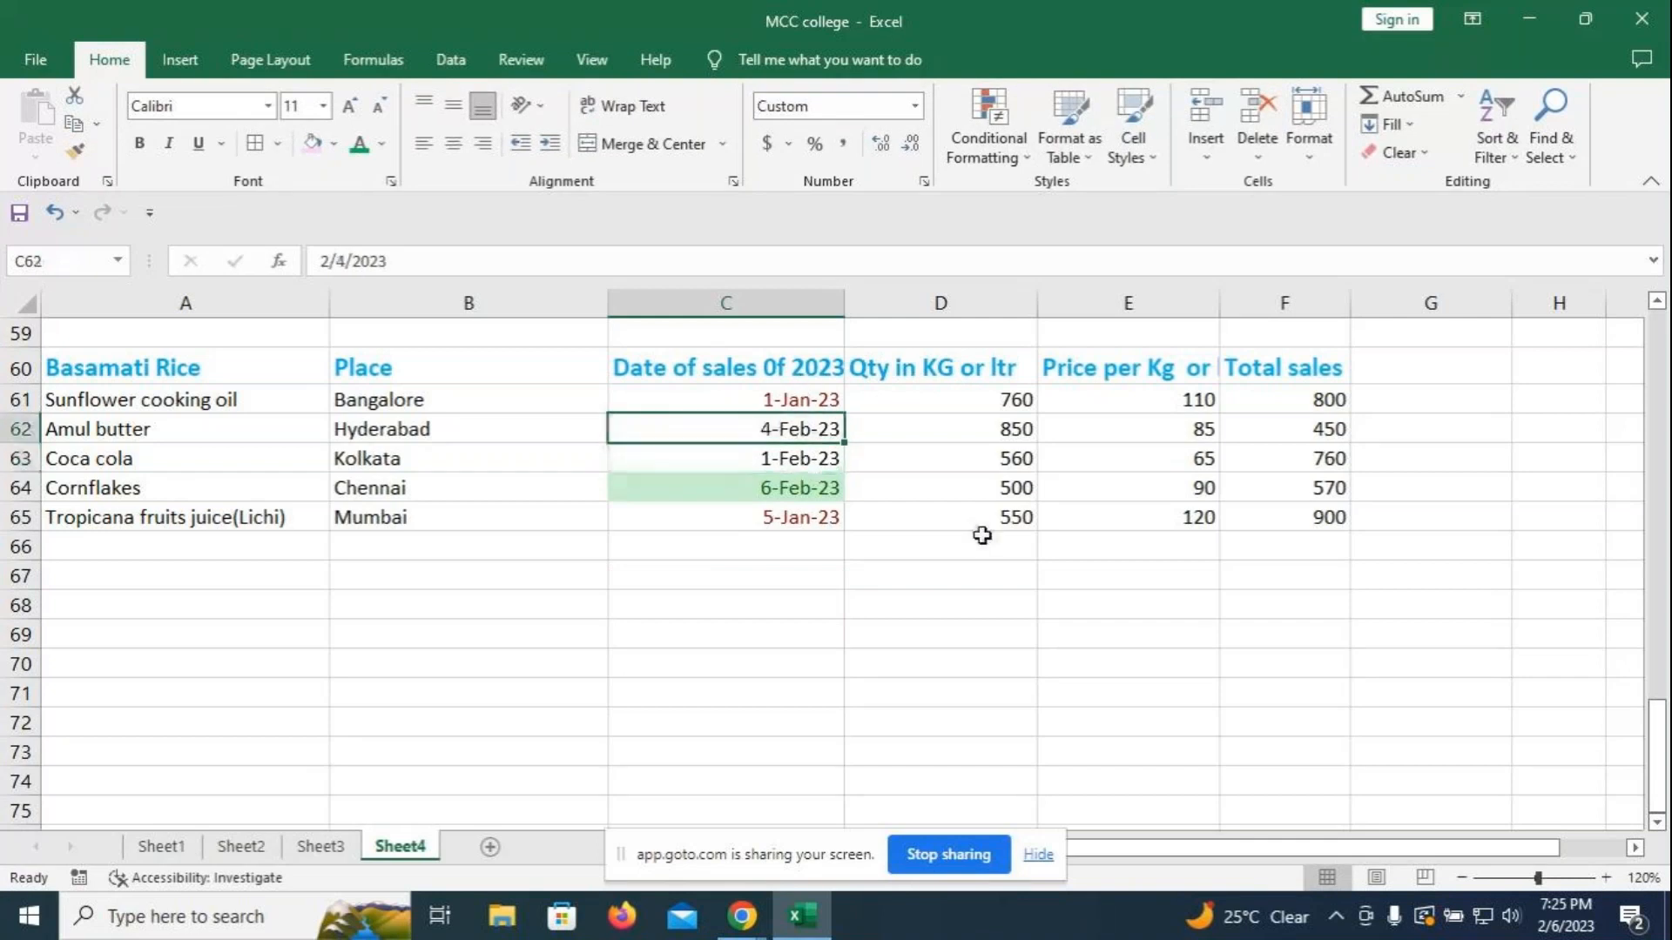
{"action": "left_click", "coordinate": [983, 605]}
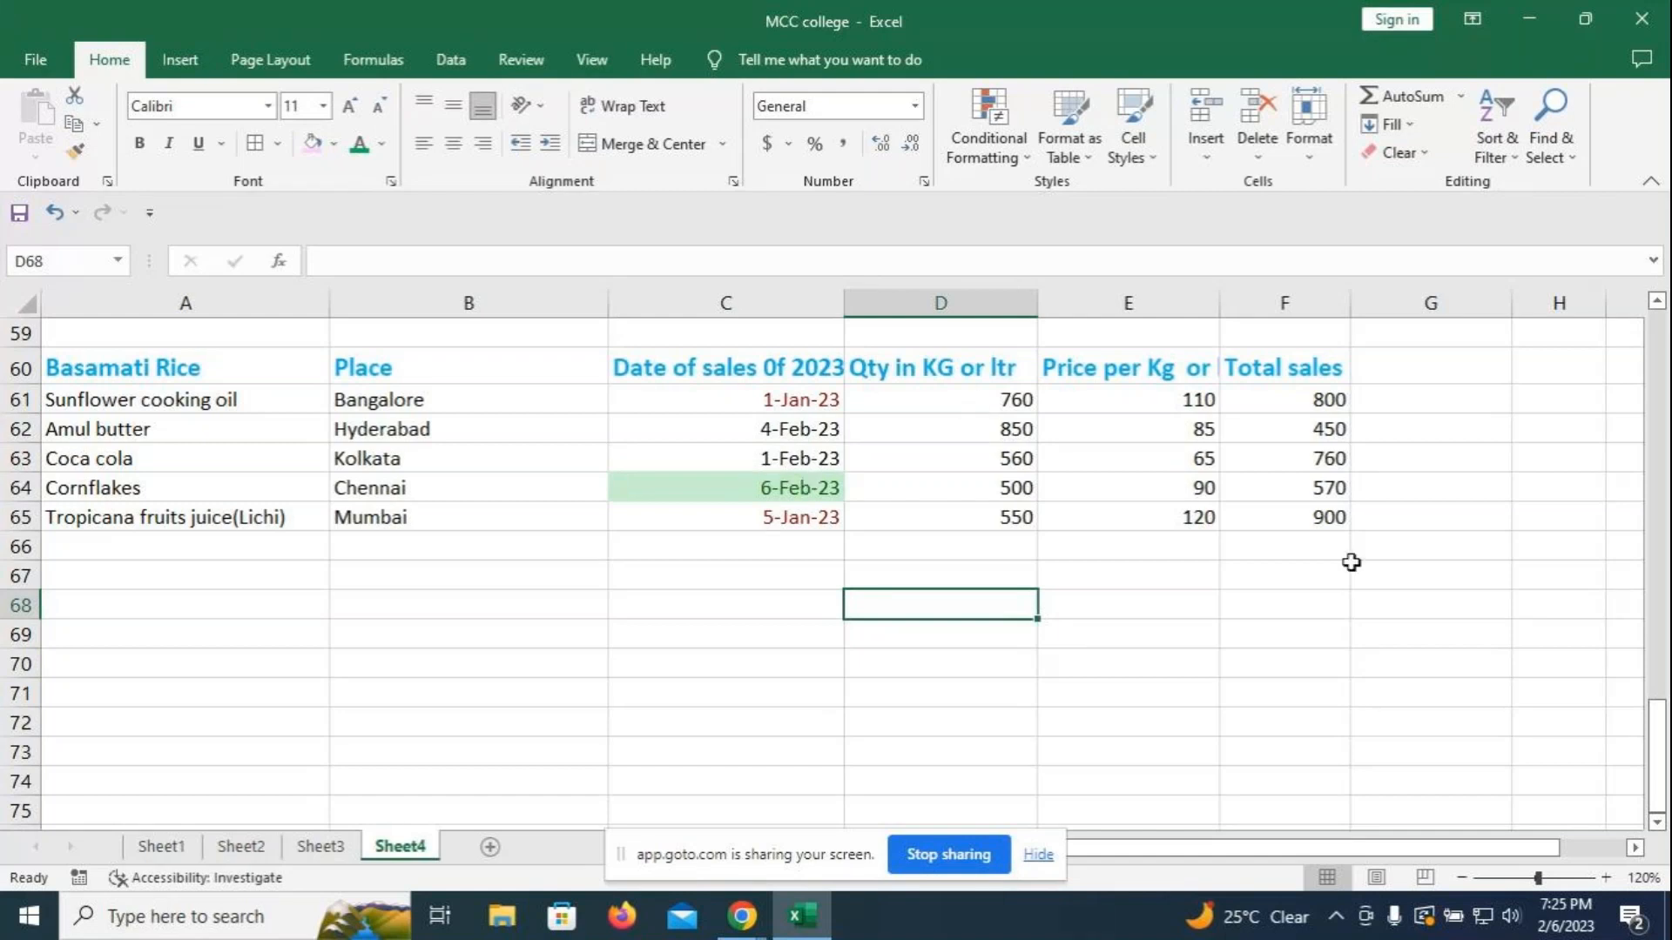
{"action": "left_click", "coordinate": [1306, 633]}
{"action": "left_click_drag", "start_coordinate": [199, 386], "coordinate": [1272, 497]}
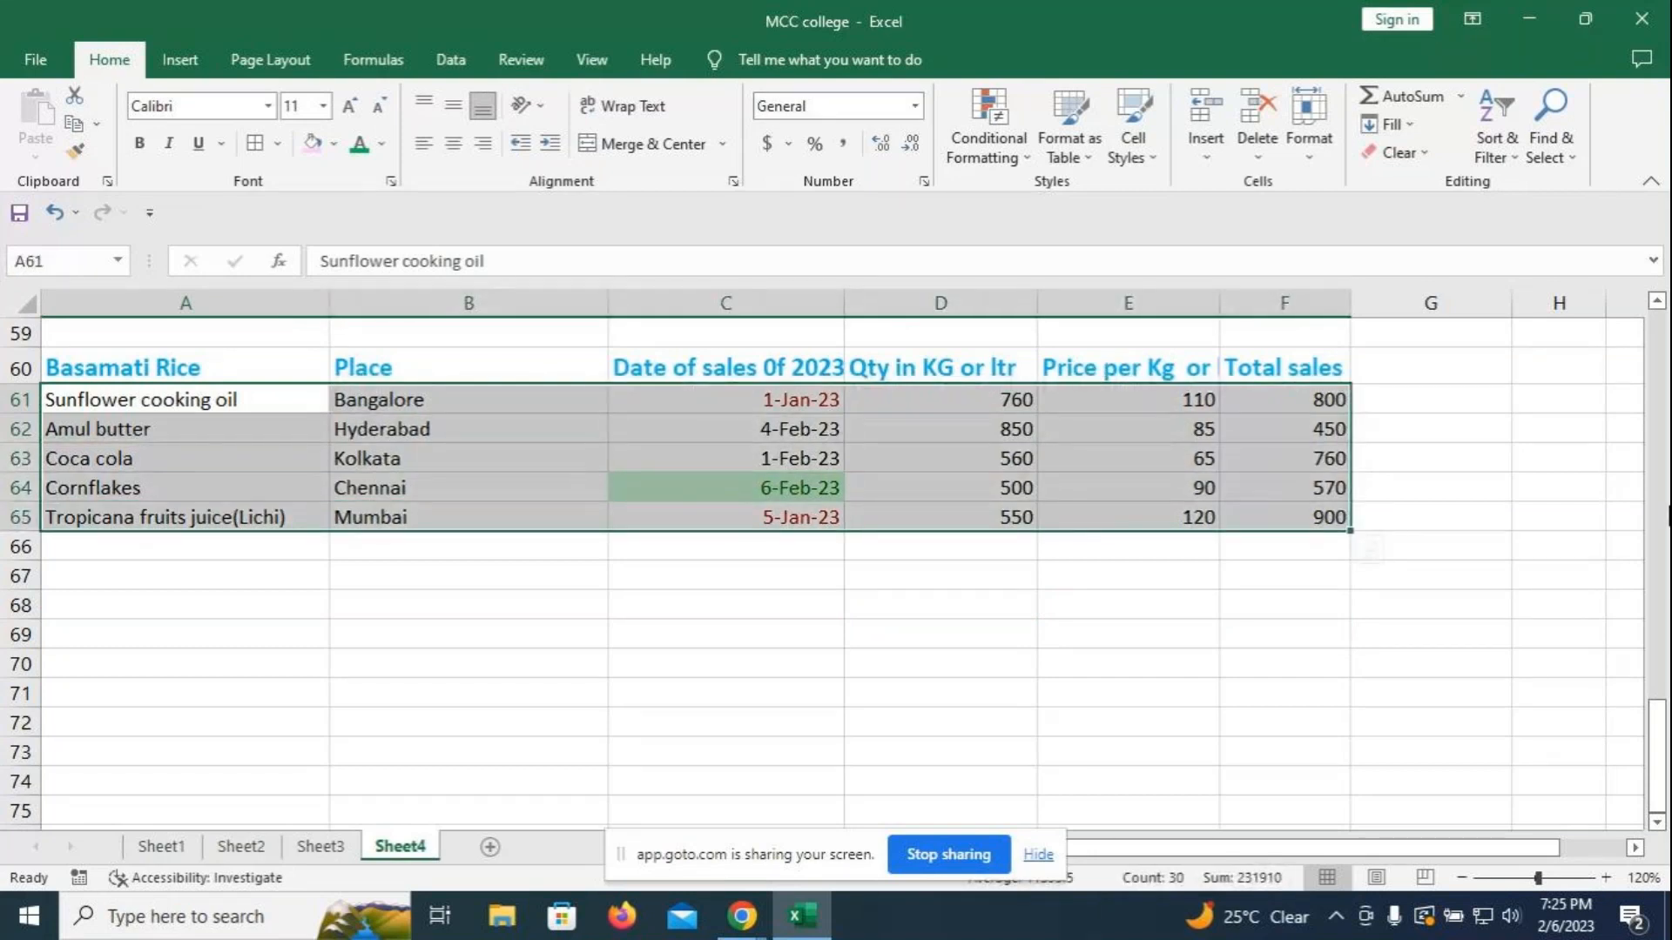
{"action": "key", "text": "ctrl+Right"}
{"action": "left_click", "coordinate": [1058, 614]}
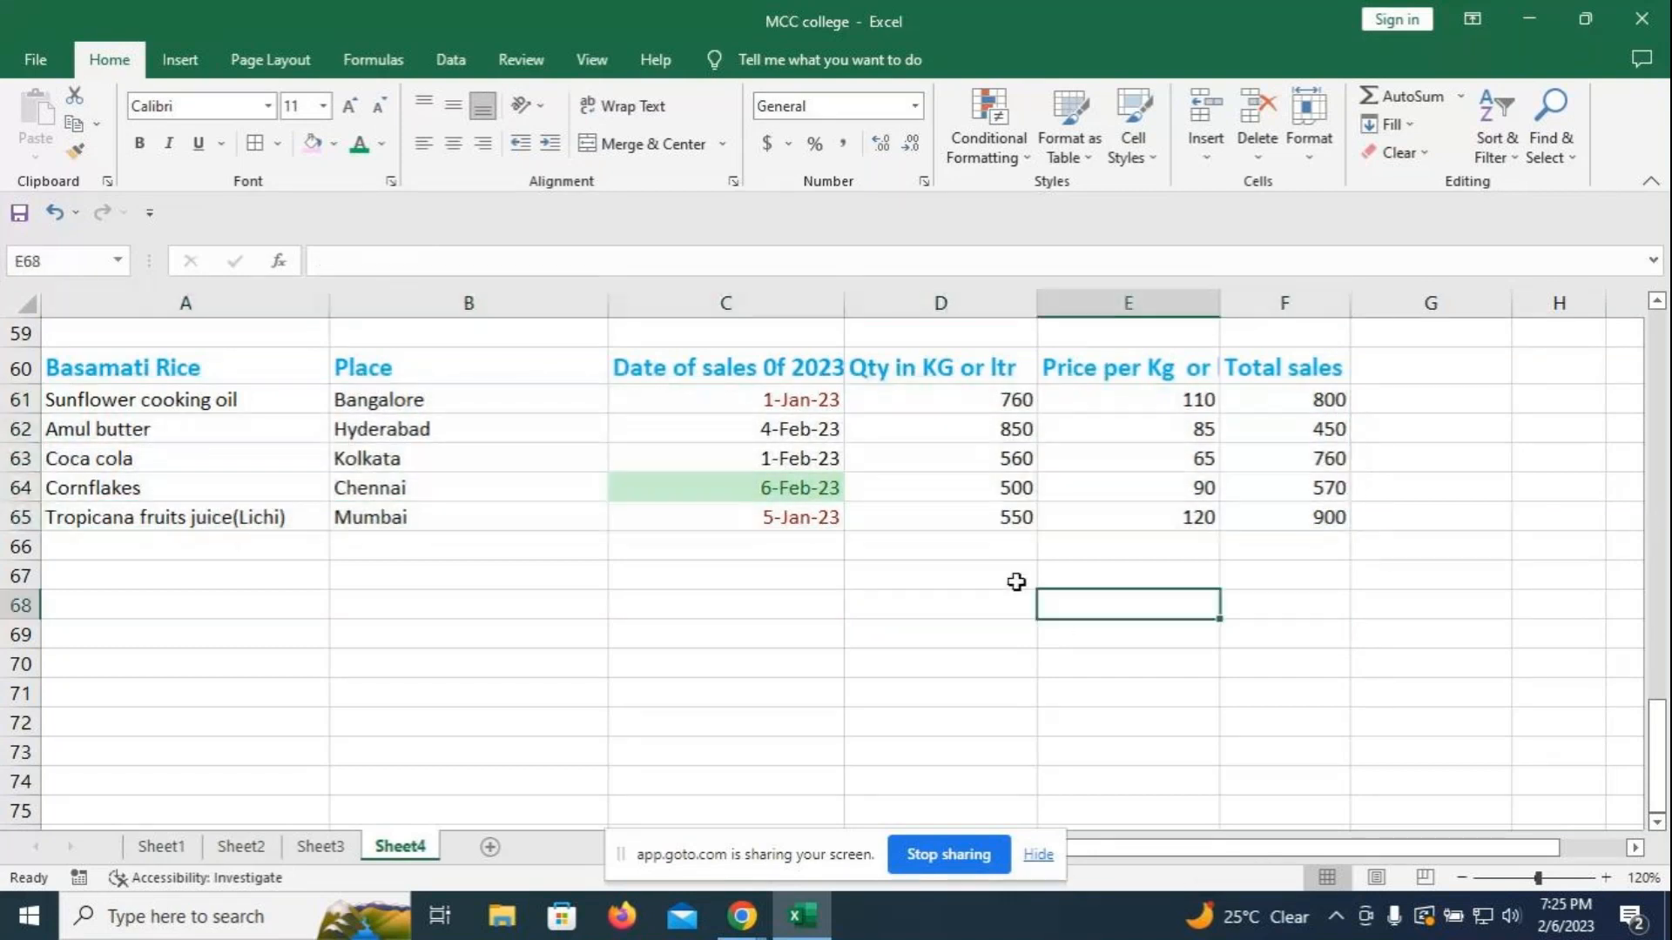
{"action": "left_click", "coordinate": [744, 399]}
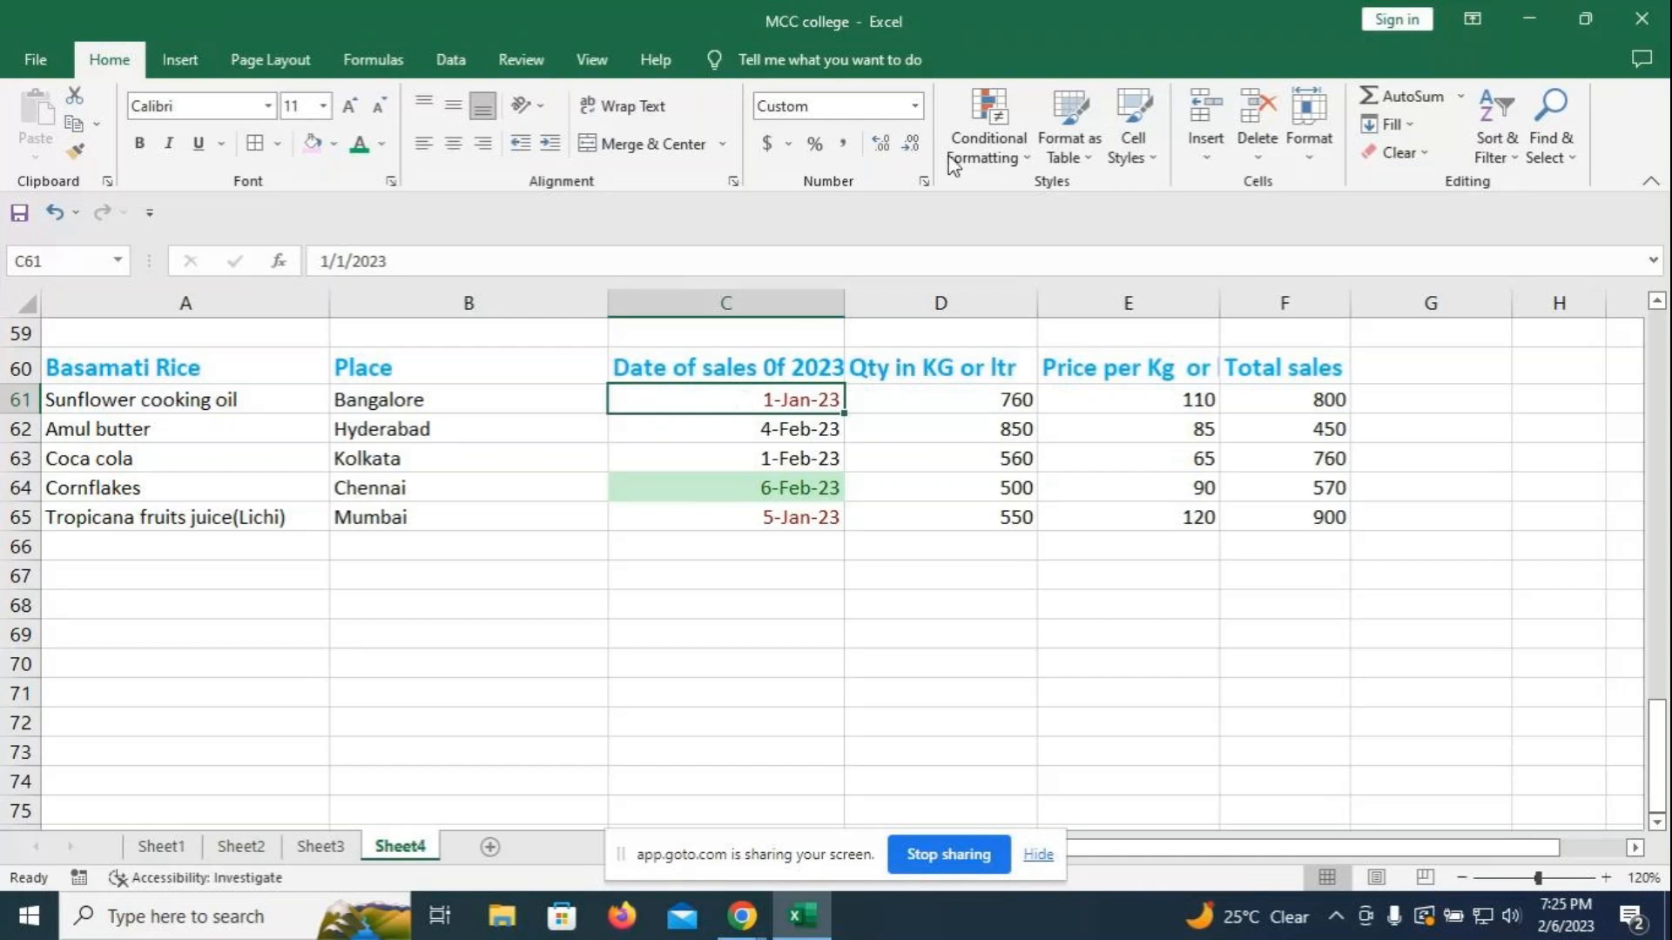
{"action": "left_click", "coordinate": [1023, 162]}
{"action": "mouse_move", "coordinate": [1030, 209]}
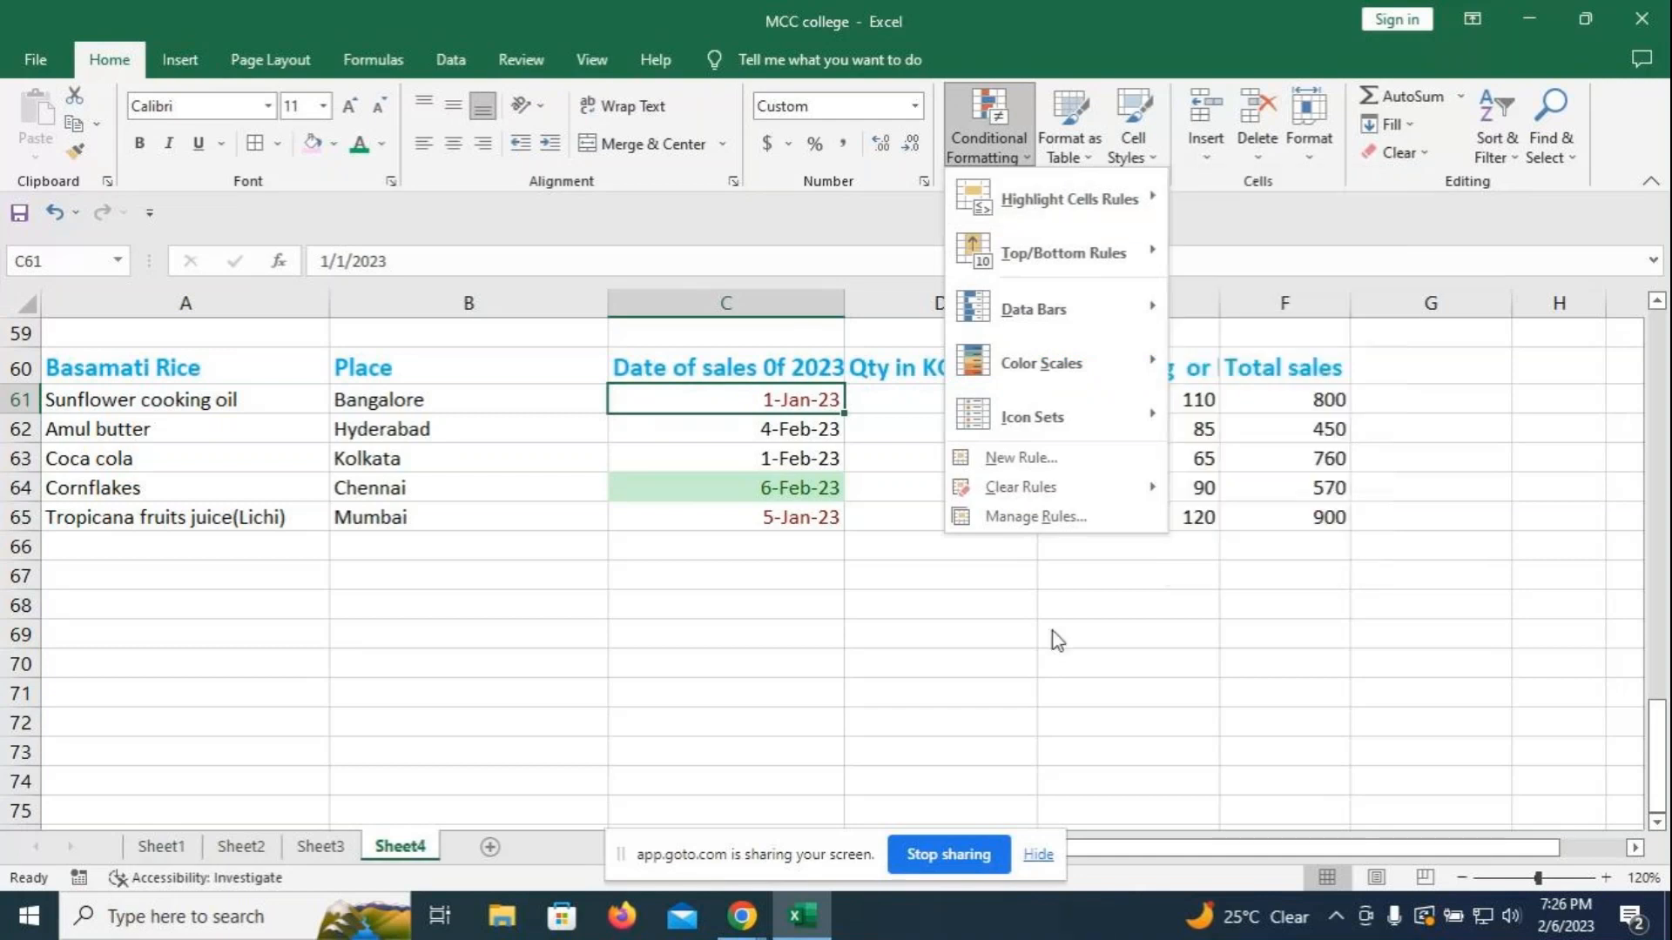
{"action": "mouse_move", "coordinate": [1057, 251]}
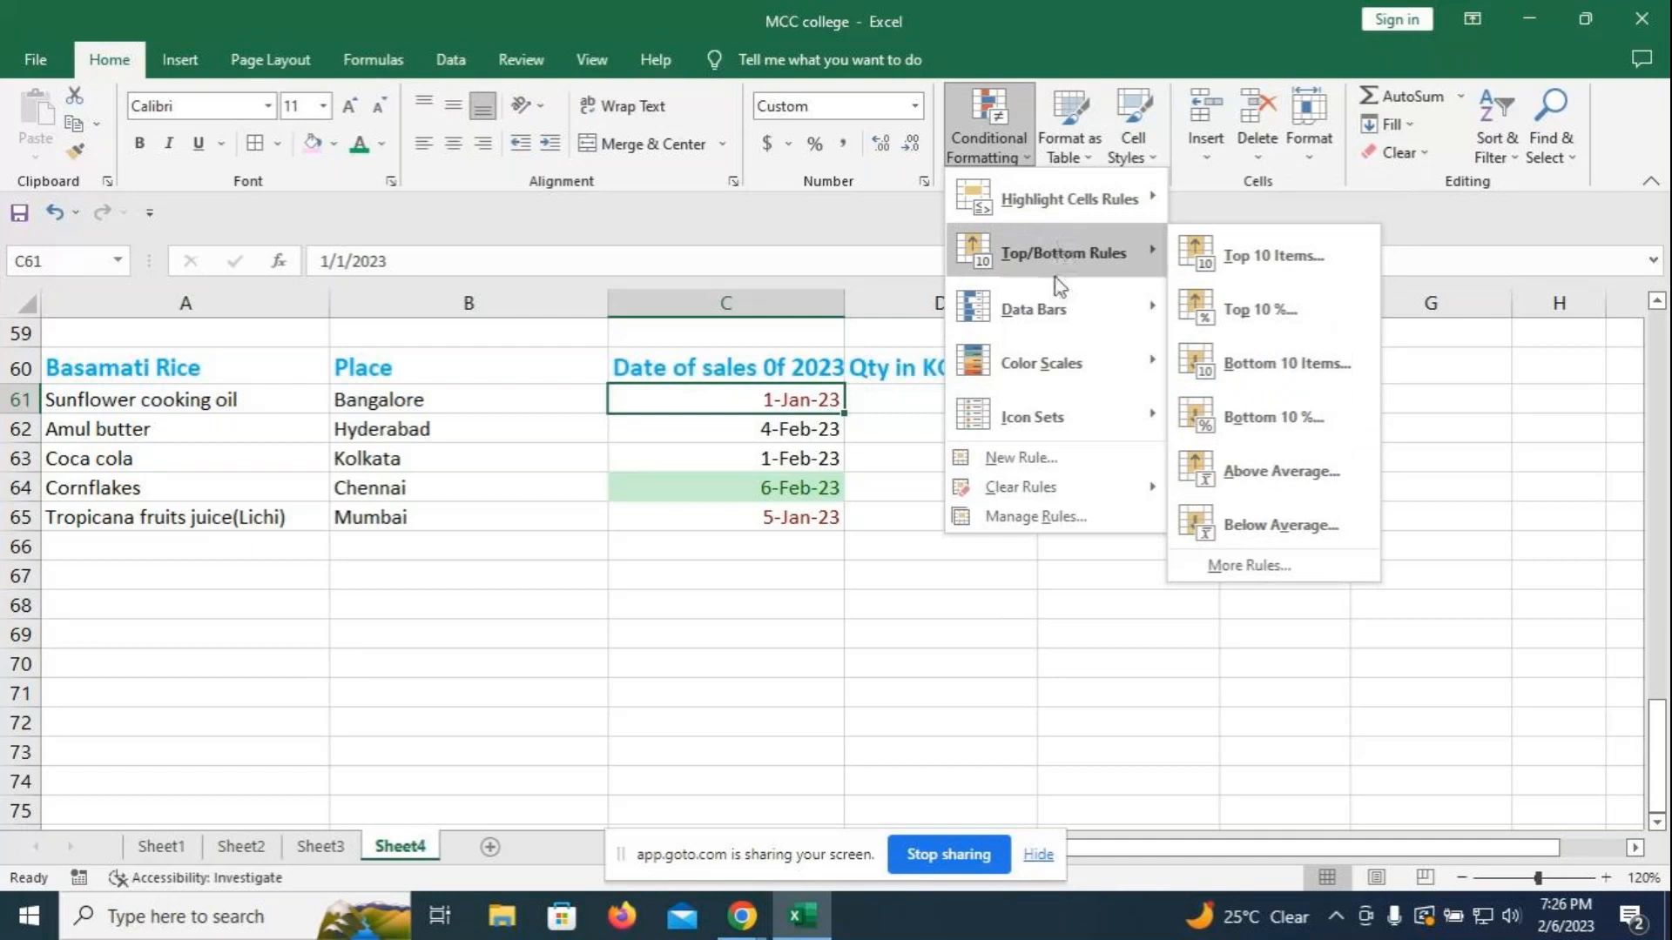
{"action": "mouse_move", "coordinate": [1050, 300]}
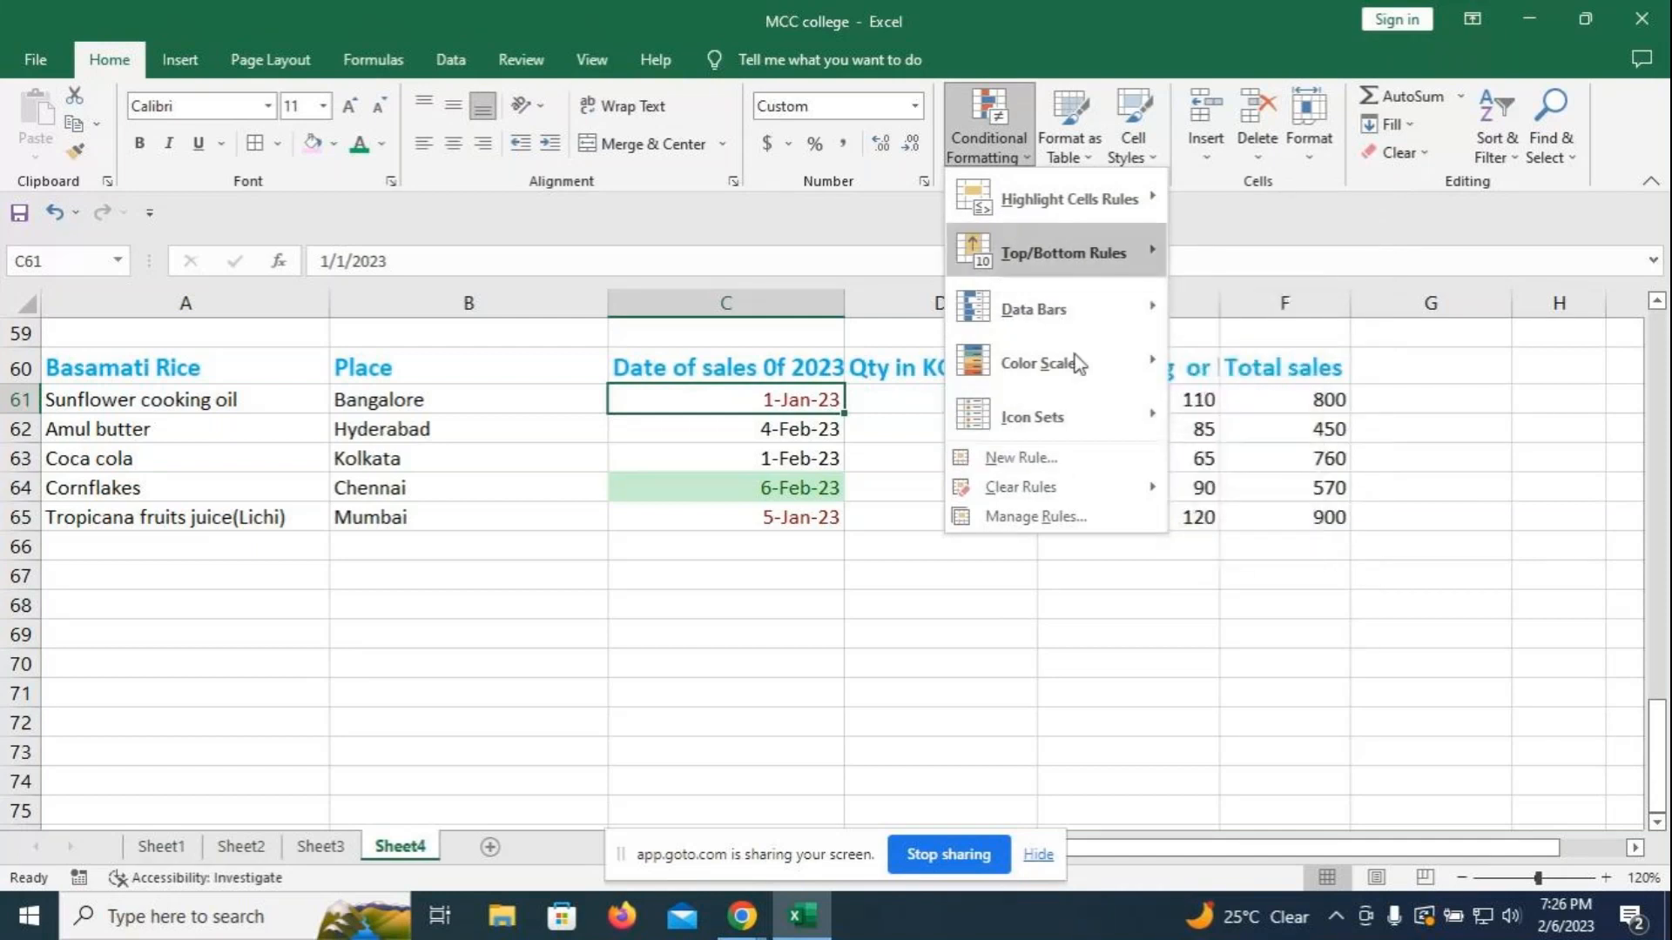
{"action": "left_click", "coordinate": [1030, 468]}
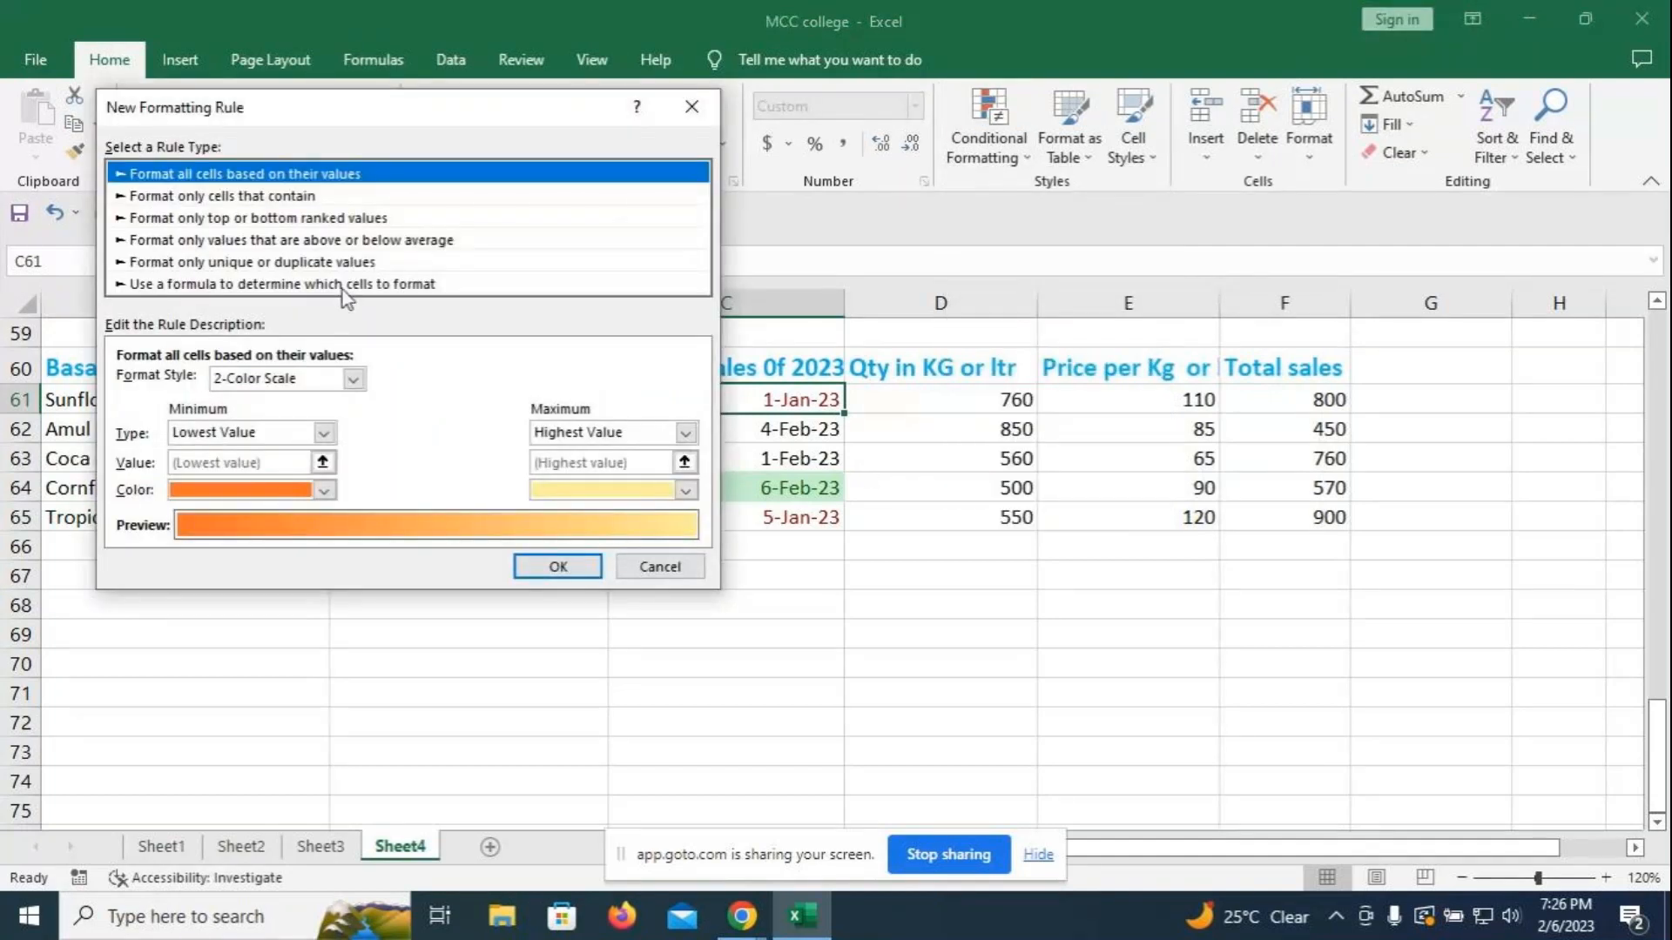
{"action": "left_click", "coordinate": [693, 105]}
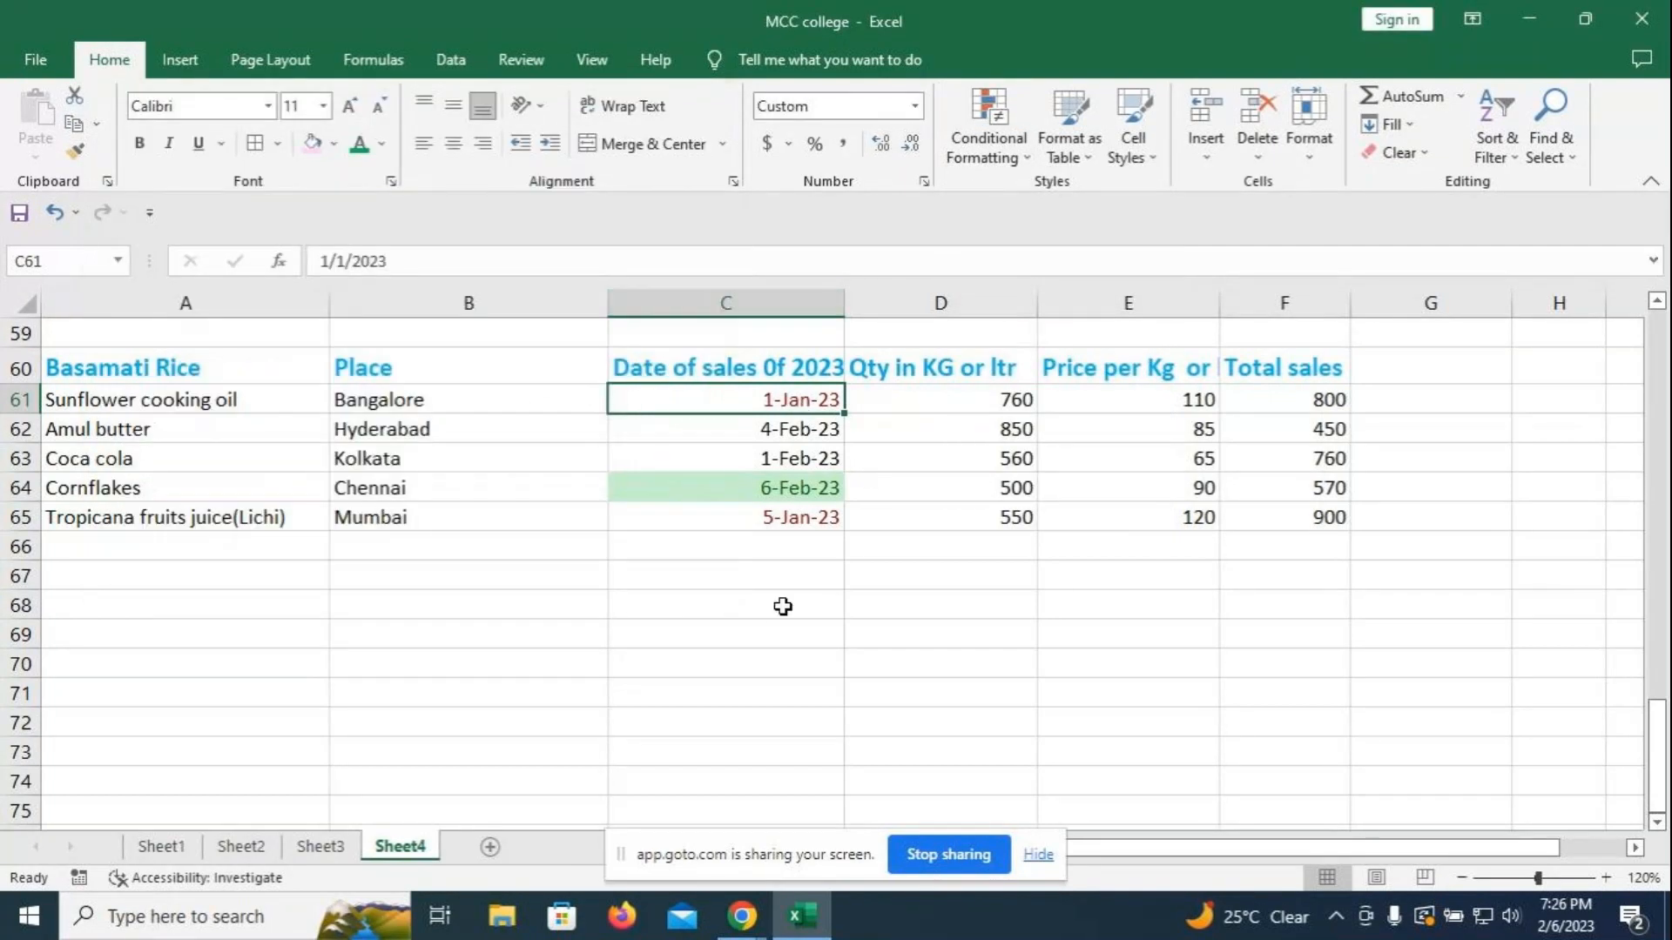
{"action": "scroll", "coordinate": [1226, 685], "scroll_direction": "up", "scroll_amount": 1}
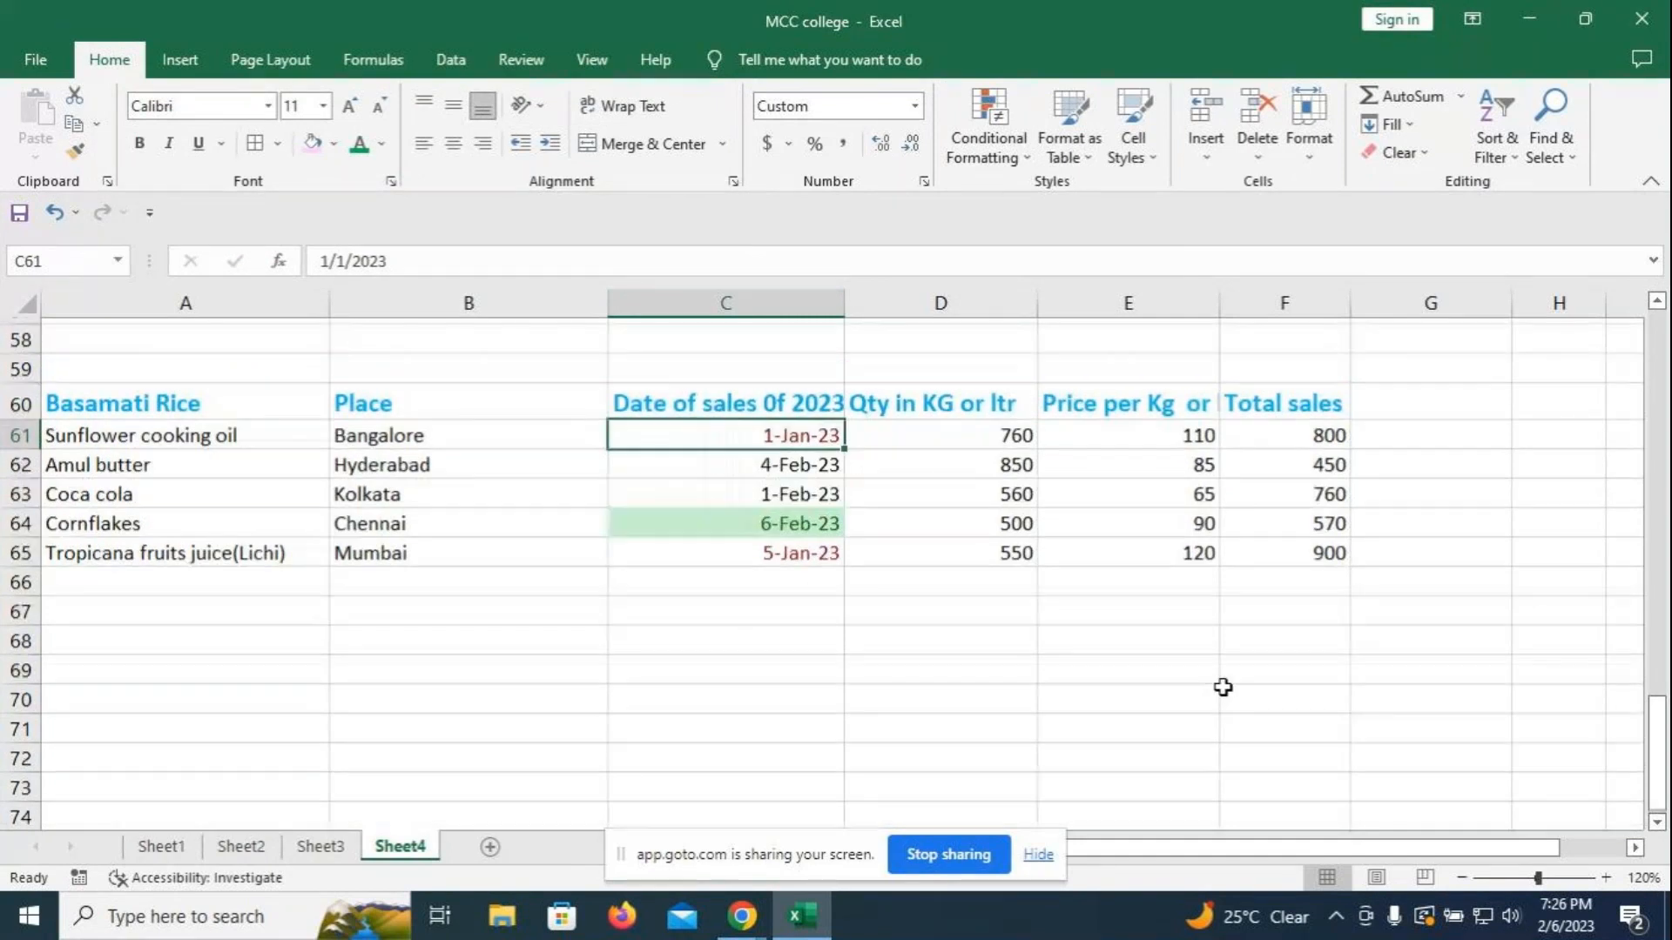
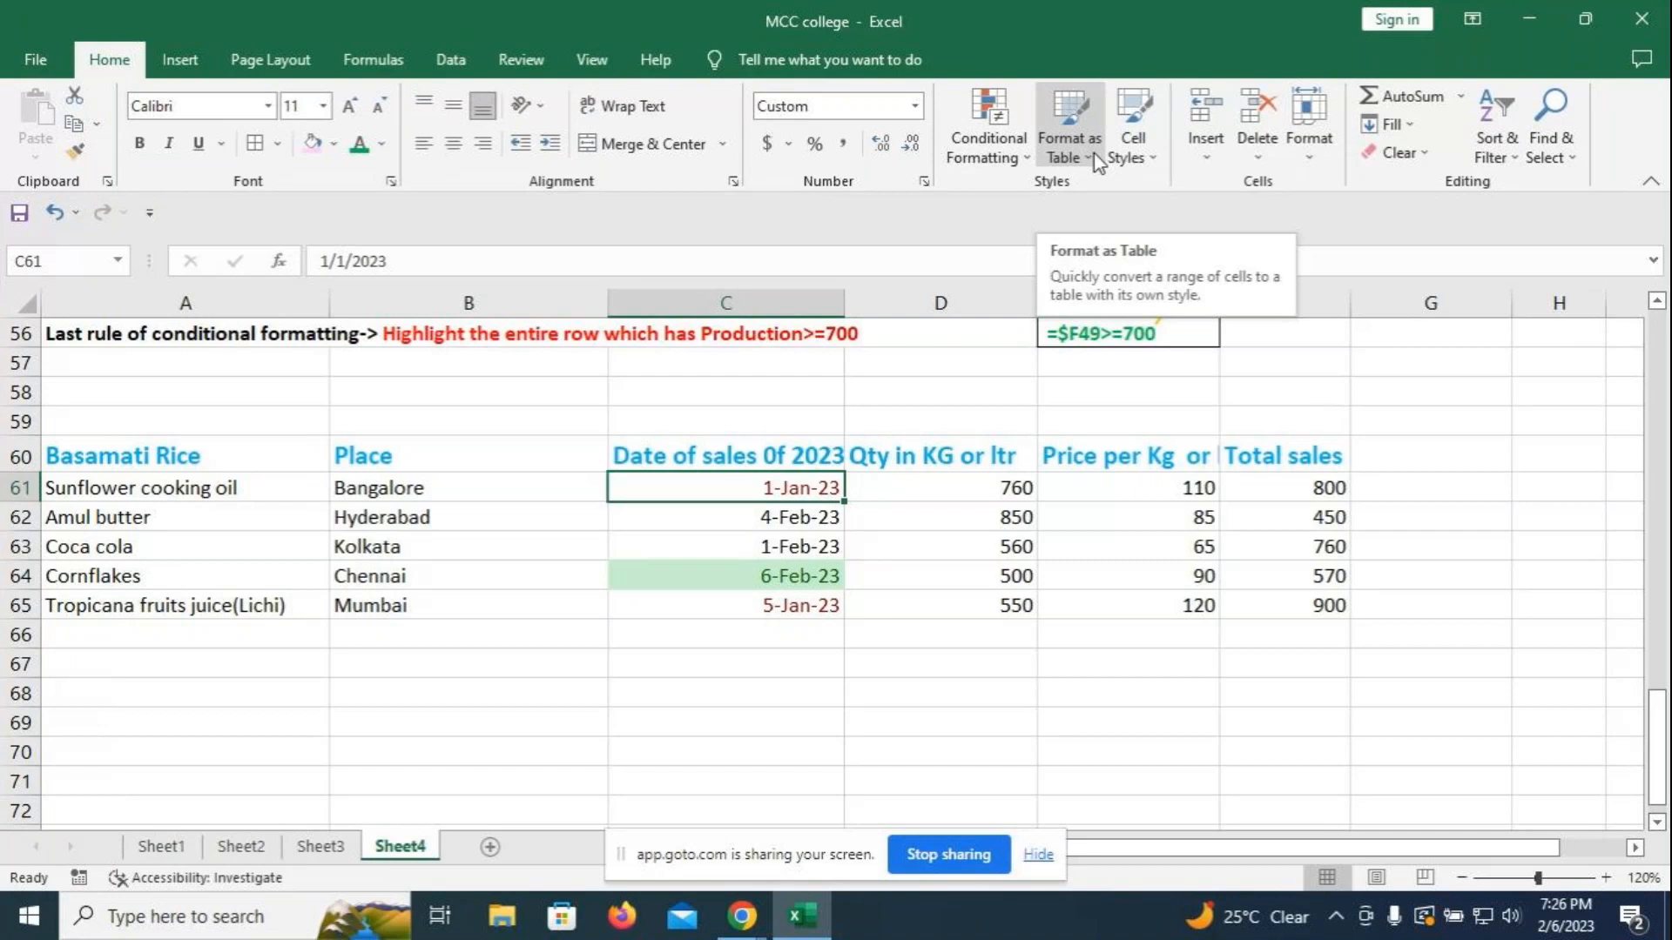
- Look over Sheet3, then return to Sheet4 with the sales table
{"action": "scroll", "coordinate": [592, 524], "scroll_direction": "up", "scroll_amount": 1}
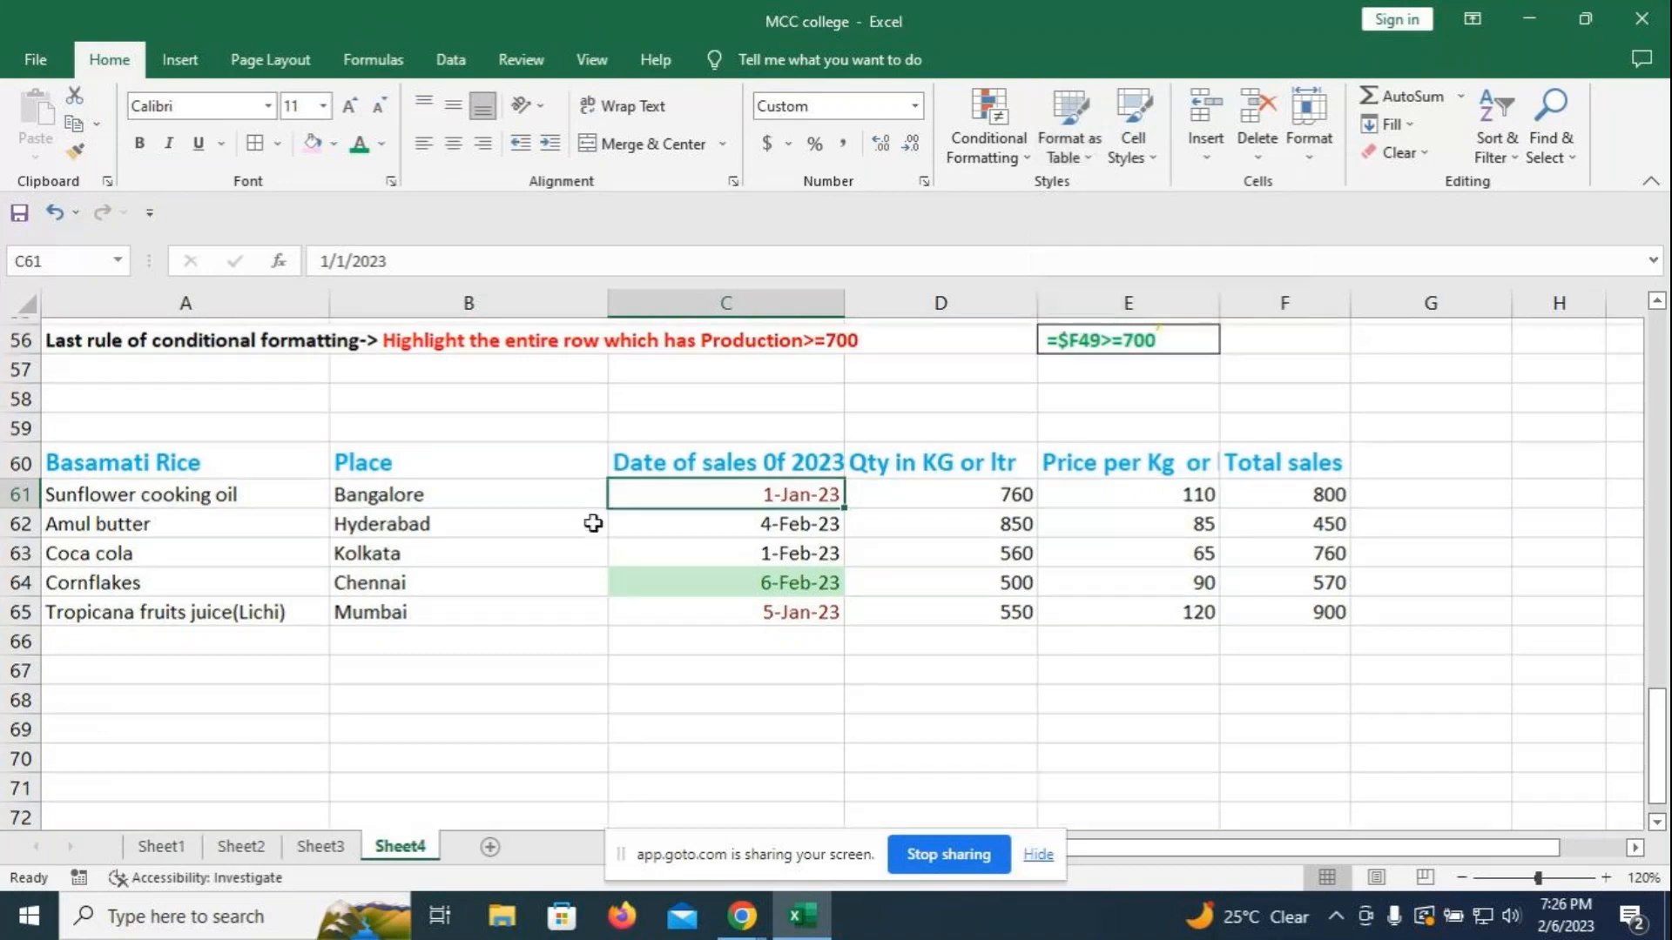
{"action": "scroll", "coordinate": [593, 523], "scroll_direction": "up", "scroll_amount": 4}
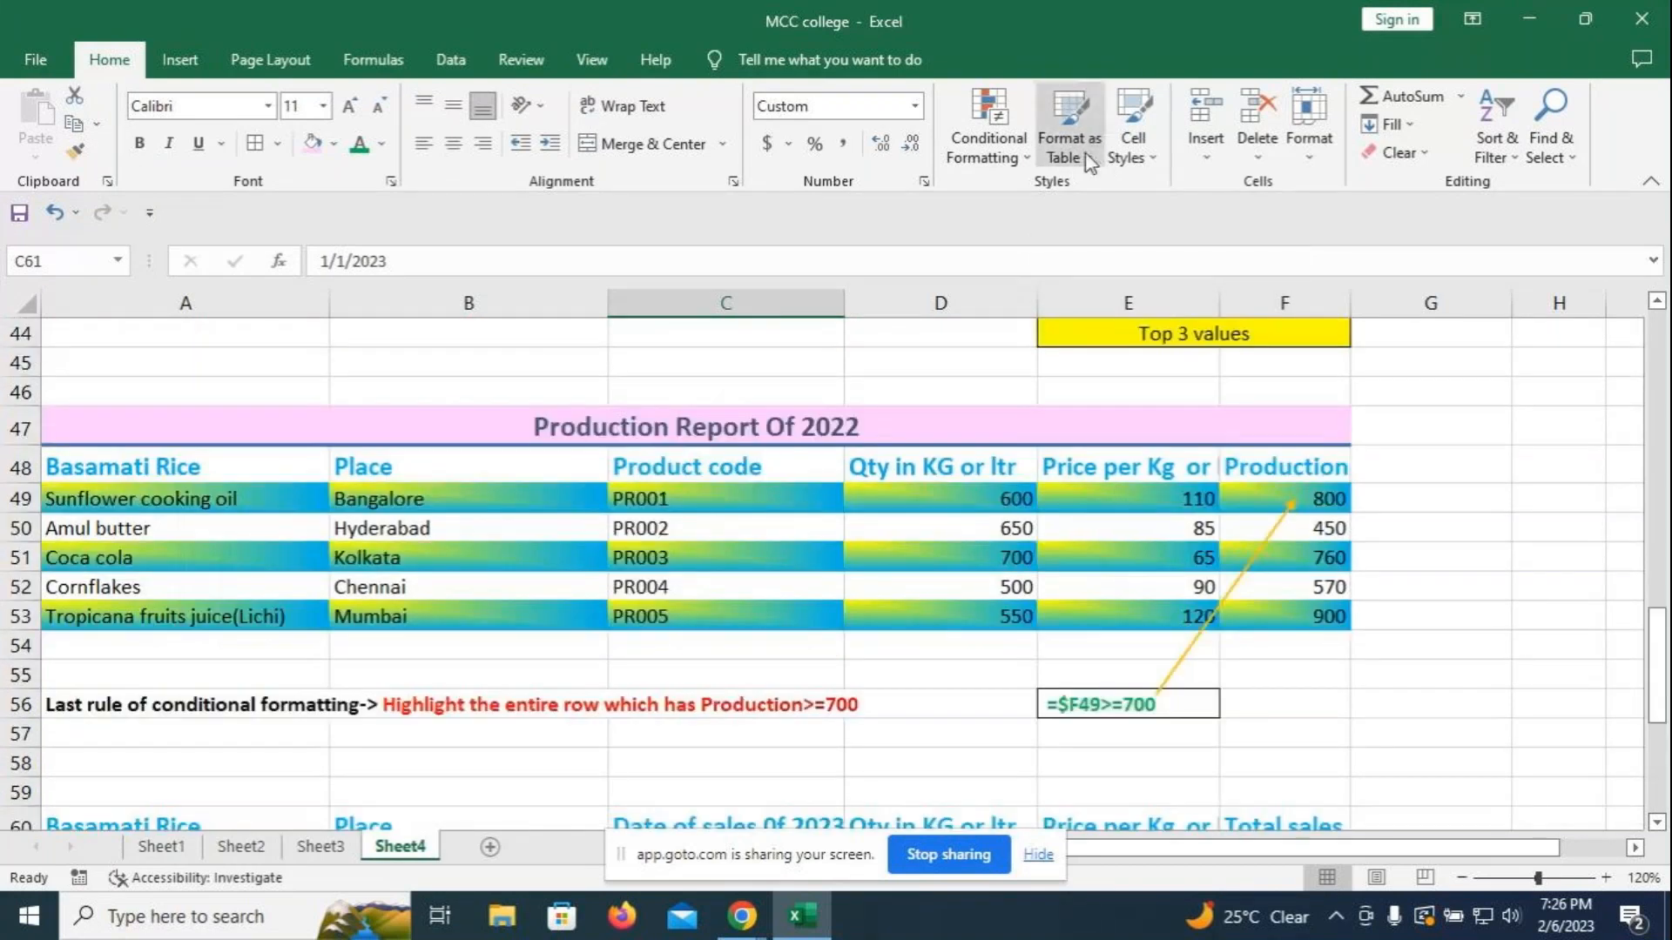
{"action": "scroll", "coordinate": [593, 524], "scroll_direction": "down", "scroll_amount": 4}
{"action": "left_click", "coordinate": [321, 846]}
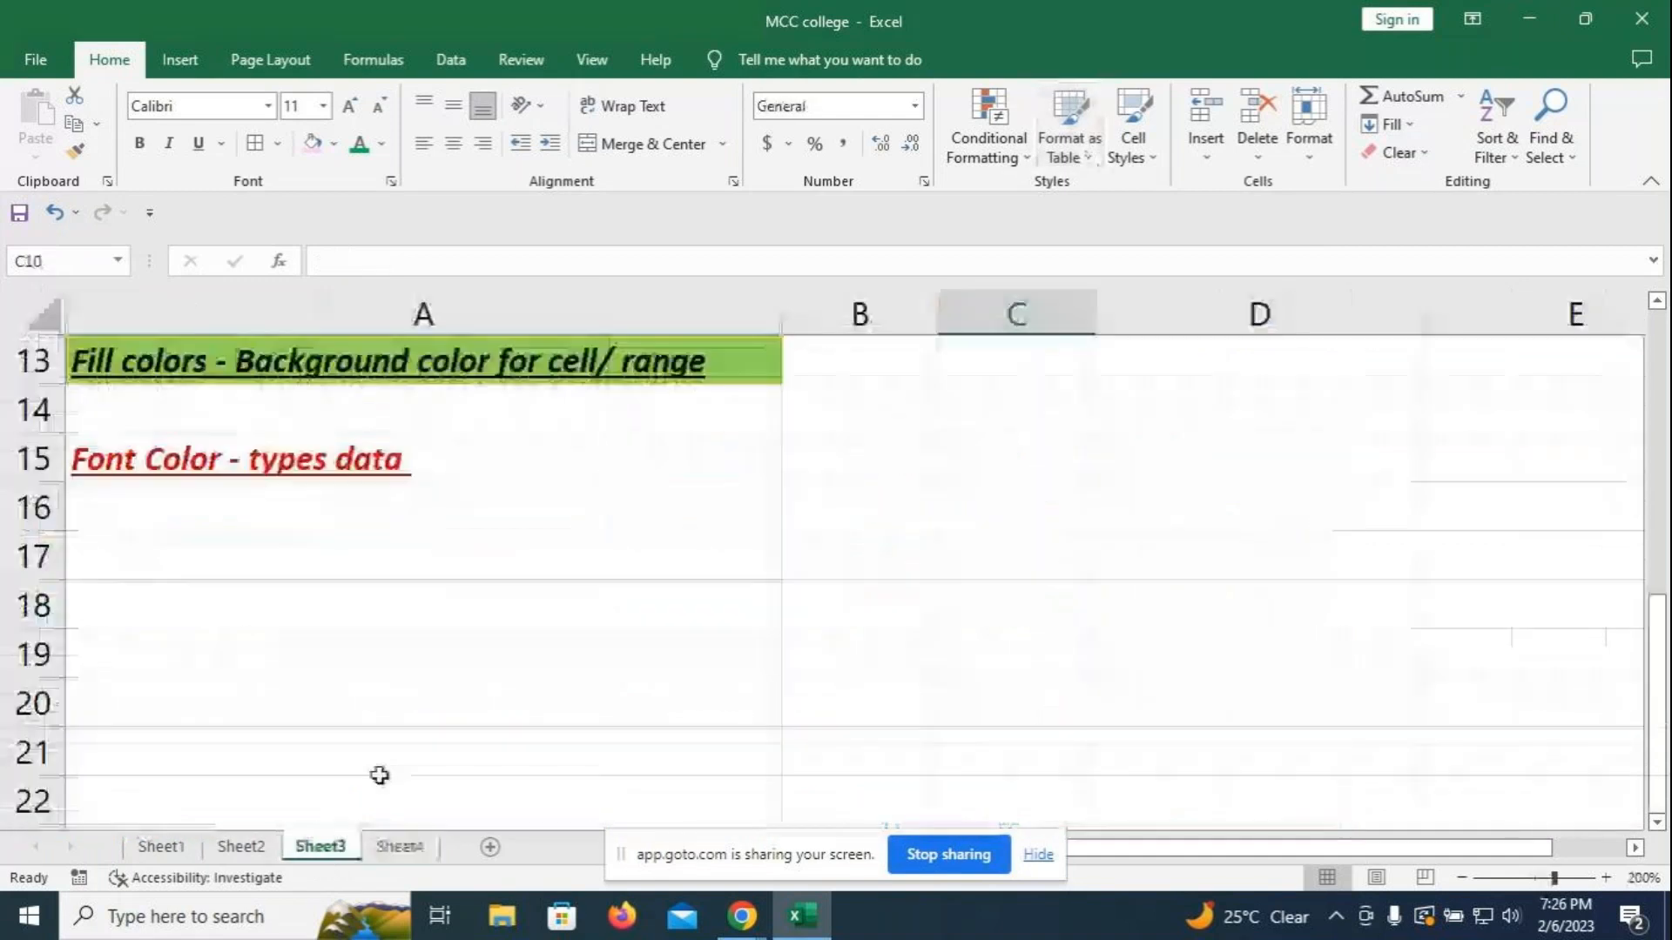
{"action": "scroll", "coordinate": [452, 642], "scroll_direction": "up", "scroll_amount": 3}
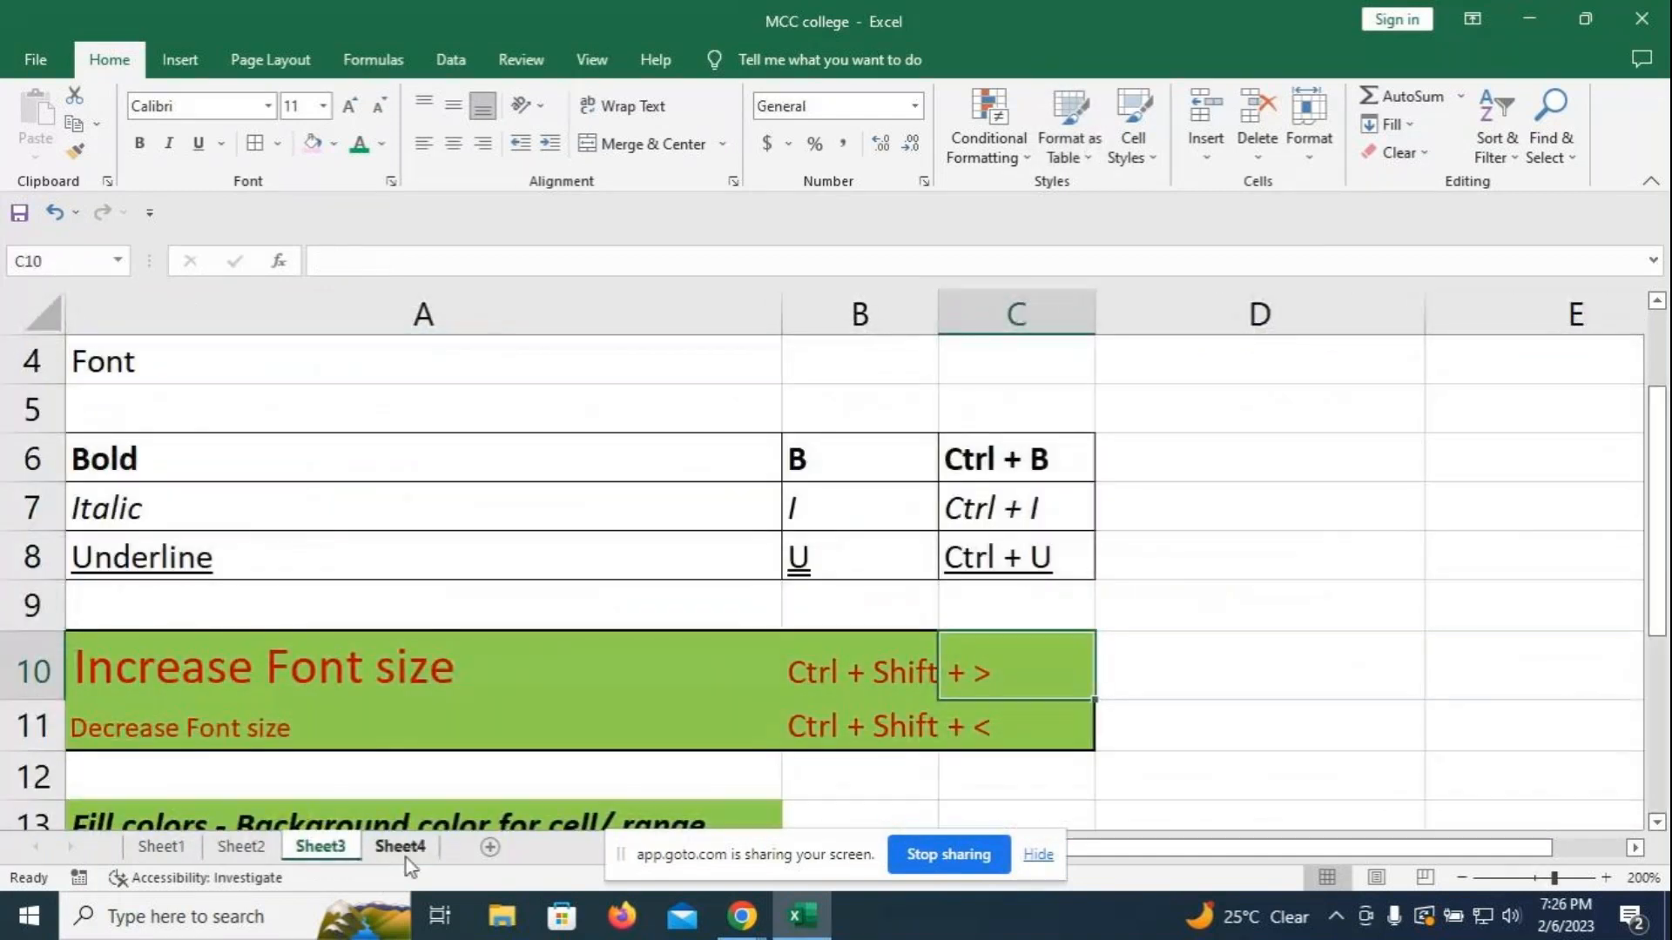
{"action": "left_click", "coordinate": [404, 852]}
- Rename the Sheet4 tab to 'Conditional Formatting'
{"action": "right_click", "coordinate": [428, 843]}
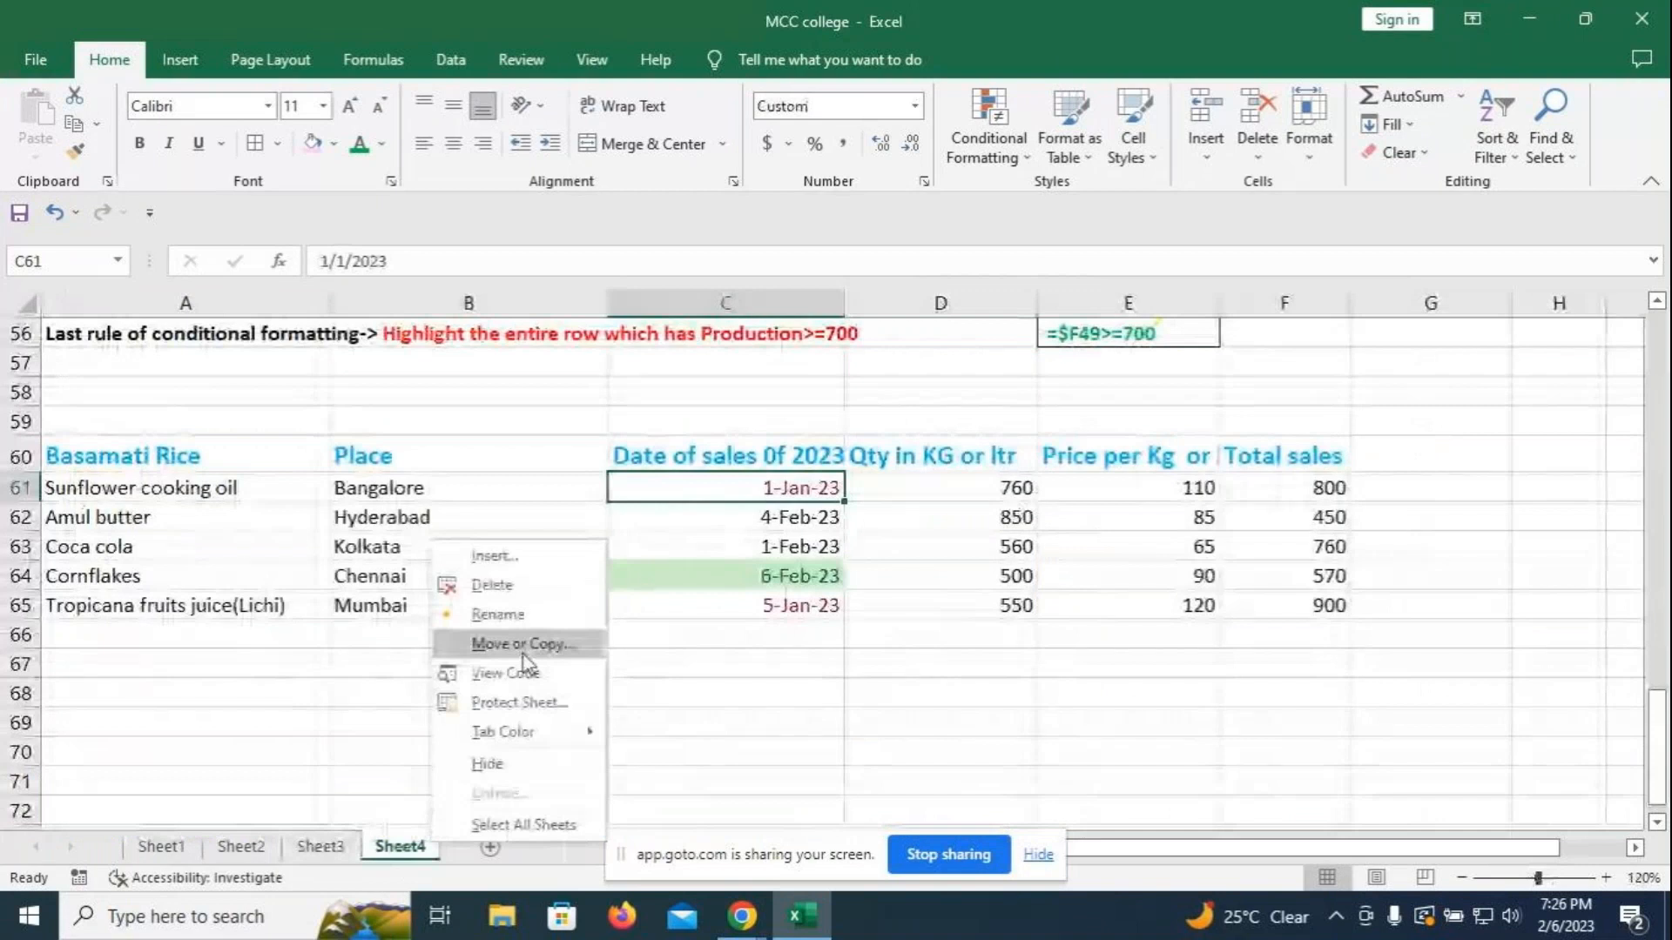
{"action": "left_click", "coordinate": [536, 608]}
{"action": "key", "text": "Return"}
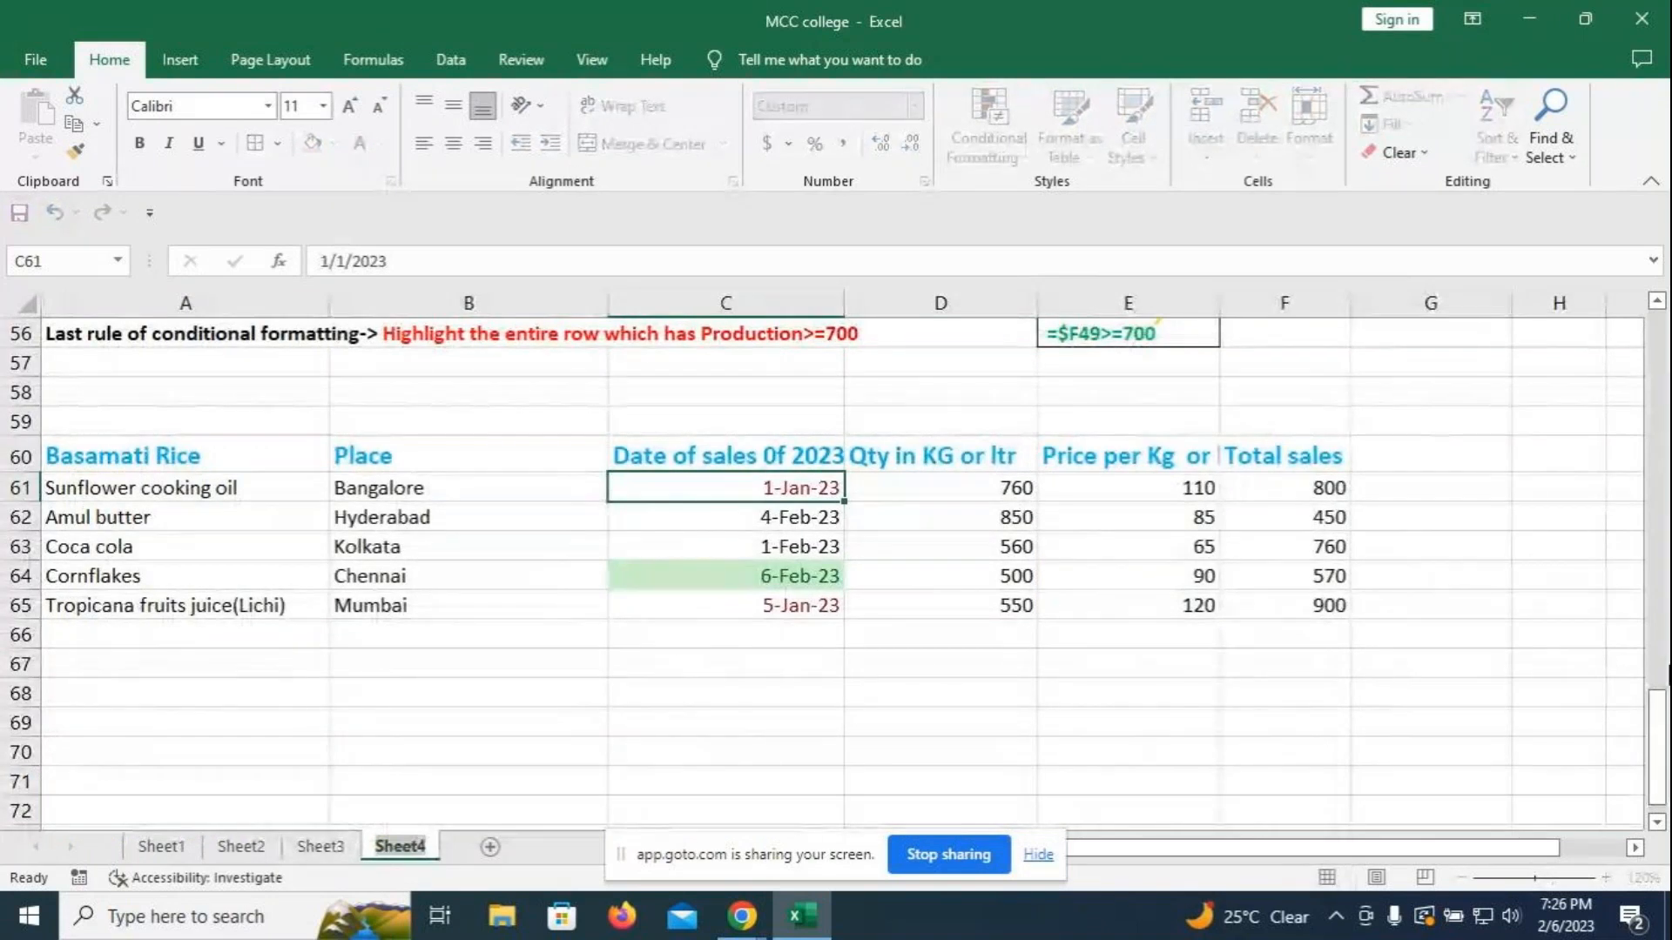
{"action": "key", "text": "BackSpace"}
{"action": "type", "text": "Condi"}
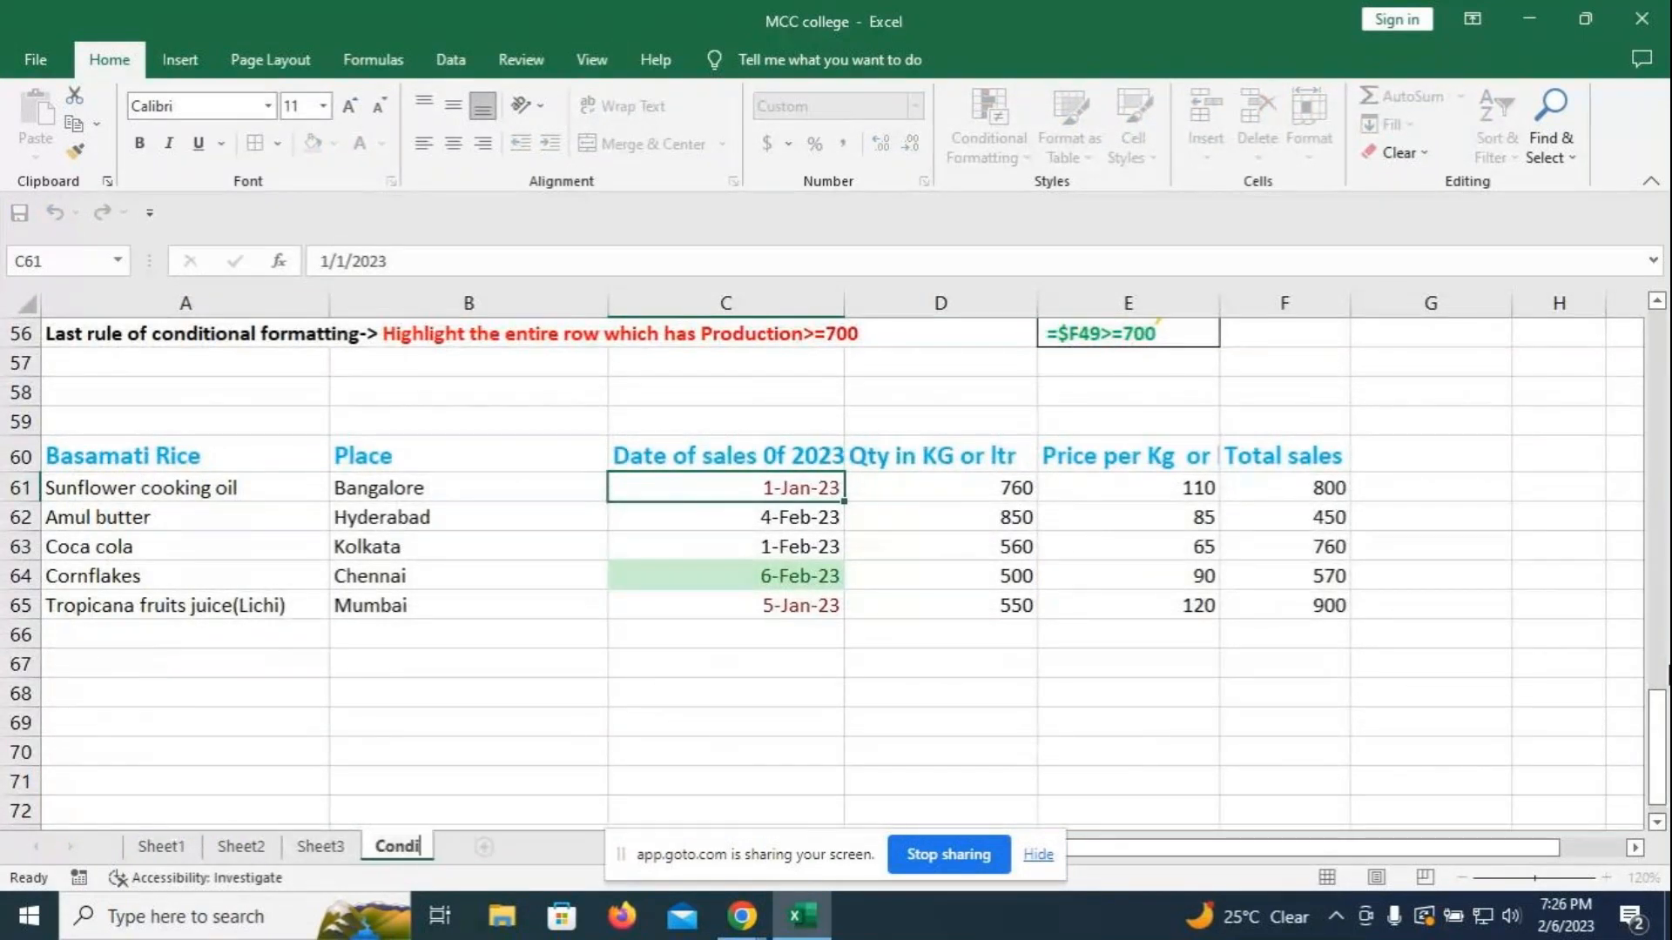
{"action": "type", "text": "tional"}
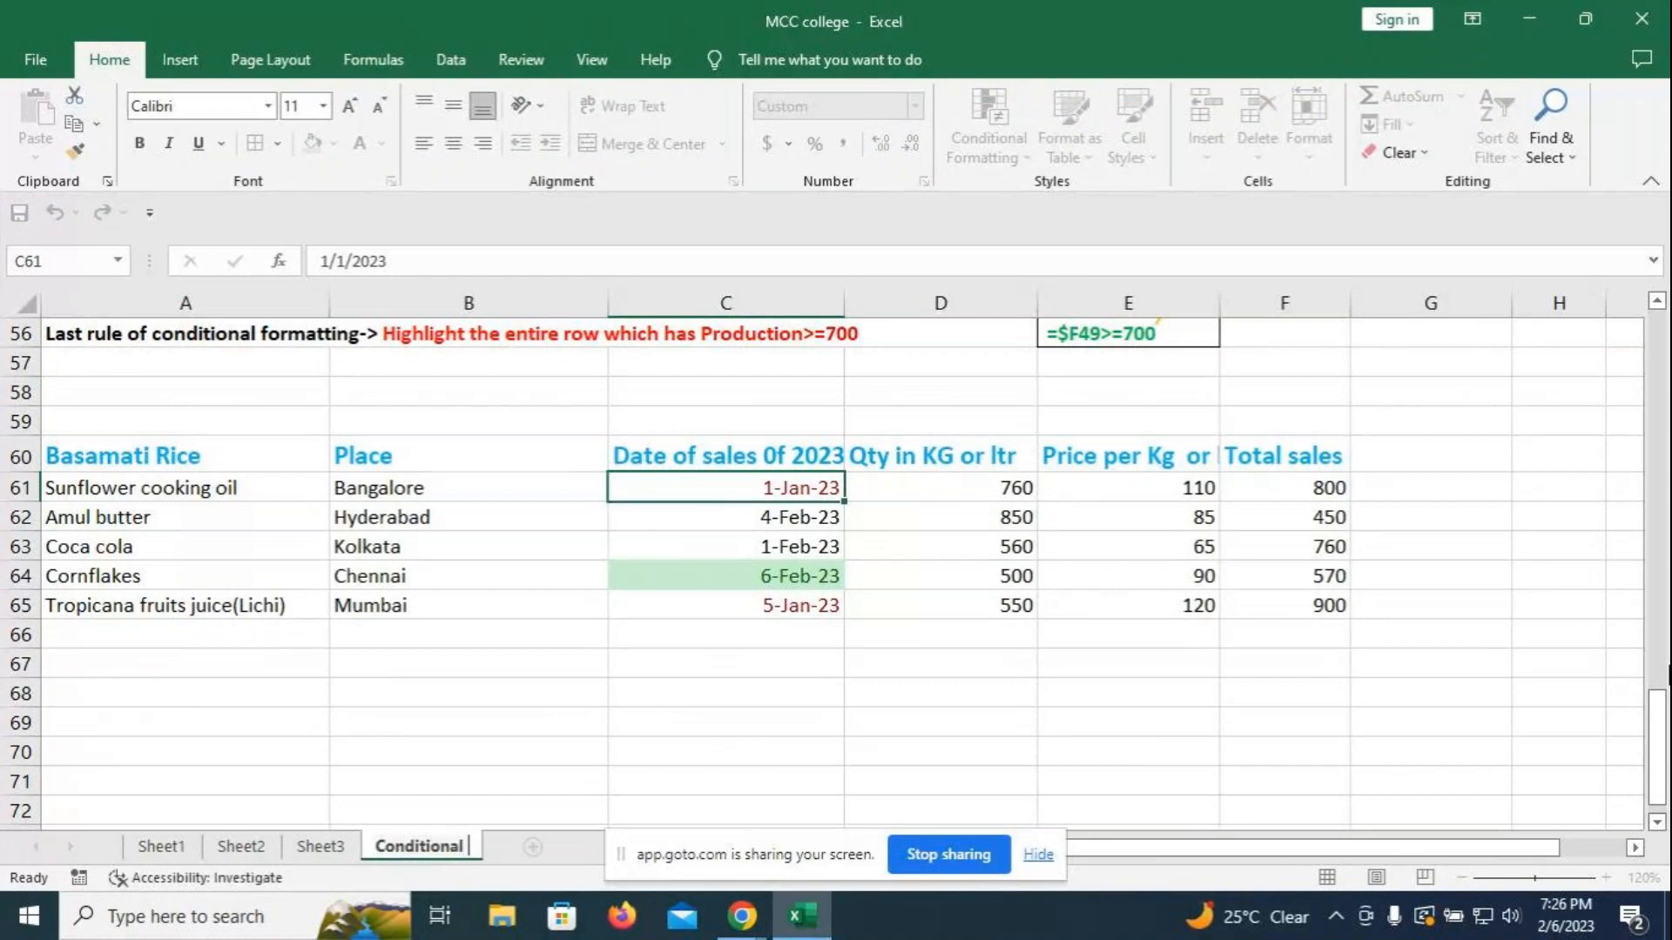
{"action": "type", "text": " Format"}
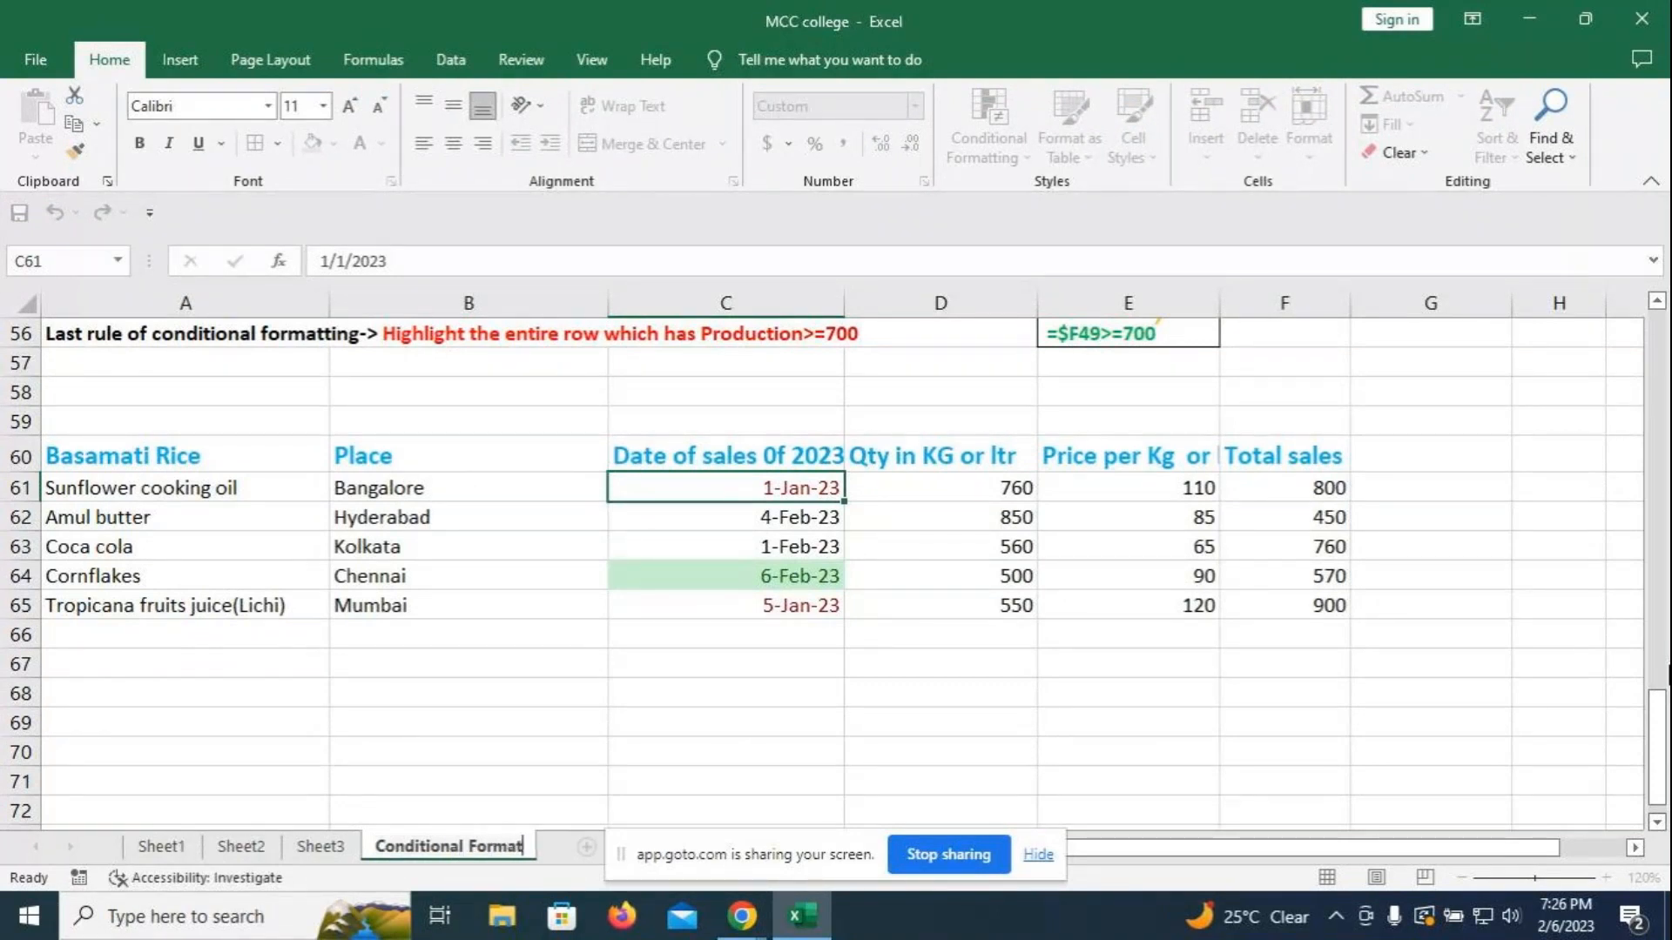
{"action": "type", "text": "ting"}
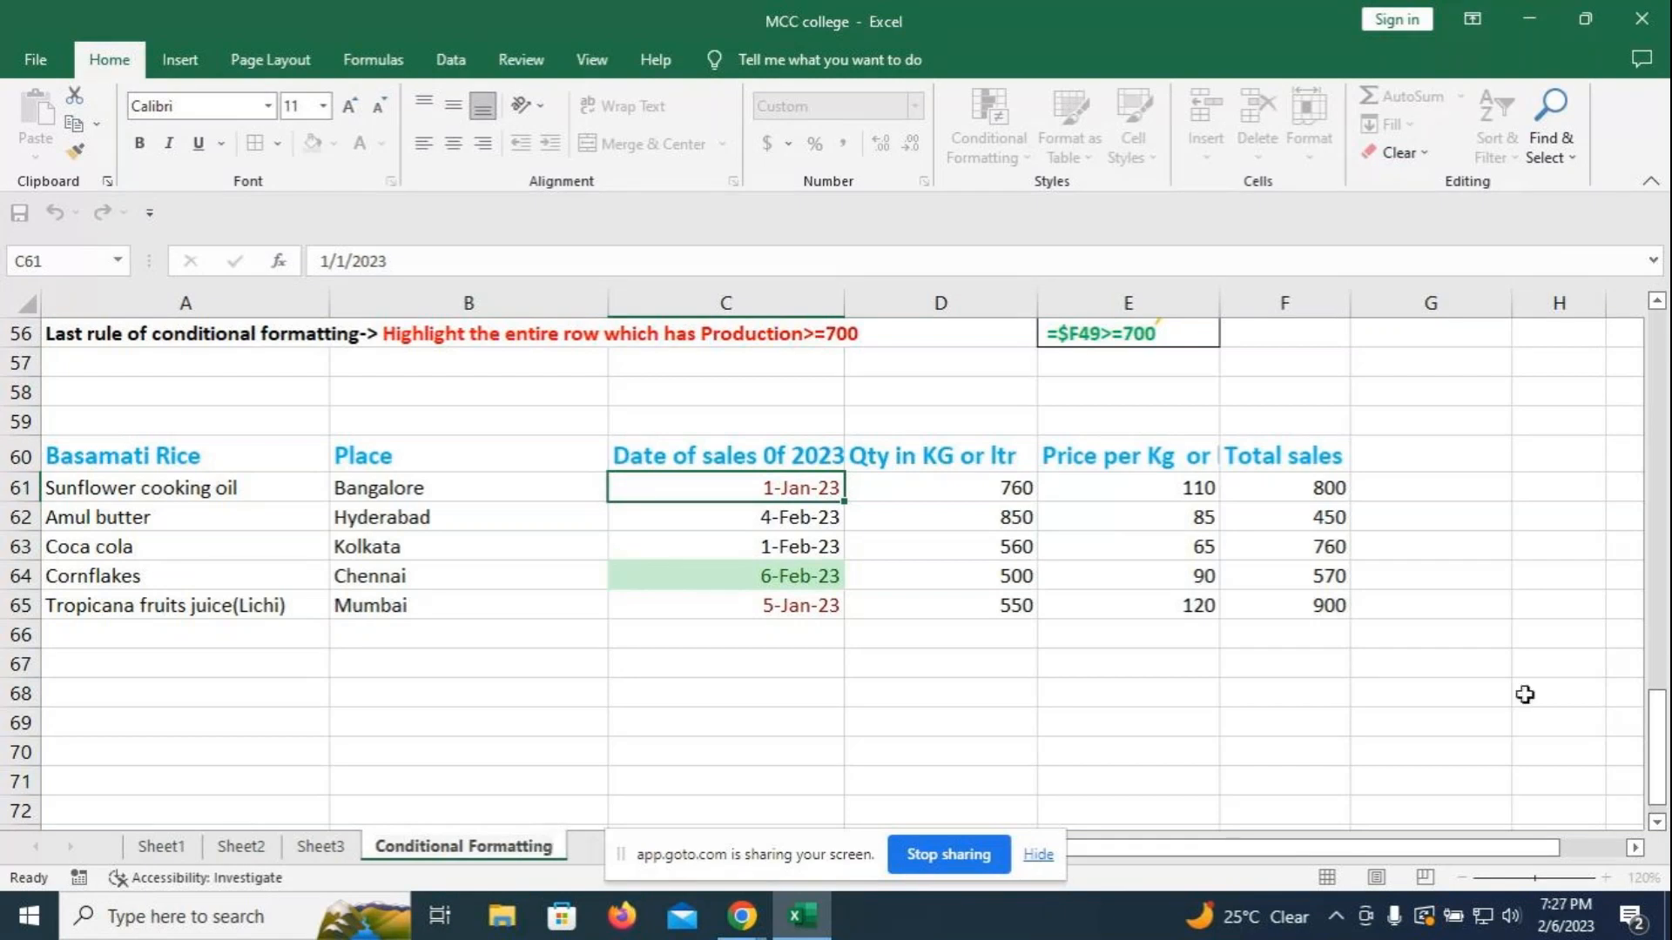
{"action": "left_click", "coordinate": [824, 749]}
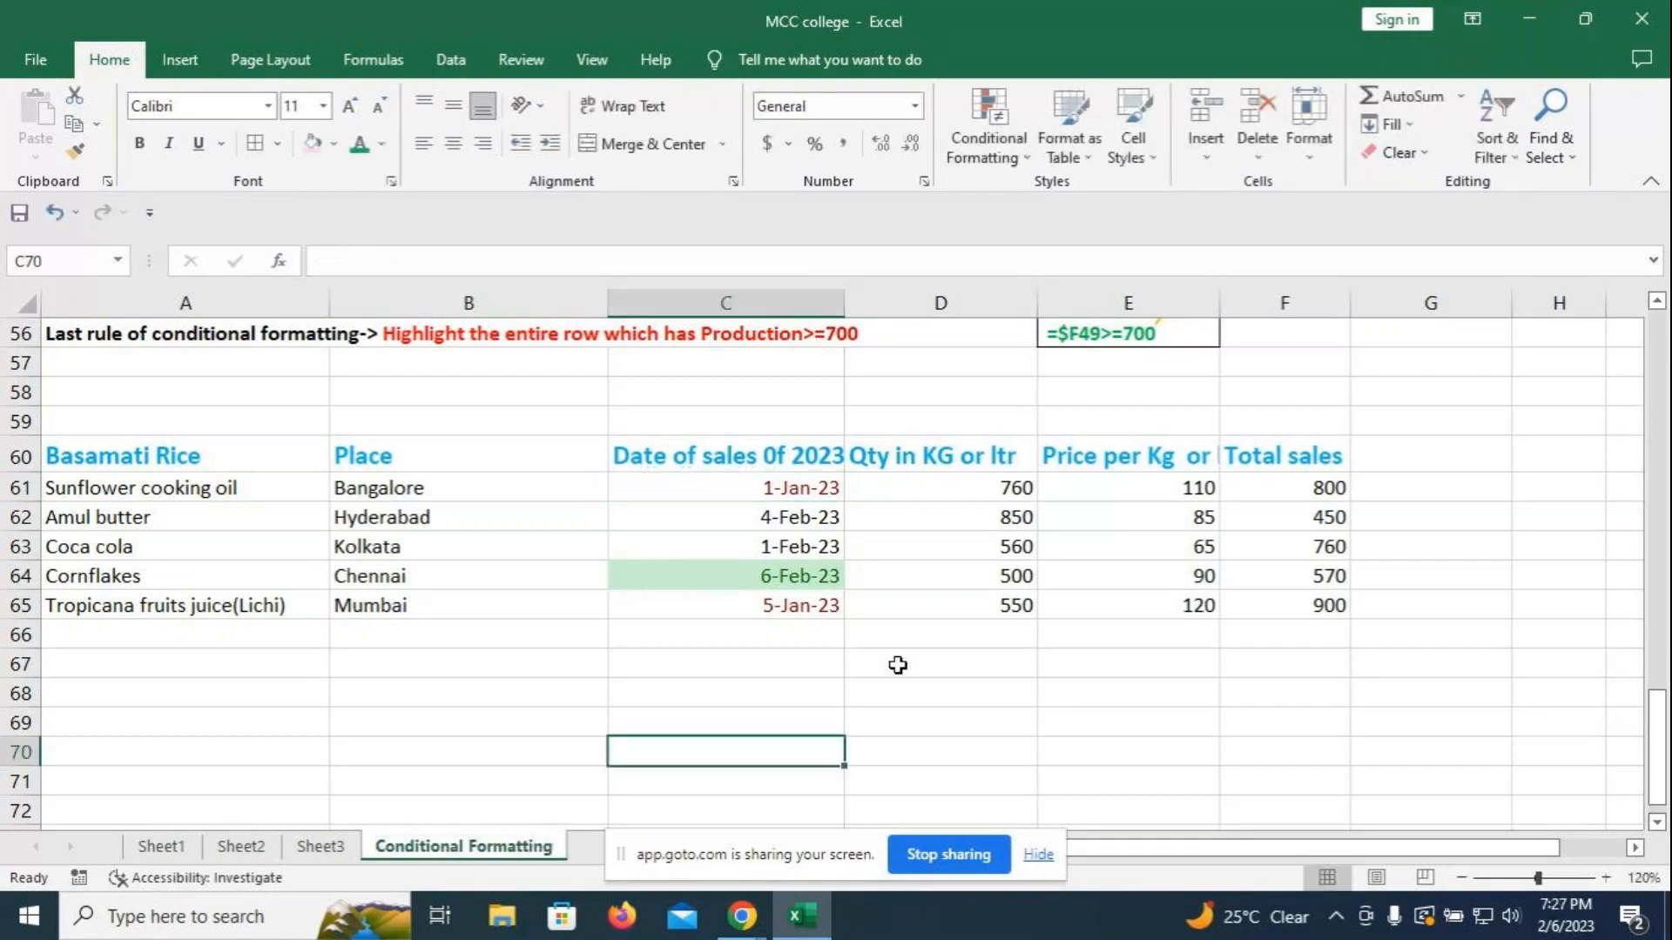
{"action": "left_click", "coordinate": [120, 459]}
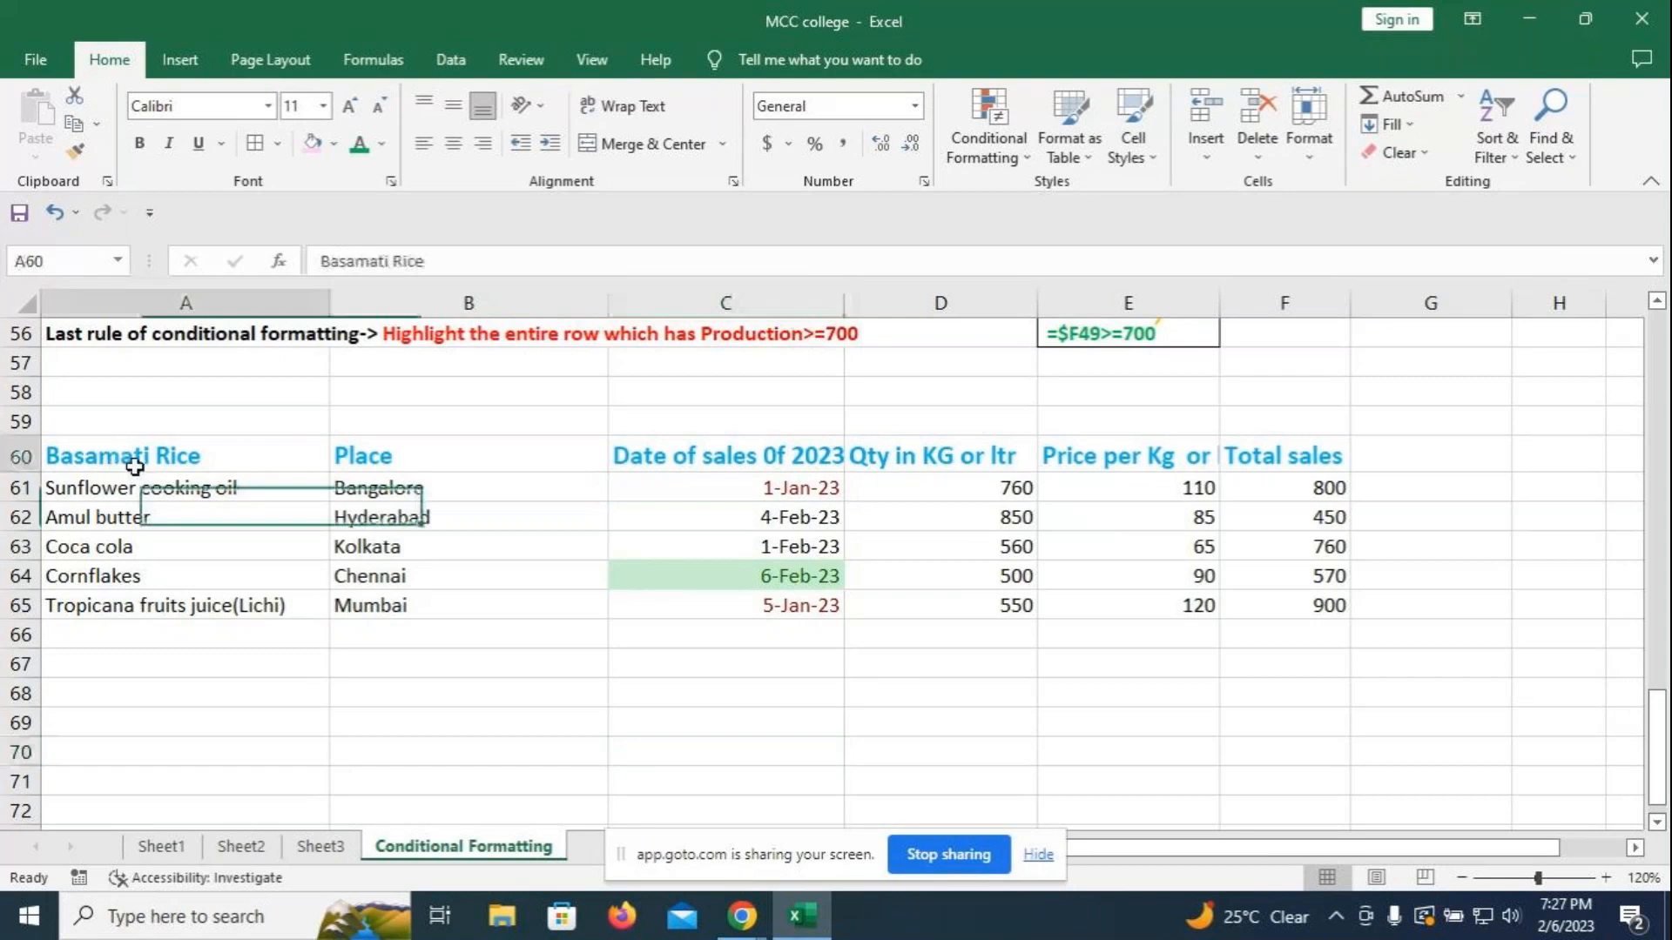
{"action": "key", "text": "ctrl+a"}
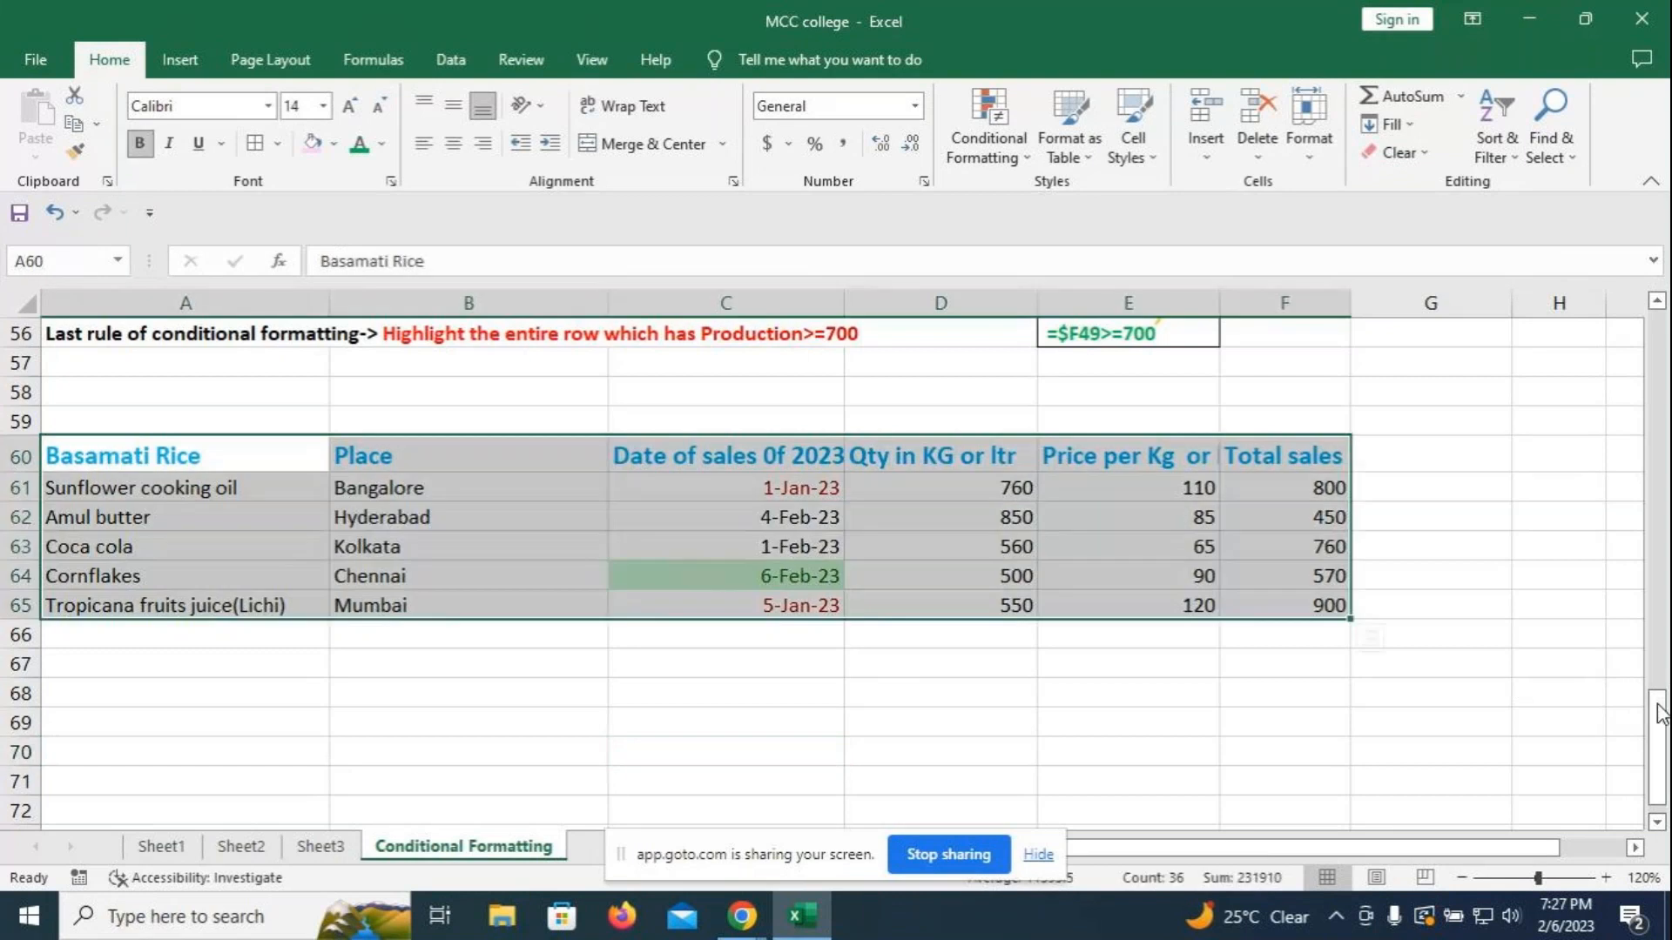
{"action": "left_click", "coordinate": [1090, 153]}
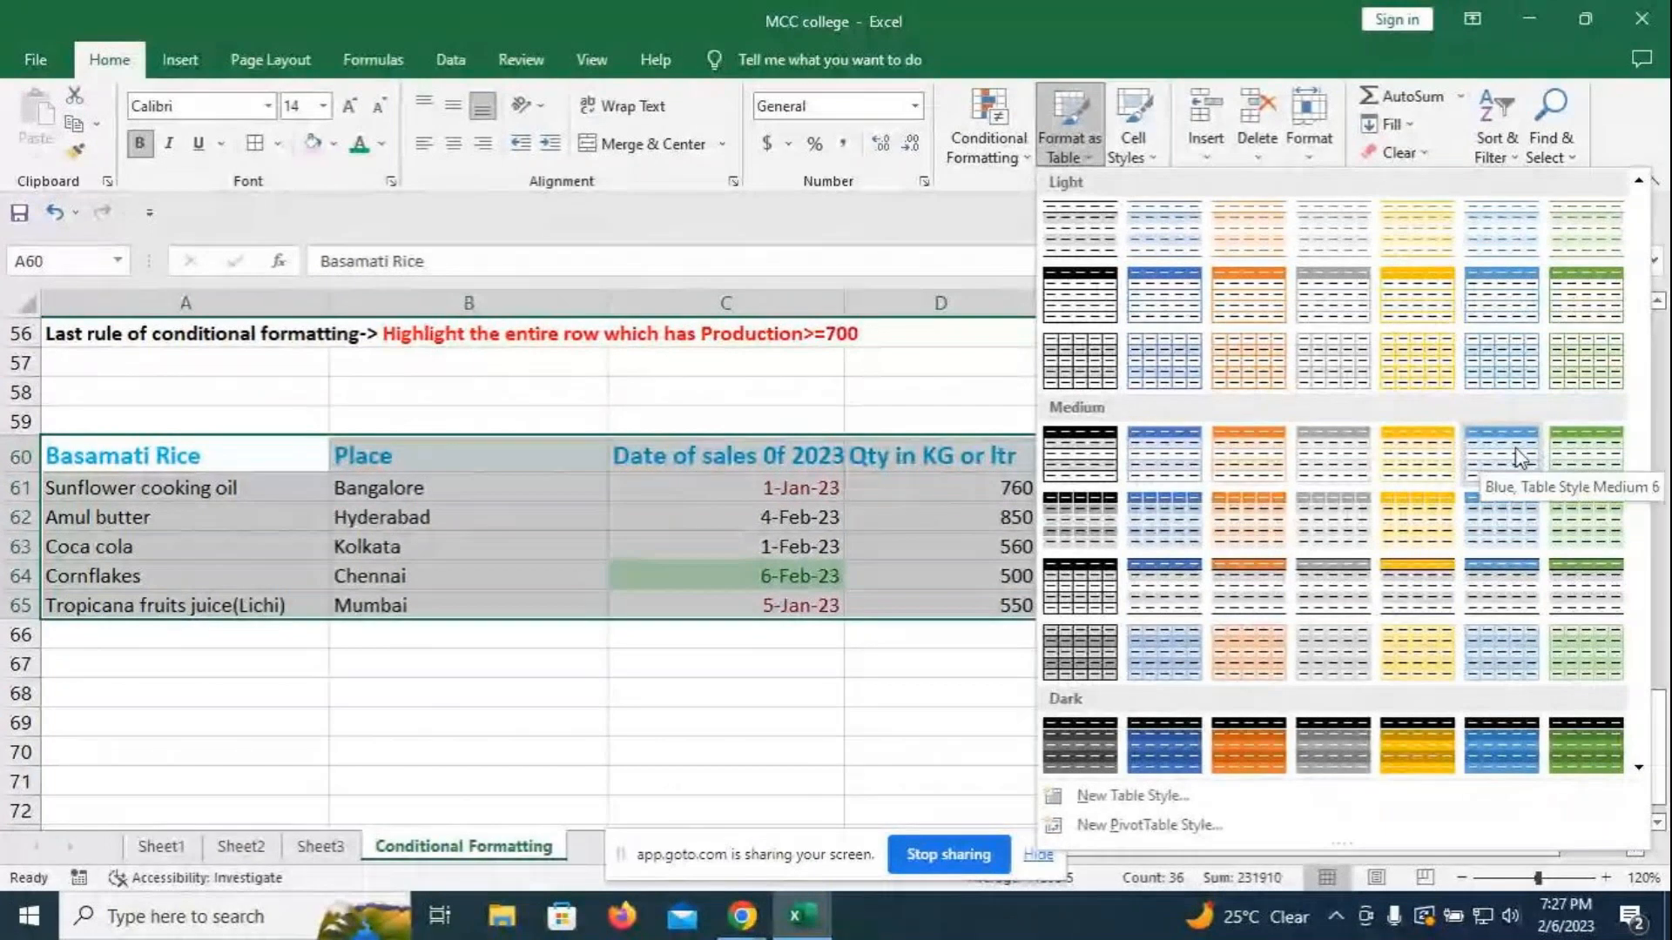
{"action": "left_click", "coordinate": [1564, 436]}
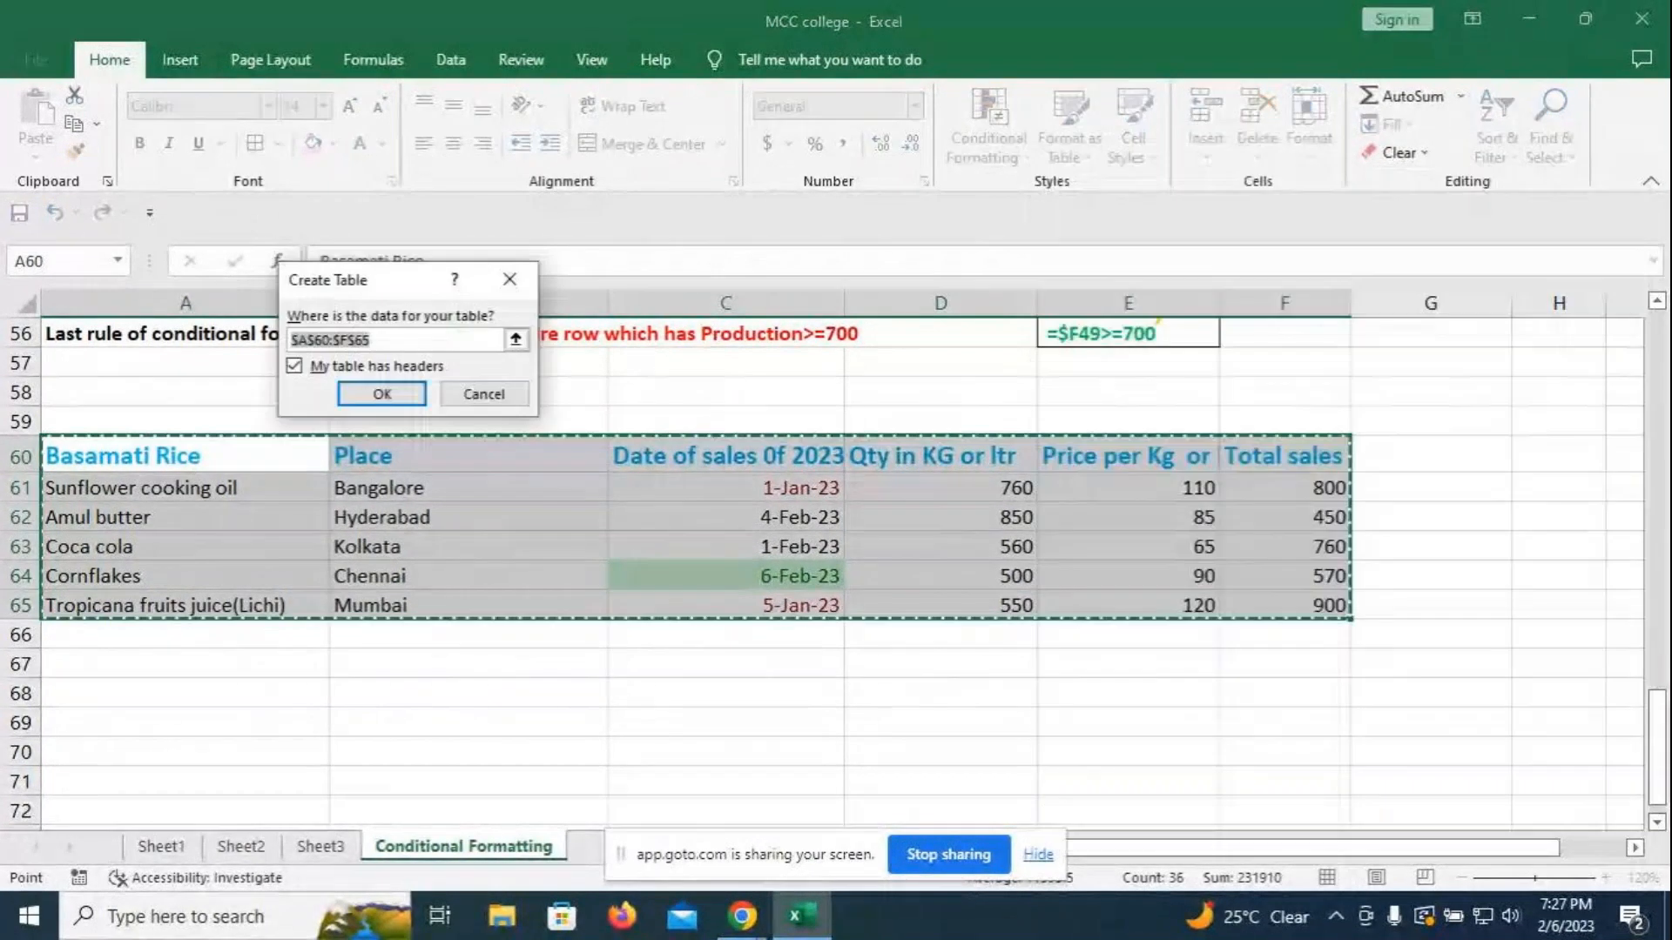
{"action": "left_click", "coordinate": [331, 392]}
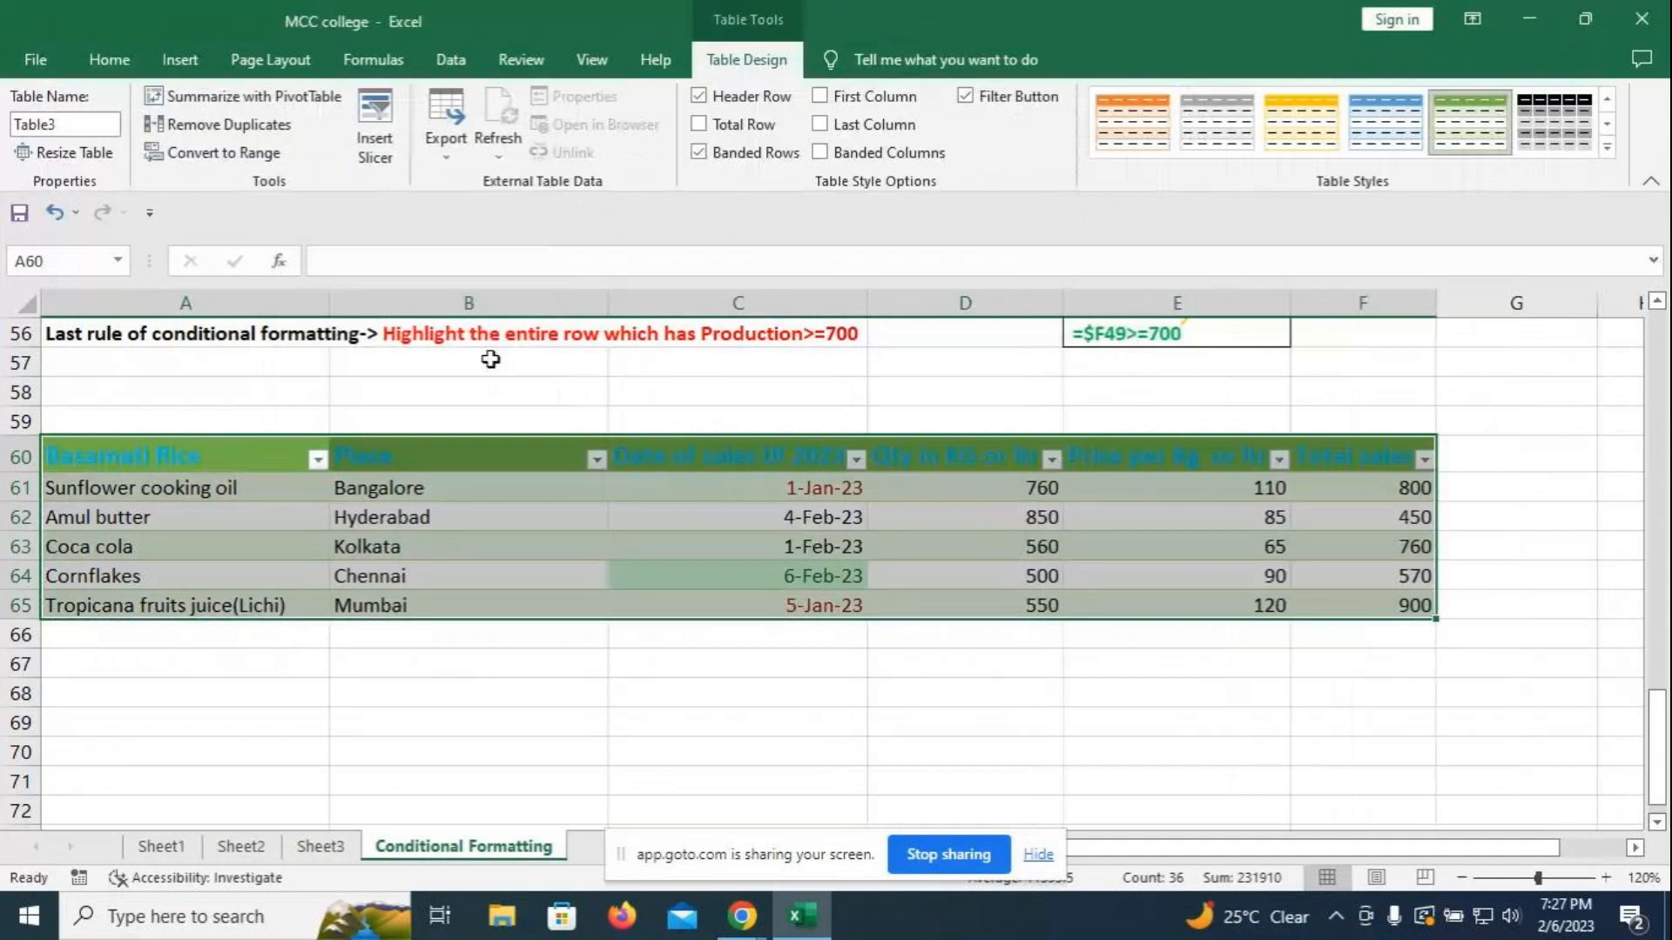
{"action": "key", "text": "ctrl+z"}
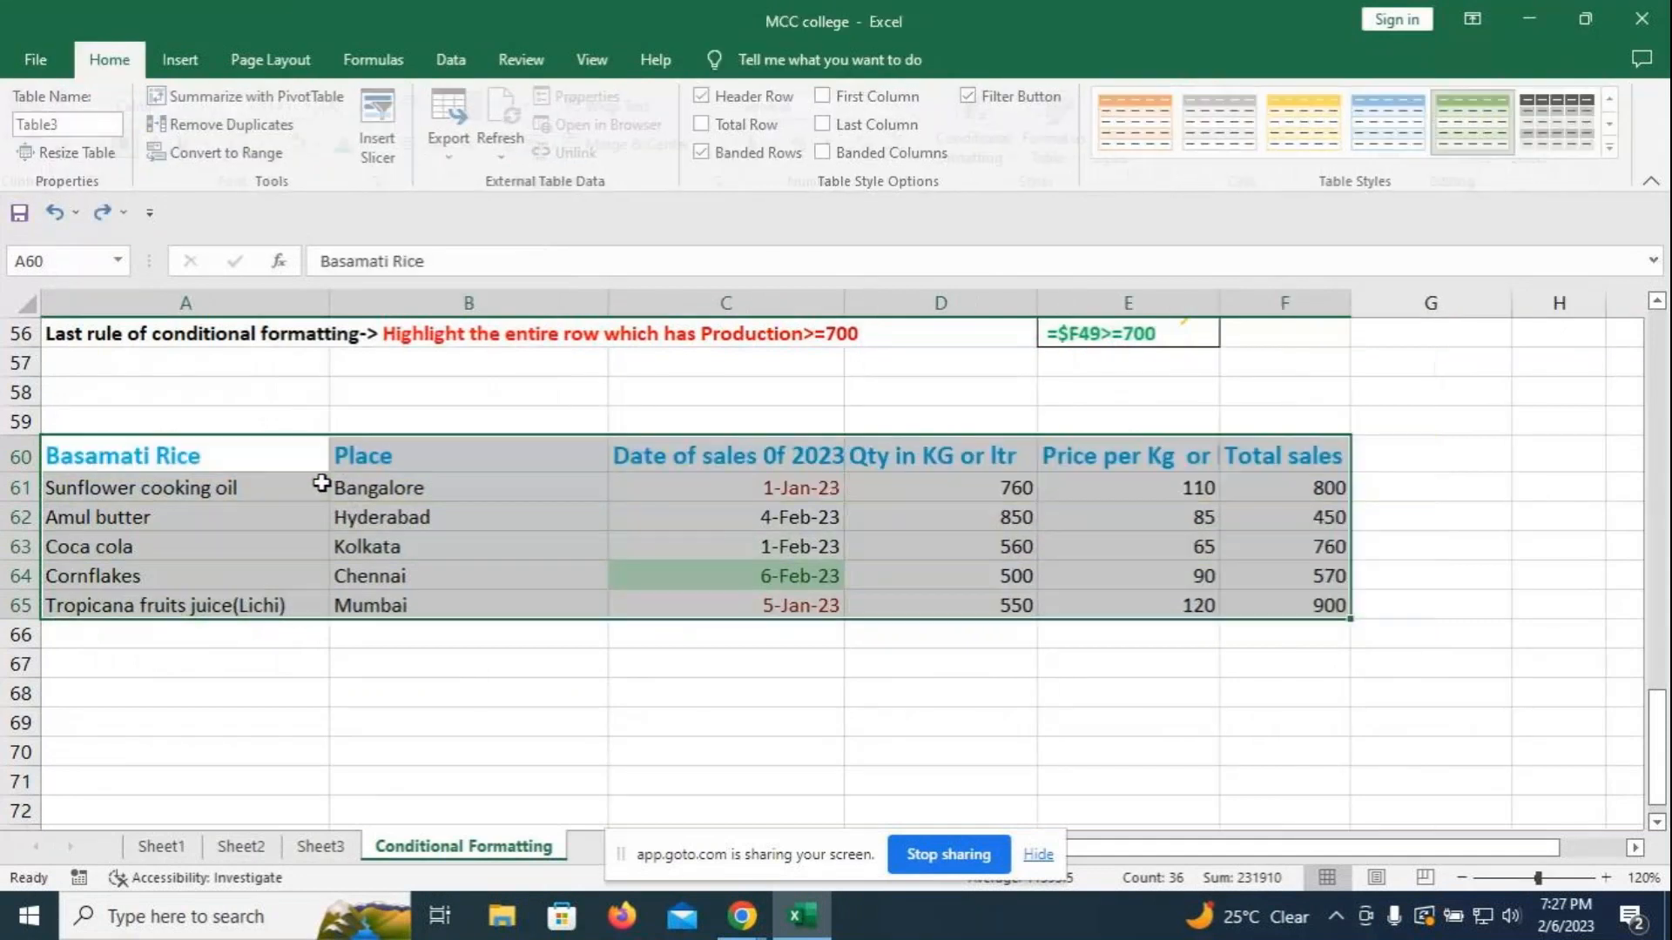
- Format the sales range A60:F65 as a table in orange Table Style Medium 3
{"action": "key", "text": "Up"}
{"action": "key", "text": "Up"}
{"action": "scroll", "coordinate": [783, 396], "scroll_direction": "up", "scroll_amount": 14}
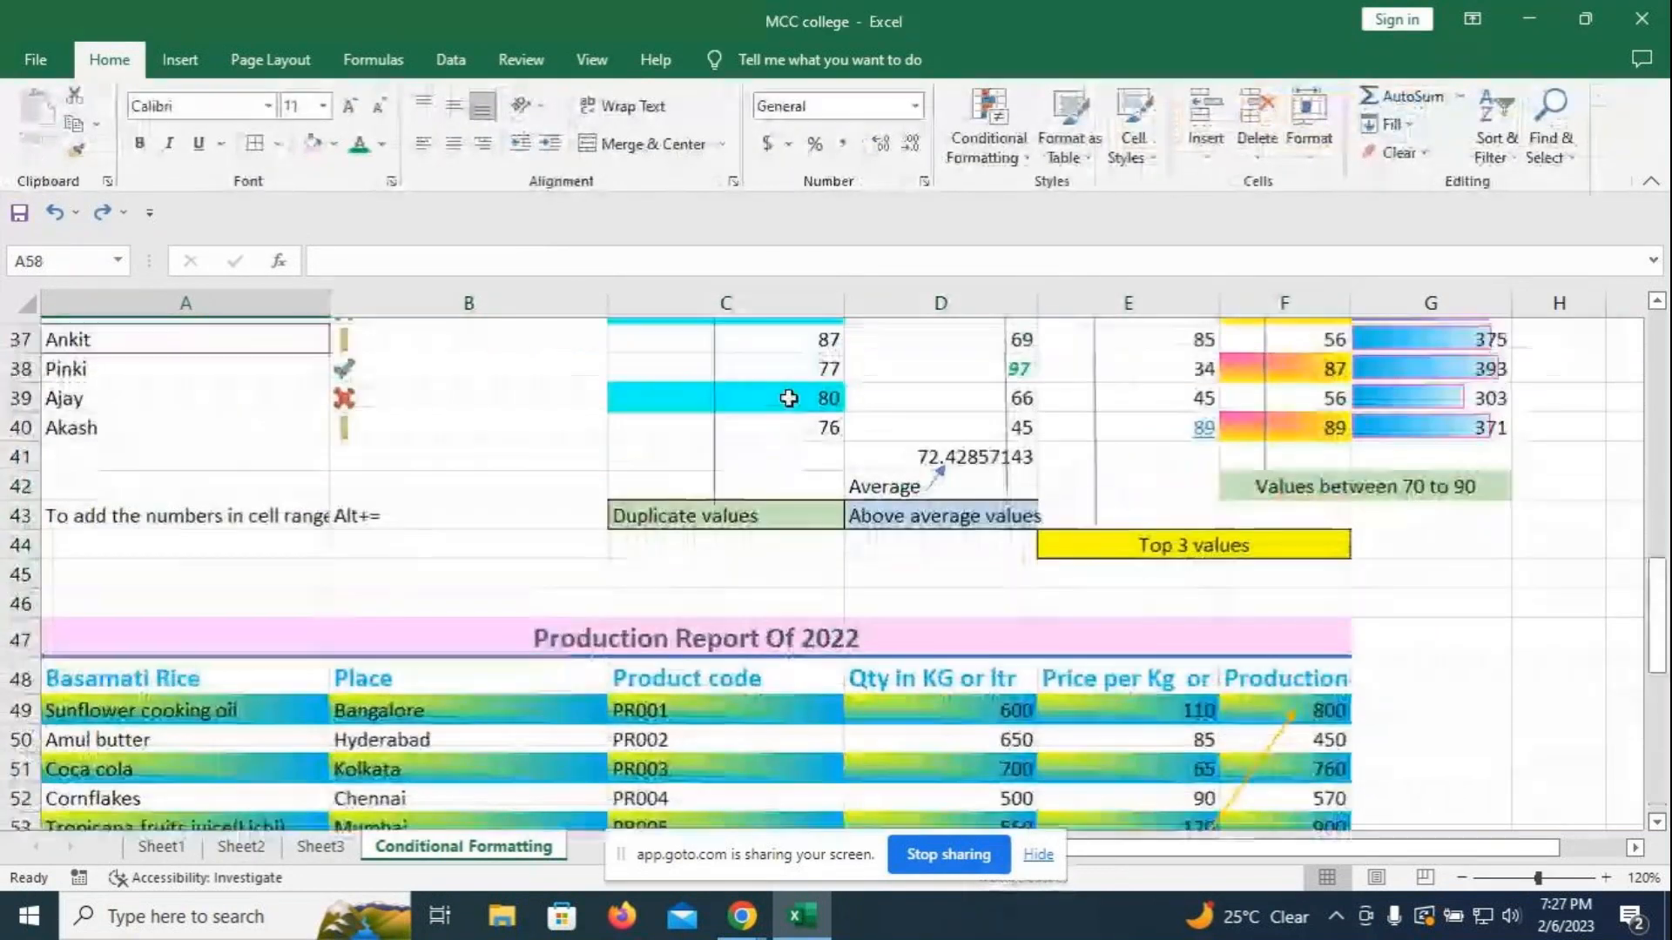
{"action": "scroll", "coordinate": [789, 398], "scroll_direction": "up", "scroll_amount": 3}
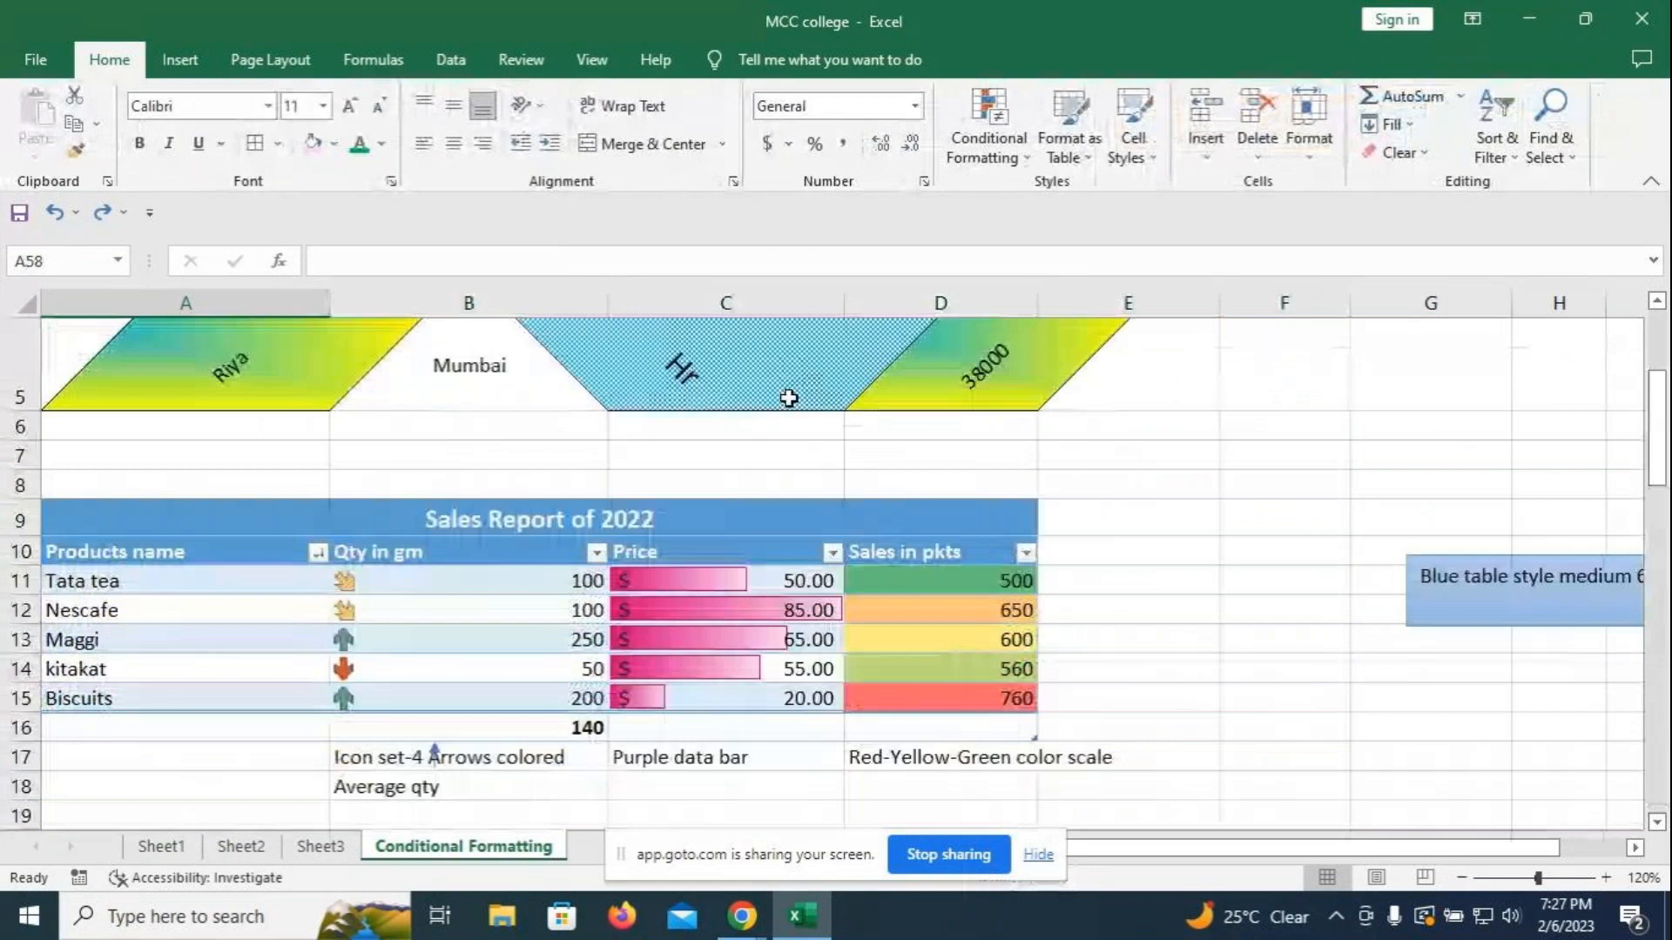
{"action": "scroll", "coordinate": [871, 605], "scroll_direction": "down", "scroll_amount": 3}
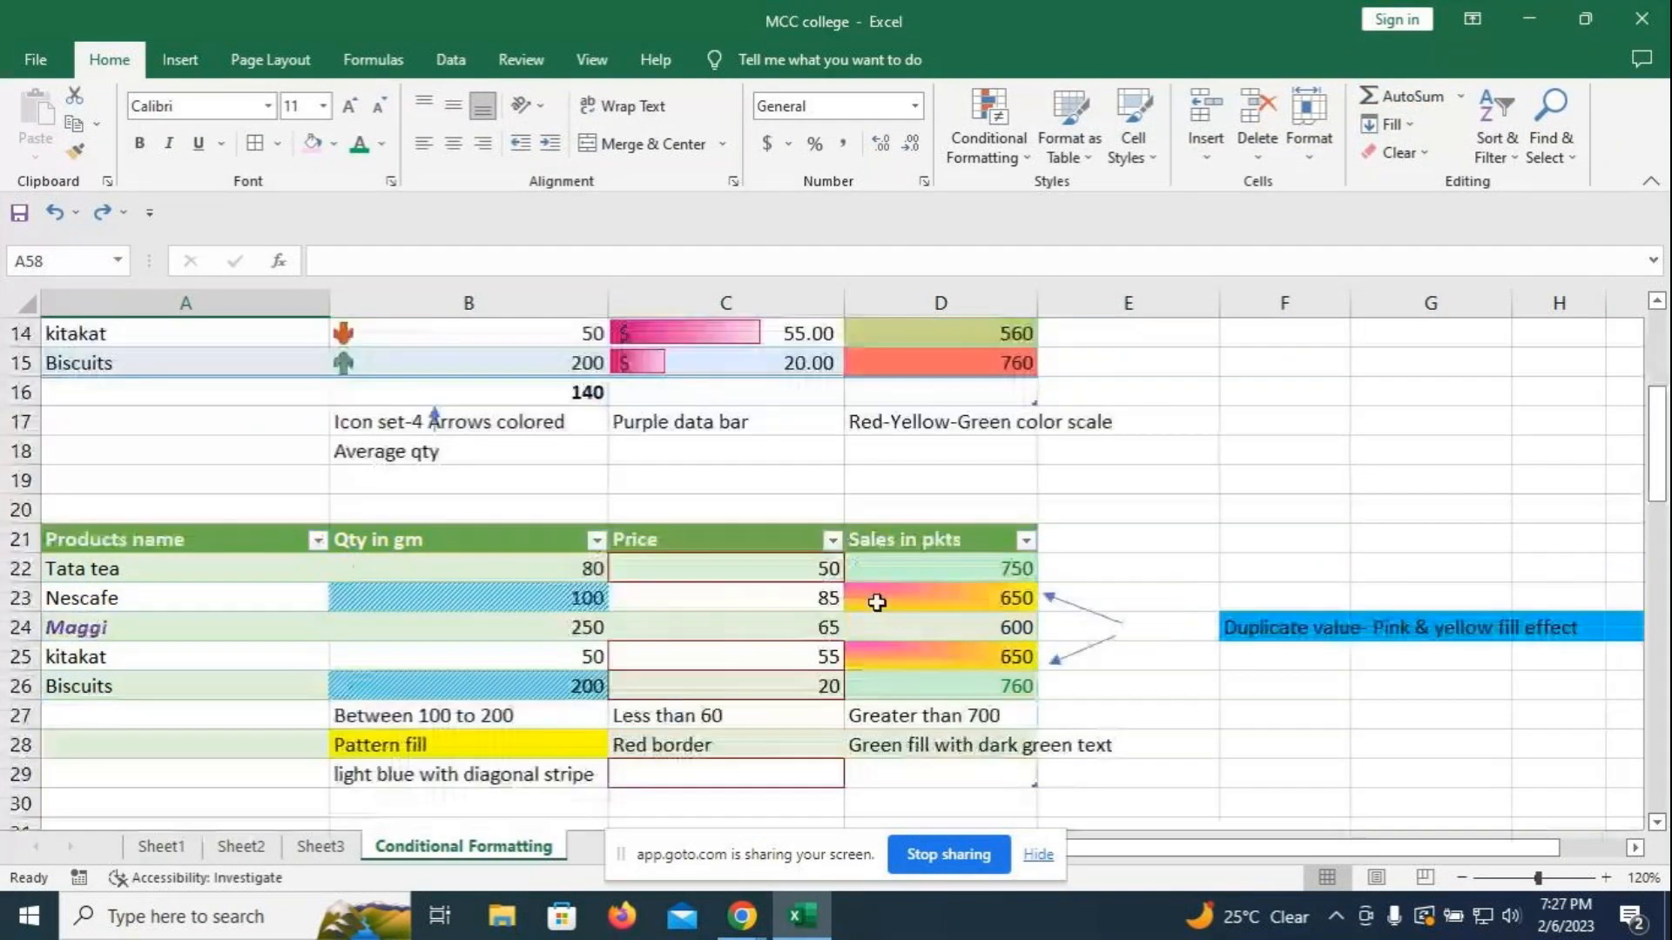
{"action": "scroll", "coordinate": [877, 601], "scroll_direction": "down", "scroll_amount": 16}
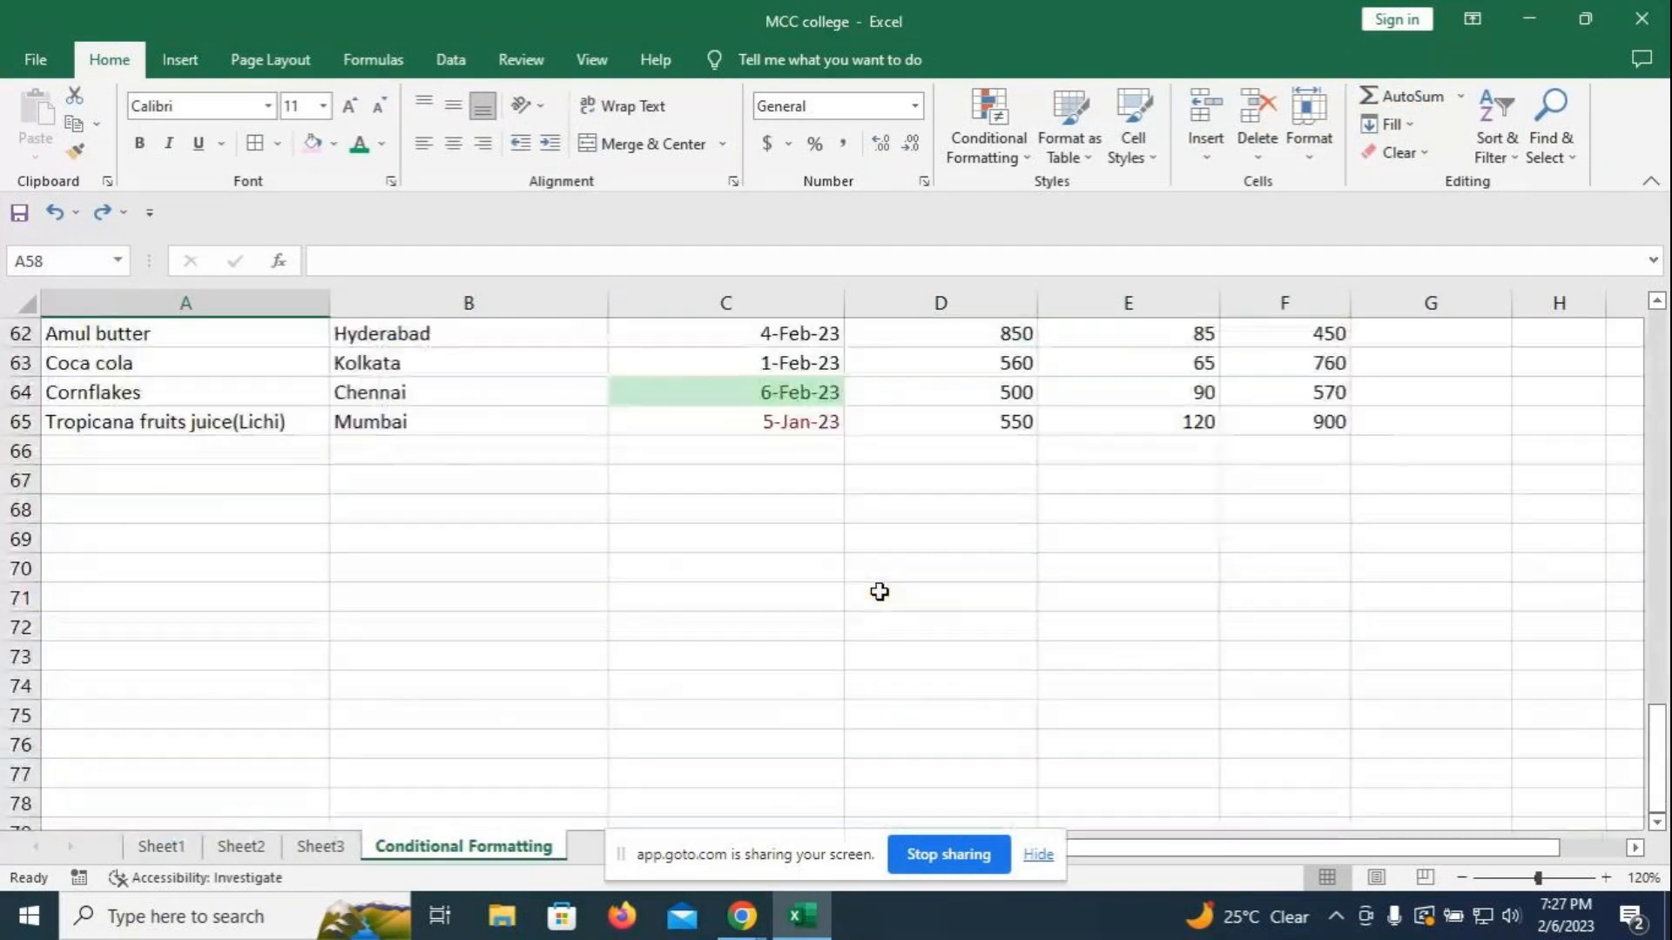
{"action": "scroll", "coordinate": [880, 592], "scroll_direction": "up", "scroll_amount": 3}
{"action": "left_click_drag", "start_coordinate": [87, 544], "coordinate": [1268, 690]}
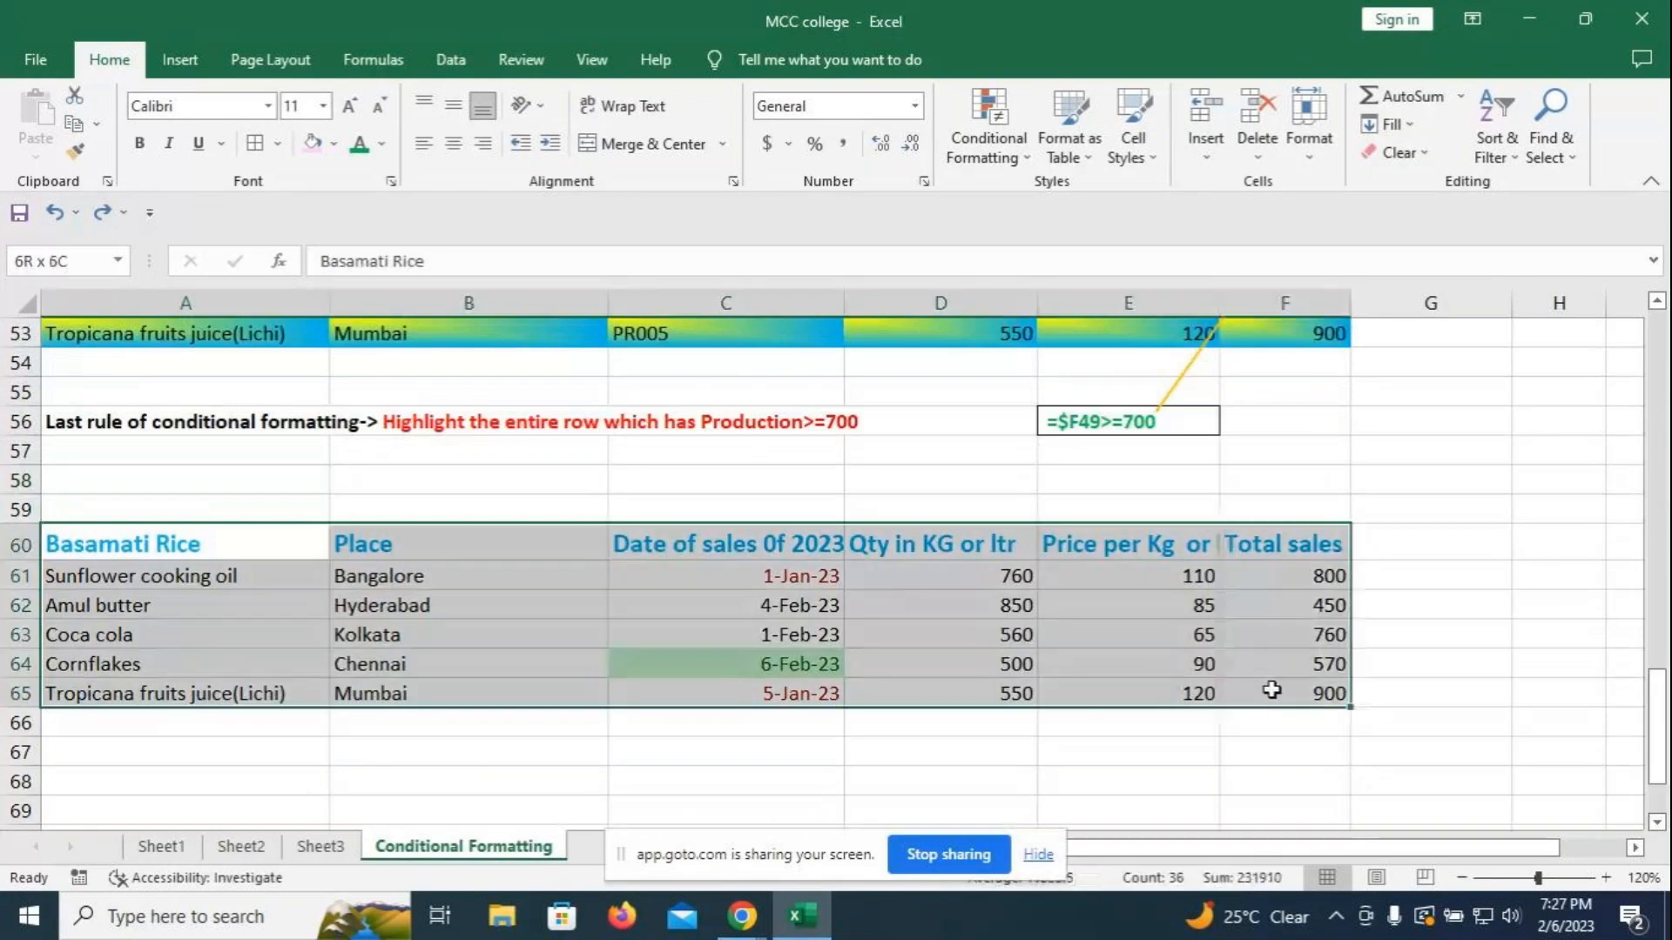
{"action": "left_click", "coordinate": [1087, 161]}
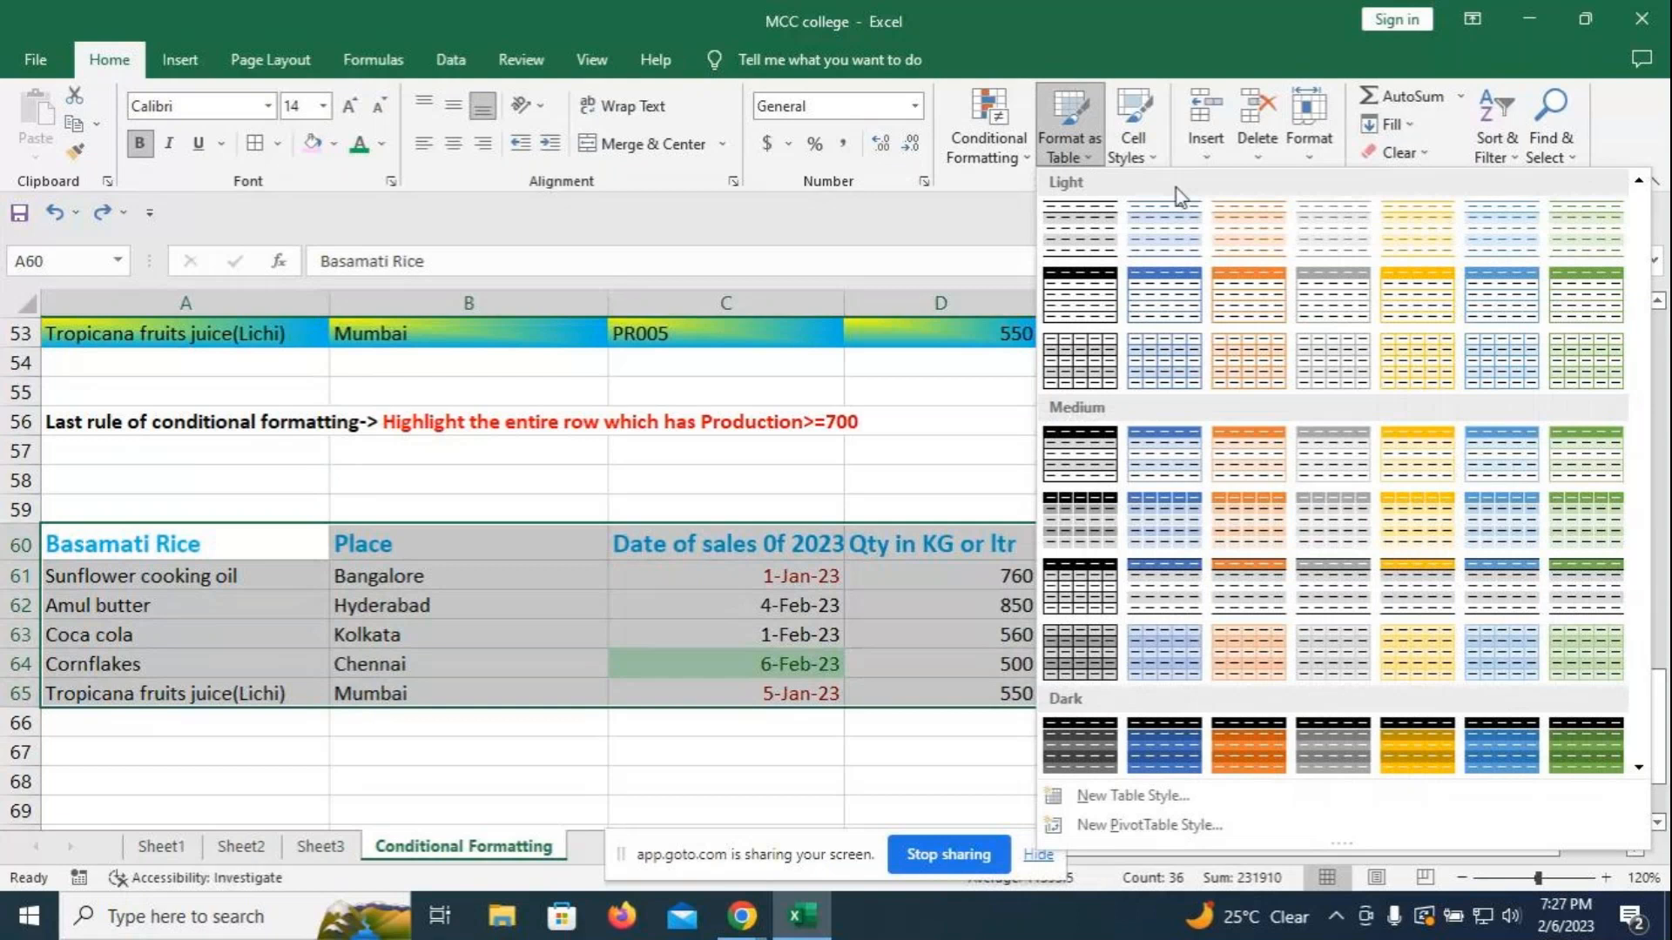
{"action": "left_click", "coordinate": [1247, 459]}
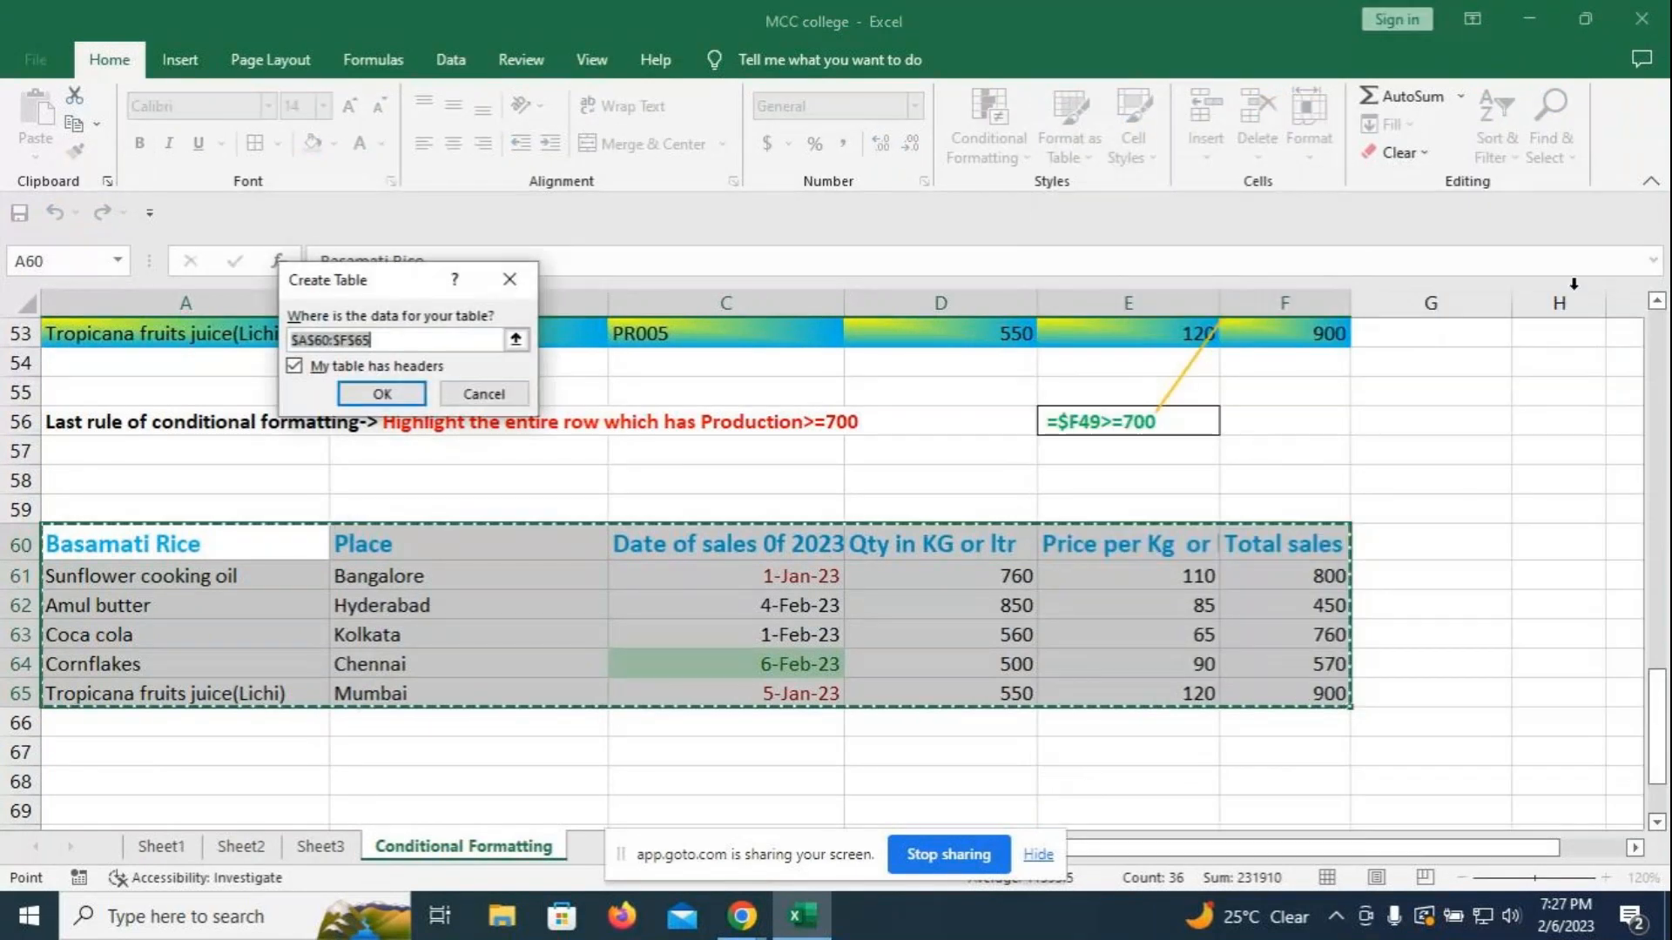
{"action": "left_click", "coordinate": [385, 397]}
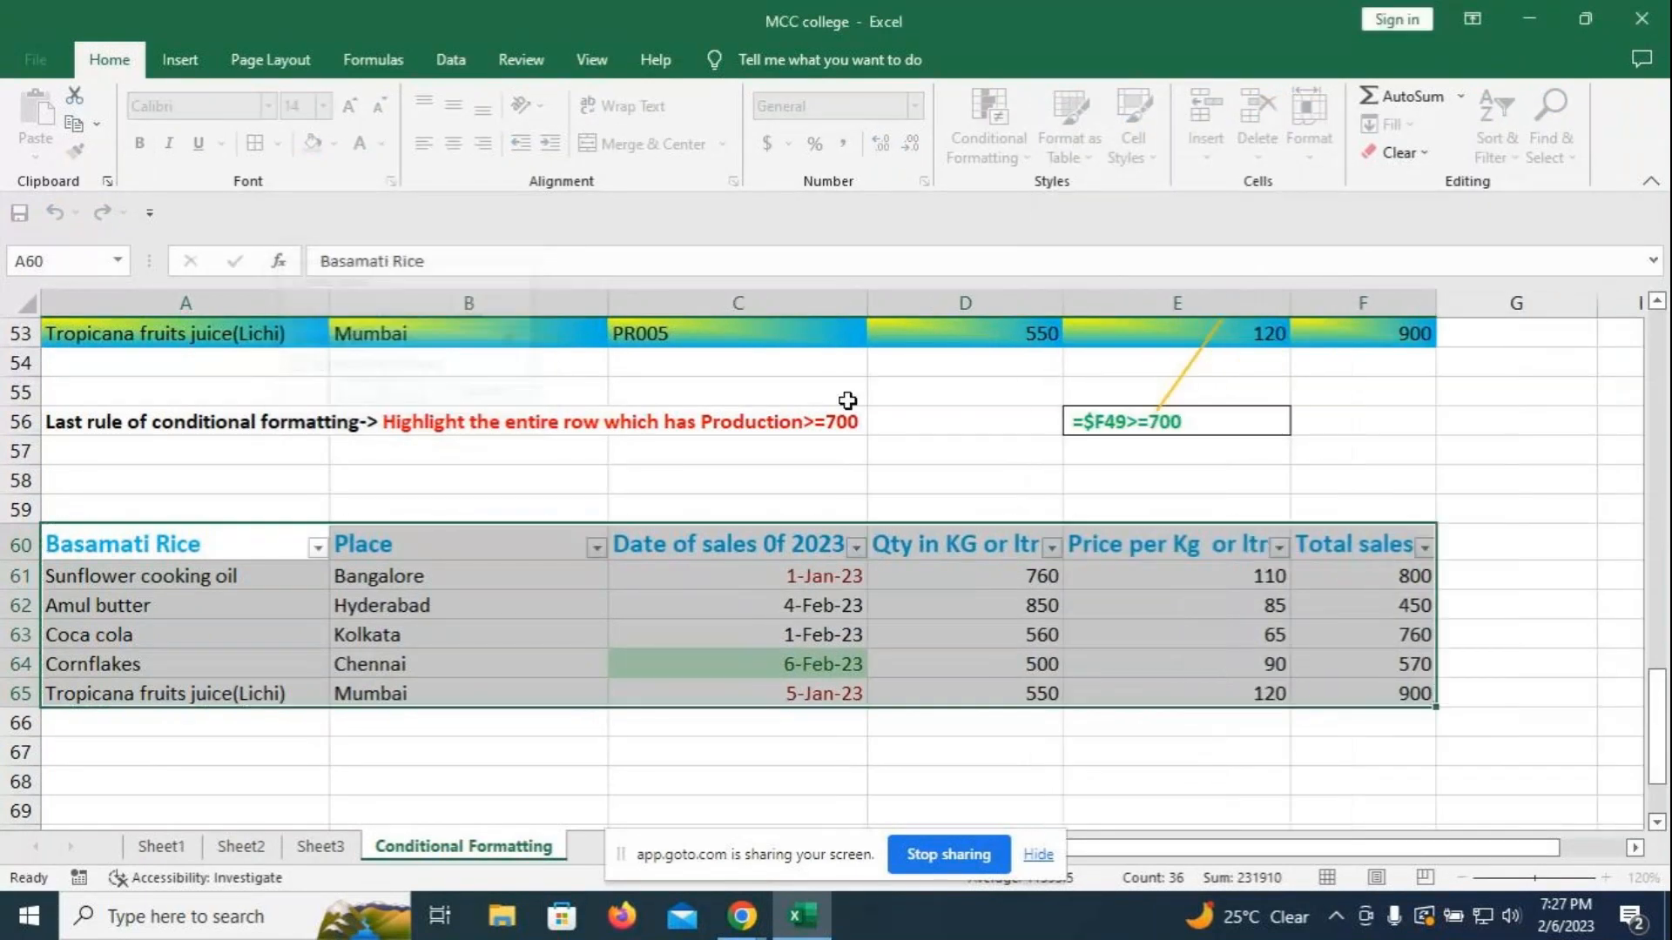
{"action": "left_click", "coordinate": [1303, 475]}
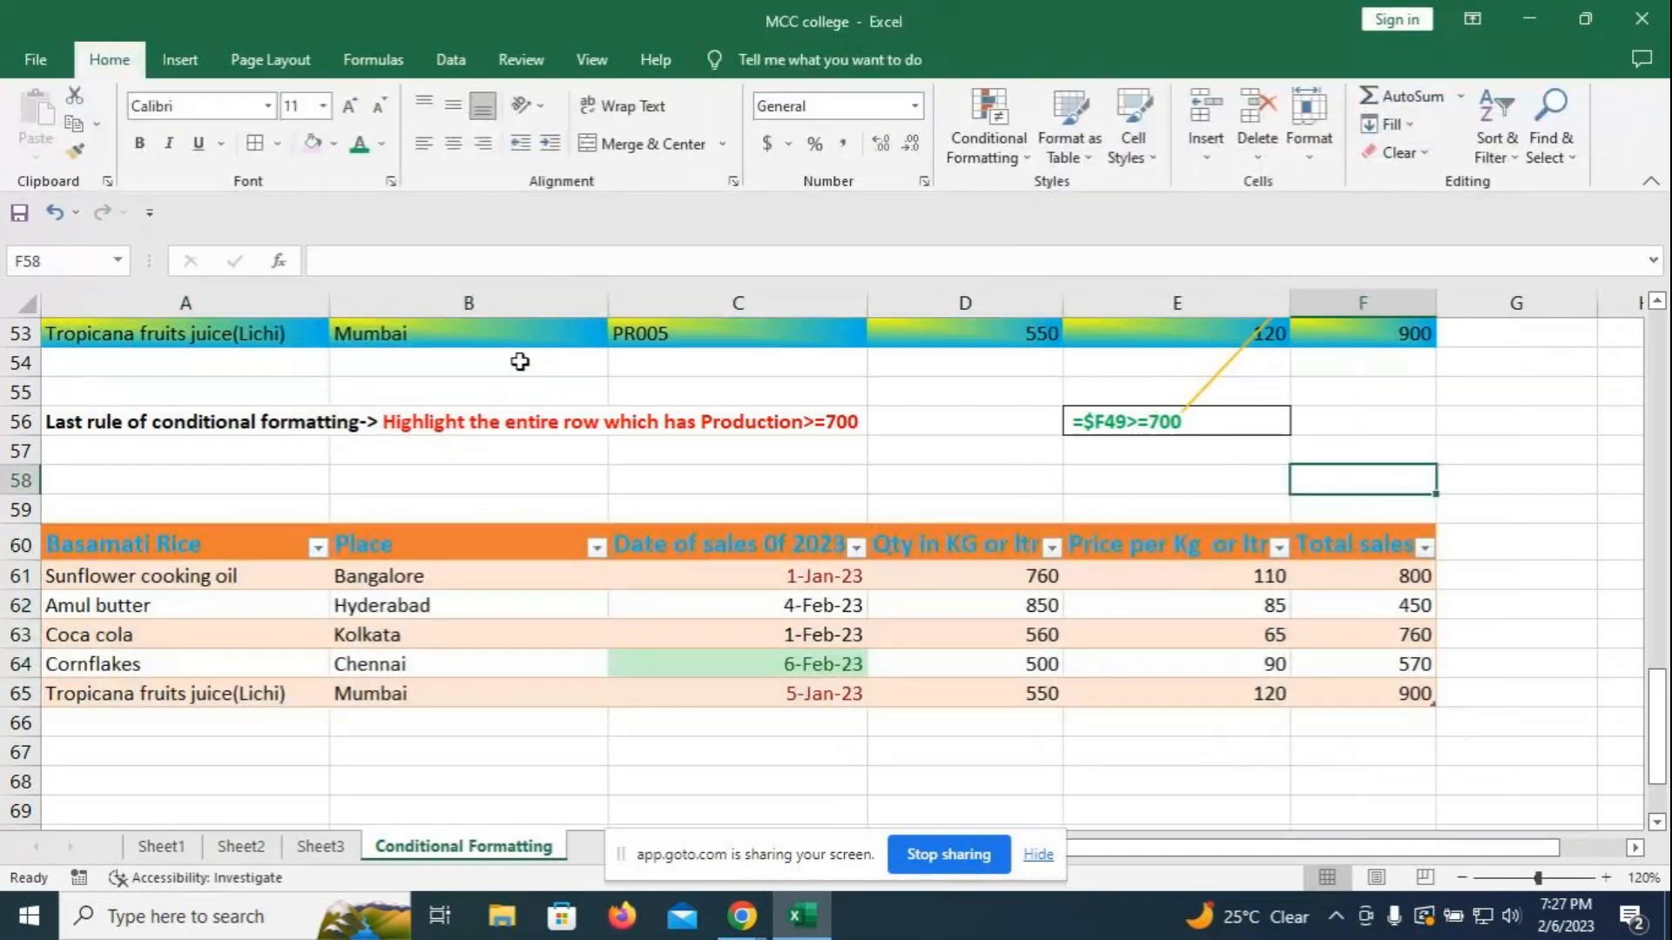
{"action": "left_click_drag", "start_coordinate": [113, 541], "coordinate": [1325, 530]}
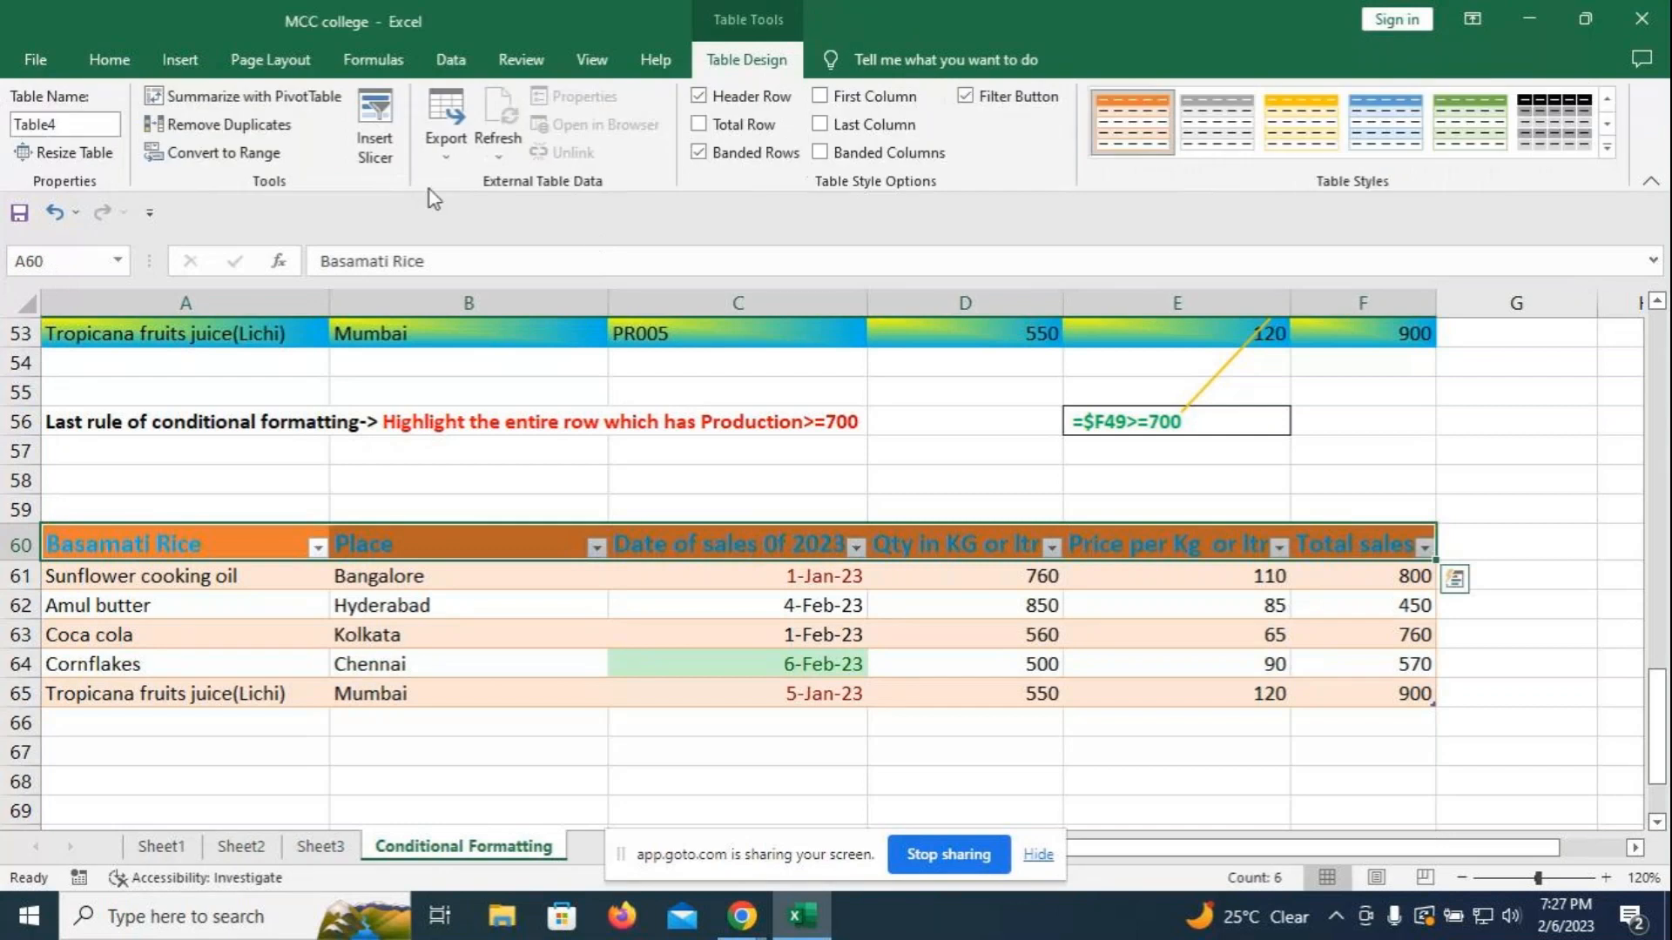
{"action": "left_click", "coordinate": [110, 60]}
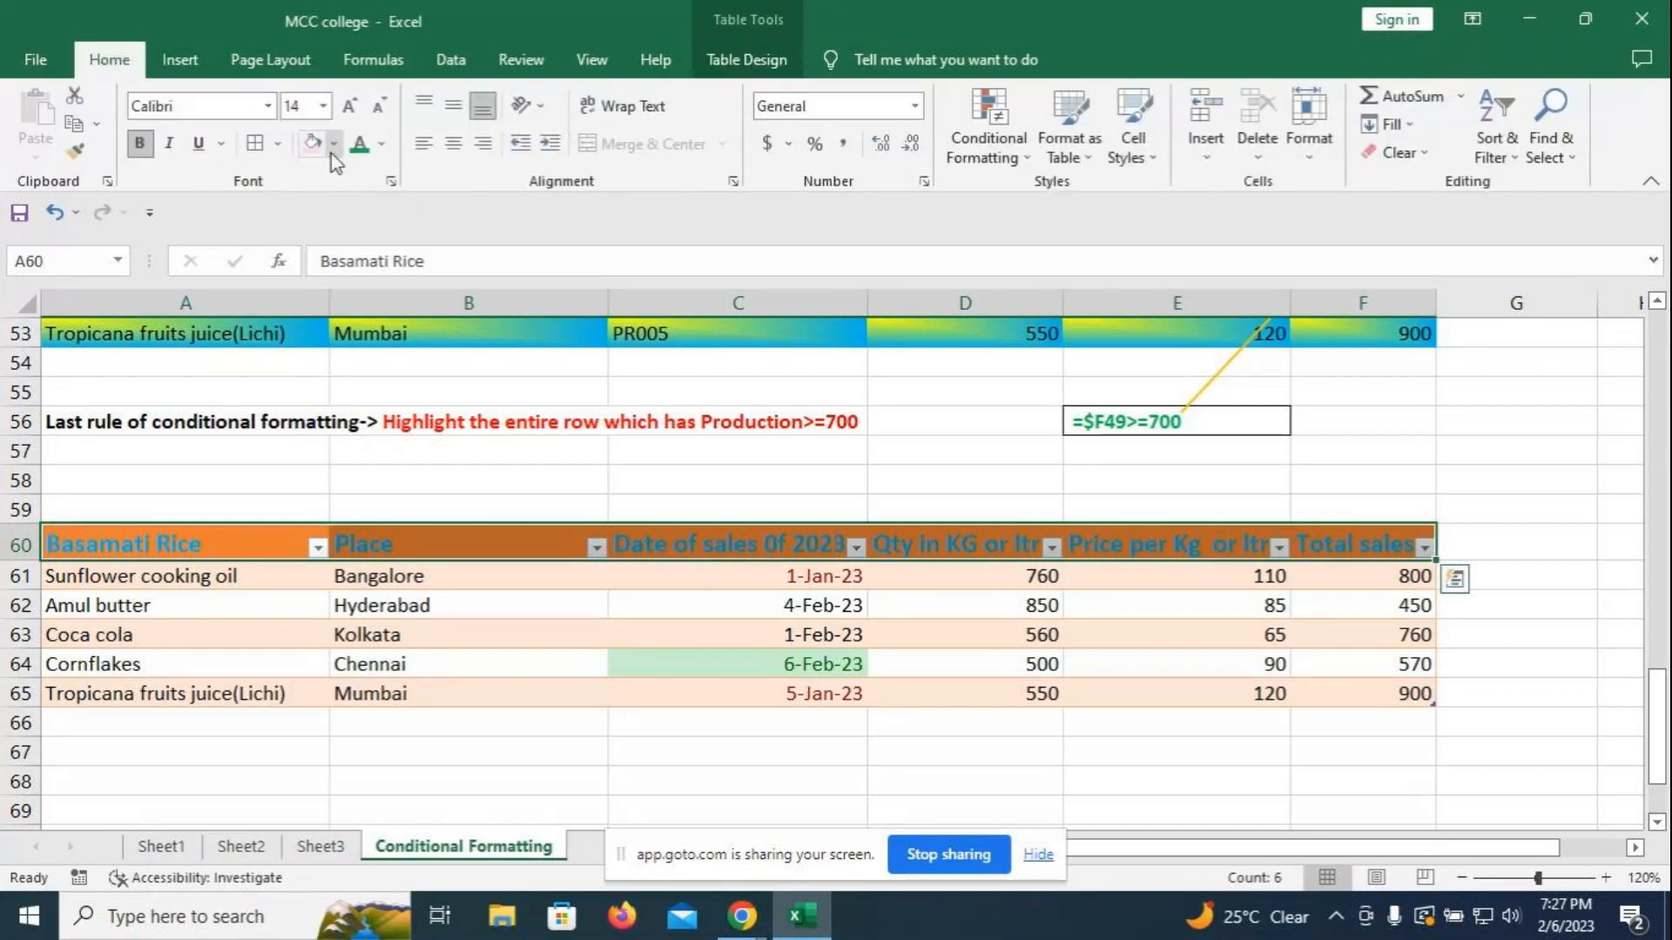
{"action": "left_click", "coordinate": [381, 144]}
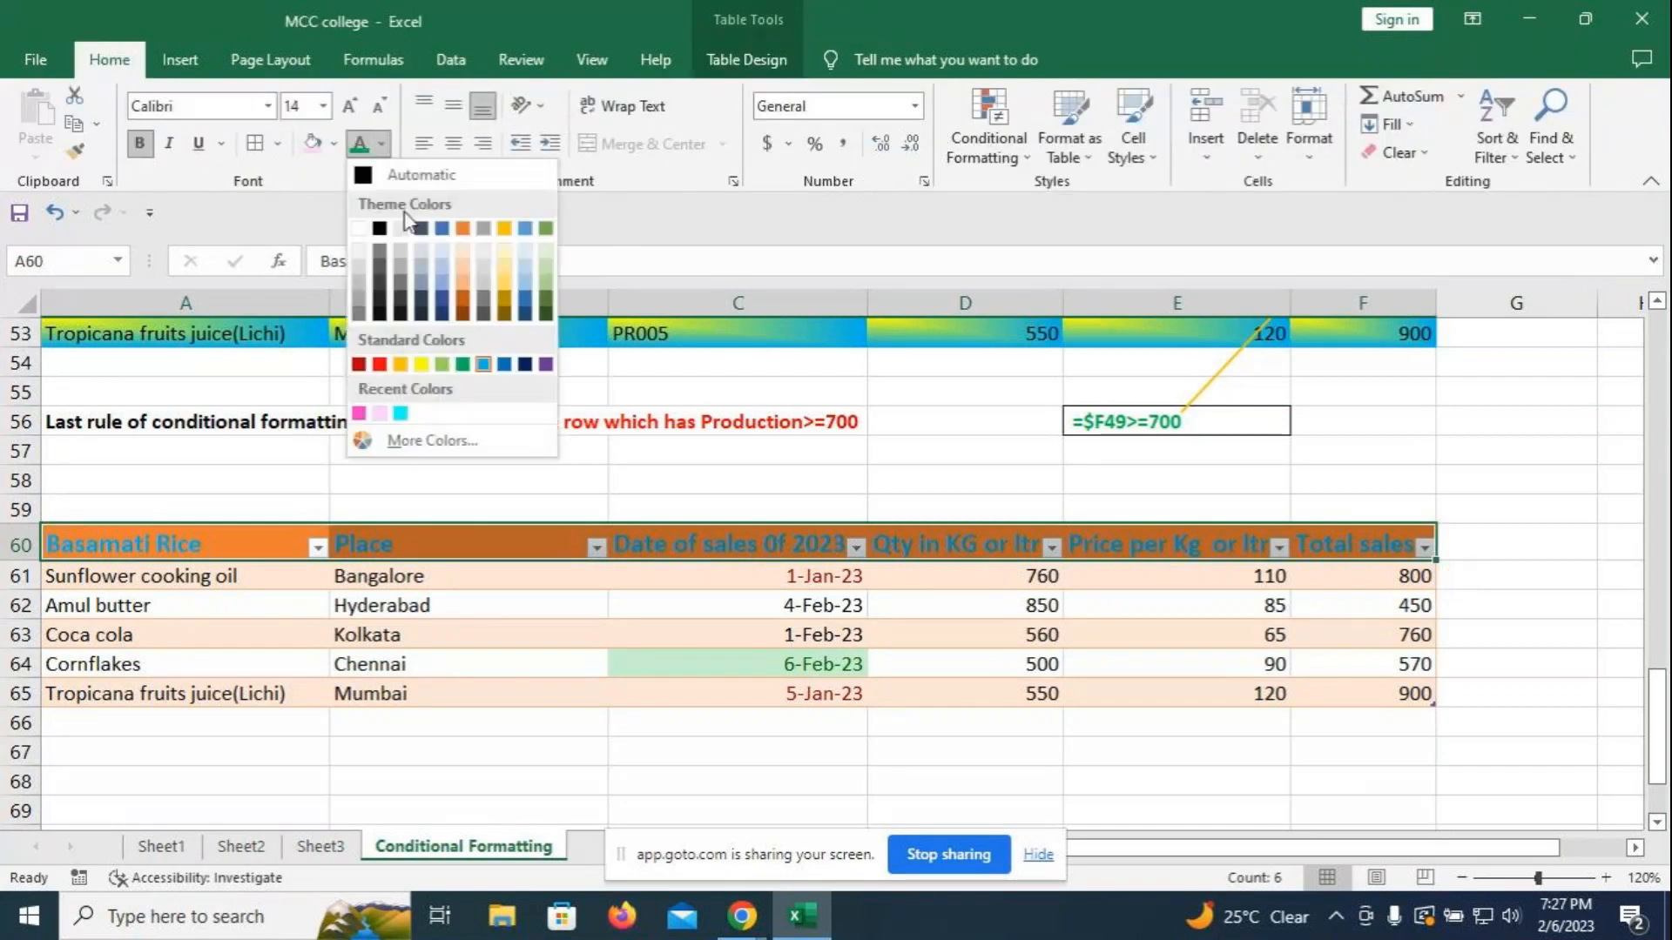
{"action": "left_click", "coordinate": [401, 227]}
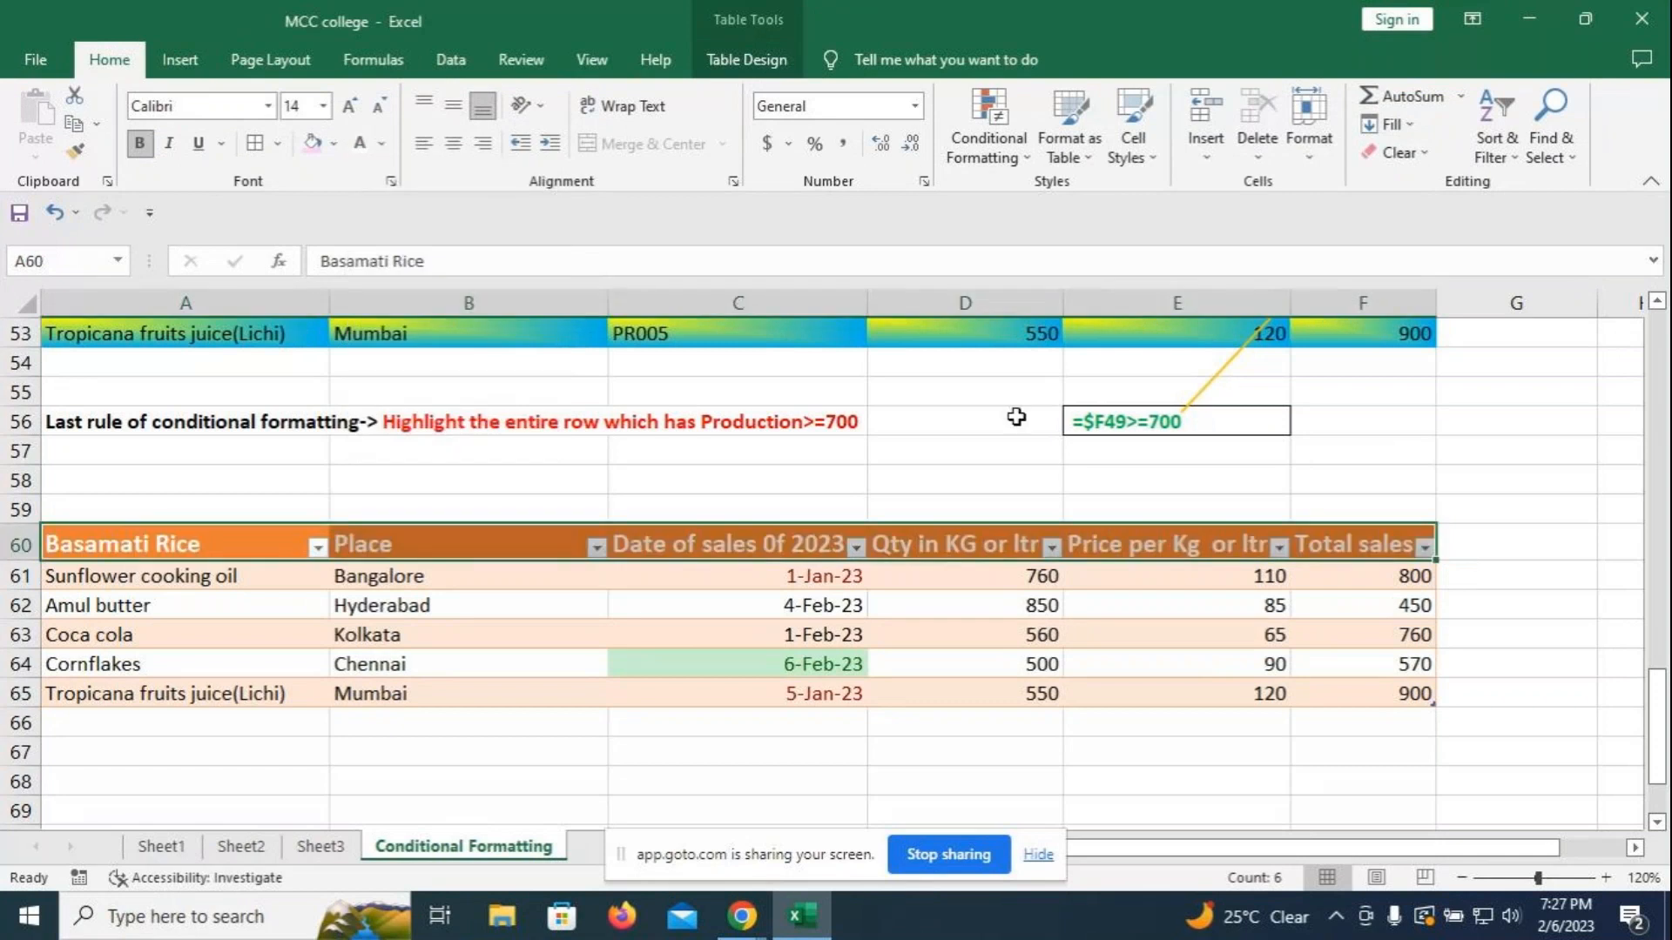
{"action": "left_click", "coordinate": [726, 50]}
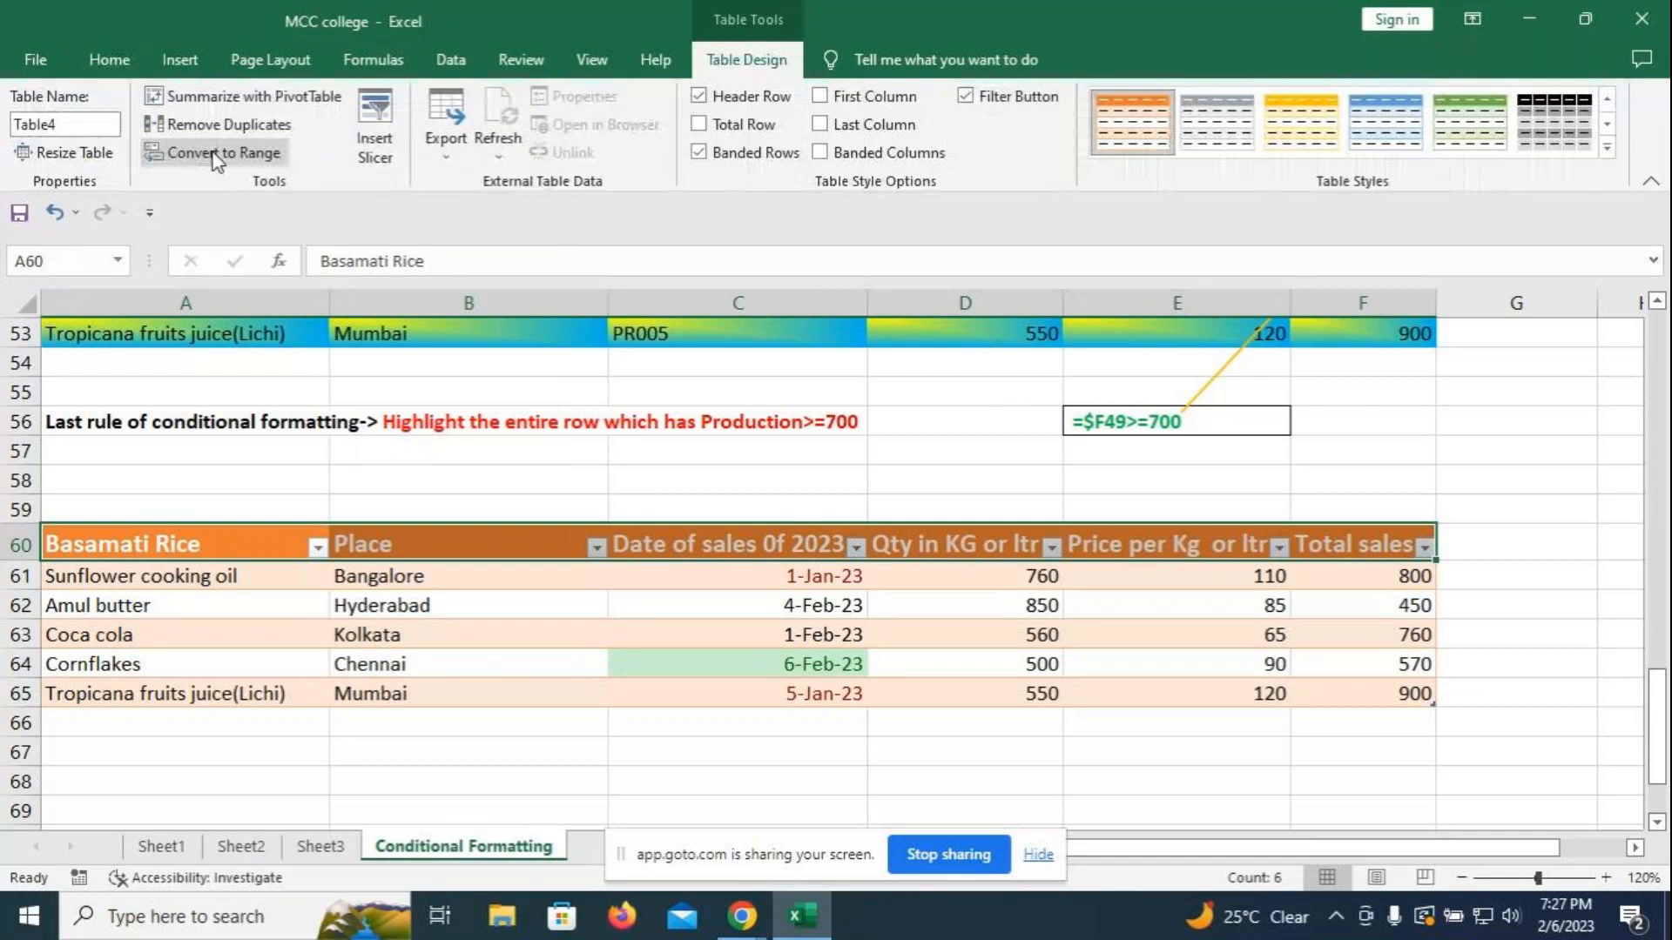
{"action": "left_click", "coordinate": [217, 157]}
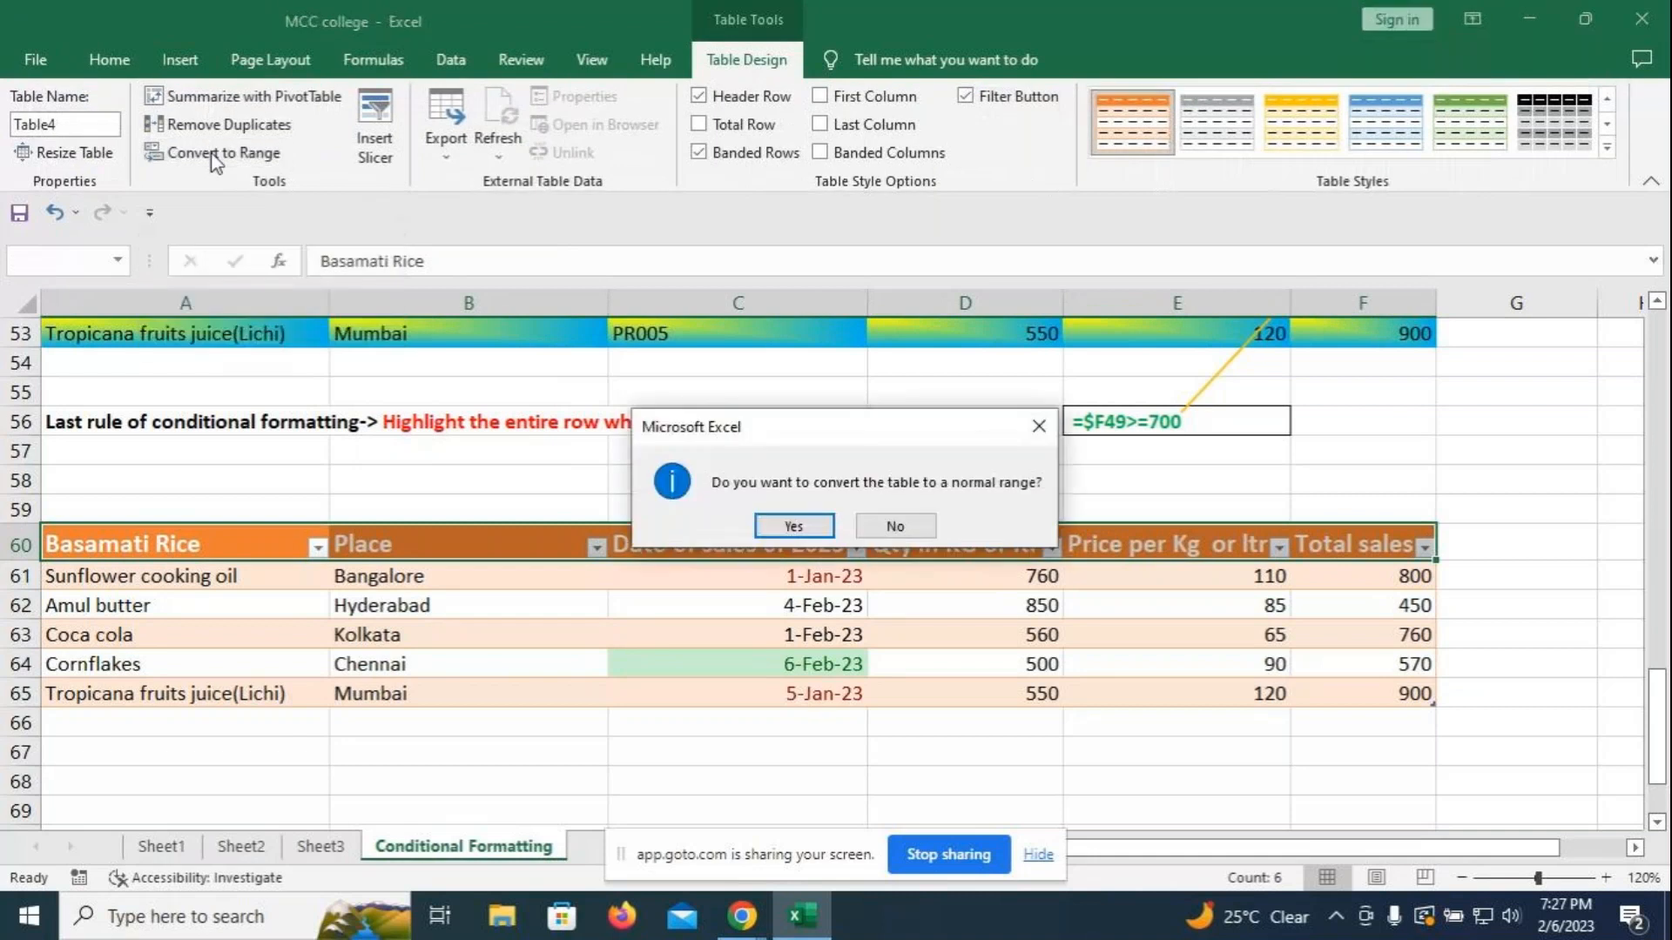
{"action": "left_click", "coordinate": [806, 530]}
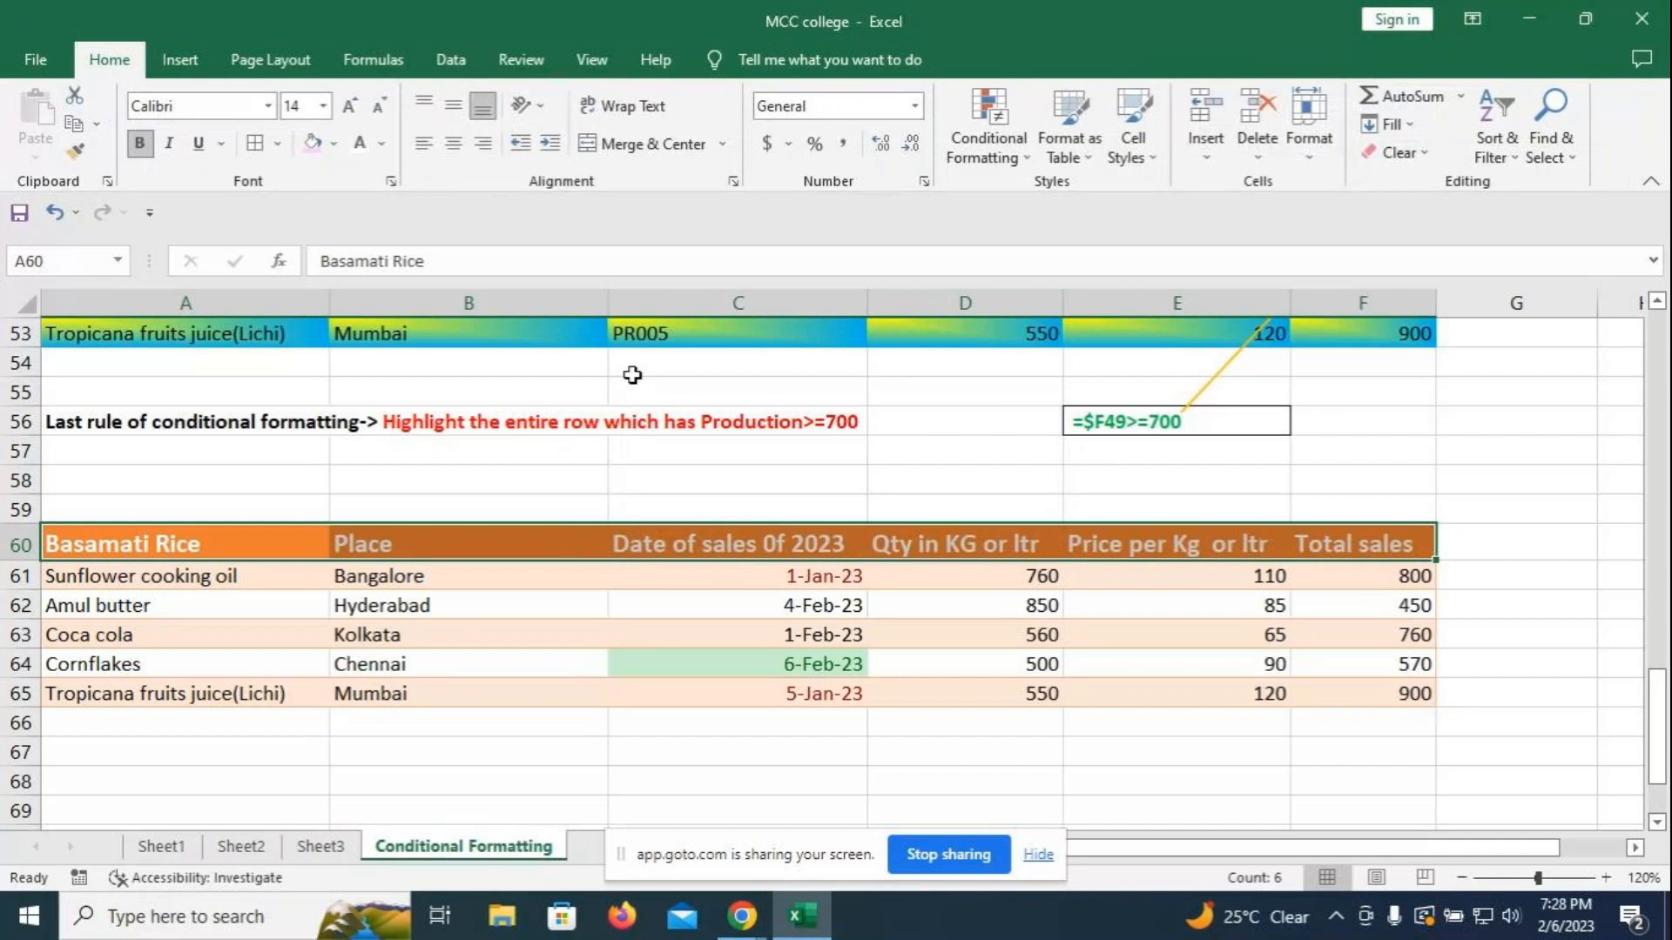
{"action": "key", "text": "ctrl+z"}
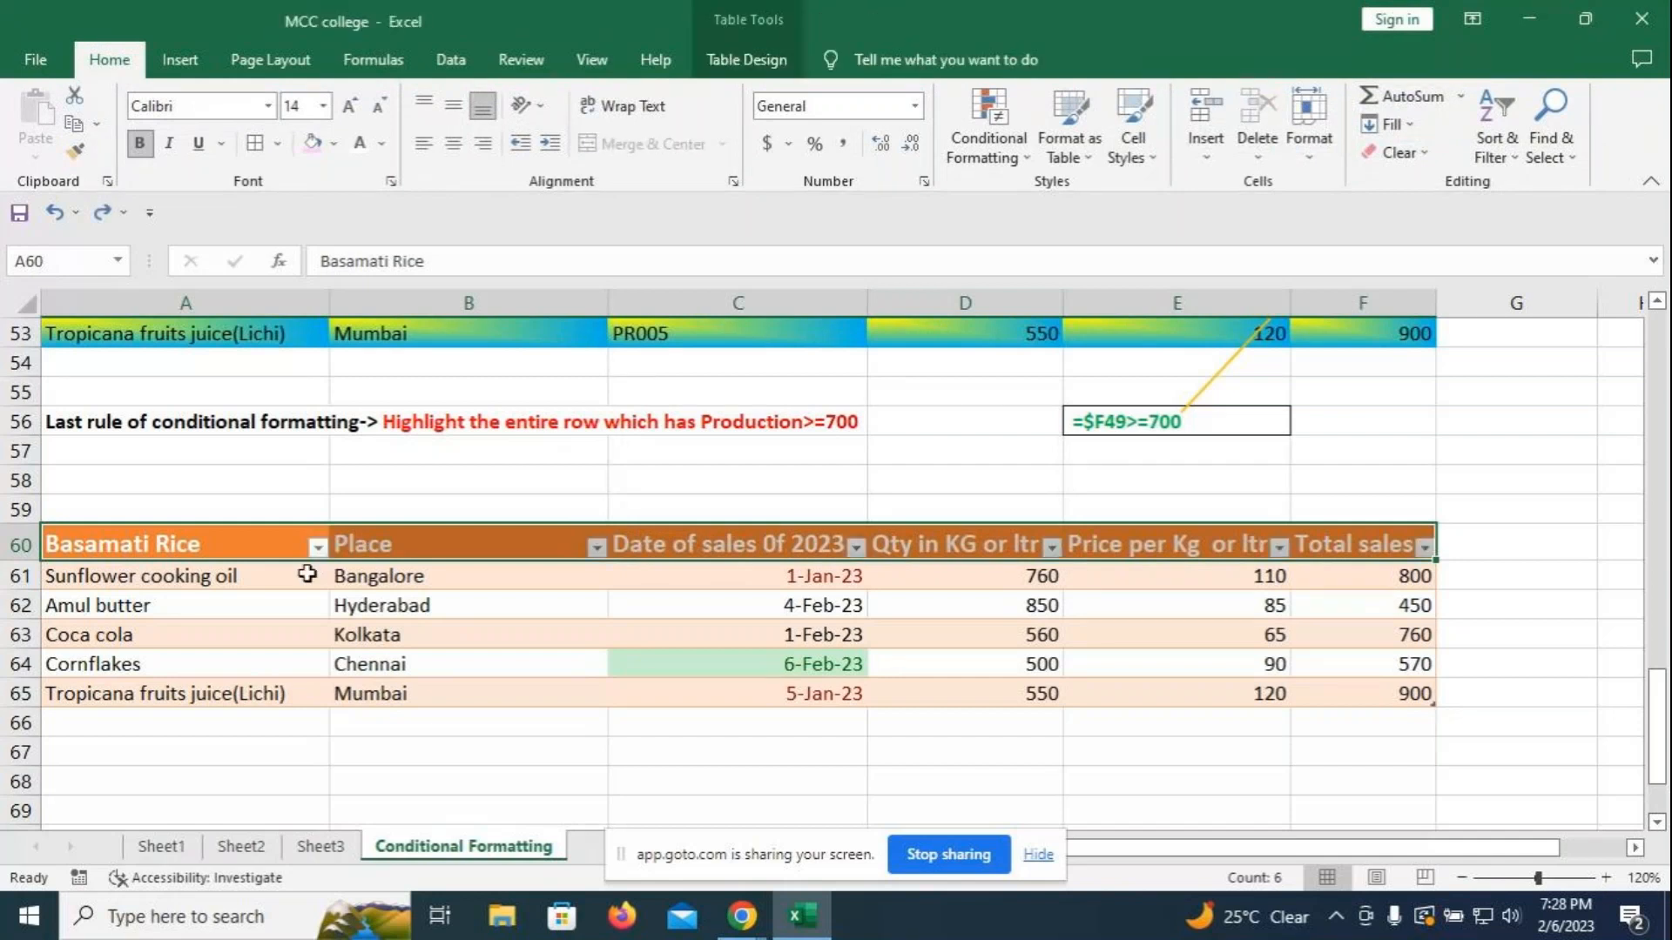
{"action": "left_click", "coordinate": [1135, 478]}
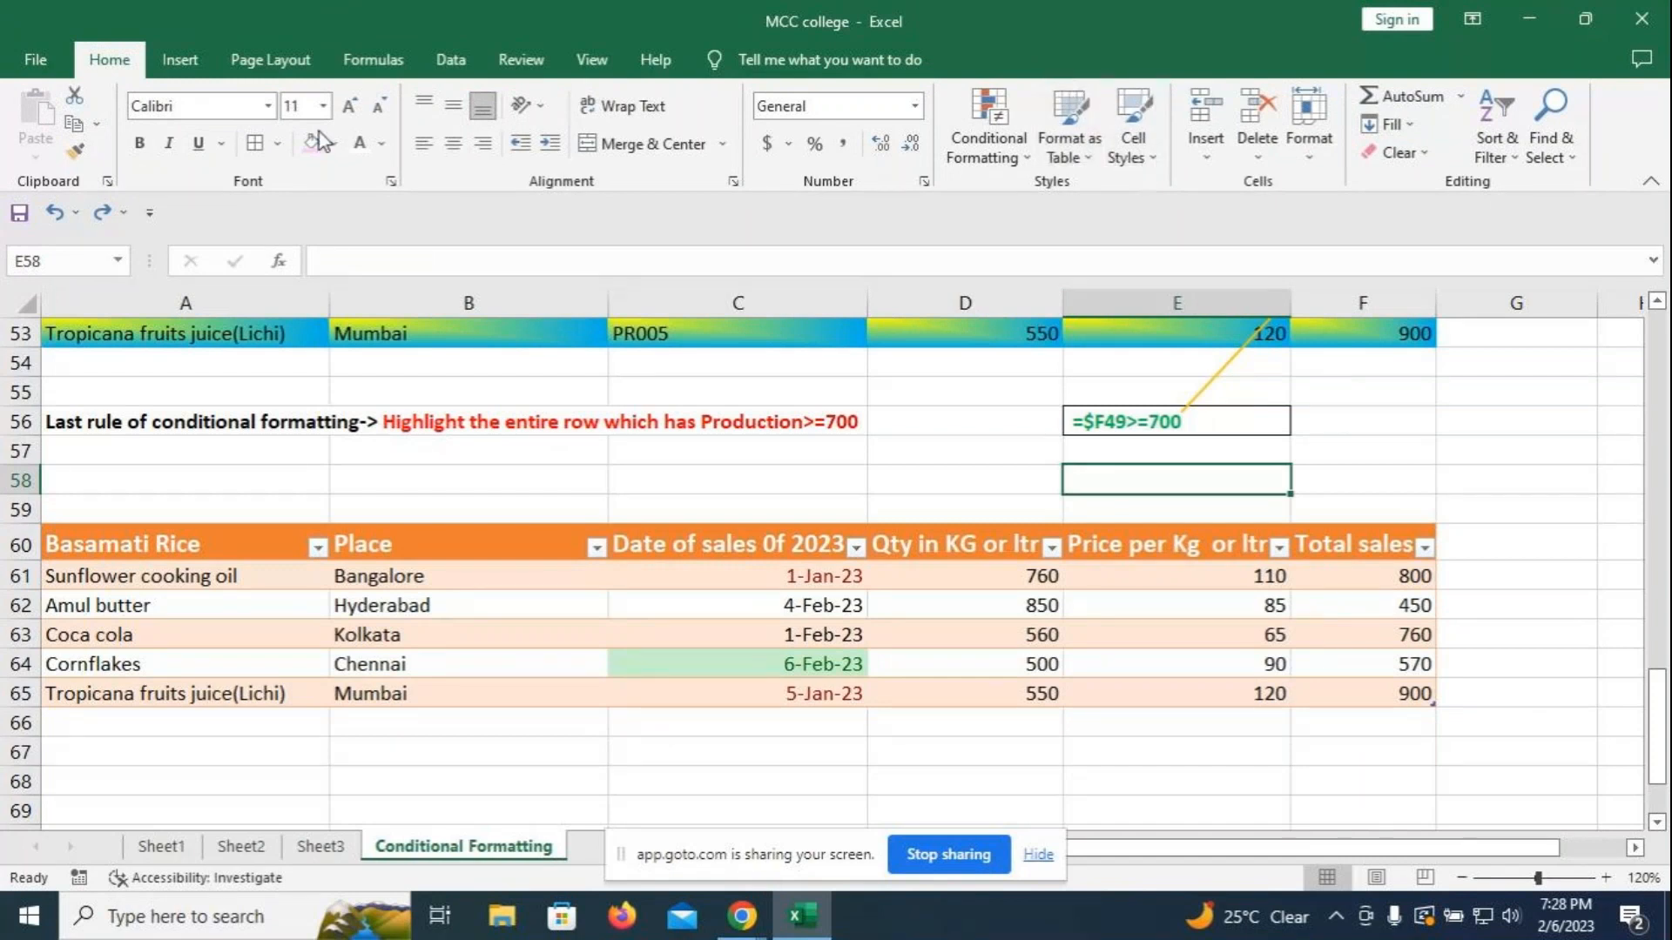
- Turn on Total Row (3480), First Column and Last Column for the sales table
{"action": "left_click", "coordinate": [215, 550]}
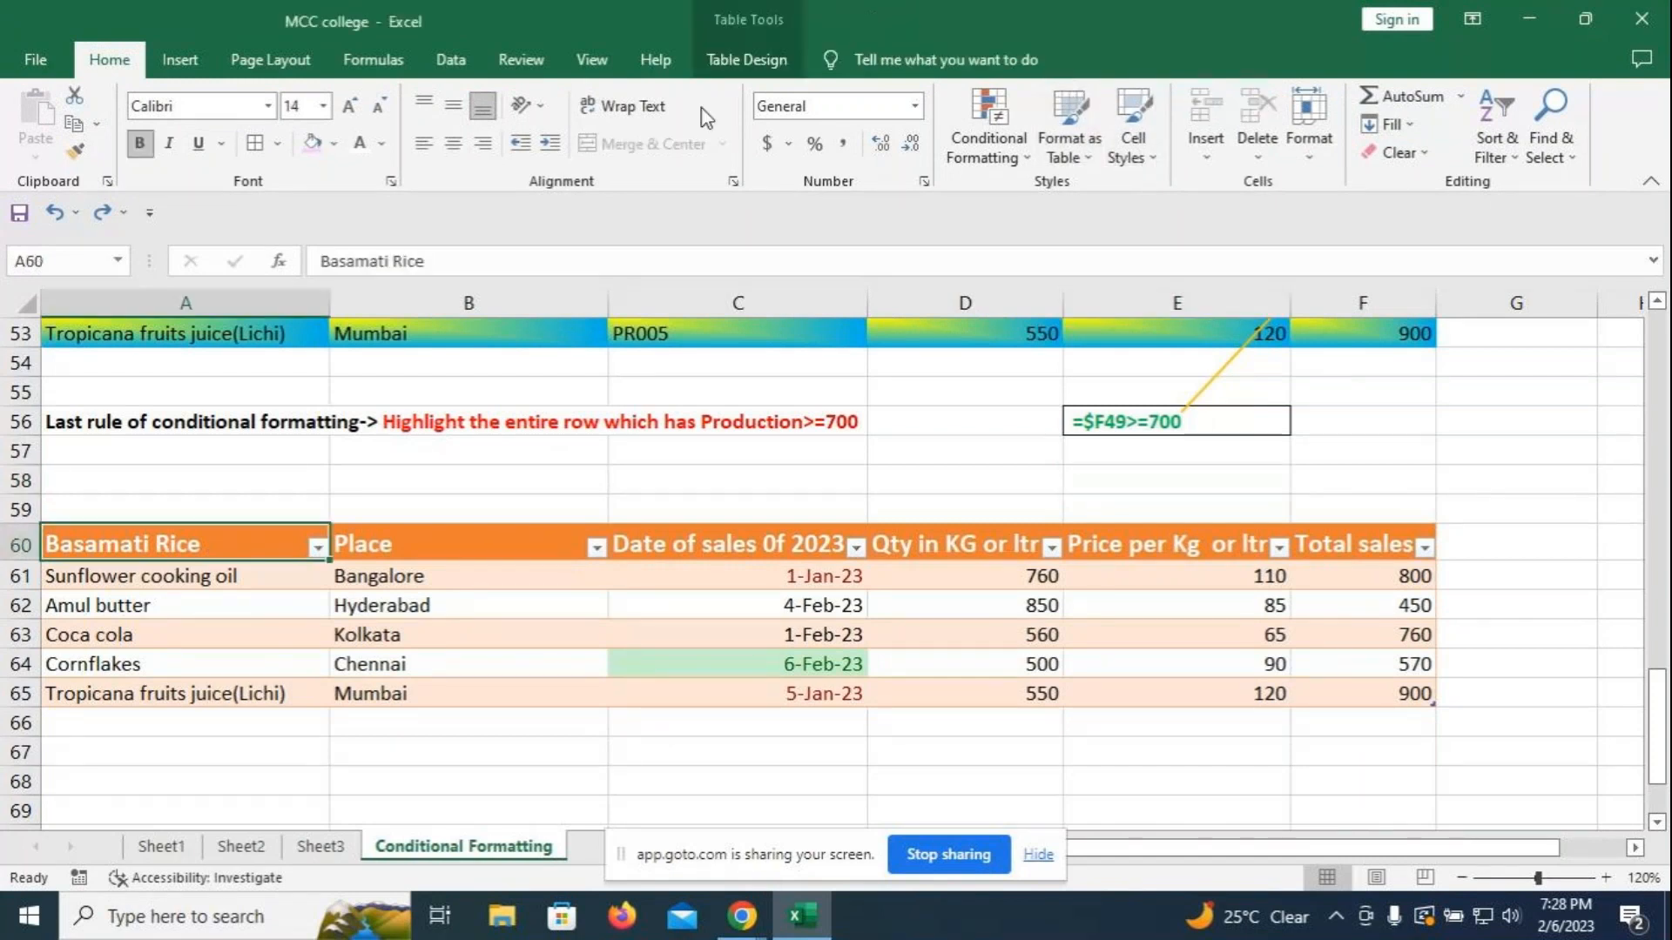
{"action": "left_click", "coordinate": [730, 61]}
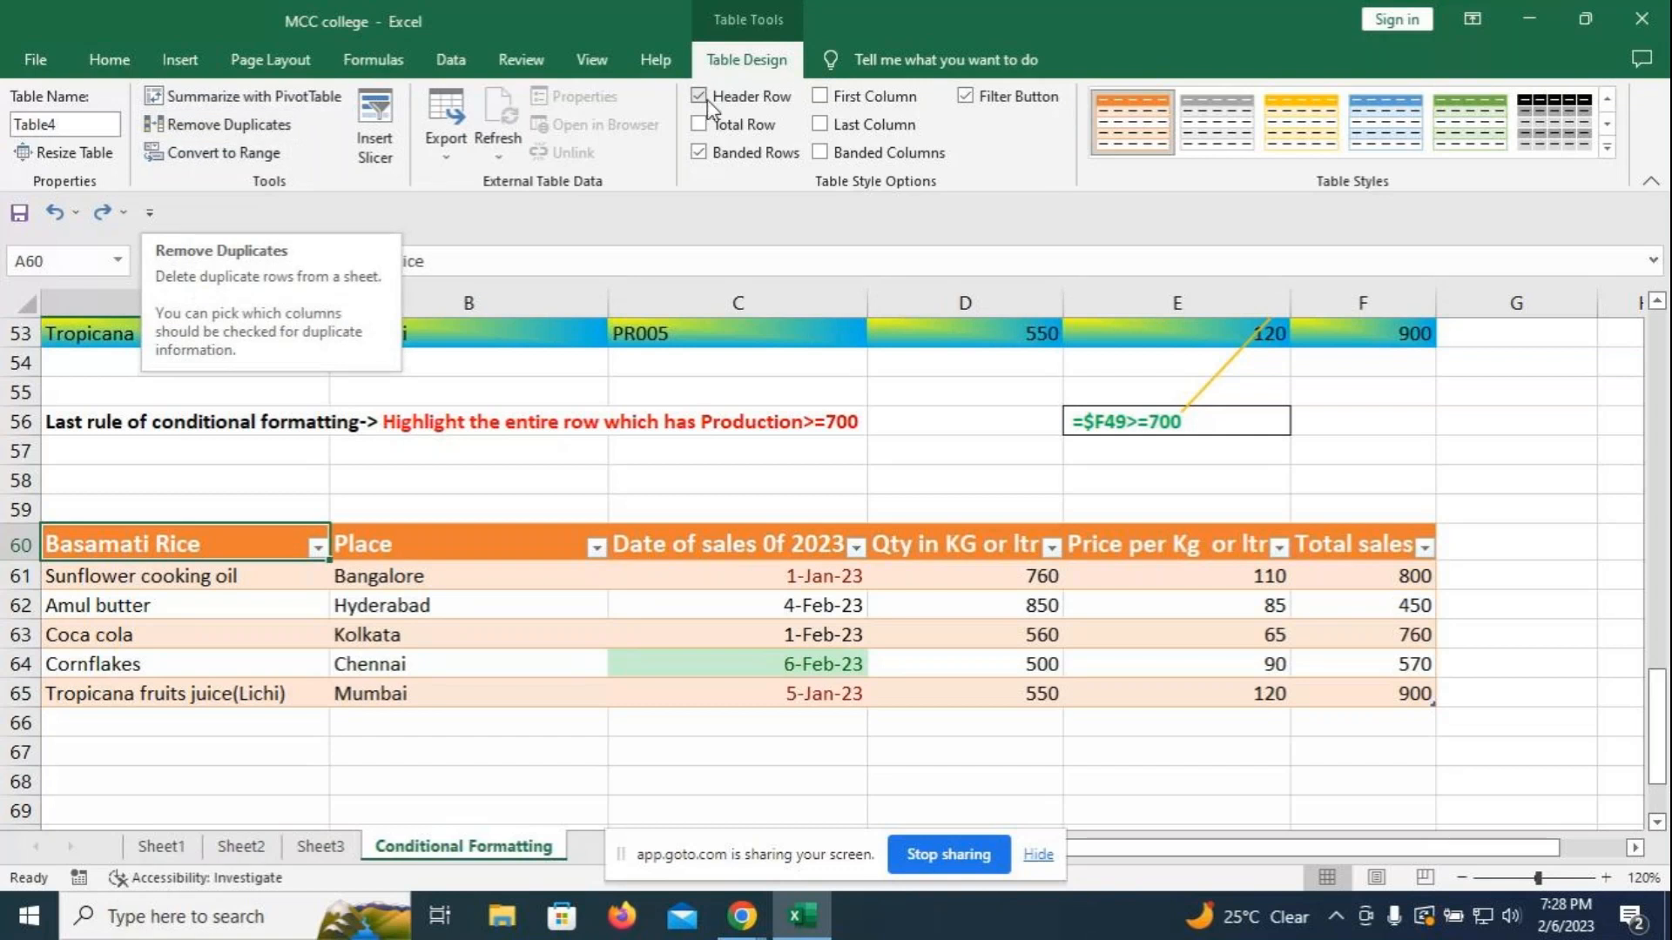
{"action": "left_click", "coordinate": [699, 124]}
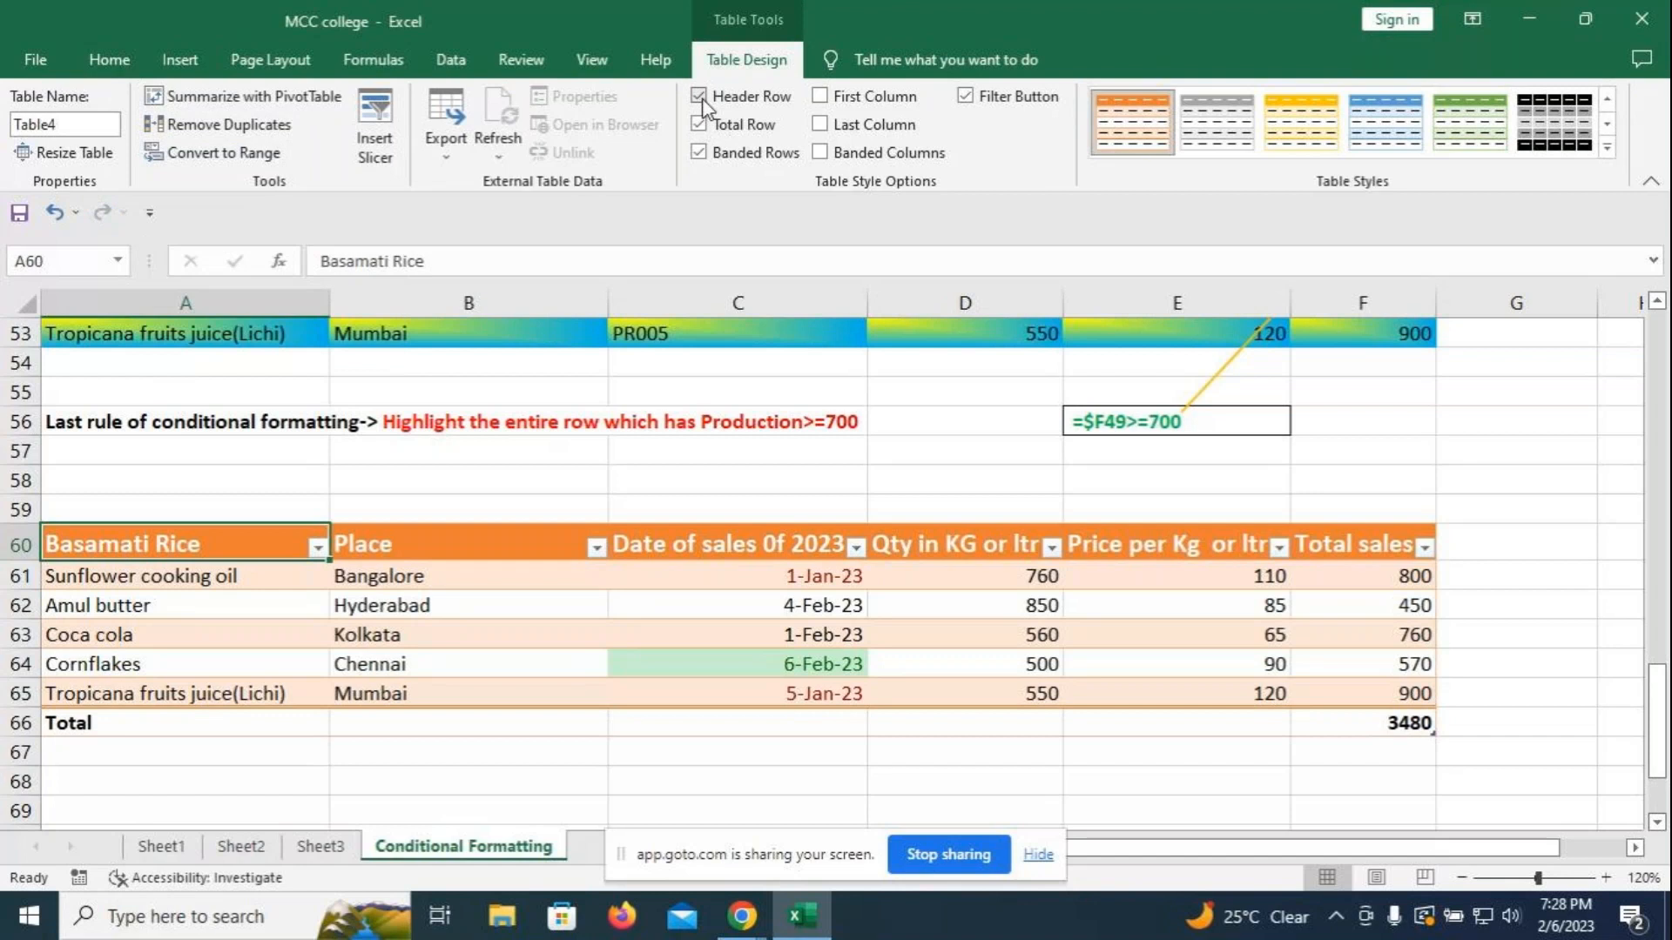
{"action": "left_click", "coordinate": [820, 96]}
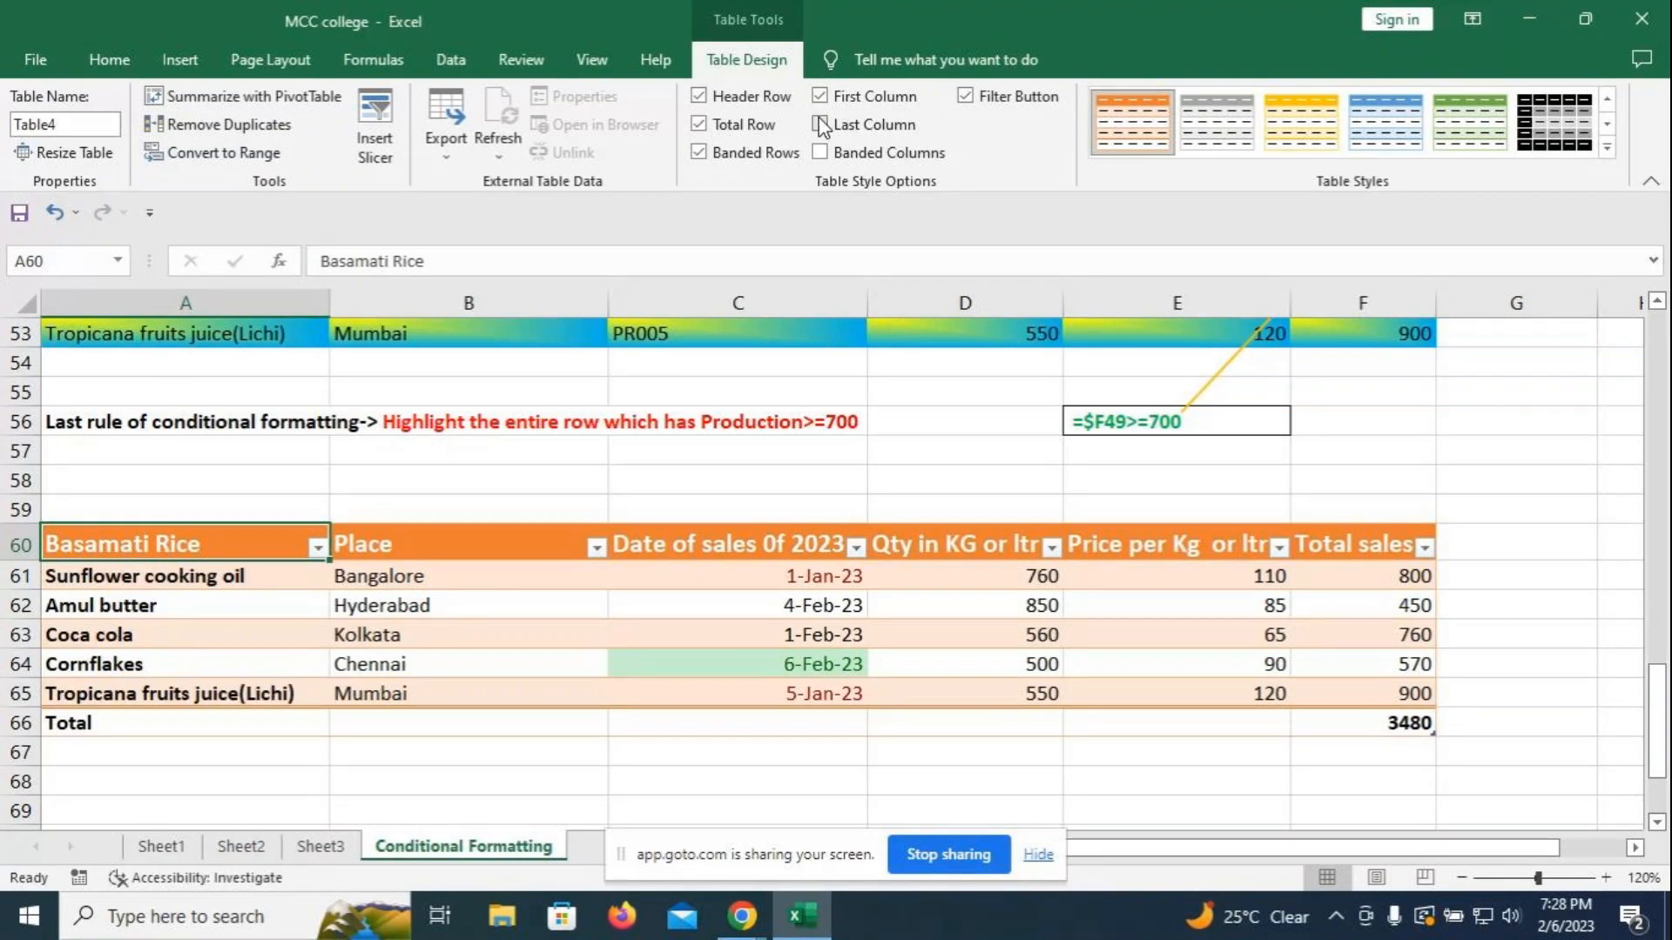
{"action": "left_click", "coordinate": [820, 153]}
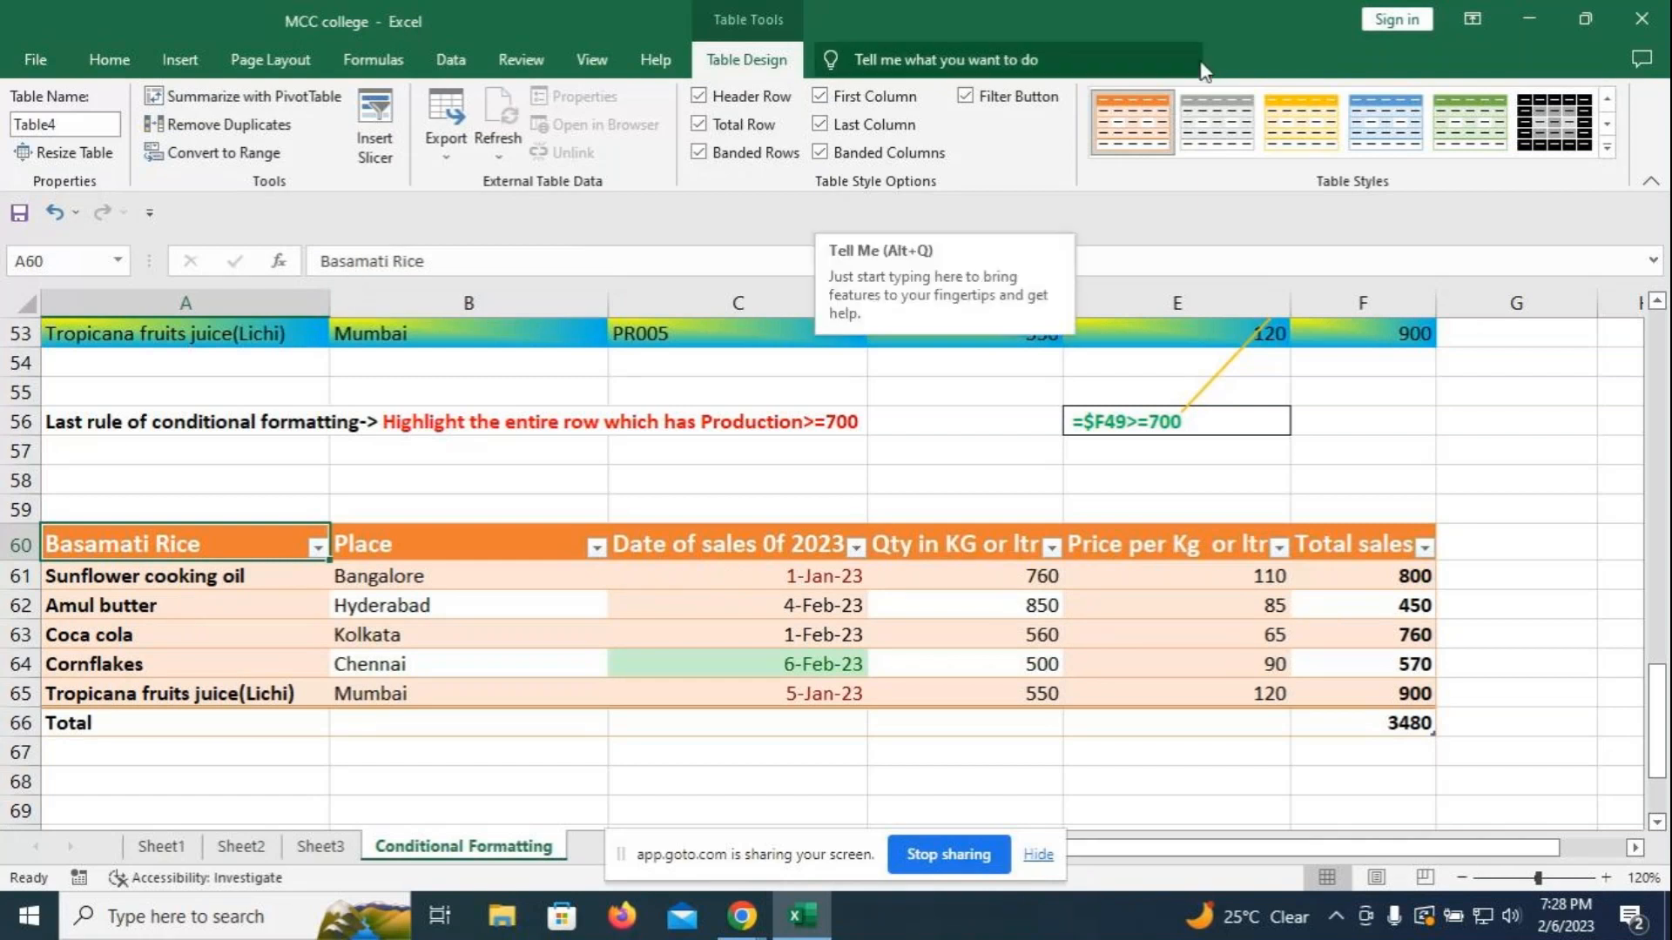
{"action": "mouse_move", "coordinate": [741, 916]}
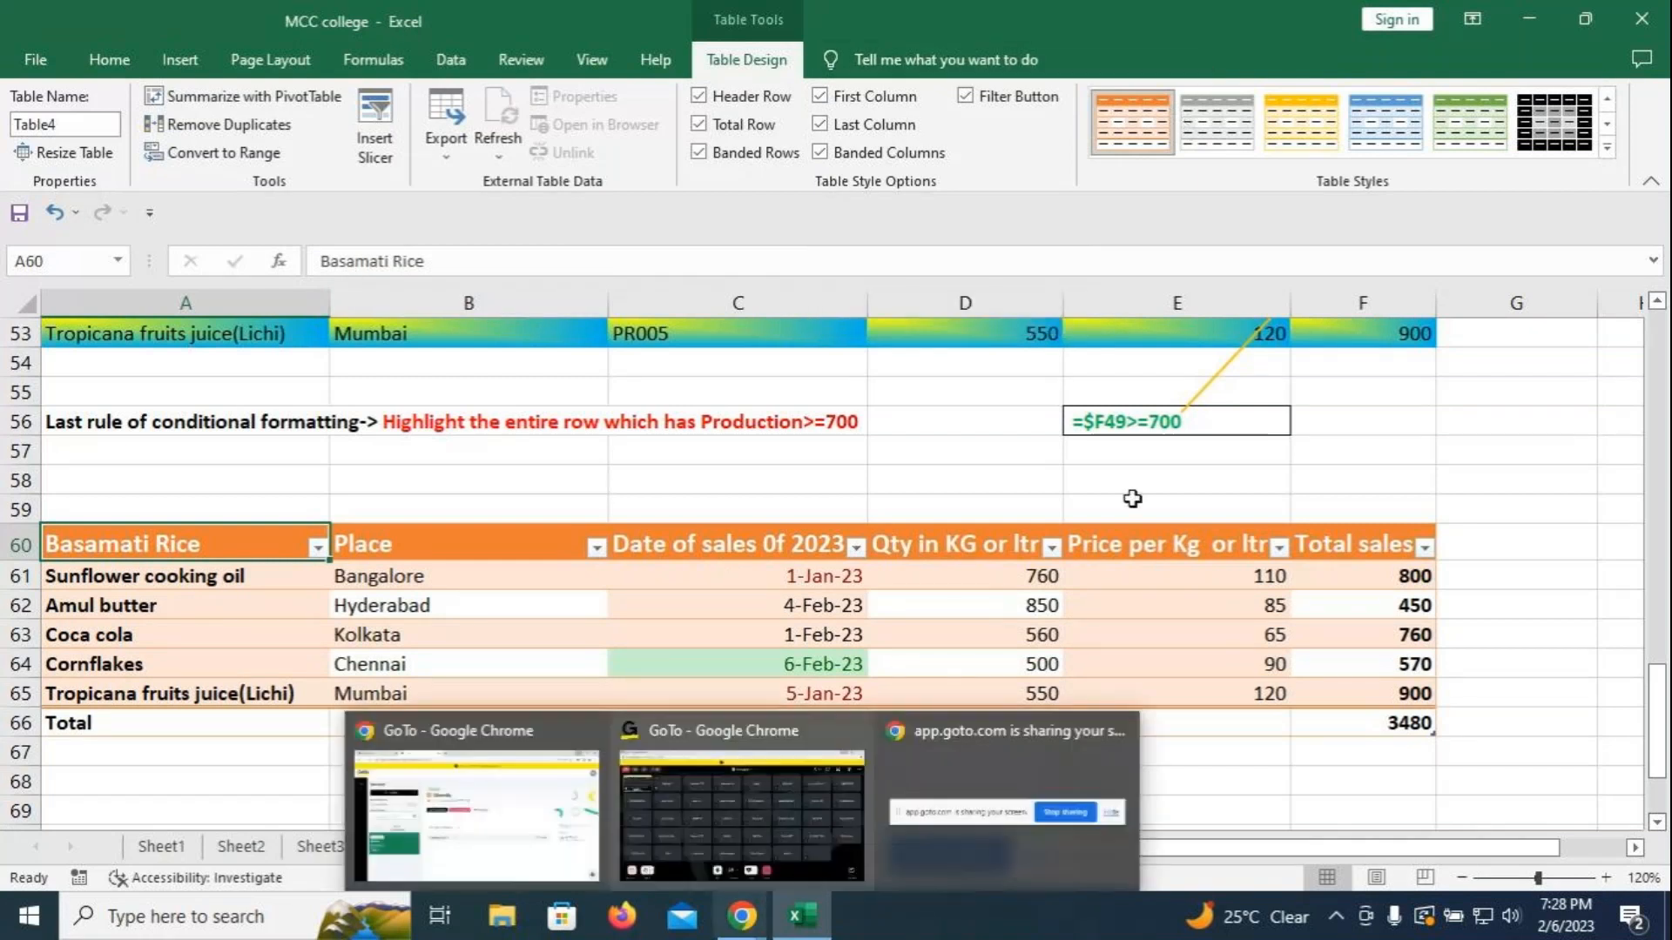
{"action": "left_click", "coordinate": [1250, 773]}
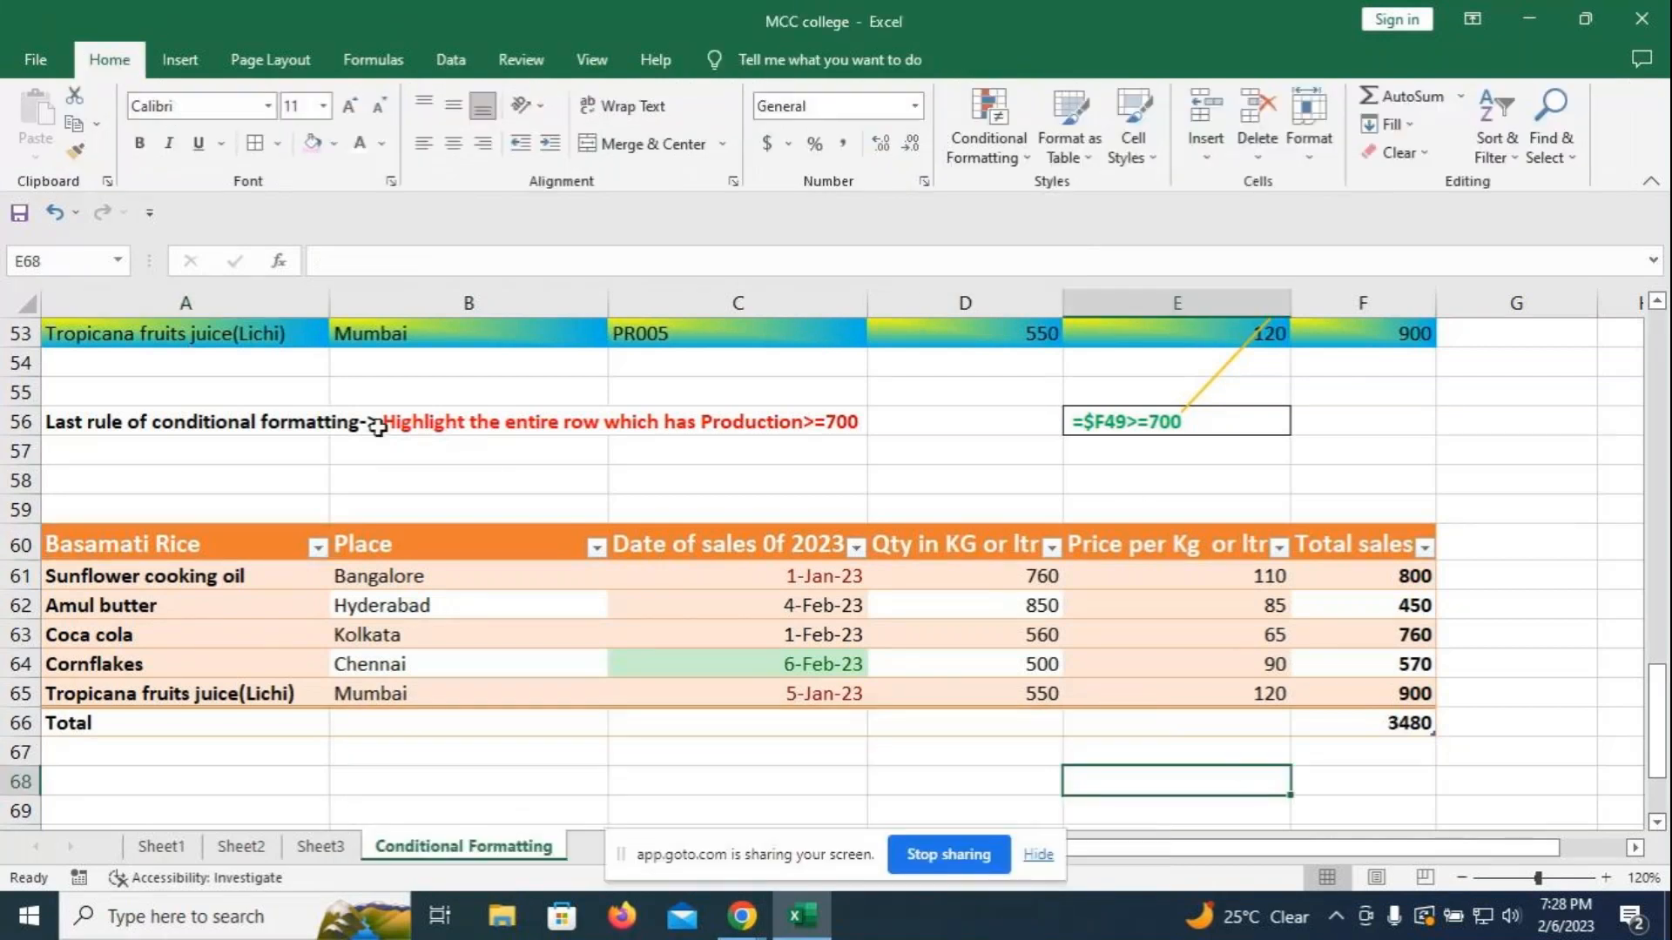
{"action": "left_click", "coordinate": [211, 540]}
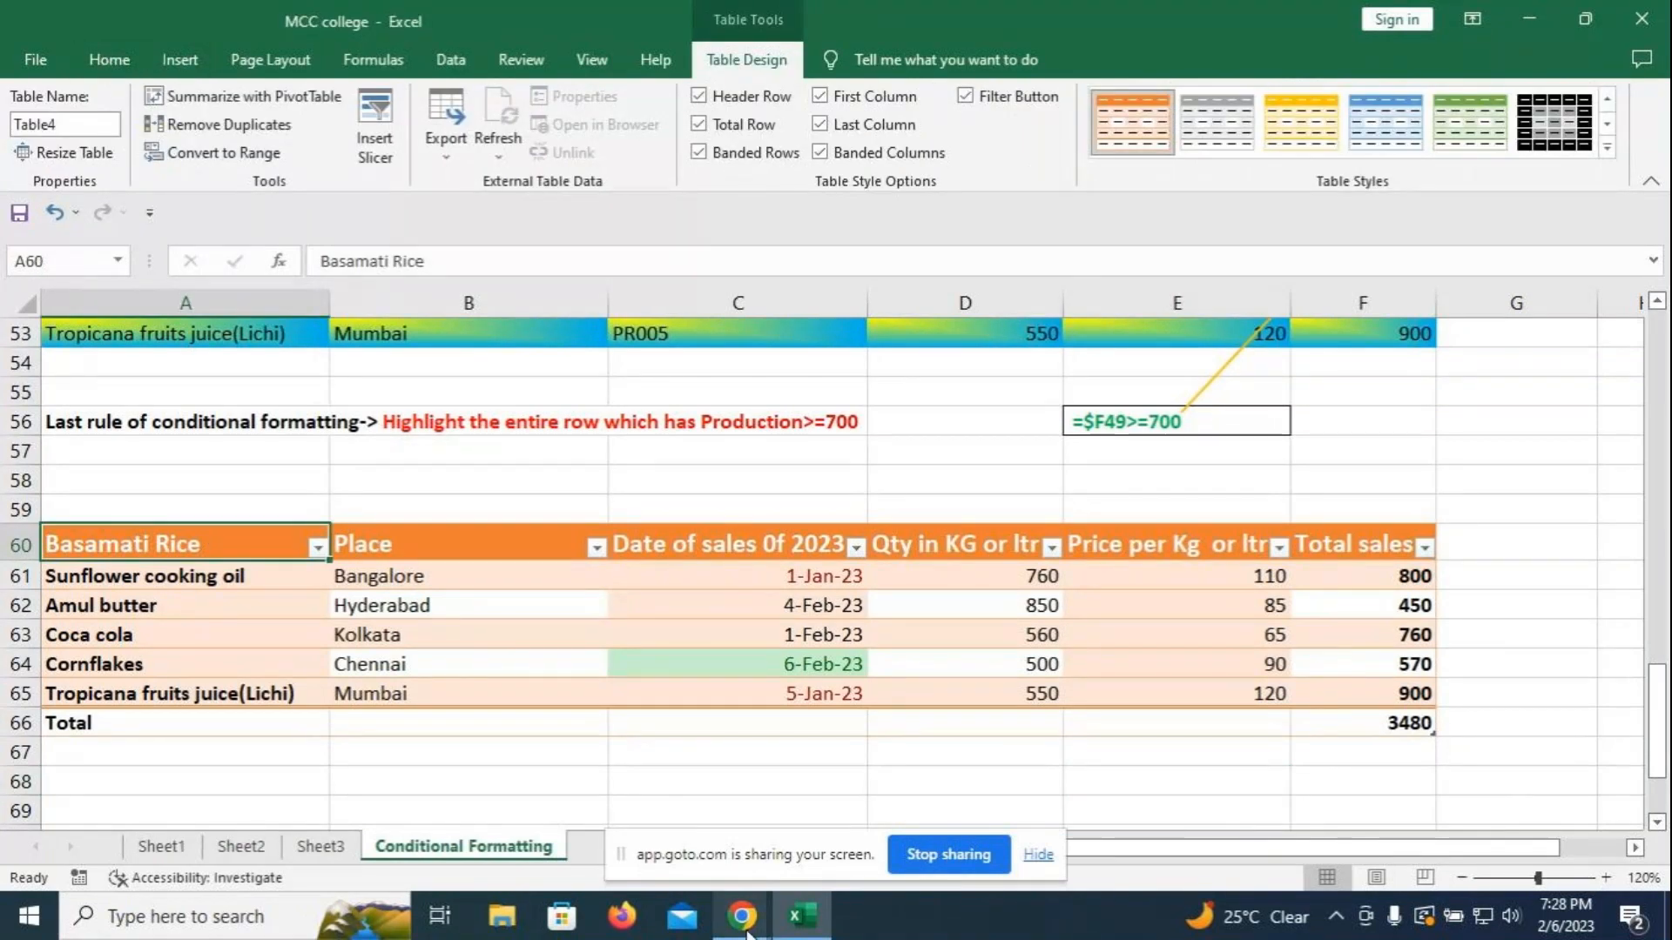
{"action": "mouse_move", "coordinate": [746, 931]}
{"action": "left_click", "coordinate": [666, 823]}
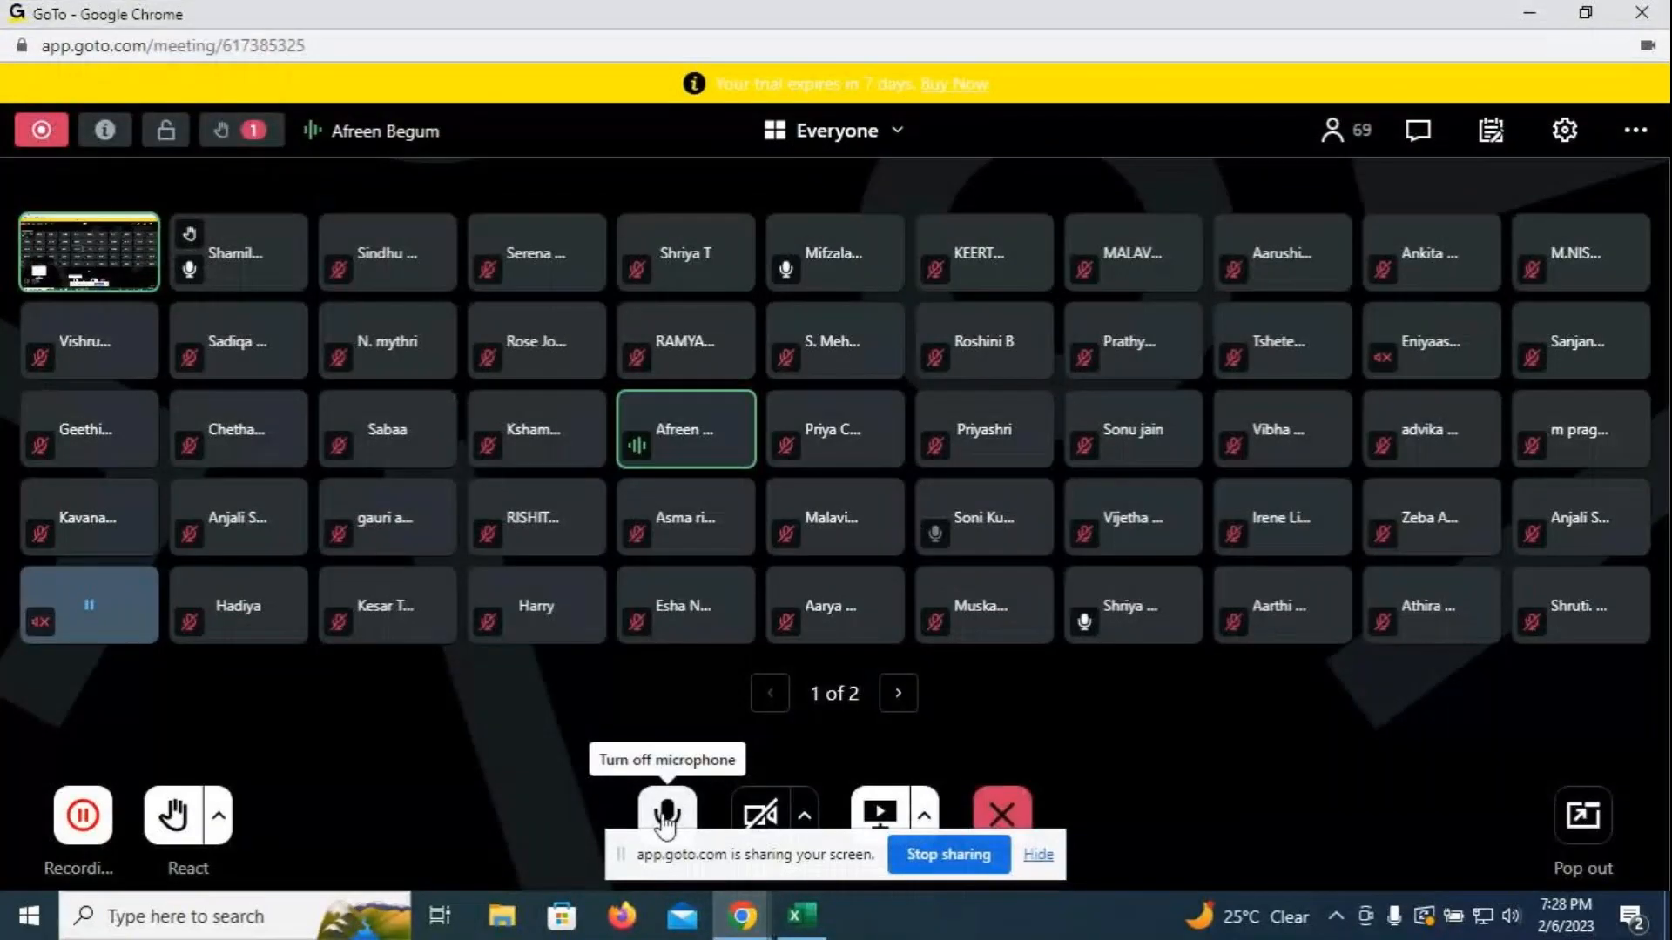
{"action": "left_click", "coordinate": [666, 818]}
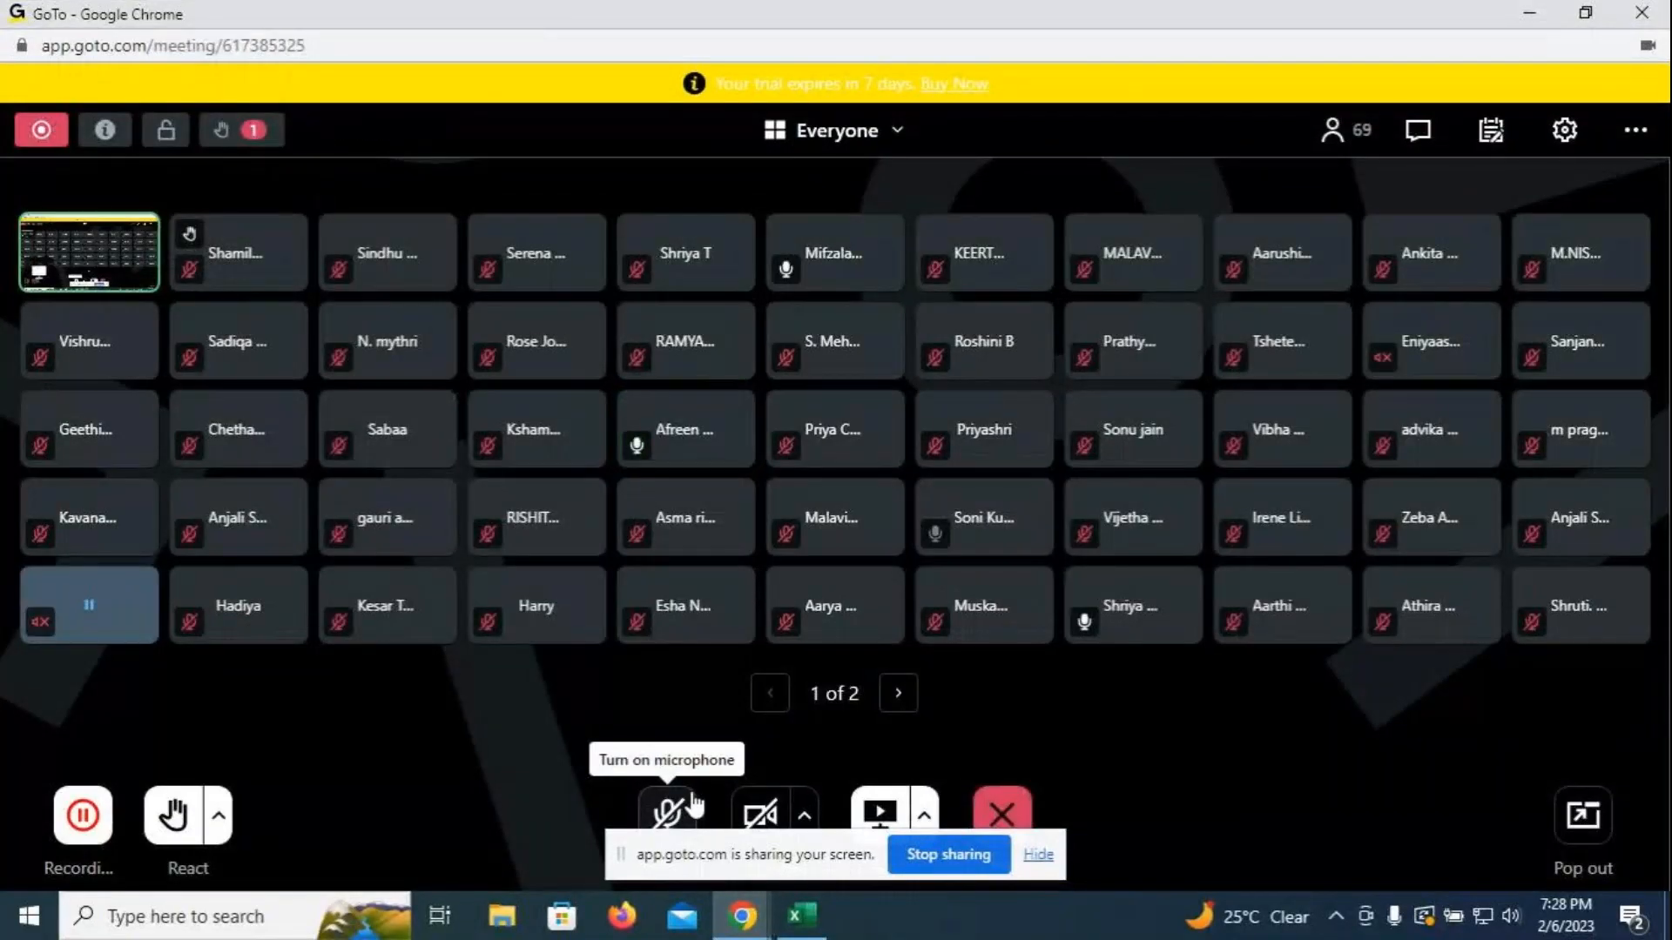
{"action": "left_click", "coordinate": [668, 818]}
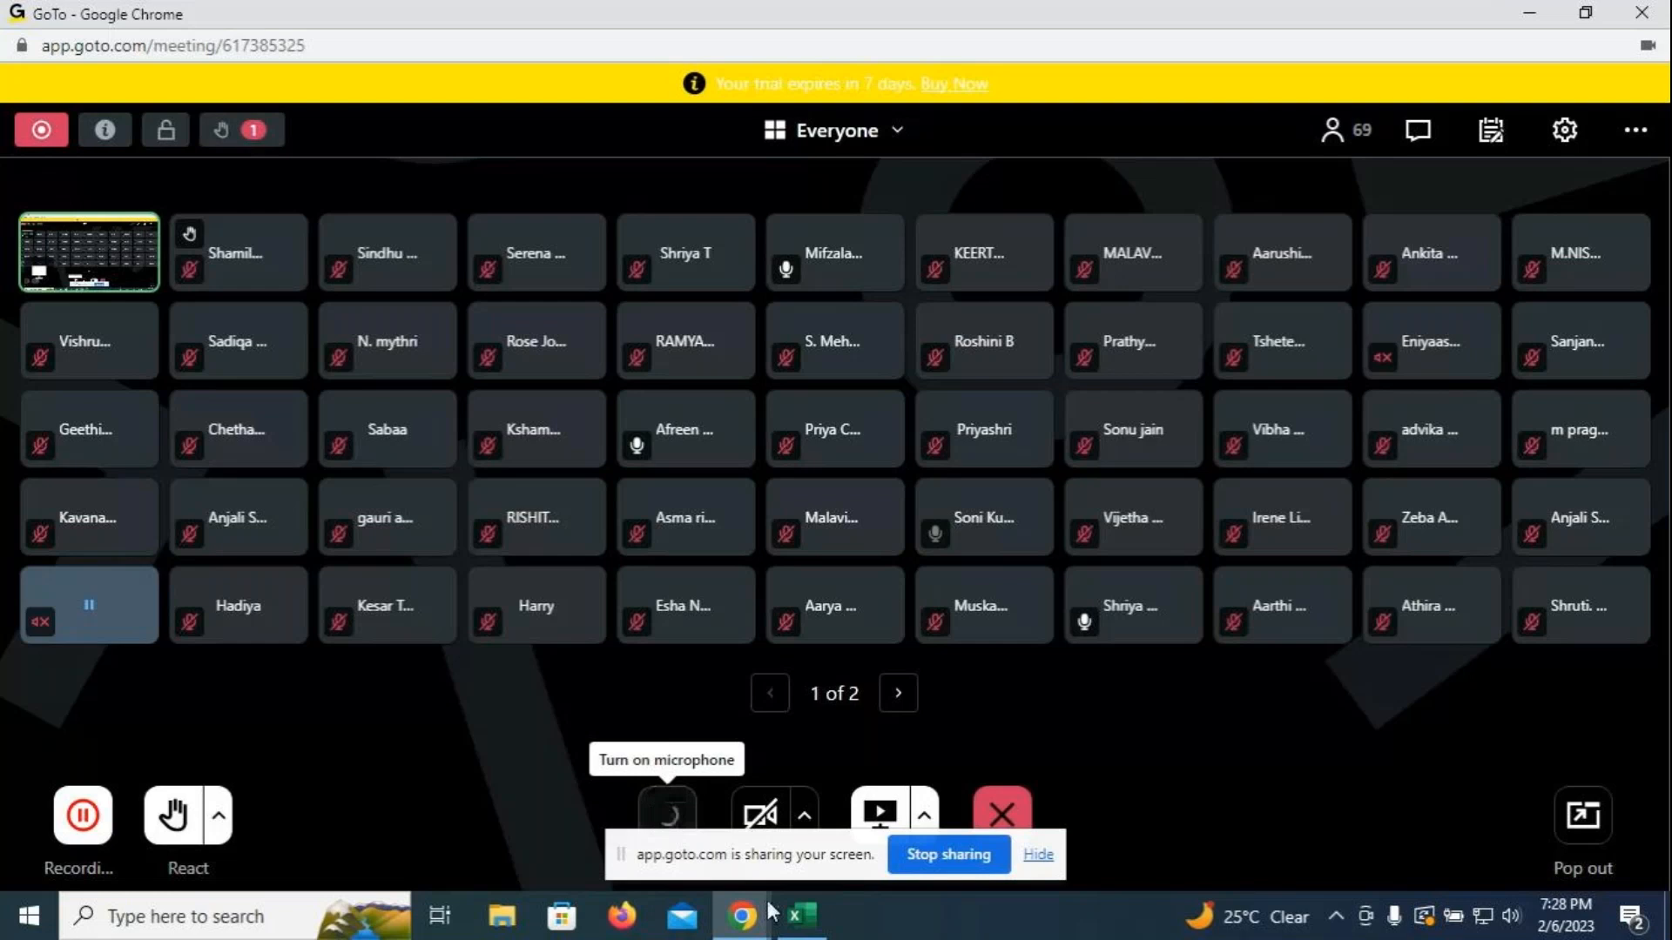
{"action": "left_click", "coordinate": [827, 930]}
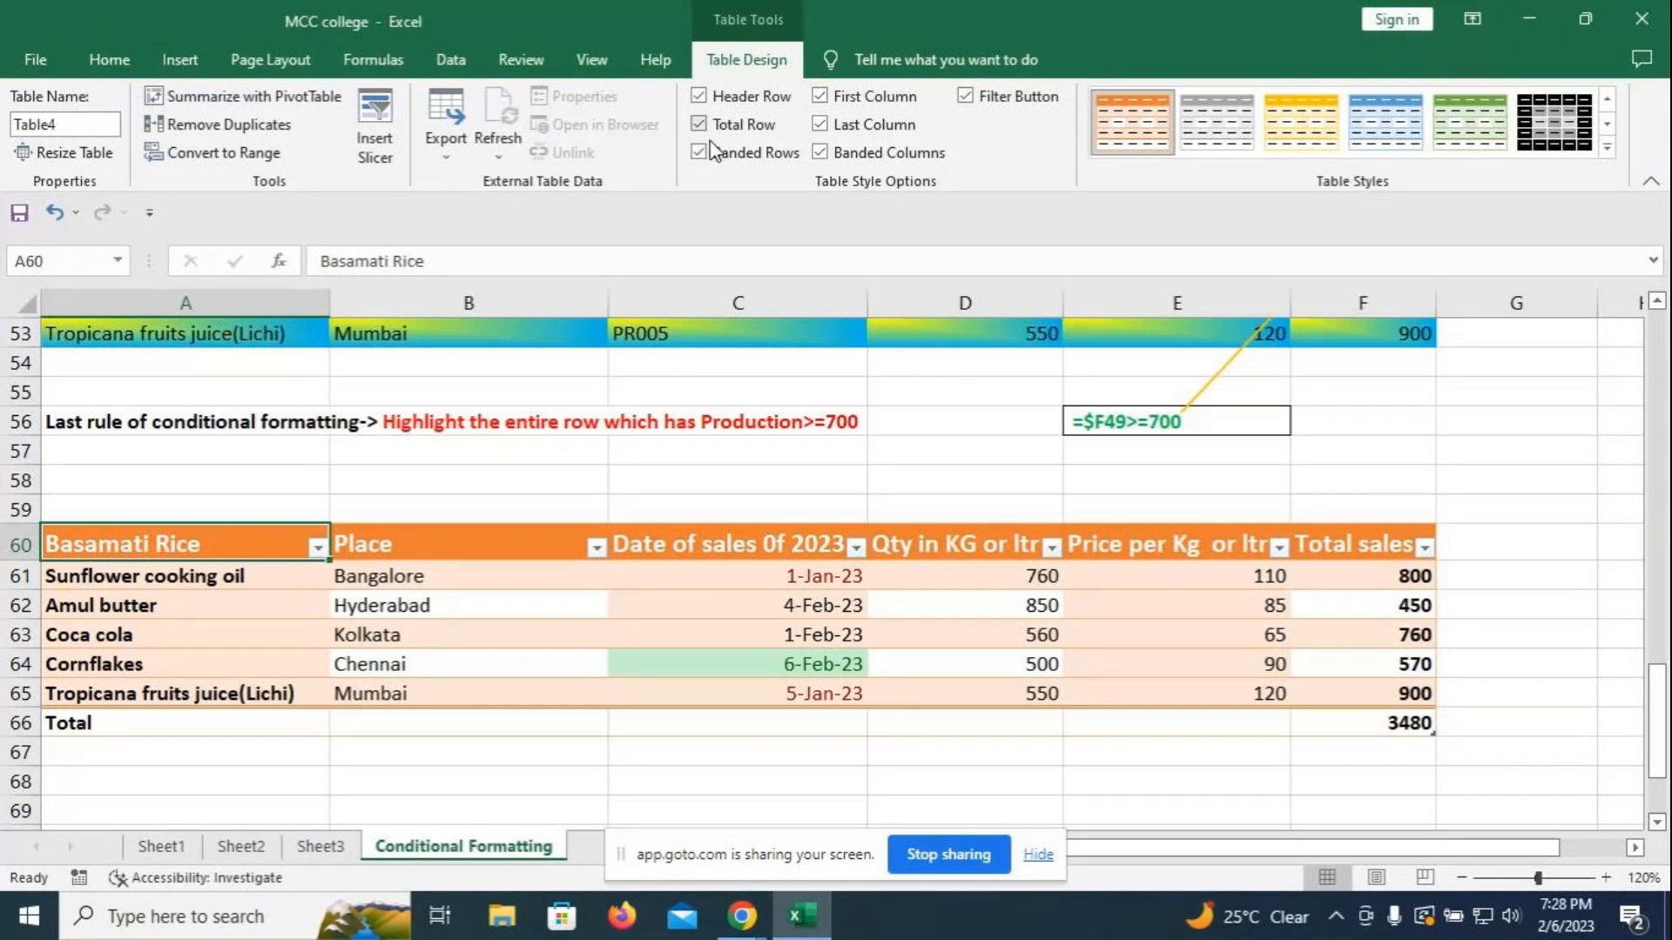
- Sort the item column A to Z, then Z to A, putting Tropicana fruits juice(Lichi) first
{"action": "left_click", "coordinate": [1382, 451]}
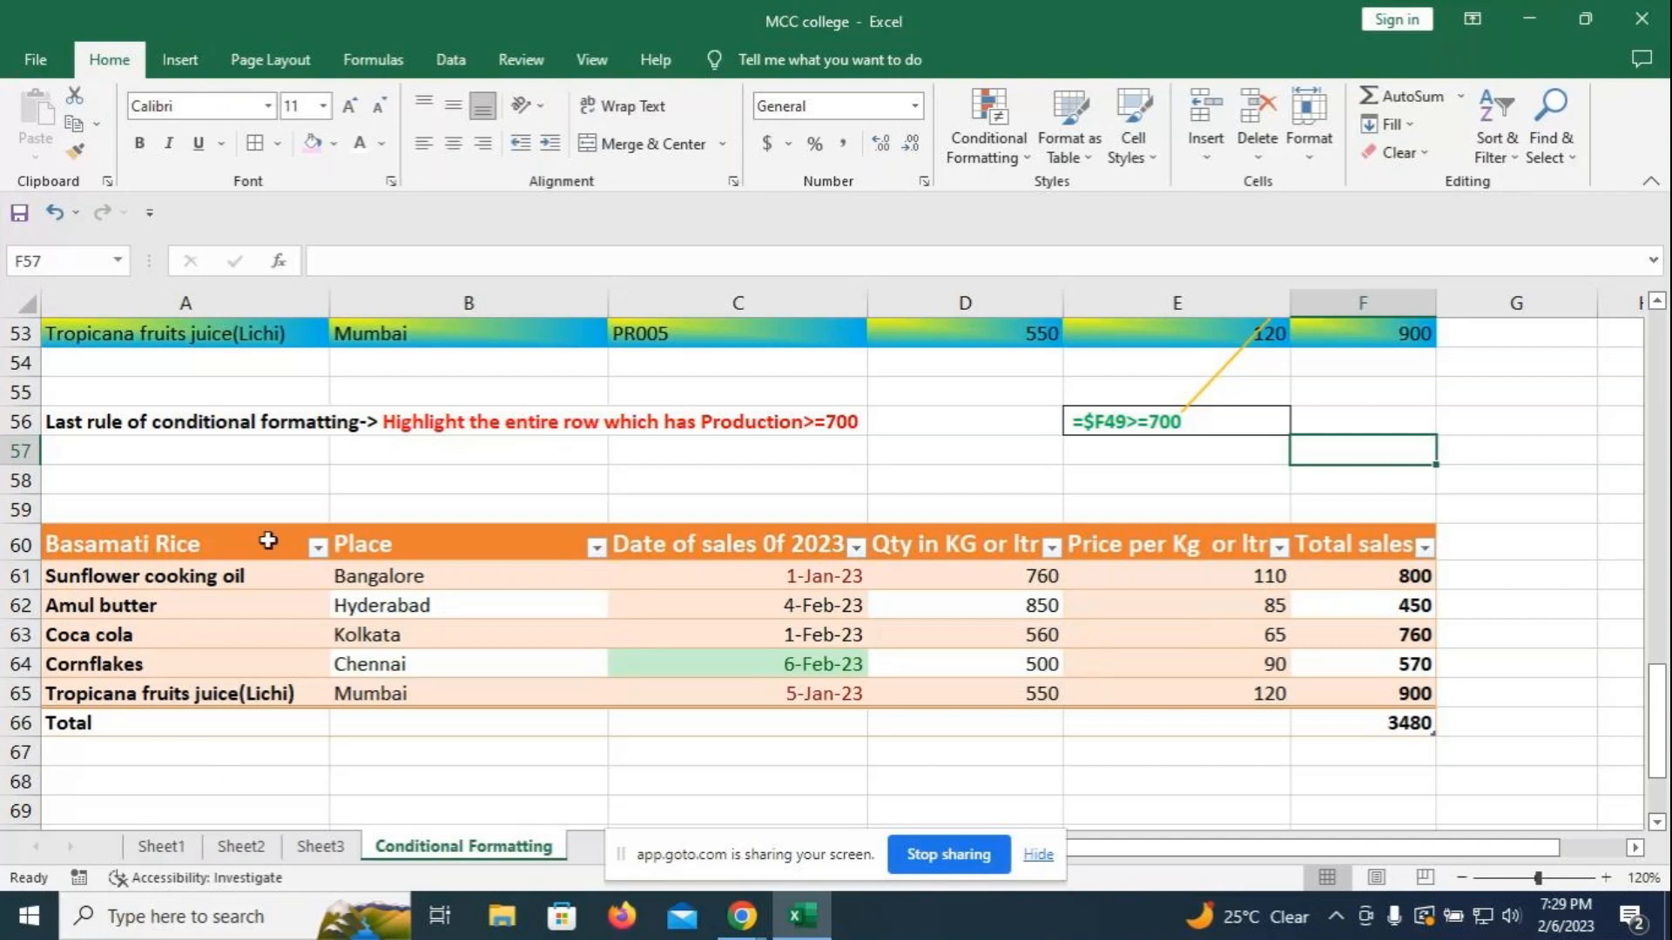
{"action": "left_click", "coordinate": [318, 547]}
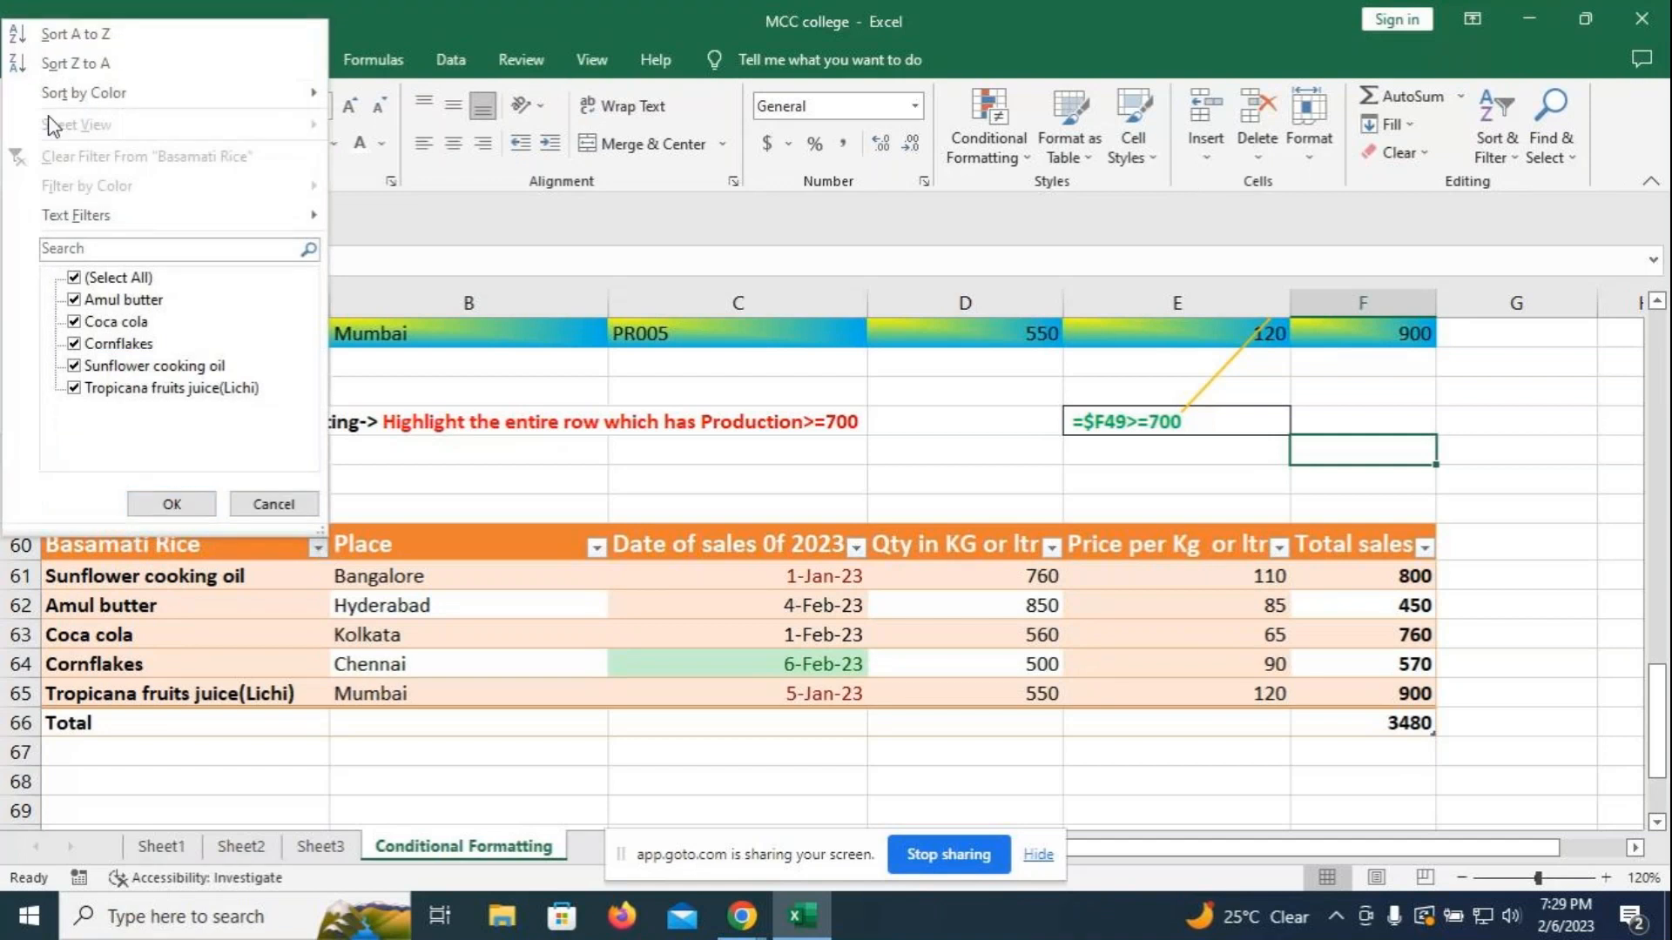
{"action": "left_click", "coordinate": [93, 44]}
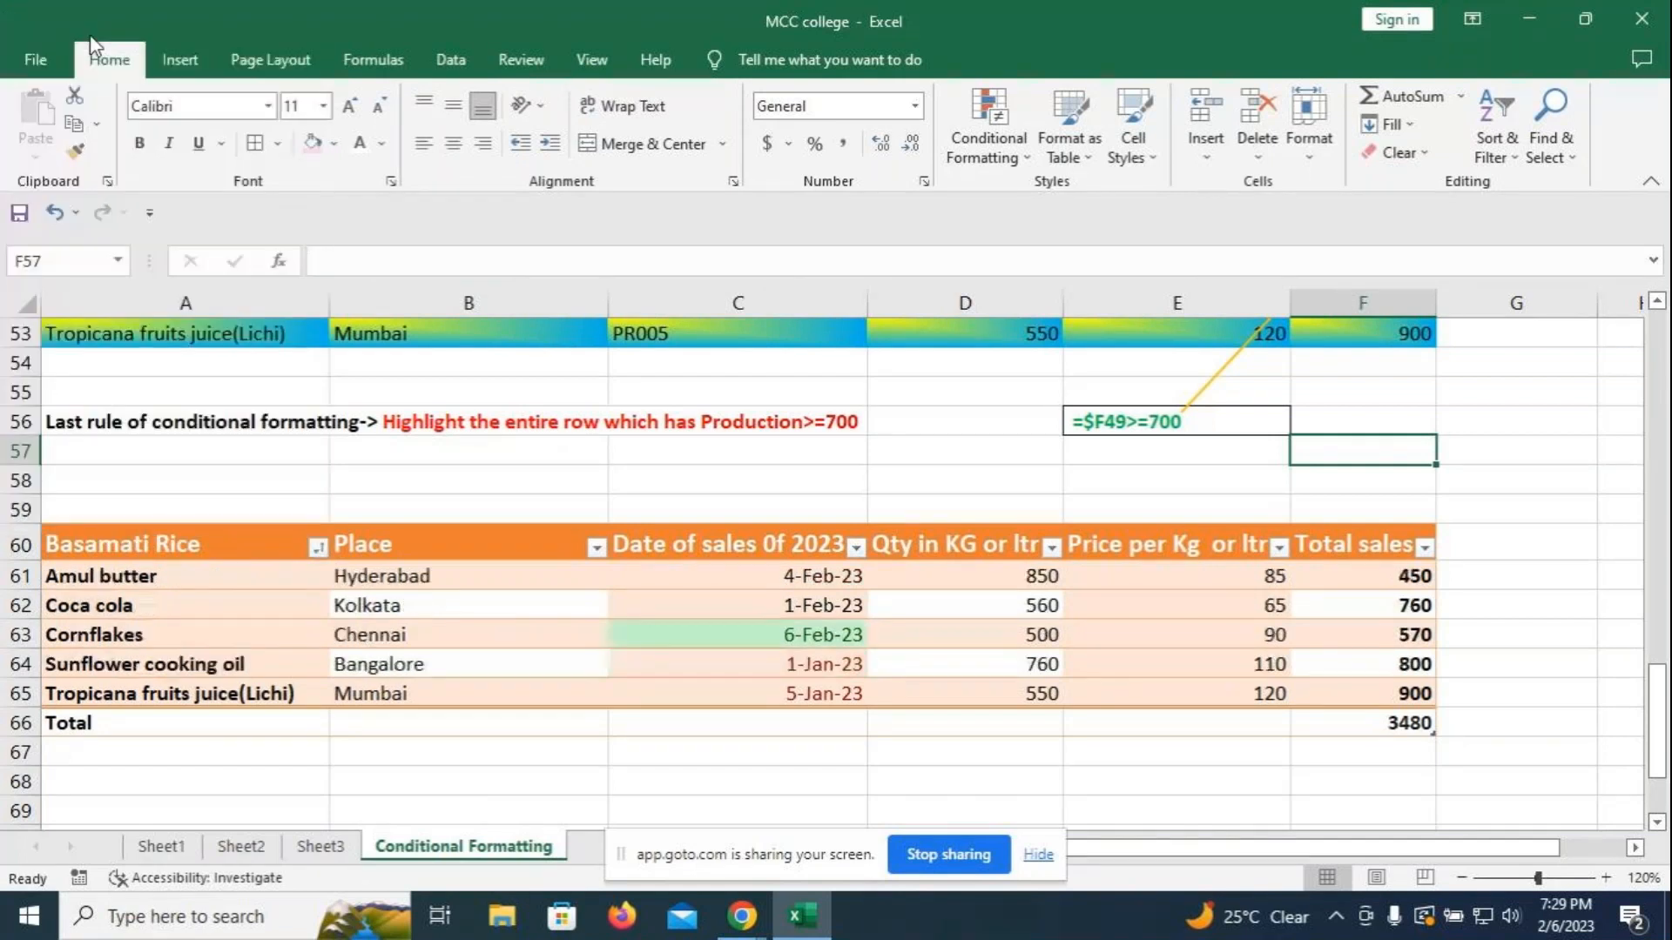
{"action": "left_click", "coordinate": [318, 547]}
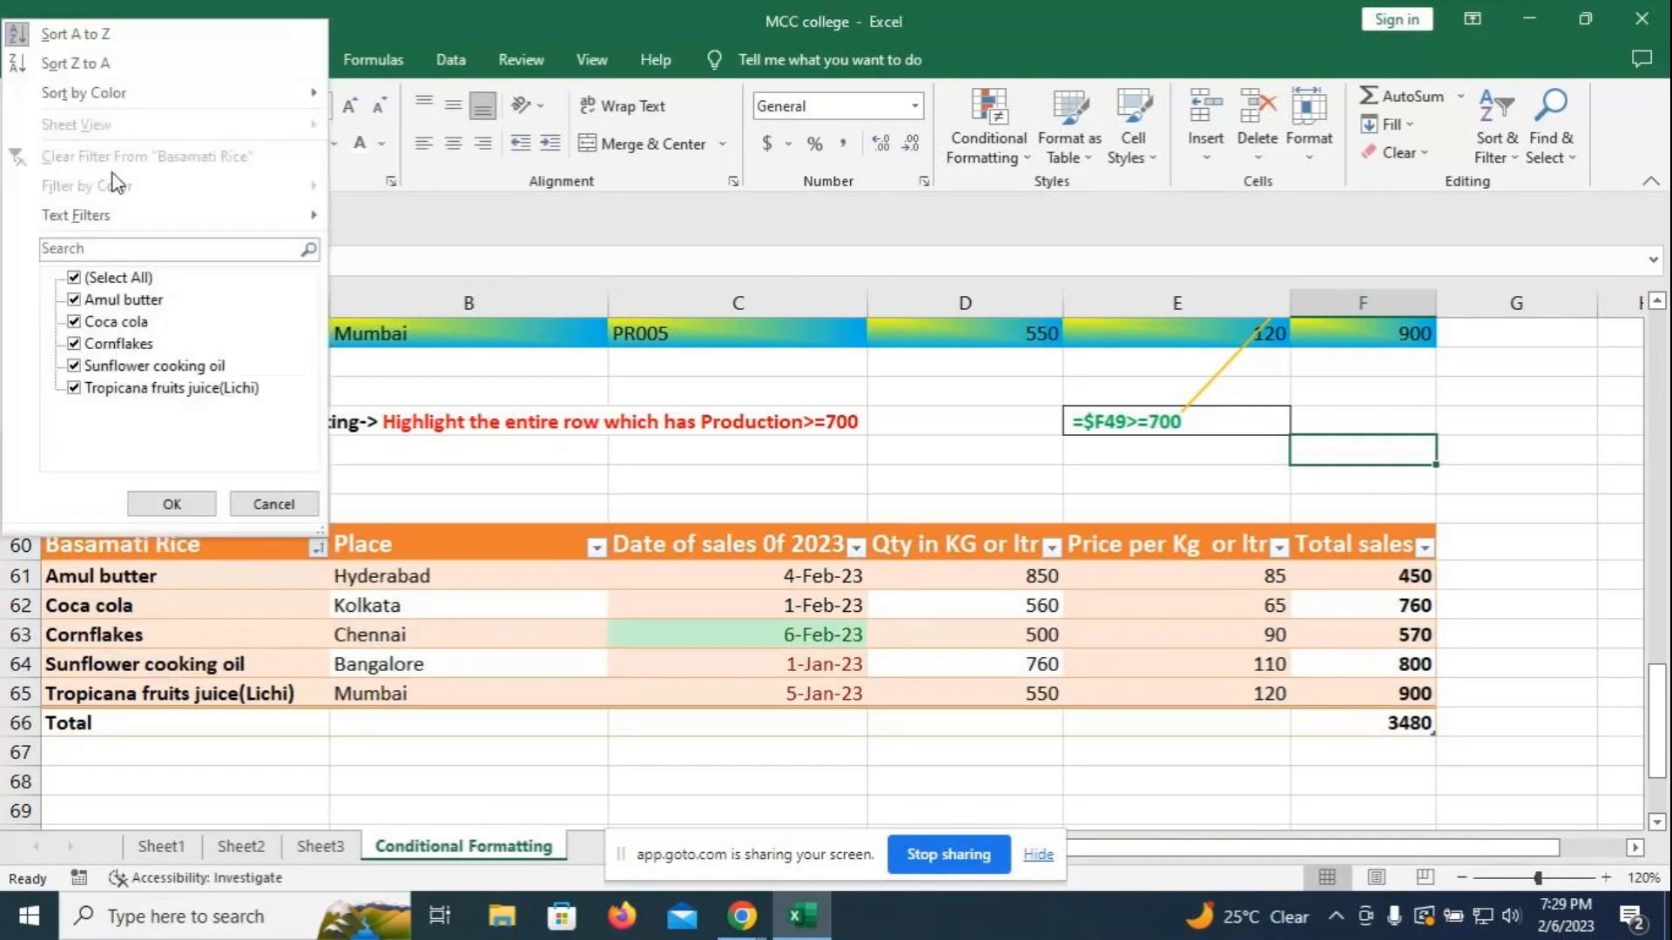
{"action": "left_click", "coordinate": [90, 68]}
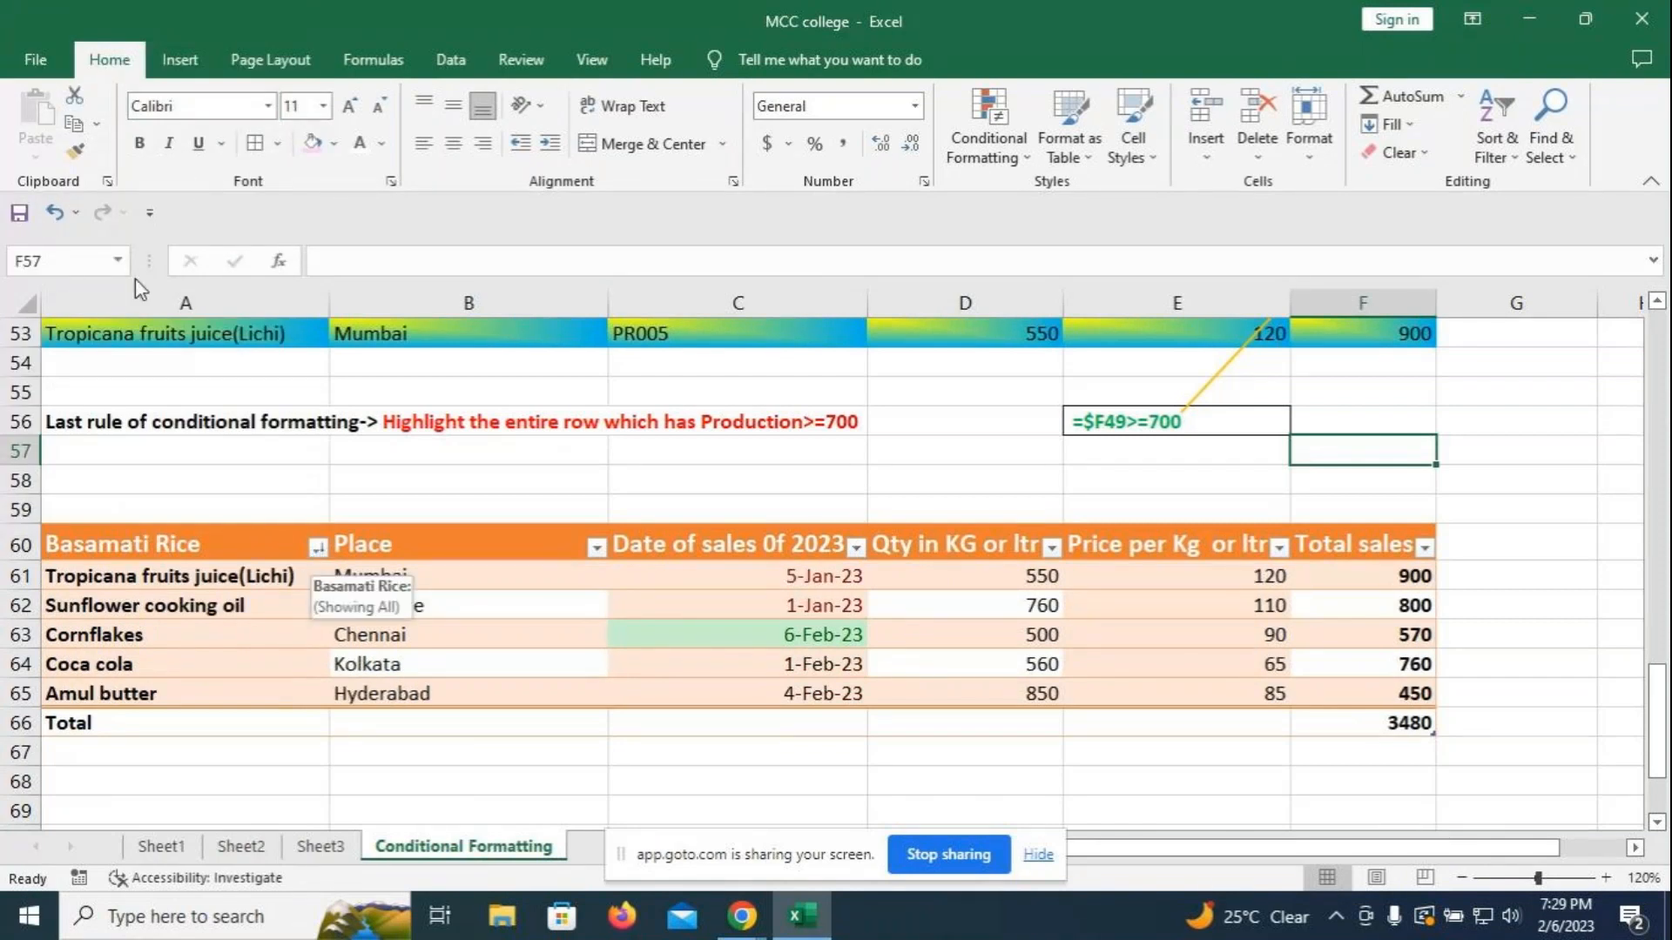
{"action": "left_click", "coordinate": [211, 542]}
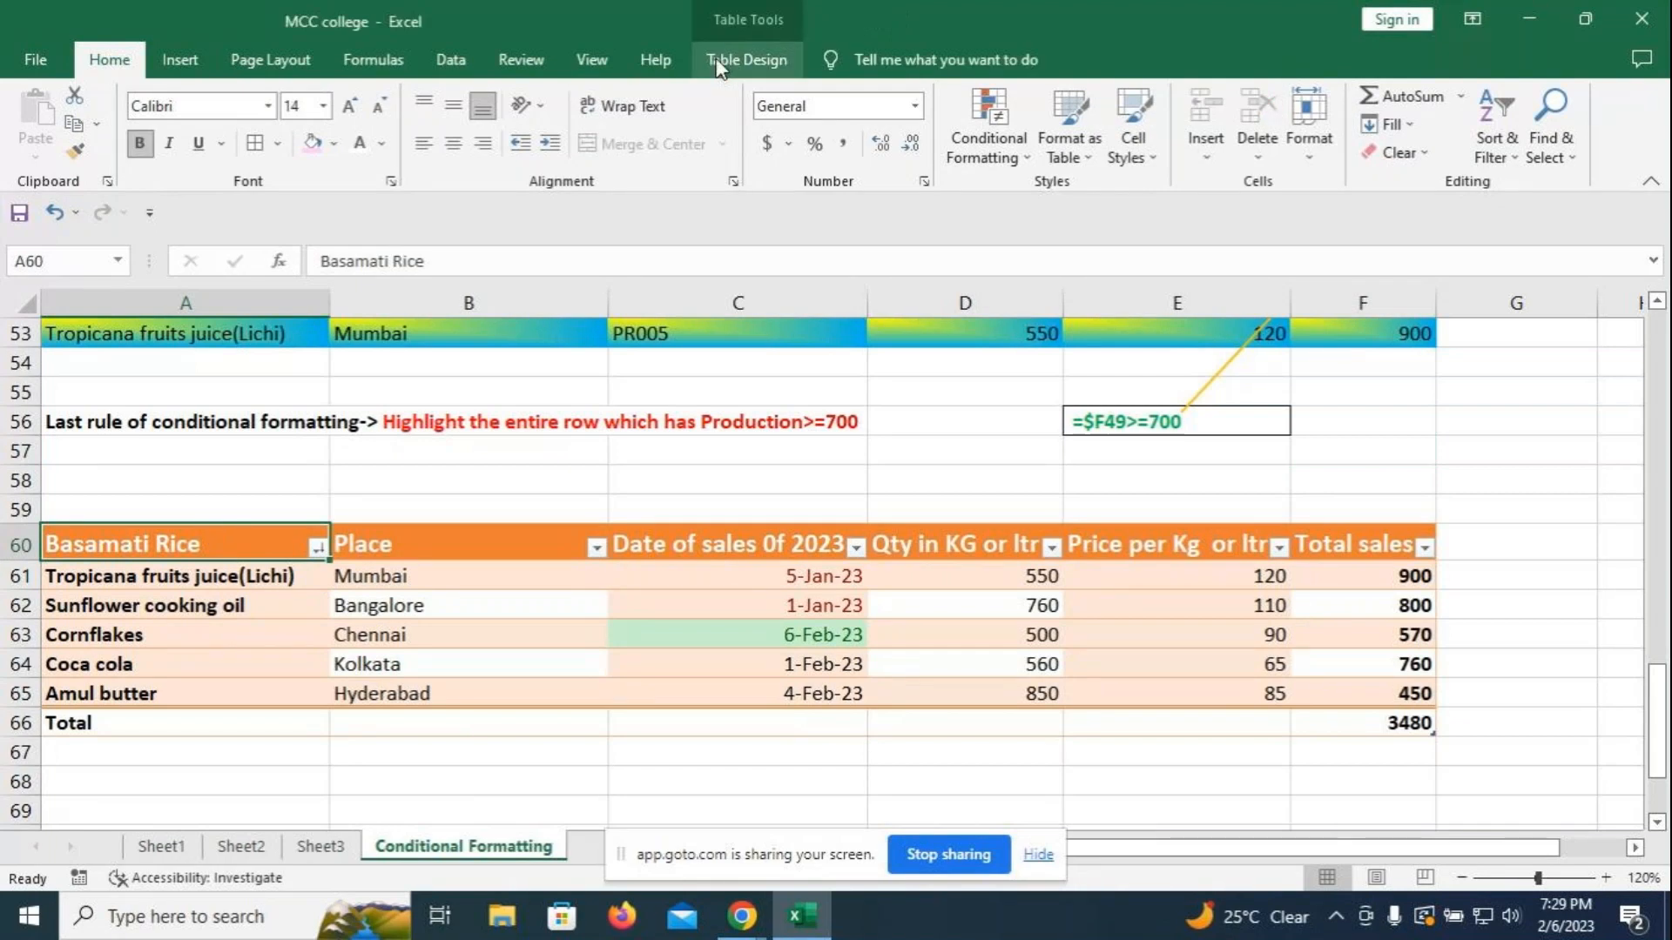
{"action": "scroll", "coordinate": [308, 766], "scroll_direction": "down", "scroll_amount": 1}
- Enter the note 'If the Table has been converted into range ,the table will stop functioning.' in A68
{"action": "left_click", "coordinate": [261, 699]}
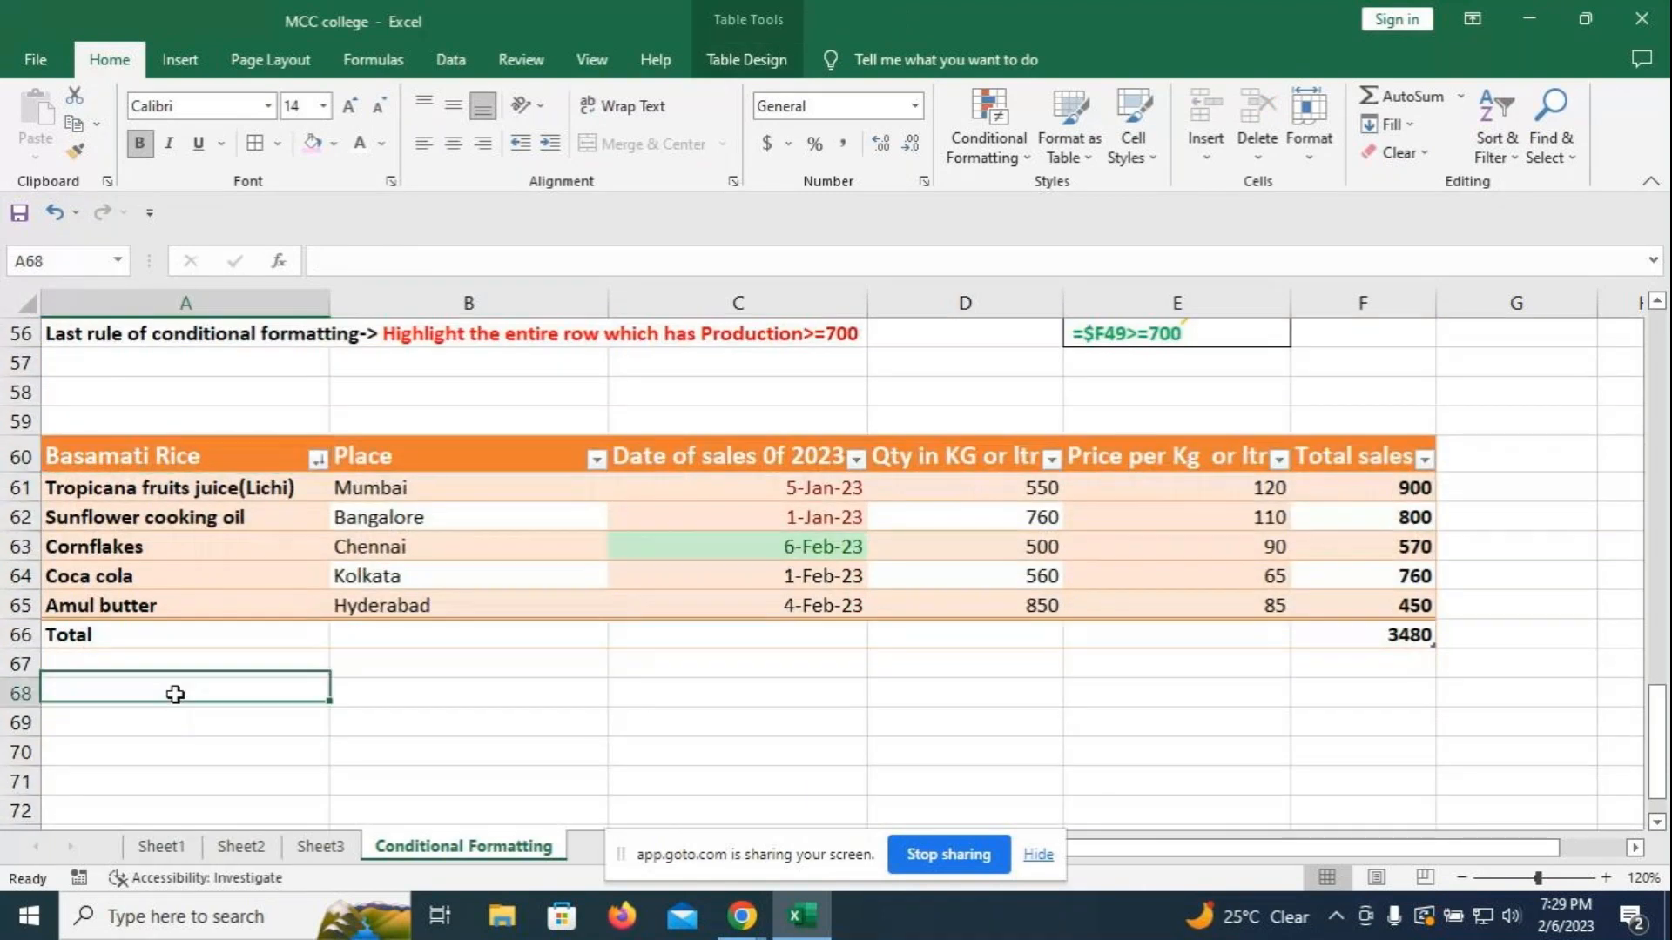
{"action": "type", "text": "I"}
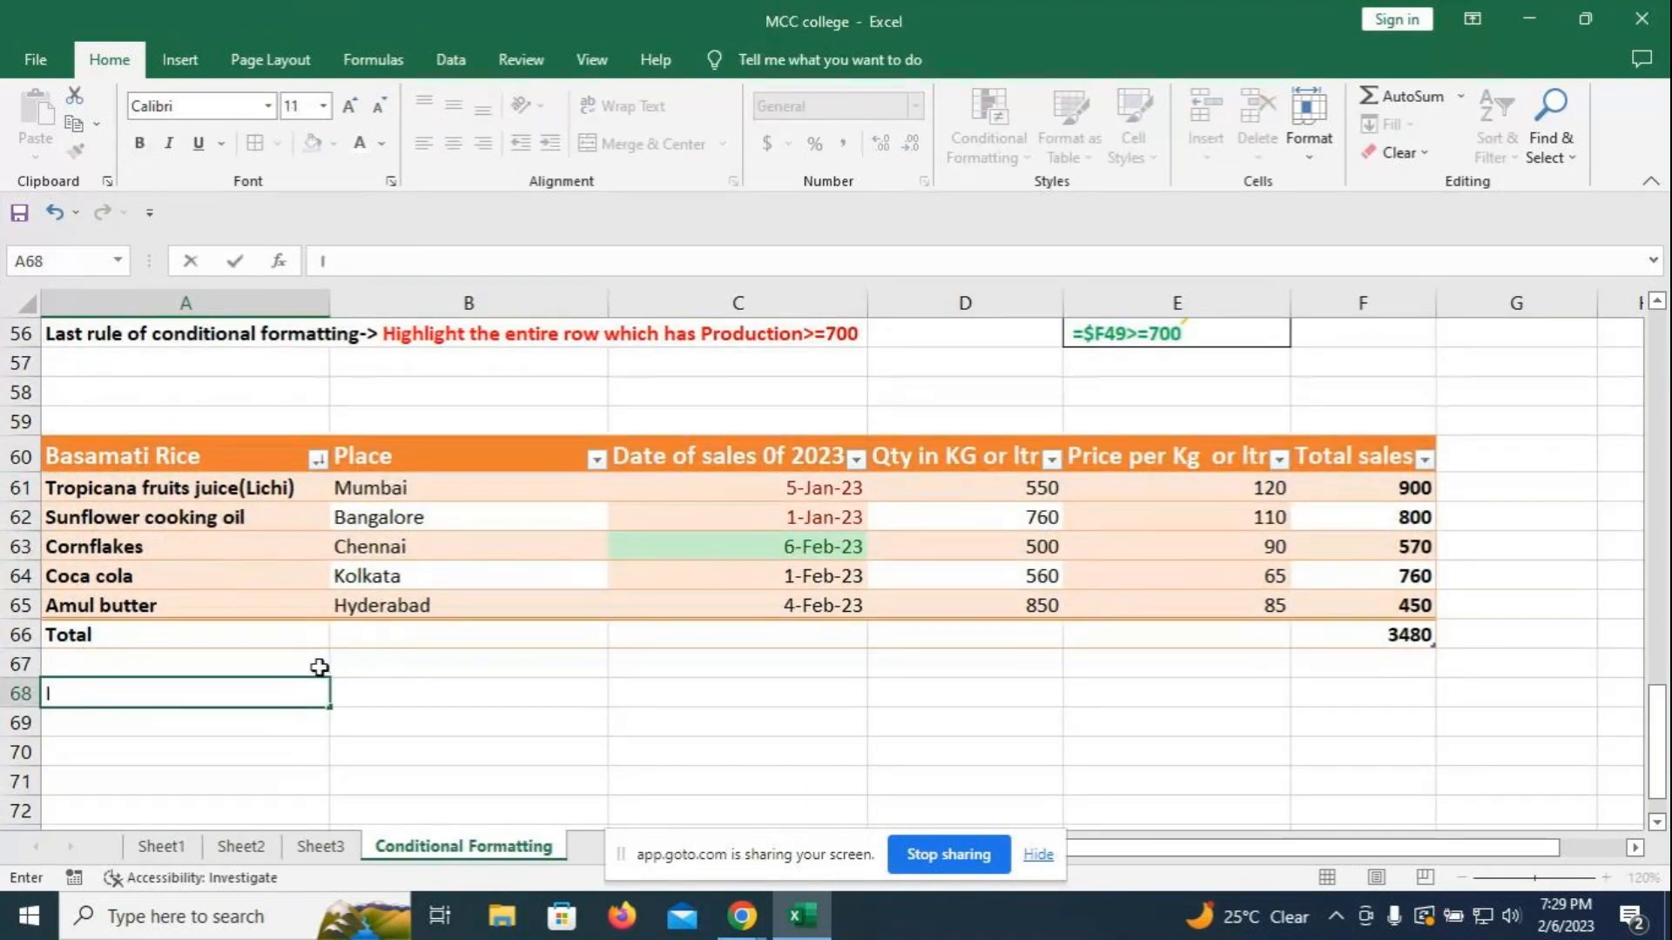
{"action": "type", "text": "f the Tab"}
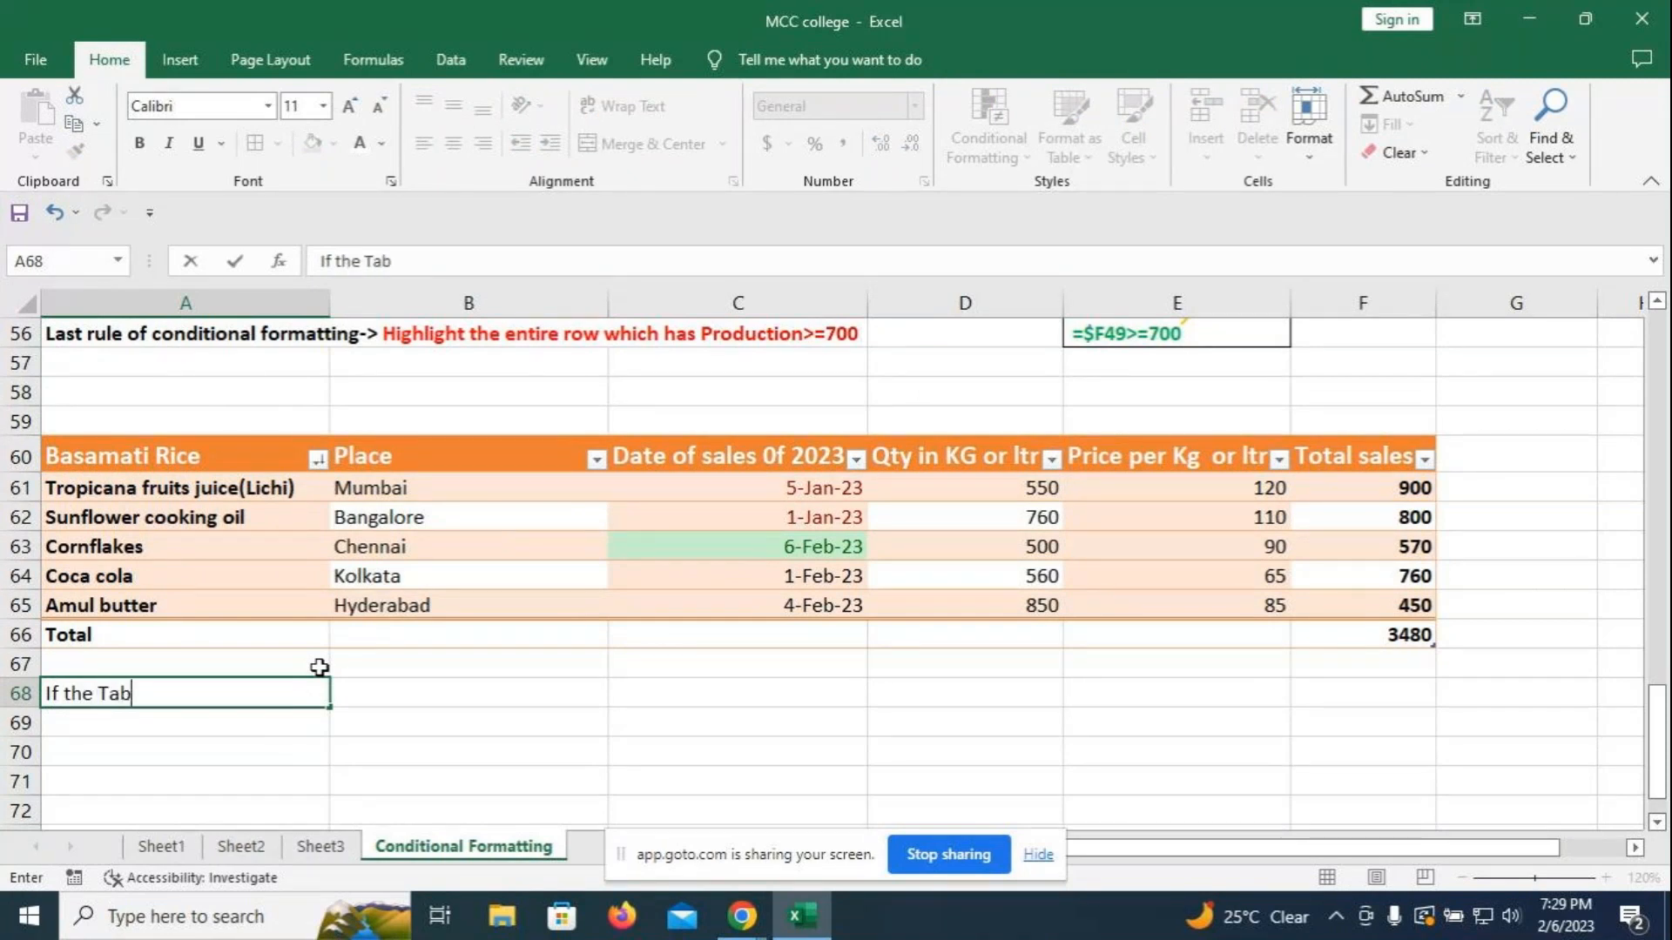
{"action": "type", "text": "le has been converted"}
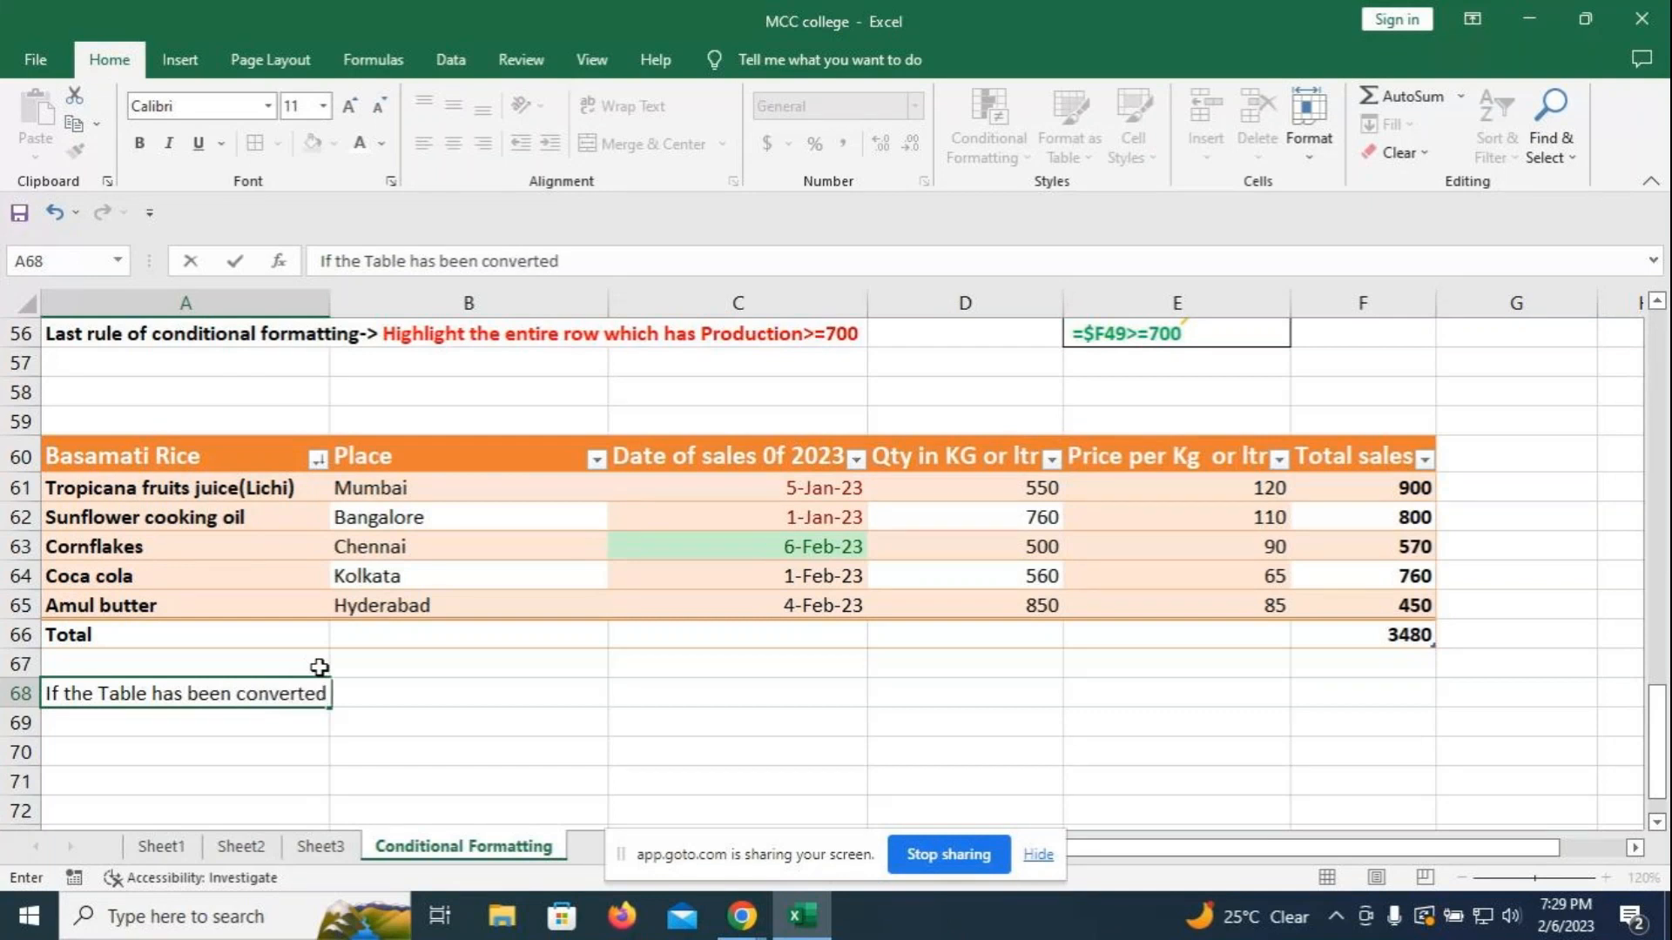
{"action": "type", "text": " into range "}
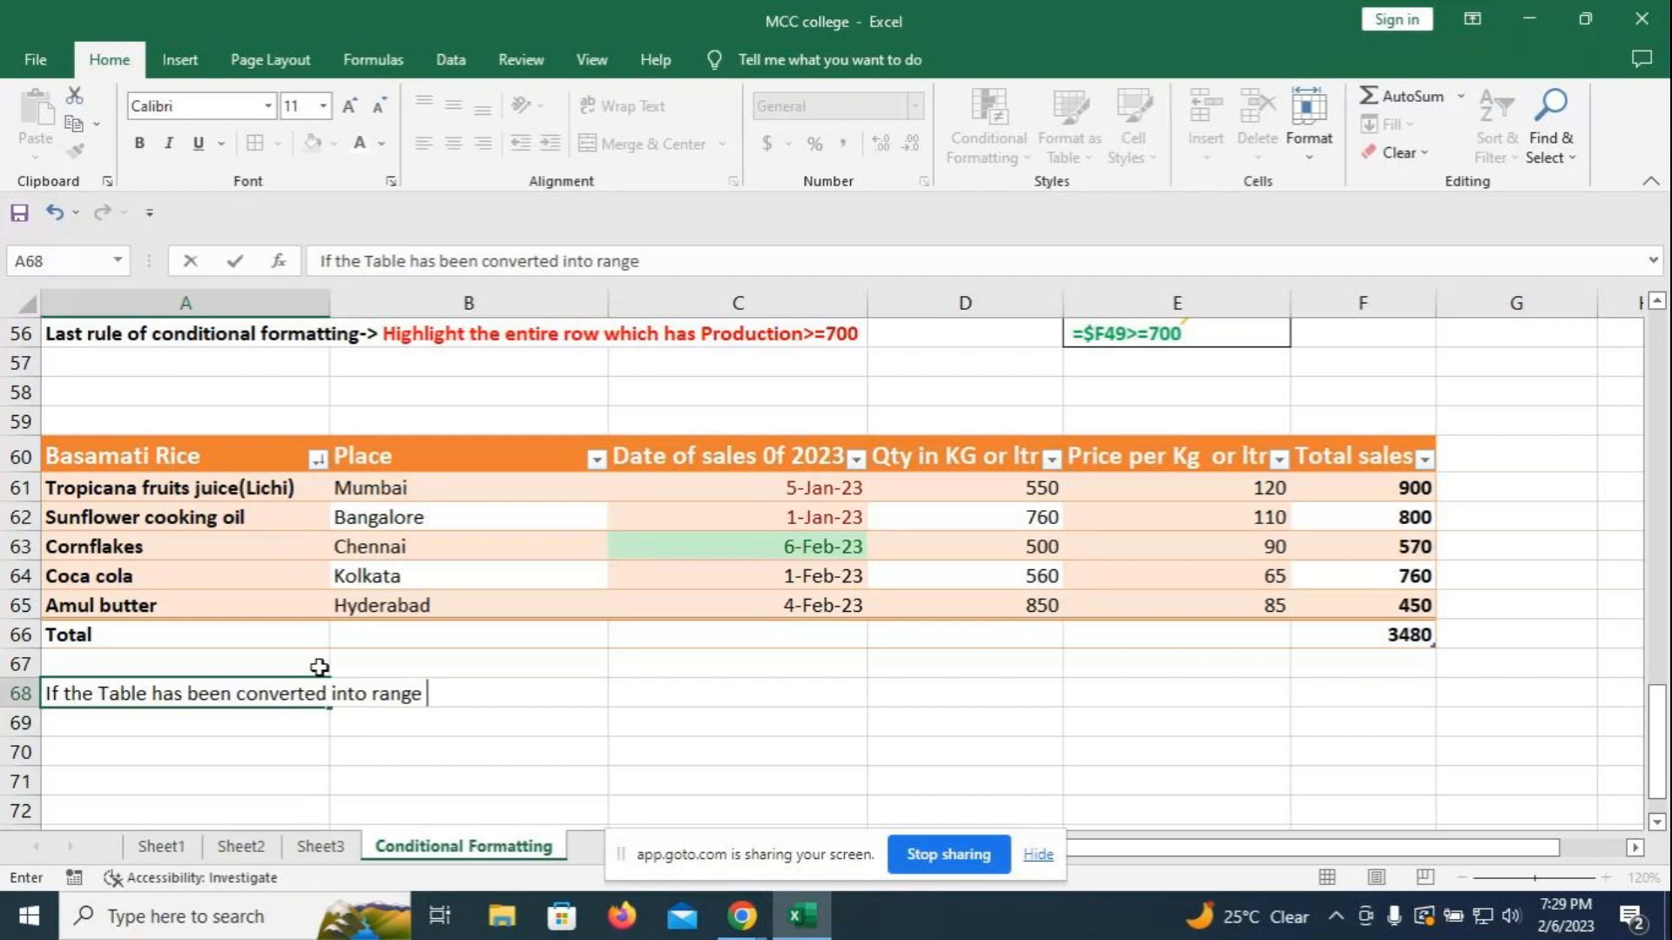
{"action": "type", "text": ",the the w"}
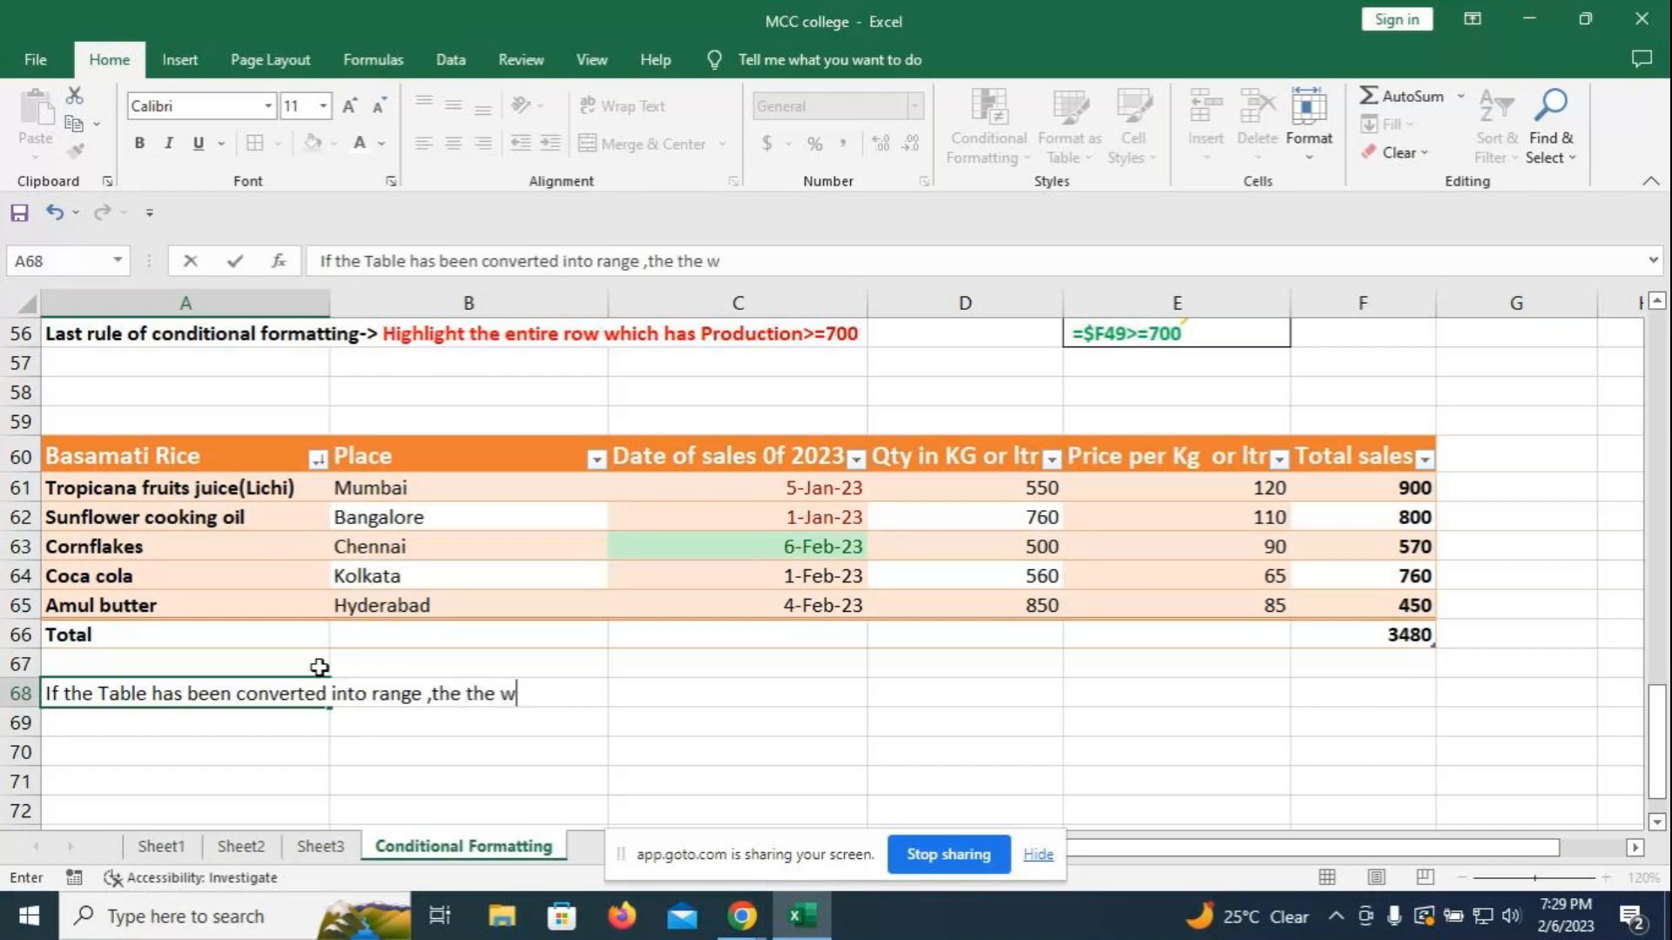
{"action": "key", "text": "BackSpace"}
{"action": "key", "text": "BackSpace"}
{"action": "key", "text": "BackSpace"}
{"action": "key", "text": "BackSpace"}
{"action": "type", "text": "able will"}
{"action": "left_click", "coordinate": [320, 667]}
{"action": "key", "text": "ctrl+c"}
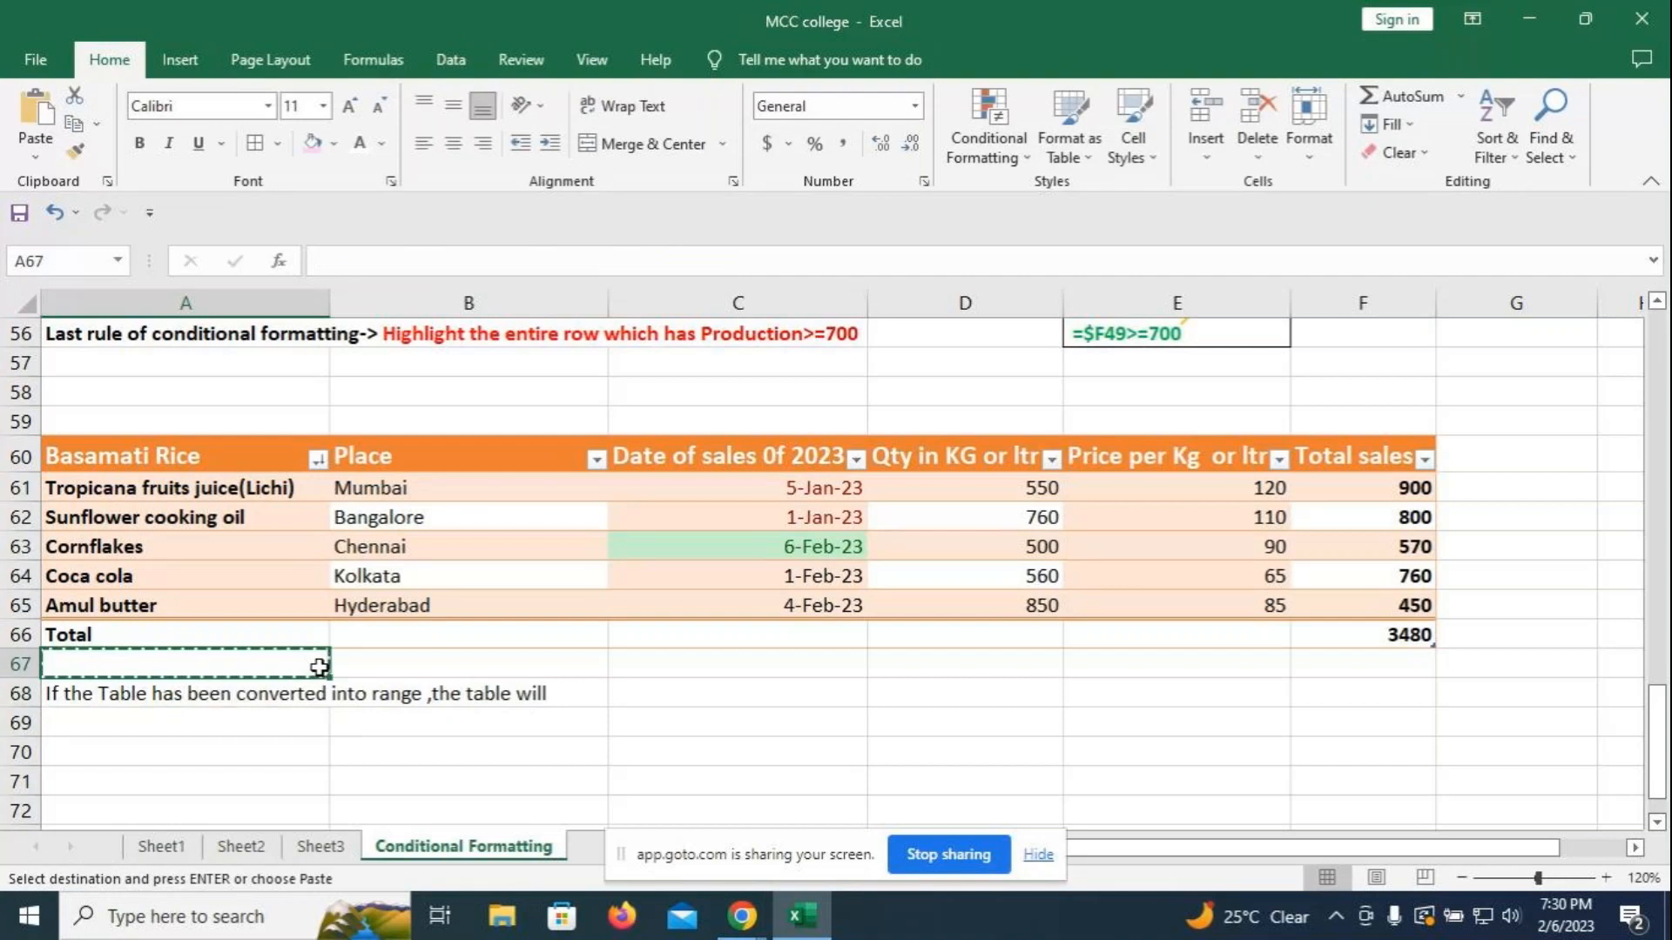
{"action": "type", "text": "op"}
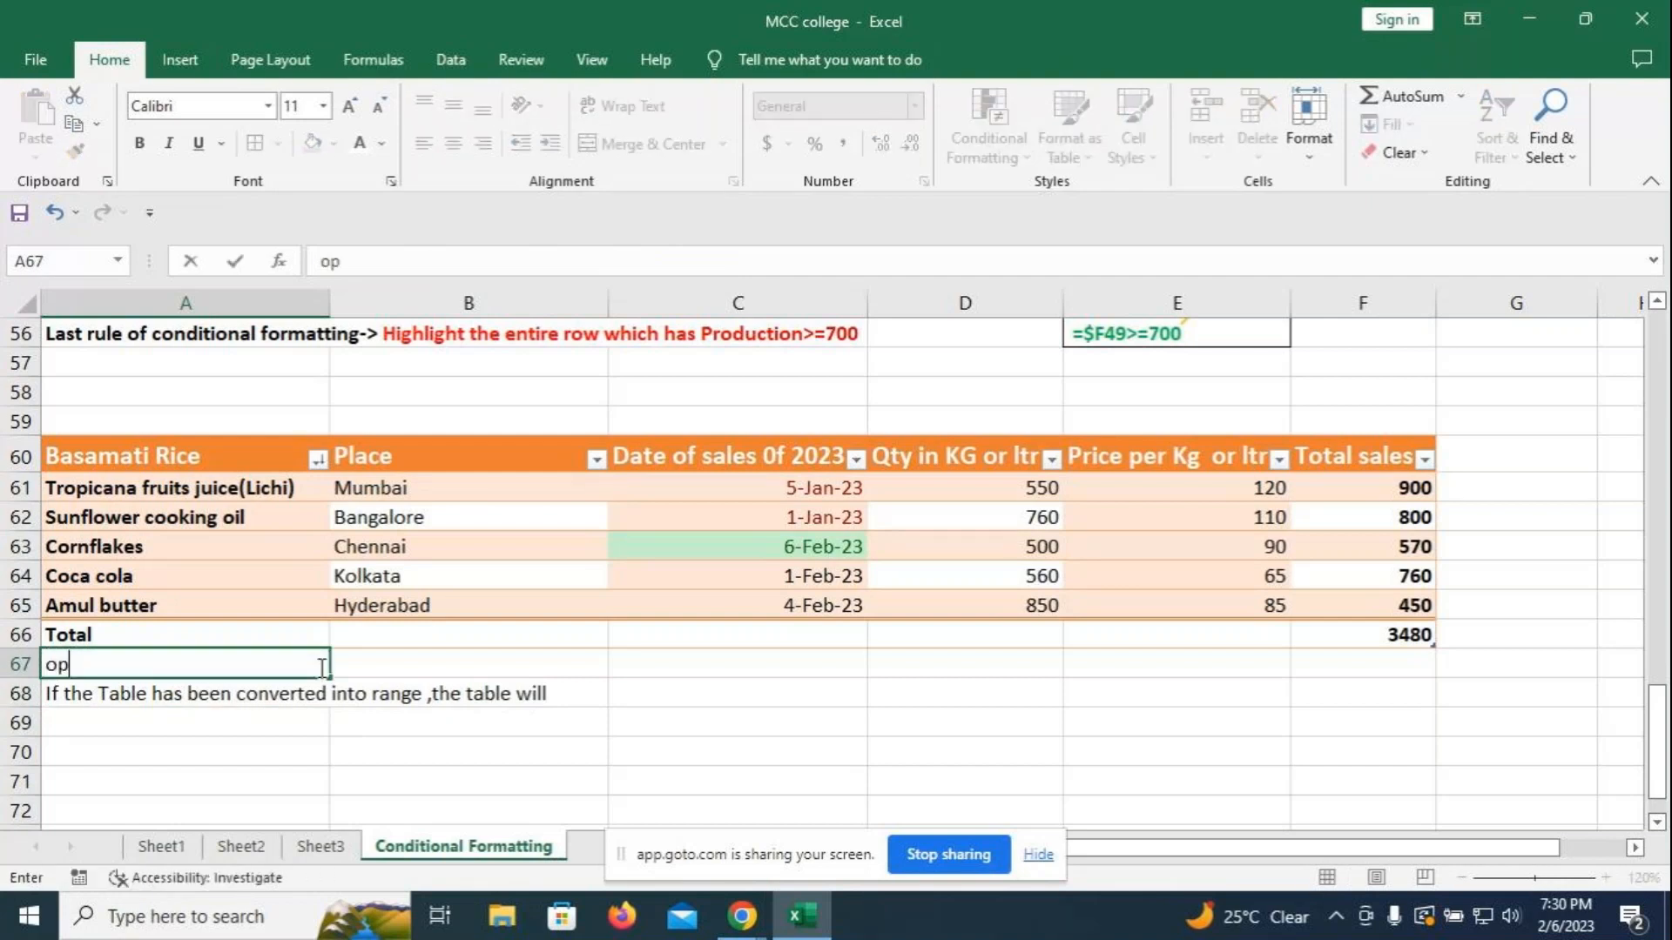
{"action": "key", "text": "BackSpace"}
{"action": "key", "text": "BackSpace"}
{"action": "left_click", "coordinate": [216, 693]}
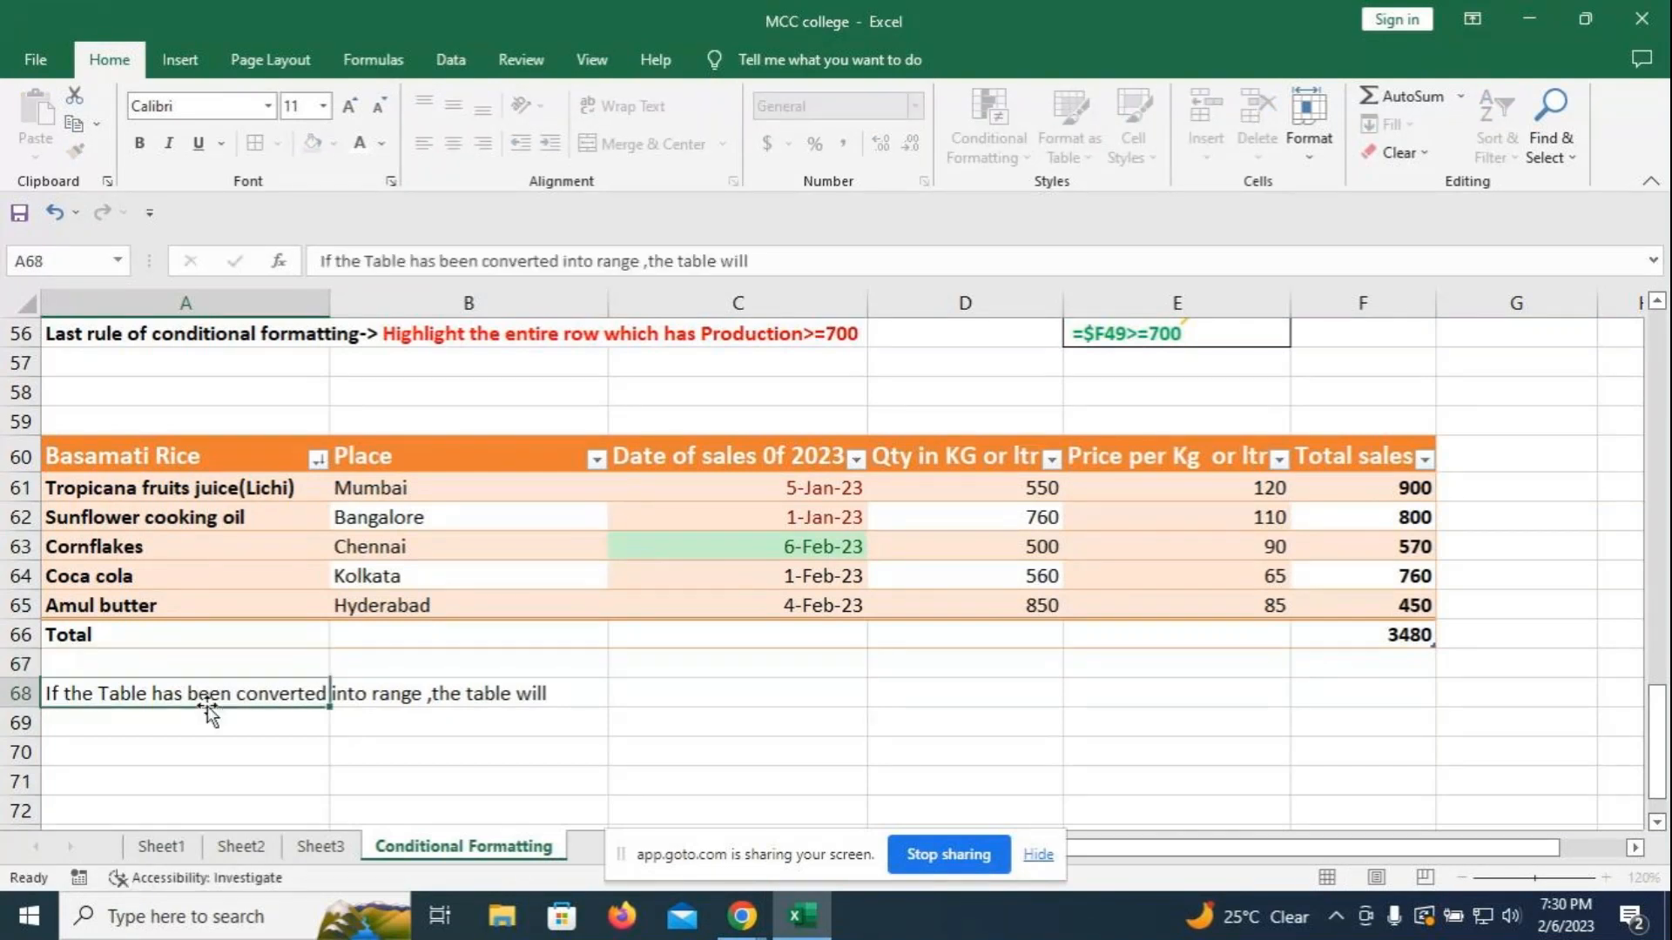
{"action": "key", "text": "F2"}
{"action": "type", "text": "stop function"}
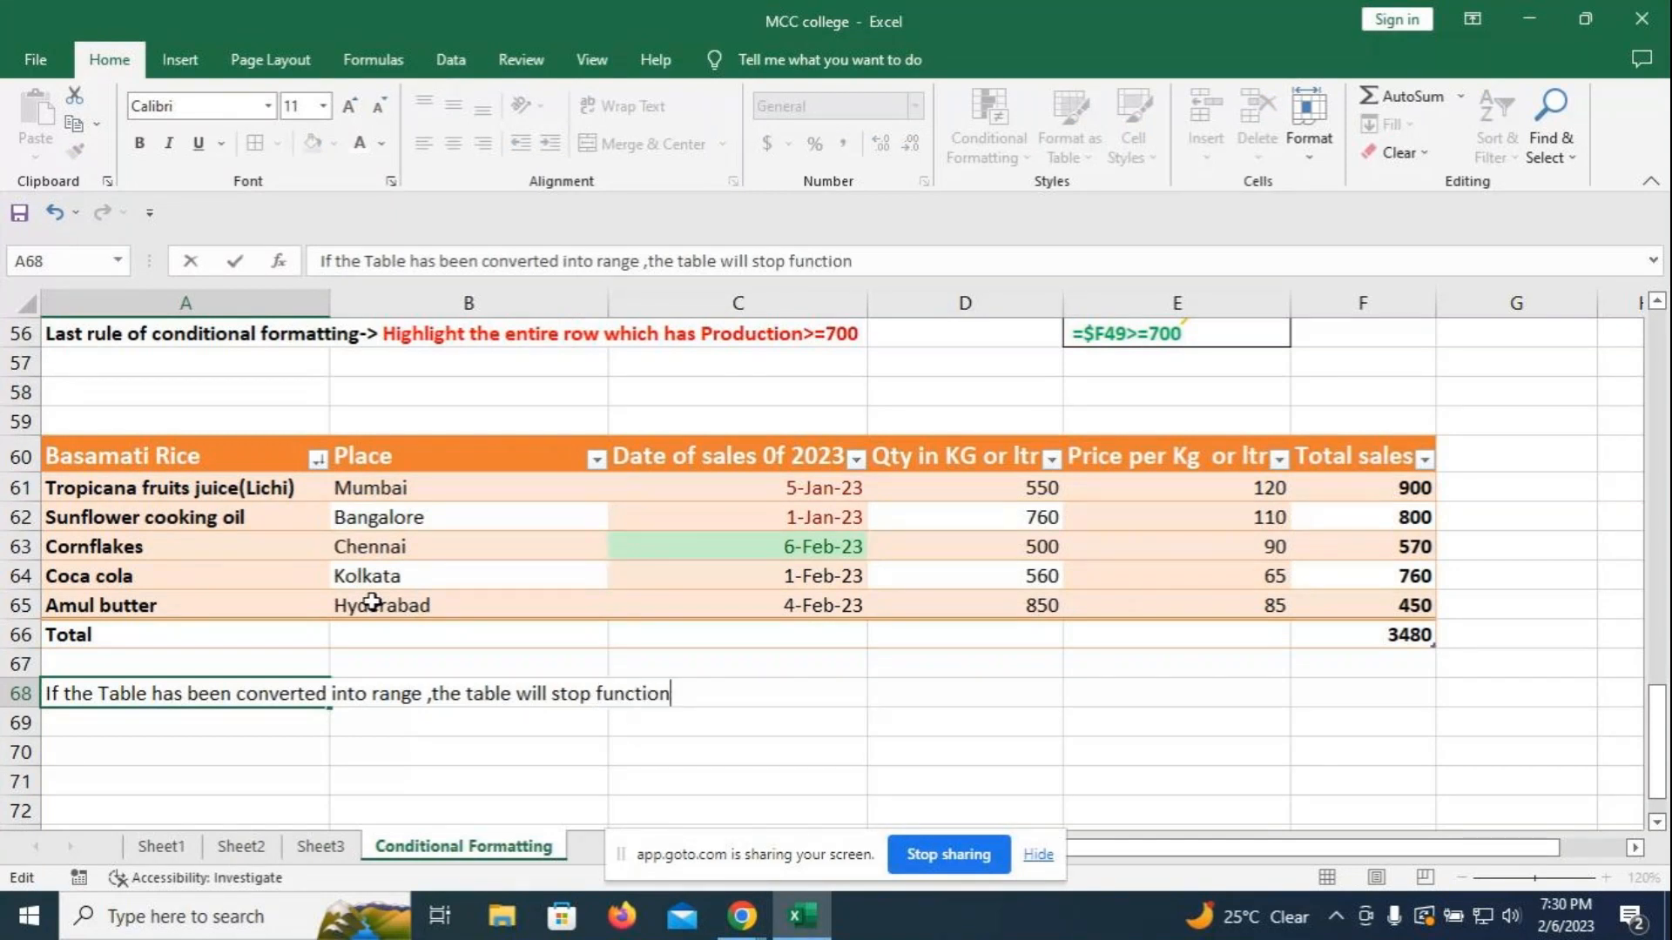
{"action": "type", "text": "ing."}
{"action": "left_click", "coordinate": [373, 751]}
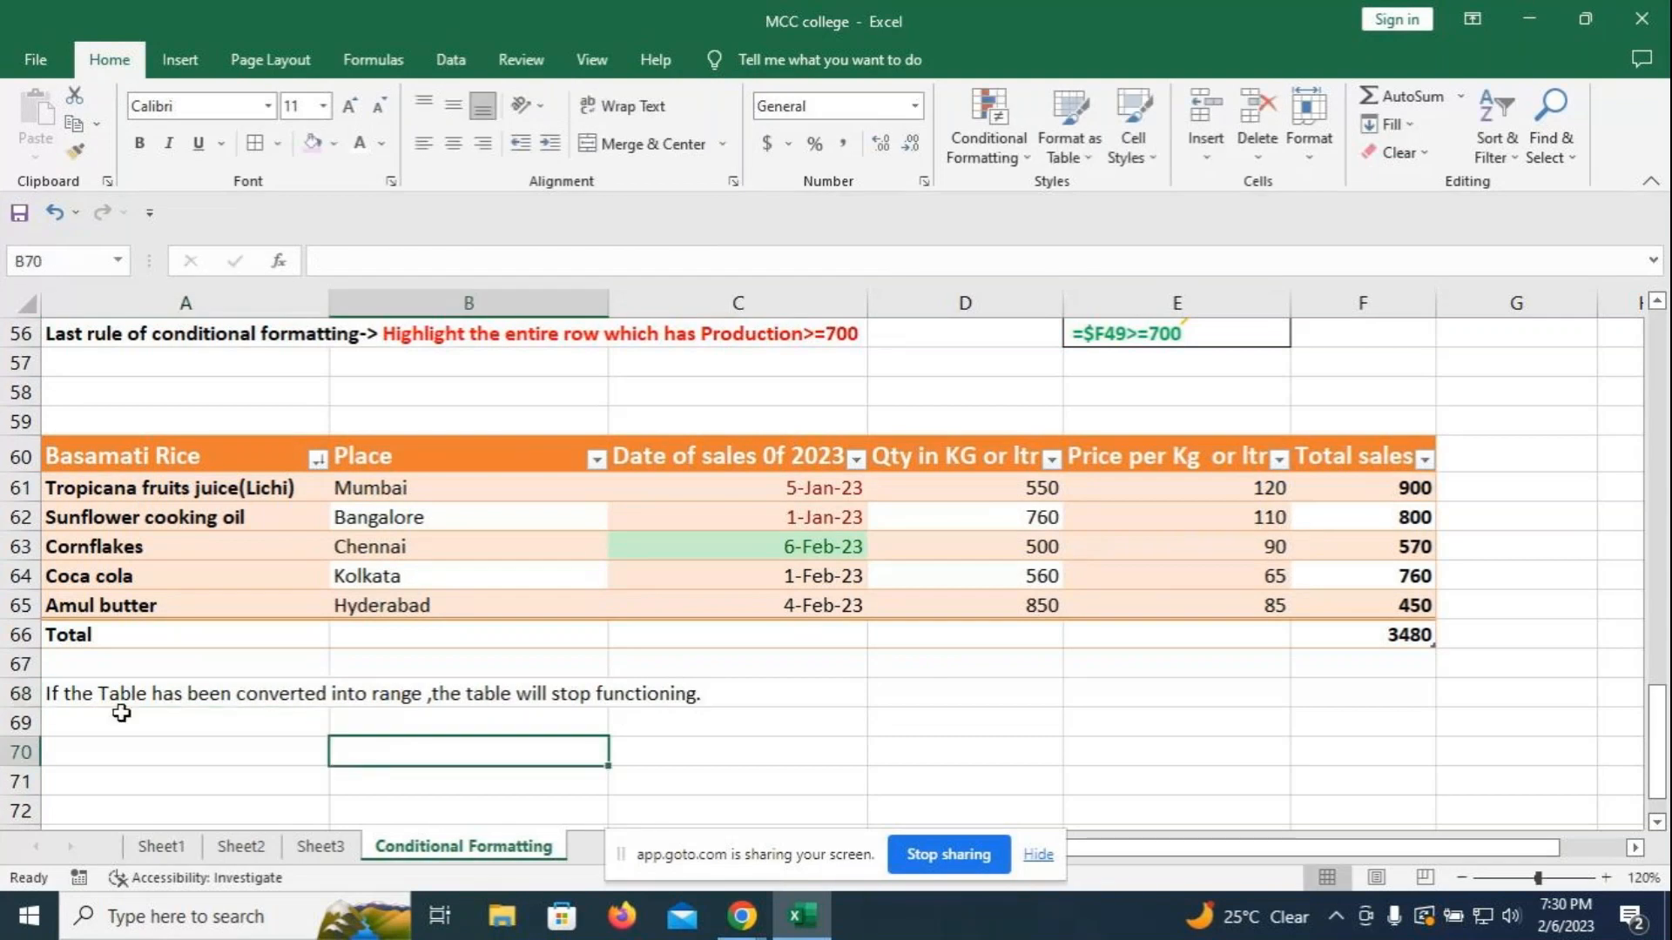
- Make the note across A68:C68 purple and bold
{"action": "left_click_drag", "start_coordinate": [54, 695], "coordinate": [664, 698]}
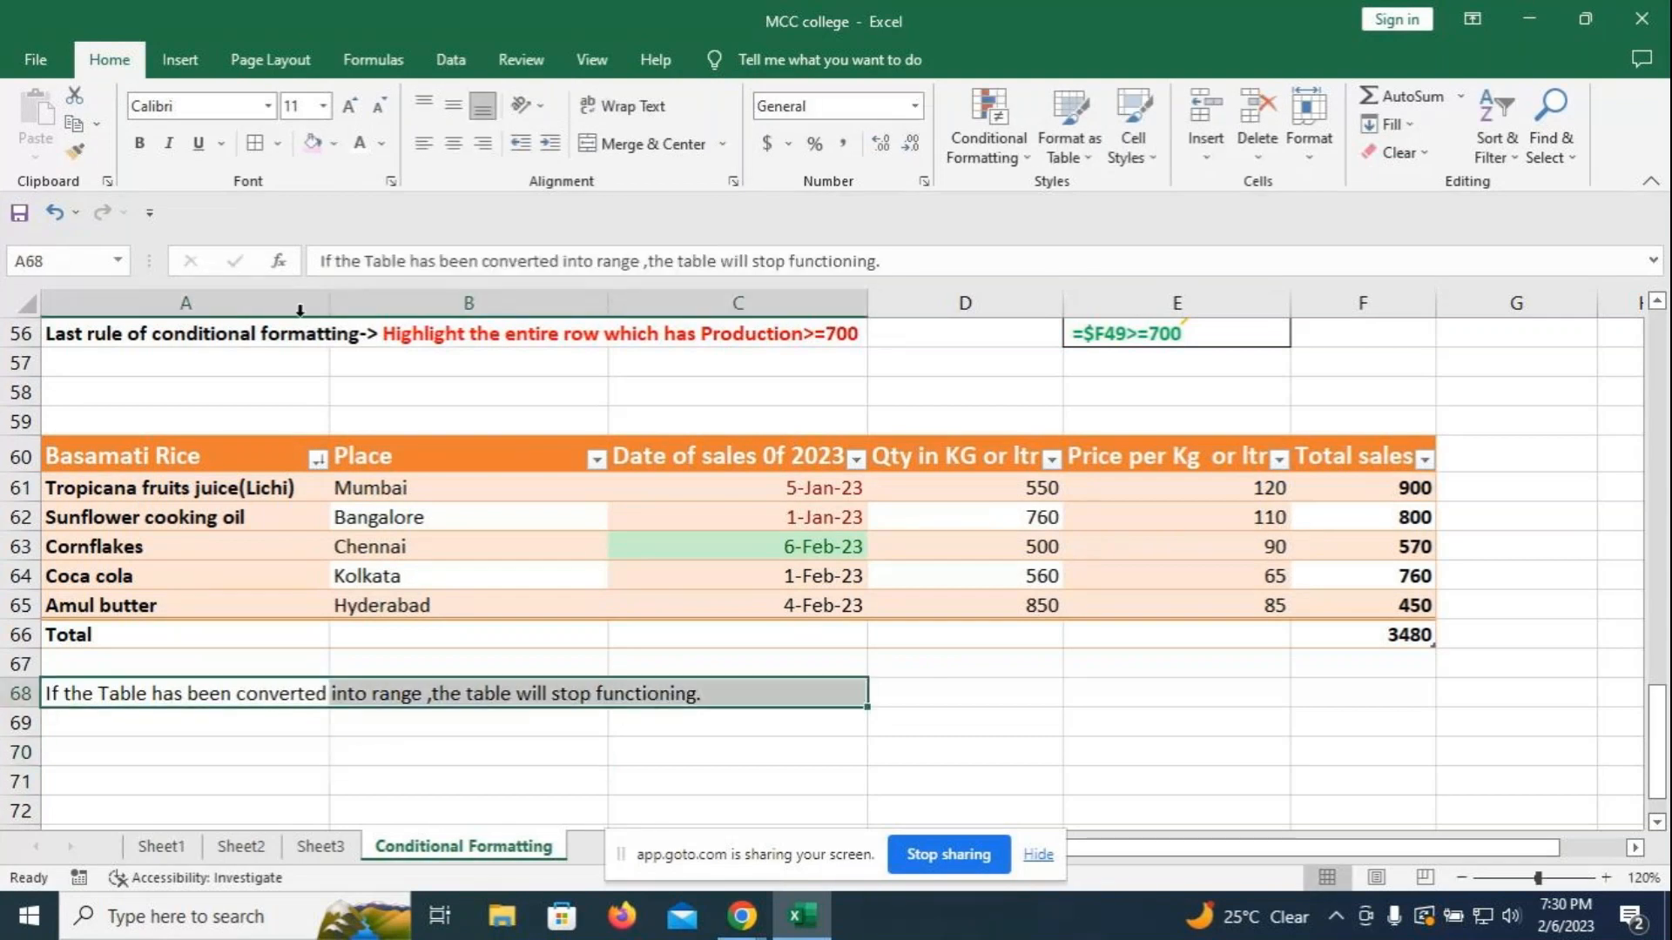
{"action": "left_click", "coordinate": [381, 144]}
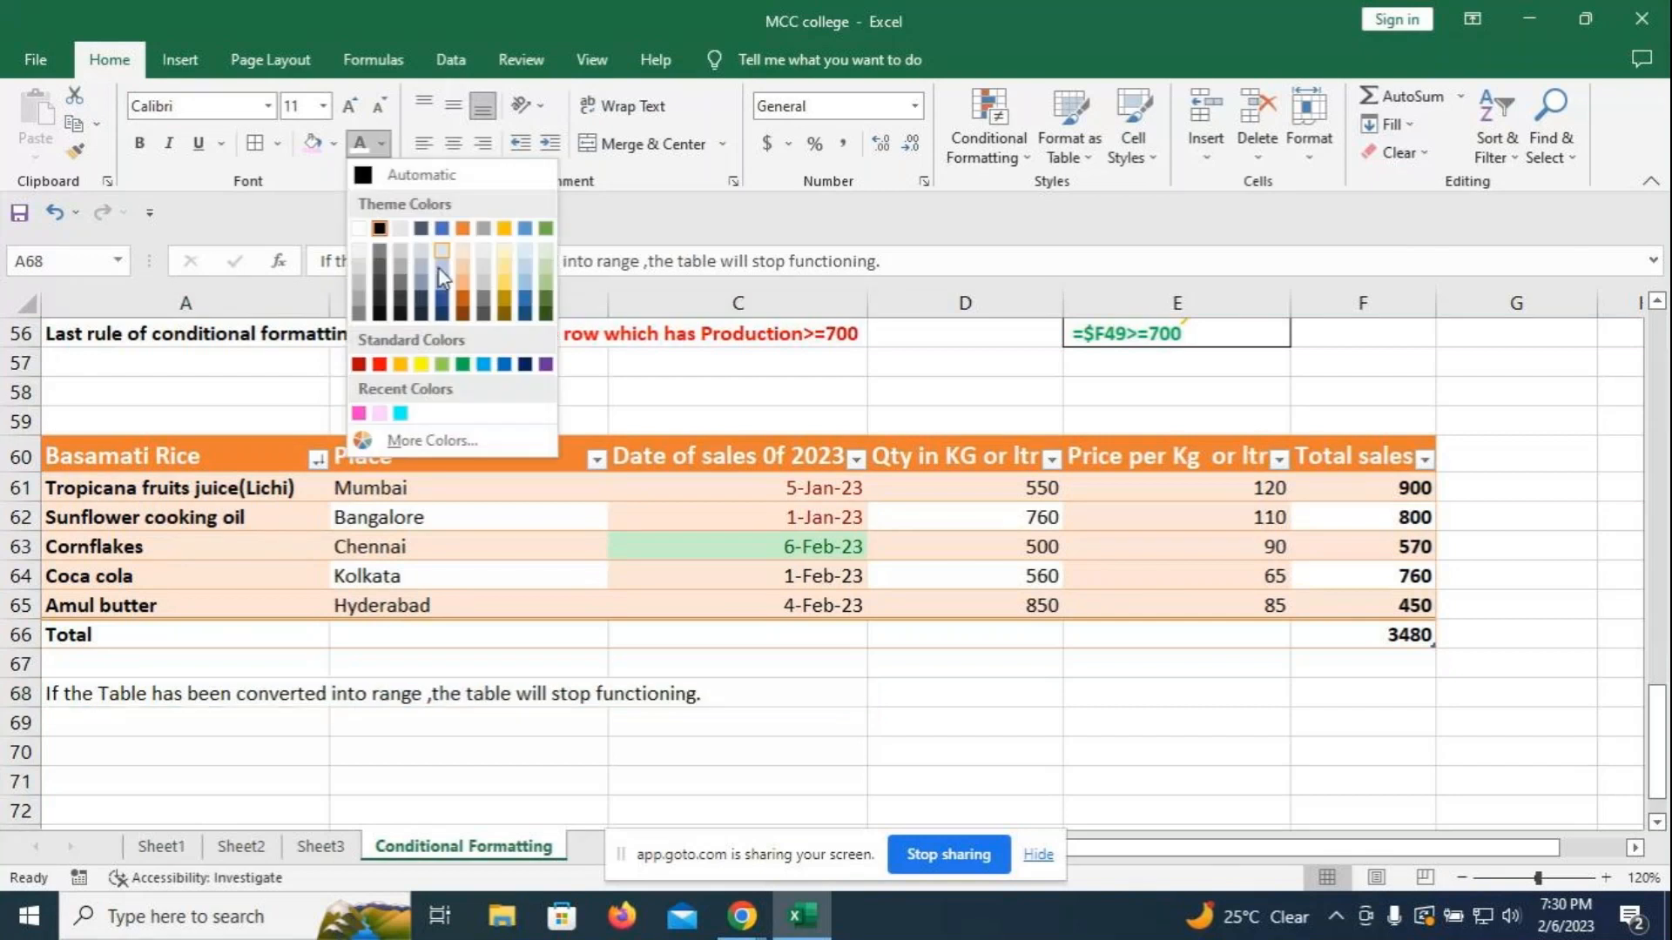
{"action": "left_click", "coordinate": [547, 366]}
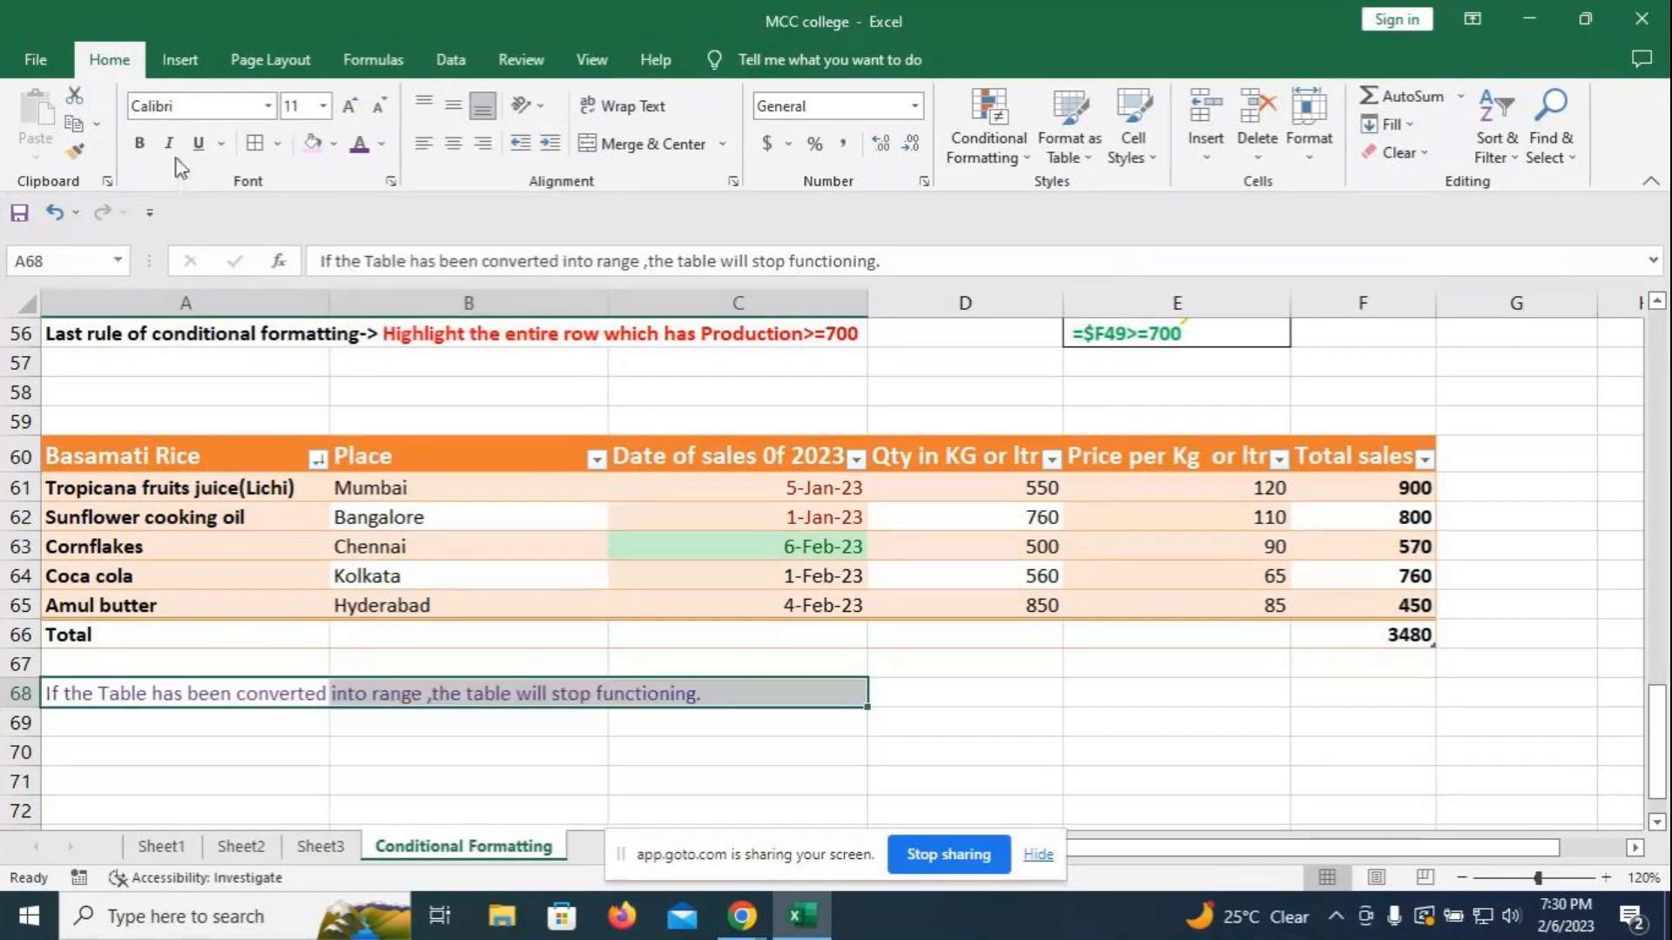
{"action": "left_click", "coordinate": [923, 722]}
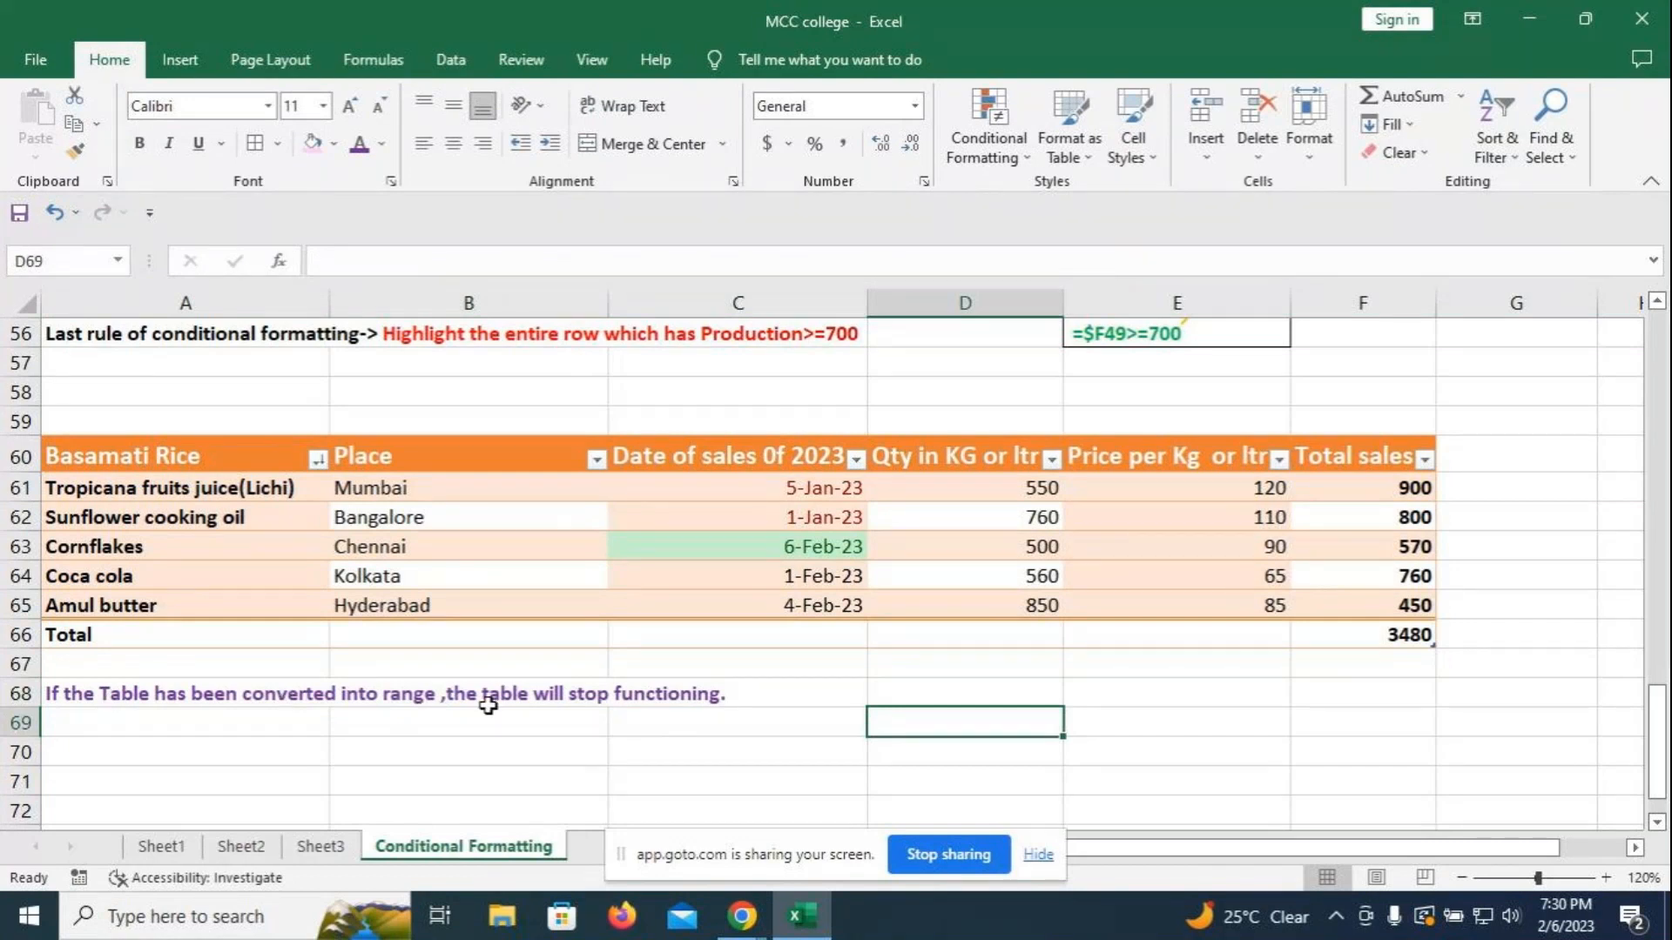
- Apply a sort on the Basamati Rice column and show the Table Design options
{"action": "left_click", "coordinate": [319, 462]}
{"action": "left_click", "coordinate": [400, 410]}
{"action": "left_click", "coordinate": [141, 454]}
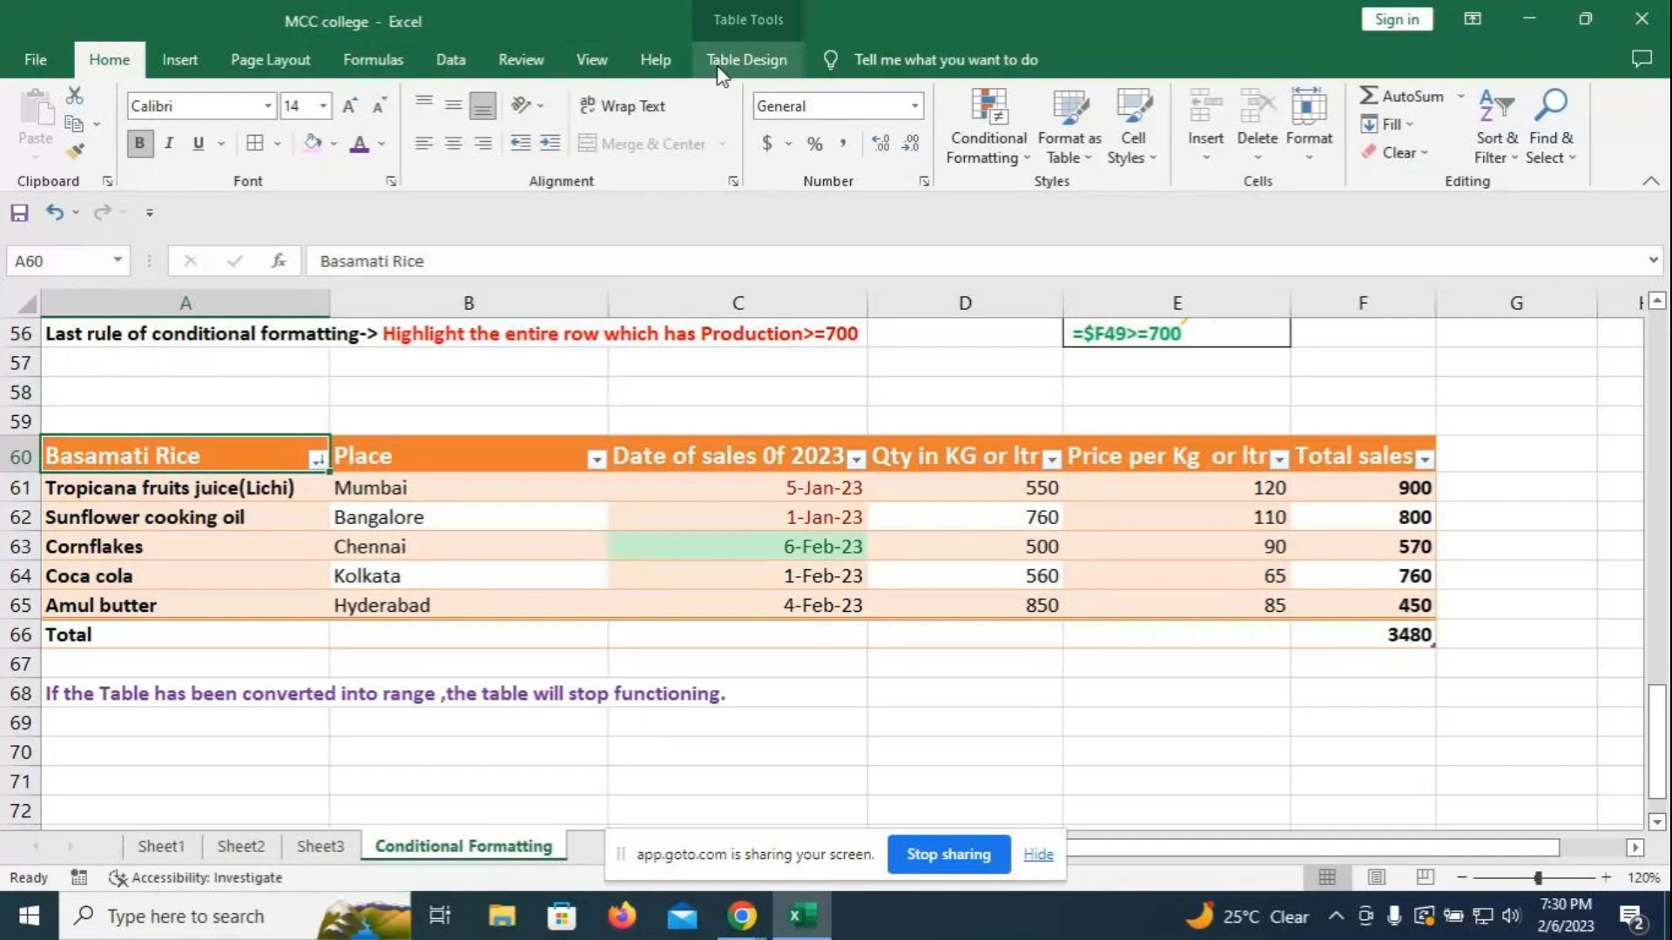
{"action": "left_click", "coordinate": [728, 61]}
- Convert the table to a normal range, then undo to restore it
{"action": "left_click", "coordinate": [209, 155]}
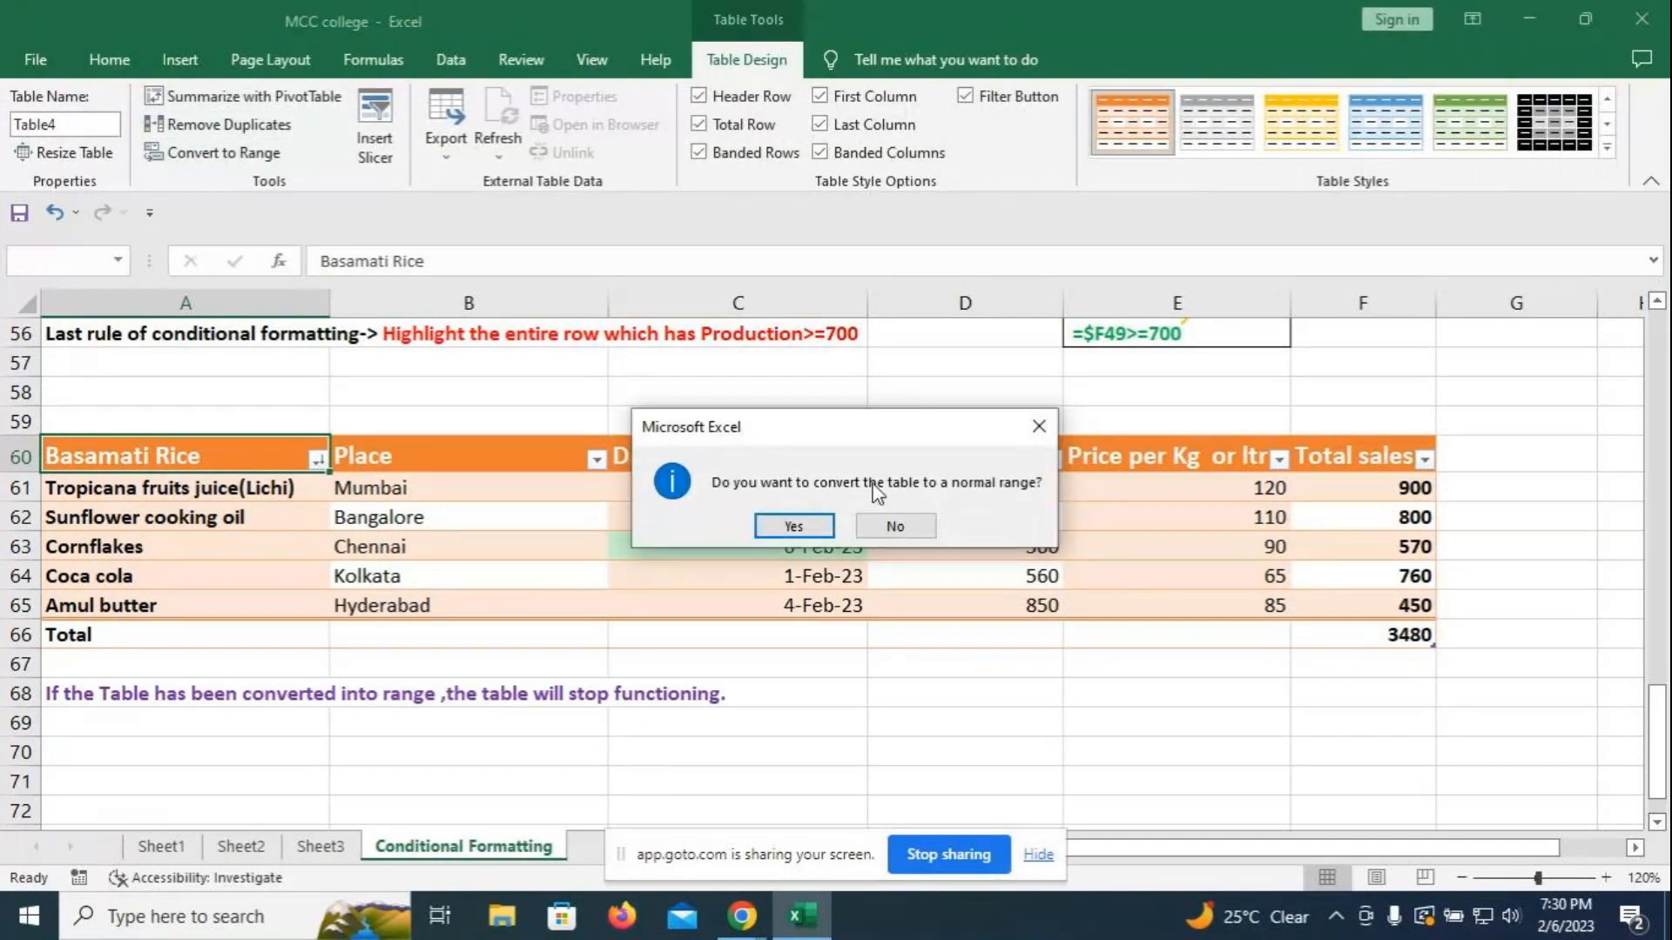
{"action": "left_click", "coordinate": [807, 526]}
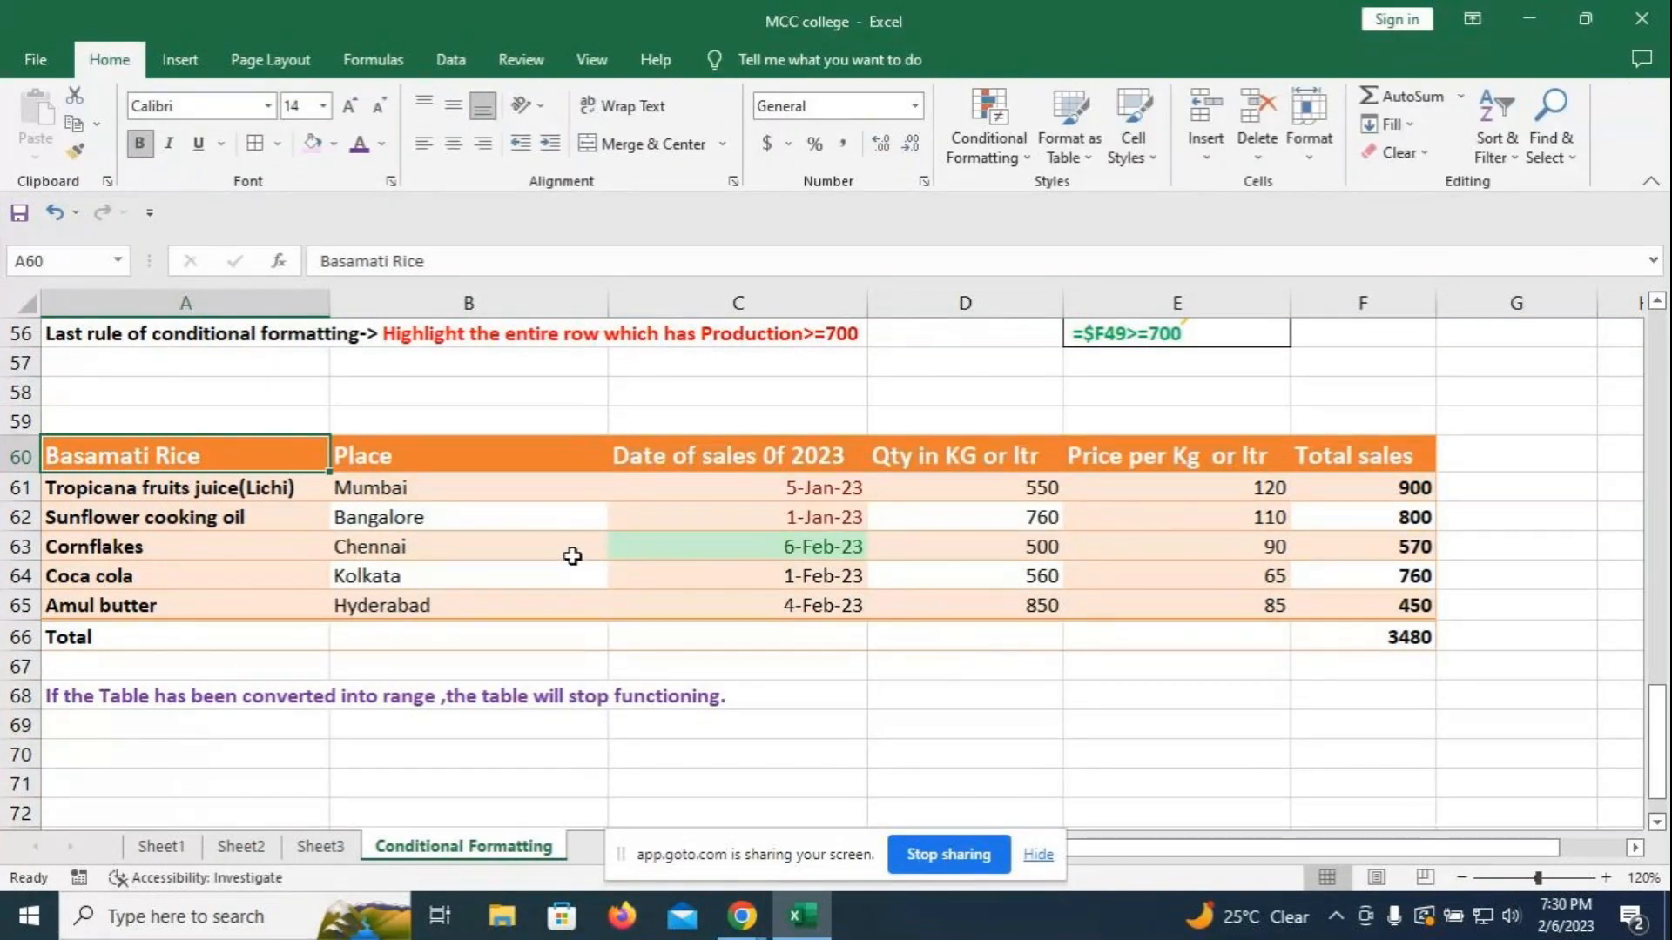
{"action": "key", "text": "ctrl+z"}
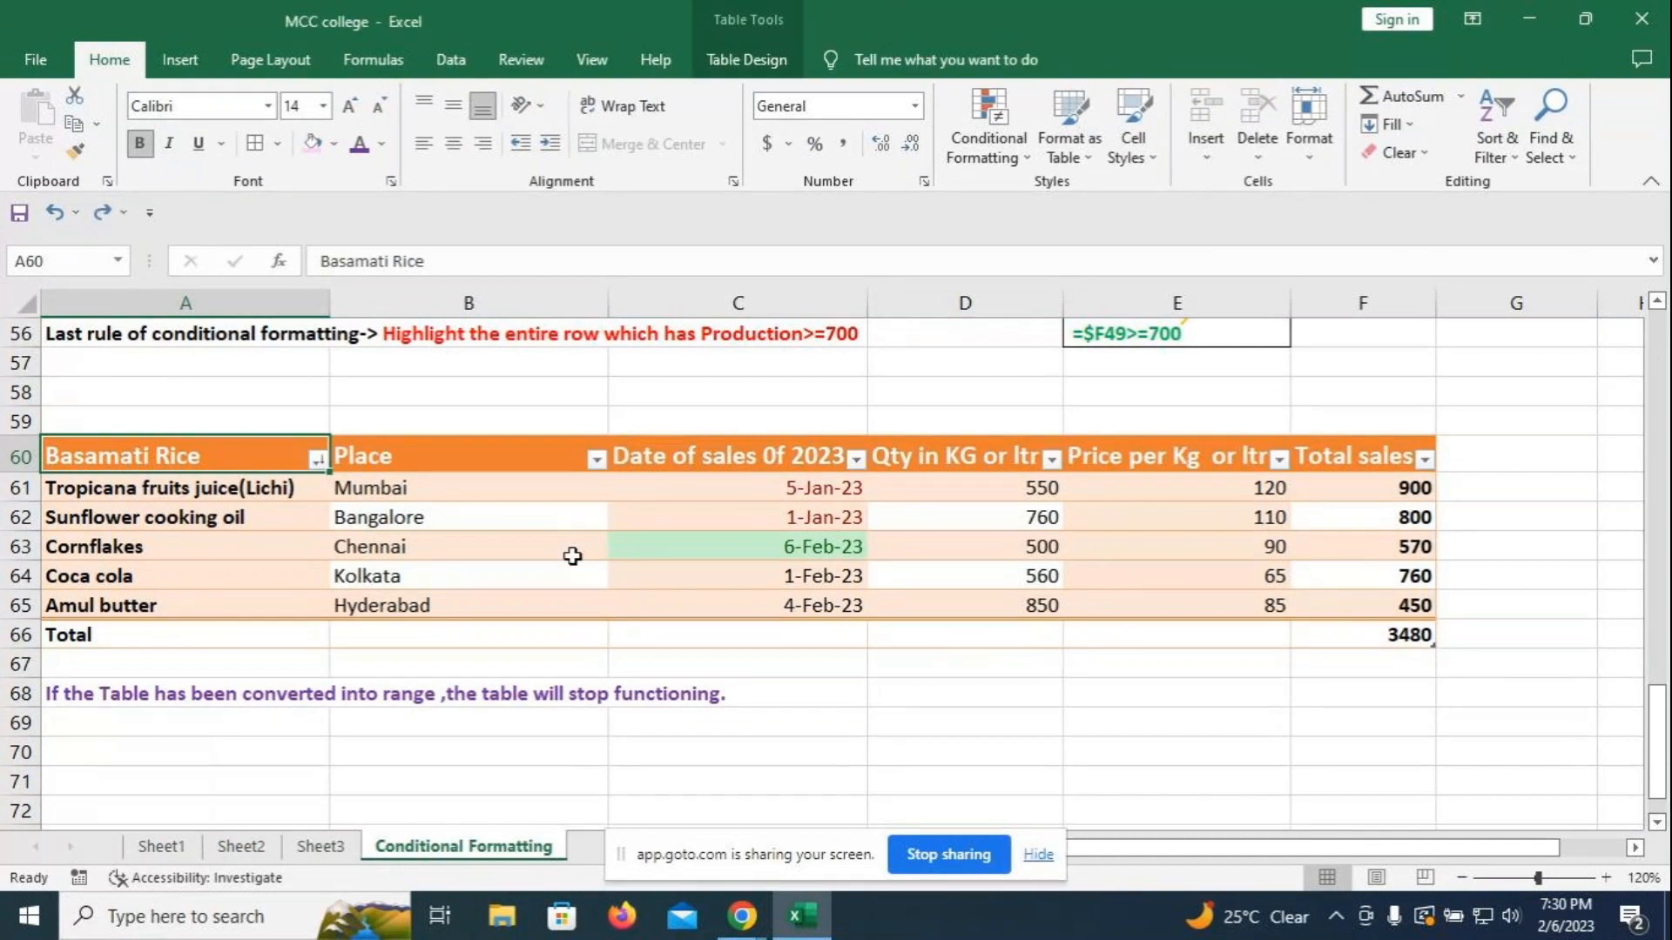
{"action": "left_click", "coordinate": [840, 694]}
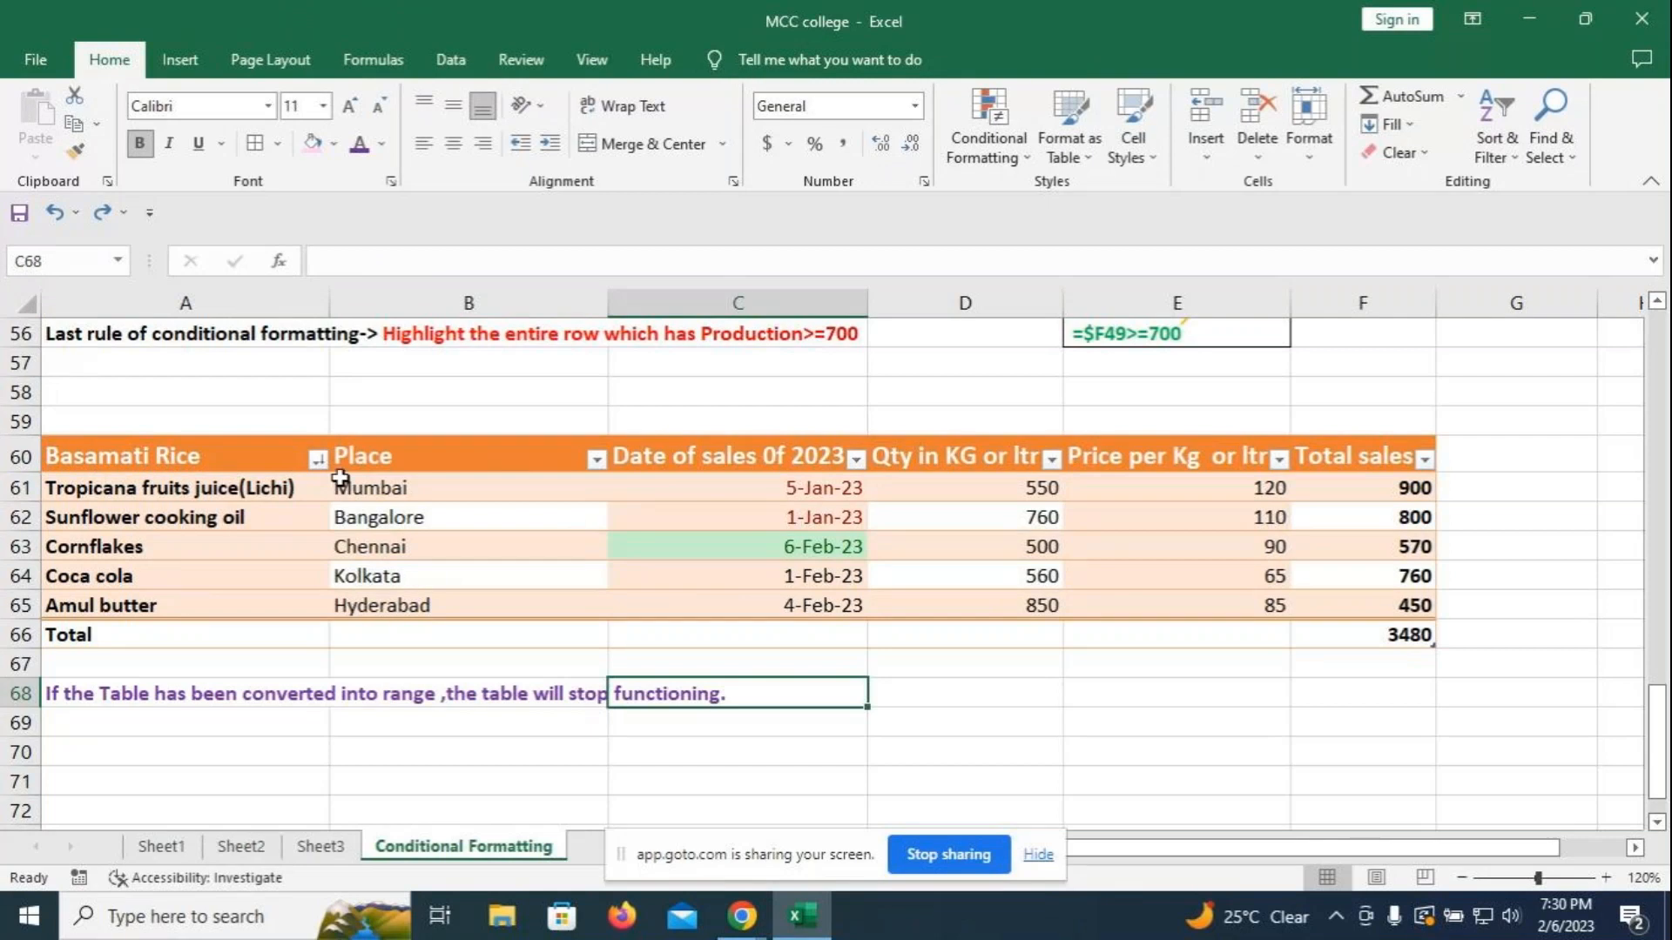
{"action": "left_click", "coordinate": [323, 462]}
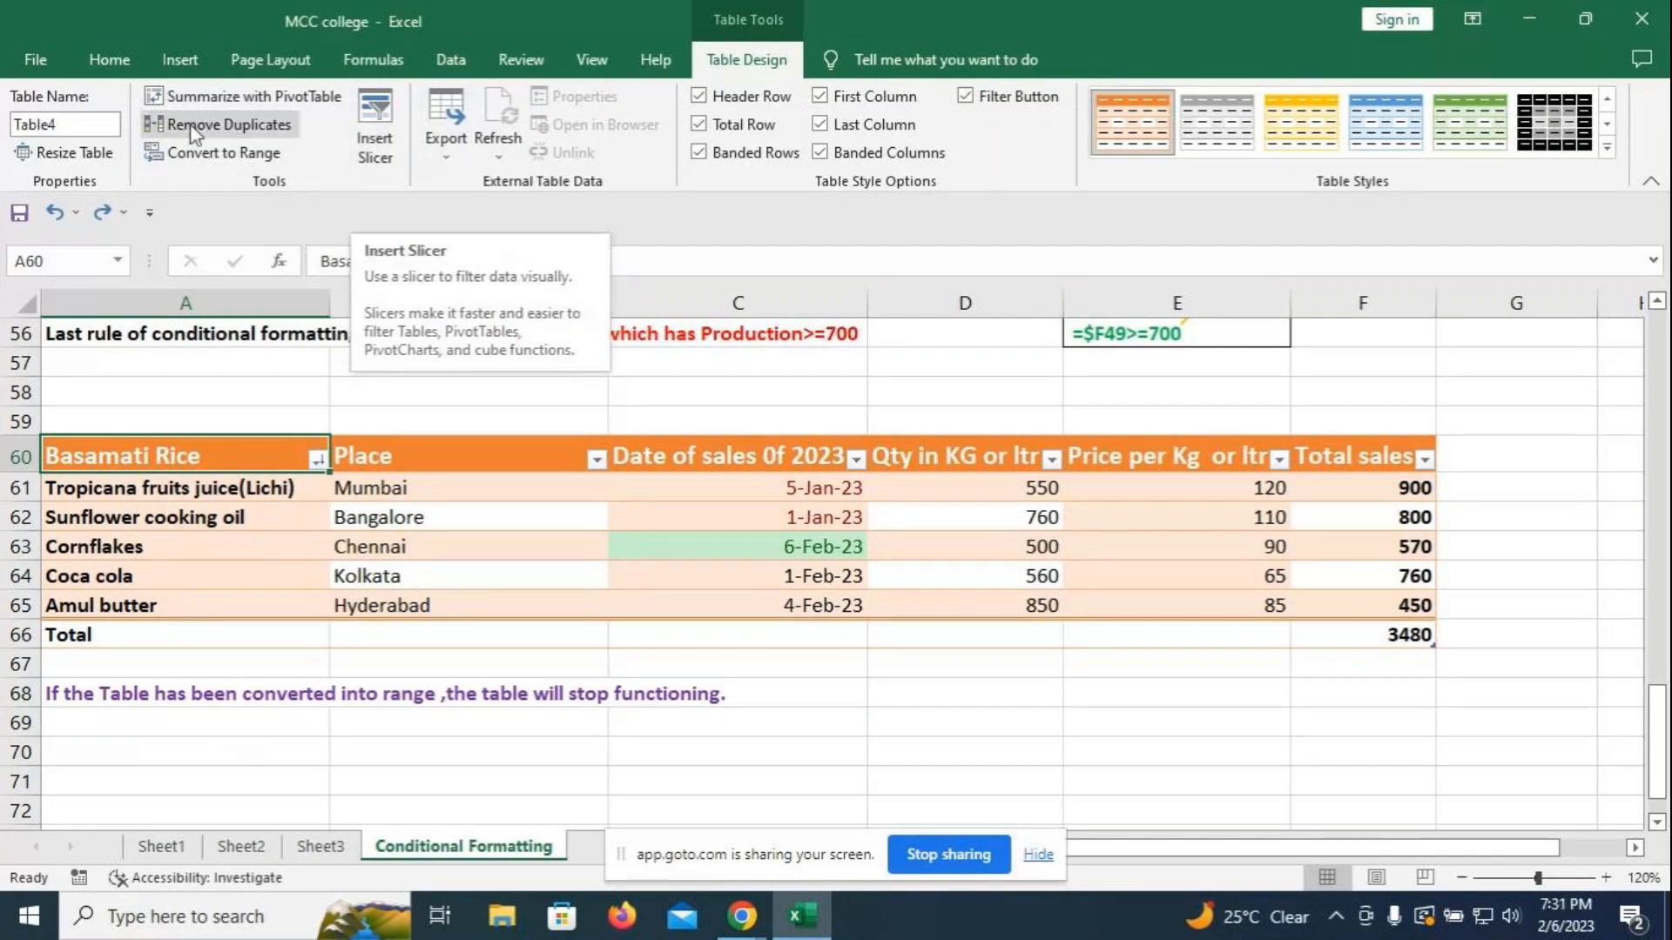
- Insert a green-styled slicer for the Total sales column
{"action": "left_click", "coordinate": [376, 131]}
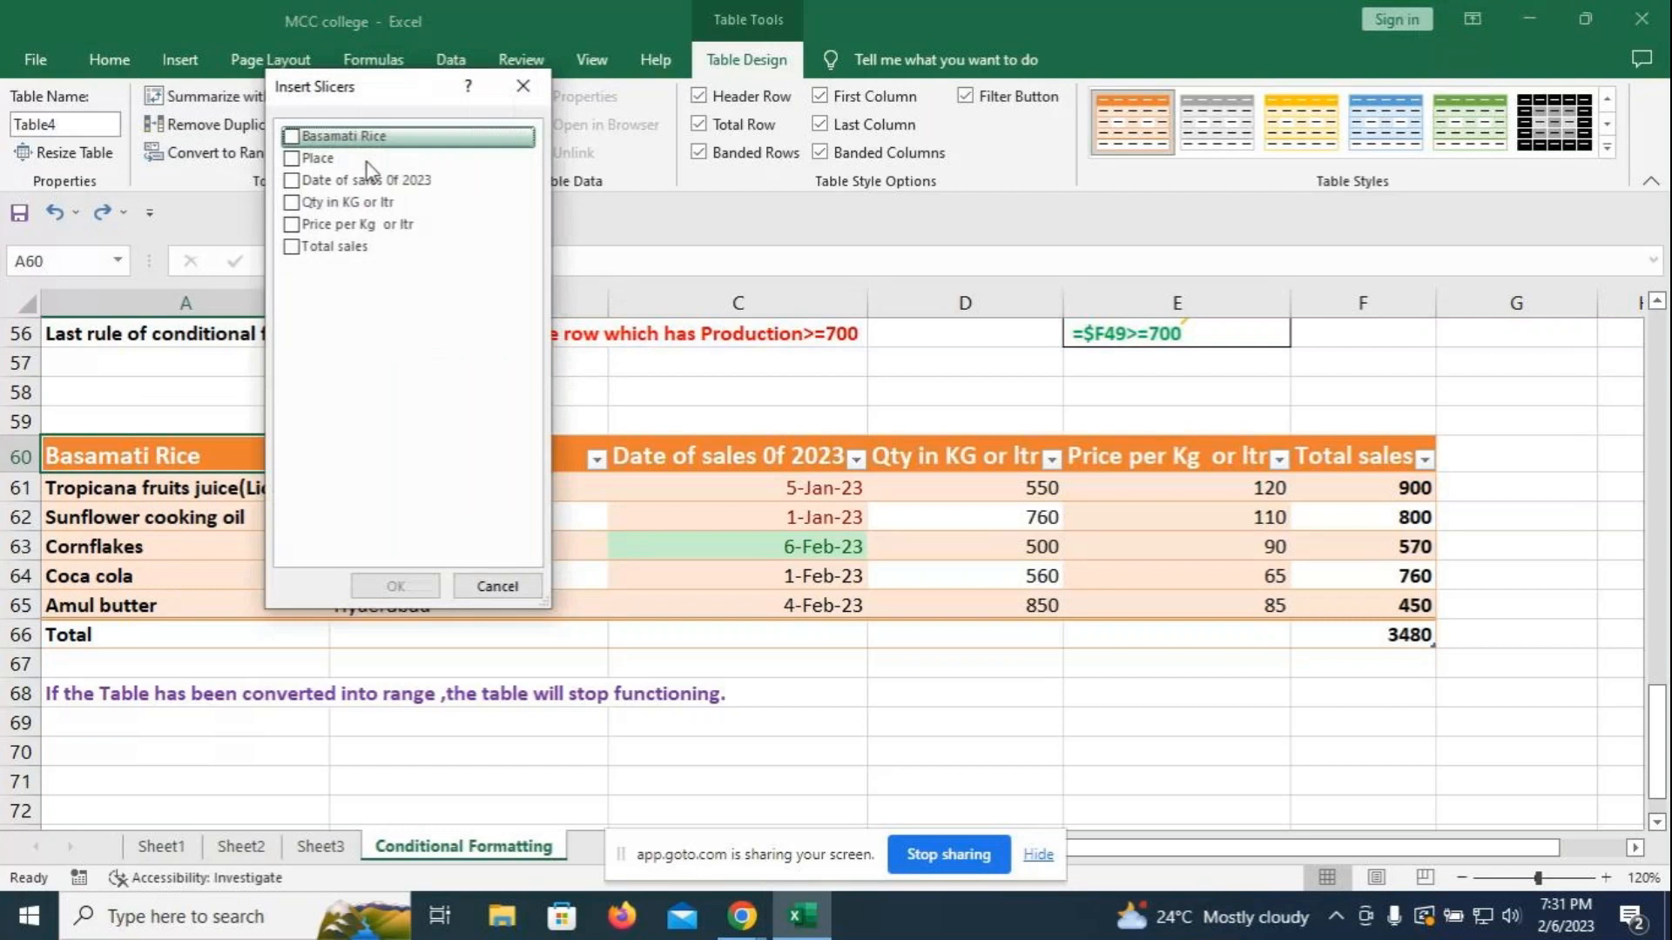
{"action": "left_click", "coordinate": [335, 246]}
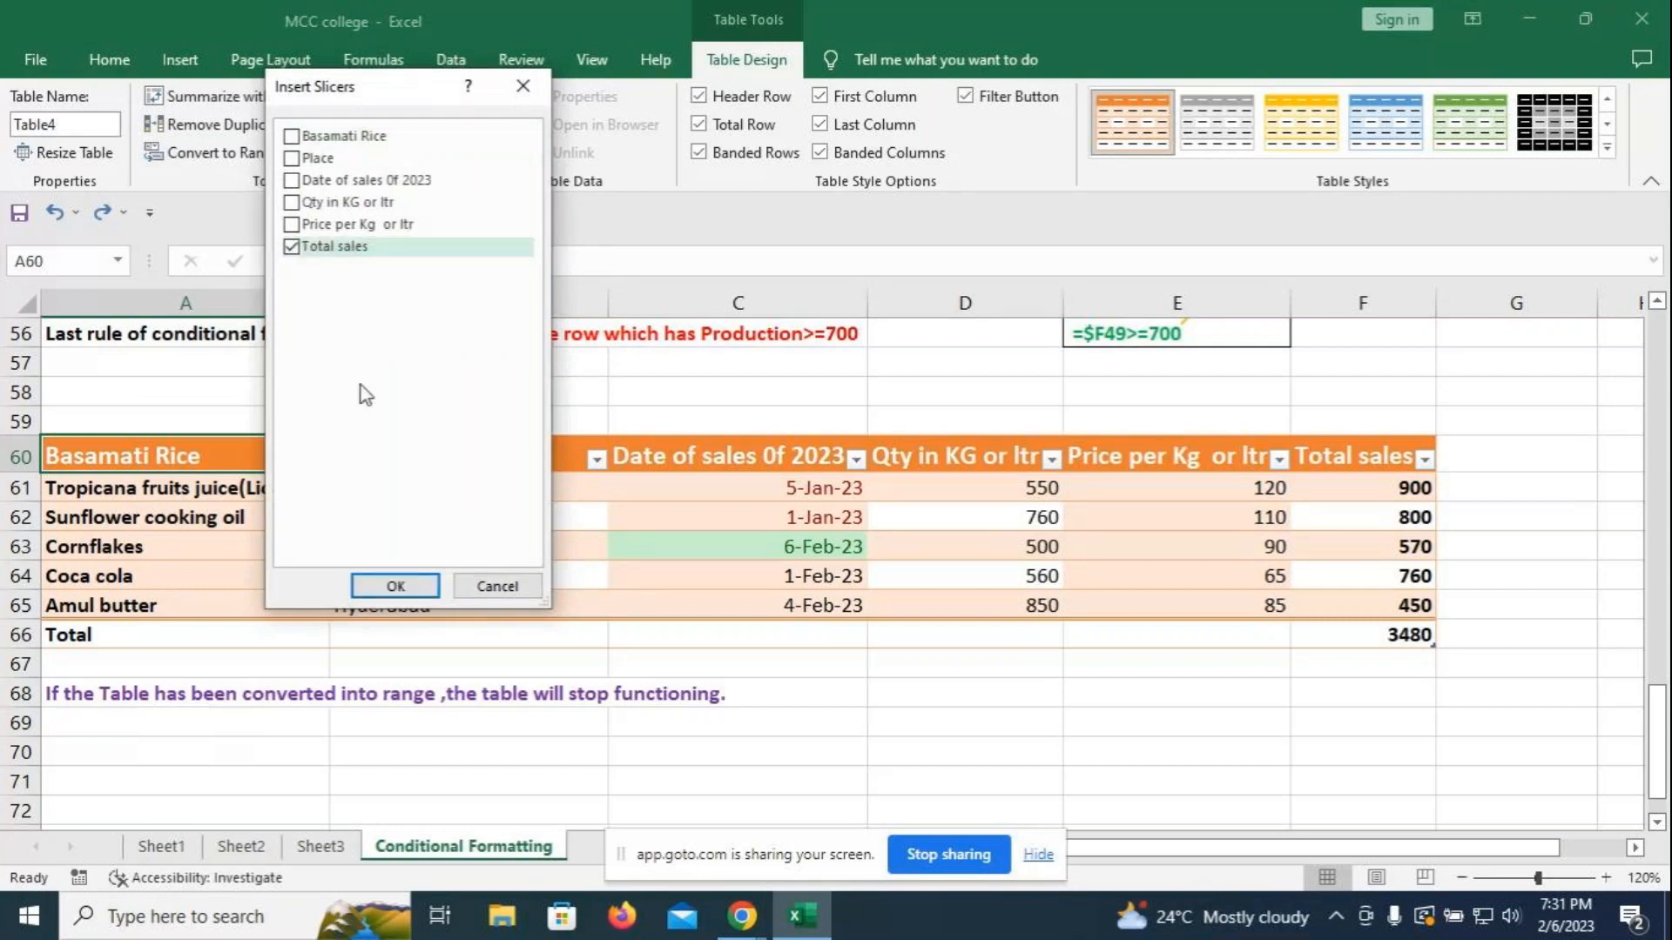
{"action": "key", "text": "Return"}
{"action": "left_click_drag", "start_coordinate": [881, 399], "coordinate": [1013, 684]}
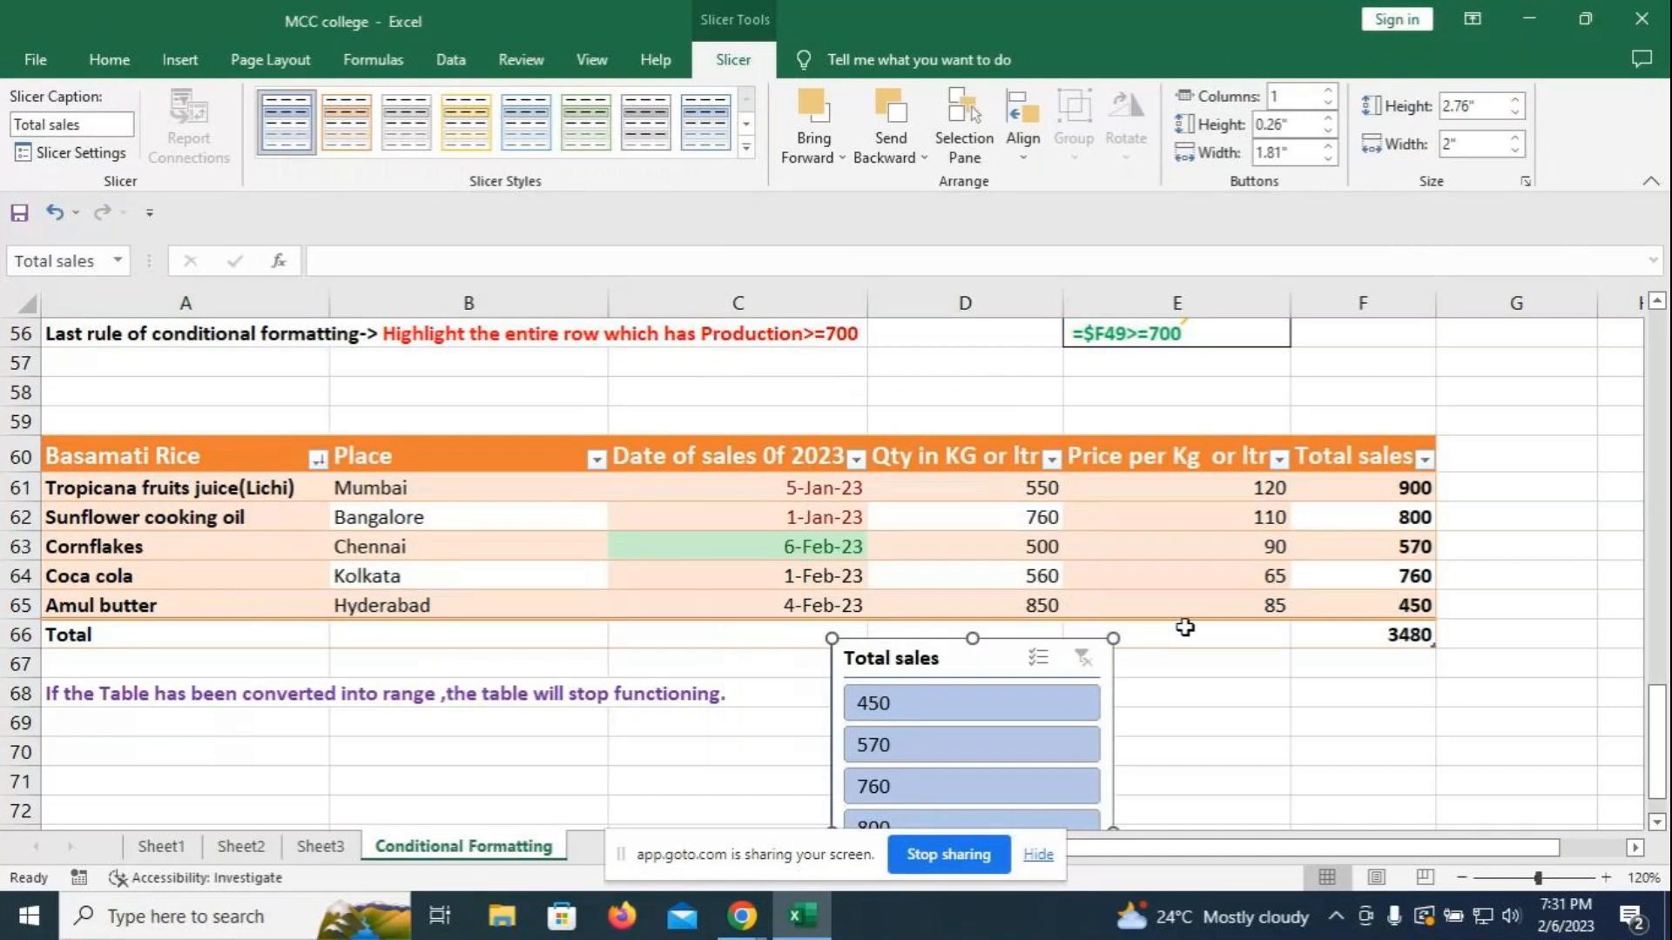
{"action": "left_click", "coordinate": [590, 133]}
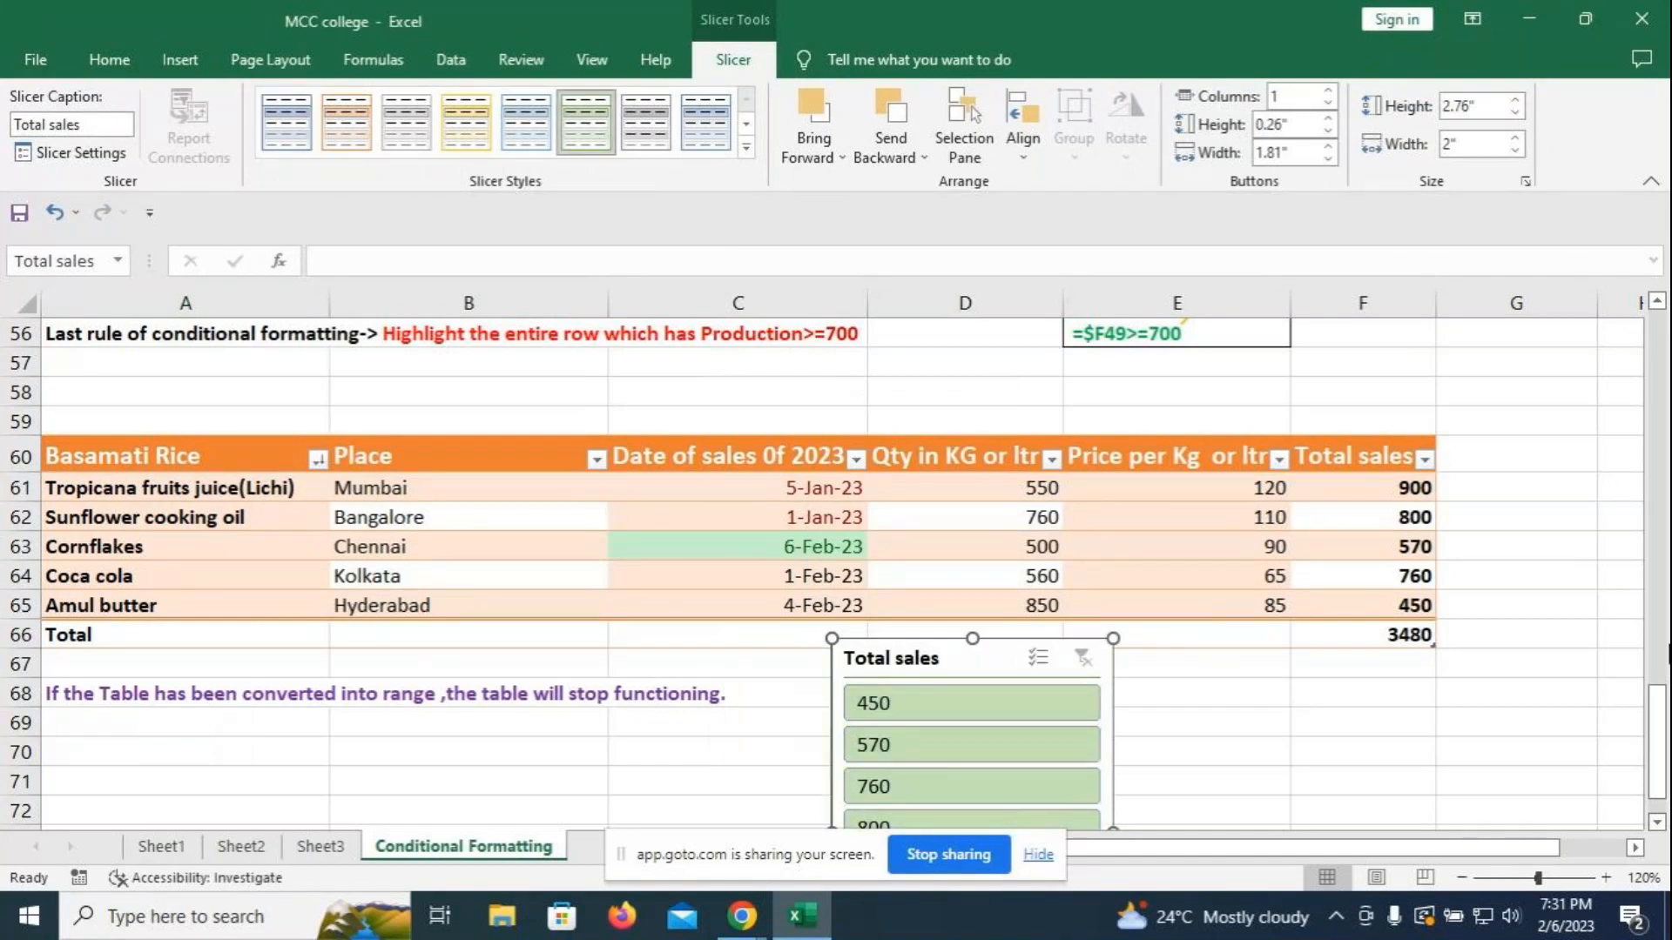
- Test slicer filters for 760, 570, 450, 800, 900, multi-select 450 and 800, then place it beside the table
{"action": "scroll", "coordinate": [867, 340], "scroll_direction": "down", "scroll_amount": 1}
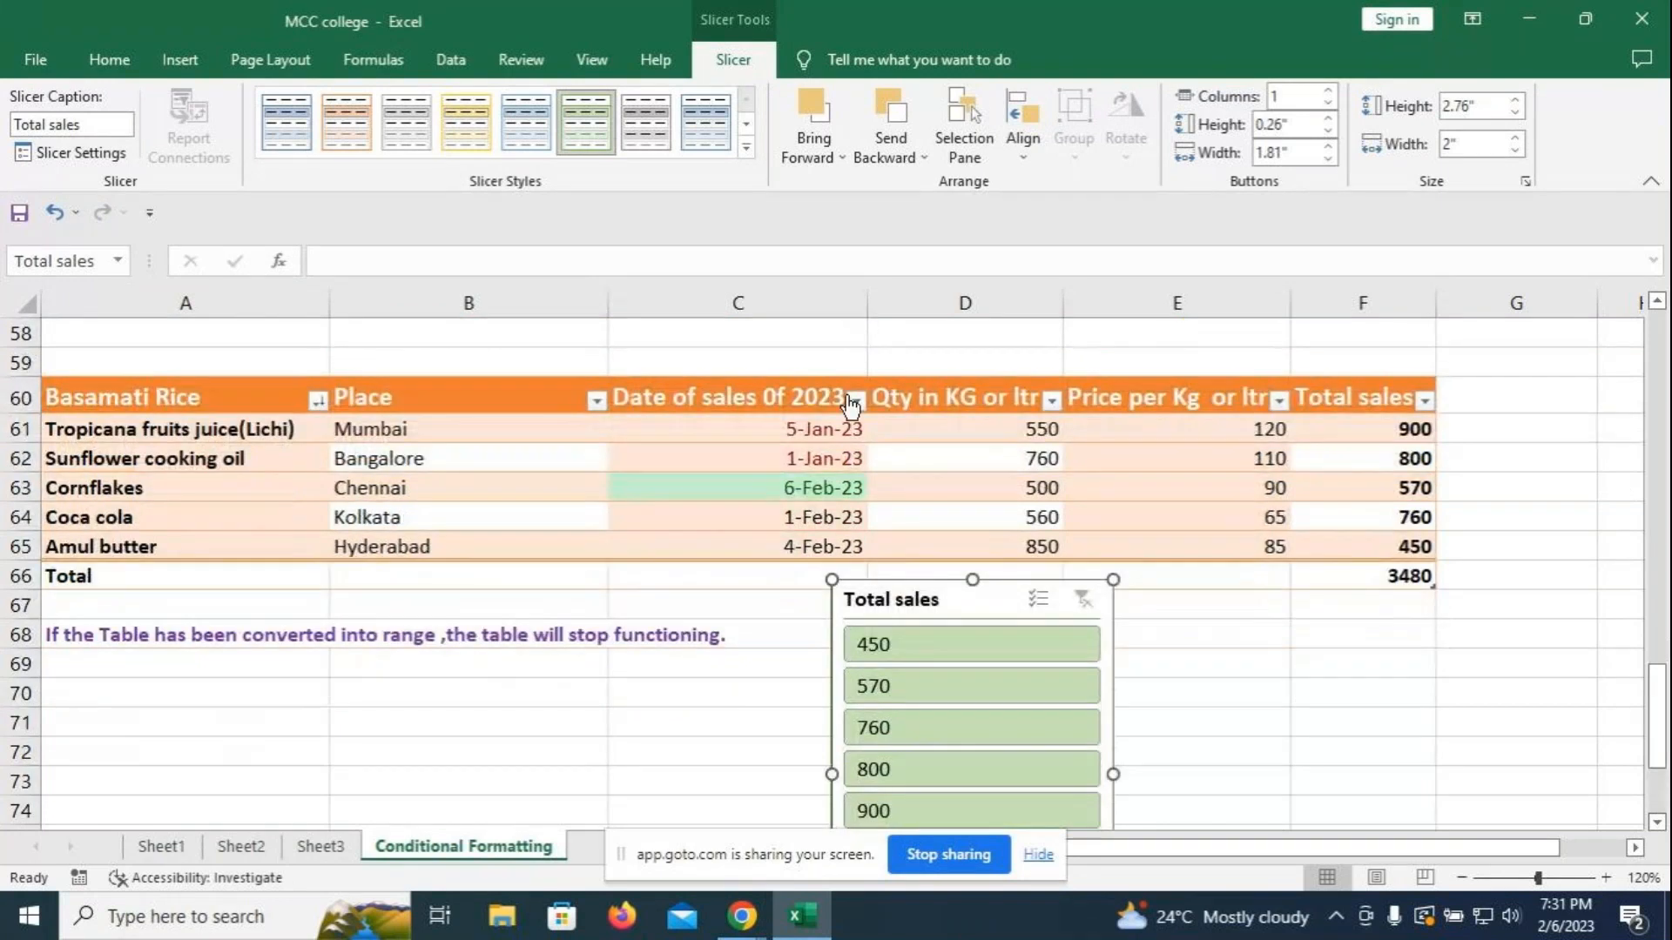
{"action": "left_click", "coordinate": [858, 730]}
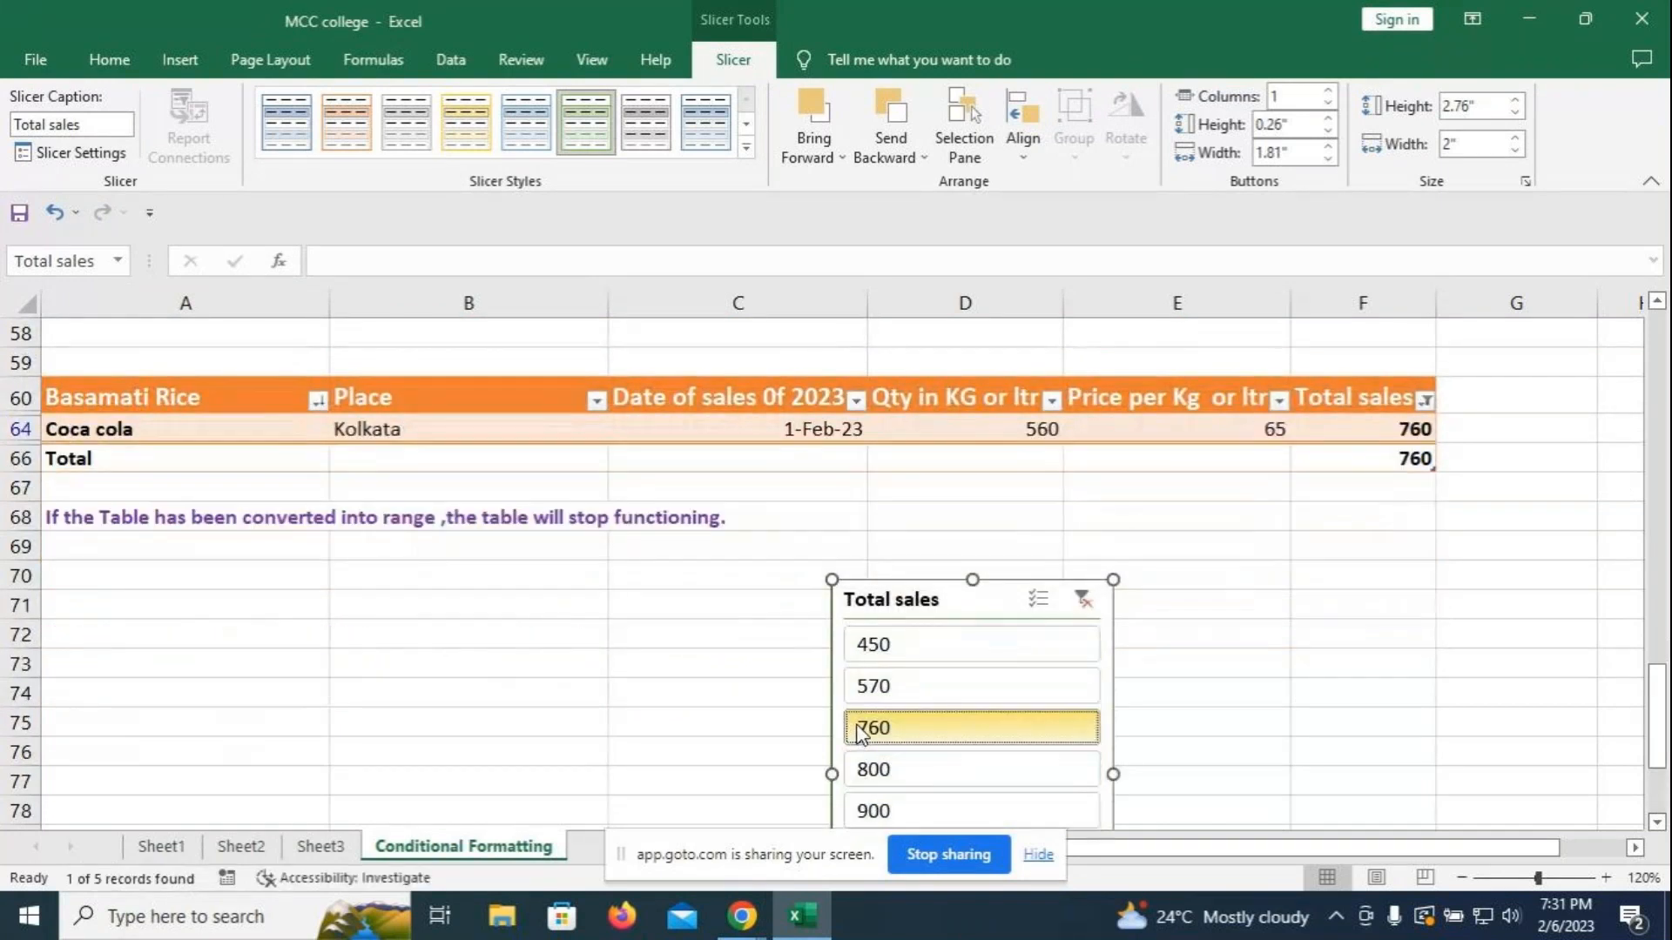
{"action": "left_click", "coordinate": [939, 688]}
{"action": "left_click", "coordinate": [925, 644]}
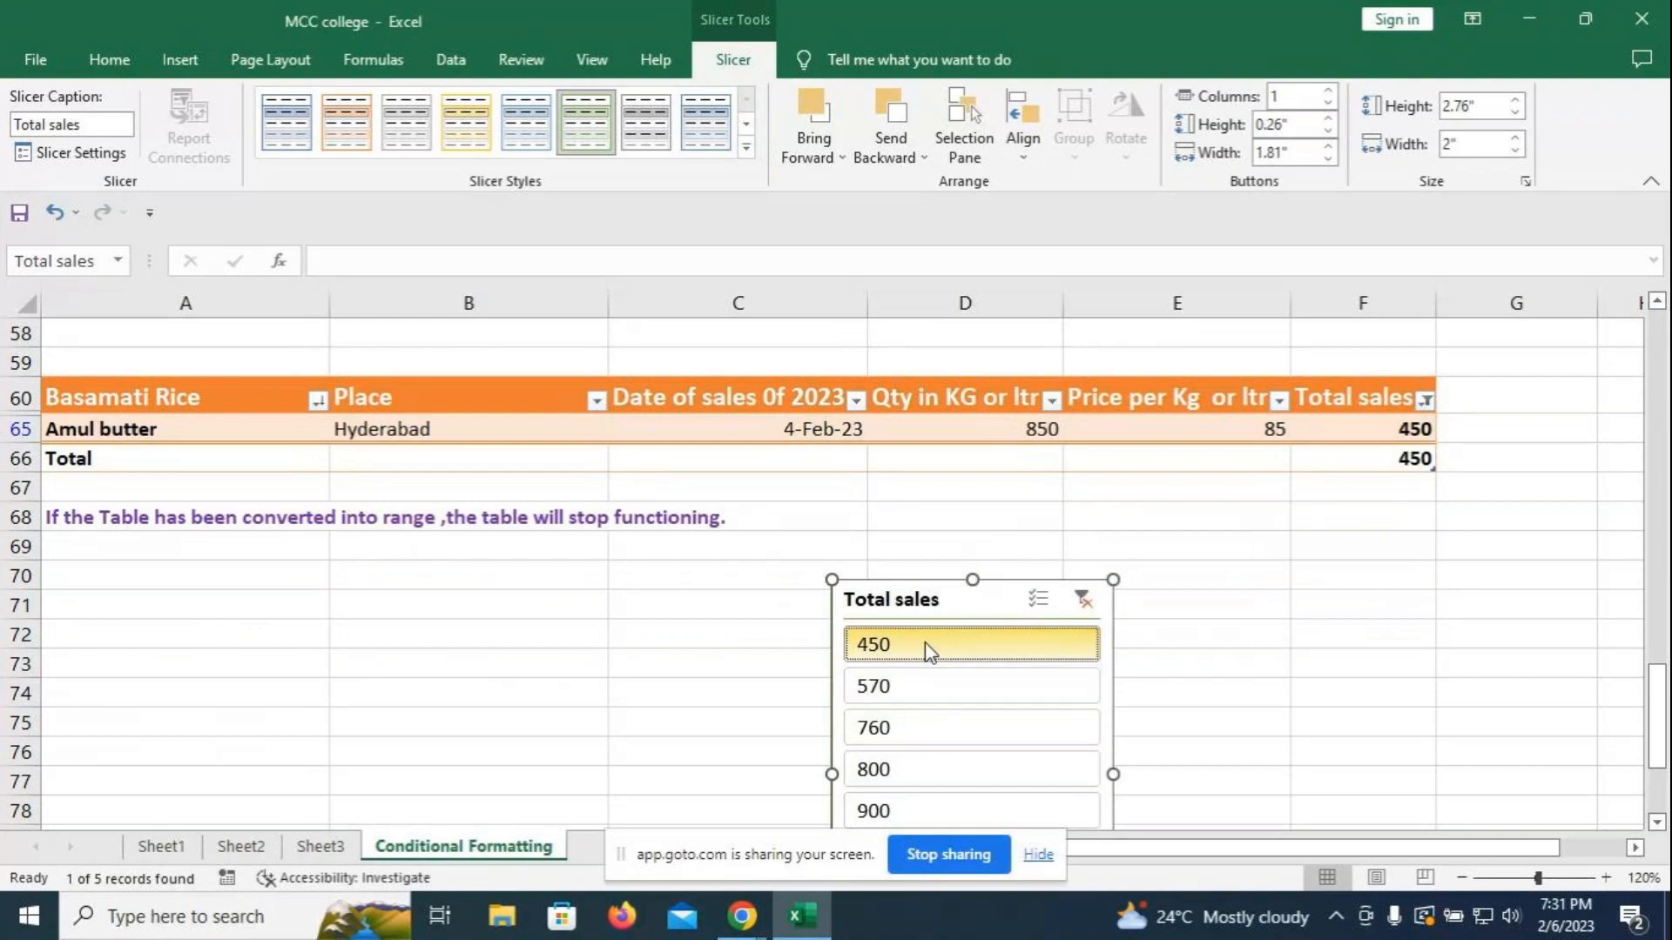
{"action": "left_click", "coordinate": [925, 771]}
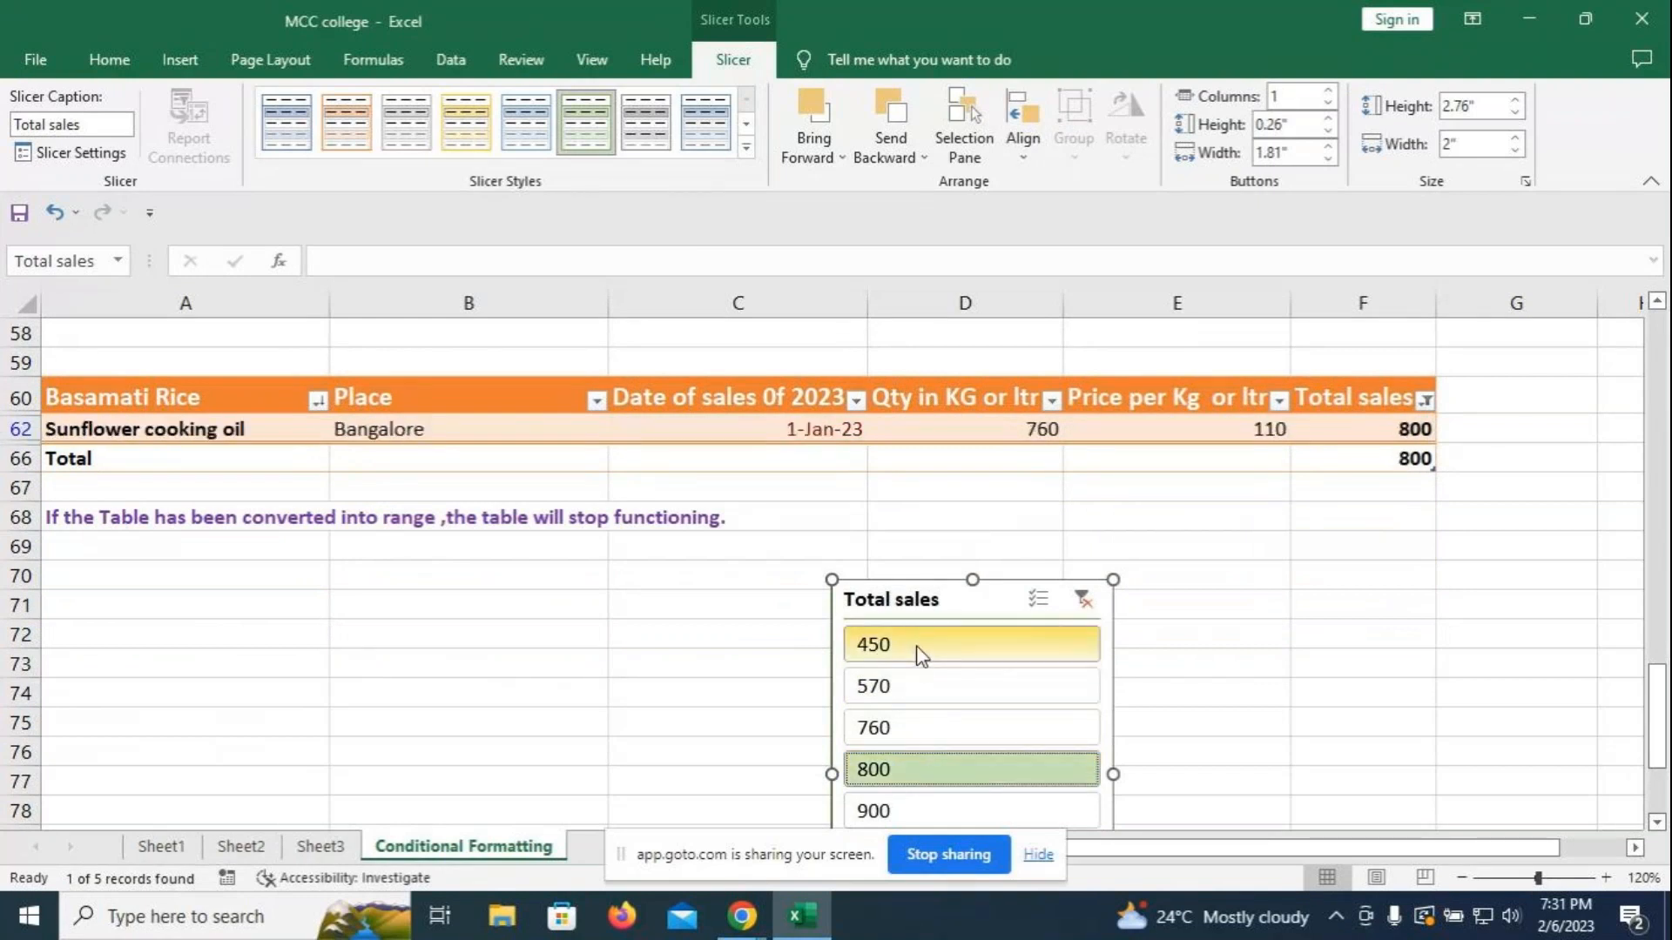
{"action": "left_click", "coordinate": [923, 811]}
{"action": "left_click", "coordinate": [1038, 599]}
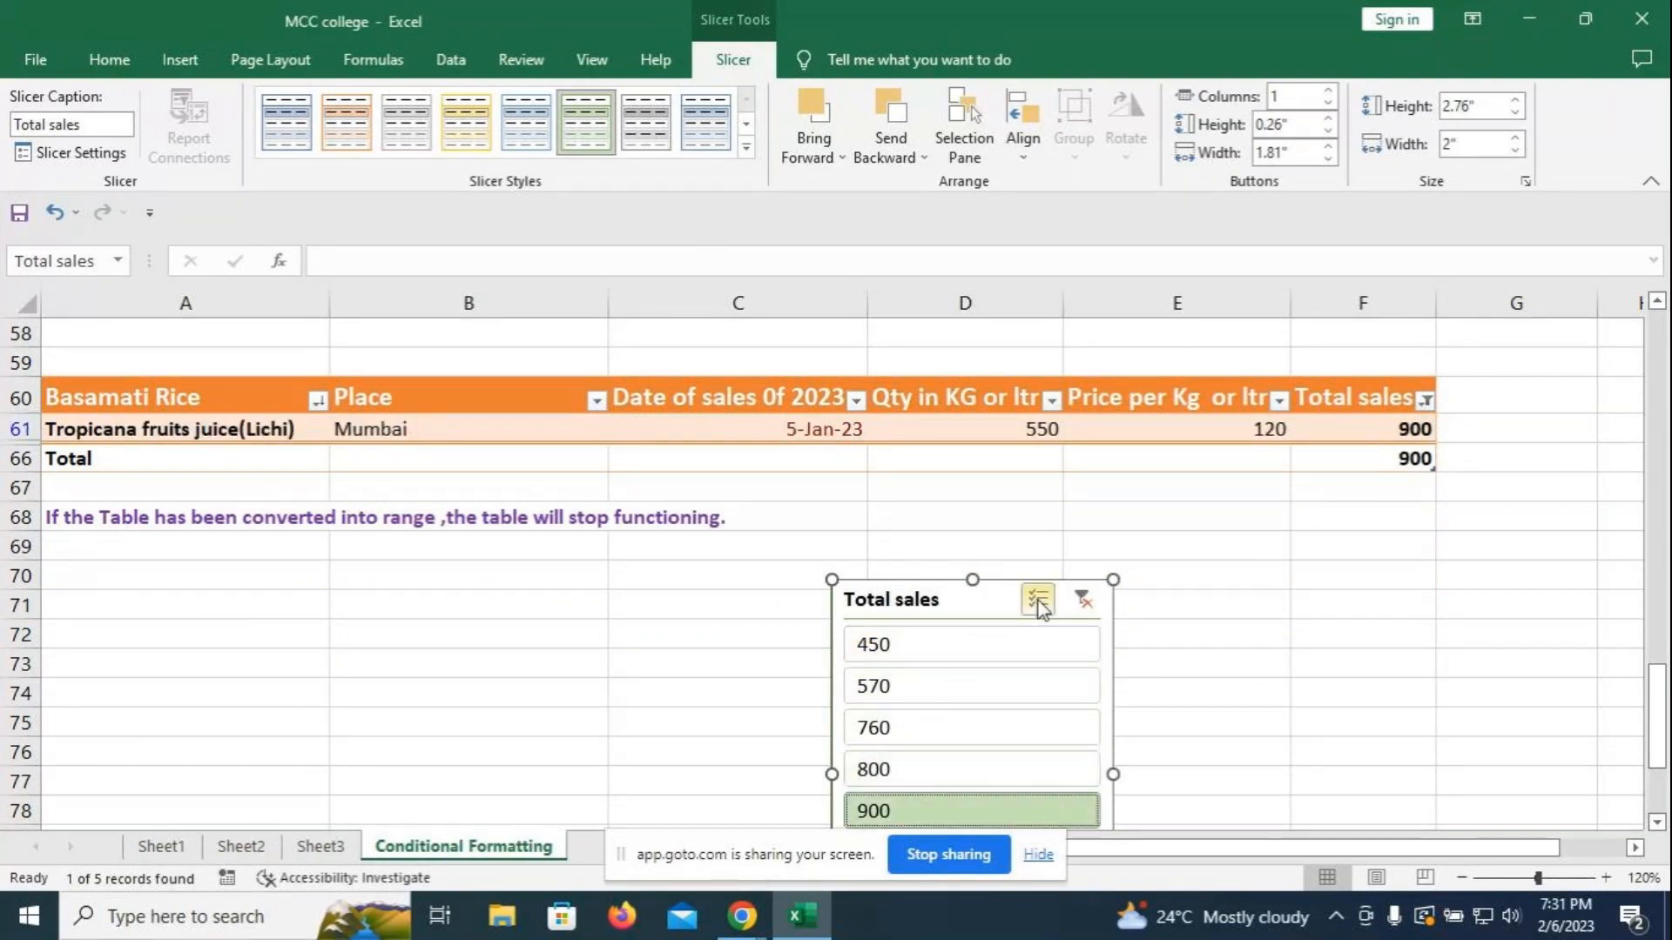
{"action": "left_click", "coordinate": [893, 648]}
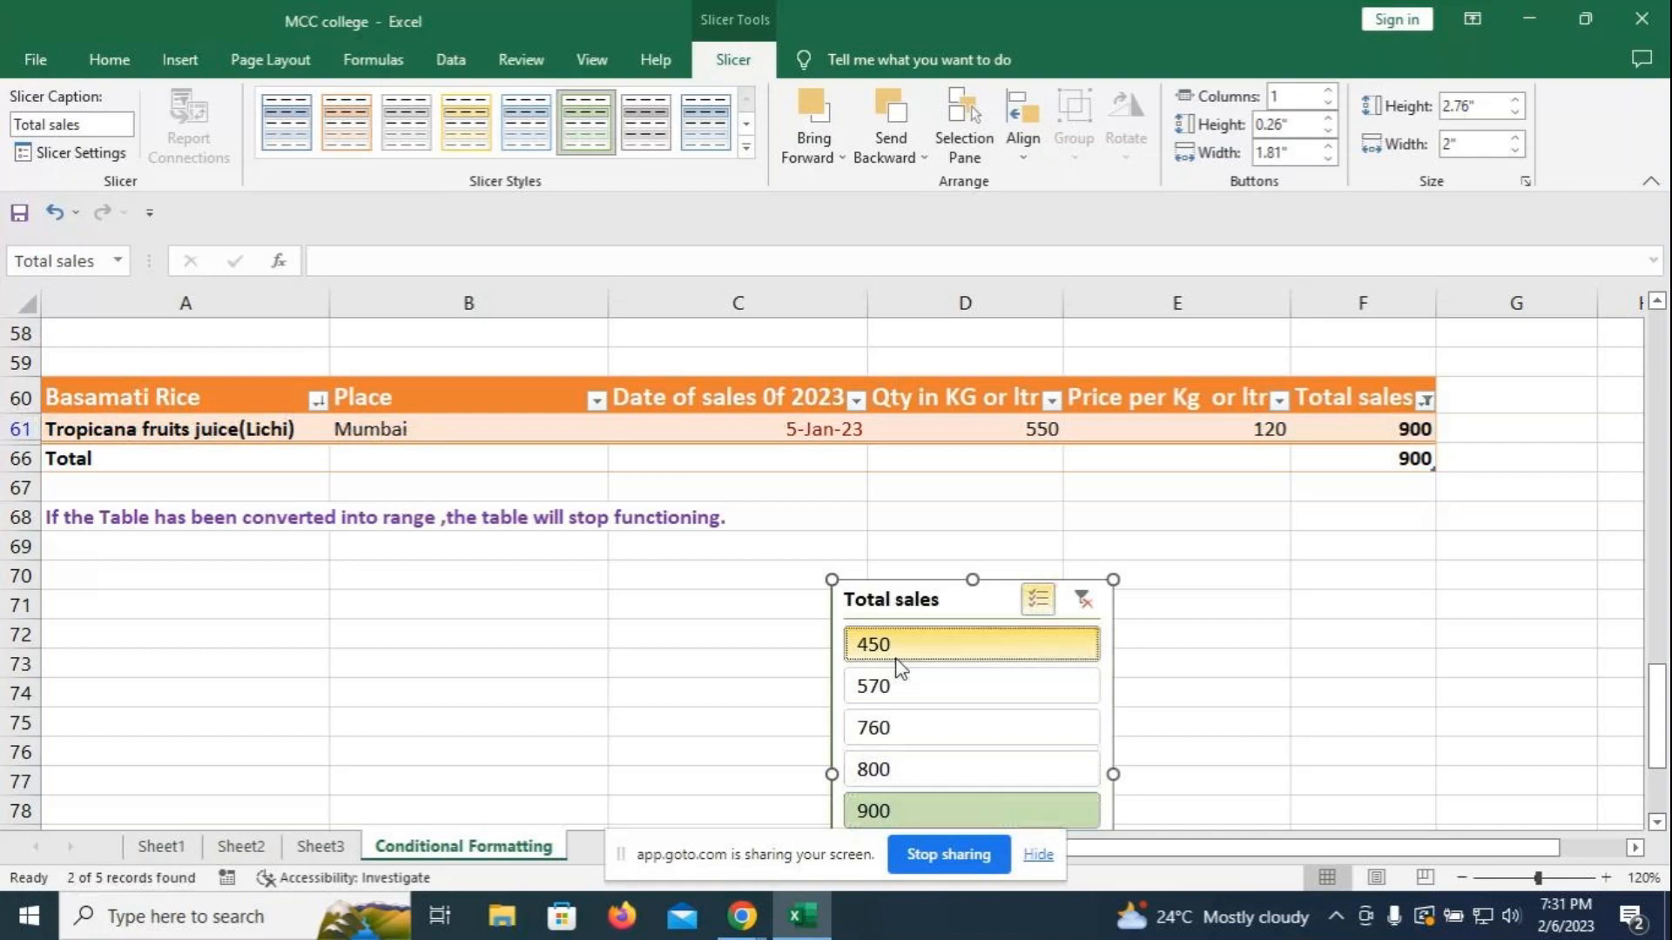
{"action": "left_click", "coordinate": [891, 770]}
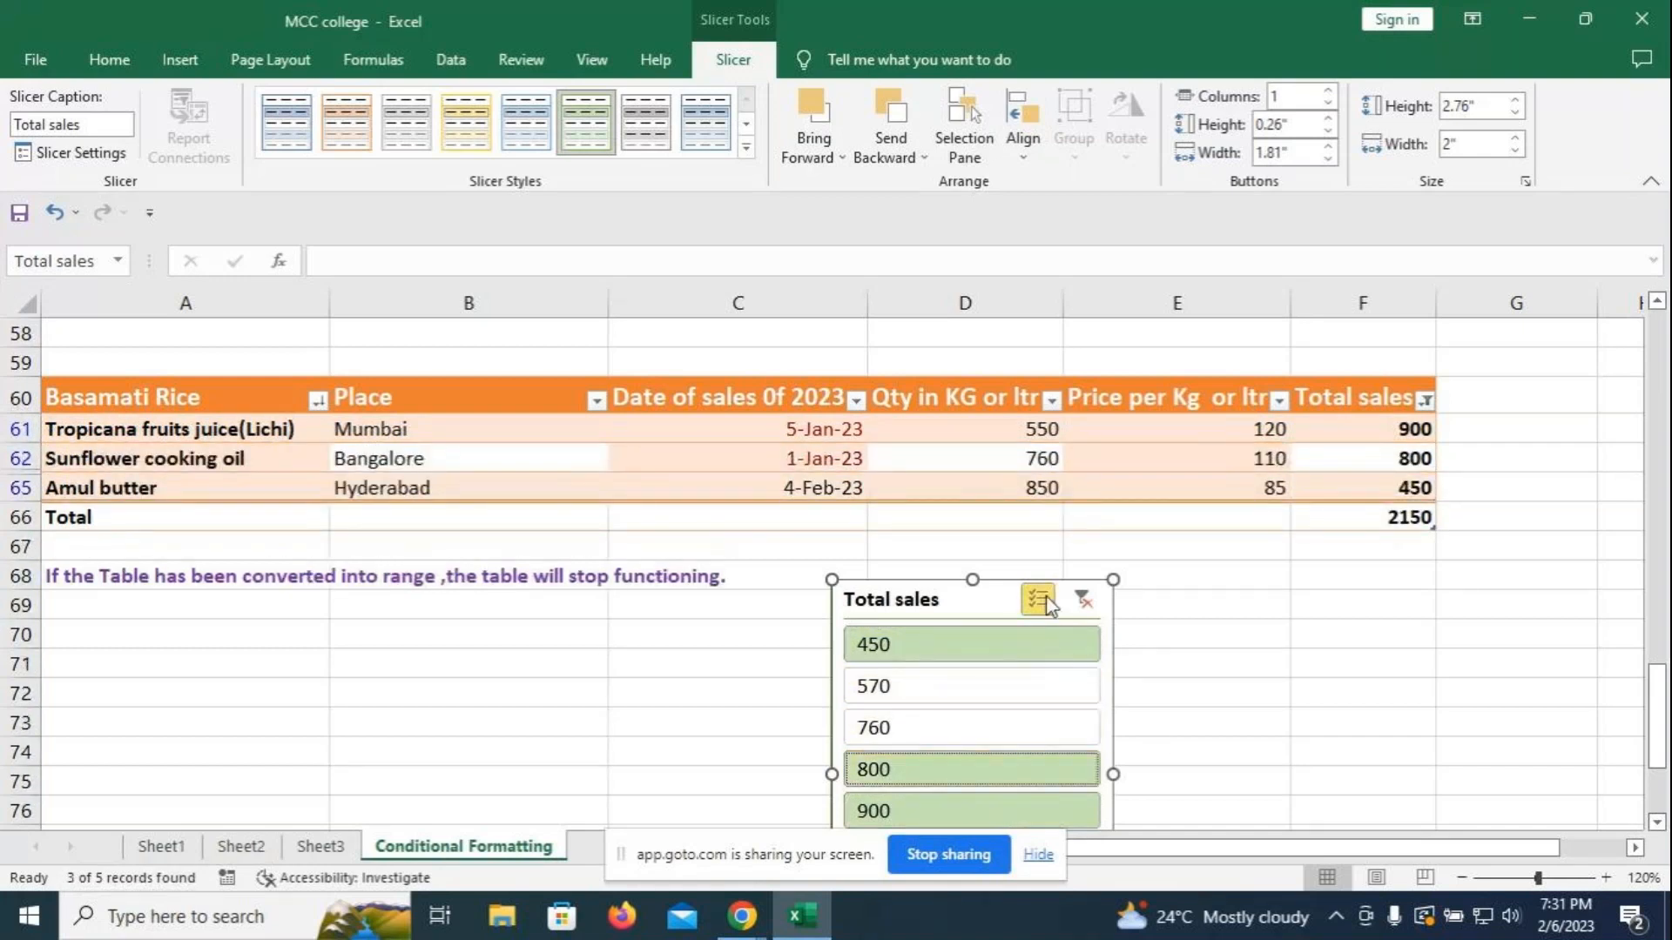
{"action": "left_click_drag", "start_coordinate": [996, 609], "coordinate": [1066, 549]}
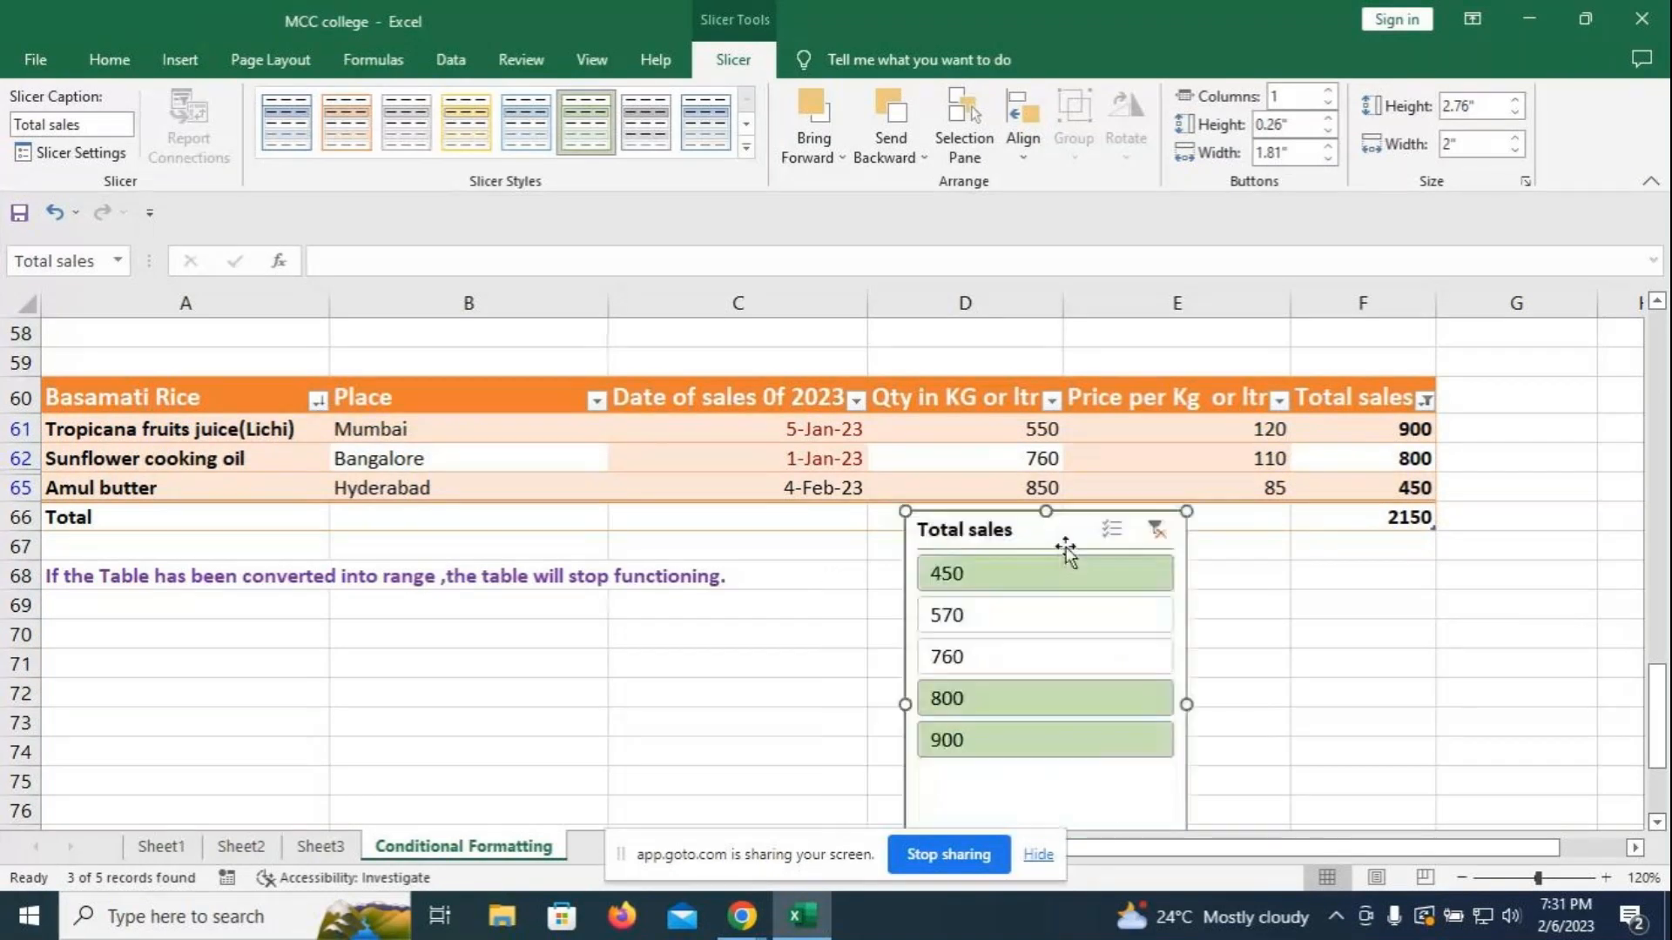
{"action": "left_click", "coordinate": [697, 668]}
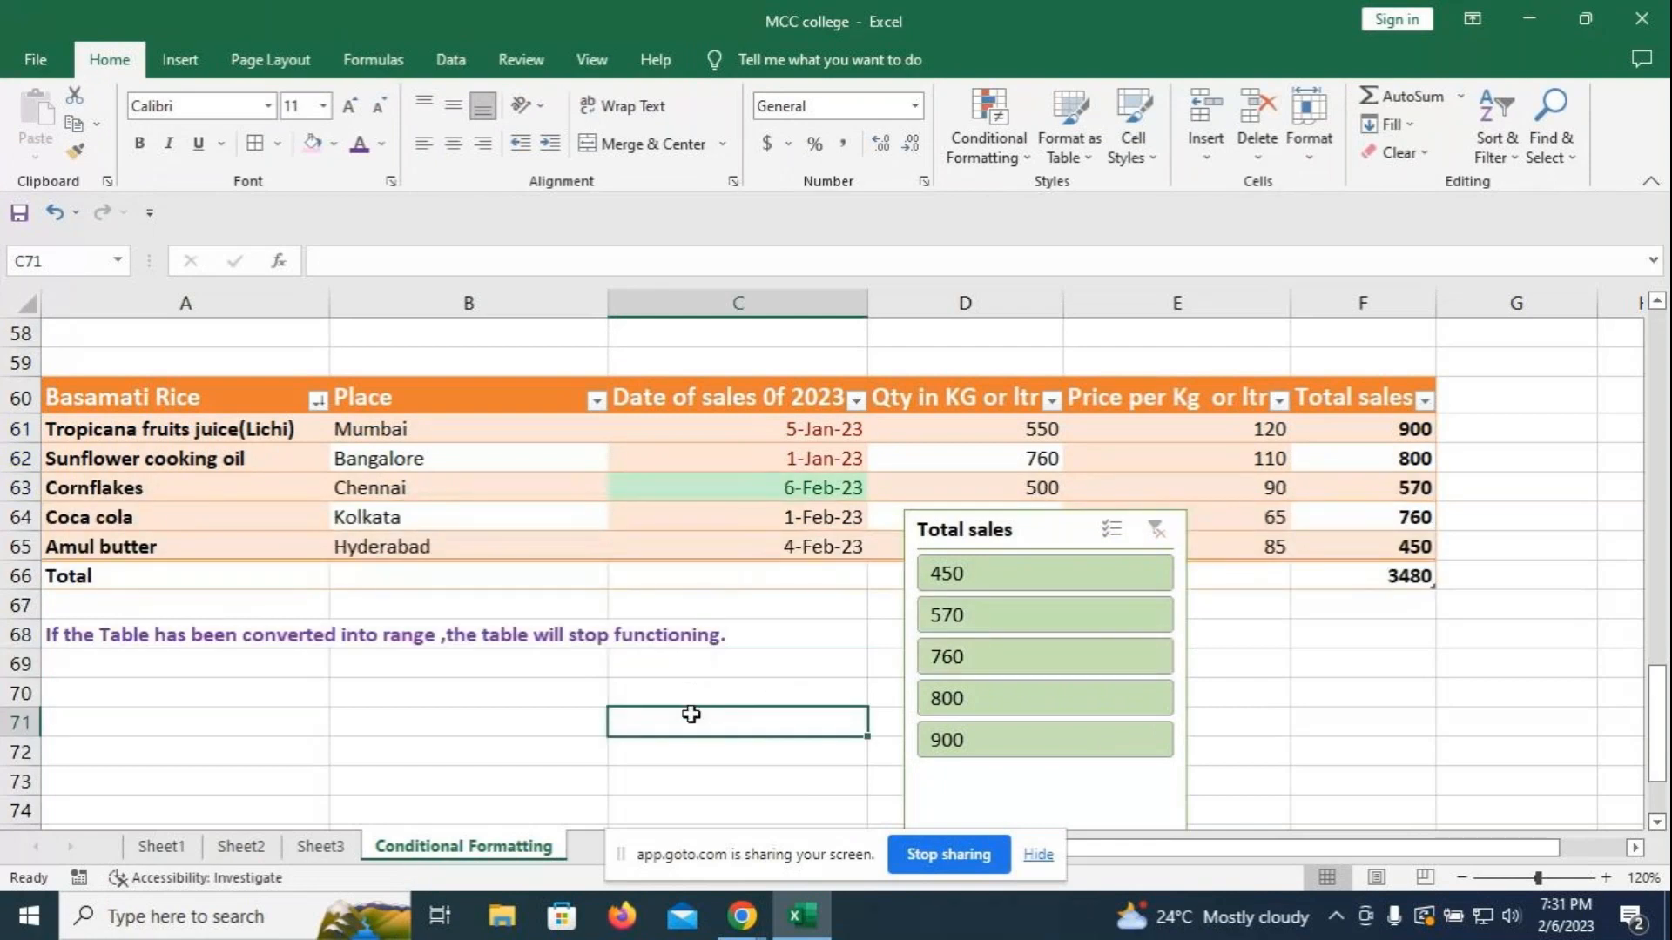
- Enter a bold 'Slicer' label in C71
{"action": "type", "text": "Slicer"}
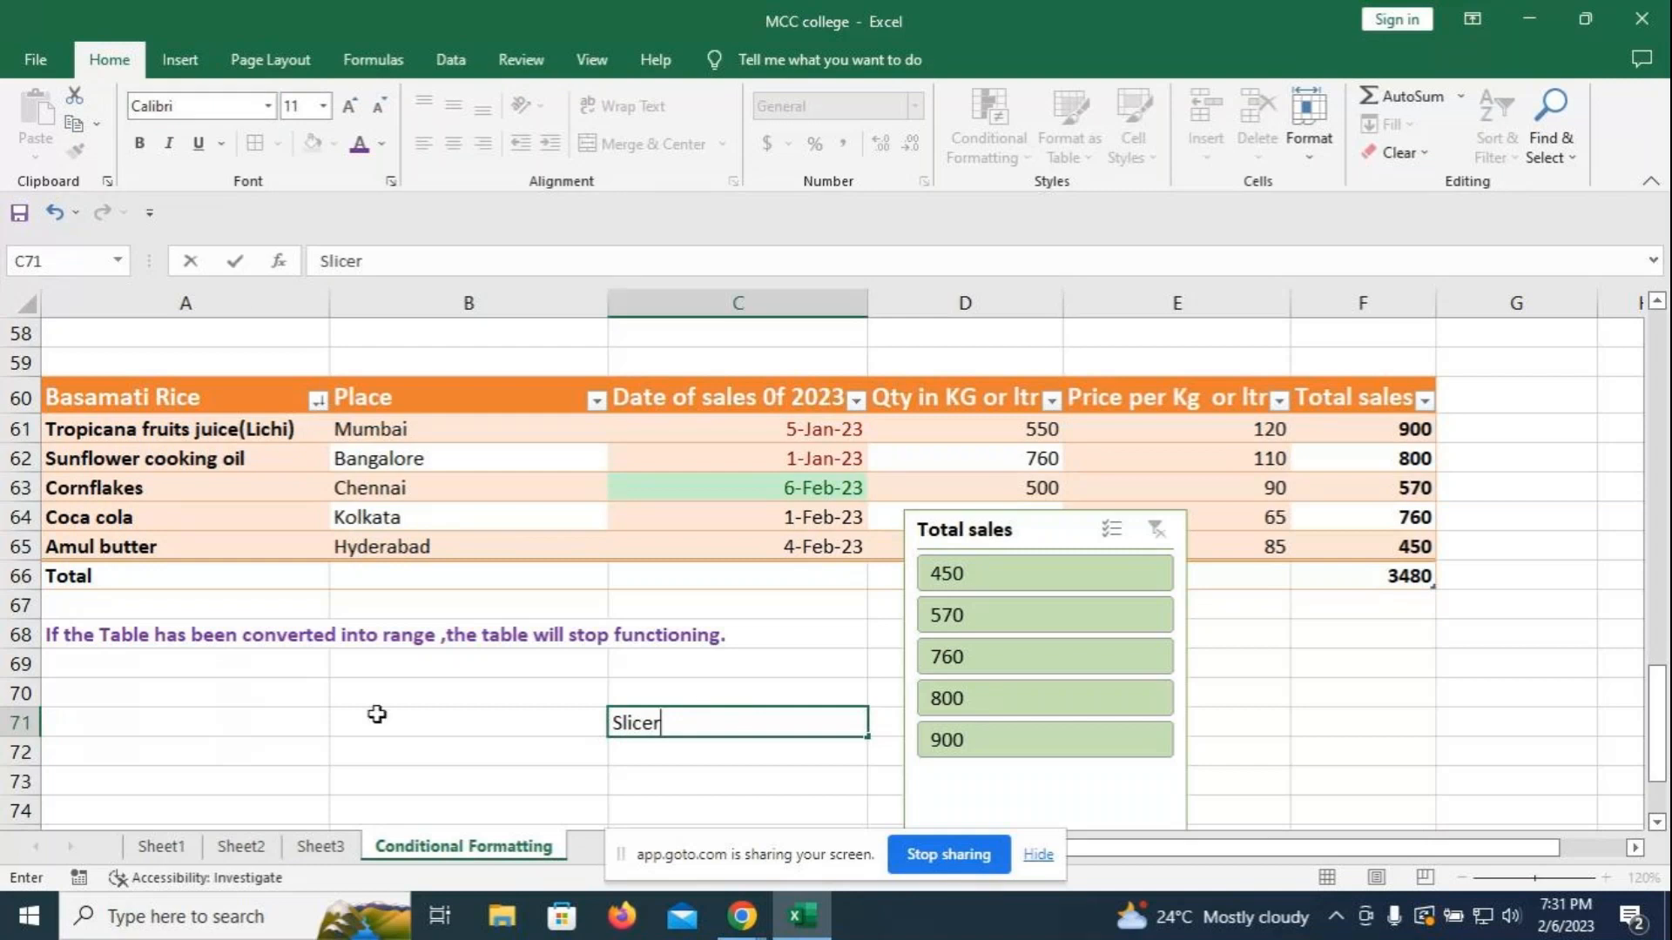
{"action": "left_click", "coordinate": [407, 710]}
{"action": "left_click", "coordinate": [665, 730]}
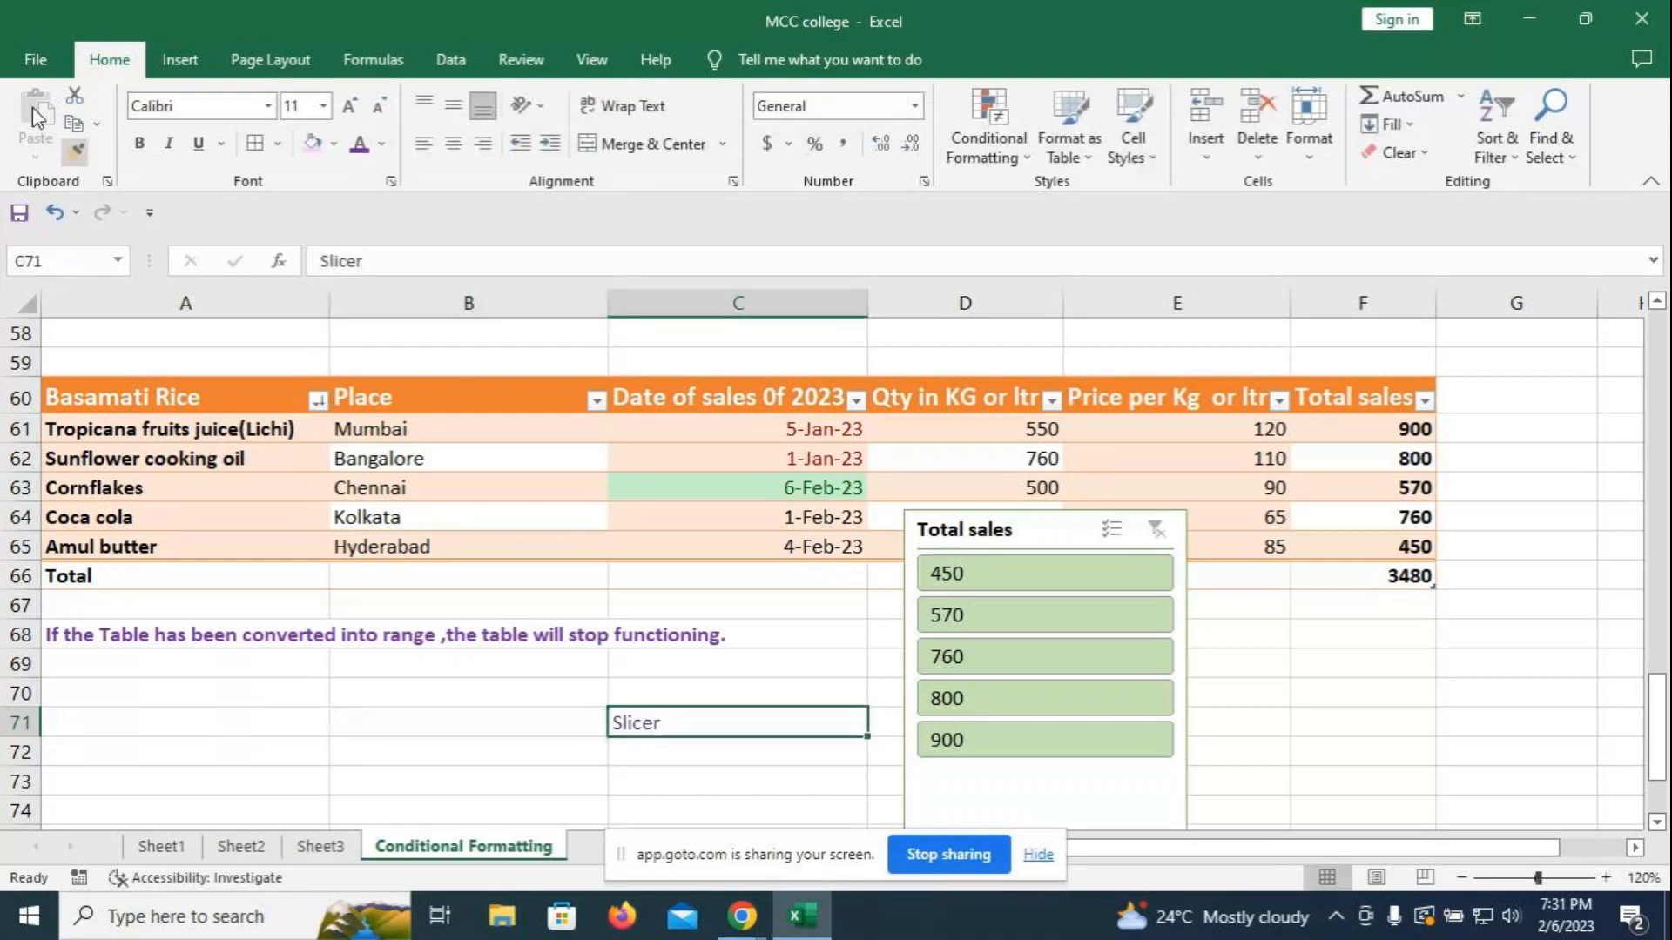
{"action": "left_click", "coordinate": [148, 148]}
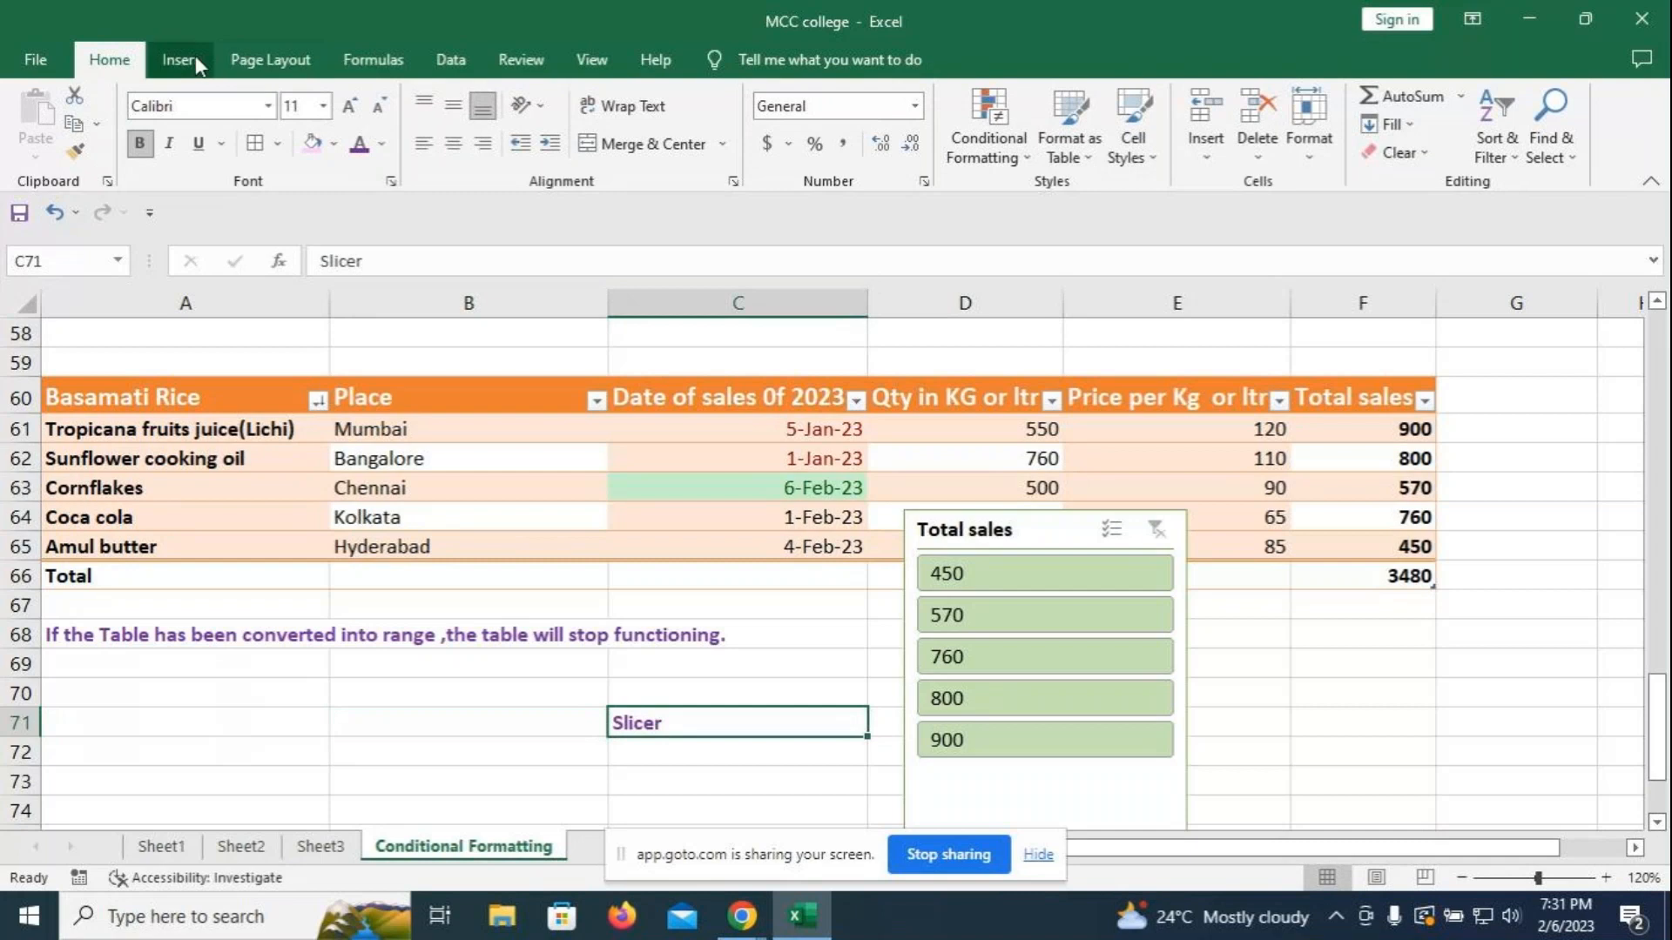
- Draw an arrow from the Slicer label to the Total sales slicer
{"action": "left_click", "coordinate": [187, 60]}
{"action": "left_click", "coordinate": [295, 126]}
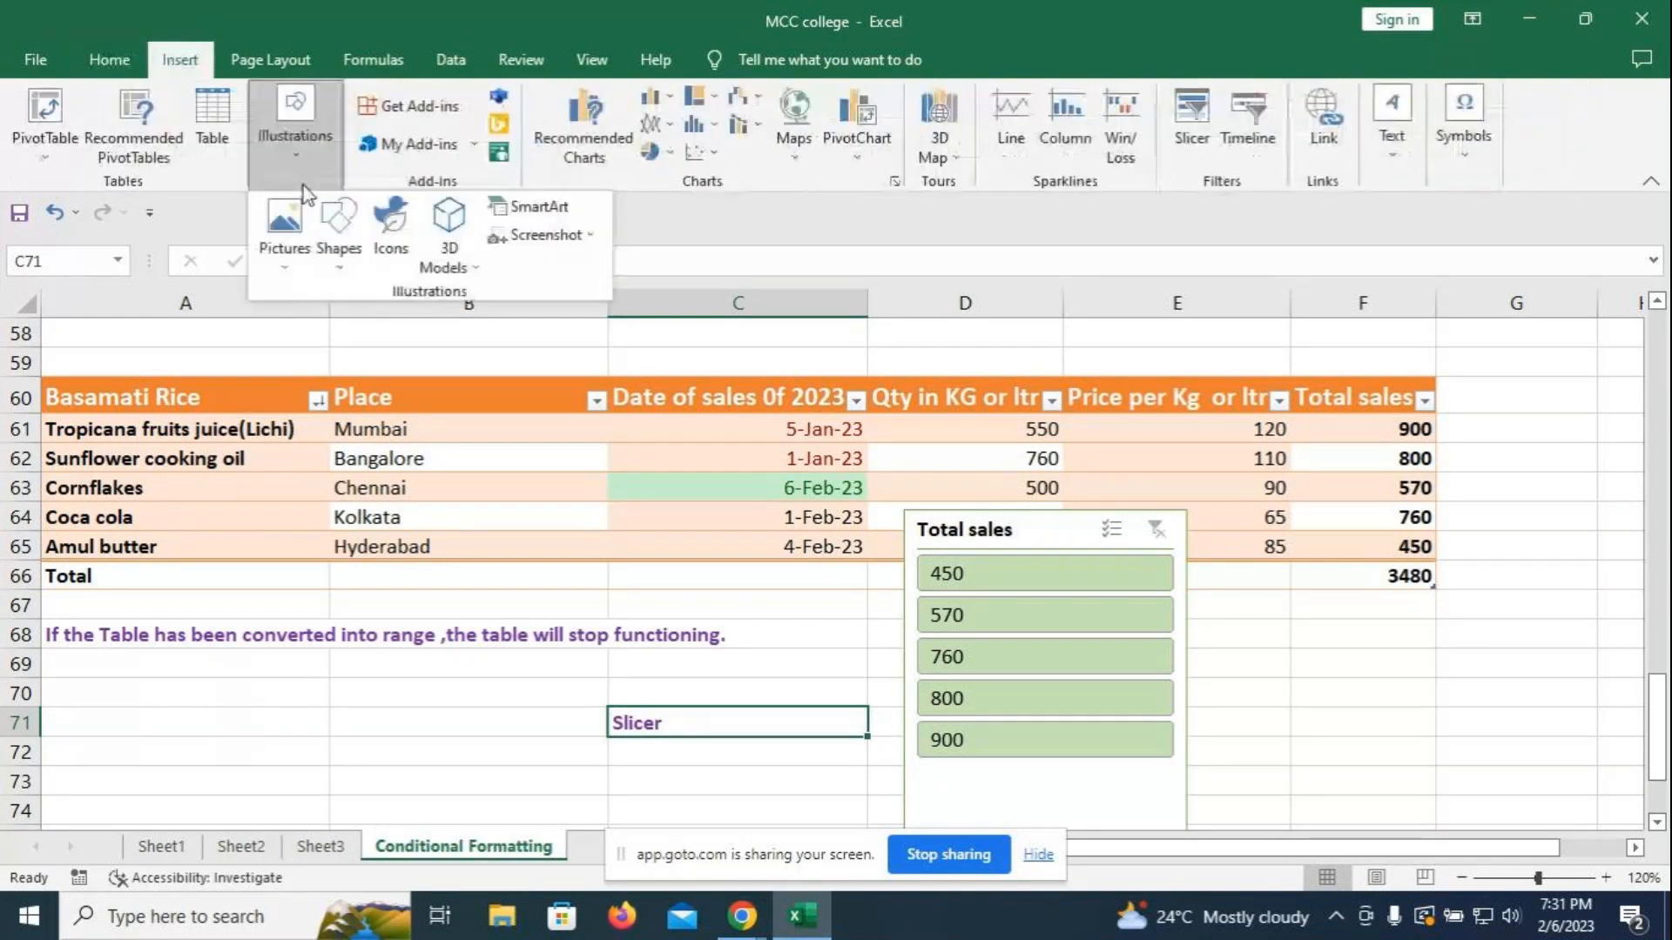
{"action": "left_click", "coordinate": [342, 274]}
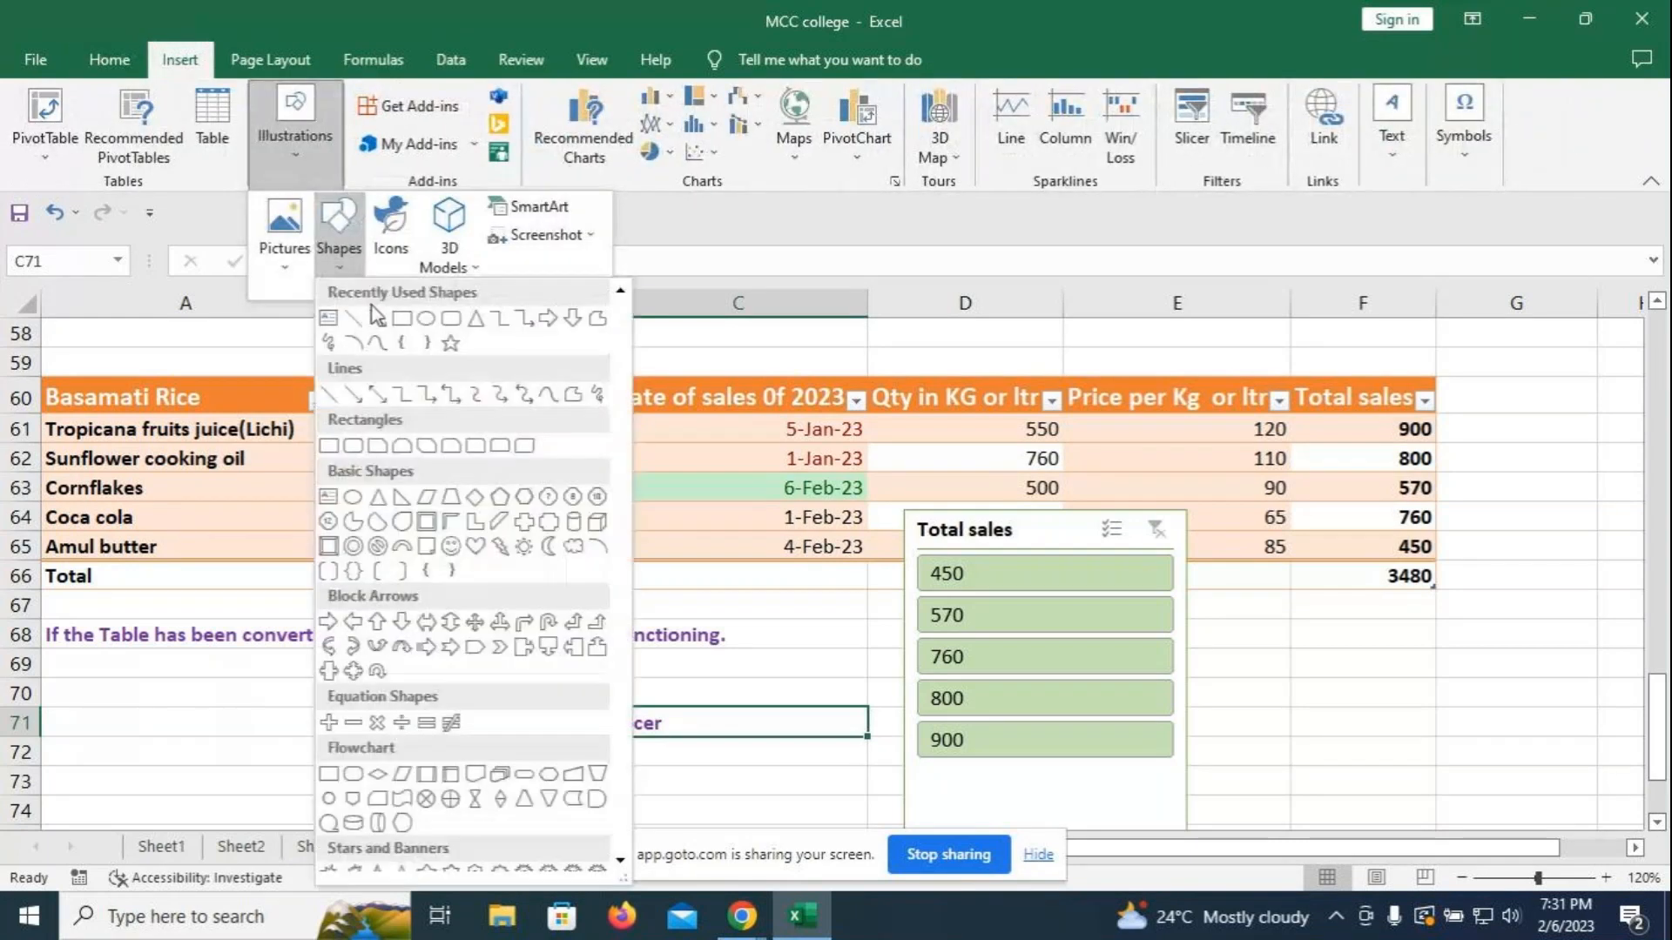
{"action": "left_click", "coordinate": [374, 319]}
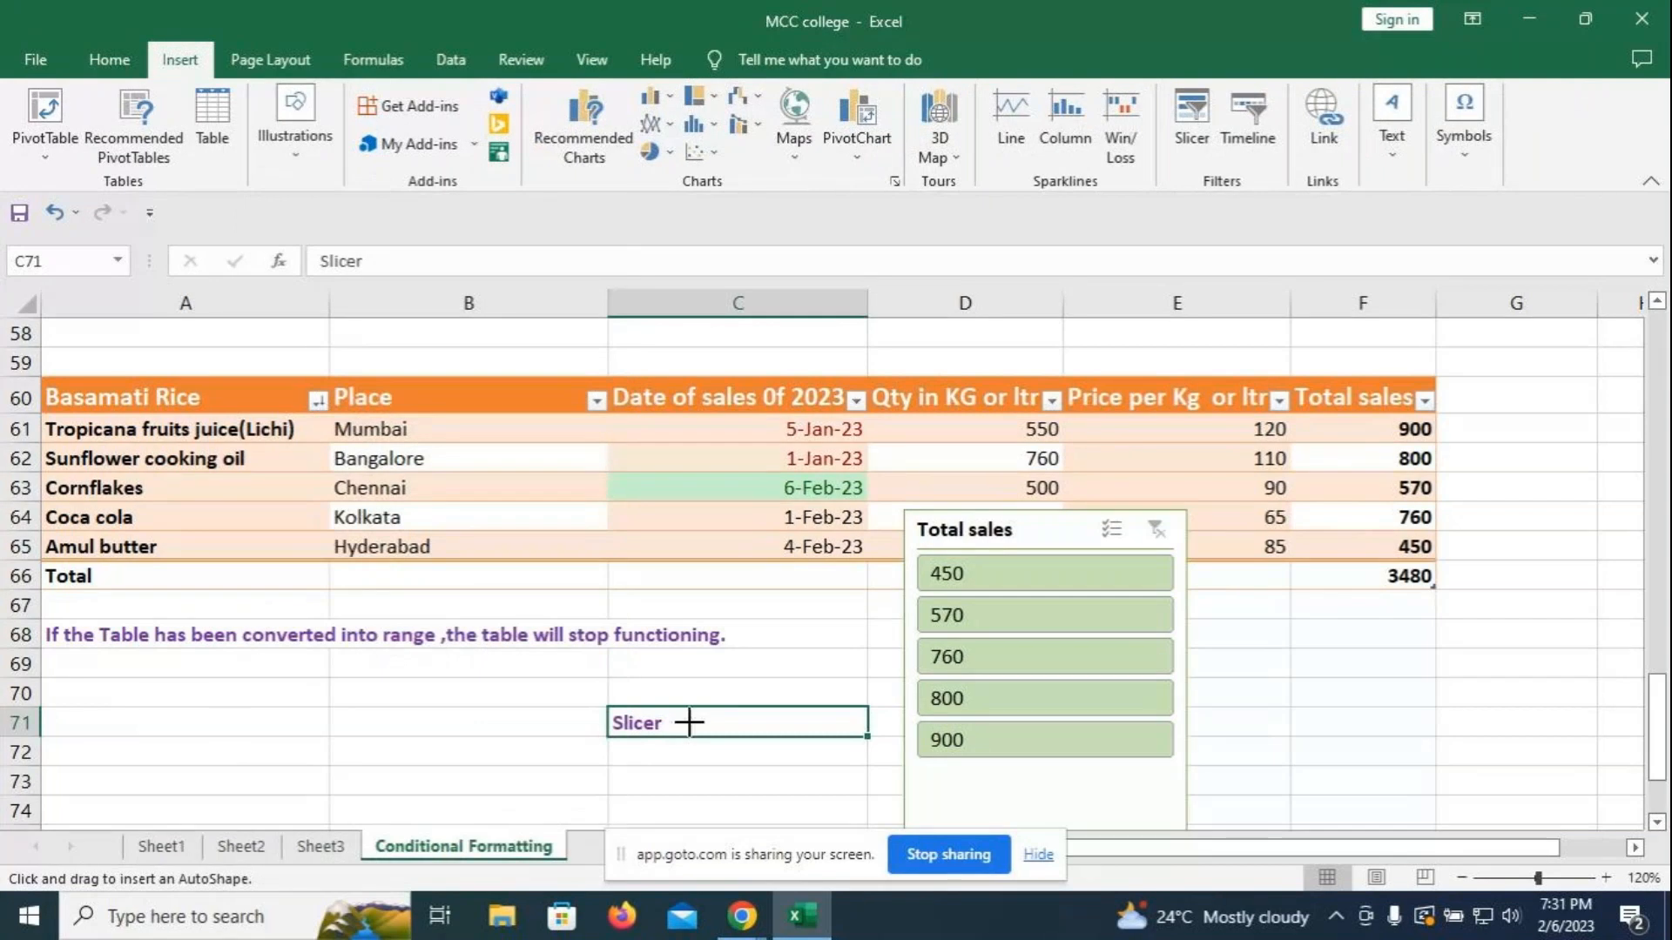
{"action": "left_click_drag", "start_coordinate": [686, 724], "coordinate": [900, 716]}
{"action": "left_click", "coordinate": [1319, 727]}
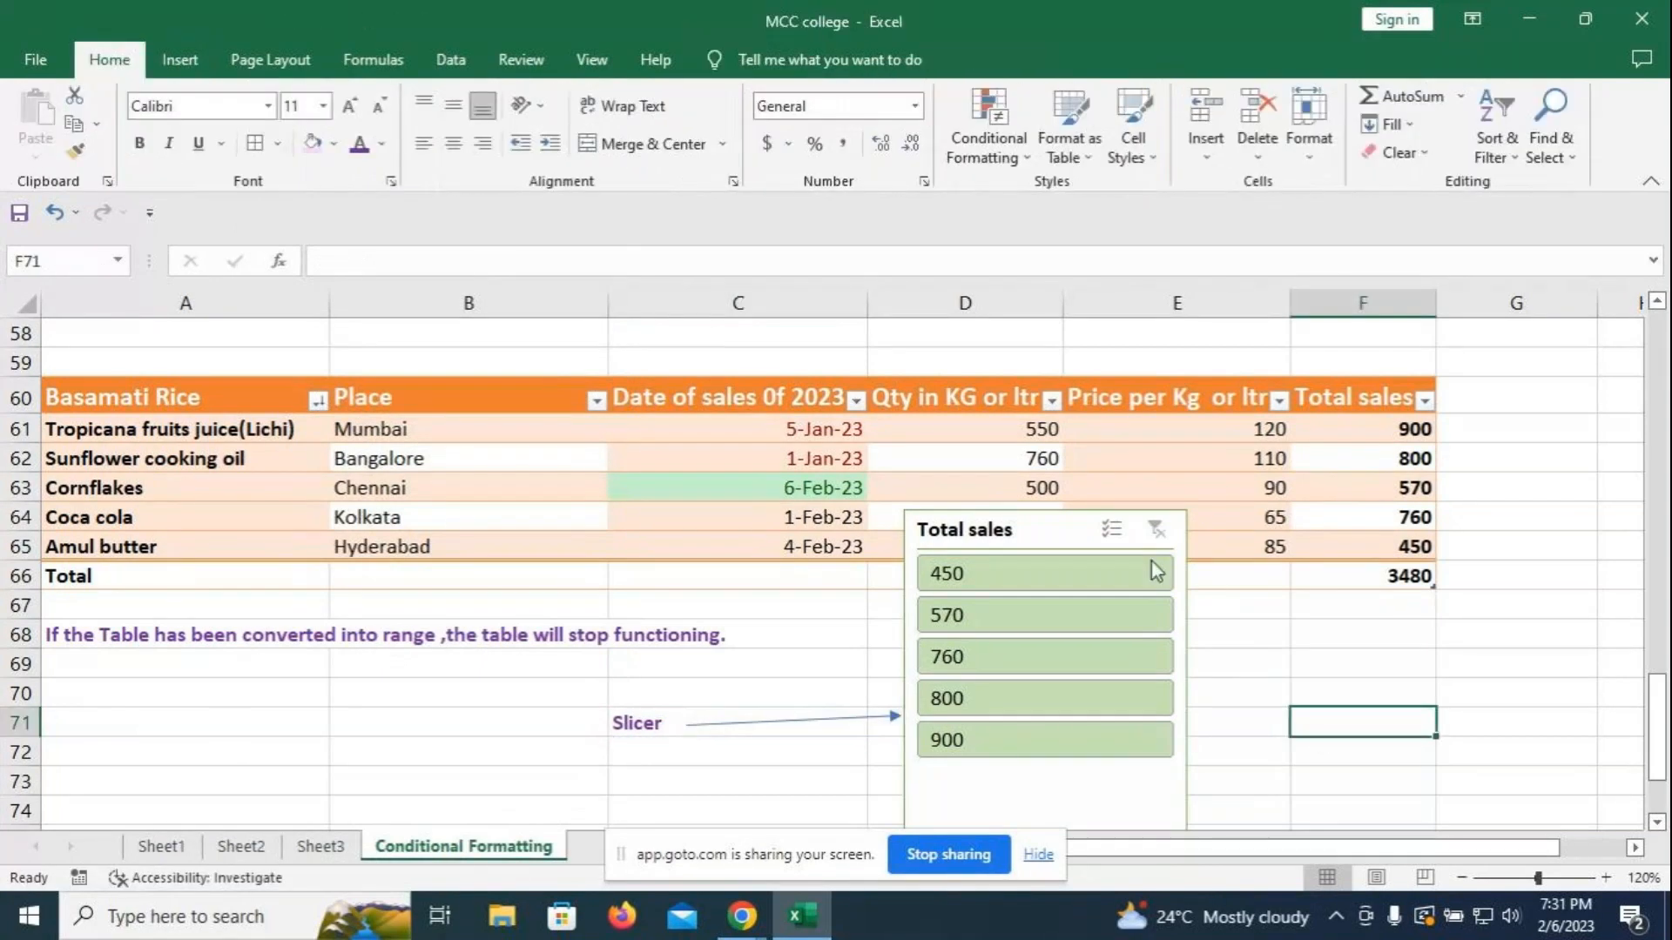
{"action": "left_click", "coordinate": [1048, 523]}
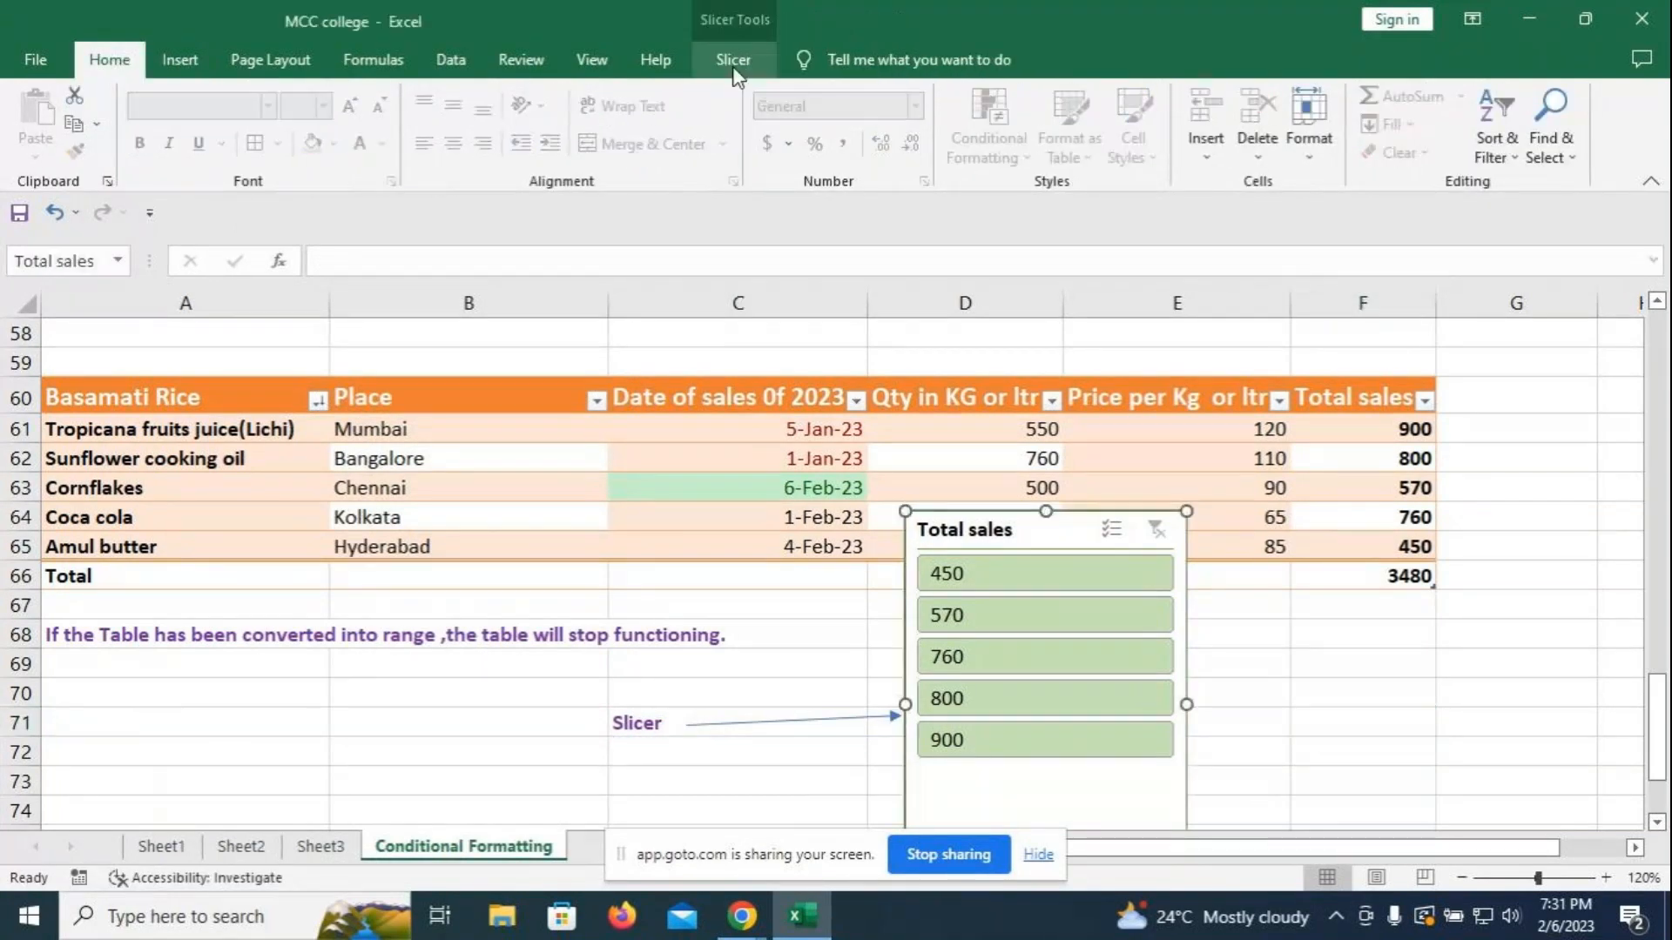
- Set the slicer buttons to one column and fine-tune their height
{"action": "left_click", "coordinate": [722, 59]}
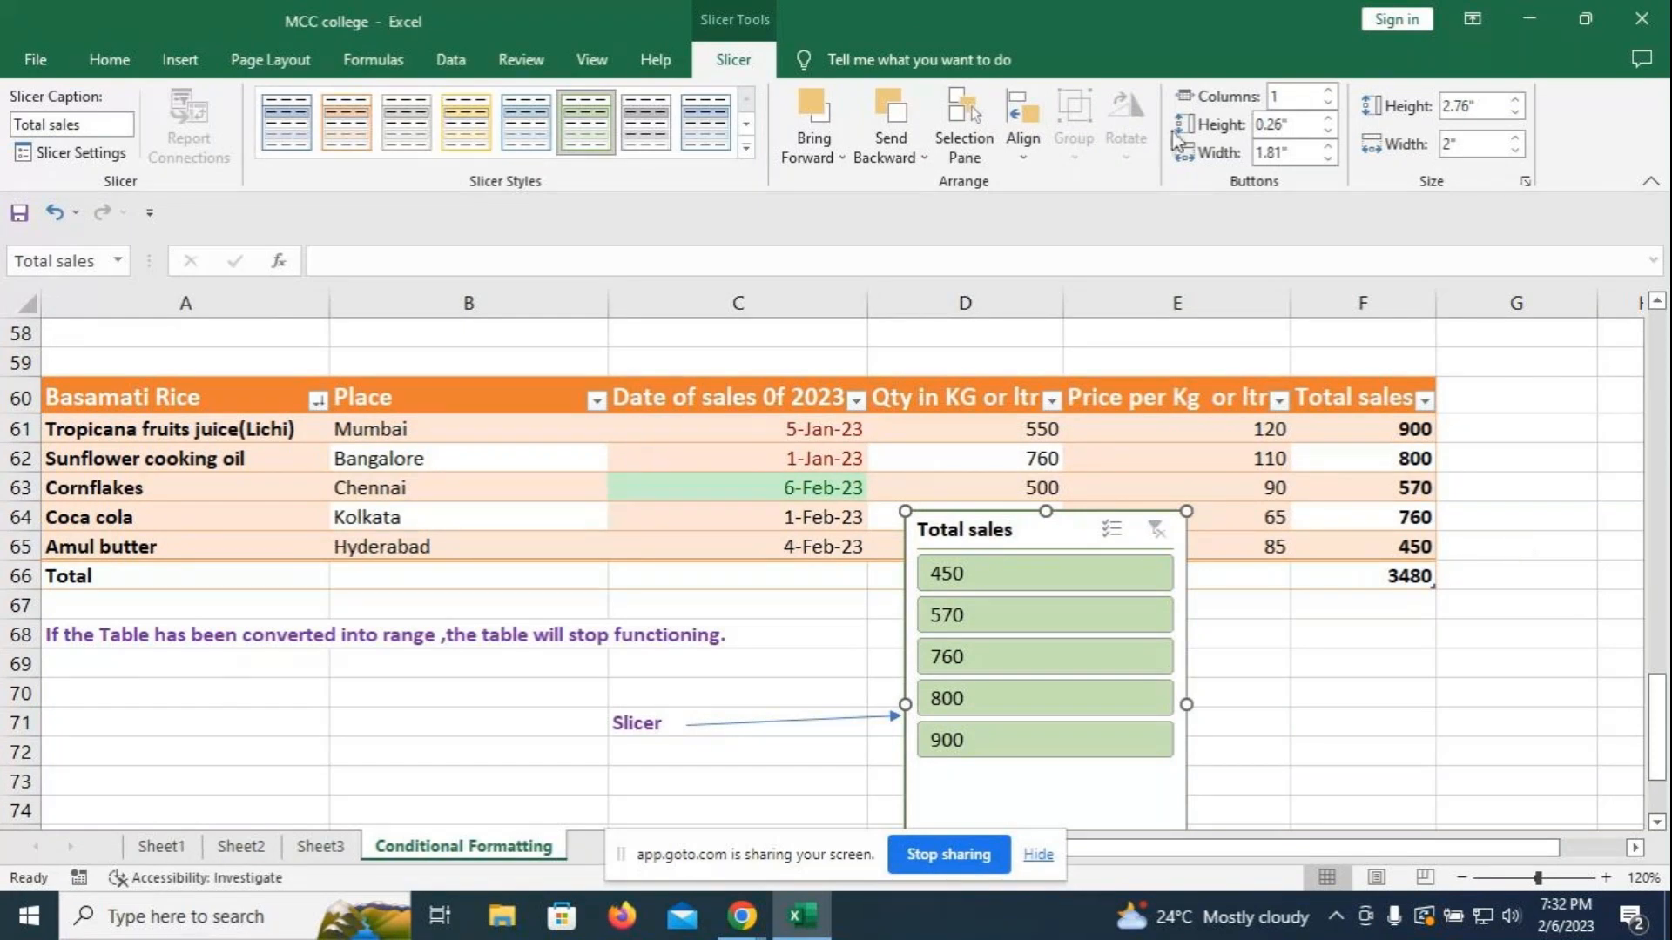
{"action": "left_click", "coordinate": [1328, 90]}
{"action": "left_click", "coordinate": [1328, 89]}
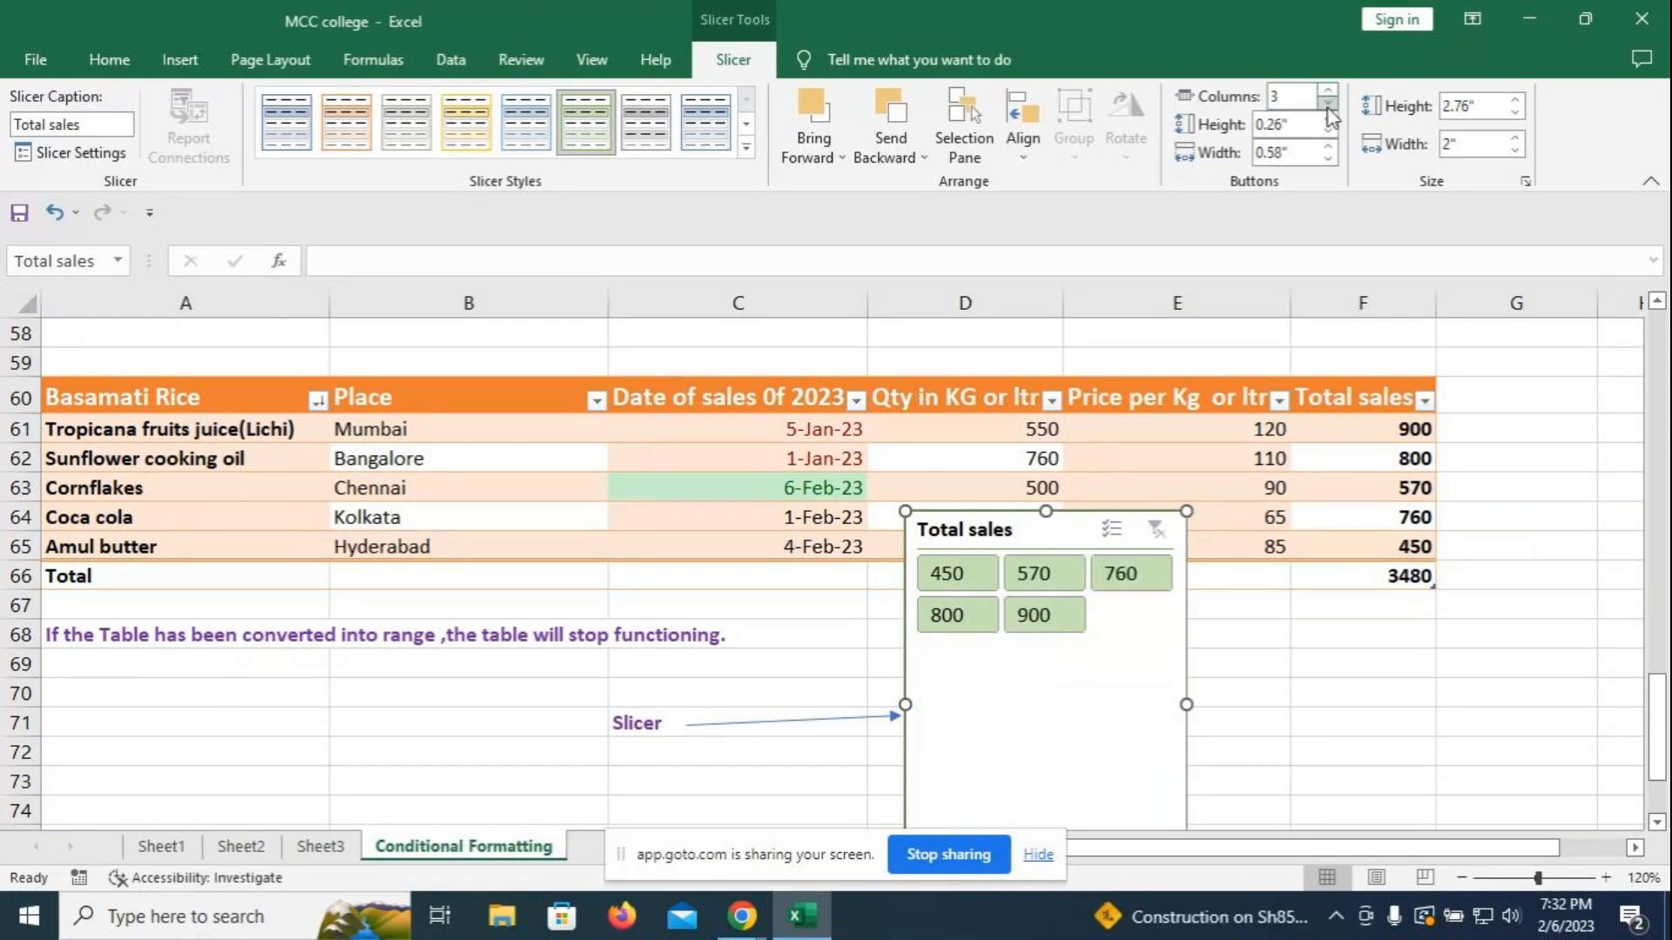
{"action": "left_click", "coordinate": [1327, 103]}
{"action": "left_click", "coordinate": [1328, 102]}
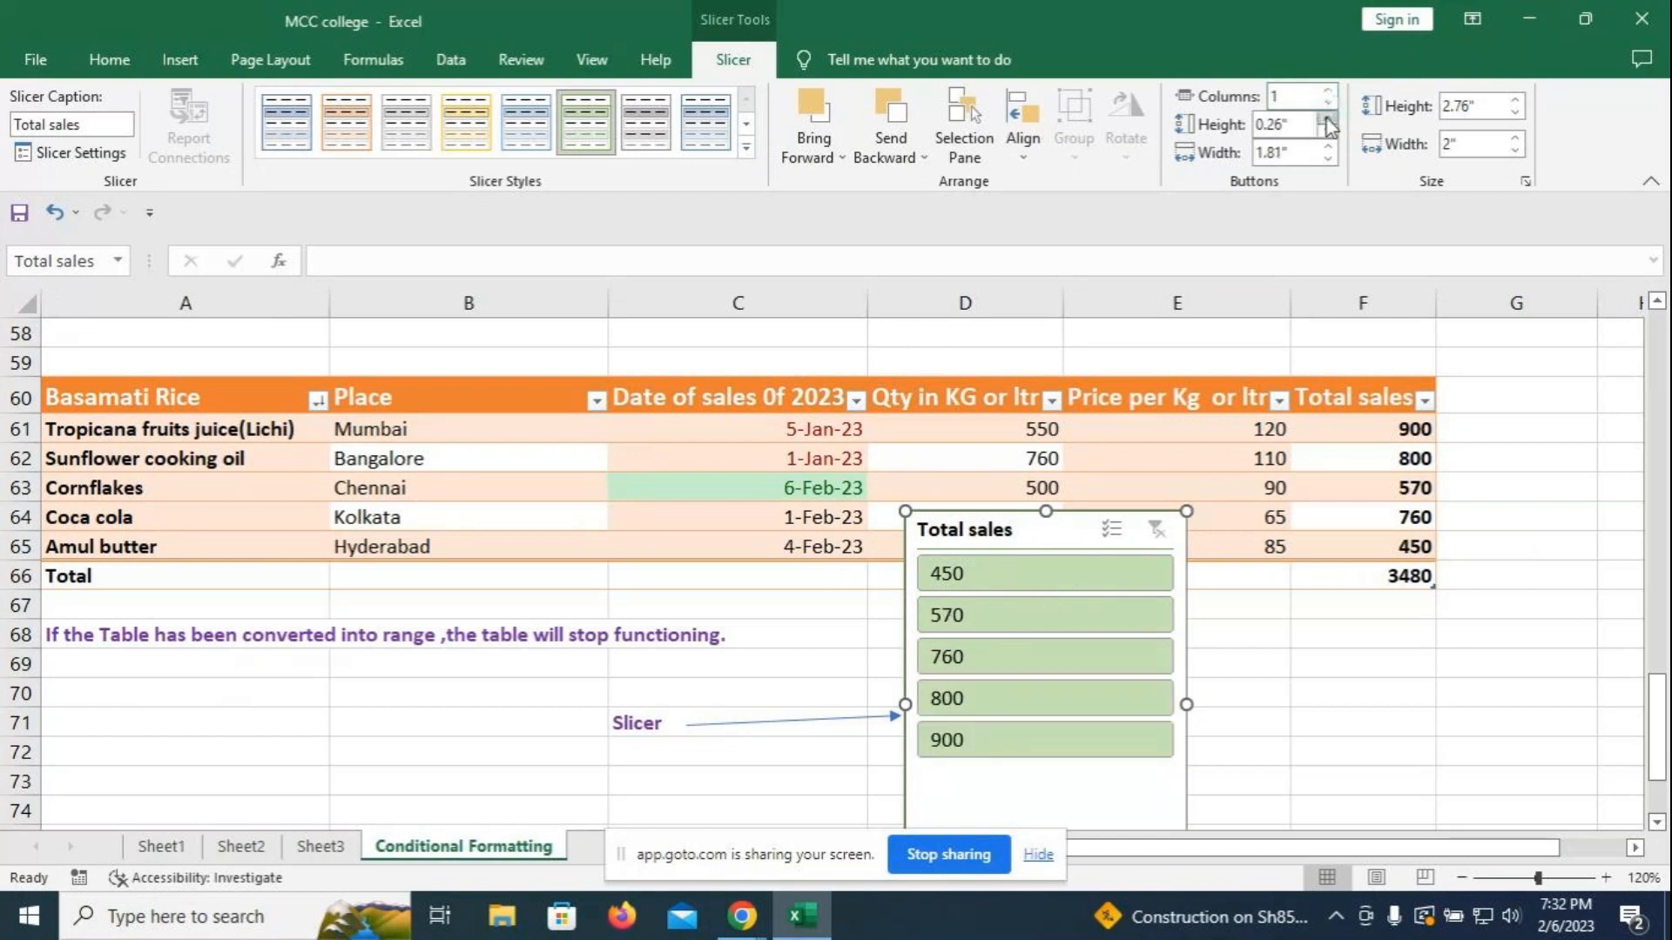
{"action": "left_click", "coordinate": [1328, 118]}
{"action": "left_click", "coordinate": [1328, 133]}
{"action": "left_click", "coordinate": [1329, 133]}
{"action": "left_click", "coordinate": [1329, 117]}
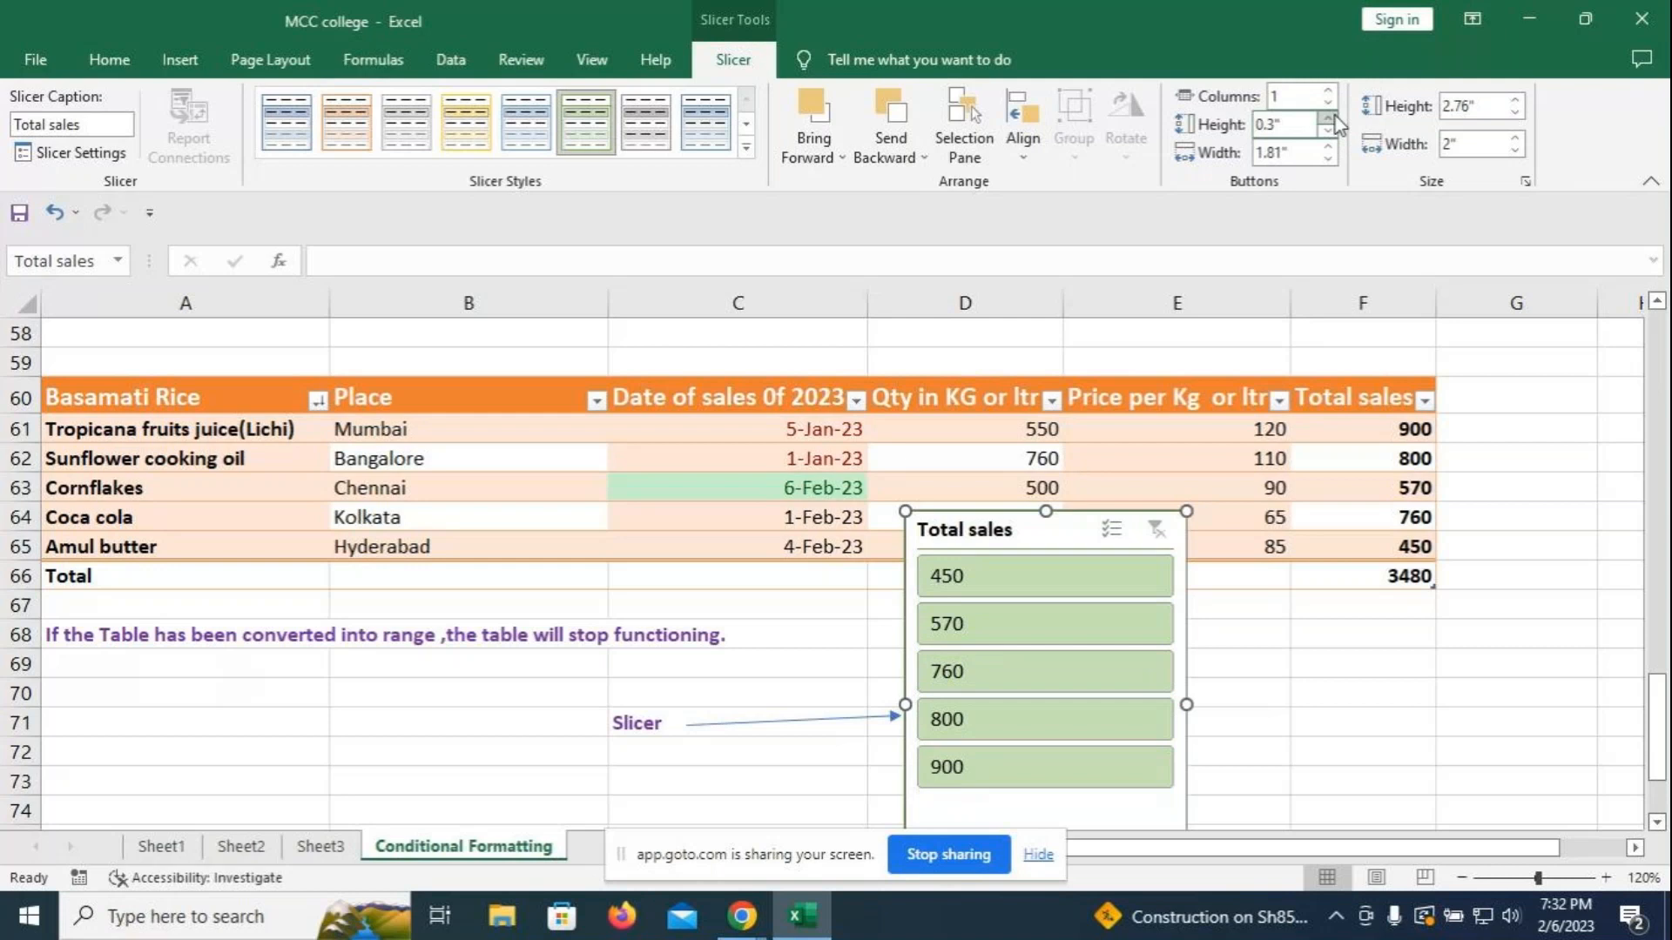
- Enlarge the slicer to 2.9" by 2.2" and move it just below the Total row
{"action": "left_click", "coordinate": [1515, 138]}
{"action": "left_click", "coordinate": [1516, 104]}
{"action": "left_click", "coordinate": [1515, 137]}
{"action": "left_click_drag", "start_coordinate": [1078, 530], "coordinate": [1063, 585]}
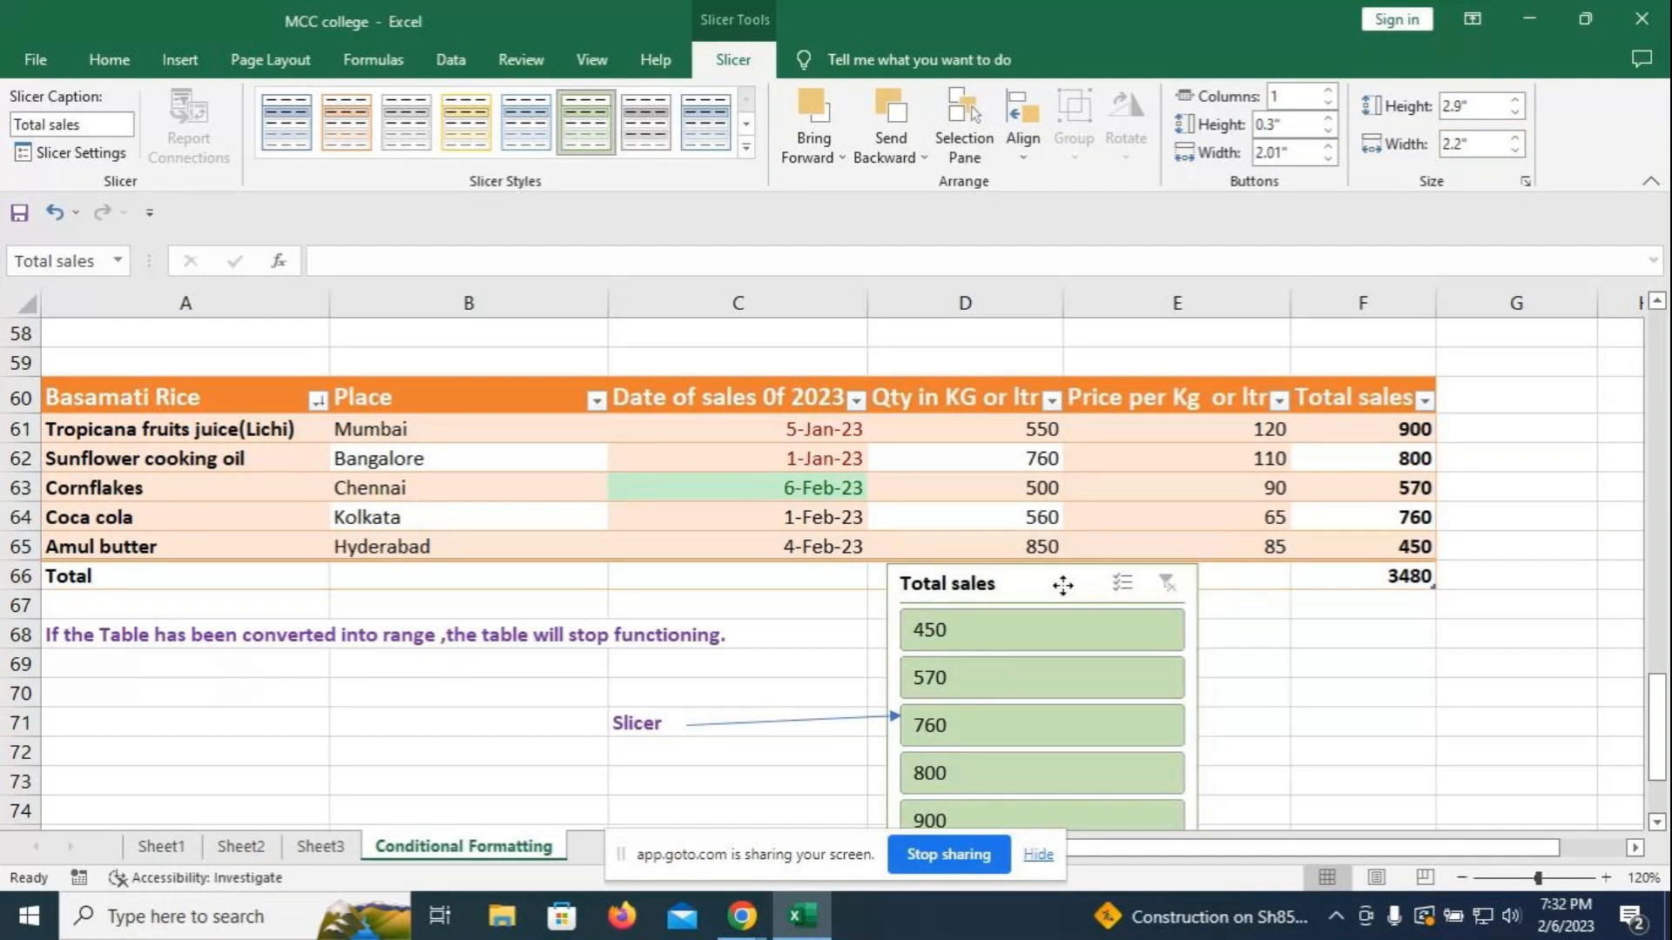
{"action": "left_click", "coordinate": [1360, 688]}
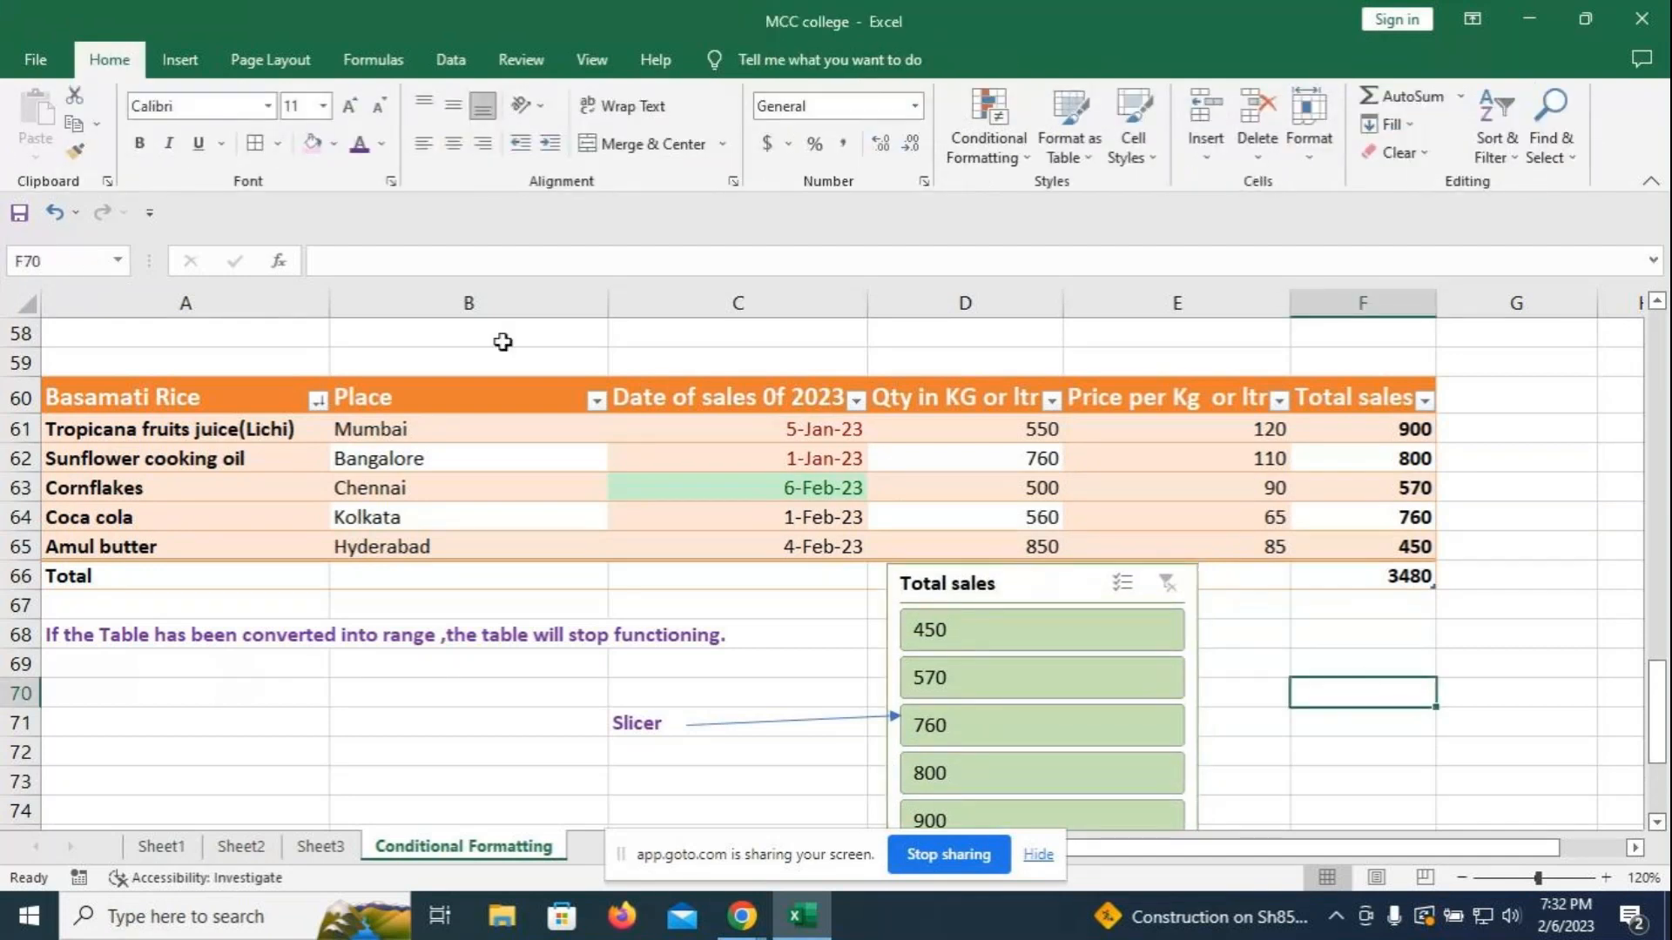
- Check the slicer column list, then cancel and clear a stray 'Product' entry from B58
{"action": "left_click", "coordinate": [291, 393]}
{"action": "left_click", "coordinate": [728, 54]}
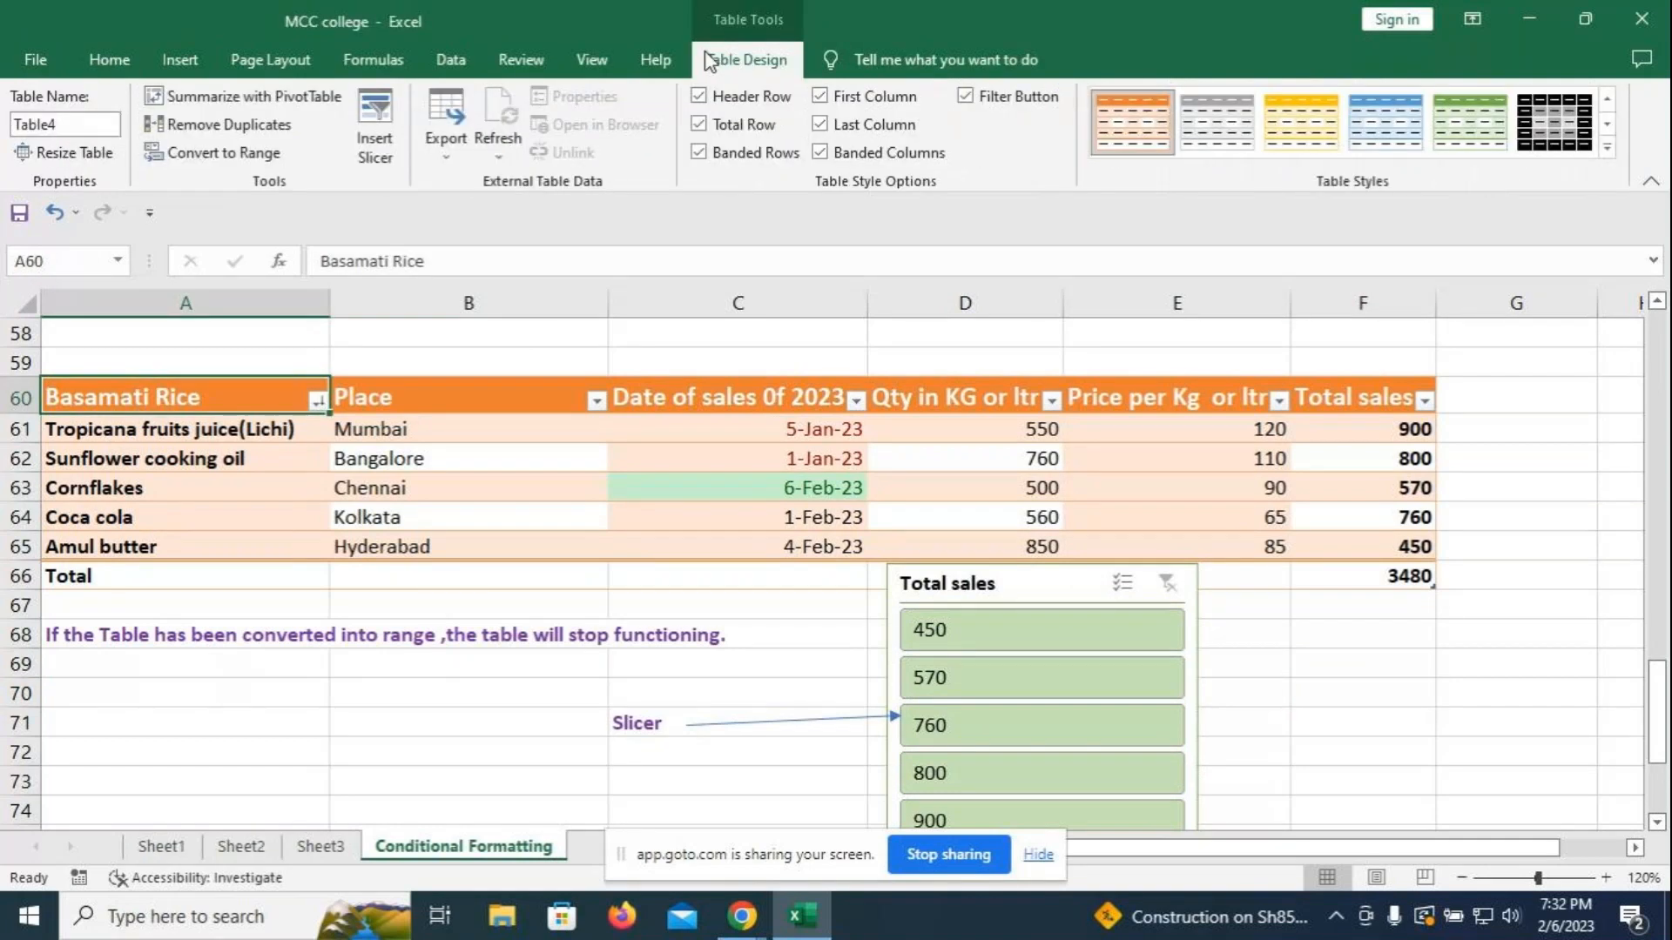
{"action": "left_click", "coordinate": [383, 144]}
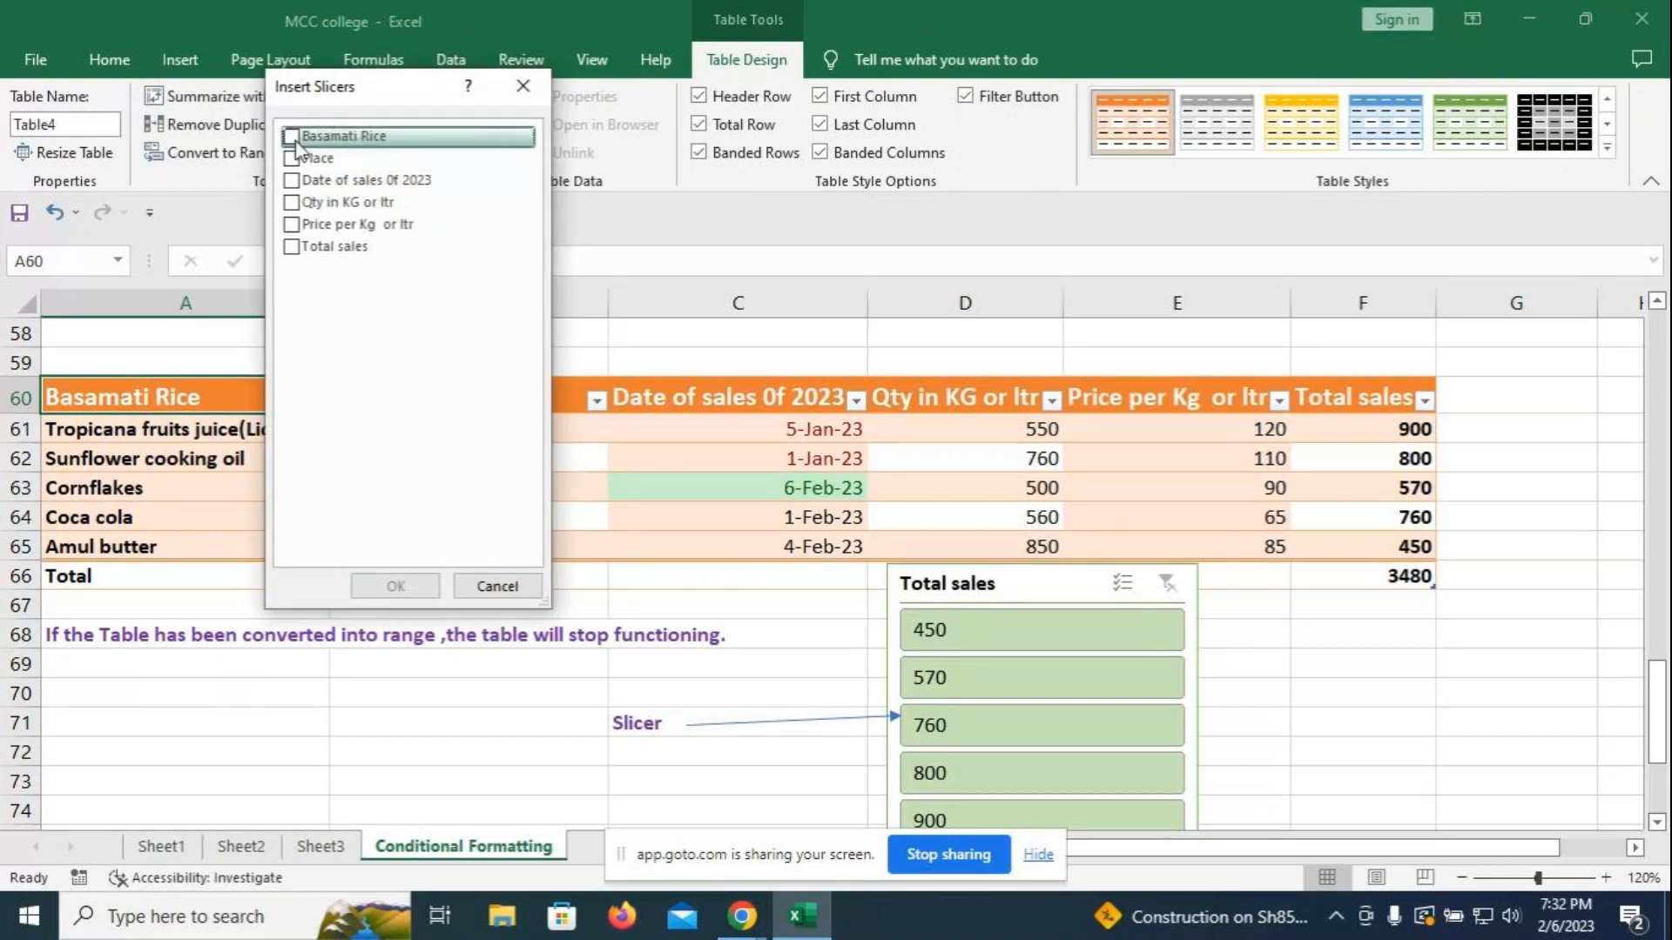
{"action": "key", "text": "Escape"}
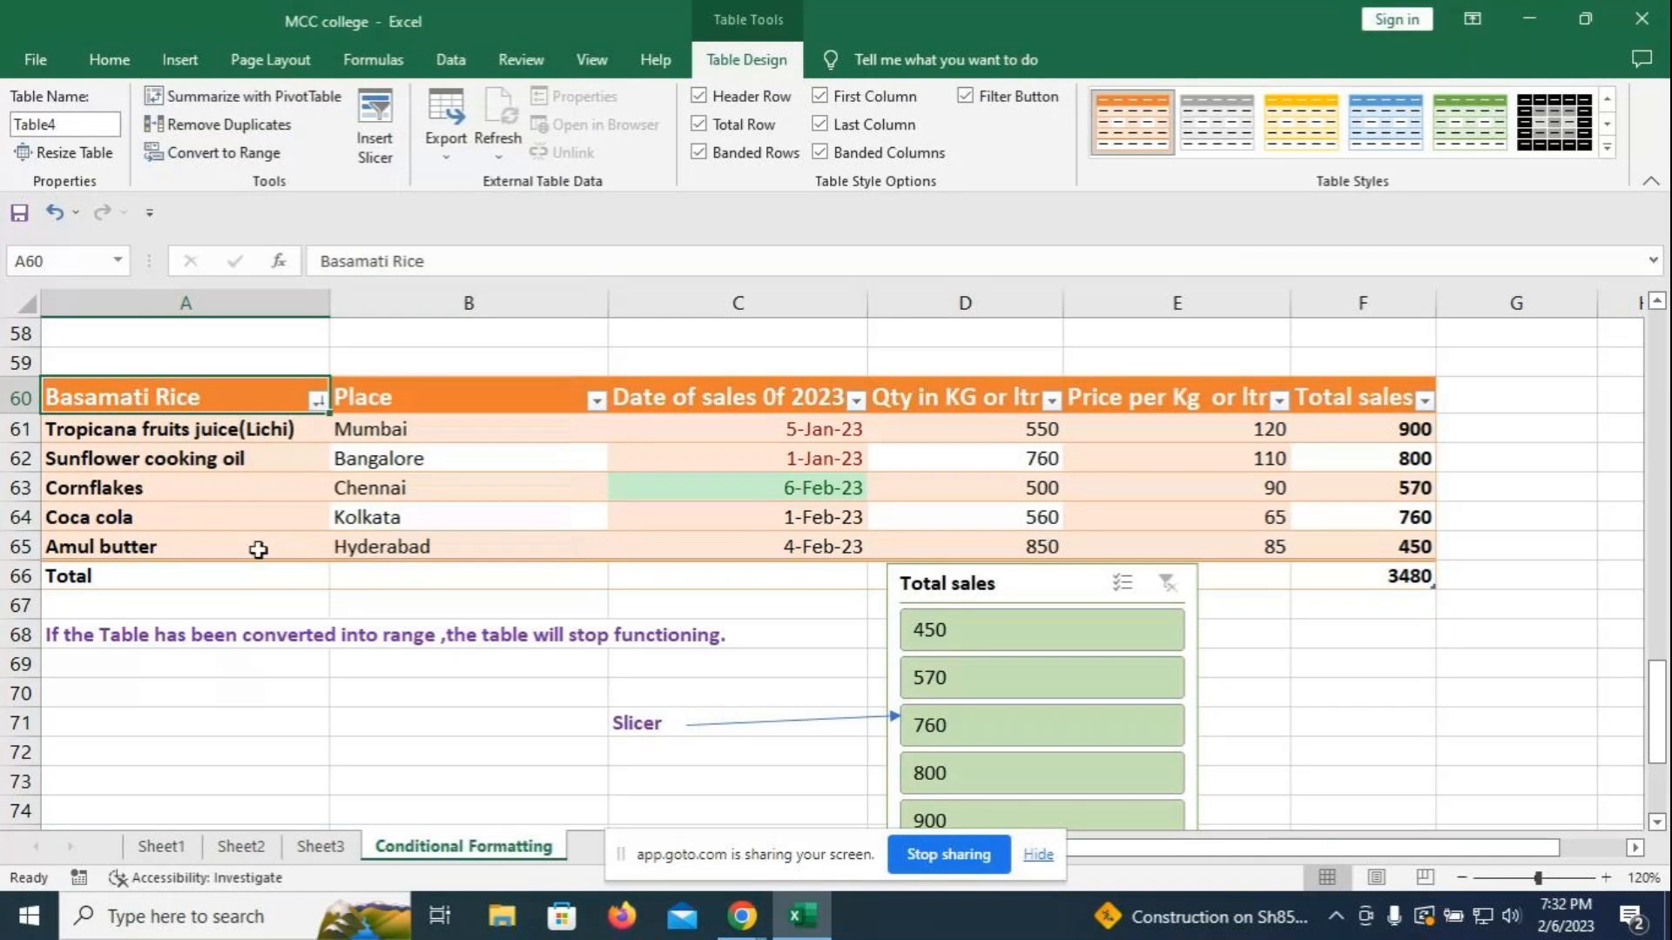
{"action": "left_click", "coordinate": [408, 337]}
{"action": "type", "text": "Product"}
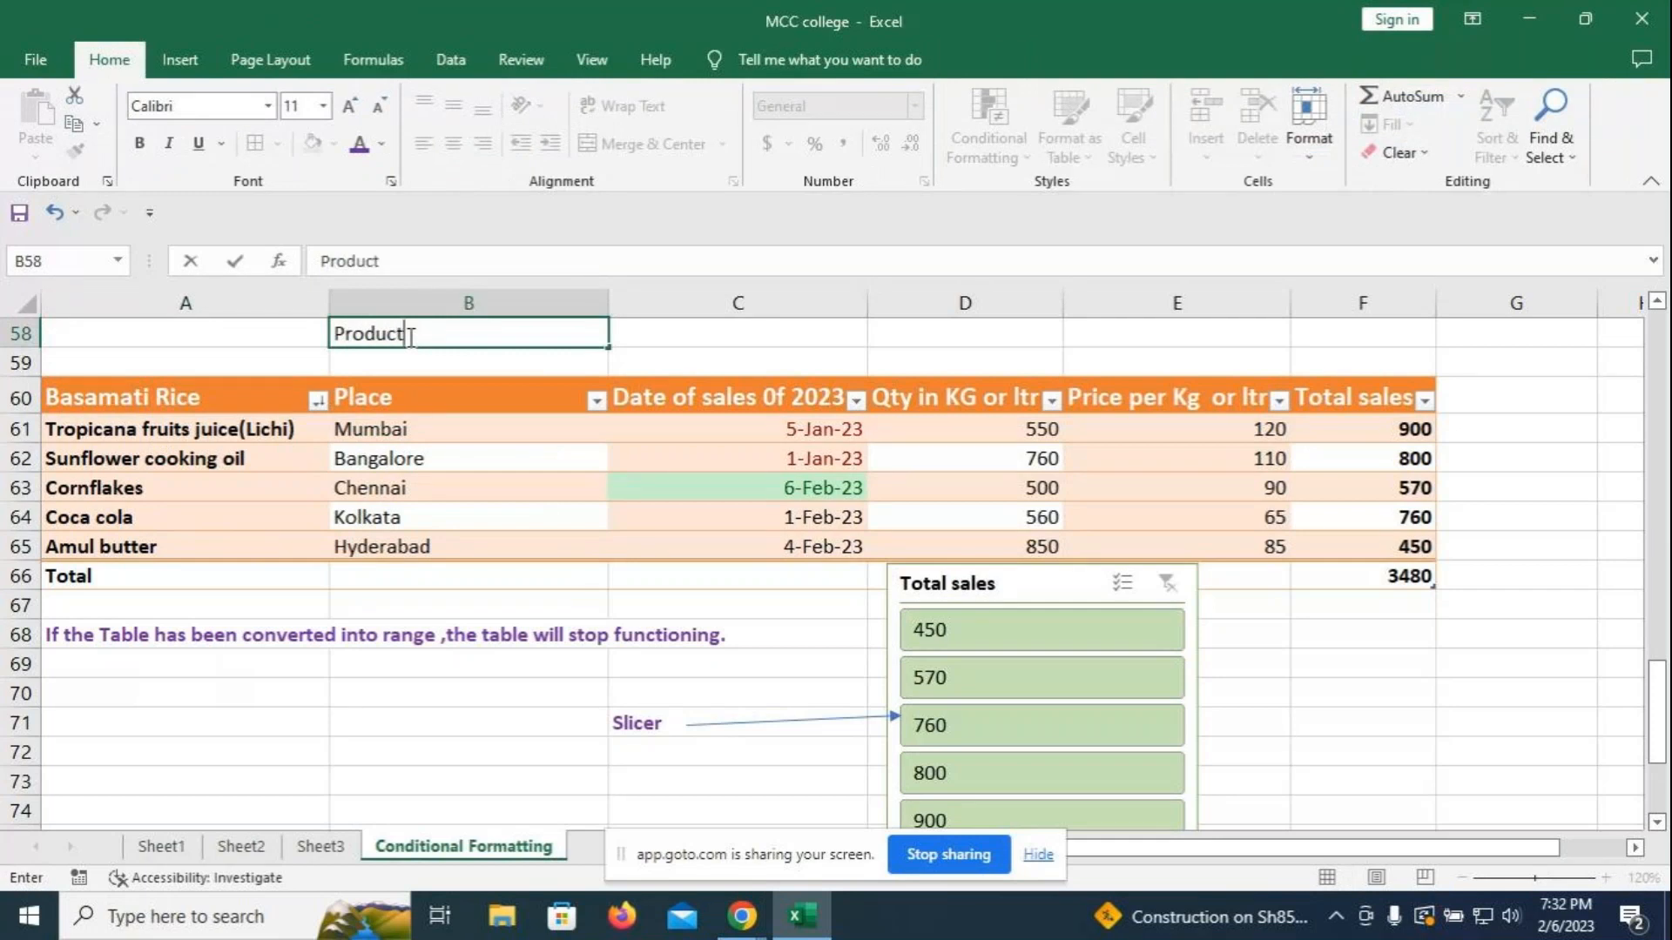
{"action": "key", "text": "BackSpace"}
{"action": "key", "text": "BackSpace"}
{"action": "key", "text": "BackSpace"}
{"action": "key", "text": "BackSpace"}
{"action": "key", "text": "BackSpace"}
{"action": "key", "text": "BackSpace"}
{"action": "key", "text": "BackSpace"}
- Rename the A60 header from Basamati Rice to 'Products'
{"action": "left_click", "coordinate": [165, 392]}
{"action": "type", "text": "P"}
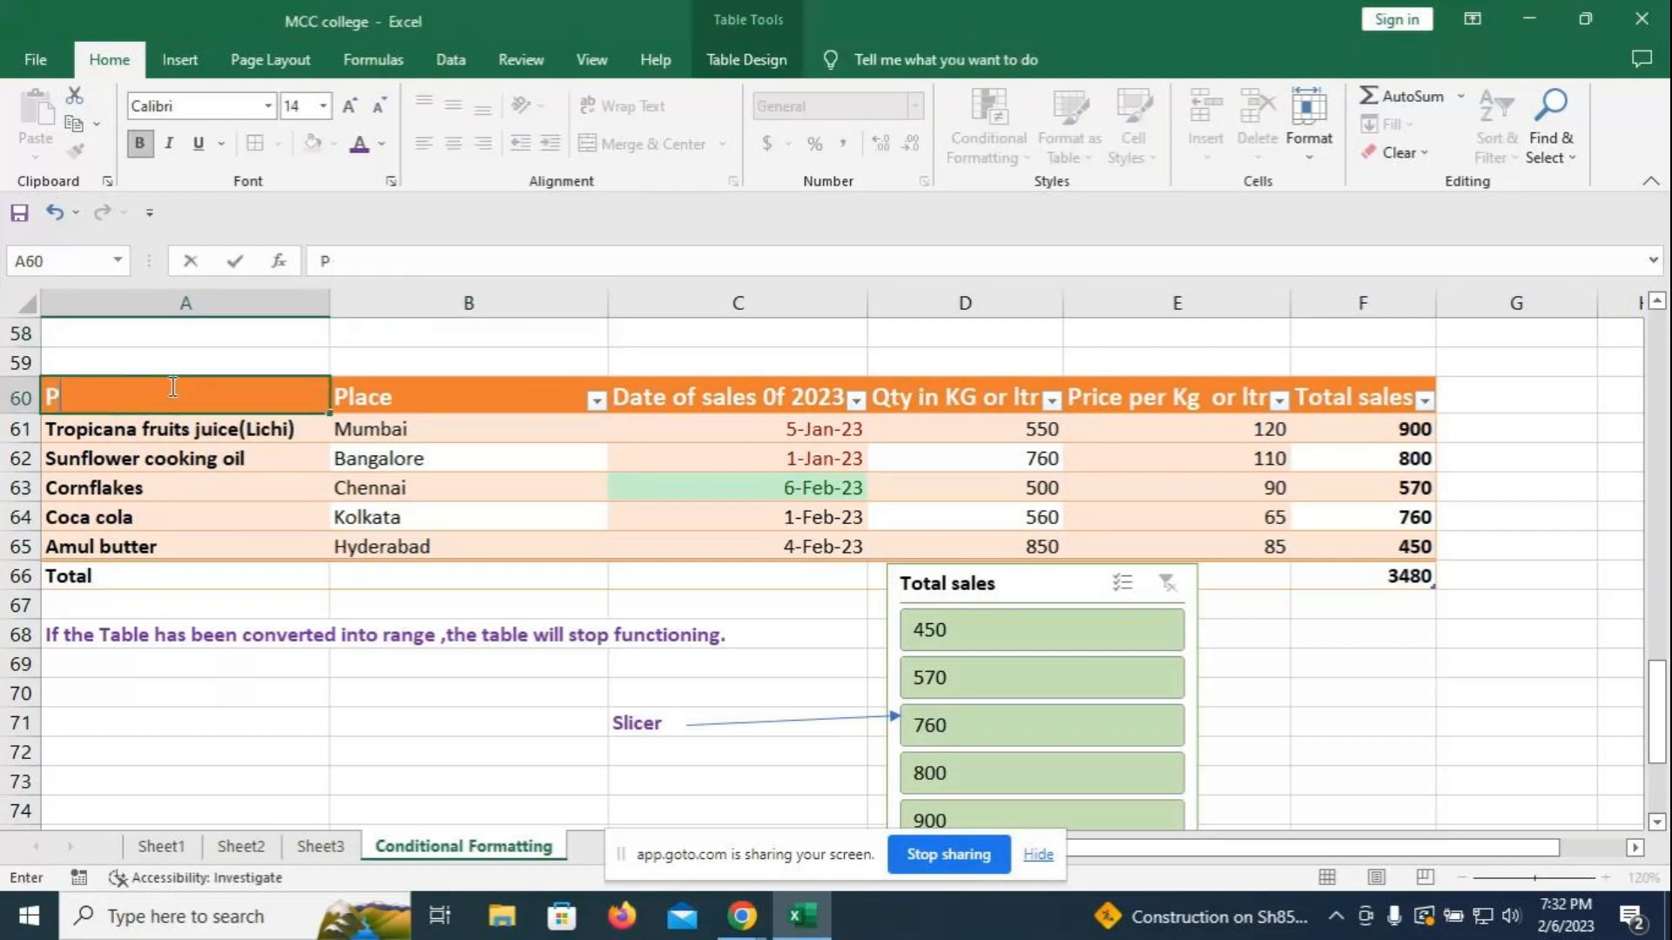
{"action": "type", "text": "roducts"}
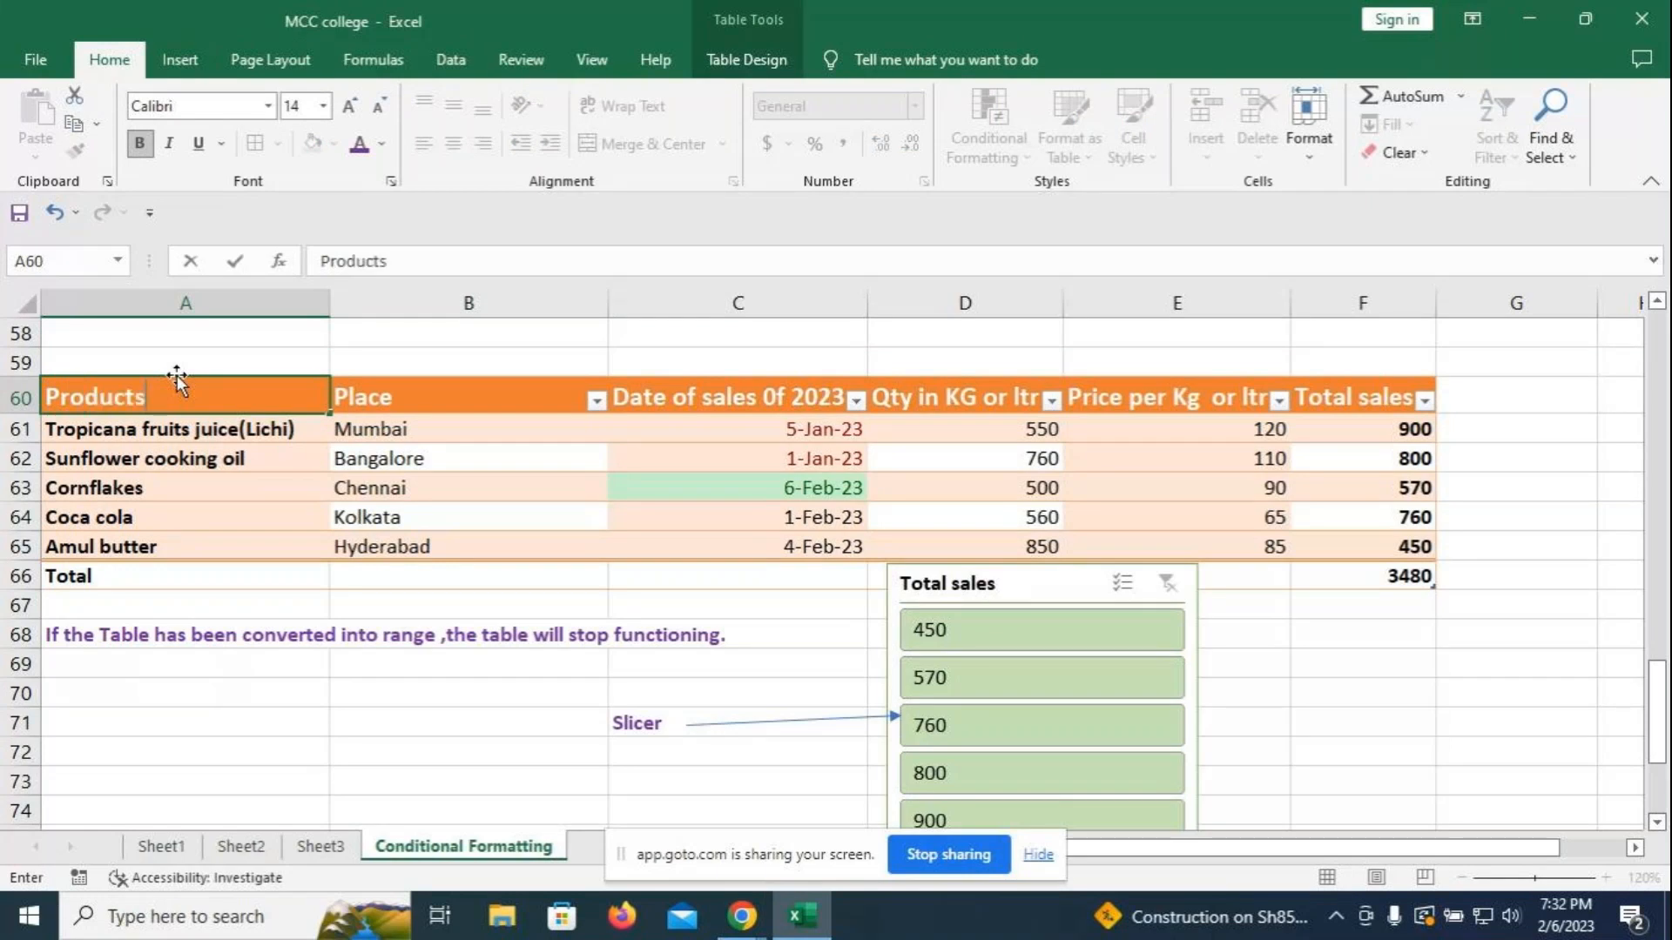
{"action": "left_click", "coordinate": [1418, 659]}
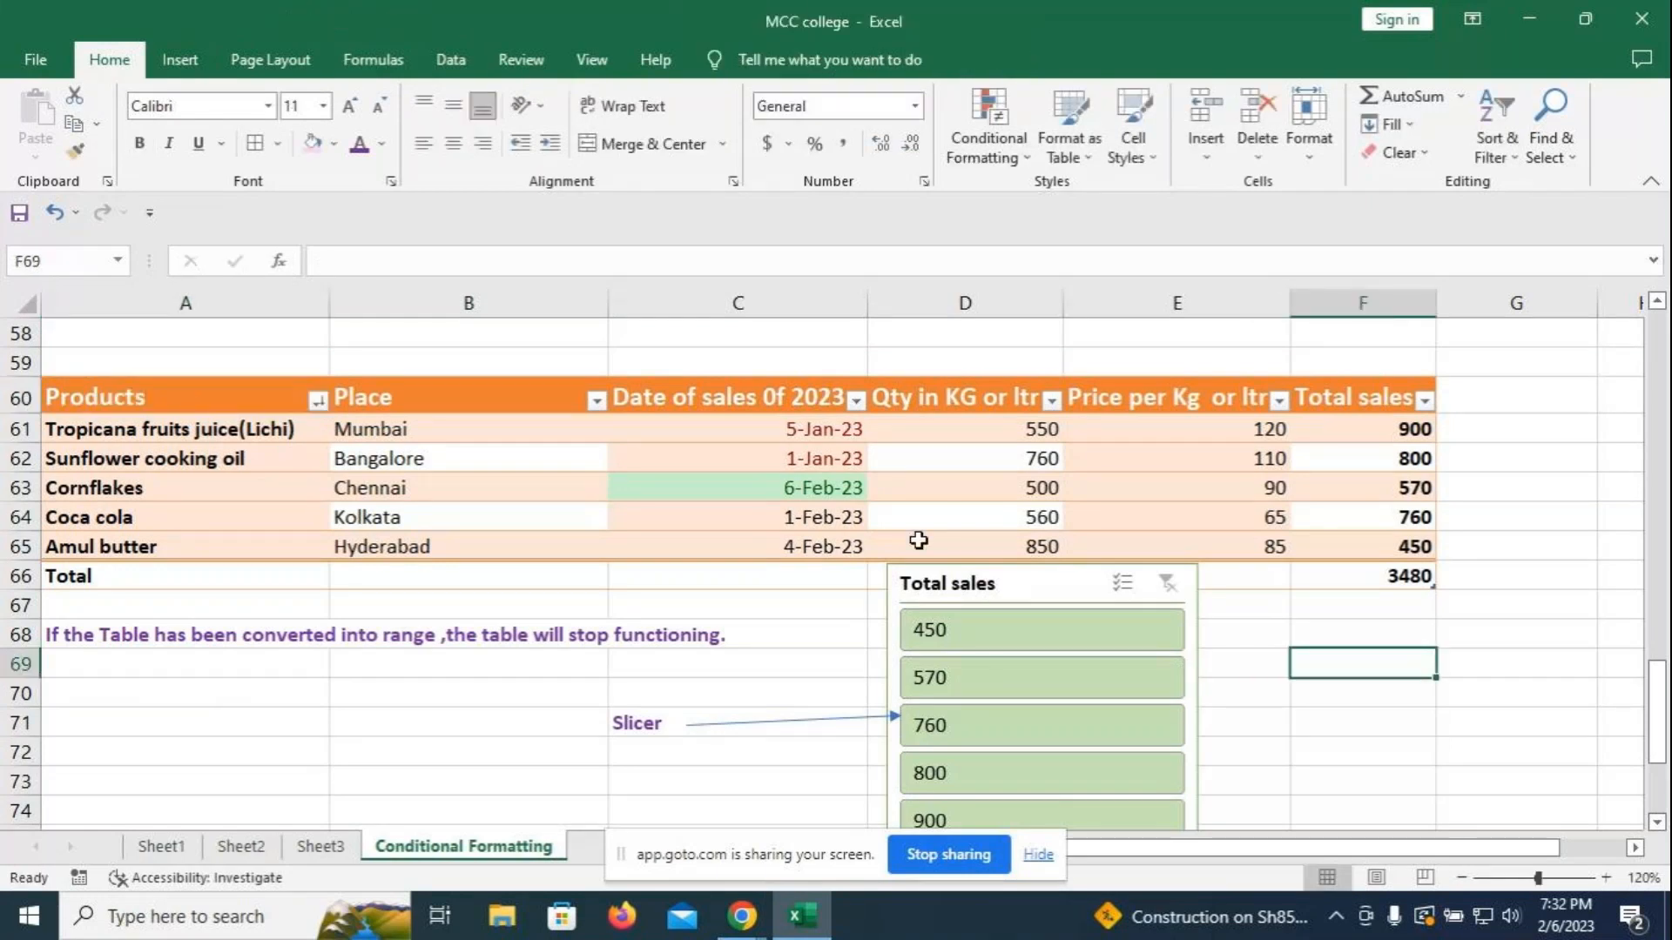
{"action": "left_click", "coordinate": [183, 397]}
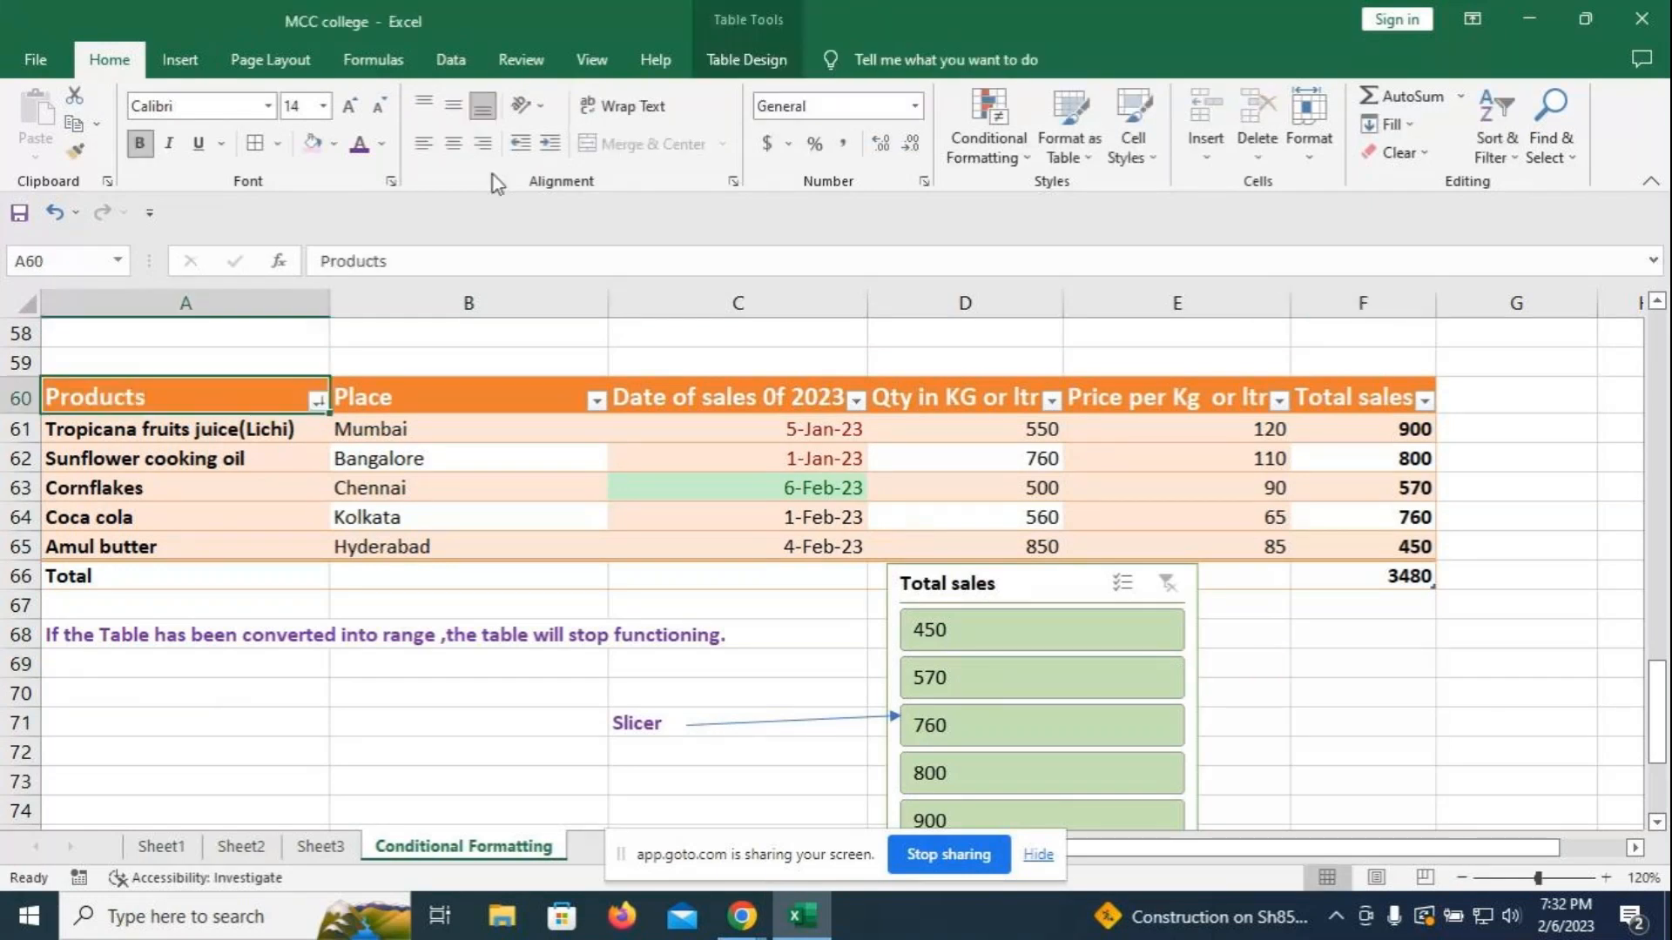
{"action": "left_click", "coordinate": [739, 63]}
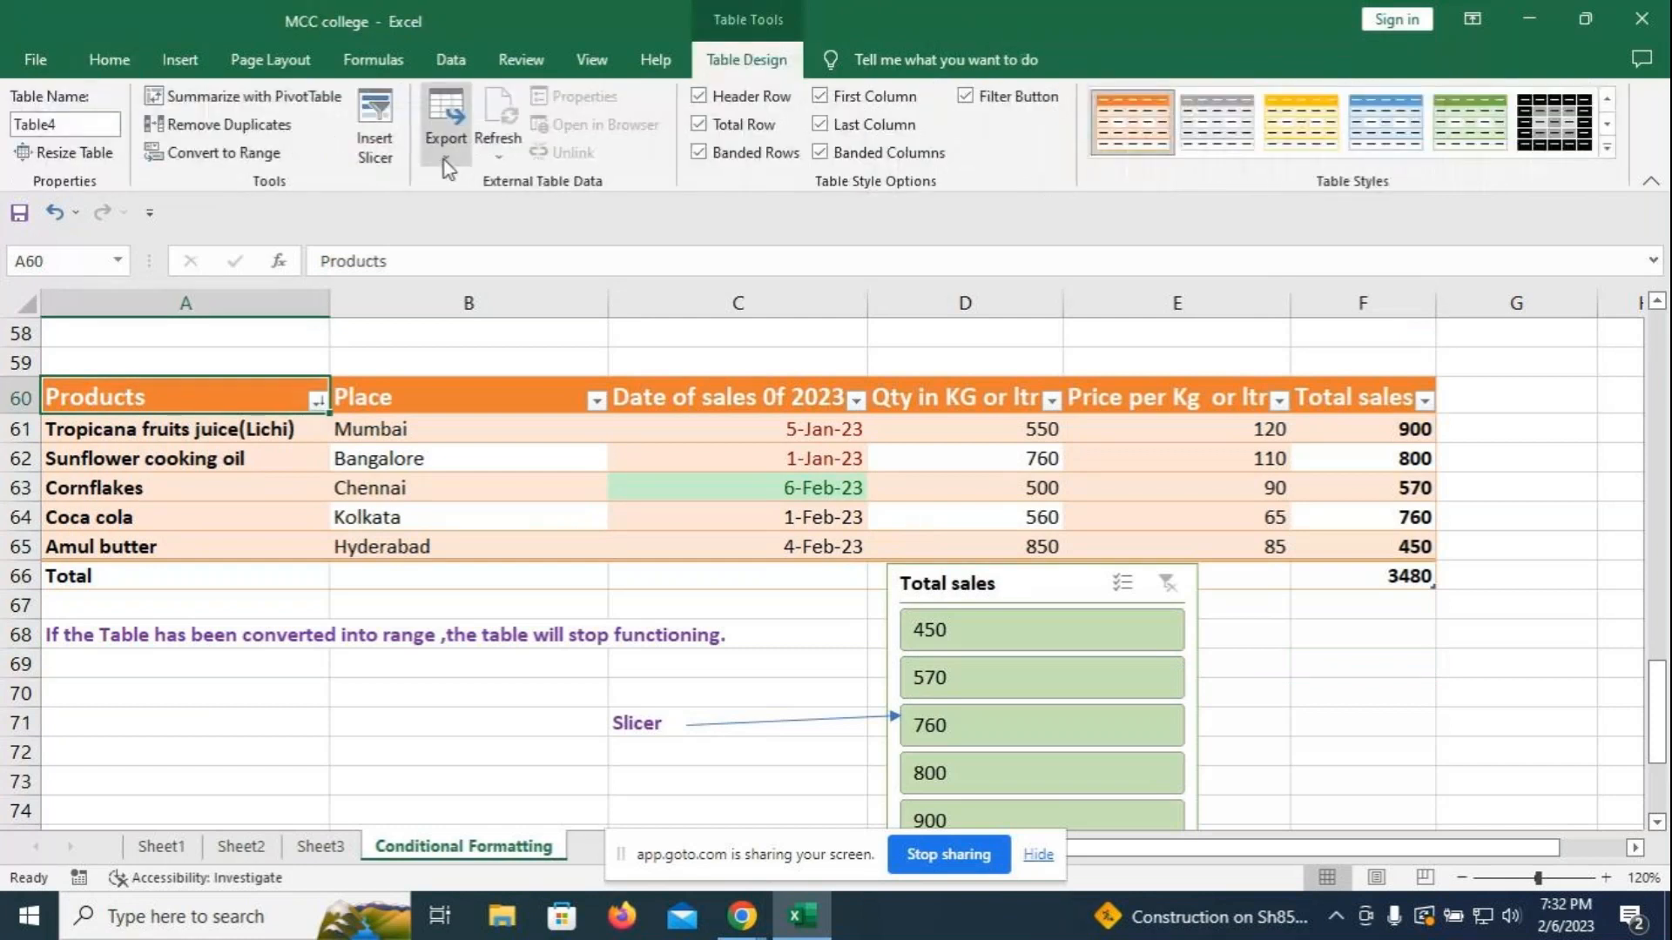
{"action": "left_click", "coordinate": [375, 130]}
- Insert a Products slicer and place it beside the Total sales slicer below the table
{"action": "left_click", "coordinate": [292, 136]}
{"action": "left_click", "coordinate": [396, 586]}
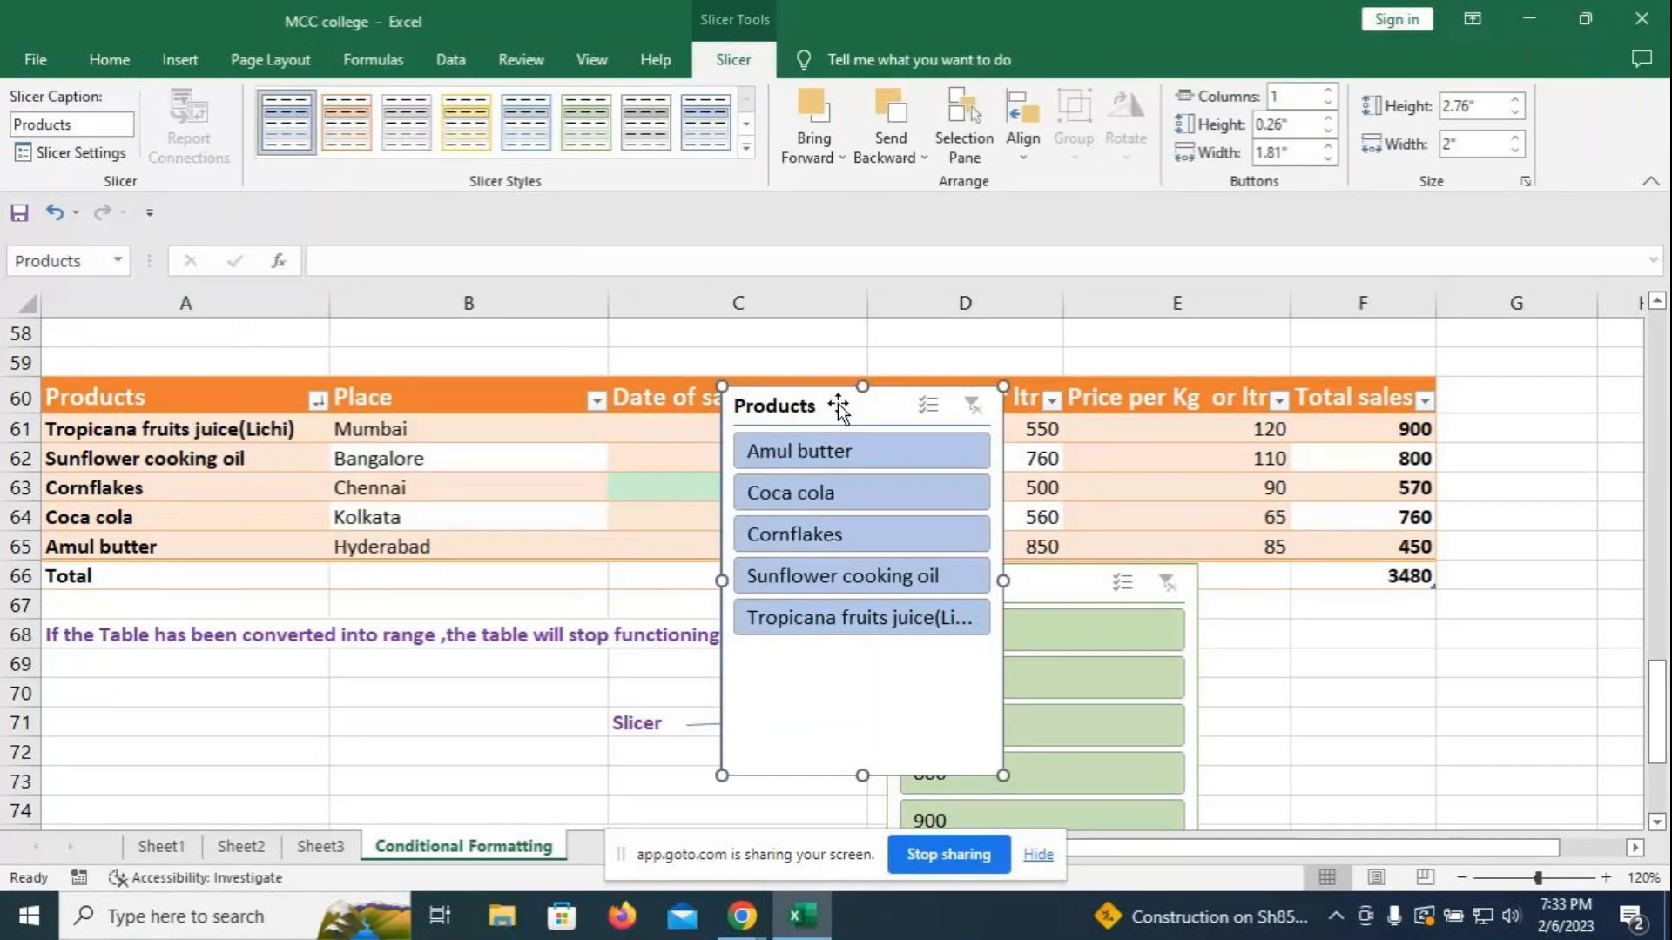
{"action": "left_click_drag", "start_coordinate": [837, 405], "coordinate": [1360, 601]}
{"action": "left_click_drag", "start_coordinate": [1063, 572], "coordinate": [1050, 598]}
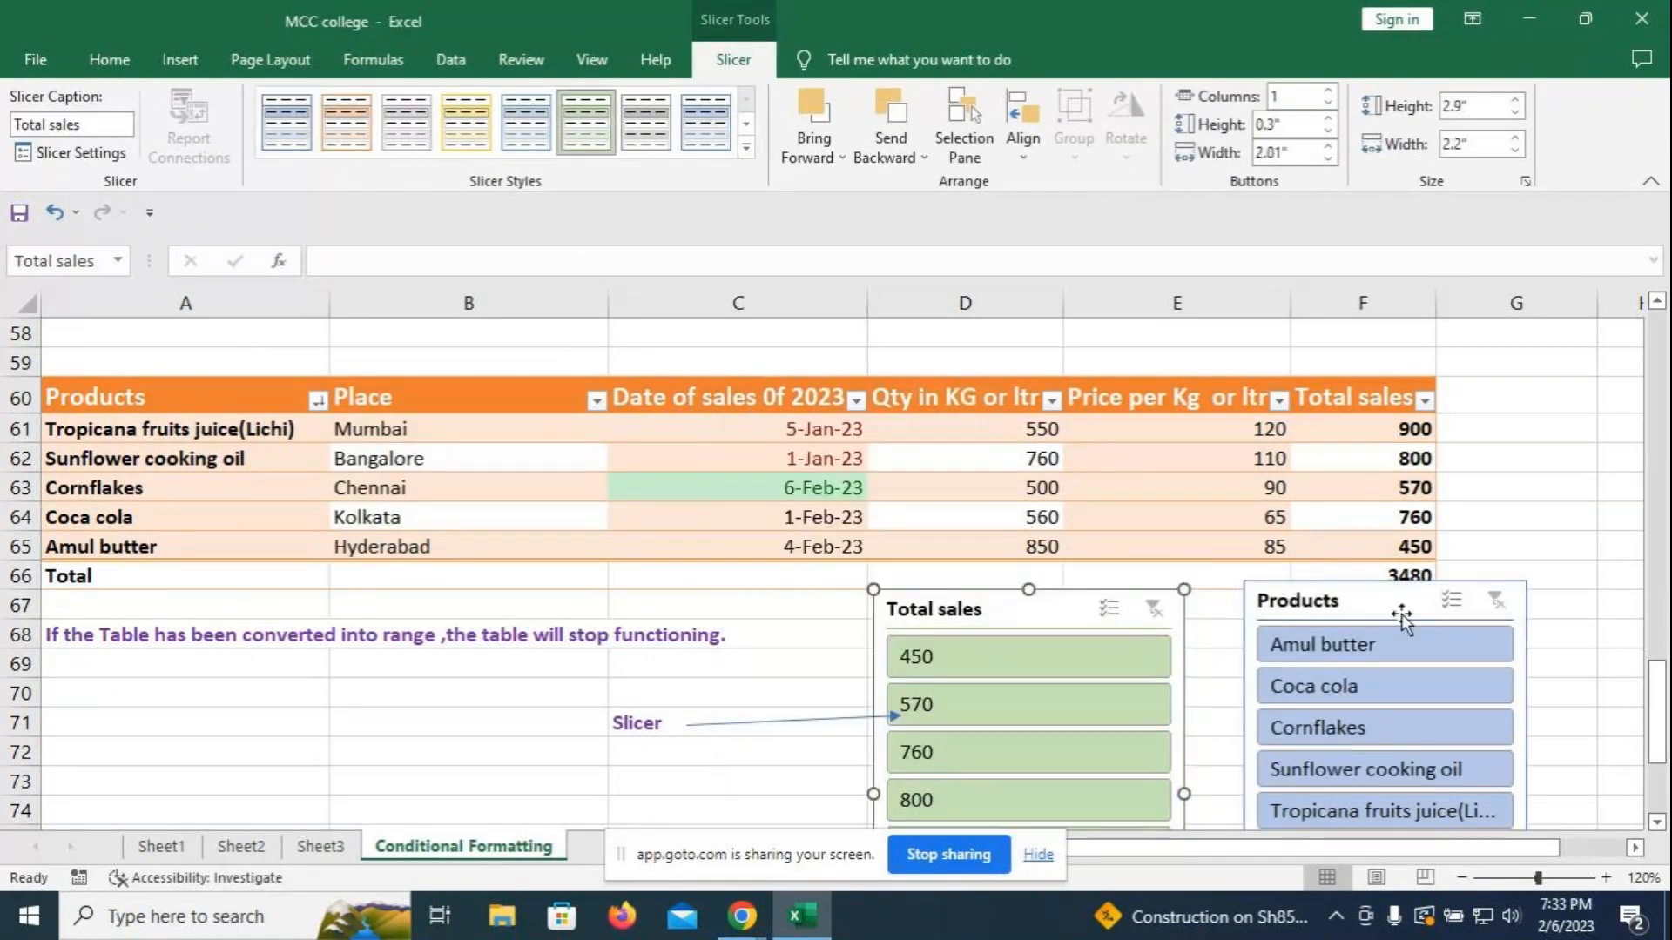
{"action": "left_click_drag", "start_coordinate": [1403, 608], "coordinate": [1394, 627]}
- Apply an orange dark style to the Products slicer
{"action": "left_click", "coordinate": [587, 123]}
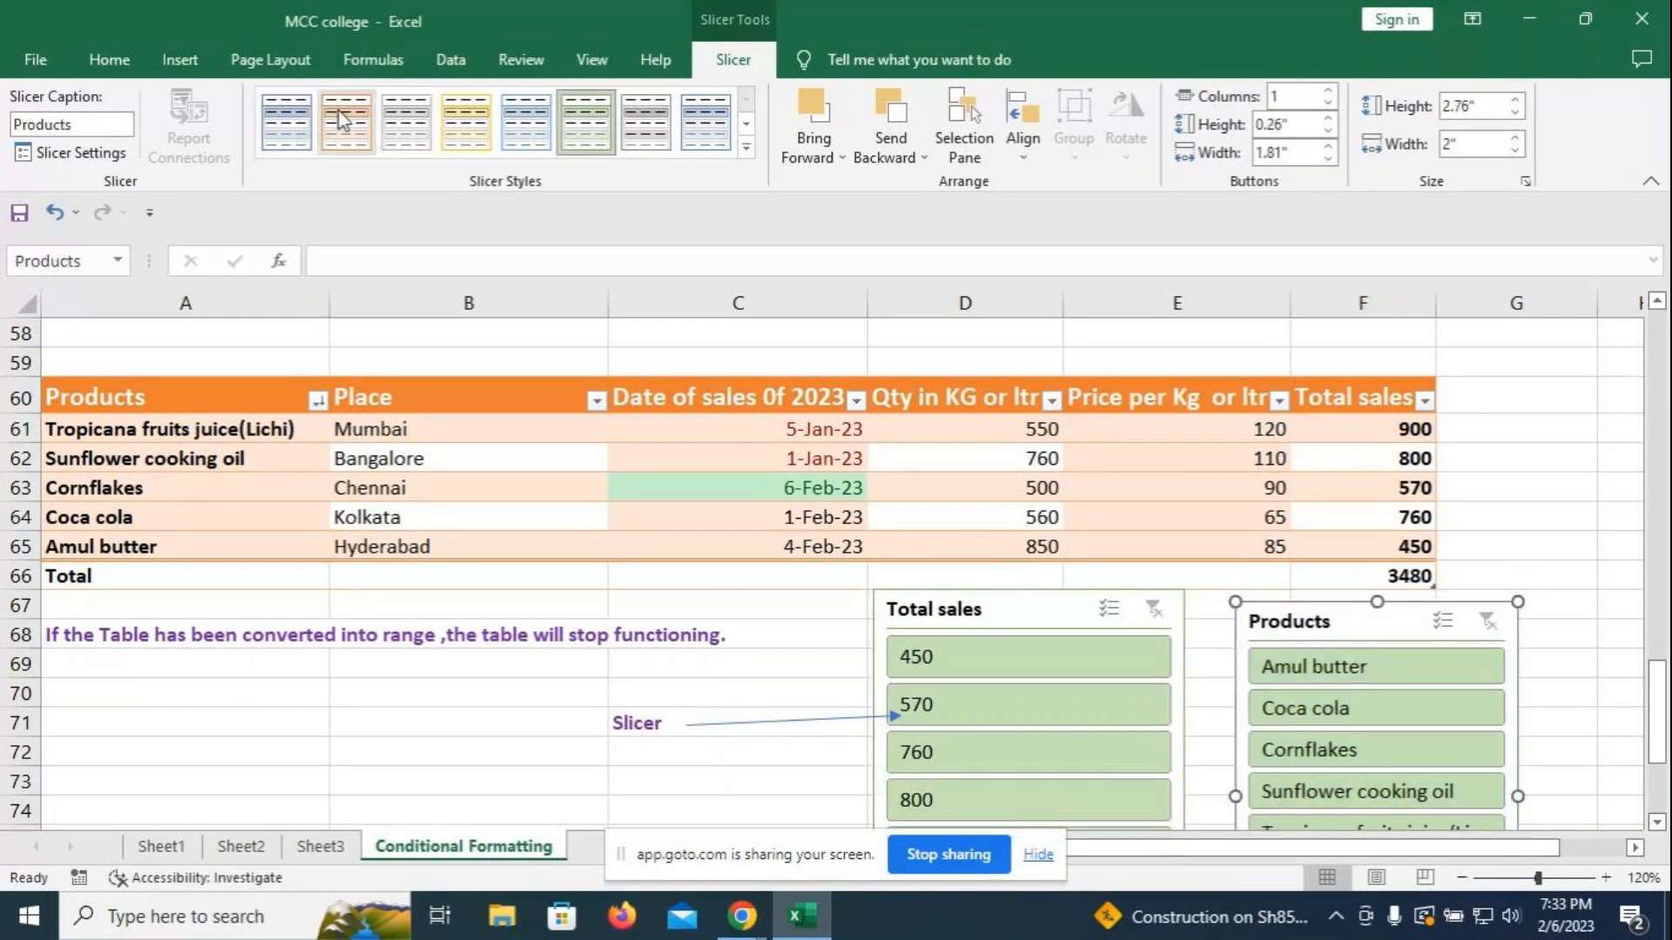
{"action": "left_click", "coordinate": [747, 148]}
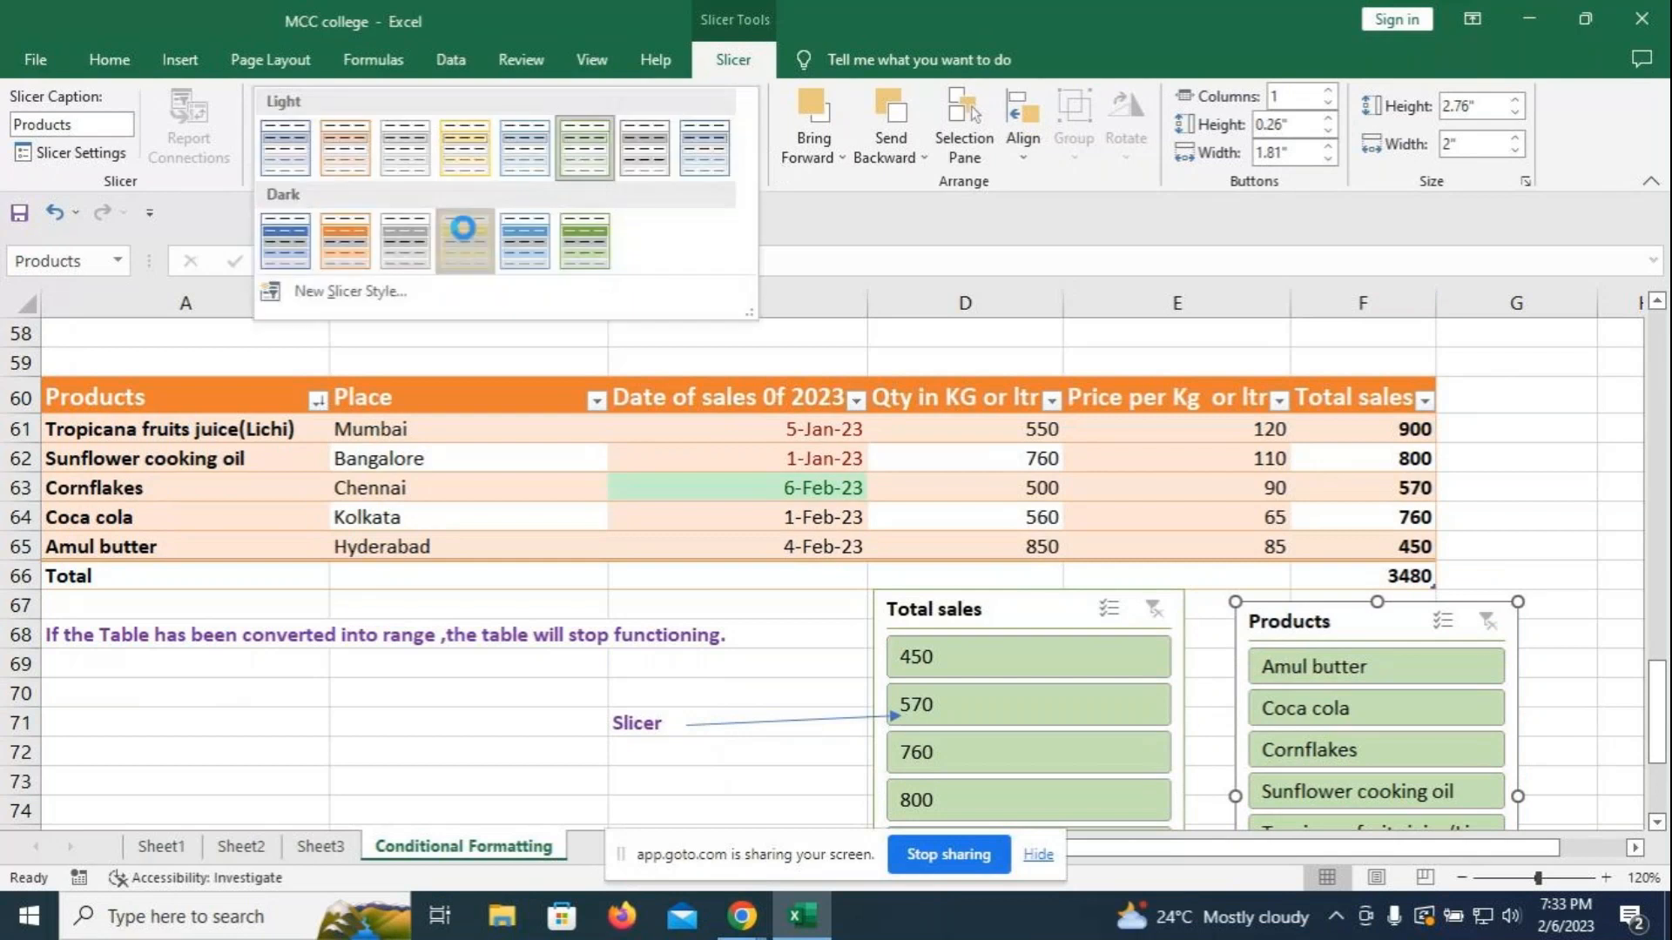
{"action": "left_click", "coordinate": [358, 239]}
{"action": "left_click", "coordinate": [1548, 484]}
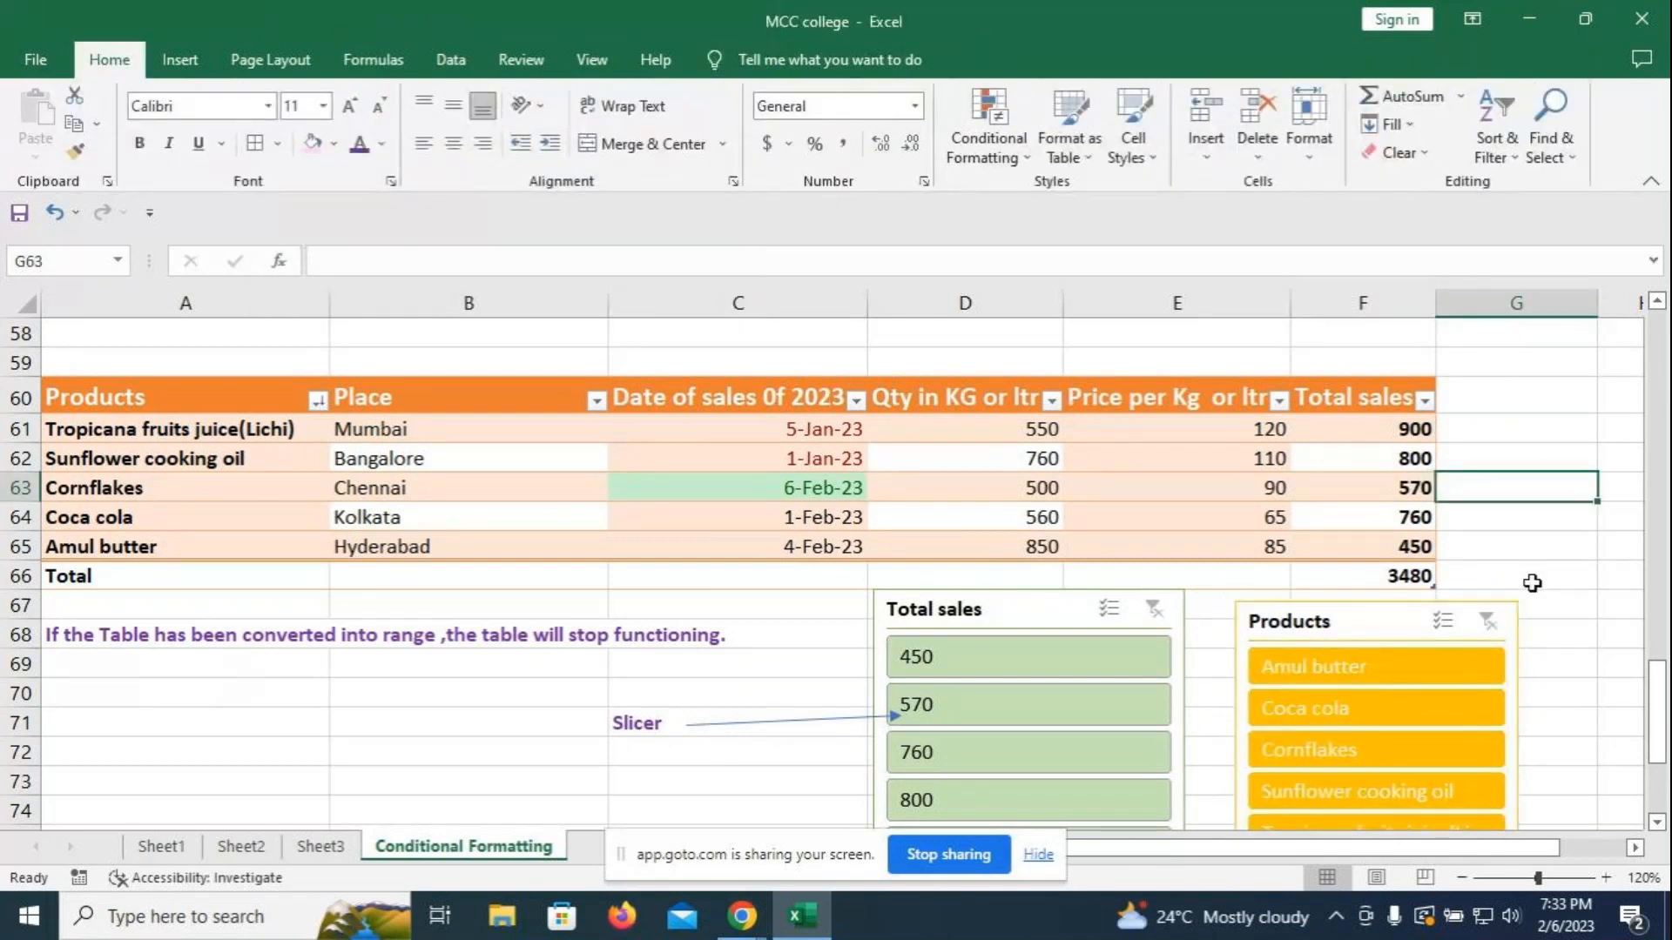
- Test the slicers with Sunflower cooking oil, Cornflakes, Amul butter, totals 450 and 570, then clear both filters
{"action": "scroll", "coordinate": [1385, 696], "scroll_direction": "down", "scroll_amount": 1}
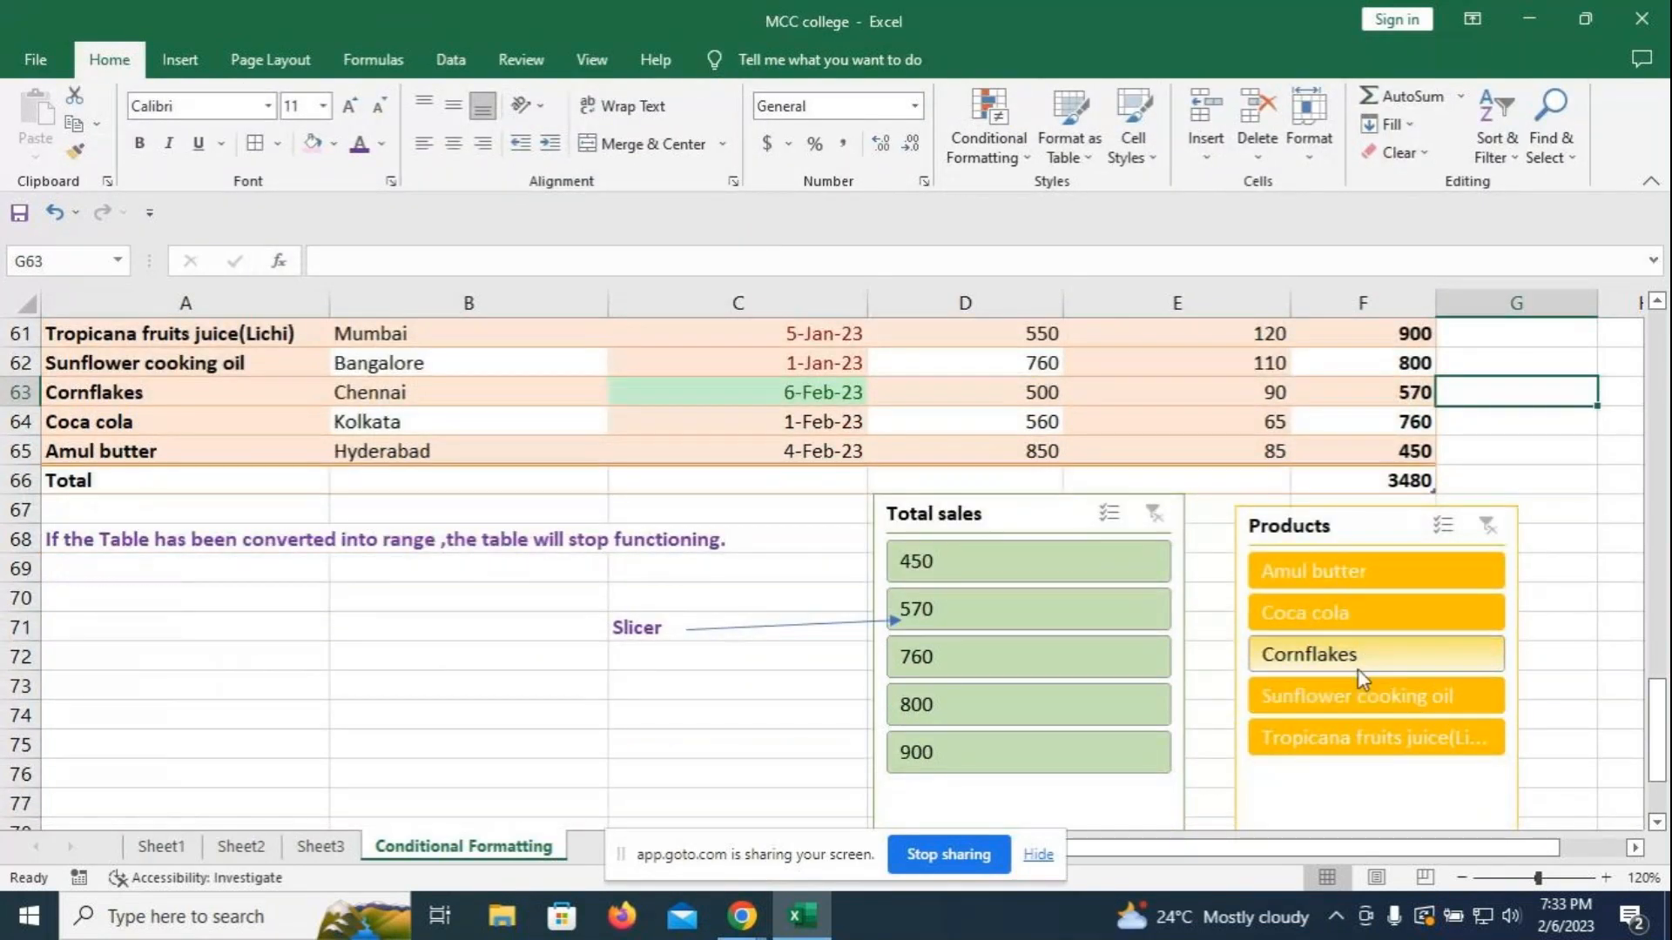
{"action": "left_click", "coordinate": [1383, 696]}
{"action": "left_click", "coordinate": [1381, 656]}
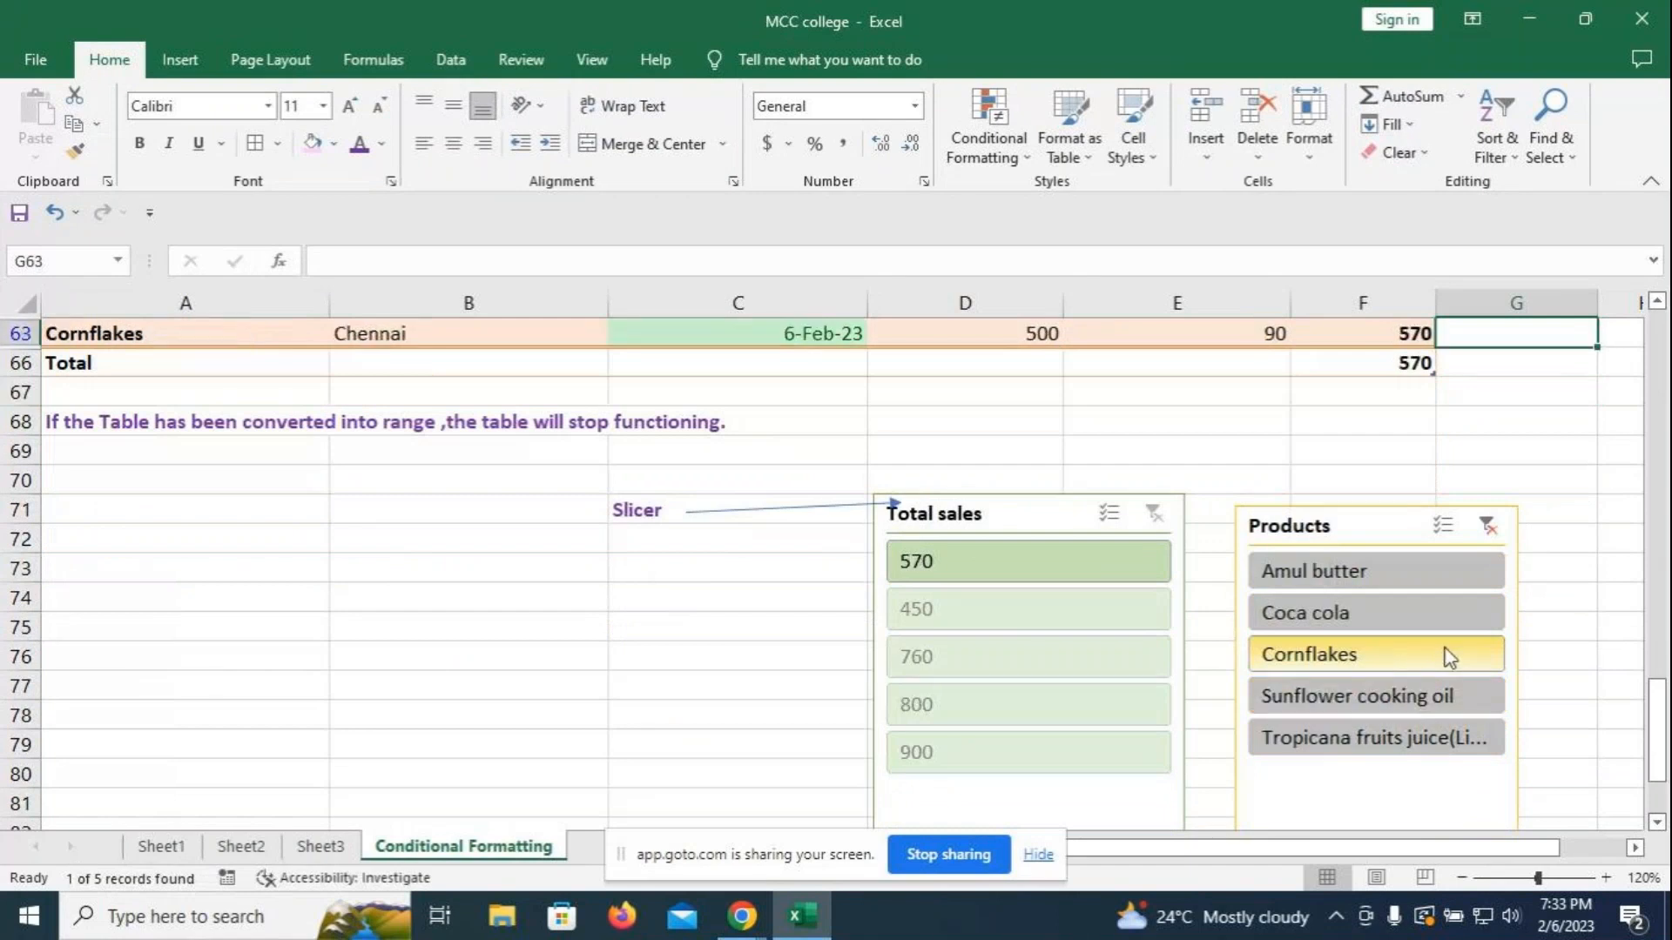
{"action": "scroll", "coordinate": [1064, 711], "scroll_direction": "up", "scroll_amount": 1}
{"action": "left_click", "coordinate": [1064, 711]}
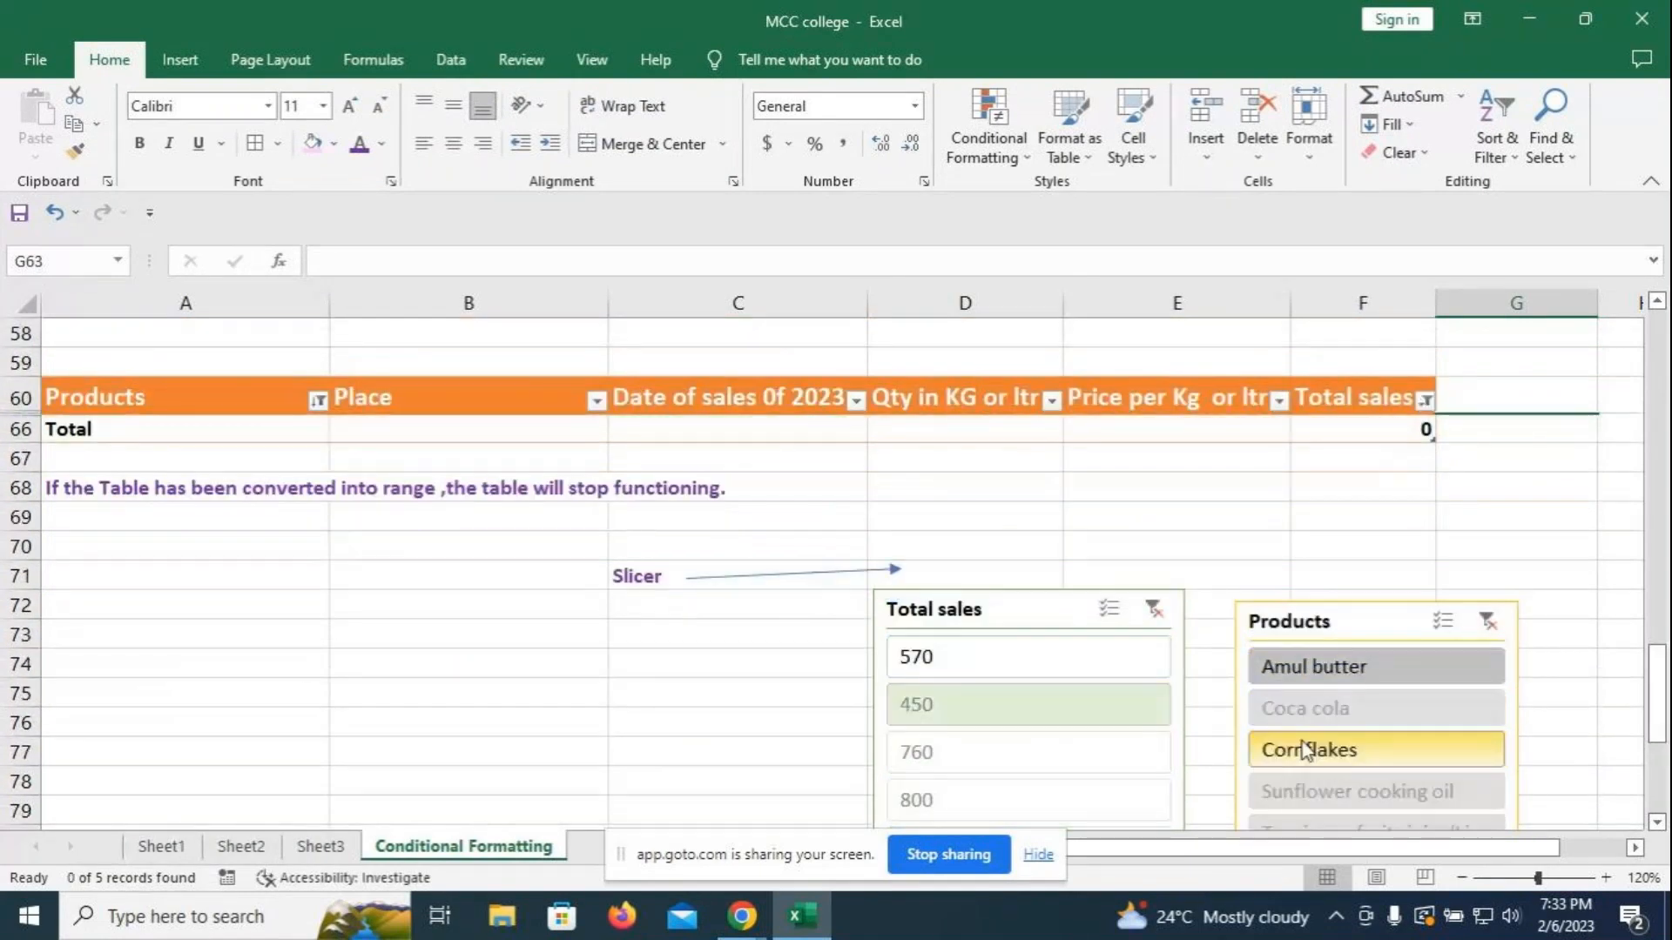
{"action": "left_click", "coordinate": [1325, 675]}
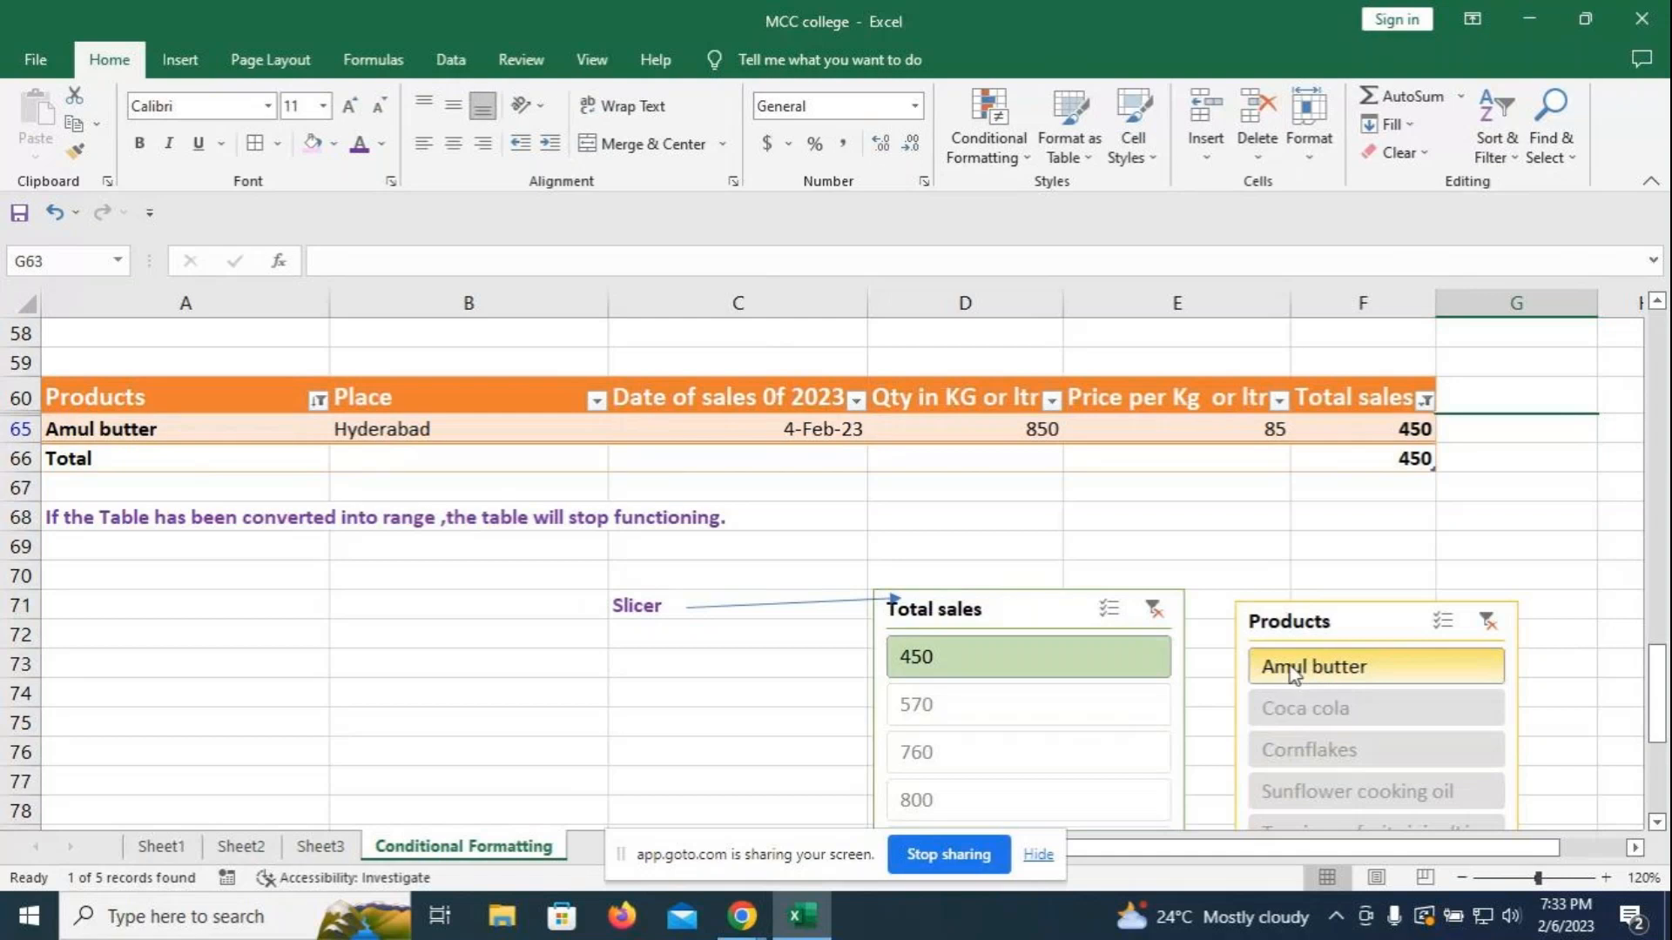
{"action": "left_click", "coordinate": [1089, 721]}
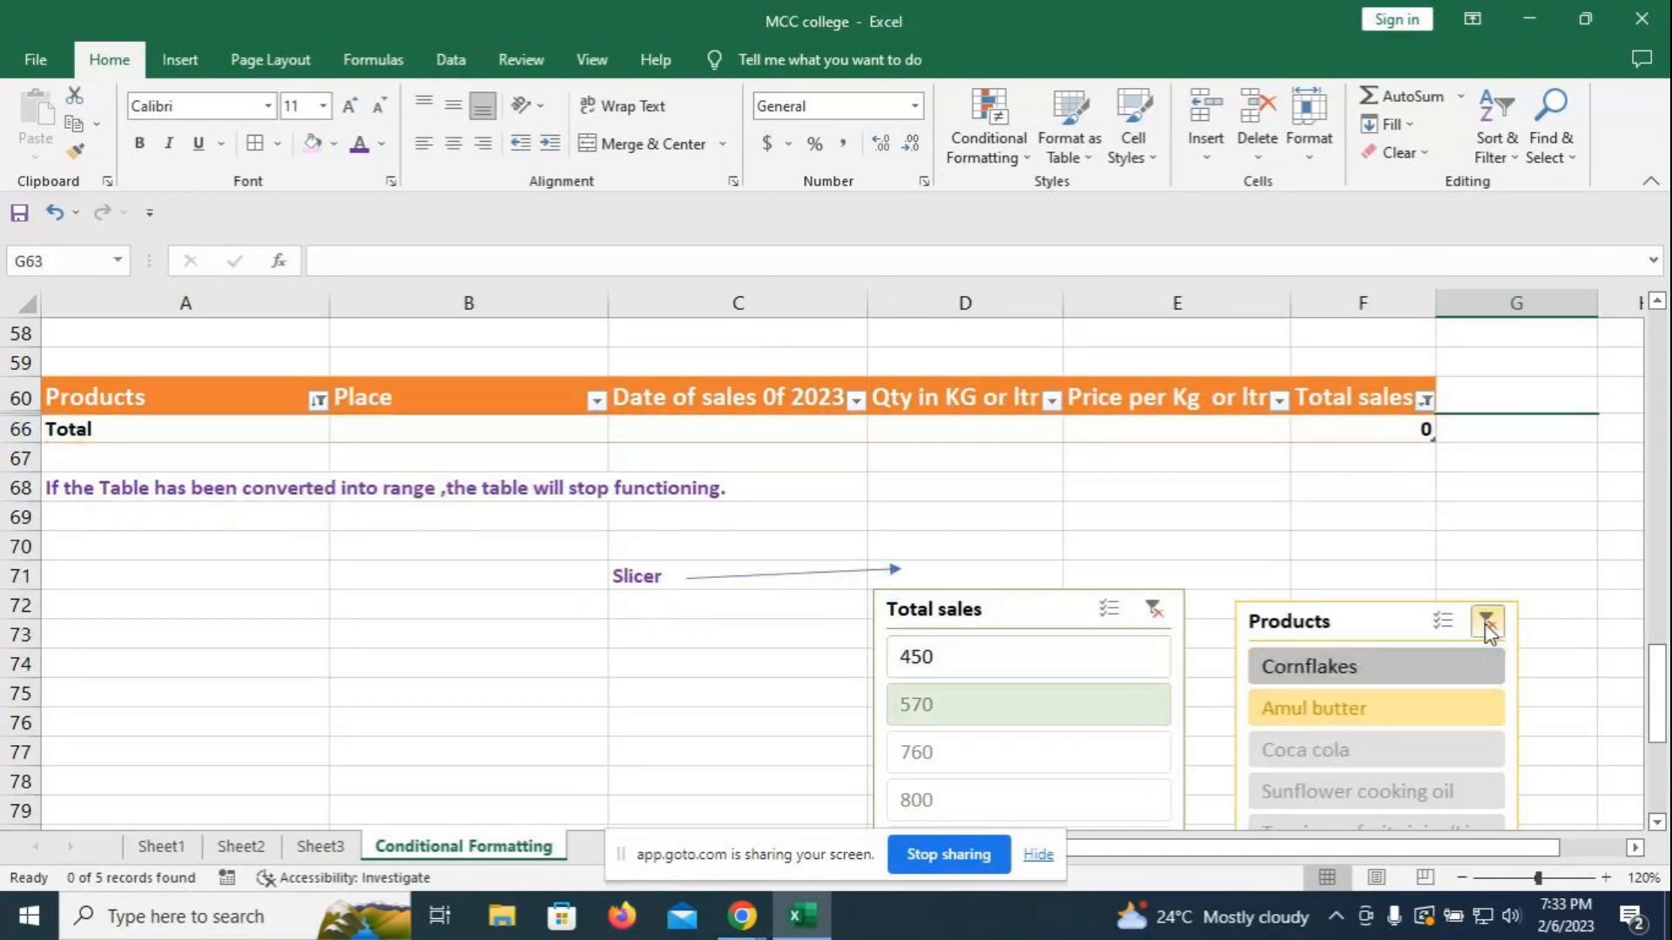
{"action": "left_click", "coordinate": [1487, 620]}
{"action": "left_click", "coordinate": [1156, 607]}
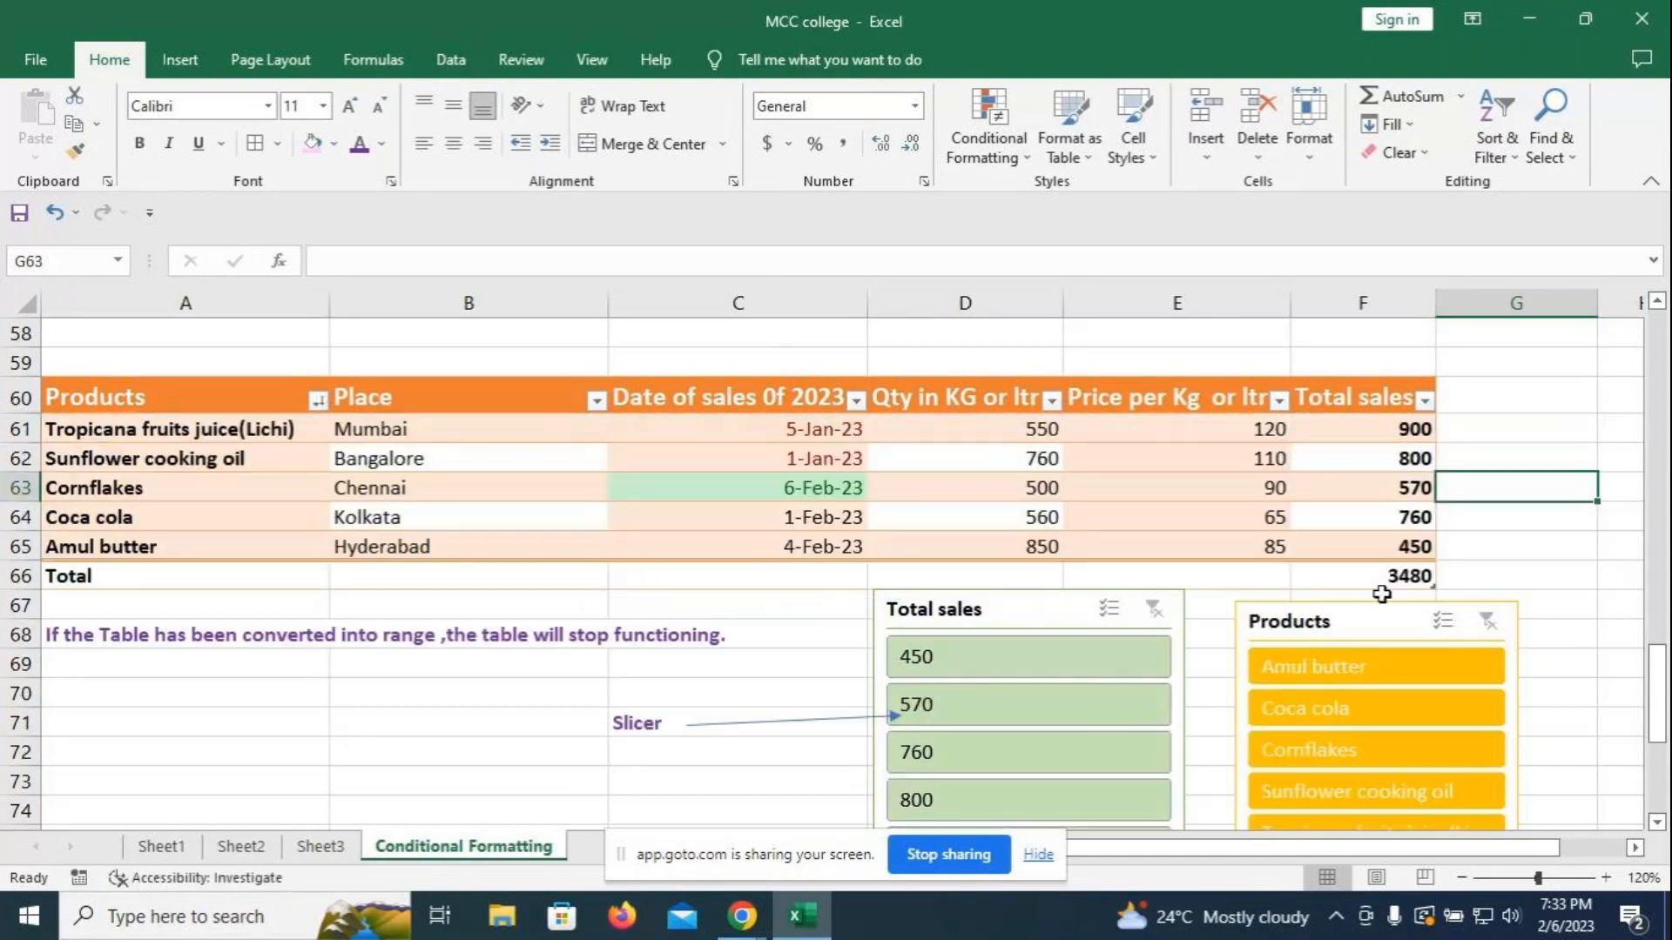
- Select empty cells G66 and C75, then bring the GoTo meeting window to the front
{"action": "left_click", "coordinate": [1585, 578]}
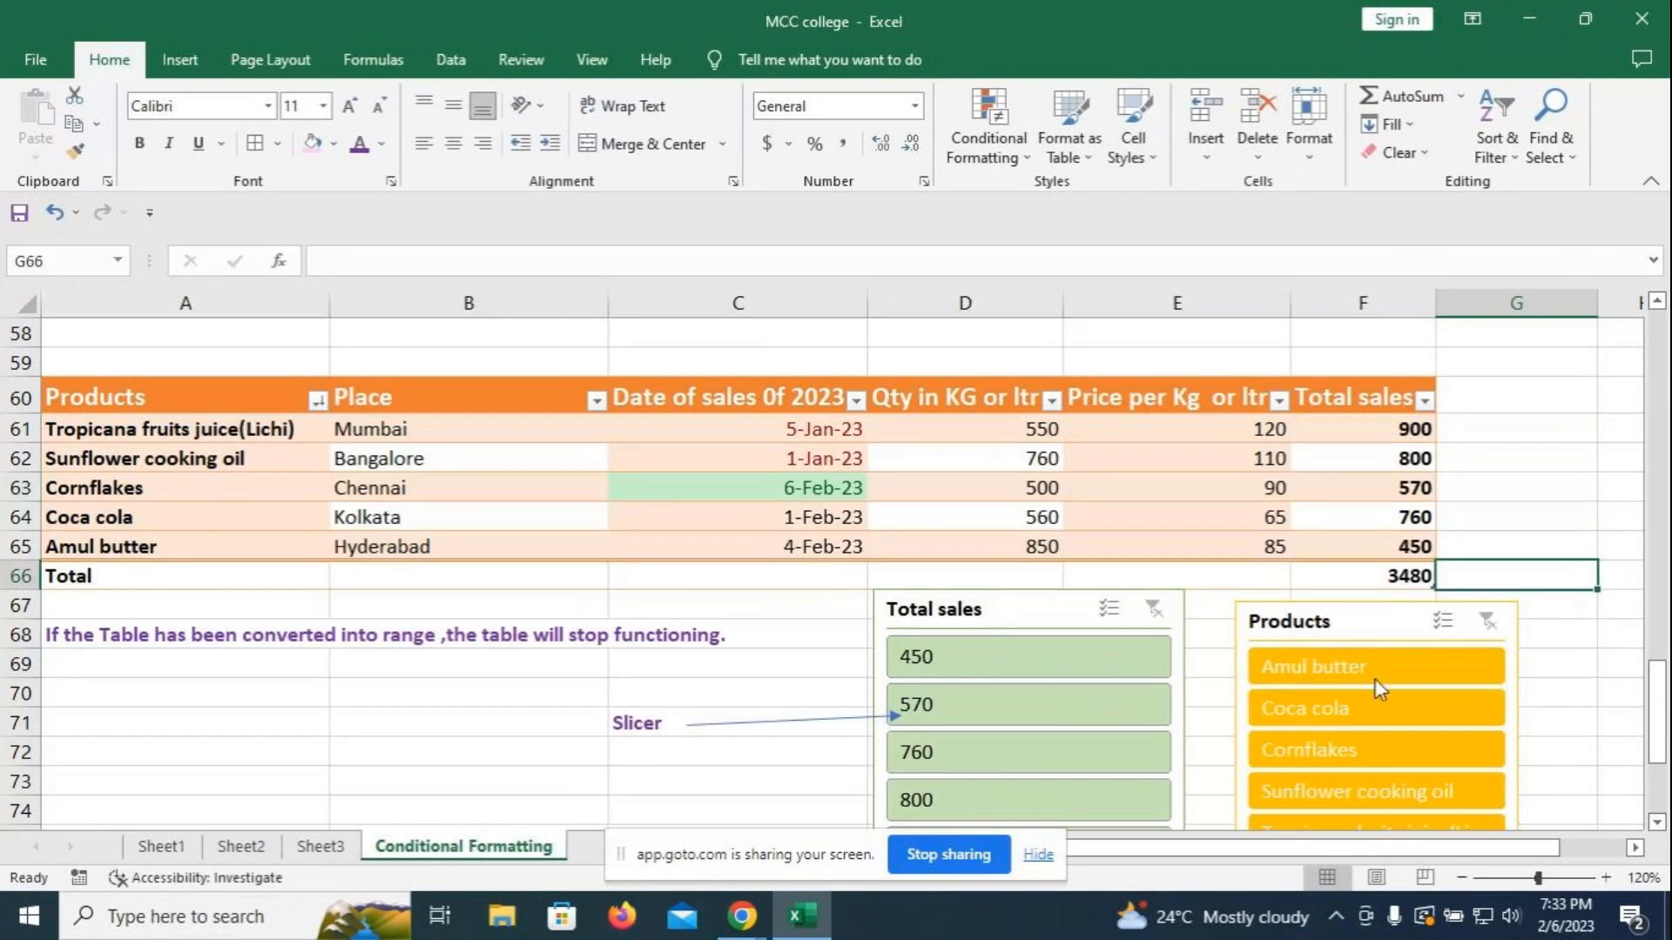
{"action": "scroll", "coordinate": [1230, 697], "scroll_direction": "down", "scroll_amount": 1}
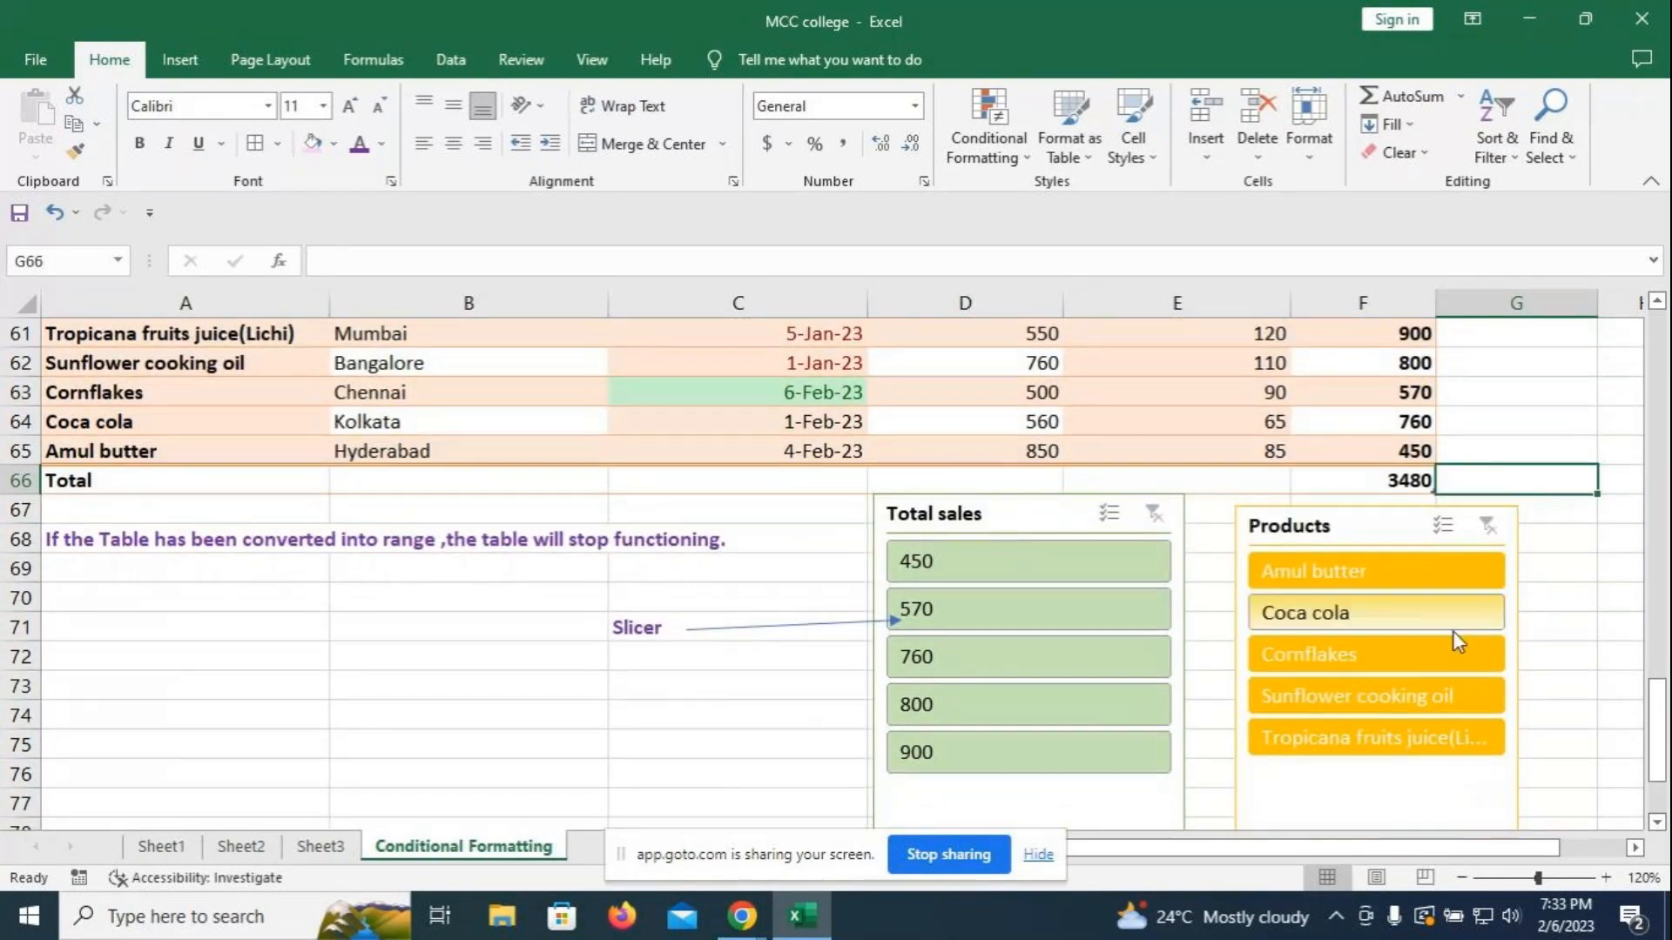
{"action": "left_click", "coordinate": [627, 750]}
{"action": "scroll", "coordinate": [783, 618], "scroll_direction": "up", "scroll_amount": 2}
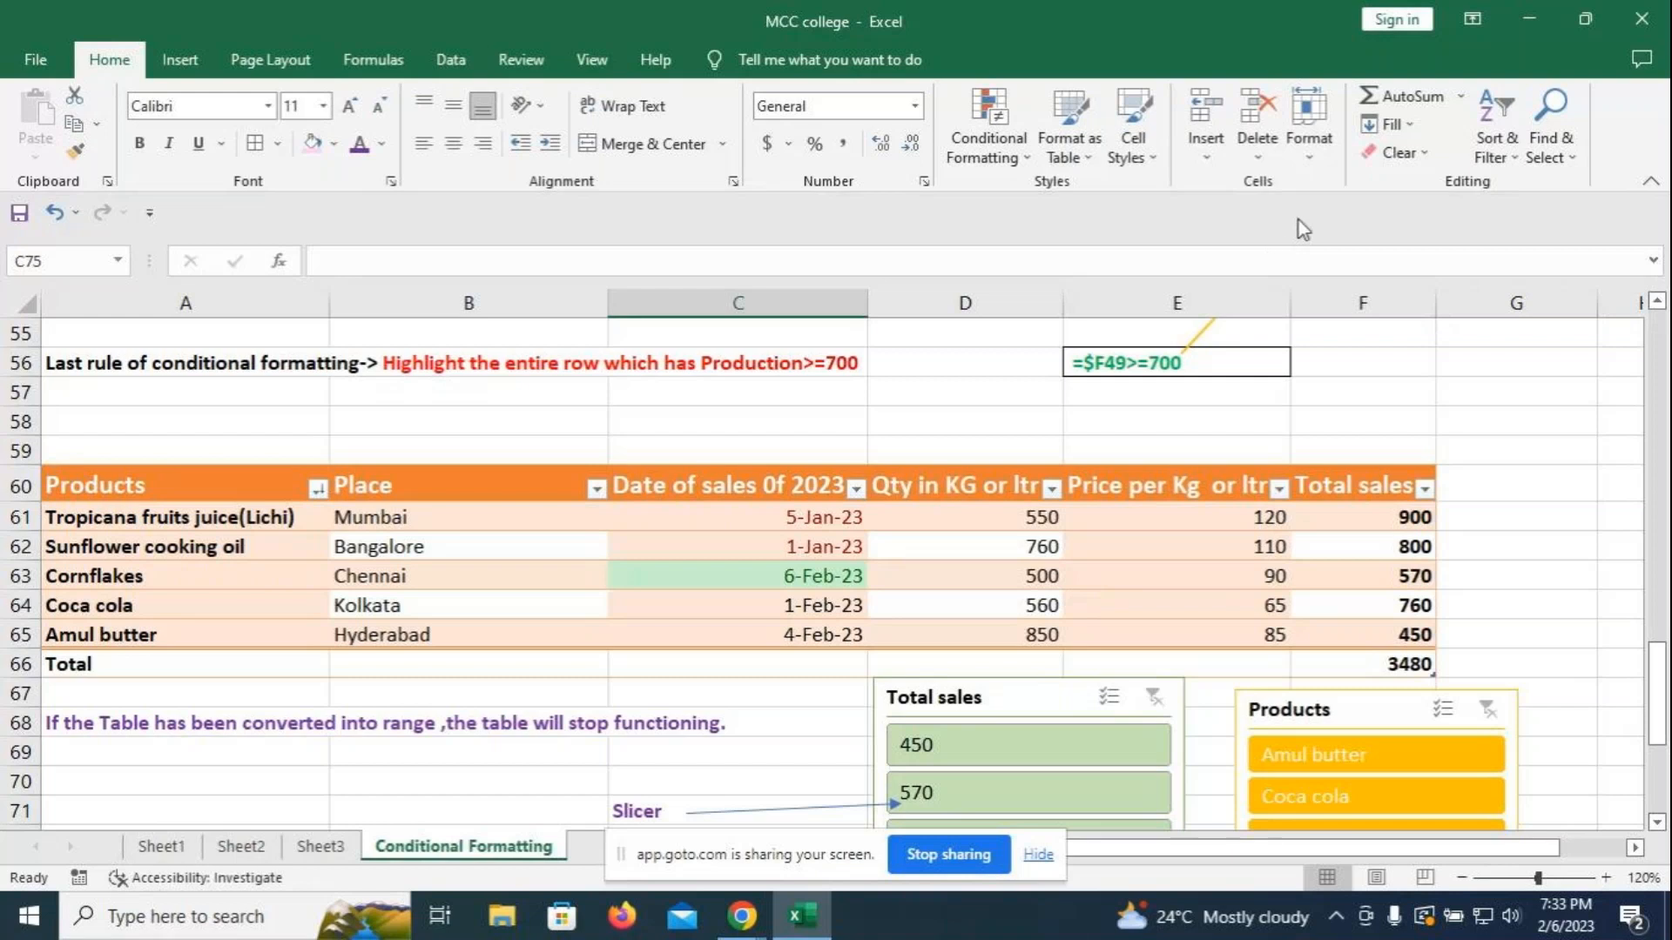
{"action": "scroll", "coordinate": [1577, 402], "scroll_direction": "down", "scroll_amount": 1}
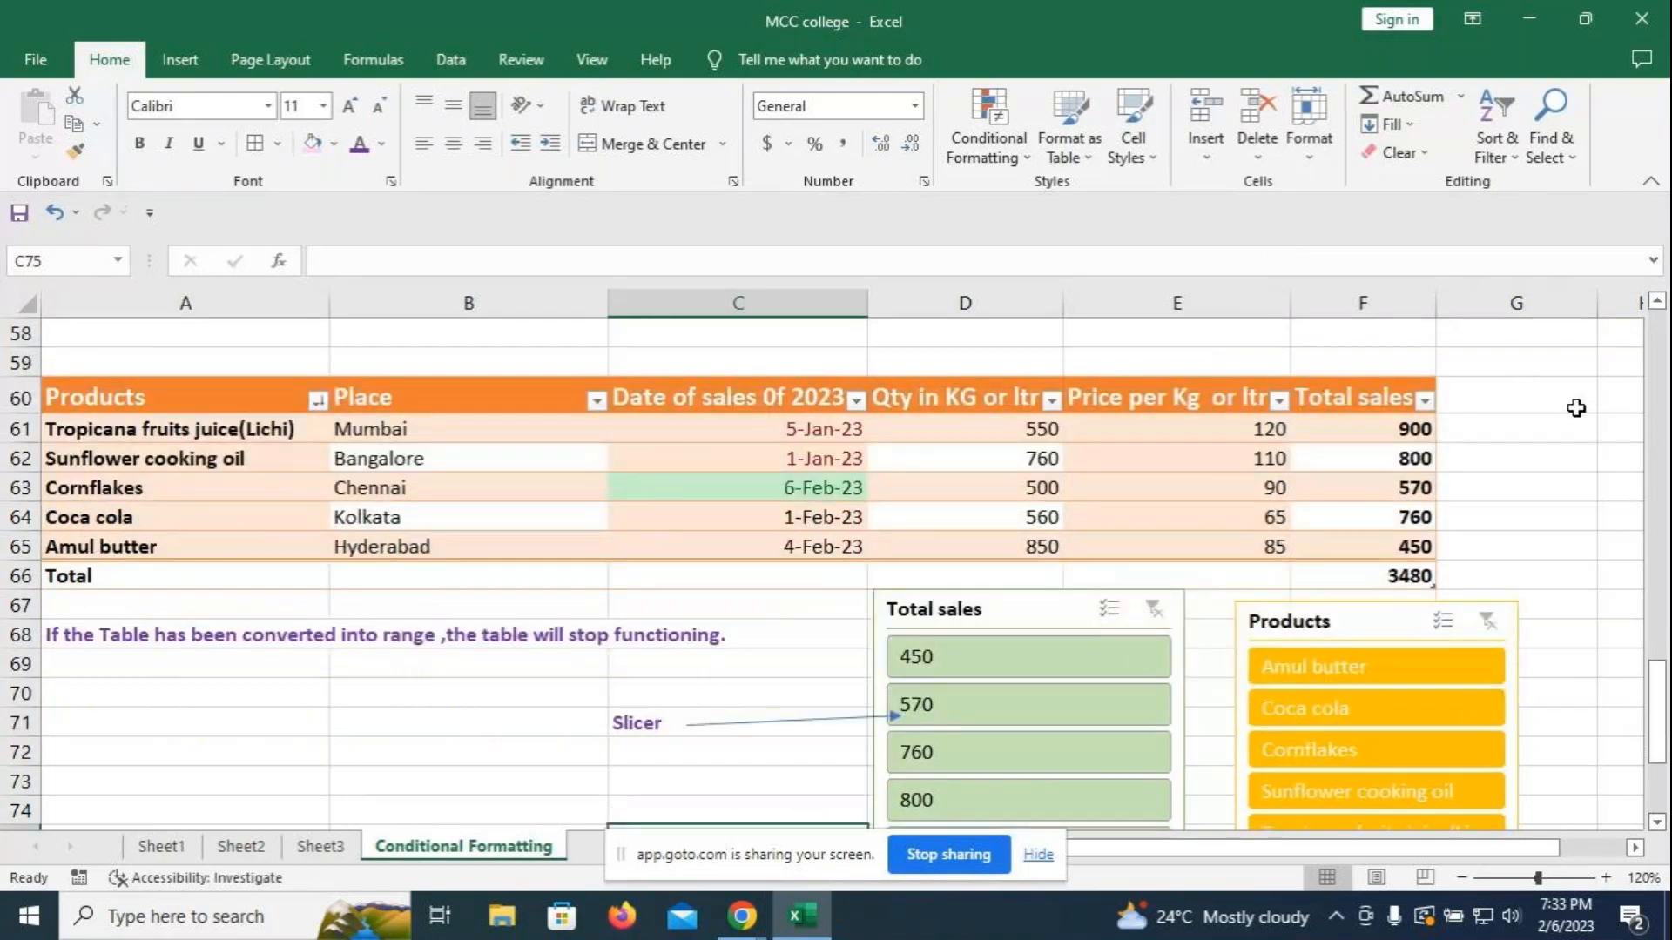
{"action": "scroll", "coordinate": [1577, 401], "scroll_direction": "down", "scroll_amount": 2}
{"action": "scroll", "coordinate": [1570, 395], "scroll_direction": "up", "scroll_amount": 1}
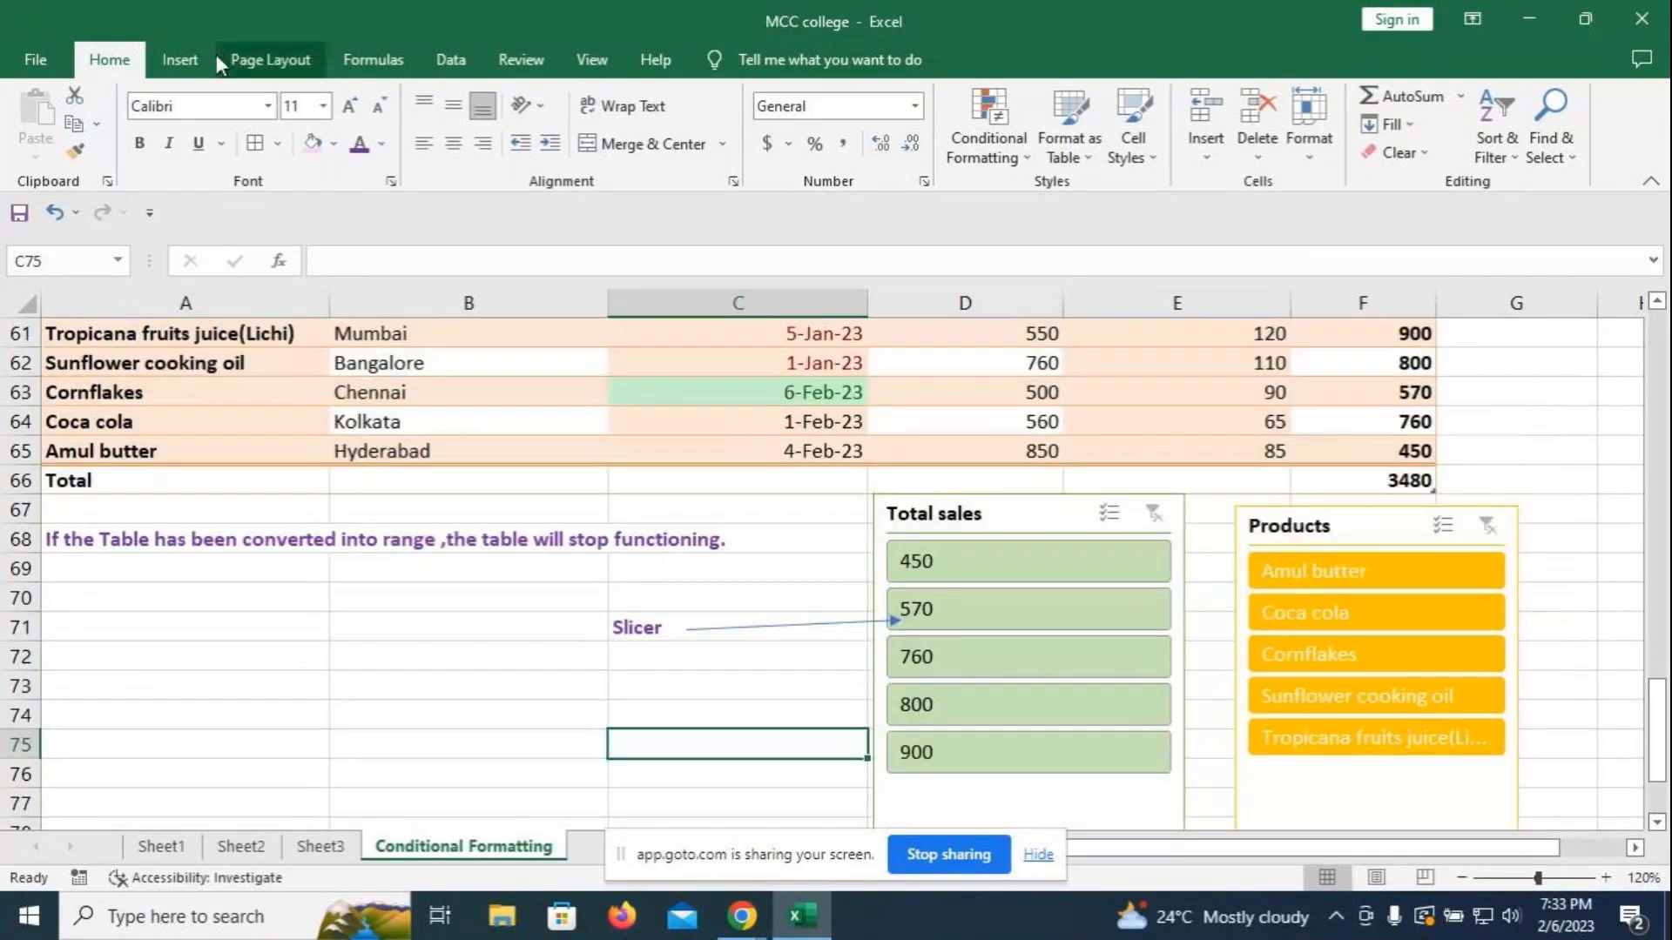
{"action": "scroll", "coordinate": [444, 668], "scroll_direction": "up", "scroll_amount": 1}
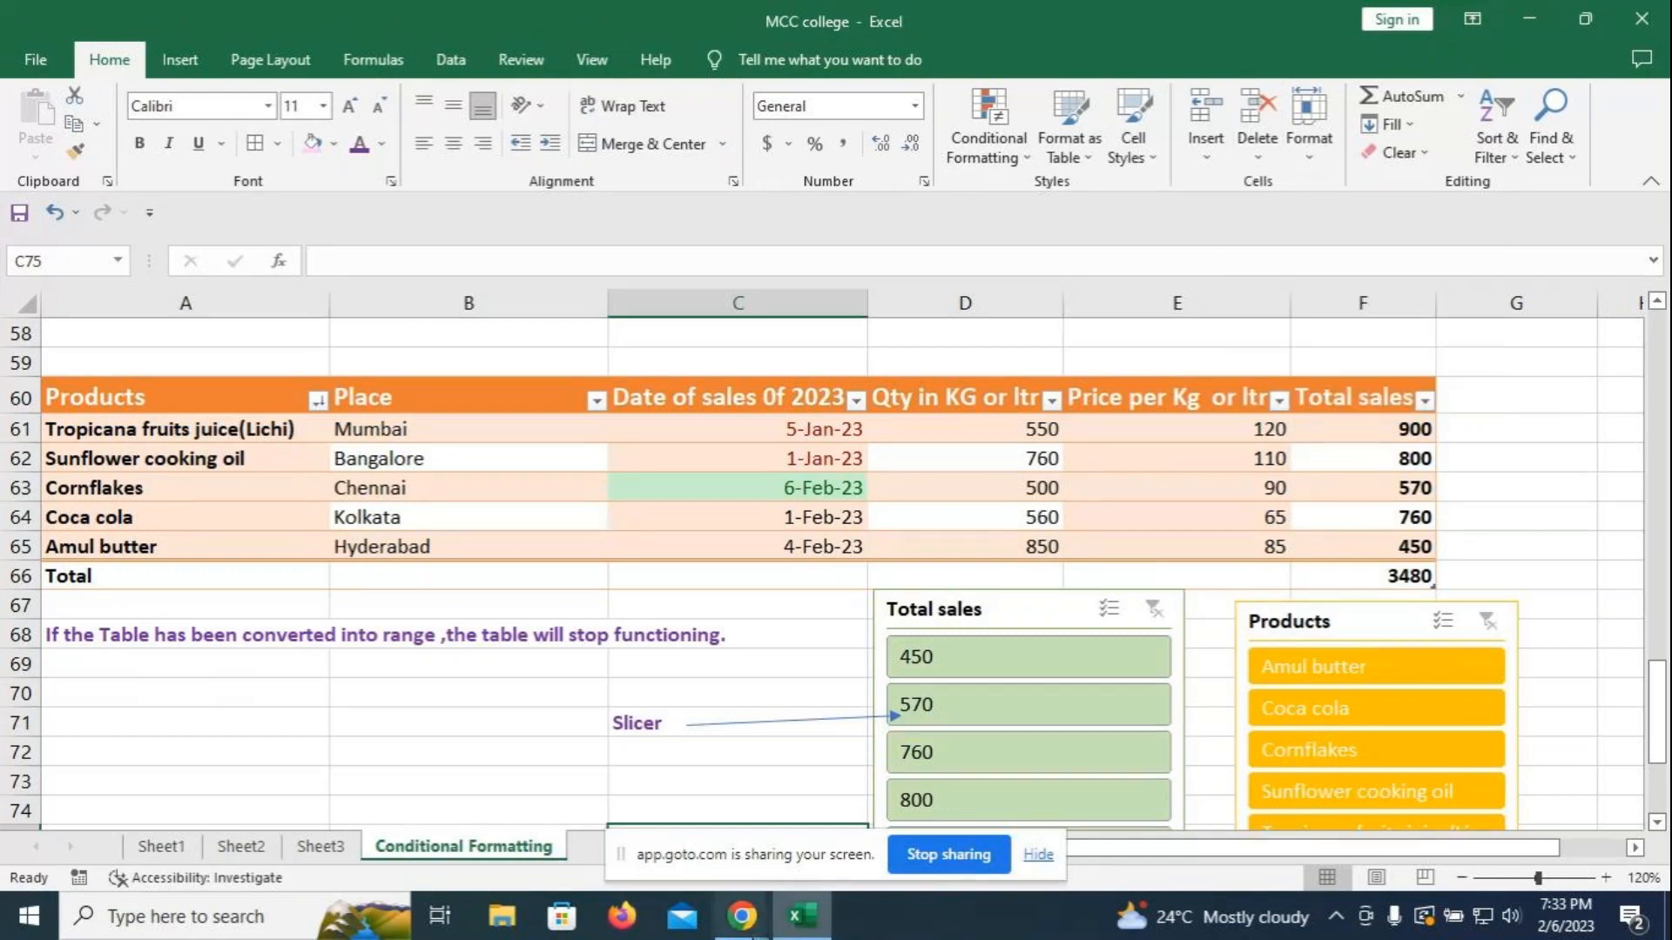
{"action": "mouse_move", "coordinate": [742, 928]}
{"action": "left_click", "coordinate": [650, 734]}
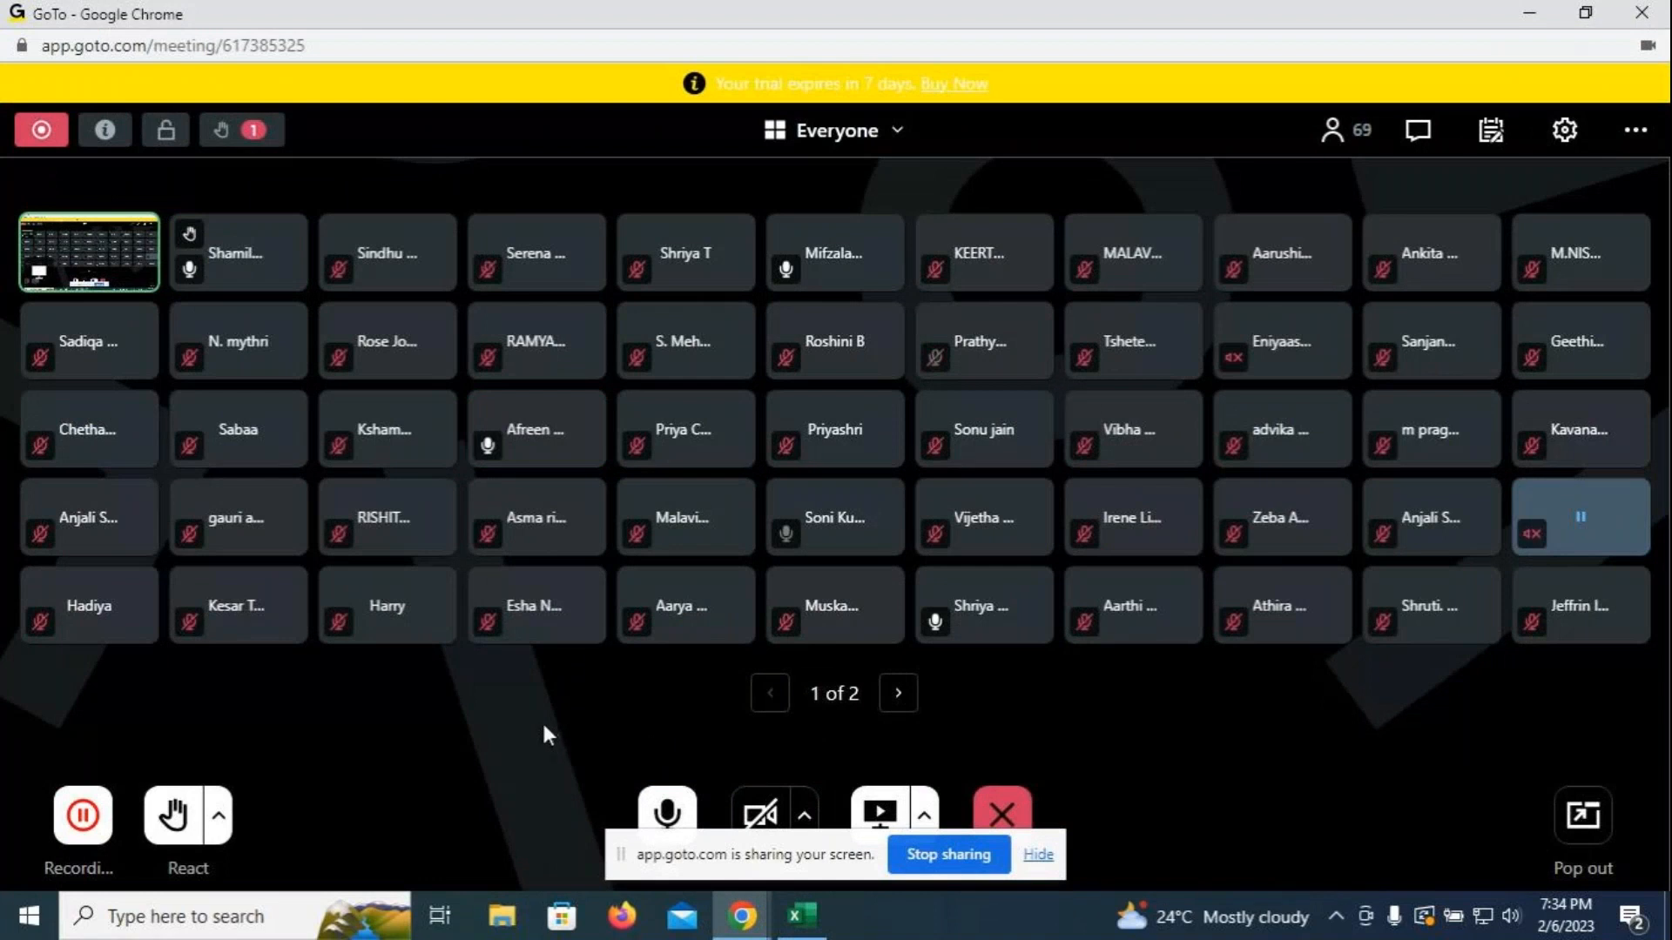
- Return from GoTo Meeting to the MCC college Excel workbook
{"action": "left_click", "coordinate": [800, 917]}
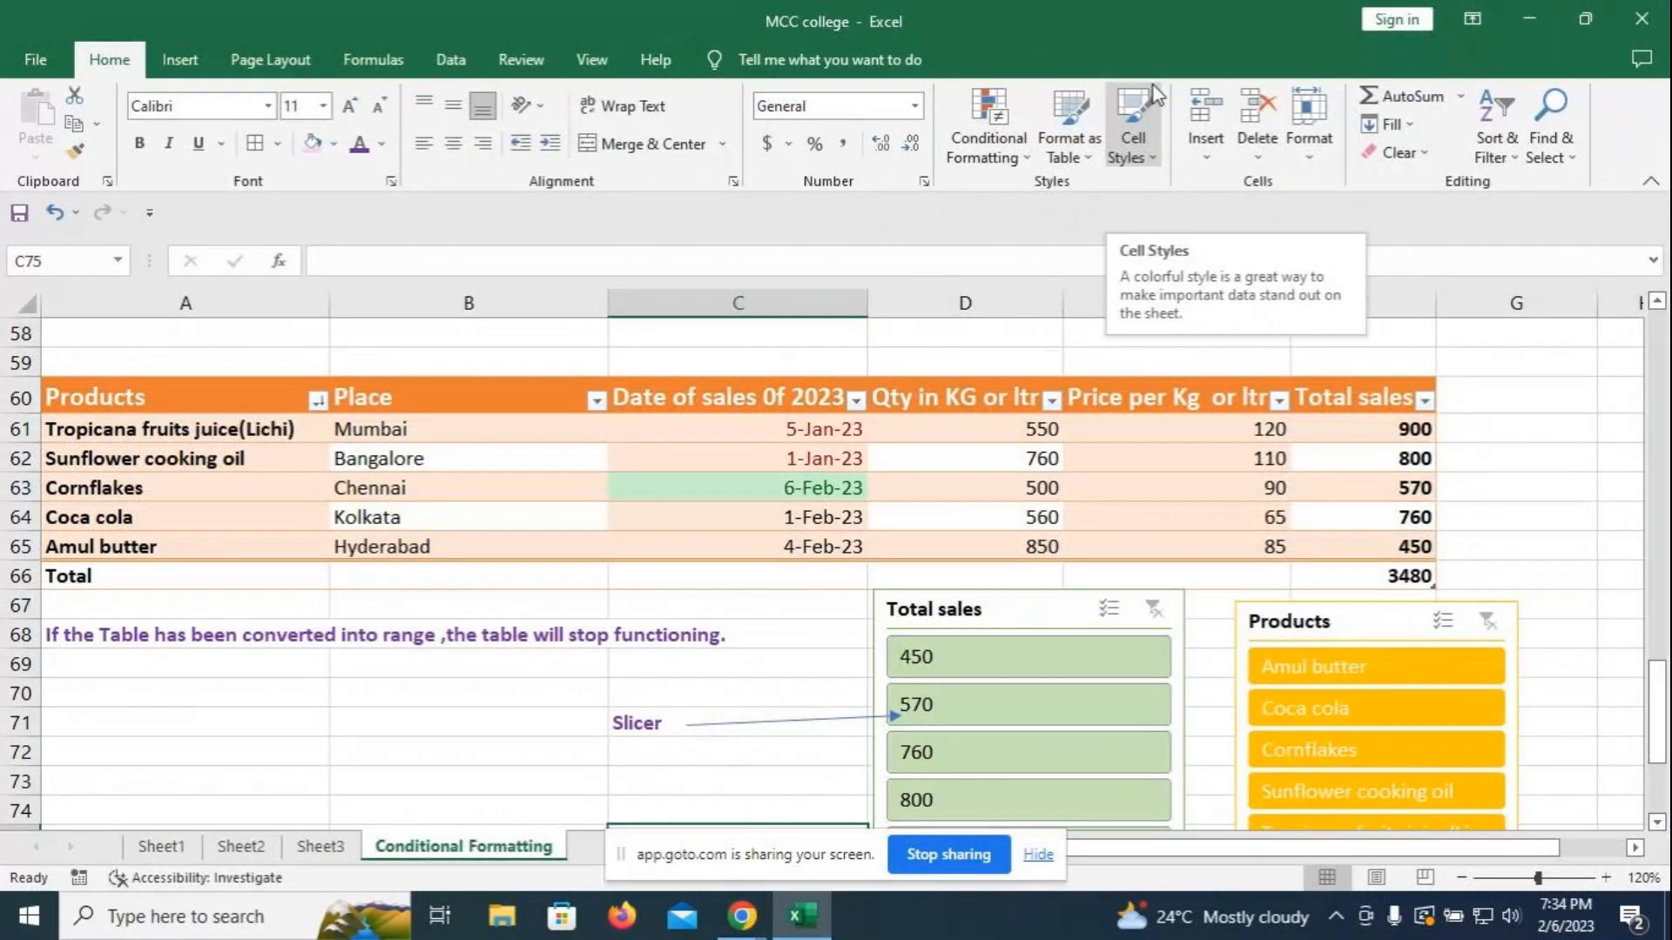
- Select the sales table and browse the Table Design export options without exporting
{"action": "left_click", "coordinate": [213, 397]}
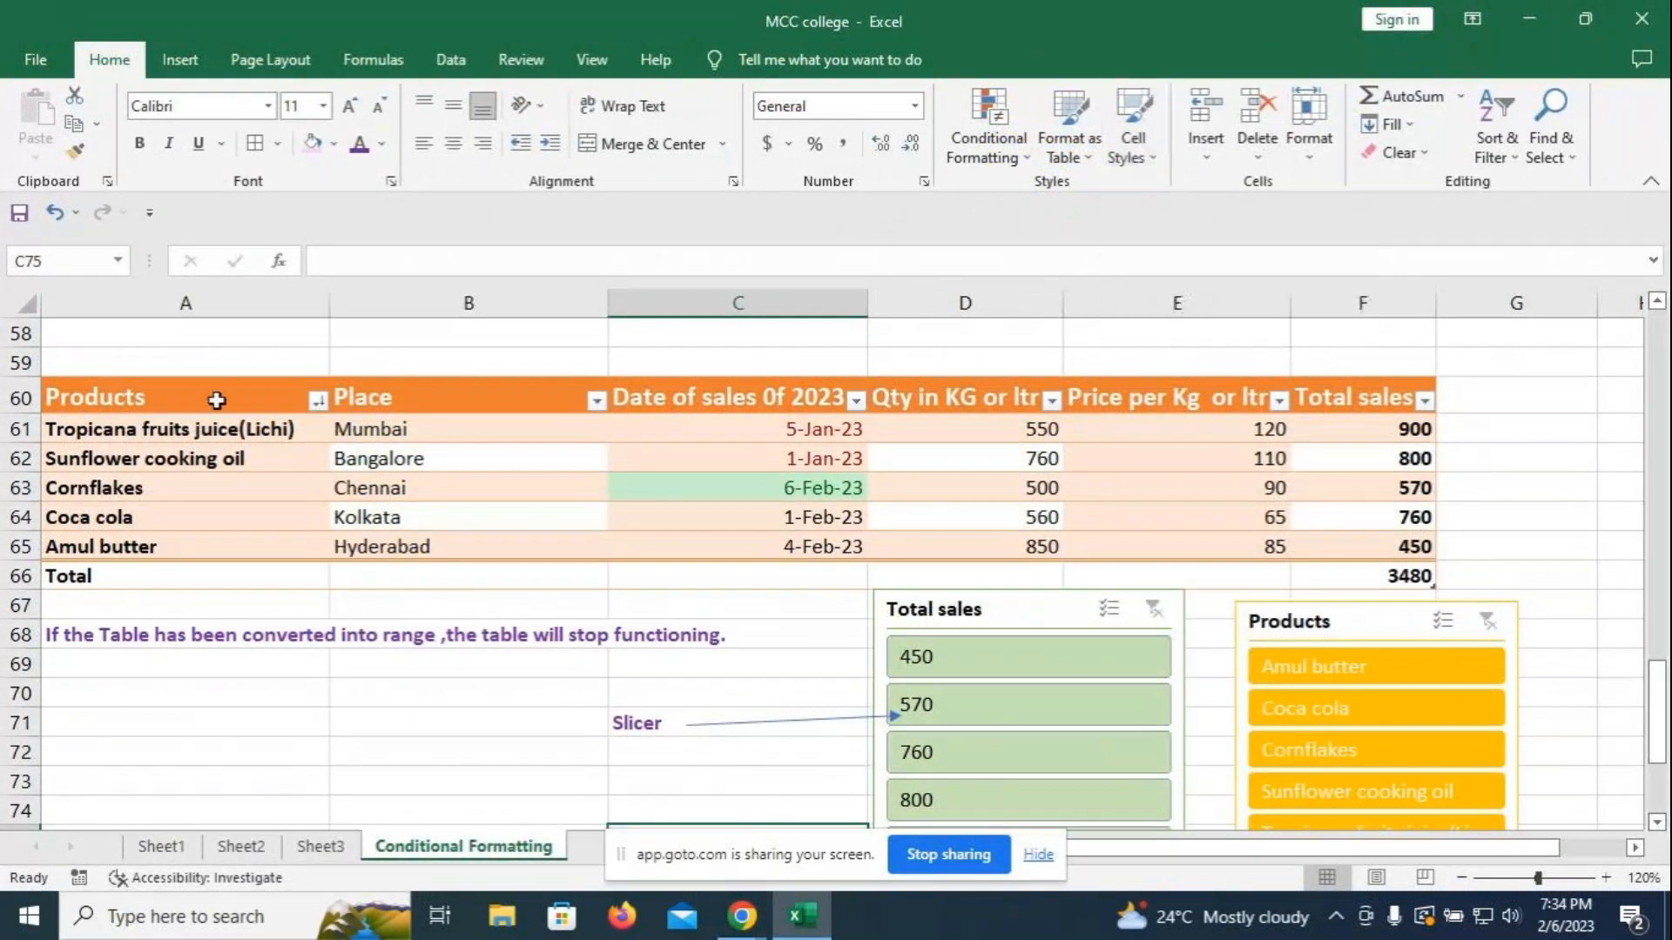
{"action": "left_click", "coordinate": [716, 62]}
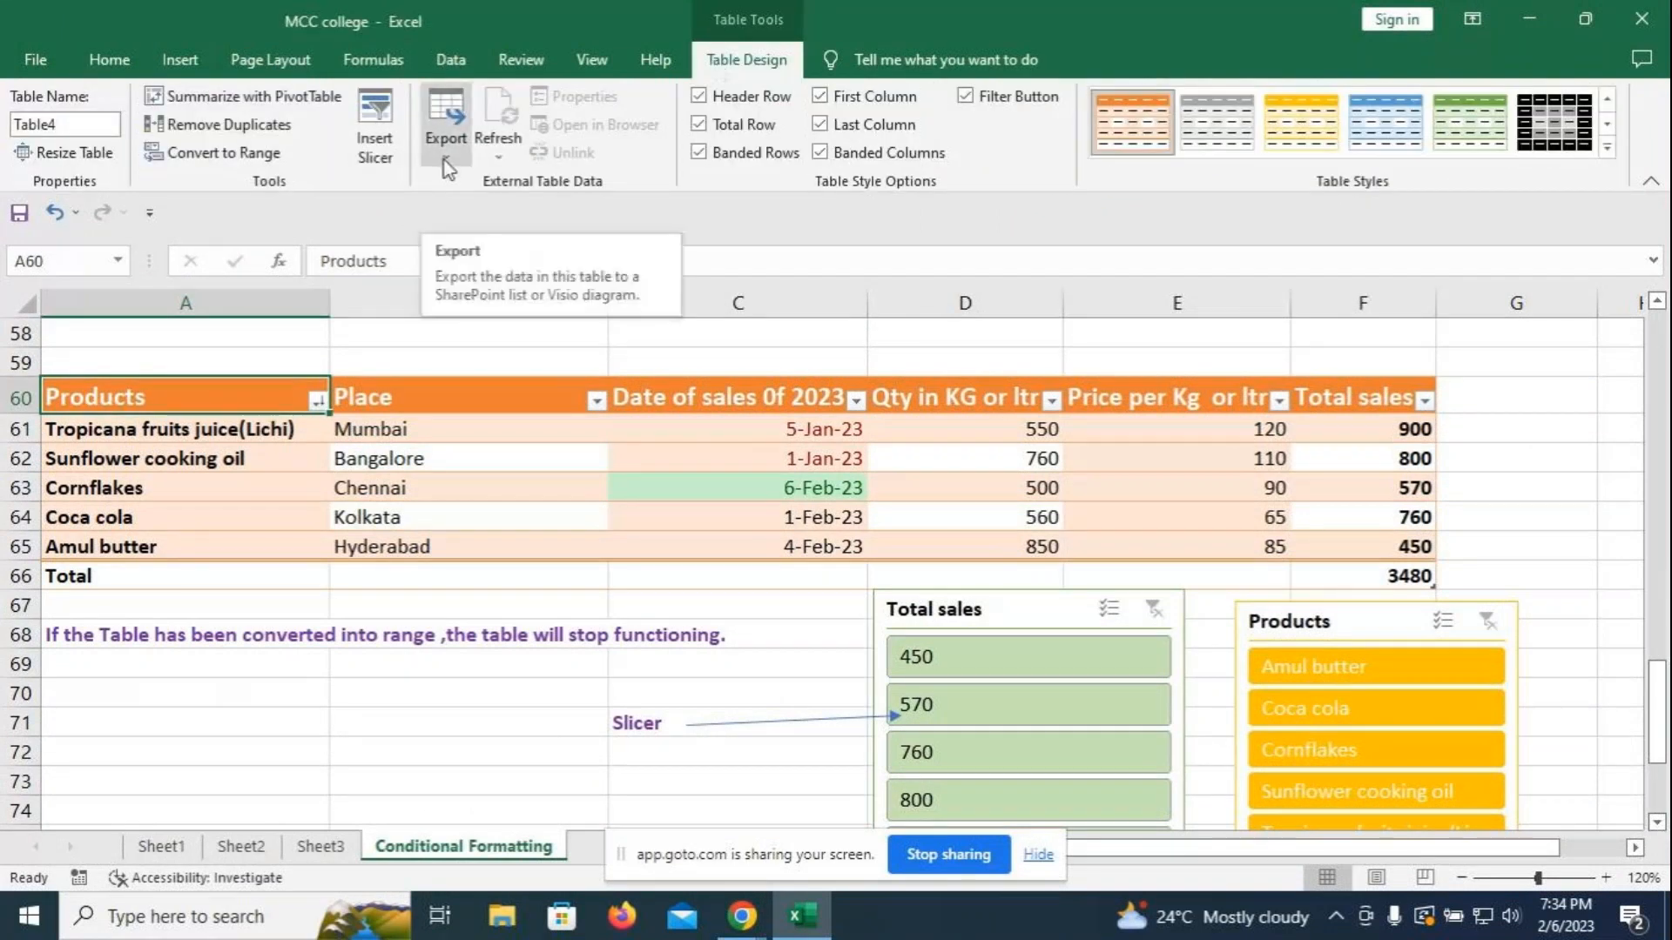
{"action": "left_click", "coordinate": [447, 164]}
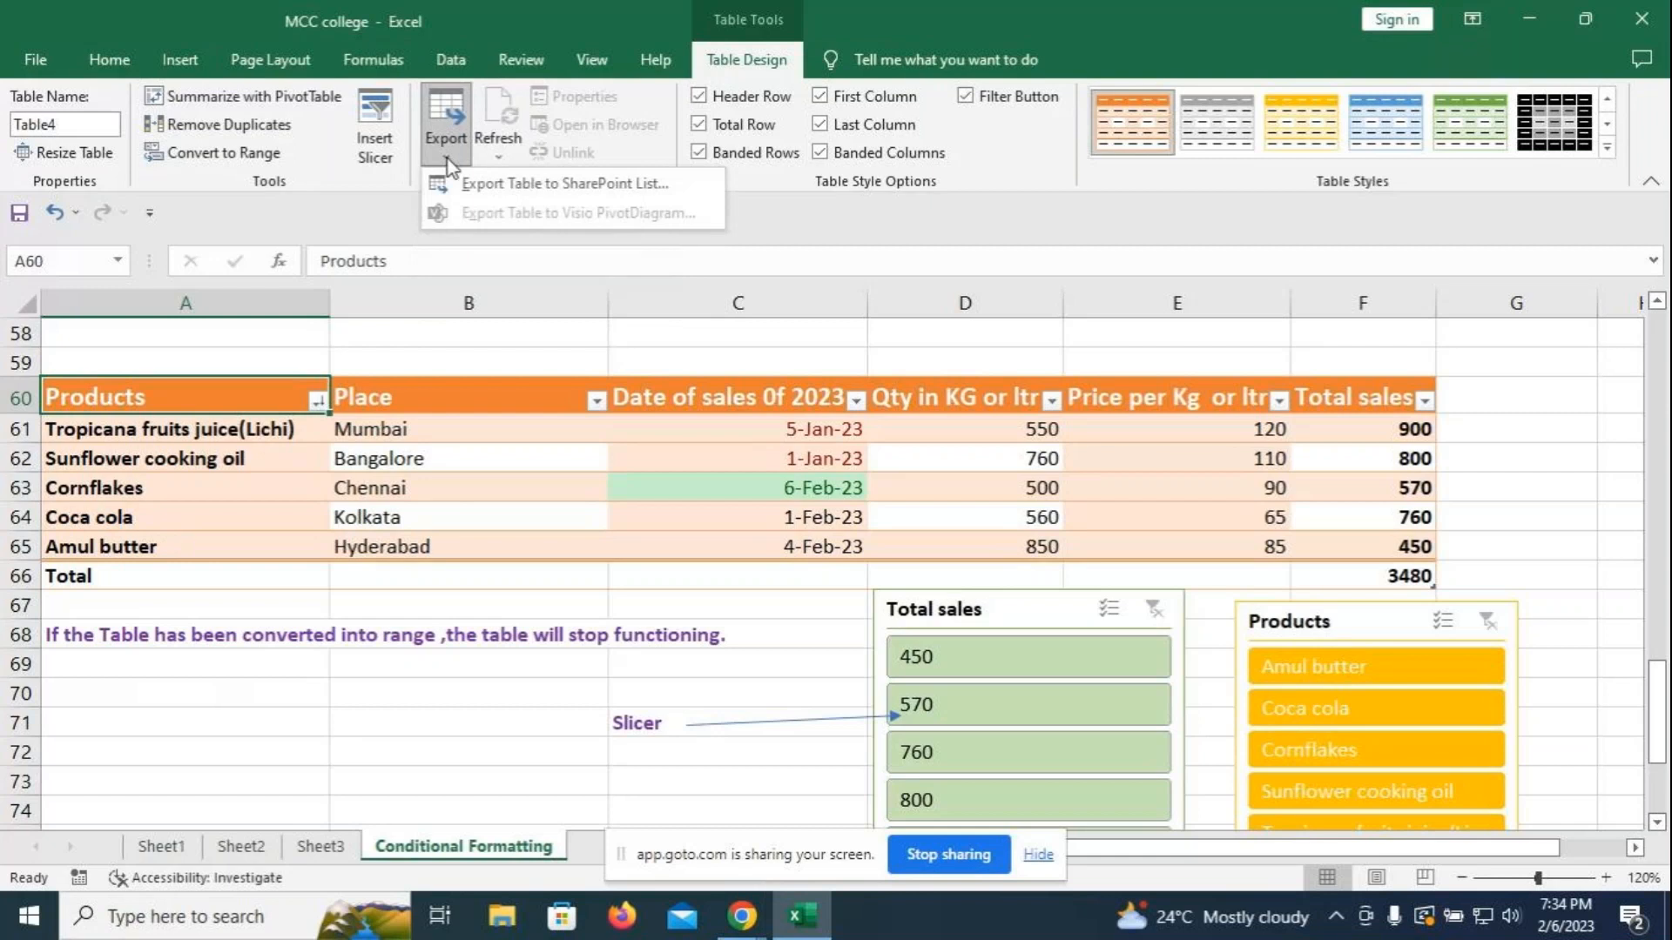
{"action": "left_click", "coordinate": [1549, 371]}
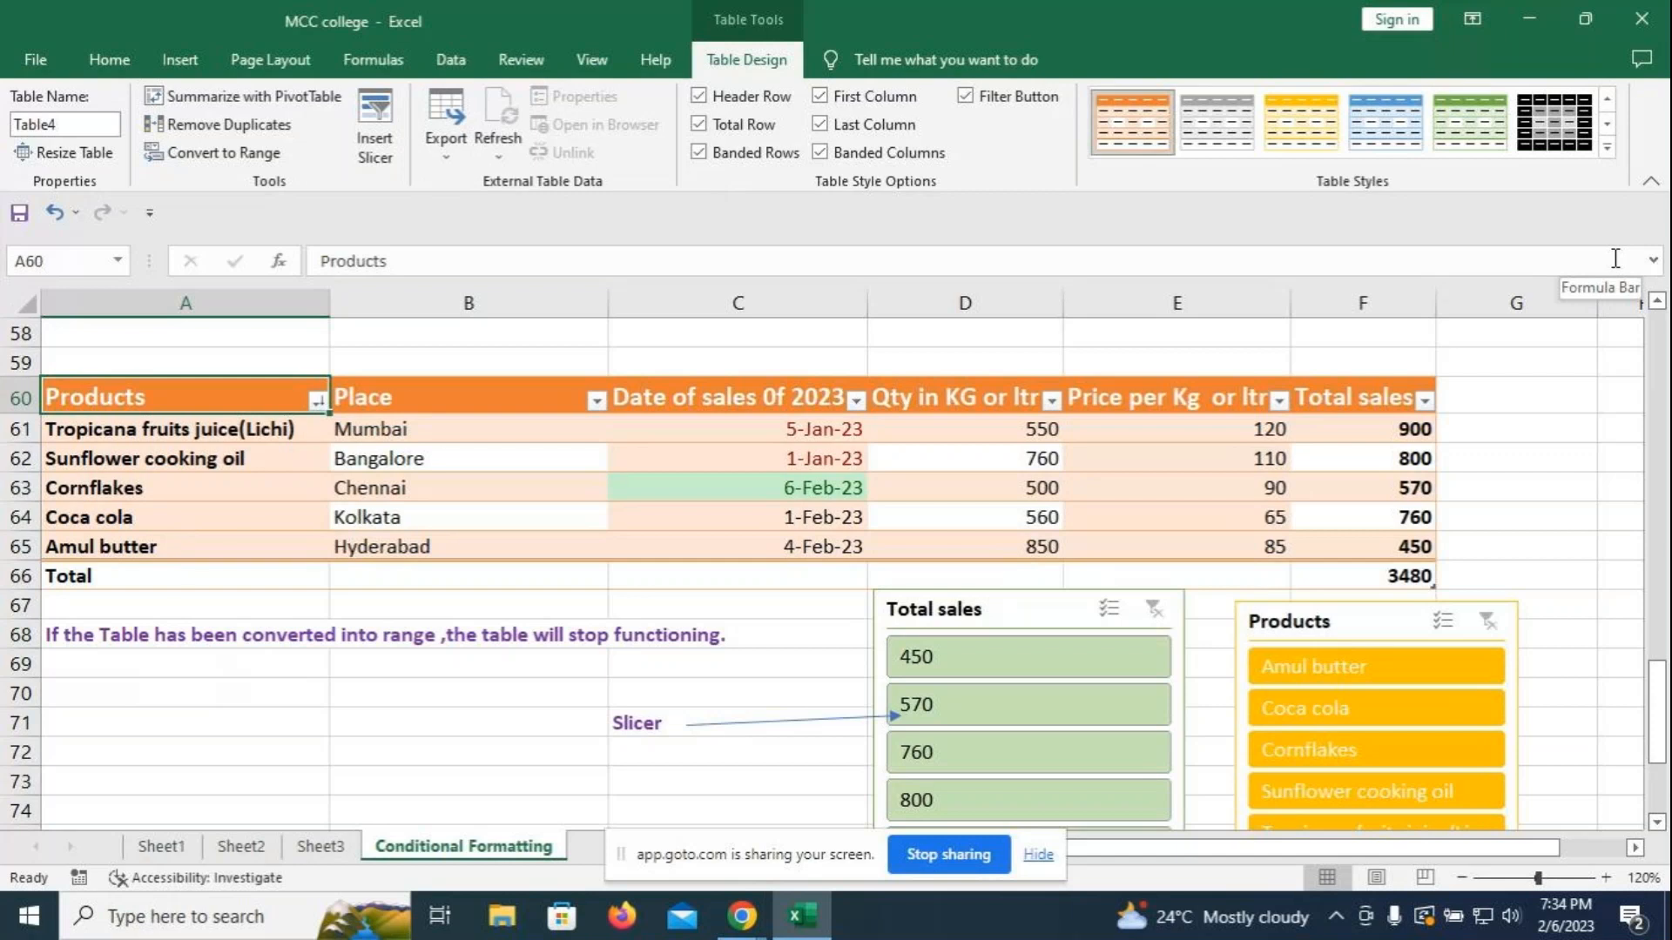
- Rename the table from Table4 to Sales_2023 and check the new name
{"action": "double_click", "coordinate": [78, 126]}
{"action": "key", "text": "BackSpace"}
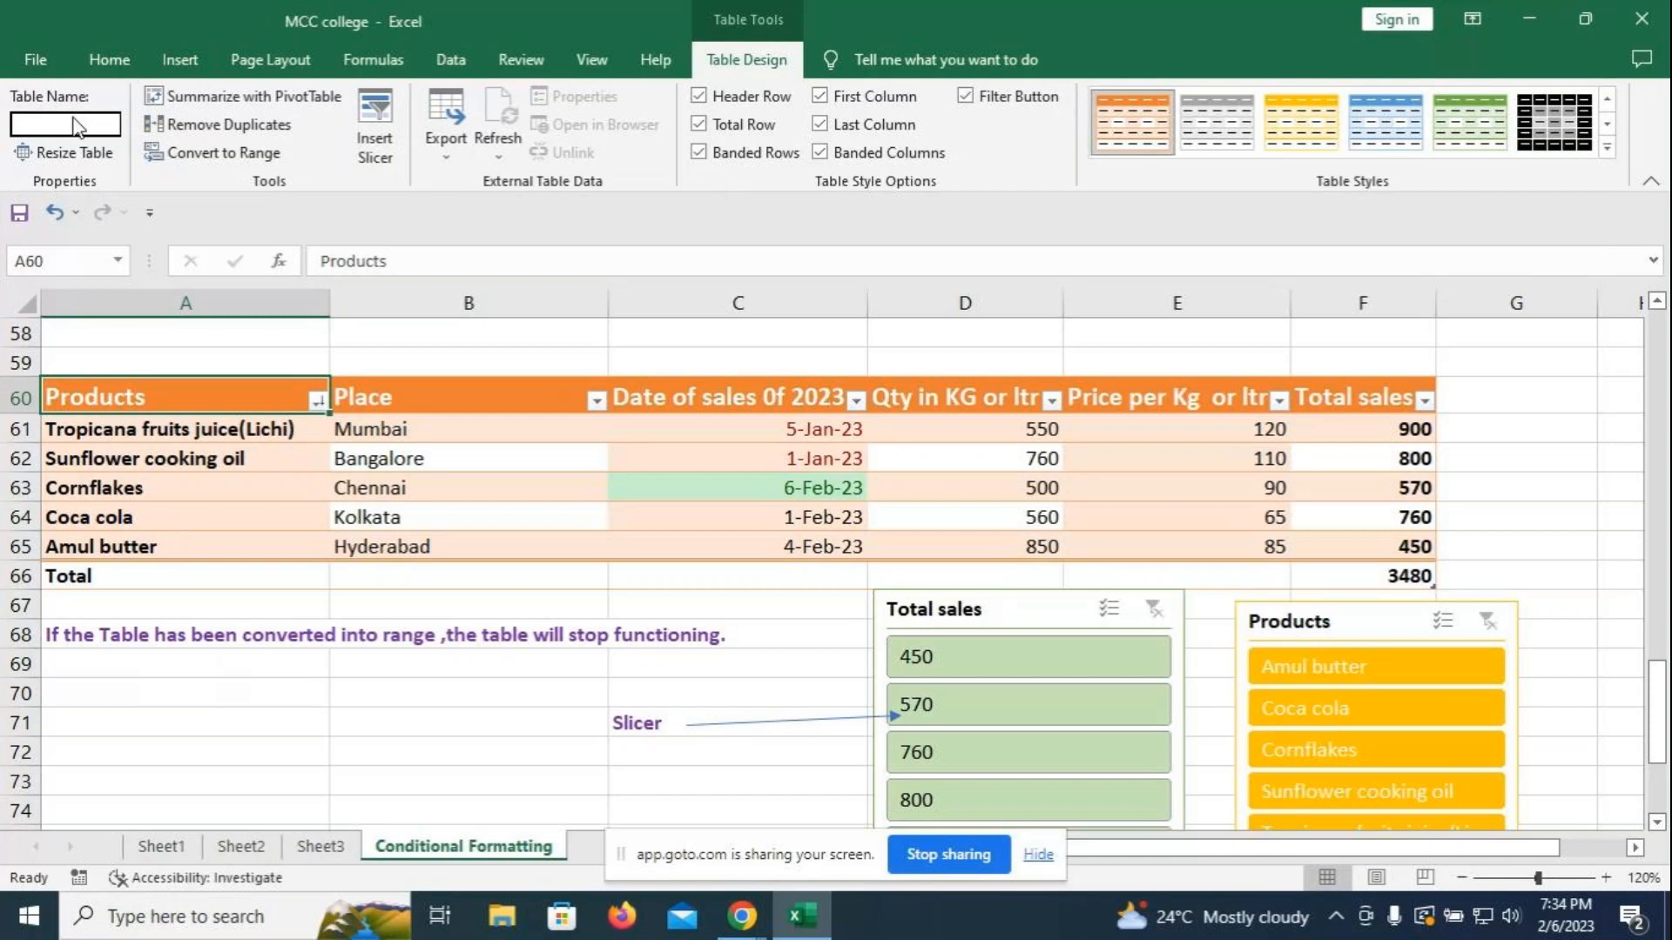
{"action": "type", "text": "To"}
{"action": "key", "text": "BackSpace"}
{"action": "key", "text": "BackSpace"}
{"action": "type", "text": "Sales_2023"}
{"action": "key", "text": "Return"}
{"action": "left_click", "coordinate": [373, 362]}
{"action": "left_click", "coordinate": [175, 388]}
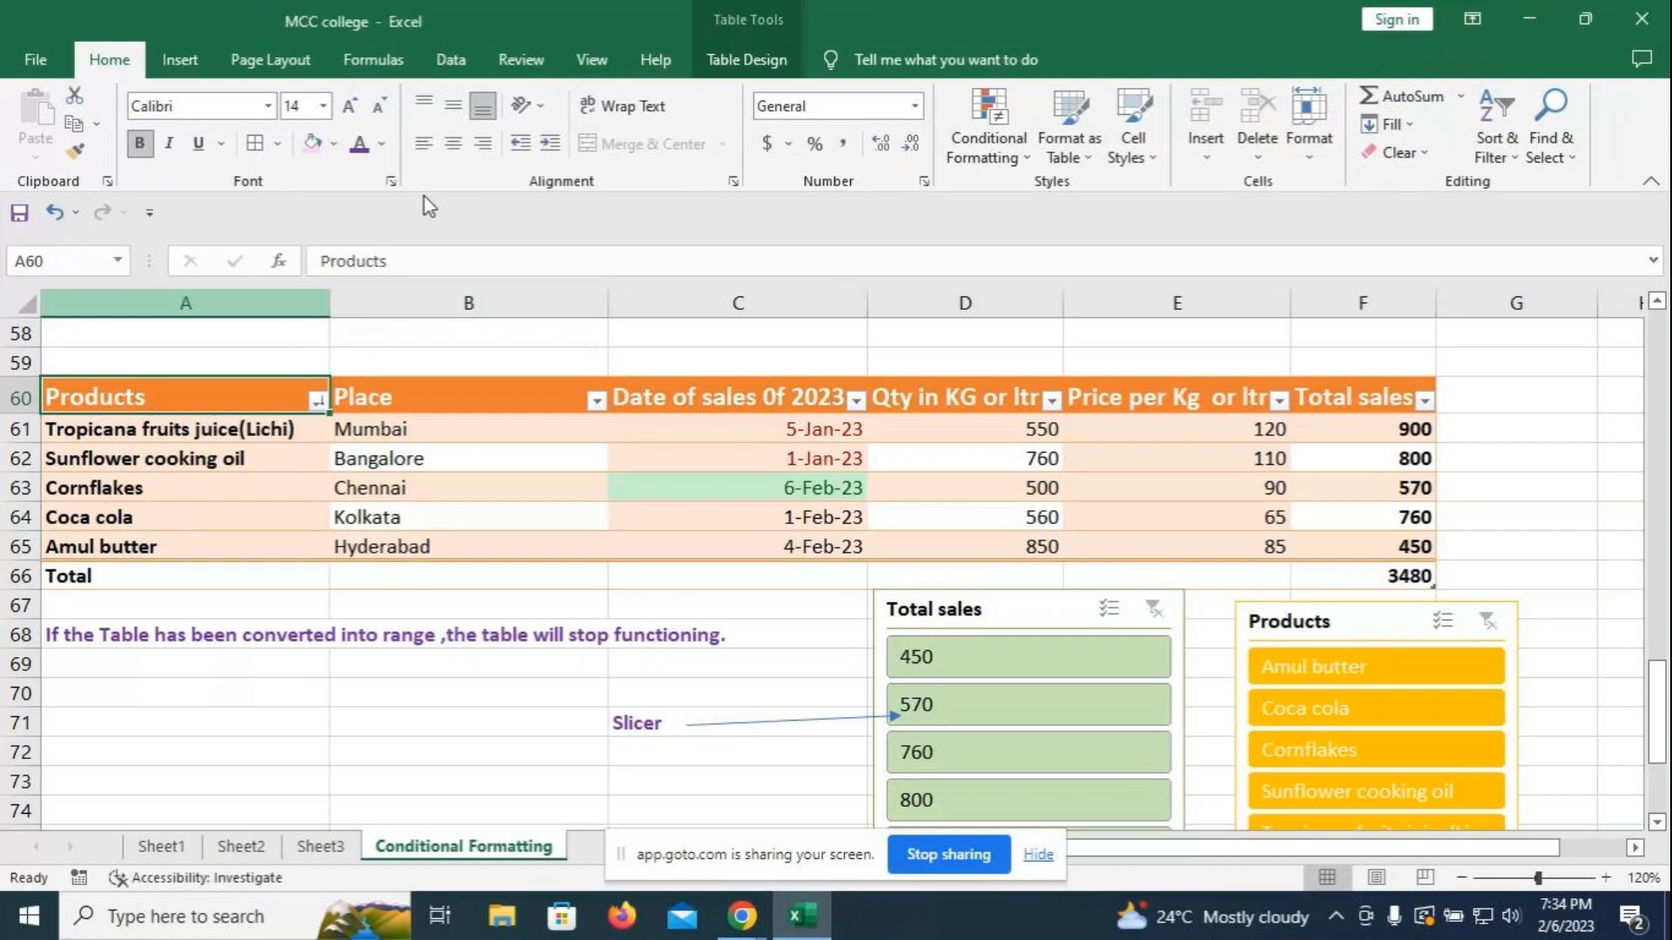
{"action": "left_click", "coordinate": [762, 57]}
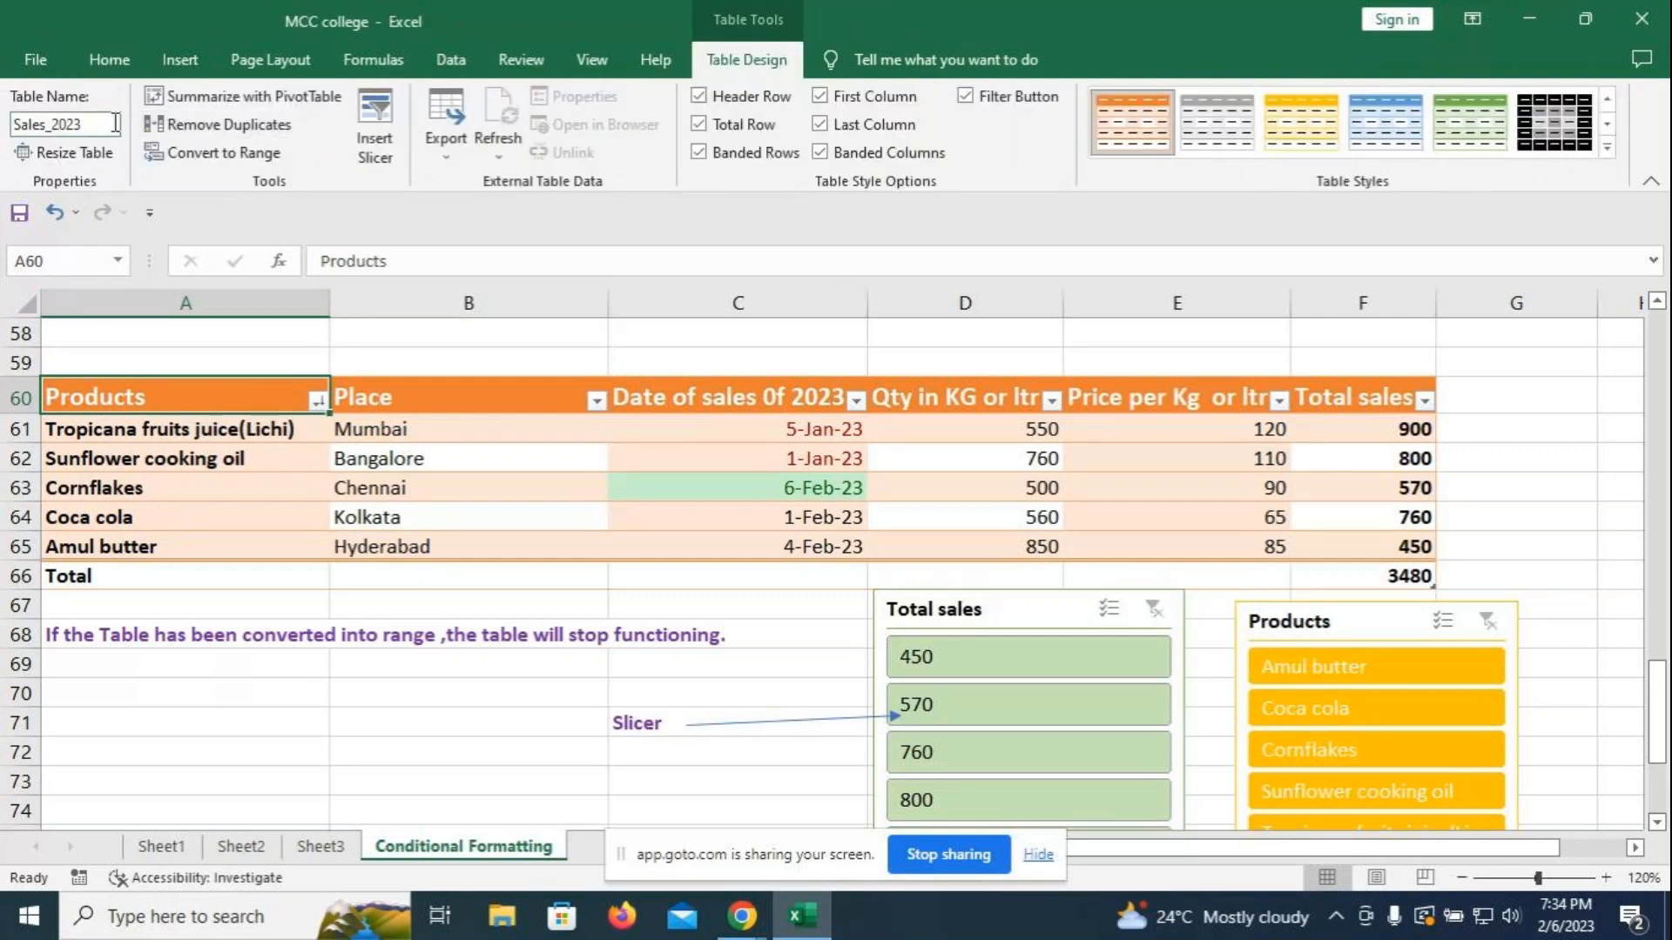
{"action": "left_click", "coordinate": [1516, 397]}
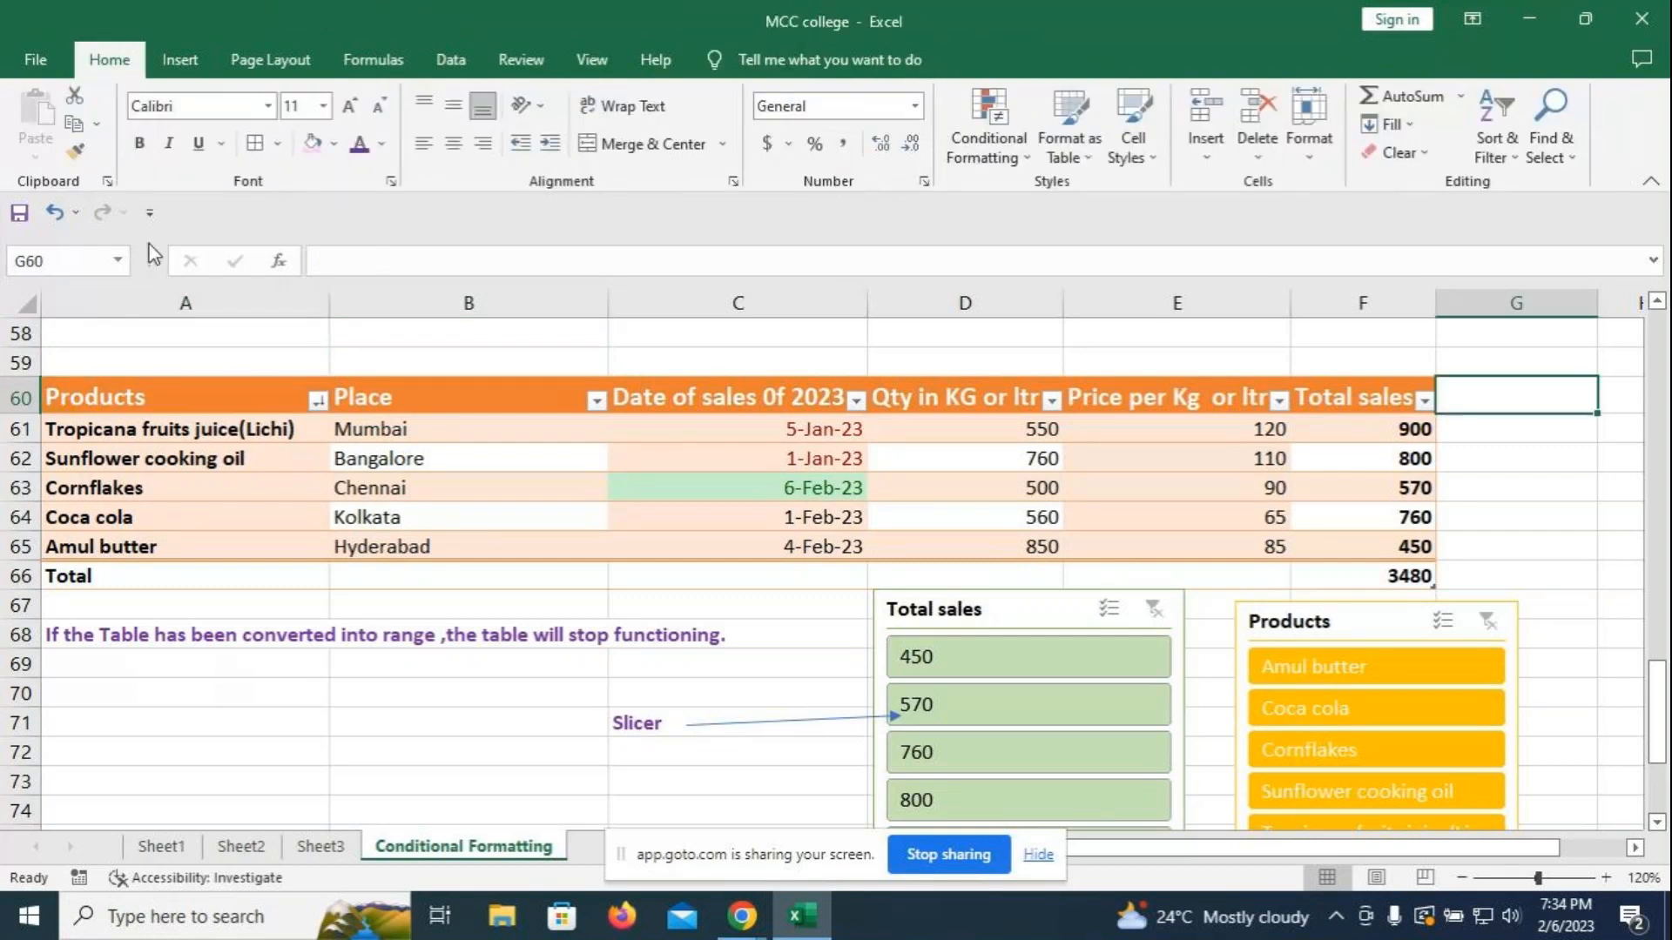
- Jump to the named ranges Sales_2023, Products, Table1 and Table2 from the Name Box list
{"action": "left_click", "coordinate": [119, 260]}
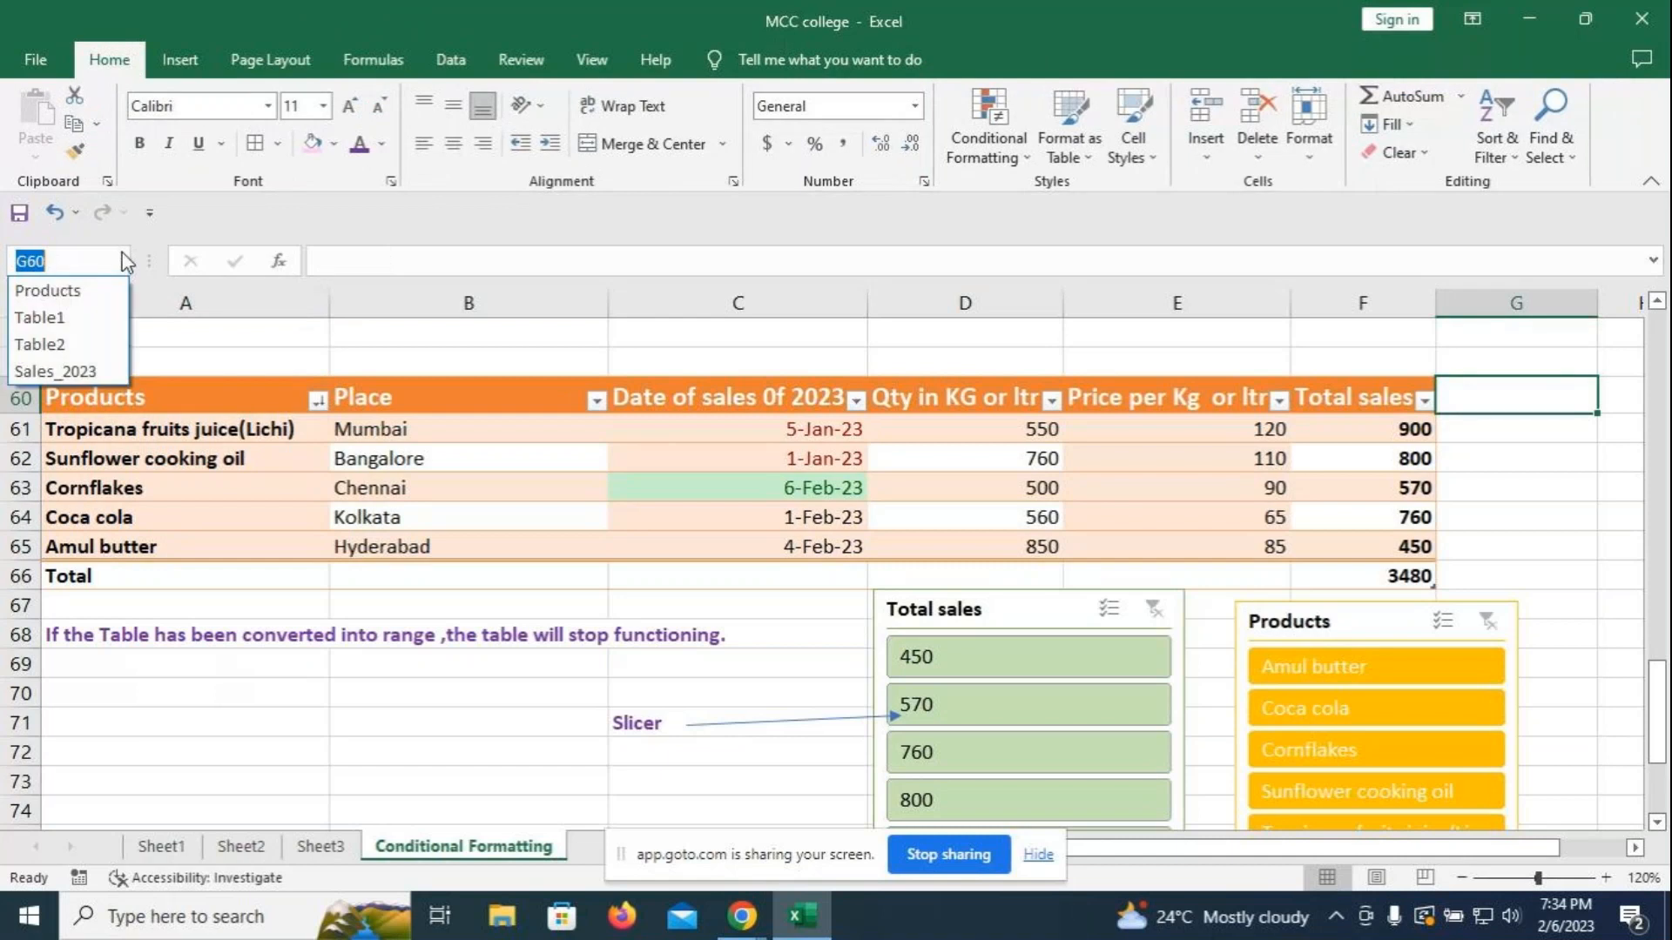
{"action": "left_click", "coordinate": [55, 371]}
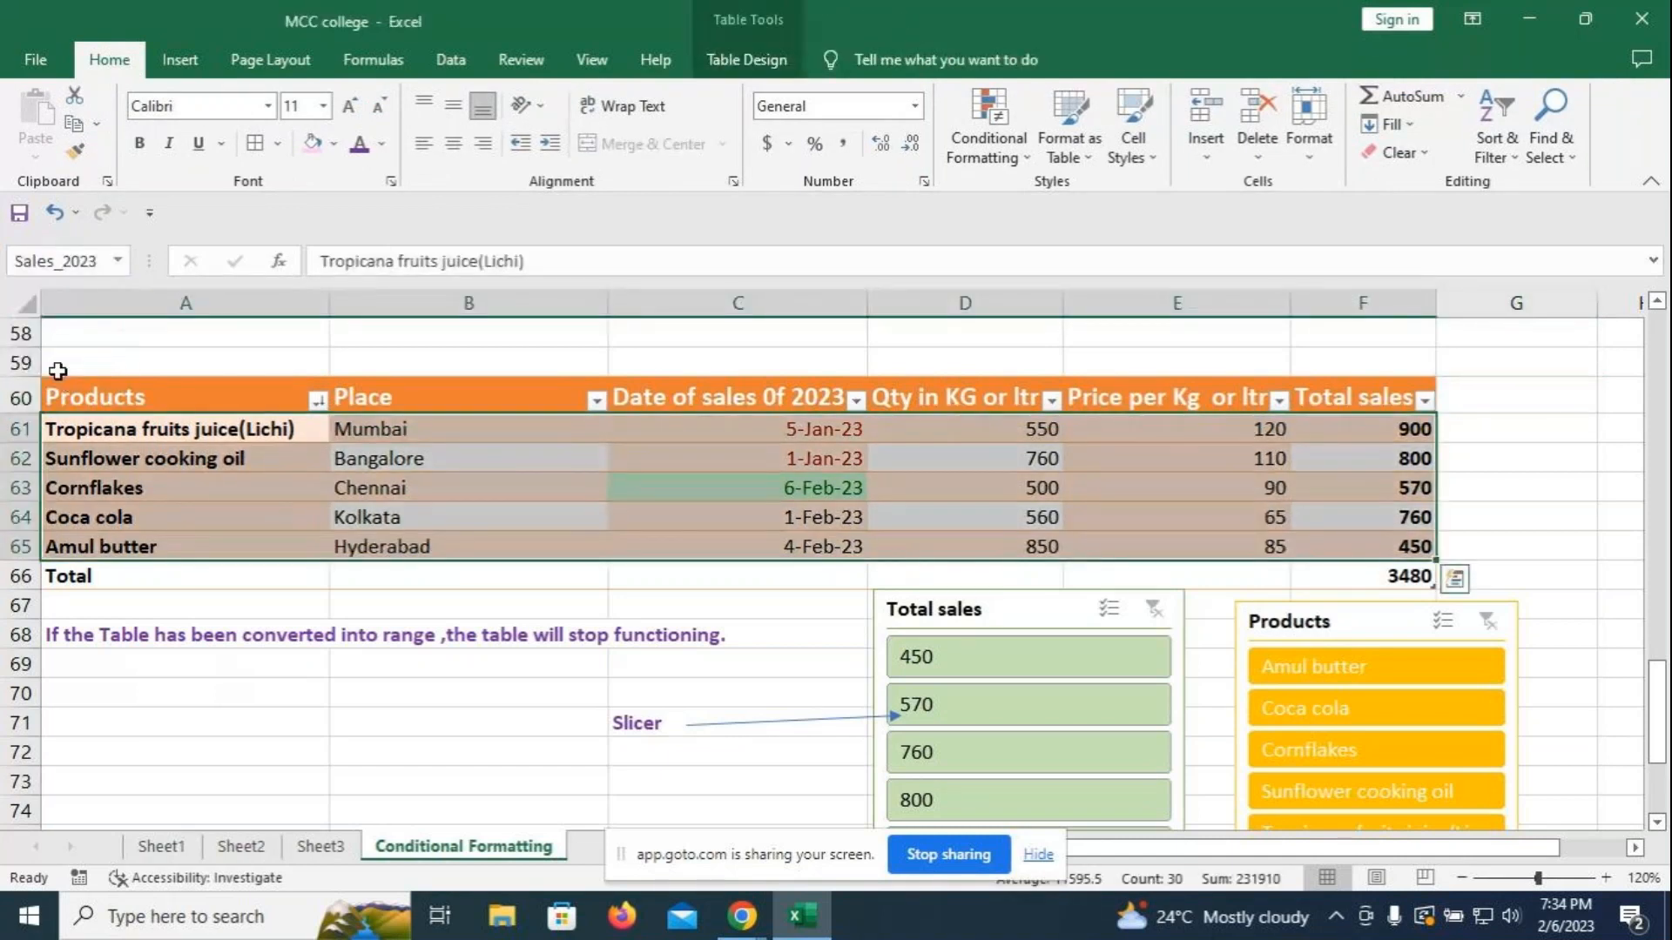
{"action": "left_click", "coordinate": [118, 260]}
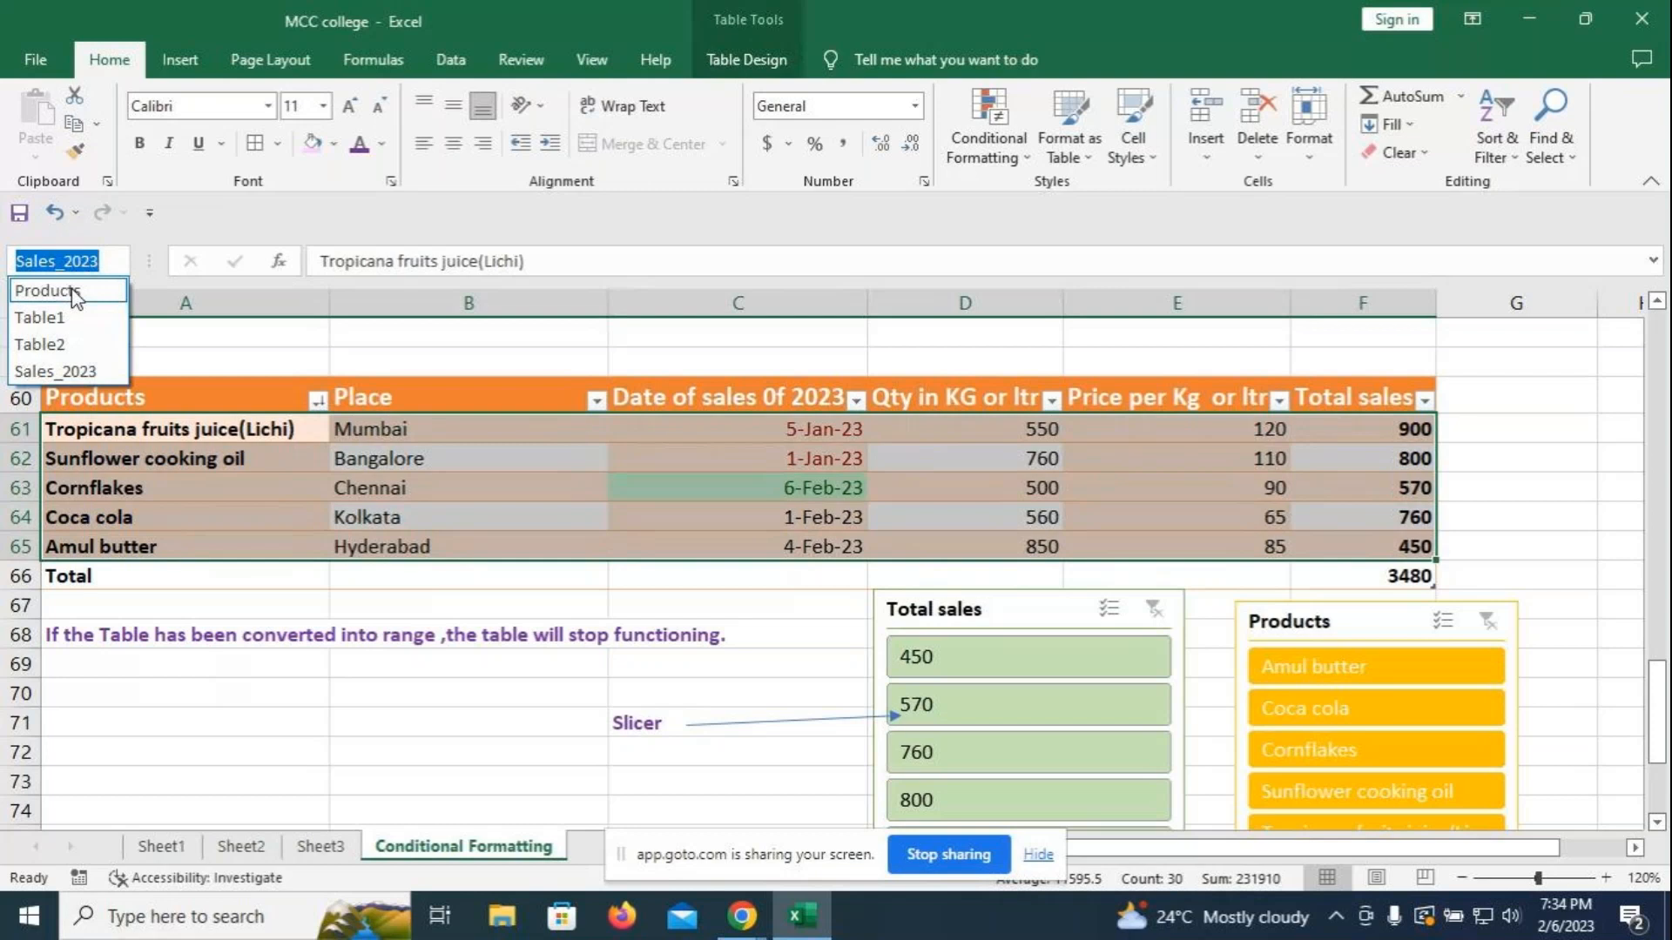
{"action": "left_click", "coordinate": [72, 290]}
{"action": "left_click", "coordinate": [116, 264]}
{"action": "left_click", "coordinate": [49, 311]}
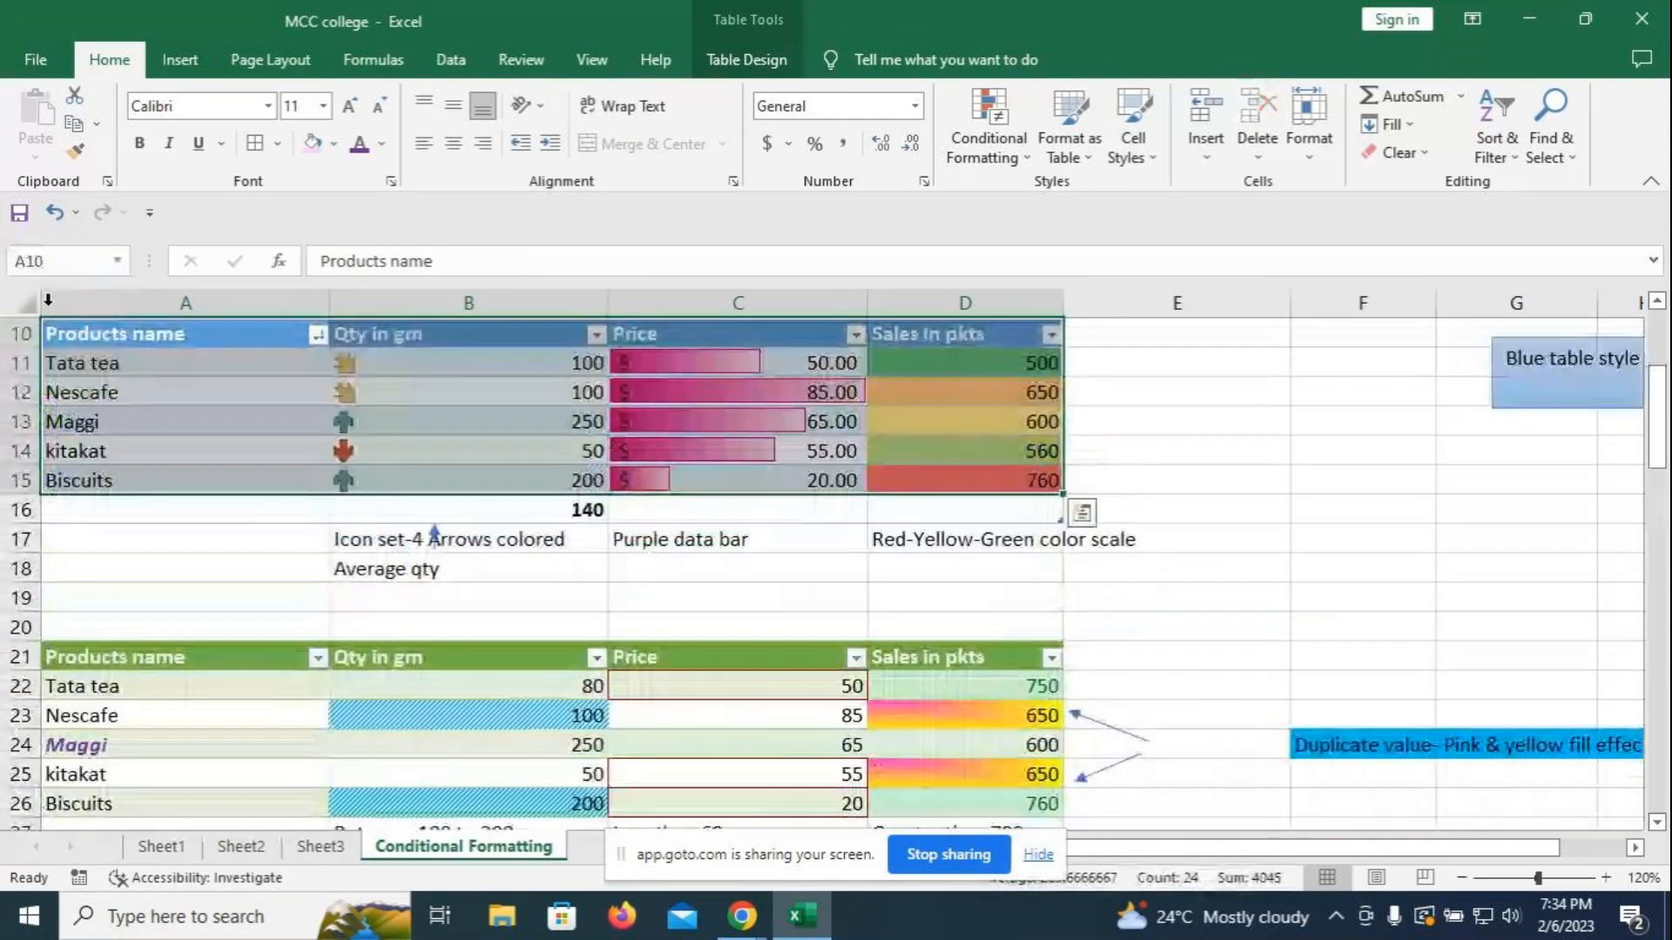
{"action": "left_click", "coordinate": [116, 260]}
{"action": "left_click", "coordinate": [59, 342]}
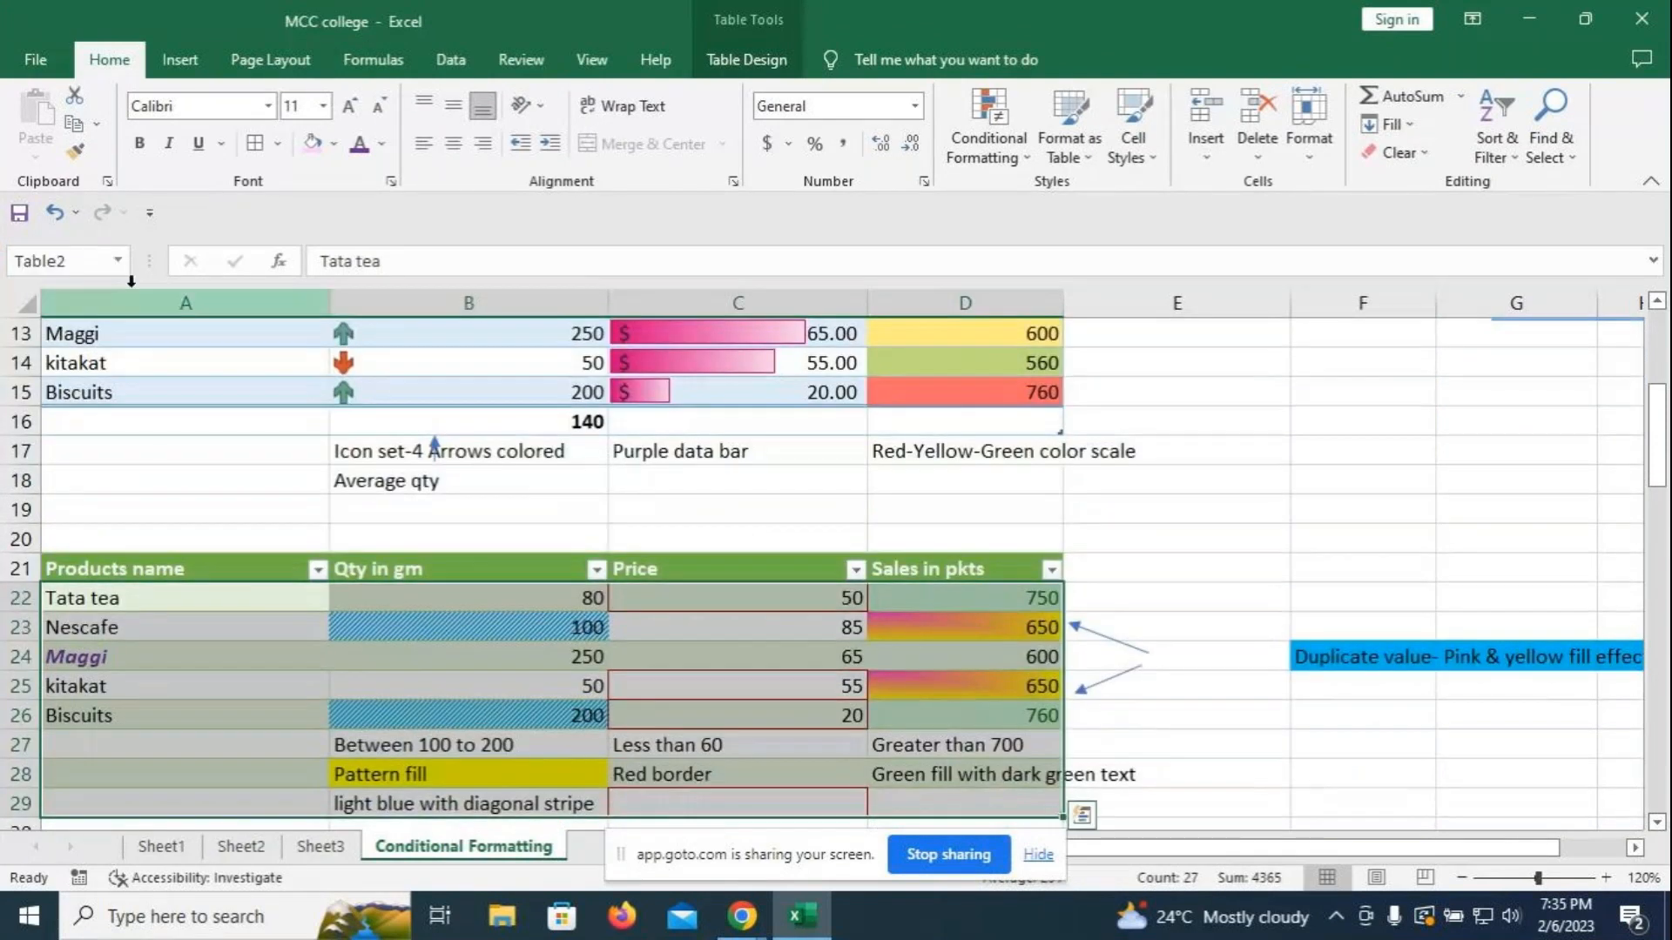
{"action": "left_click", "coordinate": [117, 261]}
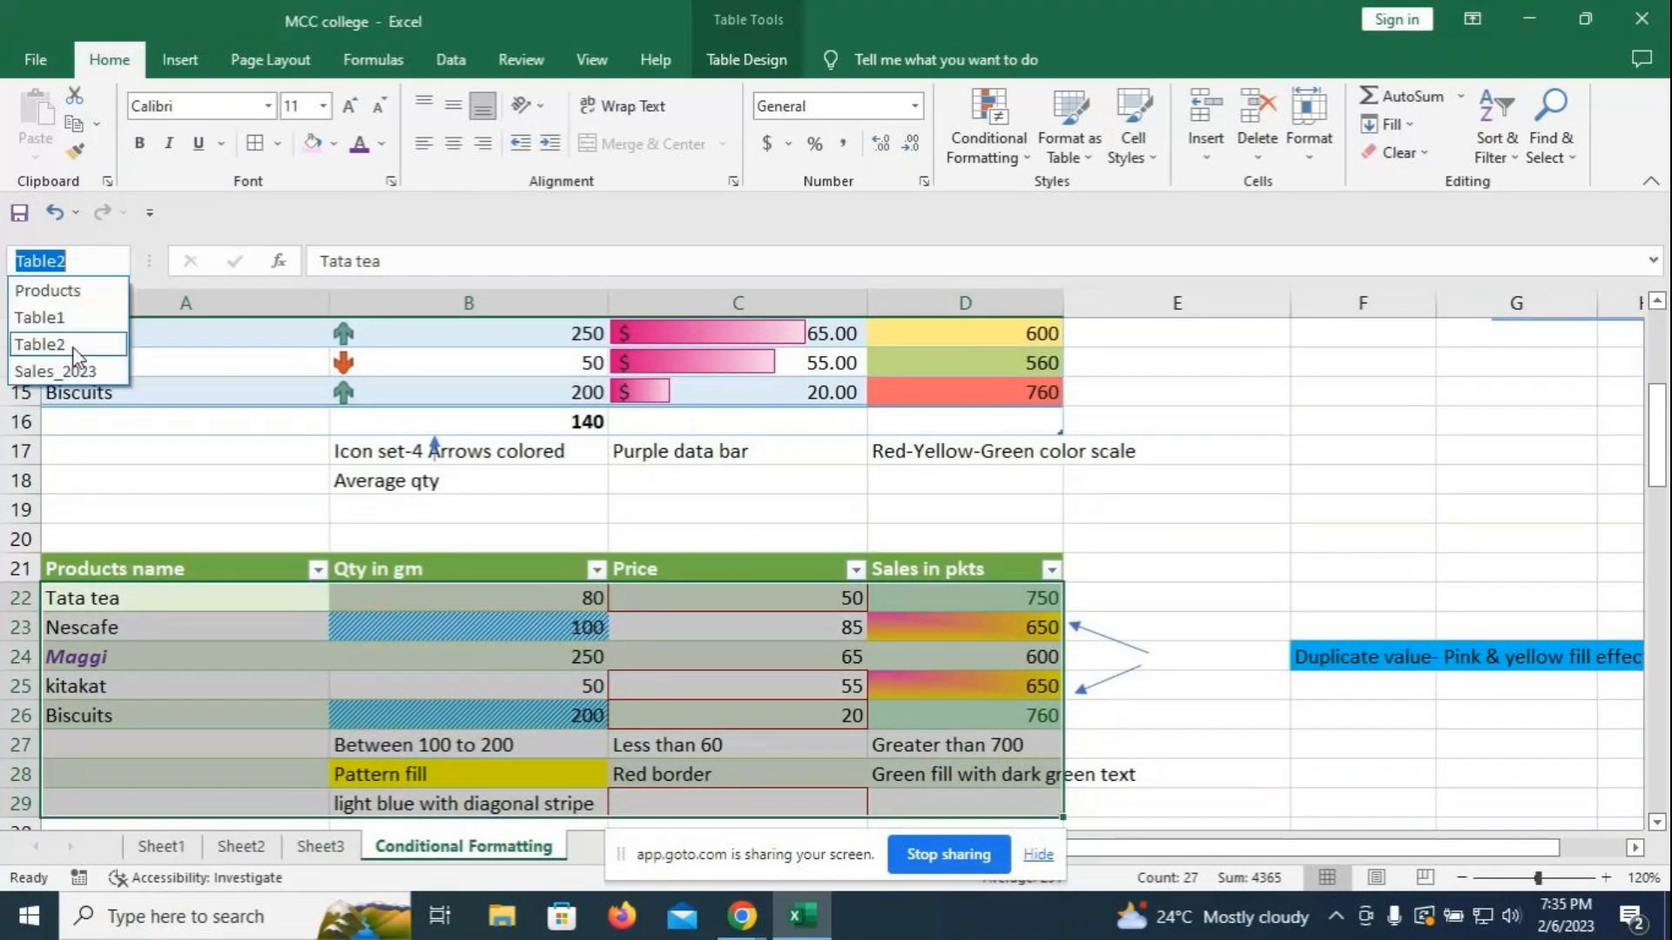
{"action": "left_click", "coordinate": [58, 368]}
{"action": "scroll", "coordinate": [1492, 606], "scroll_direction": "down", "scroll_amount": 1}
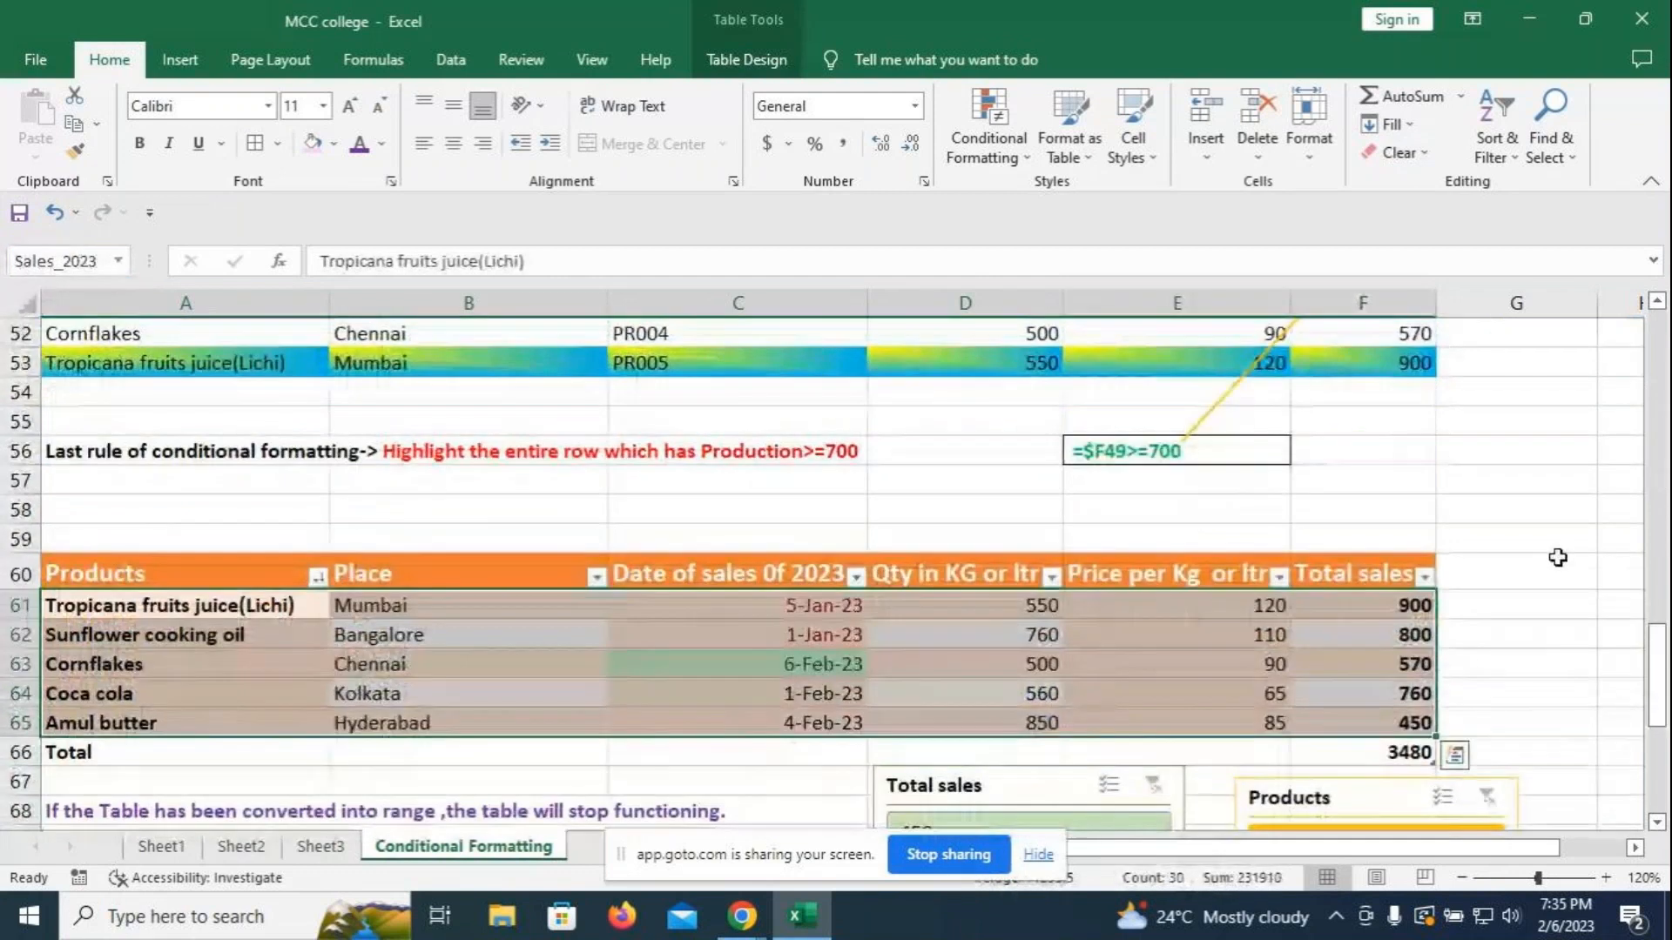
{"action": "scroll", "coordinate": [387, 508], "scroll_direction": "up", "scroll_amount": 7}
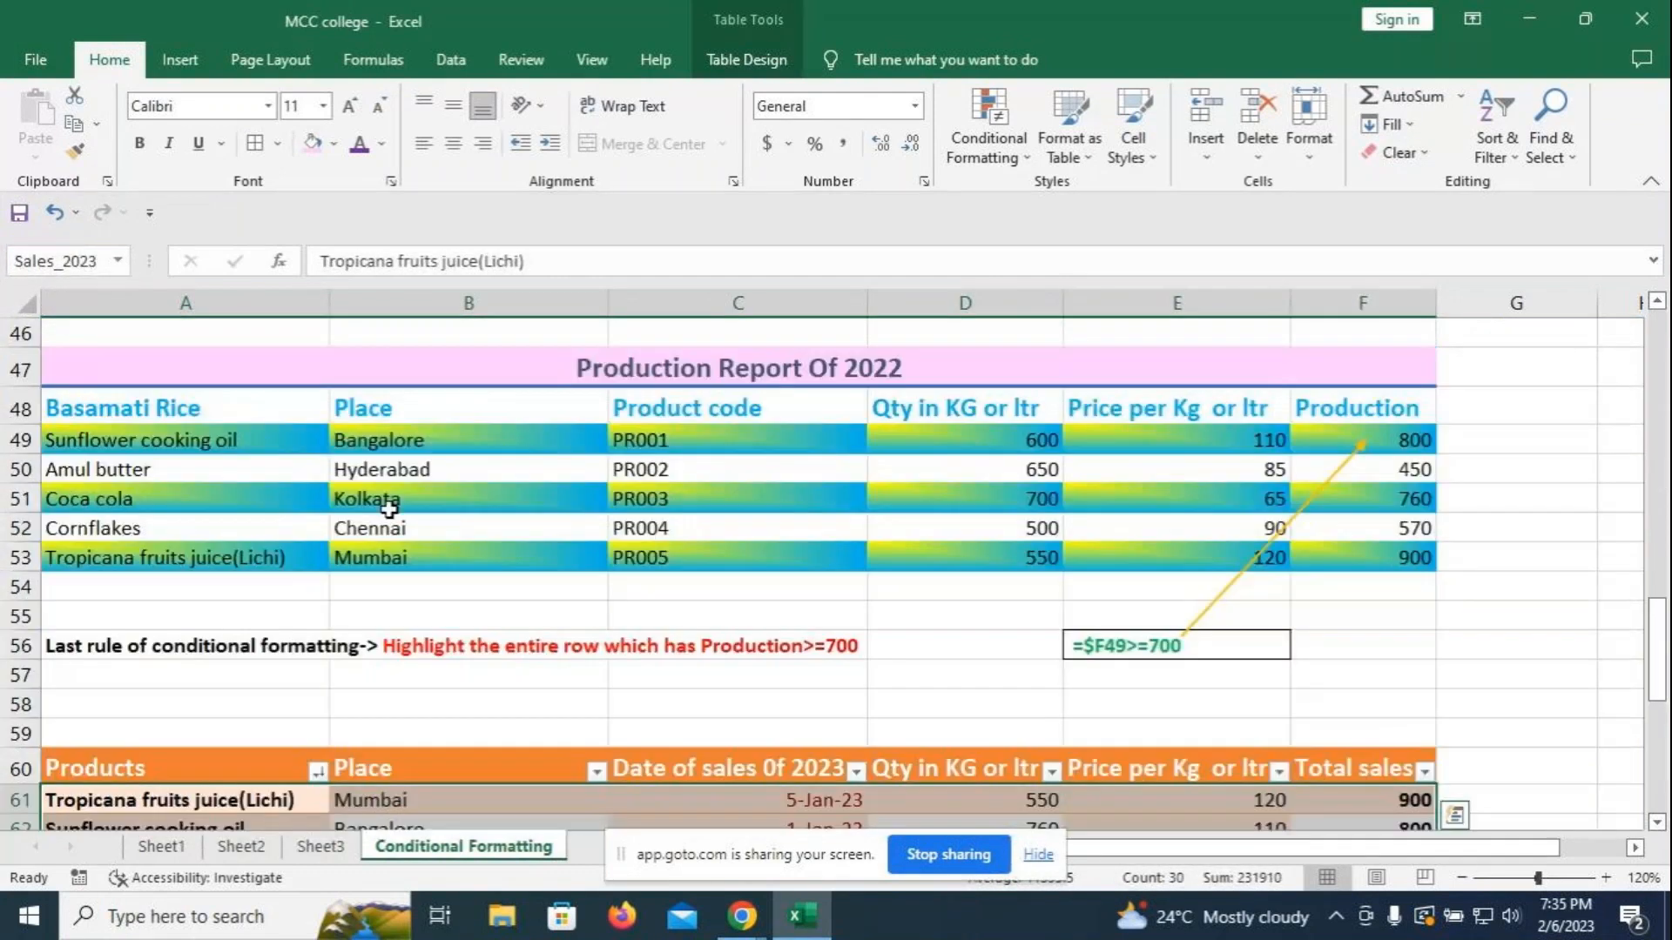
- Name the students' marks range A33:G40 'Marksheet' and verify it in the Name Box list
{"action": "left_click_drag", "start_coordinate": [120, 404], "coordinate": [1495, 601]}
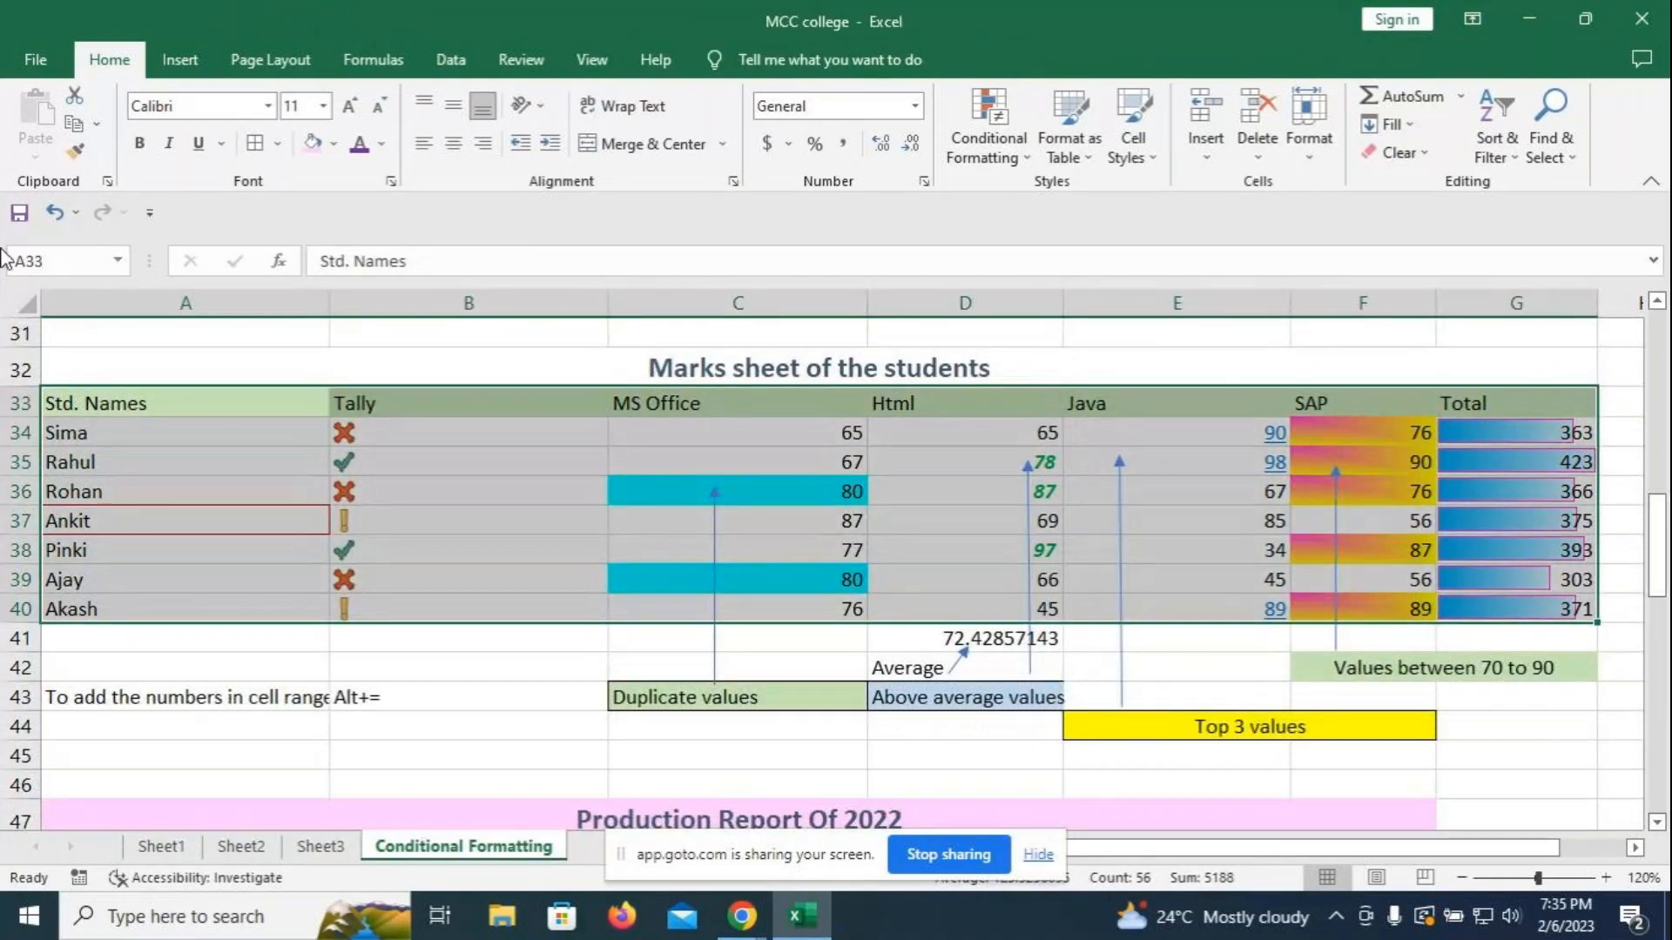
{"action": "left_click", "coordinate": [67, 261]}
{"action": "key", "text": "BackSpace"}
{"action": "type", "text": "Marksheet"}
{"action": "key", "text": "Return"}
{"action": "left_click", "coordinate": [250, 664]}
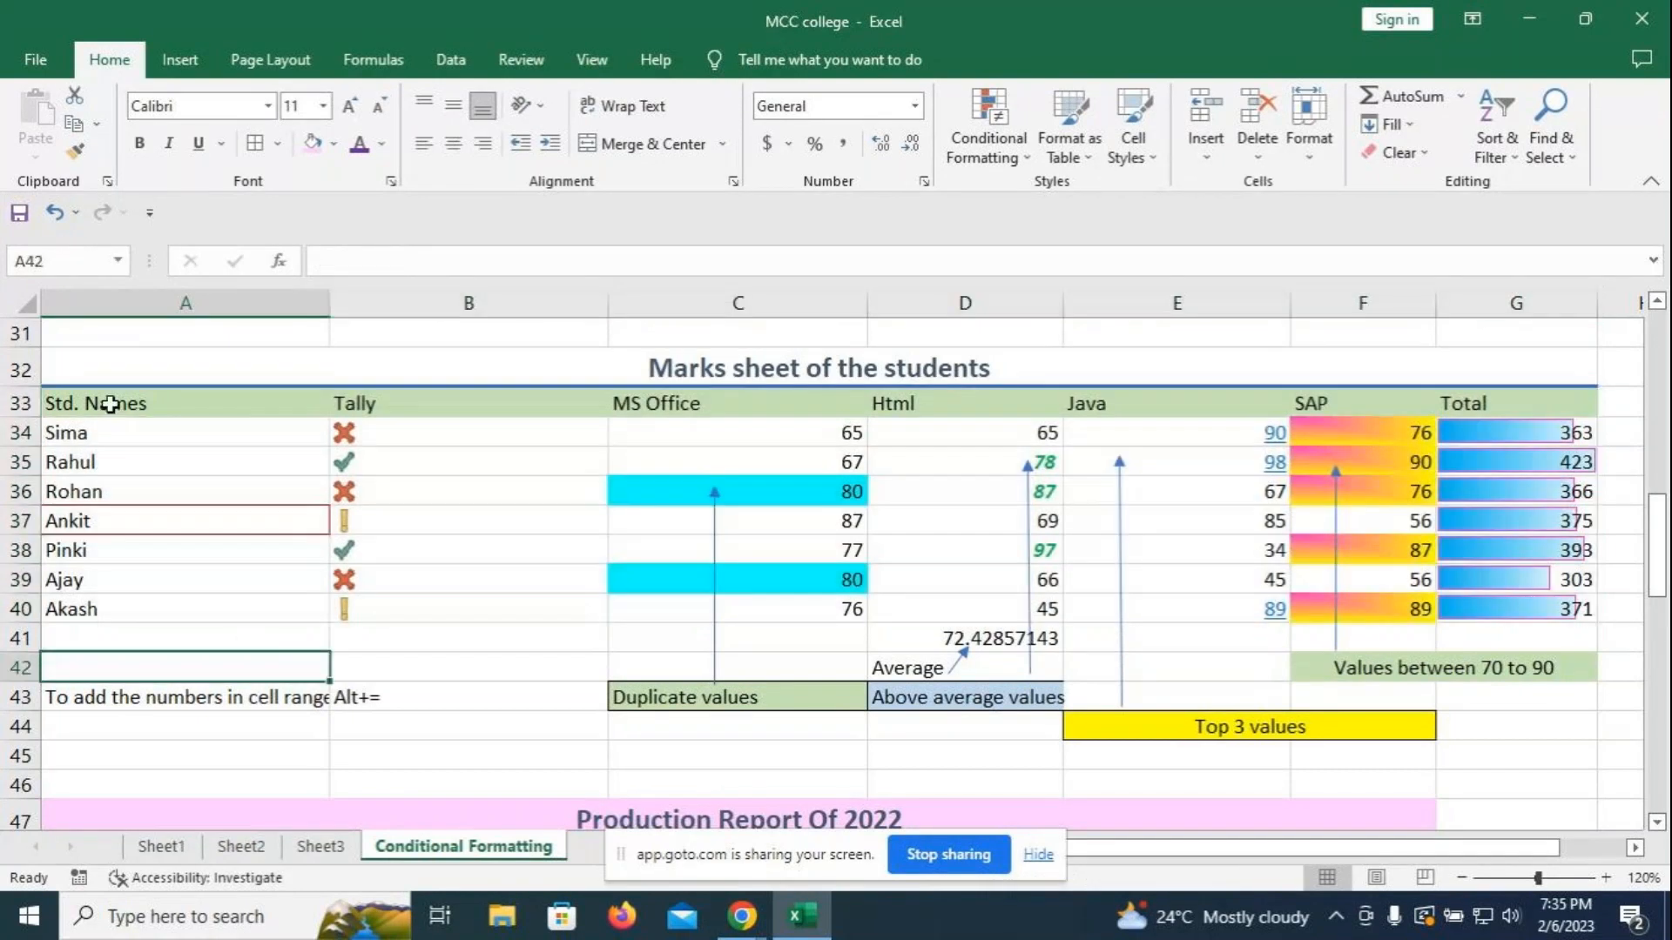
{"action": "left_click", "coordinate": [116, 260]}
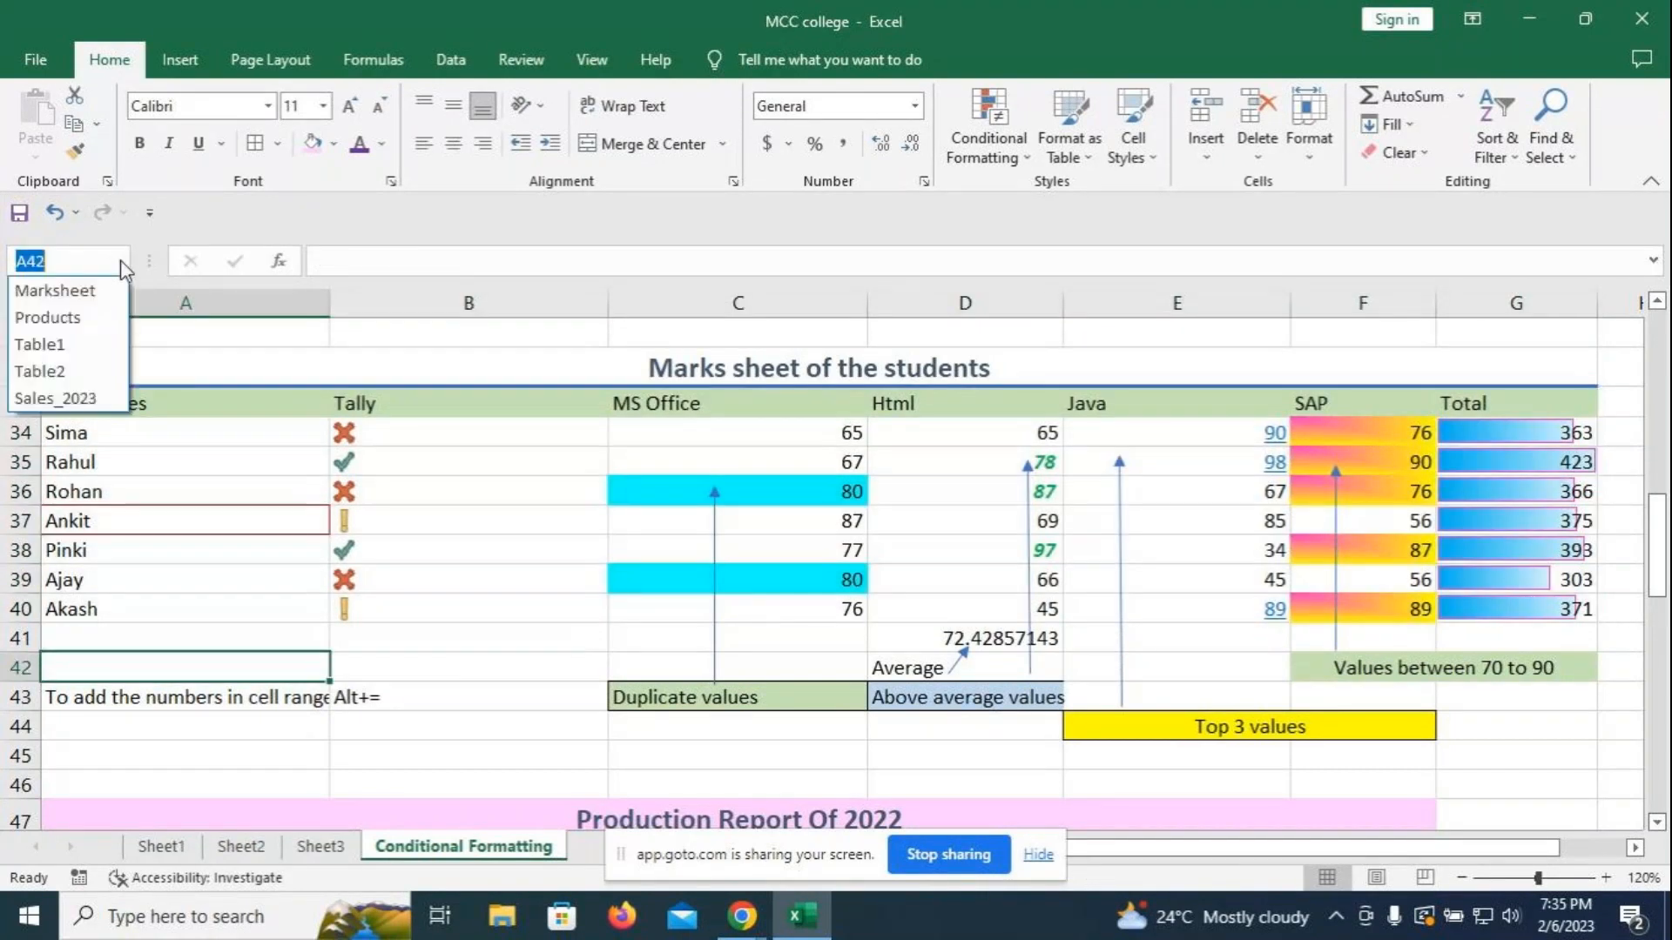
{"action": "left_click", "coordinate": [72, 291]}
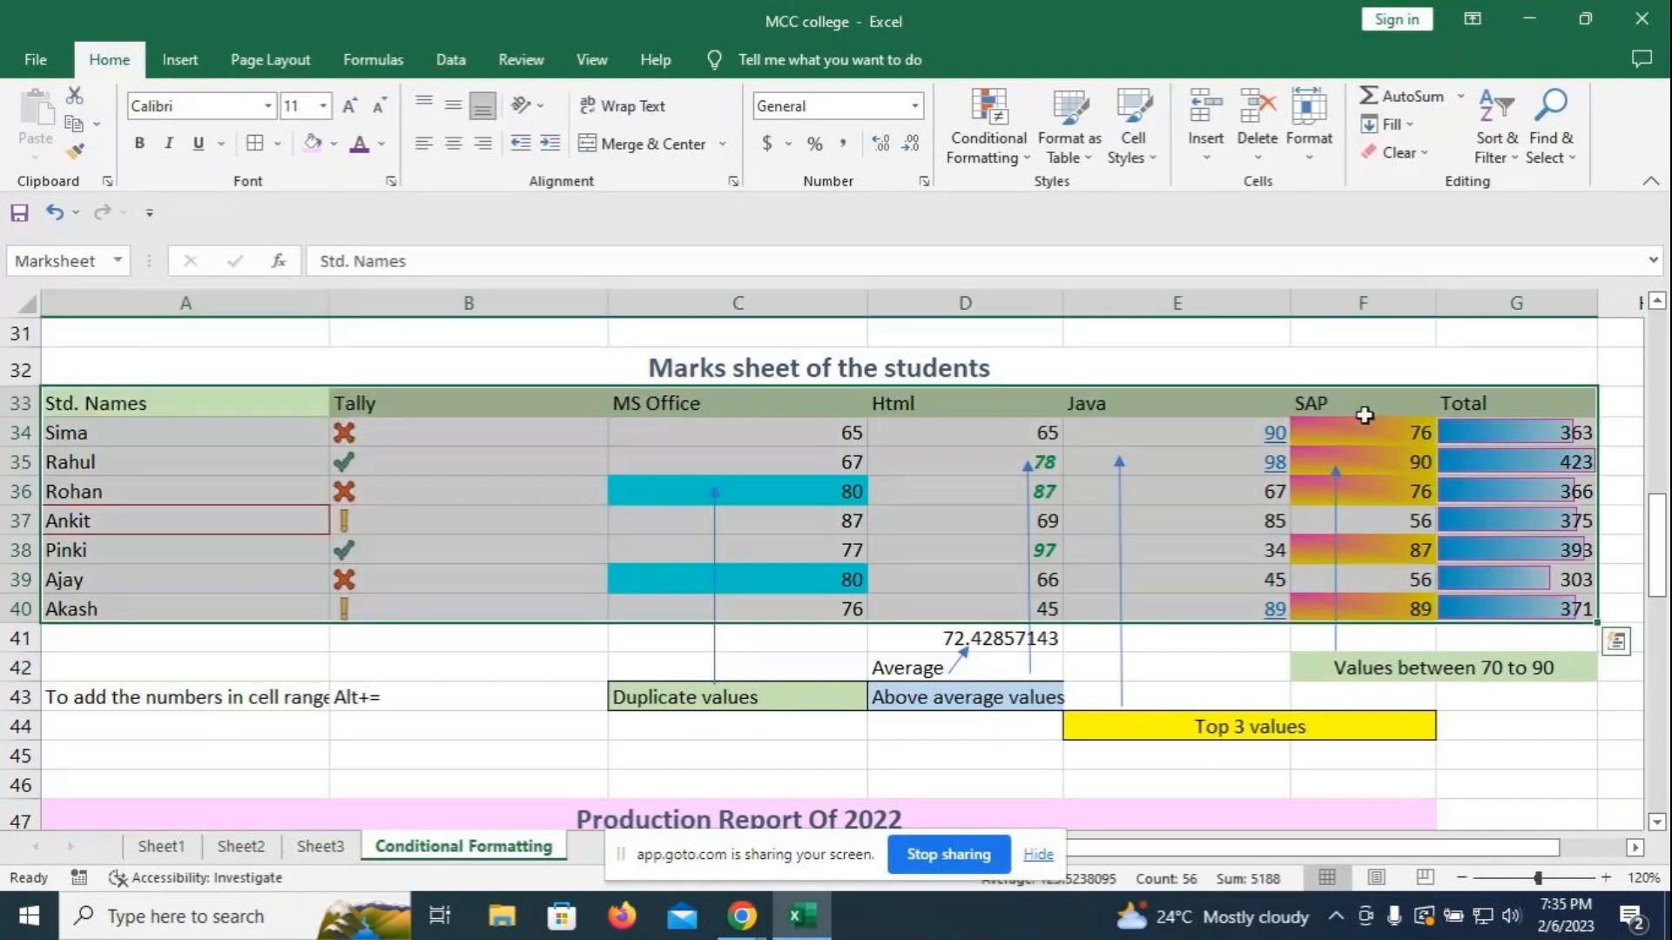
{"action": "left_click", "coordinate": [1515, 775]}
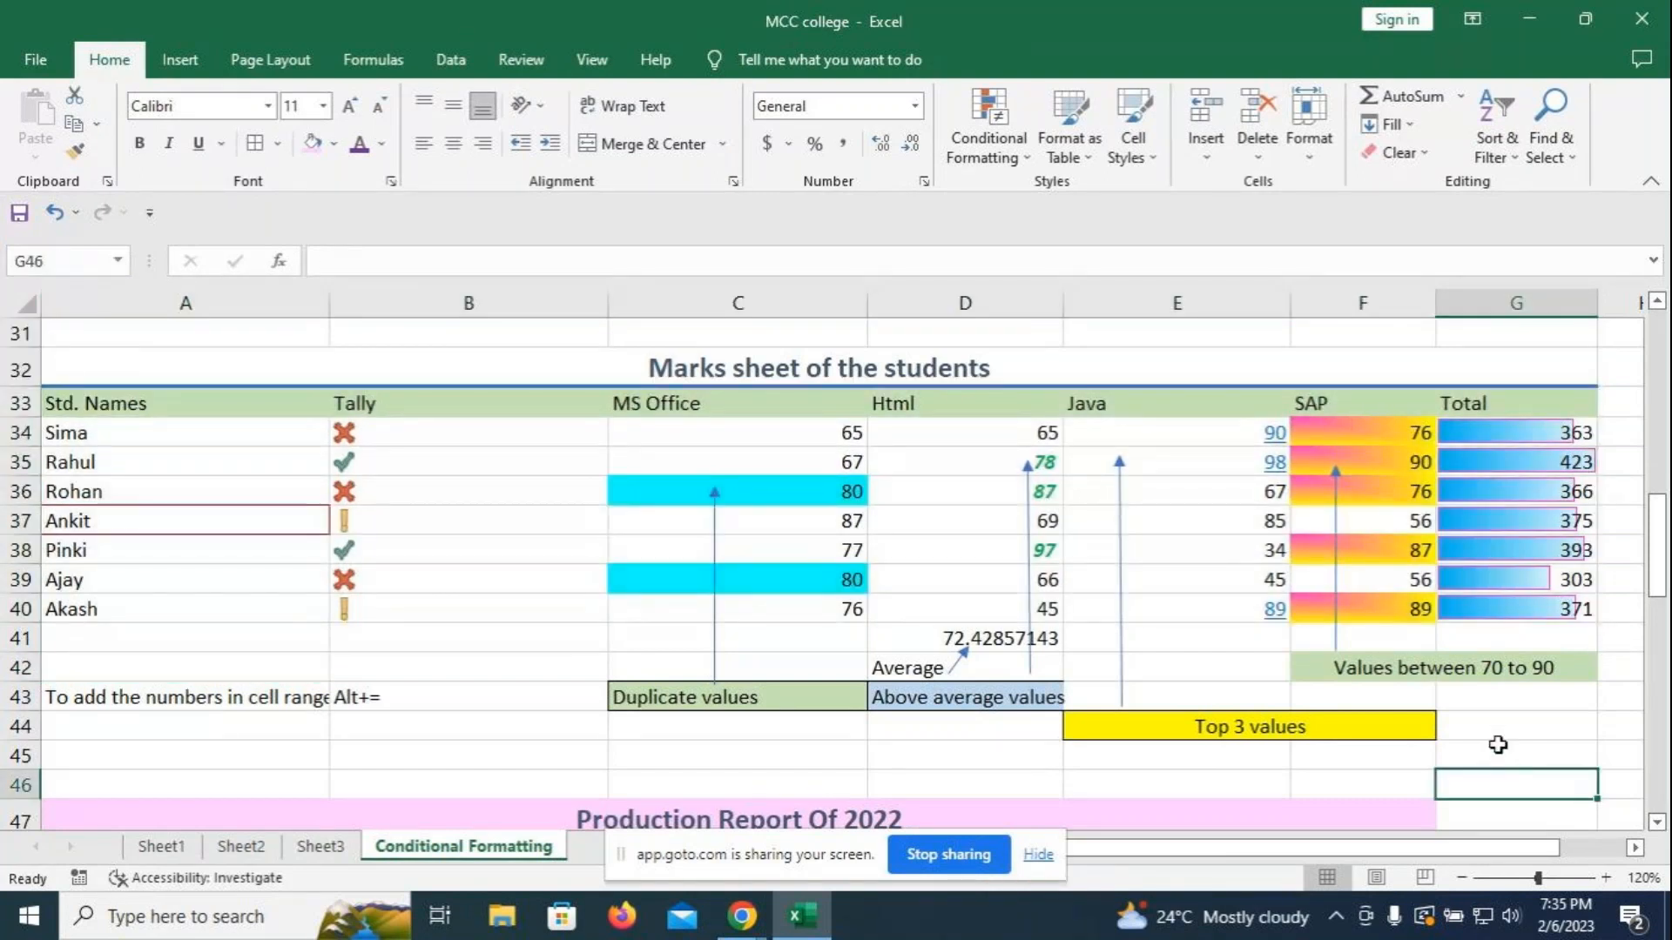
{"action": "scroll", "coordinate": [1459, 714], "scroll_direction": "down", "scroll_amount": 5}
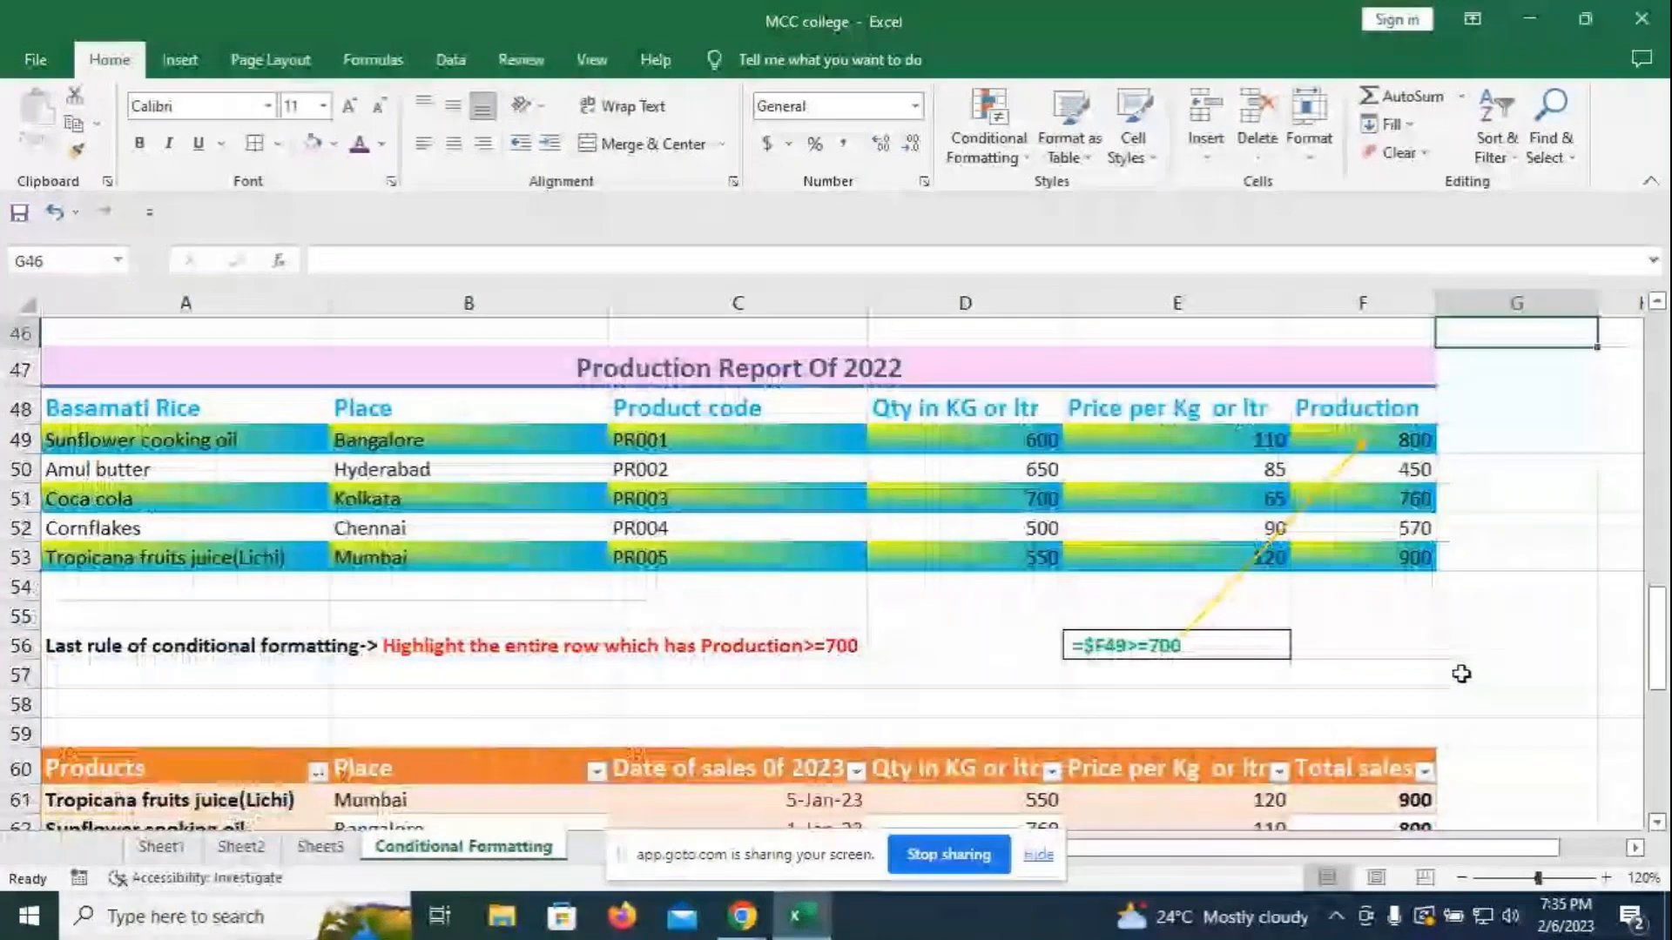
{"action": "scroll", "coordinate": [1461, 673], "scroll_direction": "down", "scroll_amount": 3}
{"action": "scroll", "coordinate": [1466, 671], "scroll_direction": "down", "scroll_amount": 4}
{"action": "scroll", "coordinate": [533, 582], "scroll_direction": "up", "scroll_amount": 2}
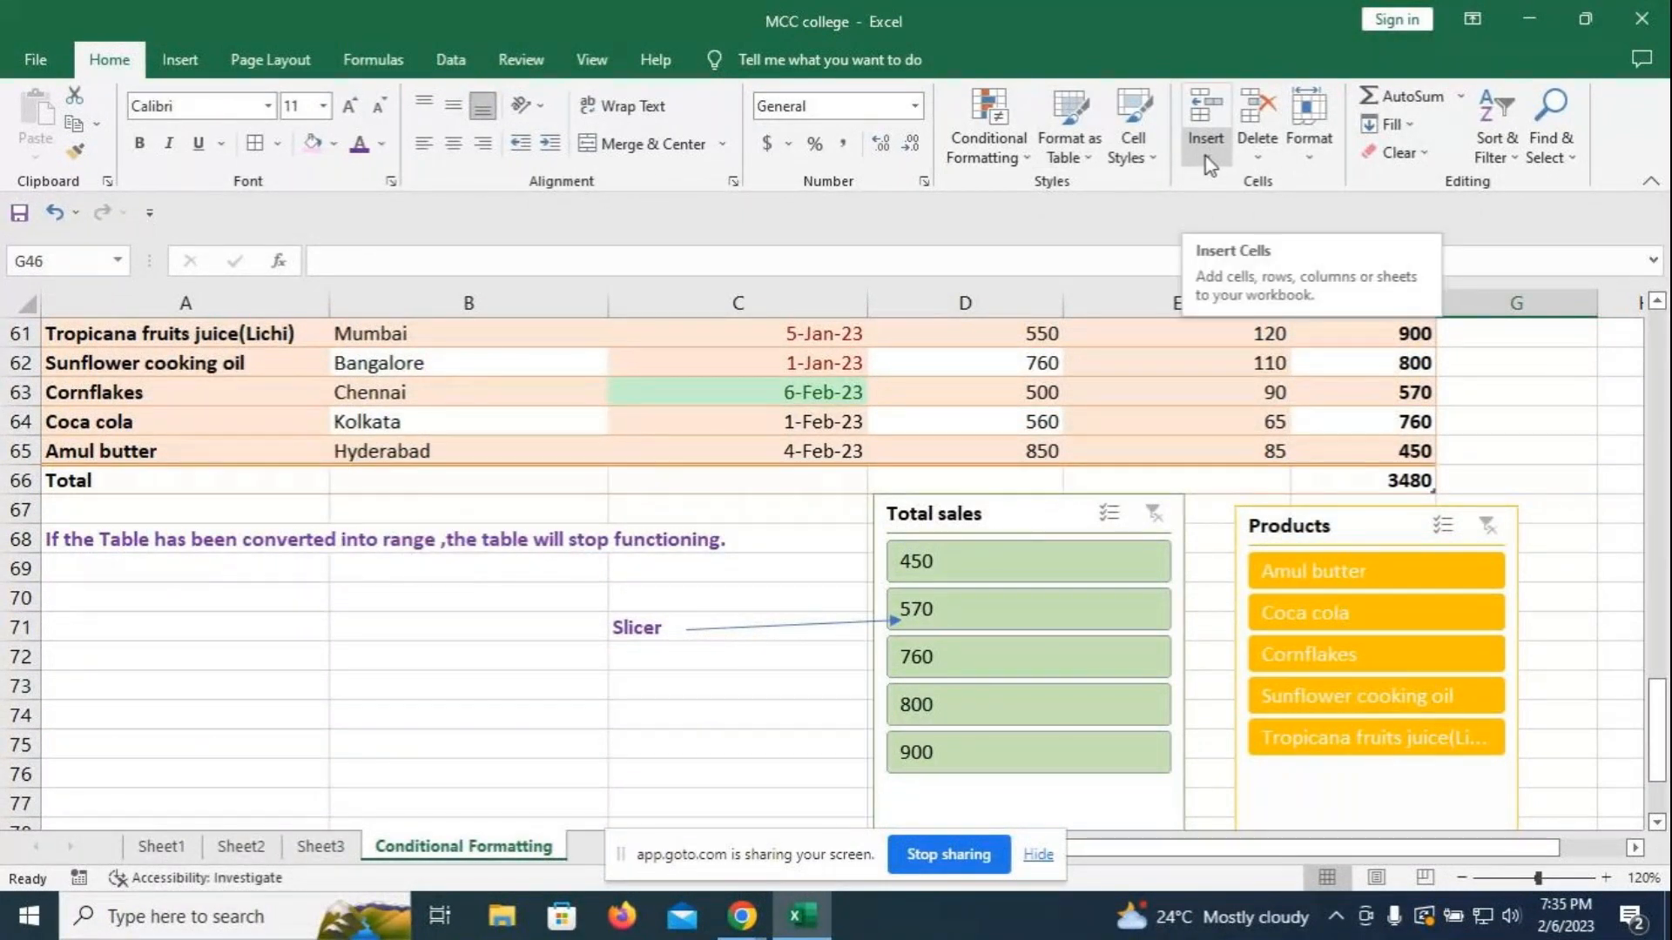
{"action": "scroll", "coordinate": [723, 694], "scroll_direction": "up", "scroll_amount": 1}
{"action": "scroll", "coordinate": [629, 784], "scroll_direction": "down", "scroll_amount": 1}
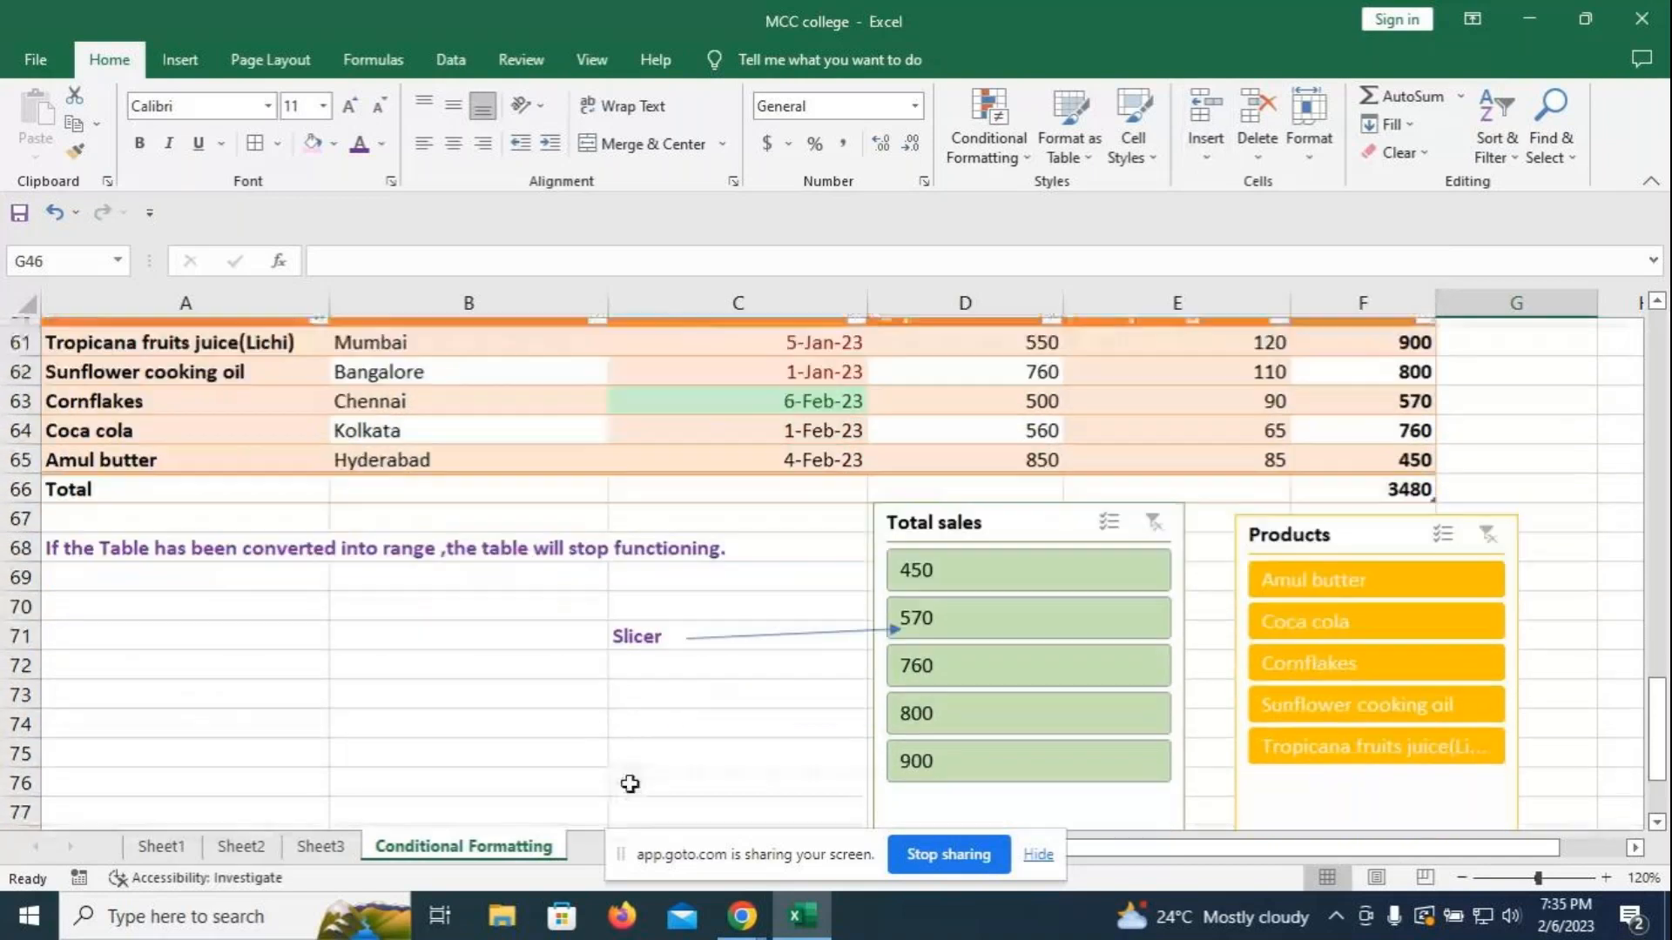
{"action": "scroll", "coordinate": [629, 784], "scroll_direction": "up", "scroll_amount": 11}
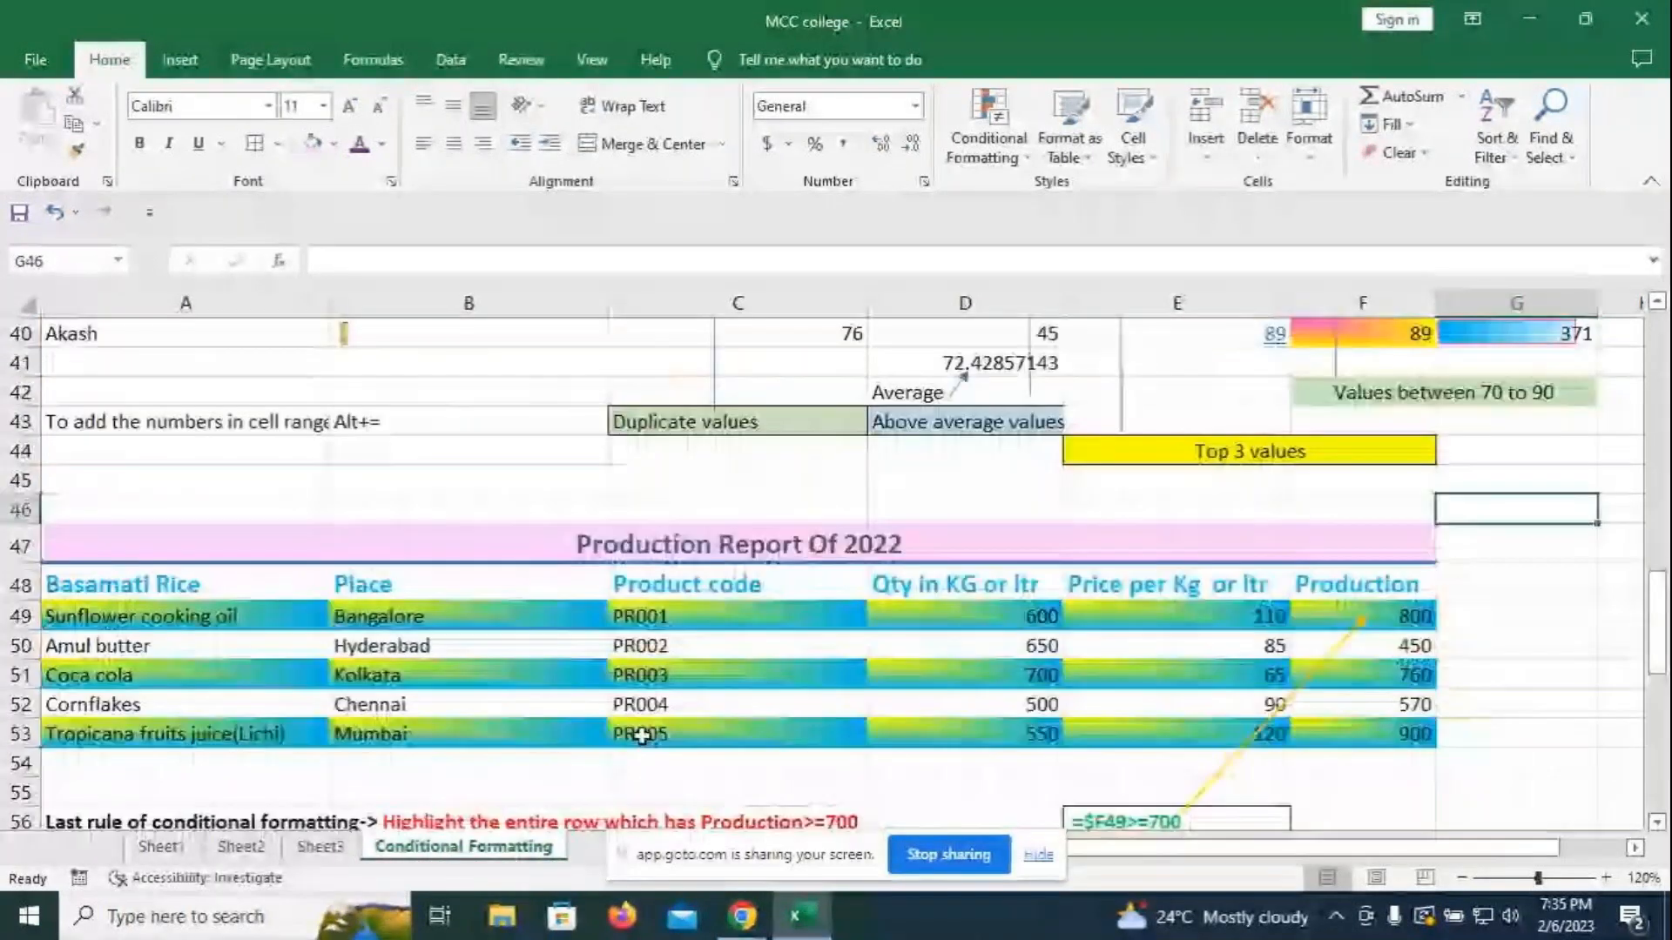
{"action": "scroll", "coordinate": [643, 729], "scroll_direction": "up", "scroll_amount": 9}
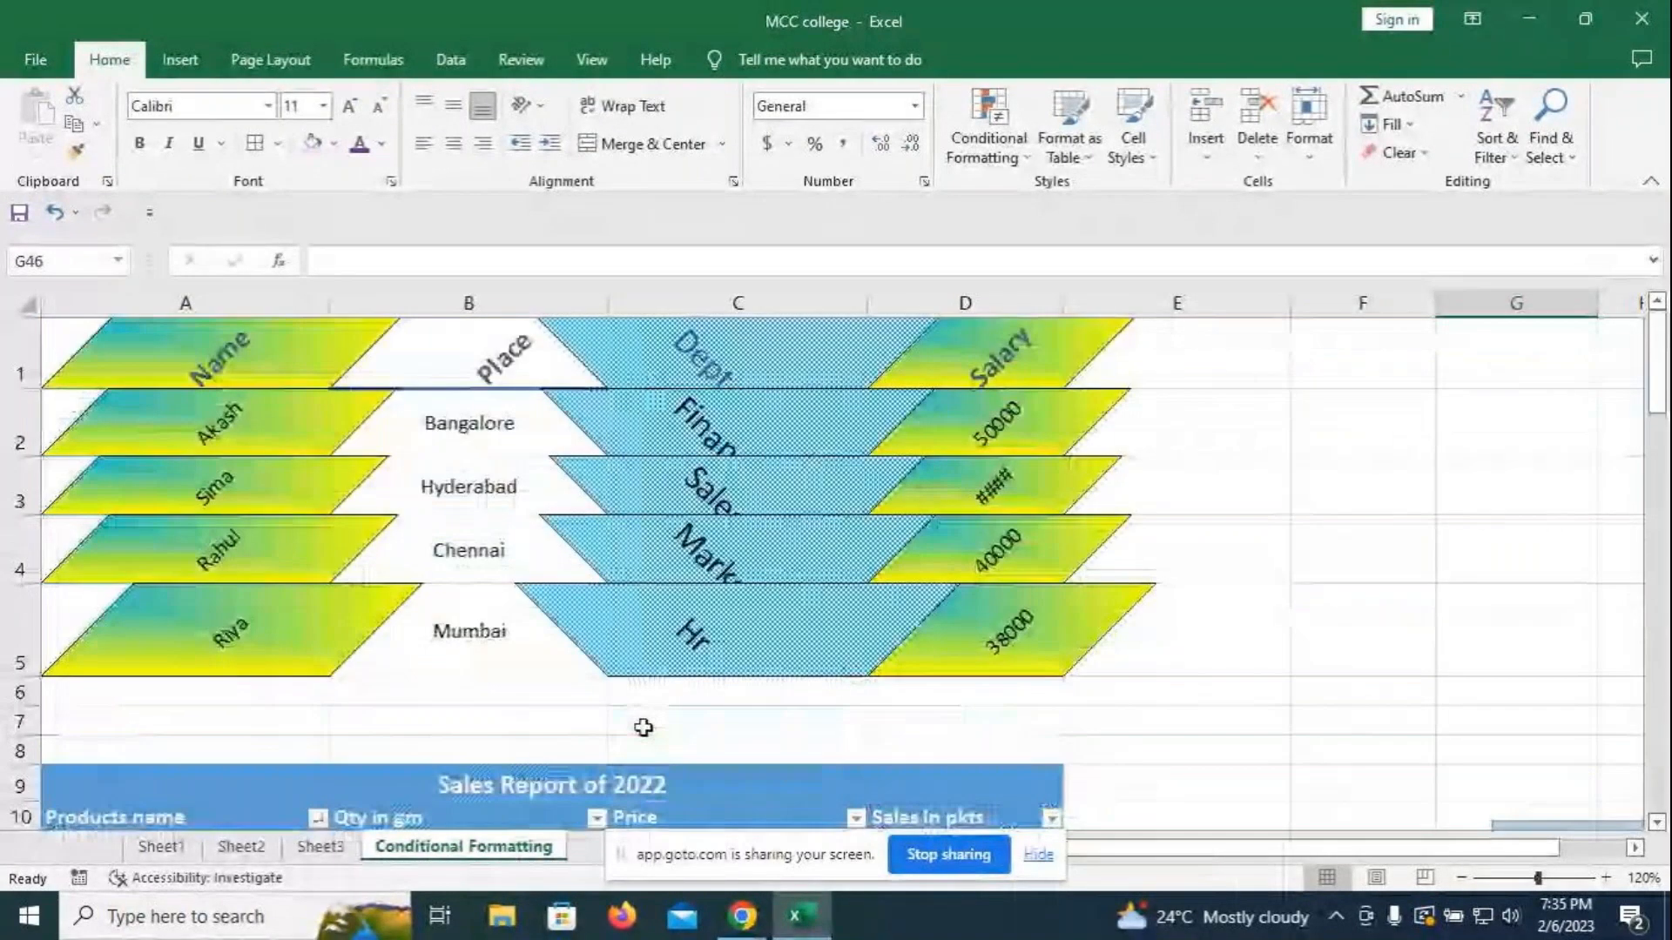
{"action": "scroll", "coordinate": [644, 722], "scroll_direction": "down", "scroll_amount": 3}
{"action": "scroll", "coordinate": [644, 715], "scroll_direction": "down", "scroll_amount": 2}
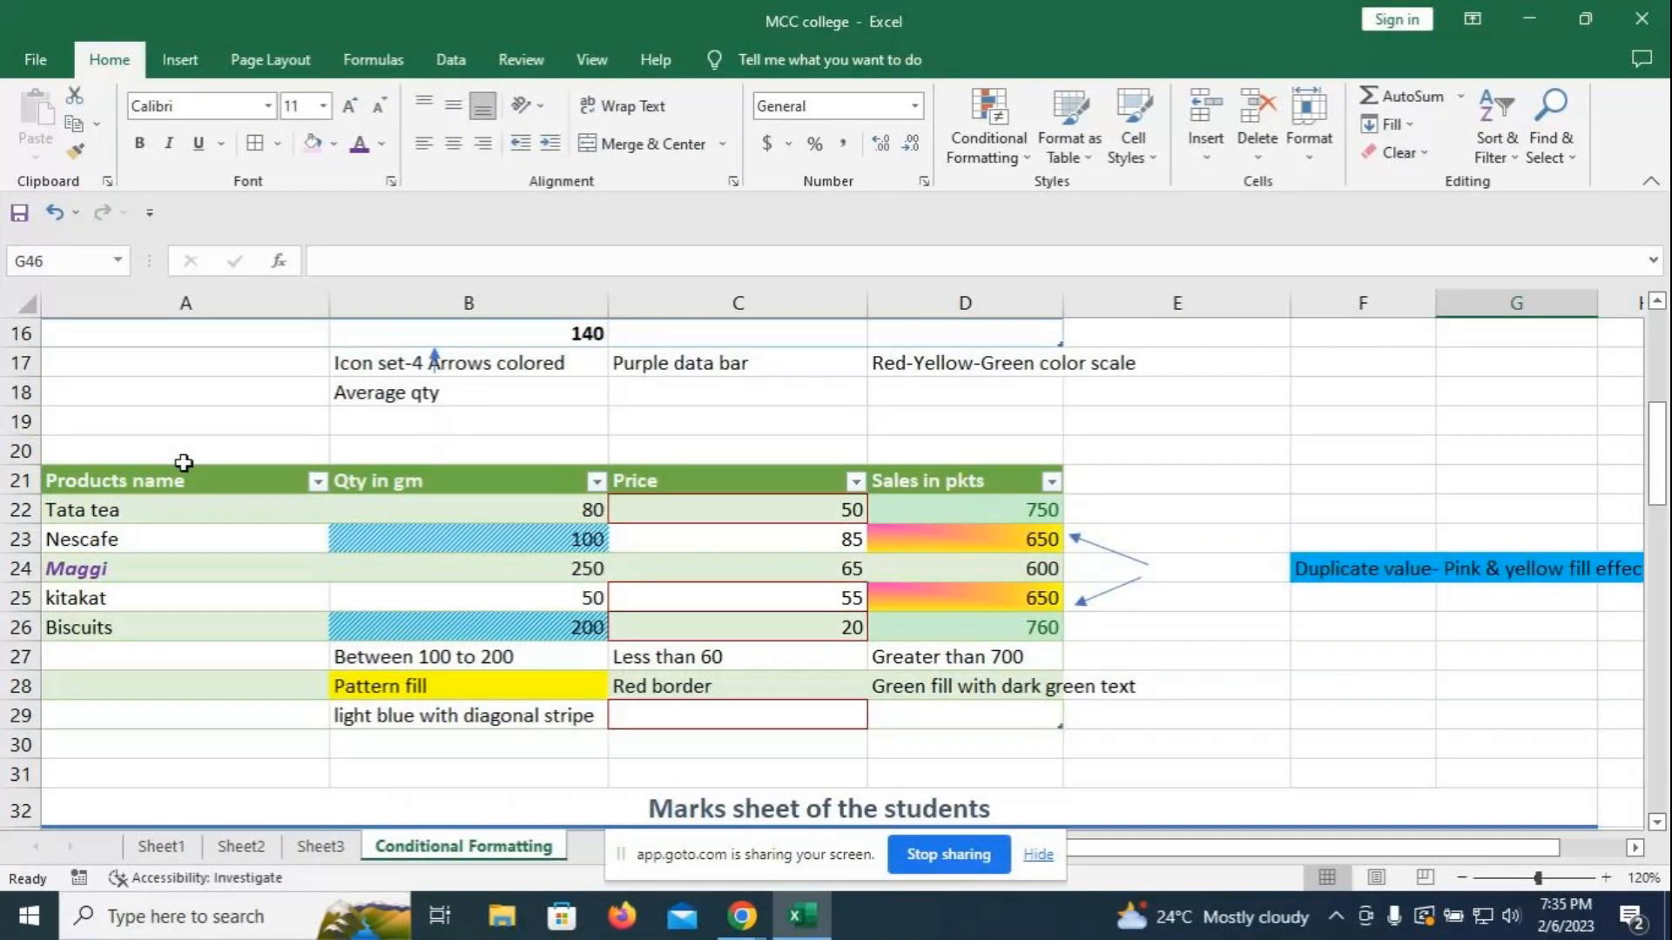
{"action": "scroll", "coordinate": [849, 627], "scroll_direction": "down", "scroll_amount": 20}
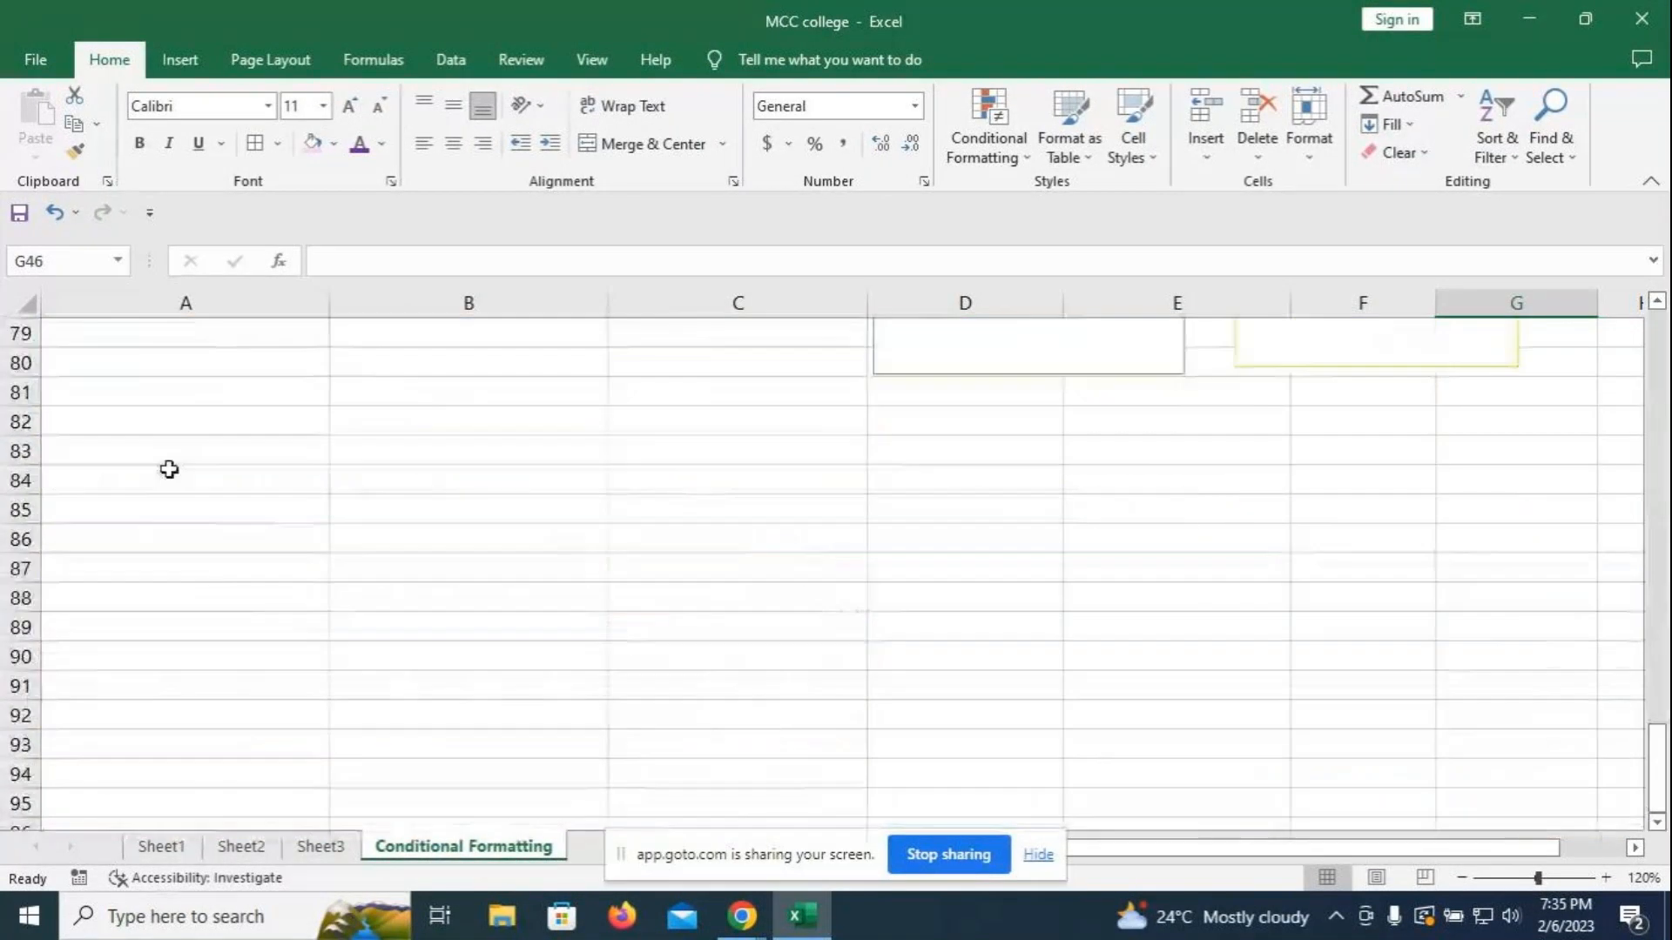
- Merge and centre A83:D83 and enter the title 'Score board'
{"action": "left_click", "coordinate": [170, 453]}
{"action": "type", "text": "Count"}
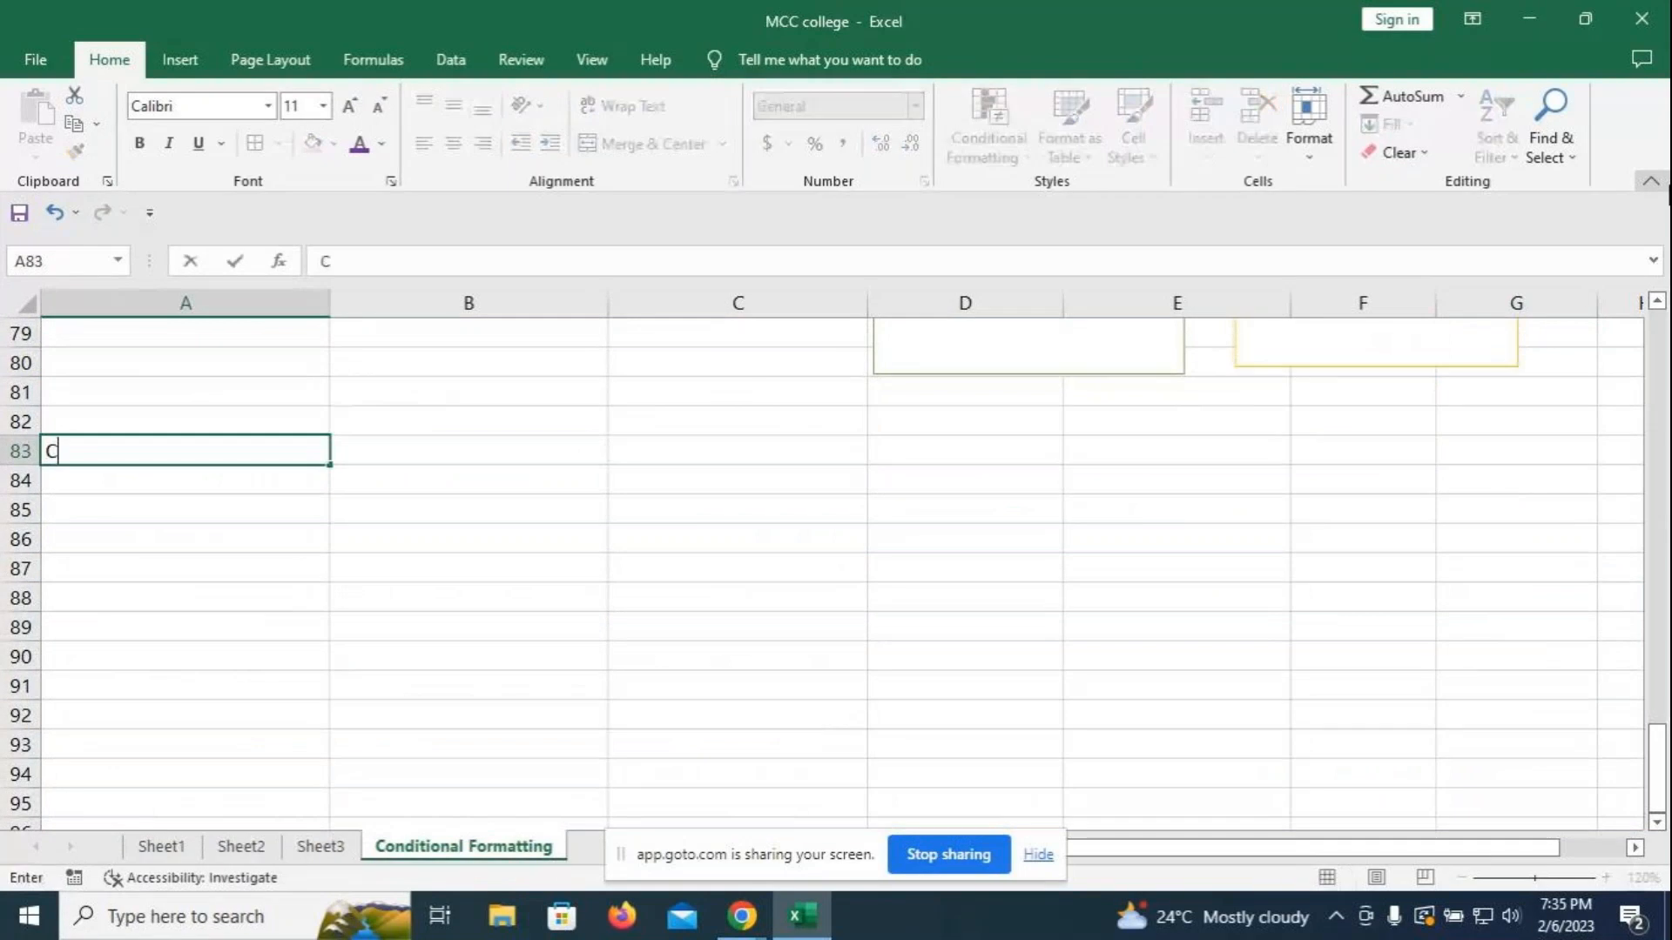
{"action": "key", "text": "BackSpace"}
{"action": "key", "text": "BackSpace"}
{"action": "key", "text": "BackSpace"}
{"action": "key", "text": "BackSpace"}
{"action": "key", "text": "BackSpace"}
{"action": "left_click", "coordinate": [840, 505]}
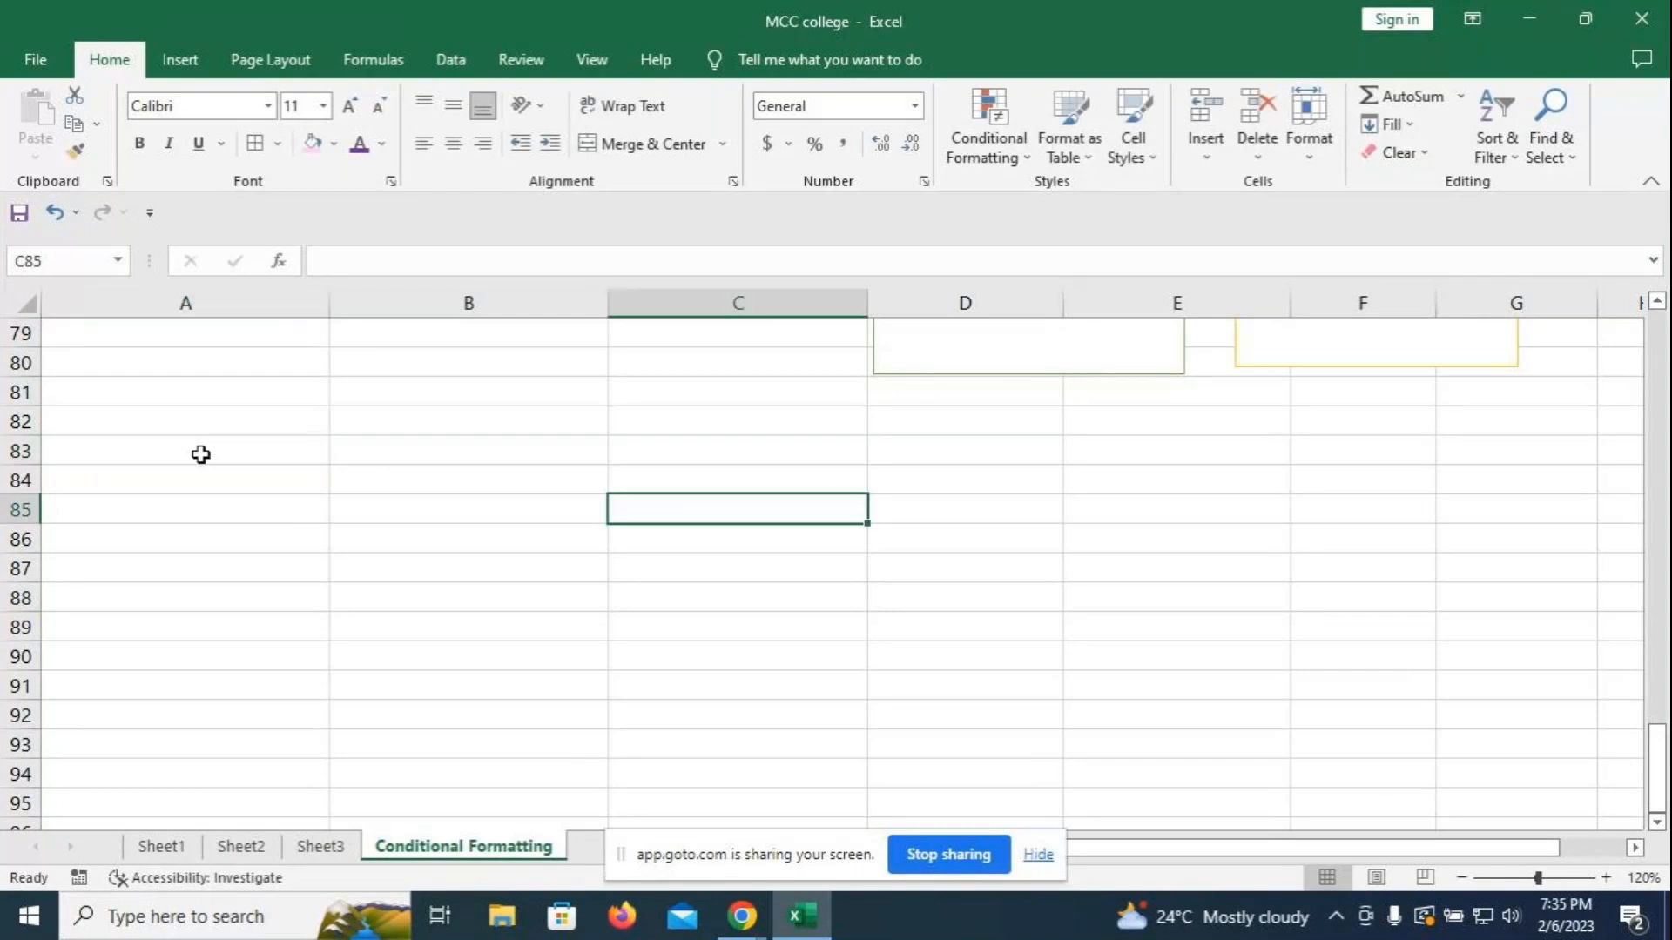
{"action": "left_click_drag", "start_coordinate": [187, 453], "coordinate": [802, 450]}
{"action": "left_click", "coordinate": [648, 144]}
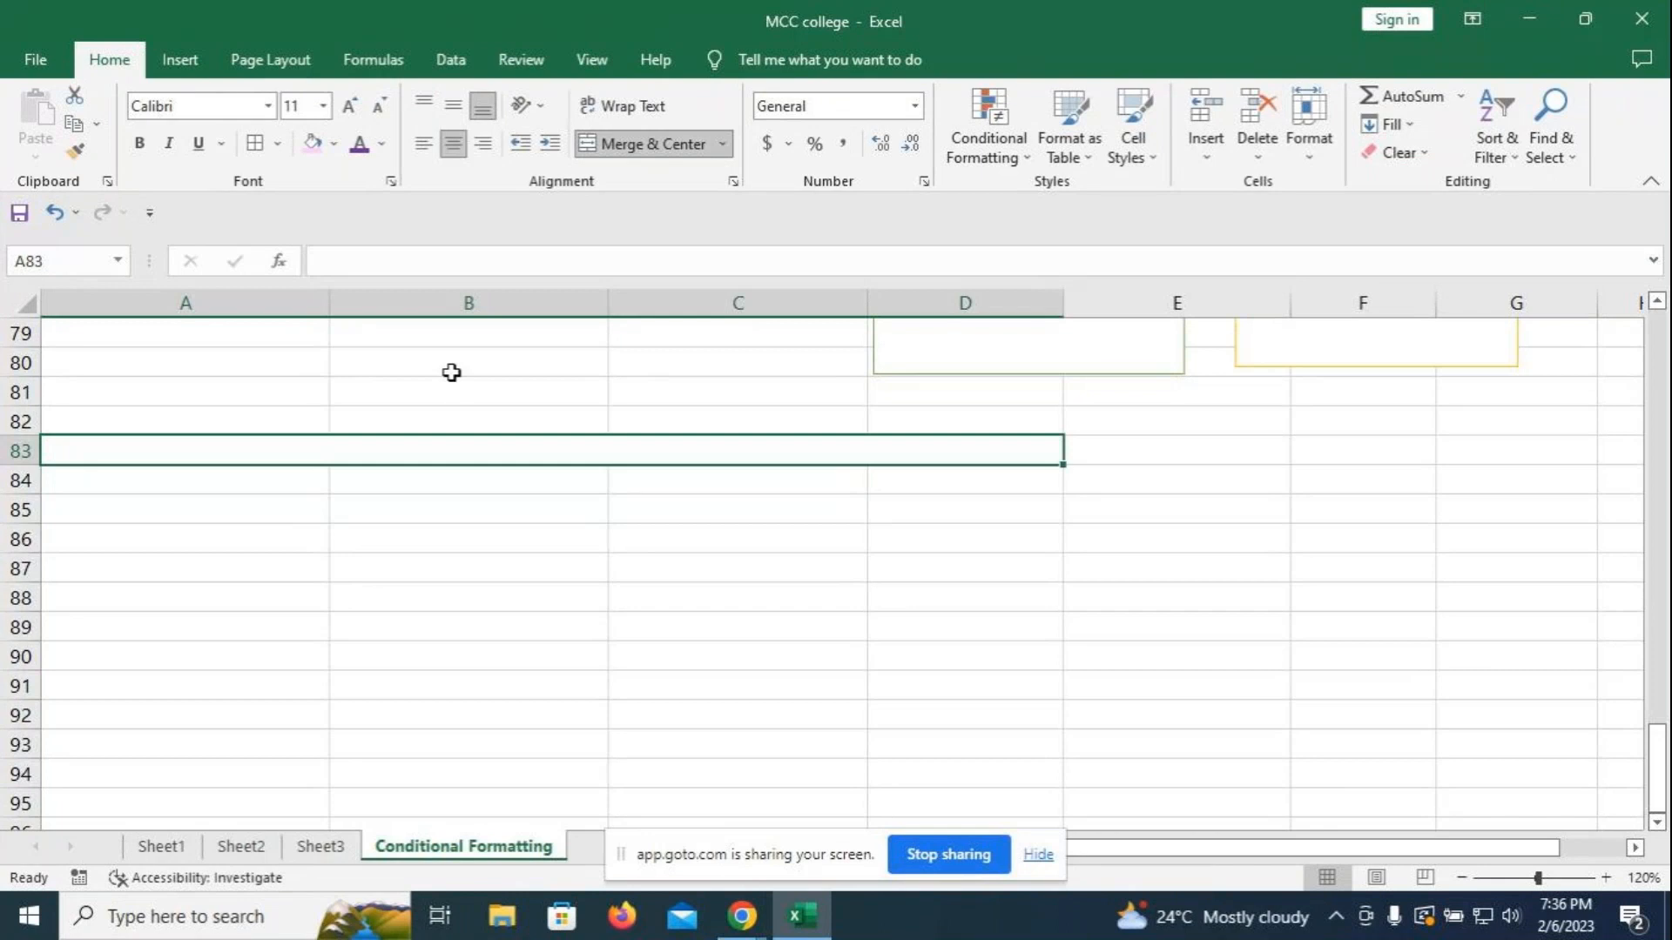
{"action": "type", "text": "S"}
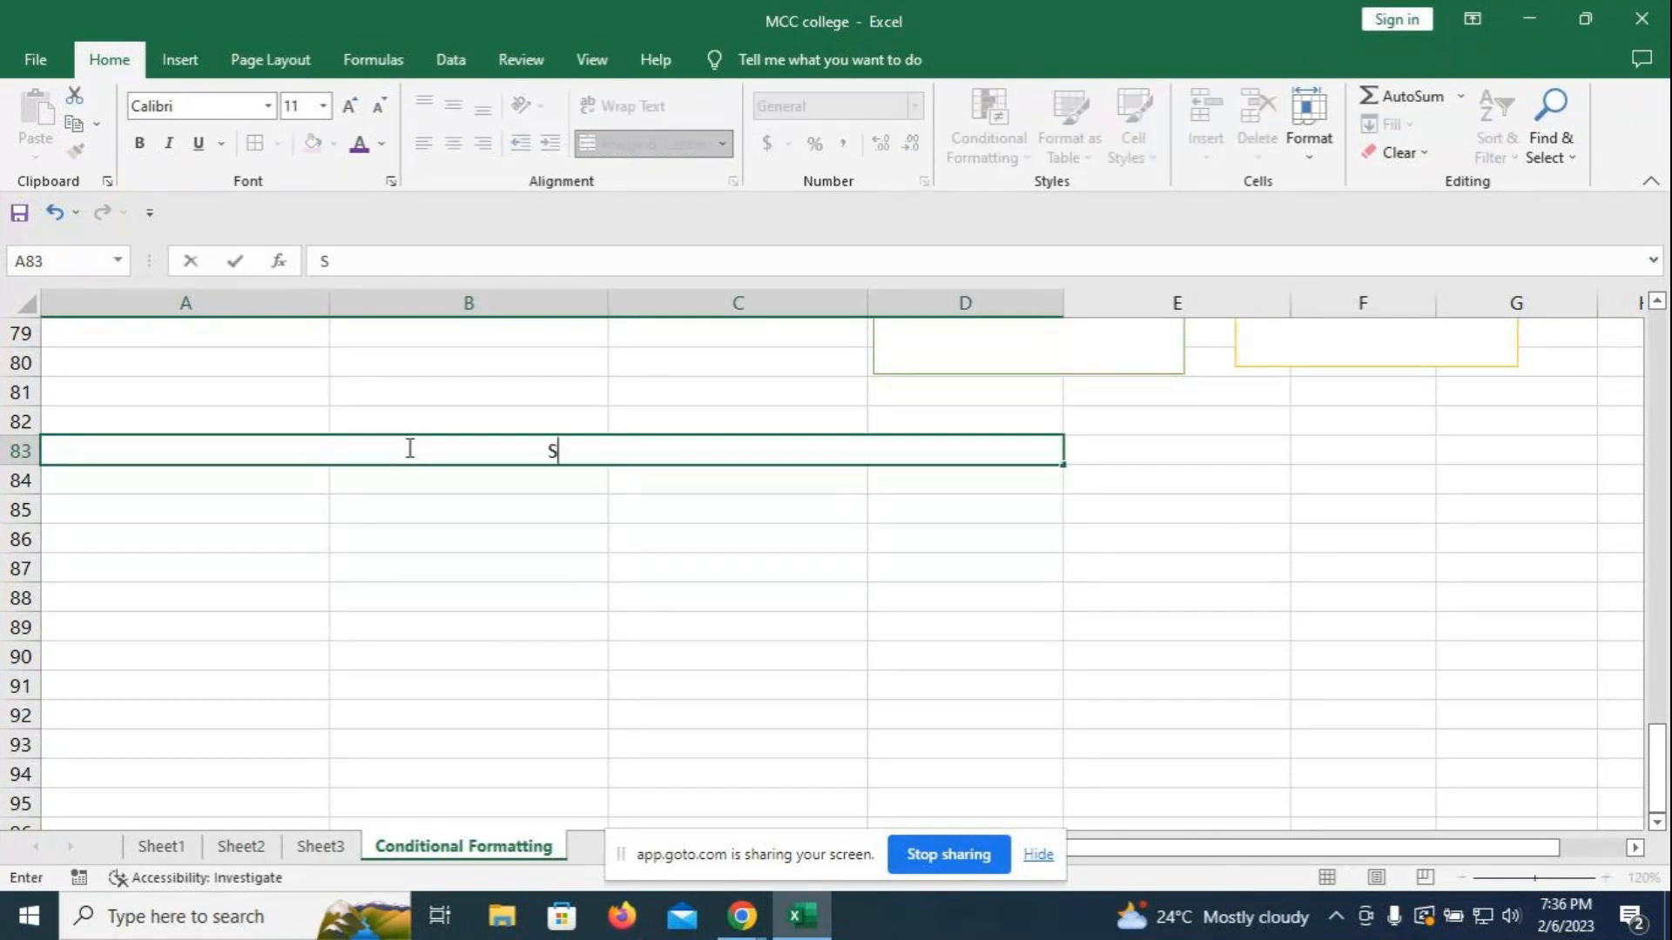
{"action": "type", "text": "core board"}
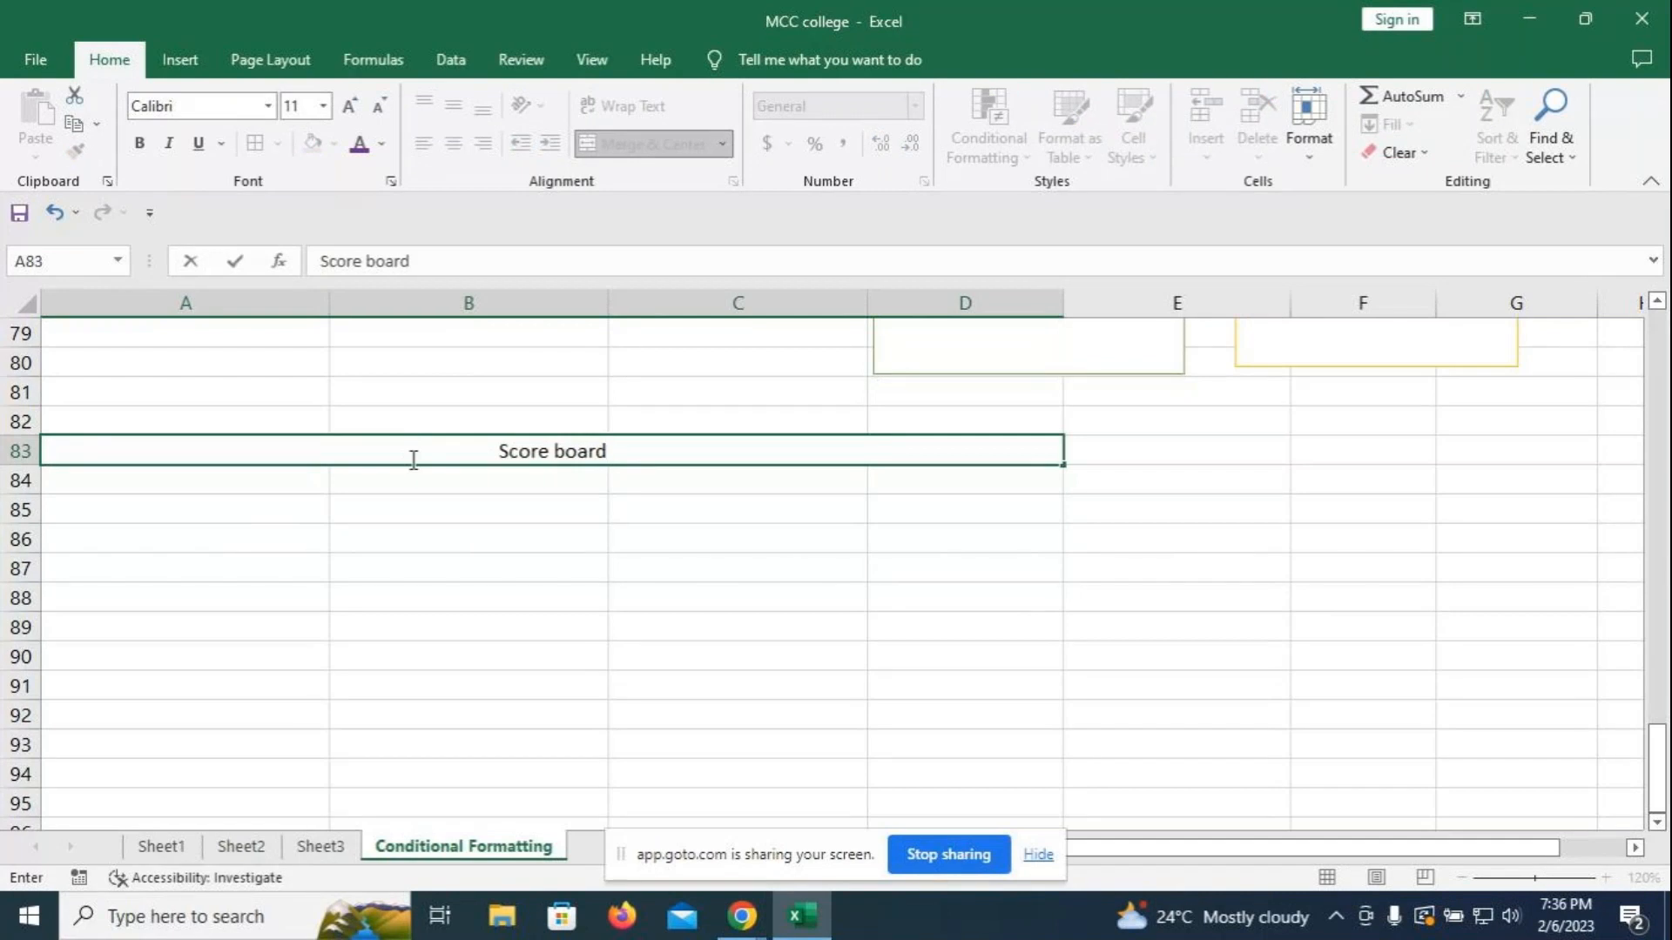
{"action": "left_click", "coordinate": [421, 496]}
- Enter the column headings Teams, 10 overs and 20 overs in A84:C84
{"action": "left_click", "coordinate": [222, 470]}
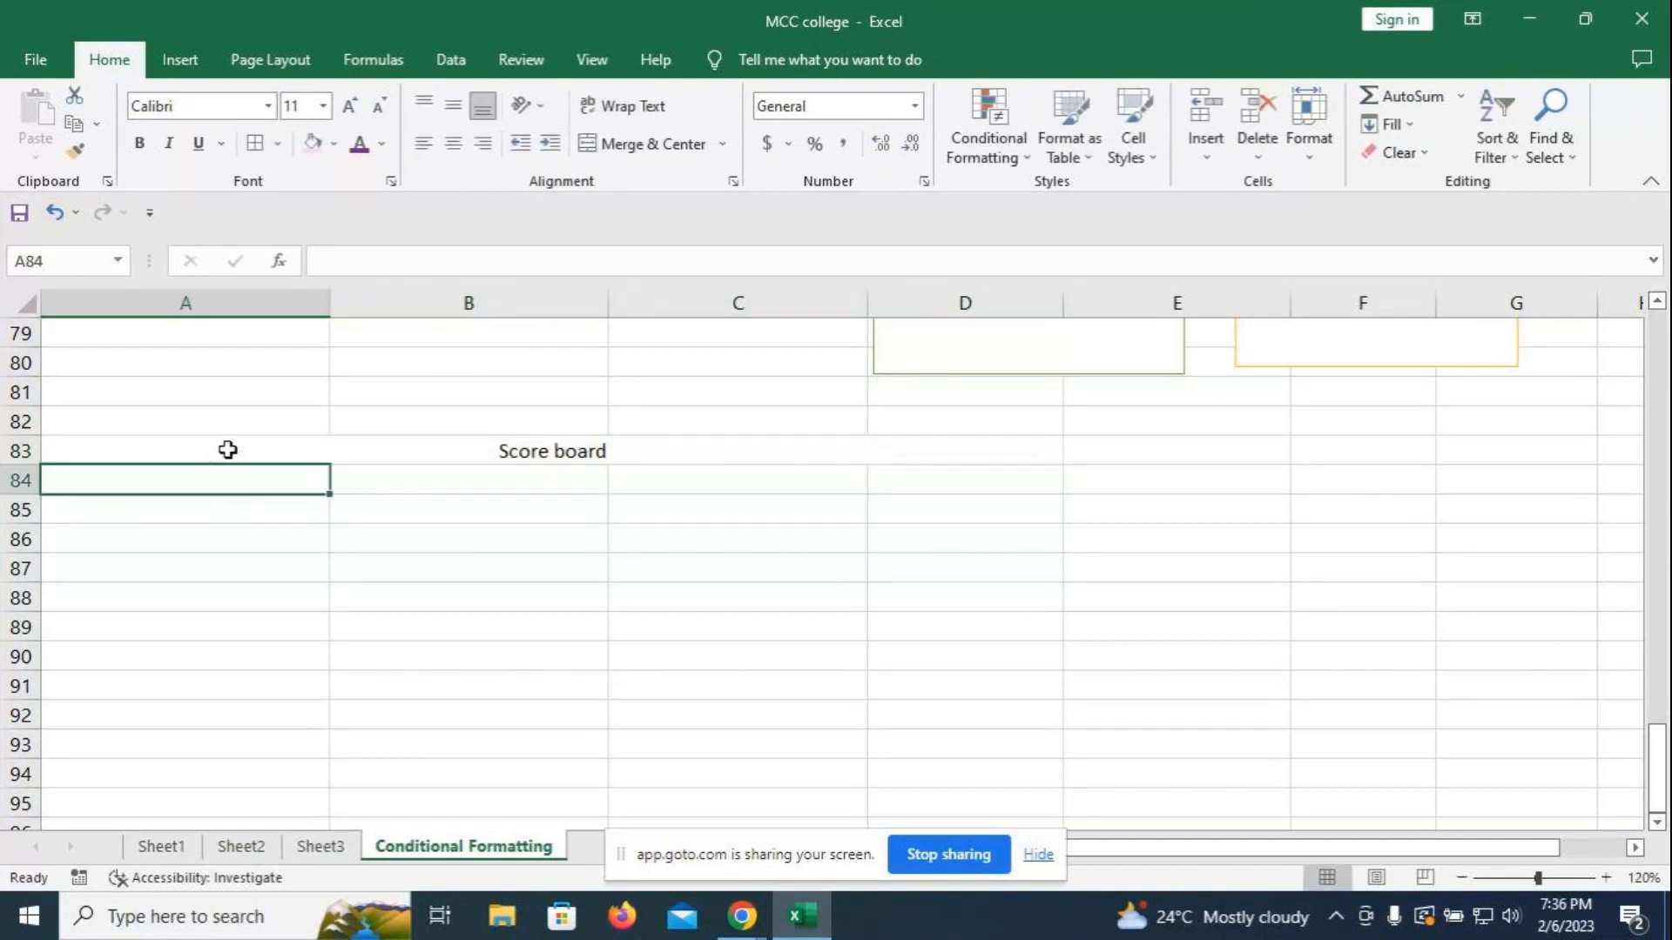
{"action": "type", "text": "Teams"}
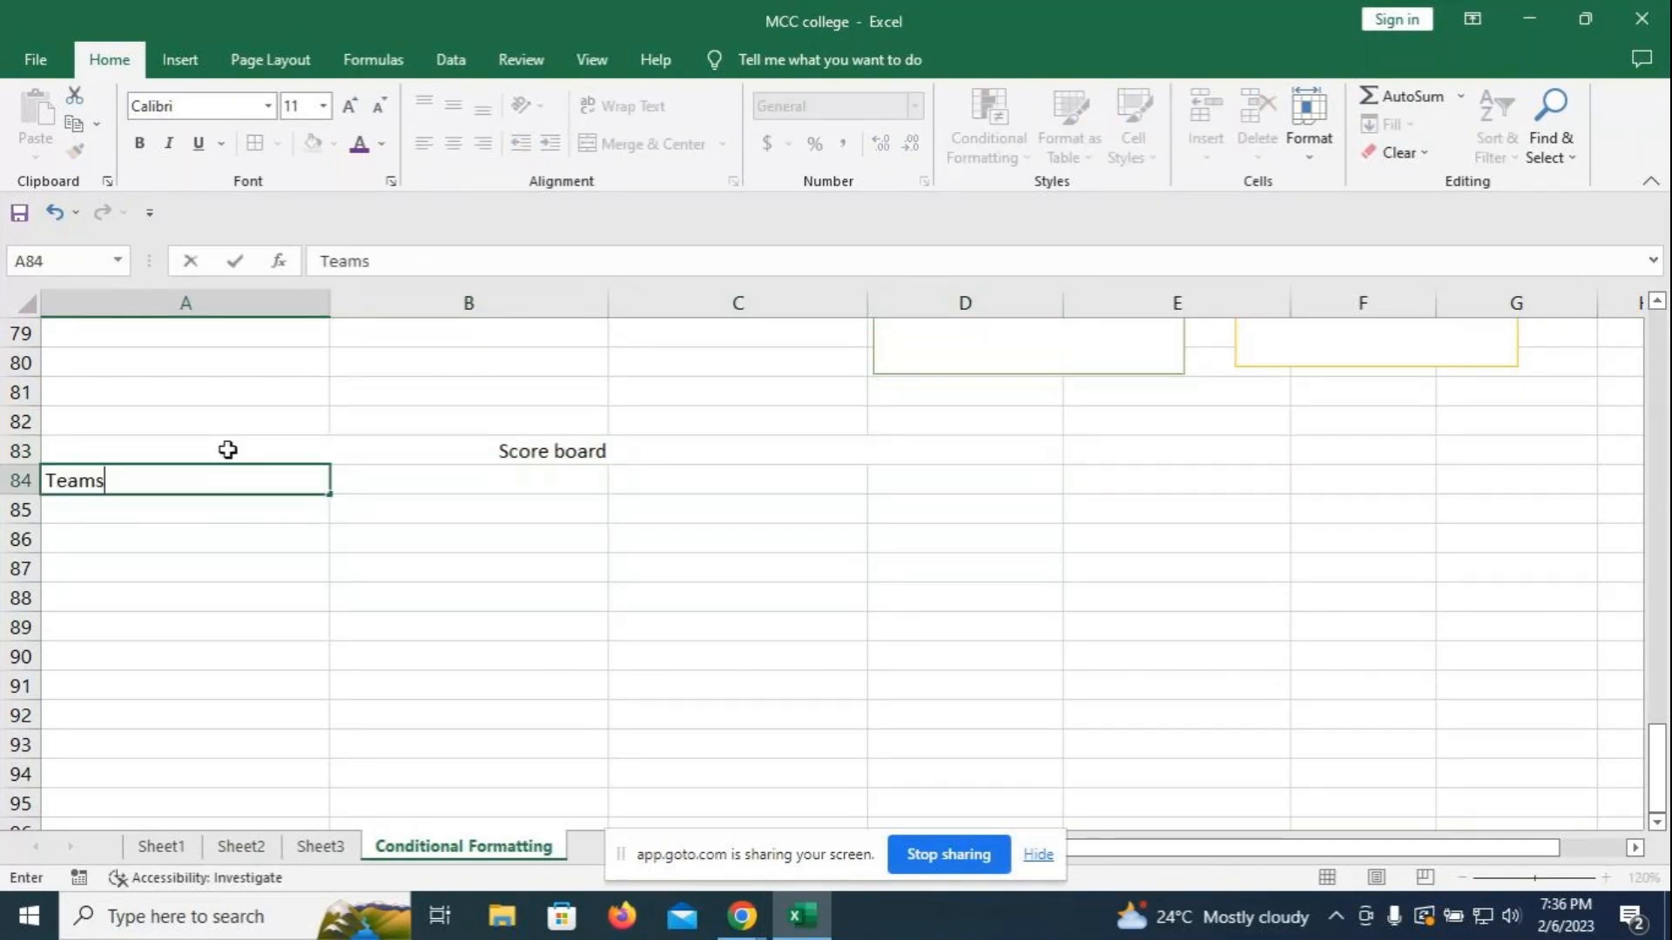
{"action": "key", "text": "Tab"}
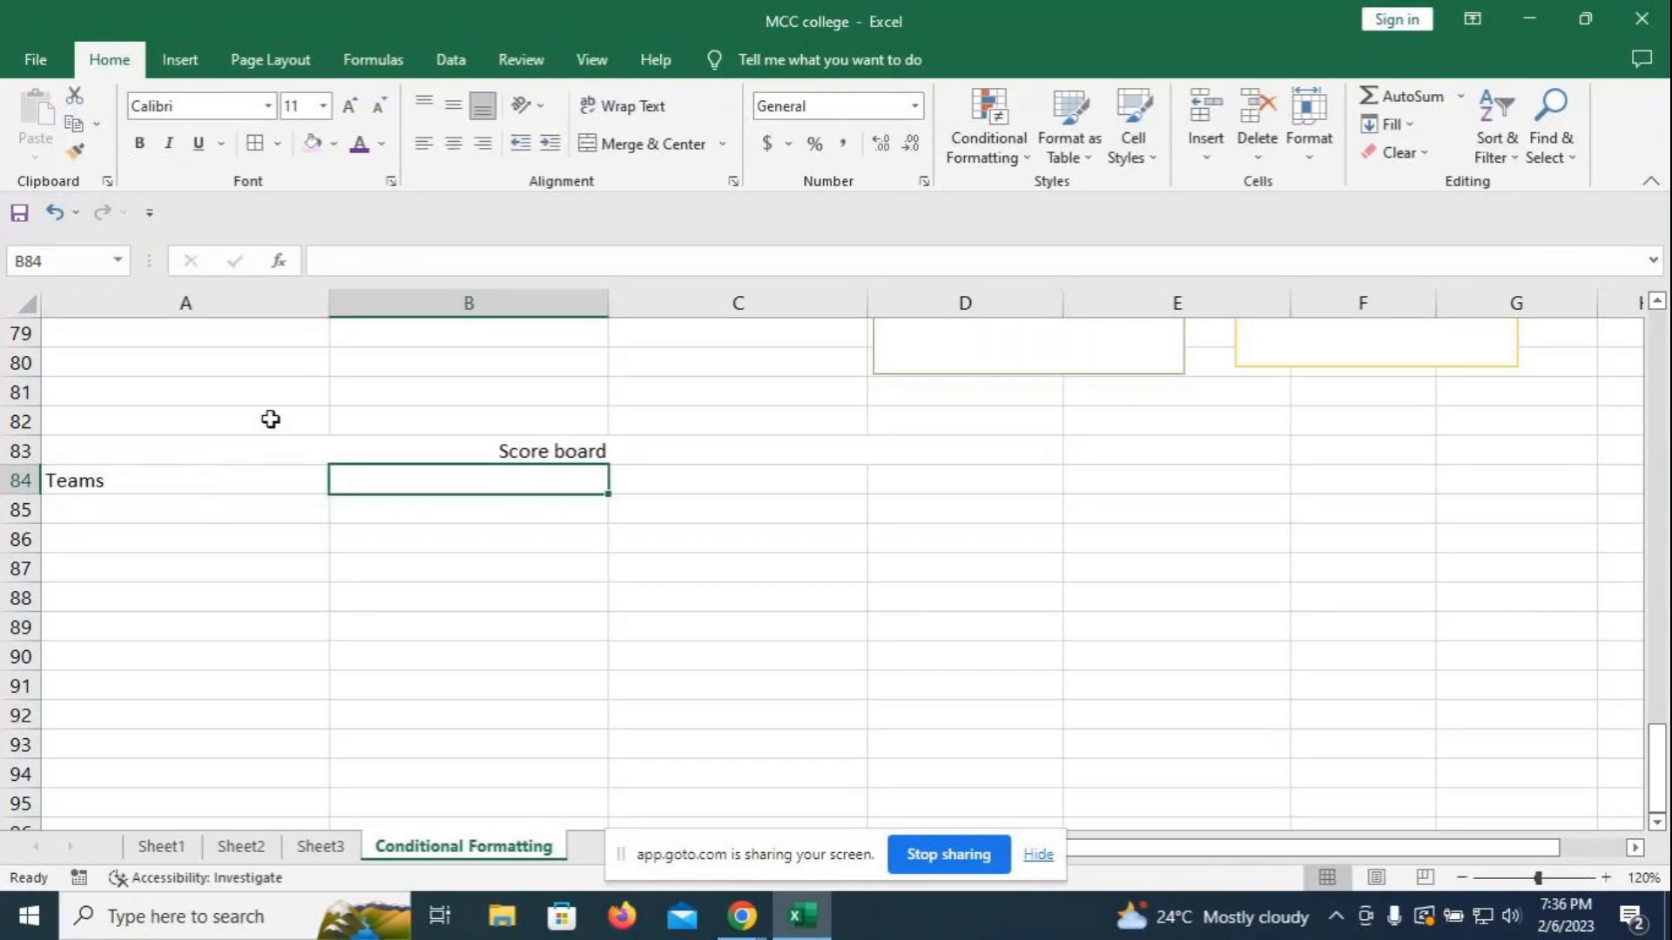
{"action": "type", "text": "!"}
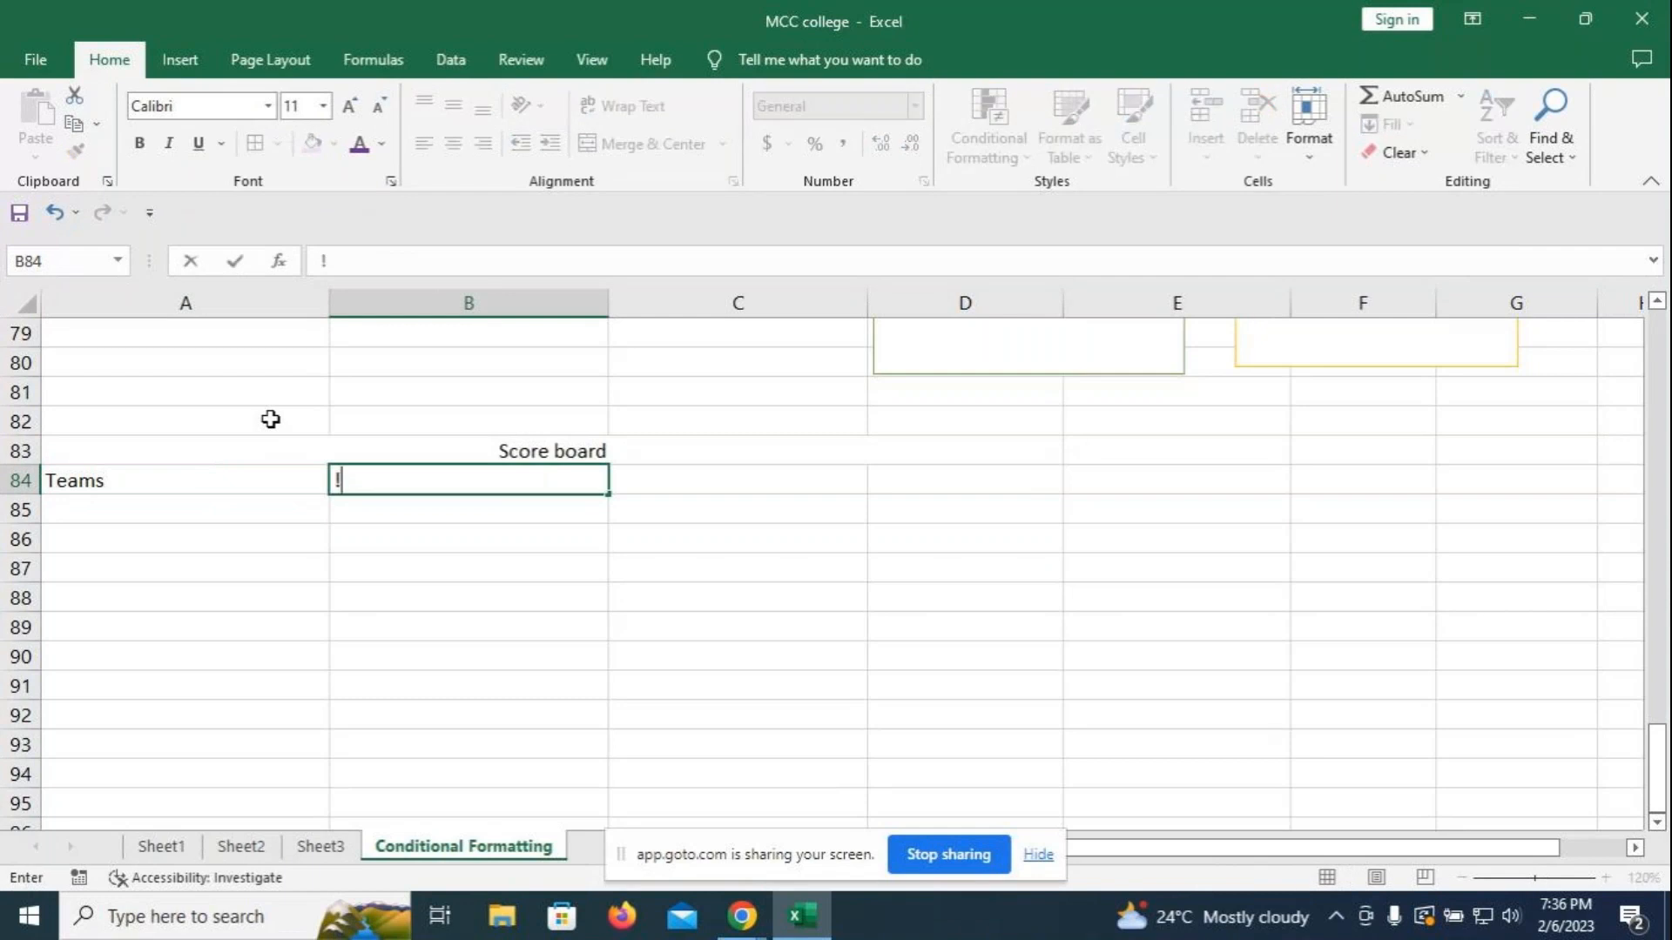
{"action": "key", "text": "BackSpace"}
{"action": "type", "text": "10 overs"}
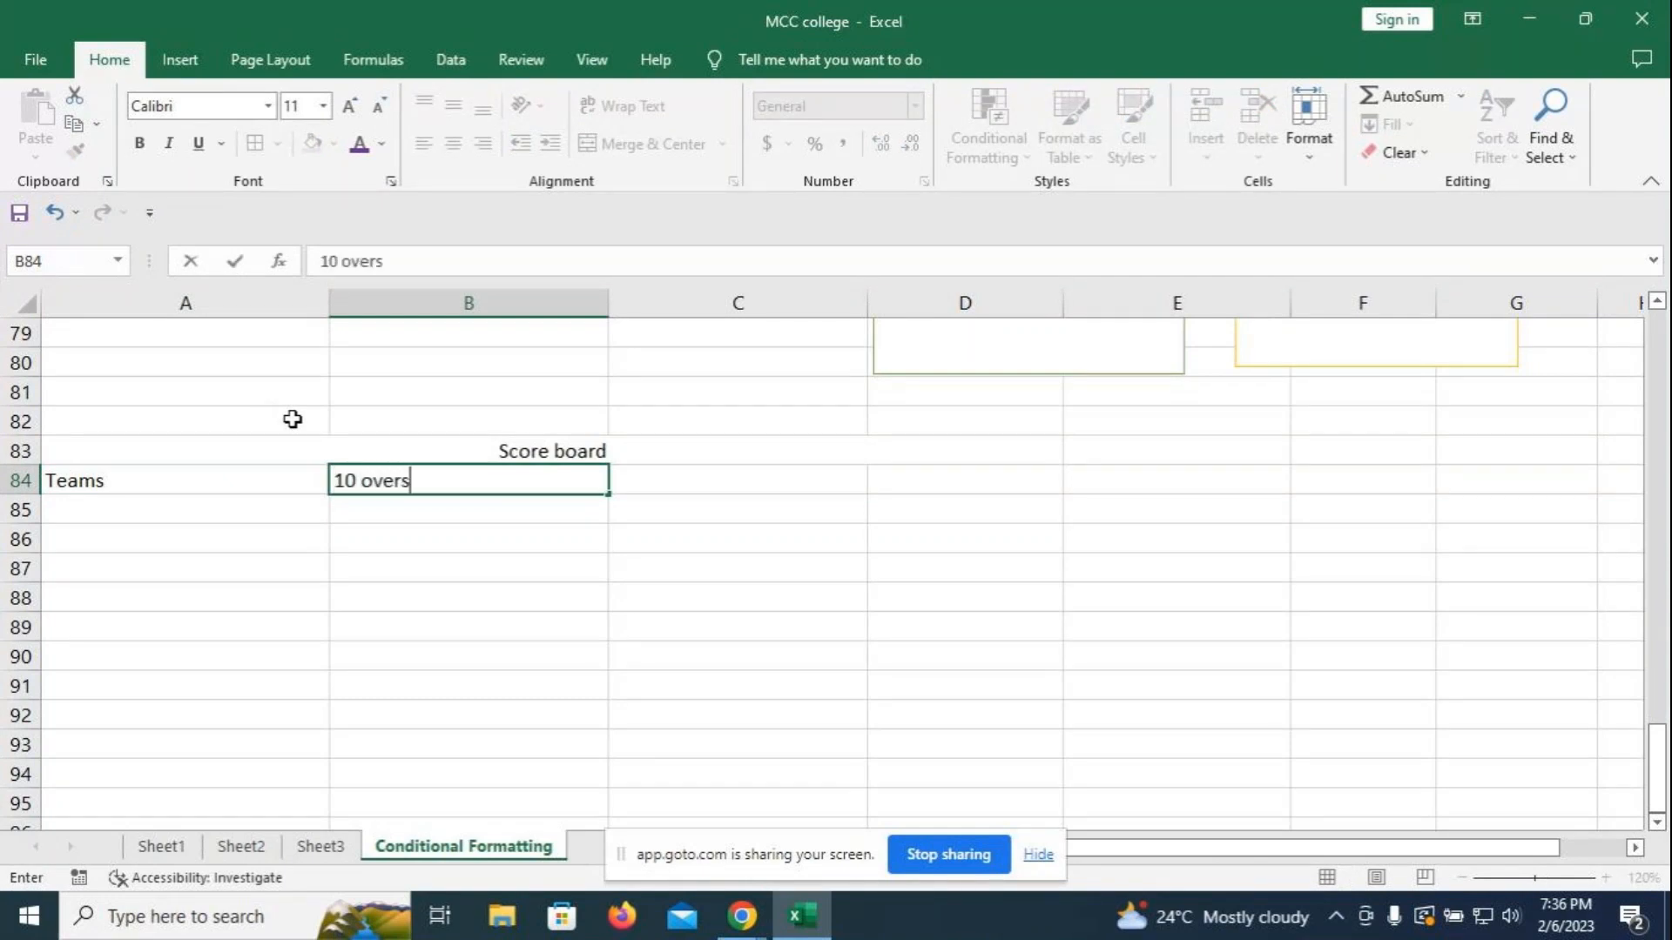
{"action": "key", "text": "Tab"}
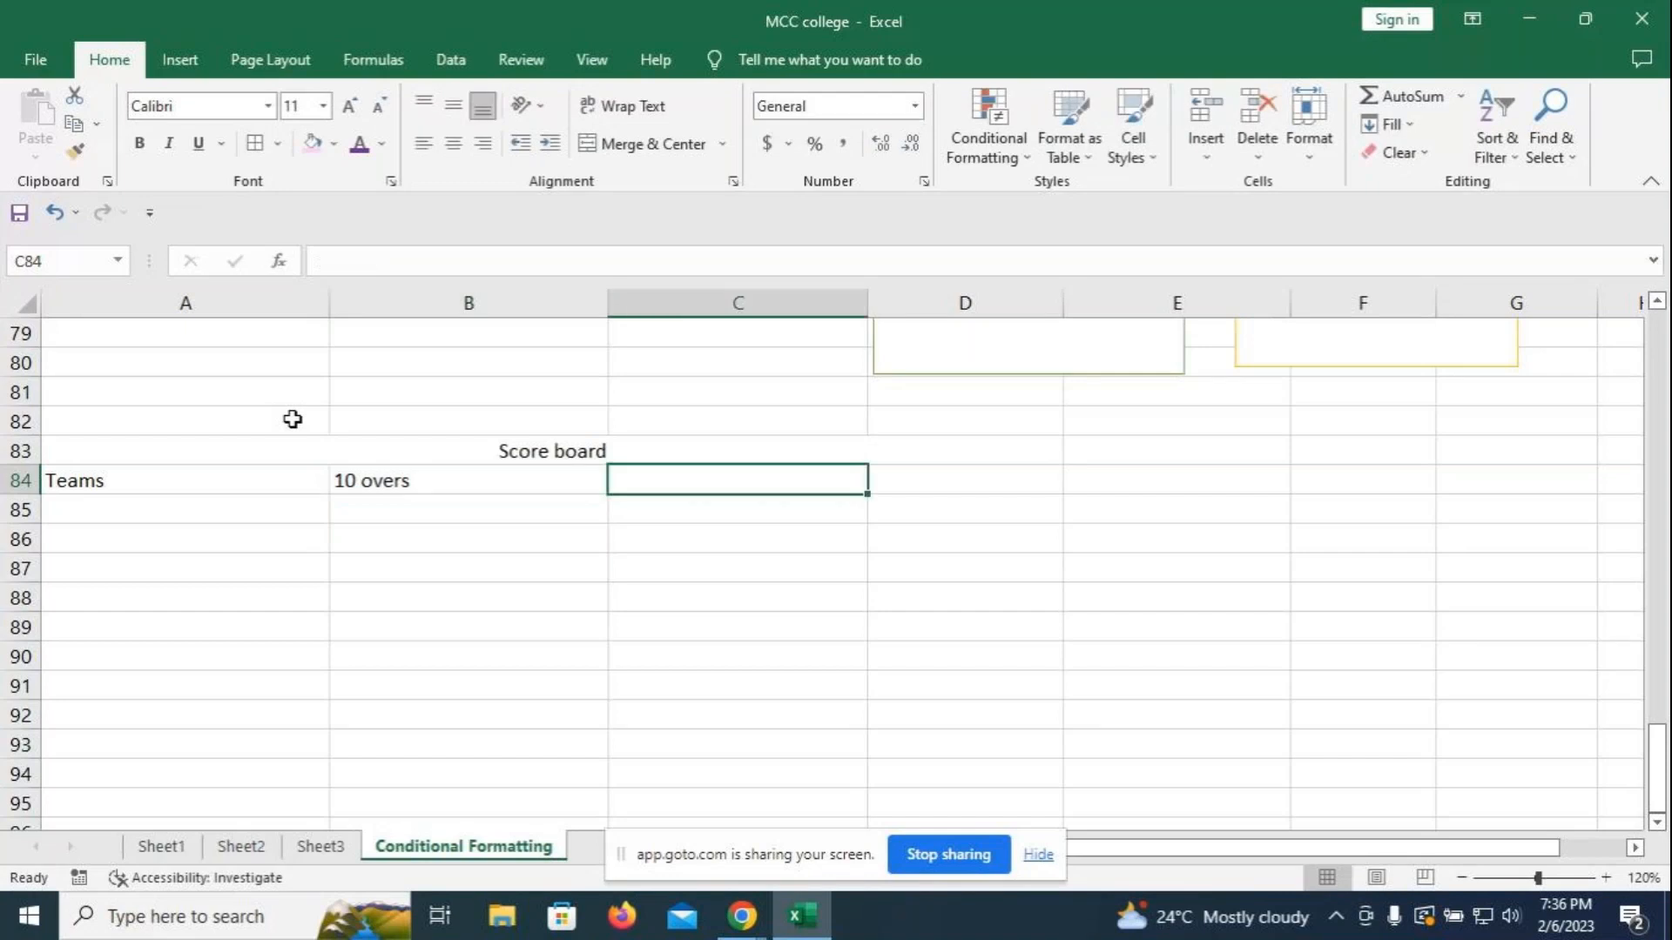
{"action": "type", "text": "20 l"}
{"action": "key", "text": "BackSpace"}
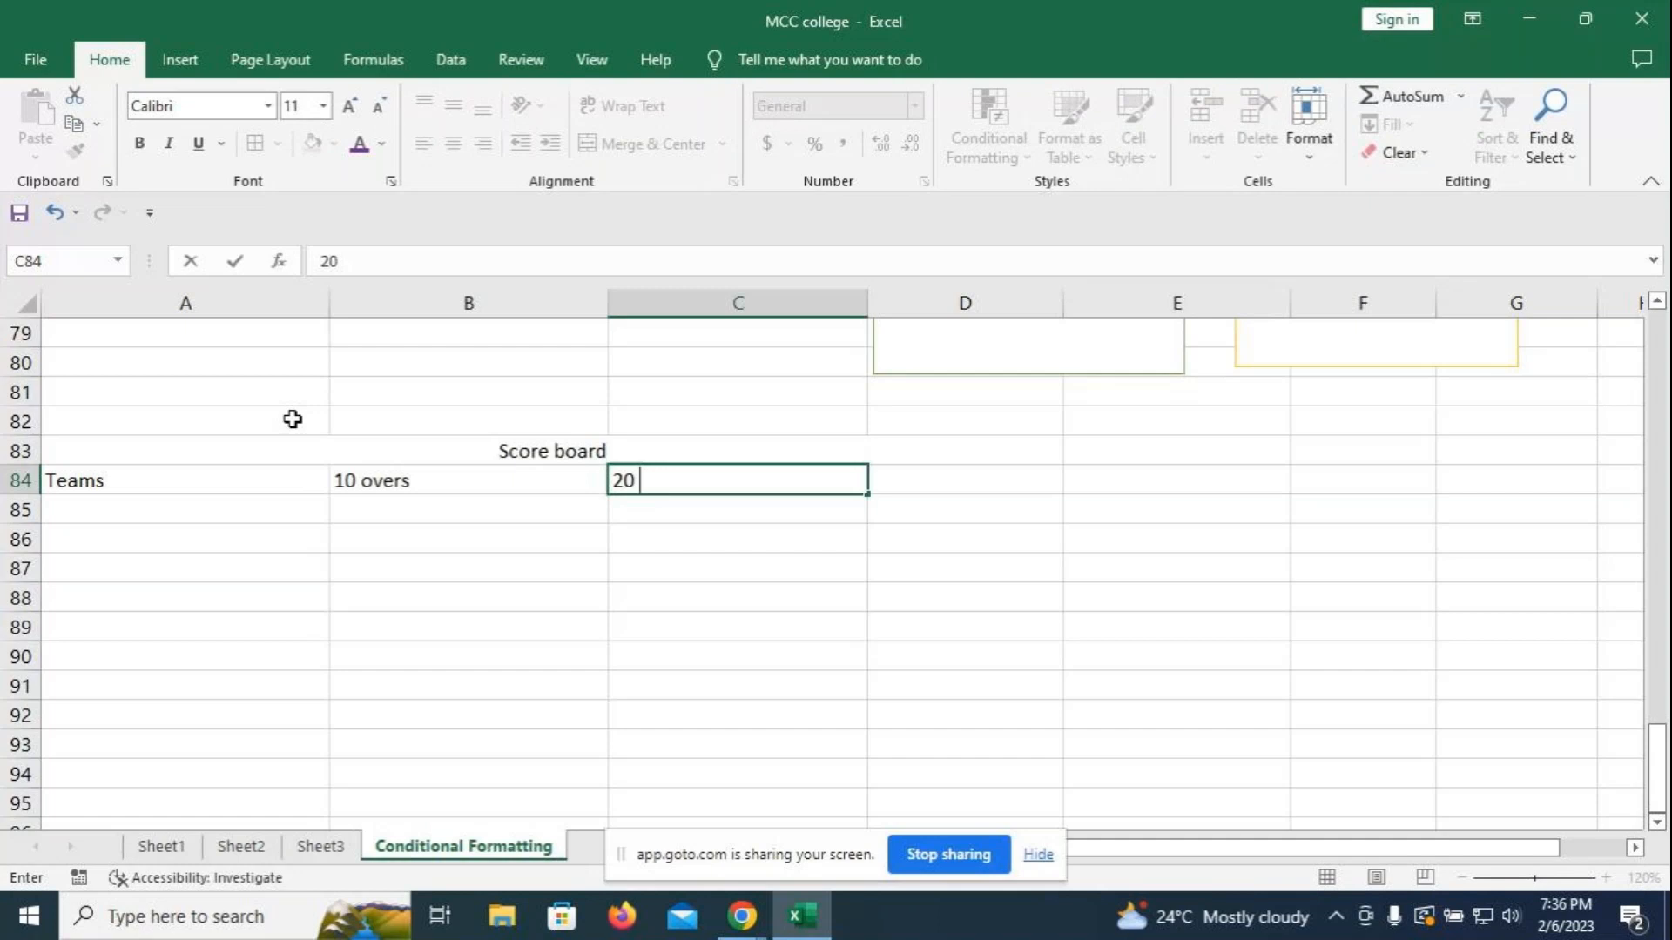
{"action": "type", "text": "overs"}
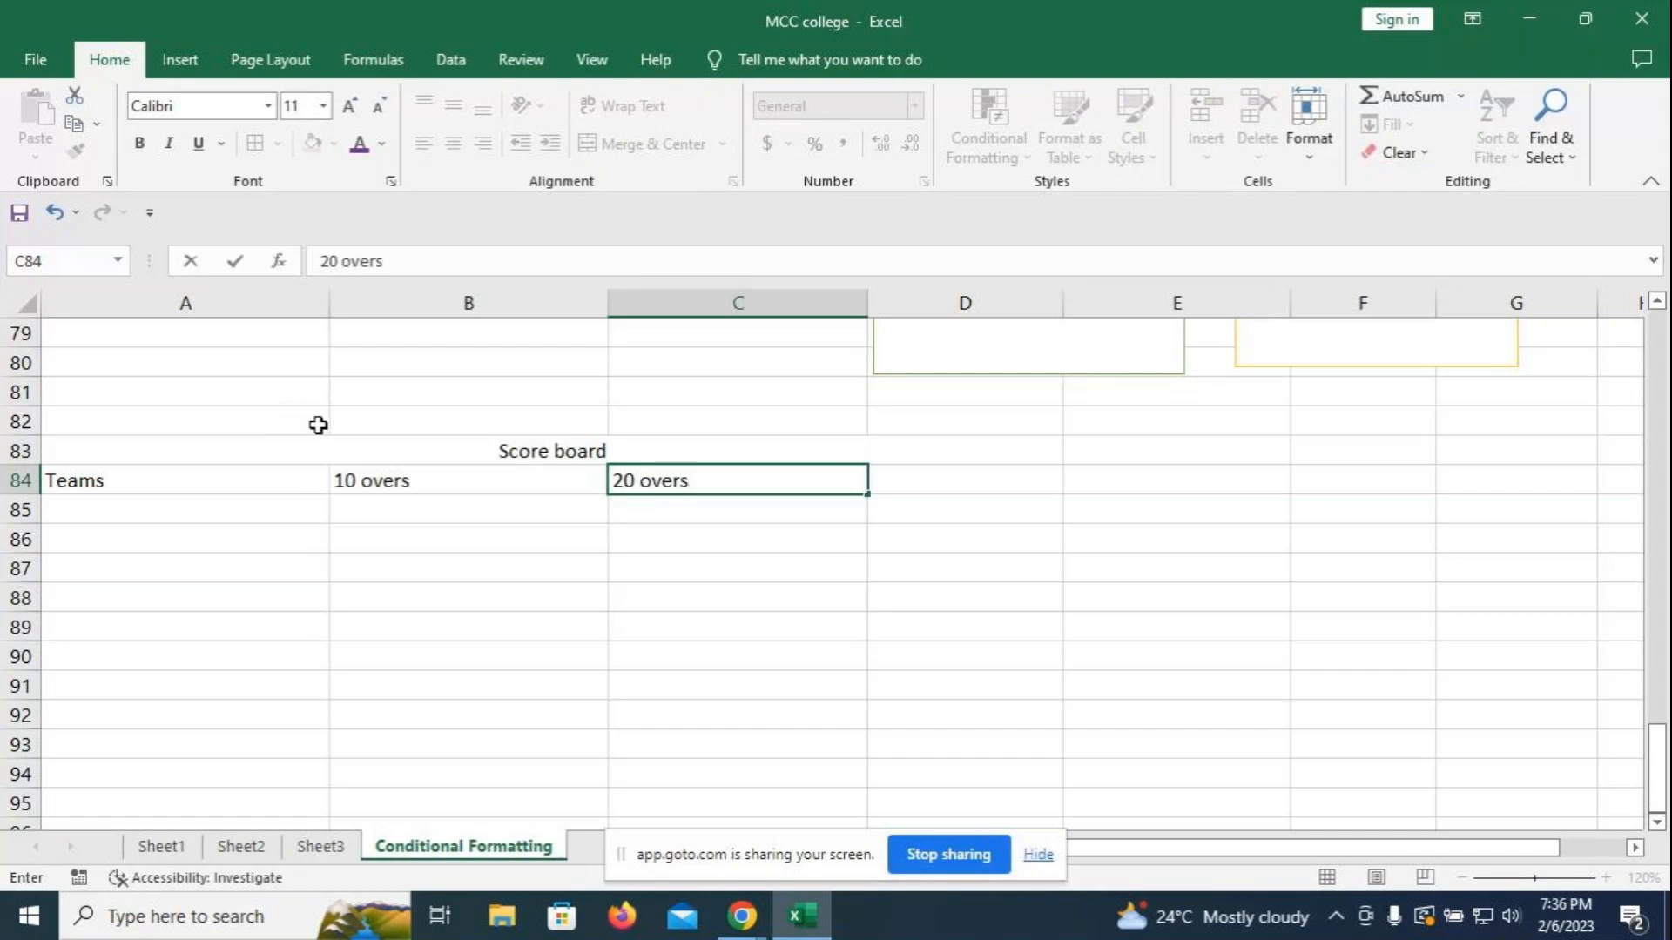
{"action": "left_click", "coordinate": [711, 571]}
- Unmerge the Score board title and re-merge it across A83:C83
{"action": "left_click", "coordinate": [584, 450]}
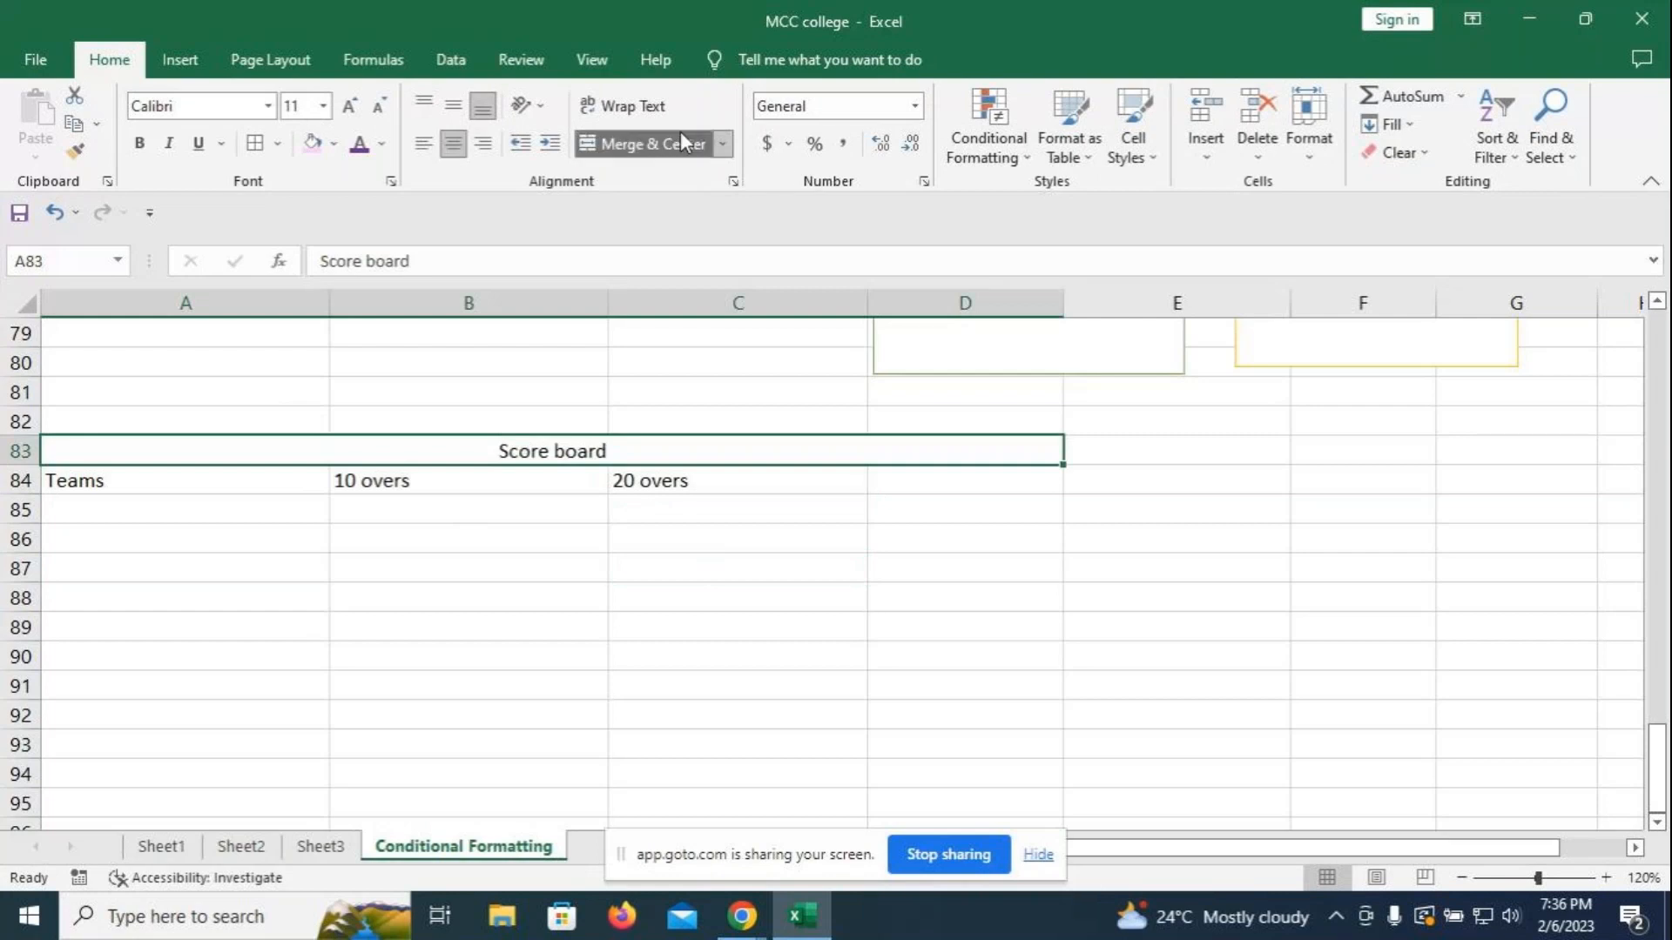
{"action": "left_click", "coordinate": [722, 144]}
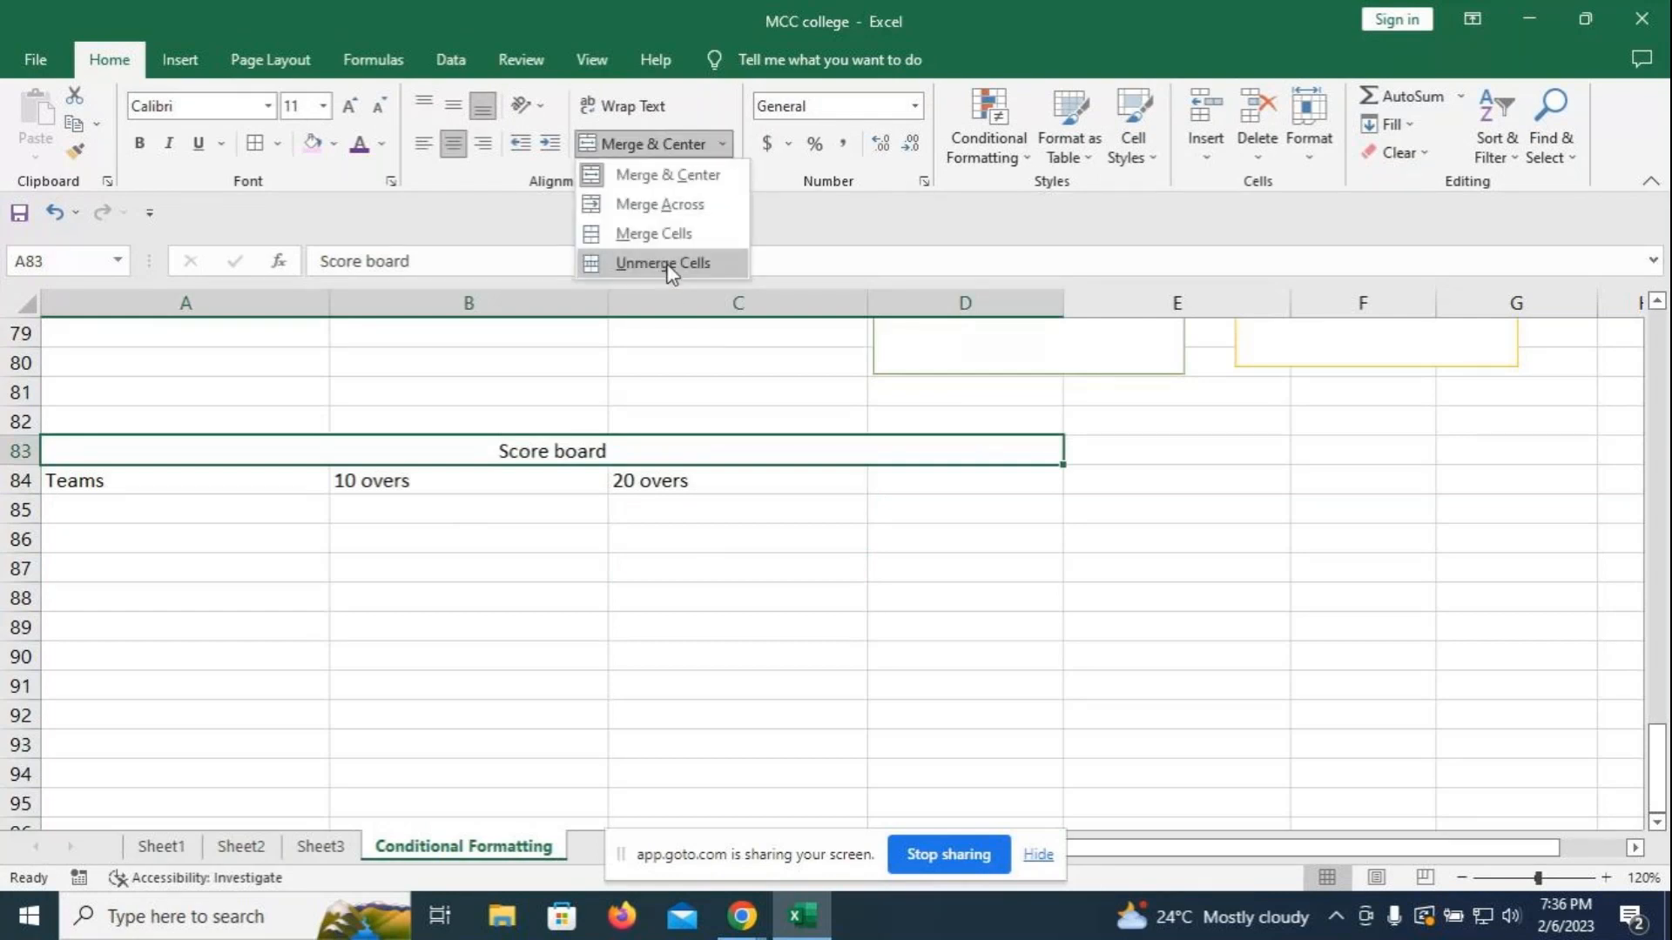
{"action": "left_click", "coordinate": [672, 263]}
{"action": "left_click", "coordinate": [390, 396]}
{"action": "left_click_drag", "start_coordinate": [232, 448], "coordinate": [733, 458]}
{"action": "left_click", "coordinate": [689, 147]}
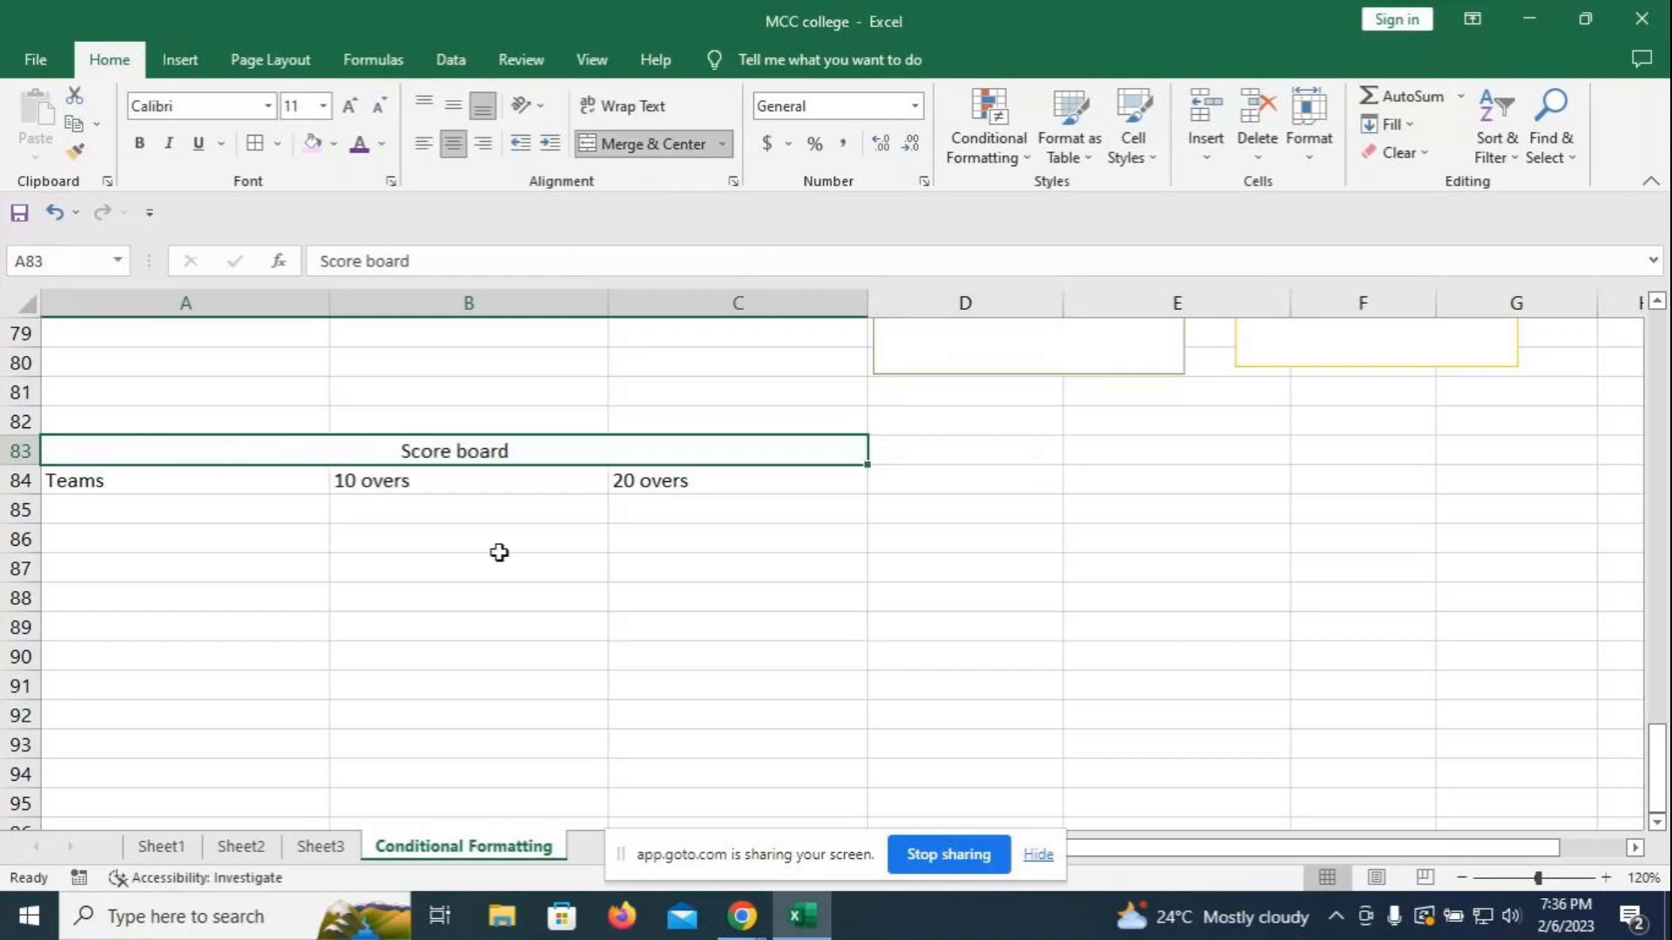
- Format the Score board title light blue, bold, 18 pt with a pink fill
{"action": "left_click", "coordinate": [383, 145]}
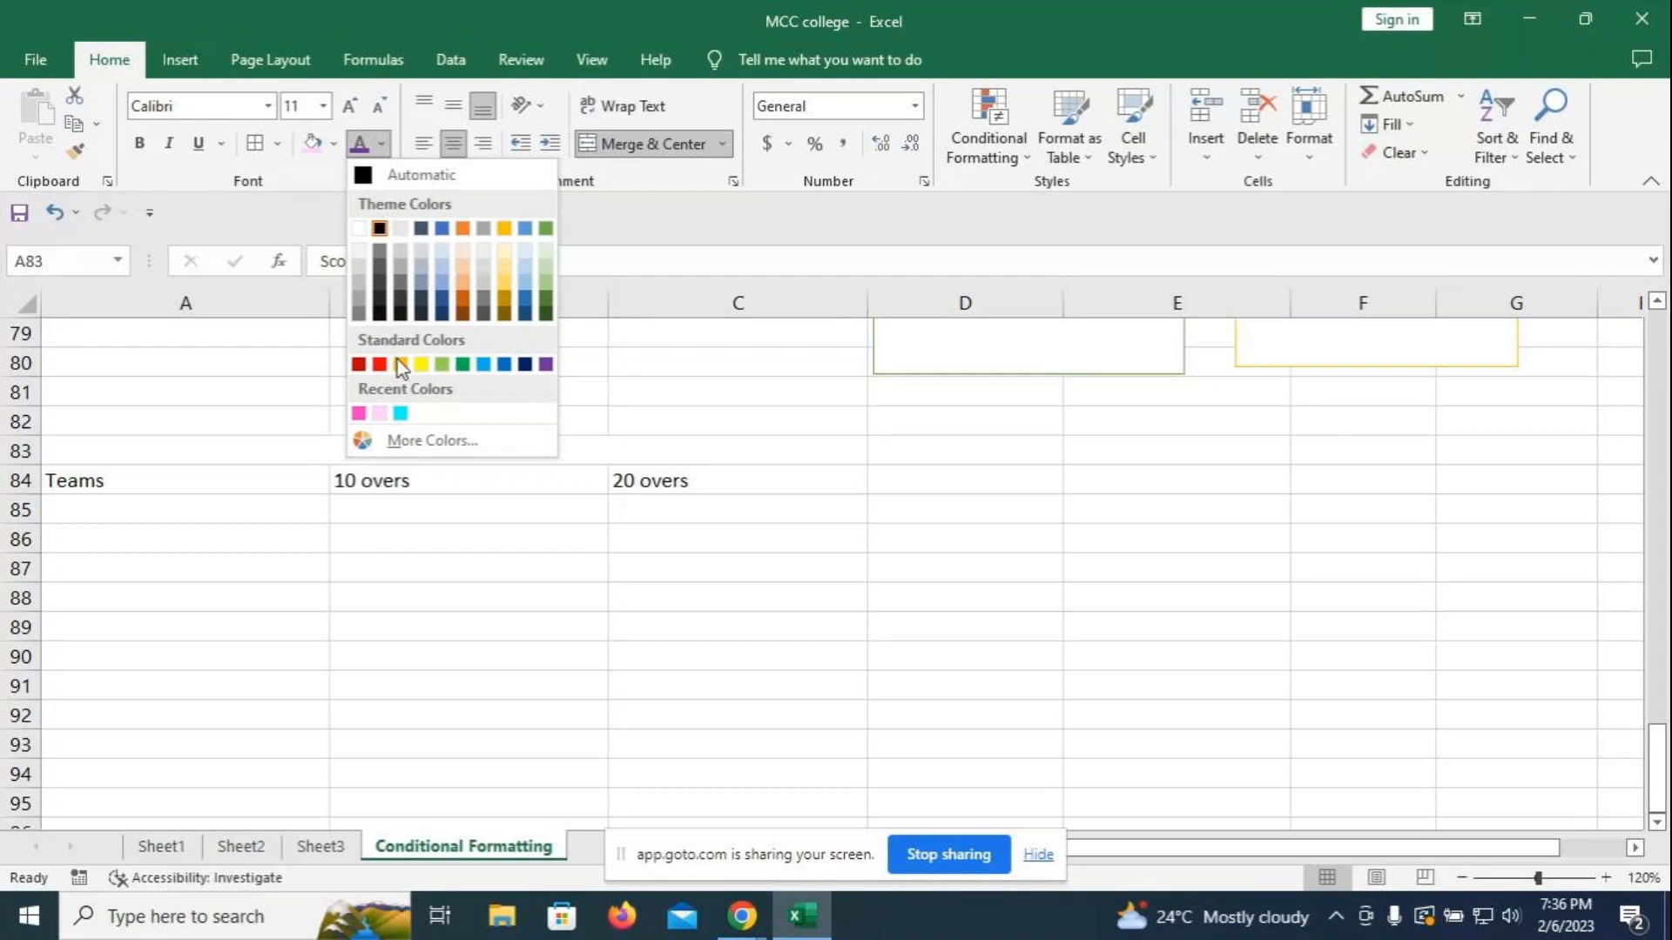
{"action": "left_click", "coordinate": [485, 367]}
{"action": "left_click", "coordinate": [141, 145]}
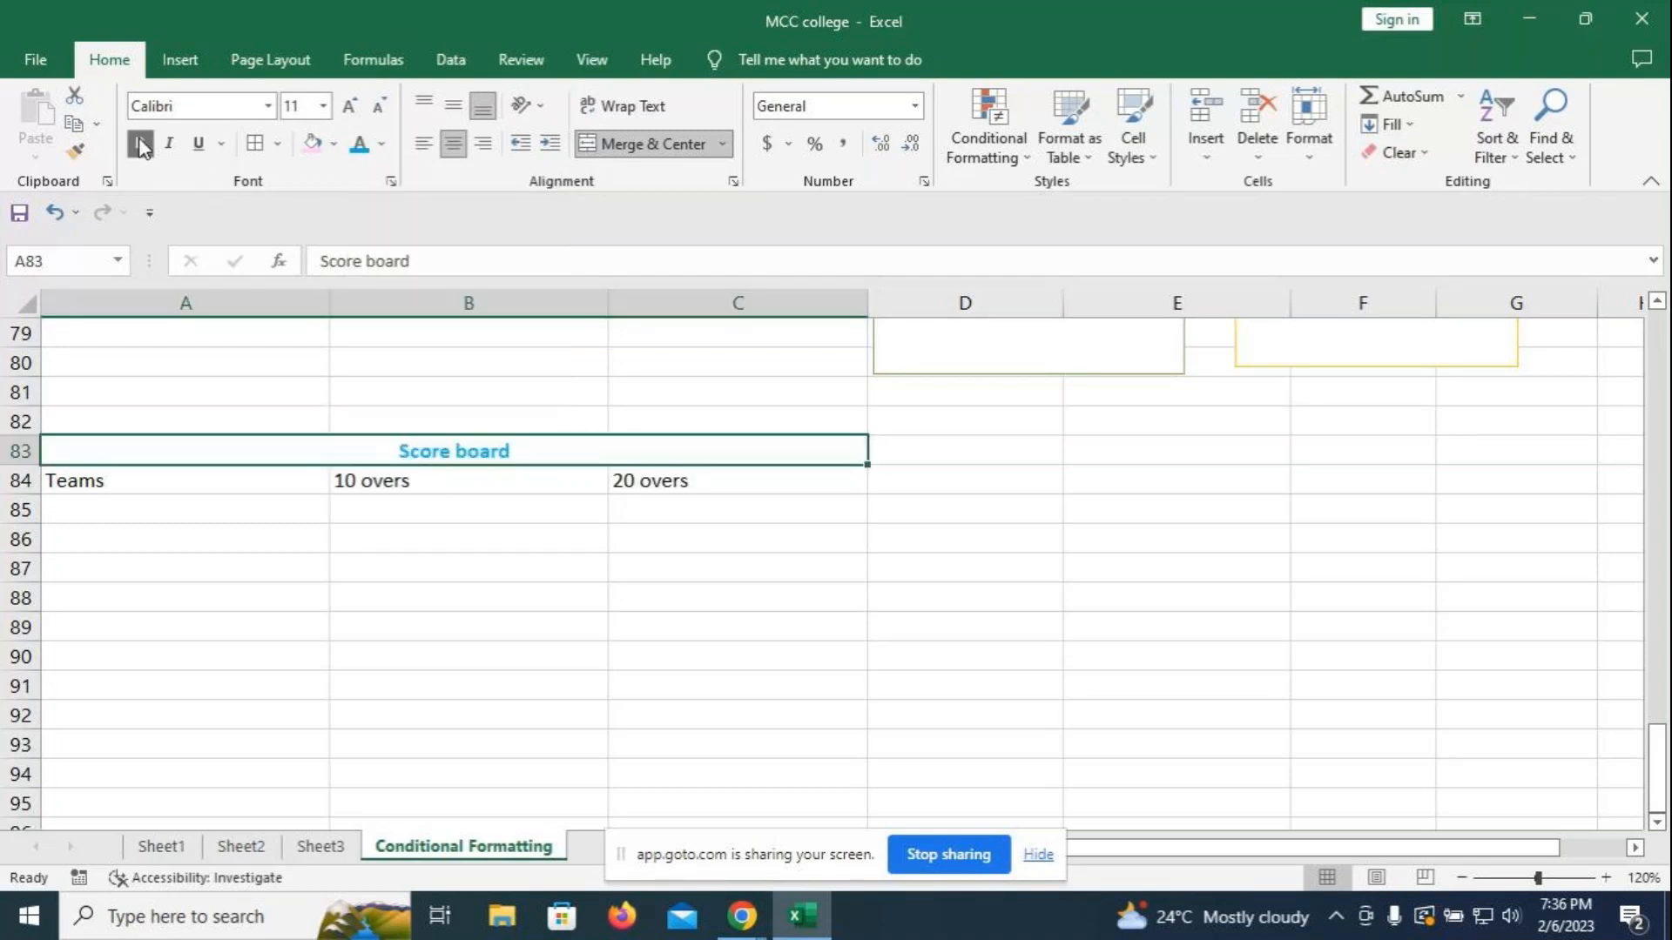
{"action": "left_click", "coordinate": [349, 105]}
{"action": "left_click", "coordinate": [349, 105]}
{"action": "left_click", "coordinate": [349, 105]}
{"action": "left_click", "coordinate": [350, 106]}
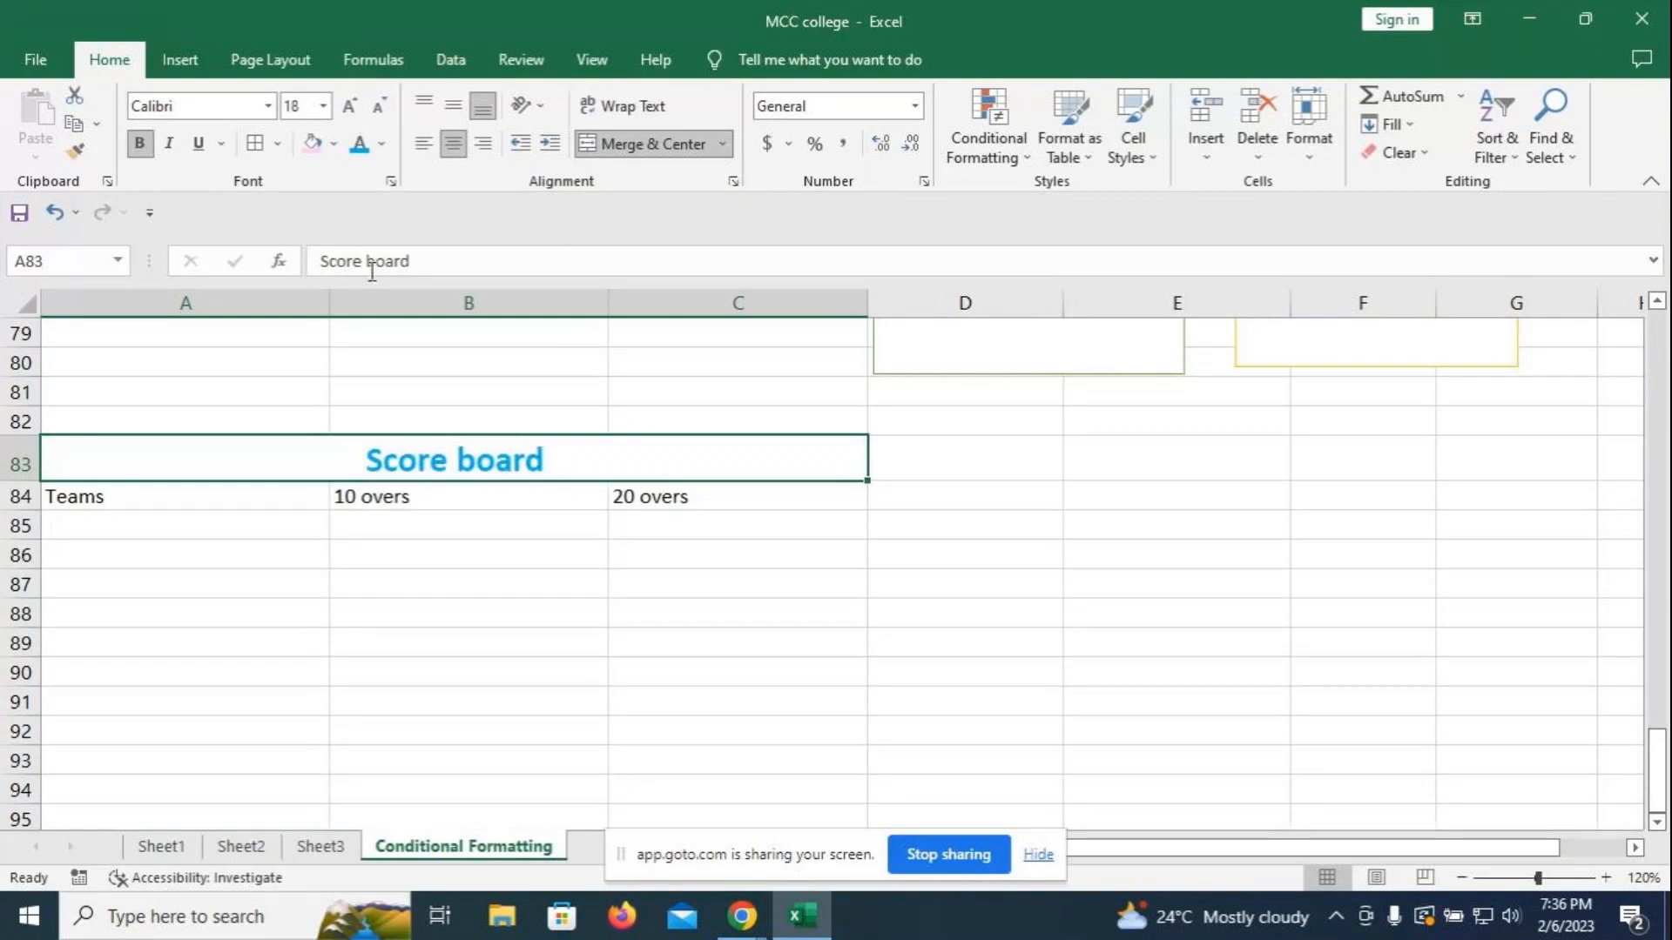
{"action": "left_click", "coordinate": [310, 144]}
{"action": "left_click", "coordinate": [623, 393]}
- Make the A84:C84 headings dark red, bold and 14 pt
{"action": "left_click_drag", "start_coordinate": [78, 496], "coordinate": [653, 496]}
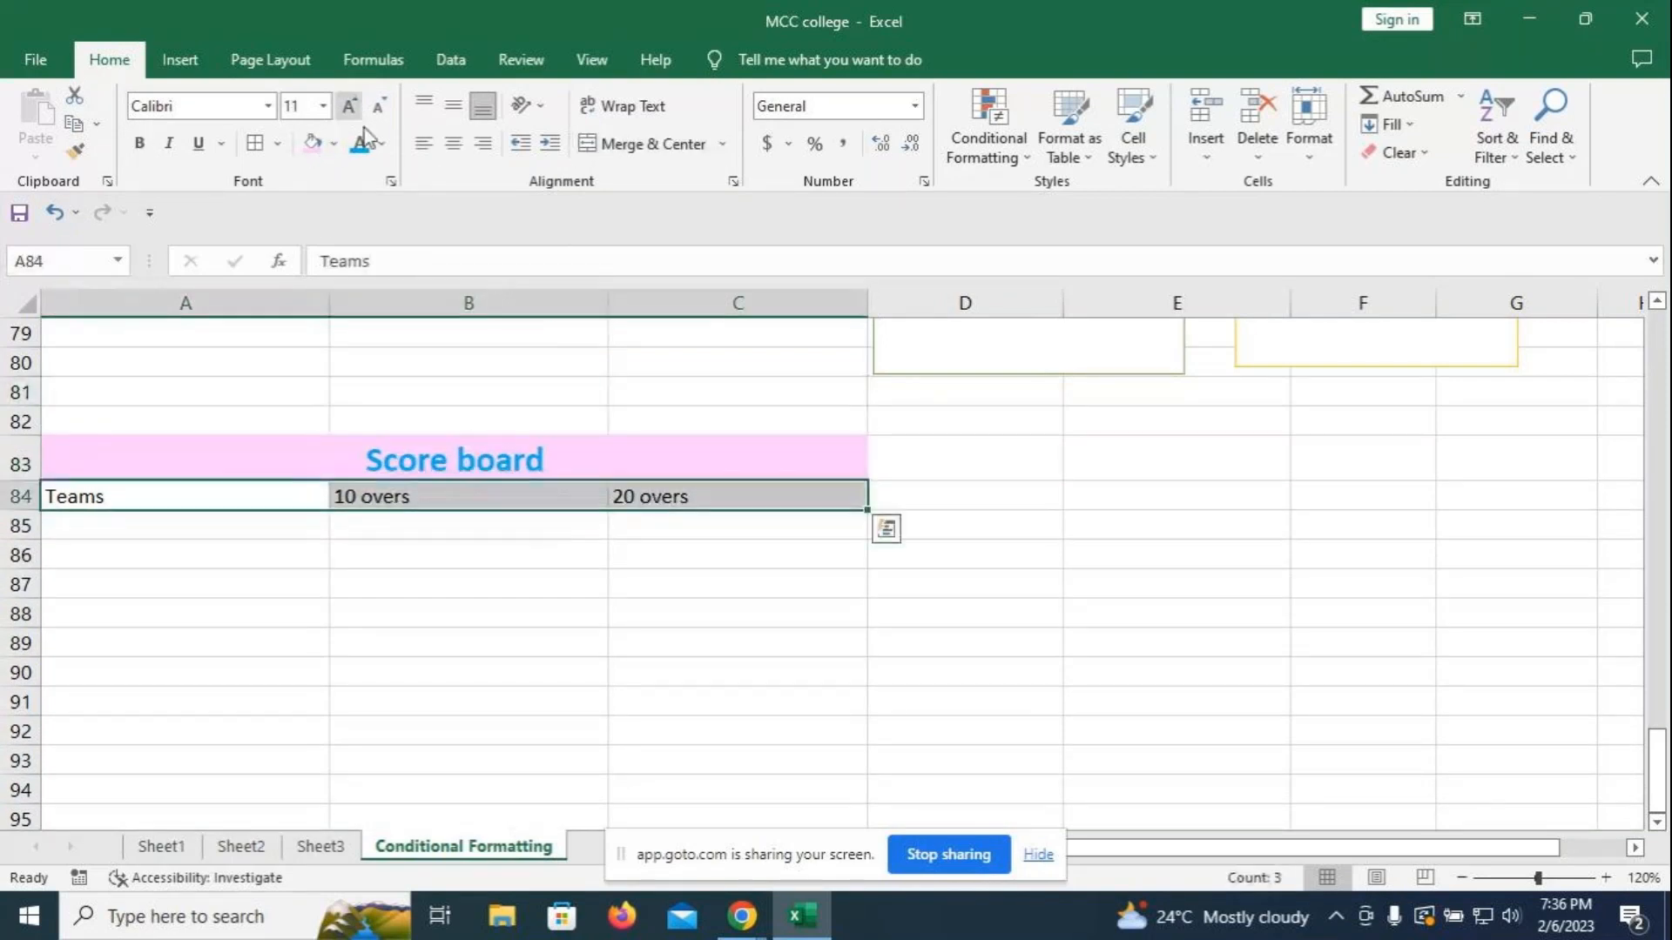
{"action": "left_click", "coordinate": [381, 144]}
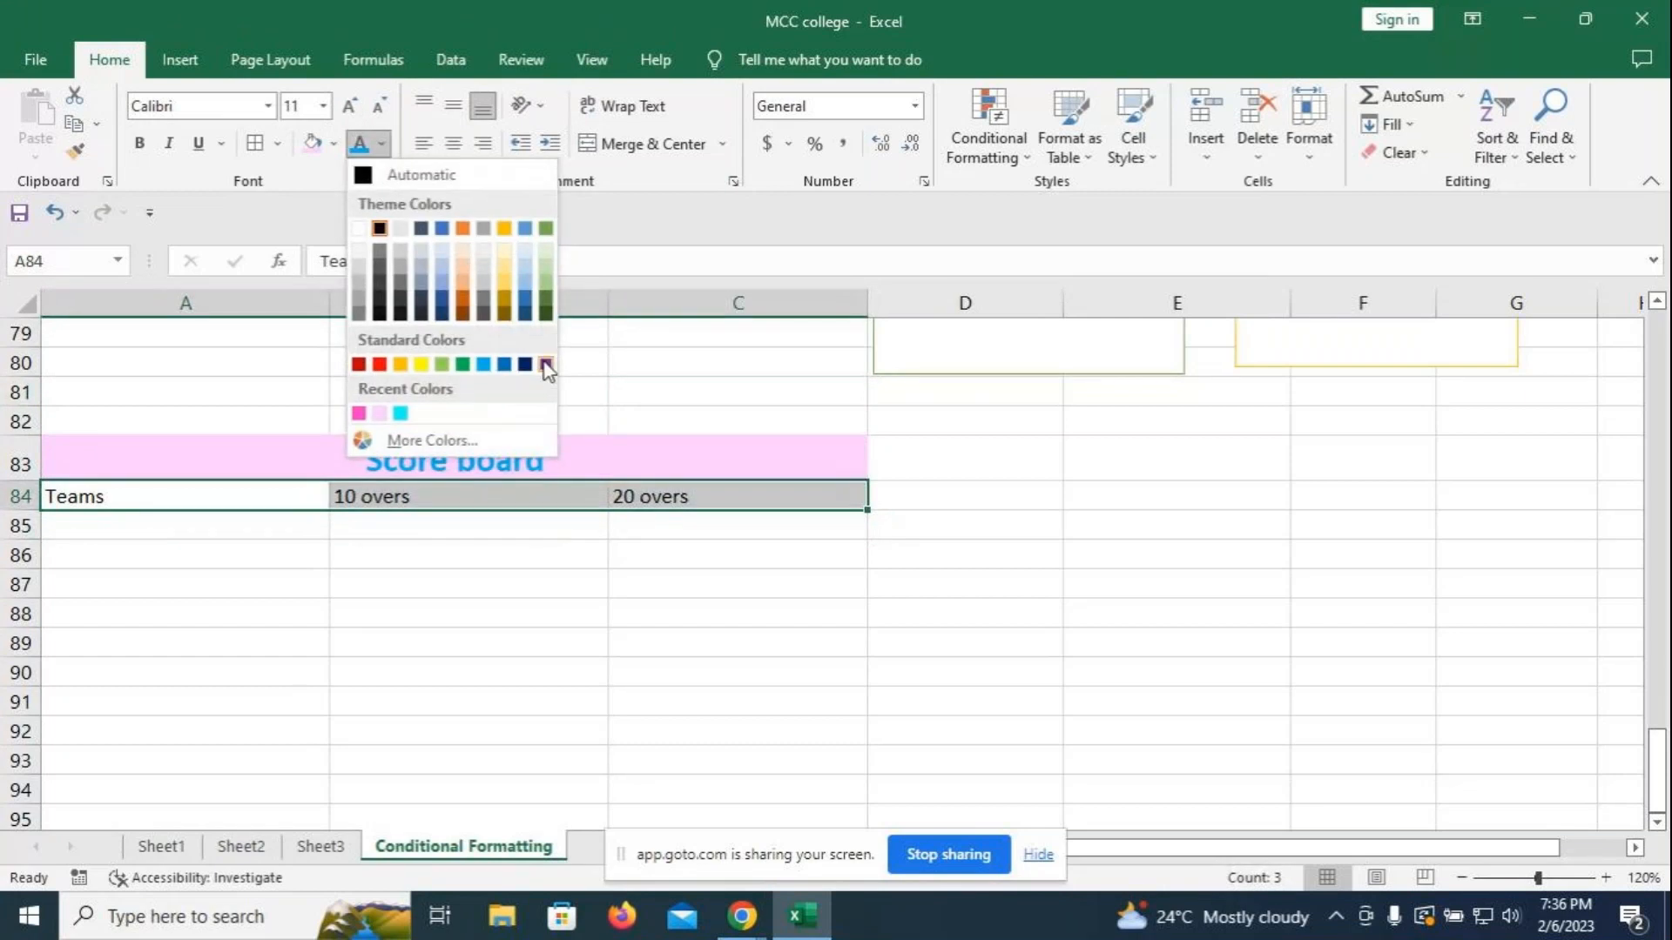
{"action": "left_click", "coordinate": [359, 364]}
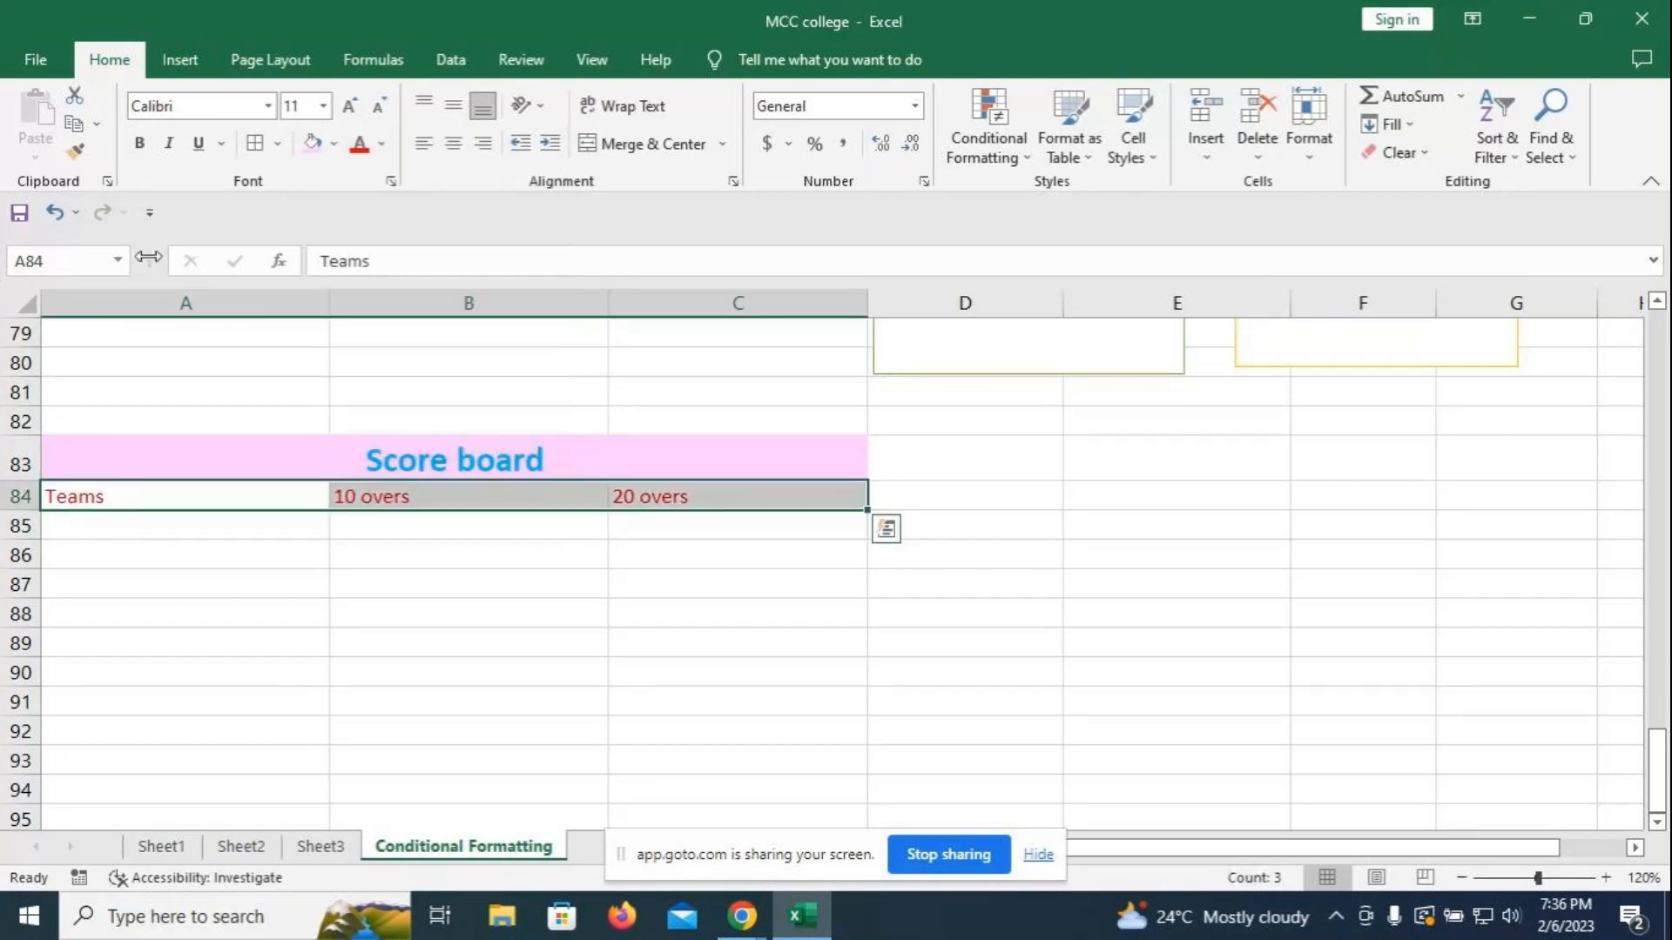
{"action": "left_click", "coordinate": [139, 143]}
{"action": "left_click", "coordinate": [349, 106]}
{"action": "left_click", "coordinate": [349, 105]}
{"action": "left_click", "coordinate": [457, 551]}
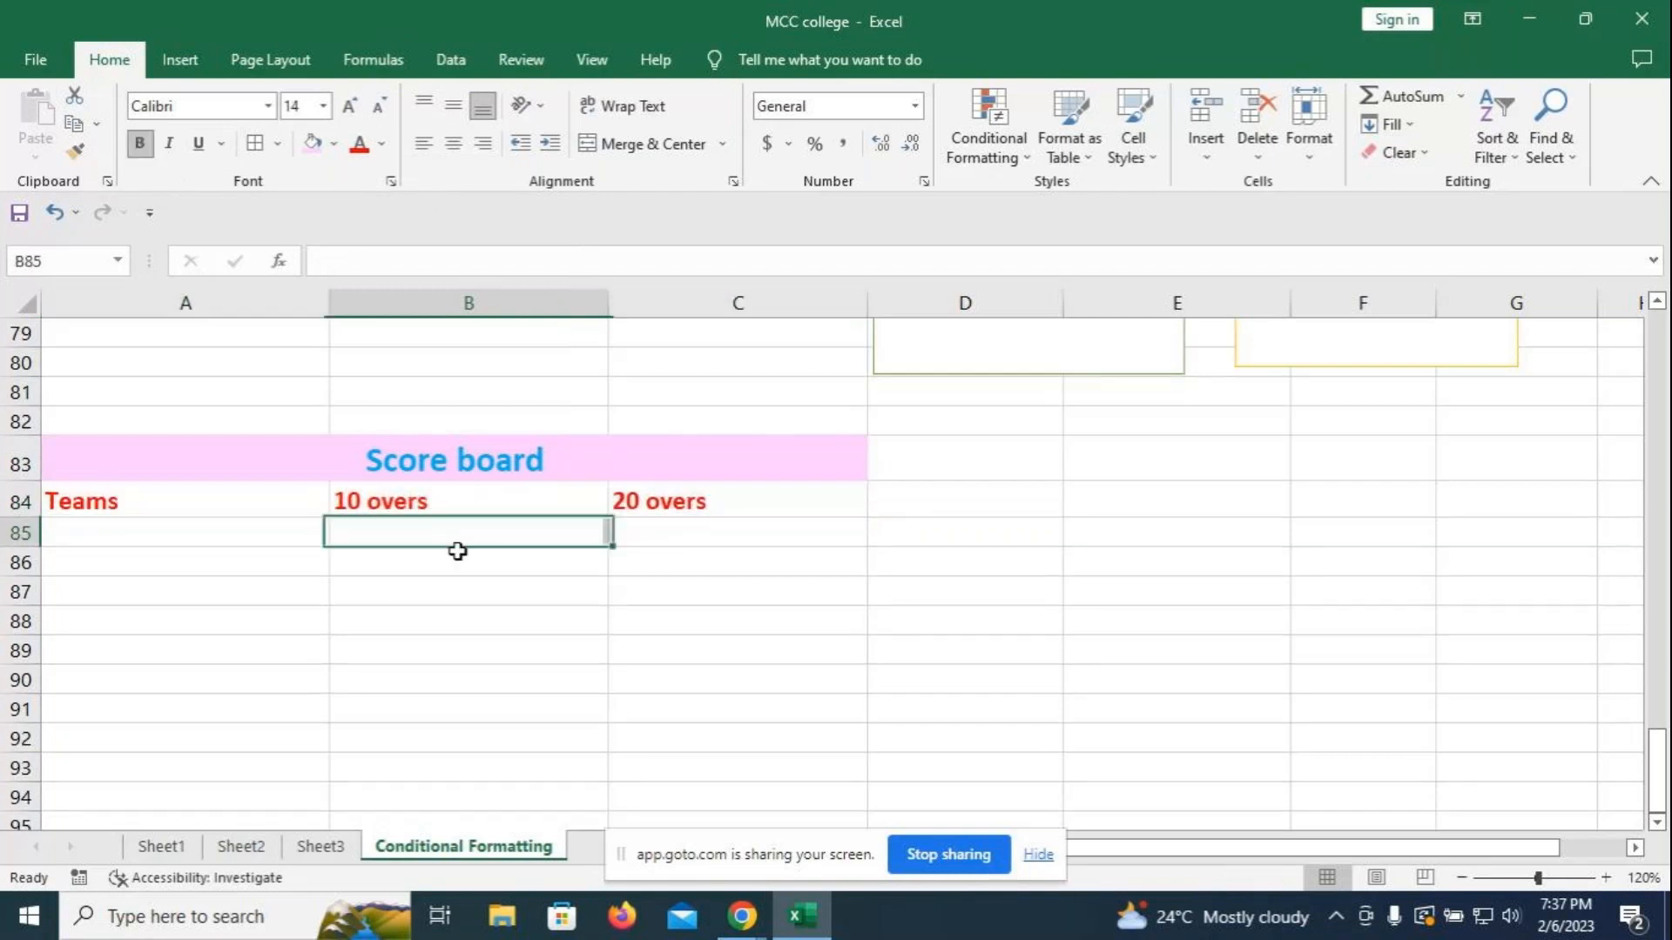
{"action": "left_click", "coordinate": [115, 528]}
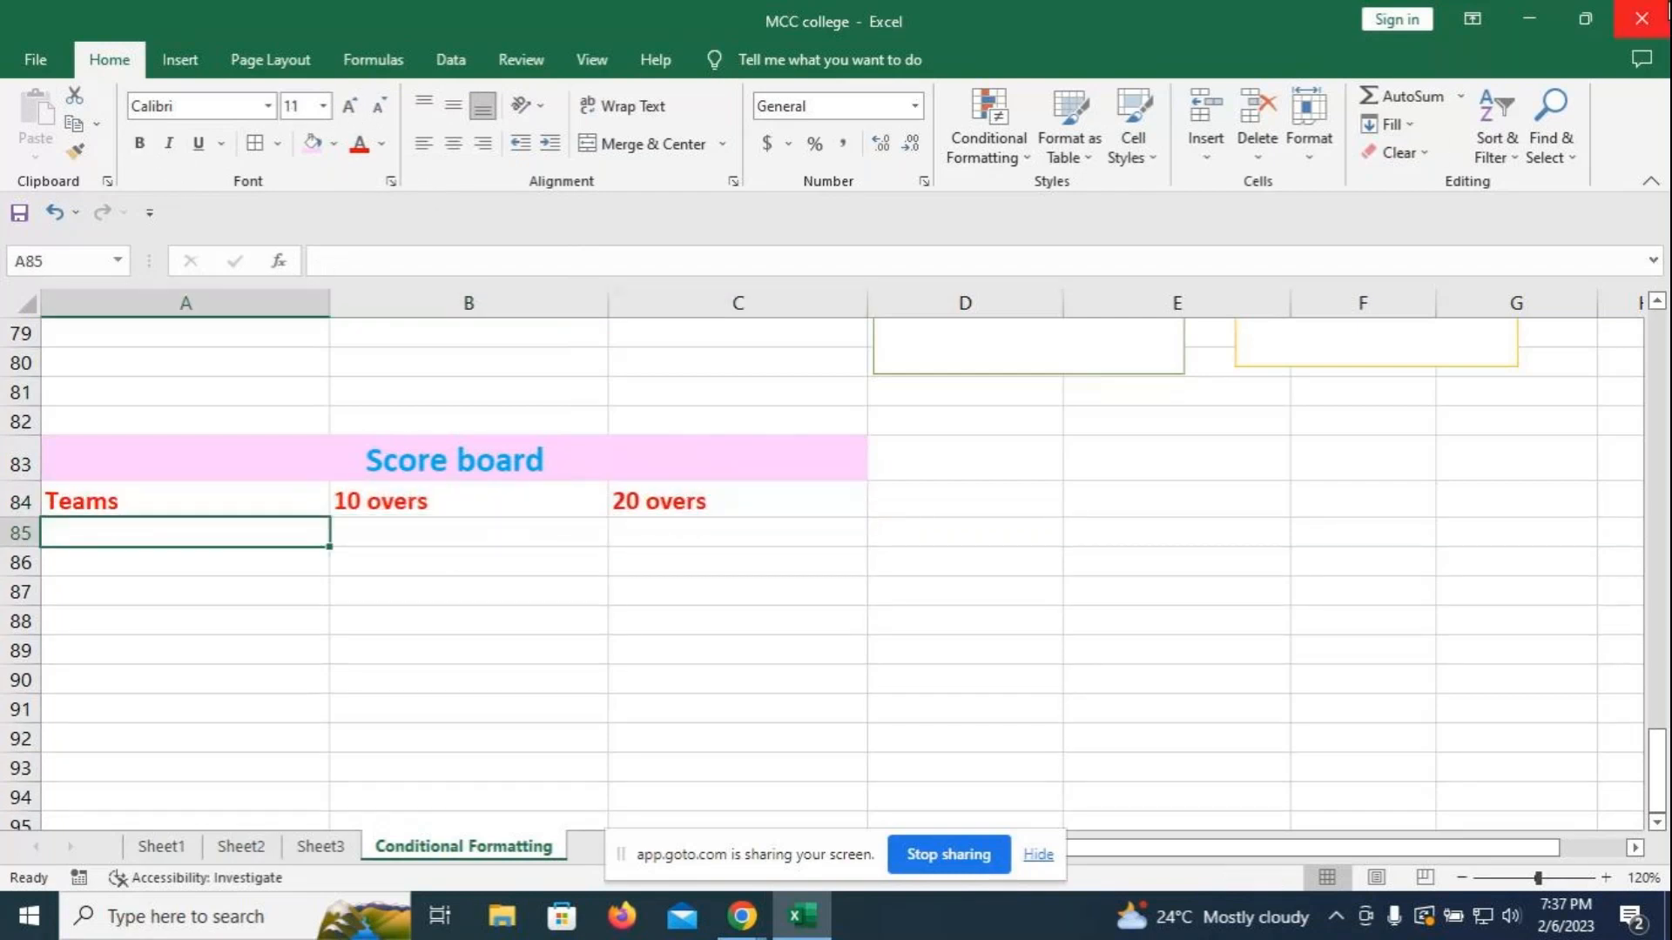
- Enter the team names RCB, KKR, MI and CSK in A85:A88
{"action": "type", "text": "RCB"}
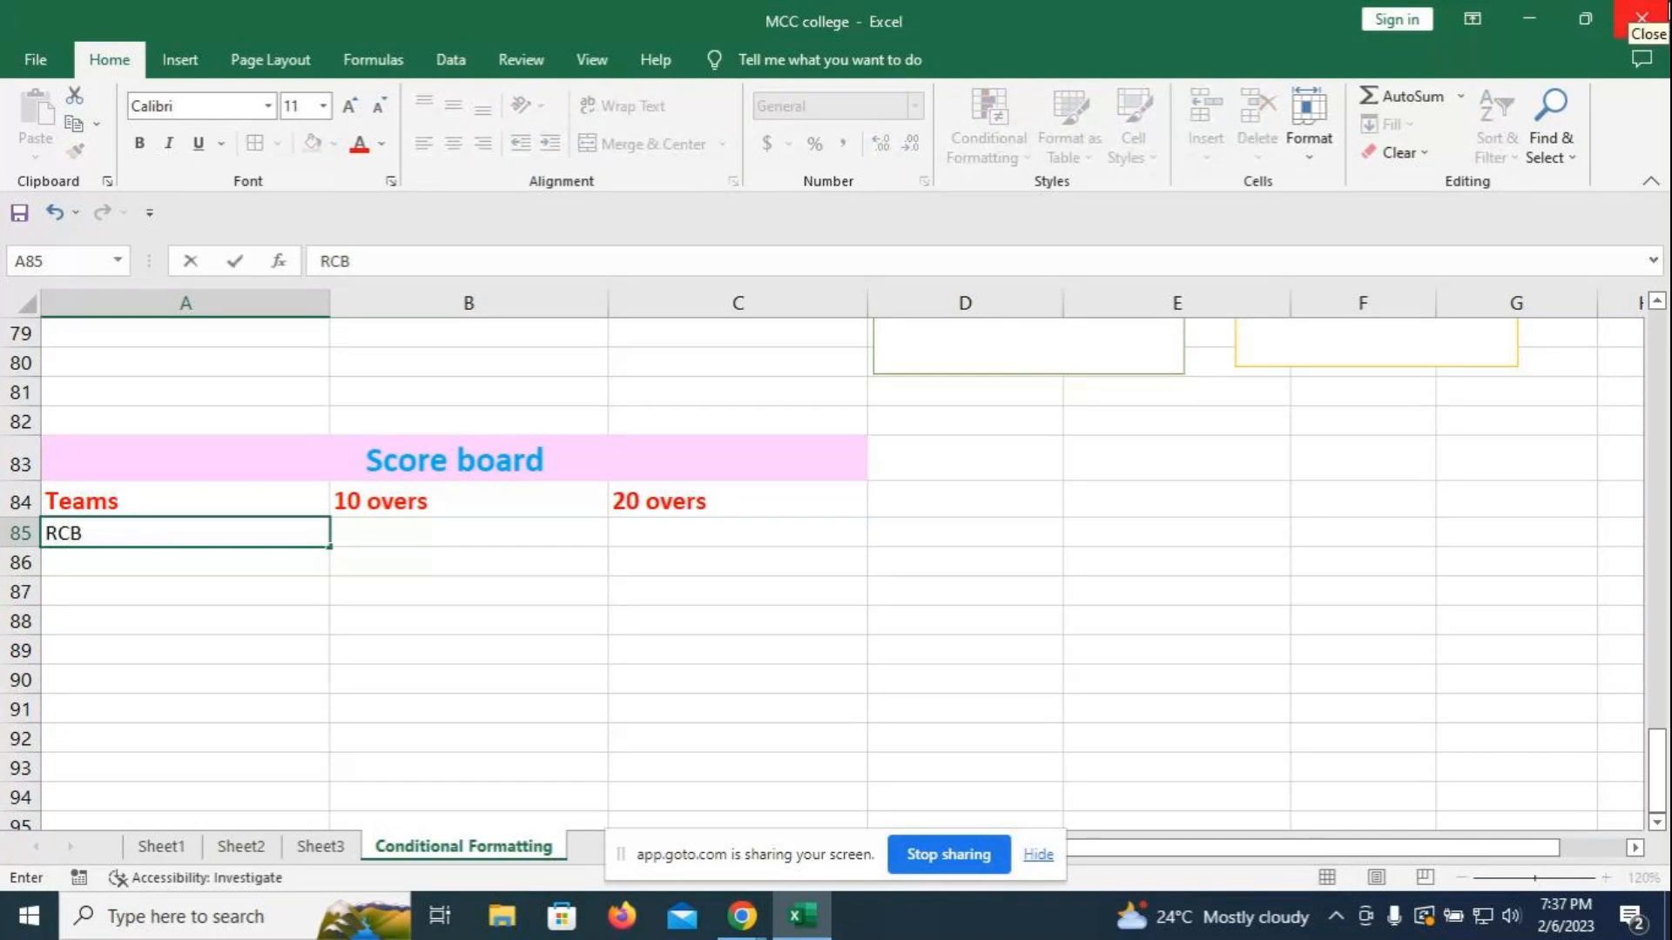
{"action": "key", "text": "Return"}
{"action": "type", "text": "KKR"}
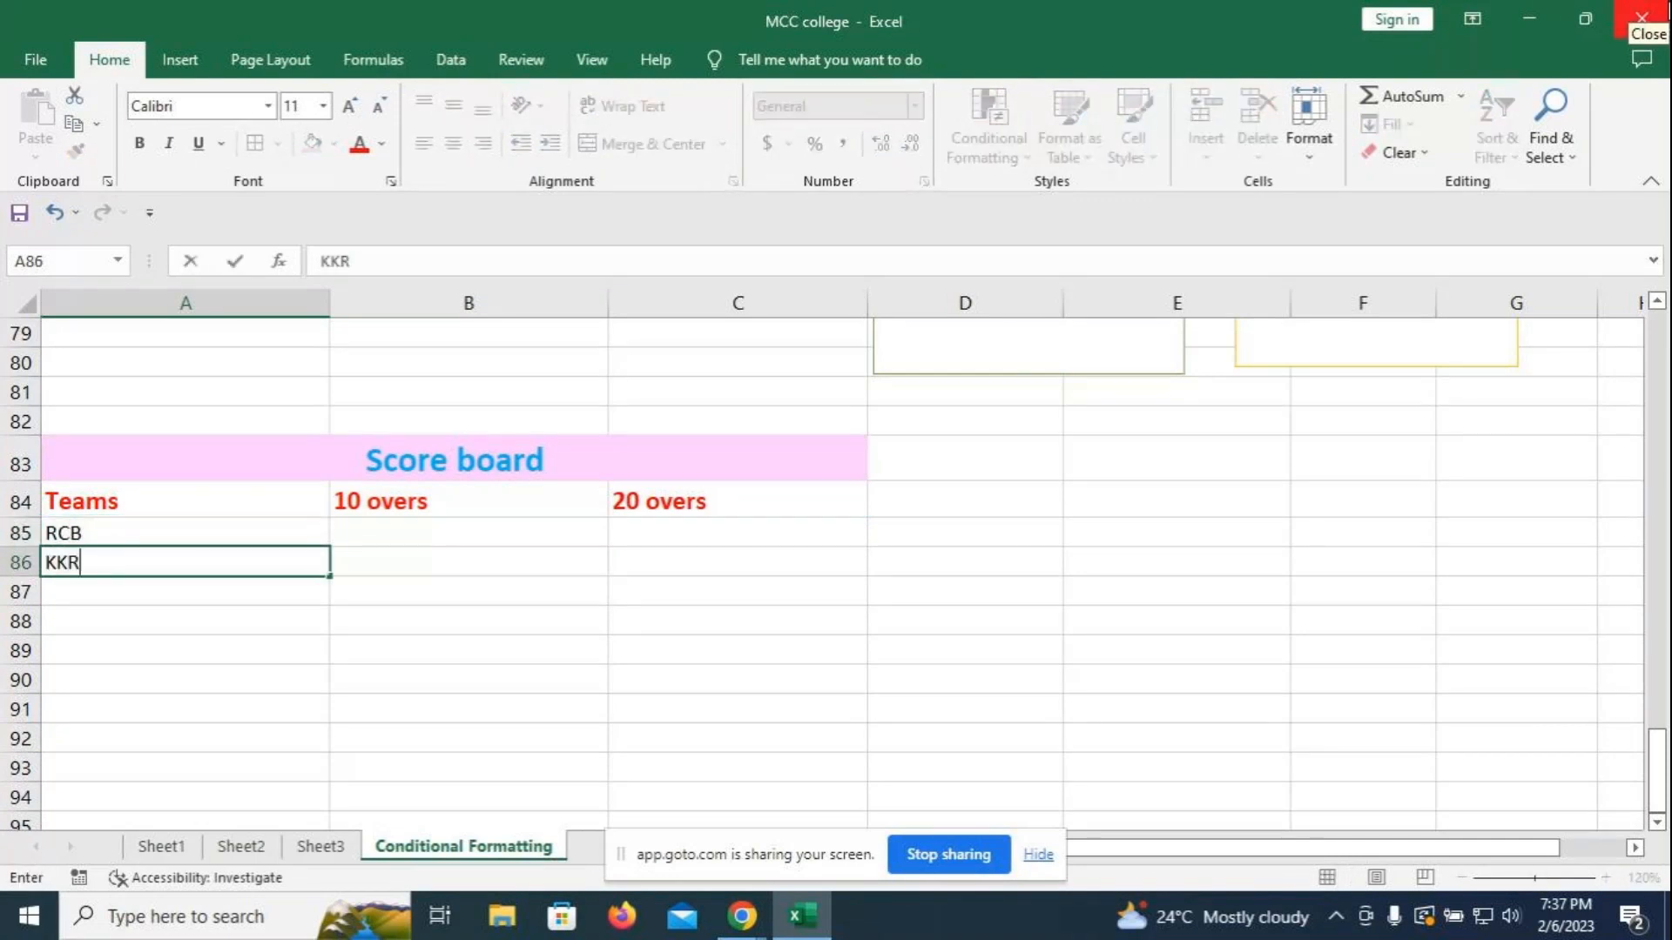
{"action": "key", "text": "Return"}
{"action": "type", "text": "Mi"}
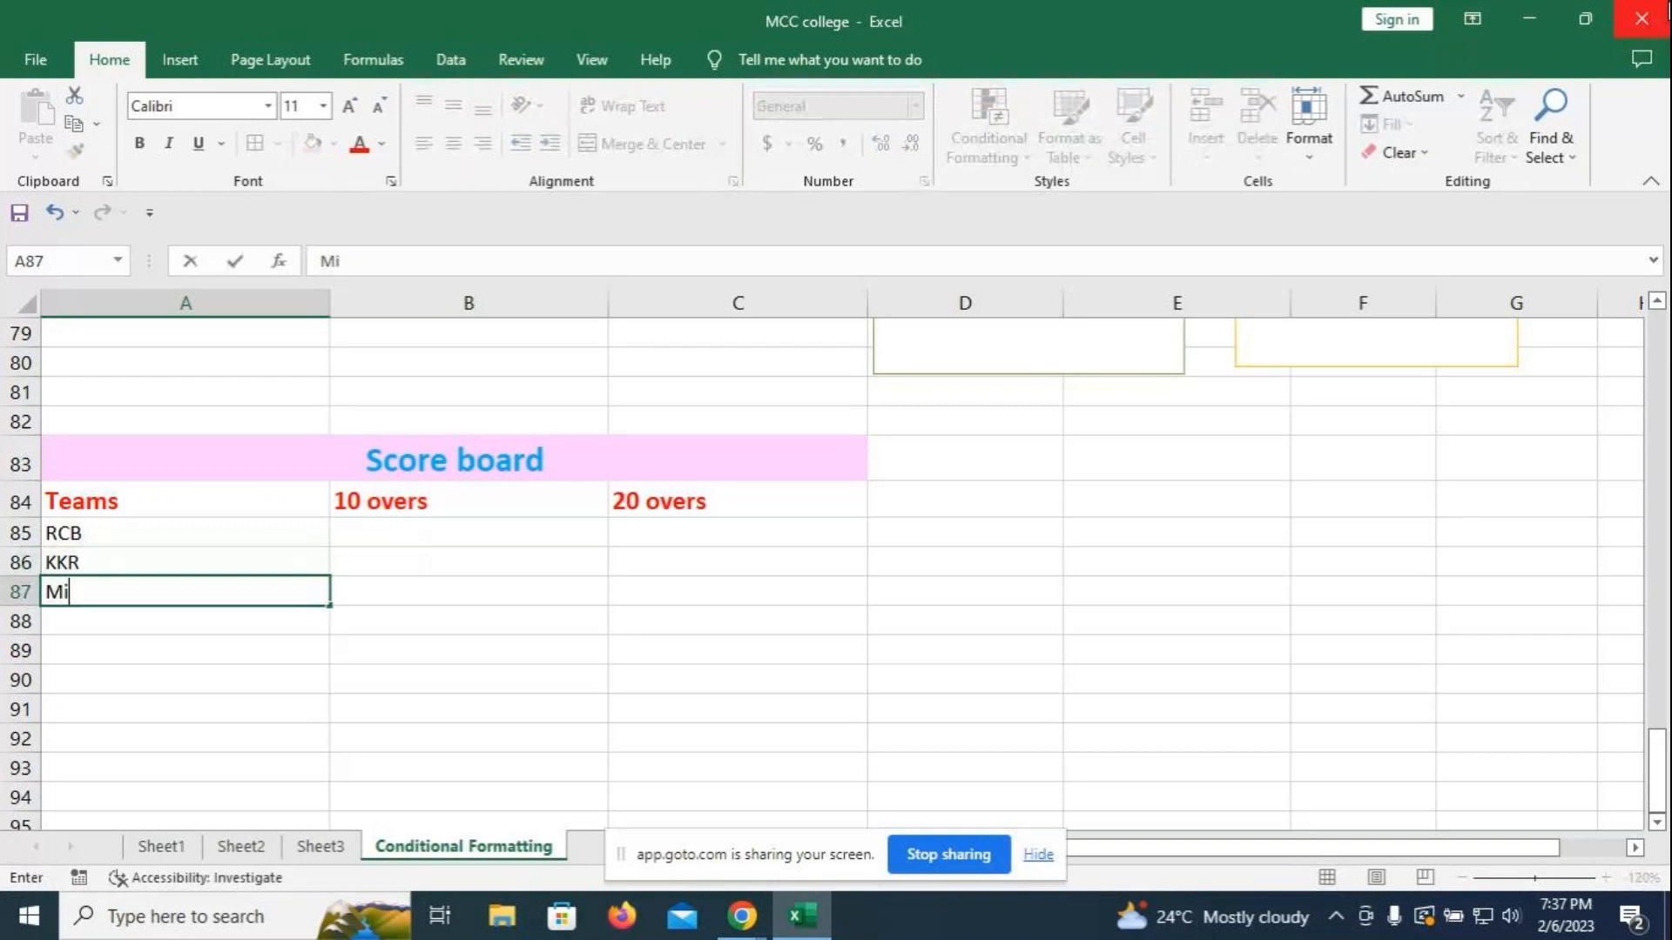
{"action": "key", "text": "BackSpace"}
{"action": "type", "text": "I"}
{"action": "key", "text": "Return"}
{"action": "type", "text": "Csk"}
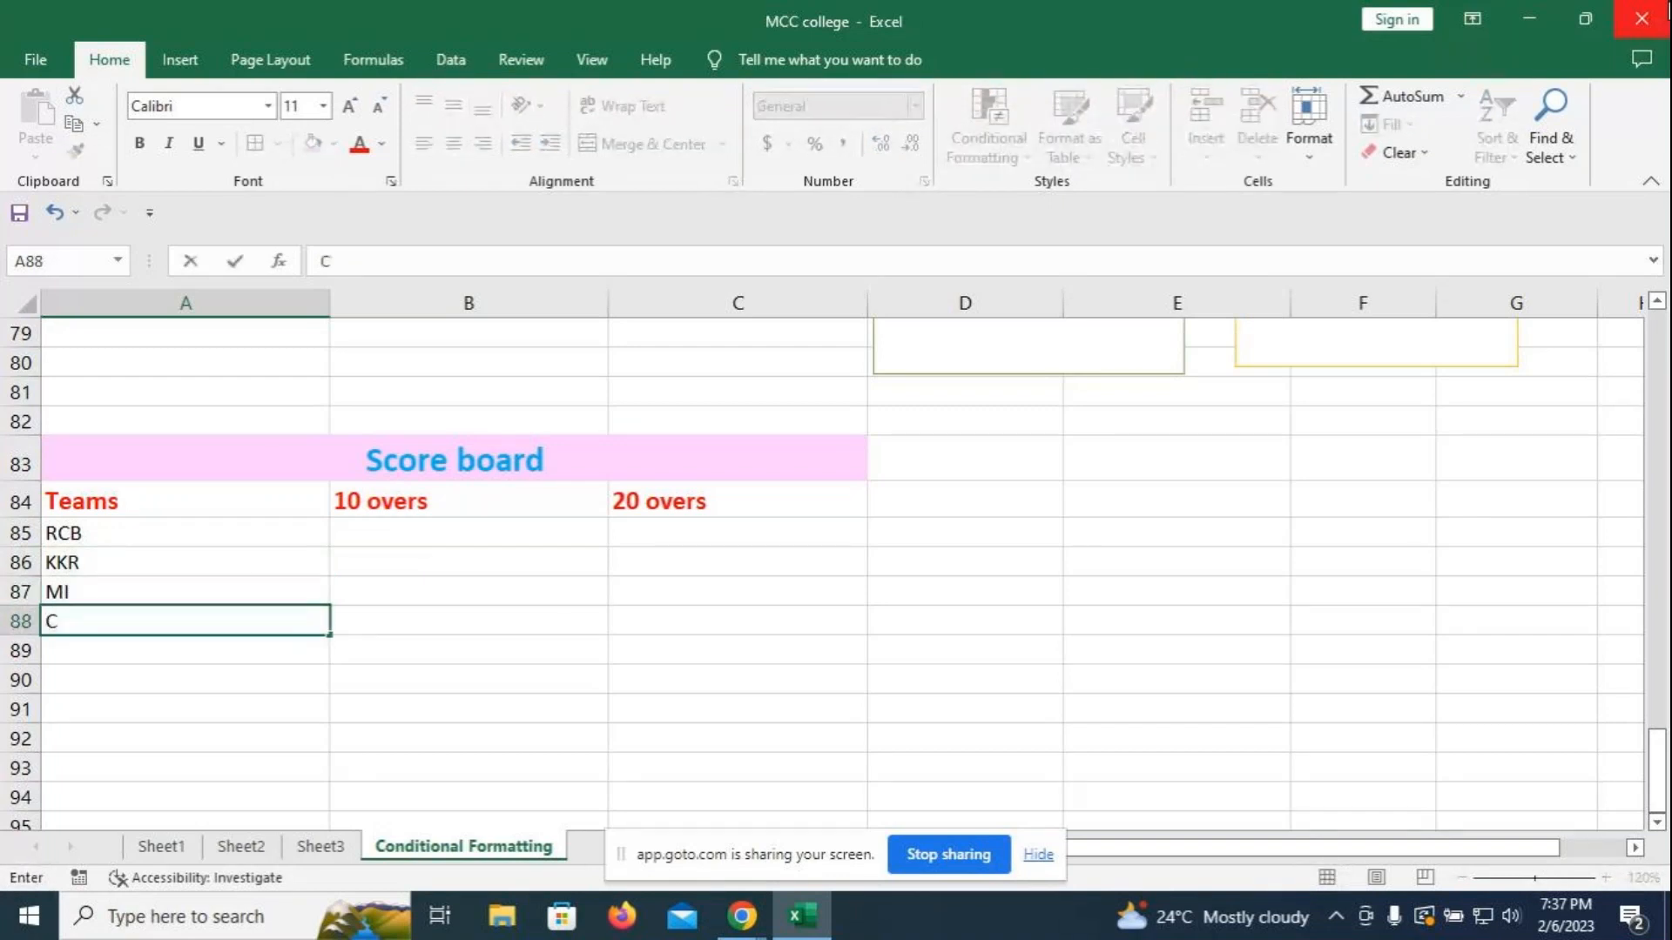
{"action": "key", "text": "BackSpace"}
{"action": "key", "text": "BackSpace"}
{"action": "type", "text": "Sk"}
{"action": "key", "text": "BackSpace"}
{"action": "type", "text": "K"}
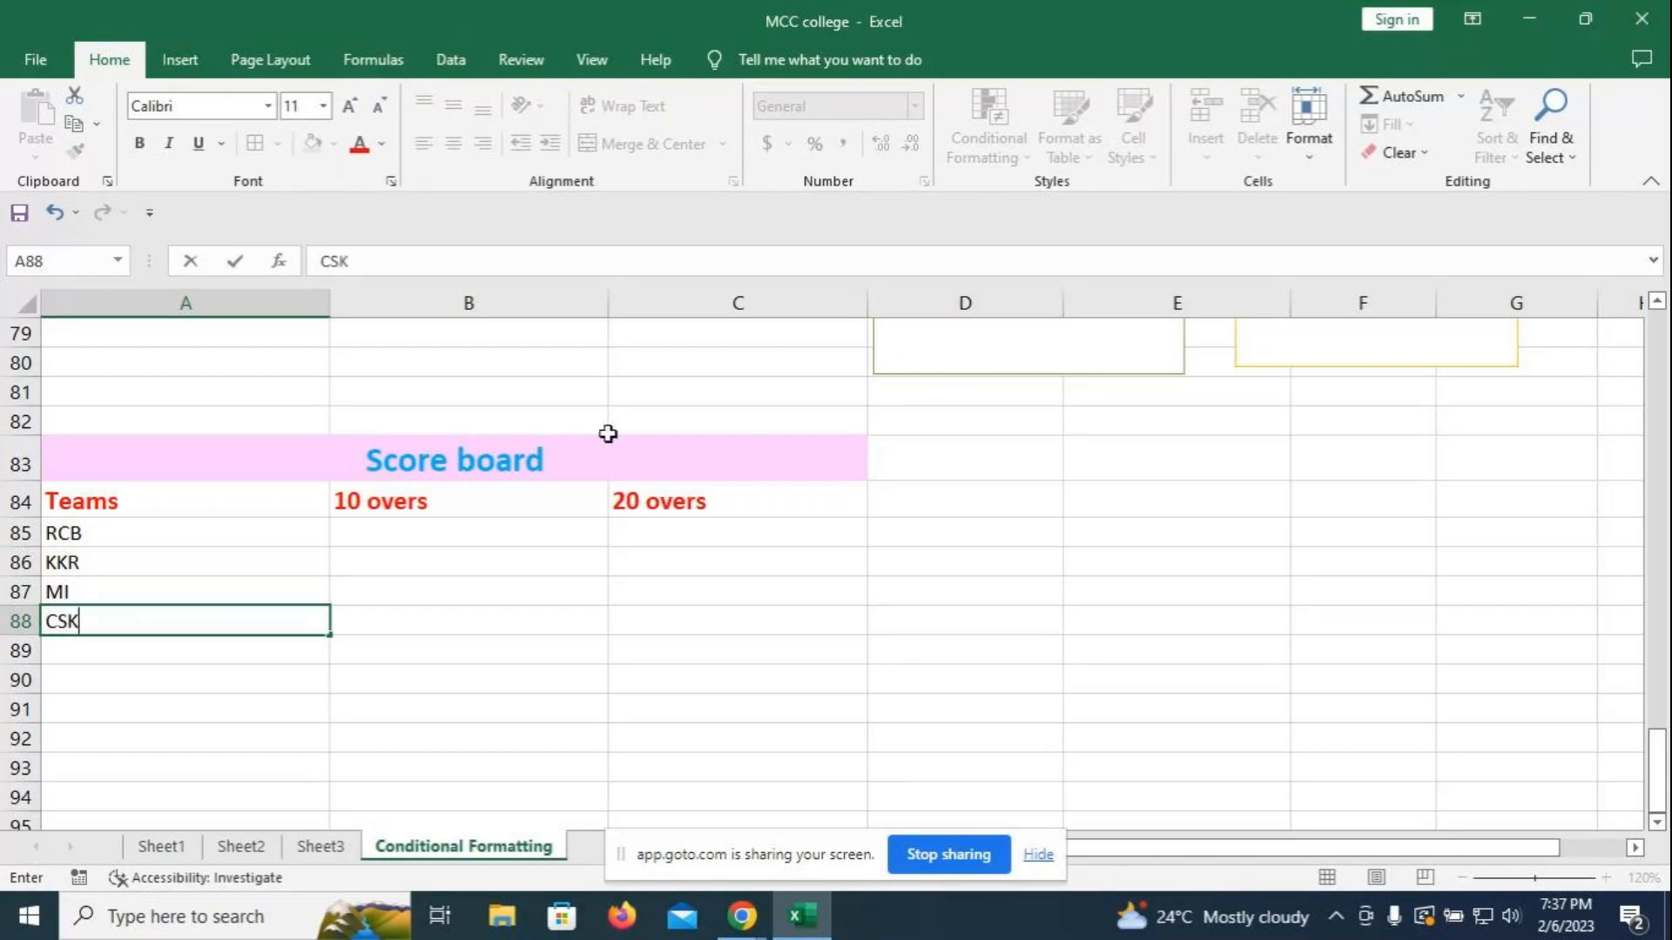
- Enter the 10-over scores 90, 110, 120 and 80 in B85:B88
{"action": "left_click", "coordinate": [550, 523]}
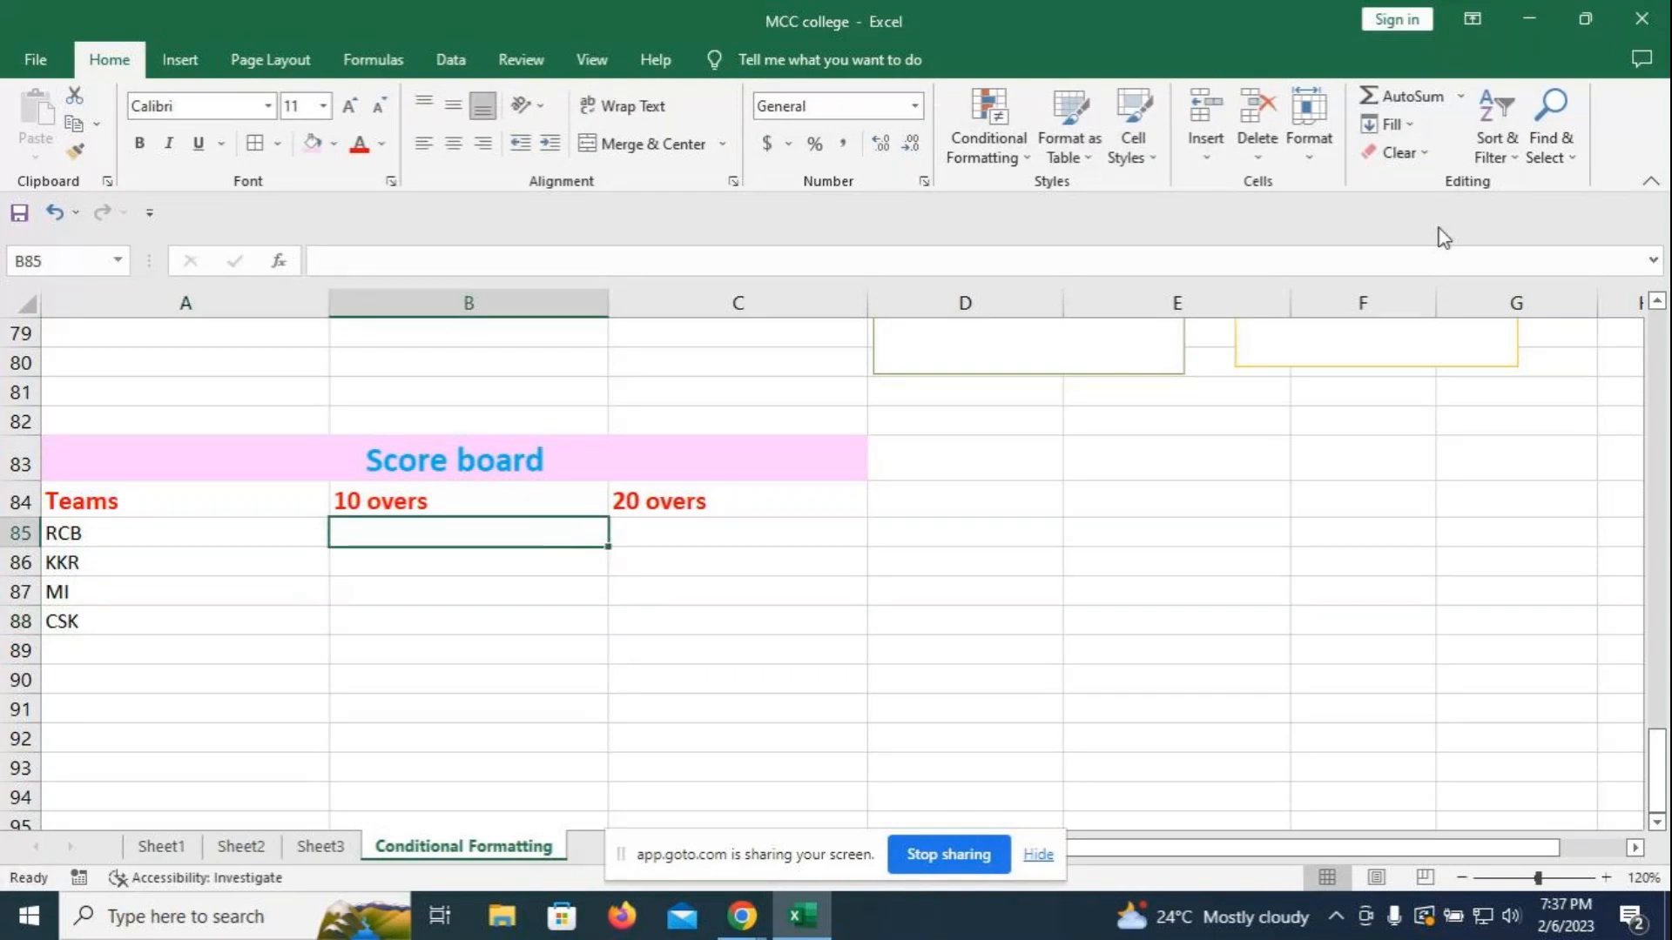
{"action": "type", "text": "90"}
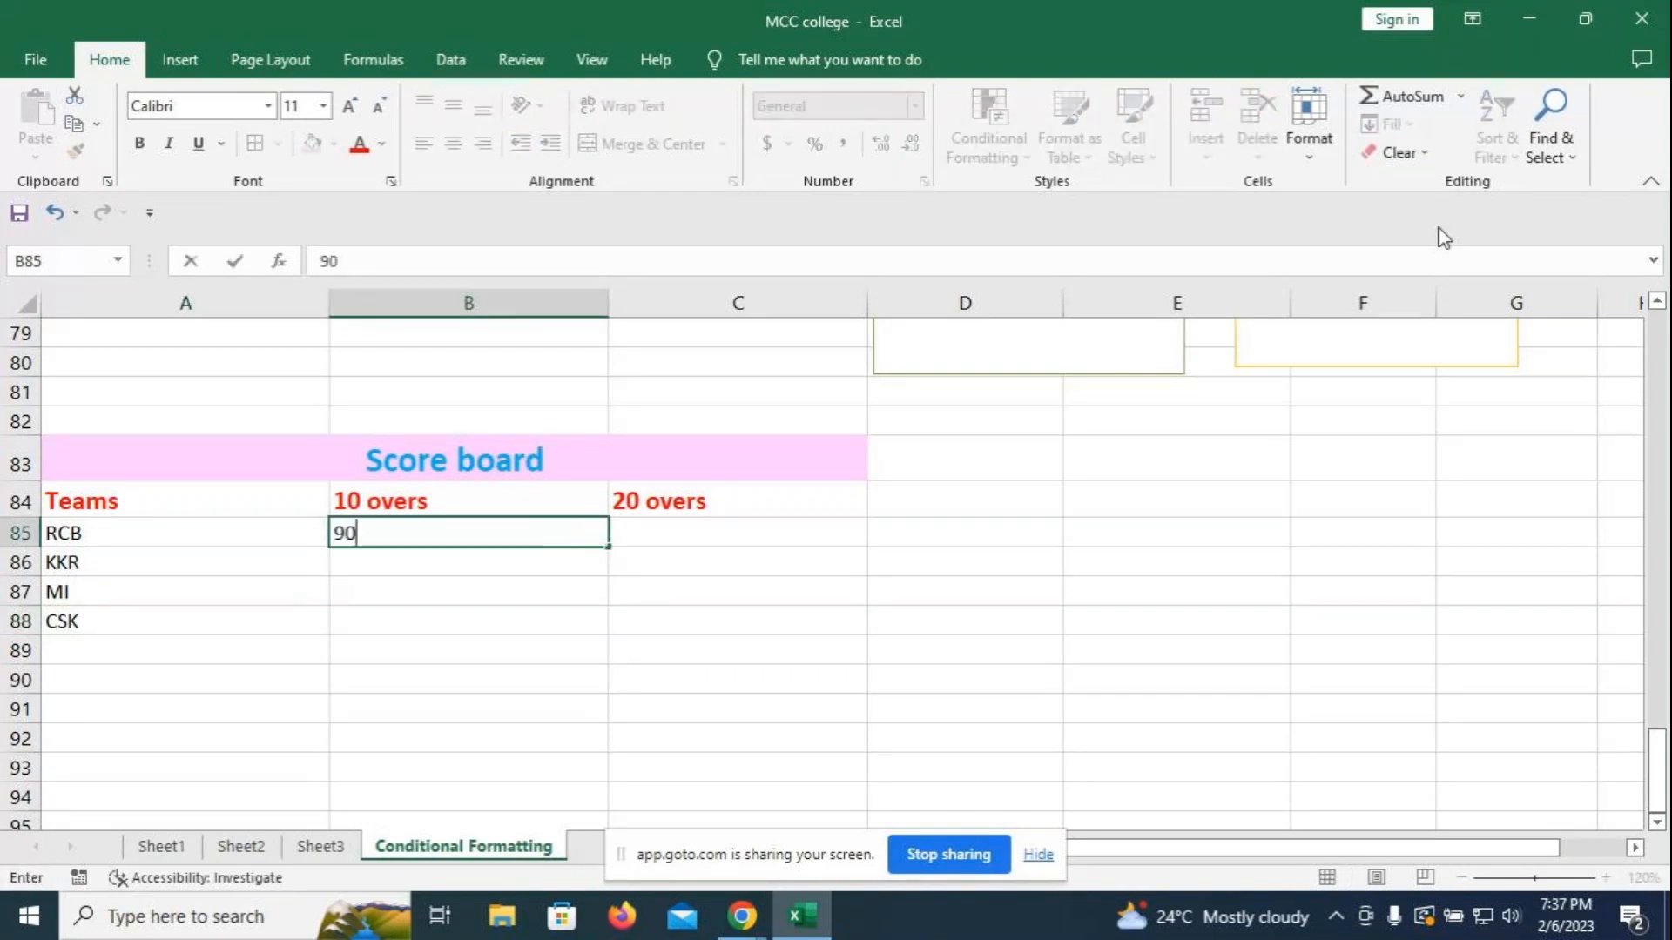
{"action": "key", "text": "Return"}
{"action": "type", "text": "11"}
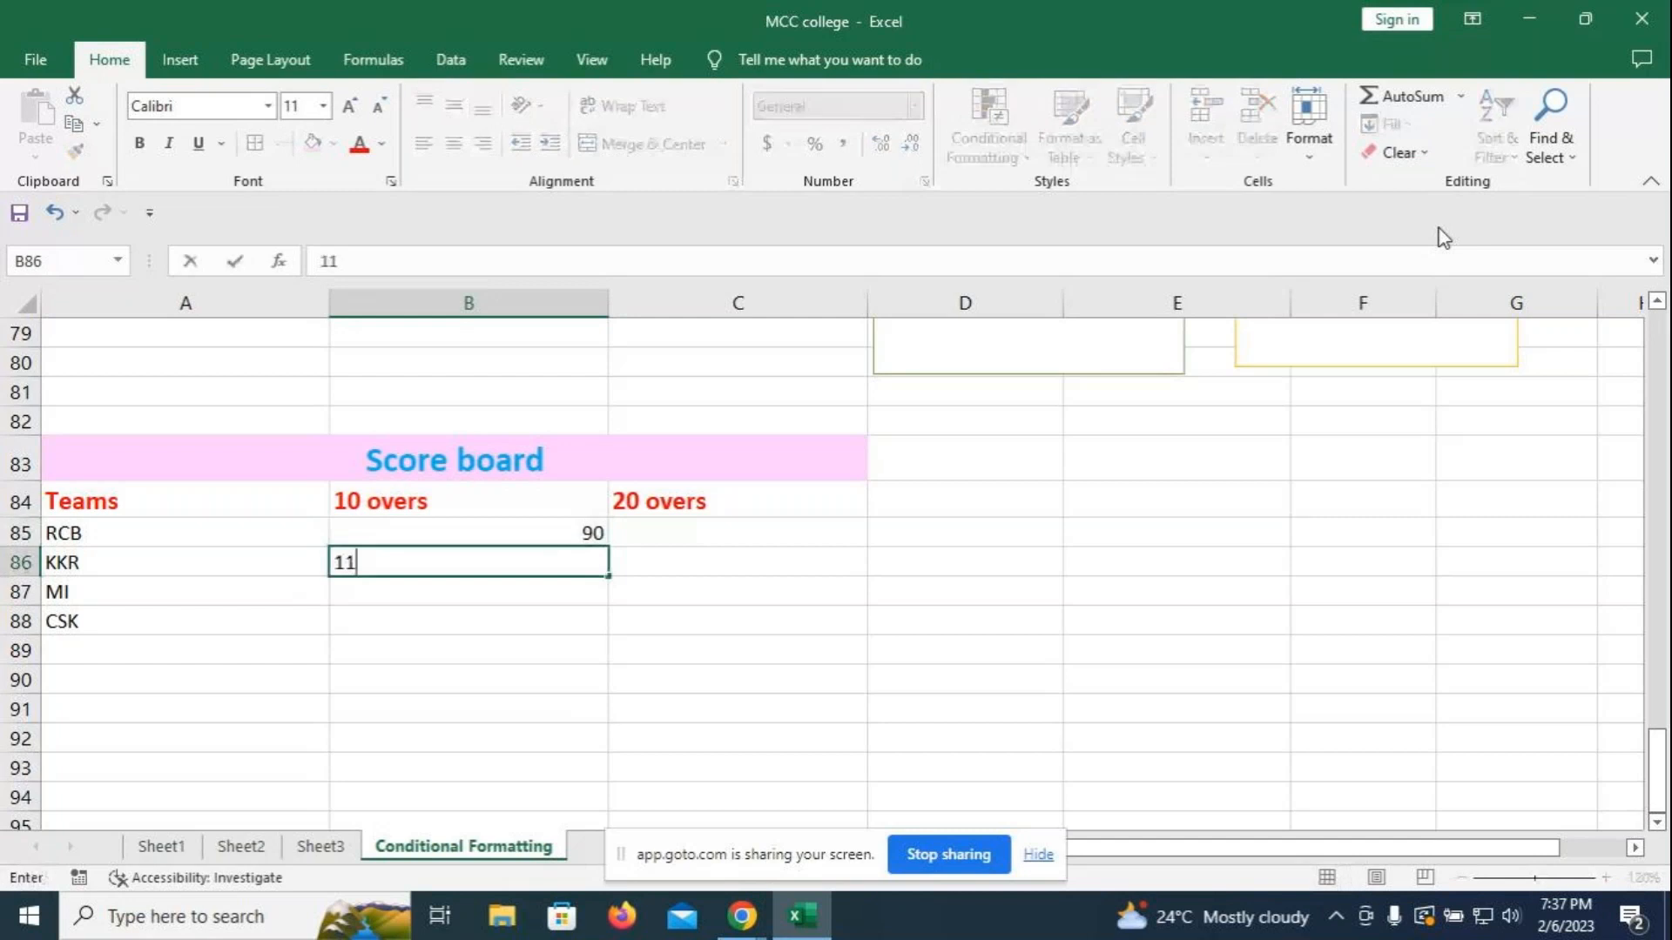
{"action": "type", "text": "0"}
{"action": "key", "text": "Return"}
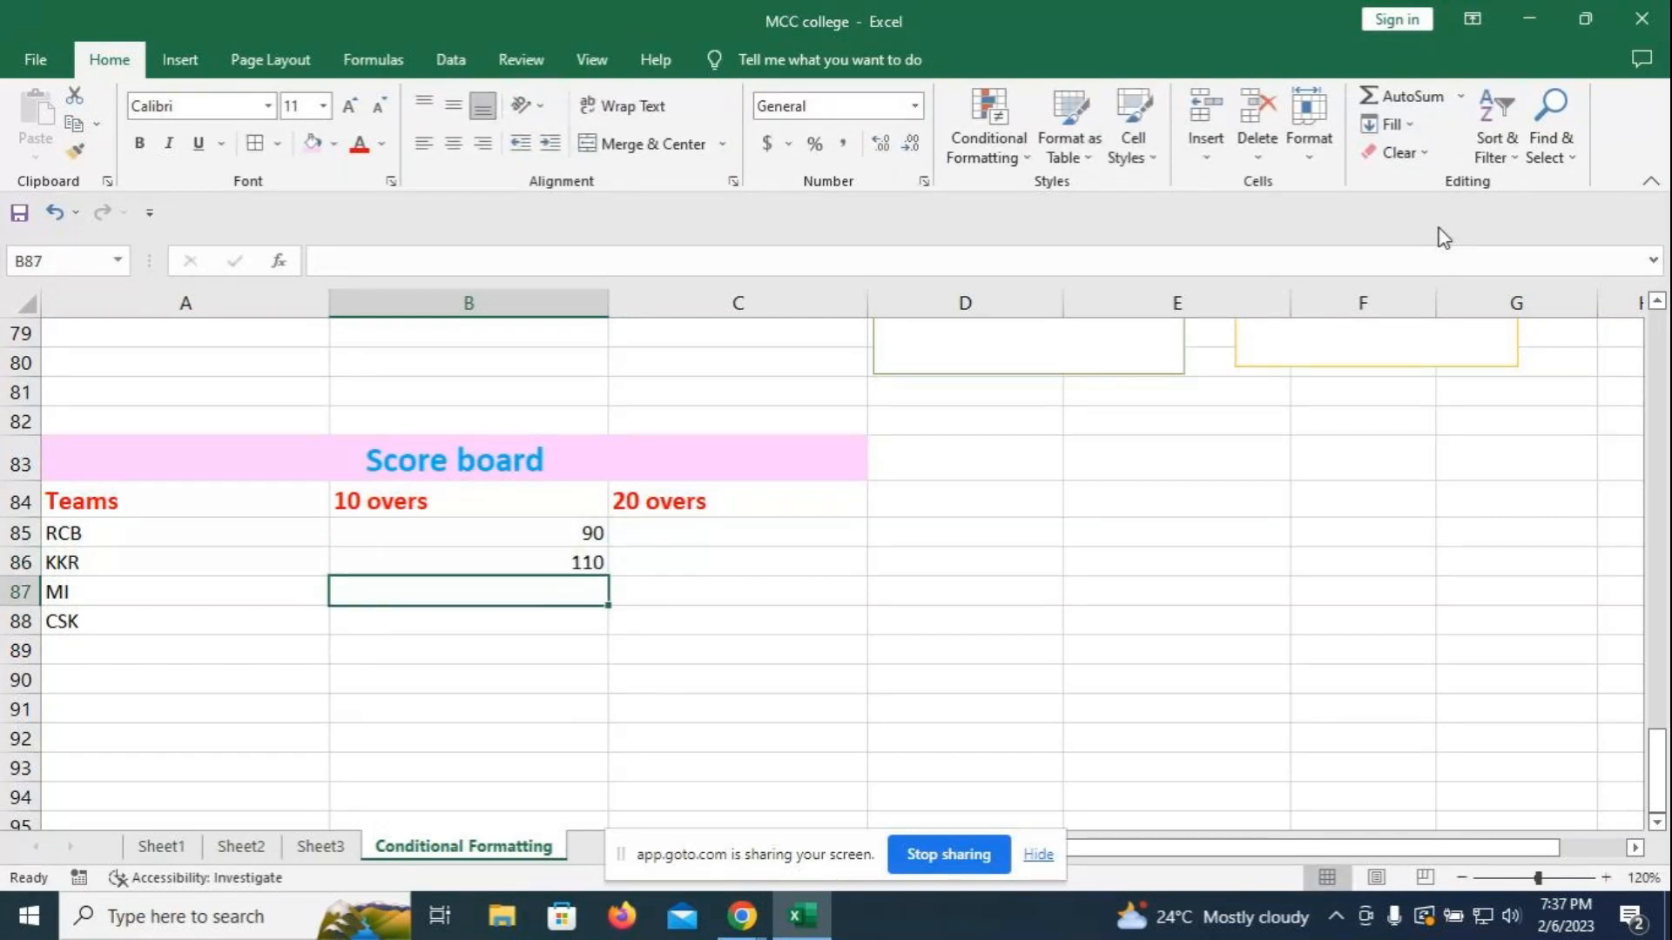
{"action": "type", "text": "120"}
{"action": "key", "text": "Return"}
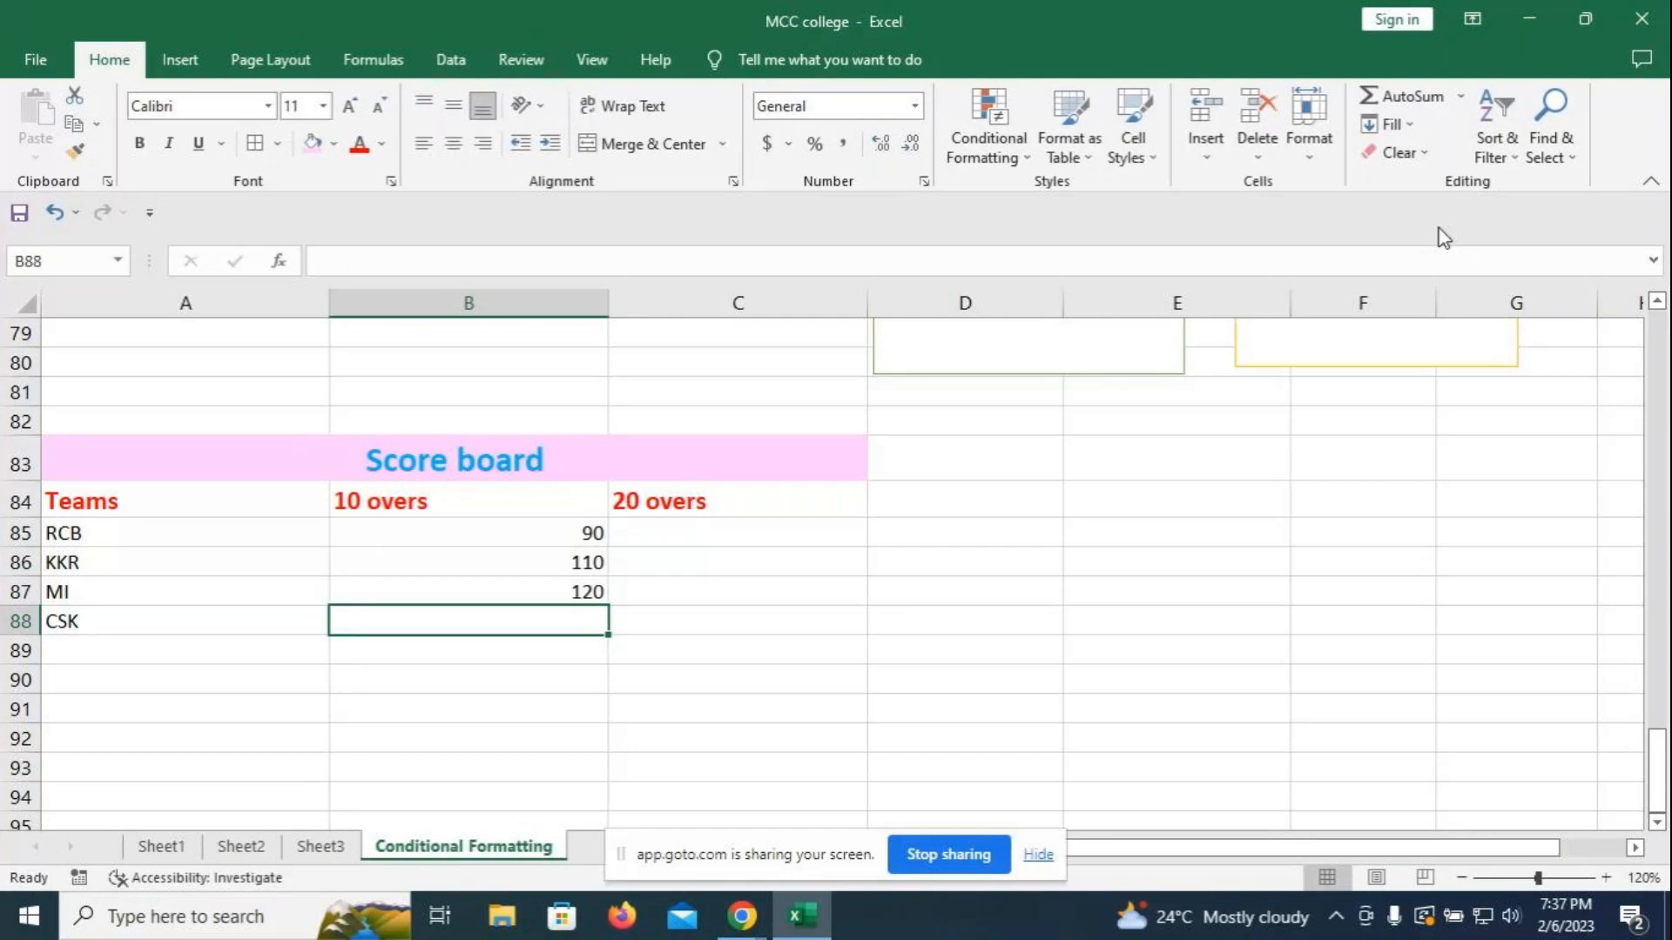
{"action": "type", "text": "80"}
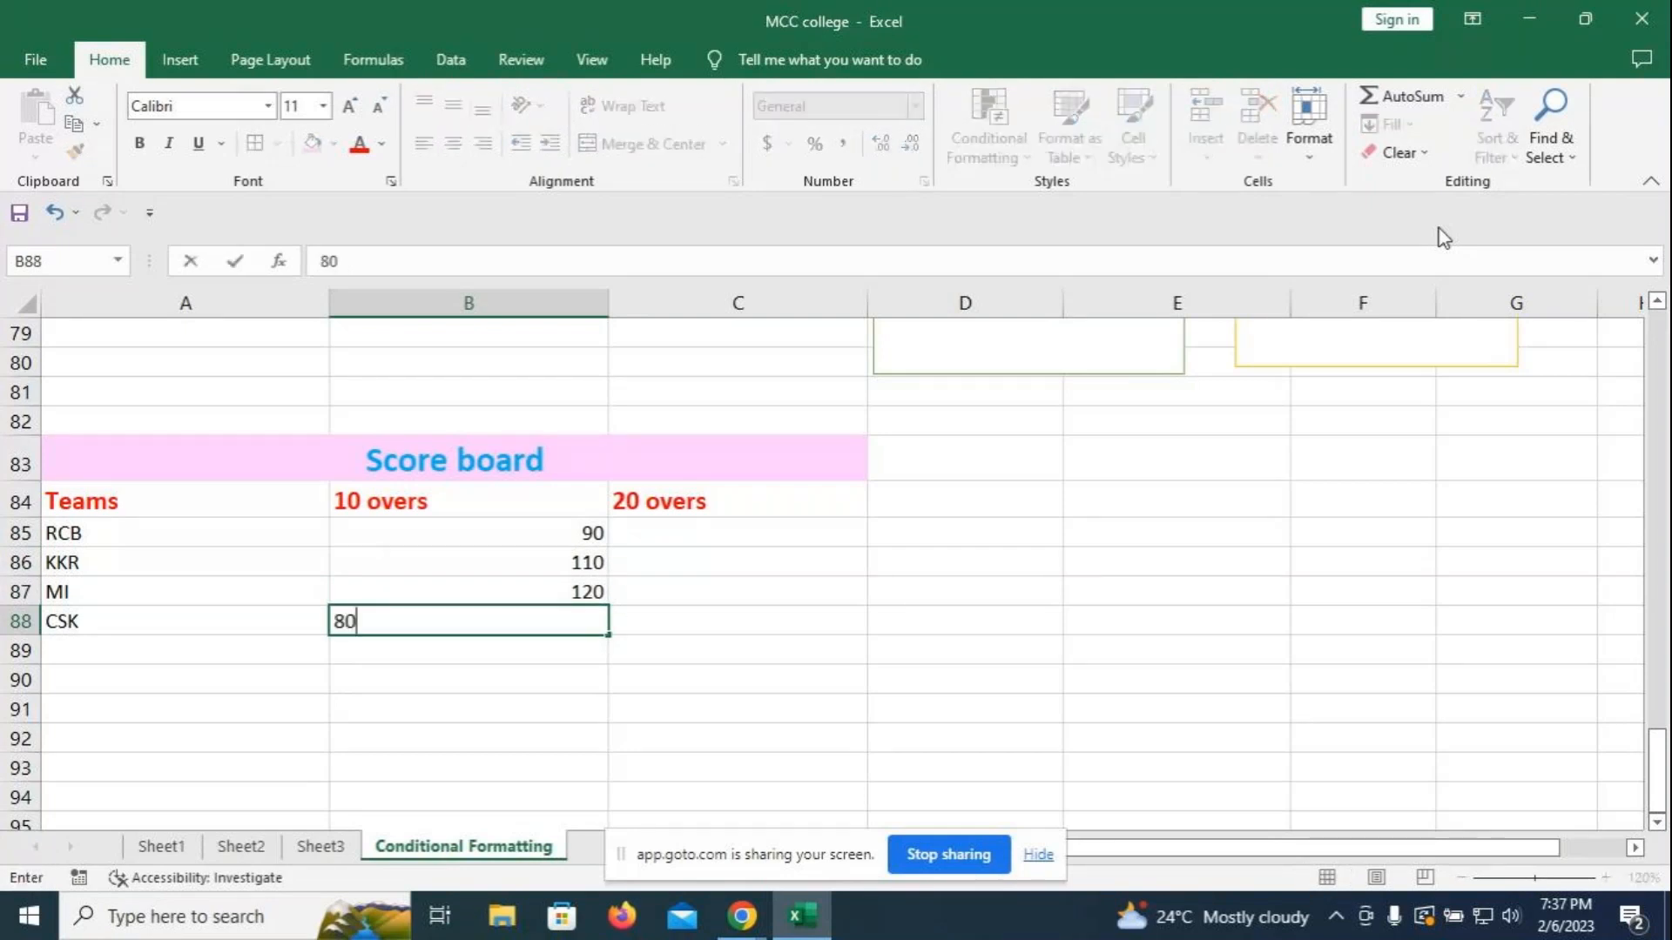
{"action": "key", "text": "Tab"}
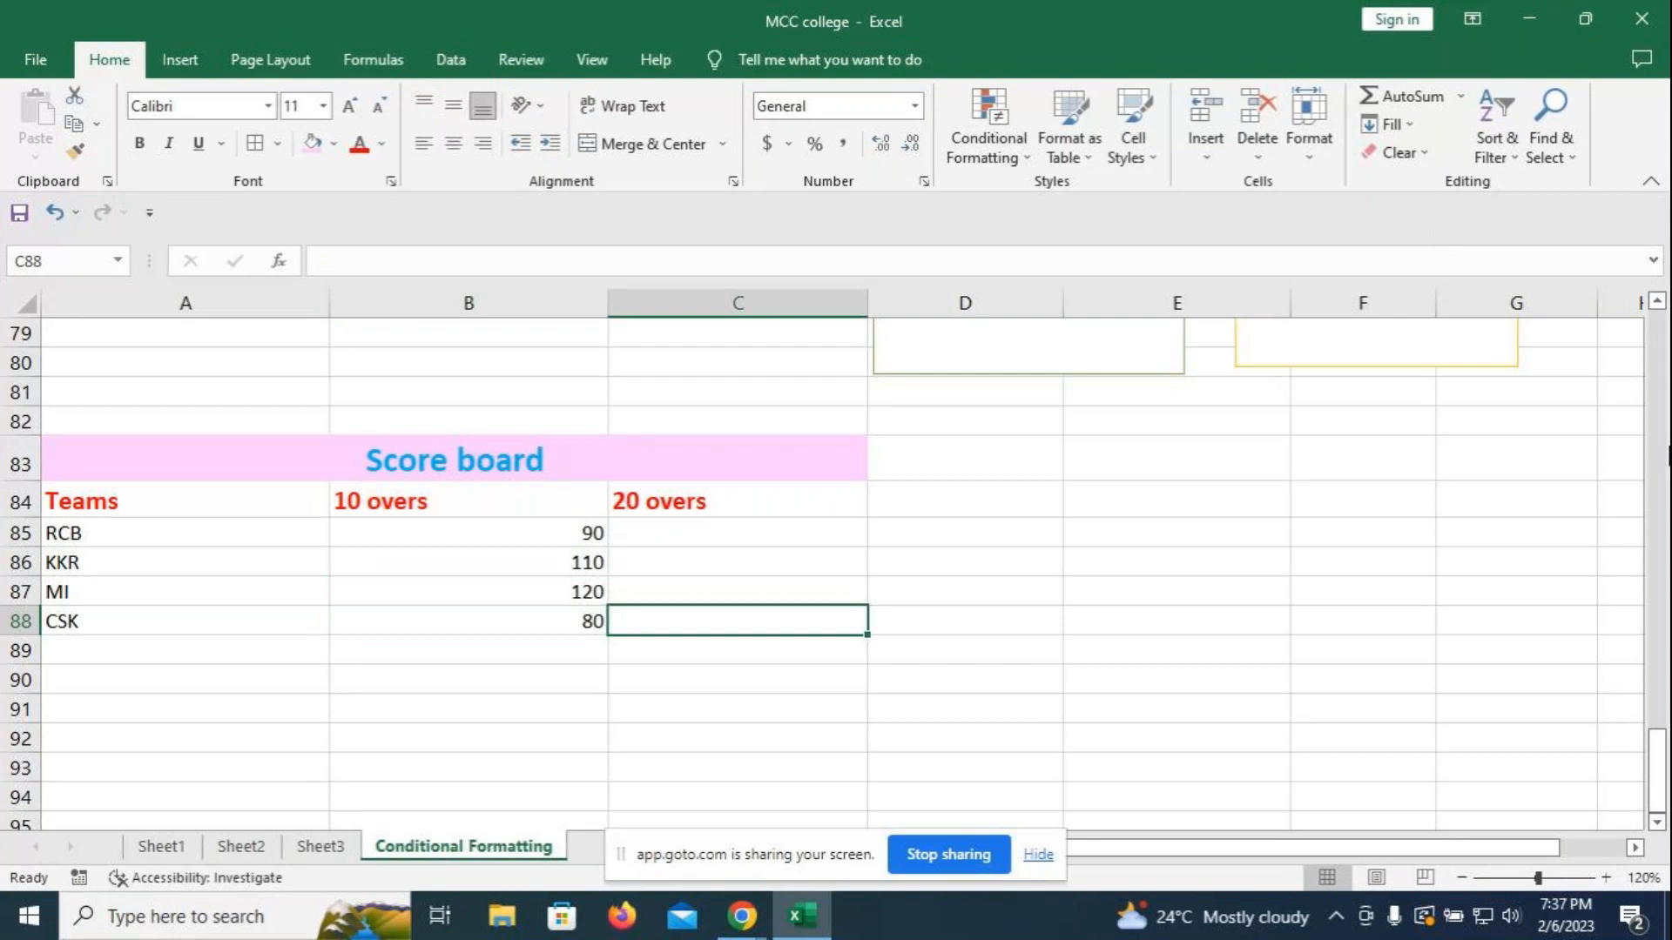
- Enter 20-over scores 140, 130 and 140 in C85, C86 and C87, fixing typos
{"action": "left_click", "coordinate": [726, 532]}
{"action": "type", "text": "140"}
{"action": "key", "text": "Return"}
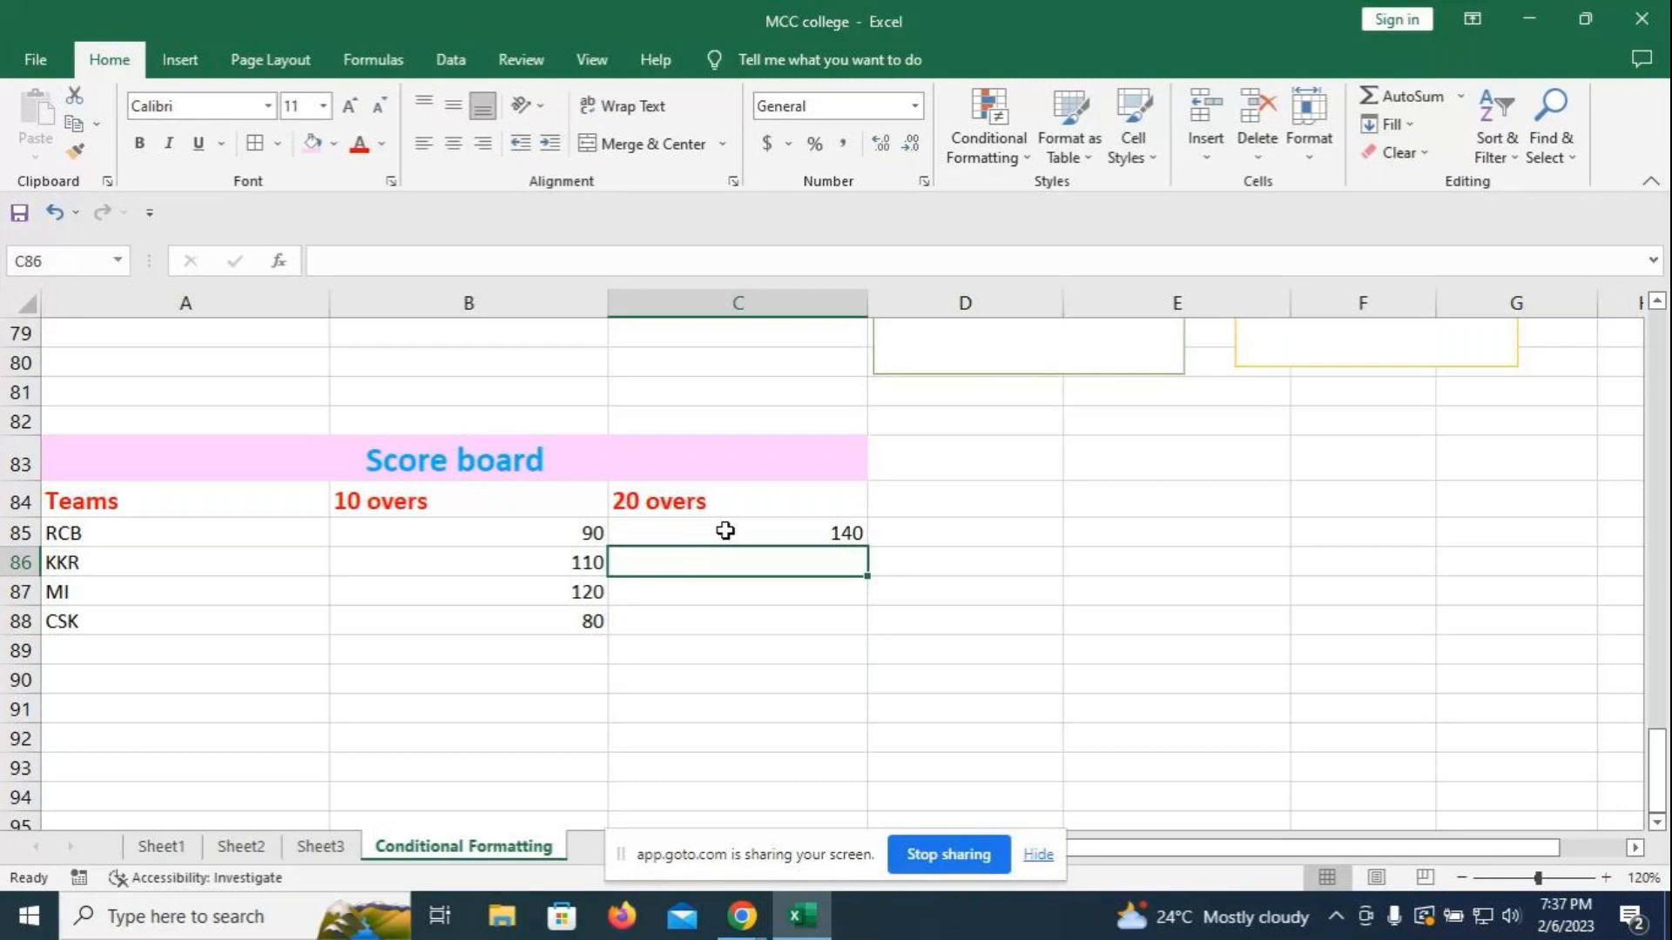
{"action": "type", "text": "1"}
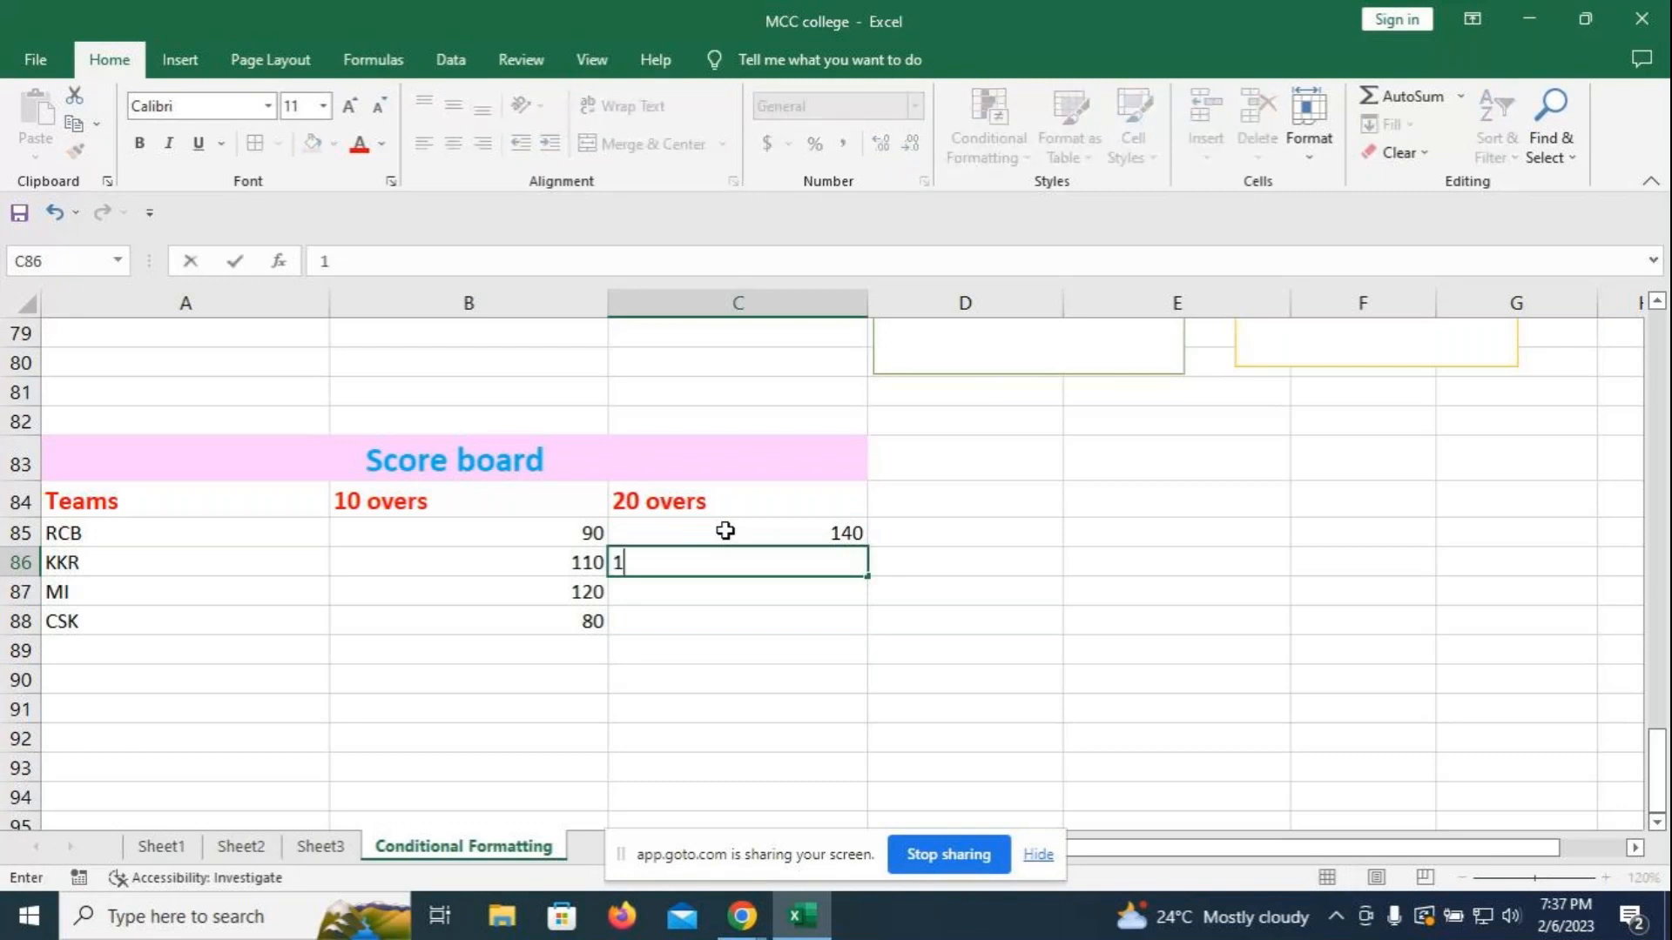
{"action": "type", "text": "30"}
{"action": "key", "text": "Return"}
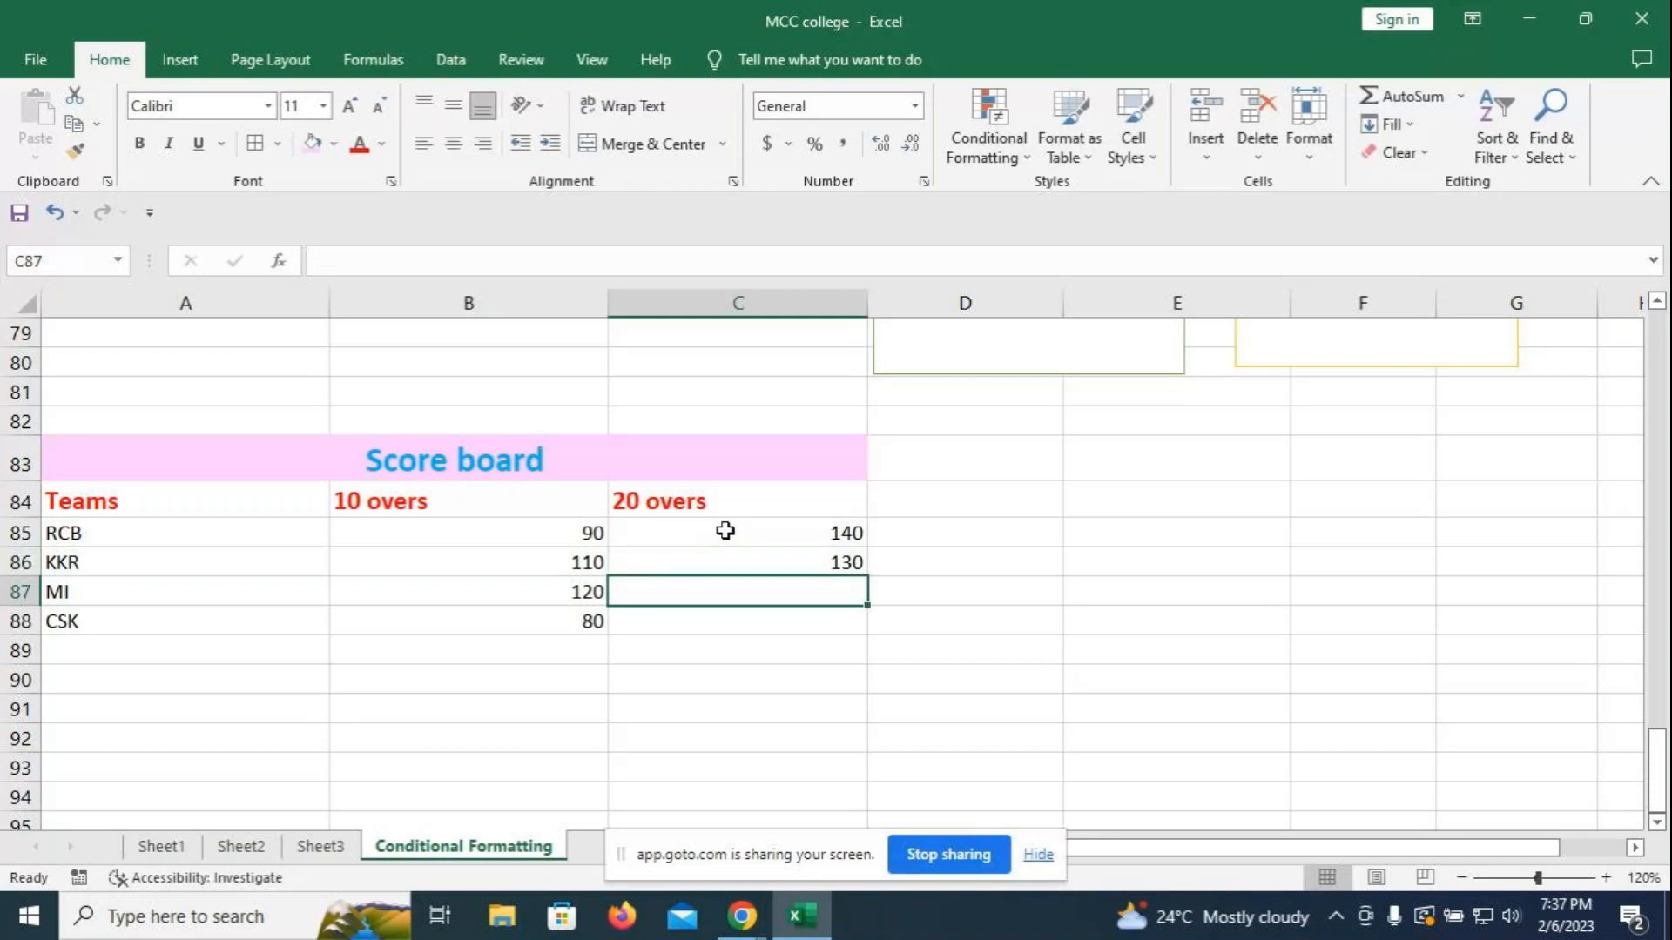
{"action": "type", "text": "1"}
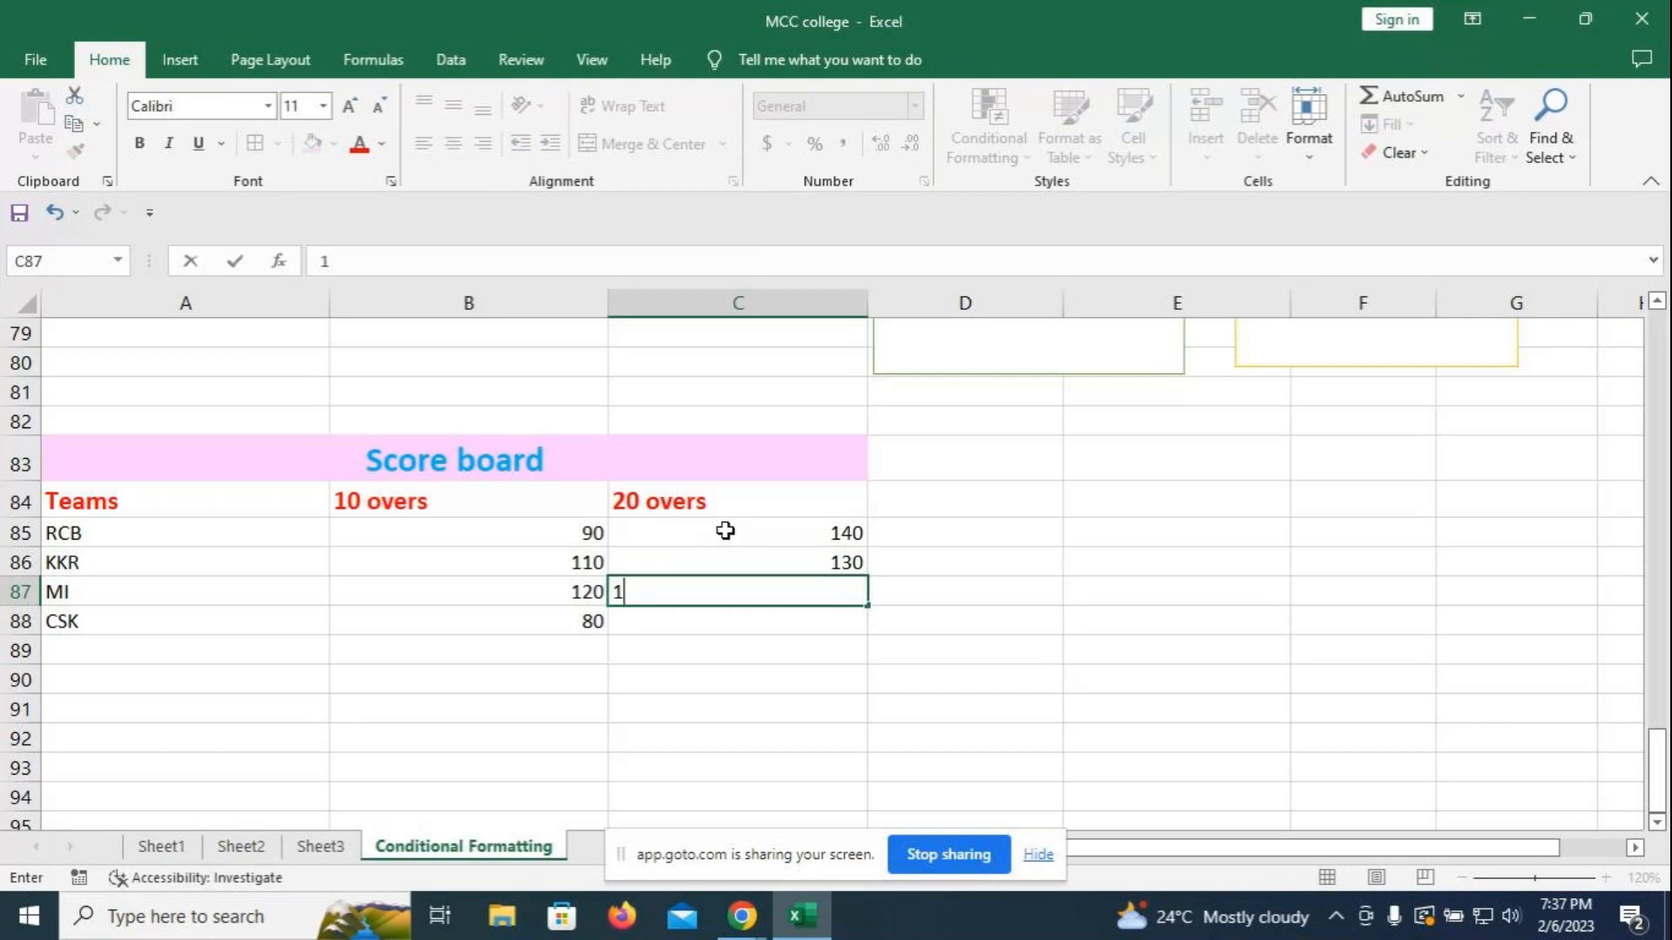
{"action": "type", "text": "2"}
{"action": "key", "text": "BackSpace"}
{"action": "type", "text": "40"}
{"action": "key", "text": "BackSpace"}
{"action": "type", "text": "0"}
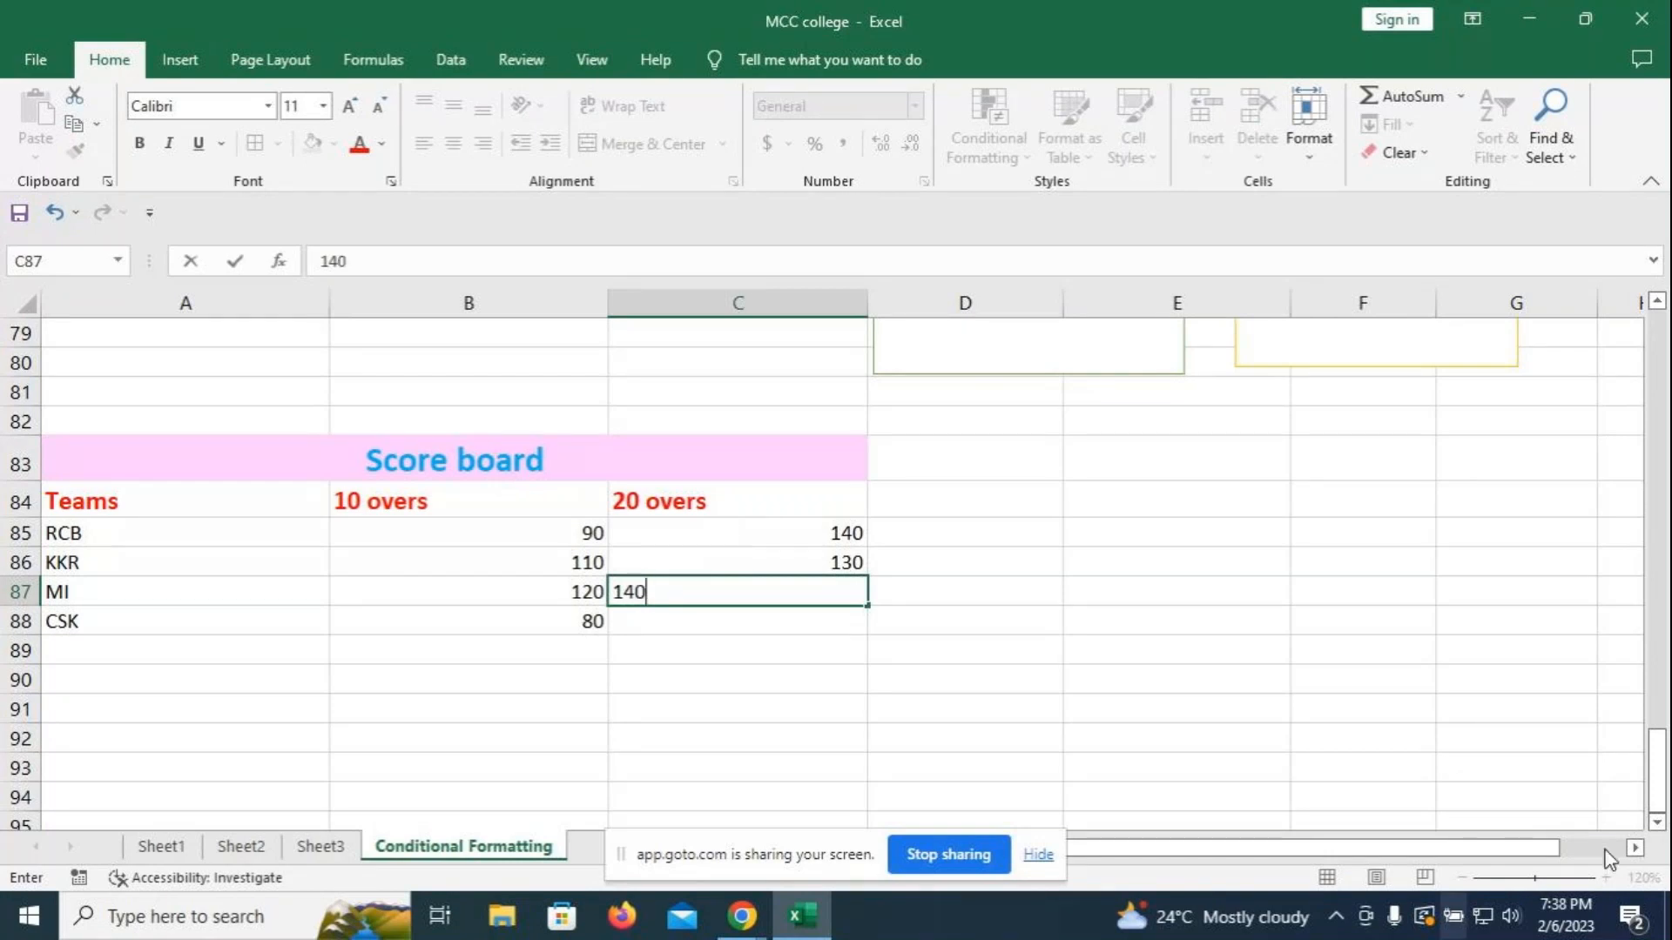
- Change RCB's 20-over score in C85 to 150 and enter 120 for CSK in C88
{"action": "left_click", "coordinate": [810, 535]}
{"action": "type", "text": "1"}
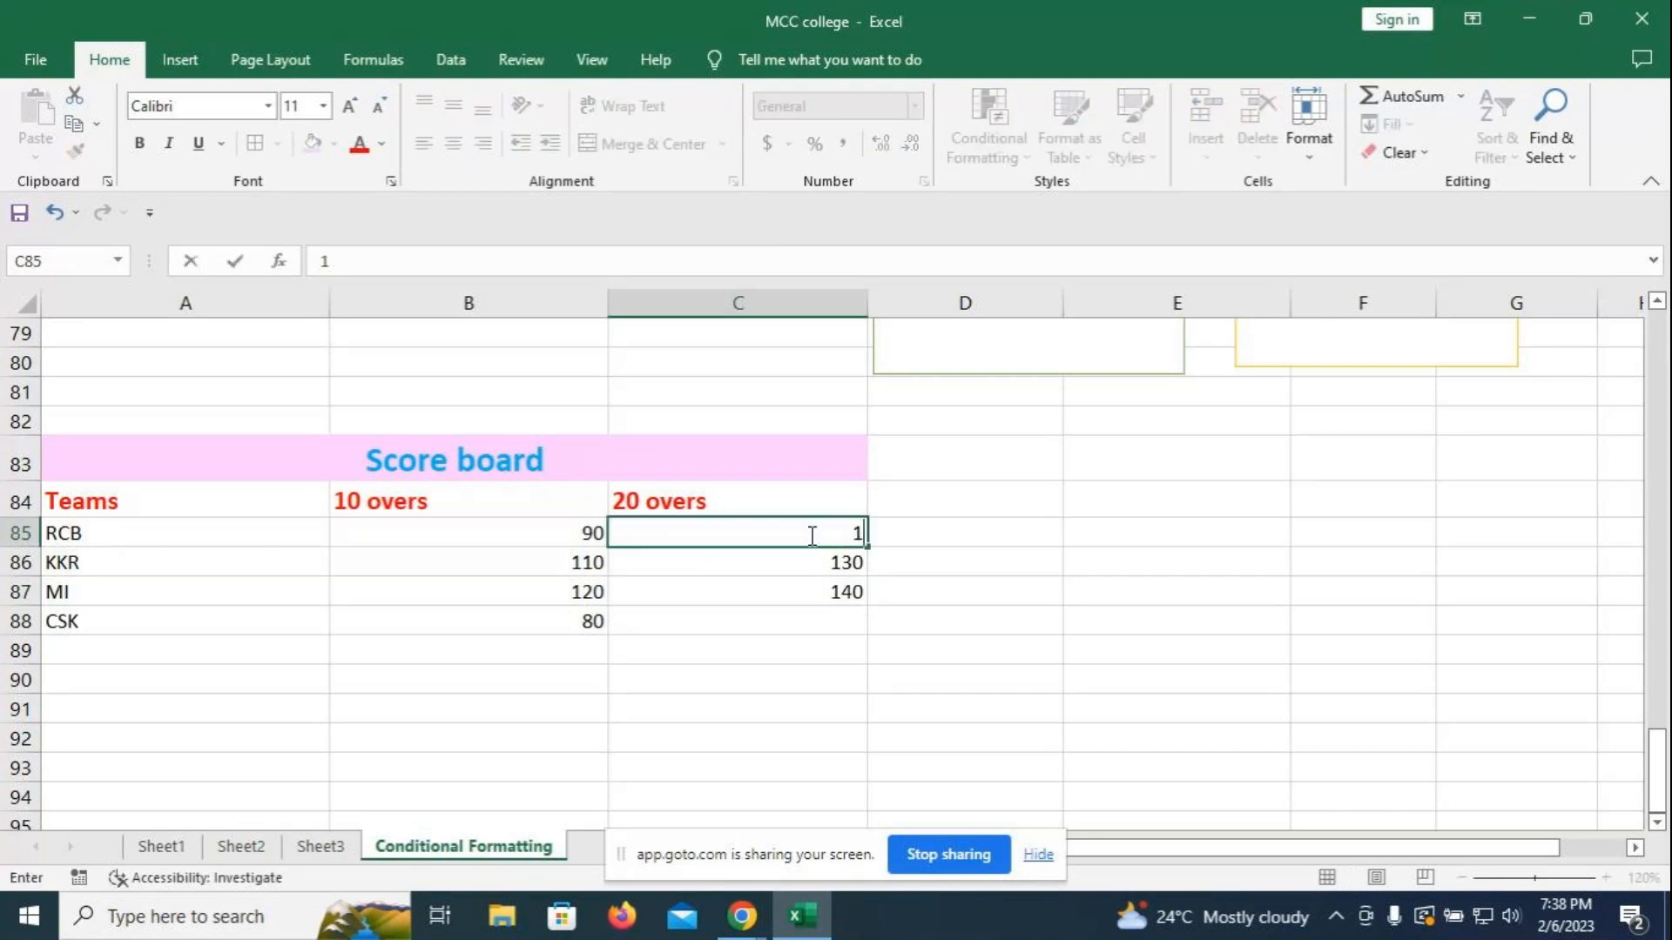
{"action": "type", "text": "50"}
{"action": "left_click", "coordinate": [765, 616]}
{"action": "type", "text": "130"}
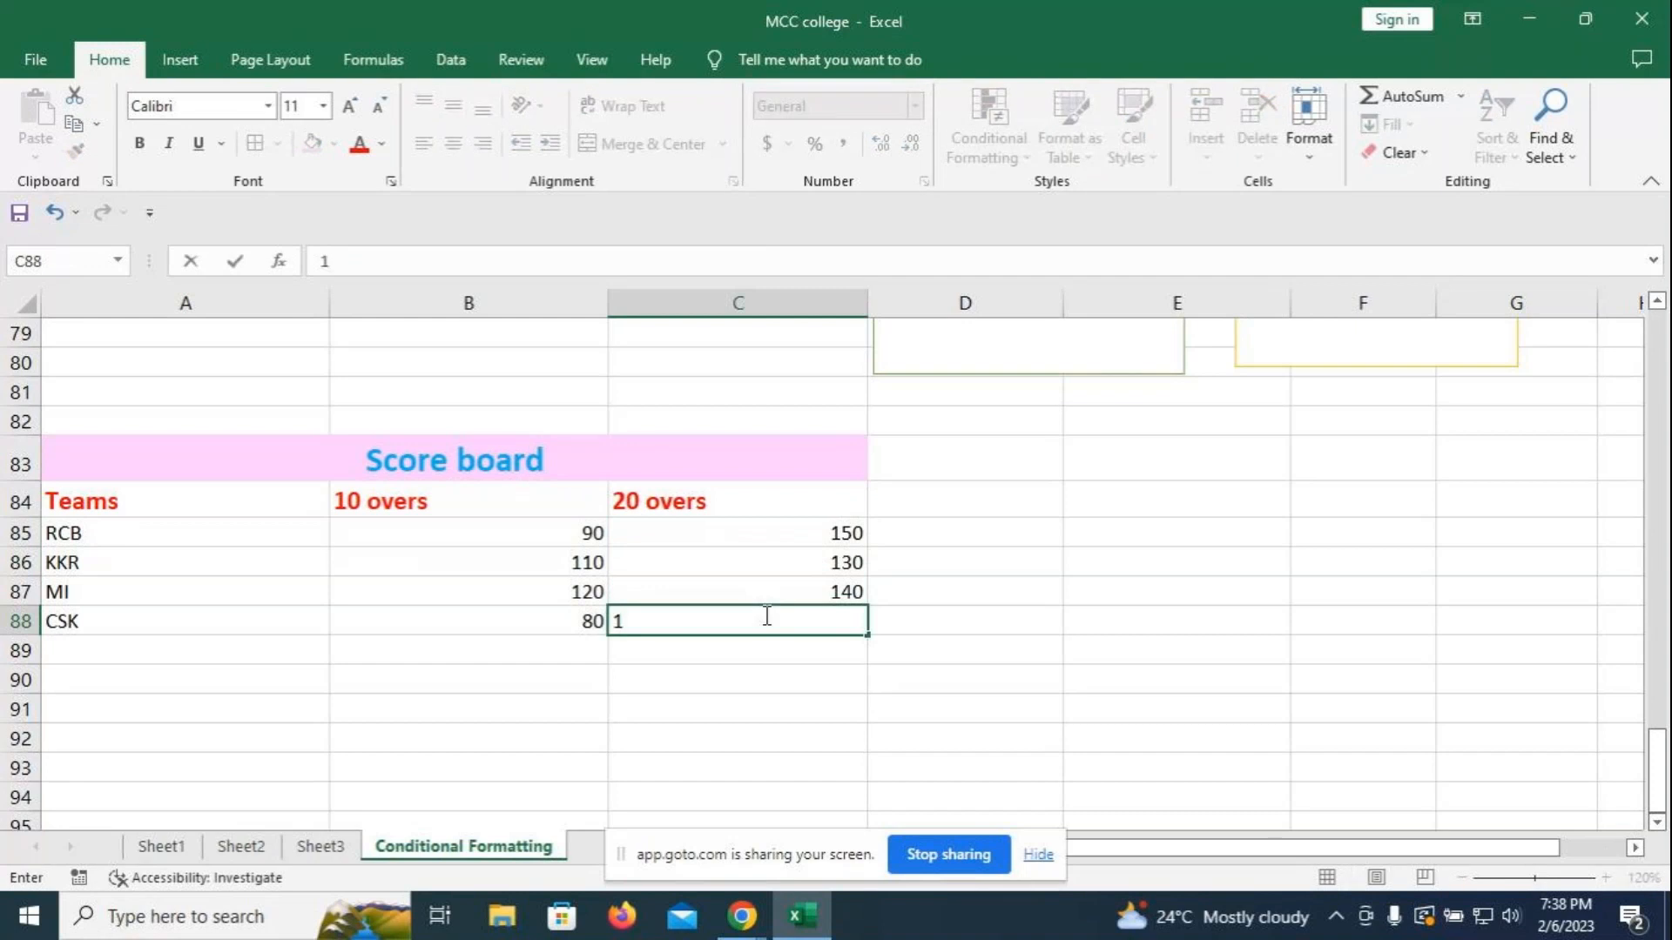
{"action": "key", "text": "BackSpace"}
{"action": "key", "text": "BackSpace"}
{"action": "type", "text": "20"}
{"action": "left_click", "coordinate": [1246, 601]}
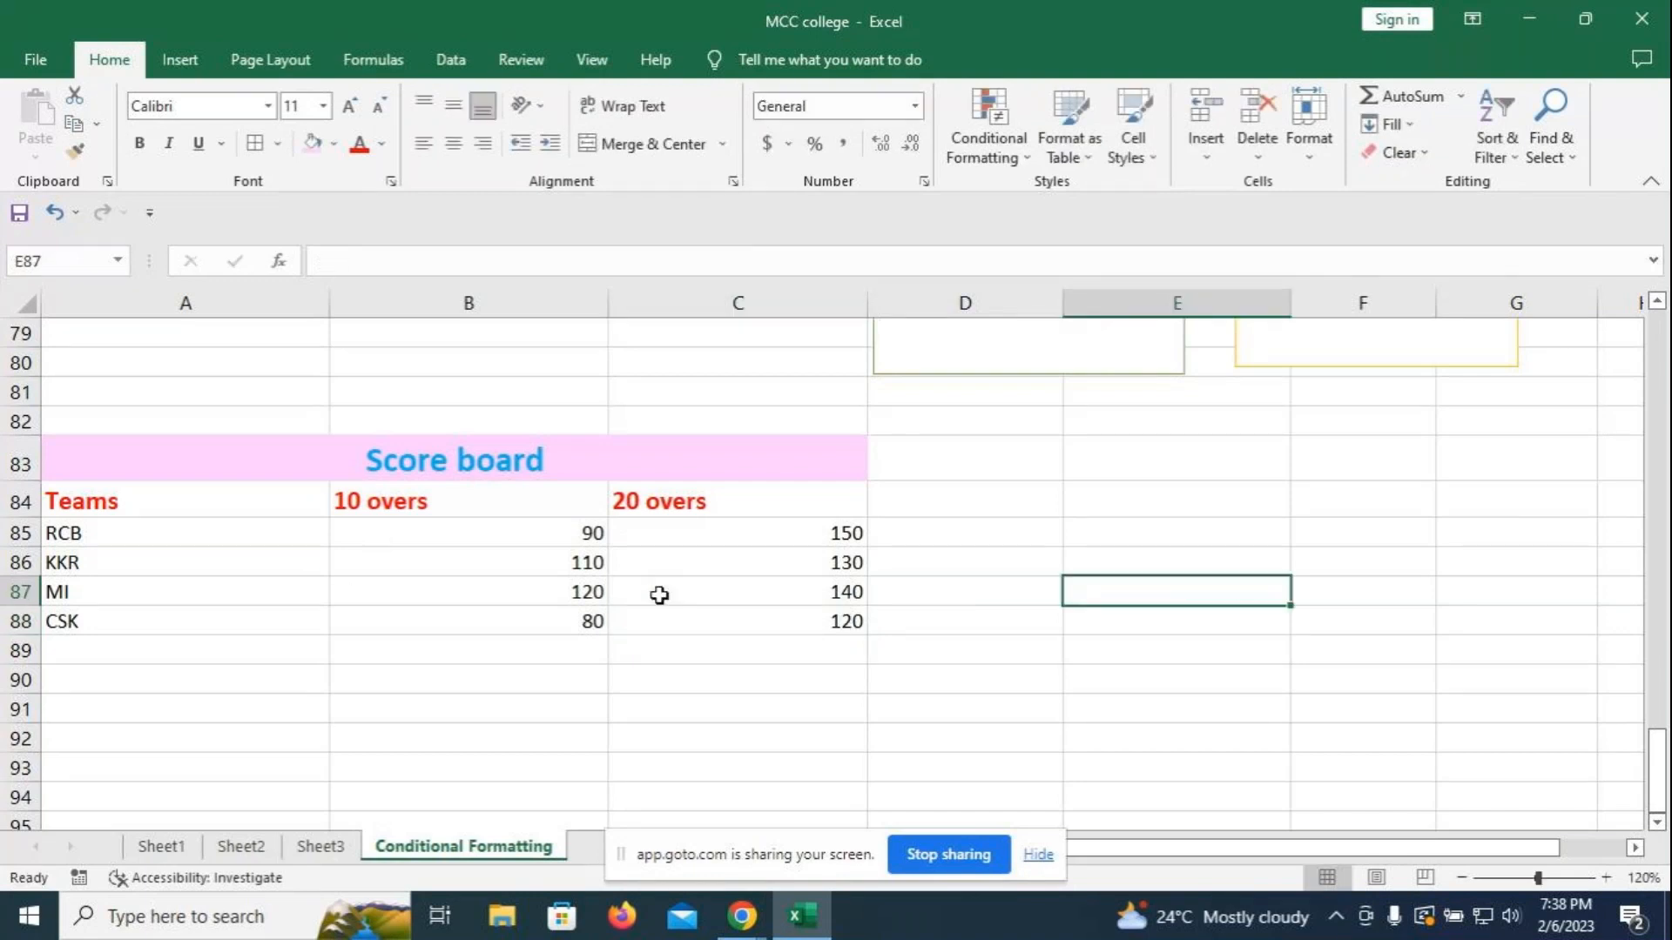
- Select the Score board table A84:C88, then deselect it by picking an empty cell
{"action": "left_click", "coordinate": [142, 533]}
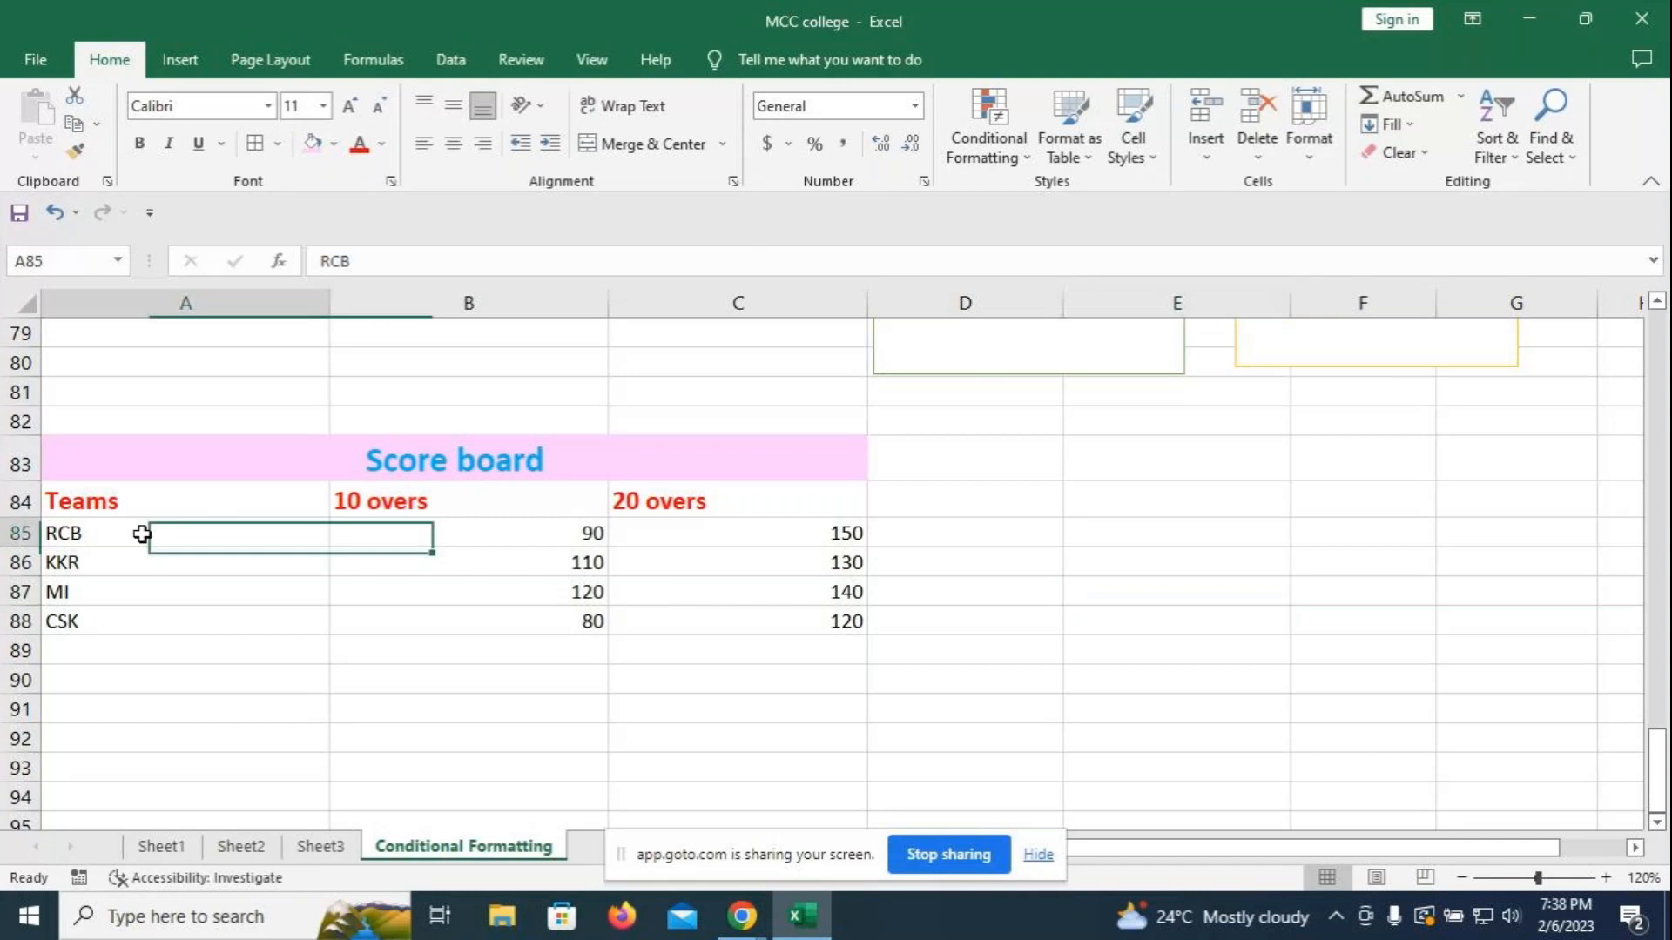
{"action": "left_click", "coordinate": [905, 562]}
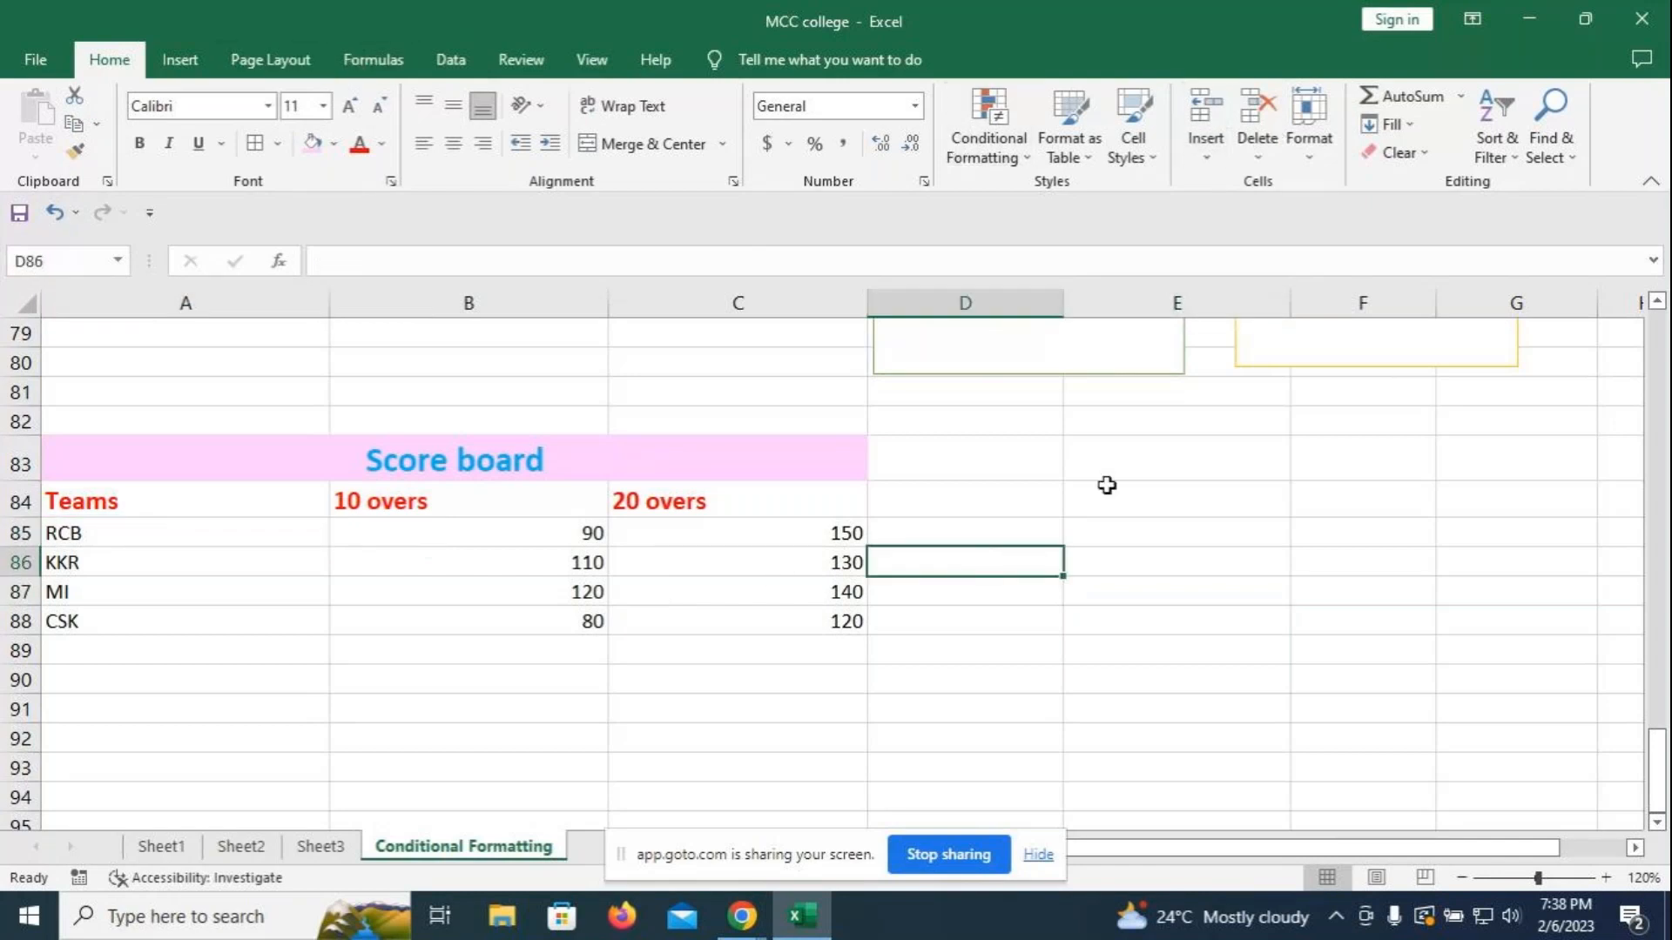
{"action": "left_click_drag", "start_coordinate": [191, 502], "coordinate": [763, 624]}
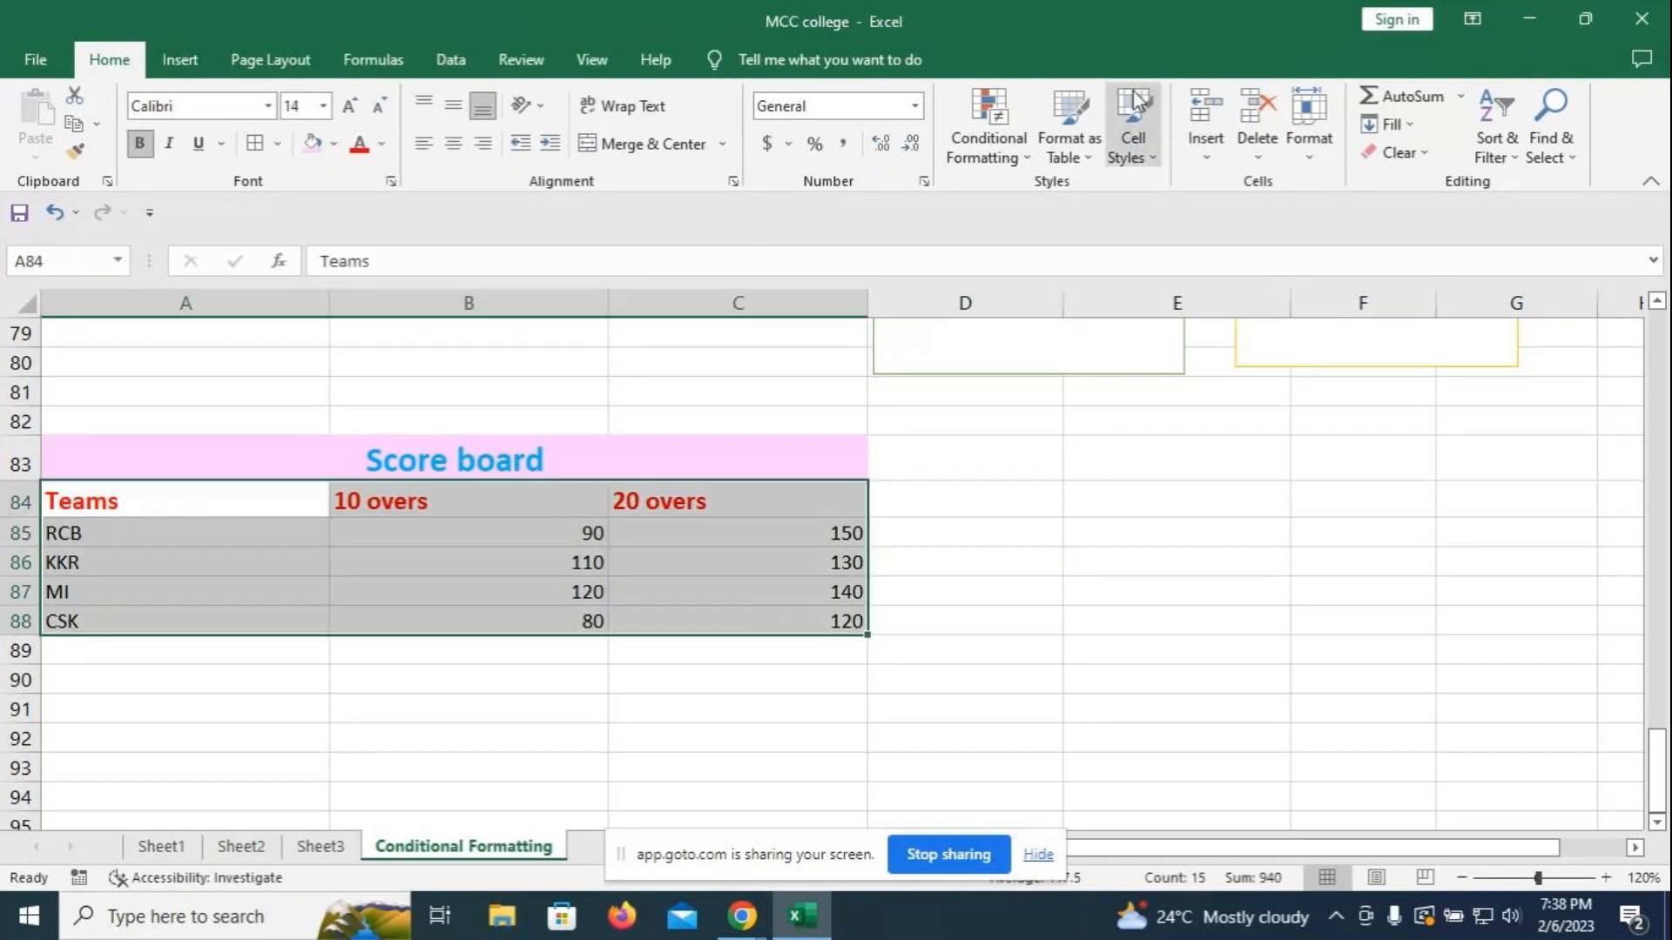
{"action": "left_click", "coordinate": [1254, 564]}
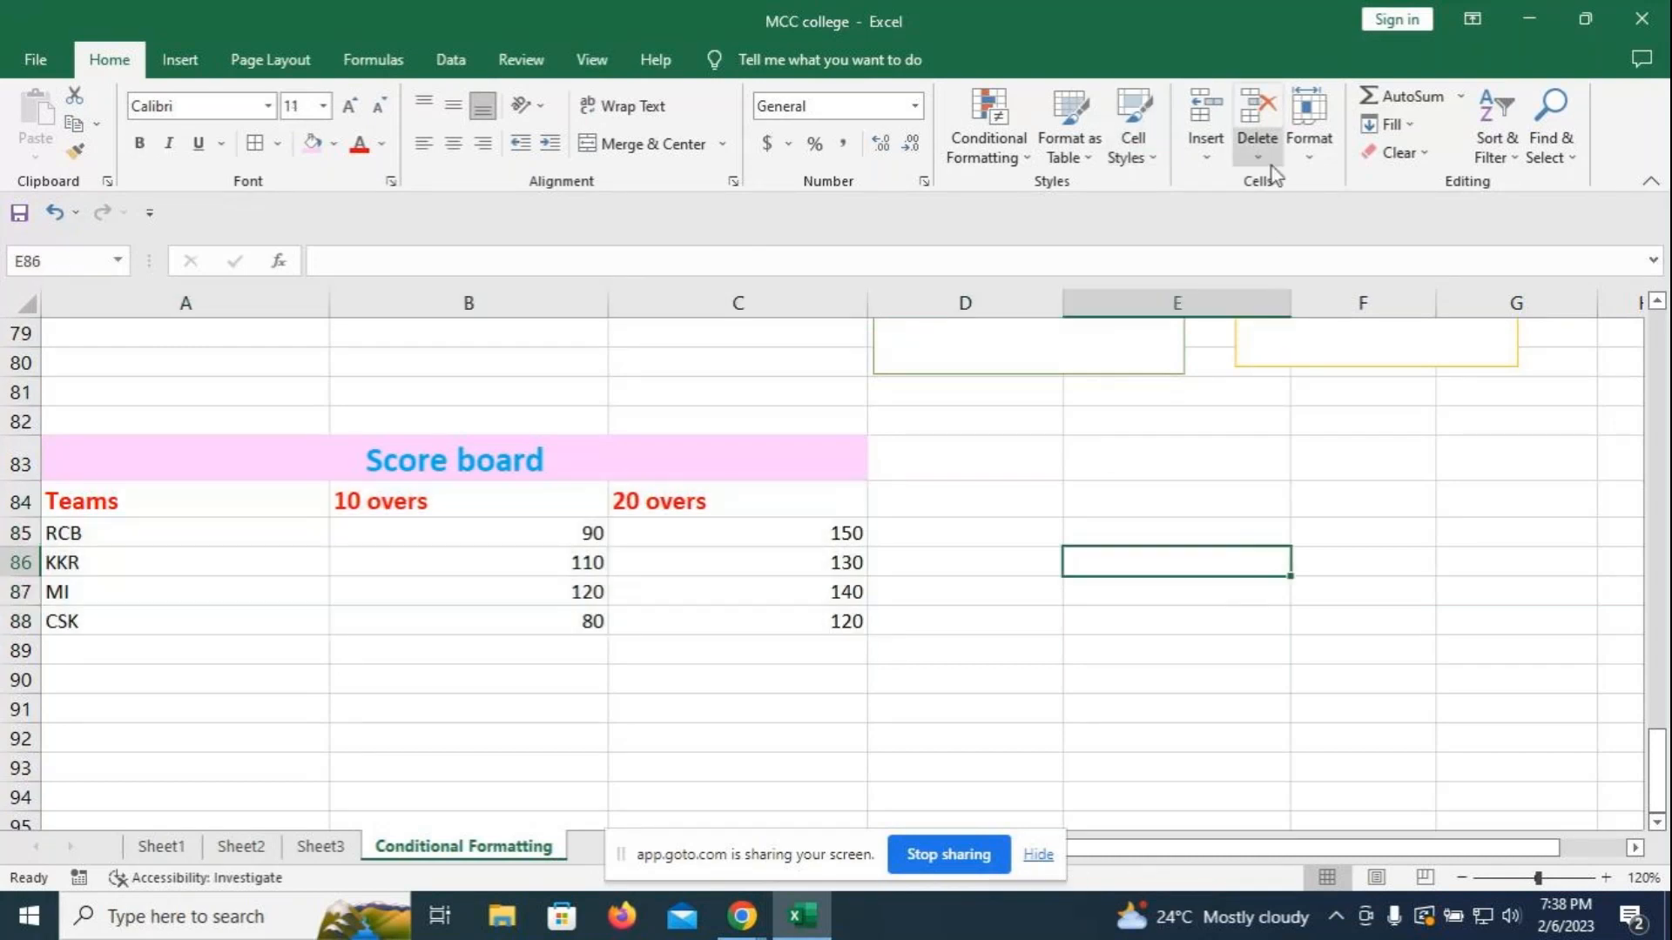
{"action": "left_click", "coordinate": [987, 549]}
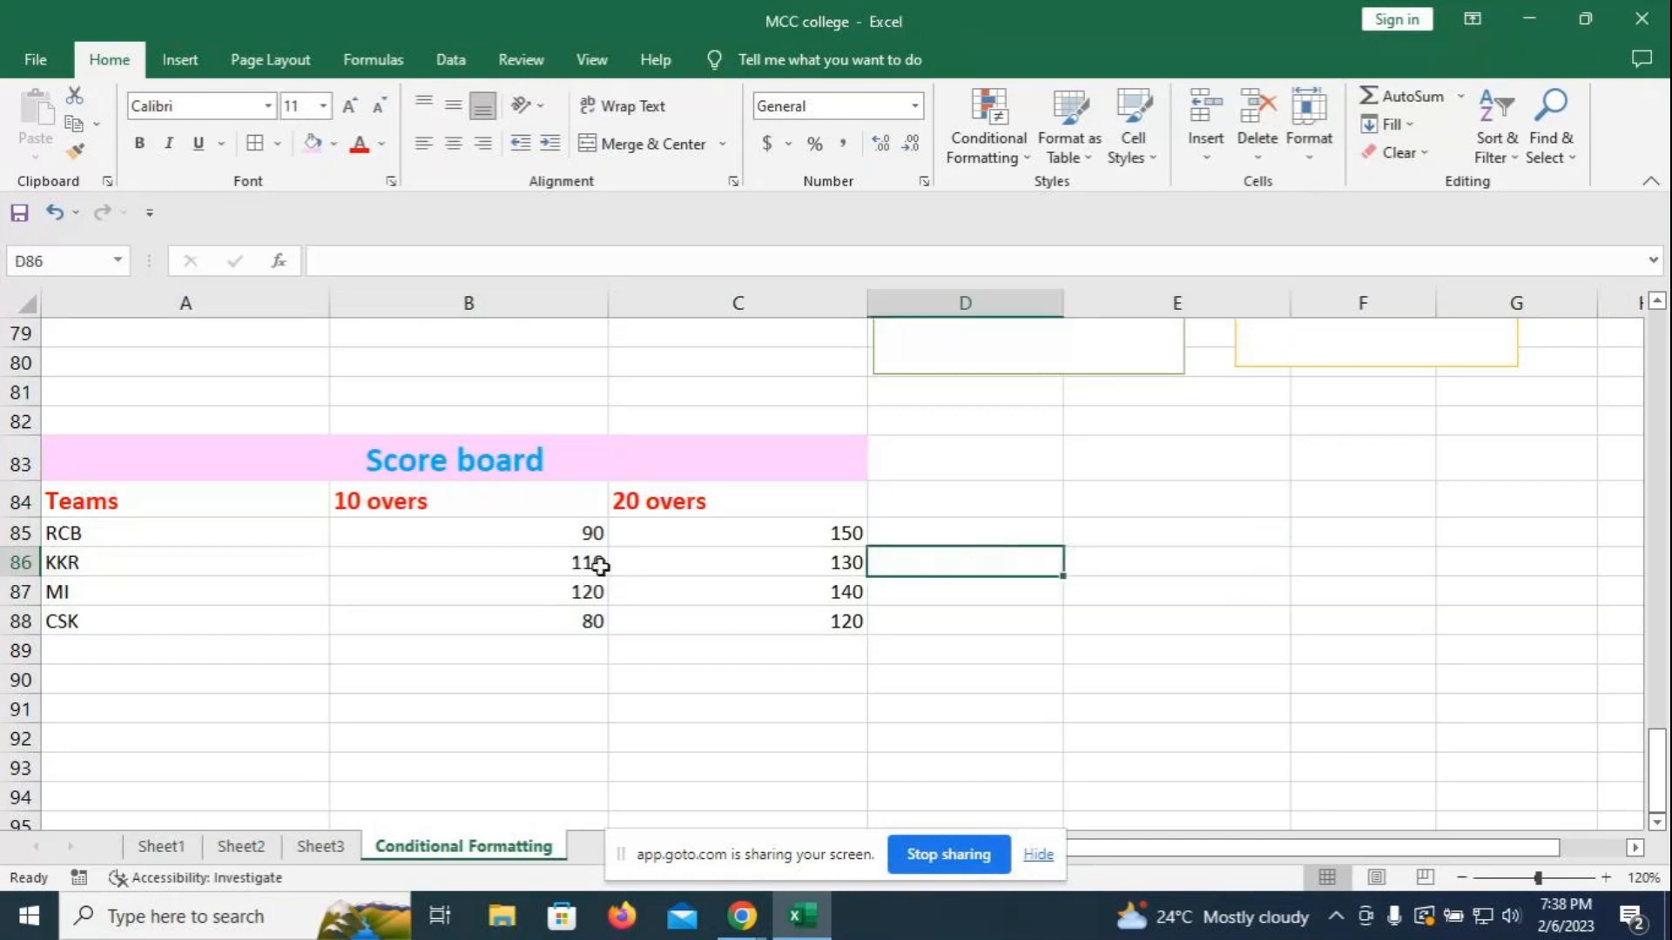
- Retype the C84 header as '20 overs', then select A84:C88 with the Insert ribbon showing
{"action": "left_click", "coordinate": [638, 500]}
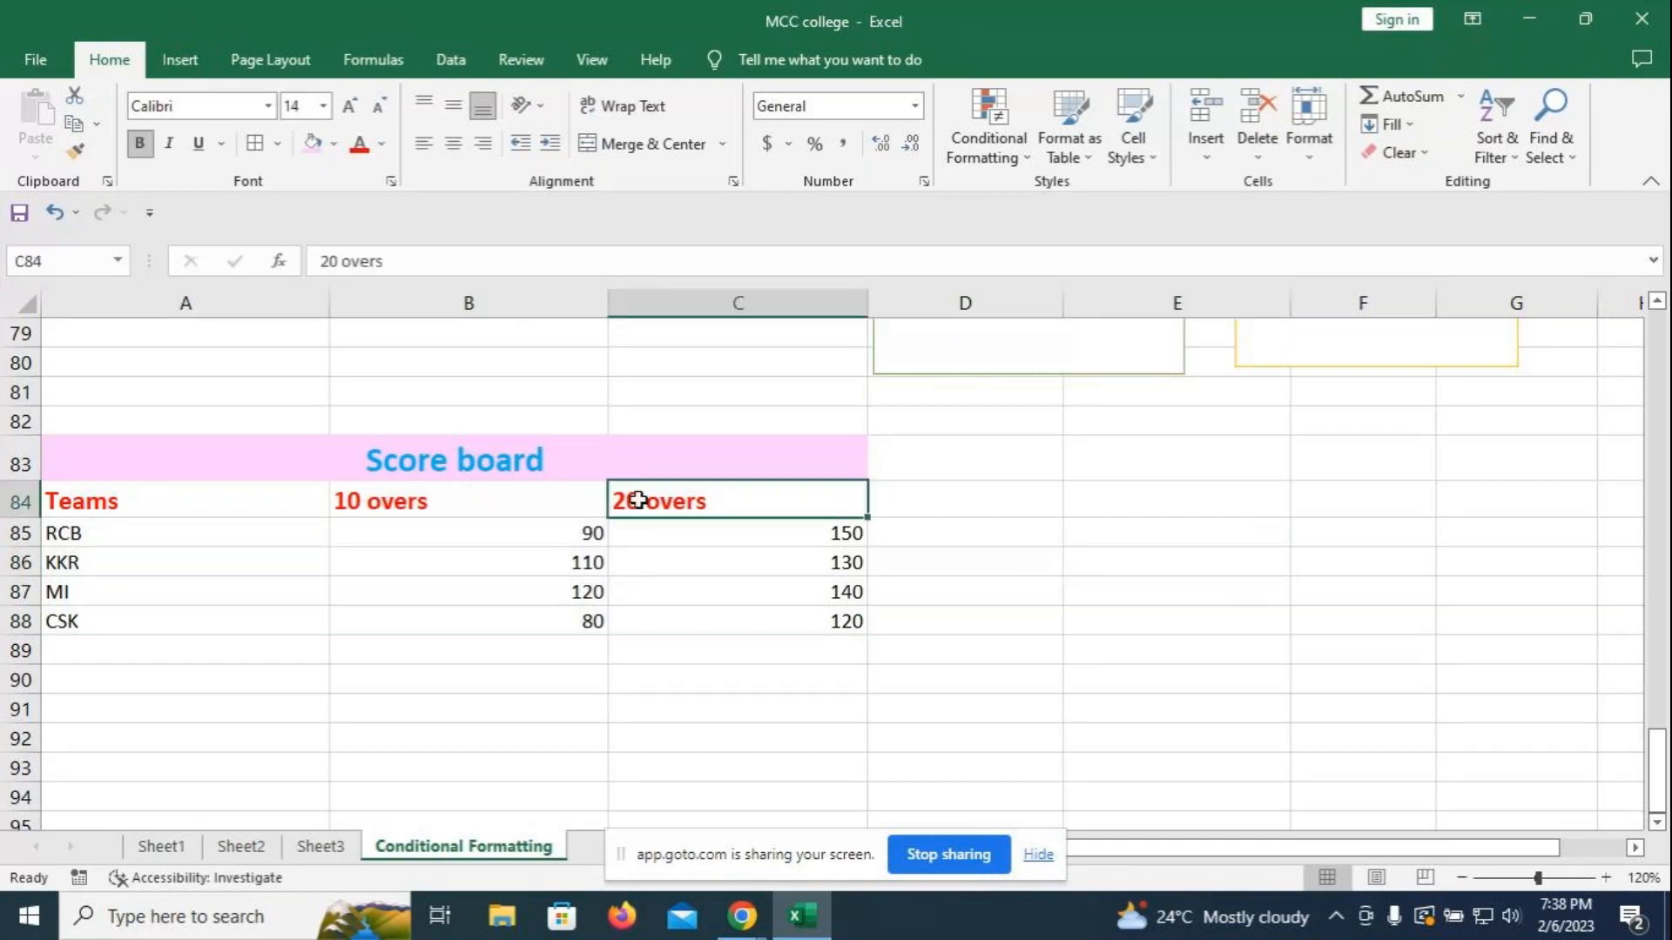
{"action": "type", "text": "2"}
{"action": "key", "text": "BackSpace"}
{"action": "type", "text": "30 over"}
{"action": "key", "text": "BackSpace"}
{"action": "key", "text": "BackSpace"}
{"action": "key", "text": "BackSpace"}
{"action": "key", "text": "BackSpace"}
{"action": "key", "text": "BackSpace"}
{"action": "key", "text": "BackSpace"}
{"action": "key", "text": "BackSpace"}
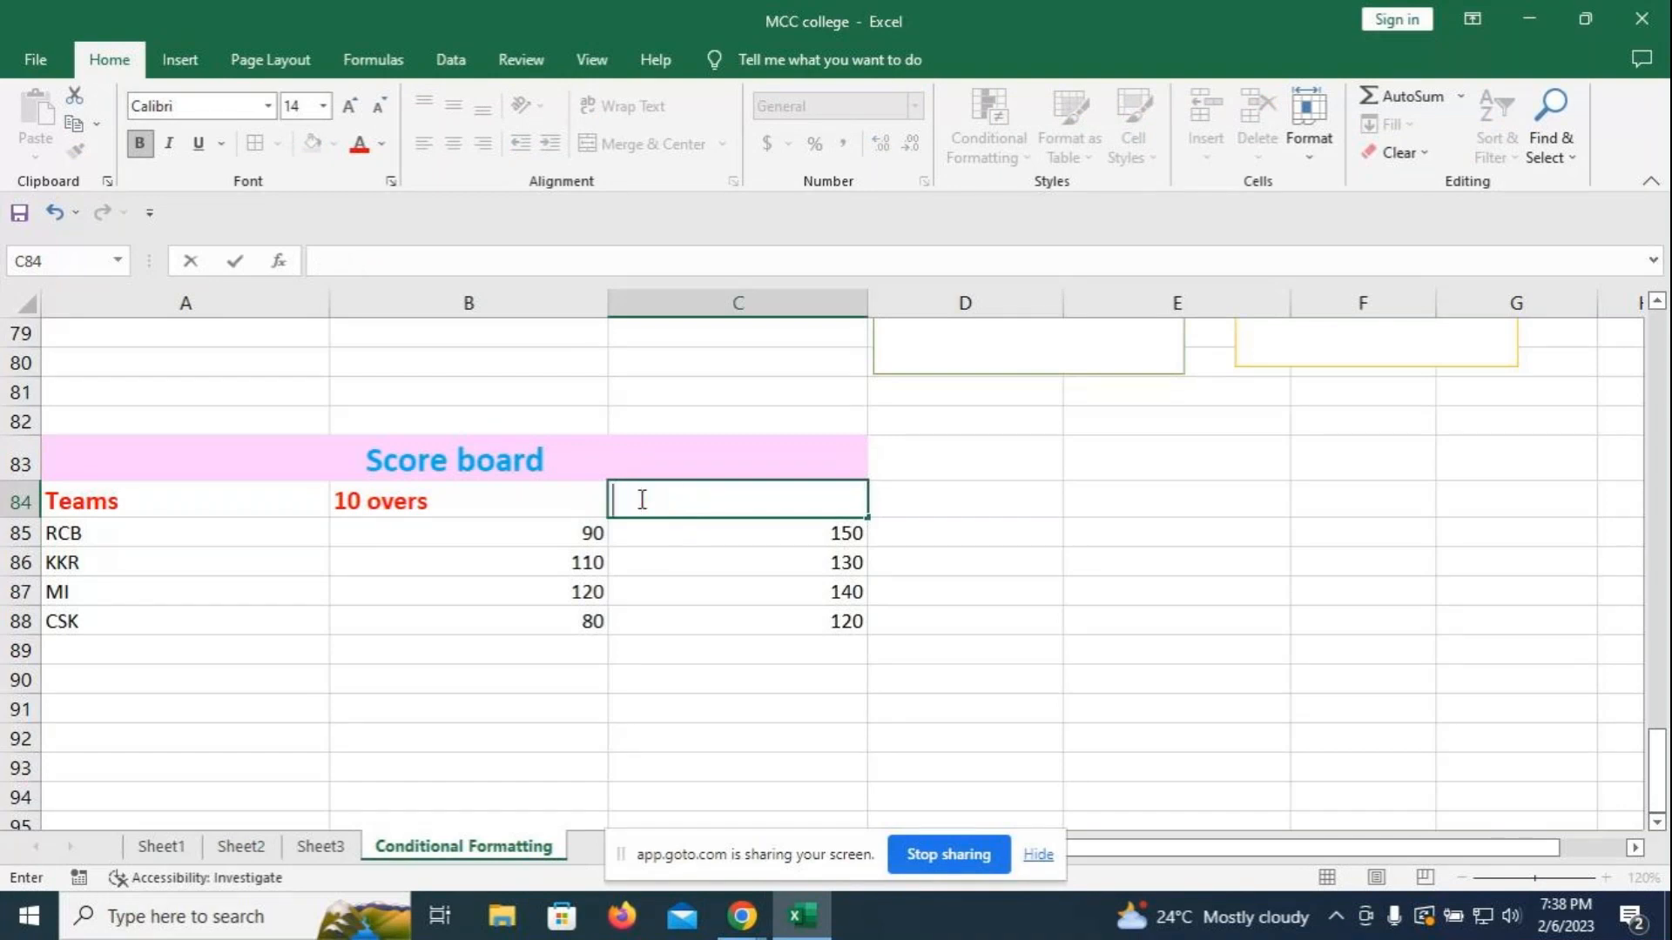
{"action": "type", "text": "20 overs"}
{"action": "left_click", "coordinate": [883, 526]}
{"action": "left_click_drag", "start_coordinate": [95, 503], "coordinate": [698, 609]}
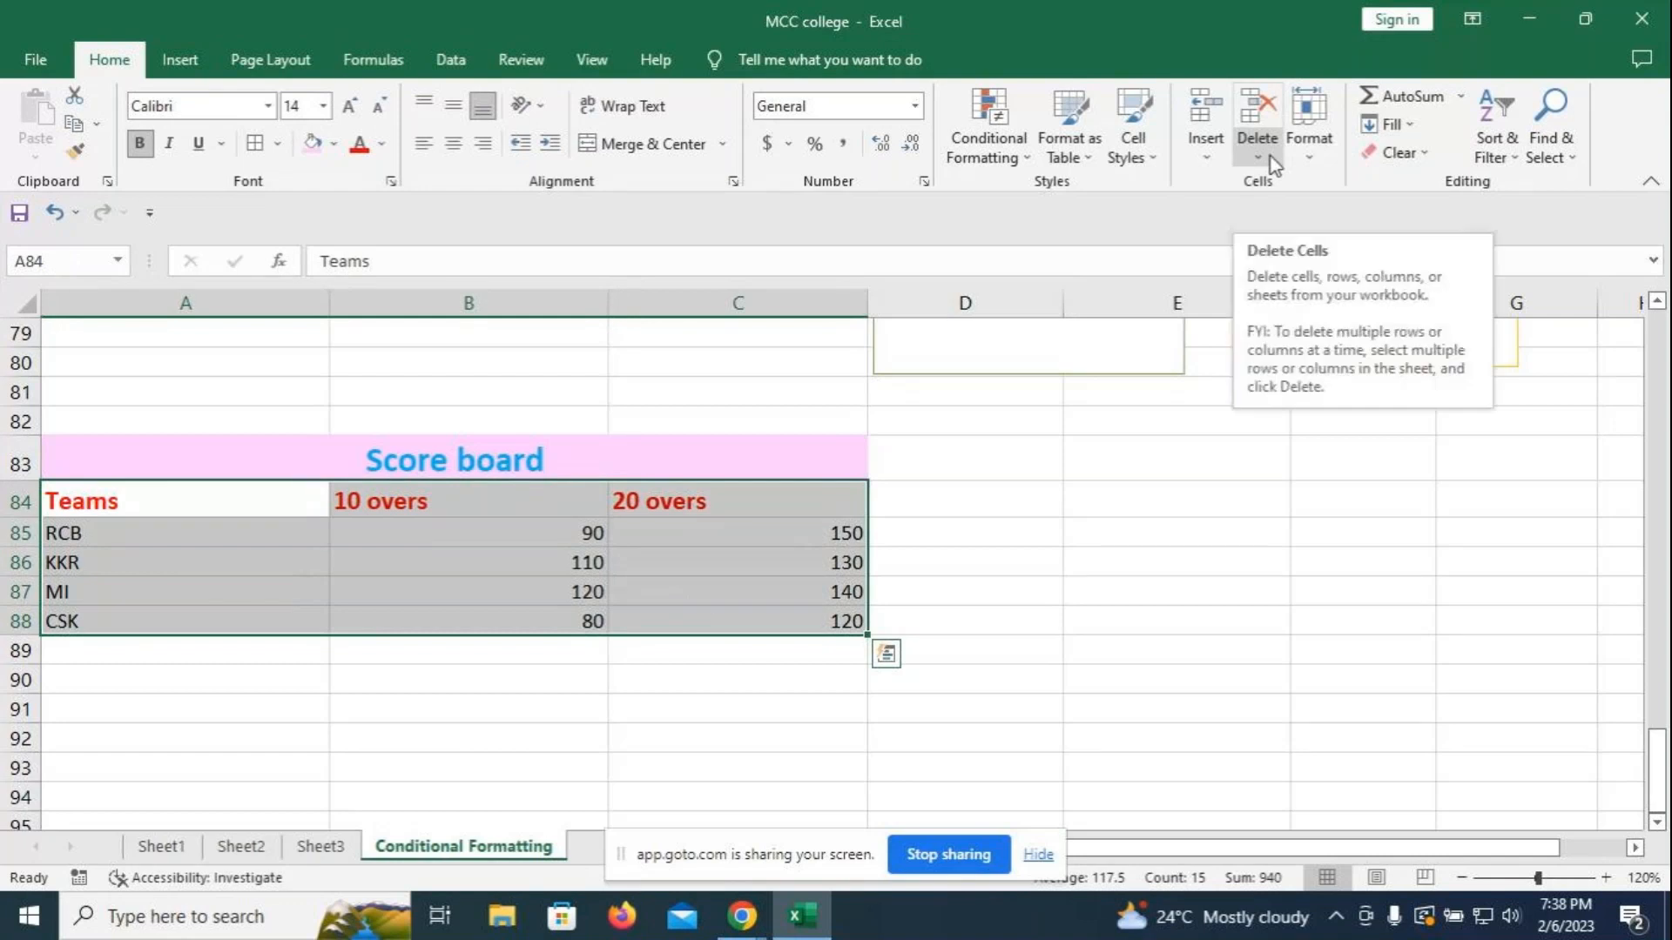
{"action": "left_click", "coordinate": [175, 61]}
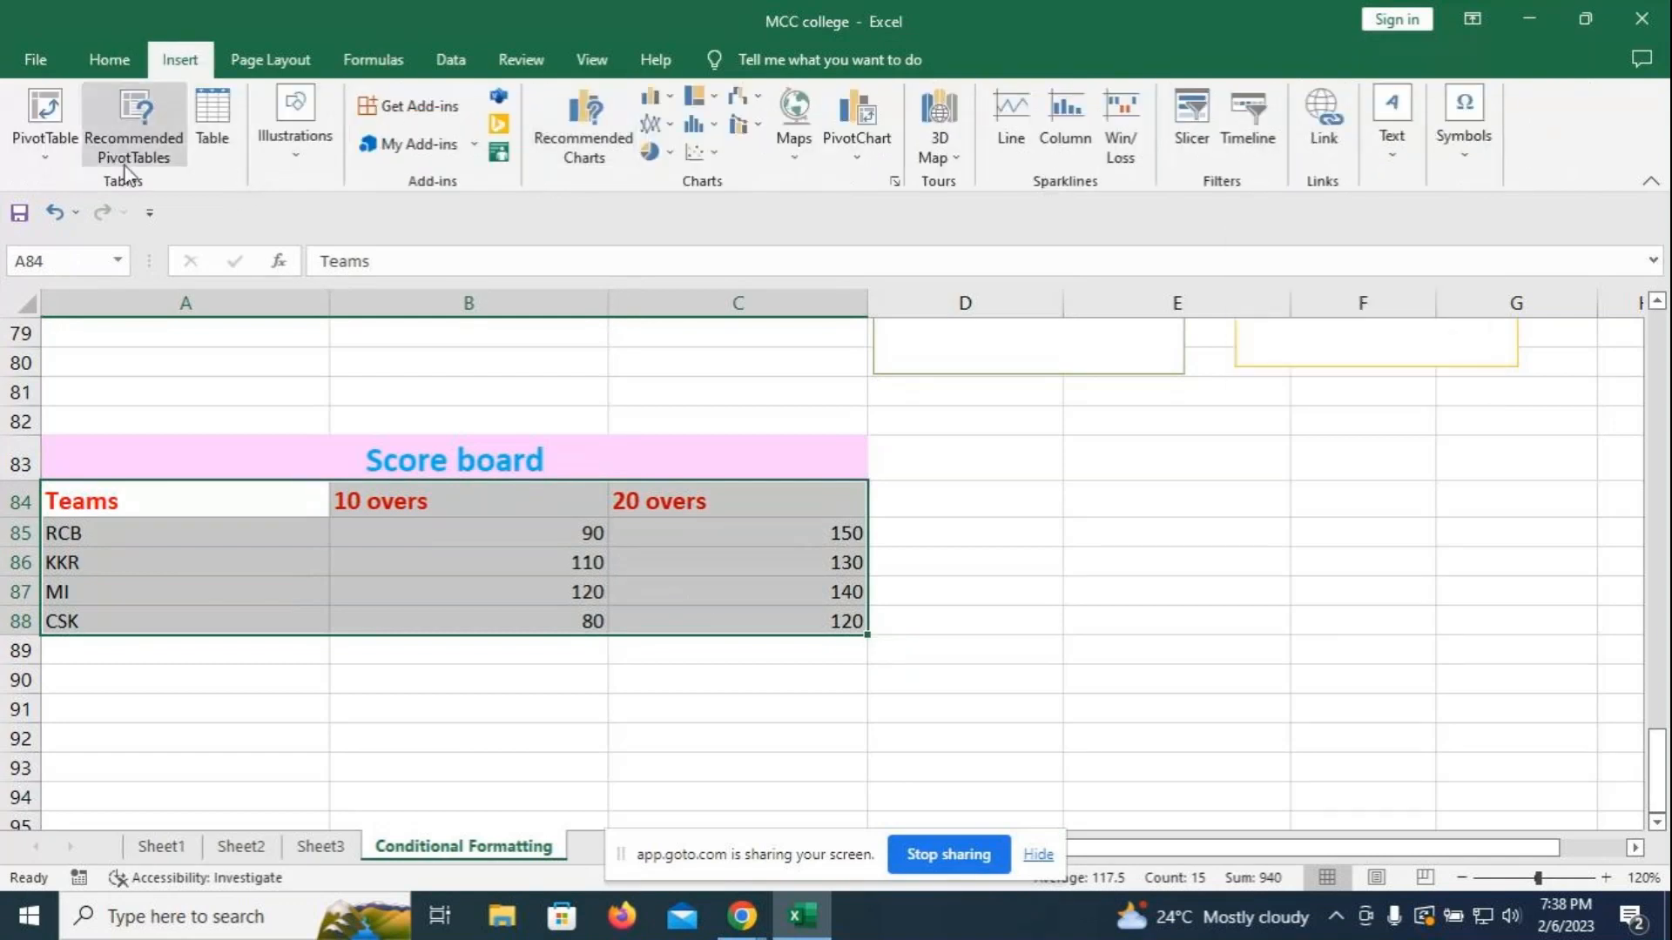
- Preview the line chart types for the table, close them without inserting, and return to Home
{"action": "left_click", "coordinate": [655, 123]}
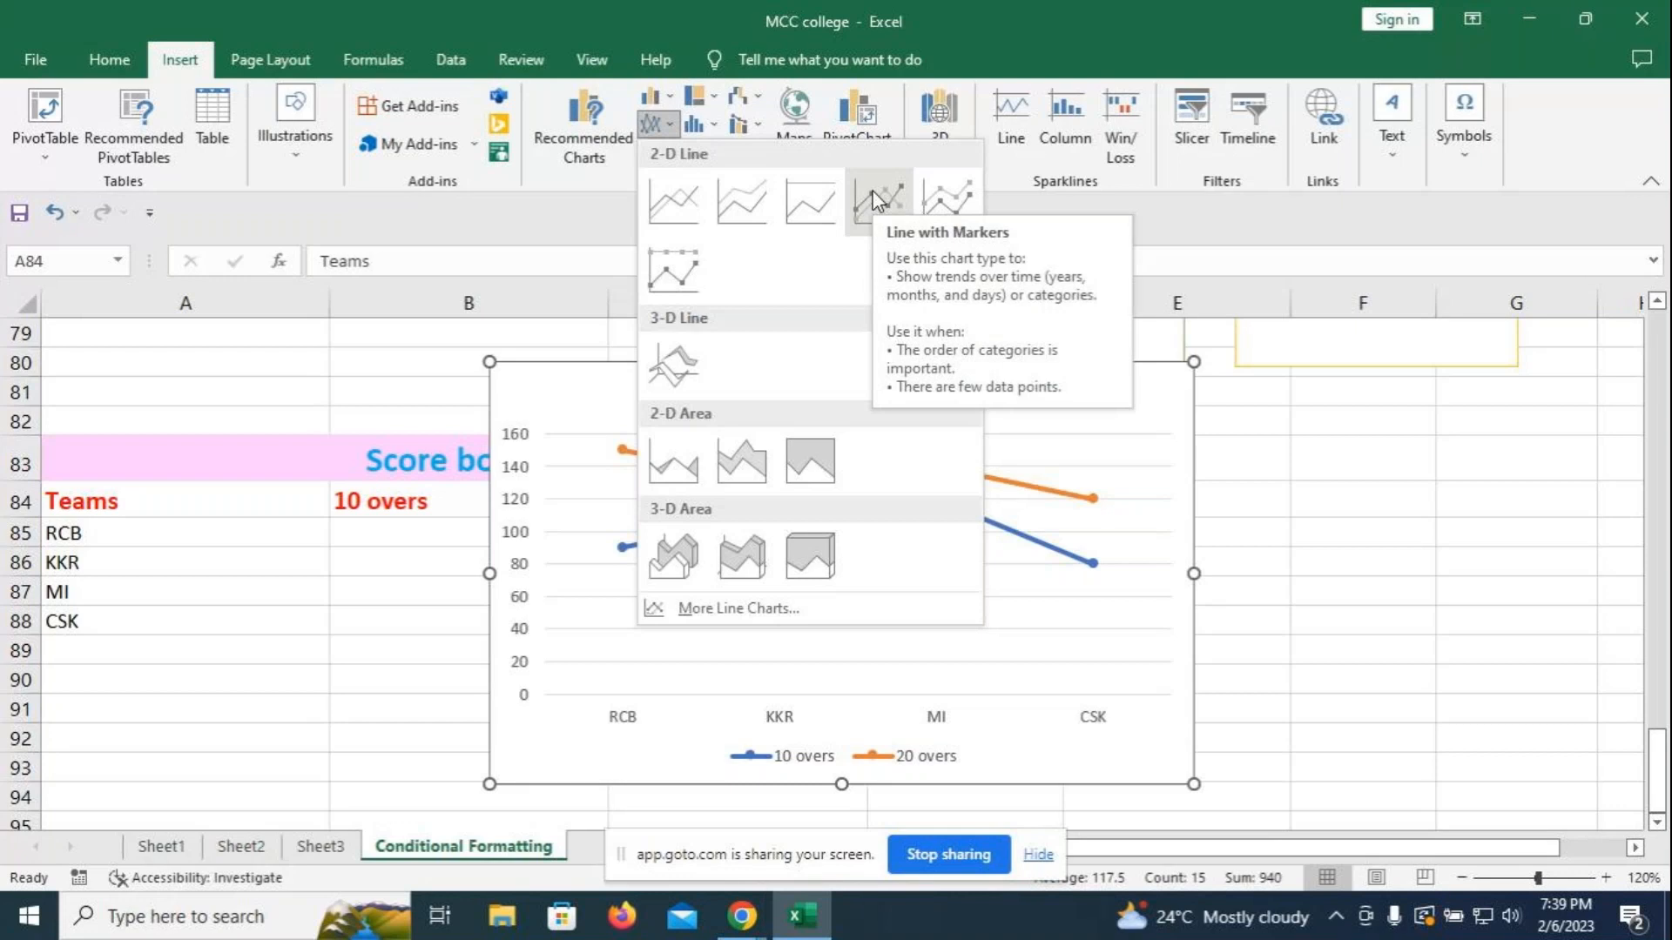
{"action": "left_click", "coordinate": [1473, 485]}
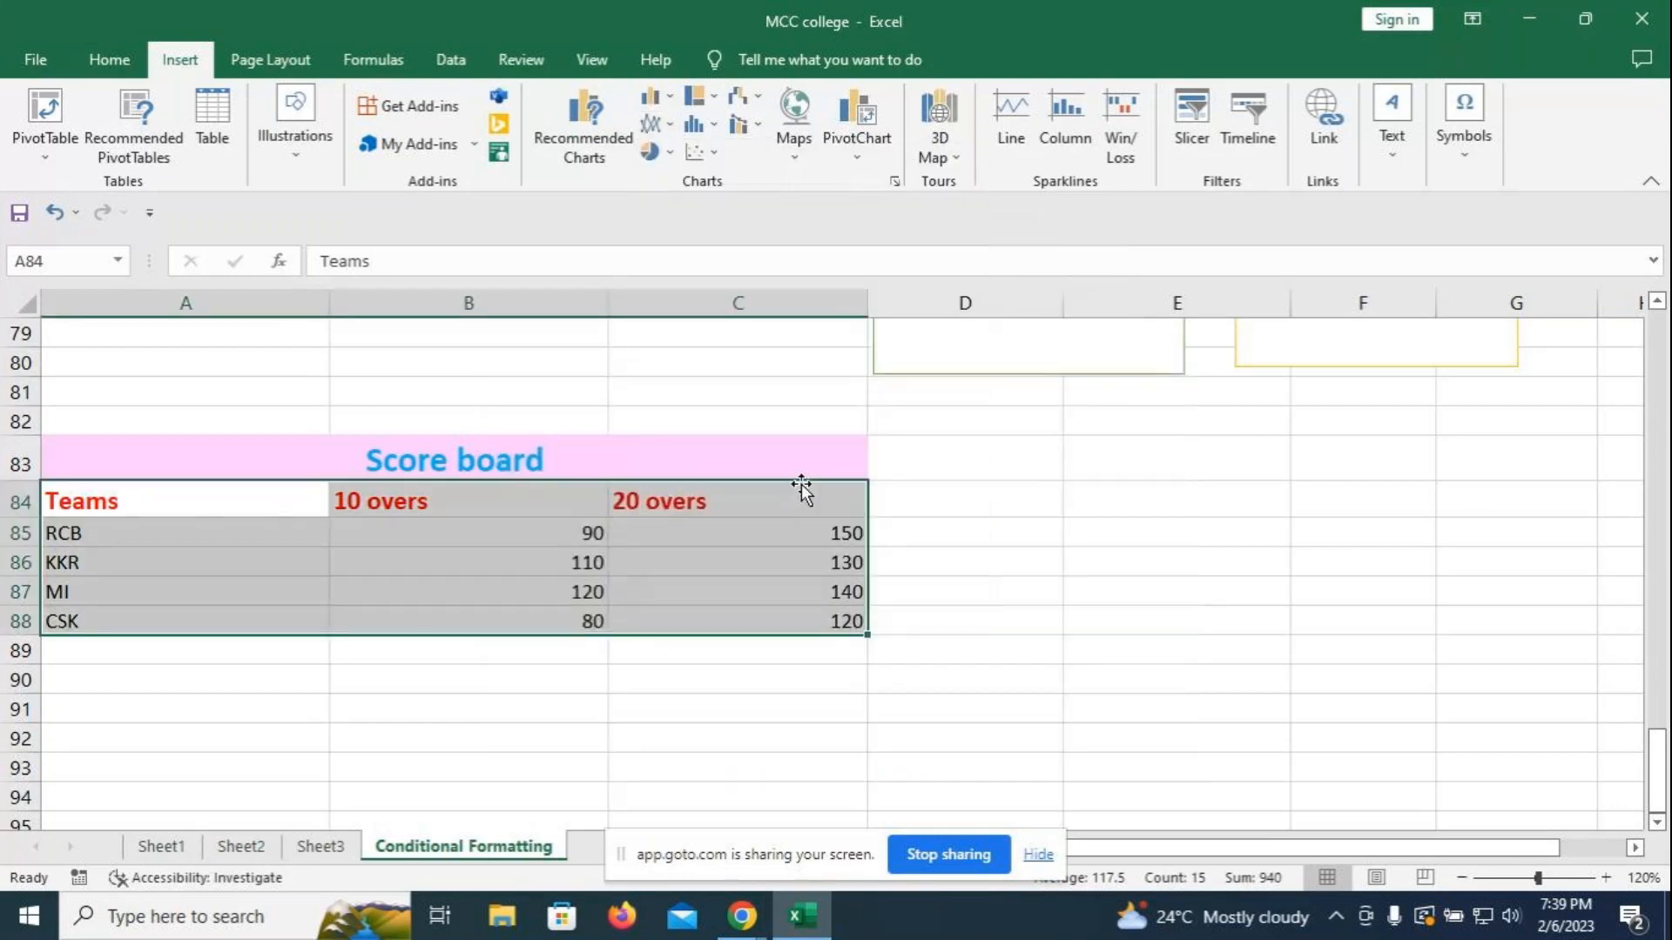
{"action": "left_click", "coordinate": [111, 63]}
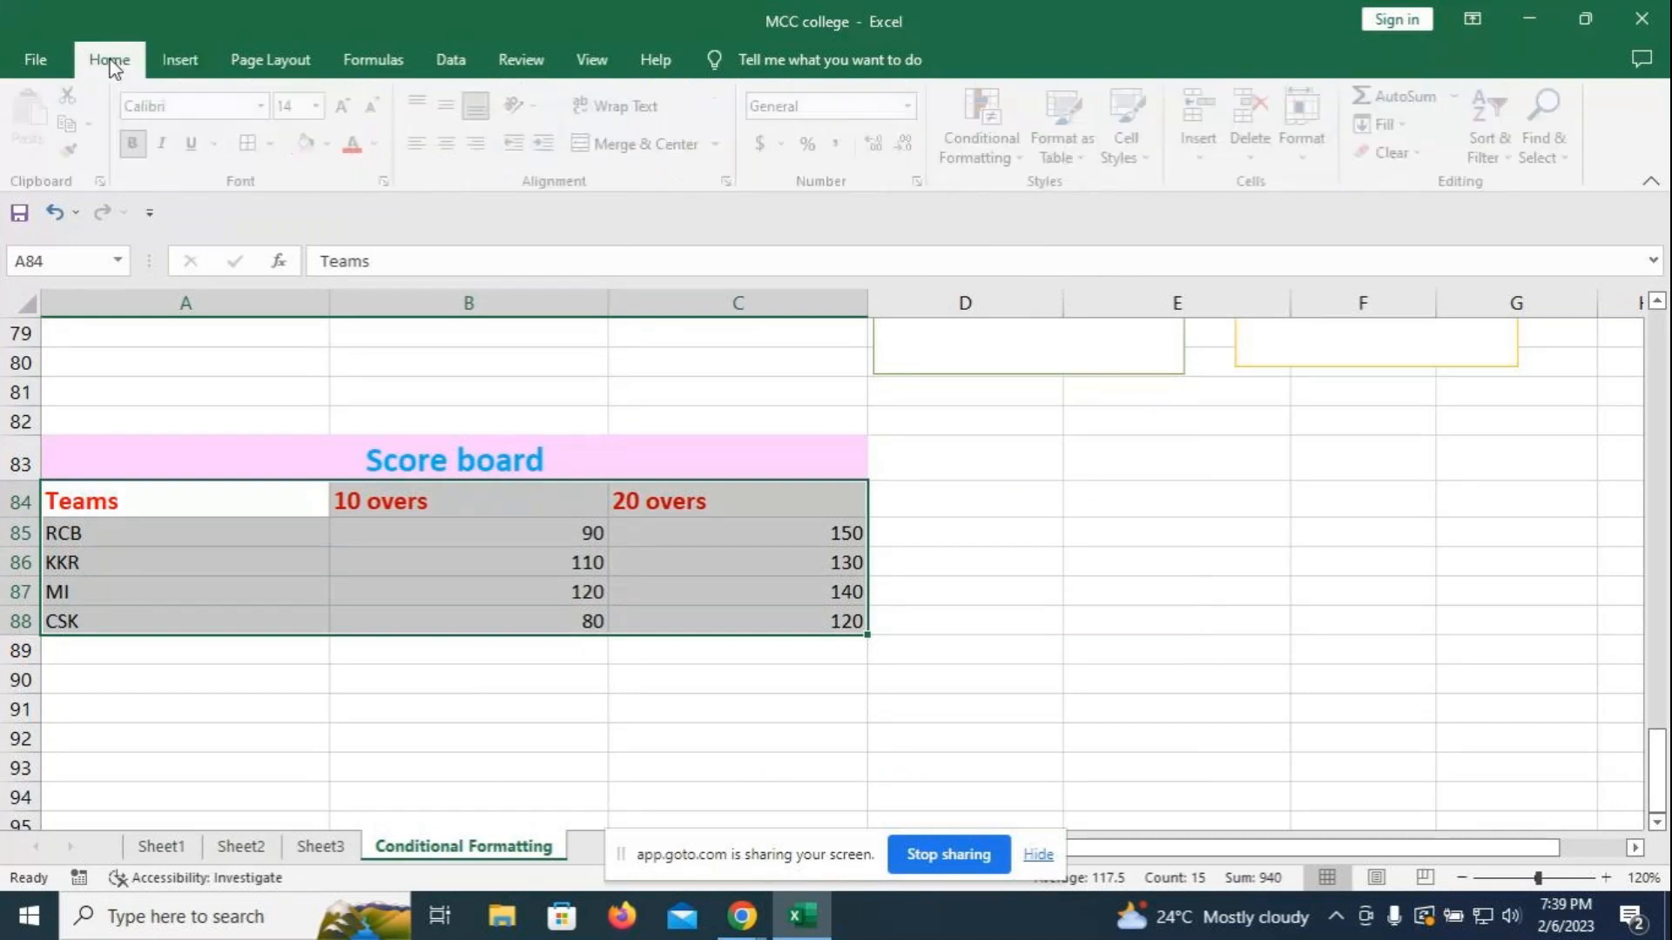
- Insert an entire row at the C84 header, then undo it
{"action": "left_click", "coordinate": [983, 489]}
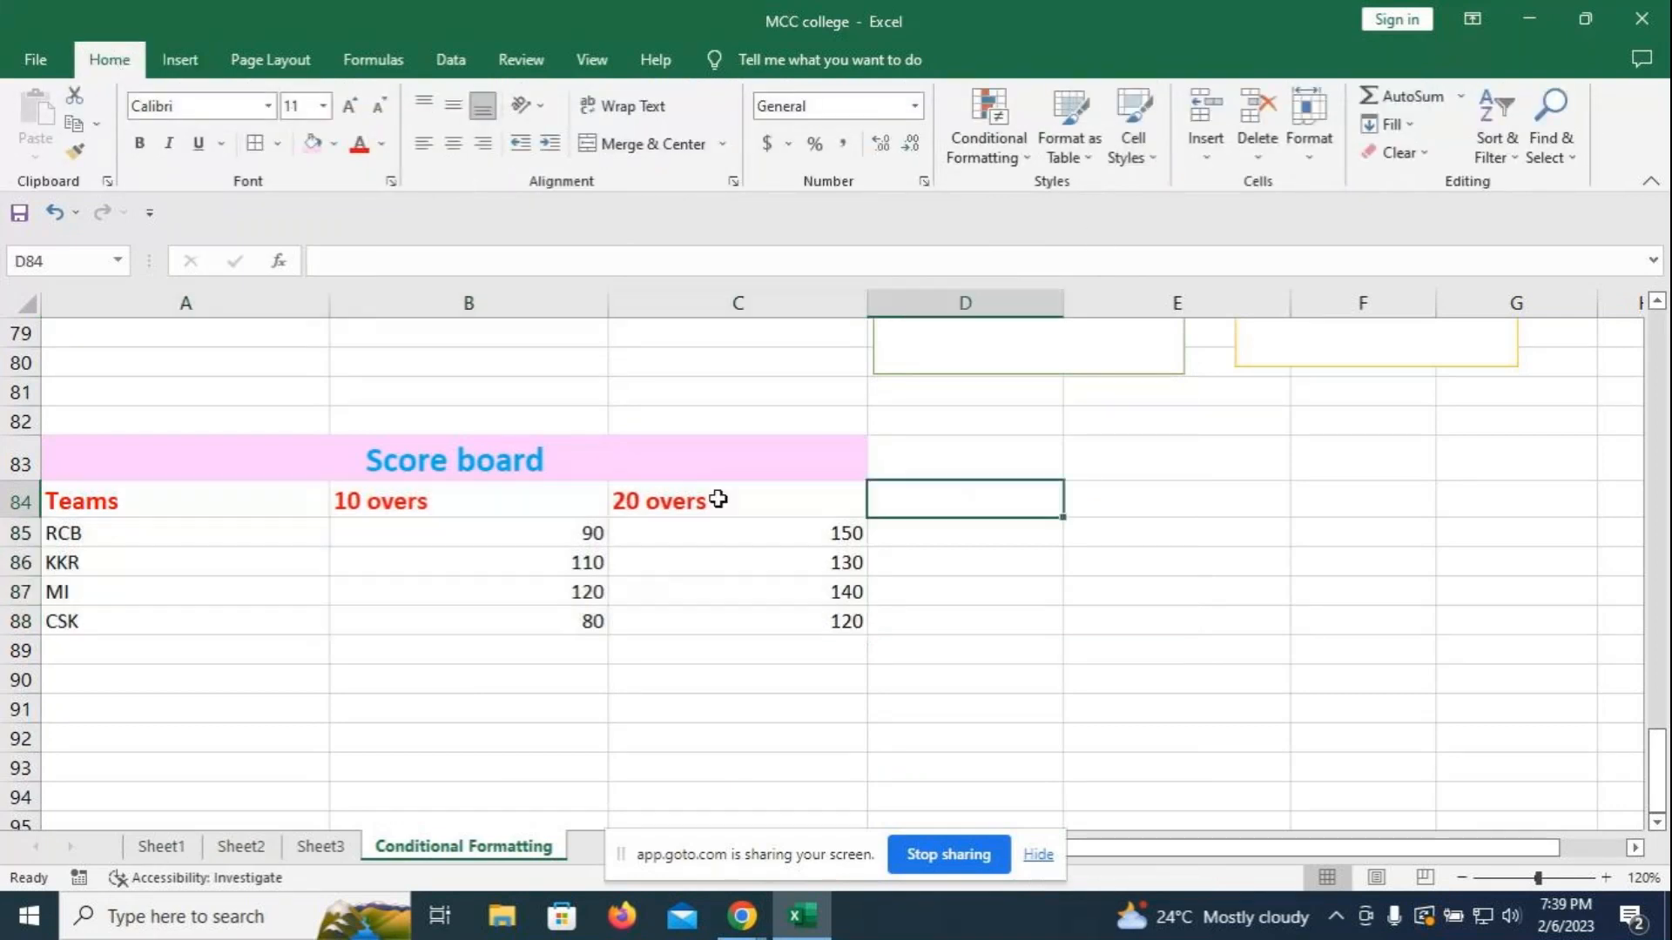
{"action": "left_click", "coordinate": [720, 508]}
{"action": "right_click", "coordinate": [716, 507]}
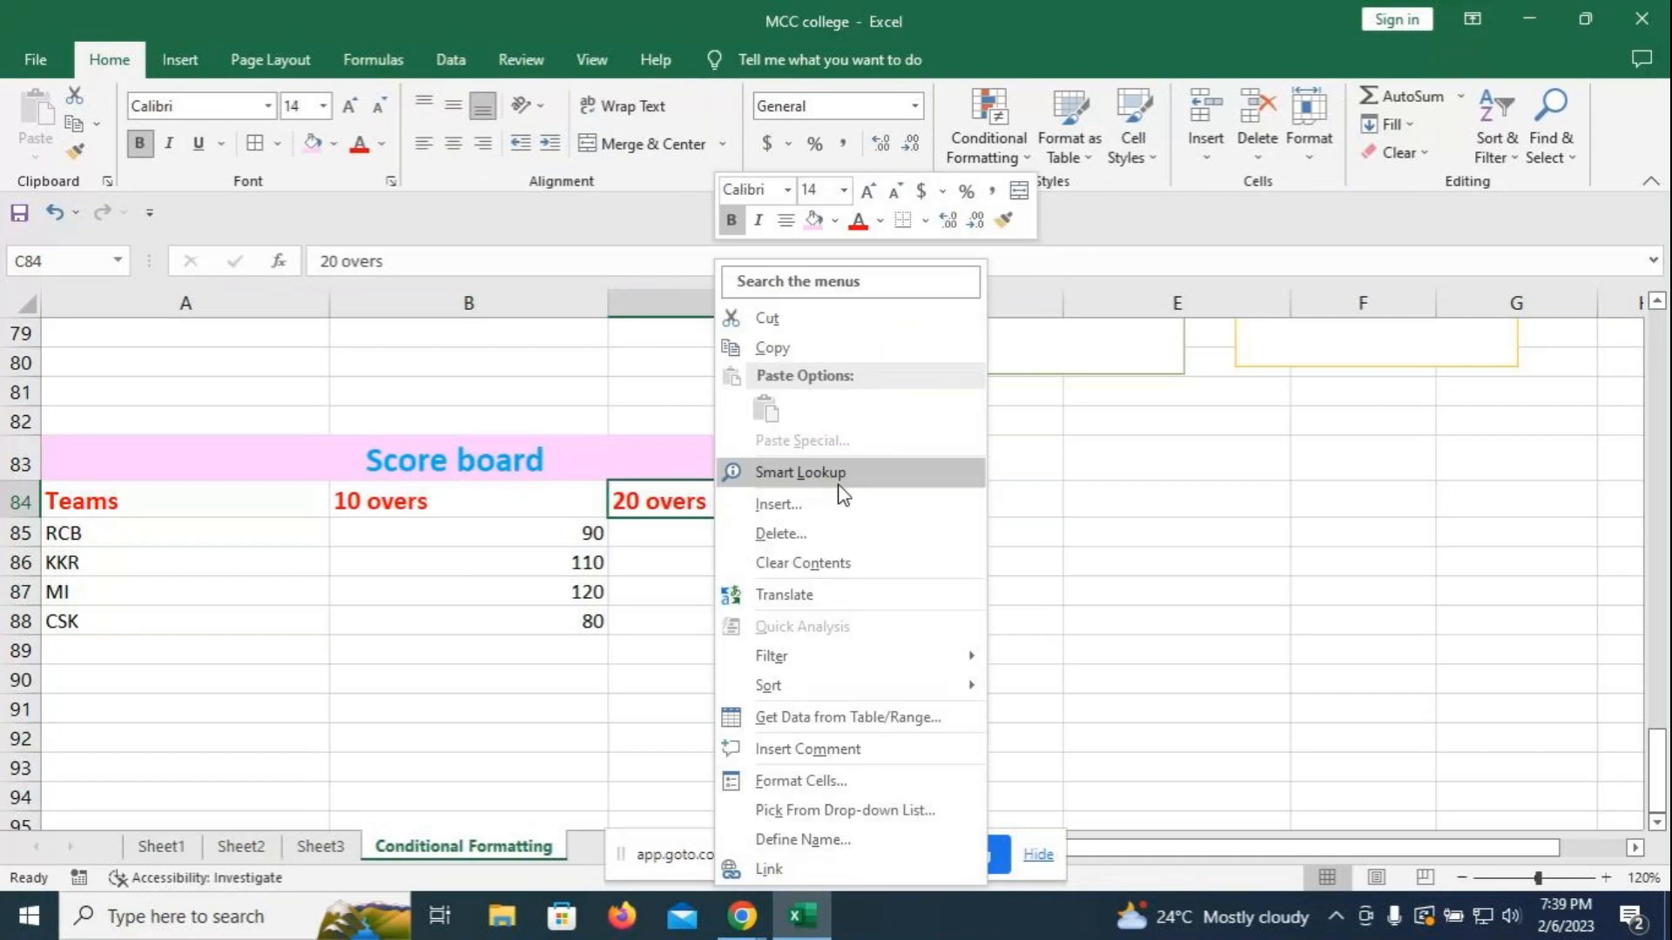
{"action": "left_click", "coordinate": [795, 507]}
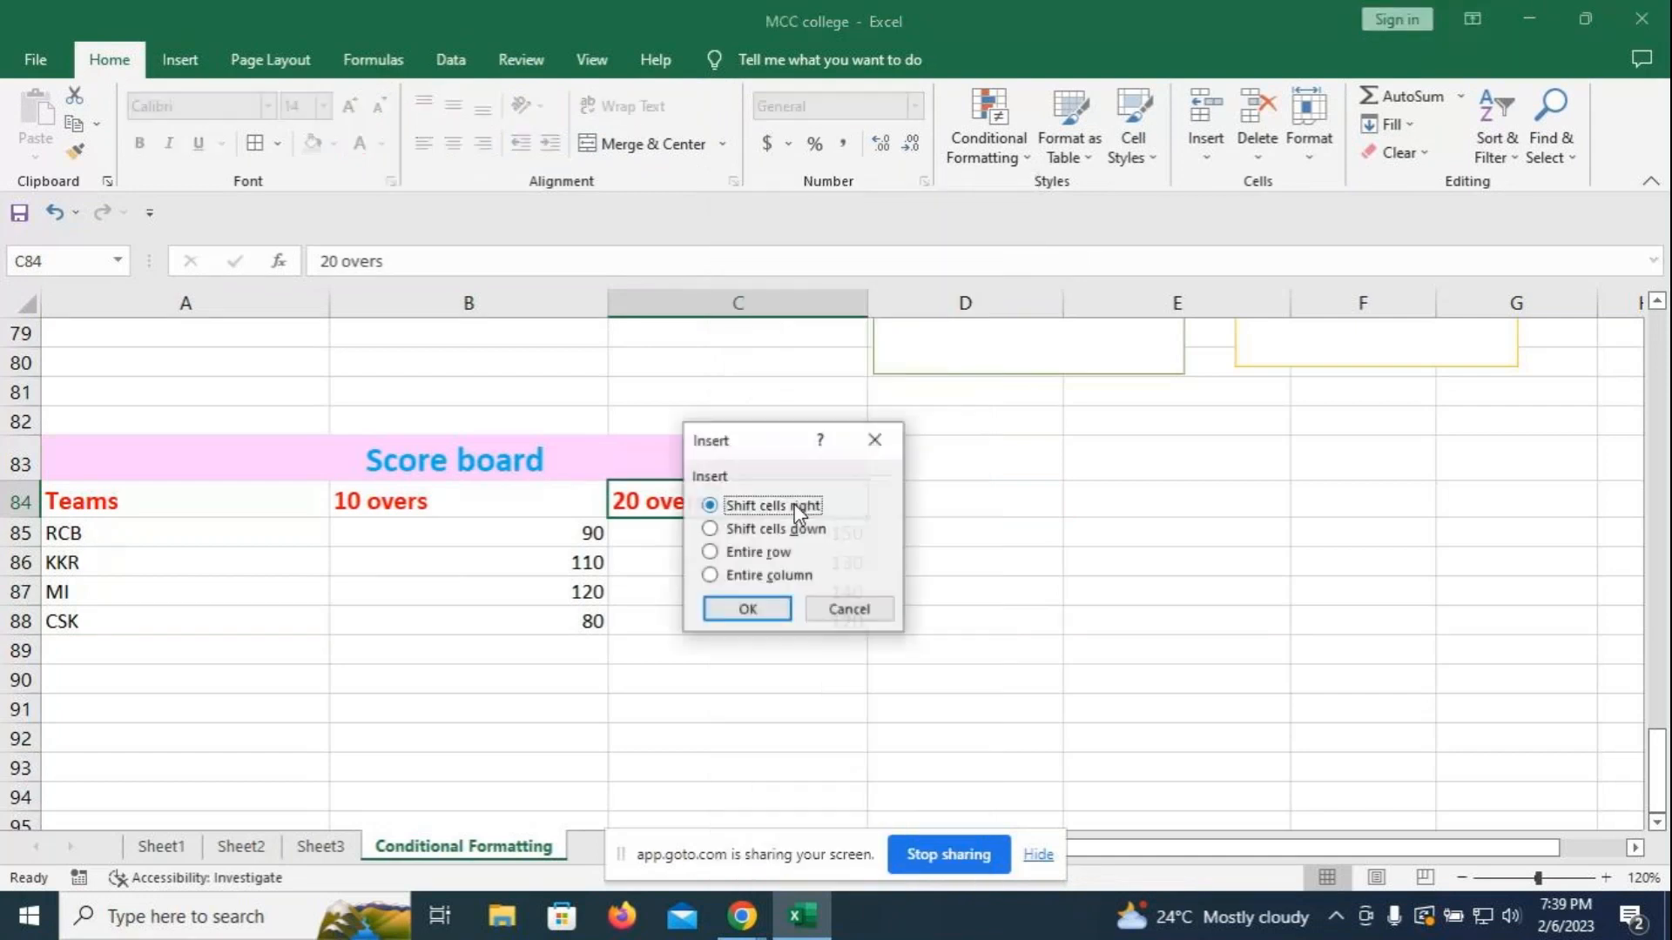
{"action": "left_click", "coordinate": [755, 554]}
{"action": "left_click", "coordinate": [742, 610]}
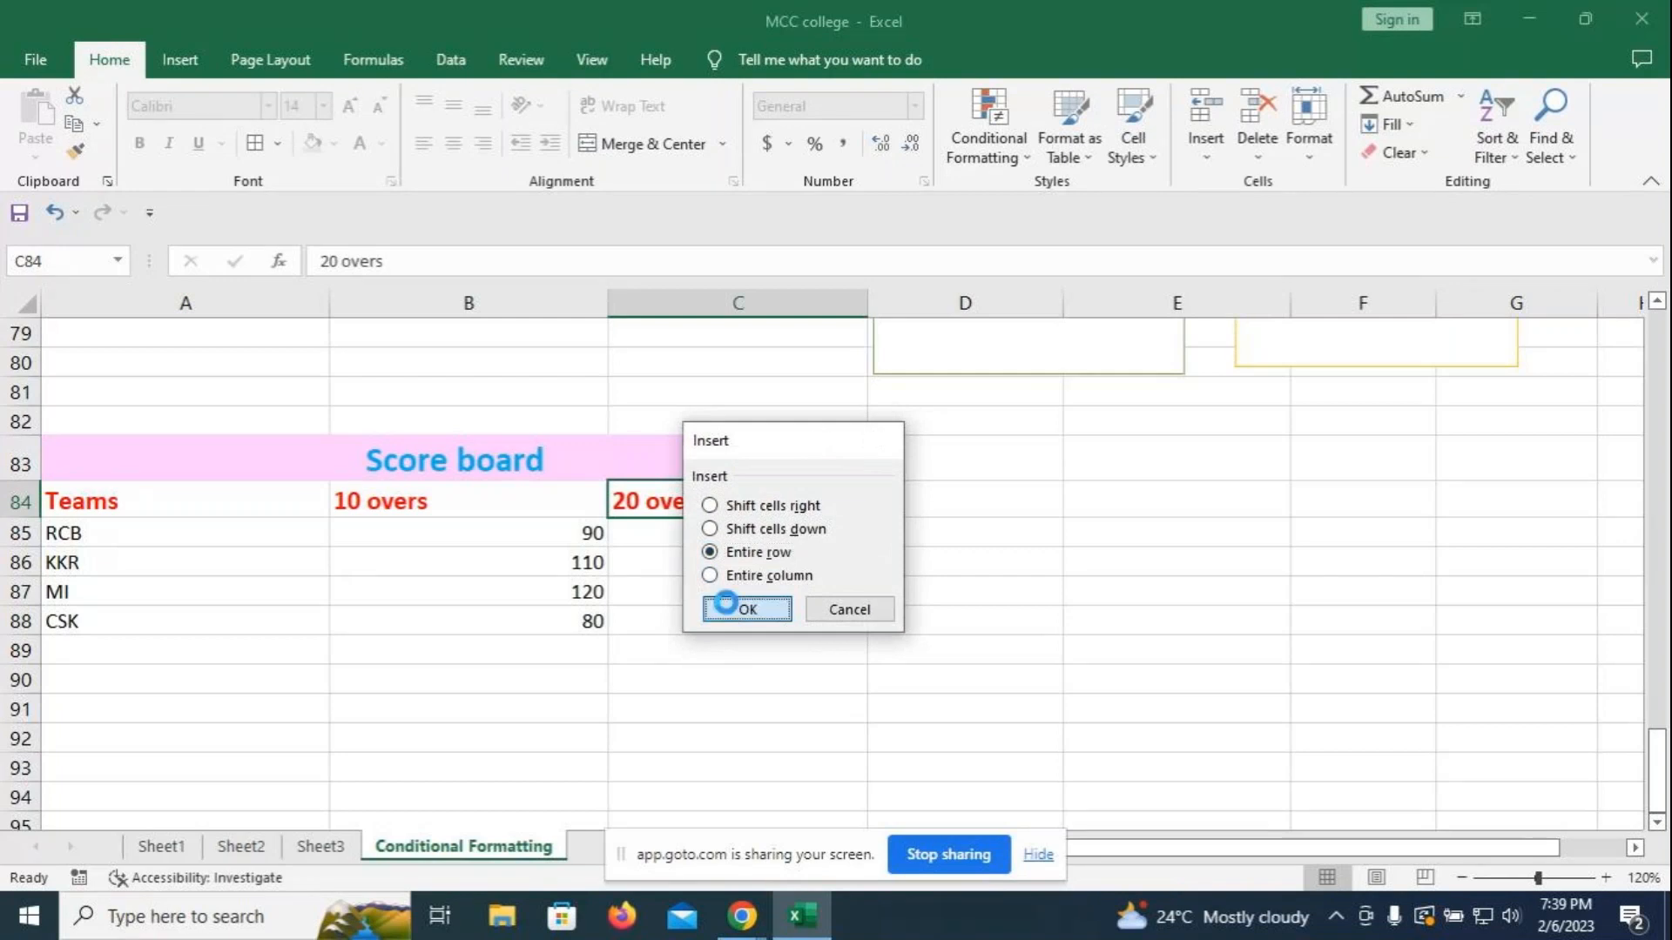
{"action": "key", "text": "ctrl+z"}
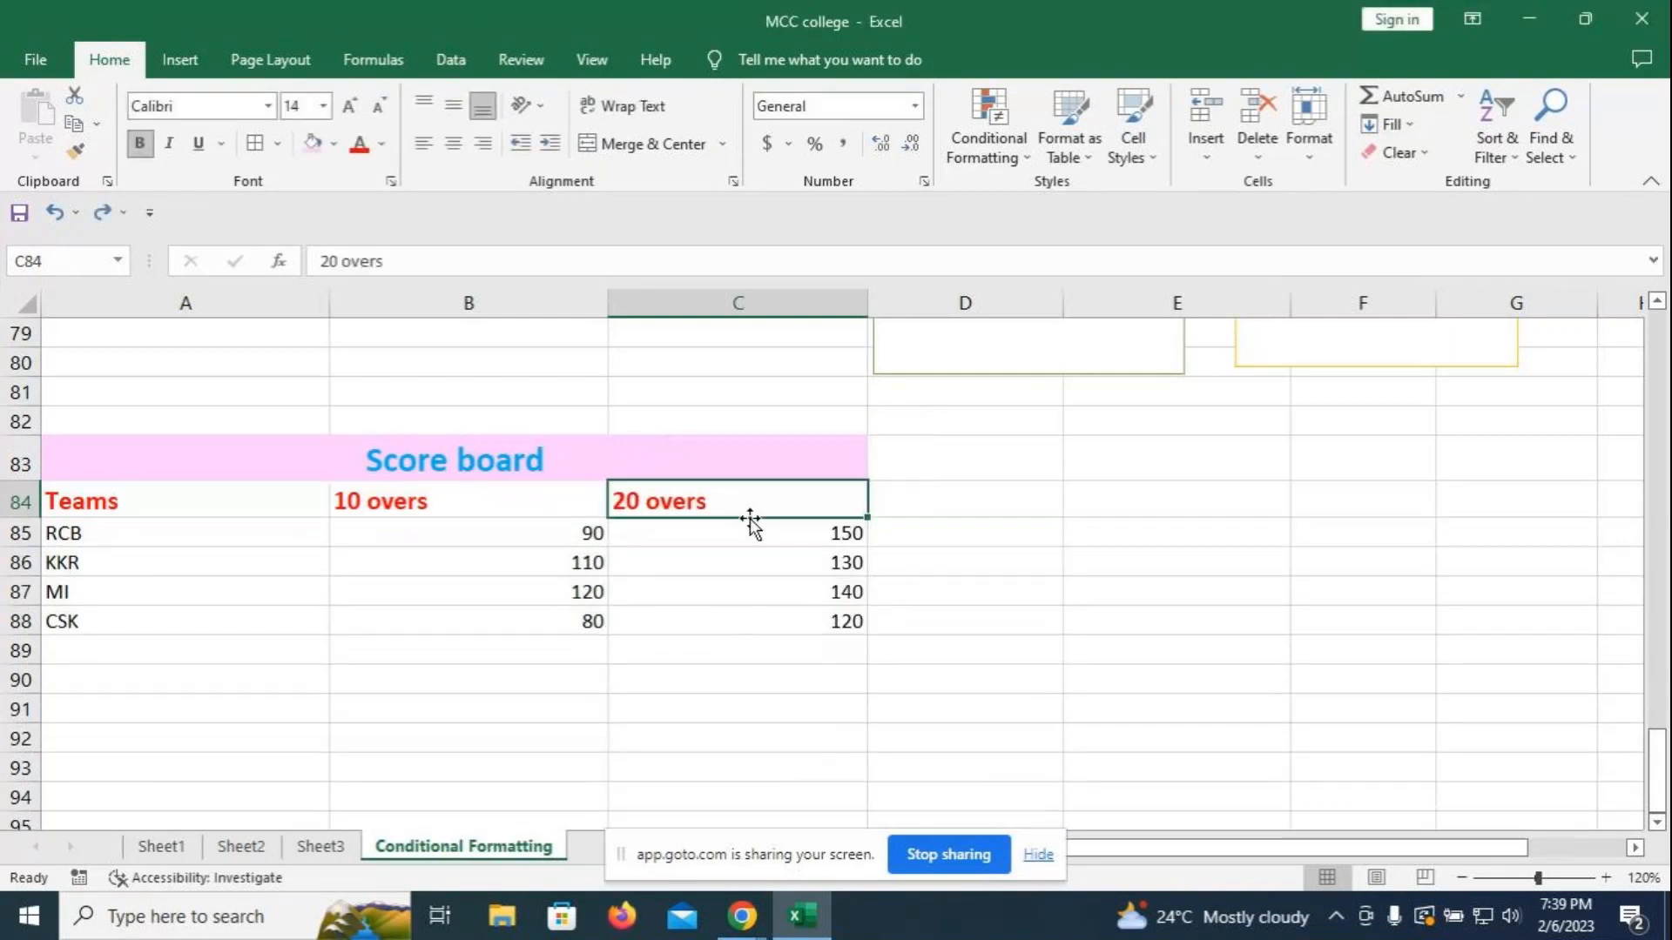
- Insert a blank row above KKR, then delete entire row 86 so KKR moves back up
{"action": "right_click", "coordinate": [447, 566]}
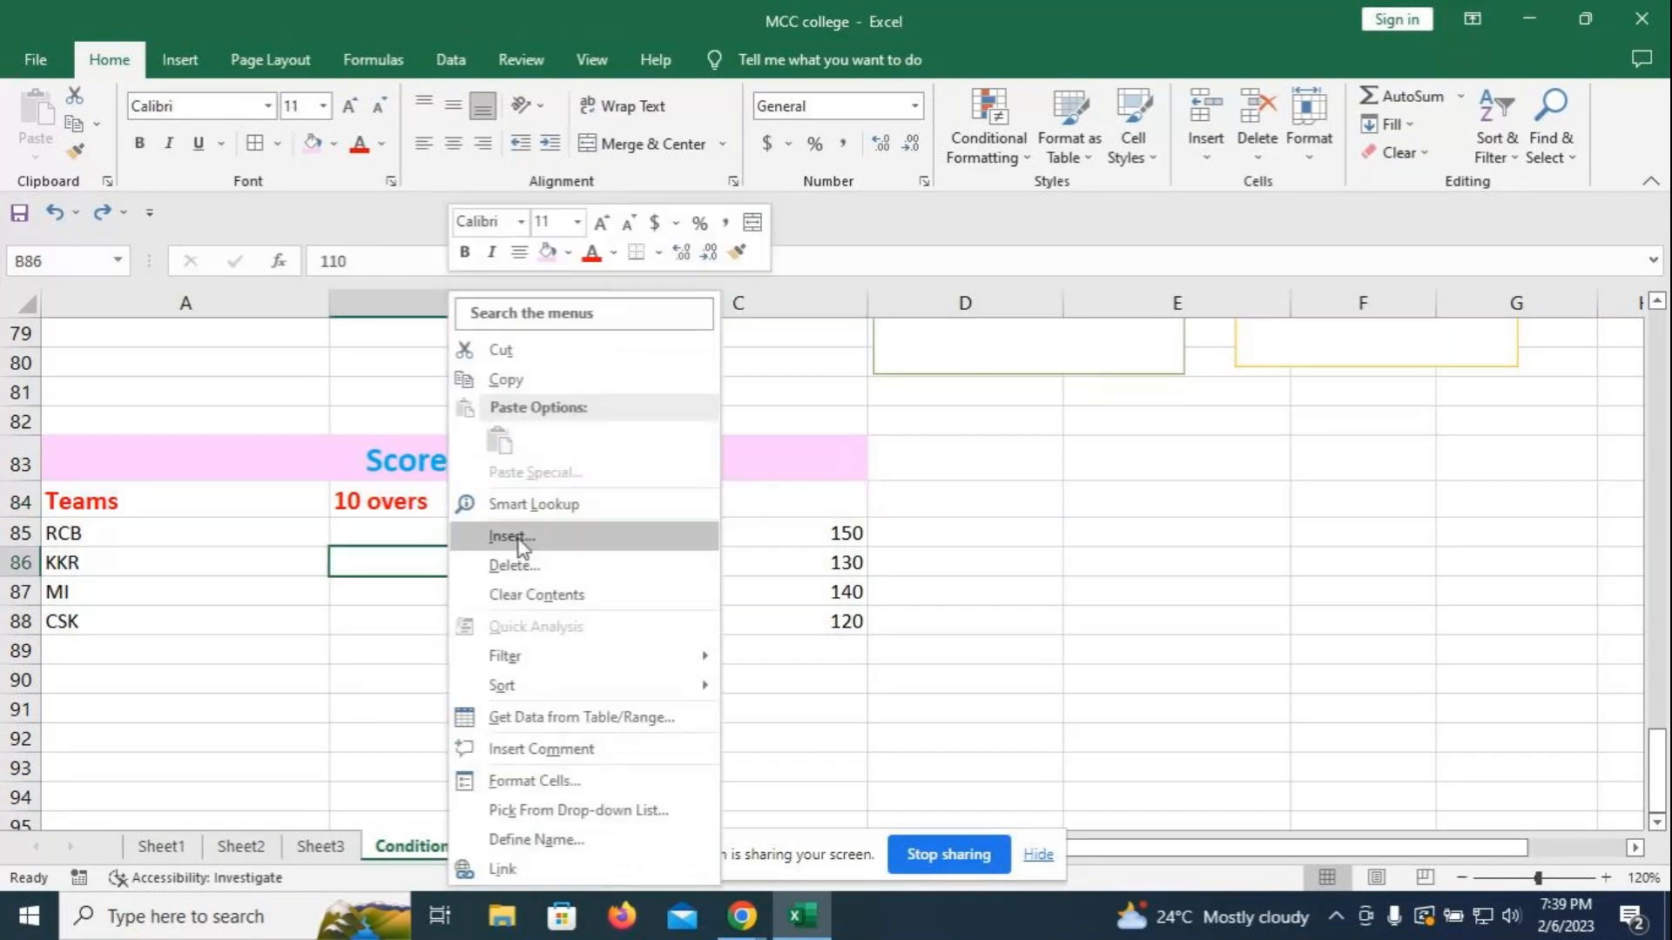
{"action": "left_click", "coordinate": [520, 538]}
{"action": "left_click", "coordinate": [494, 588]}
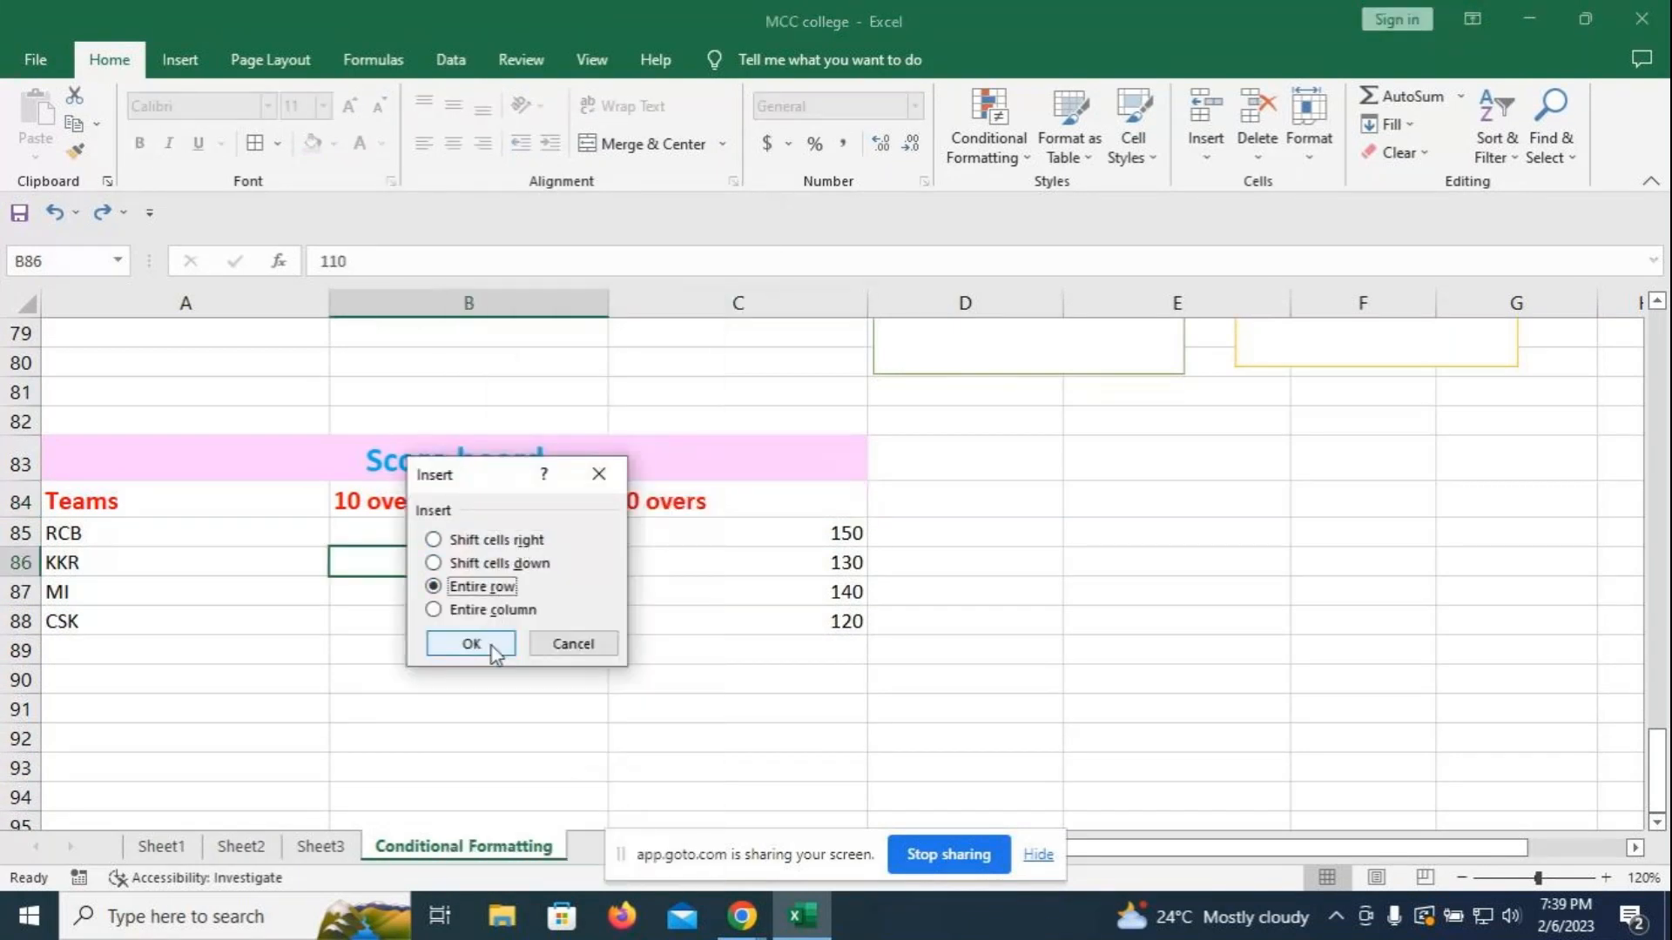
{"action": "left_click", "coordinate": [487, 644]}
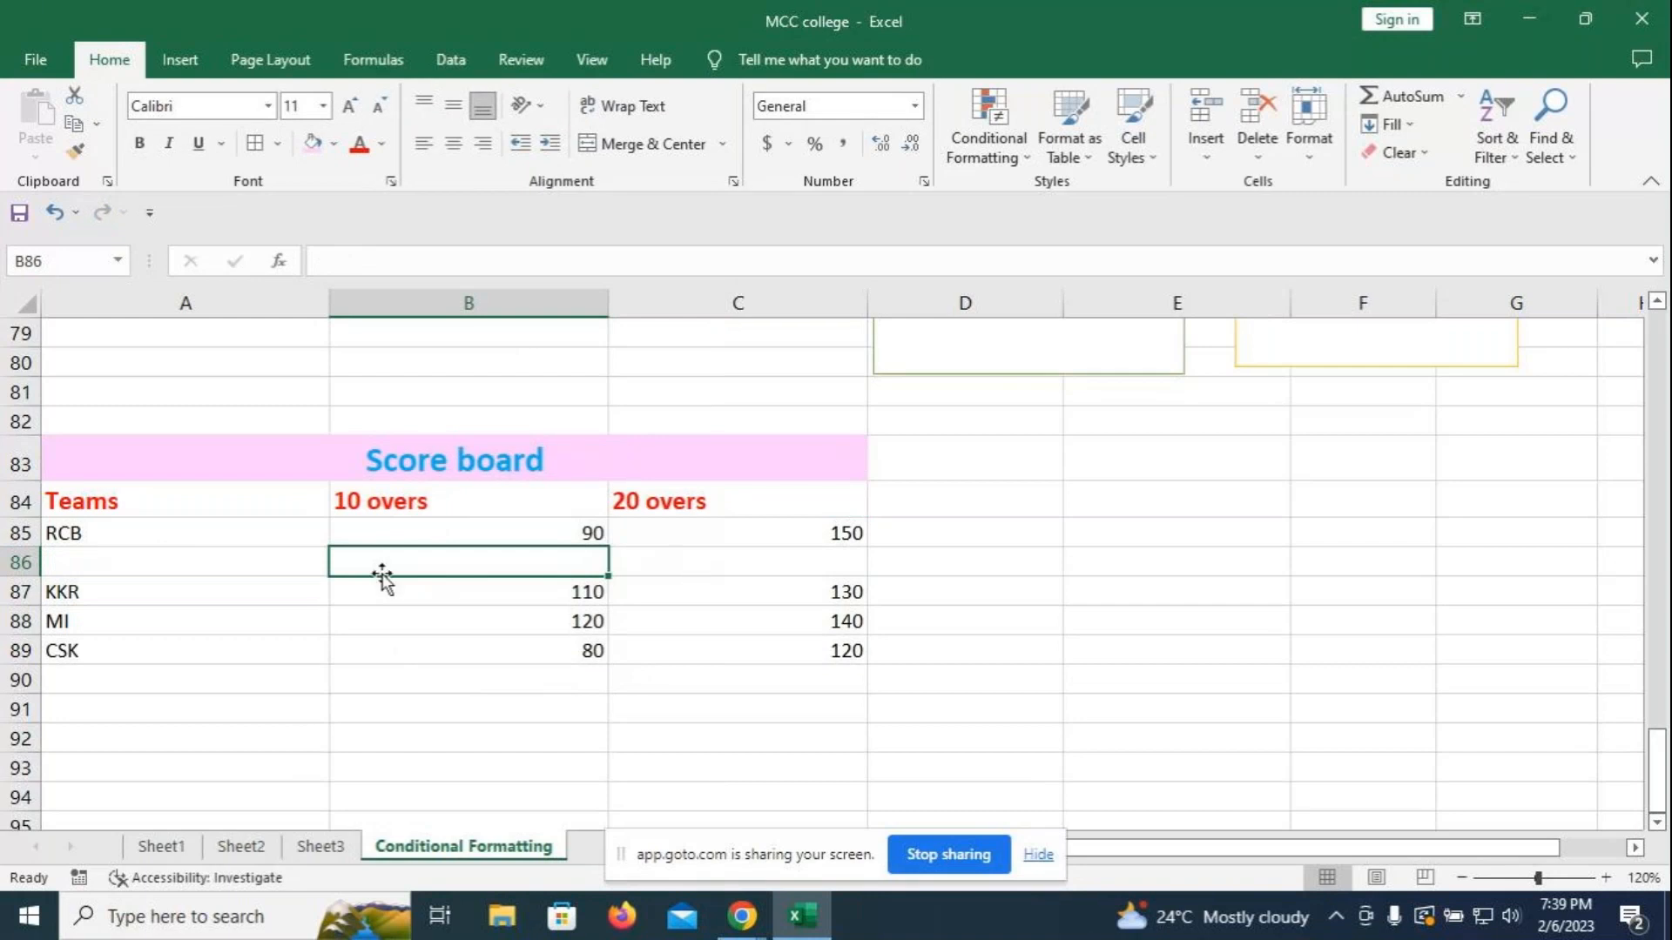
{"action": "right_click", "coordinate": [511, 555]}
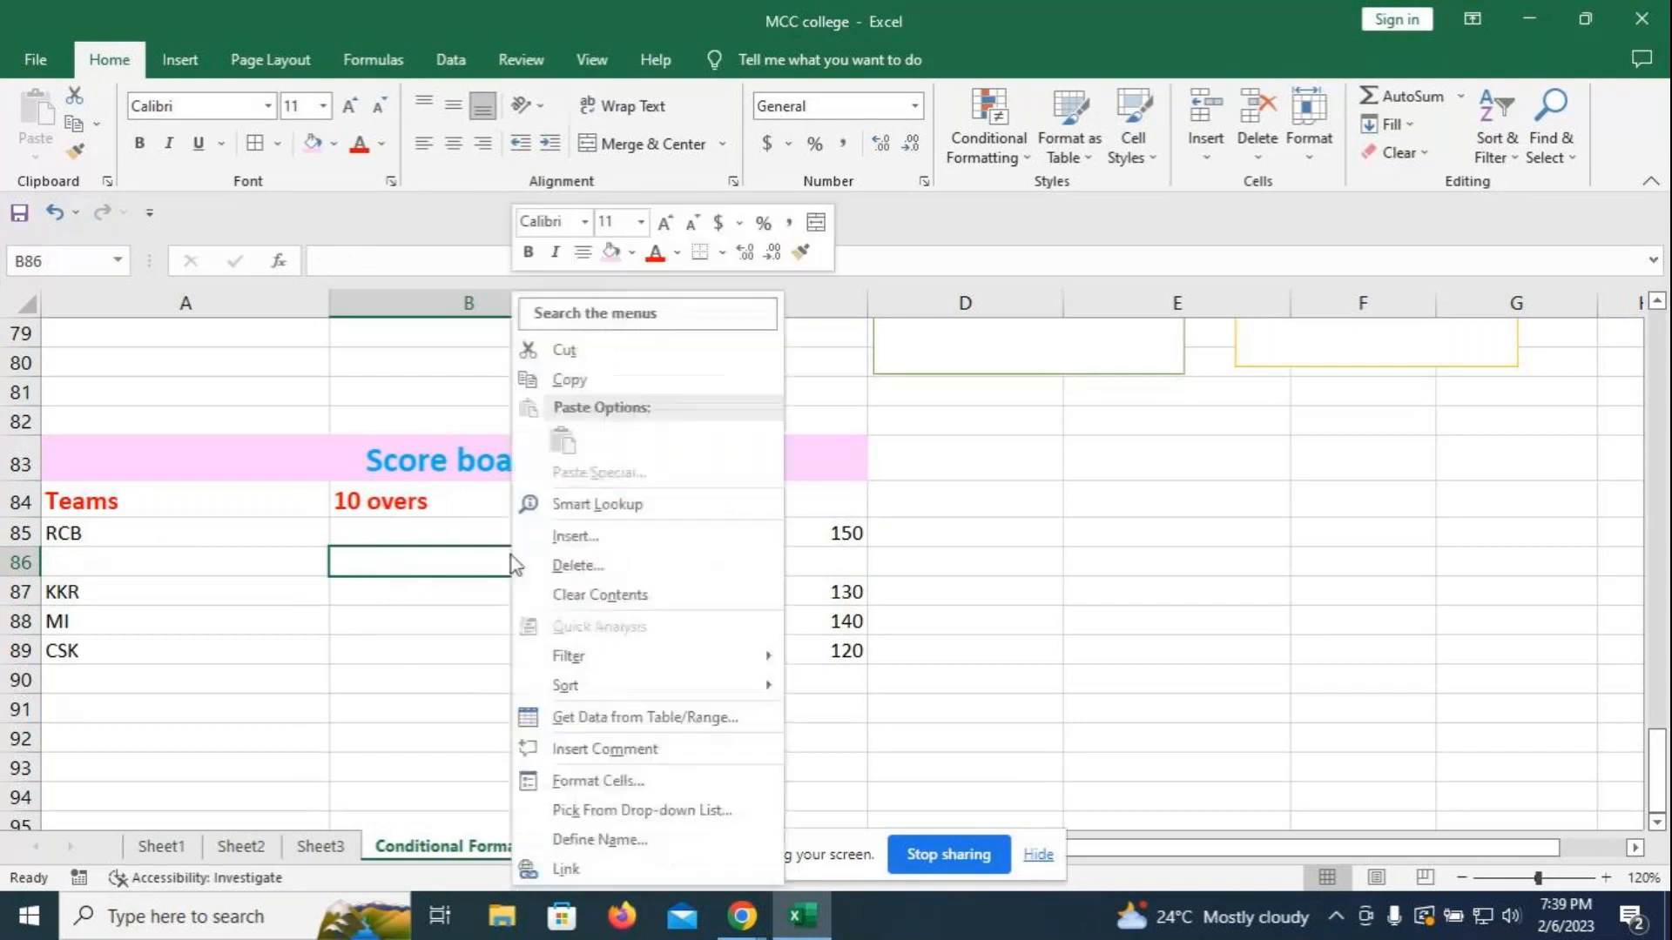
{"action": "left_click", "coordinate": [562, 565]}
{"action": "left_click", "coordinate": [538, 613]}
{"action": "left_click", "coordinate": [529, 659]}
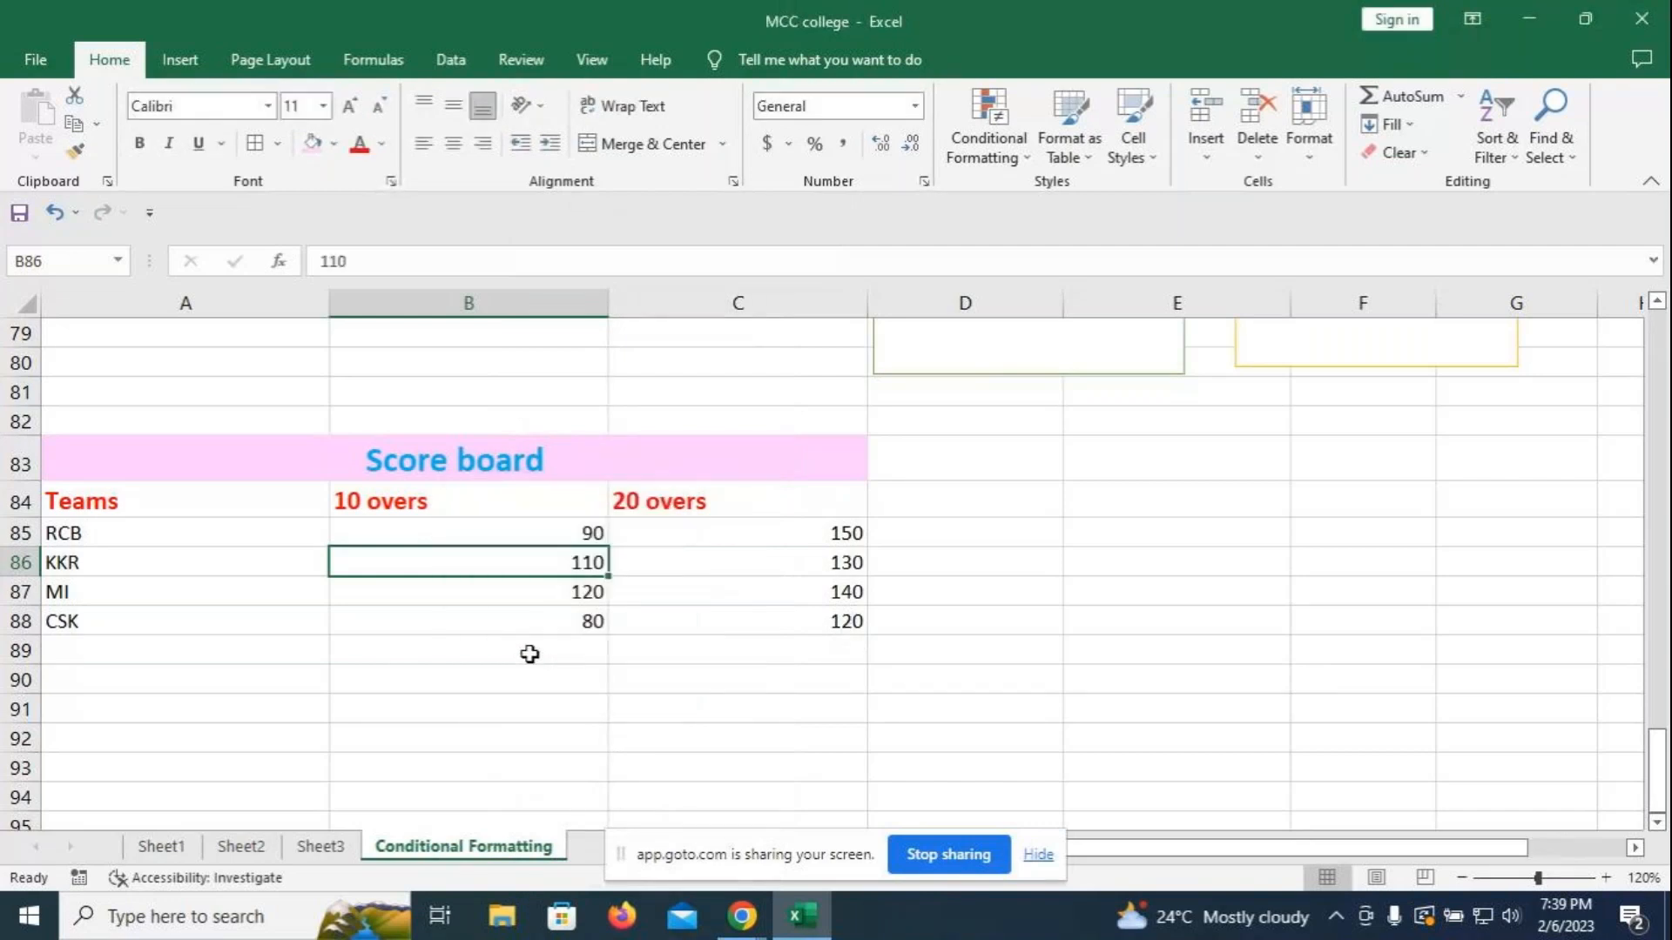
- Try inserting an entire column at the 10 overs header and dismiss the table-shift warning
{"action": "right_click", "coordinate": [462, 505]}
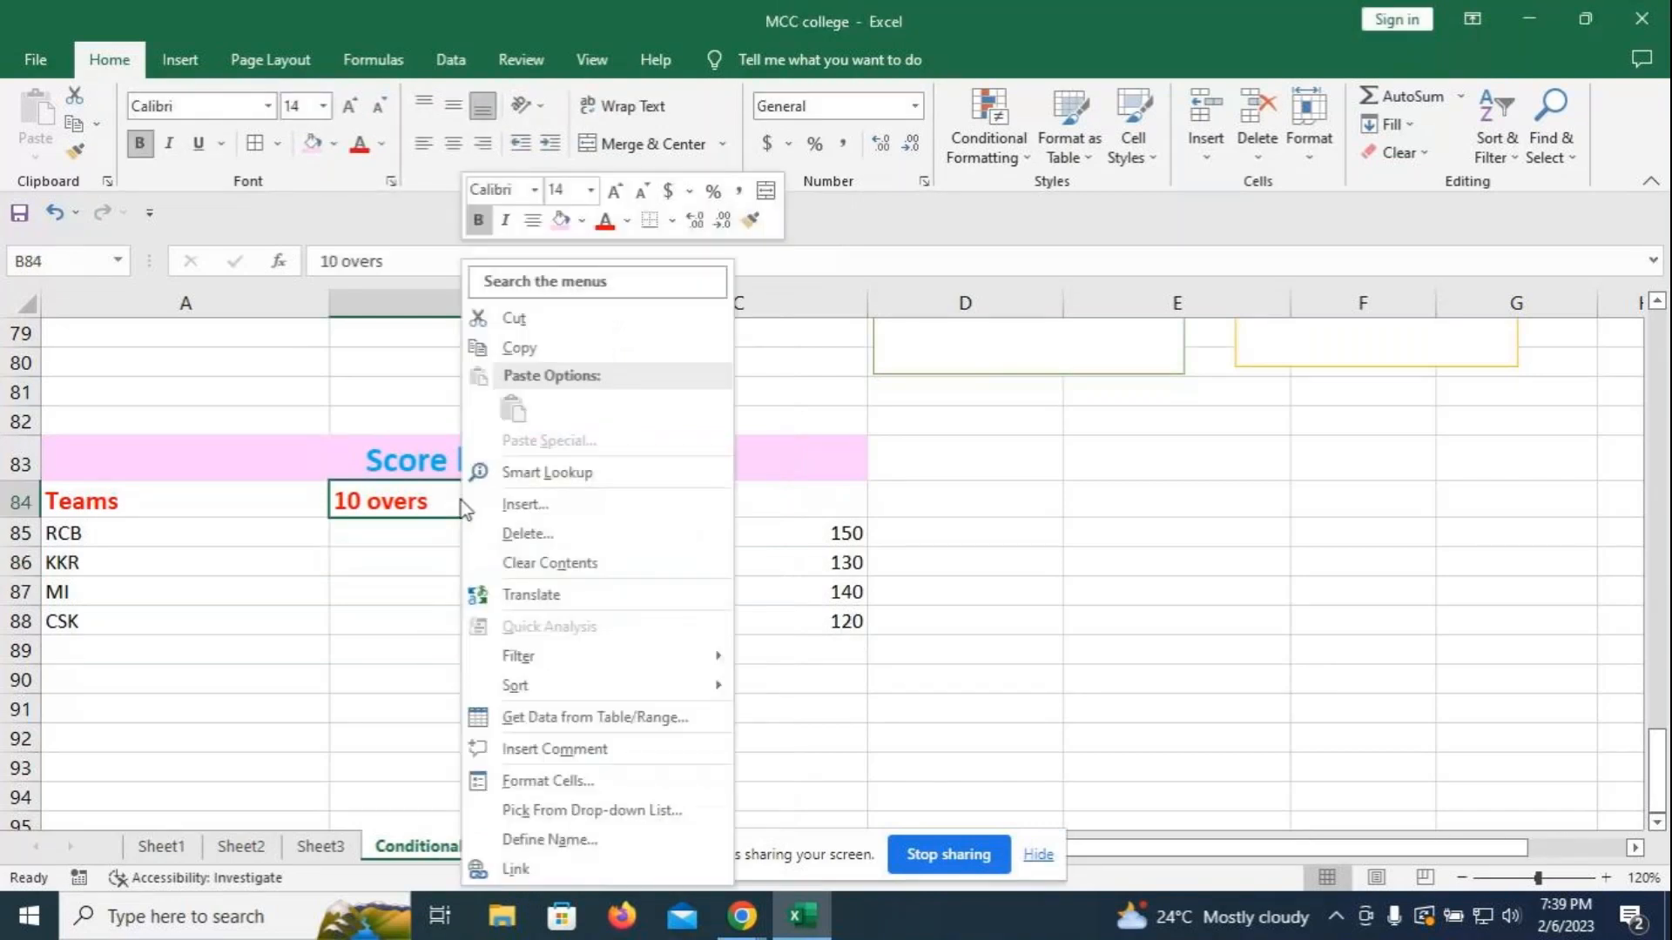
{"action": "left_click", "coordinate": [535, 504]}
{"action": "left_click", "coordinate": [478, 577]}
{"action": "left_click", "coordinate": [493, 613]}
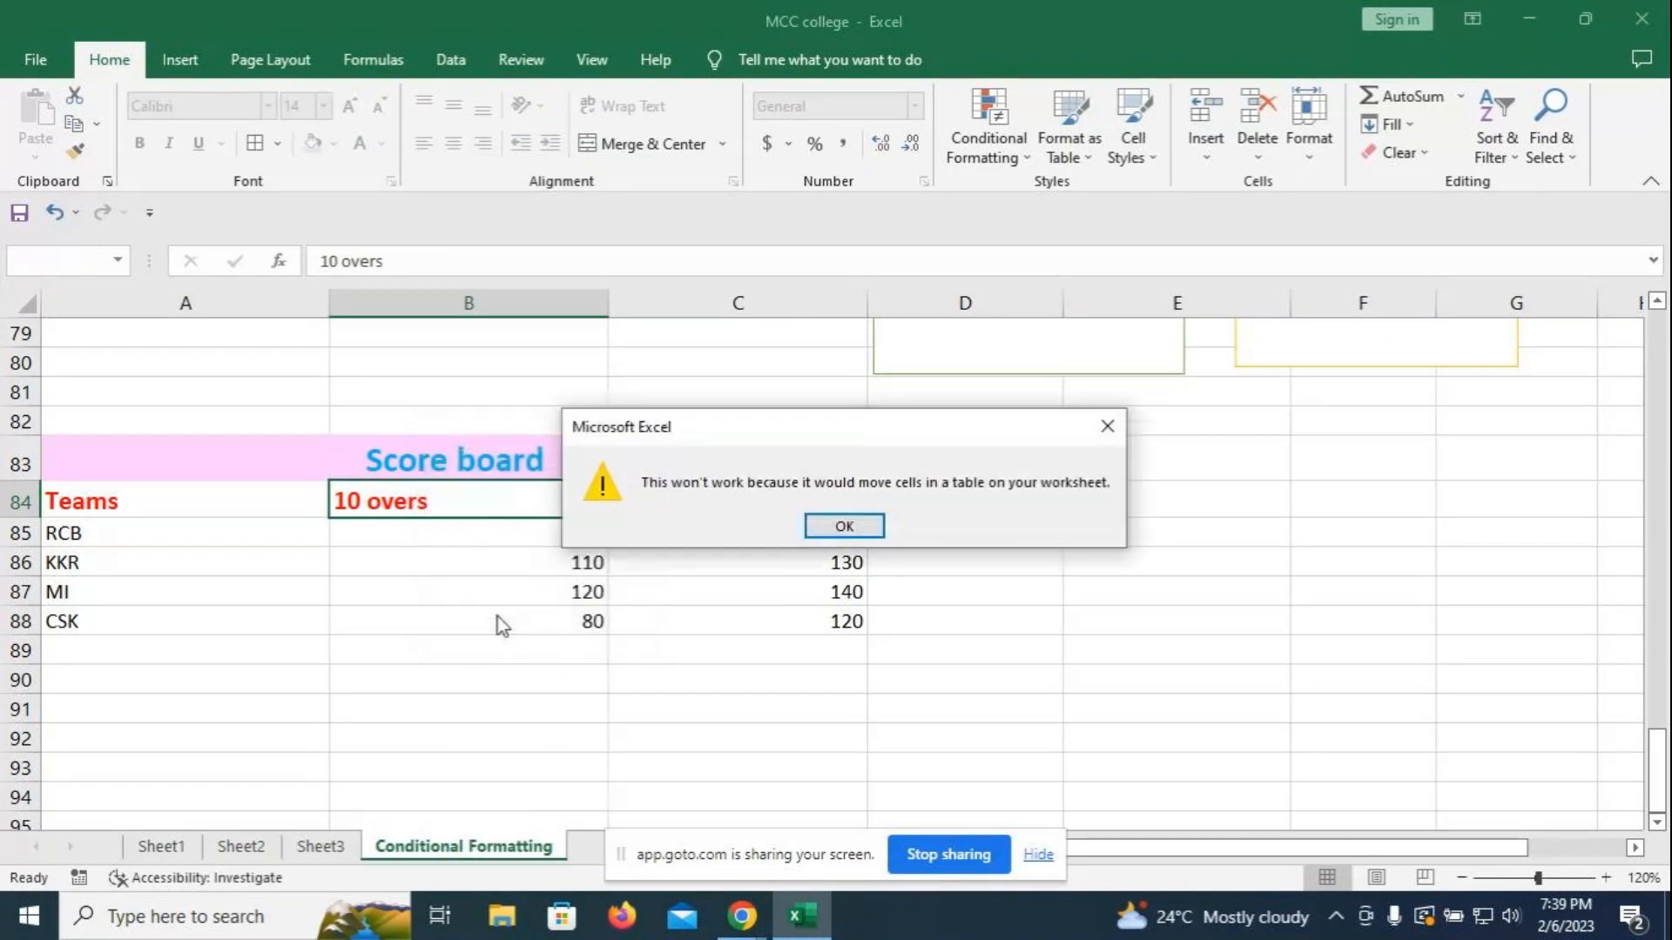
{"action": "left_click", "coordinate": [843, 523]}
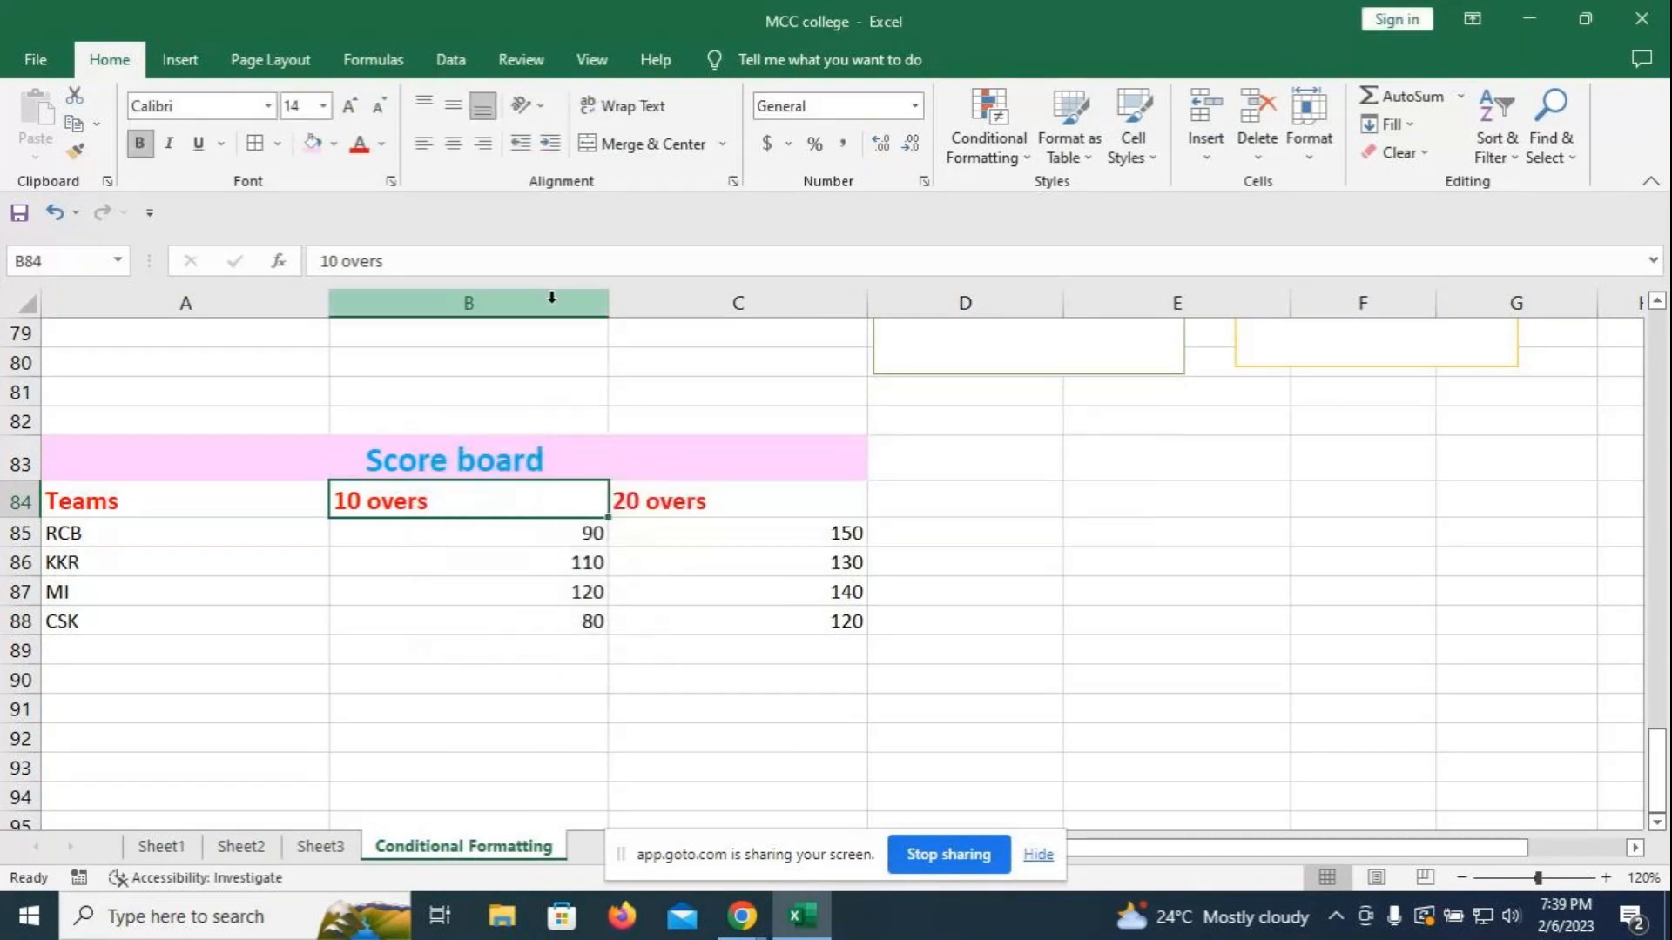
{"action": "left_click", "coordinate": [731, 591]}
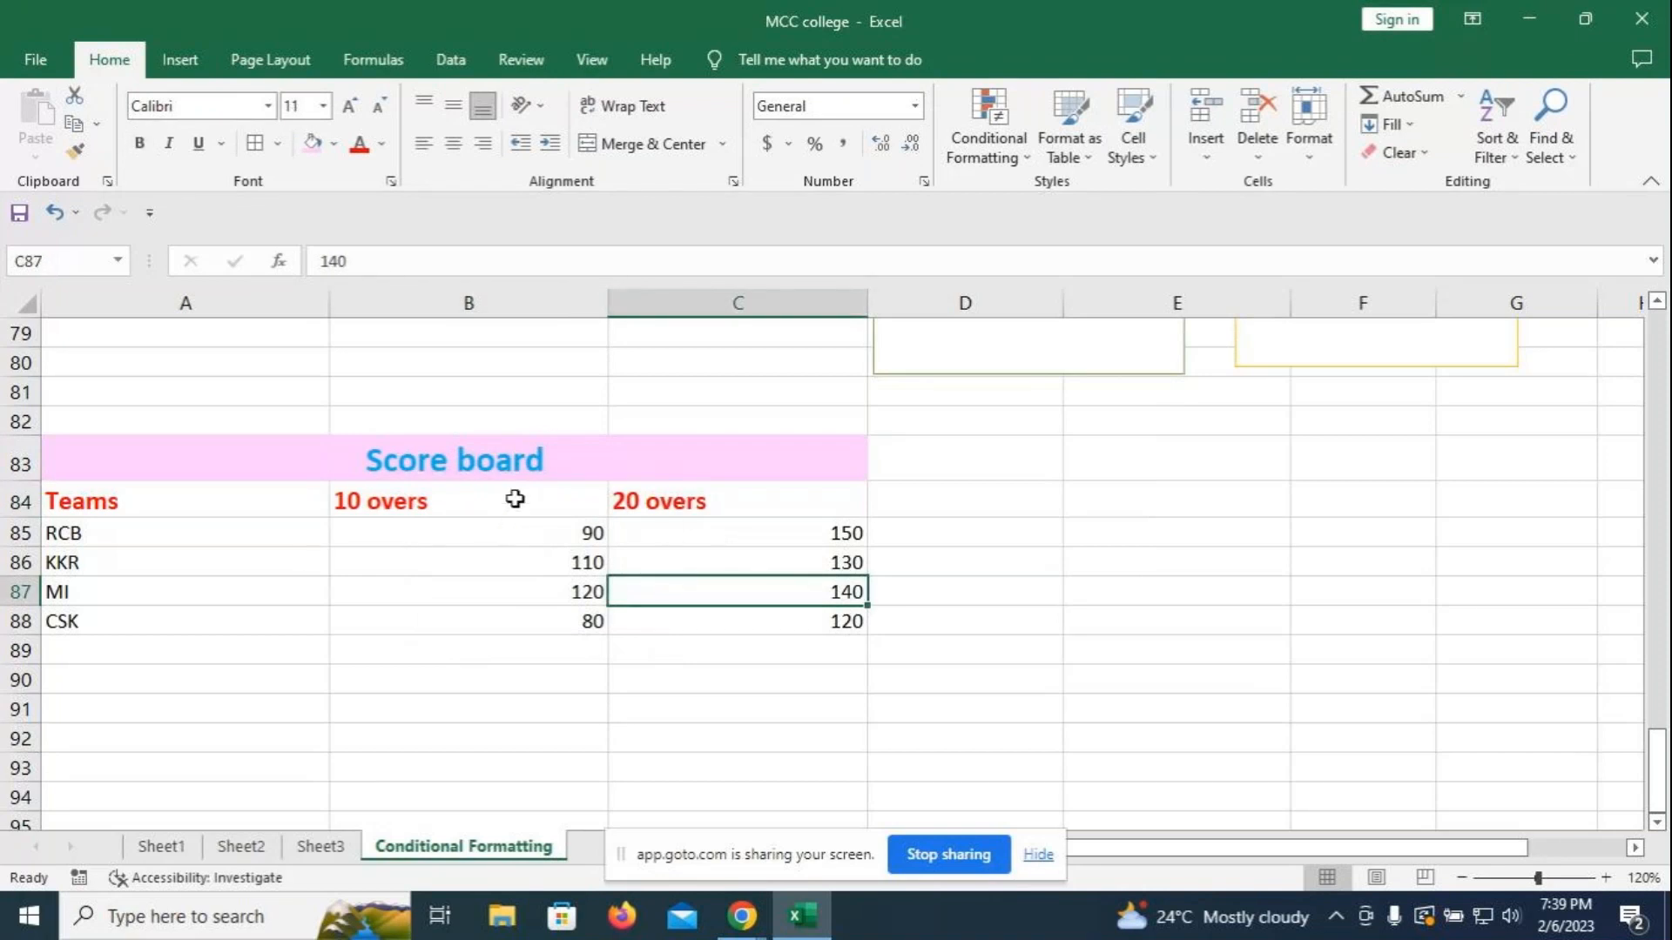
{"action": "right_click", "coordinate": [501, 533]}
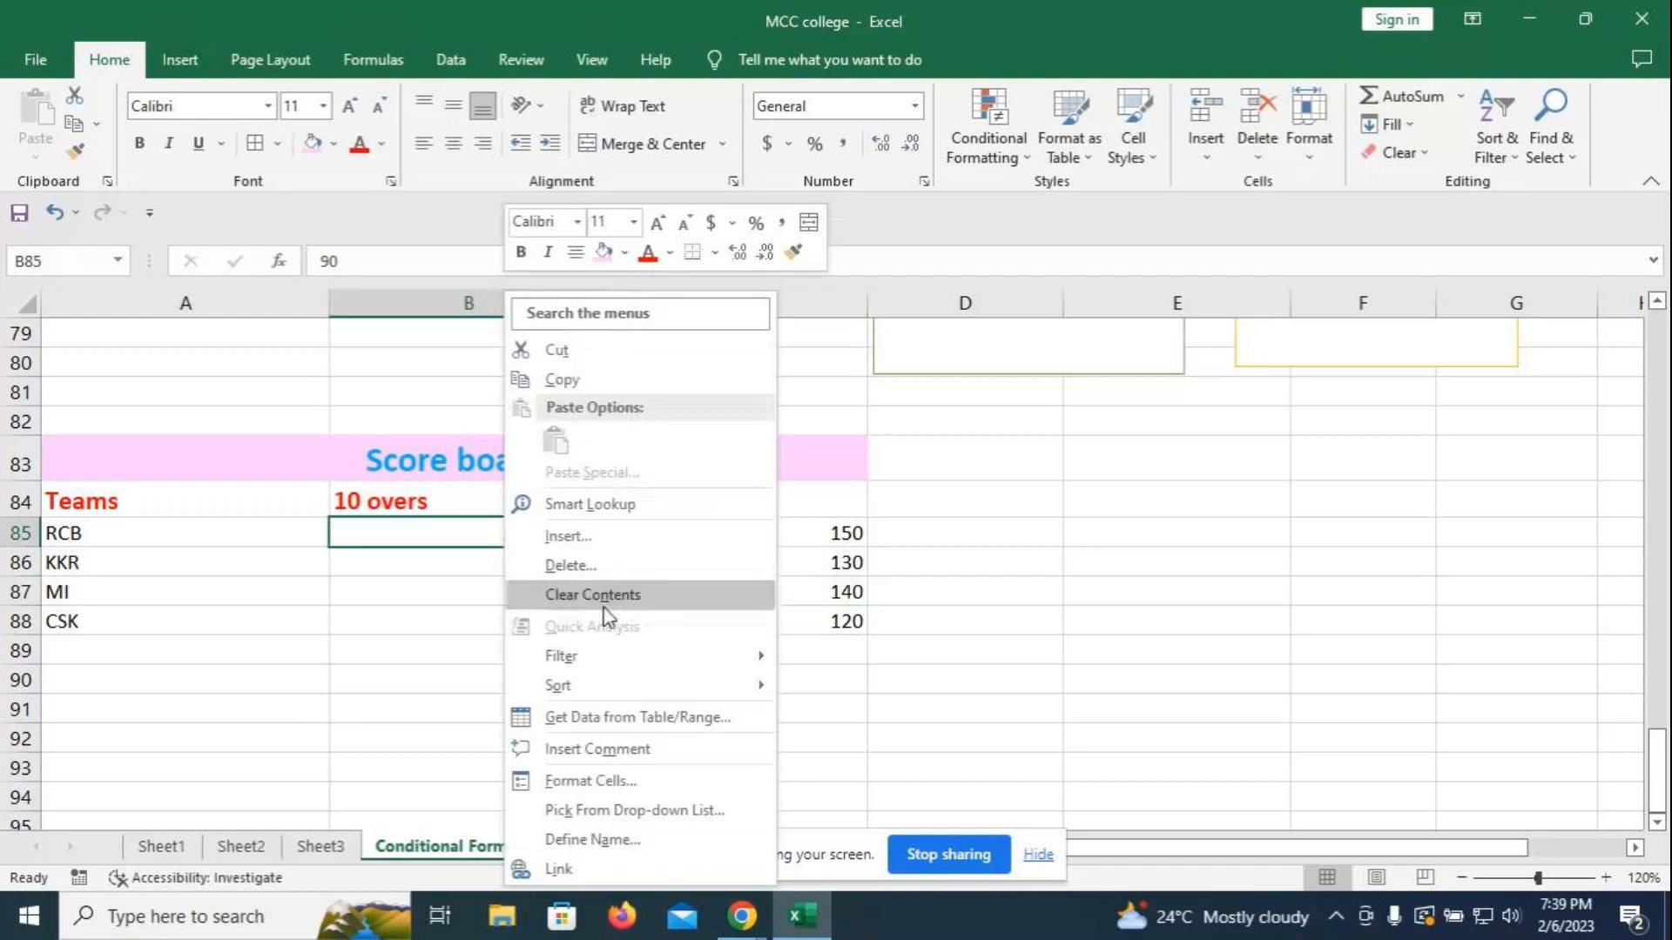
{"action": "left_click", "coordinate": [598, 567]}
{"action": "left_click", "coordinate": [581, 612]}
{"action": "left_click", "coordinate": [547, 668]}
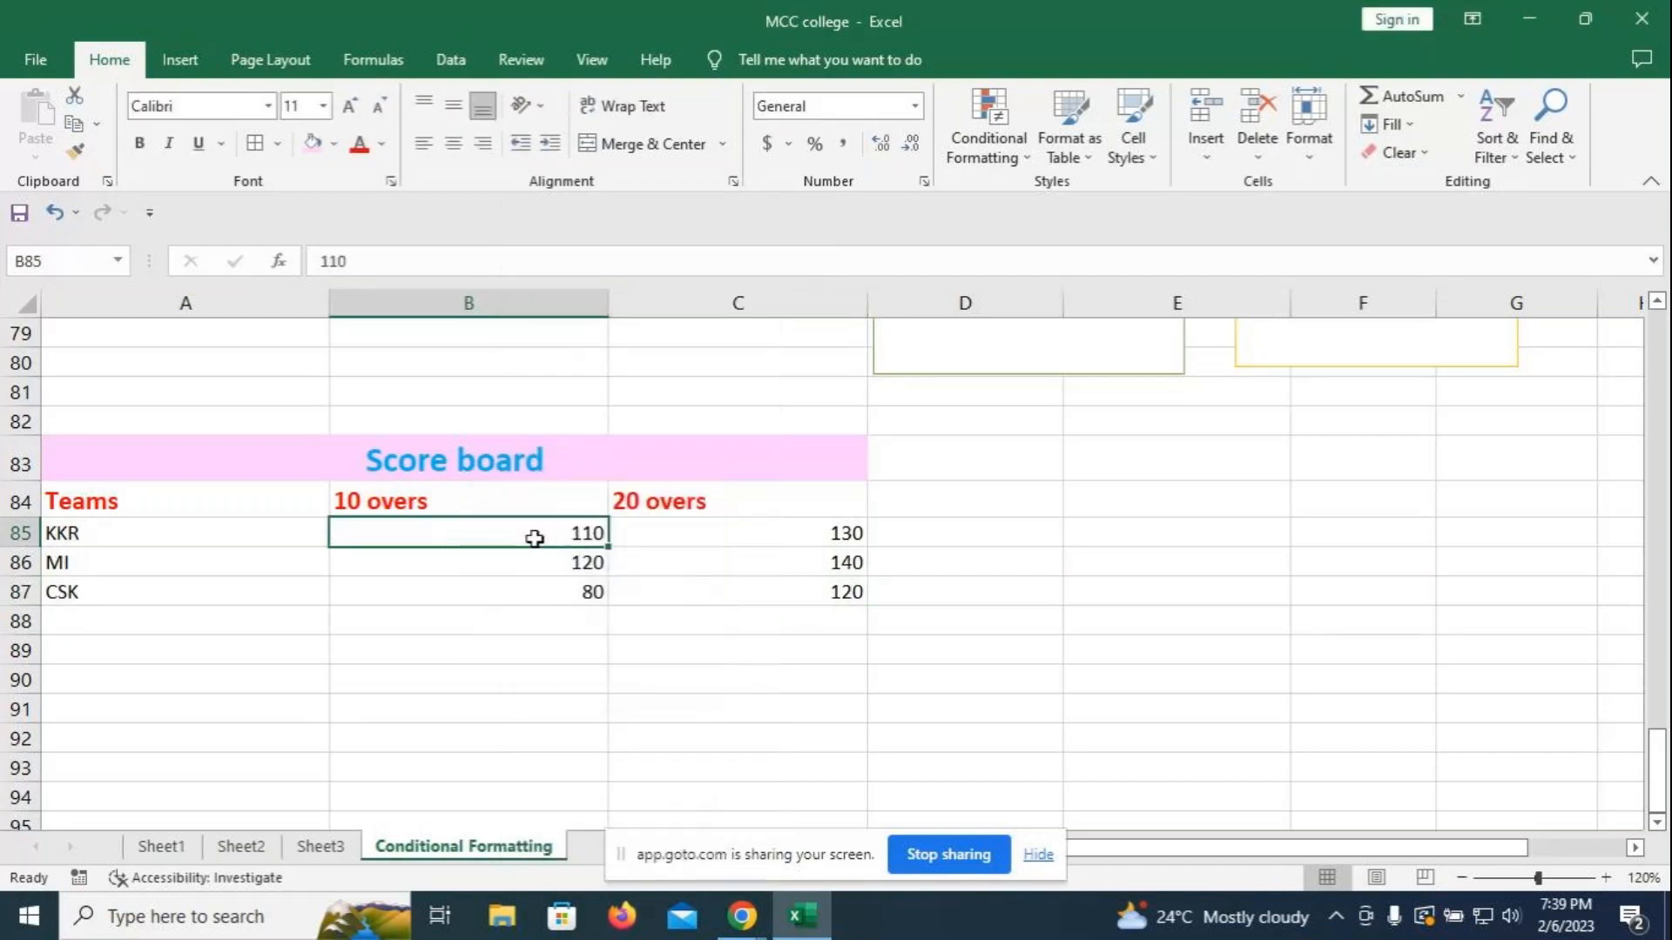
{"action": "key", "text": "ctrl+z"}
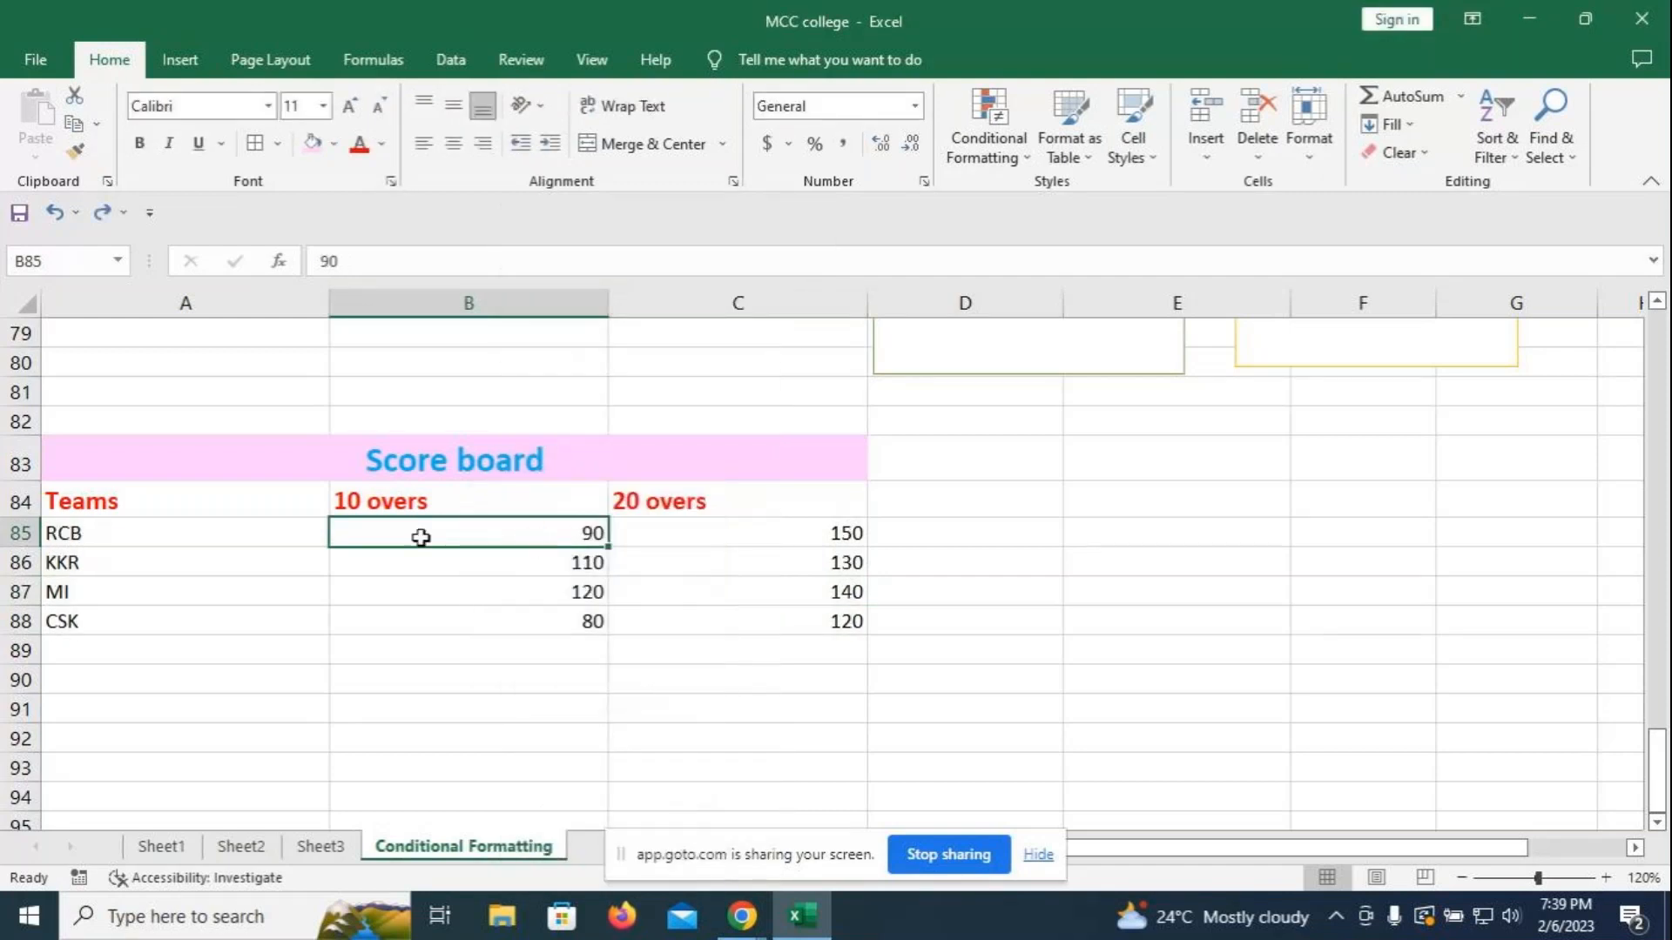
{"action": "right_click", "coordinate": [24, 565]}
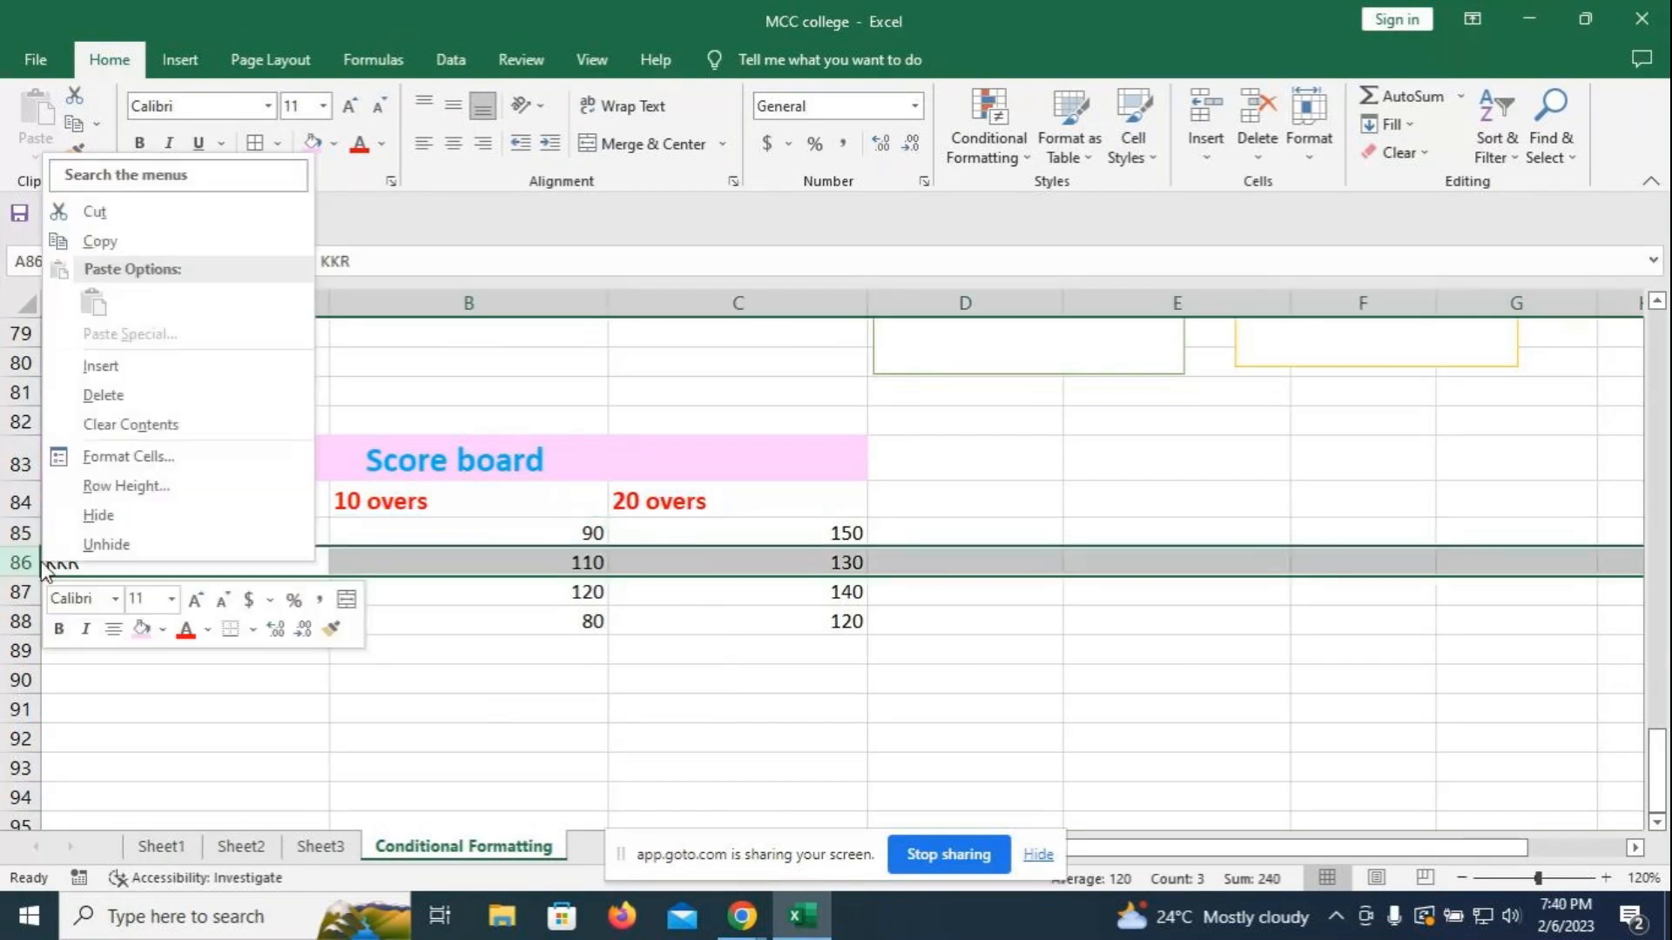
{"action": "left_click", "coordinate": [79, 517]}
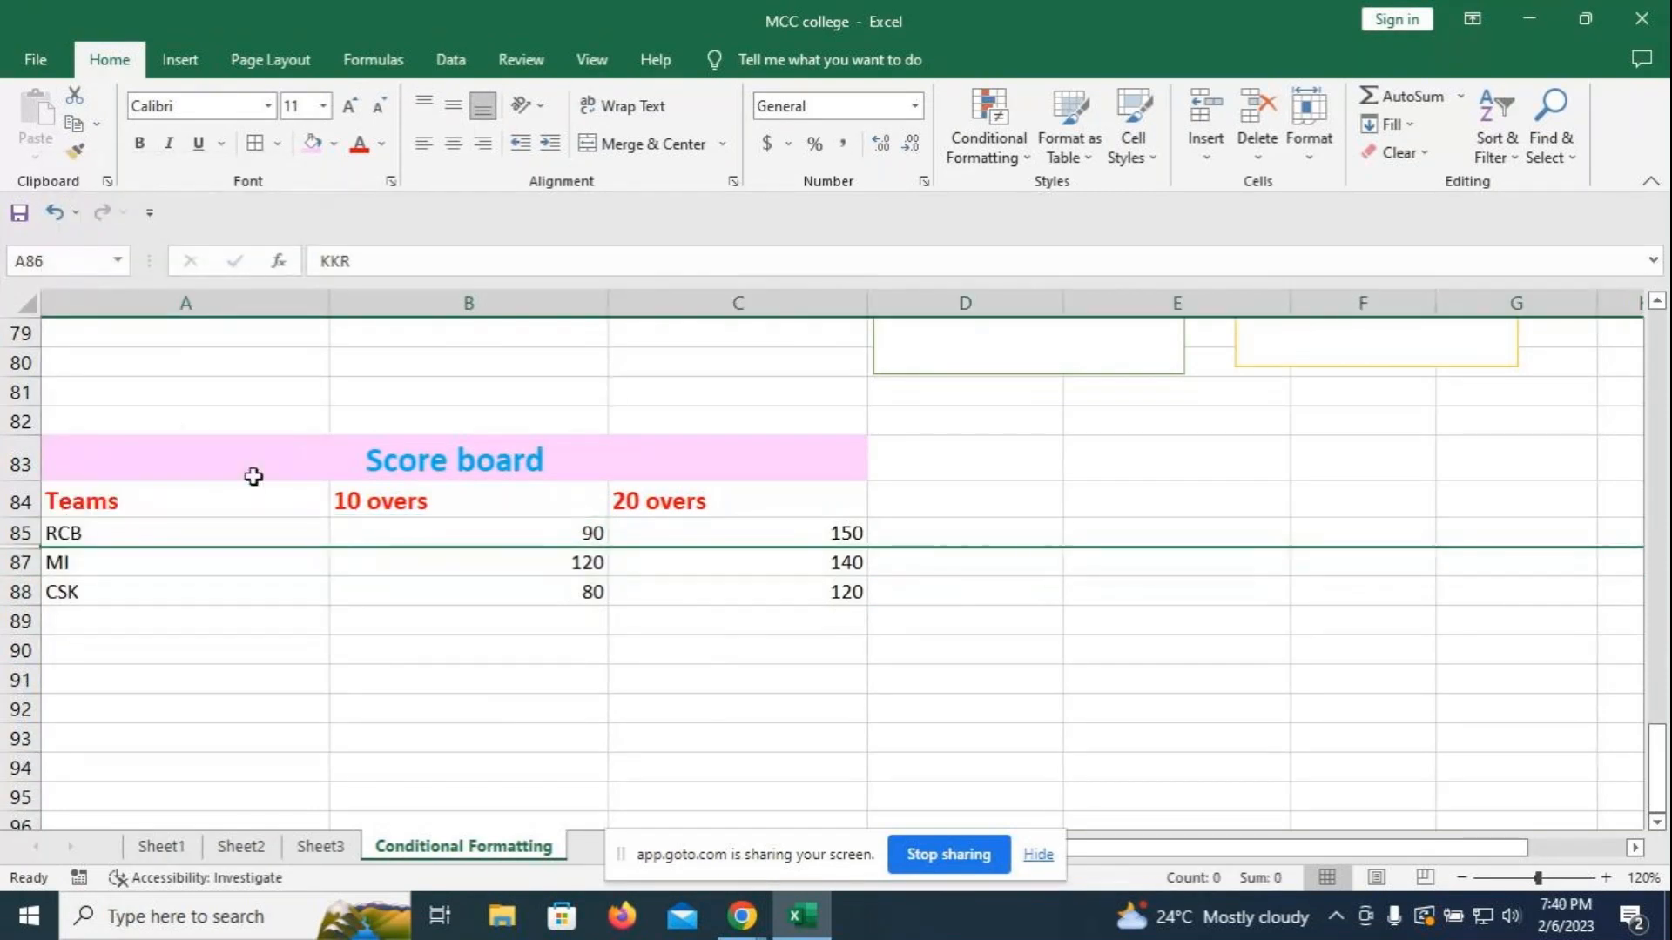
{"action": "key", "text": "ctrl+z"}
{"action": "left_click", "coordinate": [976, 510]}
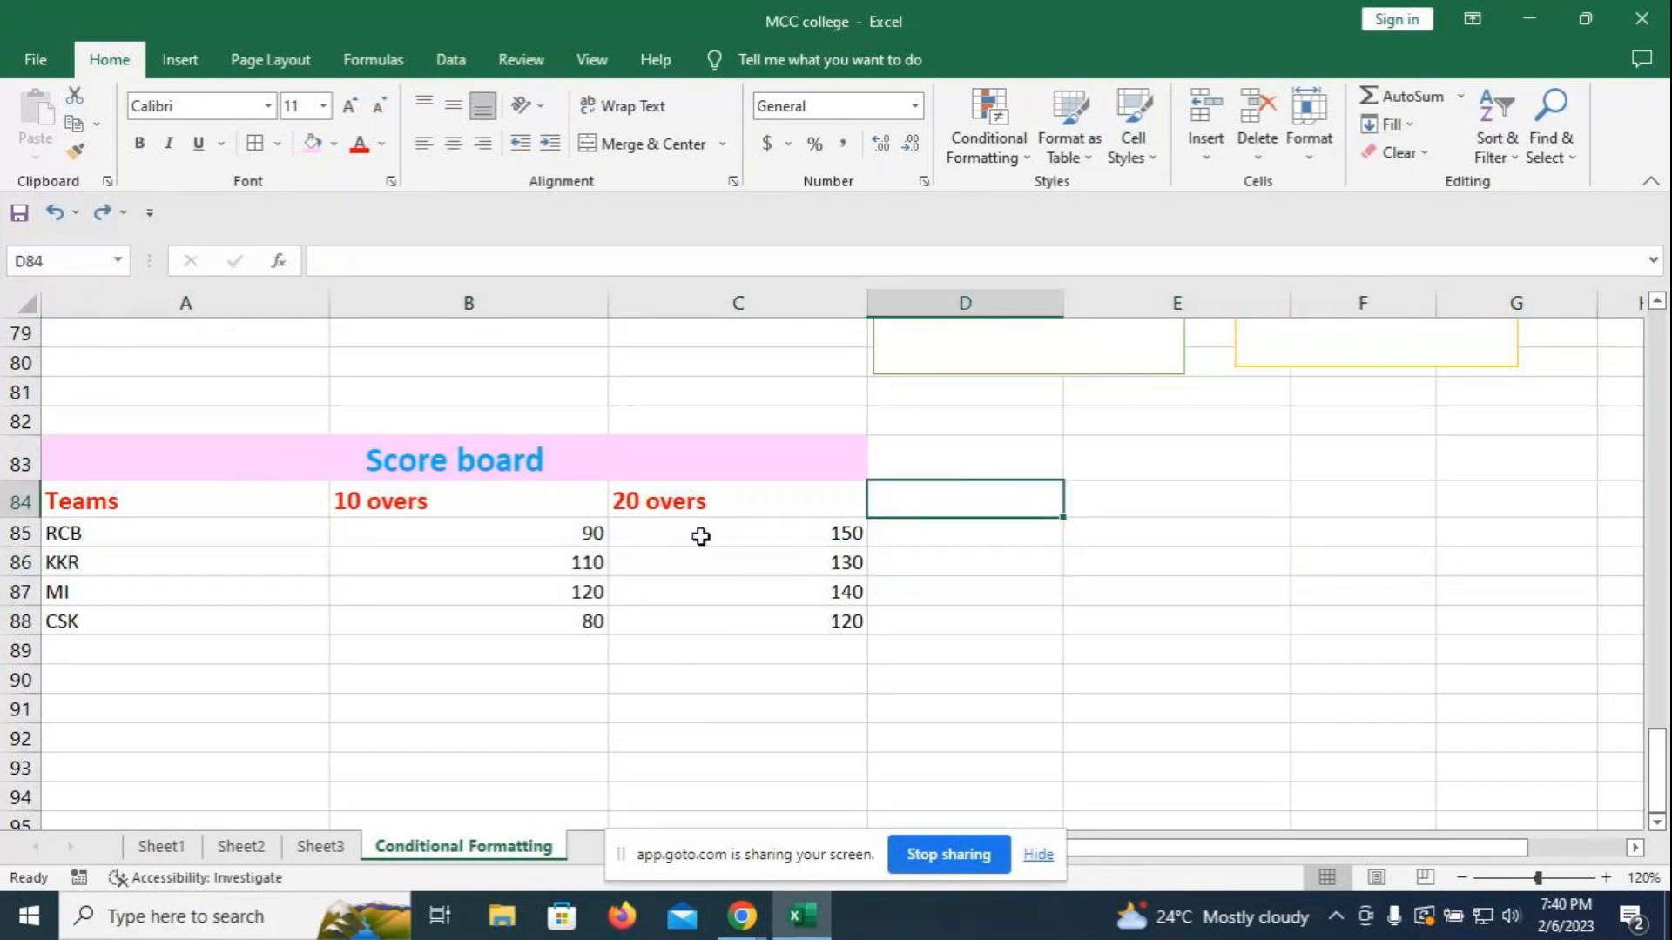
{"action": "left_click_drag", "start_coordinate": [224, 504], "coordinate": [756, 621]}
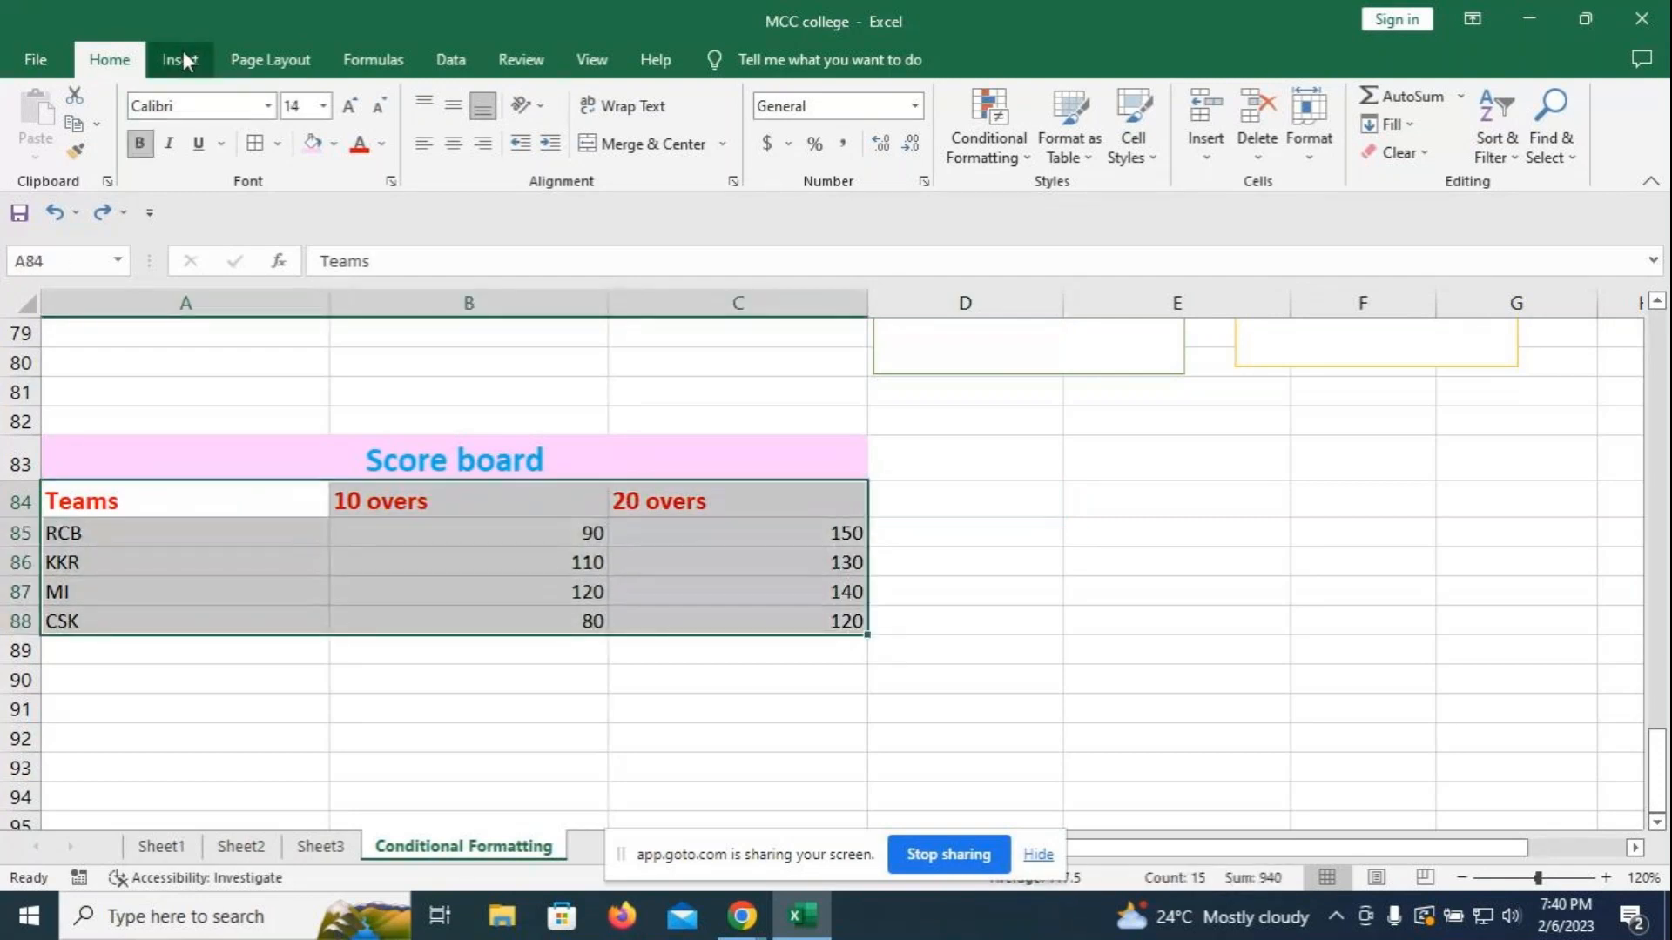
{"action": "left_click", "coordinate": [1112, 500]}
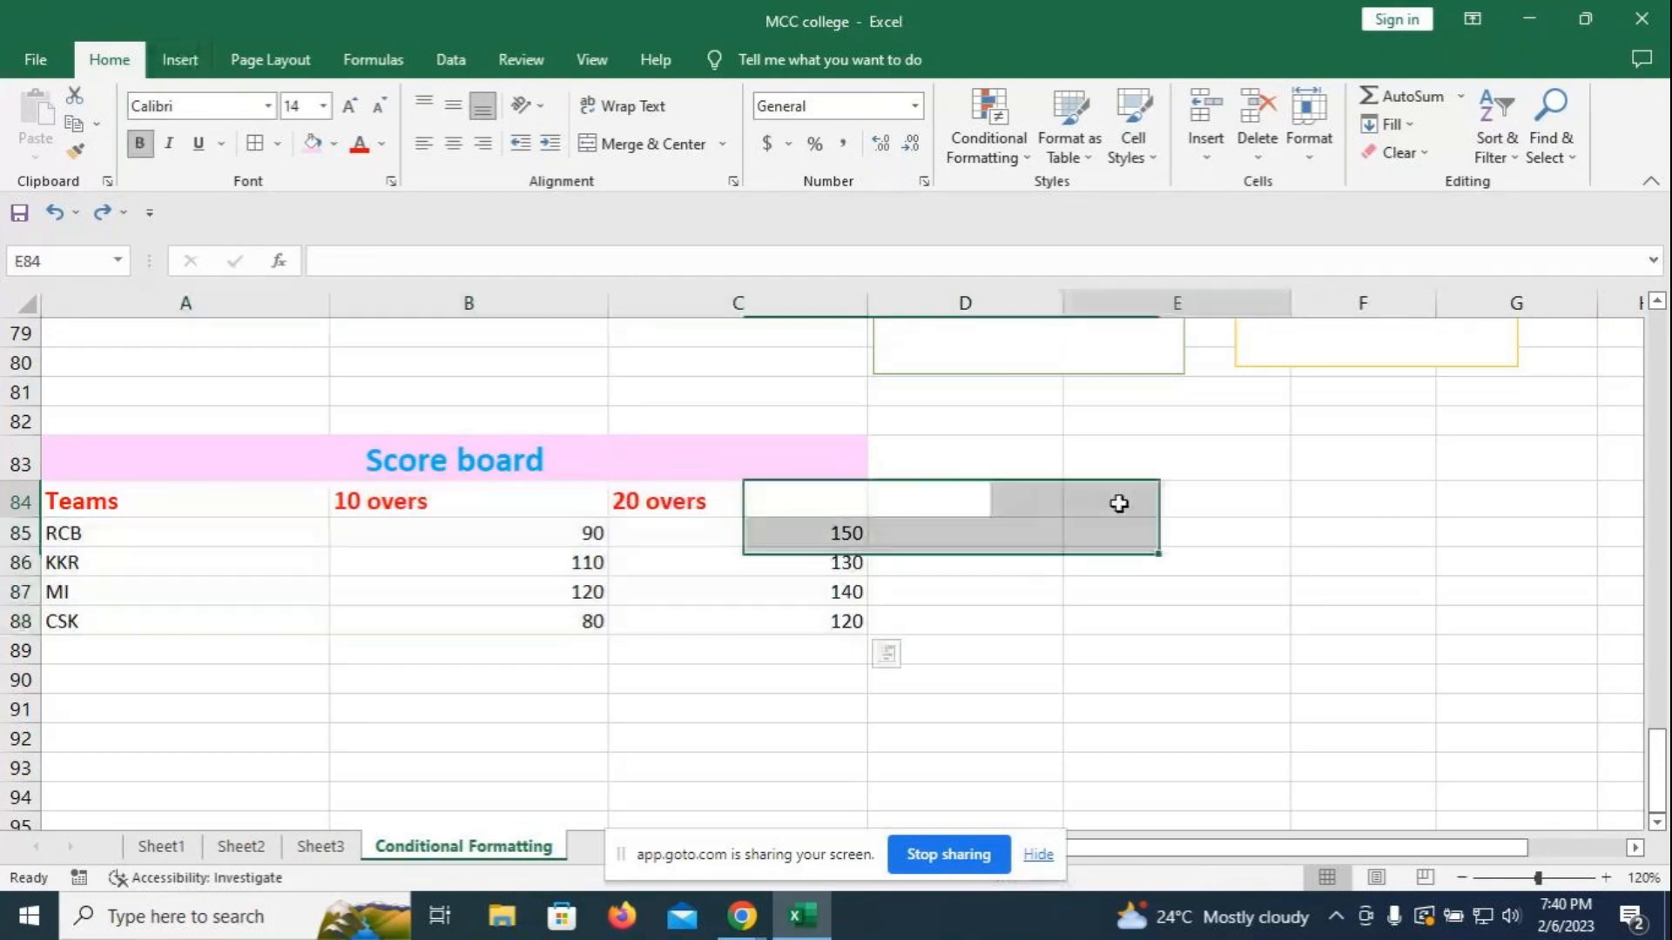
{"action": "left_click", "coordinate": [1207, 160]}
{"action": "left_click", "coordinate": [1299, 422]}
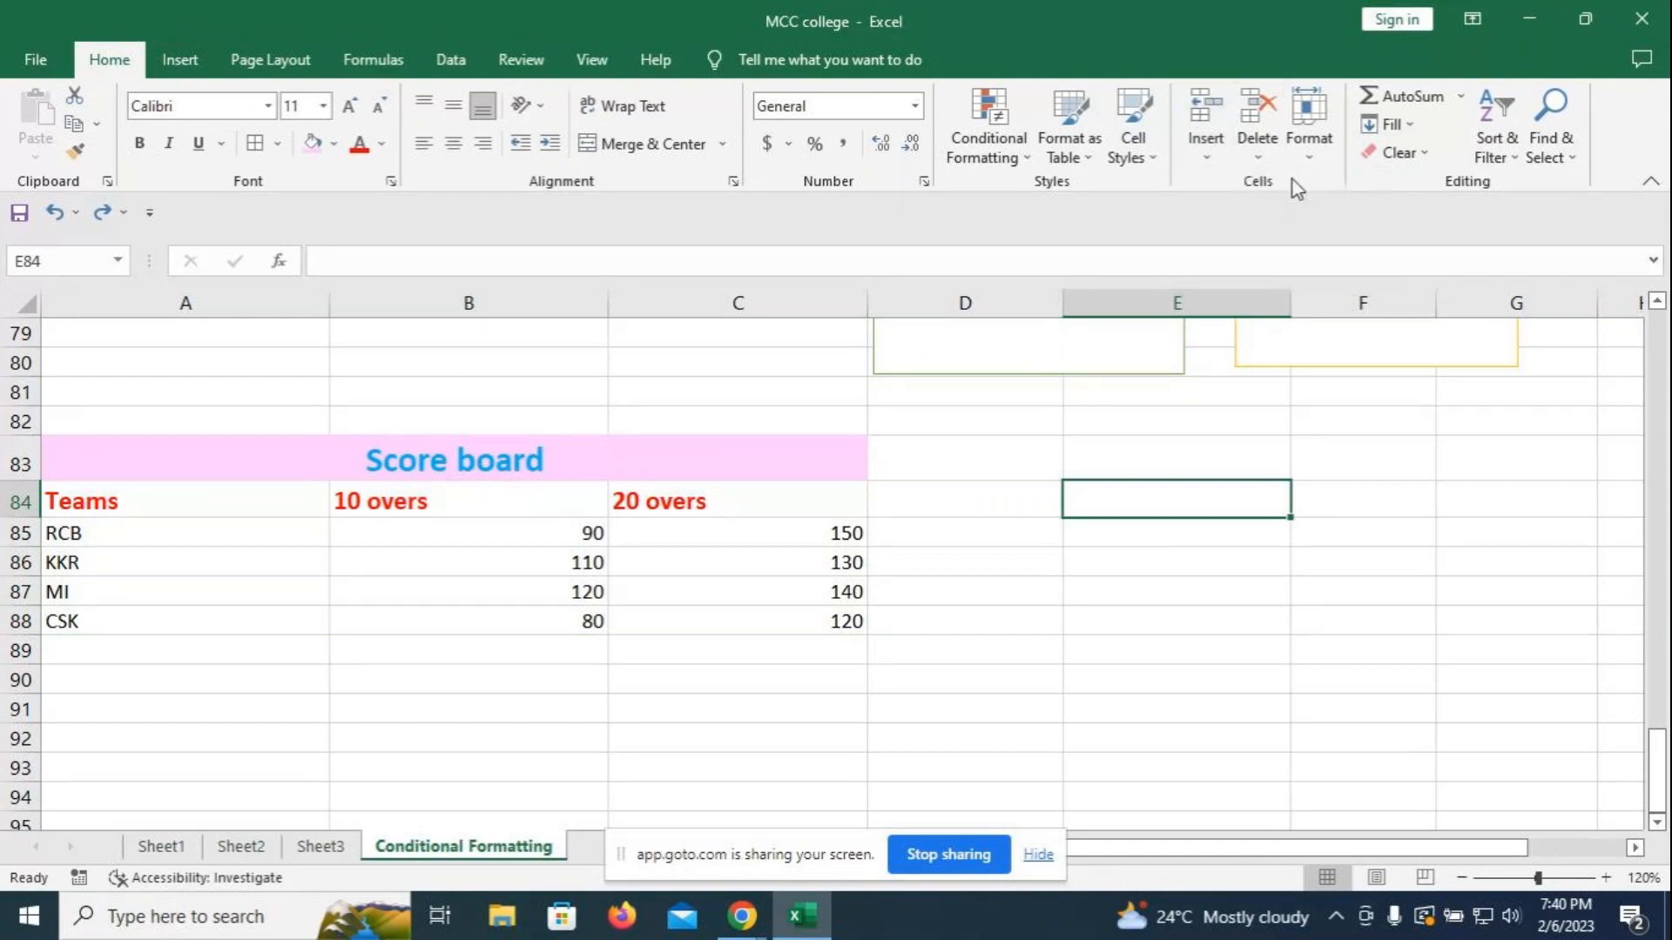
{"action": "left_click", "coordinate": [1266, 158]}
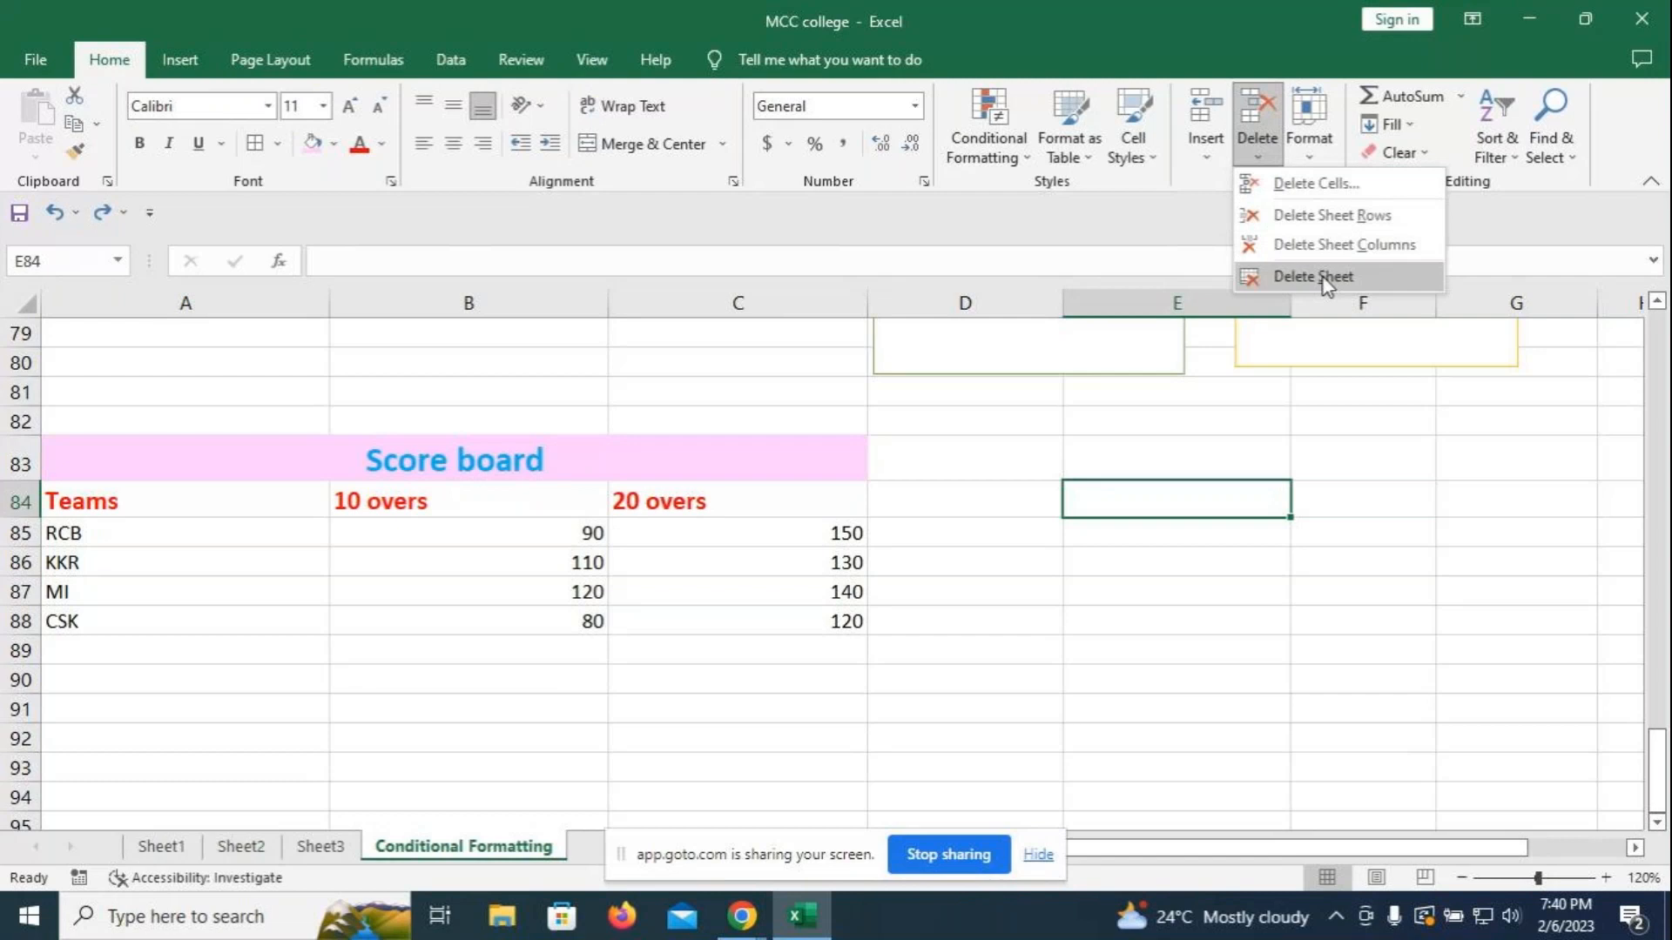
{"action": "left_click", "coordinate": [1315, 150]}
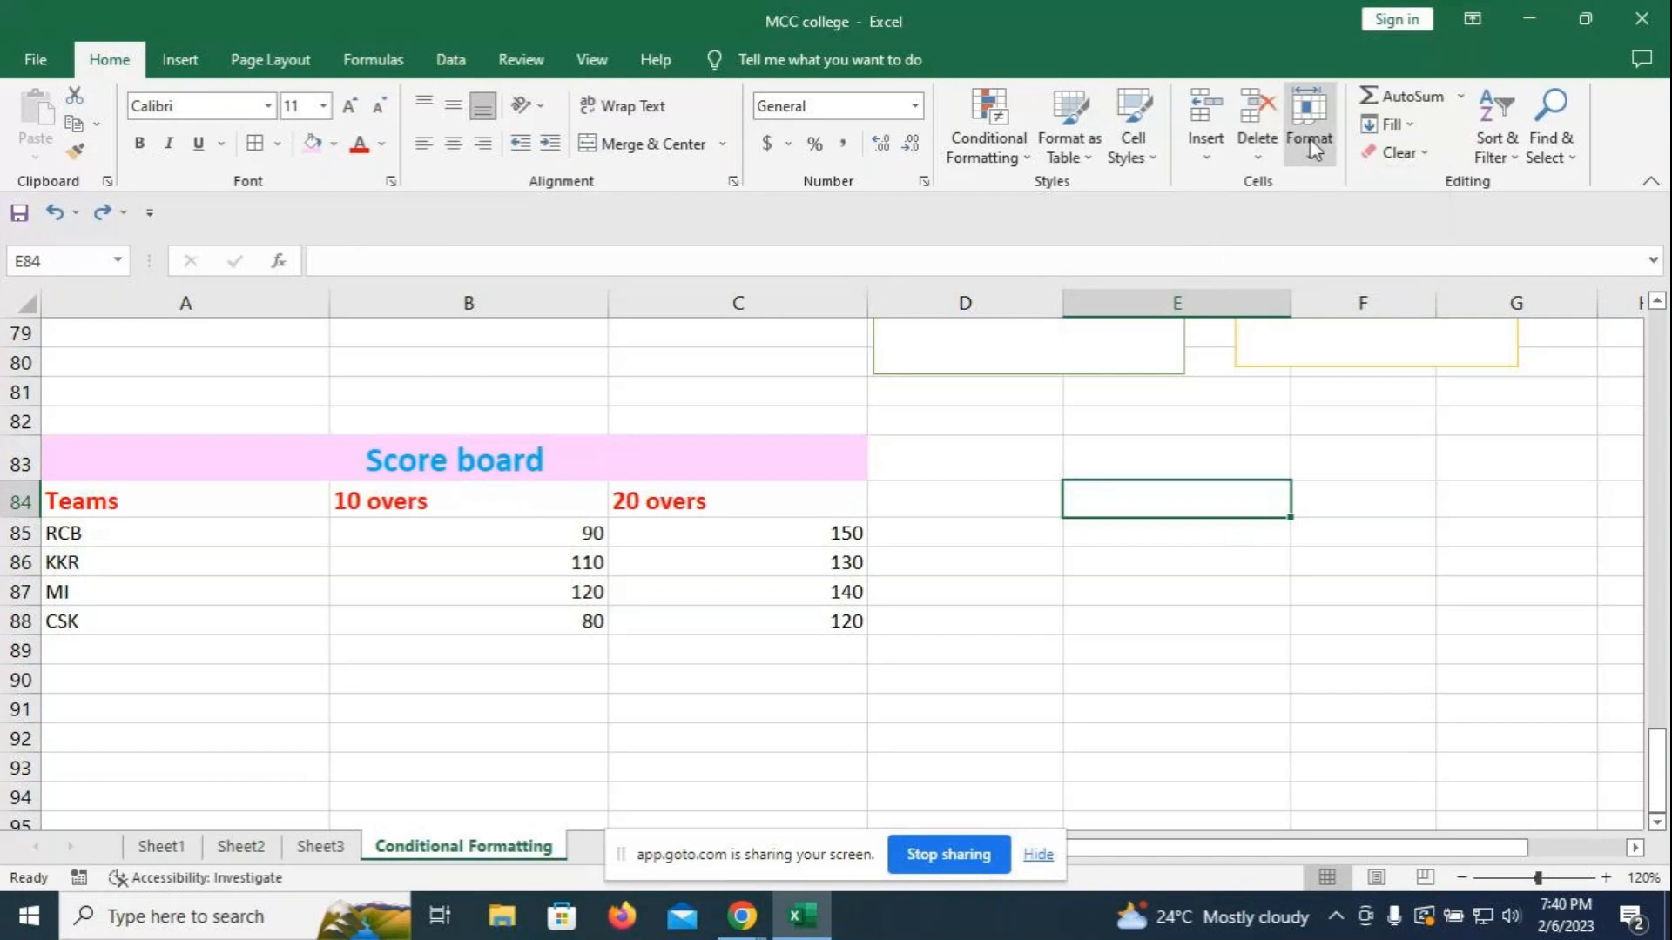
{"action": "left_click", "coordinate": [1317, 158]}
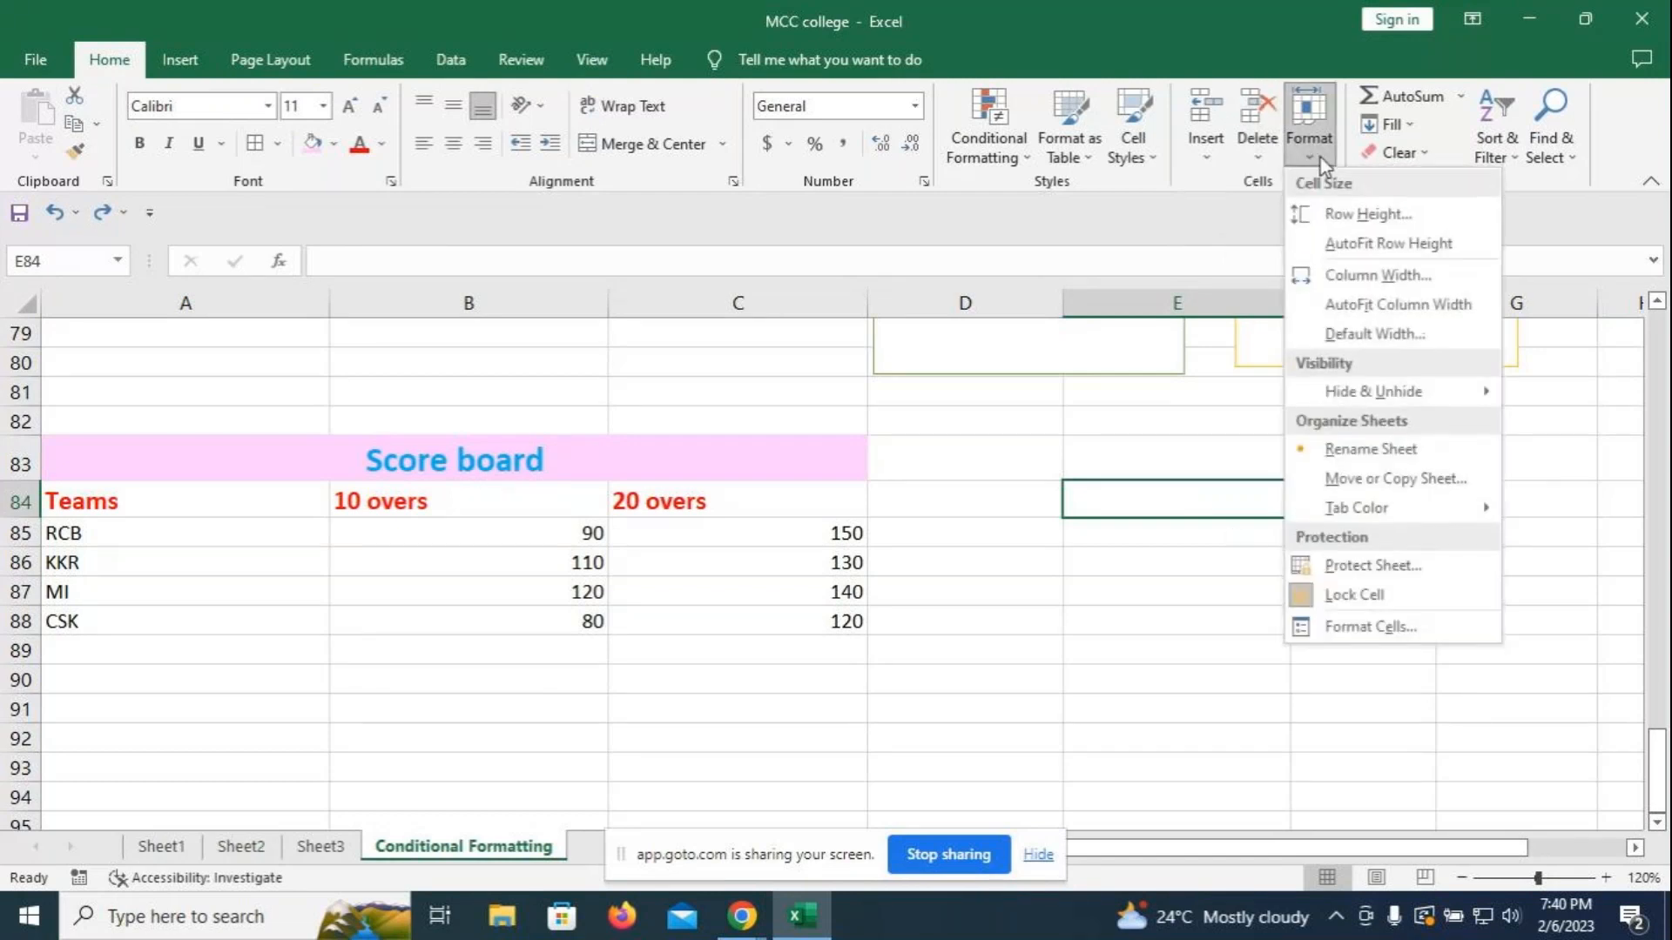
{"action": "left_click", "coordinate": [993, 608]}
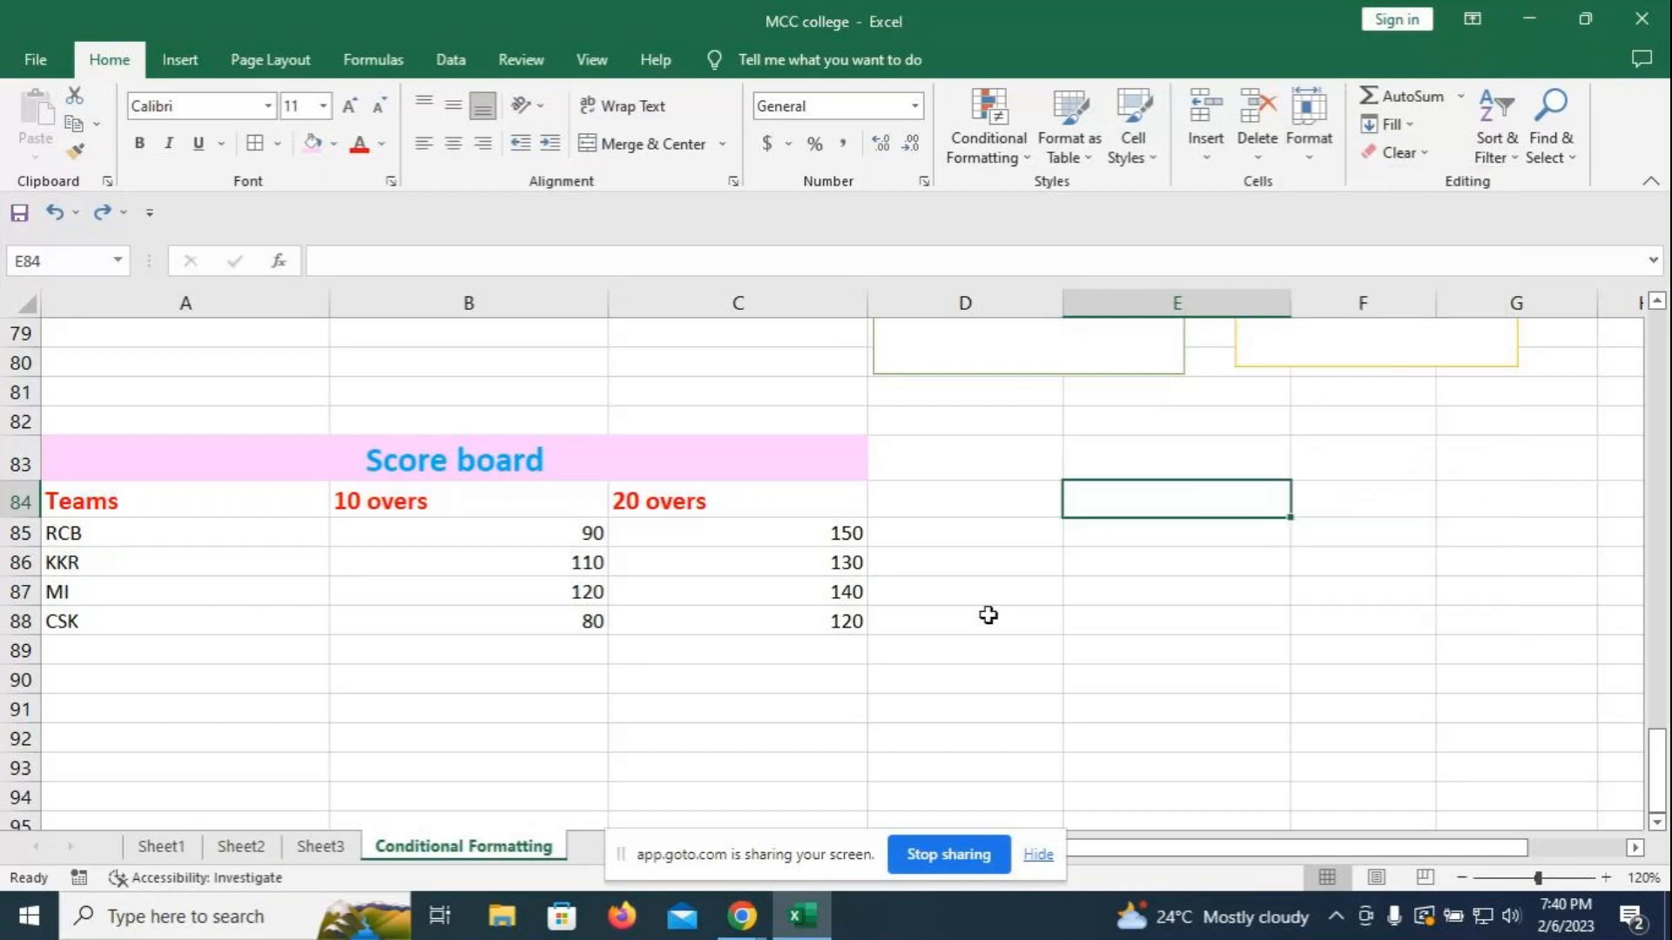
{"action": "left_click", "coordinate": [738, 841]}
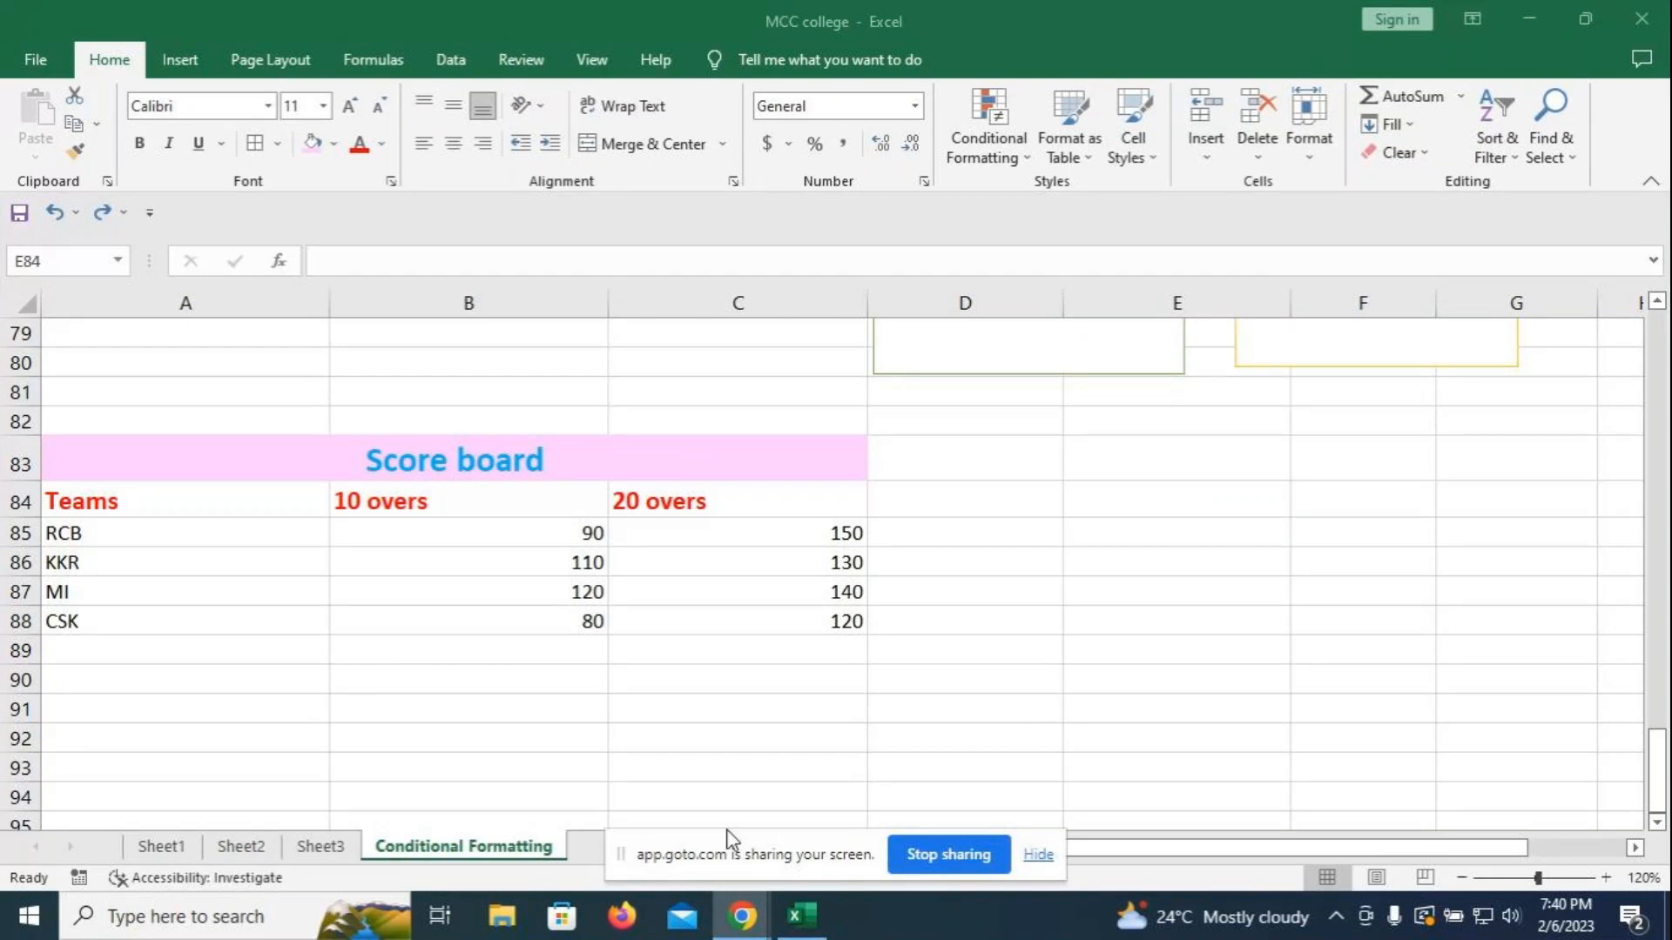
{"action": "left_click", "coordinate": [321, 844]}
{"action": "left_click", "coordinate": [240, 848]}
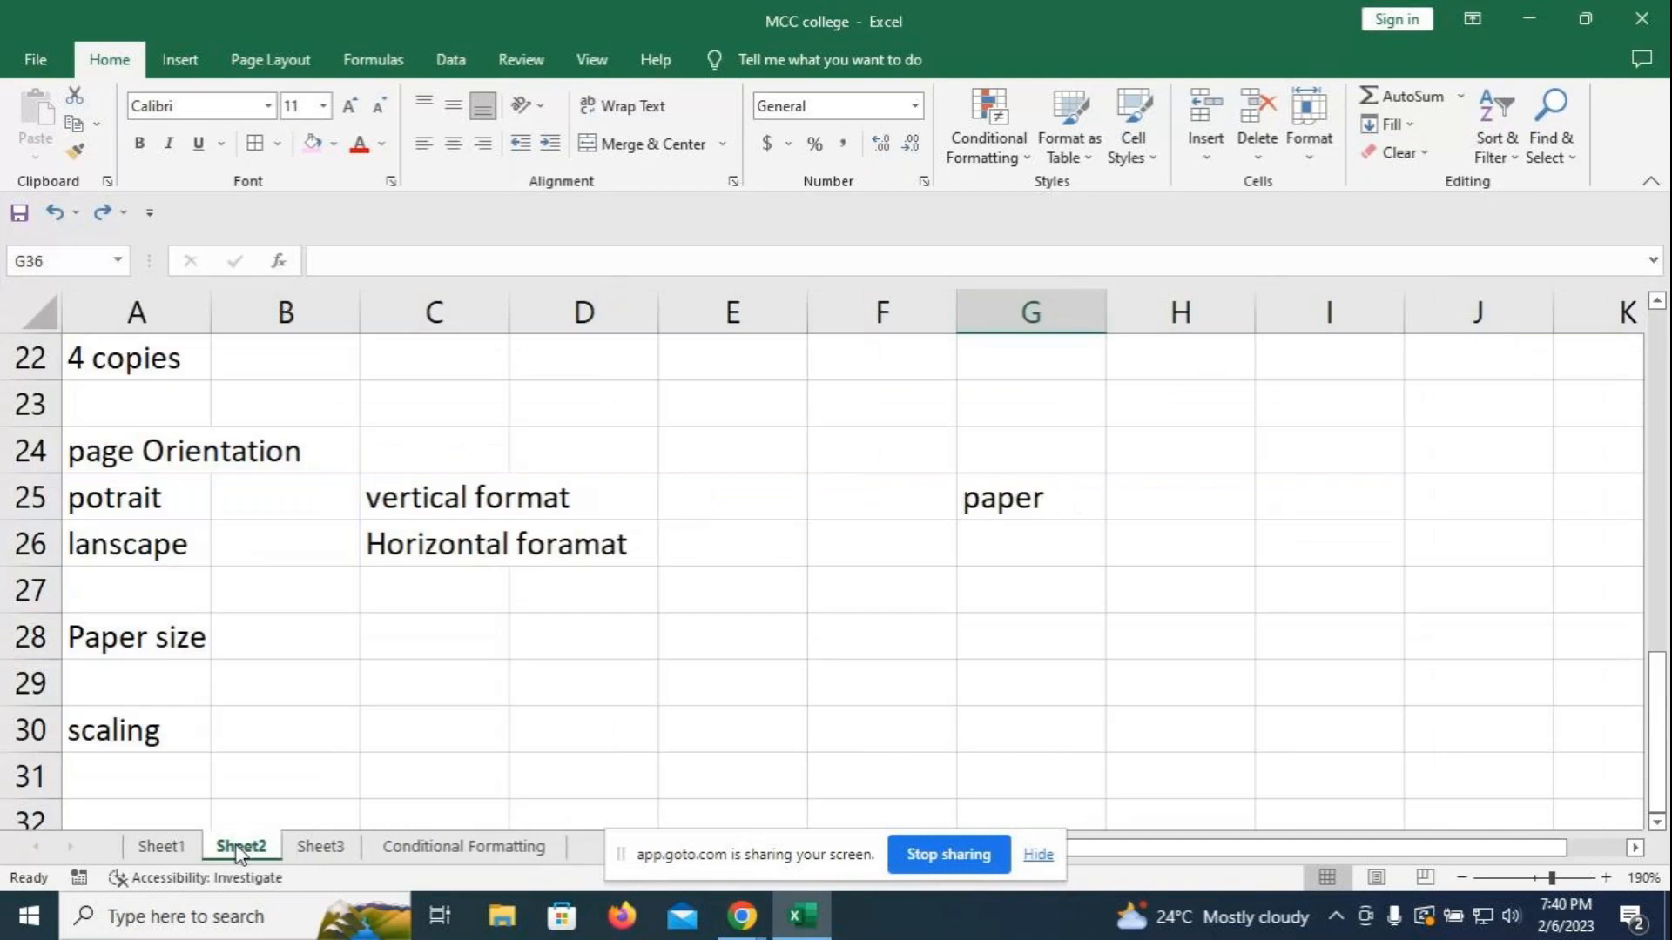
{"action": "left_click", "coordinate": [328, 849]}
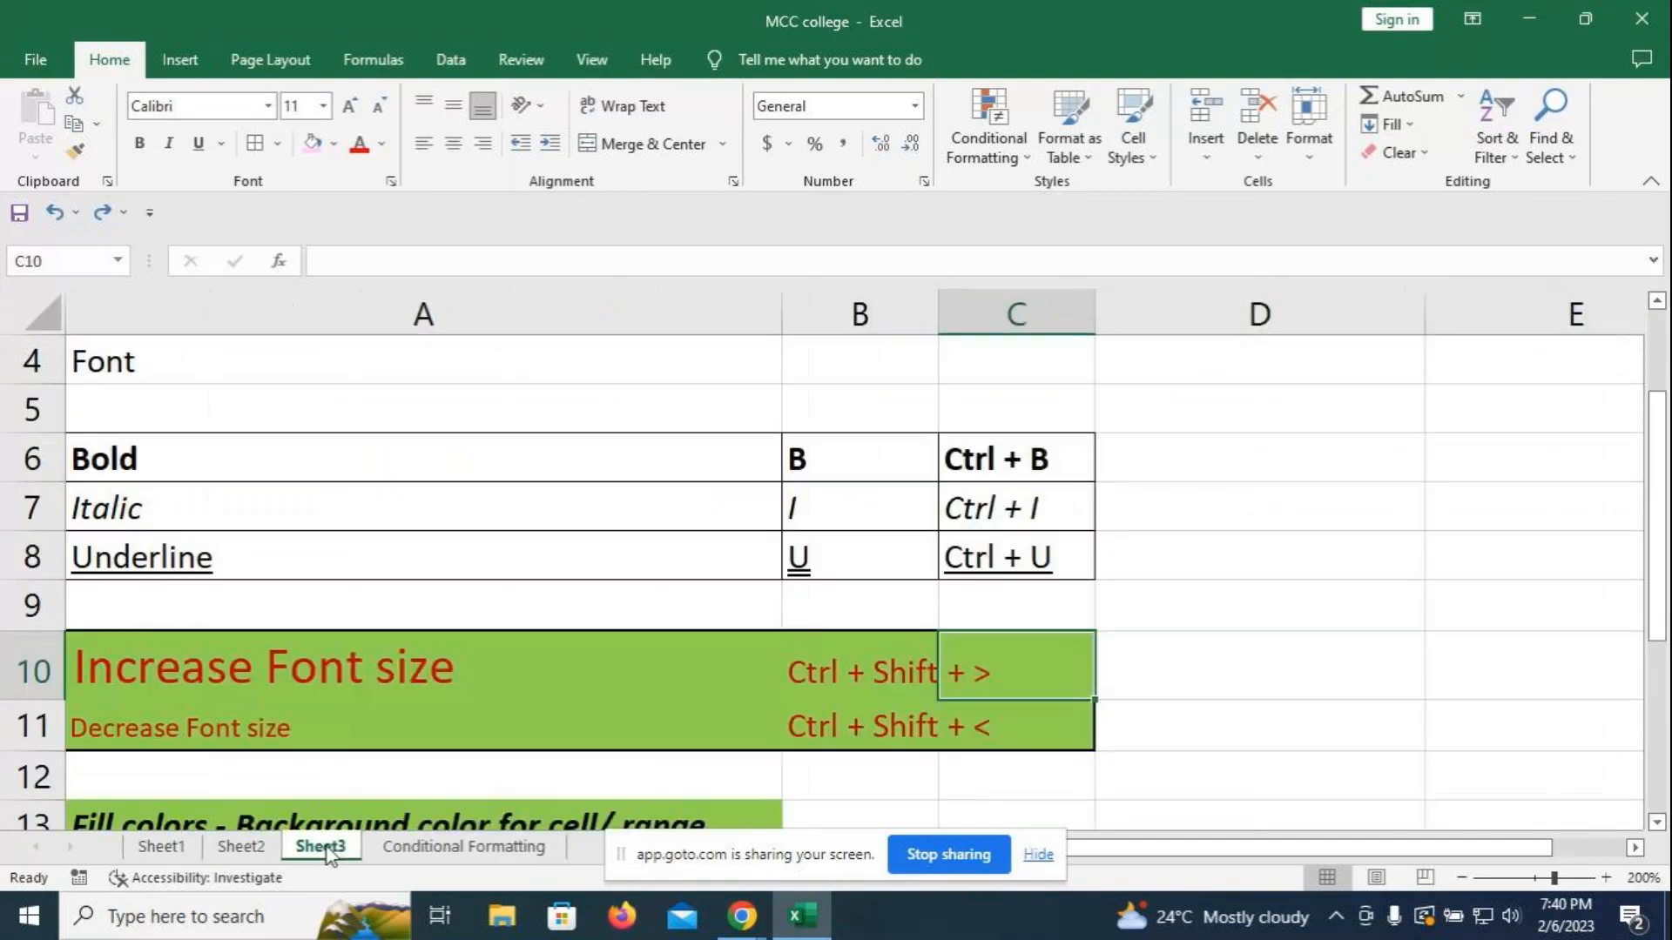
{"action": "left_click", "coordinate": [240, 847]}
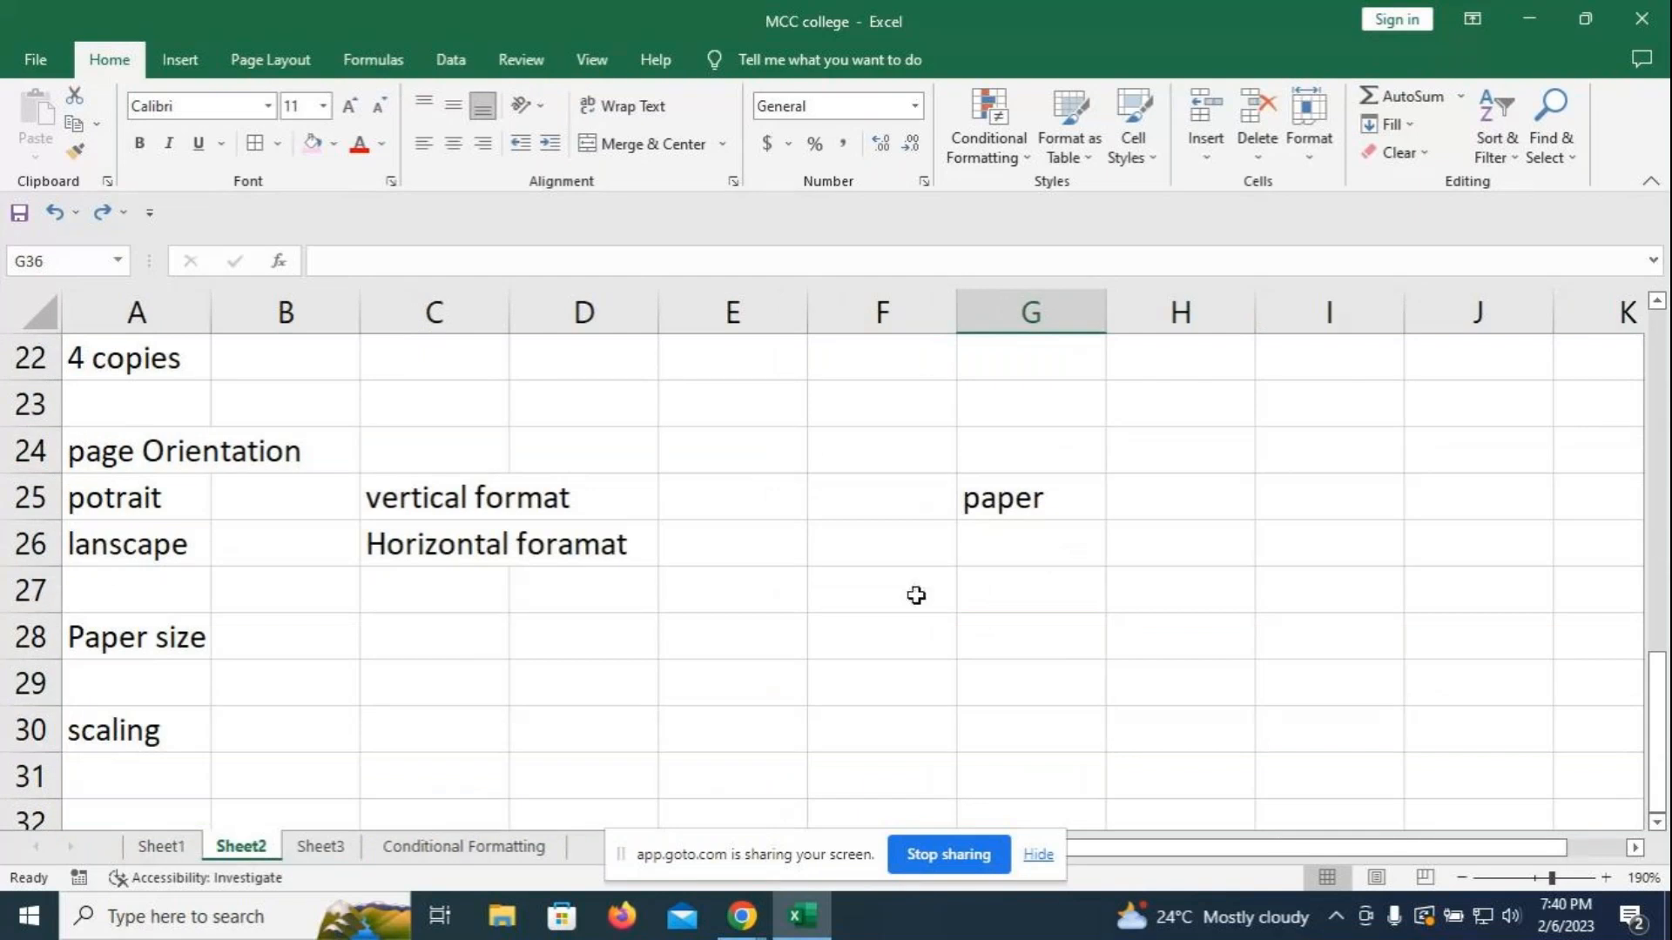
{"action": "left_click", "coordinate": [984, 631]}
{"action": "left_click", "coordinate": [1309, 122]}
{"action": "left_click", "coordinate": [1358, 216]}
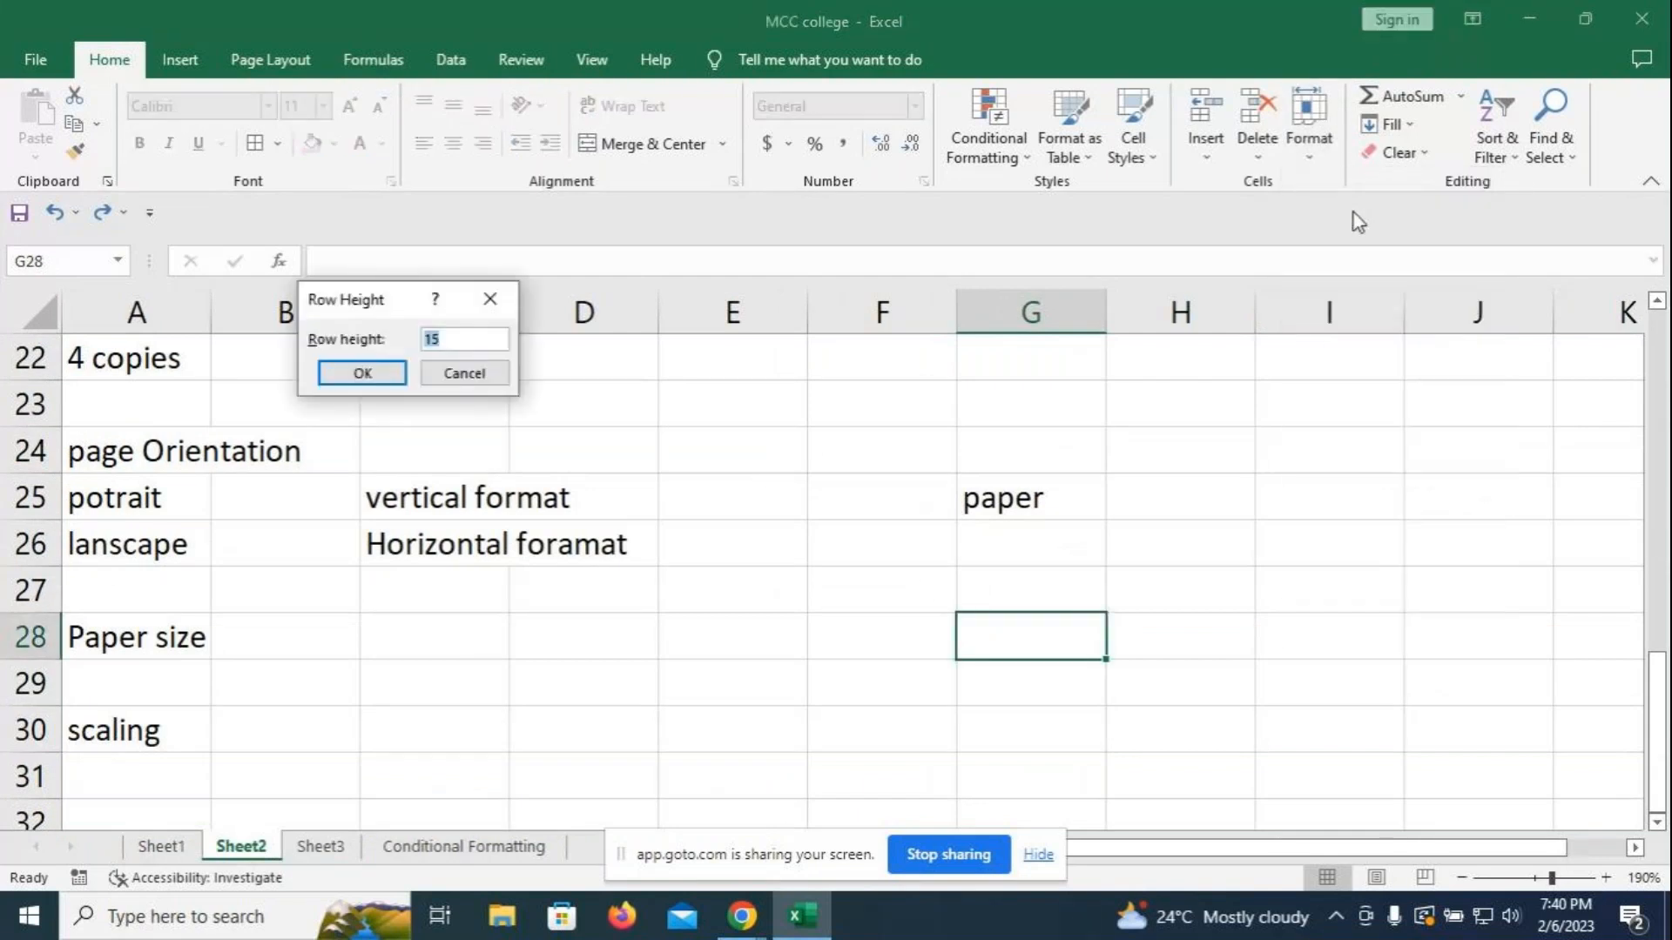
{"action": "key", "text": "Escape"}
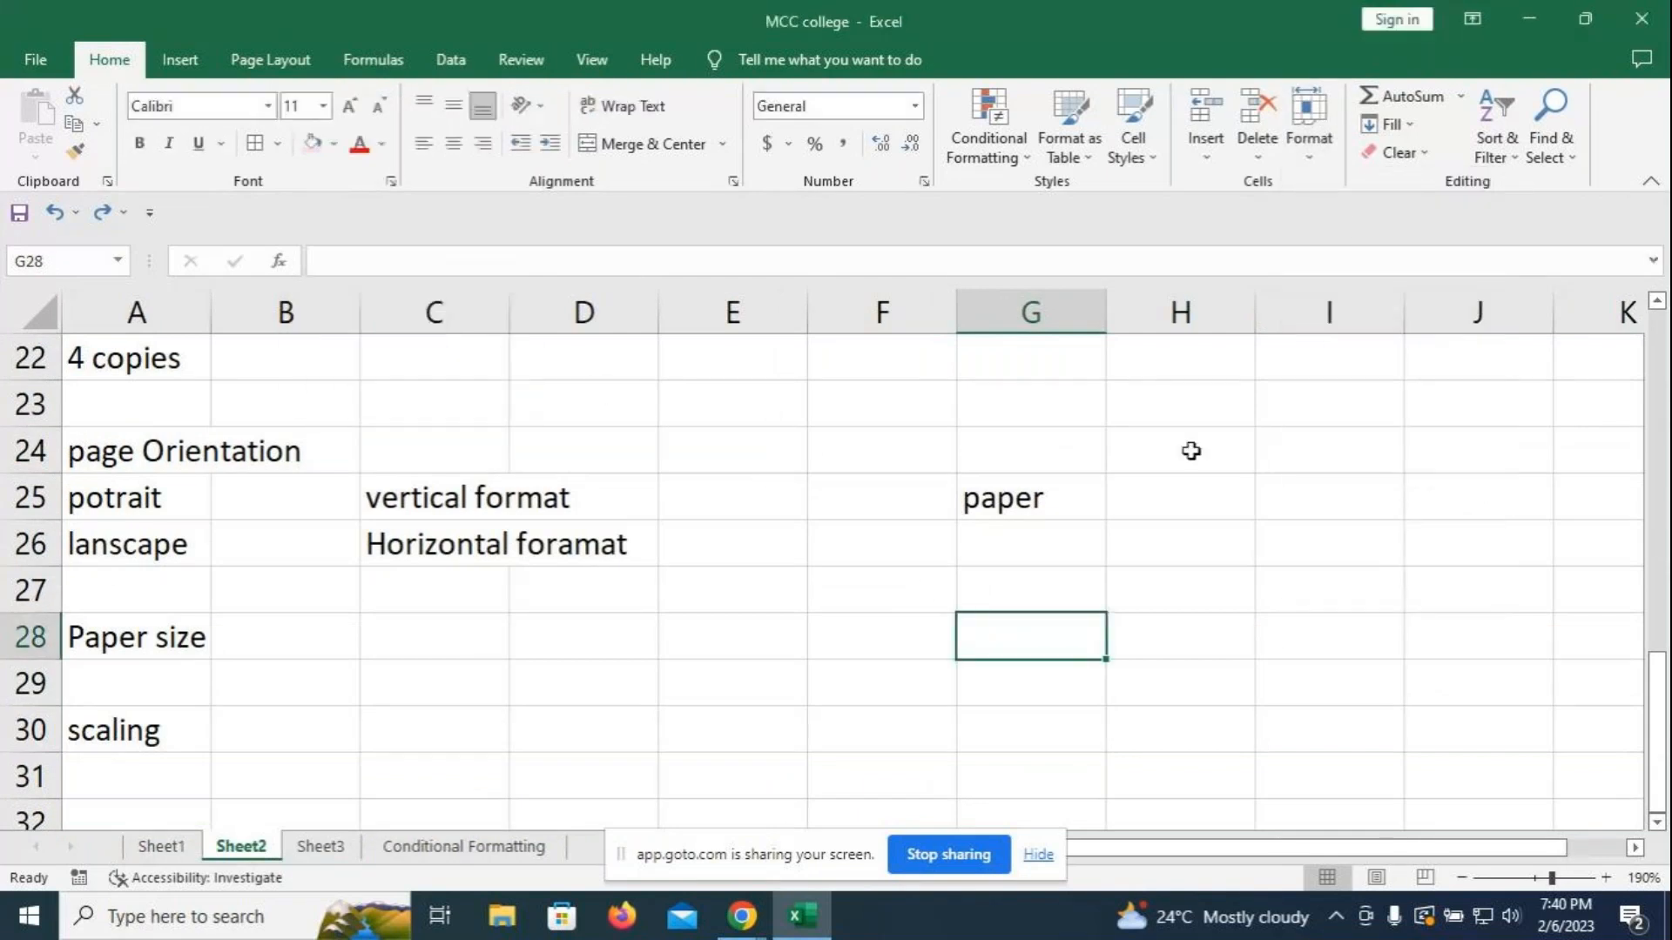
{"action": "left_click", "coordinate": [1172, 492]}
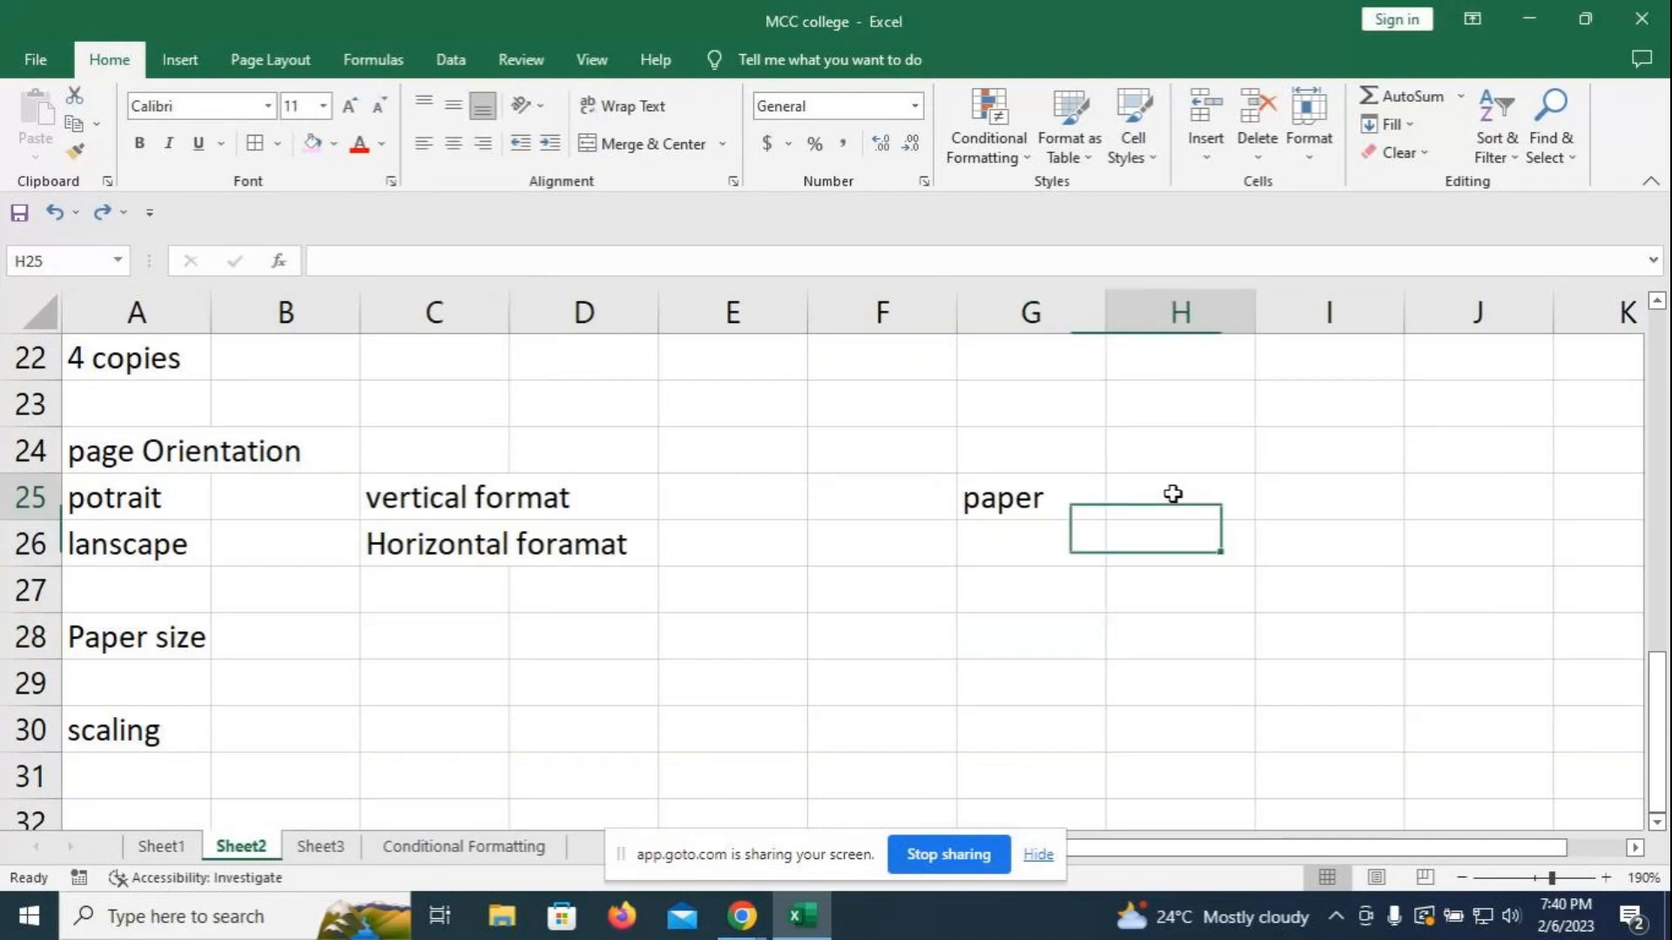
{"action": "left_click", "coordinate": [1315, 155]}
{"action": "left_click", "coordinate": [1369, 277]}
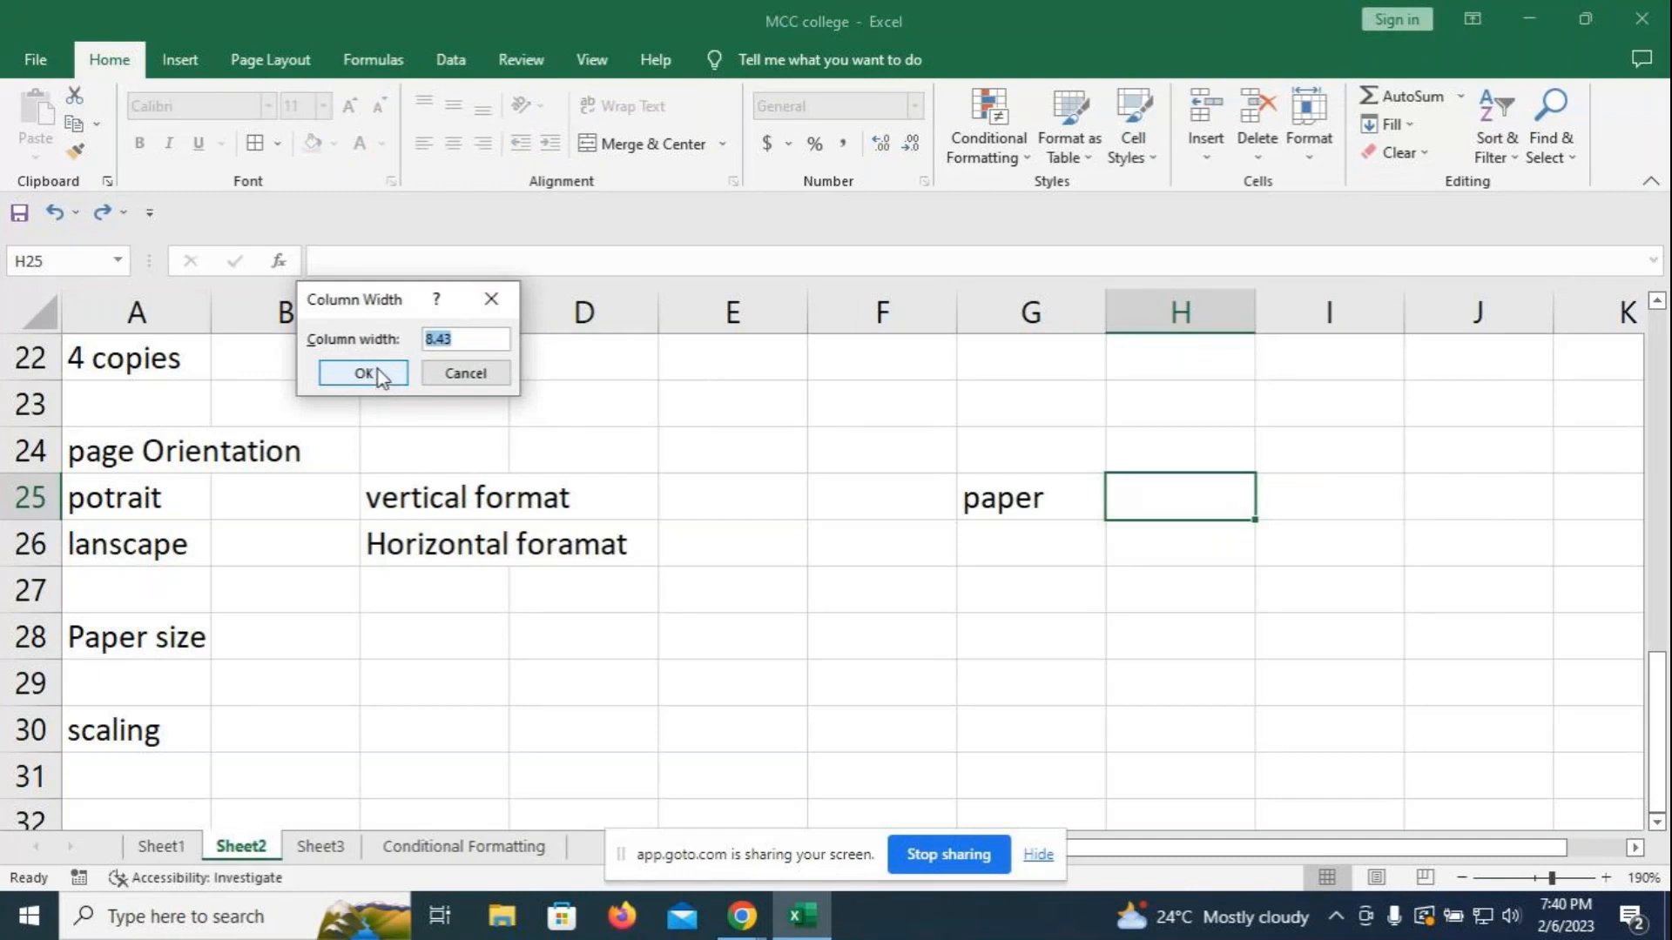
{"action": "left_click", "coordinate": [493, 301]}
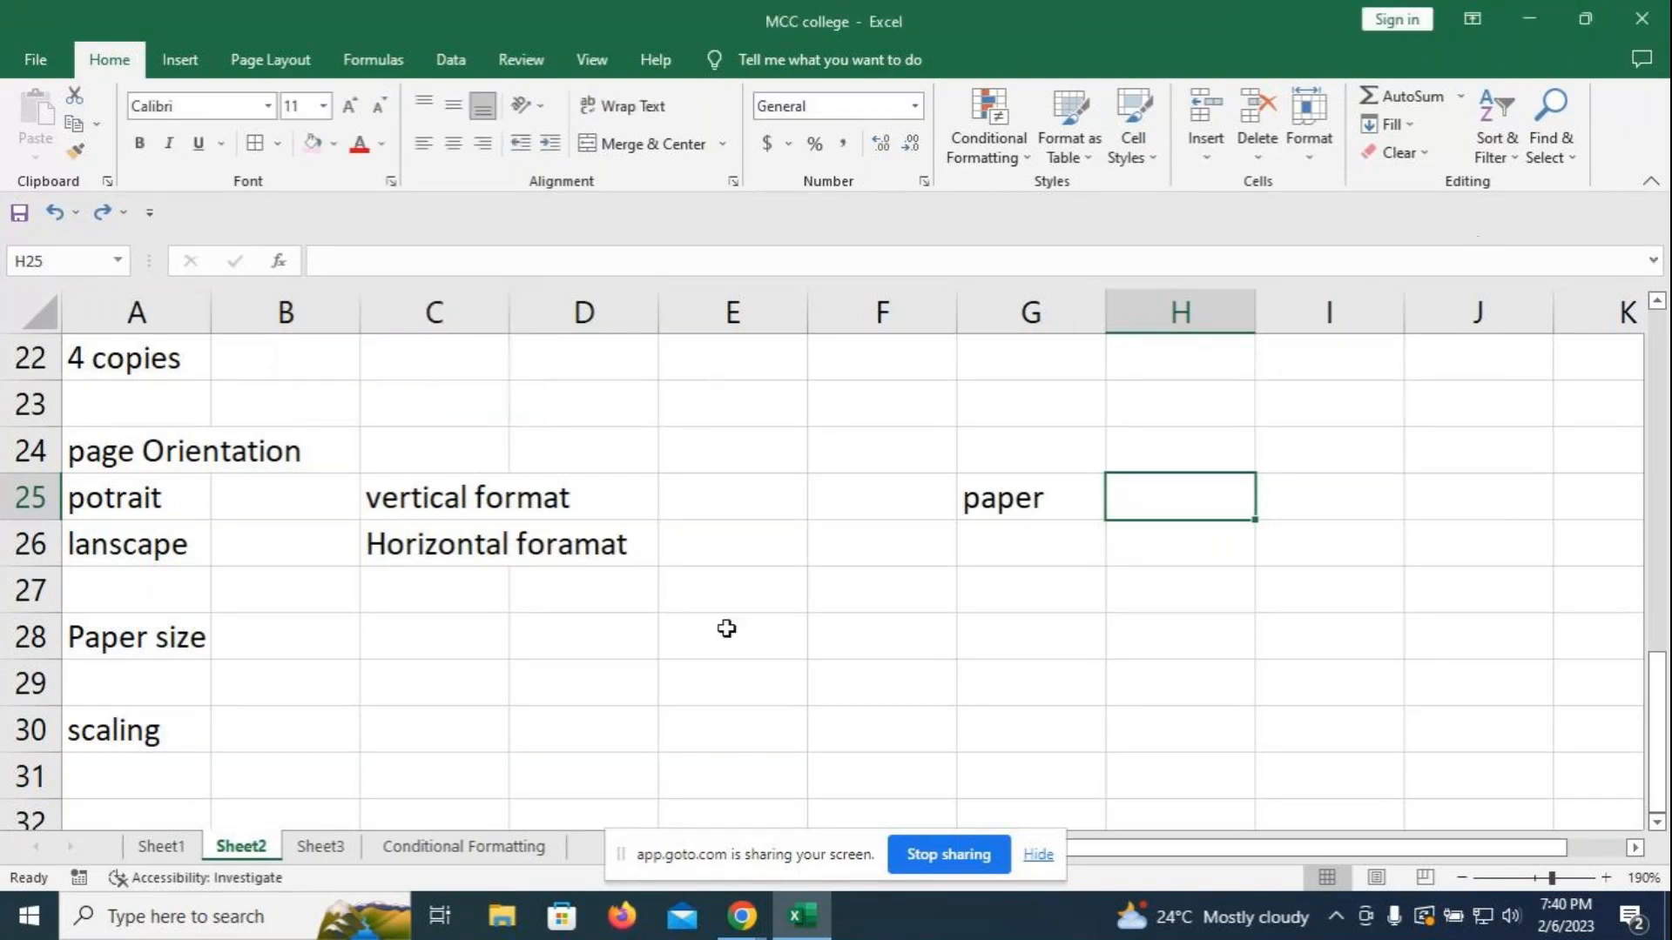
{"action": "left_click", "coordinate": [524, 848]}
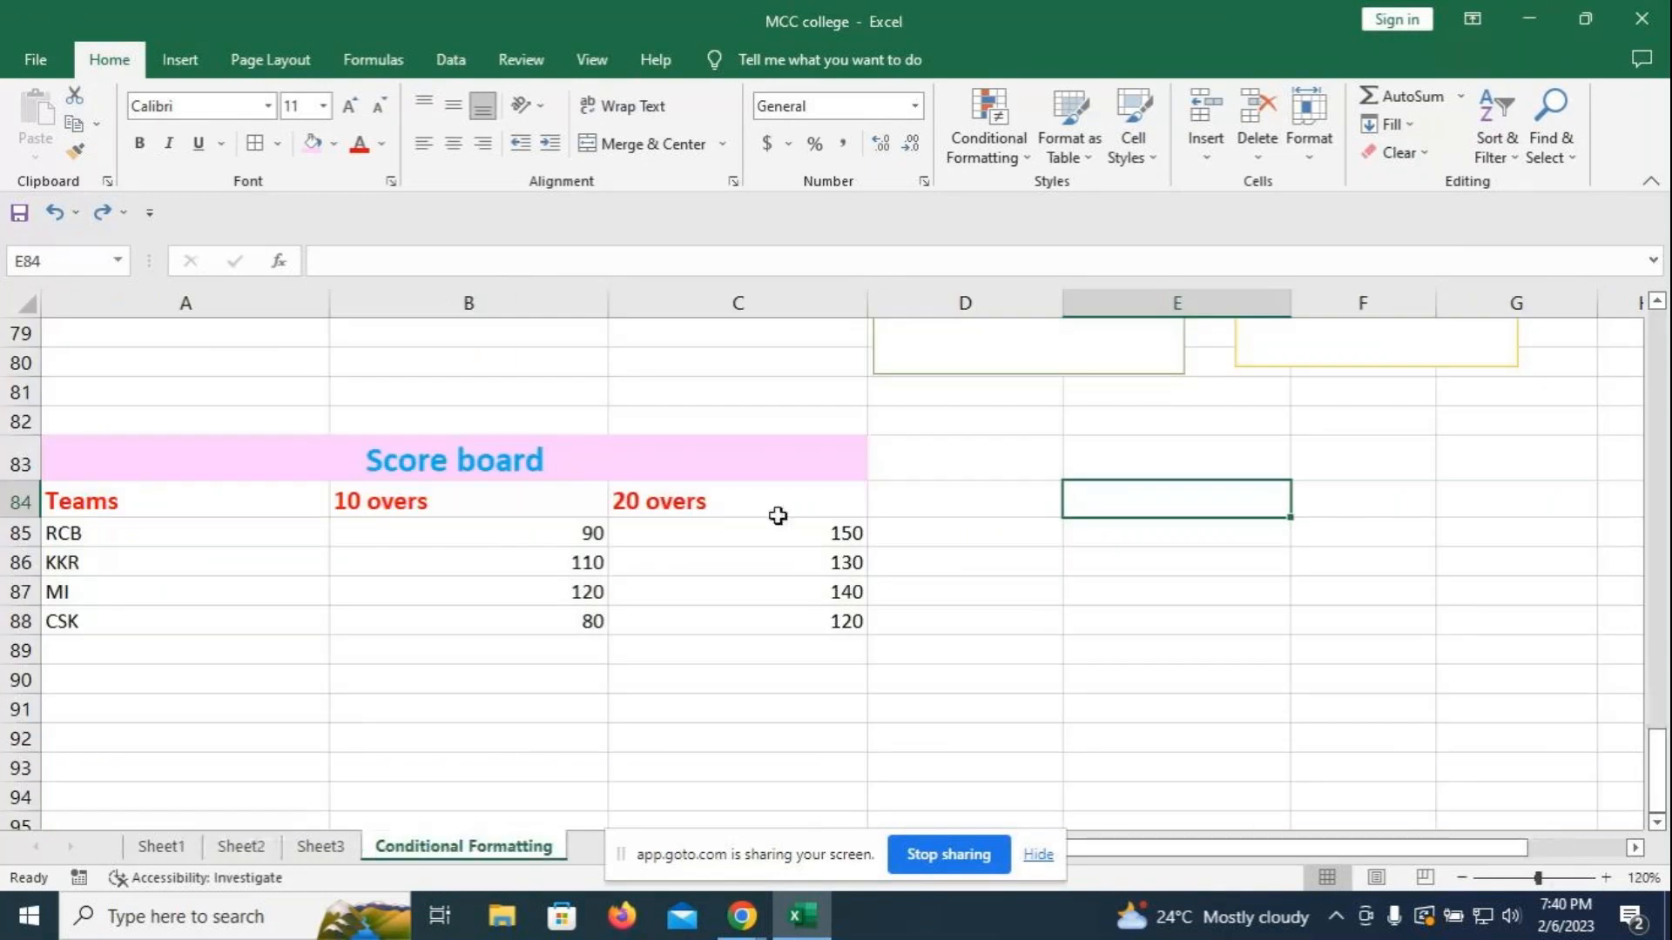
- Select the Score board range A84:C88 and show the Insert ribbon tools
{"action": "left_click_drag", "start_coordinate": [217, 507], "coordinate": [669, 618]}
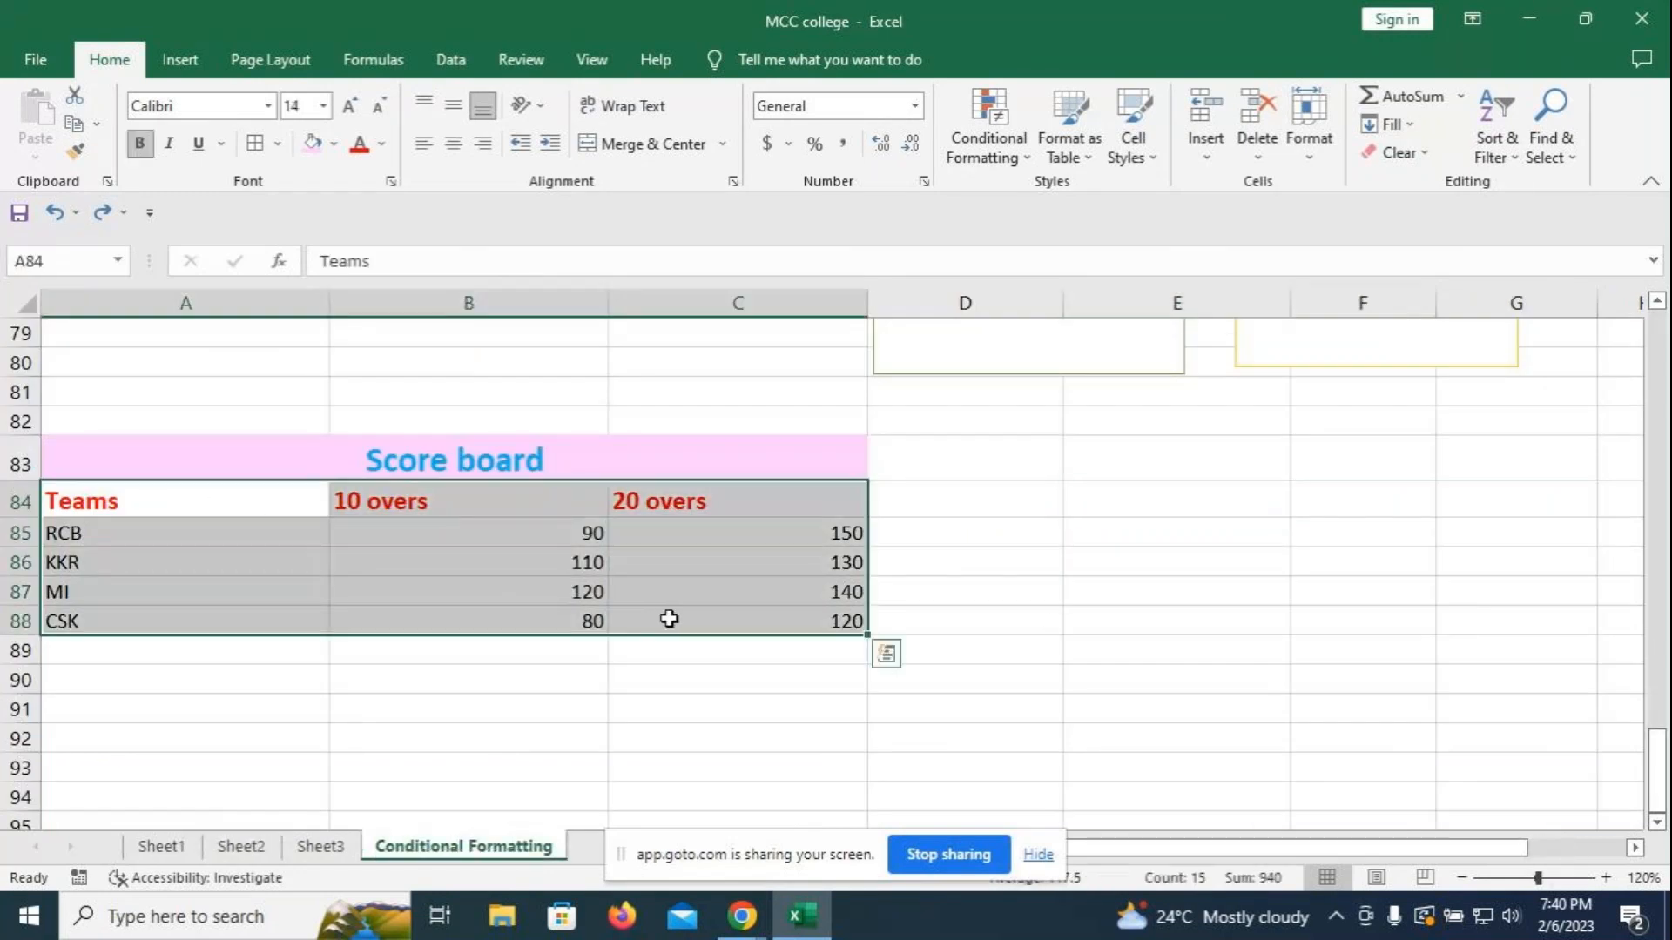
{"action": "left_click", "coordinate": [183, 59]}
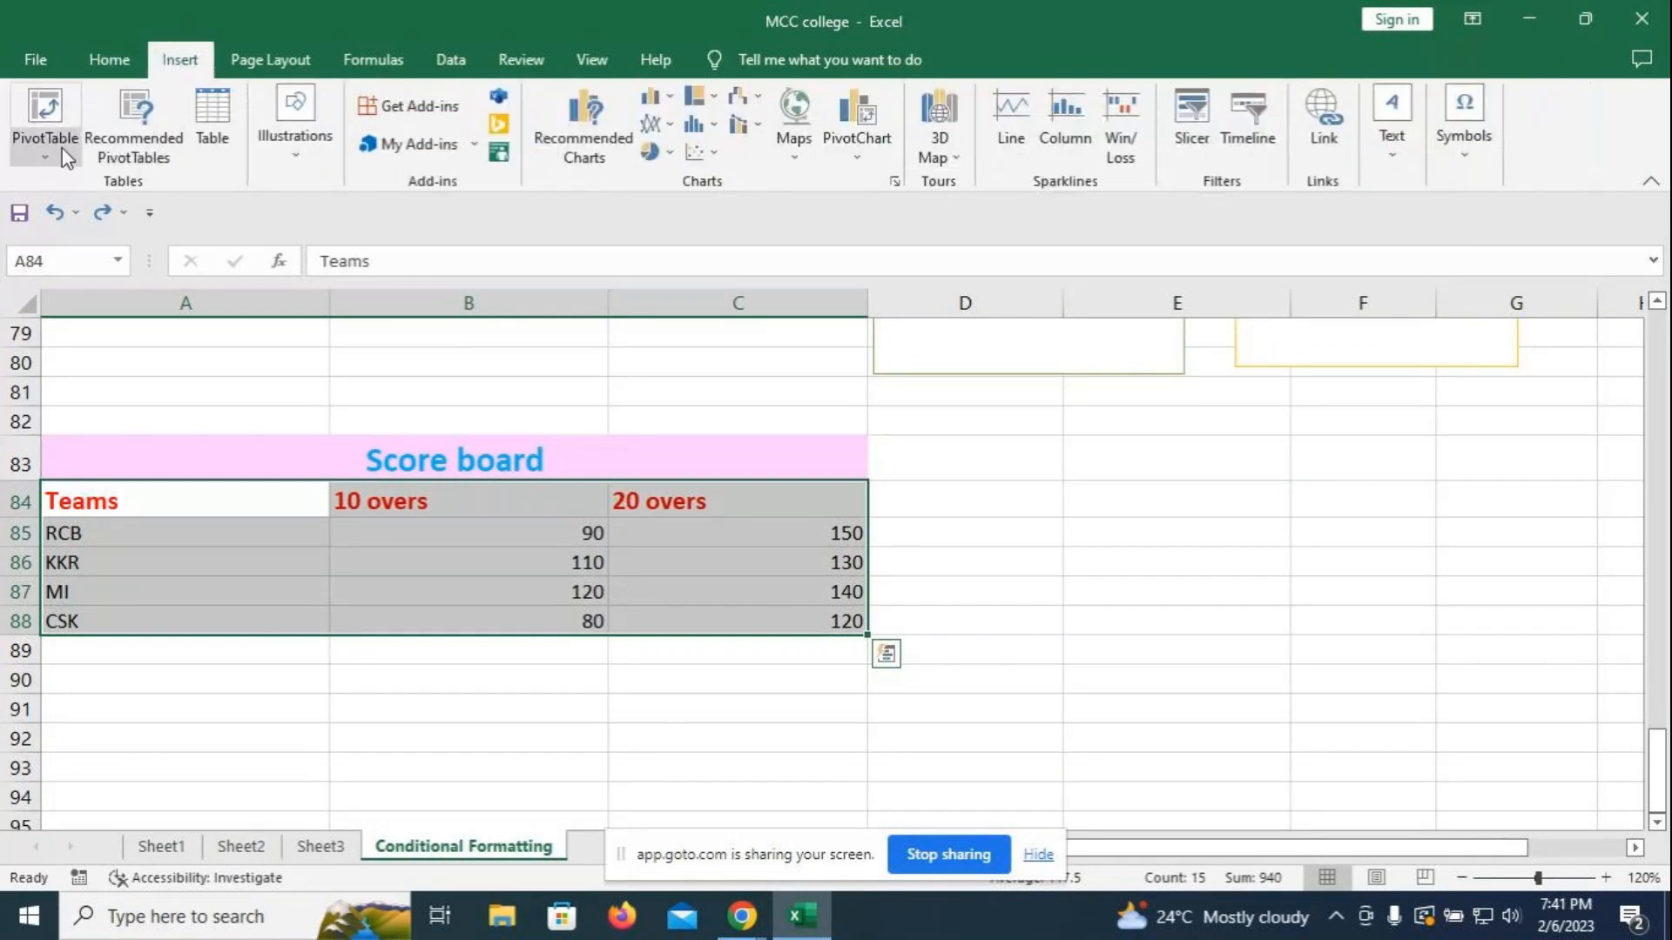
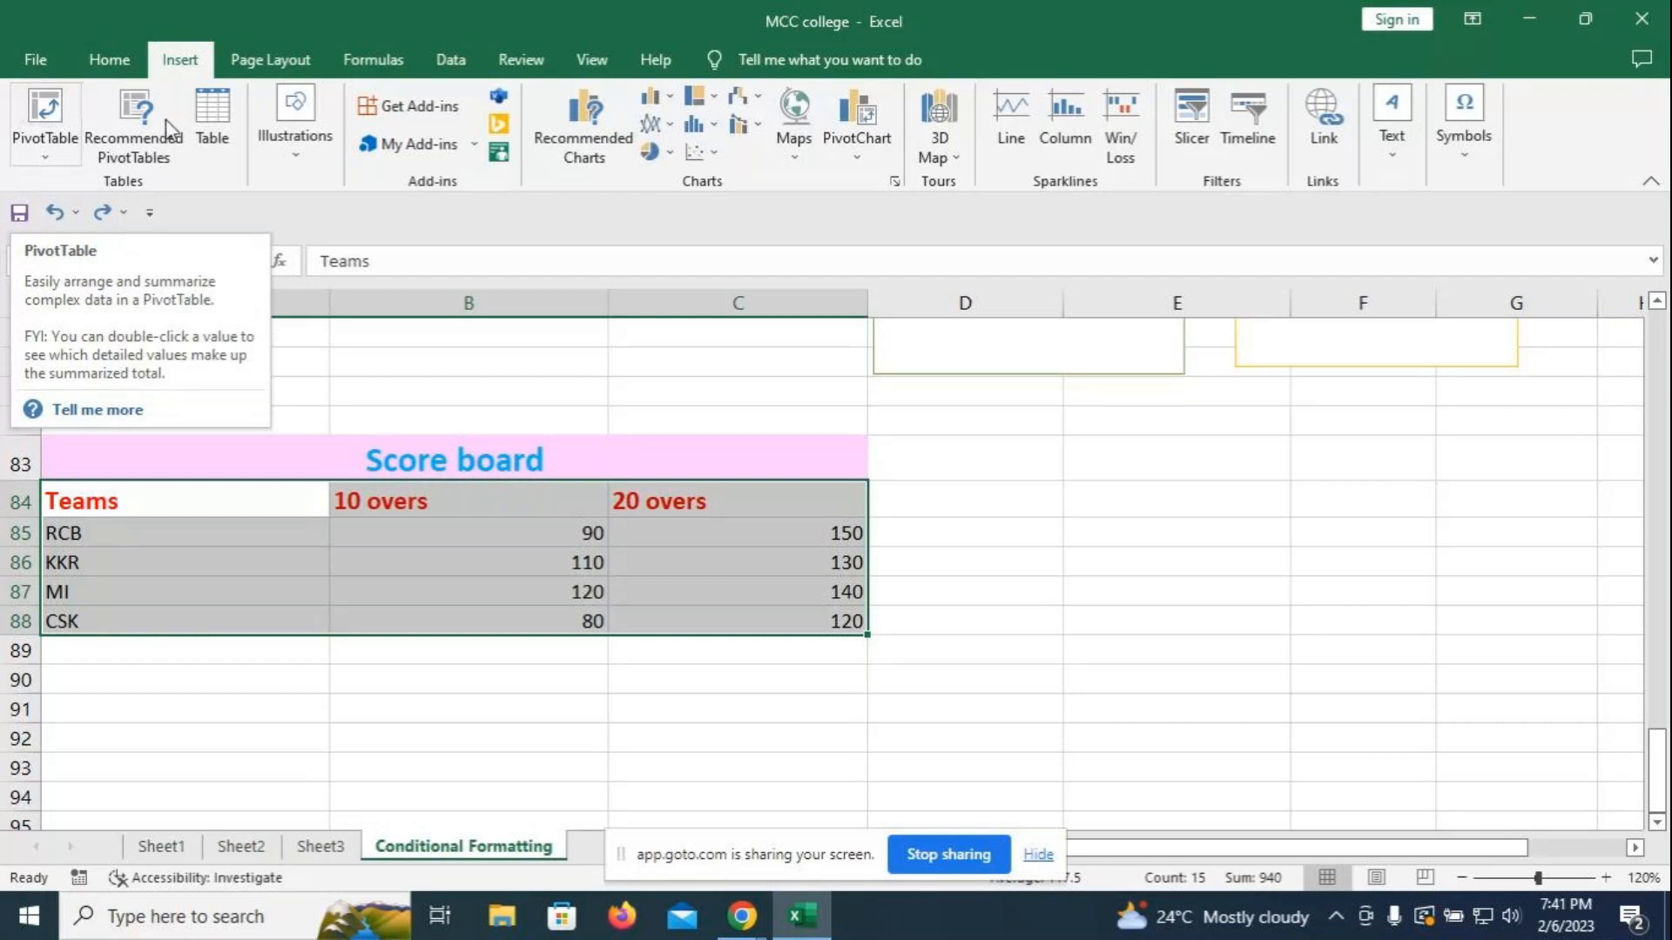
- Browse the Home tab's Insert, Delete and Format cell option lists without changing anything
{"action": "left_click", "coordinate": [469, 361]}
{"action": "left_click", "coordinate": [98, 59]}
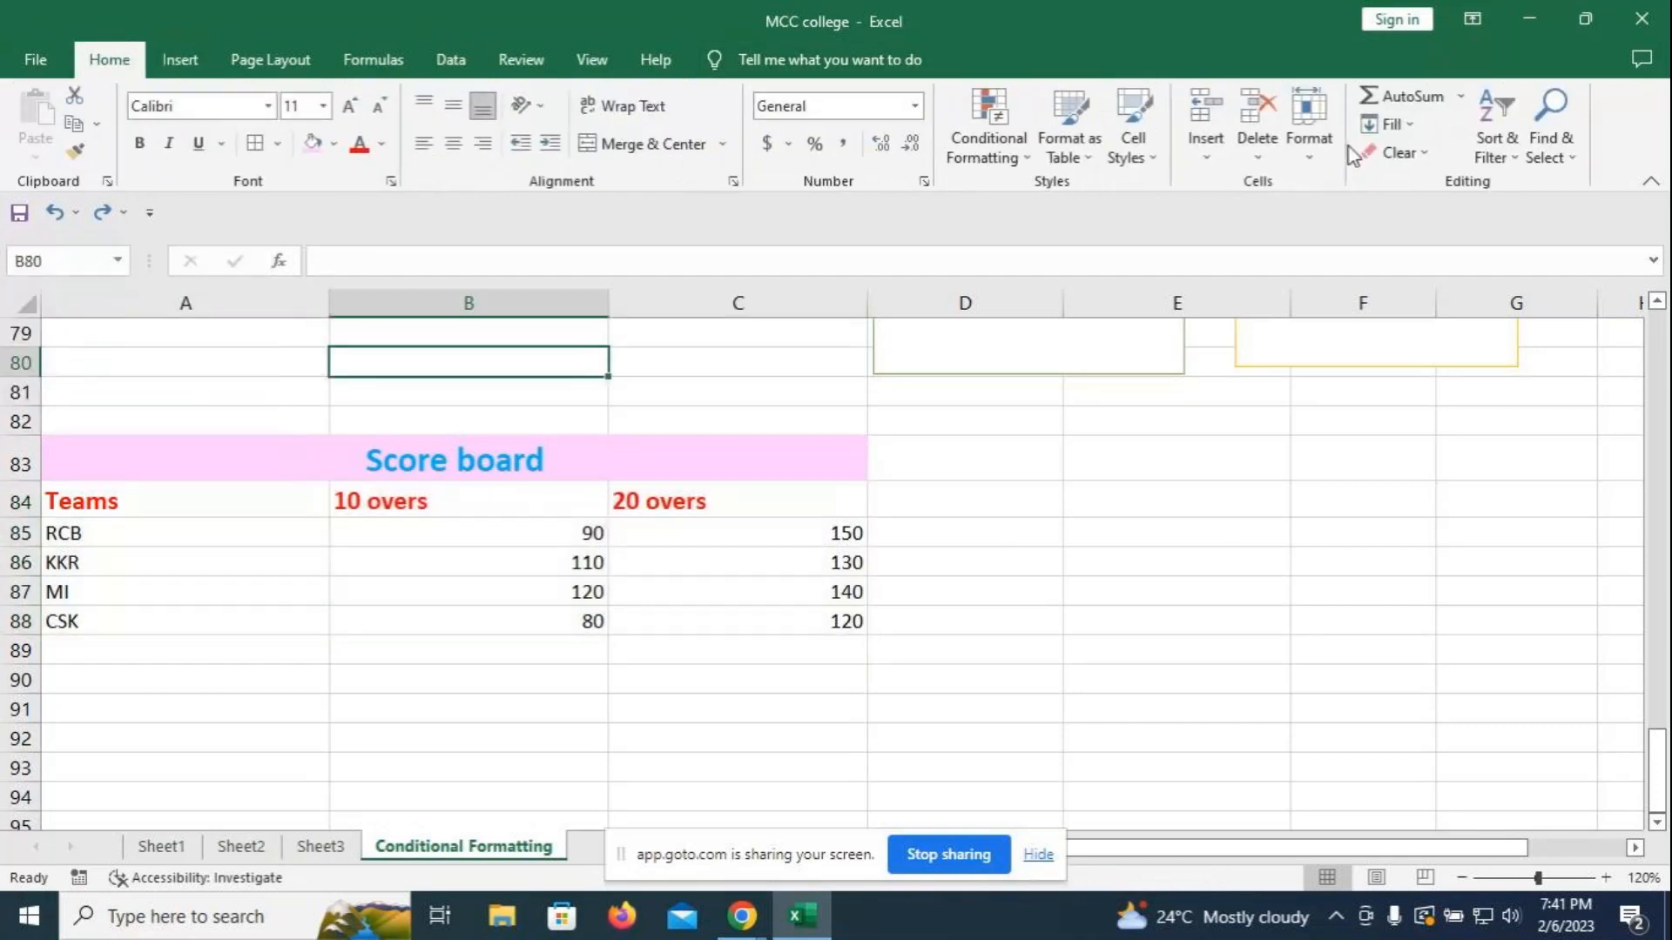
{"action": "left_click", "coordinate": [1311, 159]}
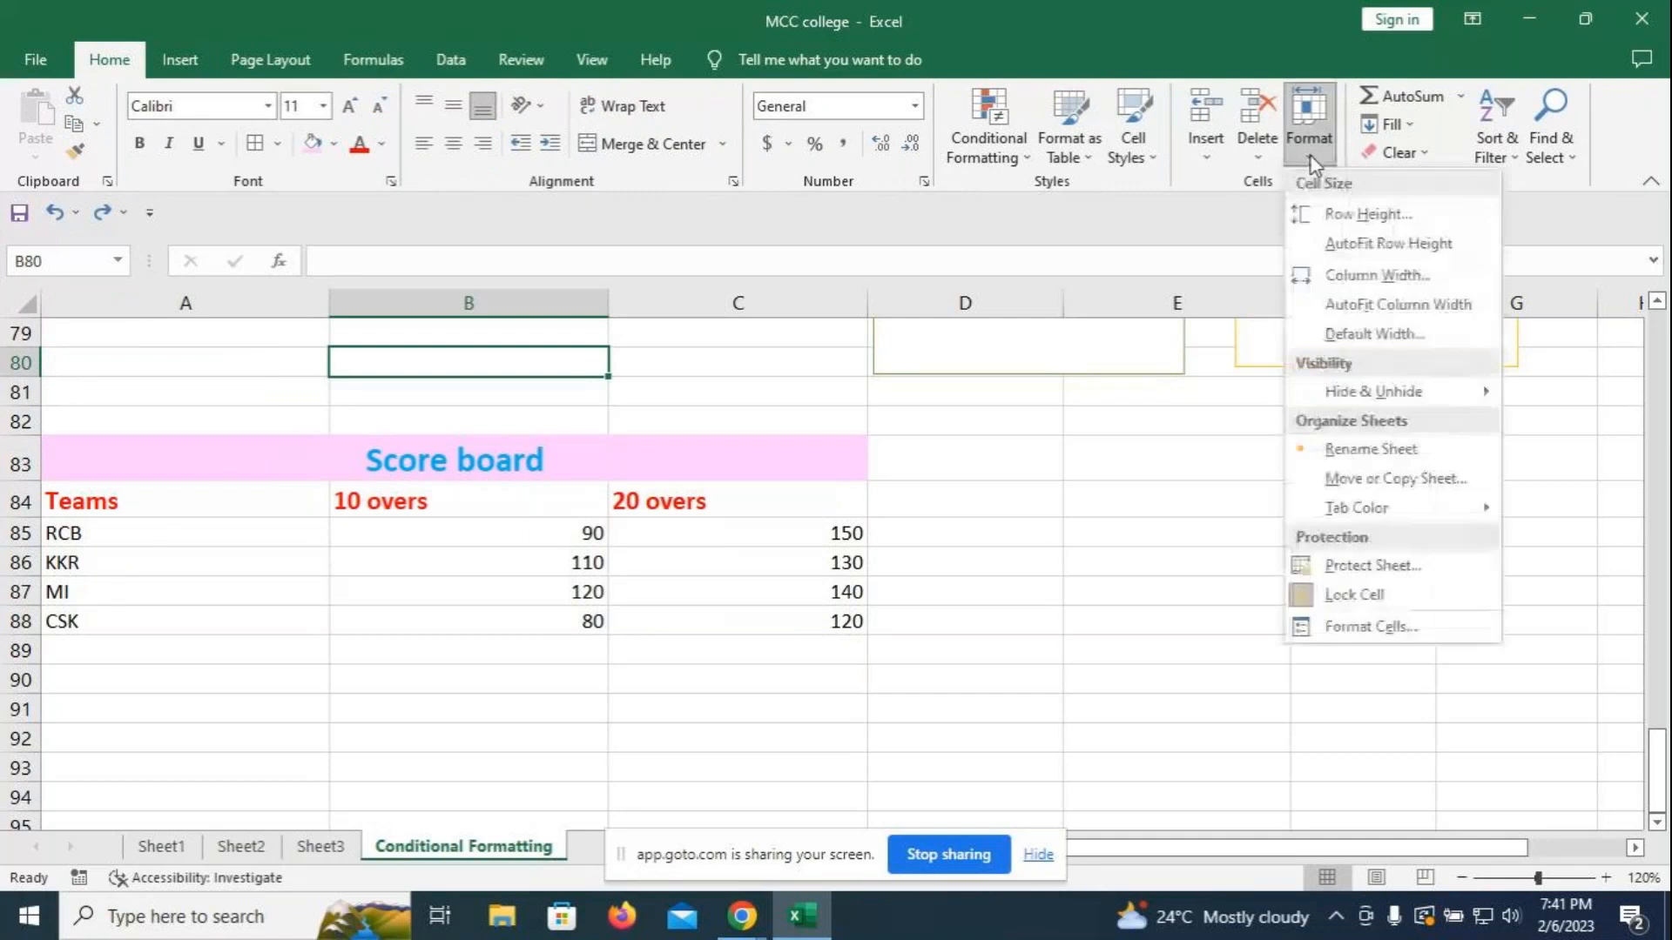
{"action": "left_click", "coordinate": [1208, 162]}
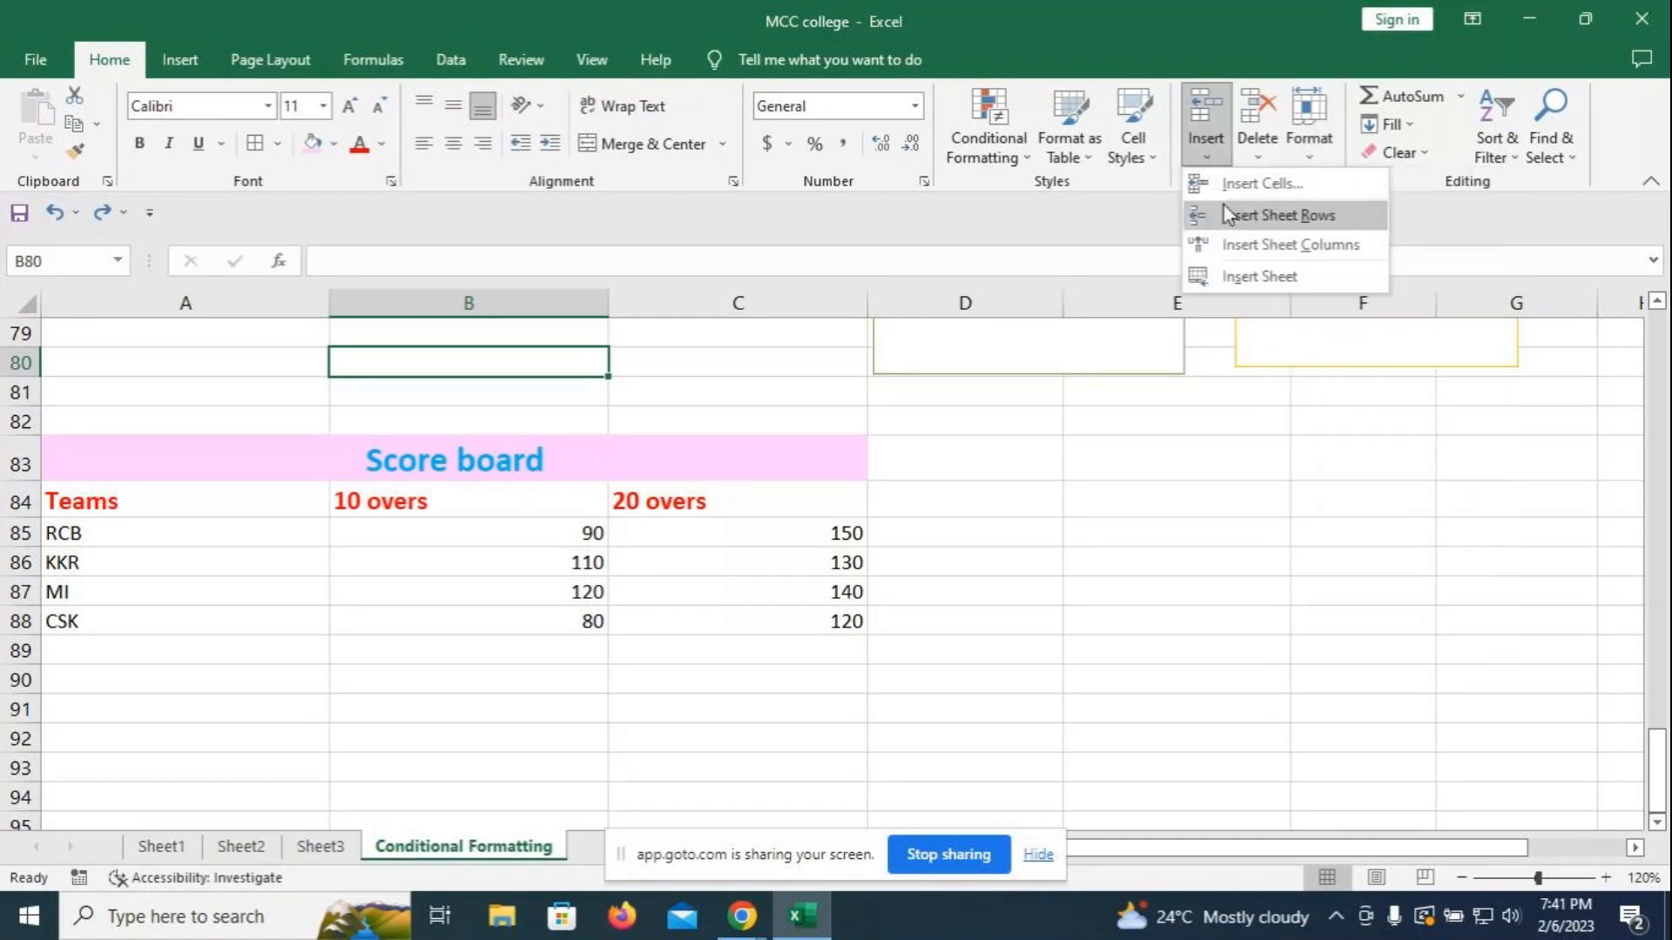
{"action": "left_click", "coordinate": [1262, 161]}
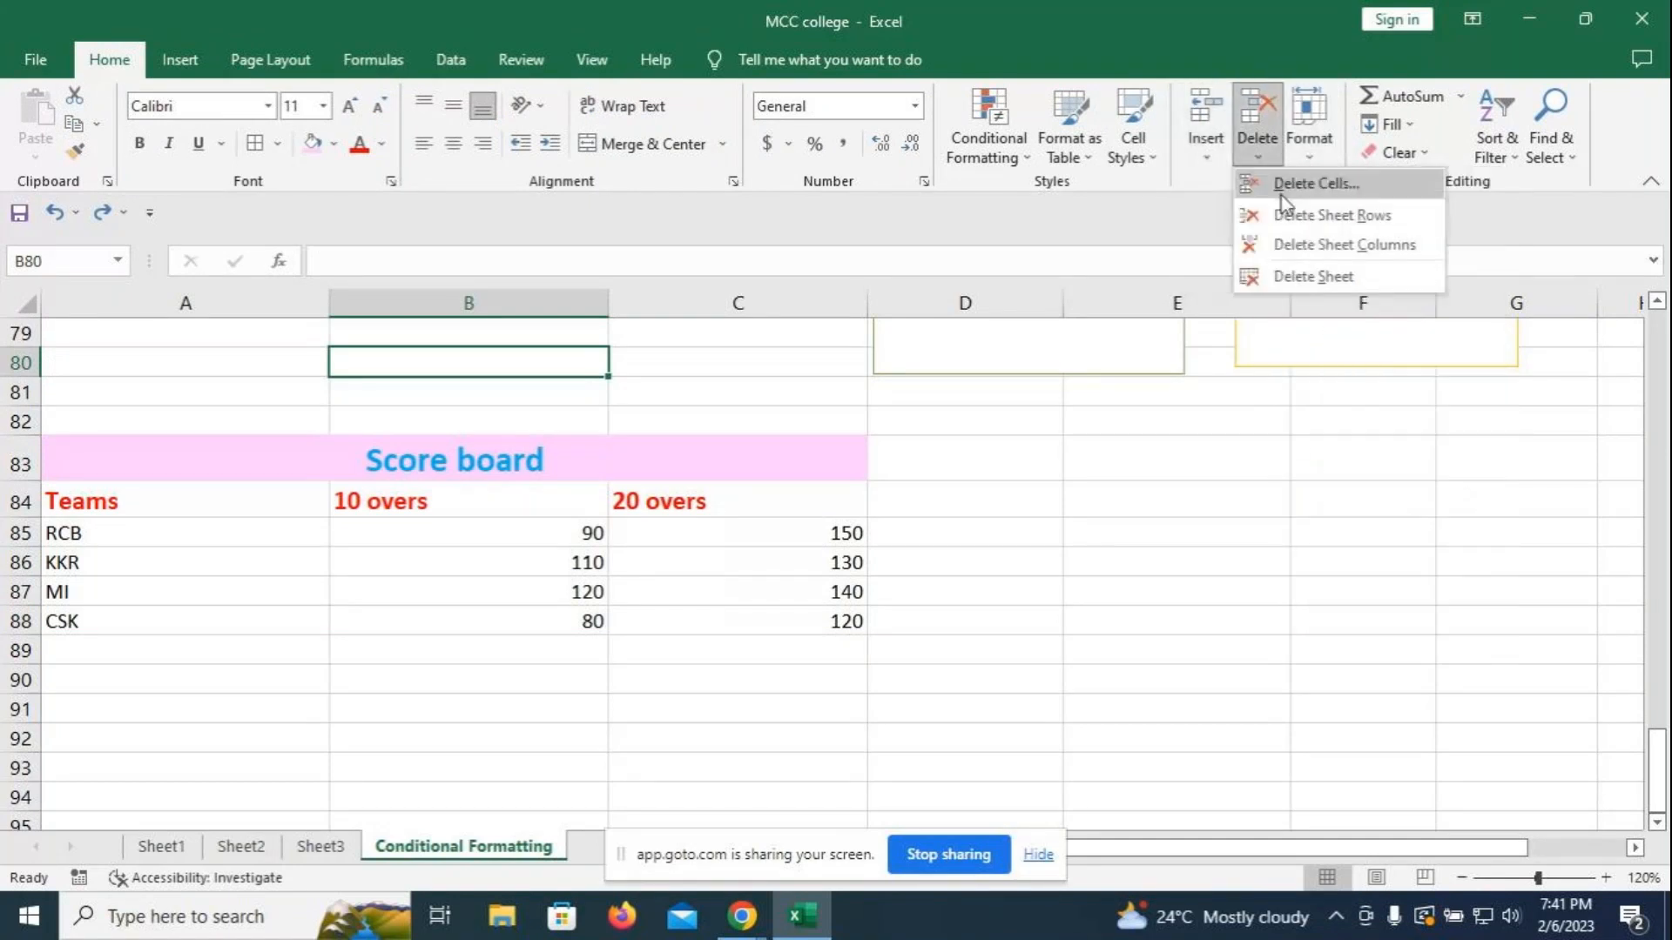
{"action": "left_click", "coordinate": [1294, 432]}
{"action": "left_click", "coordinate": [1317, 151]}
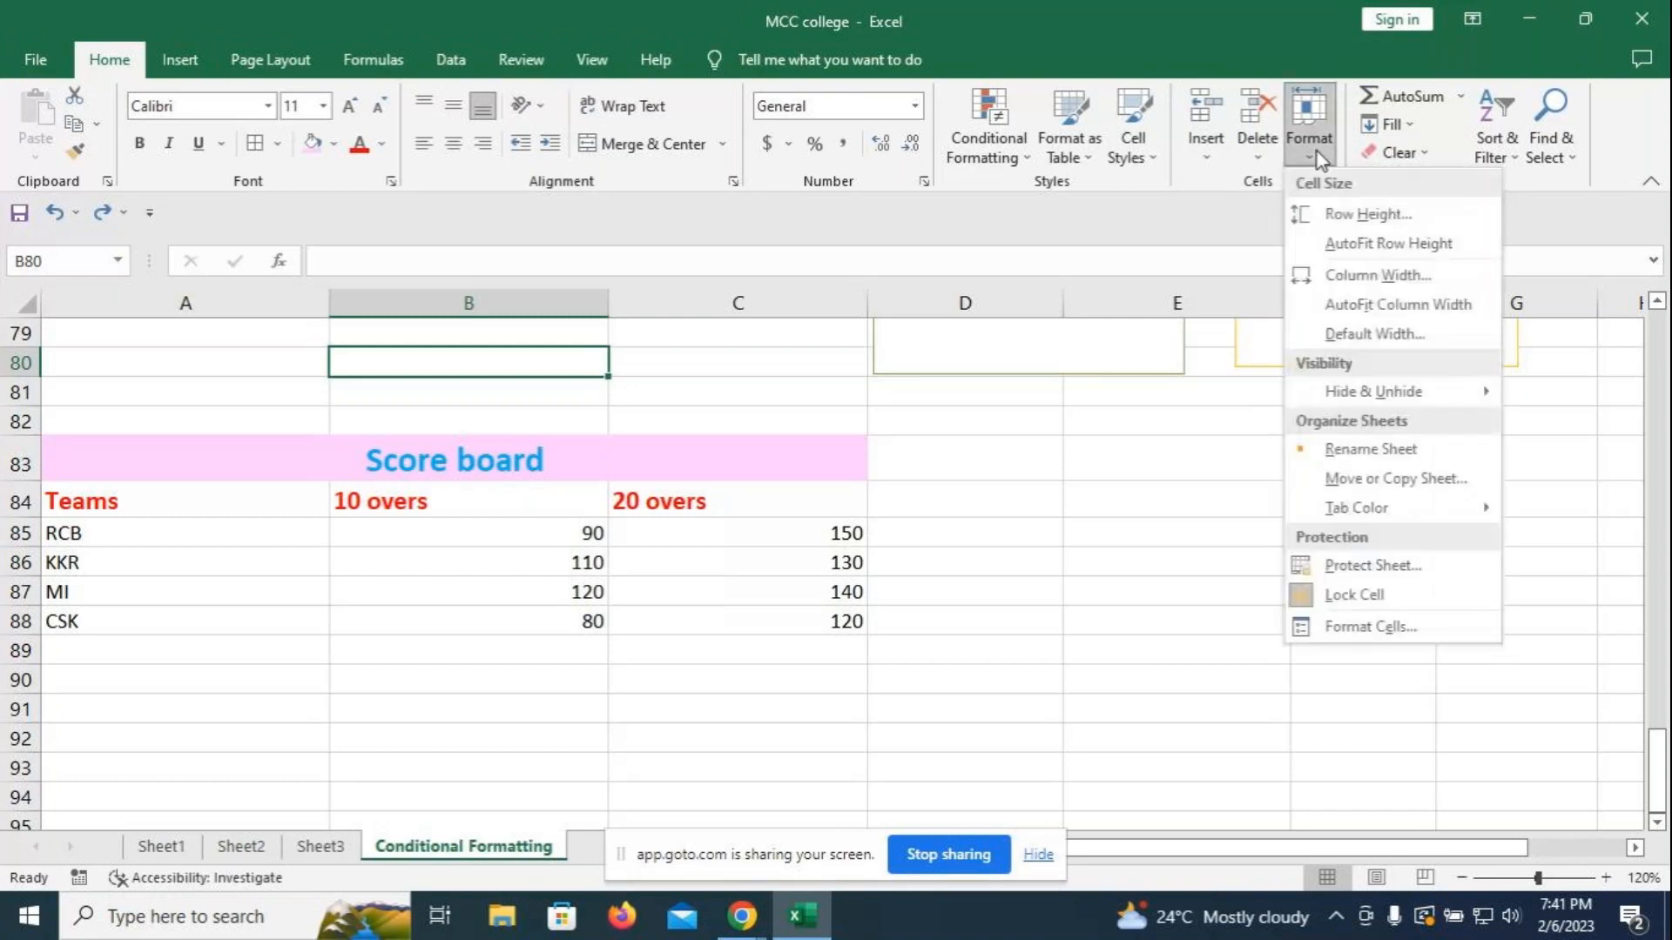
{"action": "mouse_move", "coordinate": [1362, 401]}
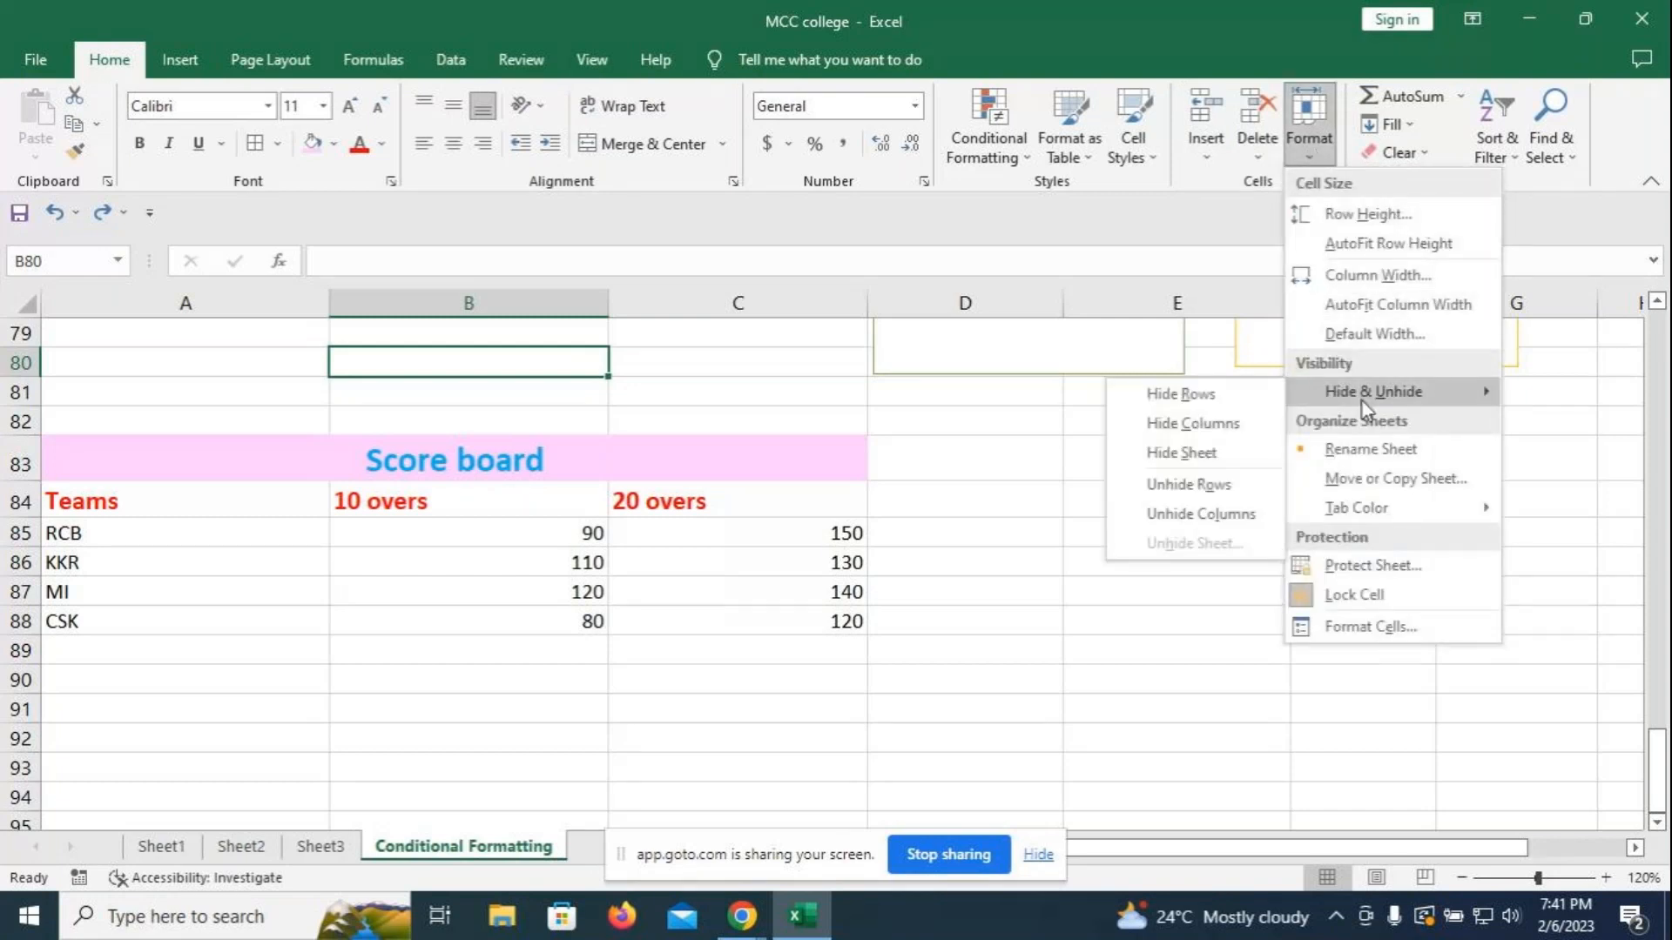
{"action": "left_click", "coordinate": [1008, 565]}
- Hide the 20 overs column C84:C88 with Format > Hide Columns, then undo it
{"action": "right_click", "coordinate": [667, 502]}
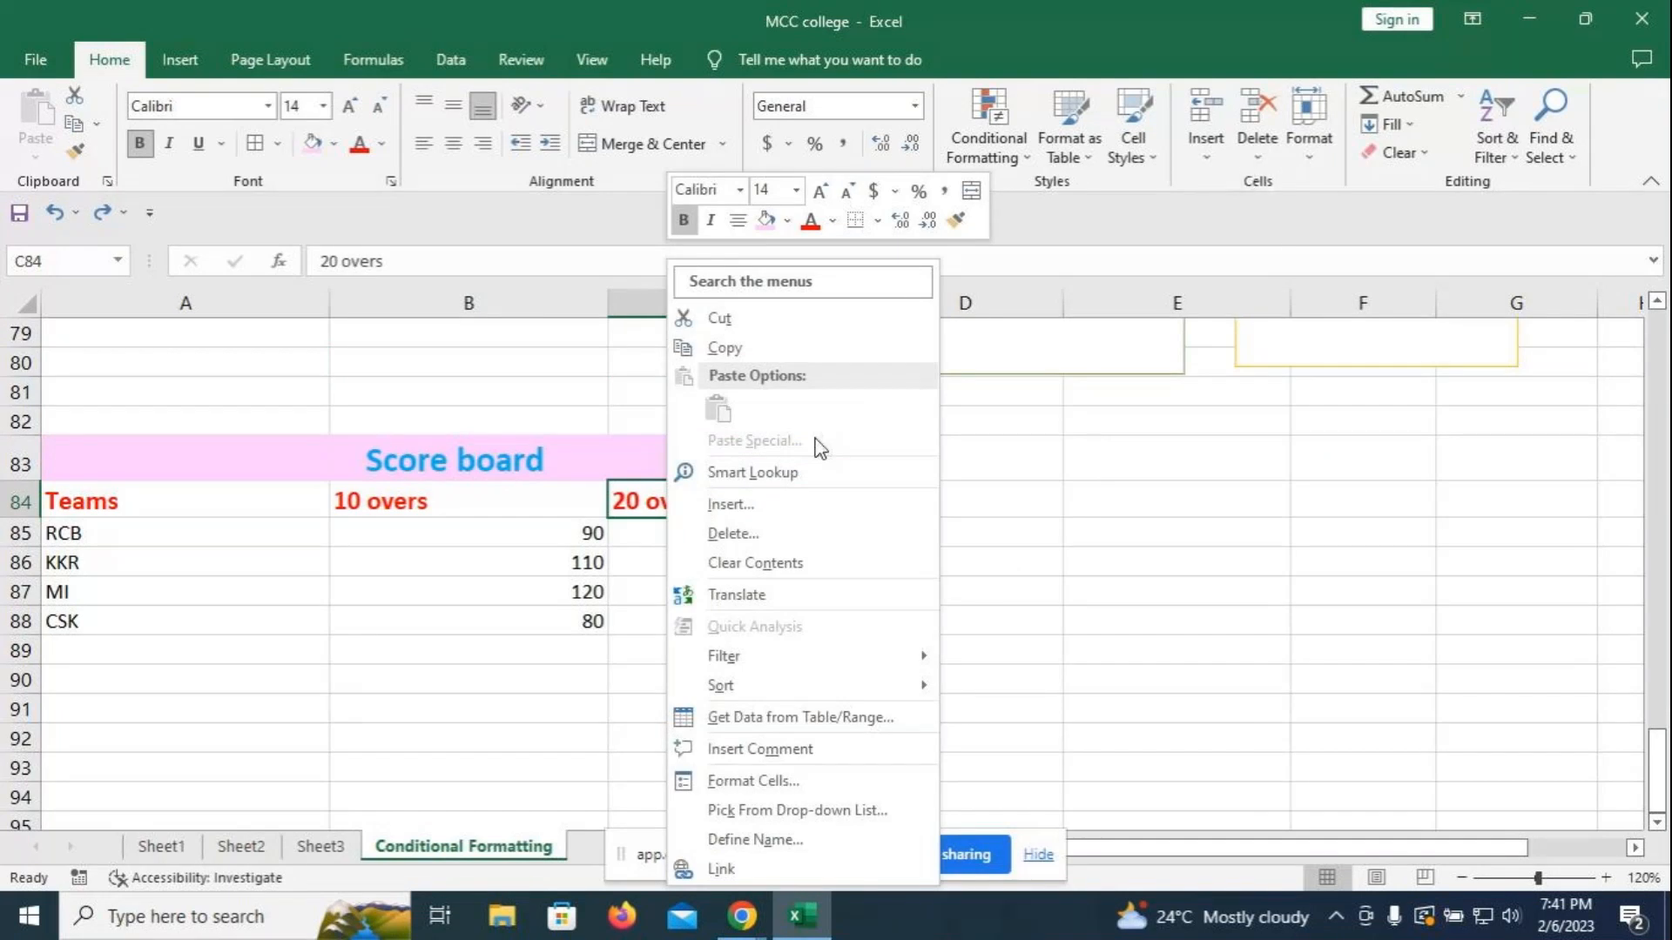
{"action": "left_click_drag", "start_coordinate": [757, 503], "coordinate": [751, 612]}
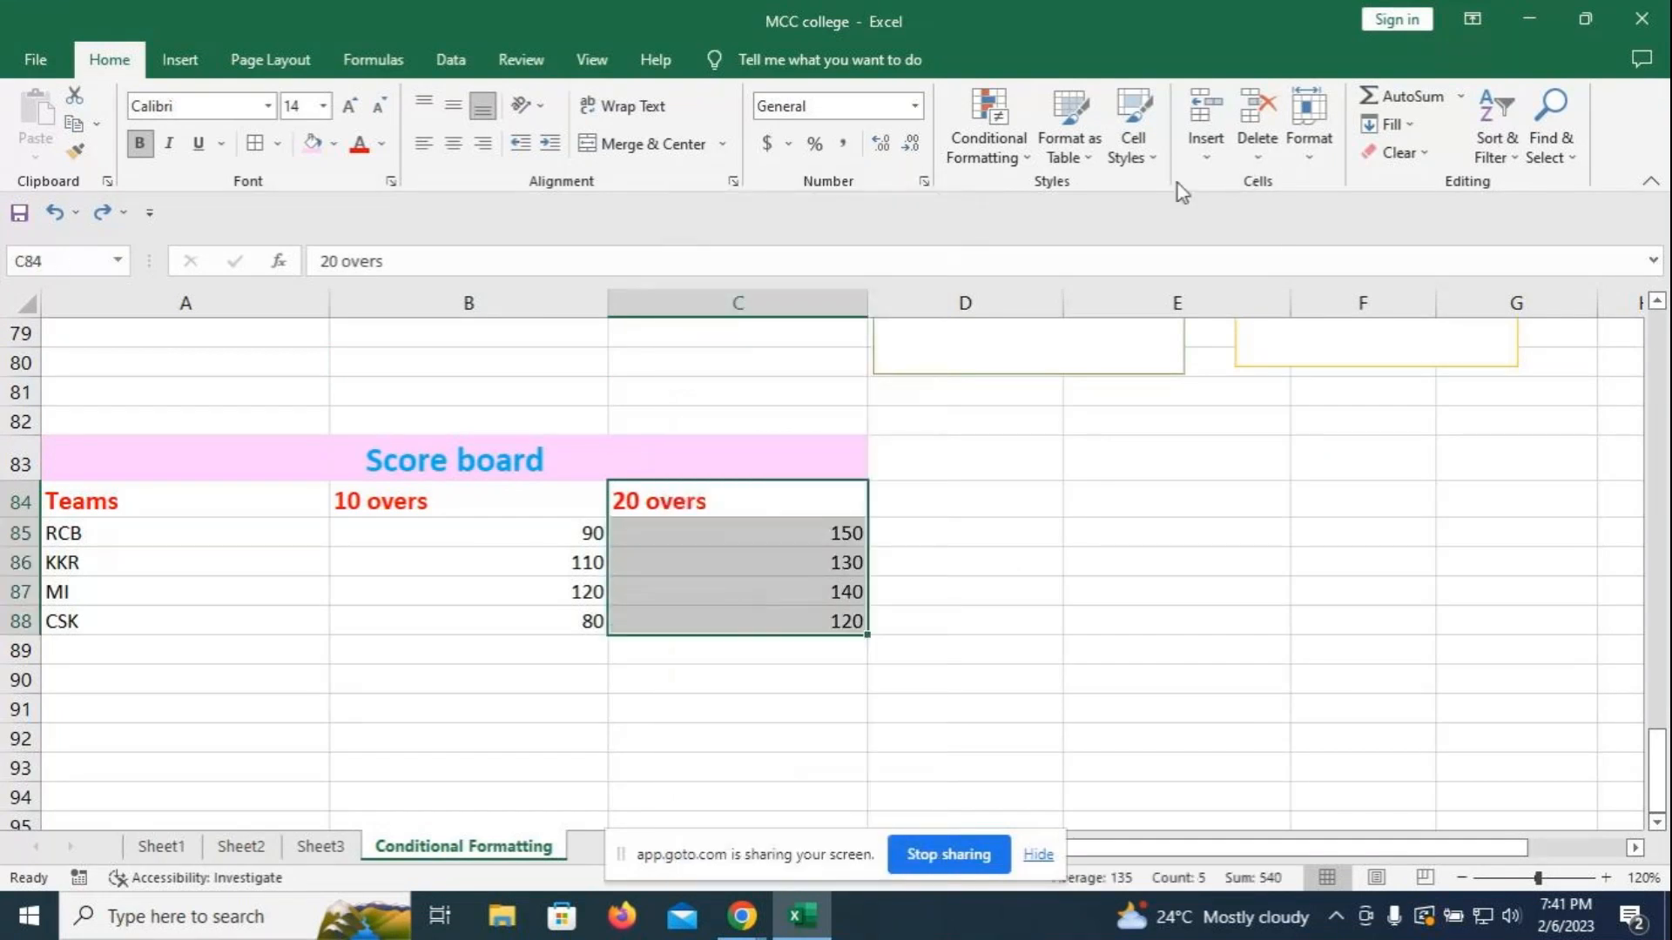
{"action": "left_click", "coordinate": [1315, 157]}
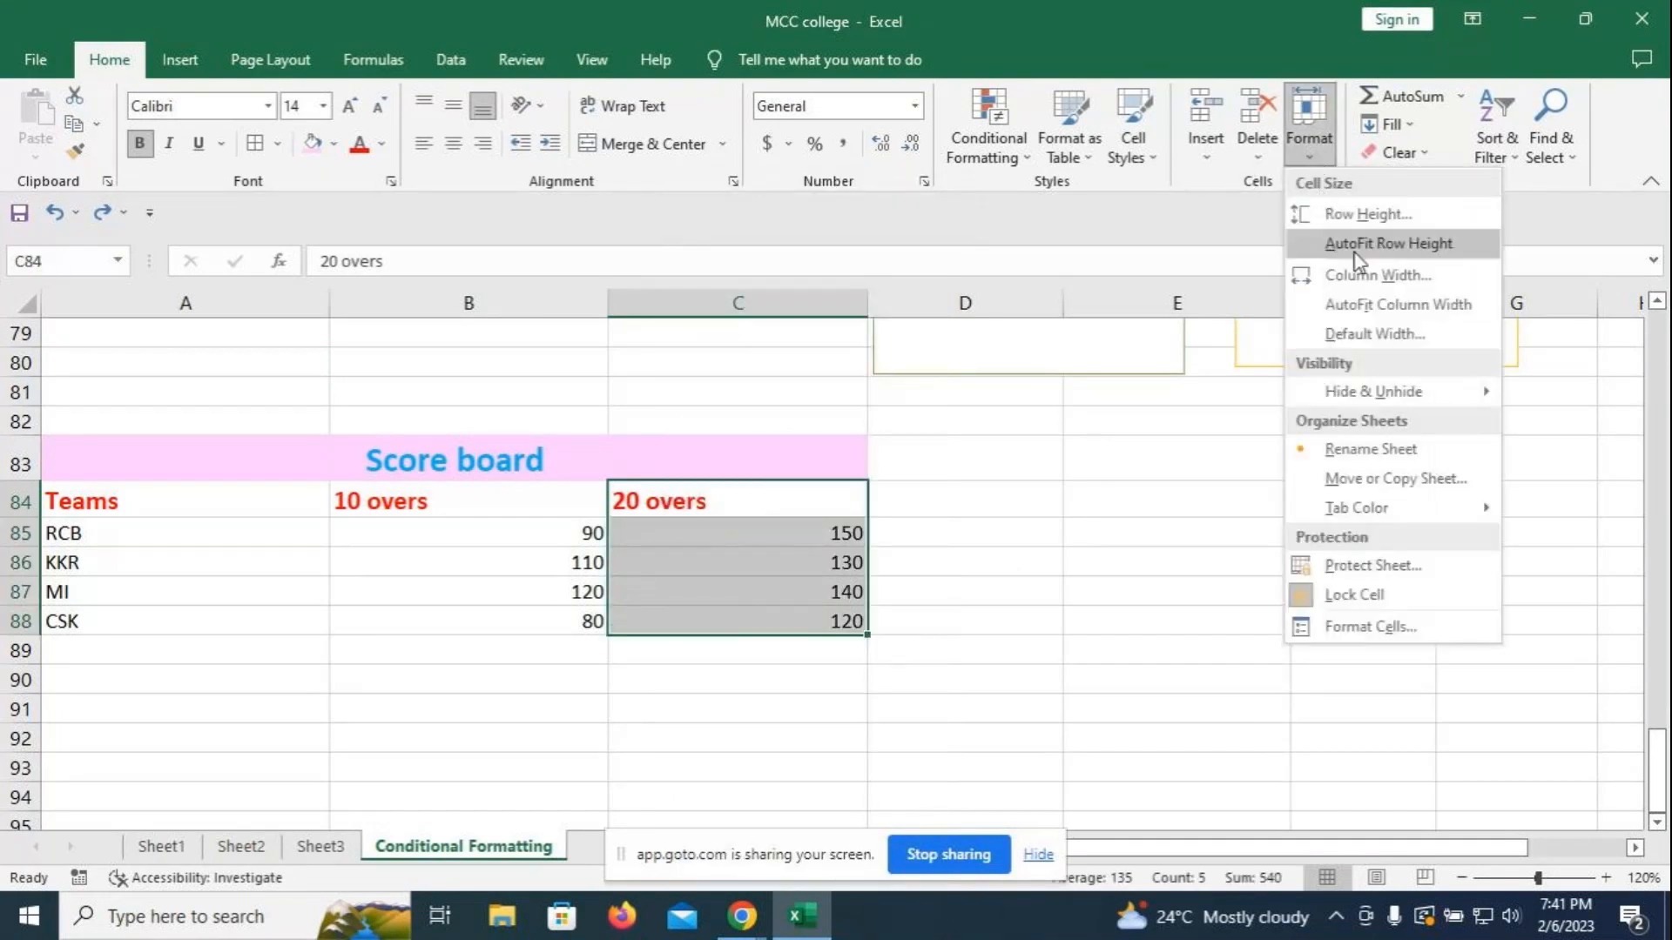
{"action": "mouse_move", "coordinate": [1367, 392]}
{"action": "left_click", "coordinate": [1152, 424]}
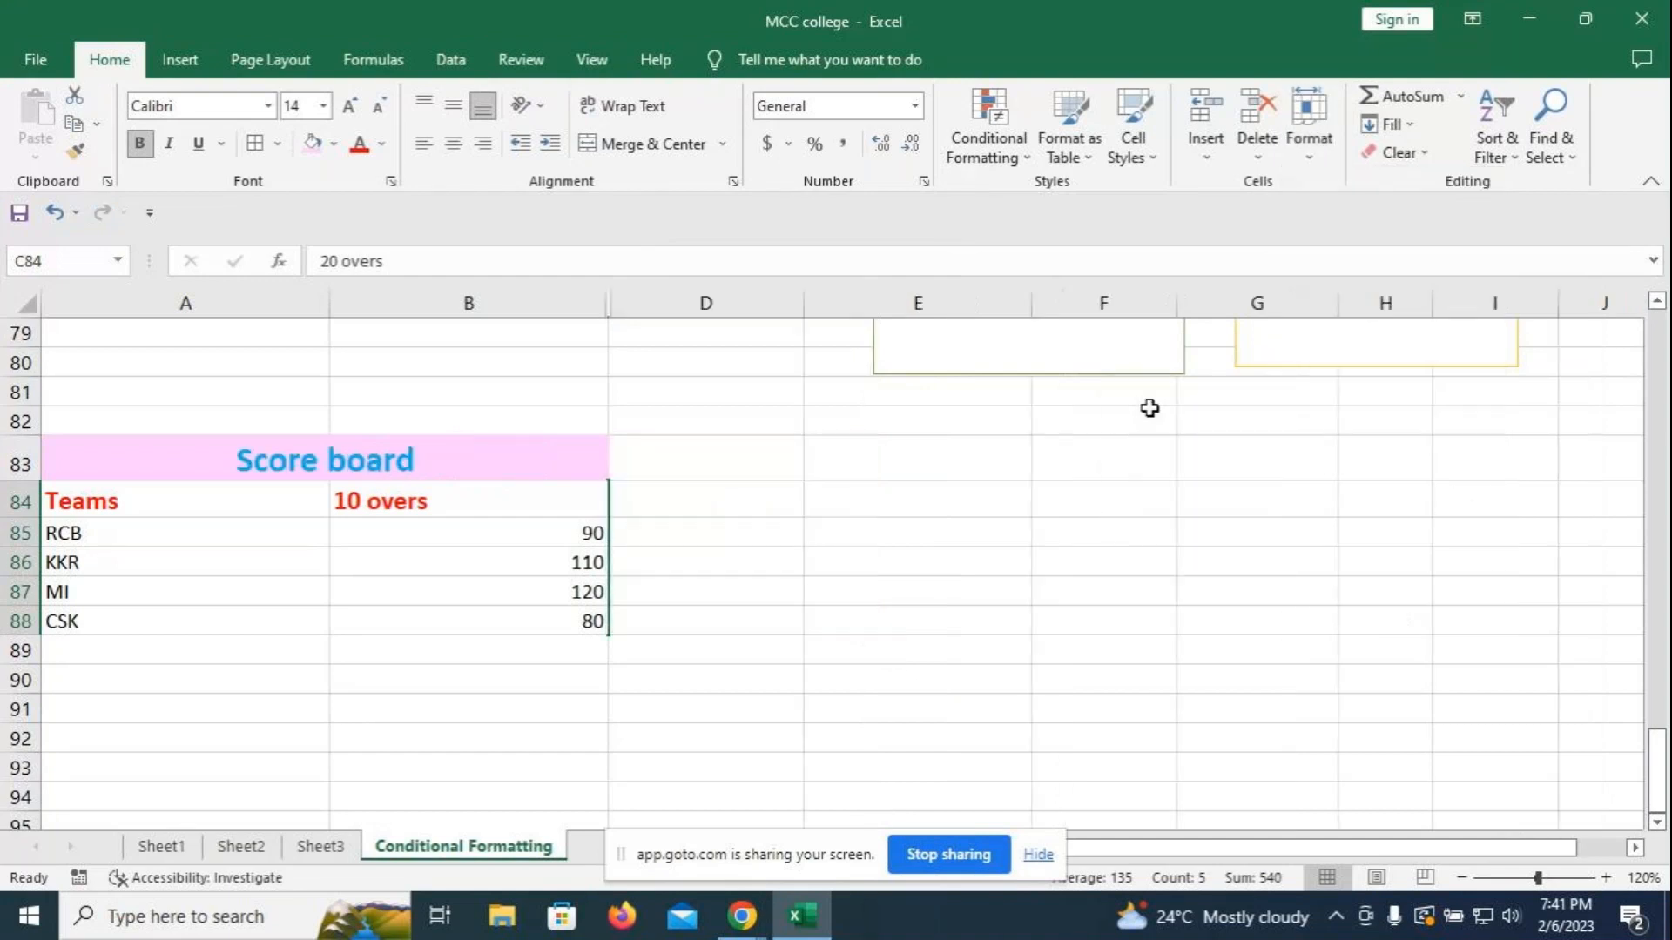
{"action": "key", "text": "ctrl+z"}
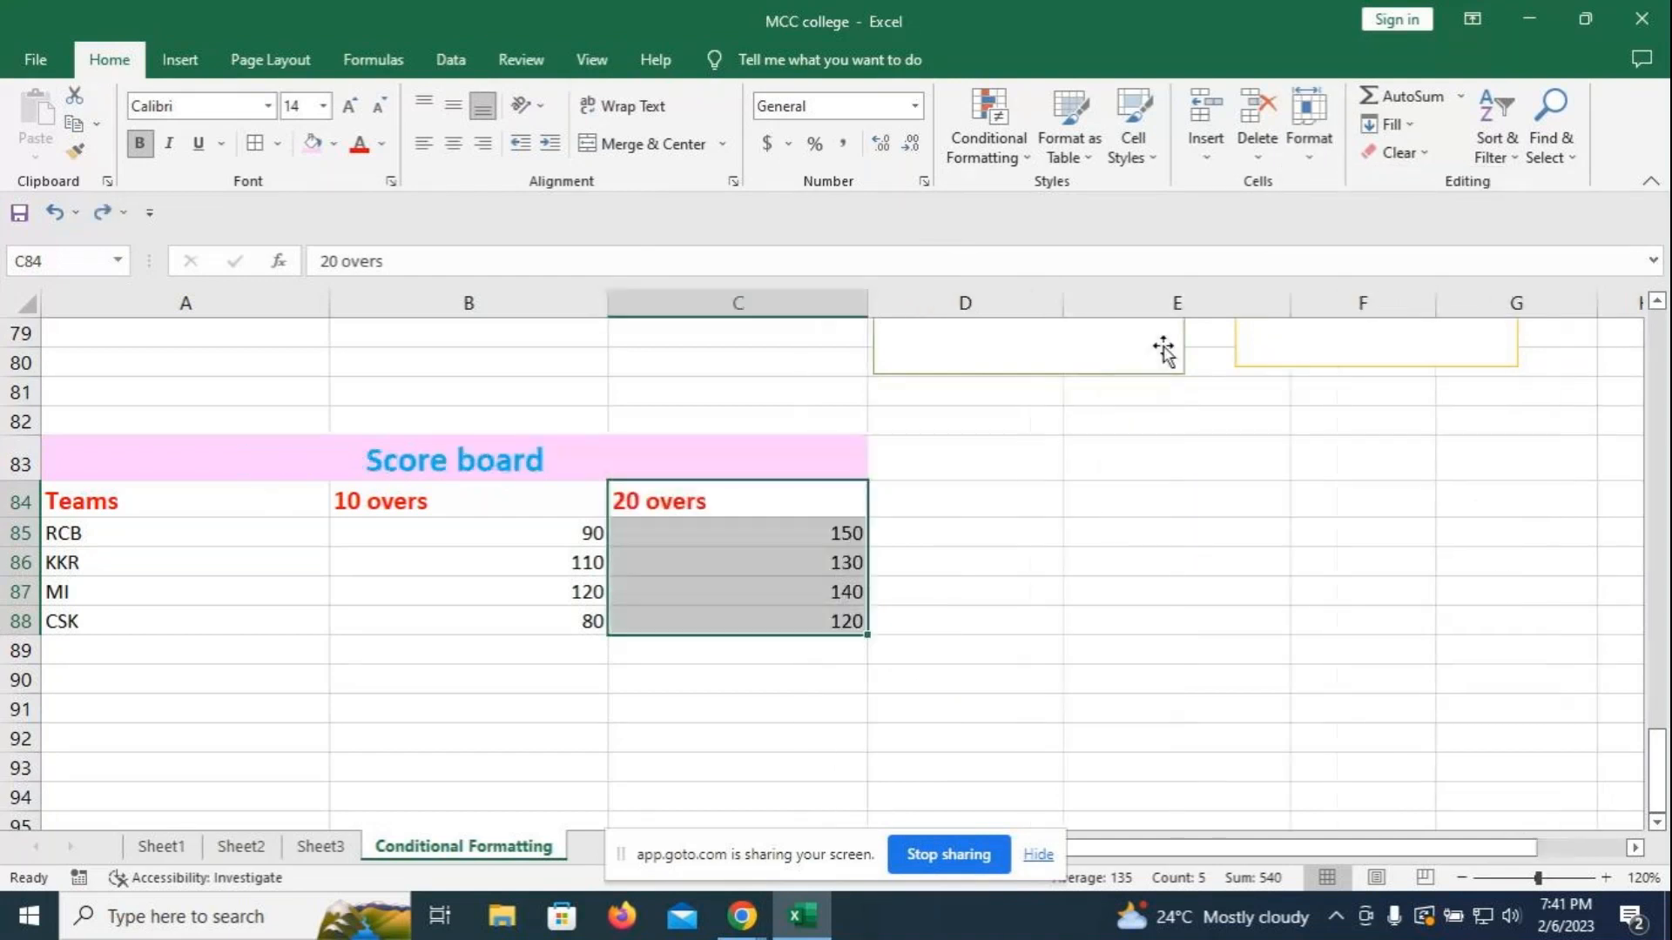
{"action": "left_click", "coordinate": [1317, 169]}
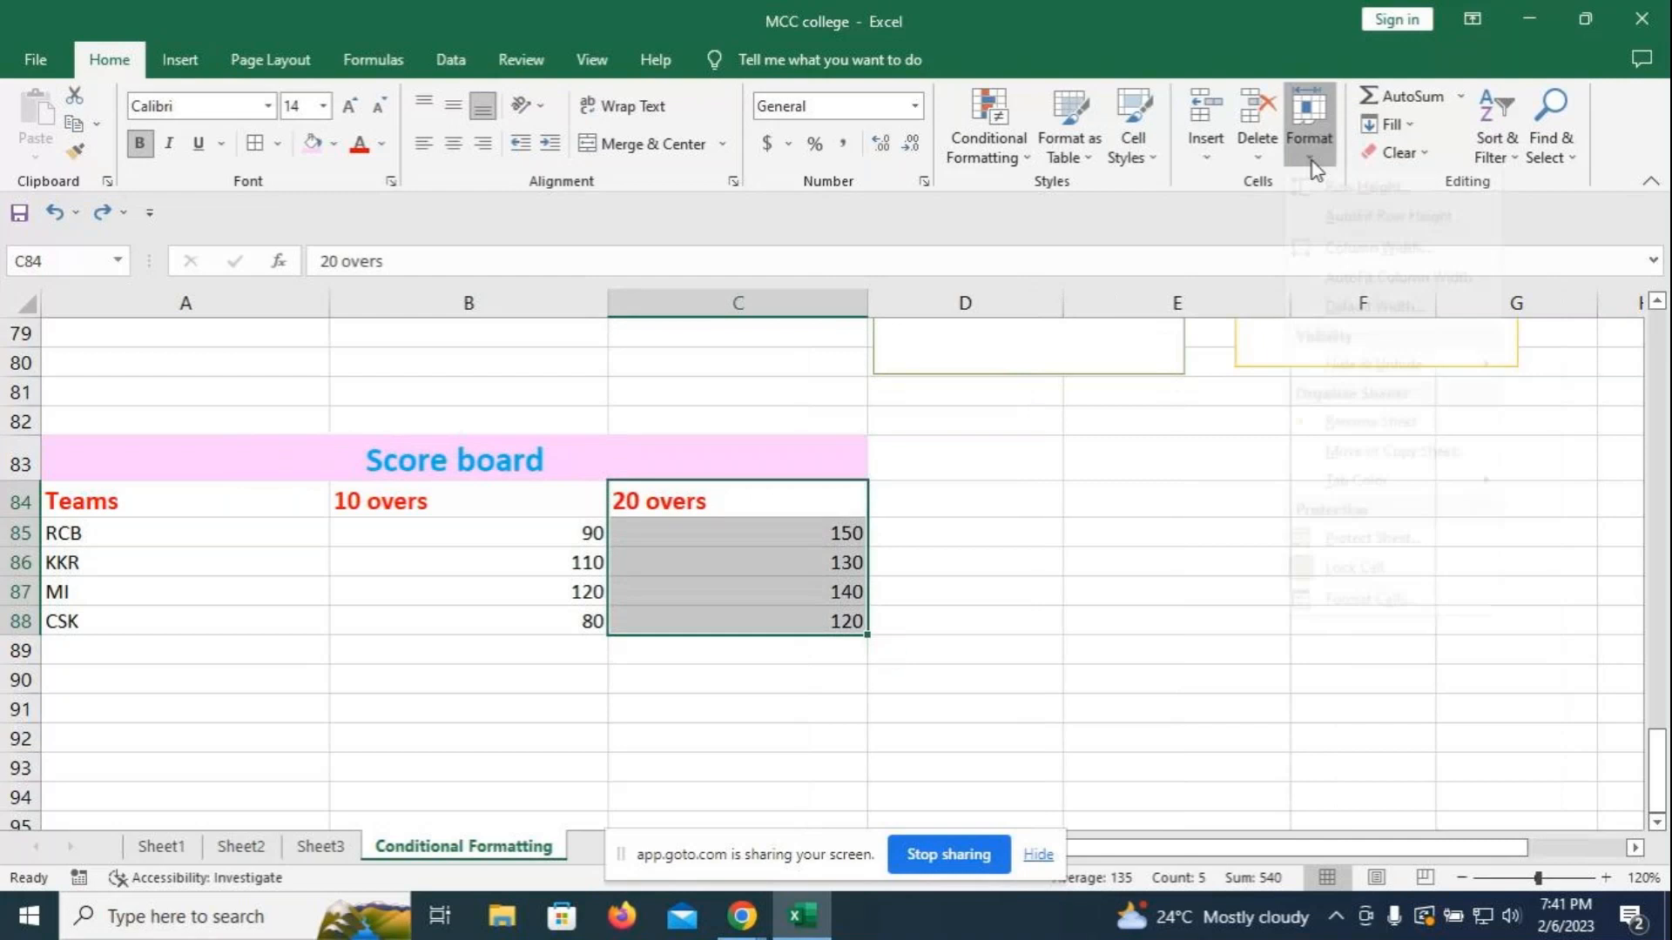
{"action": "left_click", "coordinate": [1186, 514]}
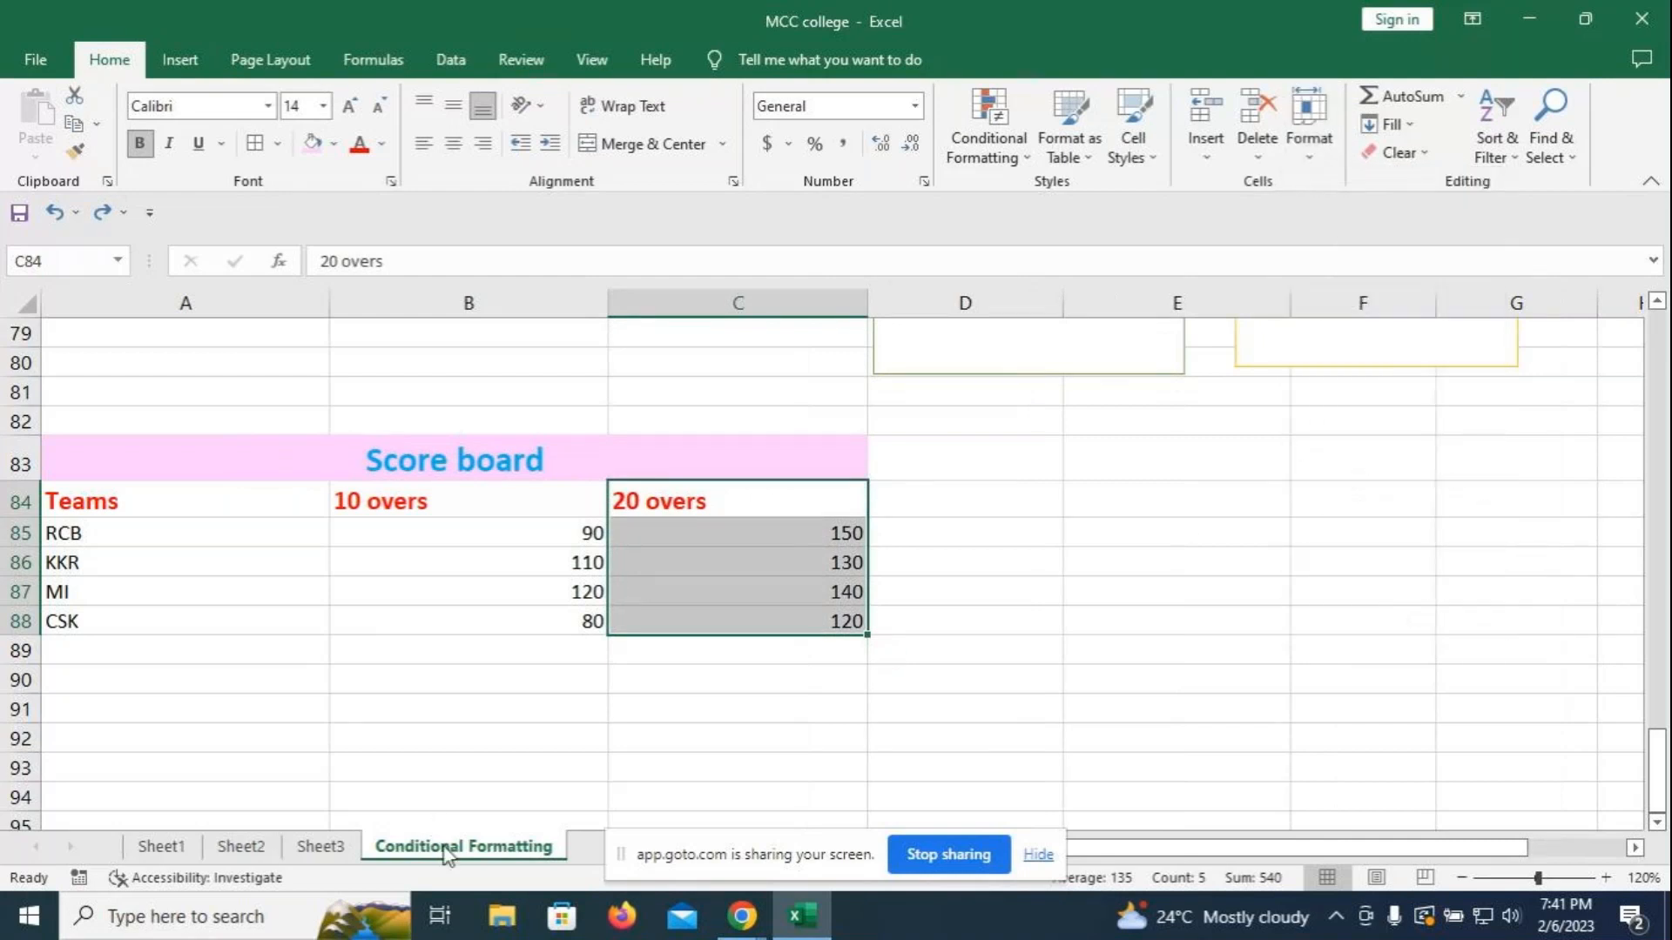
- Color the Conditional Formatting sheet tab yellow
{"action": "right_click", "coordinate": [441, 844]}
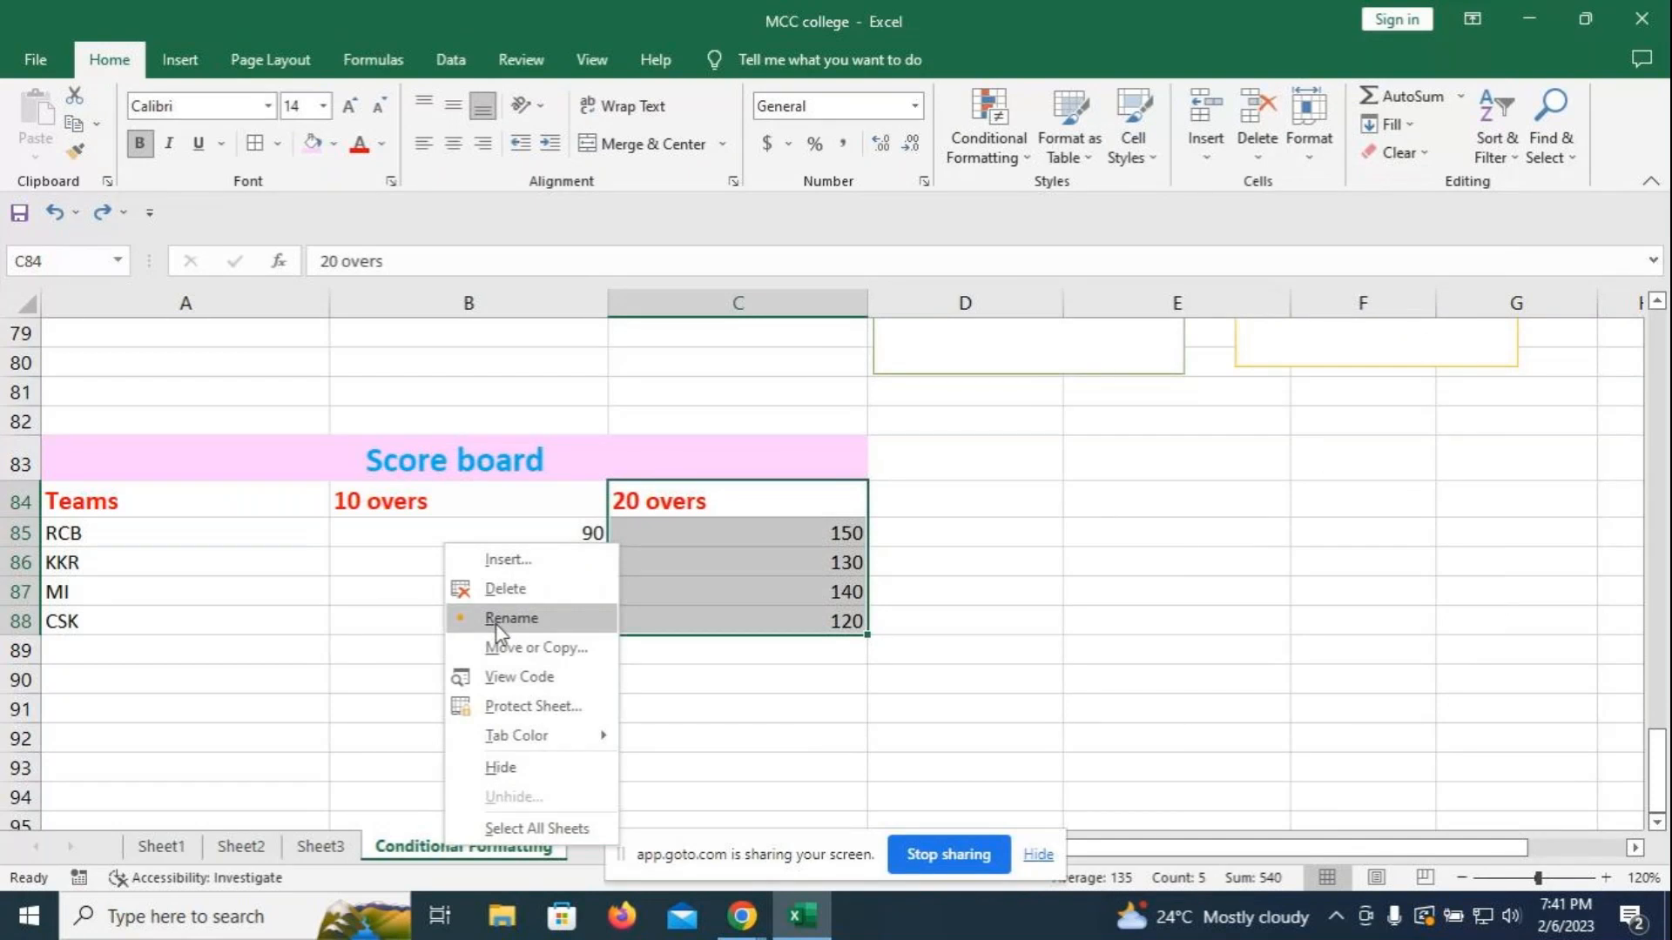
{"action": "mouse_move", "coordinate": [509, 740]}
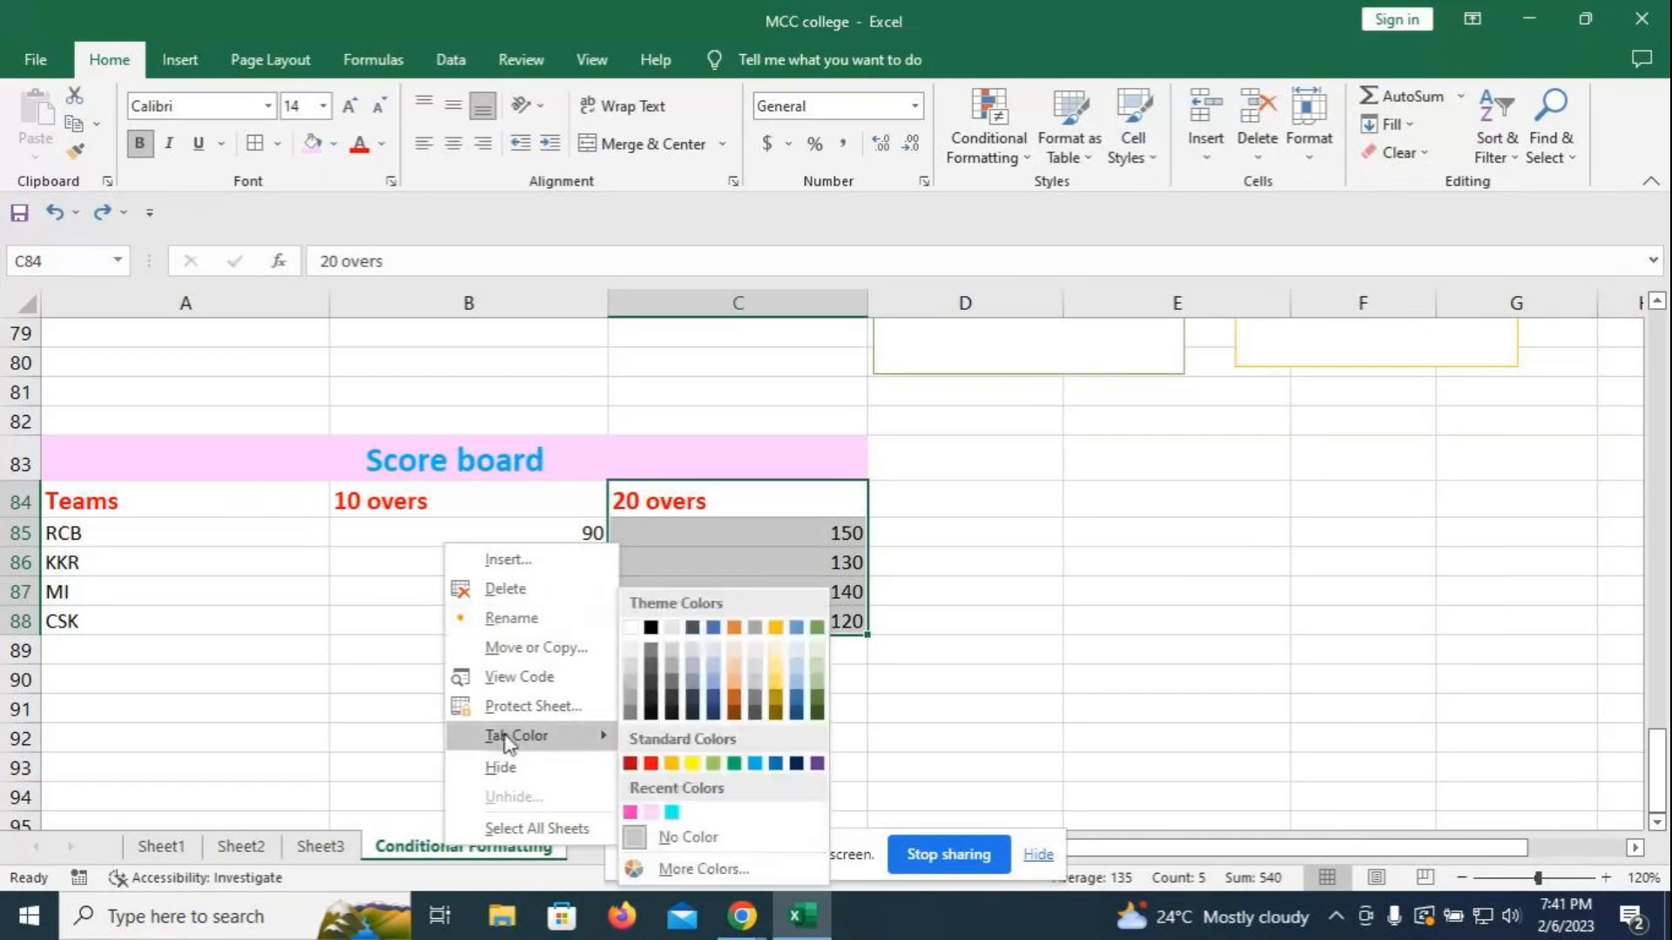
{"action": "left_click", "coordinate": [694, 763]}
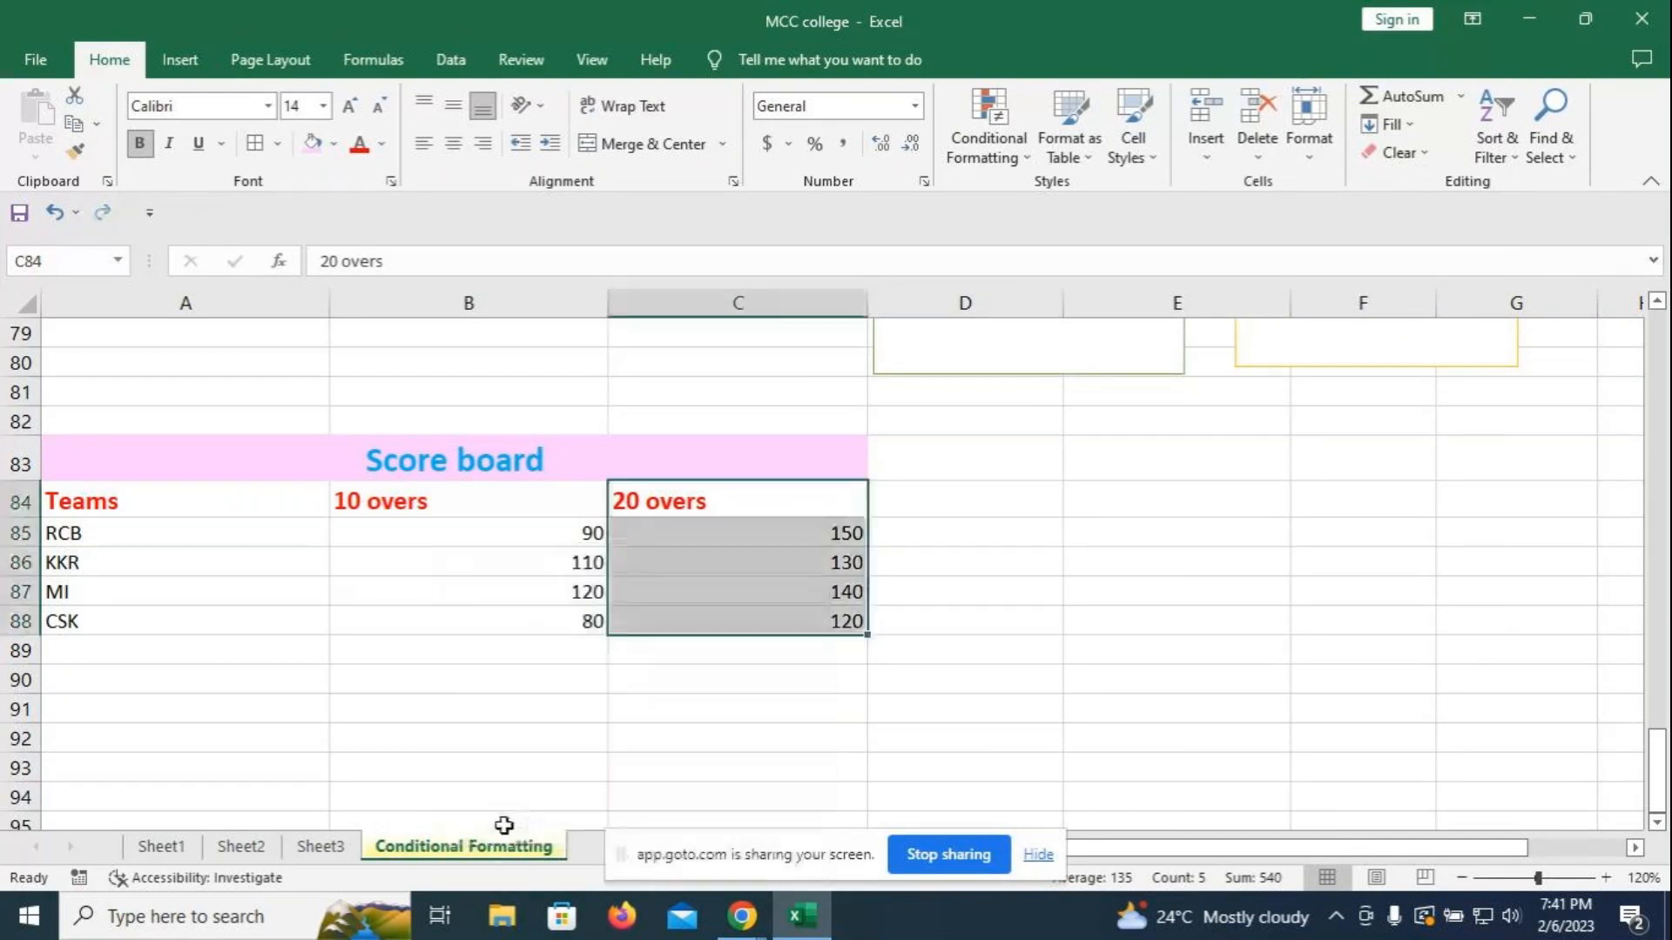
- Protect the sheet with a password, entering it twice to confirm
{"action": "right_click", "coordinate": [492, 844]}
{"action": "mouse_move", "coordinate": [542, 738]}
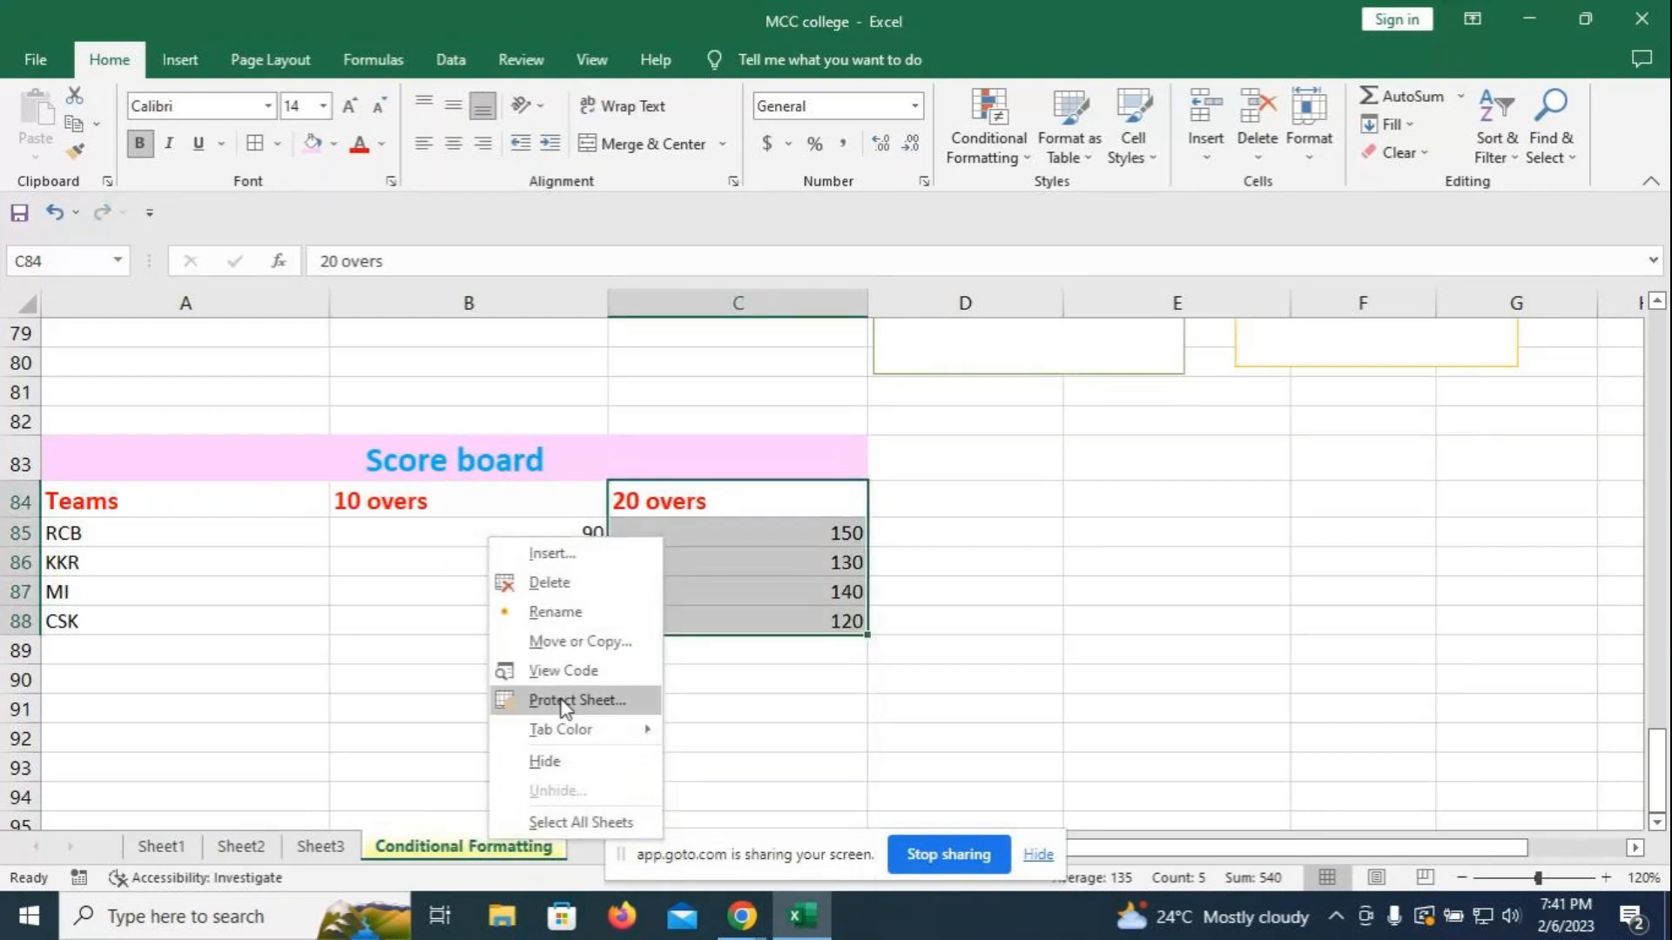
{"action": "left_click", "coordinate": [544, 699]}
{"action": "type", "text": "123"}
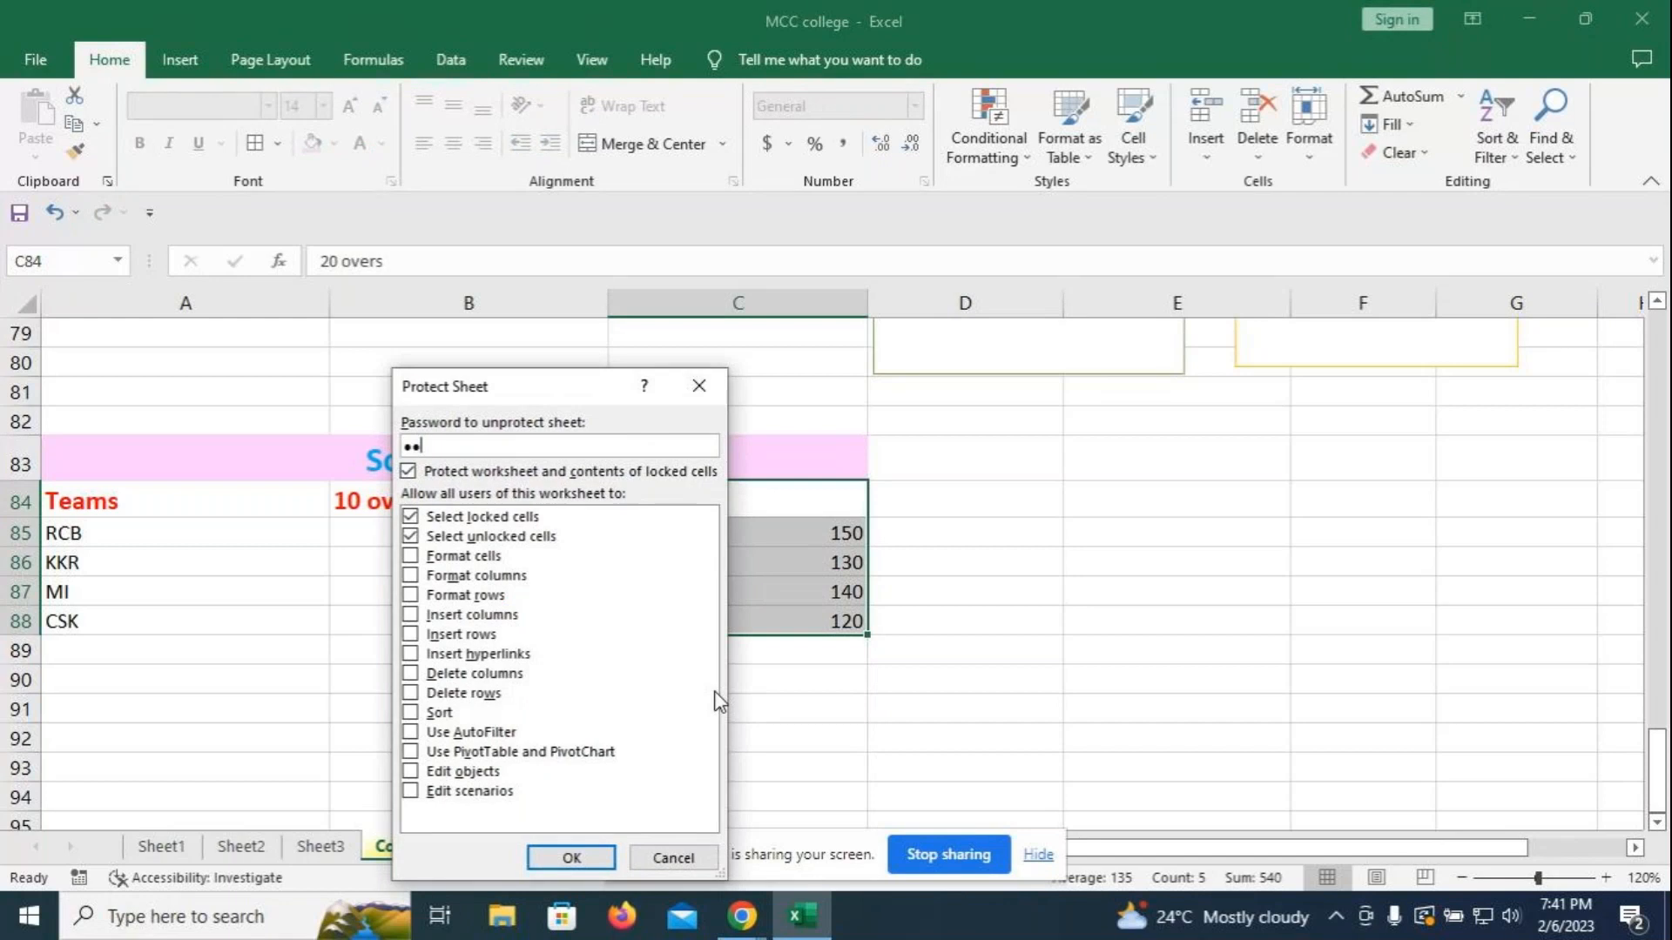
{"action": "type", "text": "4"}
{"action": "left_click", "coordinate": [570, 856]}
{"action": "type", "text": "123"}
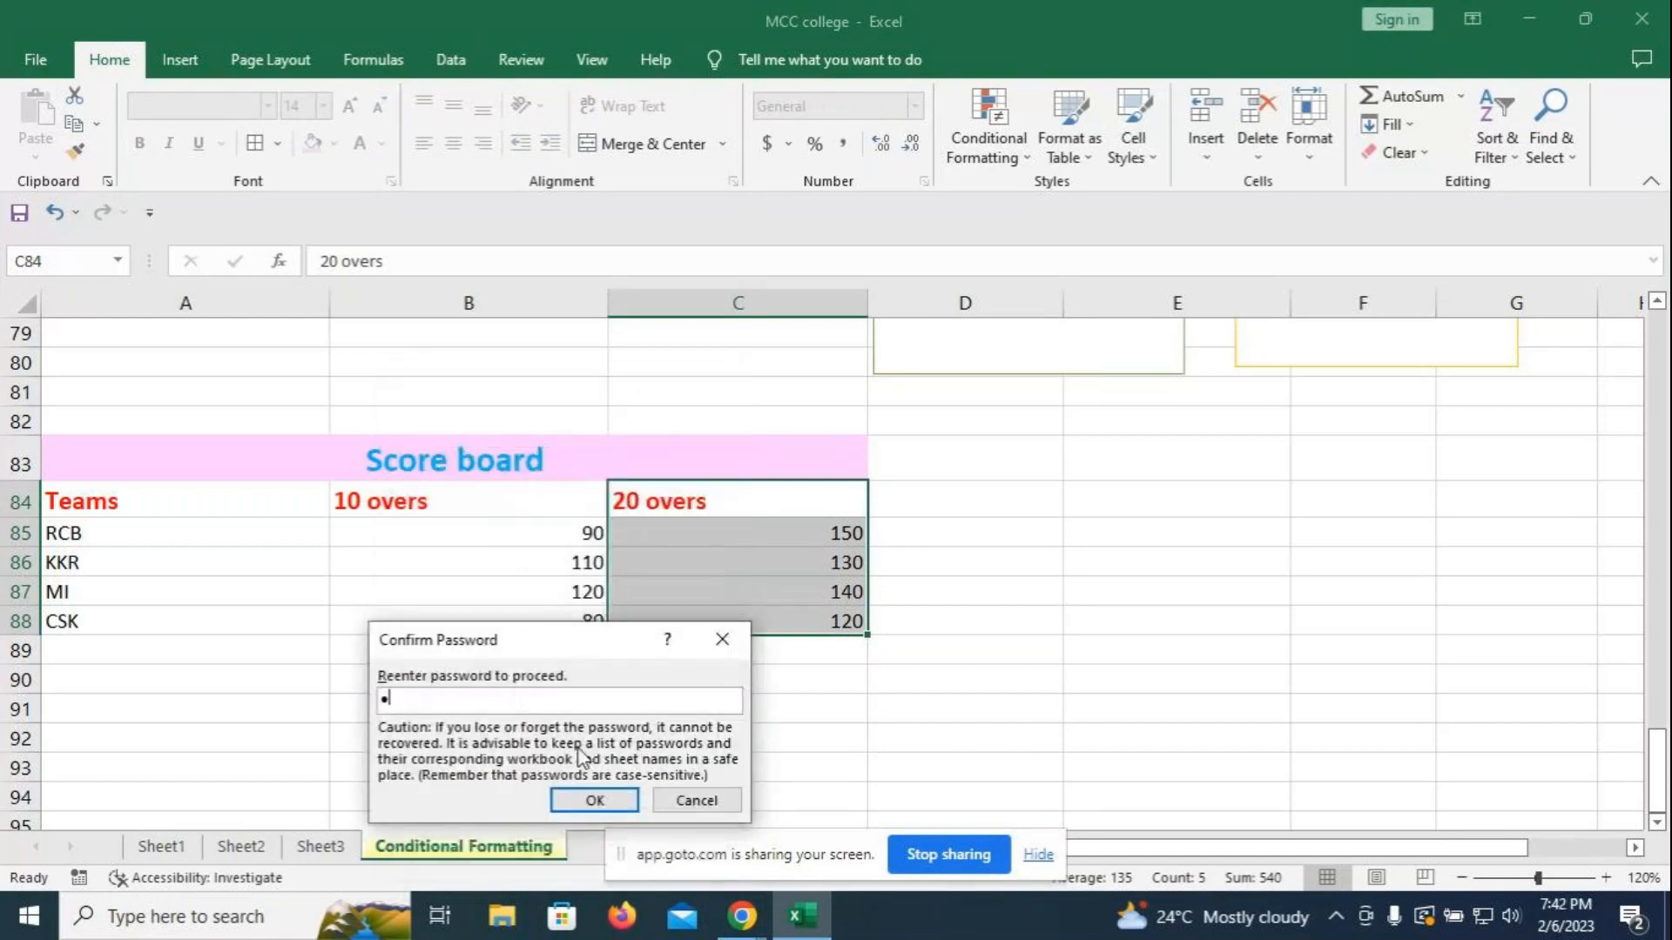
{"action": "type", "text": "4"}
{"action": "left_click", "coordinate": [594, 799]}
- Try typing into cell D88 and dismiss the protected-sheet warning
{"action": "left_click", "coordinate": [1059, 619]}
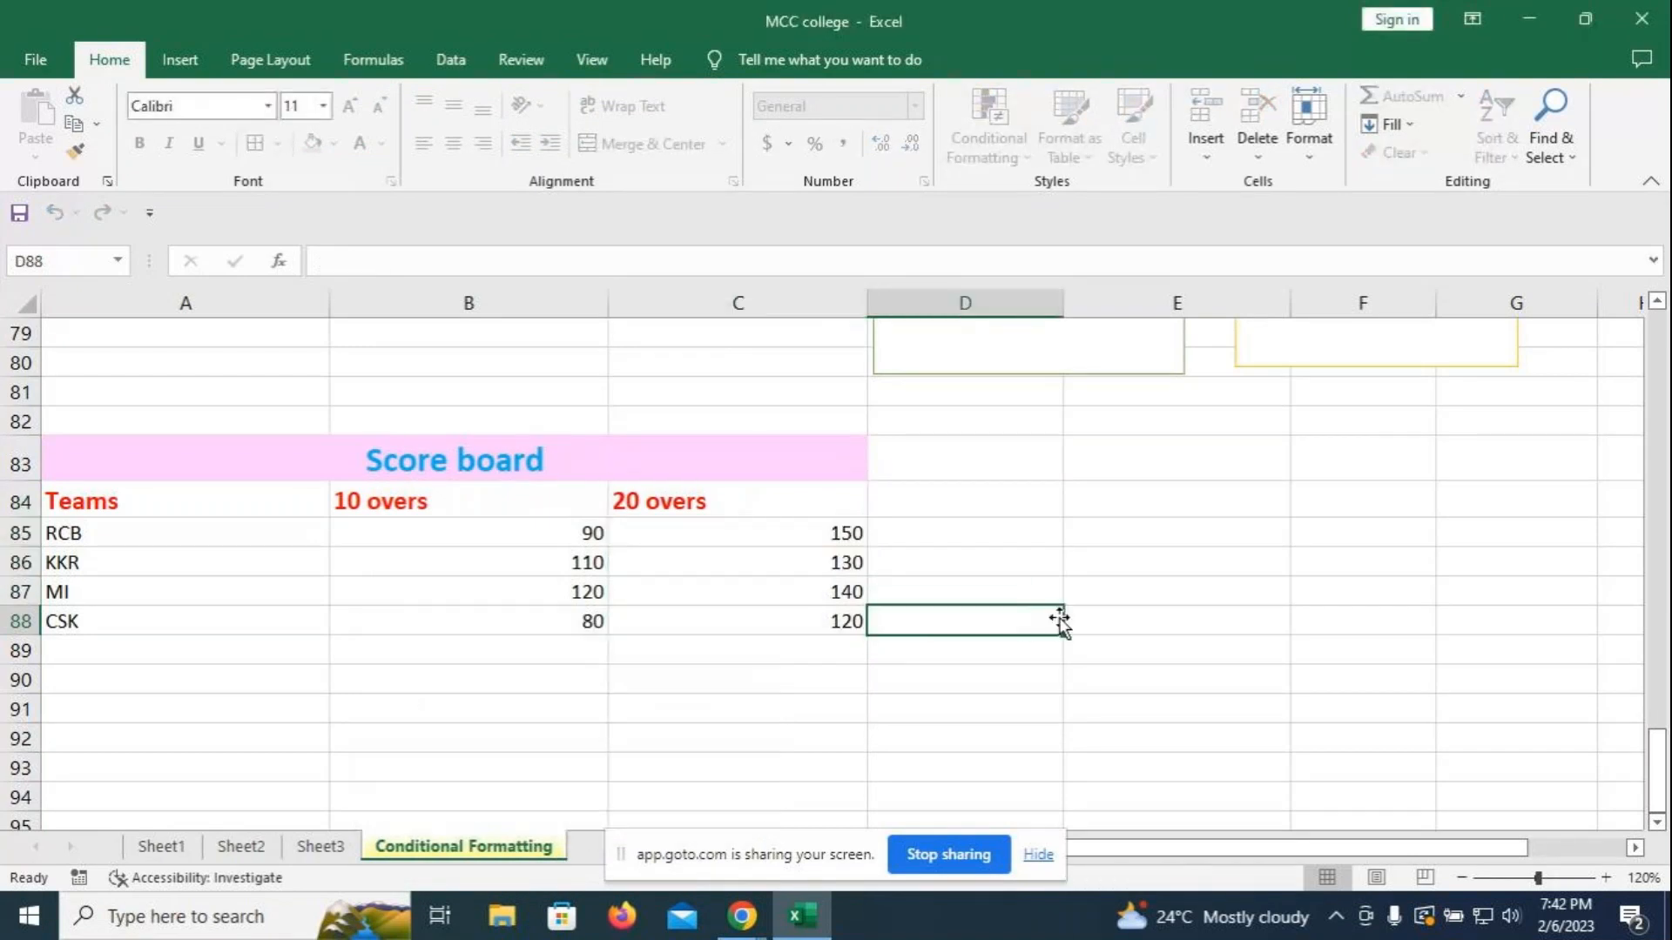
{"action": "key", "text": "a"}
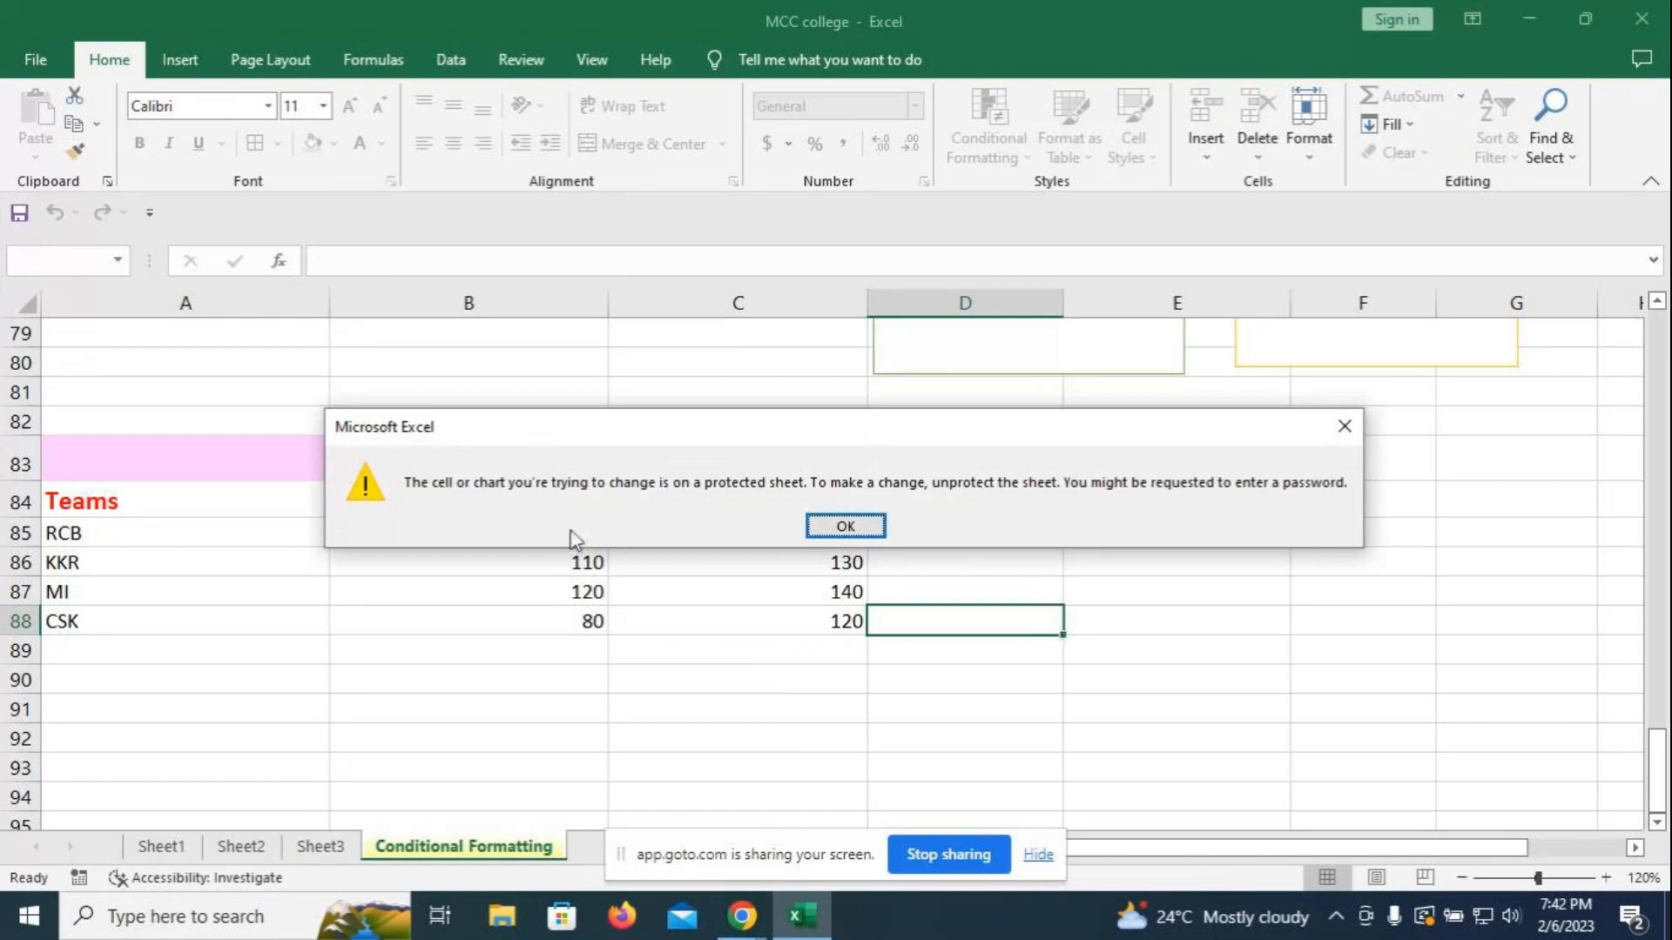
{"action": "left_click", "coordinate": [840, 526]}
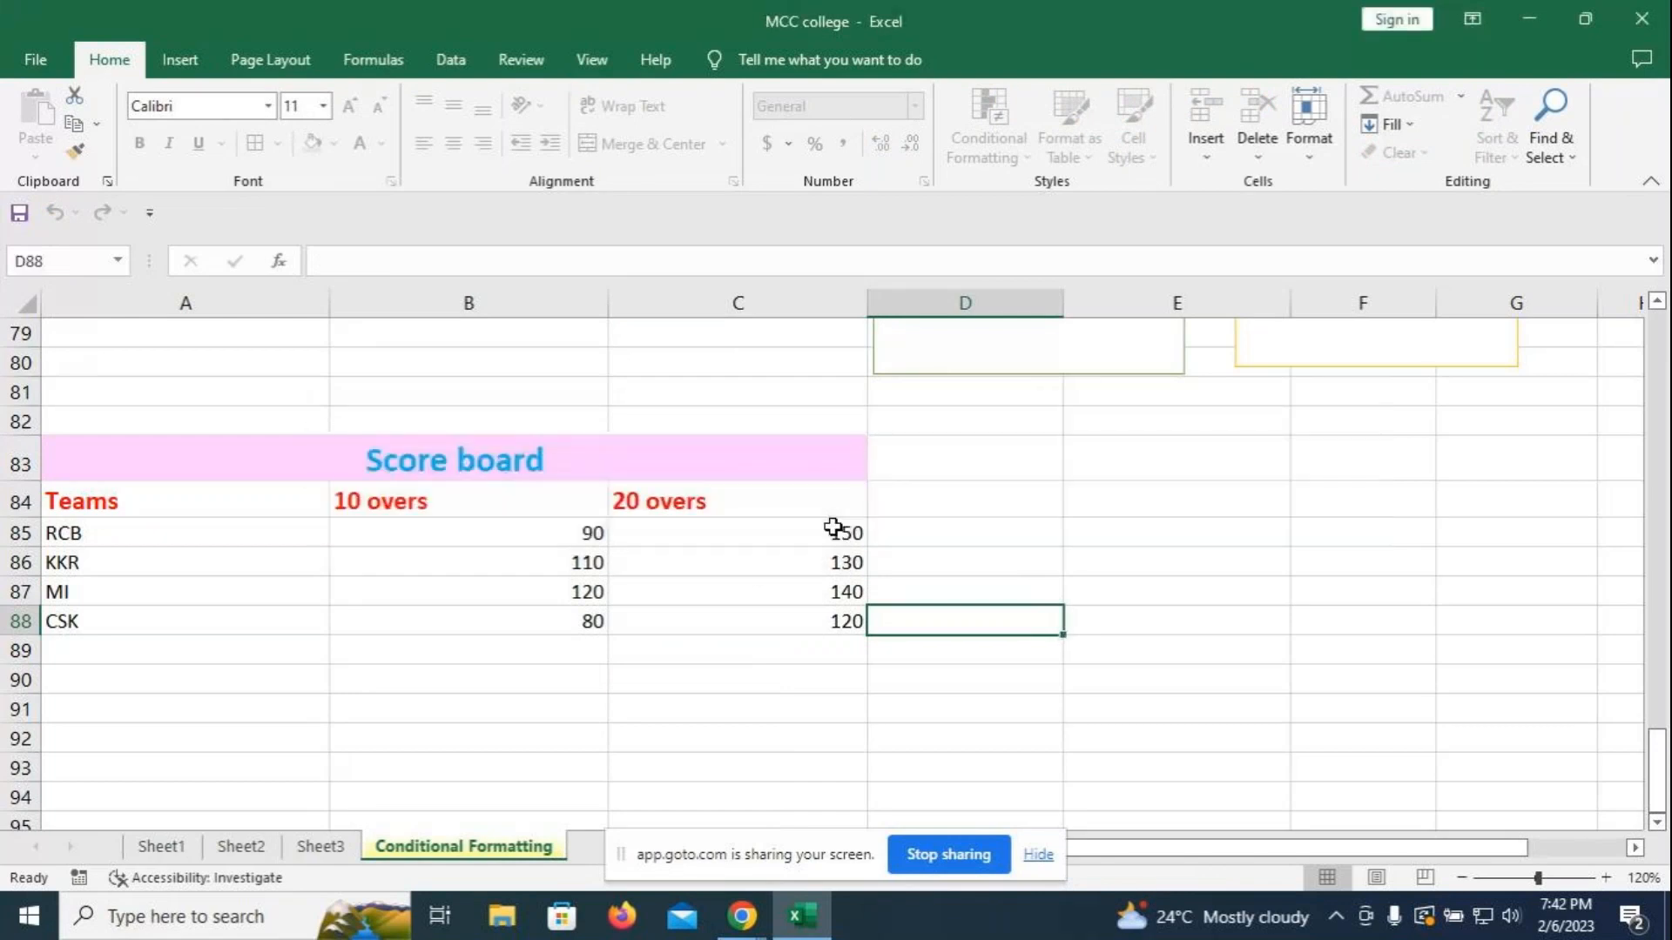
- Start unprotecting the sheet and enter the sheet password
{"action": "right_click", "coordinate": [481, 849]}
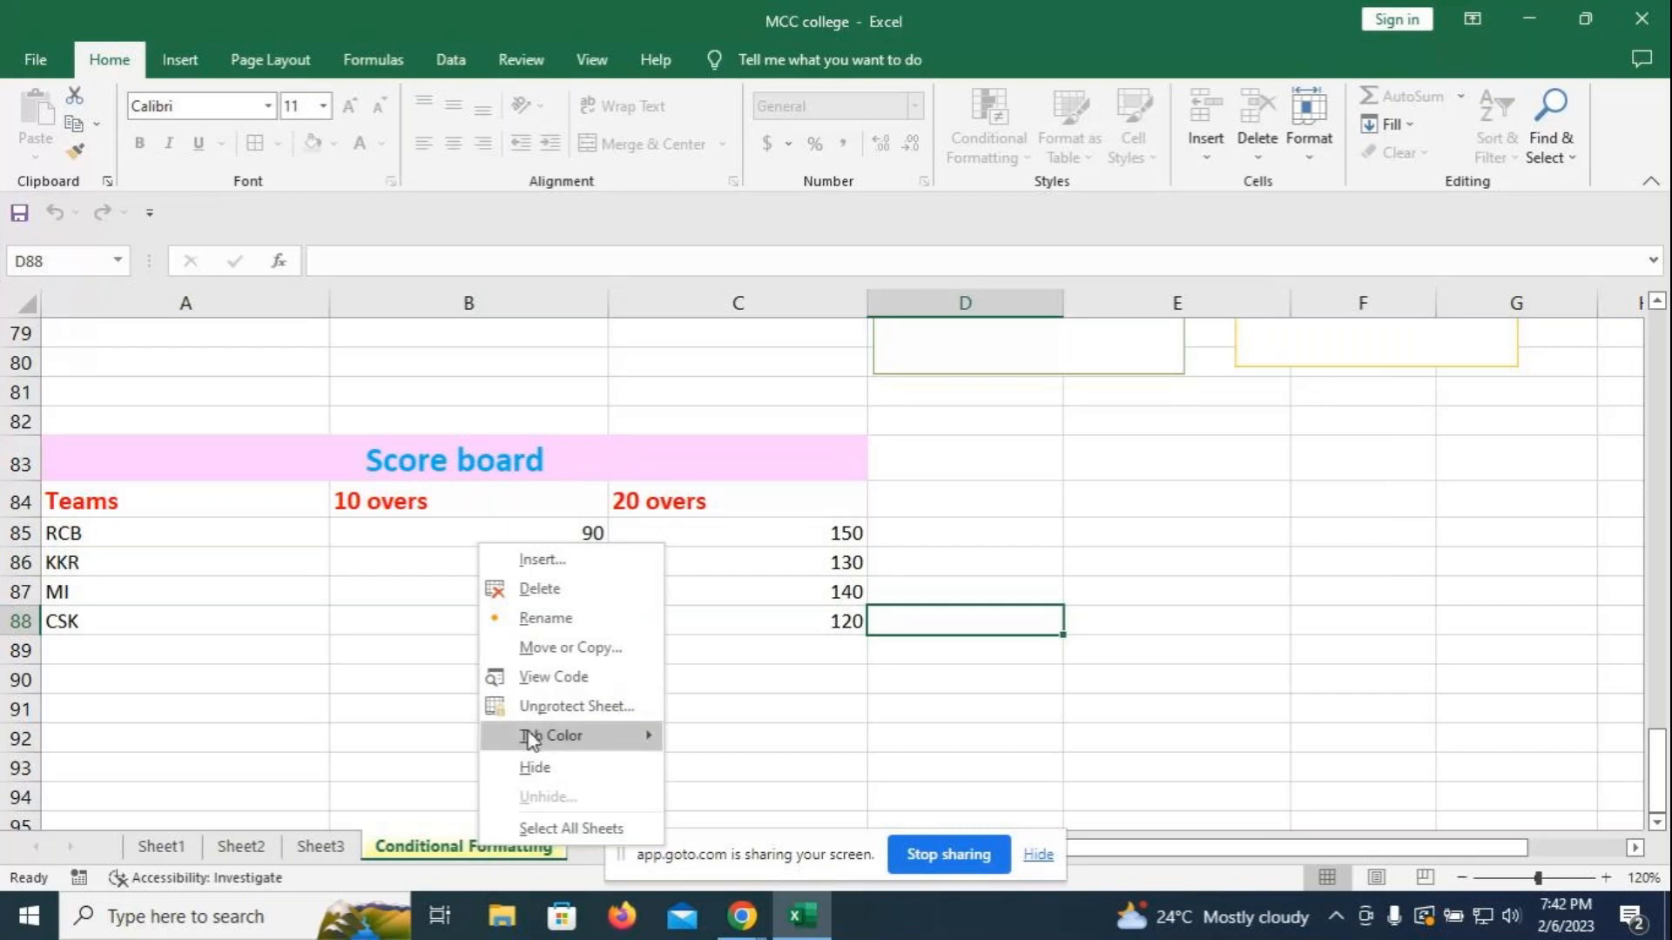
{"action": "left_click", "coordinate": [533, 706]}
{"action": "type", "text": "1234"}
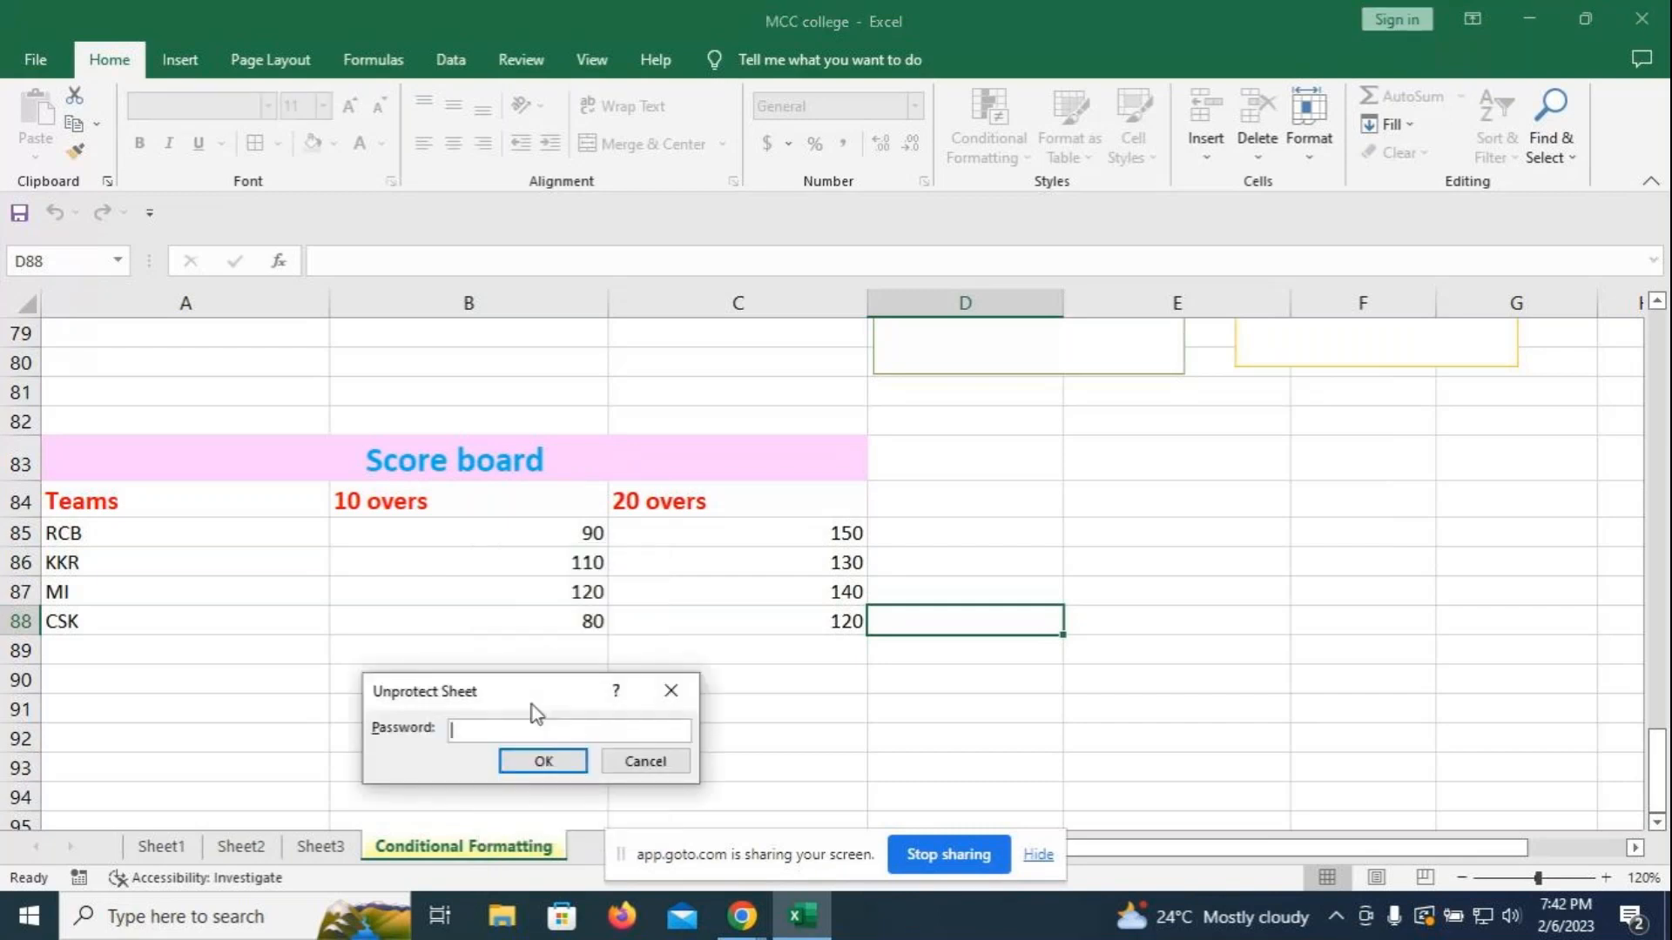
- Confirm the password to unprotect the sheet and check the Format options are available again
{"action": "left_click", "coordinate": [544, 761]}
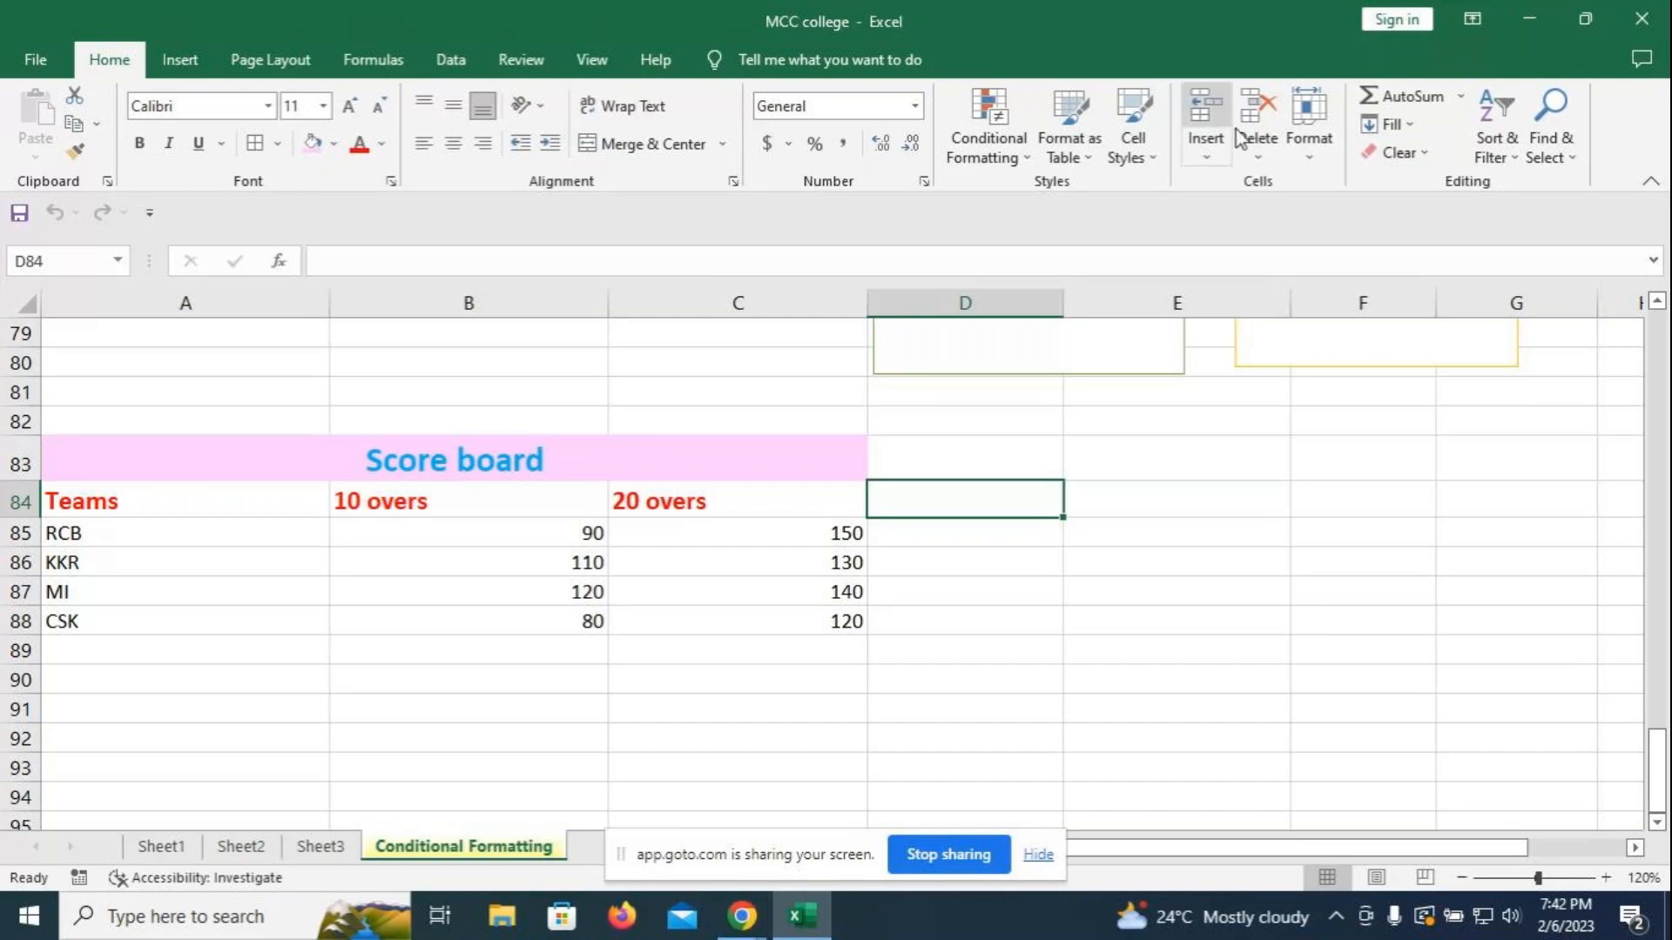
{"action": "left_click", "coordinate": [1319, 154]}
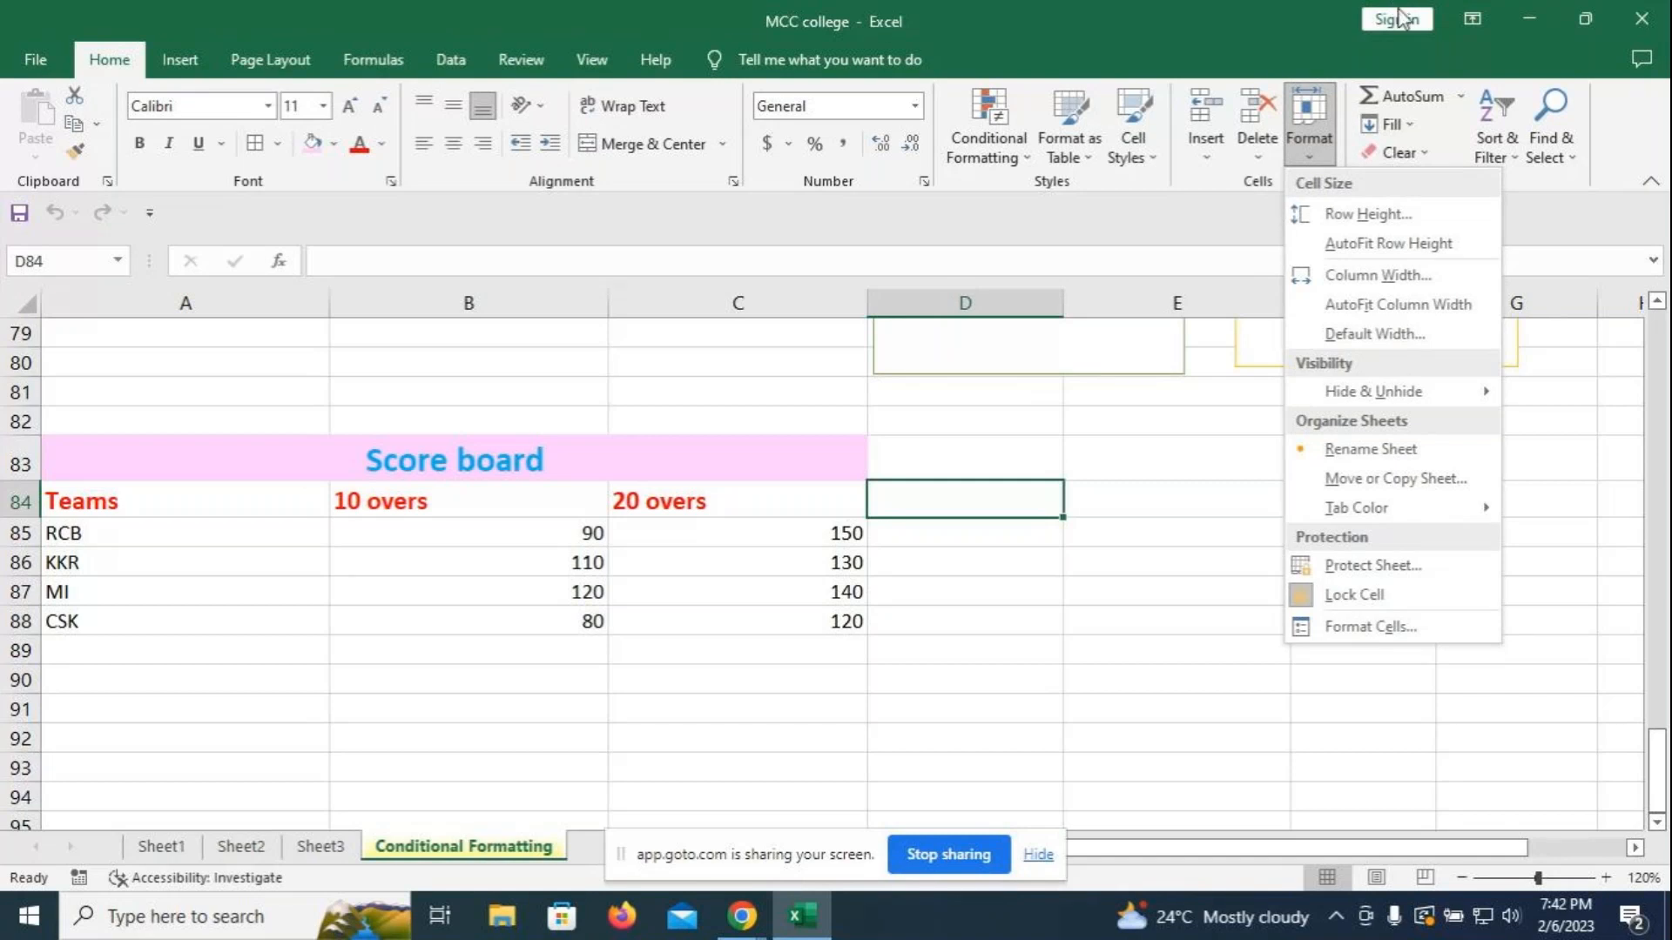
{"action": "left_click", "coordinate": [636, 714]}
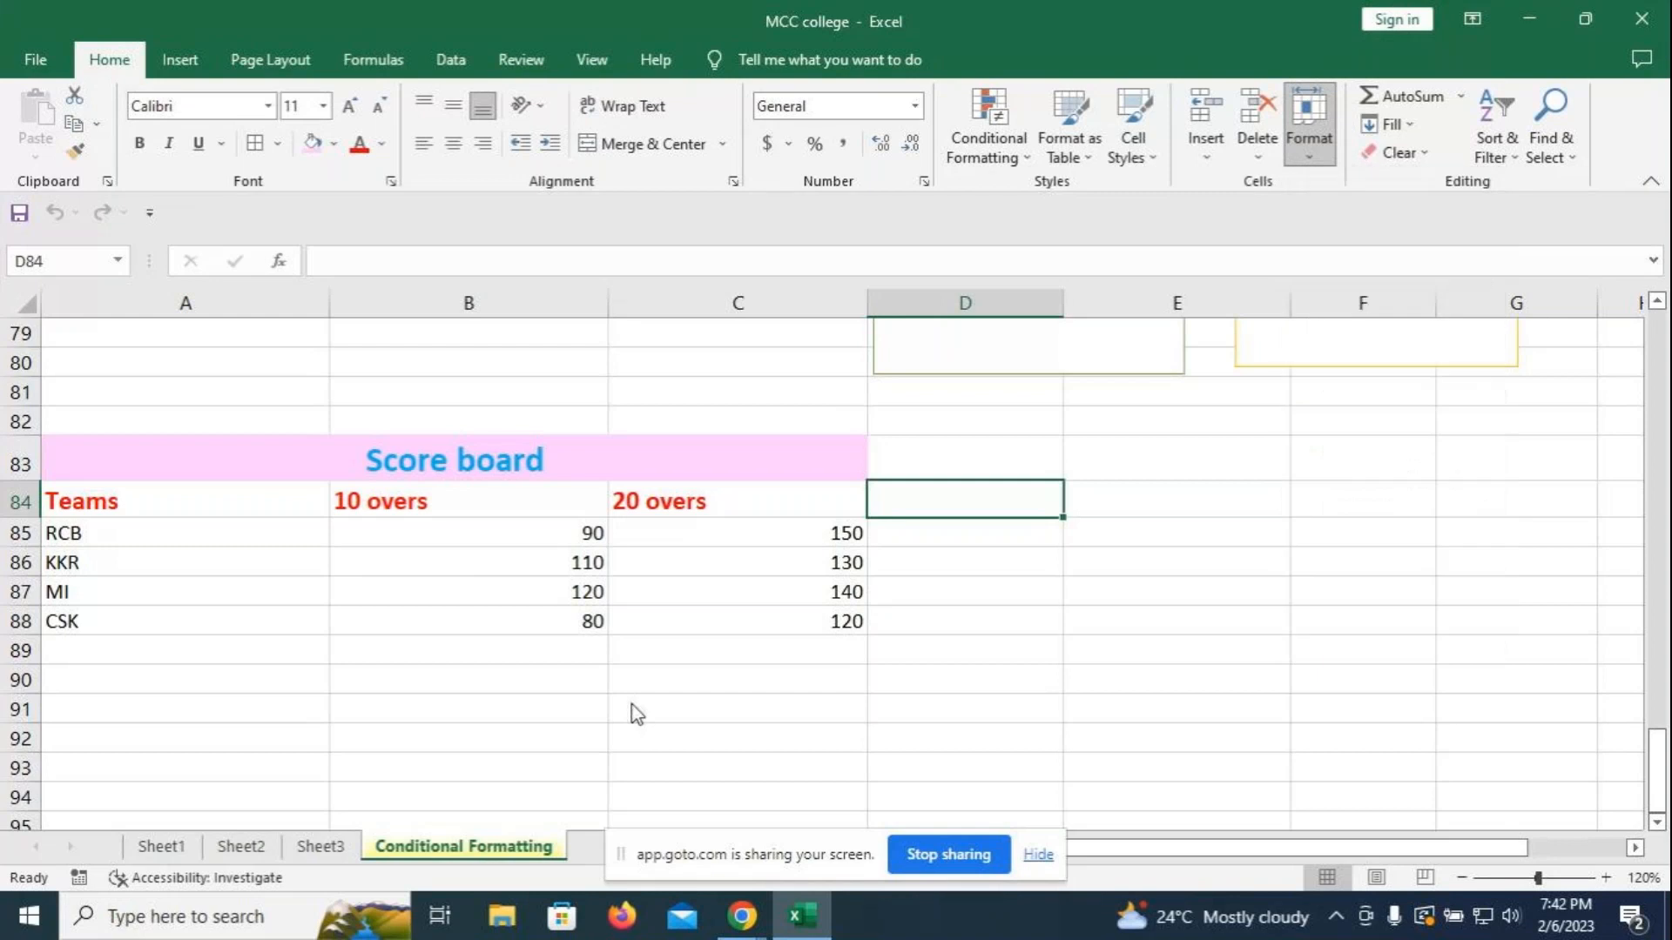
{"action": "mouse_move", "coordinate": [747, 928]}
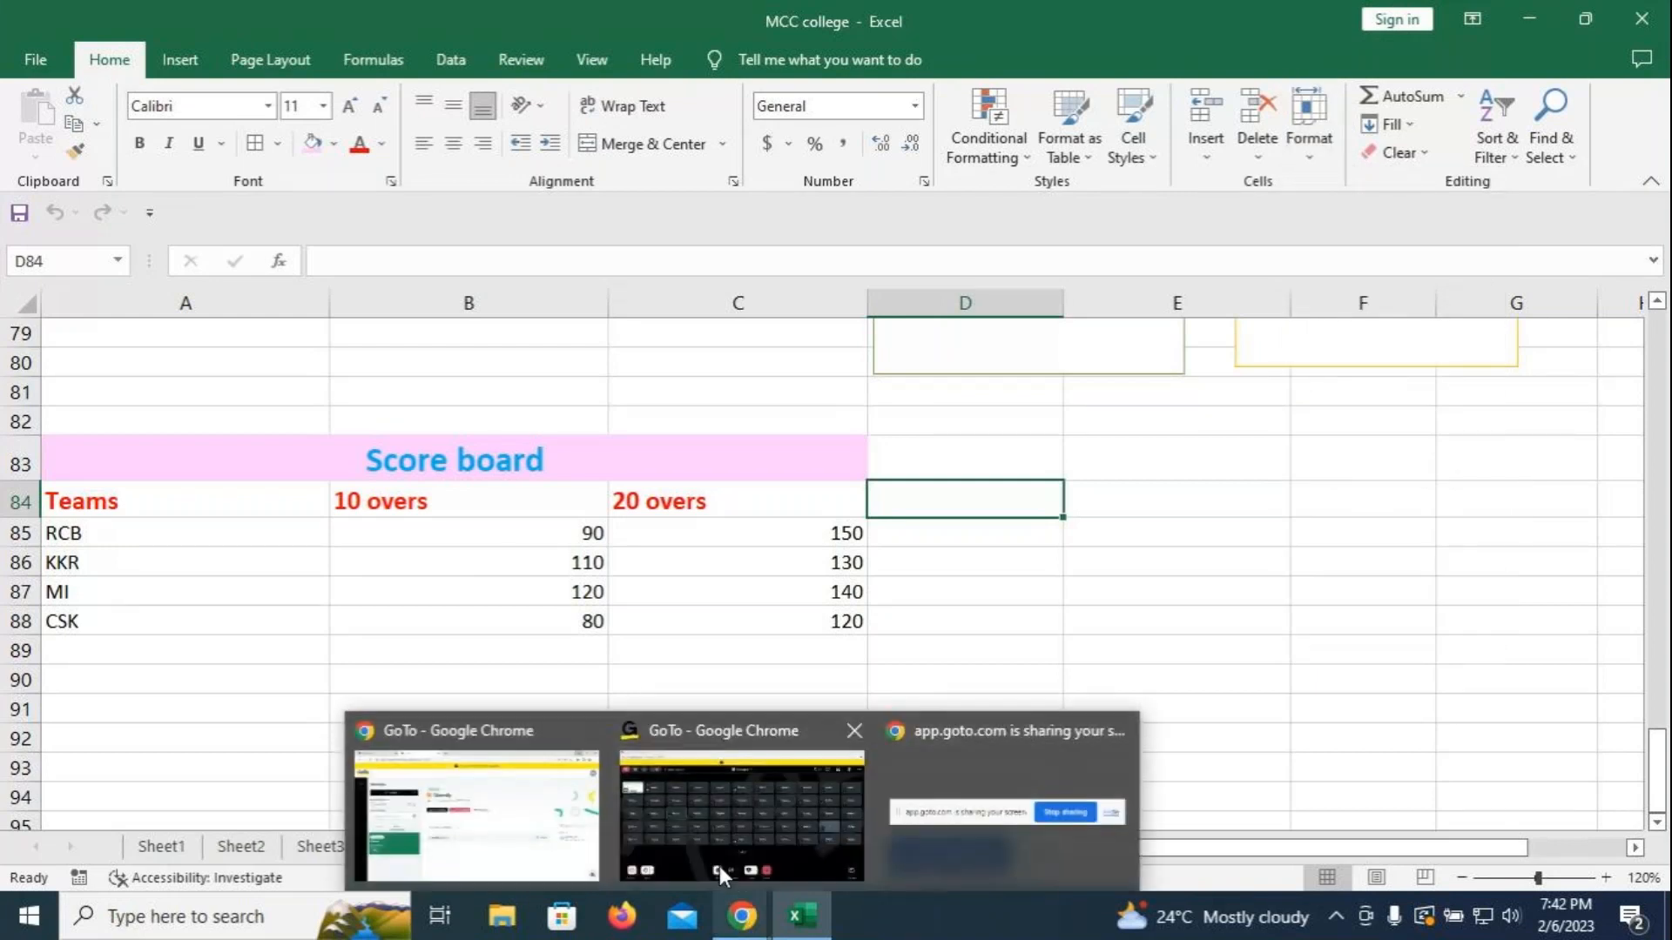
{"action": "left_click", "coordinate": [714, 813]}
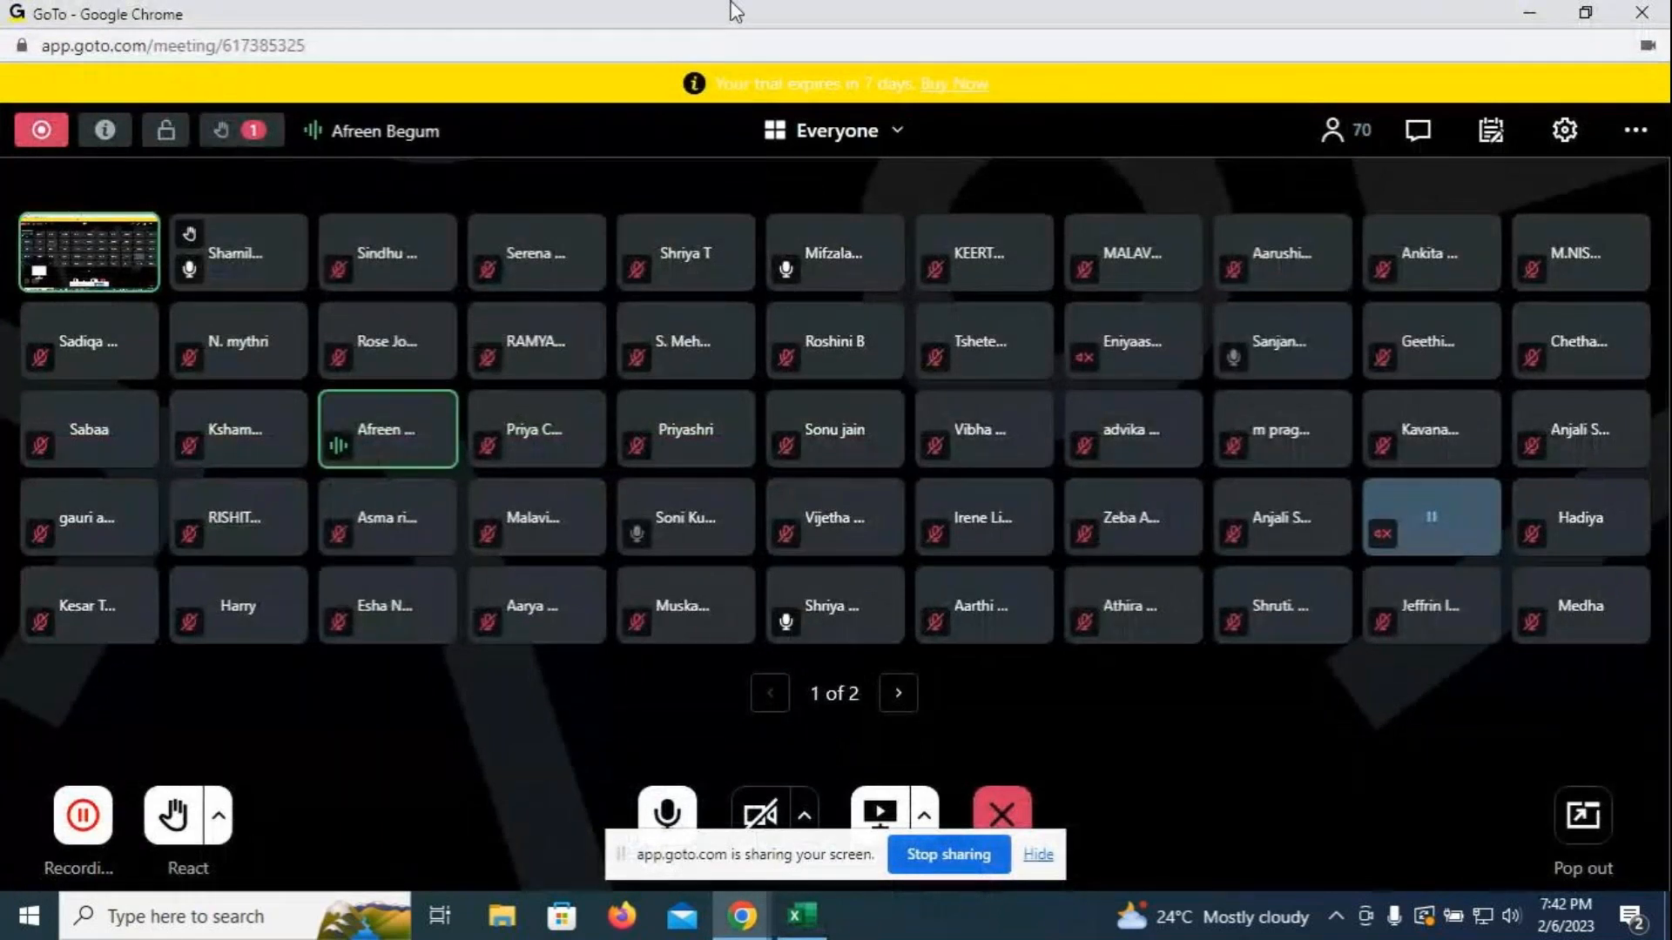
{"action": "left_click", "coordinate": [808, 926]}
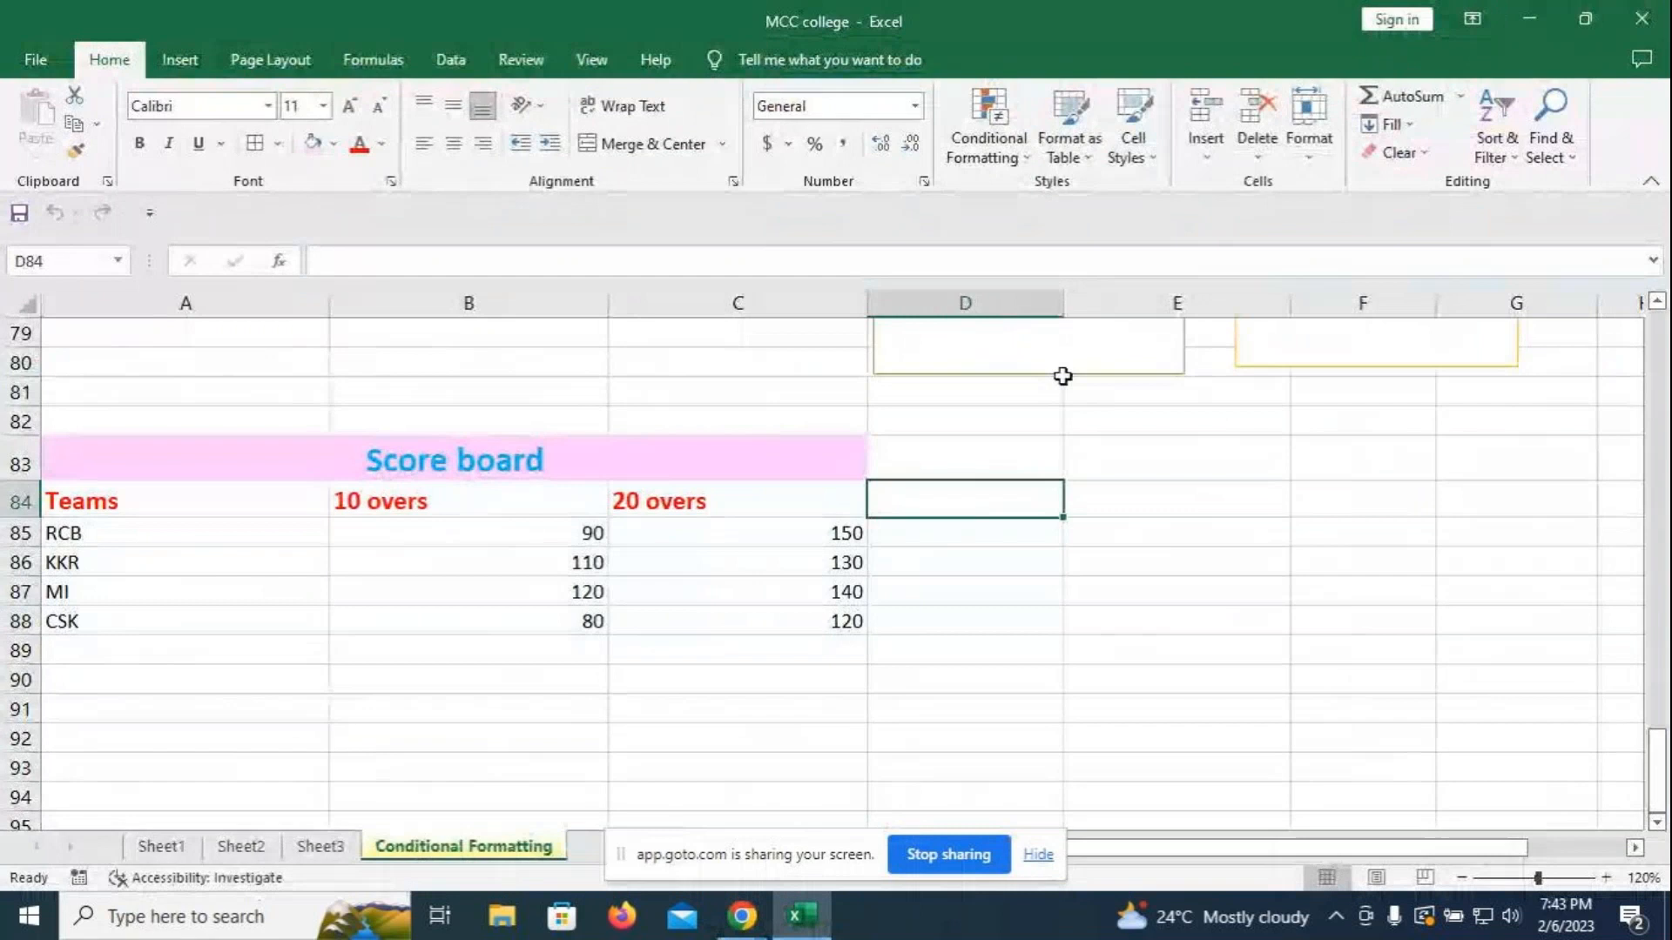
- Select the Score board range A84:C88 and open the Insert tab's PivotTable options
{"action": "left_click", "coordinate": [145, 507]}
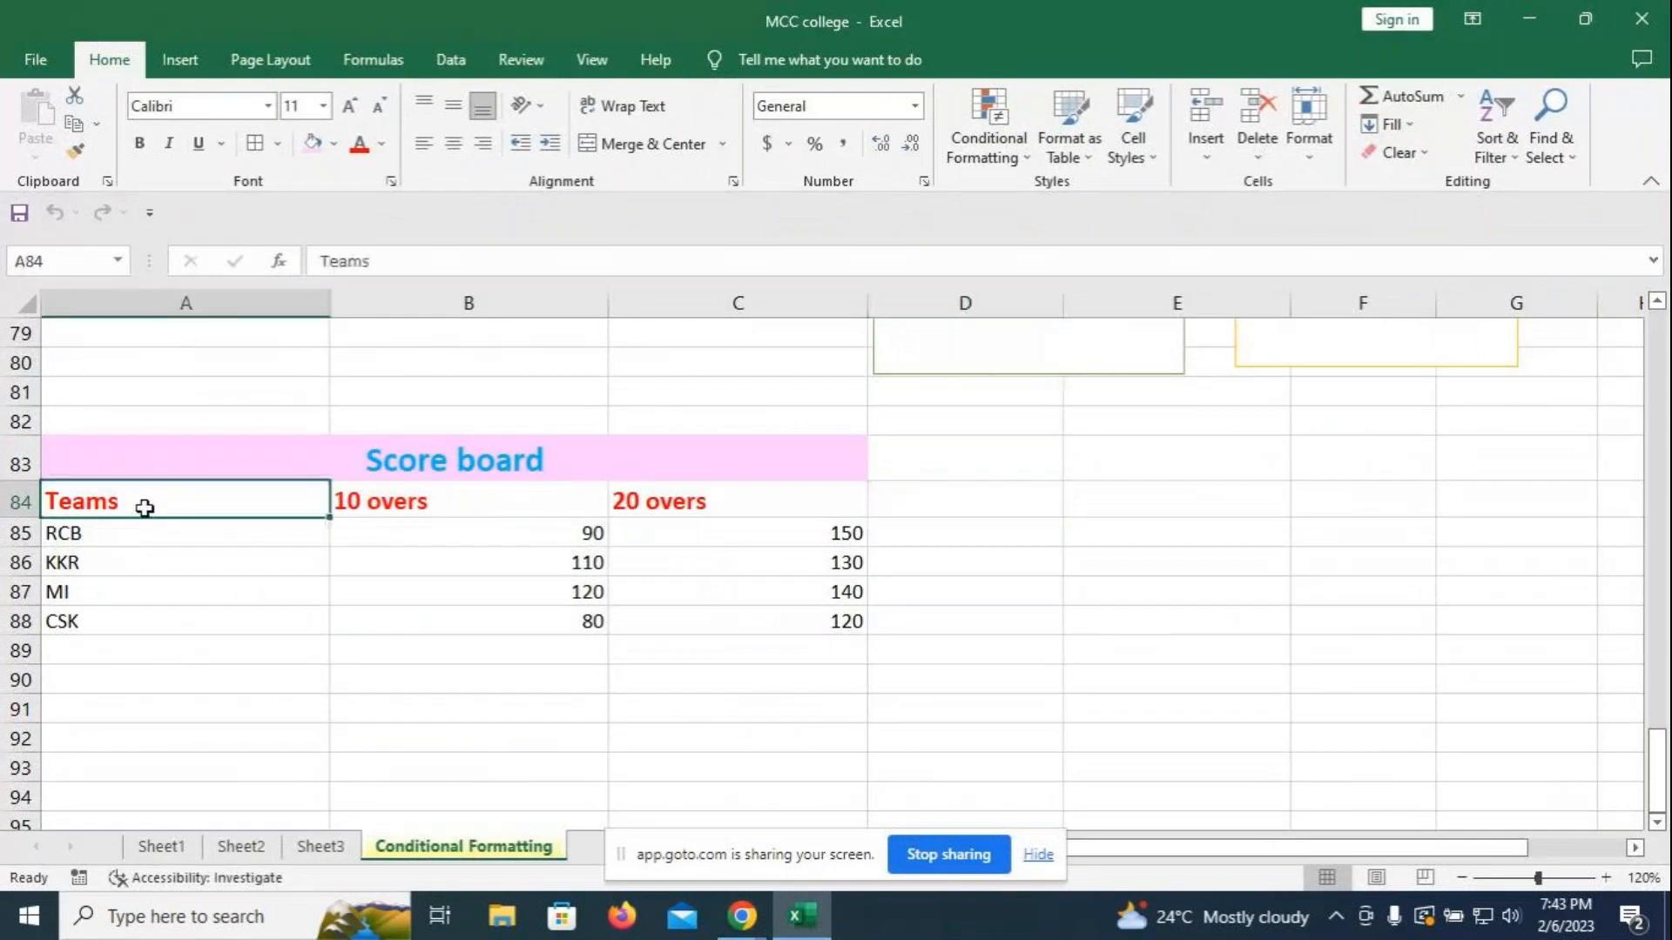
{"action": "left_click", "coordinate": [1032, 570]}
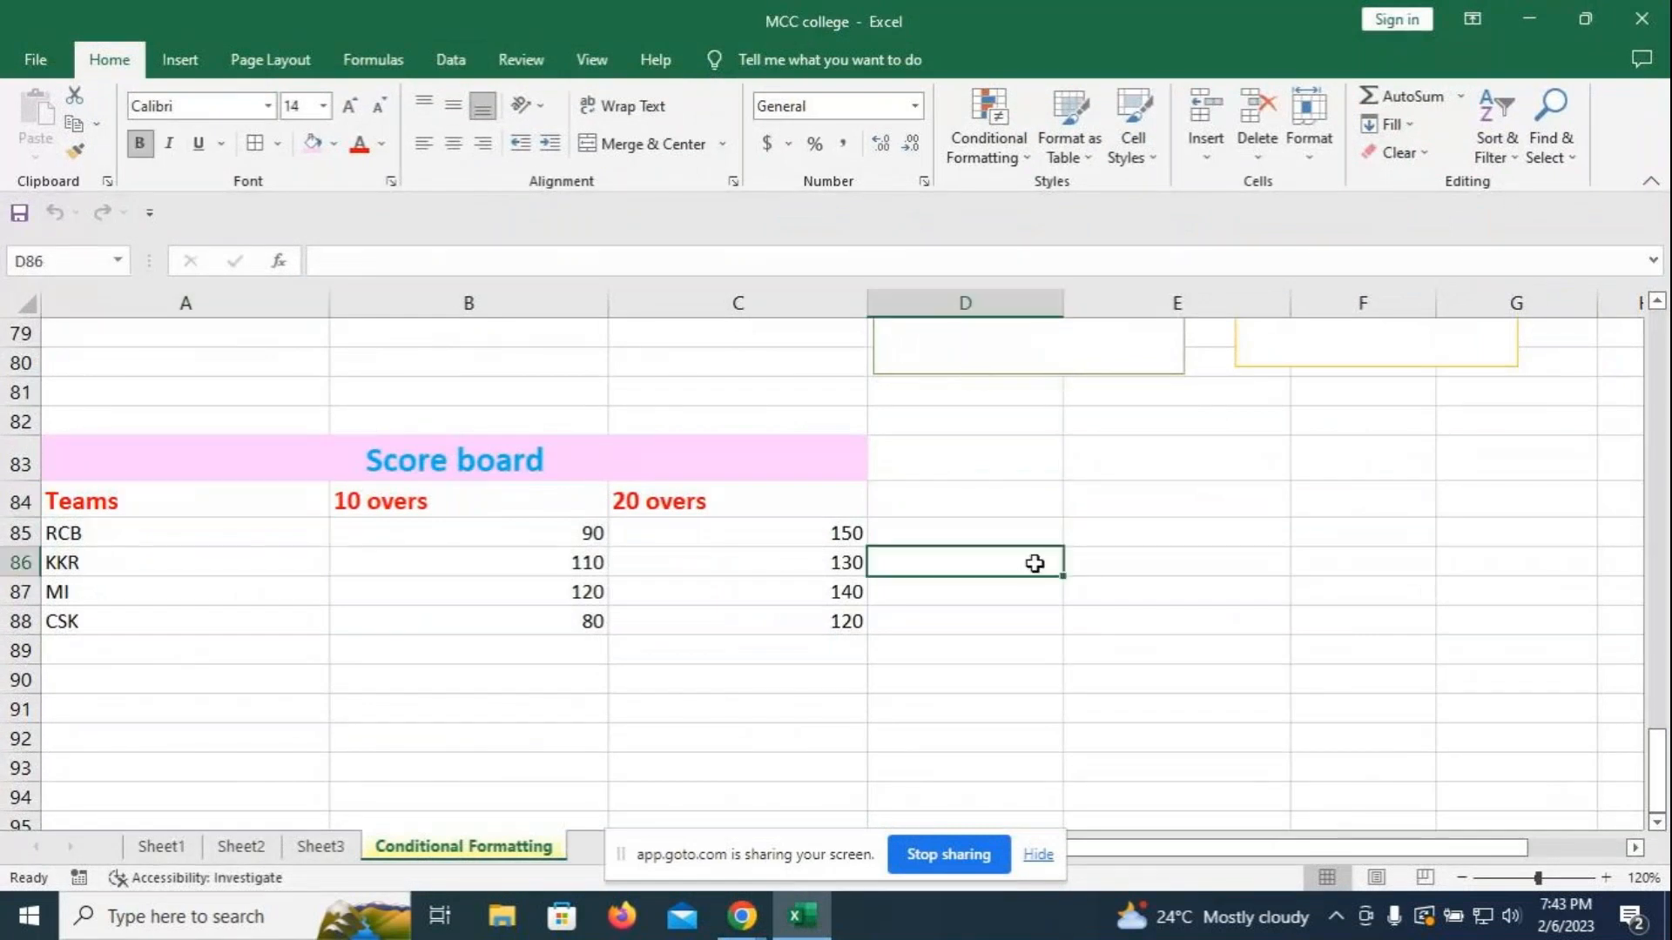
{"action": "left_click", "coordinate": [180, 63]}
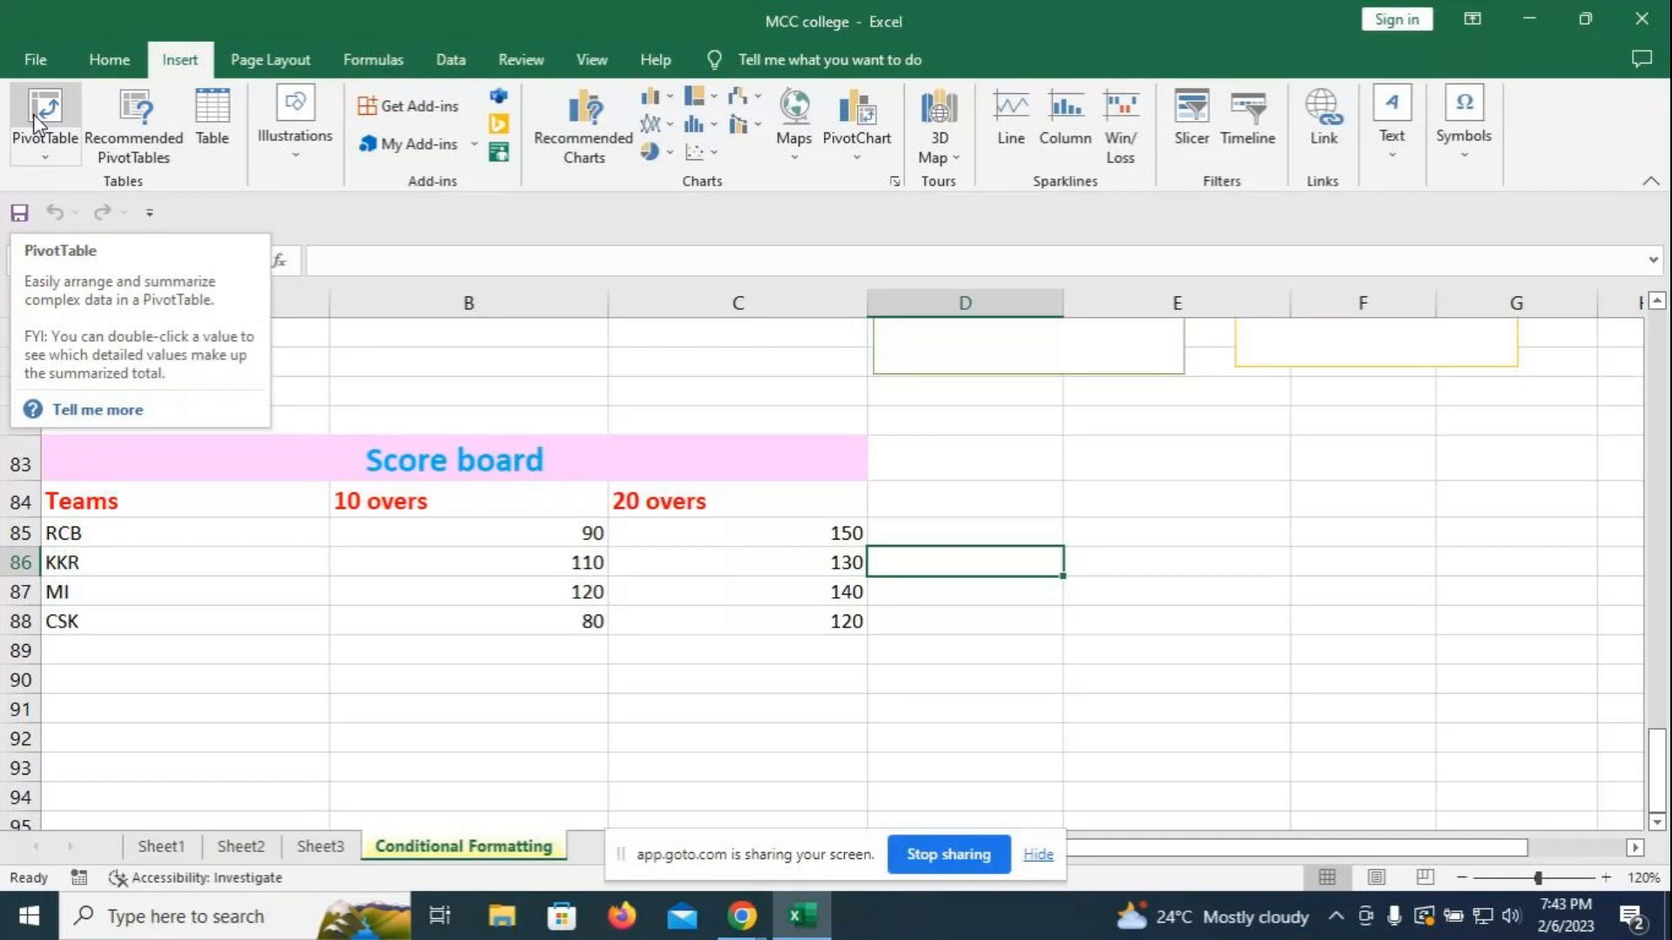
{"action": "left_click", "coordinate": [732, 394]}
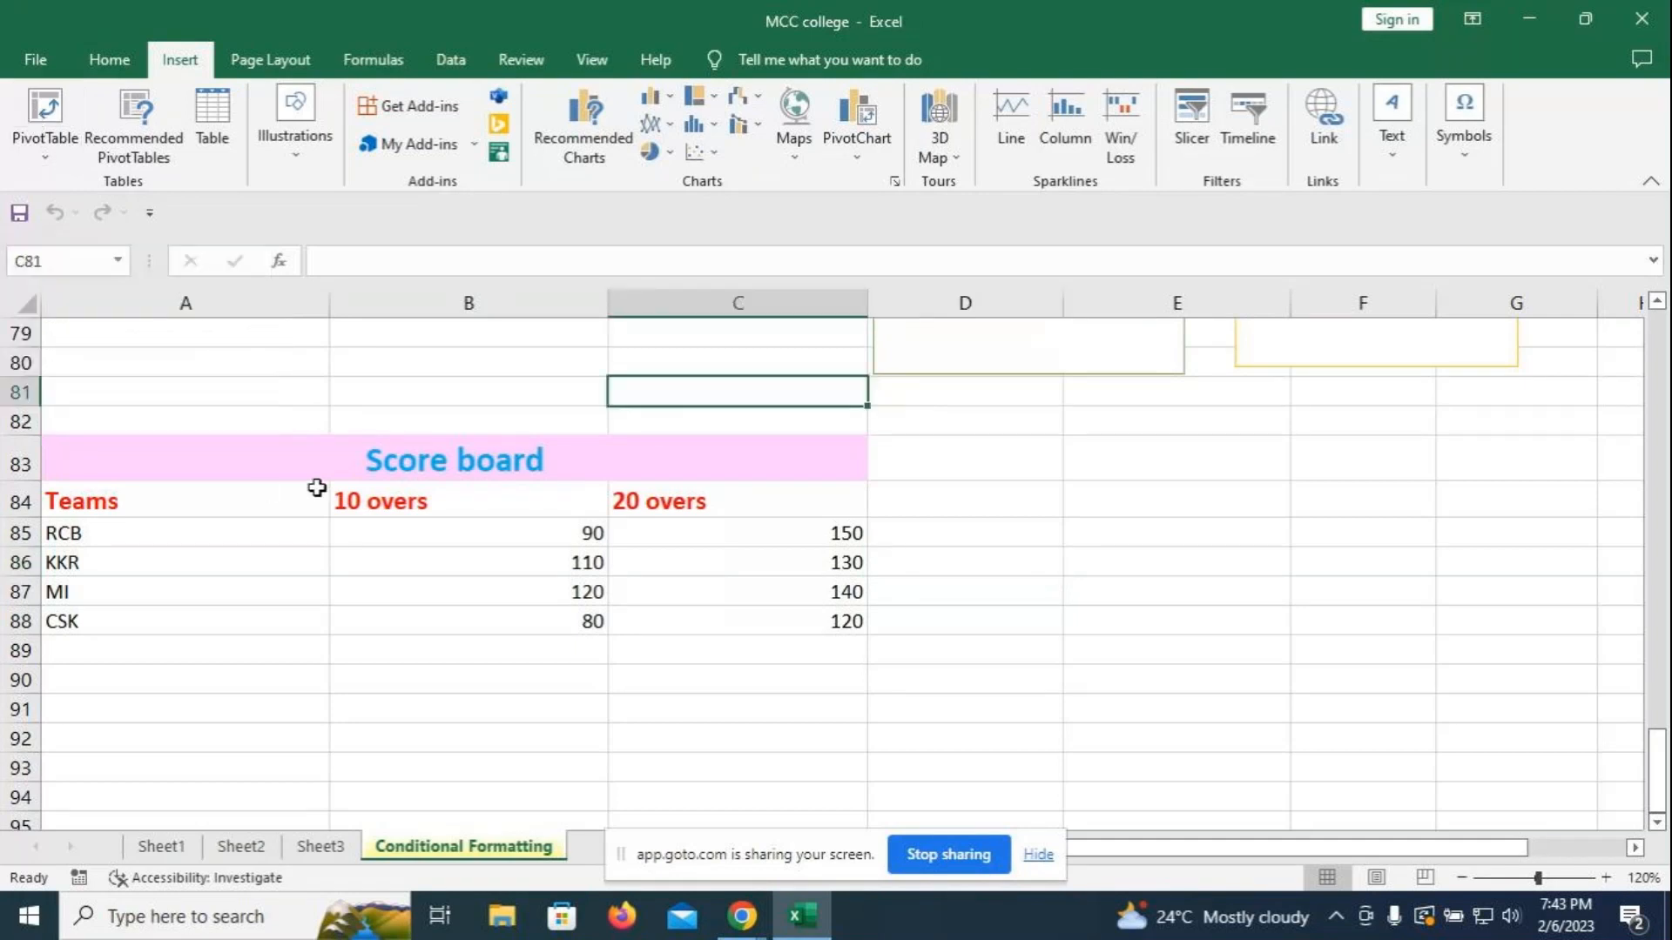
{"action": "left_click_drag", "start_coordinate": [99, 495], "coordinate": [762, 628]}
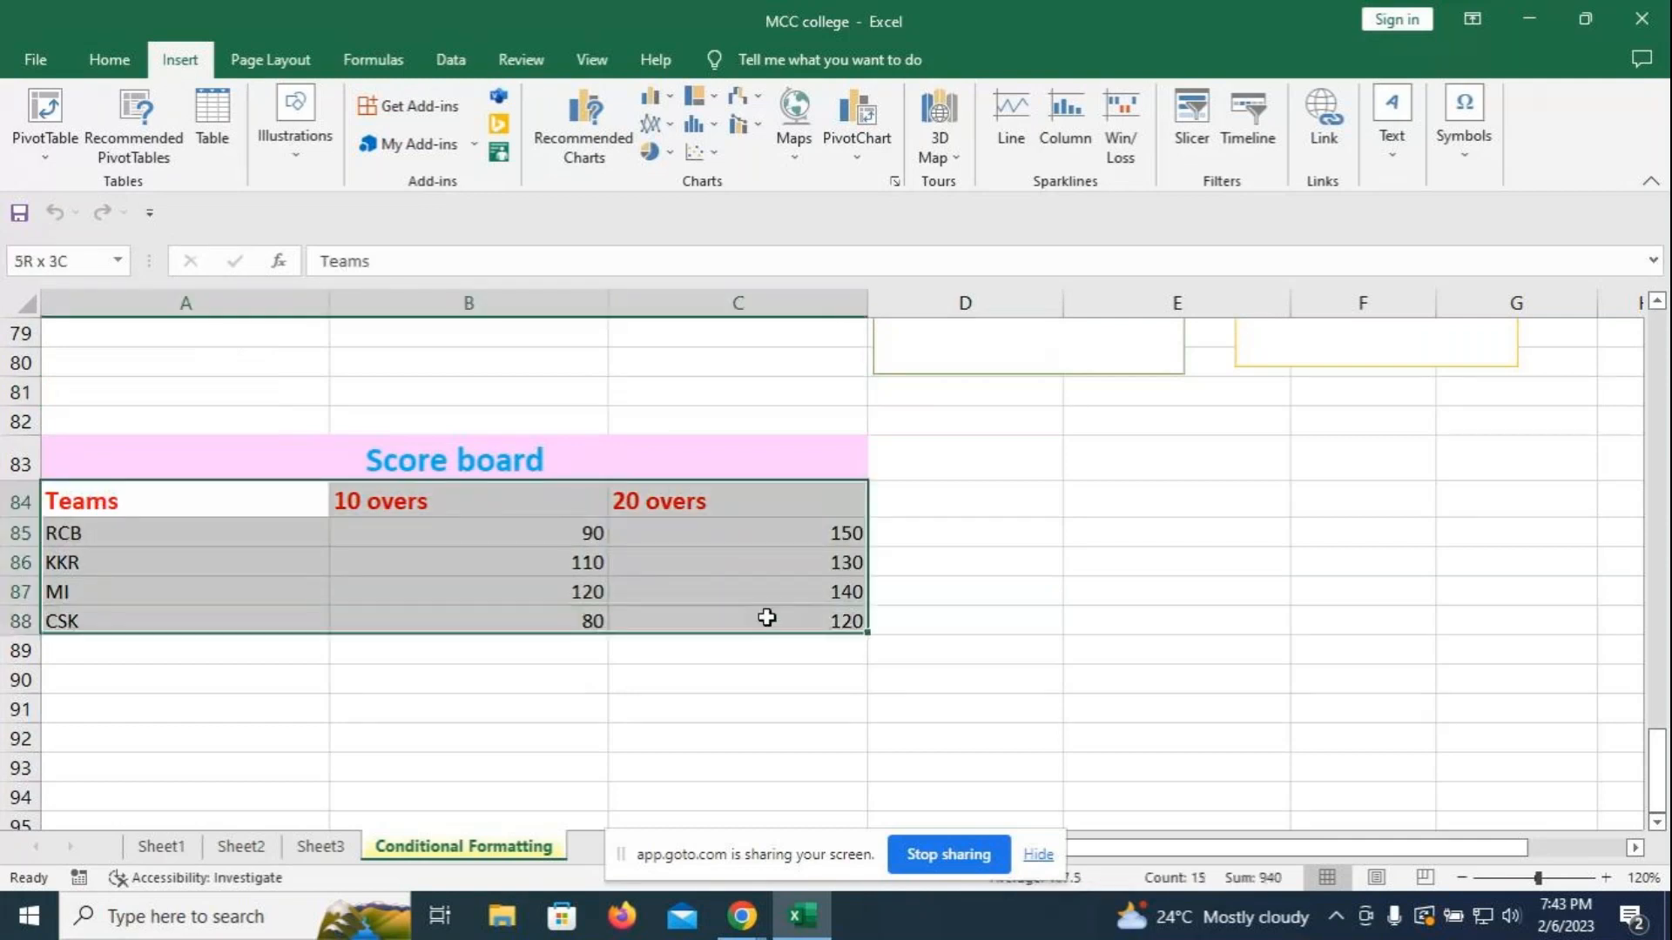
{"action": "left_click", "coordinate": [45, 157]}
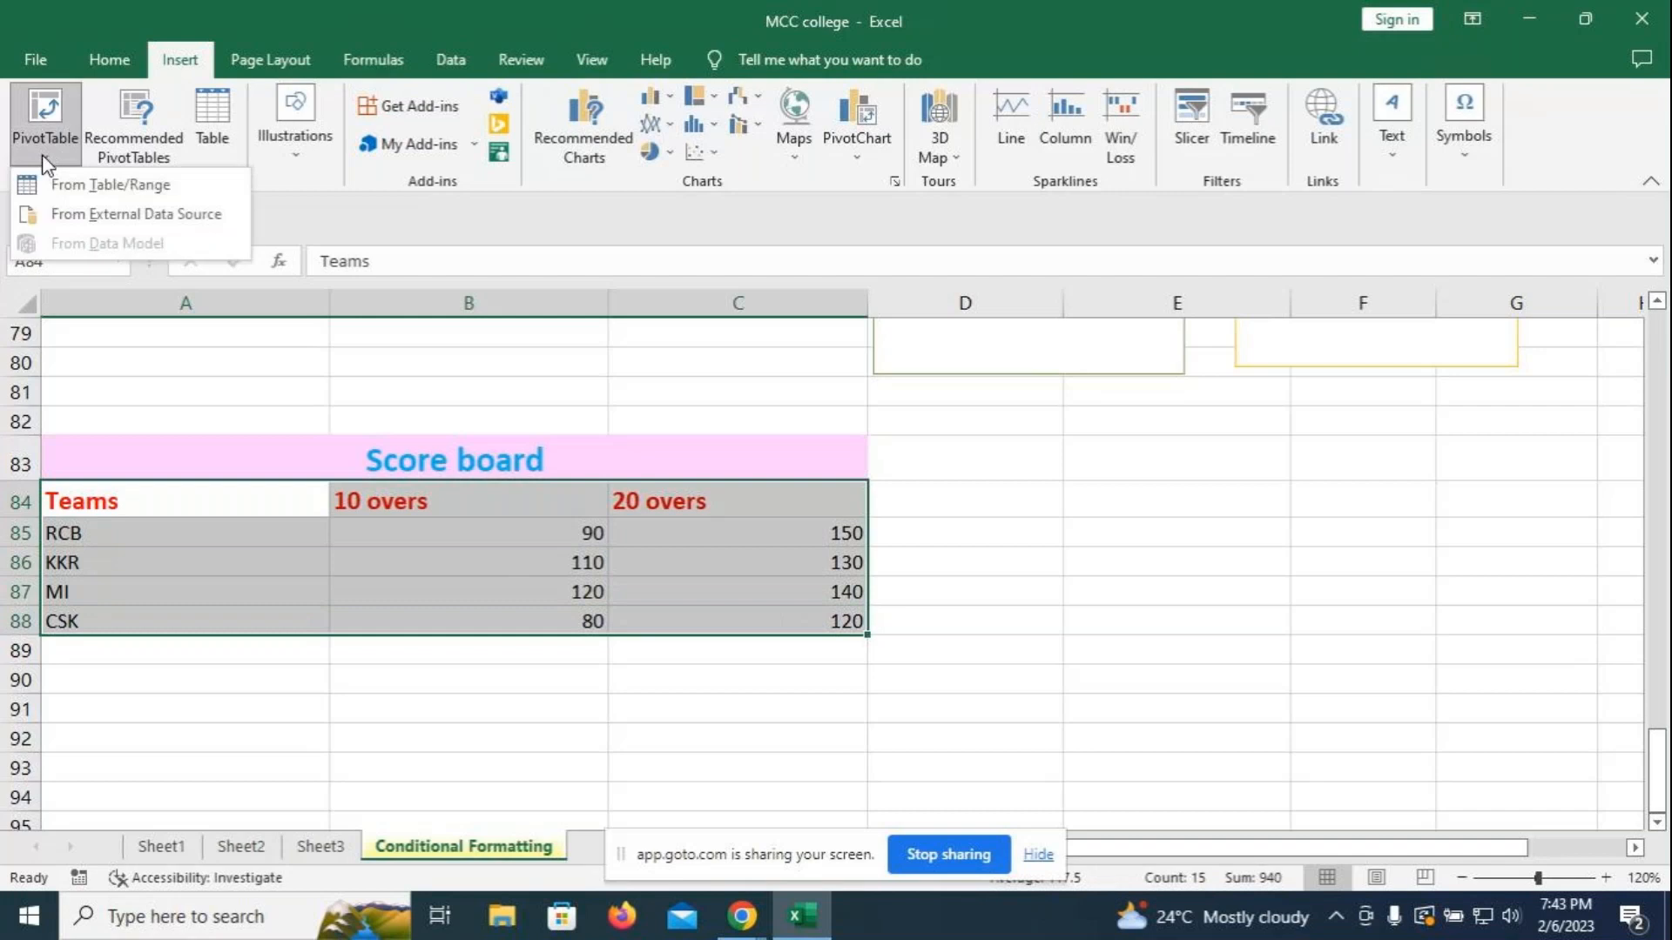
- Create a pivot table from the range on a new sheet named 'Pivot table'
{"action": "left_click", "coordinate": [83, 186]}
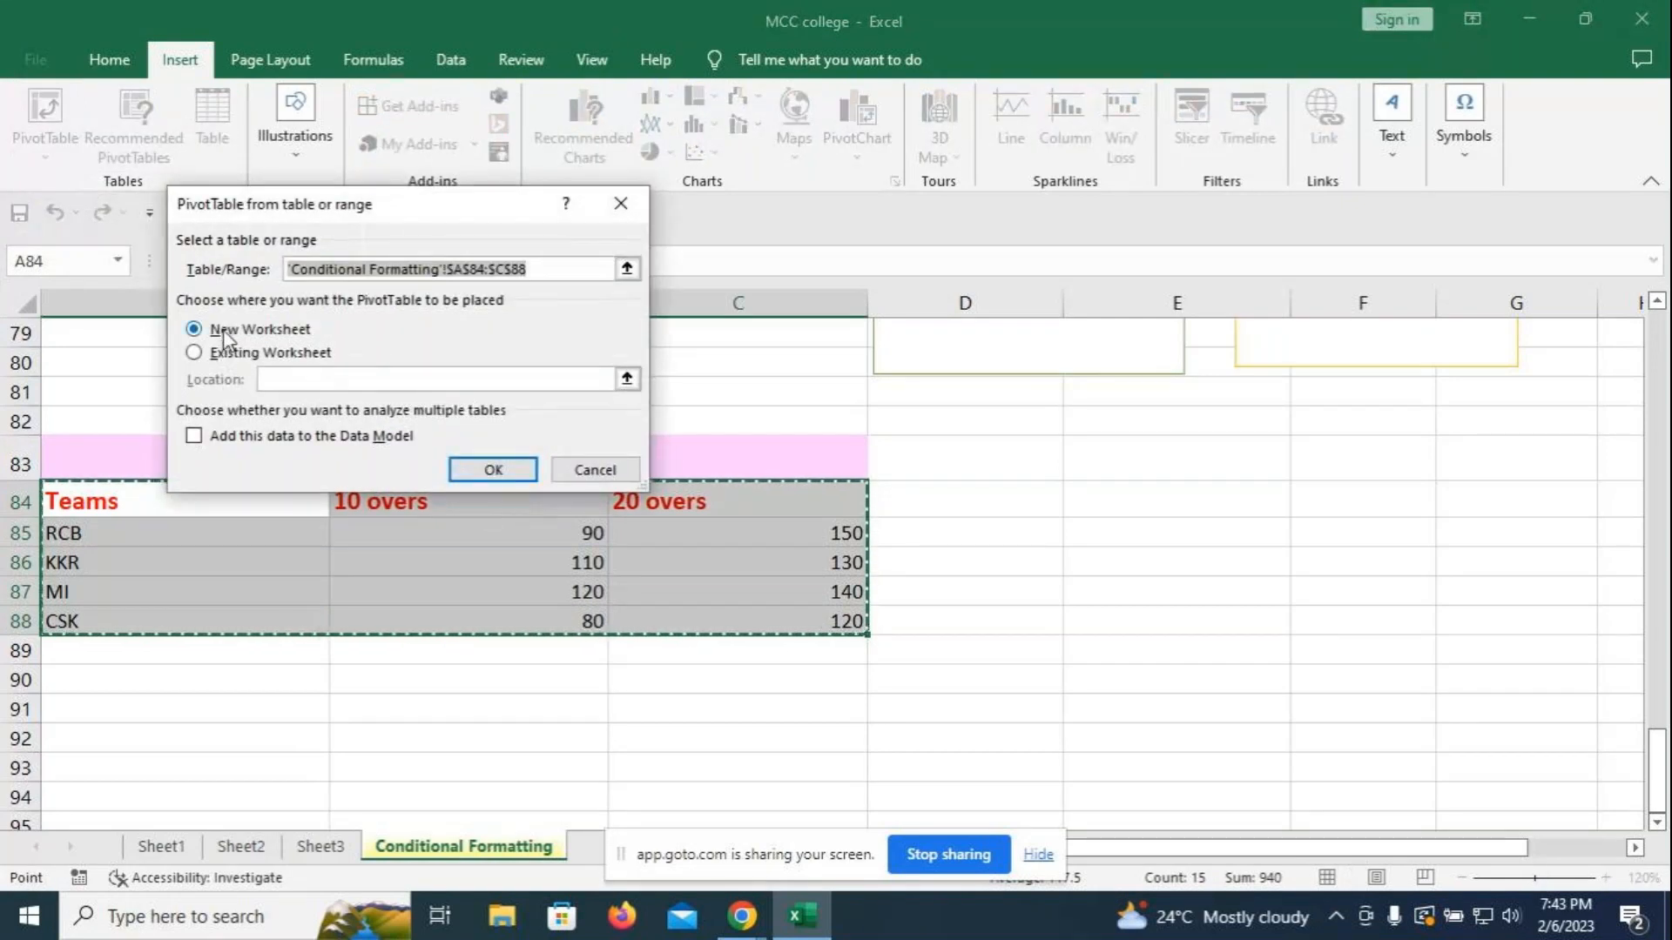
{"action": "left_click", "coordinate": [485, 471]}
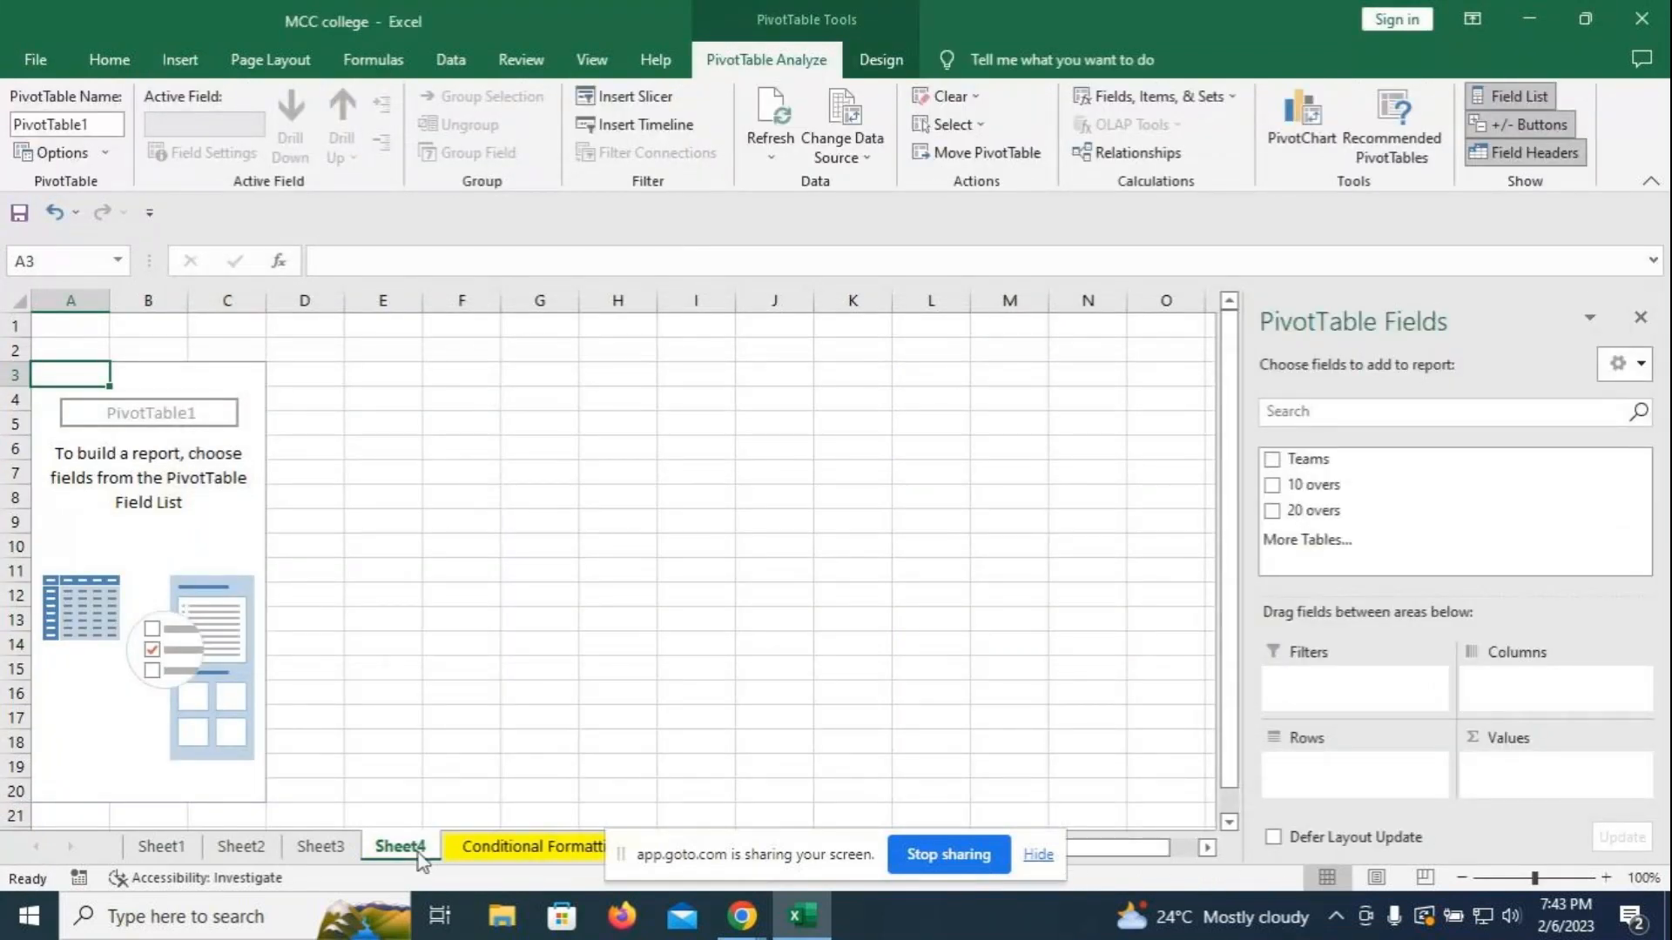
{"action": "right_click", "coordinate": [390, 853]}
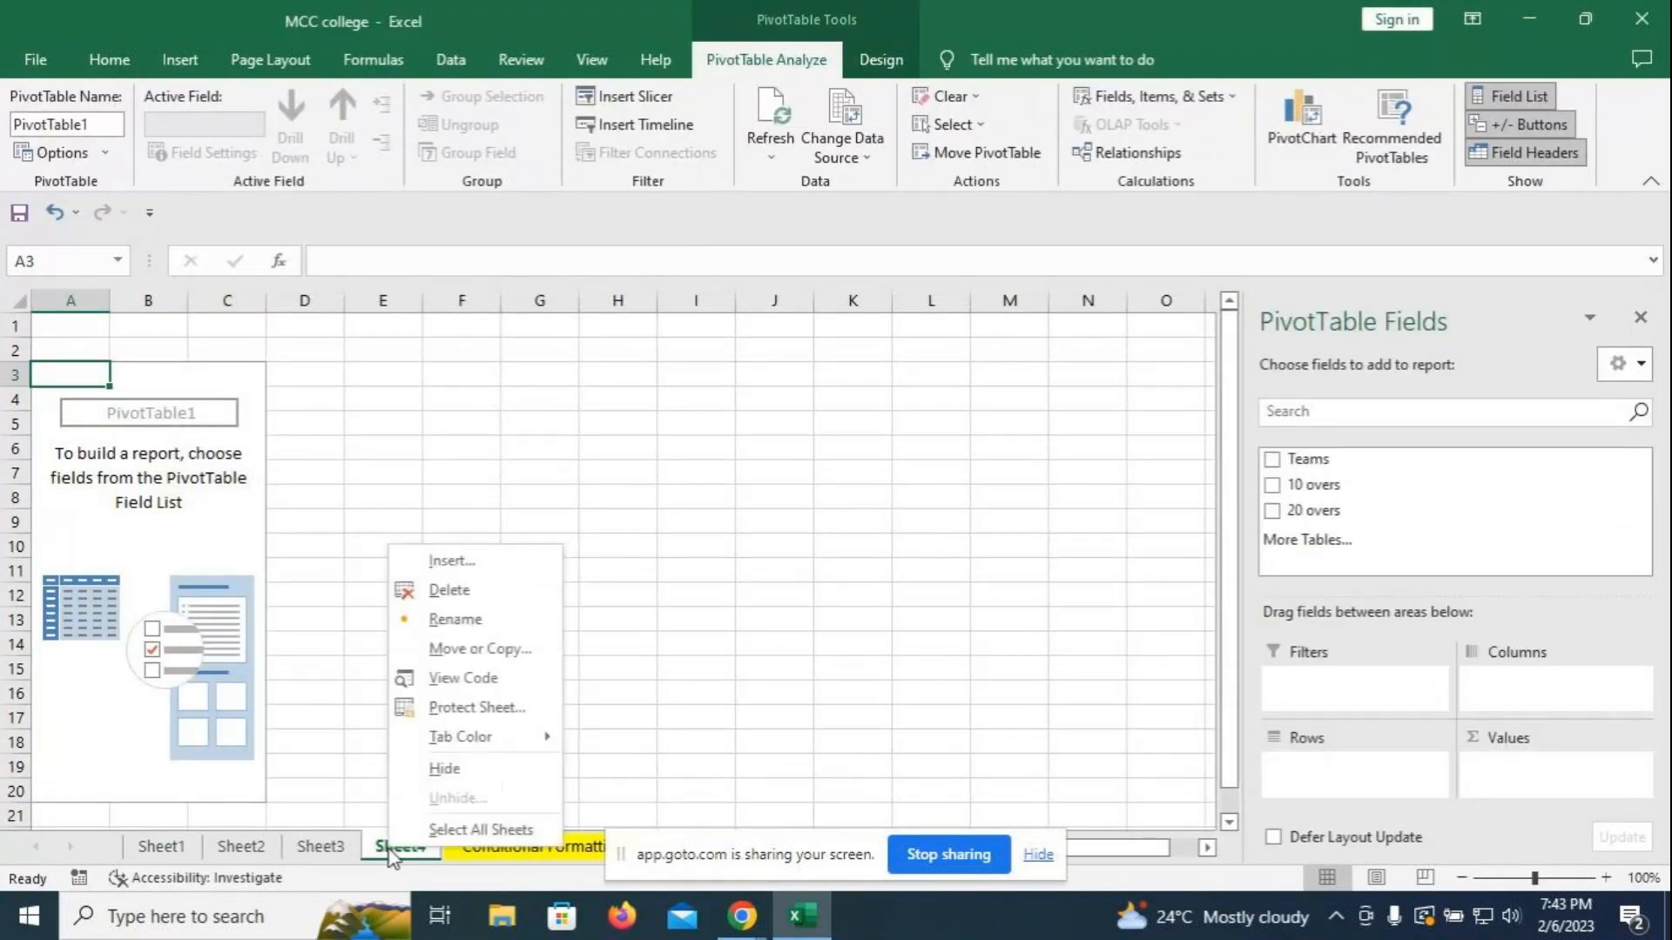
{"action": "left_click", "coordinate": [467, 619]}
{"action": "type", "text": "Pivo"}
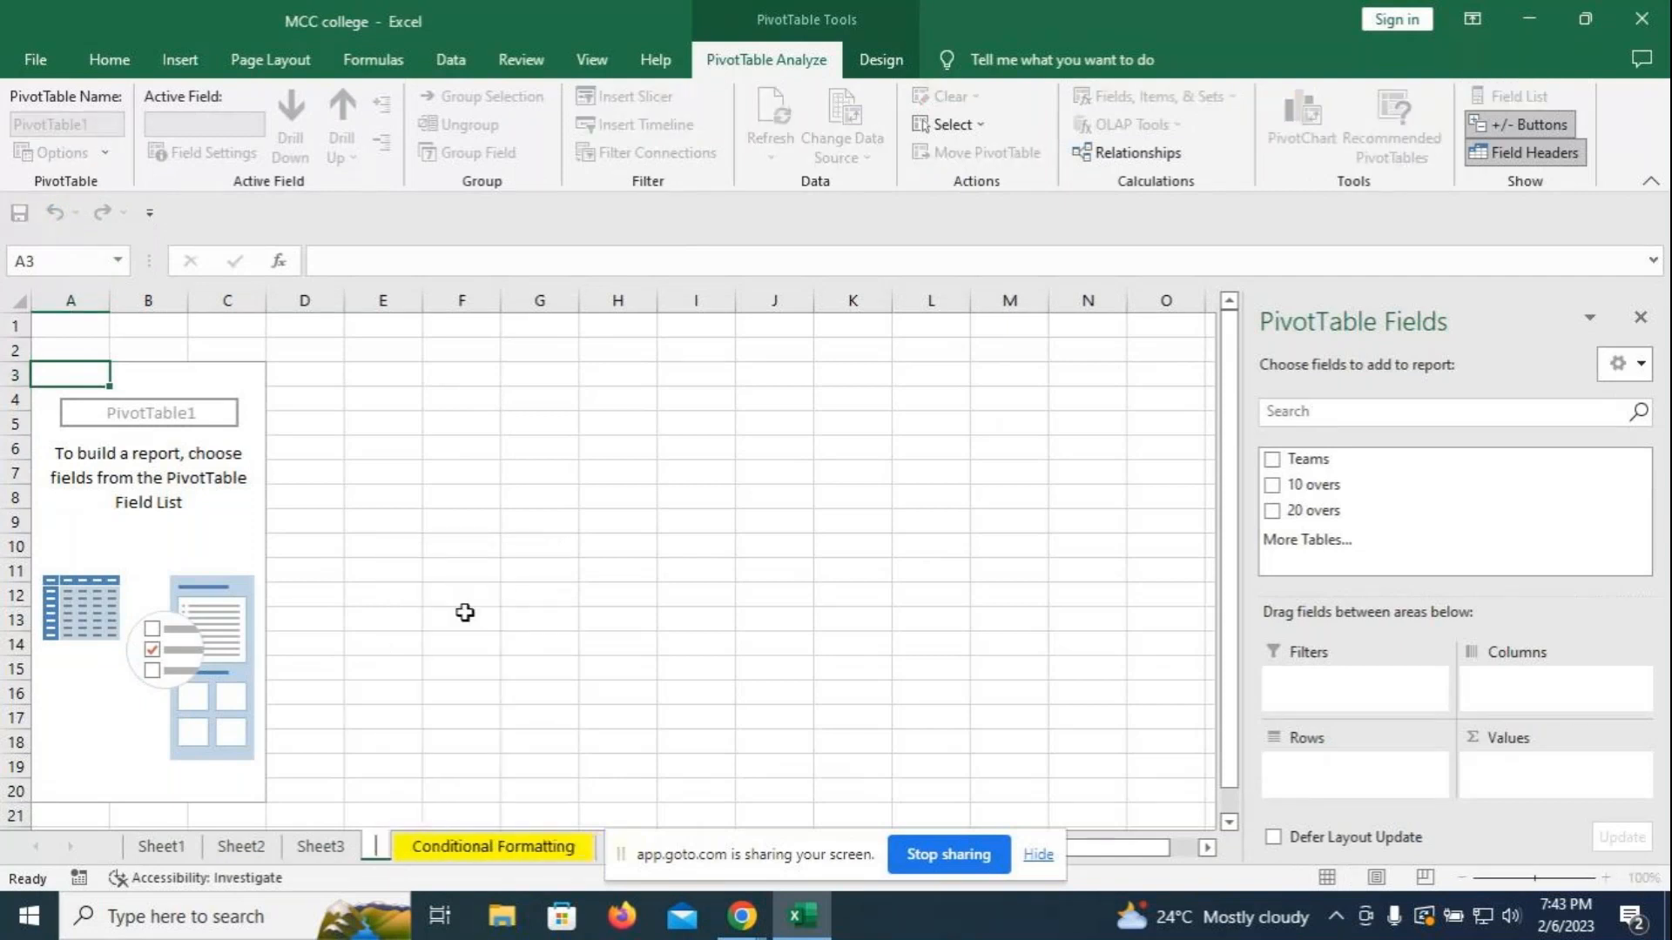
{"action": "type", "text": "t "}
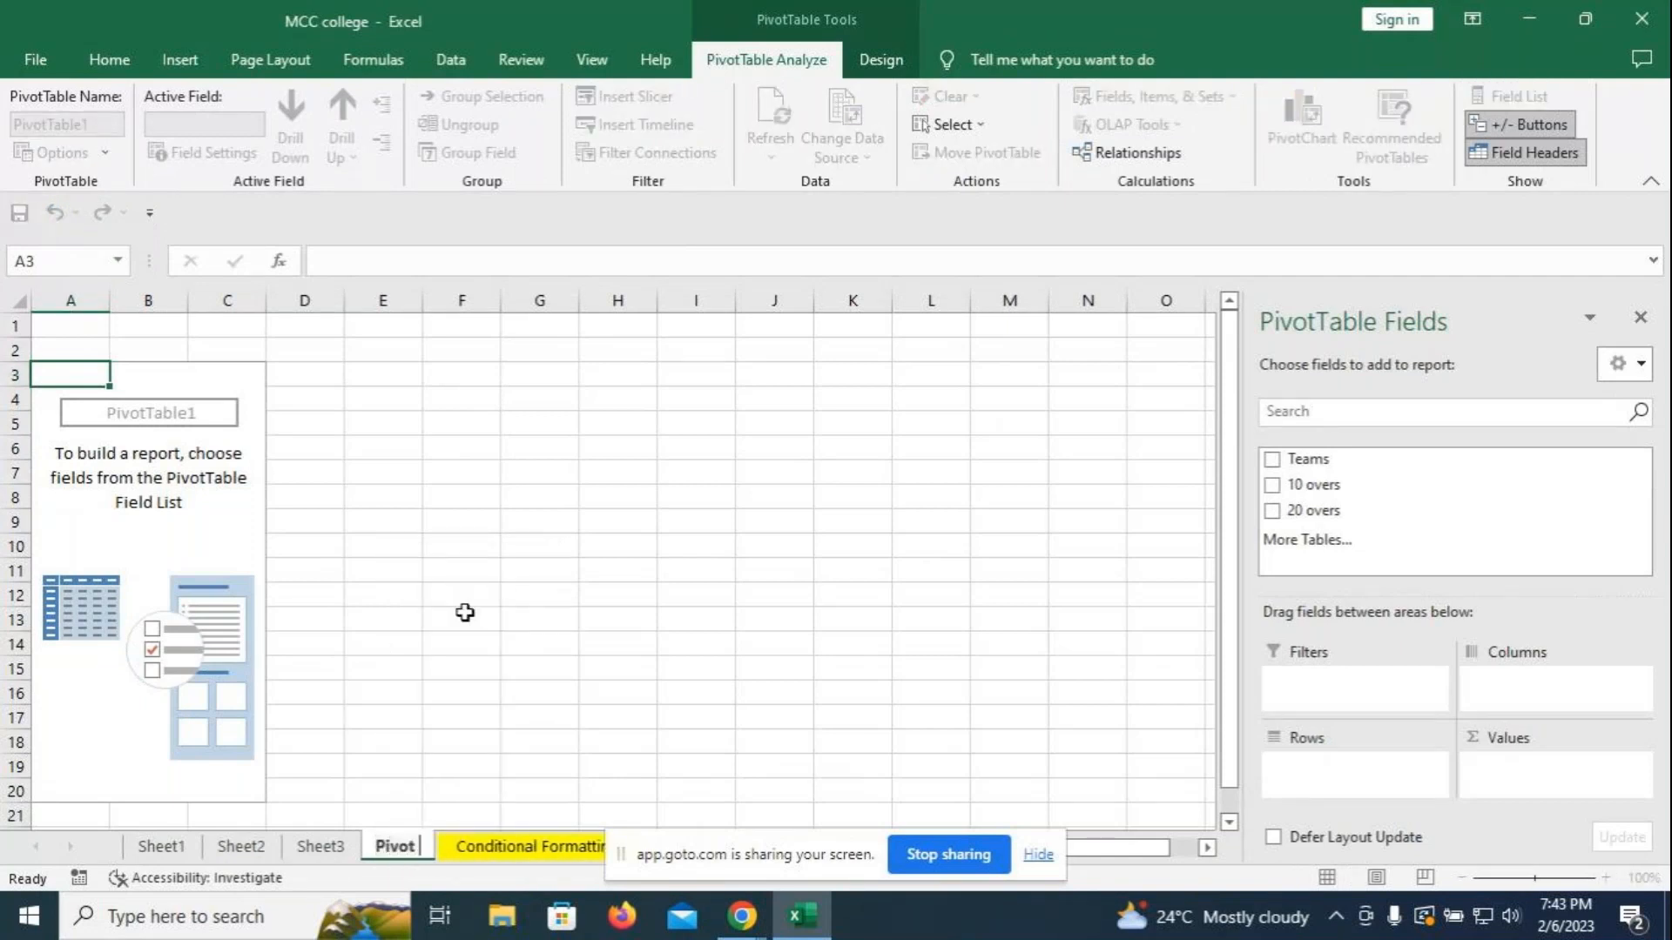
{"action": "type", "text": "table"}
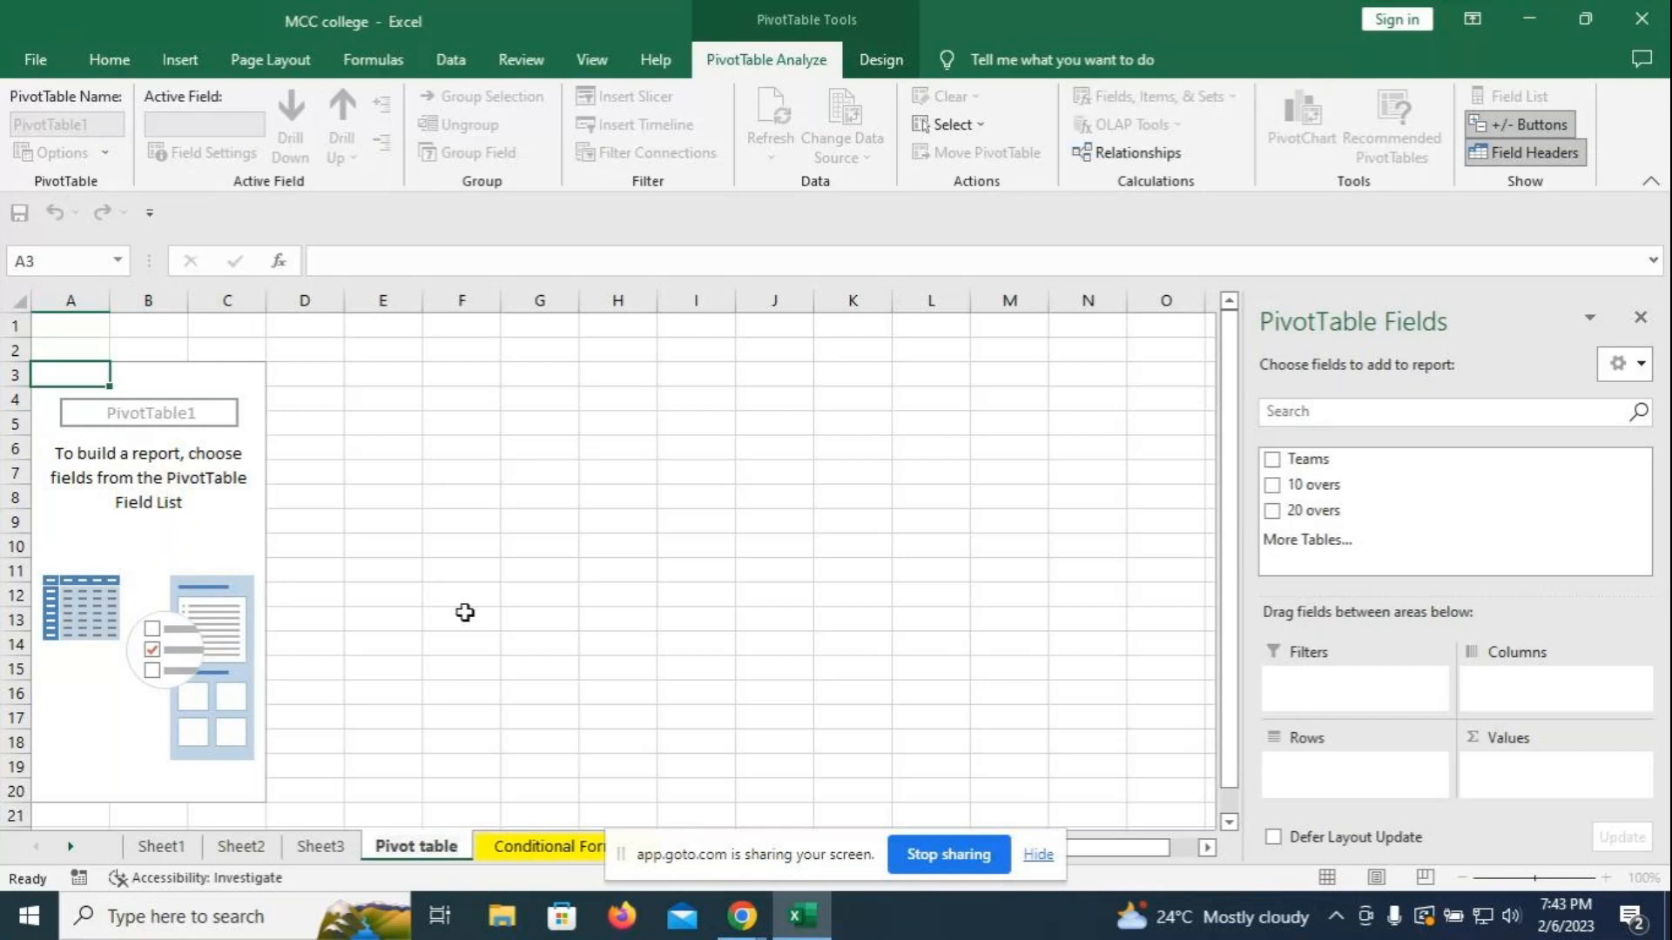
{"action": "left_click", "coordinate": [514, 599]}
- Add Teams to Rows and 10 overs and 20 overs as summed Values
{"action": "left_click", "coordinate": [146, 477]}
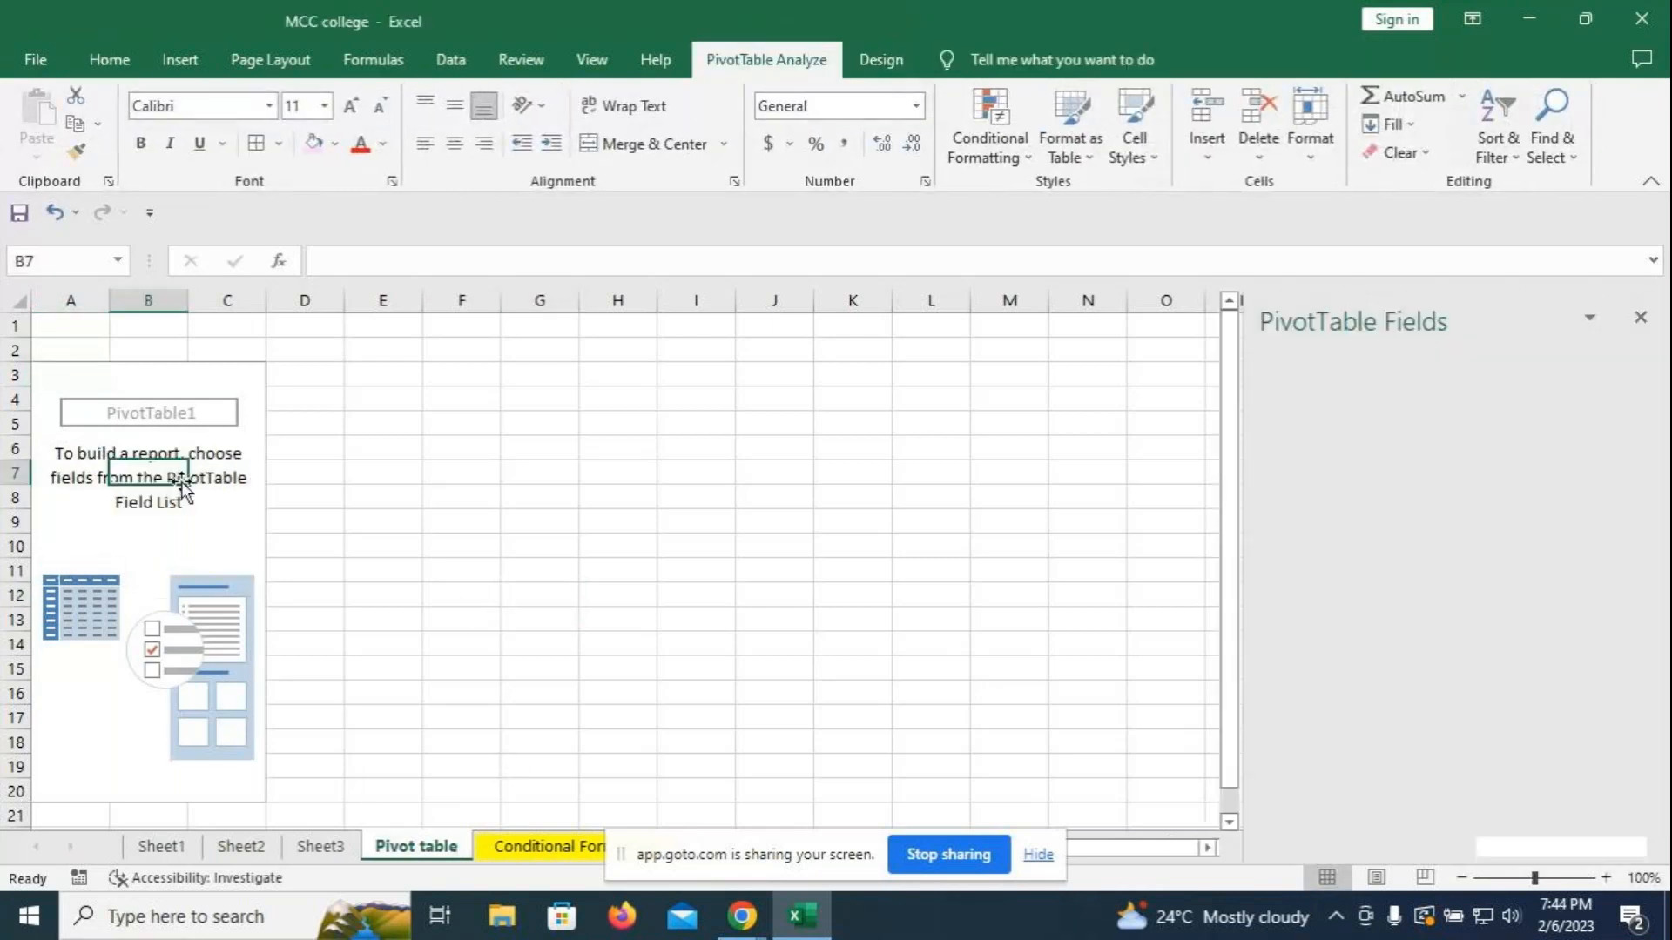
{"action": "left_click_drag", "start_coordinate": [1291, 457], "coordinate": [1345, 771]}
{"action": "left_click_drag", "start_coordinate": [1310, 485], "coordinate": [1509, 768]}
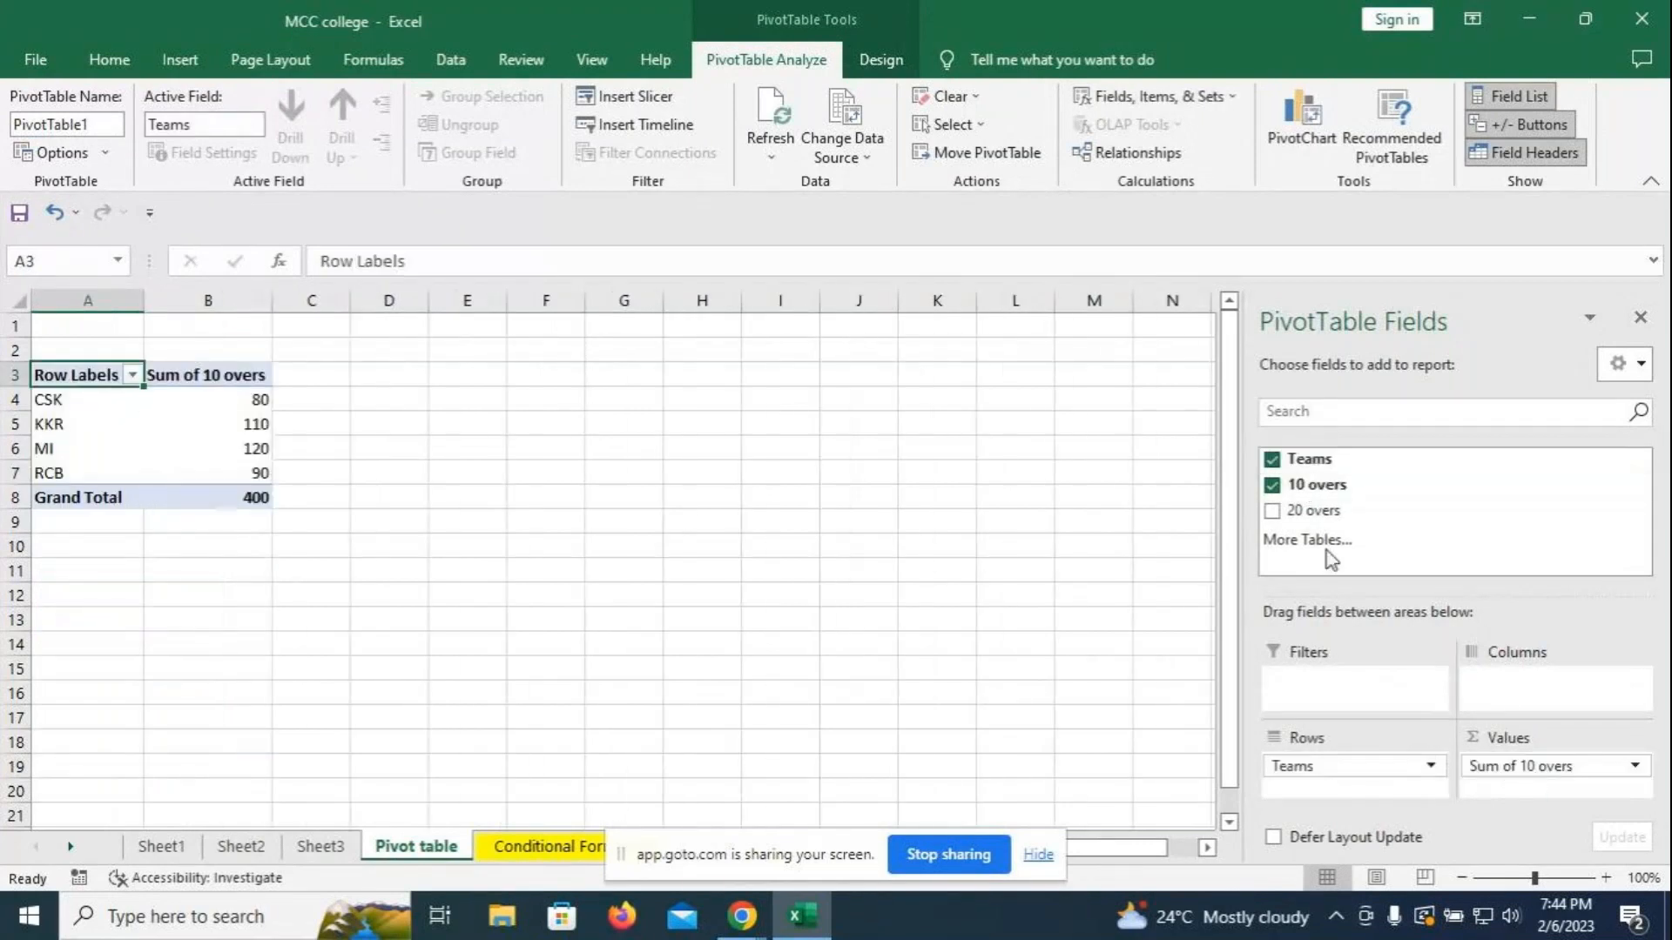
{"action": "left_click", "coordinate": [1296, 511]}
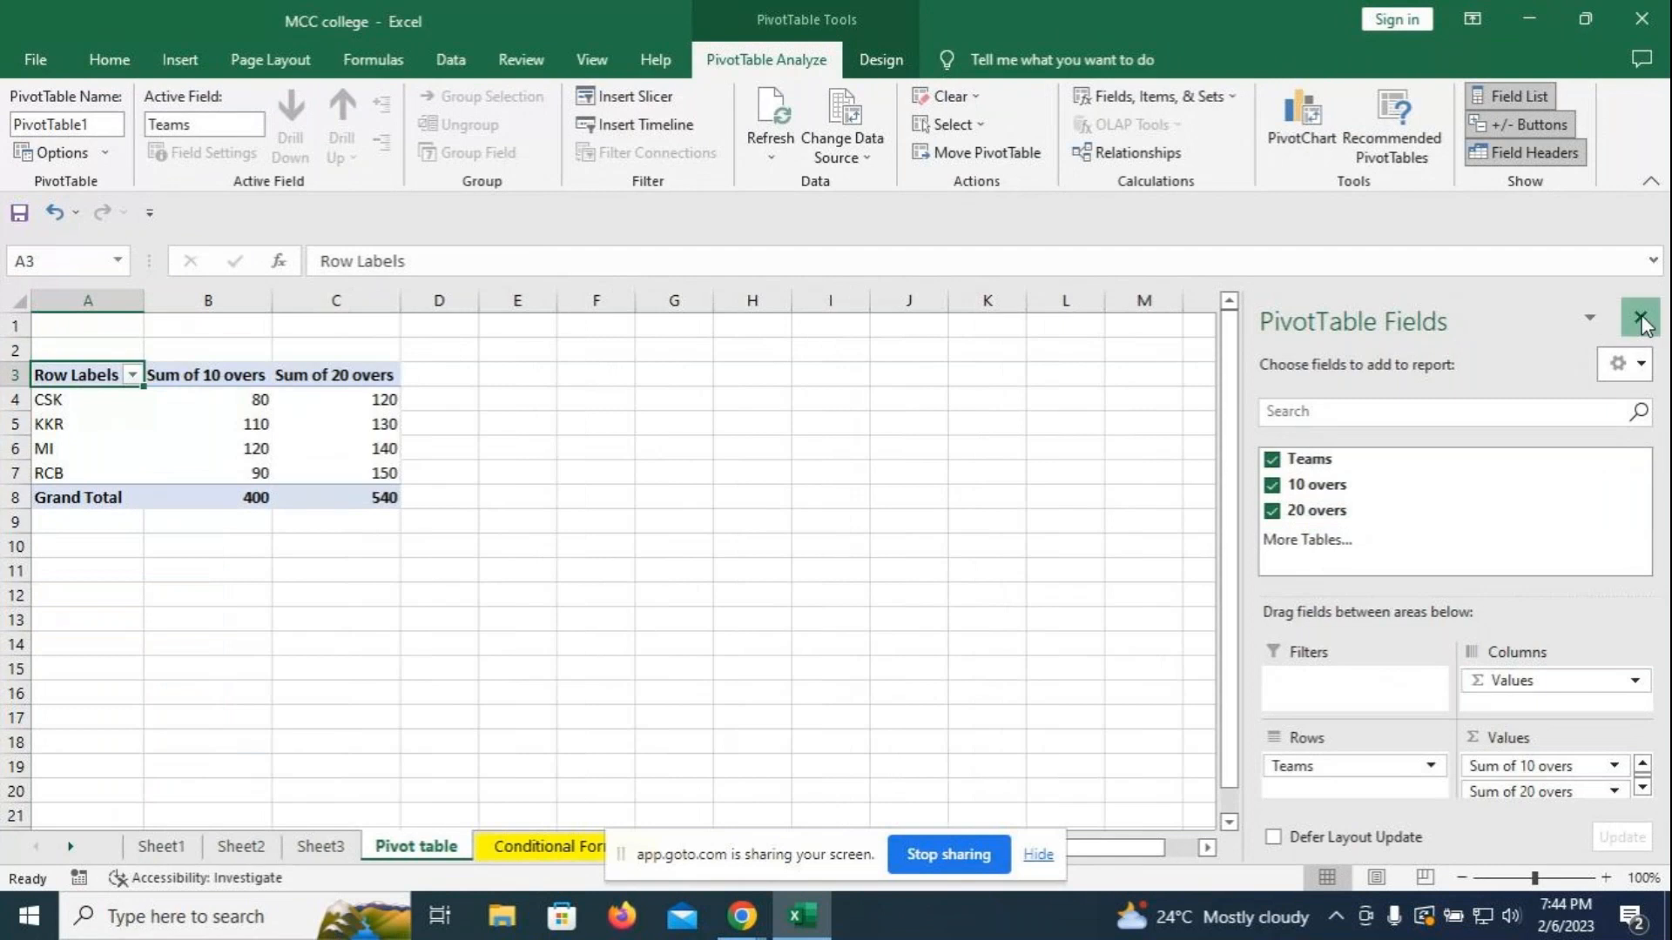
{"action": "left_click", "coordinate": [1644, 319]}
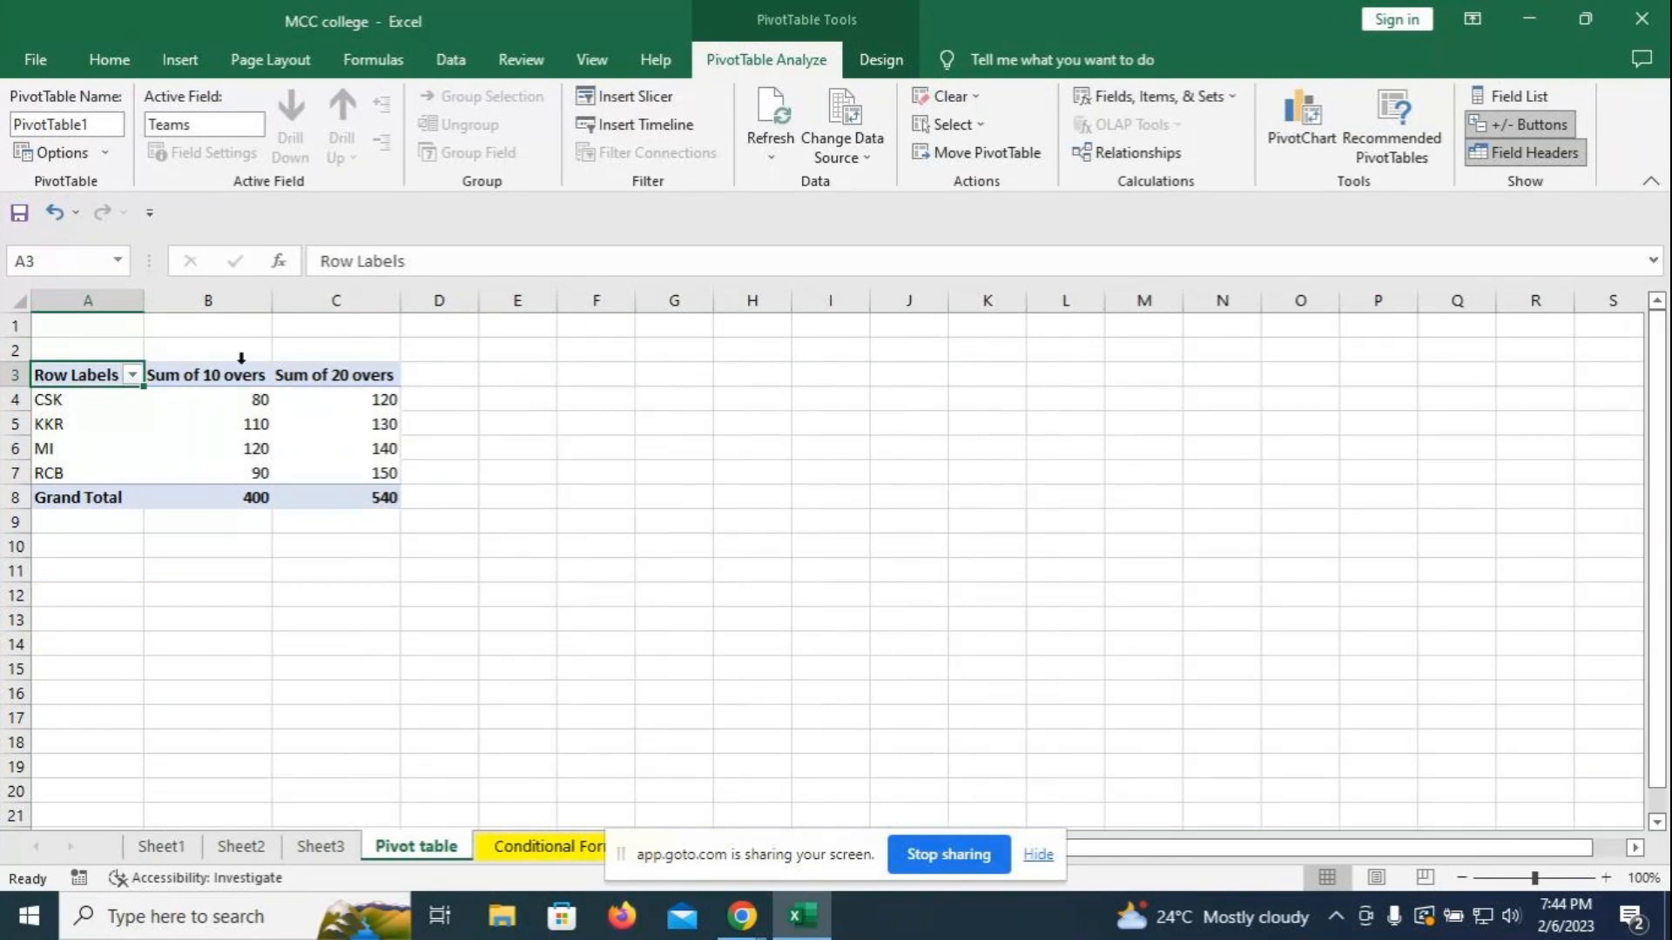
- Try other field layouts, then restore both overs sums as Values and widen column D
{"action": "left_click", "coordinate": [1498, 98]}
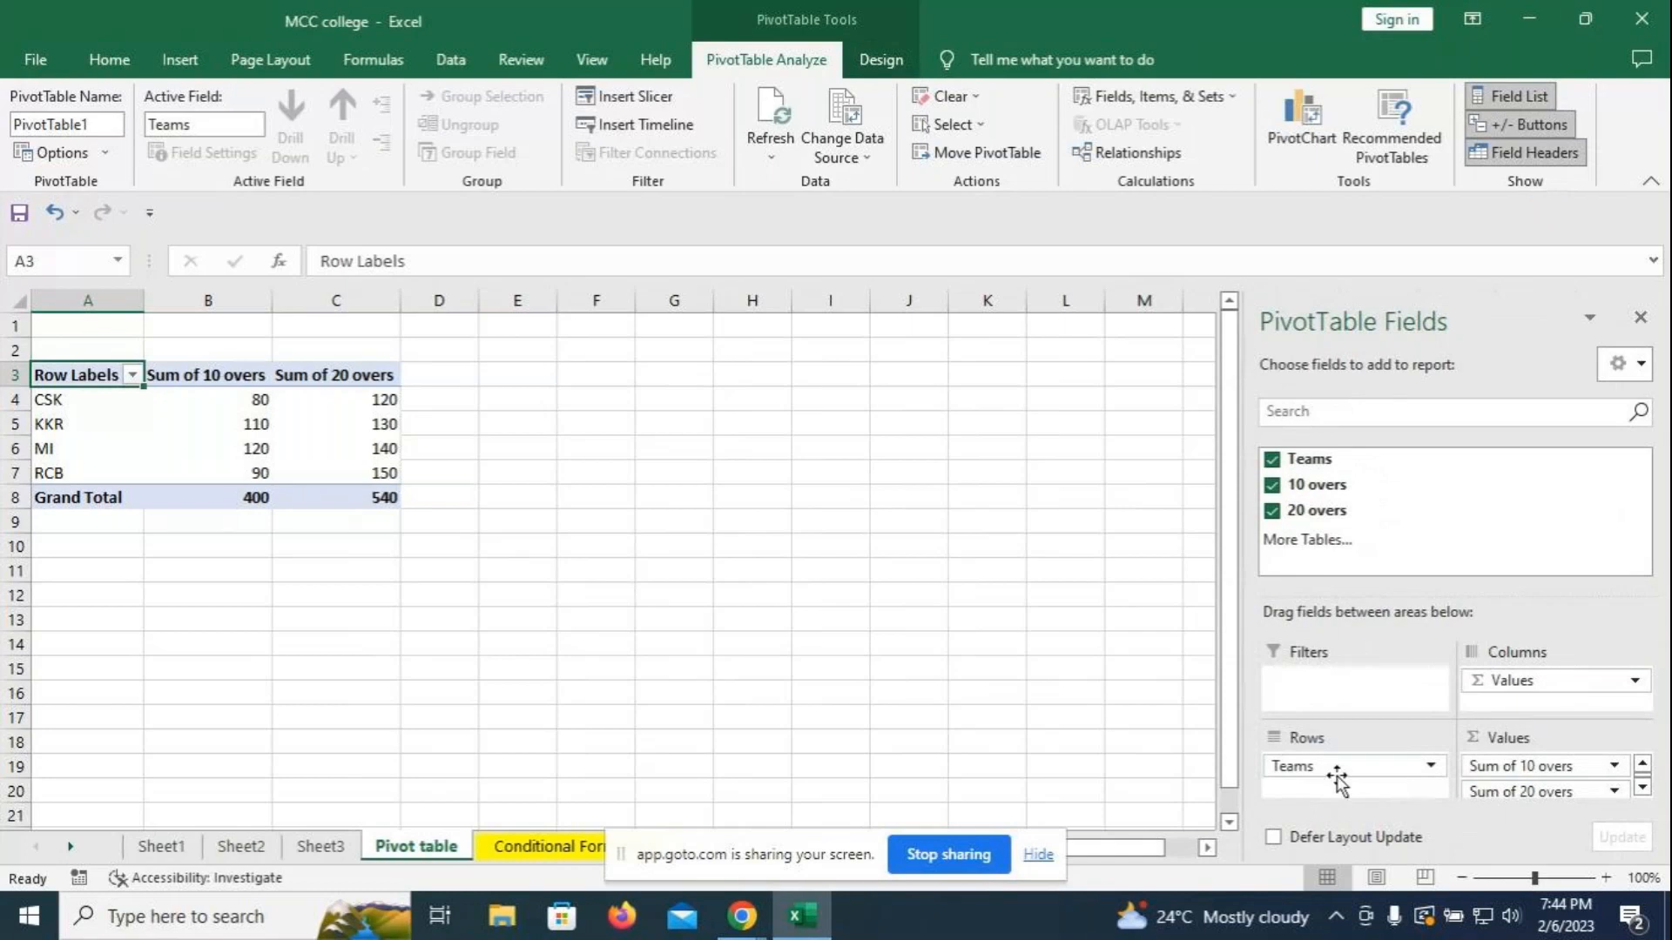
{"action": "left_click_drag", "start_coordinate": [1337, 777], "coordinate": [1302, 770]}
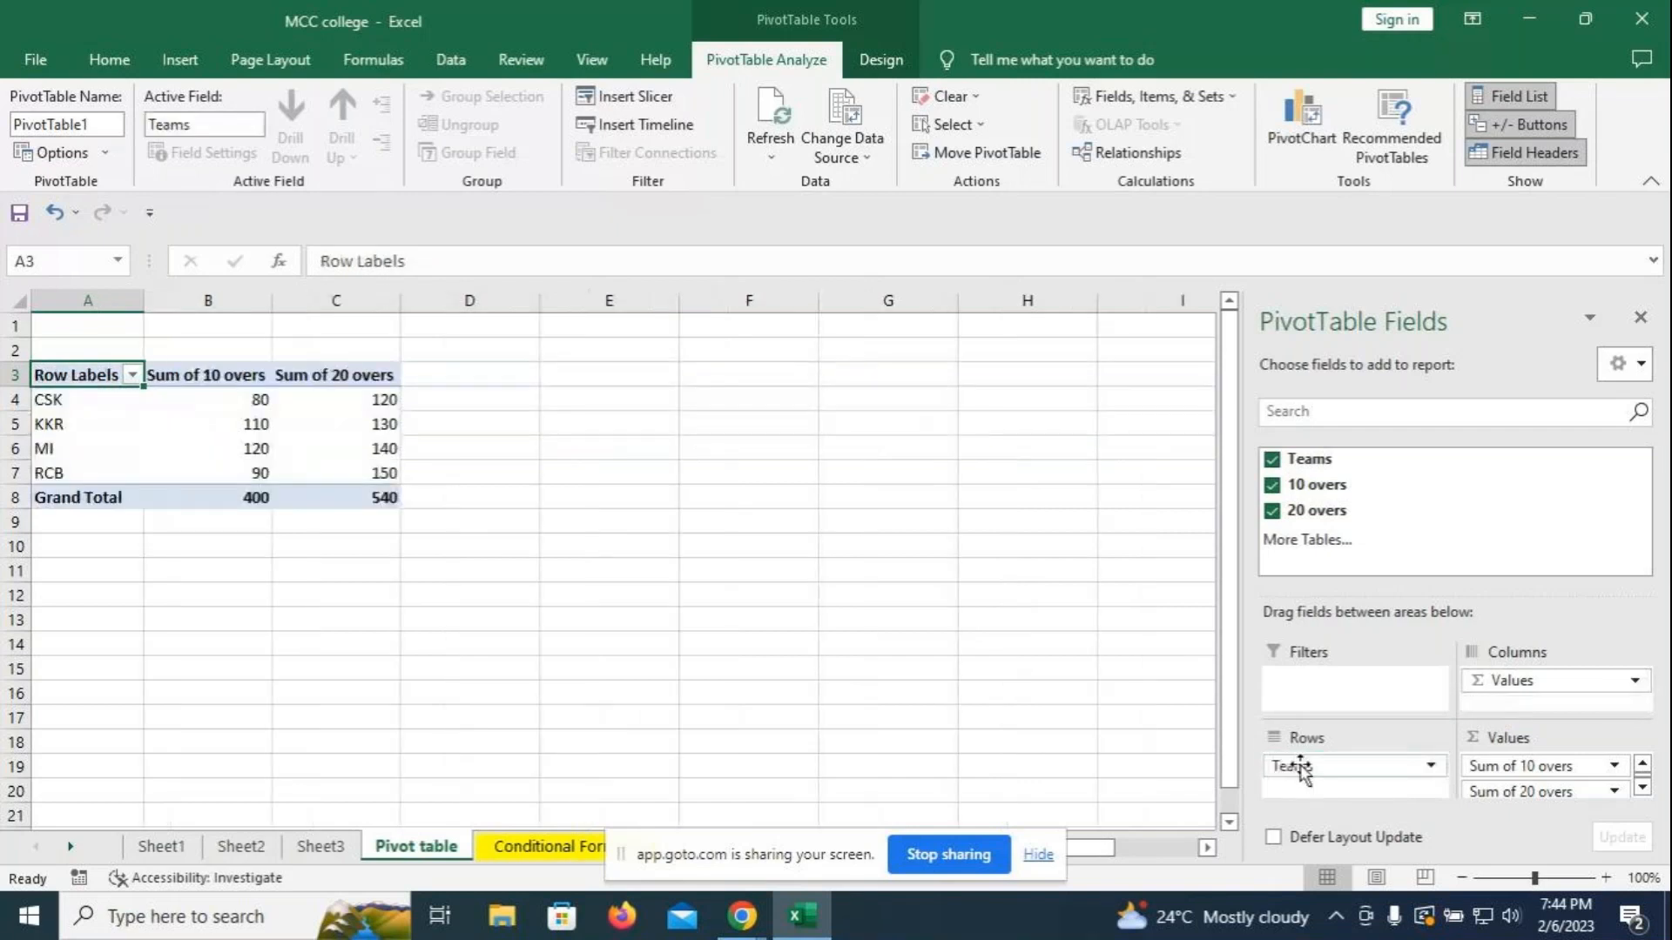
{"action": "left_click_drag", "start_coordinate": [1512, 770], "coordinate": [1510, 721]}
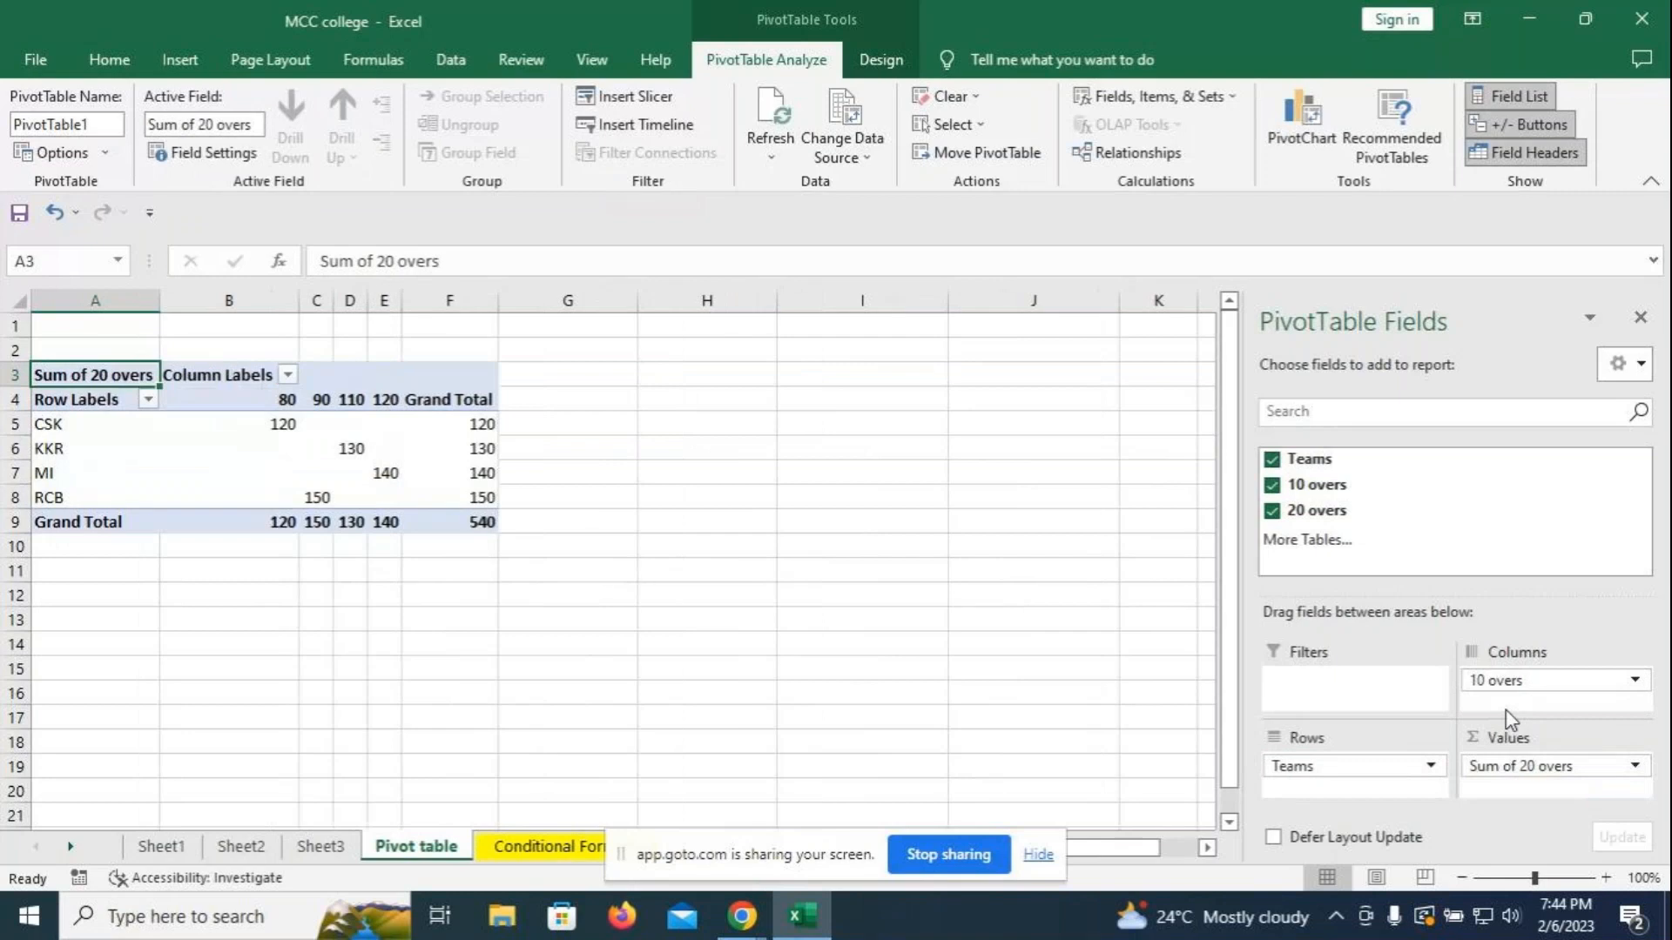
{"action": "left_click", "coordinate": [1272, 485]}
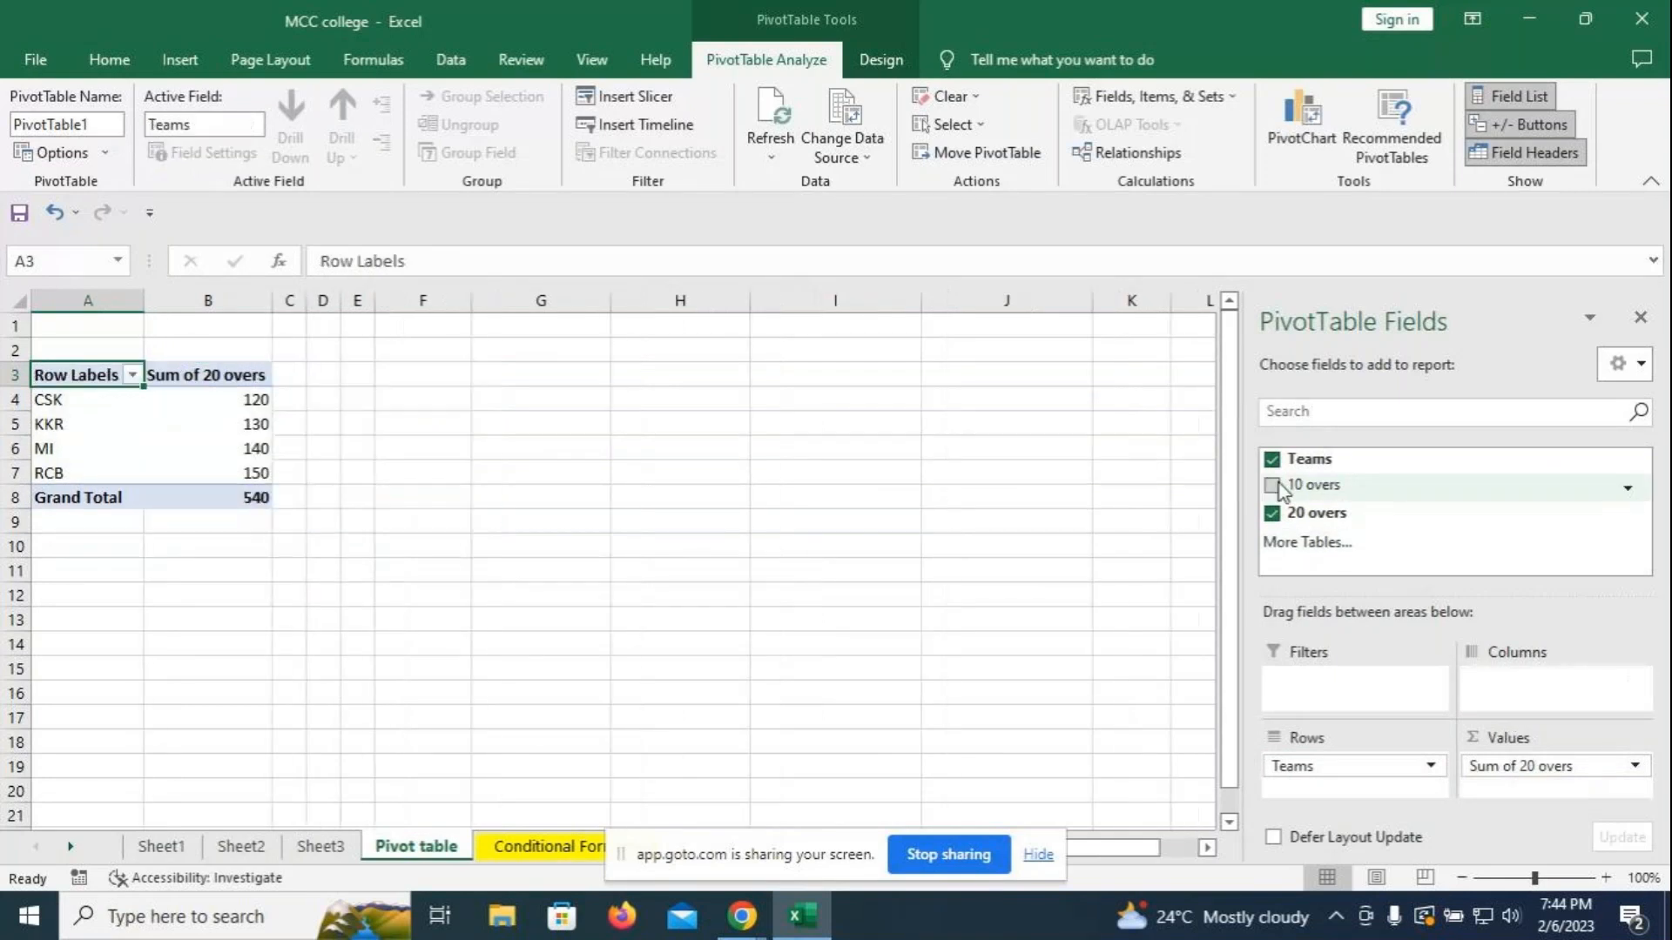
{"action": "left_click", "coordinate": [1272, 513]}
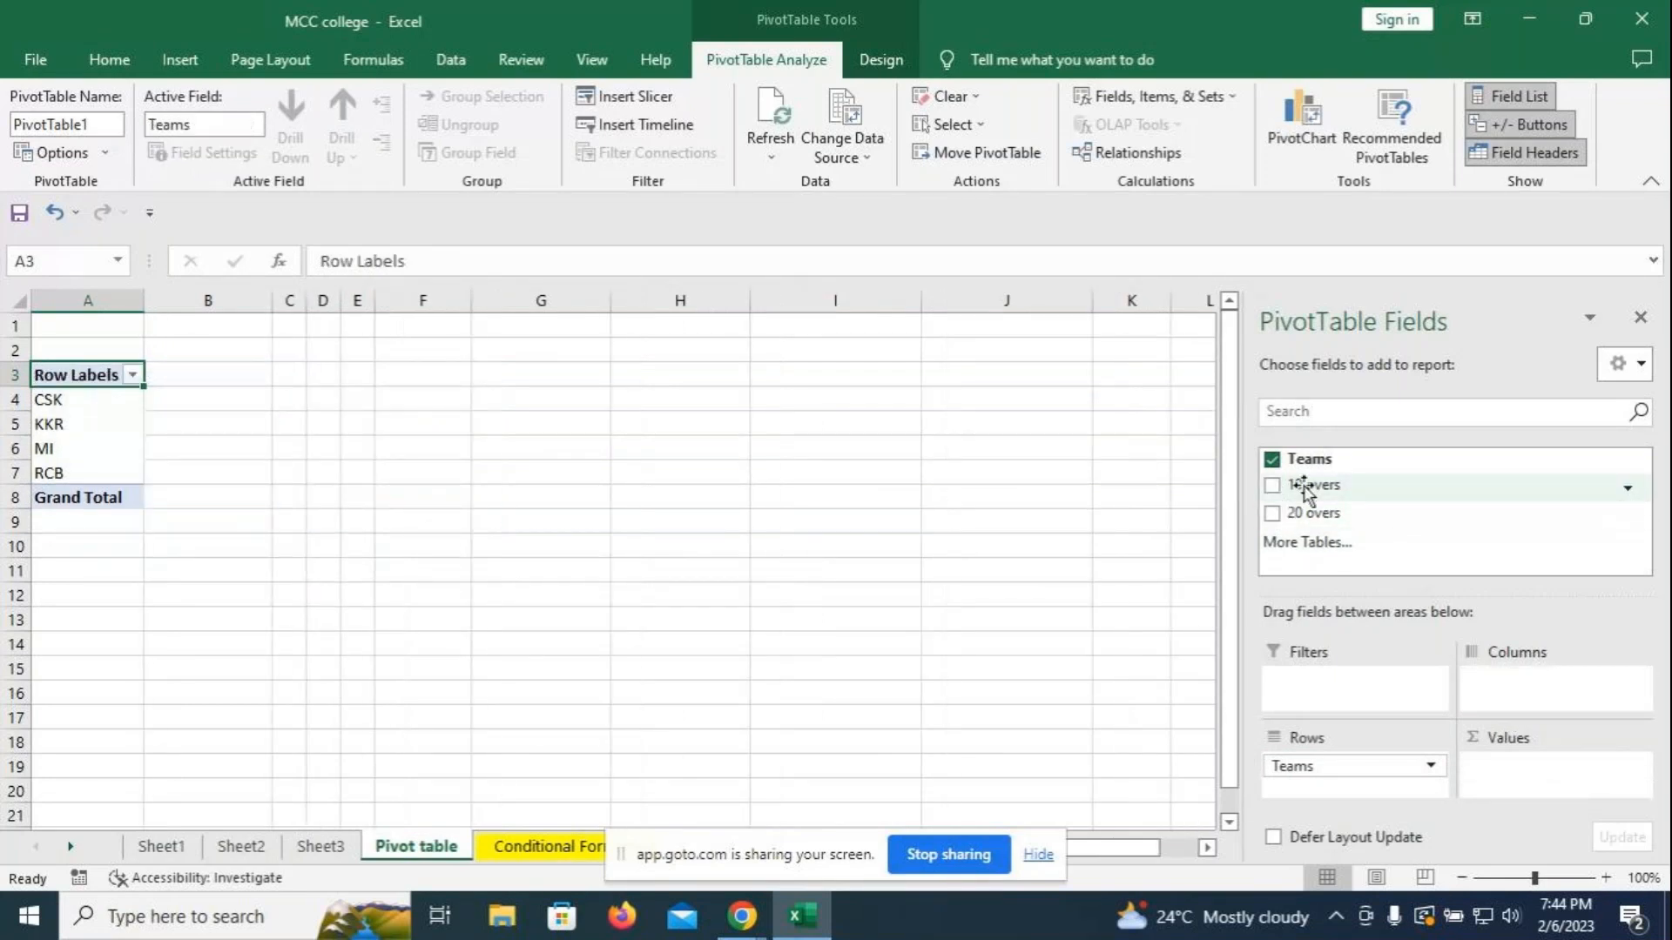
{"action": "left_click_drag", "start_coordinate": [1306, 492], "coordinate": [1510, 771]}
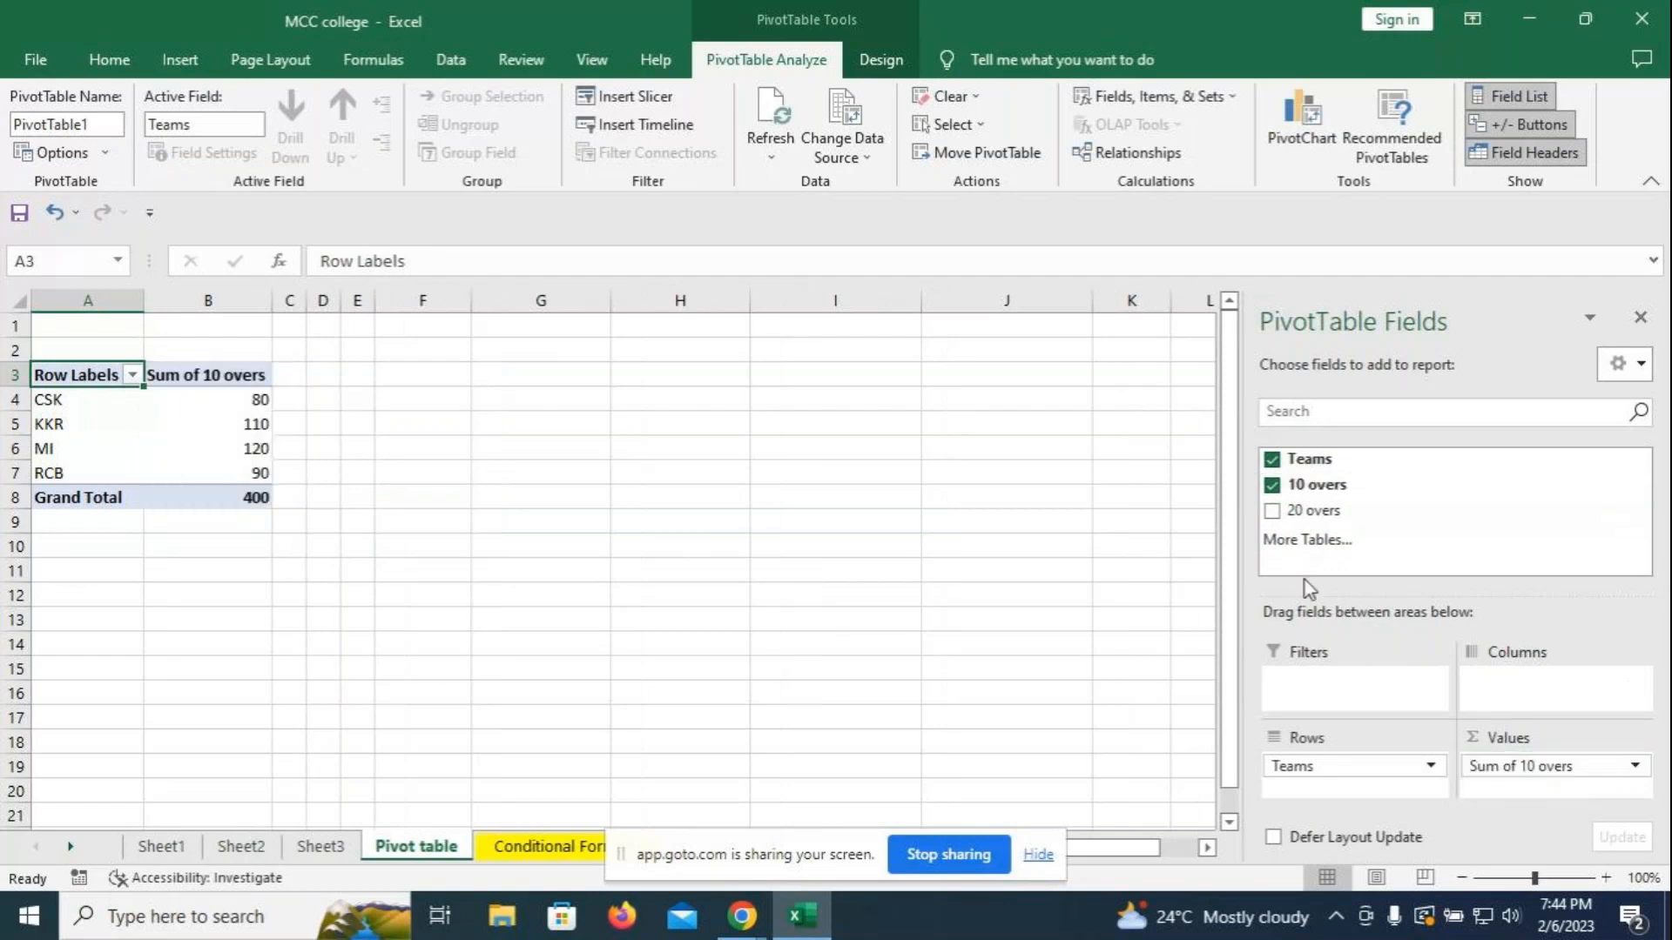
{"action": "left_click_drag", "start_coordinate": [1295, 520], "coordinate": [1504, 795]}
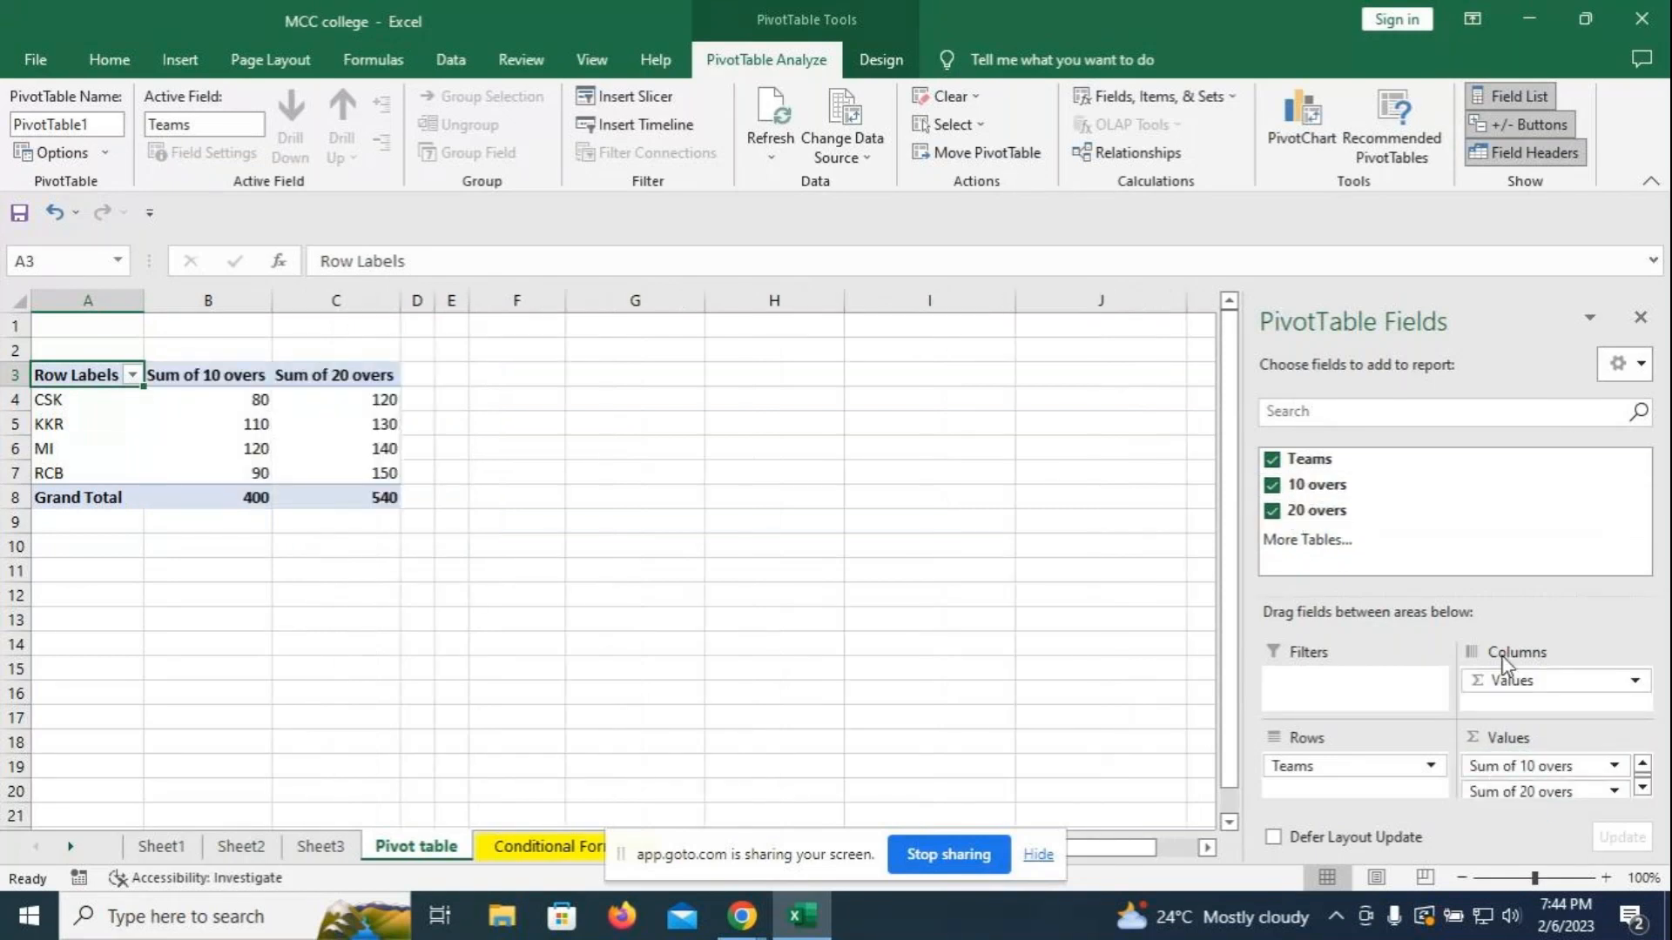
{"action": "left_click", "coordinate": [1641, 321]}
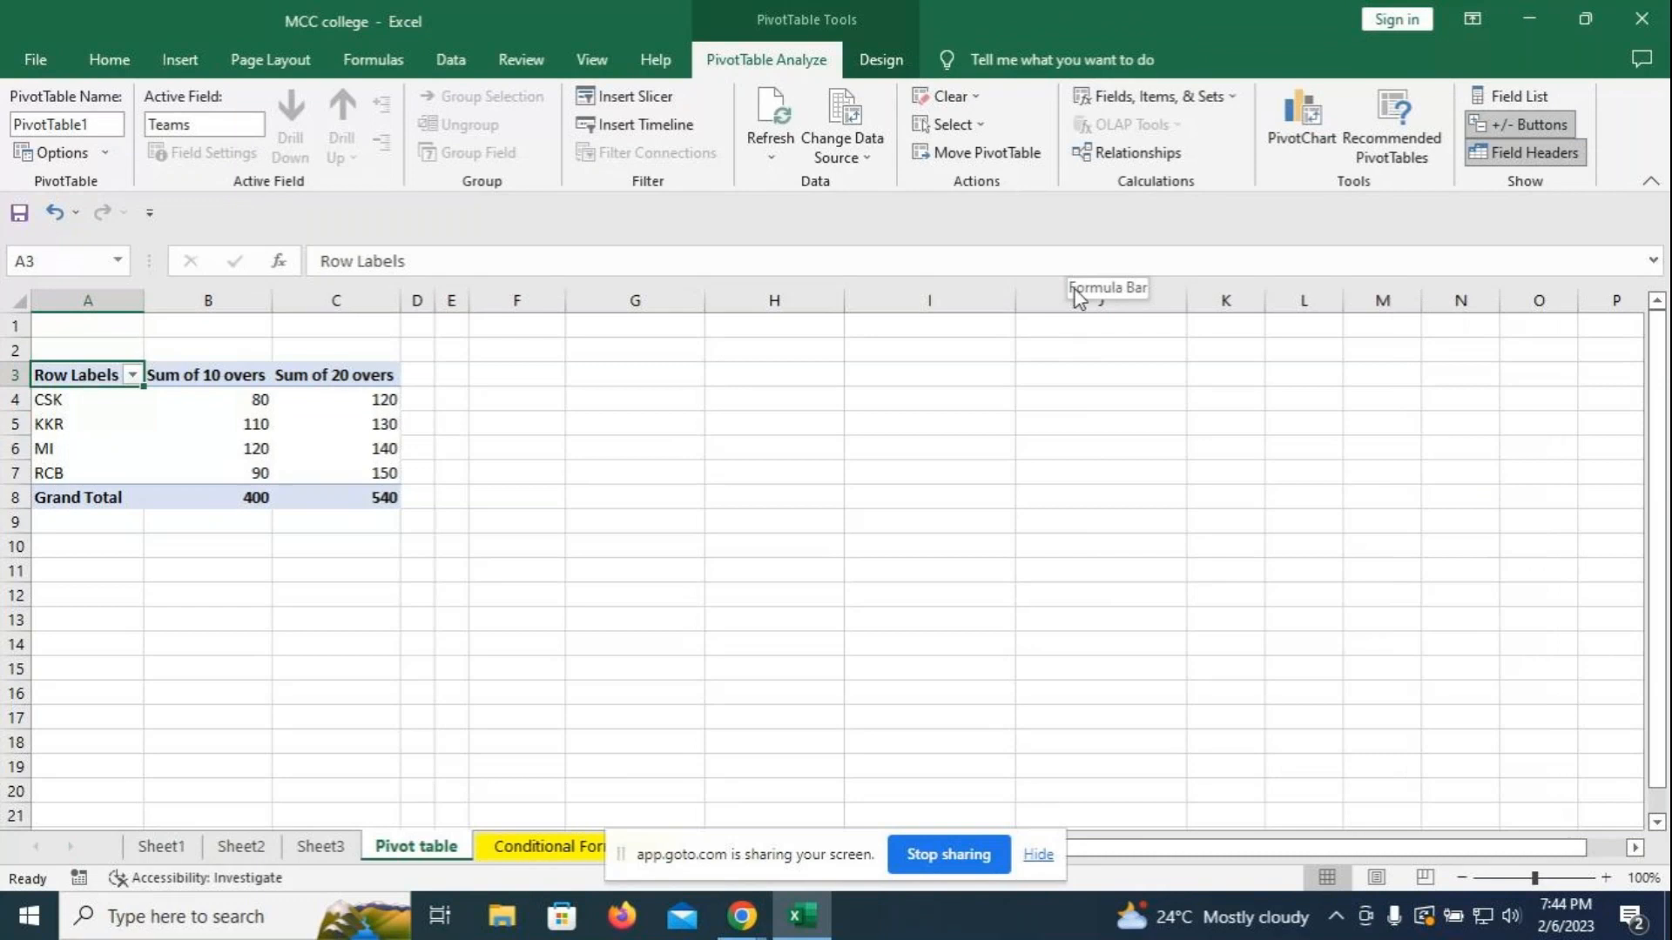
{"action": "left_click_drag", "start_coordinate": [436, 301], "coordinate": [489, 302]}
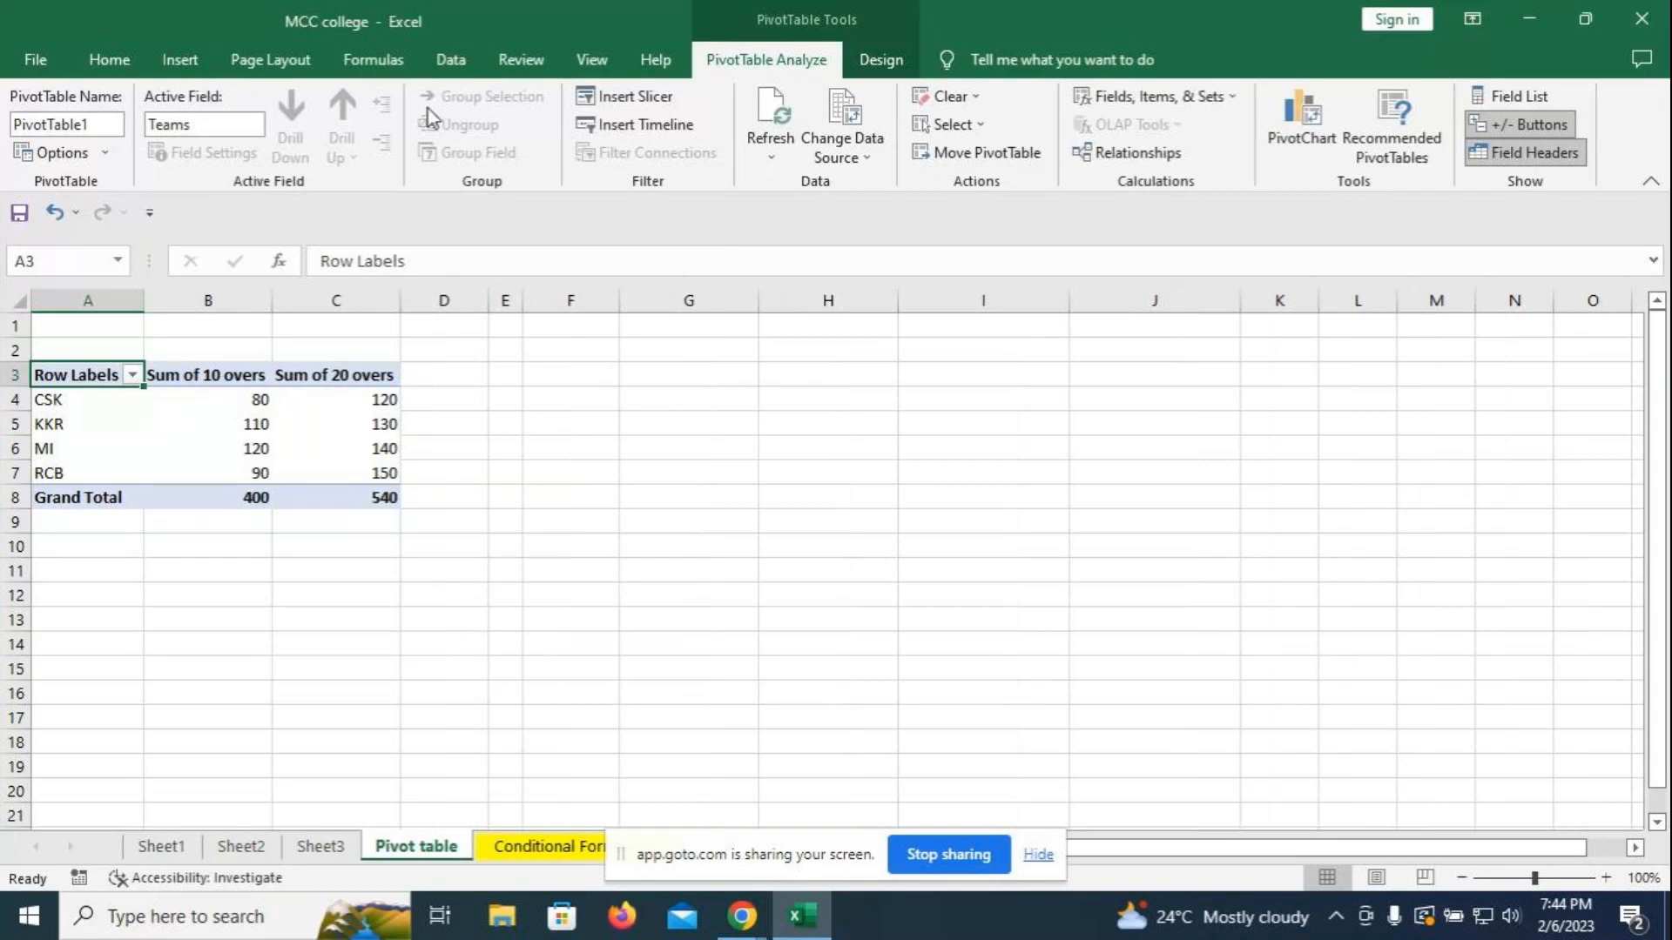
- Turn on Banded Rows and Banded Columns for the pivot table, then return to PivotTable Analyze
{"action": "left_click", "coordinate": [879, 60]}
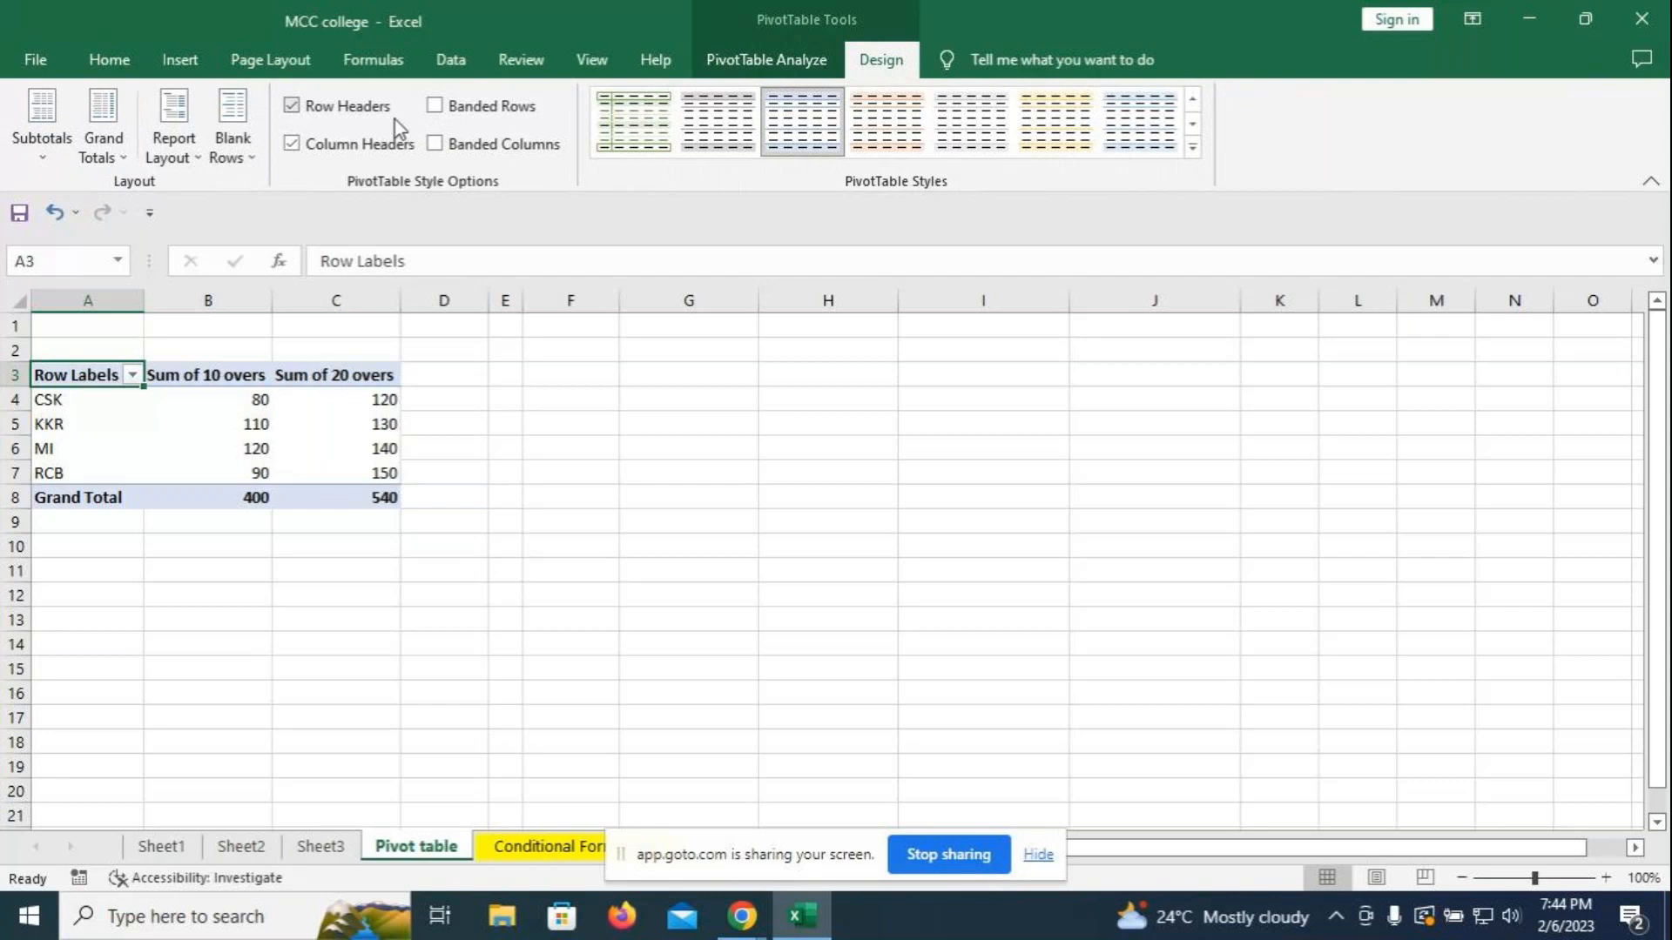
{"action": "left_click", "coordinate": [433, 107]}
{"action": "left_click", "coordinate": [449, 141]}
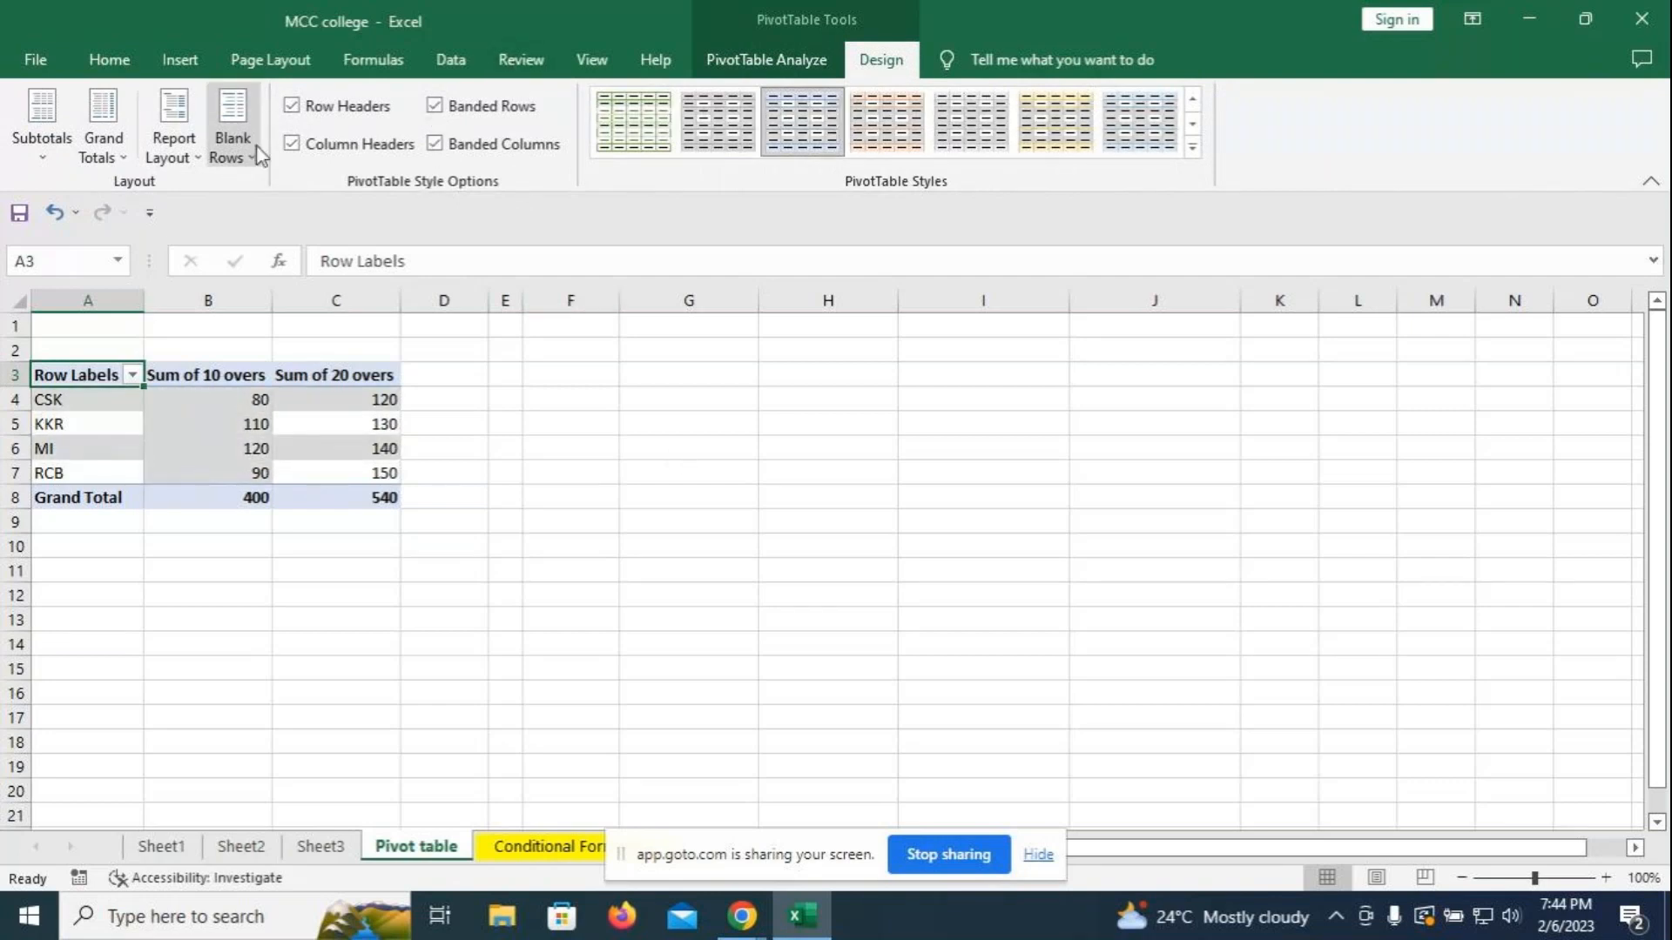
{"action": "left_click", "coordinate": [810, 59]}
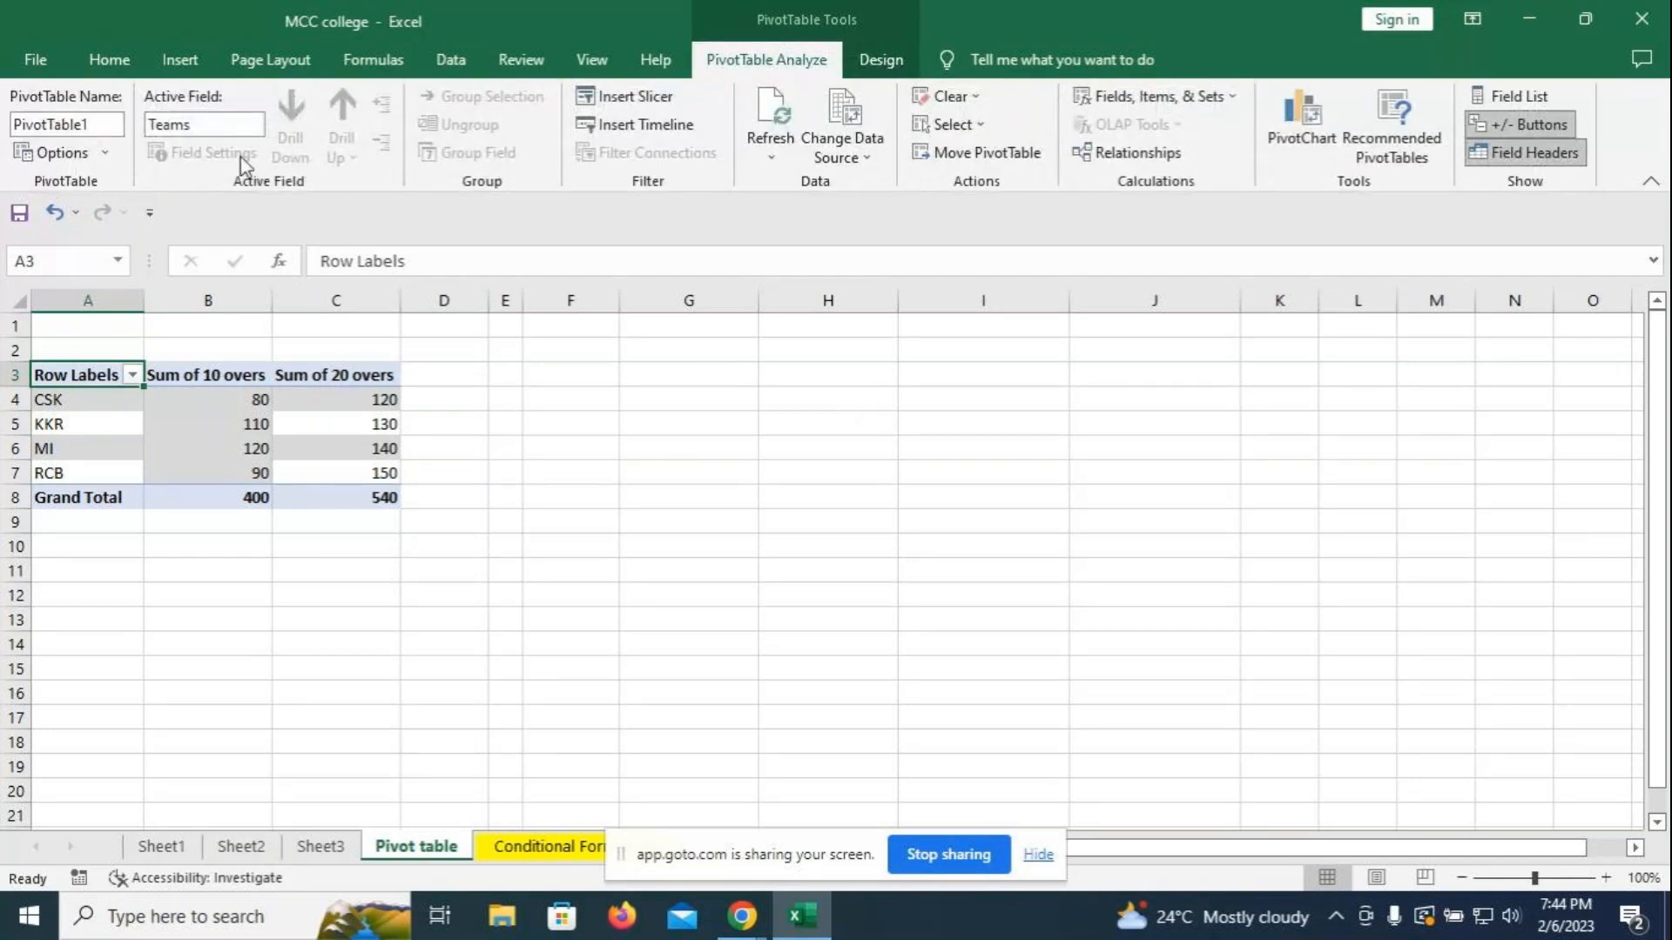
{"action": "left_click", "coordinate": [624, 130]}
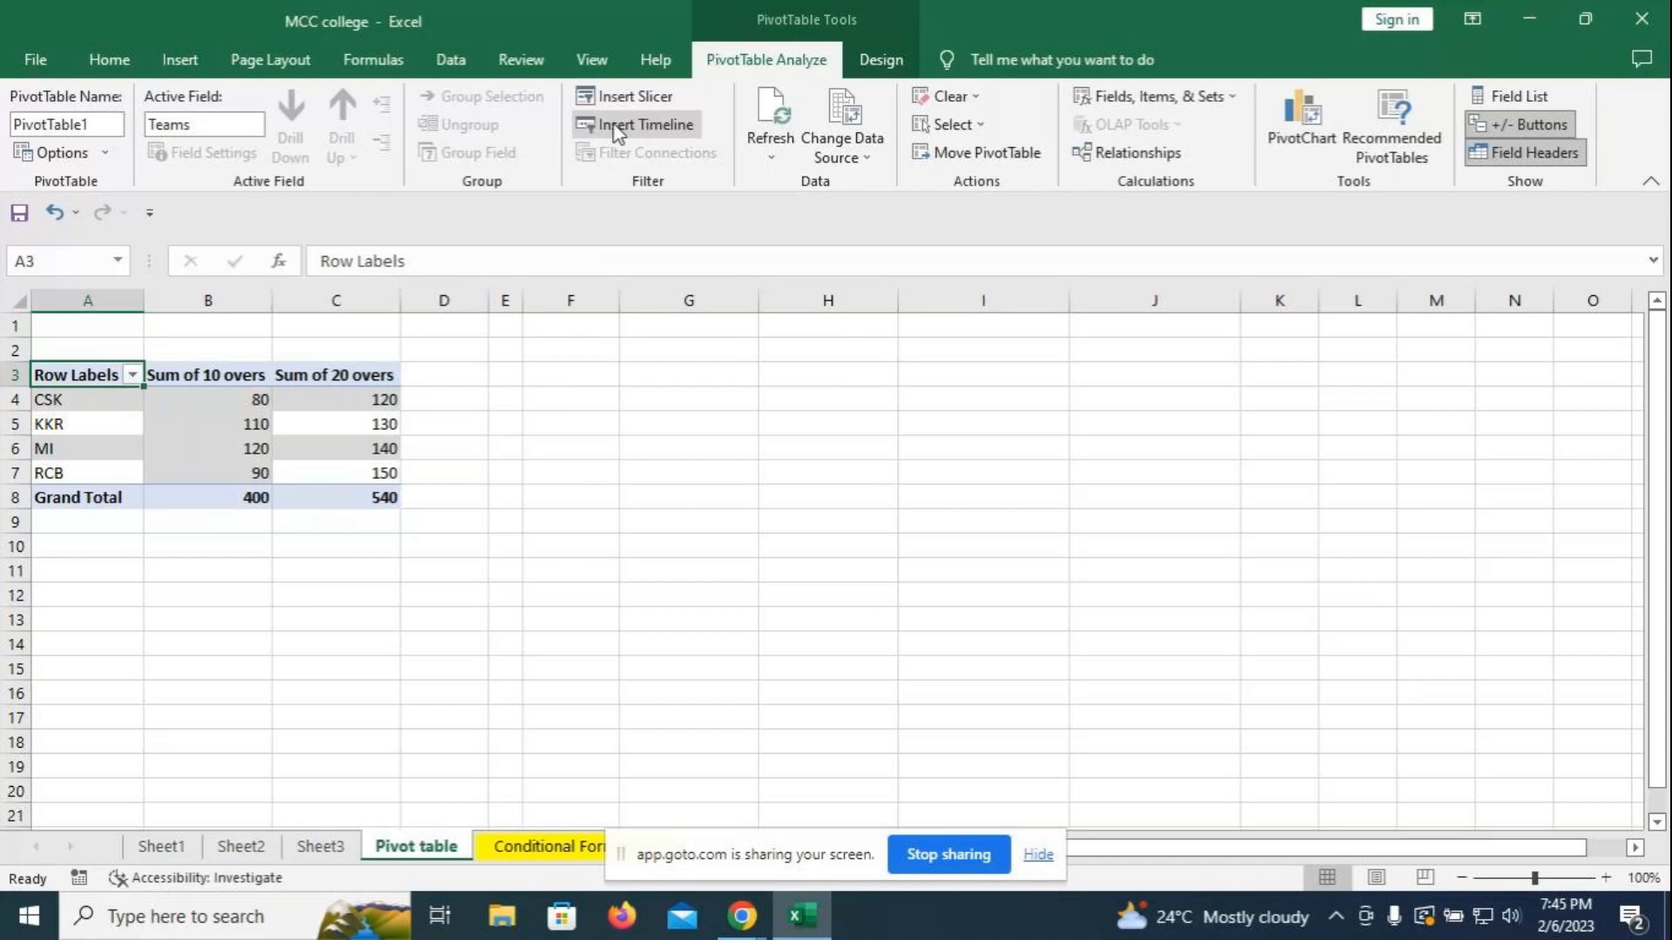
{"action": "left_click", "coordinate": [631, 99]}
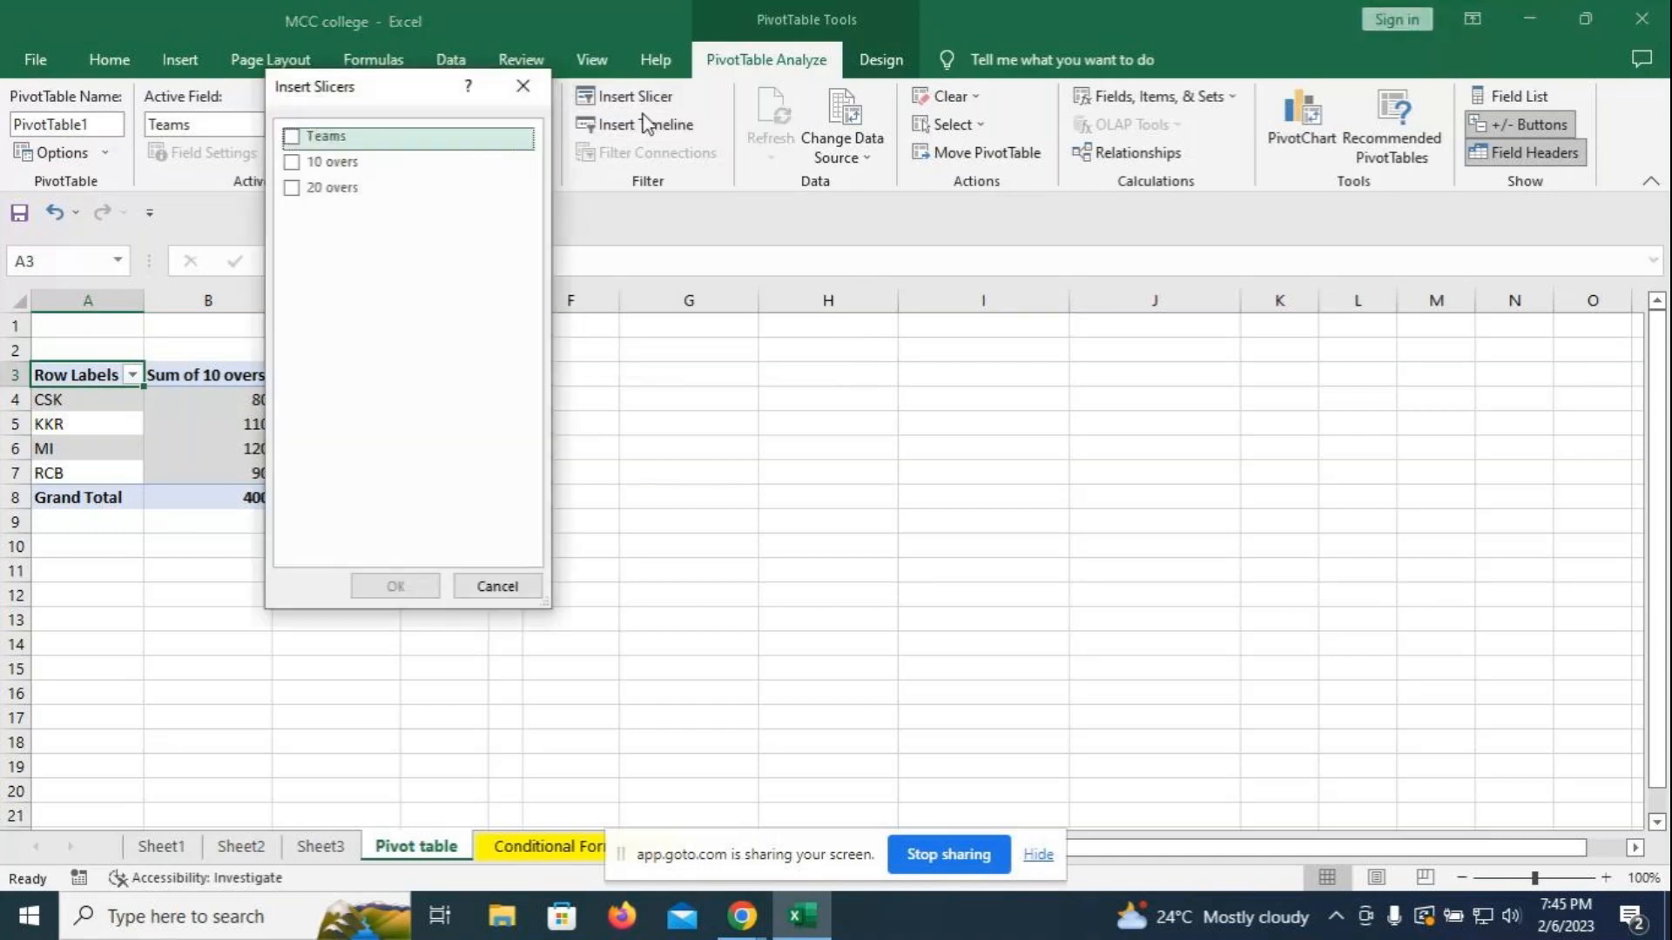
{"action": "left_click", "coordinate": [292, 138]}
{"action": "left_click", "coordinate": [396, 586]}
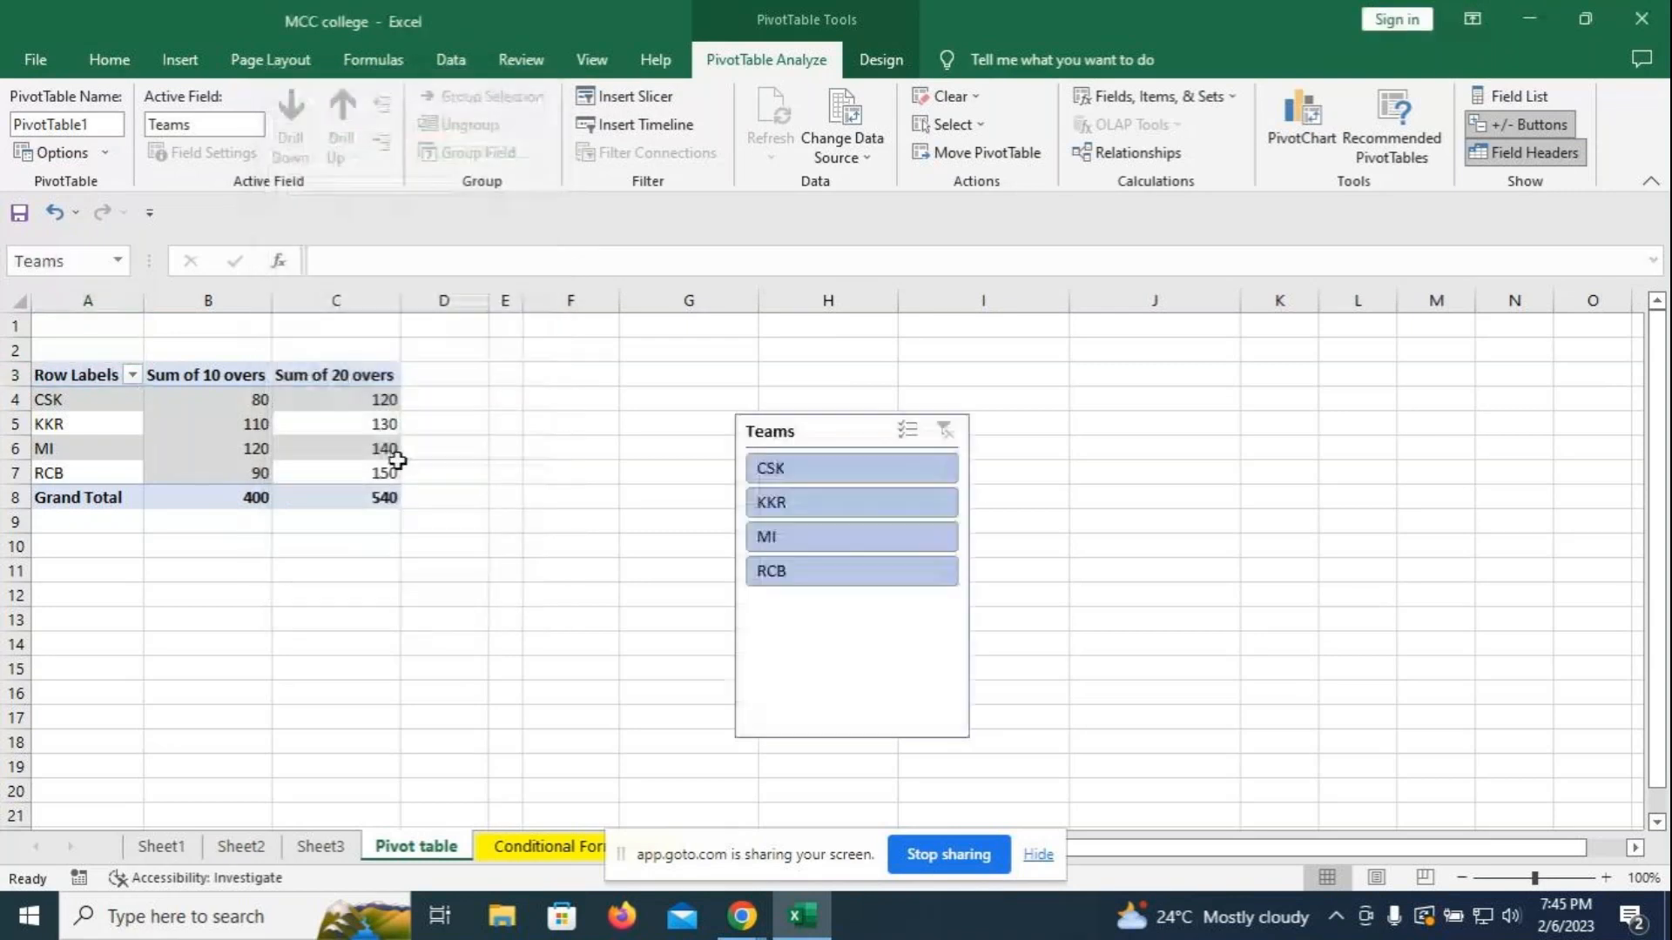
{"action": "left_click", "coordinate": [770, 468]}
{"action": "left_click", "coordinate": [803, 536]}
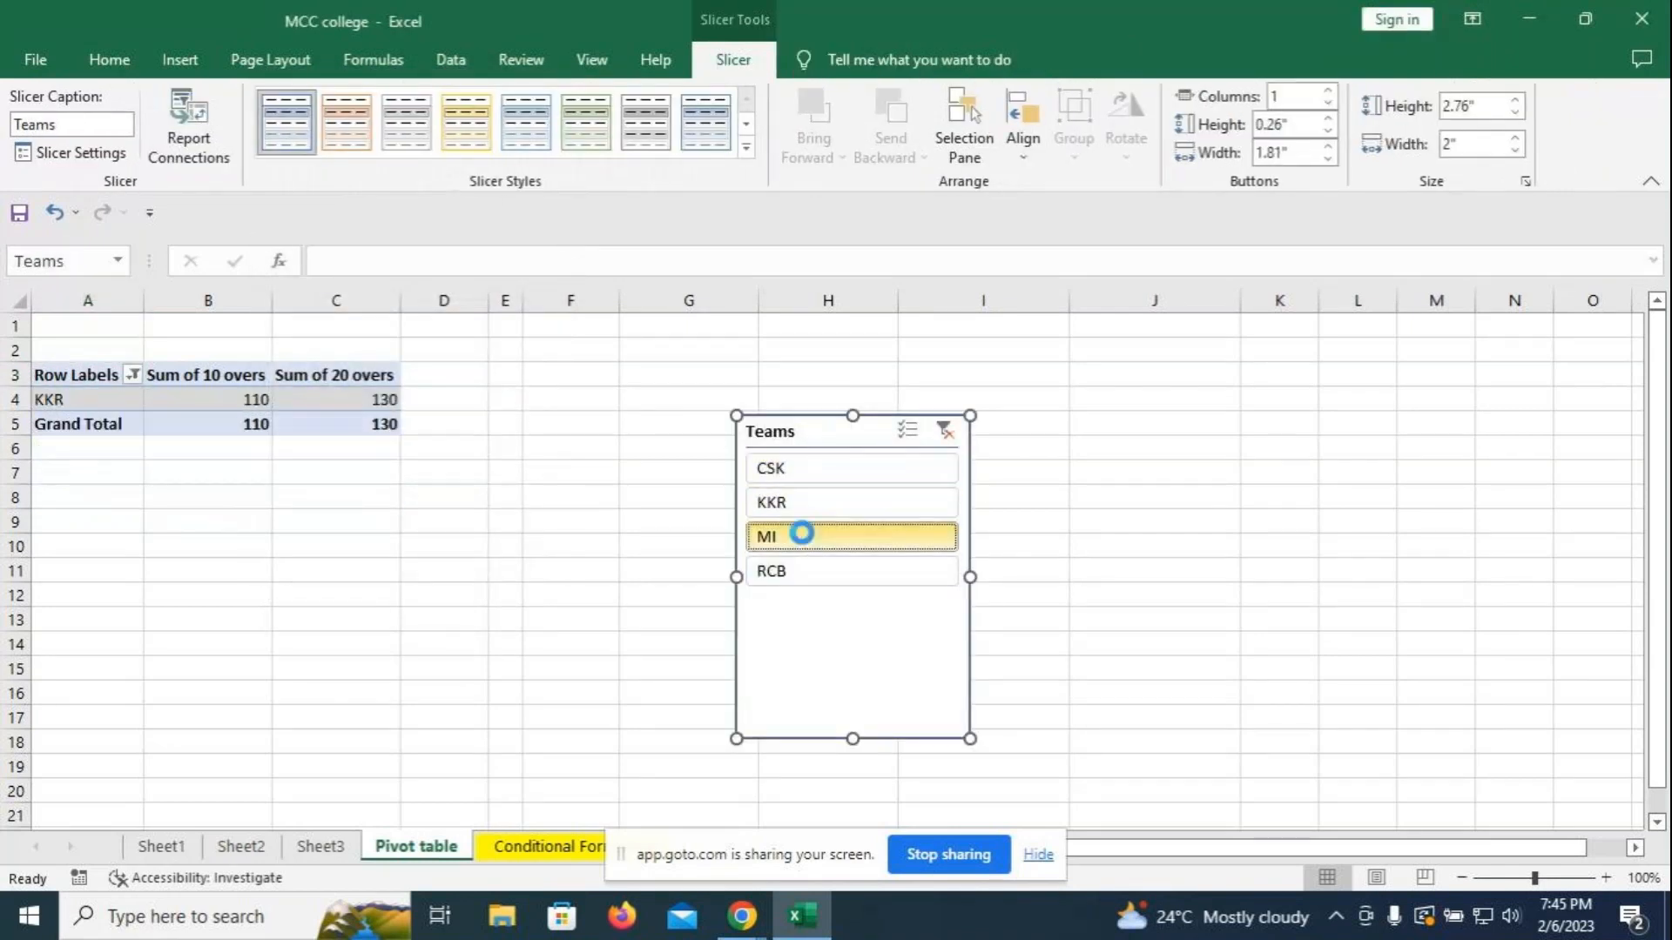
{"action": "left_click", "coordinate": [802, 571]}
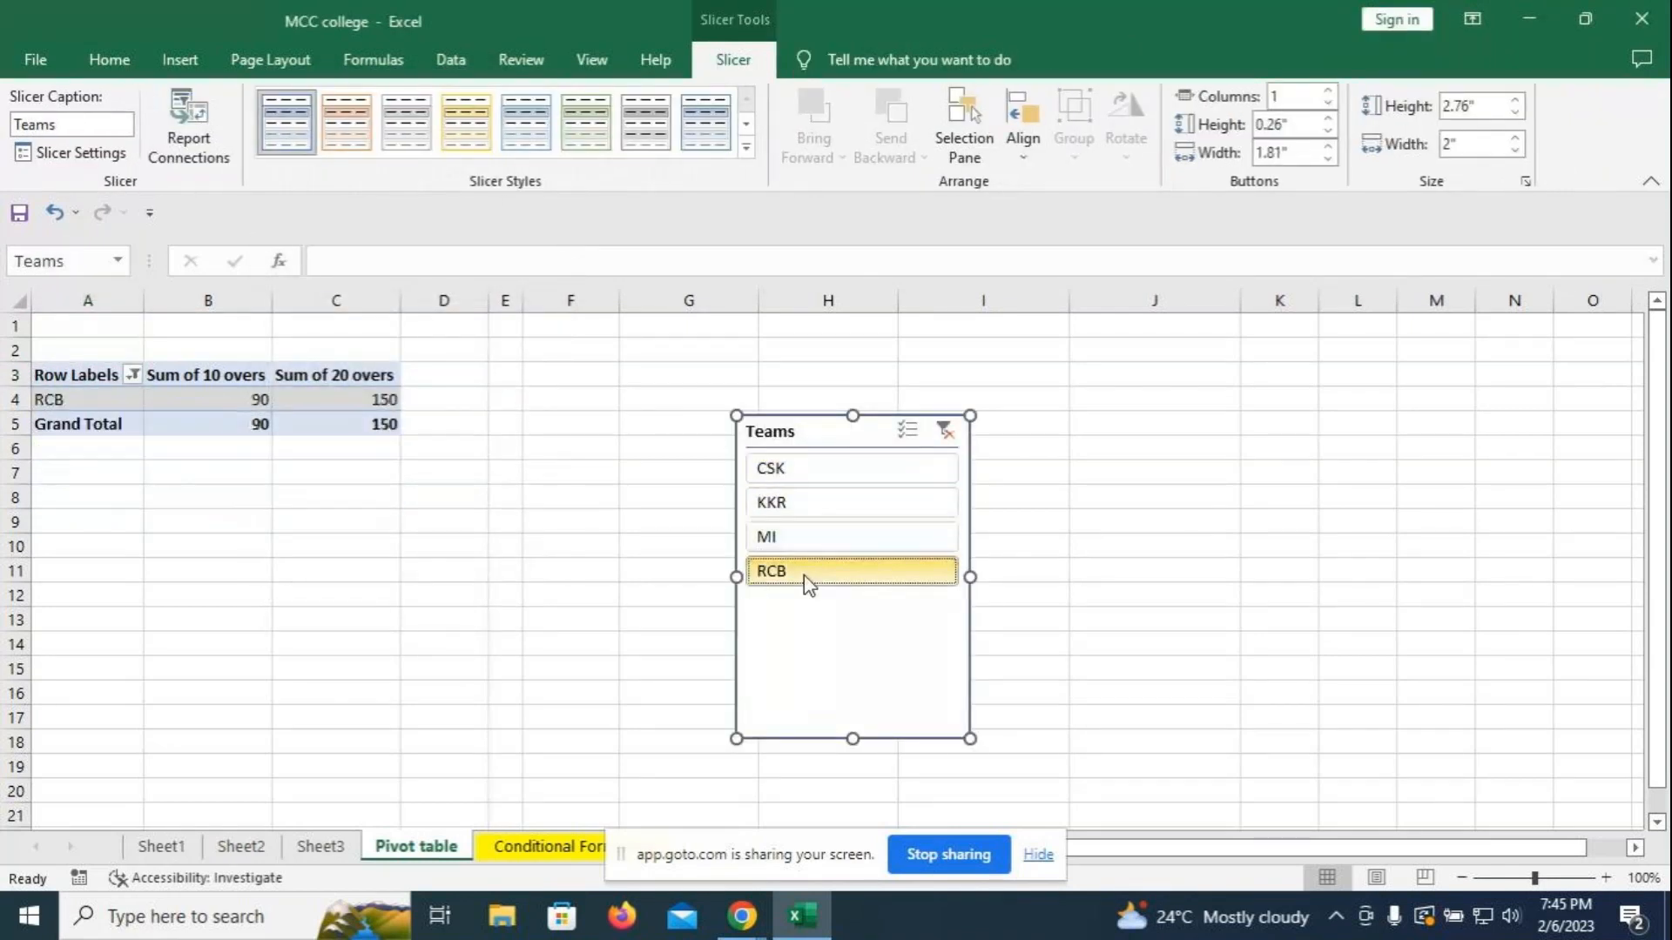
{"action": "left_click", "coordinate": [944, 430]}
{"action": "left_click_drag", "start_coordinate": [851, 419], "coordinate": [683, 387]}
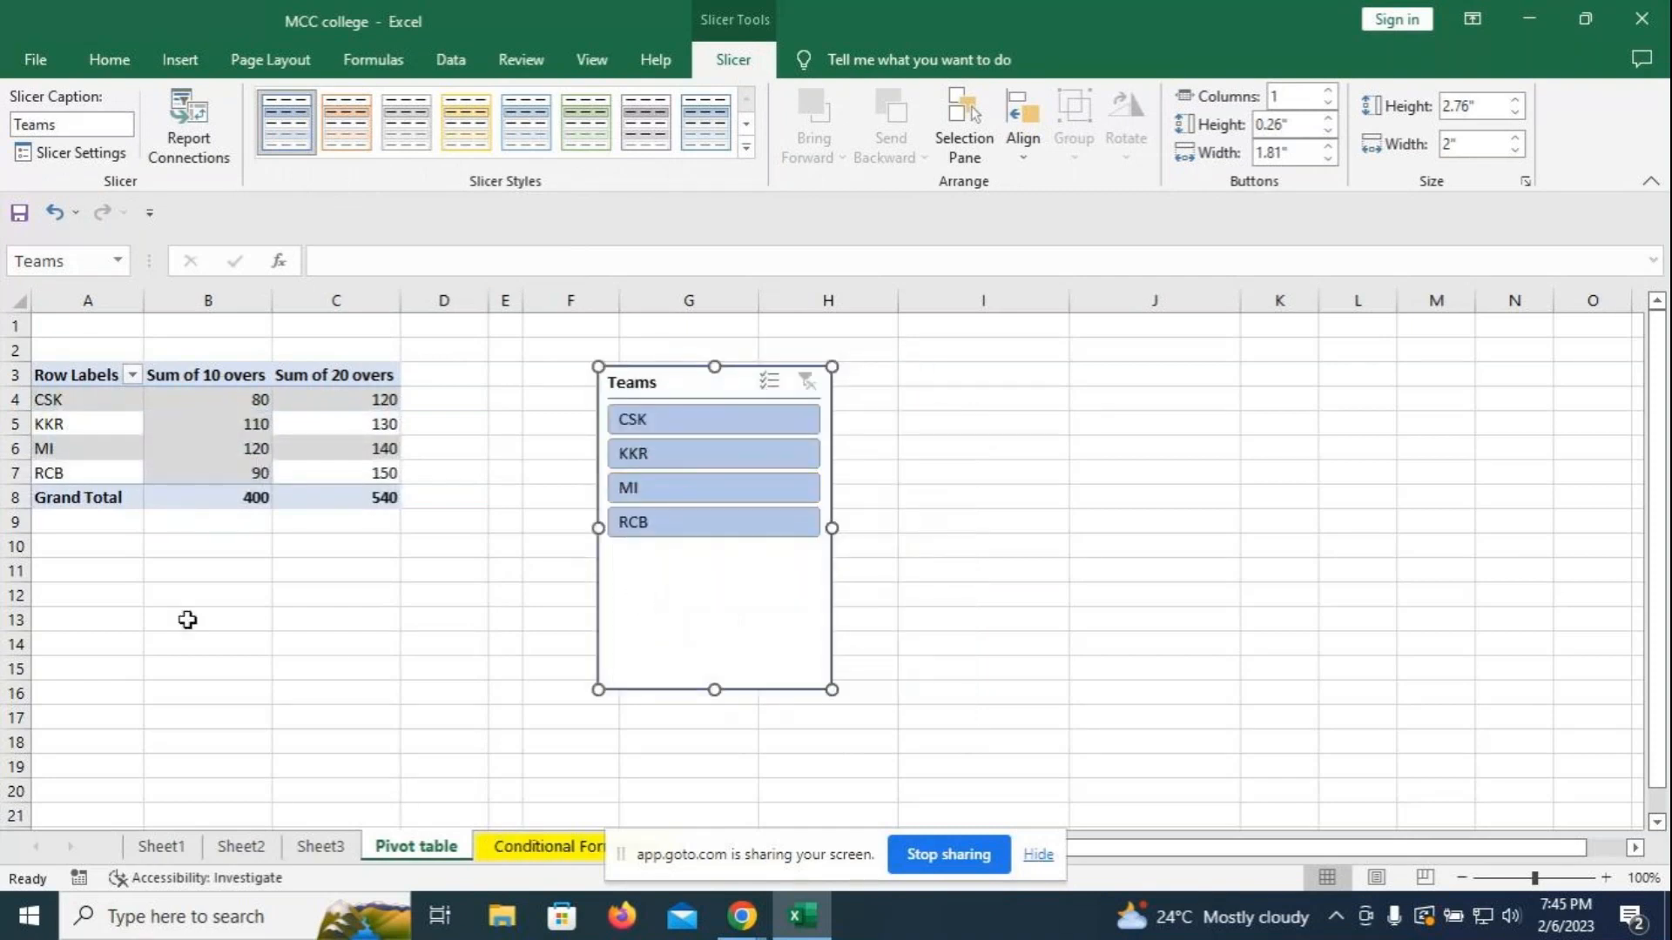
{"action": "left_click", "coordinate": [328, 648]}
{"action": "left_click", "coordinate": [505, 849]}
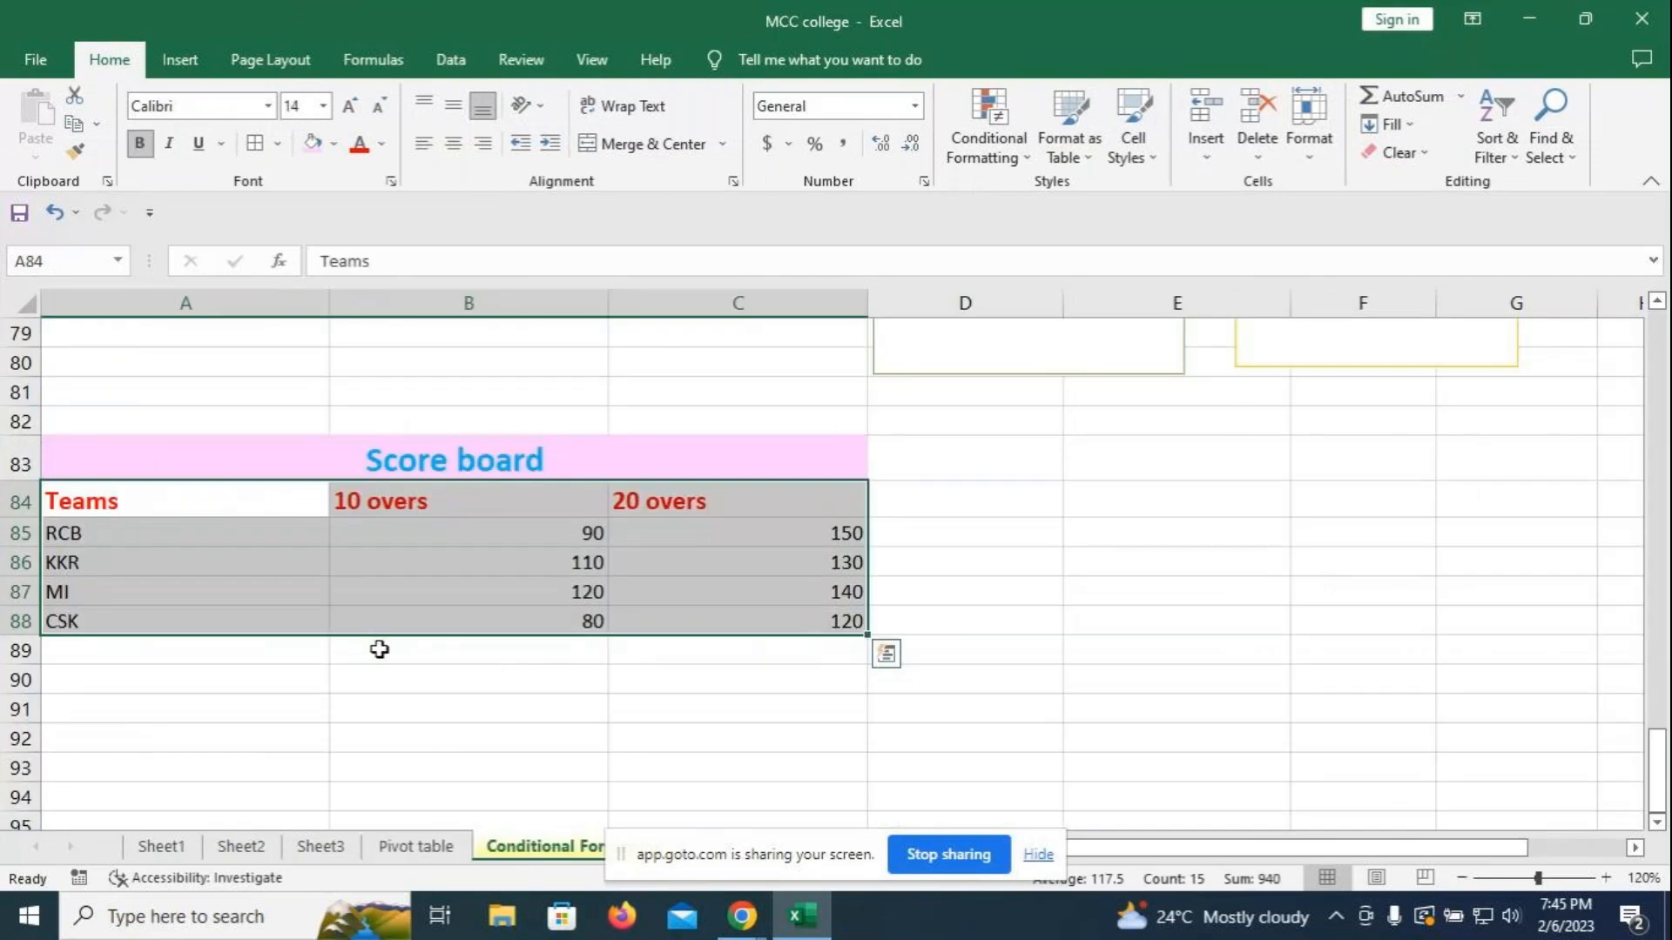
{"action": "left_click", "coordinate": [1056, 582]}
{"action": "left_click_drag", "start_coordinate": [186, 500], "coordinate": [849, 620]}
{"action": "left_click", "coordinate": [958, 414]}
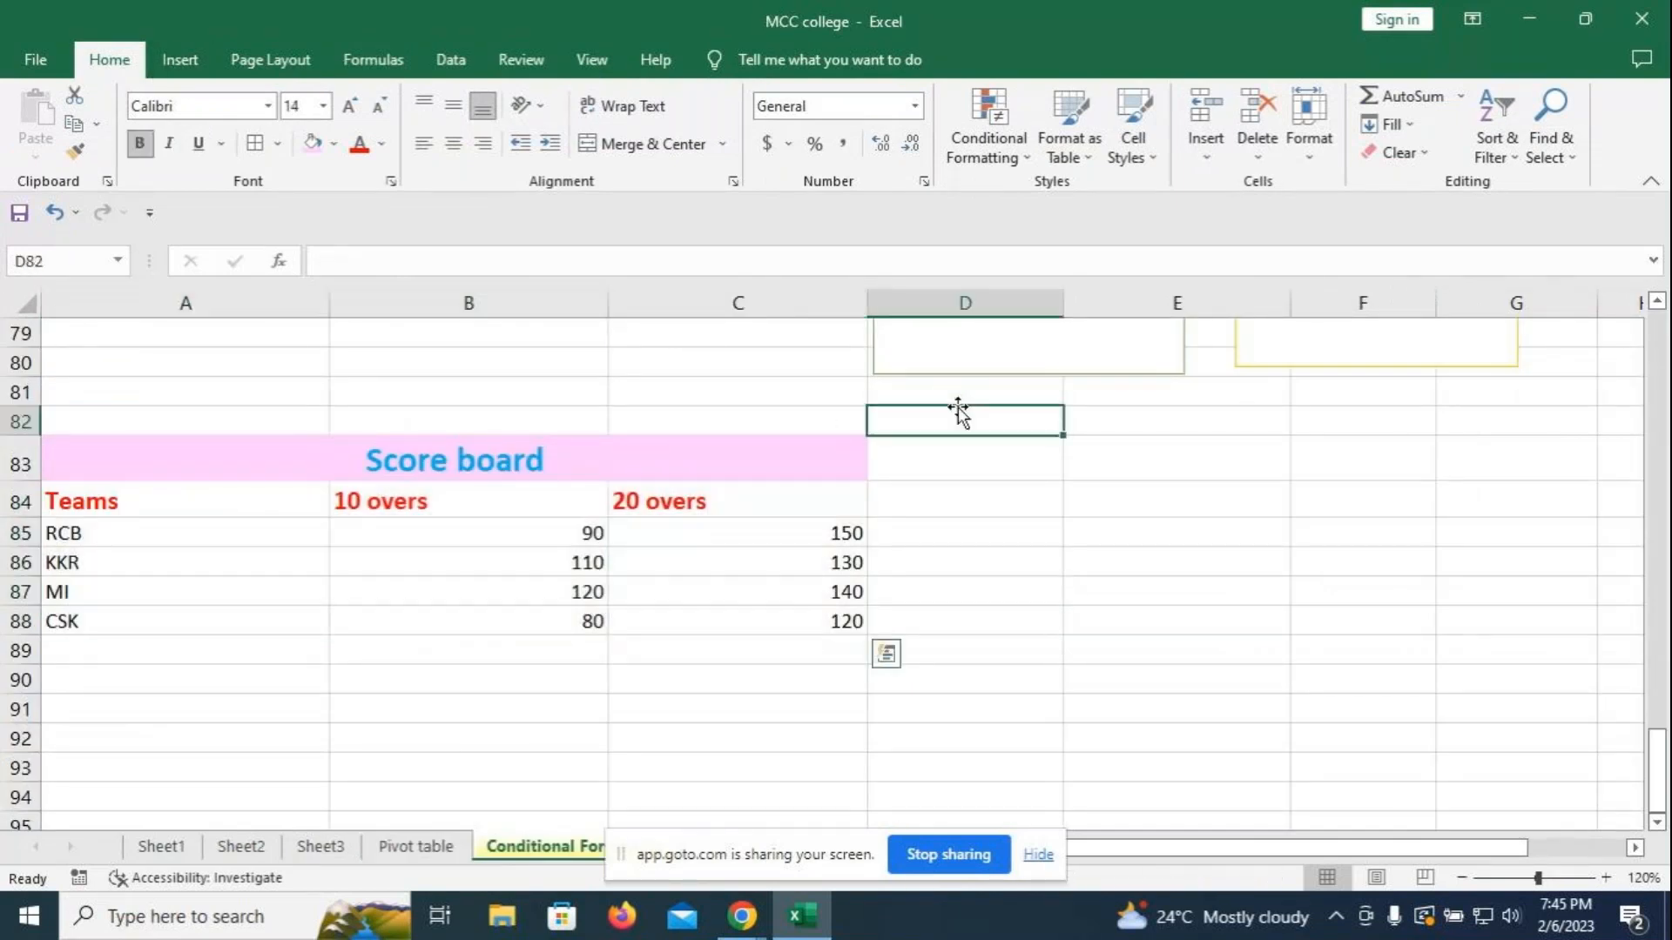
{"action": "left_click", "coordinate": [425, 847]}
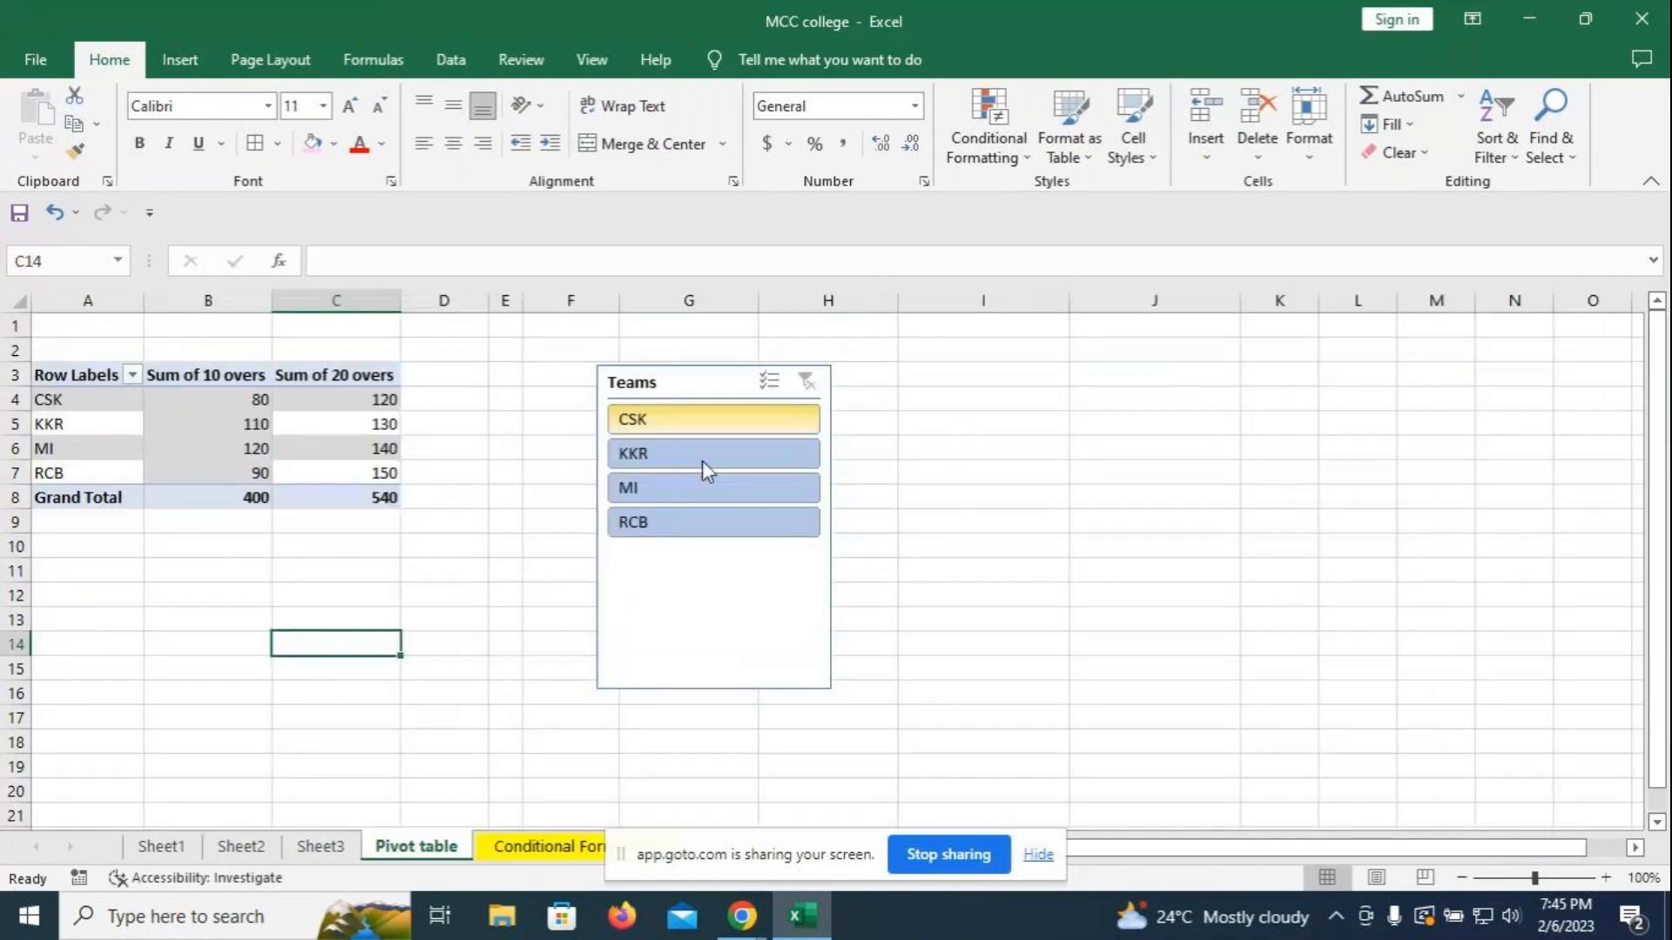
{"action": "left_click", "coordinate": [675, 384]}
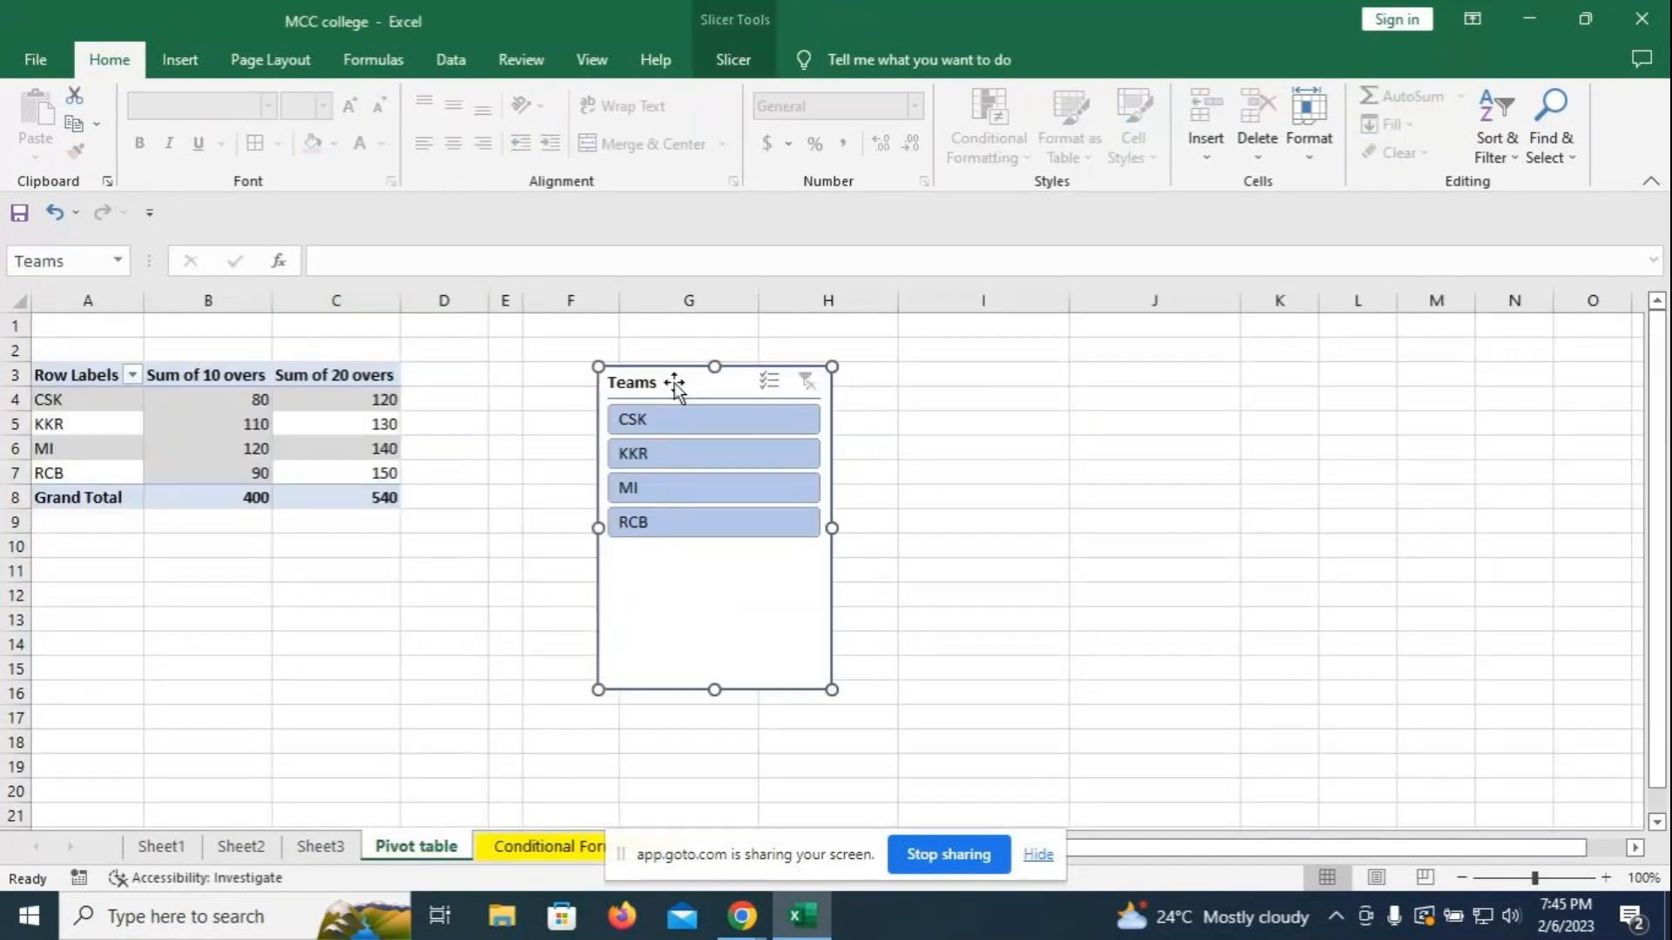
{"action": "key", "text": "Delete"}
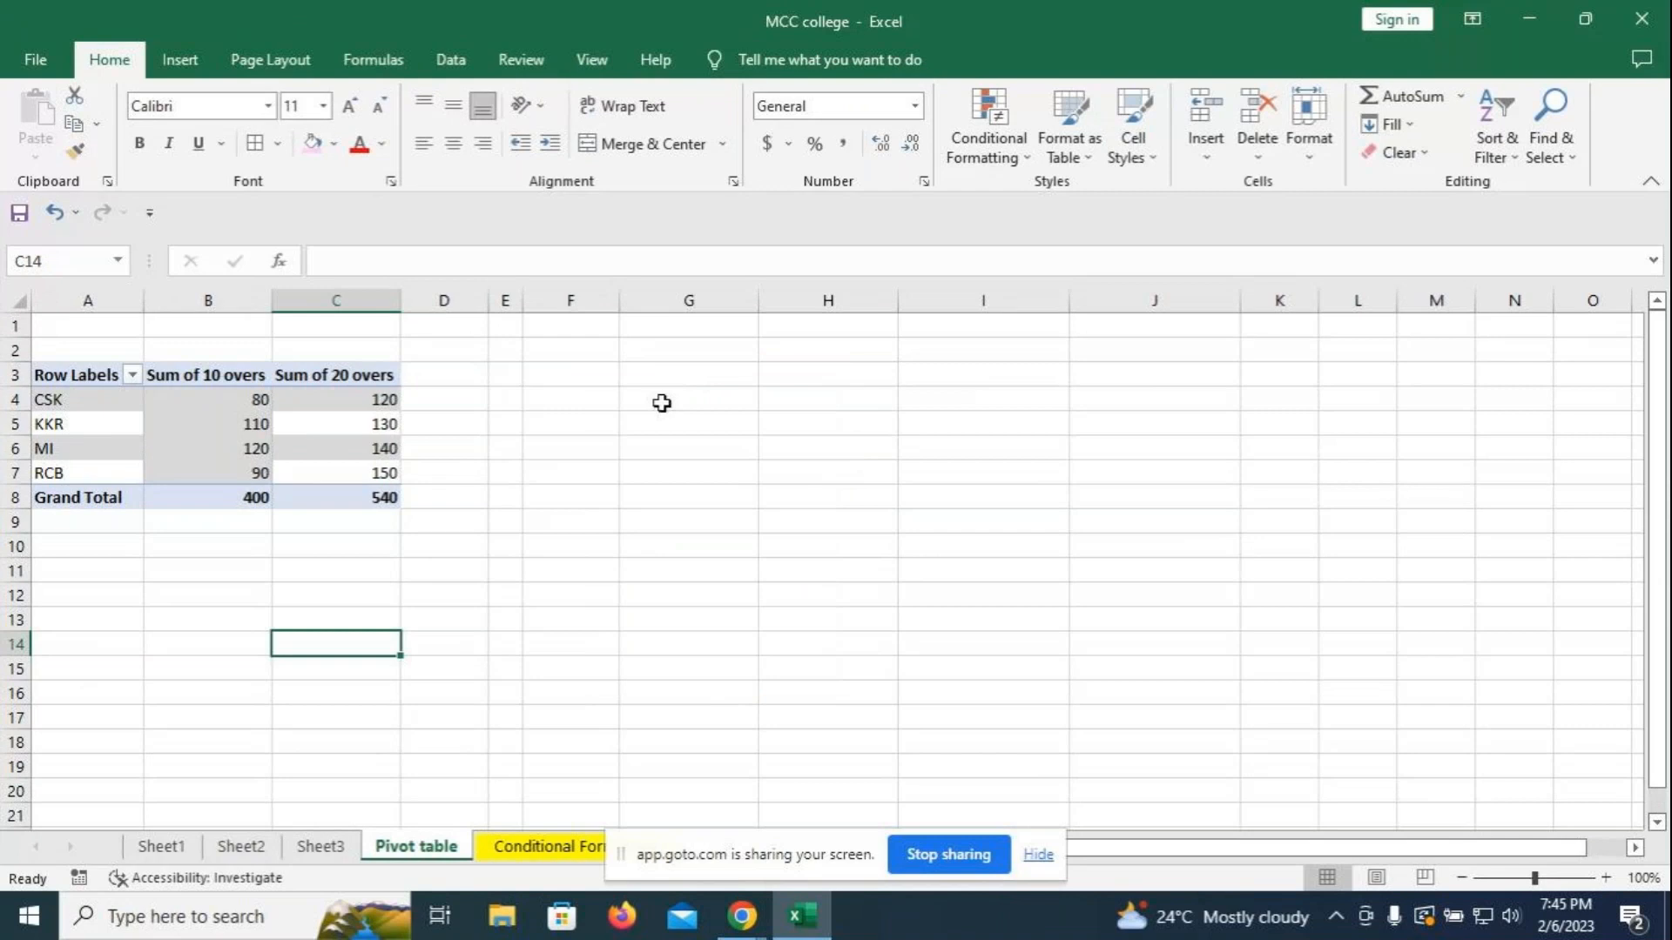
{"action": "left_click_drag", "start_coordinate": [74, 376], "coordinate": [354, 488]}
- Browse the line chart and full chart type lists without inserting a chart
{"action": "left_click", "coordinate": [179, 70]}
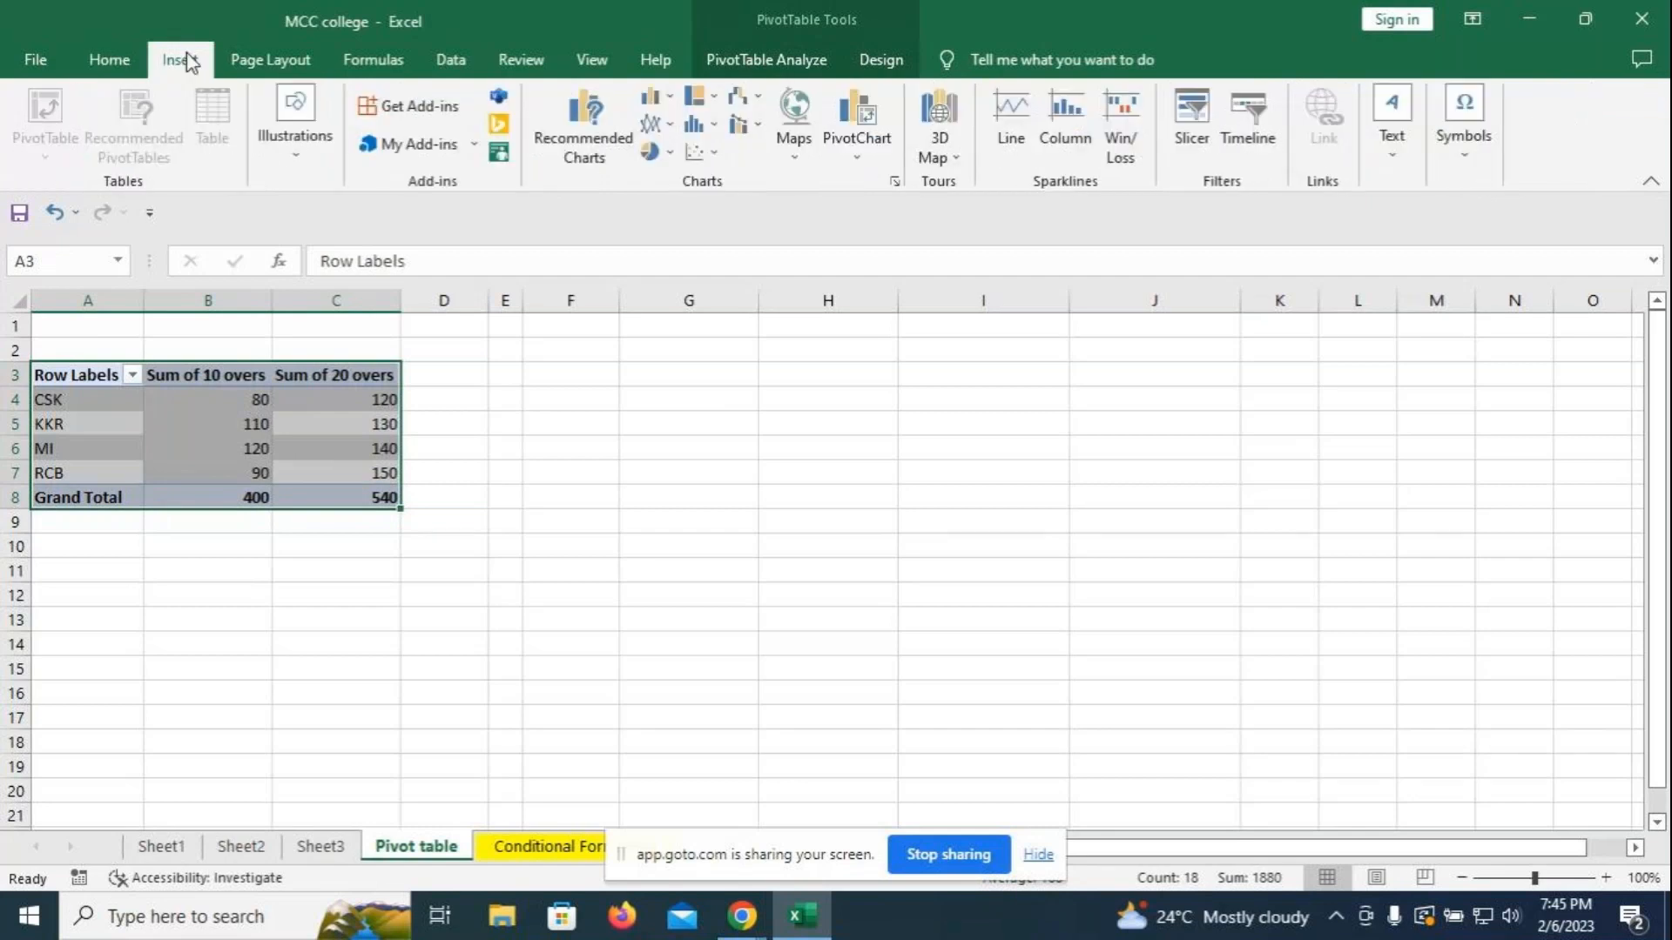
{"action": "left_click", "coordinate": [671, 128]}
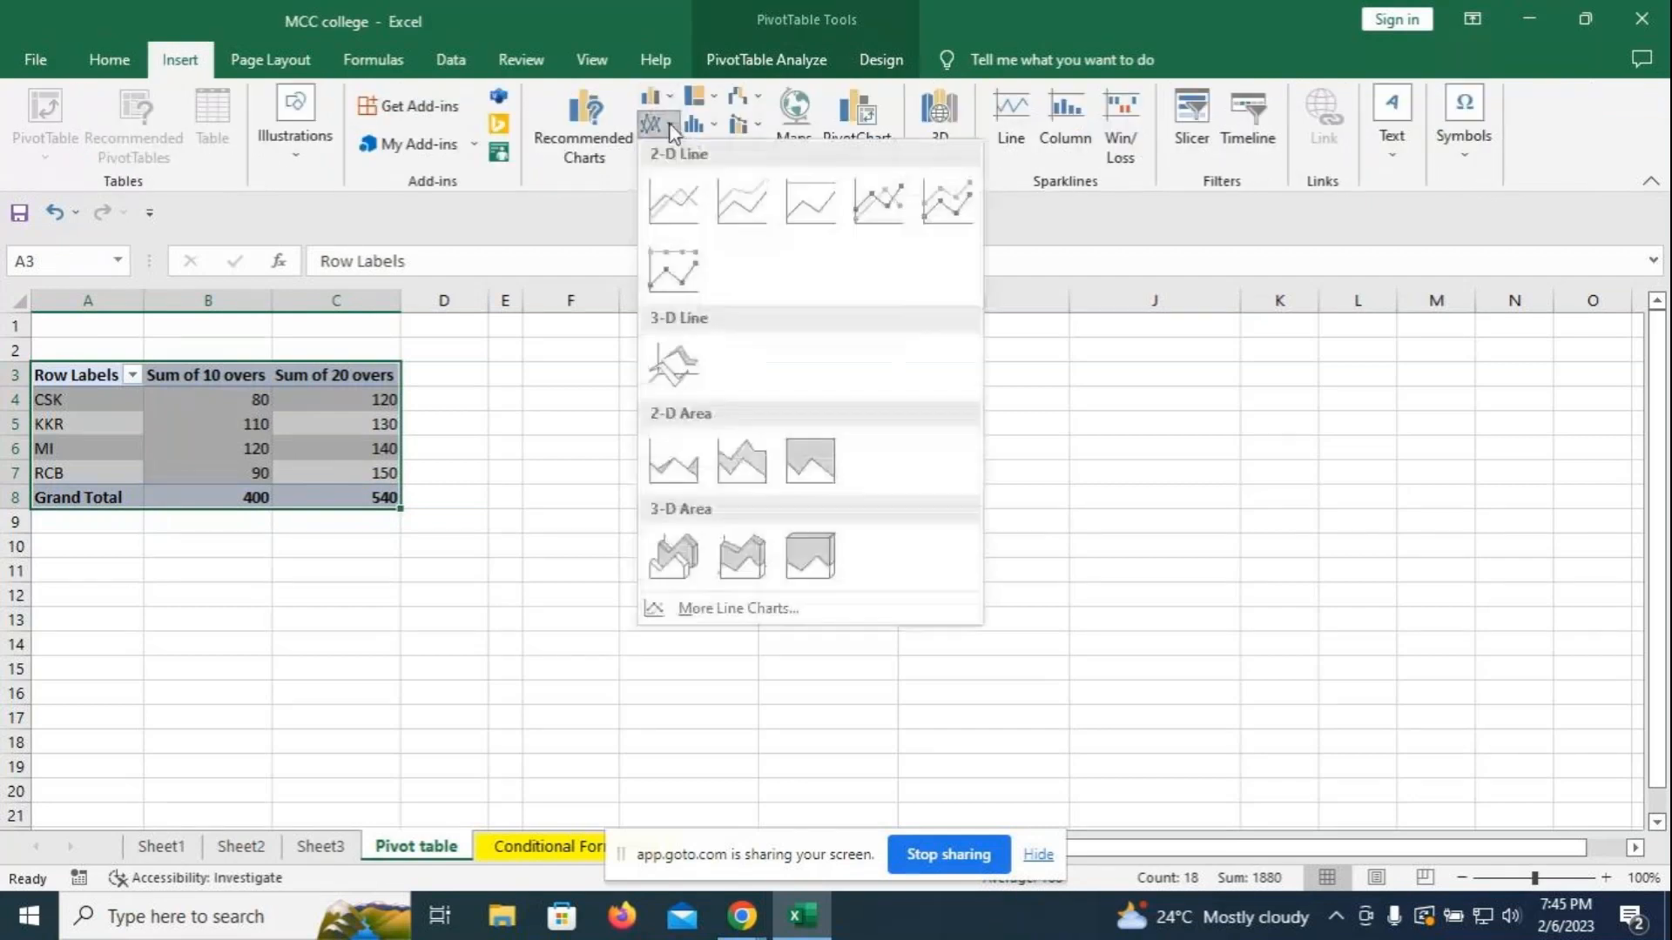
{"action": "left_click", "coordinate": [524, 389]}
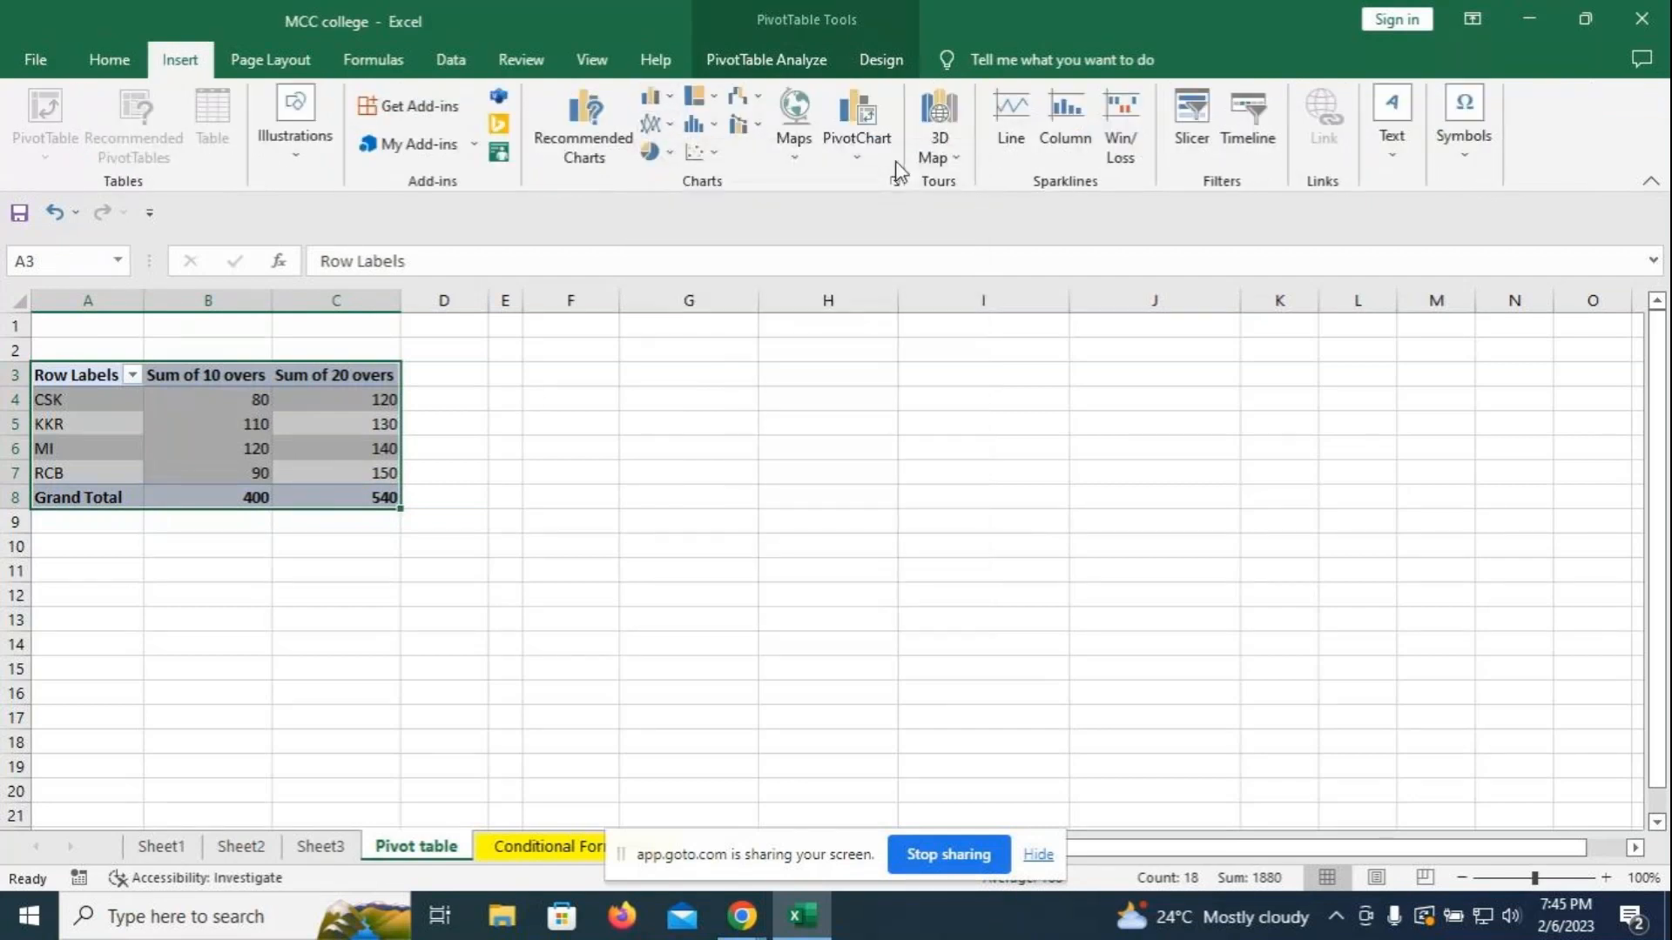
{"action": "left_click", "coordinate": [895, 180]}
{"action": "left_click", "coordinate": [1198, 93]}
- Insert a Line with Markers PivotChart and move it beside the pivot table
{"action": "left_click", "coordinate": [858, 159]}
{"action": "left_click", "coordinate": [892, 184]}
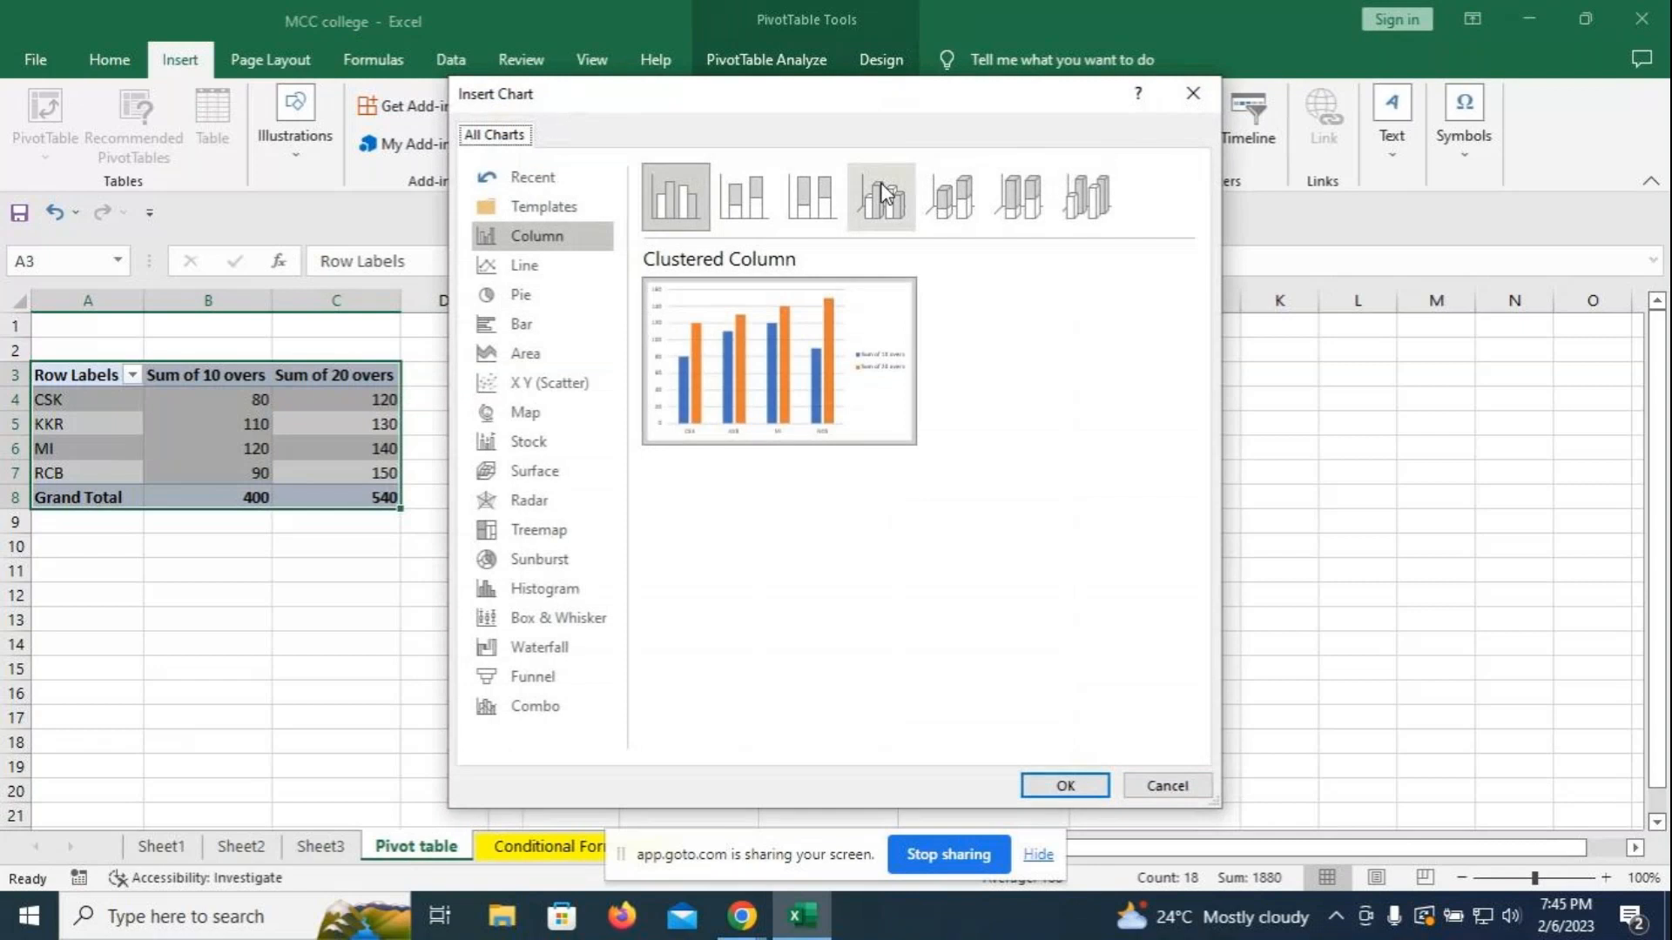
{"action": "left_click", "coordinate": [520, 272]}
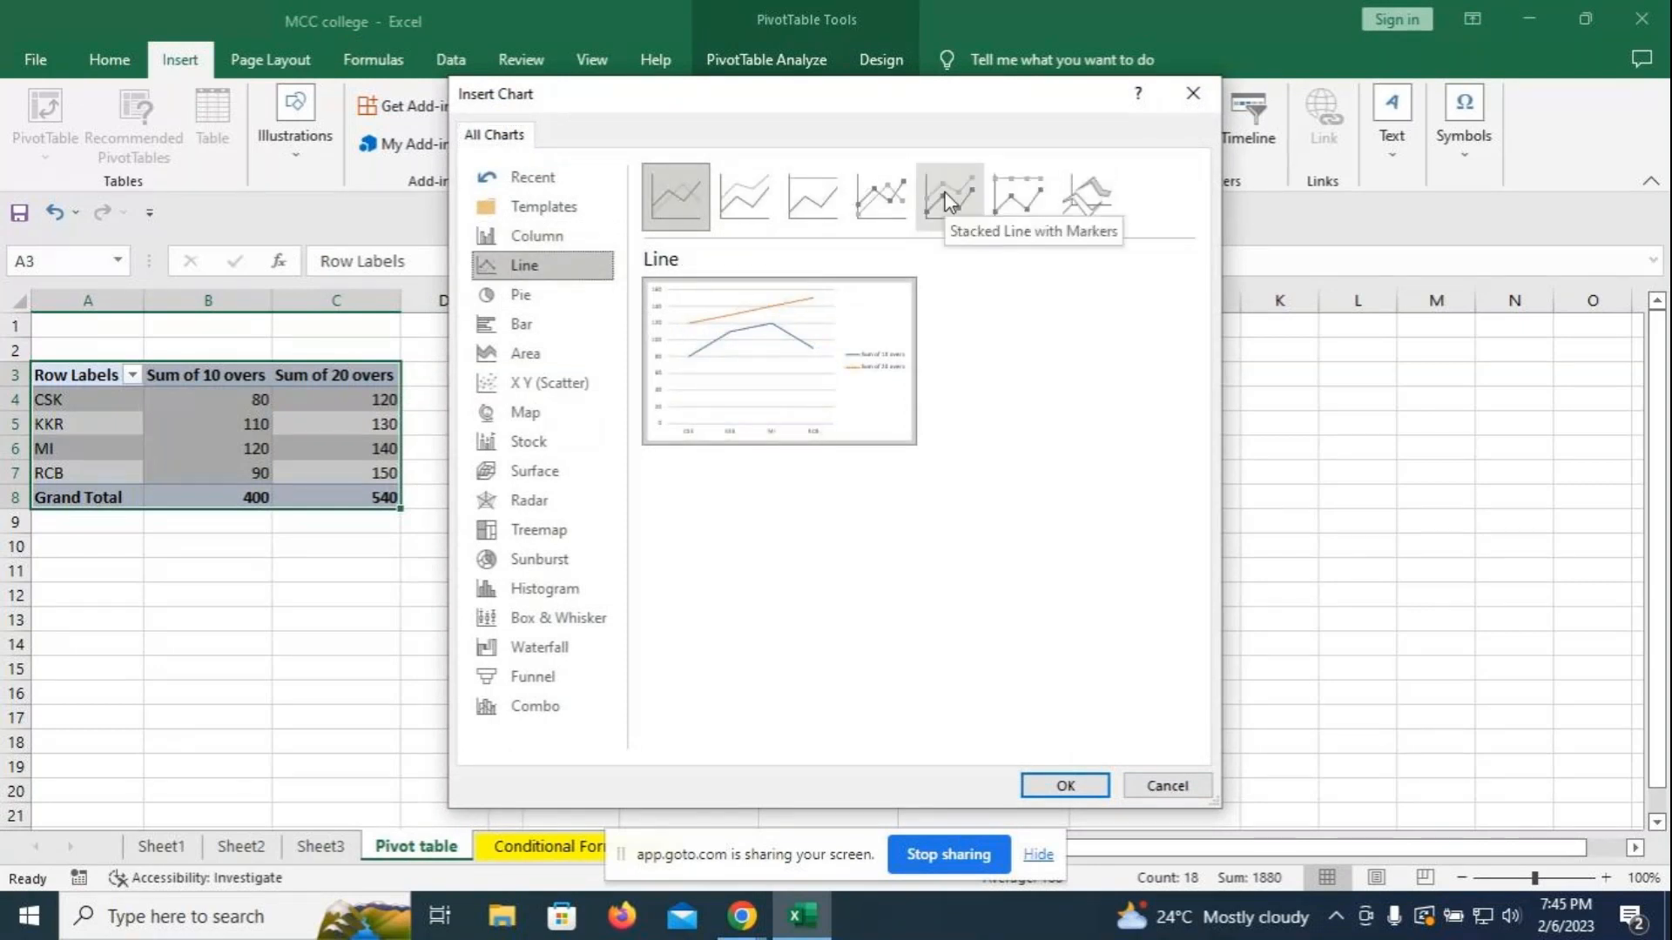
{"action": "left_click", "coordinate": [880, 197]}
{"action": "left_click", "coordinate": [1066, 783]}
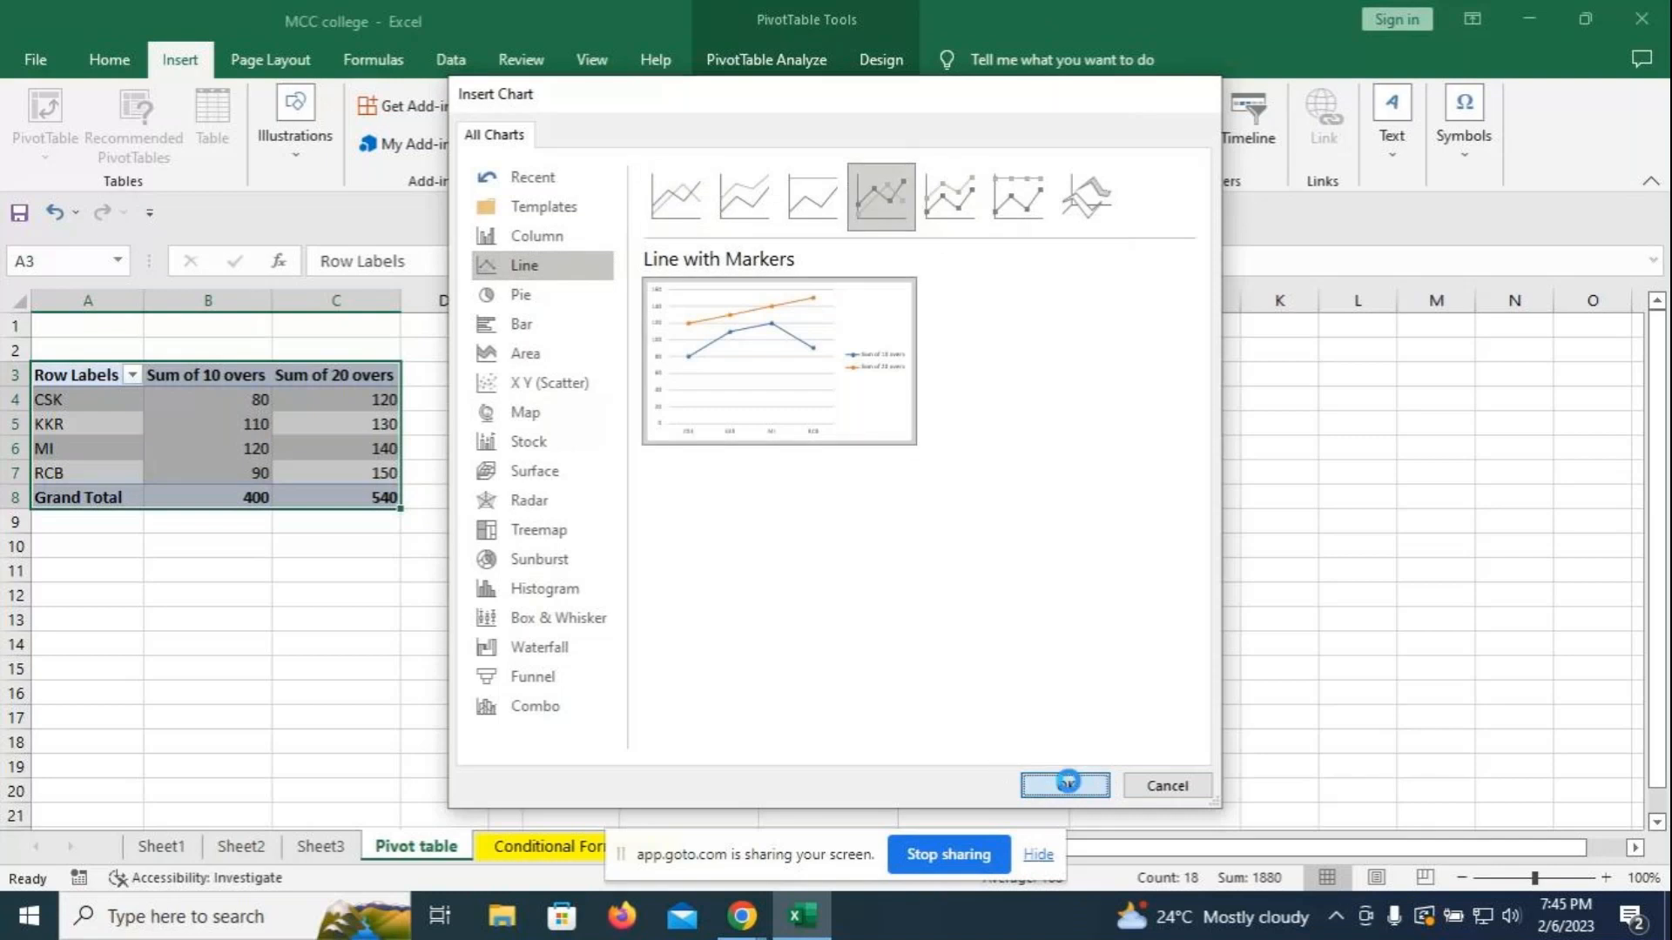
{"action": "left_click_drag", "start_coordinate": [947, 425], "coordinate": [923, 388]}
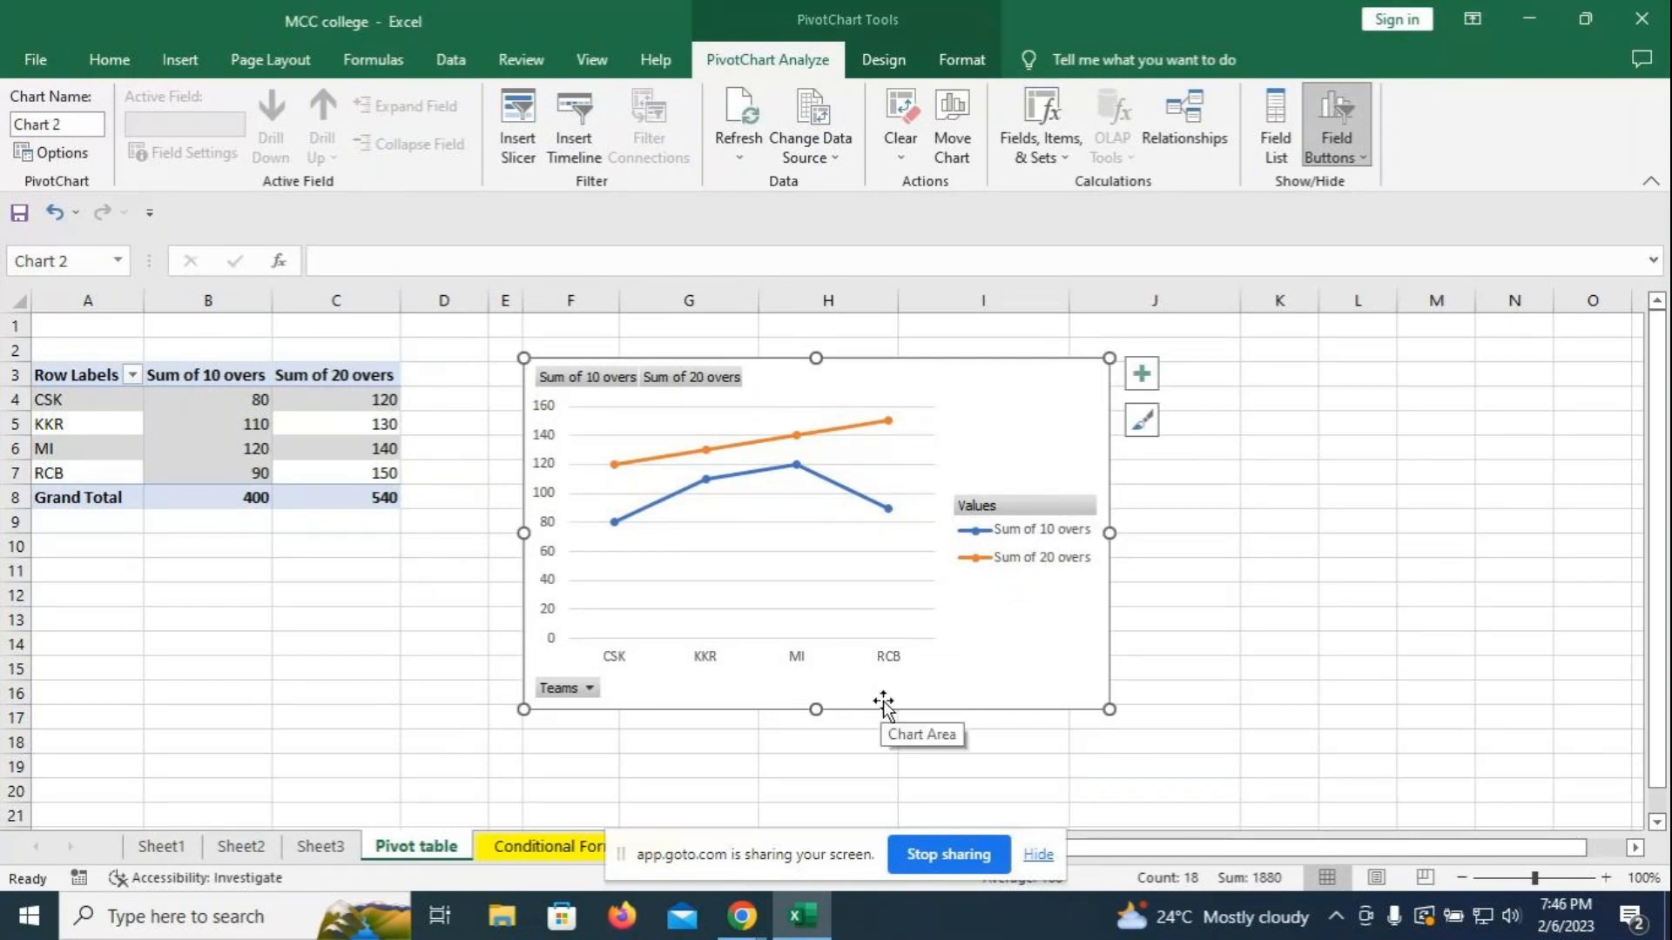
- Stretch the chart taller to about row 19, try a light-green shape style, then fill it cyan
{"action": "left_click_drag", "start_coordinate": [816, 709], "coordinate": [816, 770]}
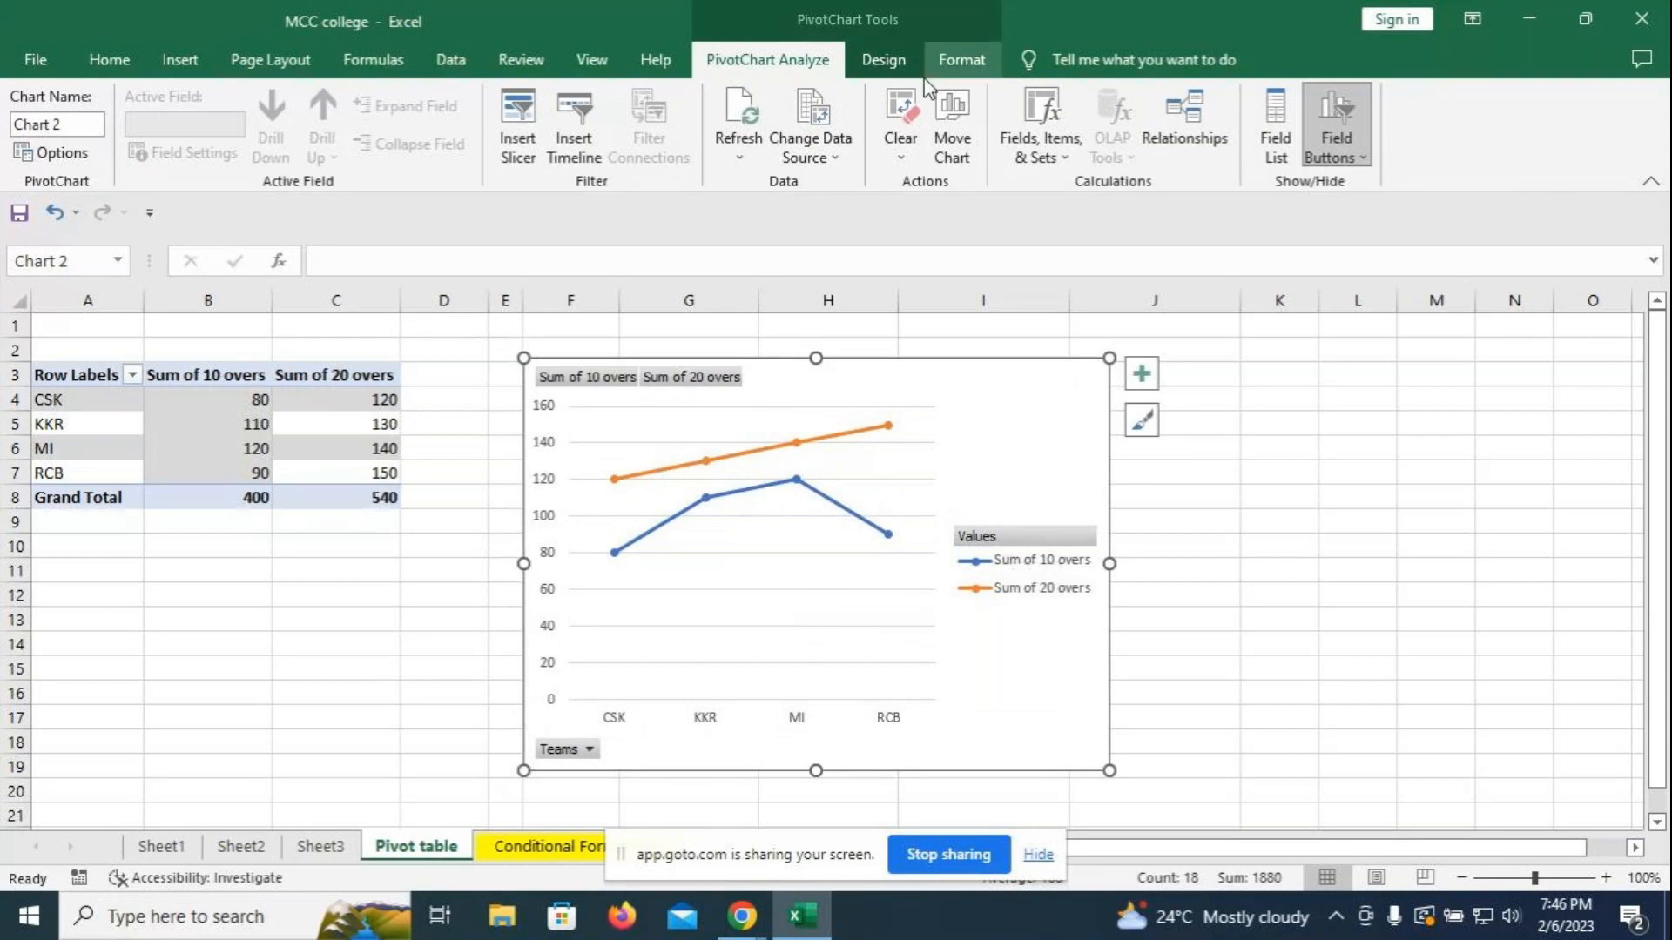
{"action": "left_click", "coordinate": [940, 61]}
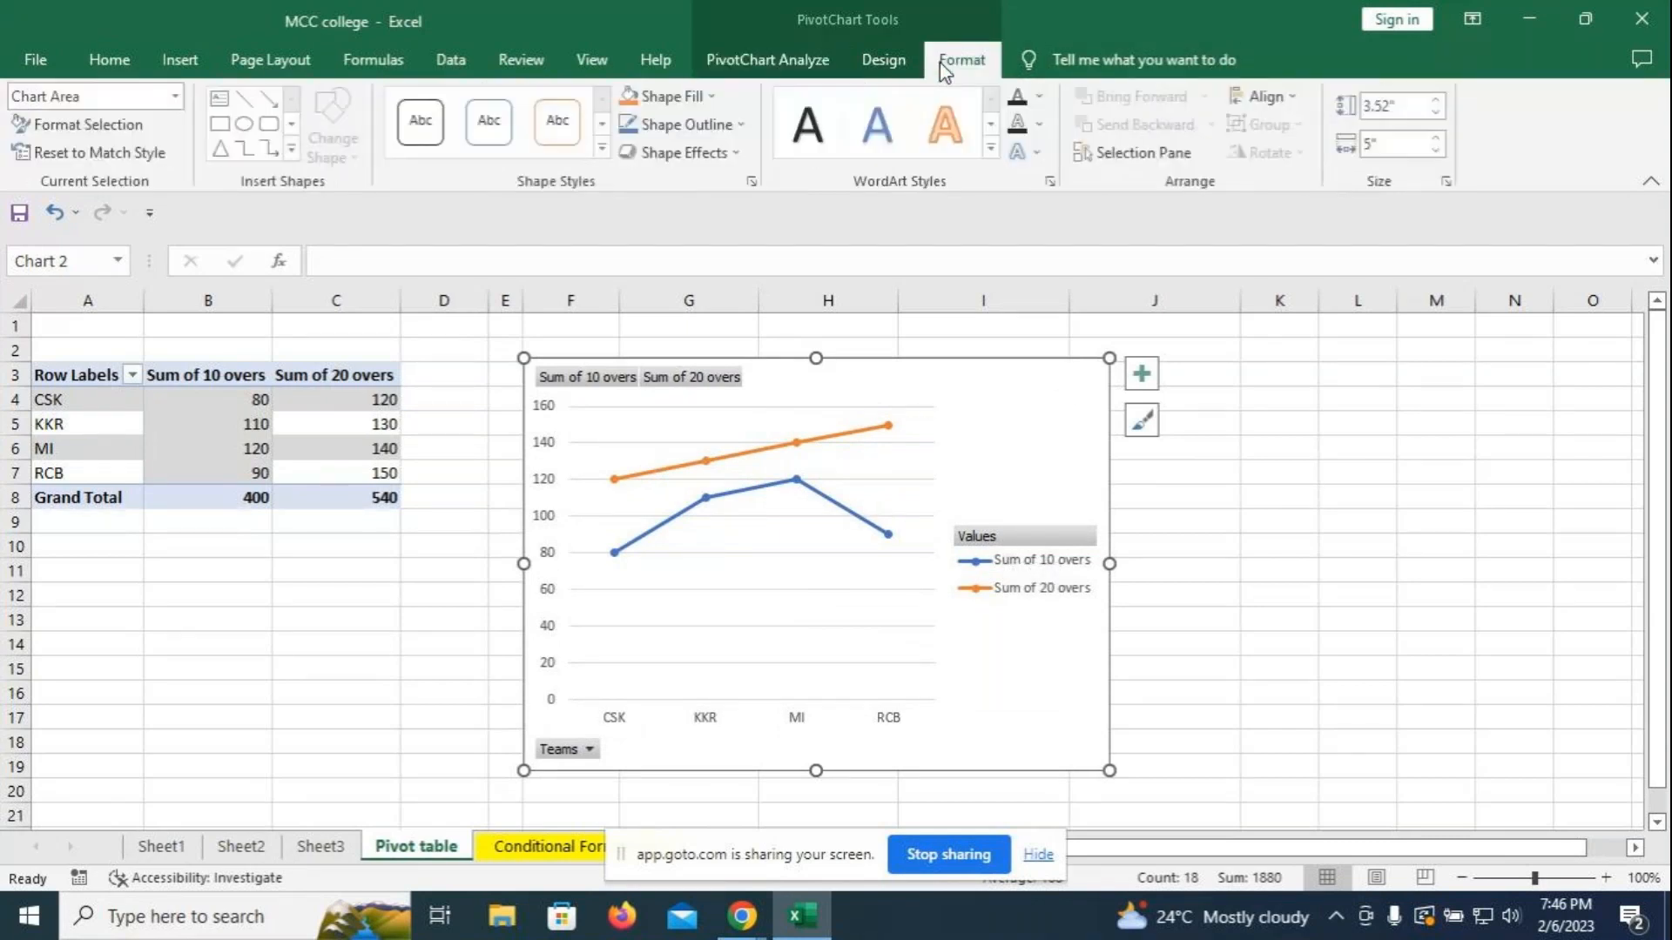
{"action": "left_click", "coordinate": [604, 148]}
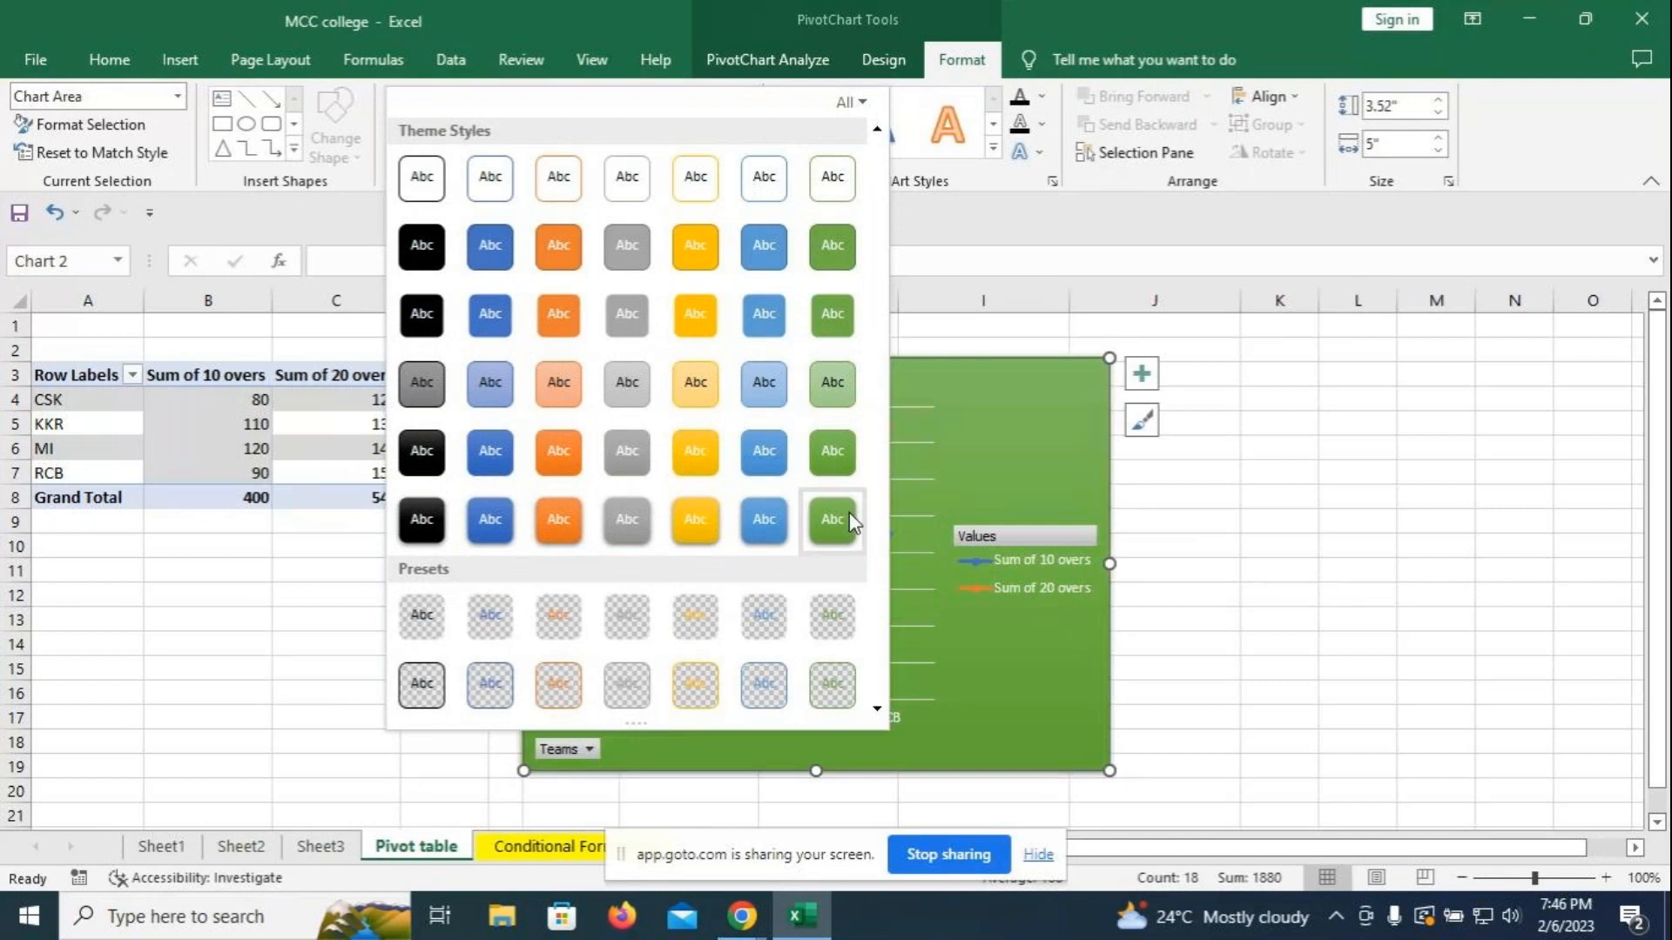
{"action": "left_click", "coordinate": [831, 381]}
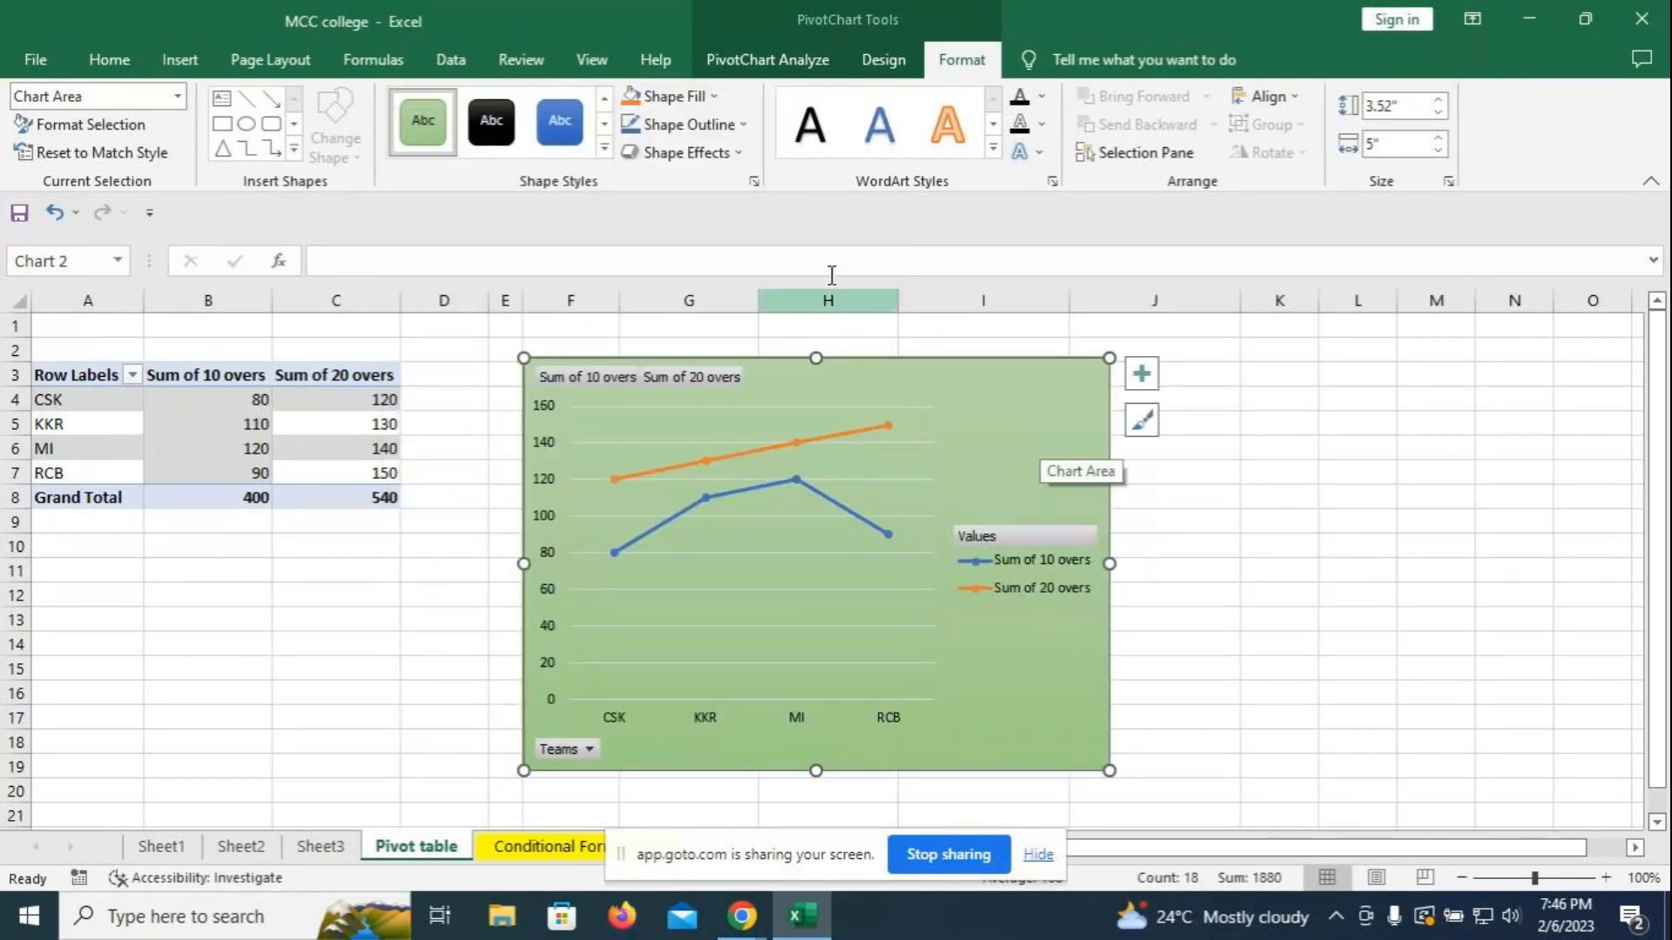
{"action": "left_click", "coordinate": [670, 95]}
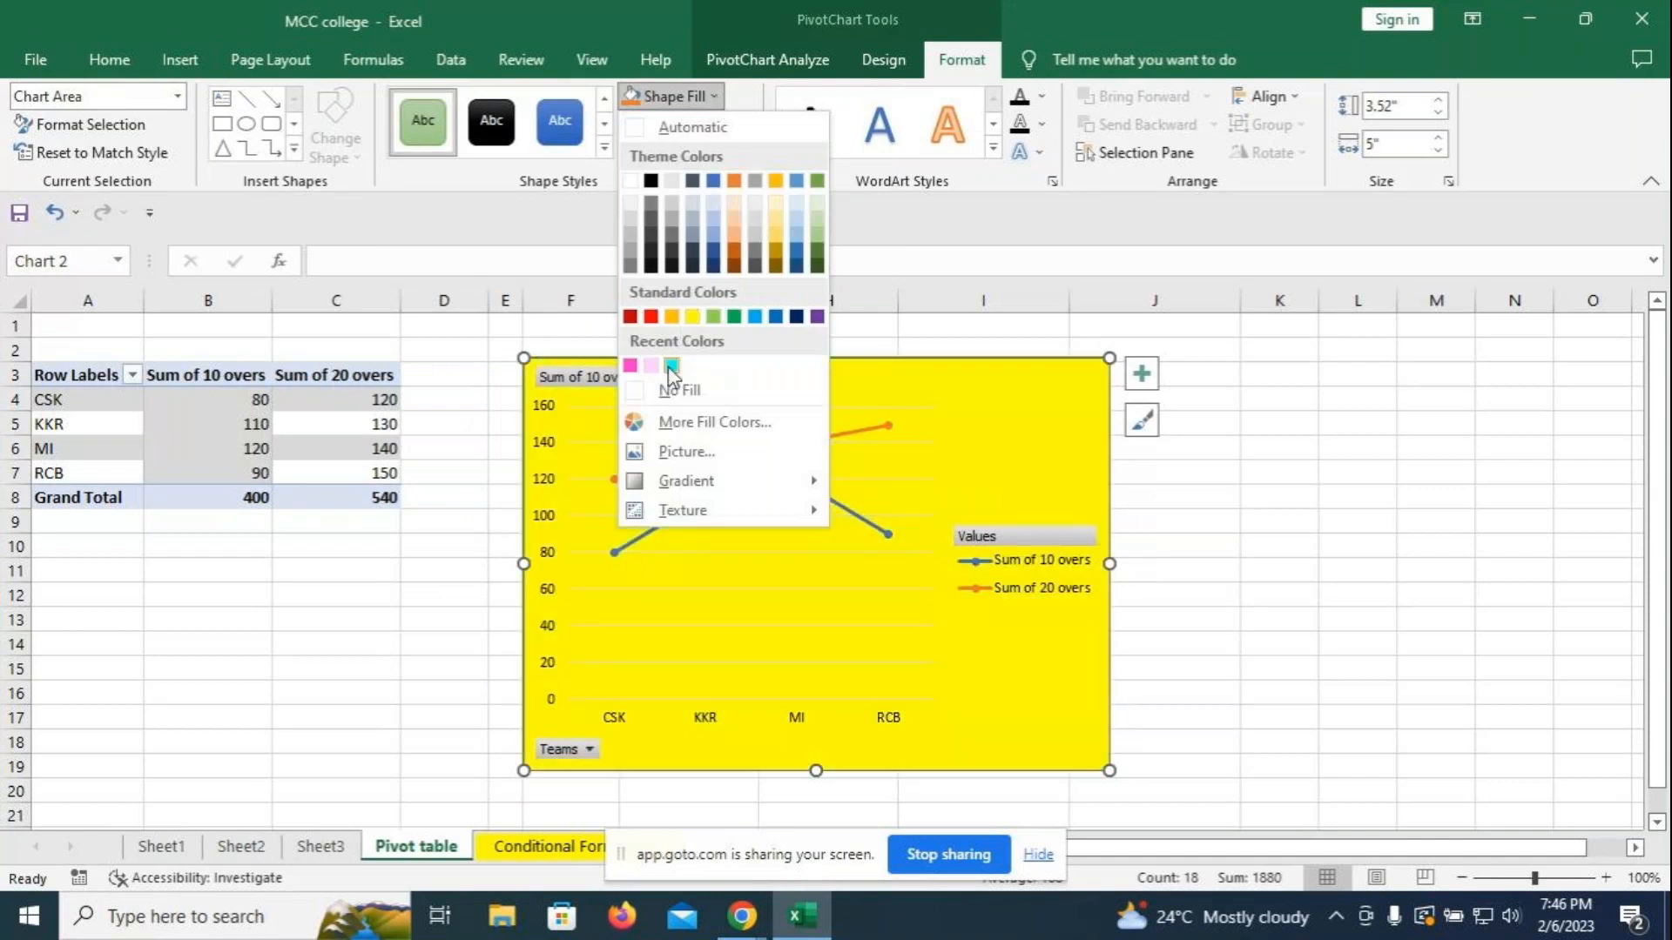
{"action": "left_click", "coordinate": [671, 365]}
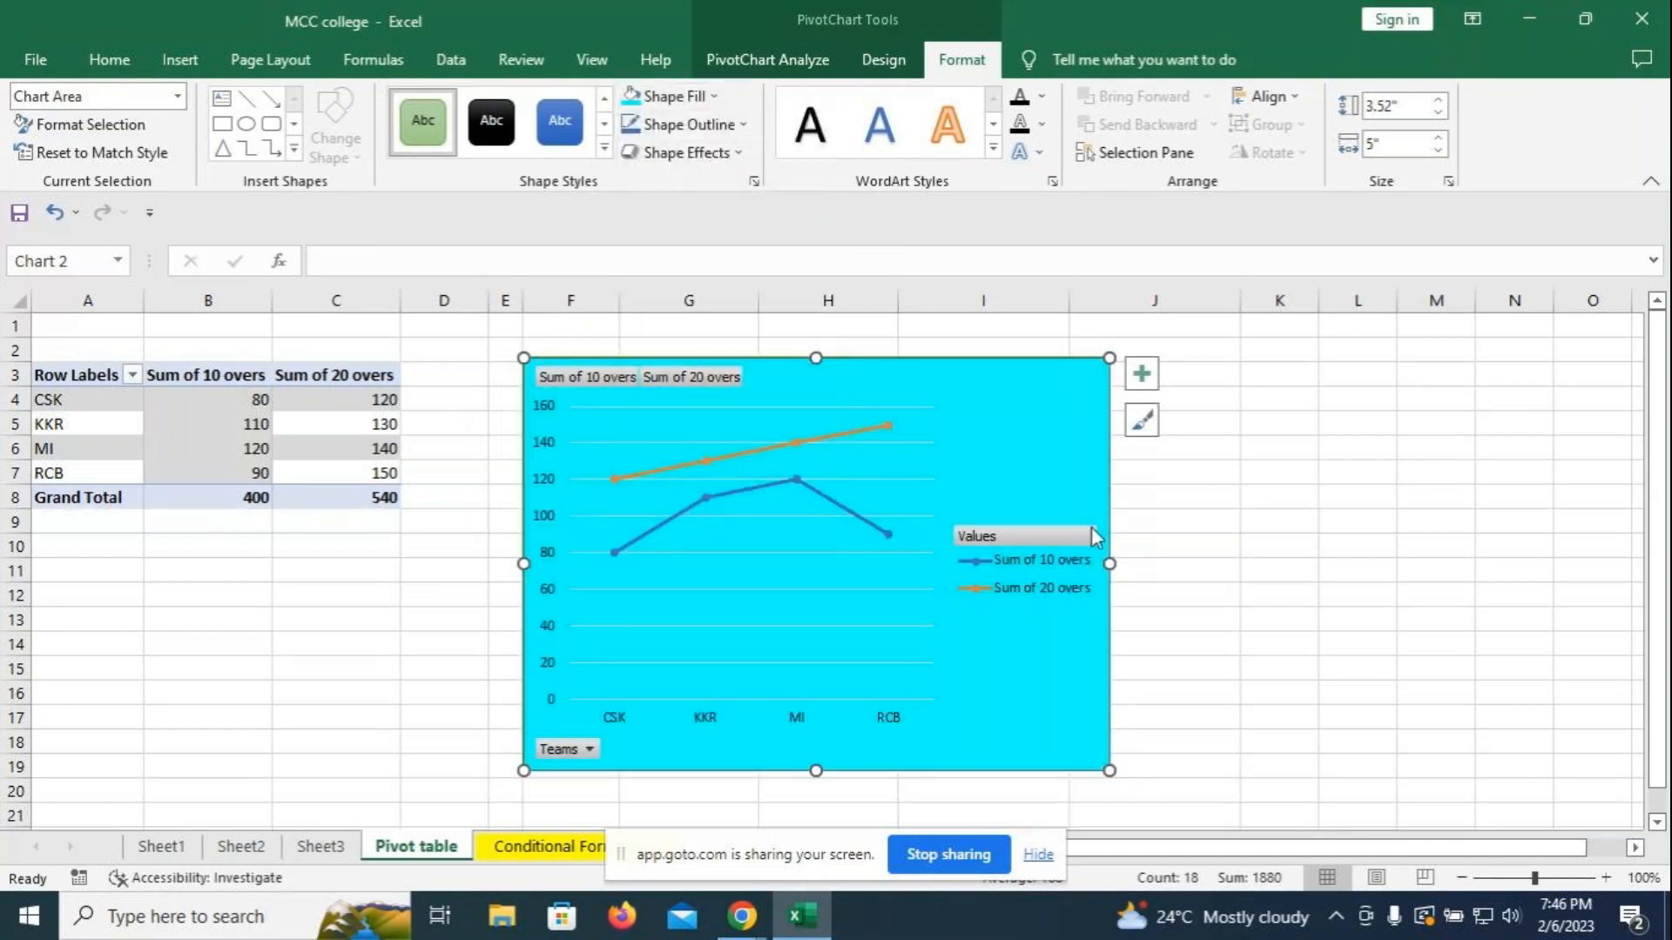
{"action": "left_click", "coordinate": [1142, 376]}
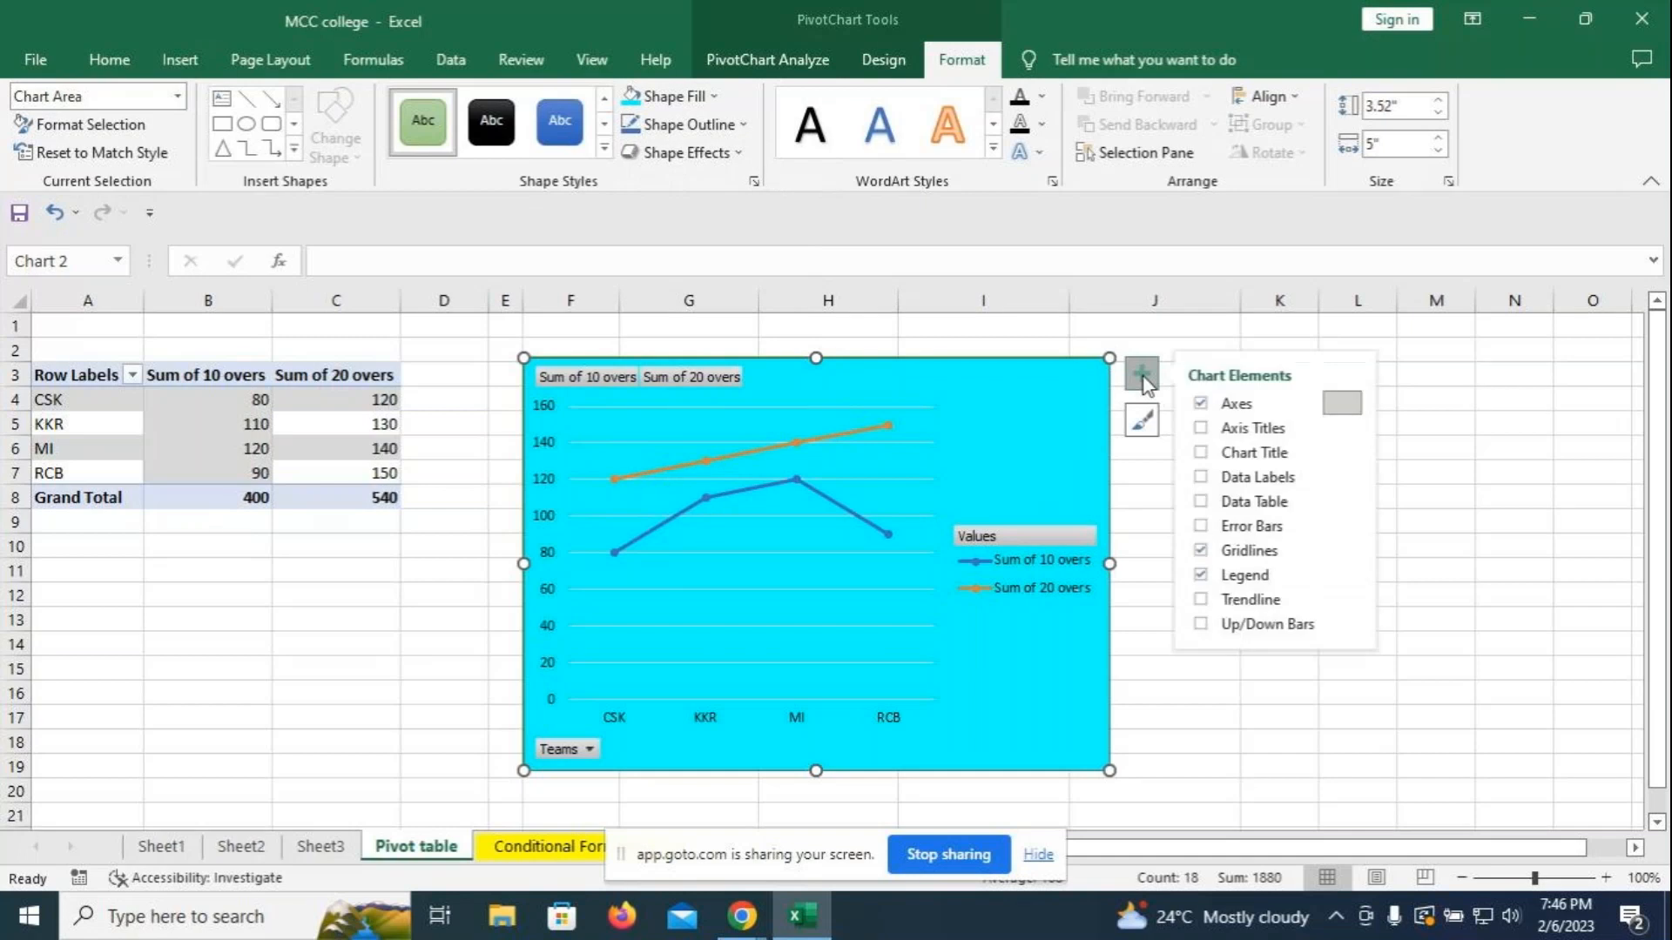
- Add a data table beneath the plot and widen the chart to about column L
{"action": "left_click", "coordinate": [1200, 502]}
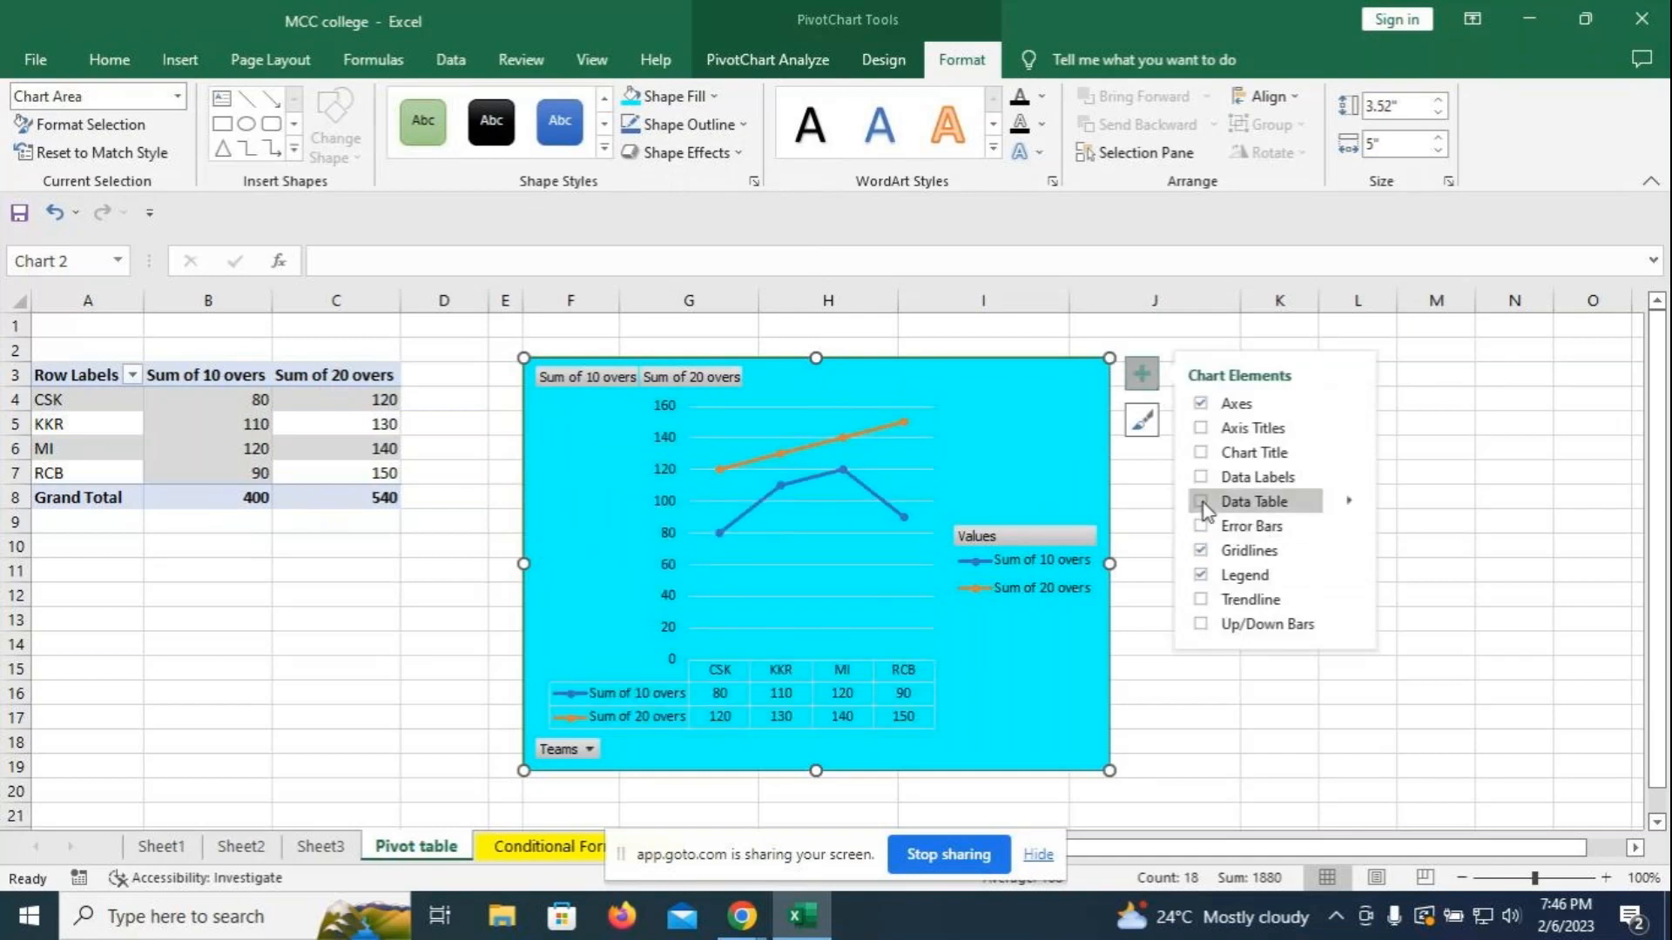
{"action": "left_click", "coordinate": [1473, 469]}
{"action": "left_click", "coordinate": [1064, 540]}
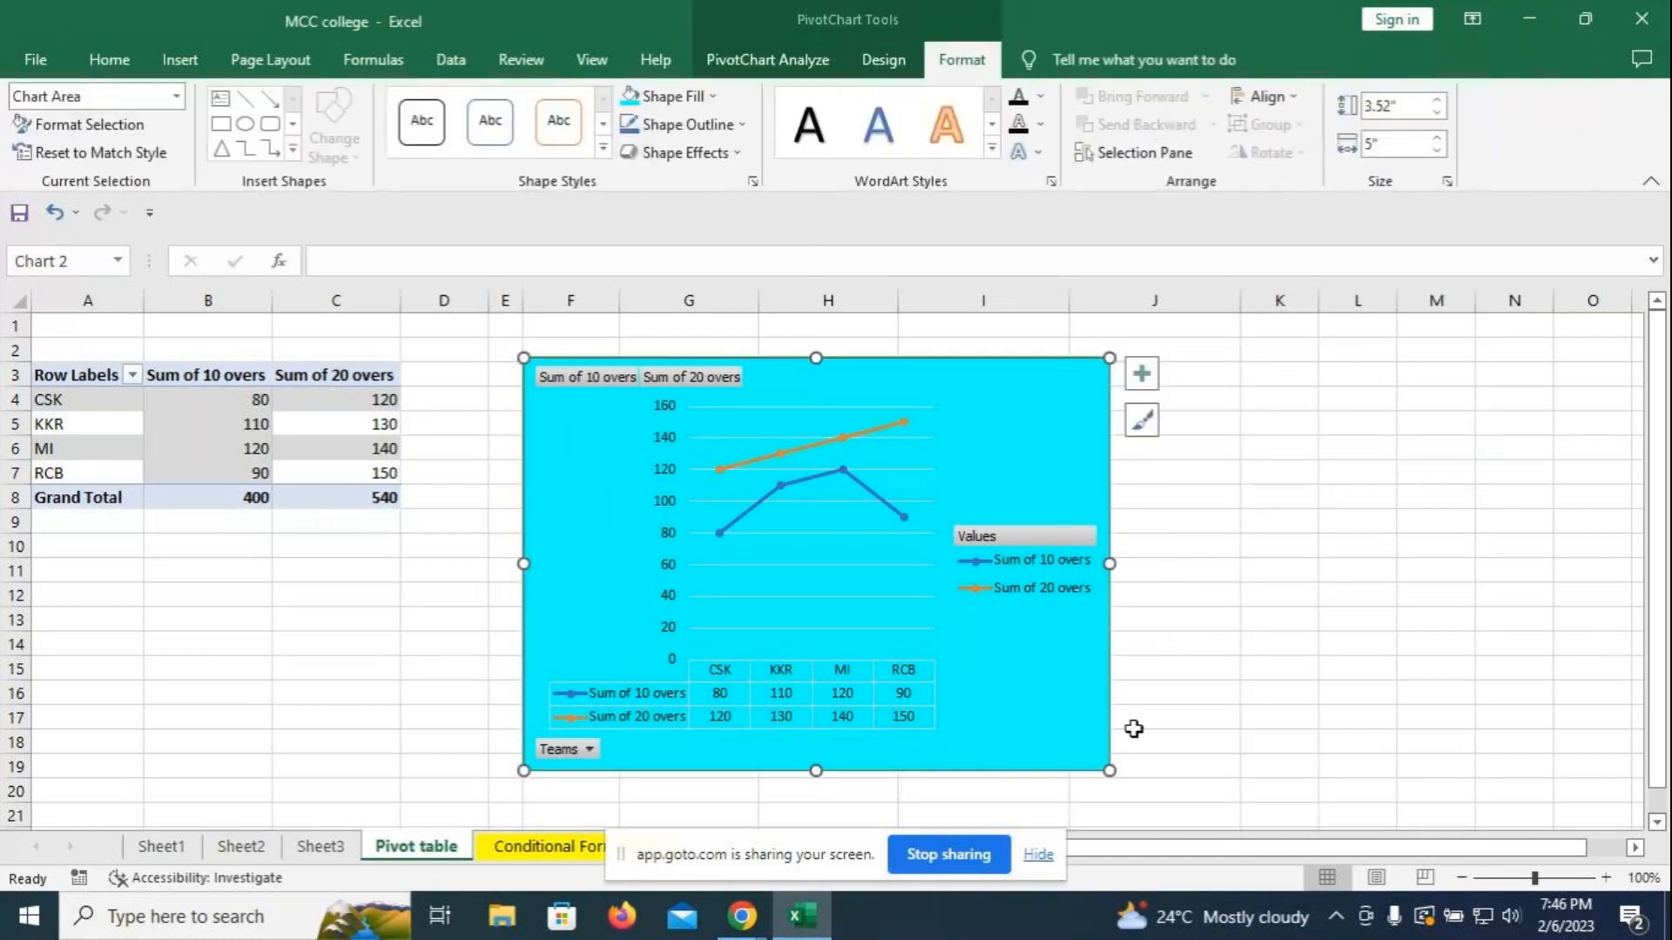
{"action": "left_click_drag", "start_coordinate": [1111, 768], "coordinate": [1356, 788]}
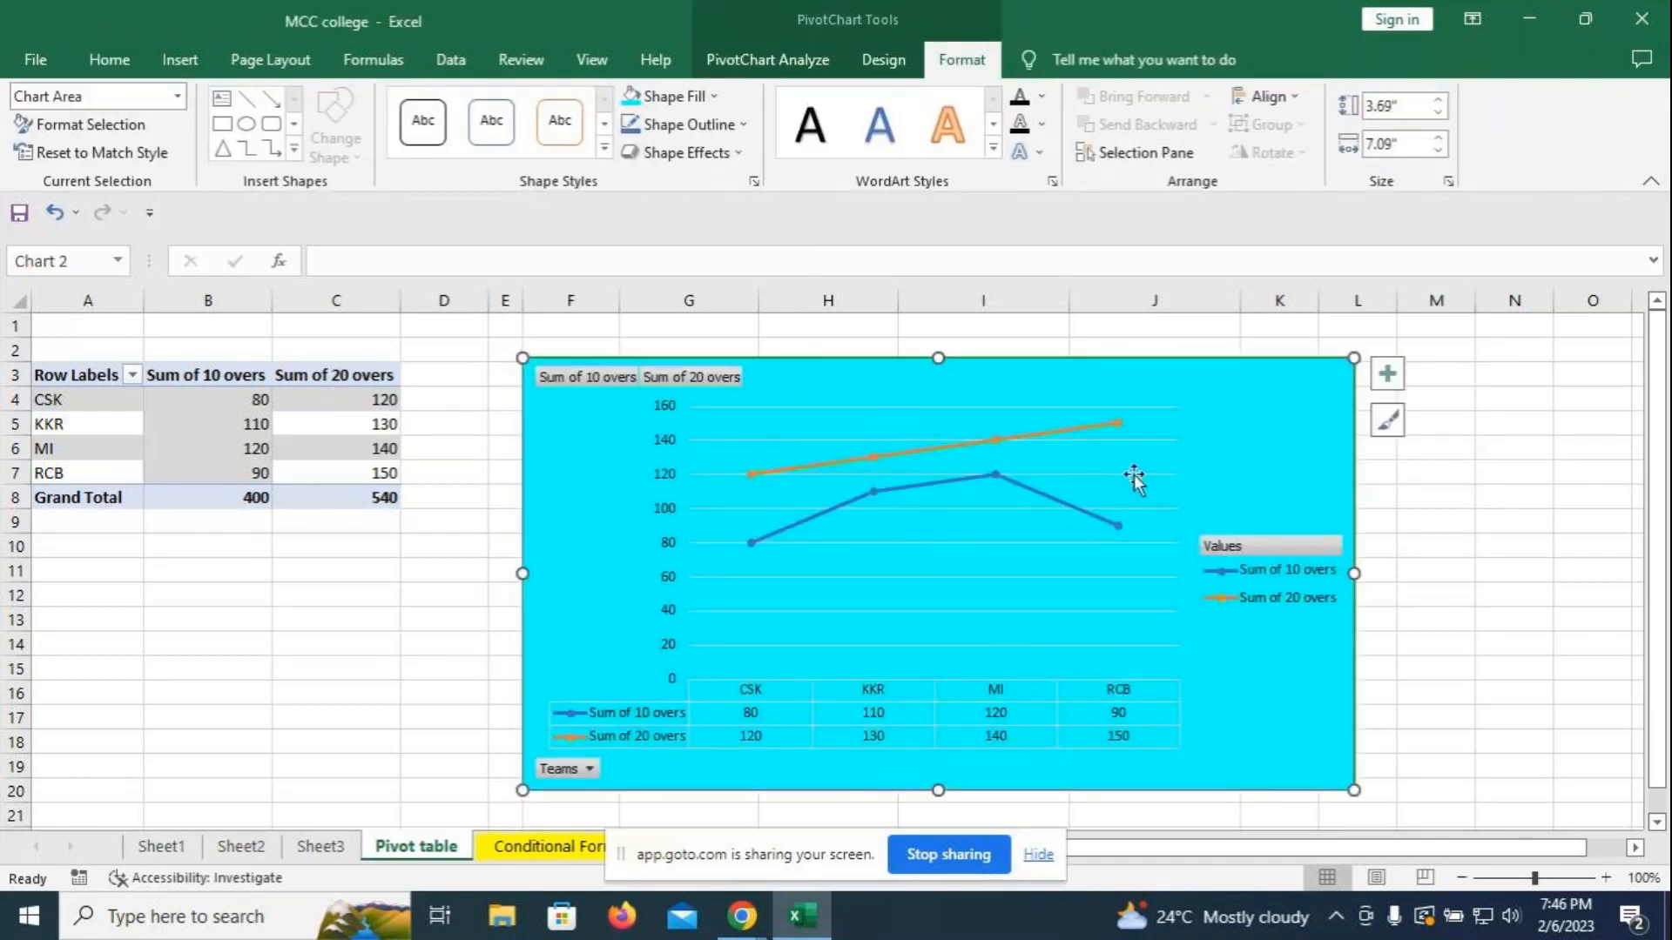
- Filter the chart's Teams to only KKR and RCB, then include CSK and MI again
{"action": "left_click", "coordinate": [590, 767]}
{"action": "left_click", "coordinate": [333, 571]}
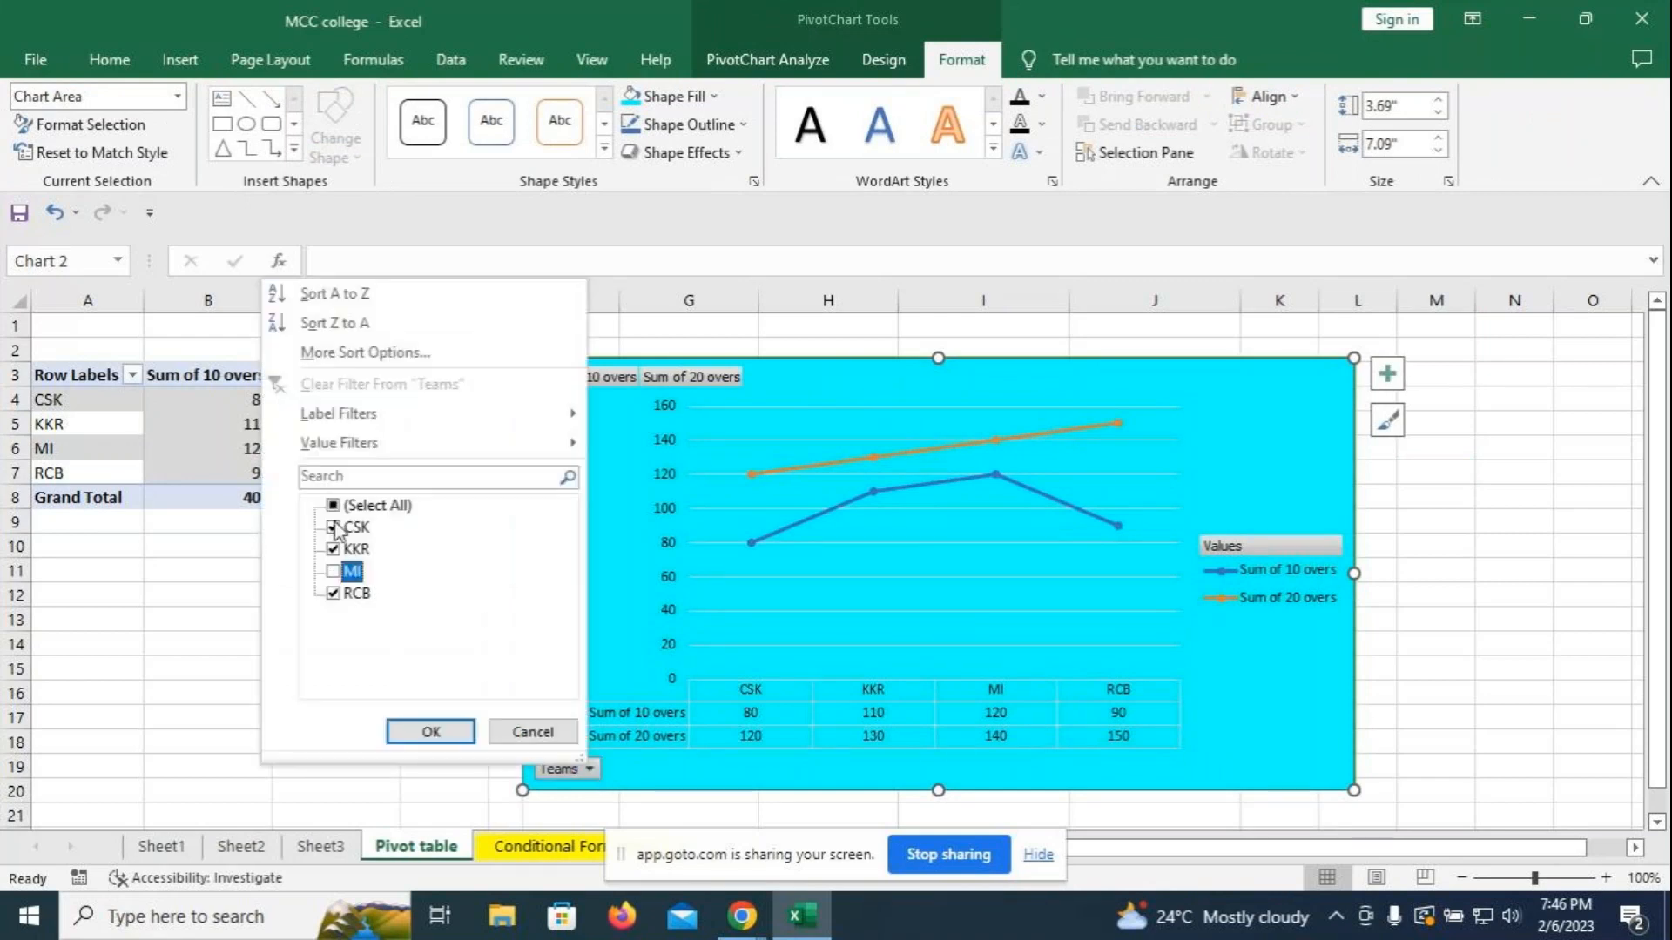
{"action": "left_click", "coordinate": [333, 527]}
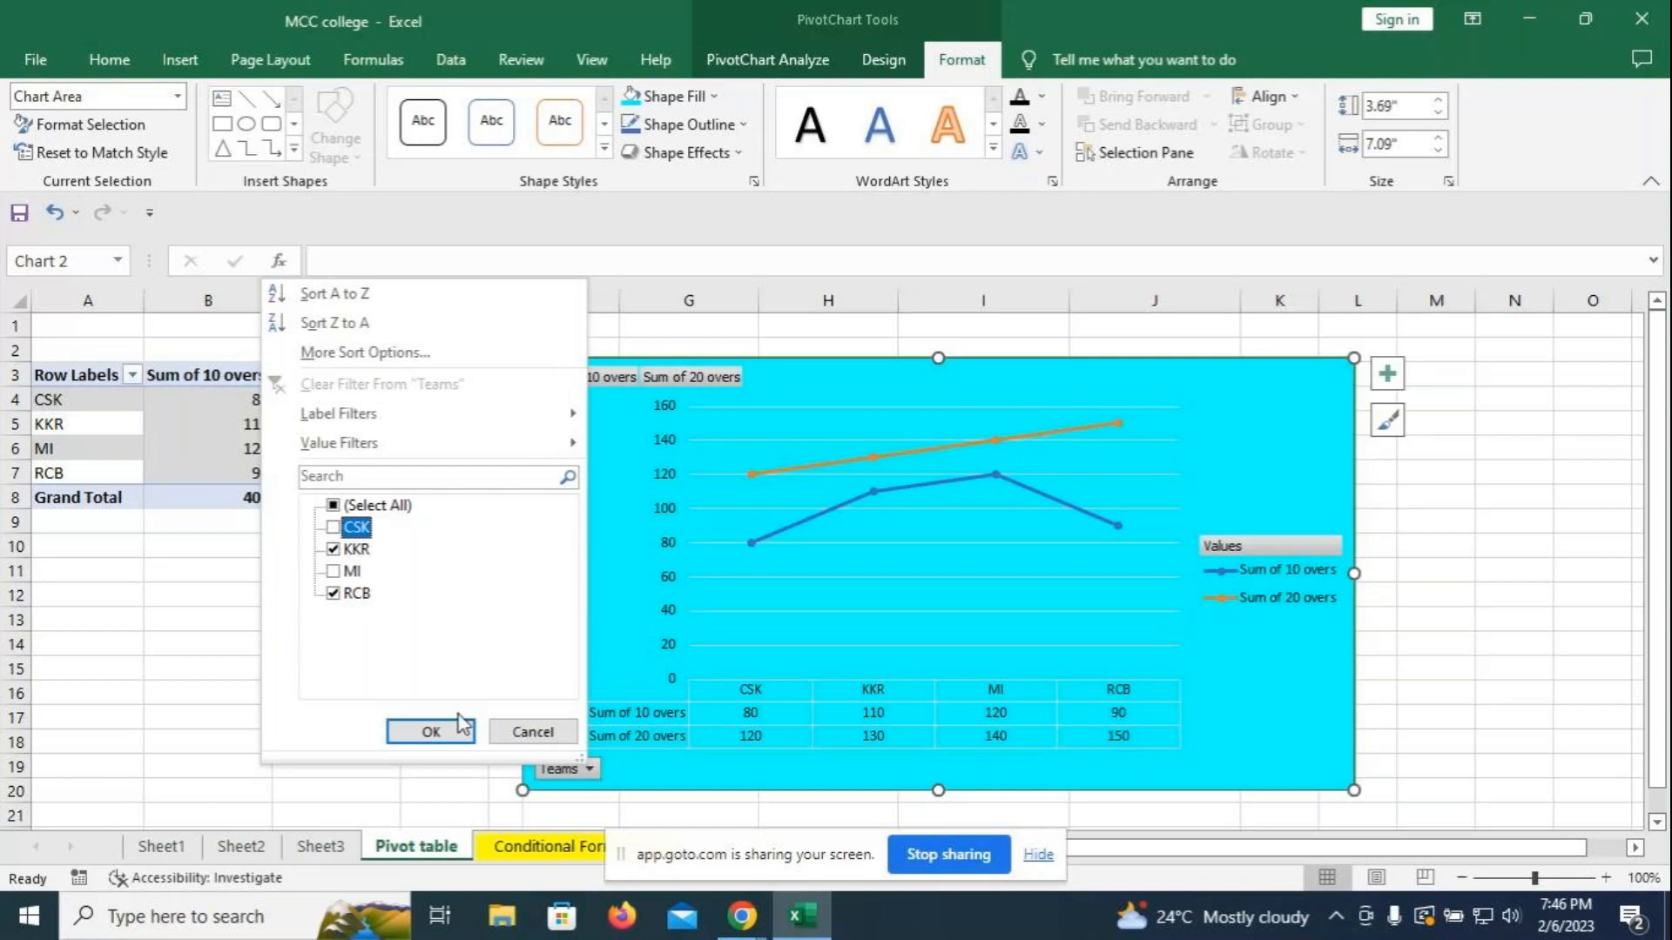
{"action": "left_click", "coordinate": [431, 731]}
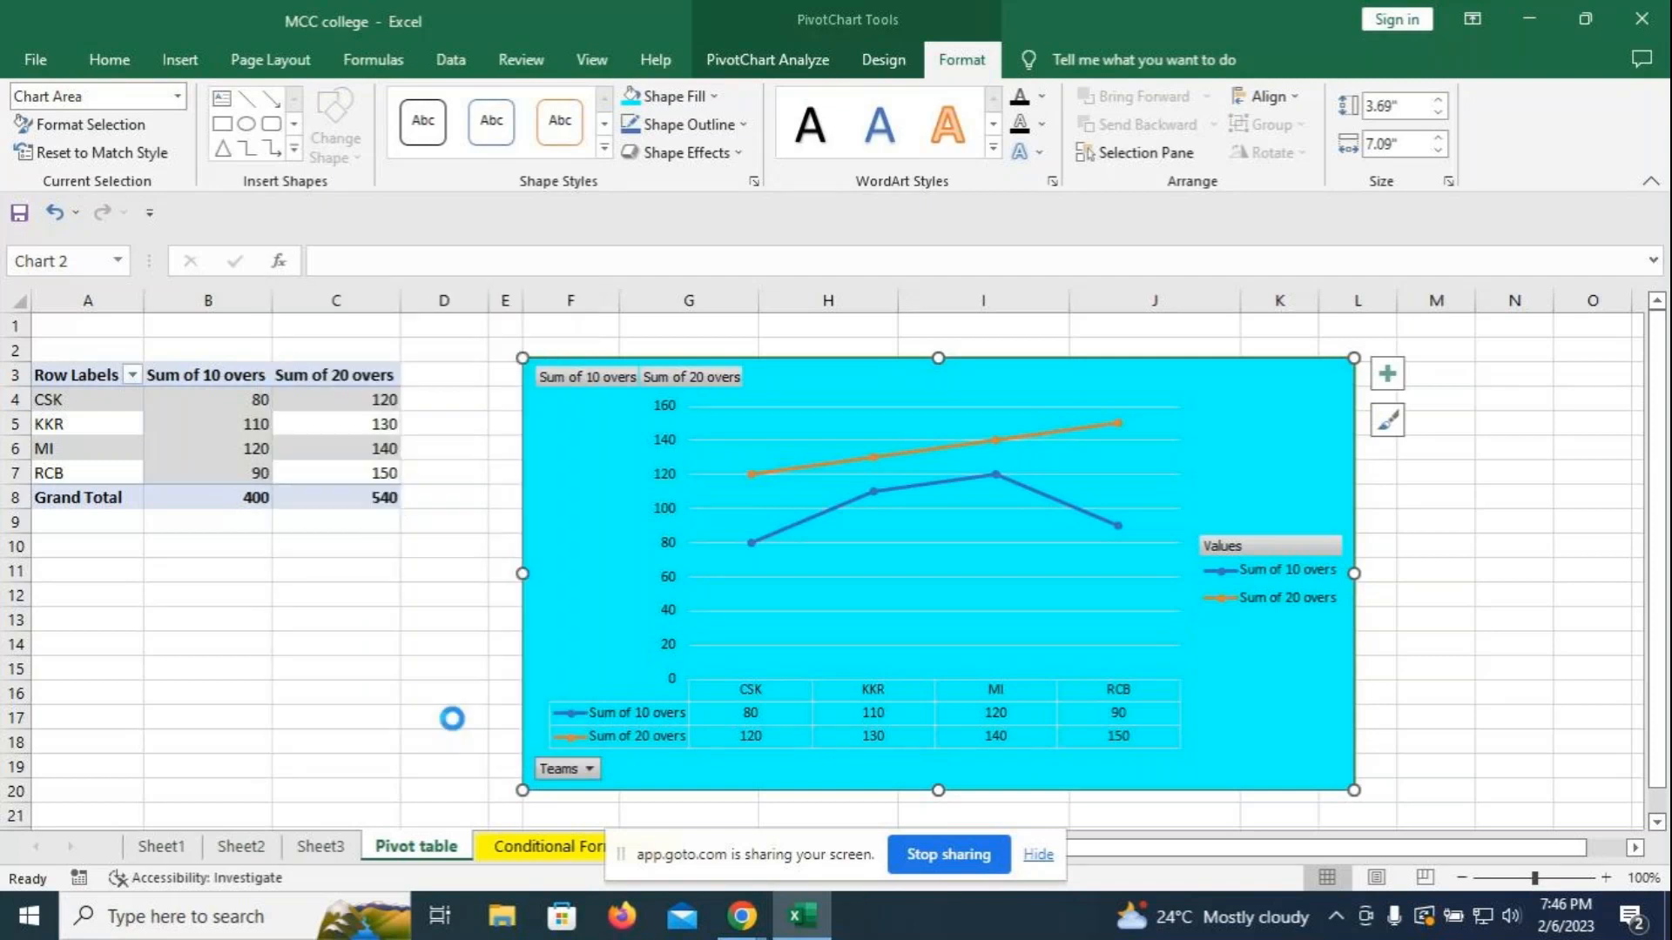
{"action": "left_click", "coordinate": [598, 770]}
{"action": "left_click", "coordinate": [336, 572]}
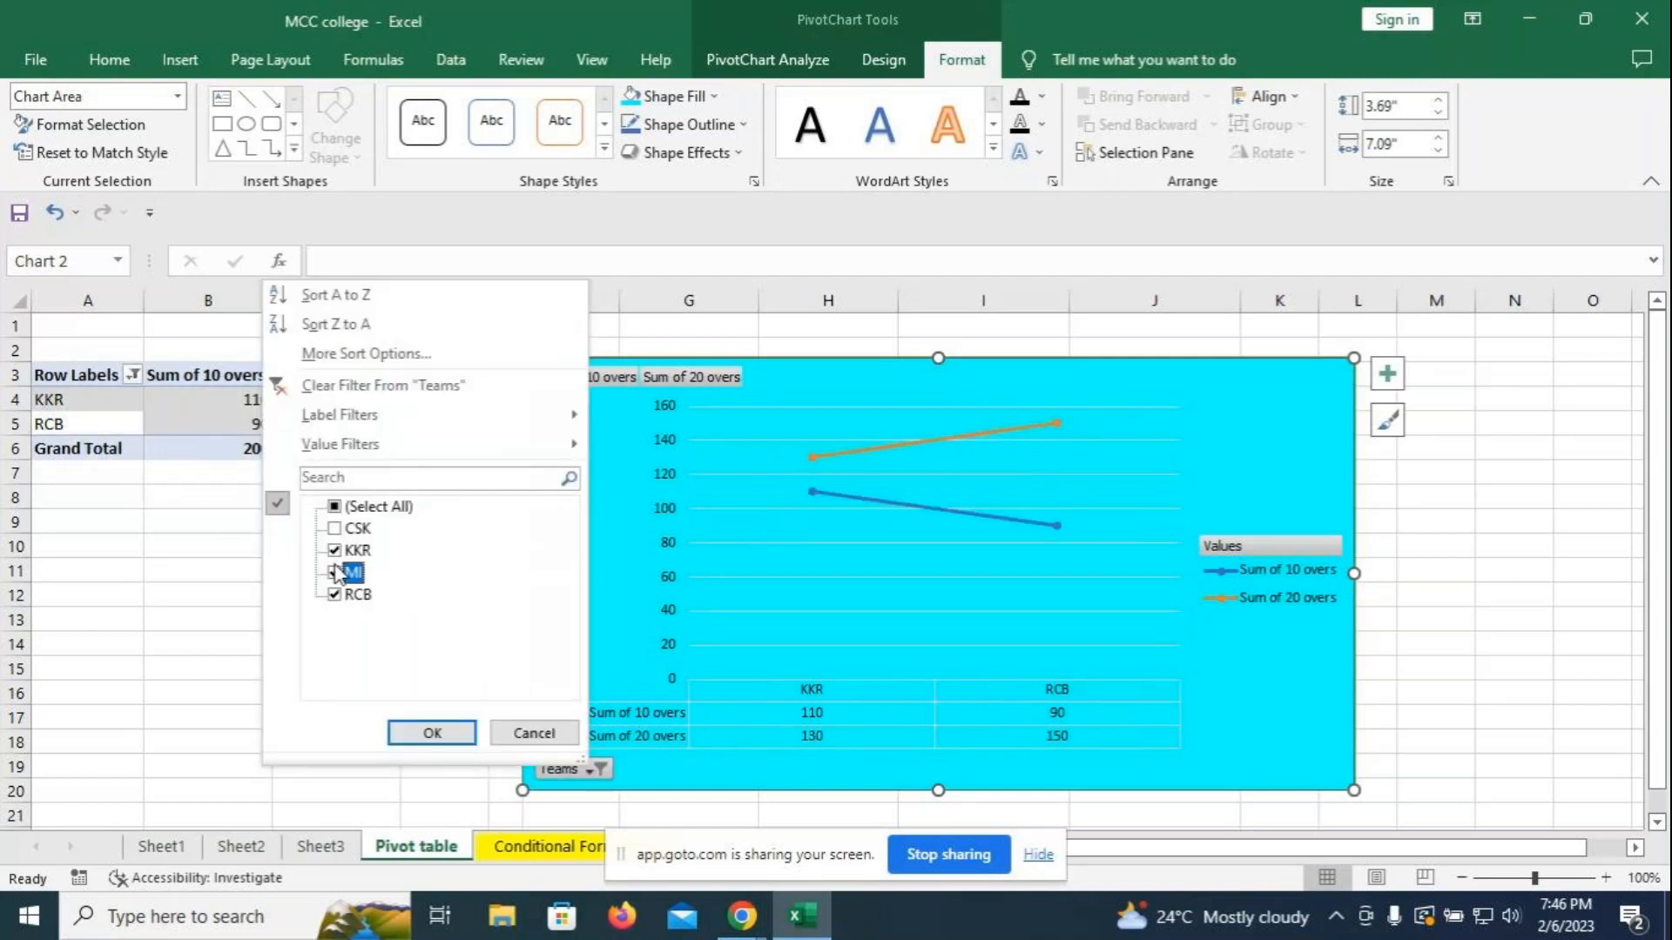
{"action": "left_click", "coordinate": [334, 528]}
{"action": "left_click", "coordinate": [446, 731]}
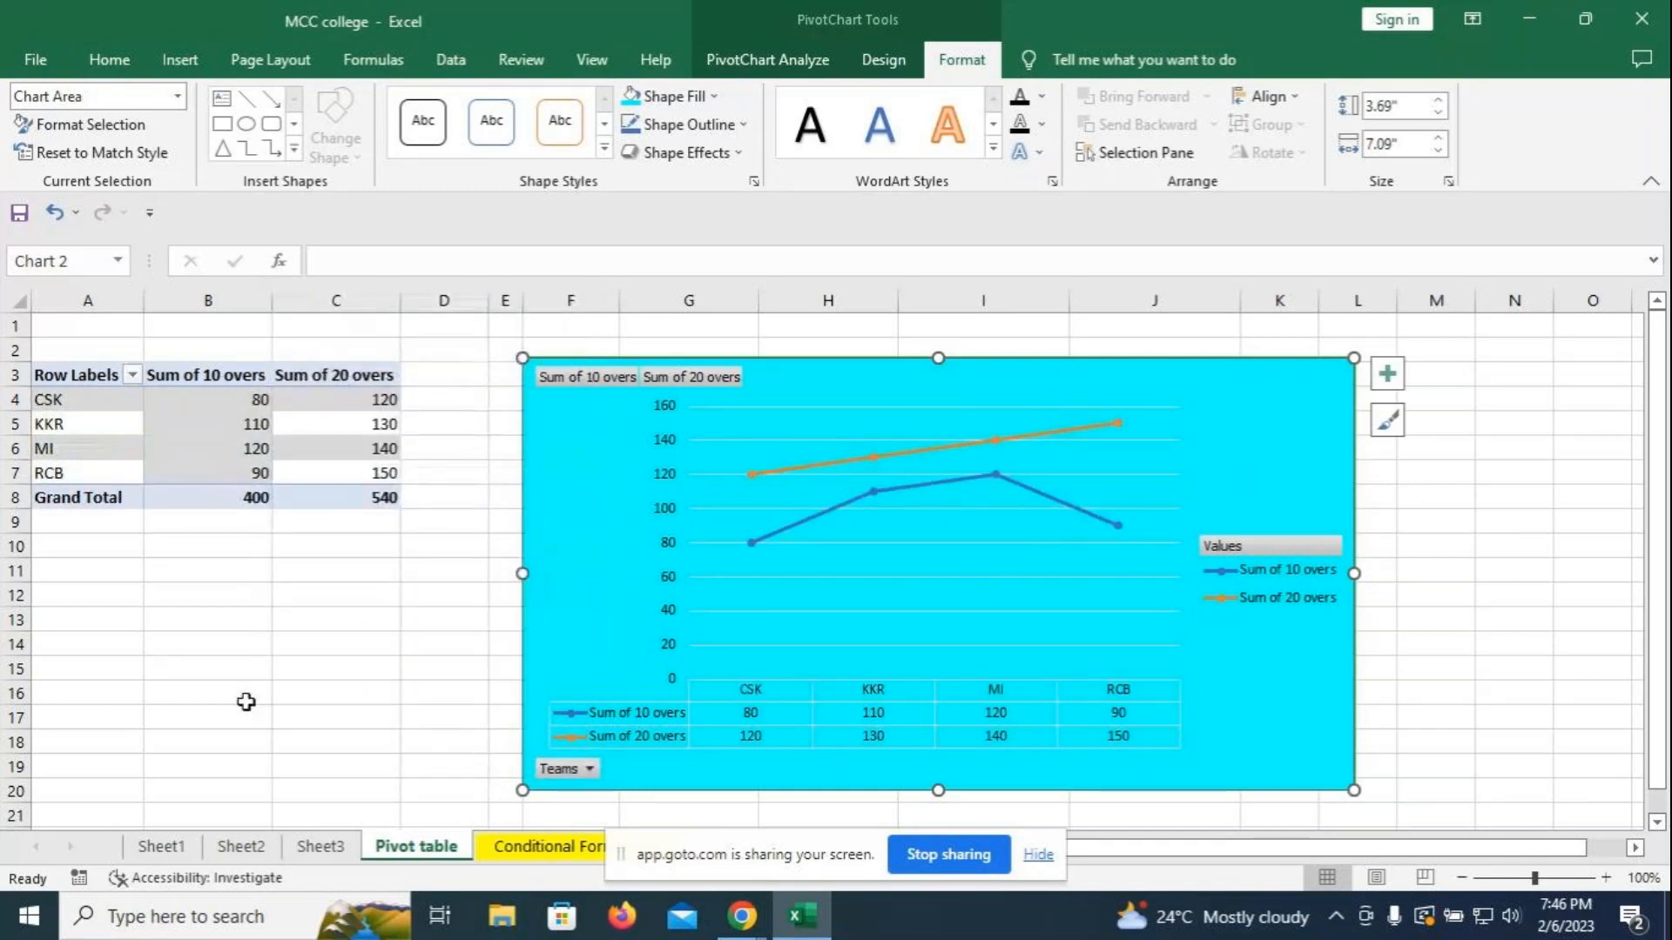
- Type the note 'Line Chart by using pivot table' in cell B13
{"action": "left_click", "coordinate": [162, 616]}
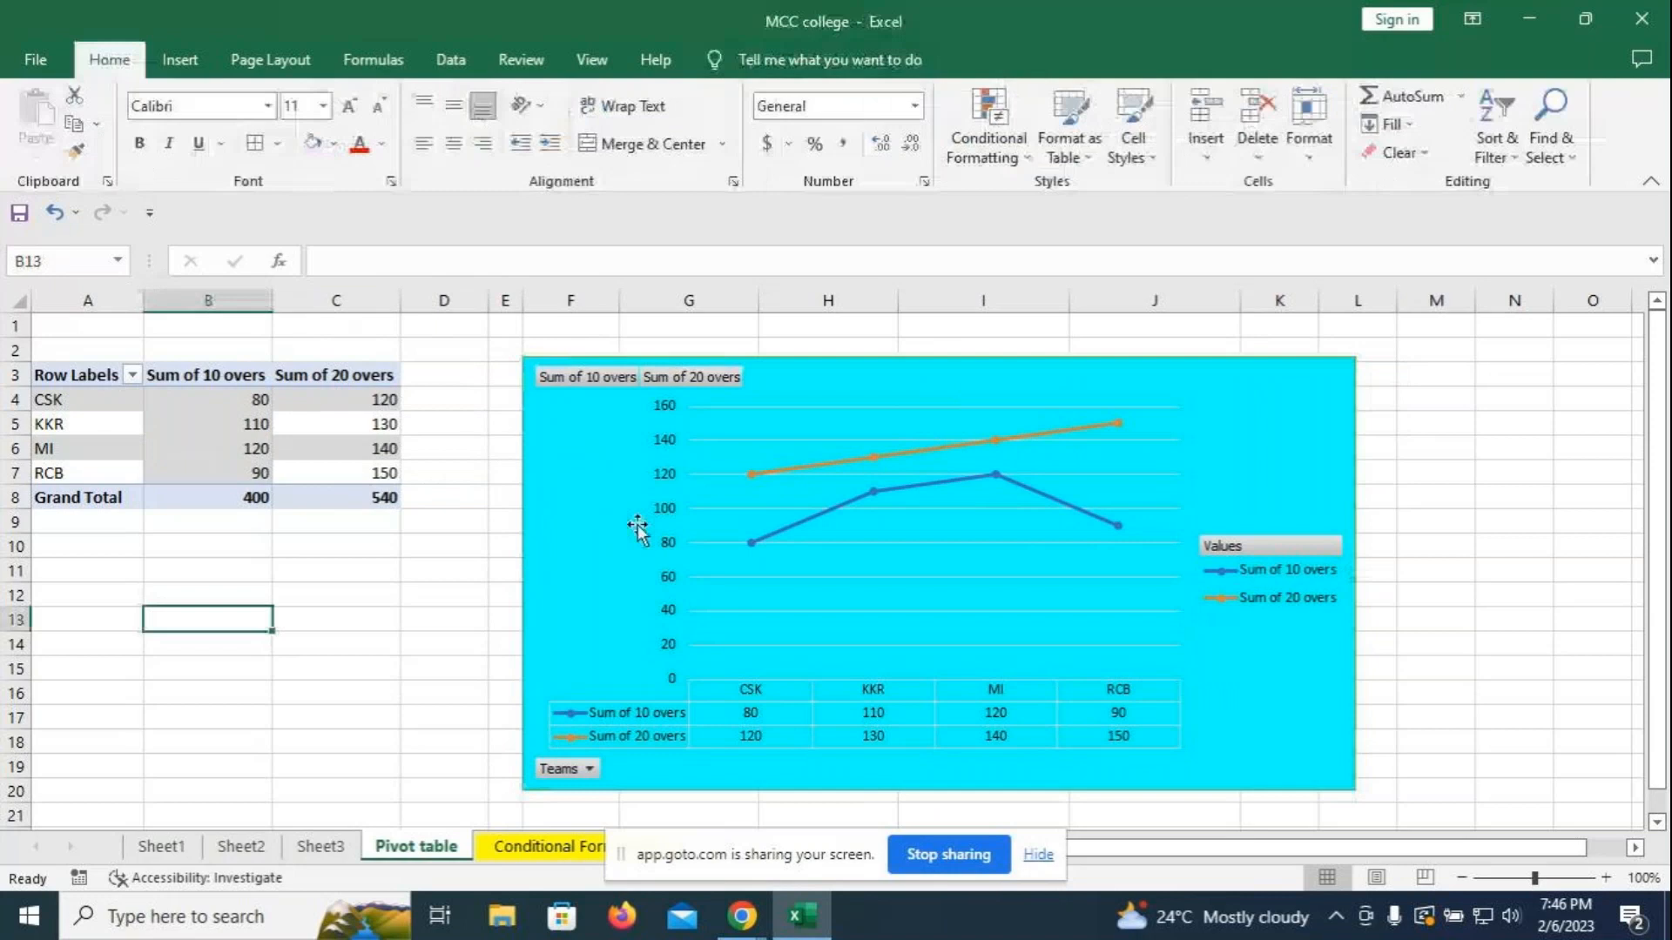
{"action": "type", "text": "Line "}
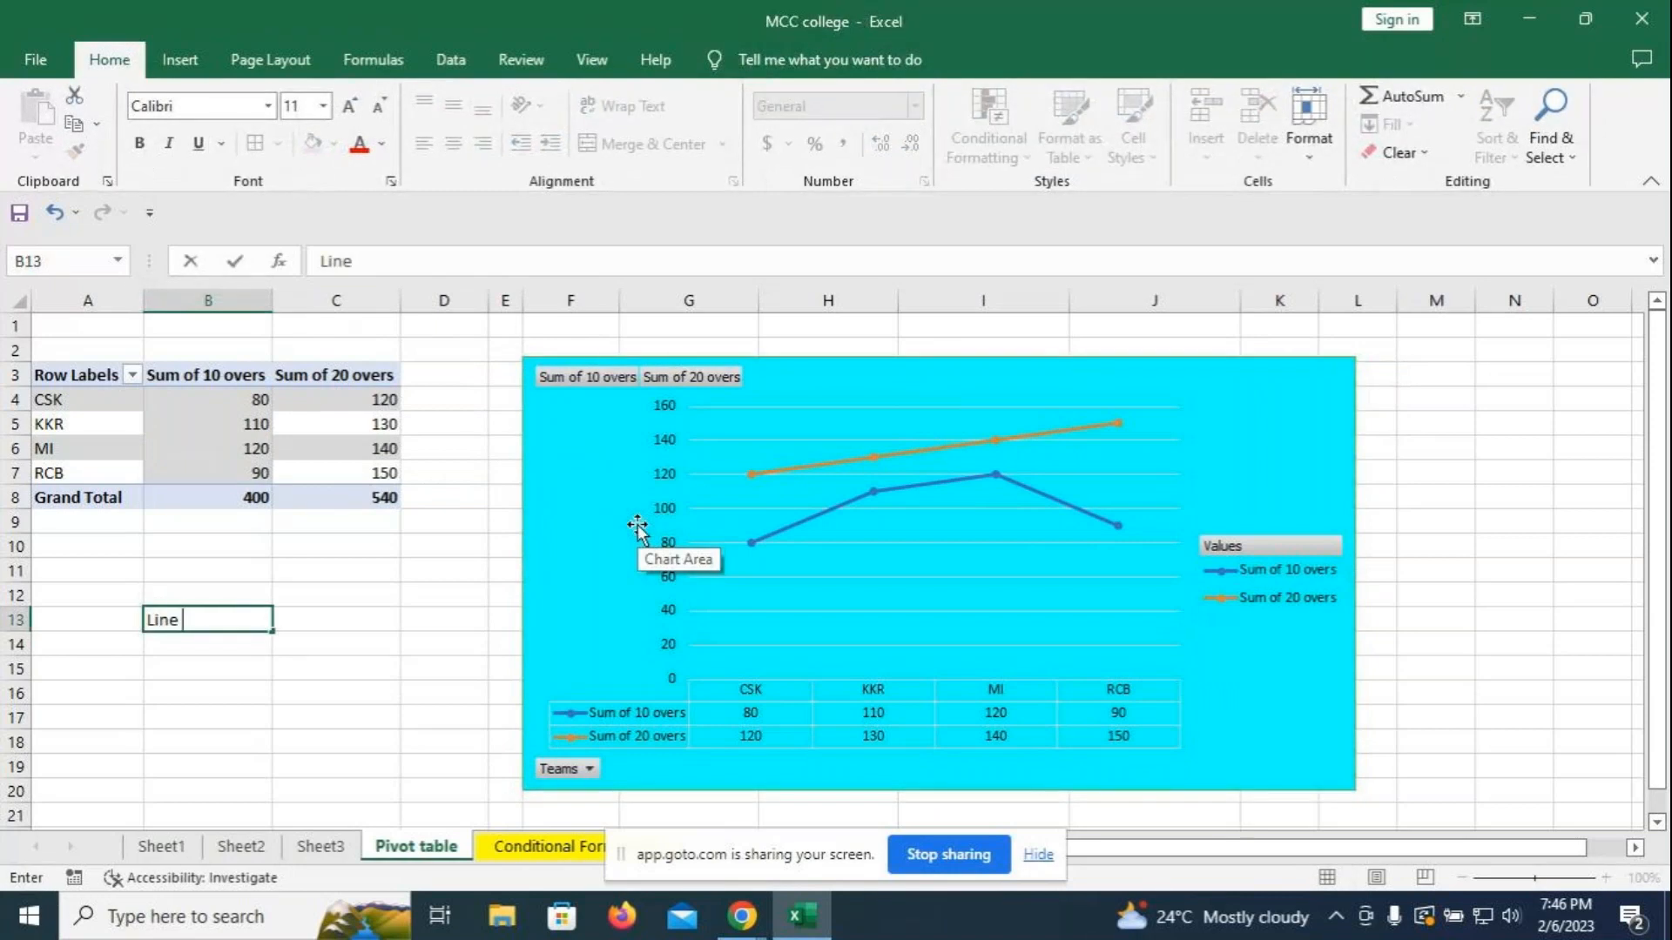
{"action": "type", "text": "Chart"}
{"action": "type", "text": "by "}
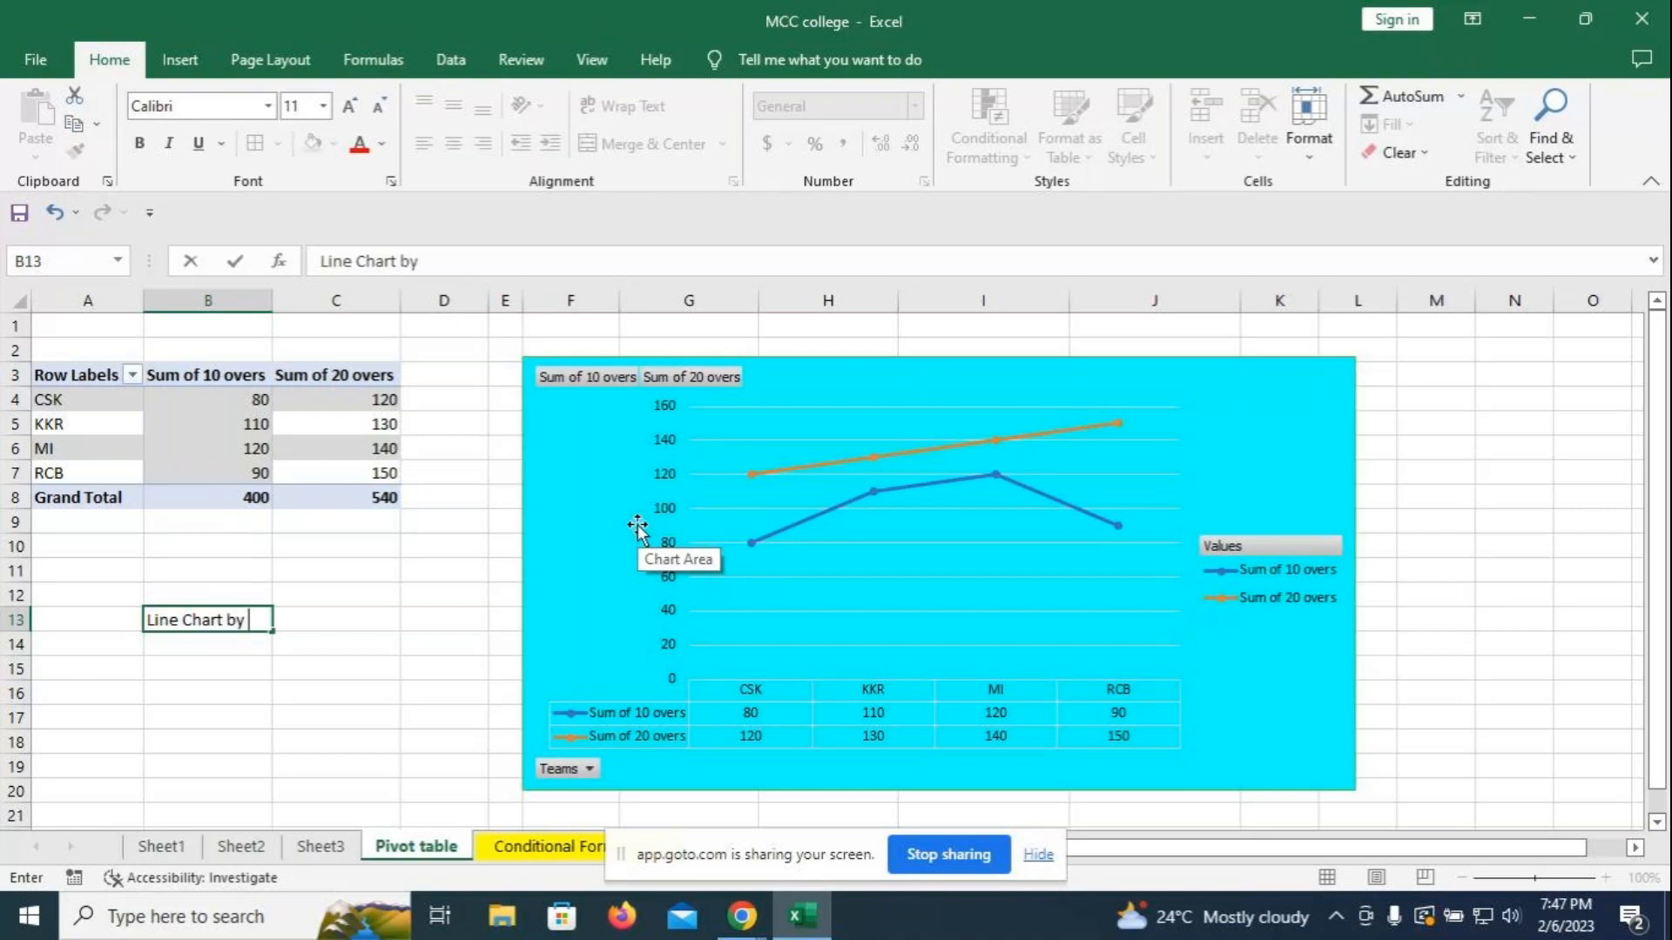
{"action": "type", "text": "using pivot ta"}
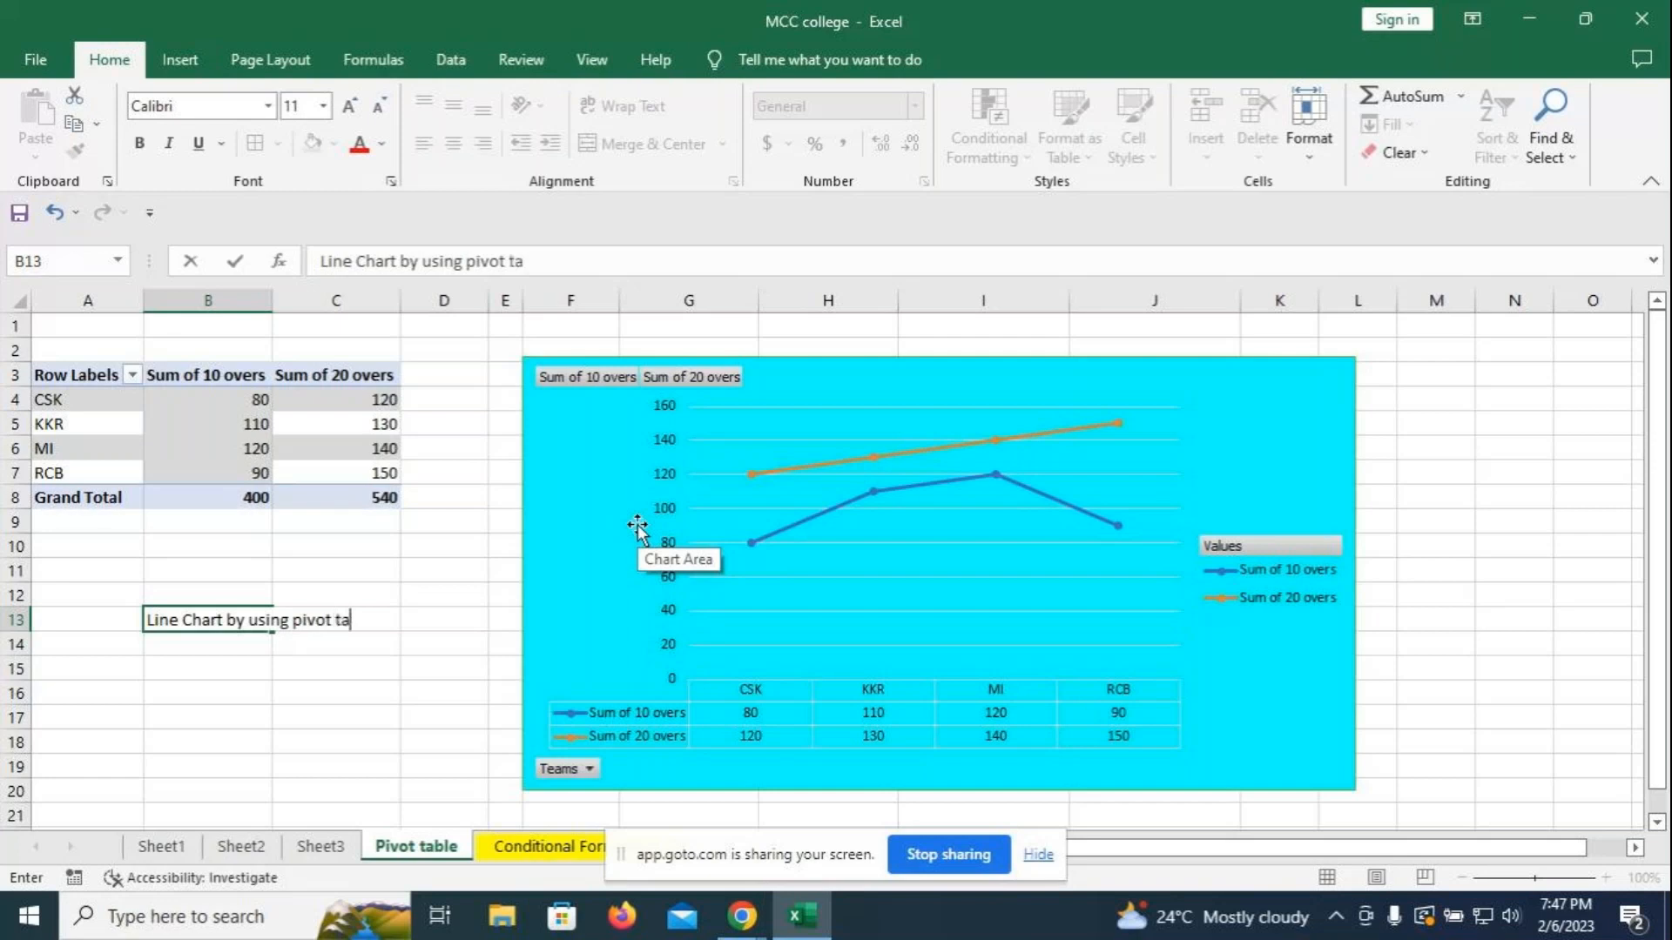
{"action": "type", "text": "ble"}
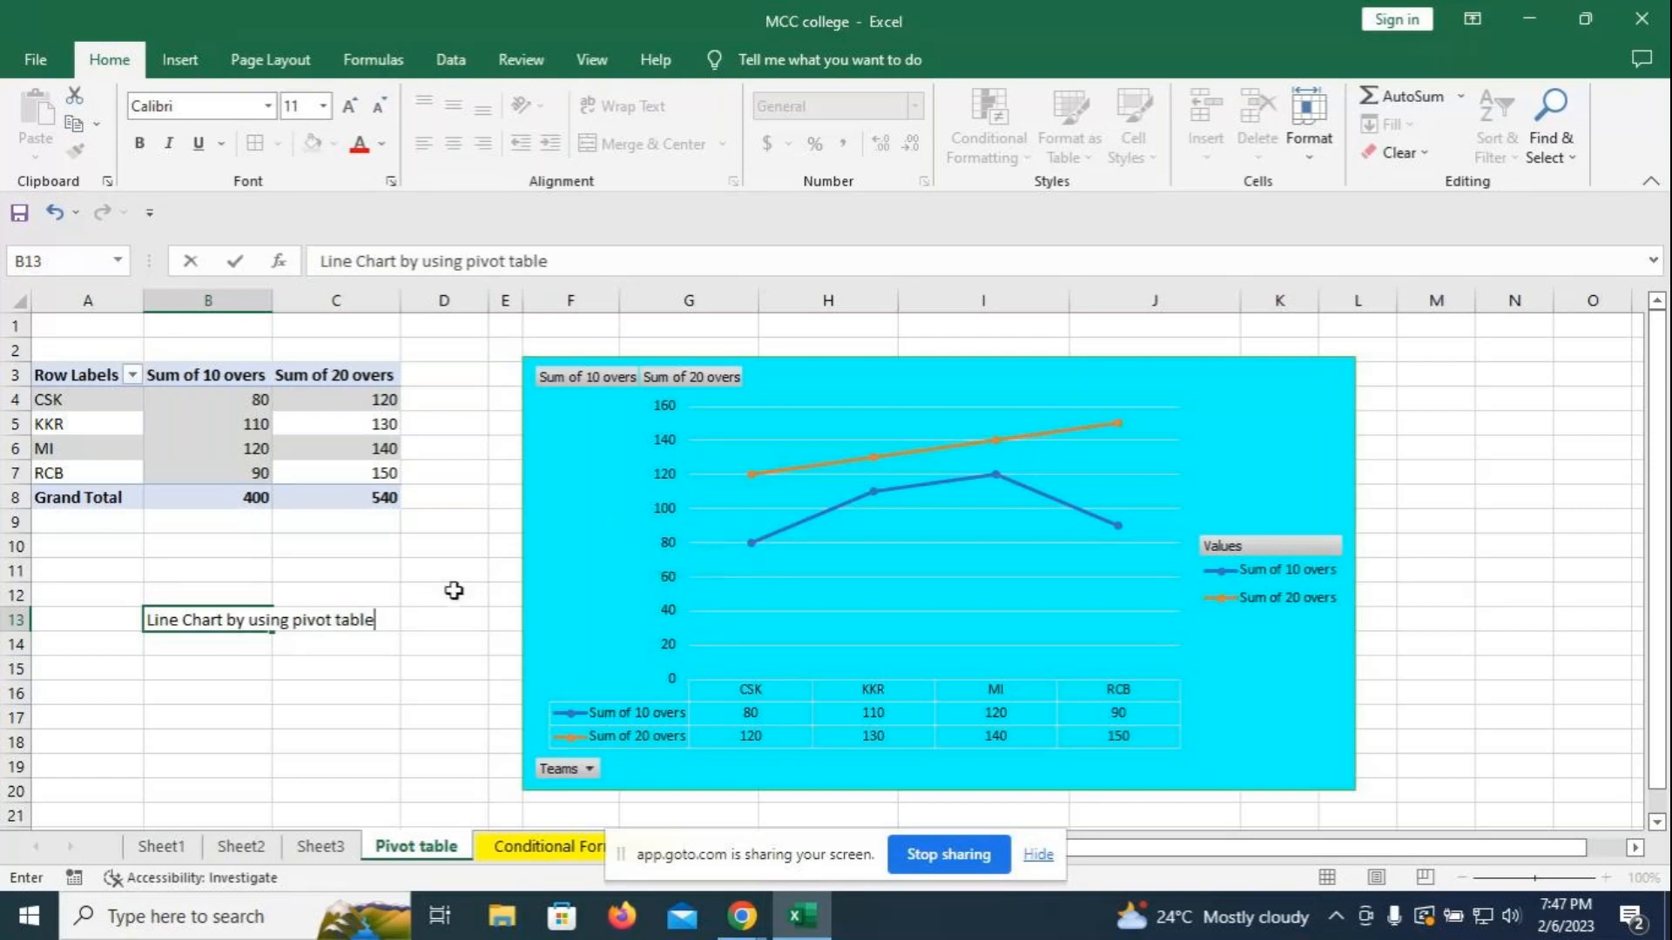
{"action": "left_click", "coordinate": [330, 644]}
{"action": "left_click", "coordinate": [225, 643]}
{"action": "type", "text": "S"}
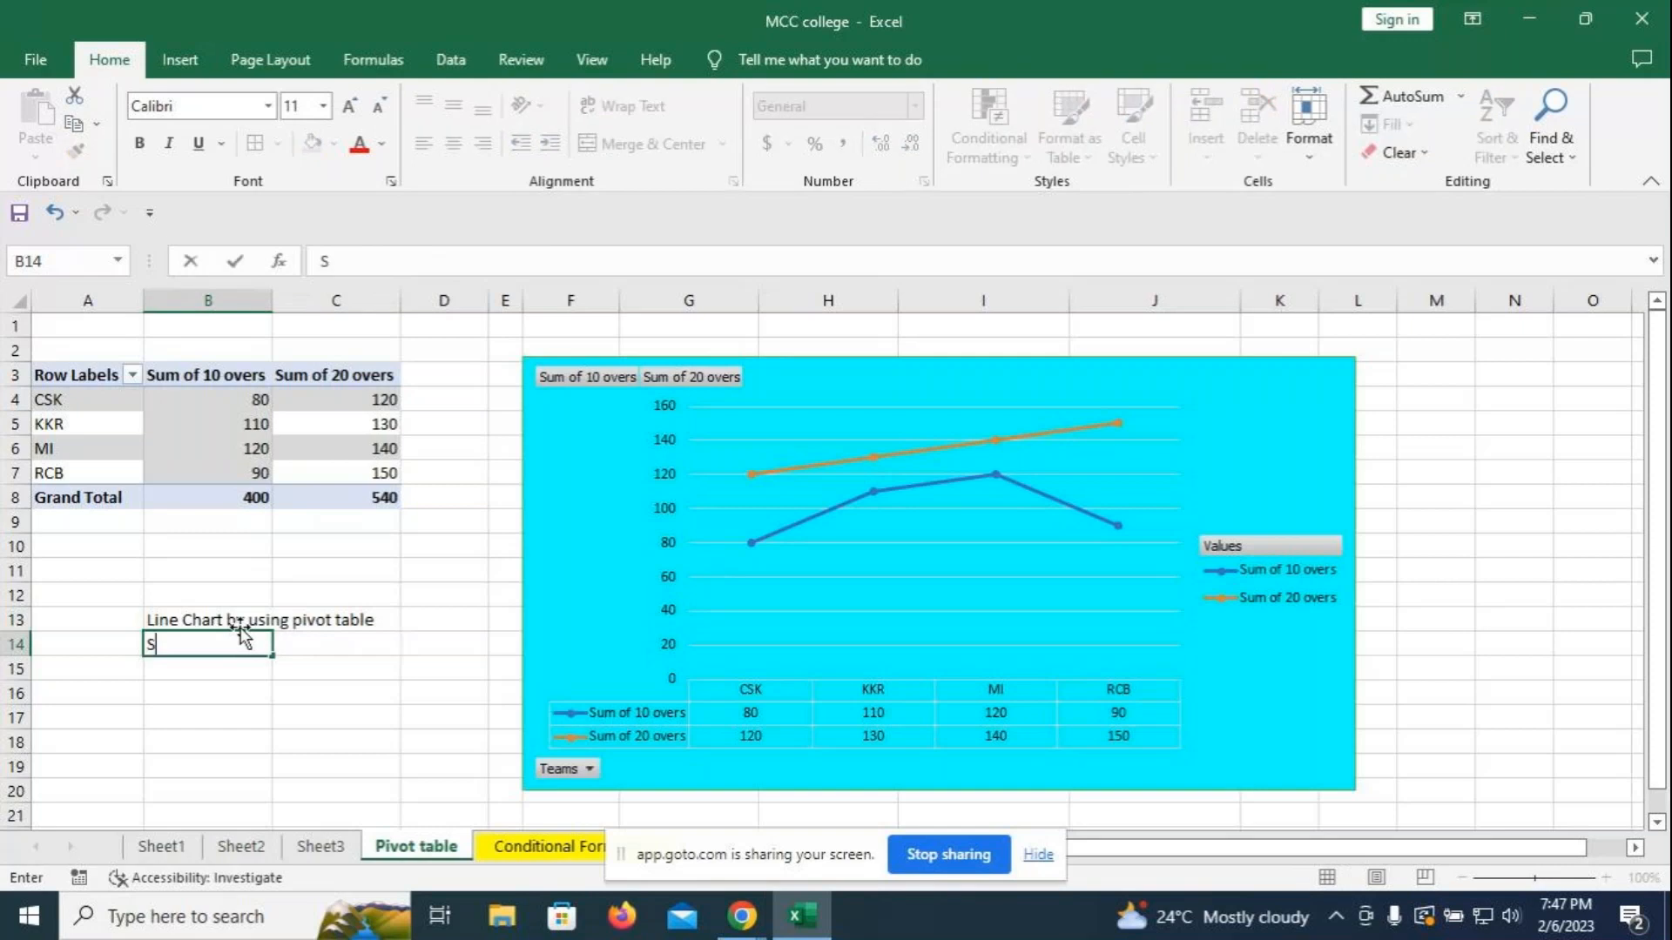
{"action": "type", "text": "tyle"}
{"action": "key", "text": "BackSpace"}
{"action": "key", "text": "BackSpace"}
{"action": "key", "text": "BackSpace"}
{"action": "key", "text": "BackSpace"}
{"action": "key", "text": "BackSpace"}
- Enter 'Line with marker' in B14 and 'Style-' in B15
{"action": "left_click", "coordinate": [1314, 429]}
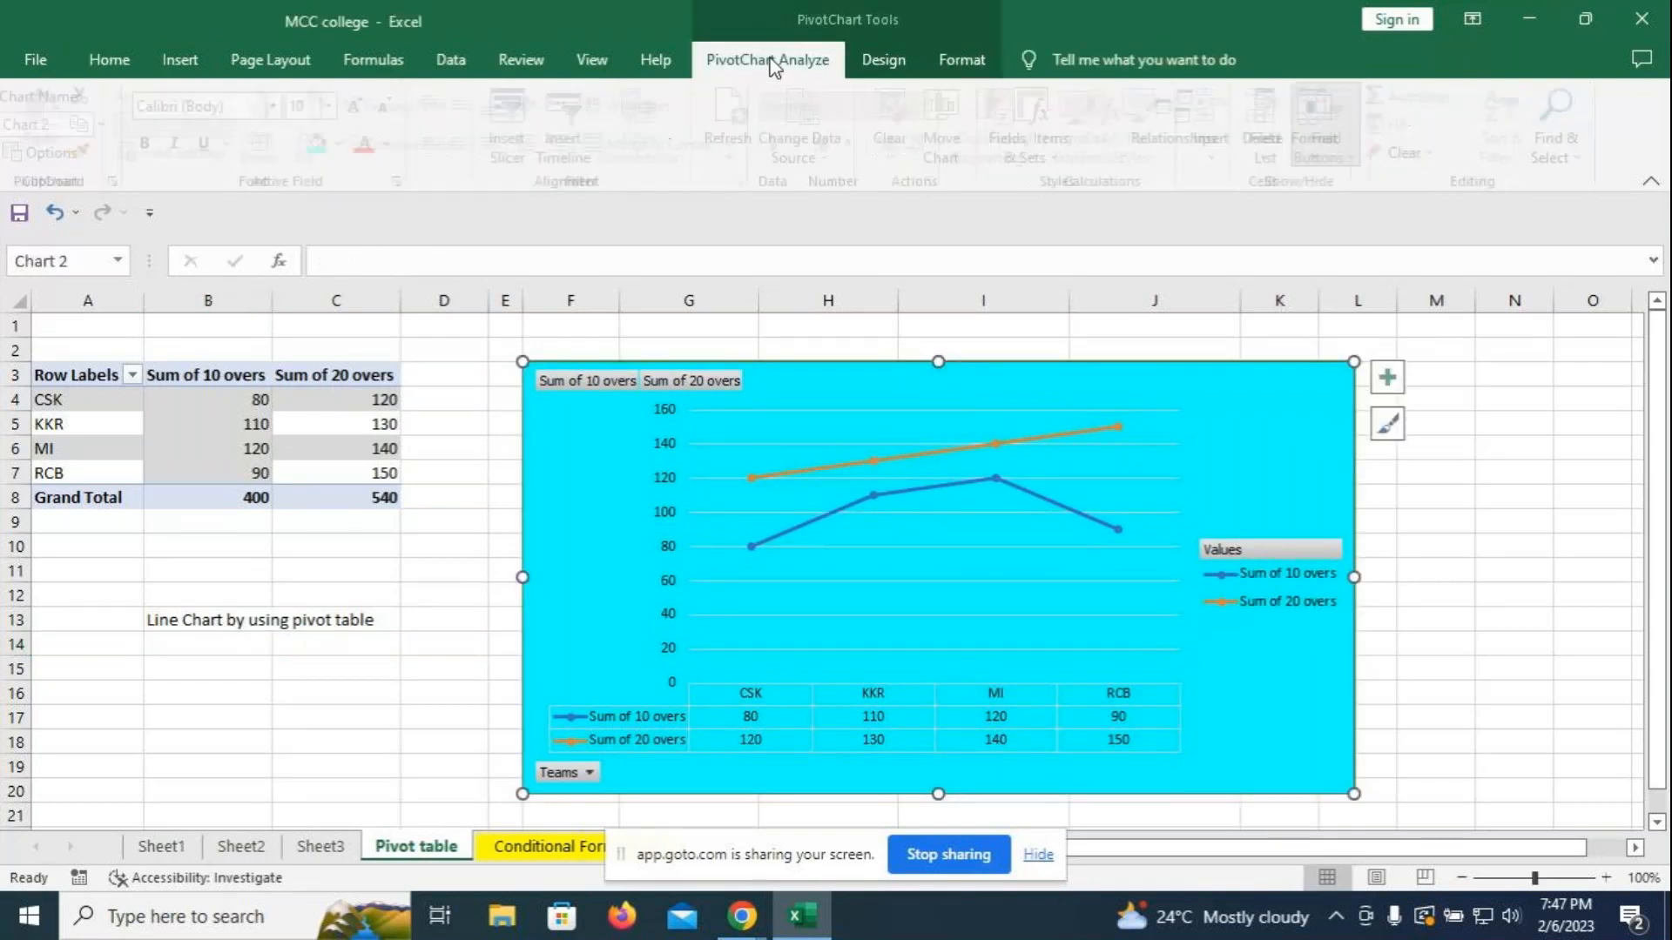
{"action": "left_click", "coordinate": [771, 61]}
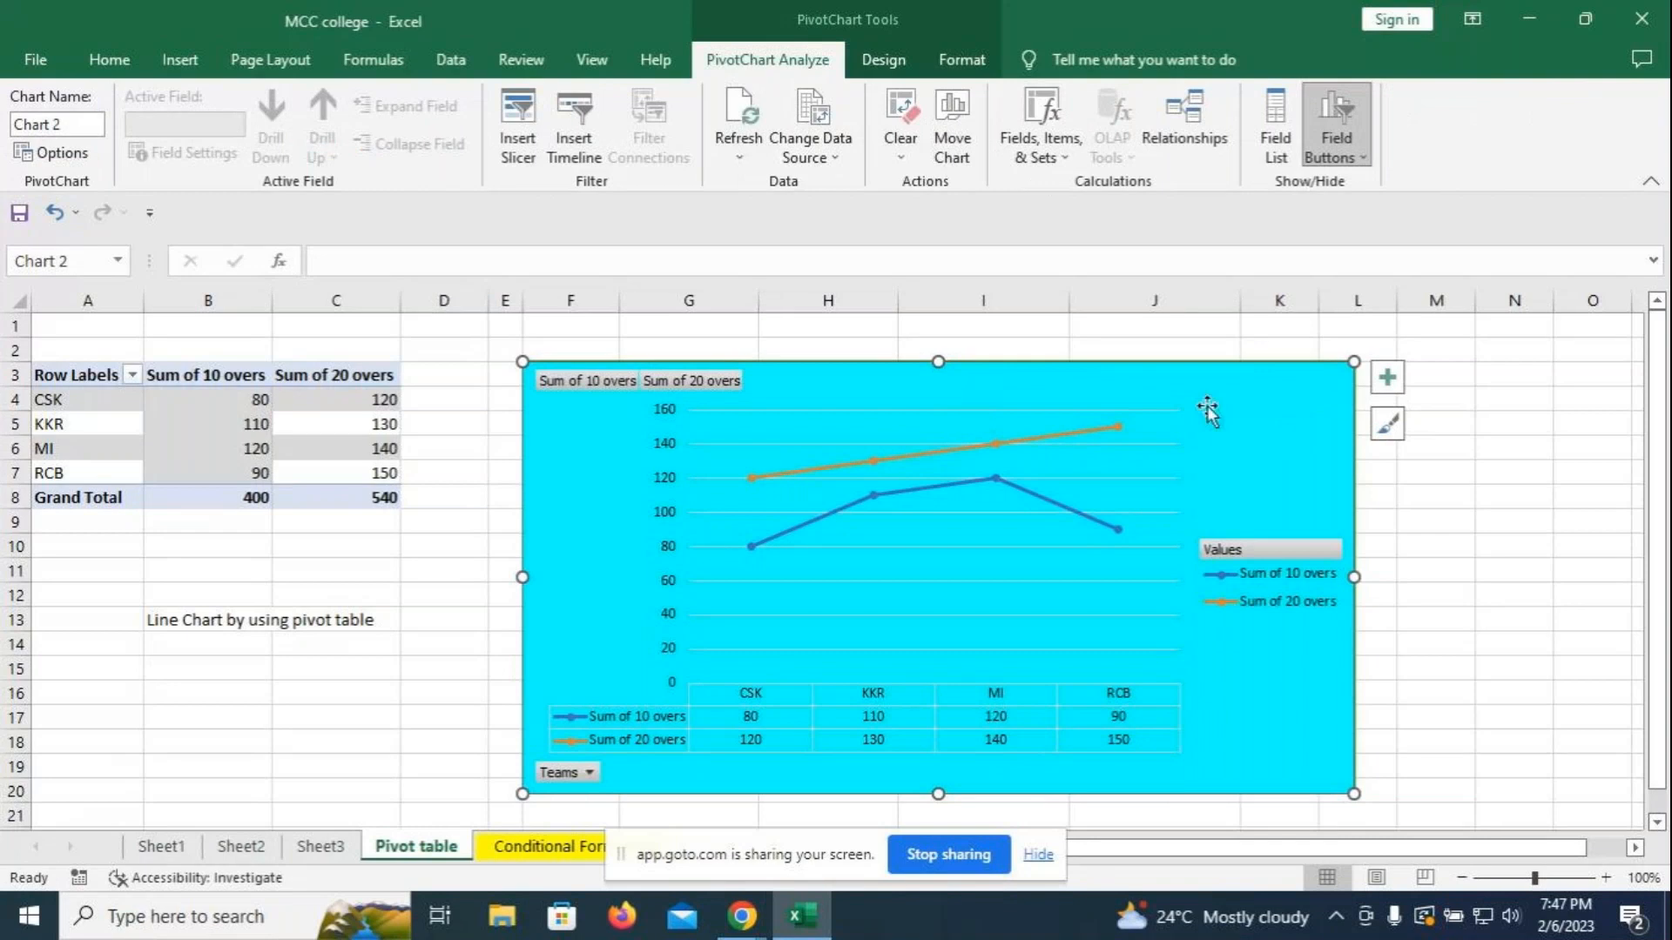
{"action": "left_click", "coordinate": [1483, 520]}
{"action": "left_click", "coordinate": [197, 640]}
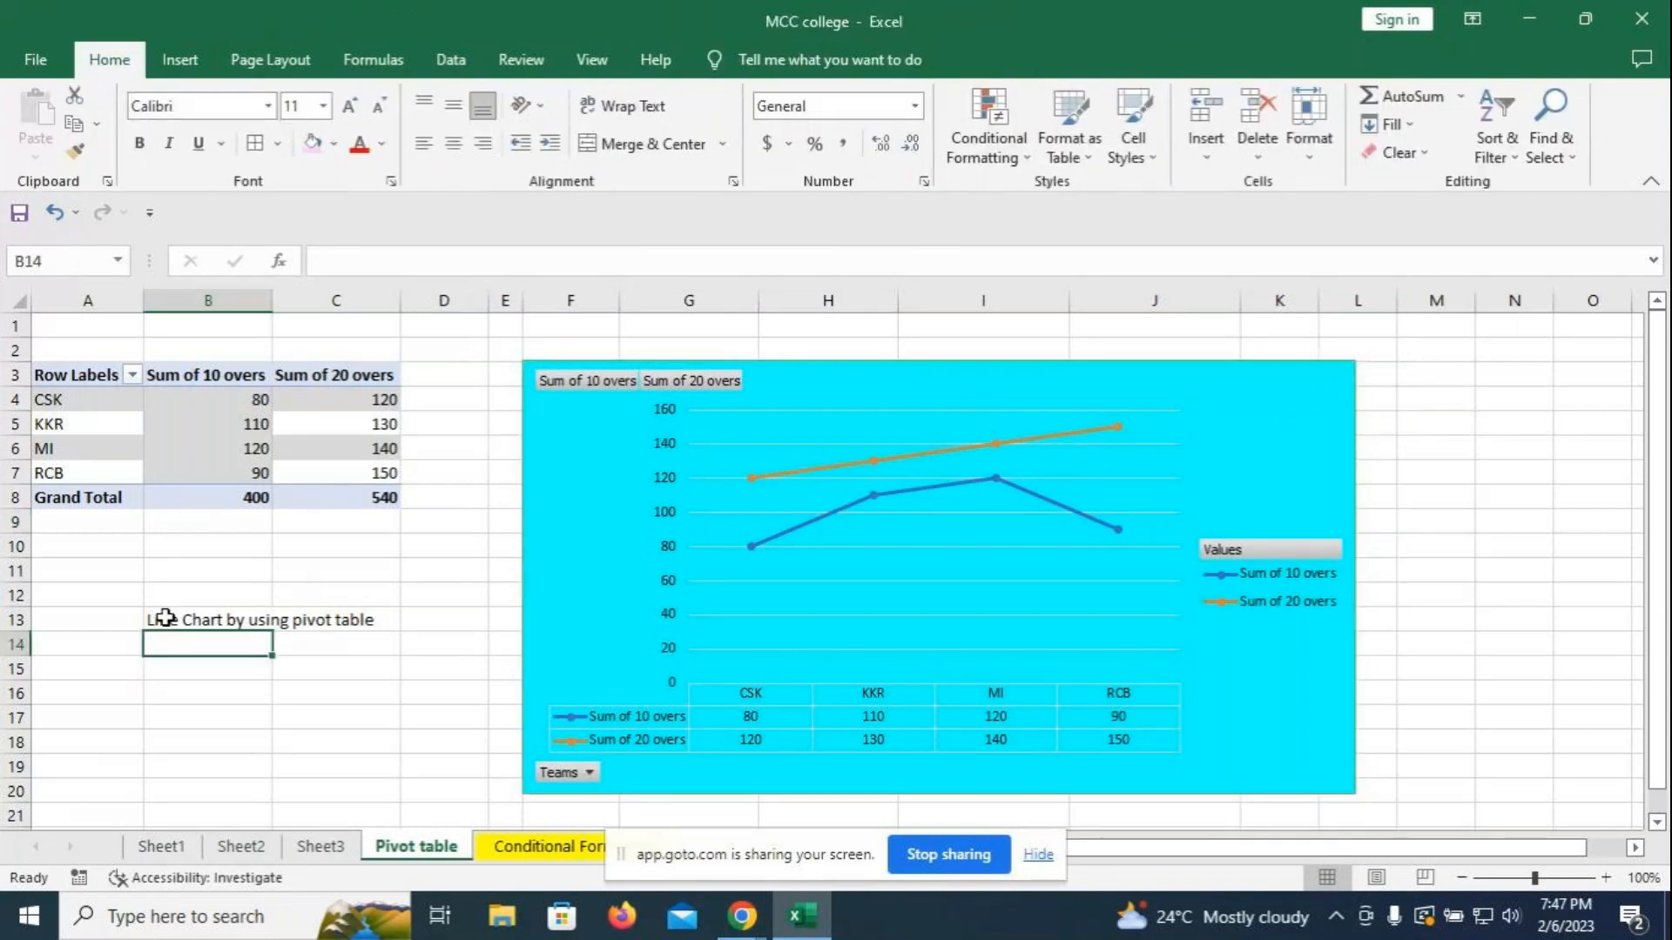
{"action": "type", "text": "Lin"}
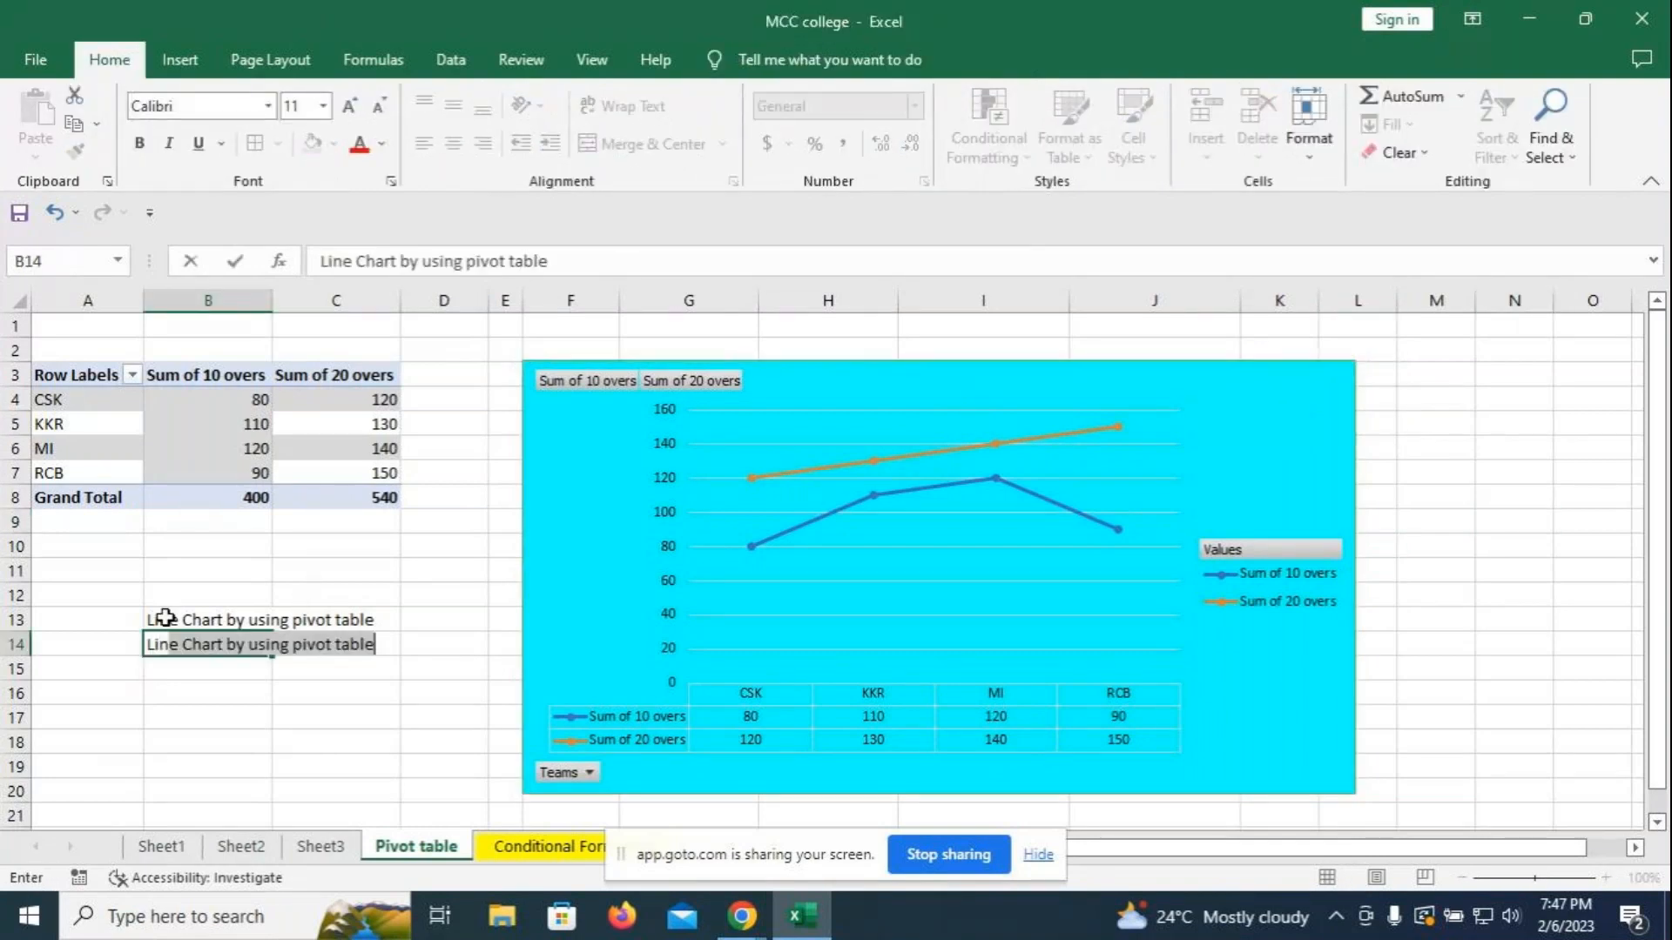
{"action": "type", "text": "e with marker"}
{"action": "left_click", "coordinate": [306, 686]}
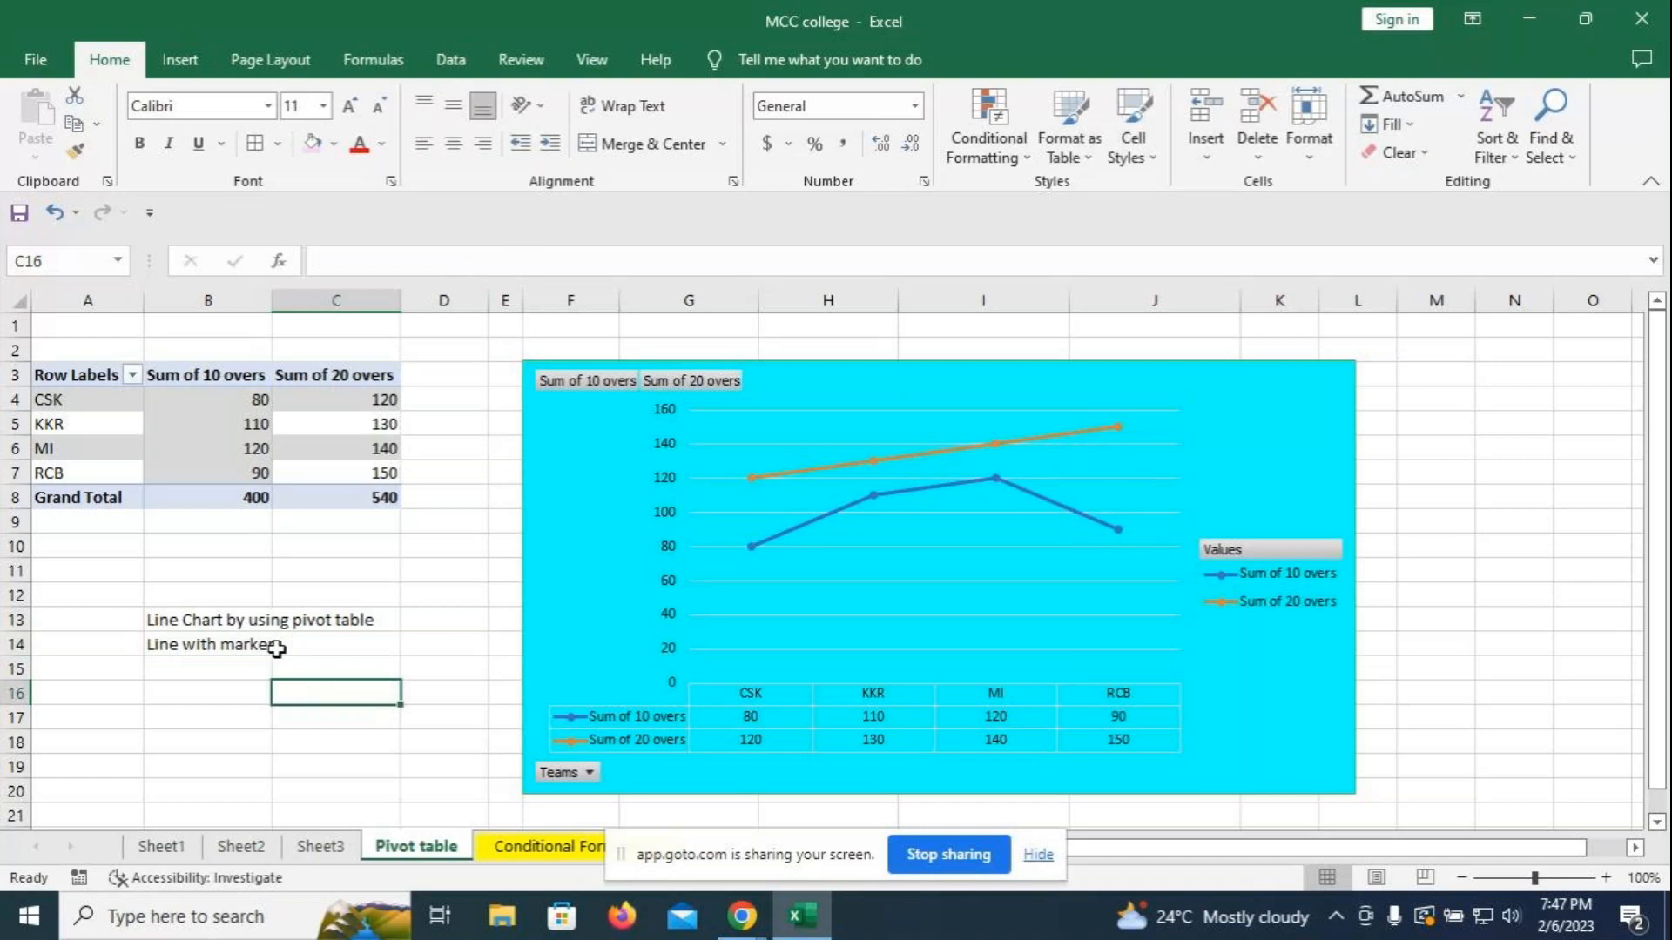
{"action": "left_click", "coordinate": [253, 668]}
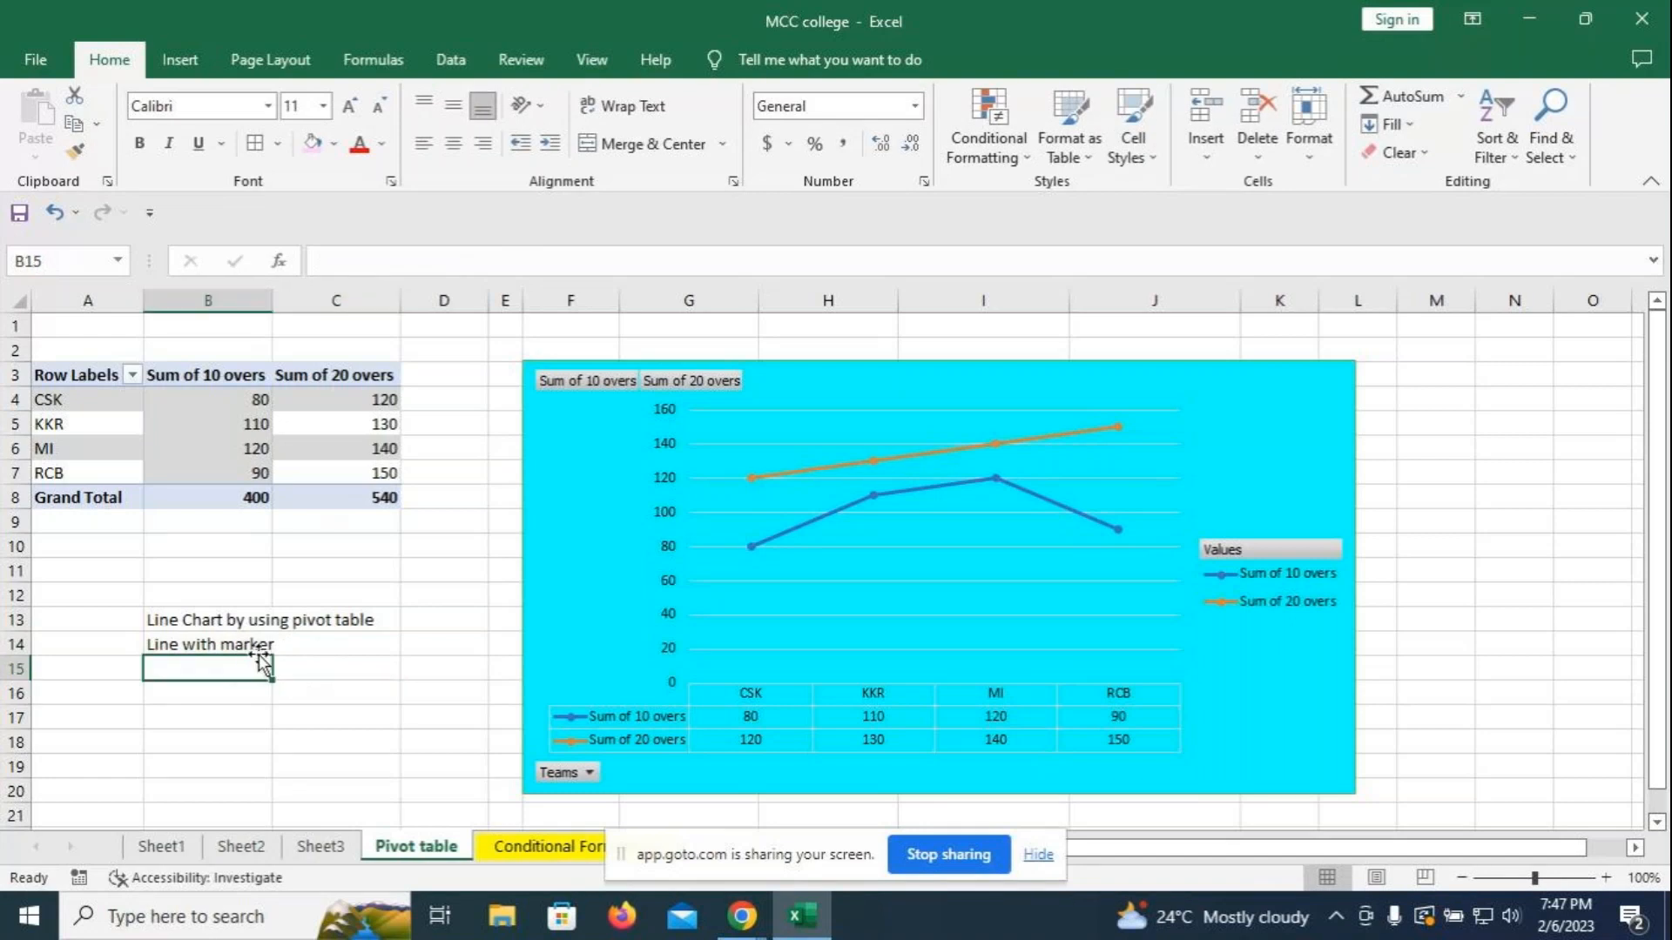
{"action": "type", "text": "Style-"}
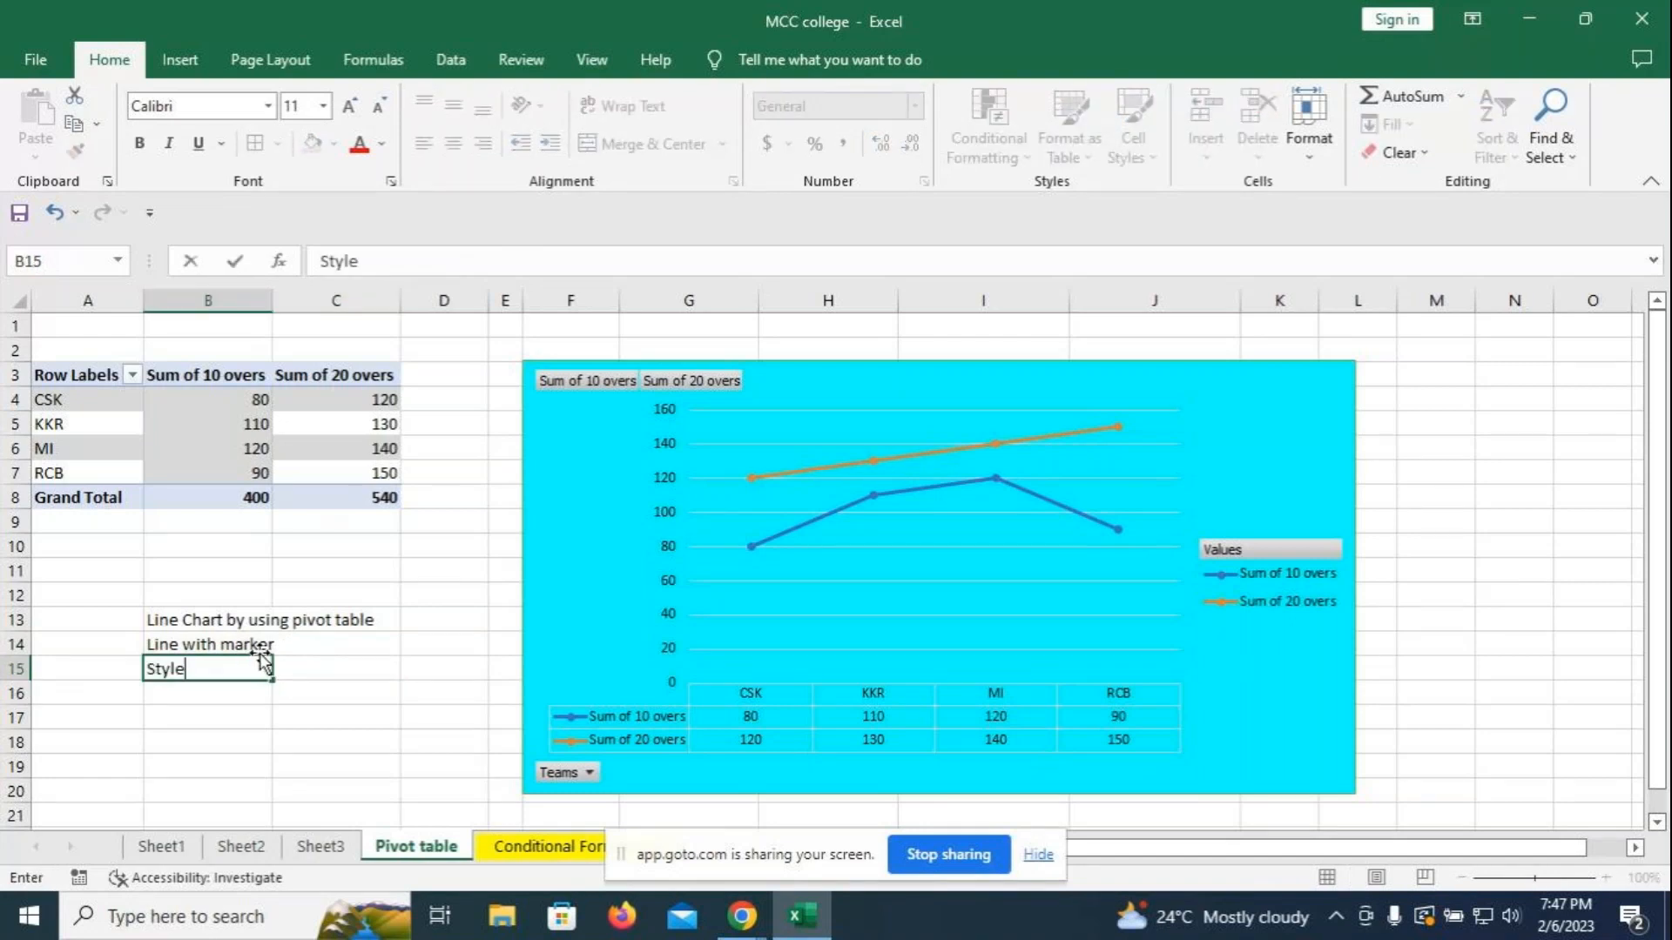
{"action": "left_click", "coordinate": [769, 433]}
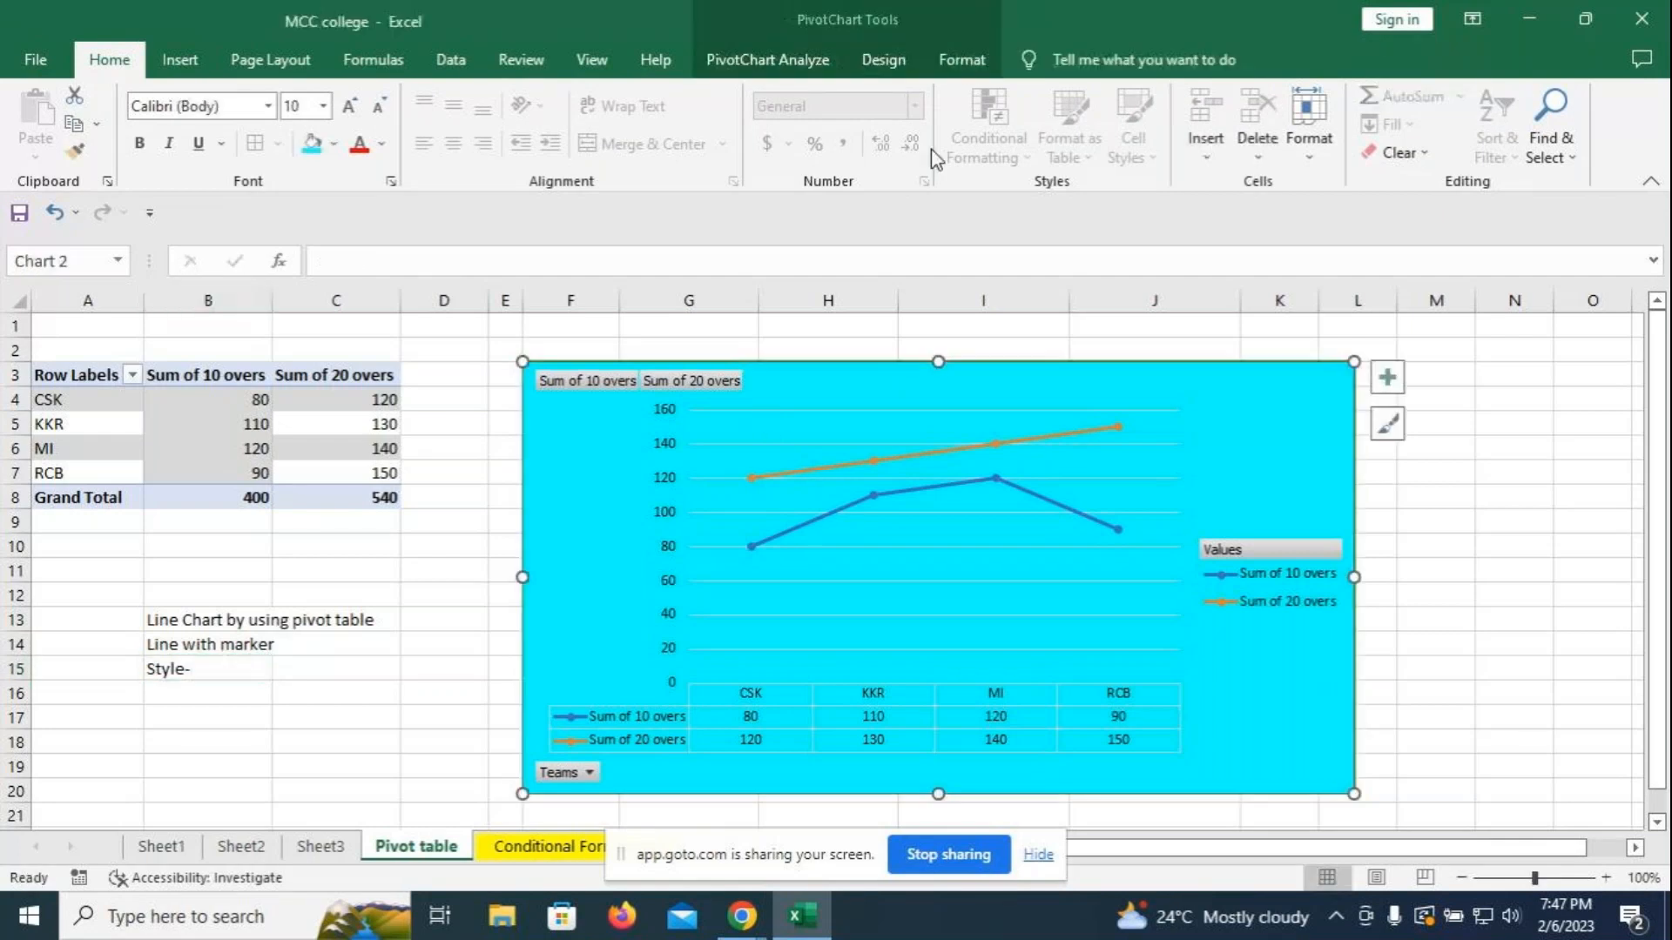
- Apply chart Style 2 to the pivot chart and fill its background cyan
{"action": "left_click", "coordinate": [902, 59]}
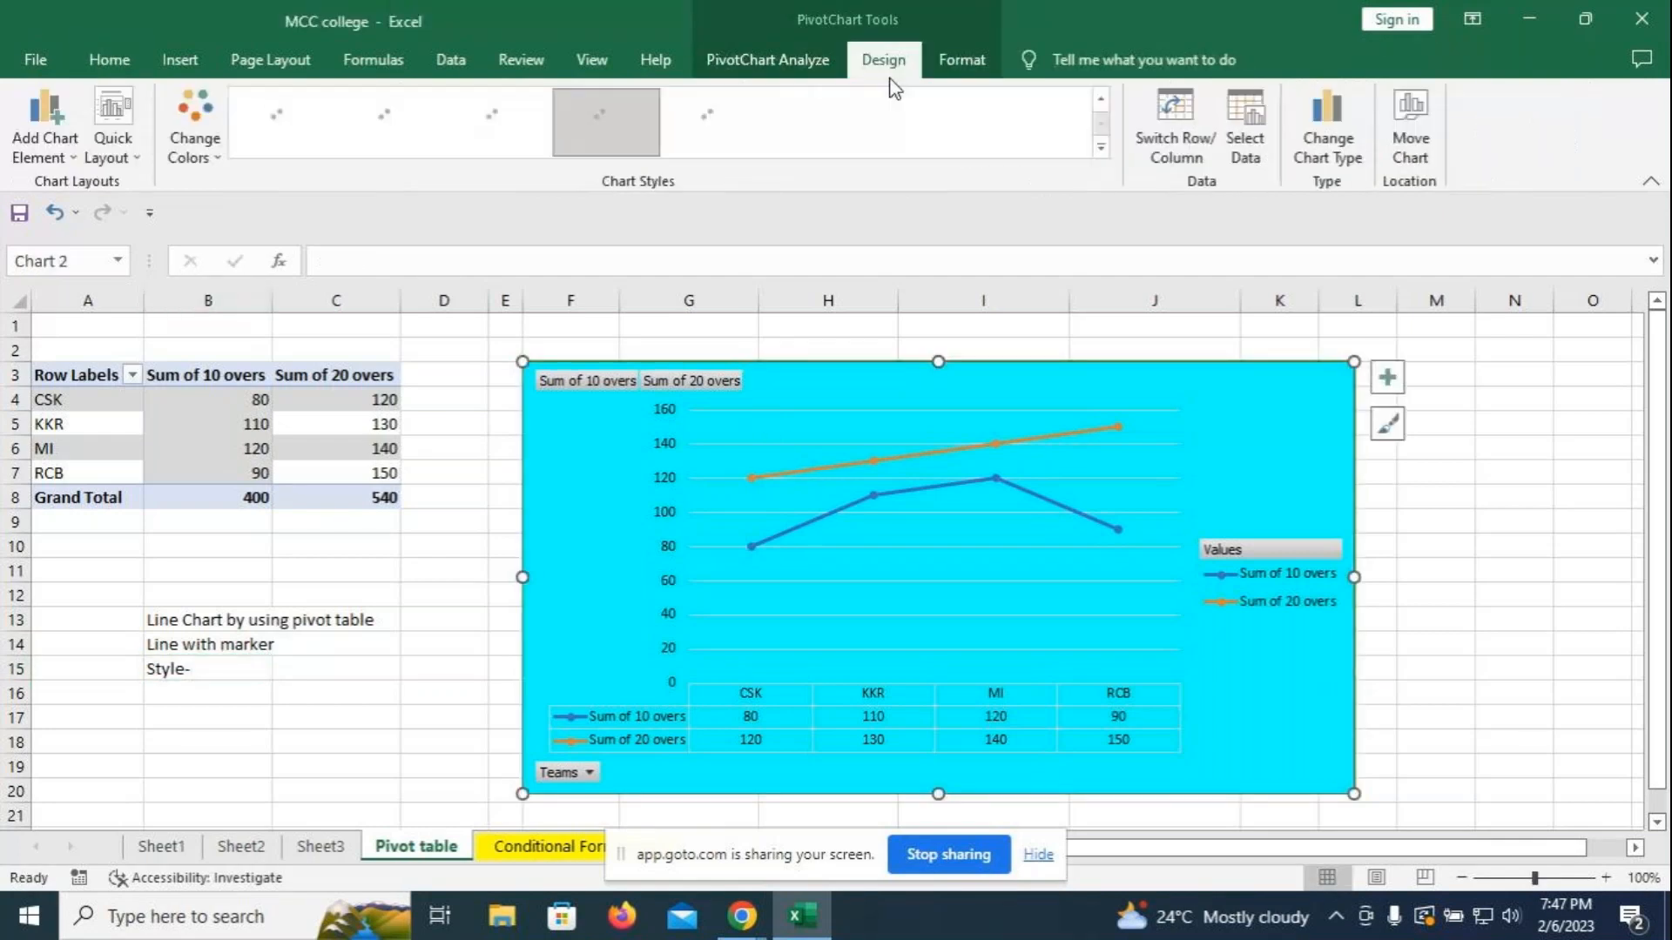
{"action": "left_click", "coordinate": [1100, 150]}
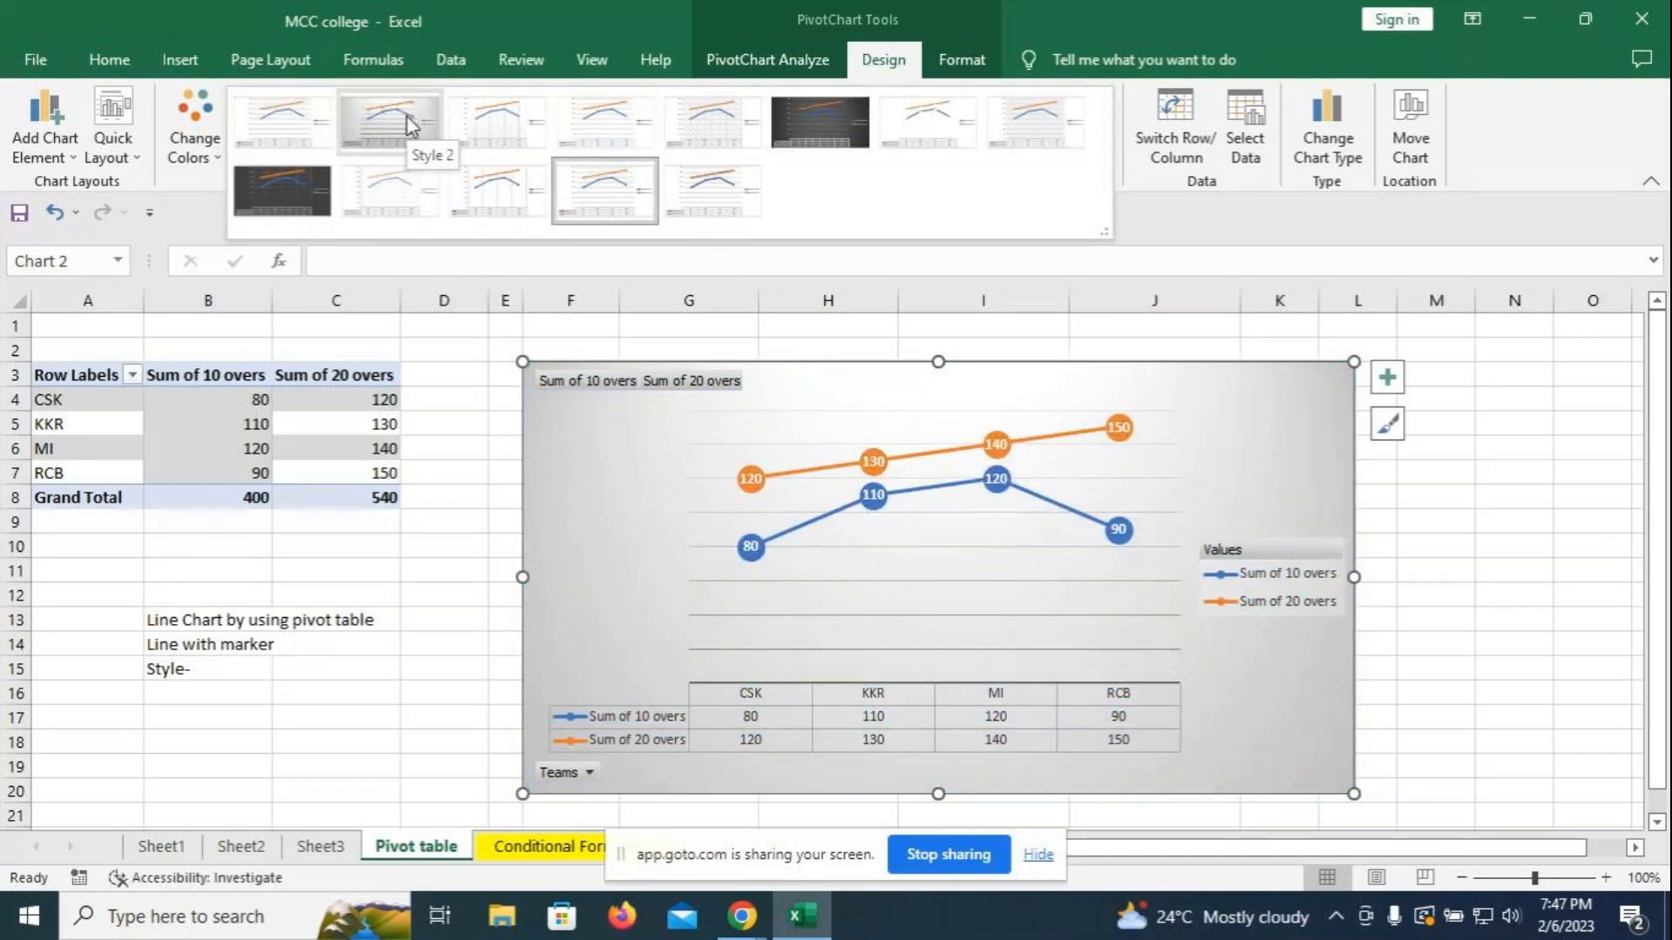
{"action": "left_click", "coordinate": [411, 126]}
{"action": "left_click", "coordinate": [958, 59]}
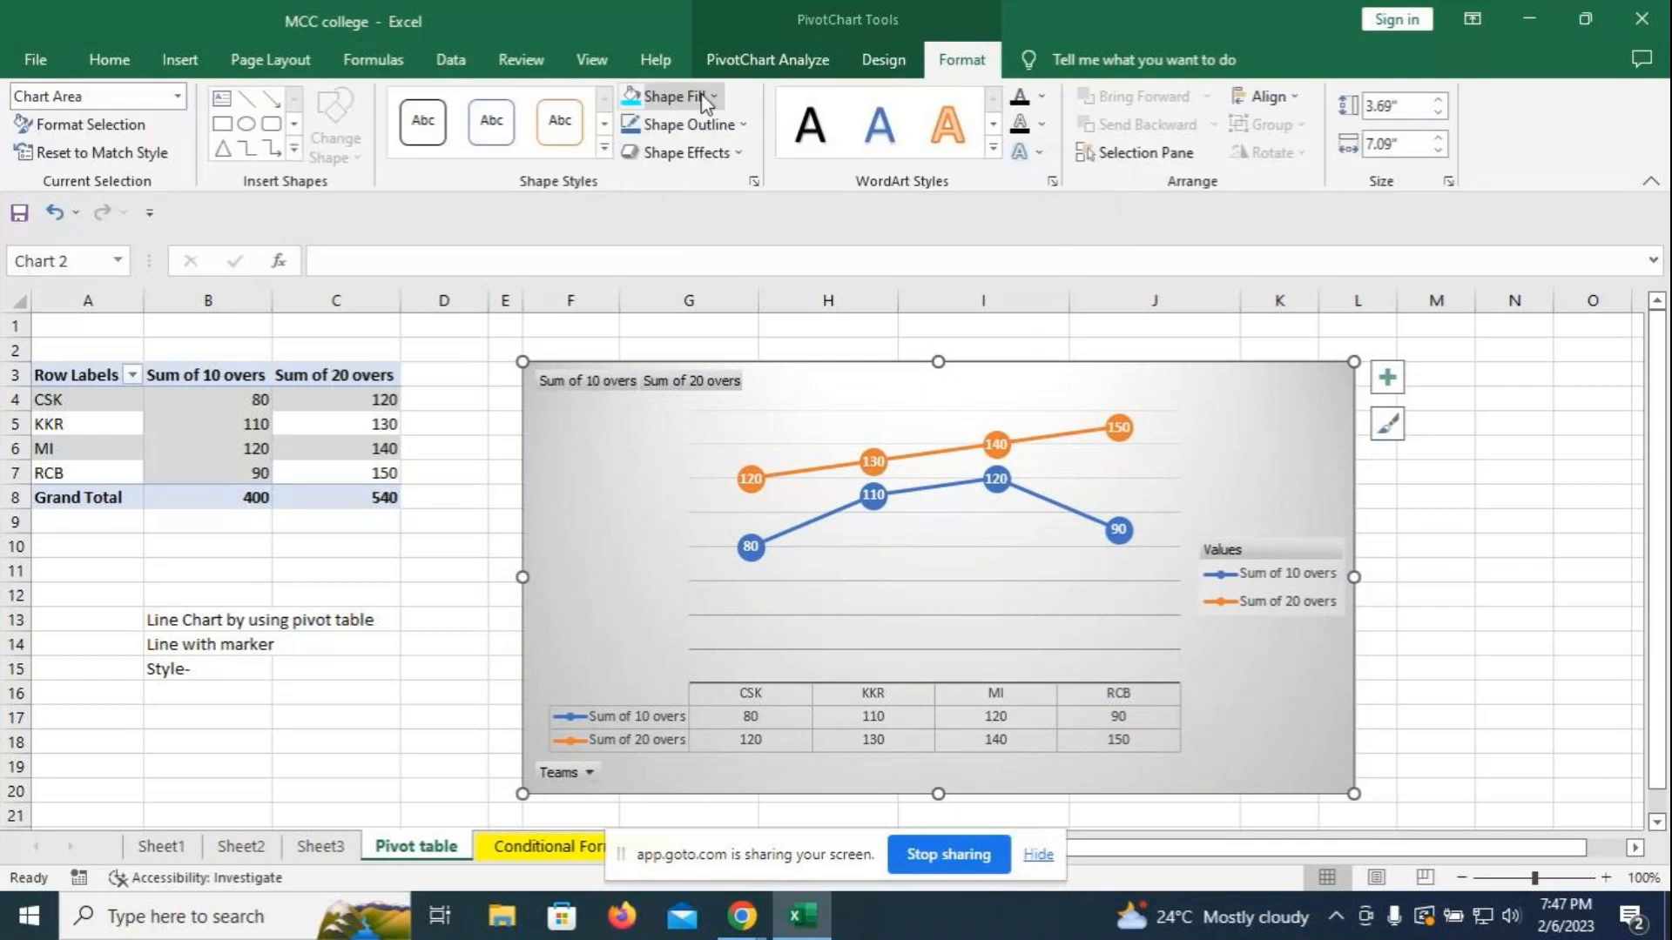
{"action": "left_click", "coordinate": [688, 97]}
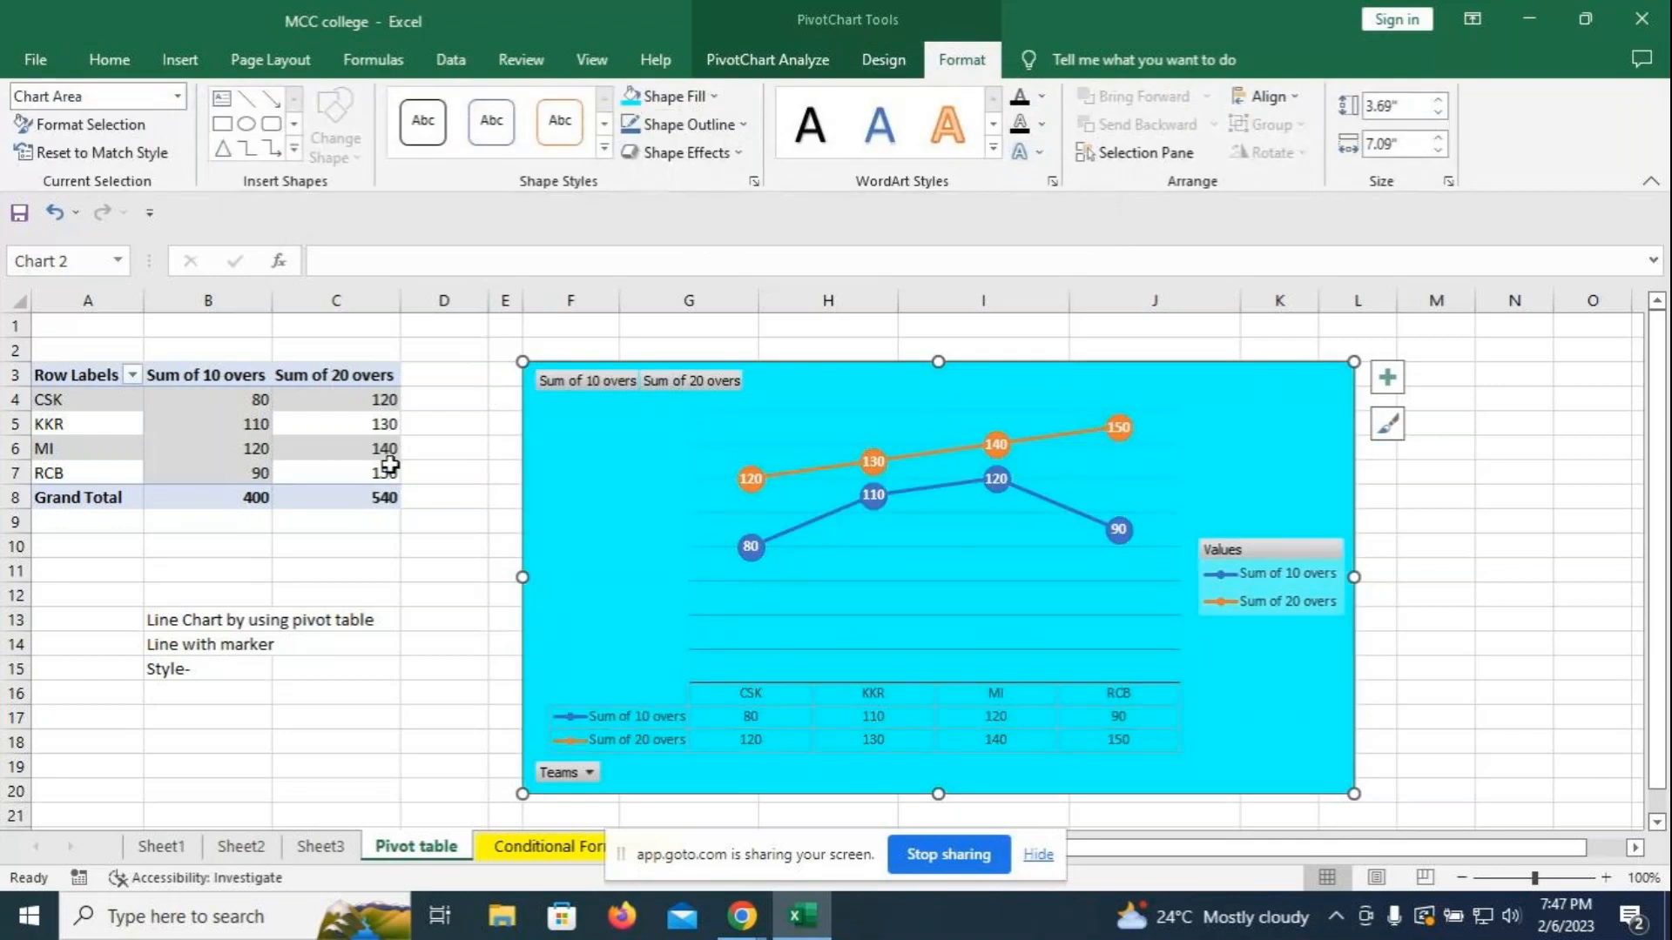
- Enter 'Style-2' in cell C15
{"action": "left_click", "coordinate": [331, 673]}
{"action": "type", "text": "Style"}
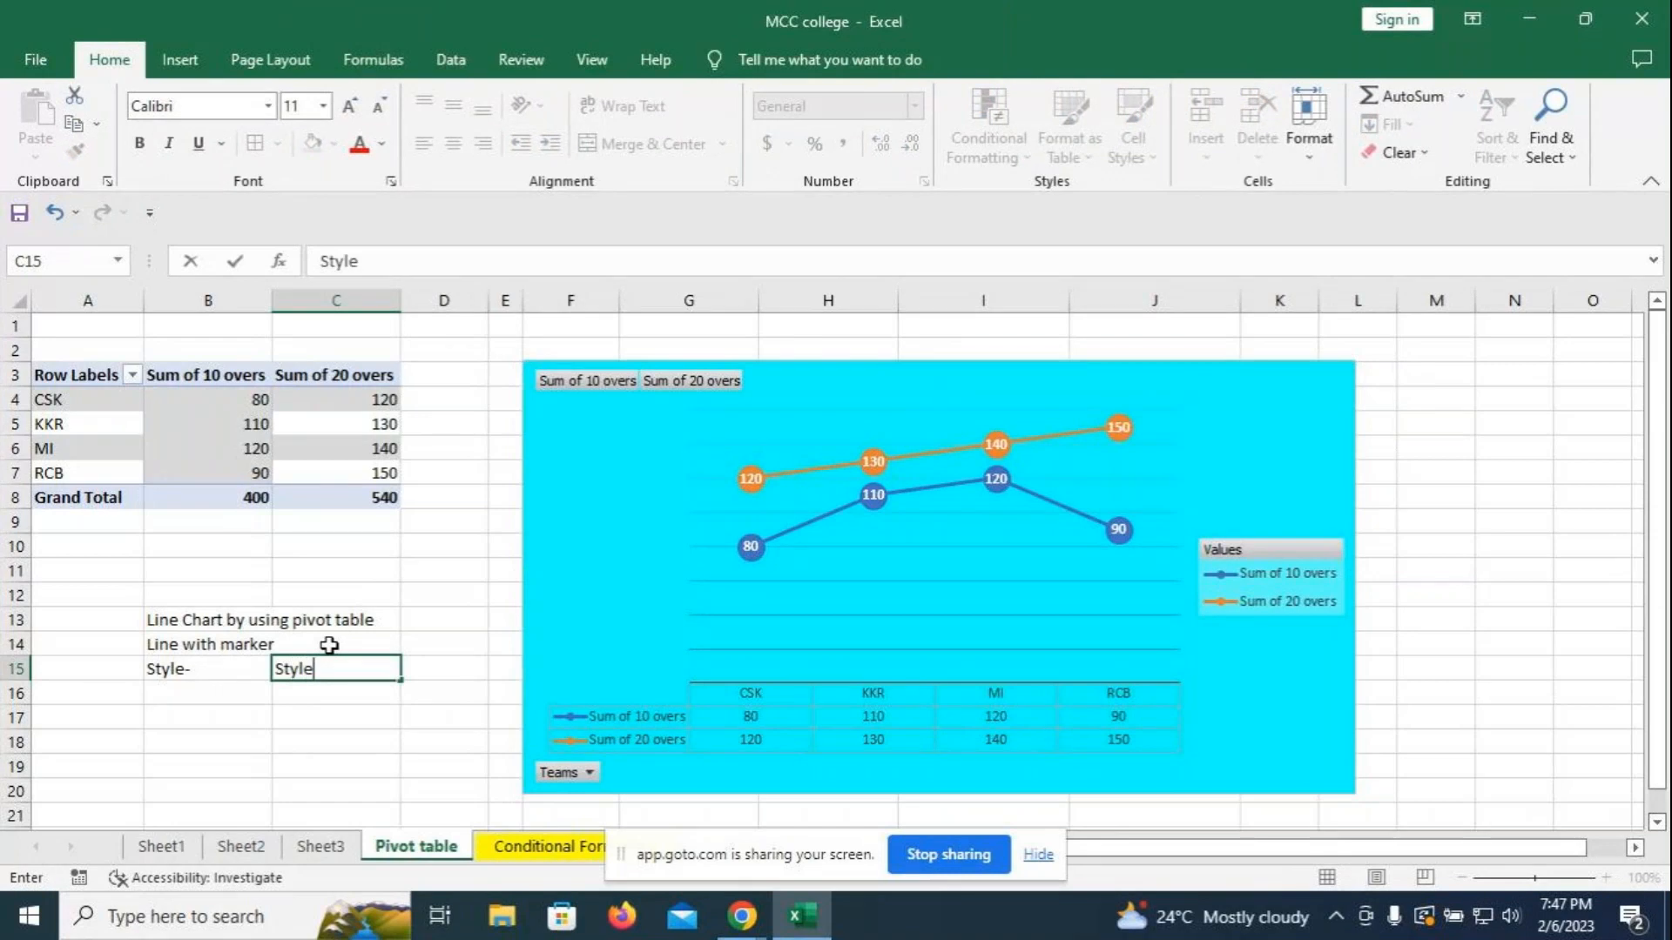
{"action": "type", "text": "-2"}
{"action": "left_click", "coordinate": [411, 645]}
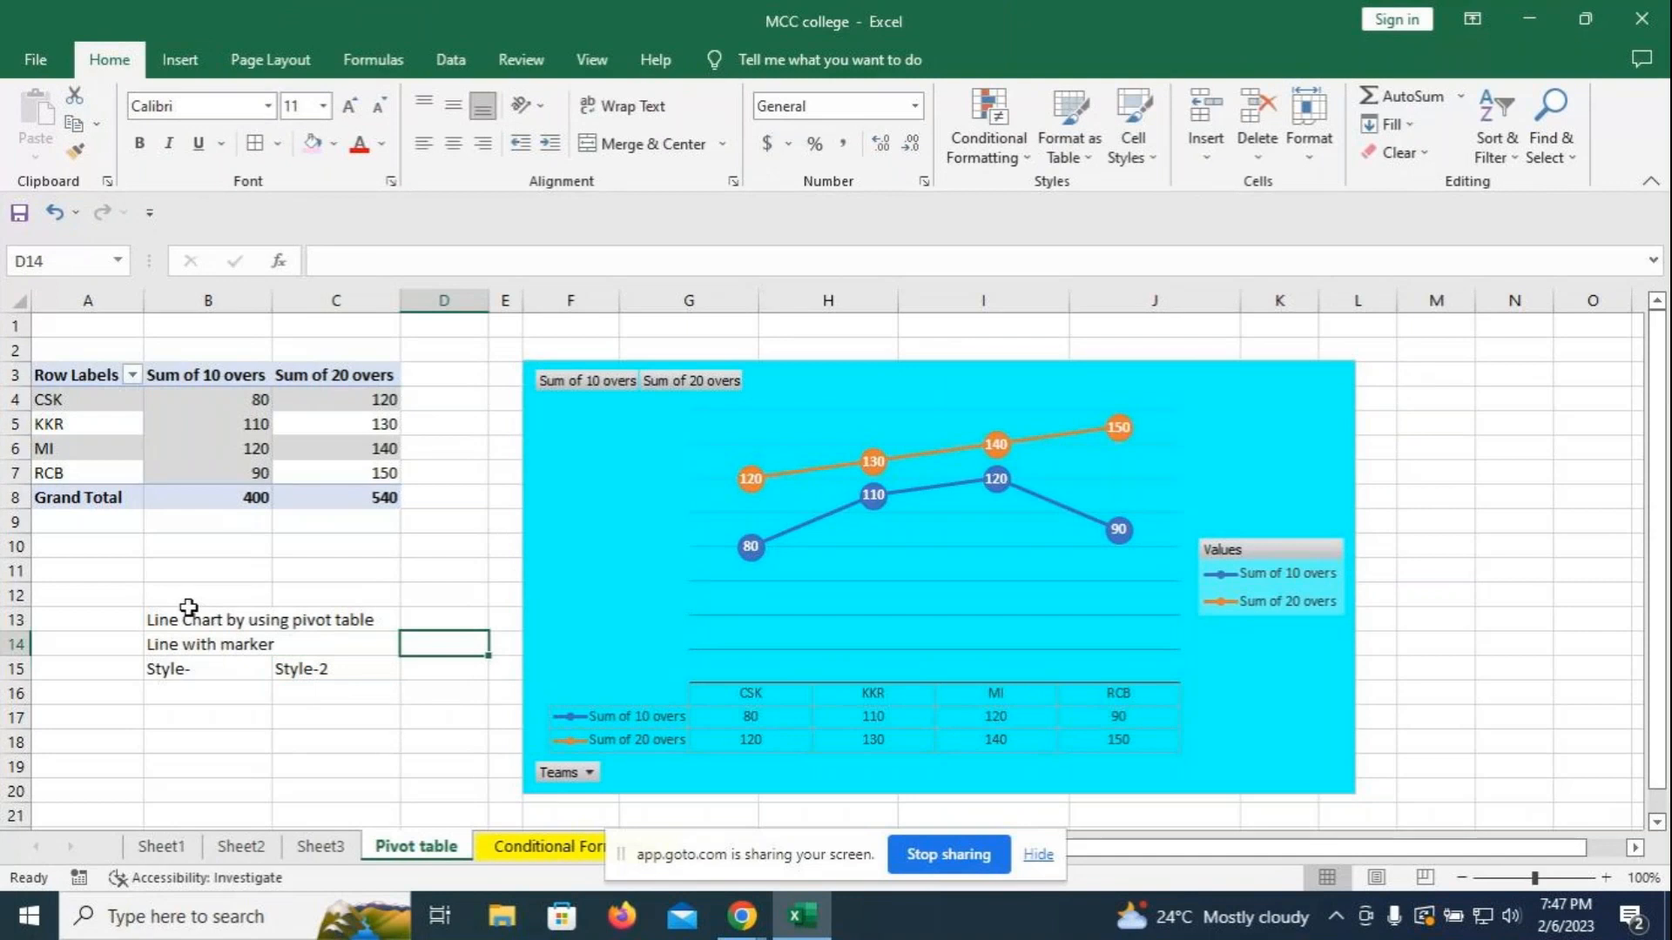
- Make the notes in B13:C15 bold, pink and size 16
{"action": "left_click_drag", "start_coordinate": [171, 617], "coordinate": [335, 668]}
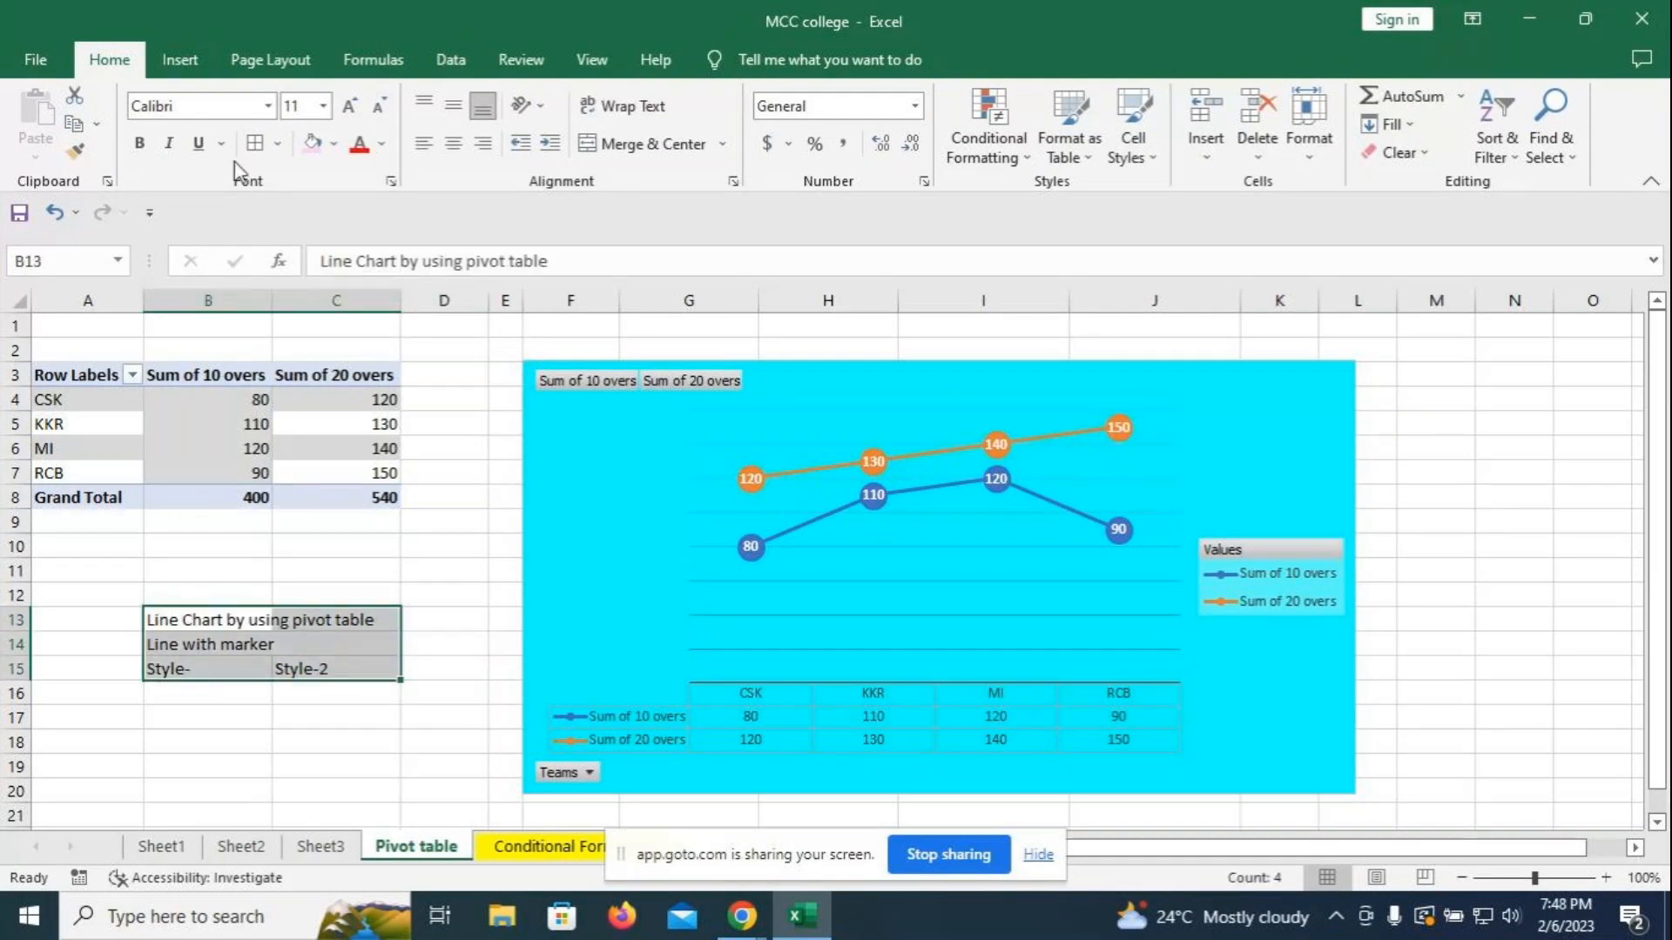
{"action": "left_click", "coordinate": [139, 143]}
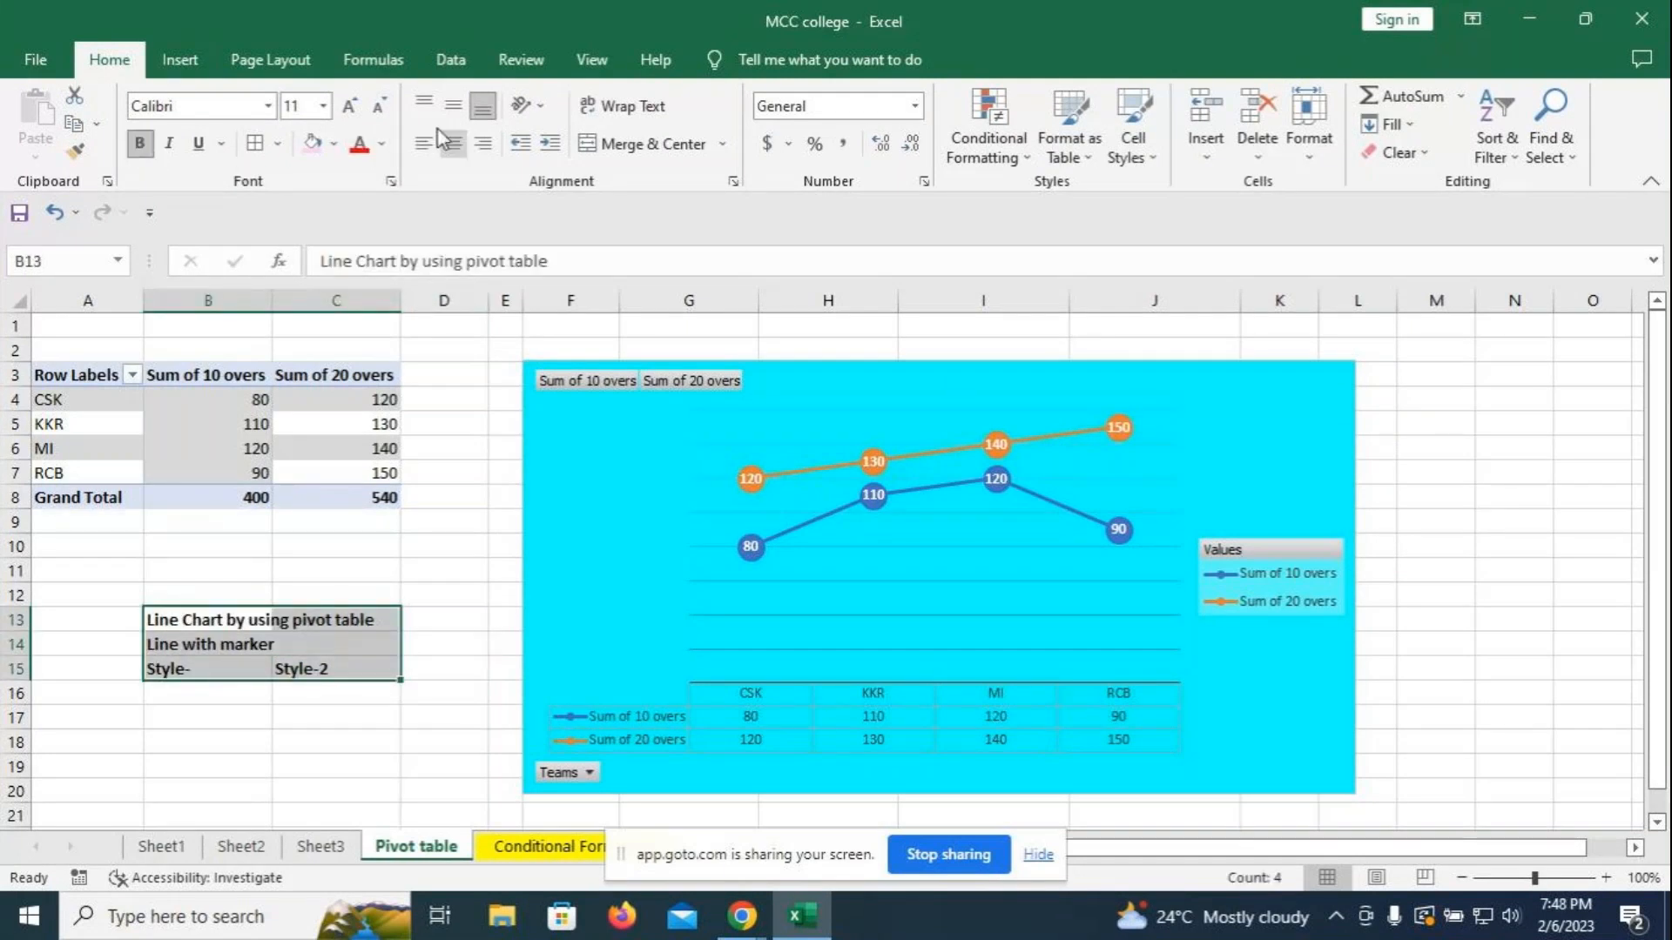
{"action": "left_click", "coordinate": [380, 144]}
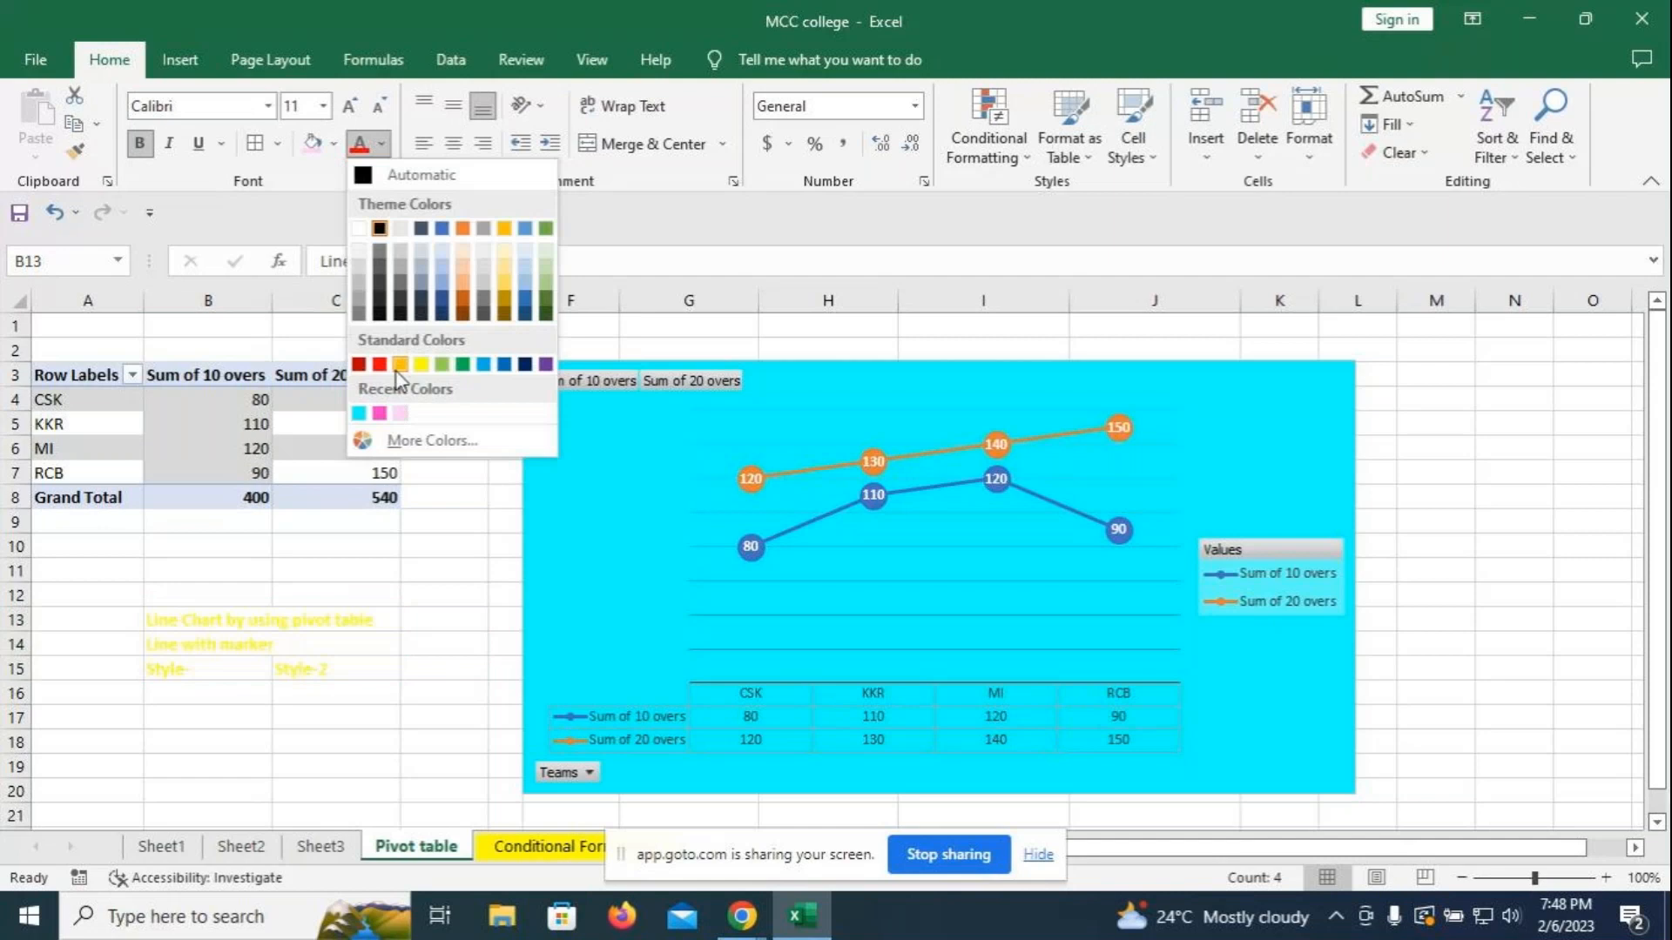
{"action": "left_click", "coordinate": [381, 414]}
{"action": "left_click", "coordinate": [350, 106]}
{"action": "left_click", "coordinate": [350, 106]}
{"action": "left_click", "coordinate": [350, 107]}
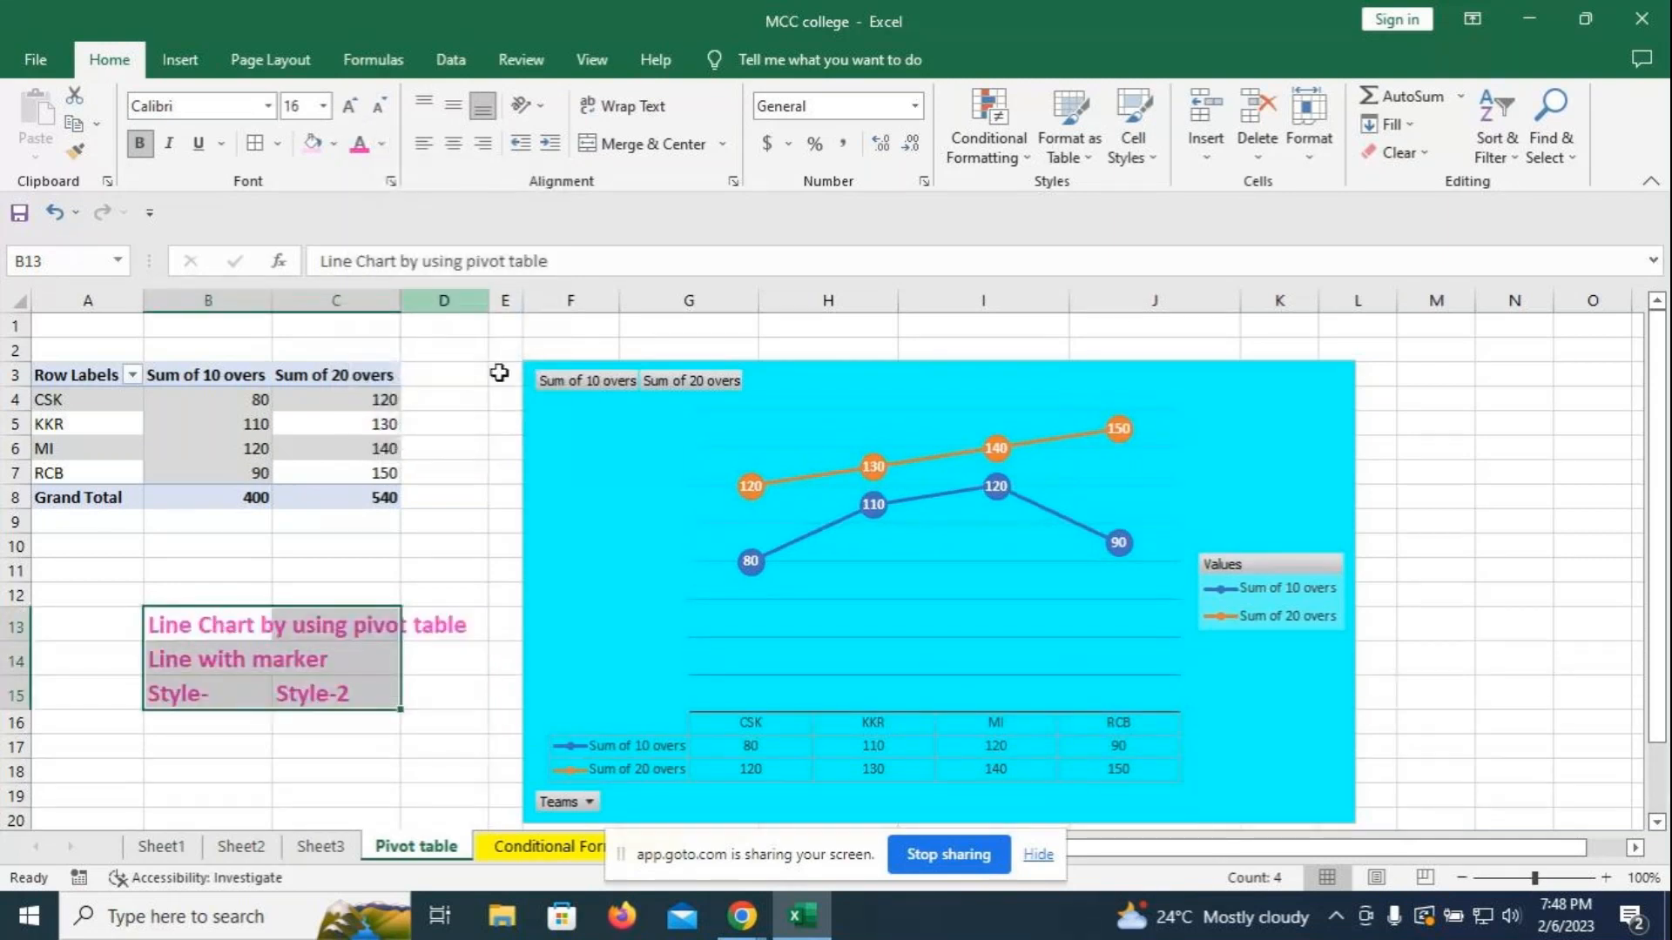
{"action": "left_click", "coordinate": [1491, 423]}
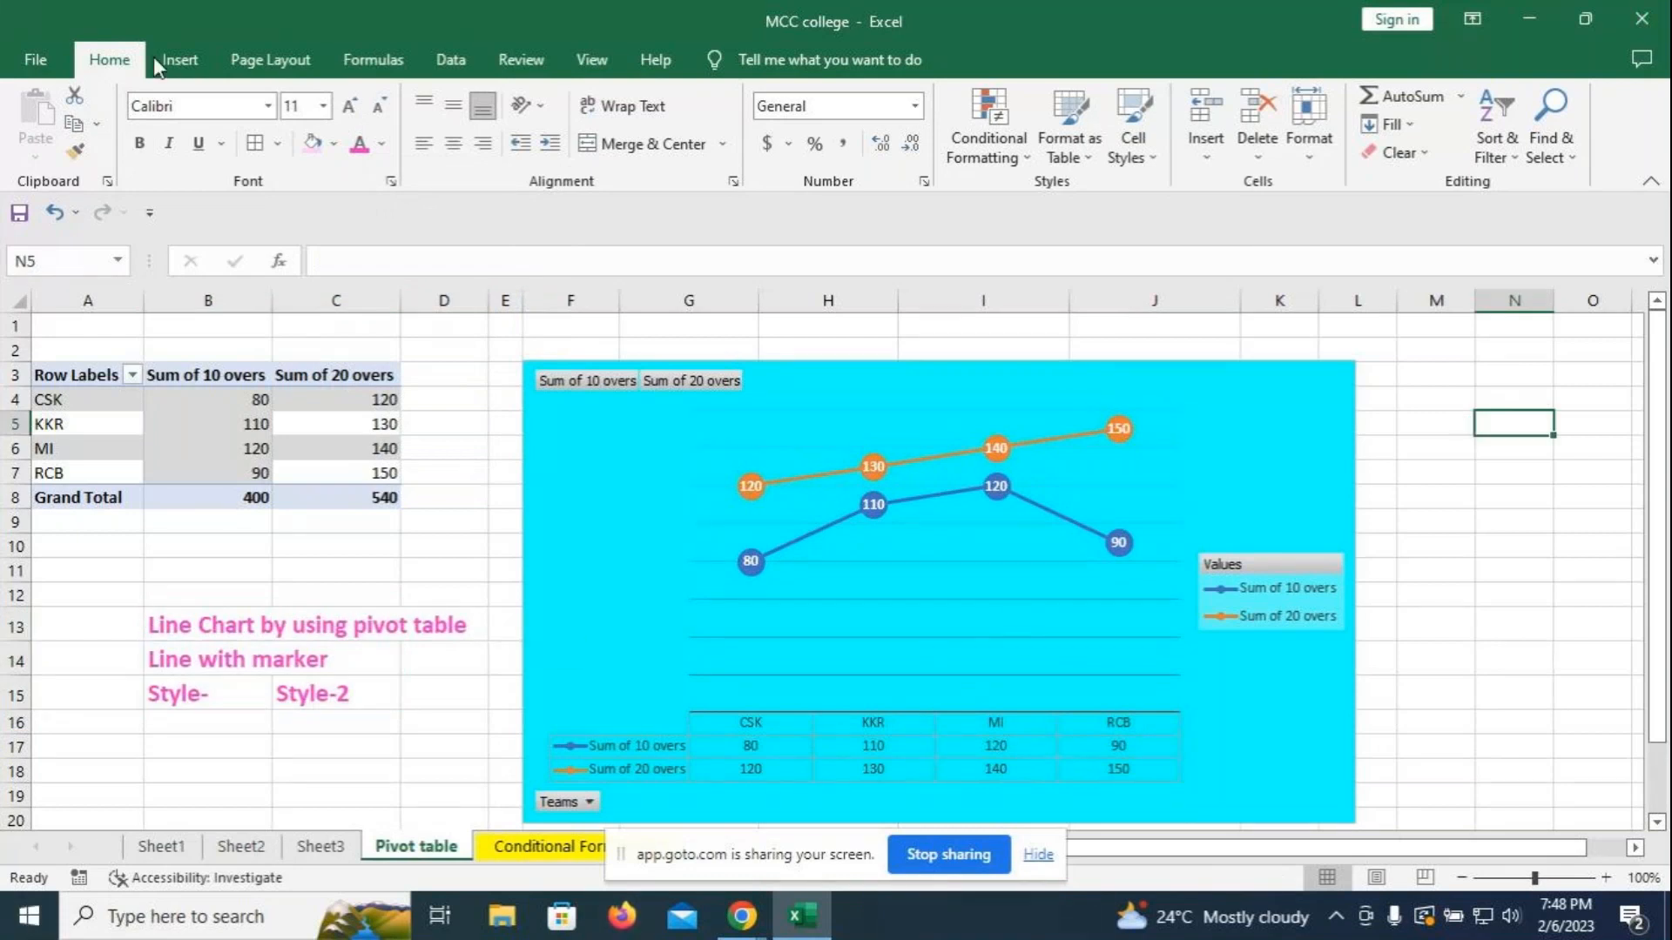
- Draw a straight line from the 'Line with marker' note to the chart
{"action": "left_click", "coordinate": [178, 61]}
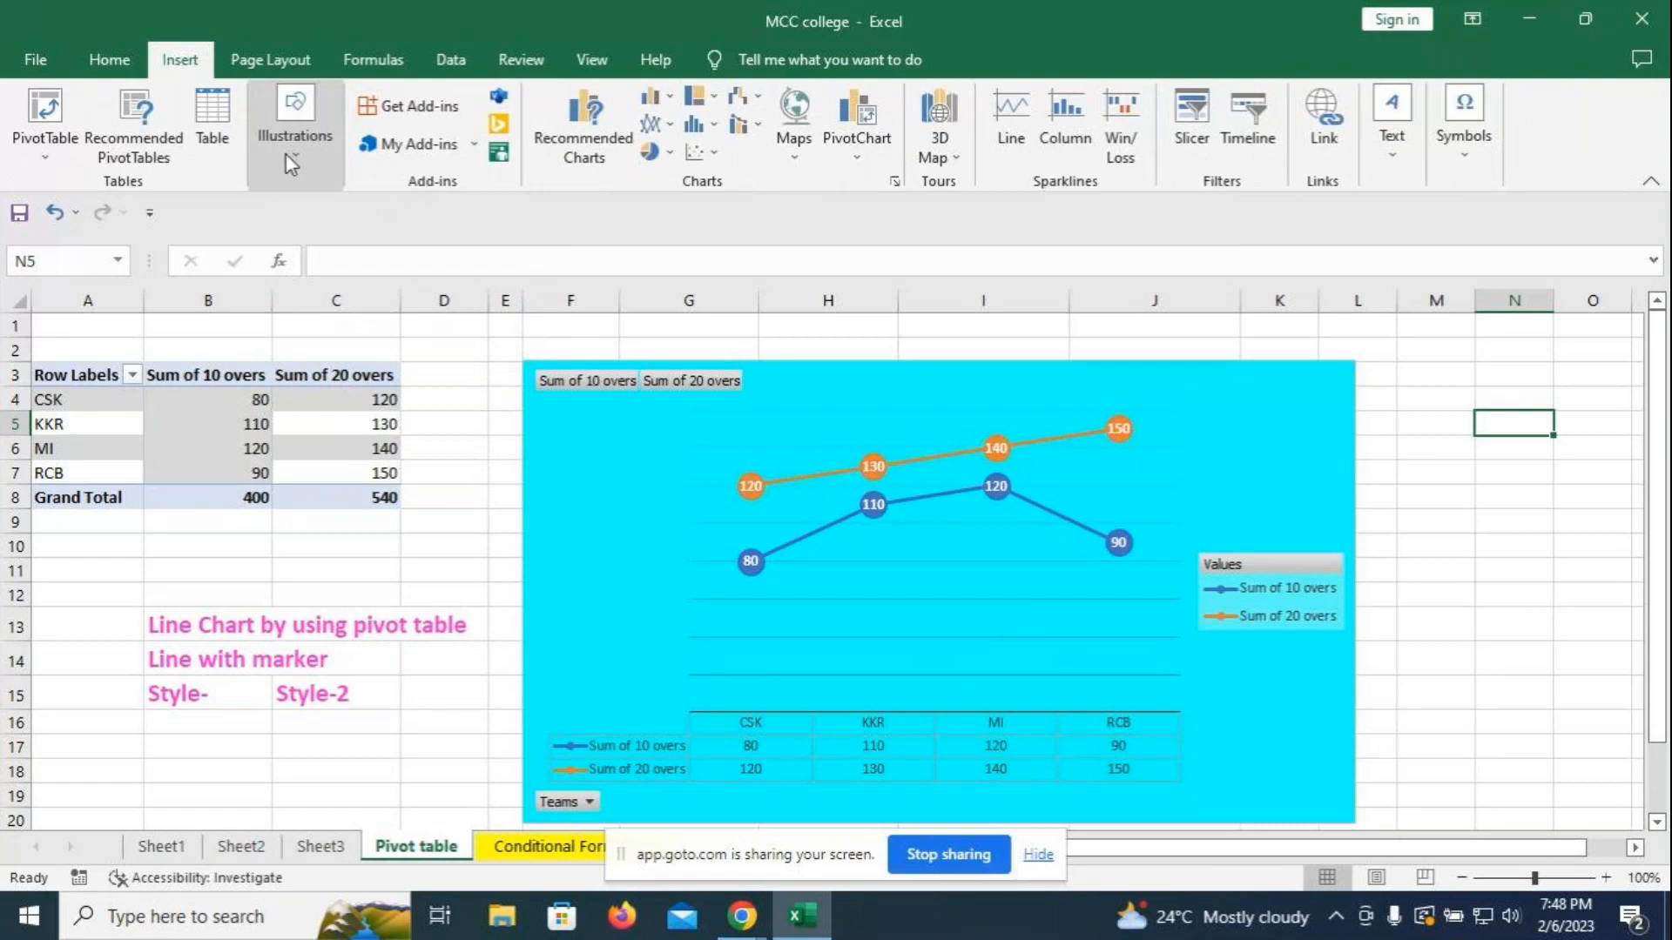
{"action": "left_click", "coordinate": [294, 159]}
{"action": "left_click", "coordinate": [340, 252]}
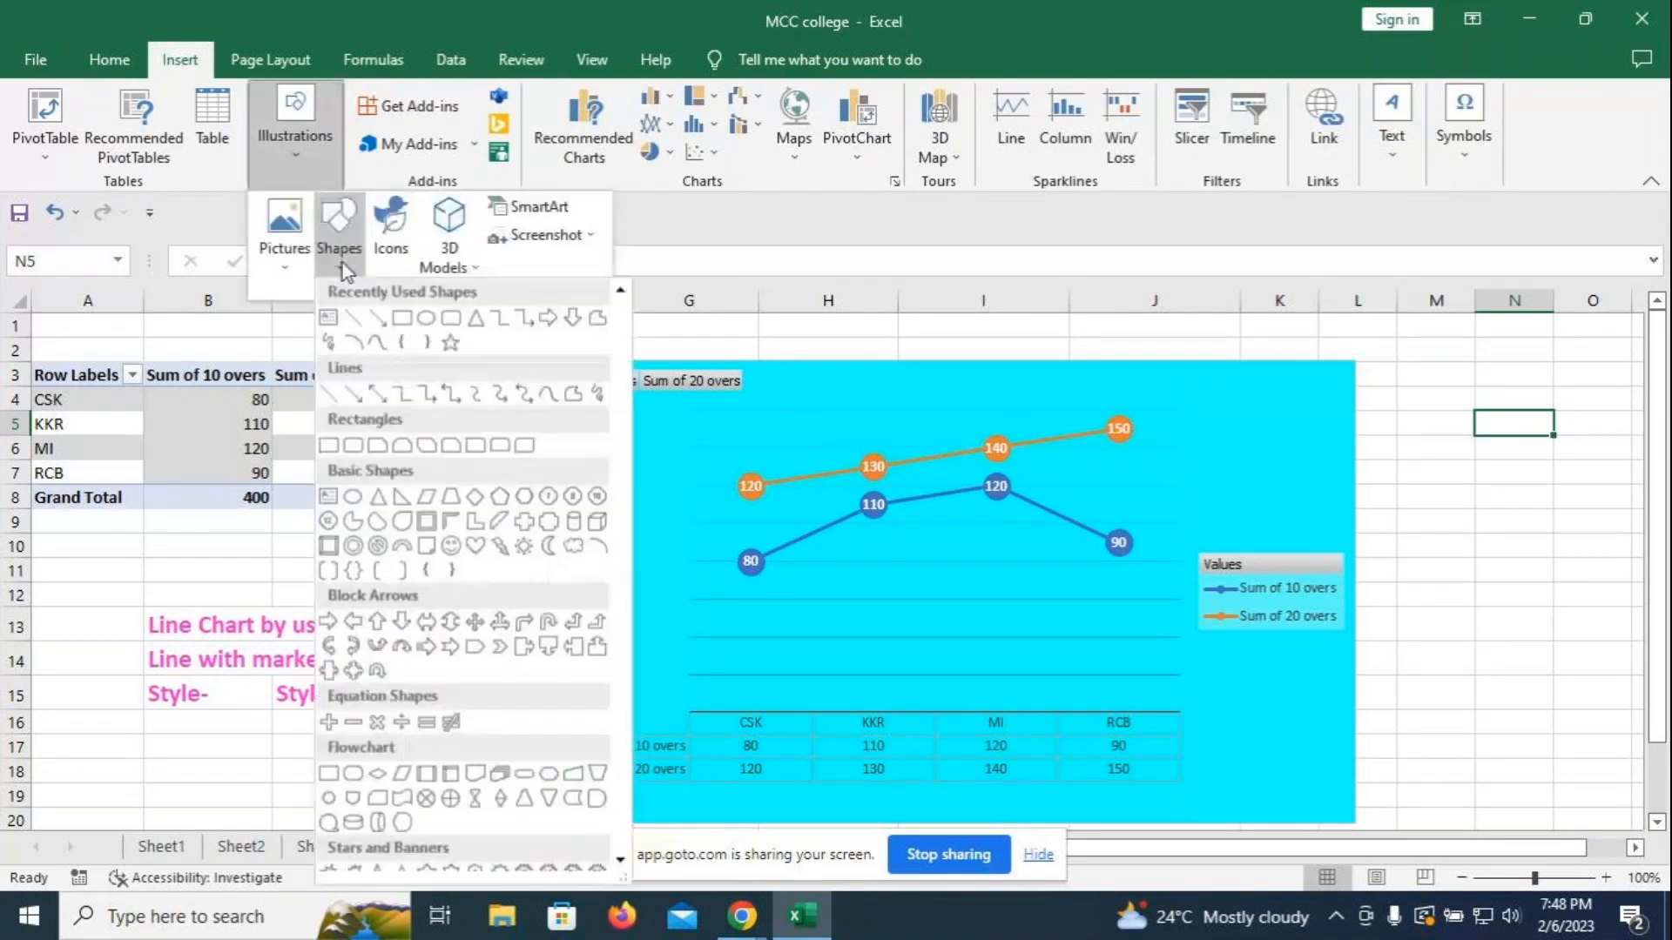
{"action": "left_click", "coordinate": [385, 322]}
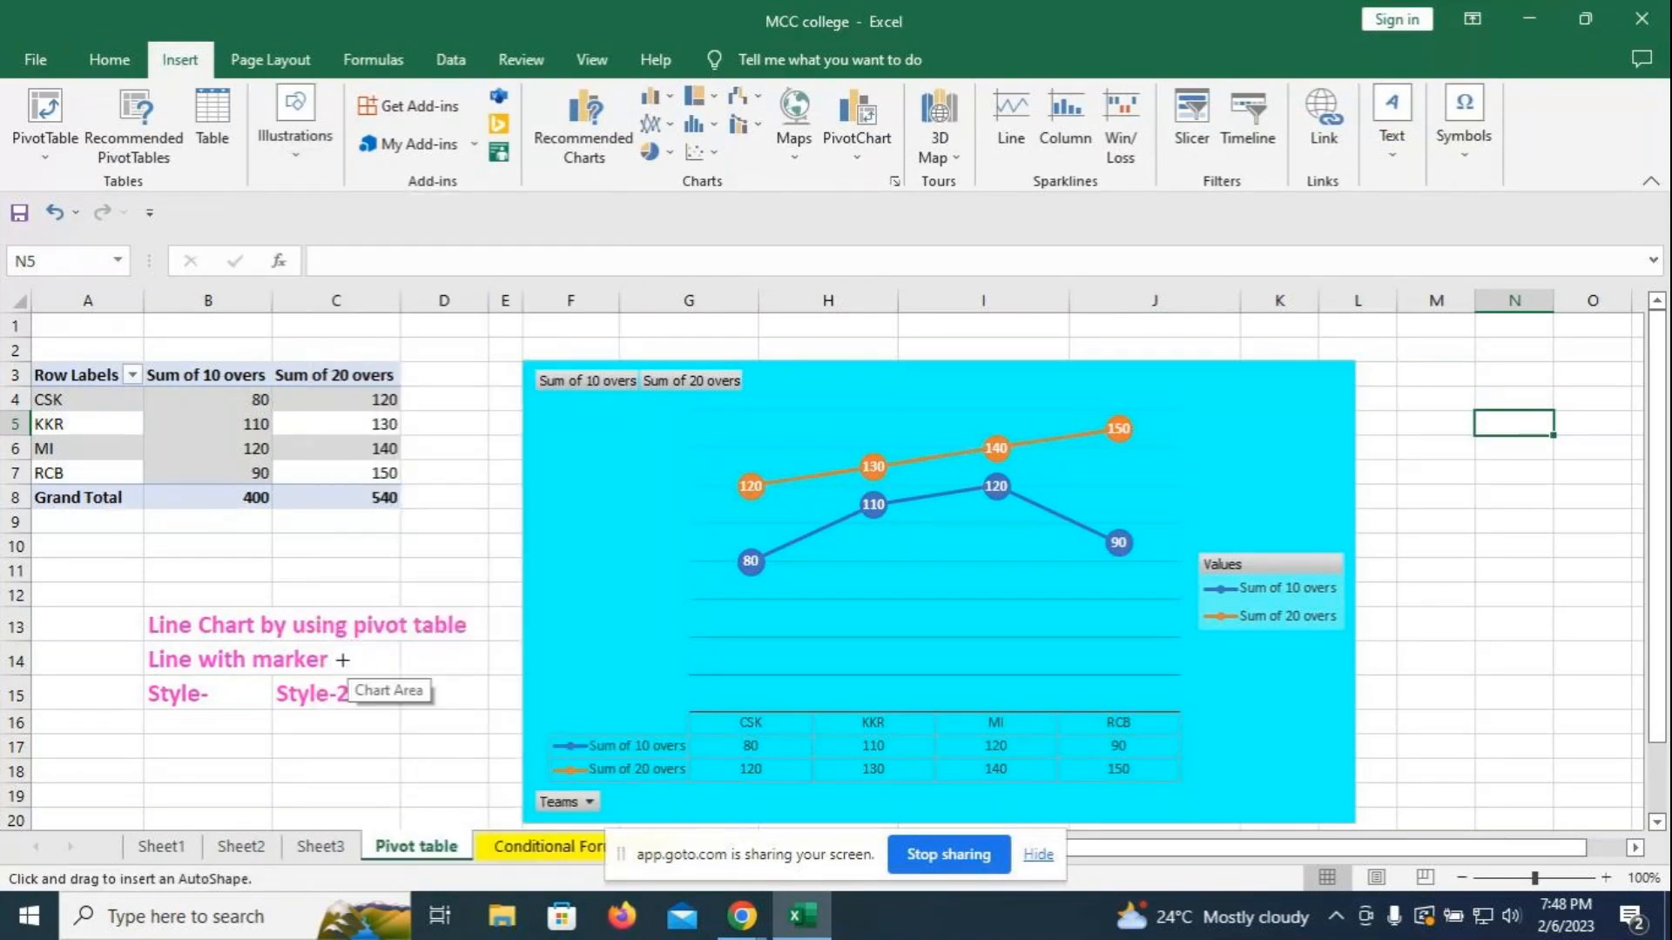
{"action": "mouse_move", "coordinate": [346, 659]}
{"action": "left_mouse_down"}
{"action": "mouse_move", "coordinate": [410, 657]}
{"action": "mouse_move", "coordinate": [732, 524]}
{"action": "left_mouse_up"}
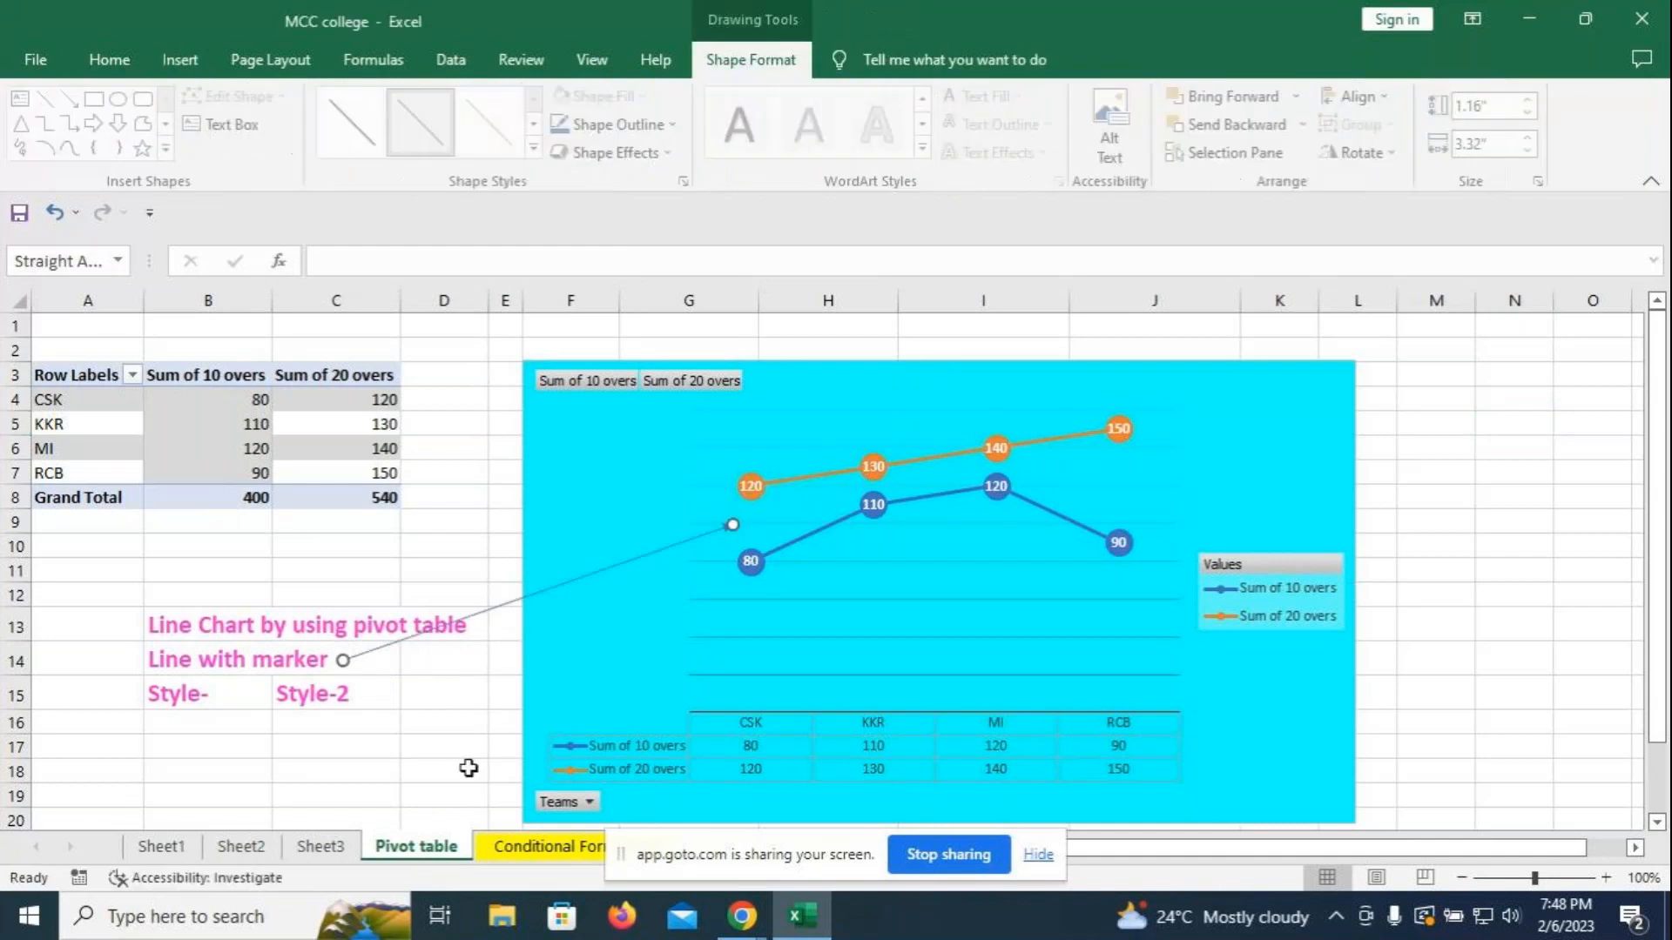
- Restyle the connector as a solid black arrow line
{"action": "left_click", "coordinate": [538, 148]}
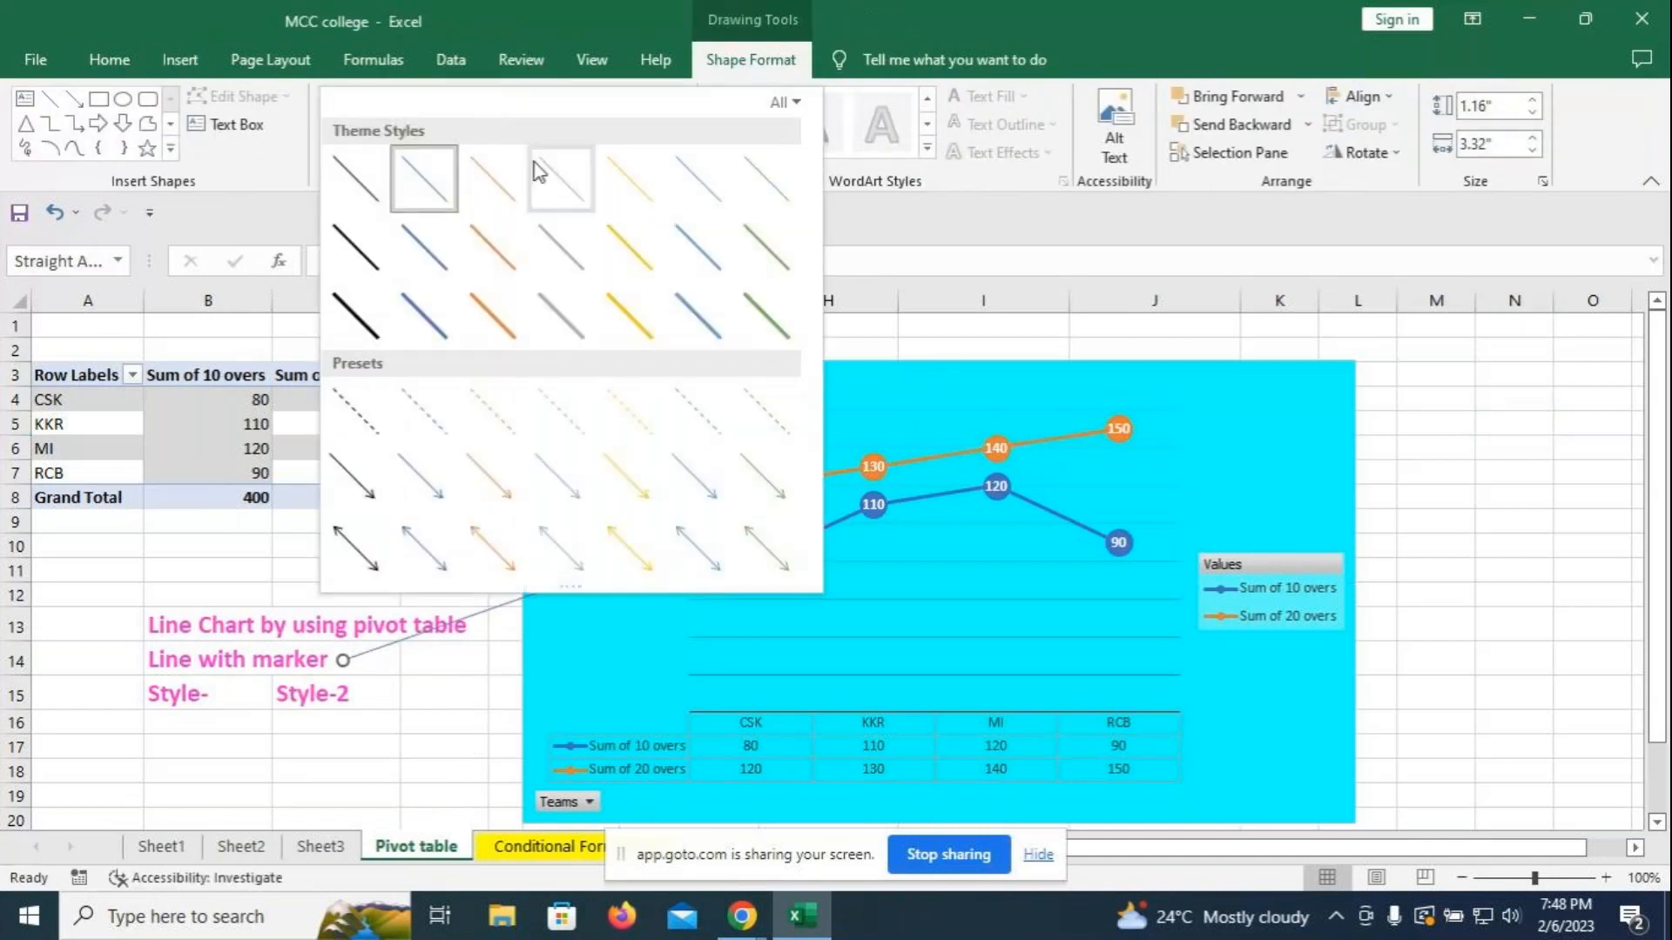
{"action": "left_click", "coordinate": [358, 326]}
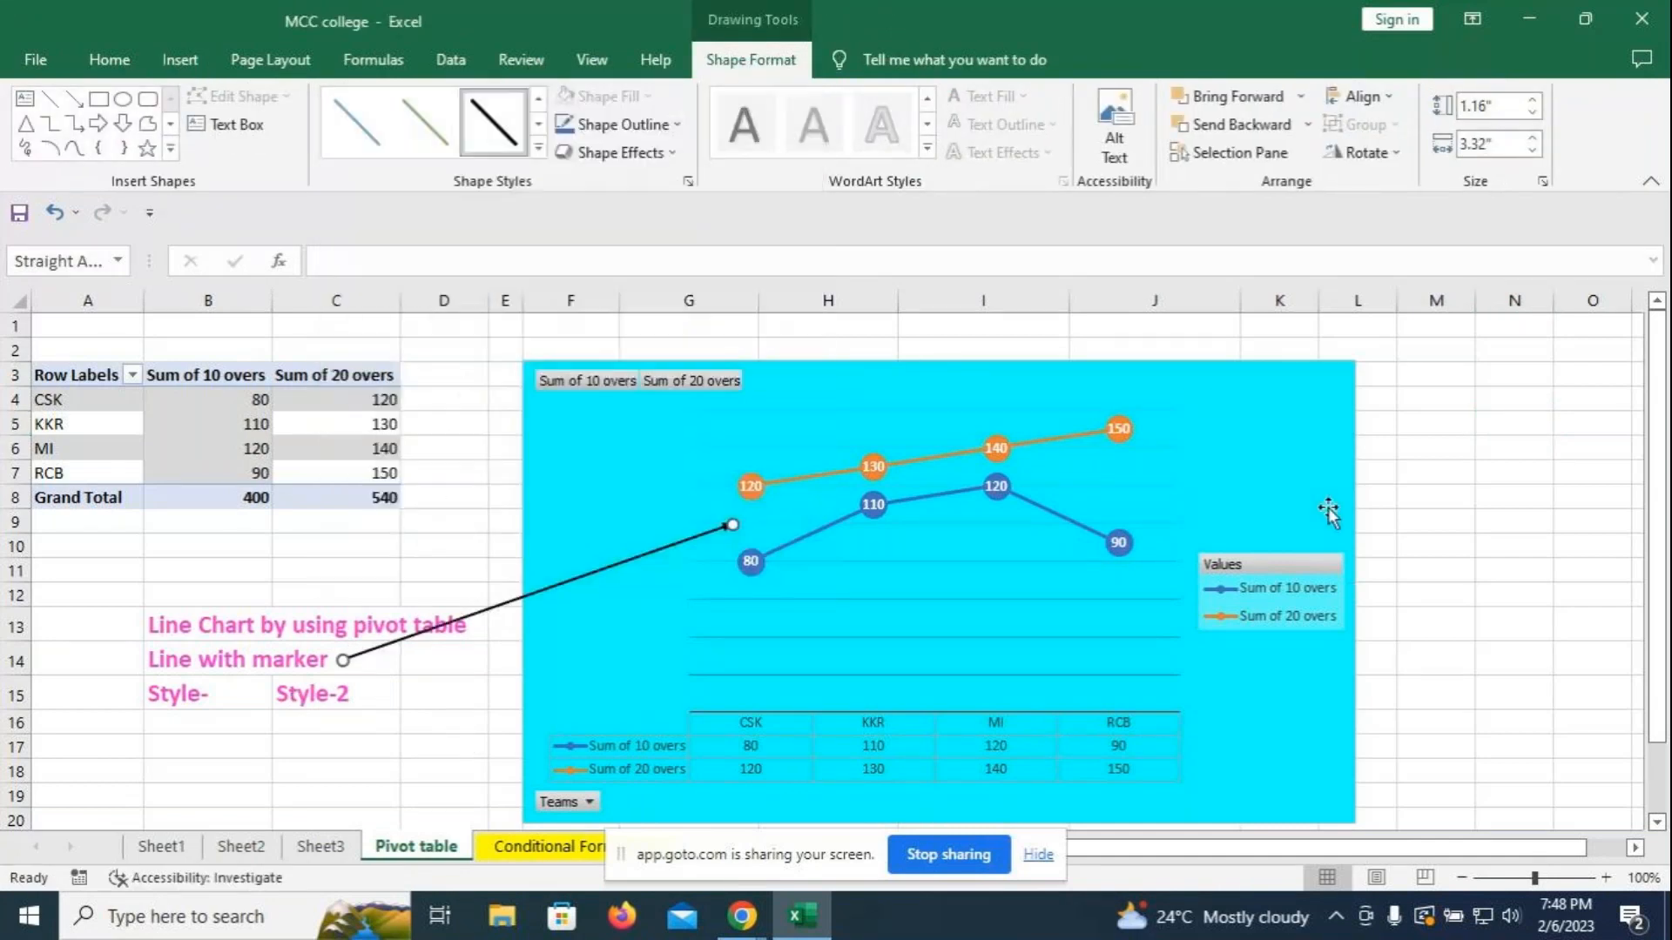
{"action": "left_click", "coordinate": [1428, 500]}
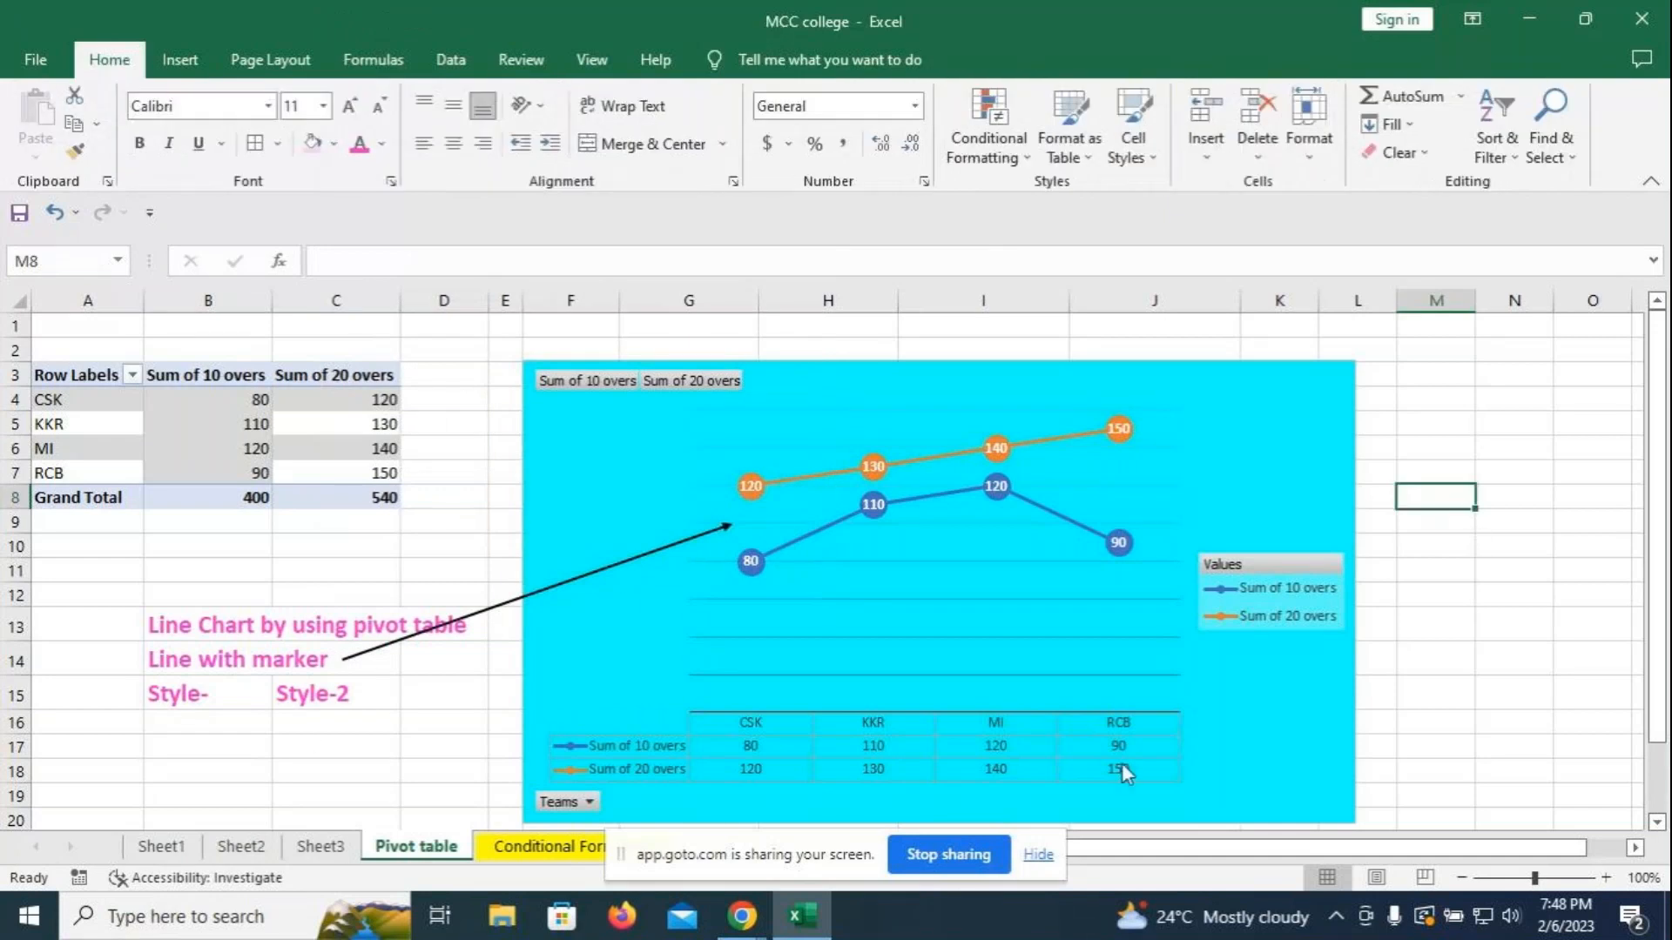
{"action": "scroll", "coordinate": [1503, 611], "scroll_direction": "down", "scroll_amount": 2}
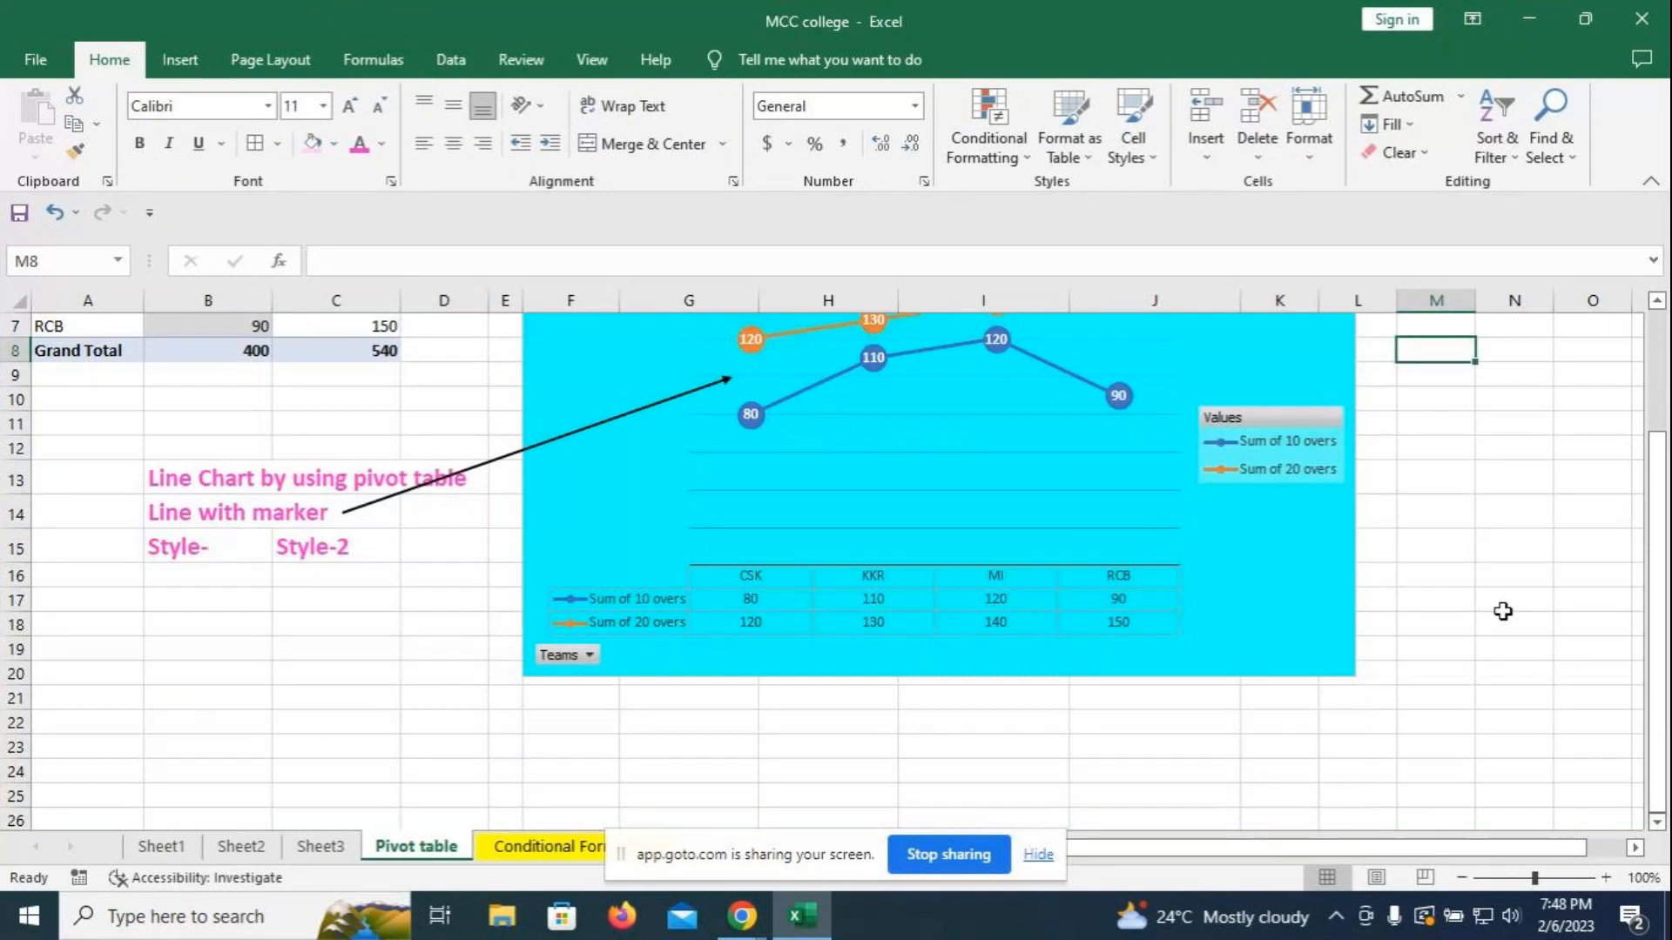
- Add a horizontal axis title to the pivot line chart and preview its format options
{"action": "scroll", "coordinate": [1503, 612], "scroll_direction": "up", "scroll_amount": 2}
{"action": "left_click", "coordinate": [1349, 413]}
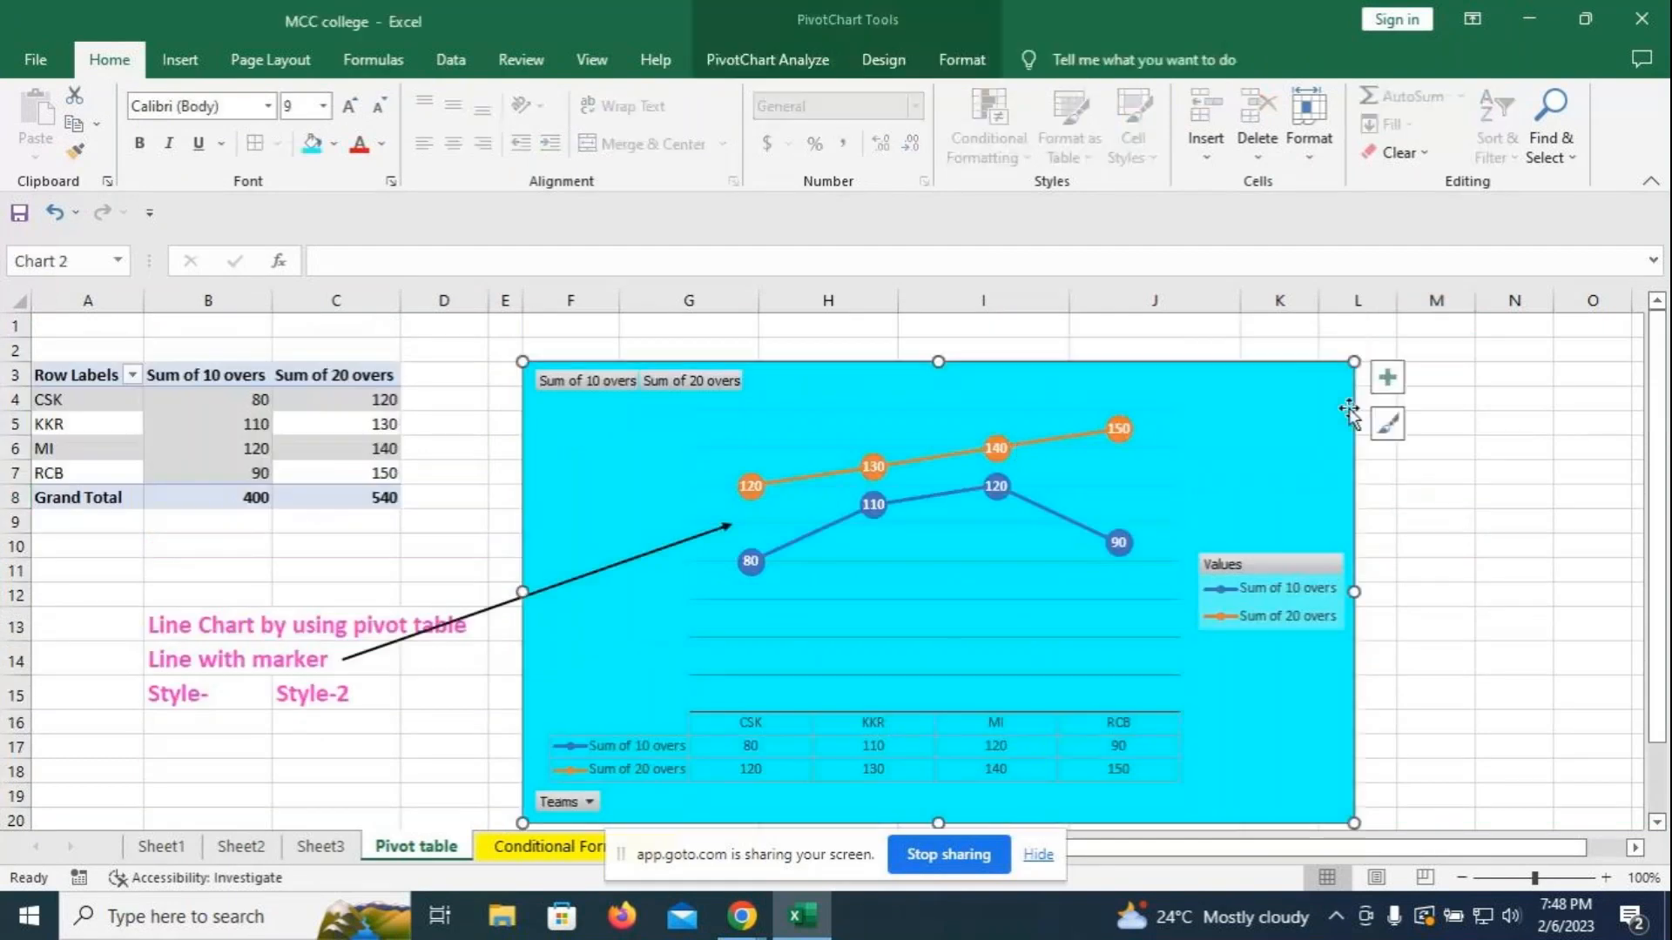
{"action": "left_click", "coordinate": [1388, 378]}
{"action": "left_click", "coordinate": [1599, 432]}
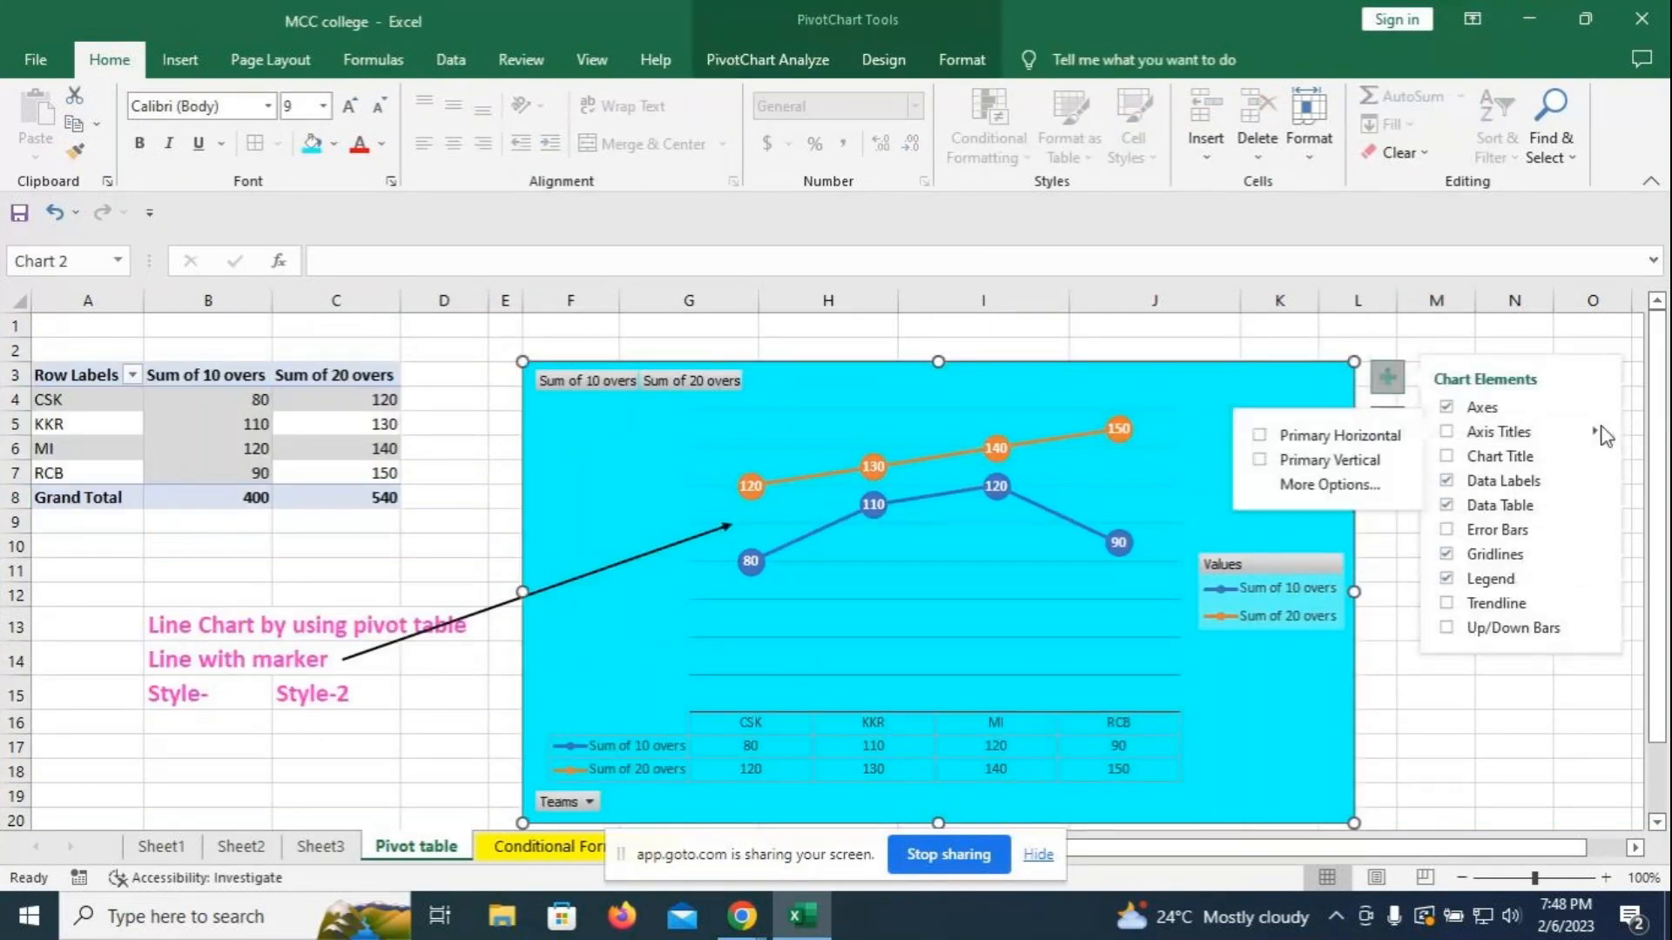
{"action": "left_click", "coordinate": [1343, 438]}
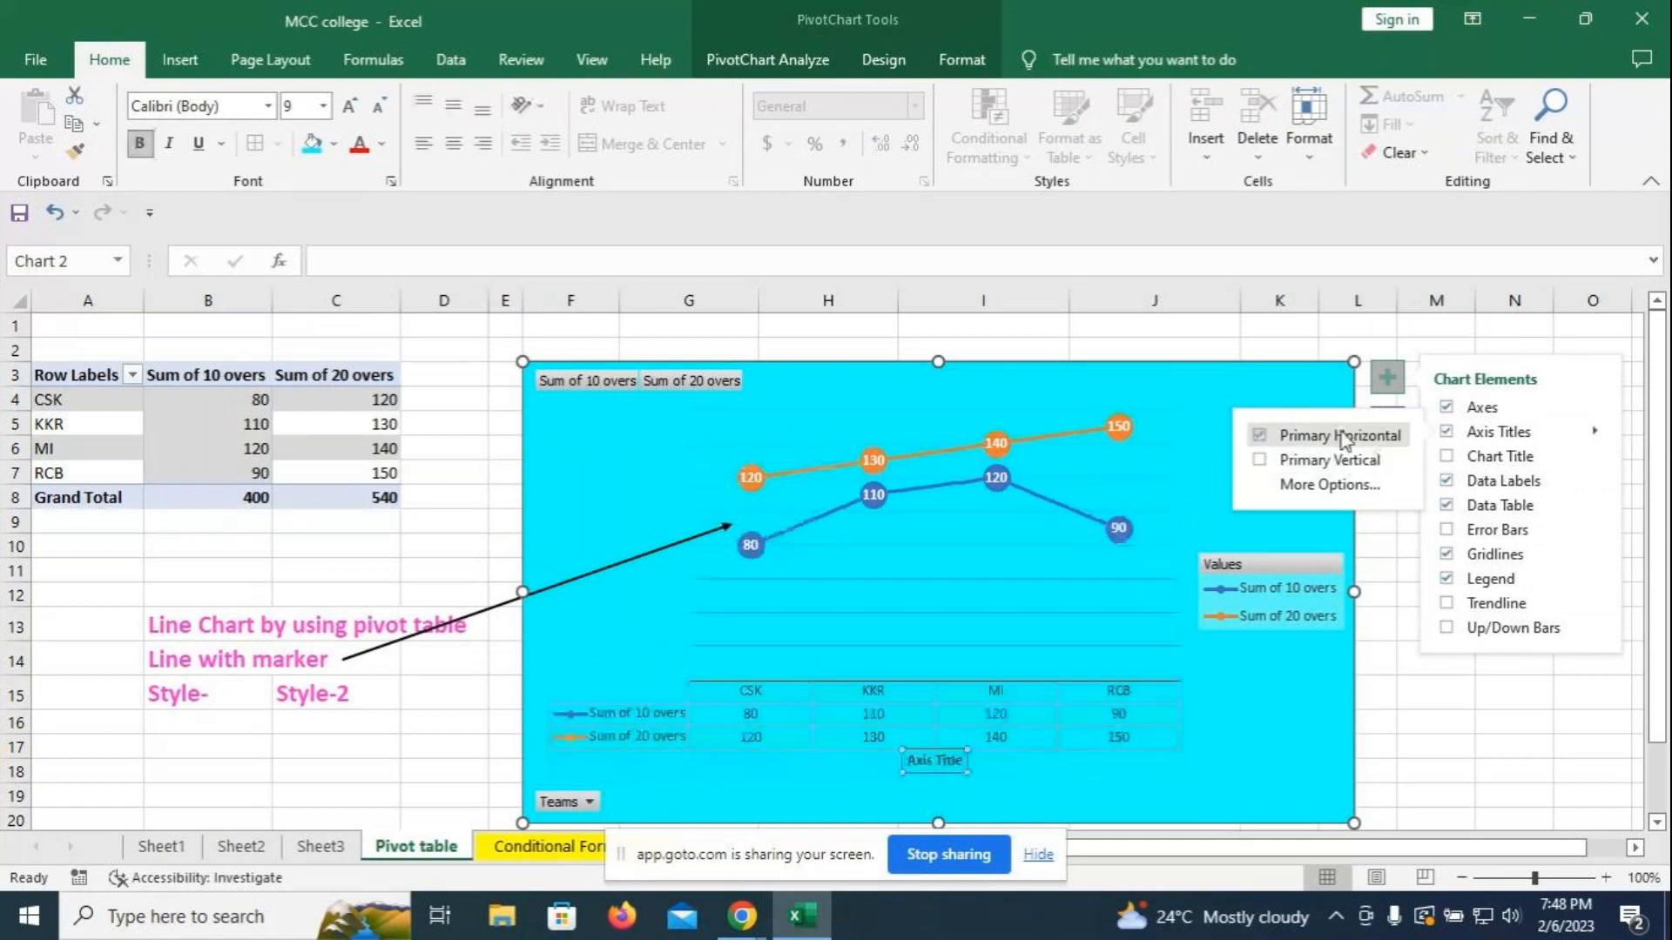
{"action": "left_click", "coordinate": [1322, 486]}
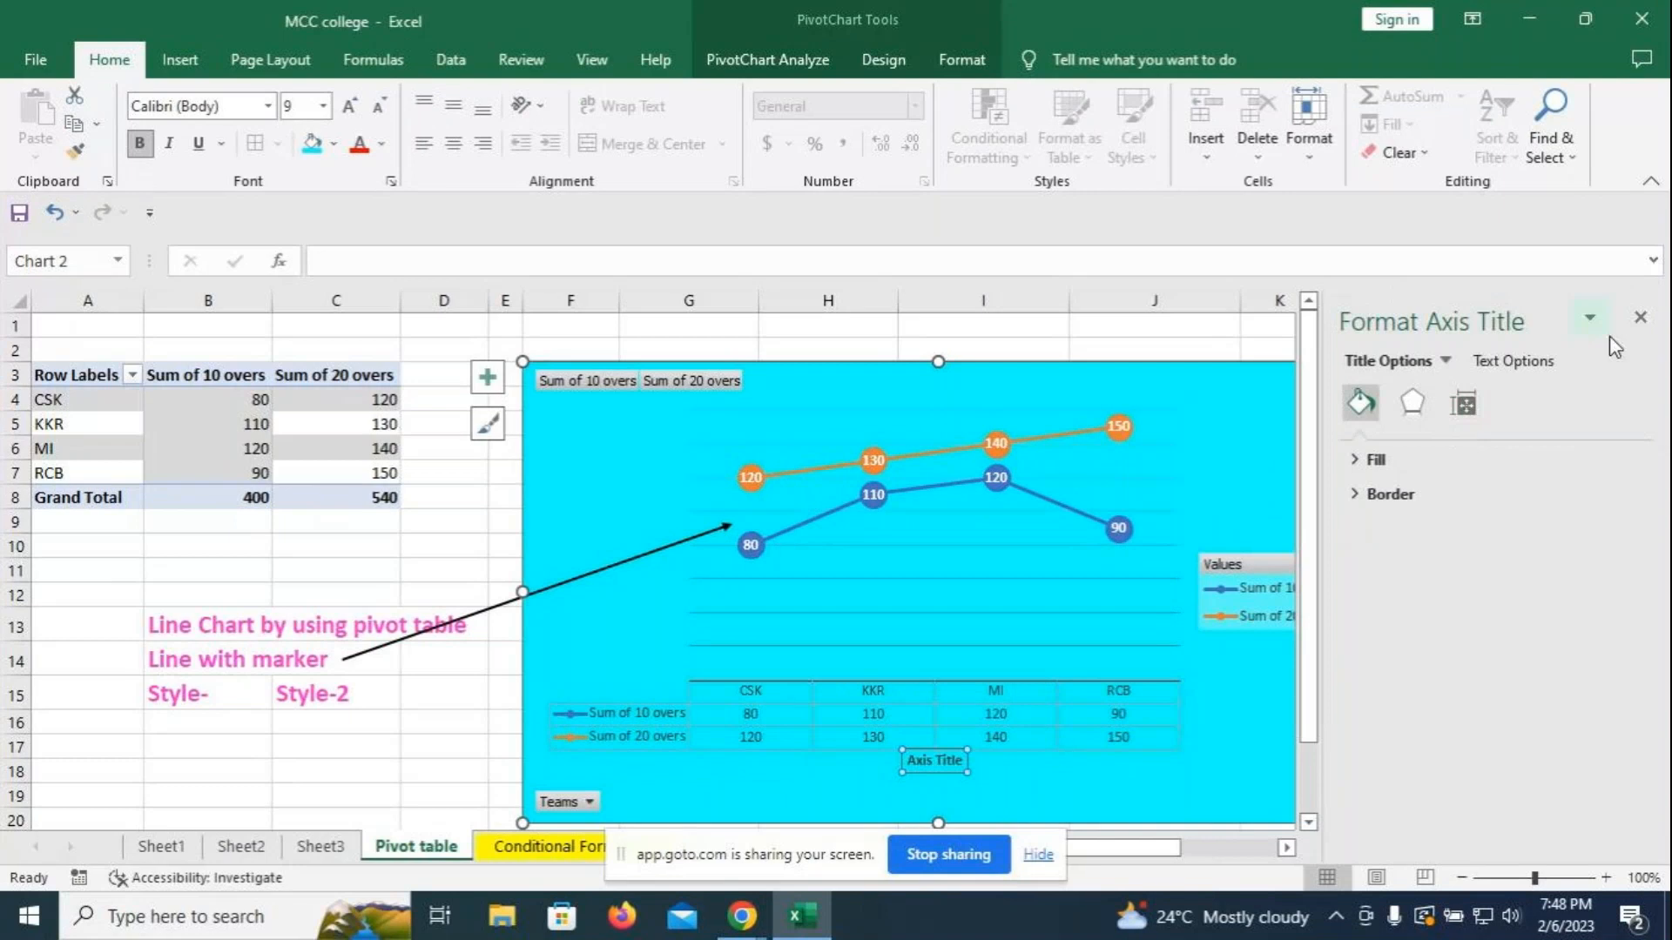
{"action": "left_click", "coordinate": [1639, 317]}
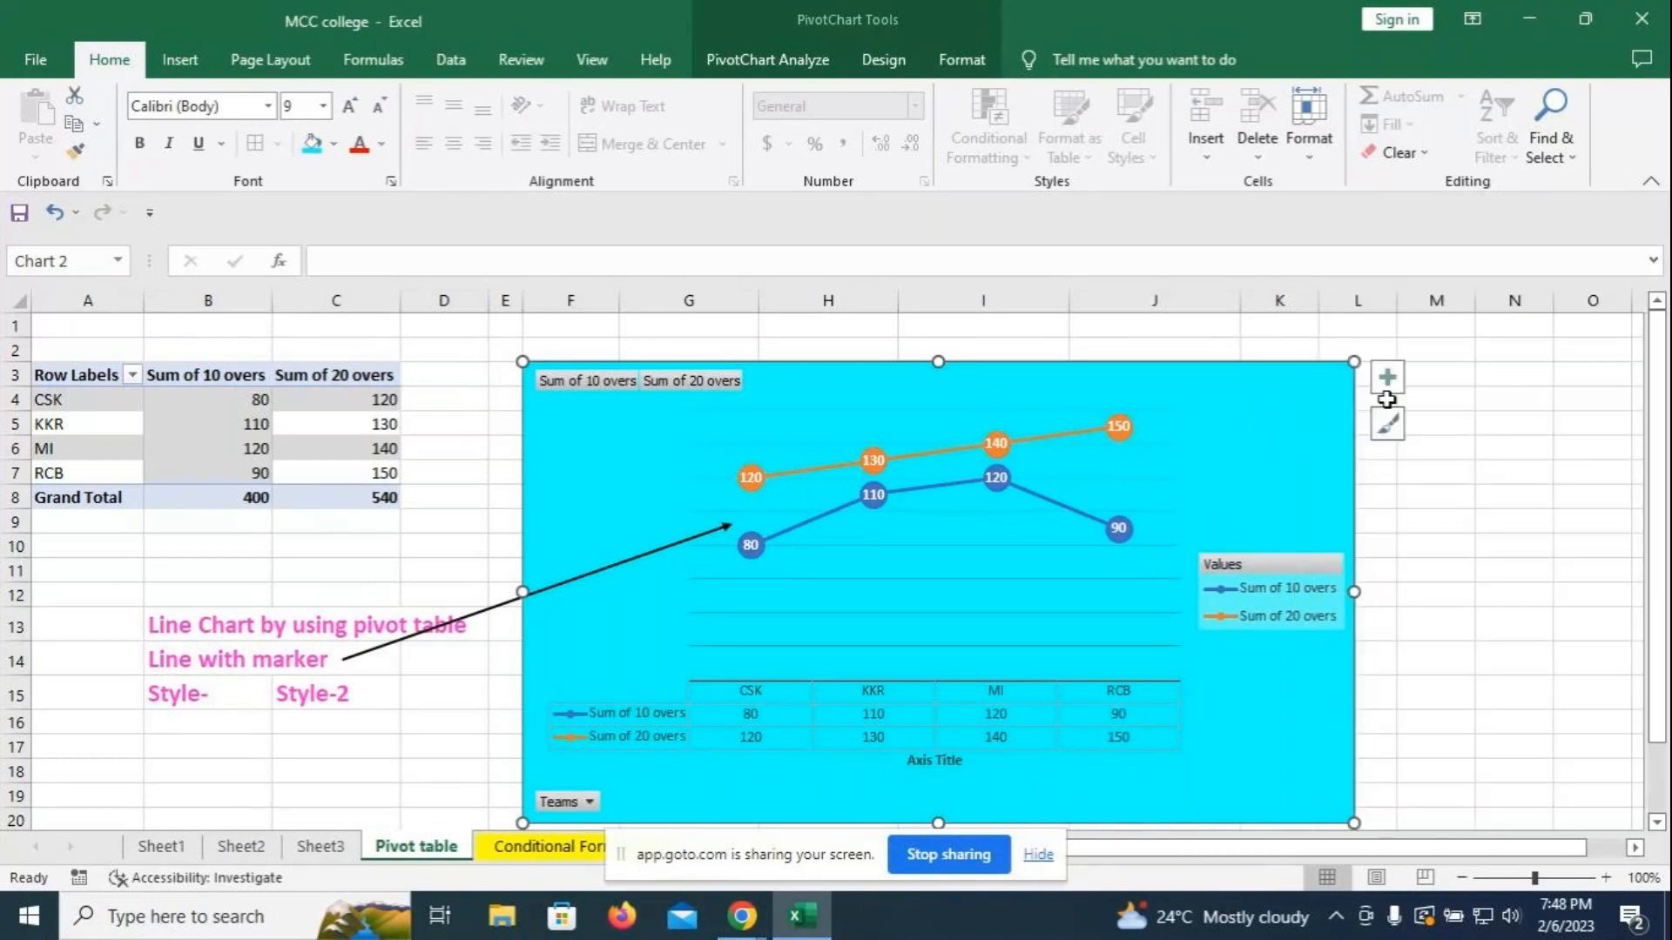
- Replace the axis title with a chart title reading 'Score board'
{"action": "left_click", "coordinate": [1388, 381]}
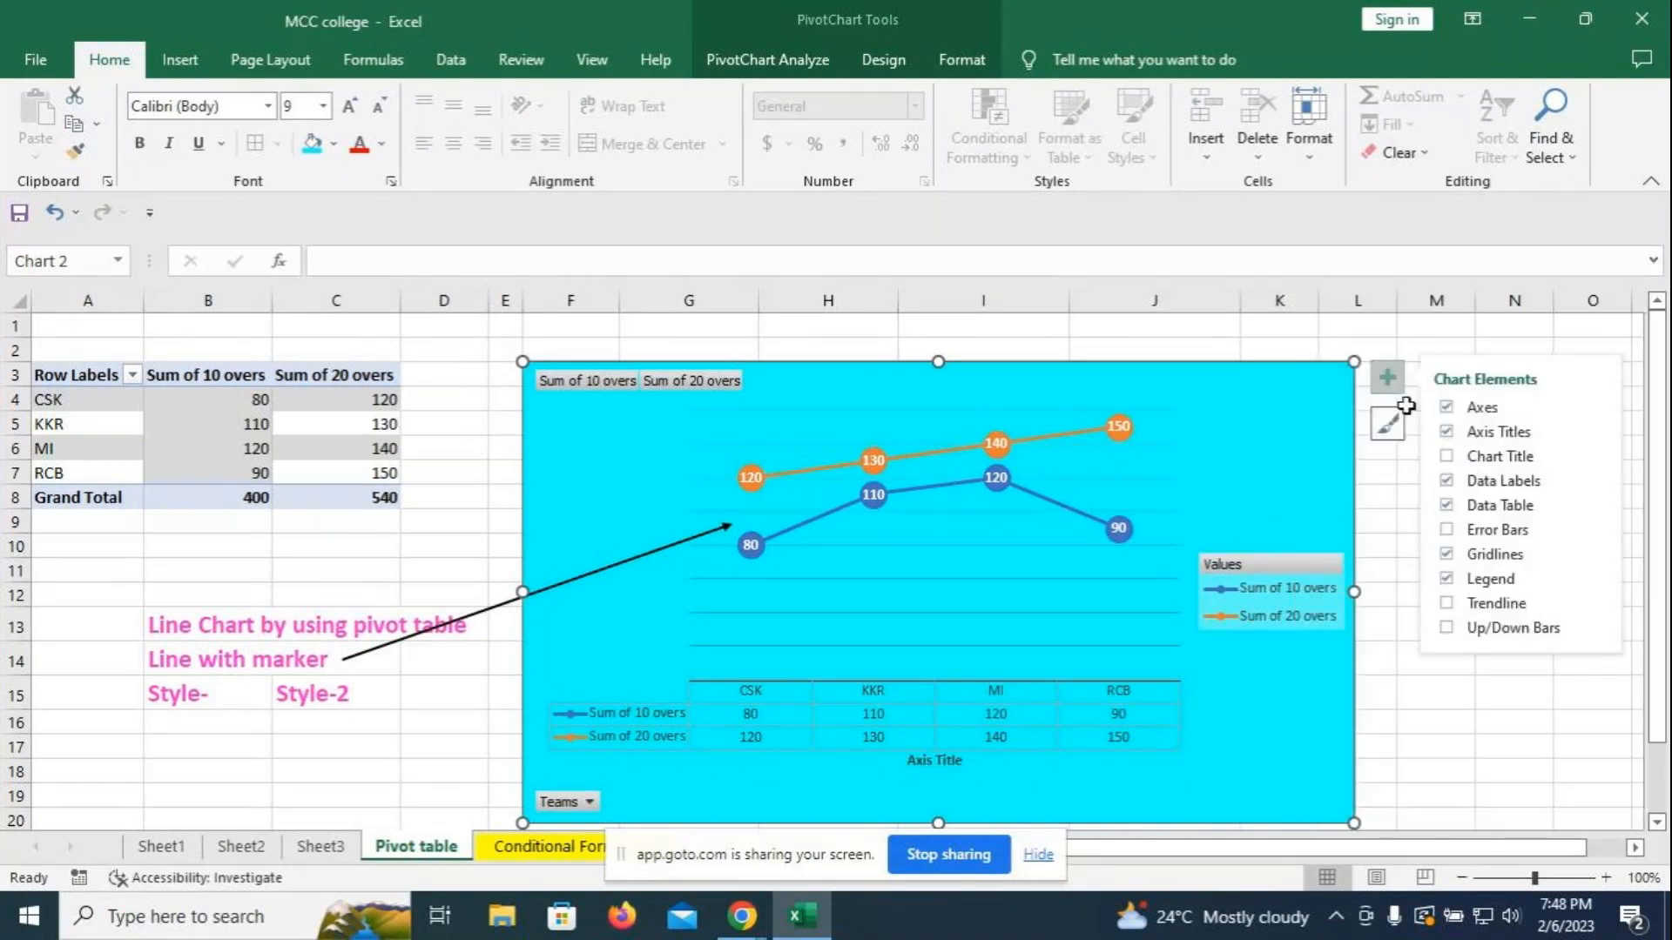
{"action": "left_click", "coordinate": [1446, 455]}
{"action": "left_click", "coordinate": [1446, 431]}
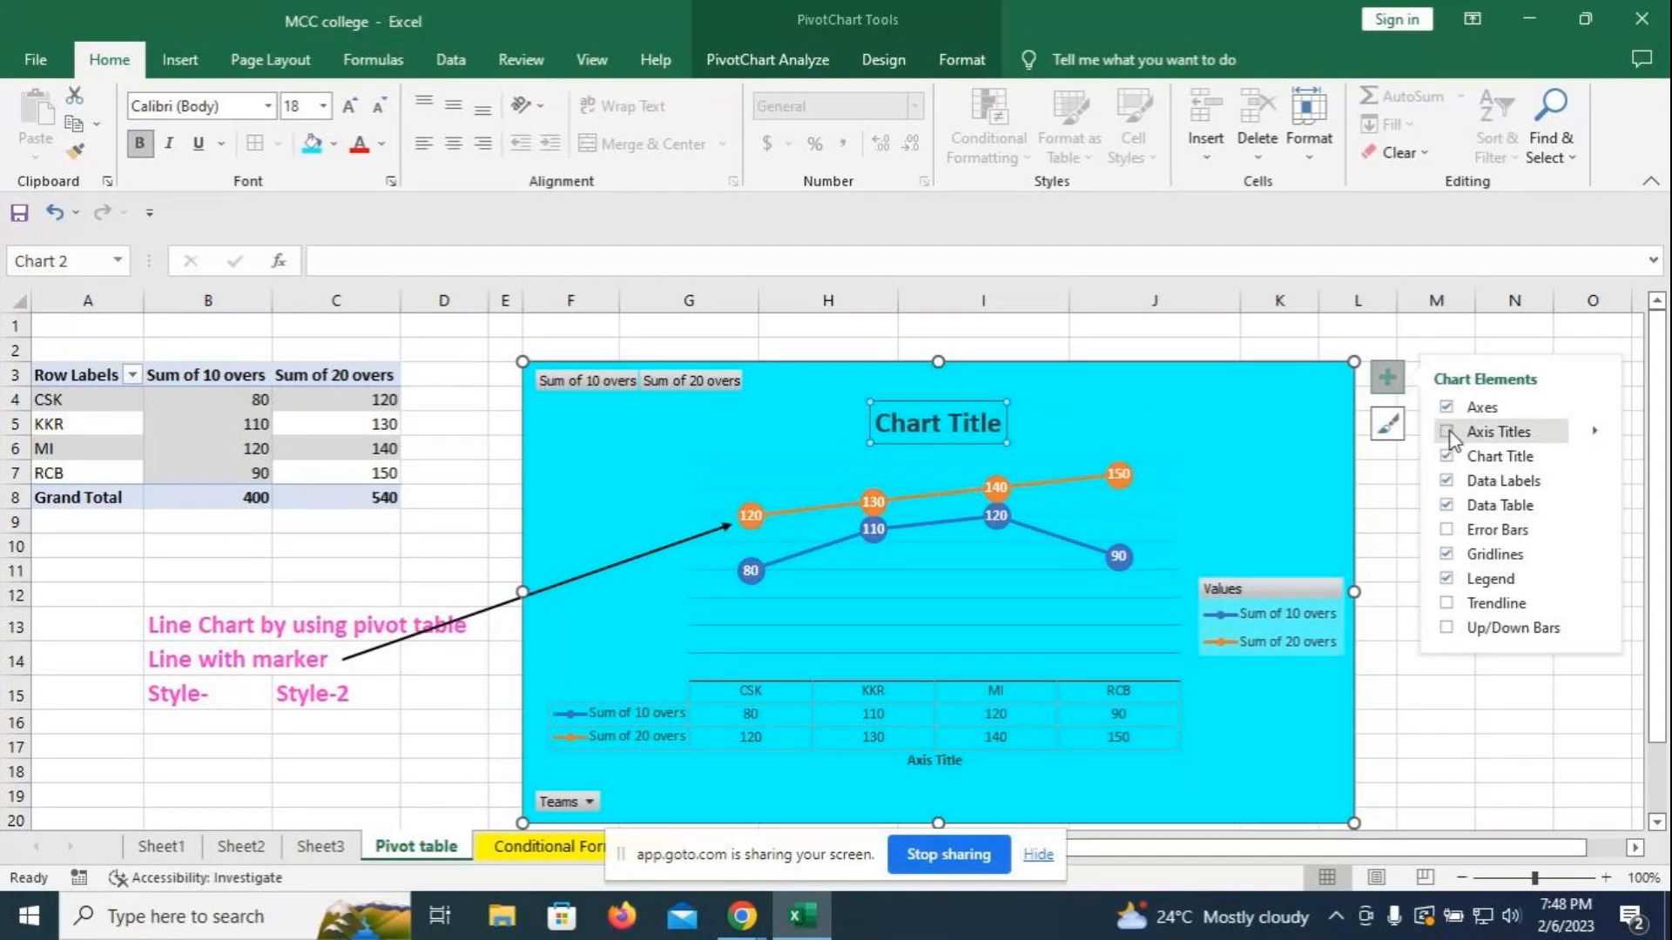
{"action": "left_click", "coordinate": [999, 424]}
{"action": "key", "text": "BackSpace"}
{"action": "key", "text": "BackSpace"}
{"action": "key", "text": "BackSpace"}
{"action": "key", "text": "BackSpace"}
{"action": "key", "text": "BackSpace"}
{"action": "key", "text": "BackSpace"}
{"action": "key", "text": "BackSpace"}
{"action": "key", "text": "BackSpace"}
{"action": "key", "text": "BackSpace"}
{"action": "key", "text": "BackSpace"}
{"action": "key", "text": "BackSpace"}
{"action": "type", "text": "Score board"}
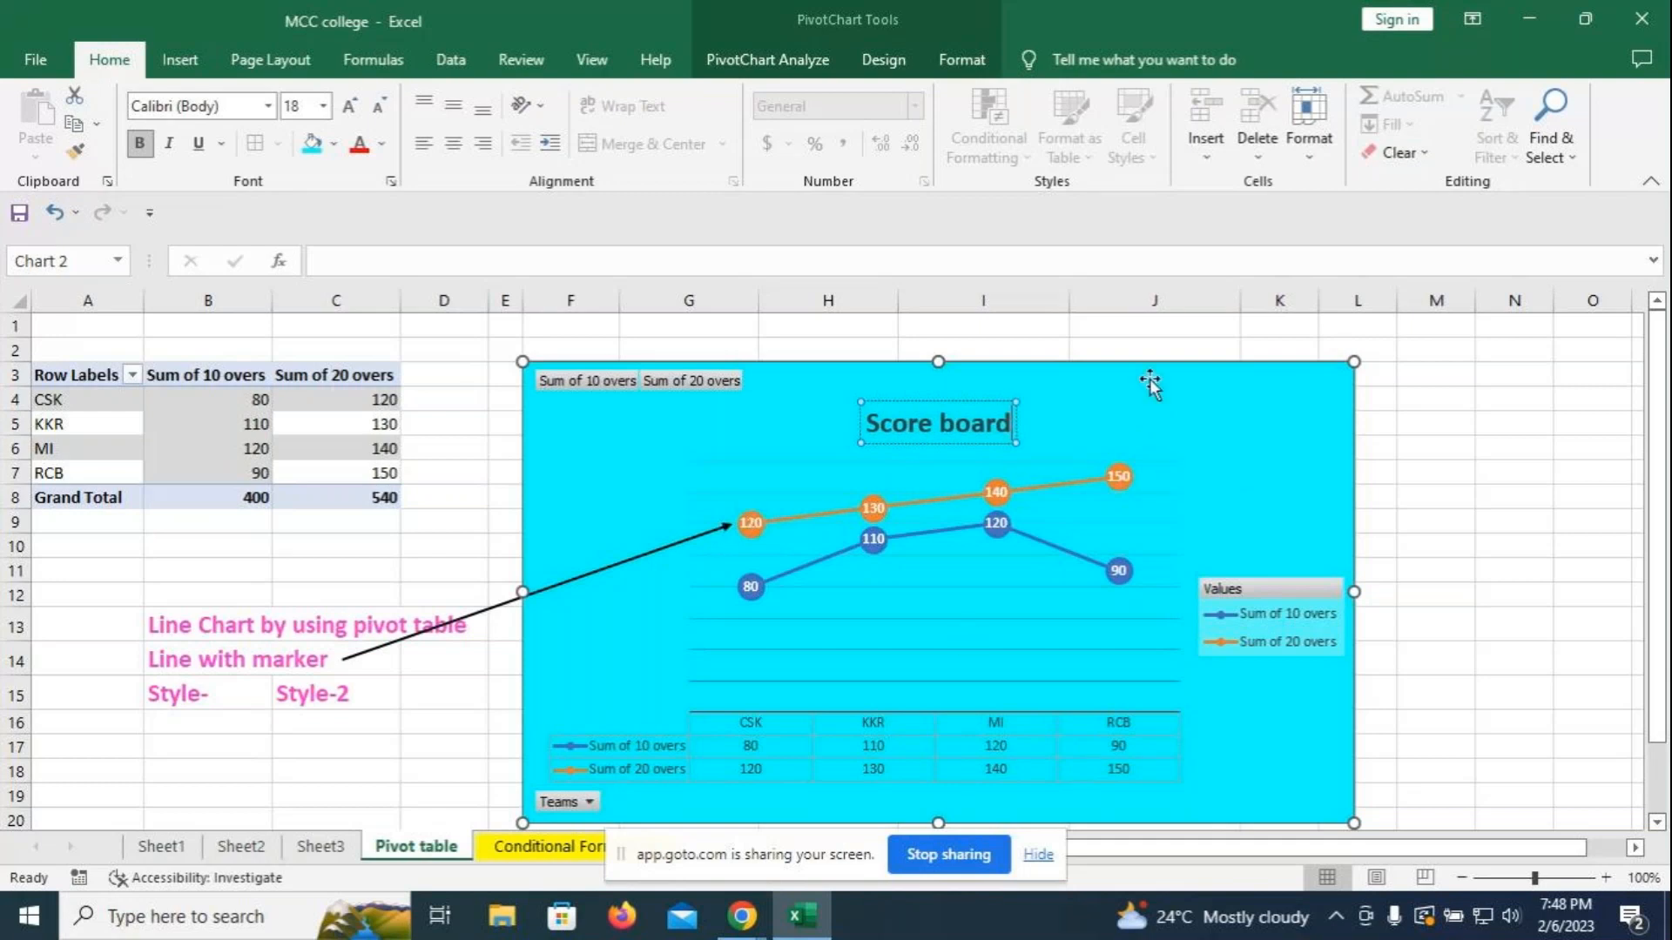
{"action": "left_click", "coordinate": [1150, 421]}
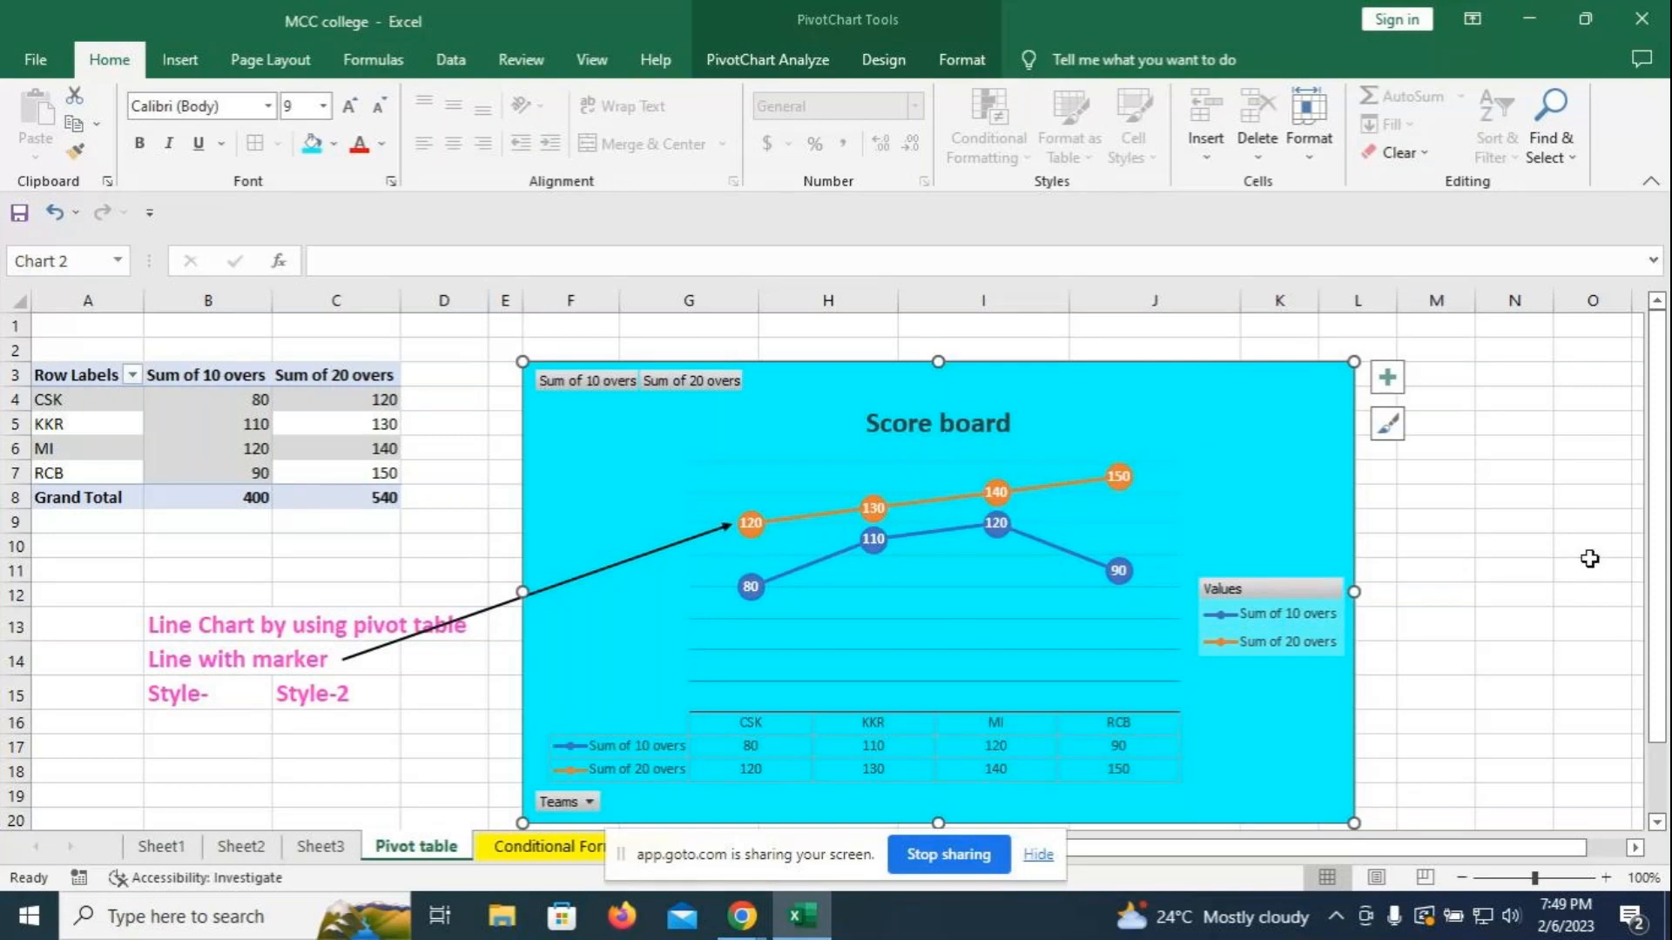
{"action": "left_click", "coordinate": [1441, 599]}
{"action": "scroll", "coordinate": [1485, 551], "scroll_direction": "down", "scroll_amount": 1}
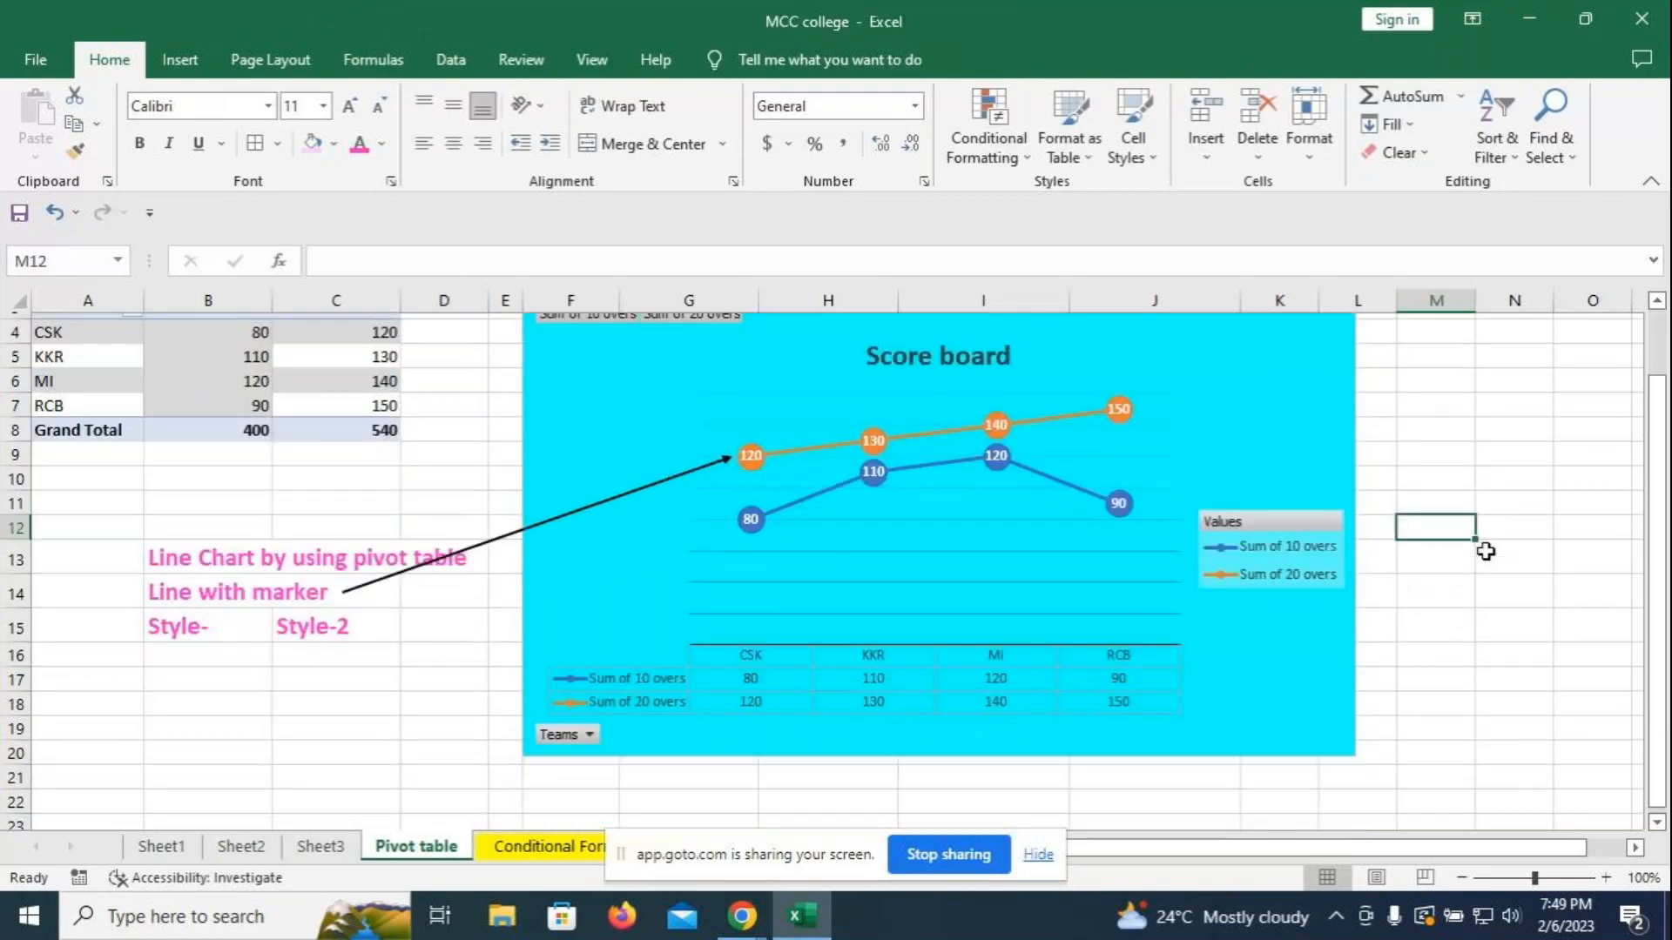
{"action": "scroll", "coordinate": [1485, 551], "scroll_direction": "up", "scroll_amount": 1}
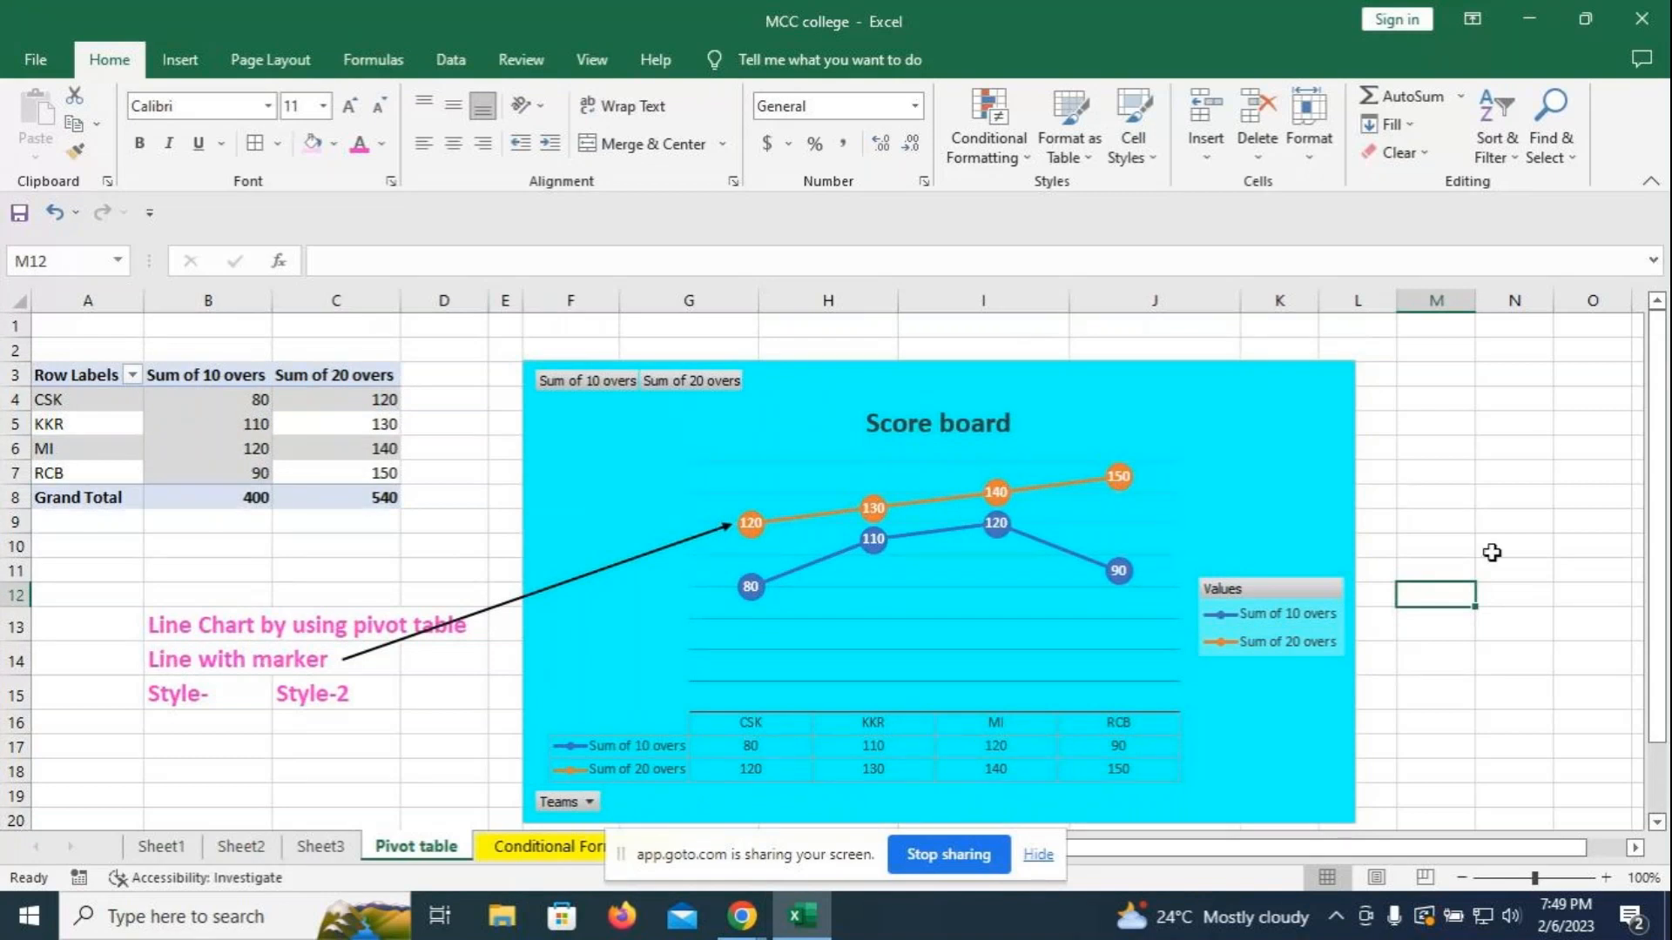
- Switch to the Conditional Formatting sheet and scroll to the Production Report
{"action": "scroll", "coordinate": [1548, 449], "scroll_direction": "down", "scroll_amount": 2}
{"action": "left_click", "coordinate": [545, 846]}
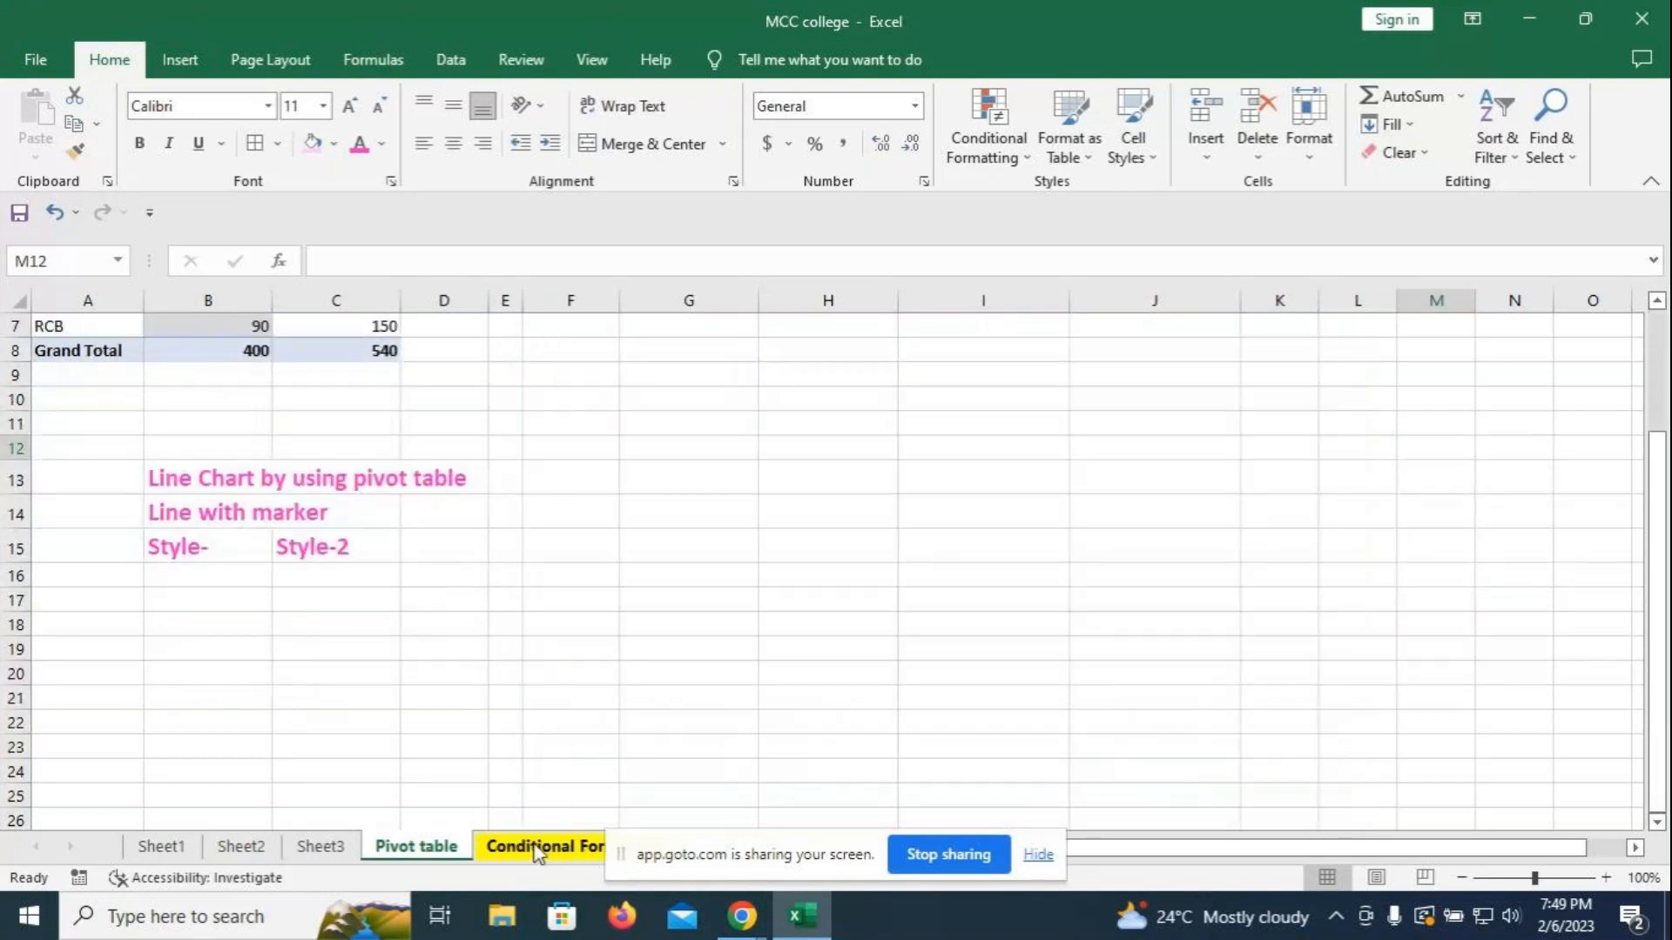
{"action": "scroll", "coordinate": [1245, 658], "scroll_direction": "up", "scroll_amount": 2}
{"action": "scroll", "coordinate": [1220, 646], "scroll_direction": "down", "scroll_amount": 1}
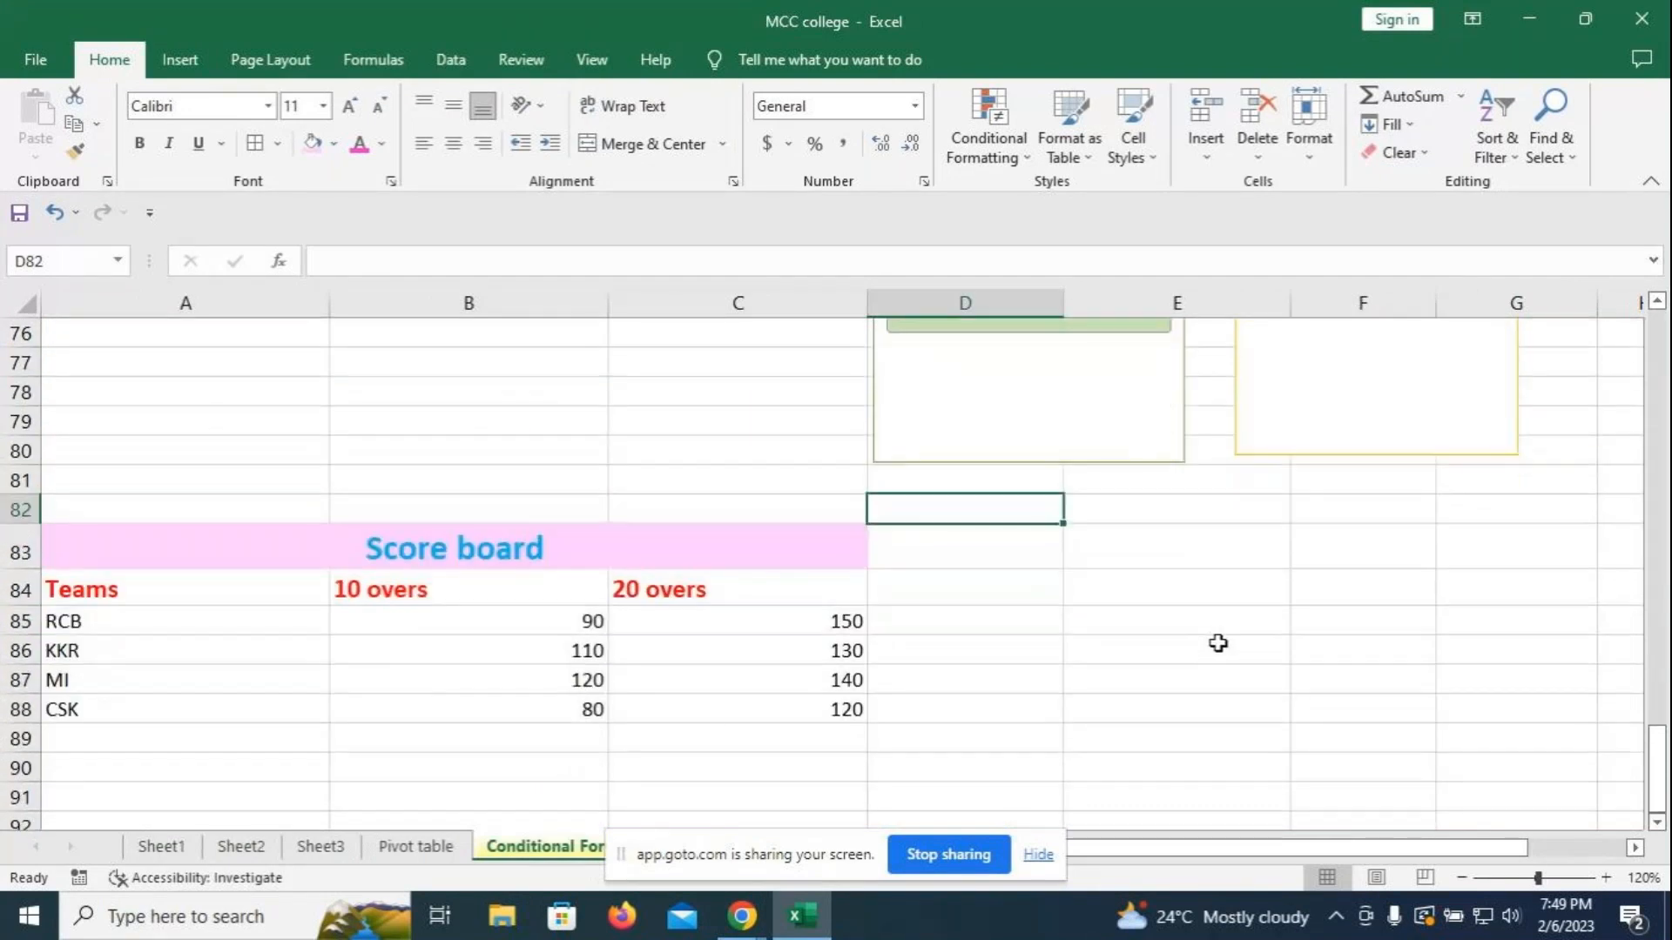
{"action": "scroll", "coordinate": [1214, 642], "scroll_direction": "up", "scroll_amount": 2}
{"action": "scroll", "coordinate": [1213, 640], "scroll_direction": "up", "scroll_amount": 2}
{"action": "scroll", "coordinate": [1515, 366], "scroll_direction": "up", "scroll_amount": 3}
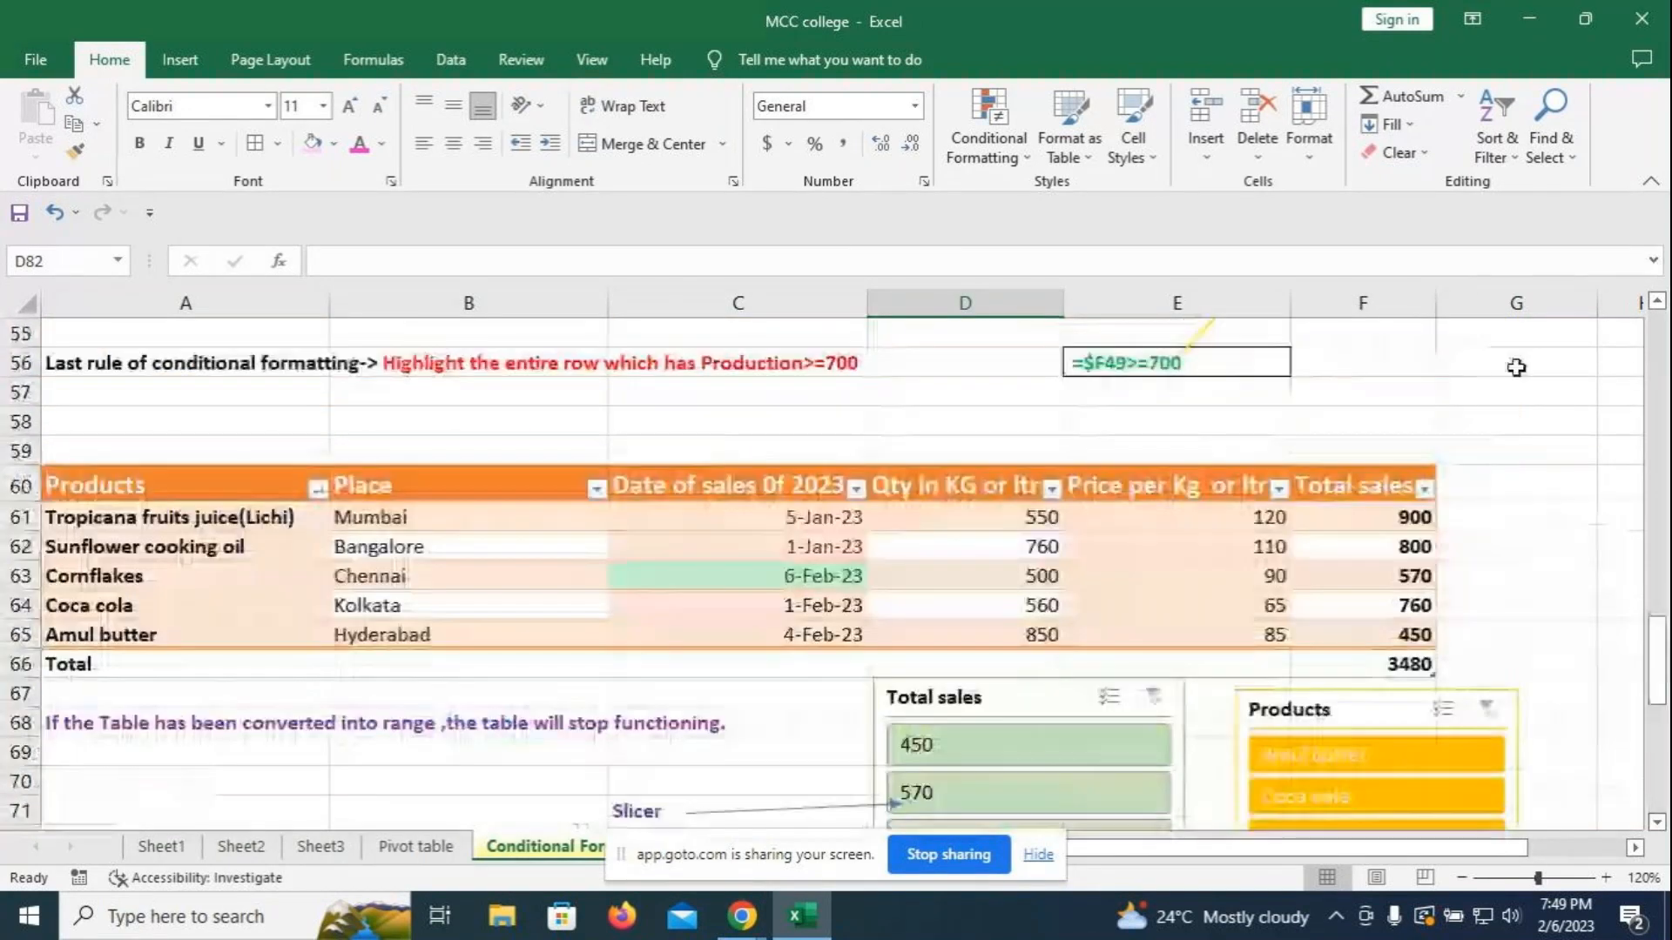
{"action": "left_click", "coordinate": [1483, 405]}
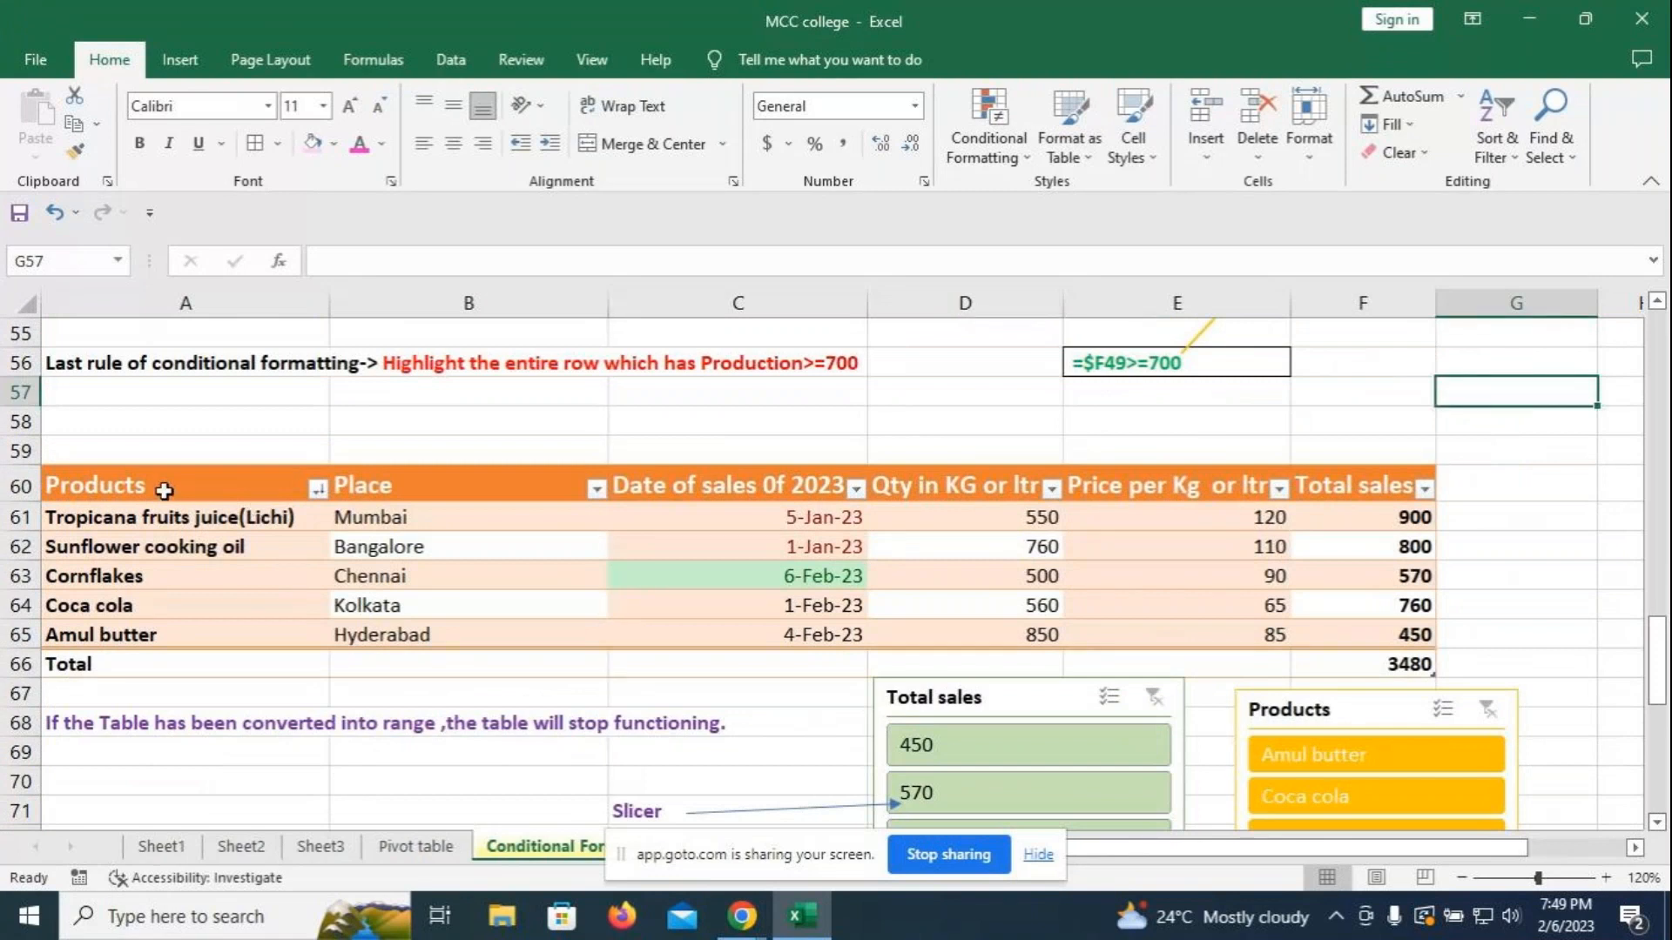
{"action": "scroll", "coordinate": [602, 471], "scroll_direction": "up", "scroll_amount": 1}
{"action": "scroll", "coordinate": [602, 471], "scroll_direction": "up", "scroll_amount": 3}
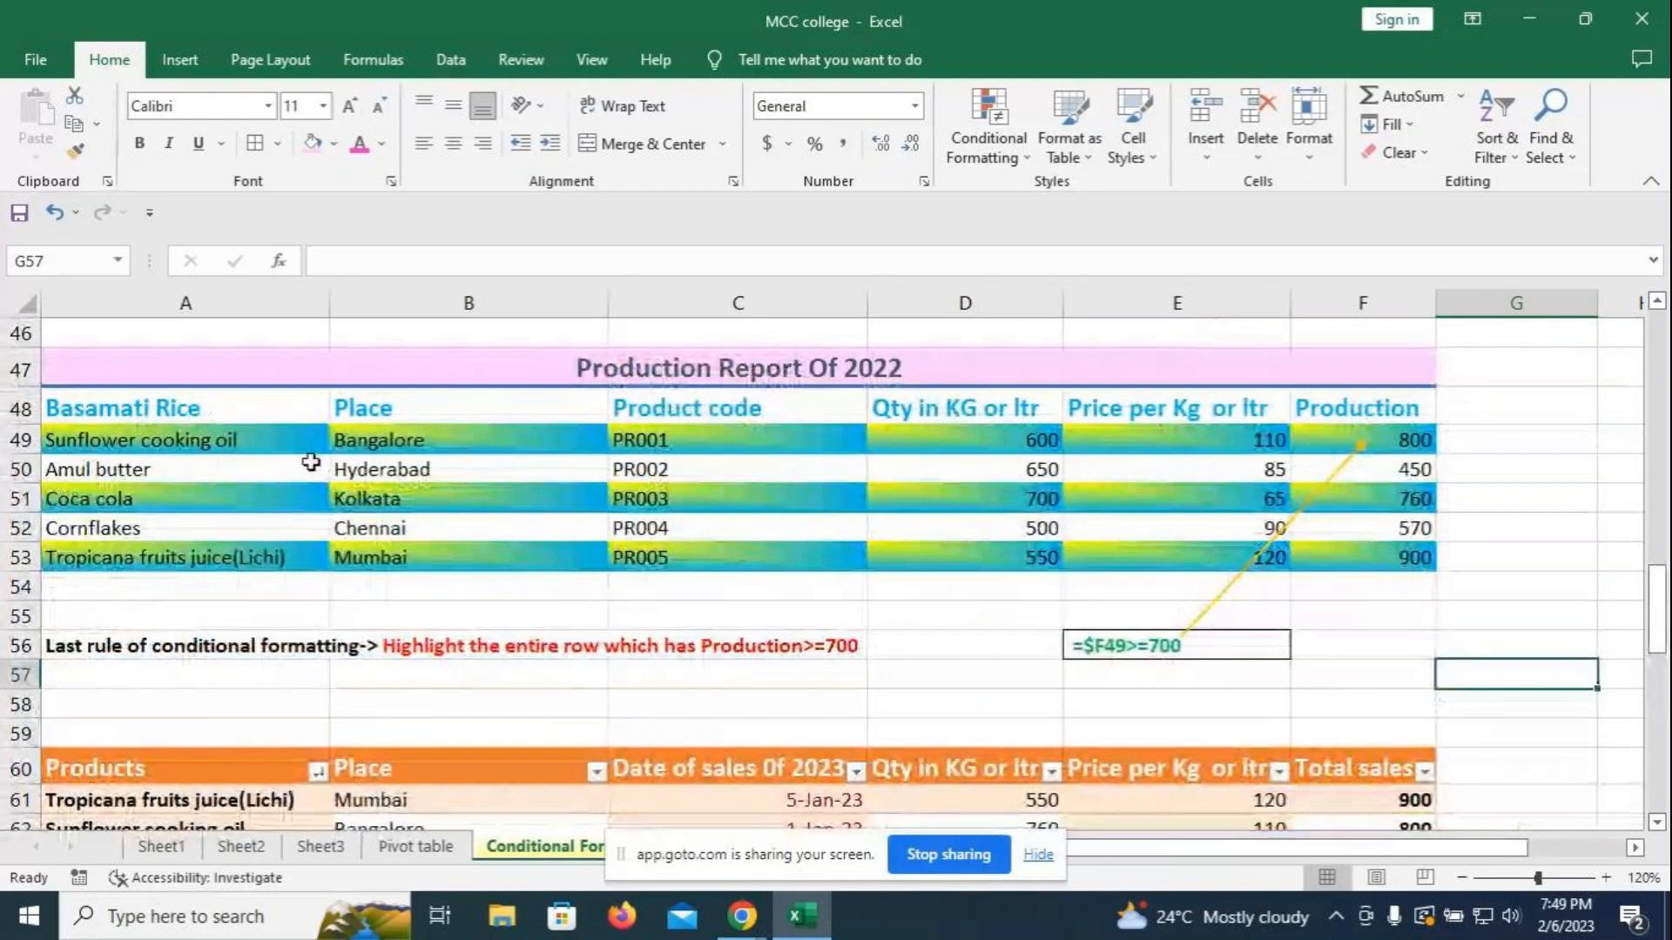
- Change header A48 from 'Basamati Rice' to 'Products'
{"action": "left_click", "coordinate": [167, 409]}
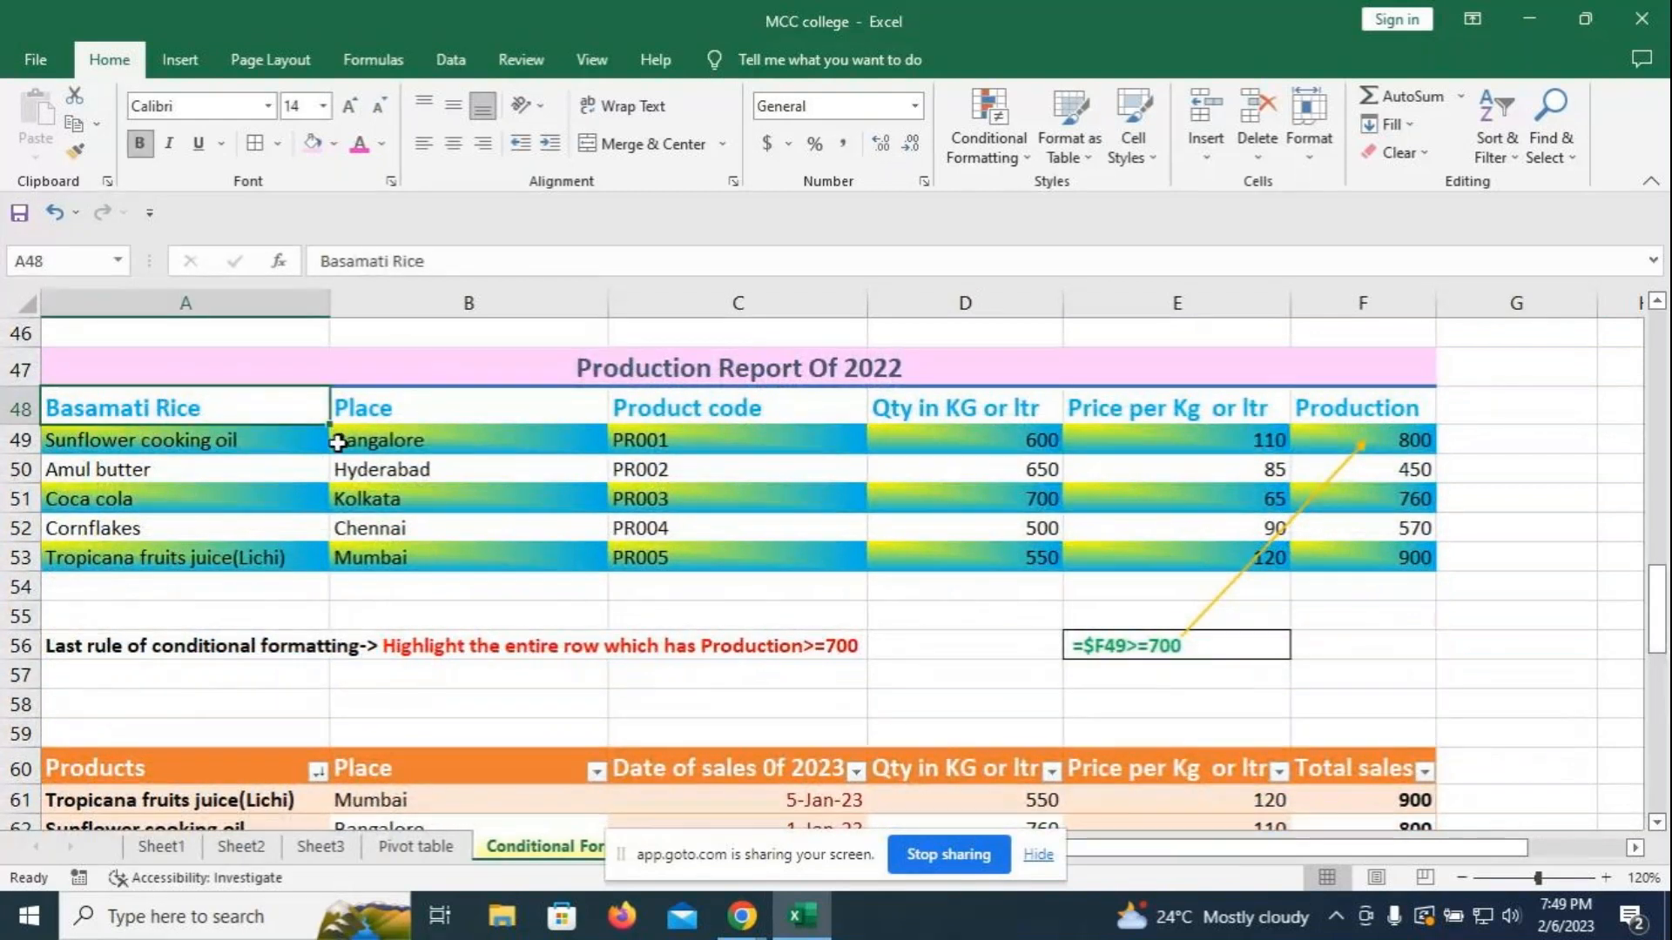
{"action": "type", "text": "Products"}
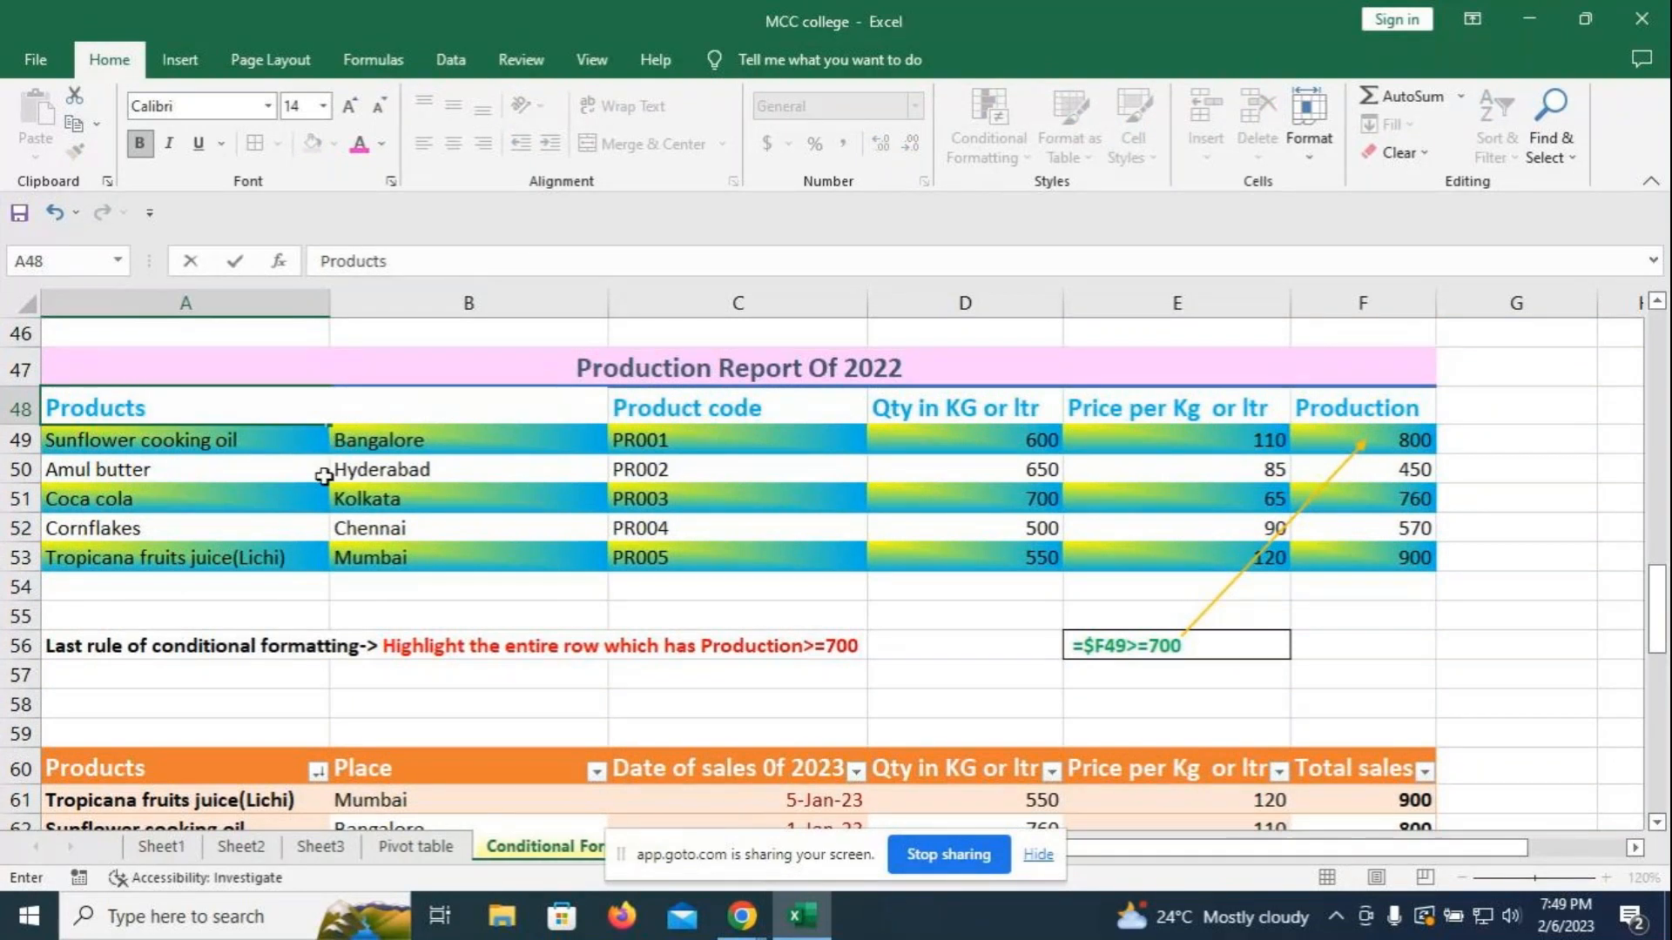
{"action": "left_click", "coordinate": [1485, 615]}
{"action": "scroll", "coordinate": [1145, 554], "scroll_direction": "up", "scroll_amount": 4}
{"action": "scroll", "coordinate": [1143, 542], "scroll_direction": "up", "scroll_amount": 3}
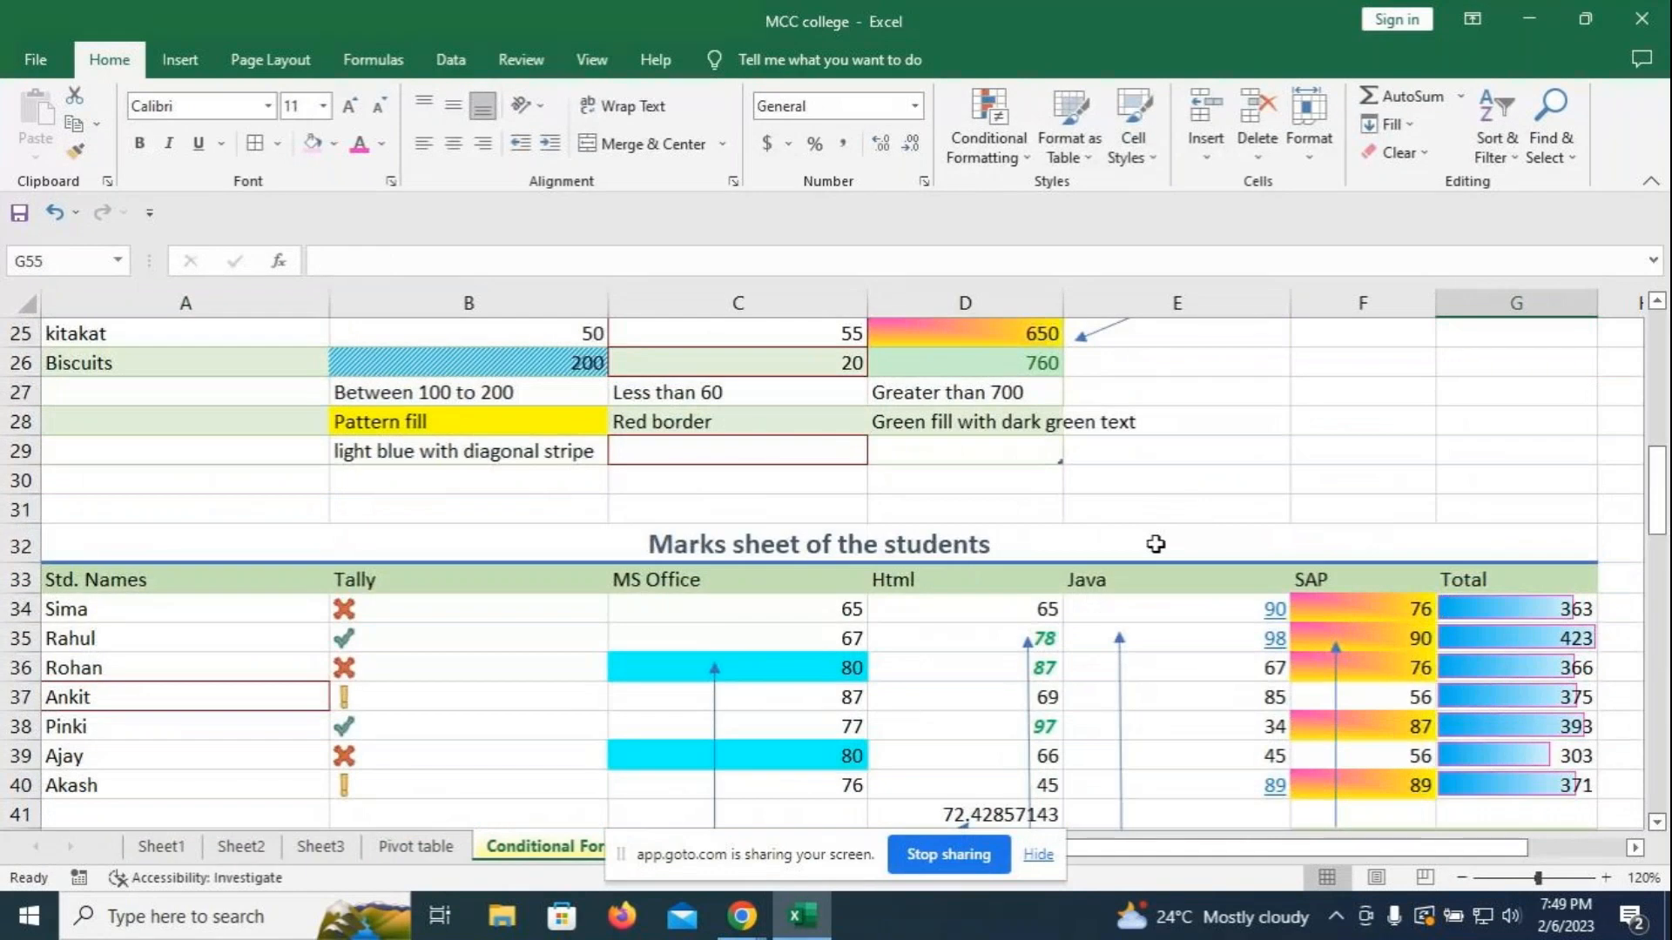
{"action": "scroll", "coordinate": [1155, 544], "scroll_direction": "up", "scroll_amount": 3}
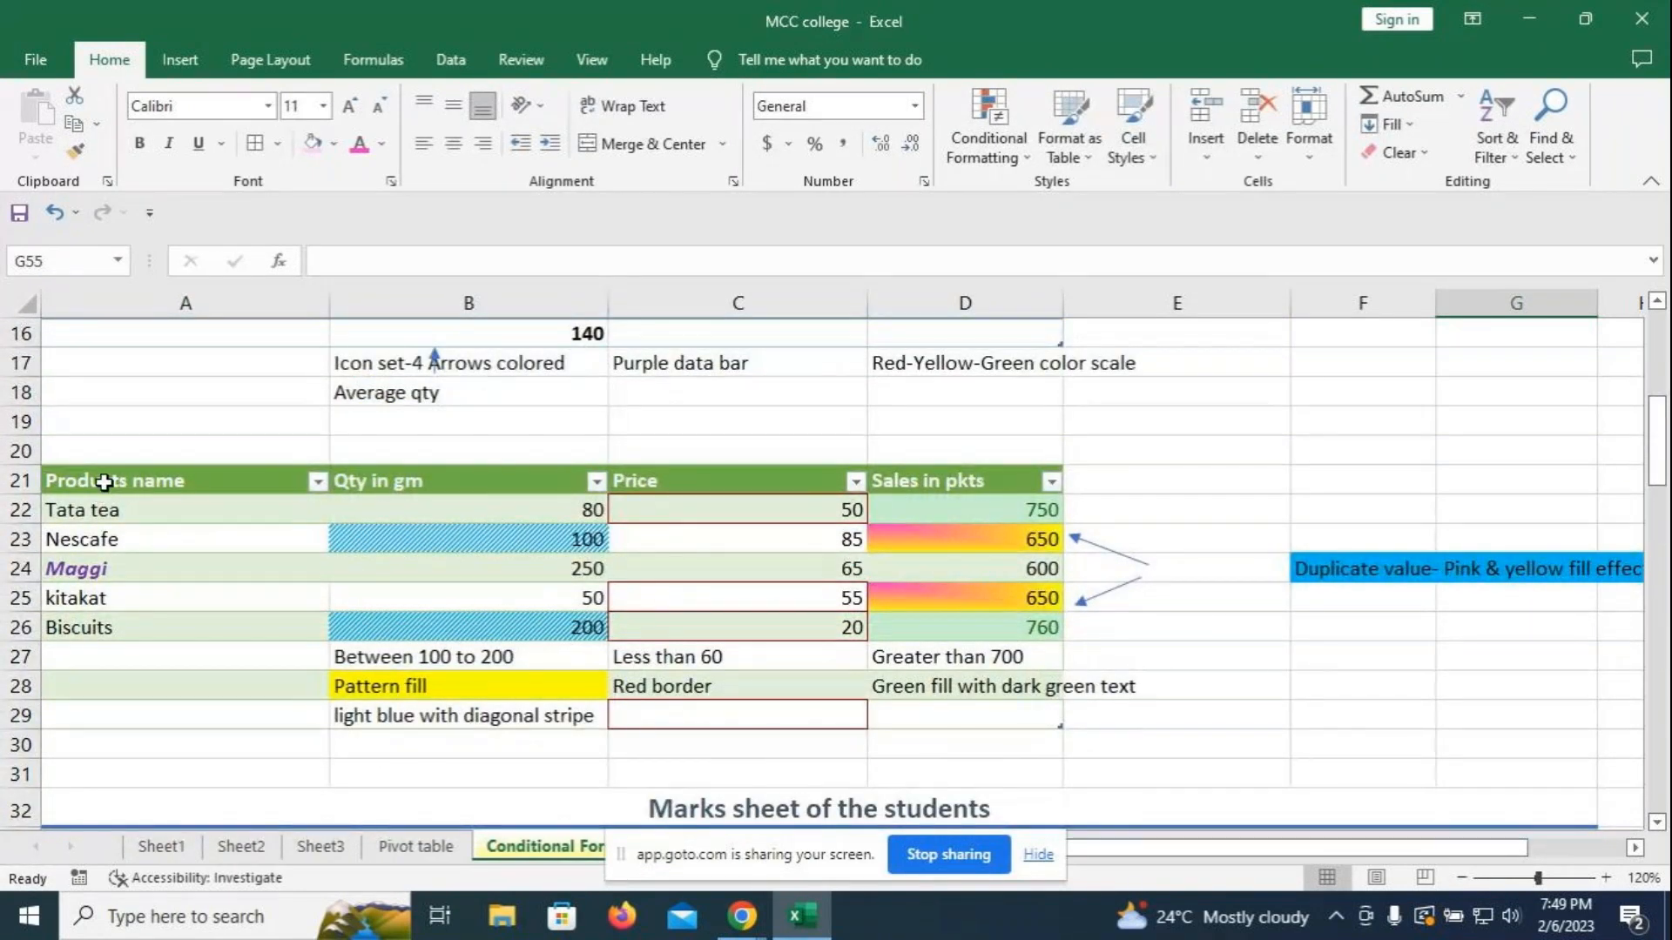
- Copy the products table A21:D26 and paste it at A25 on the Pivot table sheet
{"action": "left_click_drag", "start_coordinate": [103, 482], "coordinate": [930, 657]}
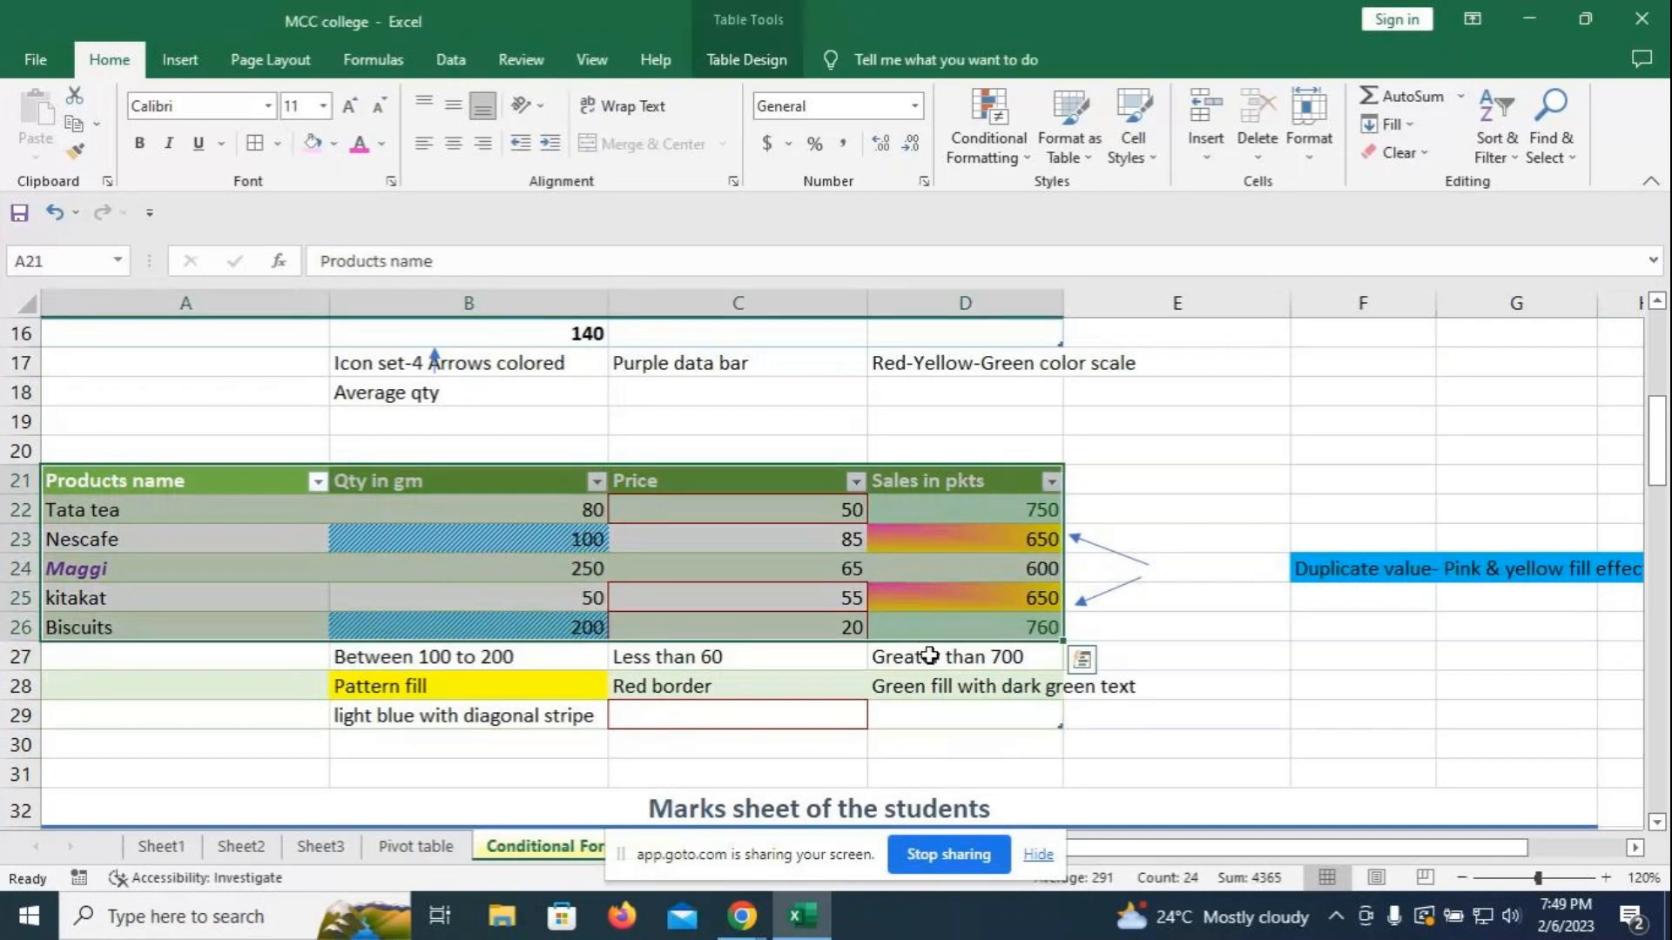
{"action": "key", "text": "ctrl+c"}
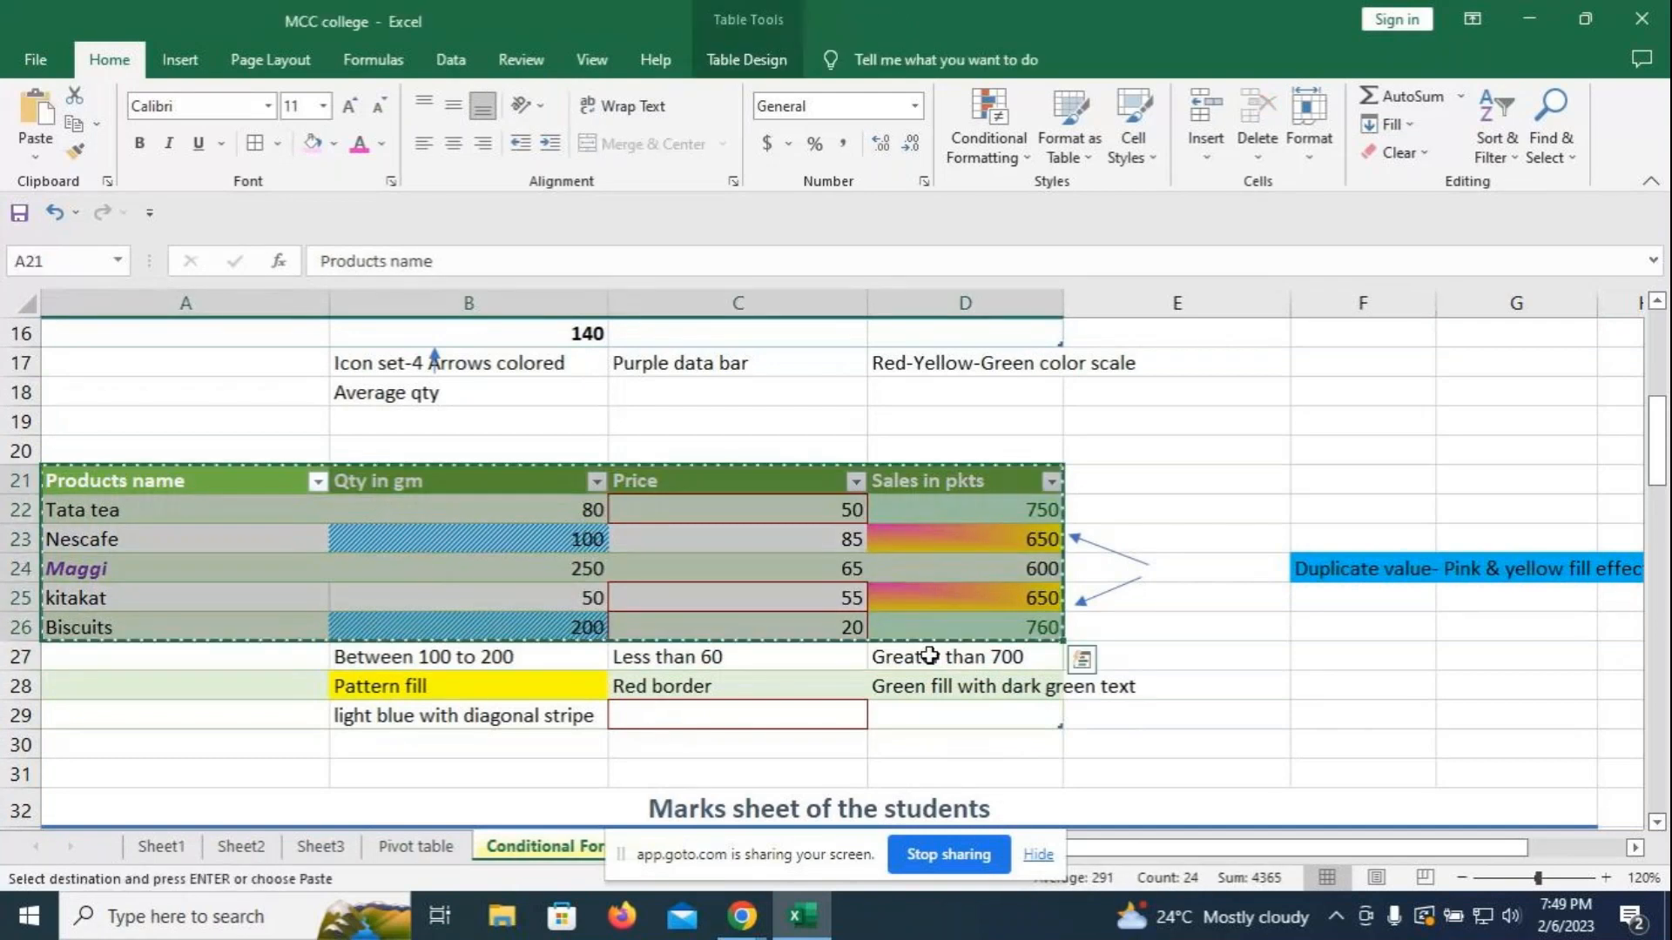
{"action": "key", "text": "ctrl+Page_Up"}
{"action": "scroll", "coordinate": [409, 717], "scroll_direction": "down", "scroll_amount": 2}
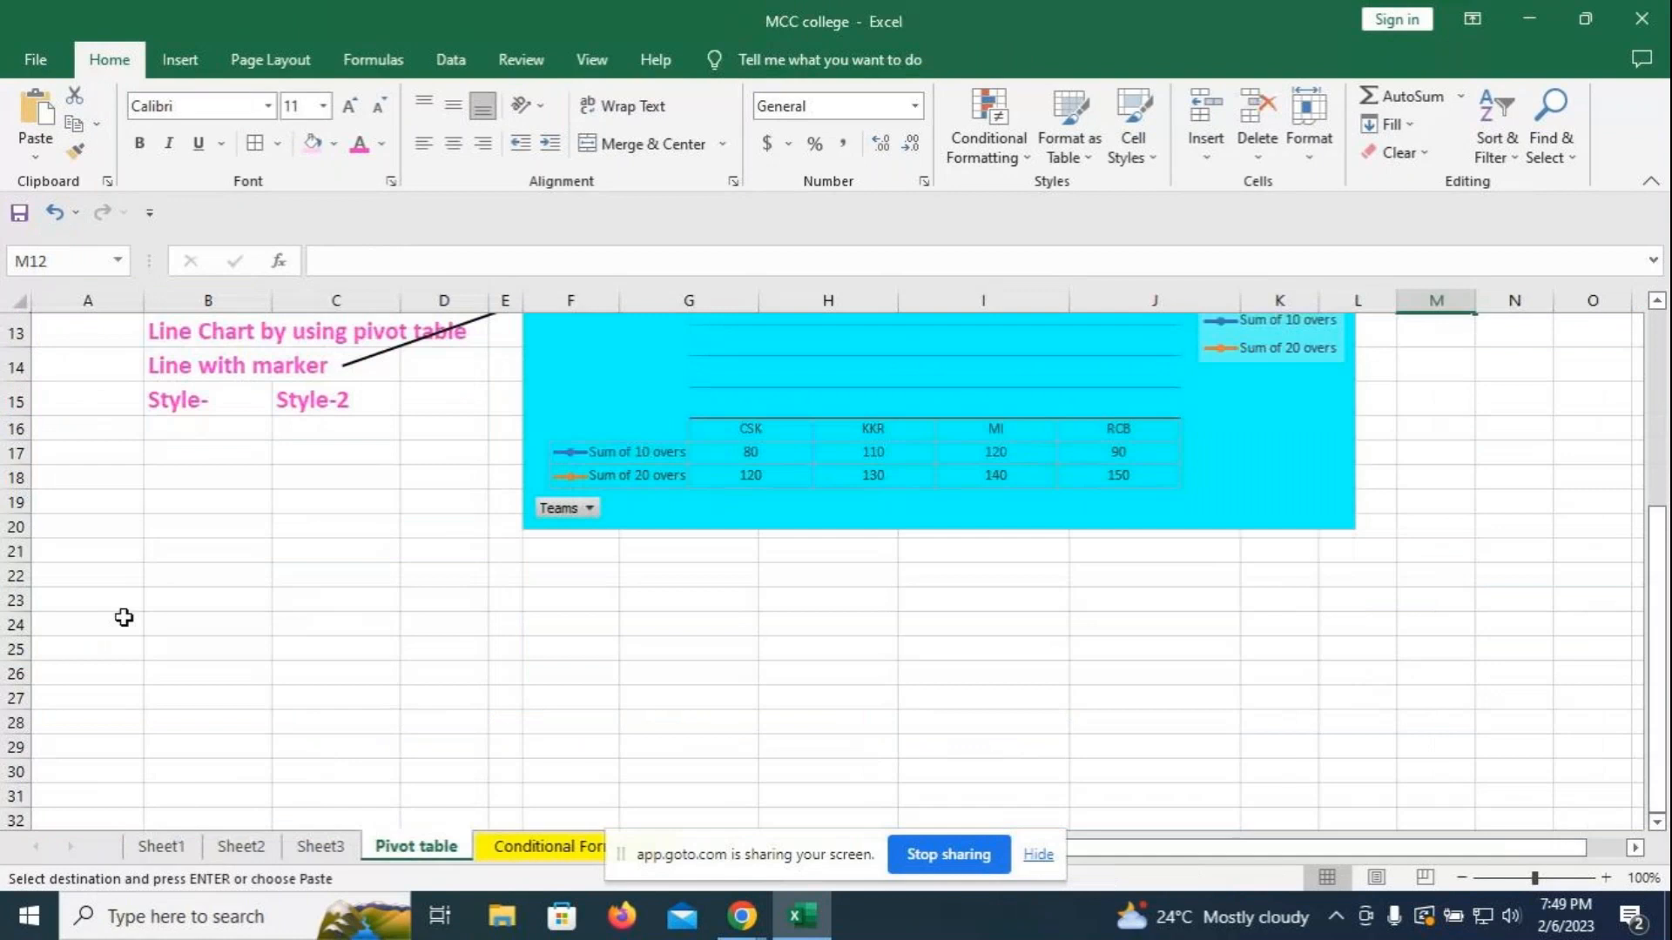
{"action": "left_click", "coordinate": [84, 646]}
{"action": "key", "text": "ctrl+v"}
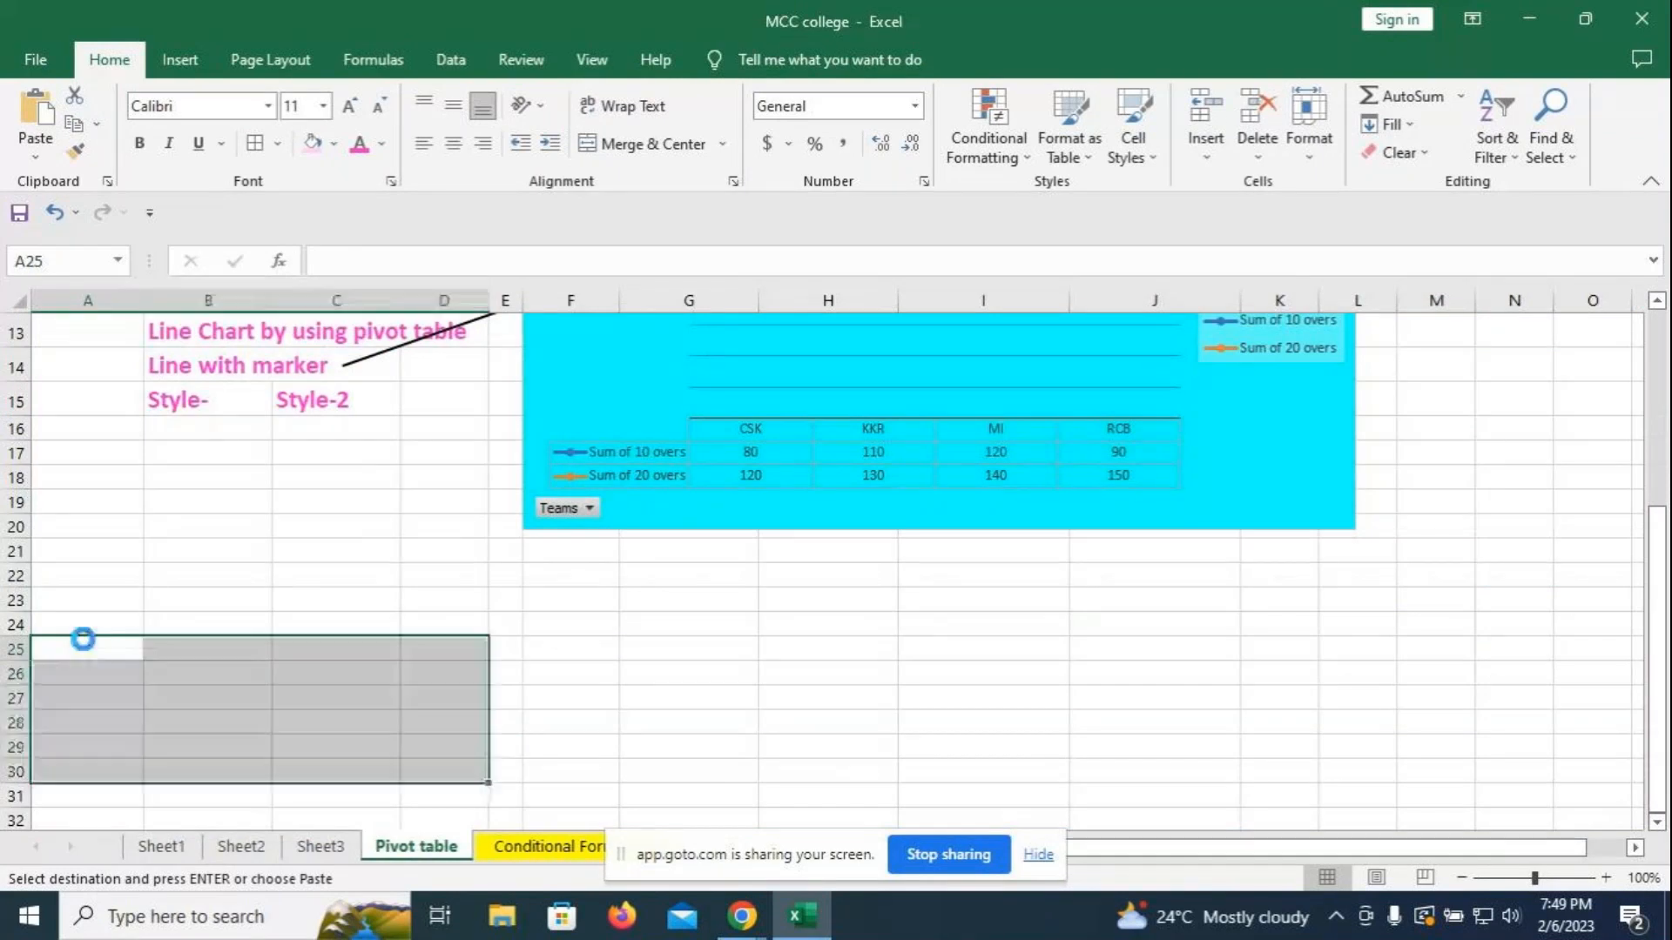
- Return to the Conditional Formatting sheet and clear the copy marquee
{"action": "left_click_drag", "start_coordinate": [118, 660], "coordinate": [414, 771]}
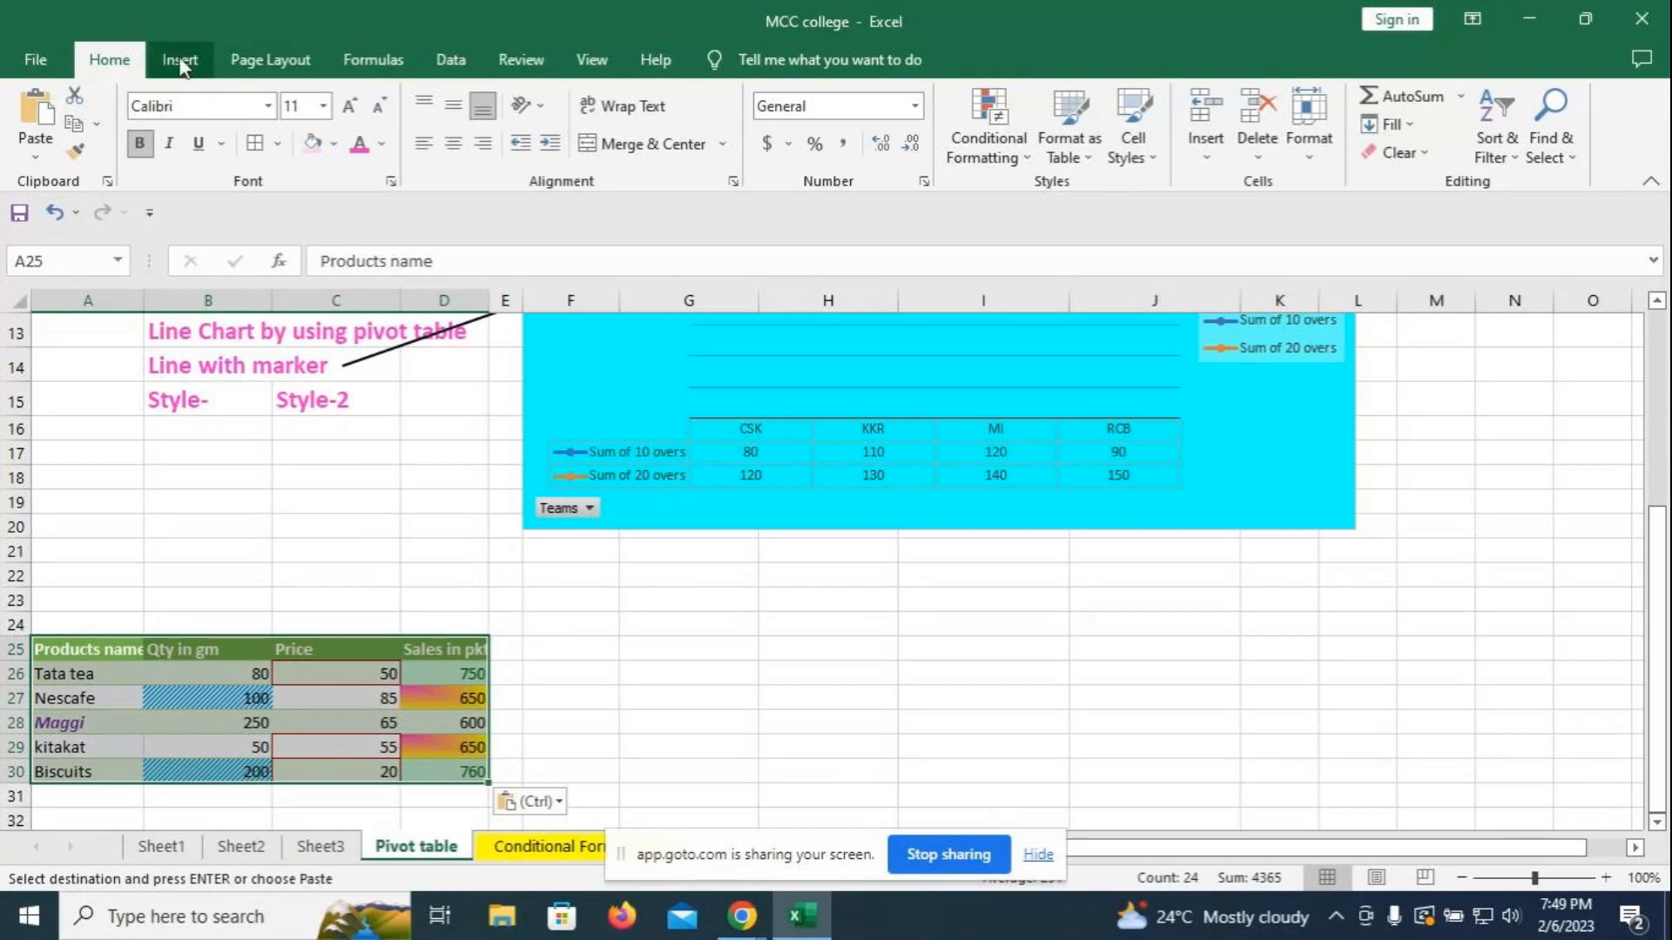
{"action": "left_click", "coordinate": [684, 679]}
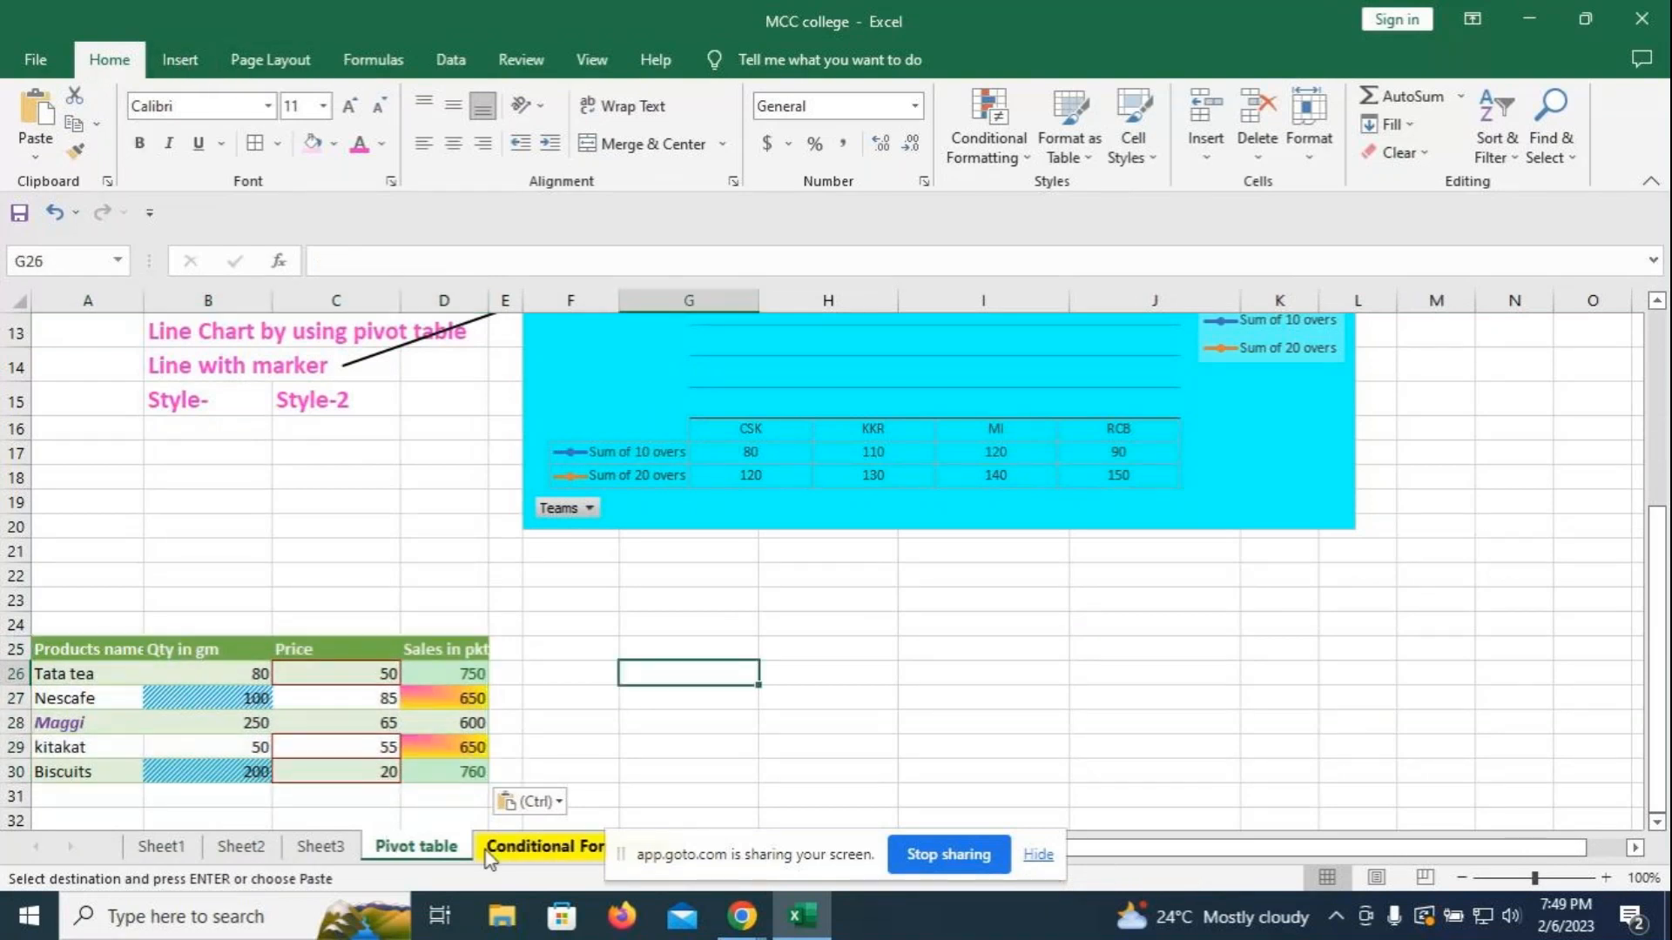
{"action": "left_click", "coordinate": [531, 846]}
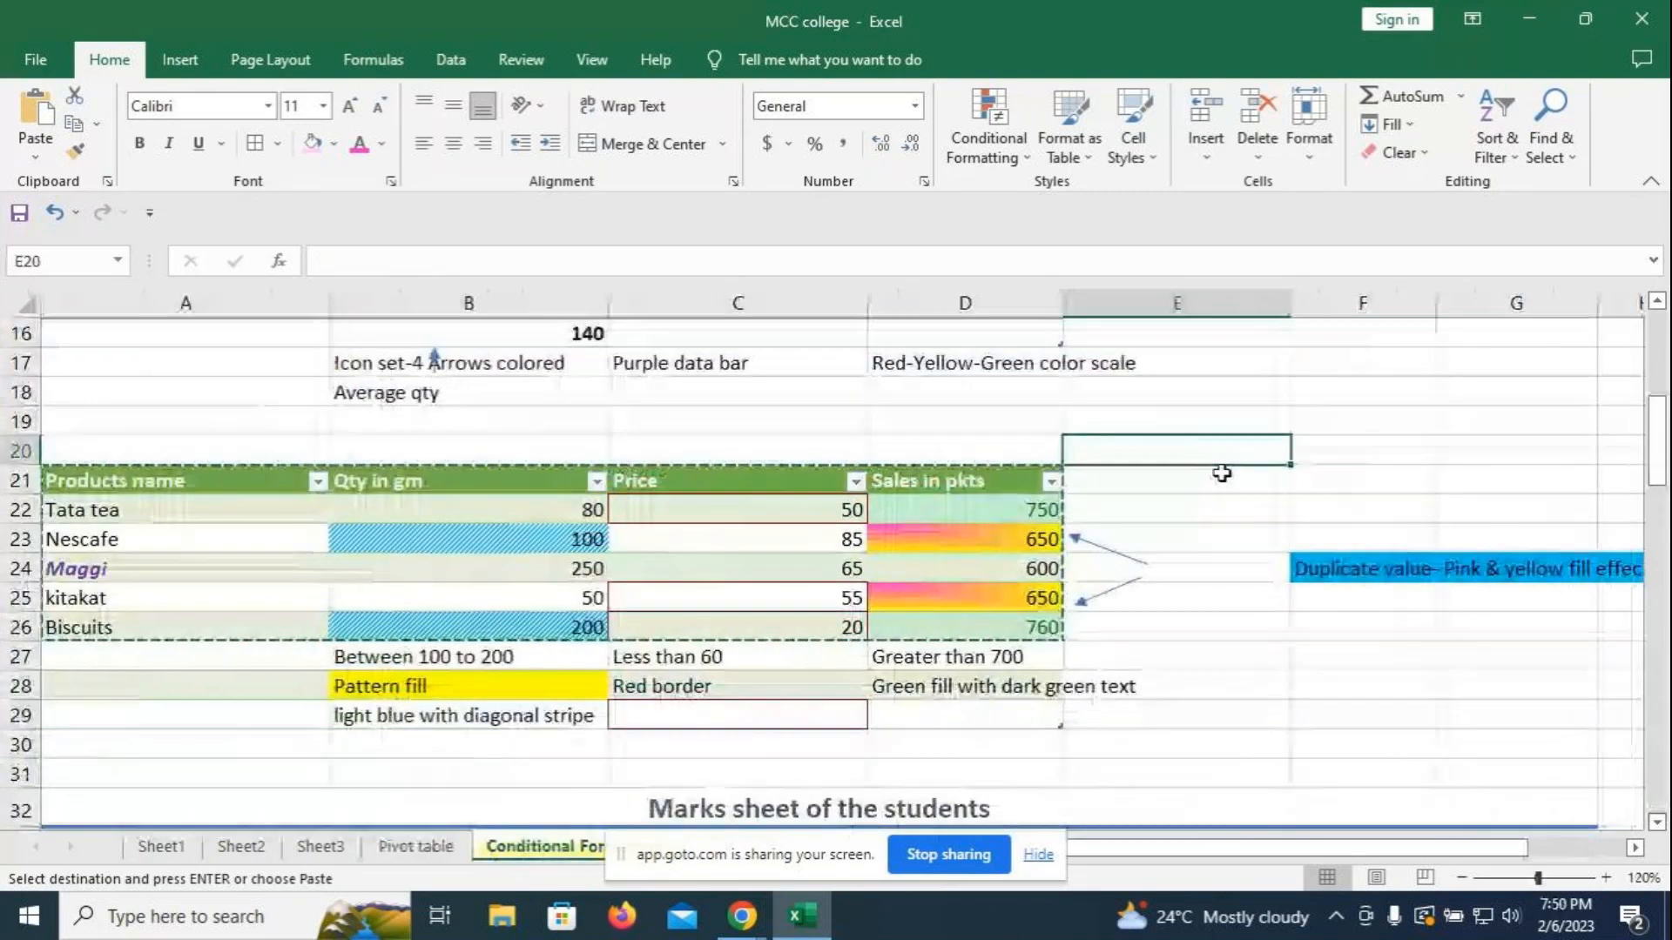
{"action": "key", "text": "BackSpace"}
{"action": "left_click", "coordinate": [1397, 468]}
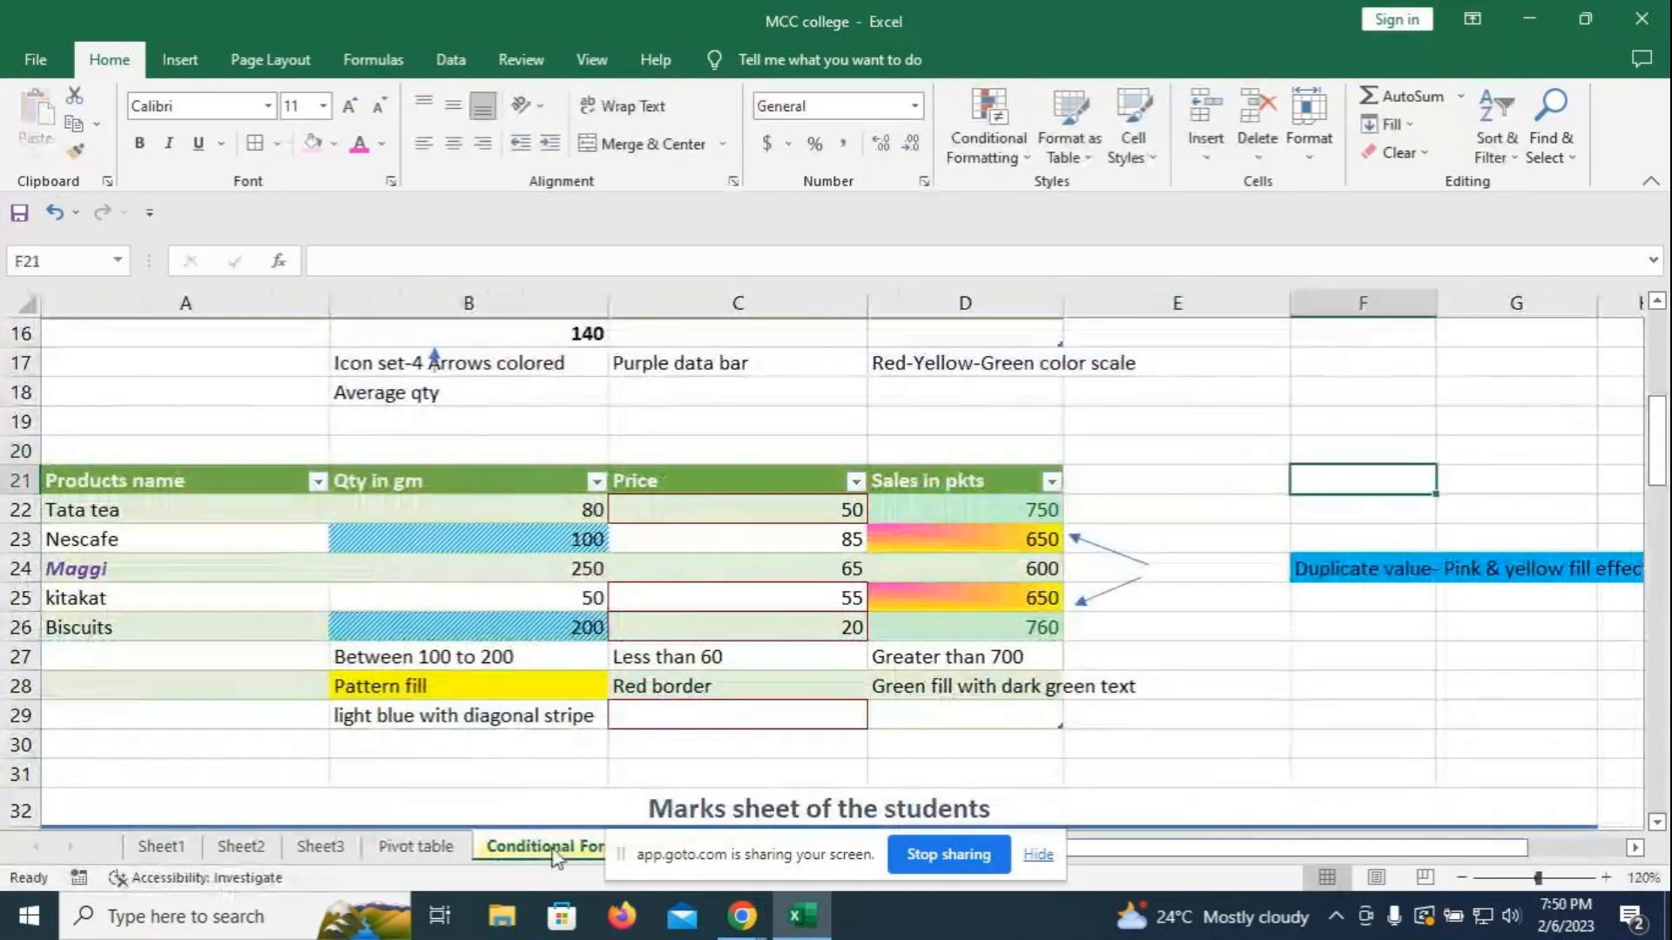
- Rename the sheet to 'Pivot table & charts' and autofit column D for 'Sales in pkts'
{"action": "right_click", "coordinate": [436, 847]}
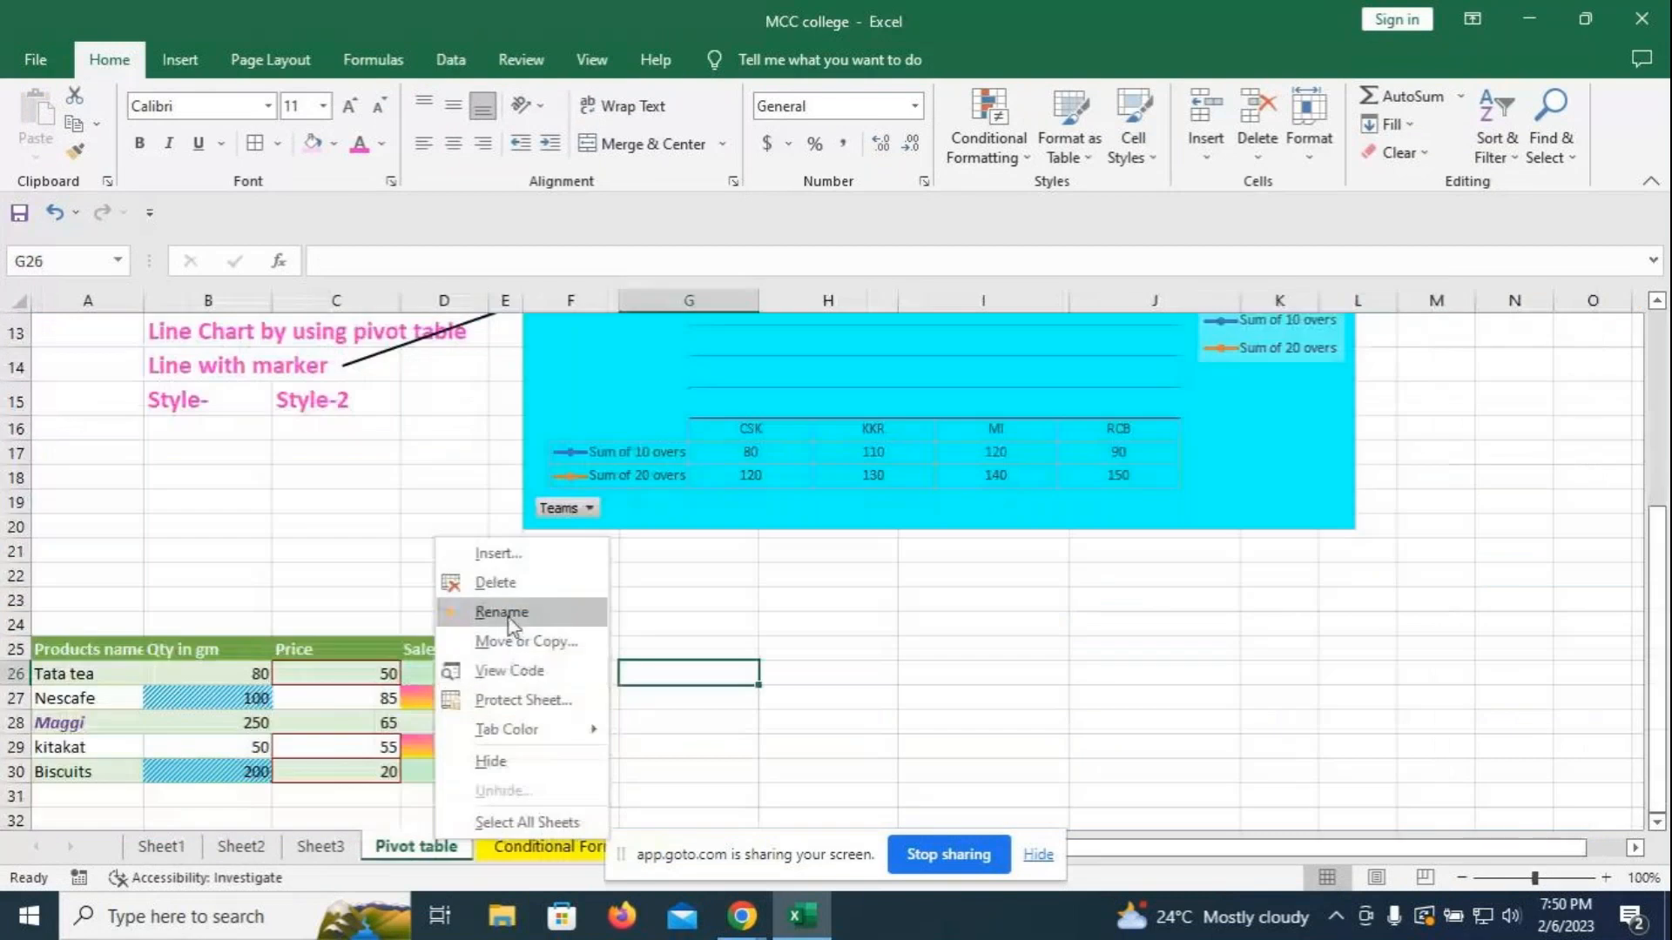
{"action": "left_click", "coordinate": [527, 611]}
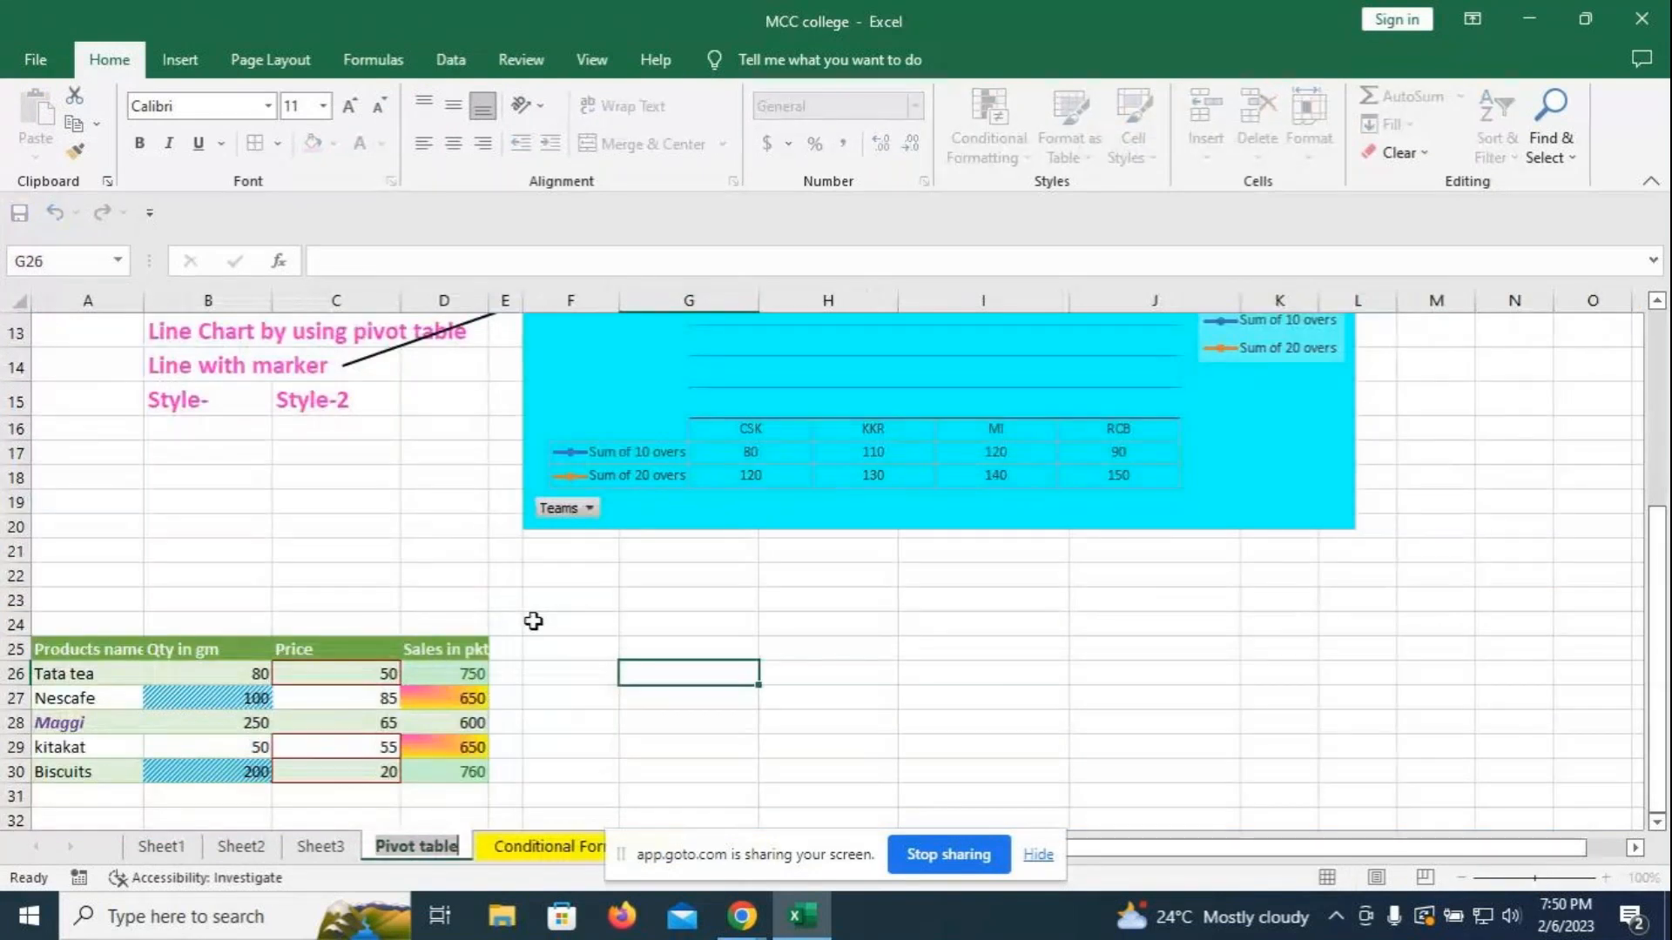
{"action": "left_click", "coordinate": [462, 850]}
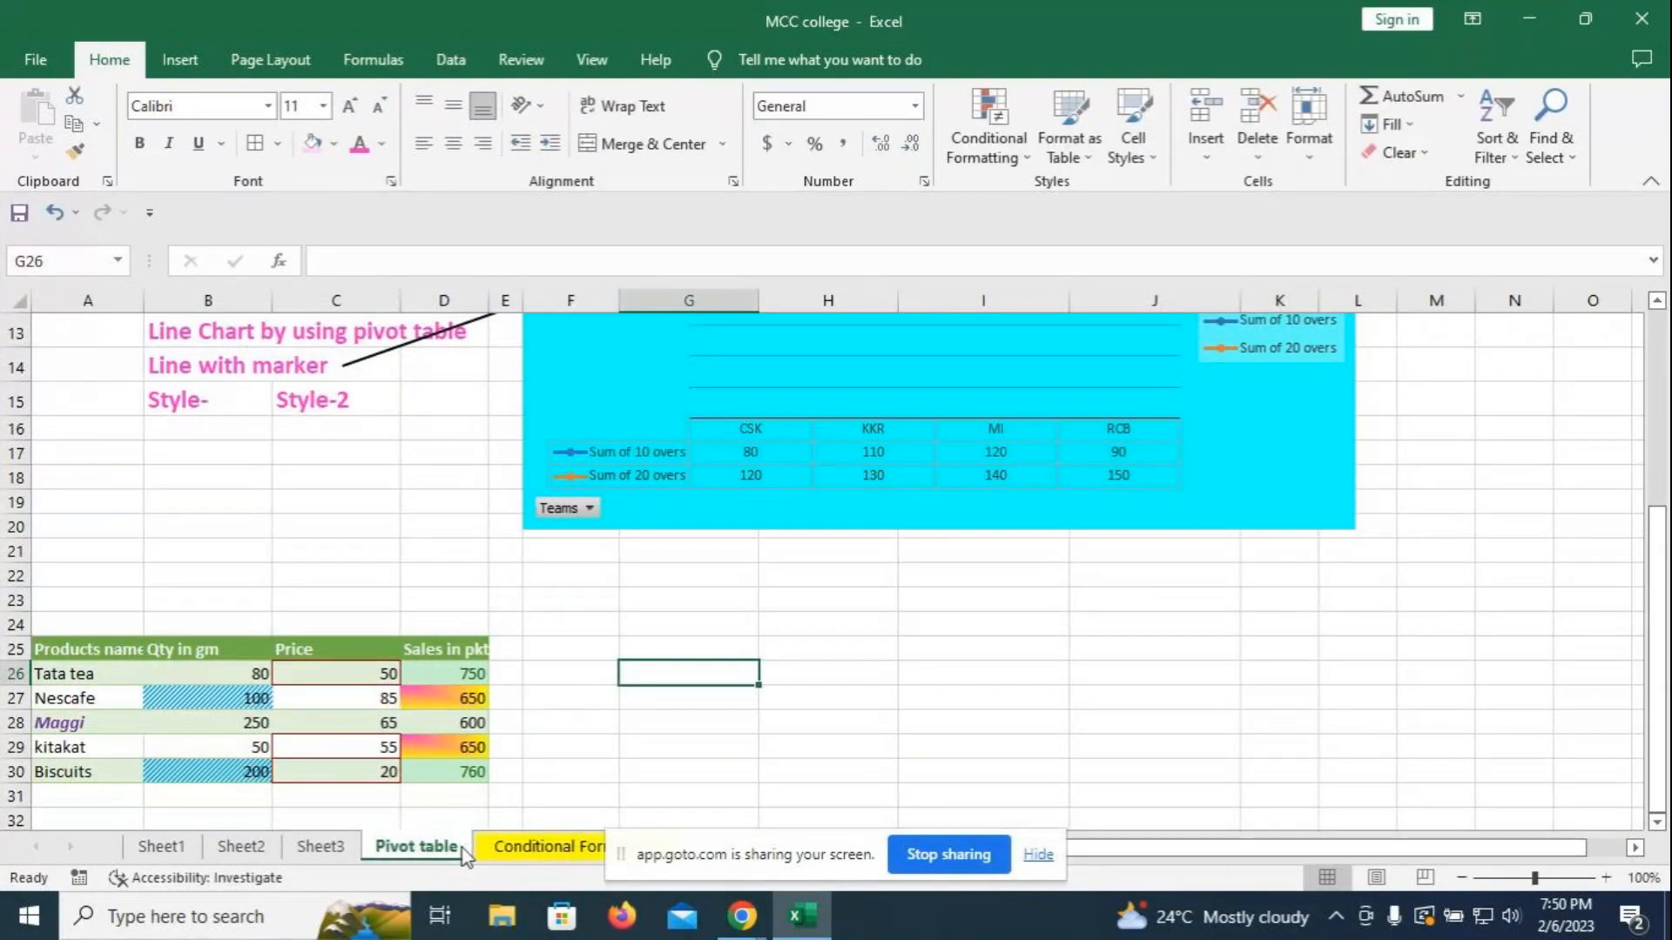
{"action": "double_click", "coordinate": [417, 847]}
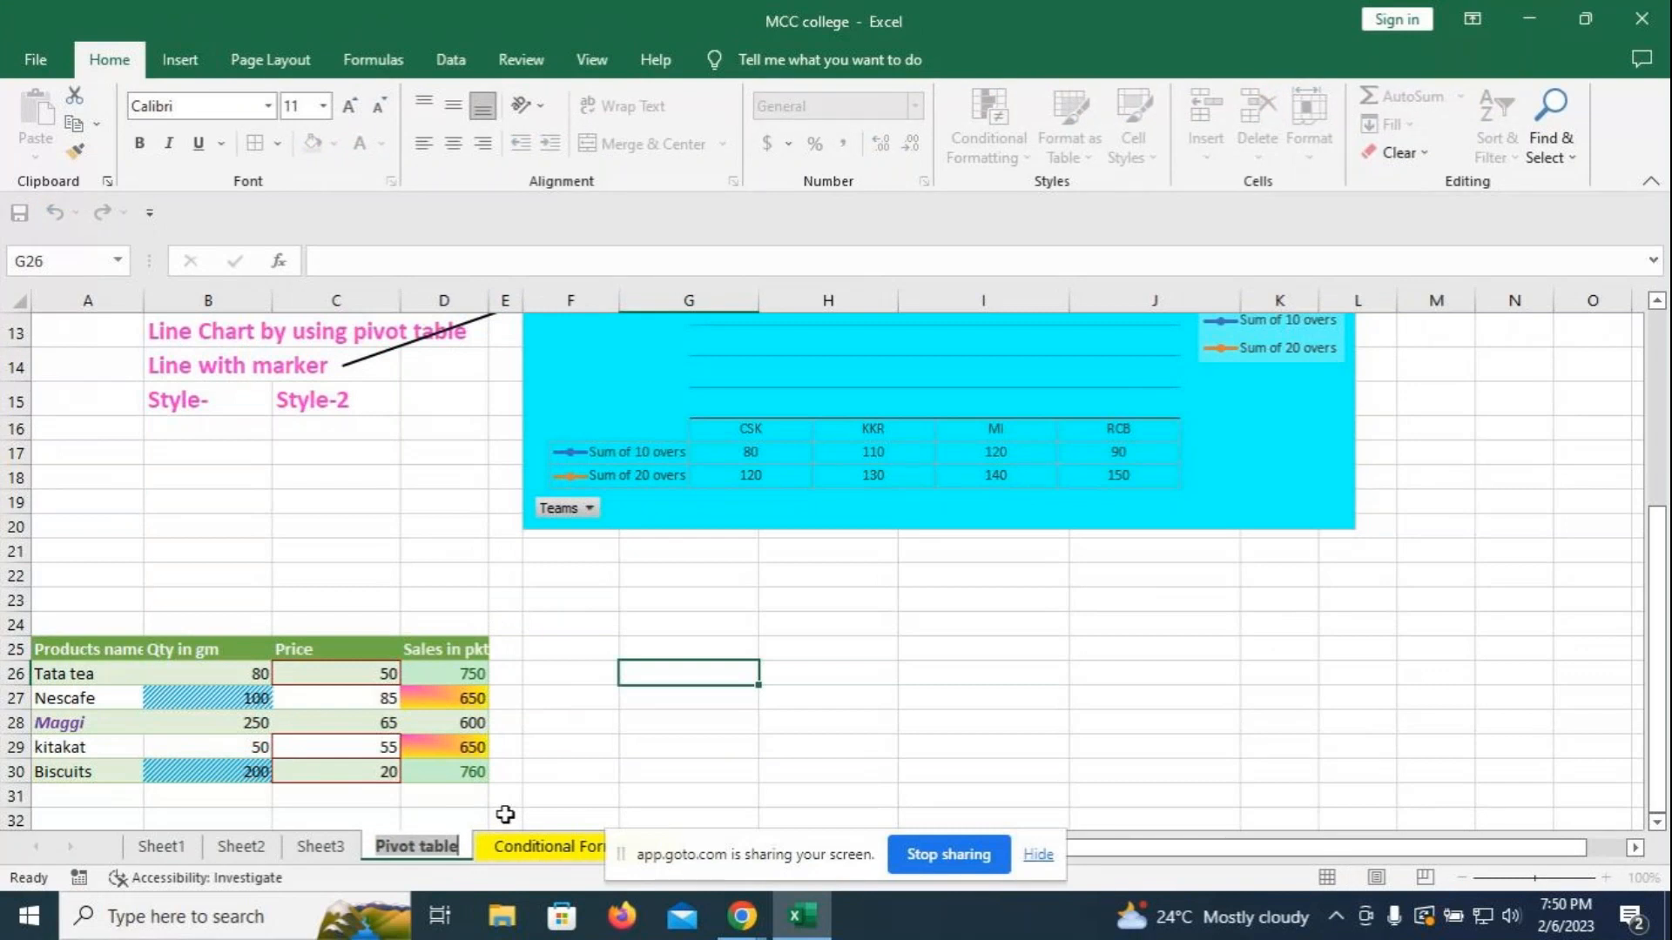
{"action": "key", "text": "BackSpace"}
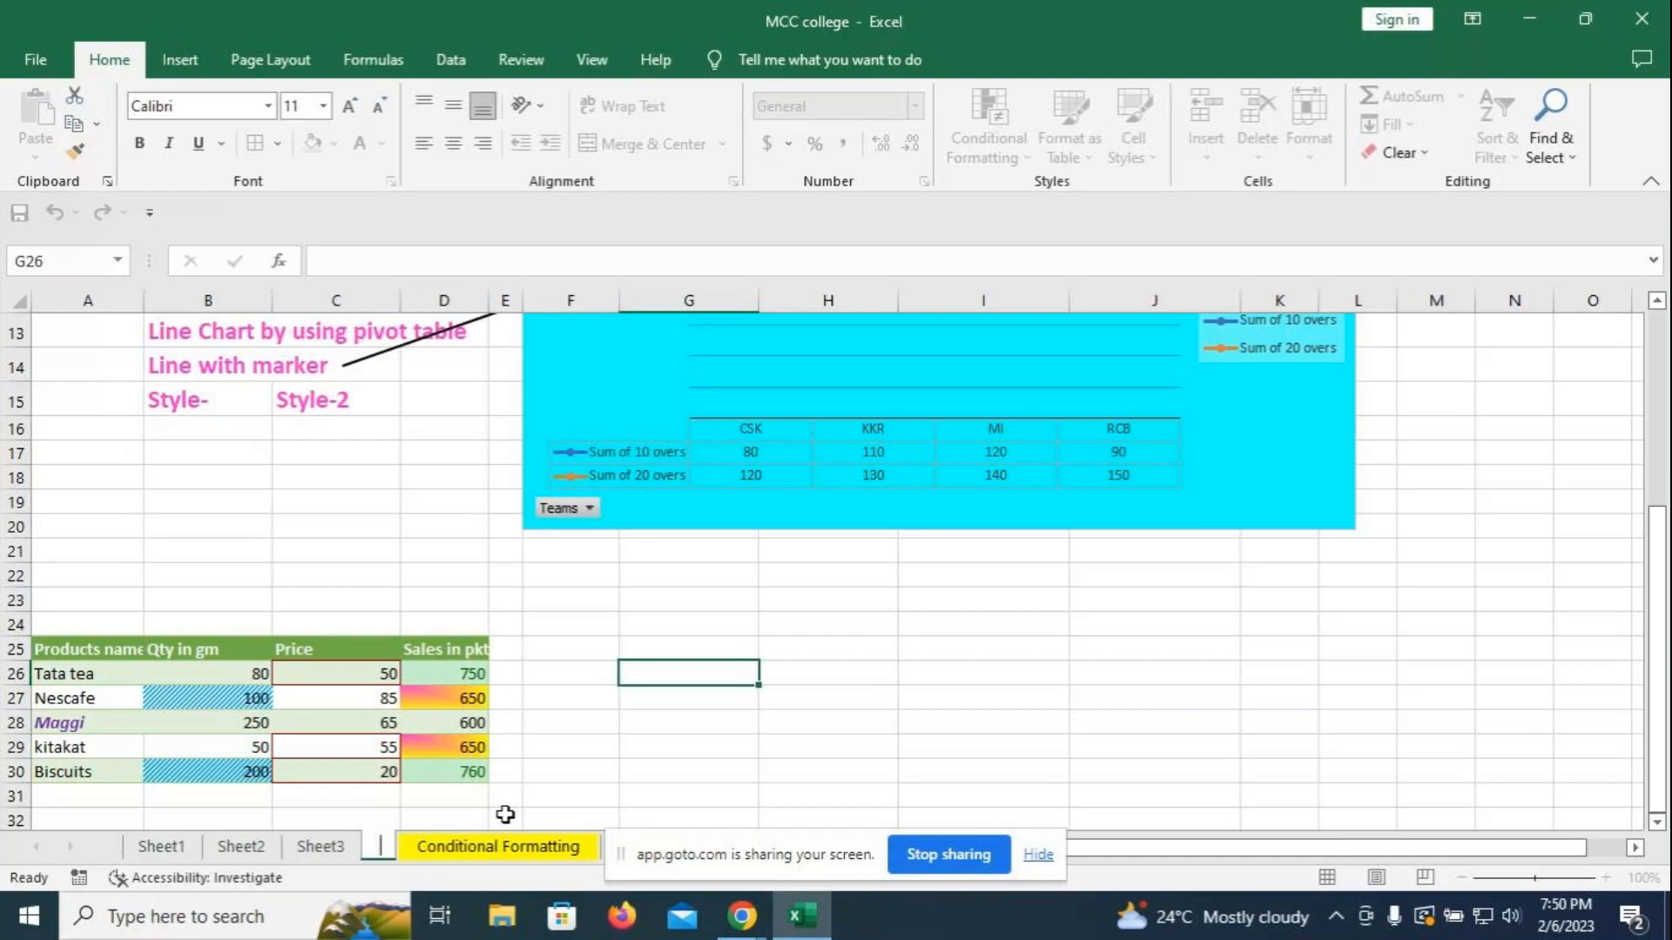
{"action": "type", "text": "Pivot t"}
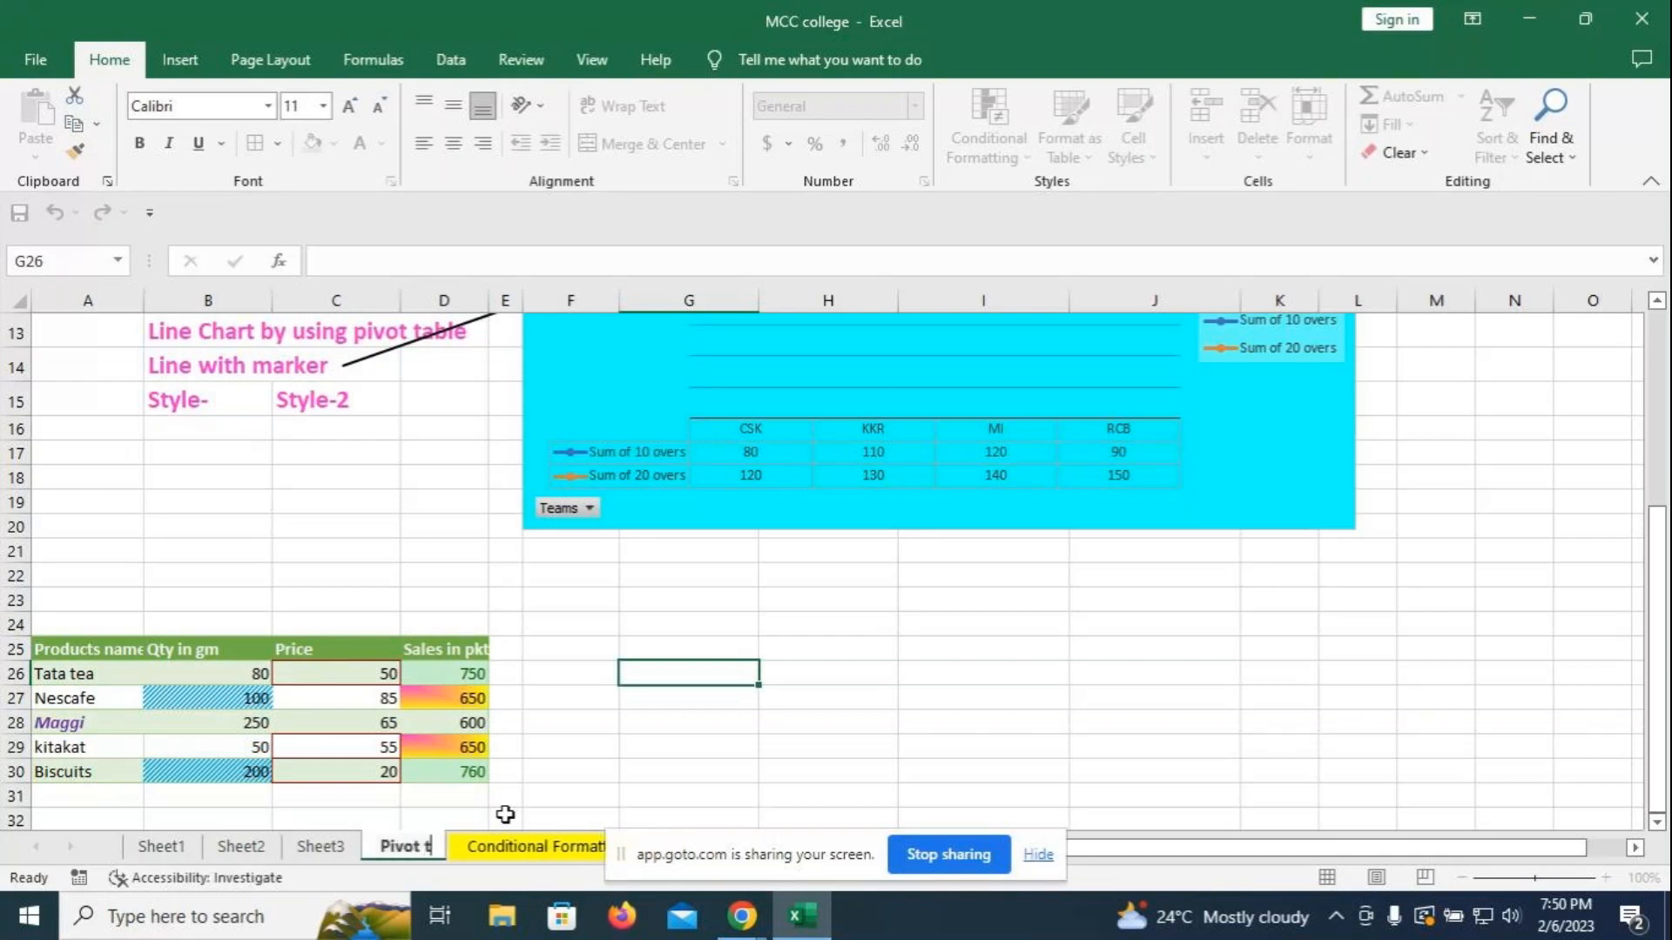
{"action": "type", "text": "able"}
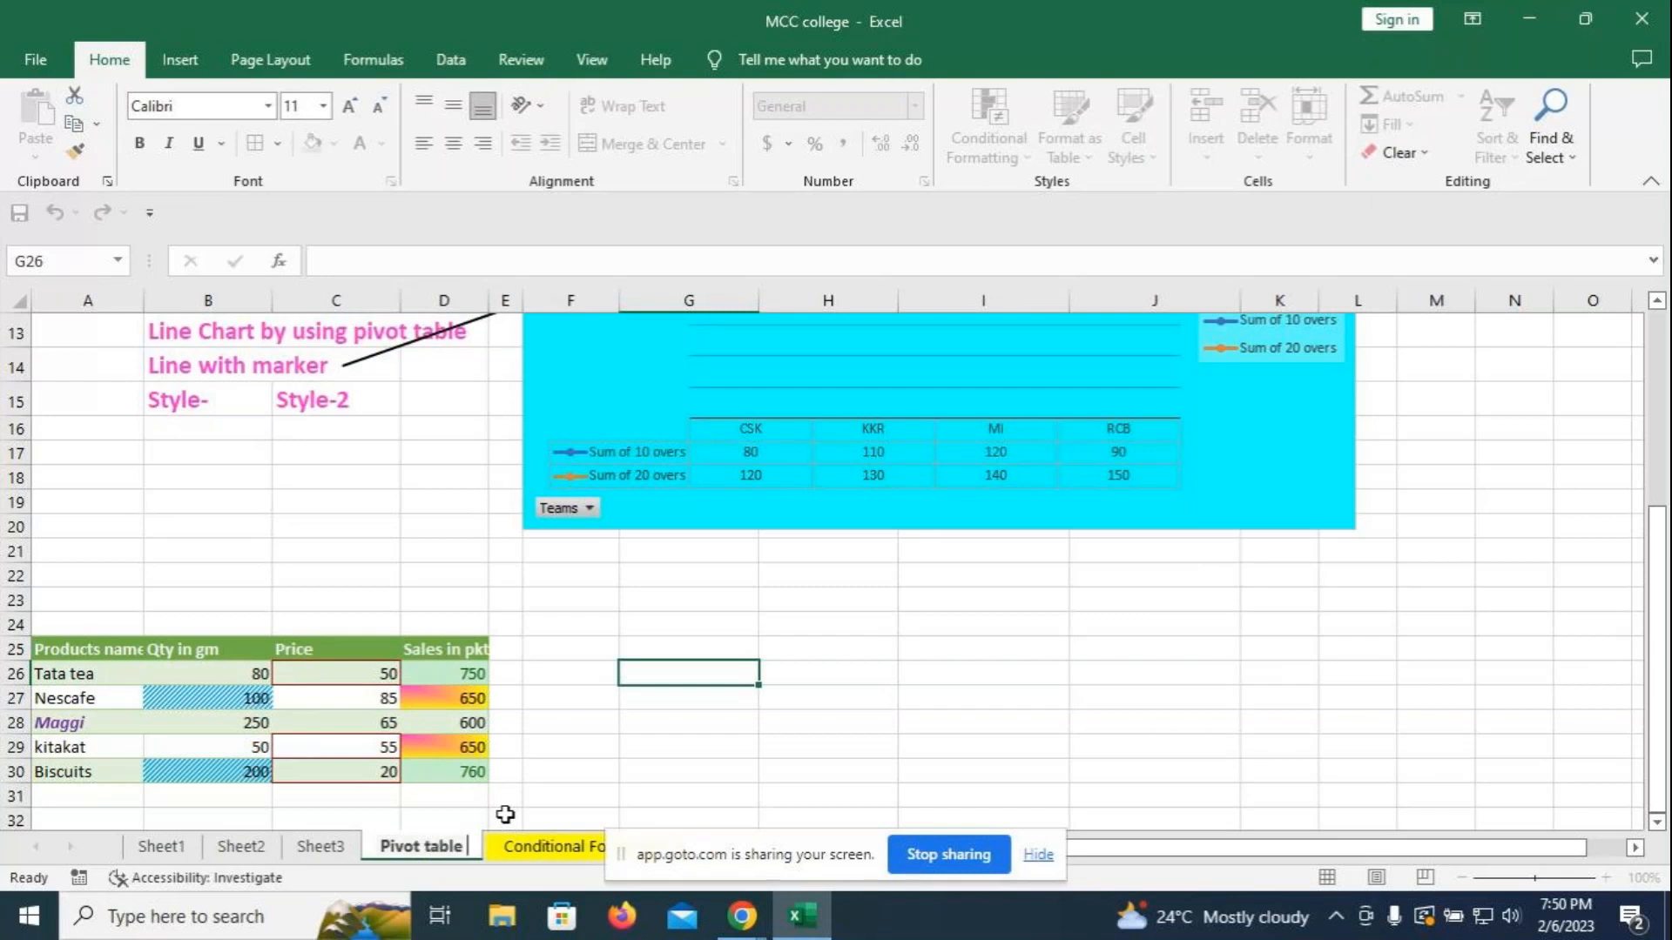
{"action": "type", "text": " & charts"}
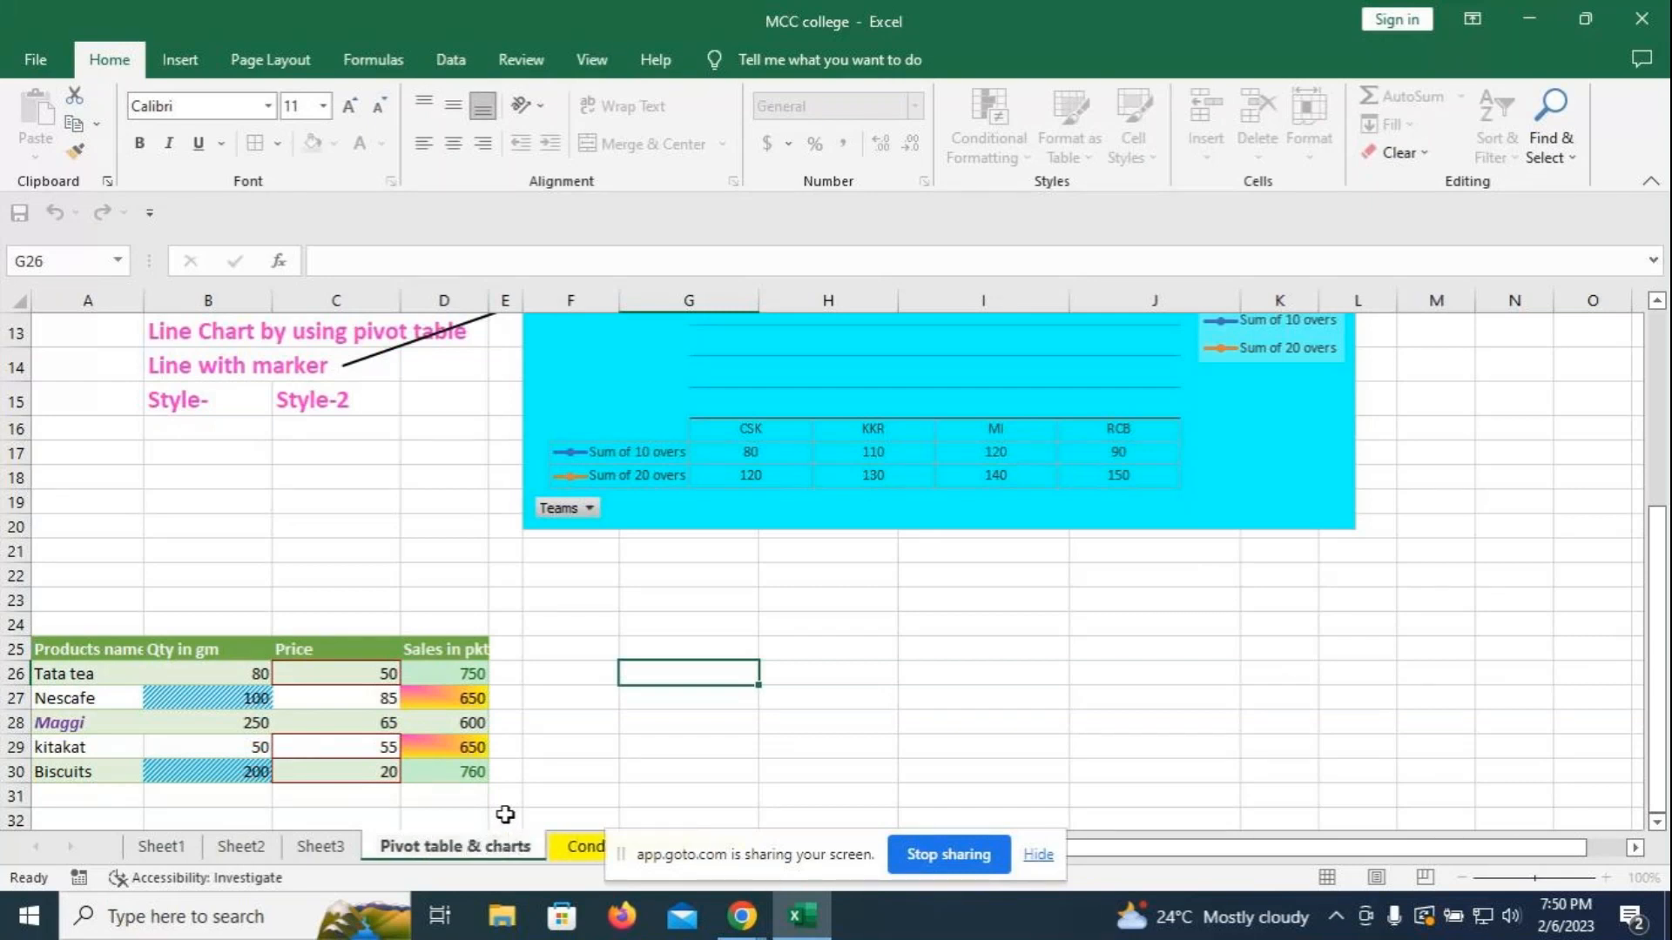
{"action": "left_click", "coordinate": [599, 727]}
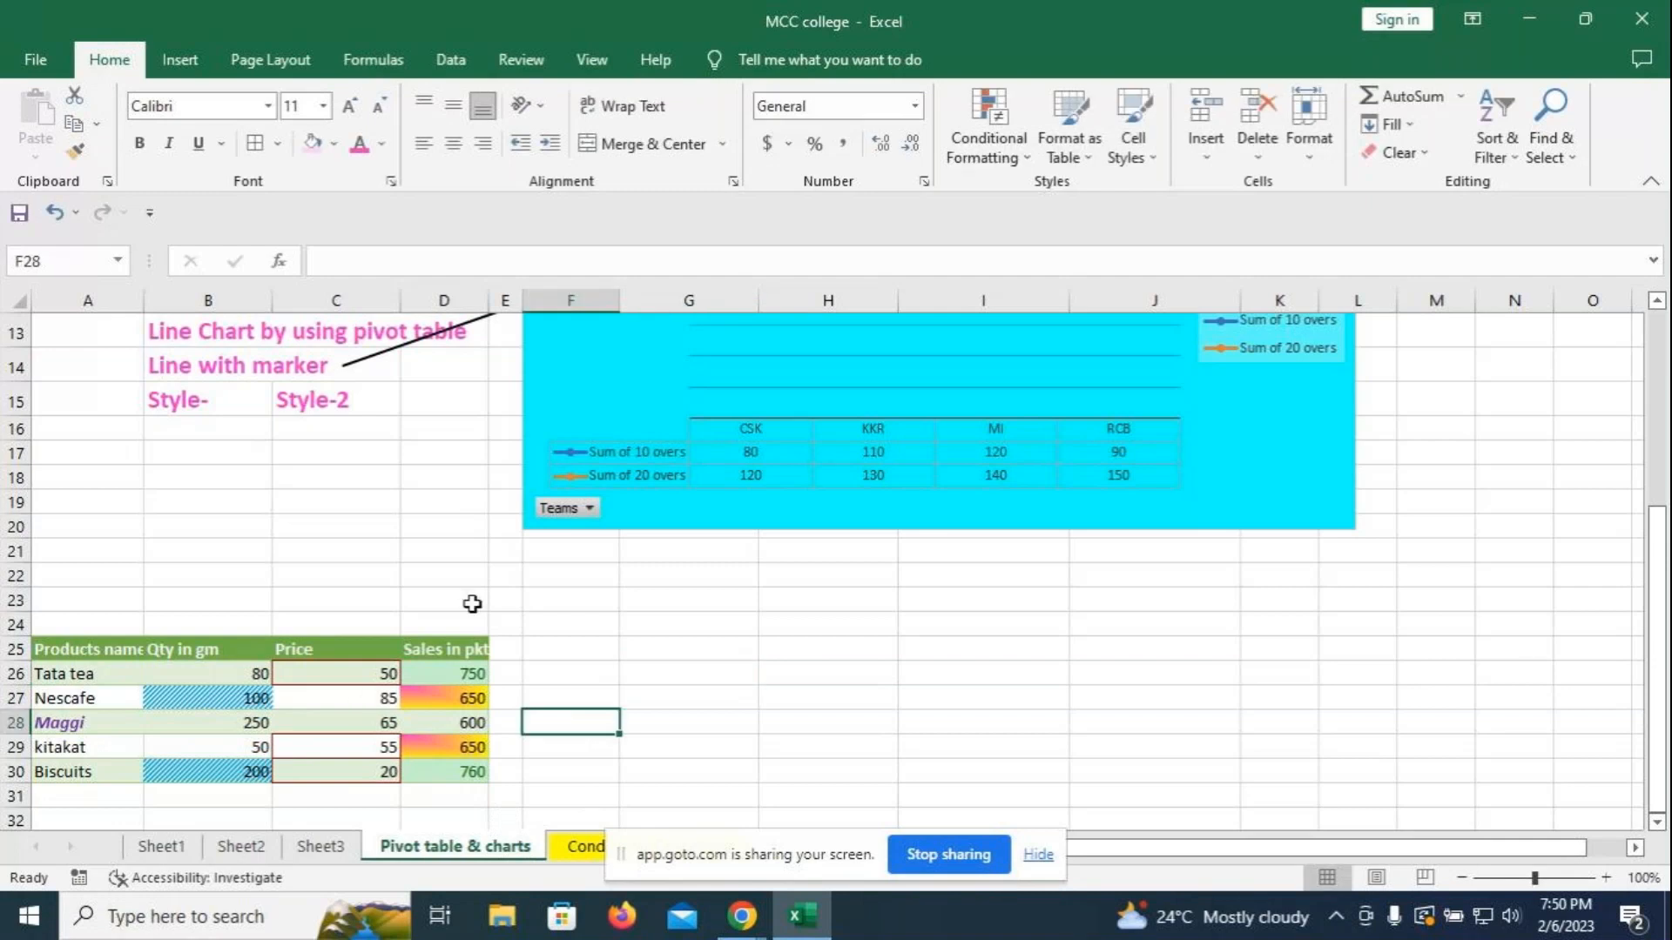
{"action": "double_click", "coordinate": [488, 301]}
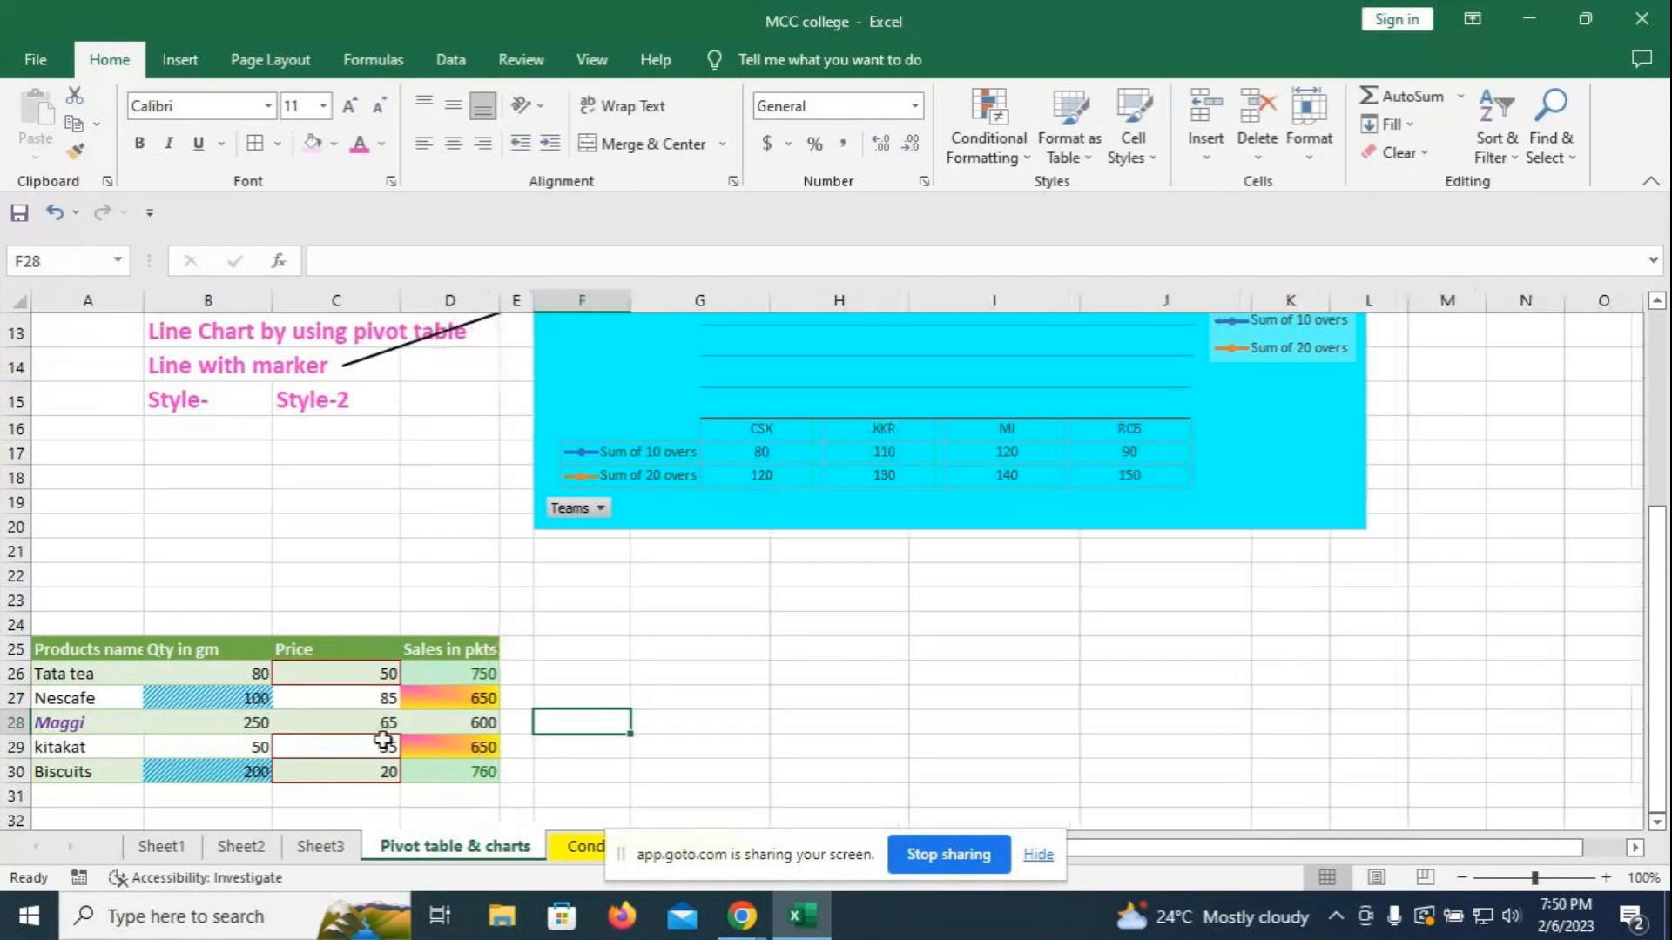
- Clear the formatting from product rows A26:D30
{"action": "left_click", "coordinate": [704, 668]}
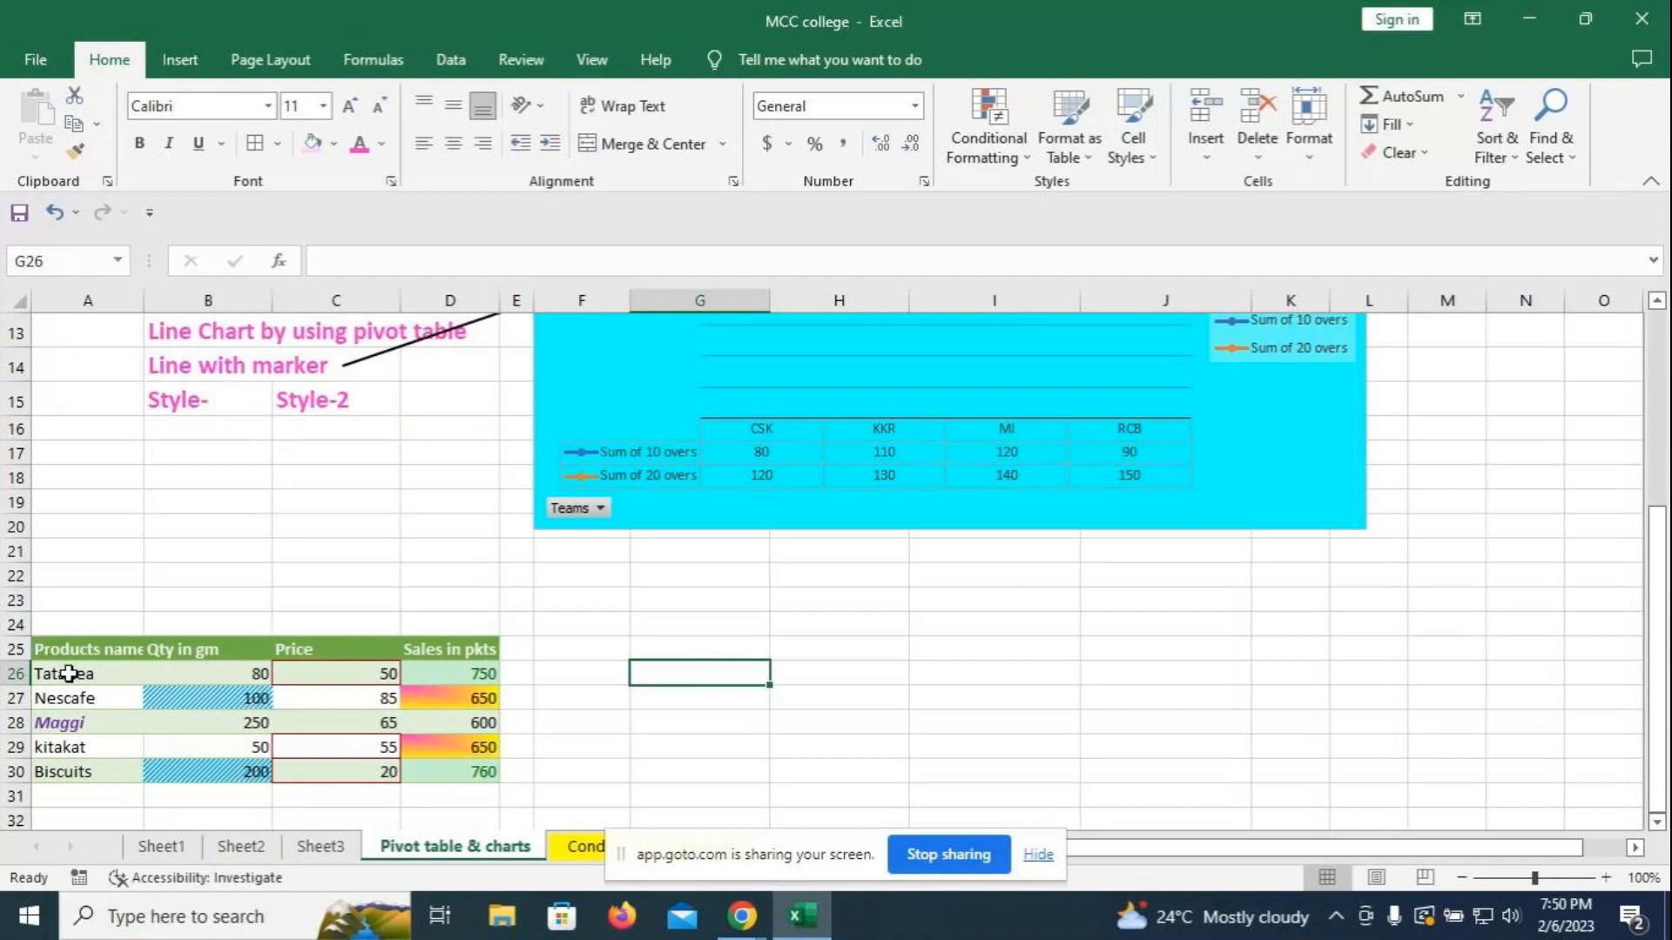
{"action": "left_click_drag", "start_coordinate": [68, 673], "coordinate": [462, 772]}
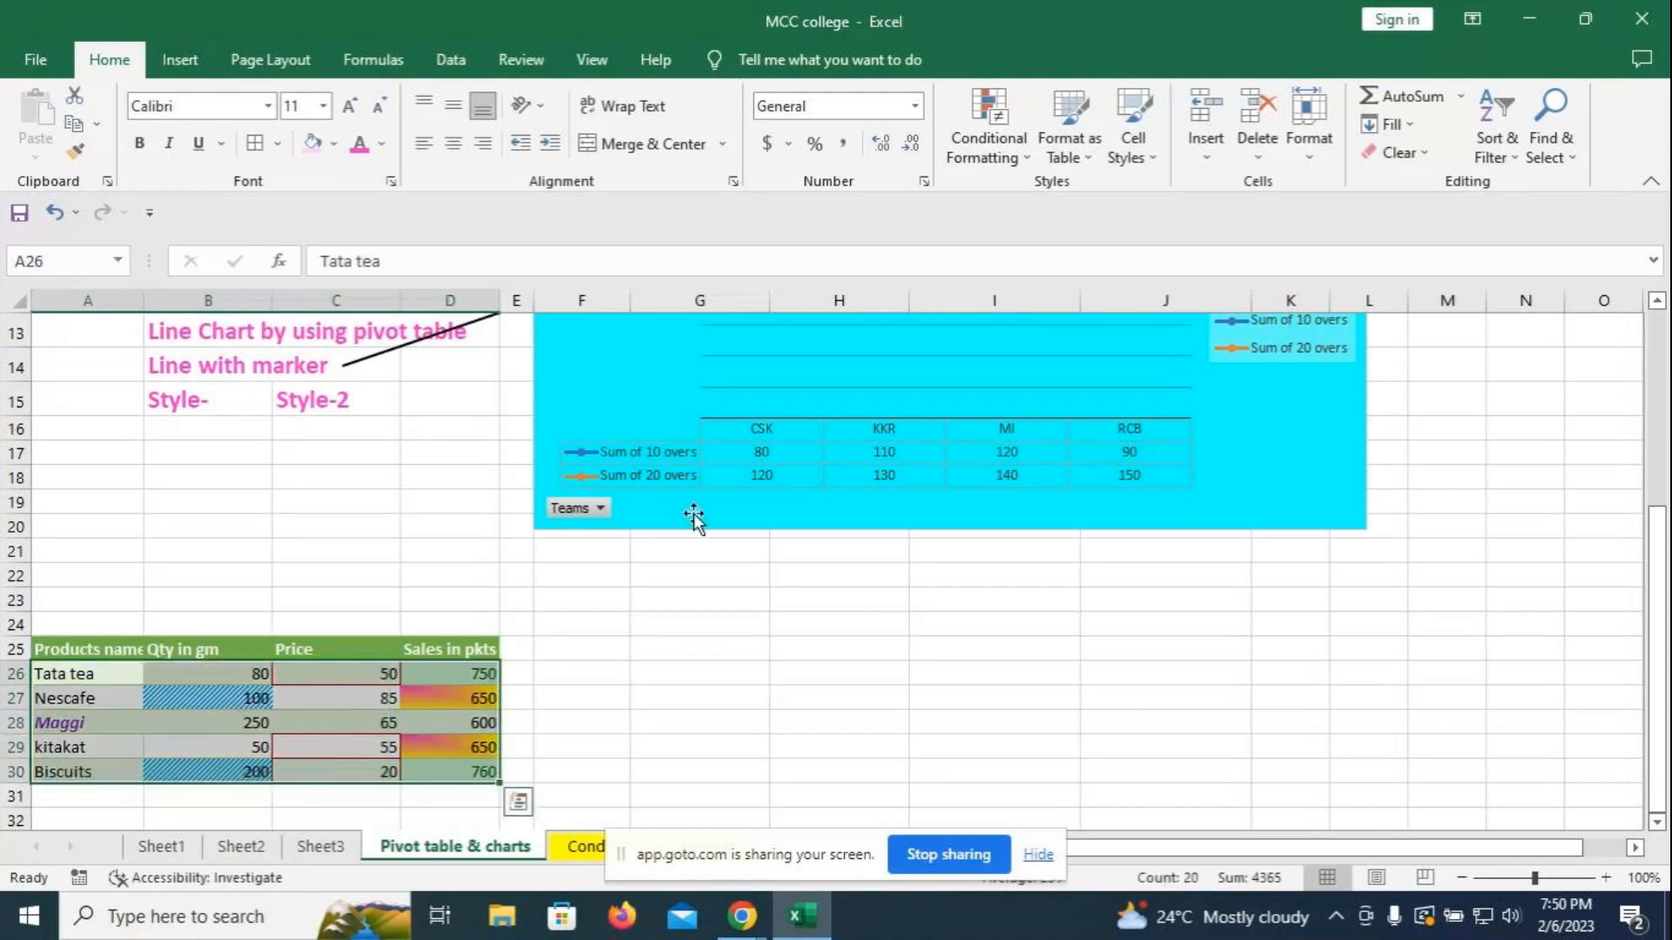
{"action": "left_click", "coordinate": [1430, 155]}
{"action": "left_click", "coordinate": [1415, 213]}
{"action": "left_click", "coordinate": [1089, 671]}
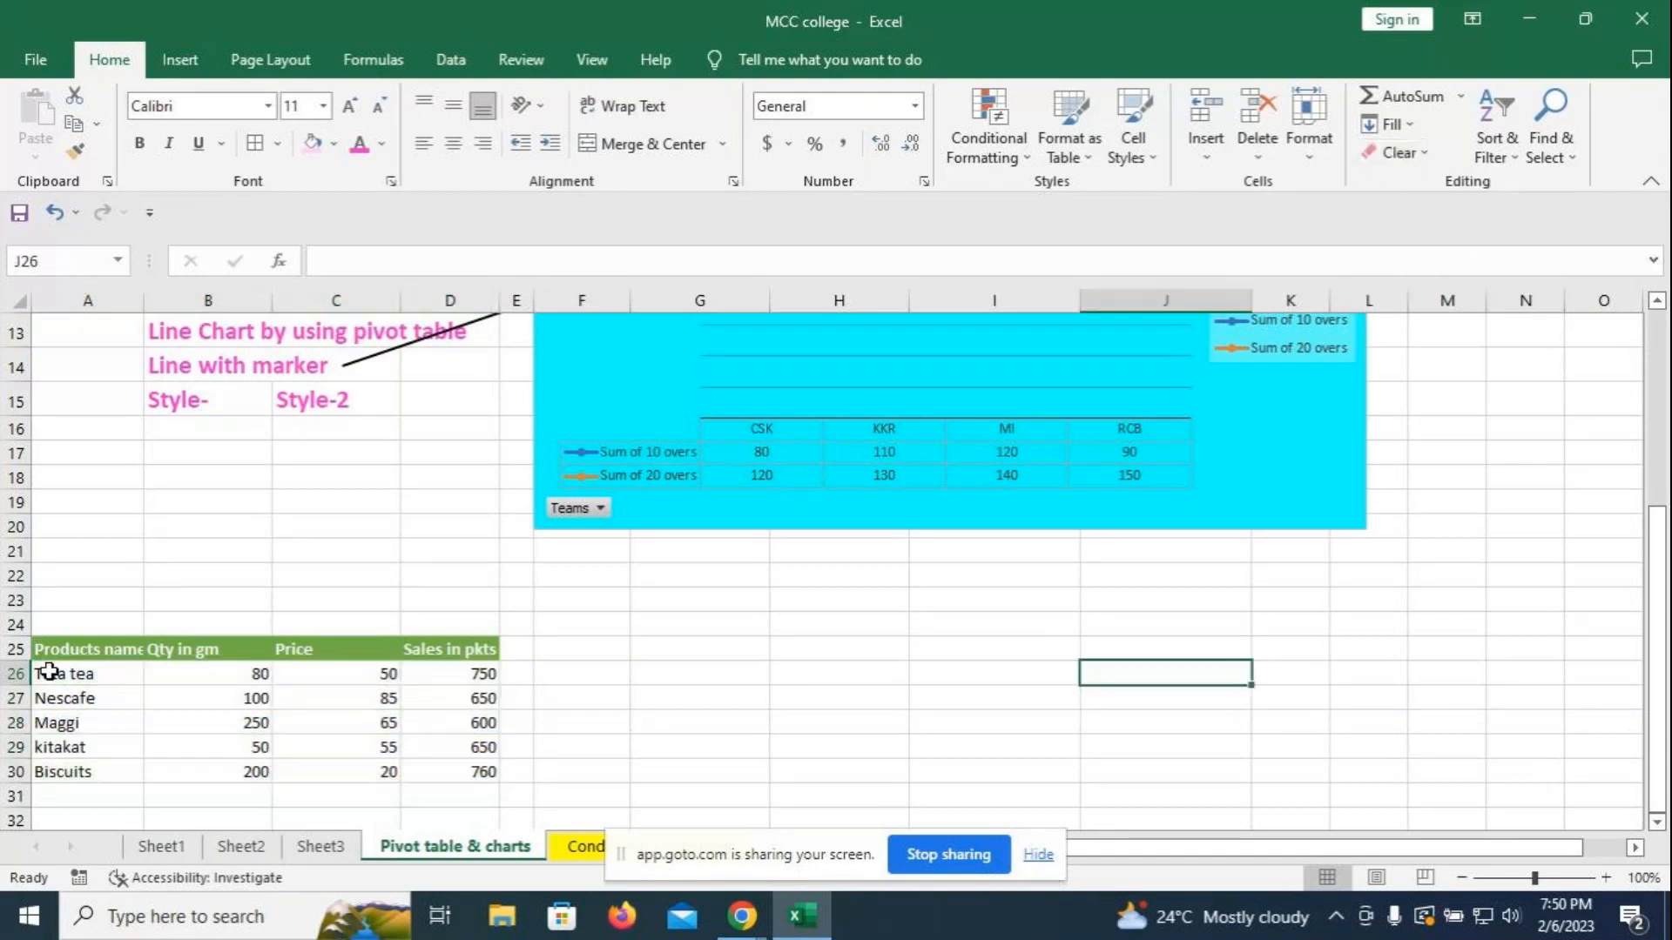
- Insert a 3-D pie chart of Price from A25:A30 and C25:C30
{"action": "left_click", "coordinate": [75, 646]}
{"action": "left_click_drag", "start_coordinate": [75, 647], "coordinate": [67, 761]}
{"action": "left_click_drag", "start_coordinate": [347, 647], "coordinate": [348, 771], "text": "ctrl"}
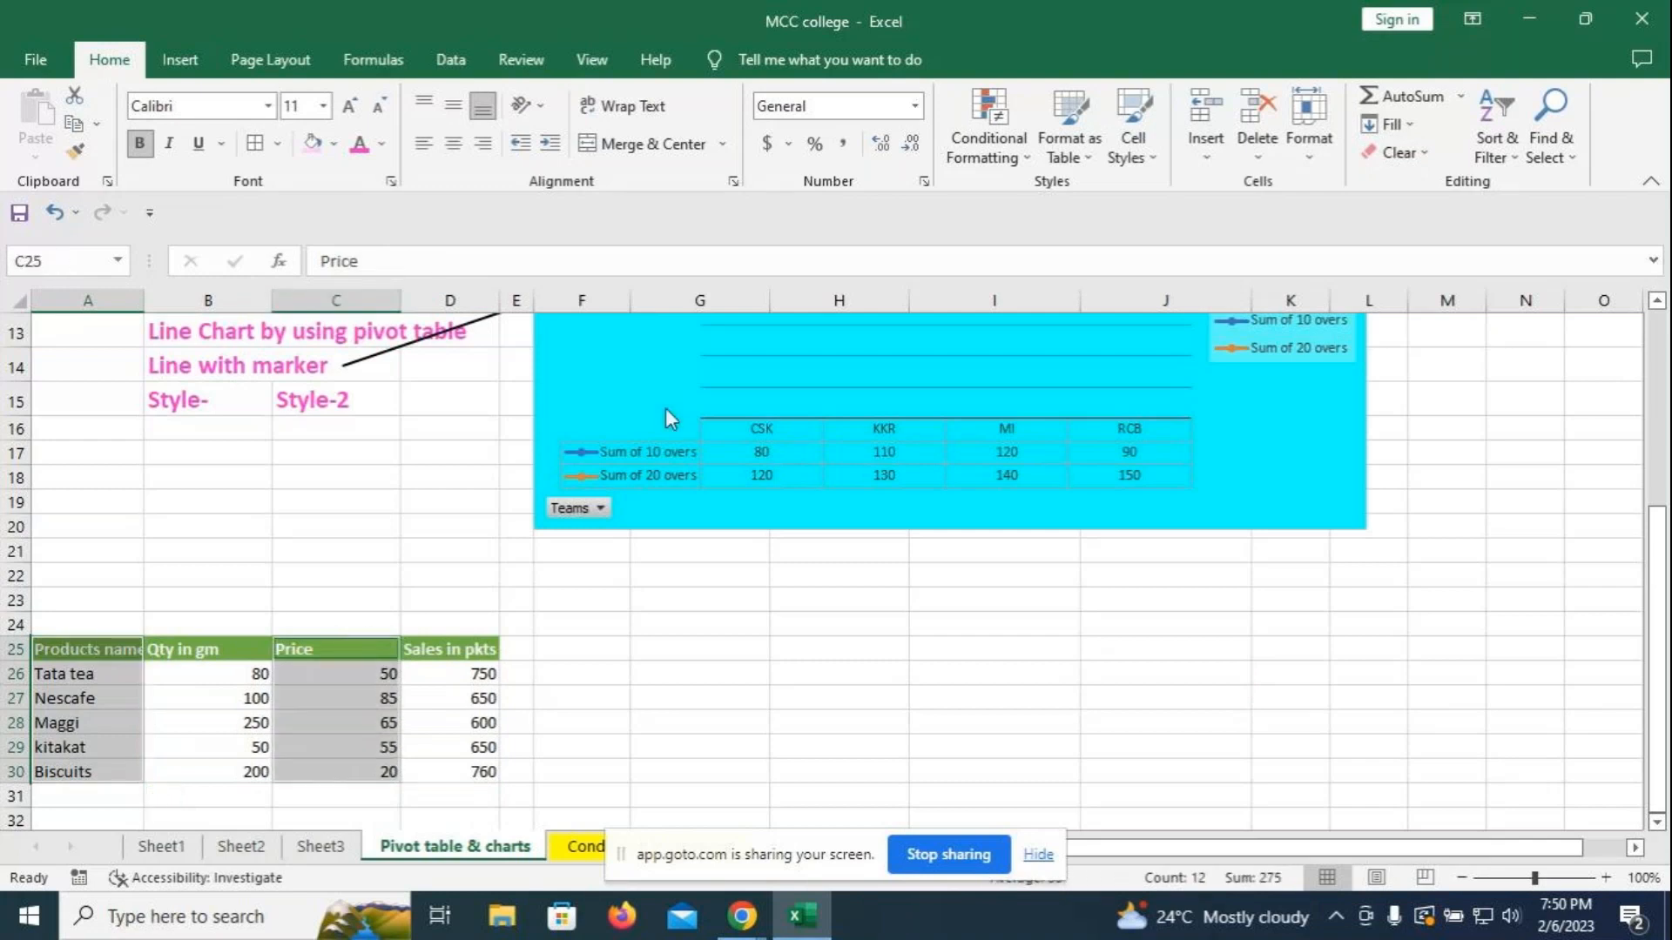
{"action": "left_click", "coordinate": [181, 60]}
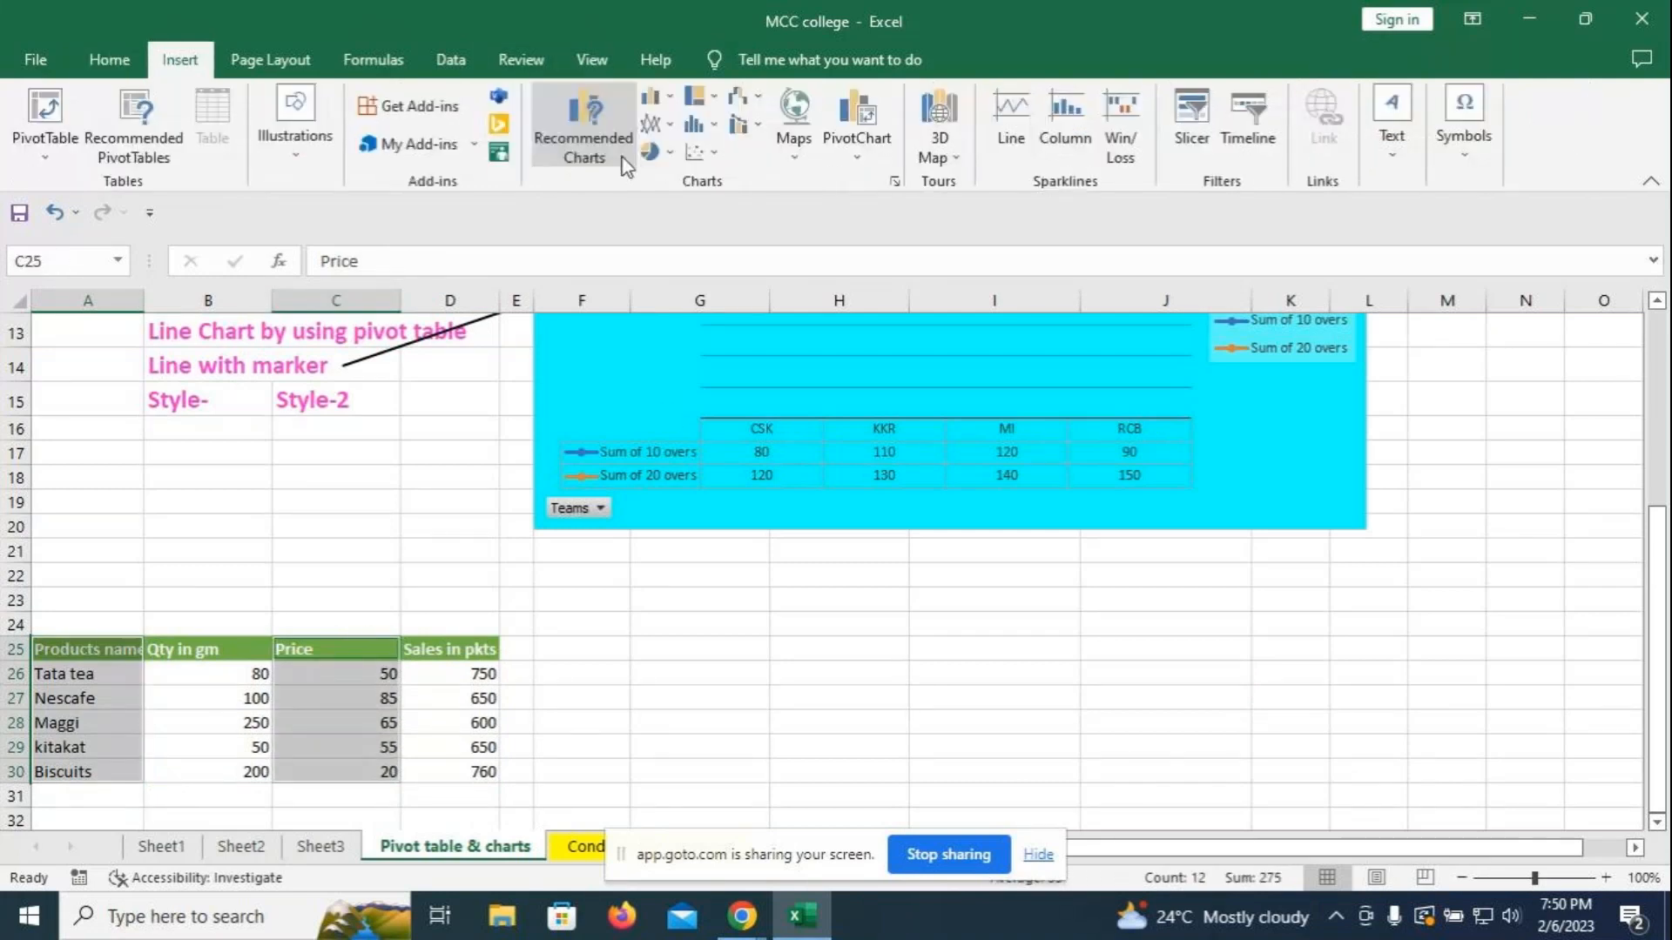
{"action": "left_click", "coordinate": [671, 154]}
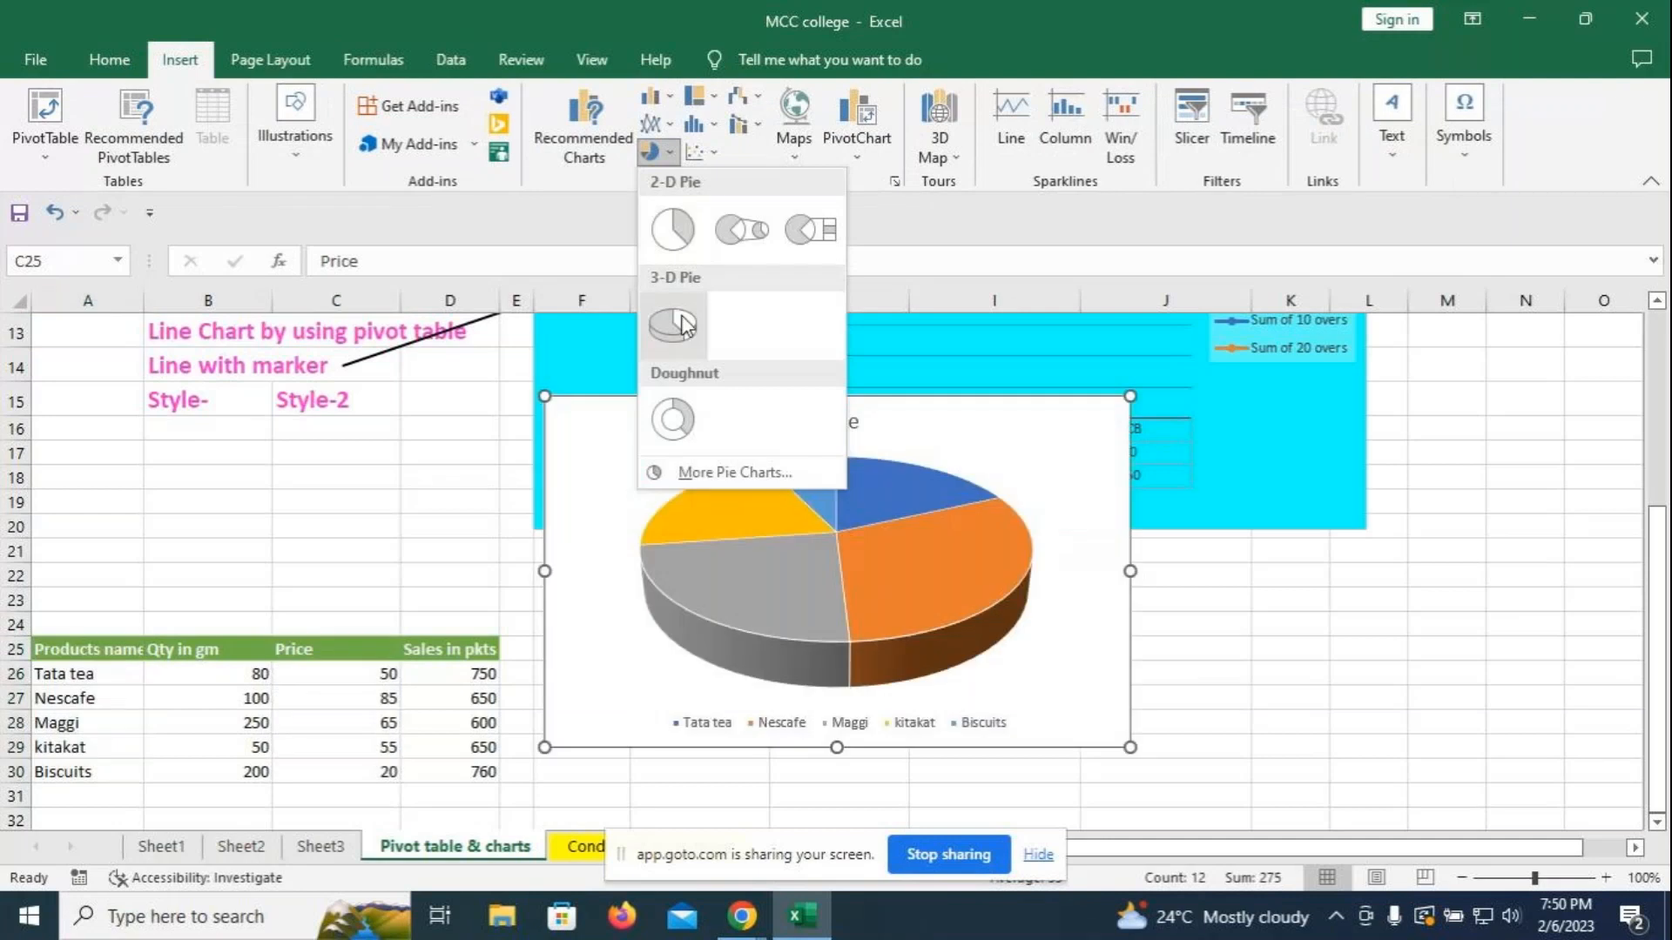
{"action": "left_click", "coordinate": [684, 325]}
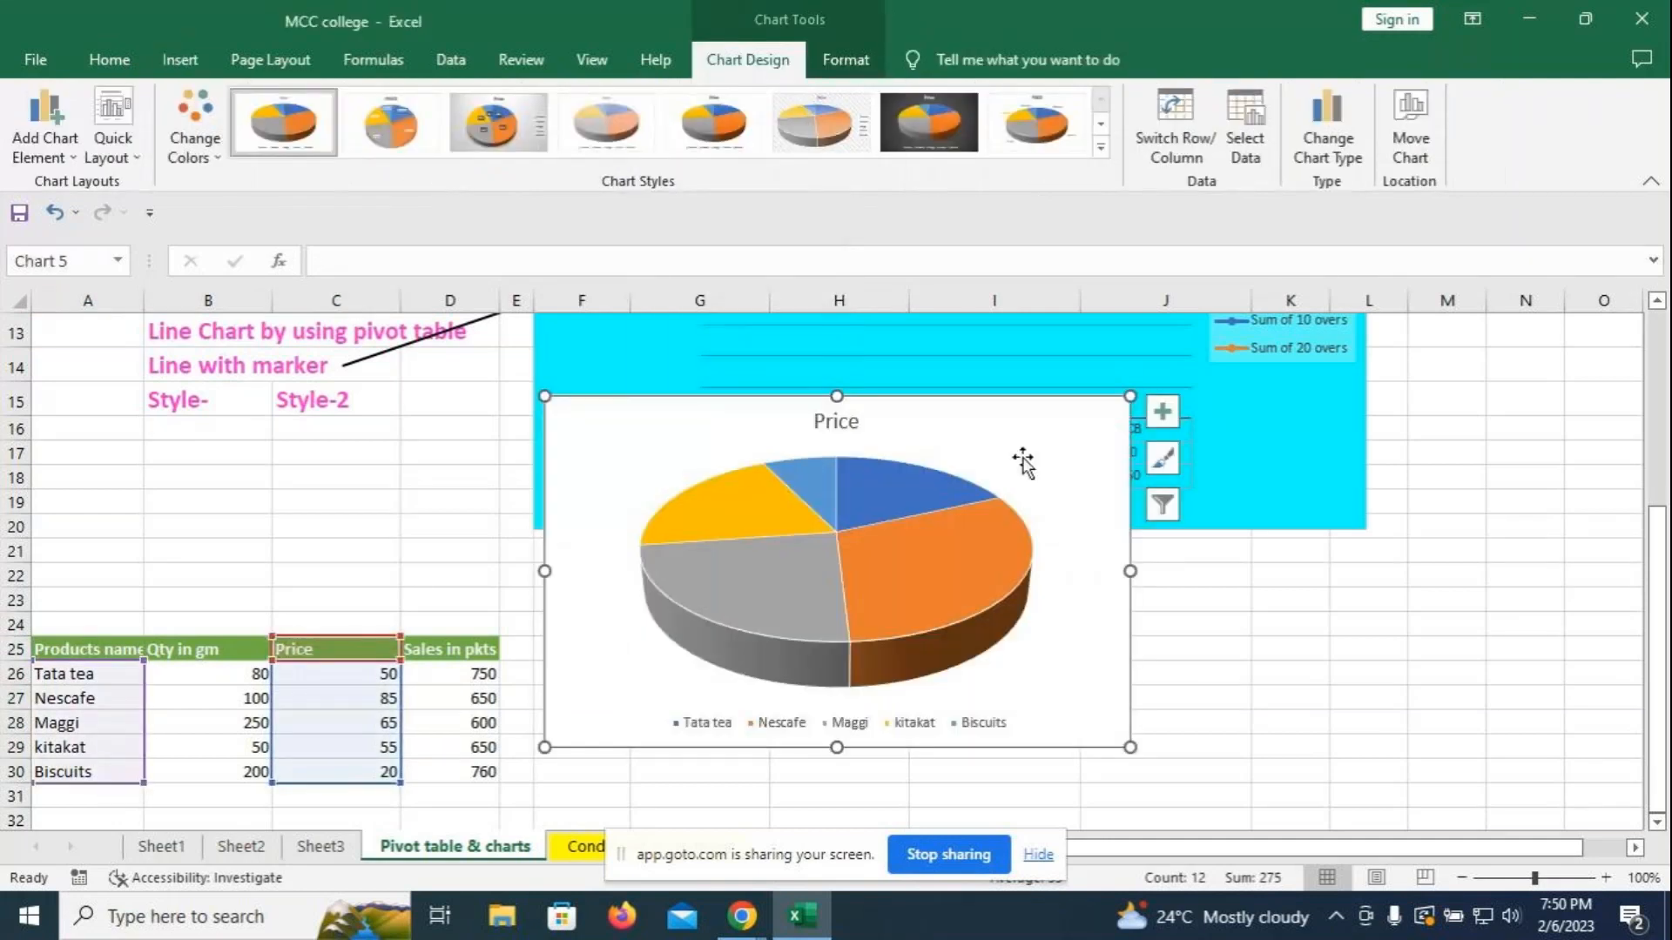
{"action": "left_click_drag", "start_coordinate": [1023, 462], "coordinate": [1044, 666]}
{"action": "scroll", "coordinate": [1276, 634], "scroll_direction": "down", "scroll_amount": 2}
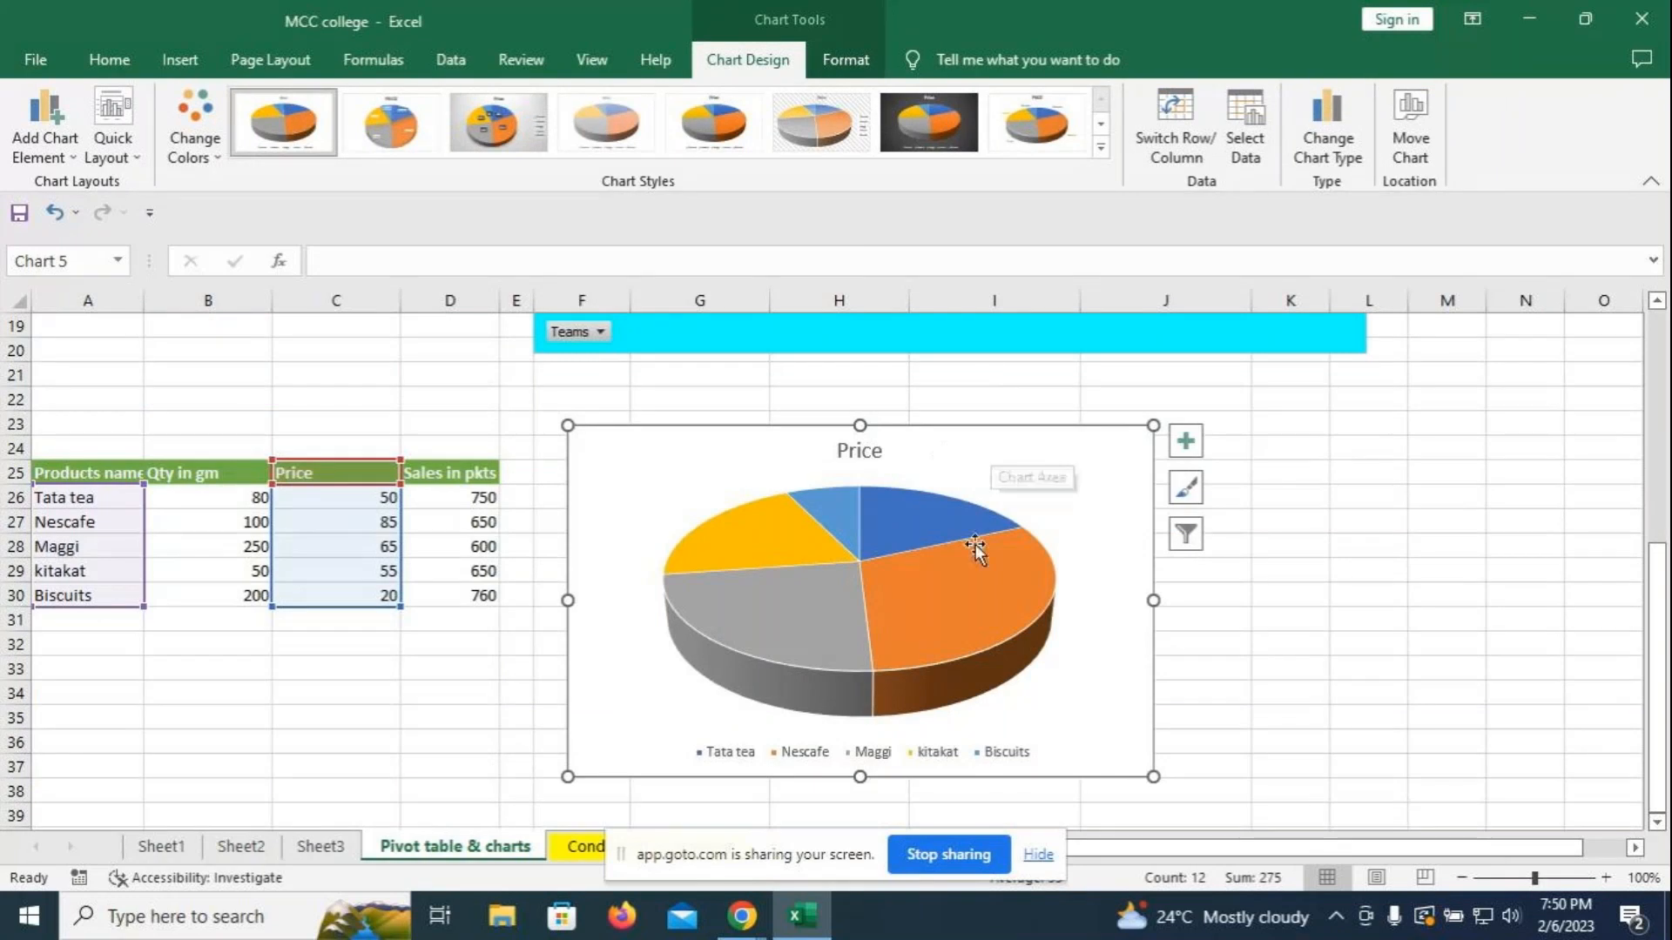
- Add value data labels to the Price pie slices
{"action": "right_click", "coordinate": [931, 592]}
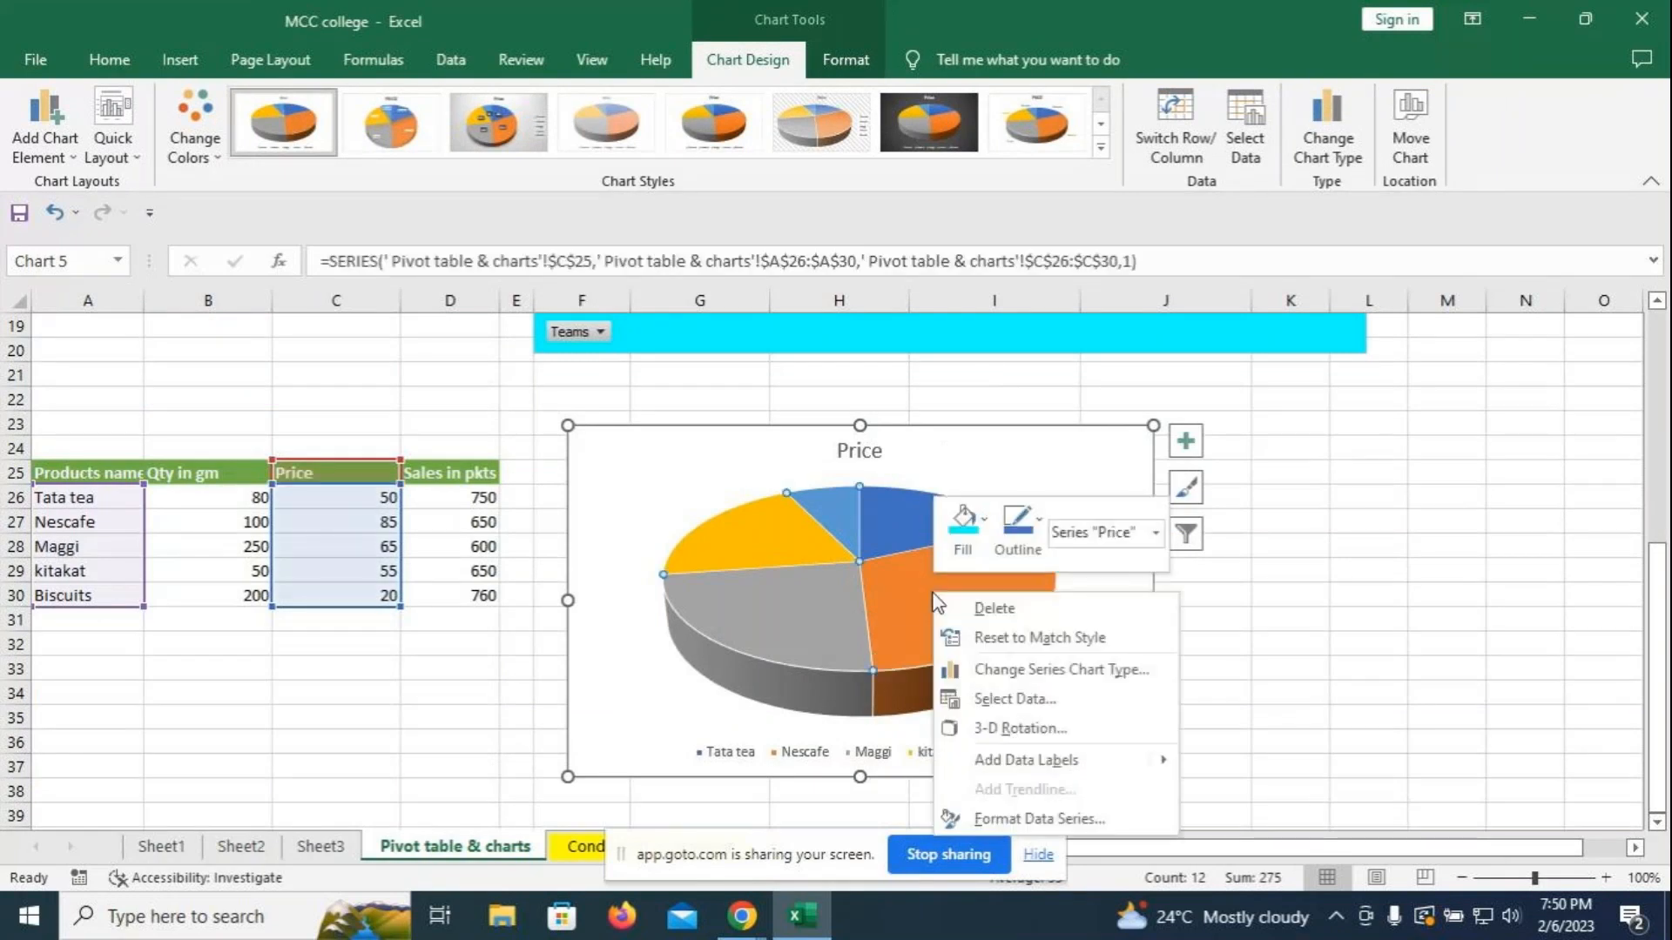
{"action": "left_click", "coordinate": [1026, 760]}
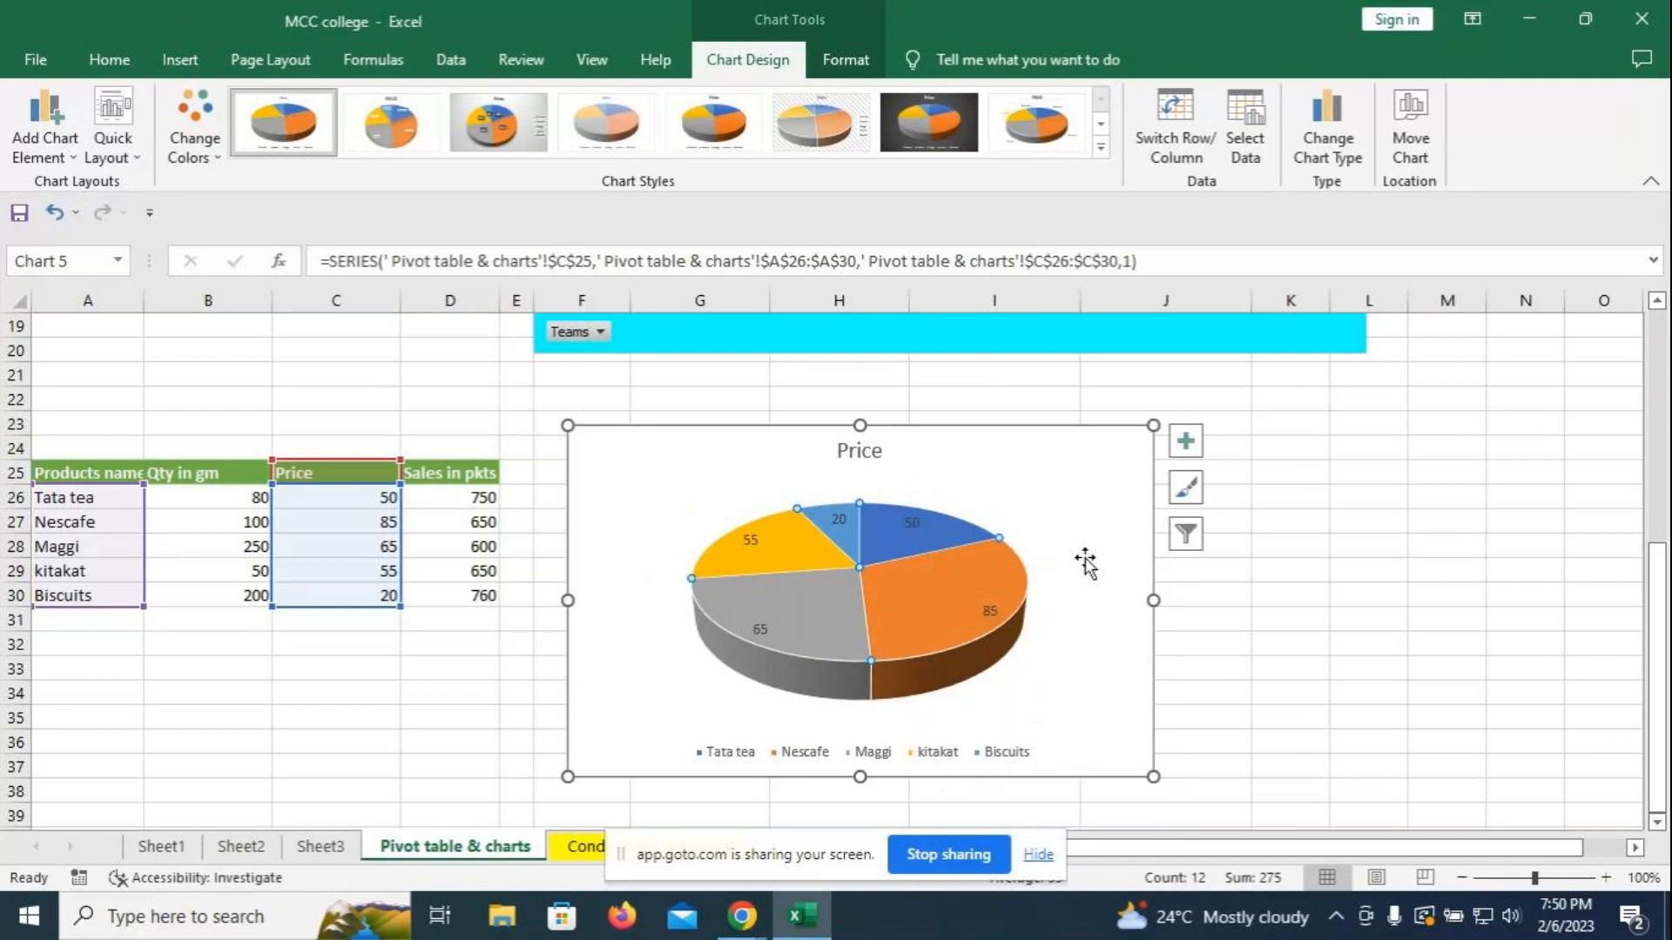
{"action": "left_click", "coordinate": [1076, 477]}
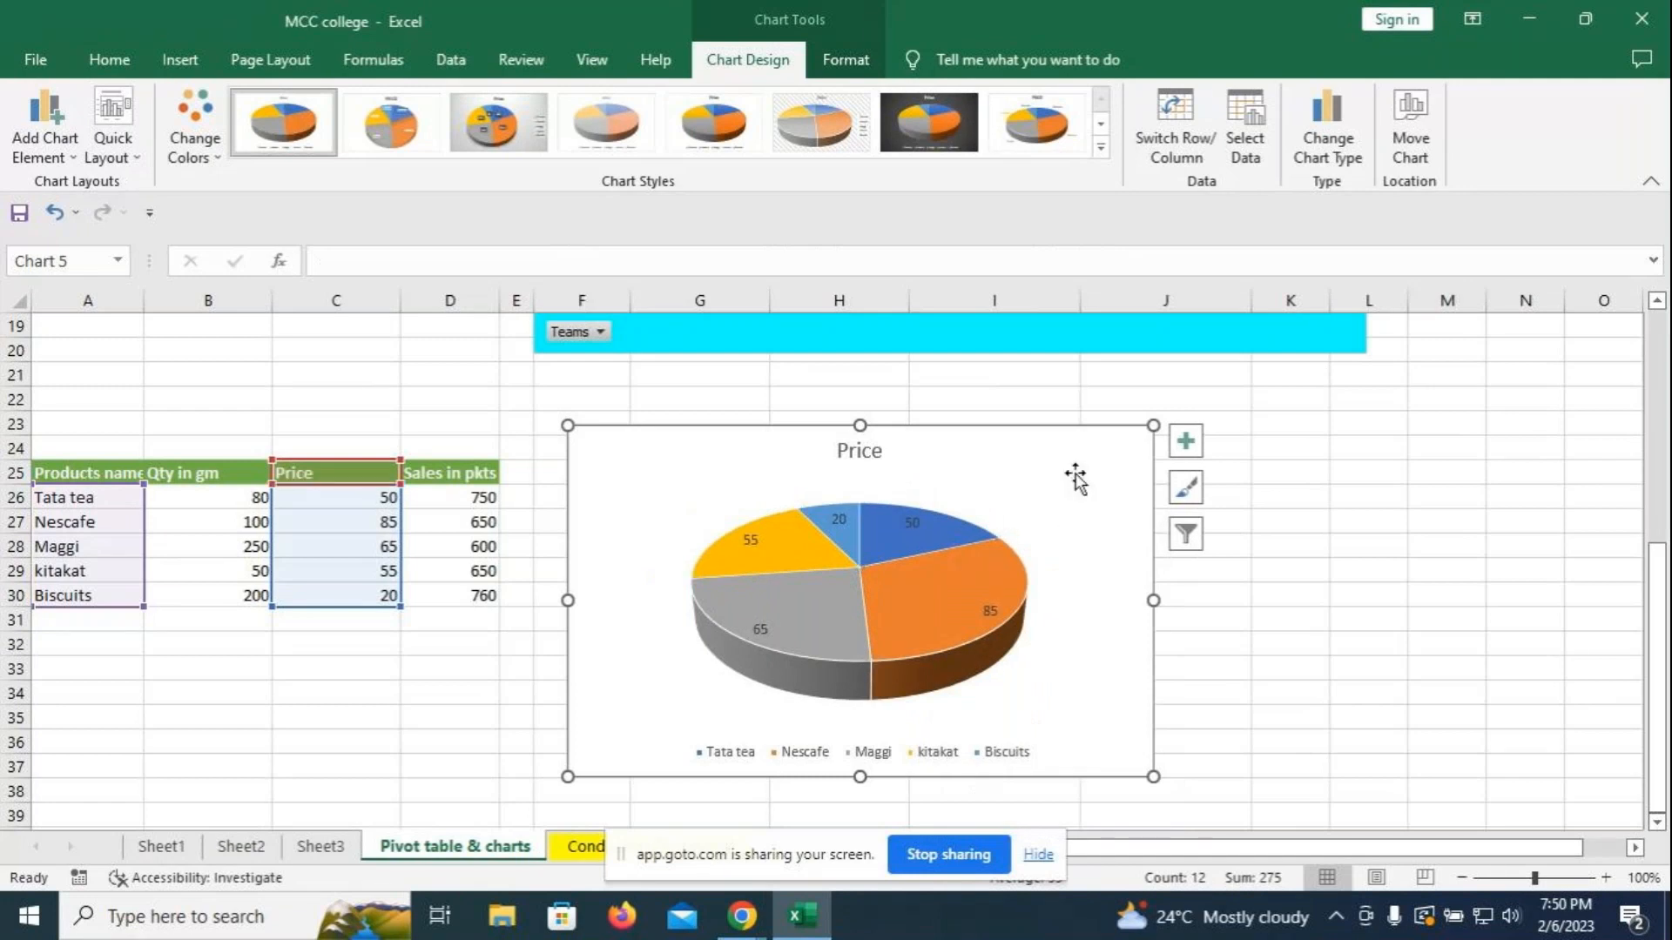
{"action": "left_click", "coordinate": [838, 62]}
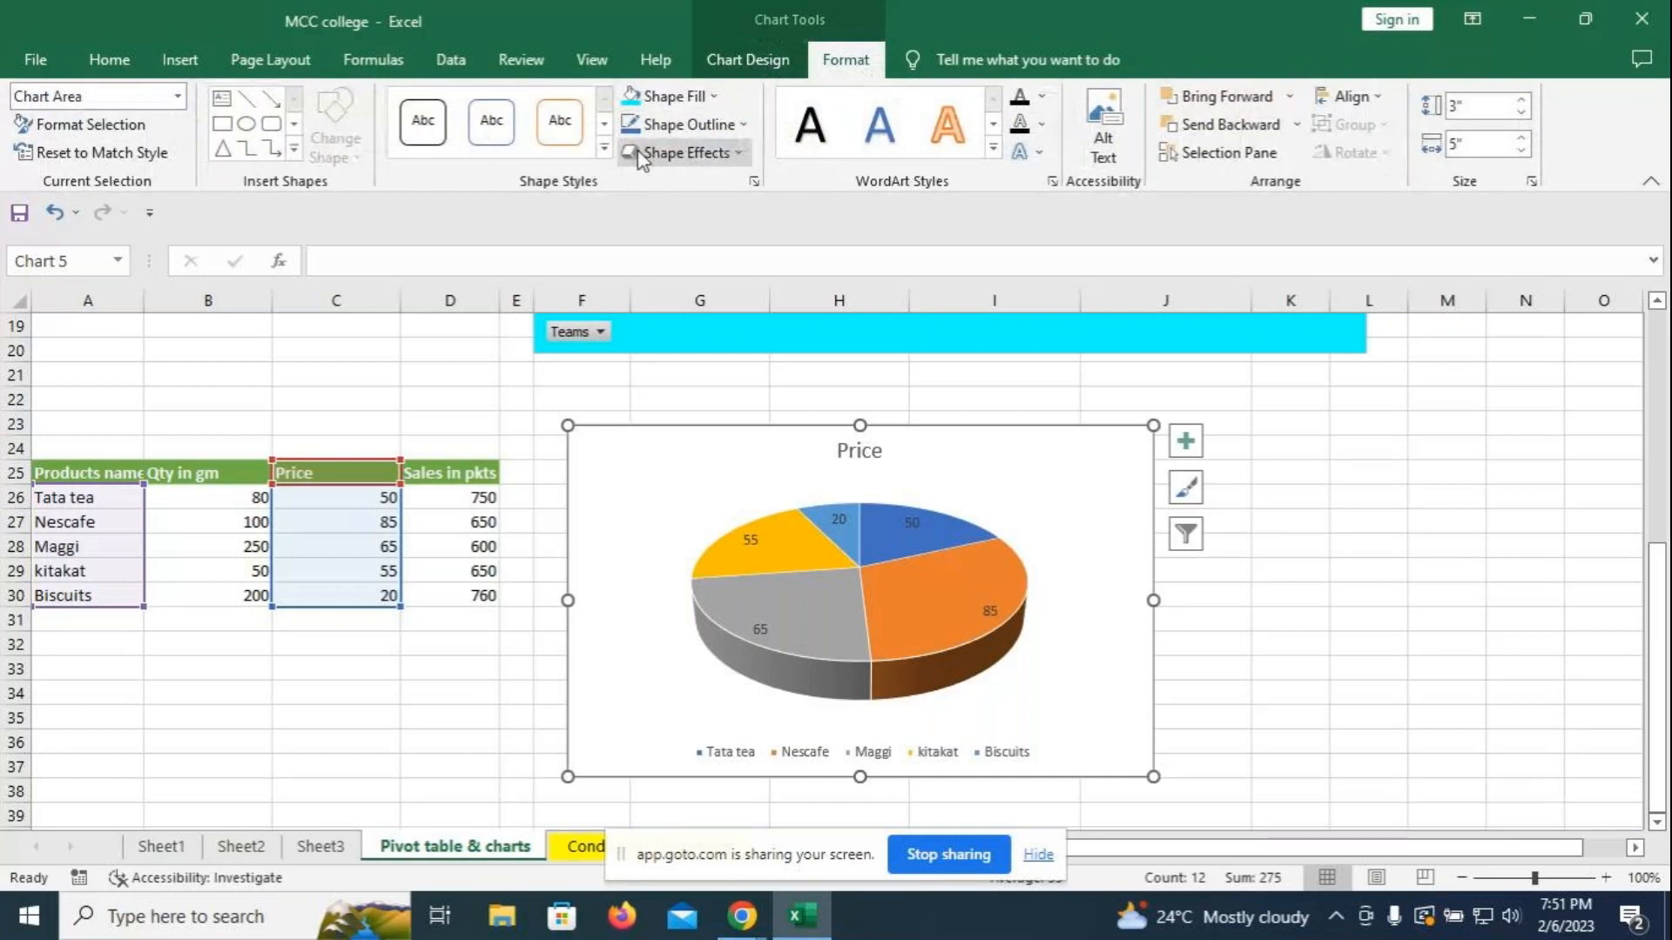
- Fill the Price chart area with the Water droplets texture, undoing a title nudge
{"action": "left_click", "coordinate": [712, 98]}
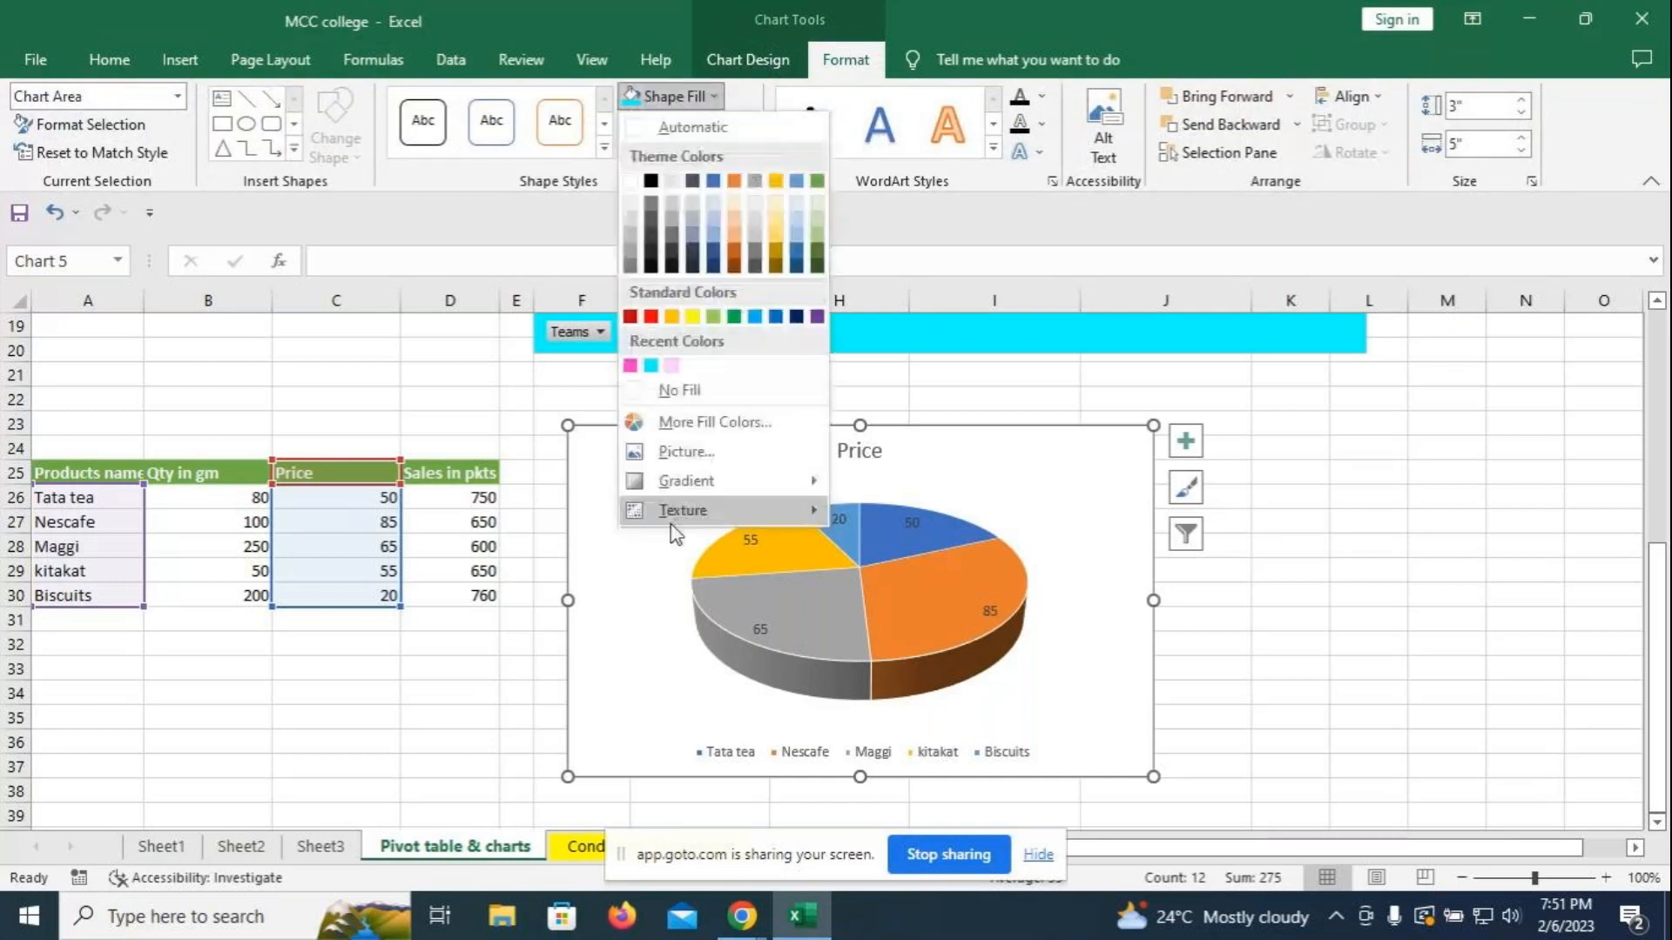
{"action": "mouse_move", "coordinate": [681, 514]}
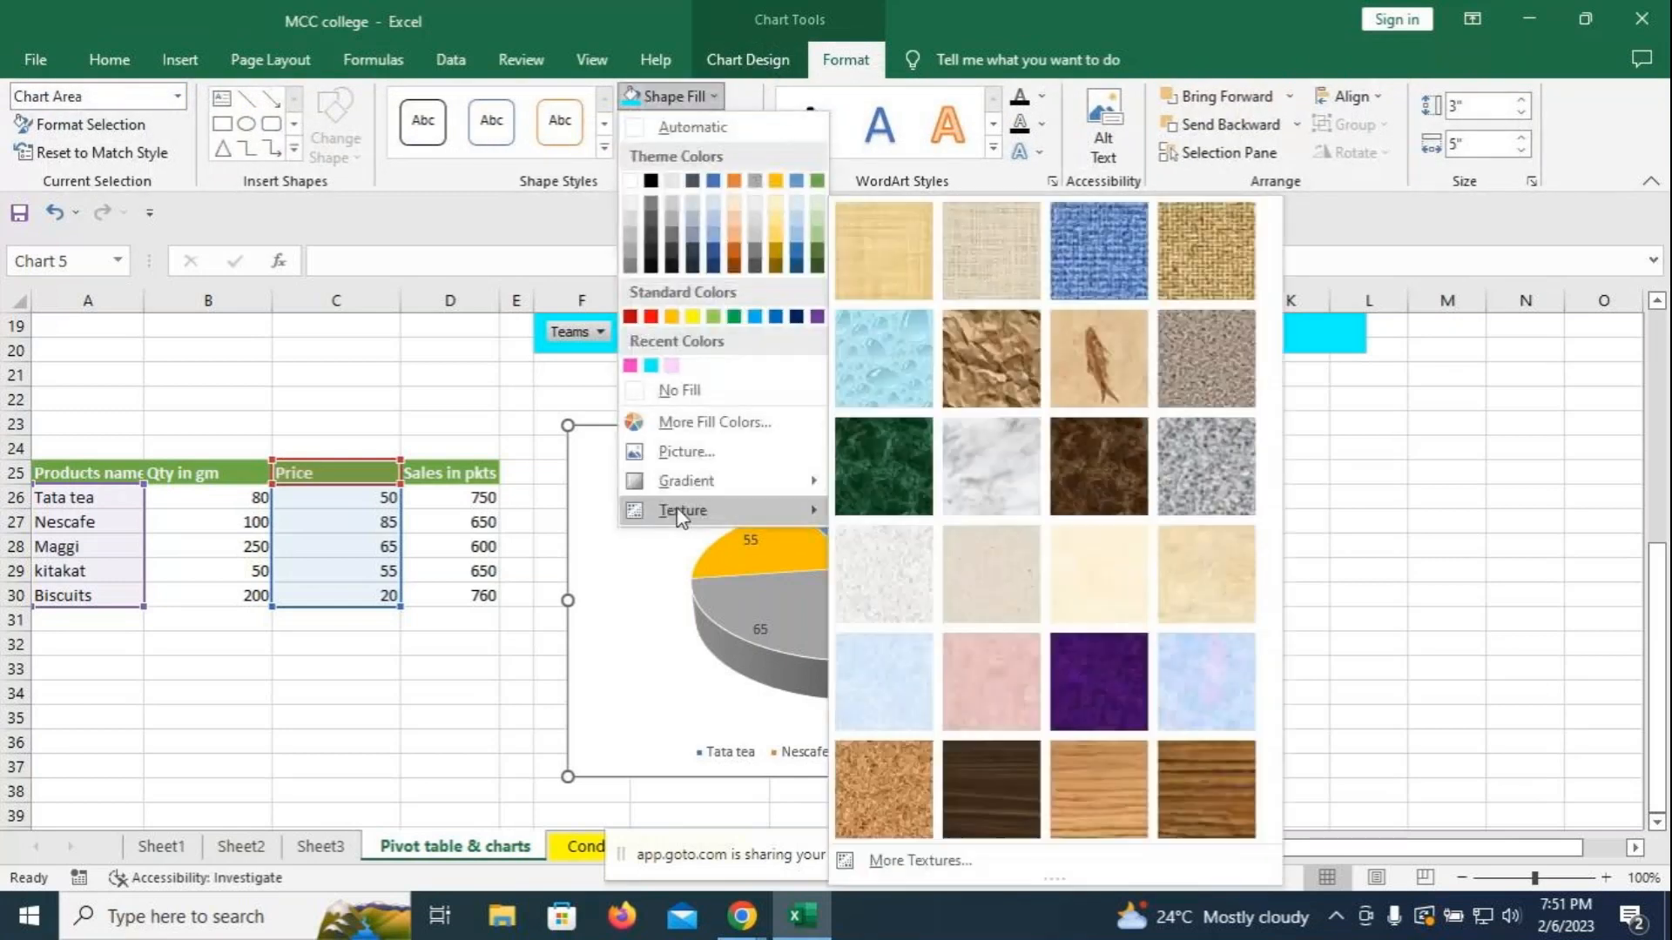
{"action": "left_click", "coordinate": [885, 358]}
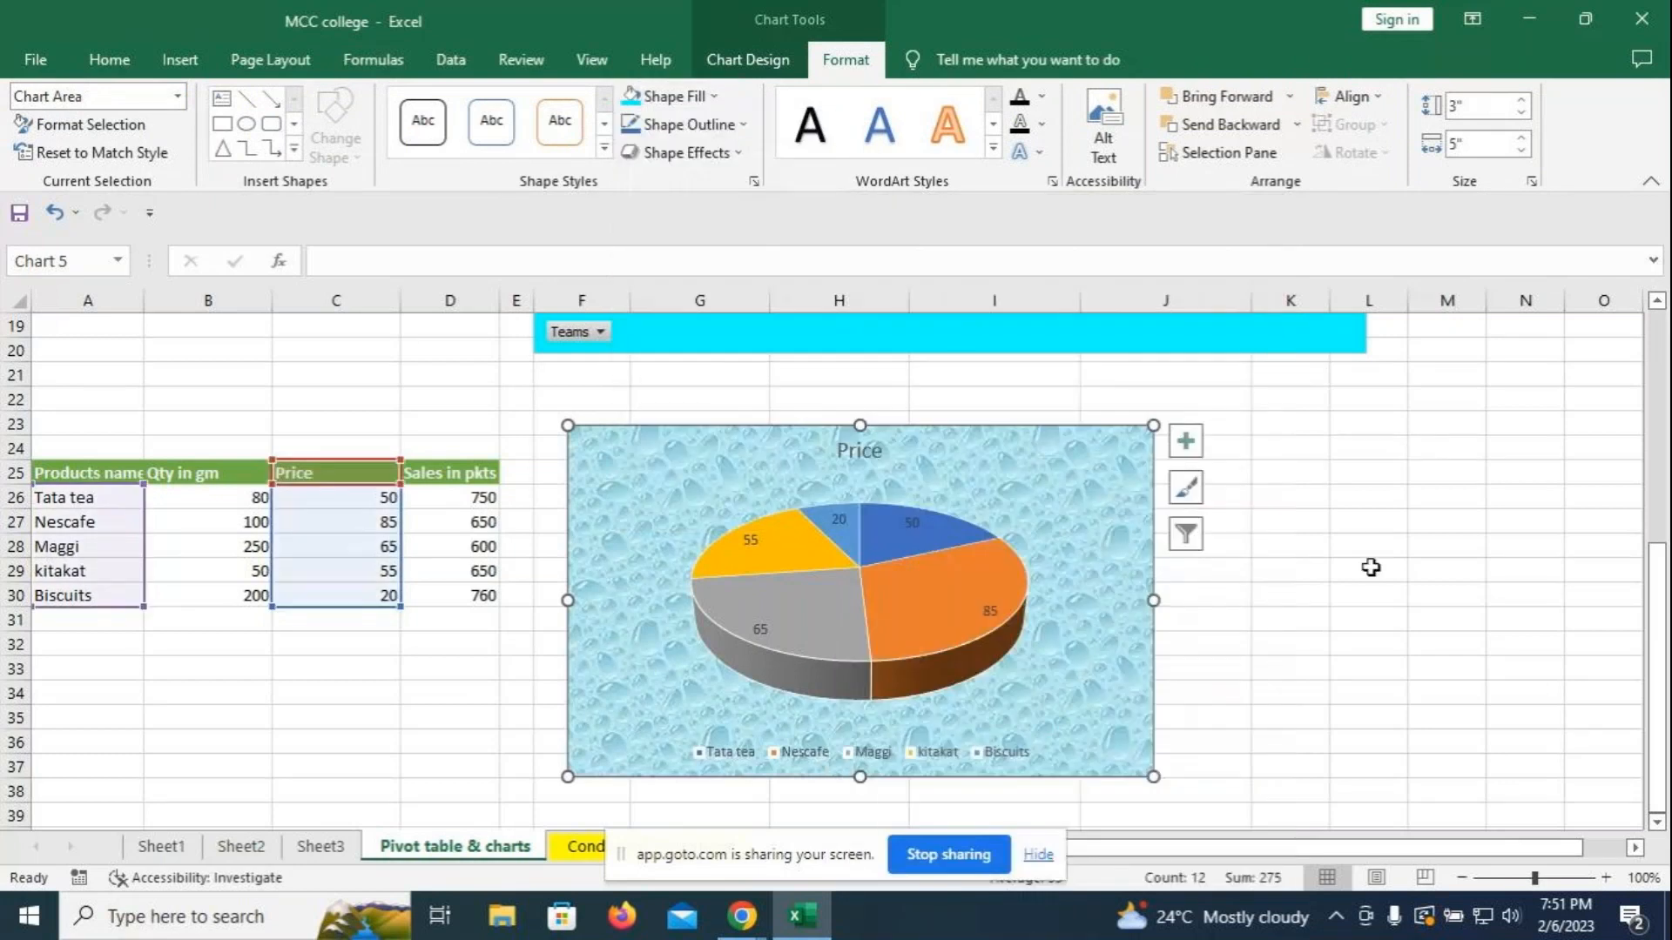
{"action": "left_click", "coordinate": [855, 449]}
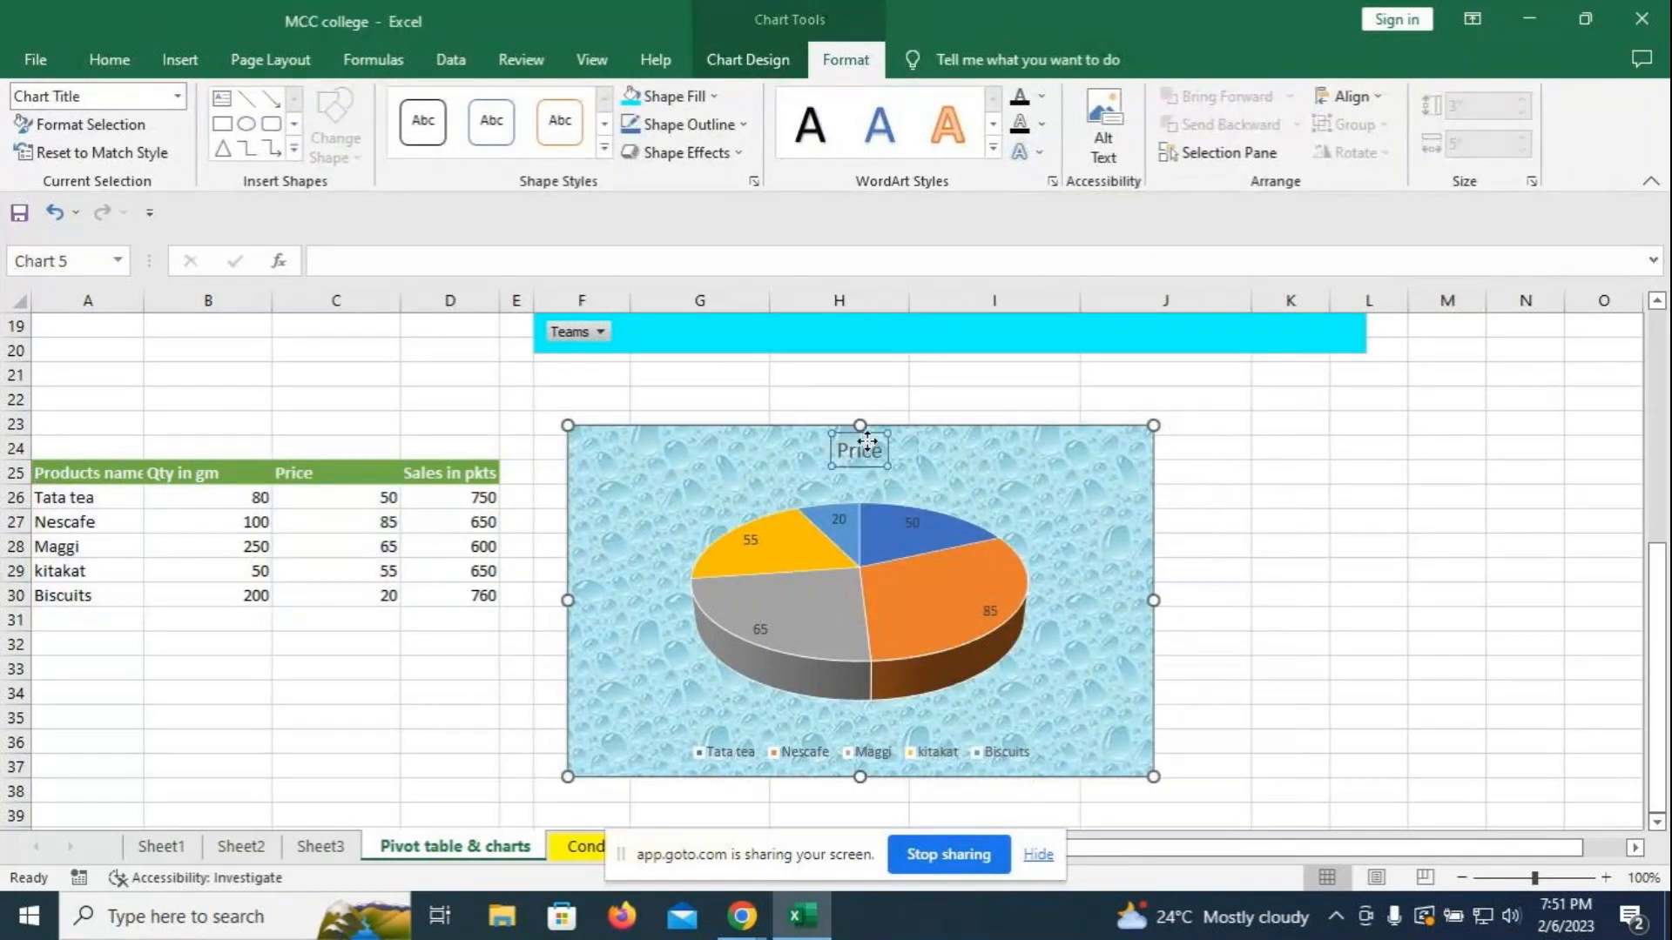
{"action": "left_click_drag", "start_coordinate": [873, 442], "coordinate": [906, 438]}
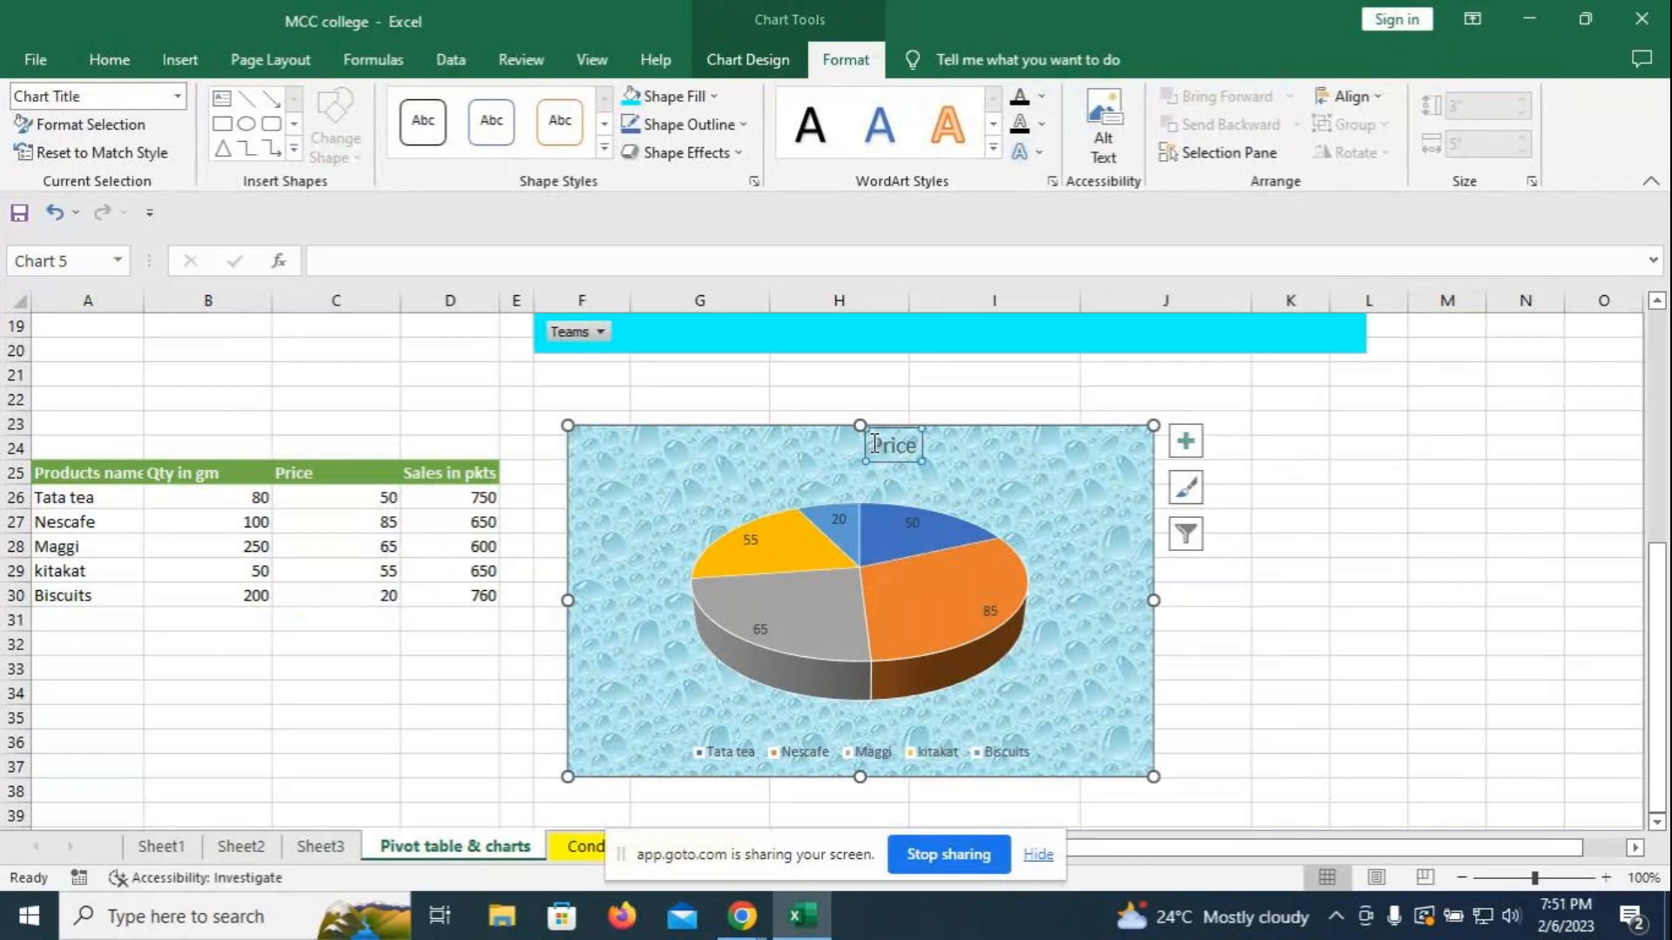
{"action": "key", "text": "ctrl+z"}
- Make the Price title size 20, bold, with the orange-outline WordArt style
{"action": "left_click", "coordinate": [109, 59]}
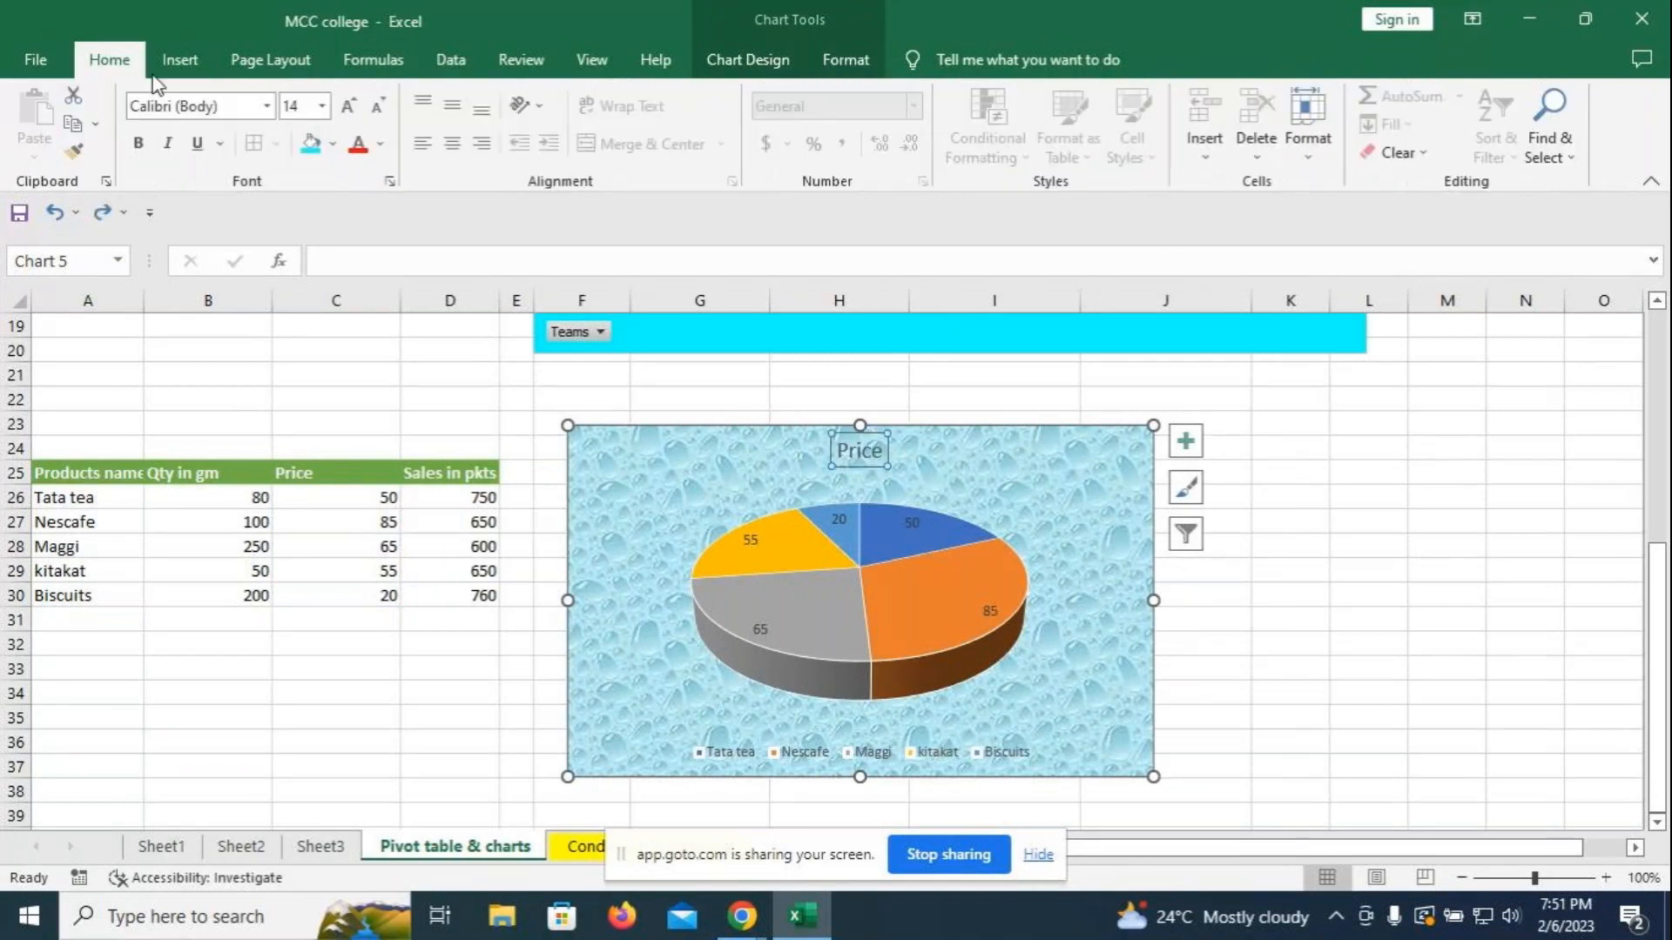
{"action": "left_click", "coordinate": [352, 106]}
{"action": "left_click", "coordinate": [352, 107]}
{"action": "left_click", "coordinate": [352, 106]}
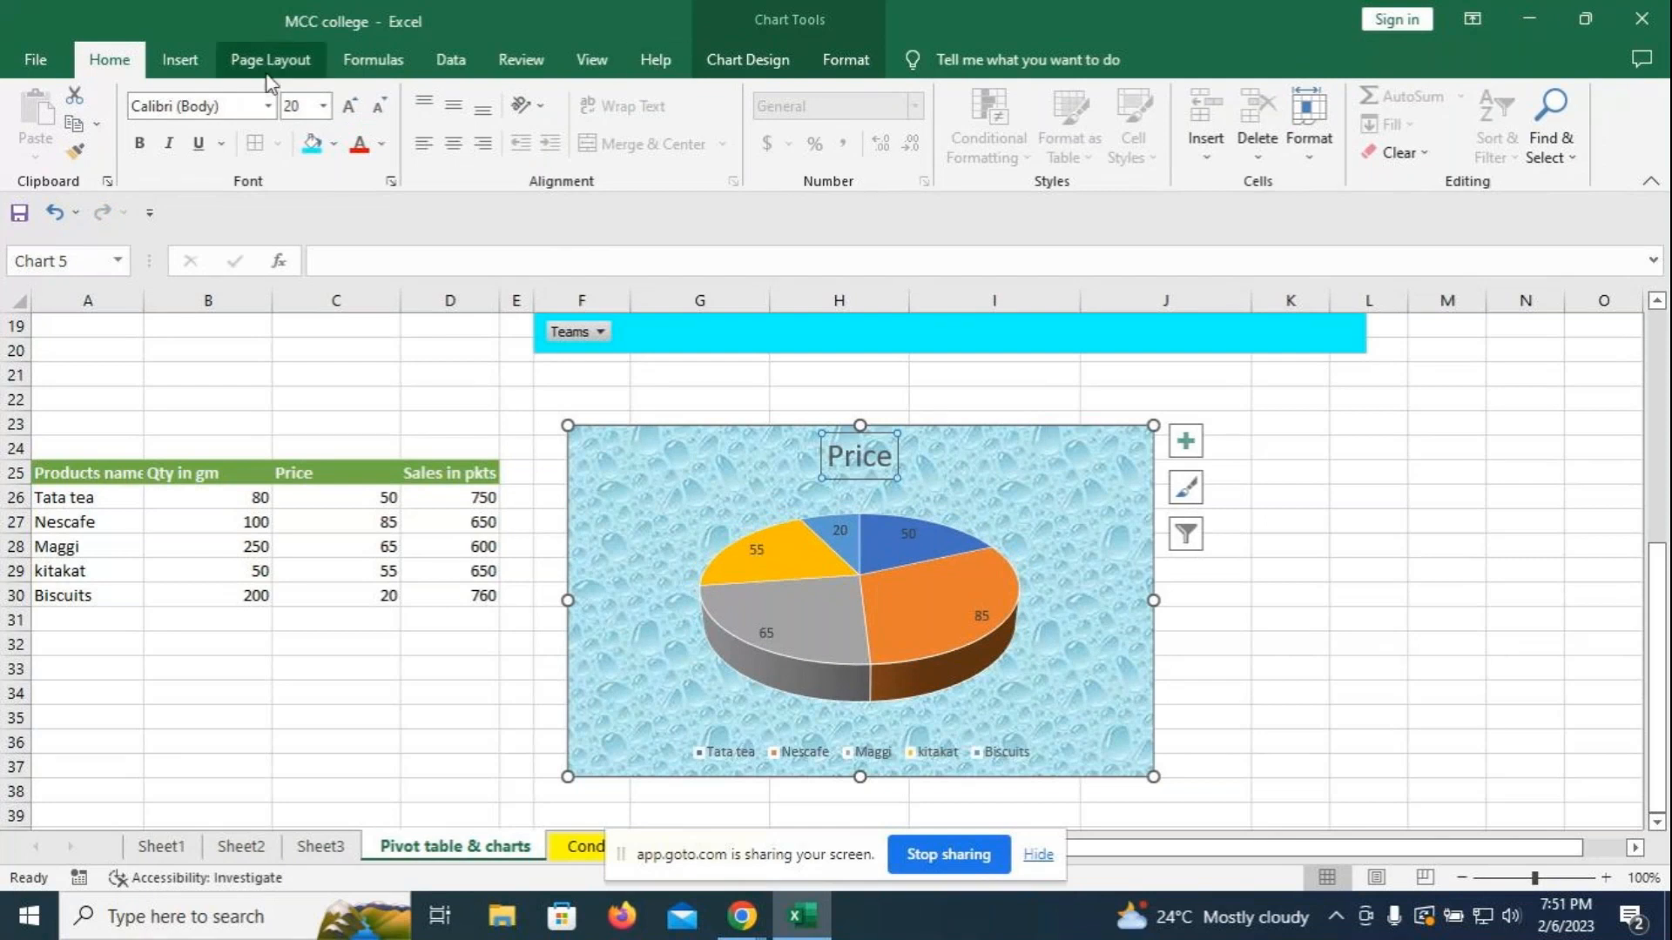
{"action": "left_click", "coordinate": [138, 143]}
{"action": "left_click", "coordinate": [846, 59]}
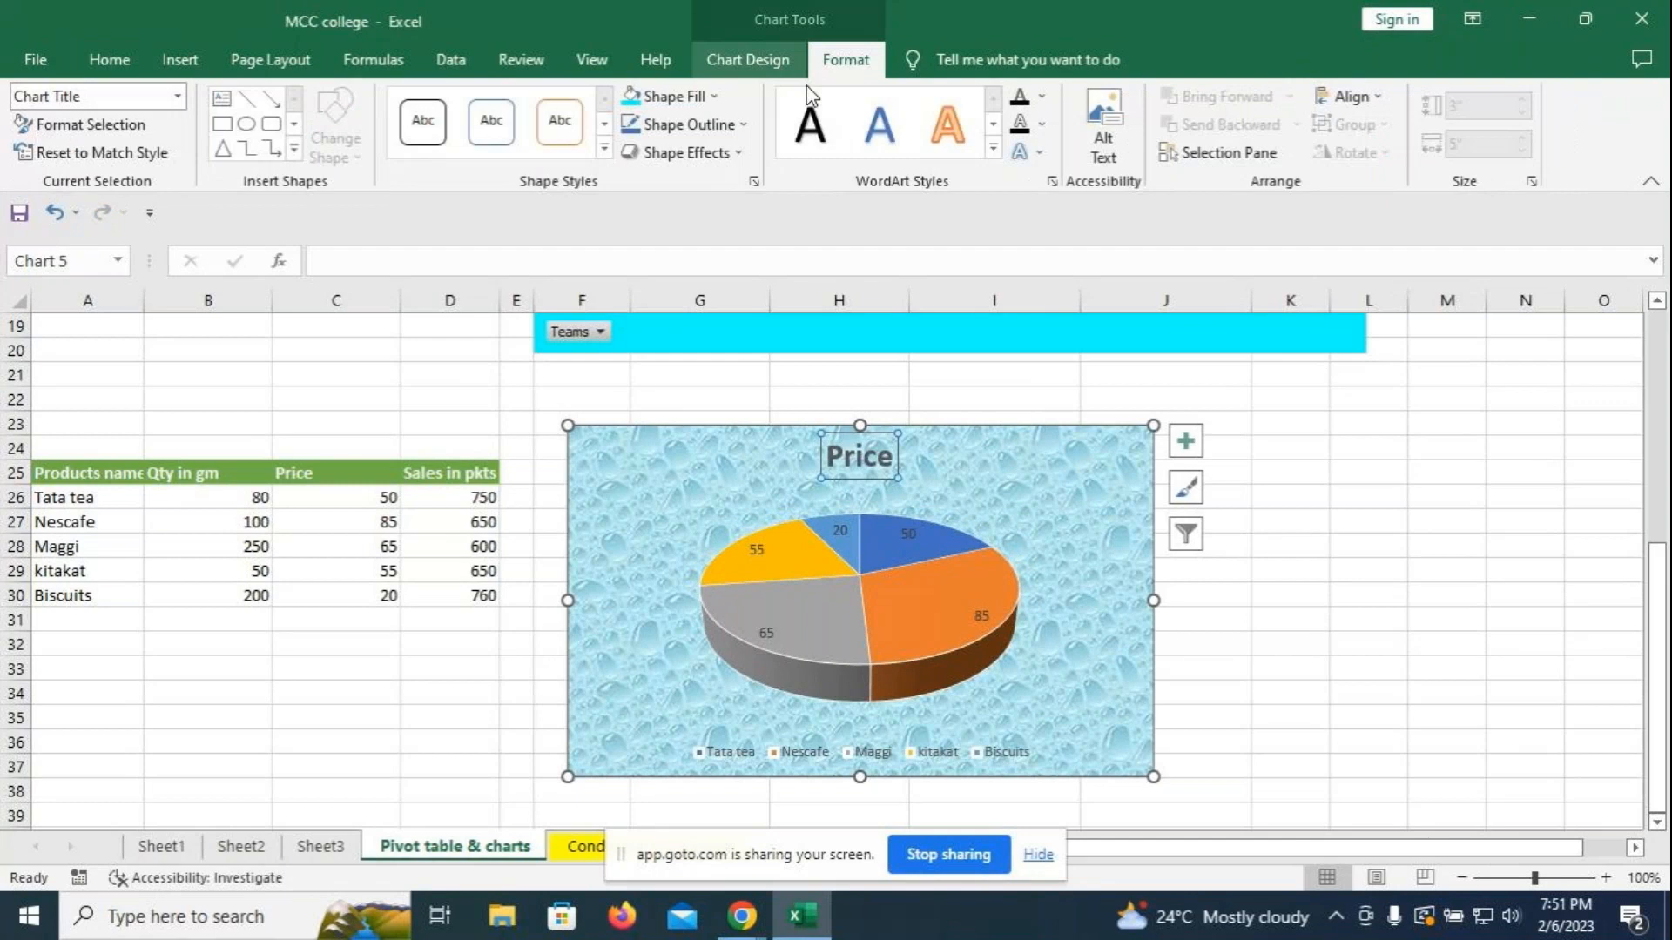
{"action": "left_click", "coordinate": [991, 152]}
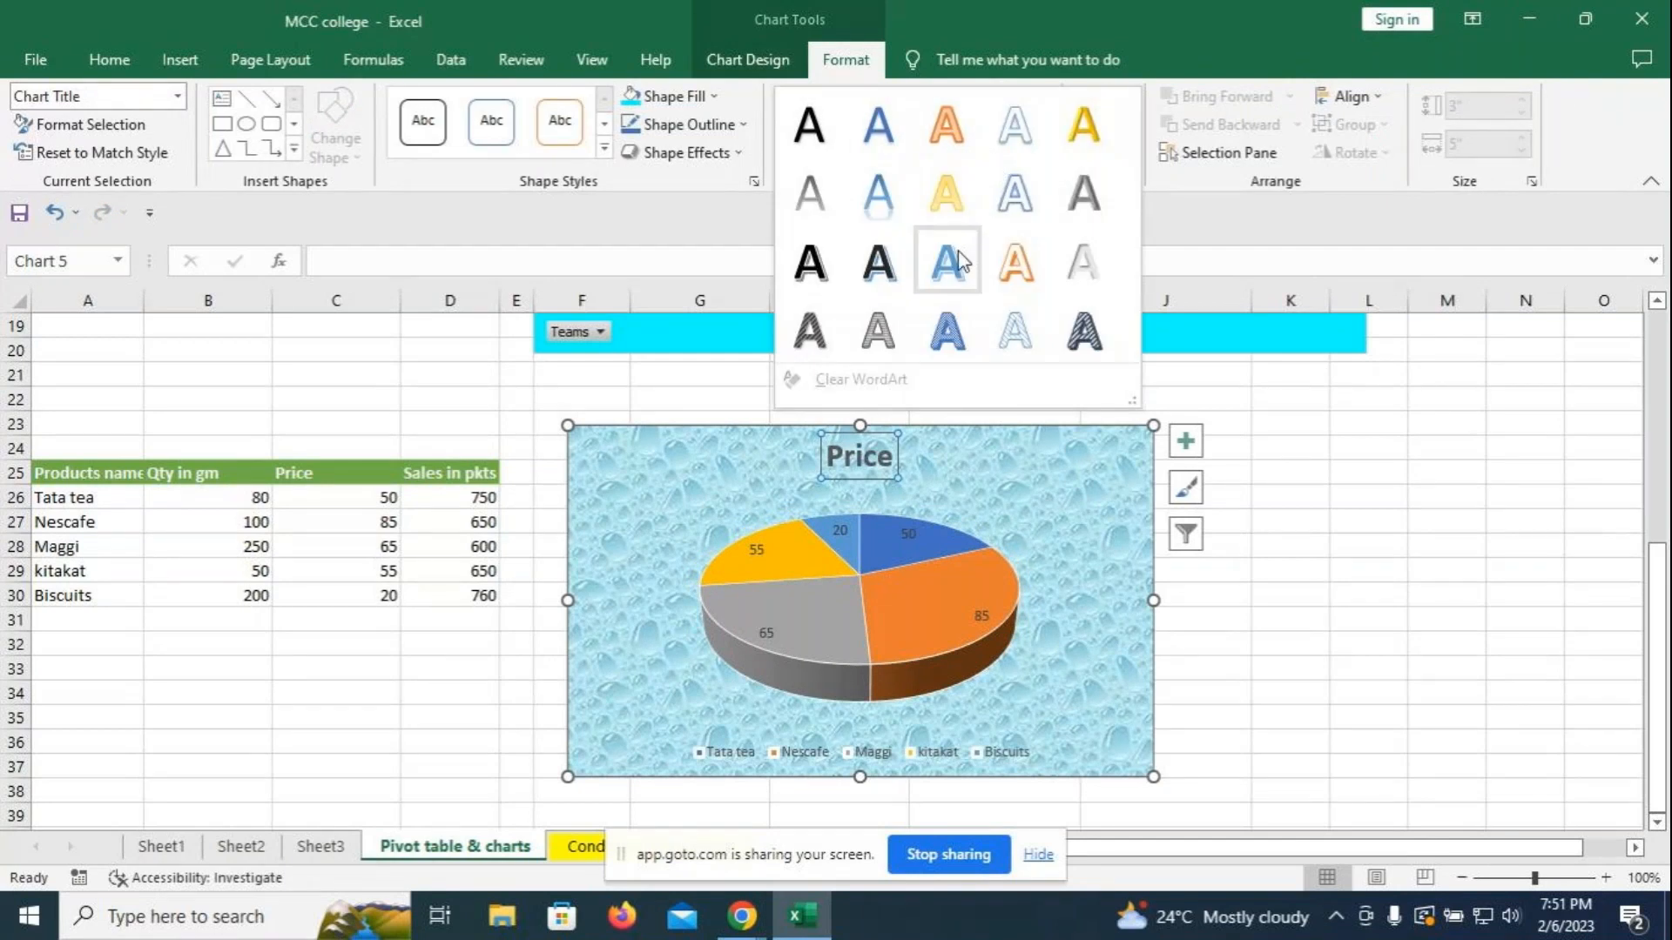
{"action": "left_click", "coordinate": [1013, 265]}
{"action": "left_click", "coordinate": [1368, 521]}
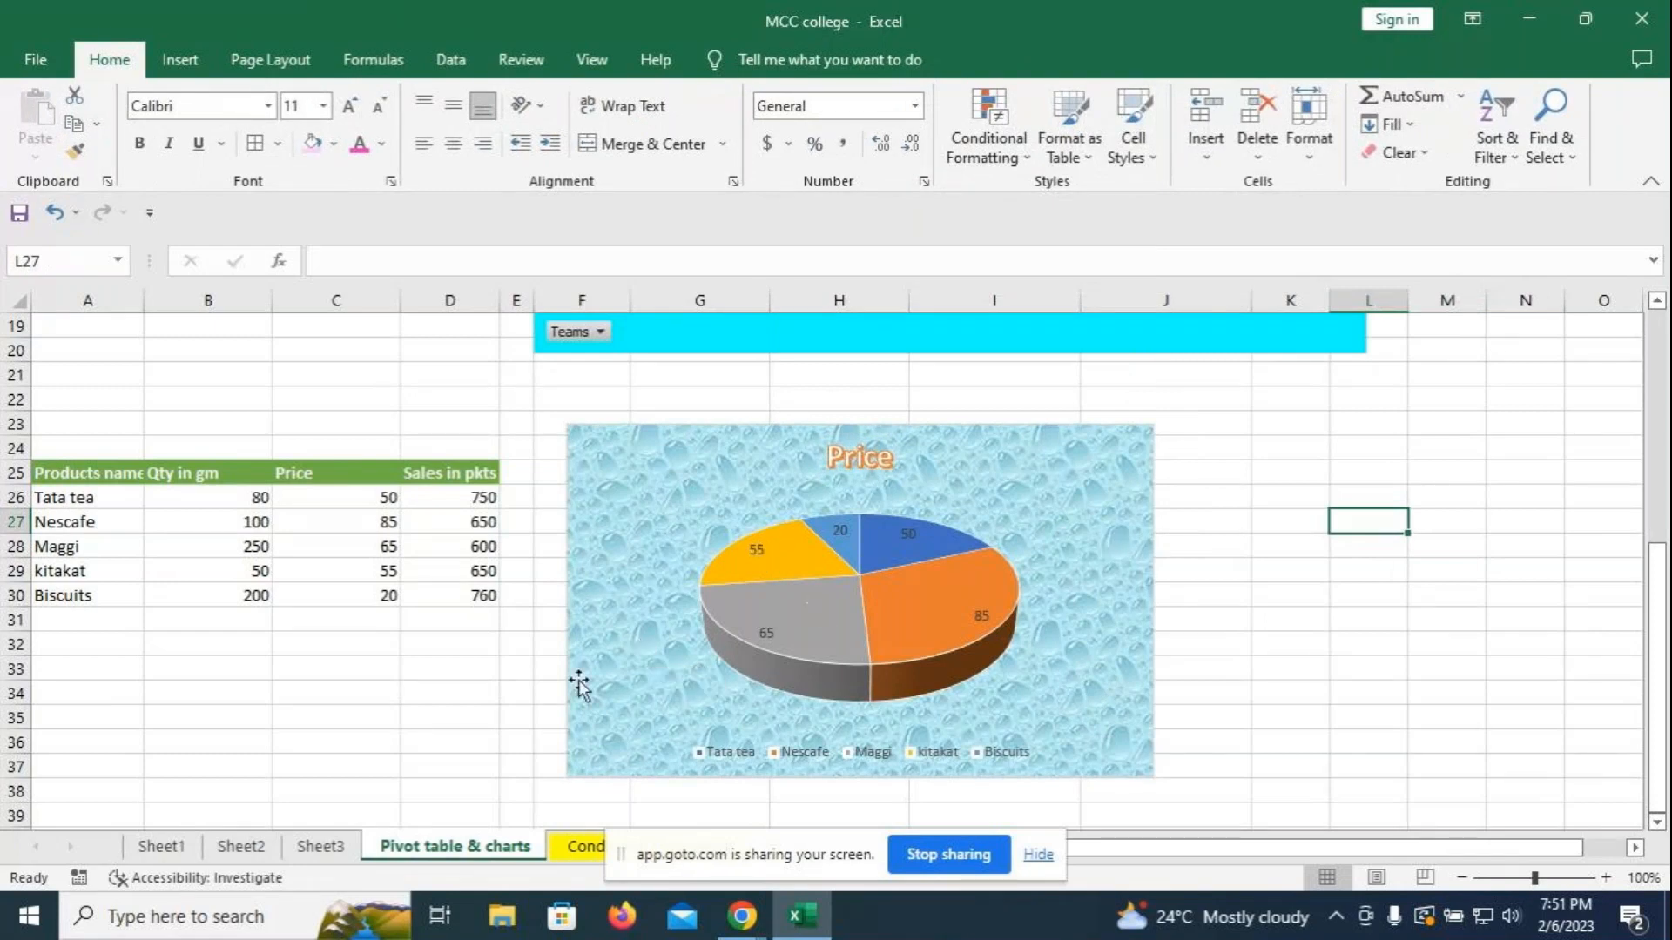
{"action": "left_click", "coordinate": [211, 644]}
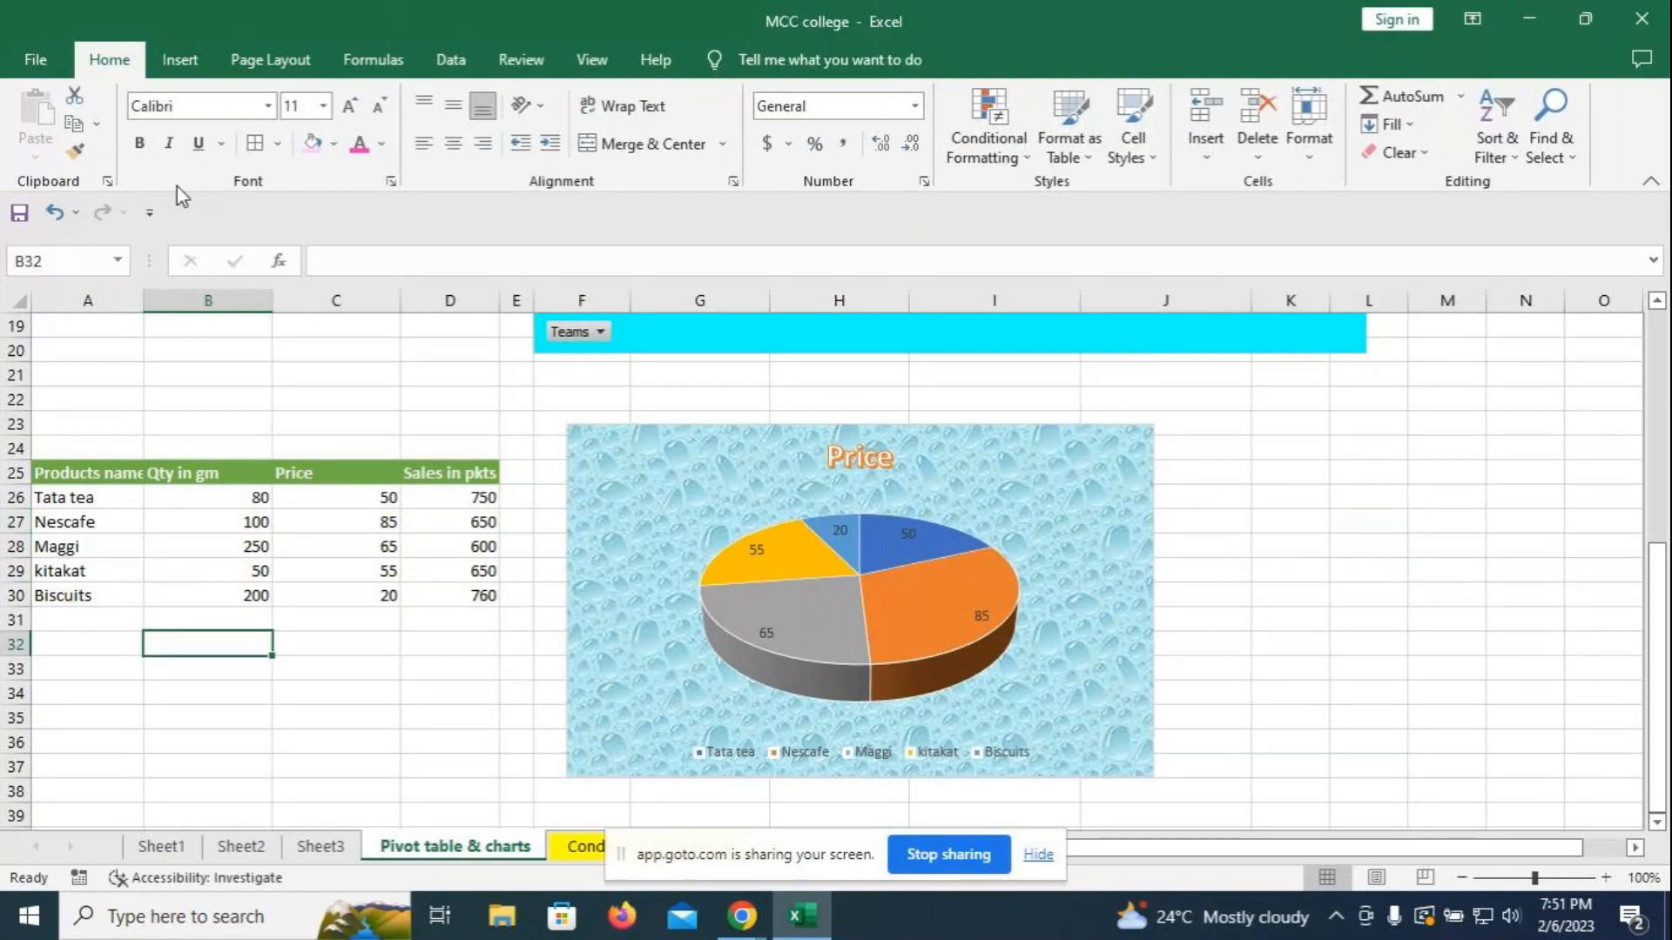
{"action": "left_click", "coordinate": [165, 58]}
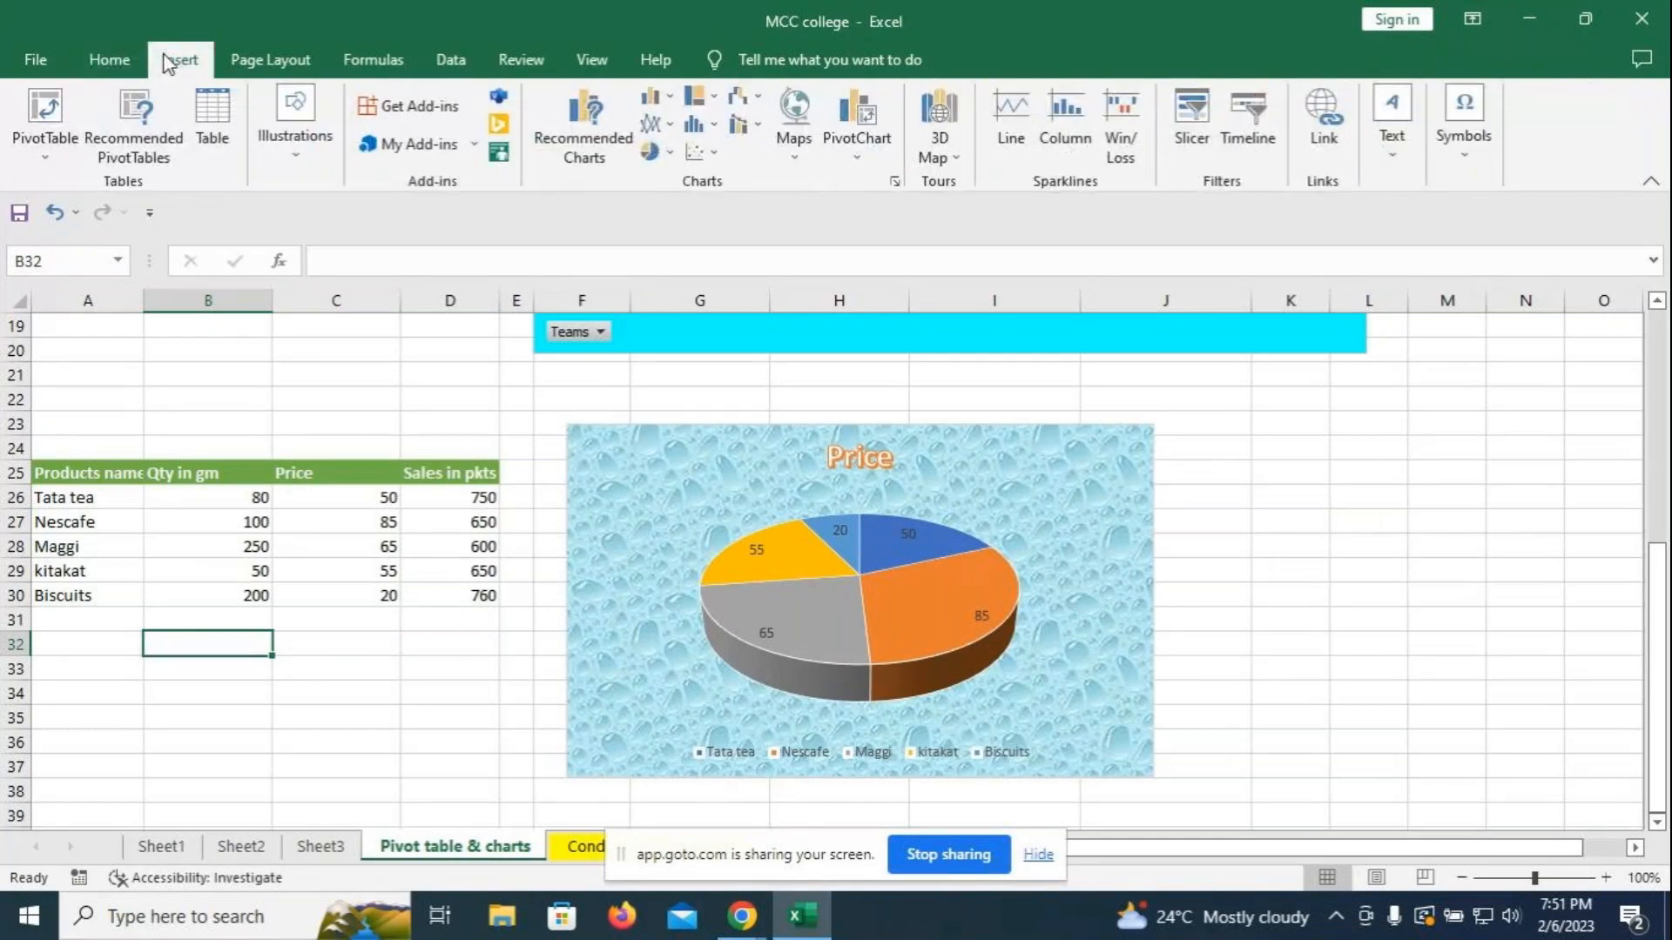
- Add a text box below the product table reading '3D Pie chart'
{"action": "left_click", "coordinate": [1391, 122]}
{"action": "left_click", "coordinate": [1382, 228]}
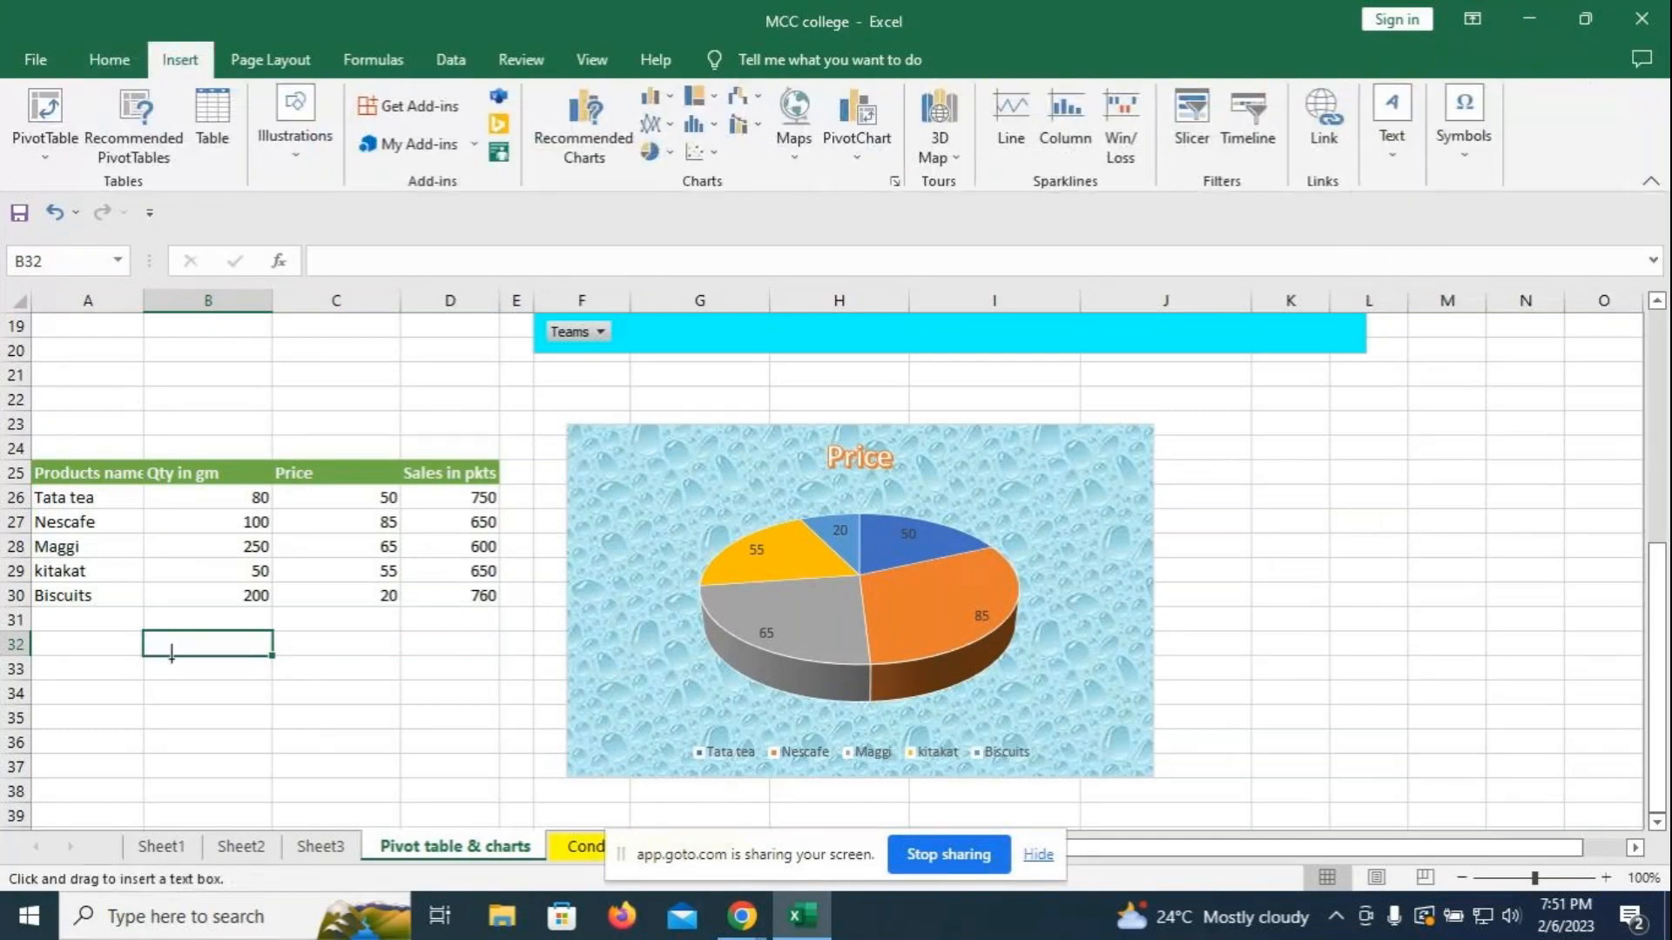
{"action": "left_click_drag", "start_coordinate": [154, 637], "coordinate": [421, 703]}
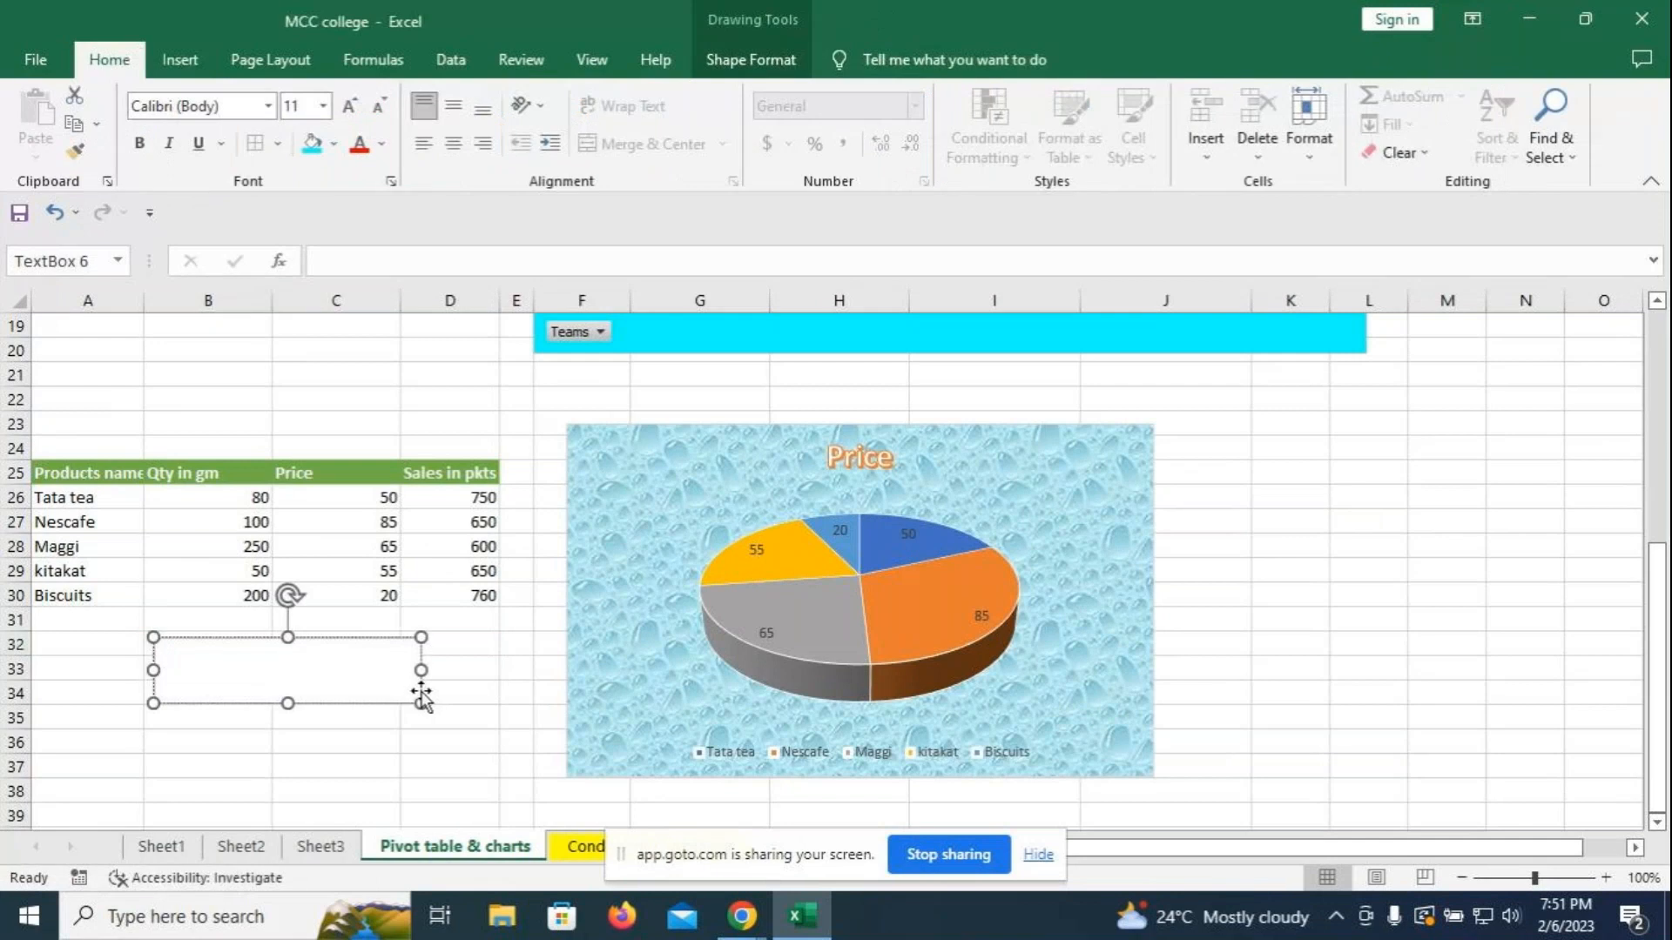
{"action": "type", "text": "3D Pie chart"}
{"action": "left_click", "coordinate": [54, 655]}
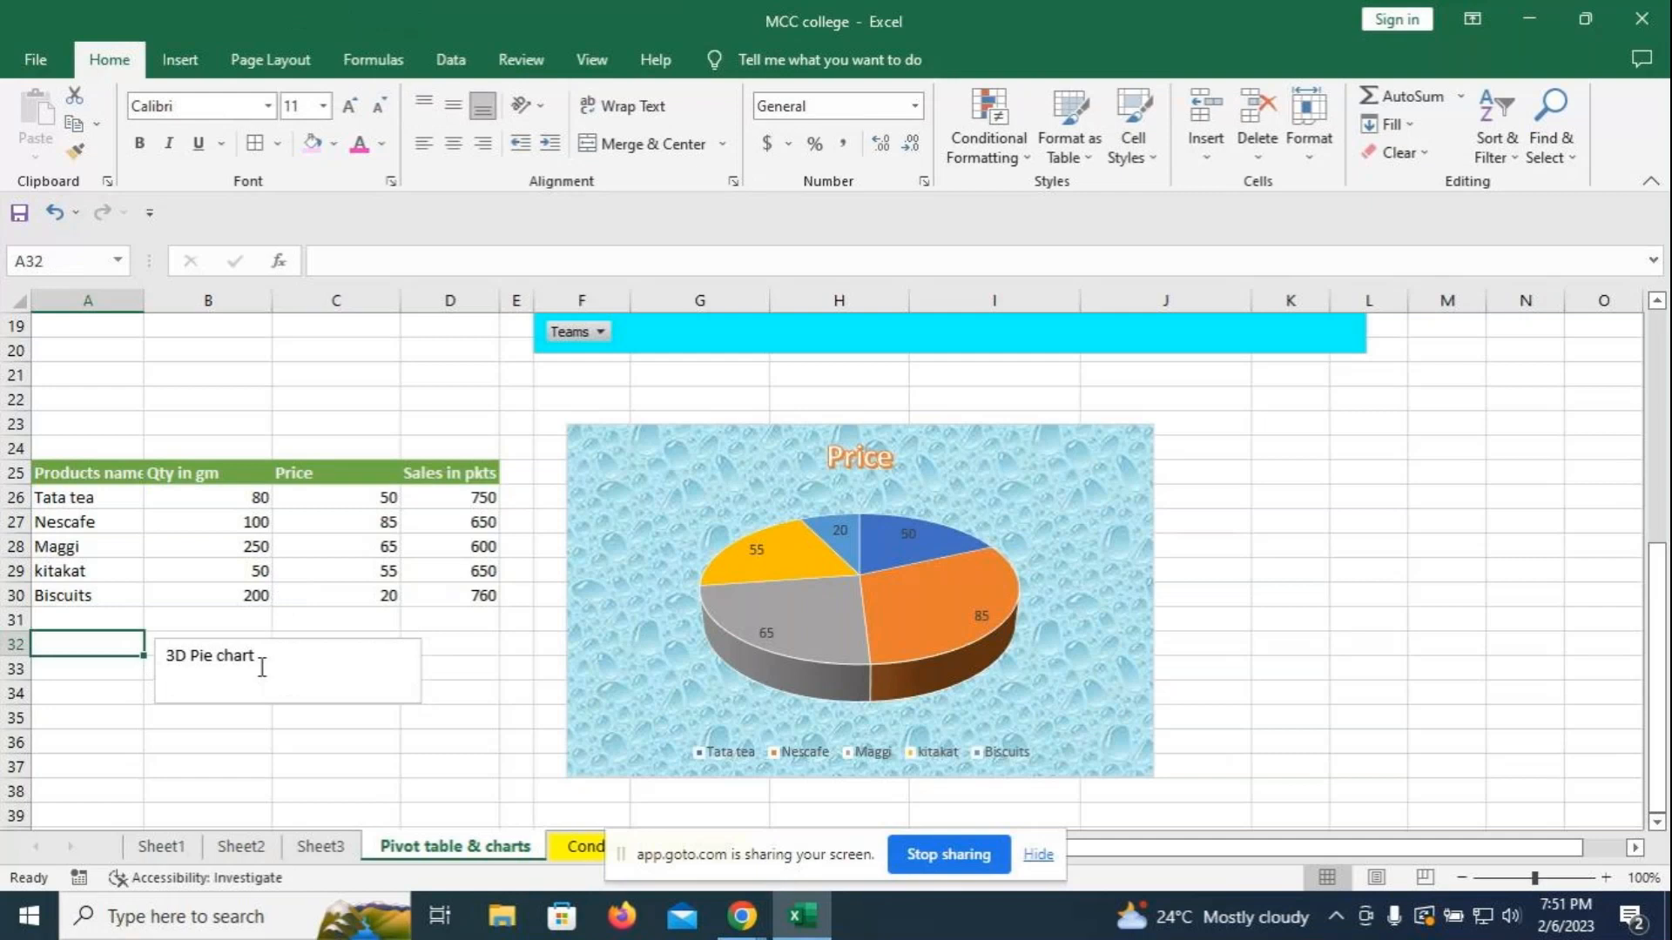
{"action": "left_click", "coordinate": [261, 667]}
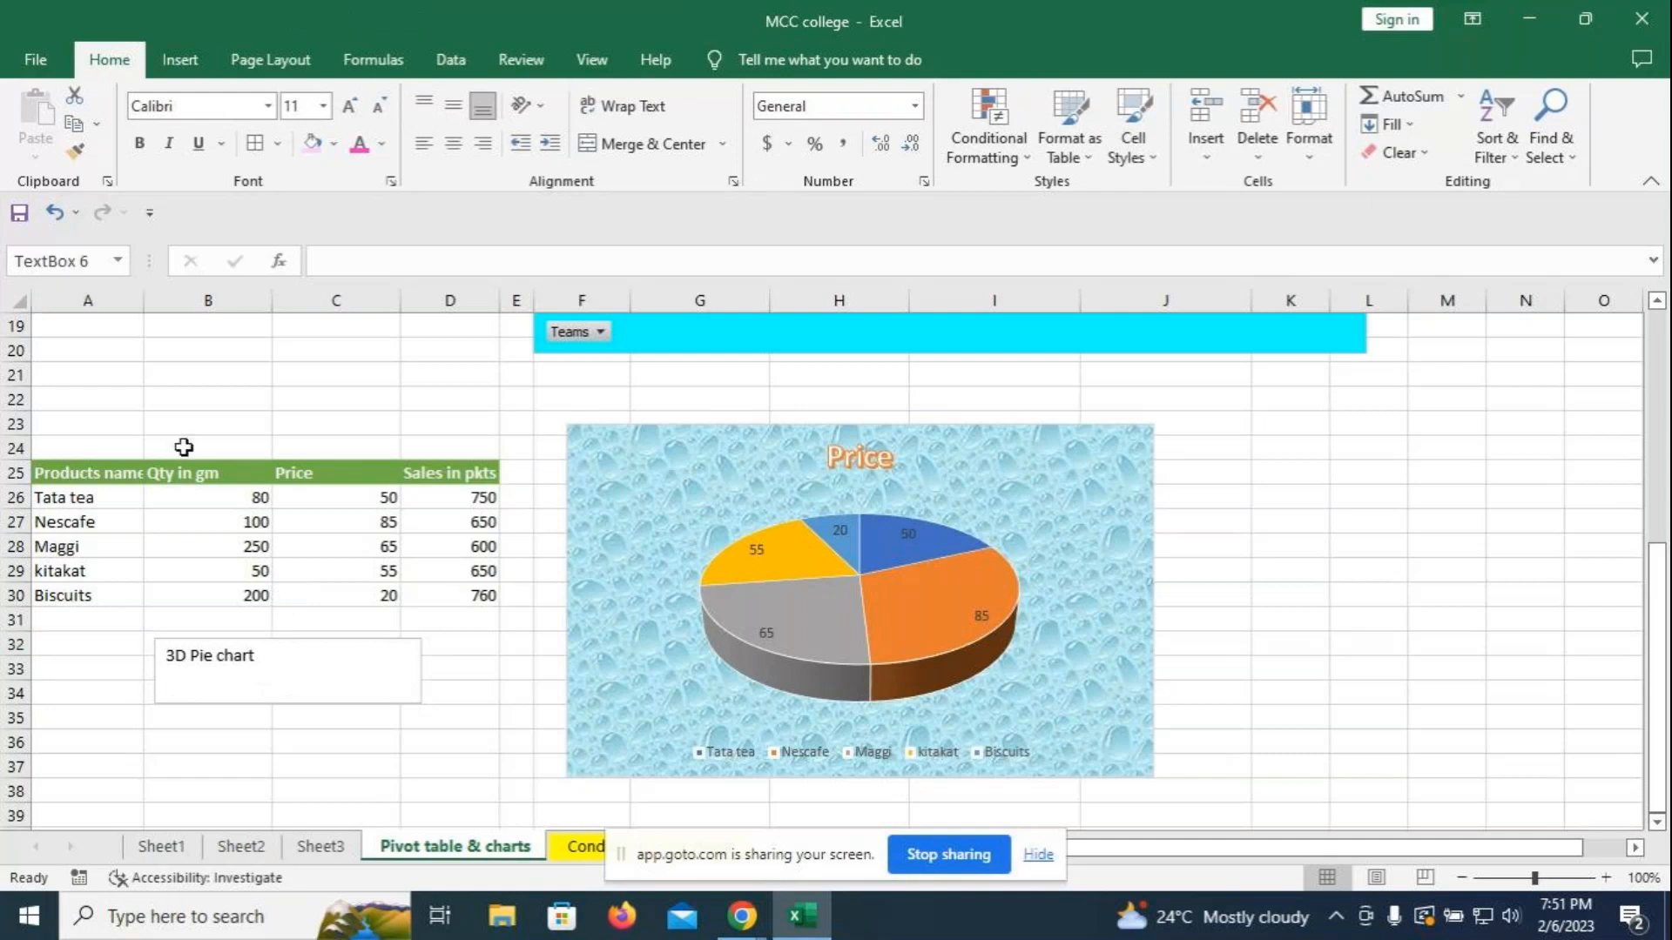
{"action": "left_click", "coordinate": [179, 62]}
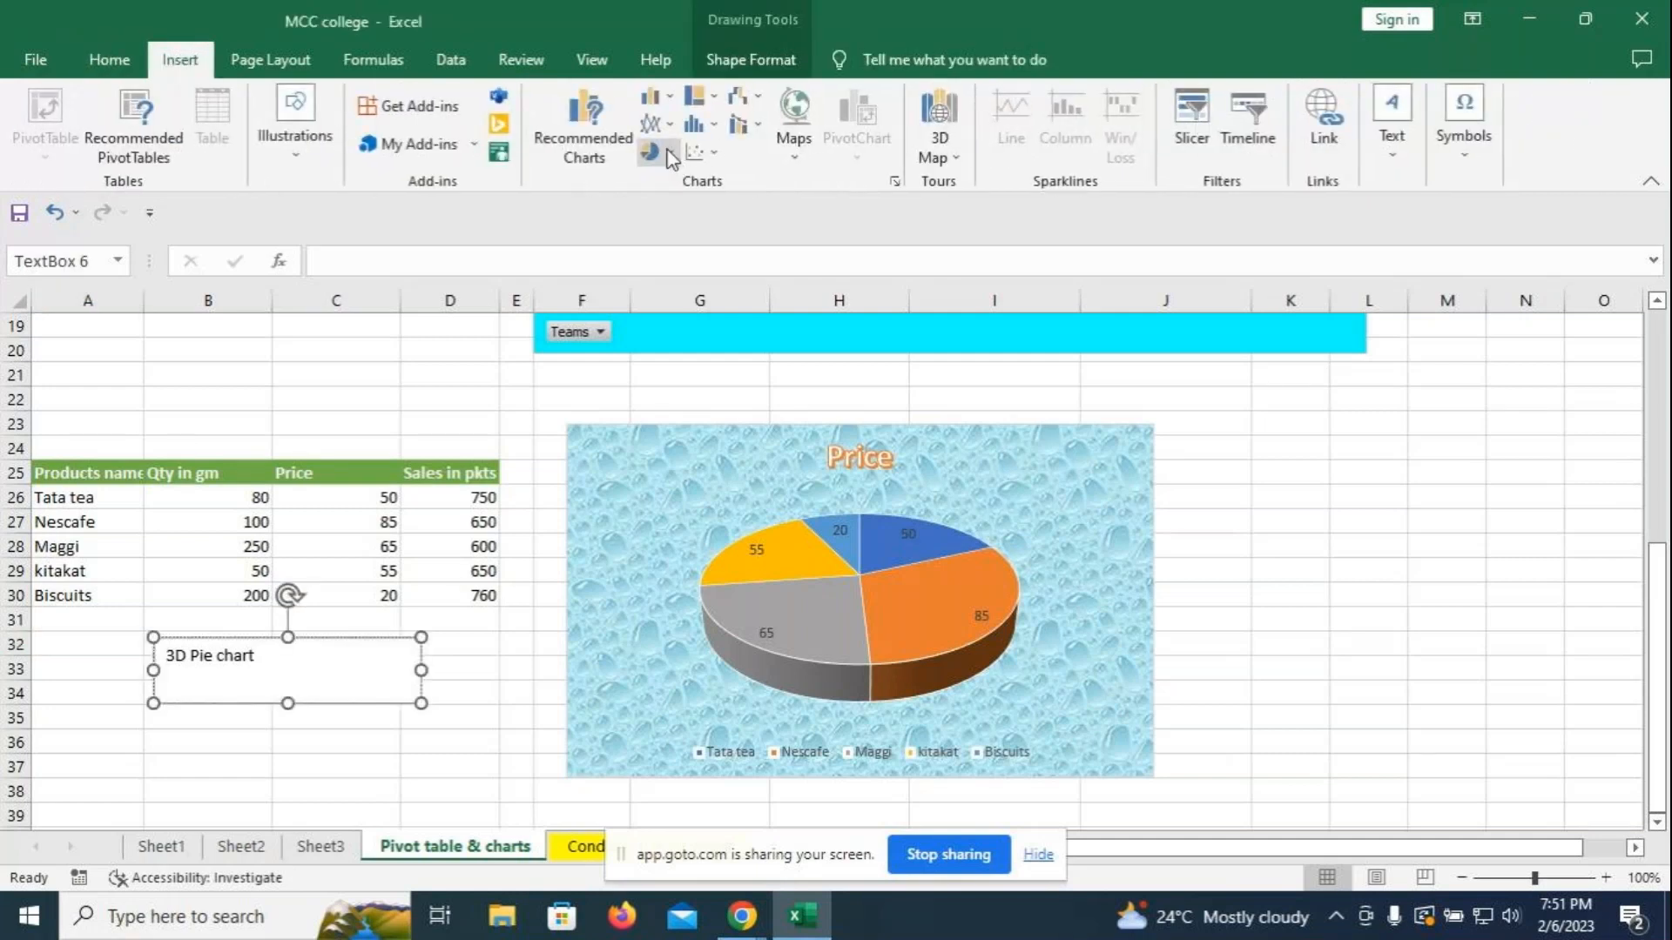
{"action": "left_click", "coordinate": [1446, 619]}
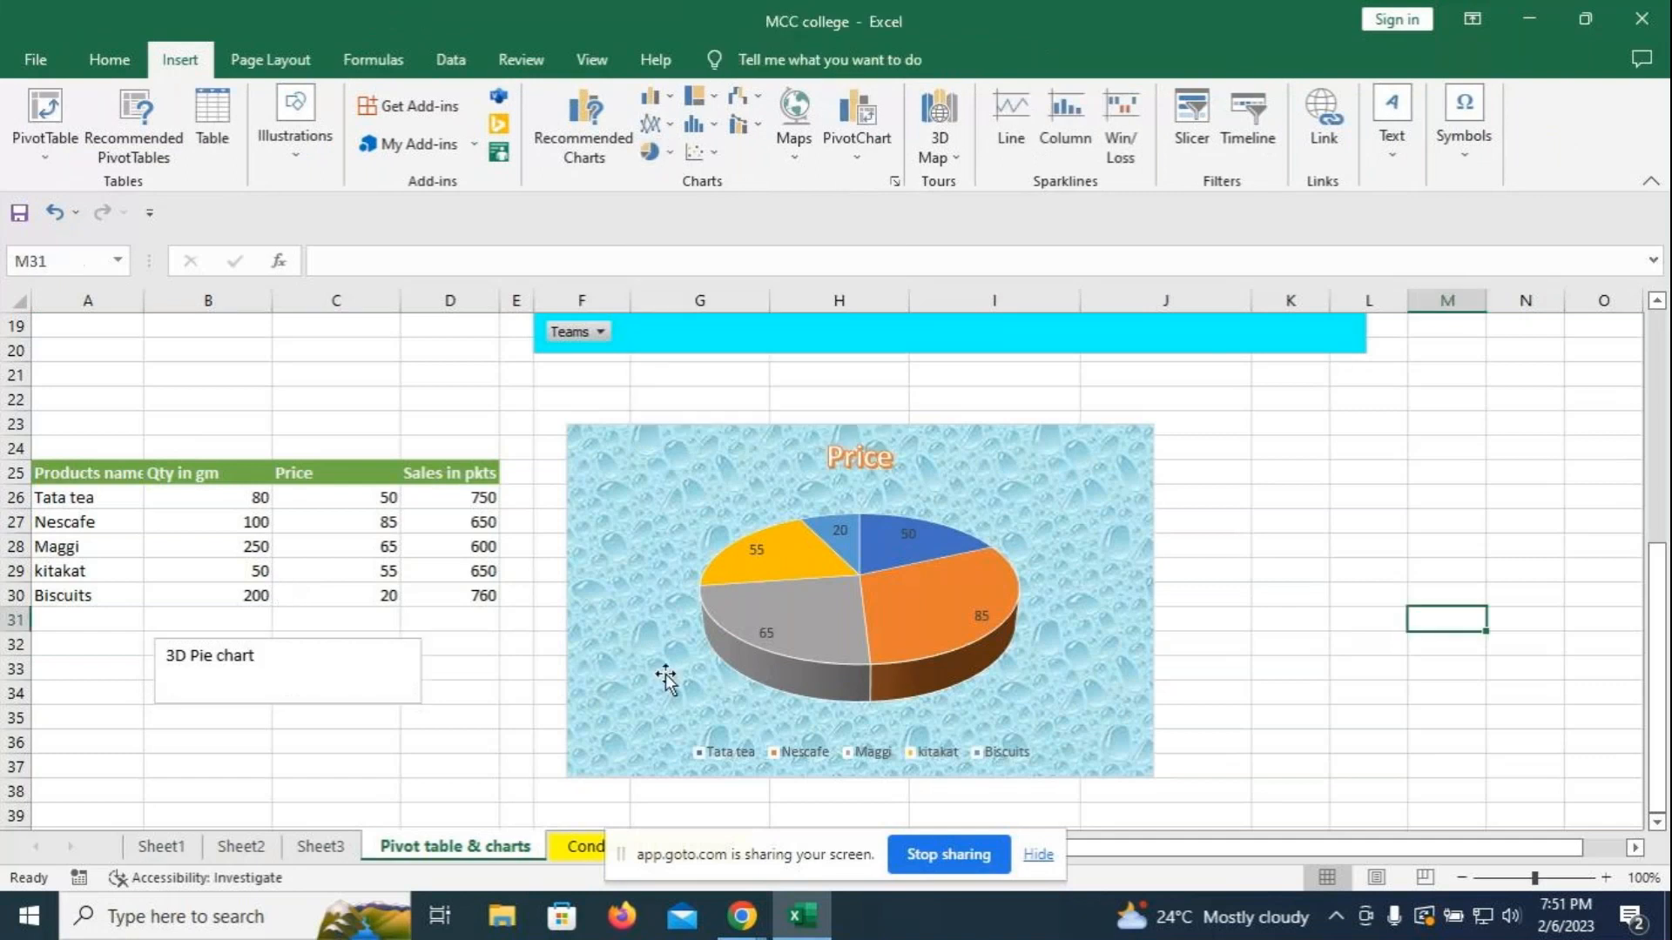
- Style the '3D Pie chart' text as orange-outline WordArt and enlarge it three sizes
{"action": "left_click_drag", "start_coordinate": [165, 656], "coordinate": [313, 656]}
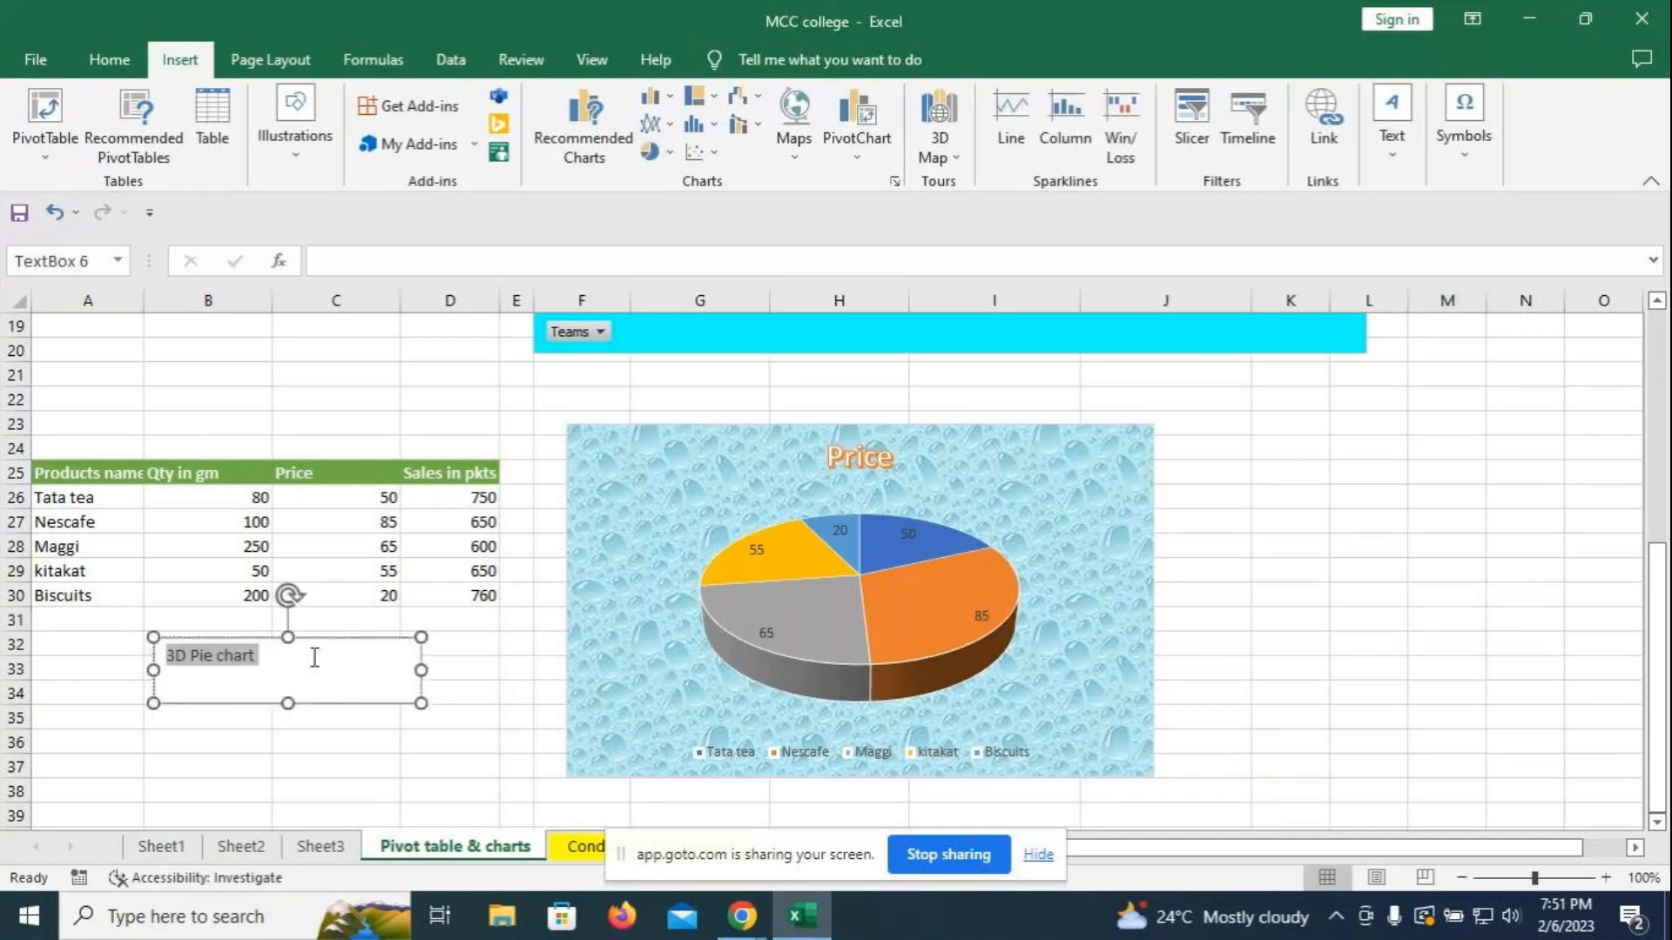
{"action": "left_click", "coordinate": [751, 59]}
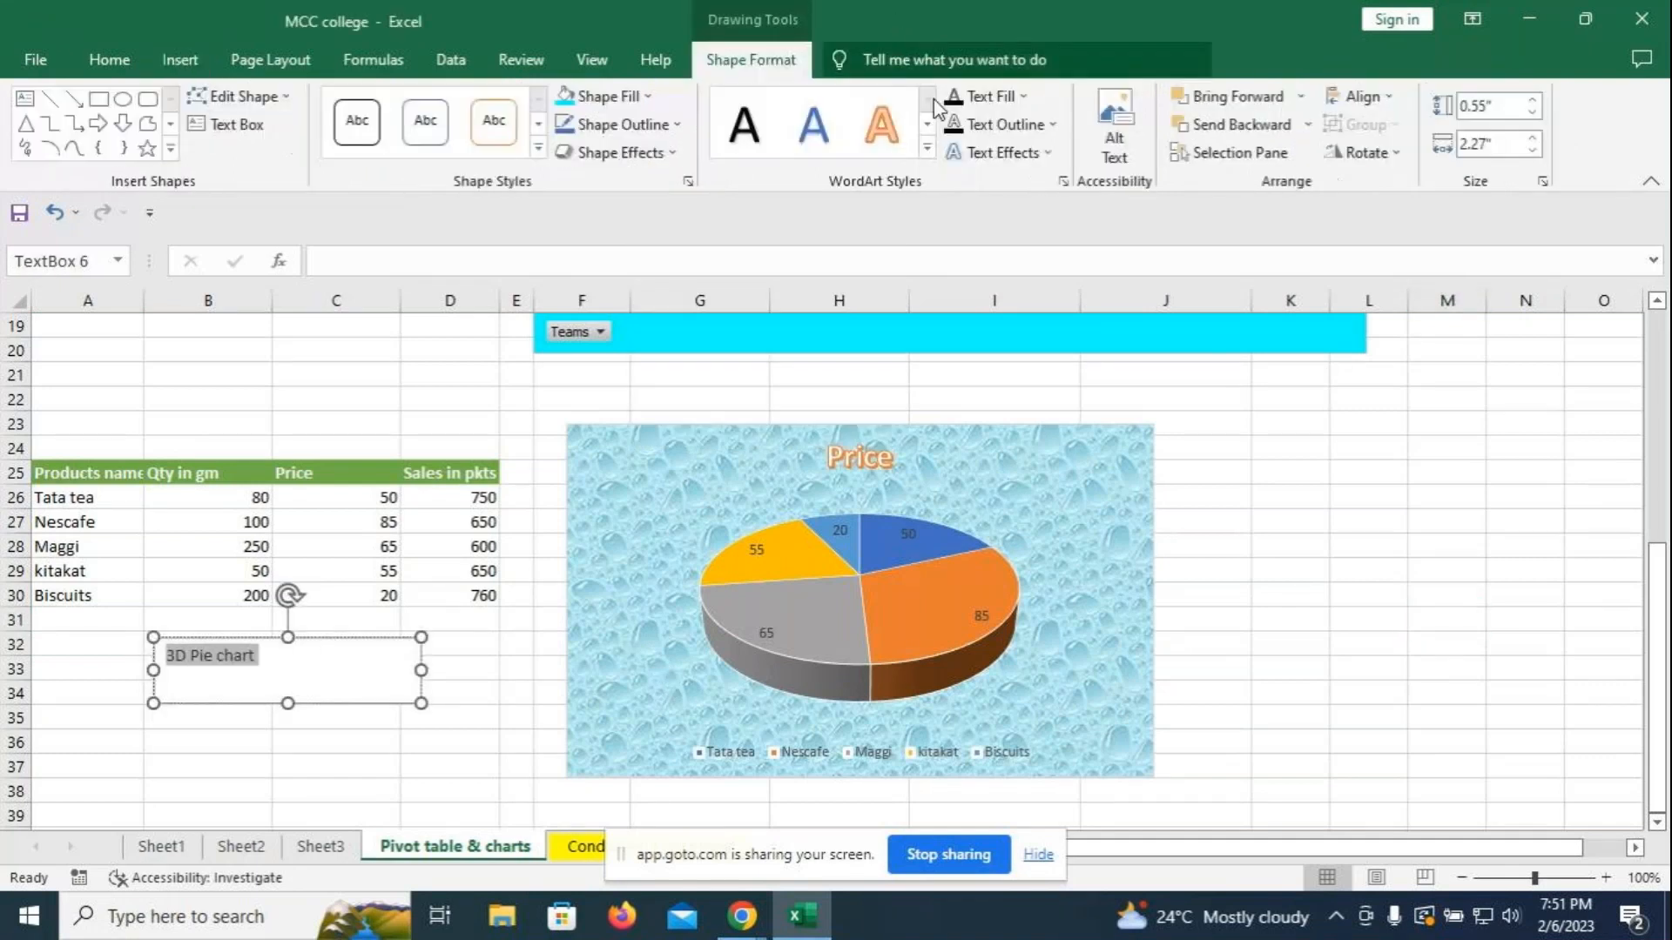
{"action": "left_click", "coordinate": [927, 148]}
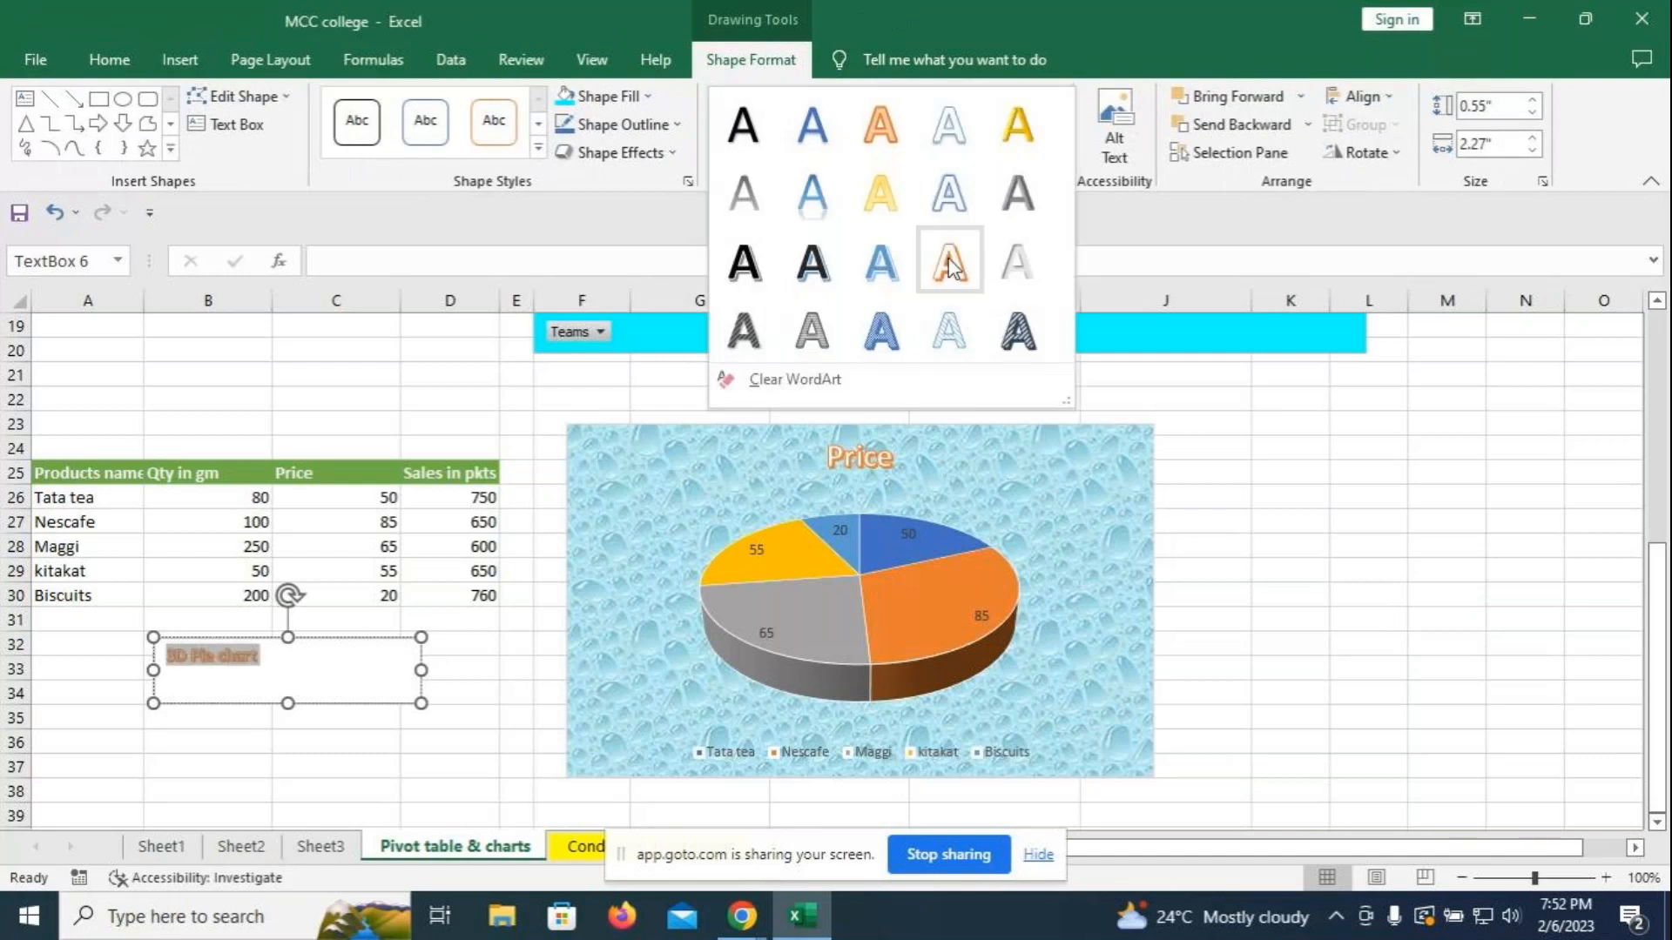
{"action": "left_click", "coordinate": [949, 263]}
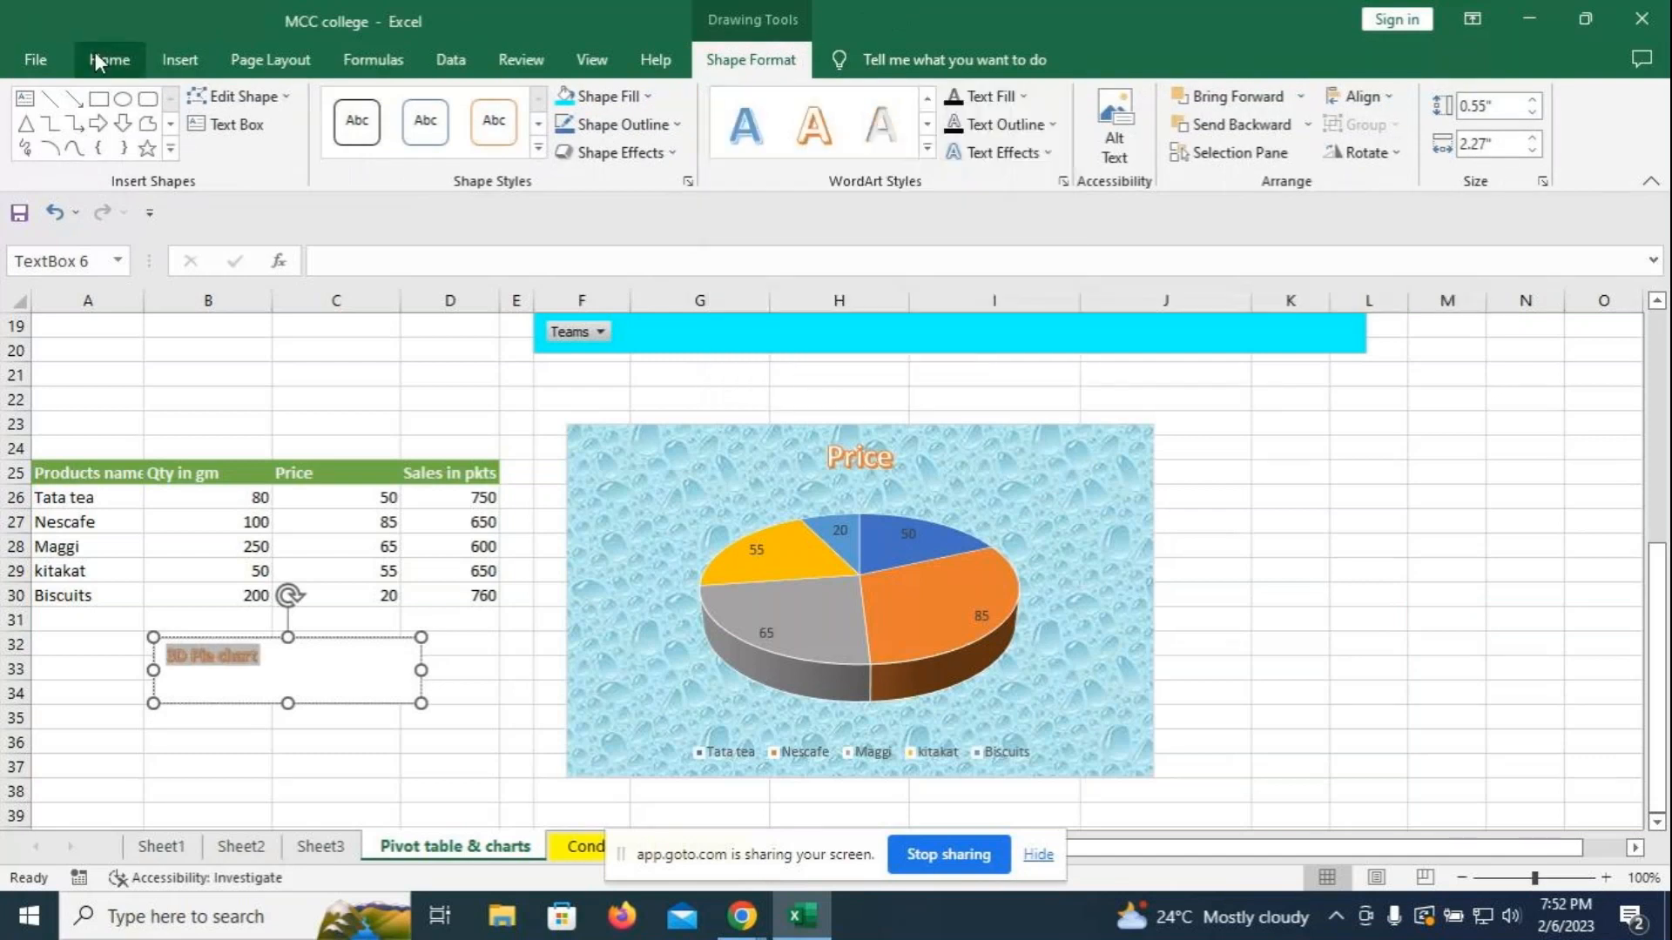
{"action": "left_click", "coordinate": [103, 59]}
{"action": "left_click", "coordinate": [349, 107]}
{"action": "left_click", "coordinate": [349, 106]}
{"action": "left_click", "coordinate": [349, 106]}
{"action": "left_click", "coordinate": [405, 646]}
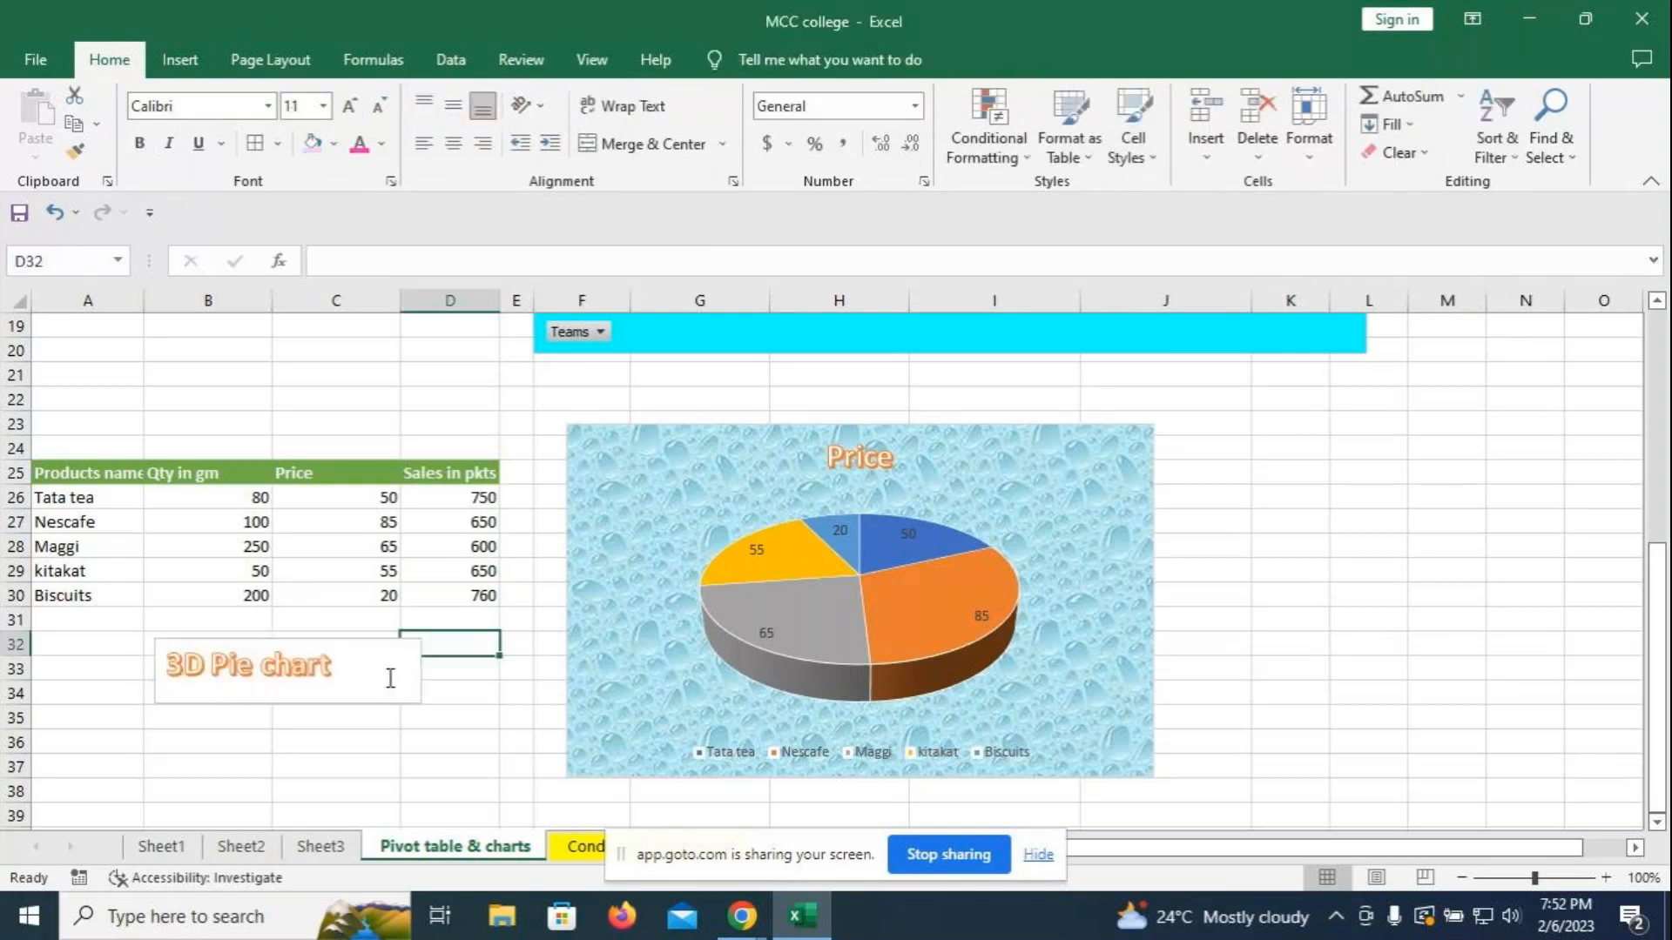
- Switch the 3D Pie chart text box fill to a gradient in Format Shape
{"action": "left_click", "coordinate": [348, 666]}
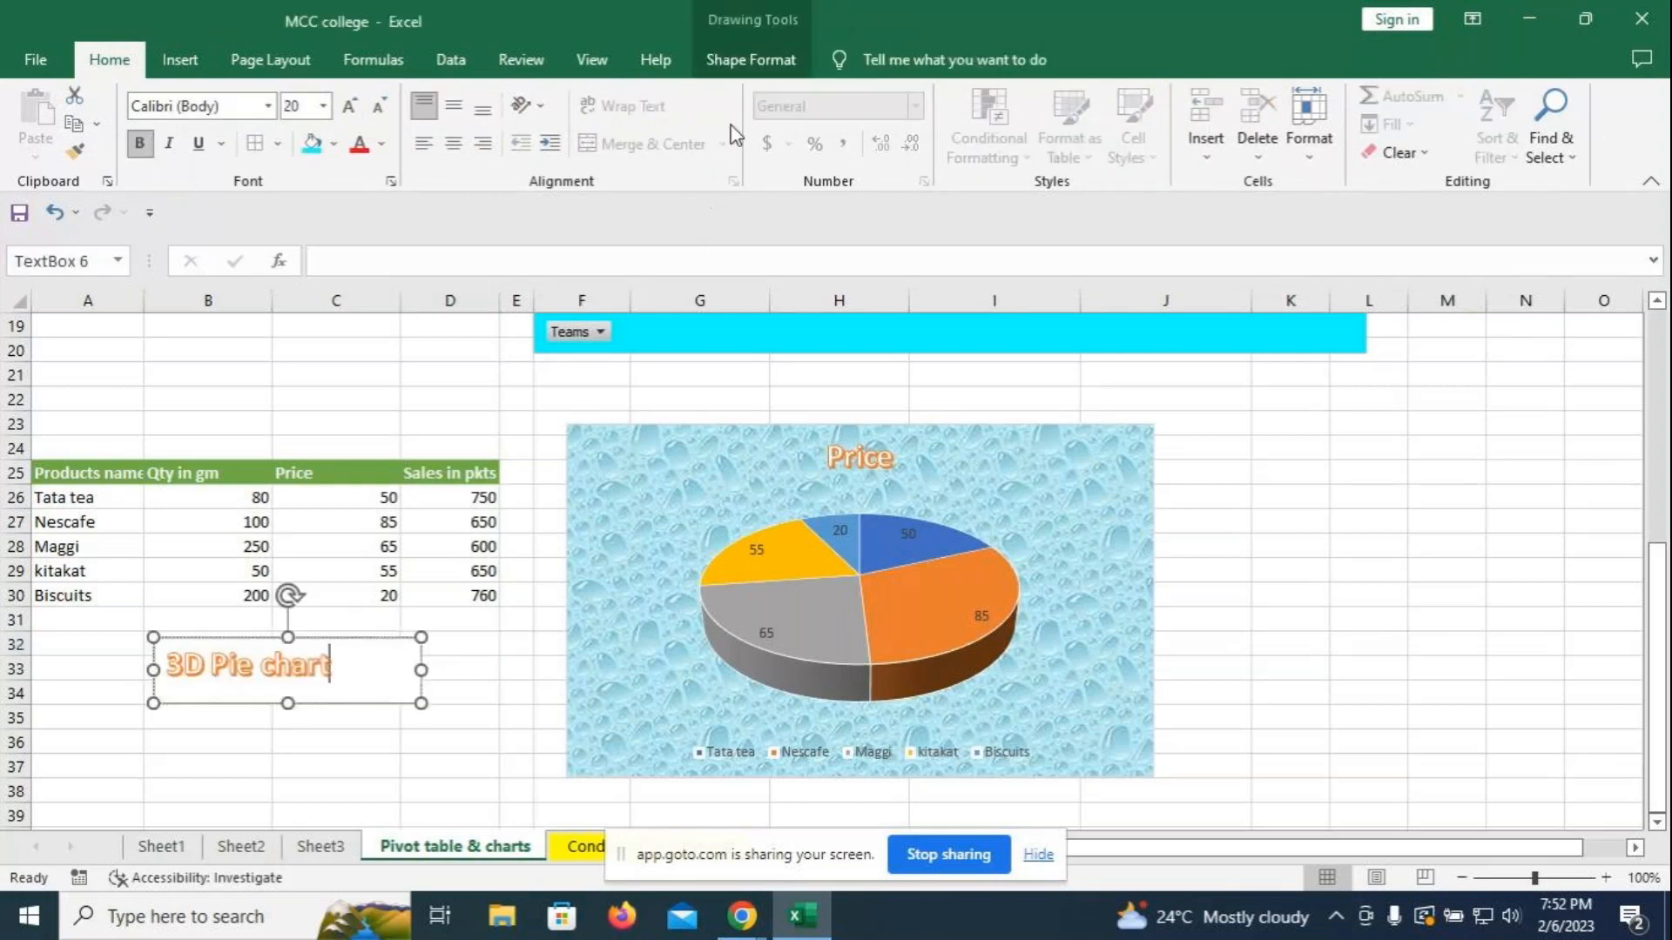
{"action": "left_click", "coordinate": [738, 58]}
{"action": "left_click", "coordinate": [811, 152]}
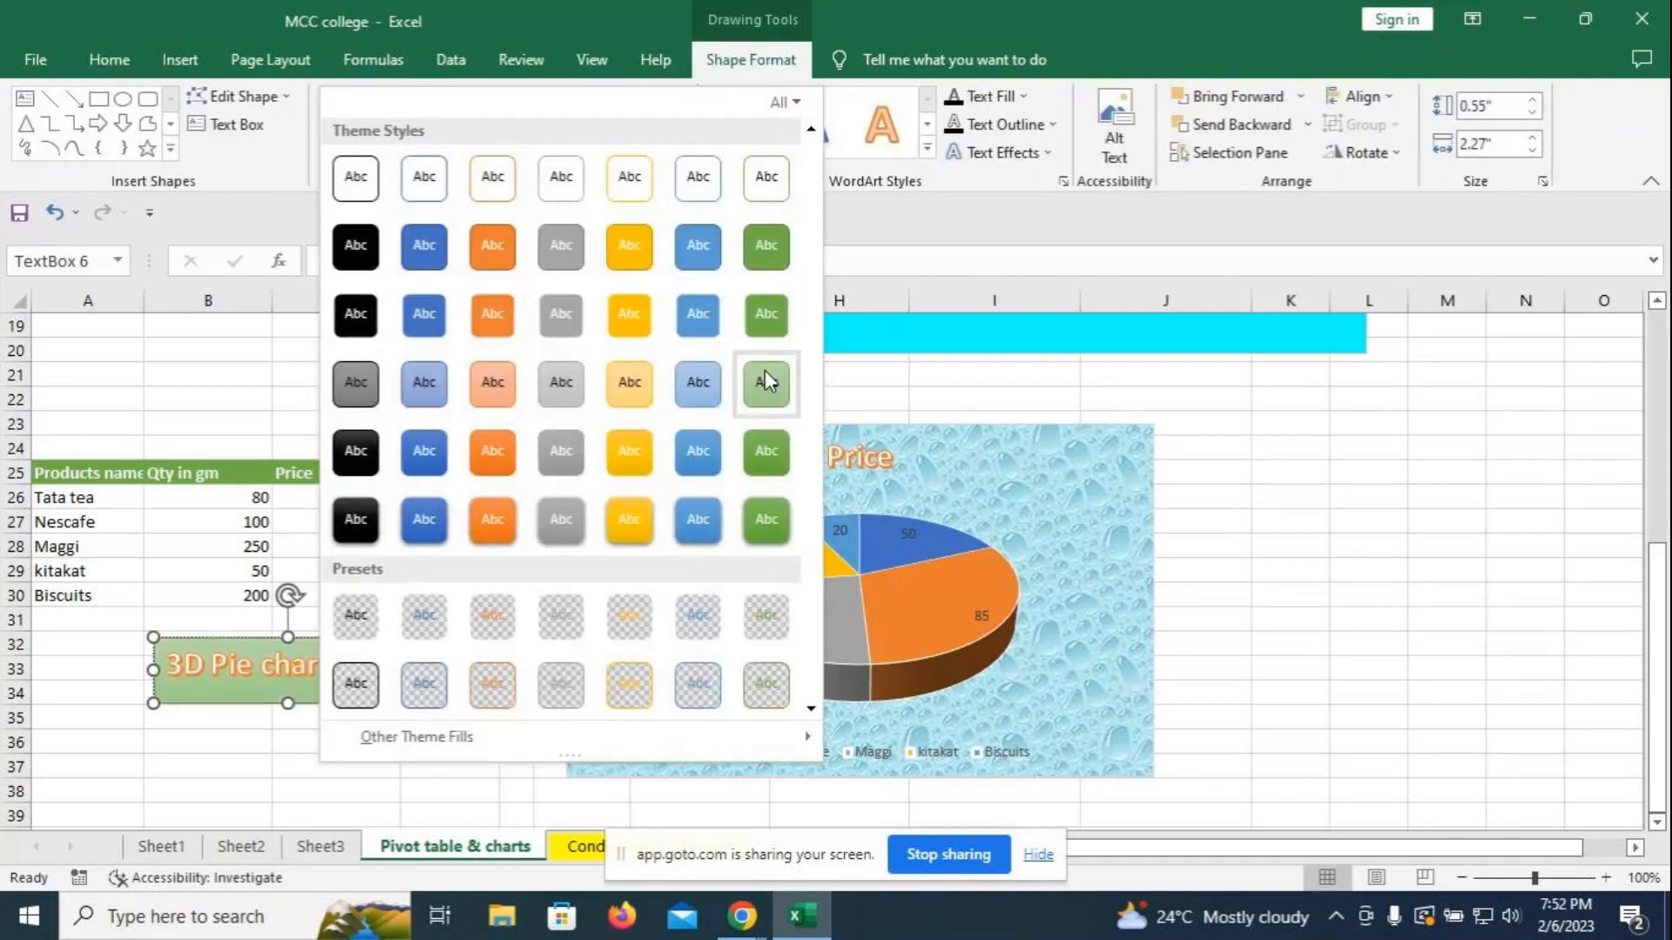
{"action": "left_click", "coordinate": [1047, 364]}
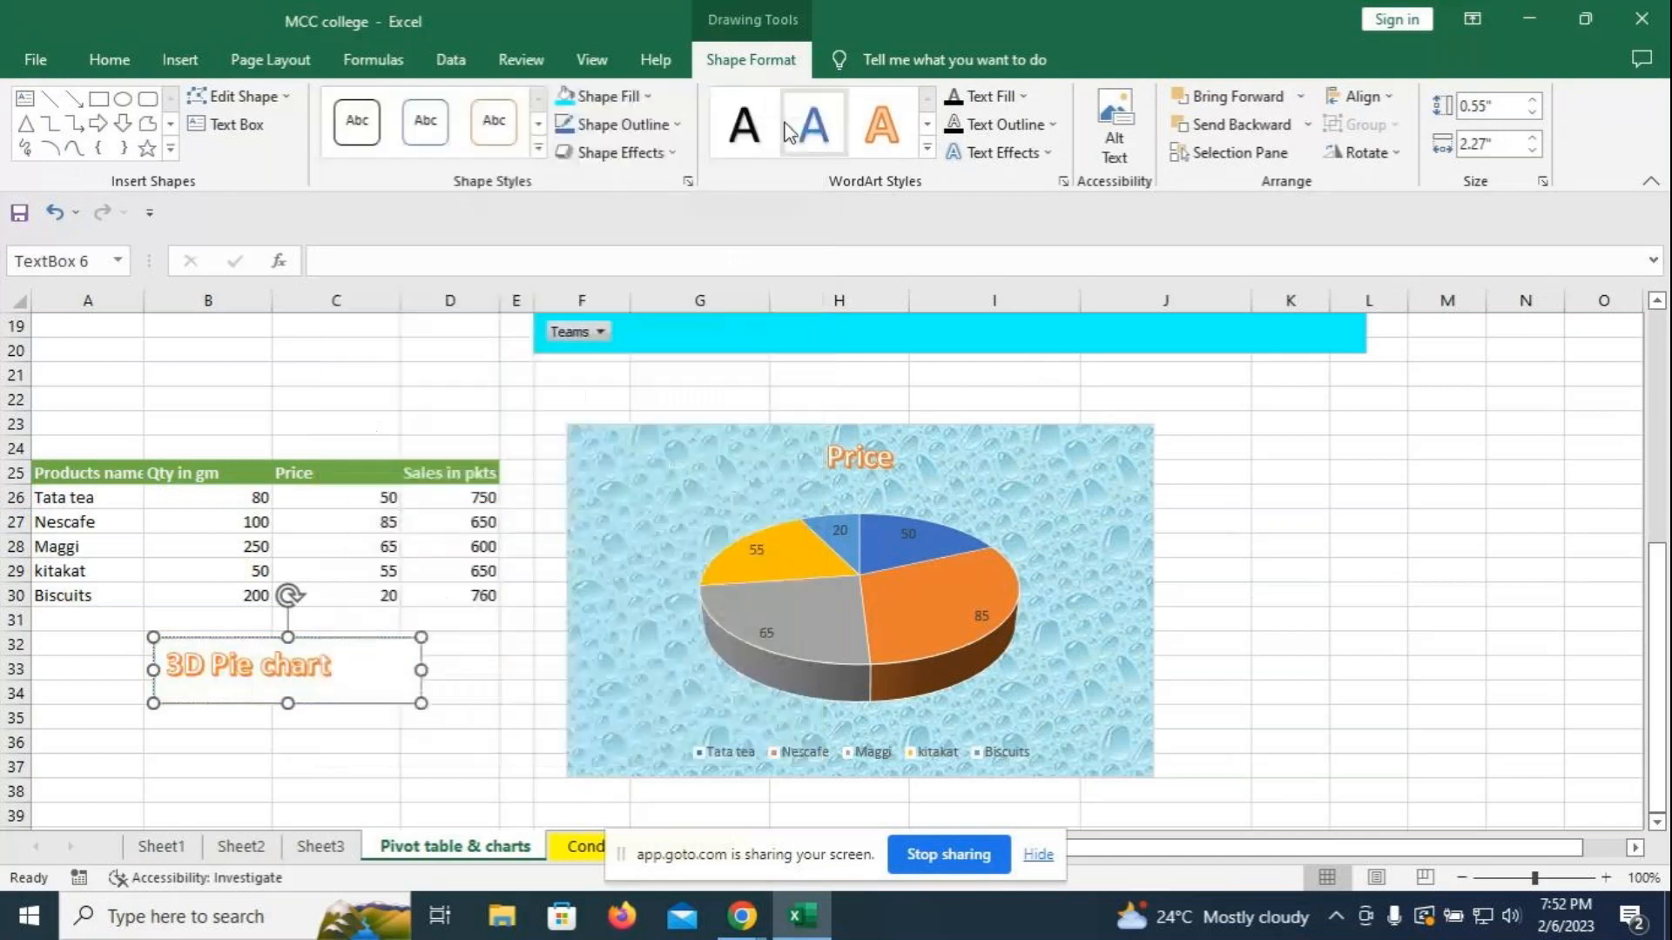
{"action": "left_click", "coordinate": [651, 99]}
{"action": "mouse_move", "coordinate": [621, 484]}
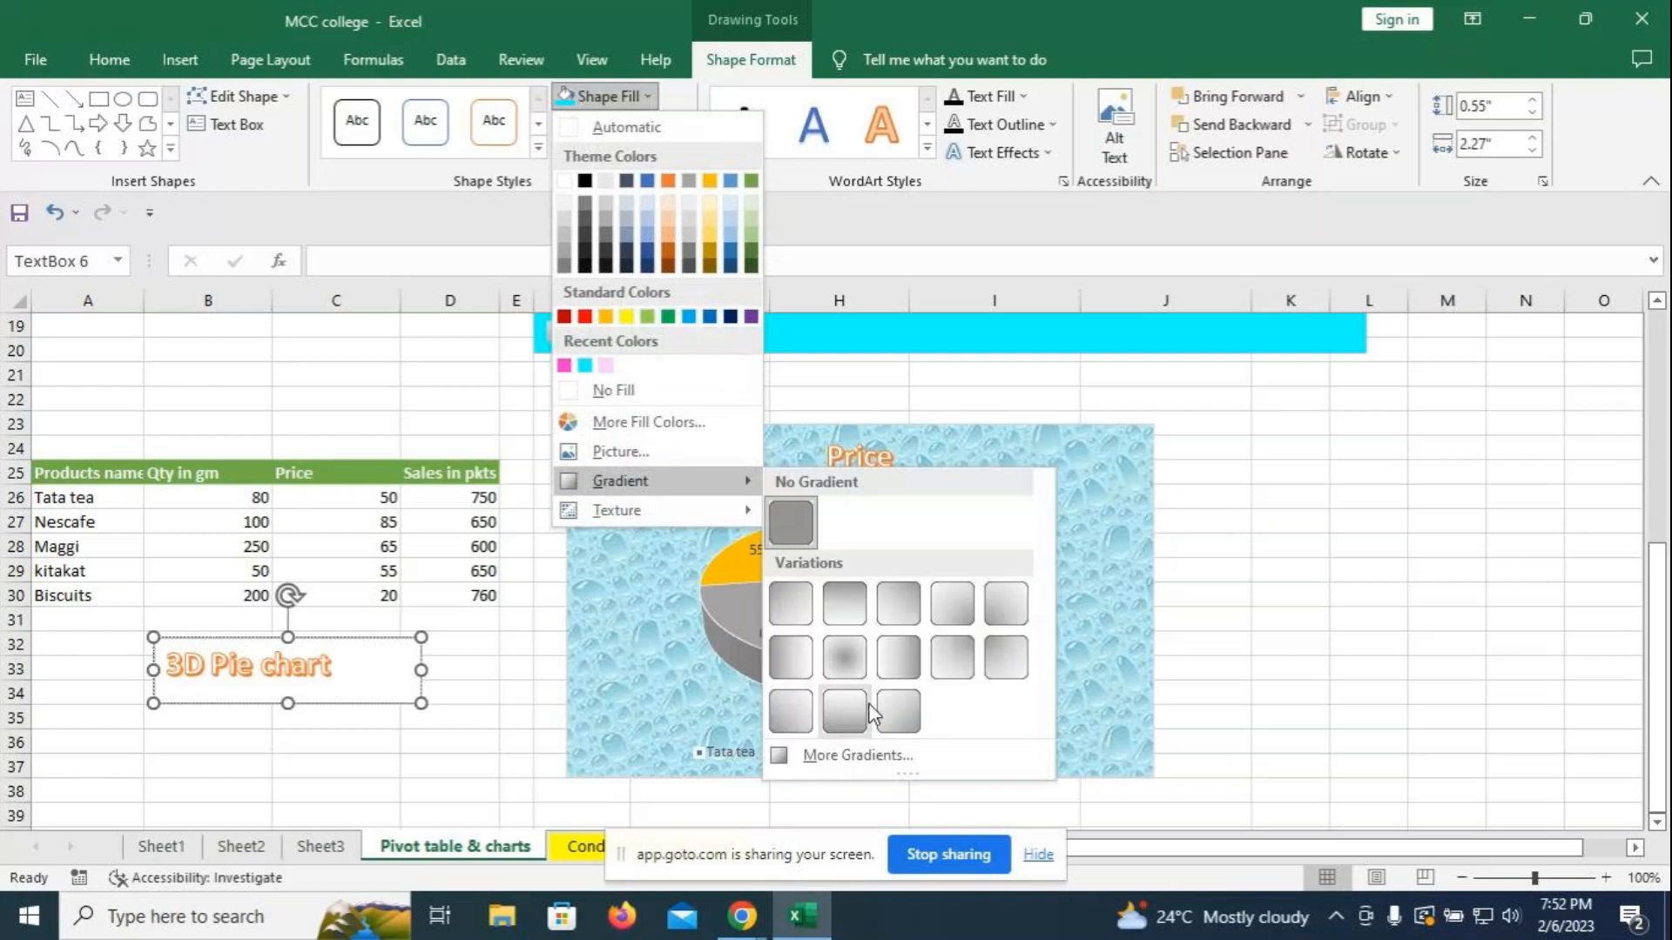
{"action": "left_click", "coordinate": [868, 756]}
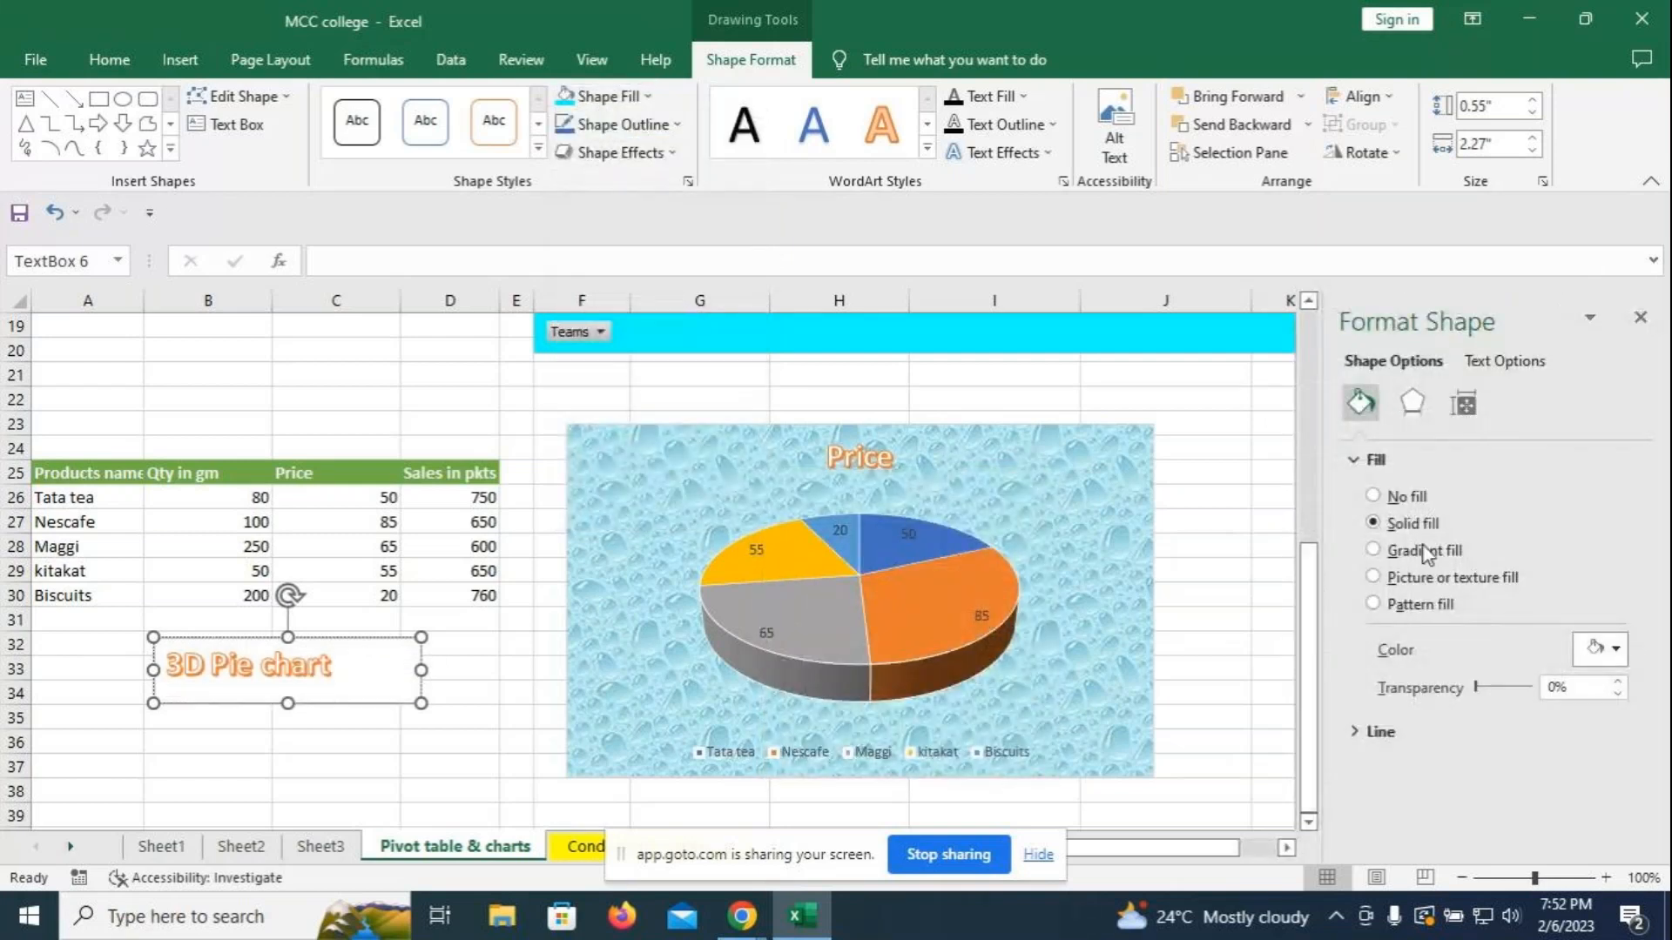
{"action": "left_click", "coordinate": [1373, 550]}
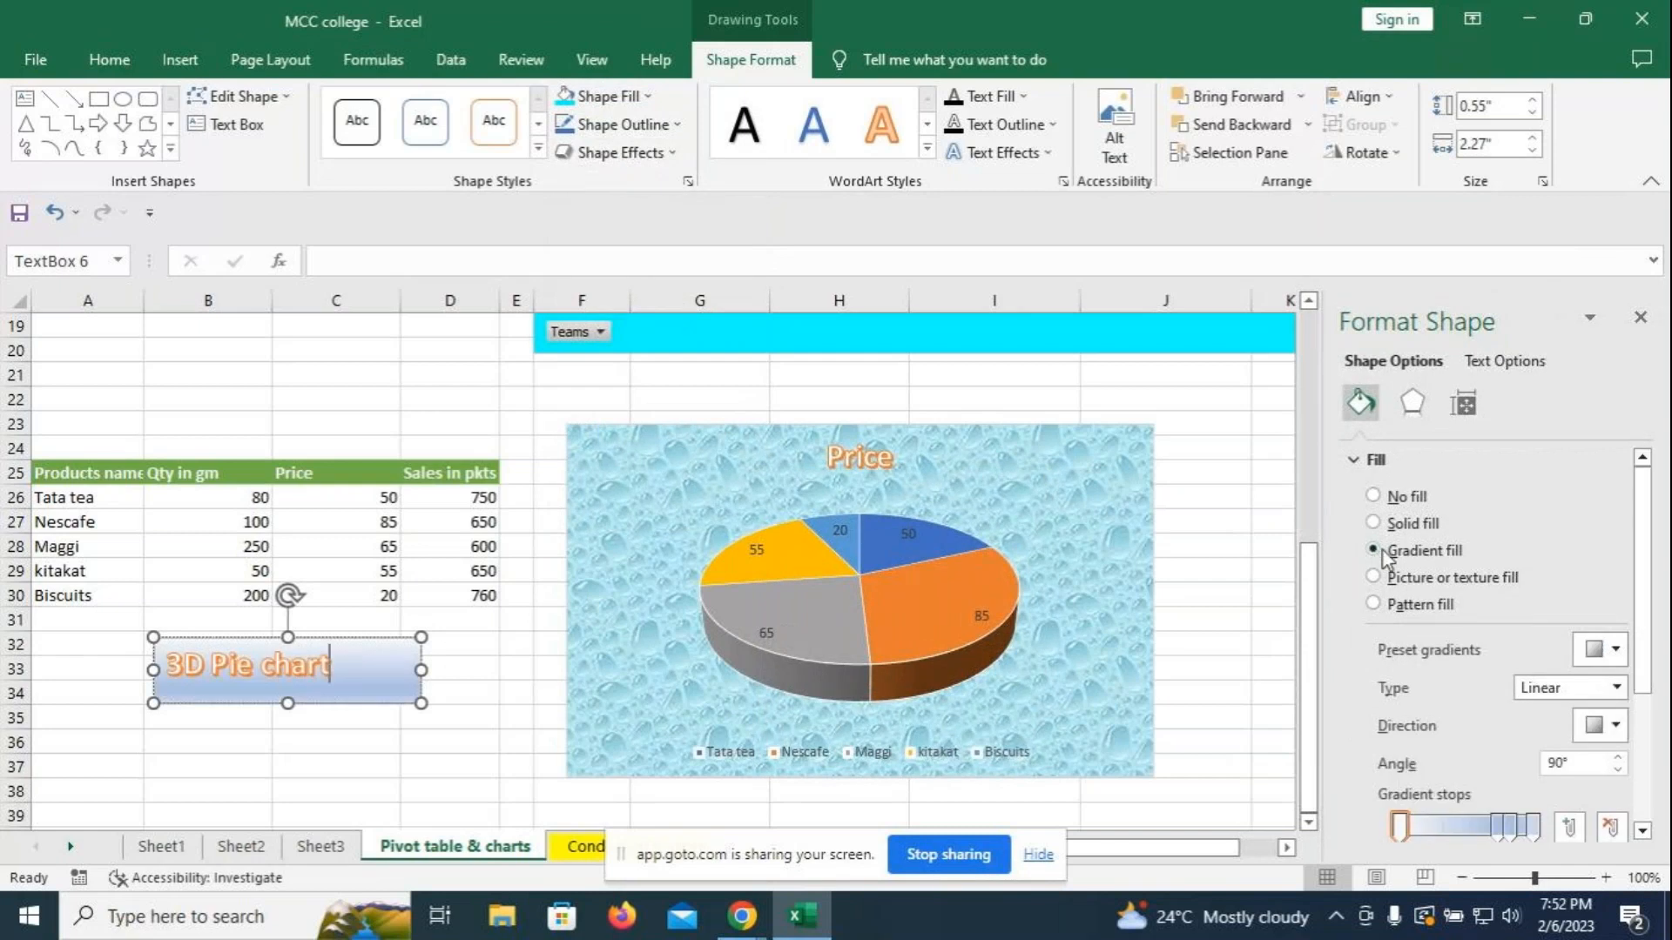
- Colour the first gradient stop cyan and the 55% stop yellow
{"action": "left_click", "coordinate": [1399, 827]}
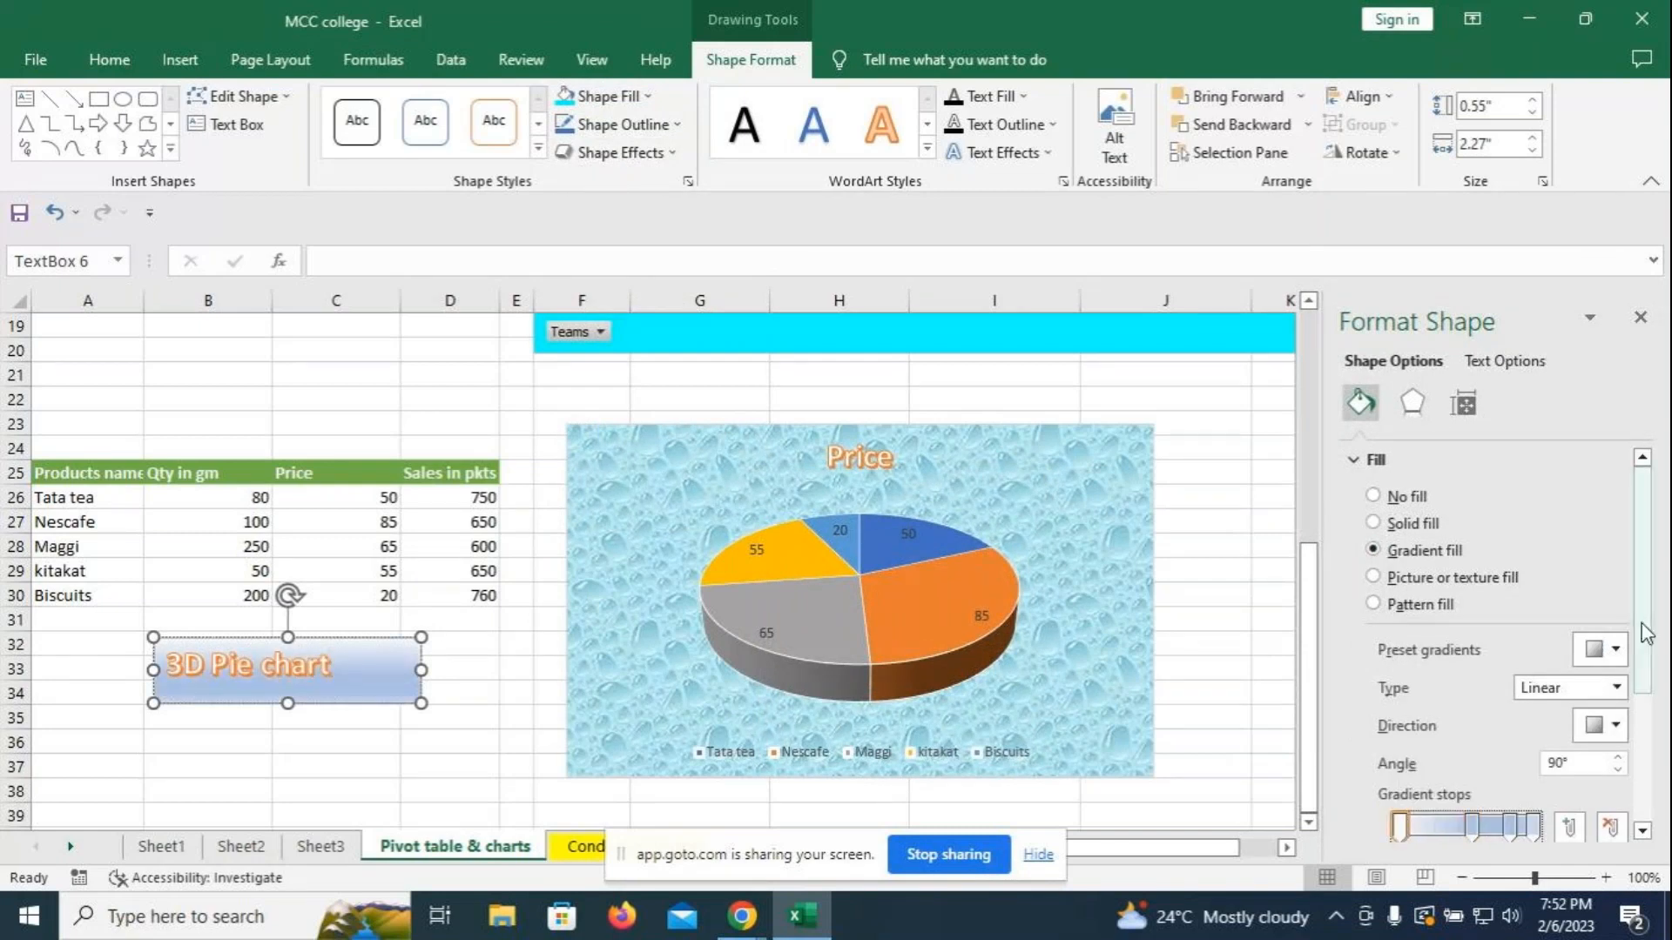
{"action": "scroll", "coordinate": [1646, 766], "scroll_direction": "down", "scroll_amount": 3}
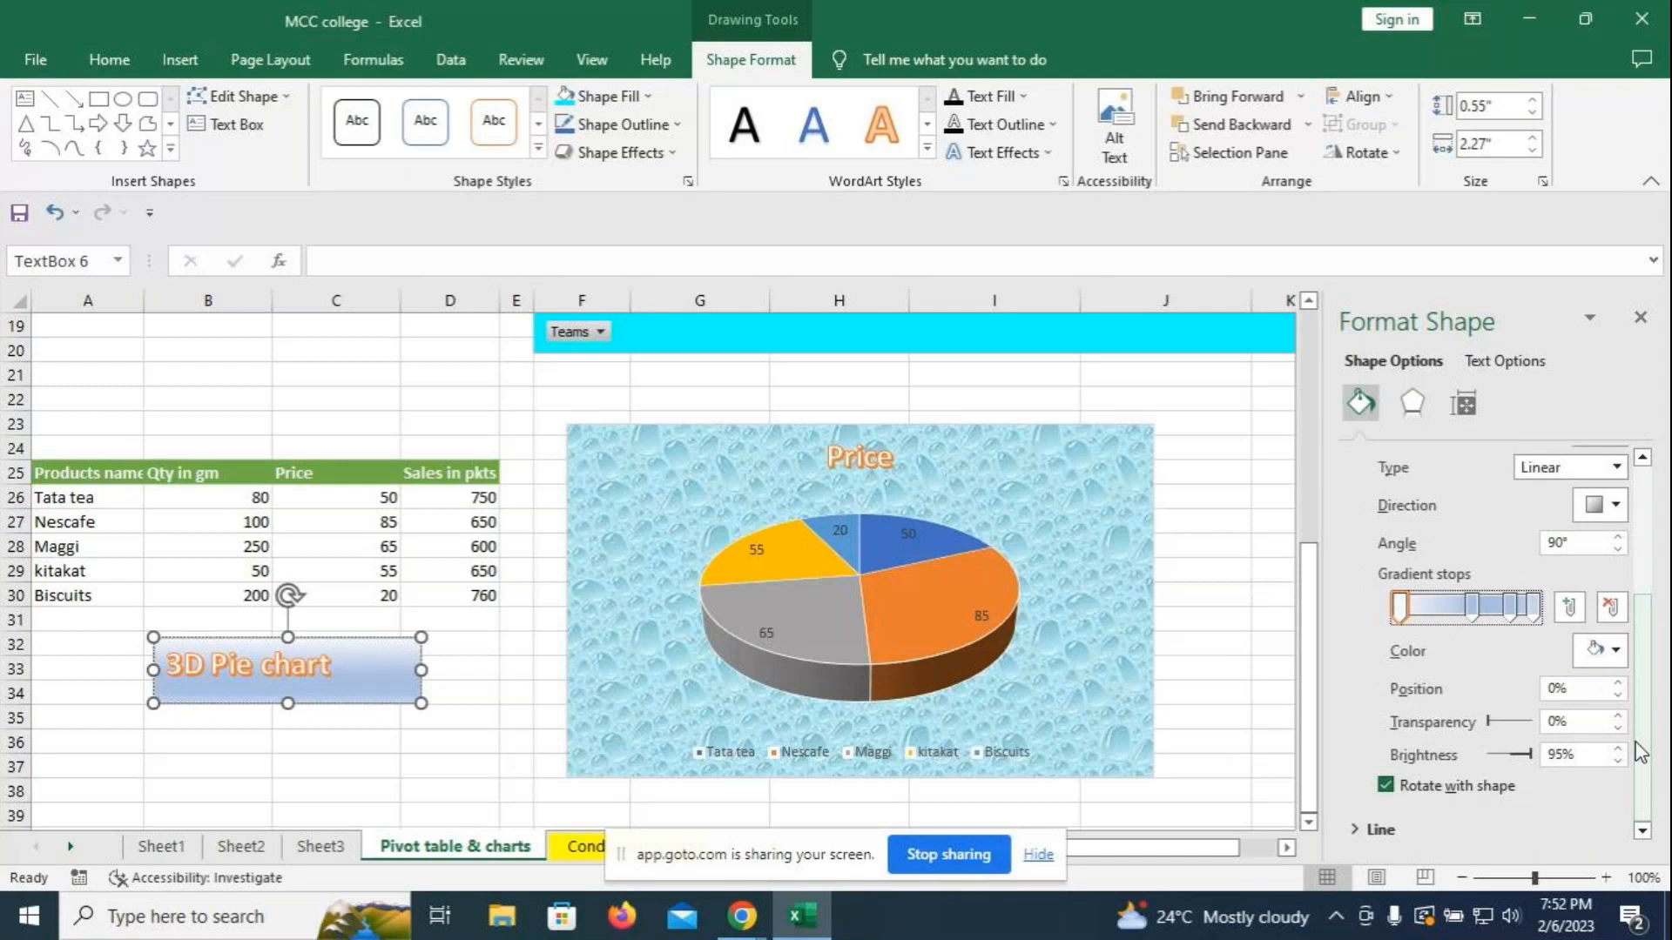
{"action": "left_click", "coordinate": [1602, 649]}
{"action": "left_click", "coordinate": [1465, 597]}
{"action": "left_click", "coordinate": [1471, 603]}
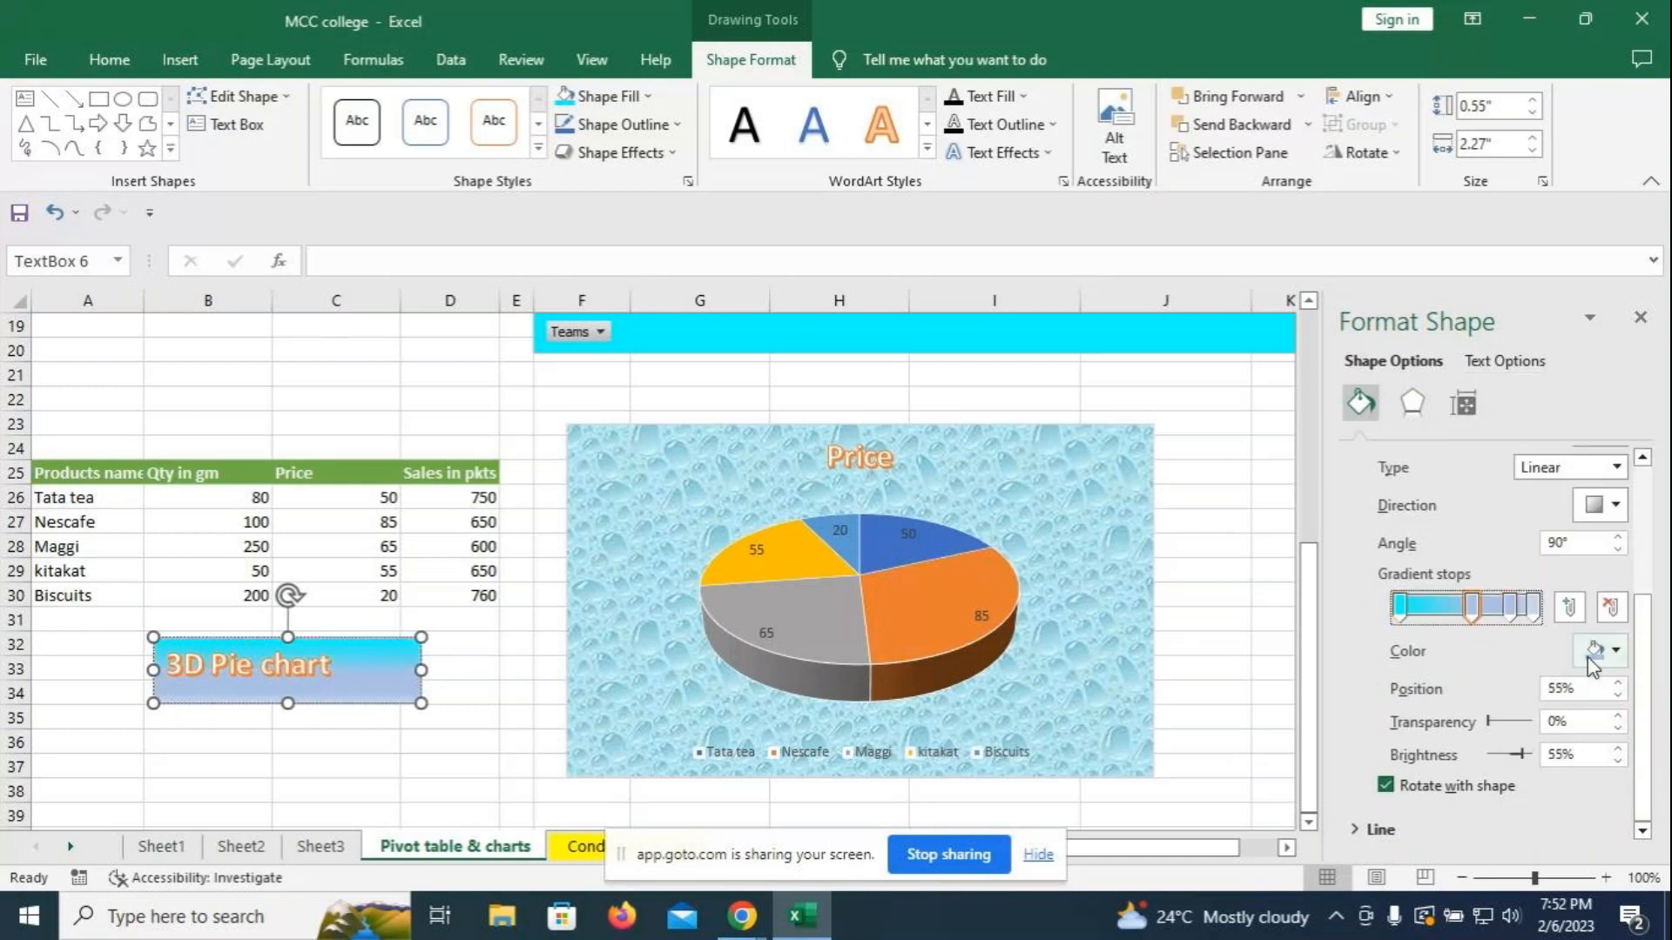
{"action": "left_click", "coordinate": [1615, 651]}
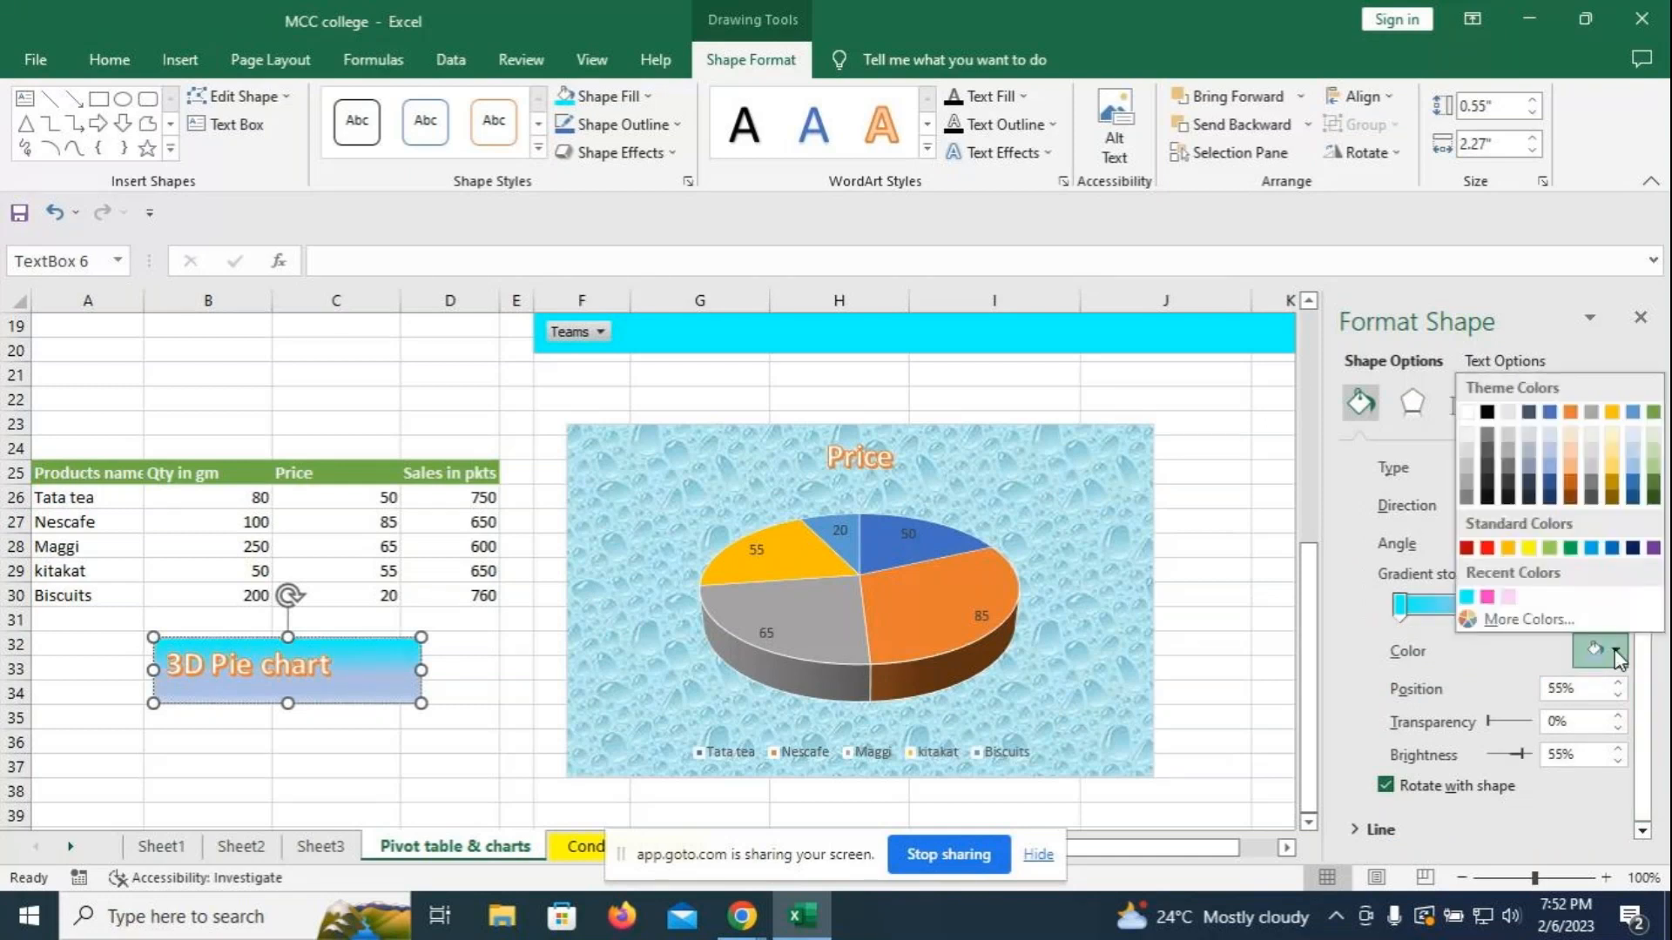
{"action": "left_click", "coordinate": [1533, 536]}
- Make the 83% stop light pink and the last stop blue, then shift pink left
{"action": "left_click", "coordinate": [1509, 605]}
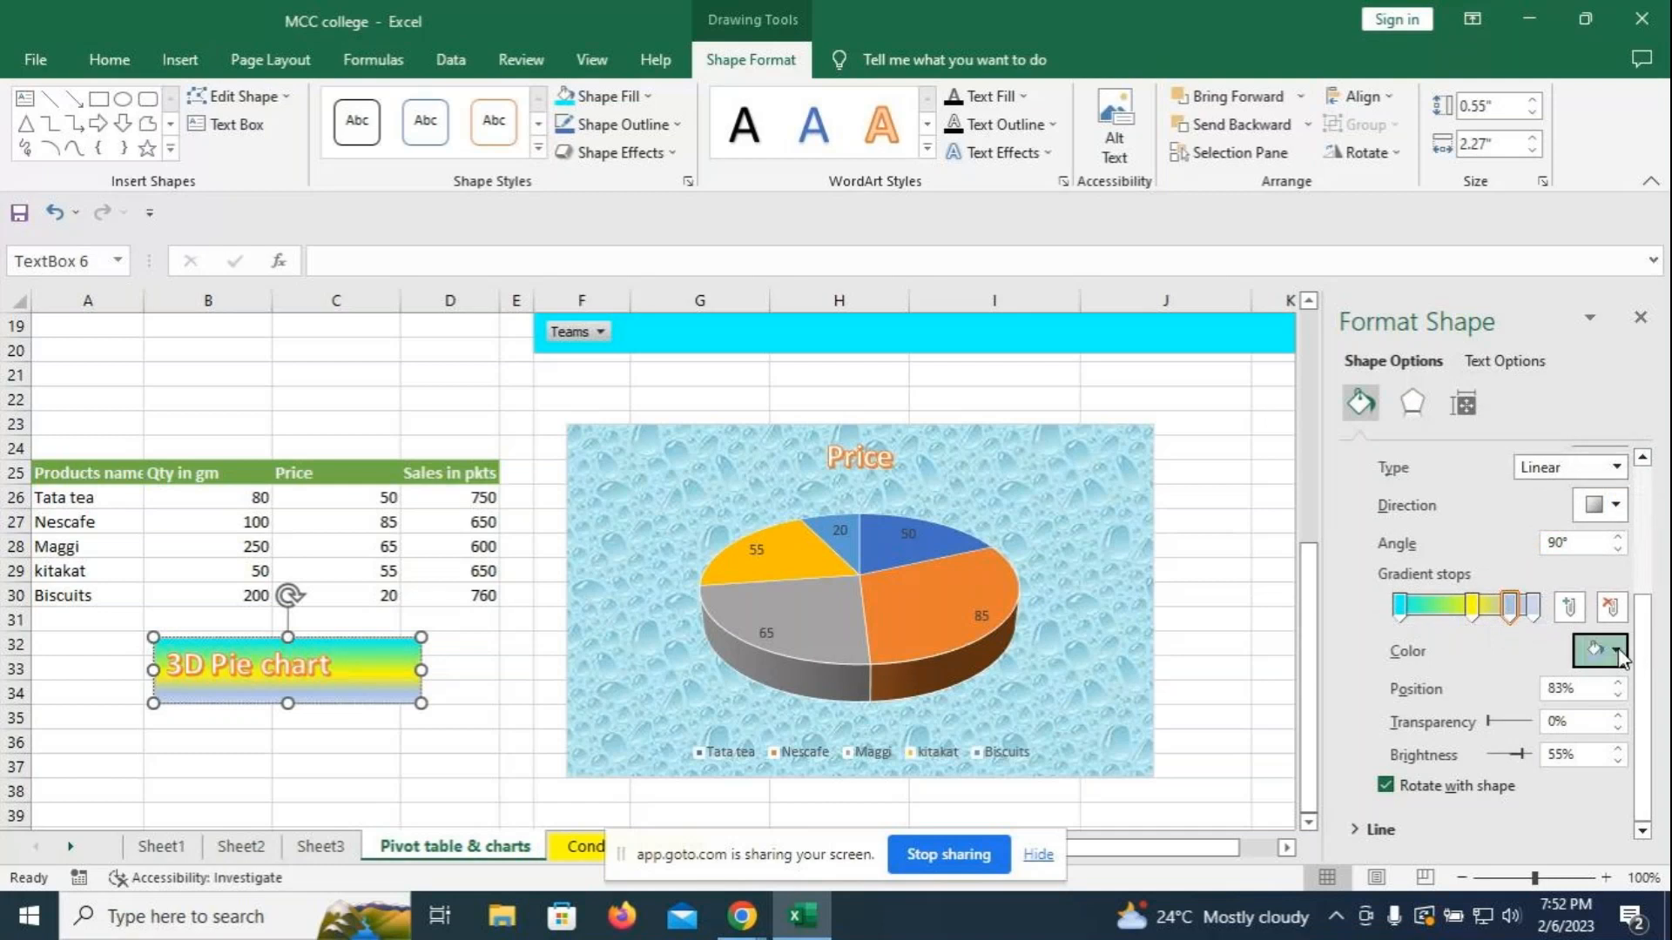
{"action": "left_click", "coordinate": [1611, 649]}
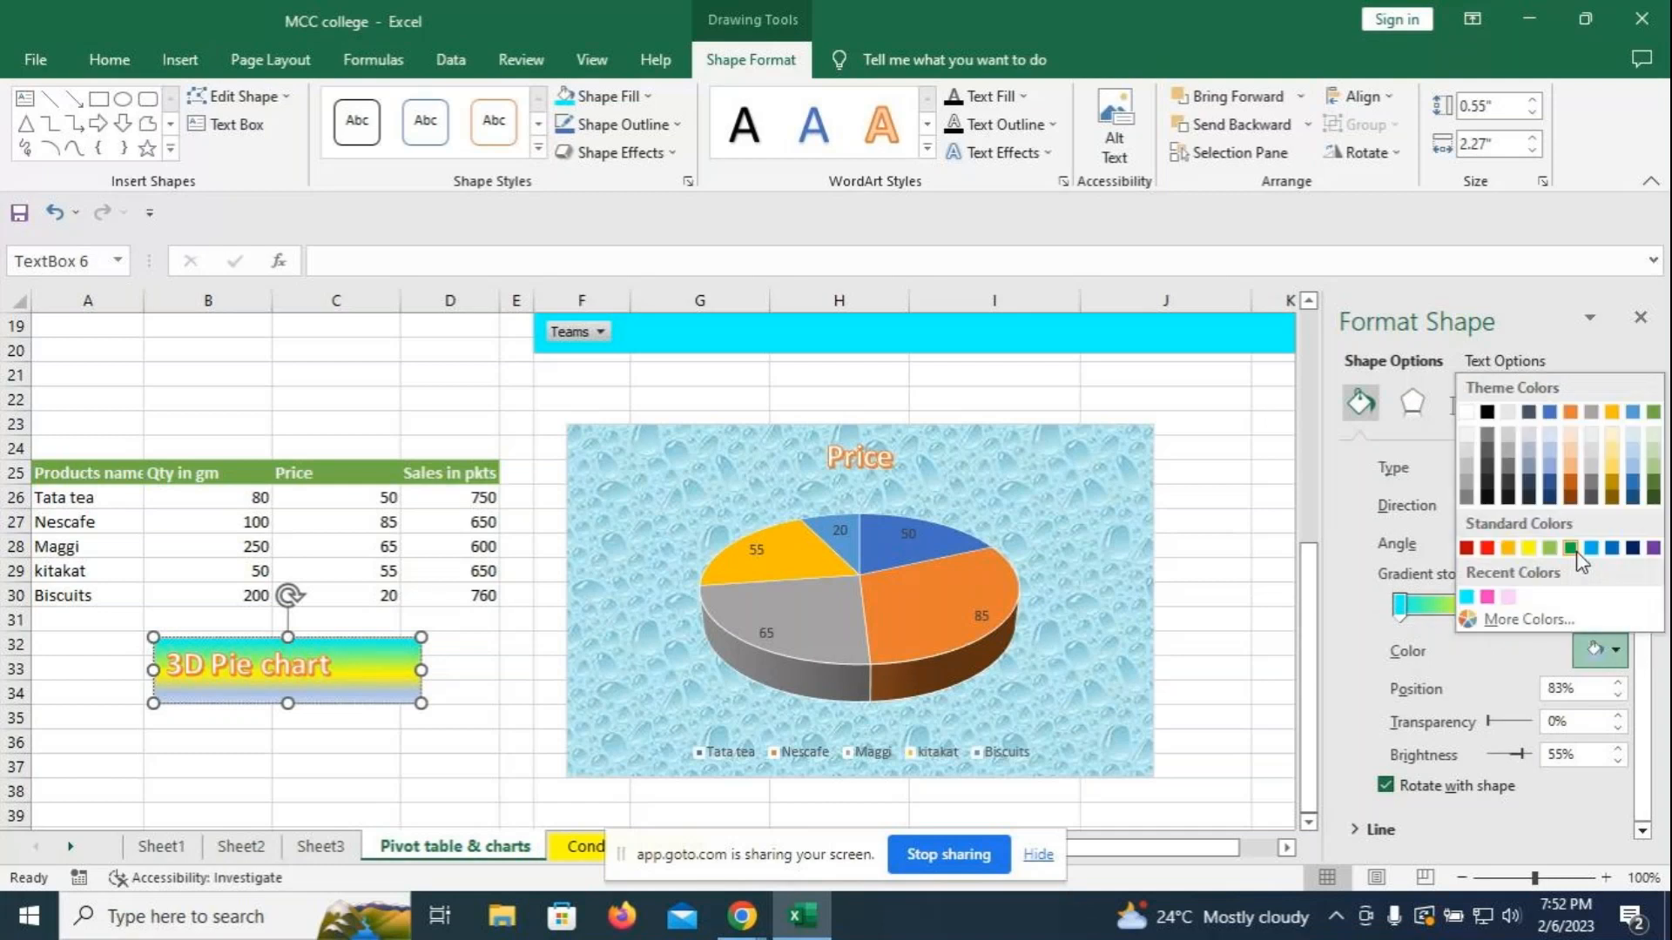
{"action": "left_click", "coordinate": [1509, 598]}
{"action": "left_click", "coordinate": [1532, 605]}
{"action": "left_click", "coordinate": [1616, 652]}
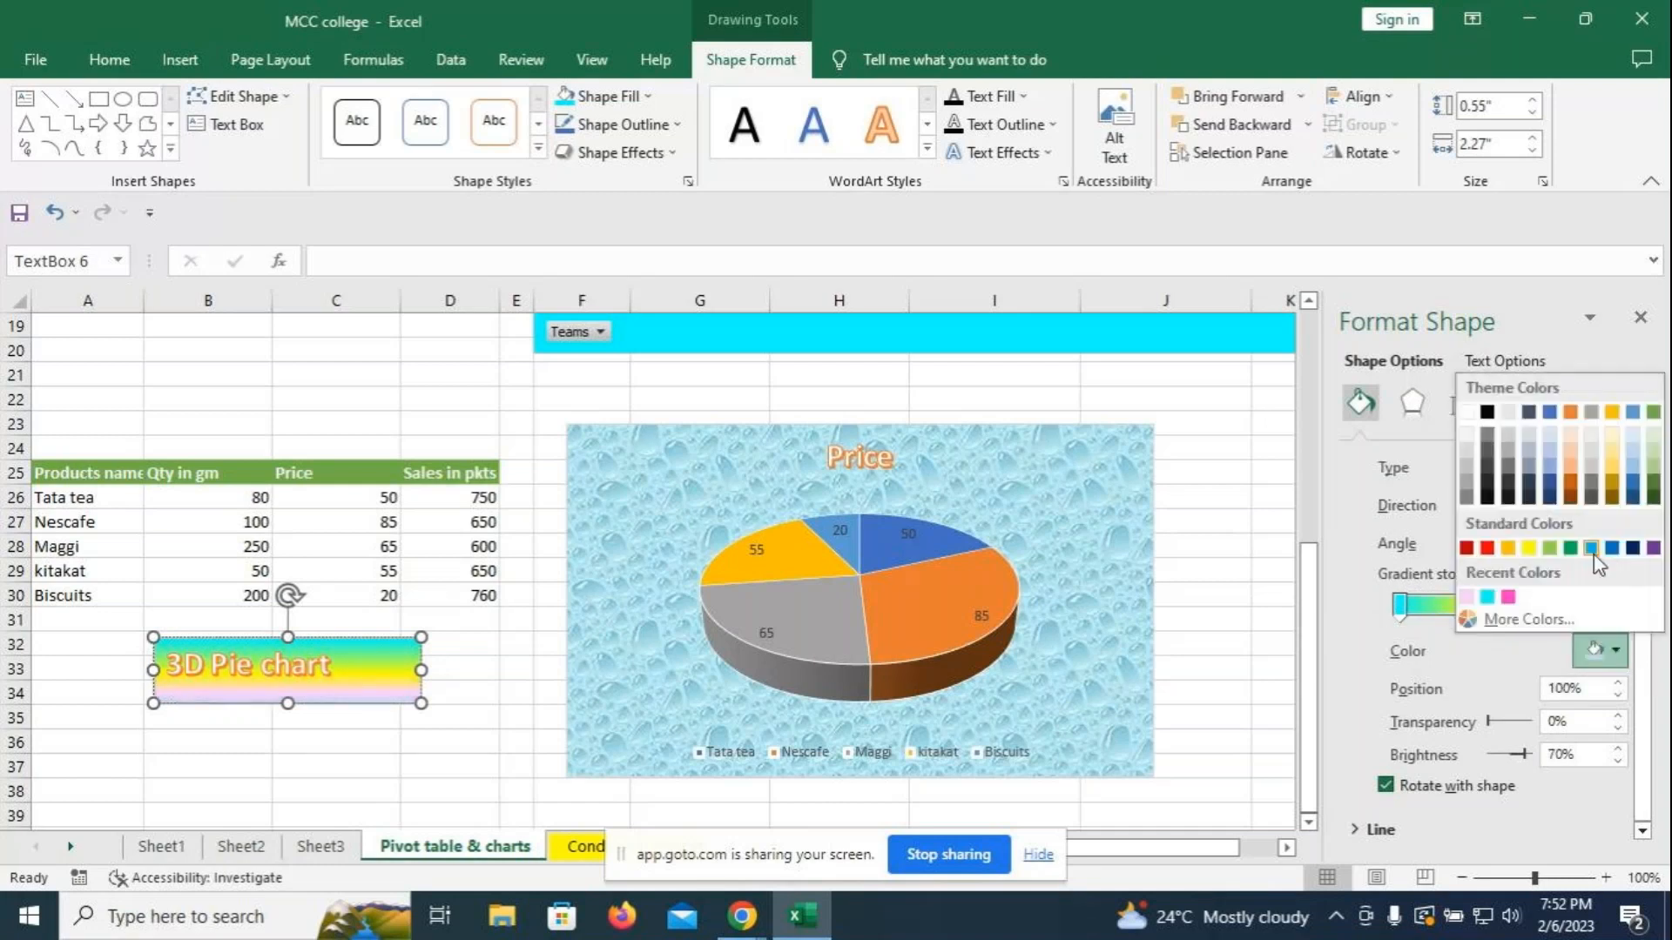
{"action": "left_click", "coordinate": [1591, 548]}
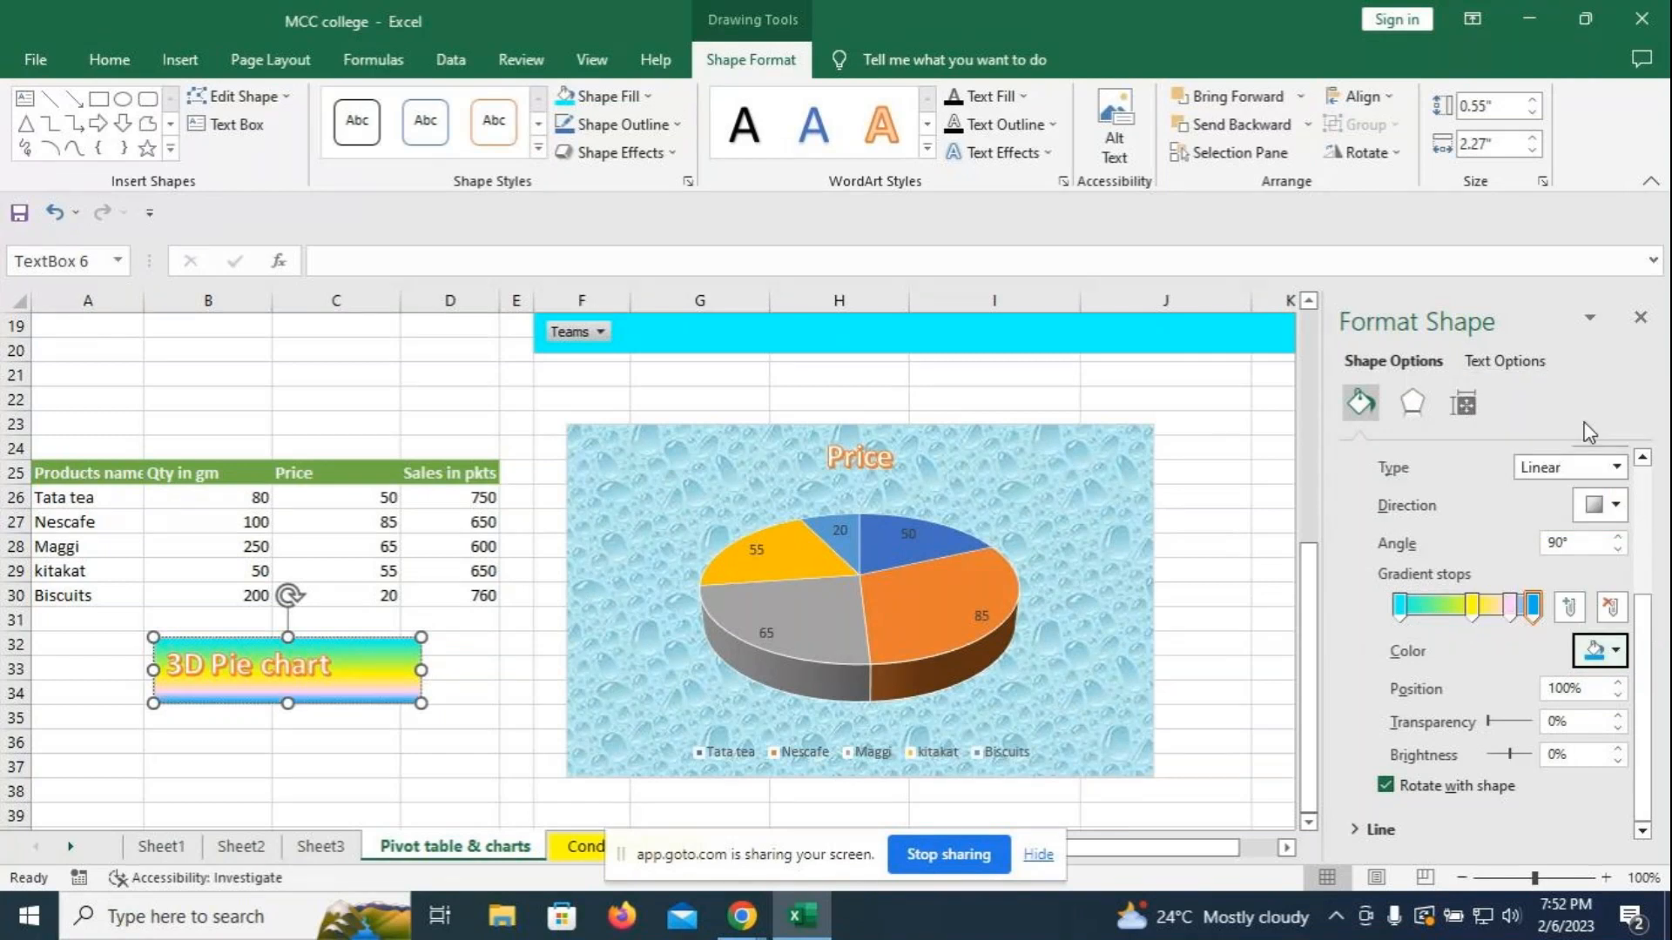
{"action": "left_click_drag", "start_coordinate": [1510, 608], "coordinate": [1444, 610]}
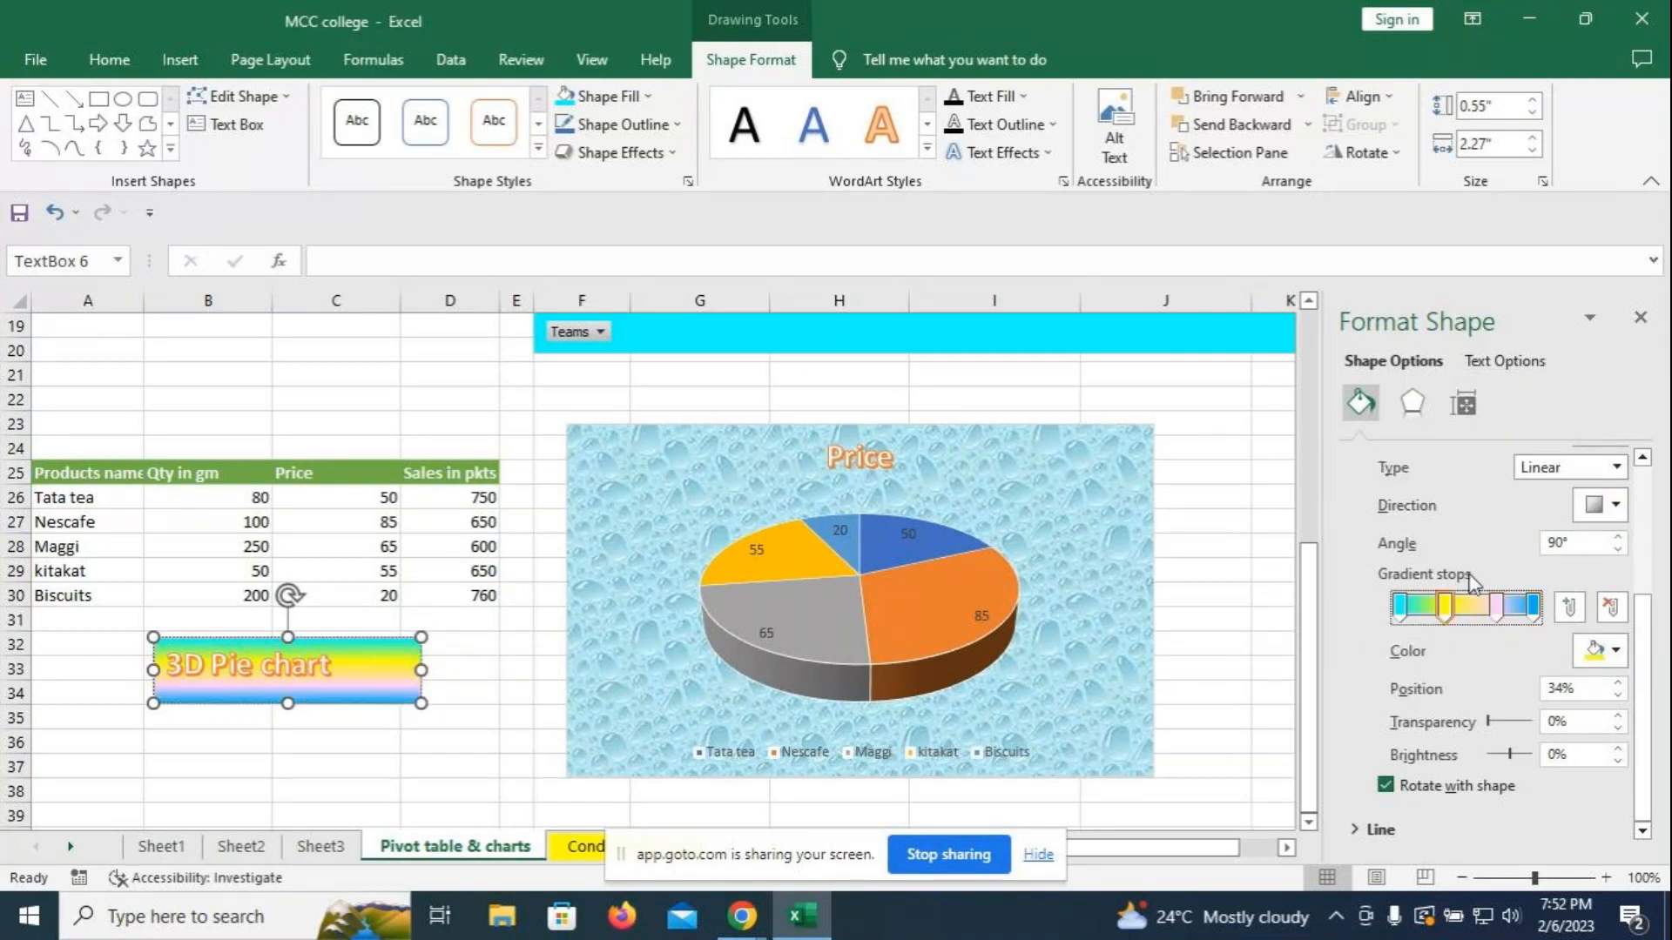
{"action": "left_click", "coordinate": [1640, 317]}
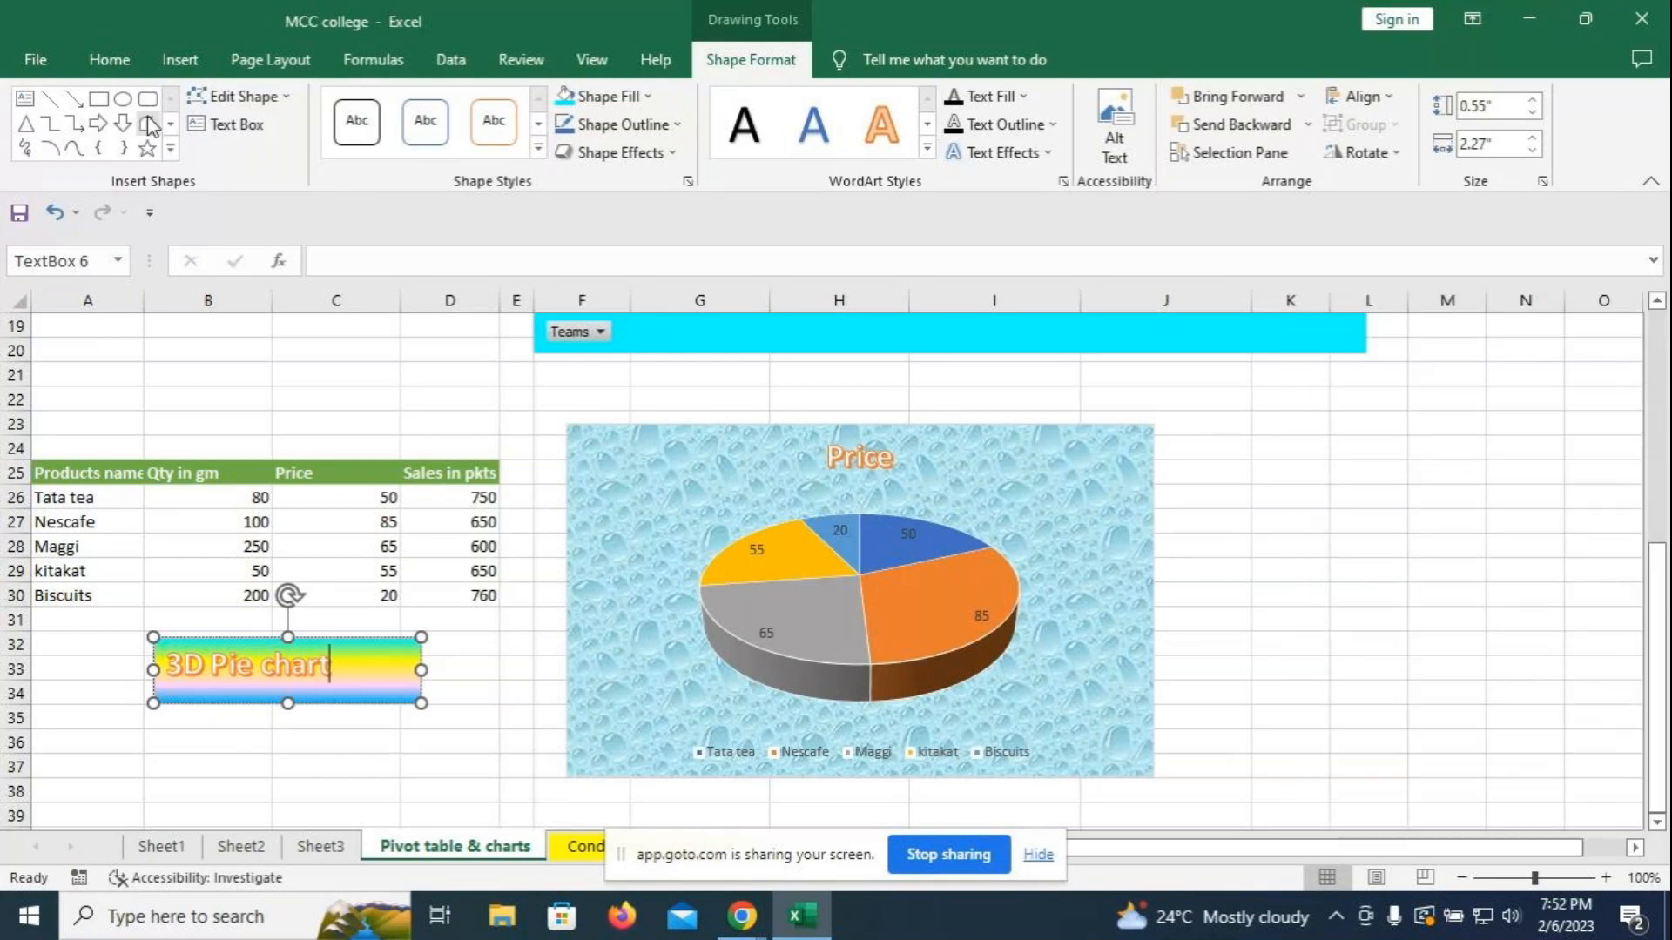
- Draw a right block arrow from the 3D Pie chart label toward the pie chart
{"action": "left_click", "coordinate": [179, 61]}
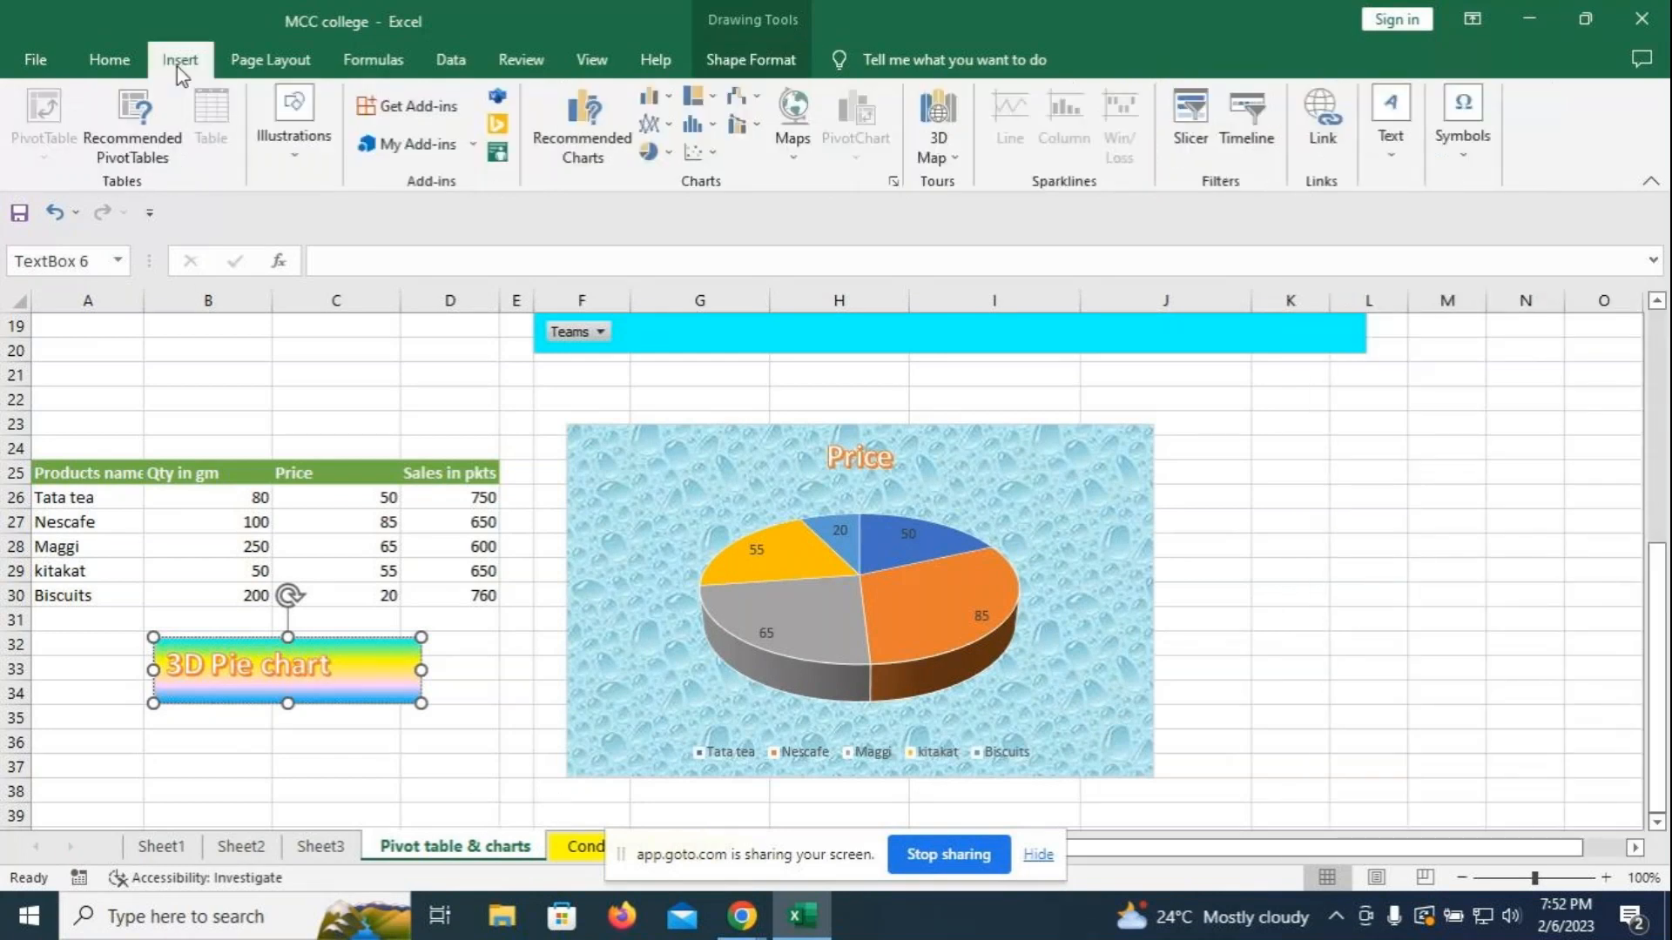
{"action": "left_click", "coordinate": [259, 127]}
{"action": "left_click", "coordinate": [338, 237]}
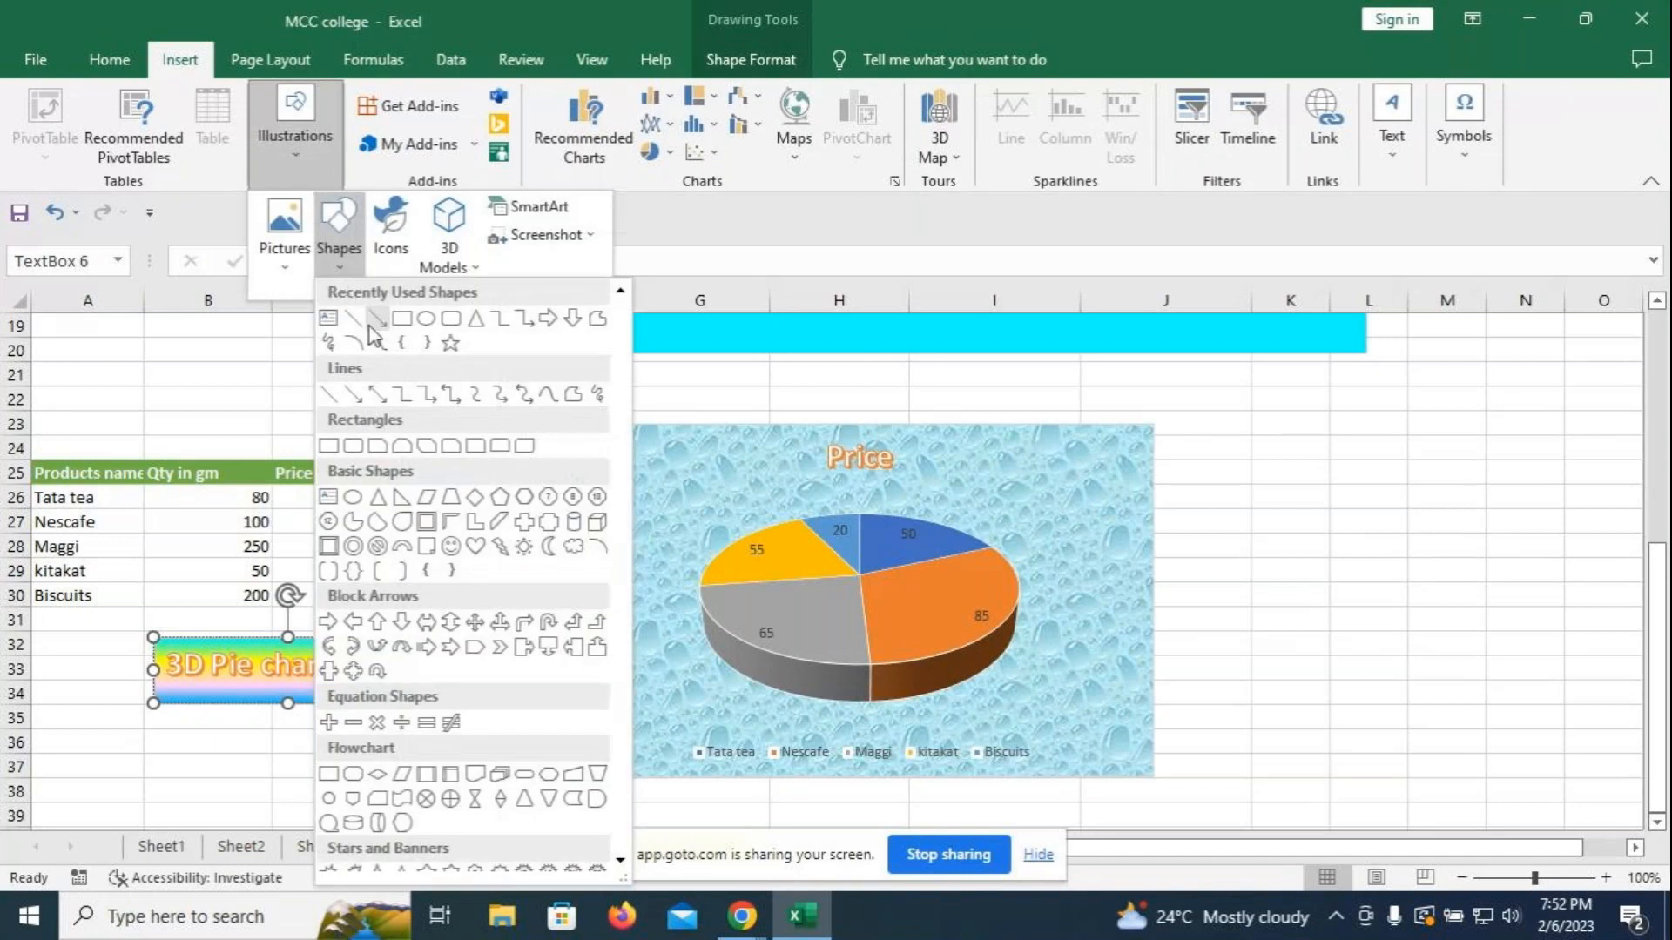
{"action": "scroll", "coordinate": [406, 587], "scroll_direction": "down", "scroll_amount": 3}
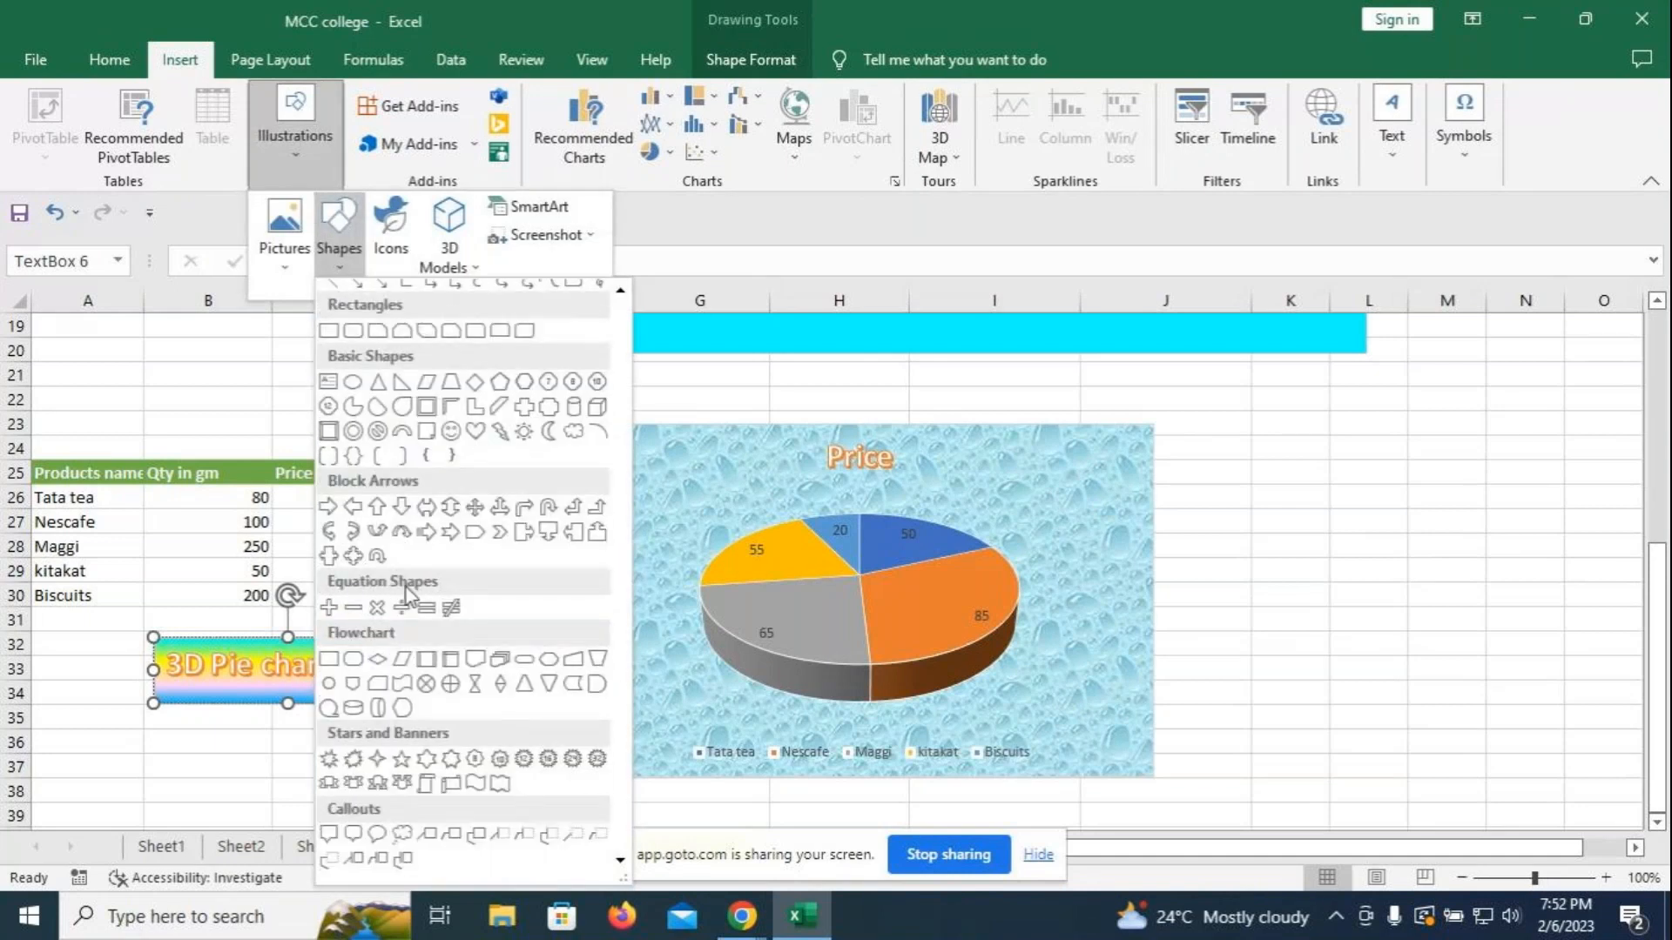
{"action": "left_click", "coordinate": [328, 507]}
{"action": "left_click_drag", "start_coordinate": [420, 671], "coordinate": [596, 682]}
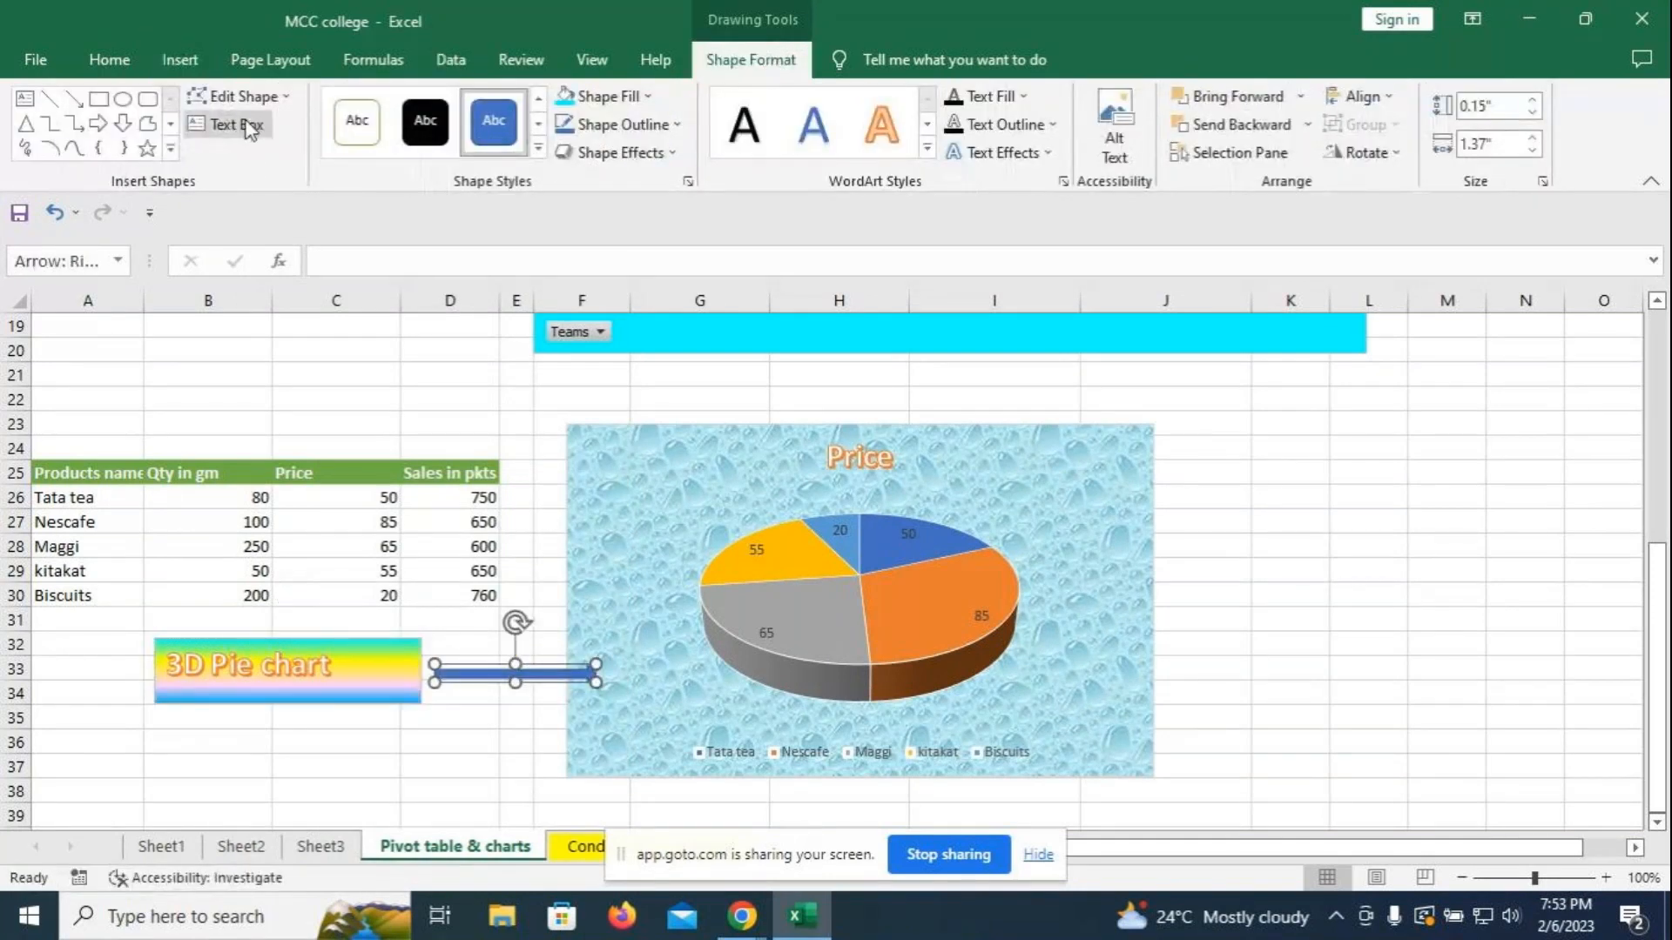
- Fill the arrow with pink
{"action": "left_click", "coordinate": [567, 102]}
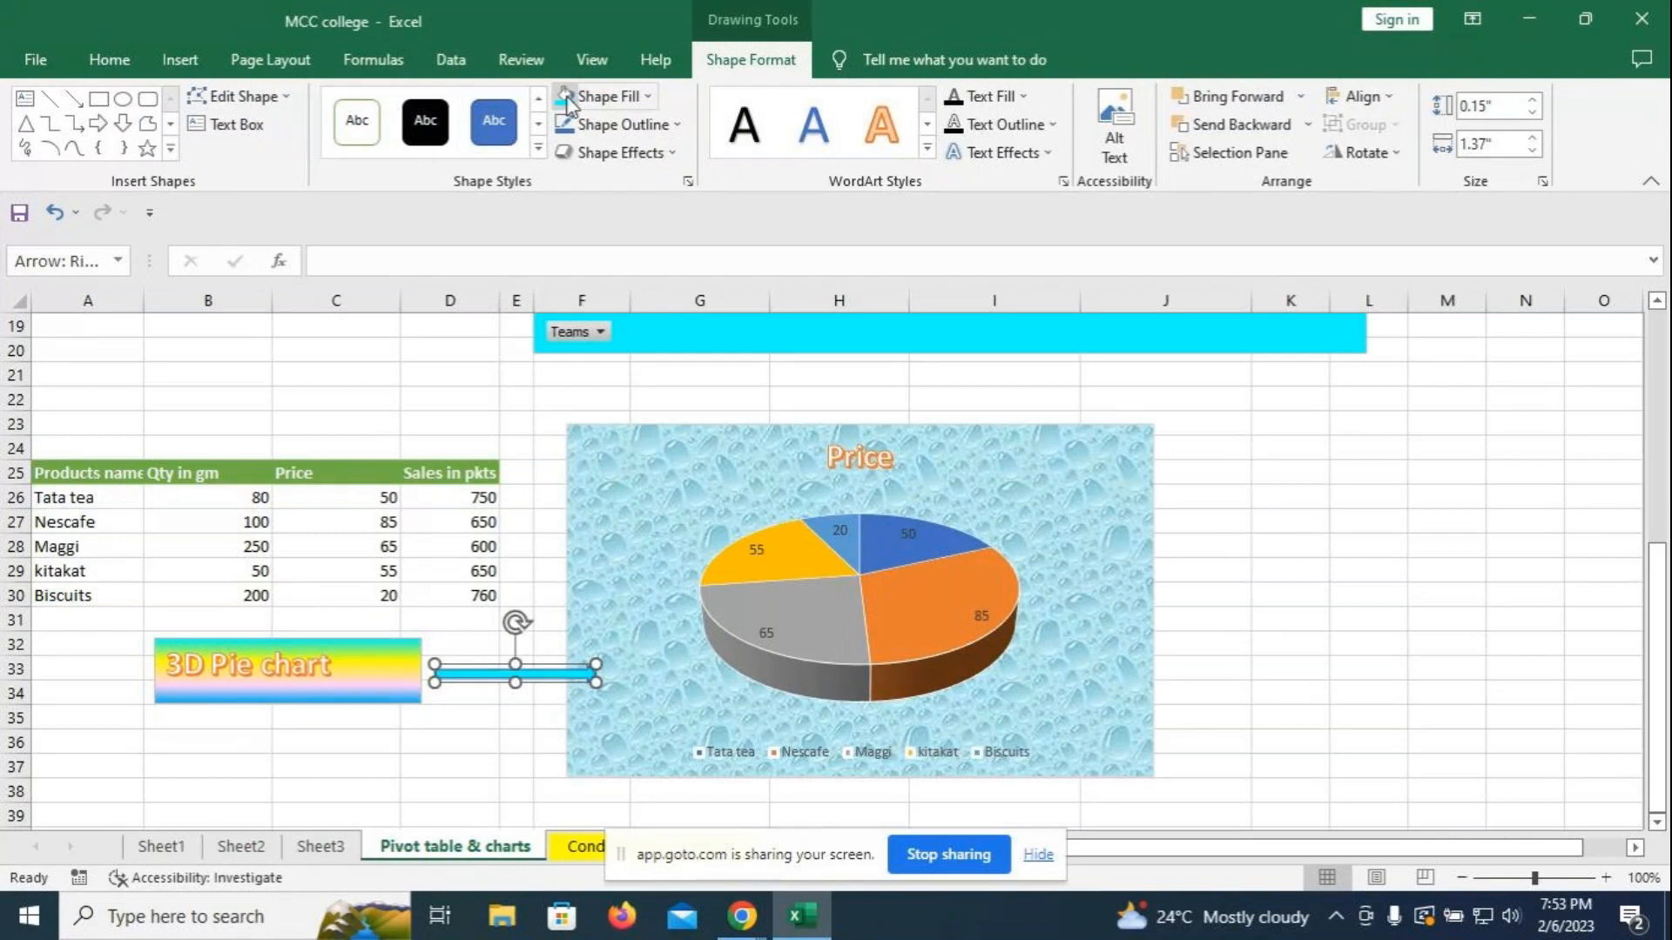
{"action": "left_click", "coordinate": [648, 96]}
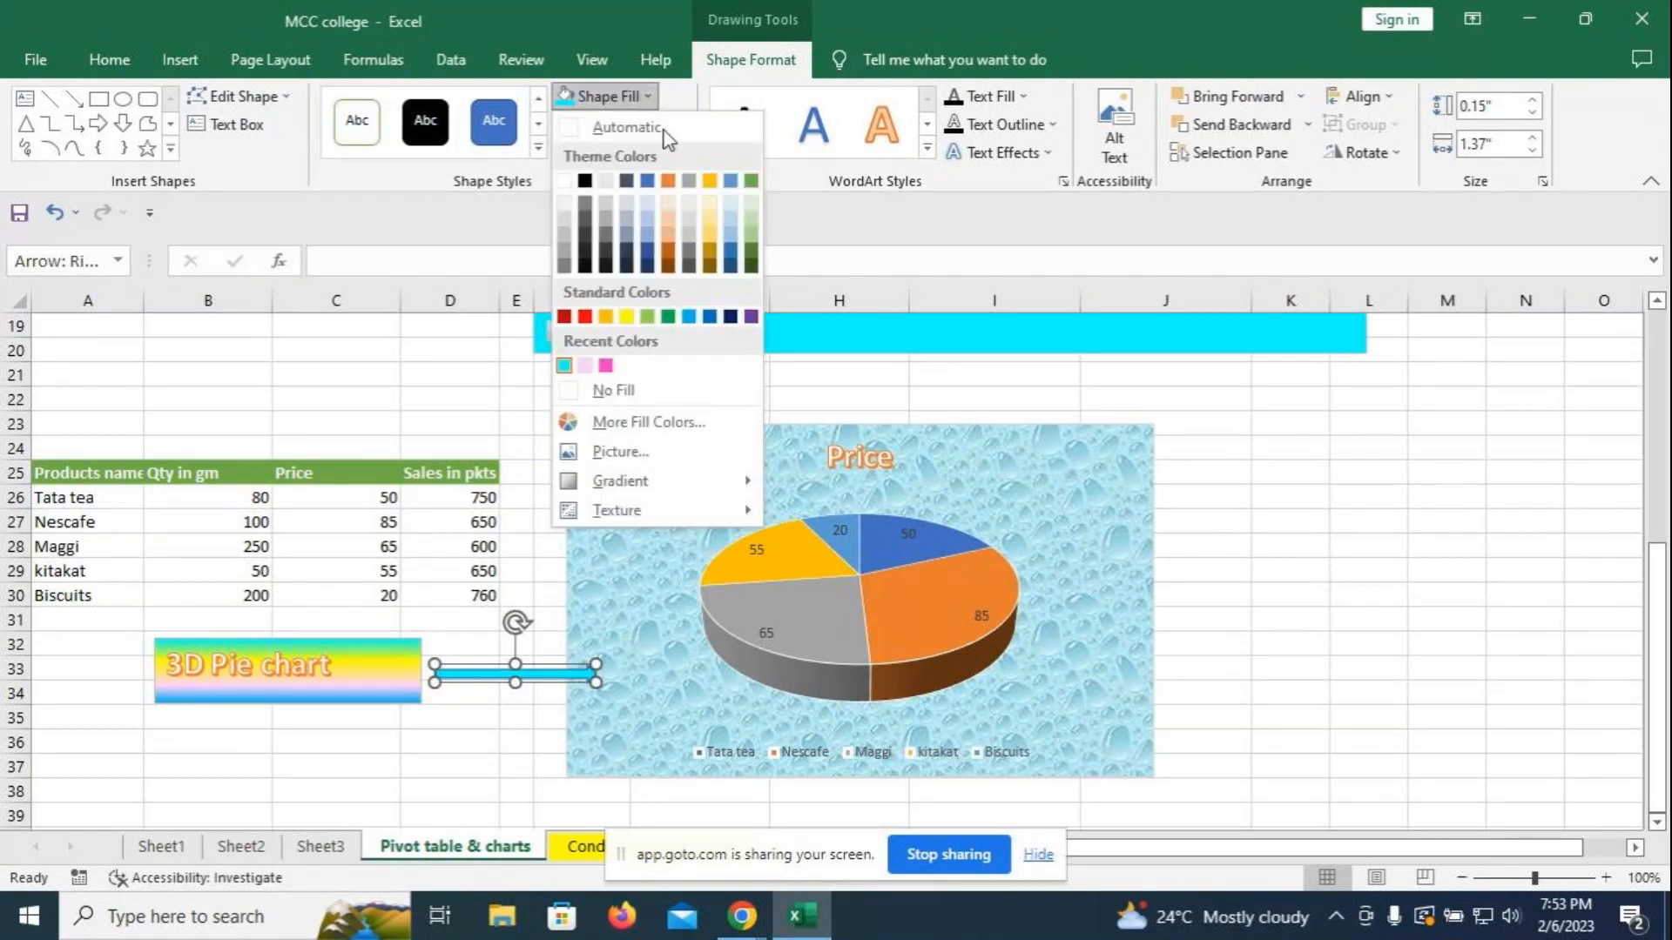
{"action": "left_click", "coordinate": [605, 364]}
{"action": "left_click", "coordinate": [1233, 525]}
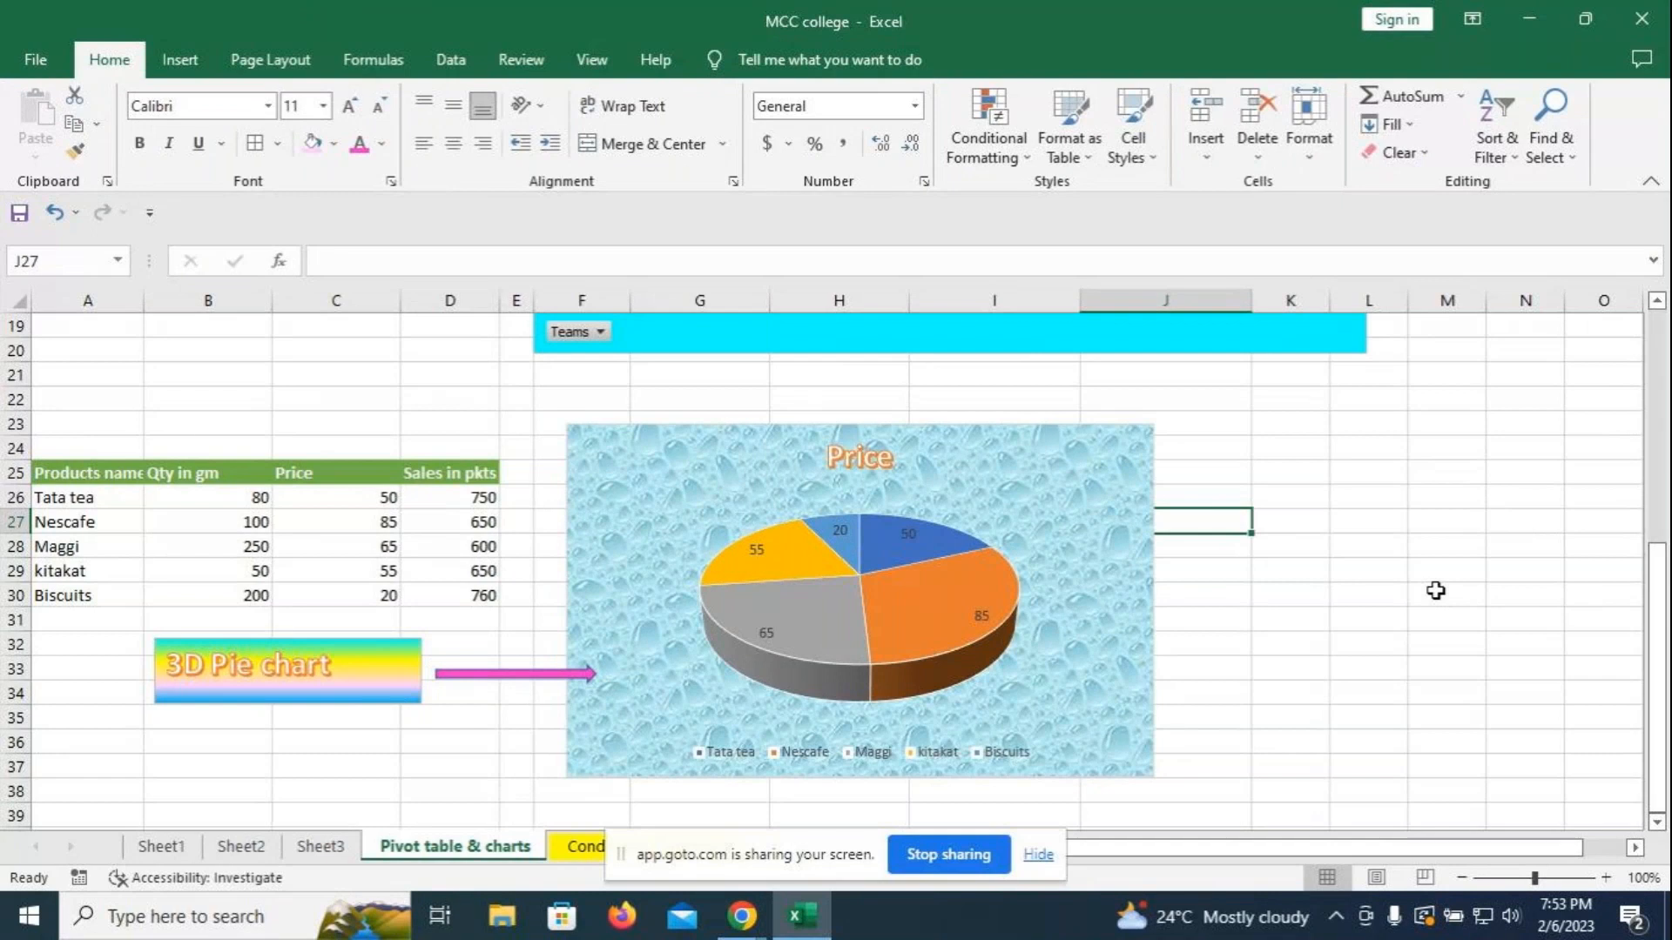
- Apply an outlined WordArt style to the Score board chart title
{"action": "scroll", "coordinate": [1427, 703], "scroll_direction": "up", "scroll_amount": 3}
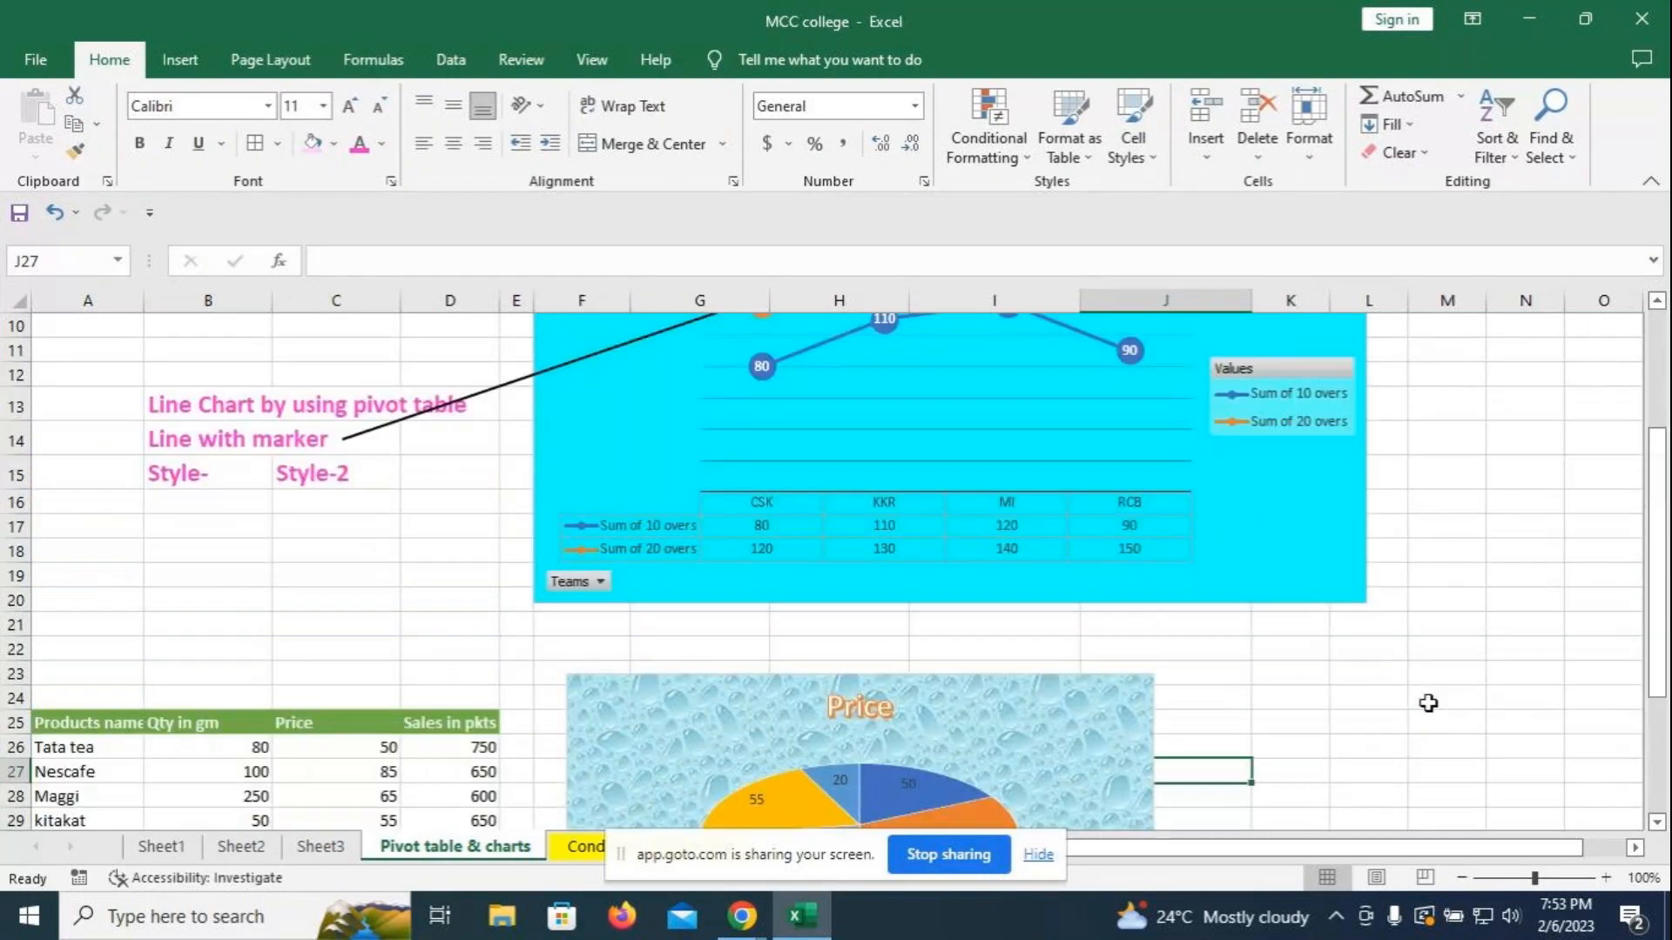
{"action": "scroll", "coordinate": [1428, 697], "scroll_direction": "up", "scroll_amount": 3}
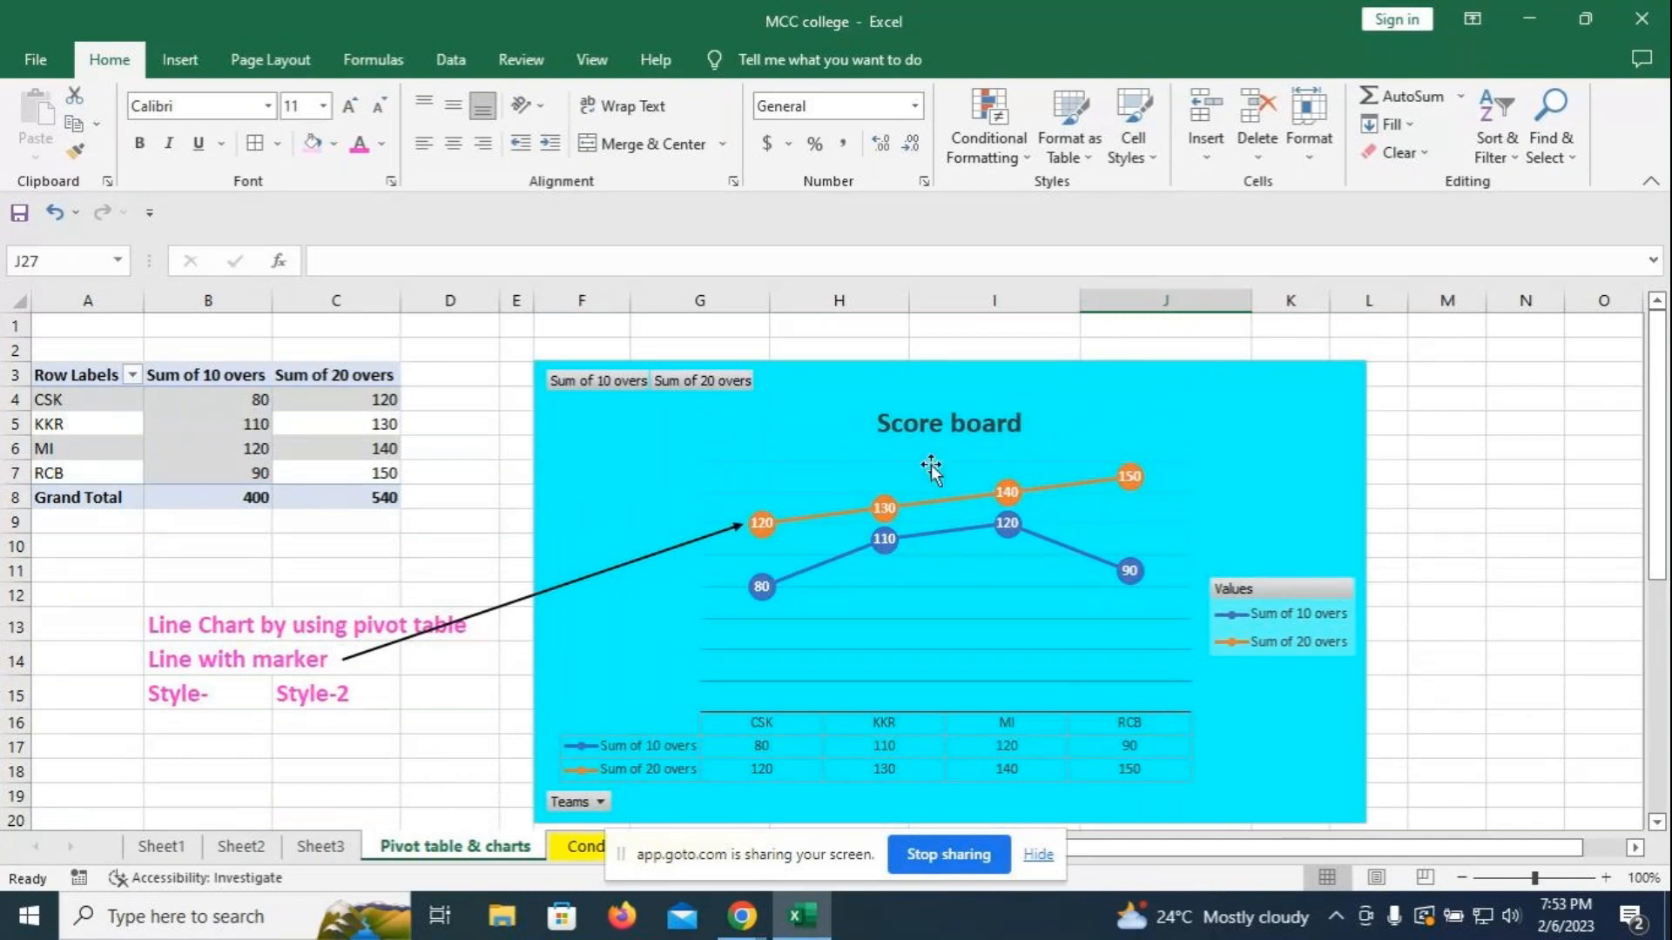
{"action": "left_click", "coordinate": [938, 422]}
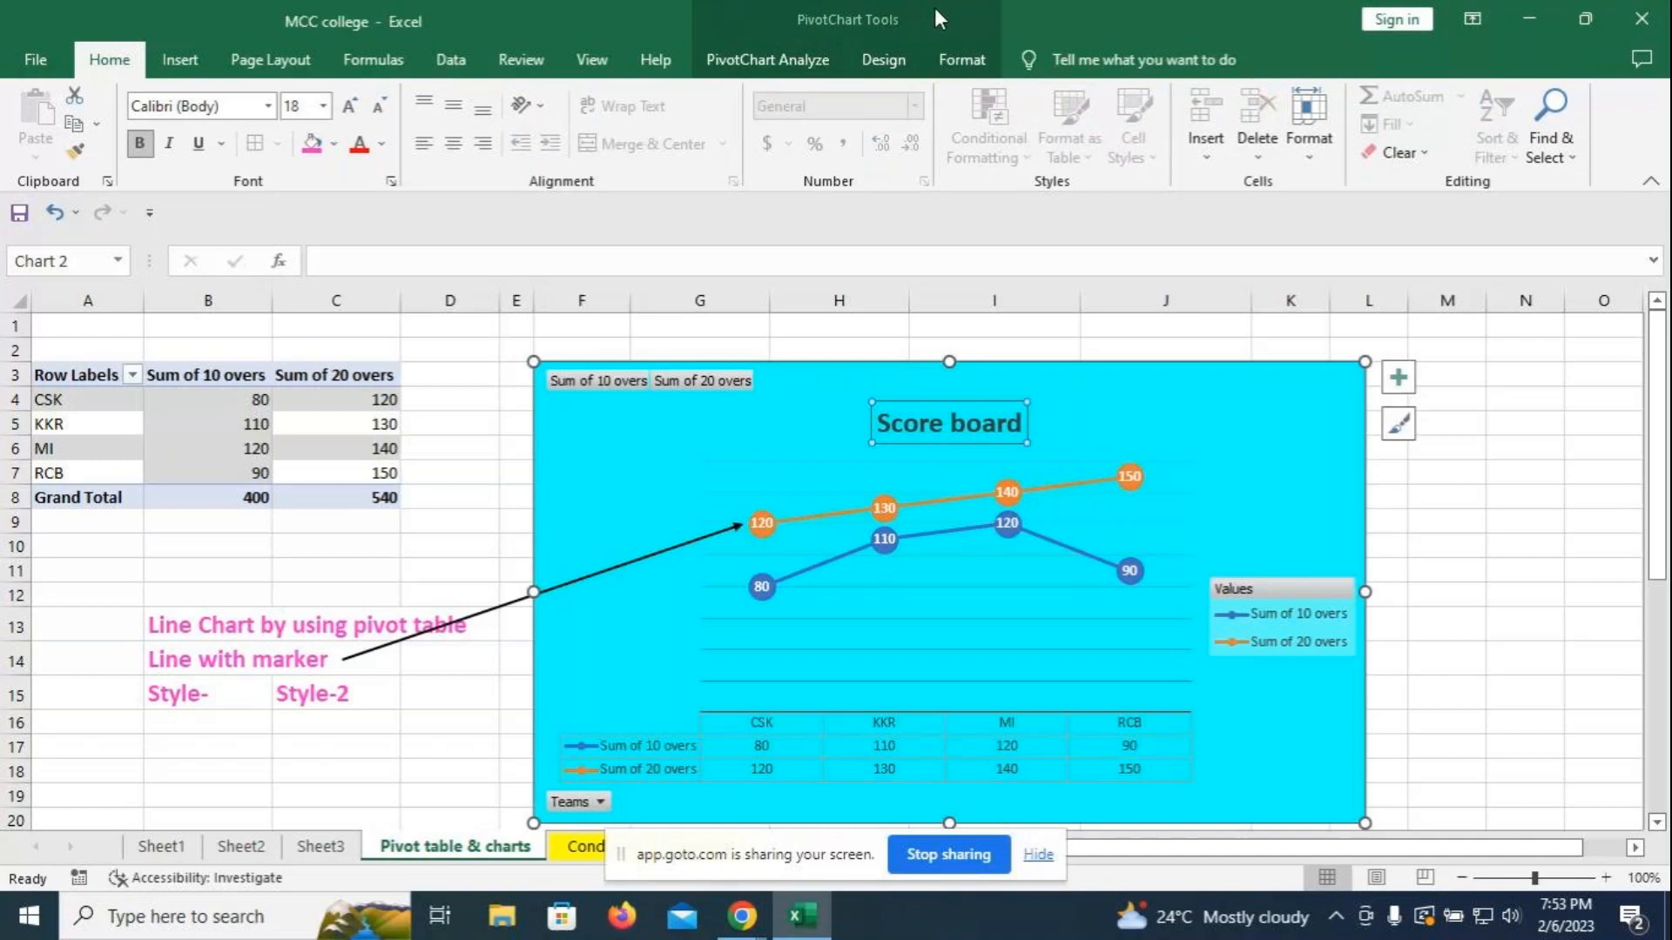
{"action": "left_click", "coordinate": [961, 59]}
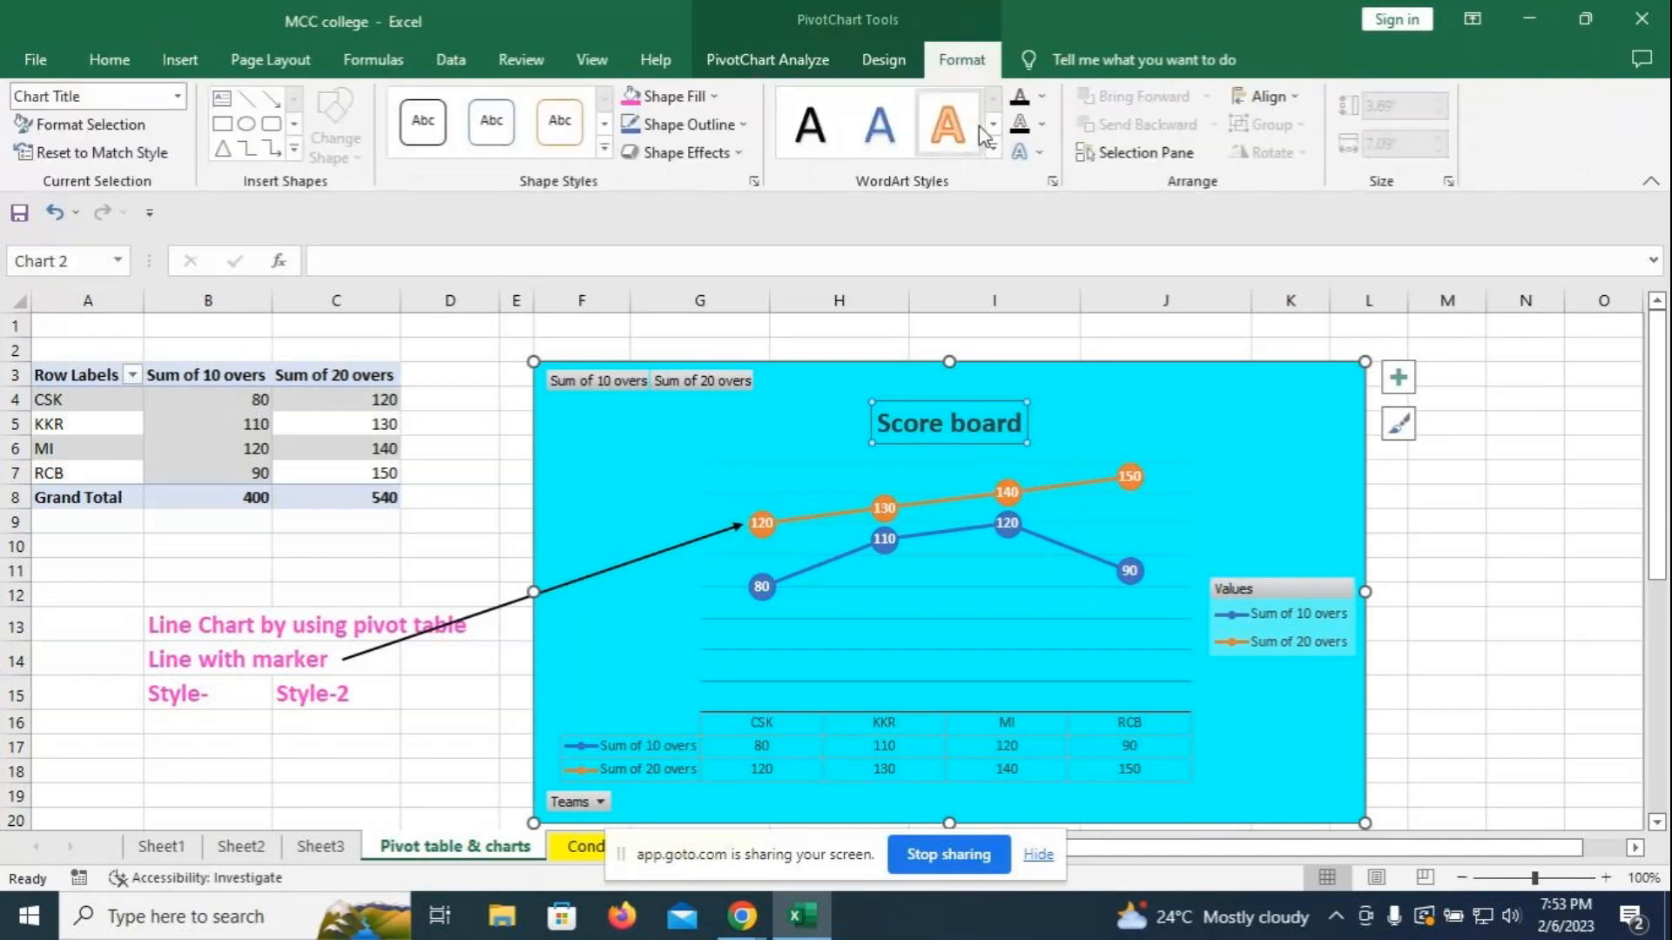
{"action": "left_click", "coordinate": [993, 149]}
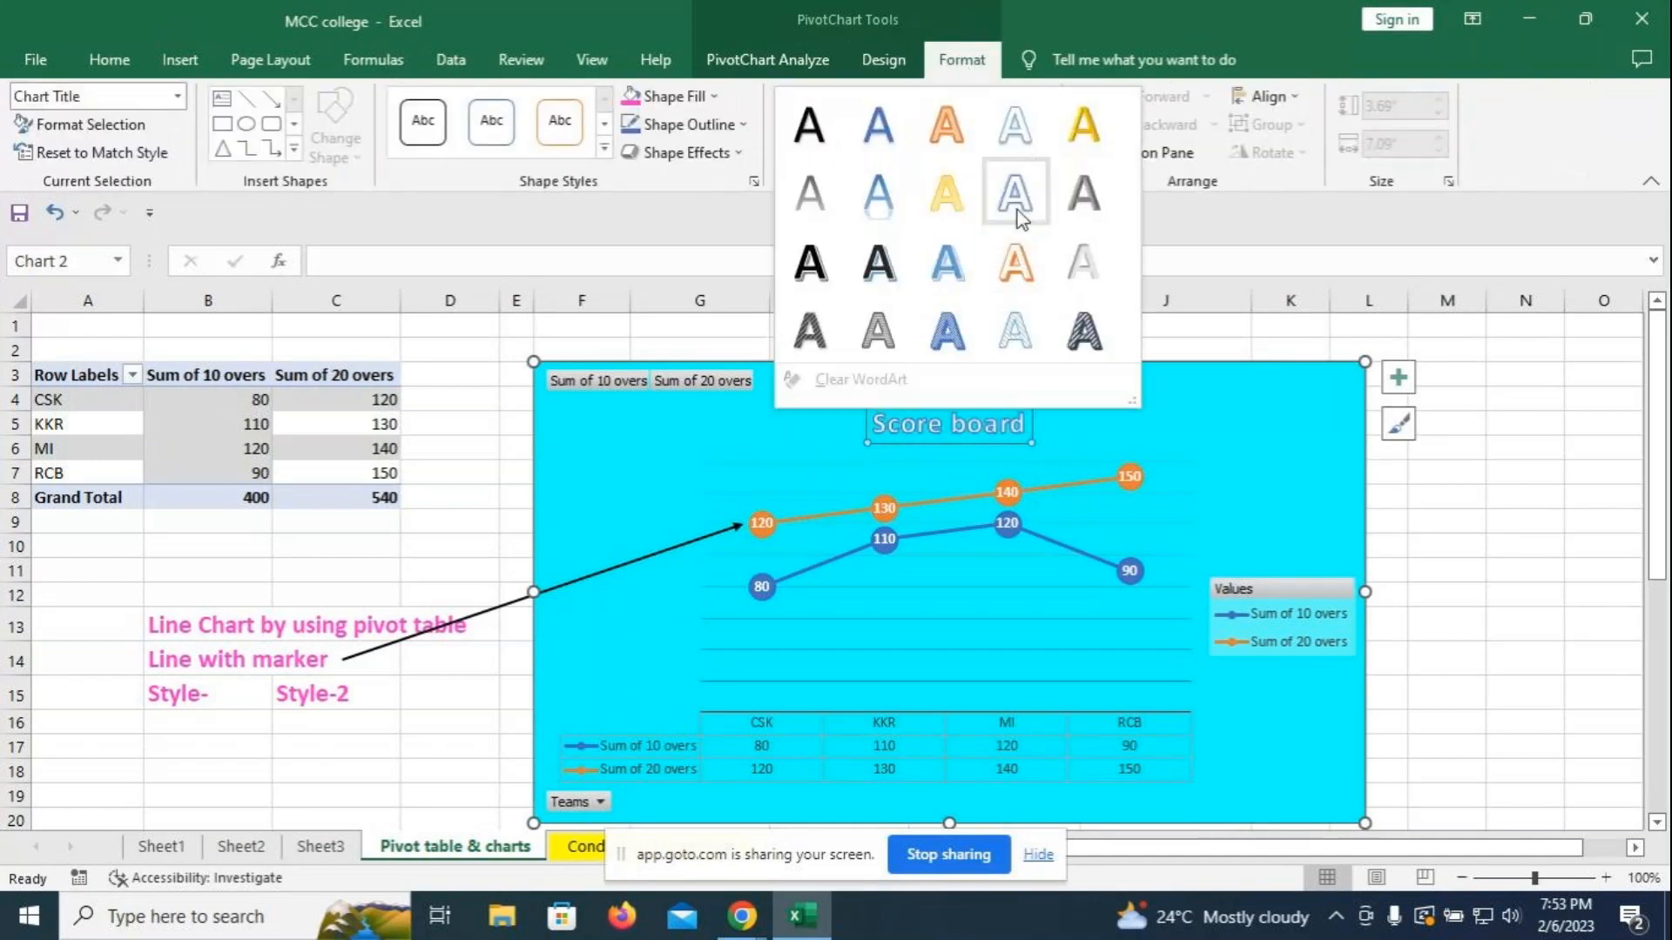
{"action": "left_click", "coordinate": [1017, 213]}
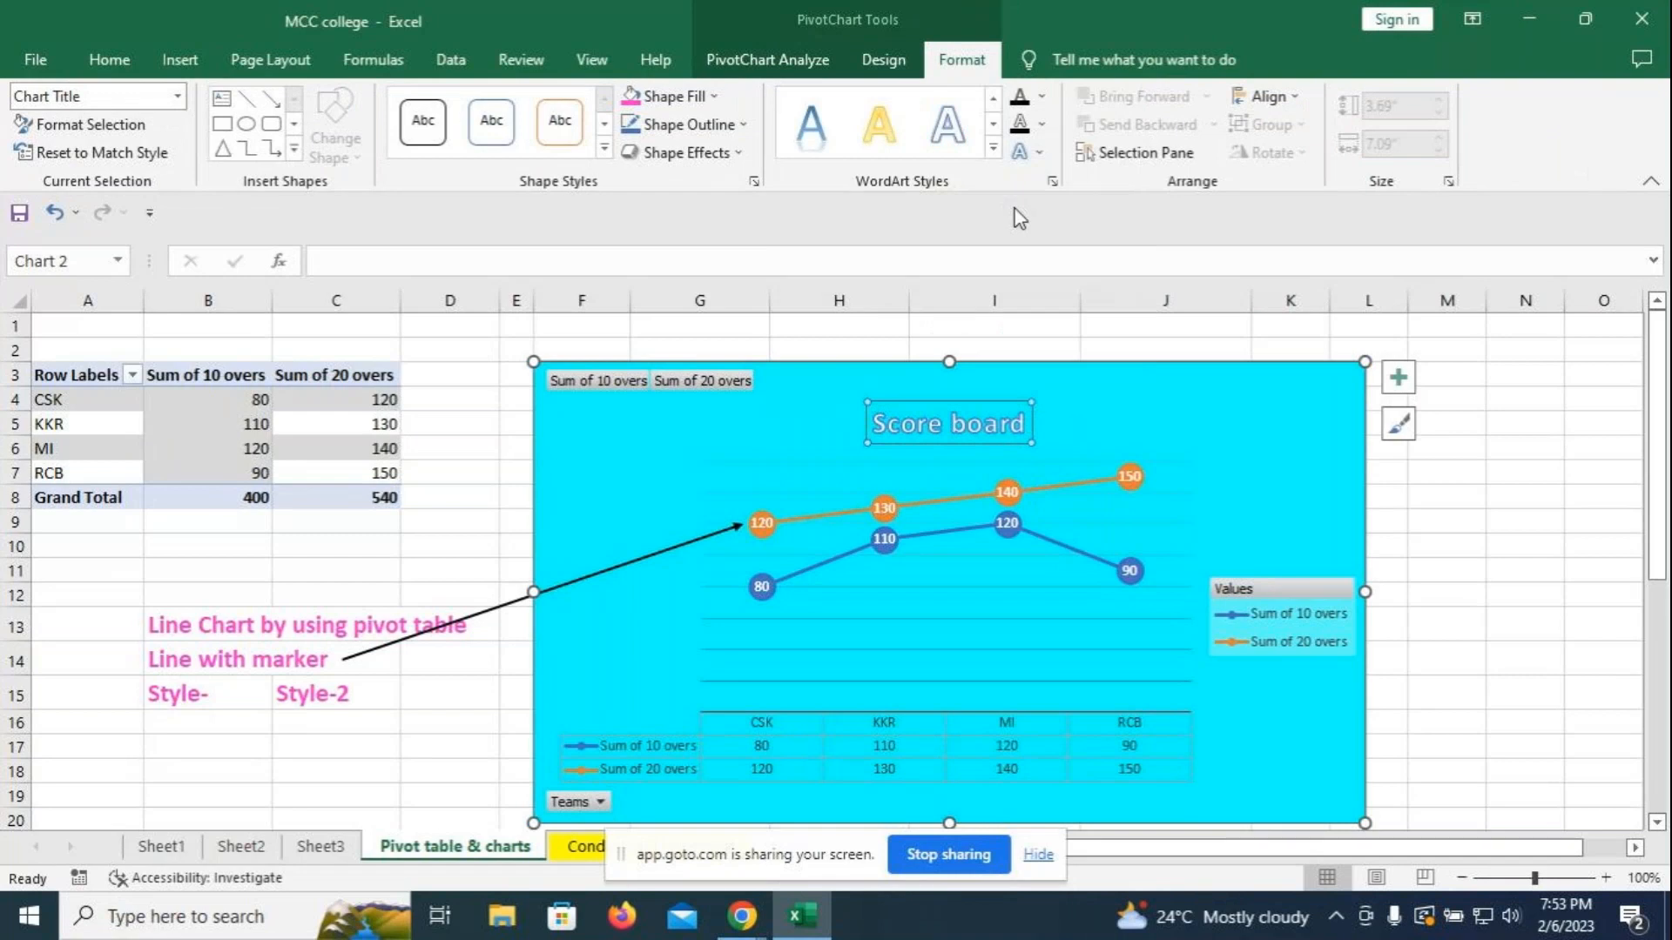
- Increase the Score board title's font size twice
{"action": "left_click", "coordinate": [107, 61]}
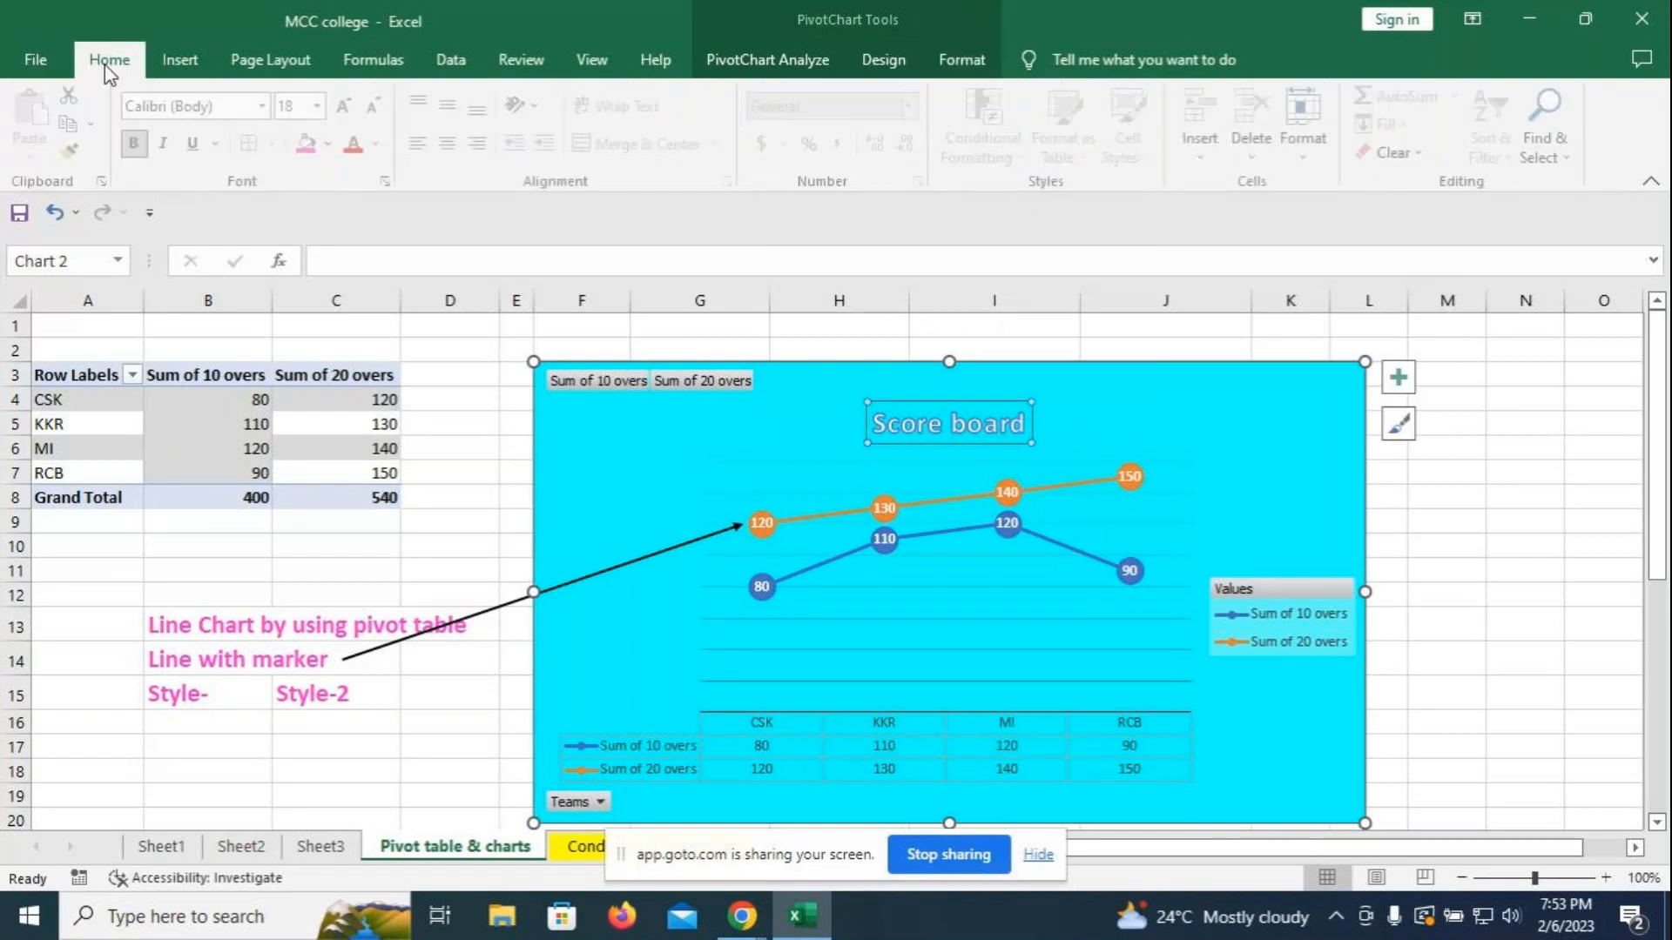
{"action": "left_click", "coordinate": [350, 111]}
{"action": "left_click", "coordinate": [350, 111]}
{"action": "left_click", "coordinate": [350, 110]}
{"action": "left_click", "coordinate": [350, 111]}
{"action": "left_click", "coordinate": [1472, 506]}
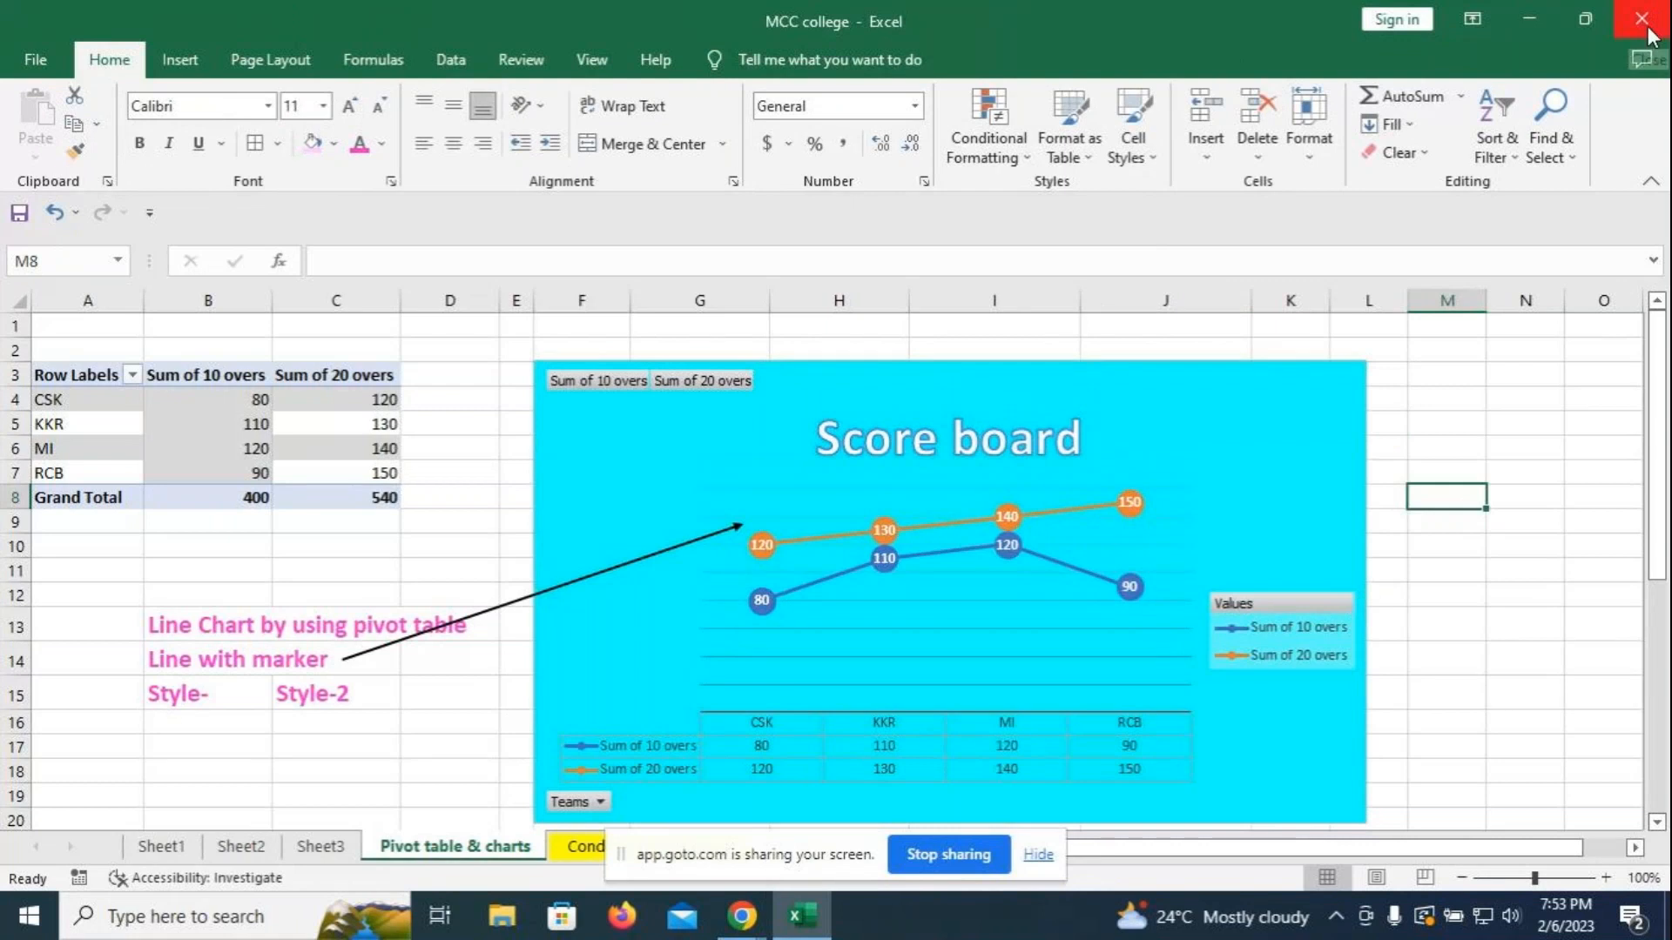
{"action": "scroll", "coordinate": [1538, 454], "scroll_direction": "down", "scroll_amount": 1}
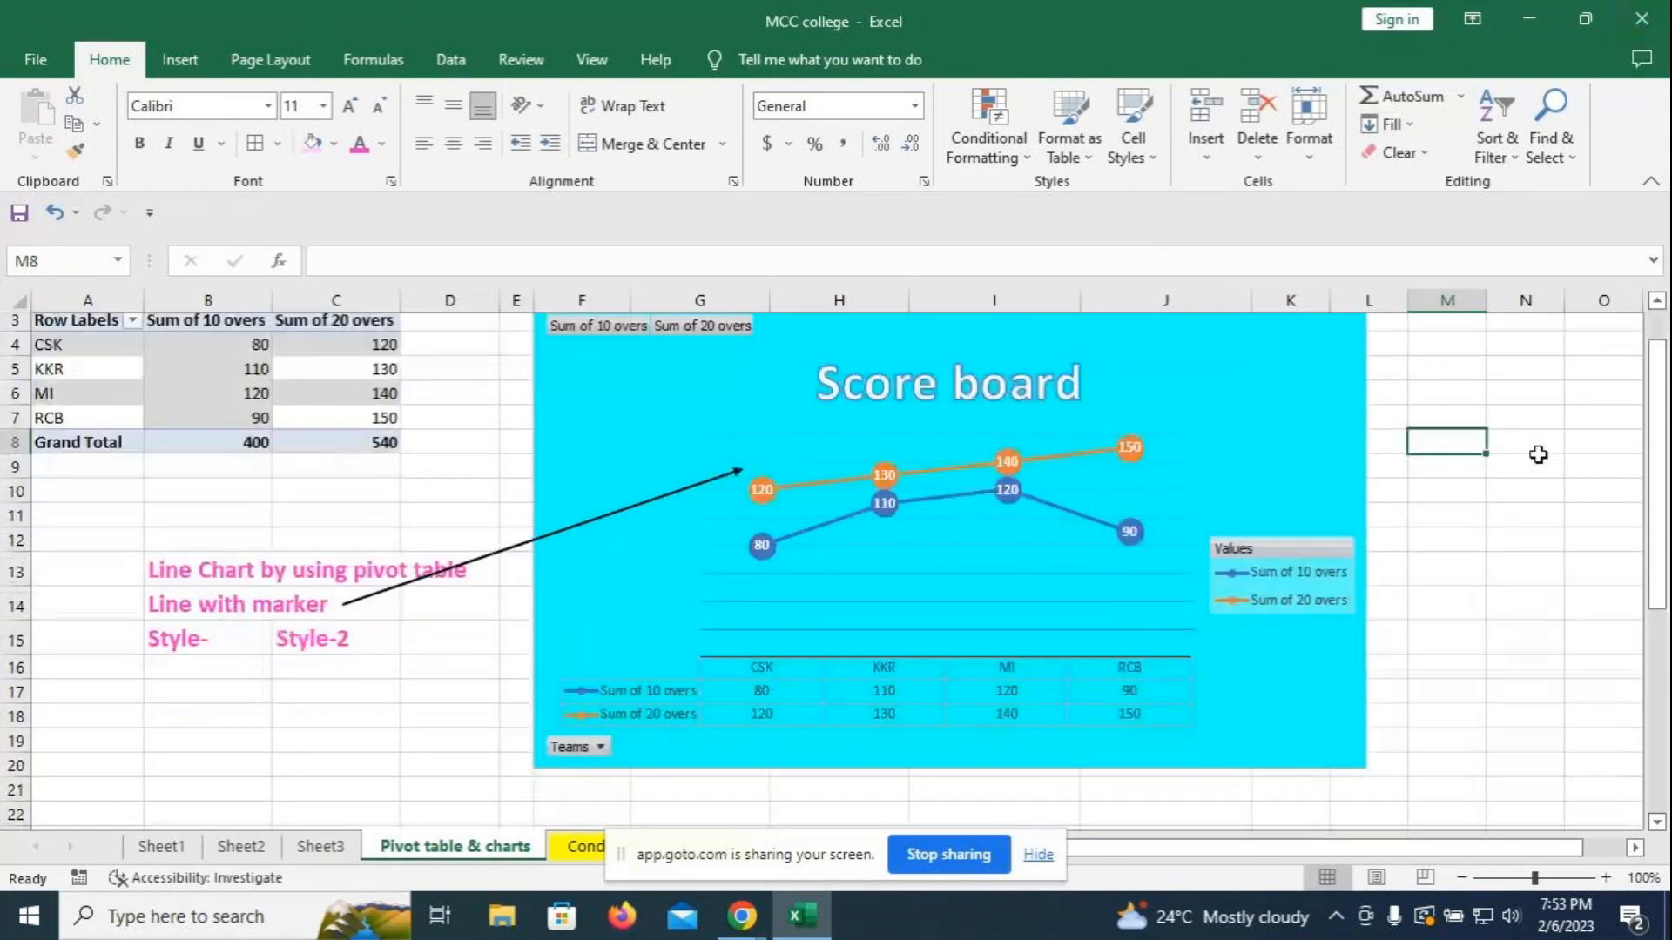
- Enter 'Pie chart based on 2 columns data' in A36 and the product-and-Price selection note in A37
{"action": "scroll", "coordinate": [1538, 454], "scroll_direction": "down", "scroll_amount": 1}
{"action": "scroll", "coordinate": [1539, 455], "scroll_direction": "down", "scroll_amount": 5}
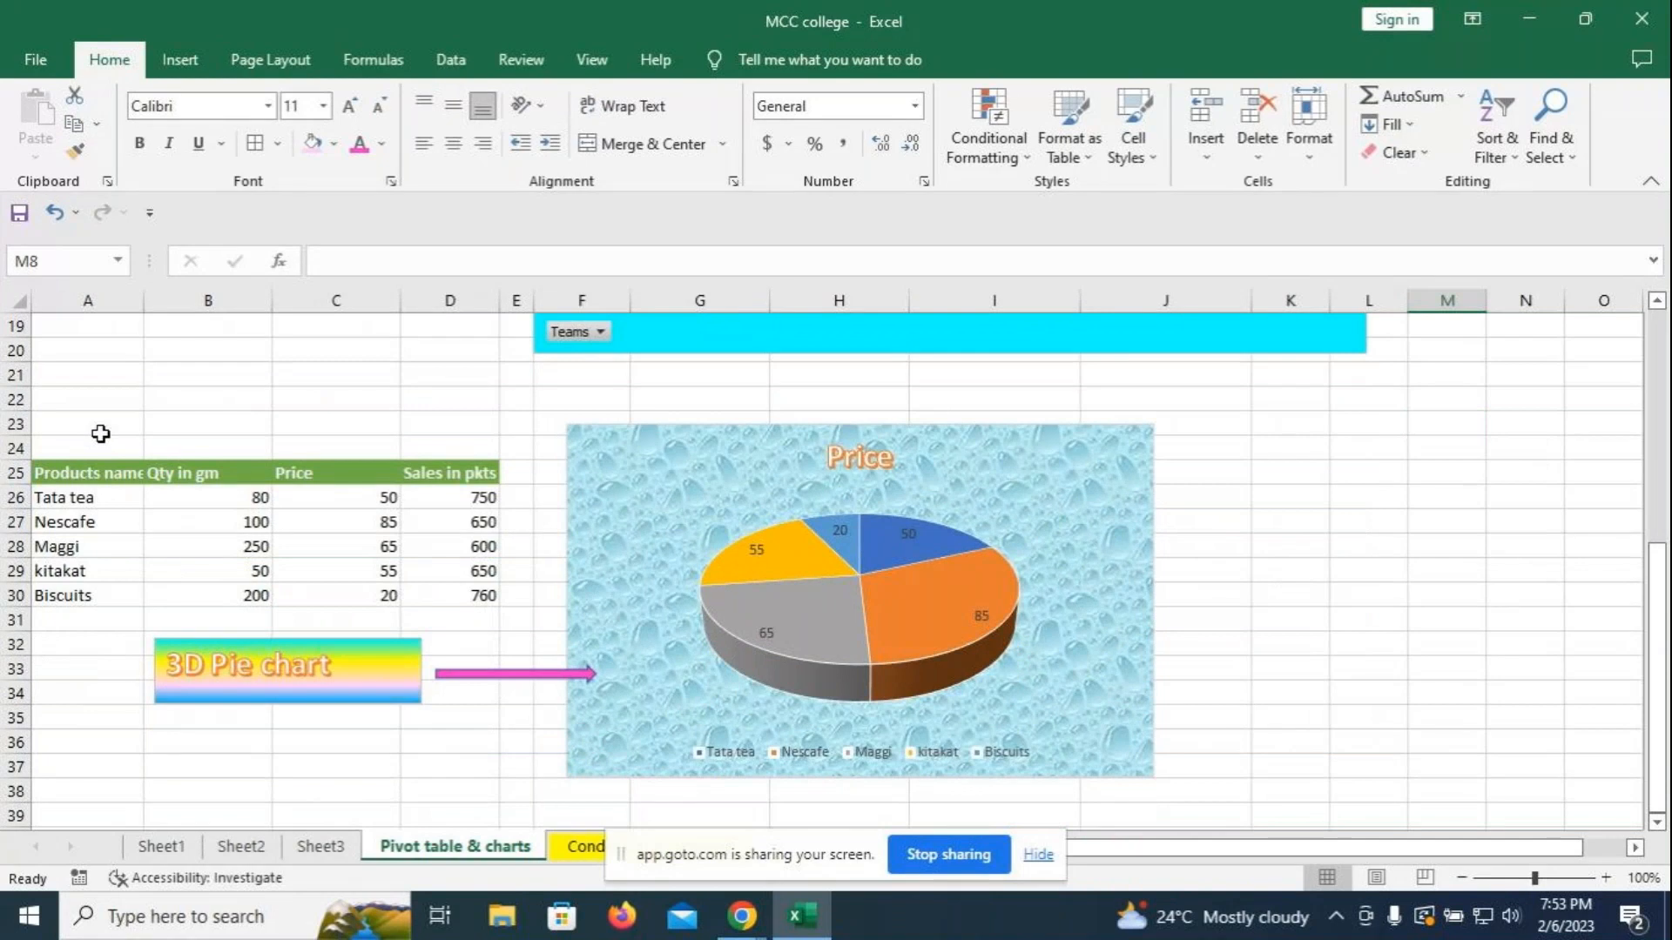
{"action": "left_click", "coordinate": [87, 742]}
{"action": "type", "text": "Se"}
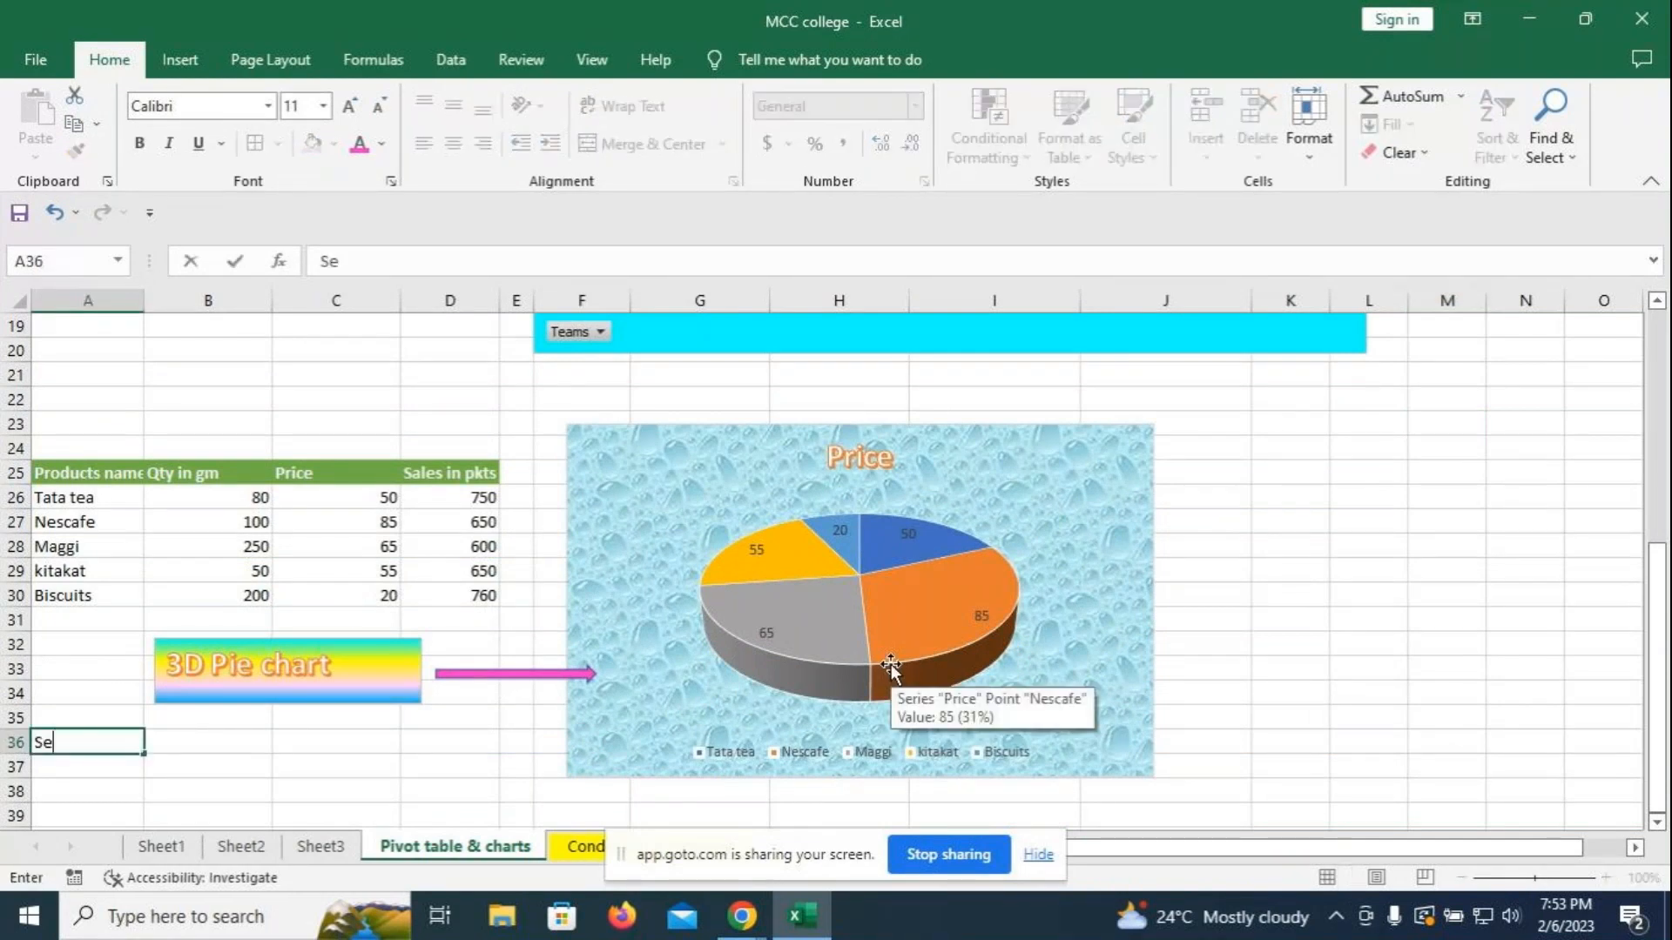
{"action": "key", "text": "BackSpace"}
{"action": "key", "text": "BackSpace"}
{"action": "type", "text": "Pie chart "}
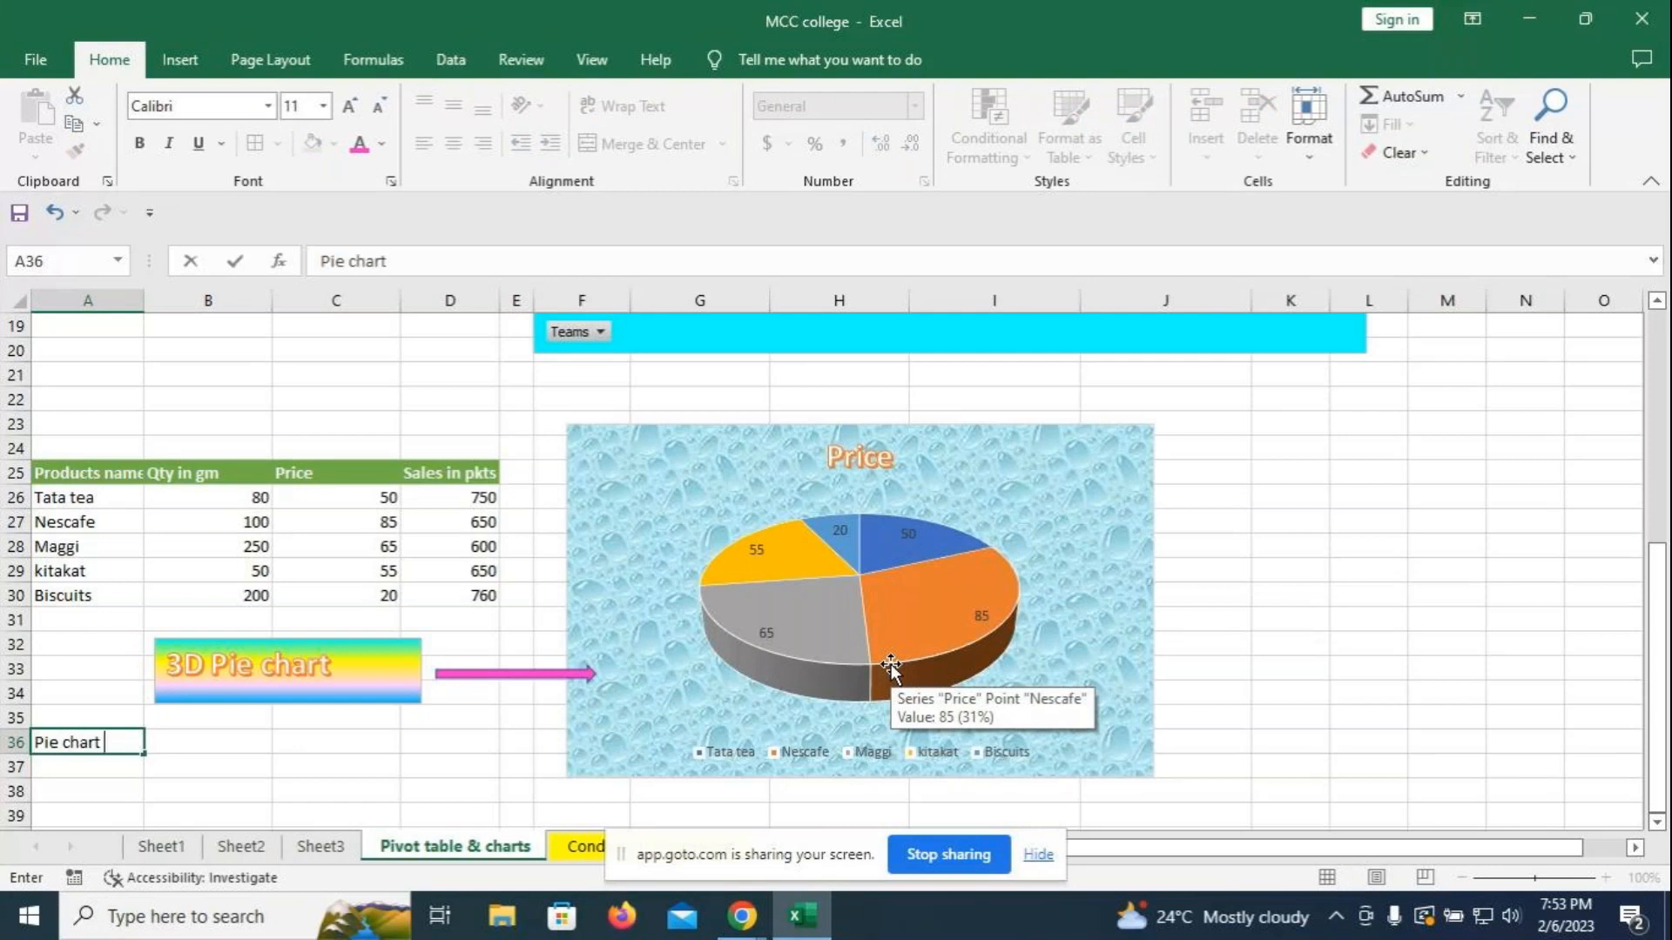
{"action": "type", "text": "based on"}
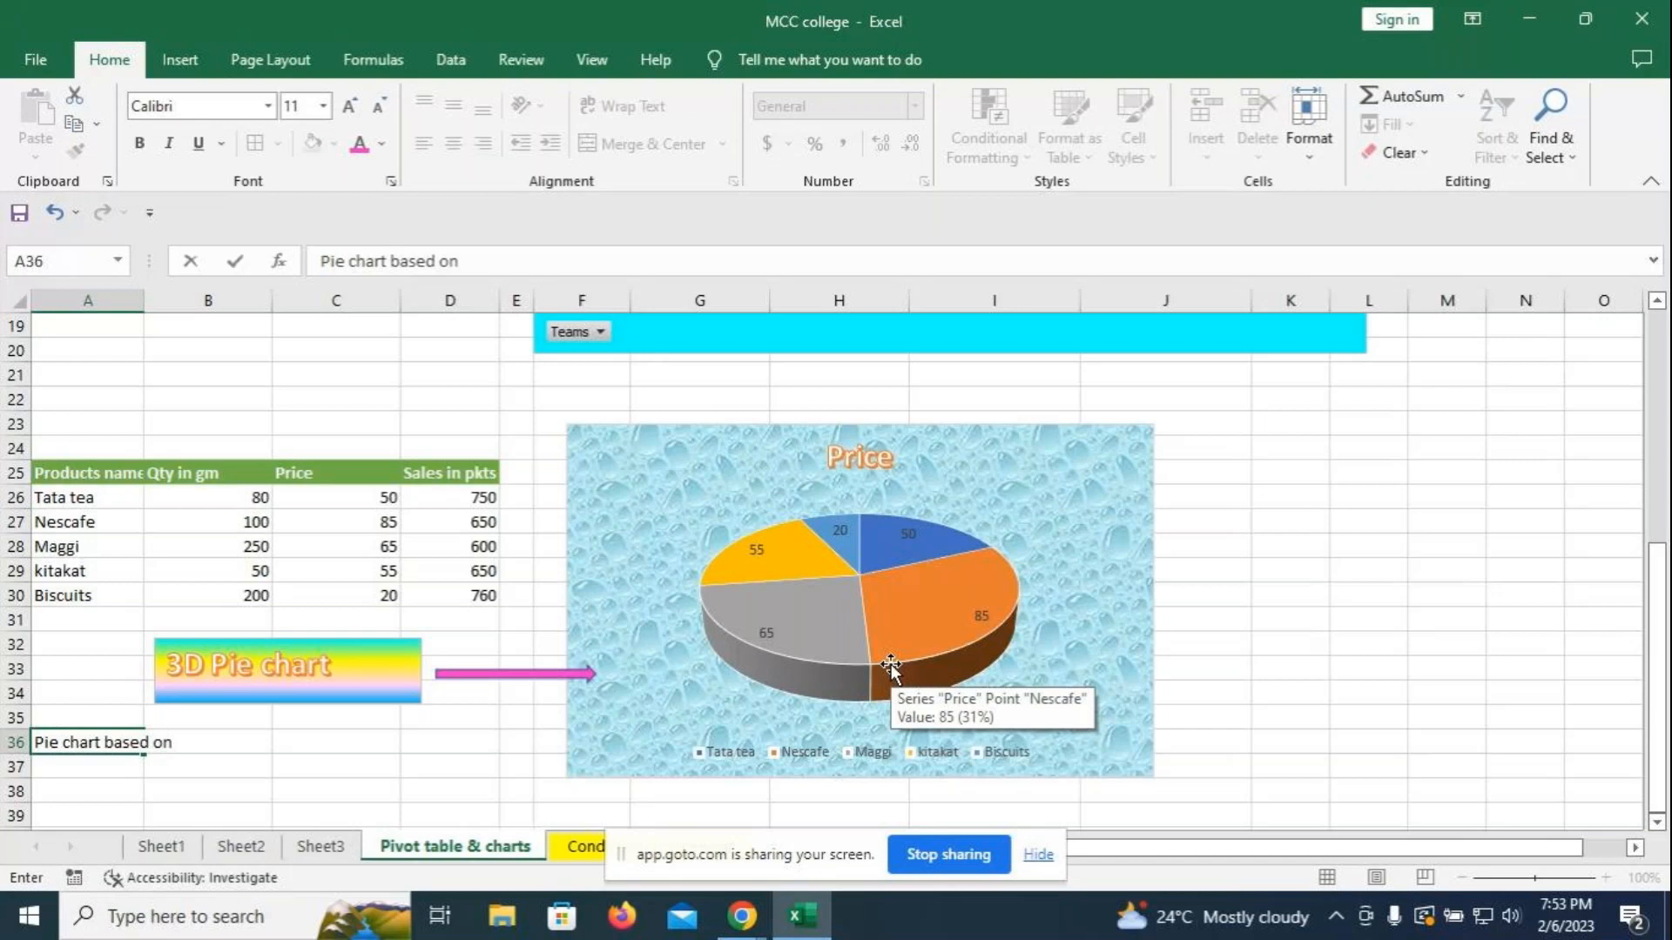
{"action": "type", "text": " 2 columns "}
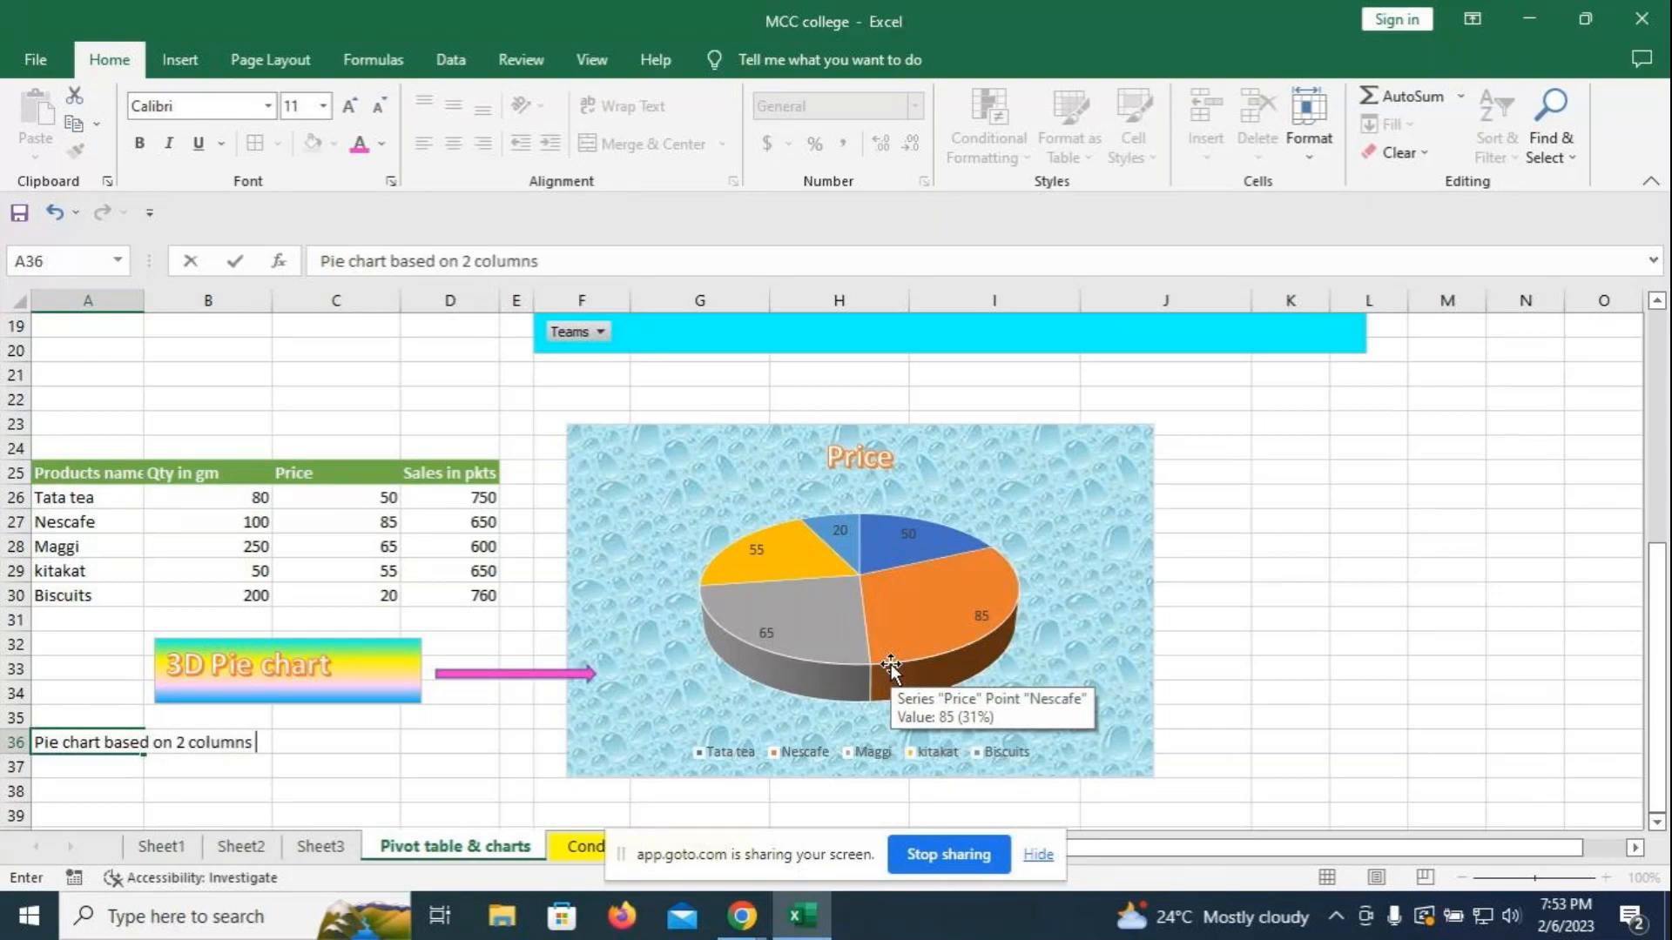
{"action": "type", "text": "d"}
{"action": "type", "text": "ata"}
{"action": "key", "text": "Return"}
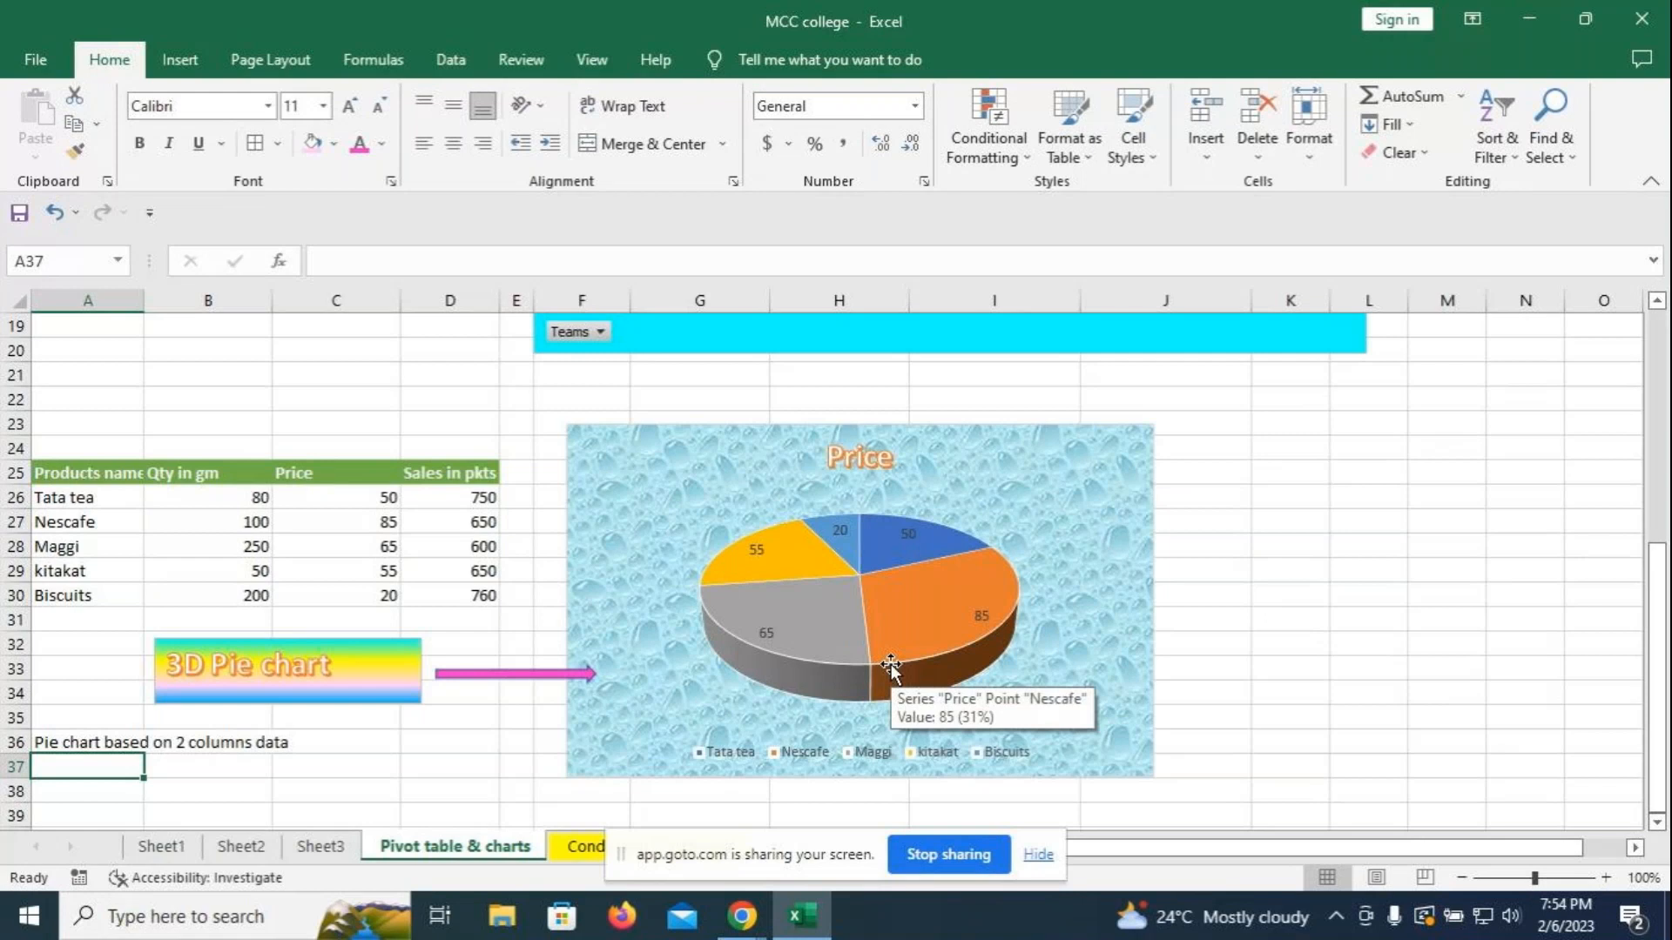
{"action": "type", "text": "Select "}
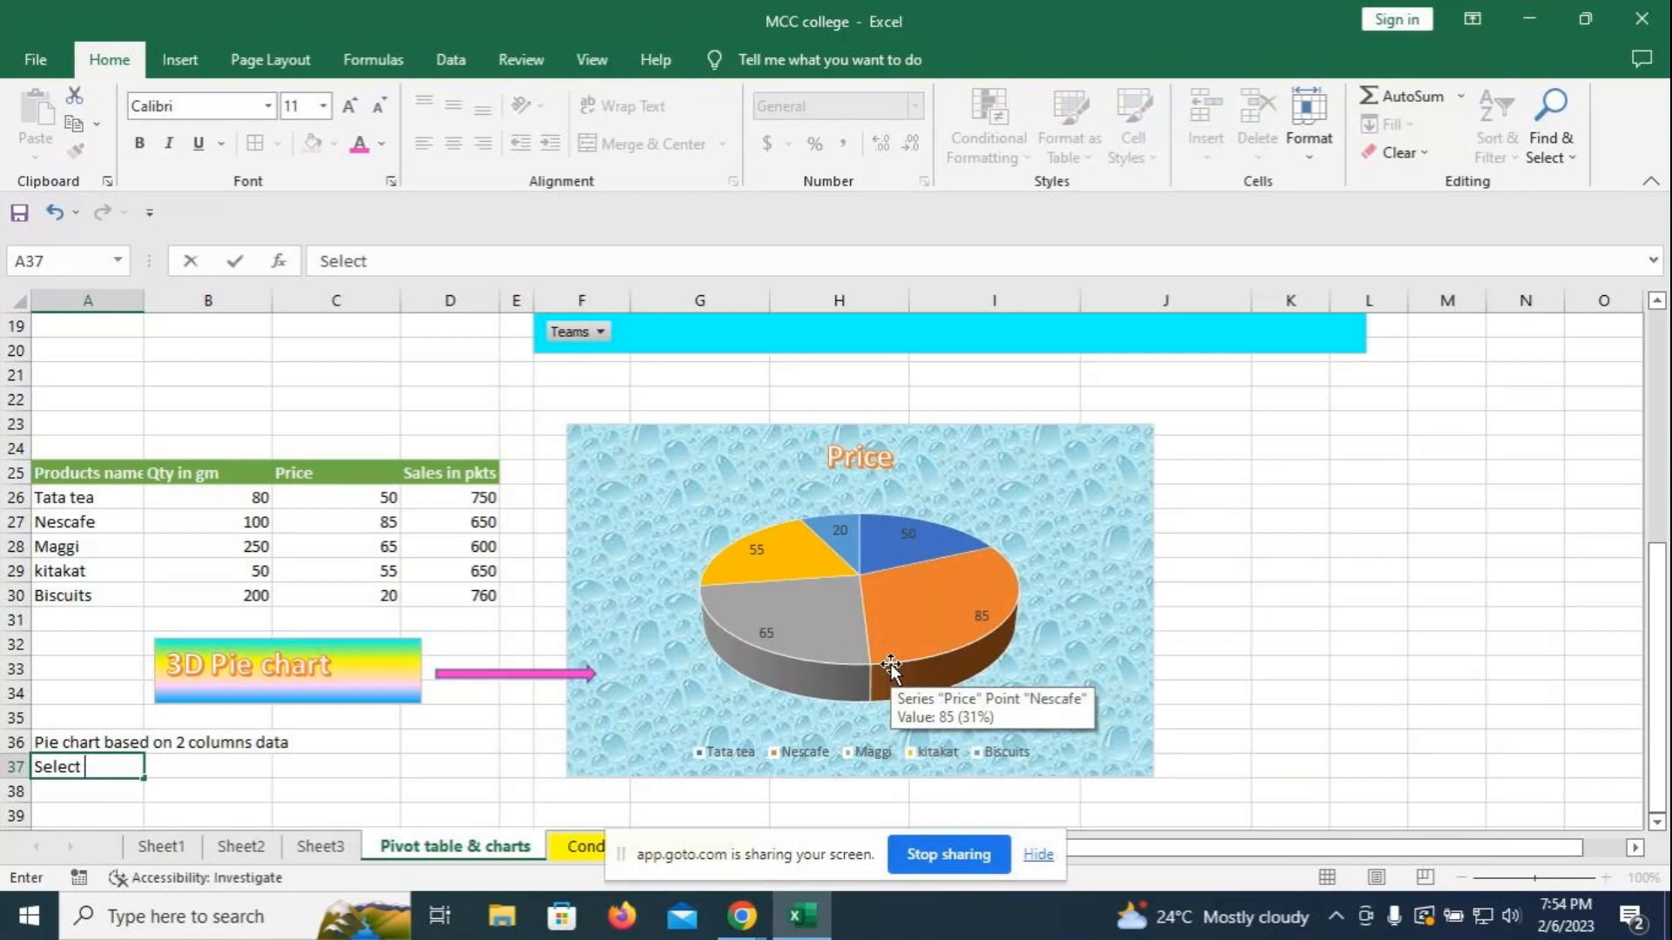
{"action": "type", "text": "the prod"}
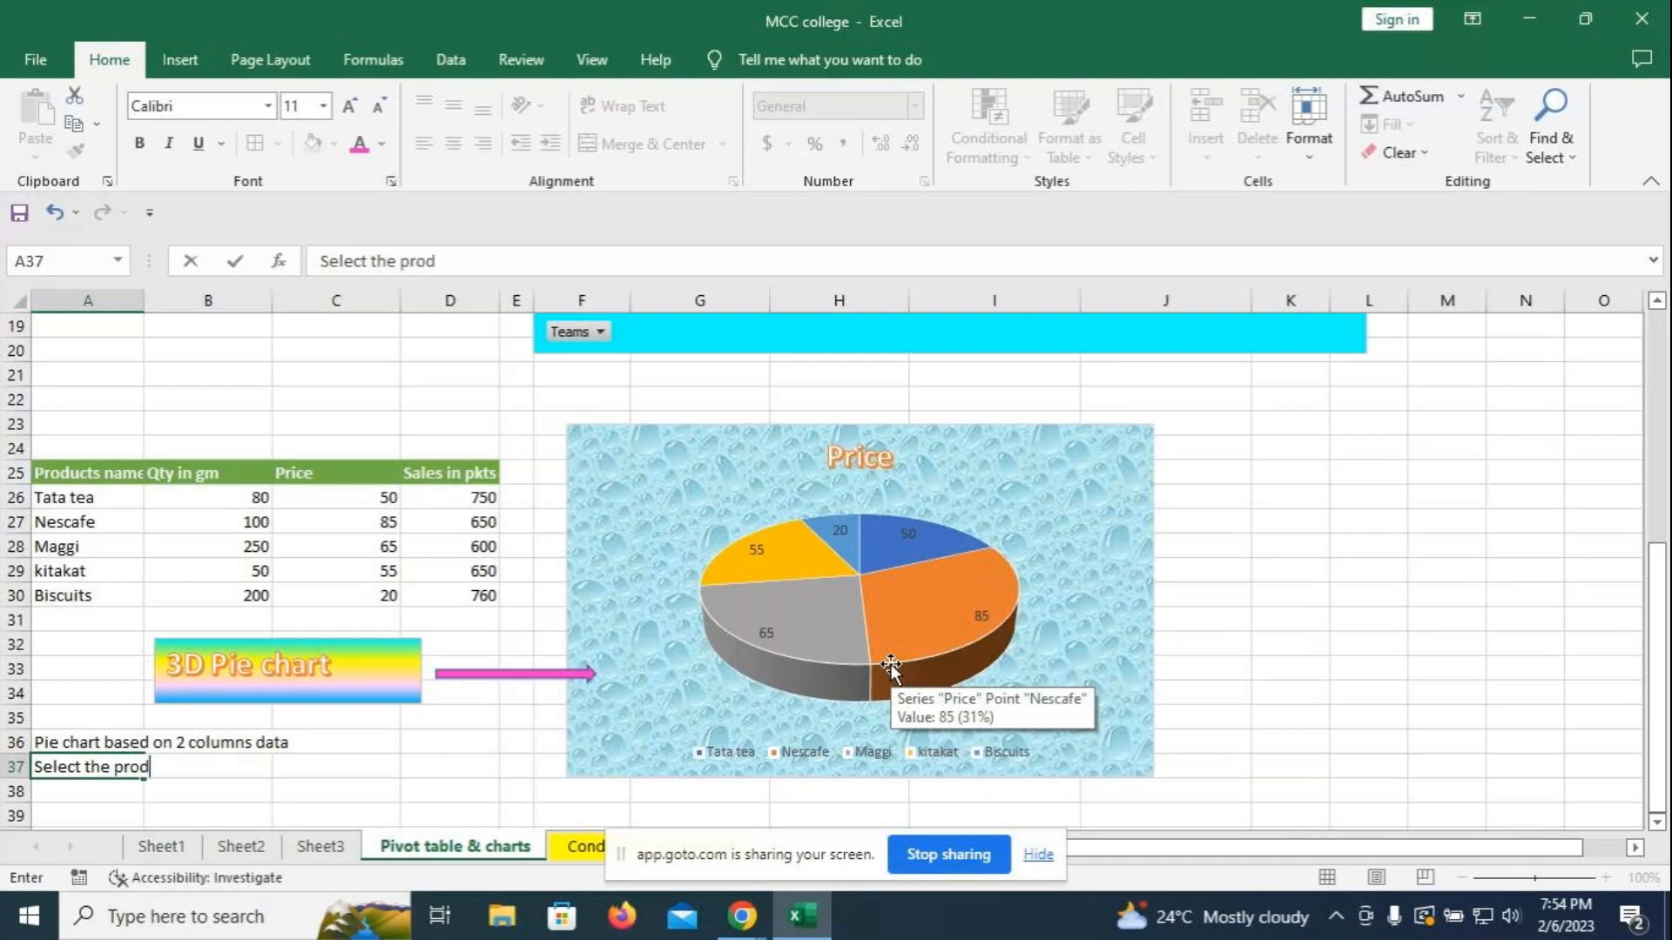
{"action": "type", "text": "uct s name hold"}
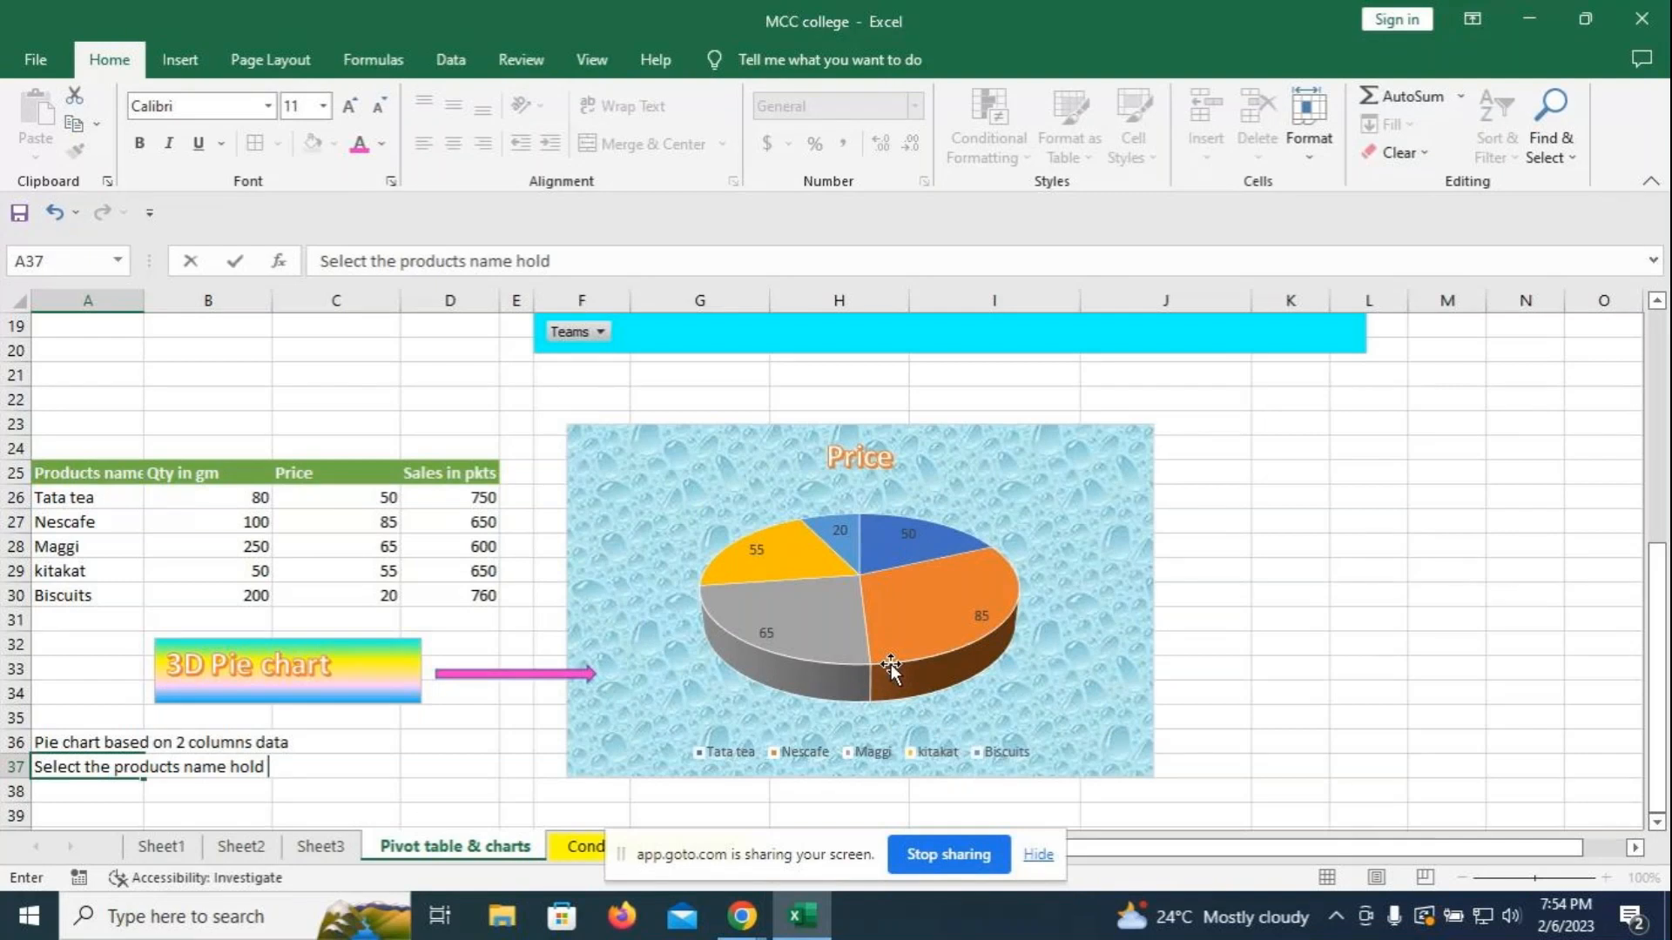
{"action": "type", "text": " the control "}
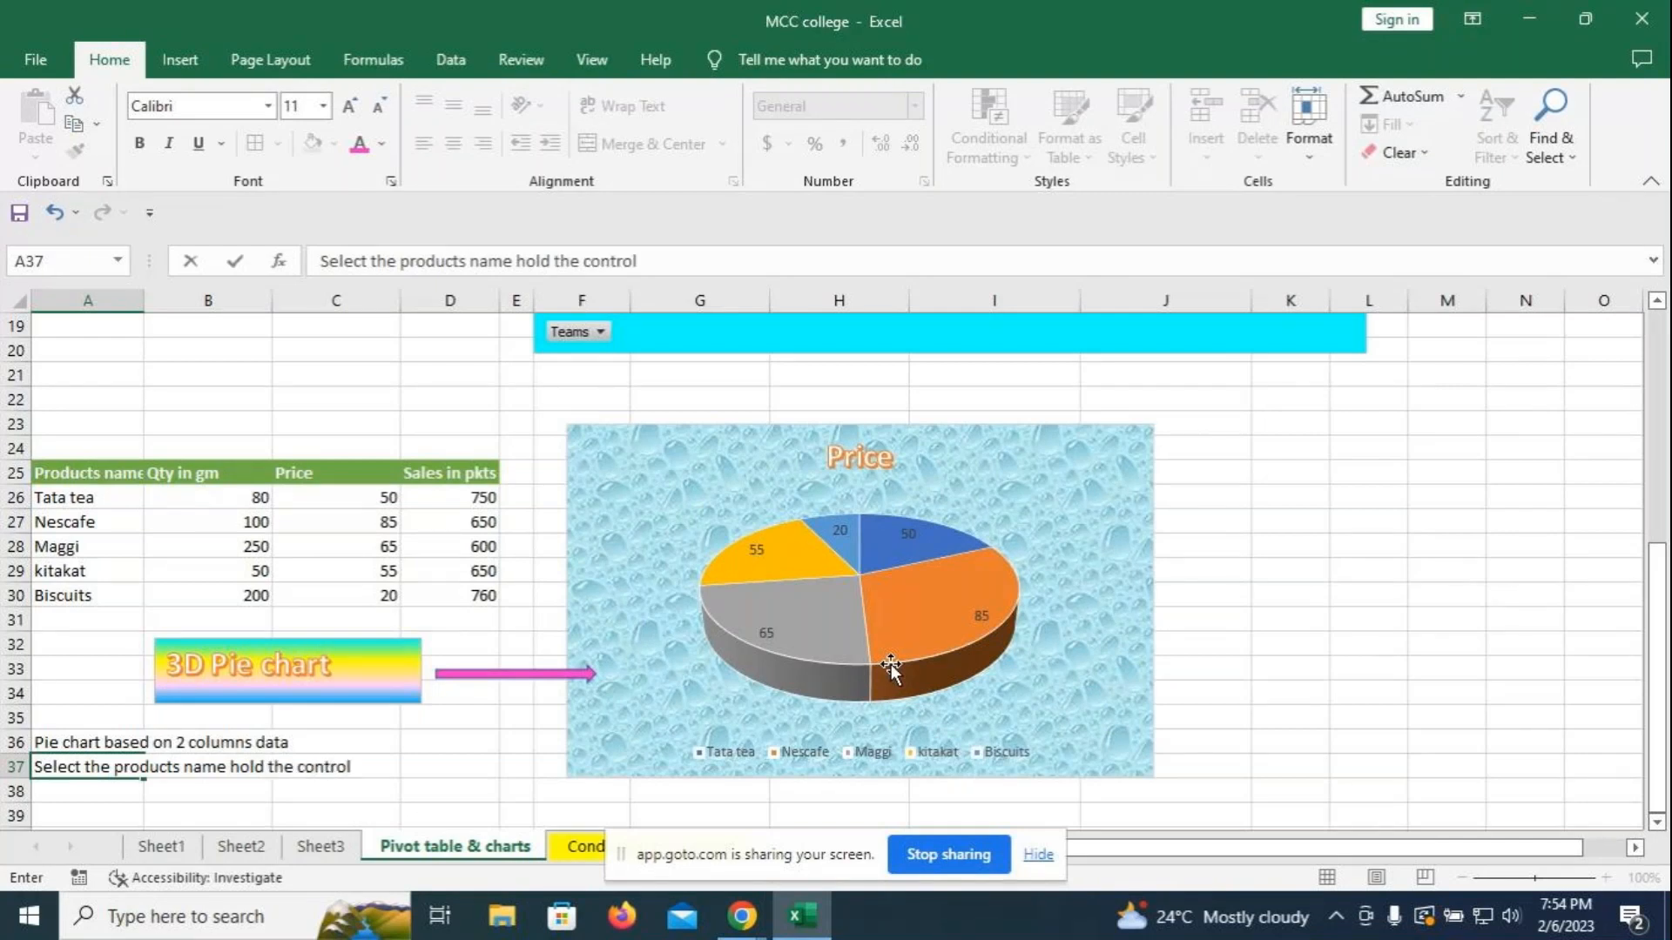
{"action": "type", "text": "keys & select"}
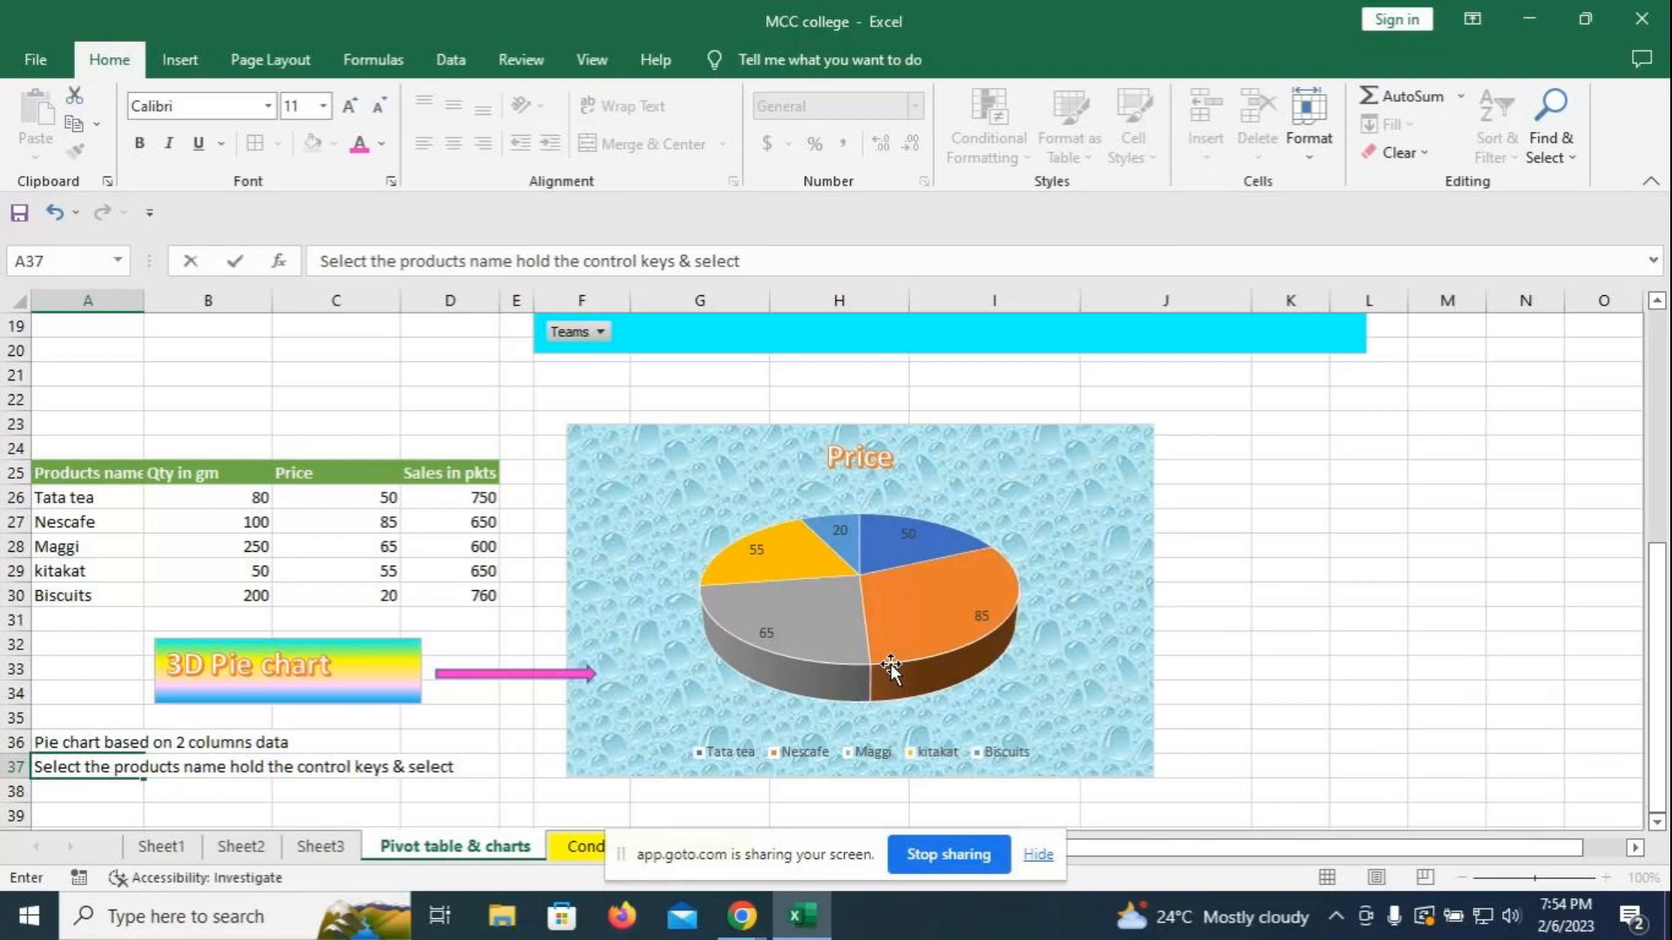
{"action": "type", "text": " Price column to insert pie c"}
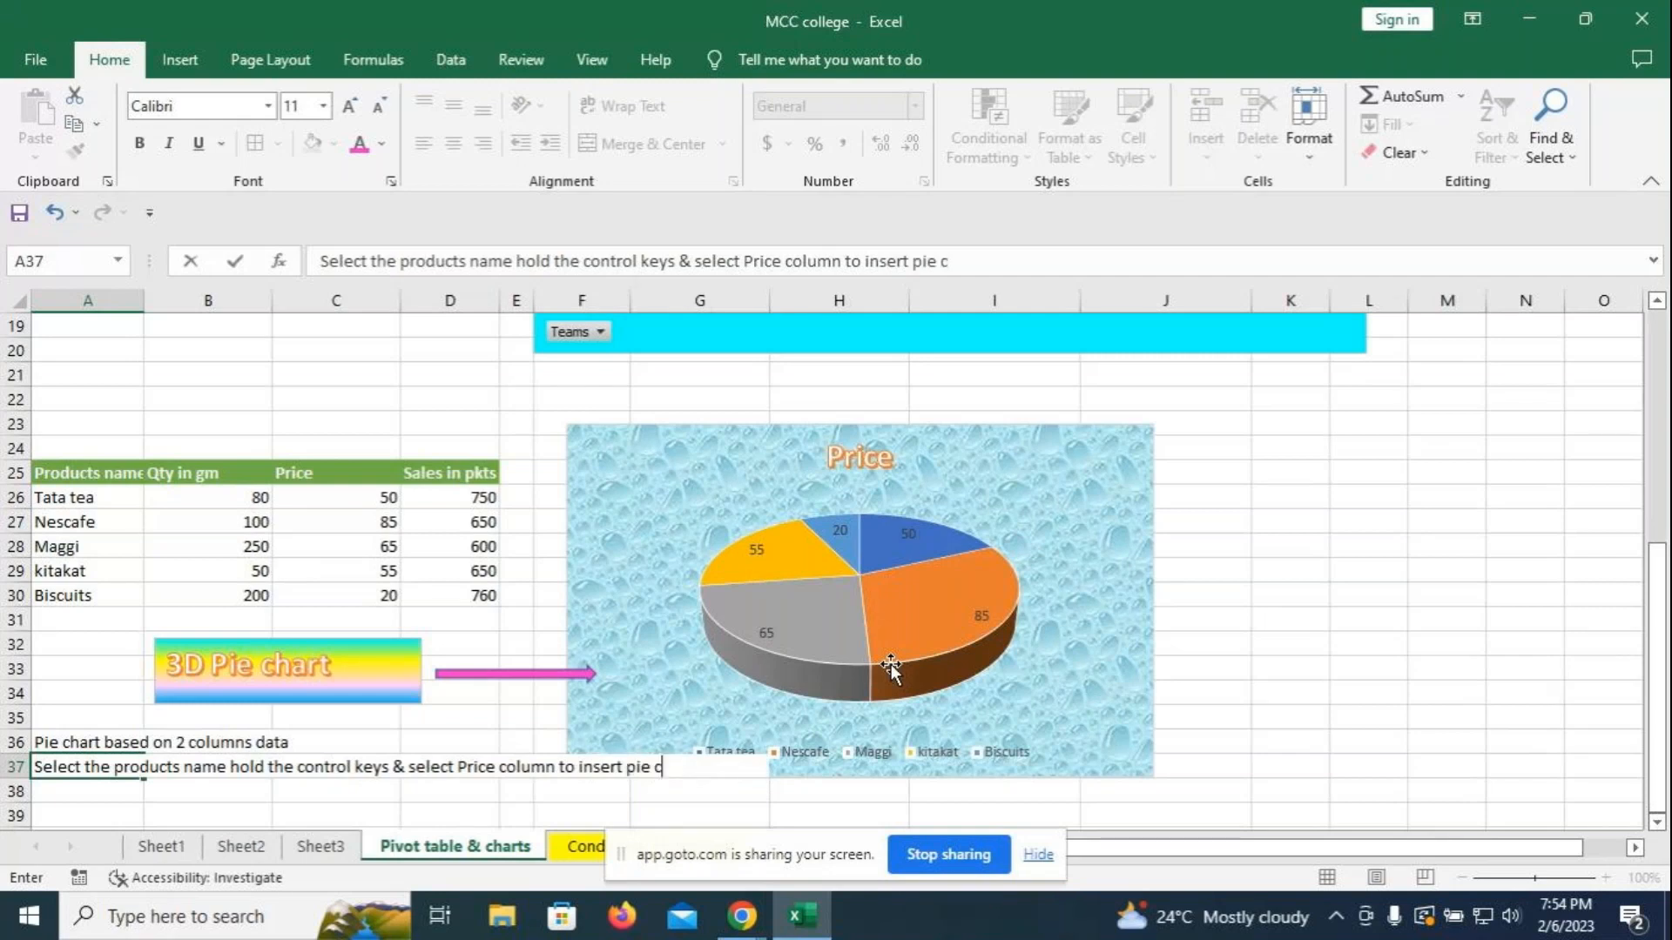
{"action": "type", "text": "hart"}
{"action": "key", "text": "Return"}
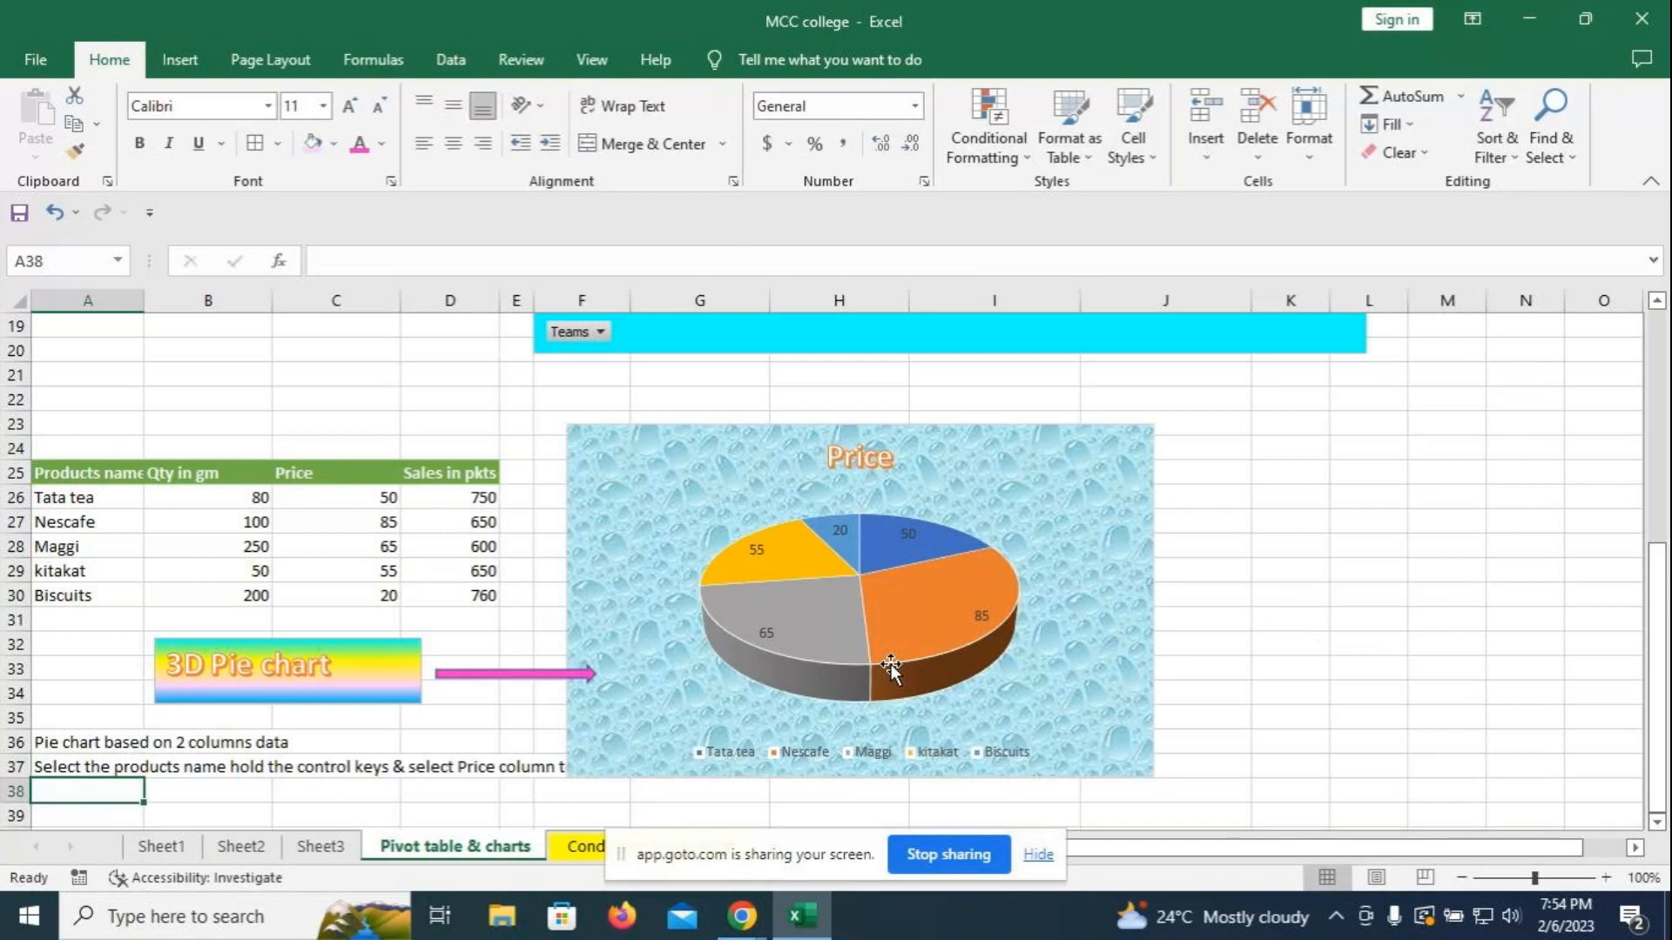
- Move the Price pie chart right, stretch the pink arrow to its edge, and select the notes
{"action": "left_click_drag", "start_coordinate": [690, 483], "coordinate": [882, 499]}
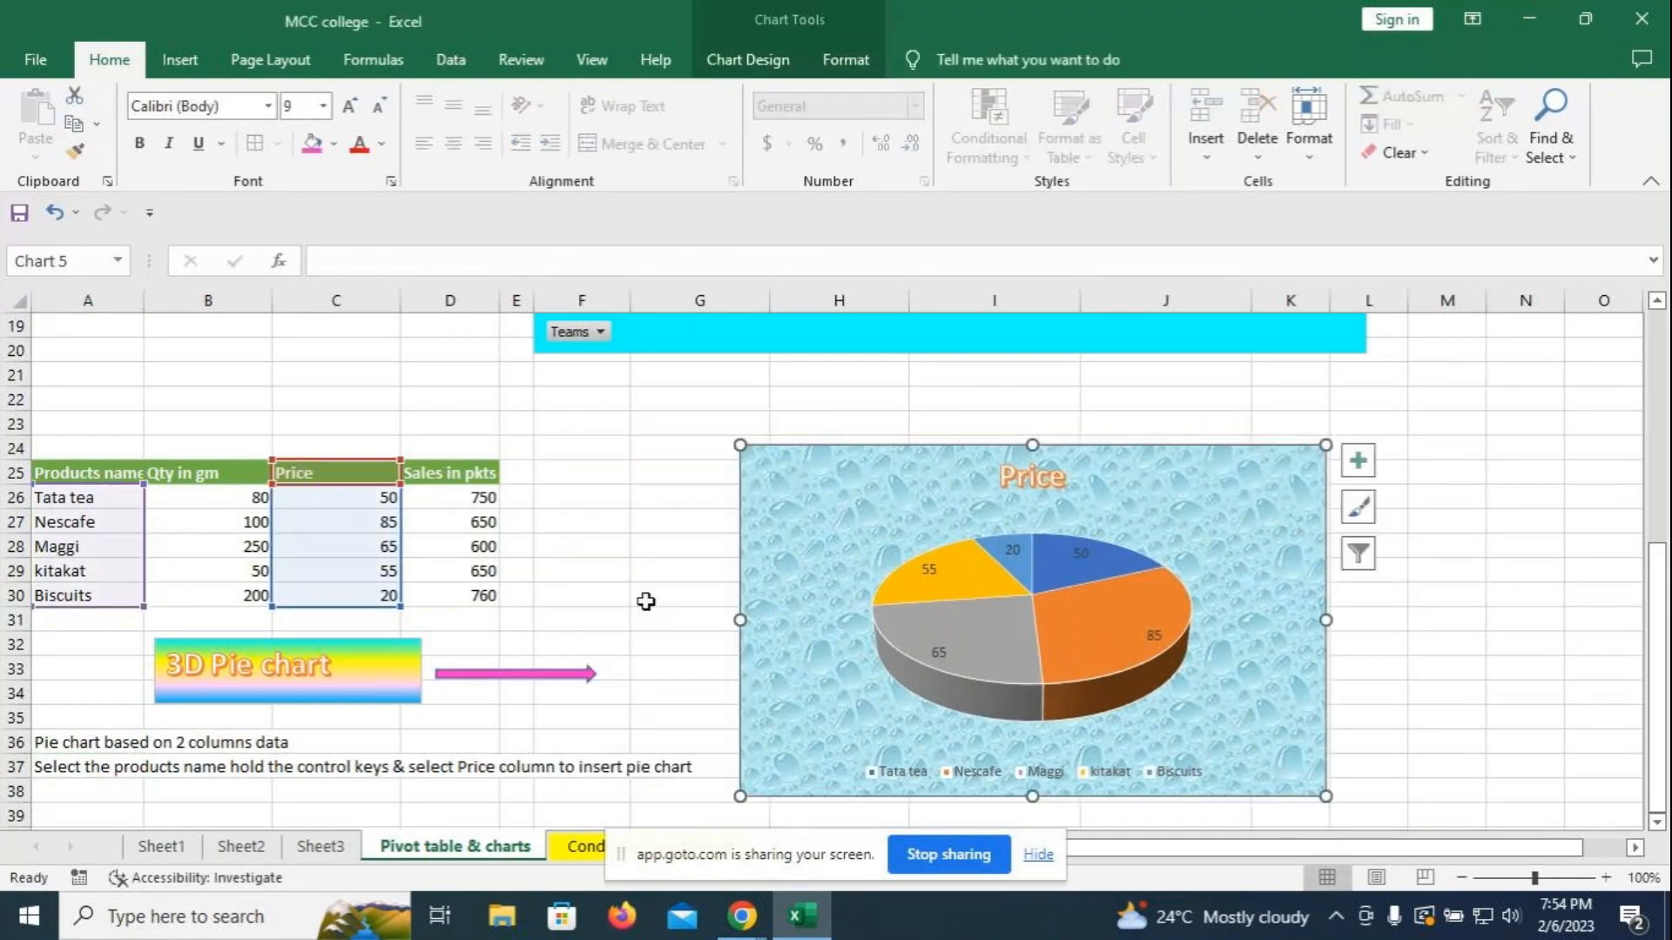
{"action": "left_click", "coordinate": [596, 673]}
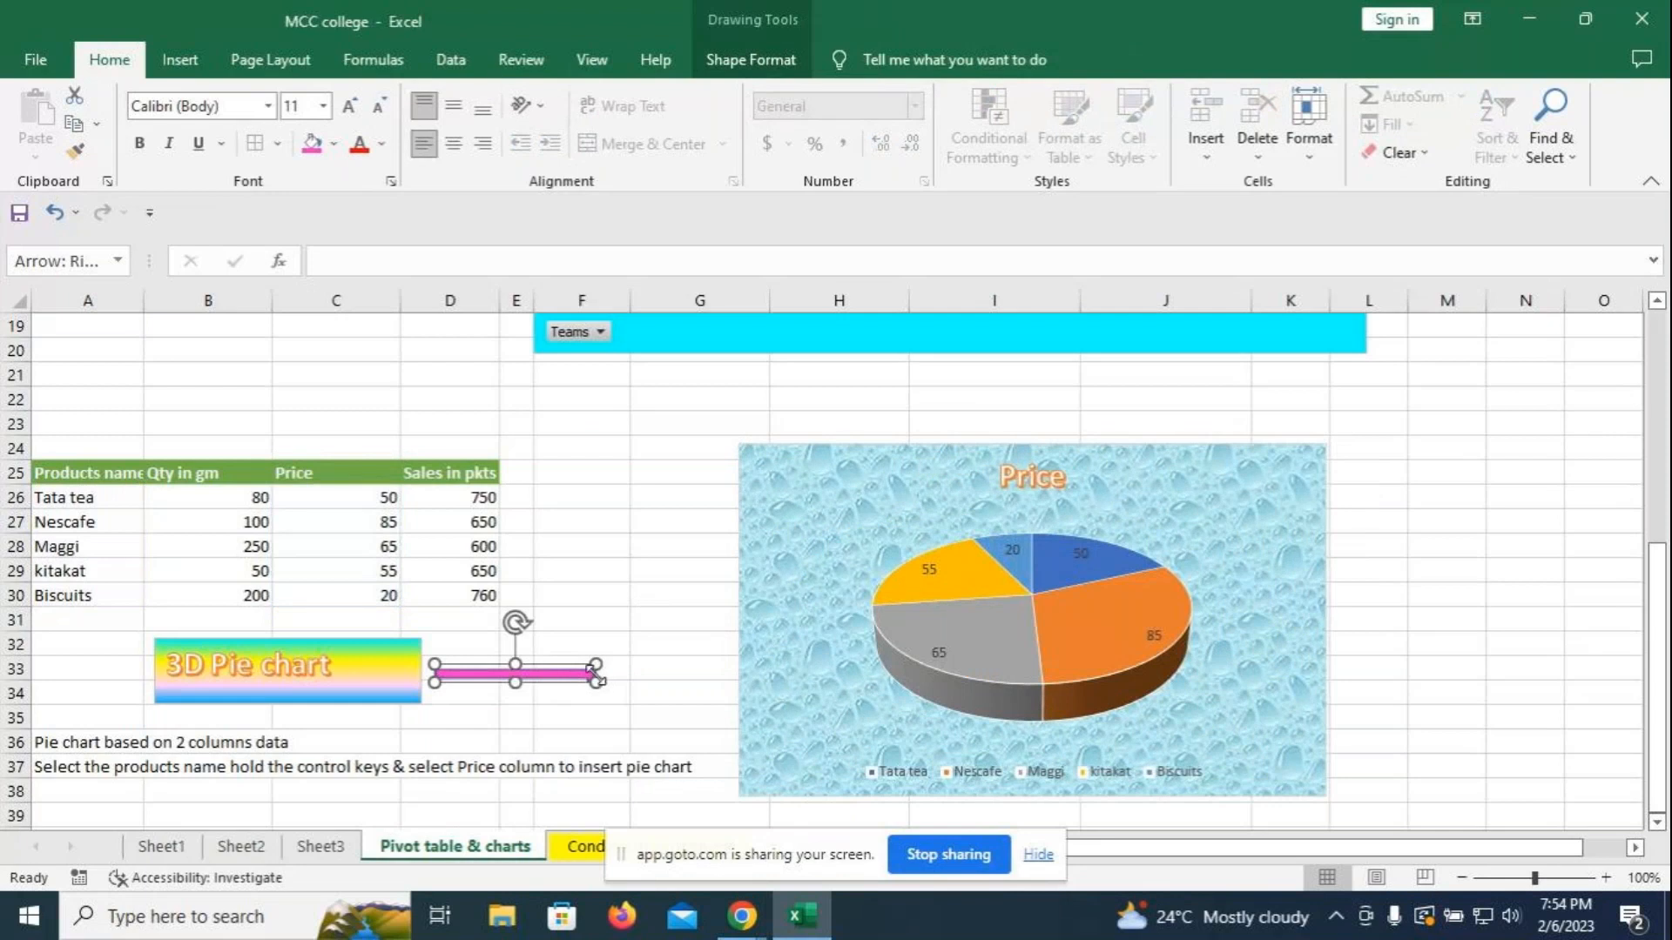
{"action": "left_click_drag", "start_coordinate": [596, 676], "coordinate": [803, 675]}
{"action": "left_click", "coordinate": [838, 375]}
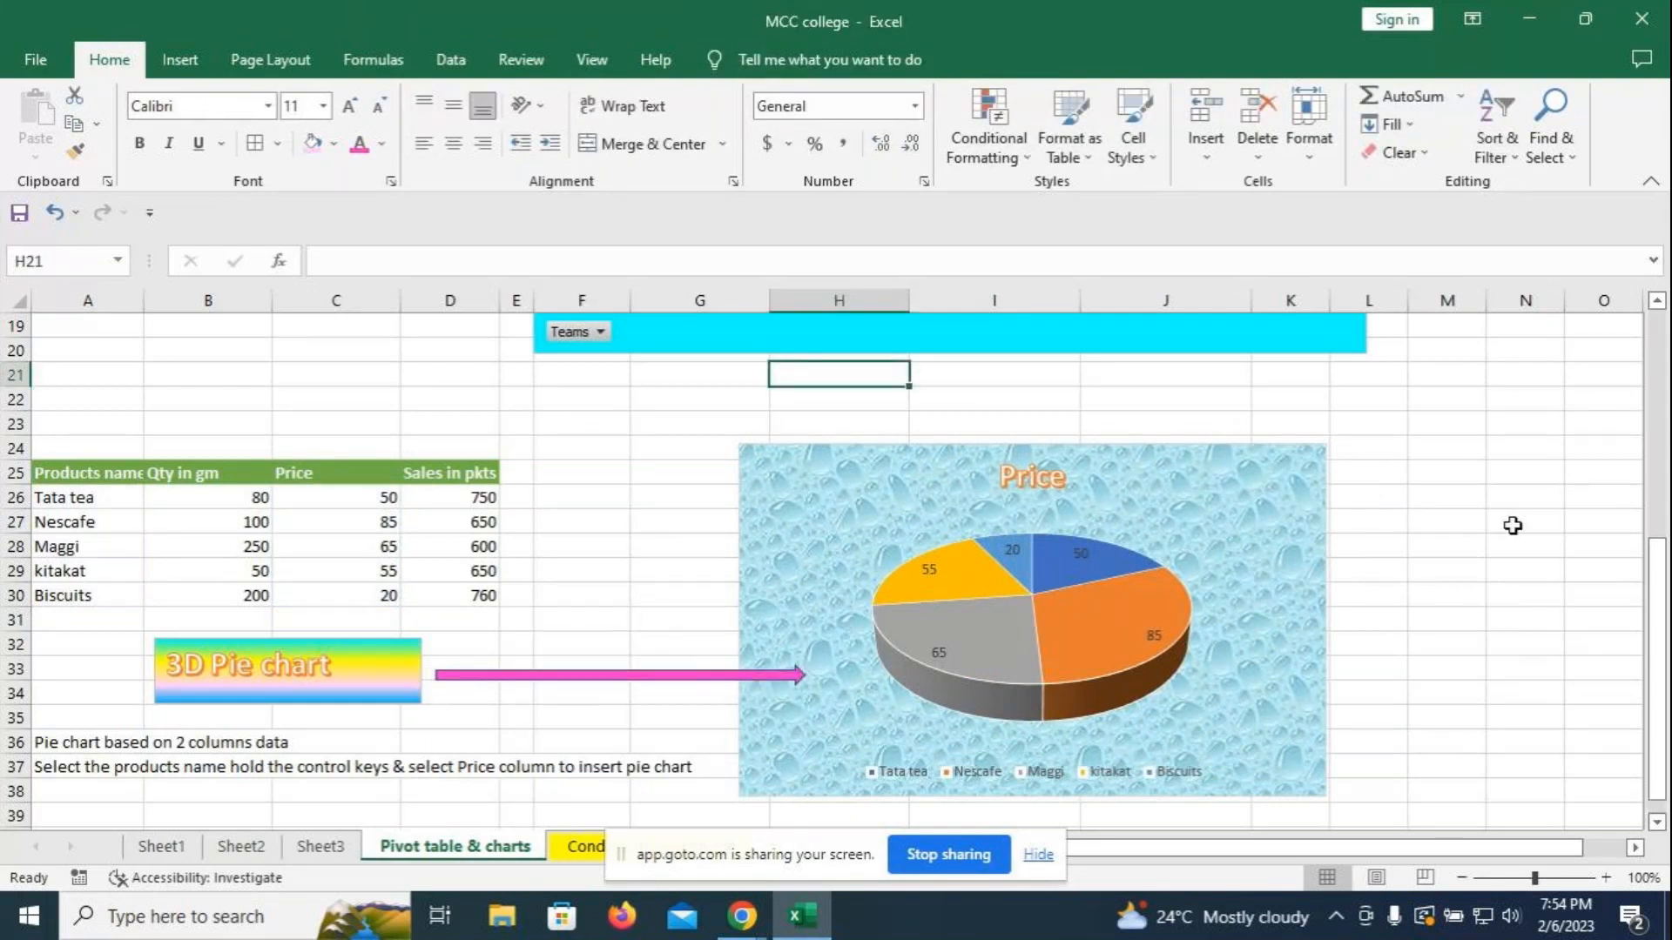
{"action": "left_click_drag", "start_coordinate": [1511, 541], "coordinate": [1509, 524]}
{"action": "left_click_drag", "start_coordinate": [85, 747], "coordinate": [659, 771]}
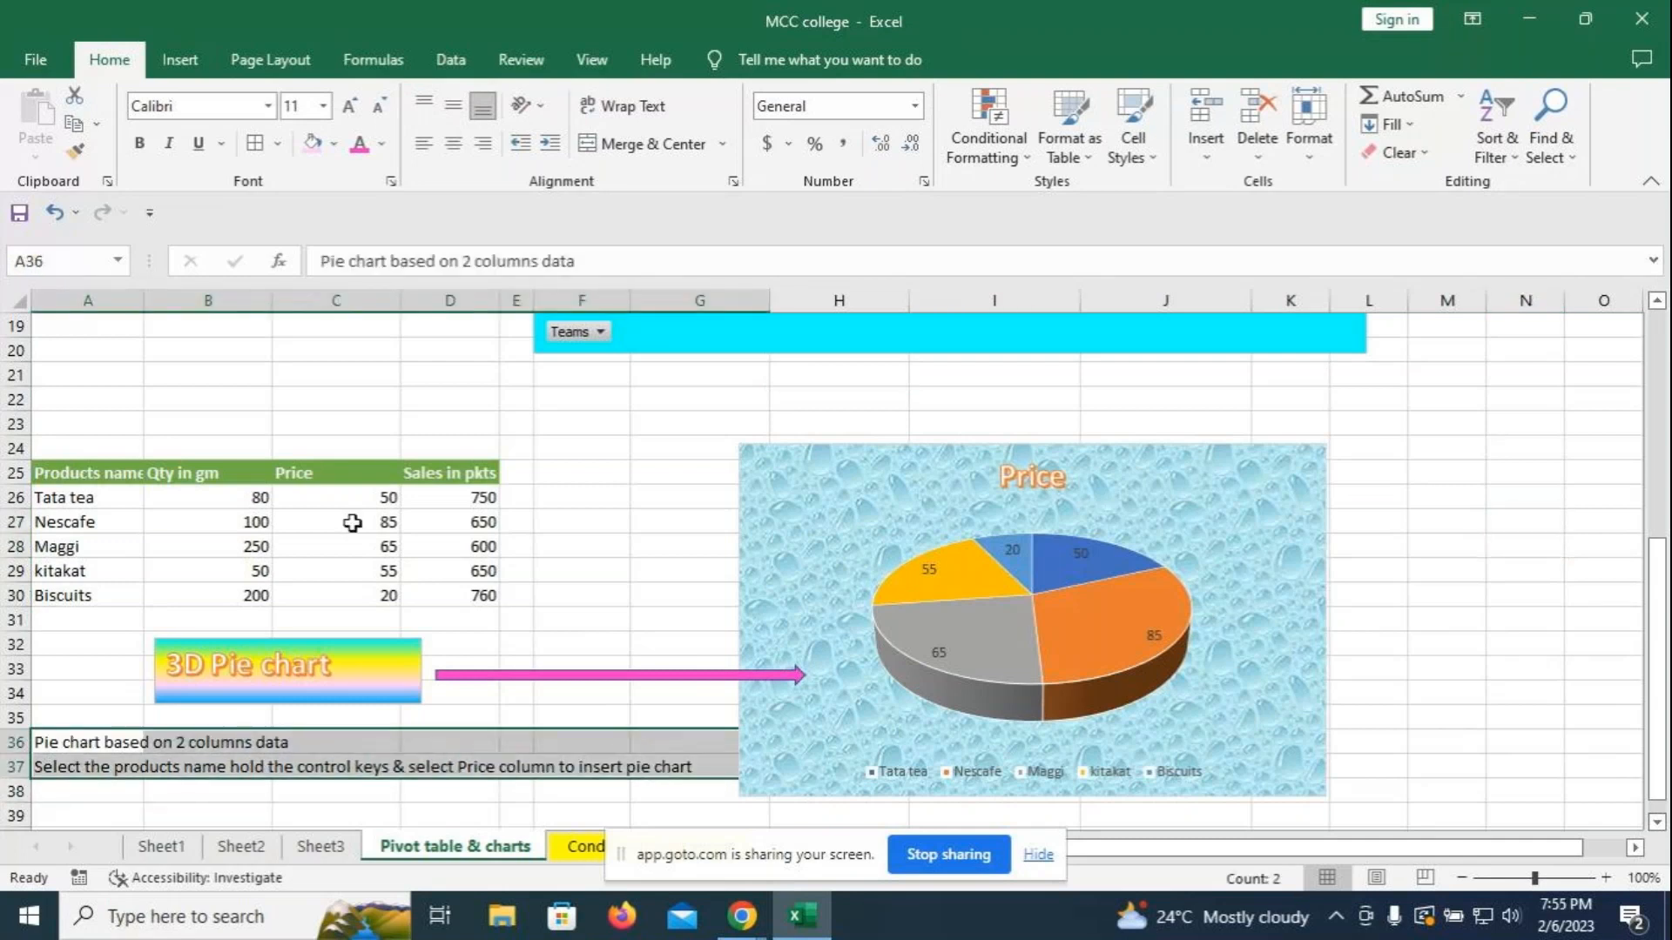
- Make the notes in rows 36–37 green, 14 pt and bold
{"action": "left_click", "coordinate": [381, 144]}
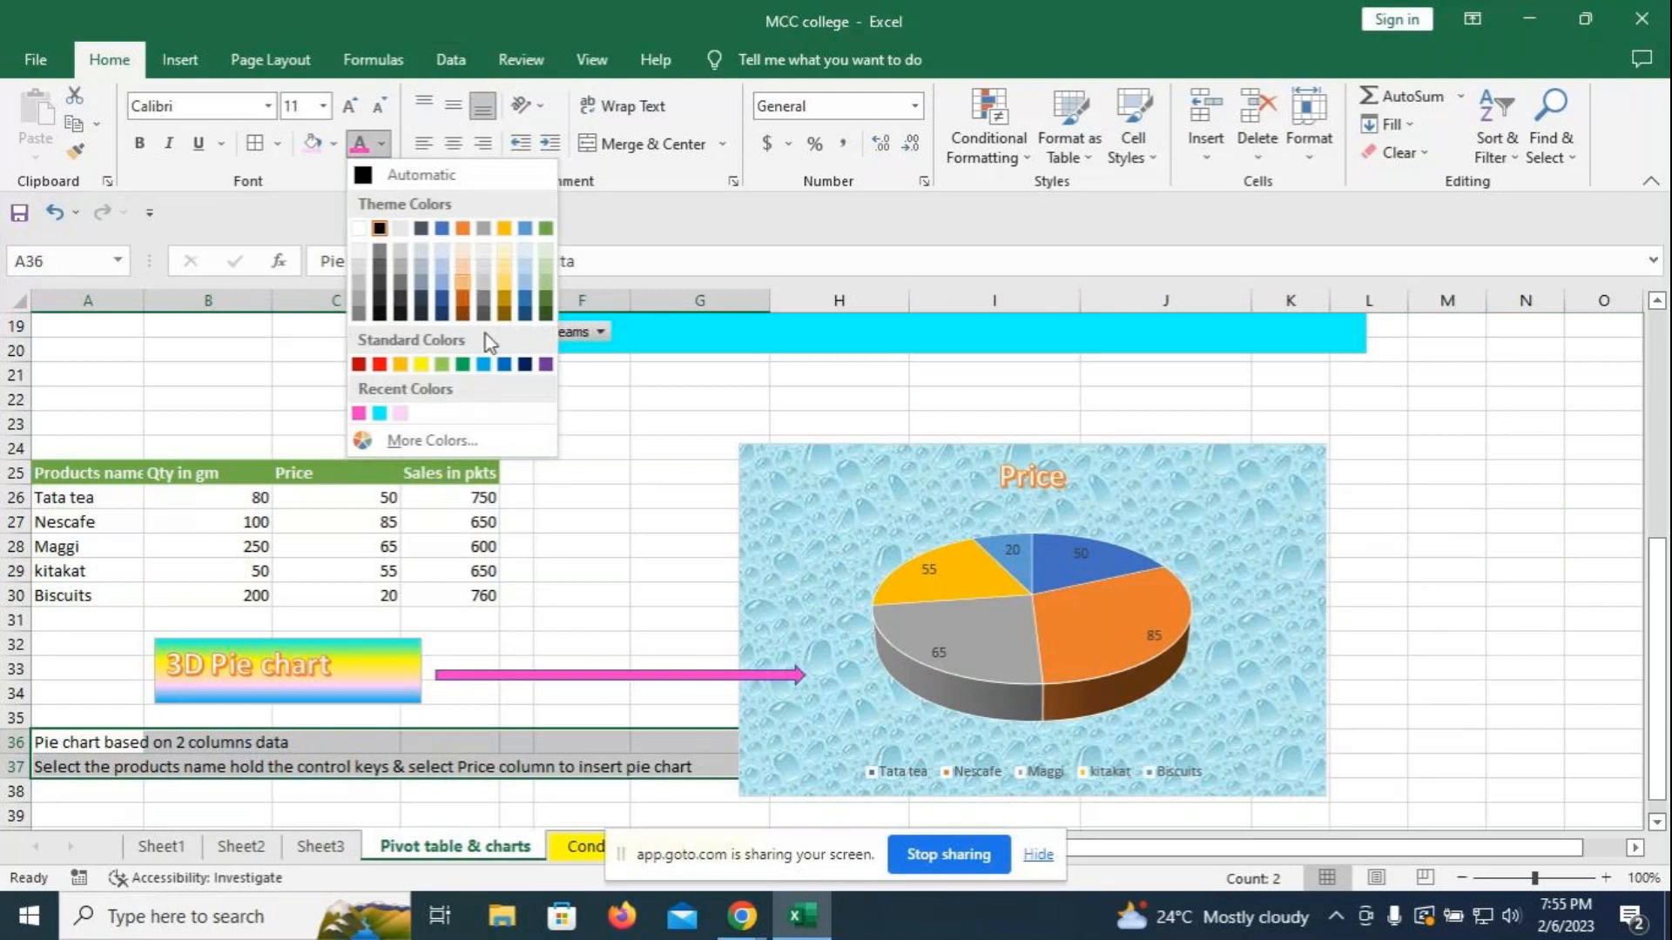
{"action": "left_click", "coordinate": [546, 303]}
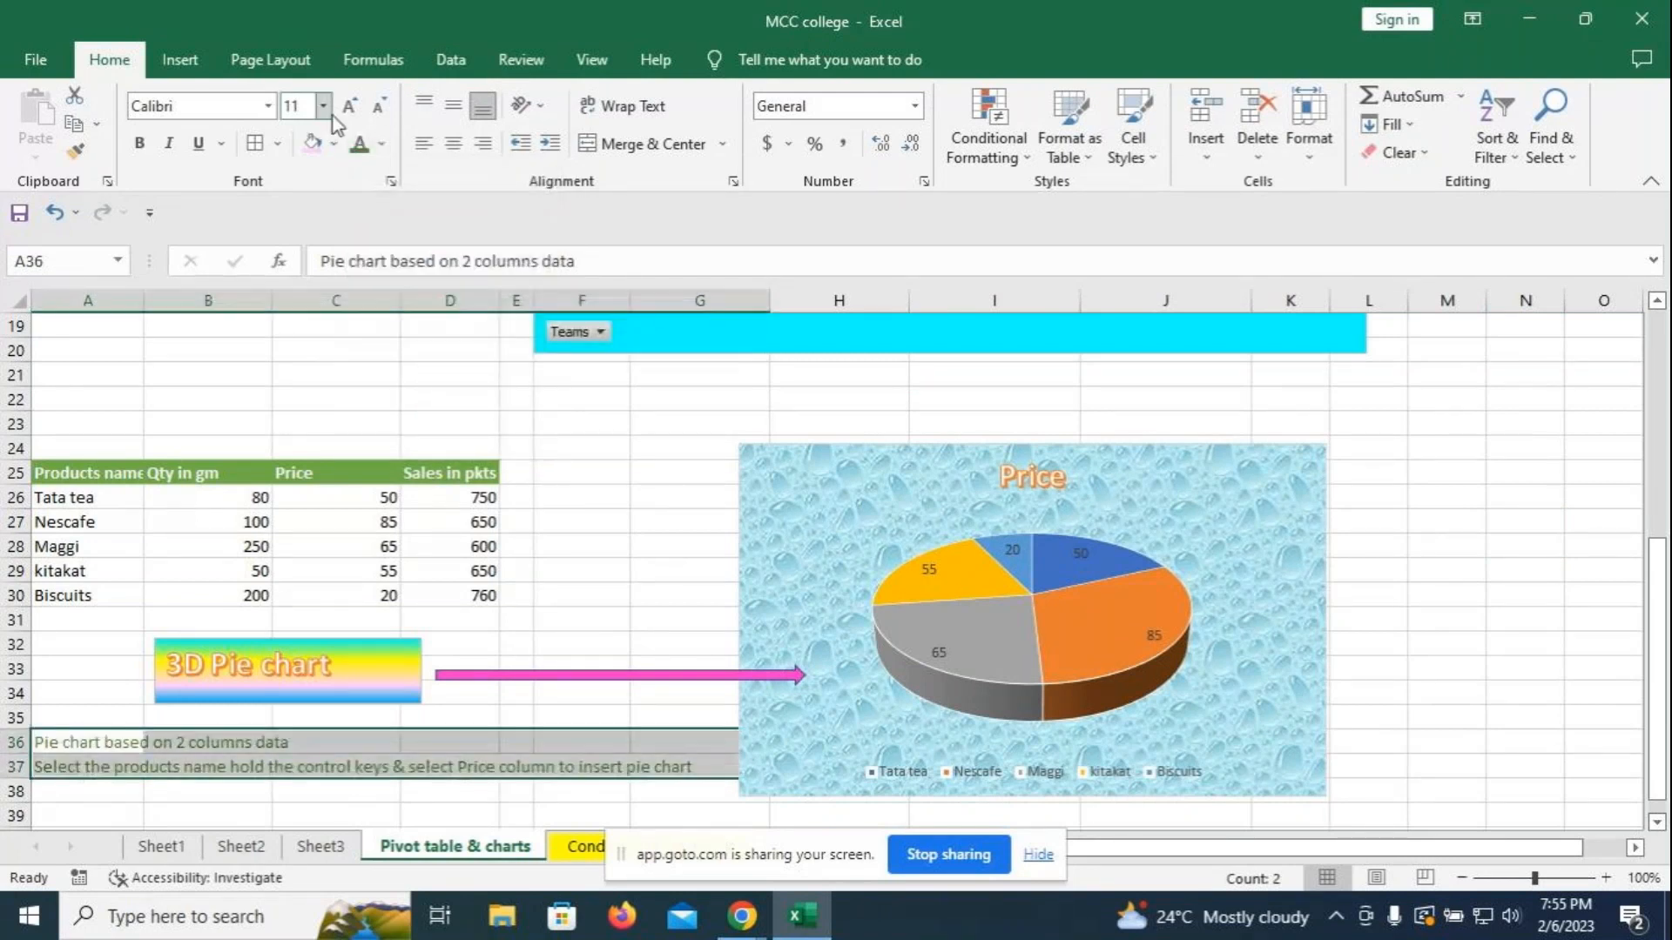
{"action": "left_click", "coordinate": [349, 109]}
{"action": "left_click", "coordinate": [350, 108]}
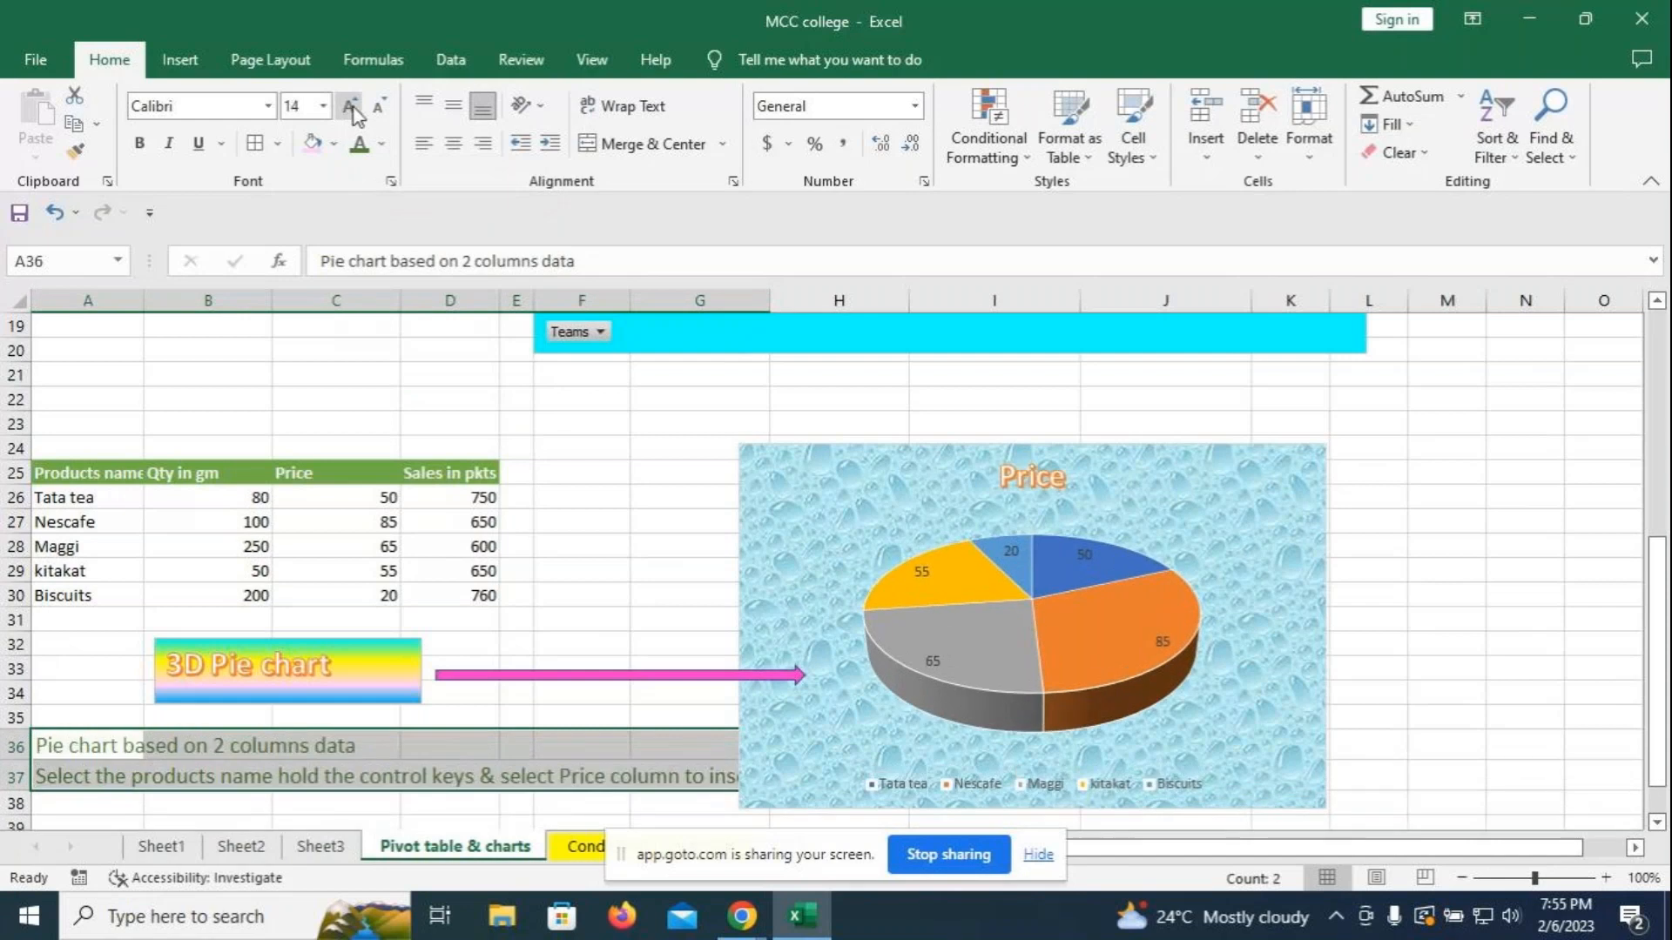
{"action": "left_click", "coordinate": [139, 142]}
- Move the pie chart up-right and angle the pink arrow upward with its tip in the pie
{"action": "left_click_drag", "start_coordinate": [1192, 501], "coordinate": [1260, 442]}
{"action": "mouse_move", "coordinate": [712, 671]}
{"action": "left_mouse_down"}
{"action": "mouse_move", "coordinate": [735, 660]}
{"action": "mouse_move", "coordinate": [709, 663]}
{"action": "left_mouse_up"}
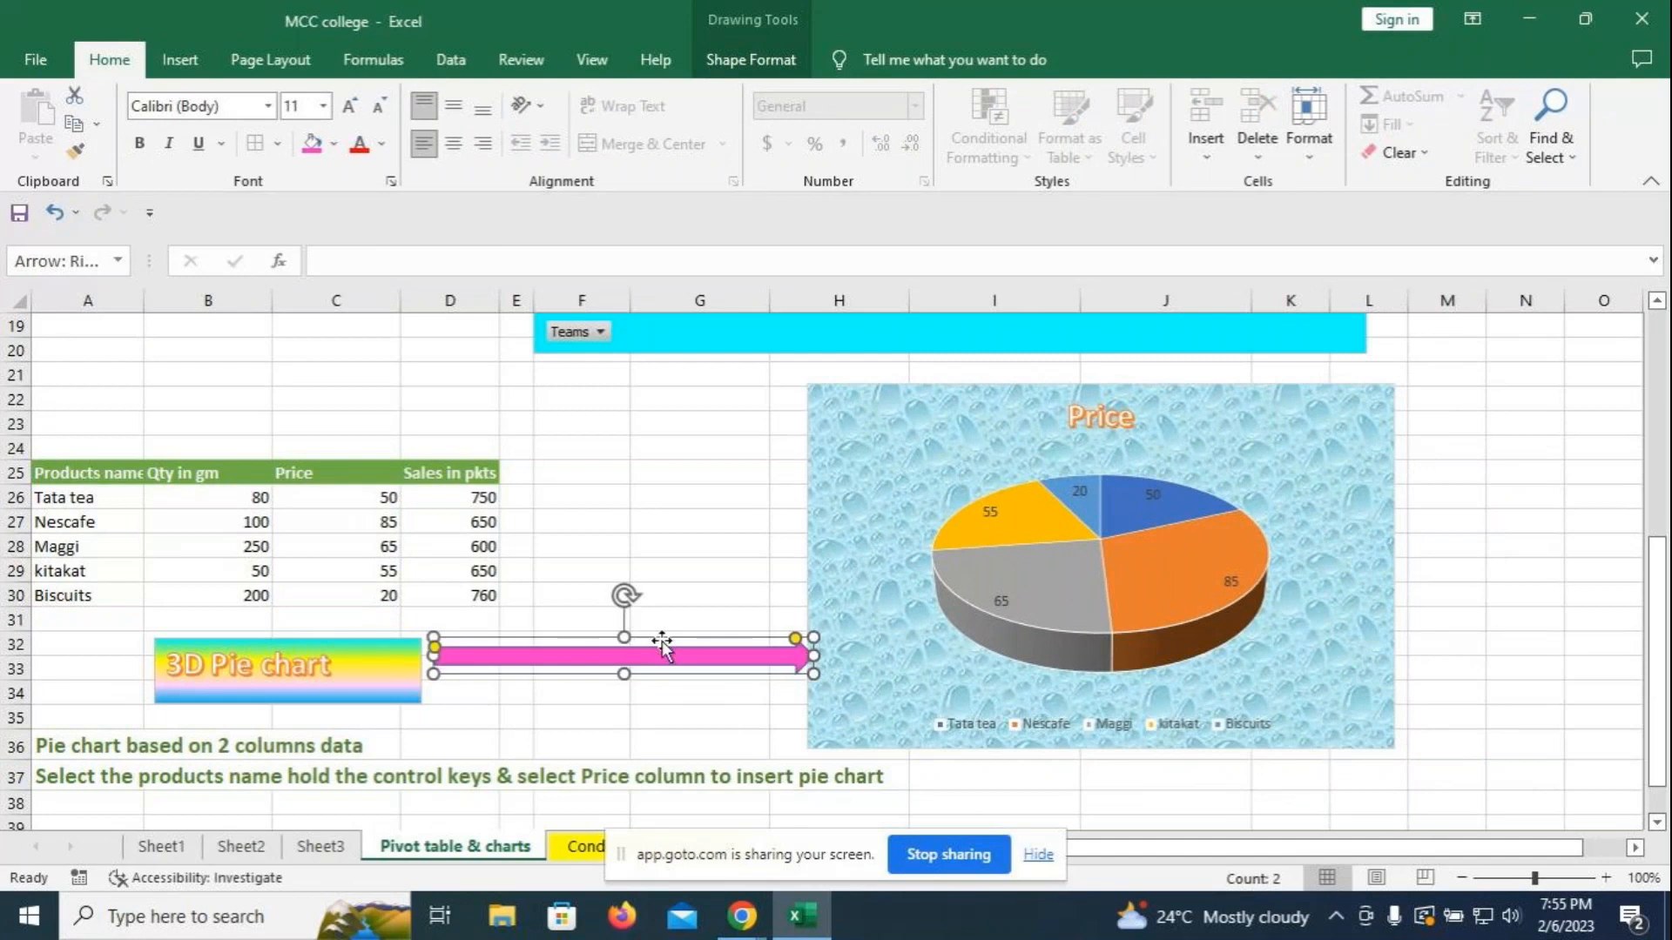
{"action": "left_click_drag", "start_coordinate": [619, 612], "coordinate": [618, 600]}
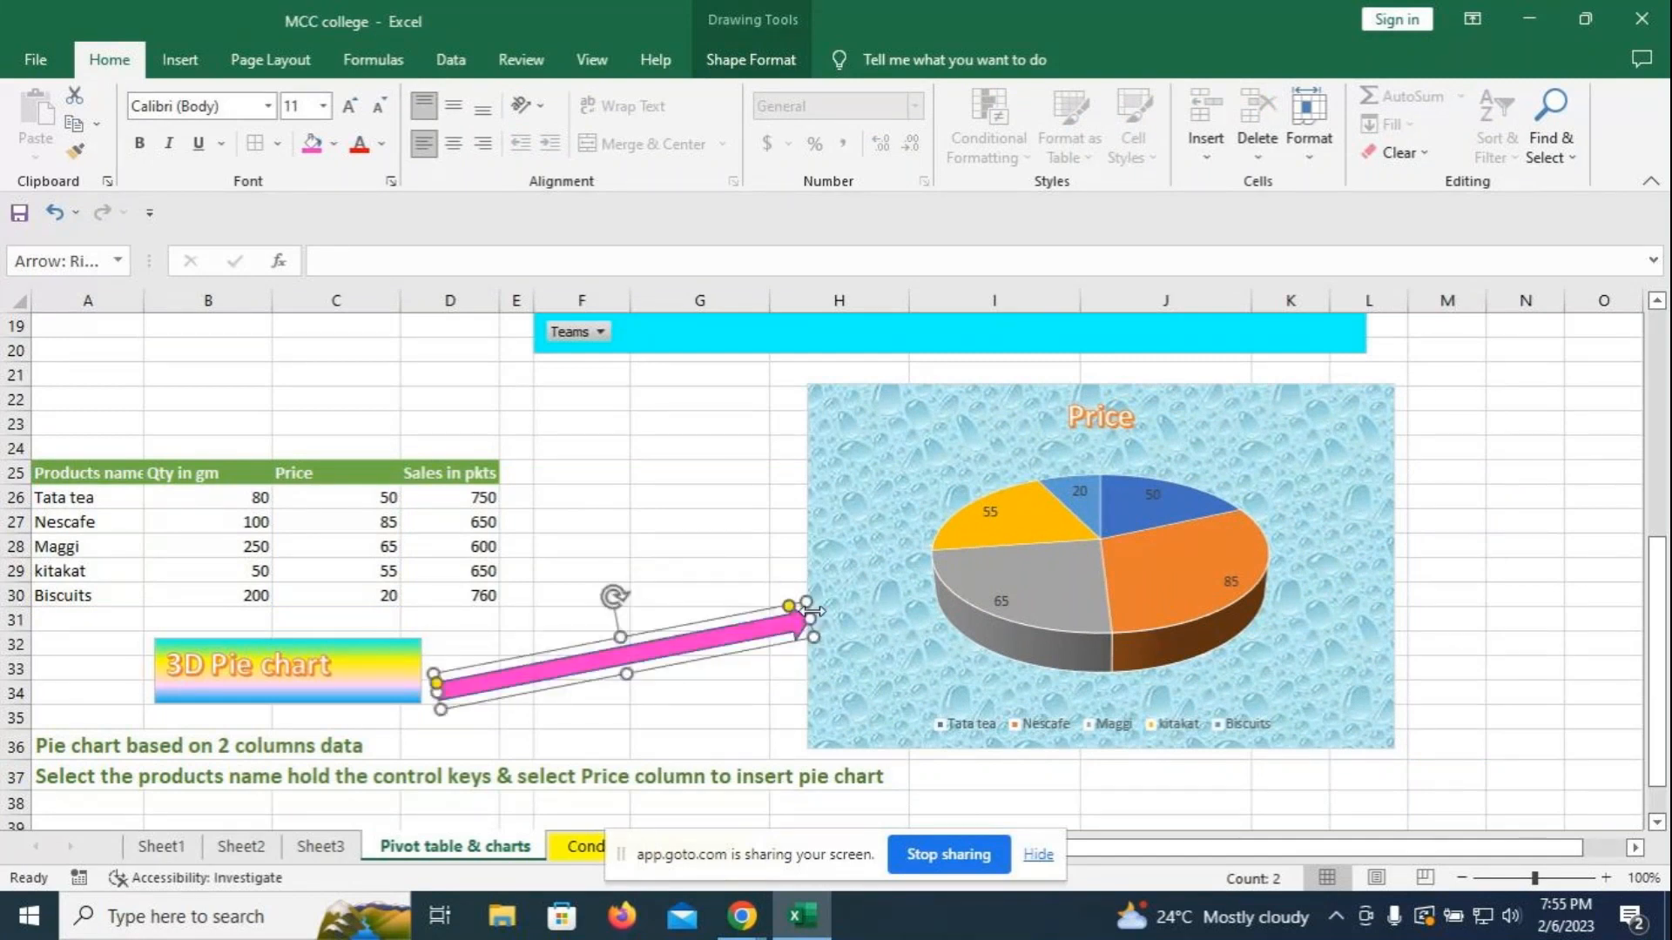
{"action": "left_click_drag", "start_coordinate": [828, 609], "coordinate": [926, 583]}
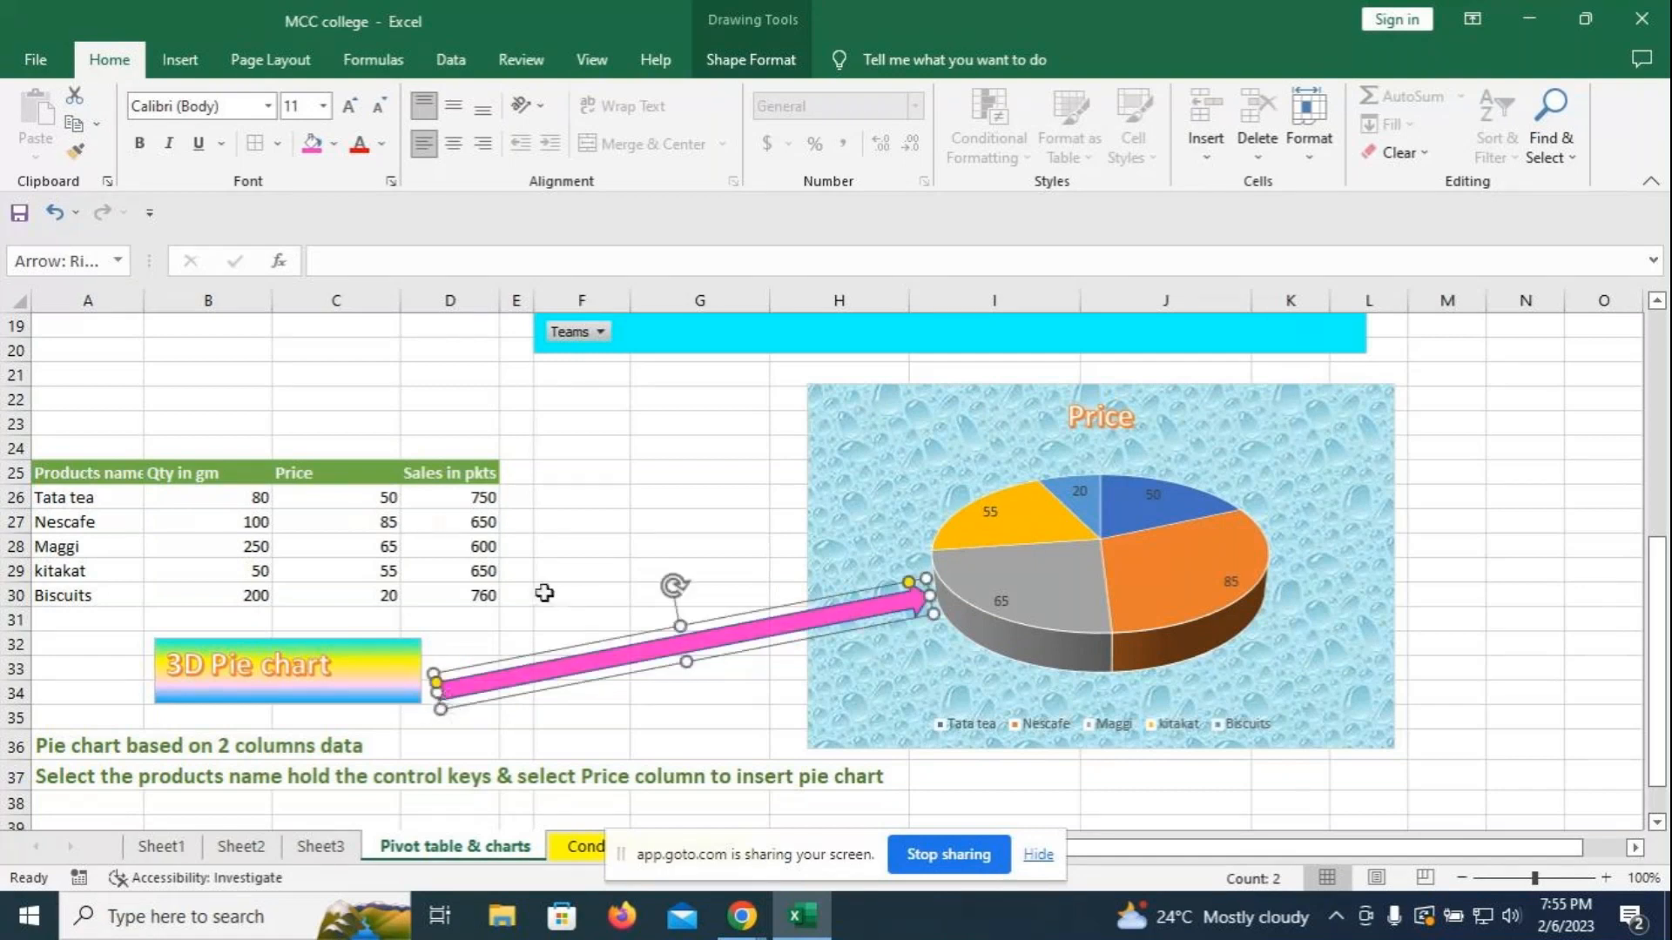
{"action": "left_click", "coordinate": [862, 523]}
- Recolour the Price pie with Colorful Palette 3 (orange, gold, green, brown)
{"action": "left_click", "coordinate": [747, 59]}
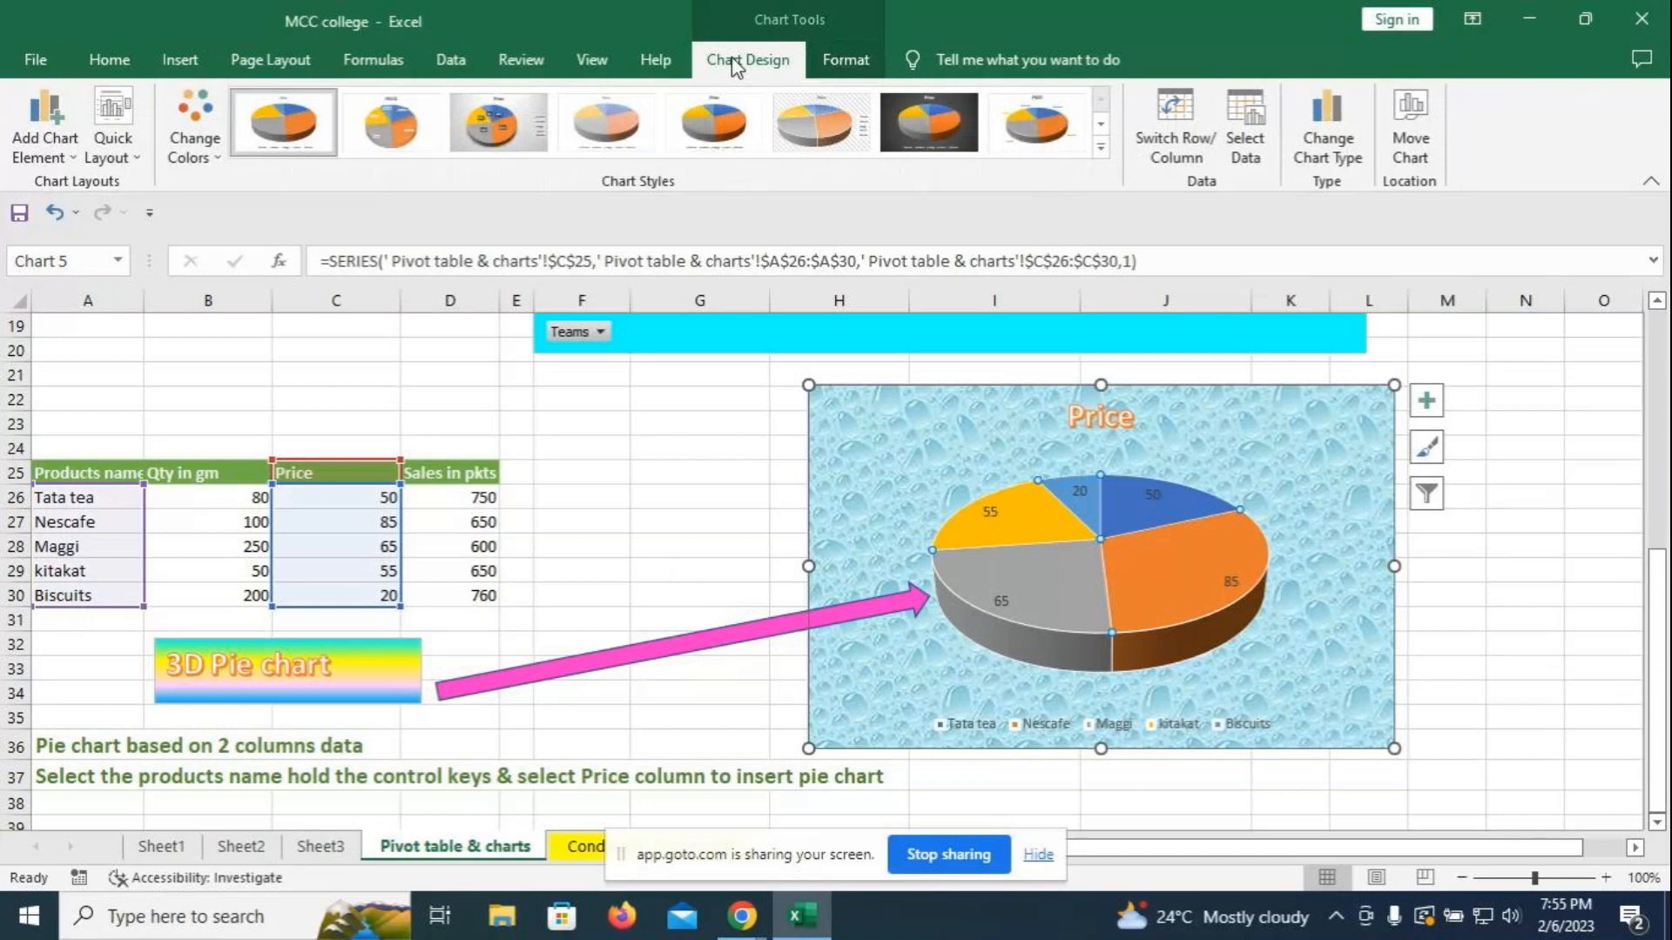
{"action": "left_click", "coordinate": [210, 154]}
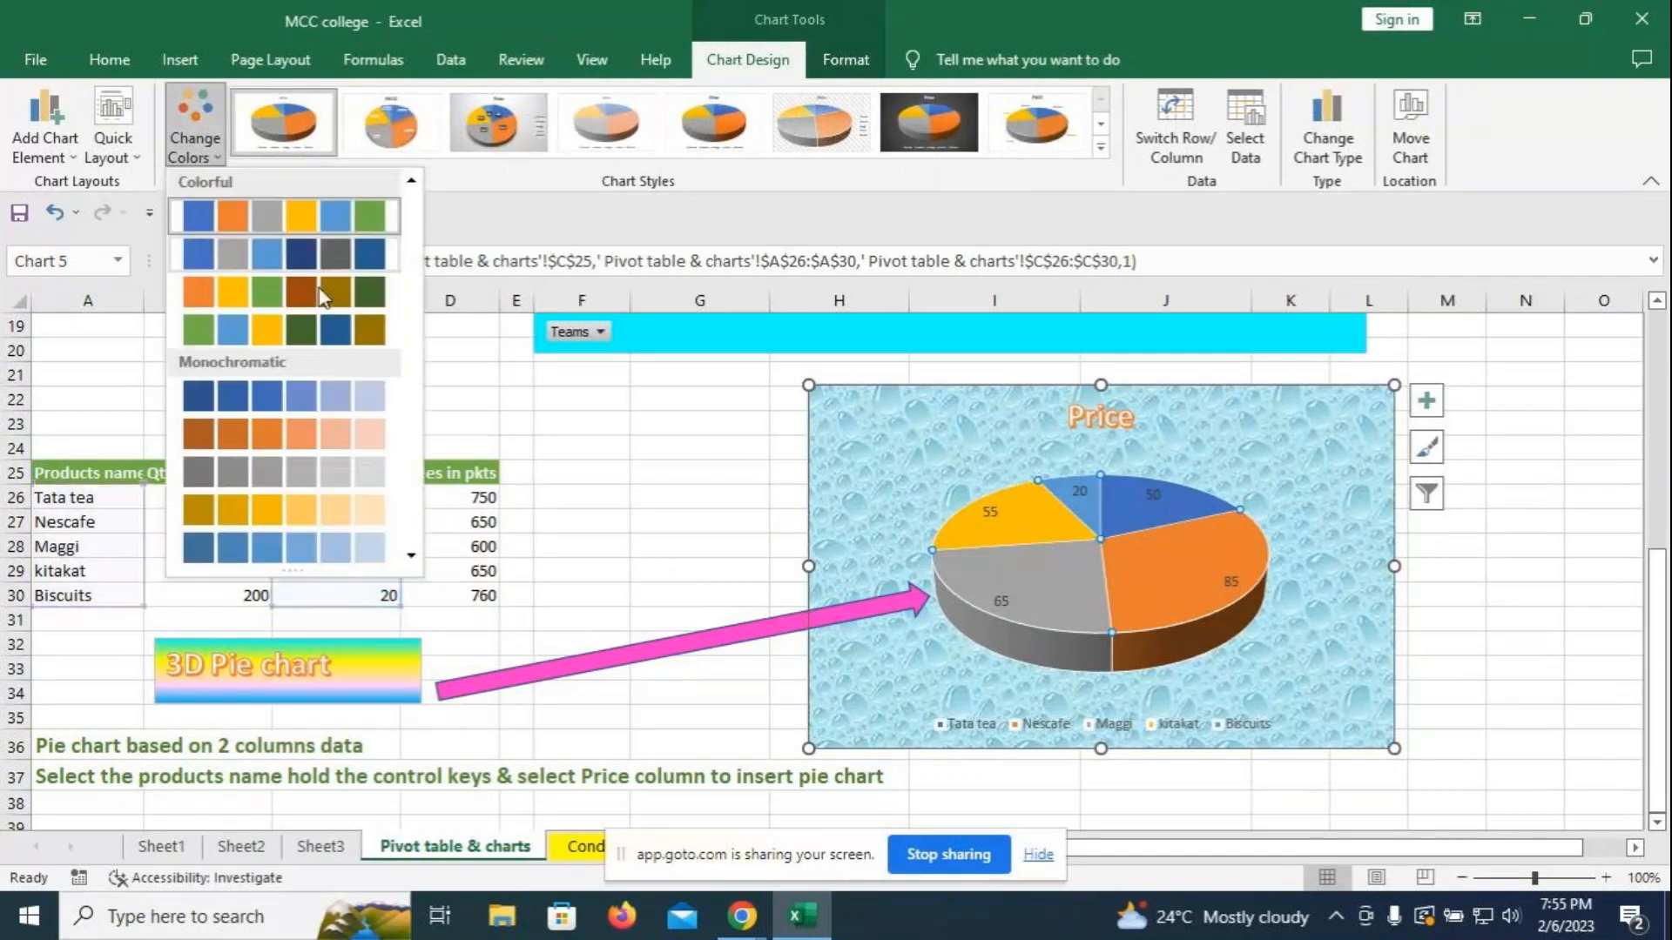
{"action": "left_click", "coordinate": [265, 285]}
{"action": "left_click", "coordinate": [1447, 595]}
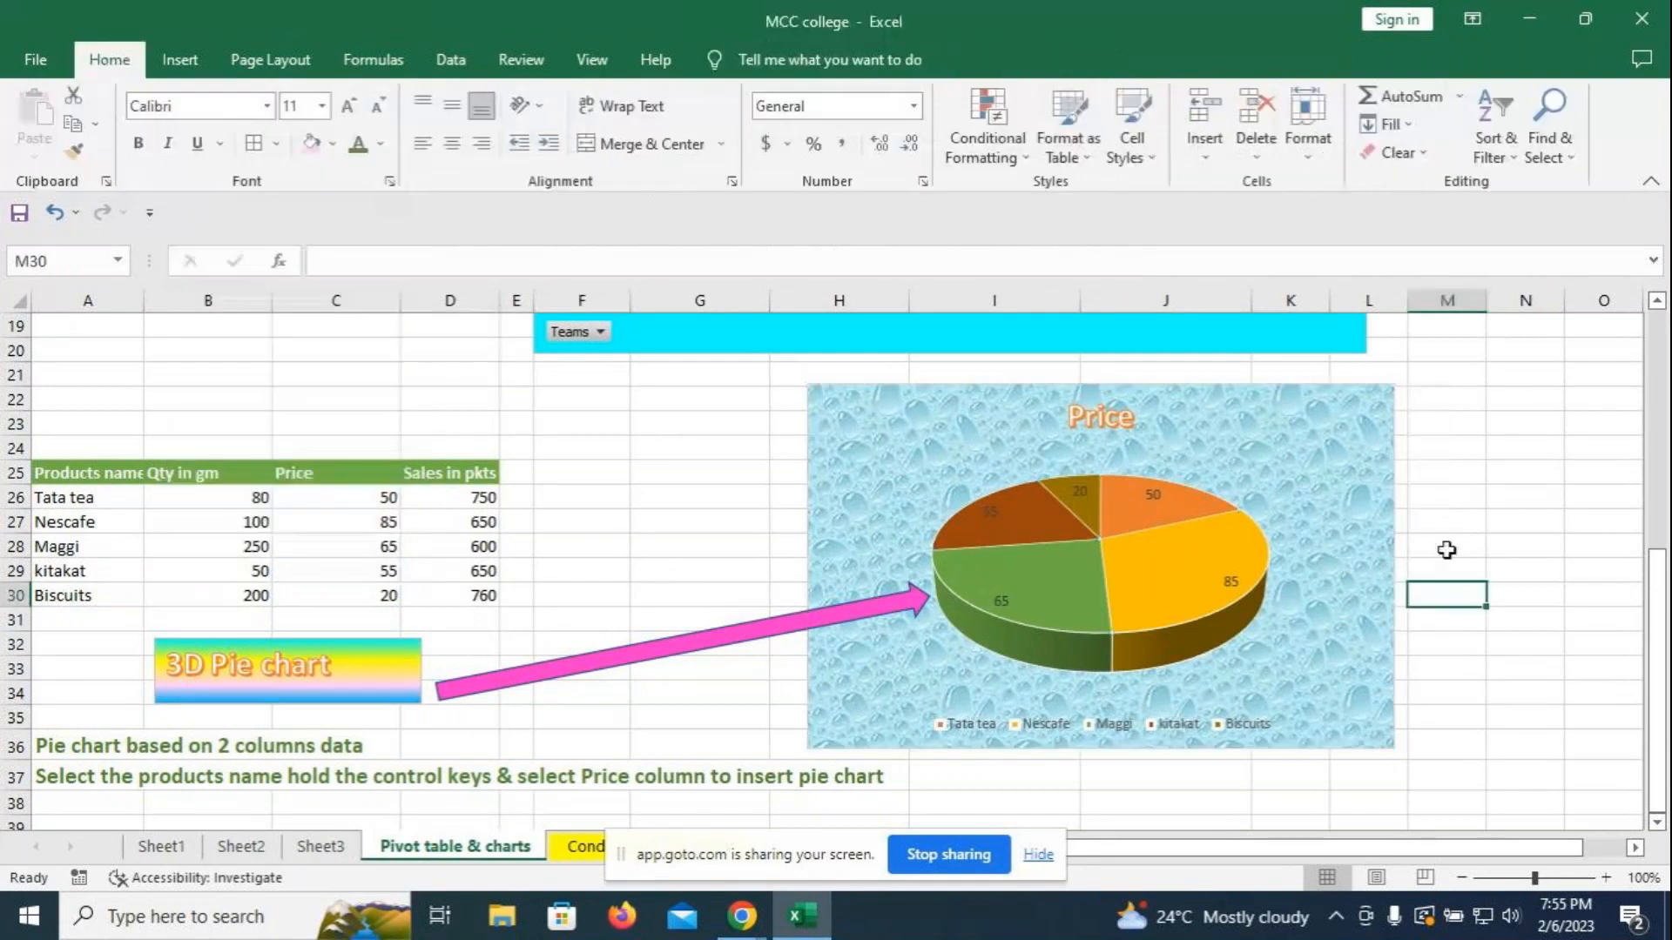
{"action": "left_click", "coordinate": [1380, 422]}
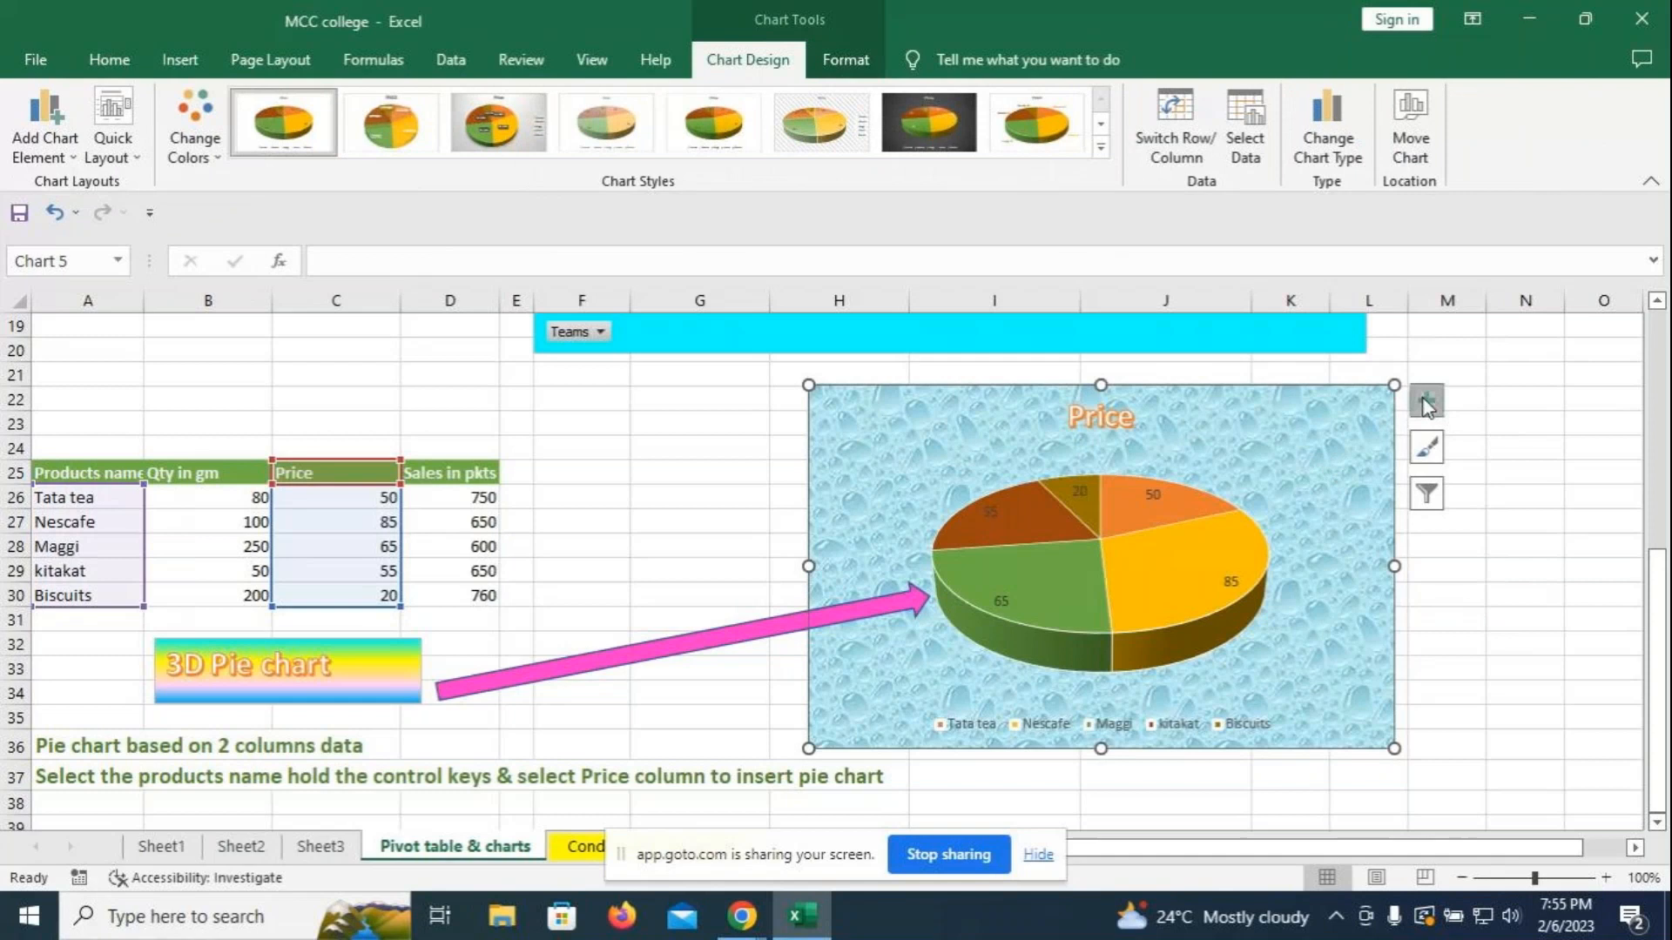
{"action": "left_click", "coordinate": [1446, 618]}
{"action": "left_click", "coordinate": [969, 719]}
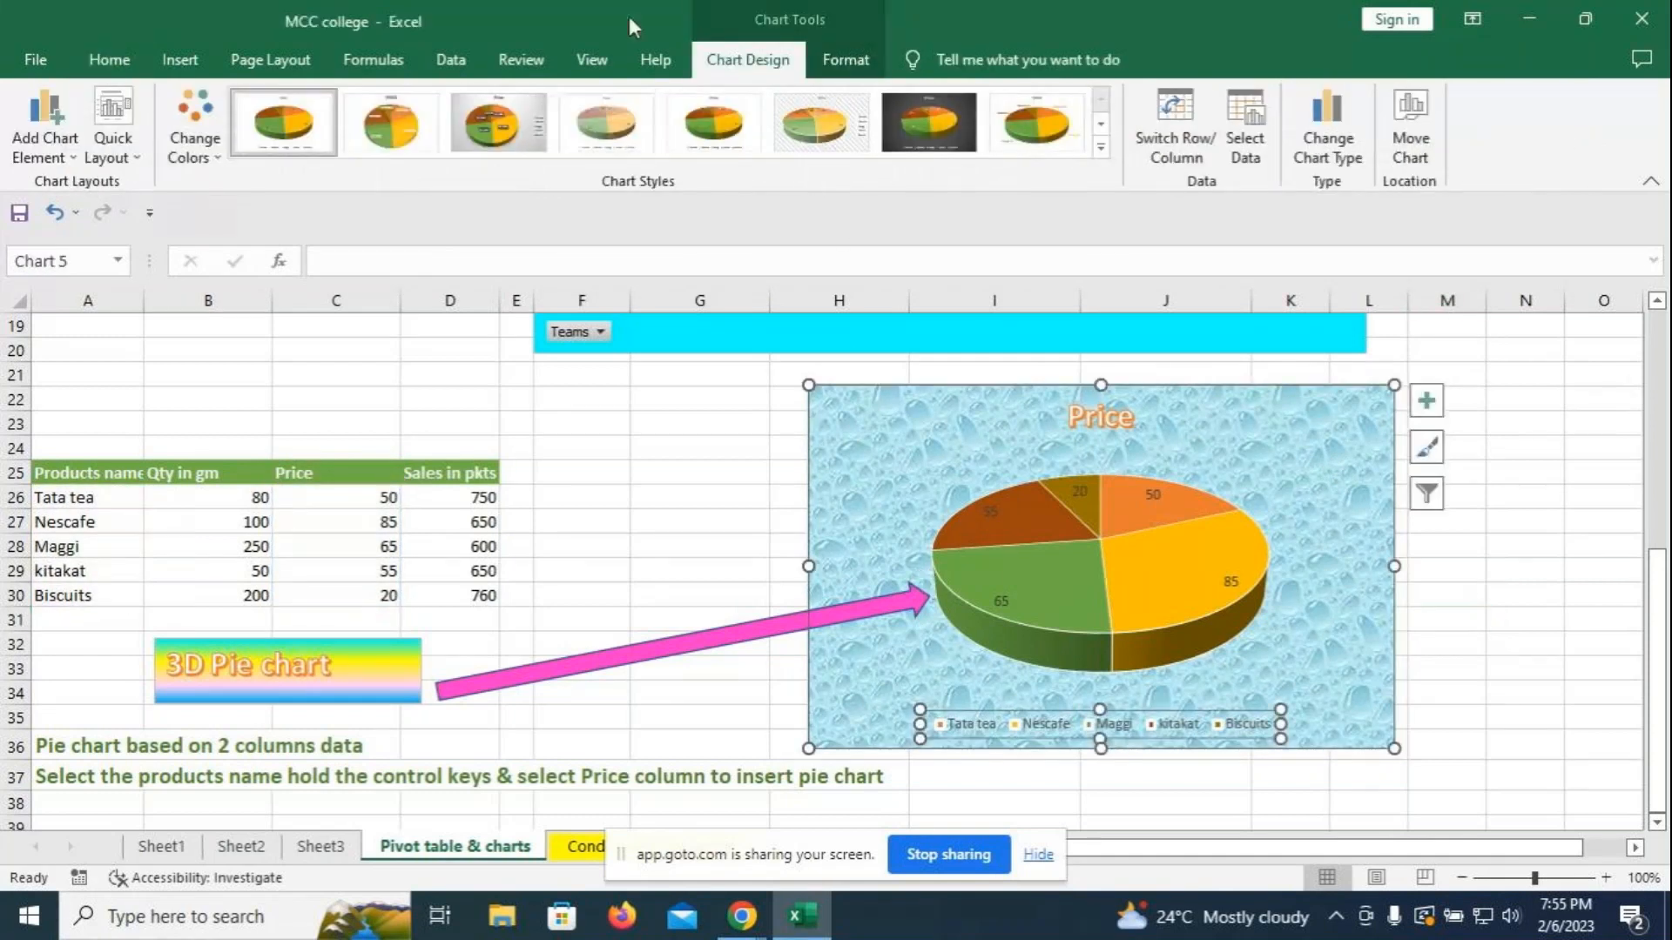
- Fill the pie chart legend with yellow and make its text bold
{"action": "left_click", "coordinate": [846, 61]}
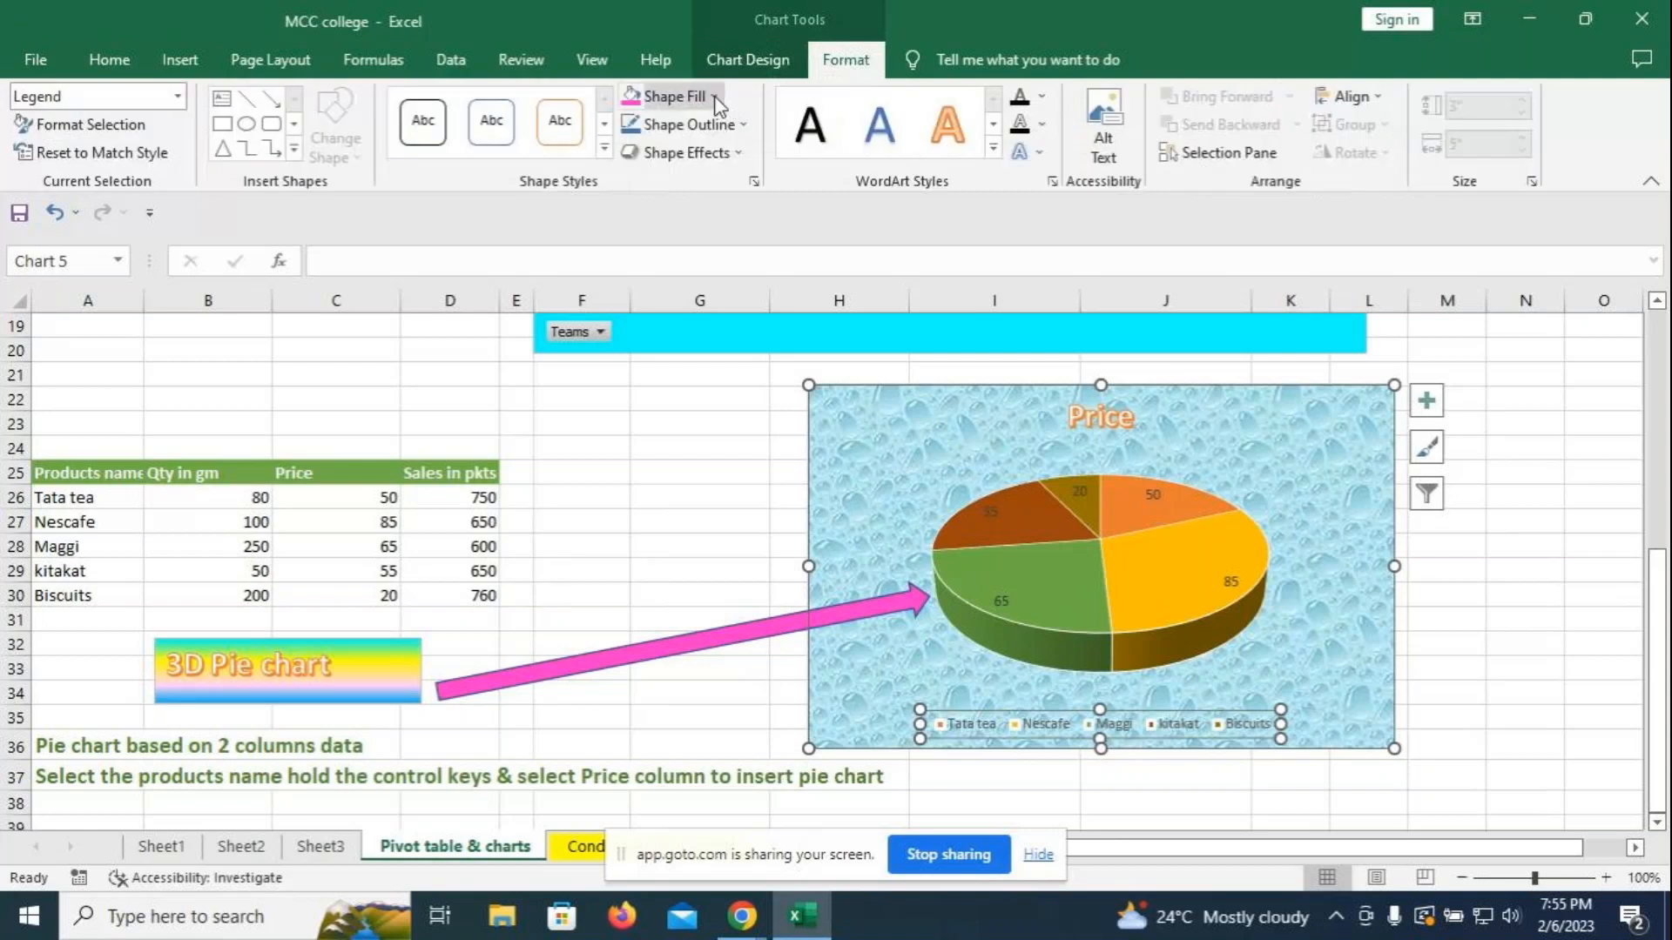
{"action": "left_click", "coordinate": [713, 98]}
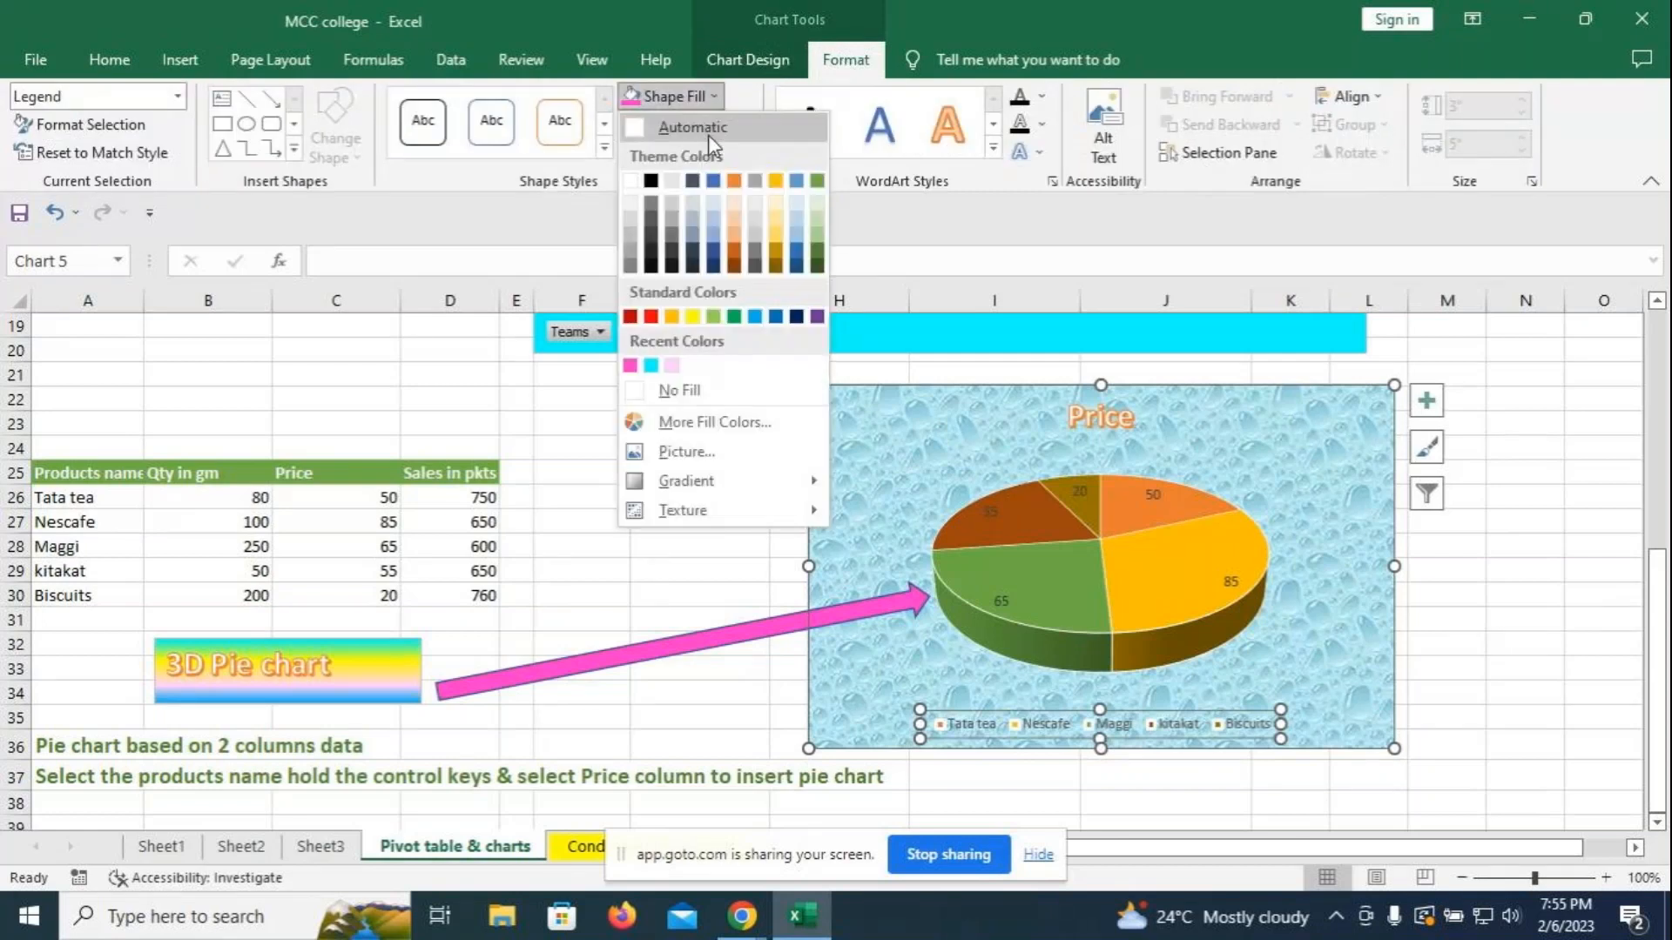
{"action": "left_click", "coordinate": [690, 316]}
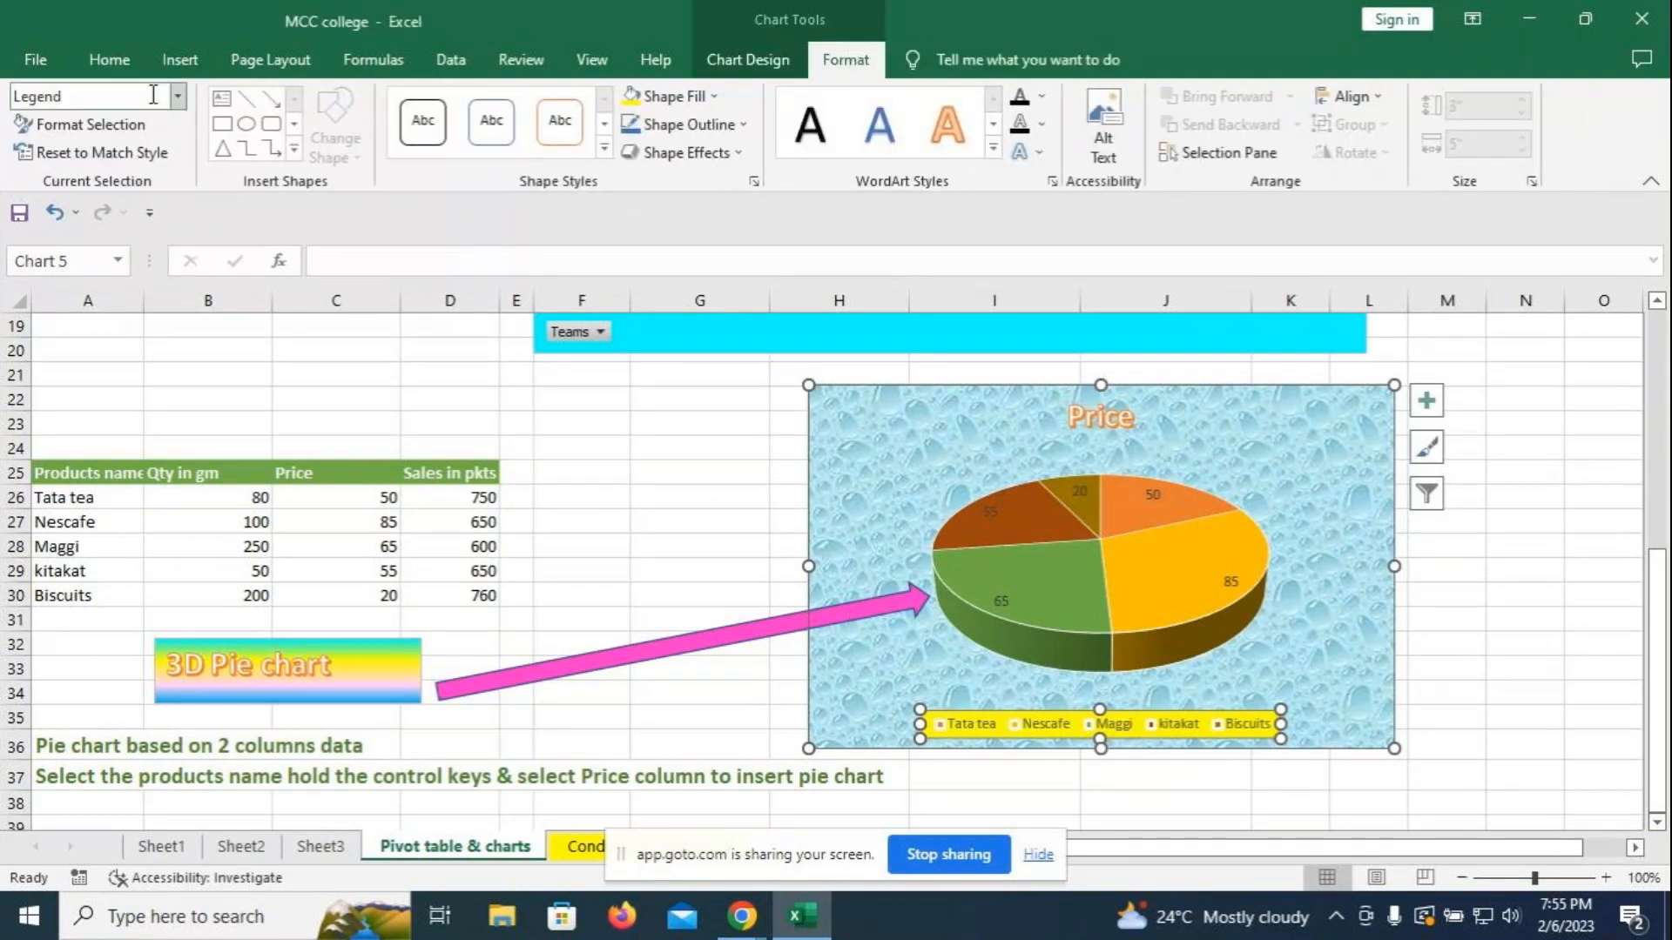
{"action": "left_click", "coordinate": [109, 59]}
{"action": "left_click", "coordinate": [139, 142]}
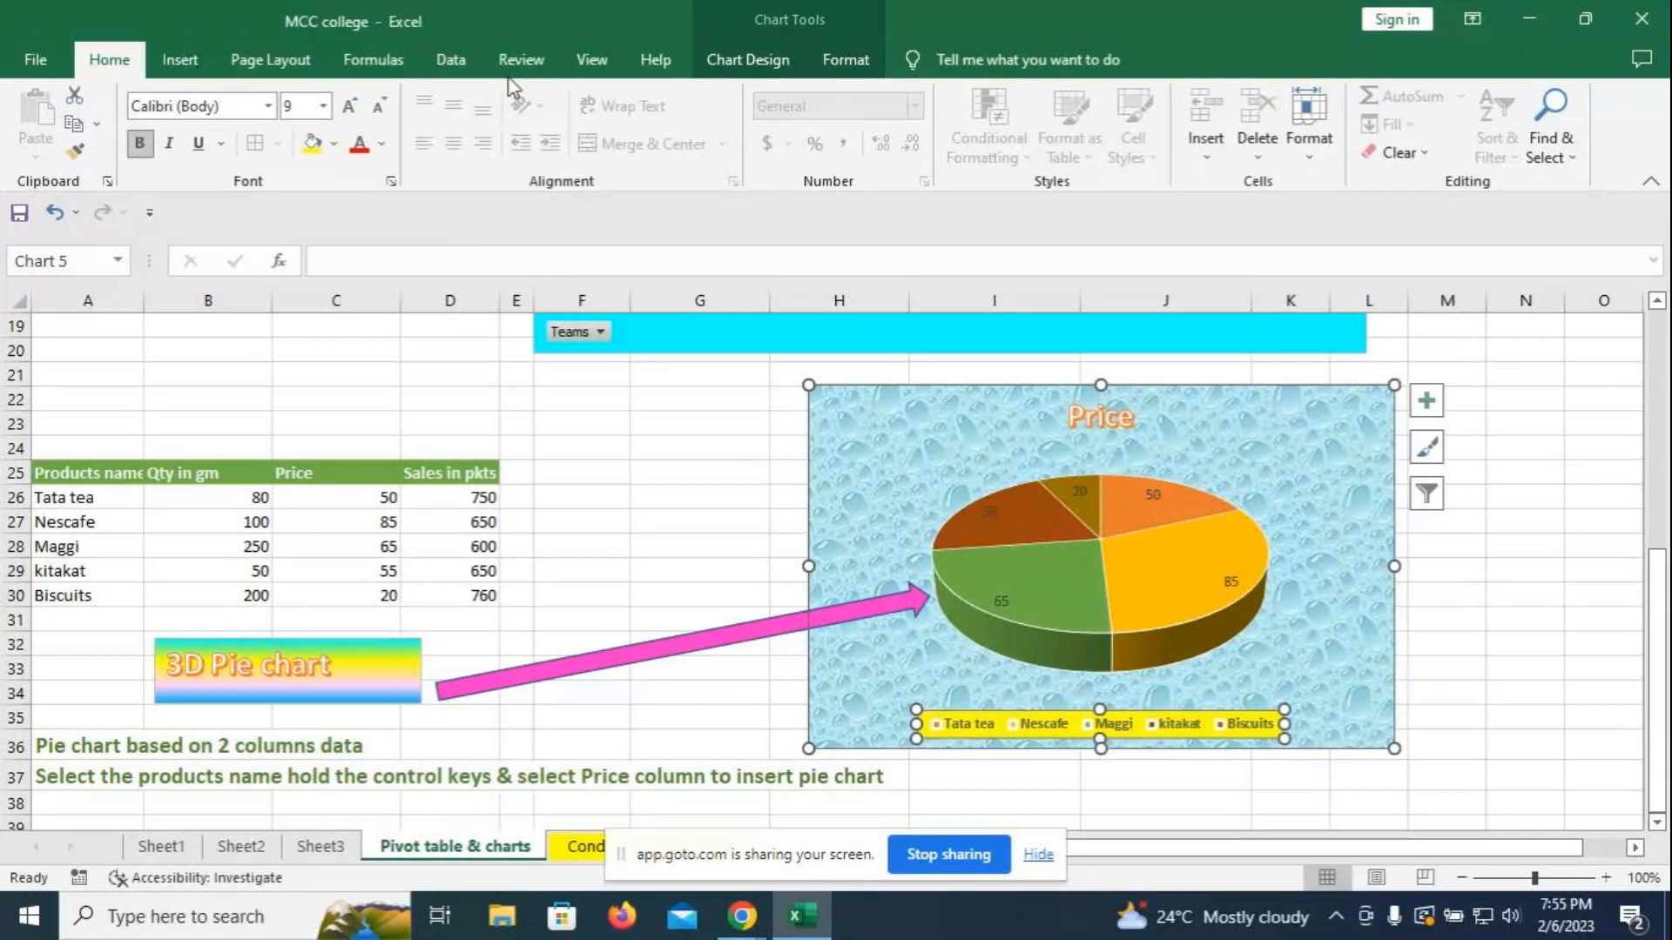
{"action": "left_click", "coordinate": [1522, 544]}
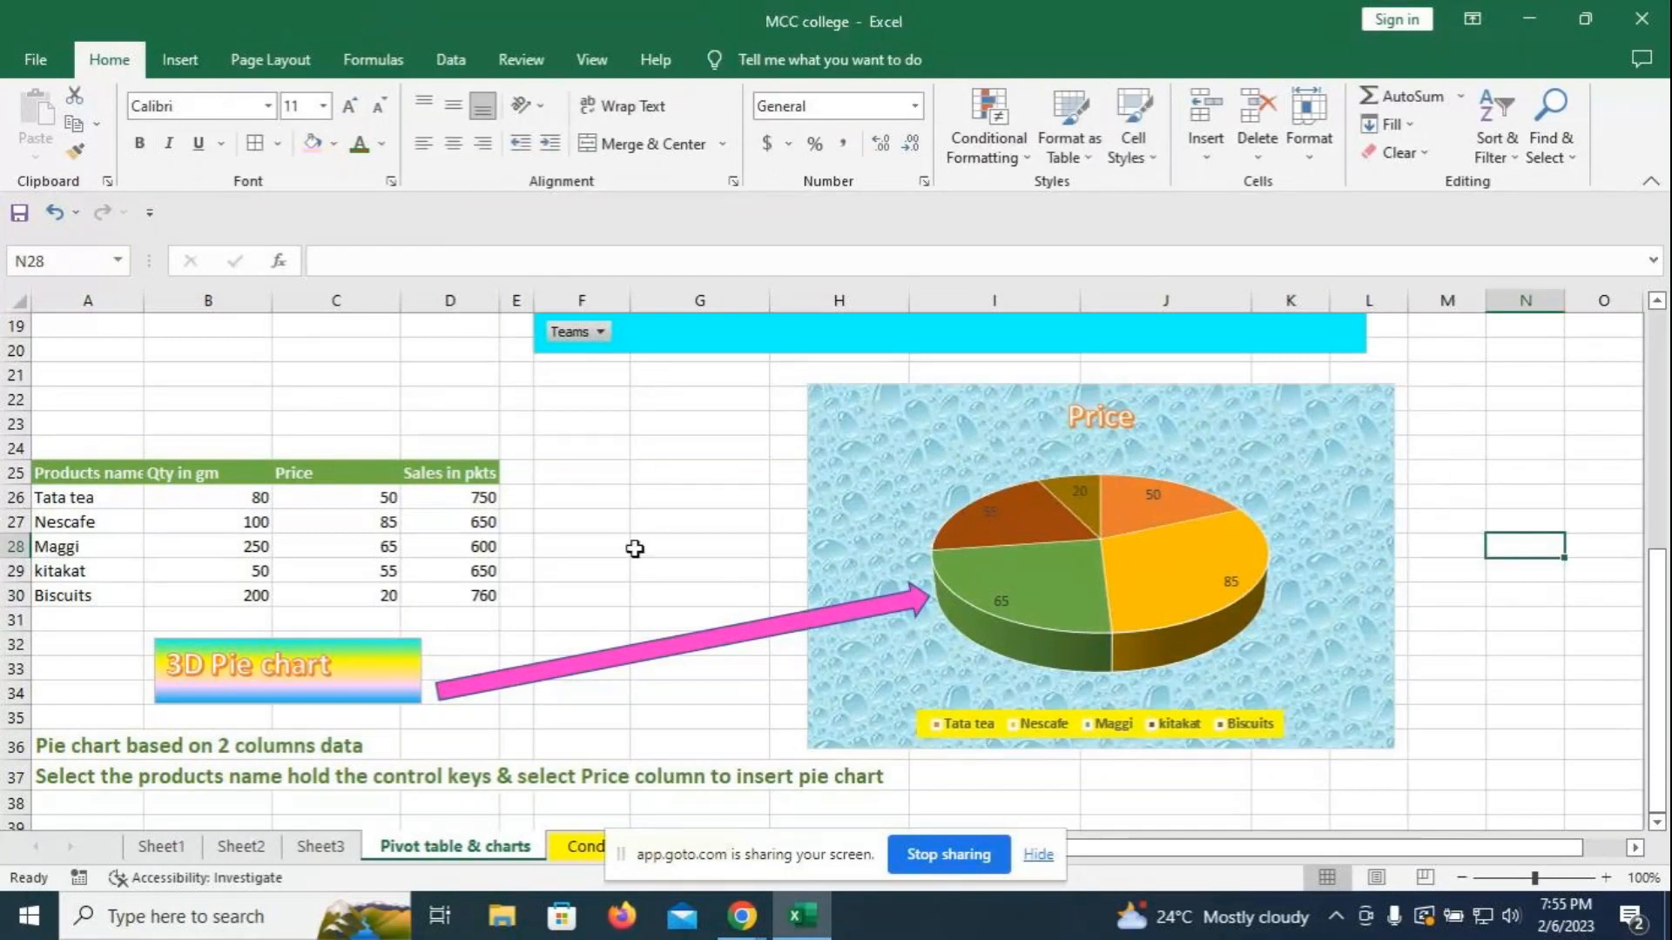
- Undo the last change and scroll through the sheet
{"action": "key", "text": "ctrl+z"}
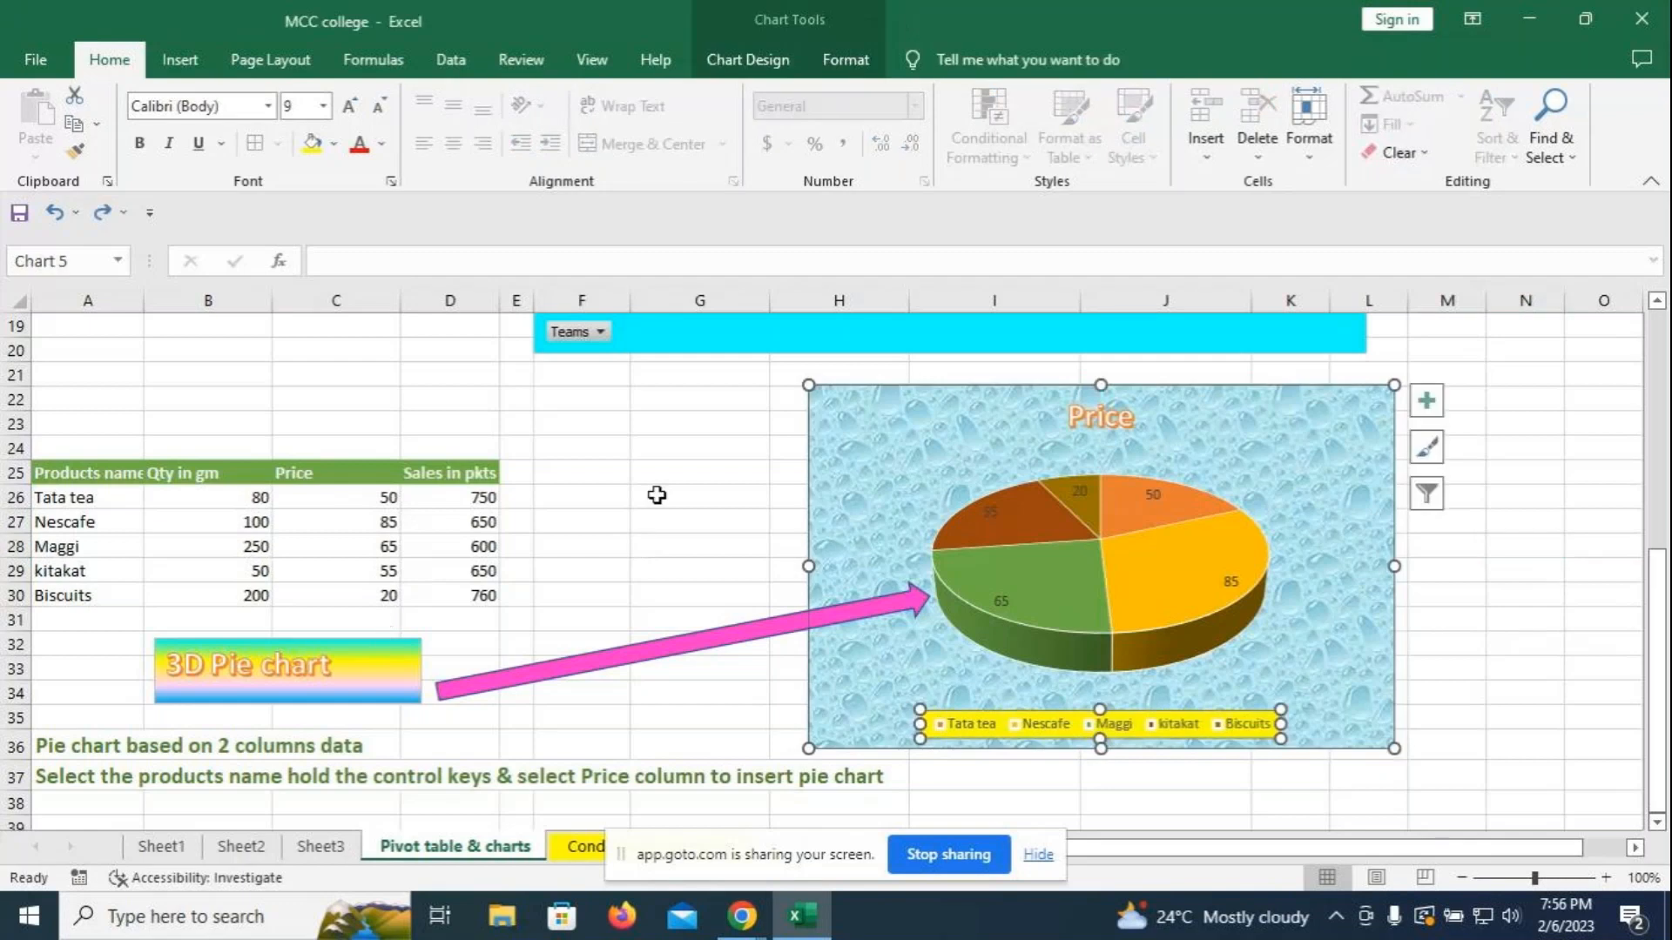
{"action": "scroll", "coordinate": [656, 491], "scroll_direction": "up", "scroll_amount": 1}
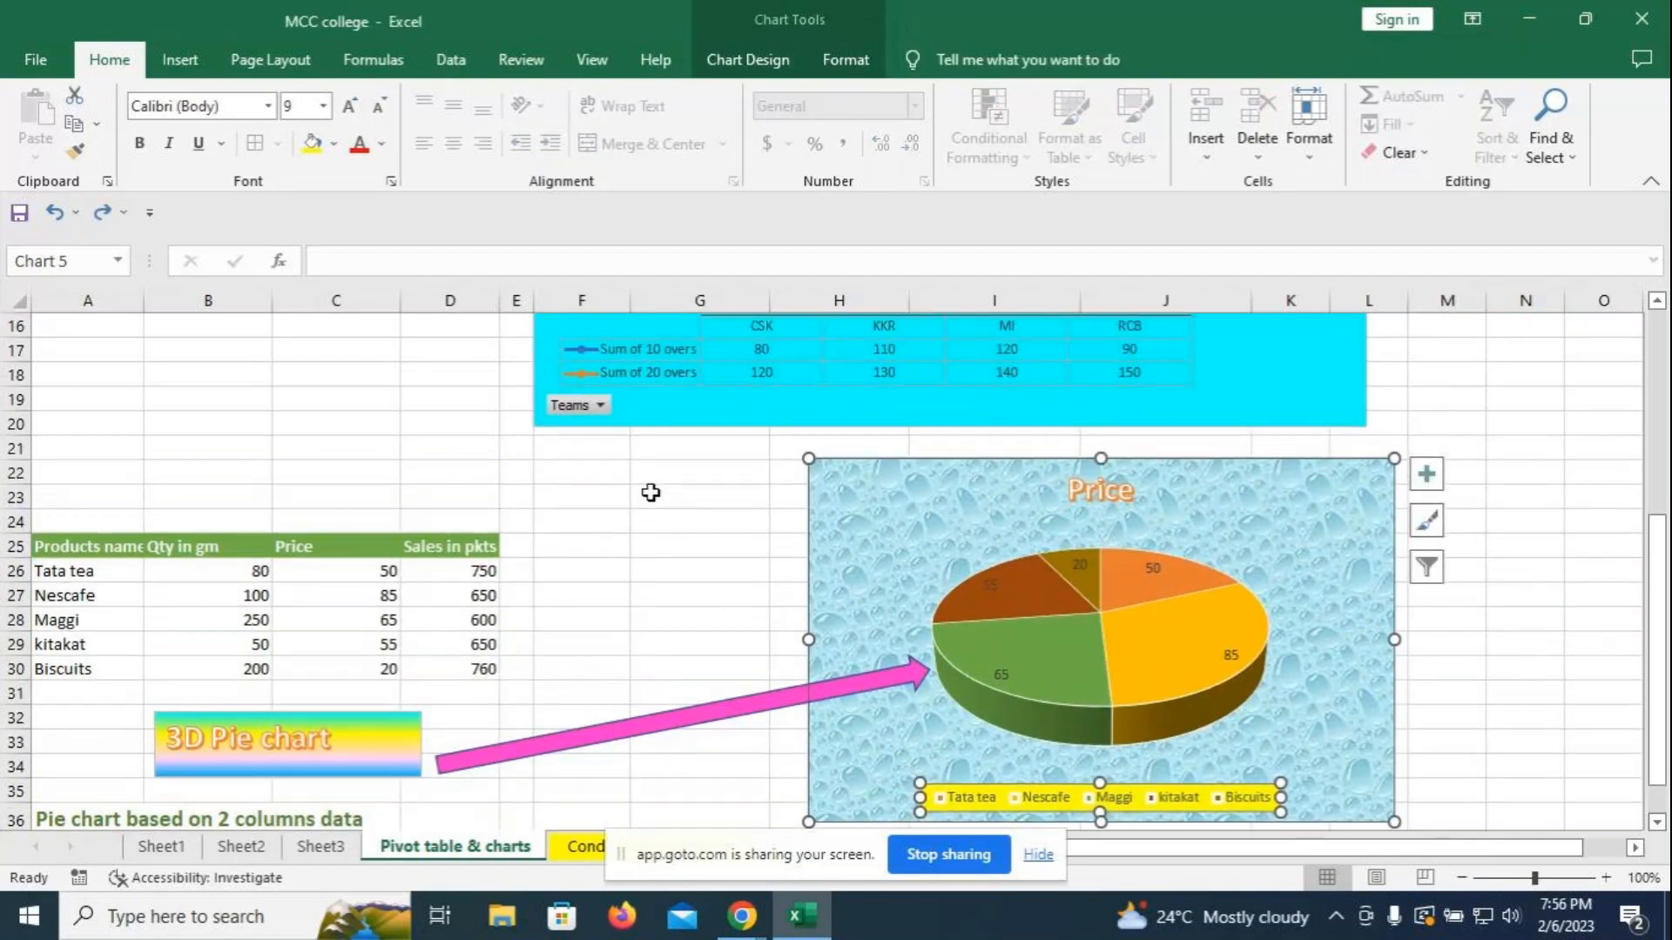
{"action": "scroll", "coordinate": [451, 446], "scroll_direction": "up", "scroll_amount": 2}
{"action": "scroll", "coordinate": [1579, 526], "scroll_direction": "up", "scroll_amount": 3}
{"action": "scroll", "coordinate": [1572, 528], "scroll_direction": "down", "scroll_amount": 5}
{"action": "scroll", "coordinate": [1563, 535], "scroll_direction": "down", "scroll_amount": 2}
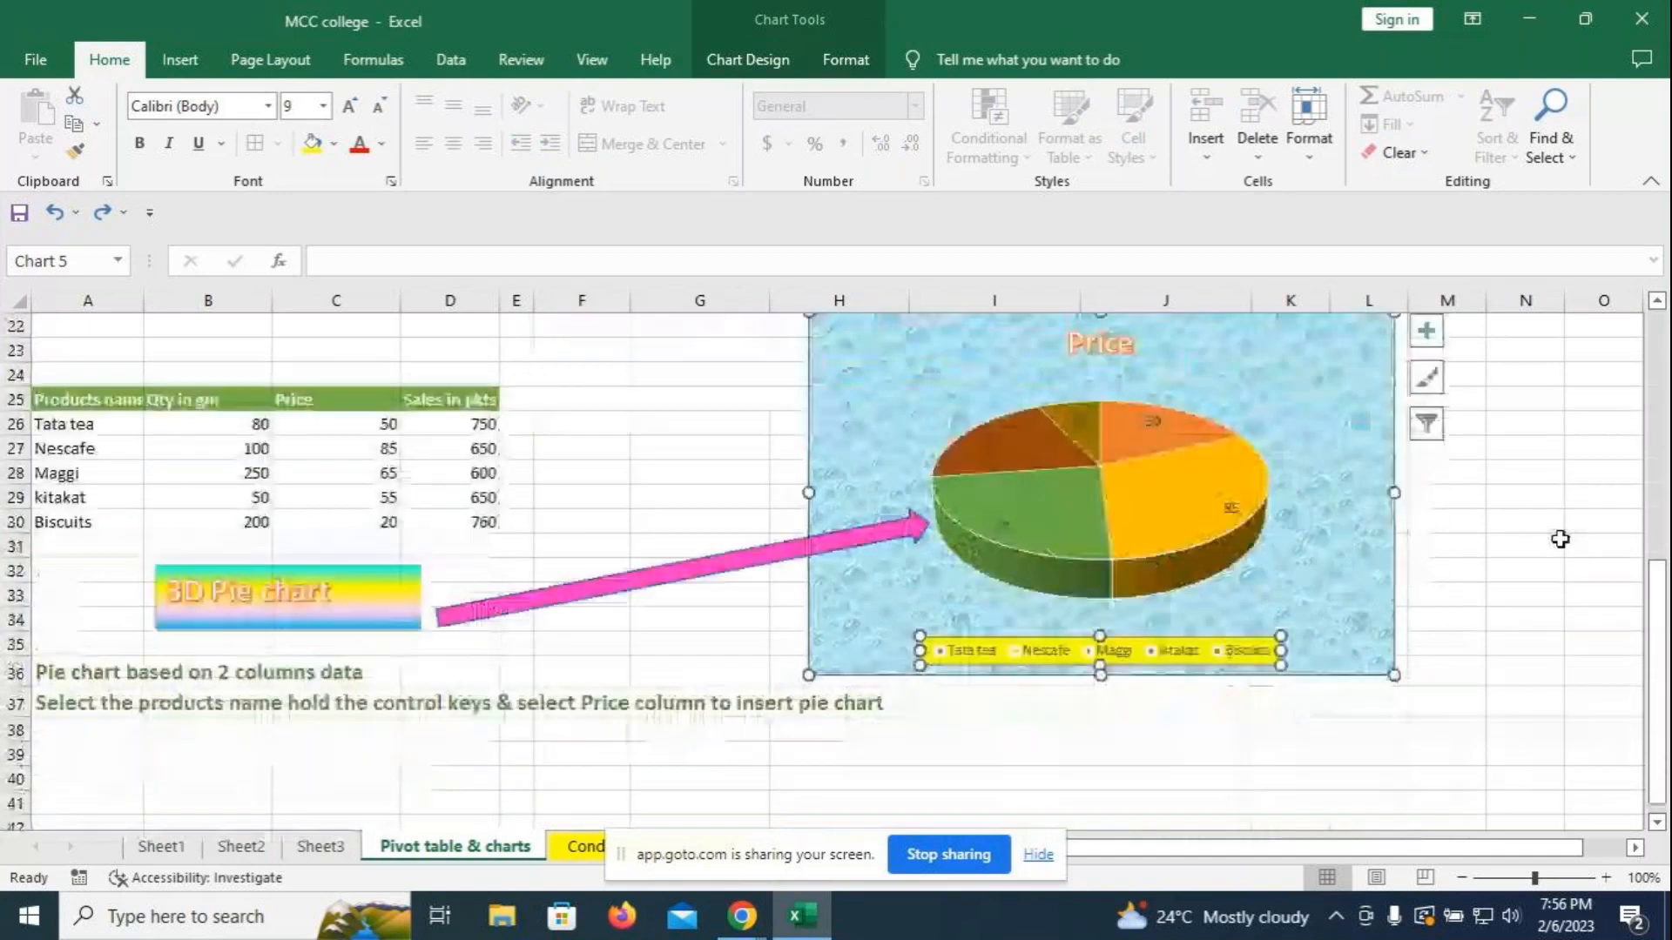
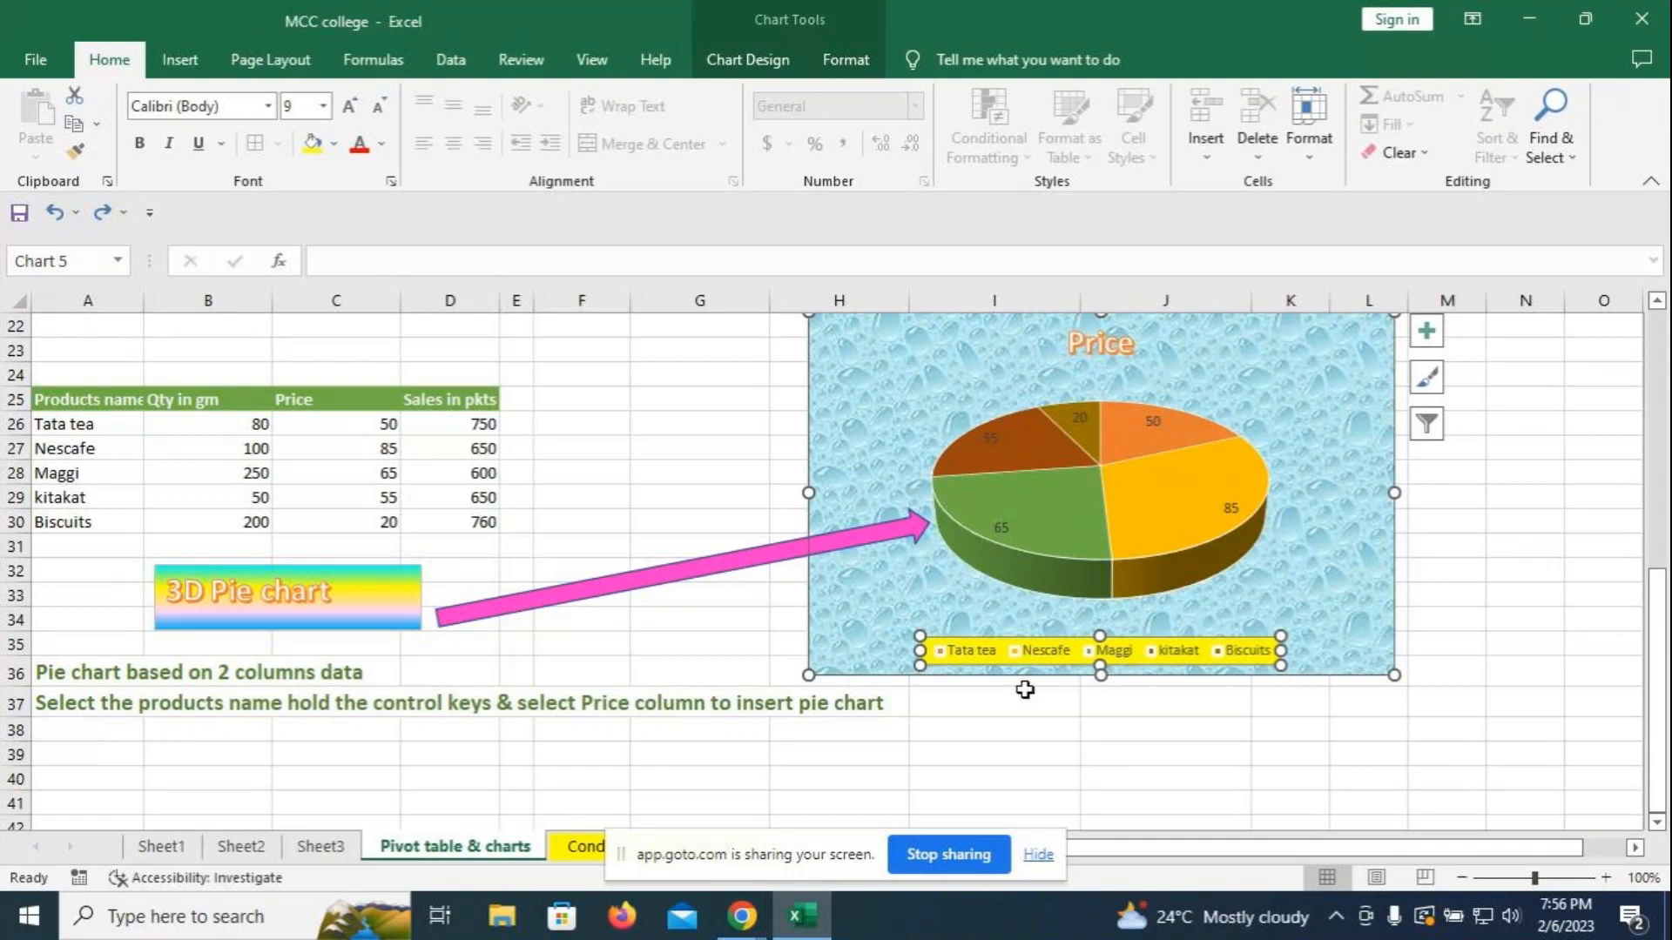
- Check the GoTo meeting window, then return to the Excel workbook
{"action": "mouse_move", "coordinate": [747, 928]}
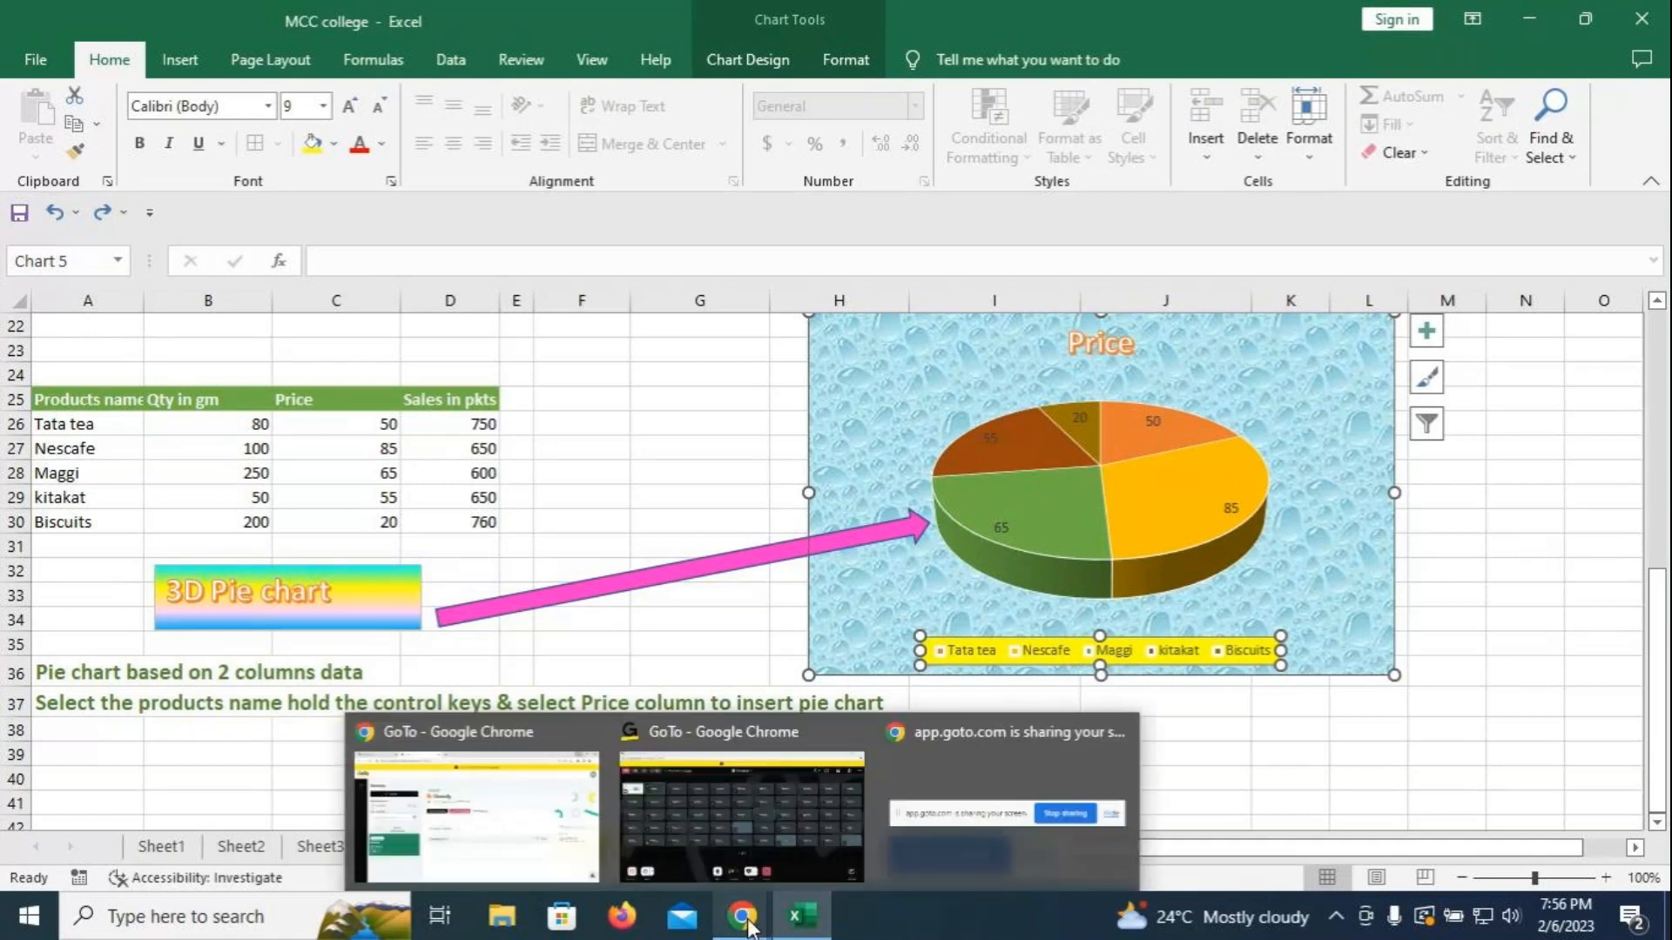
{"action": "left_click", "coordinate": [696, 732]}
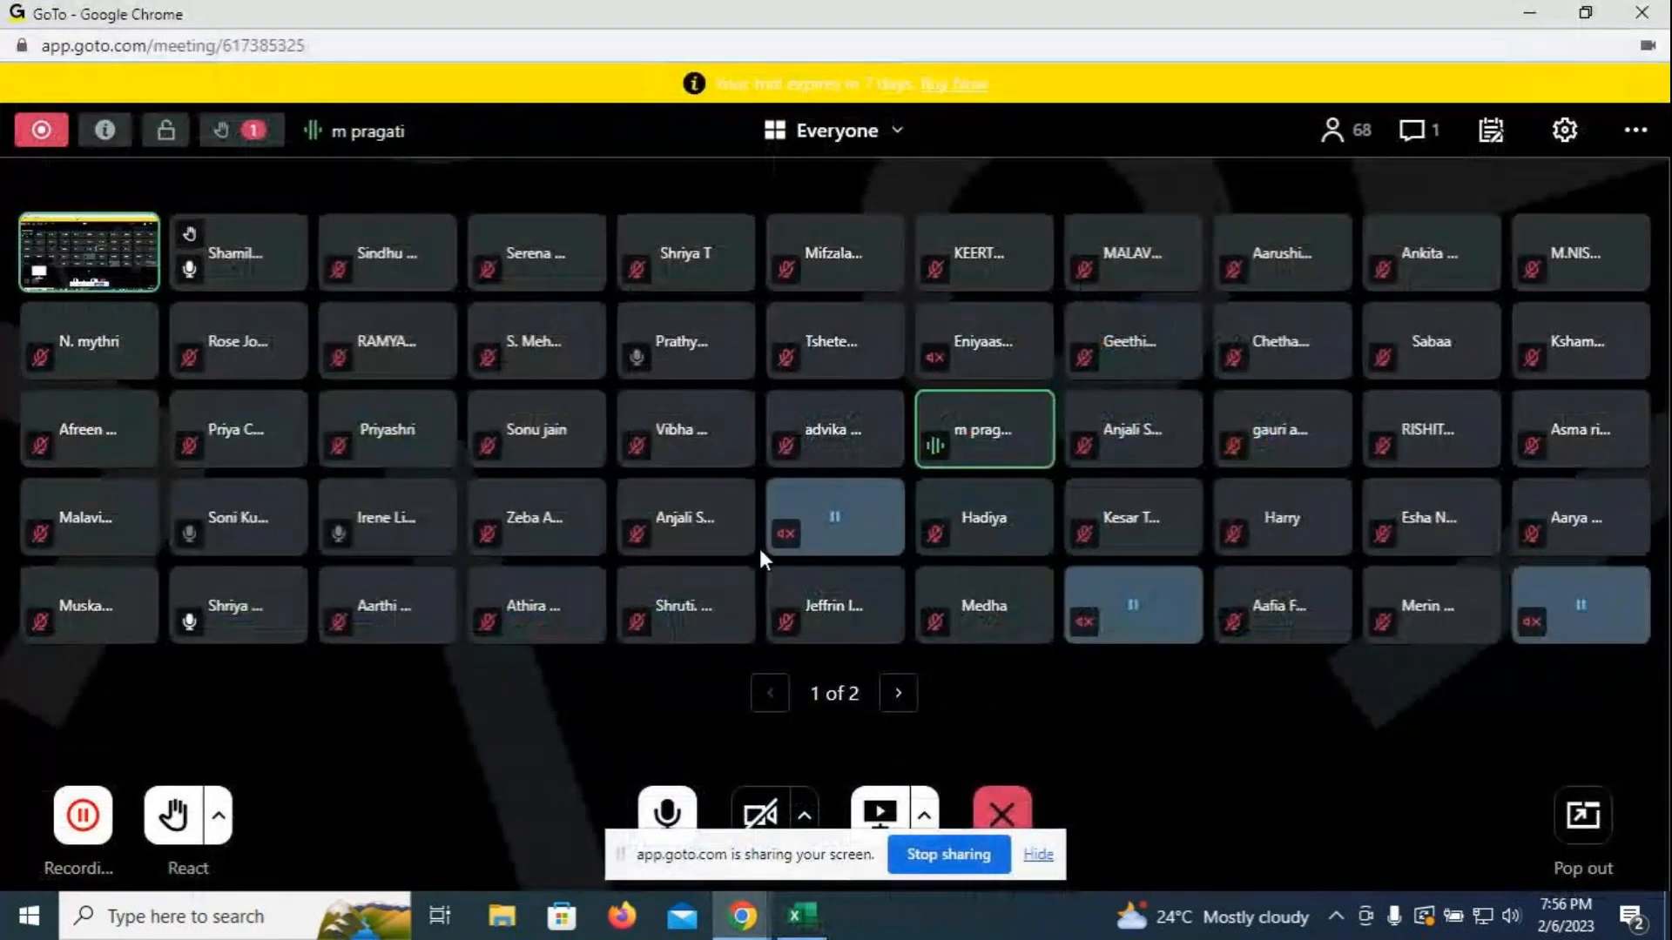
{"action": "left_click", "coordinate": [799, 916]}
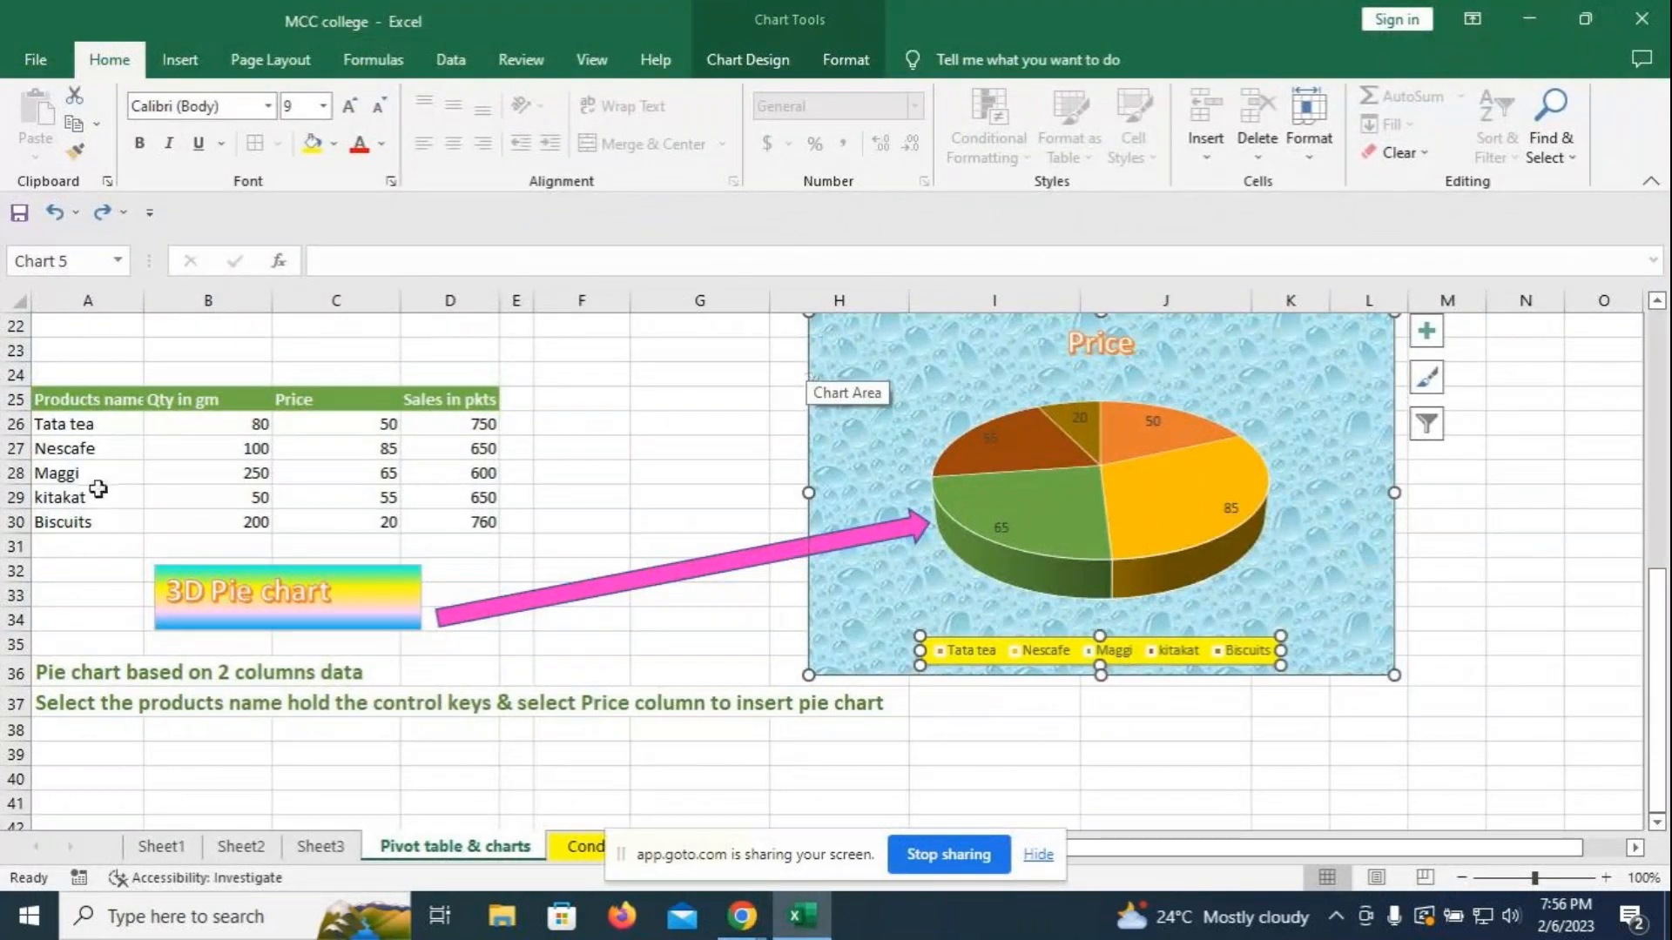
- Scroll through the Pivot table & charts sheet, then switch to the Conditional sheet
{"action": "scroll", "coordinate": [542, 521], "scroll_direction": "up", "scroll_amount": 5}
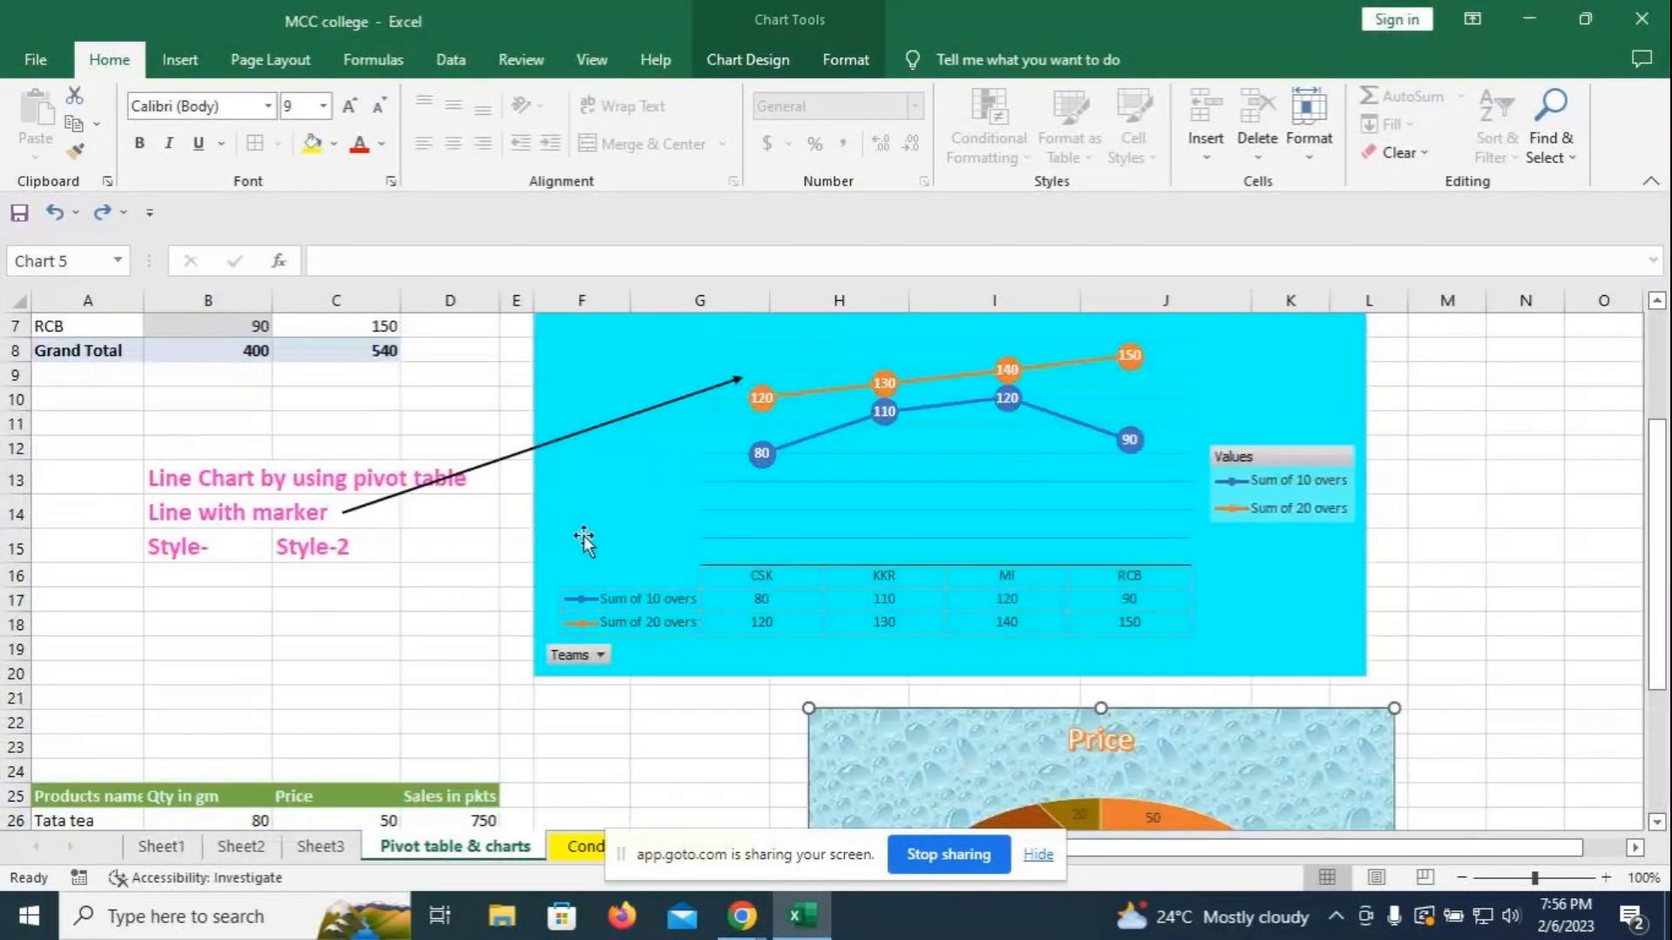
{"action": "scroll", "coordinate": [477, 602], "scroll_direction": "up", "scroll_amount": 2}
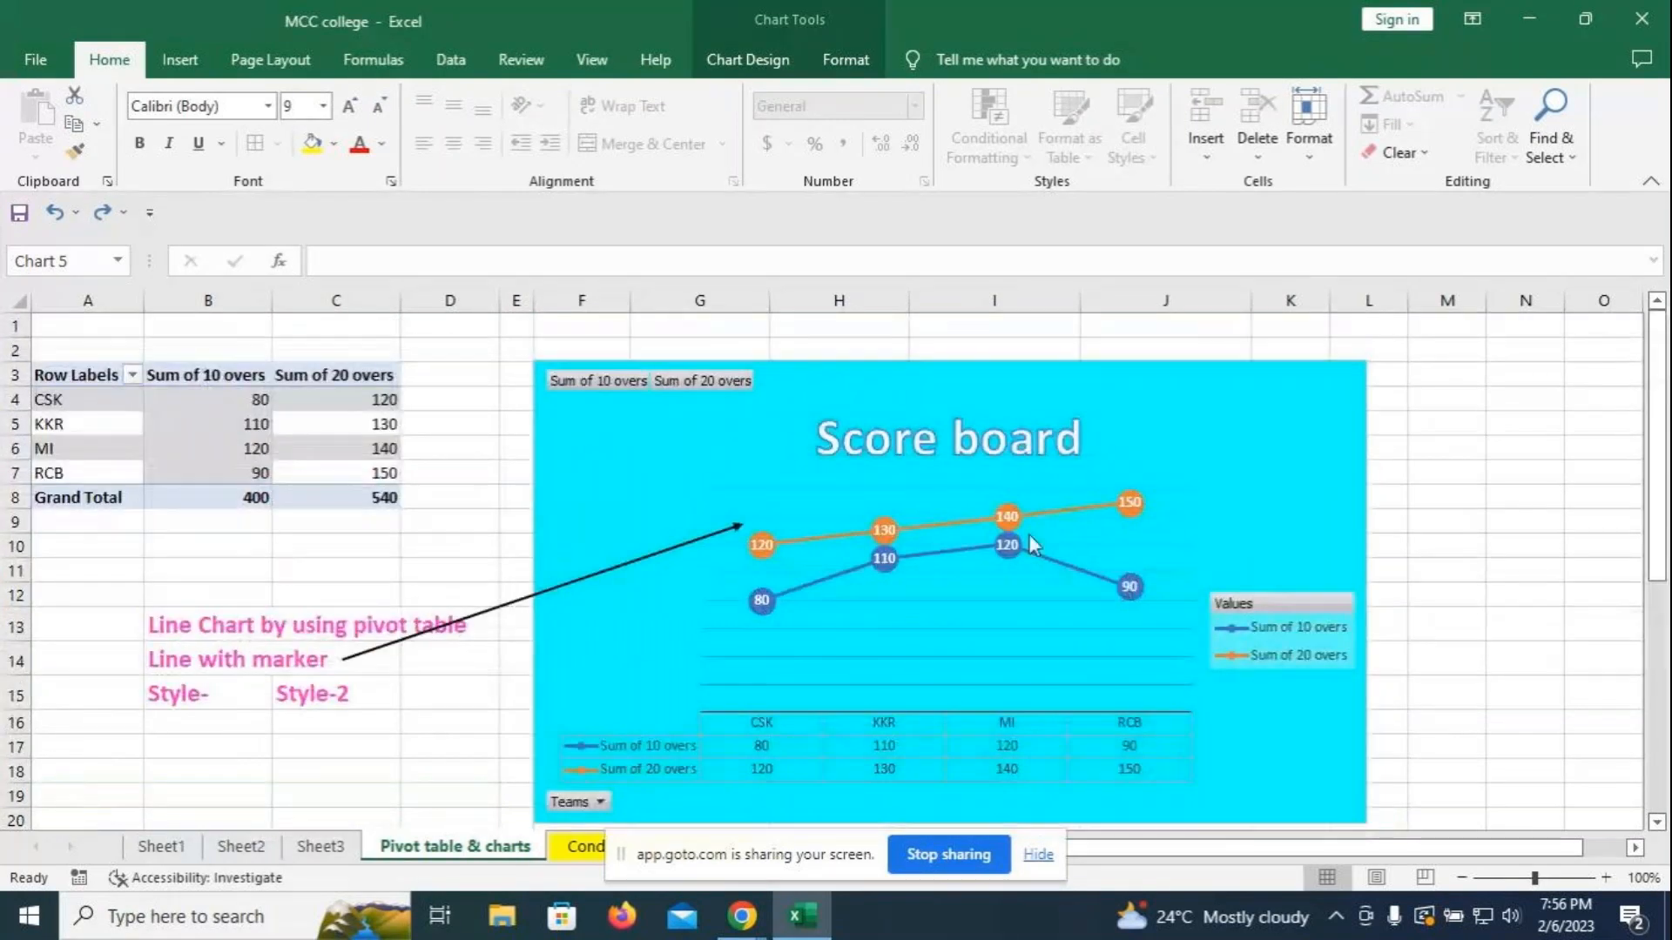
{"action": "scroll", "coordinate": [1027, 534], "scroll_direction": "down", "scroll_amount": 5}
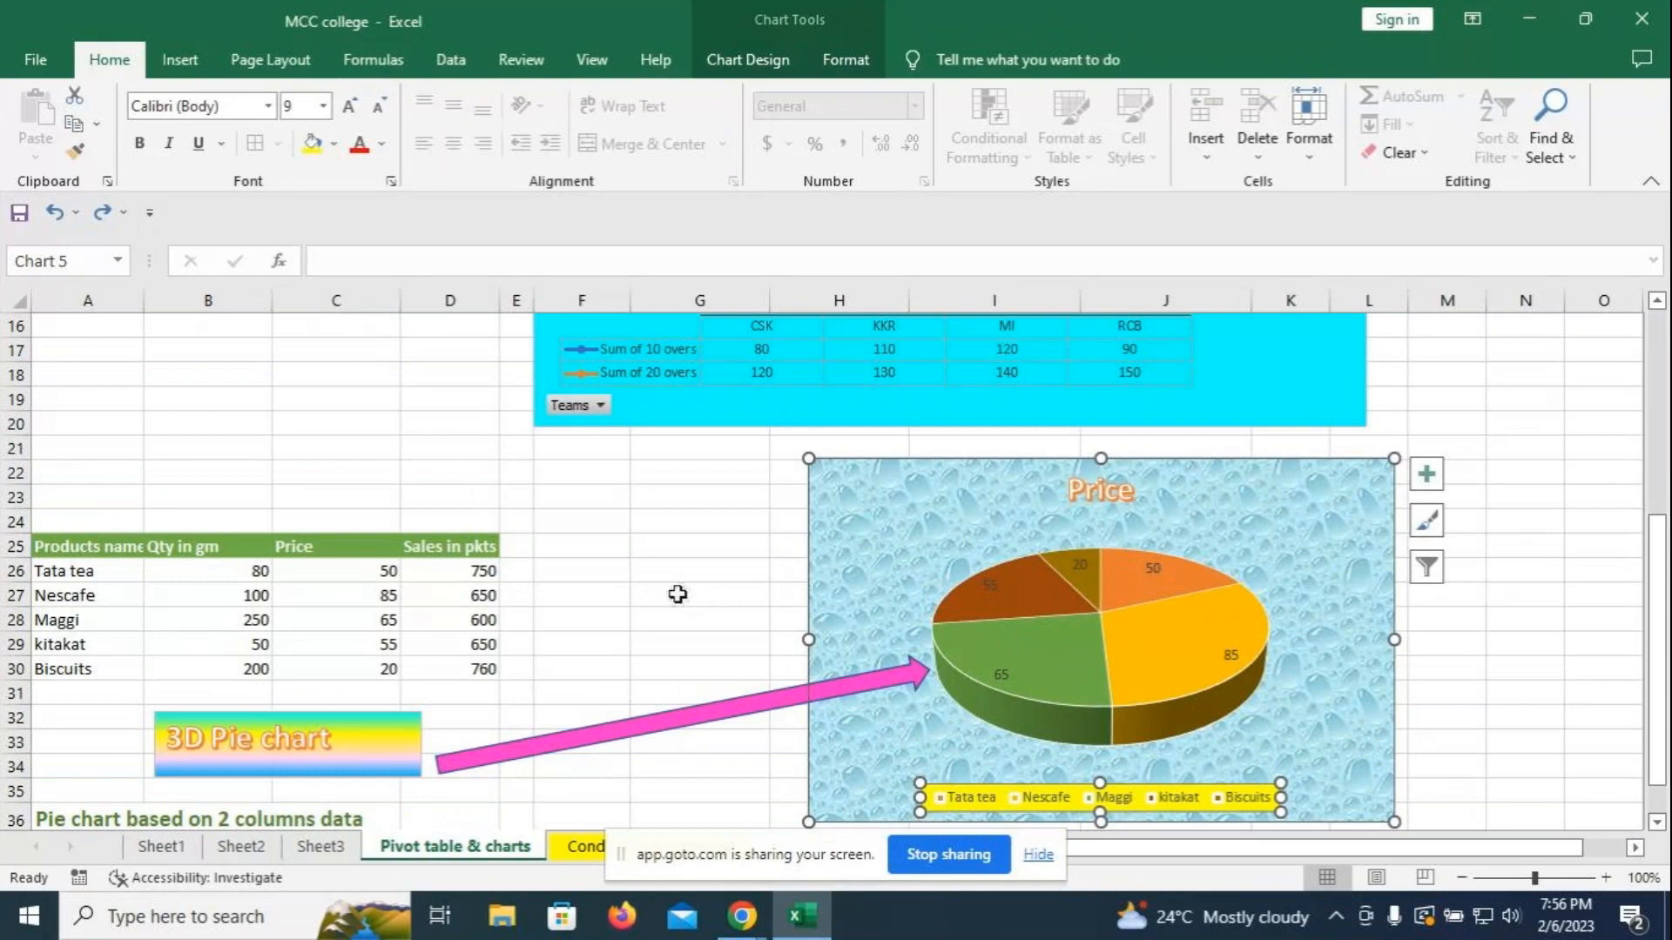
{"action": "scroll", "coordinate": [648, 592], "scroll_direction": "down", "scroll_amount": 1}
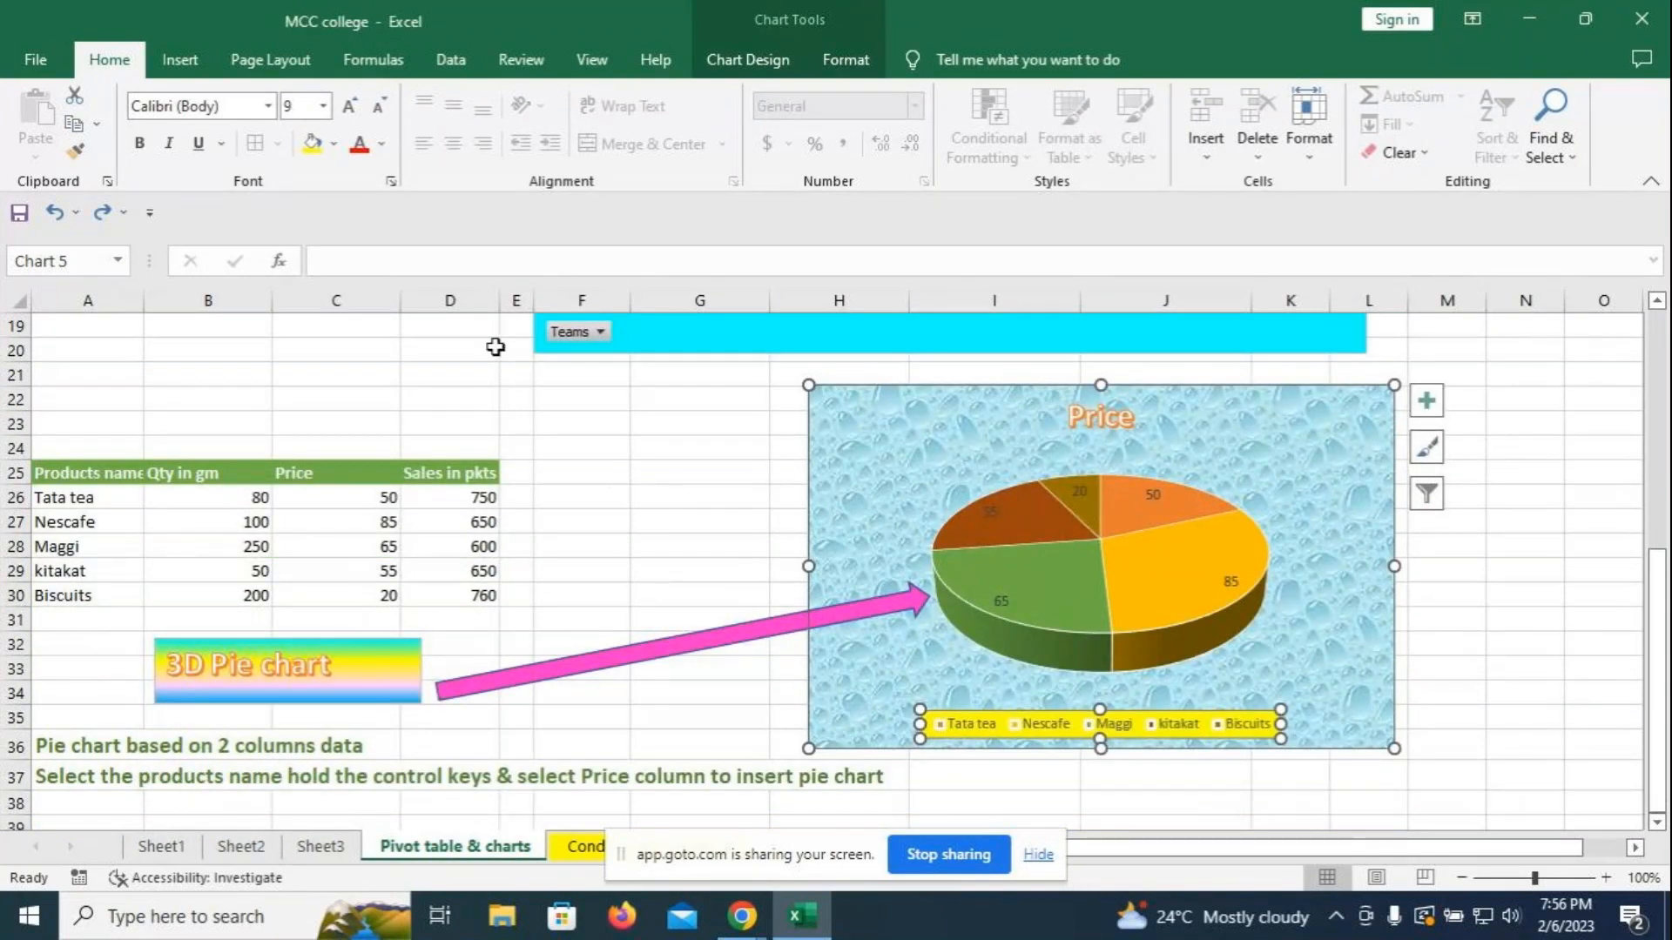
{"action": "scroll", "coordinate": [545, 567], "scroll_direction": "up", "scroll_amount": 6}
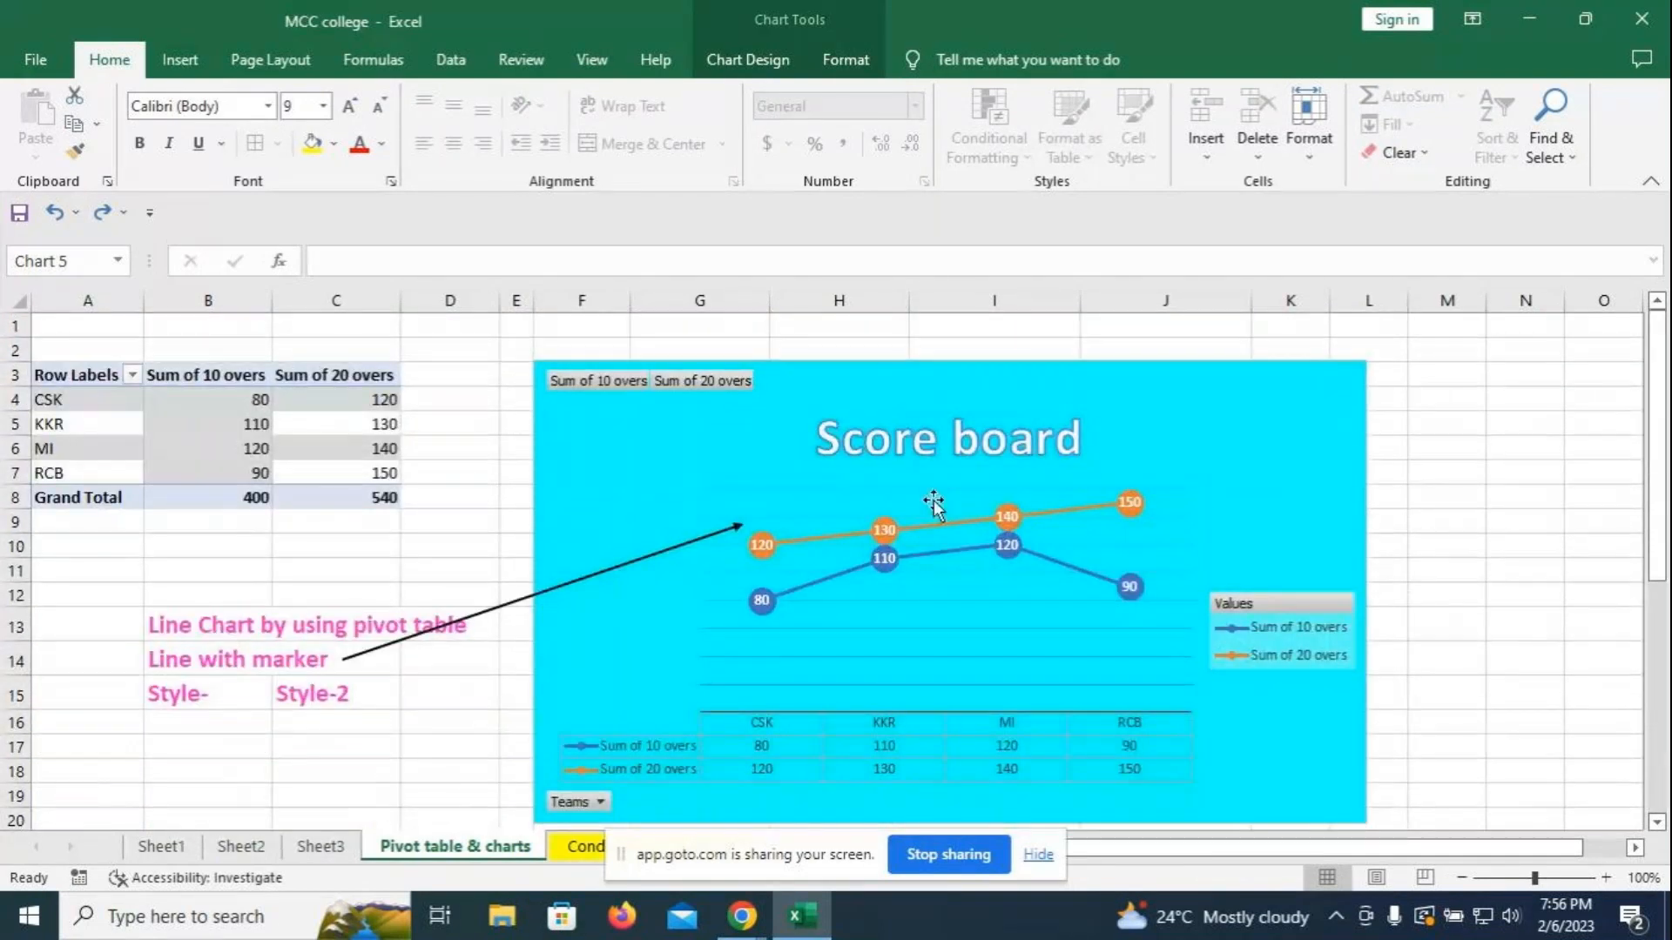
{"action": "scroll", "coordinate": [1574, 600], "scroll_direction": "down", "scroll_amount": 6}
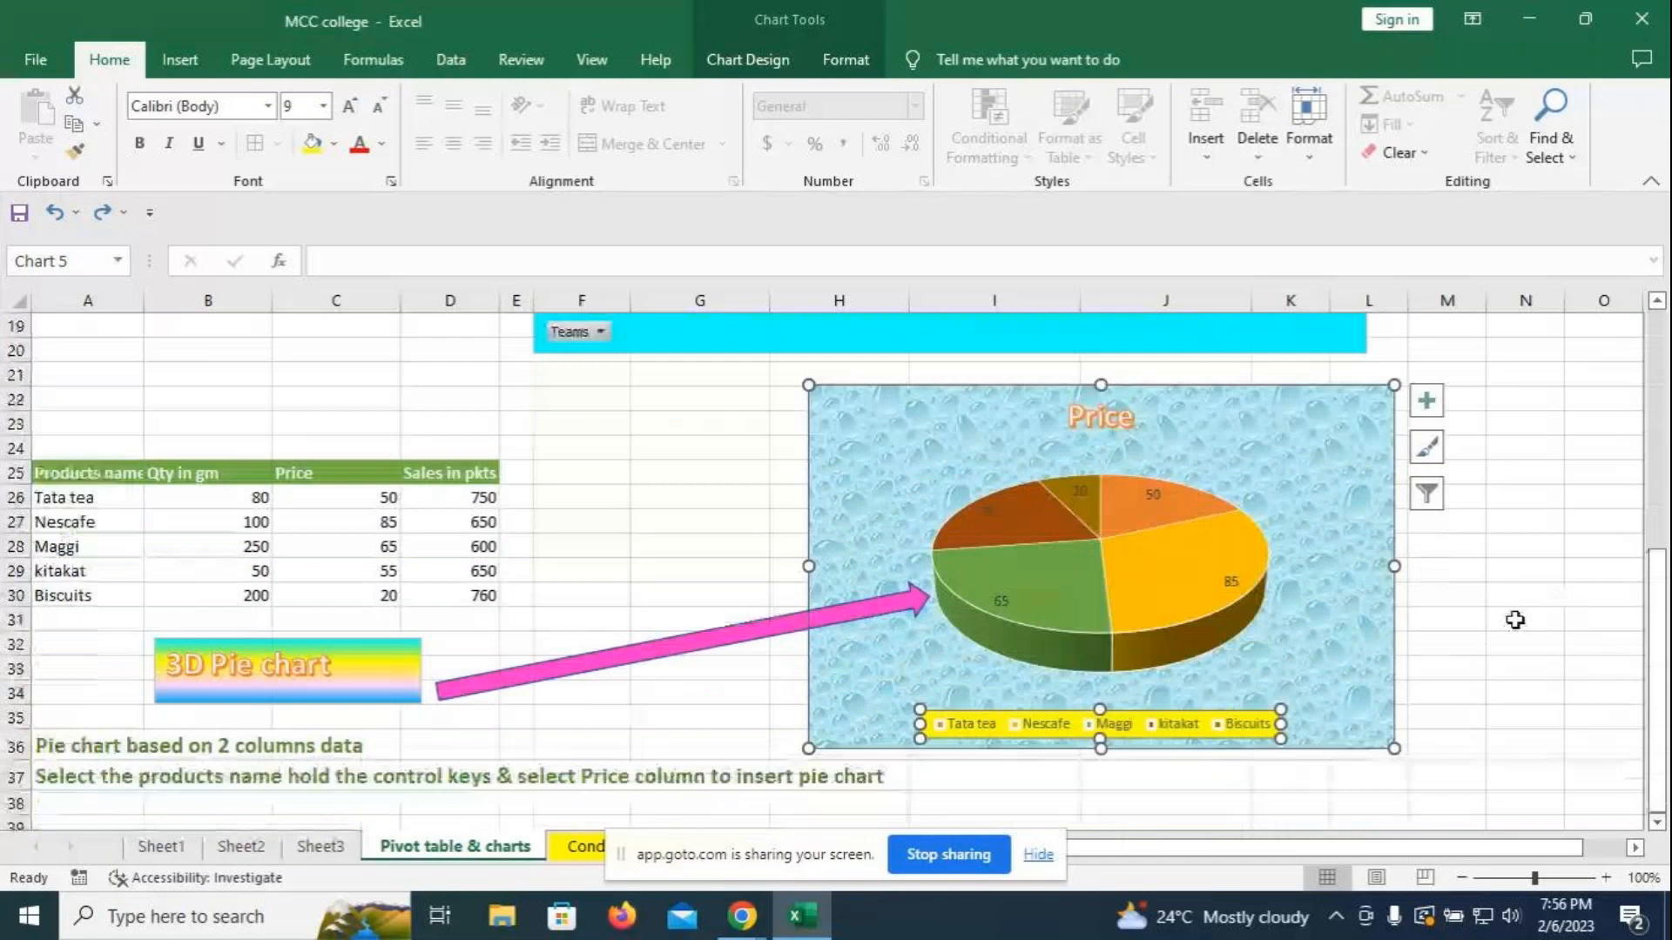
{"action": "left_click", "coordinate": [578, 846]}
{"action": "scroll", "coordinate": [1162, 766], "scroll_direction": "up", "scroll_amount": 2}
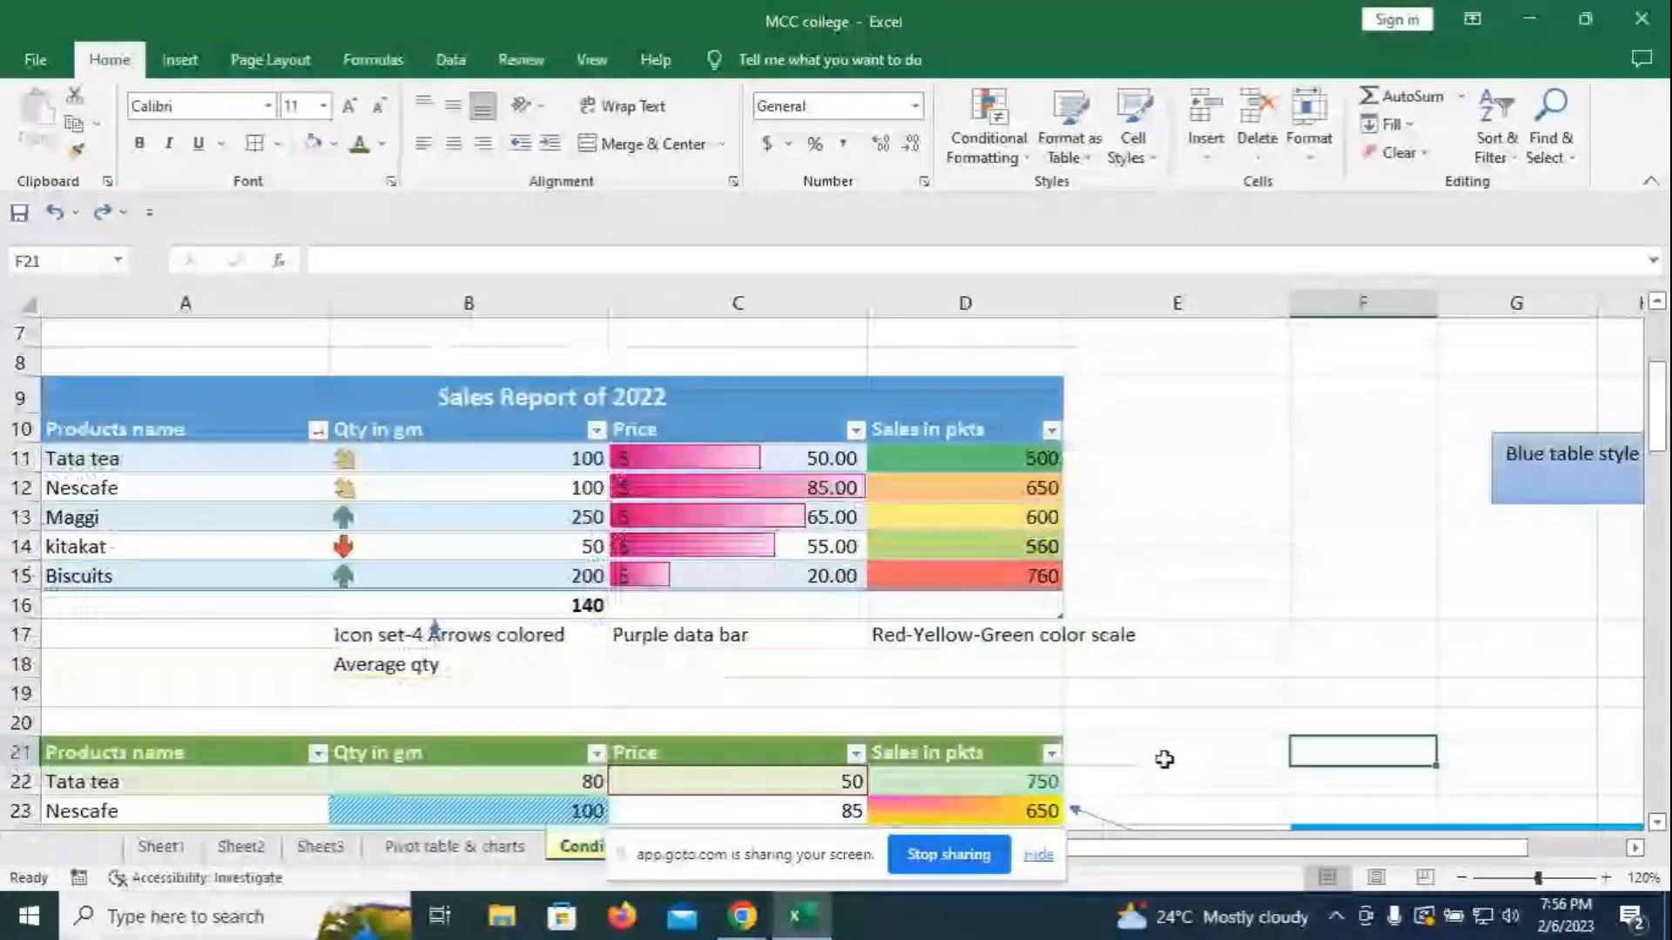
- Scroll down to the 2023 sales table at row 60 with its Total sales and Products slicers
{"action": "scroll", "coordinate": [1174, 716], "scroll_direction": "down", "scroll_amount": 2}
{"action": "scroll", "coordinate": [1173, 715], "scroll_direction": "down", "scroll_amount": 6}
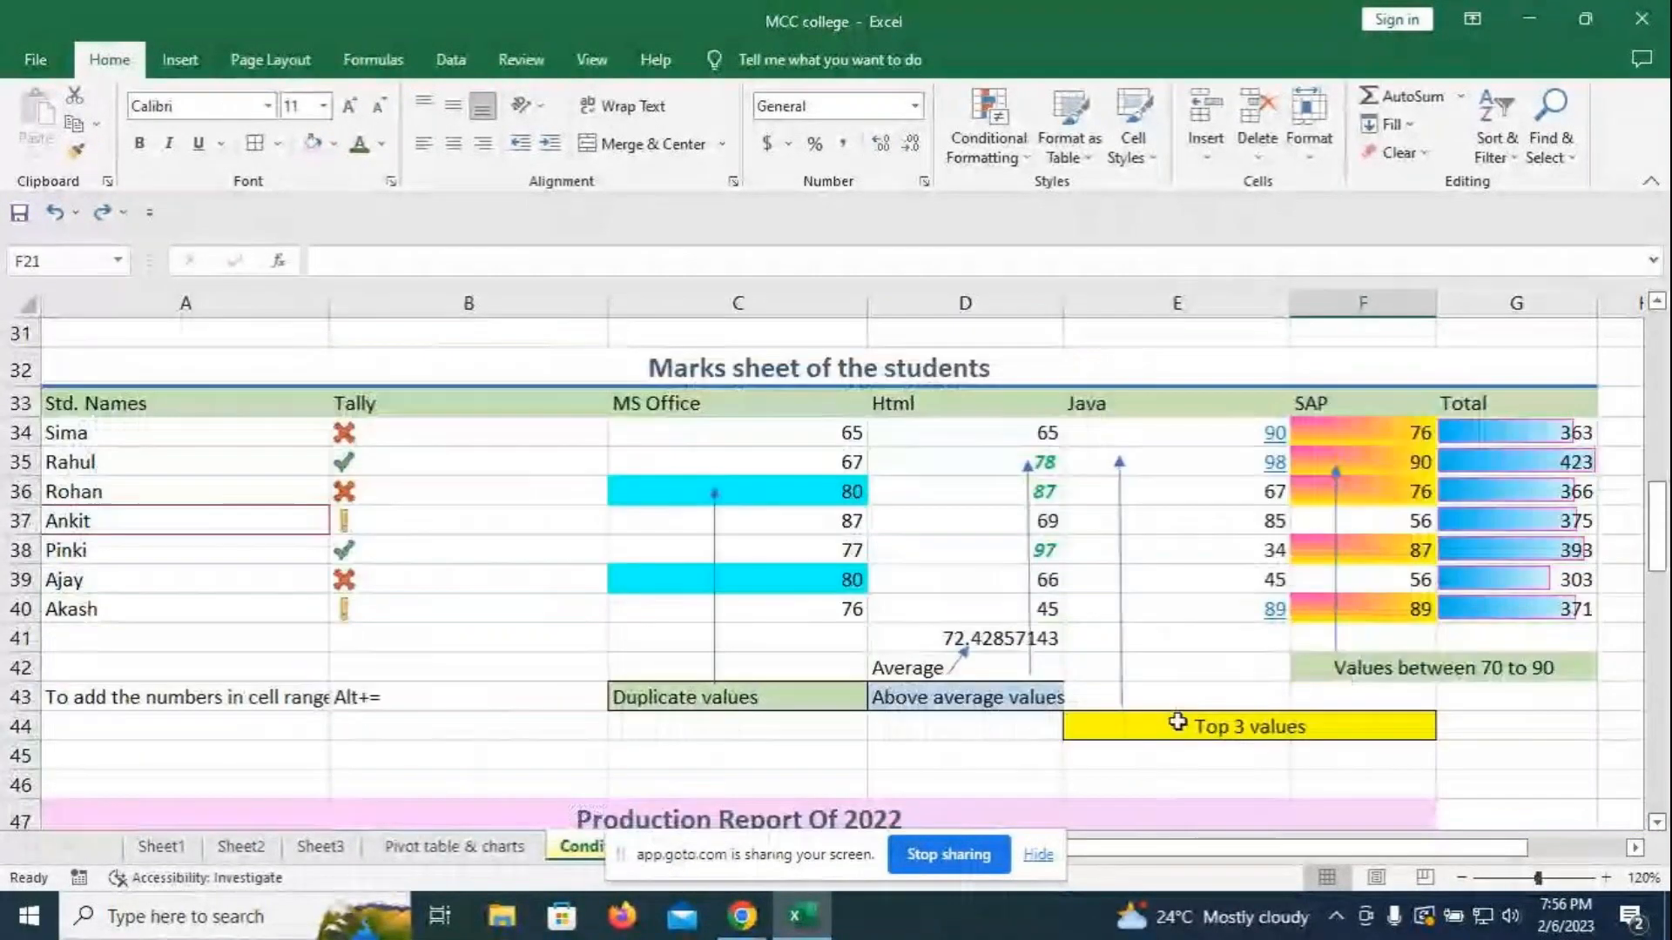
{"action": "scroll", "coordinate": [984, 694], "scroll_direction": "down", "scroll_amount": 3}
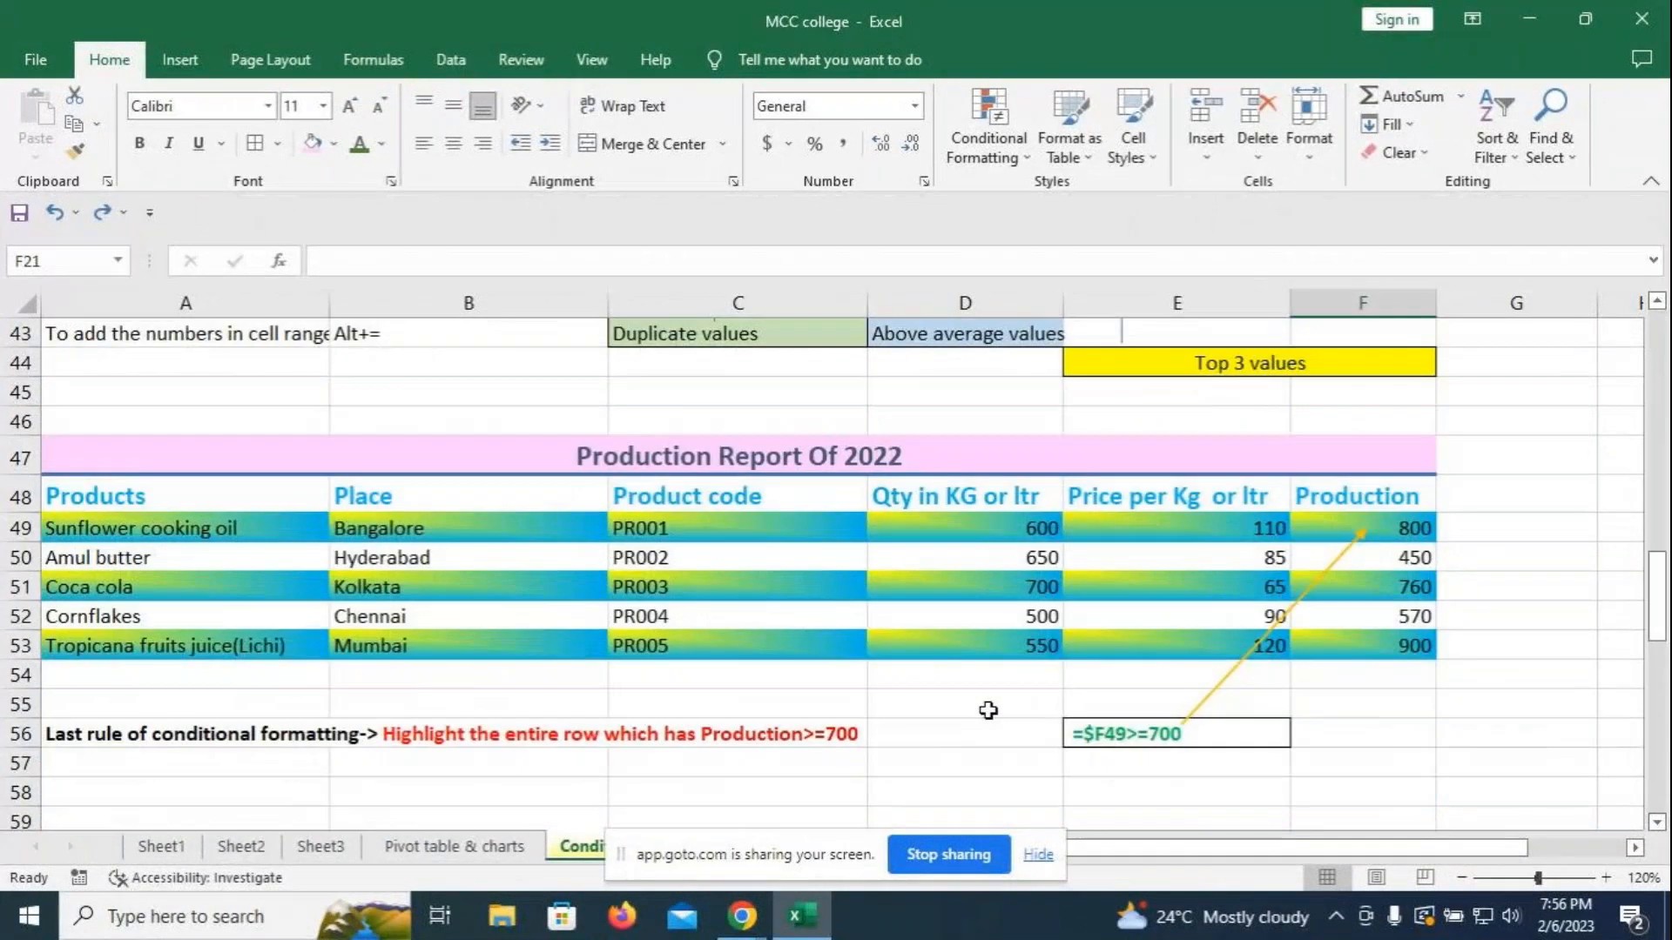
{"action": "scroll", "coordinate": [995, 690], "scroll_direction": "down", "scroll_amount": 6}
{"action": "scroll", "coordinate": [322, 686], "scroll_direction": "up", "scroll_amount": 2}
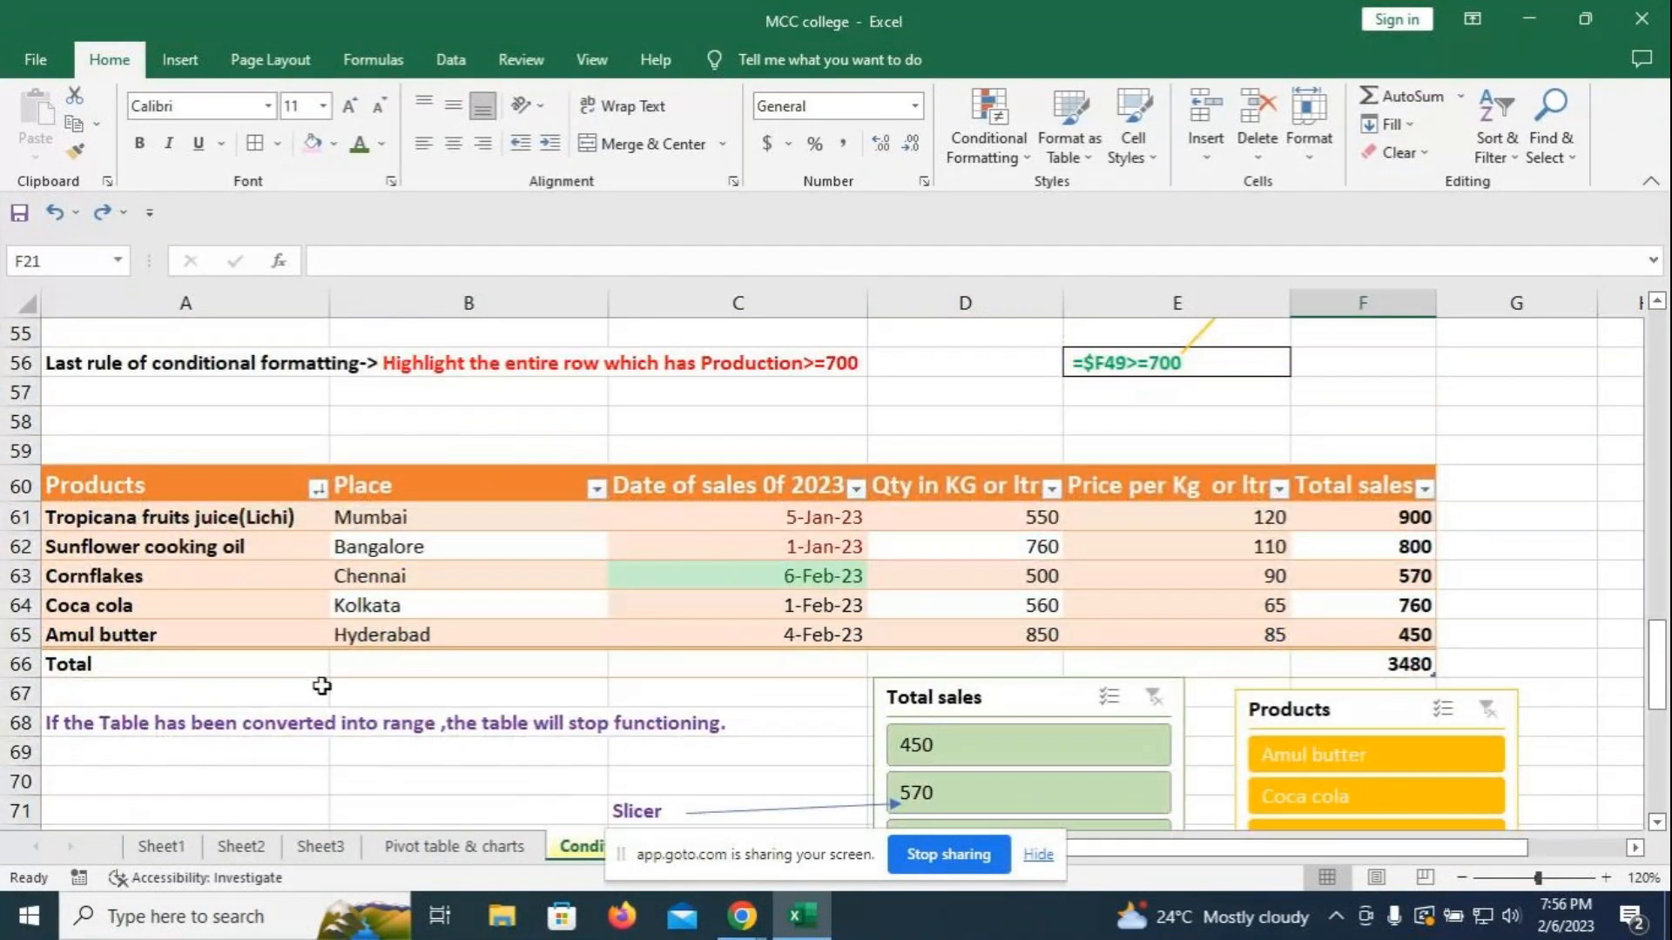
{"action": "scroll", "coordinate": [925, 439], "scroll_direction": "down", "scroll_amount": 3}
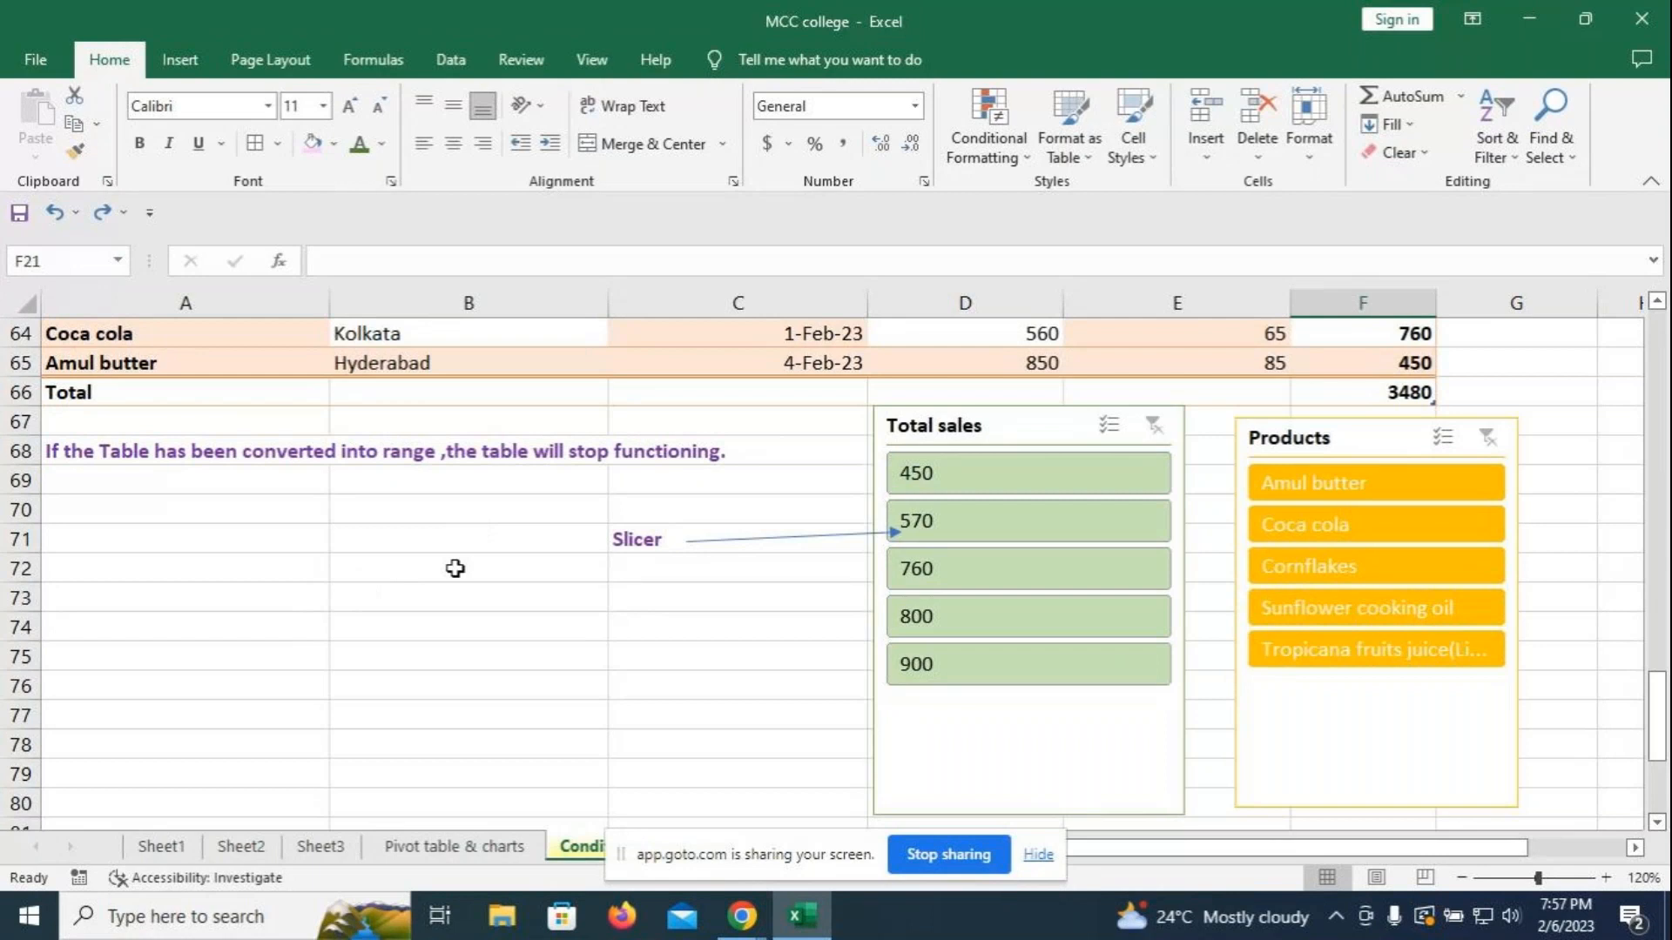
{"action": "scroll", "coordinate": [455, 569], "scroll_direction": "up", "scroll_amount": 1}
{"action": "scroll", "coordinate": [466, 686], "scroll_direction": "up", "scroll_amount": 3}
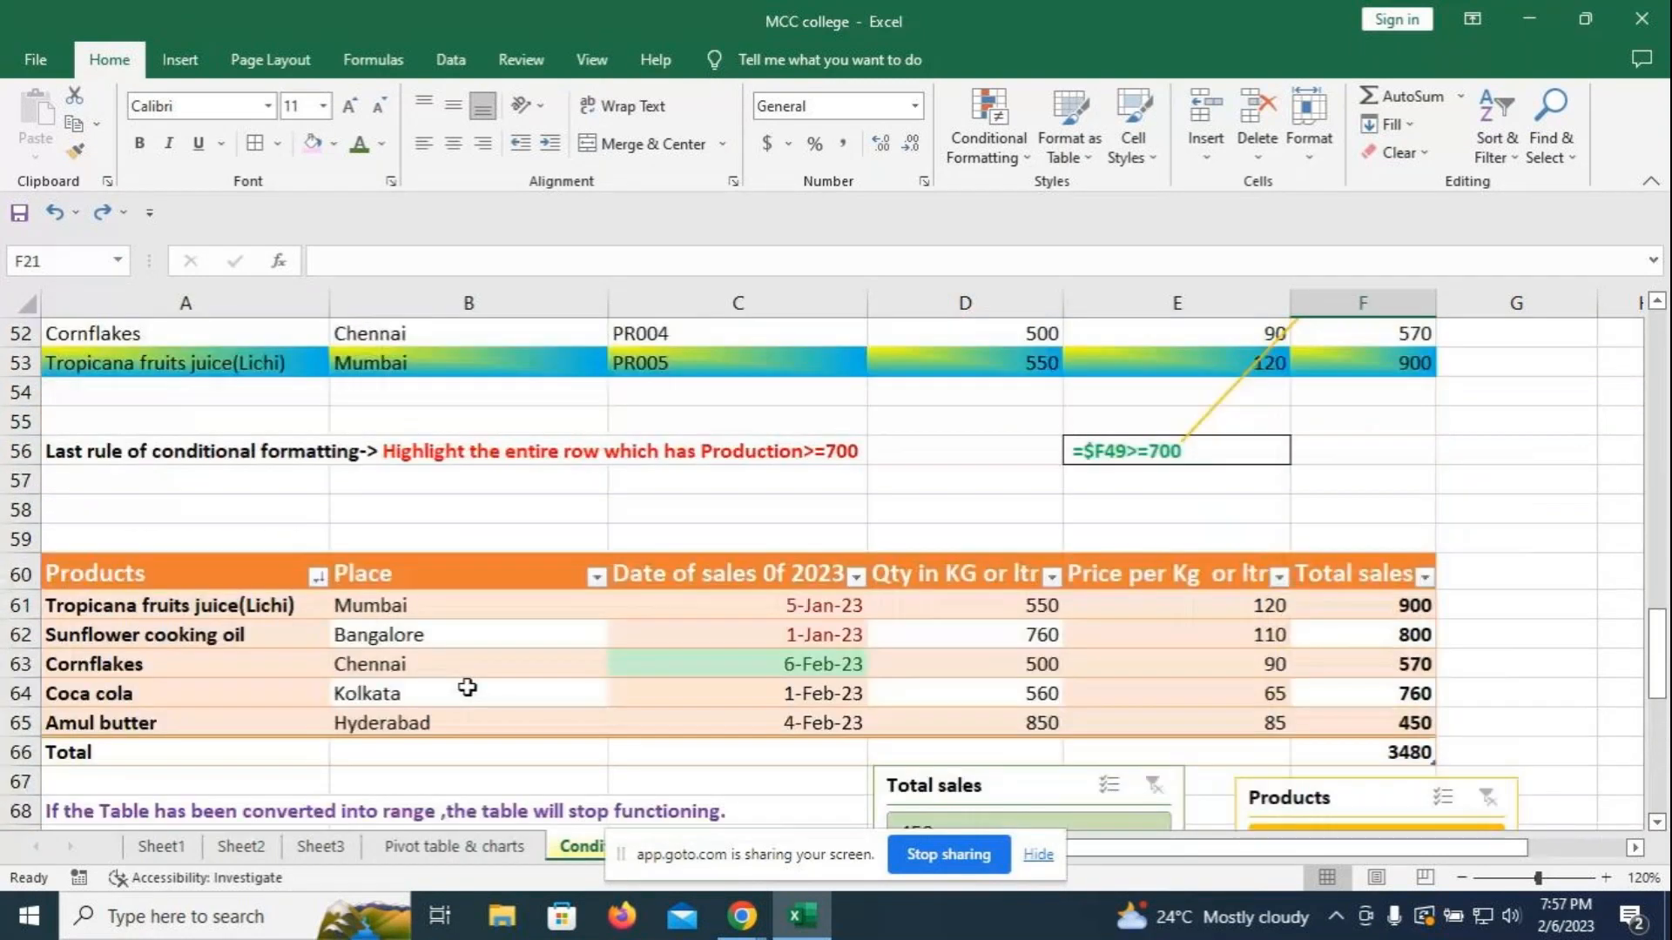
- Insert a 'Date of sales 0f 2023' slicer for the Sales_2023 table via Table Design
{"action": "left_click", "coordinate": [211, 568]}
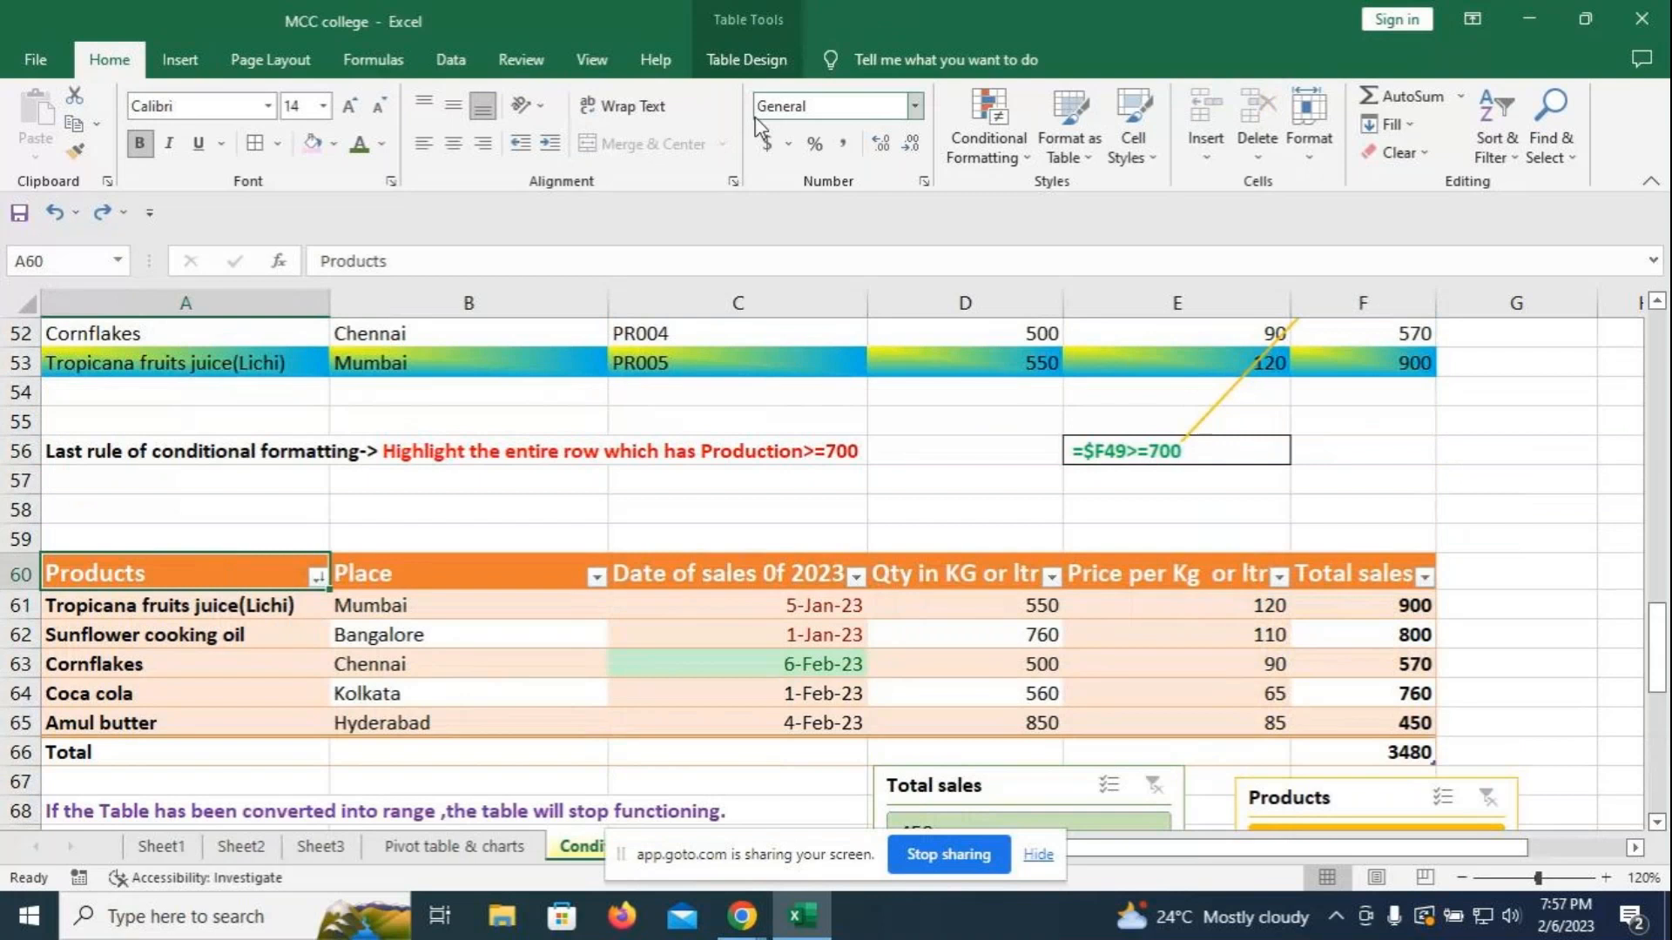
{"action": "left_click", "coordinate": [747, 63]}
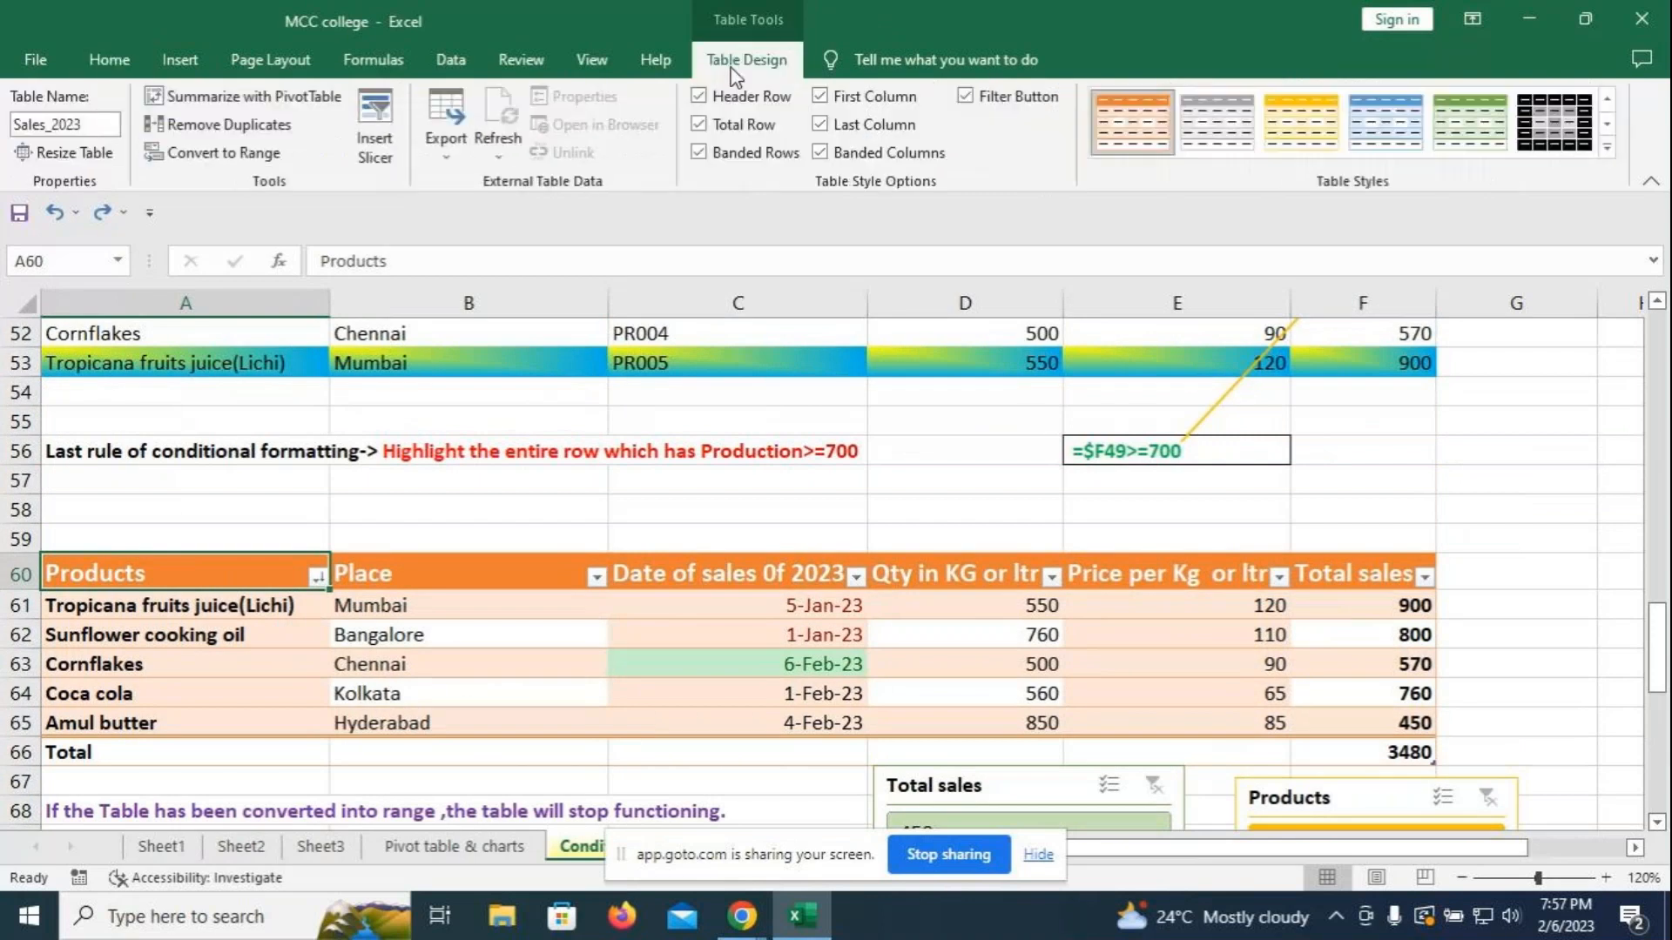
{"action": "left_click", "coordinate": [402, 133]}
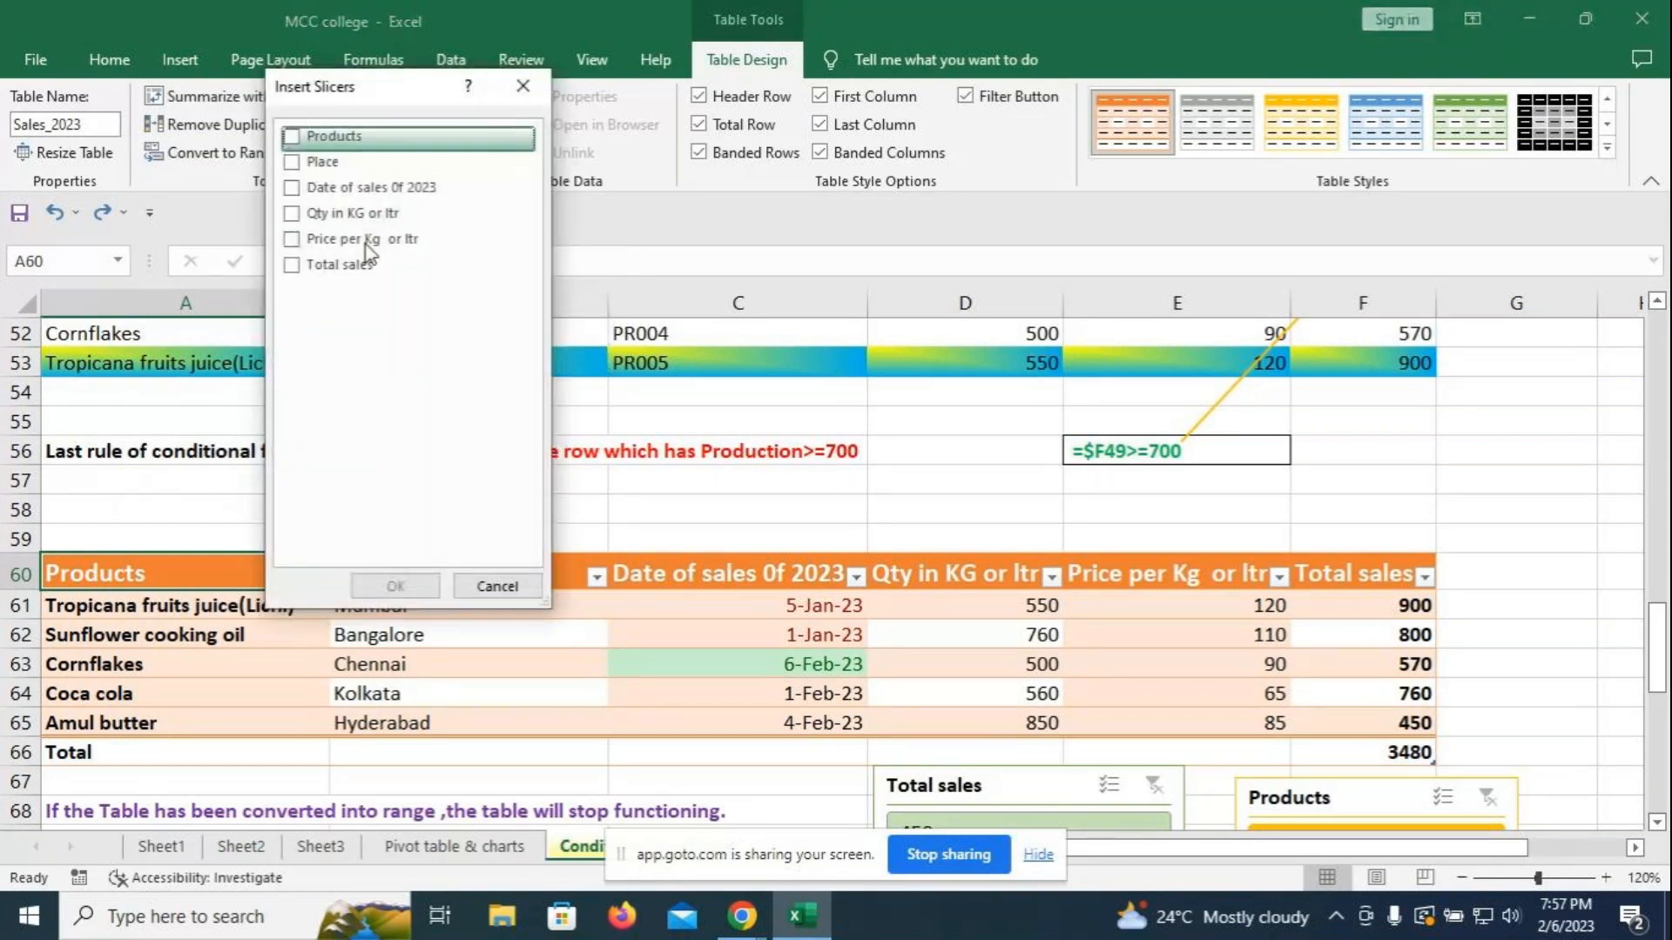
{"action": "left_click", "coordinate": [291, 189]}
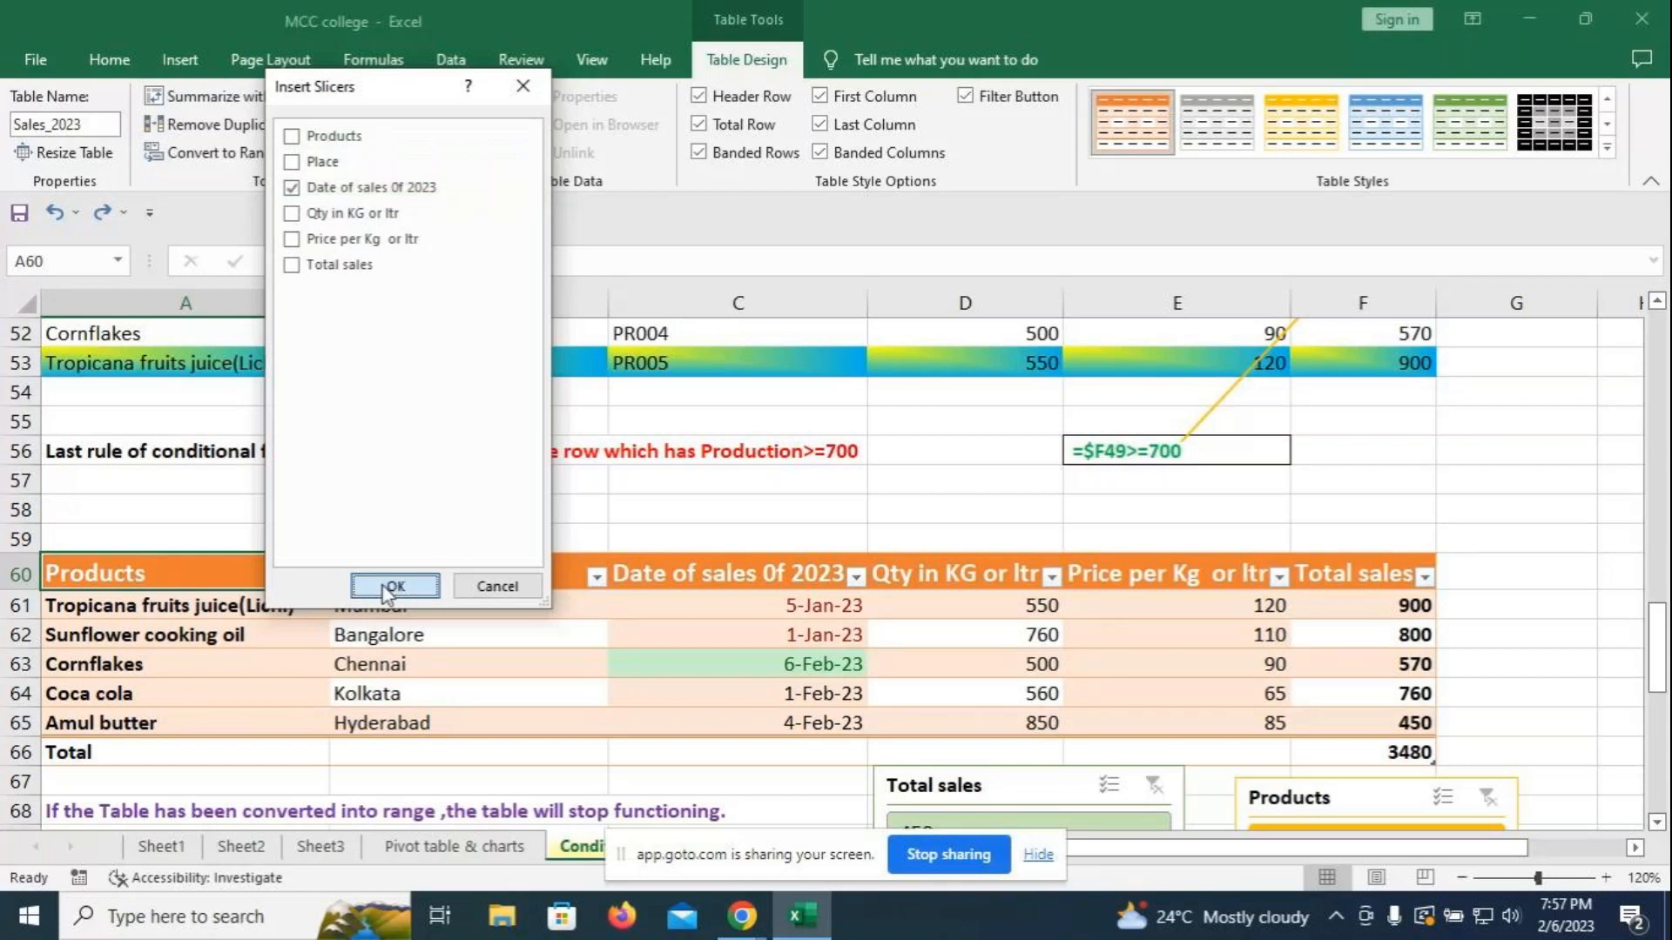
{"action": "left_click", "coordinate": [395, 586]}
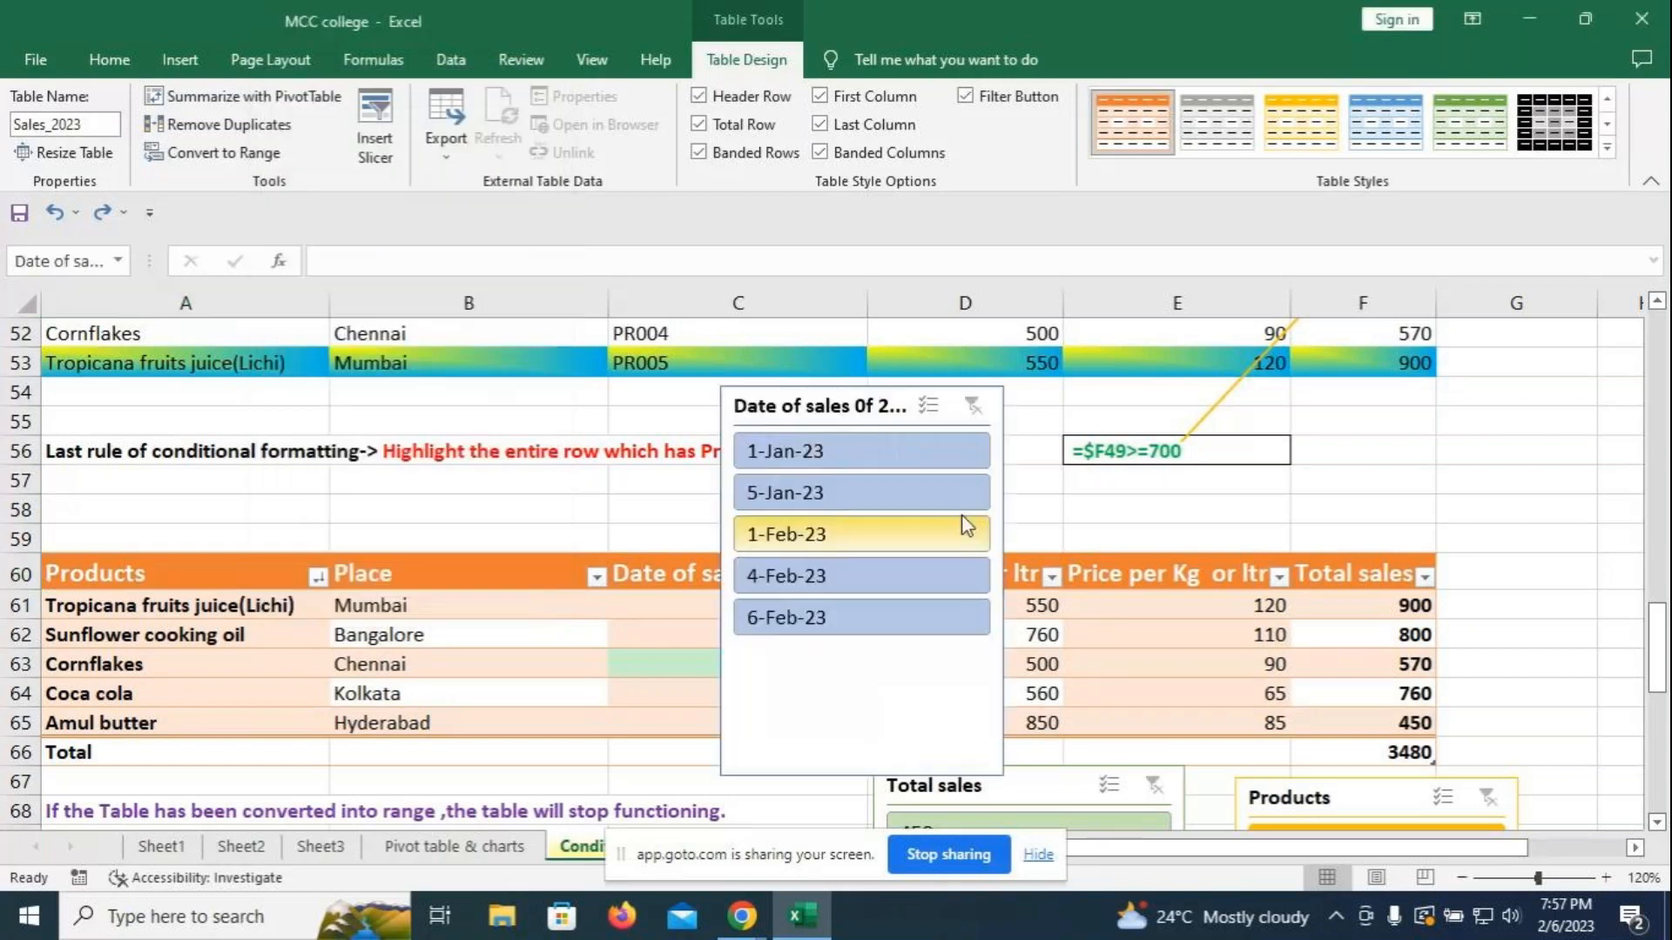
- Filter to 5-Jan-23 and move the date slicer off the table
{"action": "left_click", "coordinate": [788, 494]}
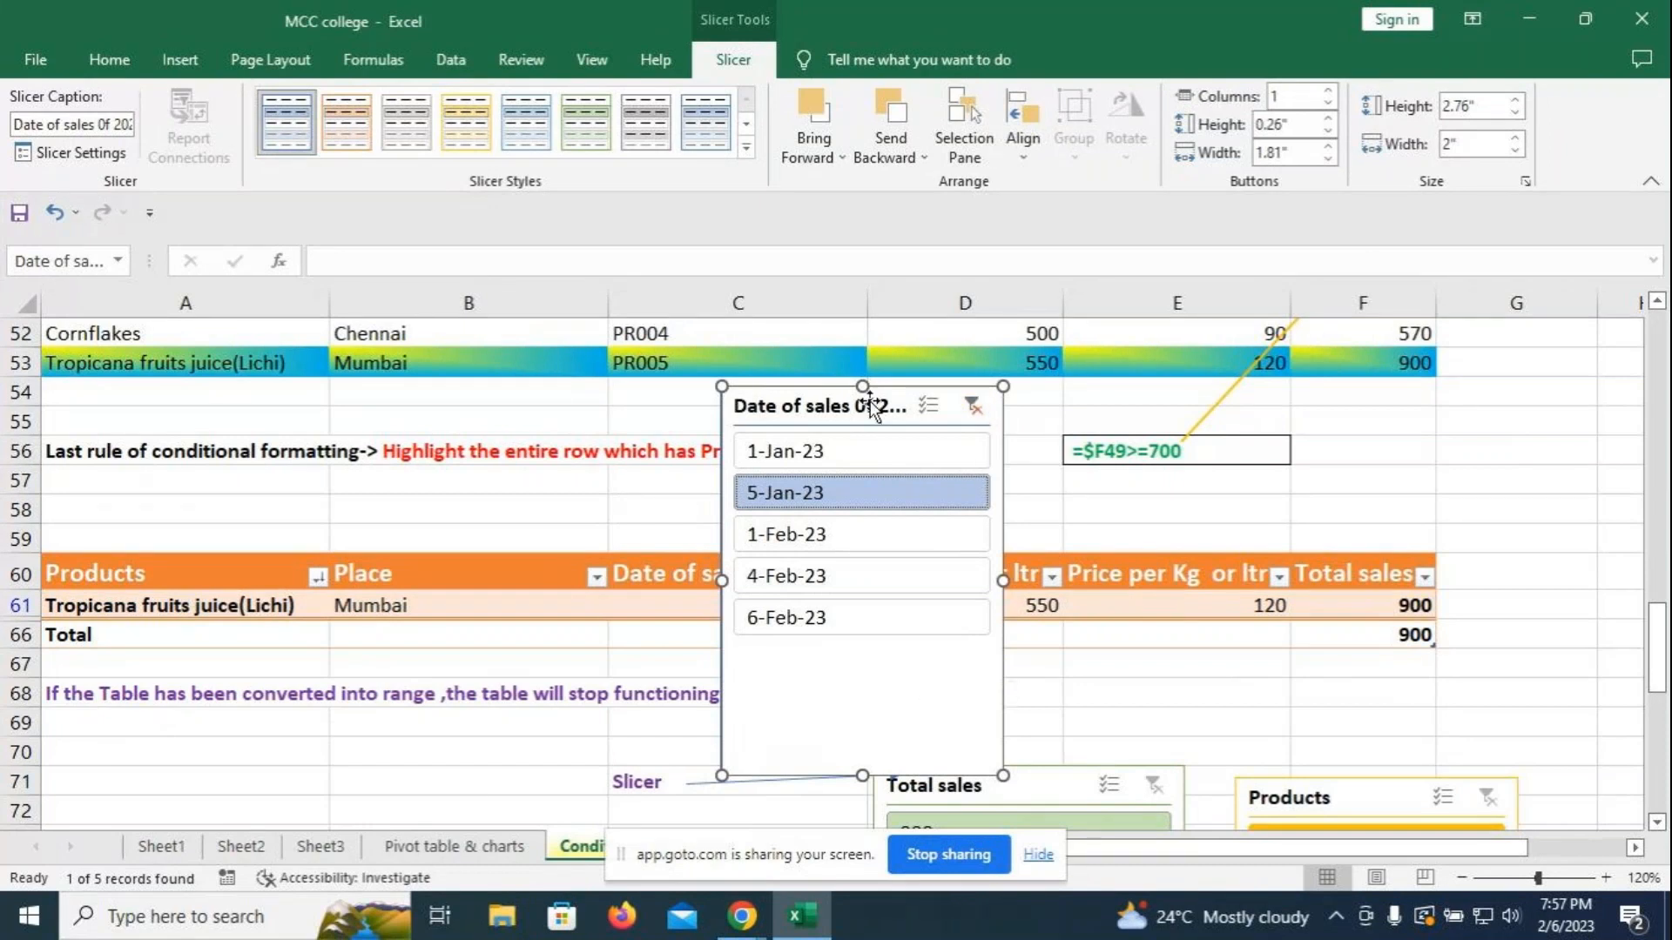
{"action": "left_click_drag", "start_coordinate": [793, 409], "coordinate": [1474, 517]}
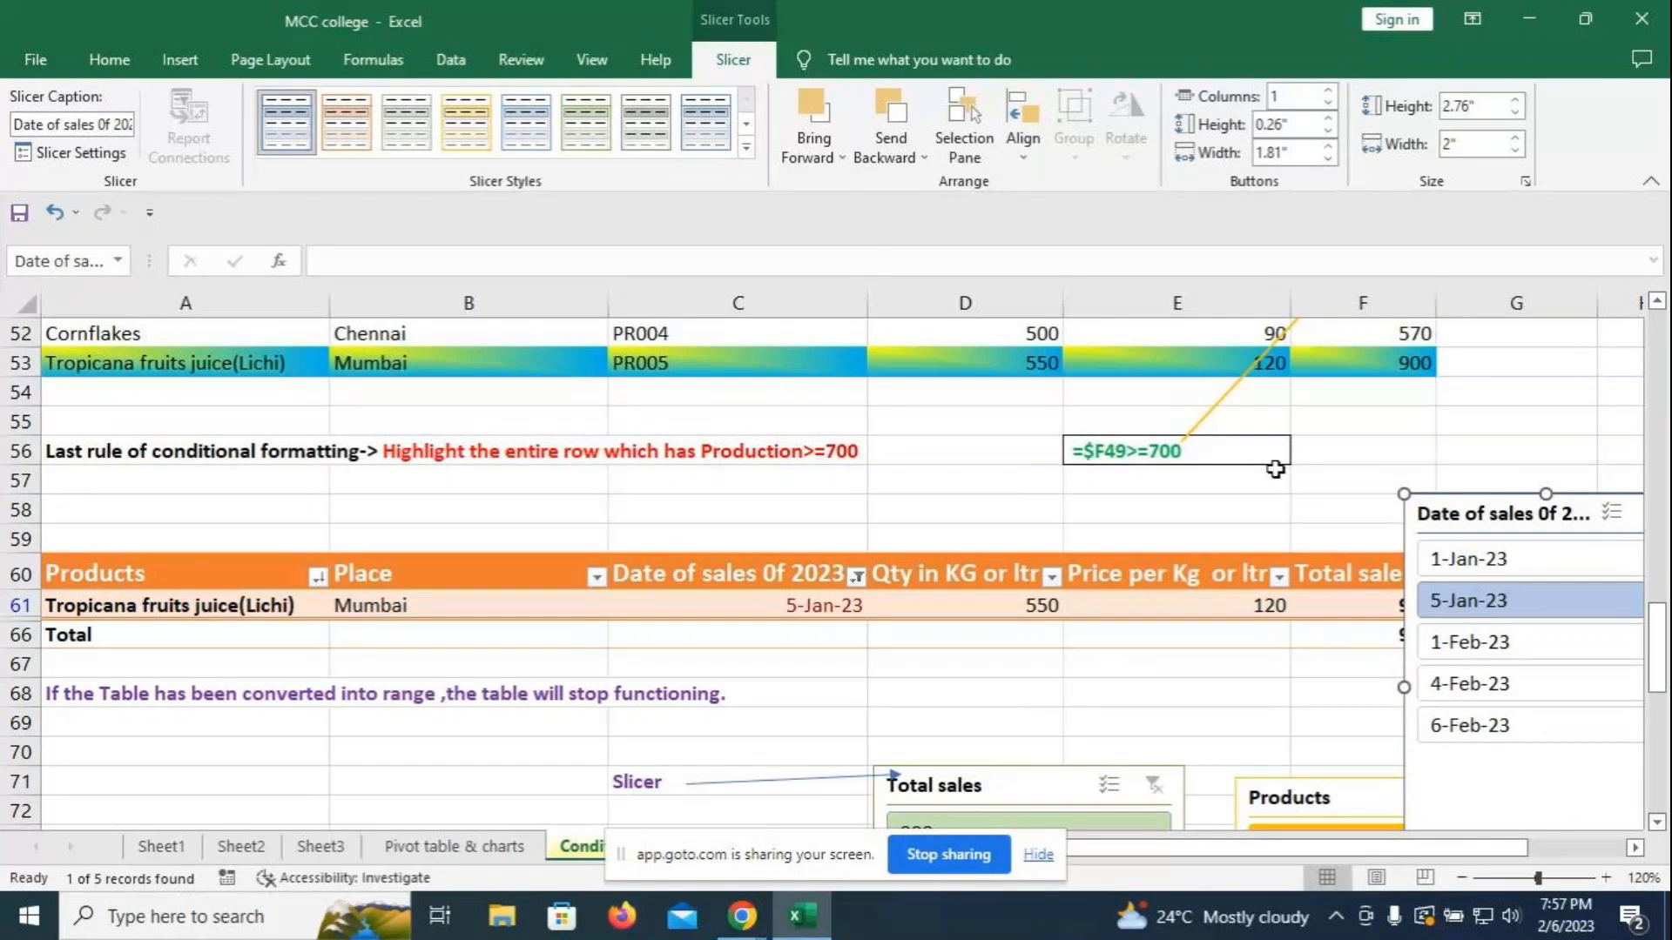
{"action": "left_click_drag", "start_coordinate": [1499, 514], "coordinate": [1235, 379]}
- Test 1-Feb-23, 4-Feb-23 and 6-Feb-23, clear the filter, and park the slicer below the table
{"action": "left_click", "coordinate": [1465, 540]}
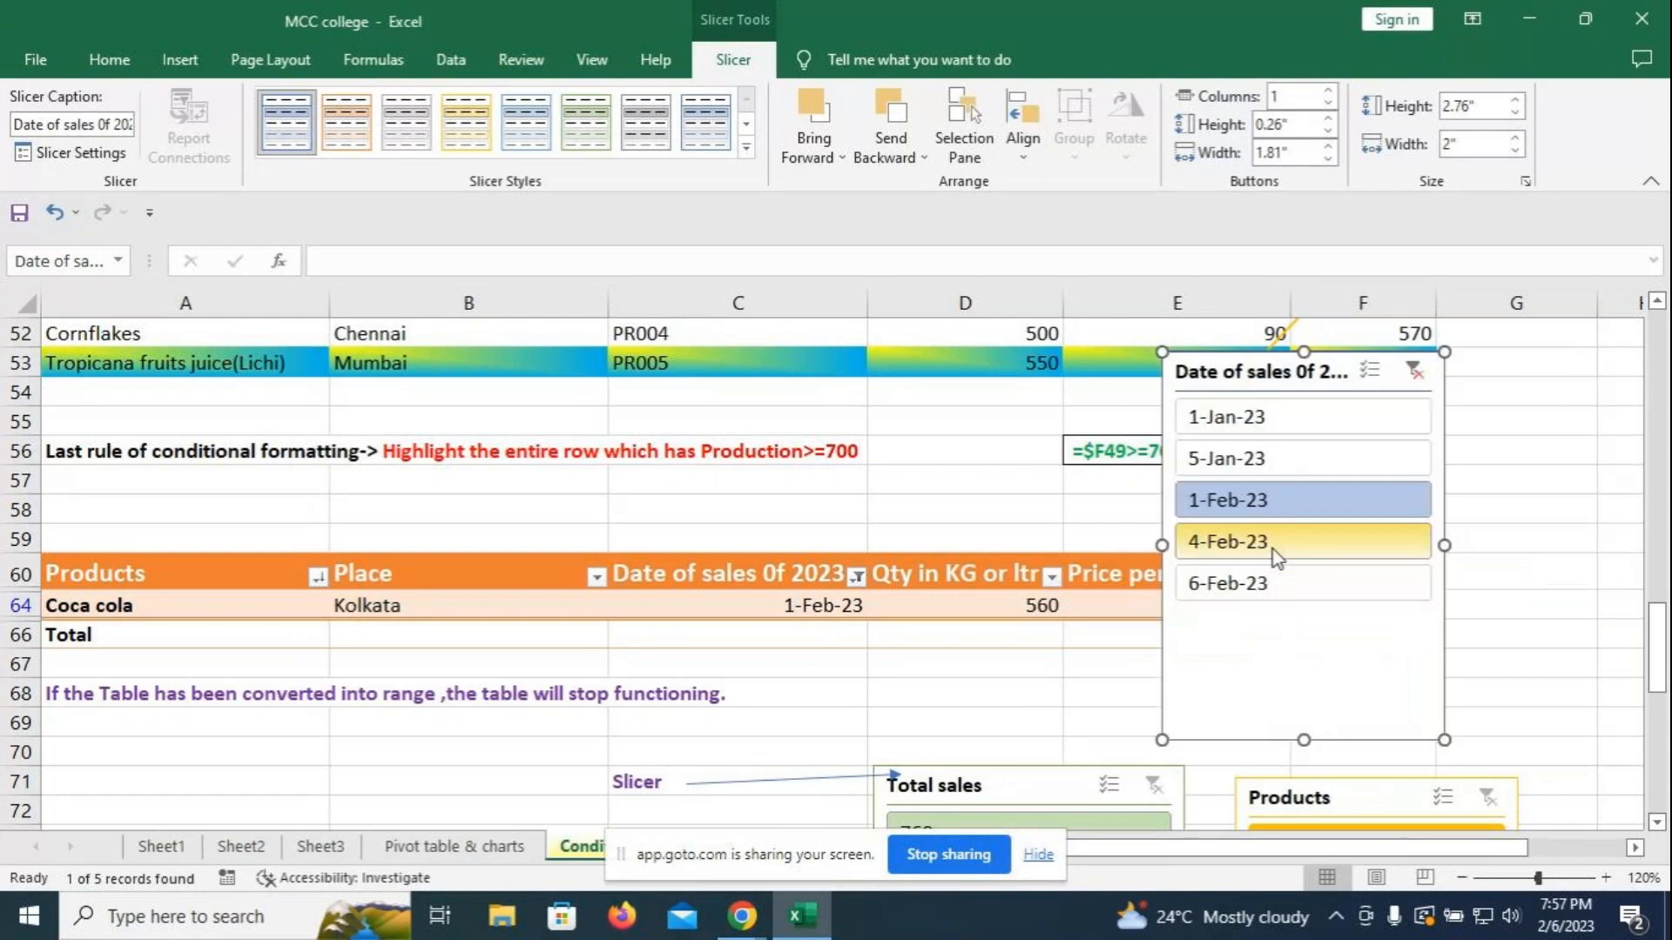
{"action": "left_click", "coordinate": [1273, 548]}
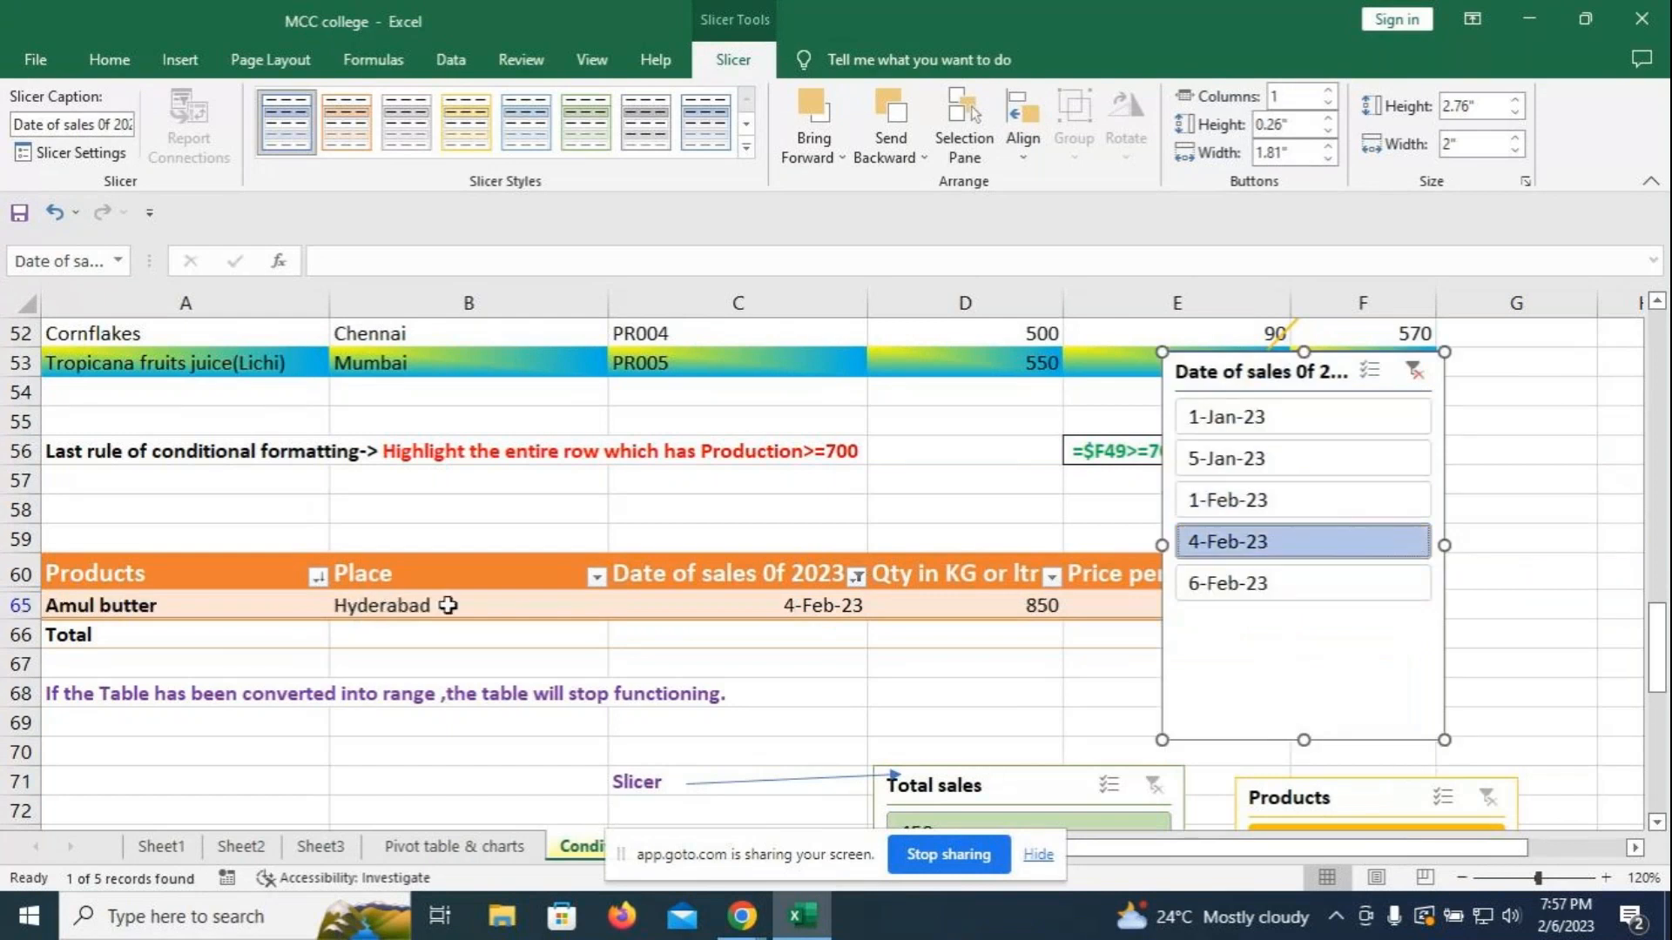
{"action": "left_click", "coordinate": [1236, 583]}
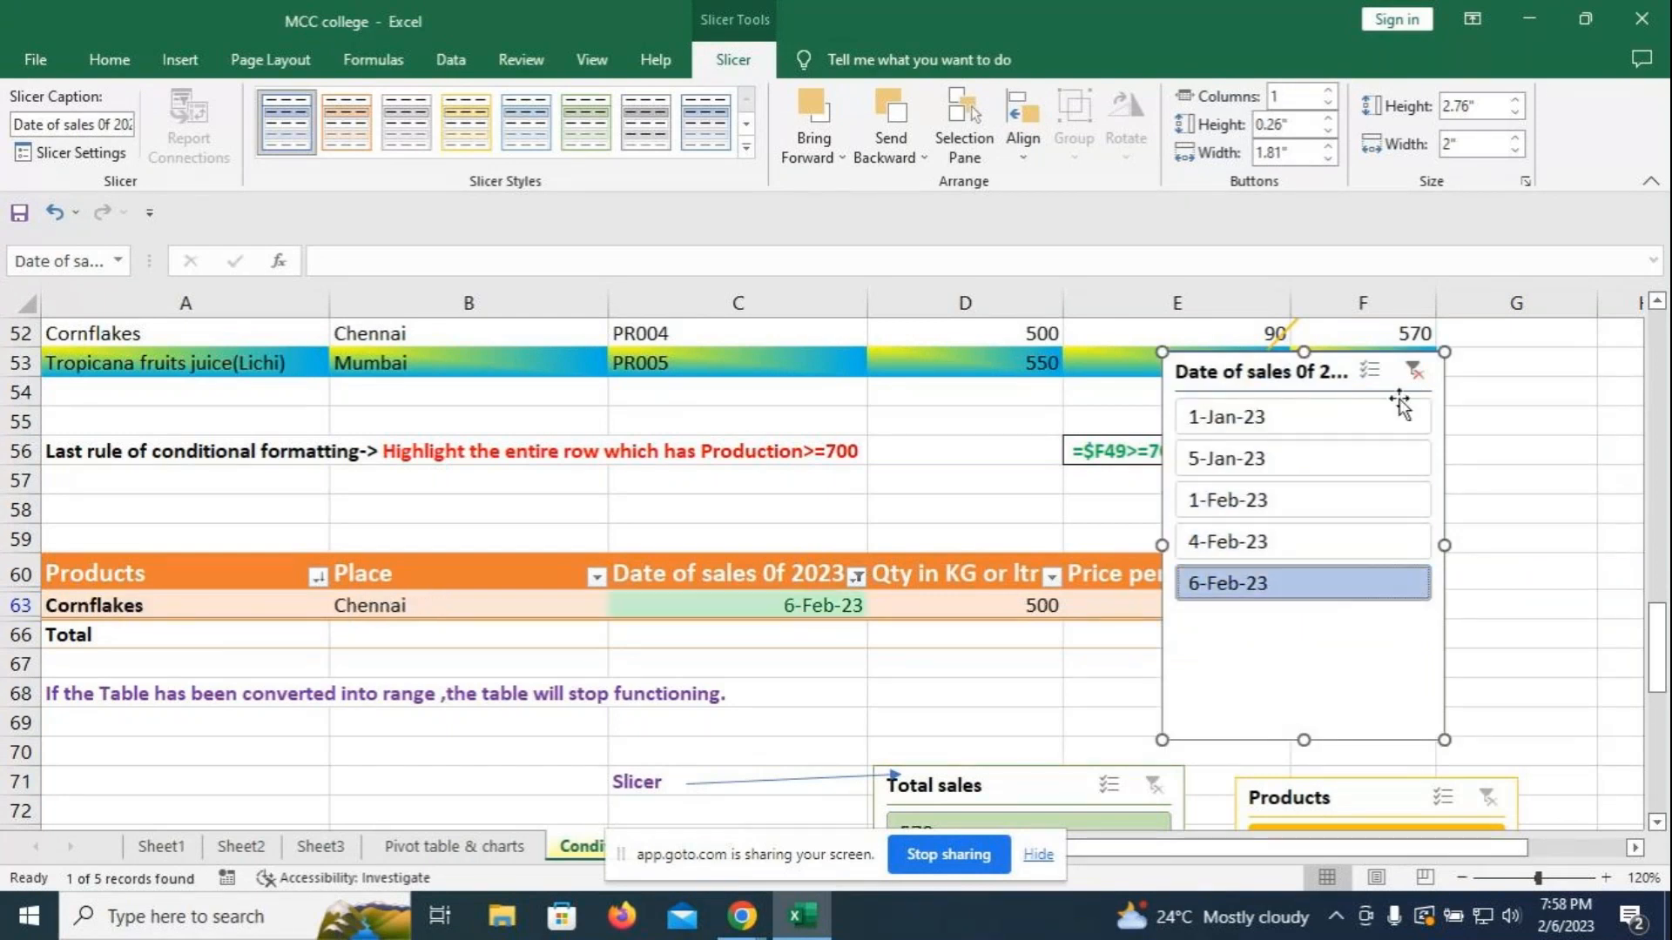
{"action": "left_click", "coordinate": [1414, 373]}
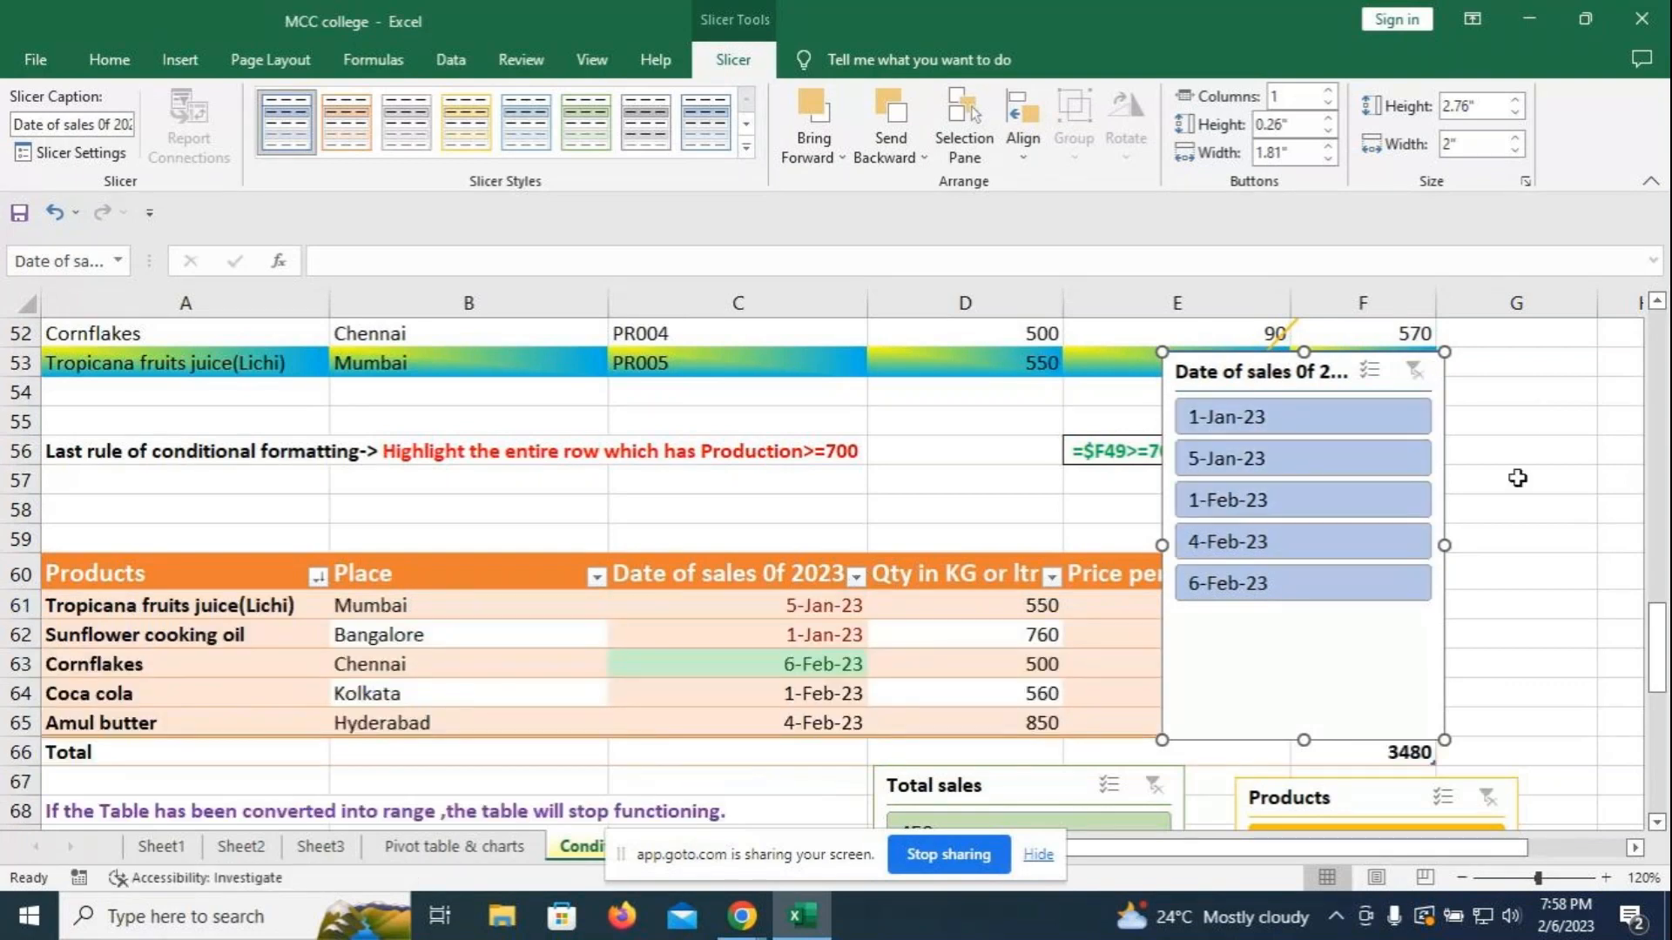
{"action": "left_click_drag", "start_coordinate": [1340, 380], "coordinate": [1447, 805]}
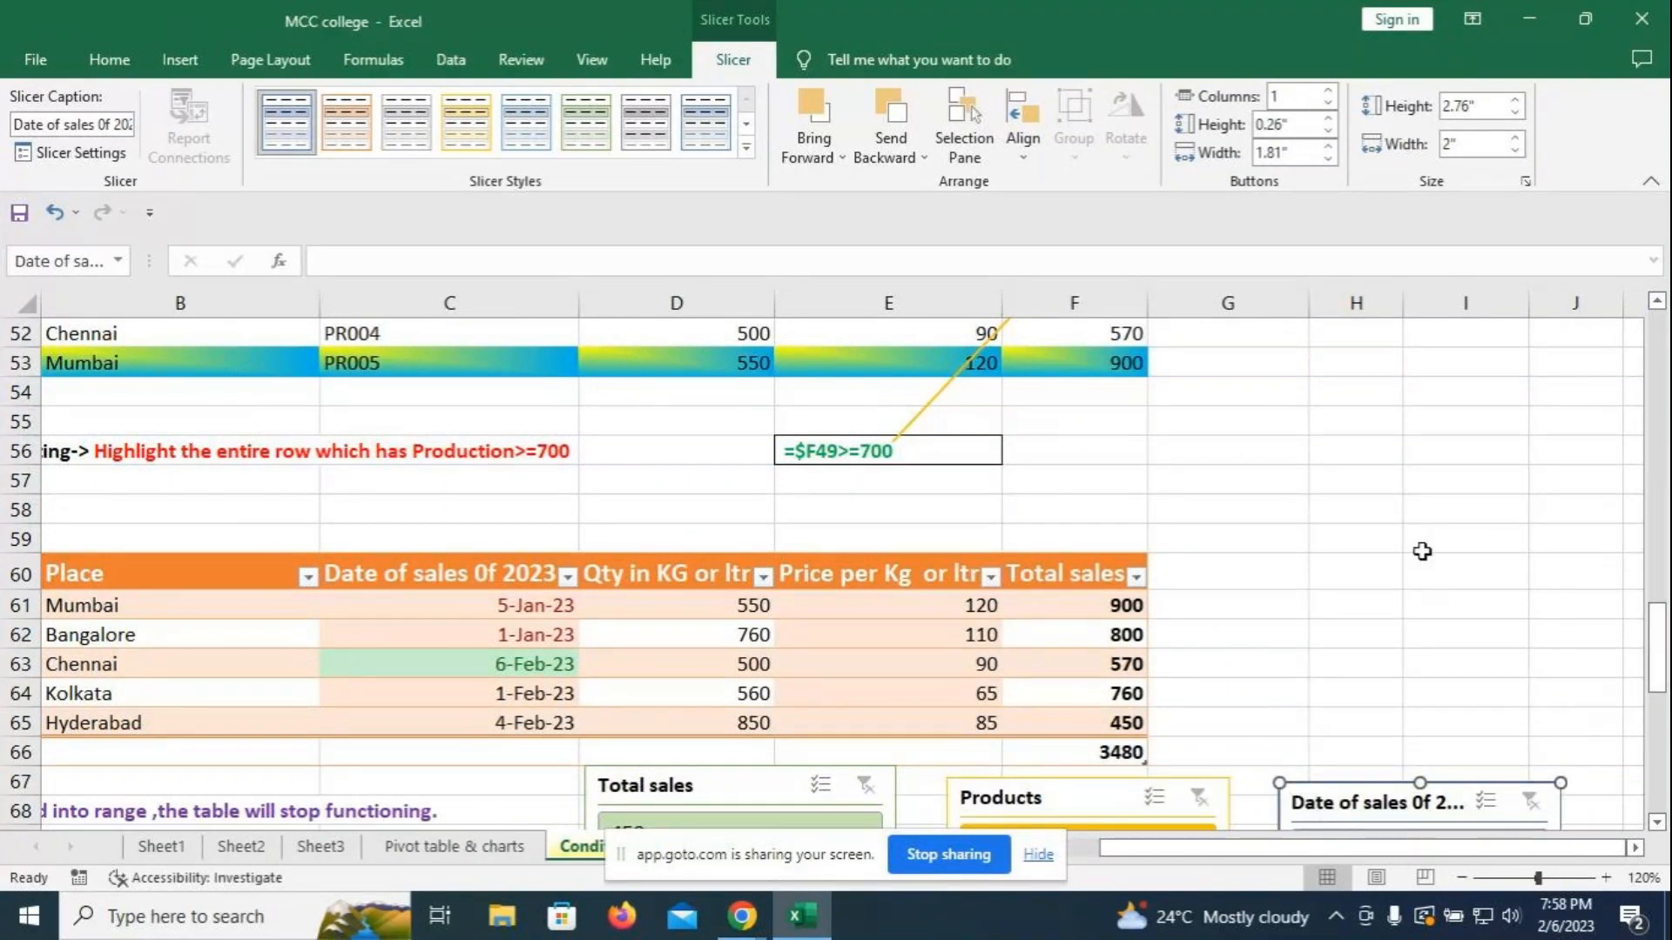
- Nudge the Date of sales slicer up in line with the Total sales and Products slicers
{"action": "left_click_drag", "start_coordinate": [1660, 636], "coordinate": [1661, 696]}
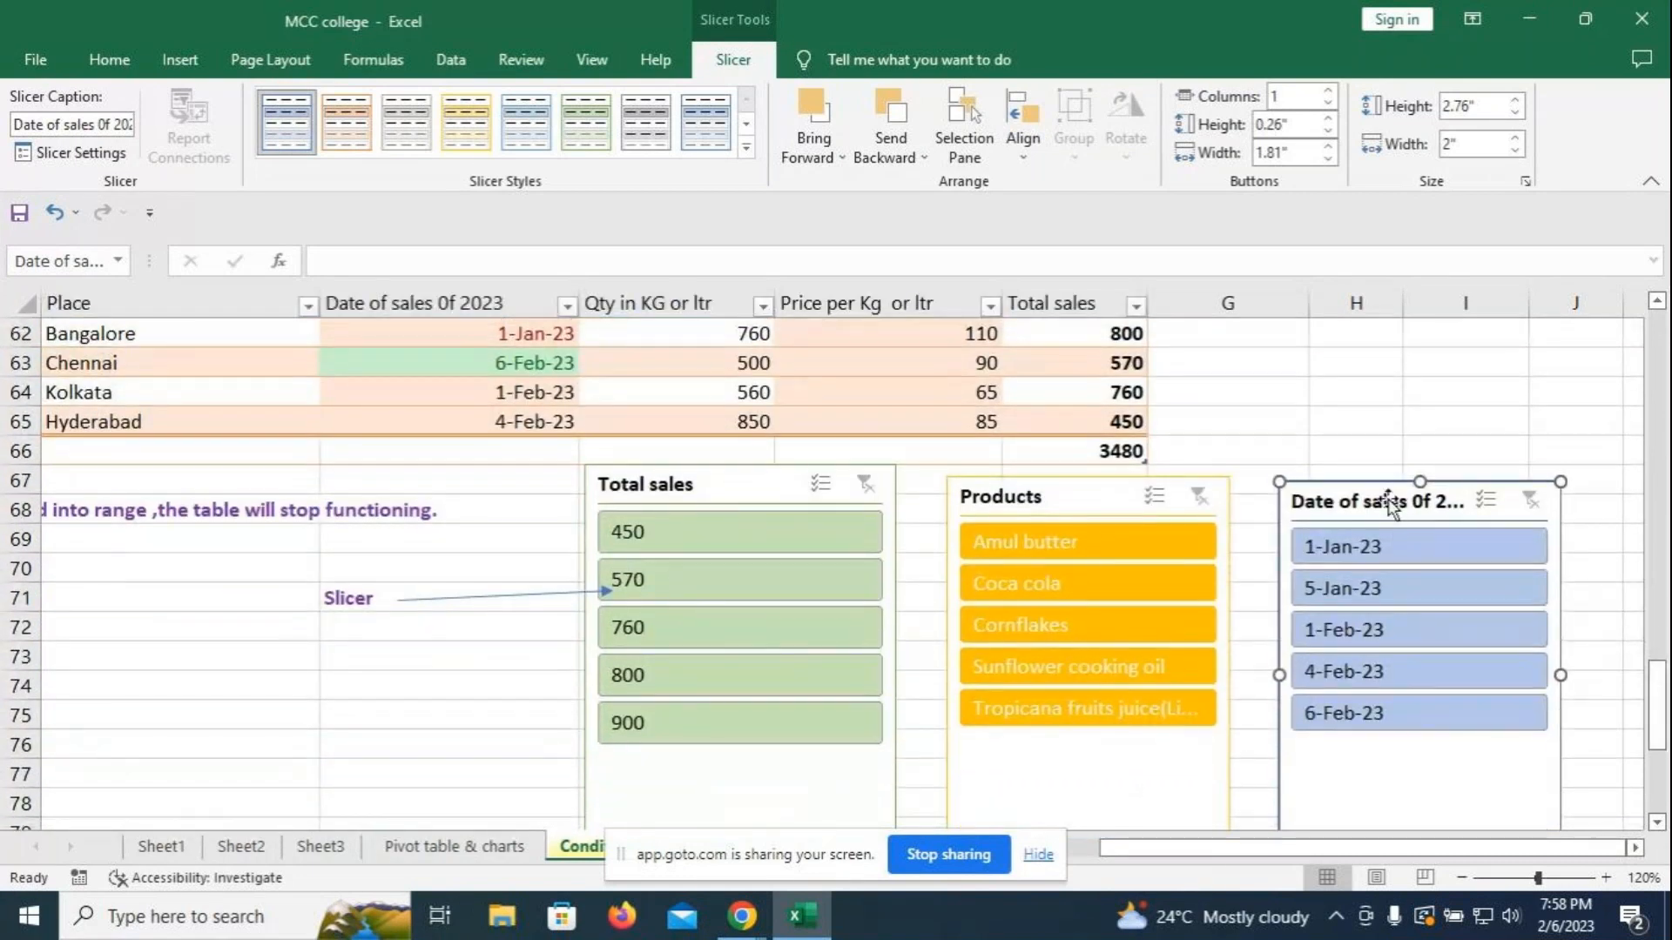
{"action": "left_click_drag", "start_coordinate": [1402, 501], "coordinate": [1399, 494]}
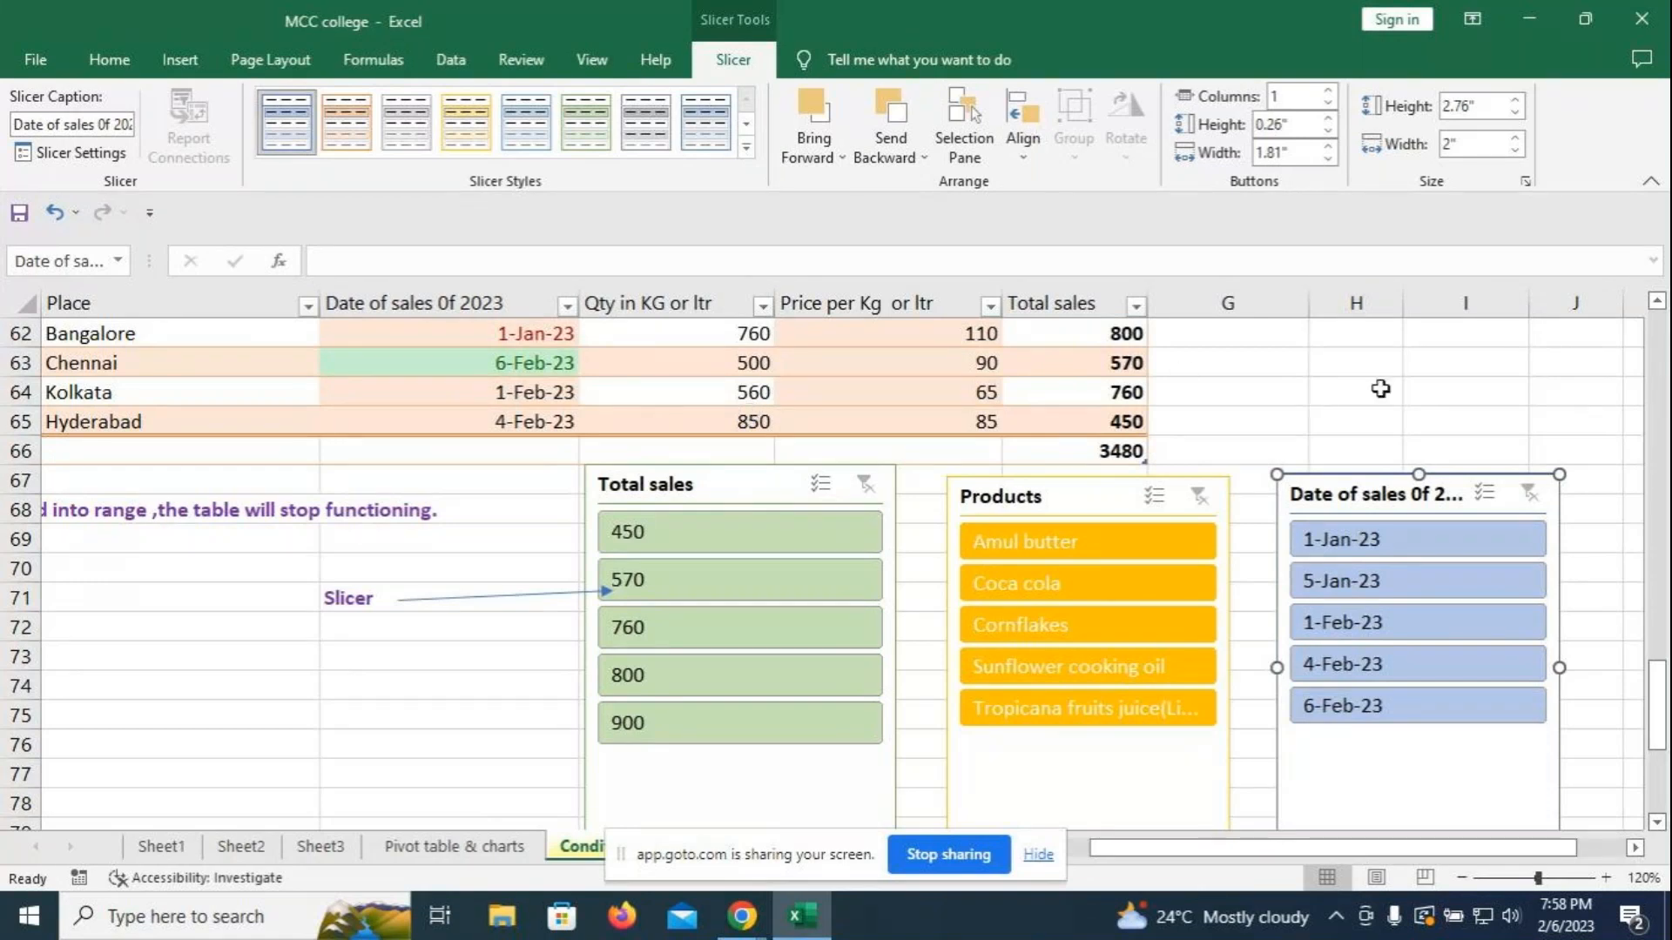
{"action": "left_click_drag", "start_coordinate": [1660, 695], "coordinate": [1667, 766]}
- Switch to the Pivot table & charts sheet and review its line chart and 3D Price pie
{"action": "left_click", "coordinate": [524, 847]}
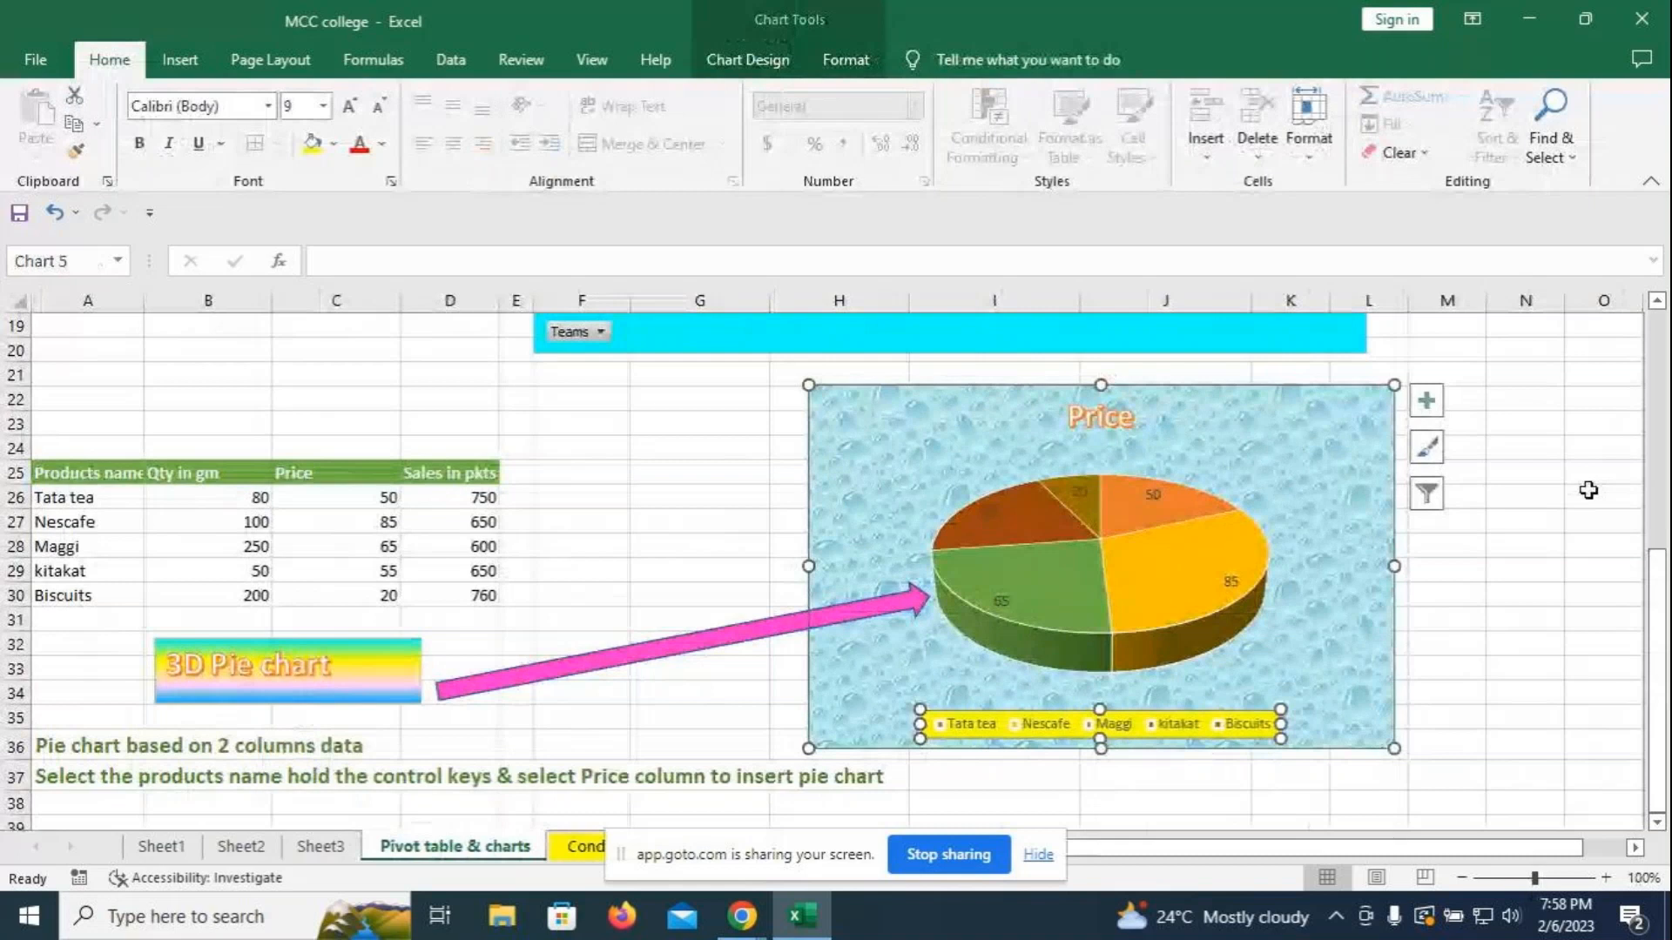
{"action": "scroll", "coordinate": [1585, 485], "scroll_direction": "up", "scroll_amount": 6}
{"action": "scroll", "coordinate": [1553, 497], "scroll_direction": "down", "scroll_amount": 4}
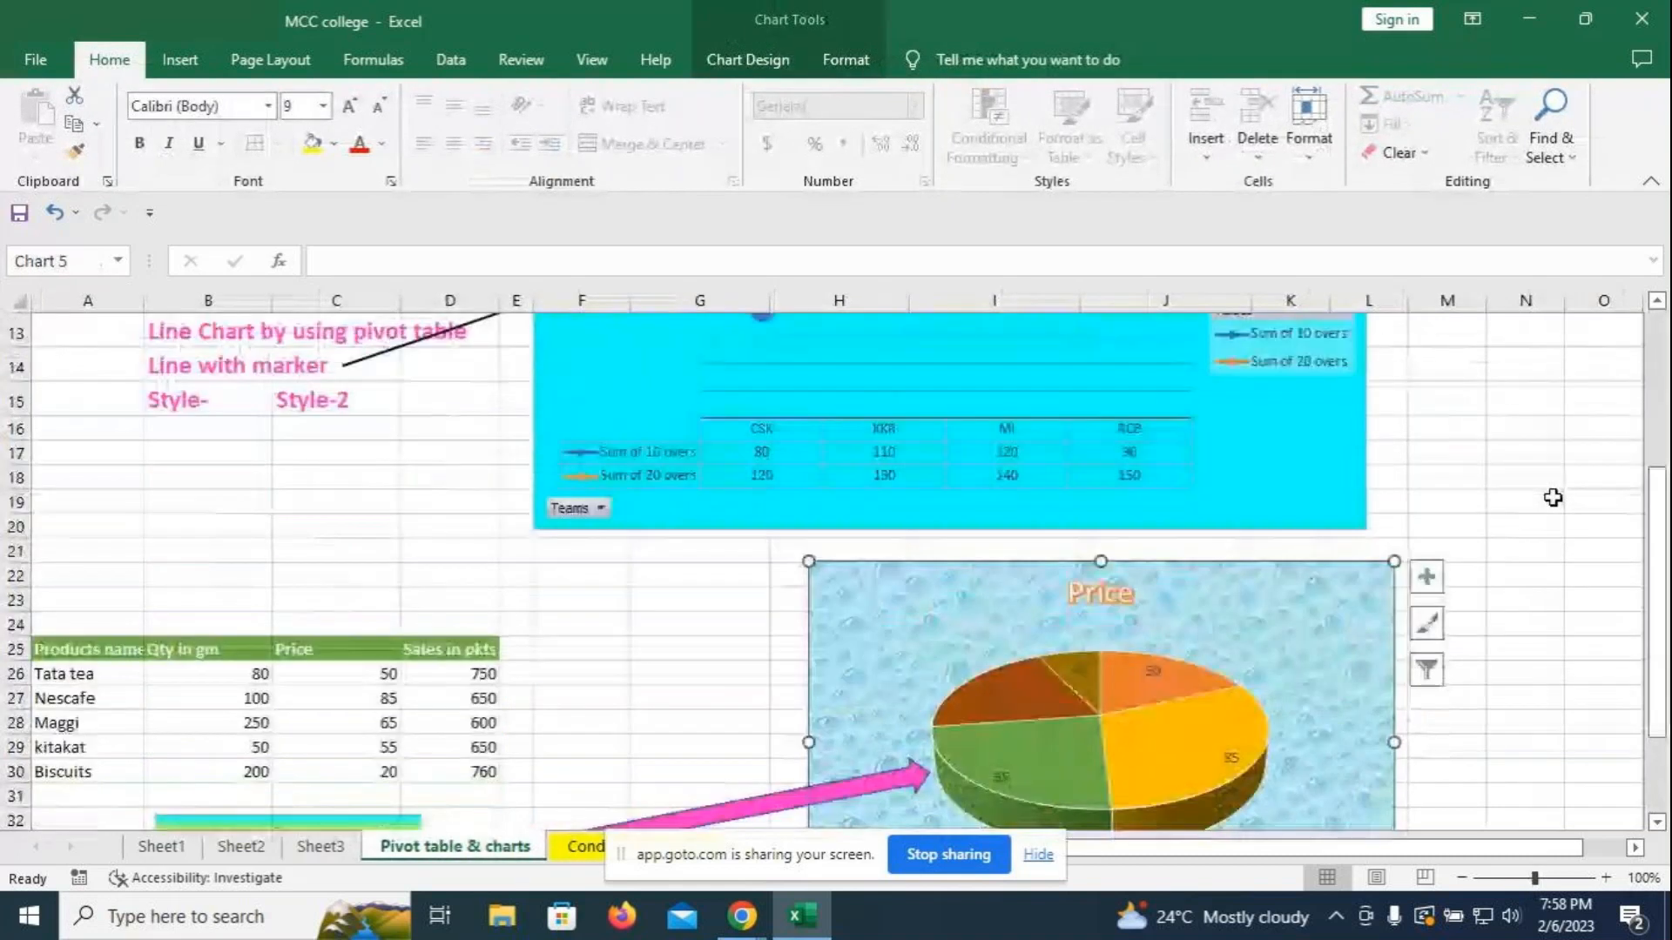
{"action": "scroll", "coordinate": [1553, 497], "scroll_direction": "down", "scroll_amount": 5}
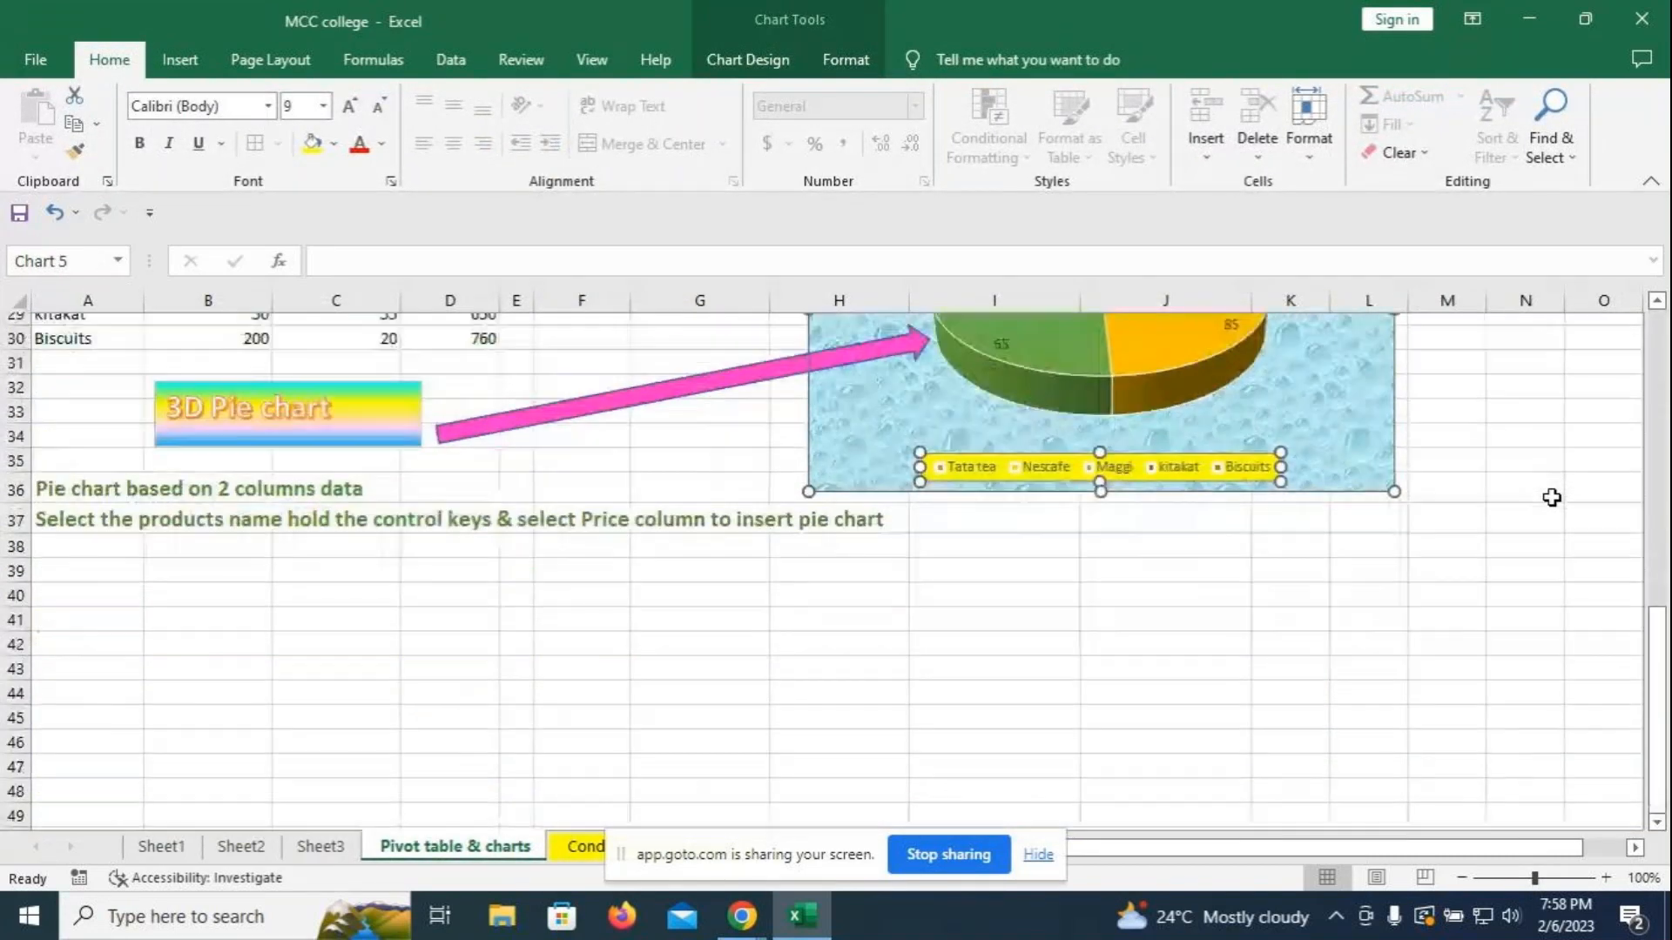
{"action": "scroll", "coordinate": [1551, 497], "scroll_direction": "up", "scroll_amount": 2}
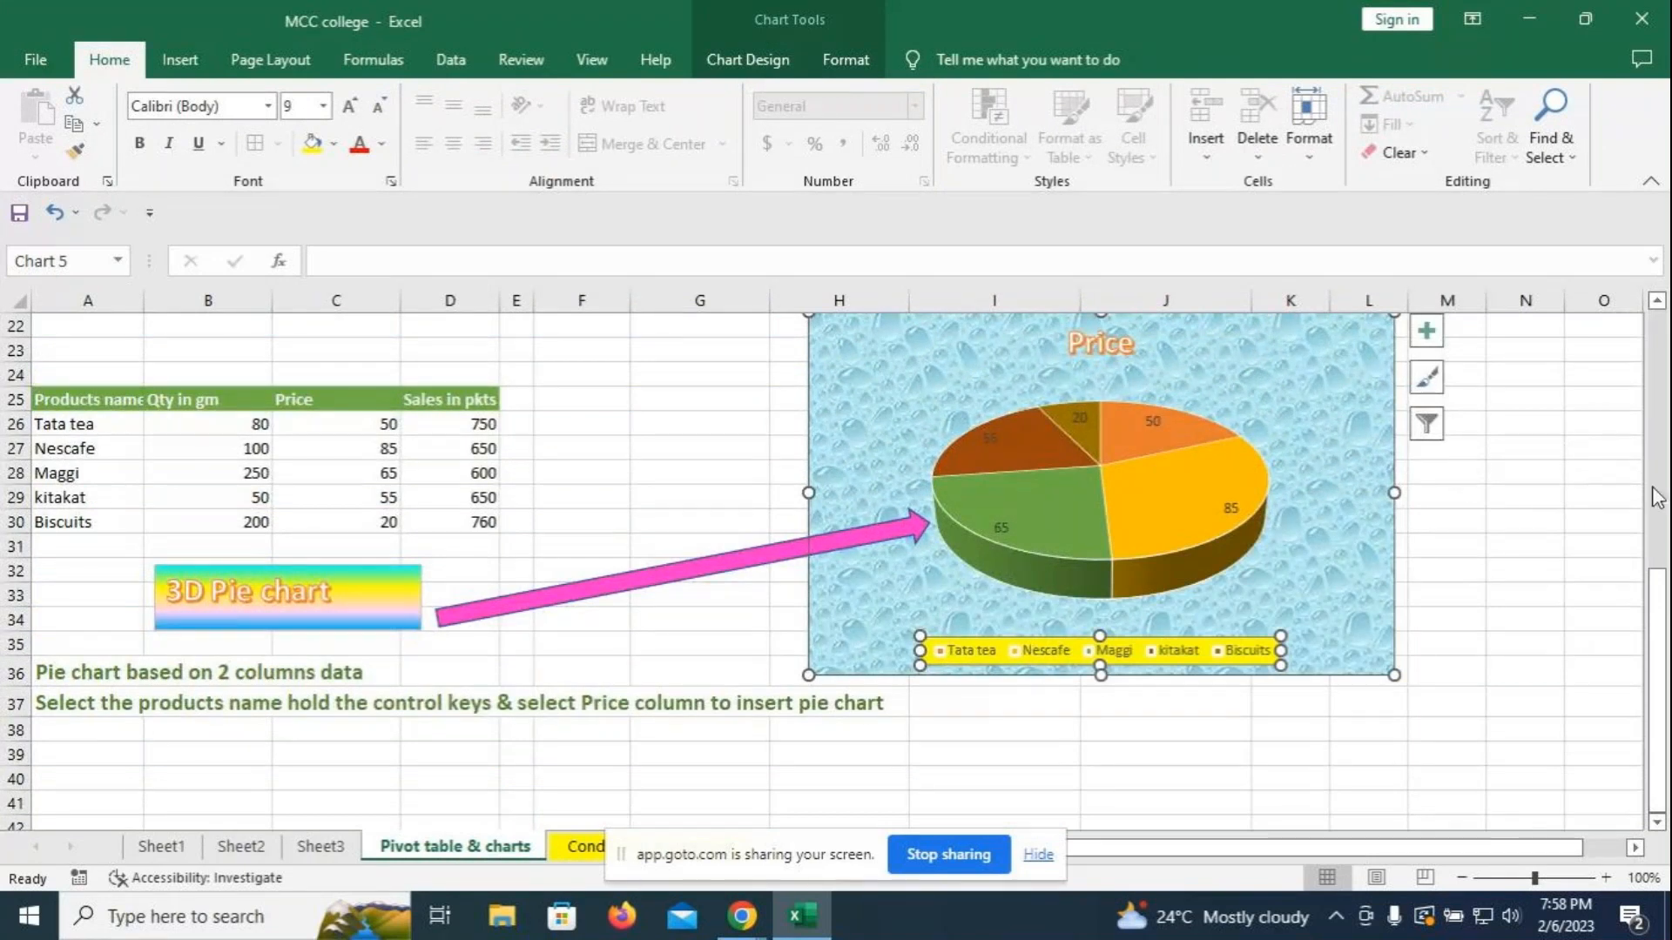
{"action": "left_click_drag", "start_coordinate": [1666, 566], "coordinate": [1660, 520]}
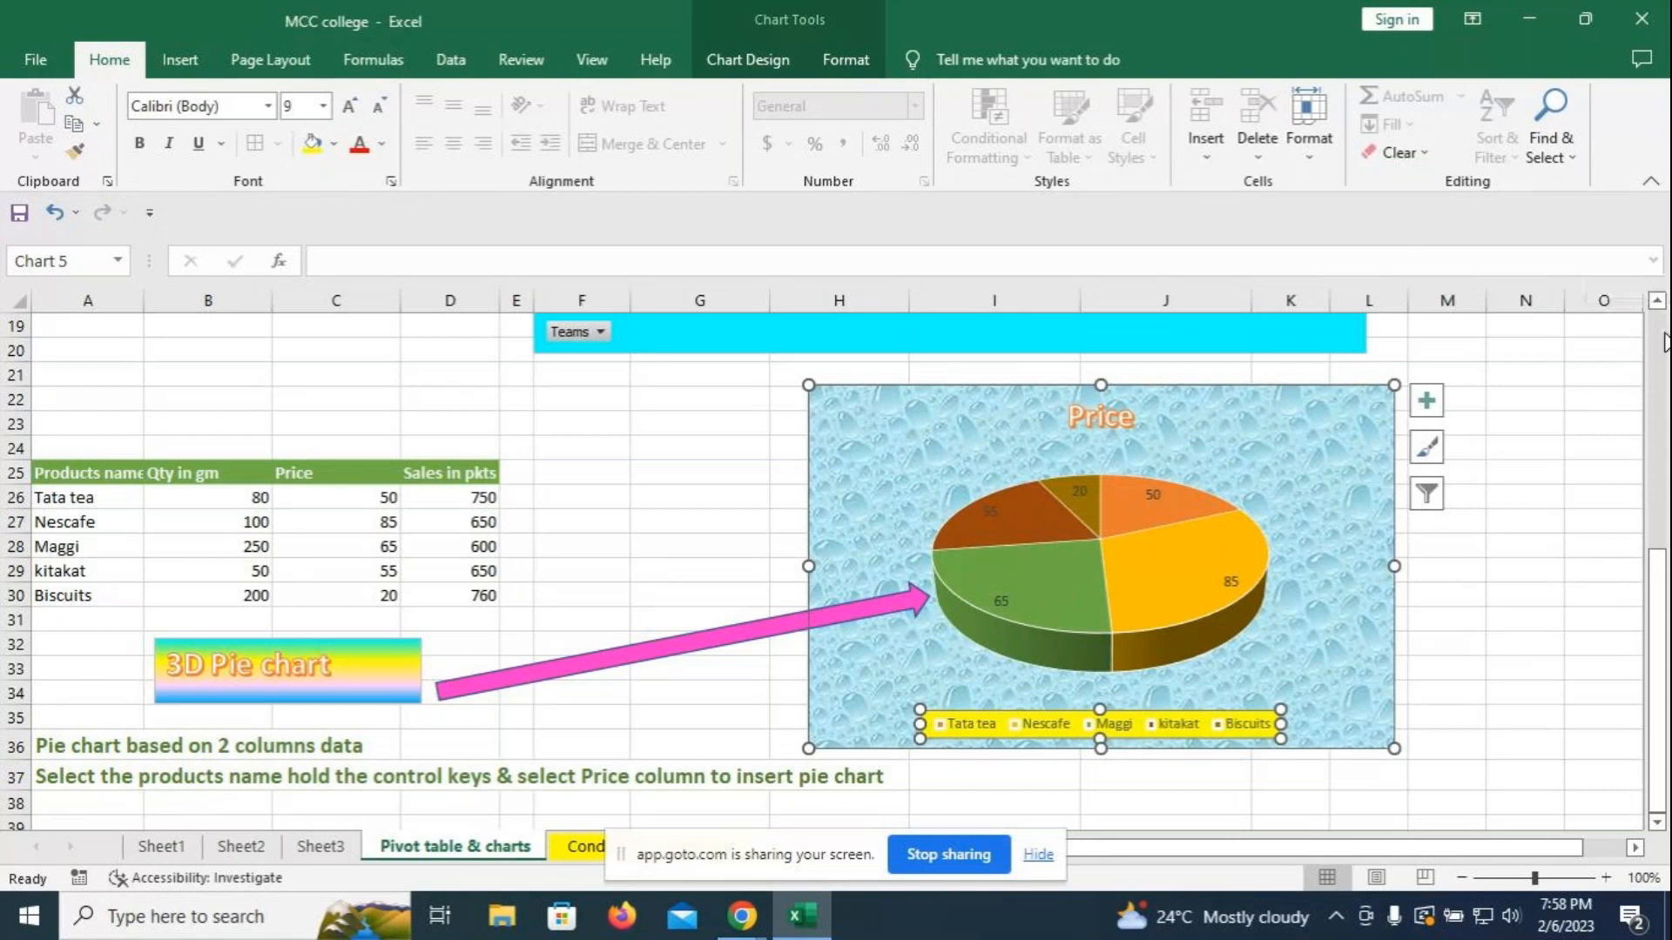
{"action": "scroll", "coordinate": [1558, 489], "scroll_direction": "down", "scroll_amount": 6}
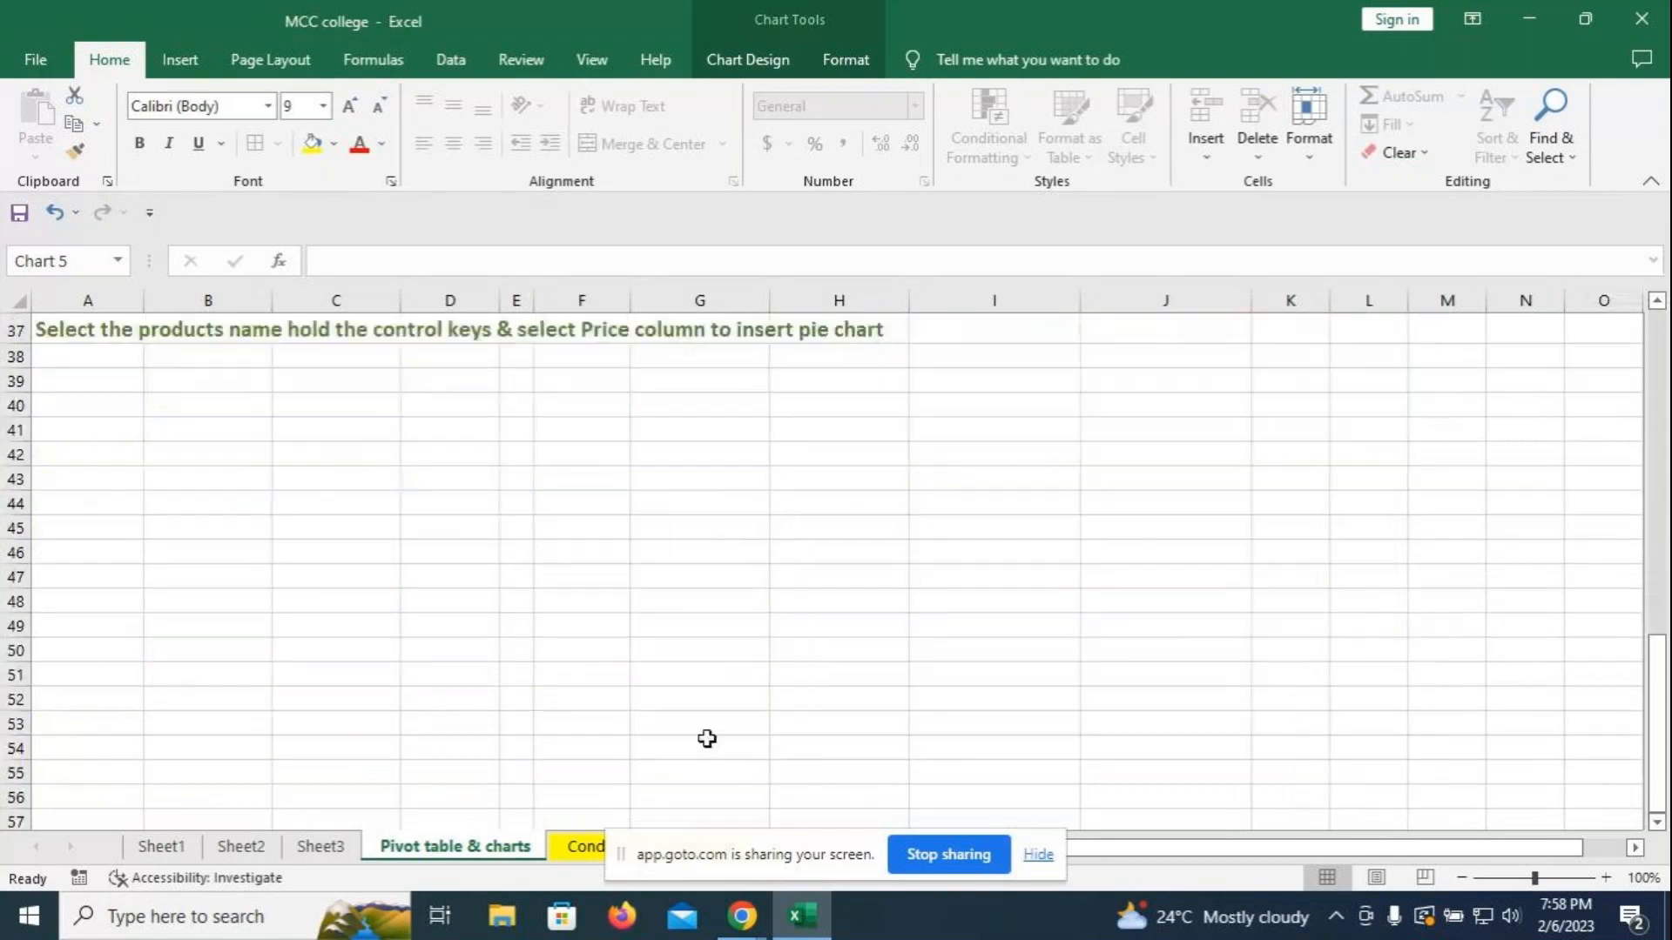
- Return to the conditional formatting sheet and scroll to the sales table's Total sales, Products and Date slicers
{"action": "left_click", "coordinate": [590, 849]}
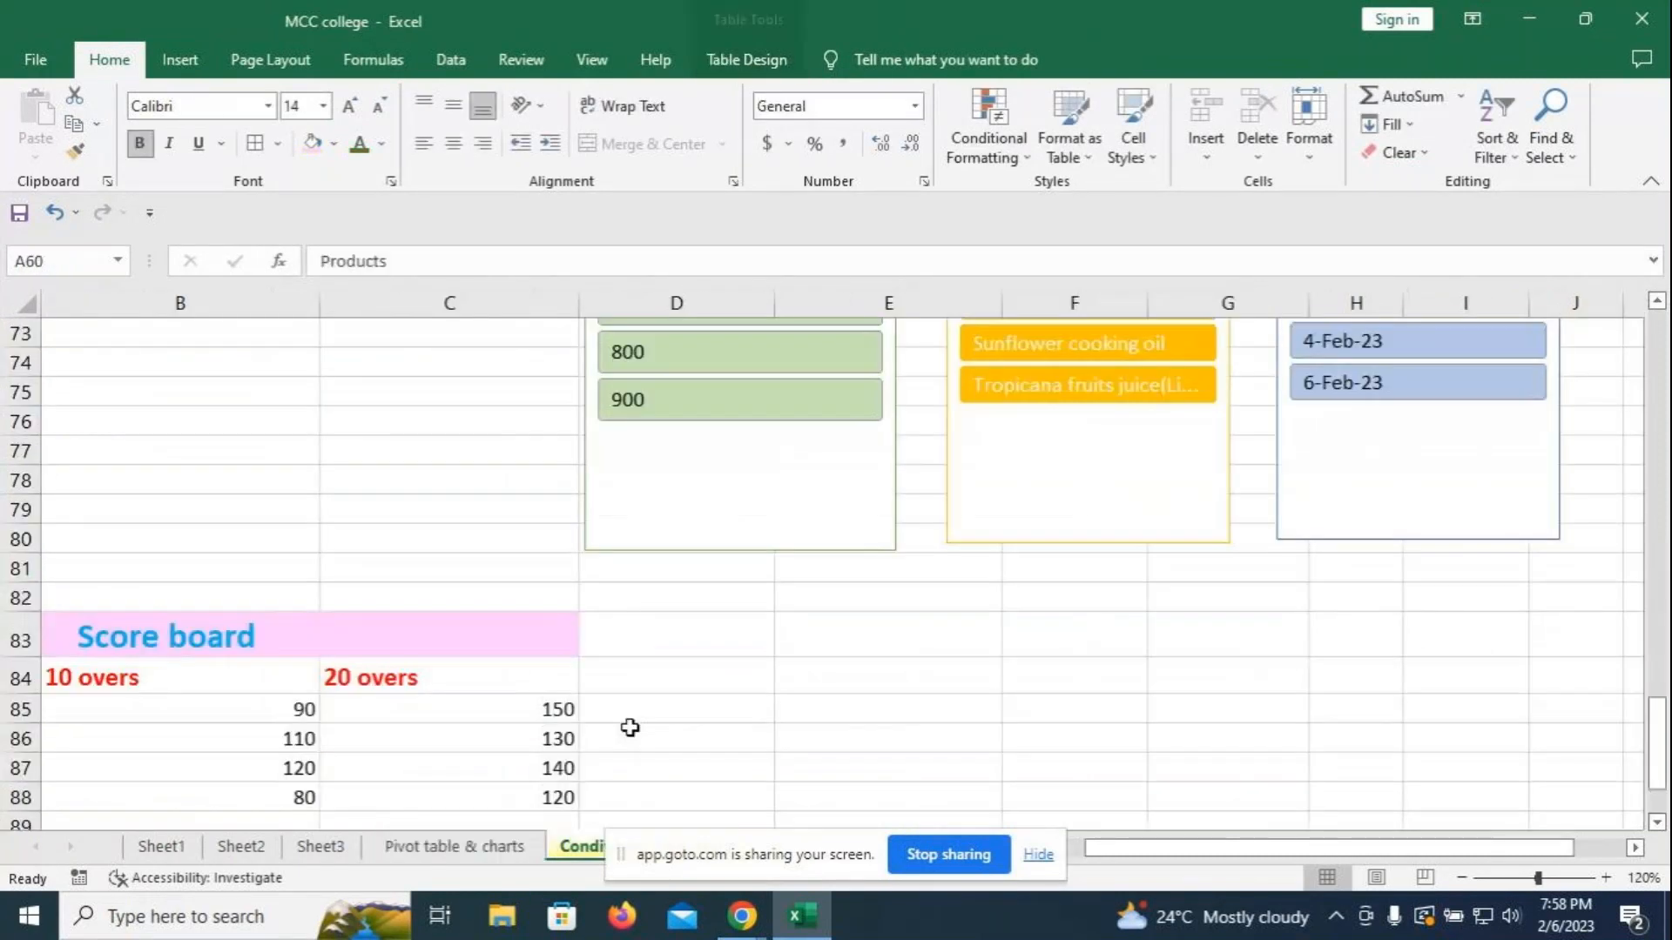
{"action": "scroll", "coordinate": [631, 728], "scroll_direction": "up", "scroll_amount": 2}
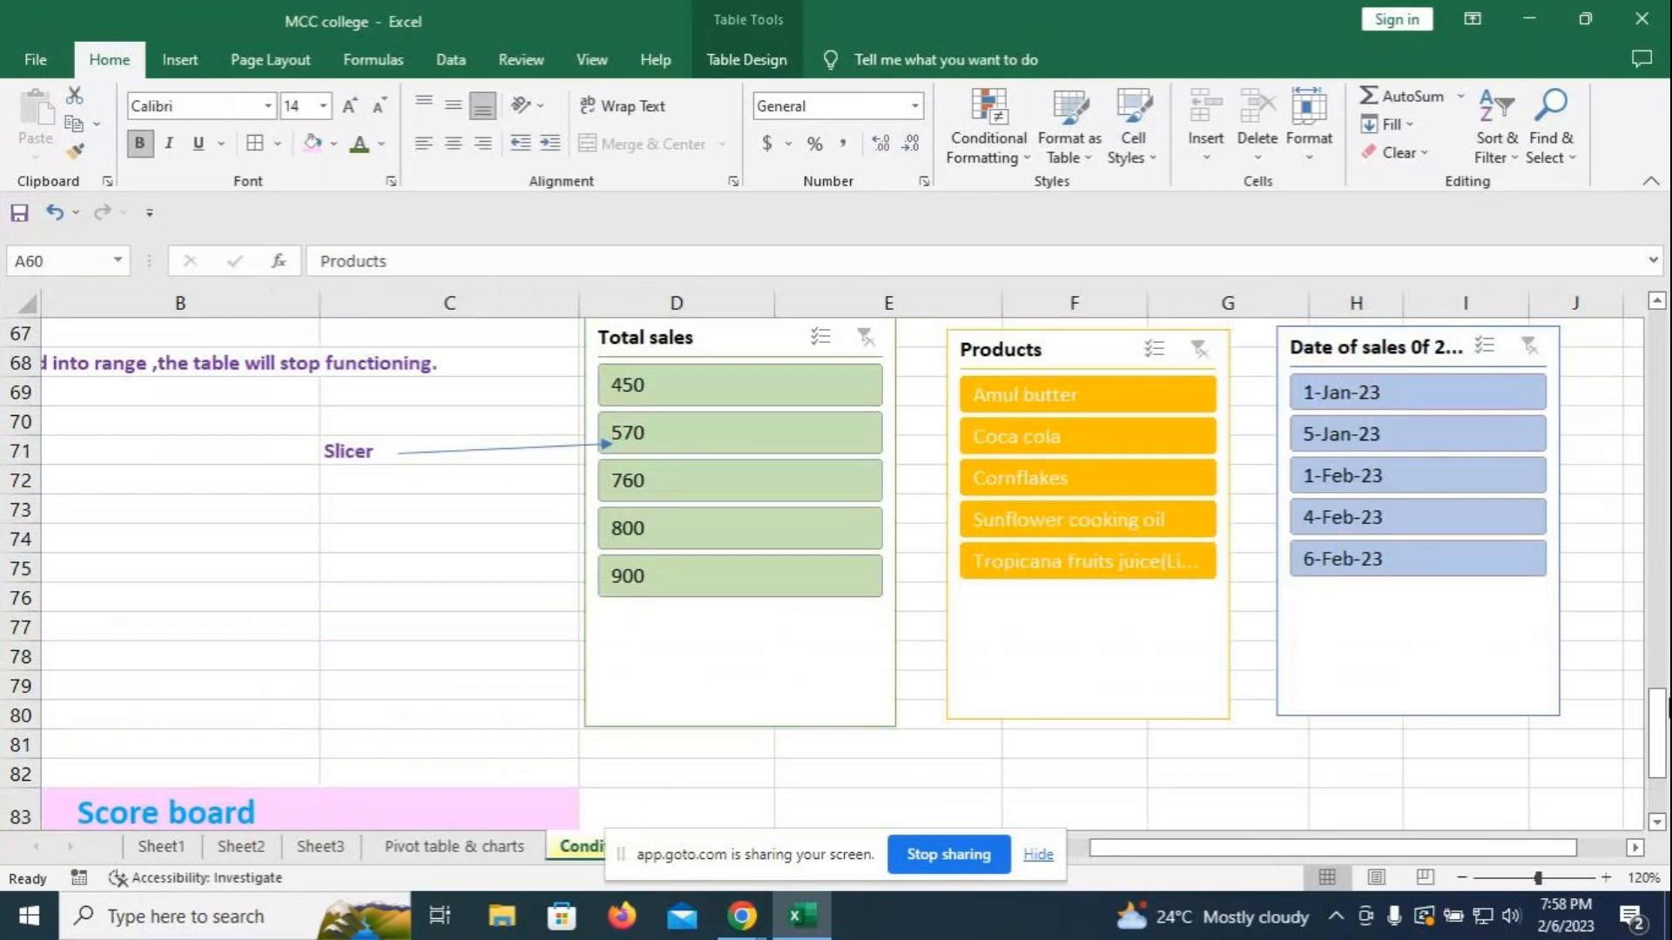
{"action": "left_click_drag", "start_coordinate": [1657, 706], "coordinate": [1659, 707]}
{"action": "left_click_drag", "start_coordinate": [1659, 714], "coordinate": [1659, 658]}
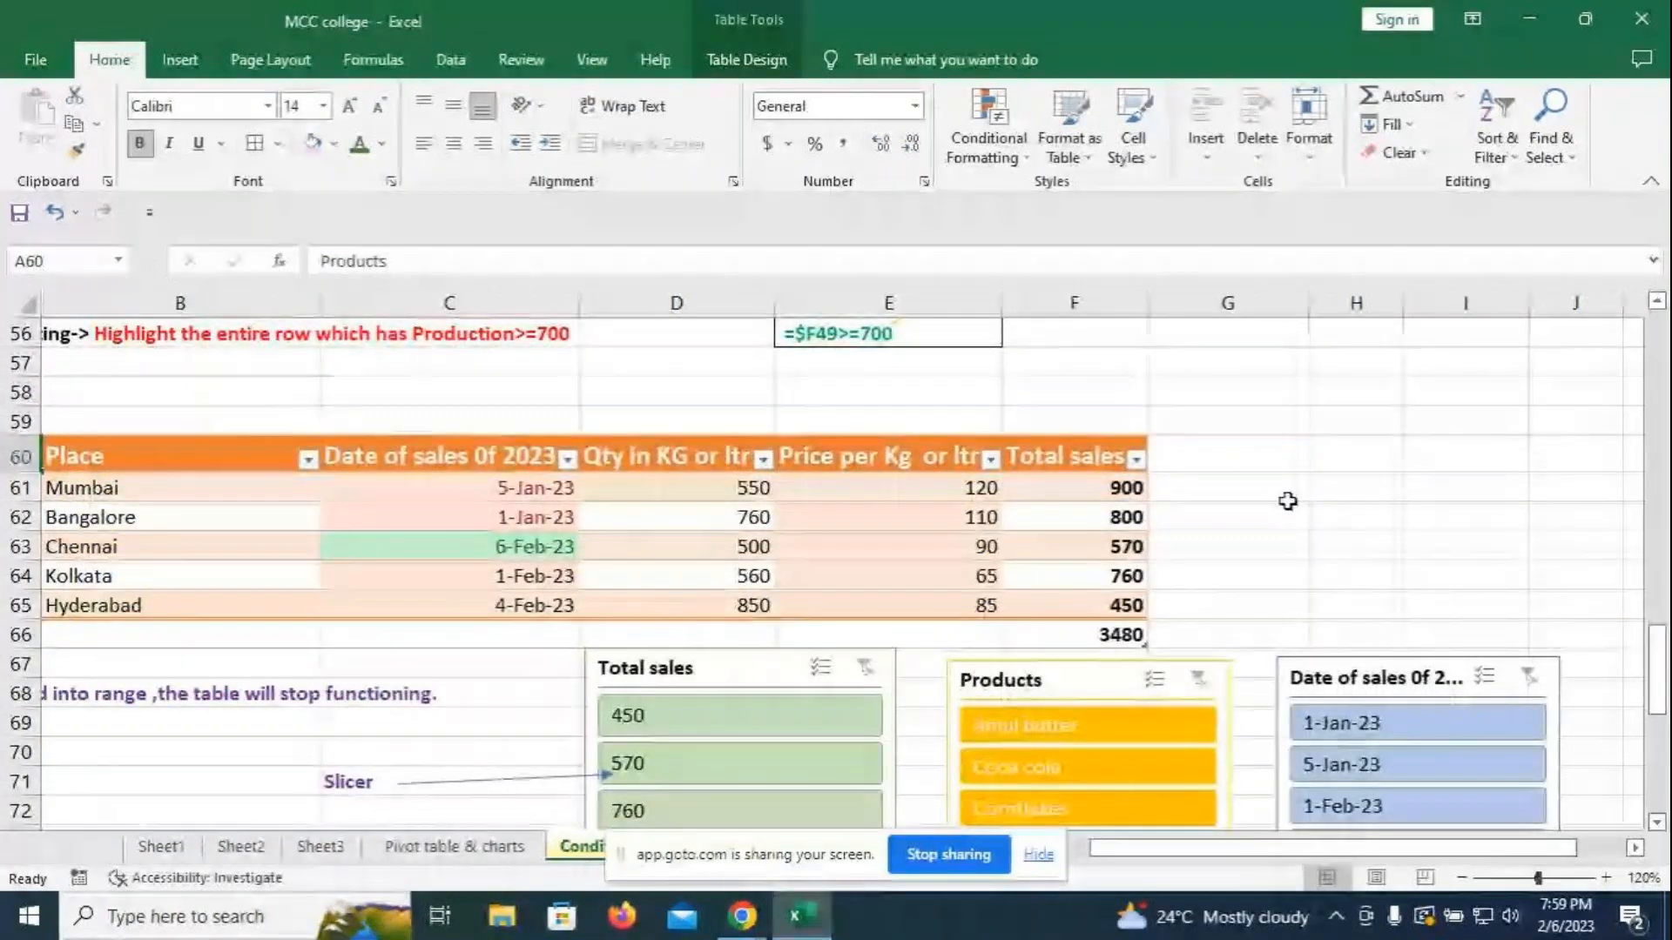
{"action": "scroll", "coordinate": [1289, 500], "scroll_direction": "down", "scroll_amount": 2}
{"action": "scroll", "coordinate": [1336, 679], "scroll_direction": "down", "scroll_amount": 2}
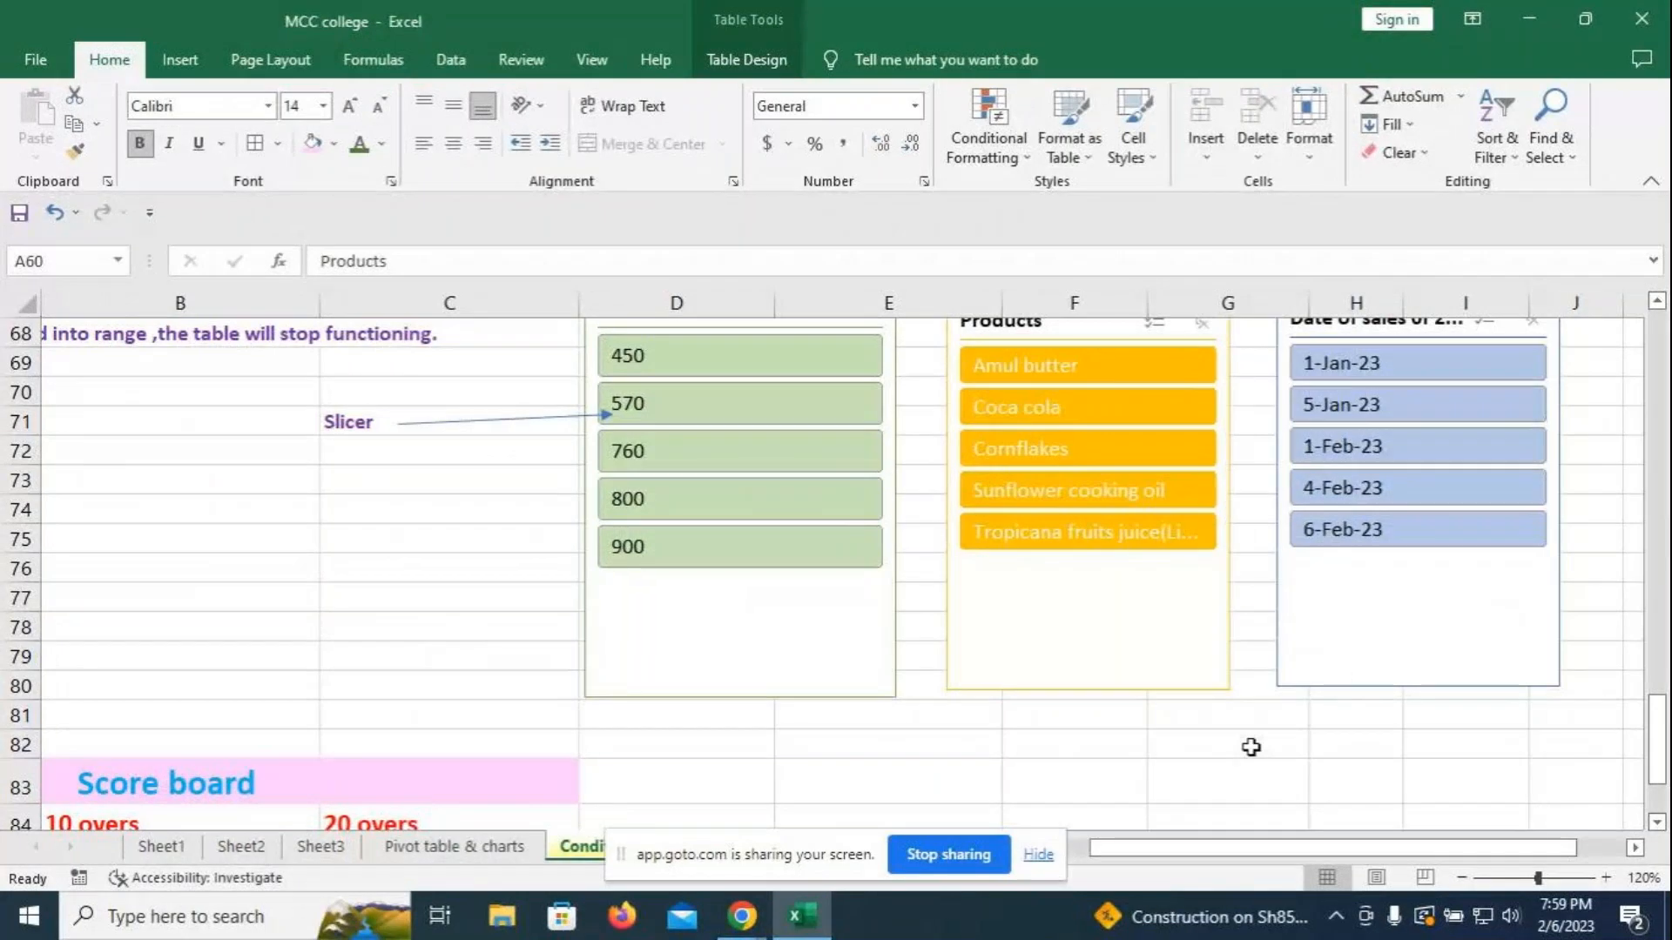
{"action": "scroll", "coordinate": [1236, 723], "scroll_direction": "down", "scroll_amount": 1}
{"action": "left_click_drag", "start_coordinate": [1656, 749], "coordinate": [1637, 662]}
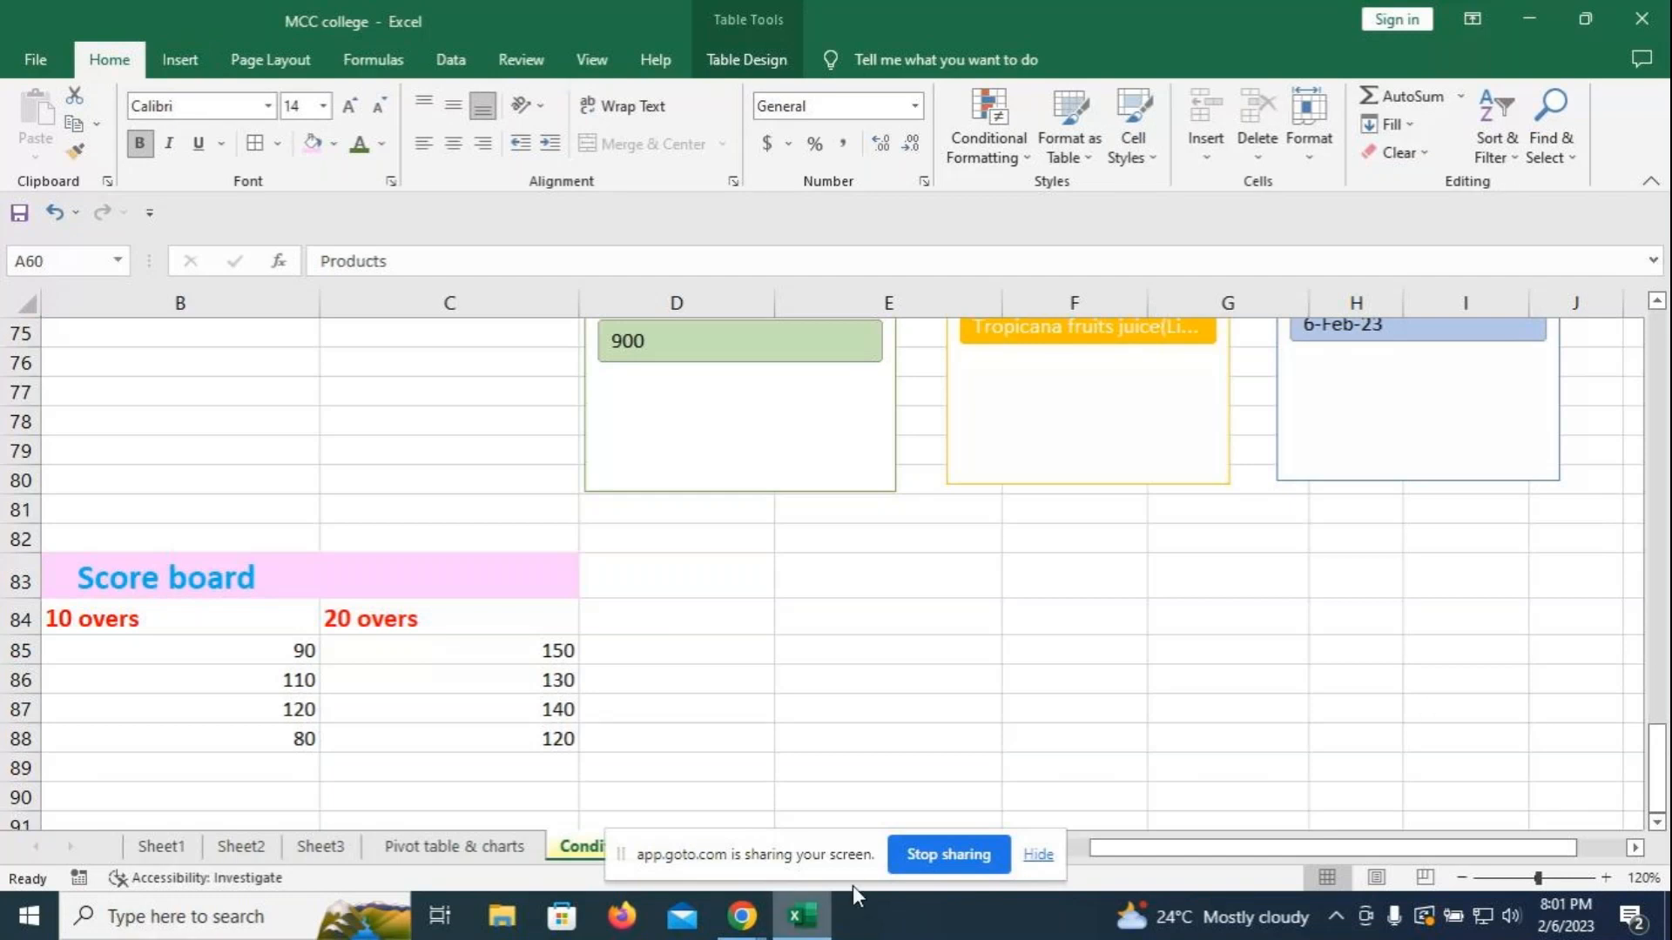
{"action": "mouse_move", "coordinate": [740, 928]}
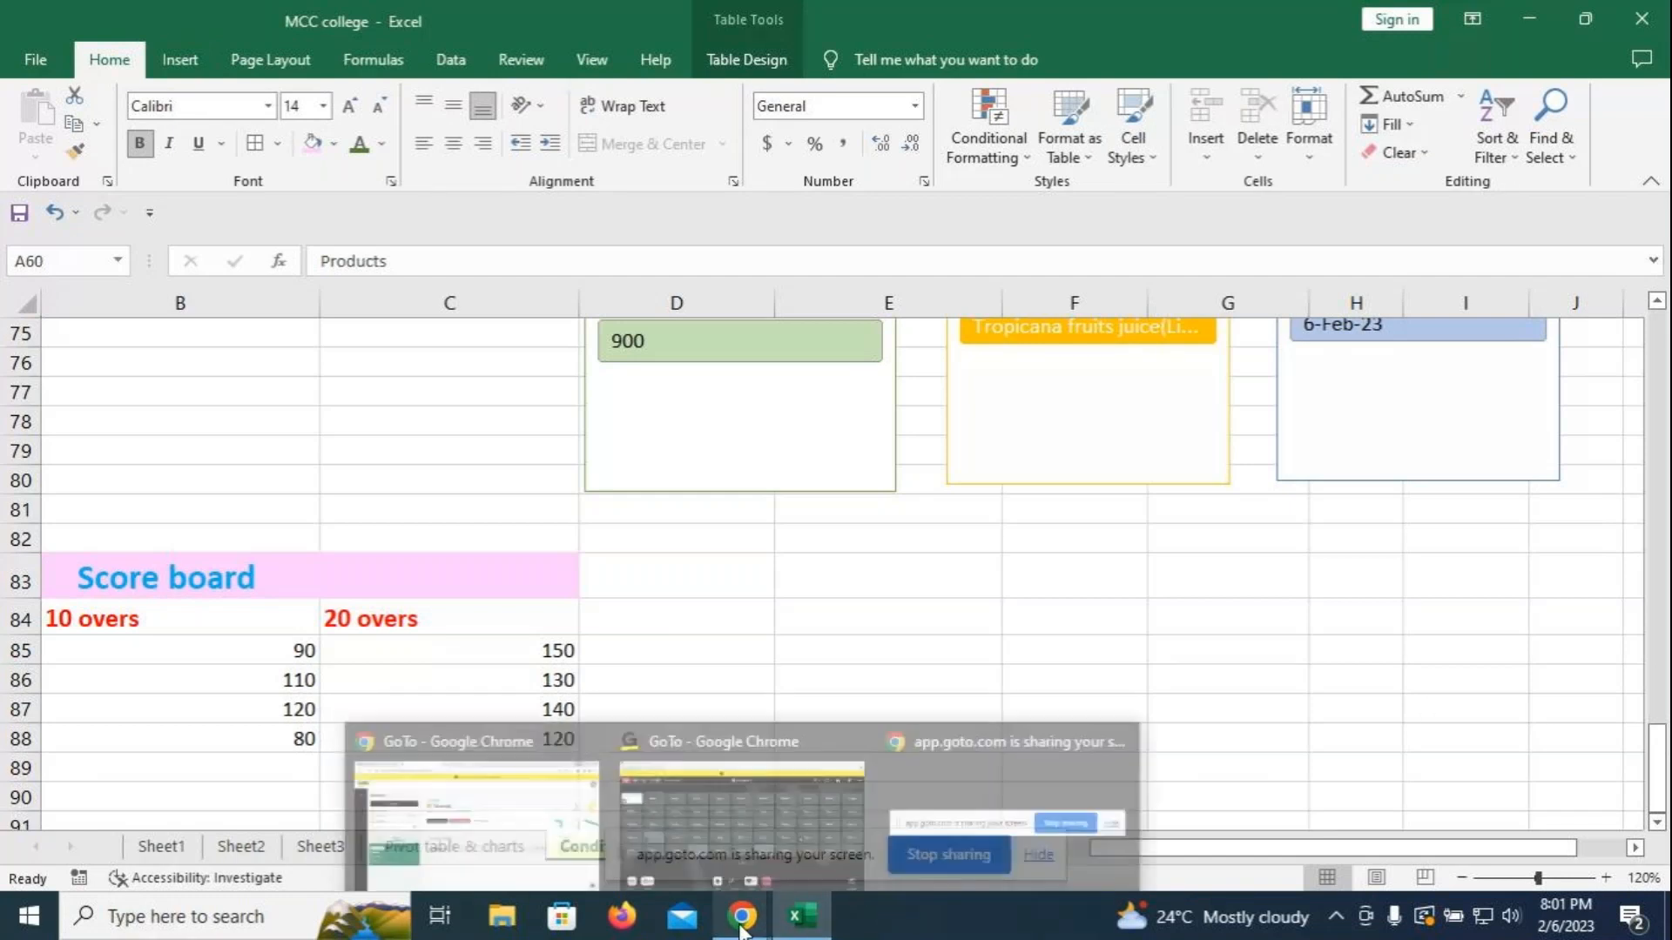